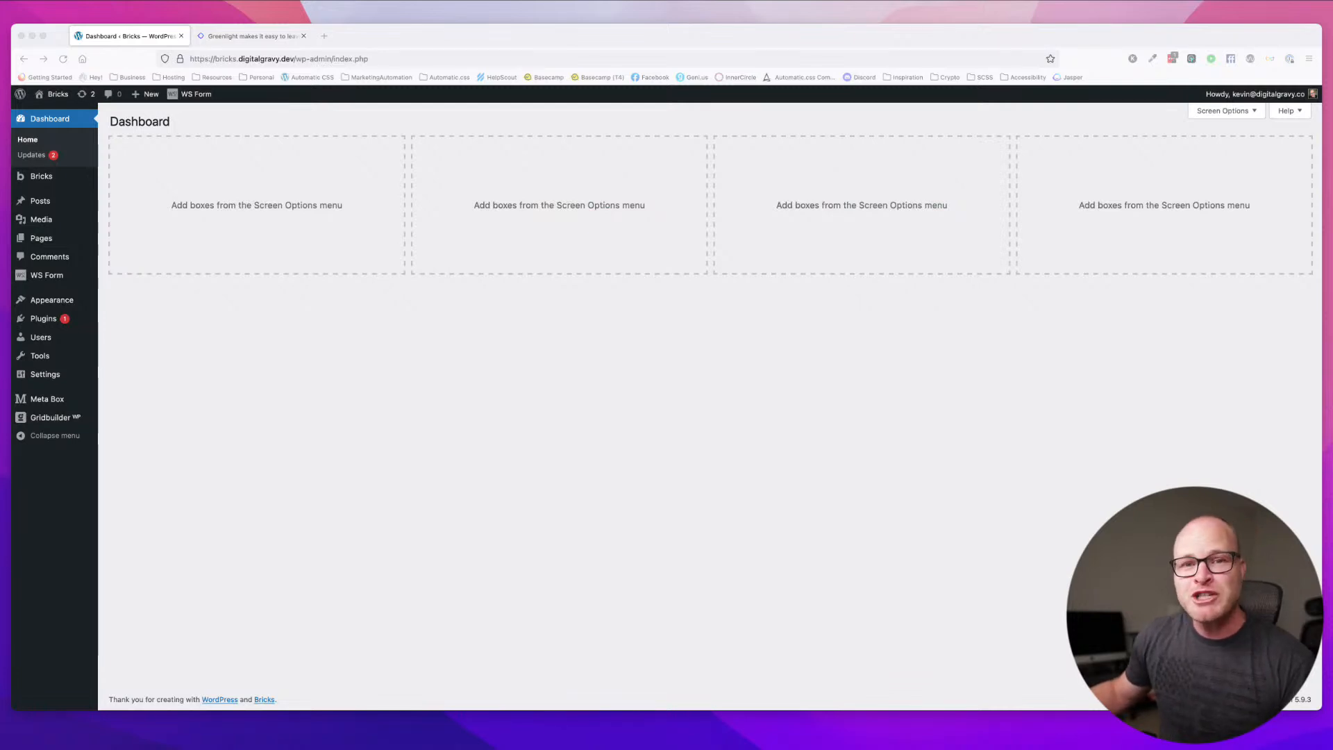
- Review the site's installed plugins and its installed themes
left_click(46, 318)
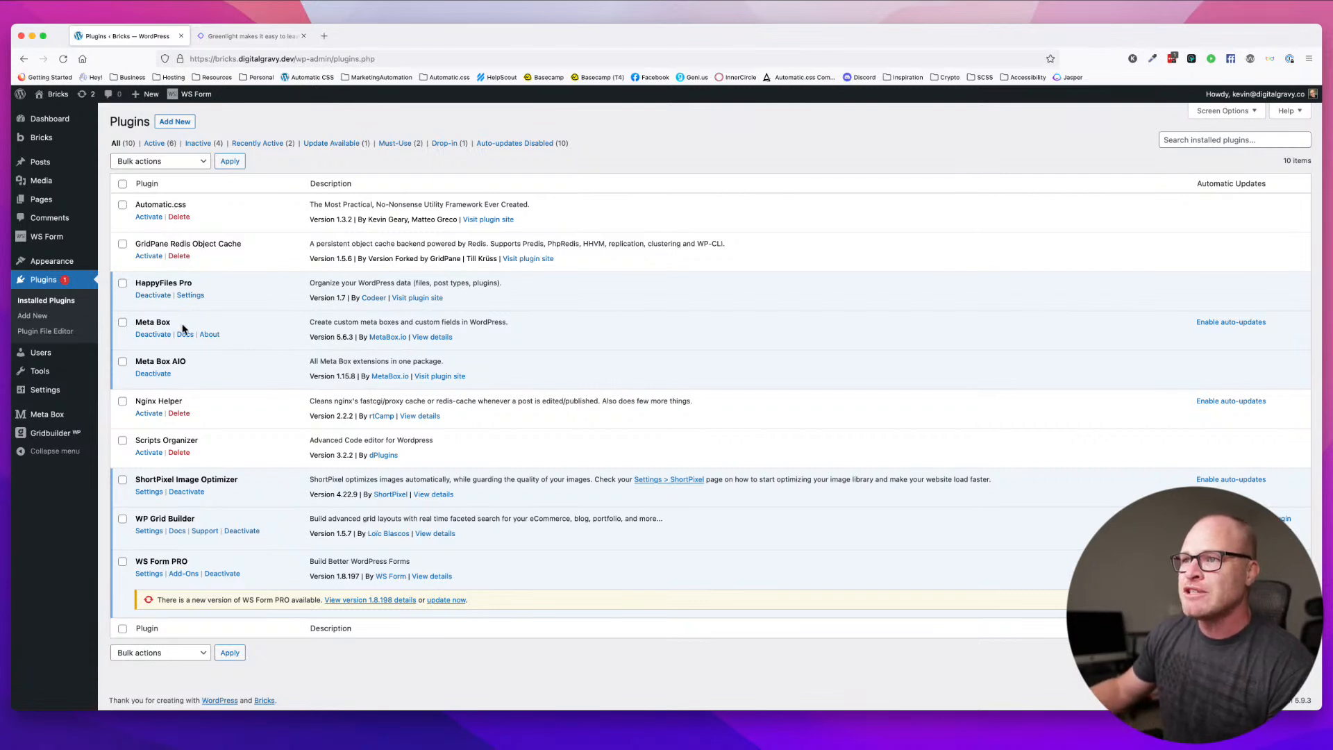
scroll(262, 444, "down", 1)
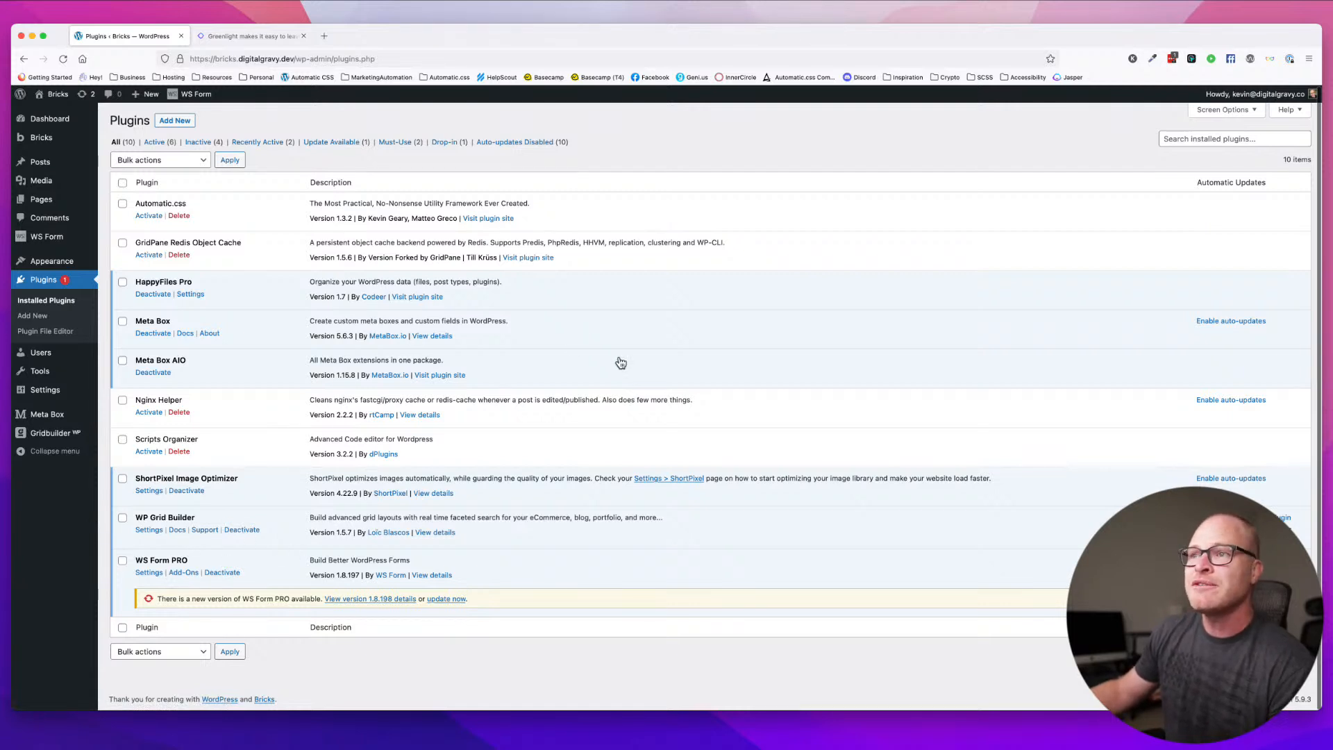
mouse_move(44, 121)
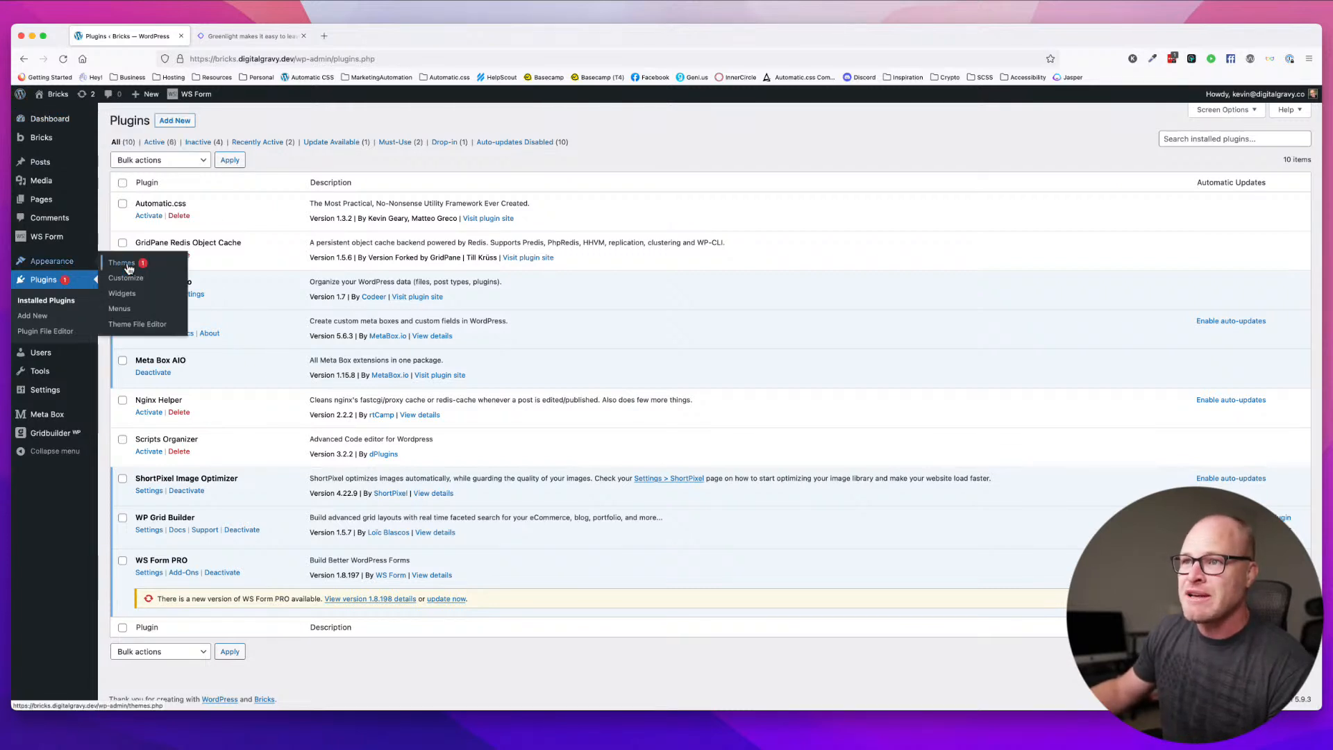
left_click(123, 264)
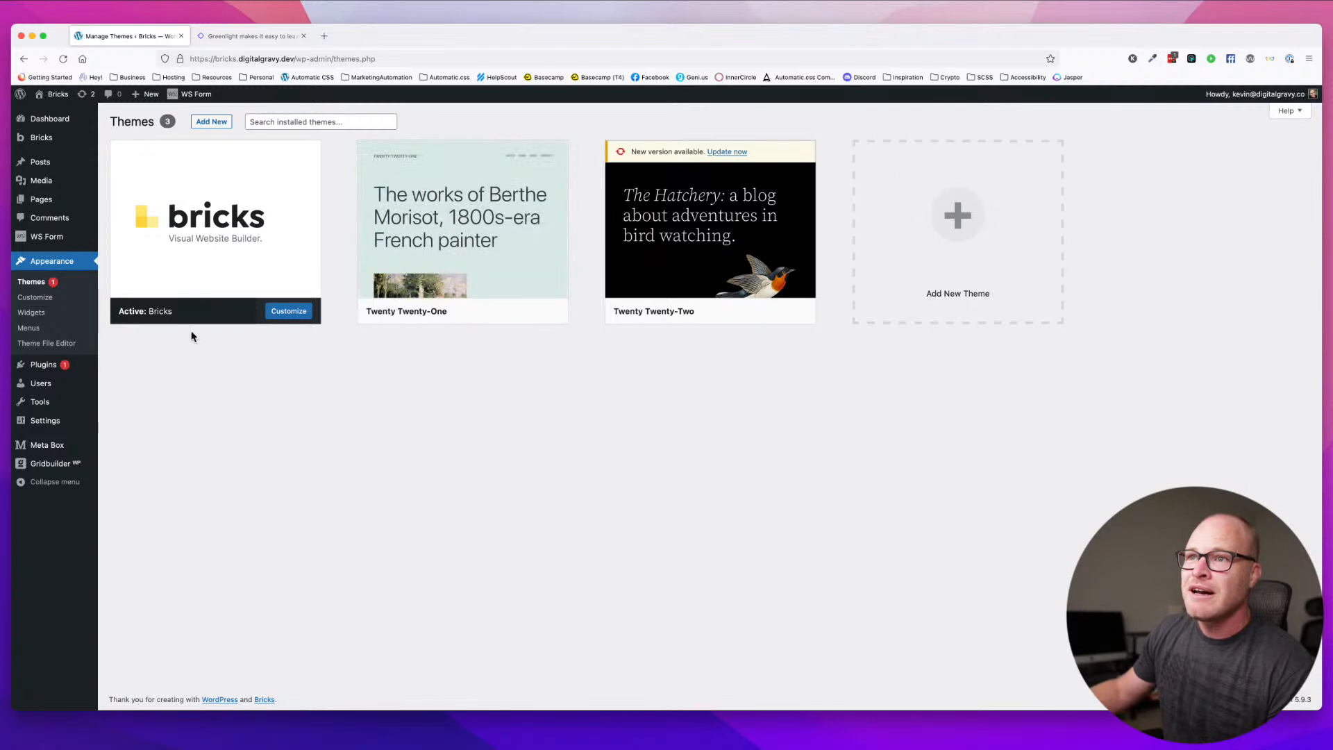
- View the Bricks Getting Started page and open its linked Academy articles on how editing works and on templates
mouse_move(43, 139)
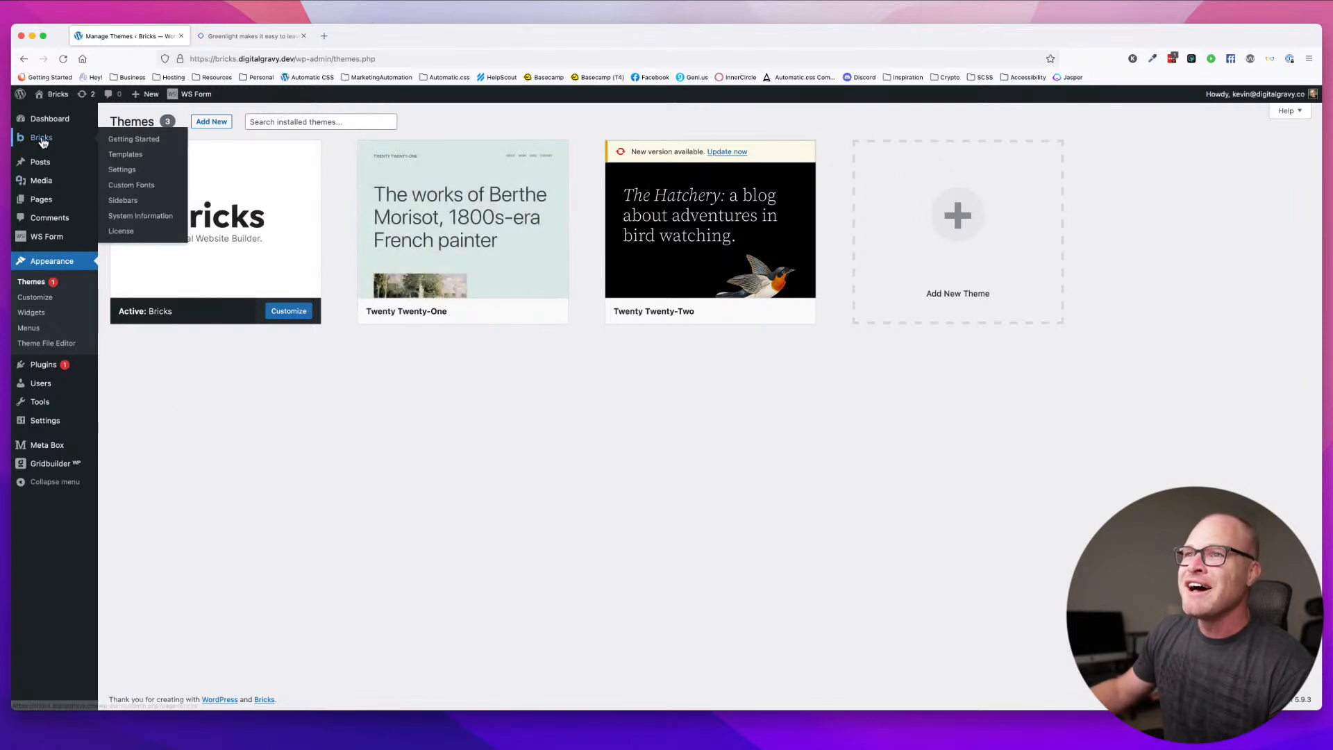
left_click(133, 139)
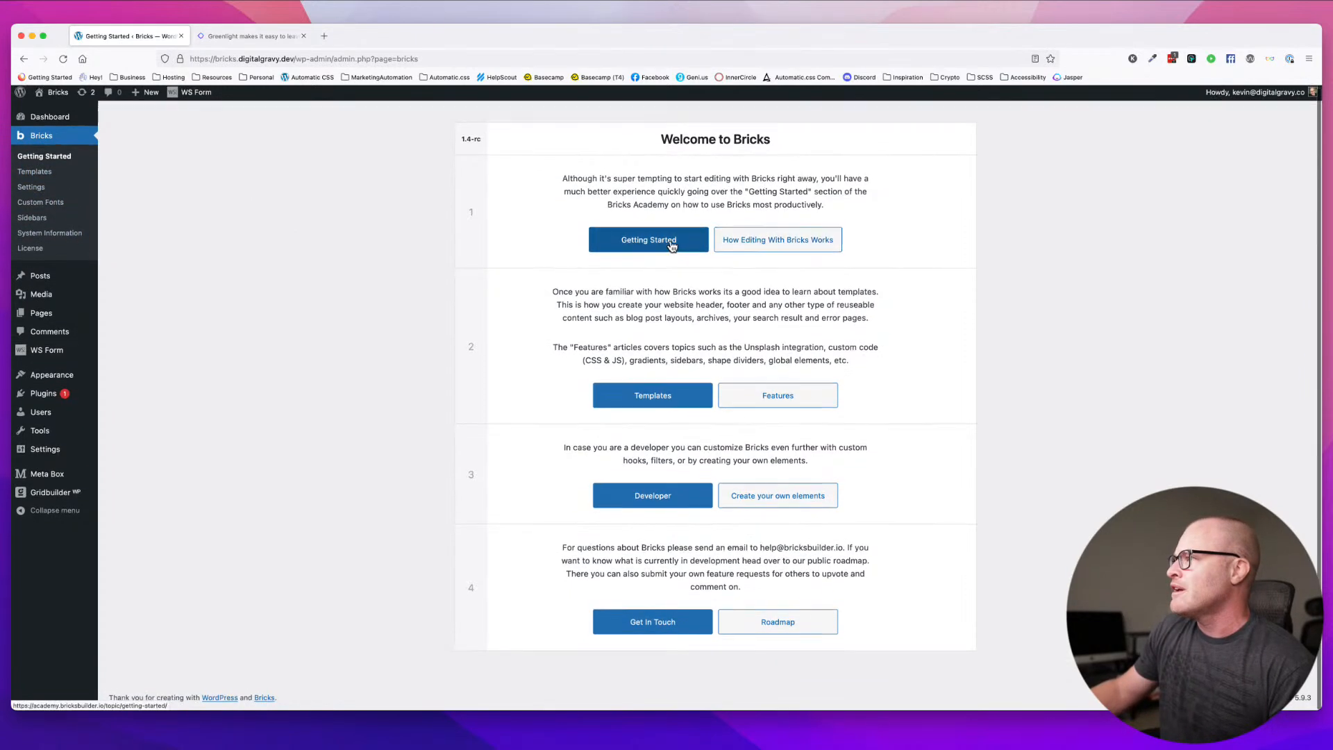
left_click(779, 243)
key("ctrl+shift+Tab")
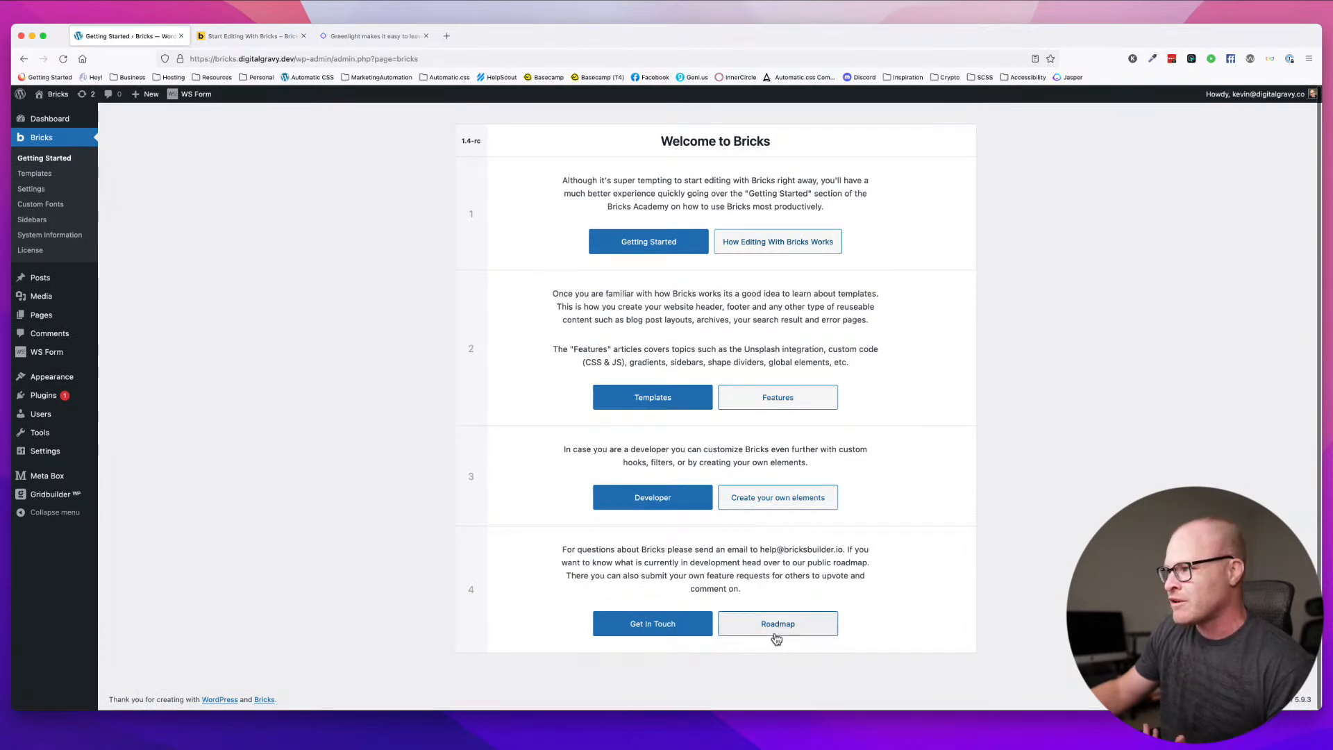
left_click(681, 397)
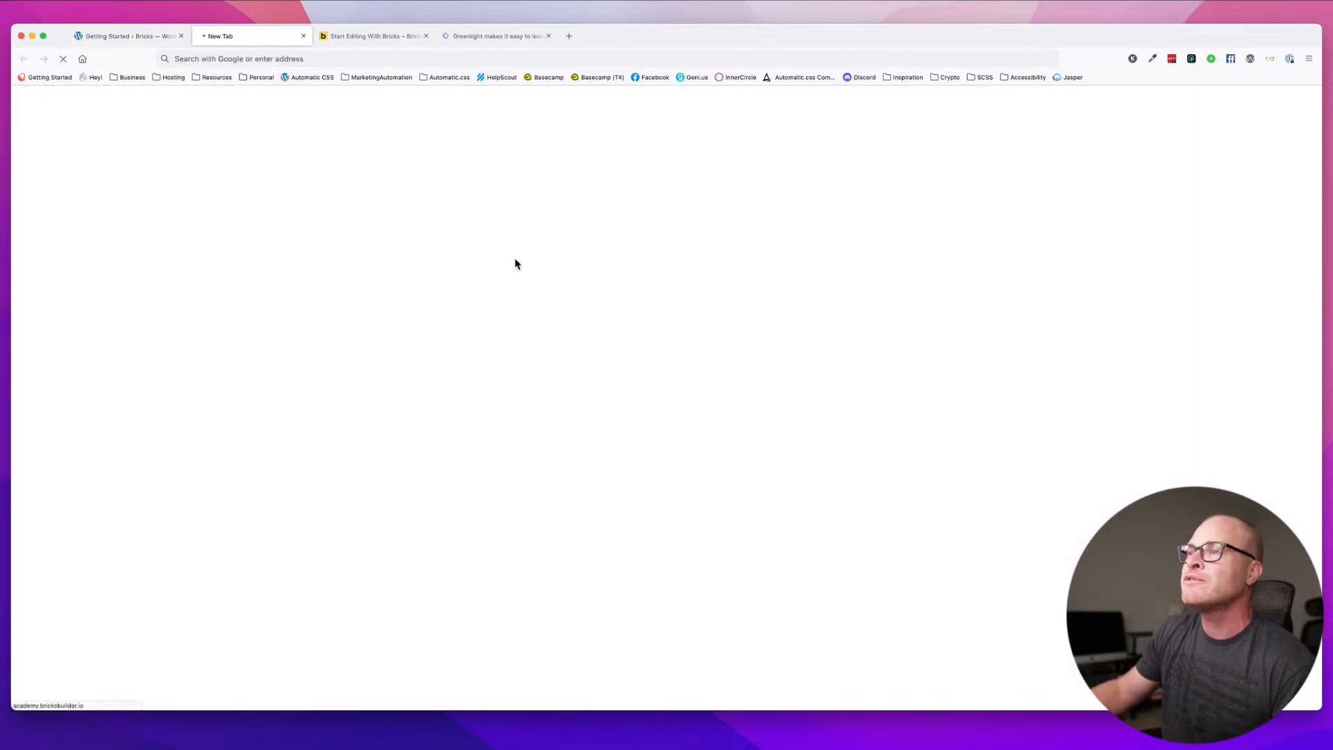
scroll(631, 275, "down", 3)
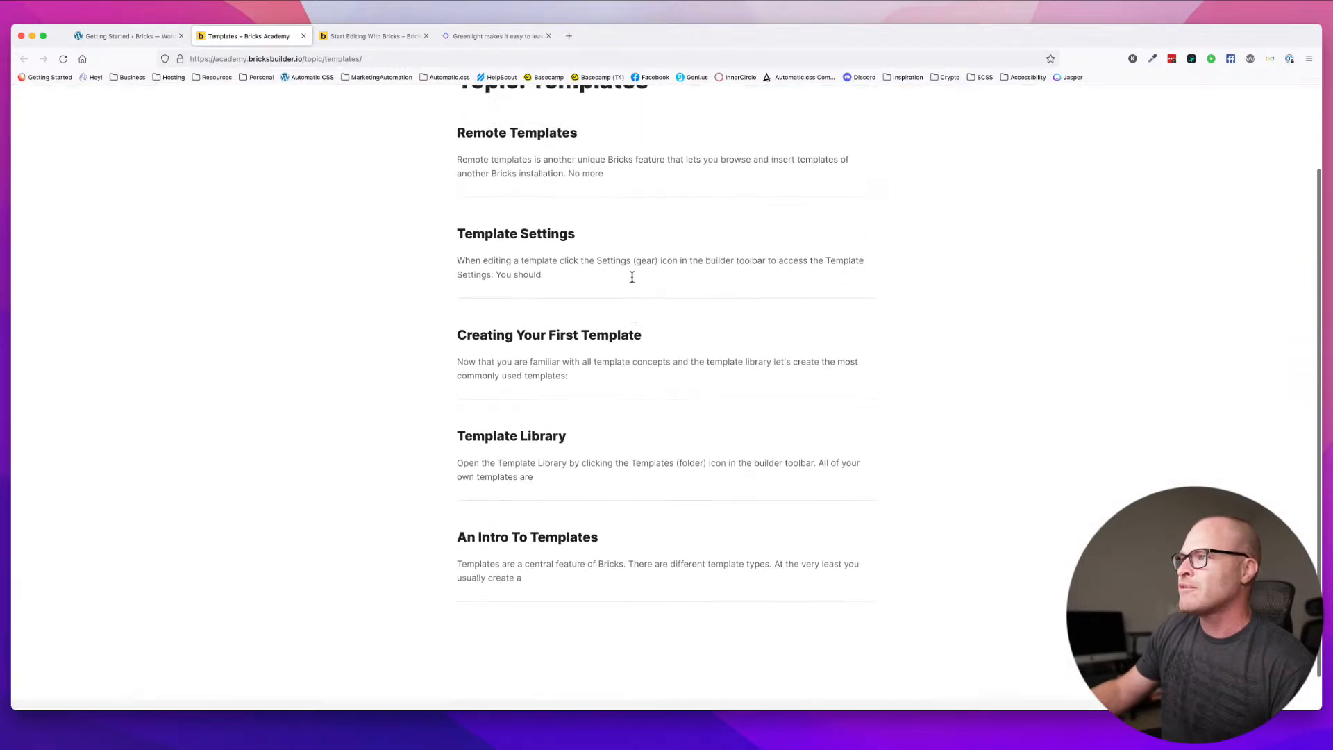
scroll(631, 275, "up", 3)
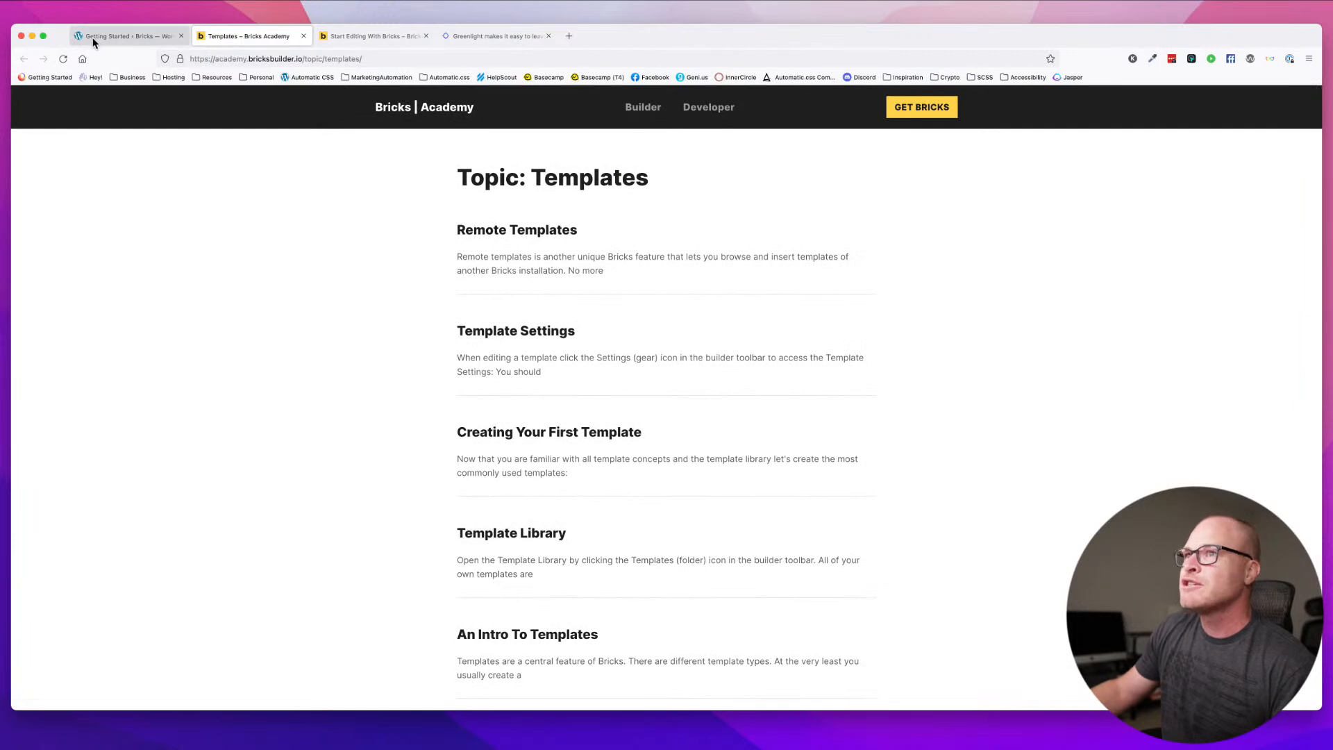
- Return to the WordPress admin and open the Home page for editing with Bricks
left_click(97, 36)
left_click(42, 314)
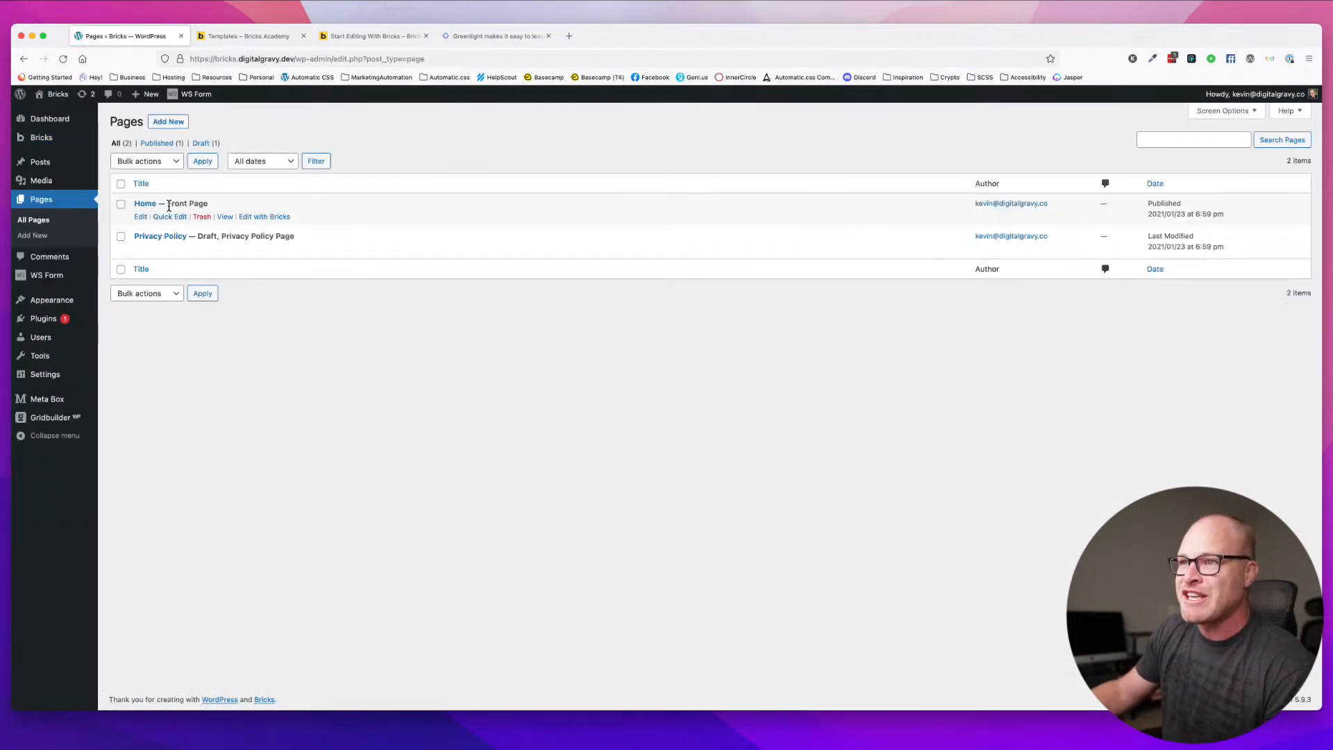
left_click(167, 125)
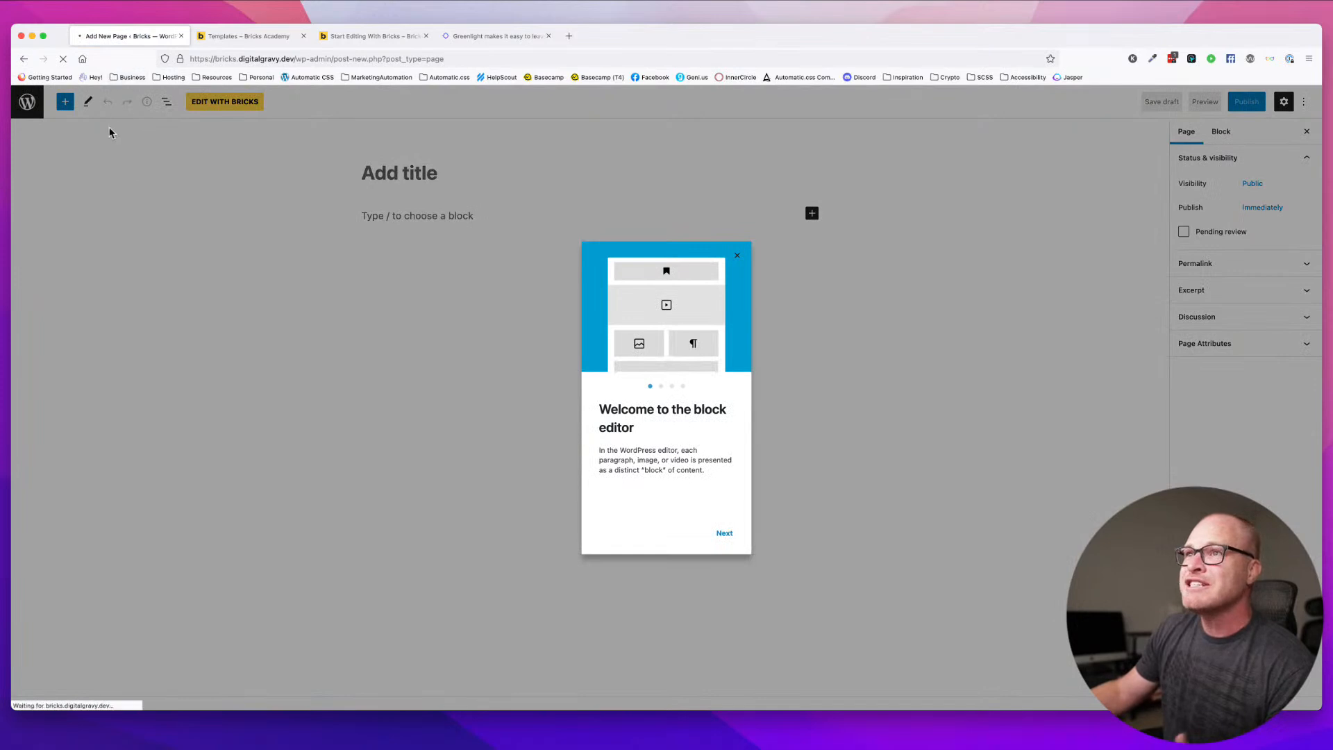
left_click(24, 58)
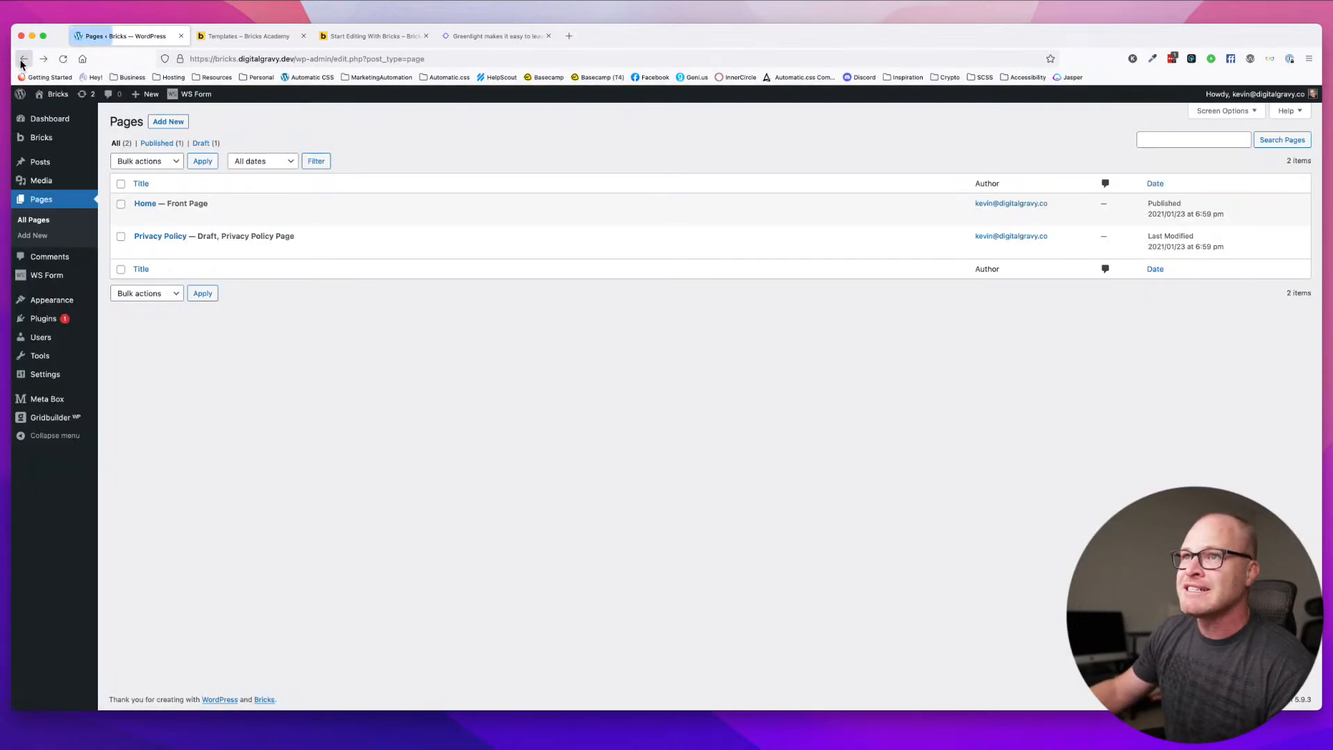
left_click(268, 217)
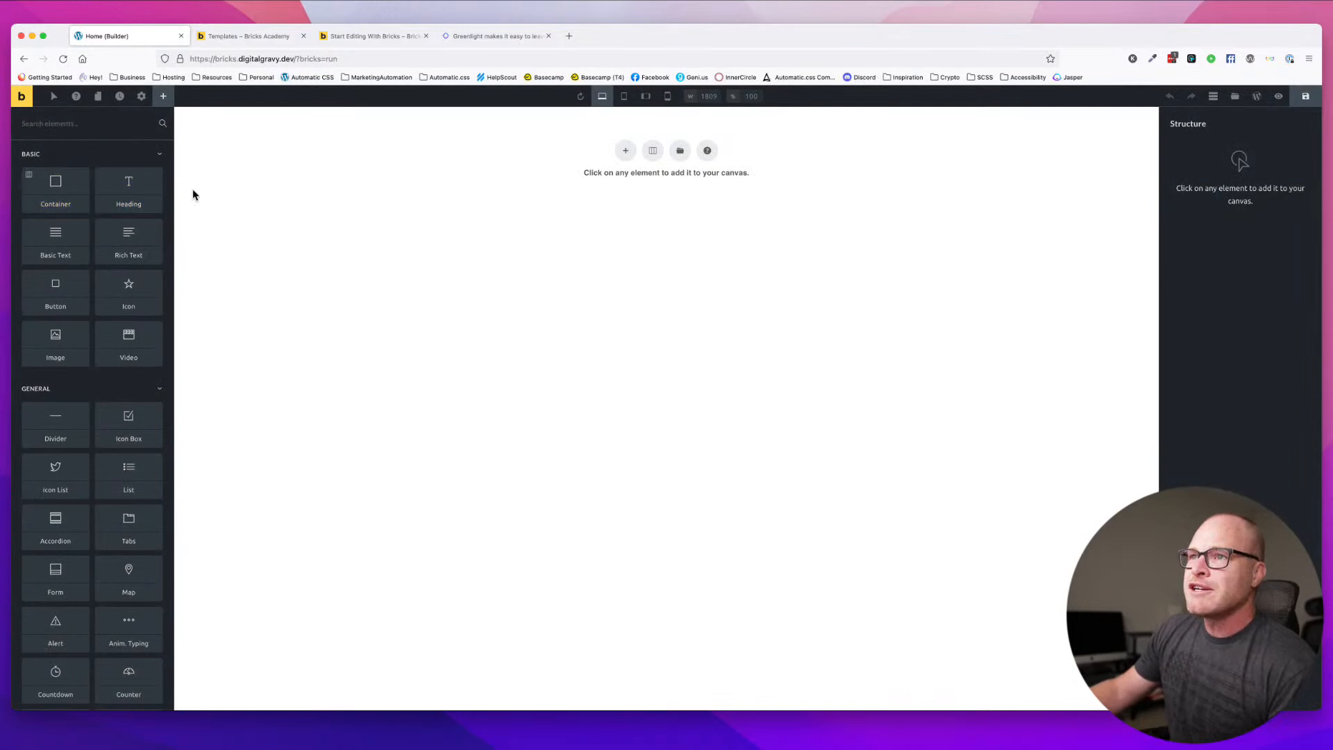
- Add a Container and a Heading to the empty canvas and nest the Heading inside the Container
left_click(80, 175)
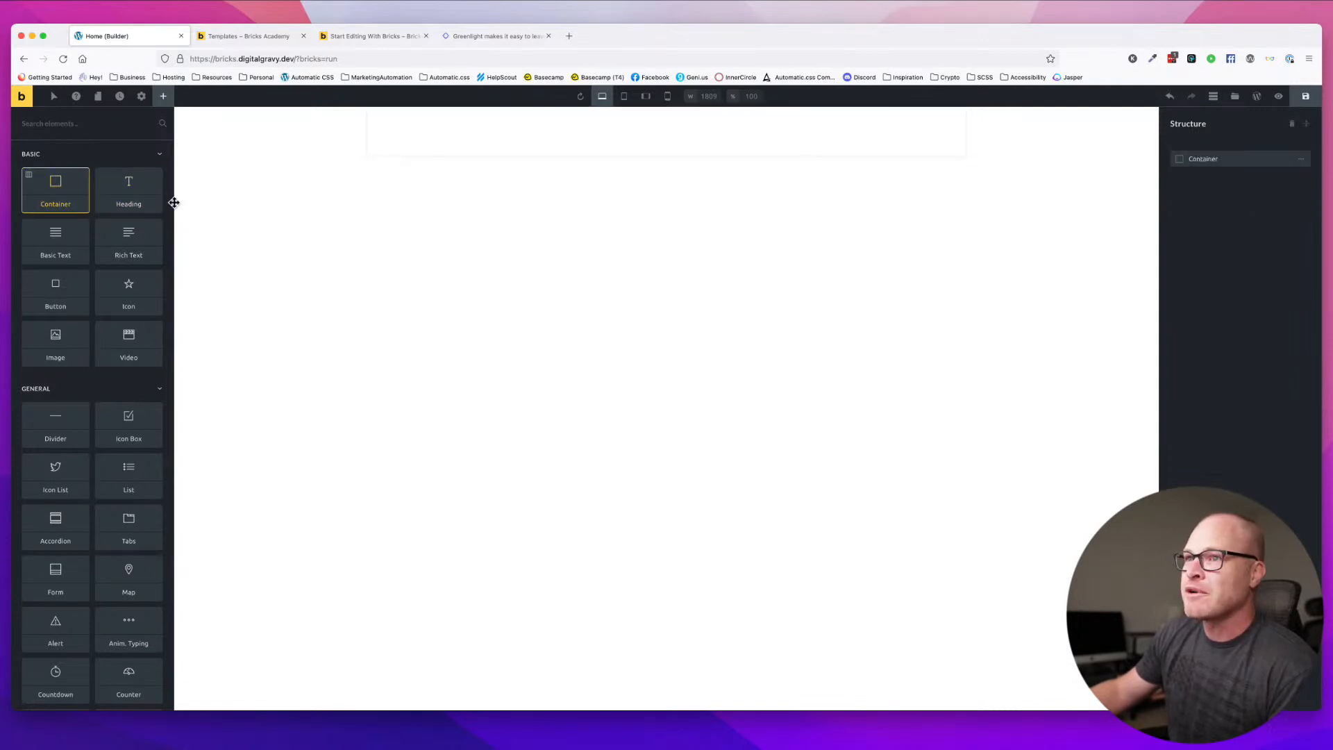
left_click(147, 191)
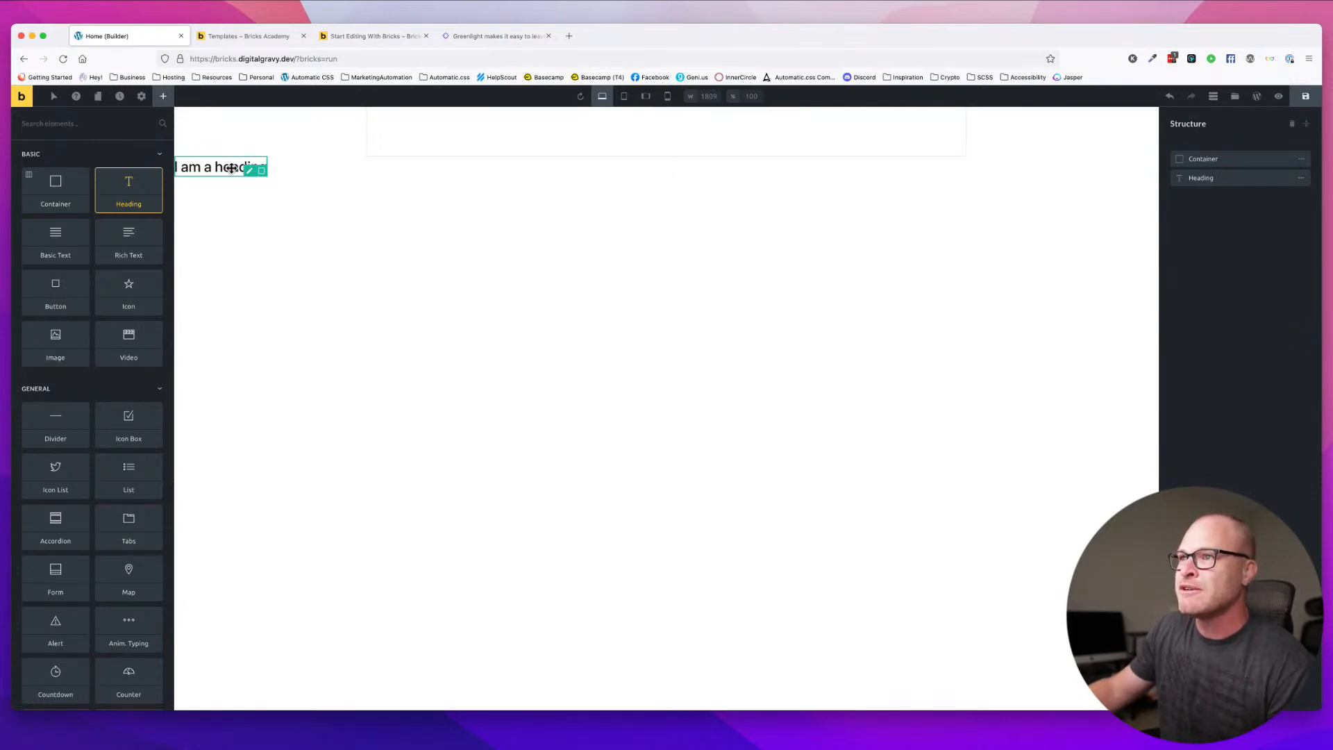
left_click_drag(249, 169, 517, 125)
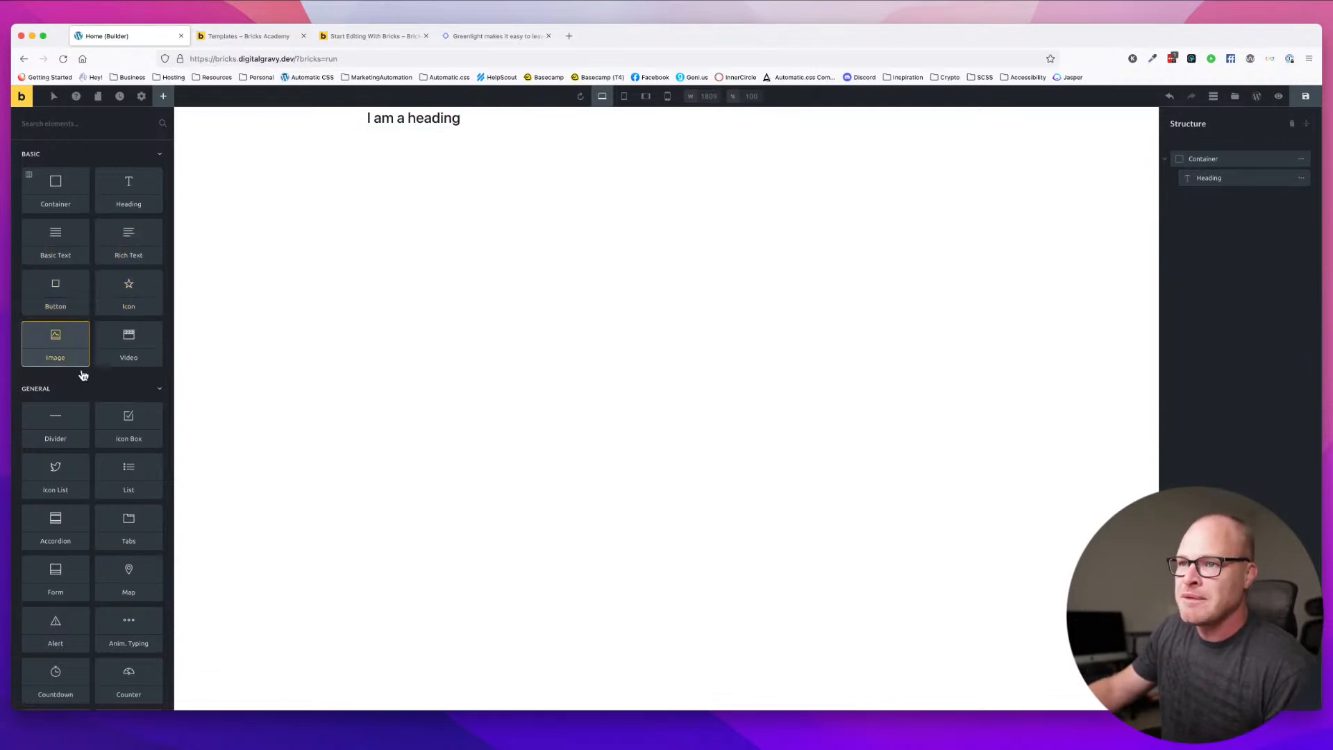
- Add a List element to the page and move it into the Container above the Heading
scroll(139, 340, "down", 3)
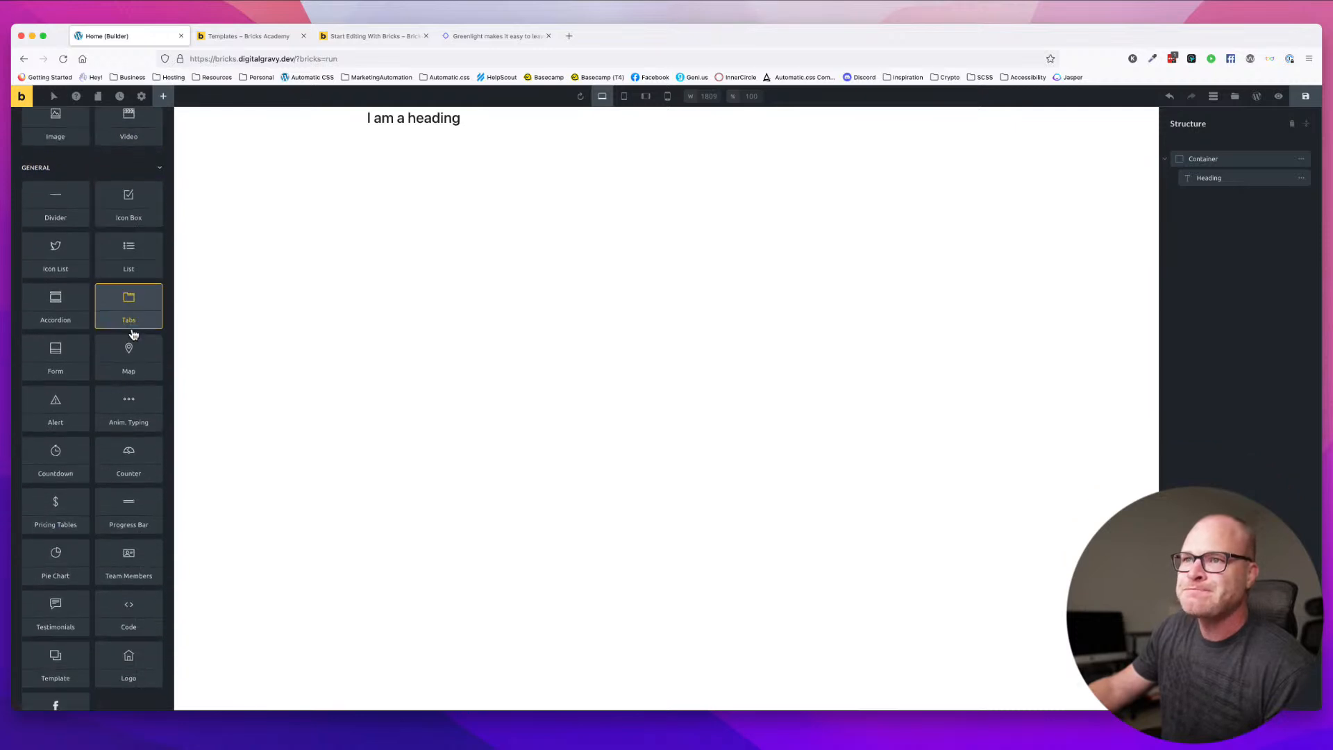
scroll(132, 297, "down", 1)
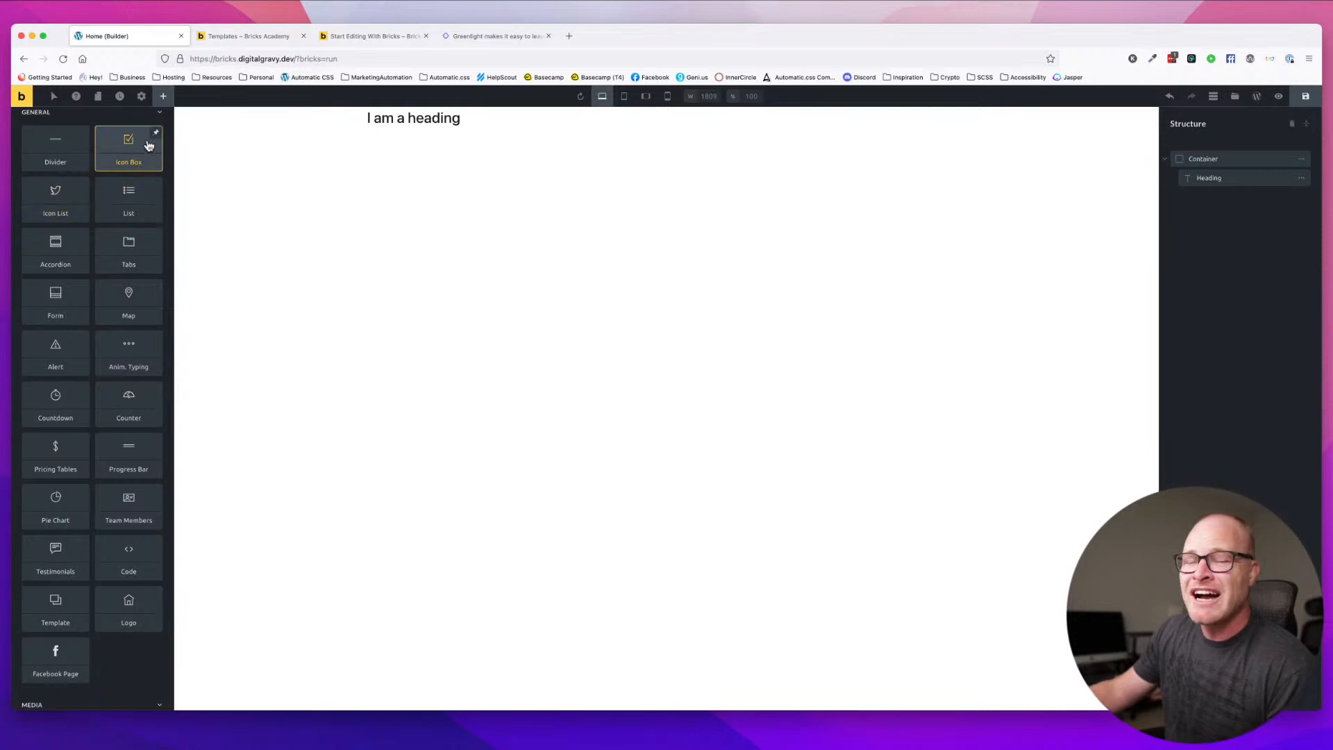
scroll(142, 167, "down", 1)
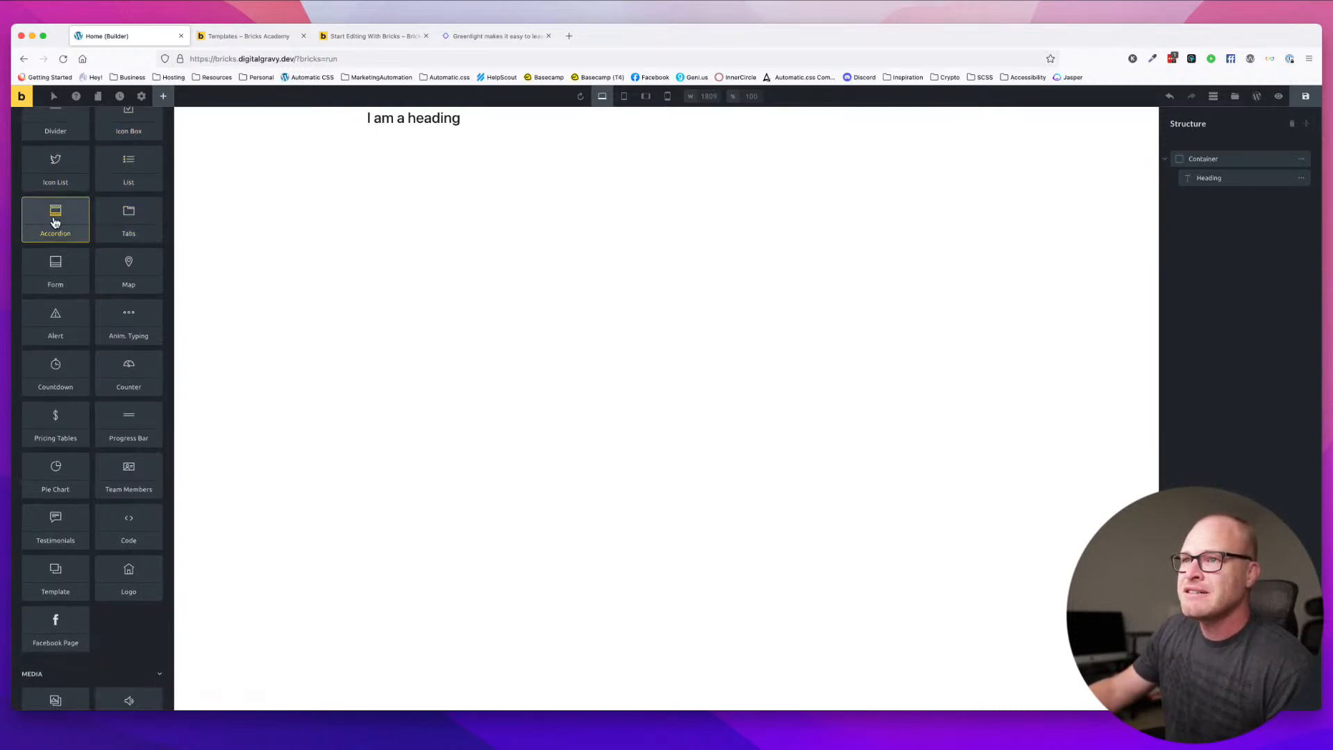
left_click(132, 169)
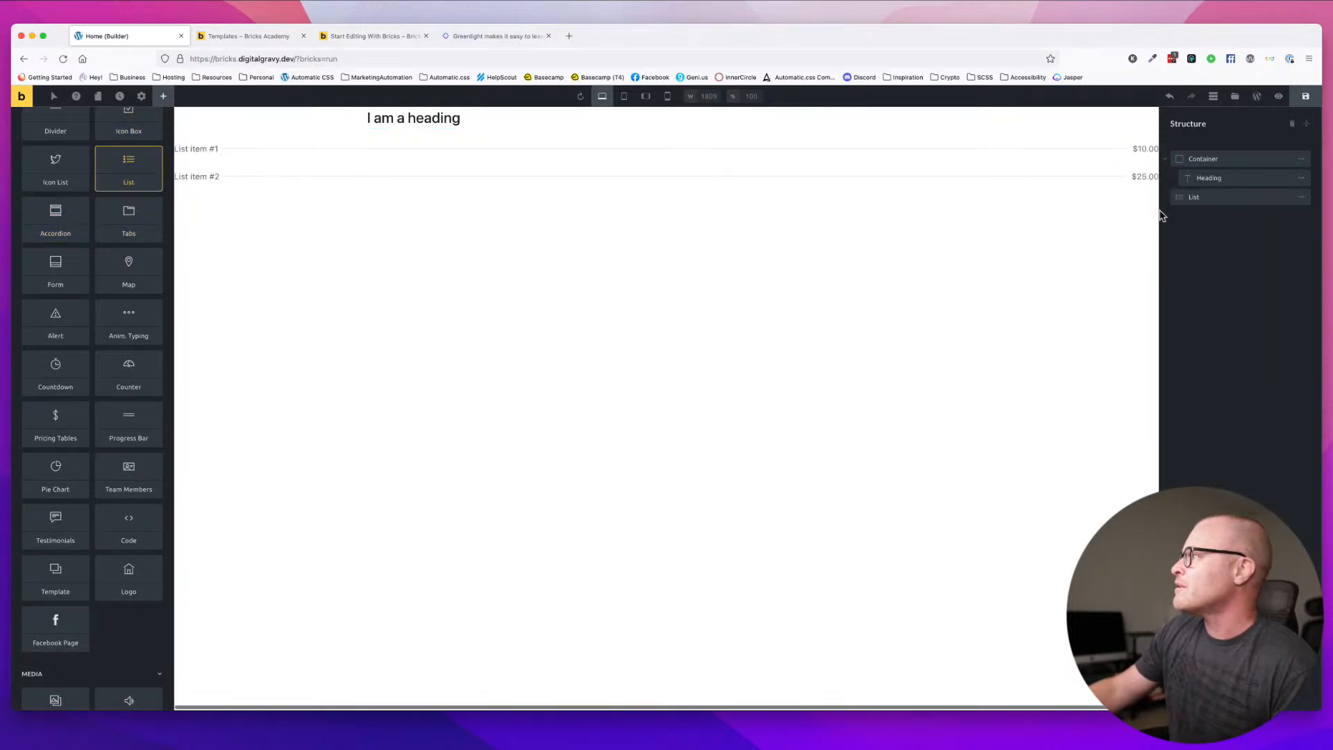
left_click(1206, 199)
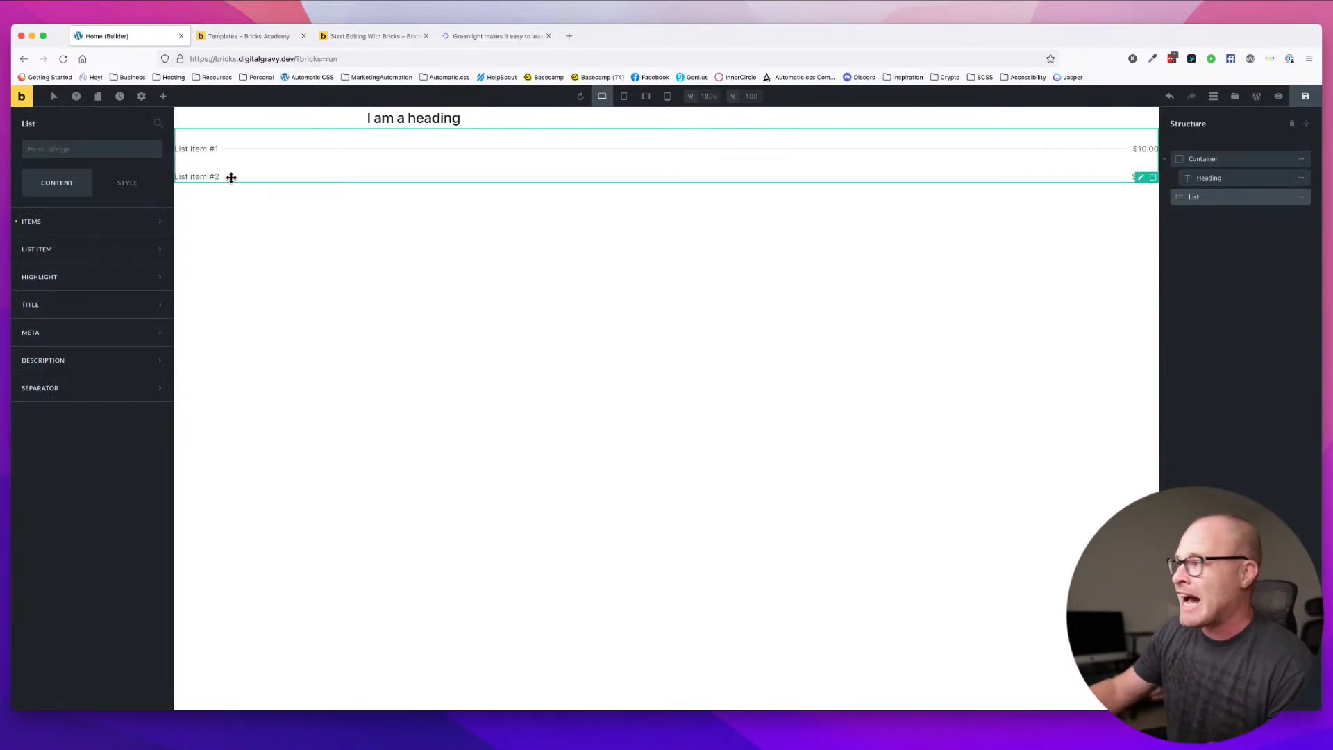
left_click_drag(1195, 200, 1199, 168)
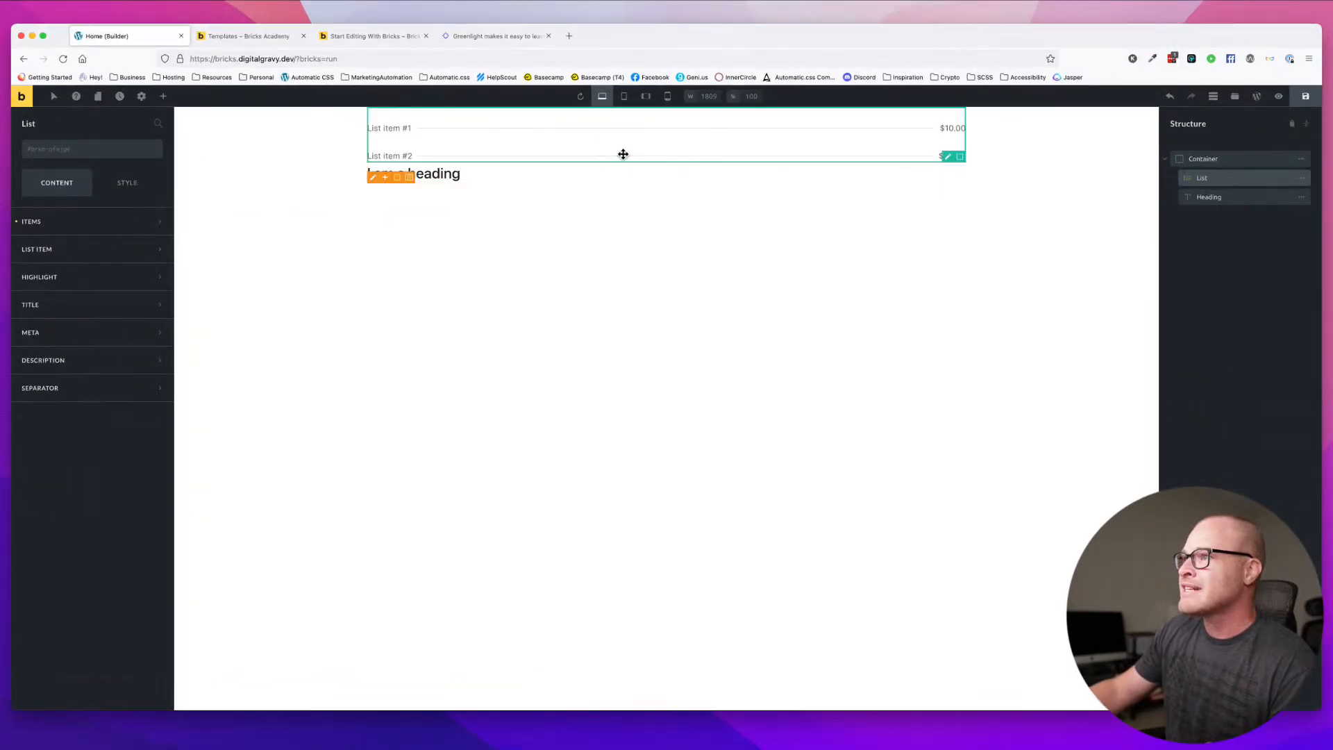
- Reorder the elements so the Heading sits above the List inside the Container
left_click(431, 173)
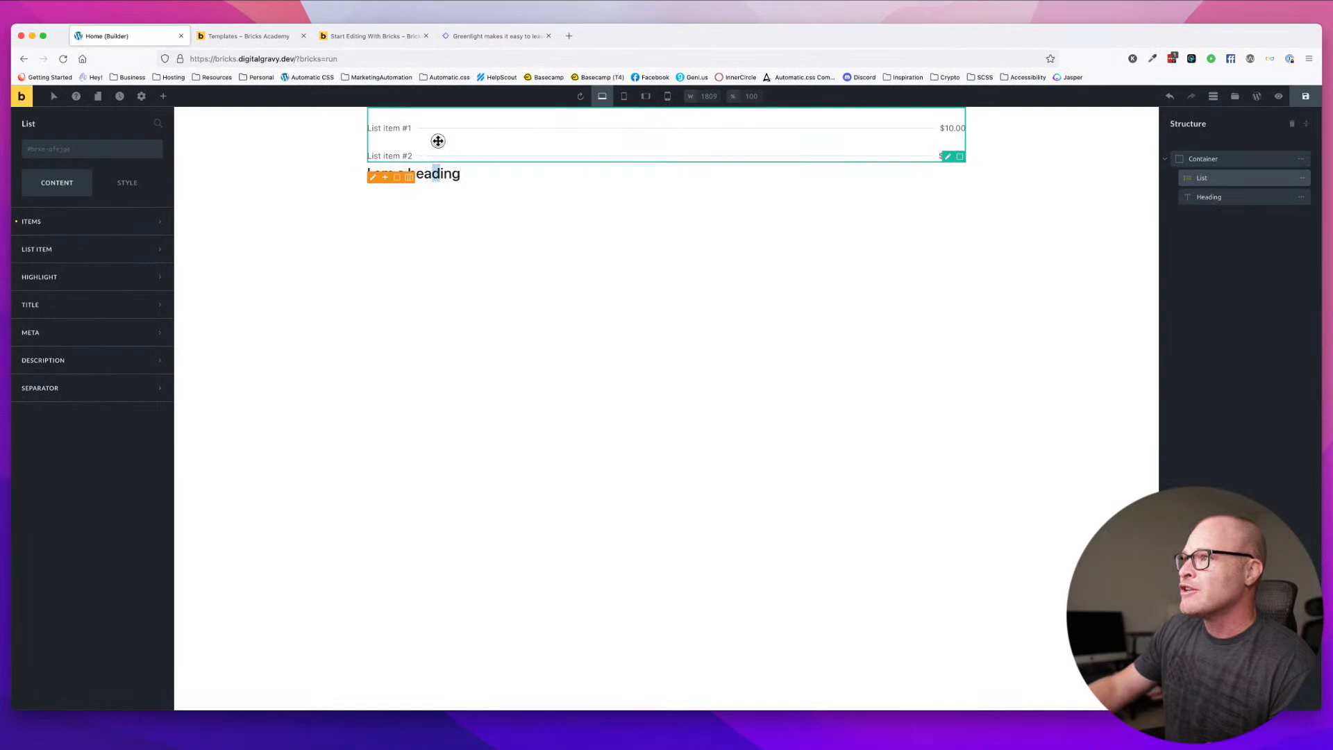
left_click(456, 179)
left_click_drag(456, 179, 477, 139)
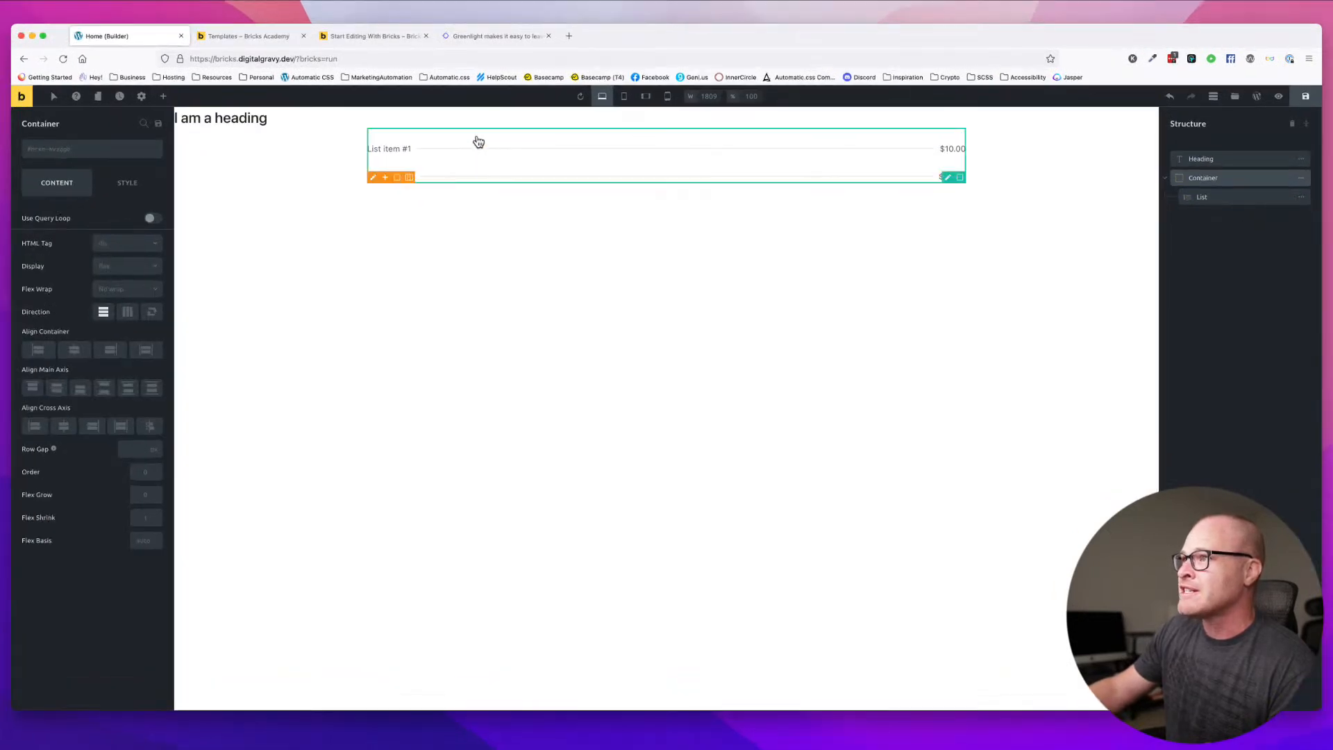
left_click(1179, 164)
left_click_drag(1179, 164, 1202, 184)
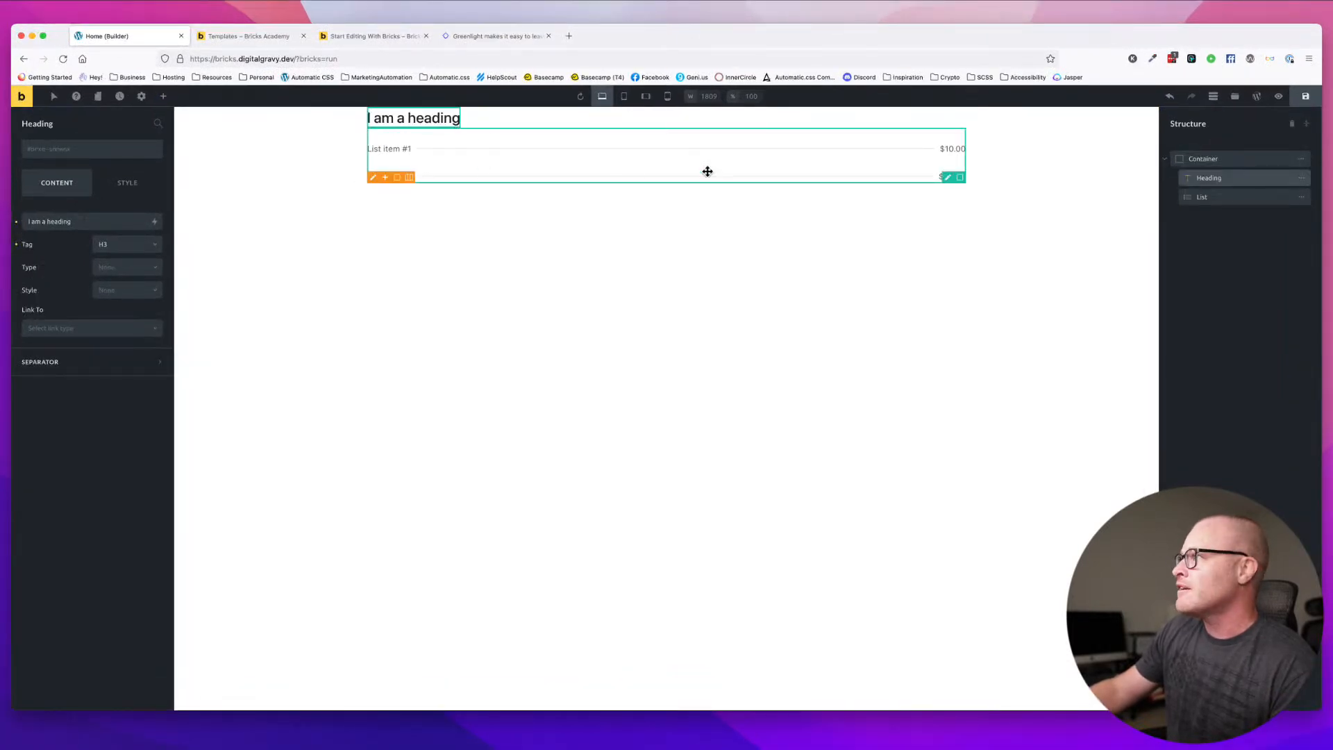
- Select the List element and delete it from the Container
left_click(948, 177)
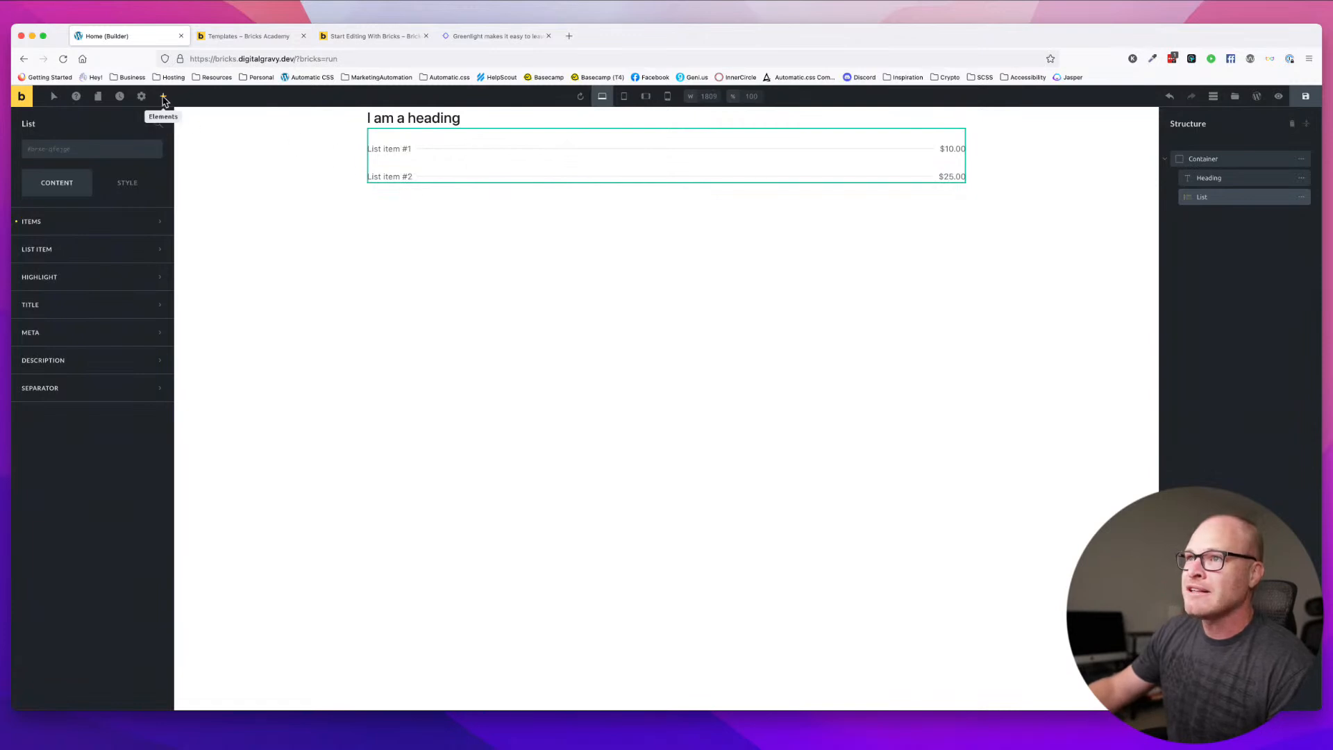
left_click(1302, 197)
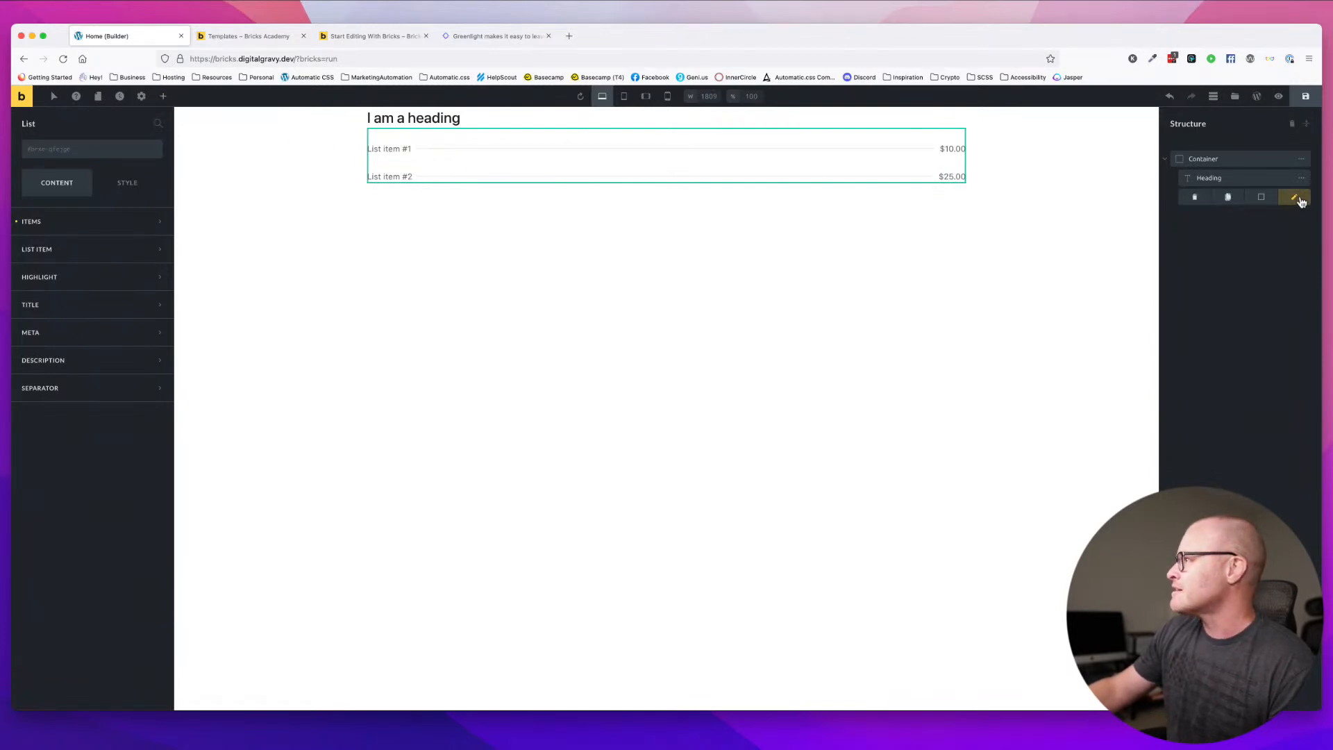
left_click(1193, 198)
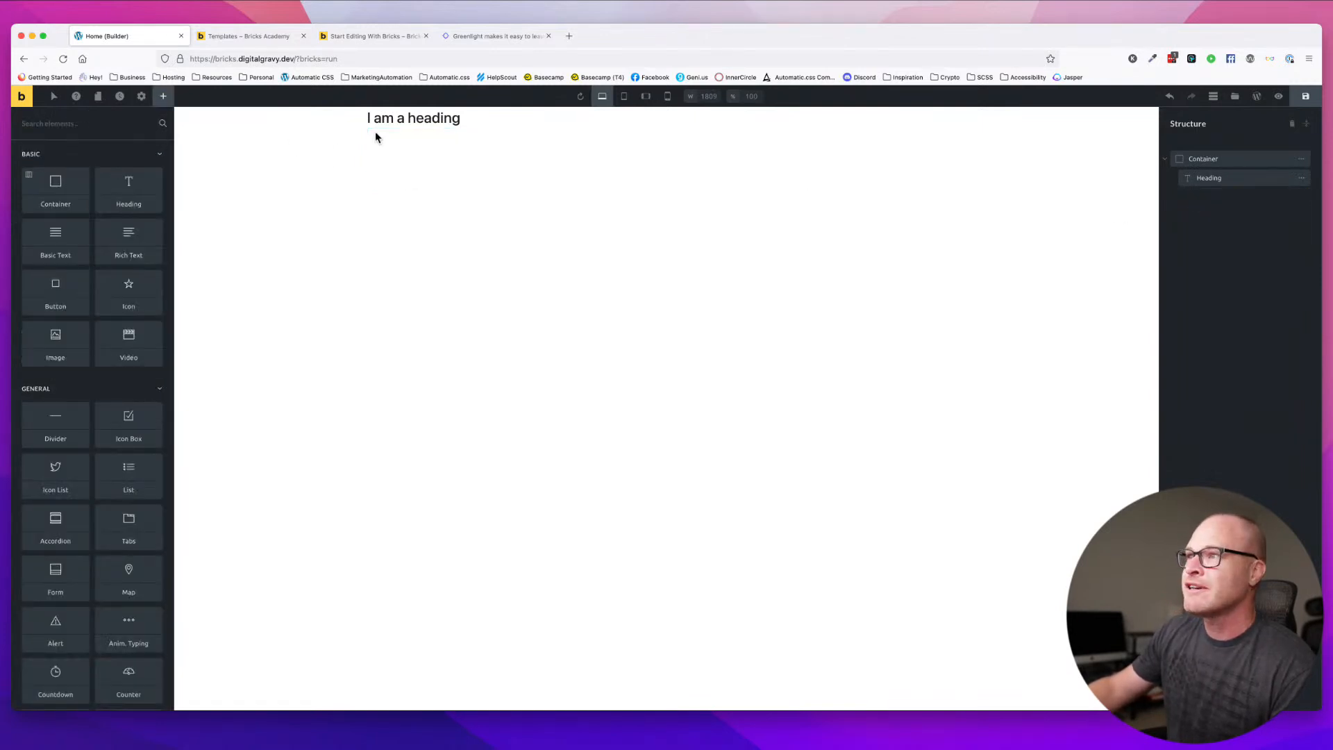
- Examine the available General and Media elements in the builder's element library
scroll(101, 311, "down", 5)
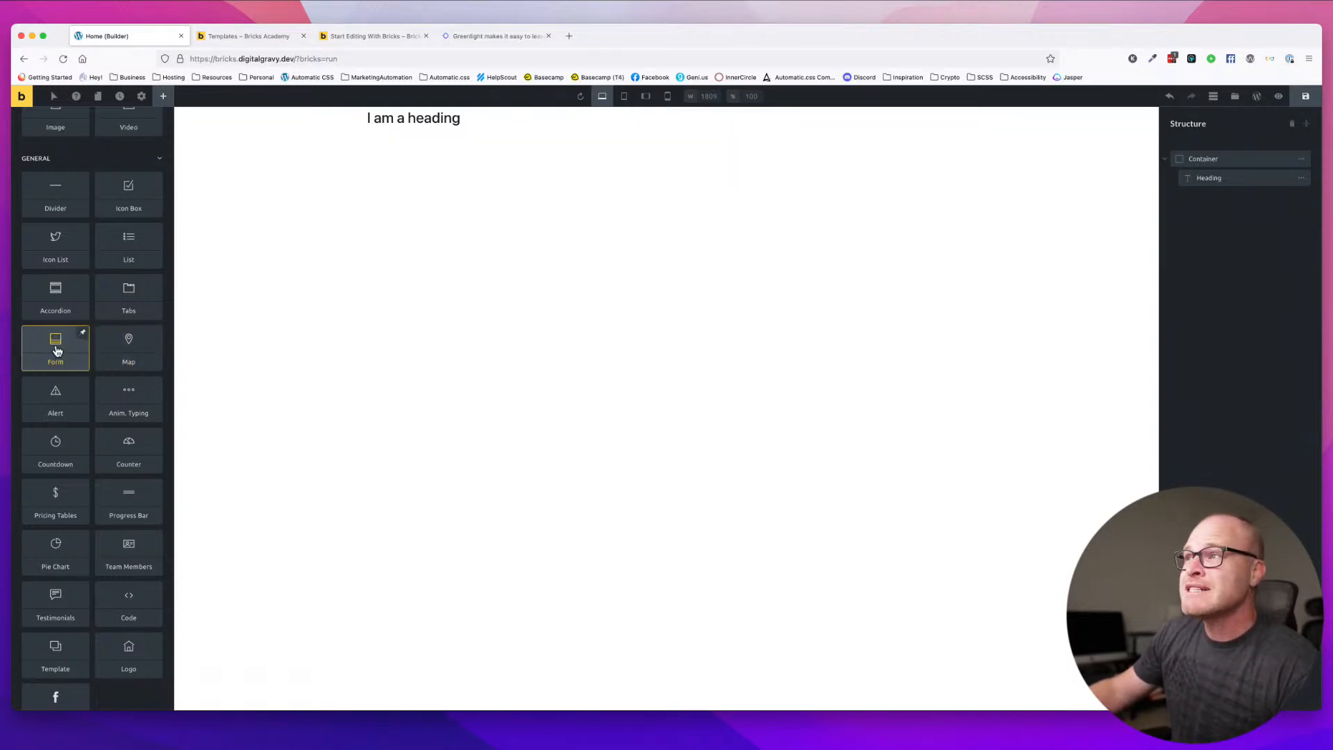
scroll(146, 333, "down", 1)
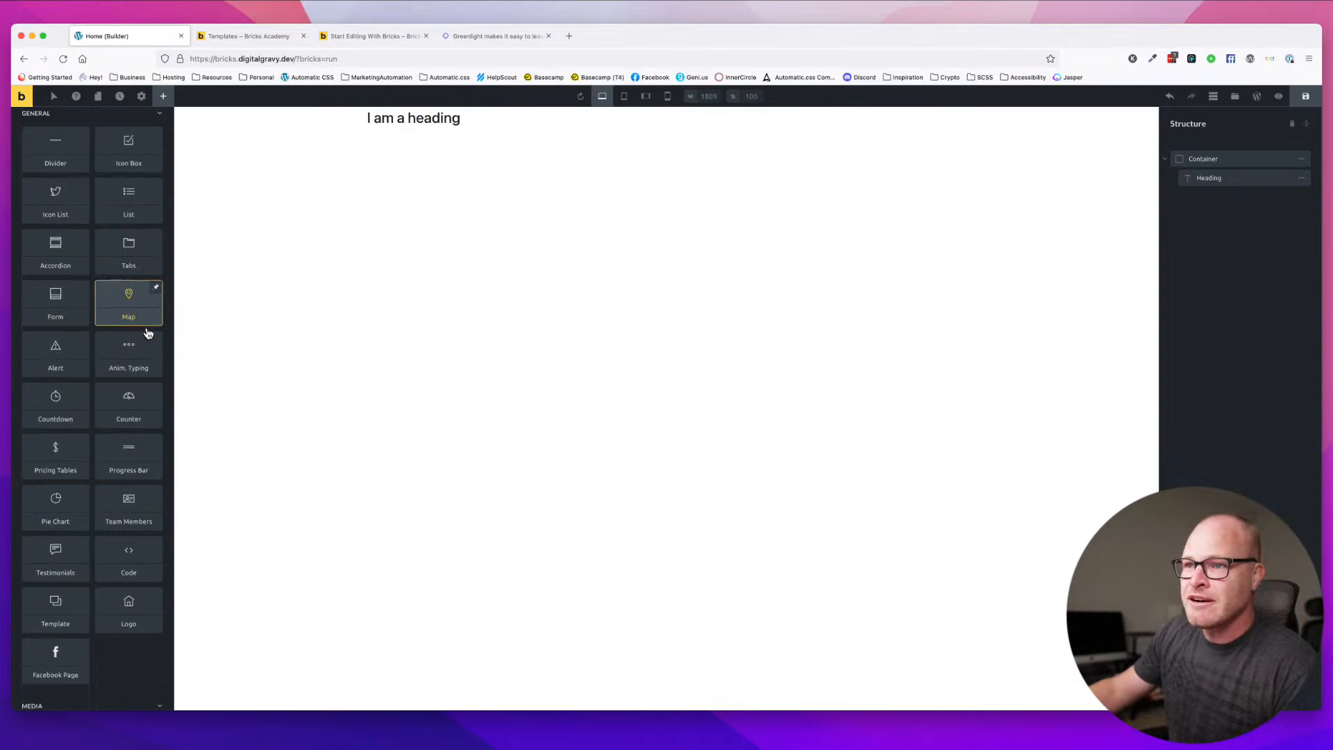
scroll(148, 333, "down", 1)
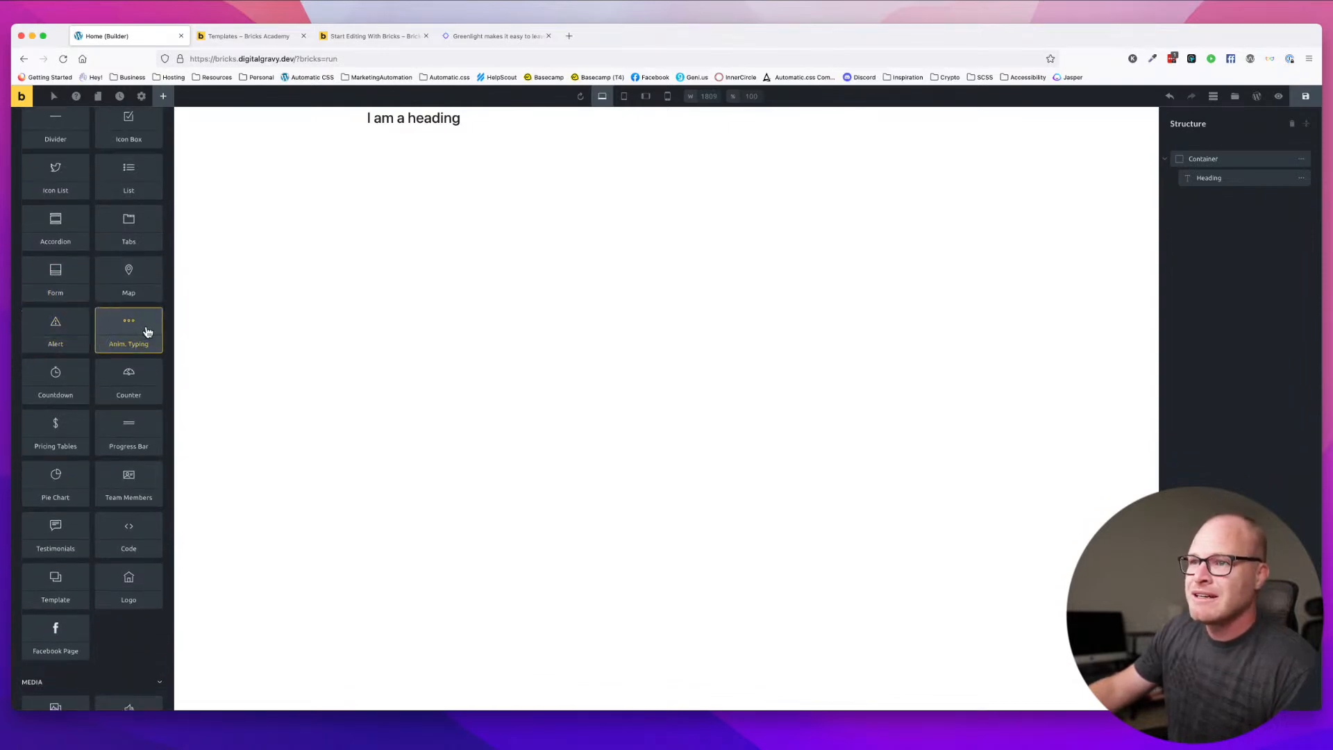
scroll(142, 333, "down", 1)
scroll(139, 300, "down", 1)
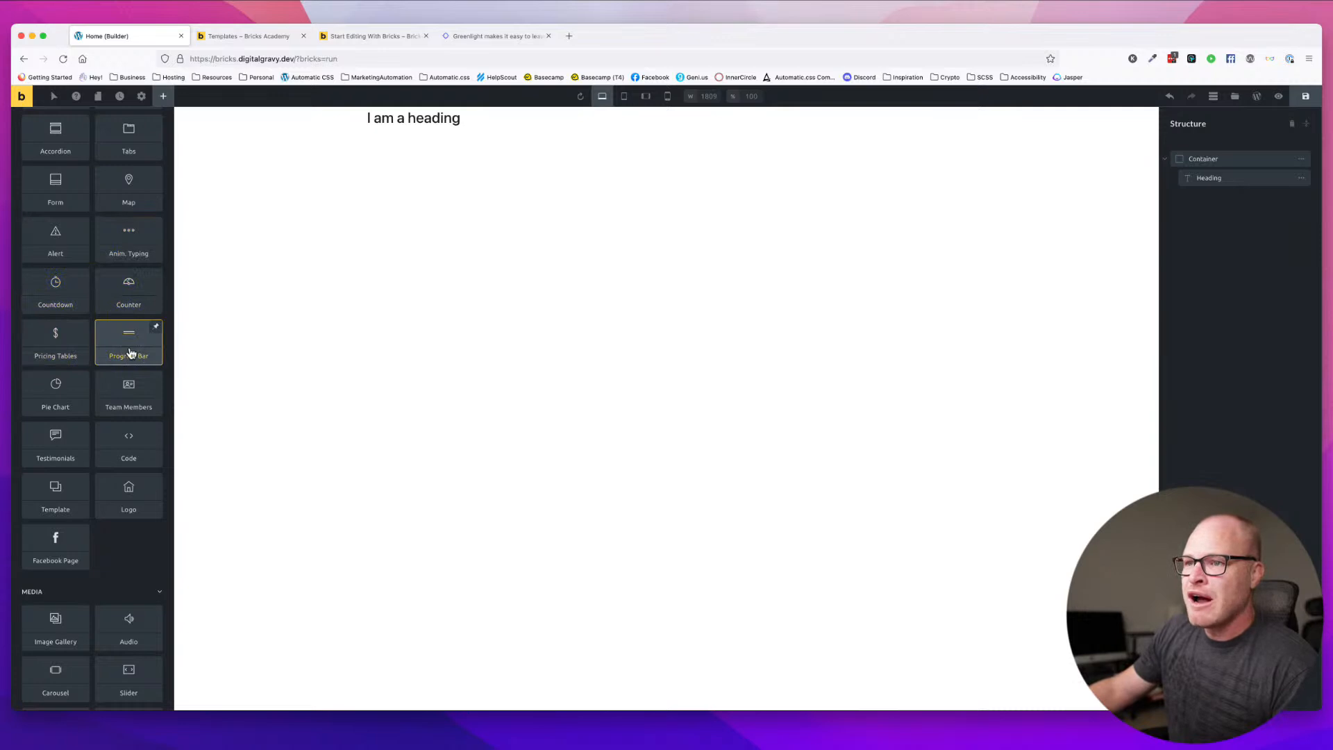
scroll(130, 353, "down", 2)
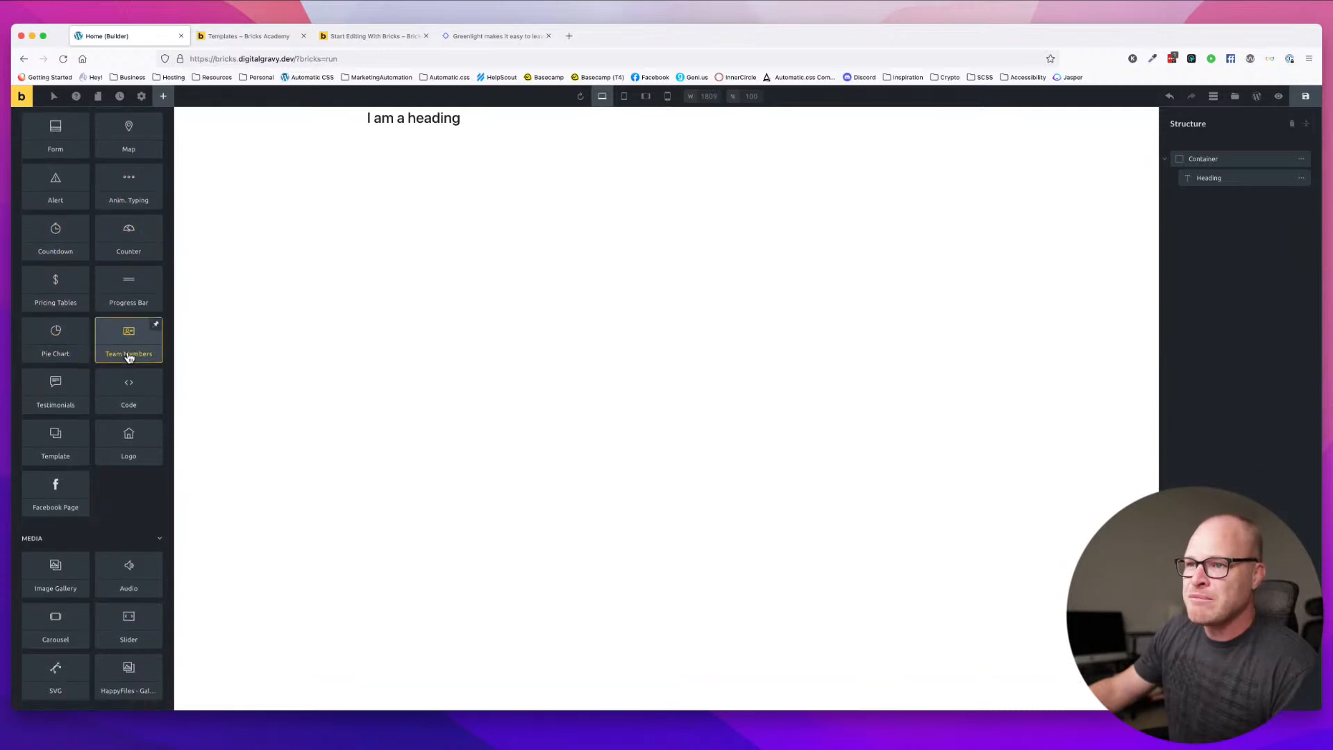
scroll(129, 357, "down", 1)
scroll(128, 358, "down", 3)
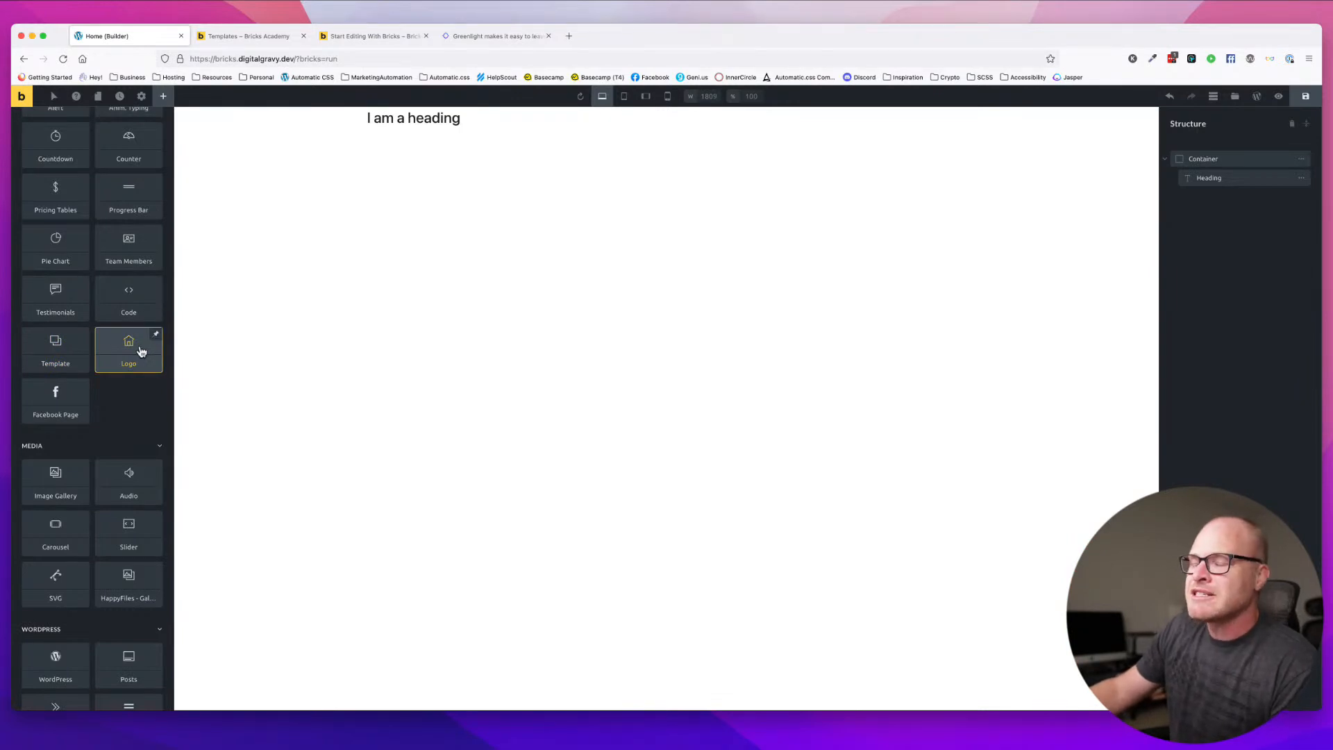
- Search the element library for "image" and clear the search
scroll(141, 350, "up", 10)
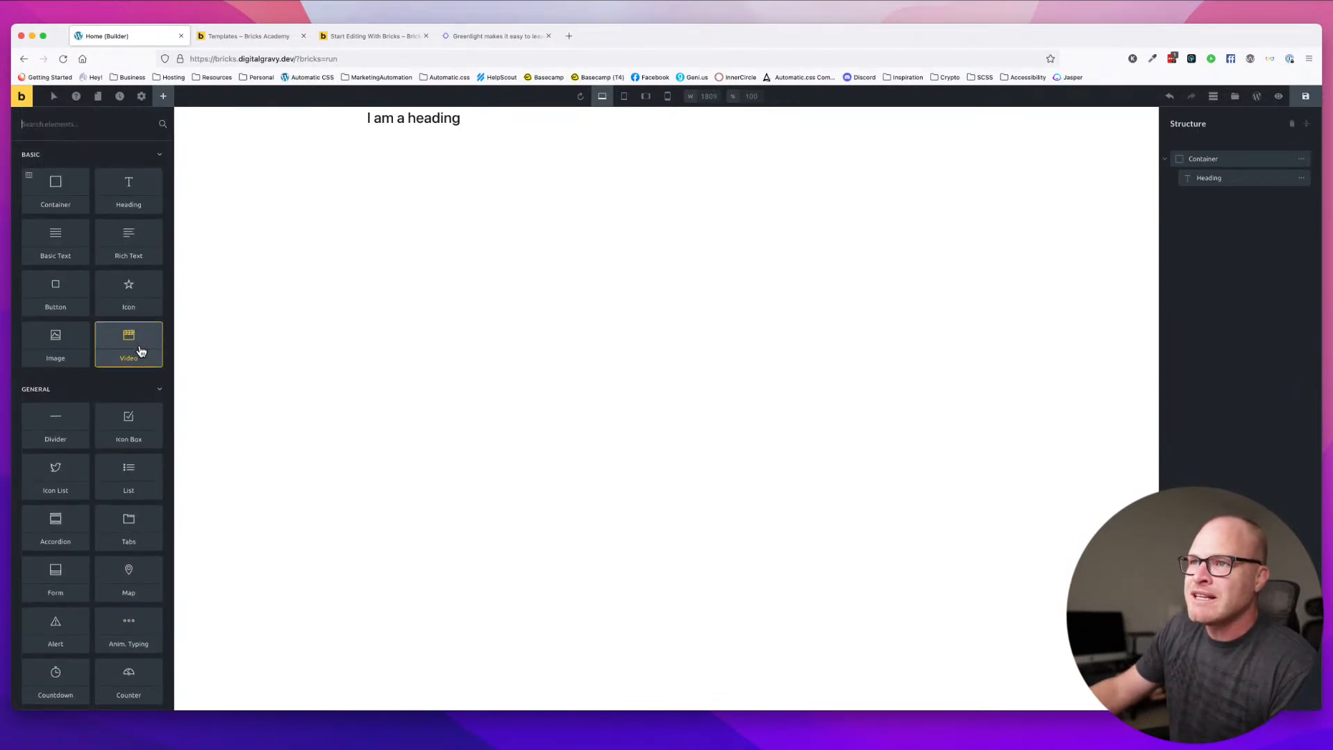
scroll(139, 349, "up", 2)
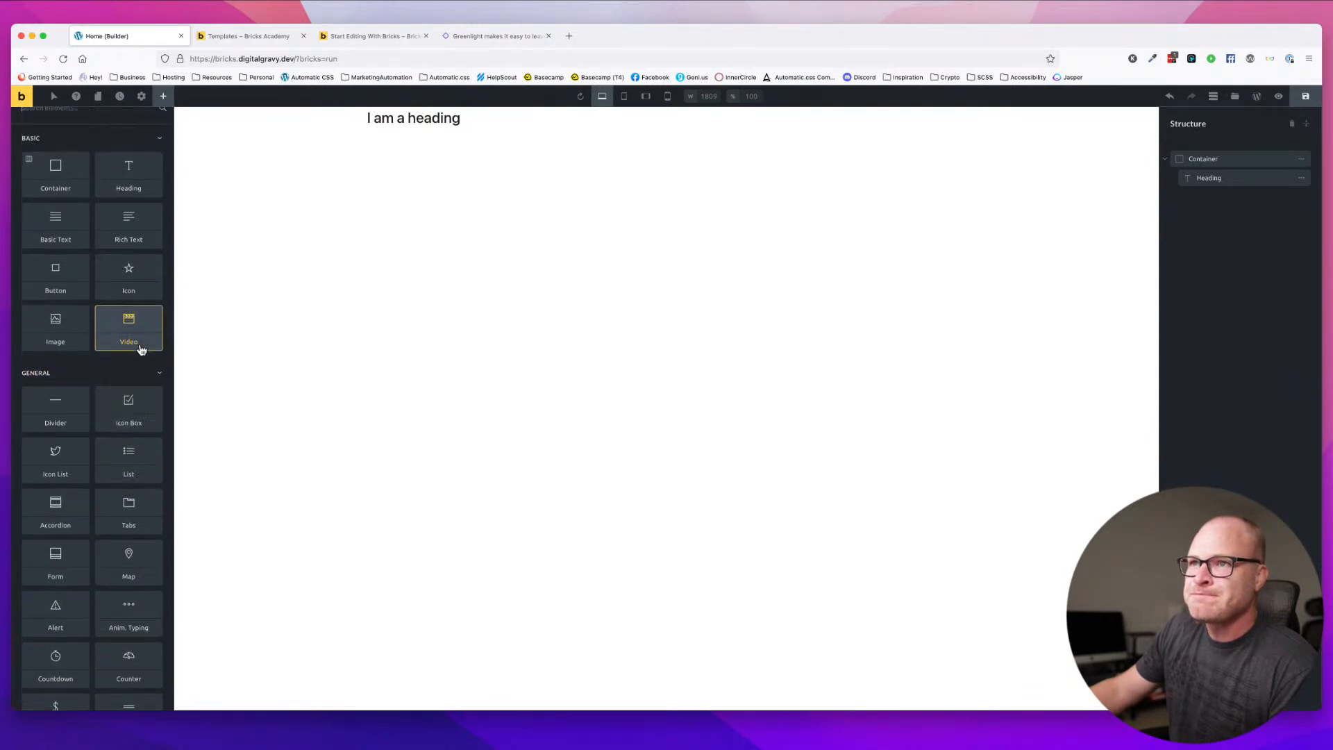
type("image")
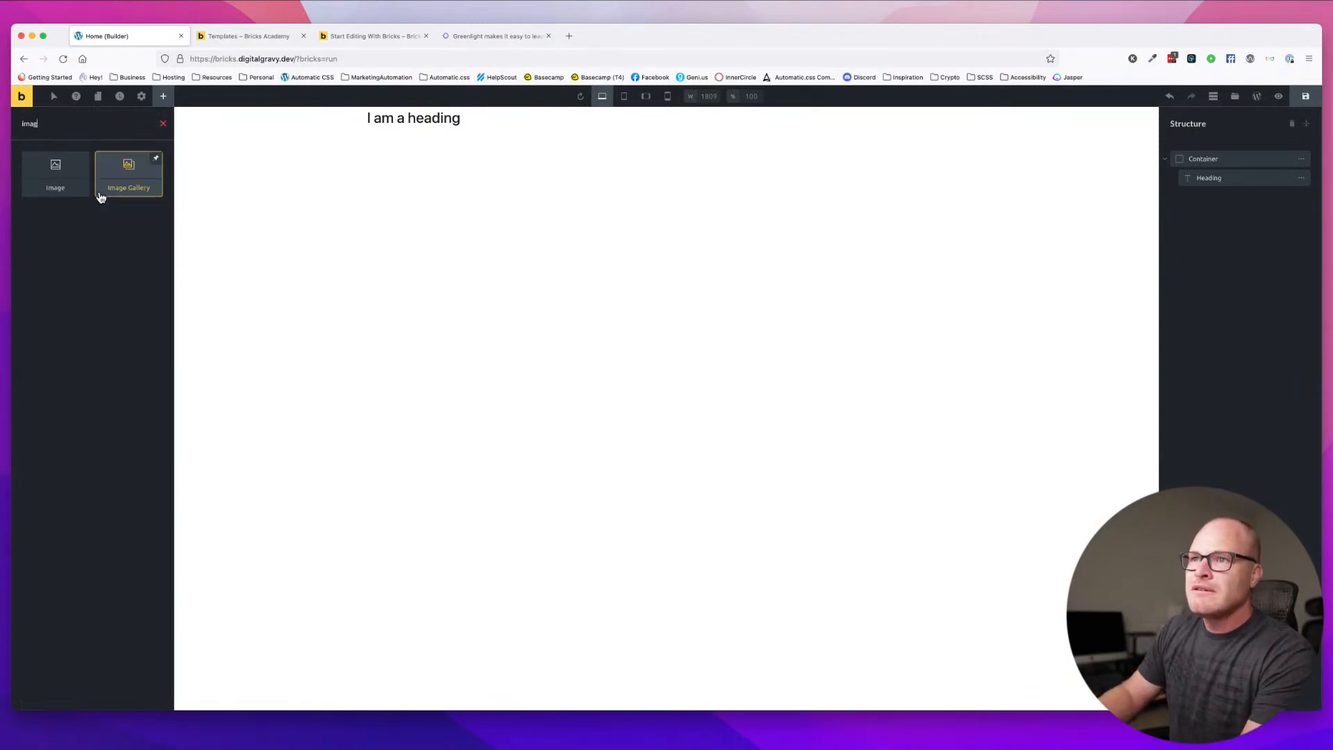
key("BackSpace")
key("BackSpace")
key("BackSpace")
key("BackSpace")
key("BackSpace")
- Add an SVG element from the Media elements to the page and check its style and content settings
scroll(99, 198, "down", 15)
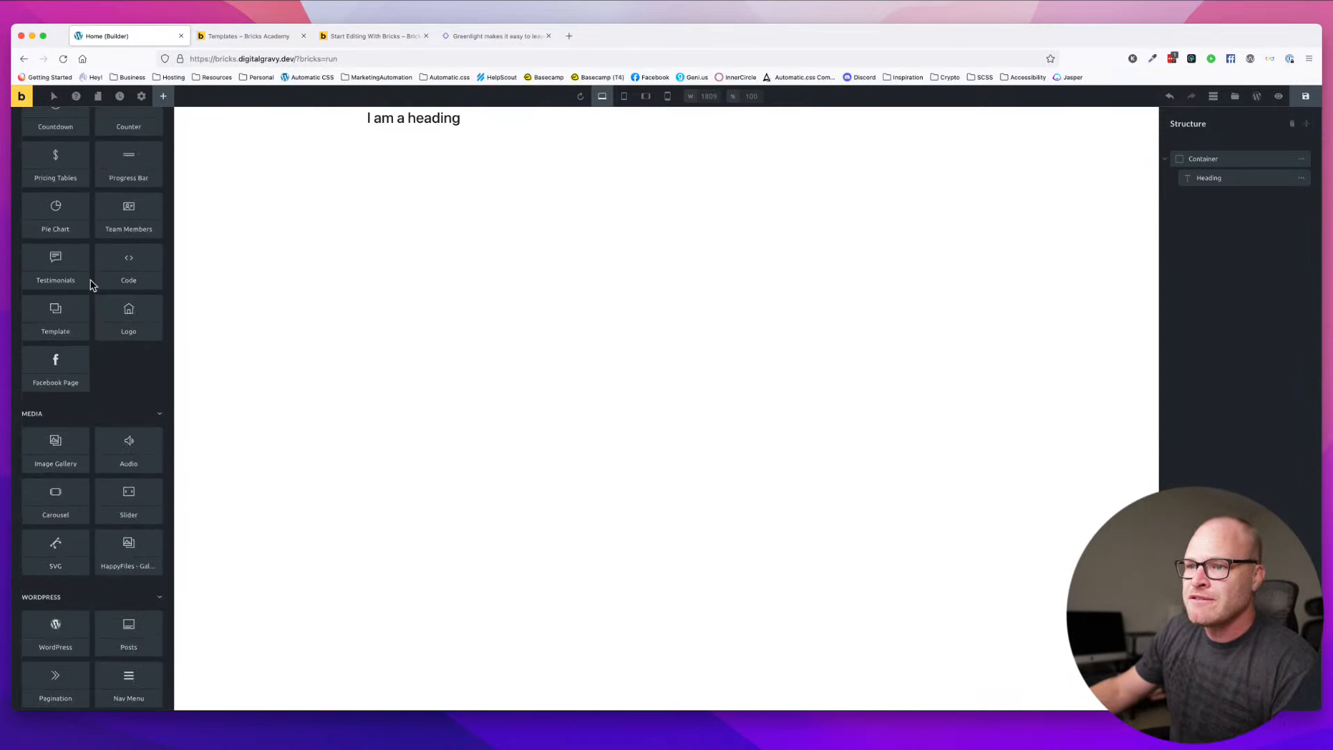
scroll(157, 351, "down", 3)
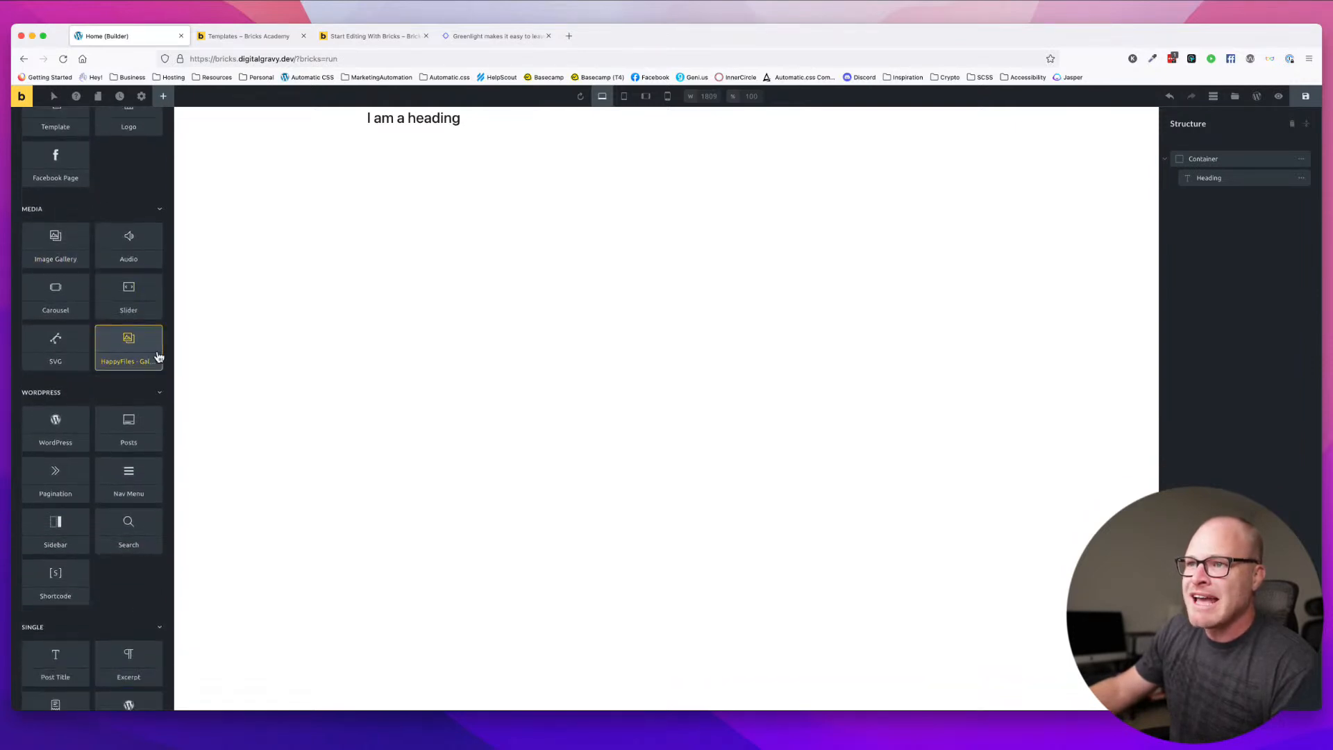
scroll(146, 324, "down", 1)
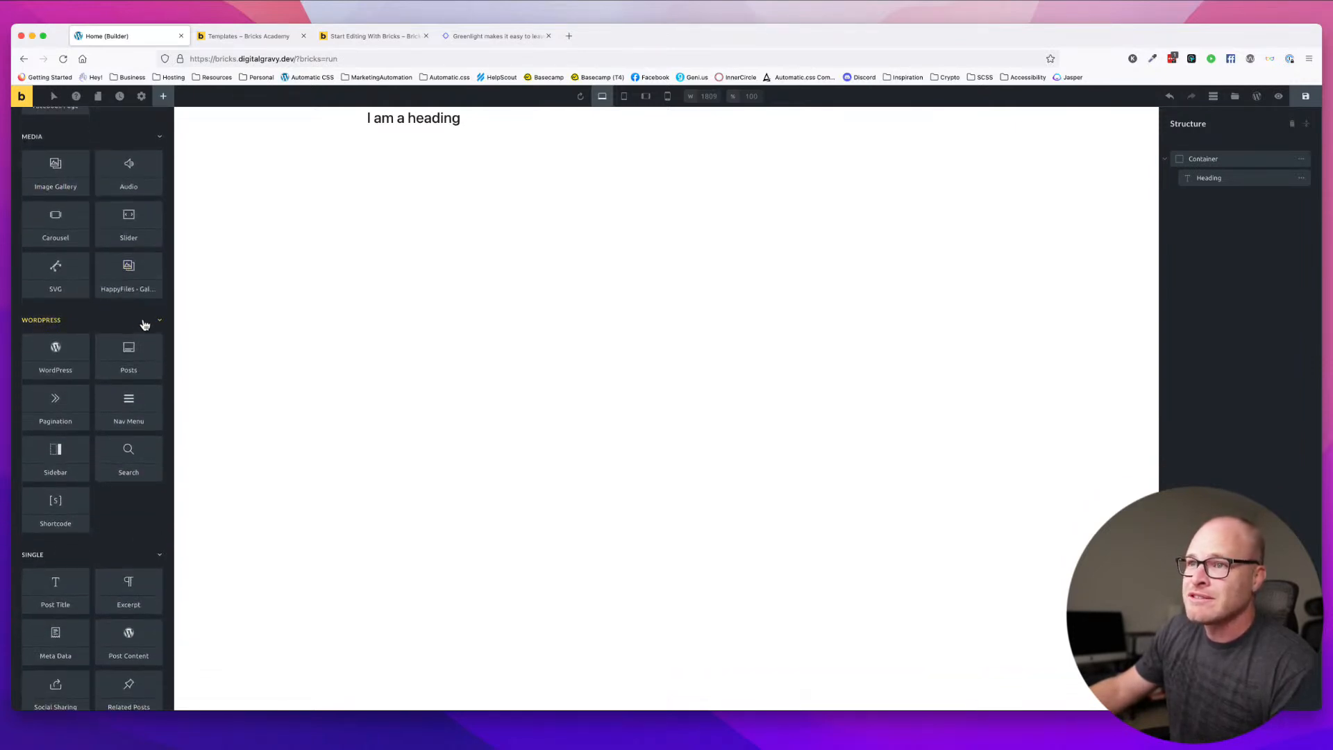
left_click(59, 271)
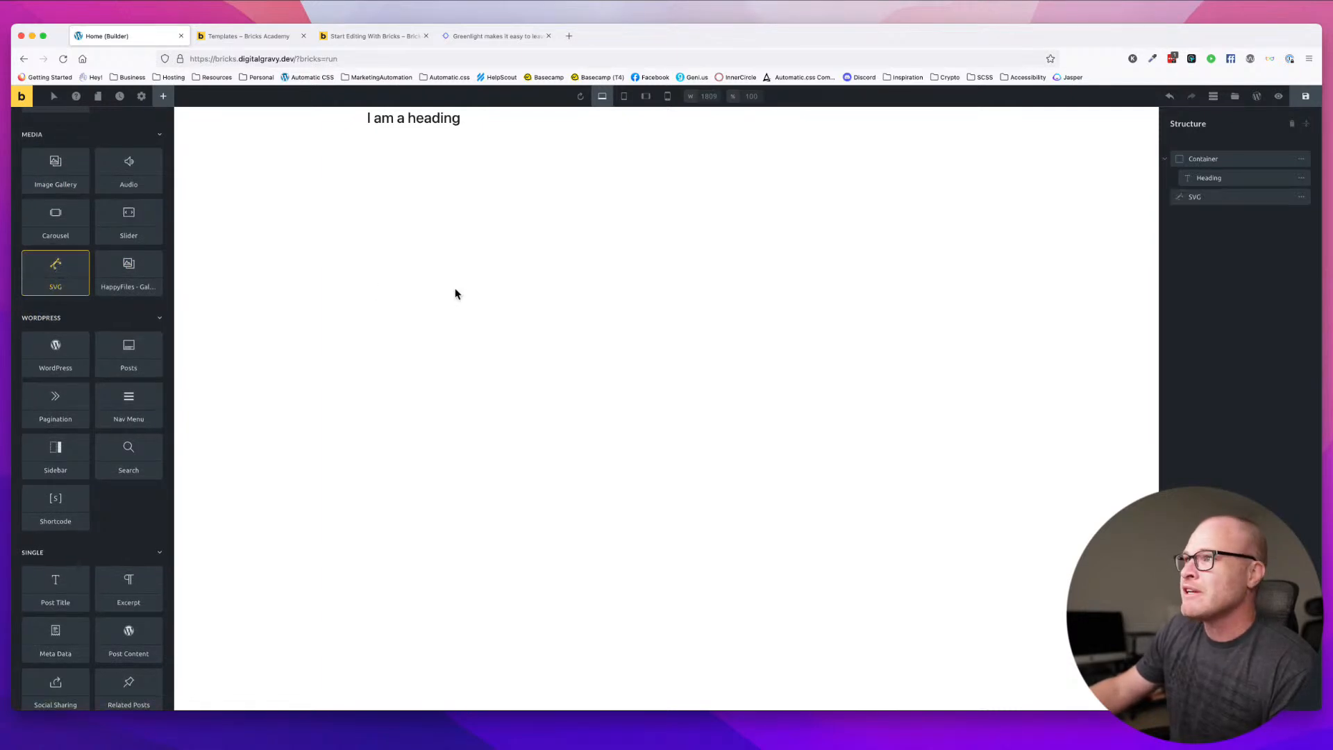
left_click(257, 144)
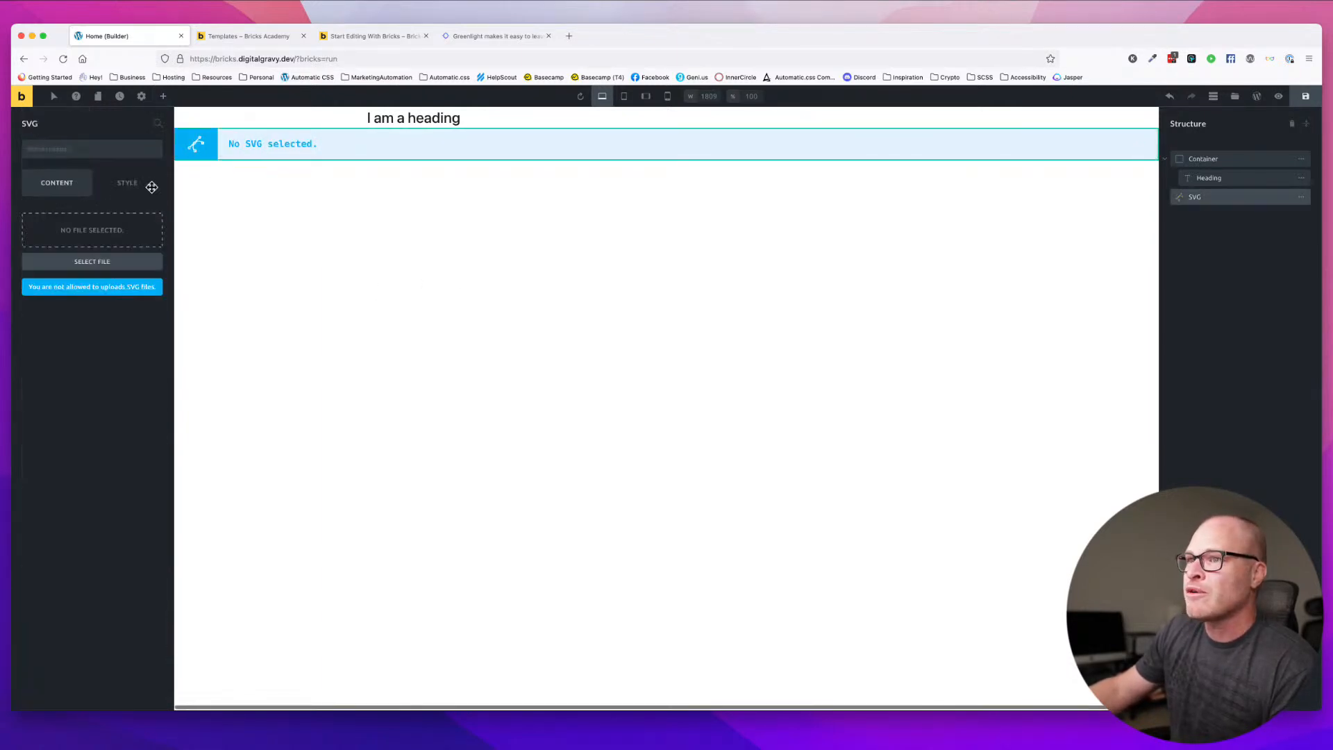
left_click(143, 189)
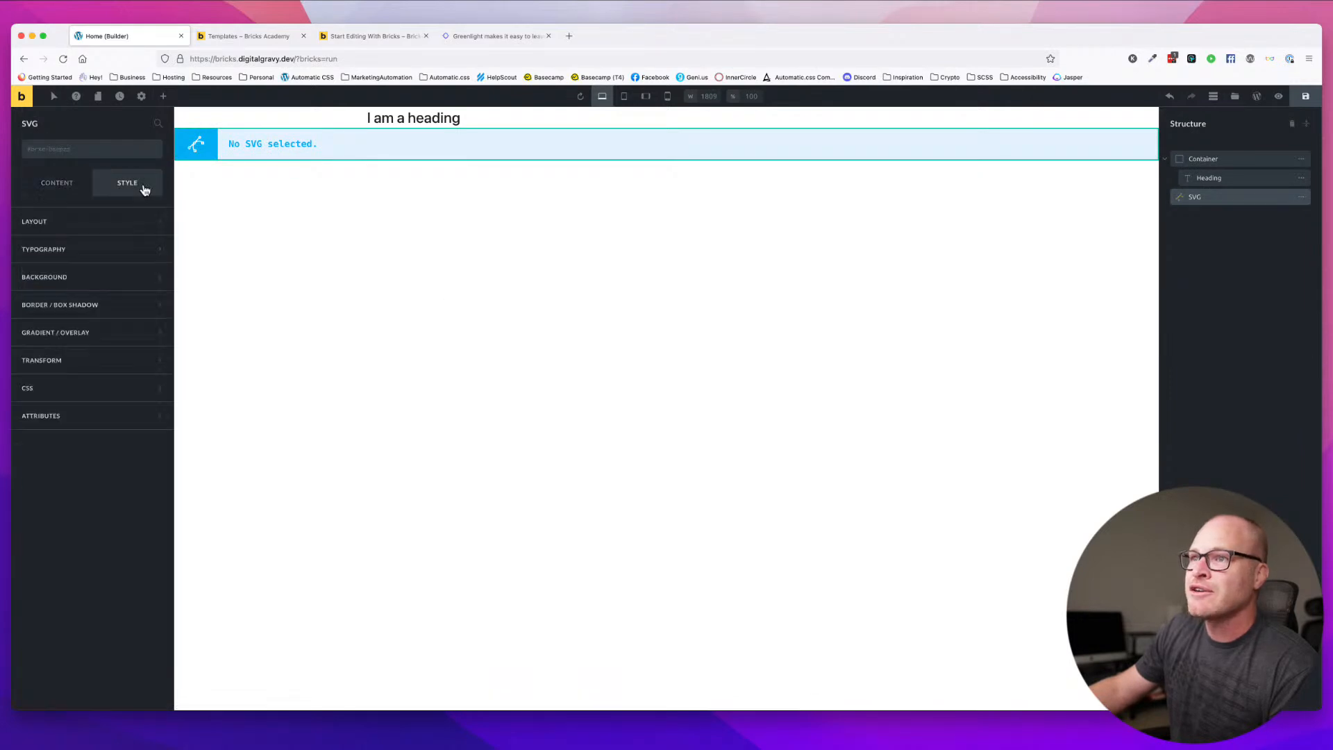
left_click(71, 185)
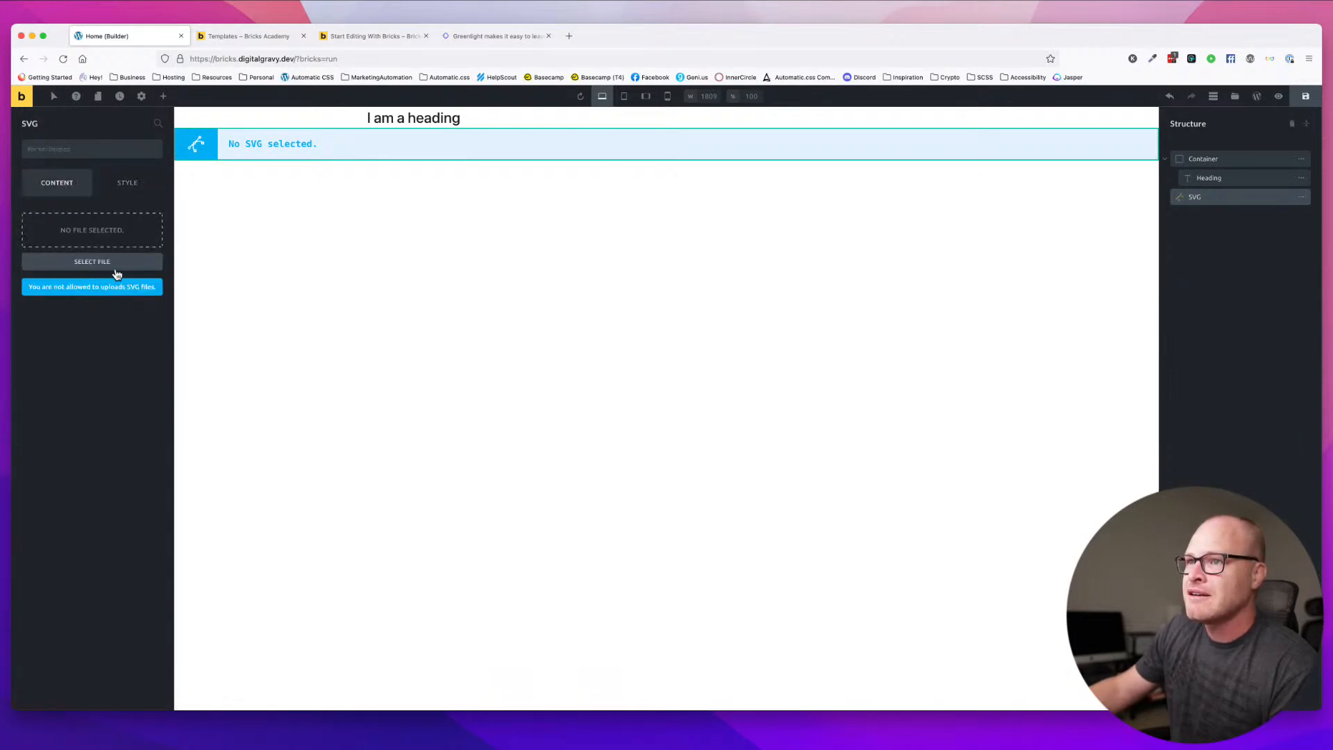
- Delete the SVG element from the page structure
mouse_move(1303, 200)
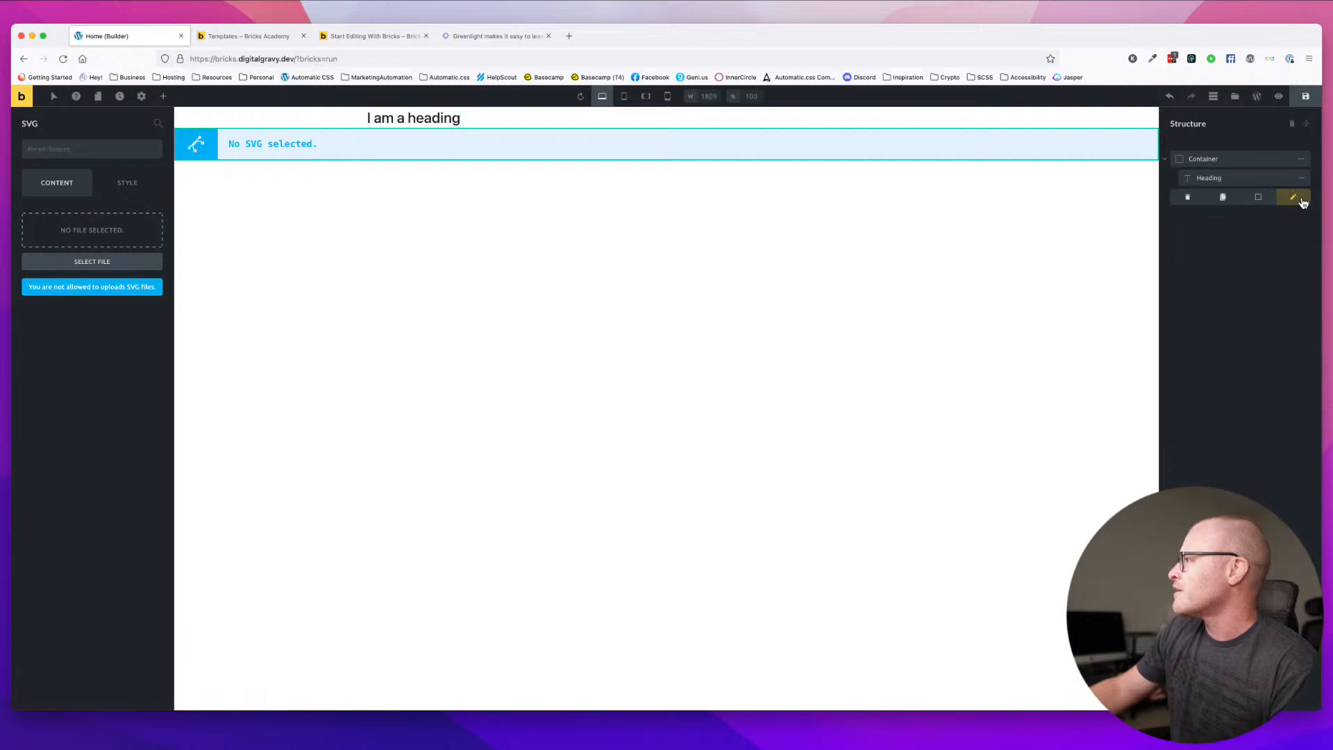
left_click(1187, 197)
- Examine the WordPress, Single and other element groups available in the element library
scroll(128, 344, "down", 3)
scroll(126, 351, "down", 10)
scroll(126, 350, "up", 2)
scroll(129, 347, "down", 5)
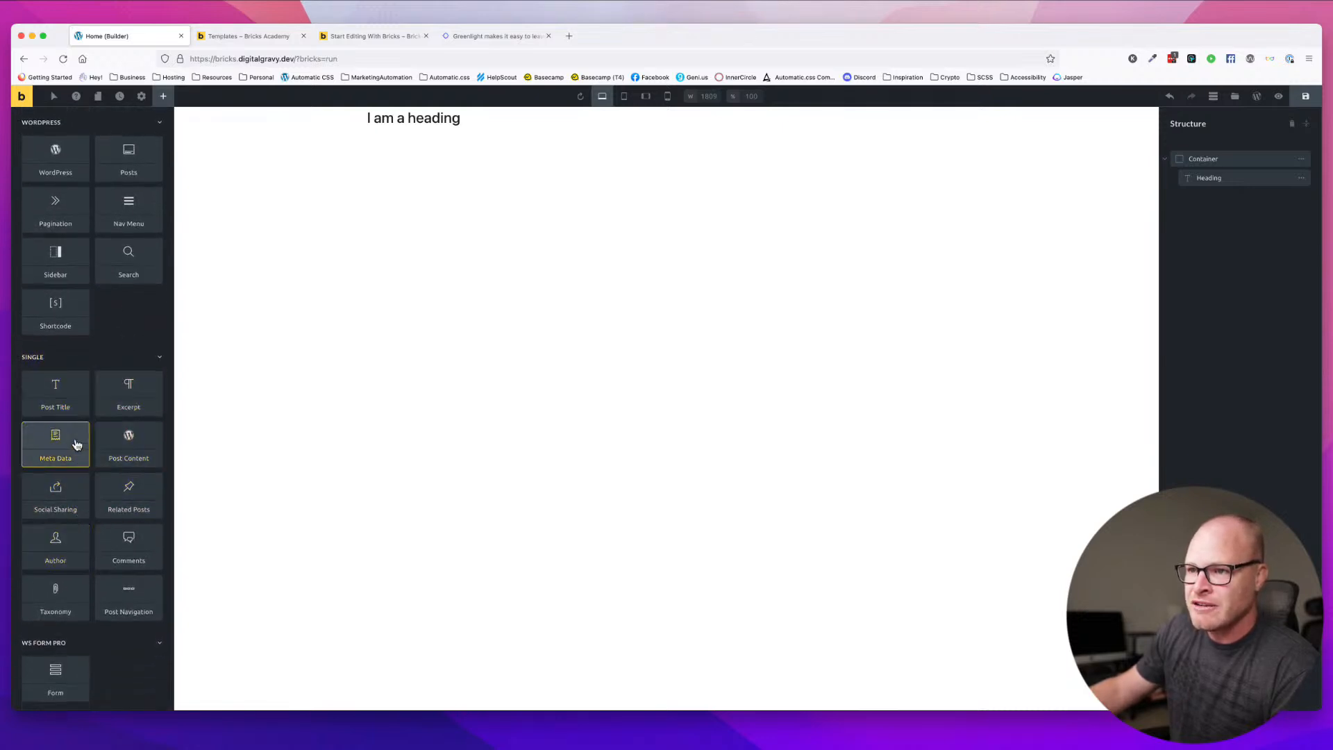
scroll(116, 605, "up", 1)
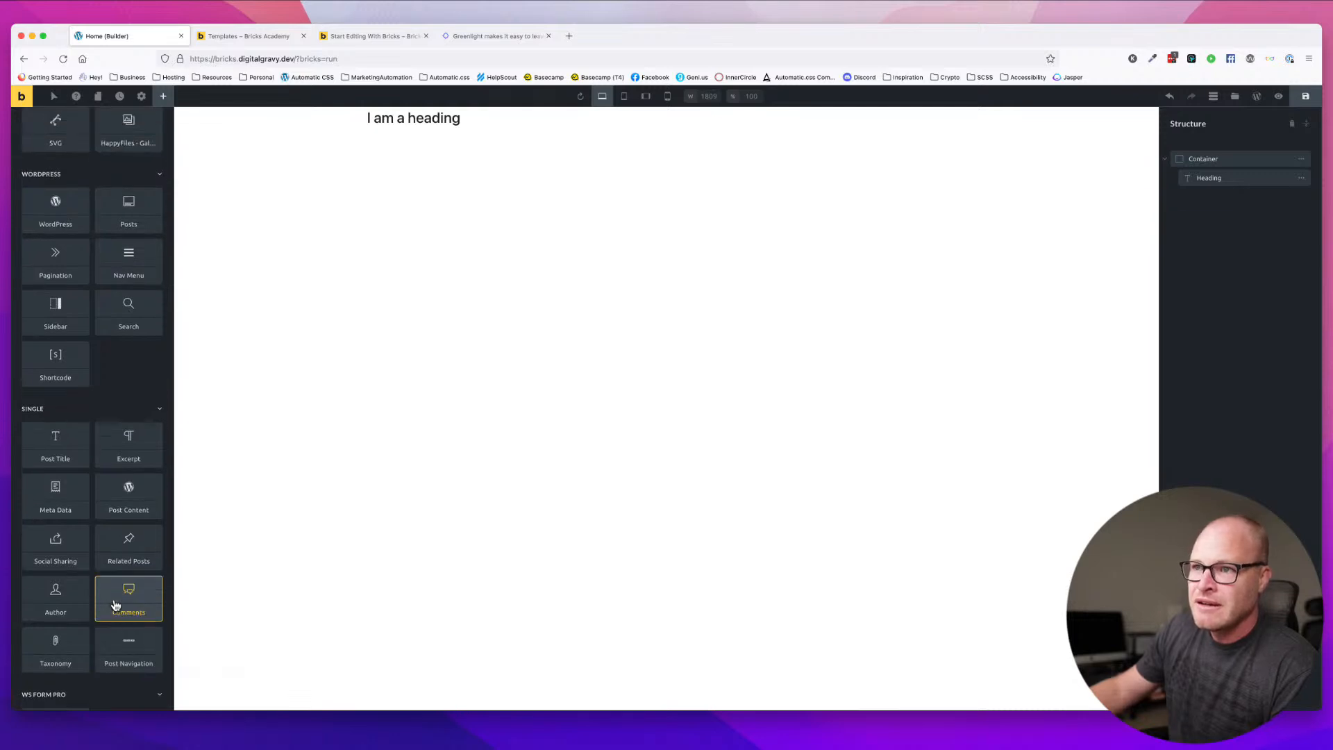
scroll(116, 605, "up", 5)
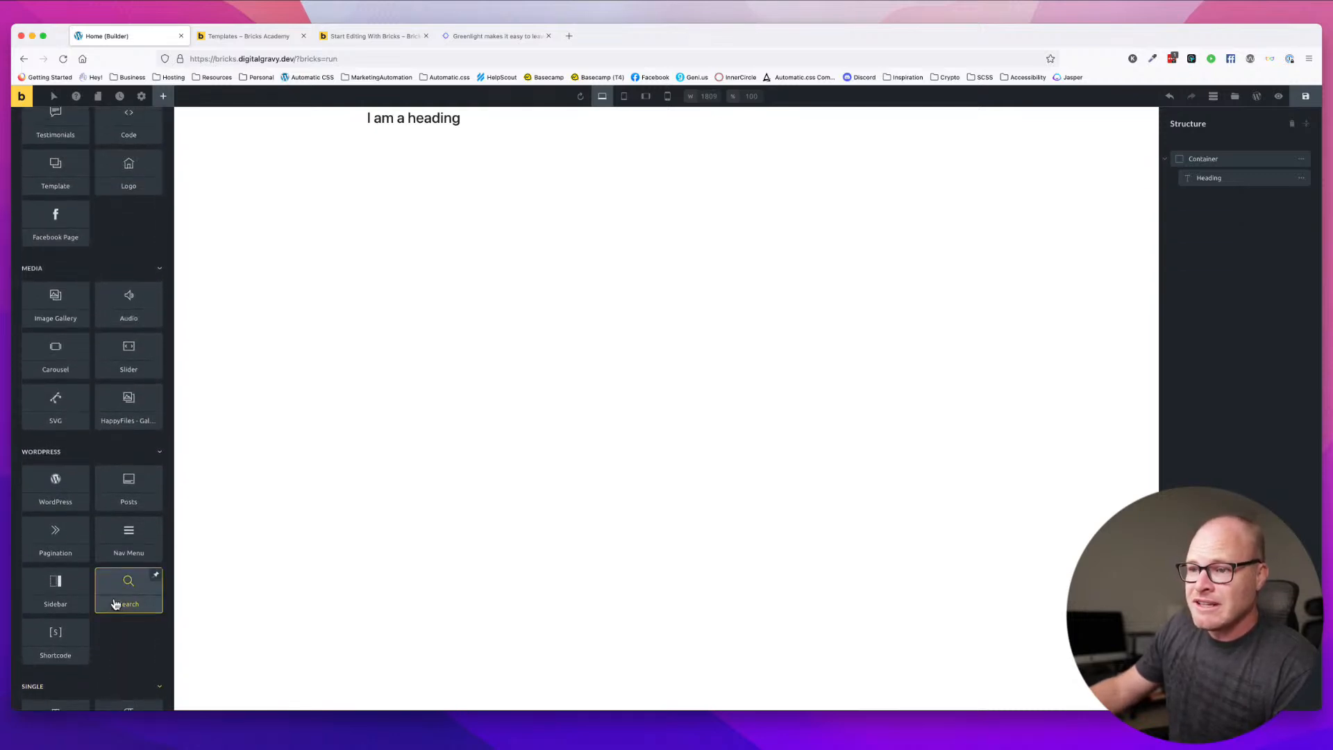
scroll(122, 542, "down", 1)
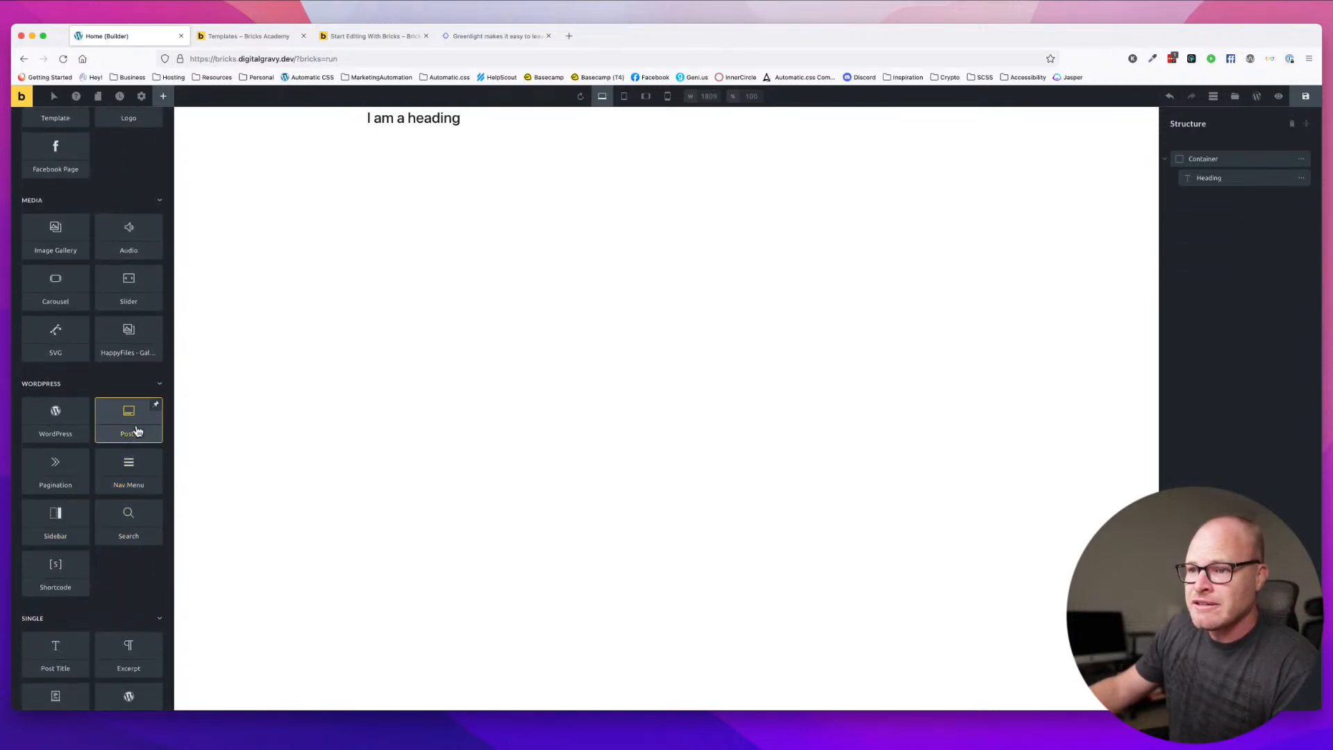
scroll(139, 431, "down", 1)
scroll(138, 431, "up", 6)
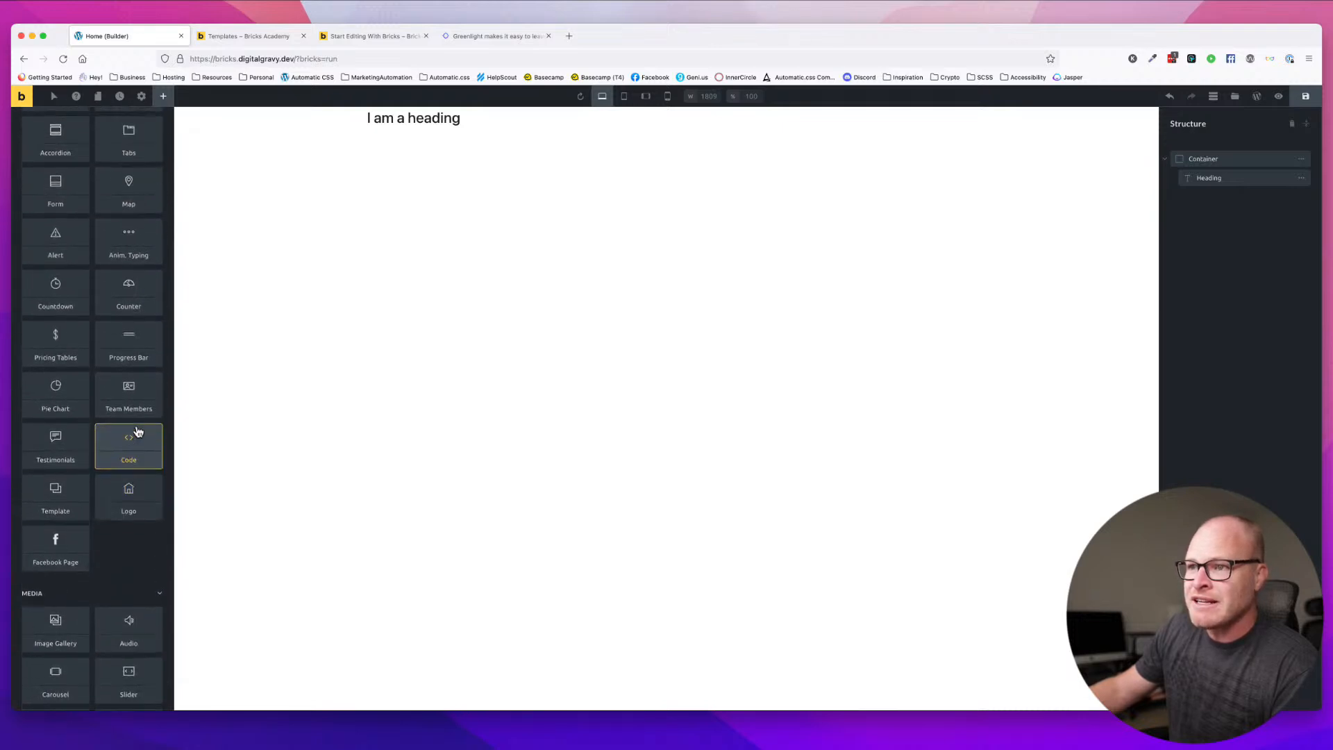
scroll(139, 432, "up", 6)
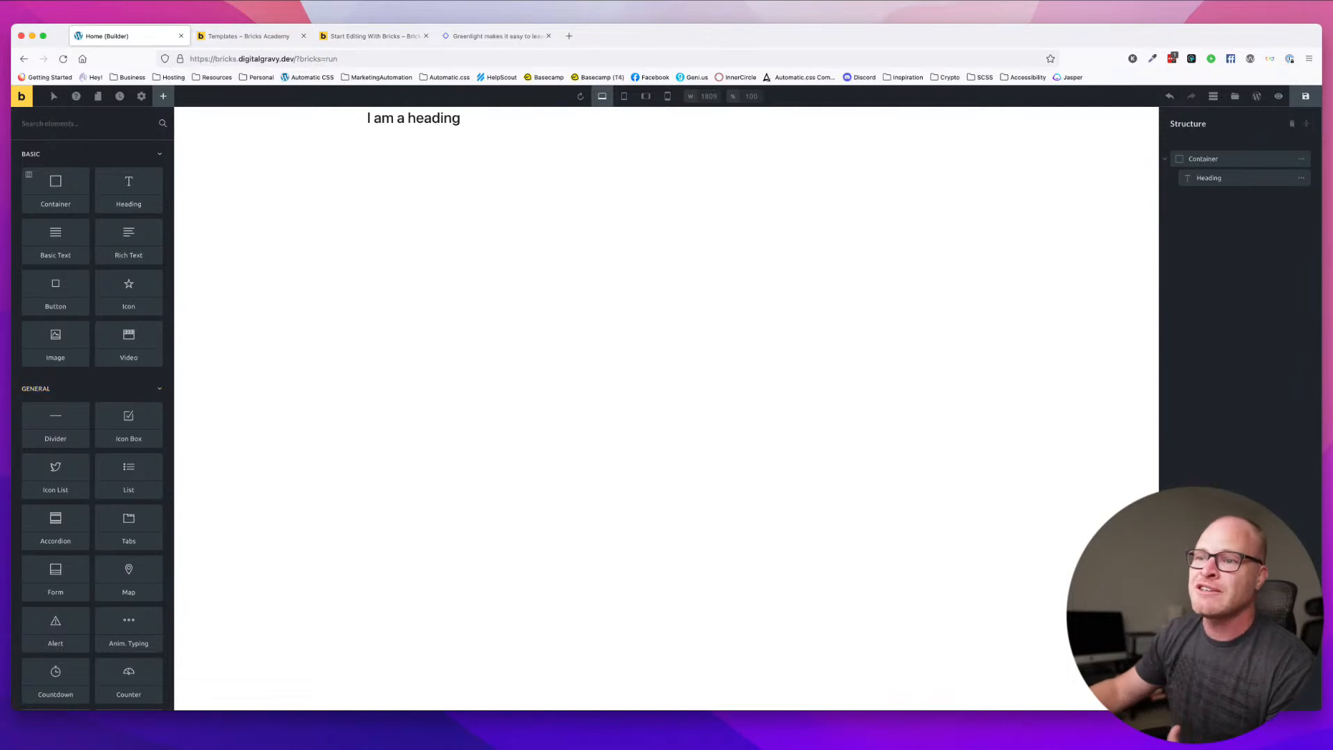
- Add an Alert element below the Container to preview it, and delete it from the page
scroll(115, 486, "down", 3)
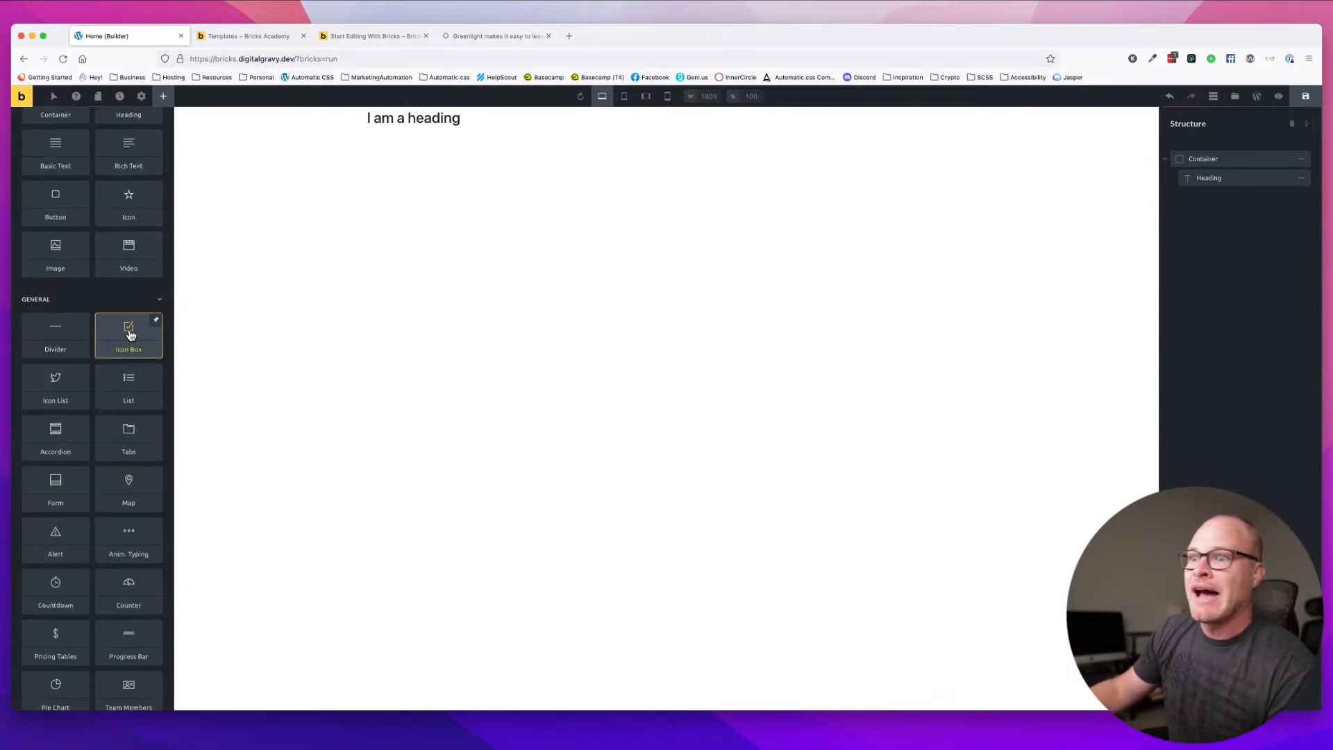
scroll(122, 349, "down", 6)
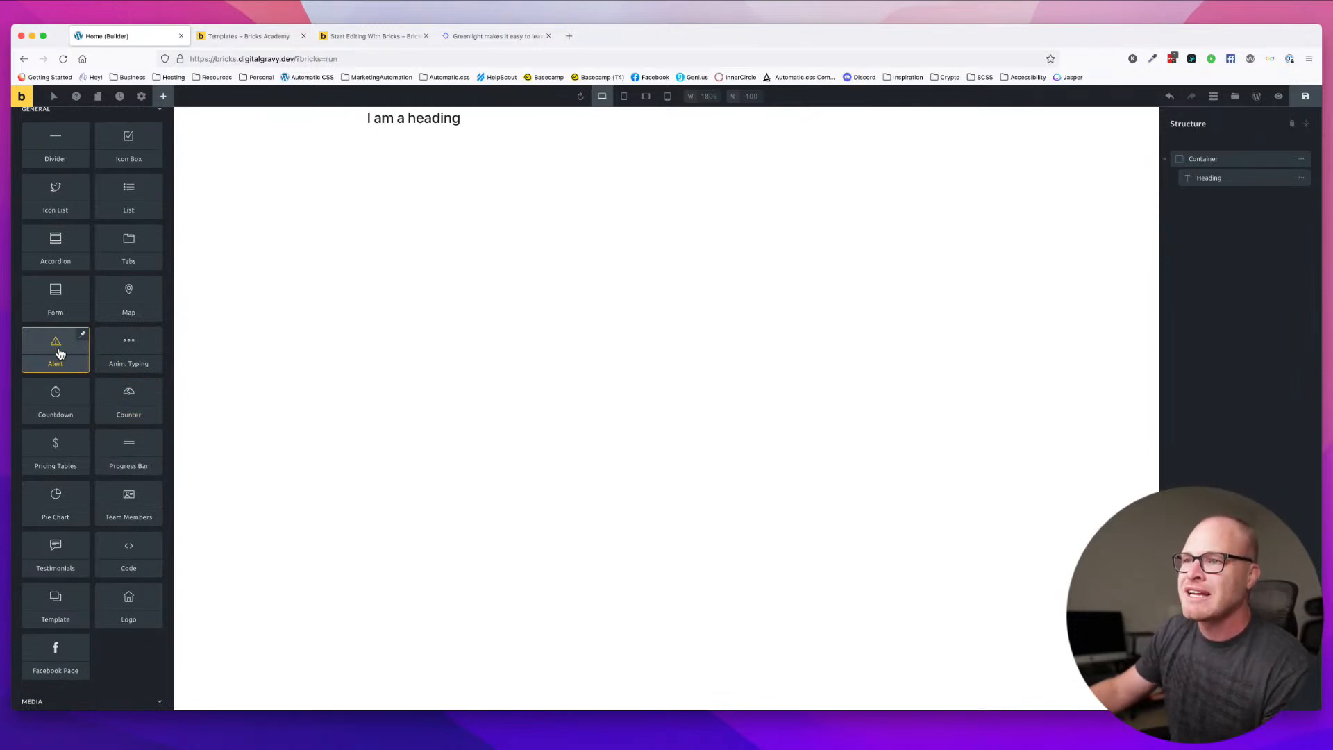
left_click(66, 348)
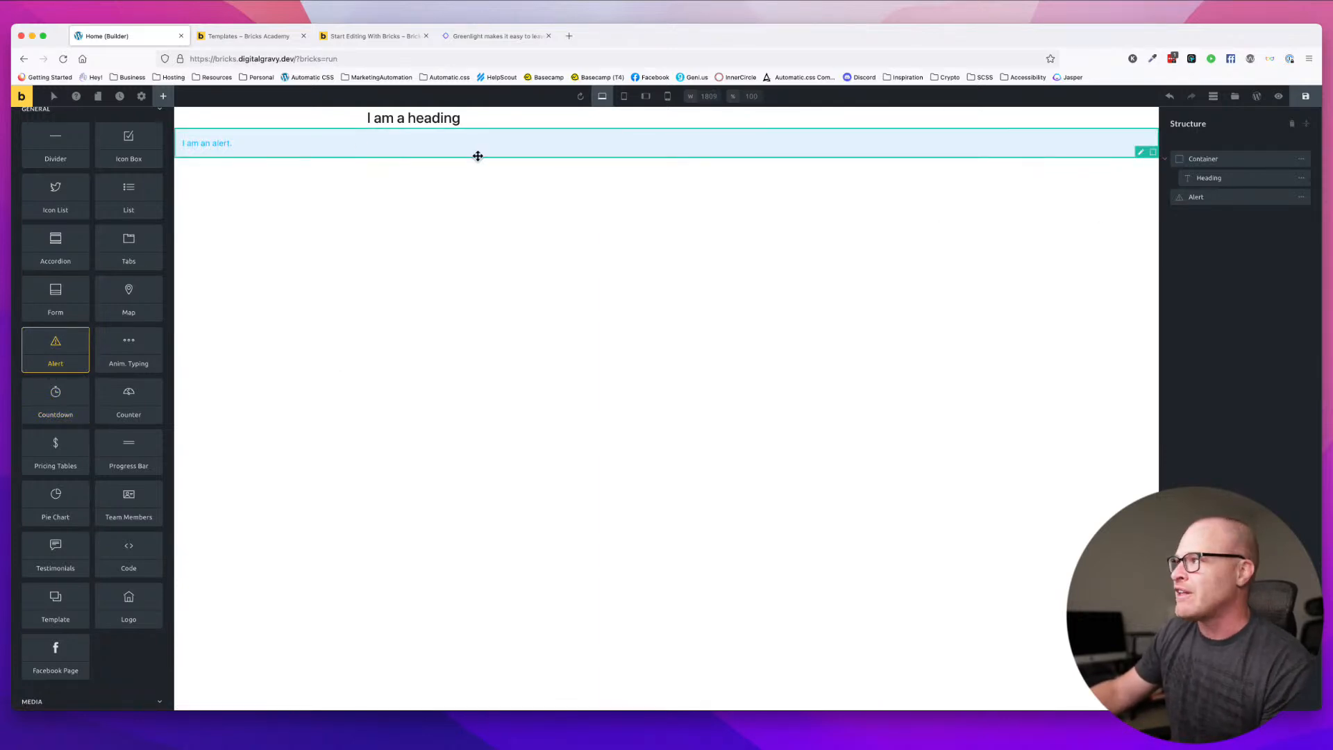
left_click(420, 145)
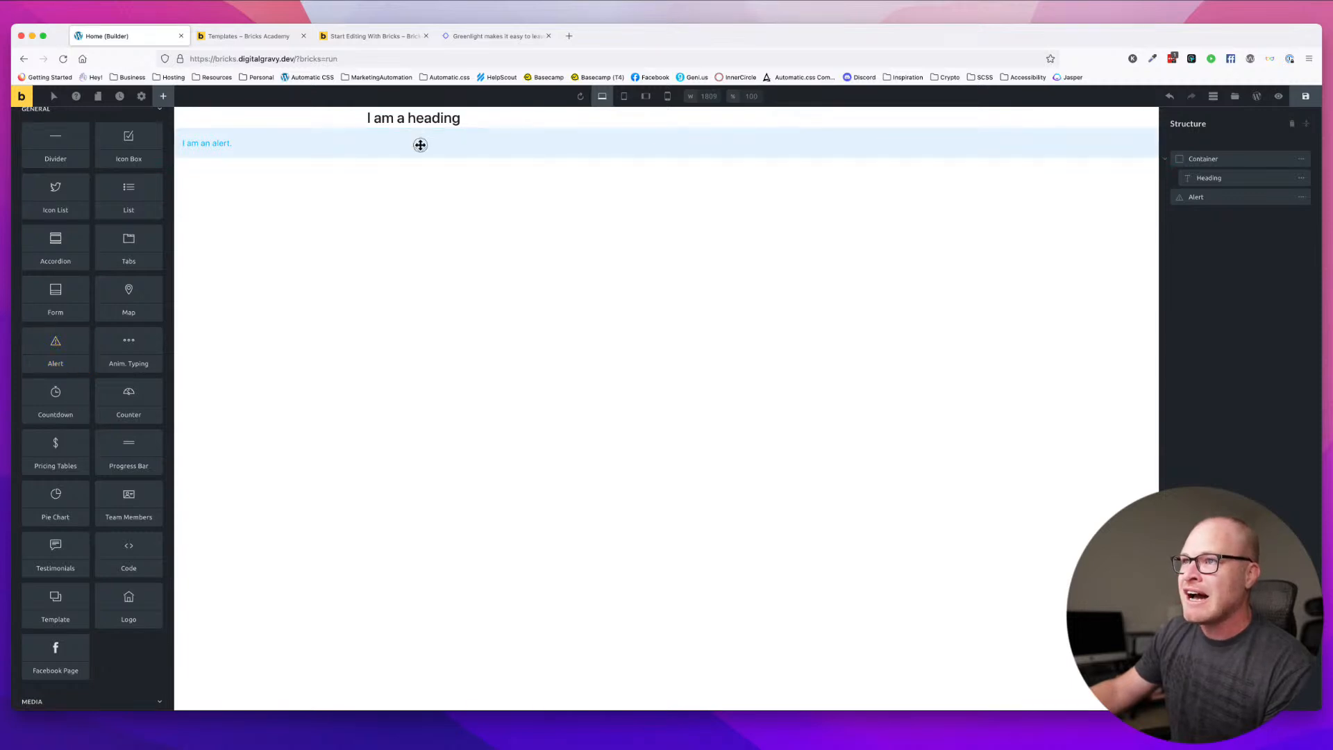
left_click(1301, 197)
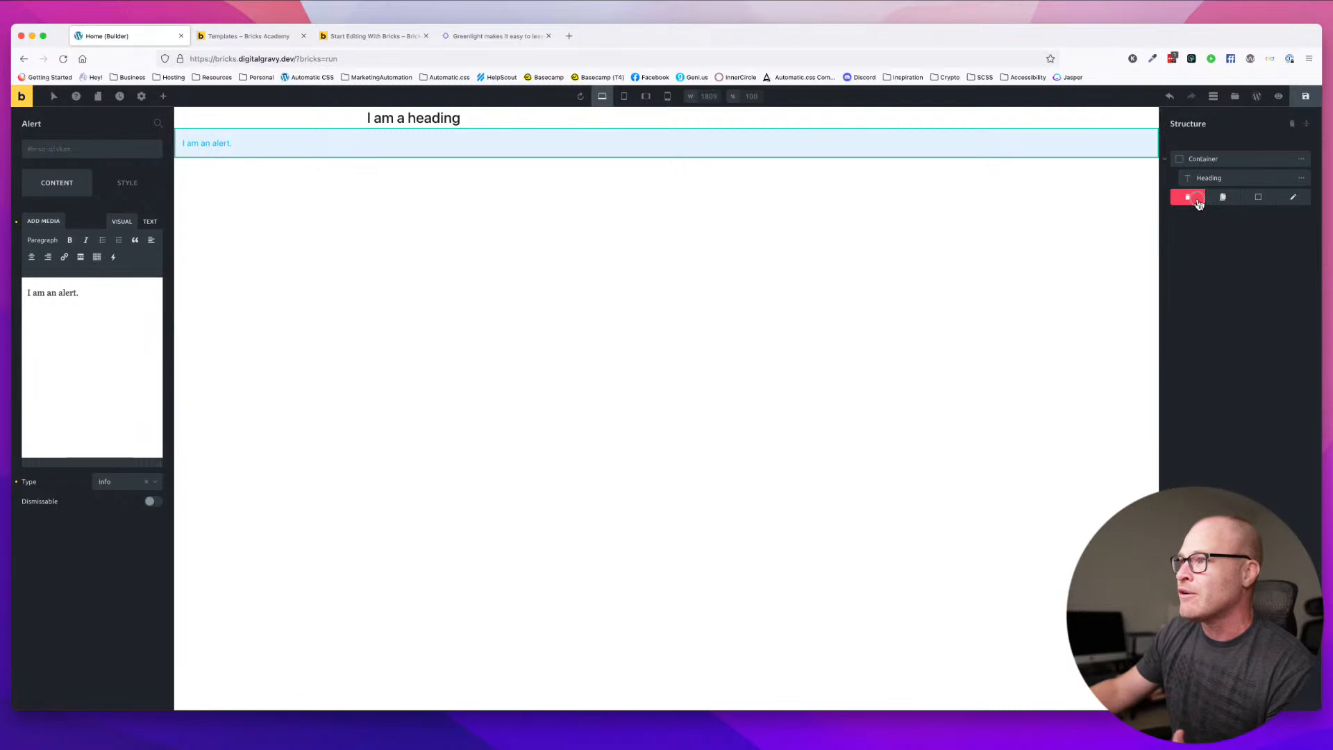
left_click(1189, 198)
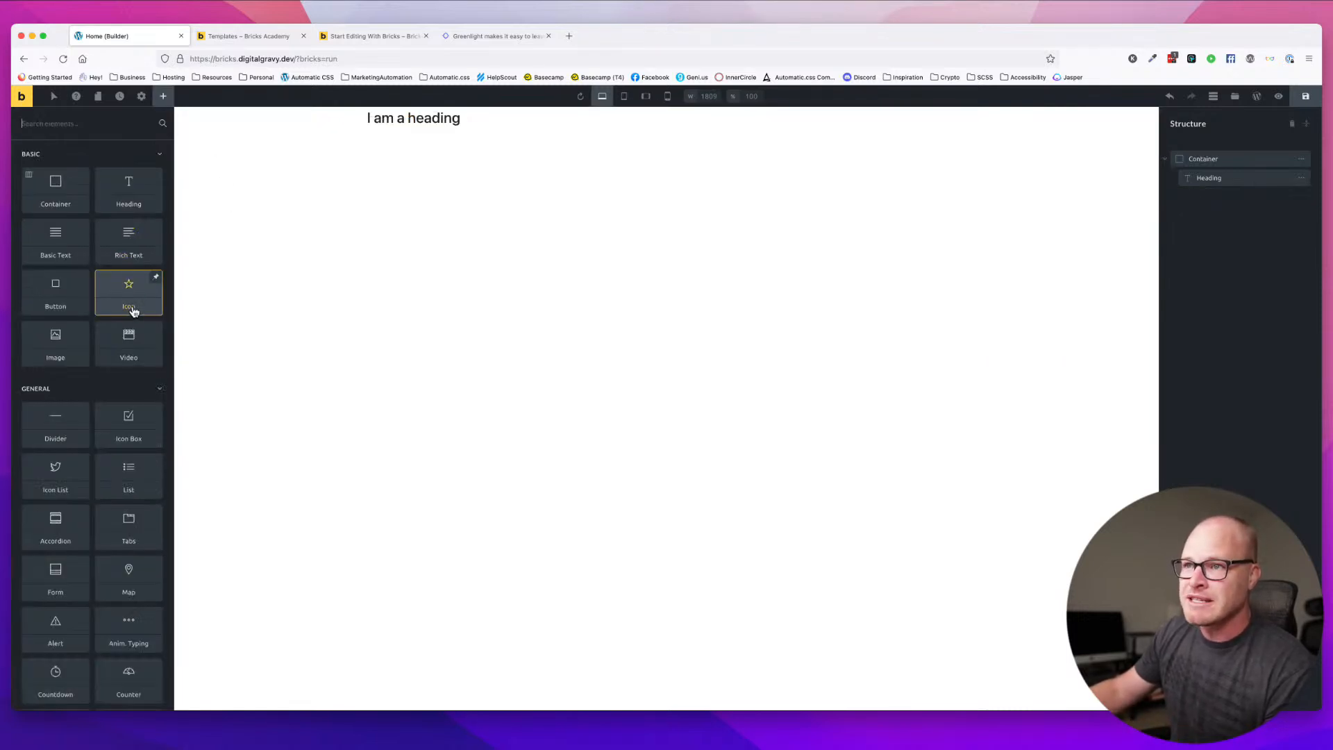
scroll(132, 312, "down", 7)
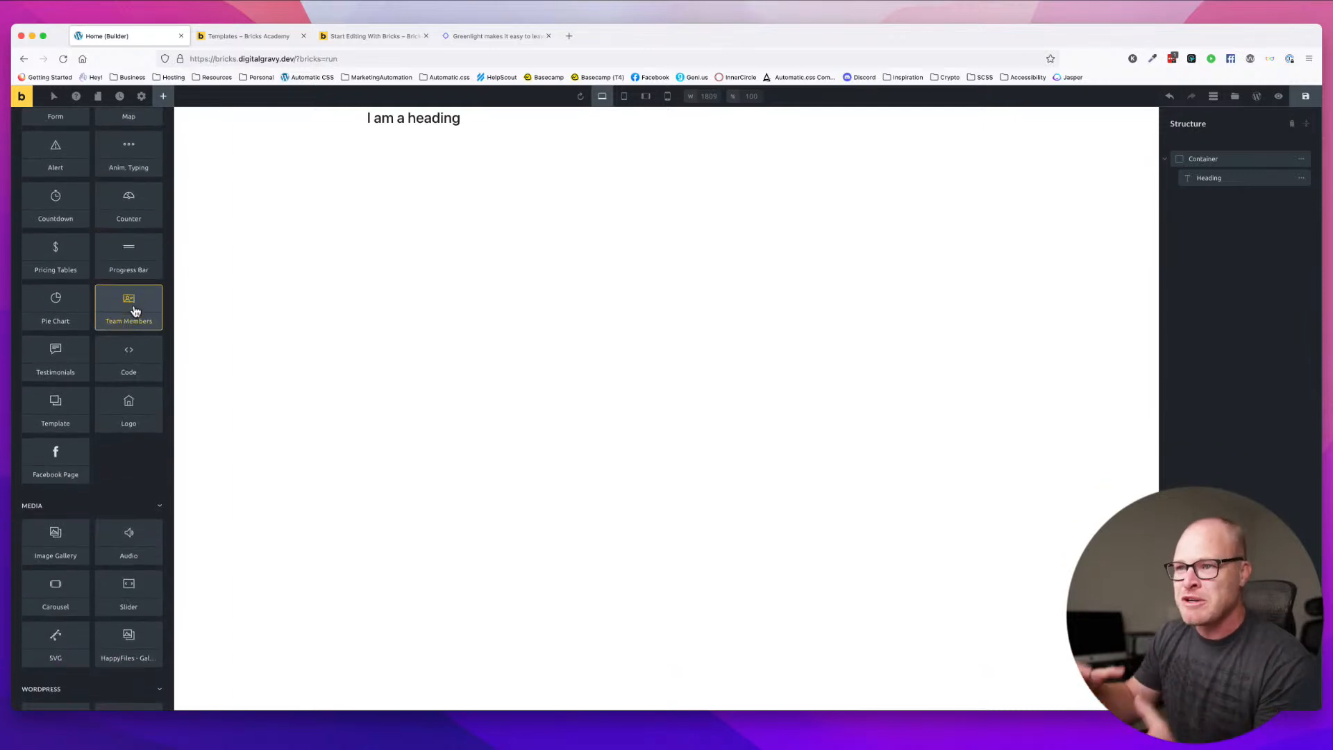
scroll(150, 285, "up", 6)
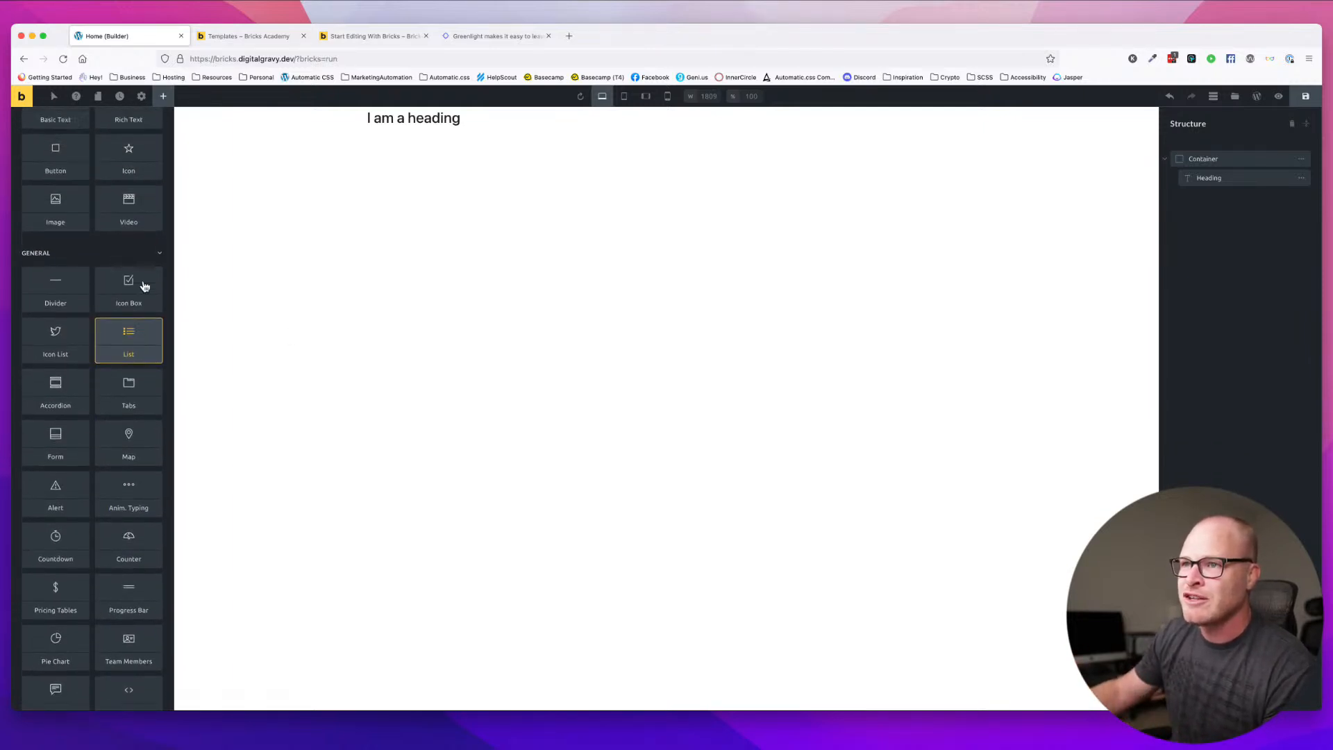
scroll(145, 286, "down", 3)
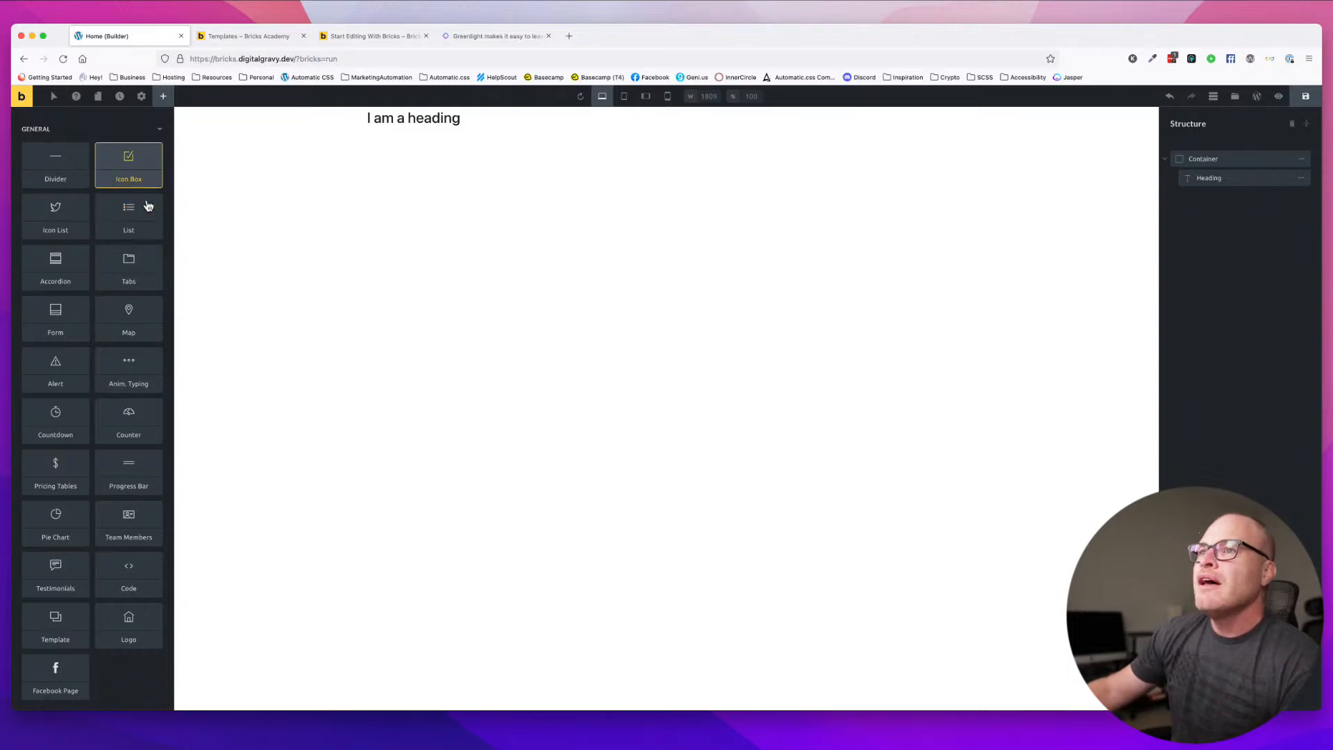
- Switch to the Greenlight website and examine the layout of its landing page from the hero to the FAQ
left_click(487, 36)
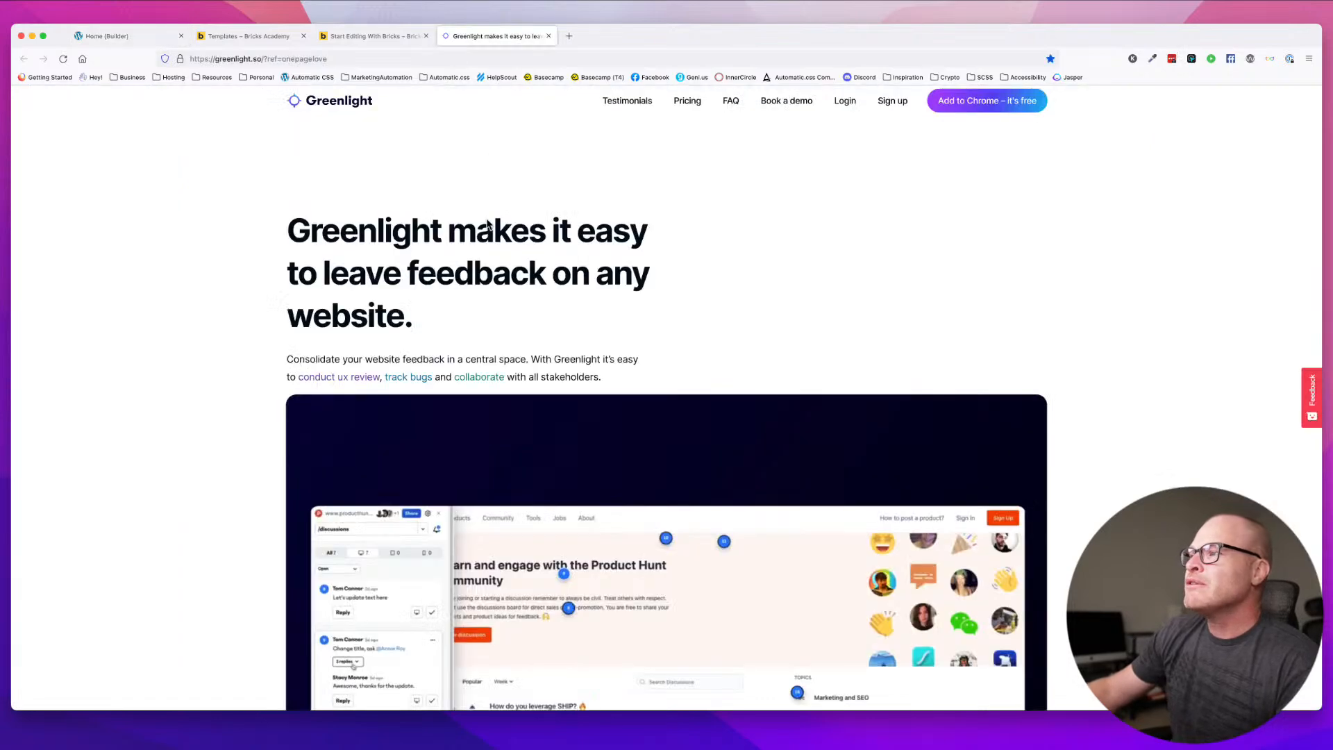
scroll(522, 310, "down", 3)
scroll(522, 310, "down", 10)
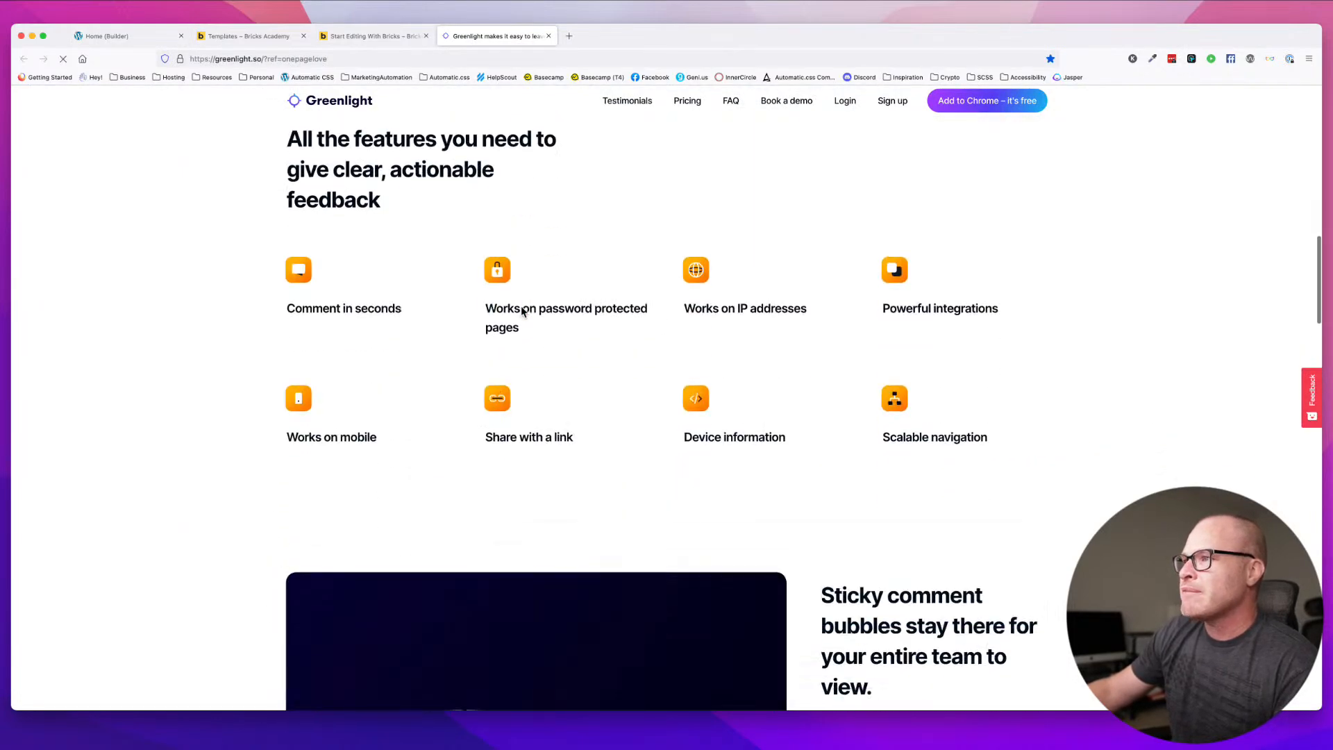
scroll(523, 310, "down", 10)
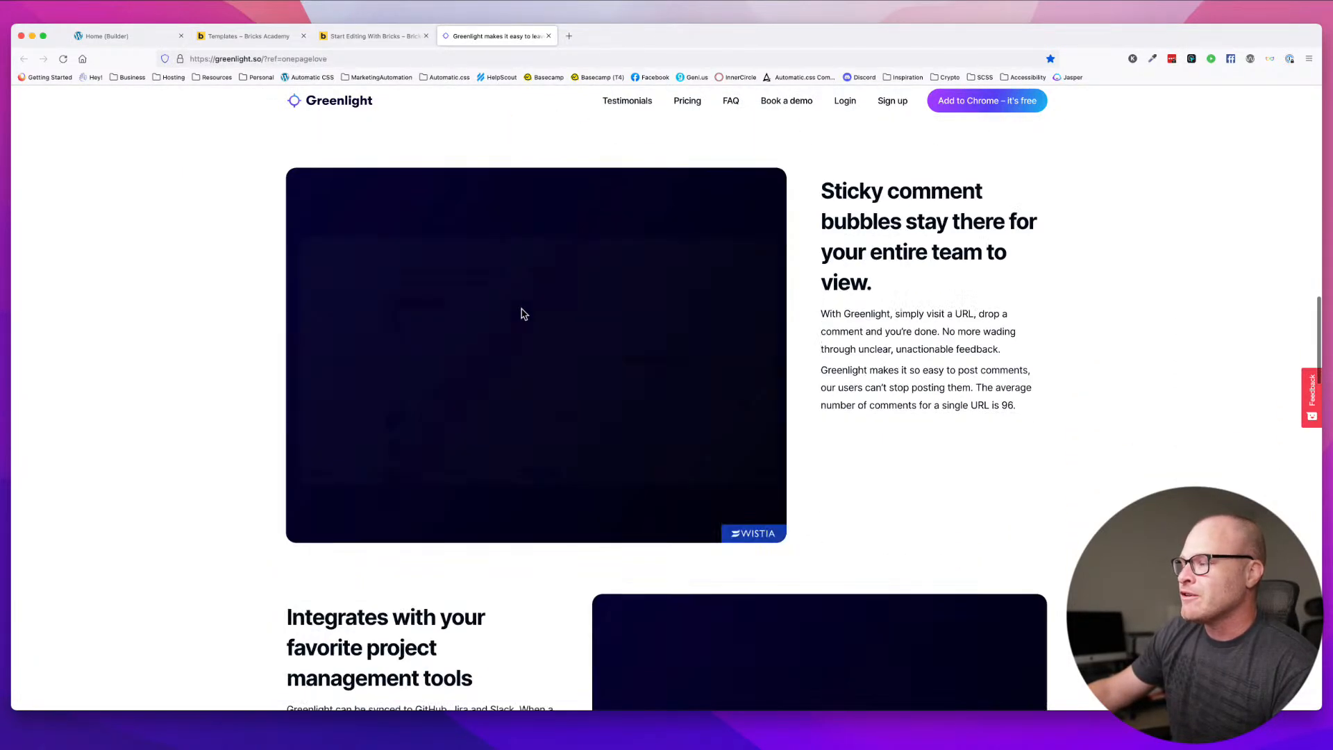
scroll(522, 316, "down", 10)
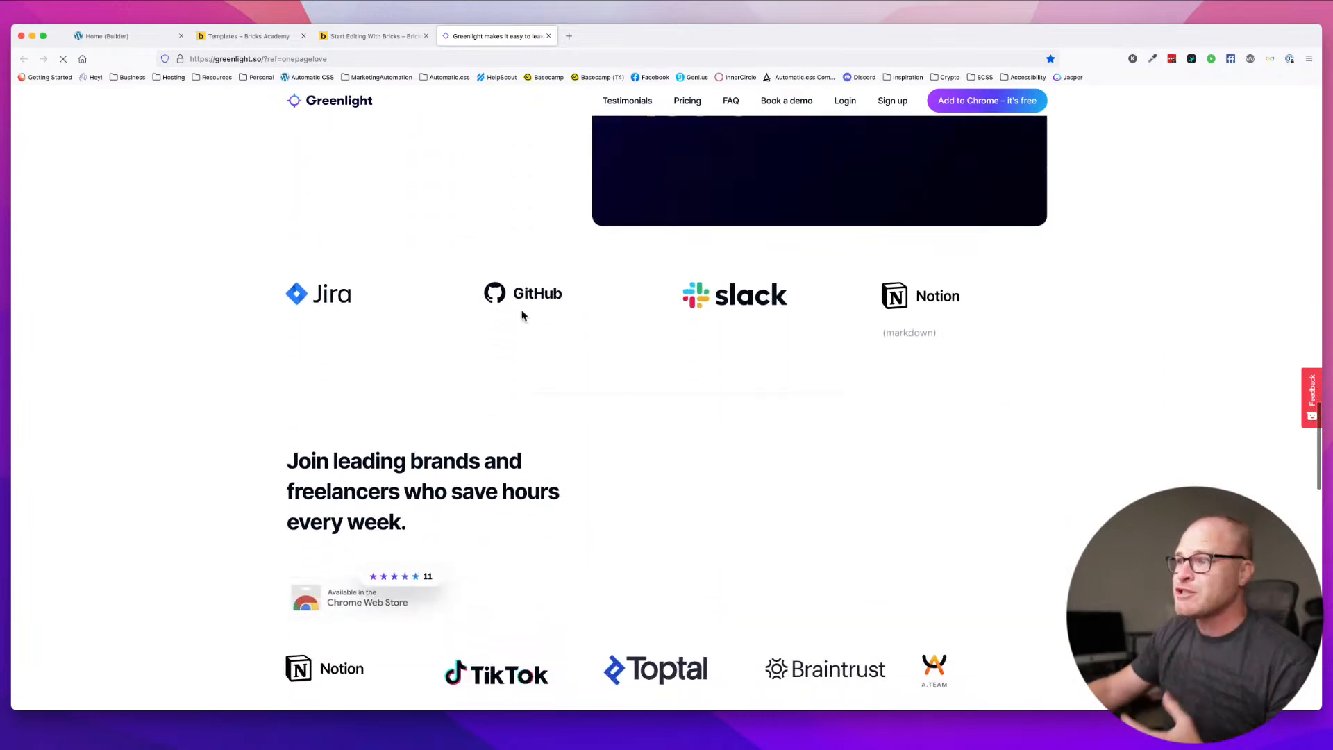
scroll(522, 316, "down", 10)
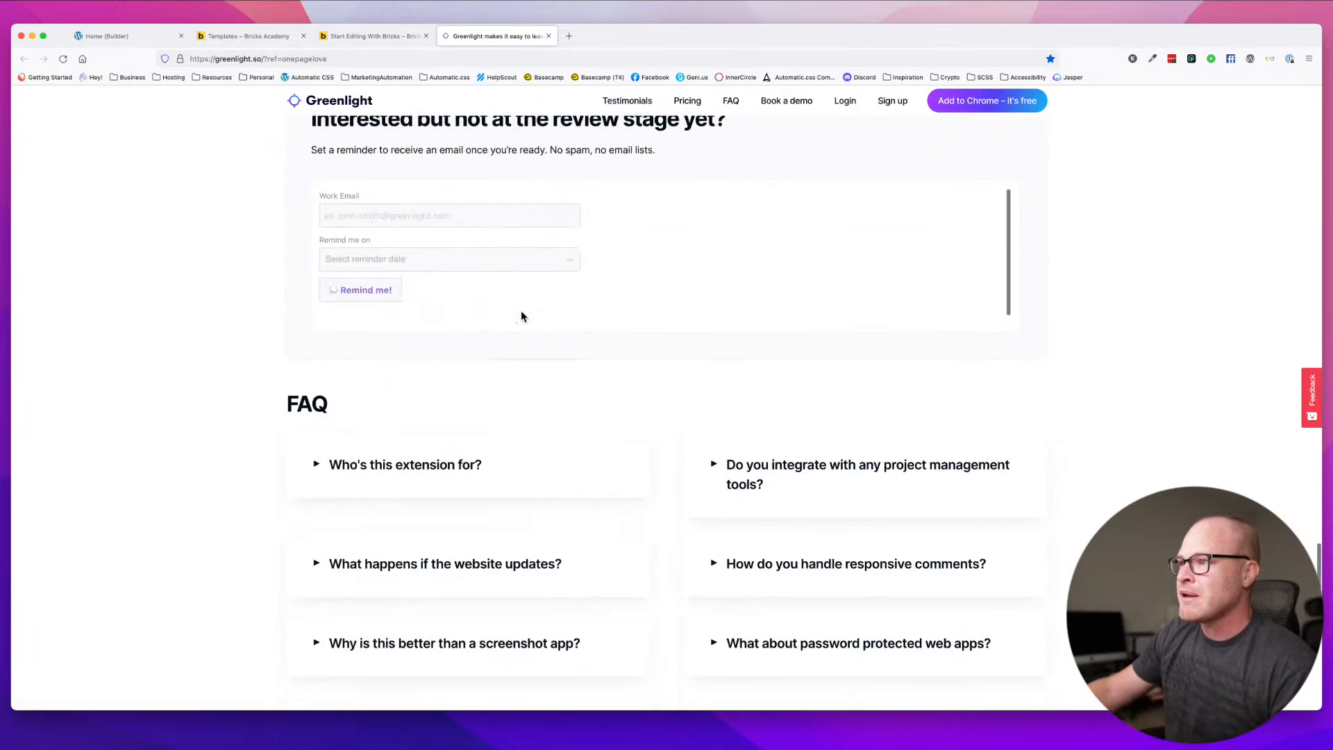
scroll(271, 344, "down", 3)
scroll(276, 343, "up", 20)
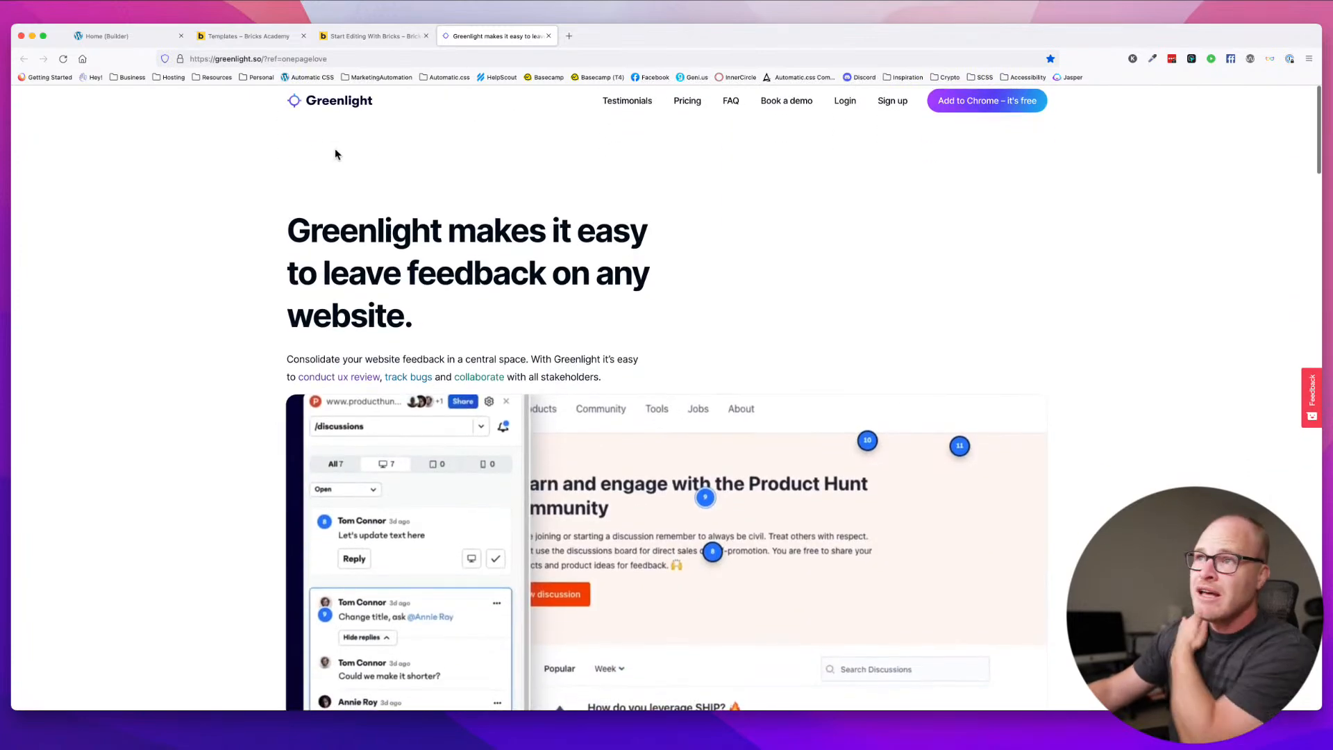
- Return to the Home page in the Bricks builder and open the settings of the Container holding the Heading
left_click(294, 32)
left_click(343, 35)
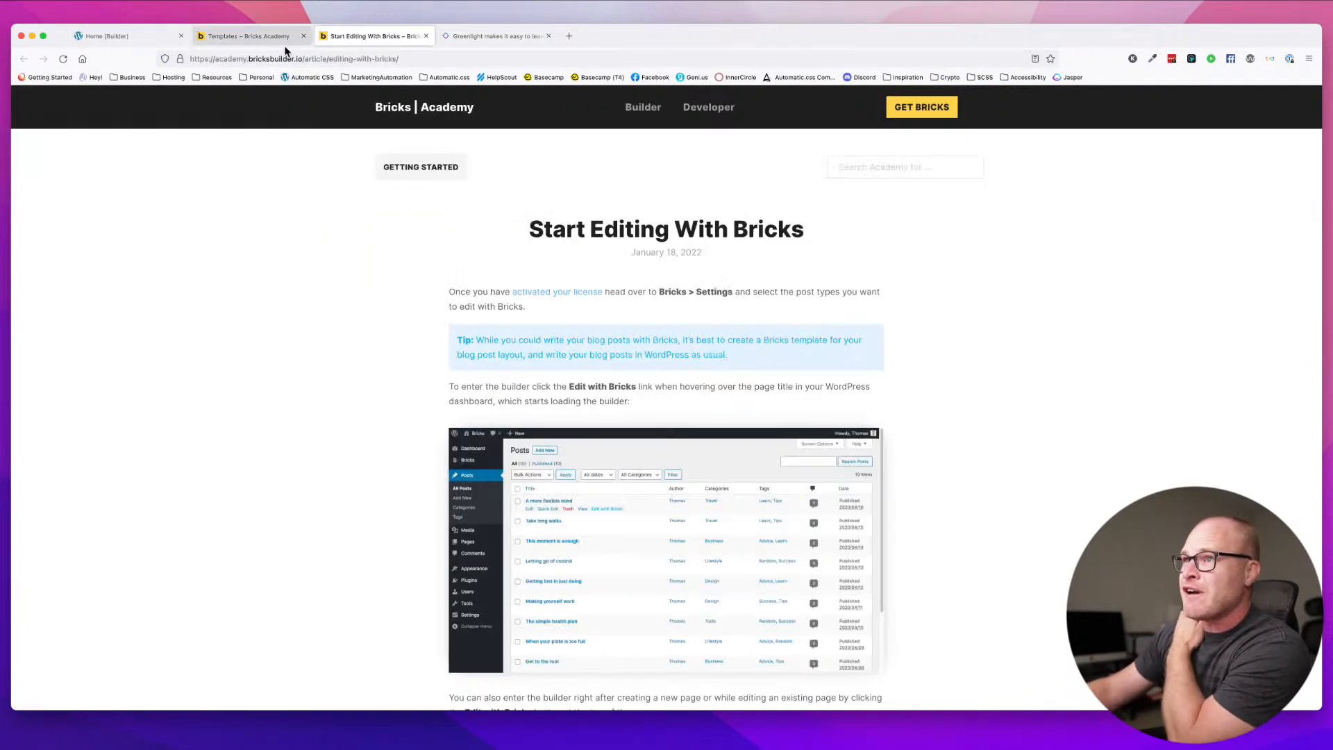
left_click(127, 36)
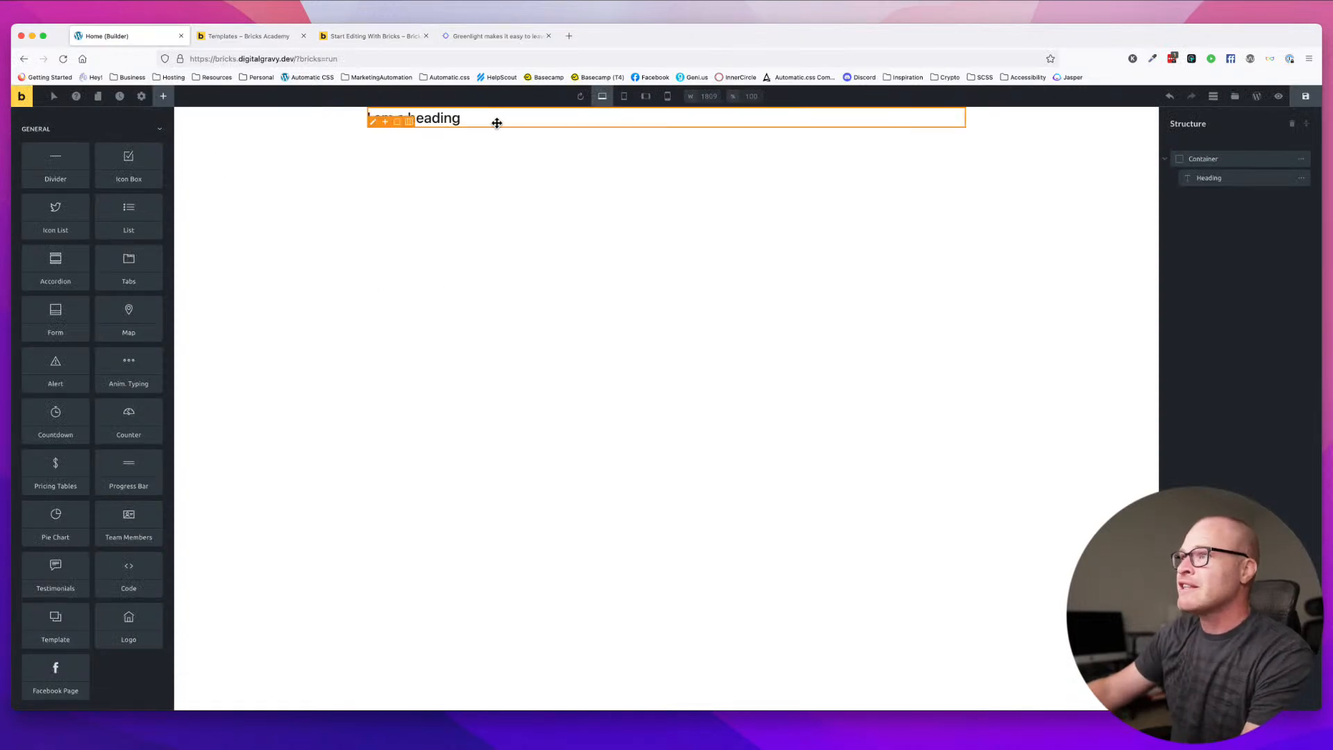
left_click(471, 123)
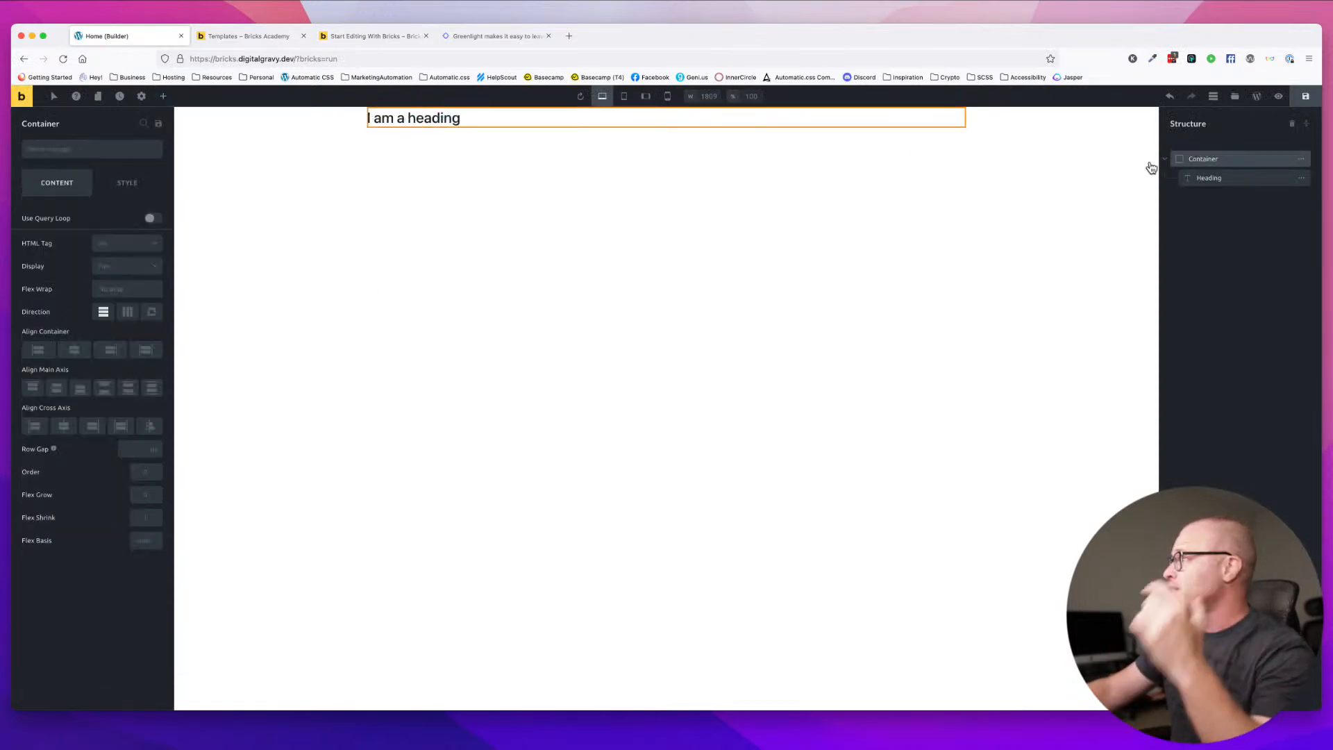
- Set the HTML tag of the Container holding the Heading to section and save the page
left_click(1308, 179)
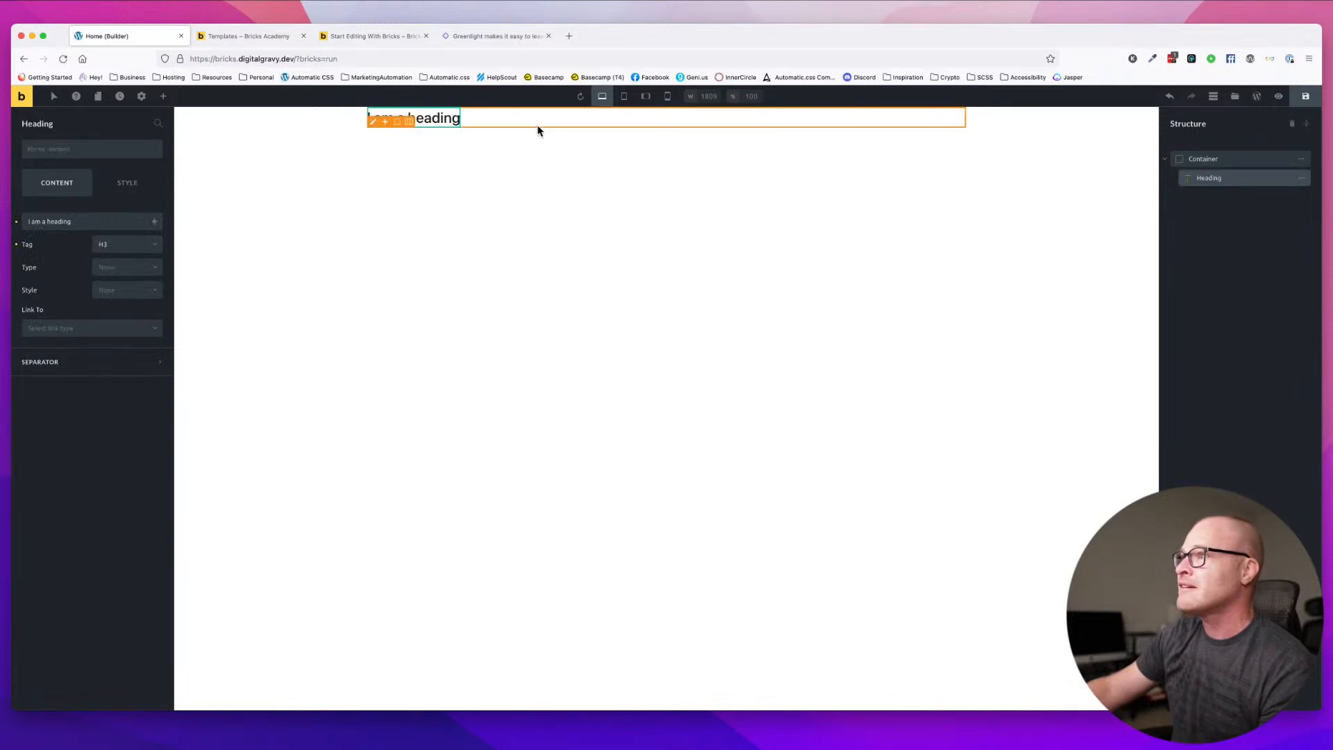
left_click(515, 119)
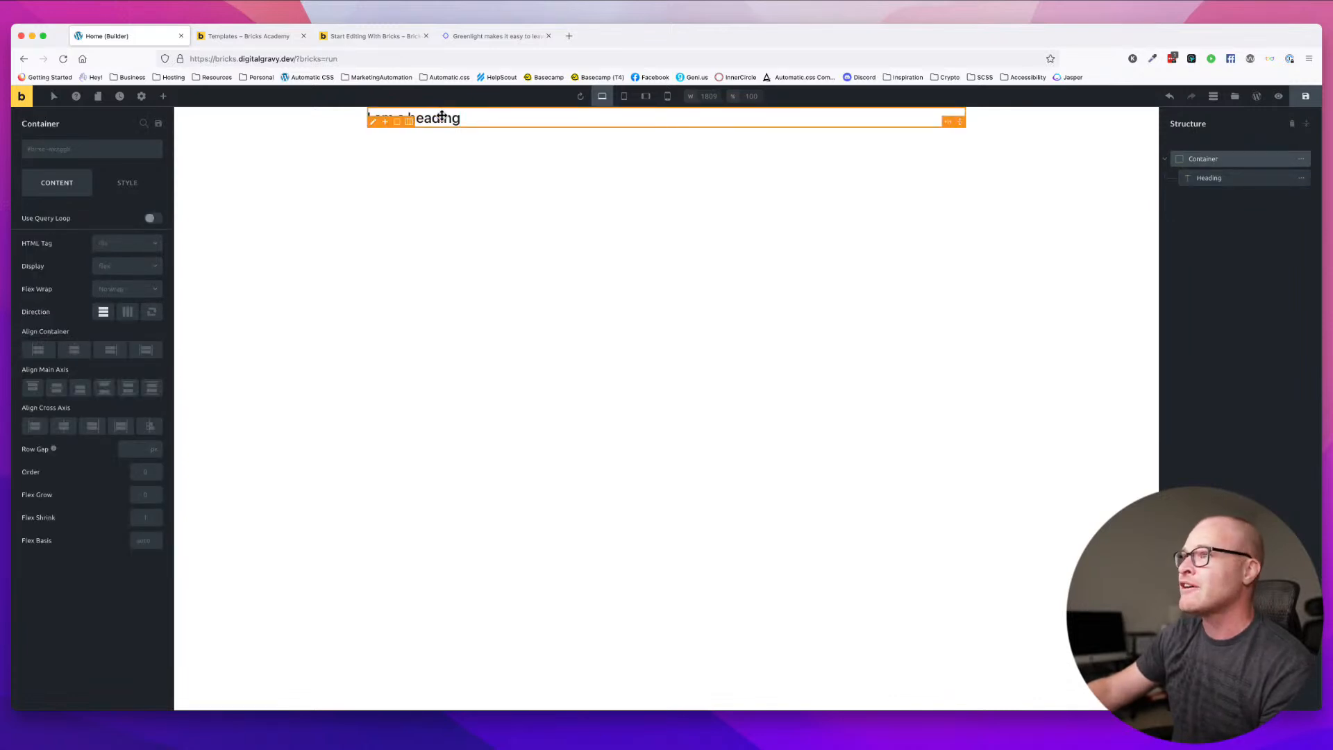
key("super+s")
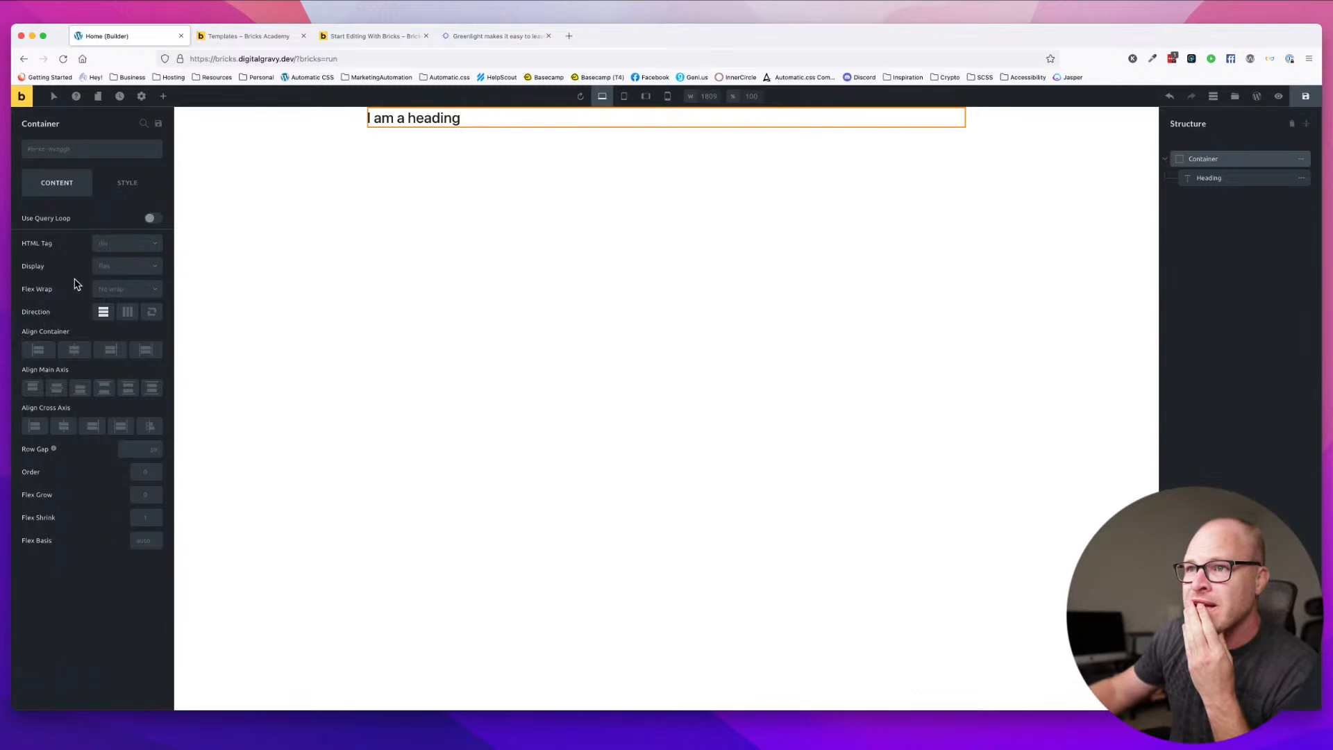
left_click(115, 245)
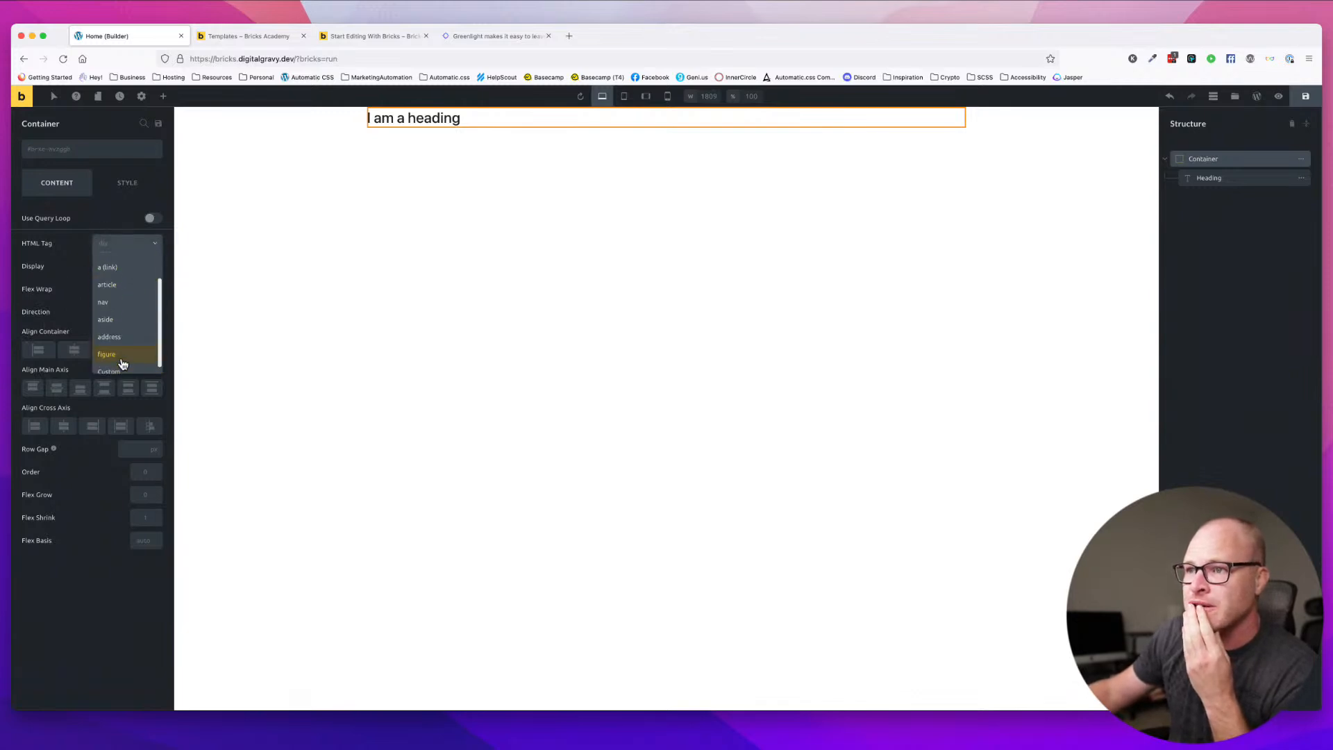
left_click(123, 277)
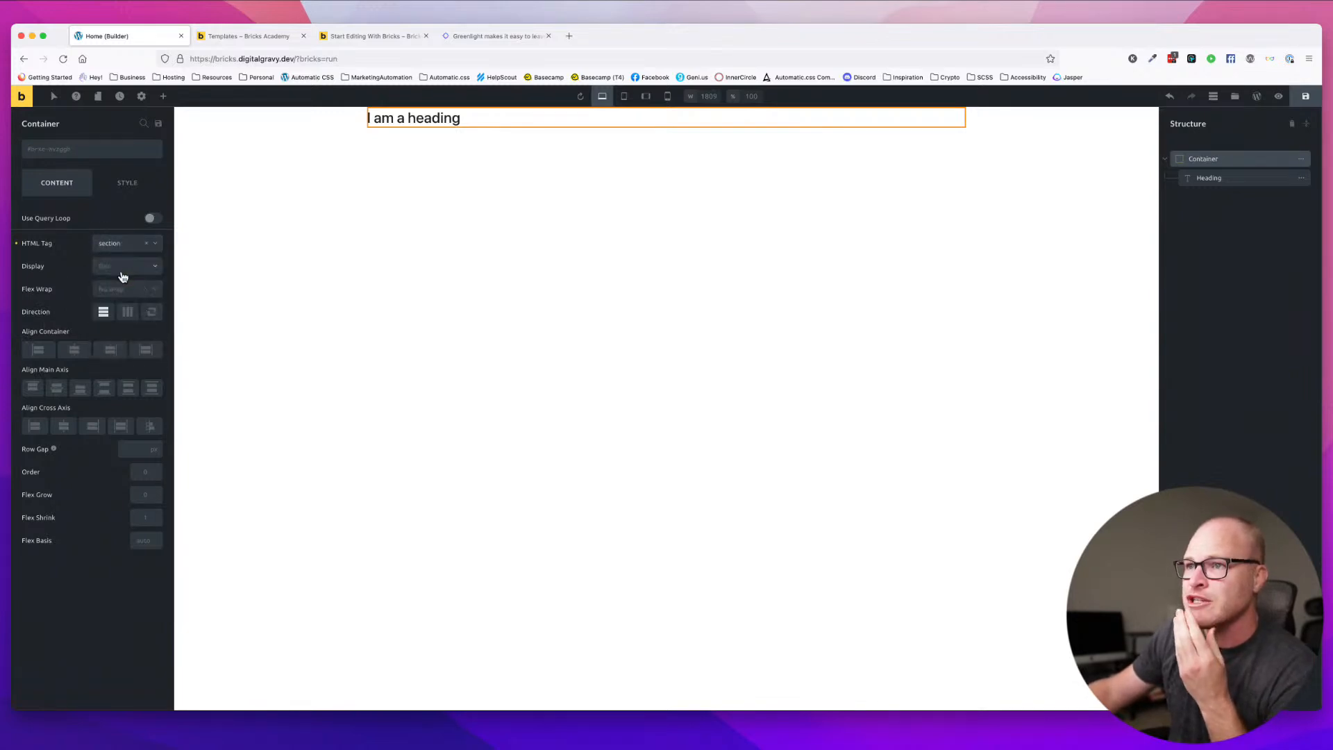
left_click(1306, 96)
- Set the Container's top and bottom padding to 8 rem each in its layout styles
left_click(122, 185)
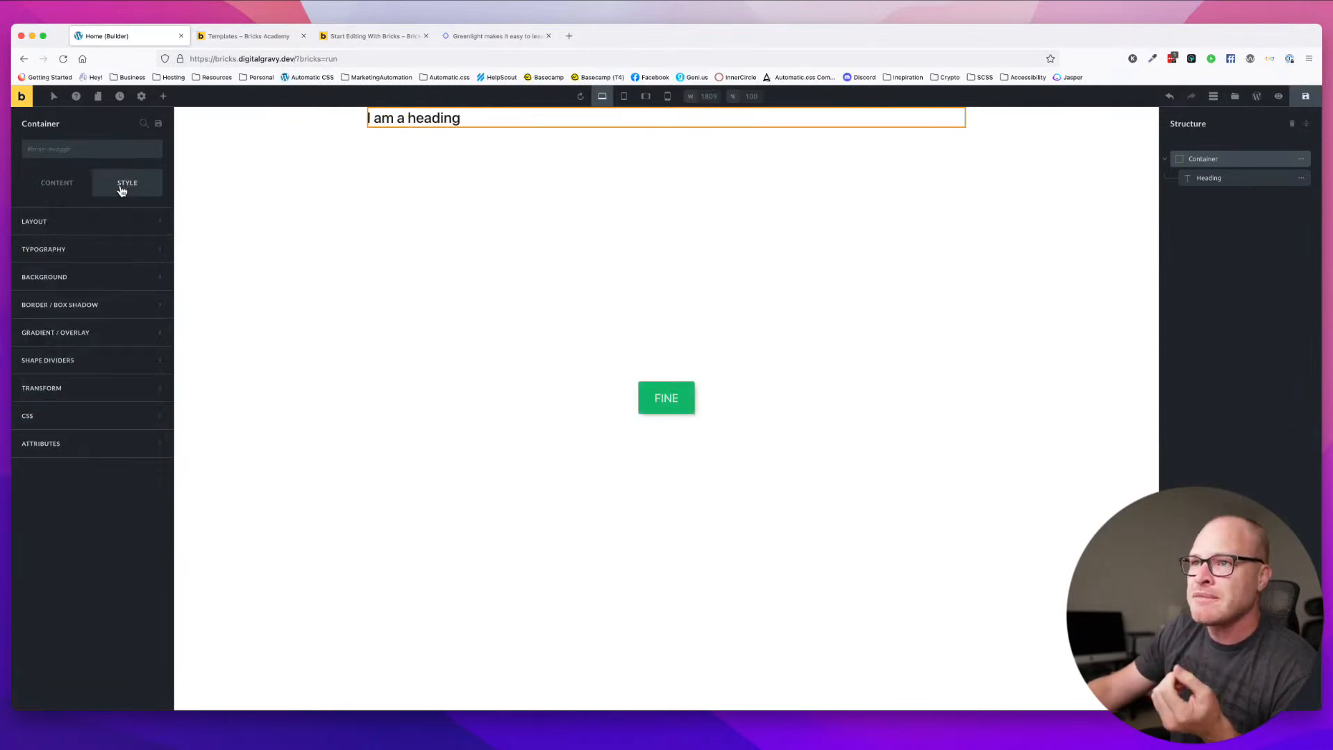
left_click(93, 227)
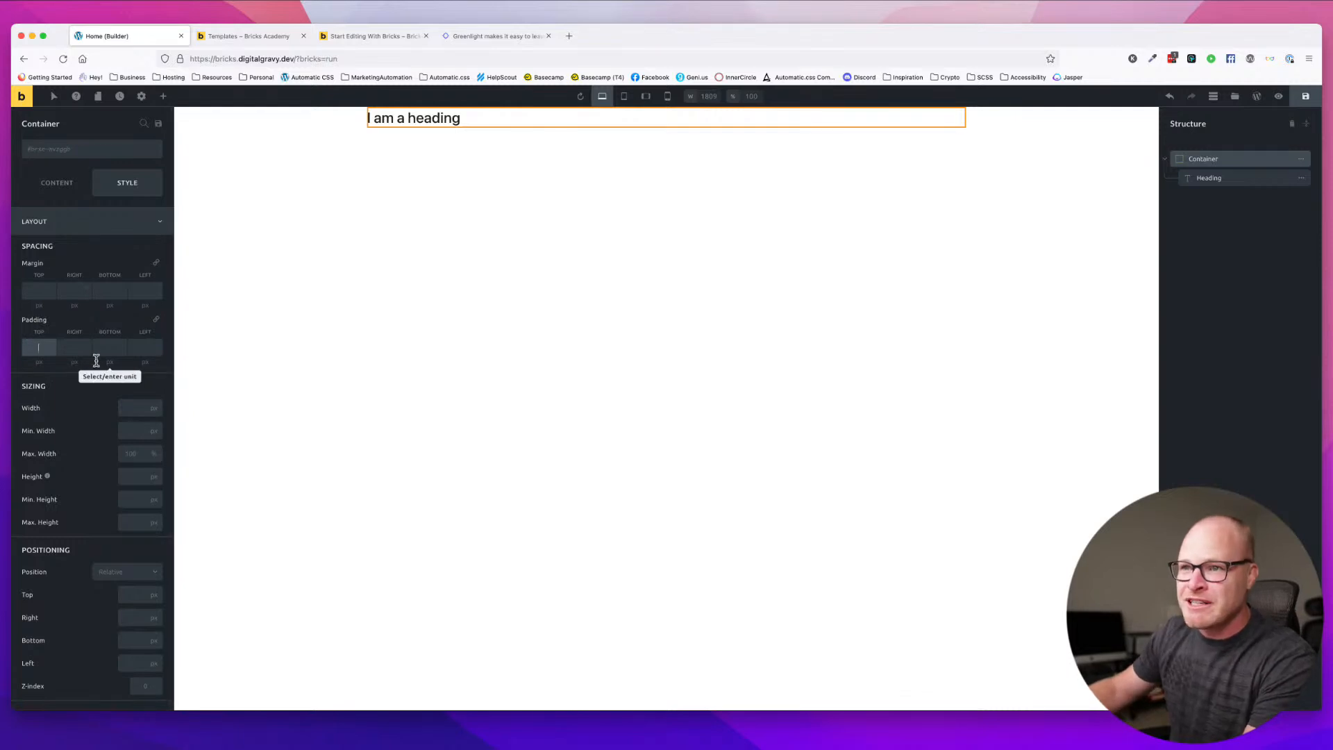
left_click(39, 363)
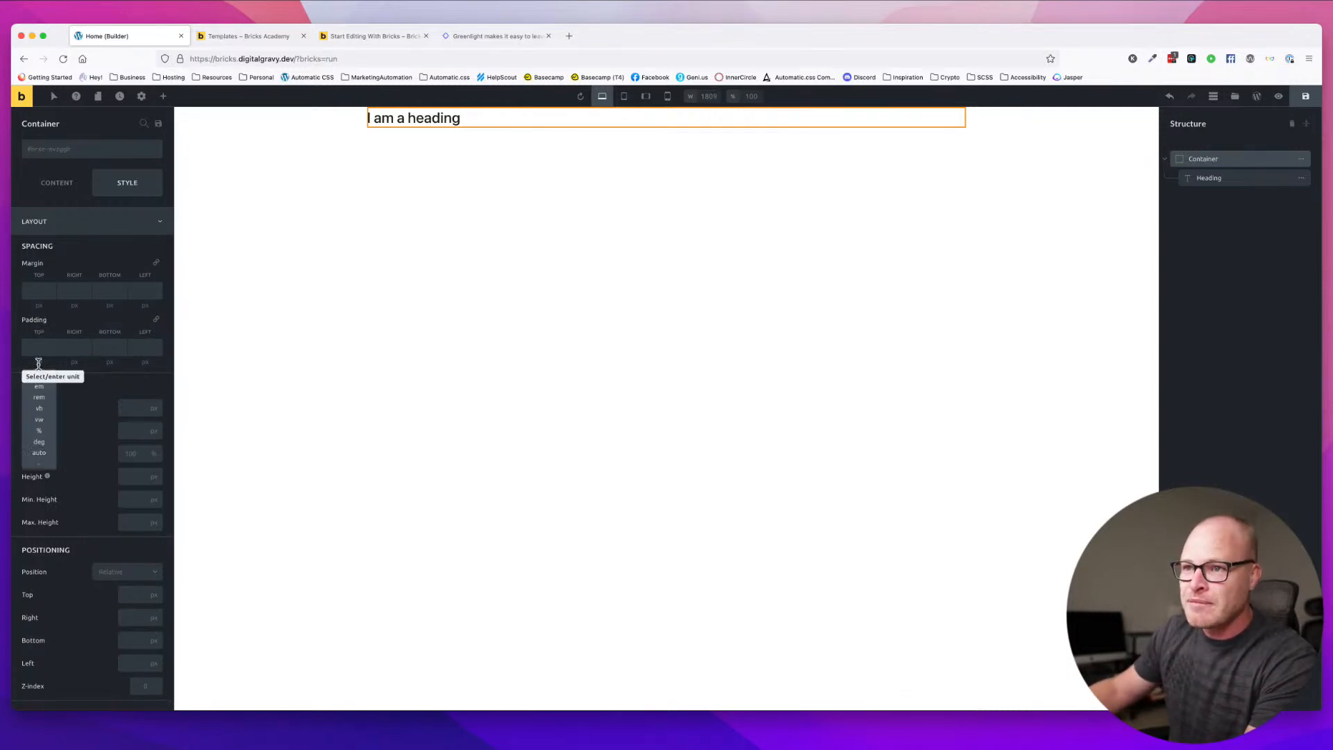
left_click(39, 397)
left_click(39, 347)
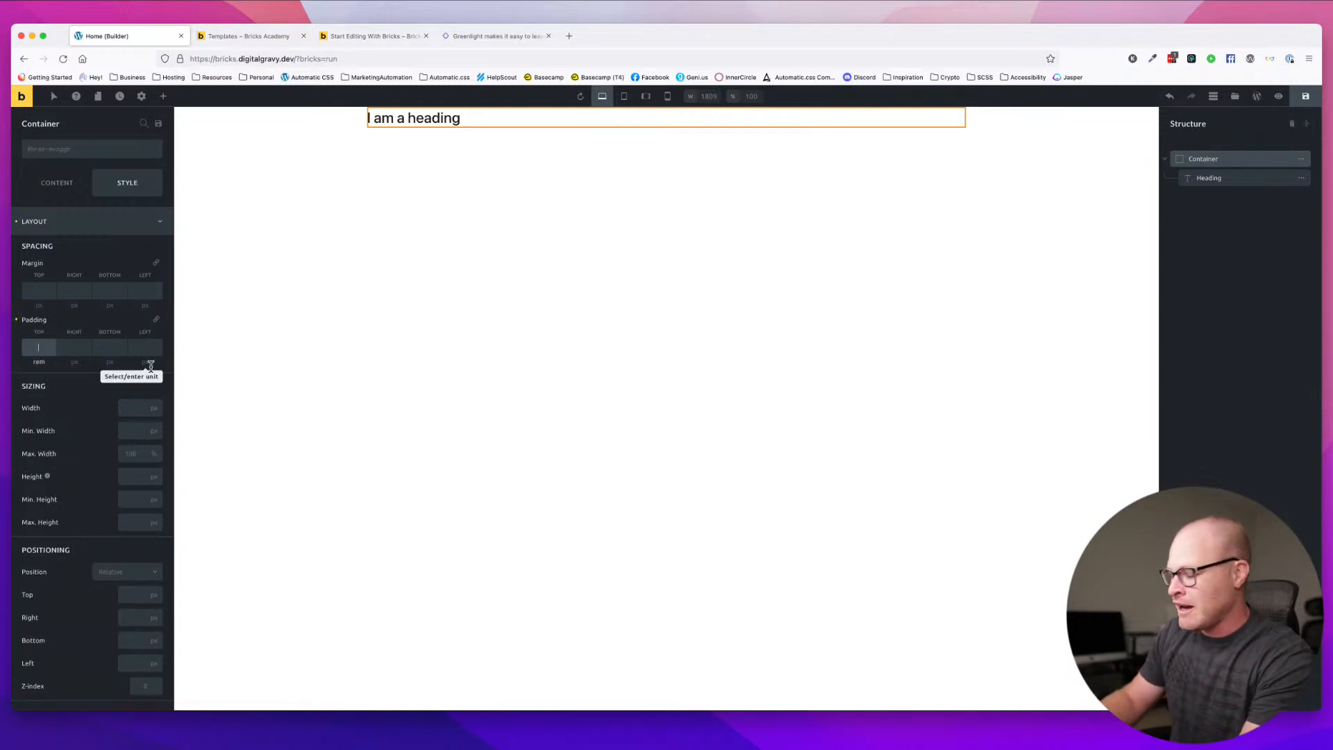
type("8")
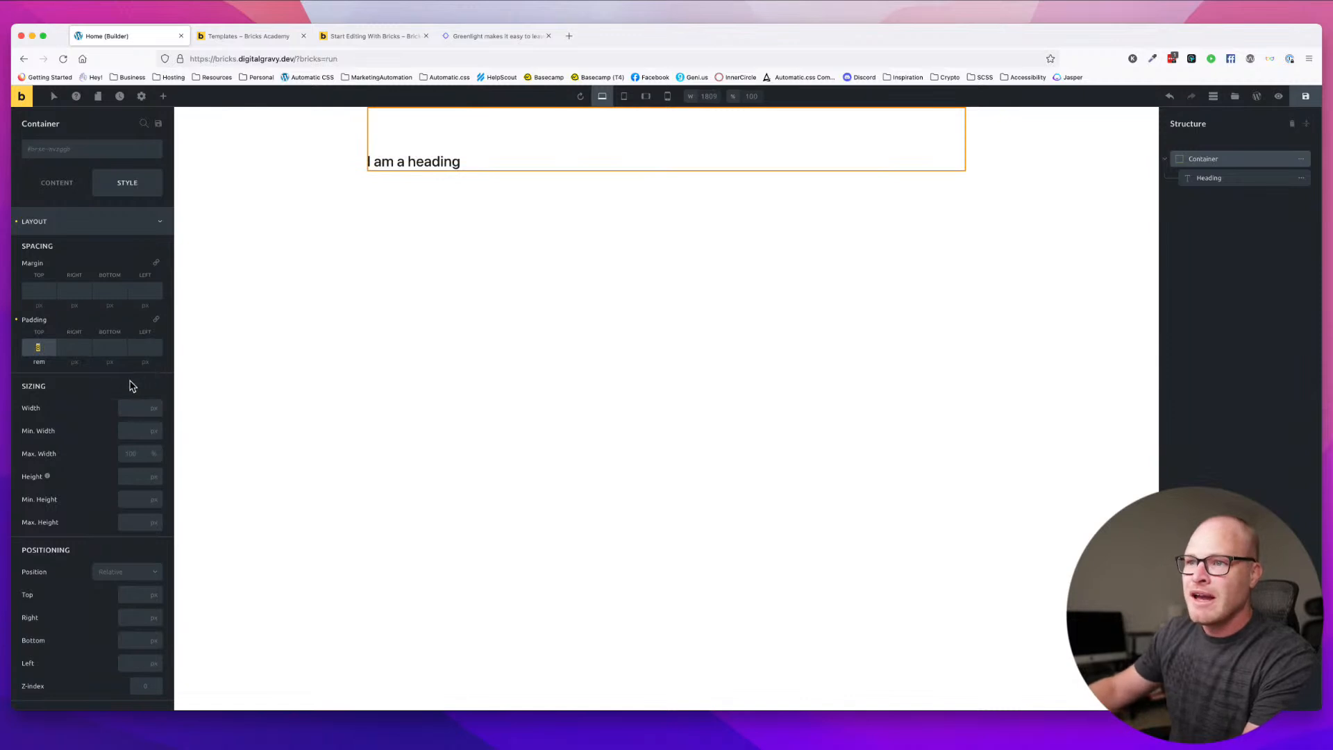
left_click(110, 361)
left_click(109, 398)
left_click(108, 348)
type("8")
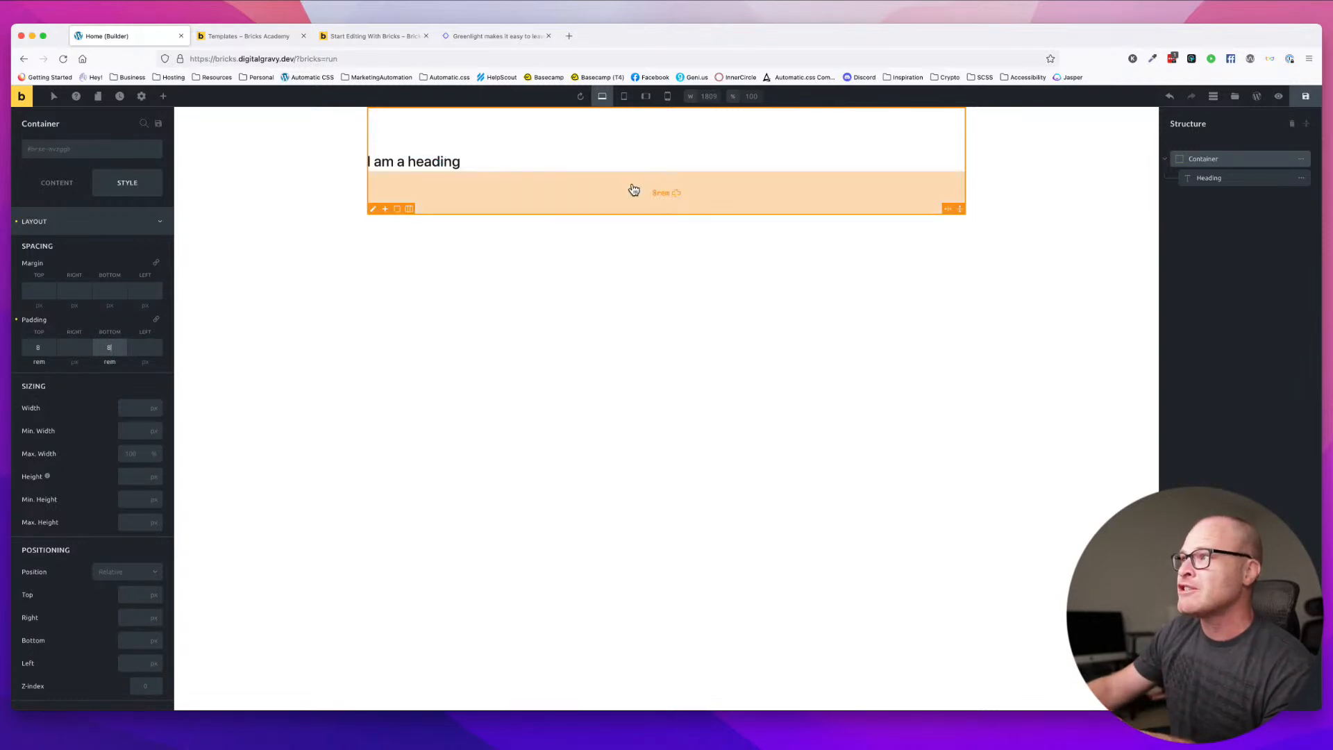
- Preview the page at mobile portrait width, return to desktop, and set the Container's right and left padding to 2 rem
left_click(668, 96)
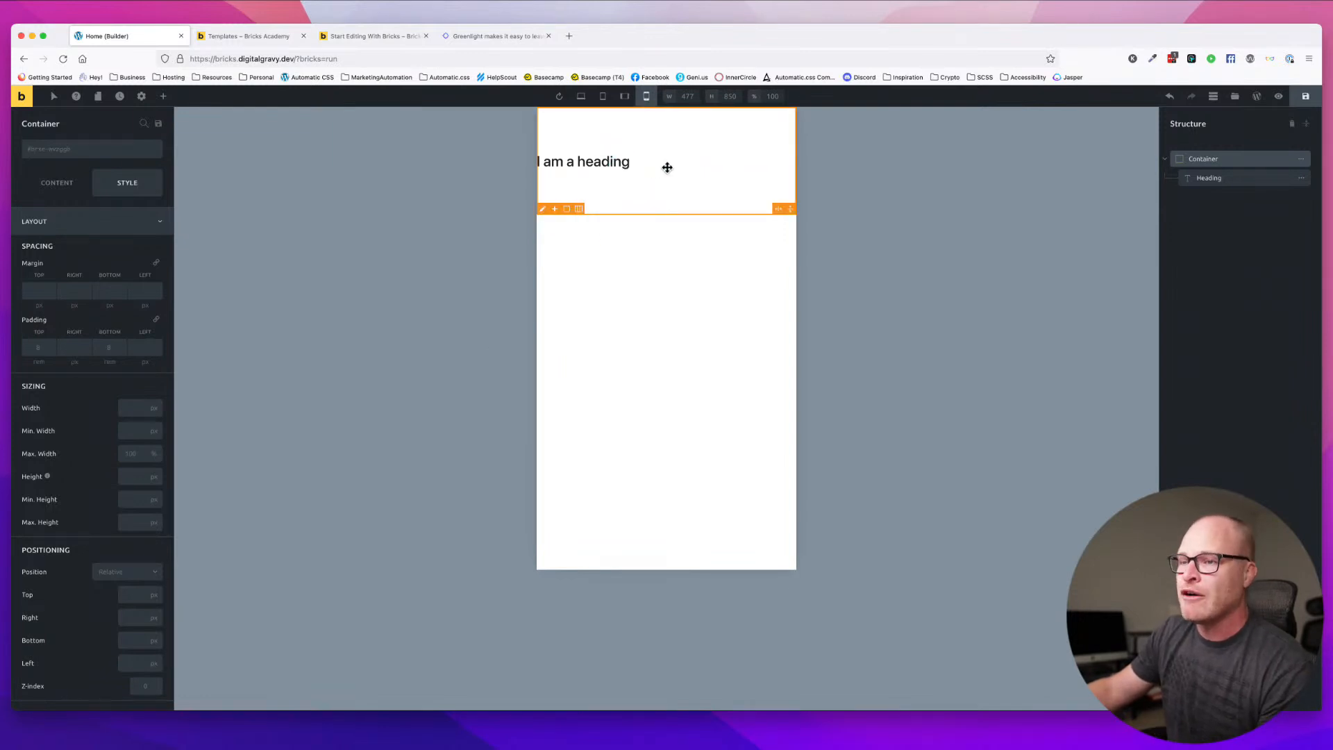
left_click(582, 97)
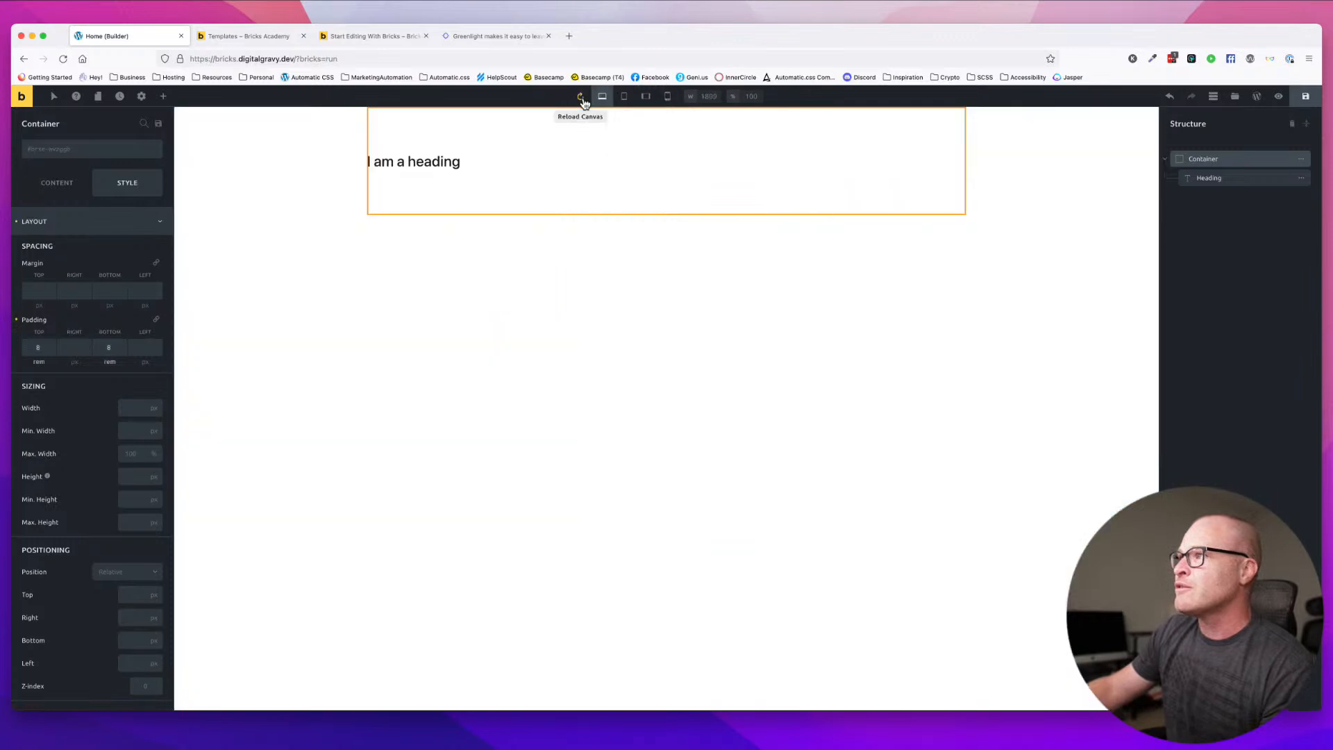
left_click(74, 362)
left_click(75, 397)
left_click(144, 361)
left_click(145, 397)
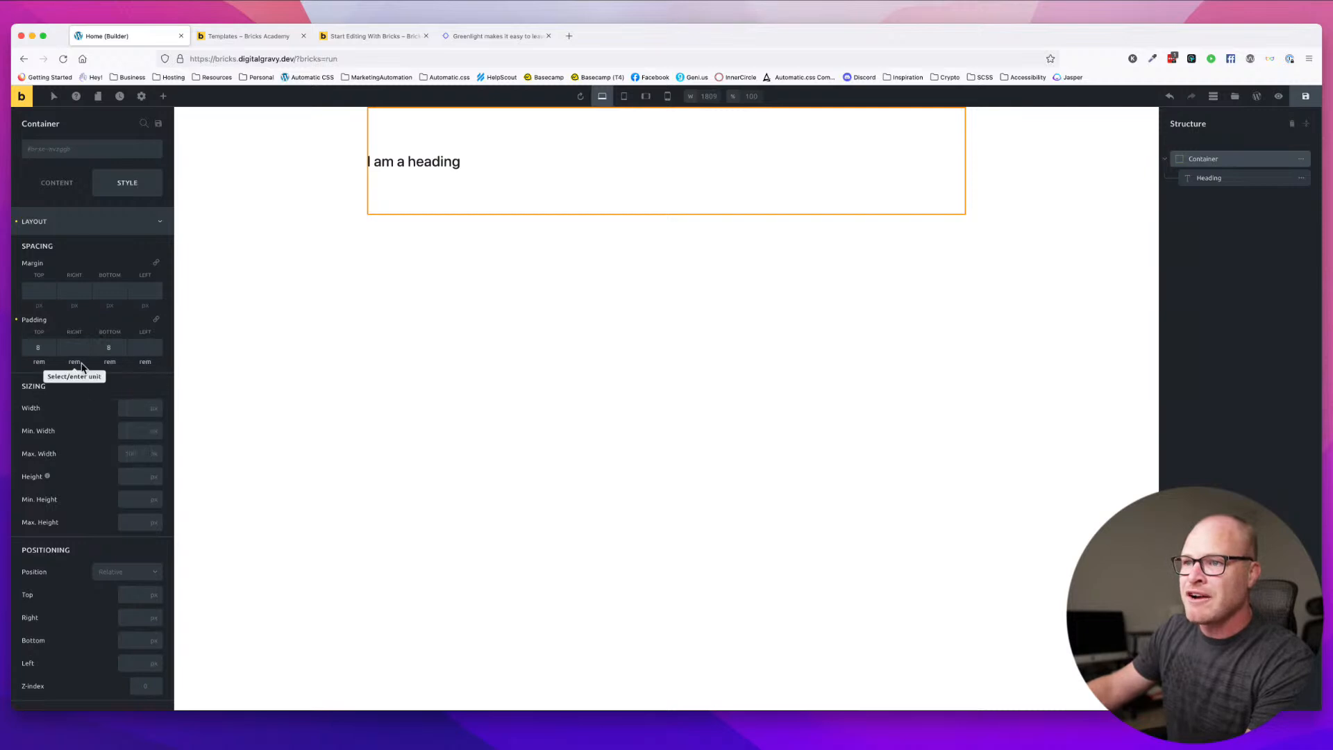
key("super+s")
left_click(73, 347)
type("2")
key("Tab")
type("8")
key("Tab")
type("2")
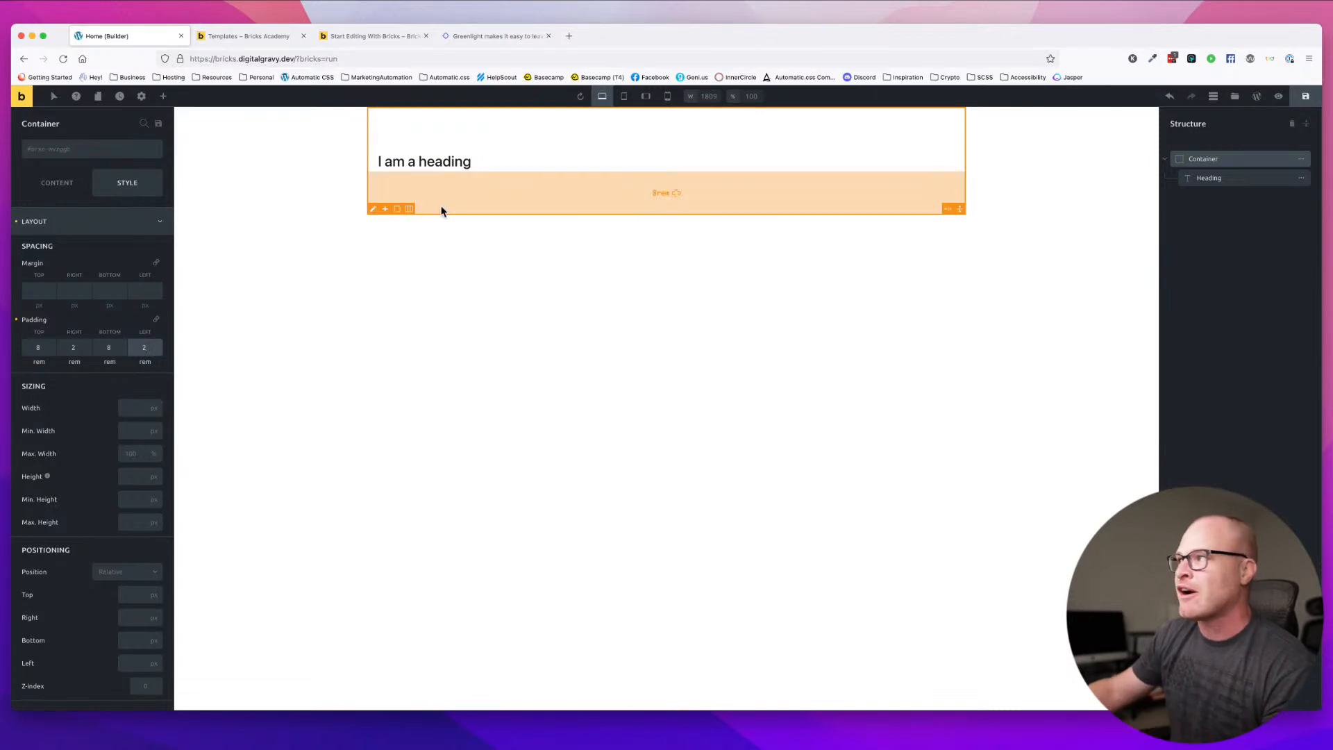
- Clear the top, right, bottom and left padding values of the Container
left_click(85, 181)
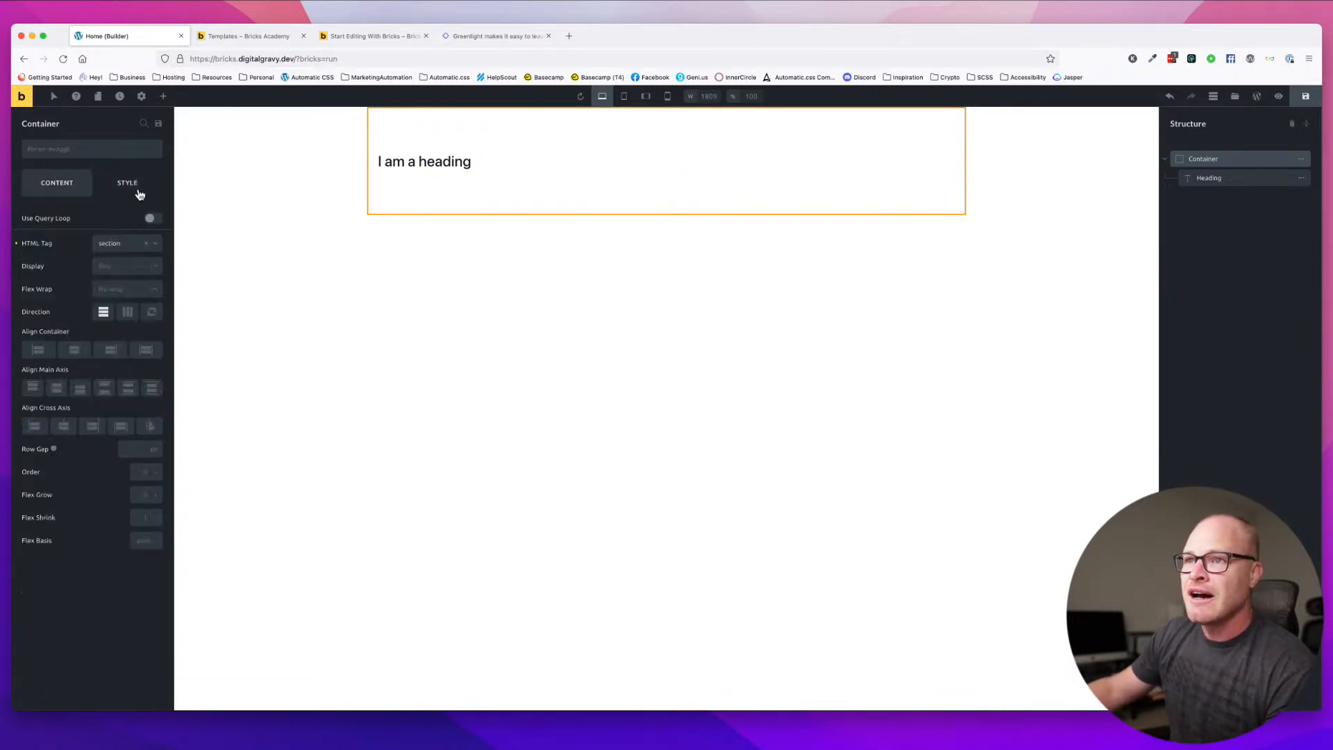
left_click(127, 183)
scroll(85, 399, "down", 5)
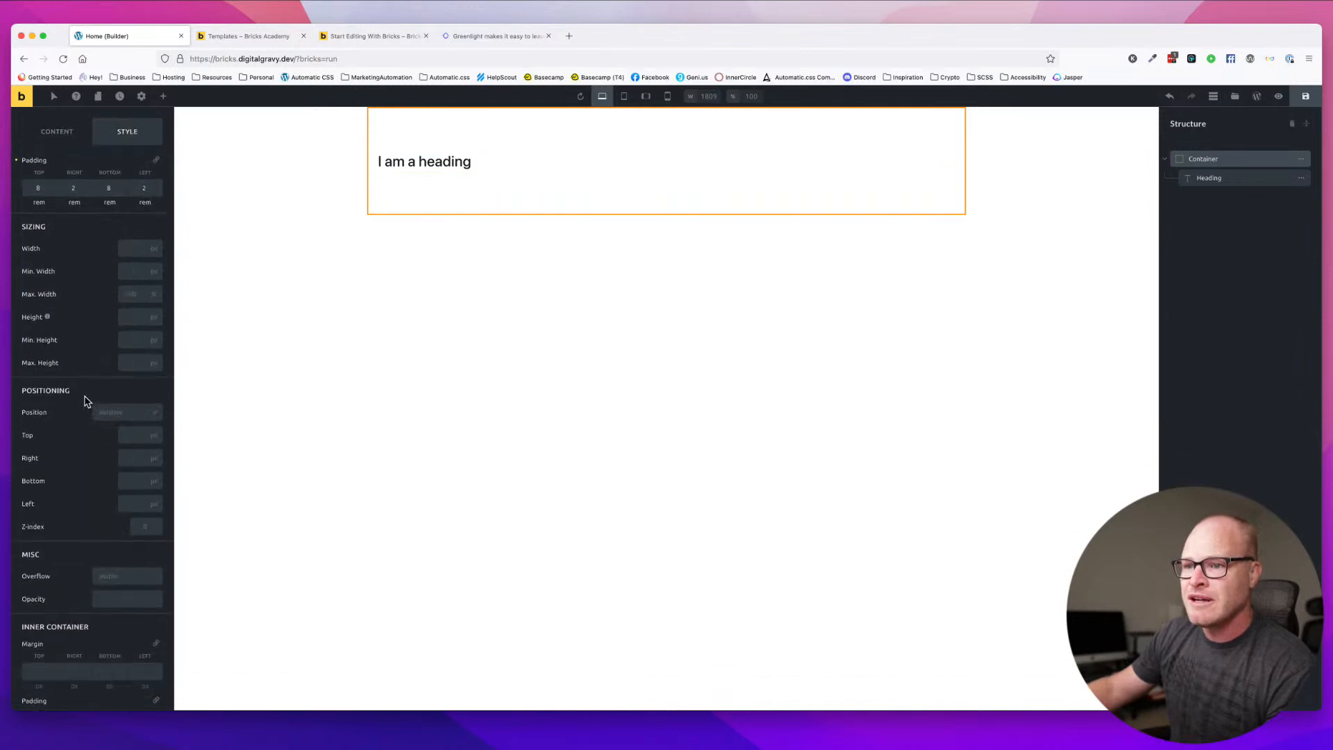
scroll(85, 399, "up", 2)
scroll(85, 395, "down", 10)
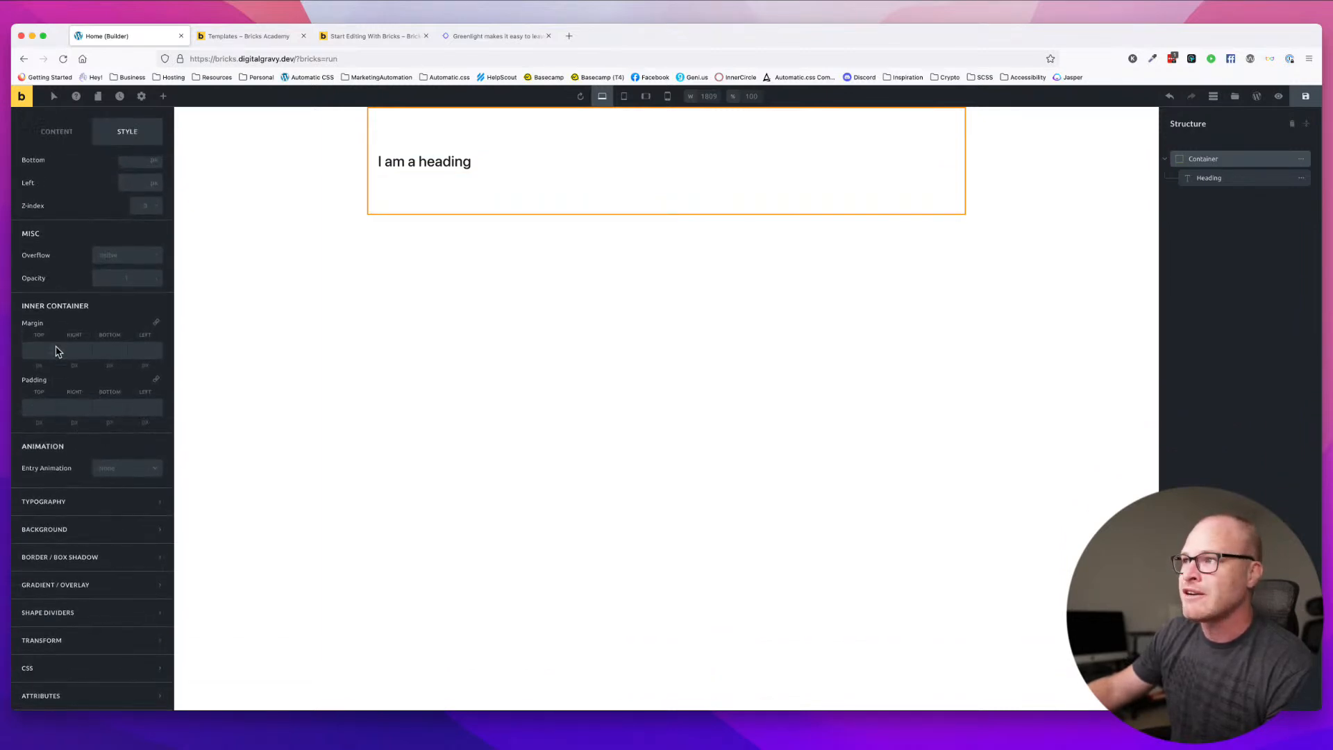
scroll(56, 351, "up", 10)
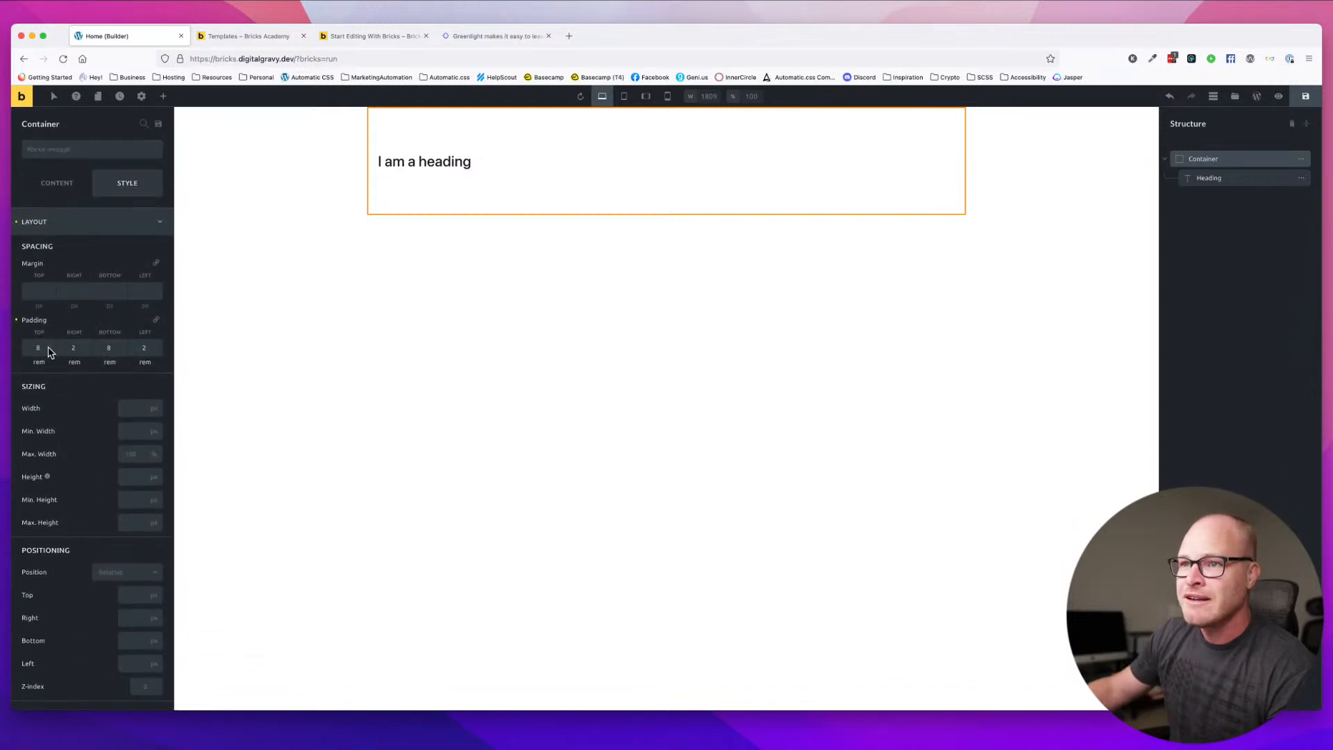
double_click(39, 348)
key("BackSpace")
double_click(73, 349)
key("BackSpace")
double_click(109, 347)
key("BackSpace")
double_click(146, 347)
key("BackSpace")
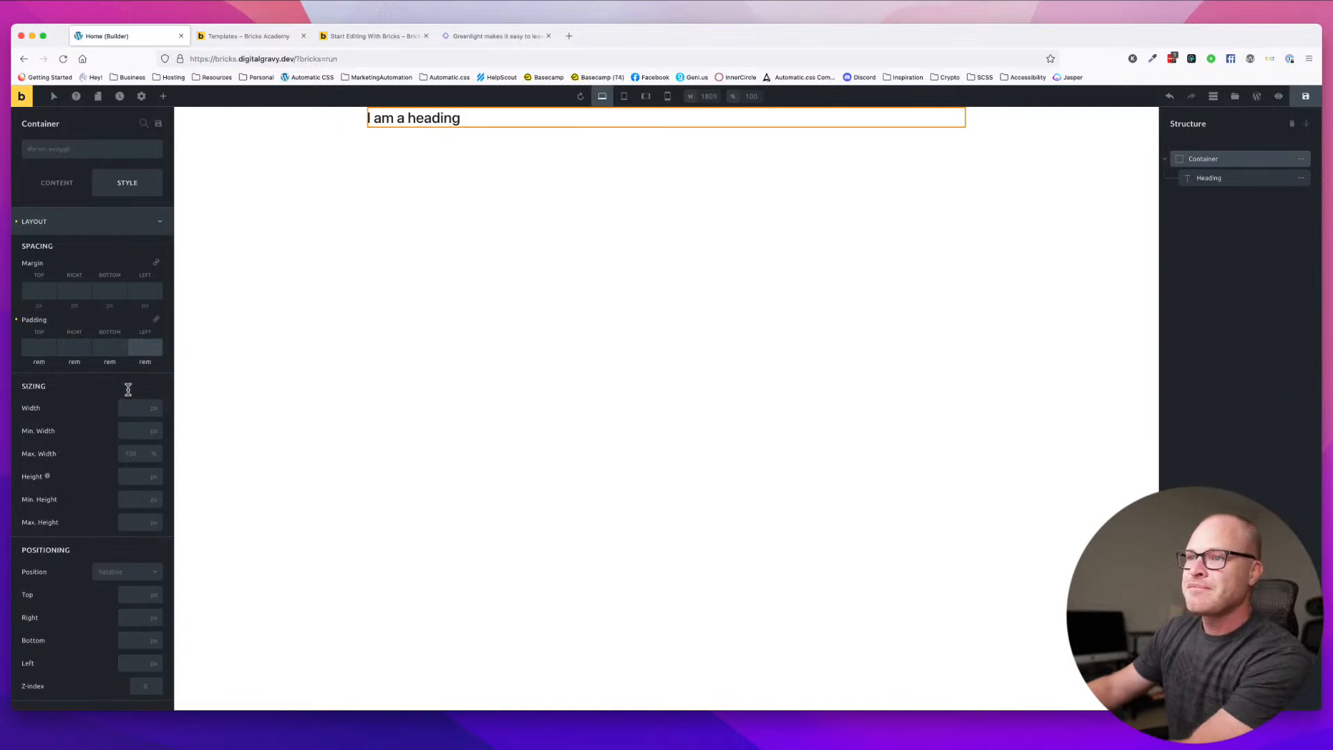
- Set the padding unit to rem on all four sides of the Container's Inner Container settings
scroll(128, 390, "down", 10)
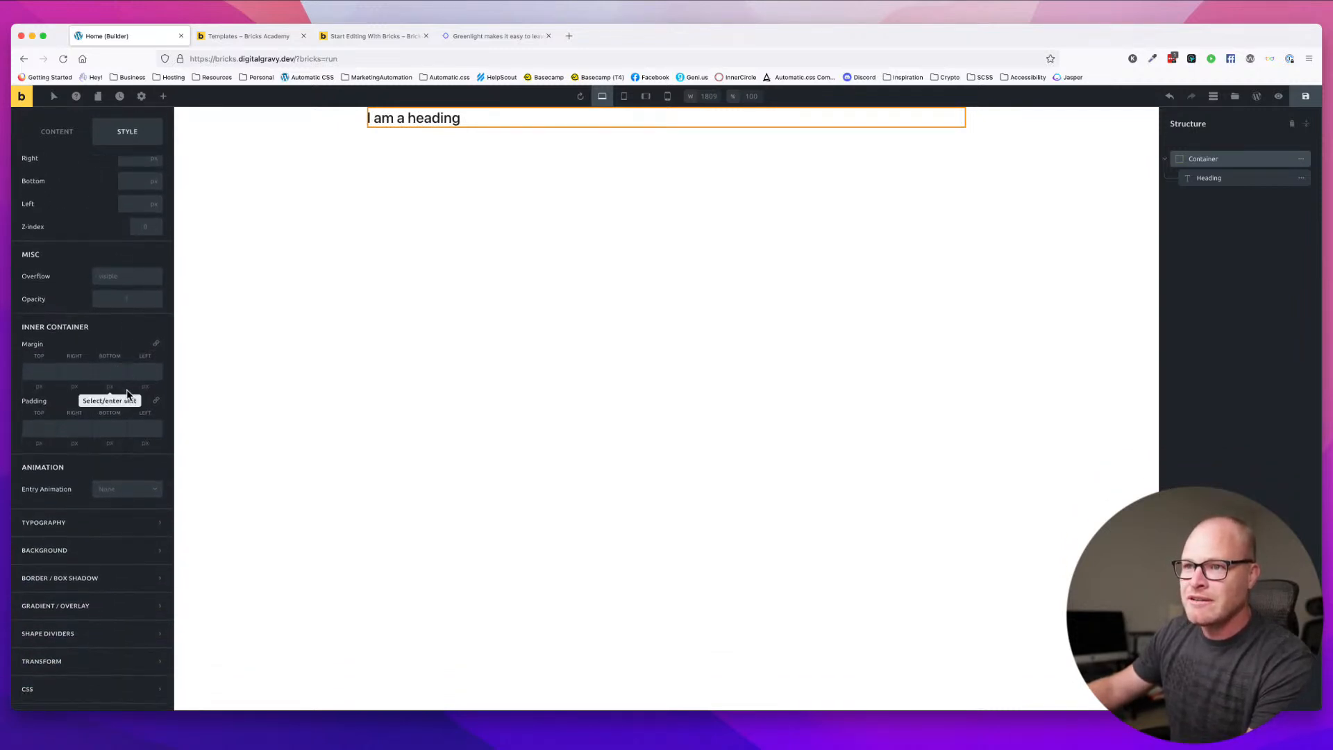
scroll(128, 394, "down", 1)
left_click(39, 429)
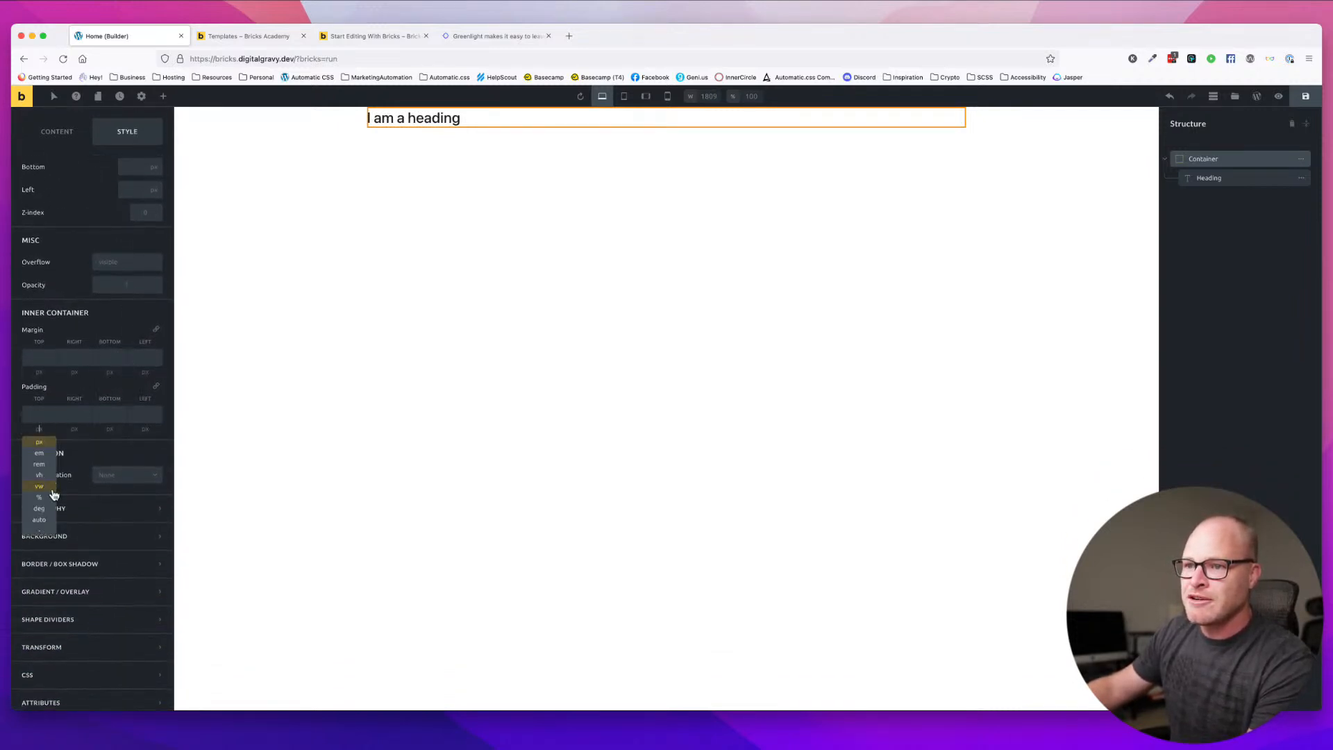
left_click(45, 464)
left_click(74, 429)
left_click(83, 463)
left_click(109, 429)
left_click(110, 464)
left_click(146, 429)
left_click(147, 464)
- Set the Inner Container padding to 8 for the upper and lower sides and 2 for the right and left
left_click(39, 415)
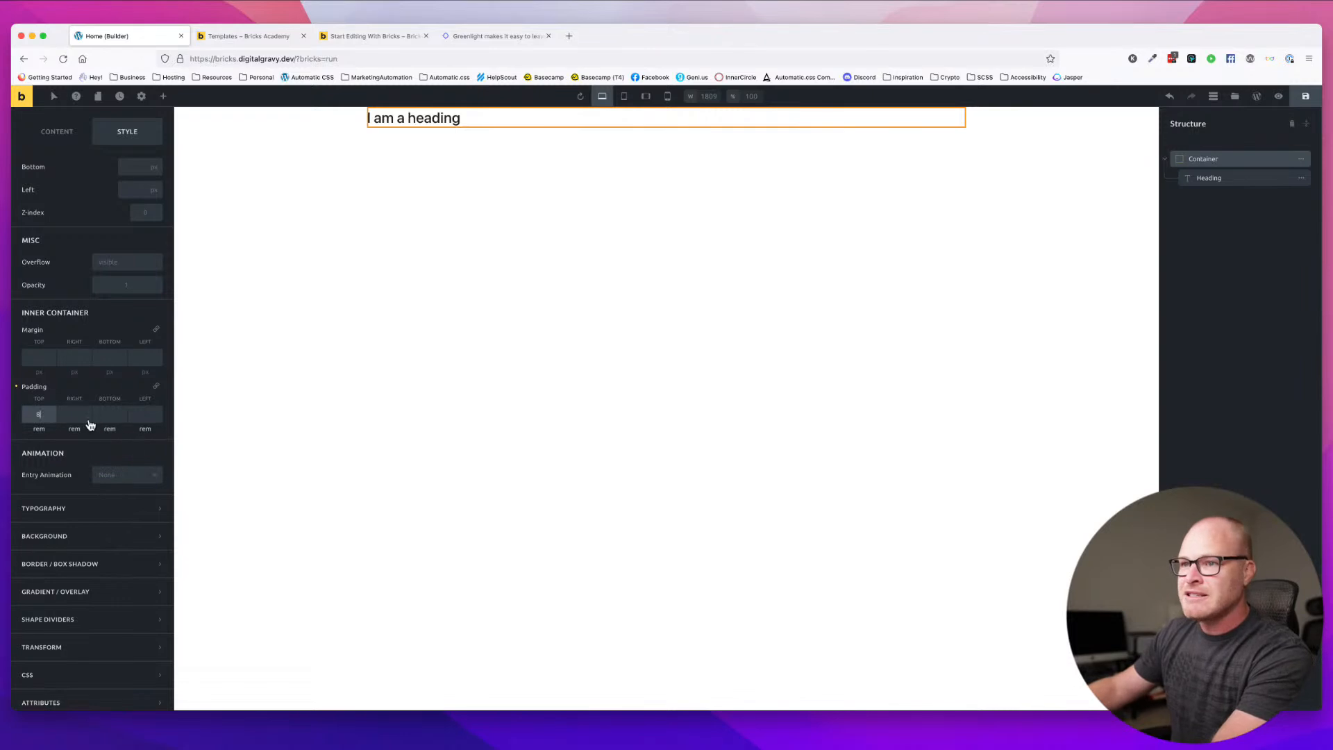
type("8")
left_click(75, 414)
type("2")
left_click(107, 415)
type("8")
left_click(144, 415)
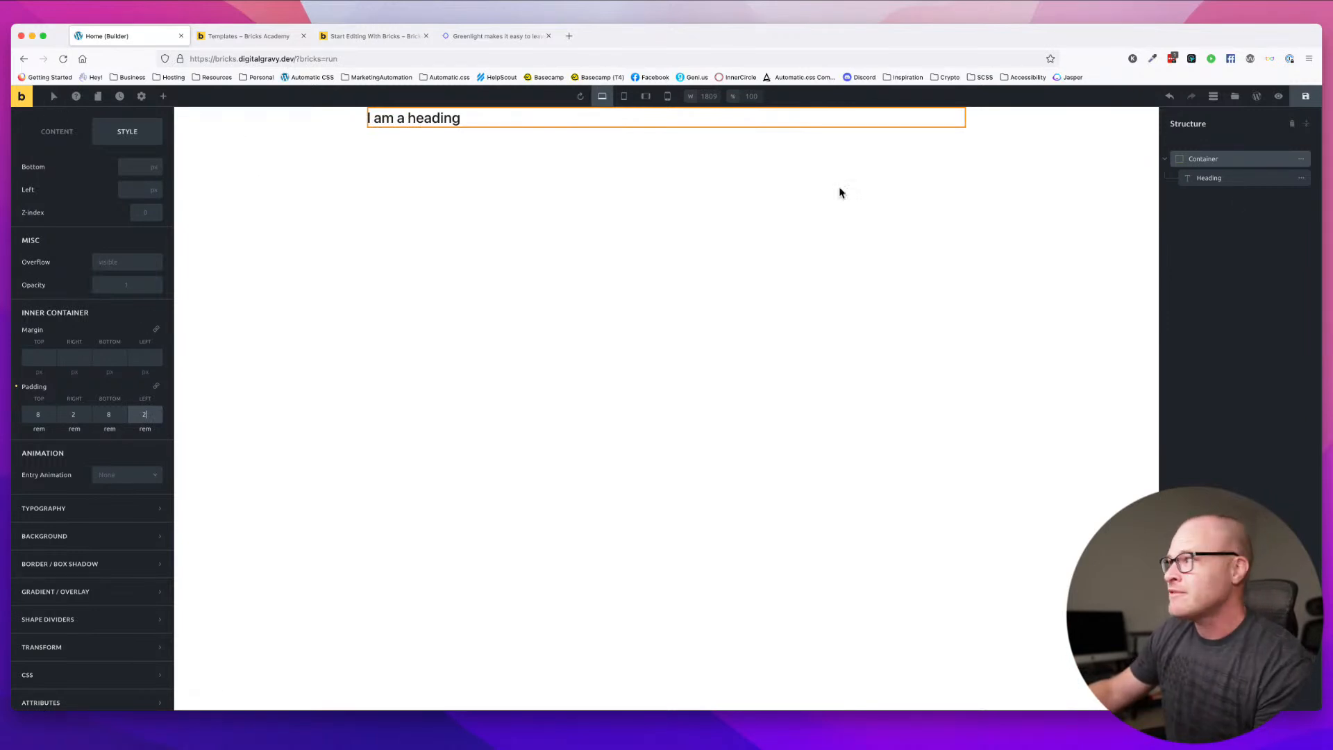
- Add a new Container inside the section Container and nest the Heading in it
scroll(45, 125, "up", 10)
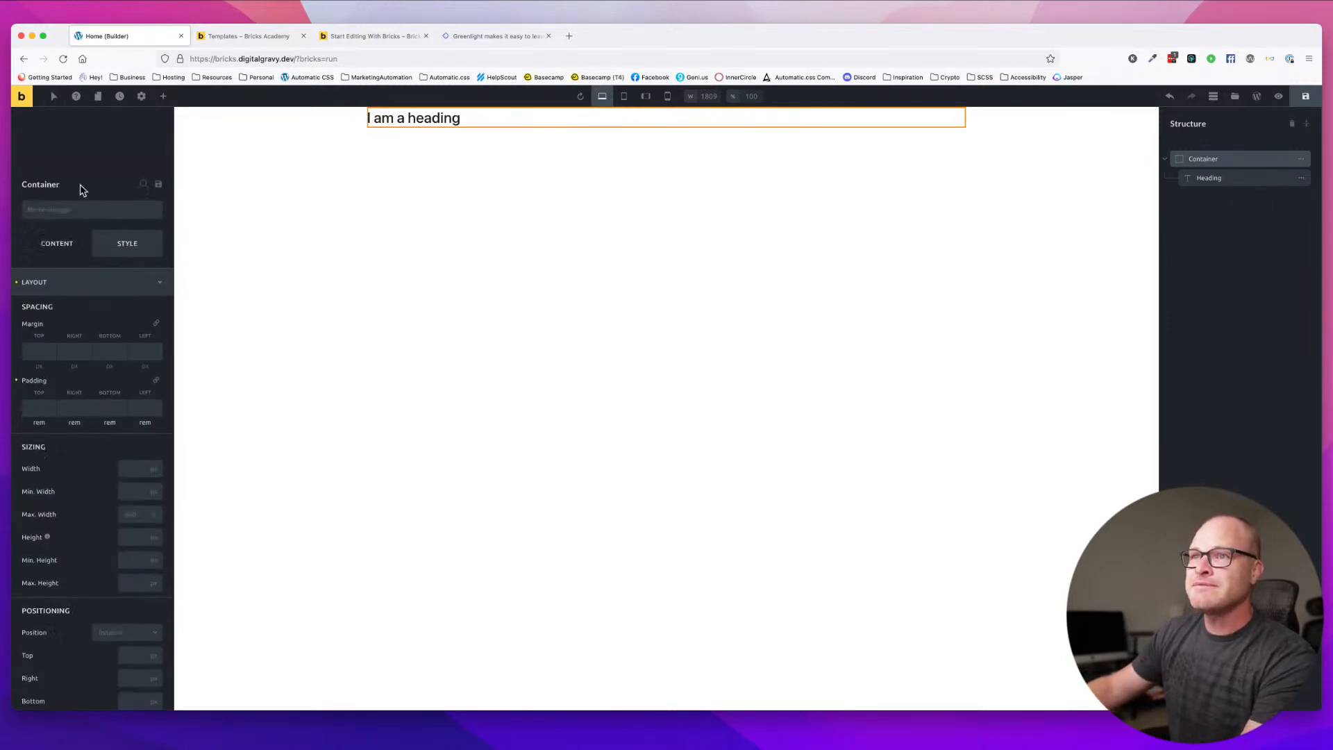
left_click(58, 184)
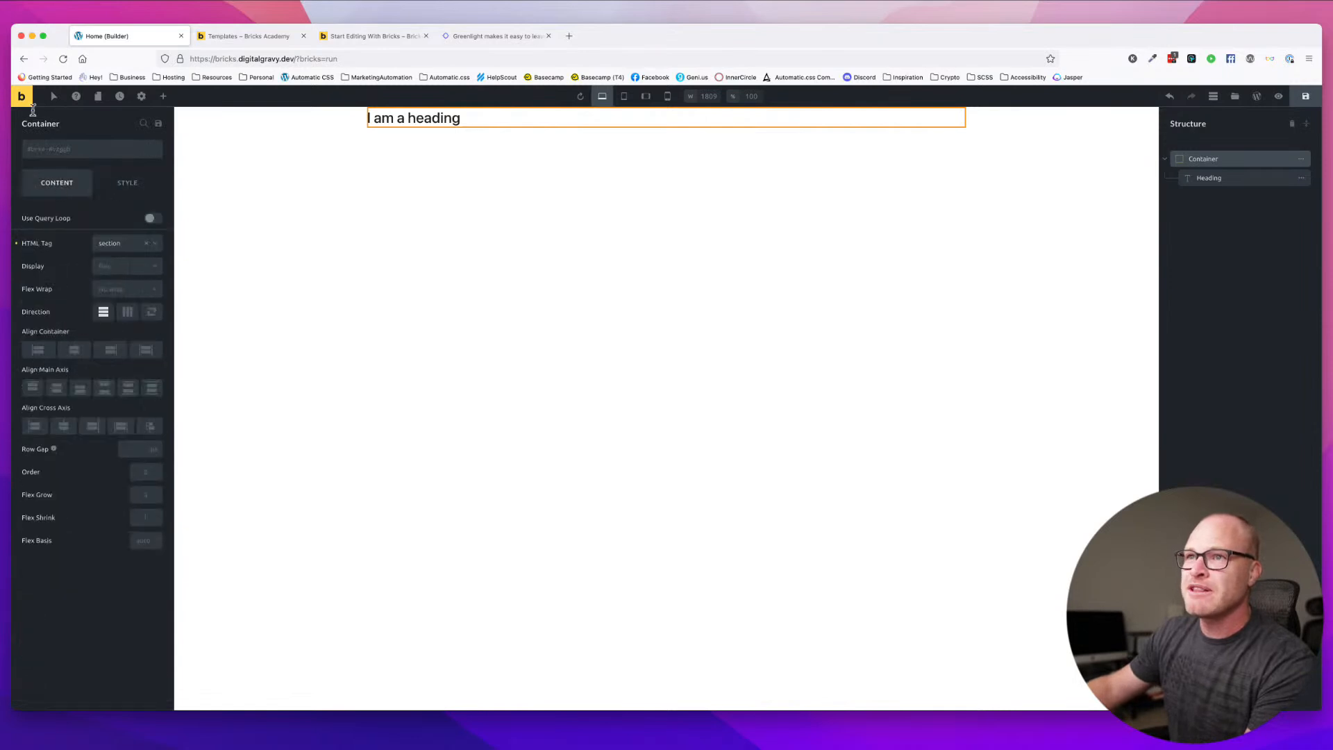
left_click(163, 95)
type("con")
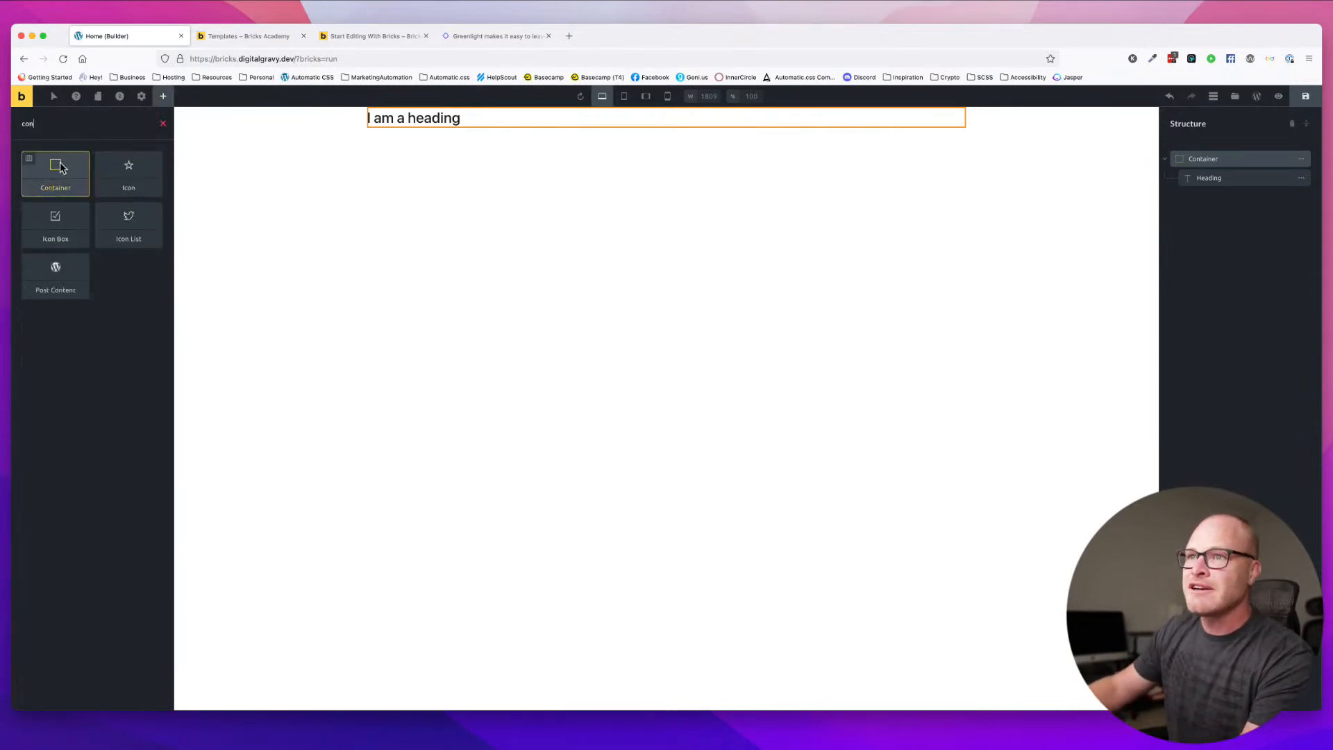
left_click(61, 167)
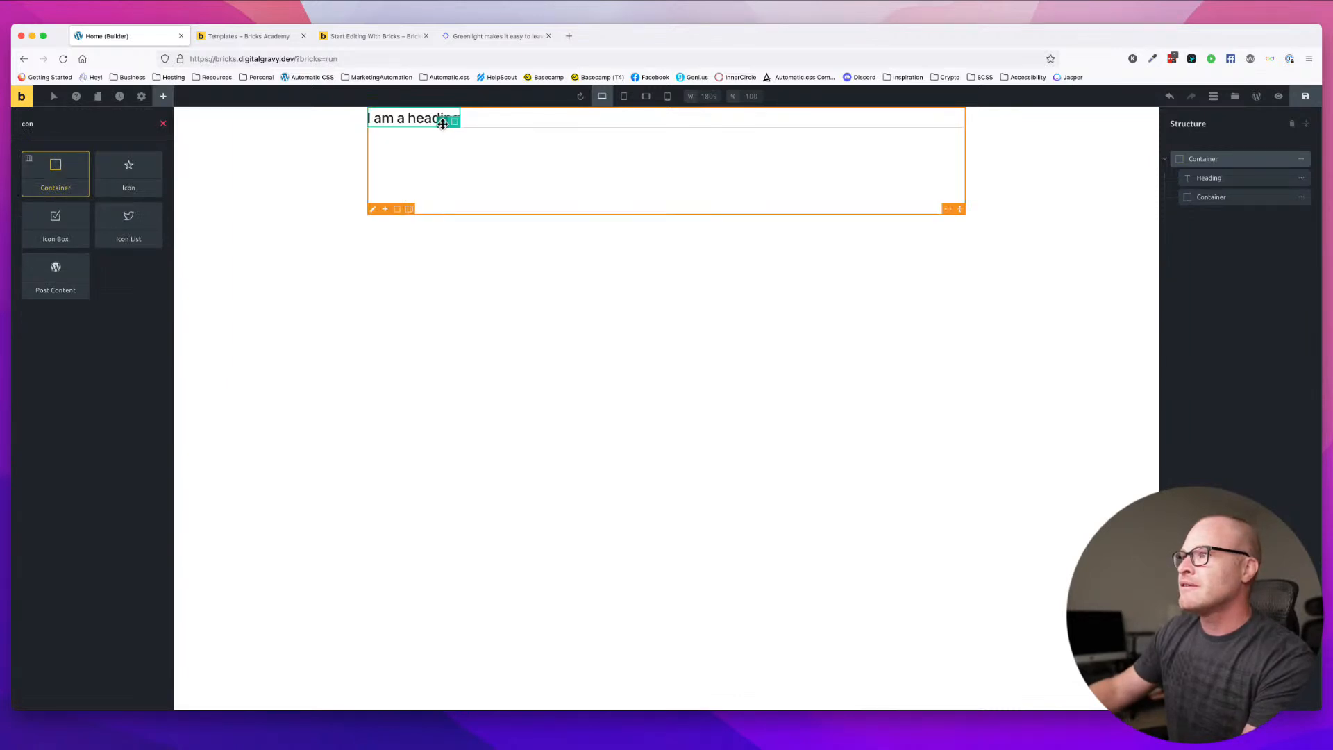
left_click(1212, 179)
left_click_drag(1188, 179, 1231, 200)
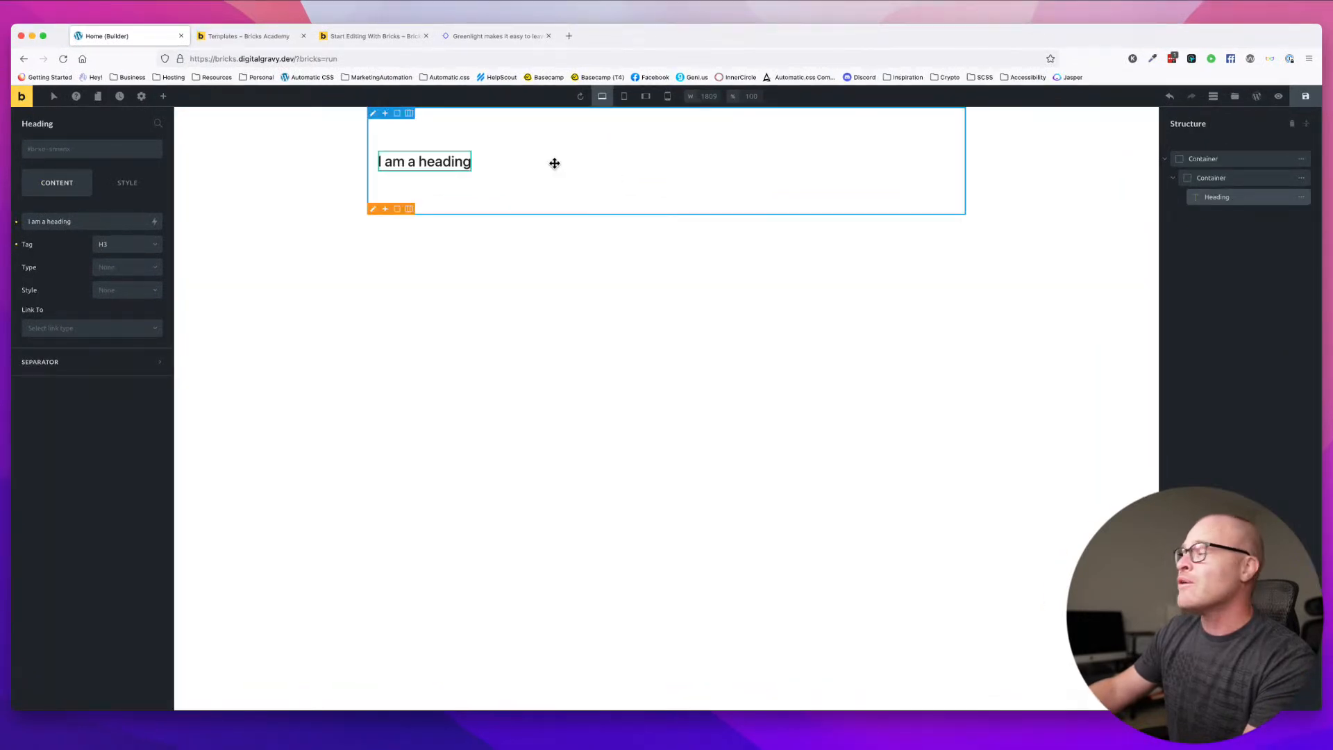
- Inspect the nested Container, Heading and outer Container, preview the page at mobile portrait and tablet widths, and return to desktop view
left_click(610, 164)
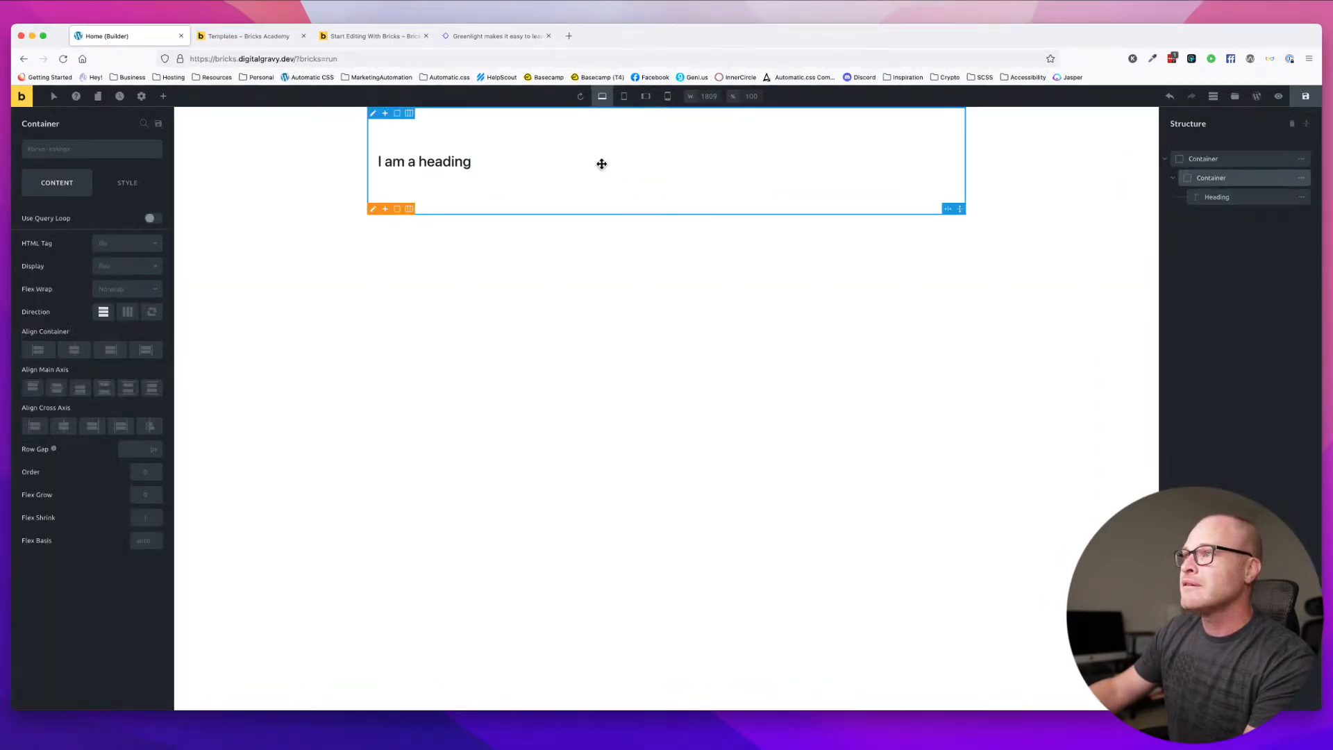
left_click(1217, 196)
left_click(1216, 178)
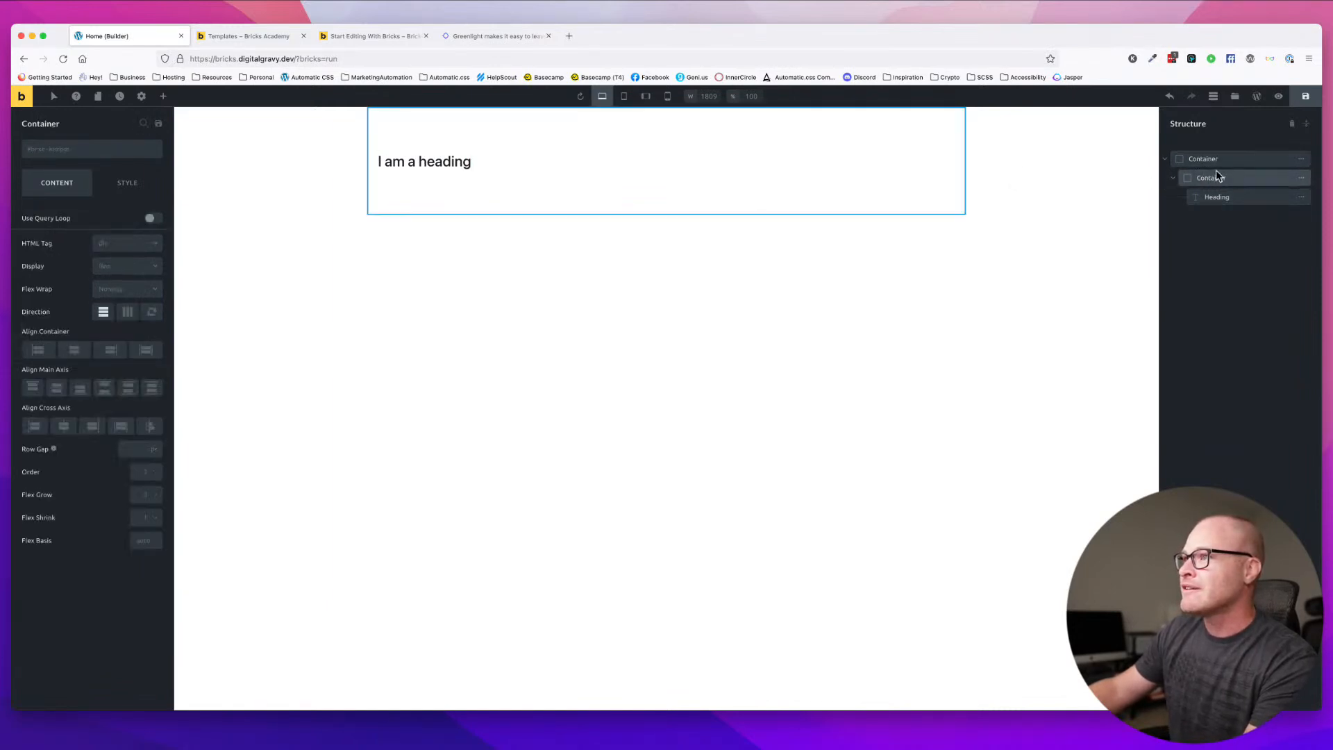
left_click(1220, 163)
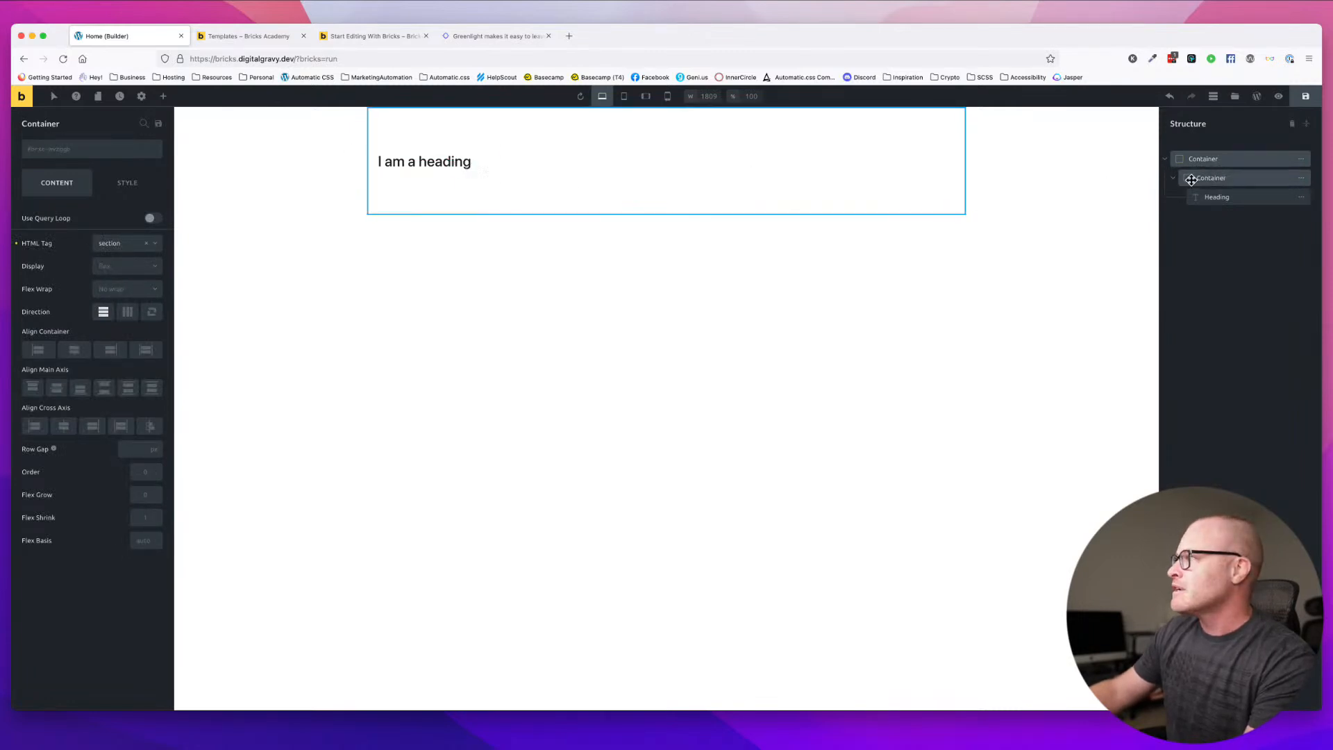
left_click(667, 96)
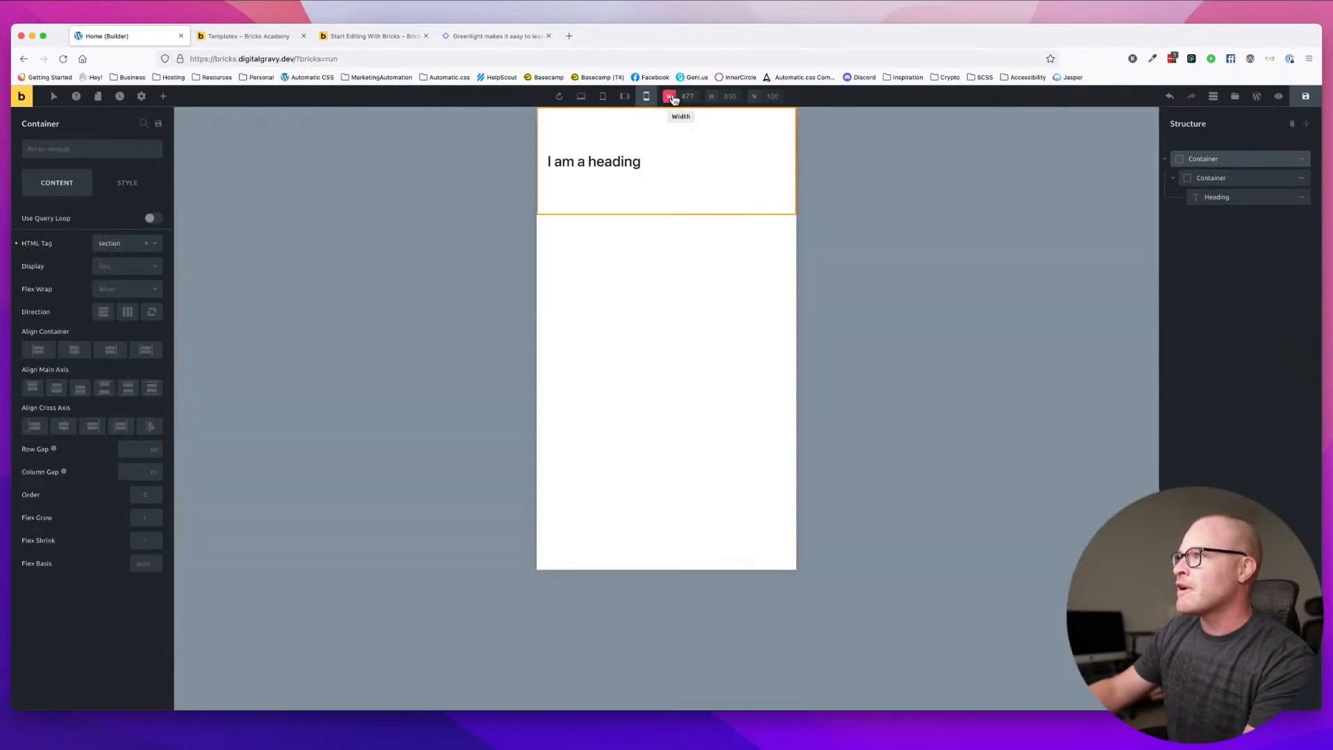
left_click(624, 96)
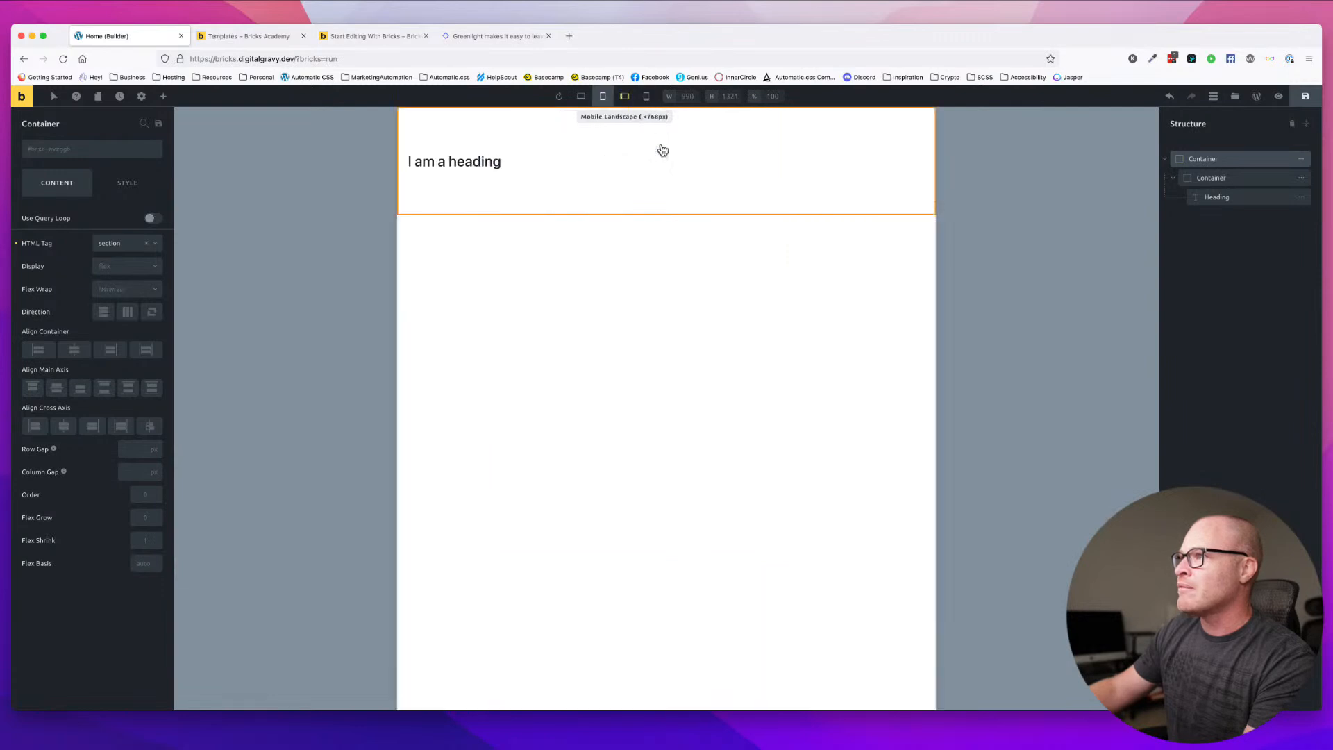
left_click(582, 96)
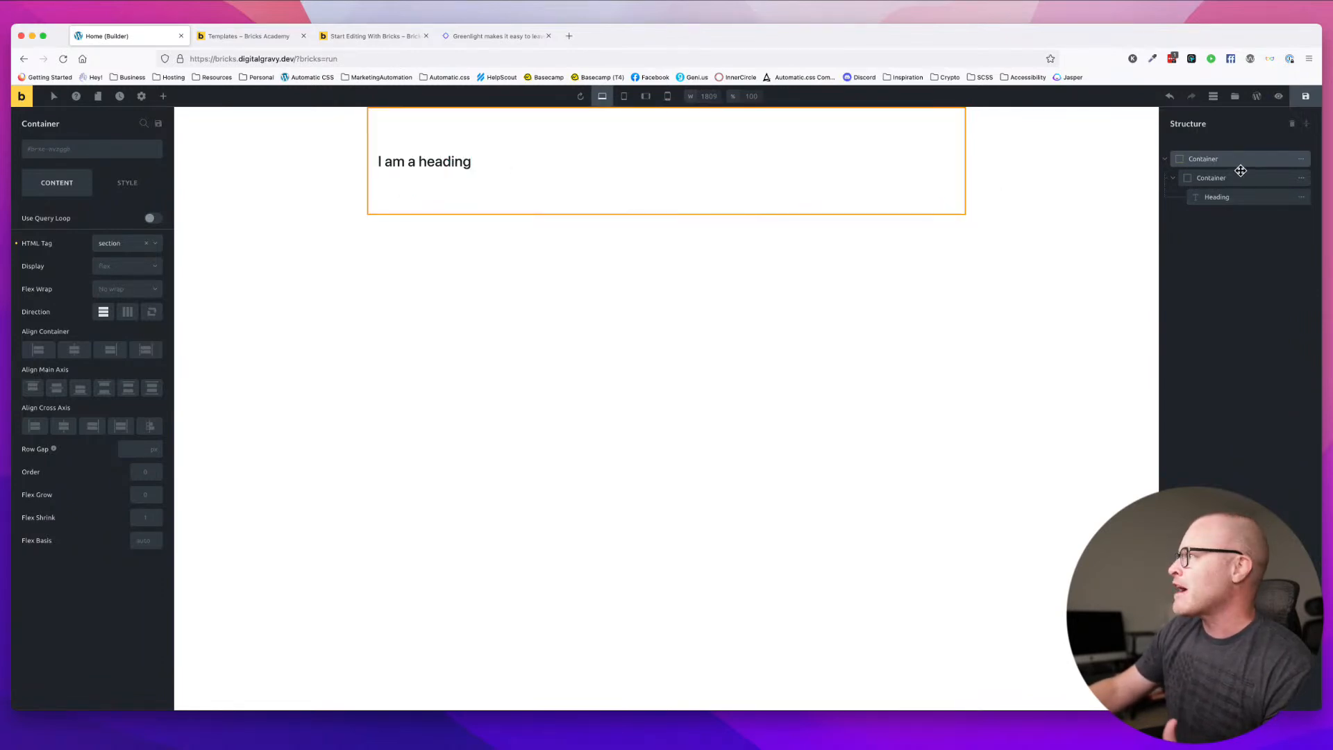
- Set the outer Container's background color to the amber palette color #ffc107
left_click(128, 184)
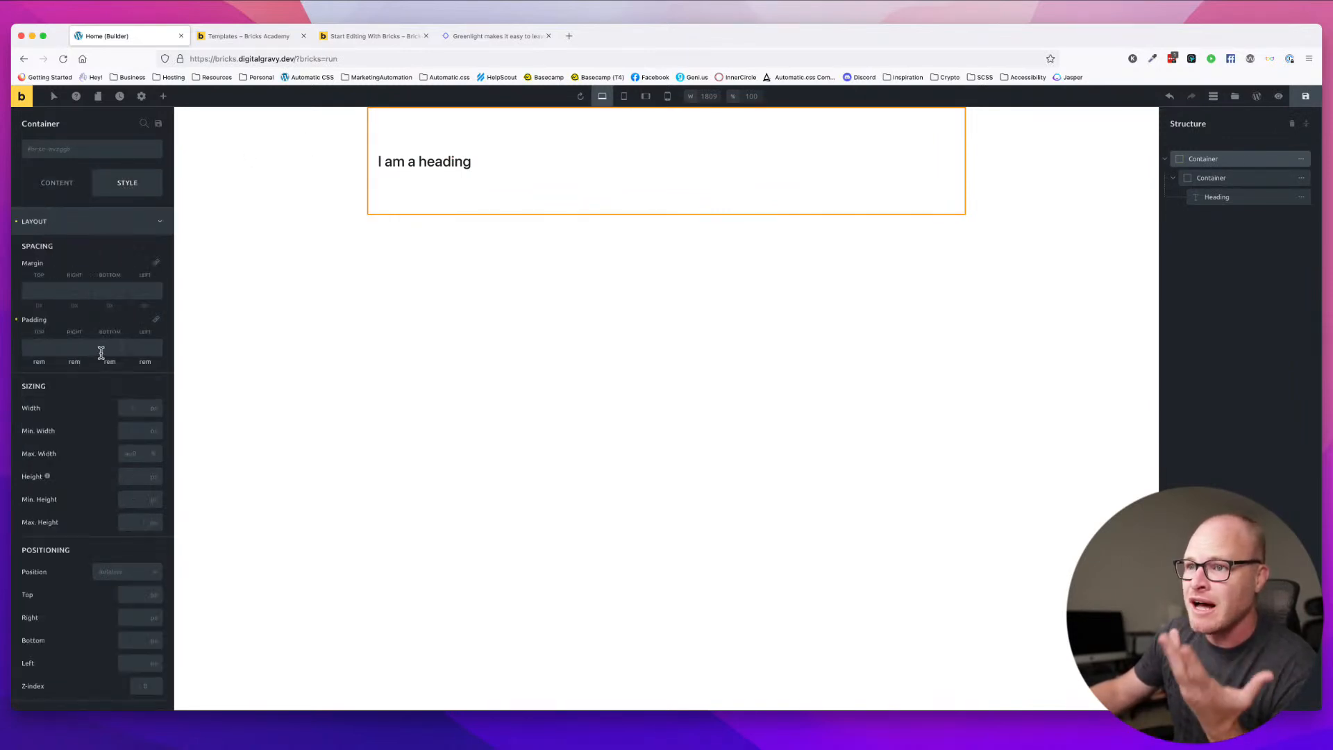
scroll(104, 354, "down", 10)
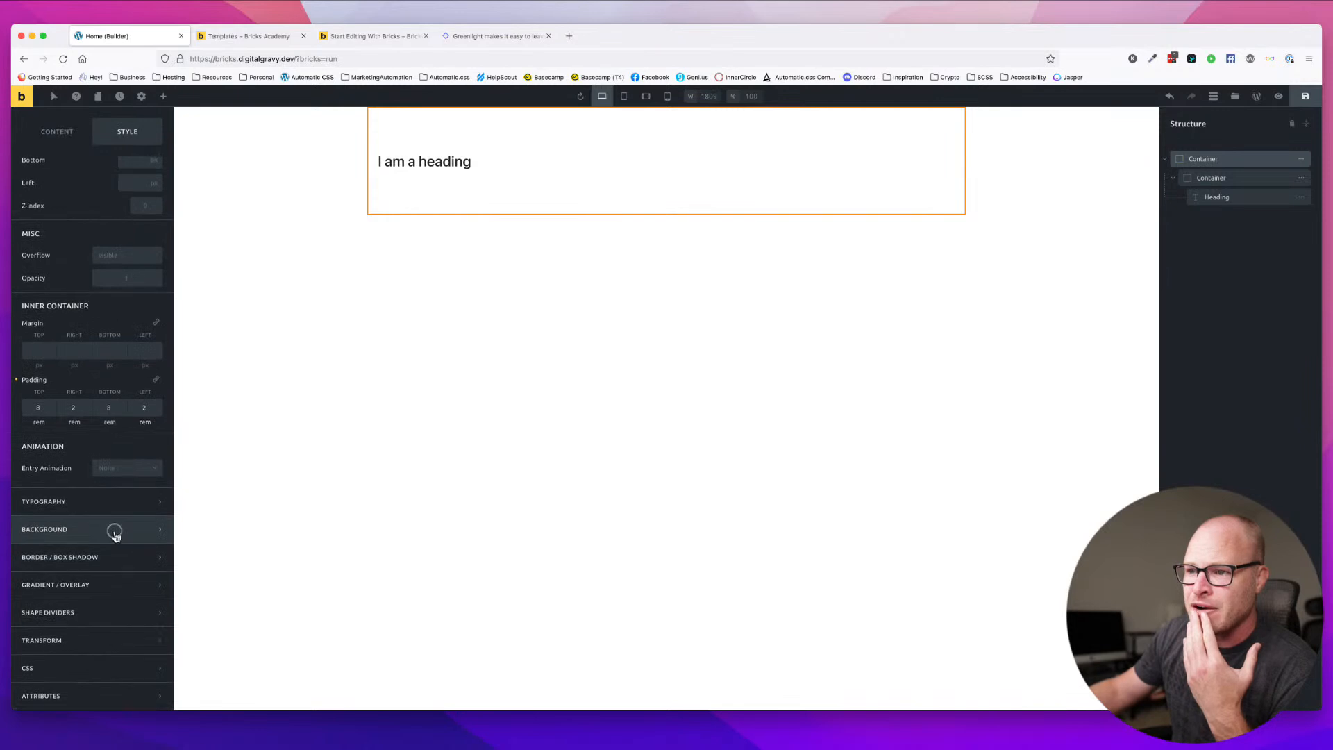
left_click(115, 532)
left_click(94, 335)
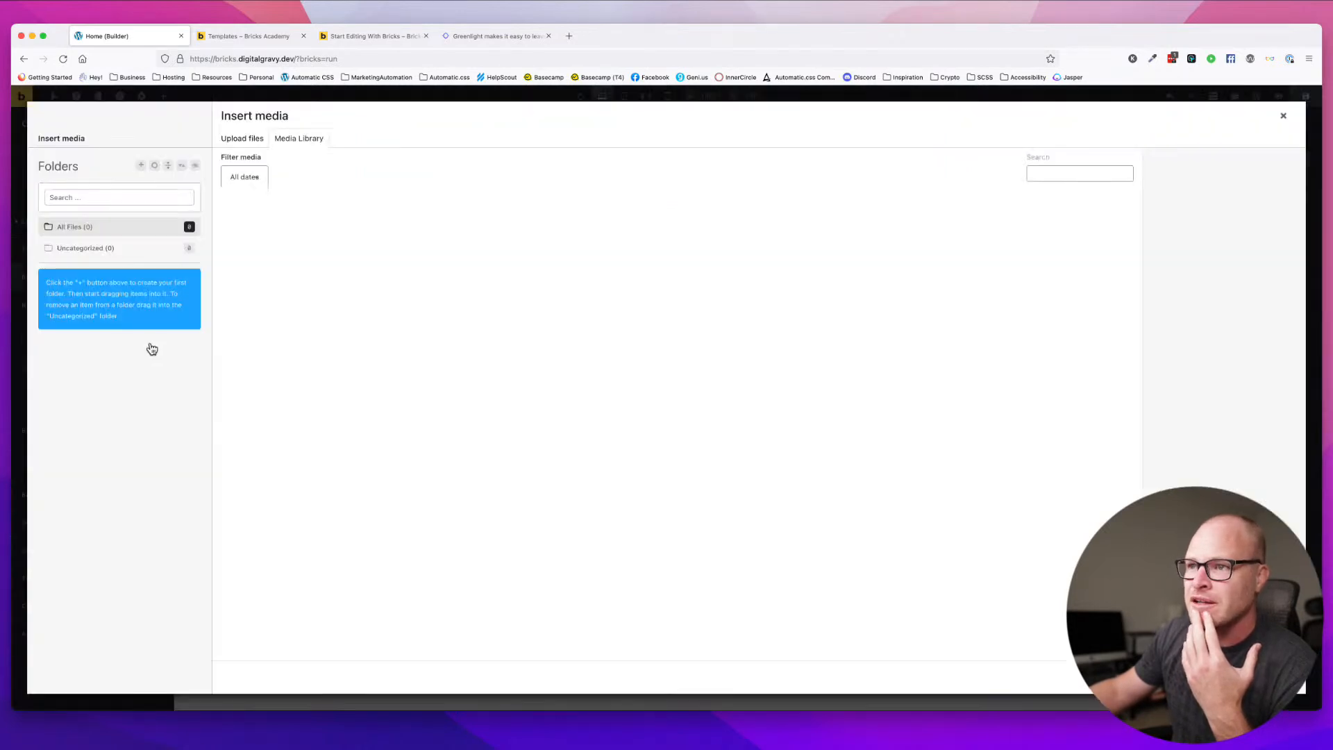
left_click(1284, 118)
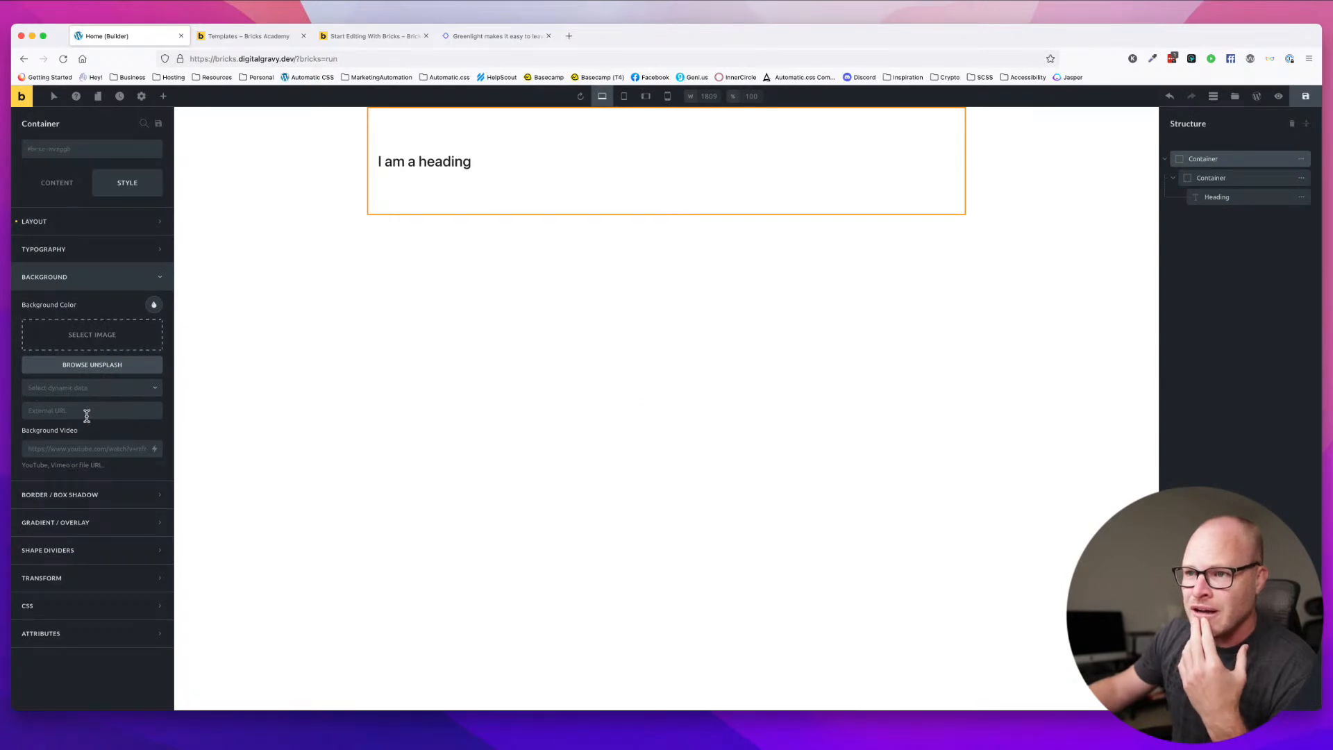
left_click(153, 304)
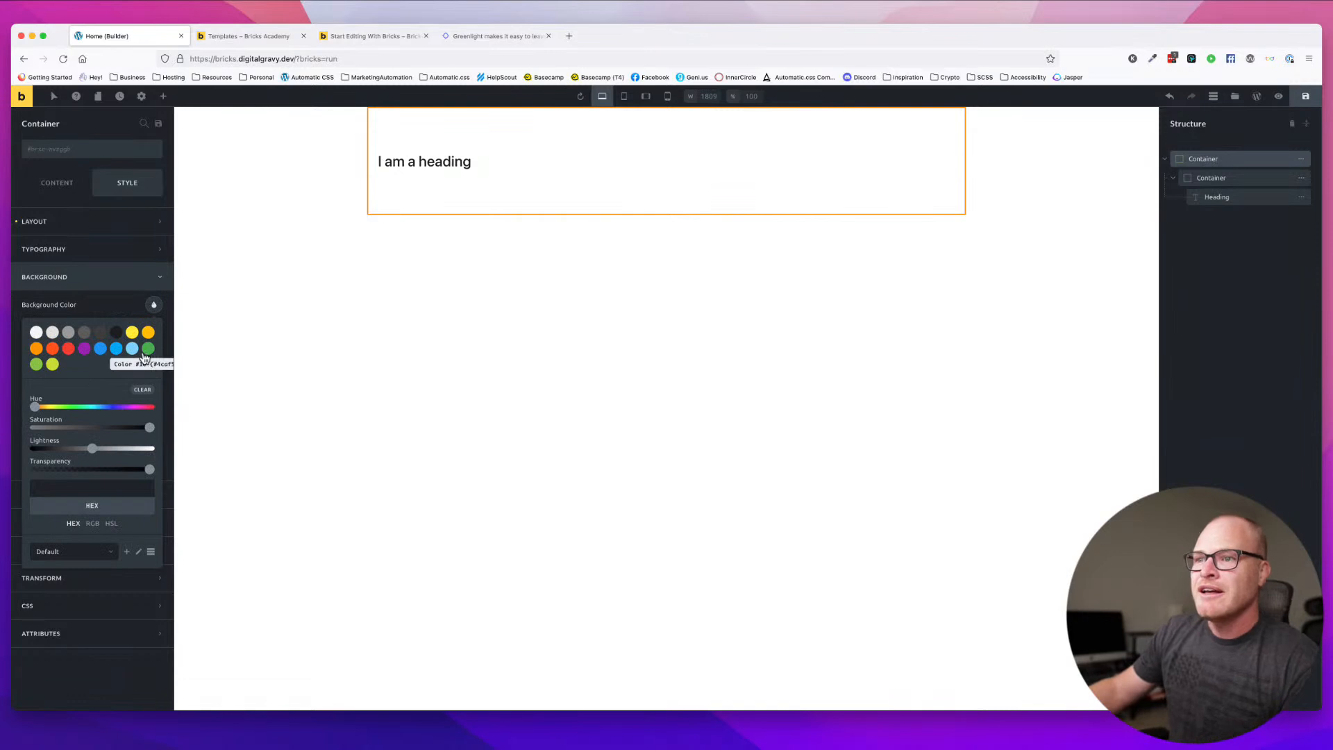
left_click(68, 353)
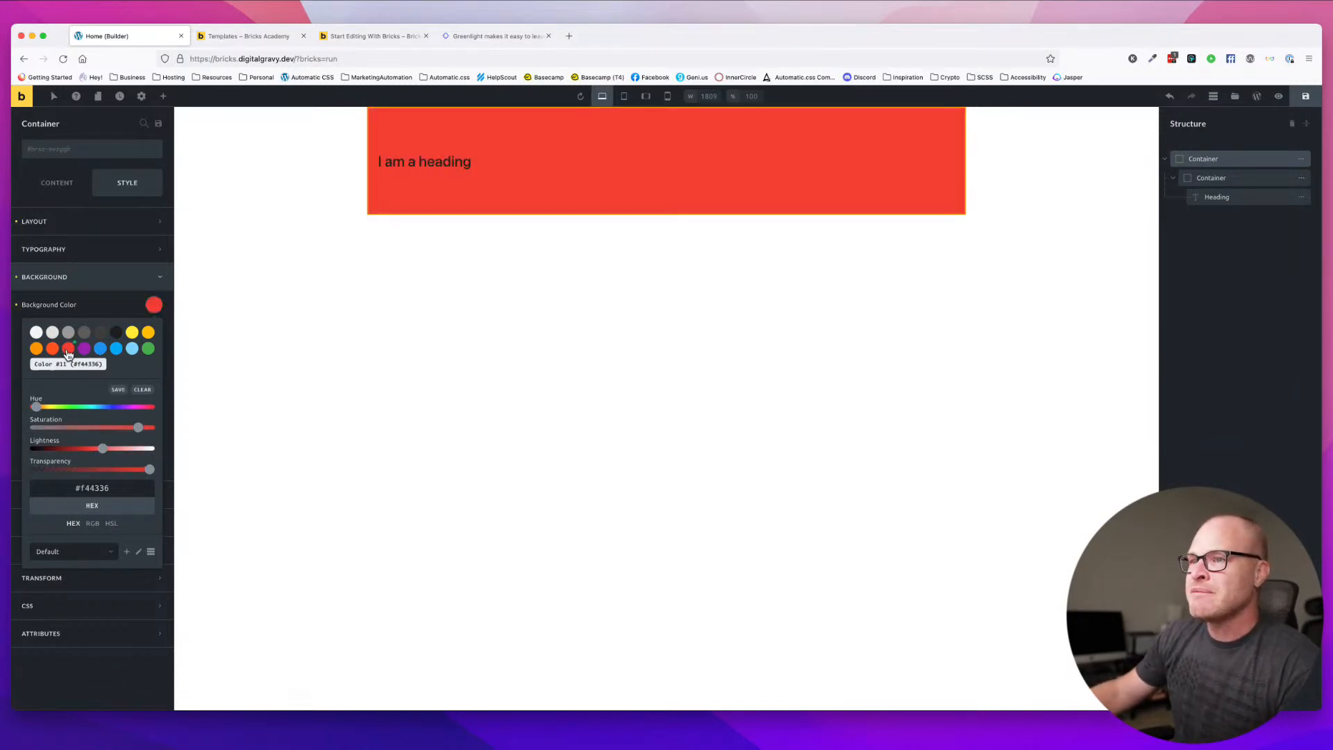
left_click(52, 348)
left_click(36, 348)
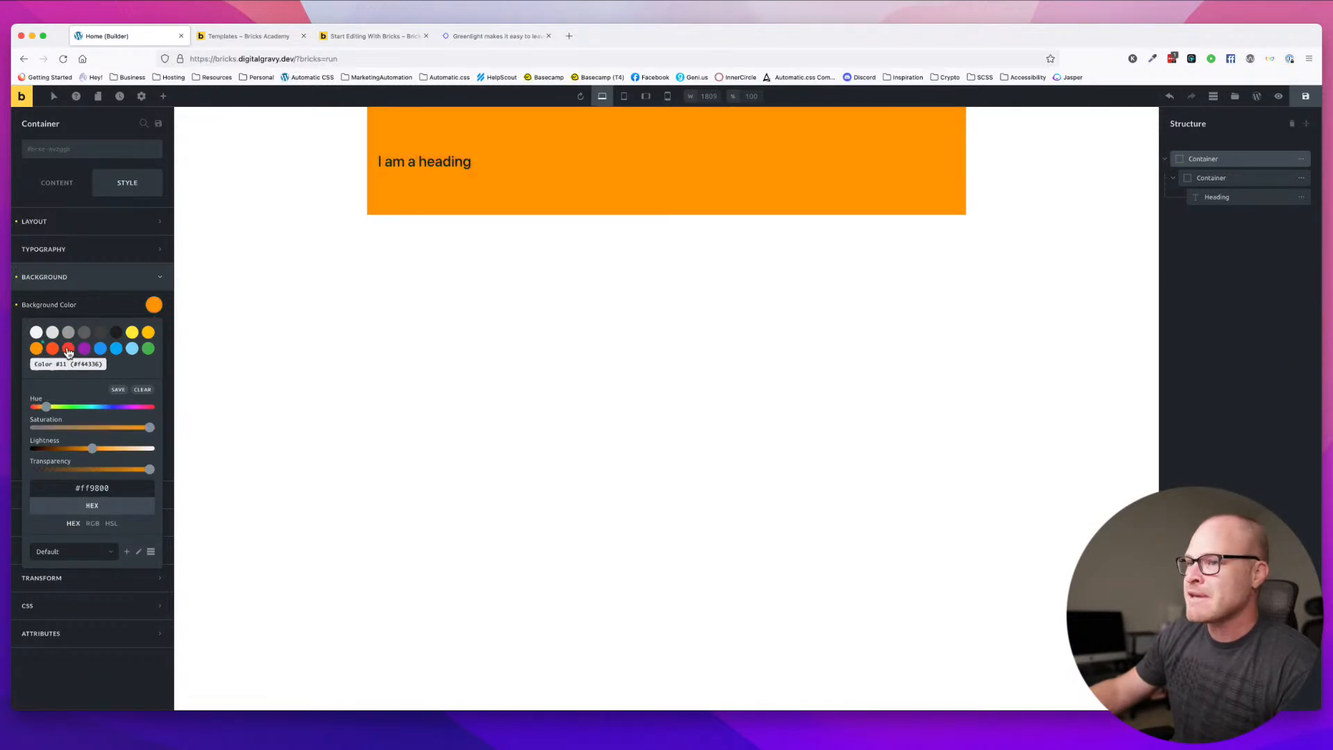
left_click(131, 333)
left_click(148, 332)
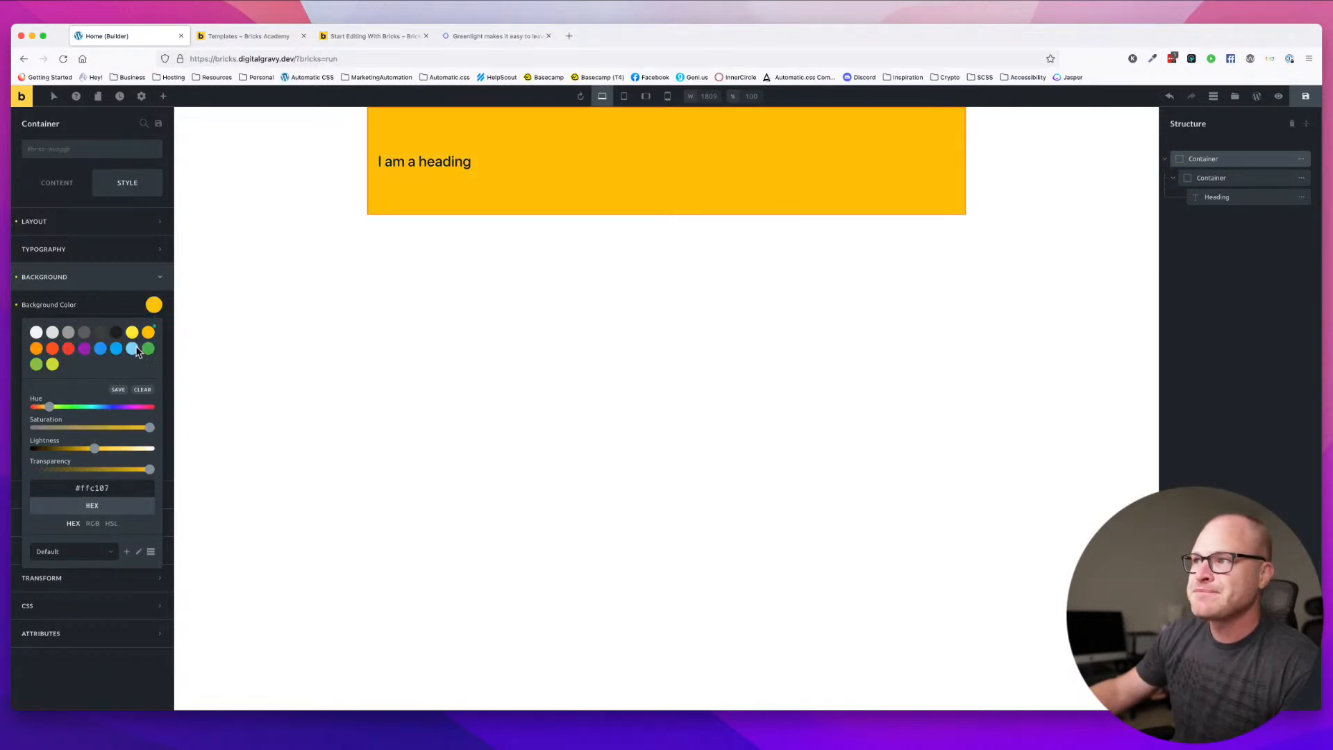
left_click(162, 304)
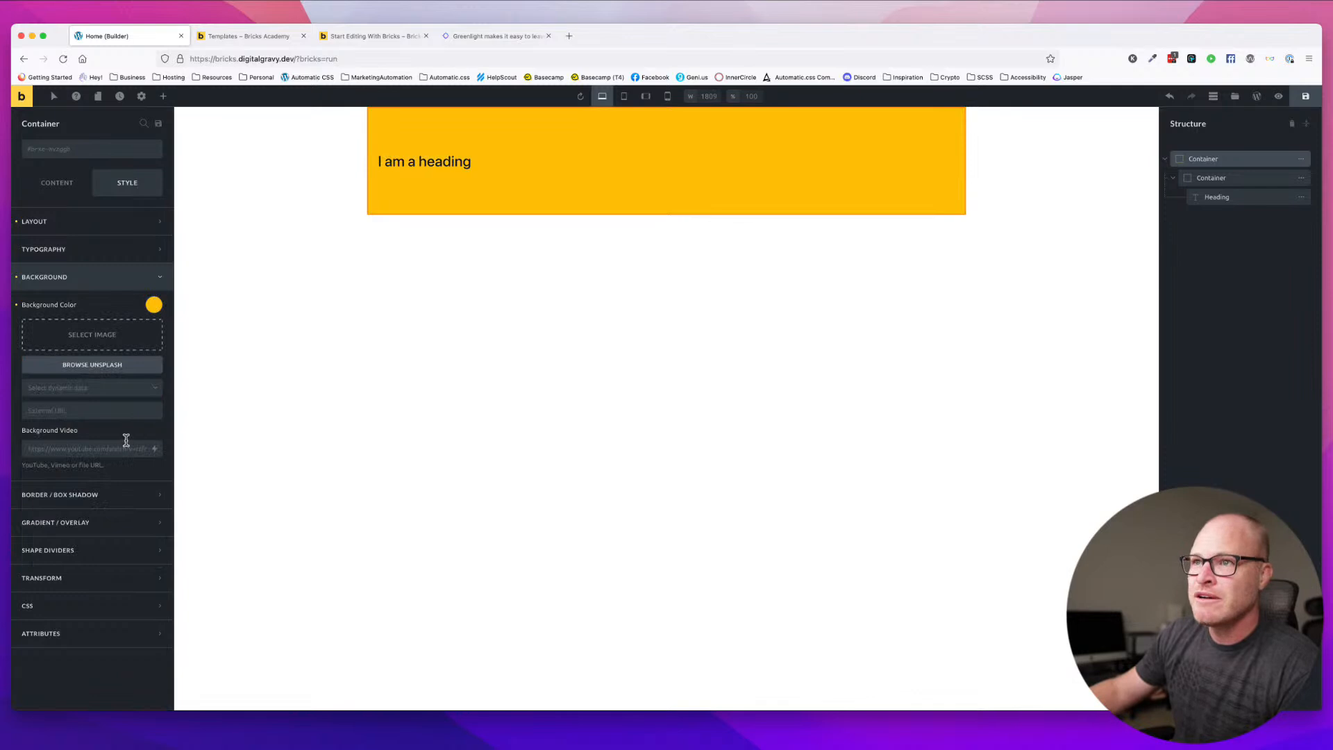
- Try a width of 100% on the outer Container, and clear the width value again
left_click(1224, 162)
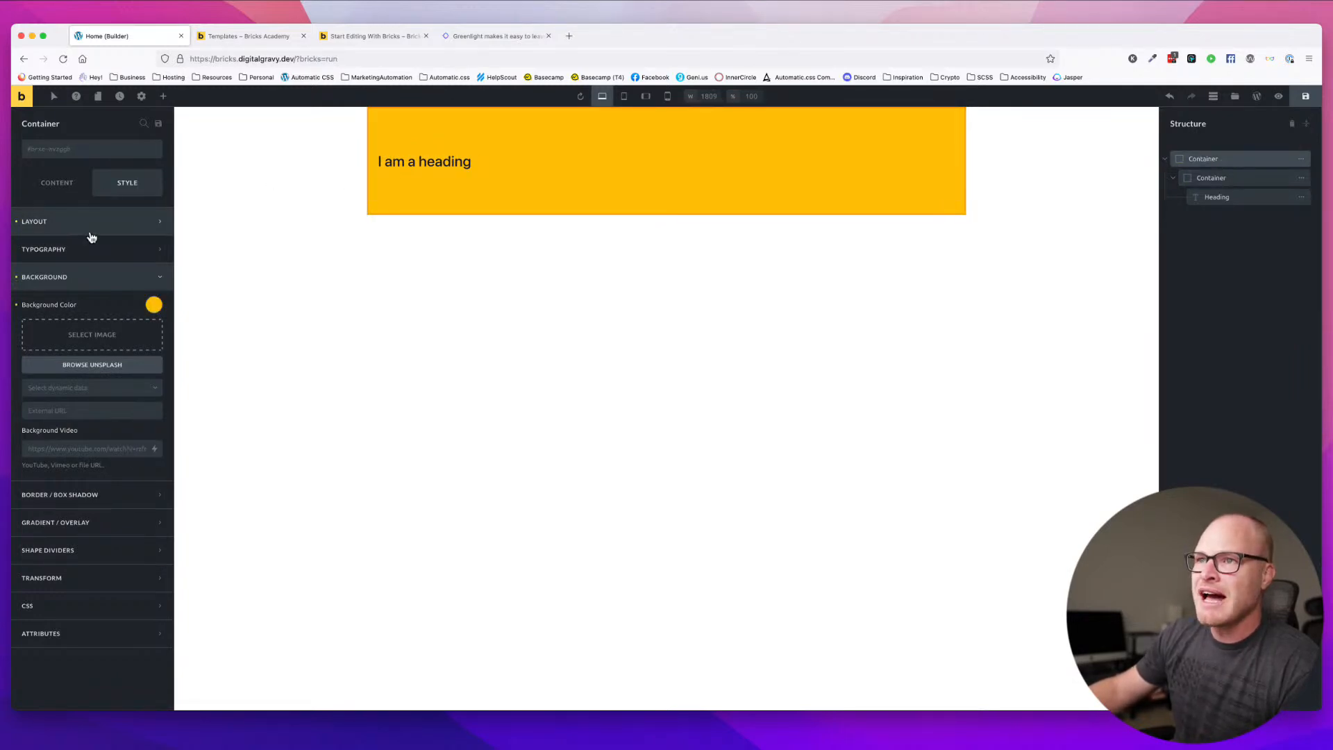
left_click(97, 228)
scroll(73, 326, "down", 2)
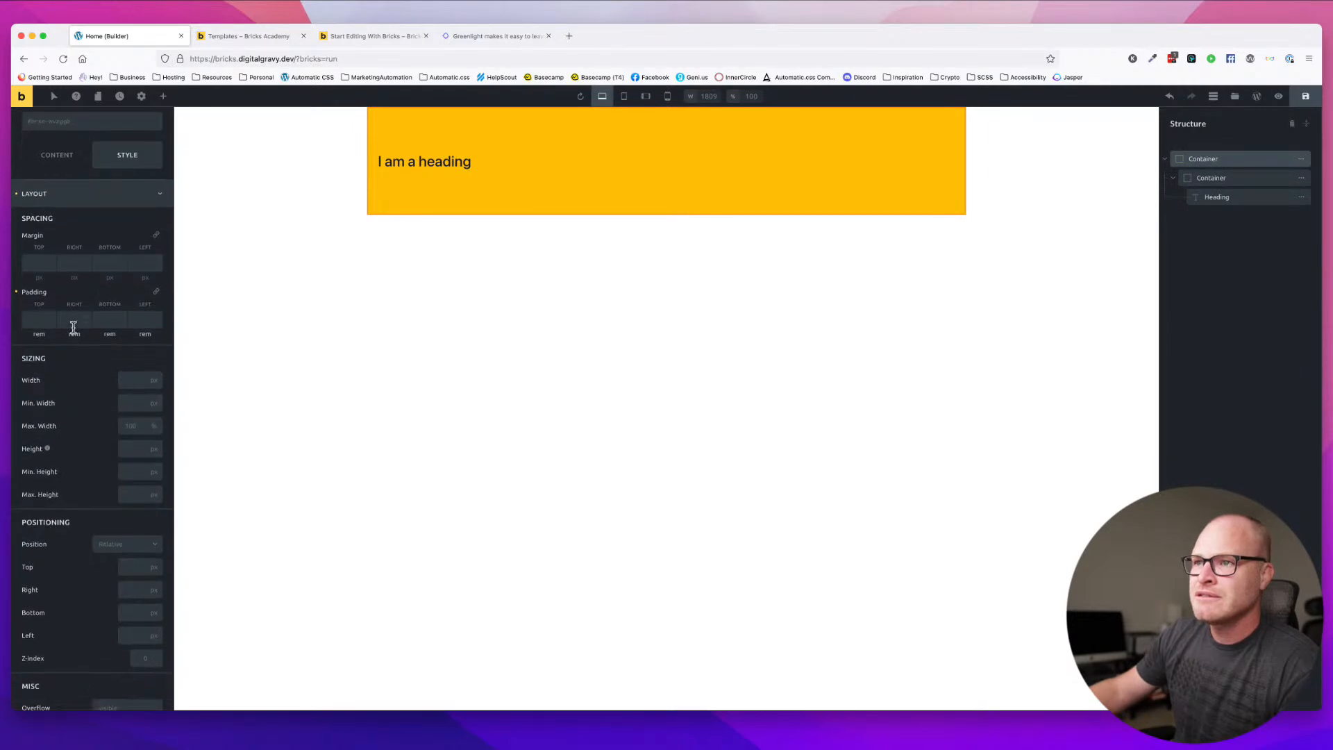
scroll(113, 342, "down", 2)
left_click(151, 342)
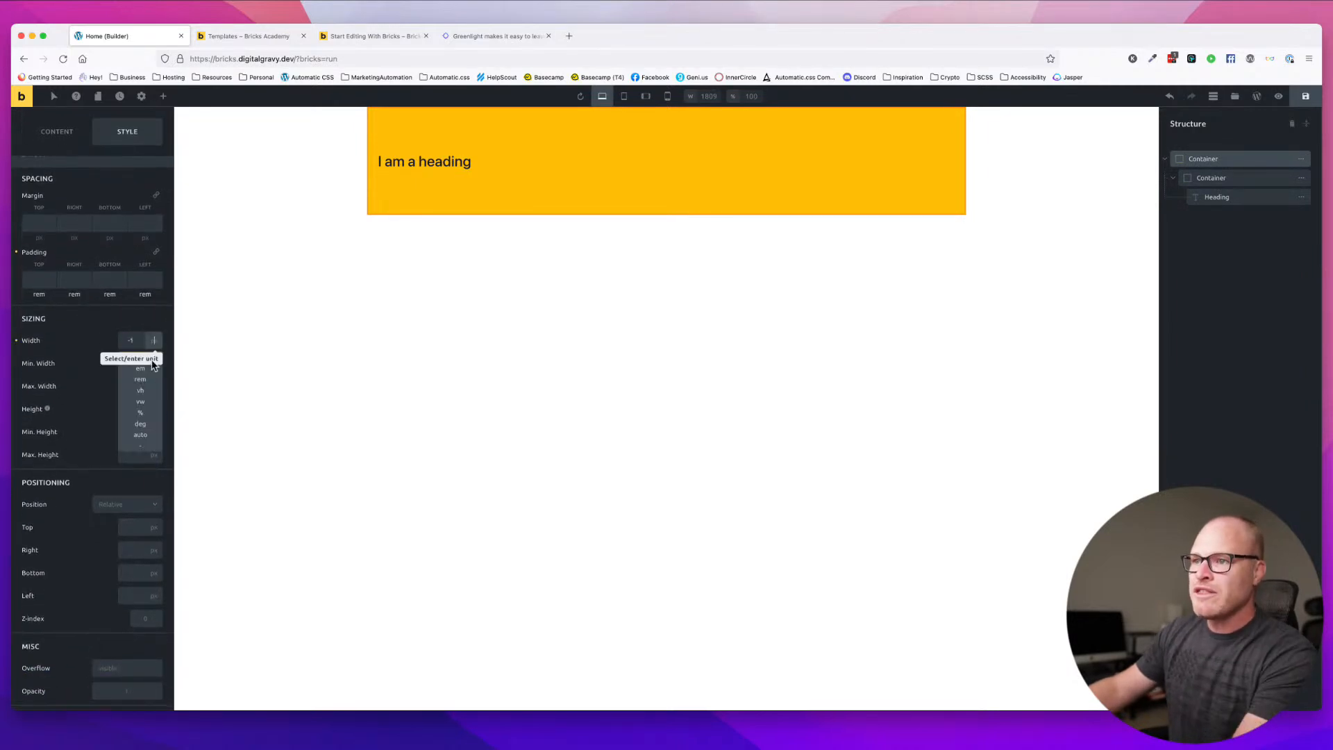
left_click(150, 414)
left_click(132, 343)
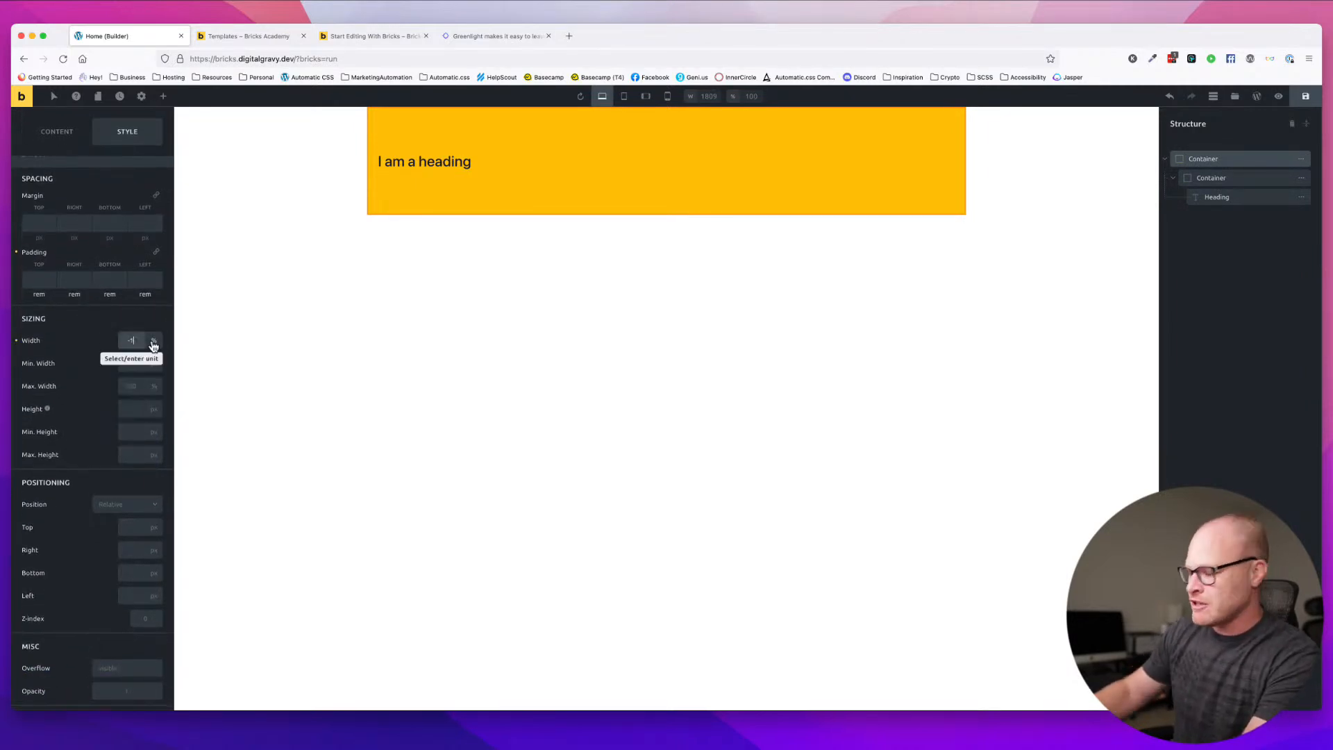
type("100")
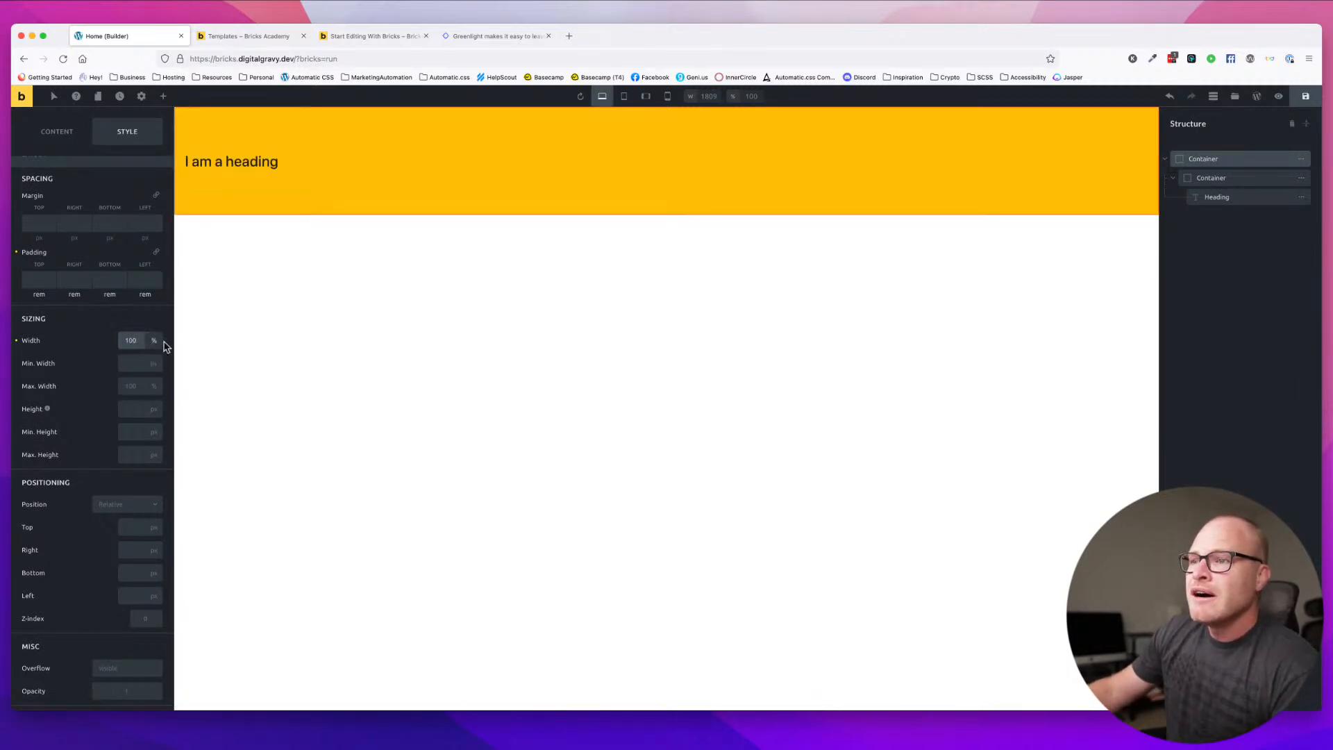
key("BackSpace")
key("BackSpace")
key("BackSpace")
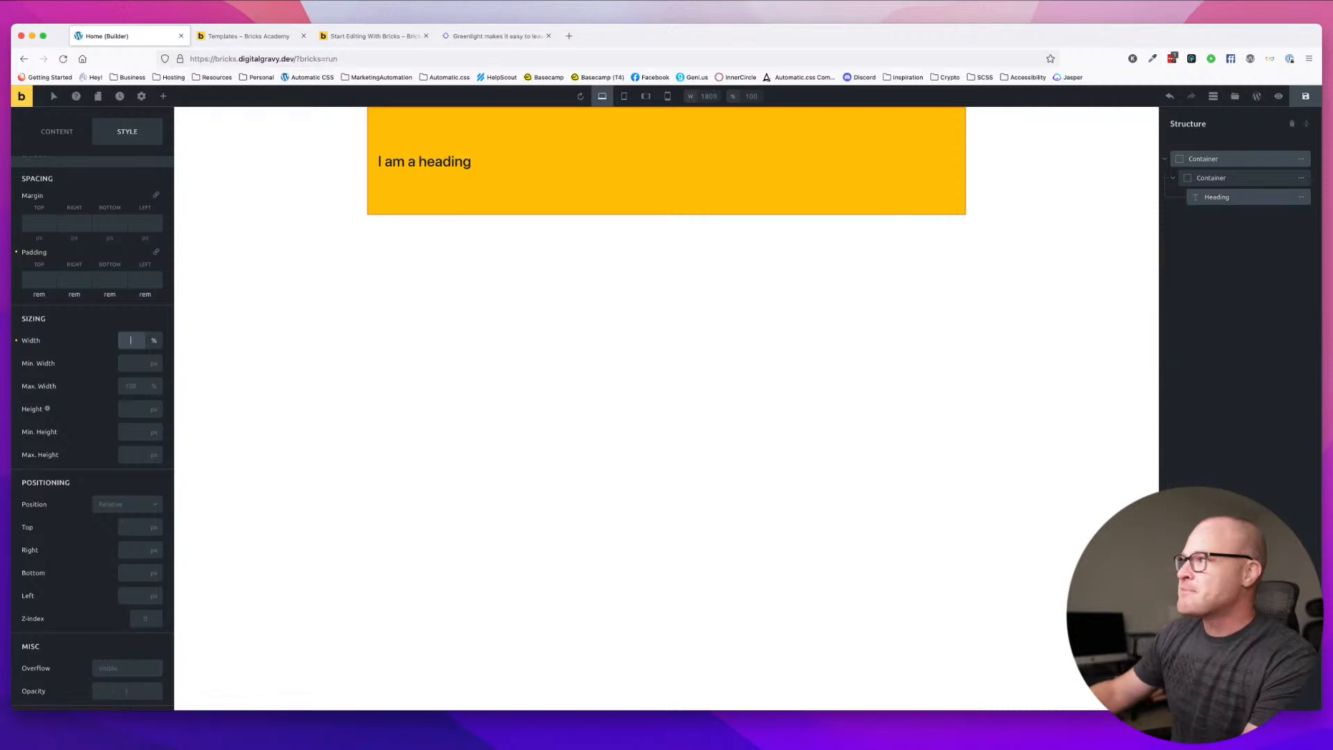
- Save the page, preview it, and open its front end in a new browser tab
key("super+s")
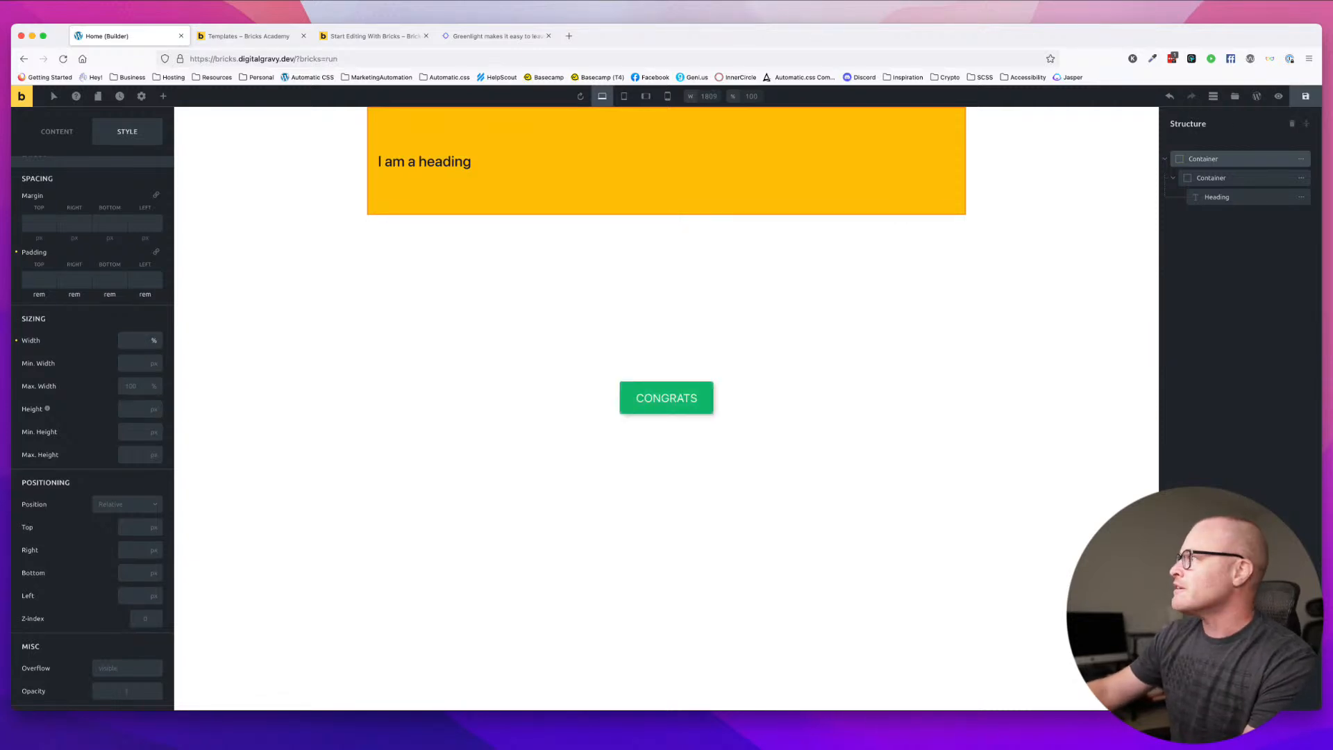
left_click(1278, 95)
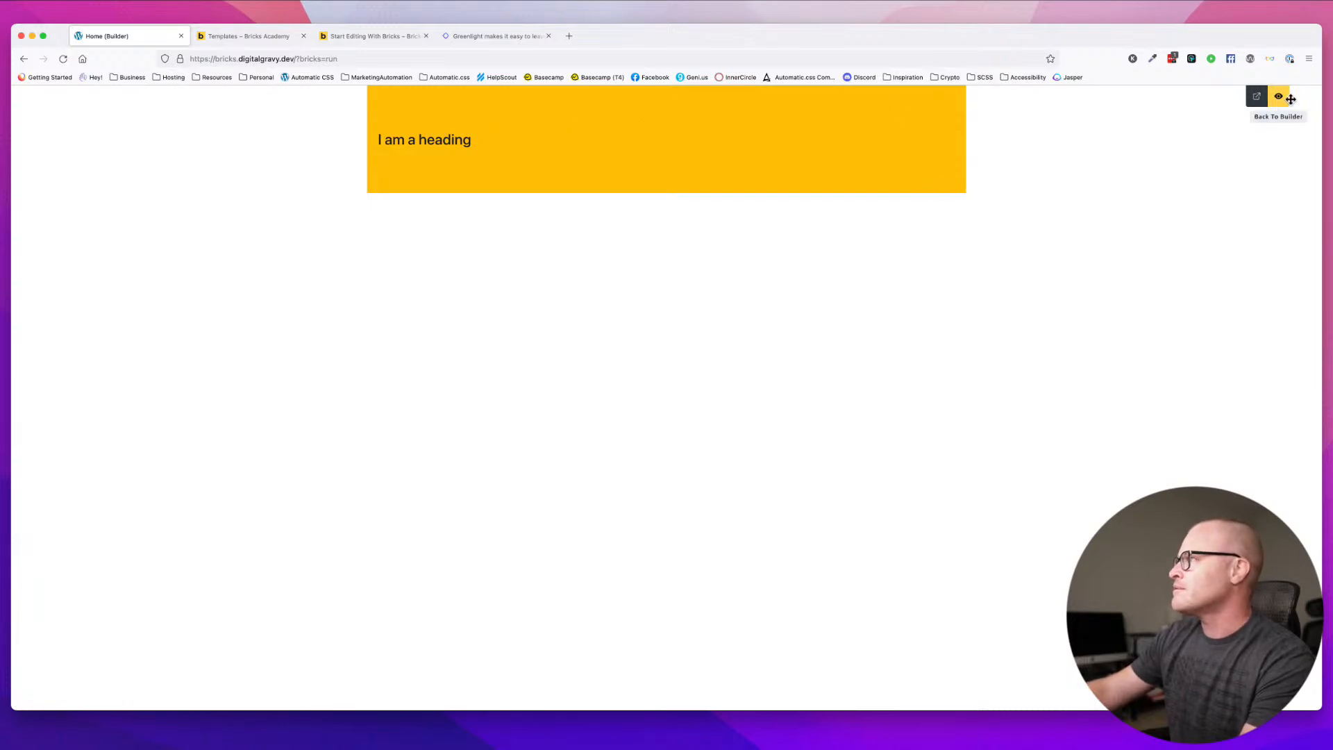
left_click(1278, 97)
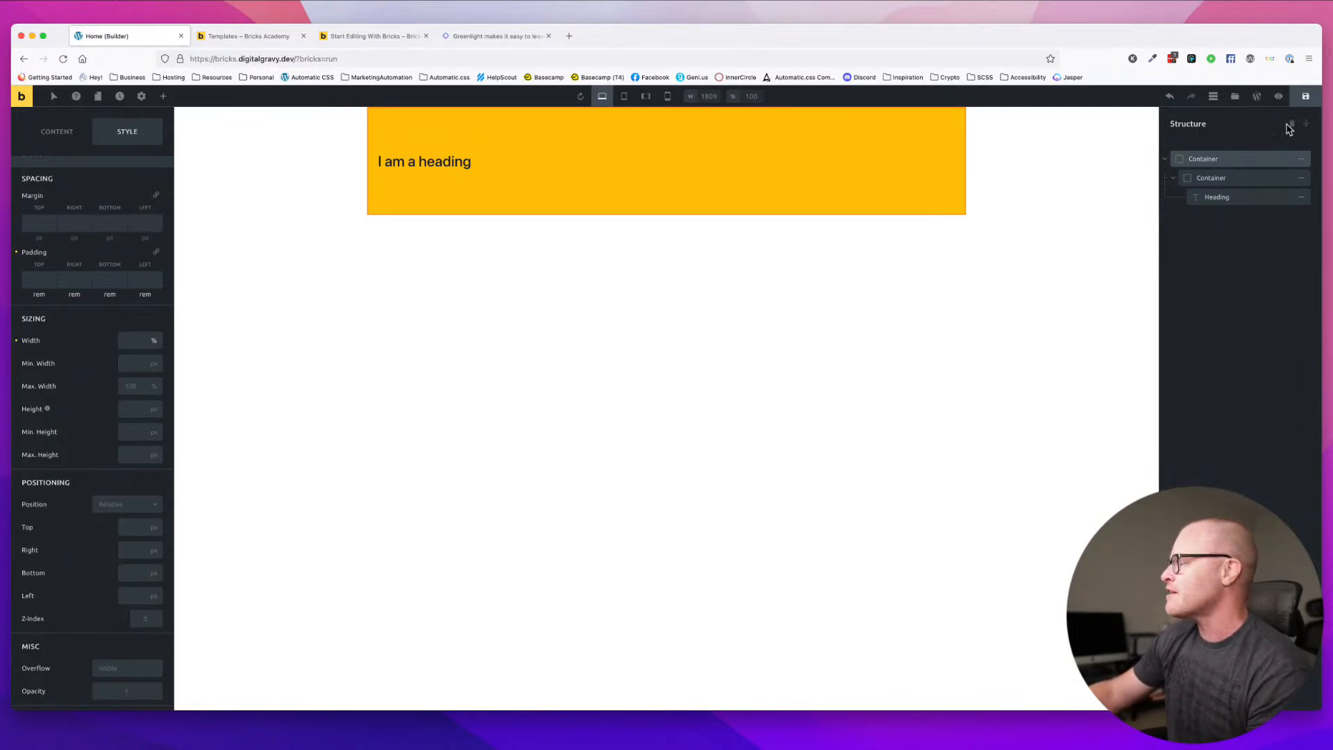
left_click(1279, 96)
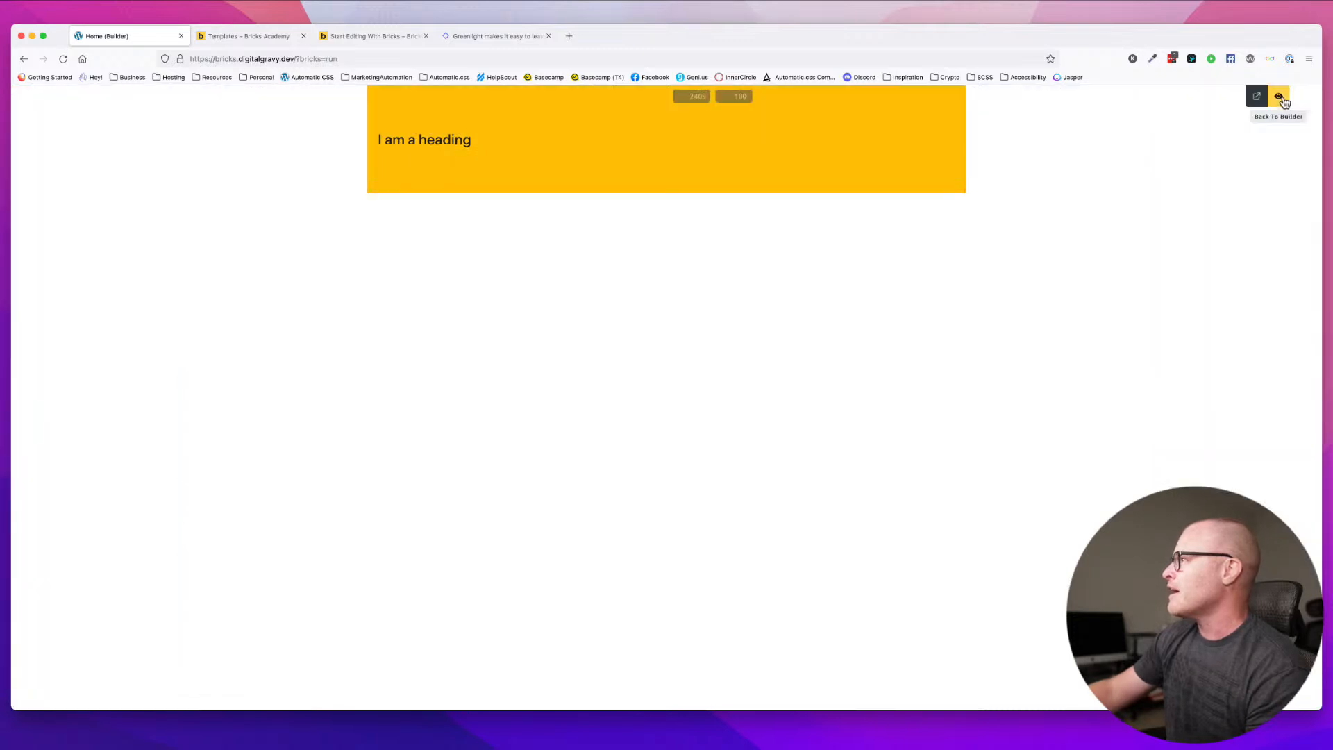
left_click(1259, 102)
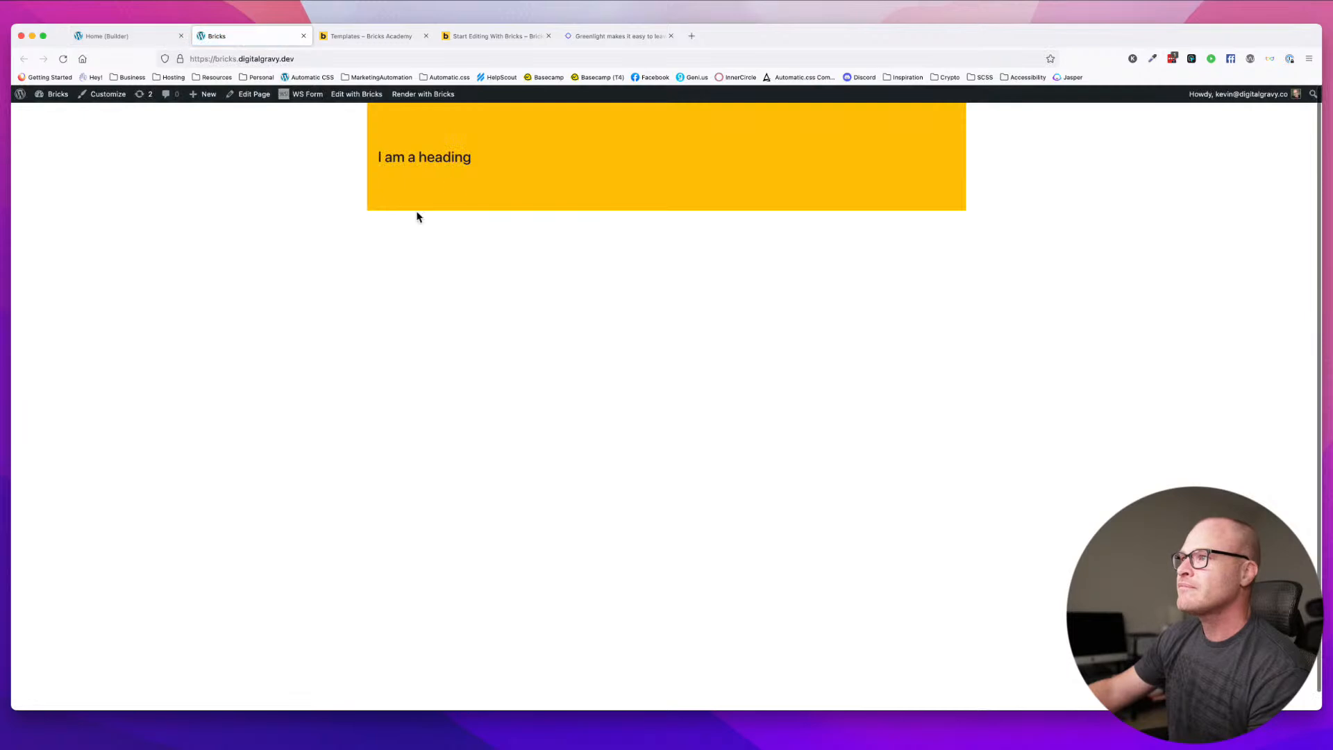
- Inspect the section, nested div and their CSS rules on the front-end page with the browser inspector
right_click(464, 180)
left_click(512, 343)
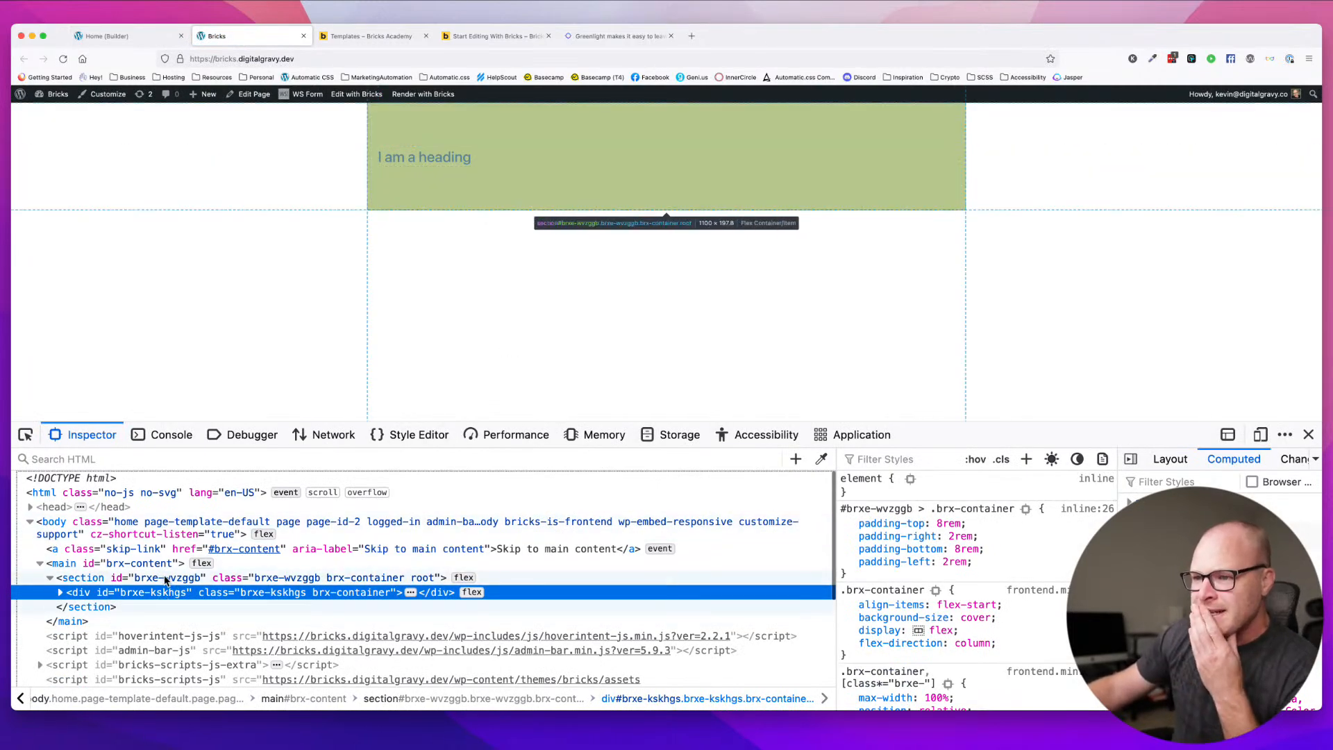
left_click(165, 580)
left_click(61, 594)
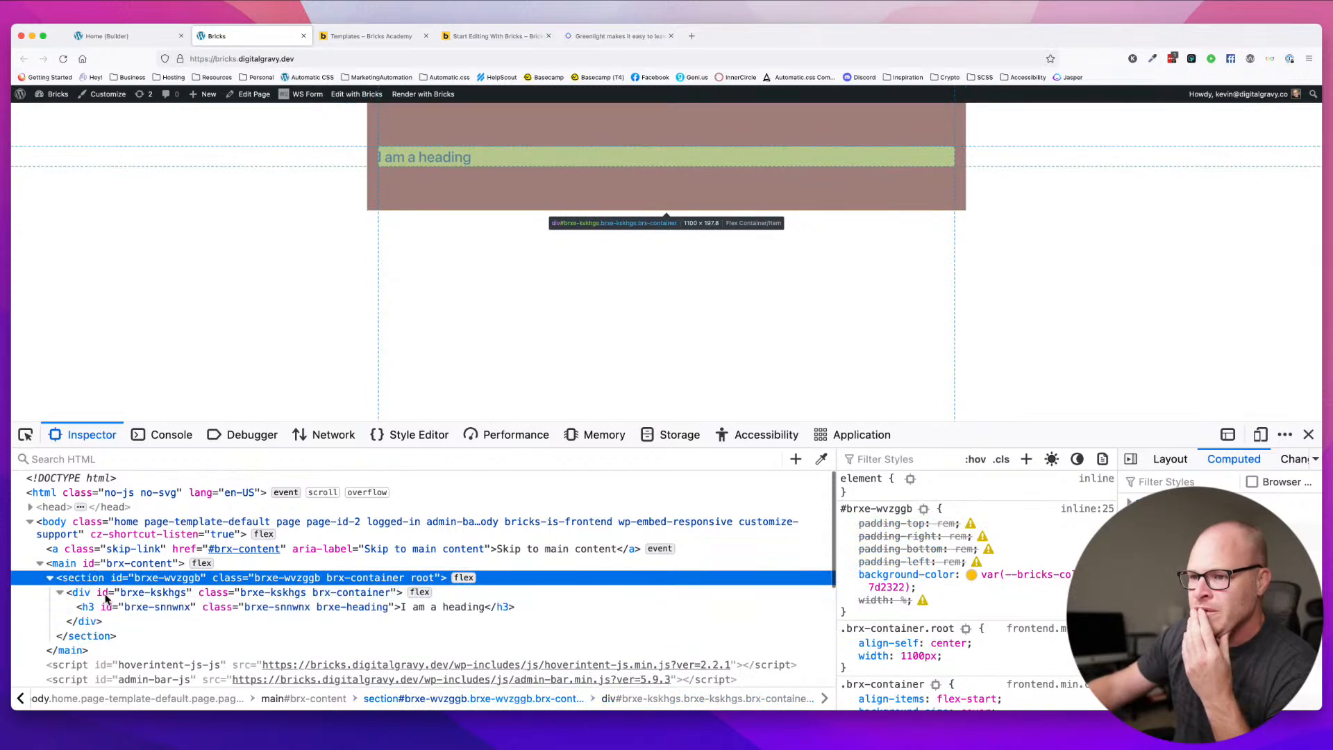
left_click(107, 593)
left_click(167, 578)
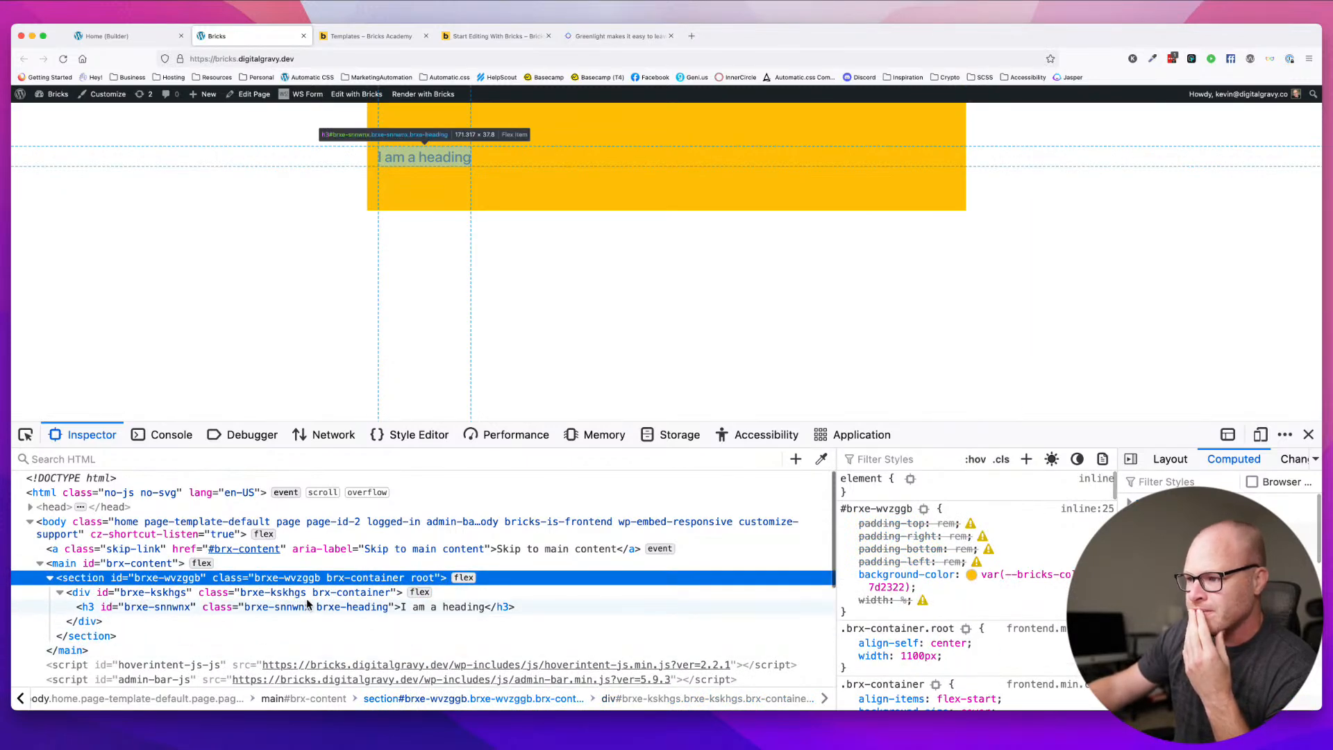
scroll(958, 579, "down", 1)
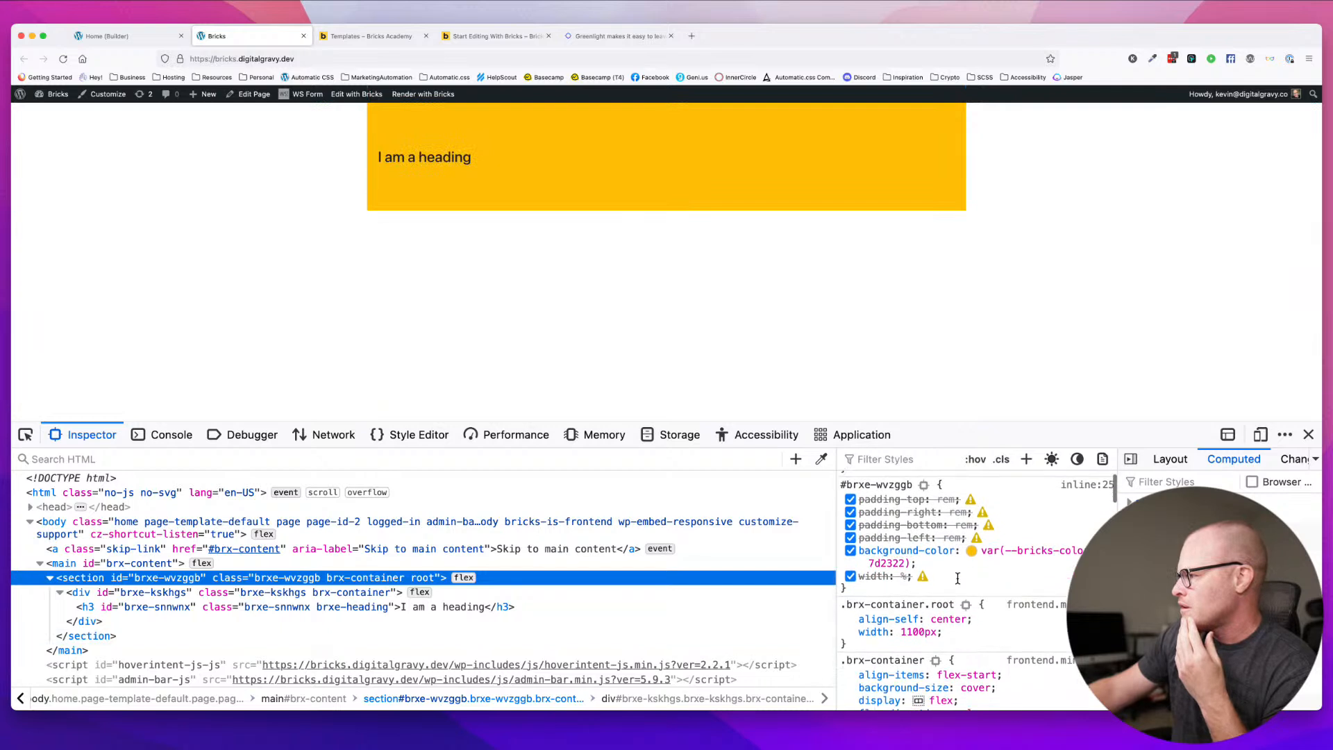
scroll(959, 578, "down", 2)
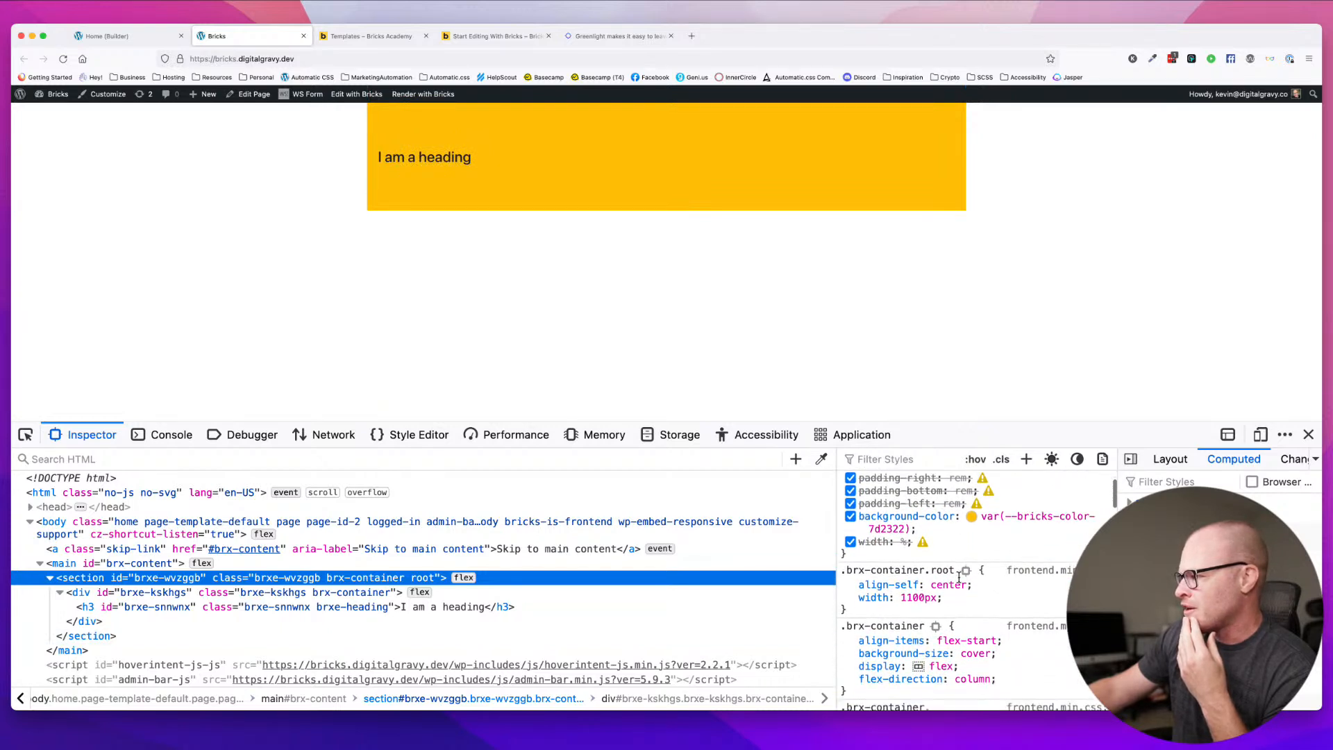
scroll(960, 578, "up", 3)
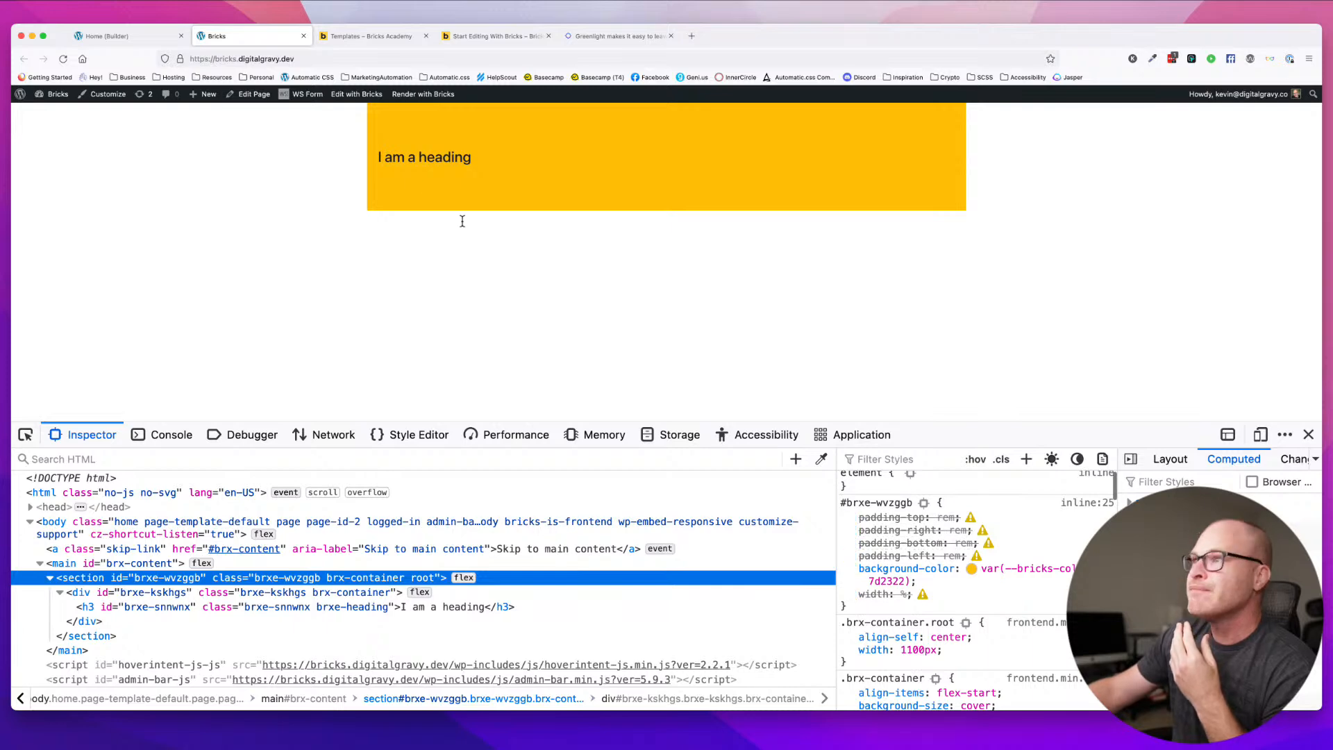
- Return to the Home builder tab and leave preview mode
left_click(115, 35)
left_click(235, 36)
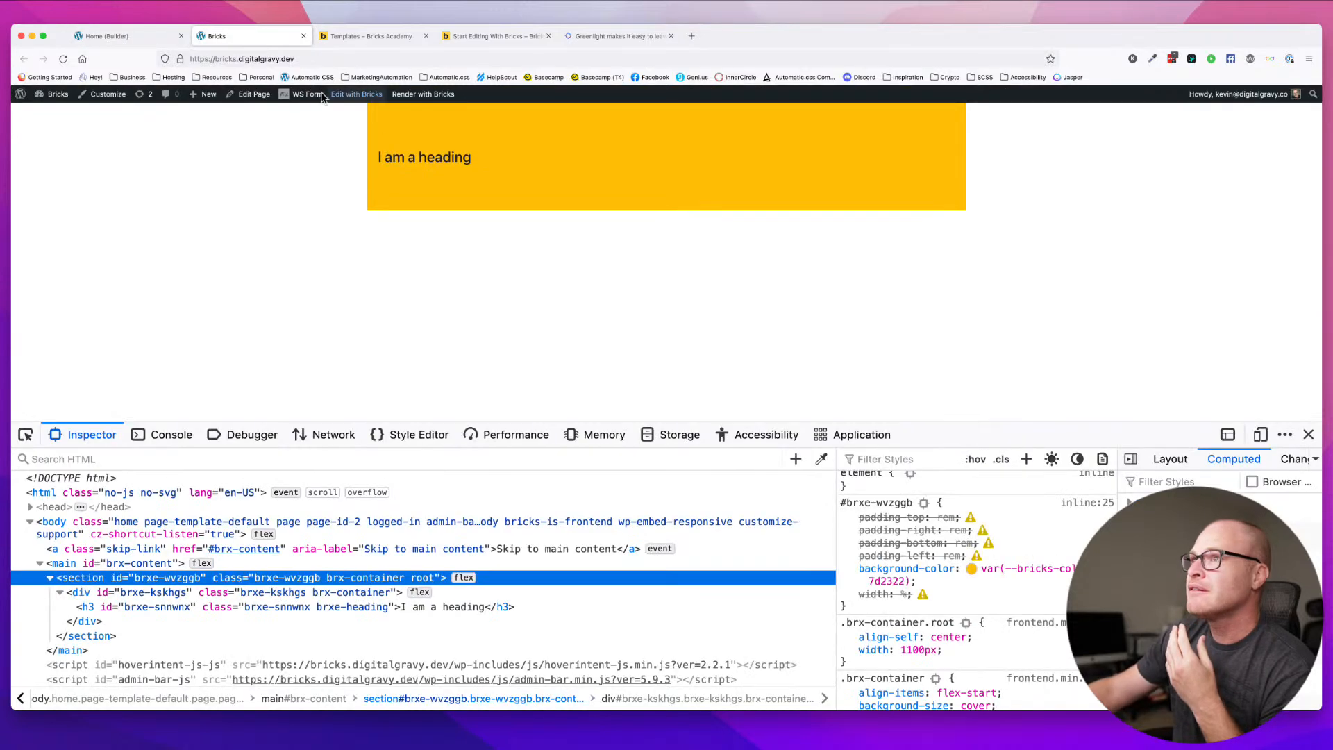
left_click(161, 37)
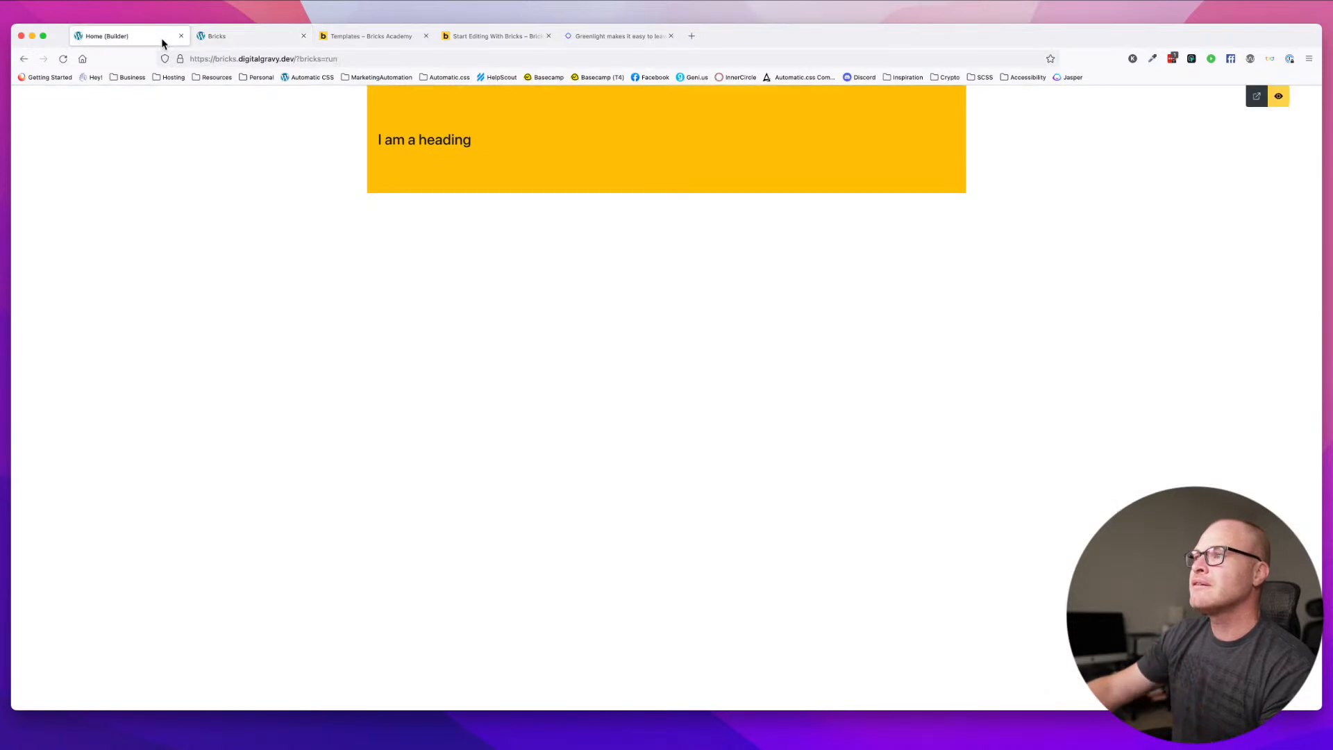
left_click(1278, 95)
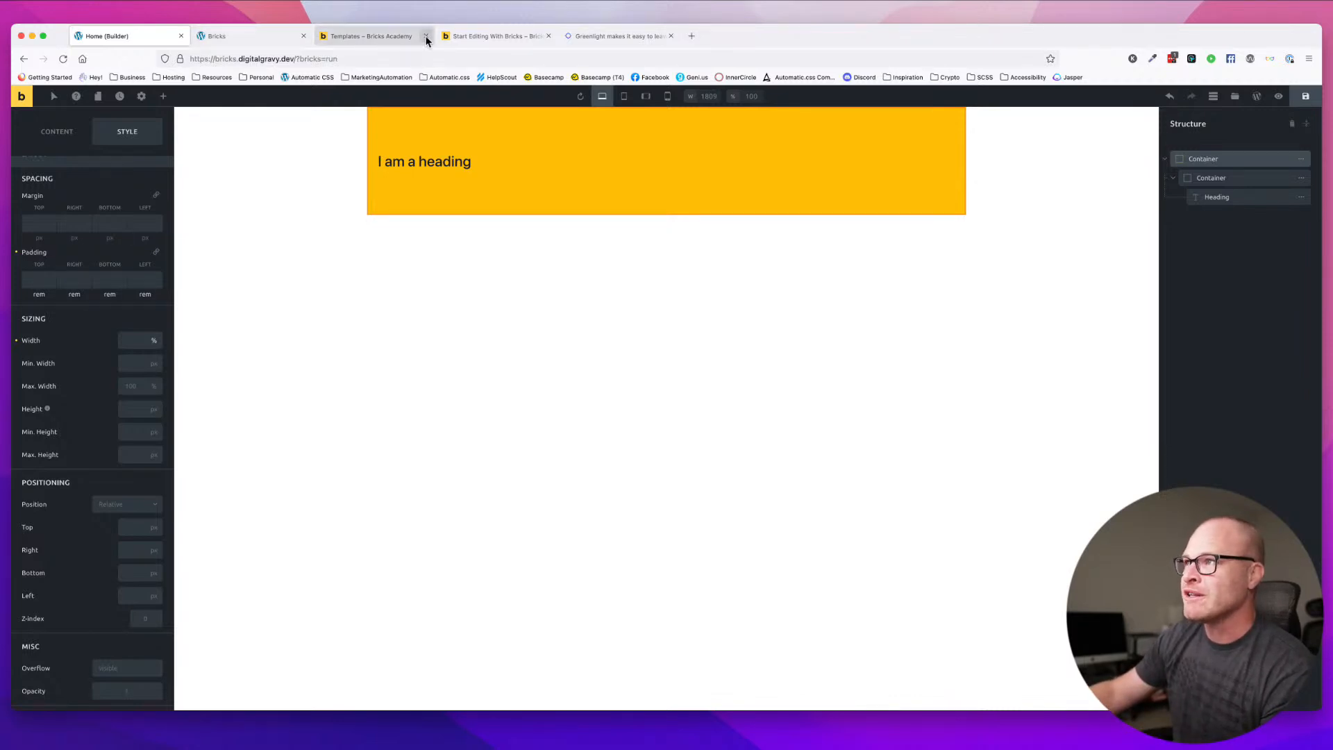
- On the front-end page, switch the align-self and width declarations of .brx-container.root off and on to examine their effect on the section
left_click(493, 32)
left_click(316, 38)
left_click(292, 36)
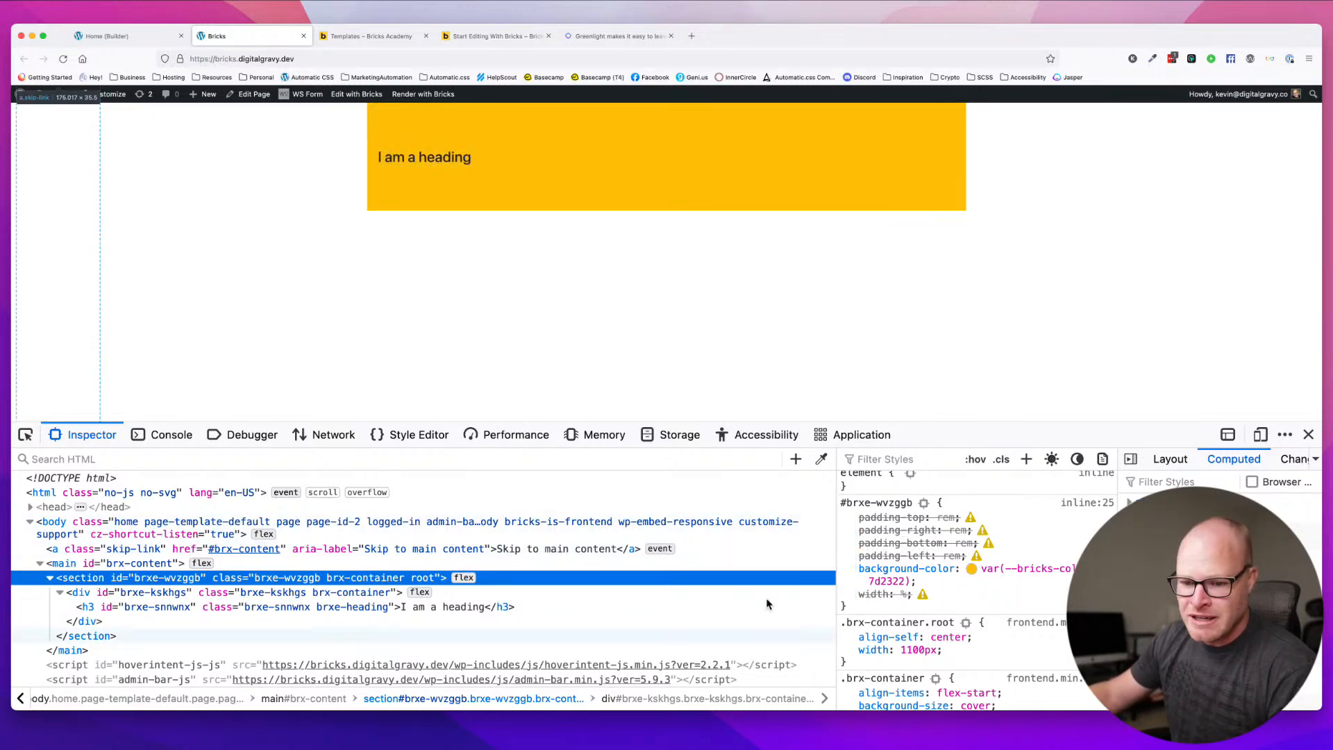
scroll(954, 570, "down", 3)
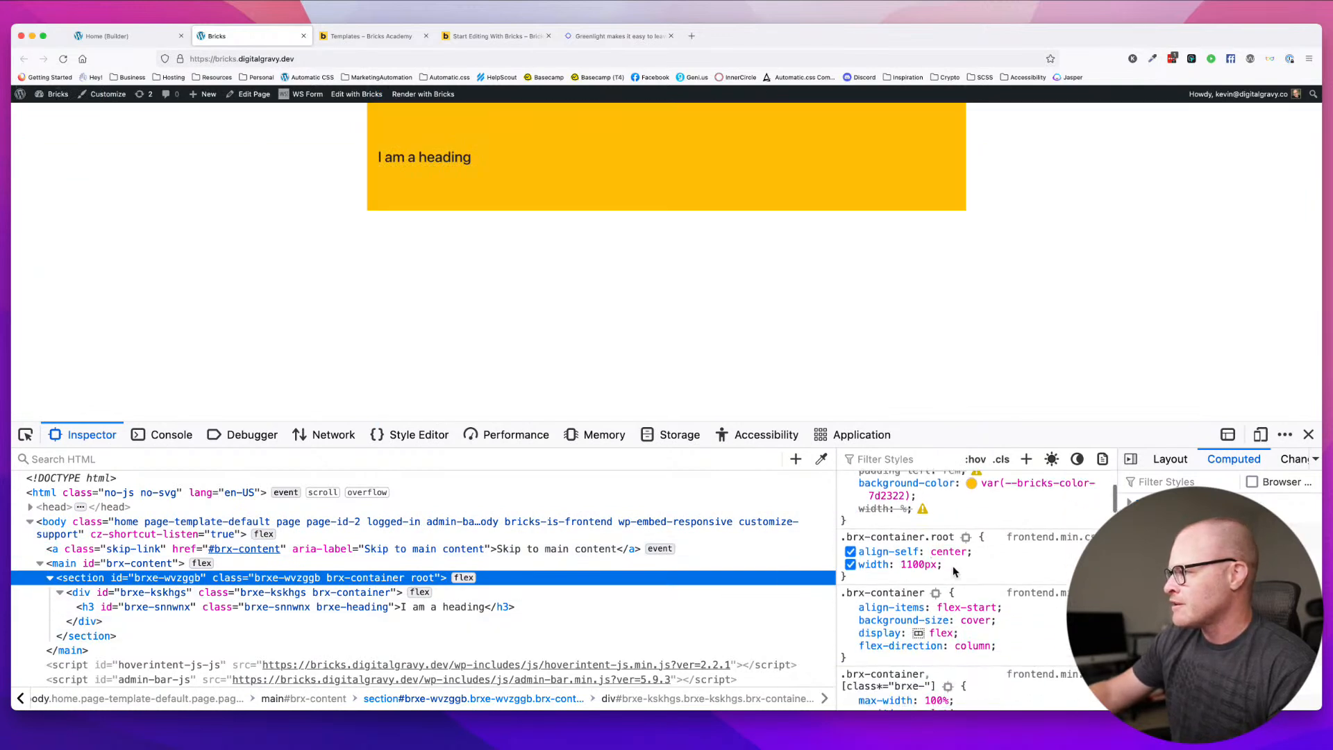
left_click(851, 552)
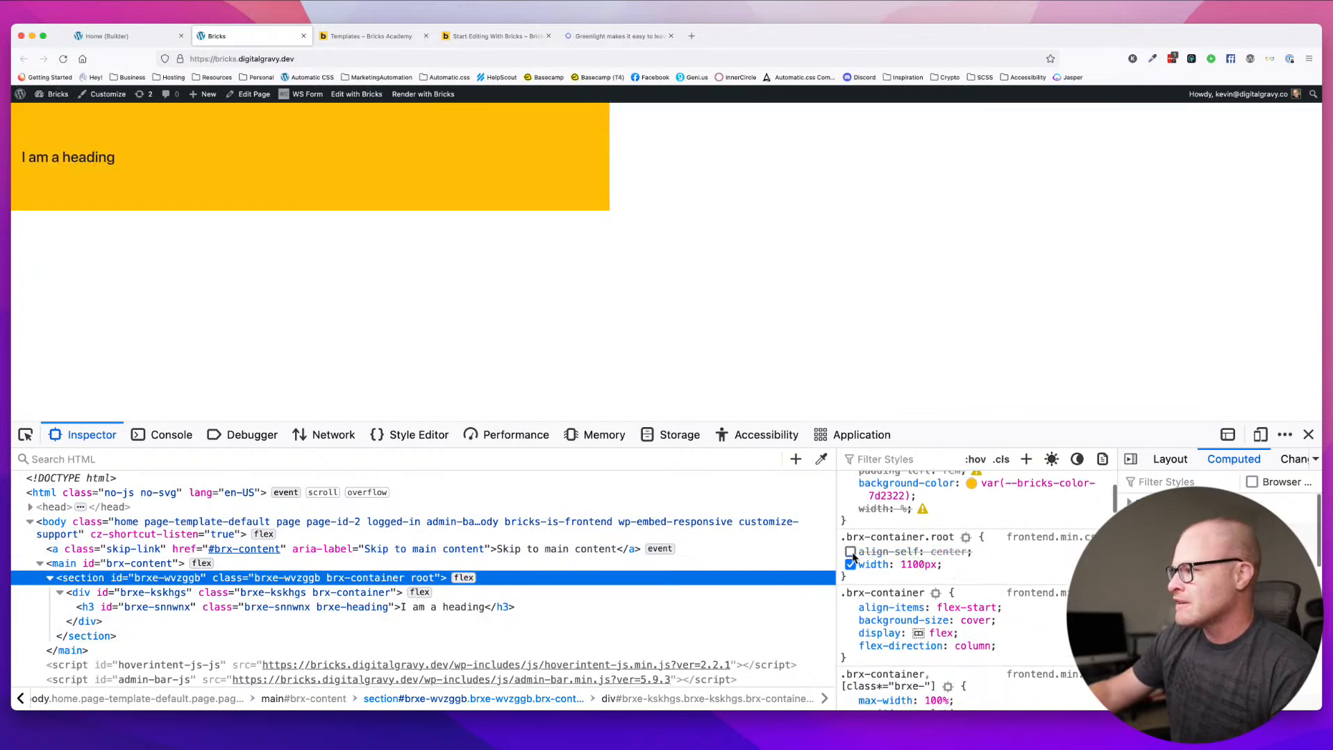
left_click(851, 552)
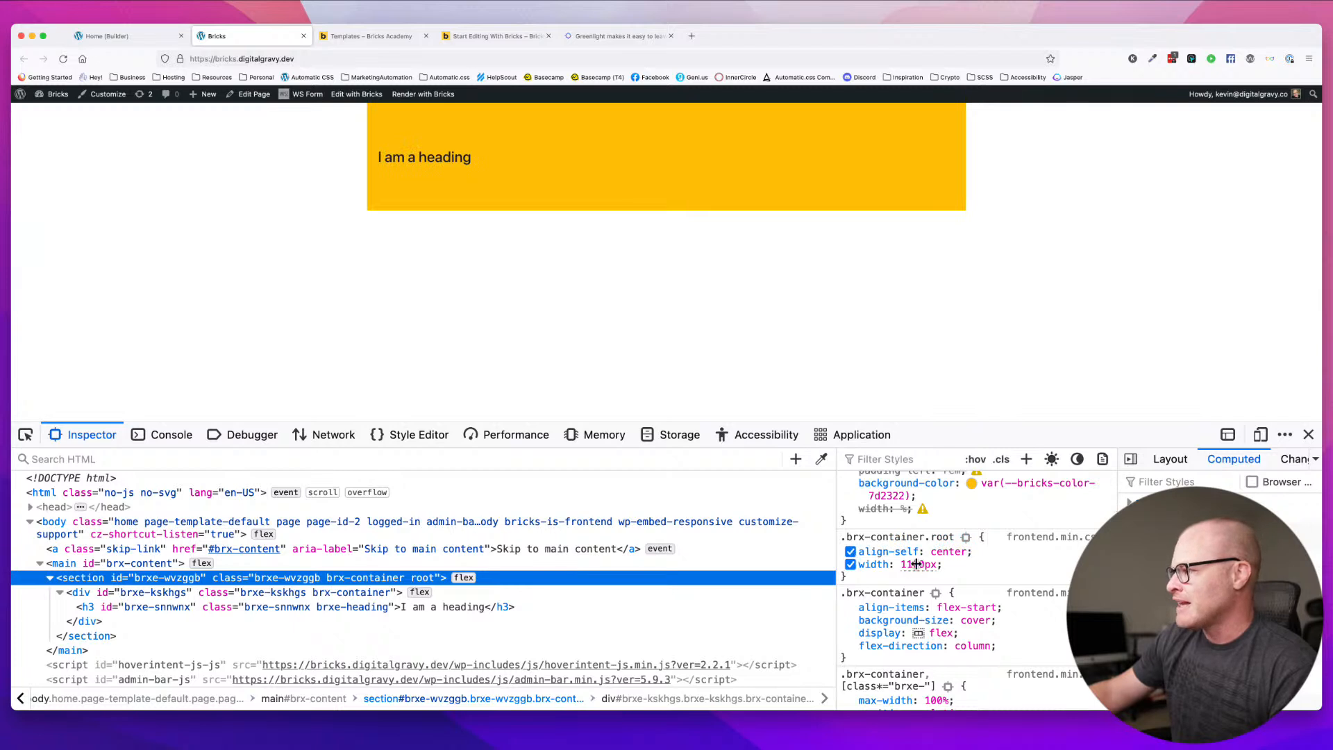
left_click(850, 565)
left_click(851, 565)
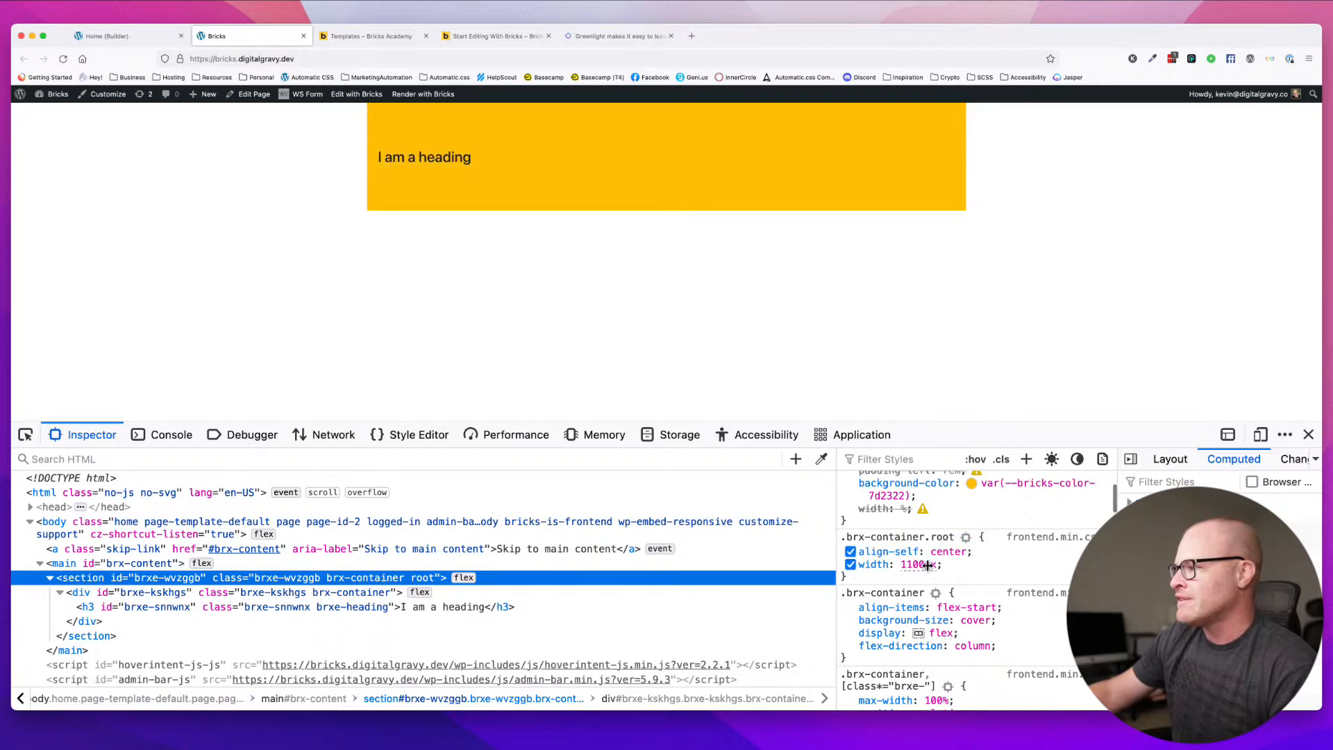
left_click(851, 565)
left_click(851, 565)
scroll(959, 571, "down", 1)
scroll(958, 570, "down", 3)
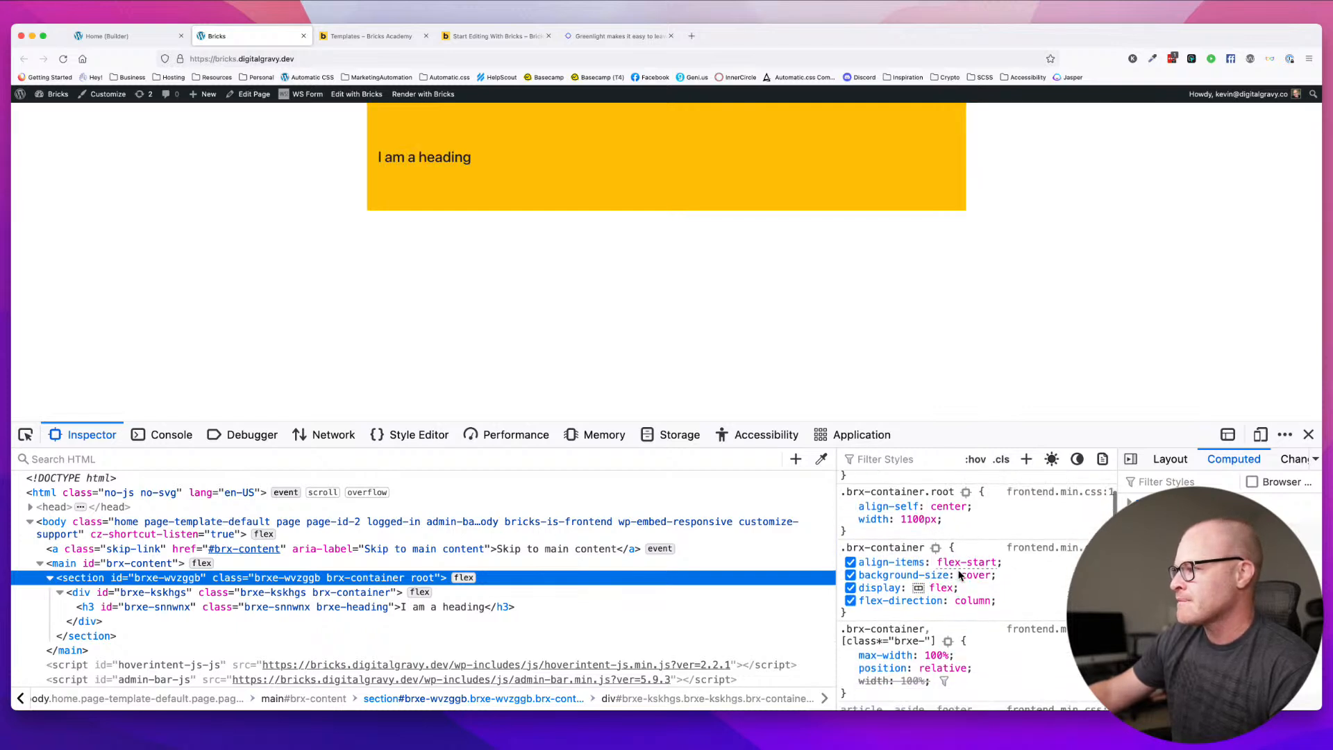
- Examine the remaining CSS rules applied to the section in the browser inspector, including its width and padding declarations
scroll(924, 536, "down", 3)
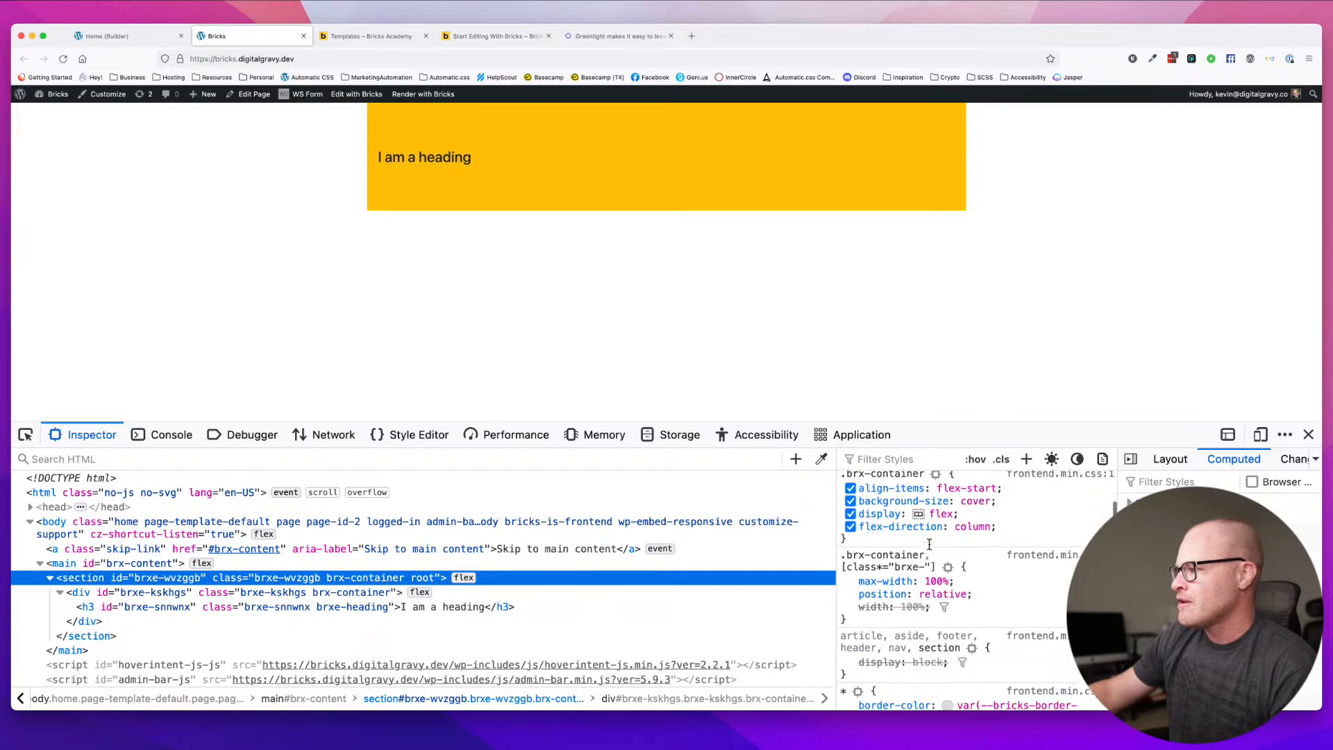
scroll(929, 544, "up", 10)
scroll(930, 544, "down", 4)
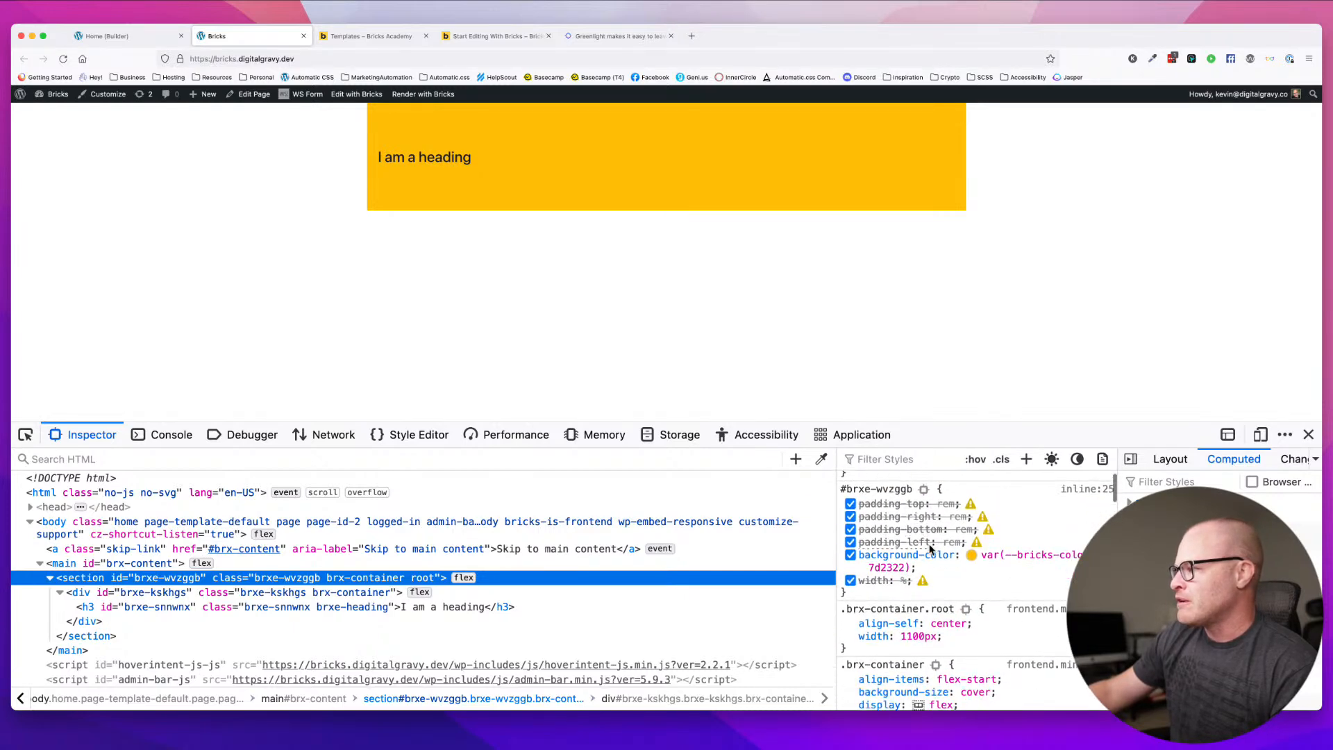
- Switch to the Home builder tab and set the outer container's width to 100%
left_click(138, 36)
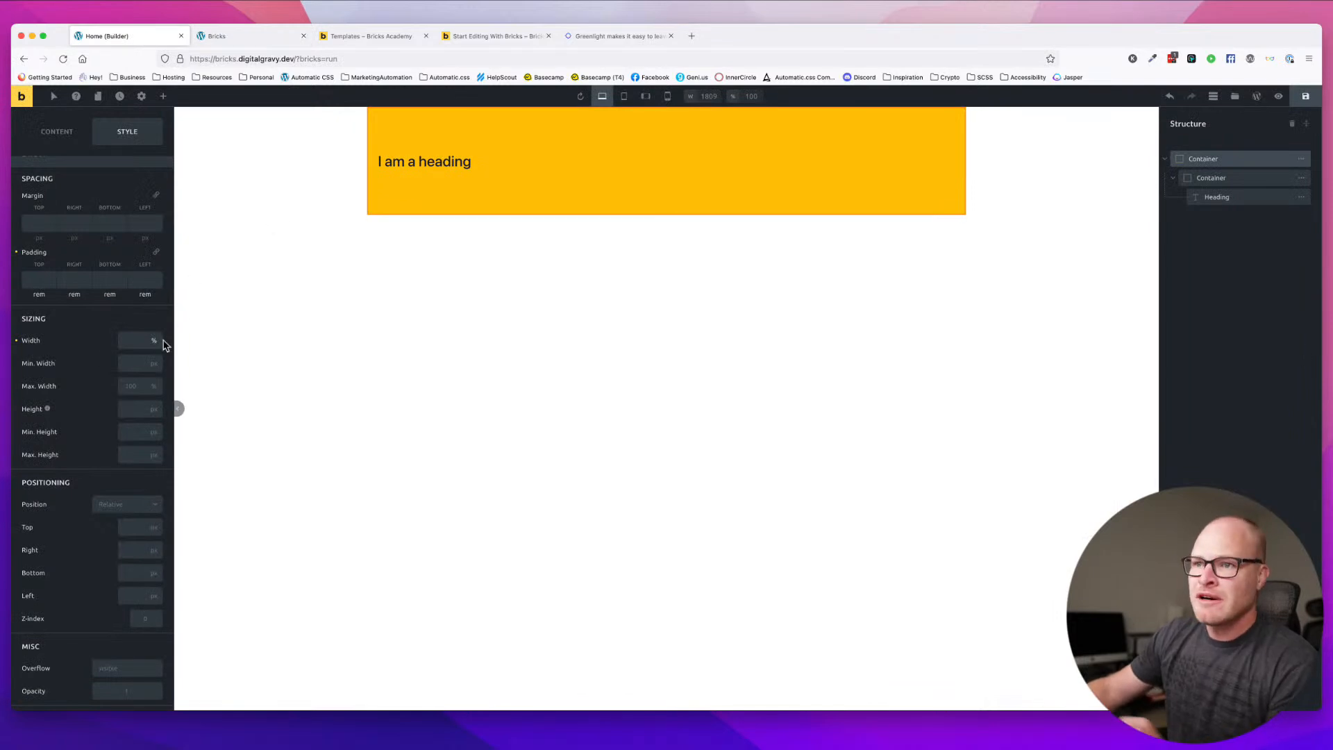
left_click(128, 342)
key("shift+Up")
key("shift+Up")
key("shift+Up")
key("shift+Up")
key("shift+Up")
key("shift+Up")
key("shift+Up")
key("shift+Up")
key("shift+Up")
key("shift+Up")
key("shift+Up")
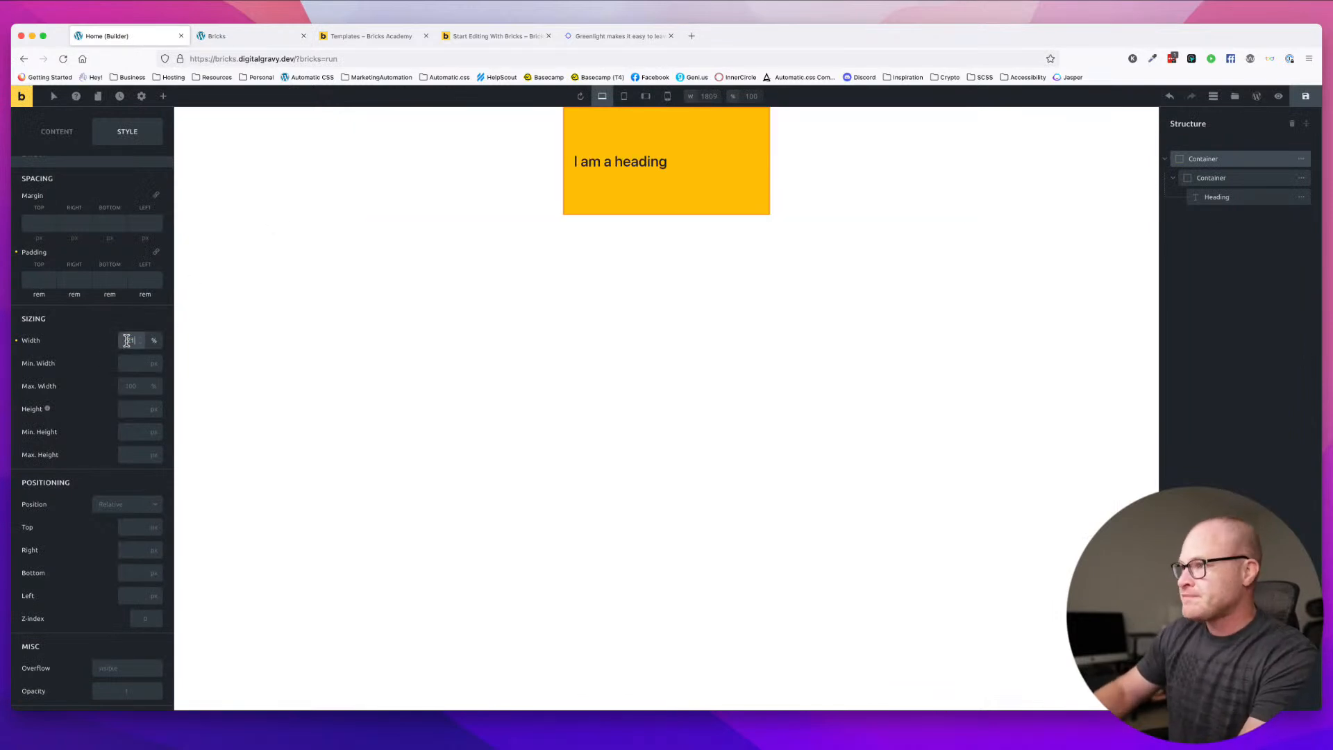
key("shift+Down")
key("shift+Down")
key("shift+Down")
key("shift+Down")
key("shift+Down")
key("shift+Down")
key("shift+Down")
key("shift+Down")
key("shift+Down")
key("shift+Down")
key("shift+Down")
type("100")
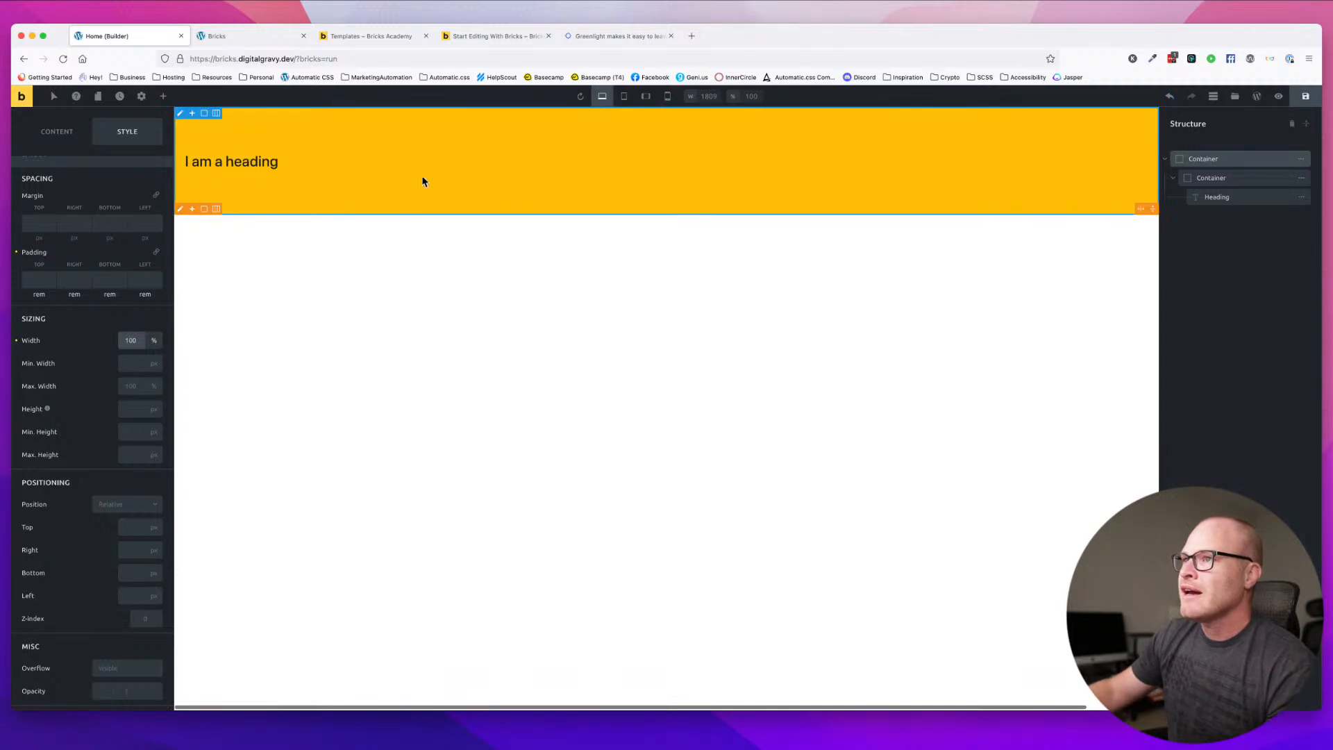
- Set the nested container's maximum width to 110 rem
left_click(1248, 180)
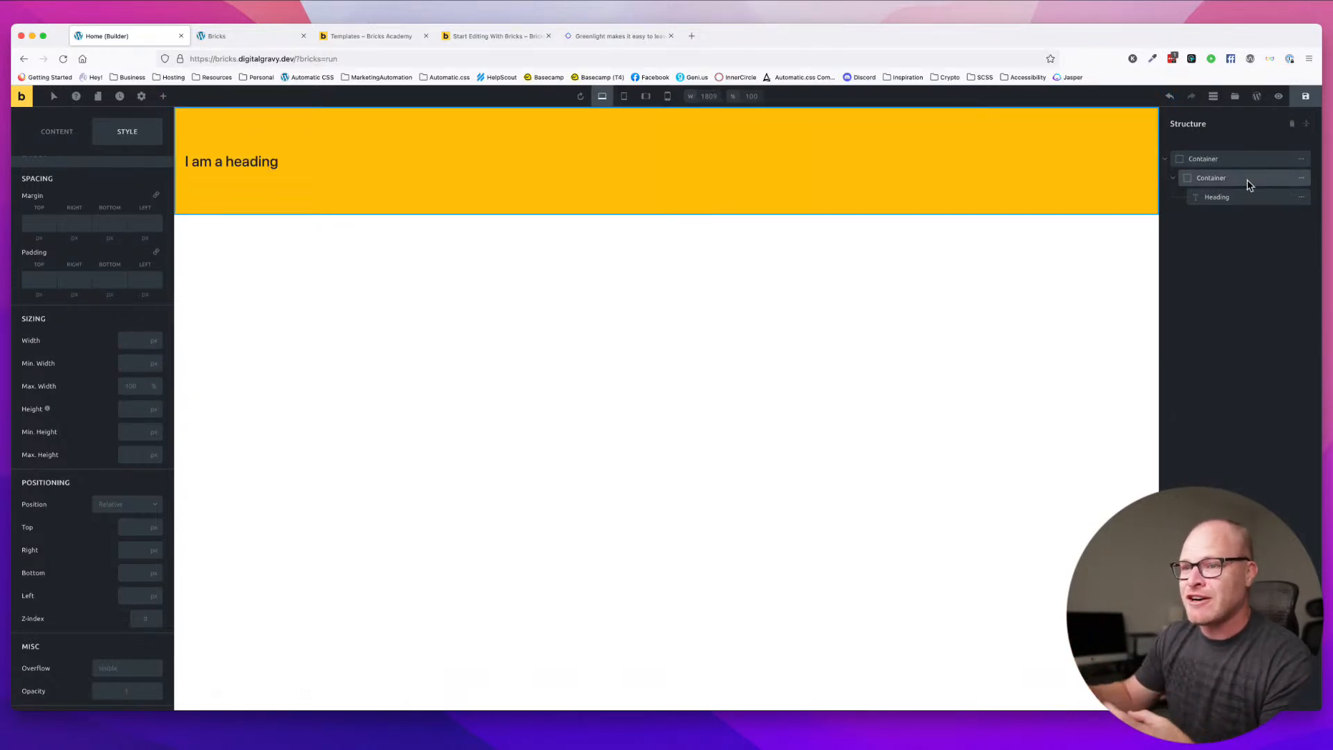
scroll(90, 427, "down", 10)
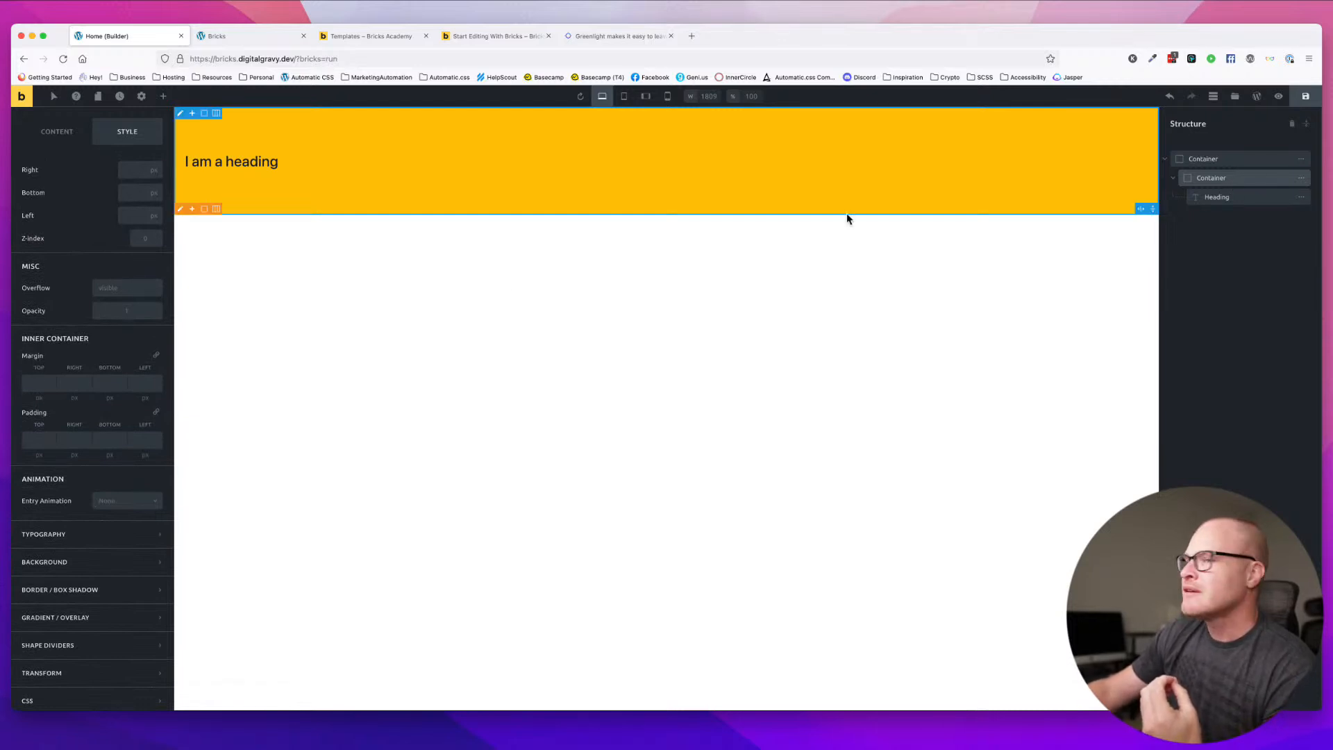
scroll(141, 345, "up", 3)
scroll(141, 346, "up", 4)
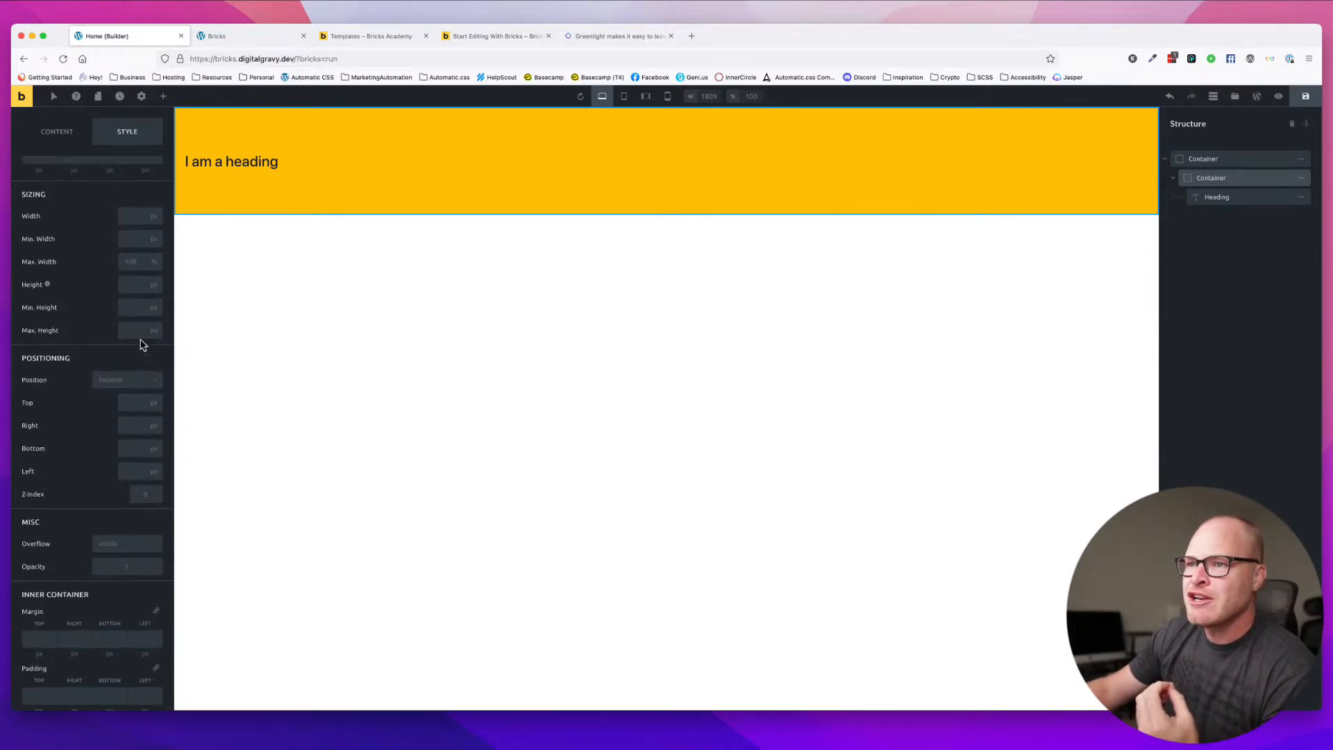
left_click(143, 309)
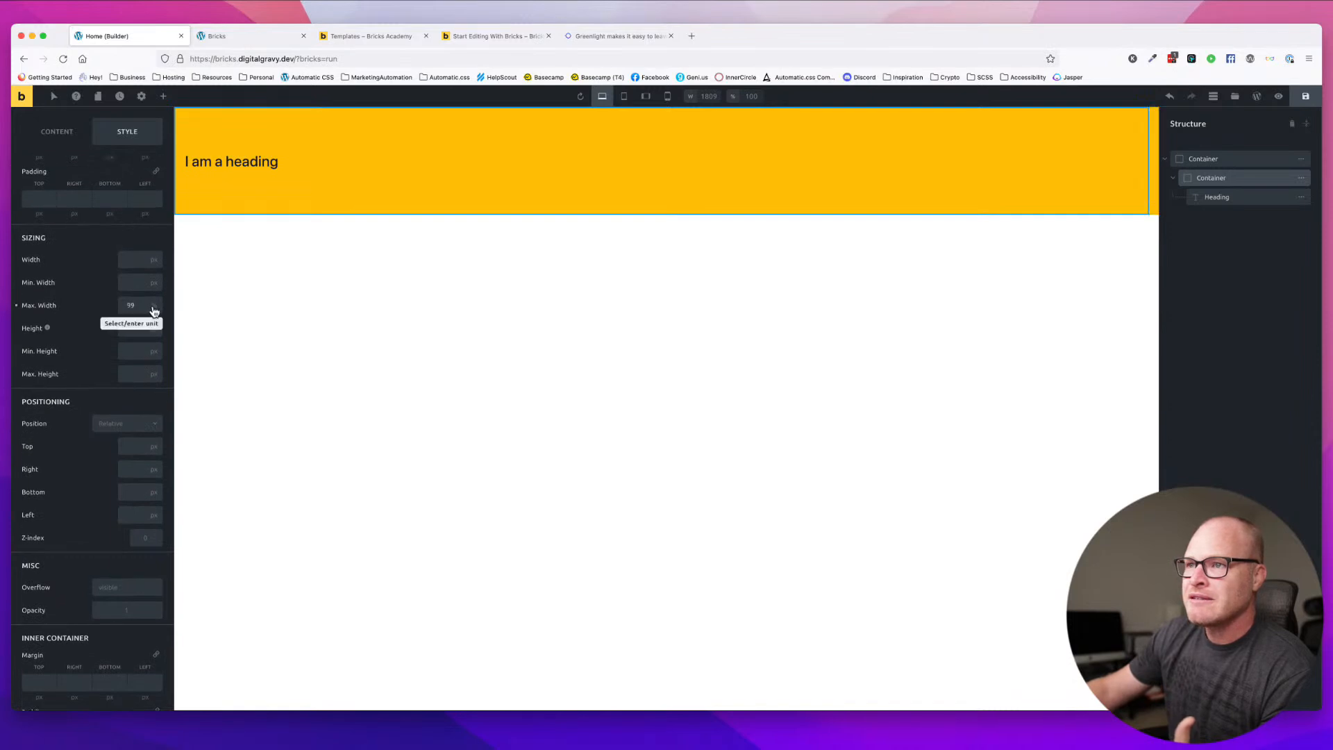
left_click(154, 306)
left_click(152, 346)
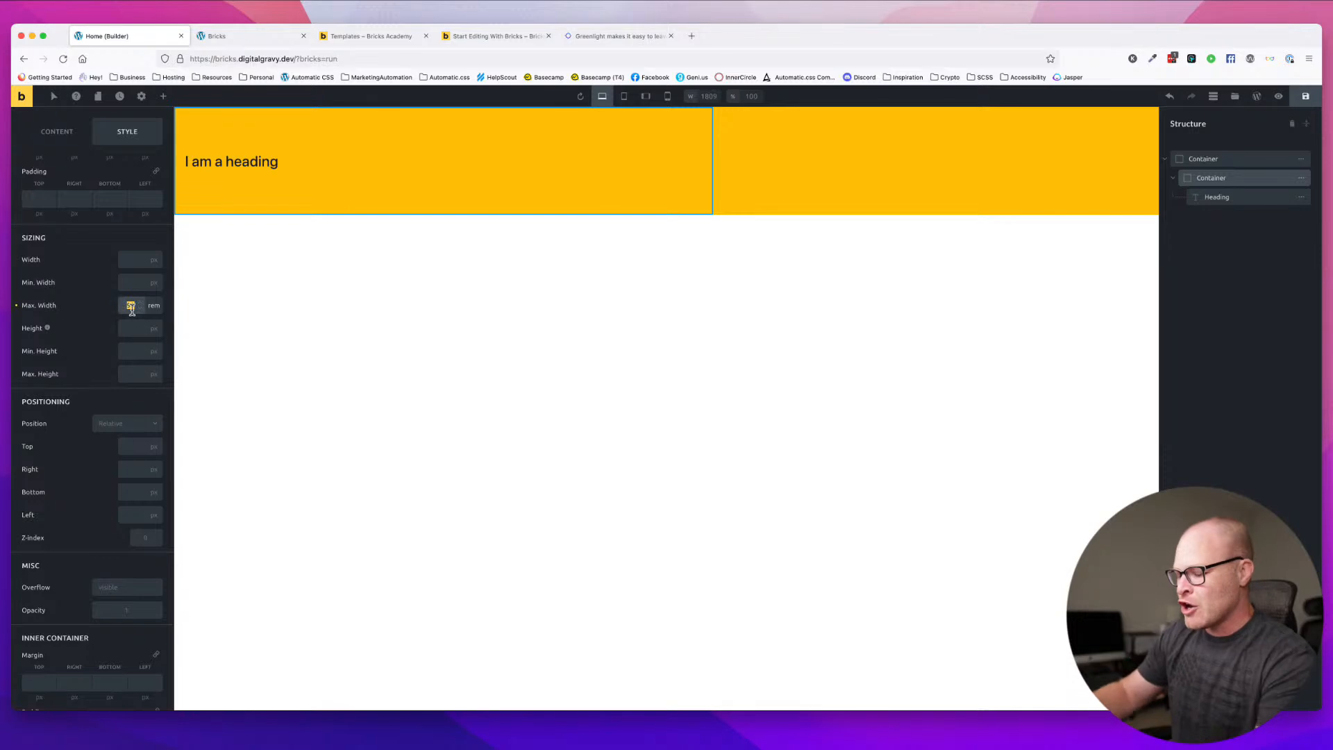
type("110")
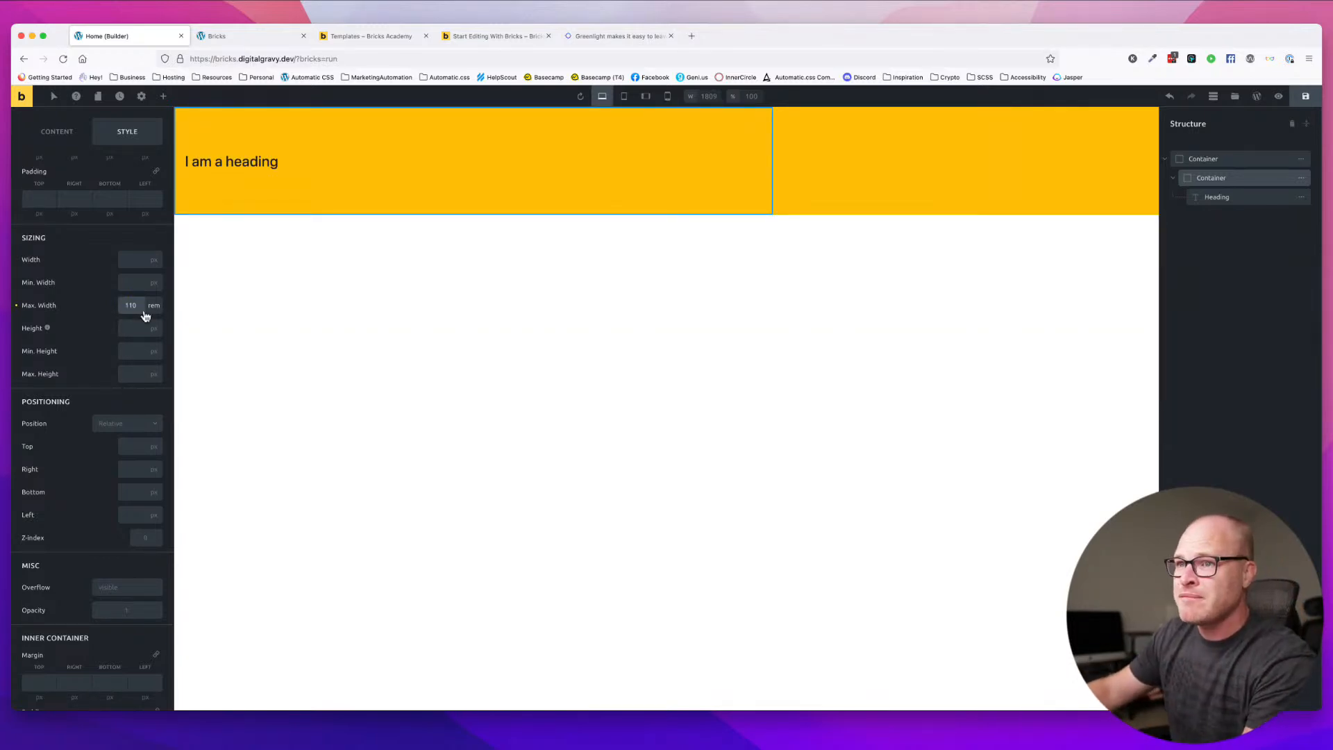
- Center the nested container by setting its left and right margins to auto
scroll(152, 427, "up", 2)
scroll(151, 431, "up", 1)
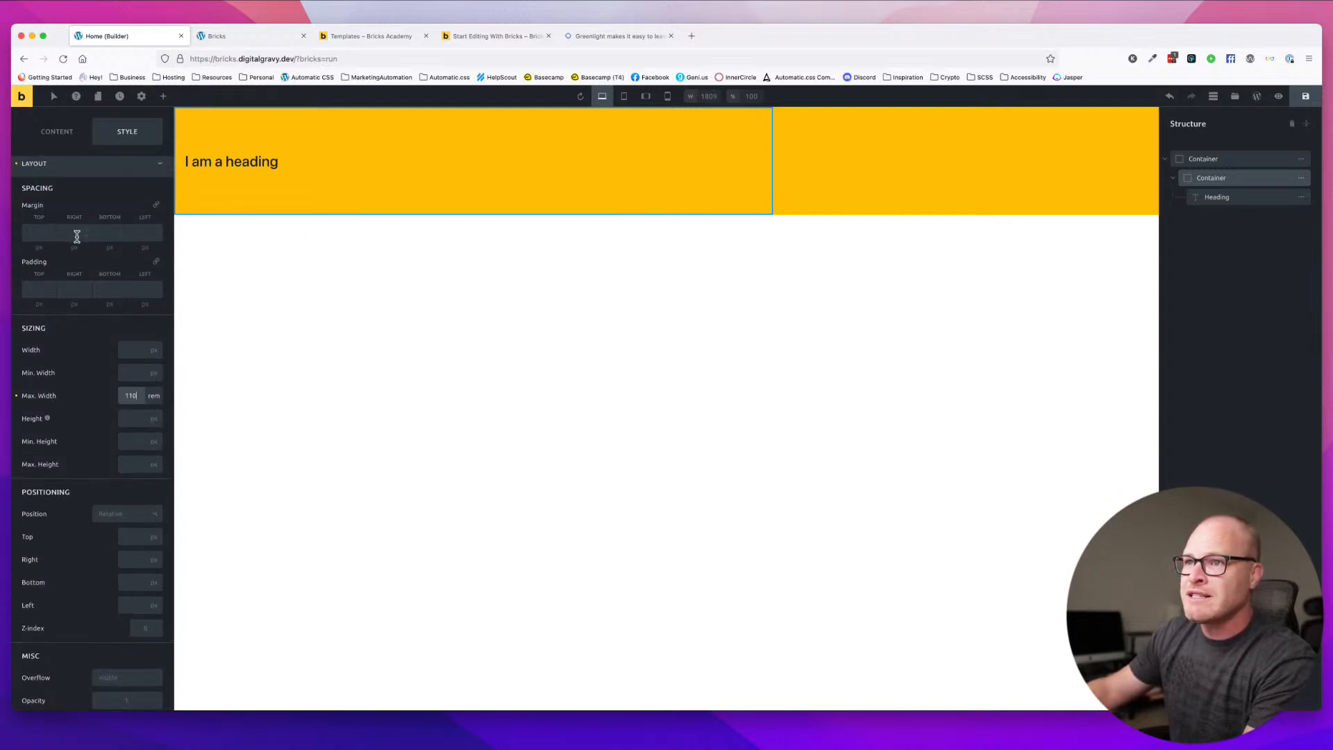
left_click(74, 247)
left_click(82, 343)
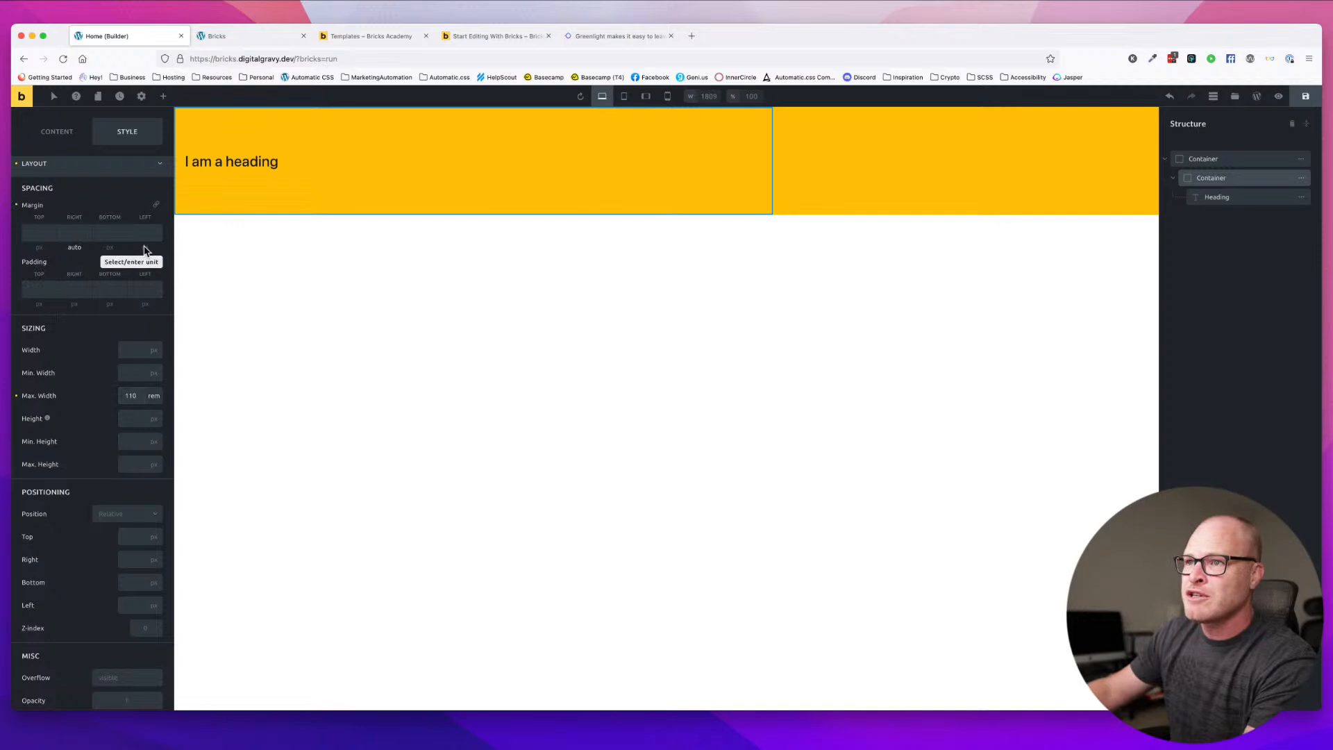
left_click(145, 247)
left_click(146, 341)
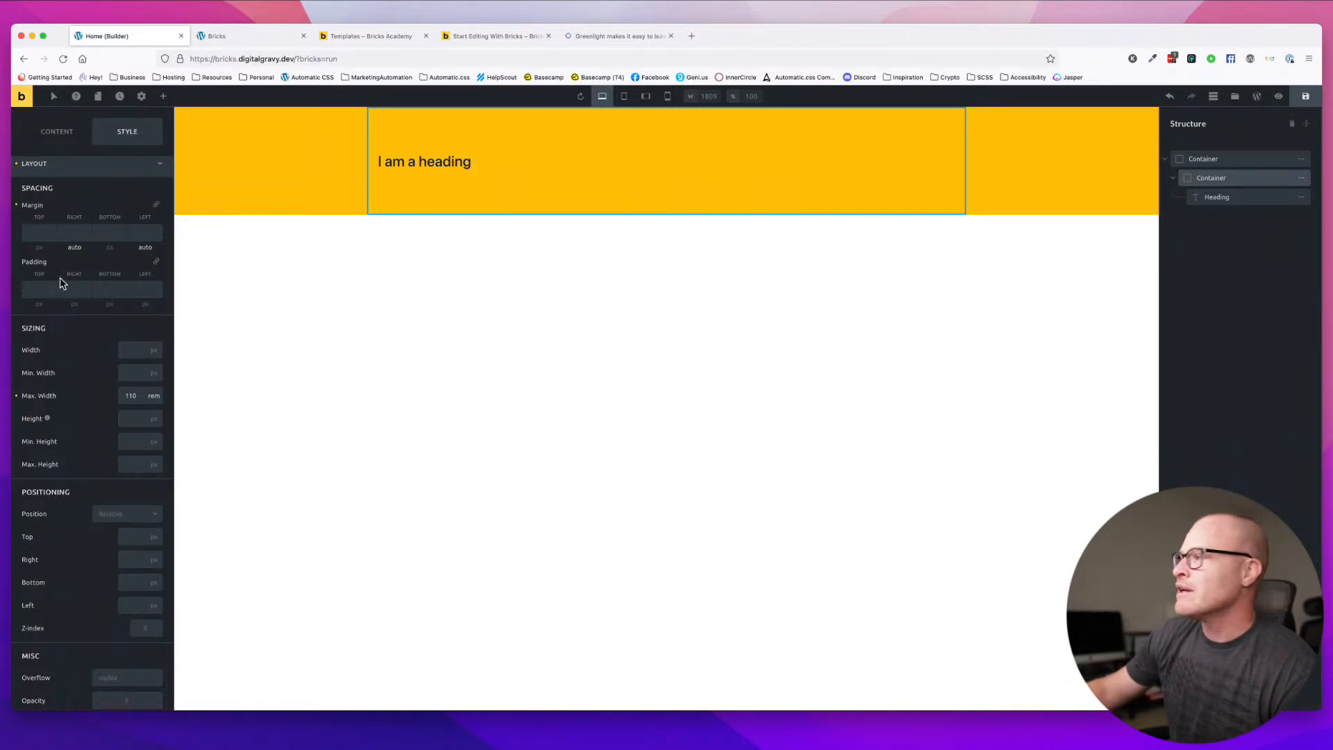
- Clear the outer container's padding and save the page
left_click(1208, 159)
left_click(16, 263)
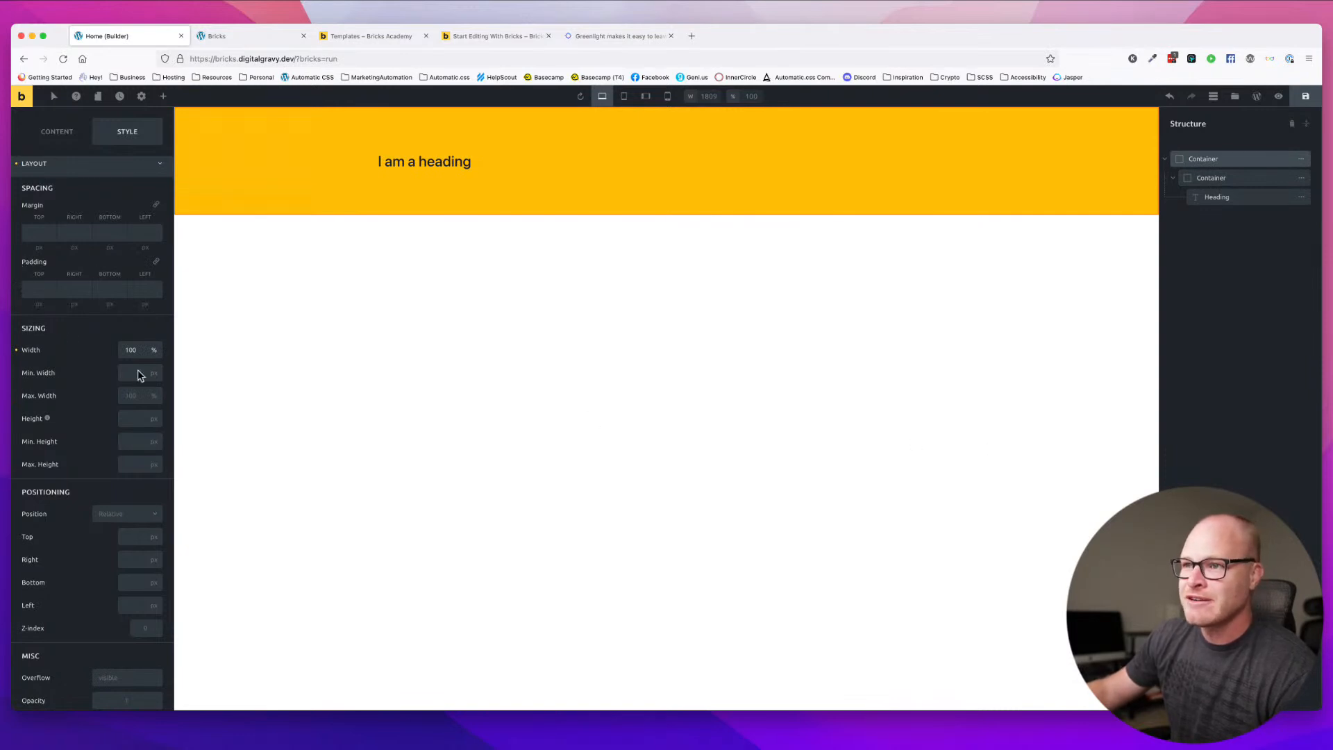
left_click(1306, 96)
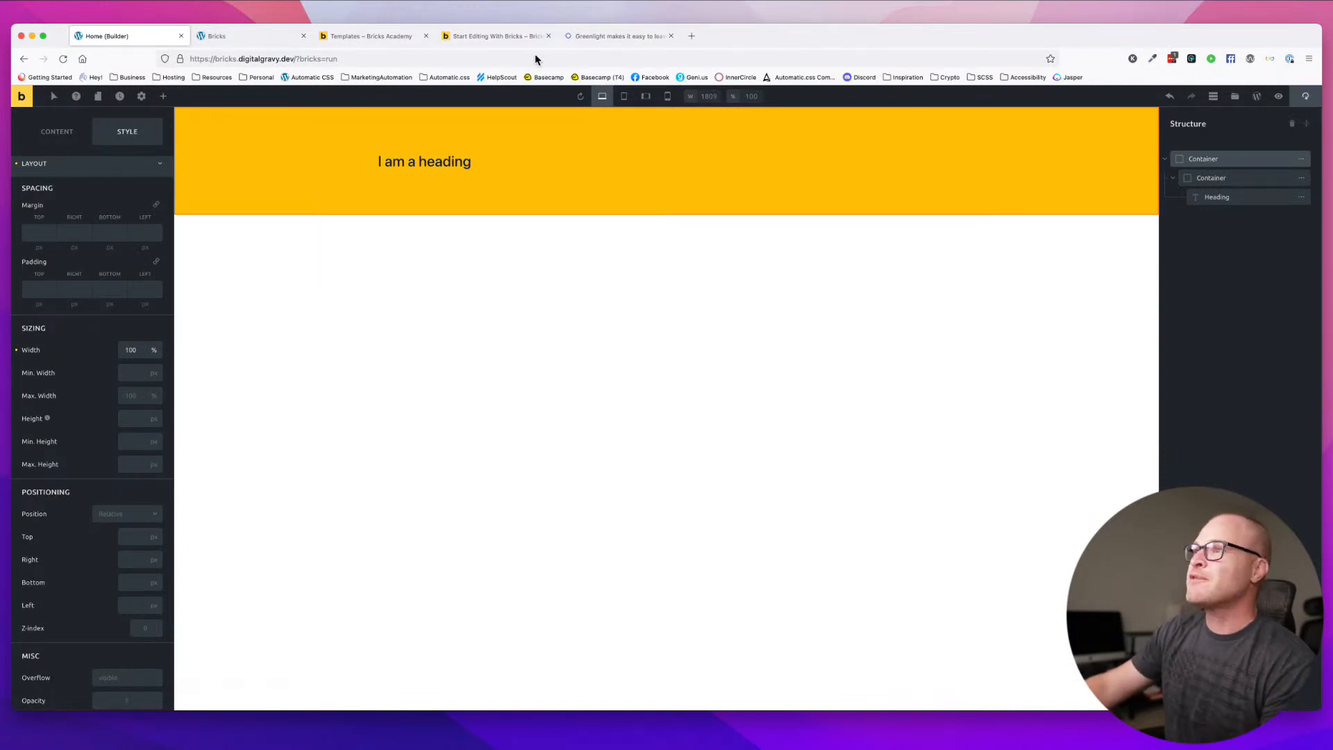
- On the front-end page, inspect the main element, section, nested div and h3 with their CSS rules, and close the browser inspector
left_click(250, 46)
right_click(520, 162)
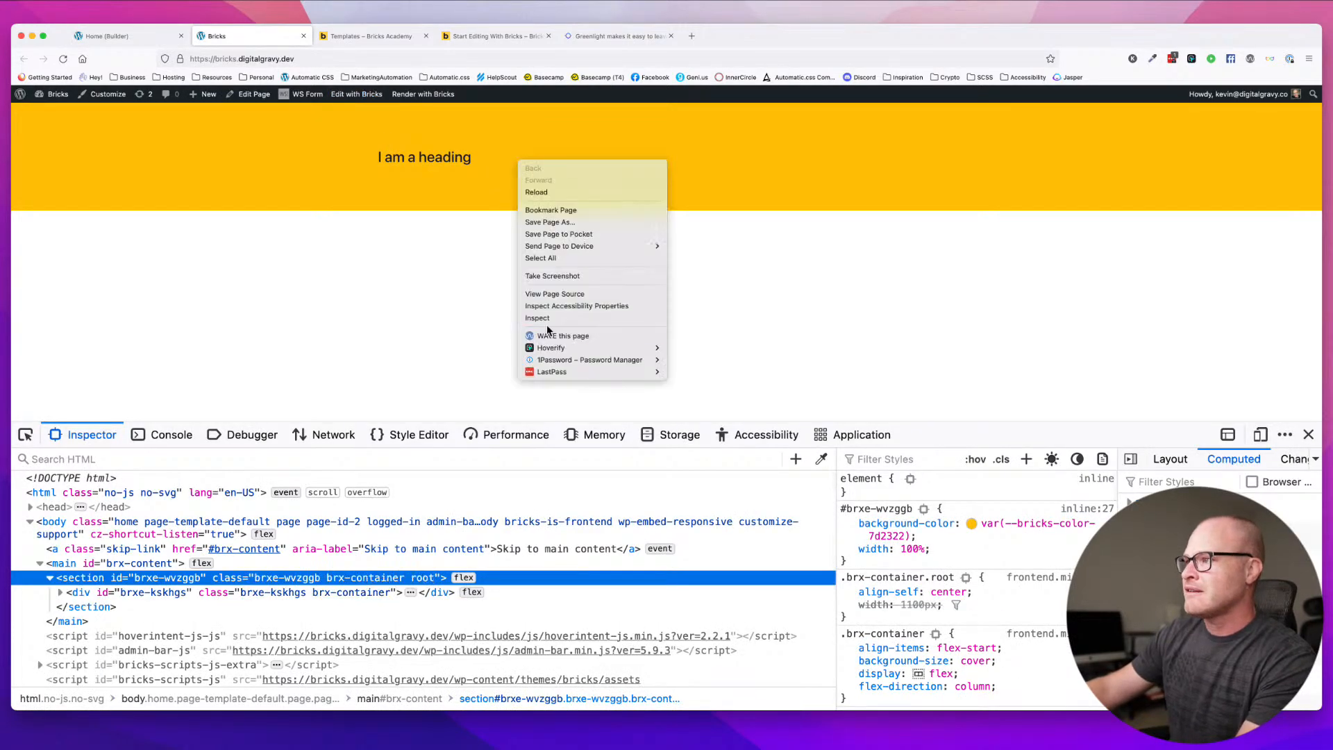
left_click(545, 318)
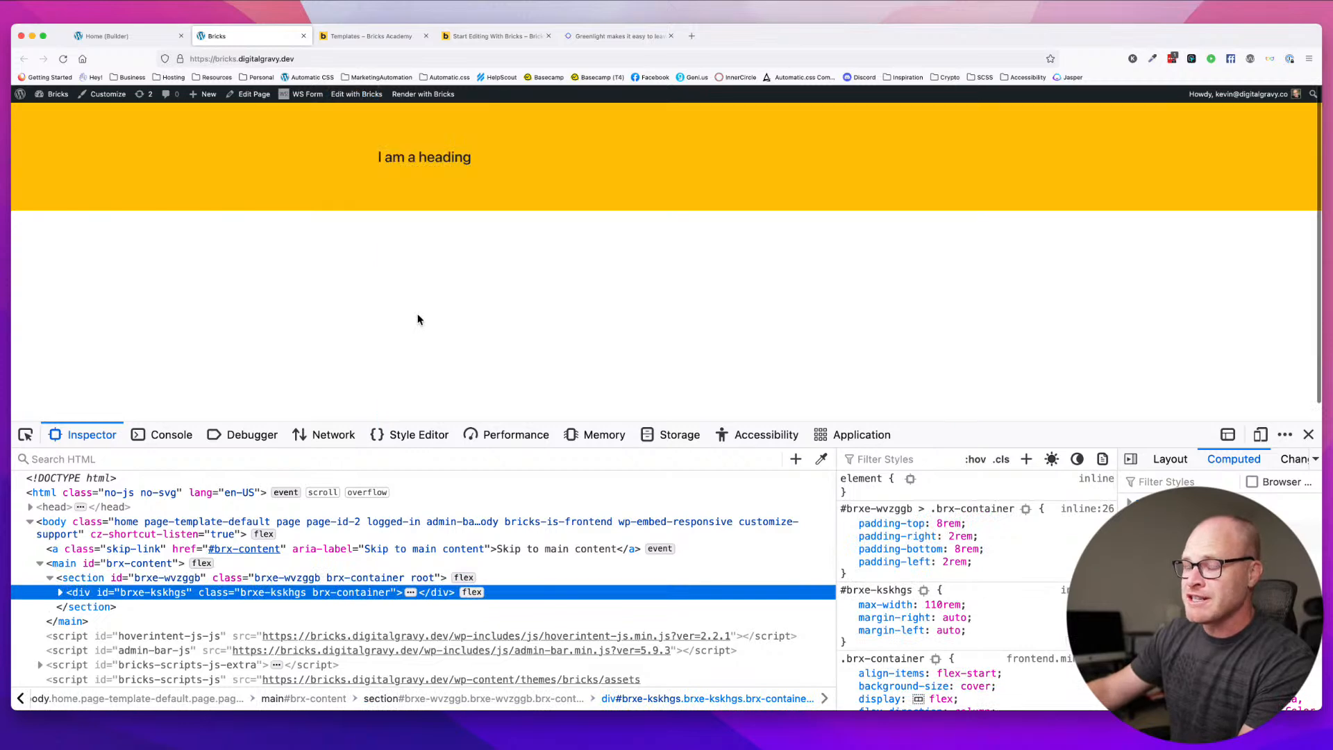
left_click(268, 579)
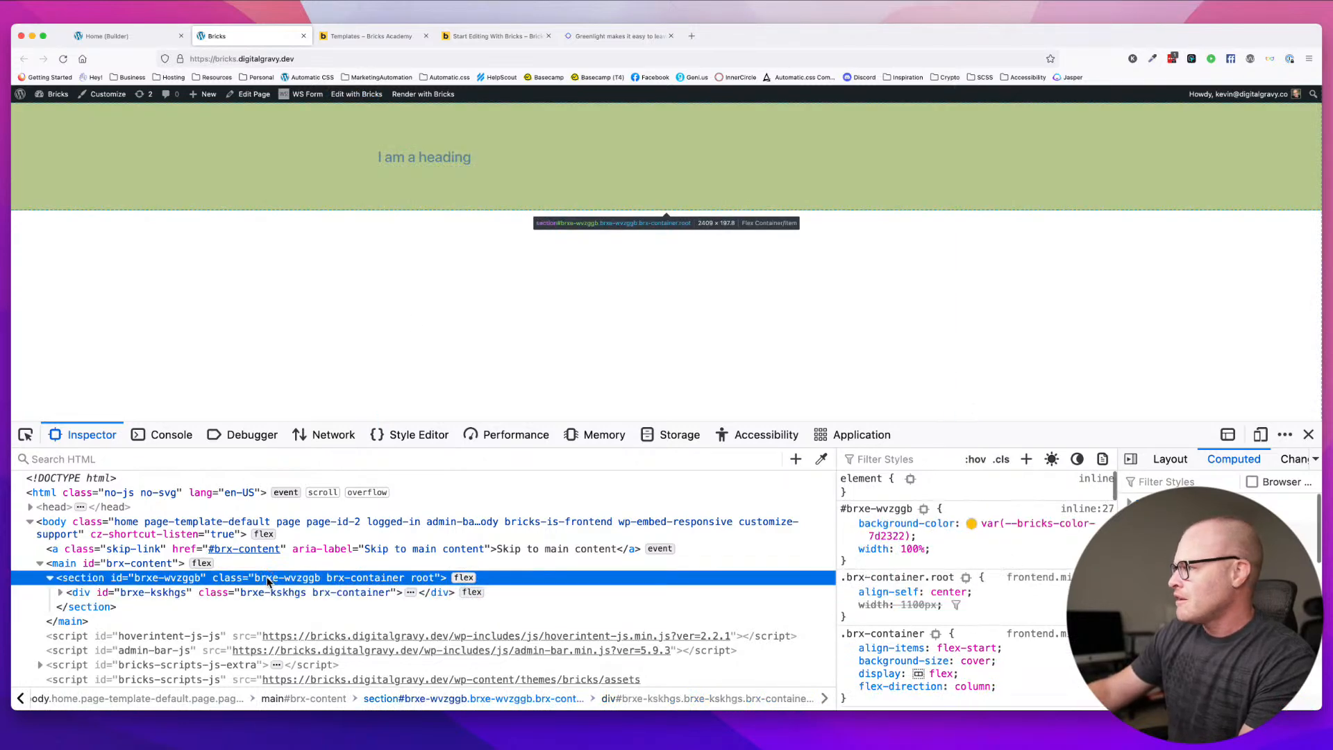
left_click(281, 592)
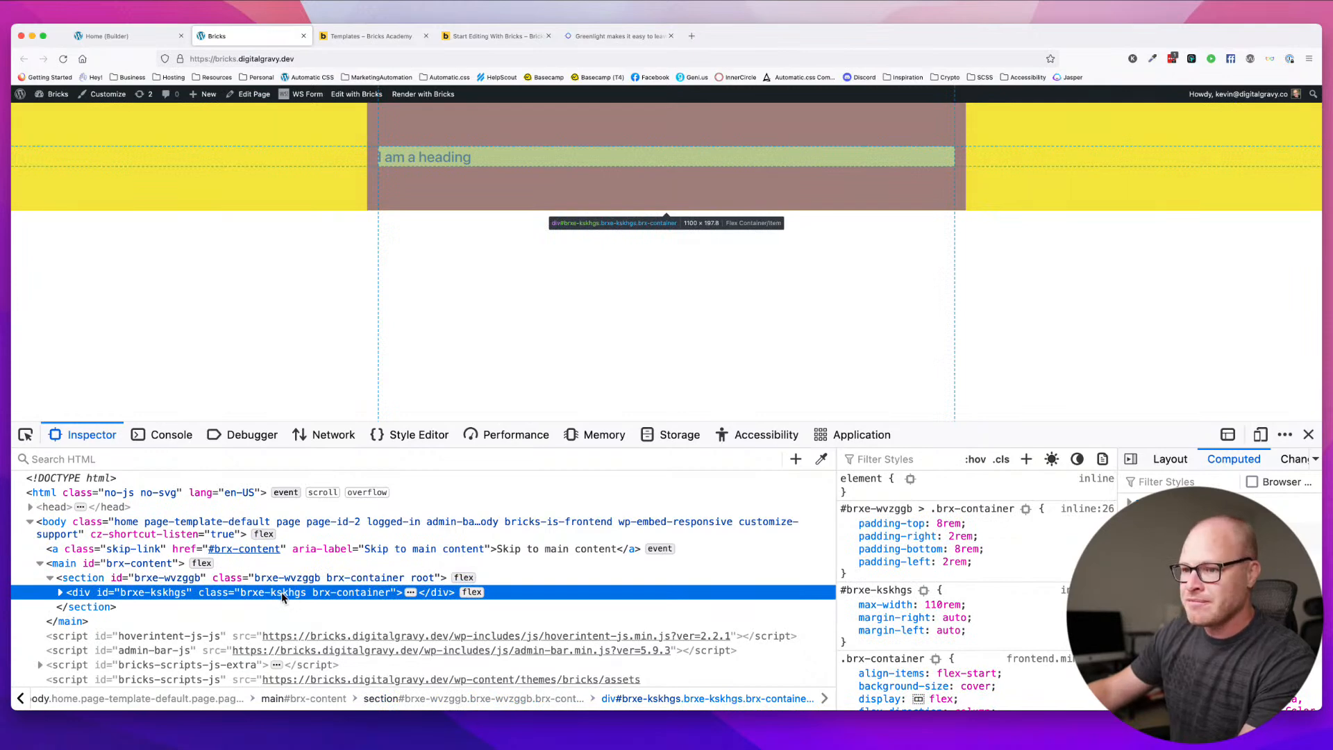
left_click(61, 593)
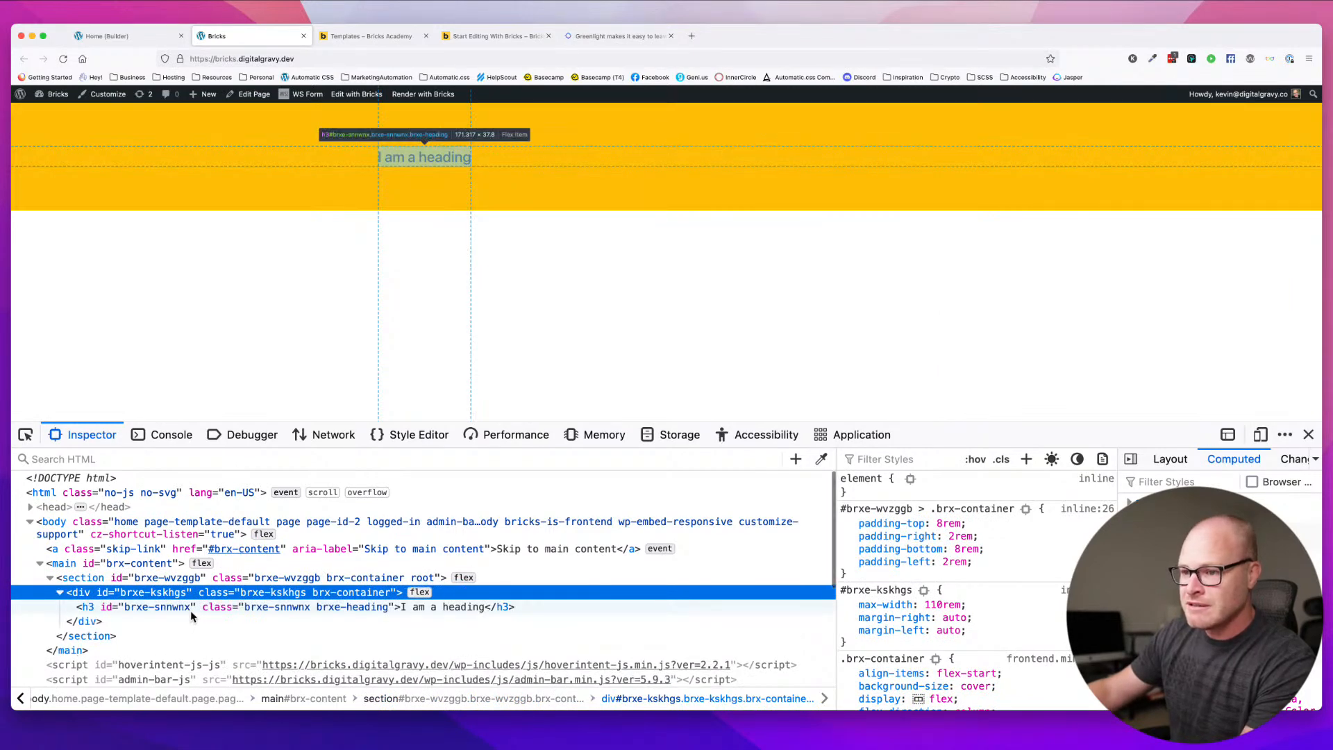
left_click(191, 608)
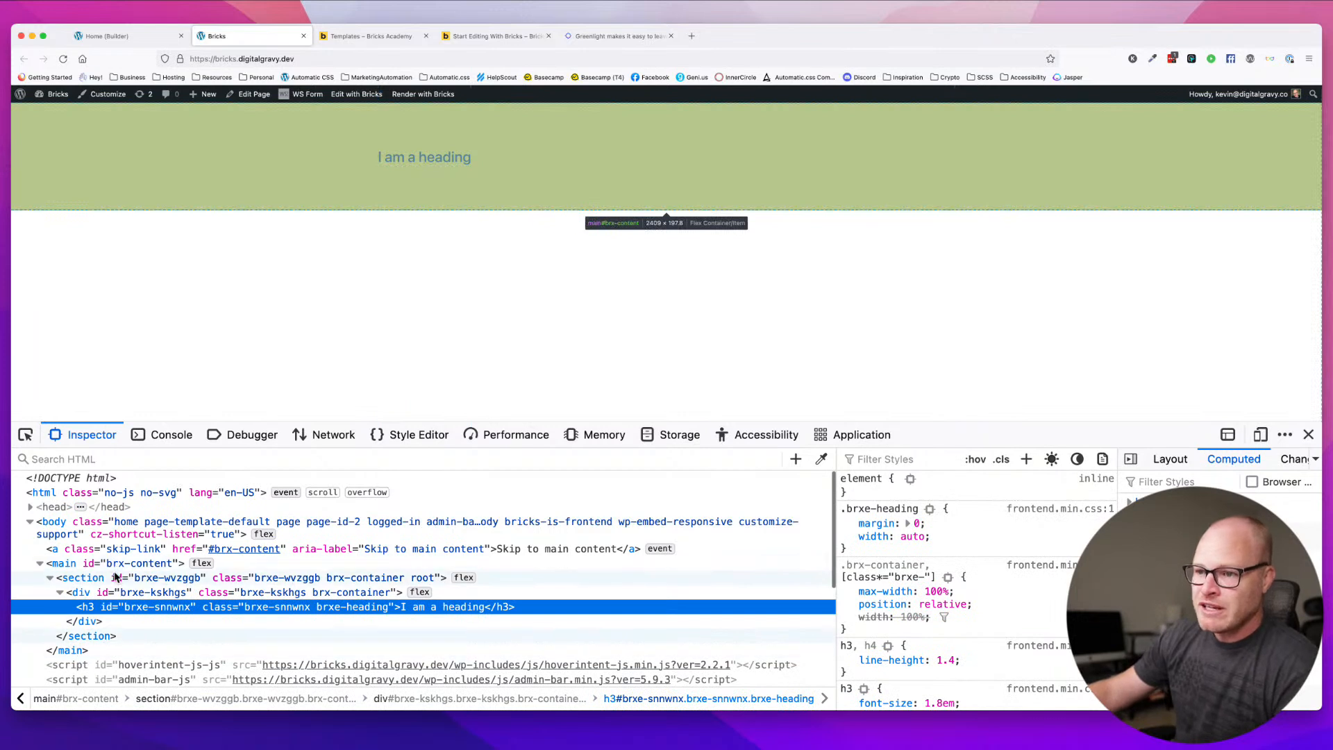
left_click(116, 564)
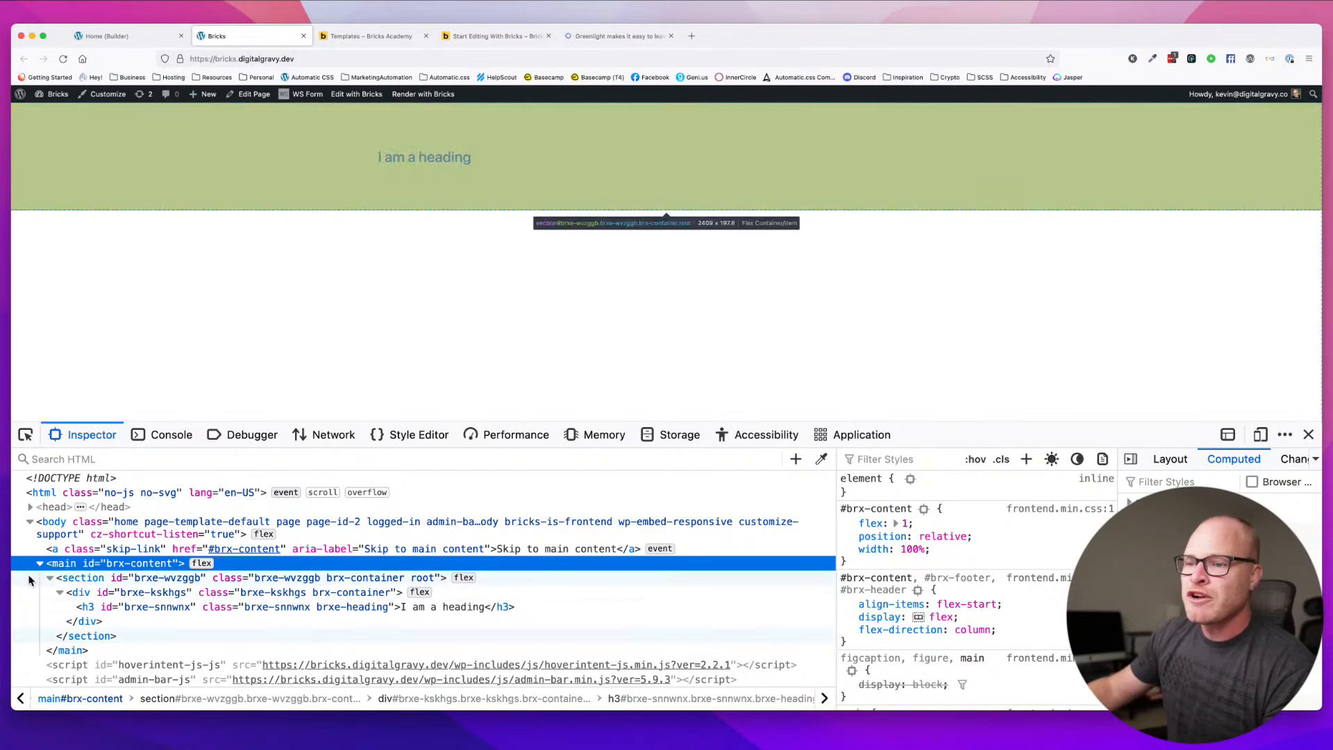
left_click(115, 578)
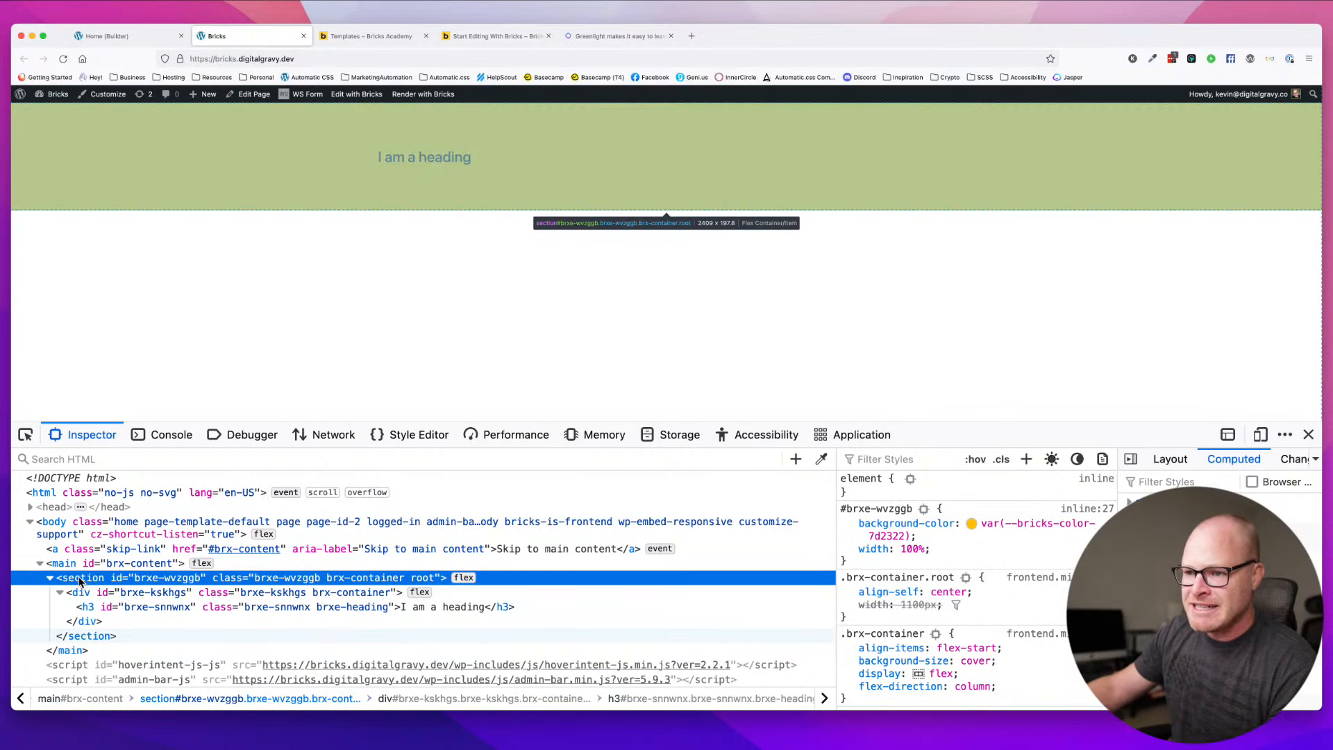
left_click(105, 593)
left_click(135, 606)
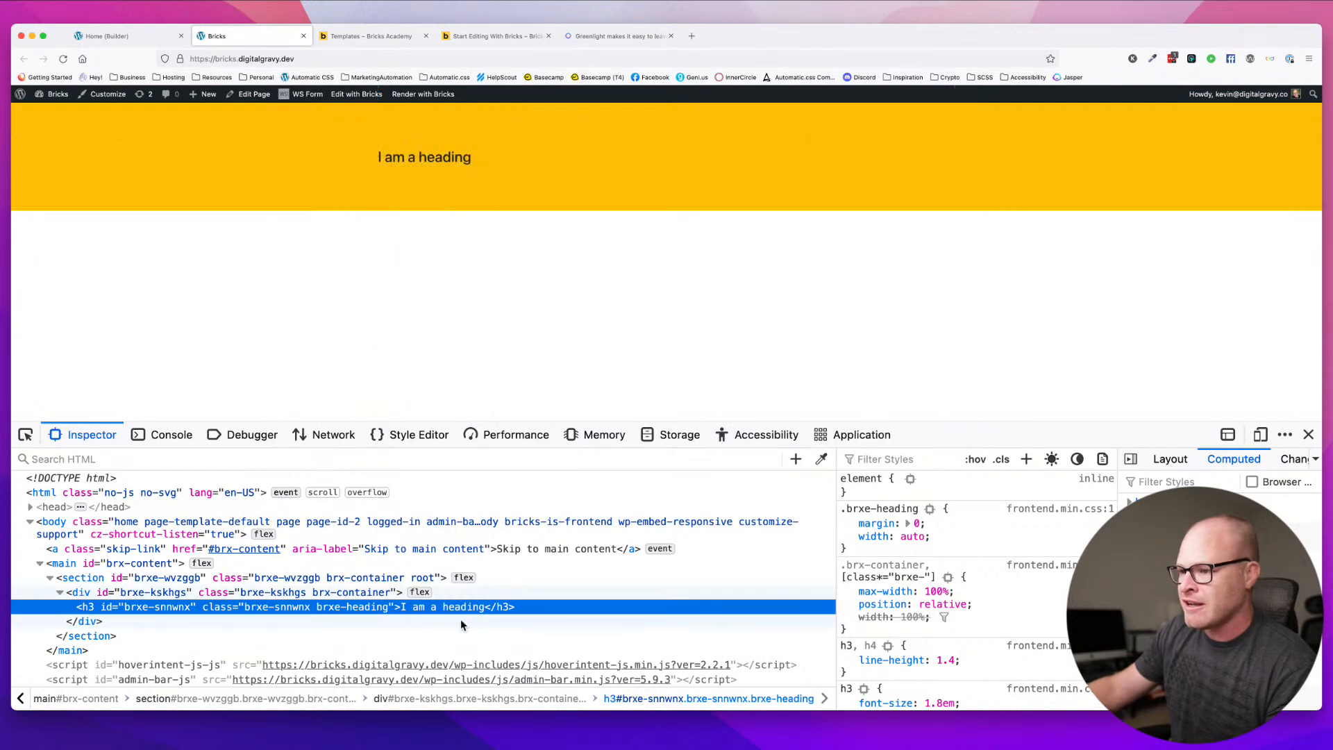
left_click(1310, 435)
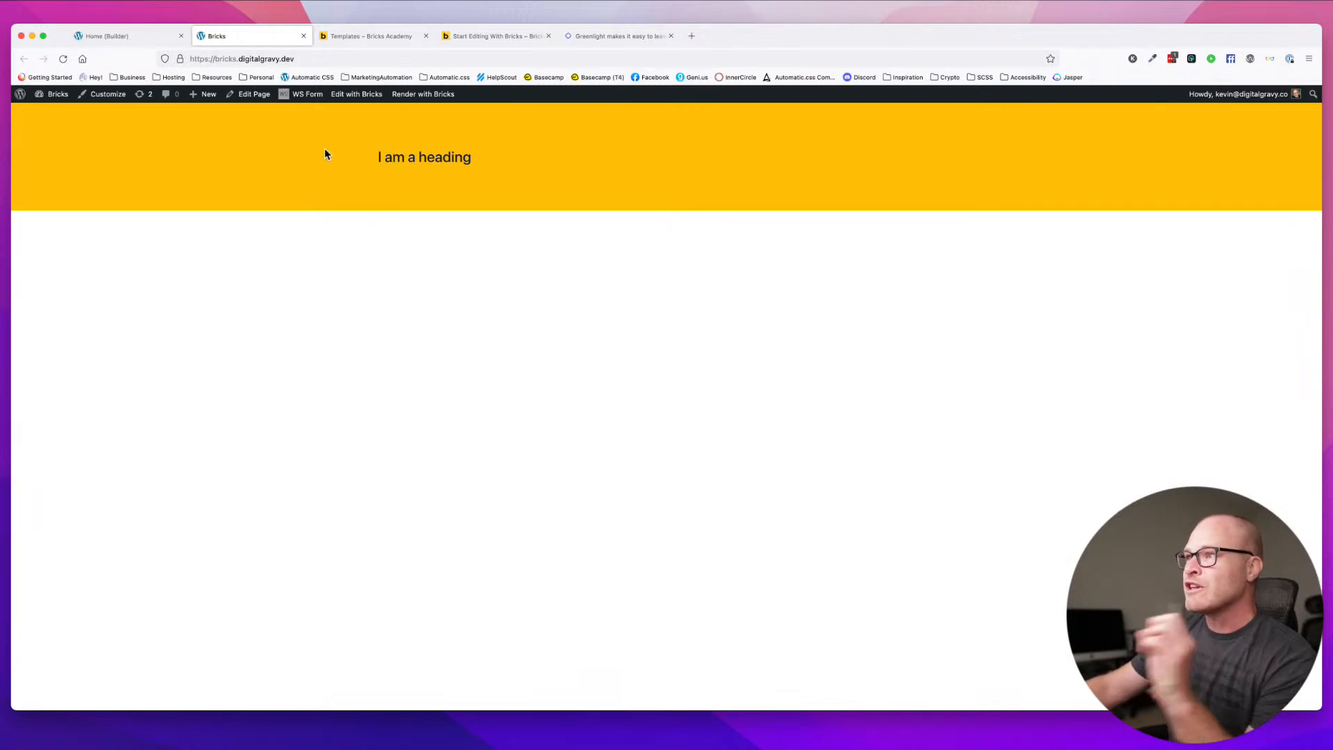
- Return to the builder tab, exit to the WordPress dashboard and open the Bricks templates list
left_click(147, 38)
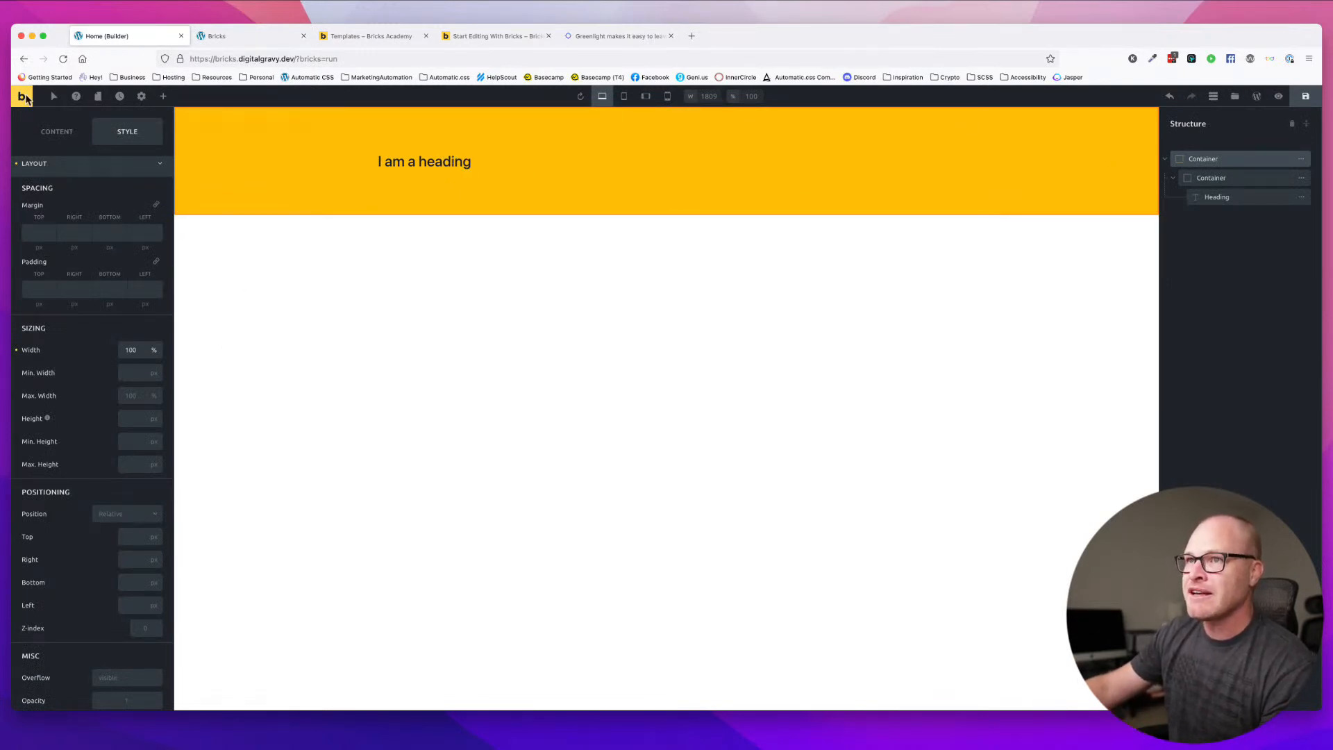
left_click(44, 117)
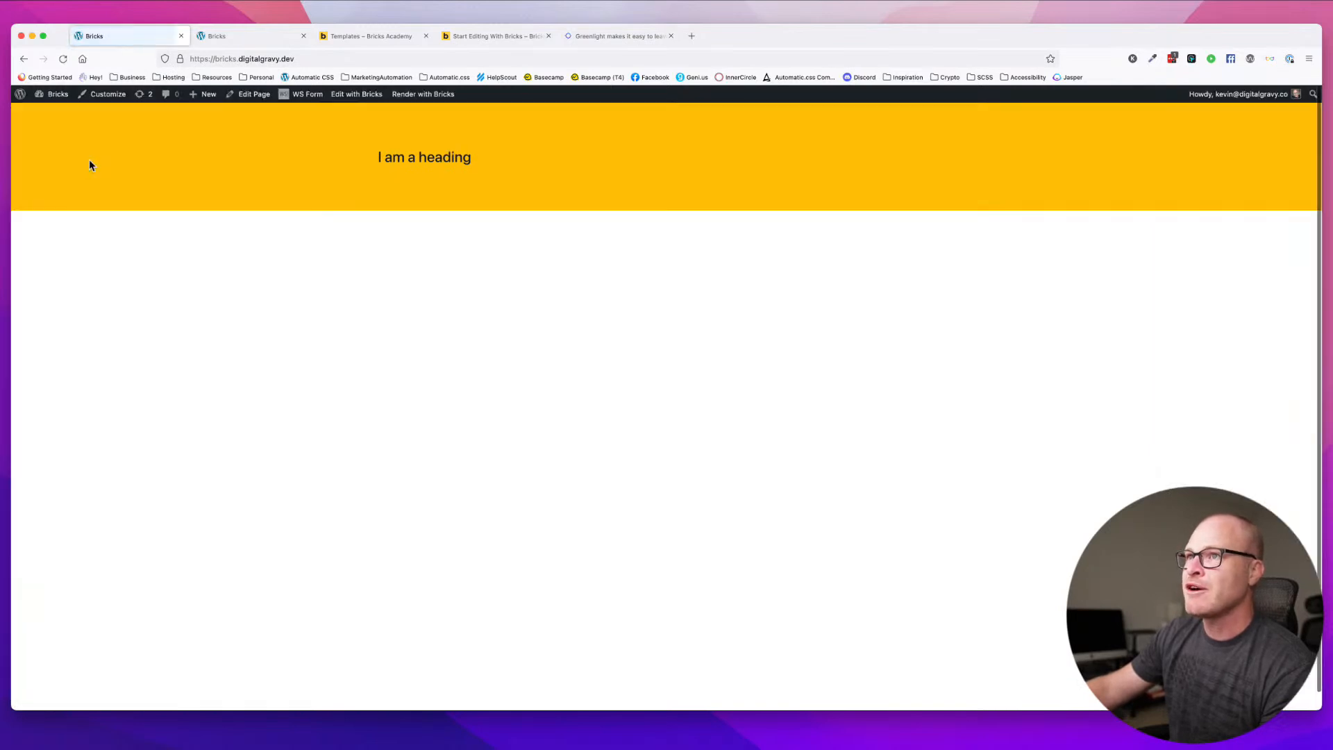
left_click(55, 117)
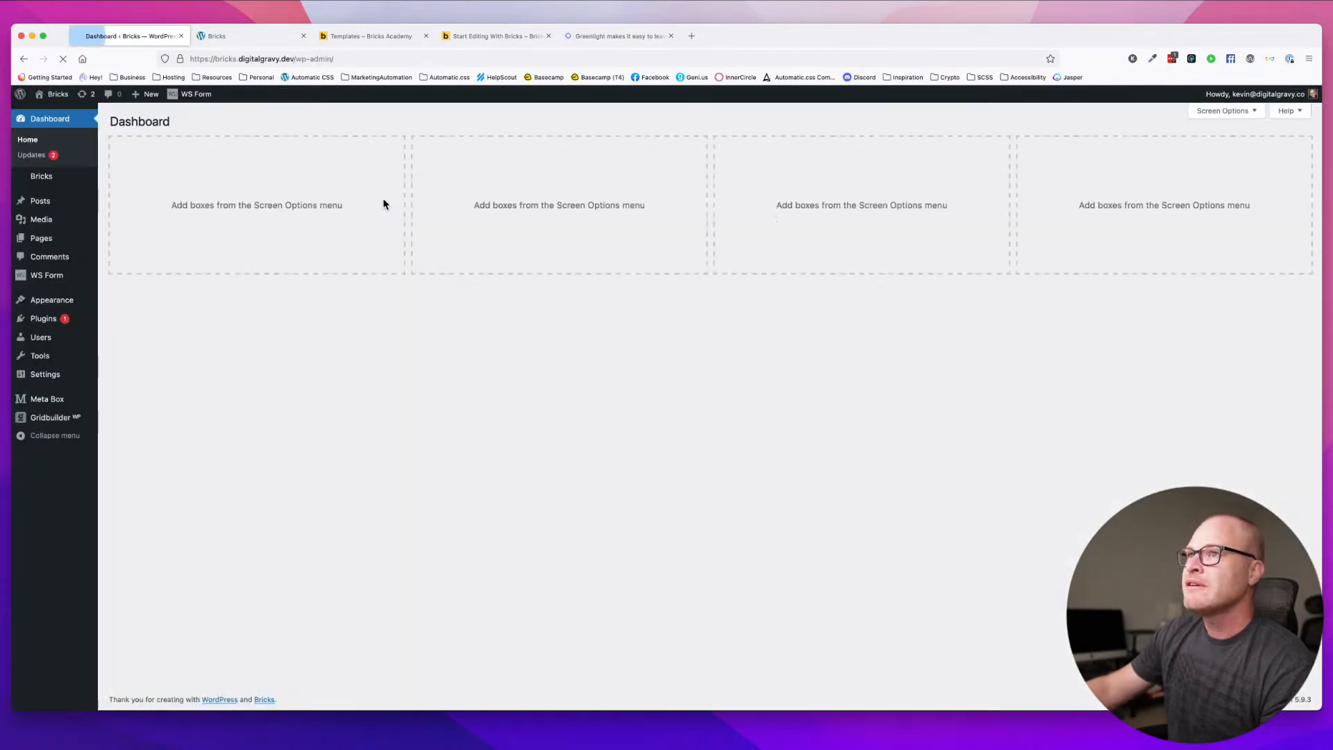
mouse_move(64, 176)
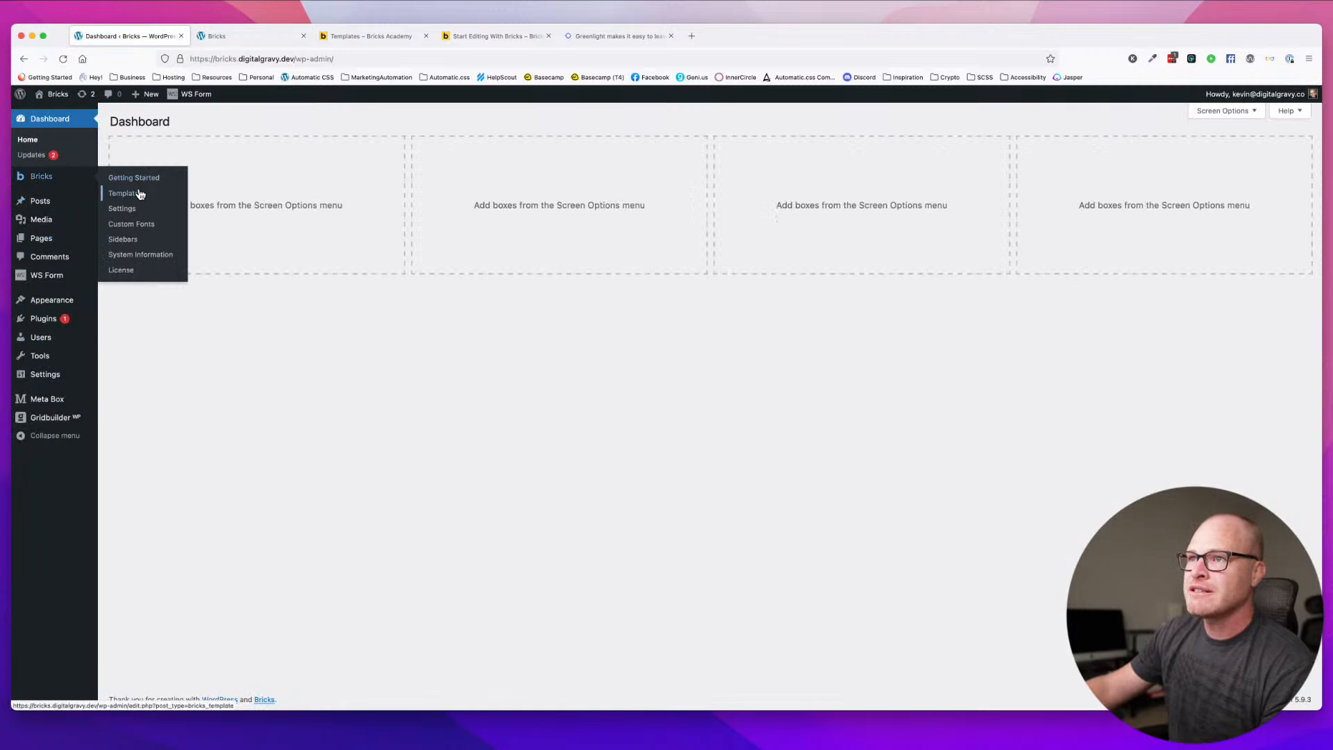
left_click(140, 195)
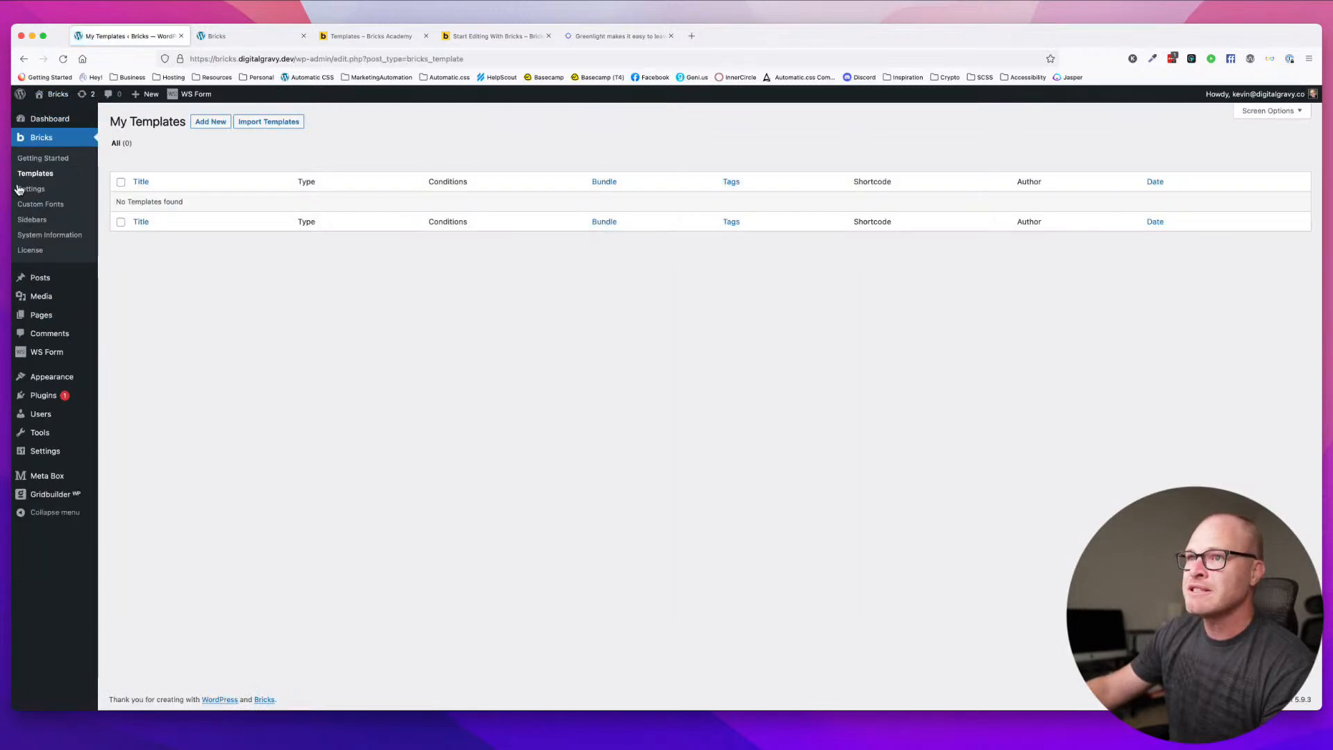
- In the Bricks general settings, enable loading Gutenberg data, allow administrator SVG uploads, disable Bricks SEO and Open Graph meta tags, and save
left_click(19, 189)
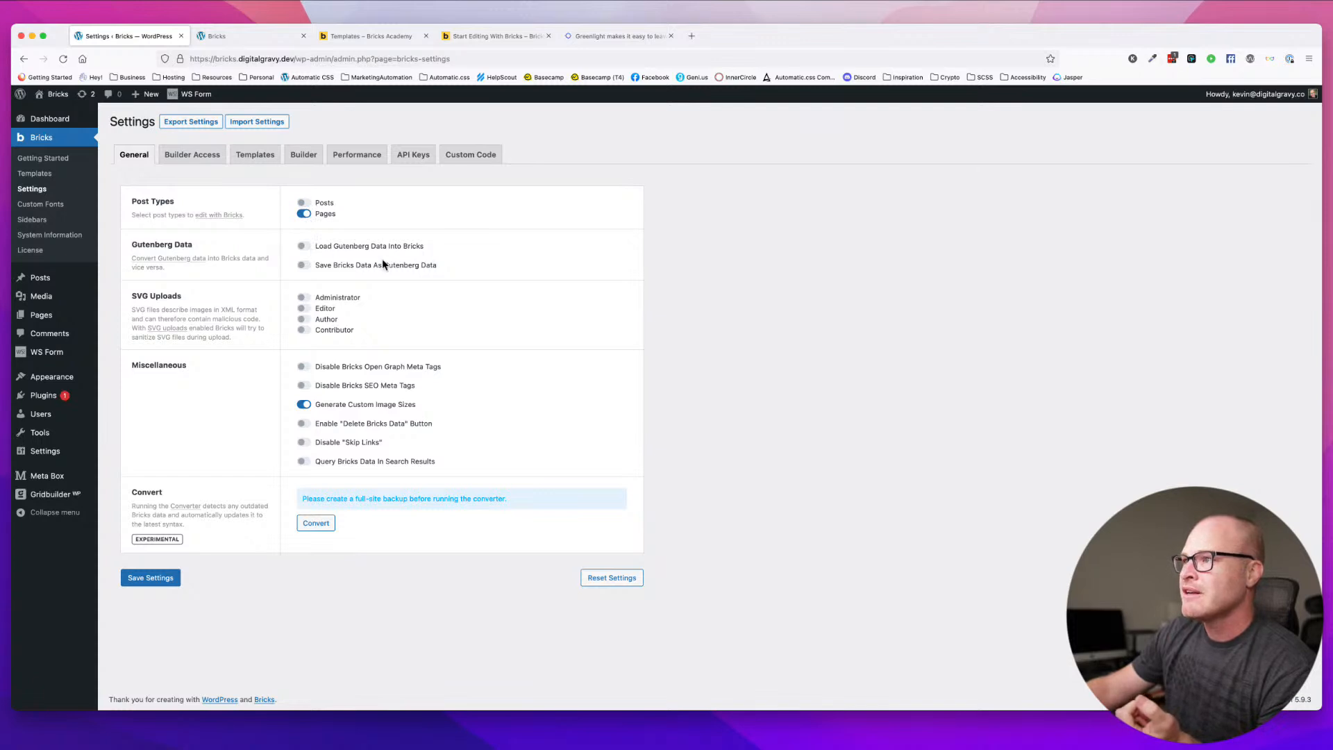
left_click(304, 247)
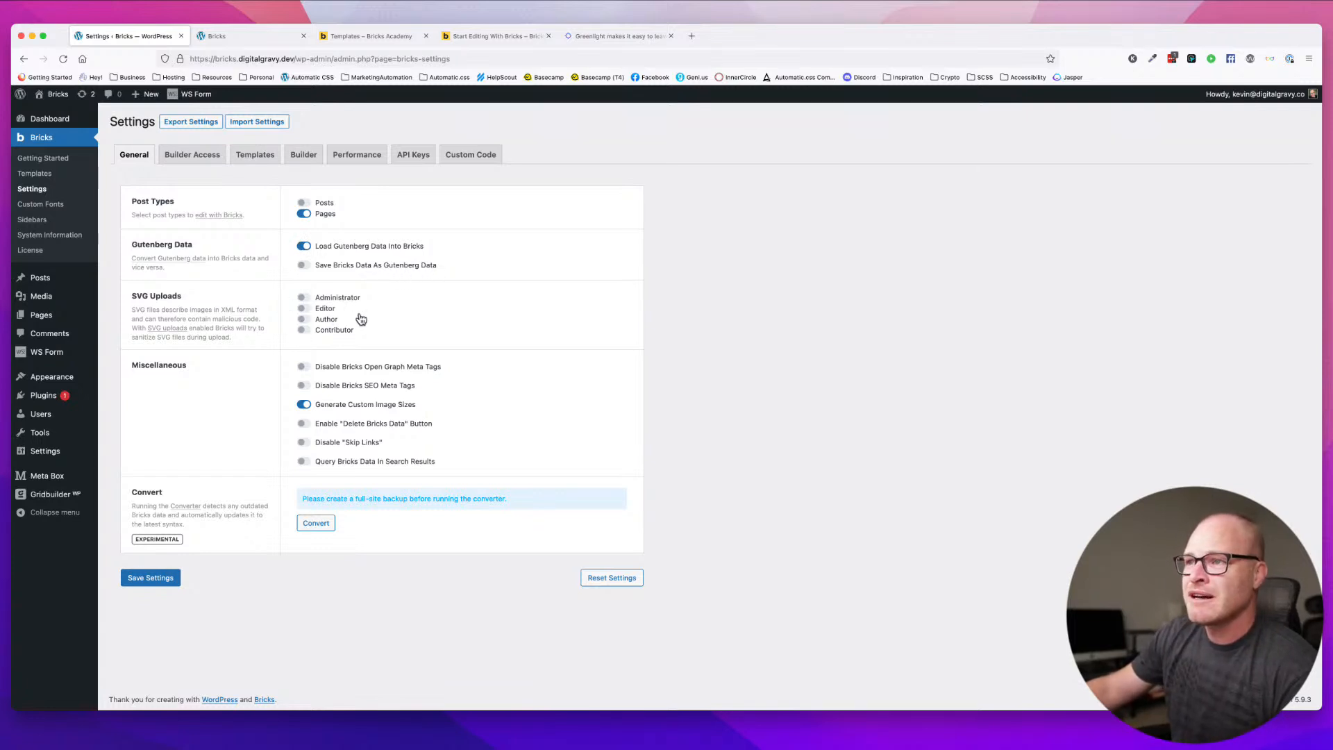
left_click(303, 298)
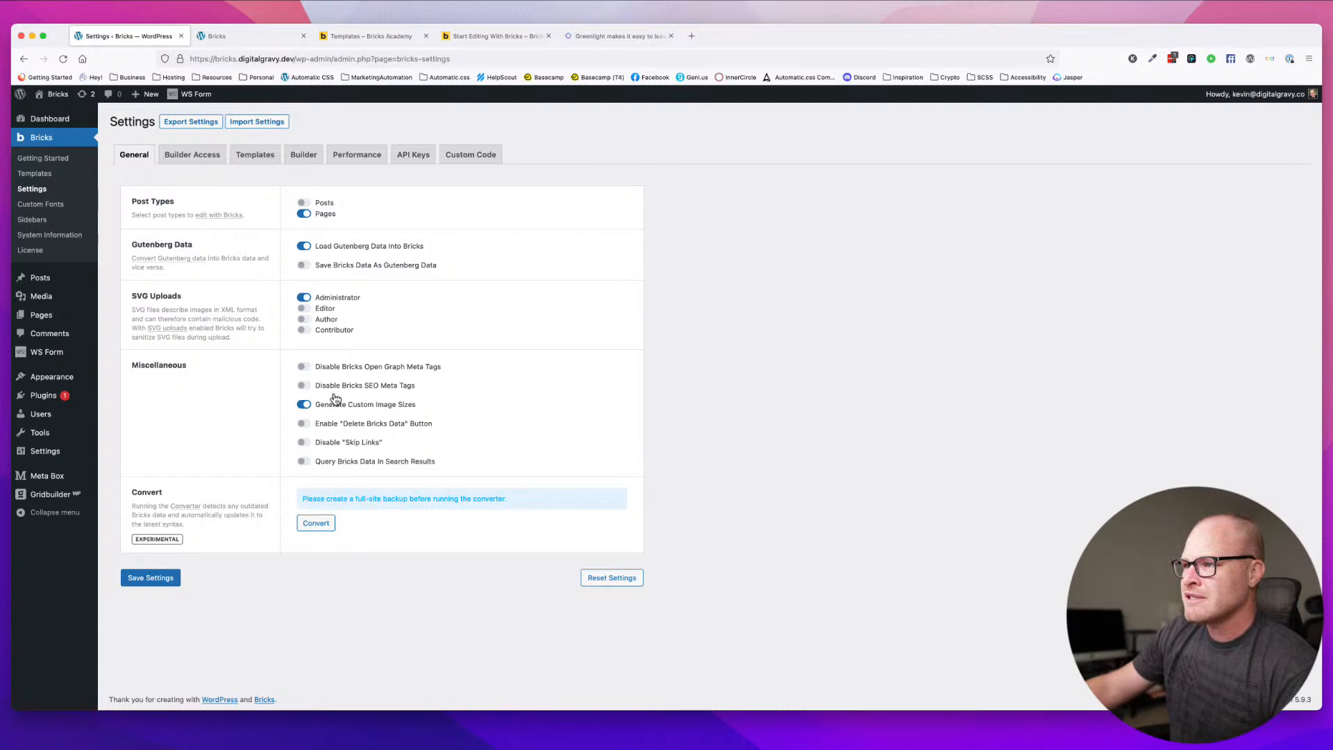
left_click(303, 386)
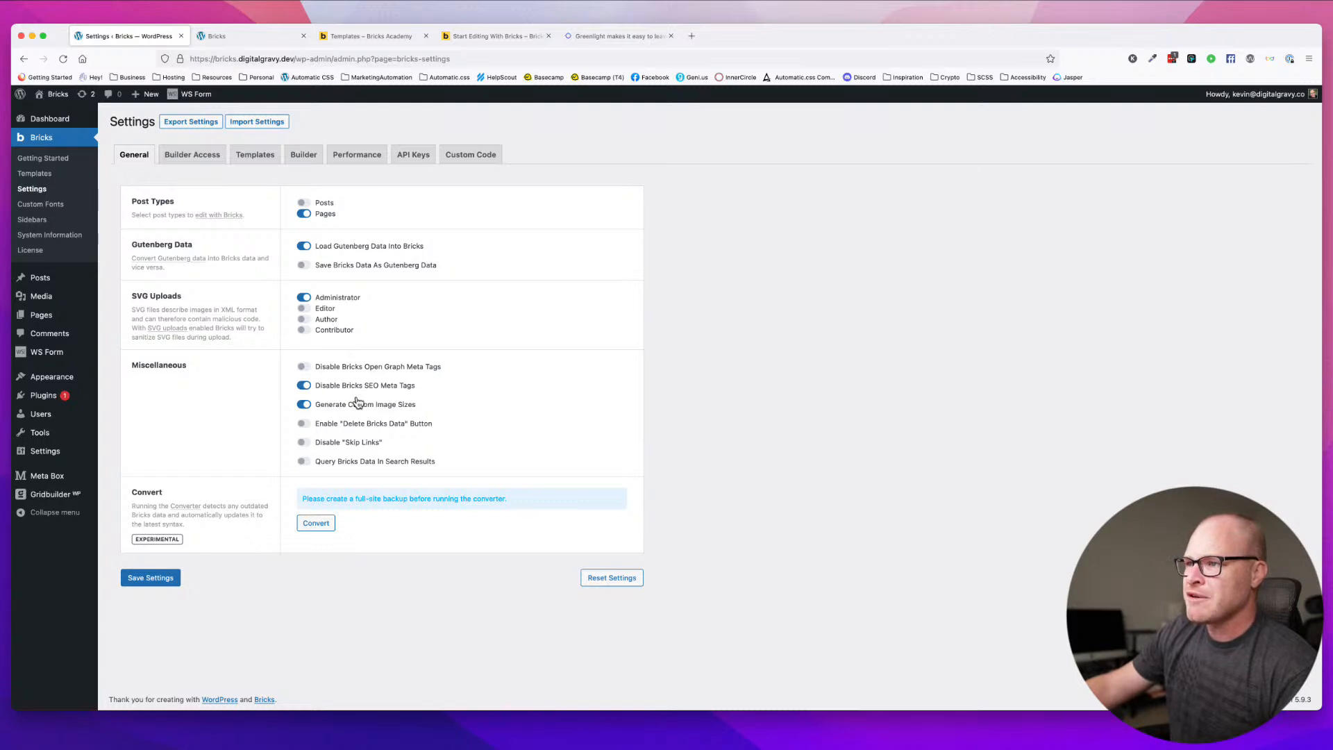
left_click(304, 367)
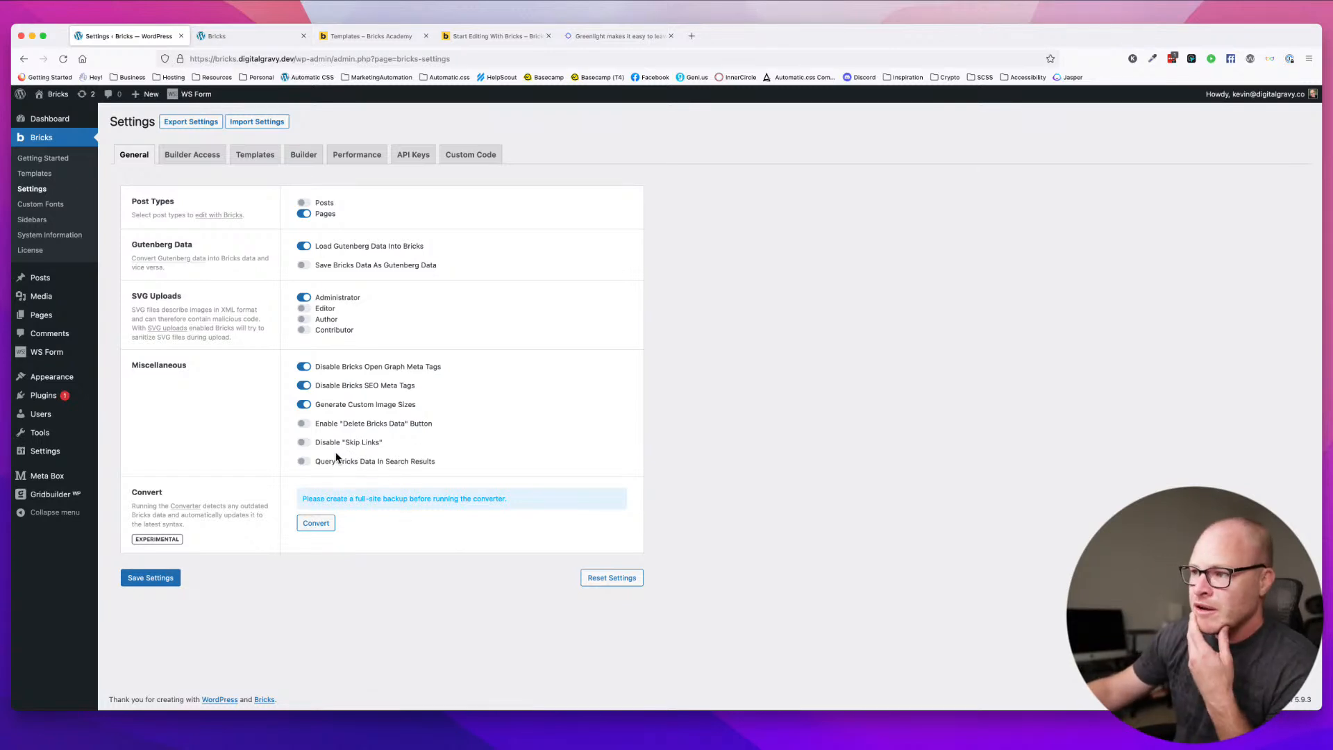
left_click(151, 577)
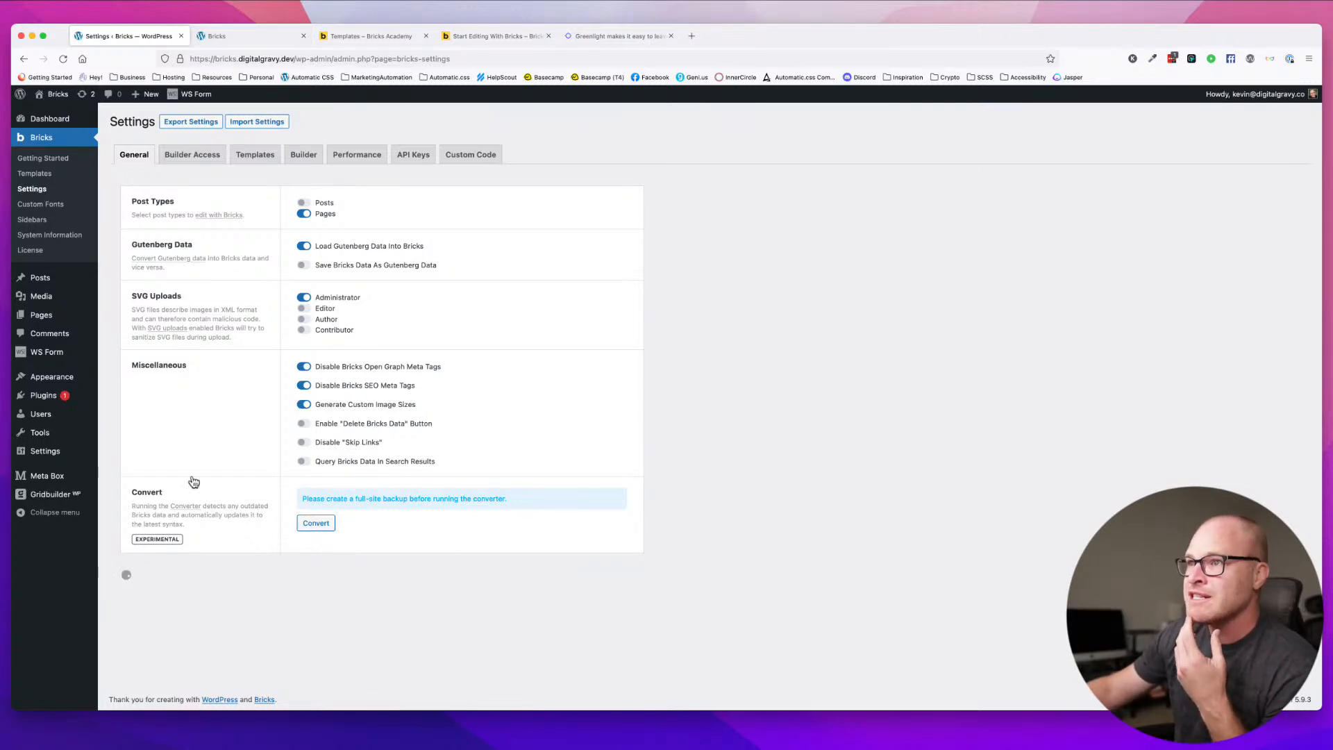
- In the builder access settings, allow code execution for administrators and save
left_click(216, 157)
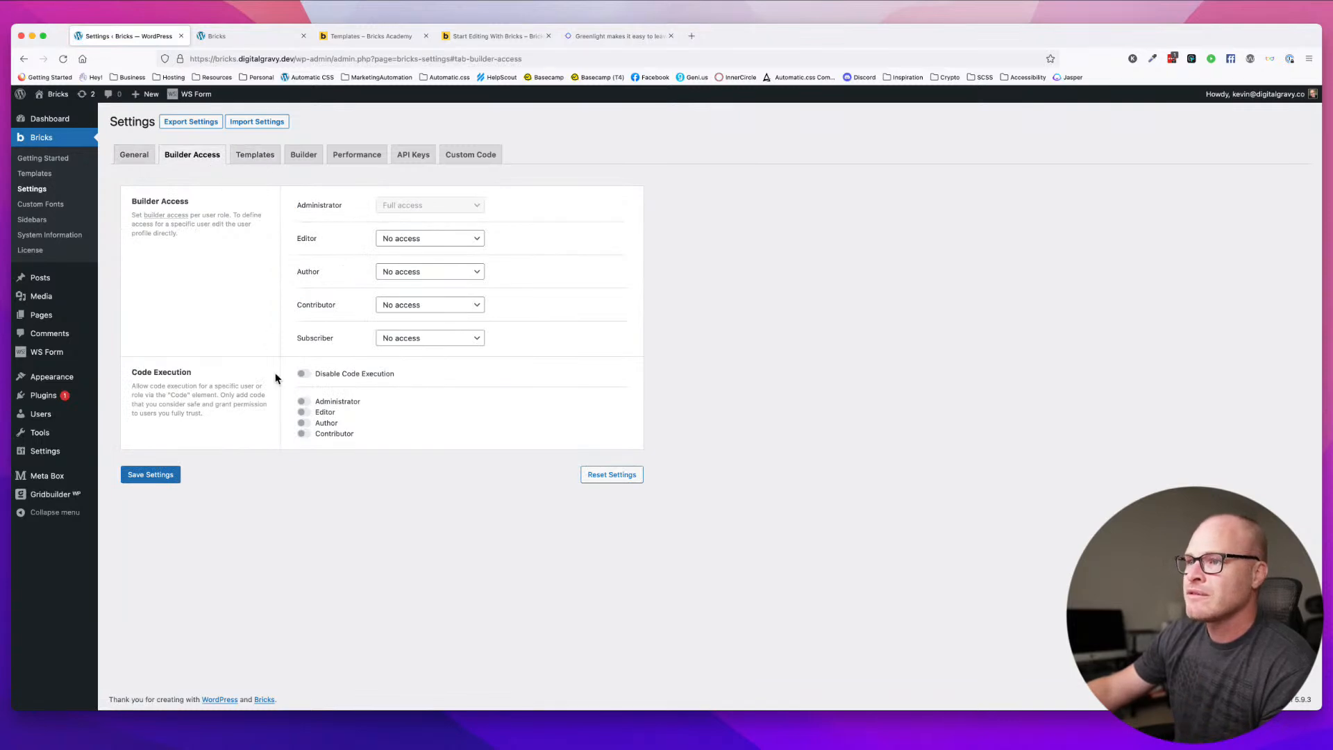
left_click(303, 403)
left_click(157, 475)
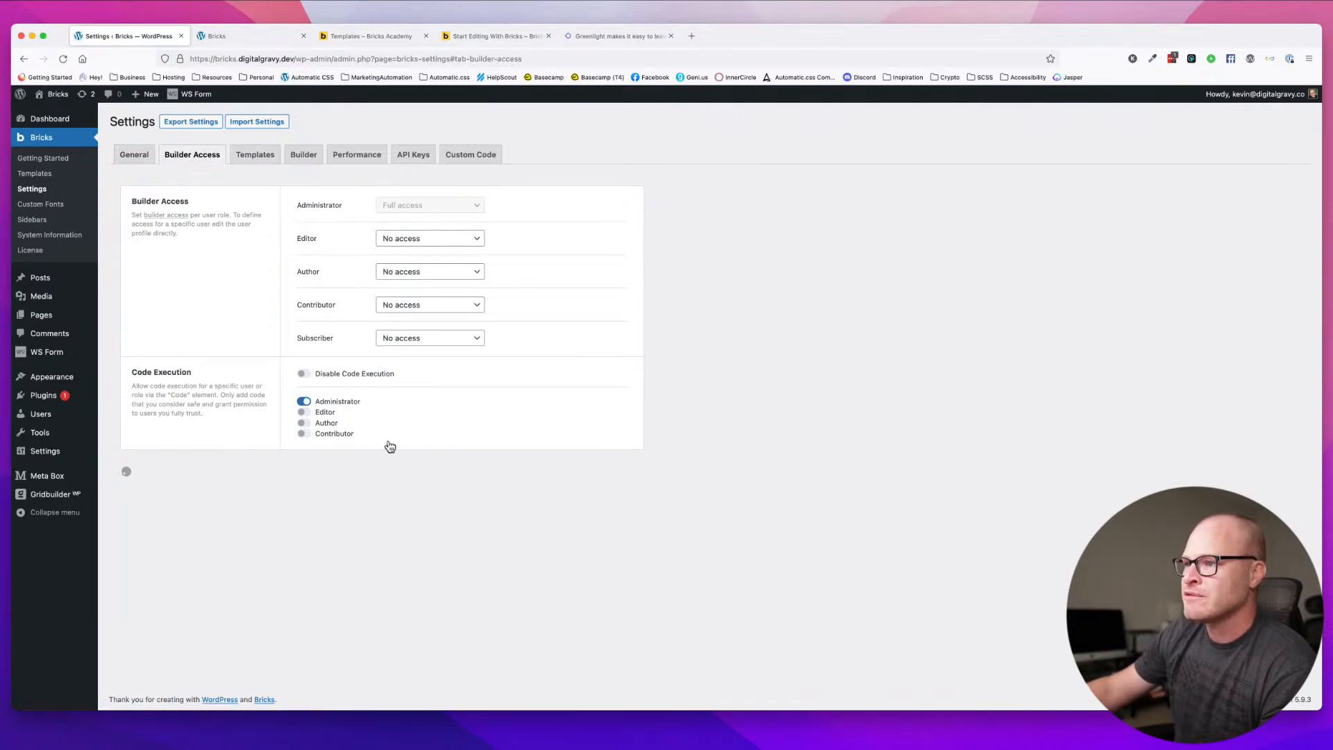
- In the Bricks template settings, enable Disable Default Templates and save
left_click(256, 155)
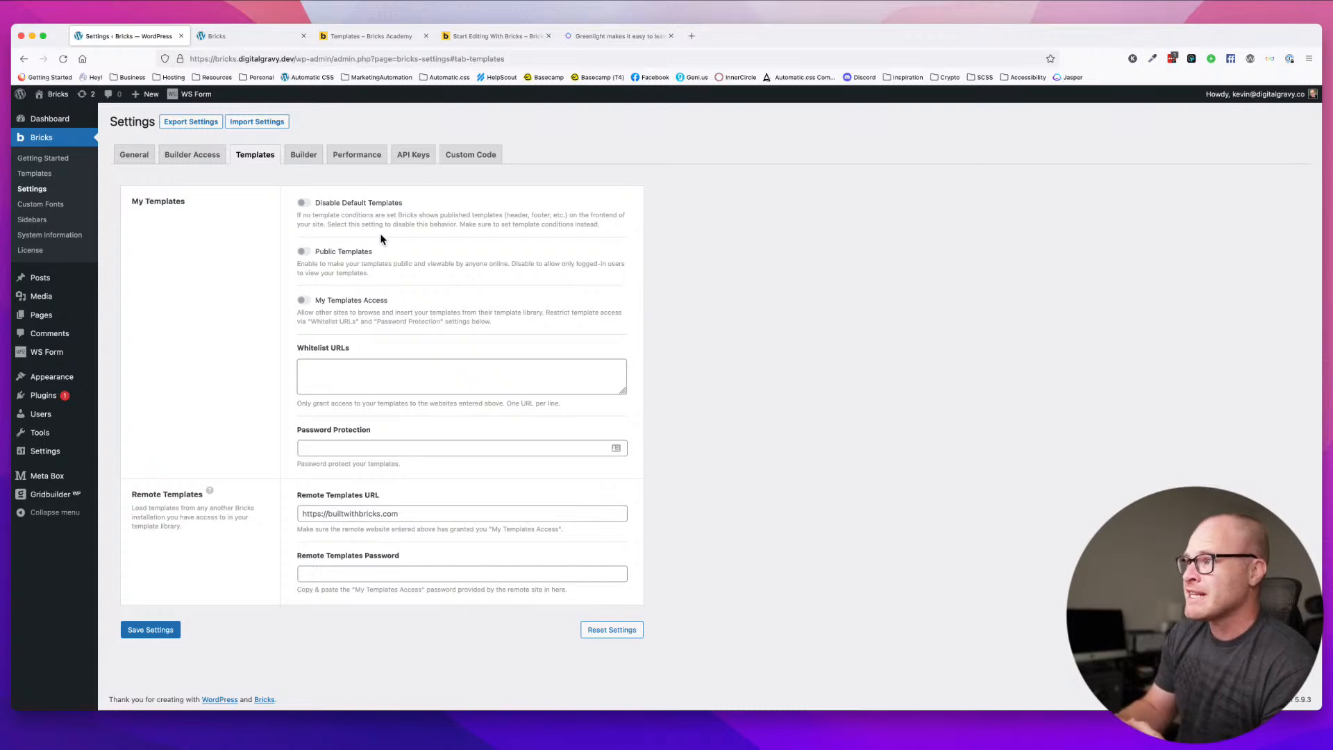
left_click(304, 203)
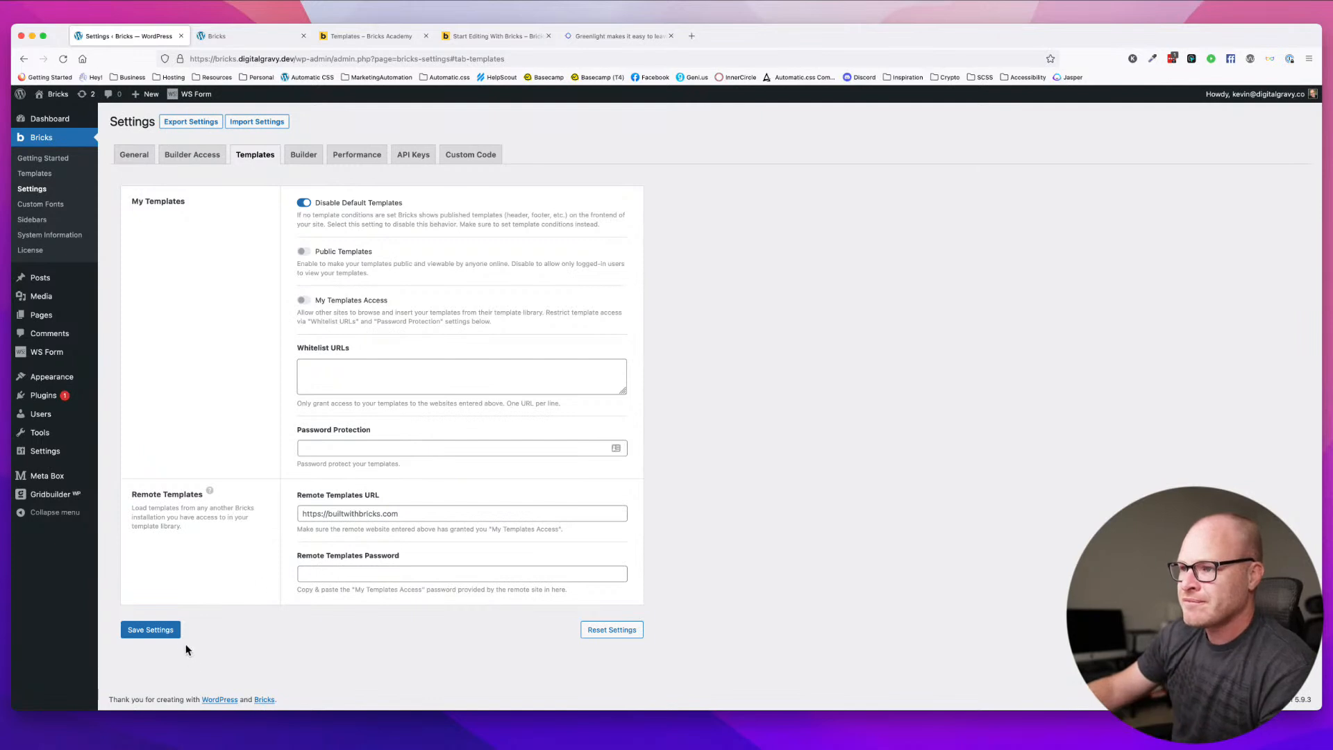
left_click(146, 630)
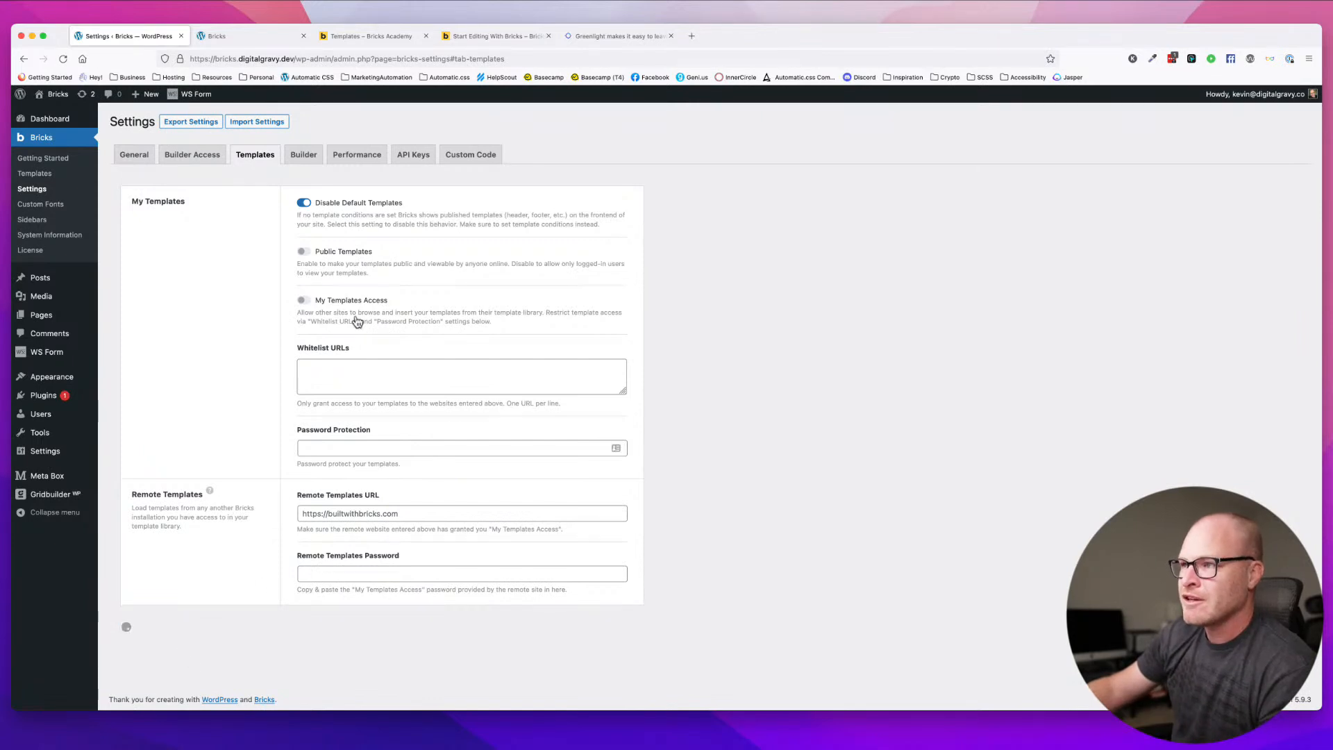
- Review the Builder, Performance and API Keys settings, including the options for the CSS loading method
left_click(305, 157)
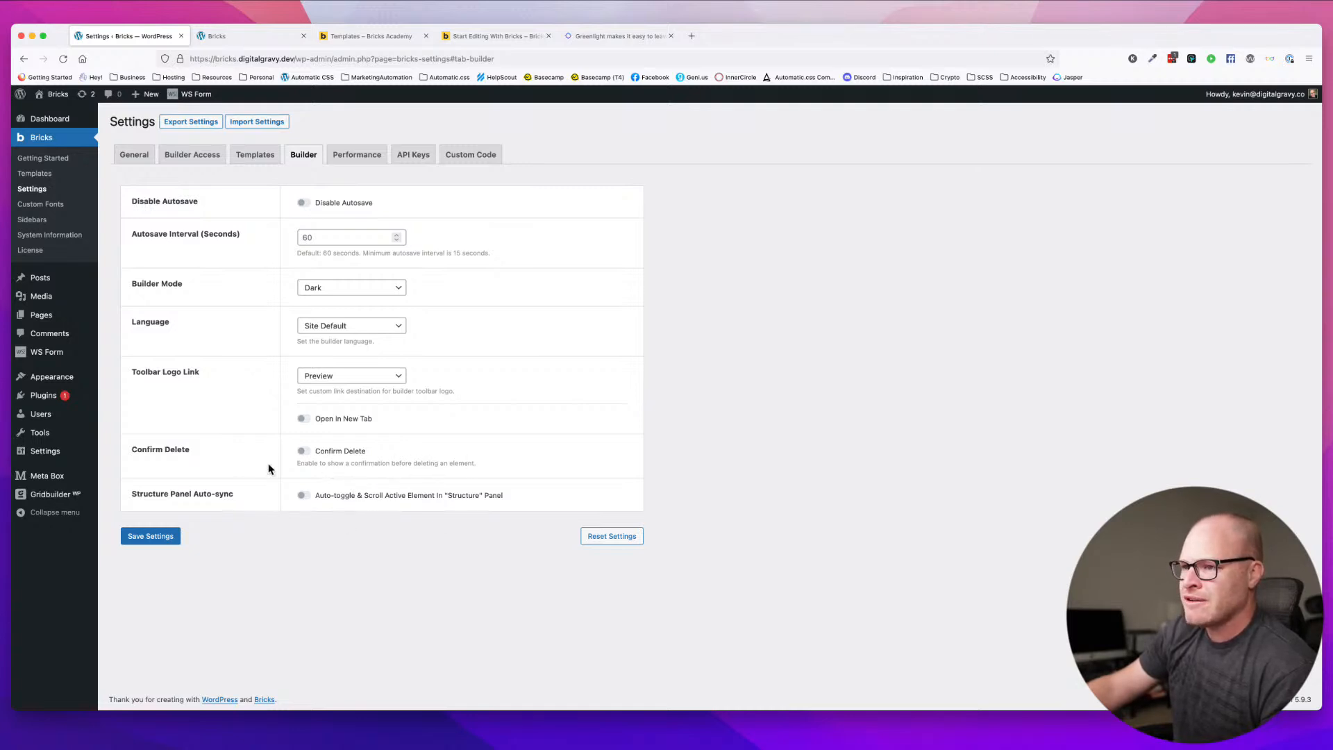
left_click(356, 156)
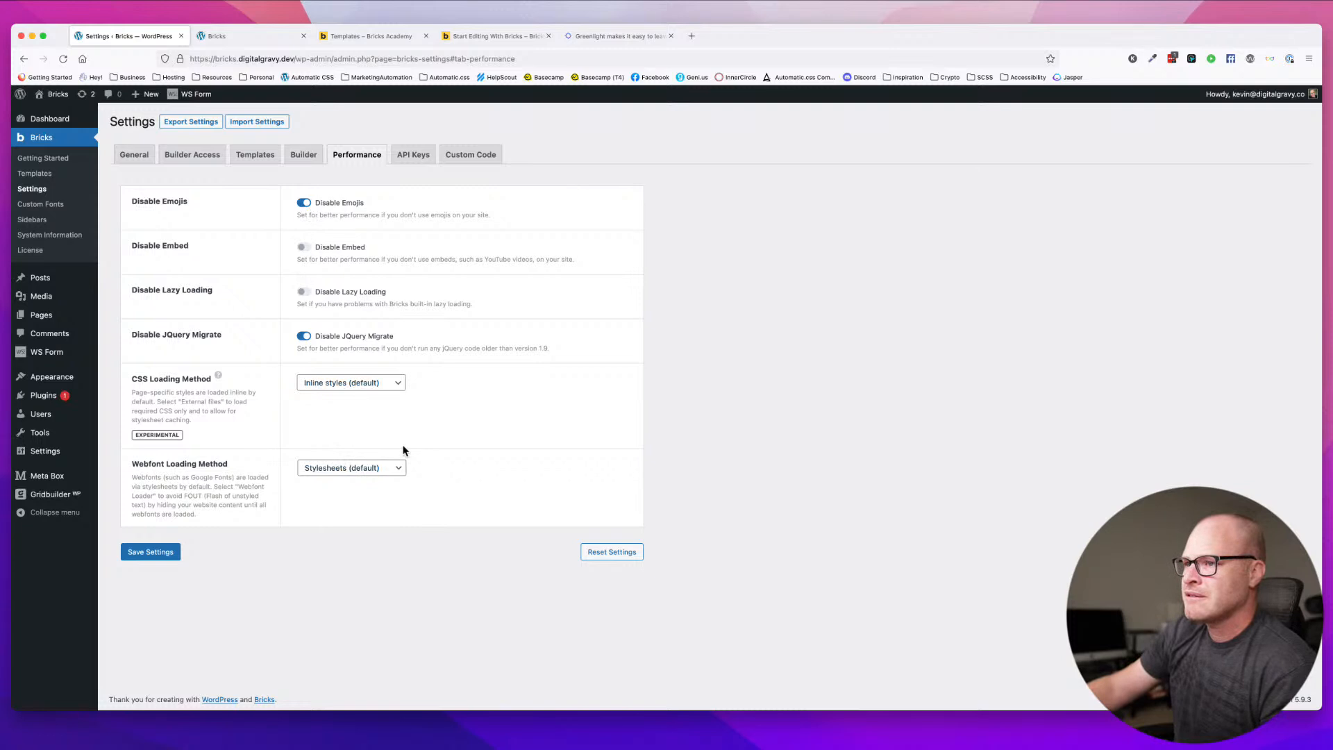
left_click(357, 383)
left_click(480, 396)
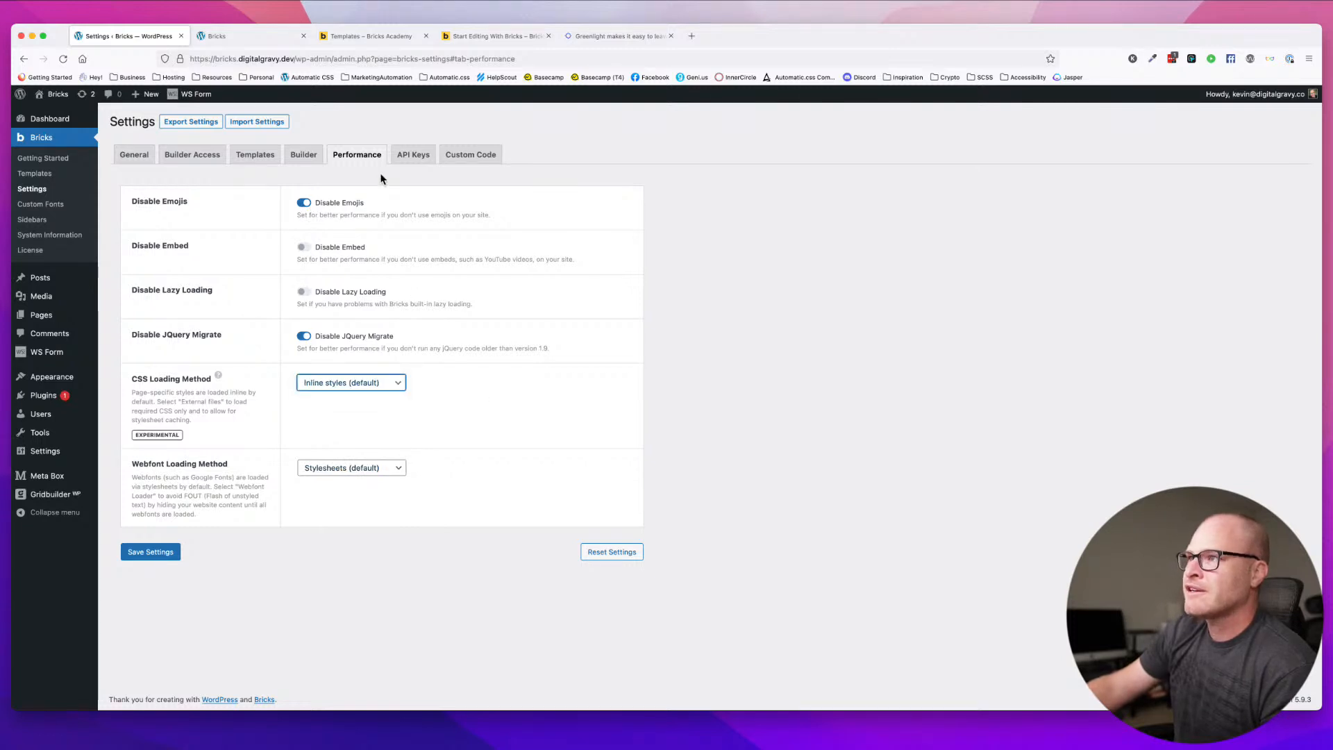
left_click(413, 154)
left_click(460, 155)
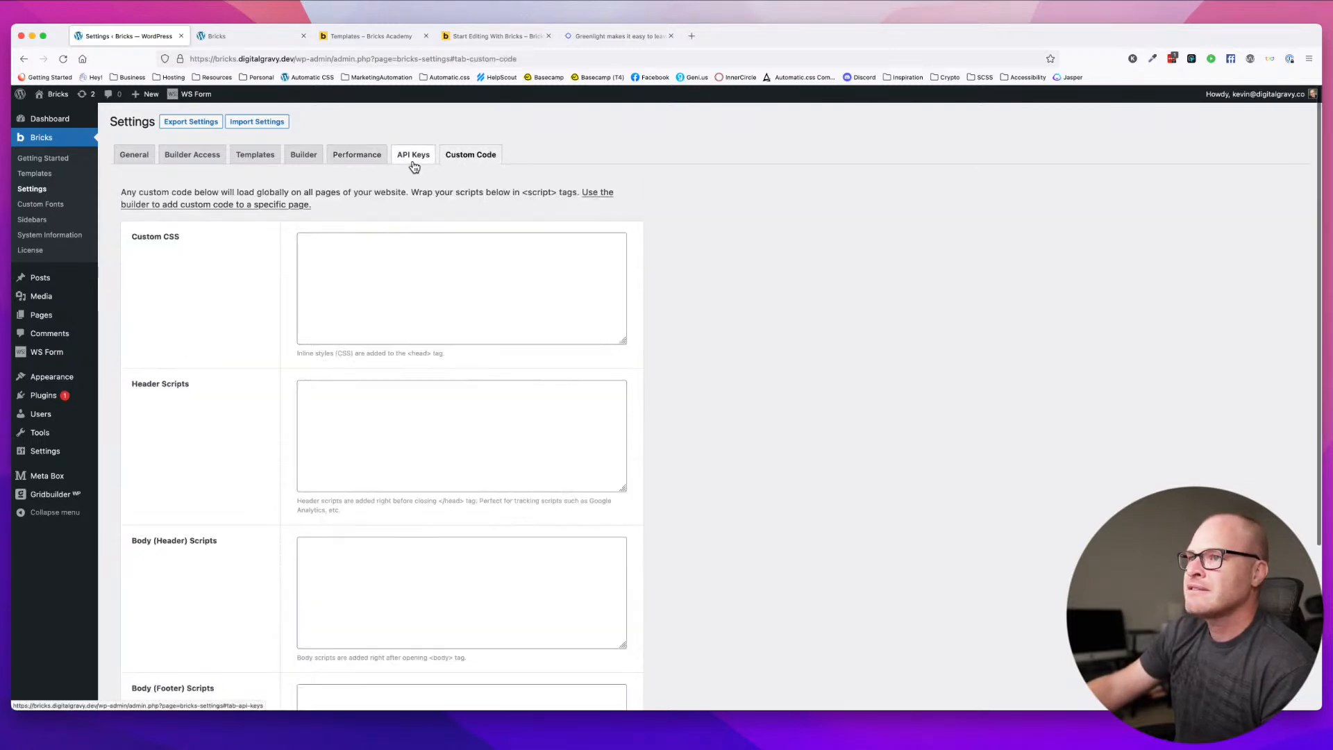
left_click(413, 155)
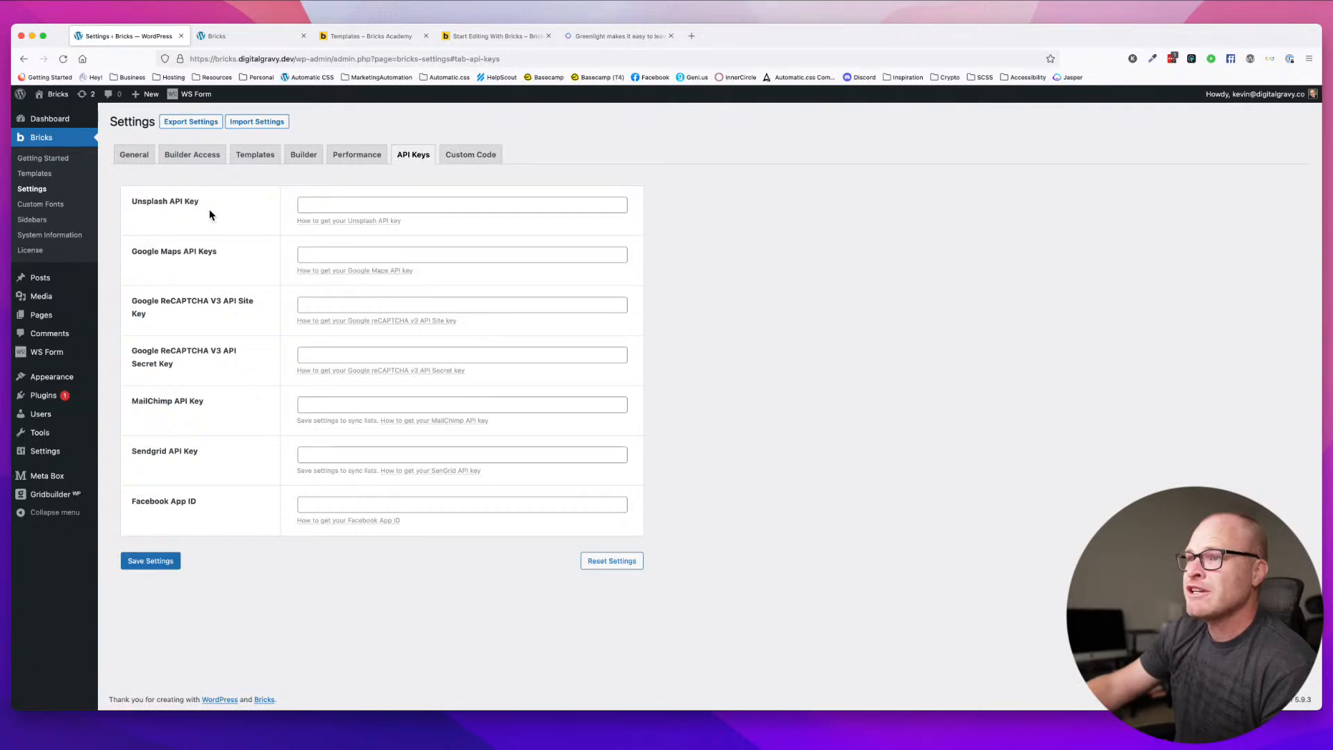
- Review the global Custom Code settings, including the header, body and footer script fields, and enlarge the Custom CSS field
left_click(471, 156)
scroll(415, 368, "down", 2)
scroll(415, 361, "down", 1)
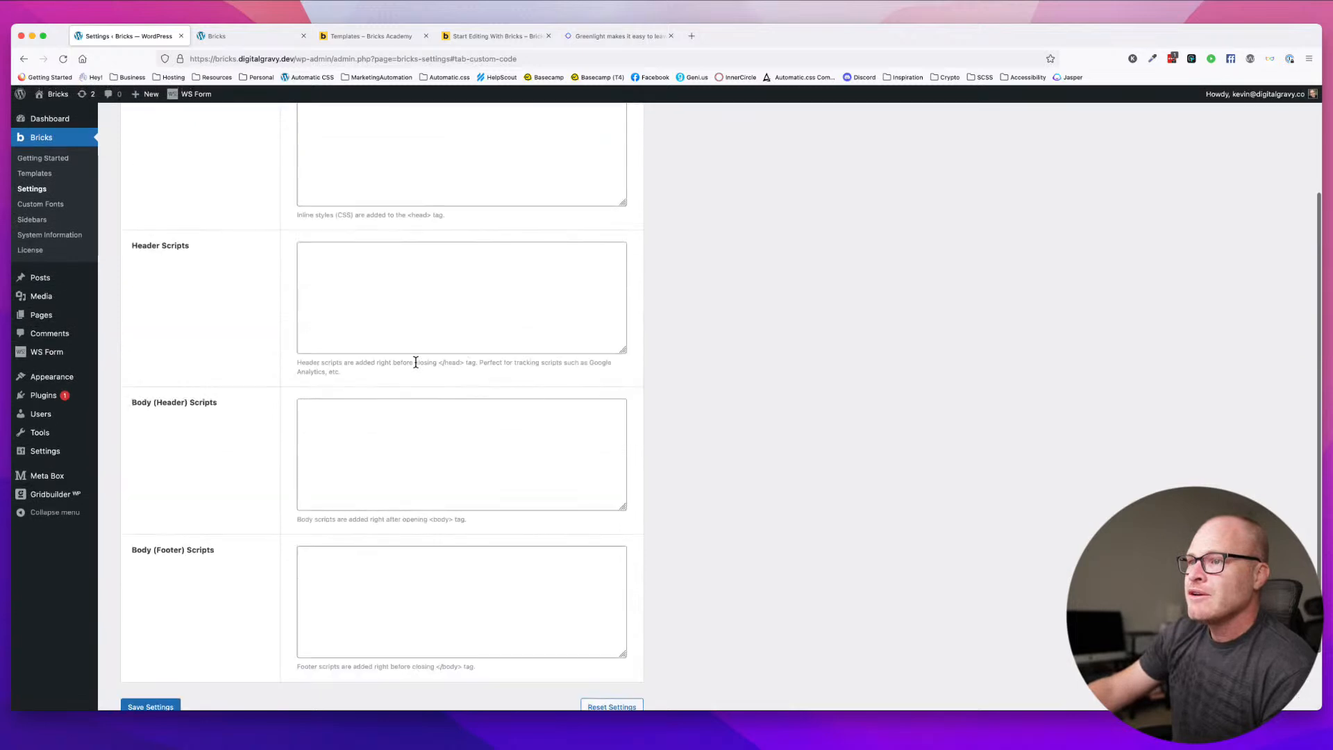
scroll(414, 354, "up", 5)
left_click(560, 294)
left_click_drag(623, 337, 613, 501)
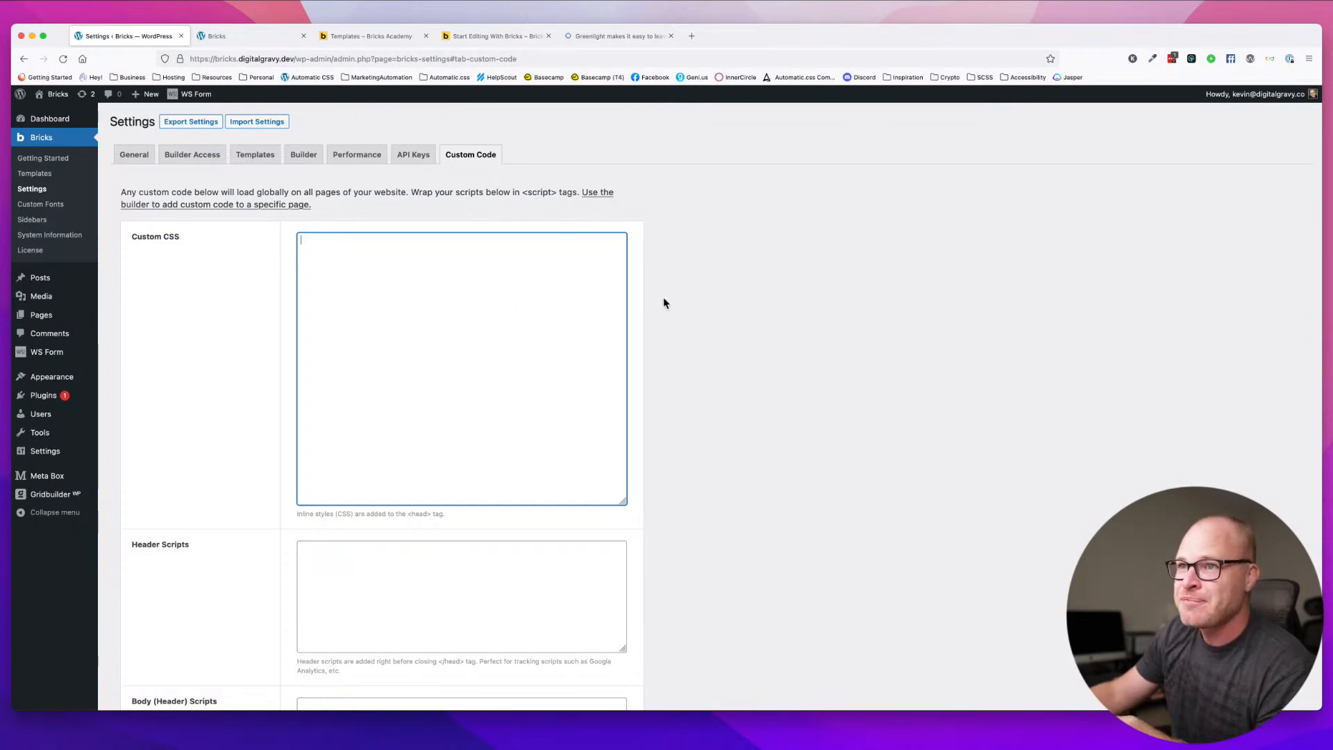
mouse_move(36, 417)
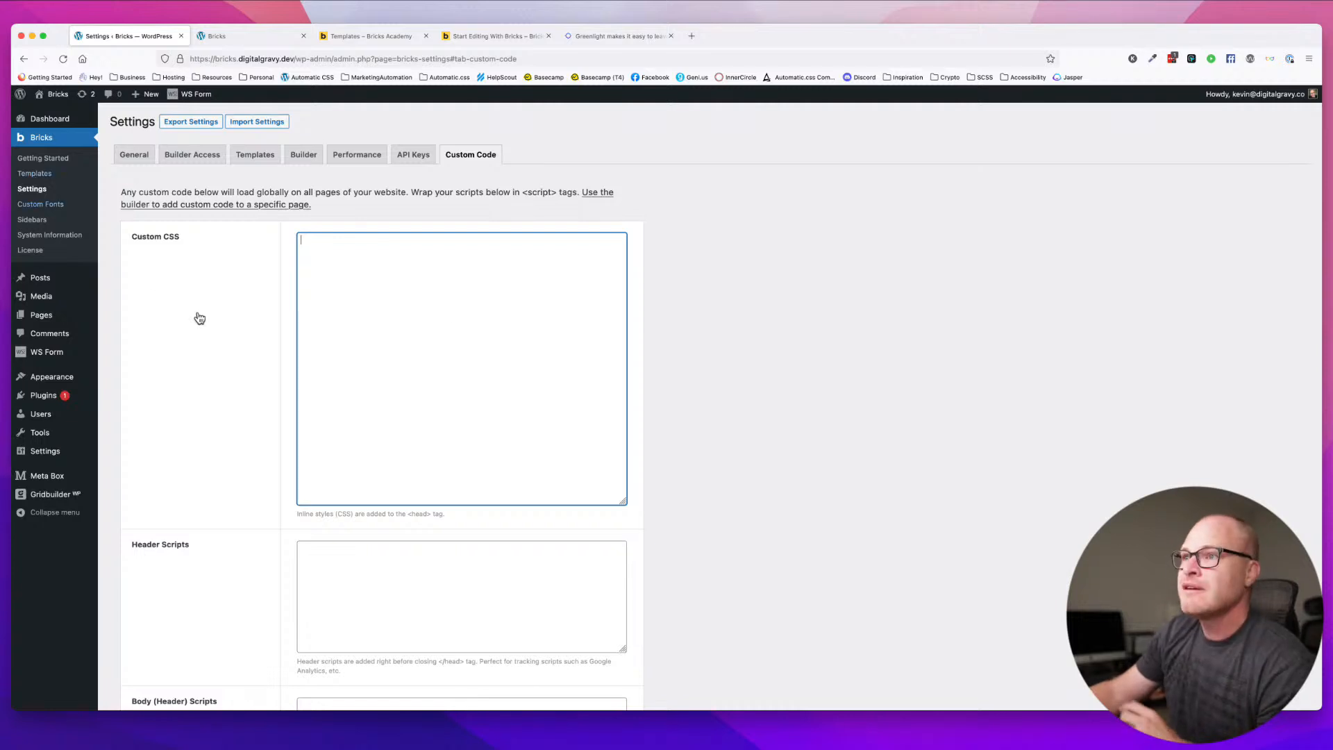
left_click(716, 327)
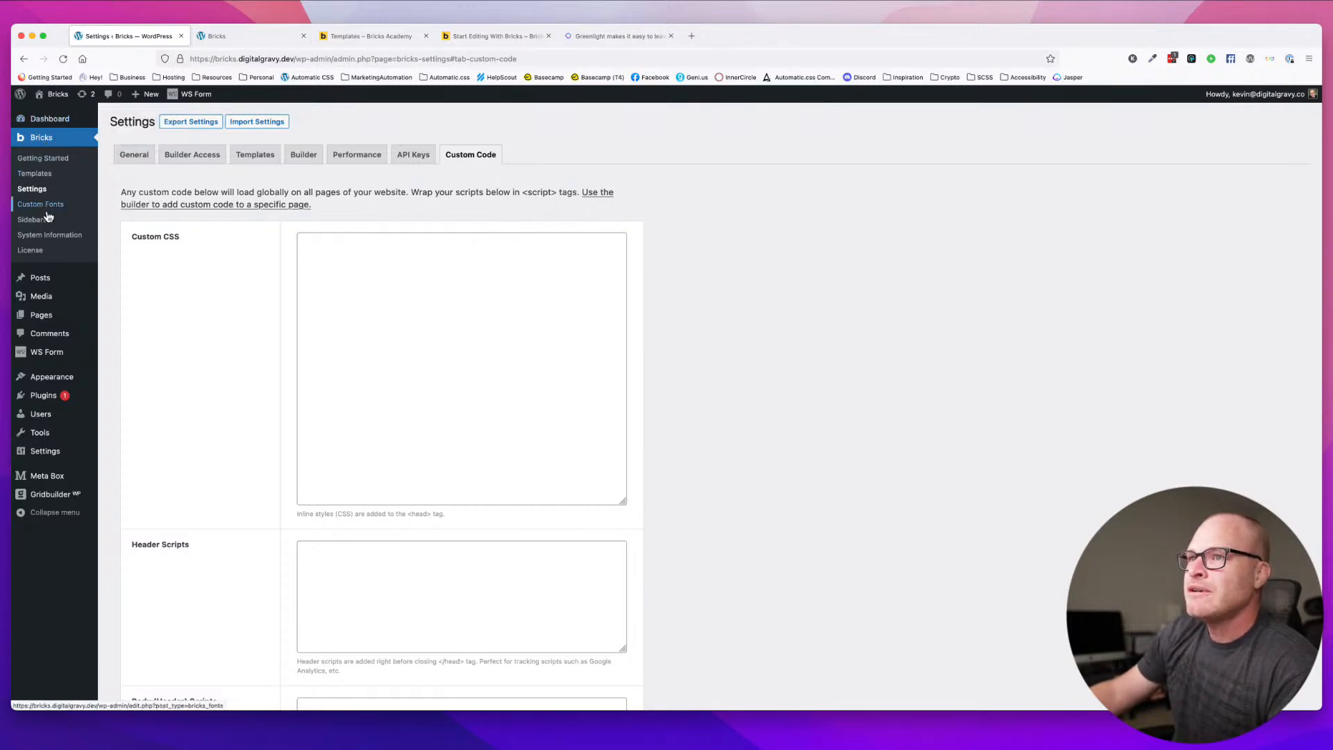
- Add a new Bricks template titled "Header" and publish it
left_click(42, 175)
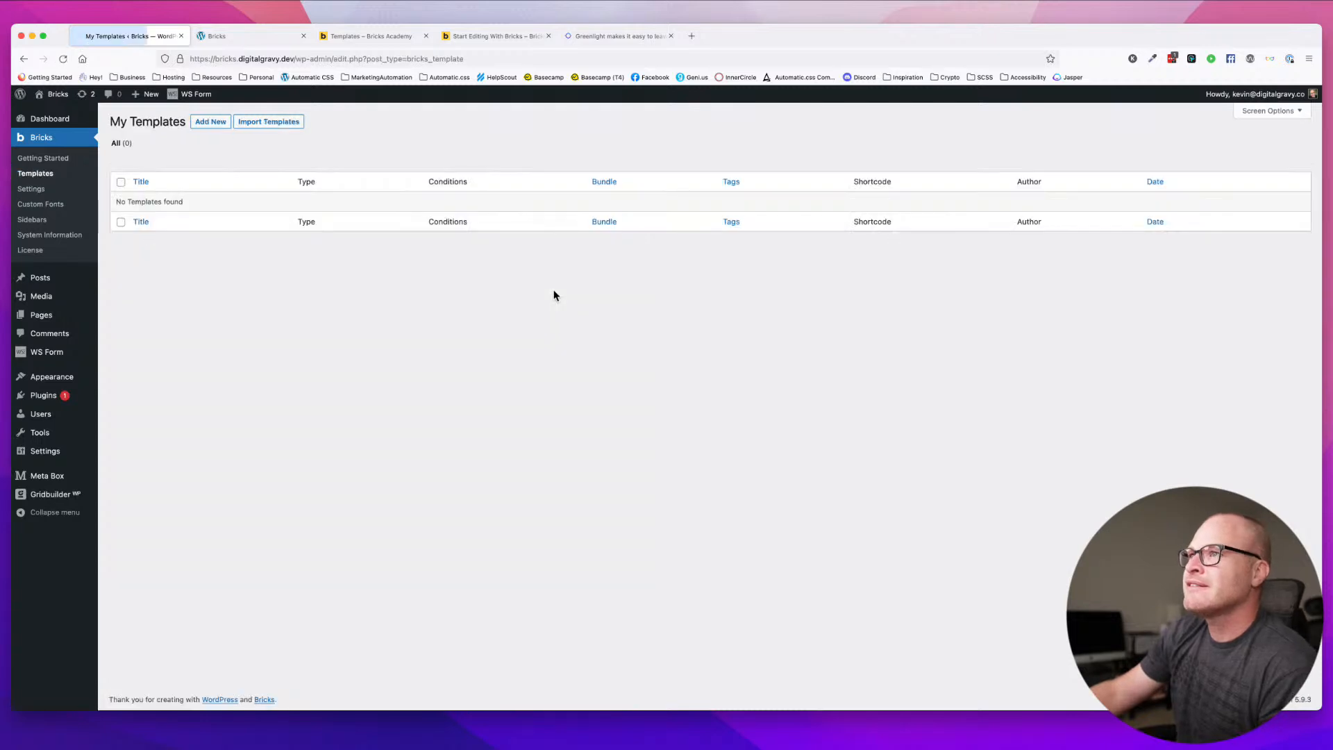
left_click(210, 122)
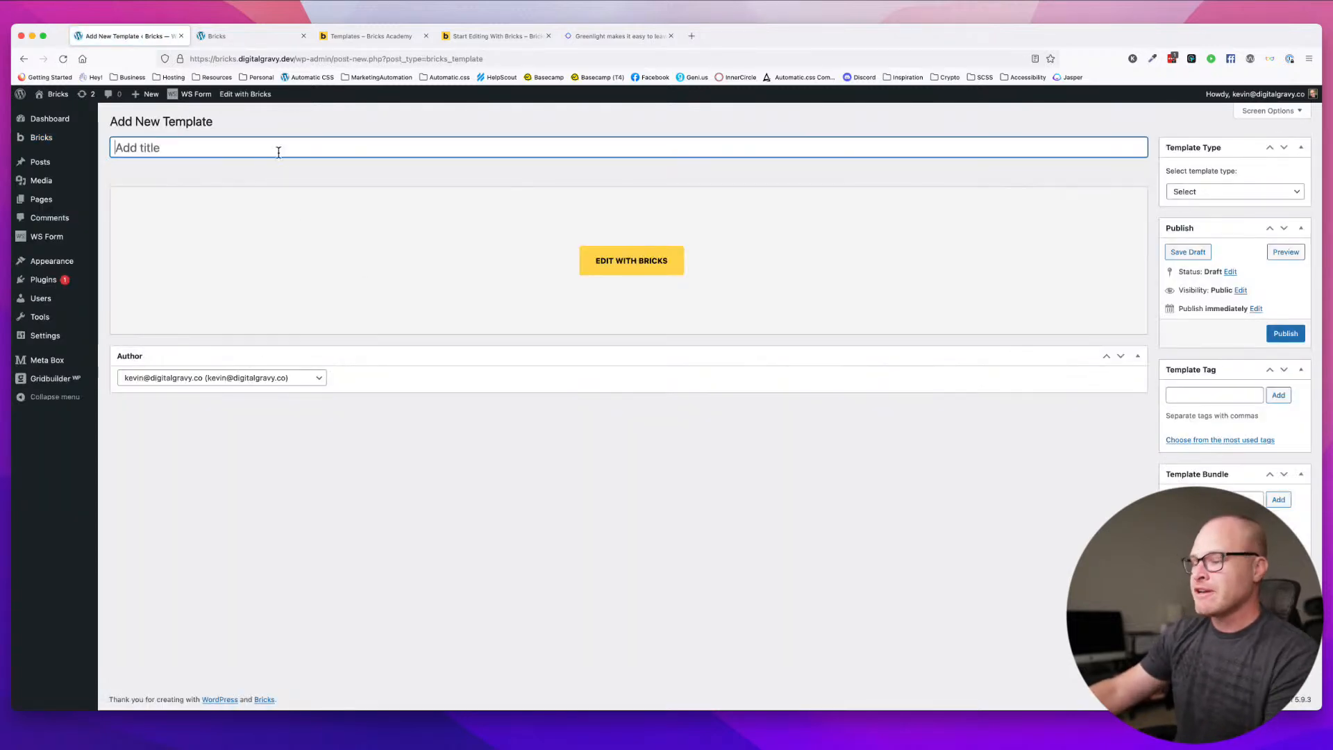
type("Header")
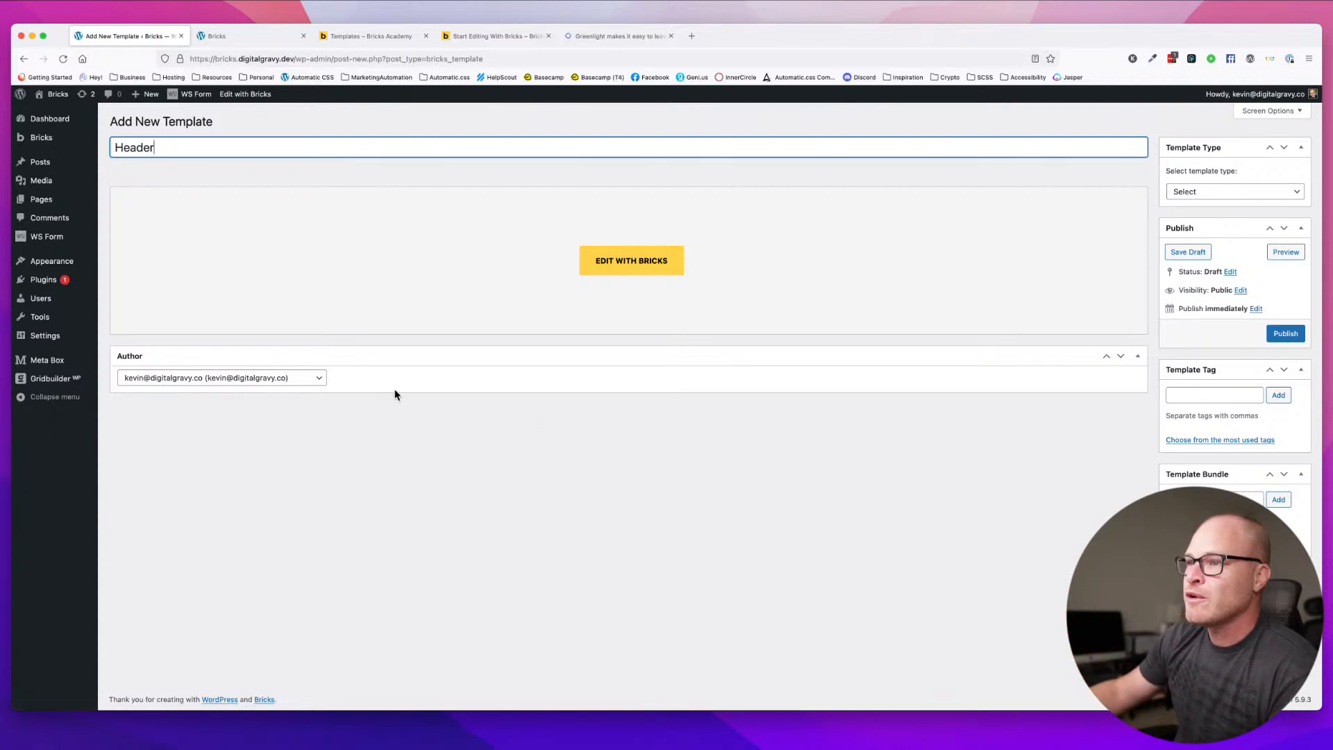
left_click(1285, 333)
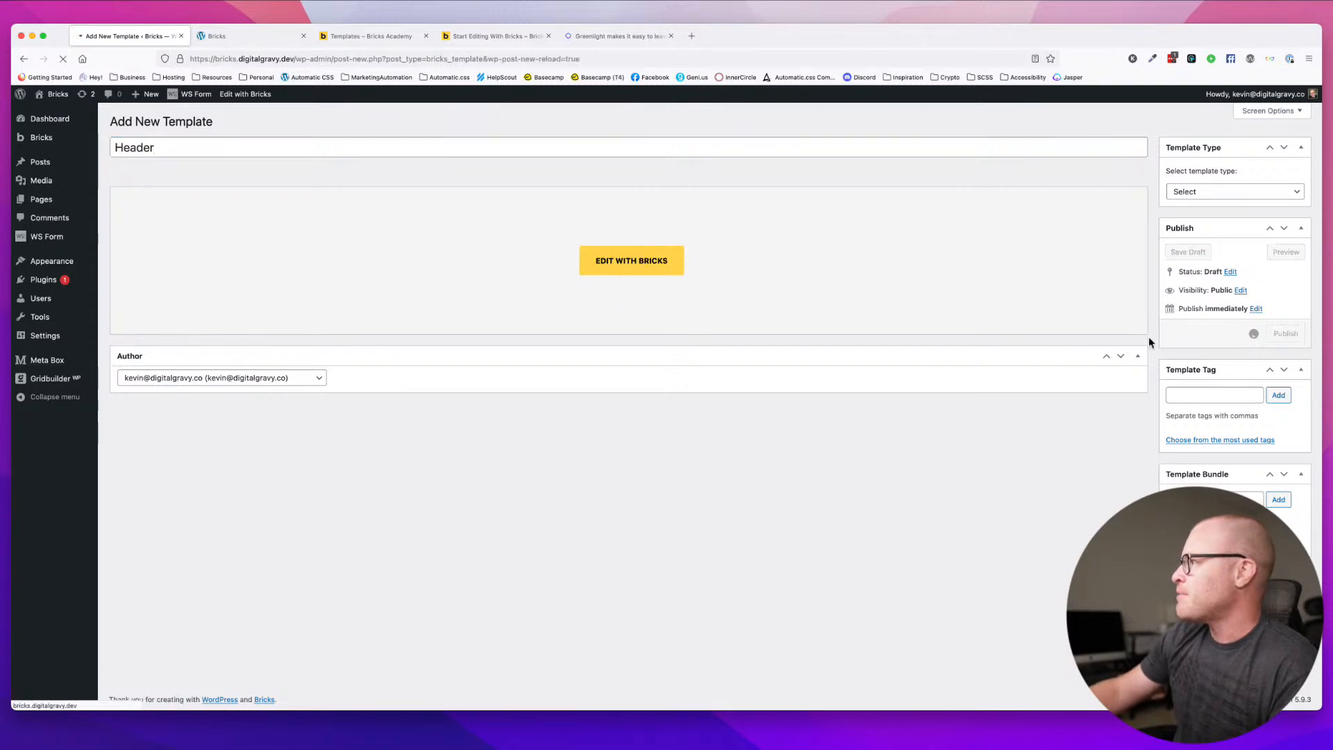
- Set the template type to Header, update the template and open it for editing with Bricks
left_click(1212, 226)
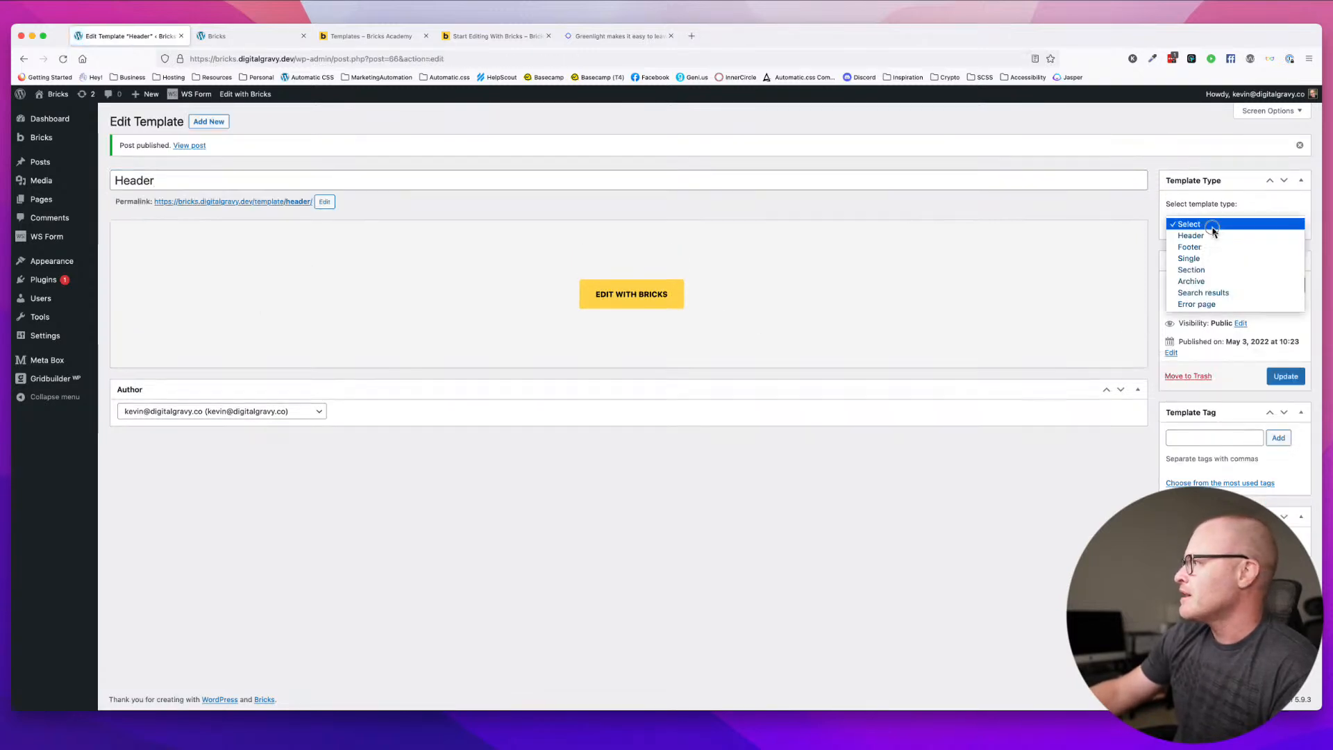
left_click(1211, 236)
left_click(1286, 375)
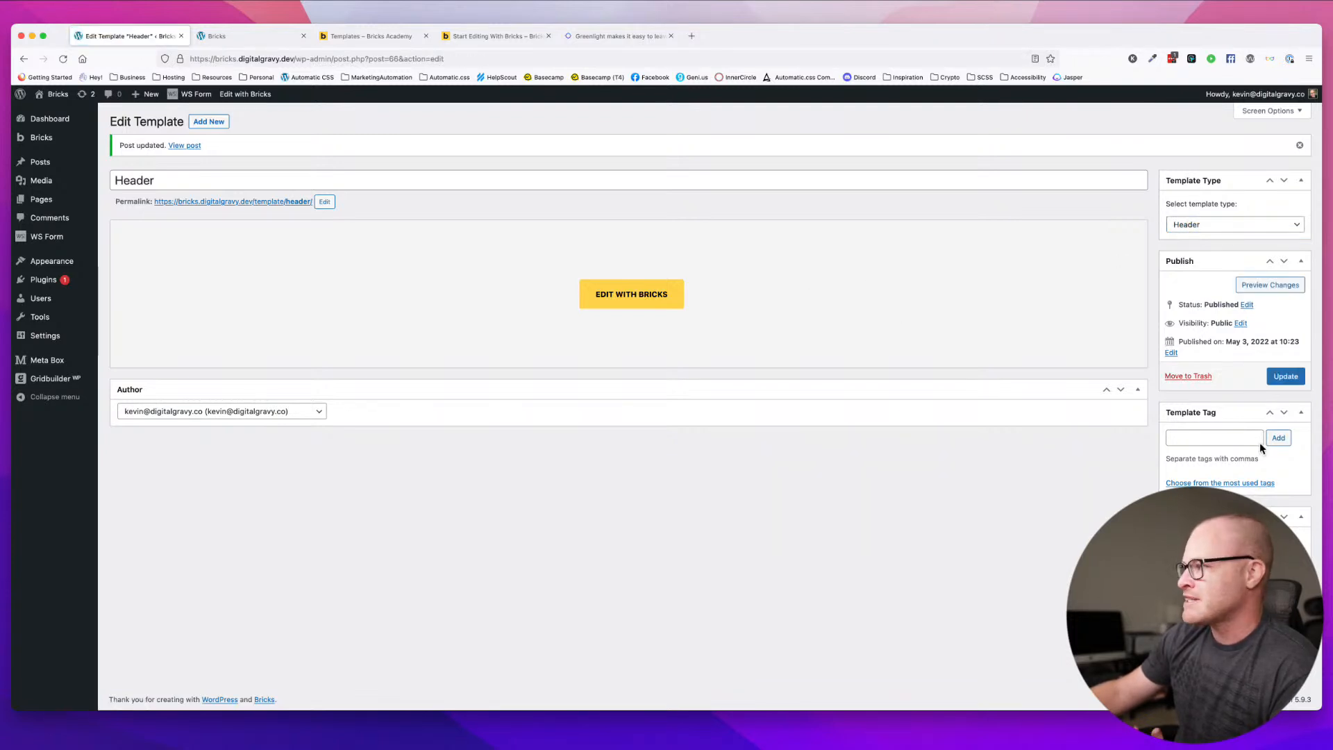
left_click(627, 297)
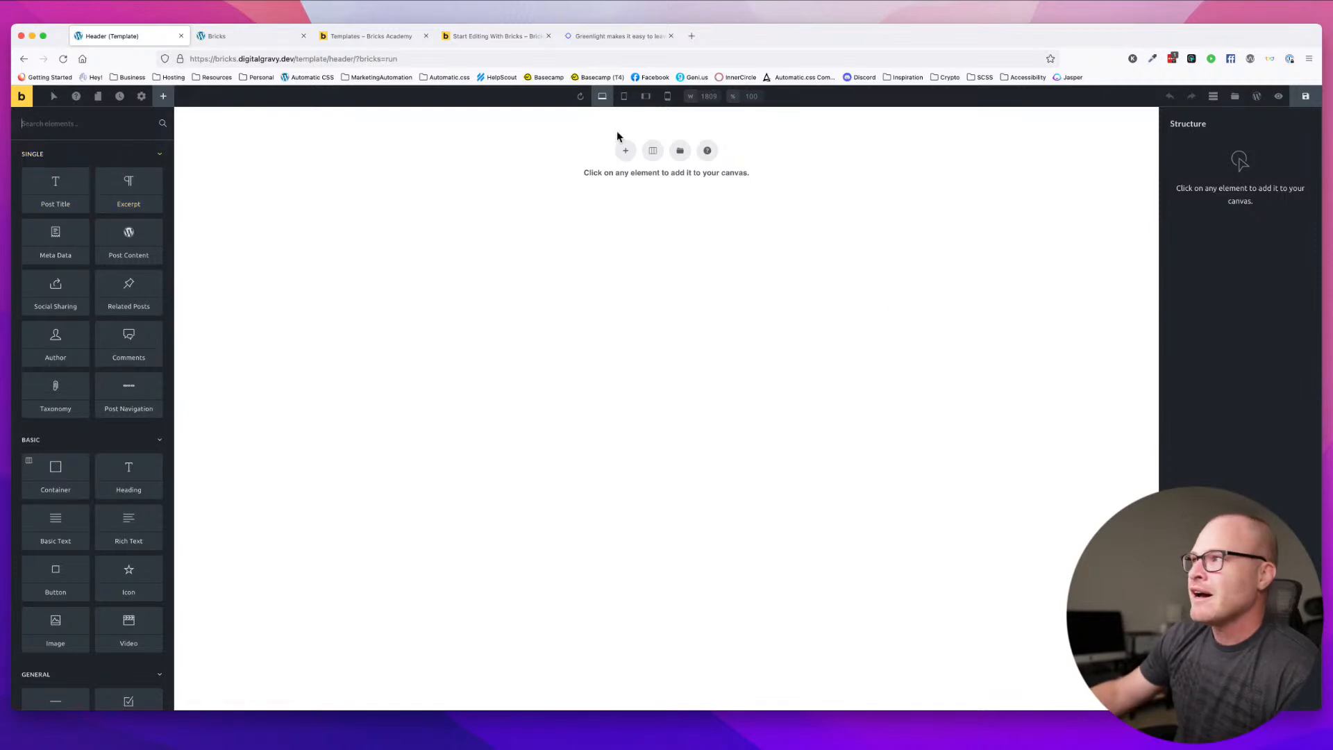
left_click(637, 152)
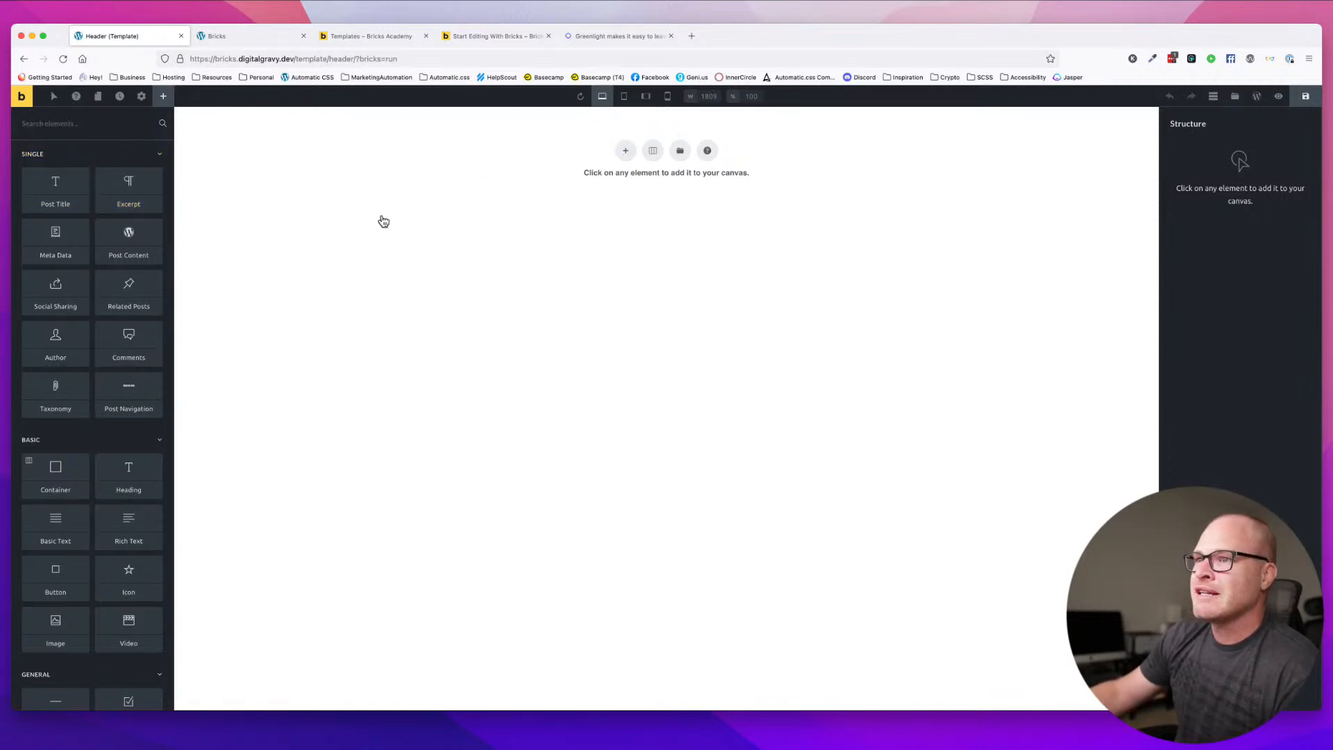
- Save the logo from the Greenlight website as greenlight-logo.svg in Downloads and return to the Header template in the builder
left_click(596, 36)
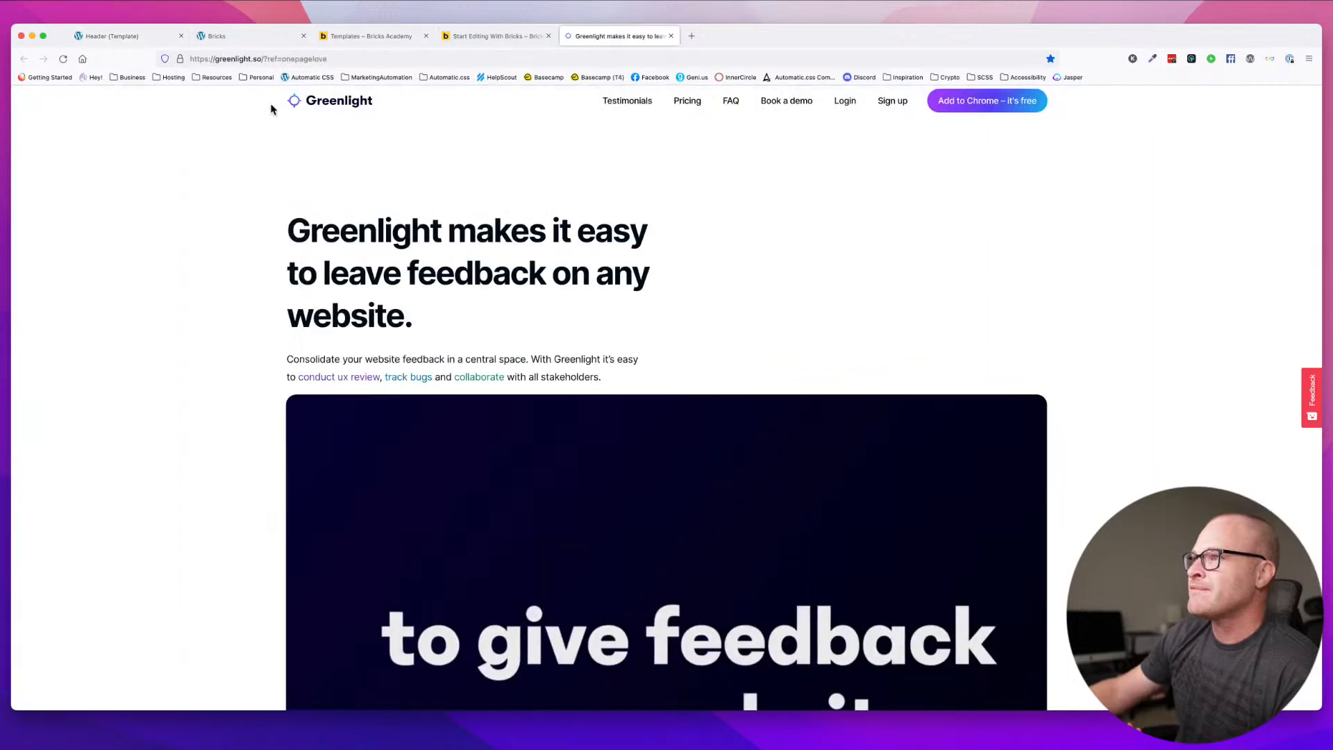
right_click(354, 102)
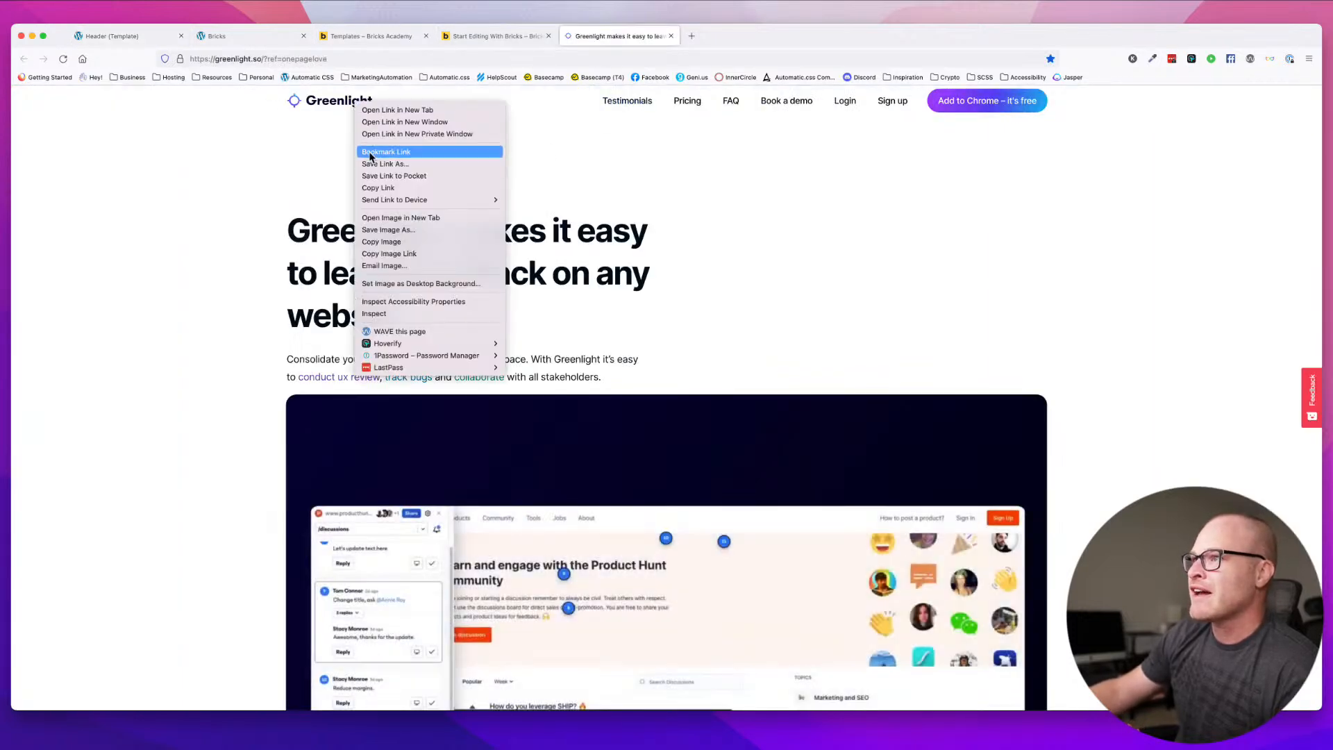
left_click(375, 230)
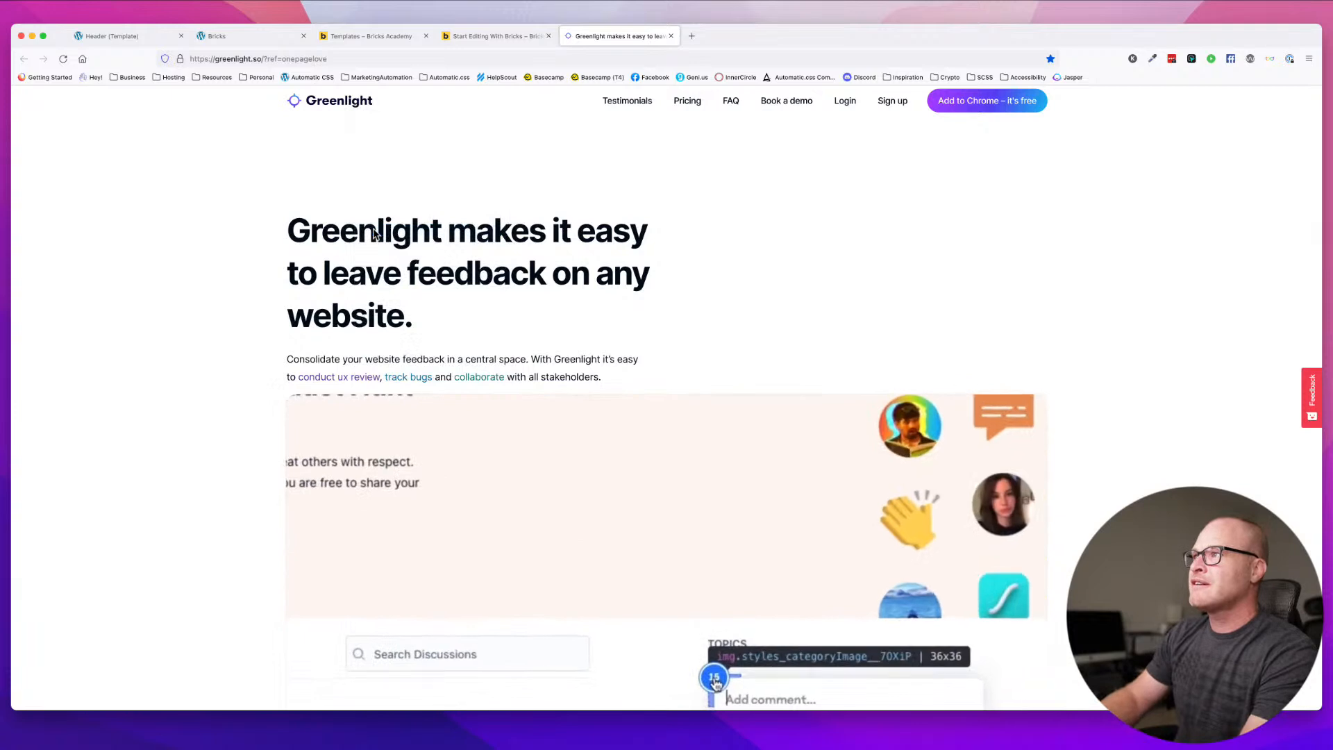
type("g")
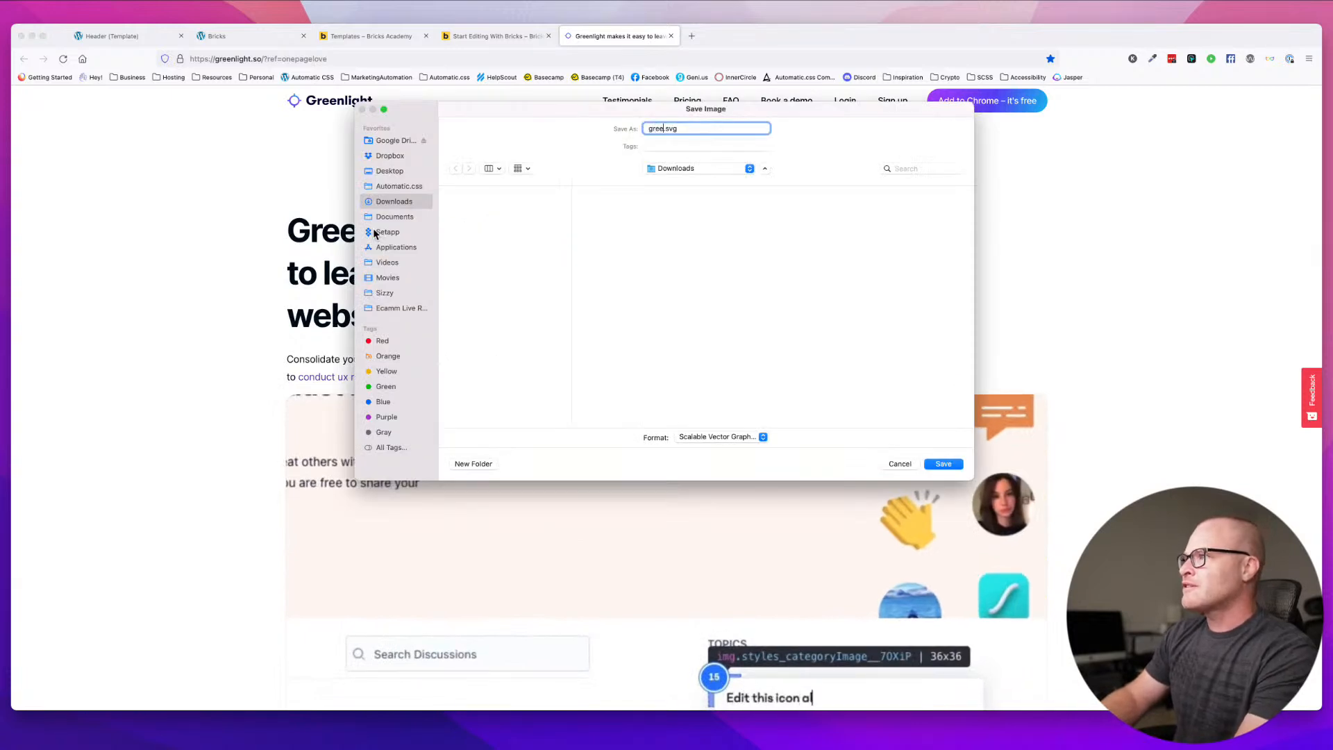
type("reenlight-logo")
key("Return")
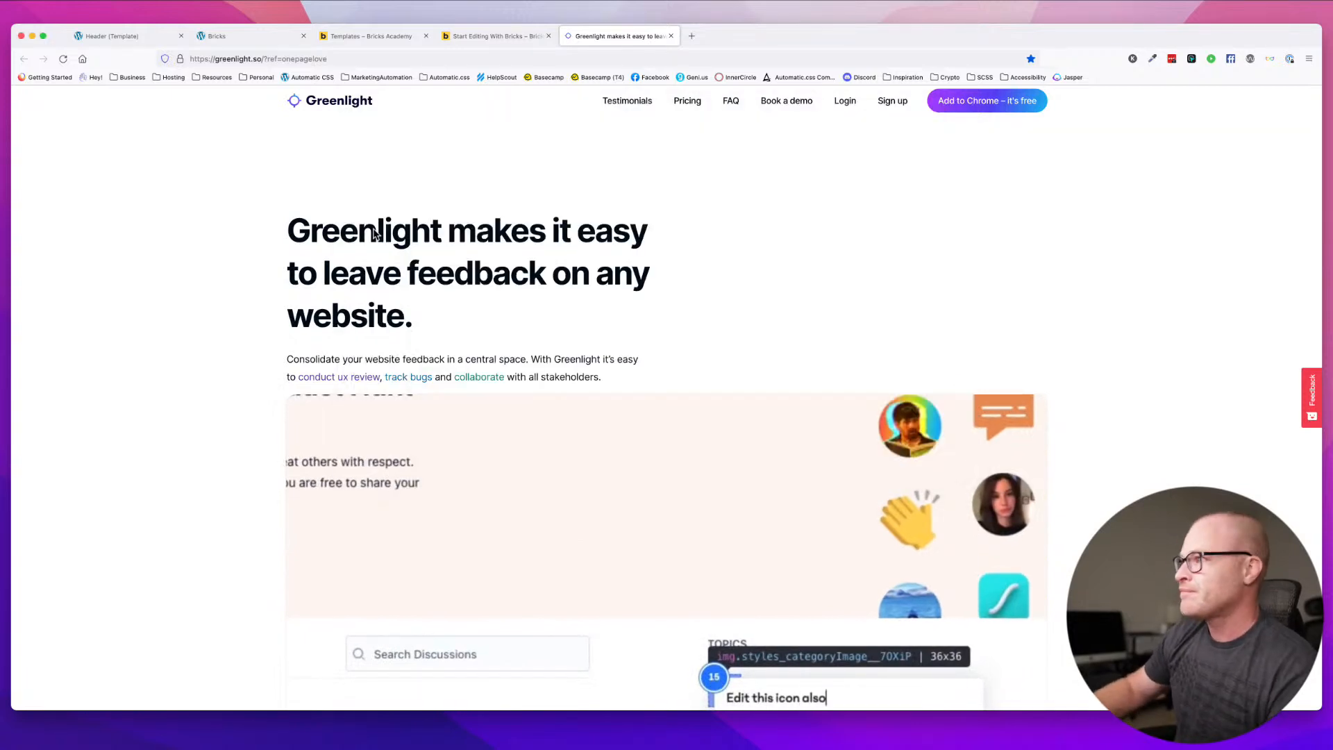
left_click(410, 131)
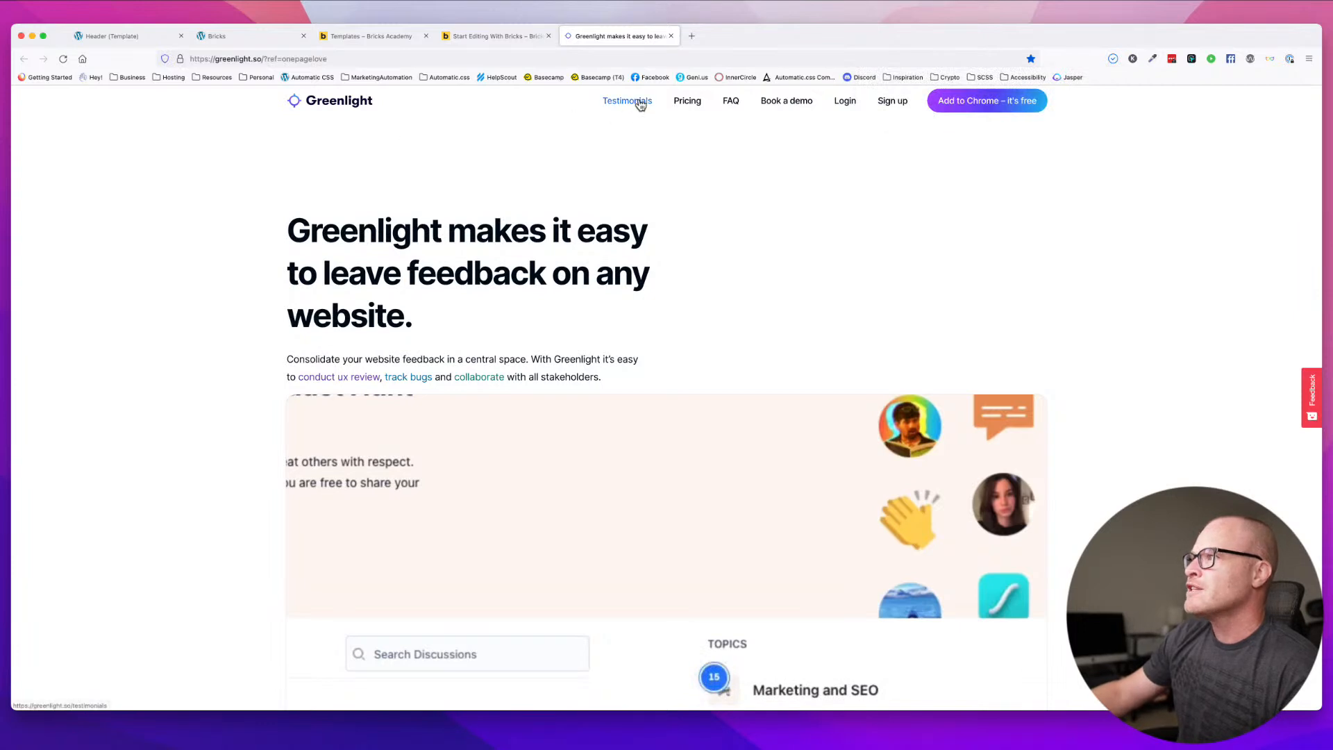
left_click(240, 36)
left_click(137, 42)
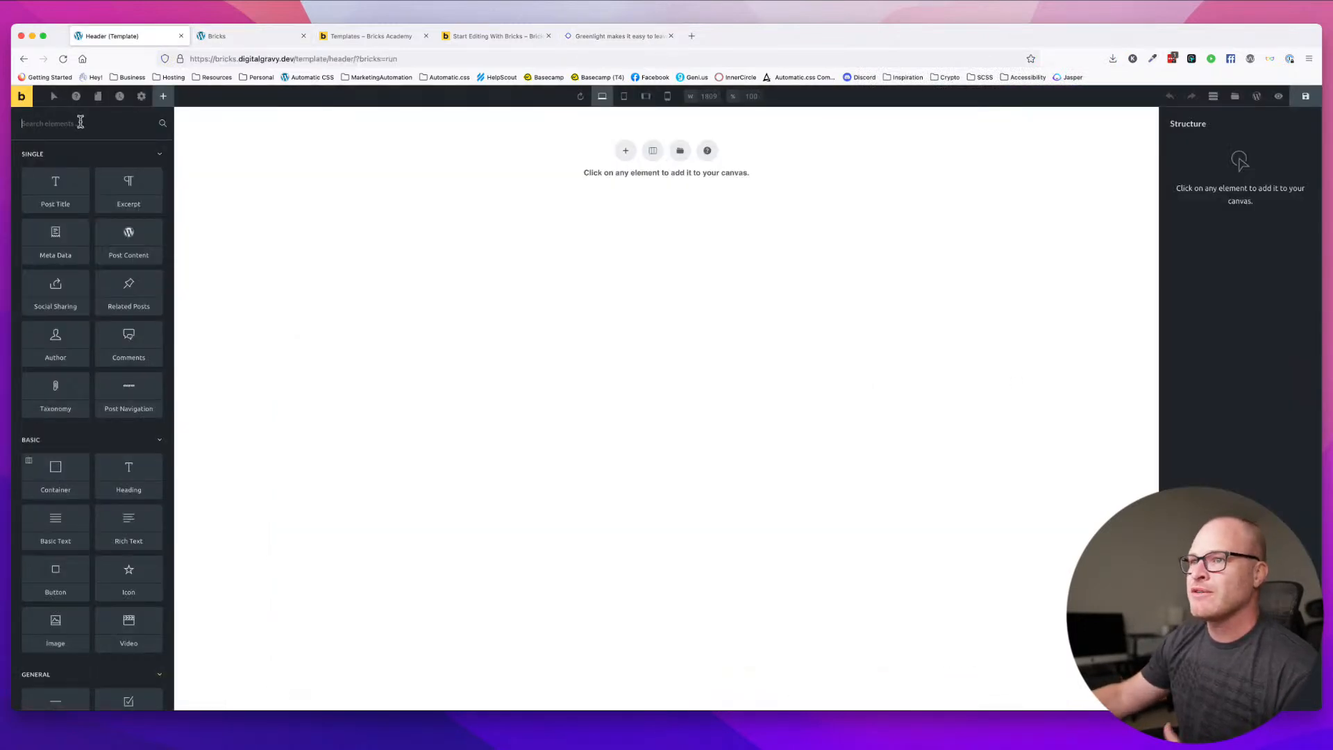
- Add two Container elements to the header canvas and nest the second one inside the first
type("conta")
left_click(40, 165)
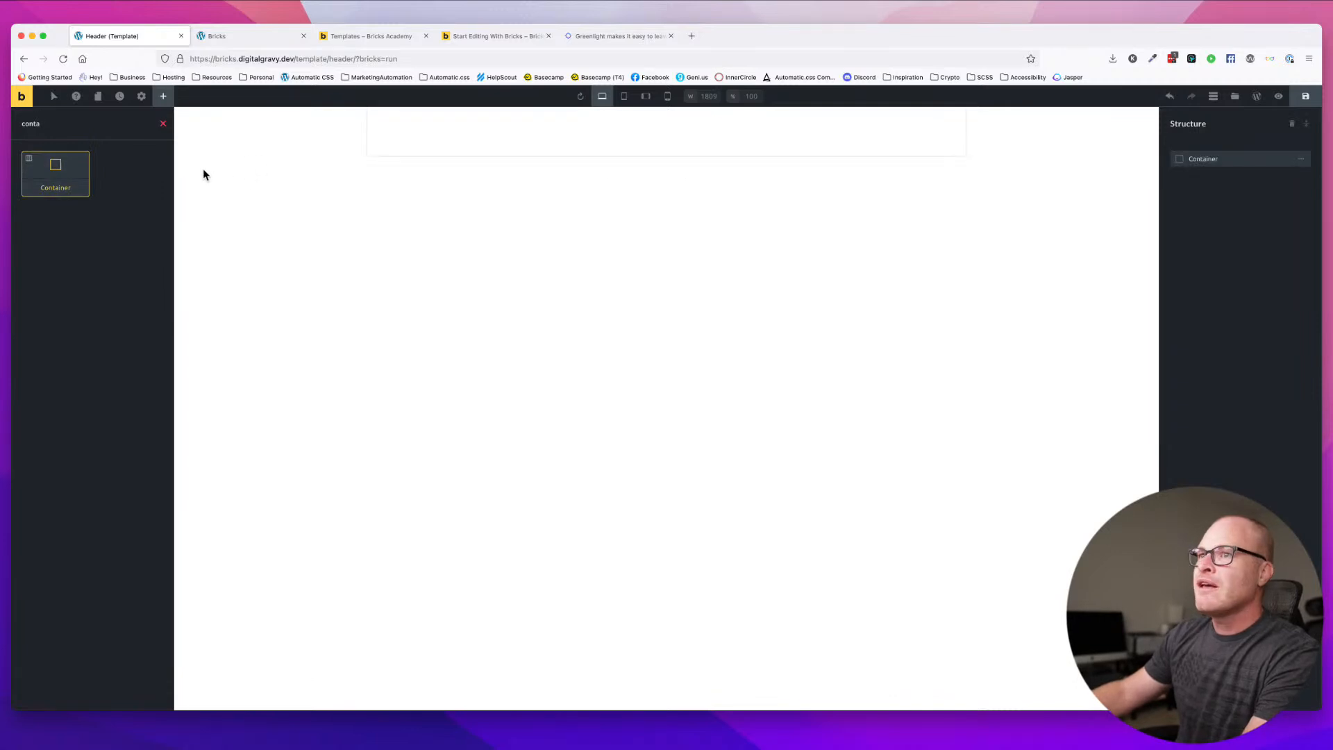
double_click(76, 123)
left_click(62, 172)
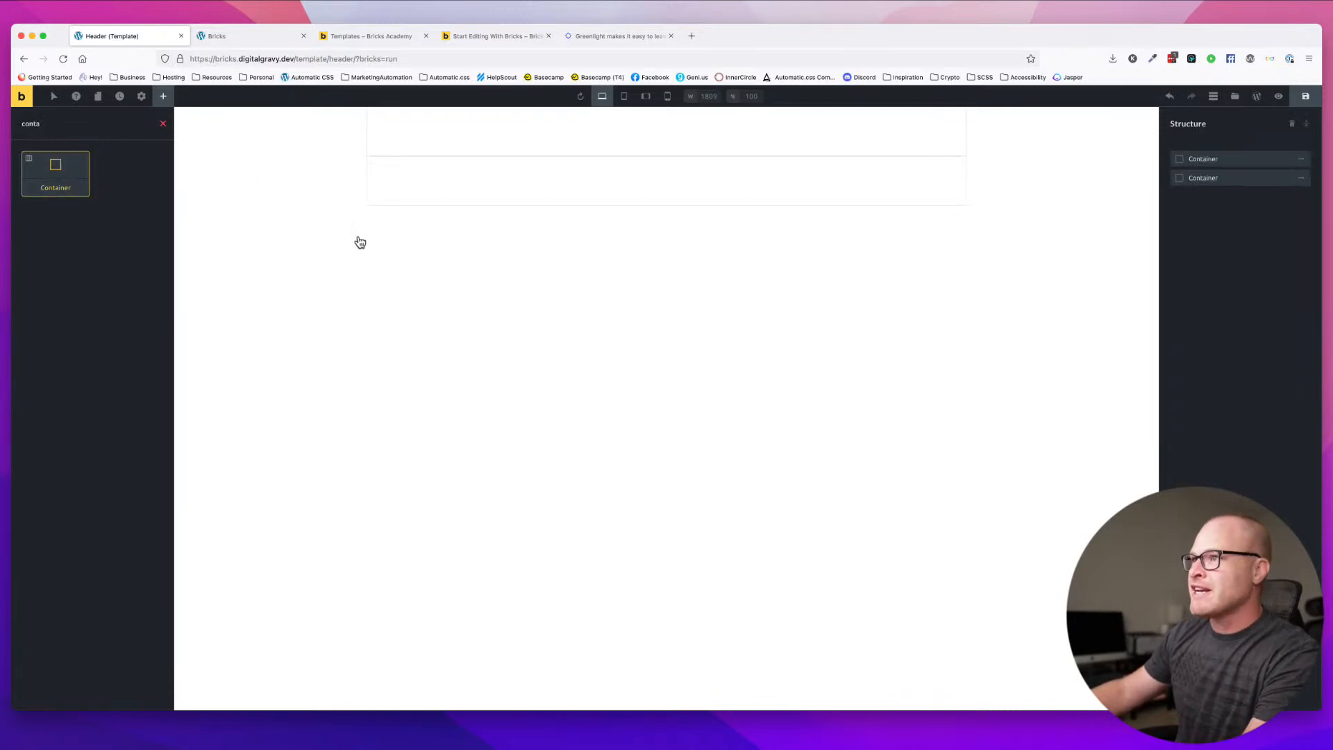
left_click_drag(1184, 182, 1193, 158)
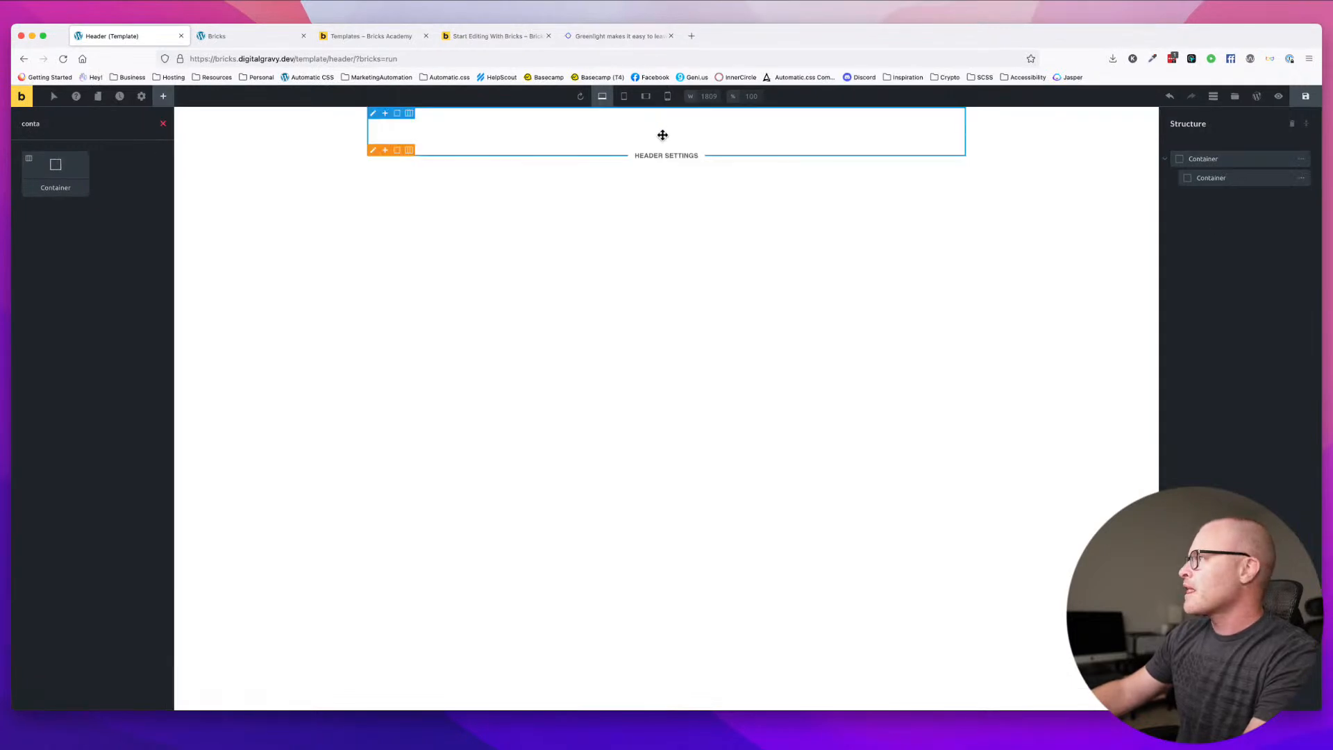
- Create the global CSS class "section" on the outer container
left_click(1212, 159)
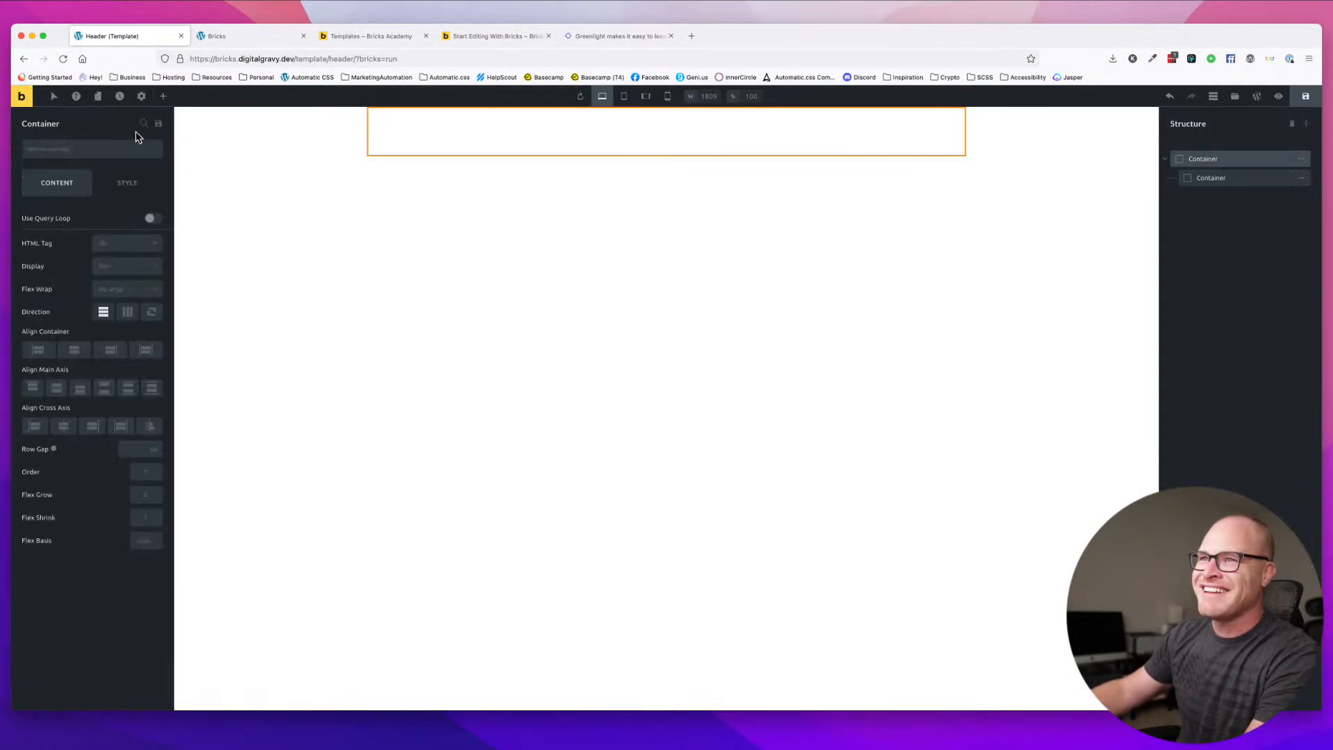
left_click(104, 150)
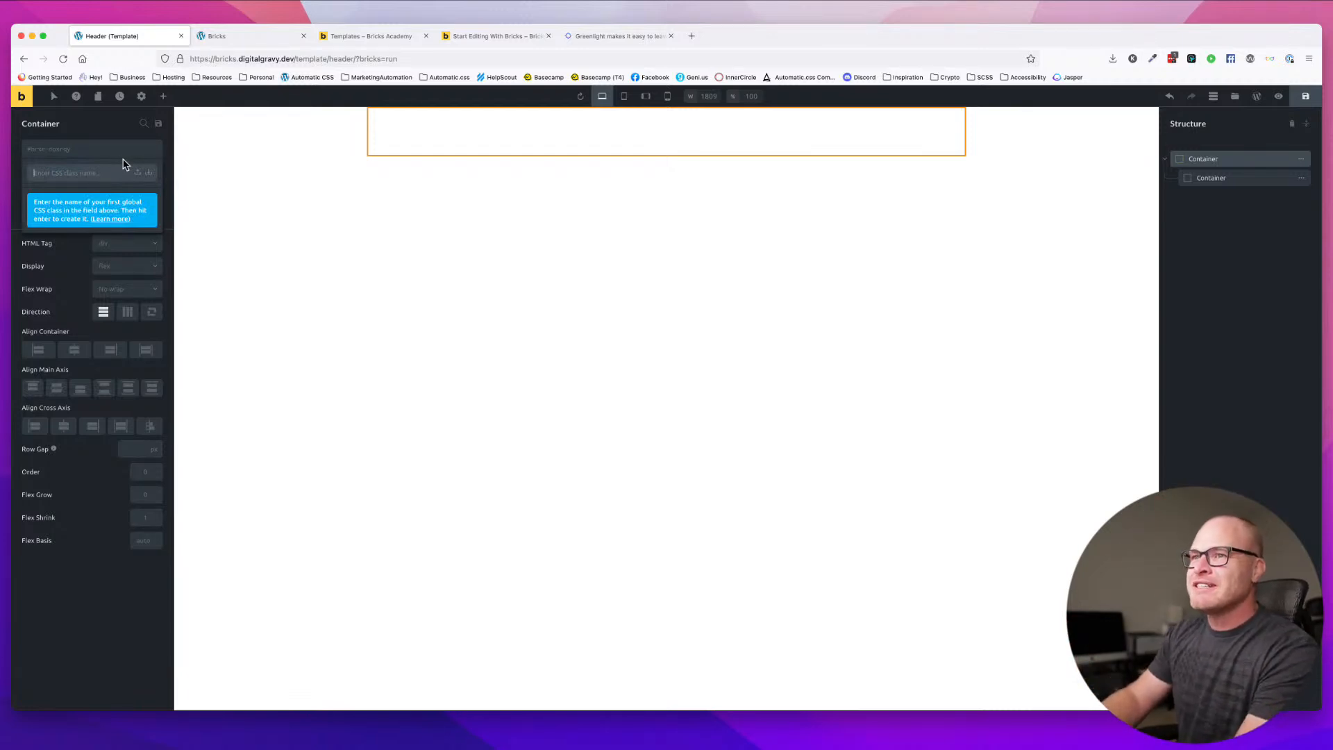
type("section")
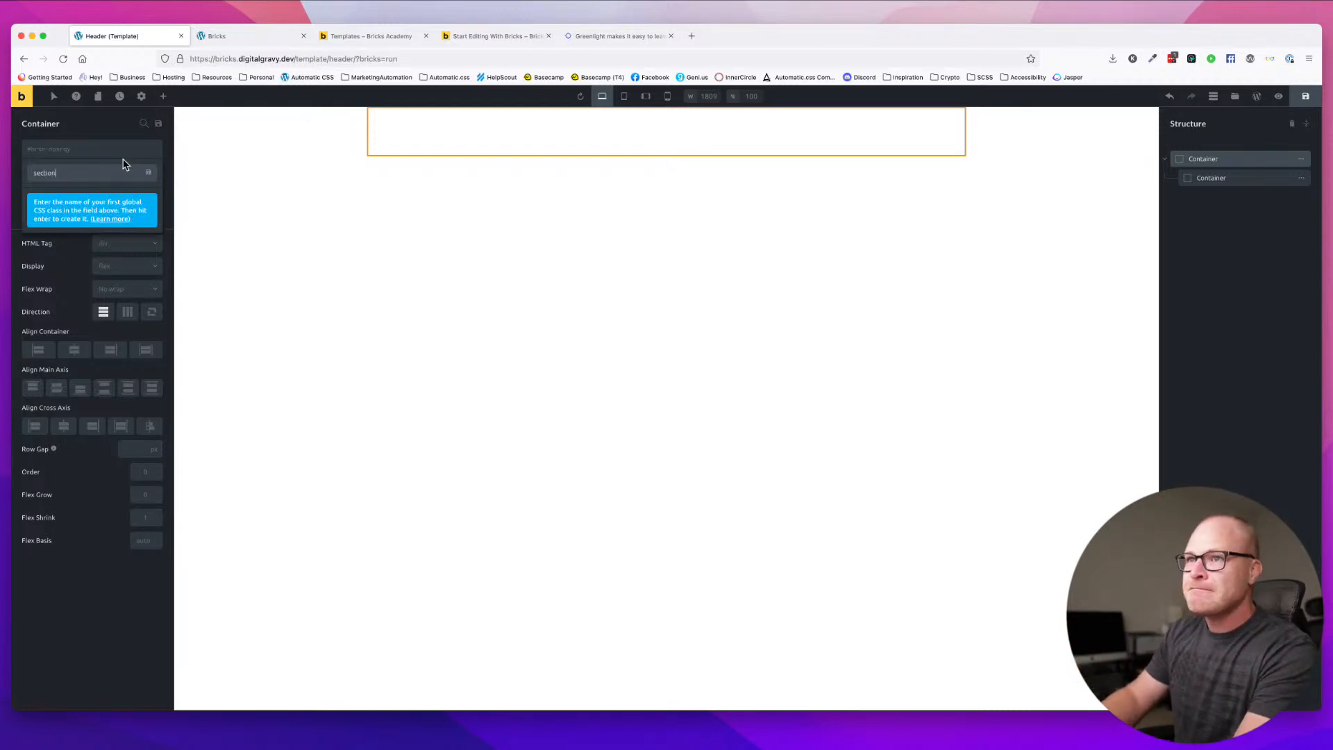
key("BackSpace")
key("BackSpace")
key("BackSpace")
key("BackSpace")
type("sect")
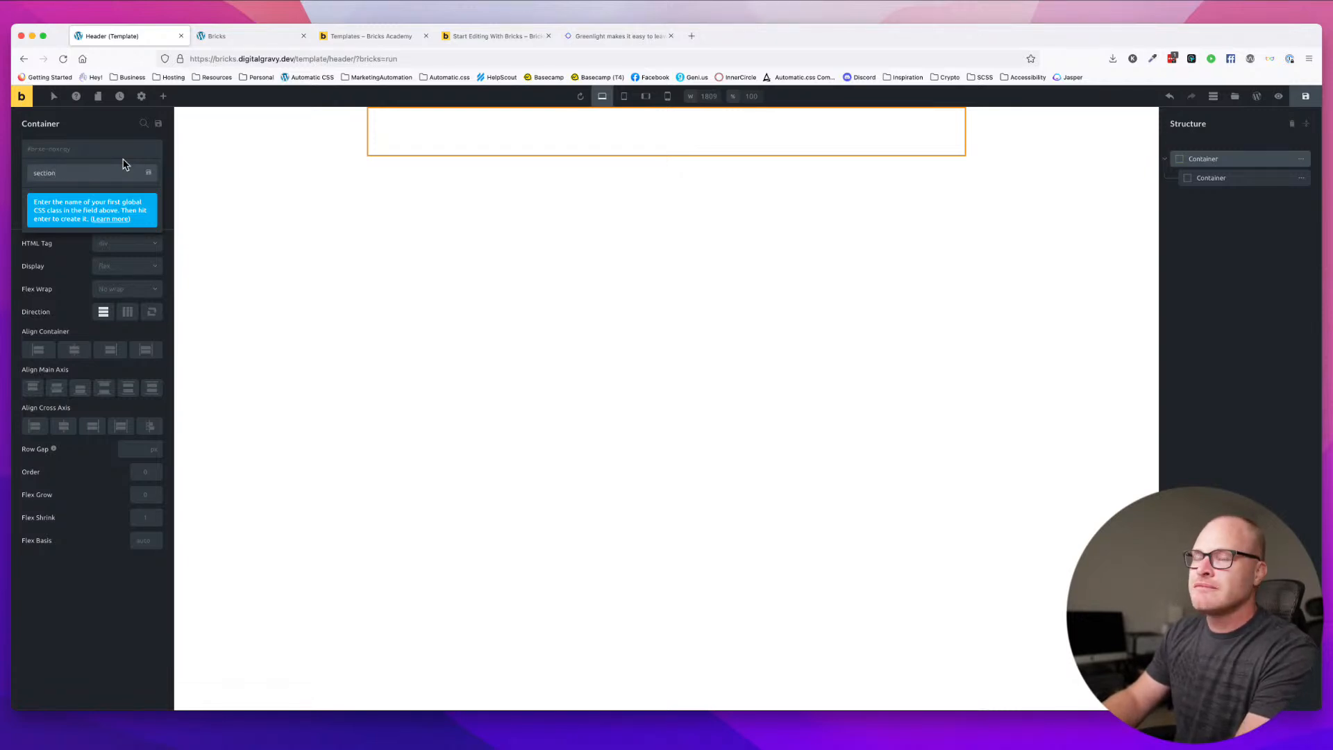
key("BackSpace")
key("BackSpace")
key("BackSpace")
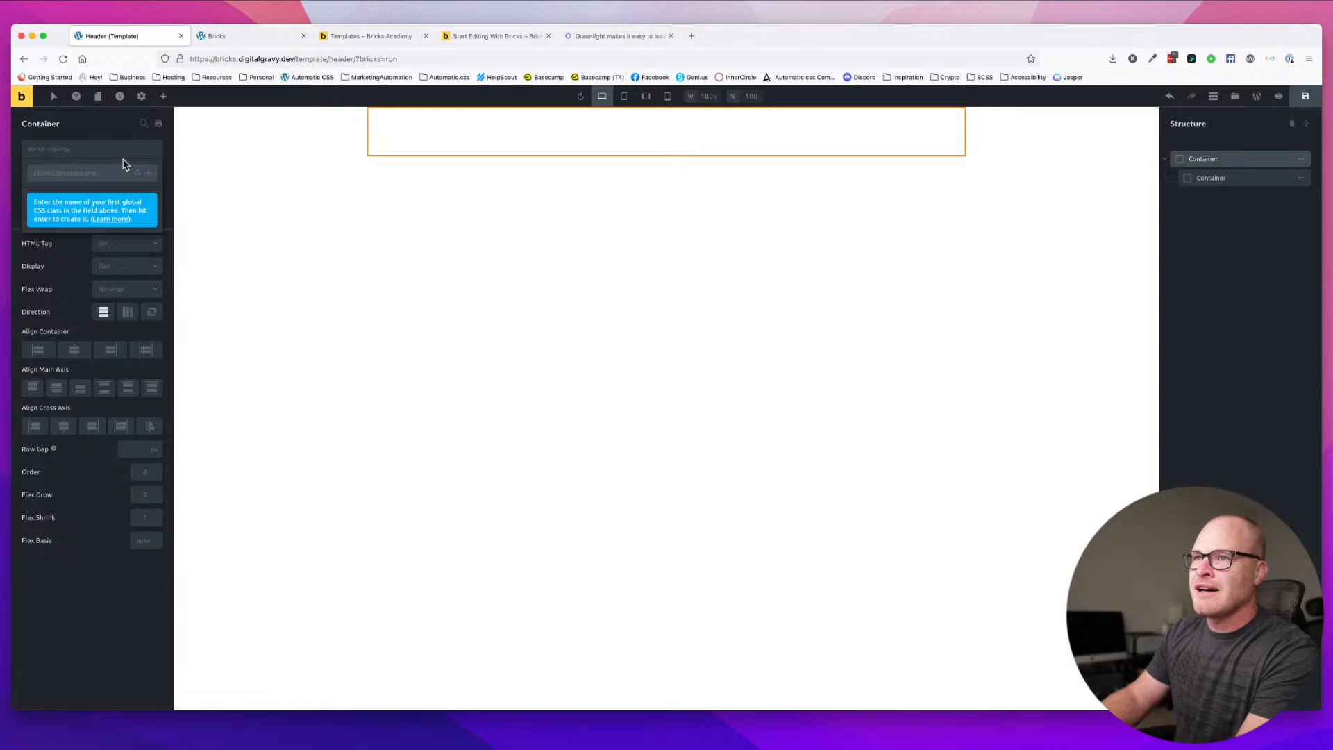
type("section-")
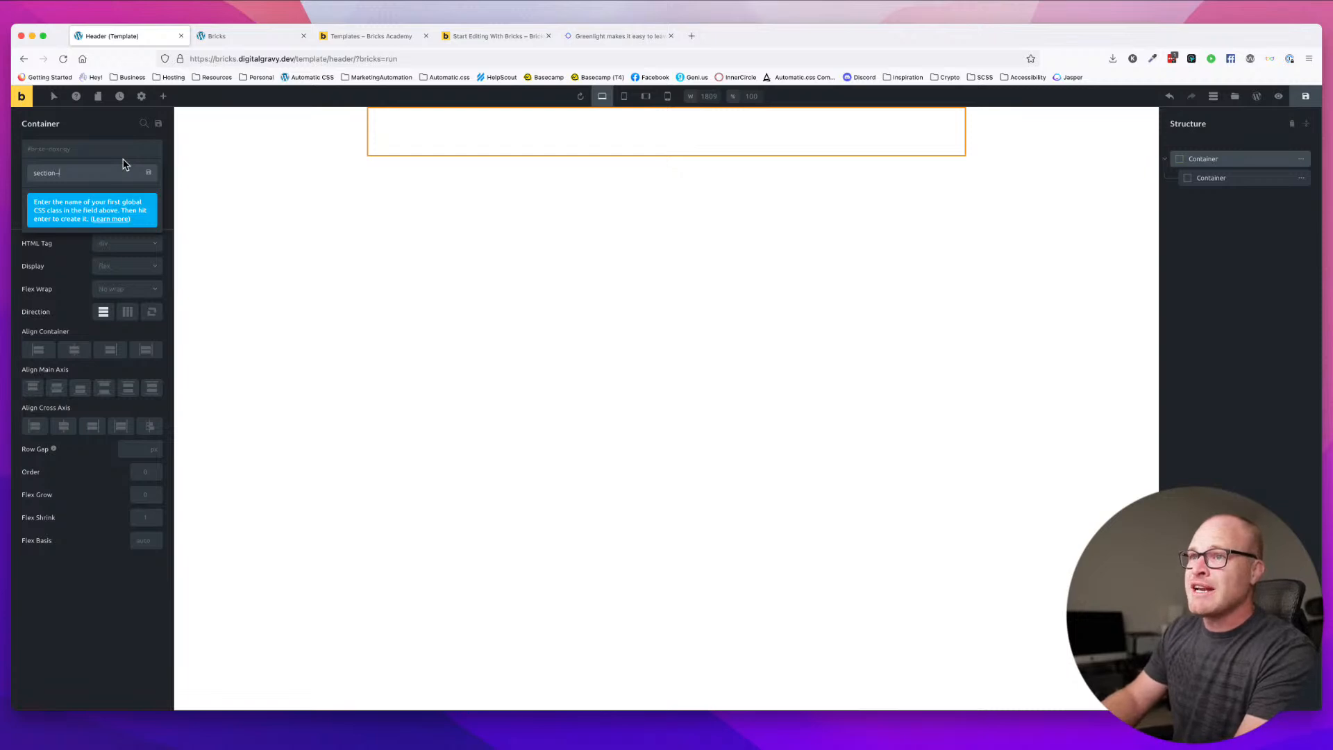
type("-header")
key("Return")
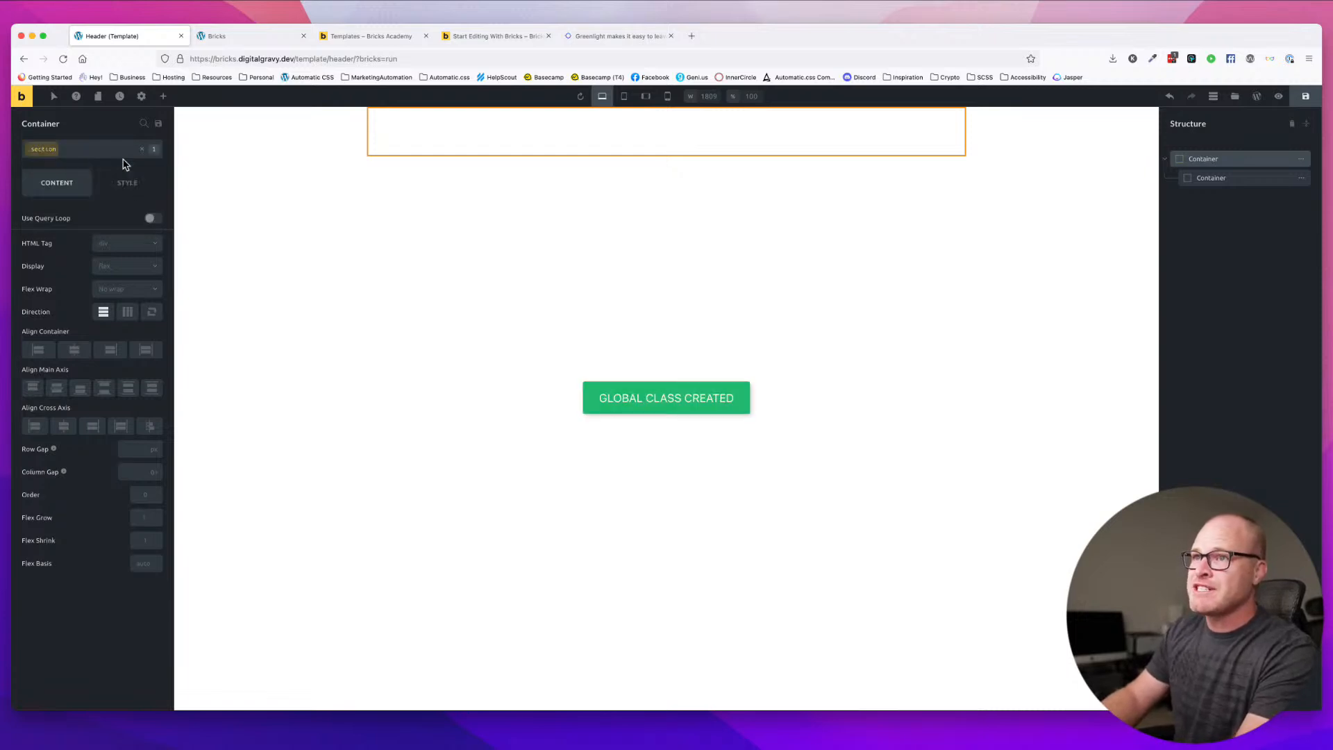
- Add a second global class named "section--header" to the outer container
left_click(86, 150)
type("se")
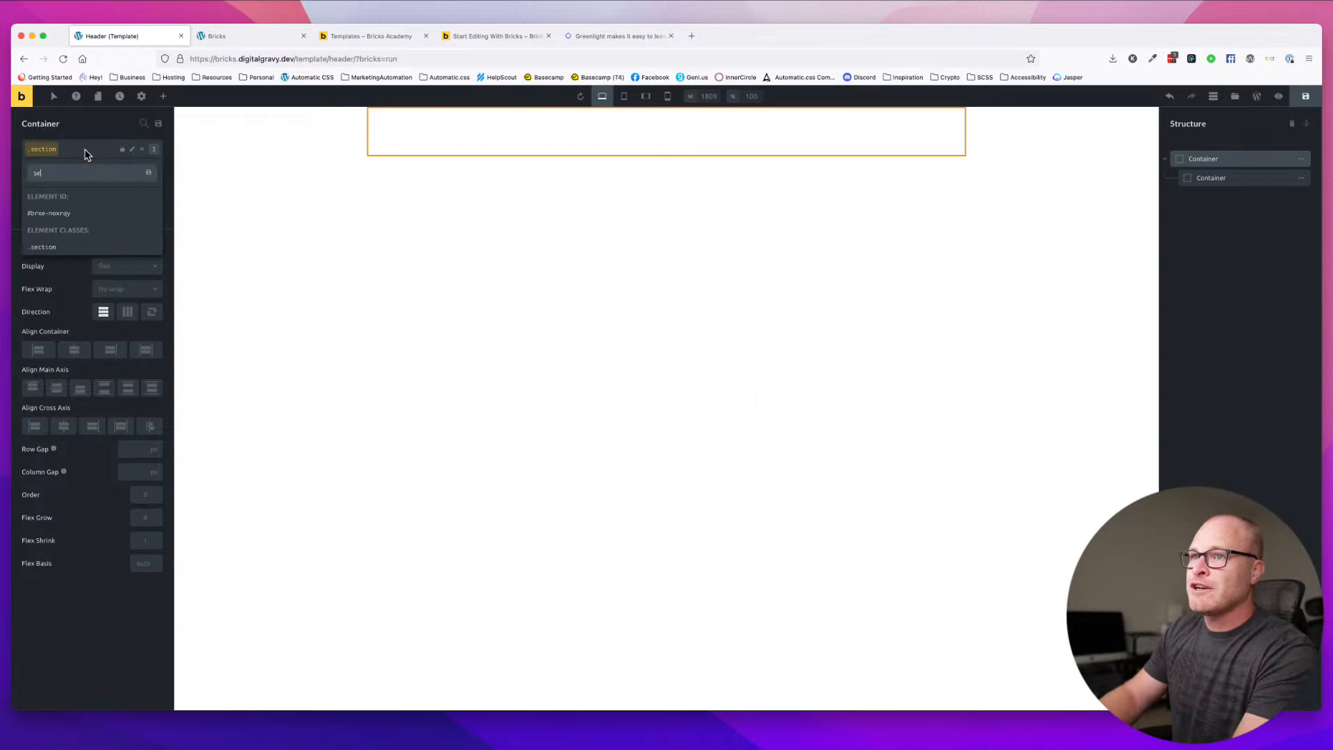
type("ction--header")
key("Return")
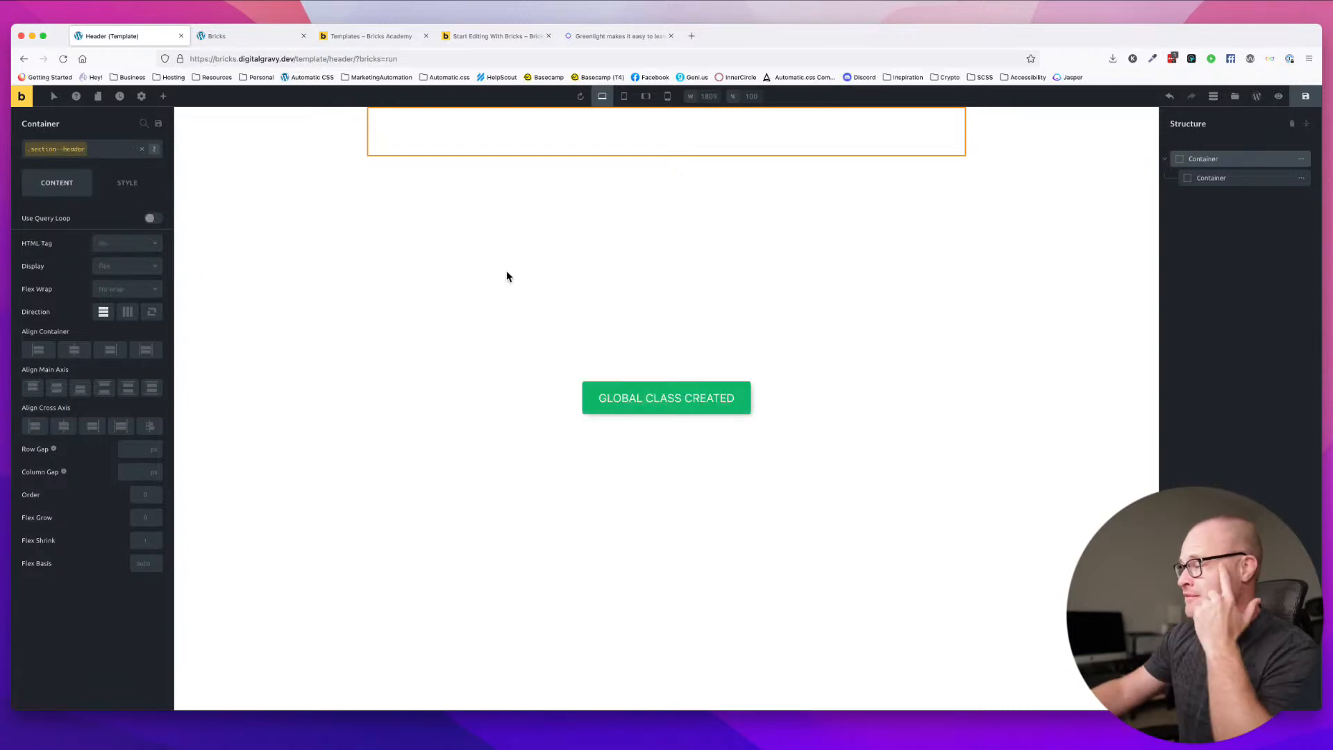
- Set the width of the outer container's .section class to 100%
left_click(98, 149)
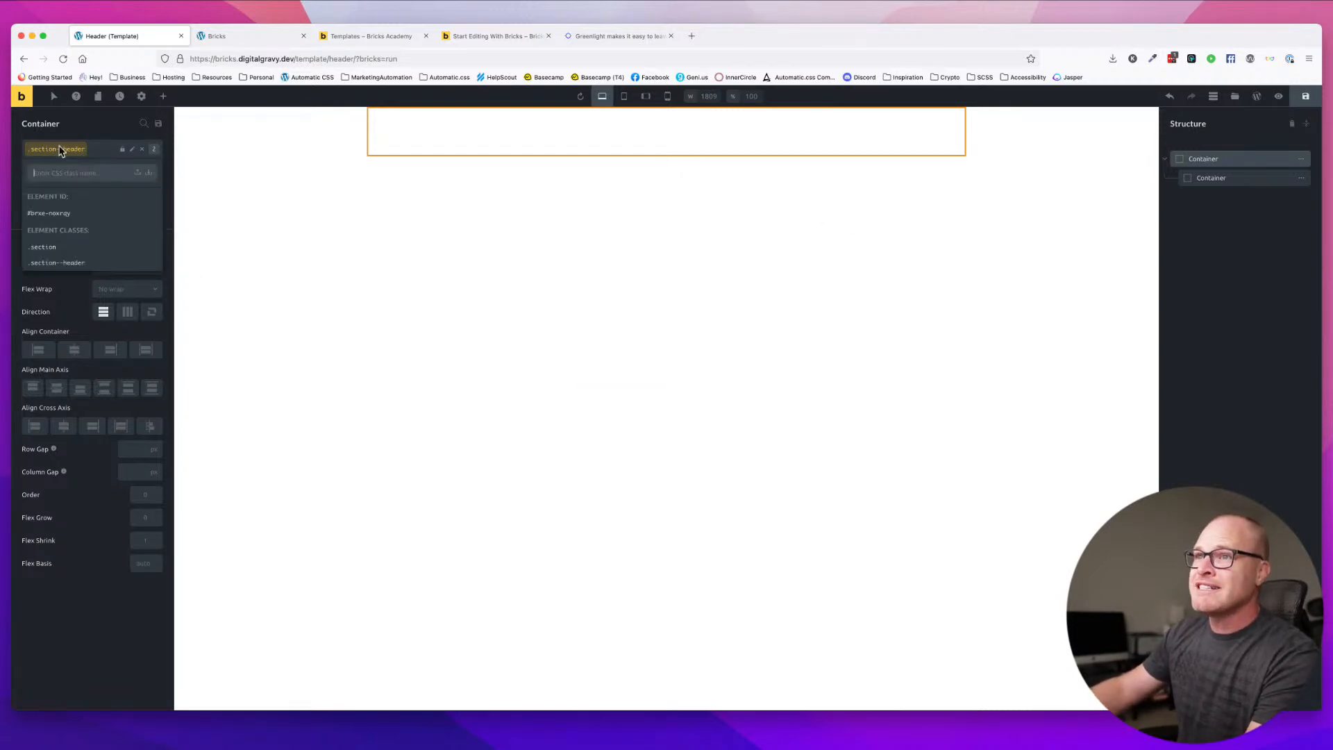
left_click(42, 247)
left_click(127, 182)
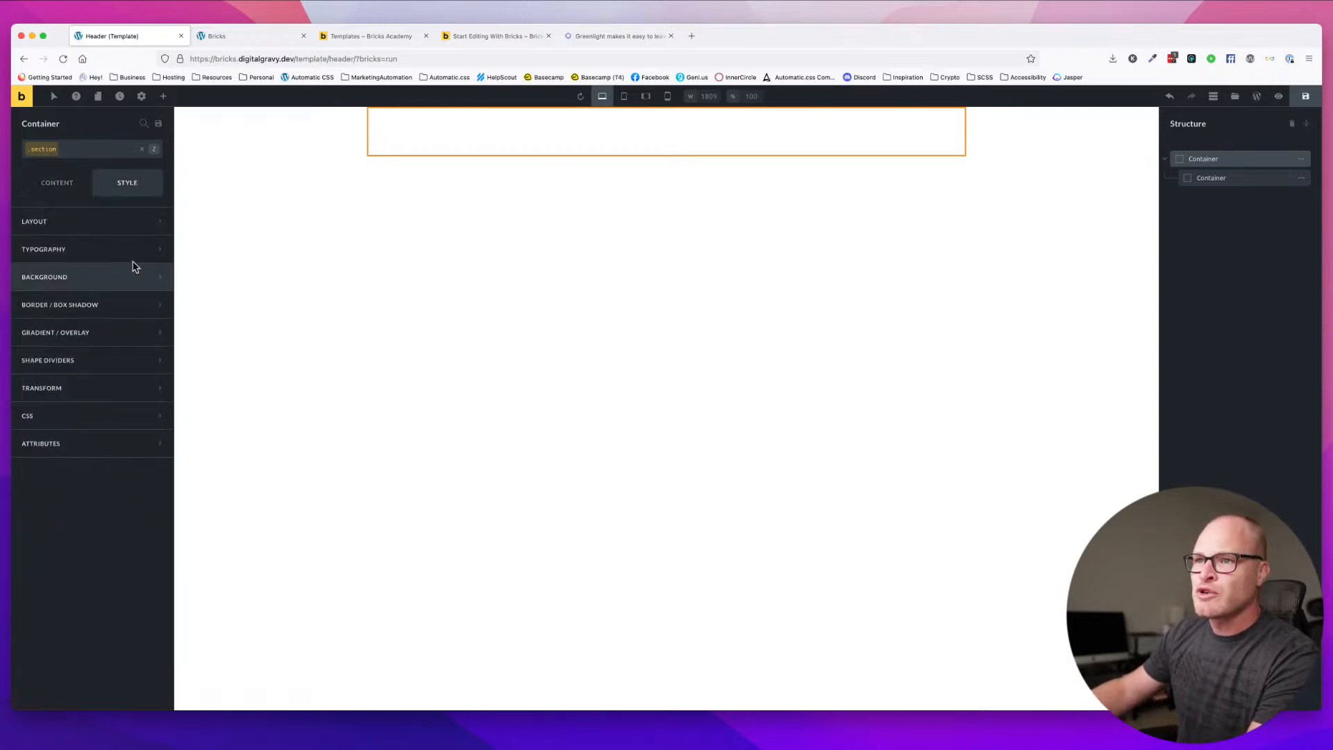
left_click(81, 222)
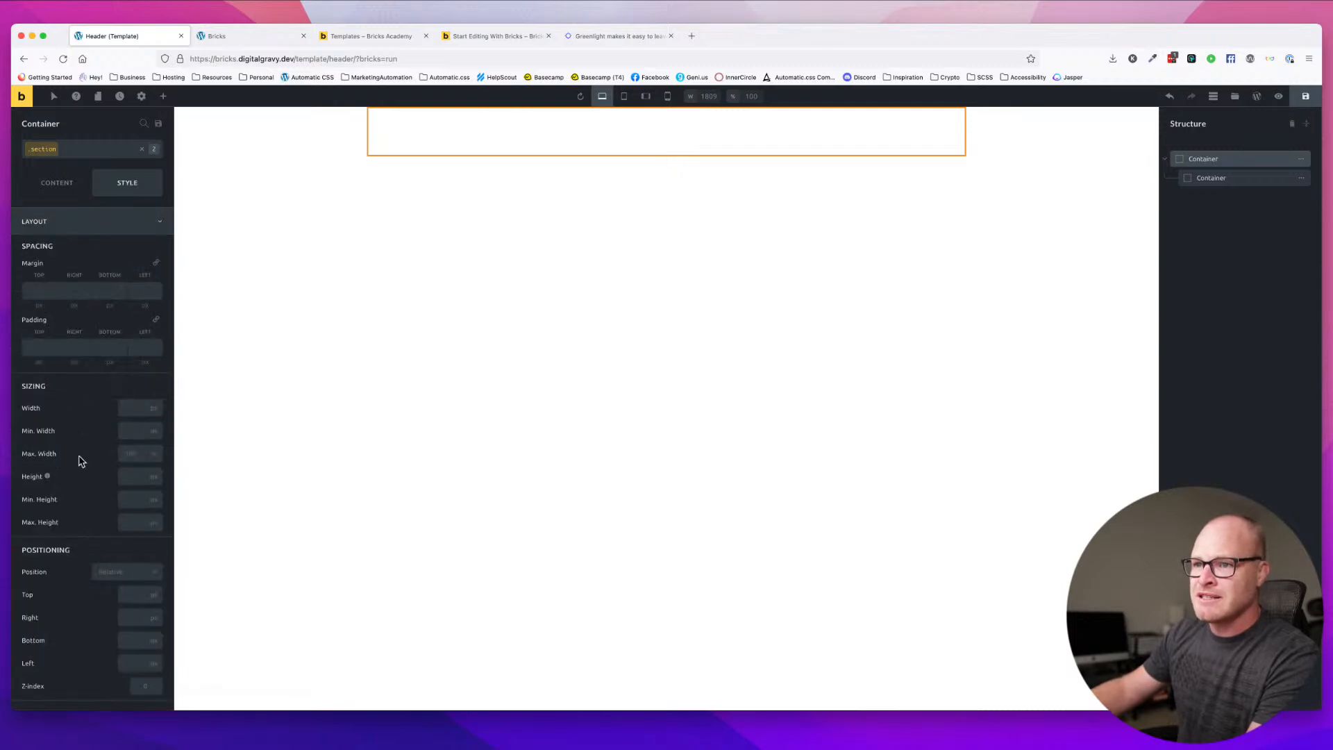
mouse_move(148, 407)
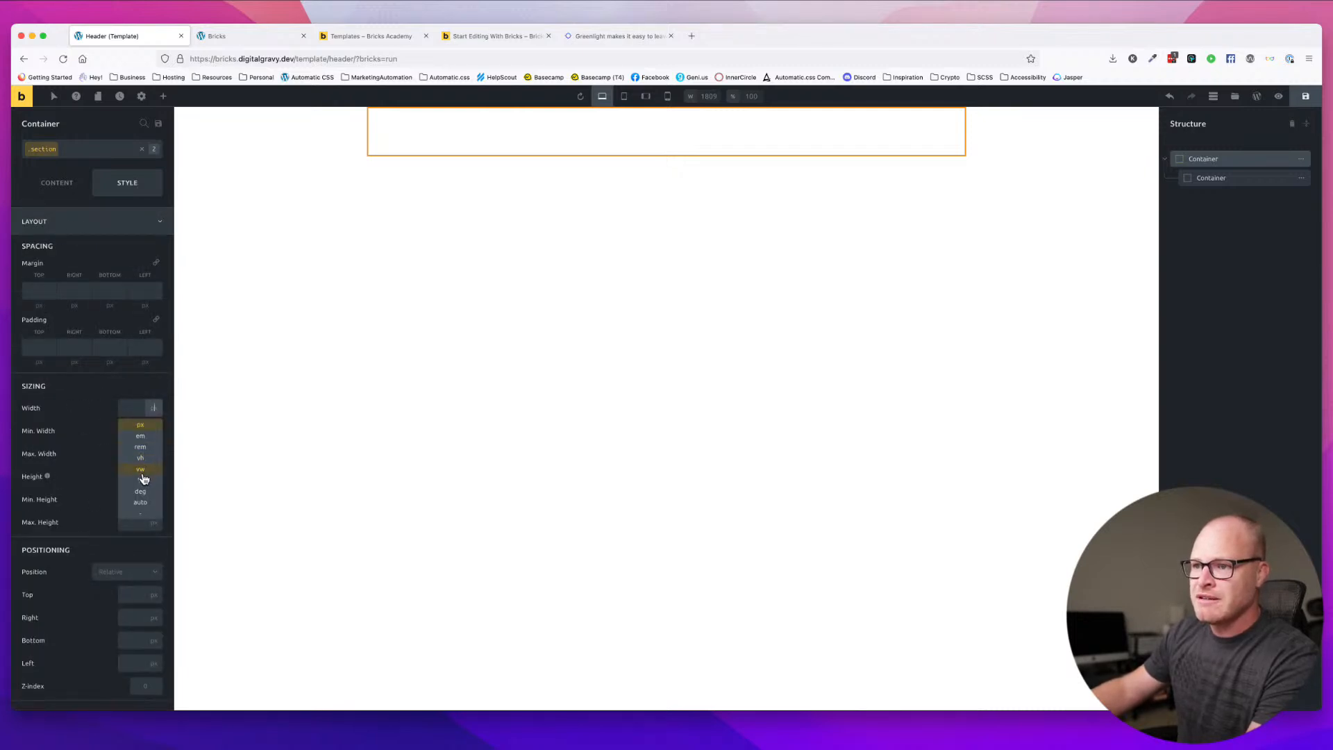
left_click(140, 480)
left_click(129, 407)
type("100")
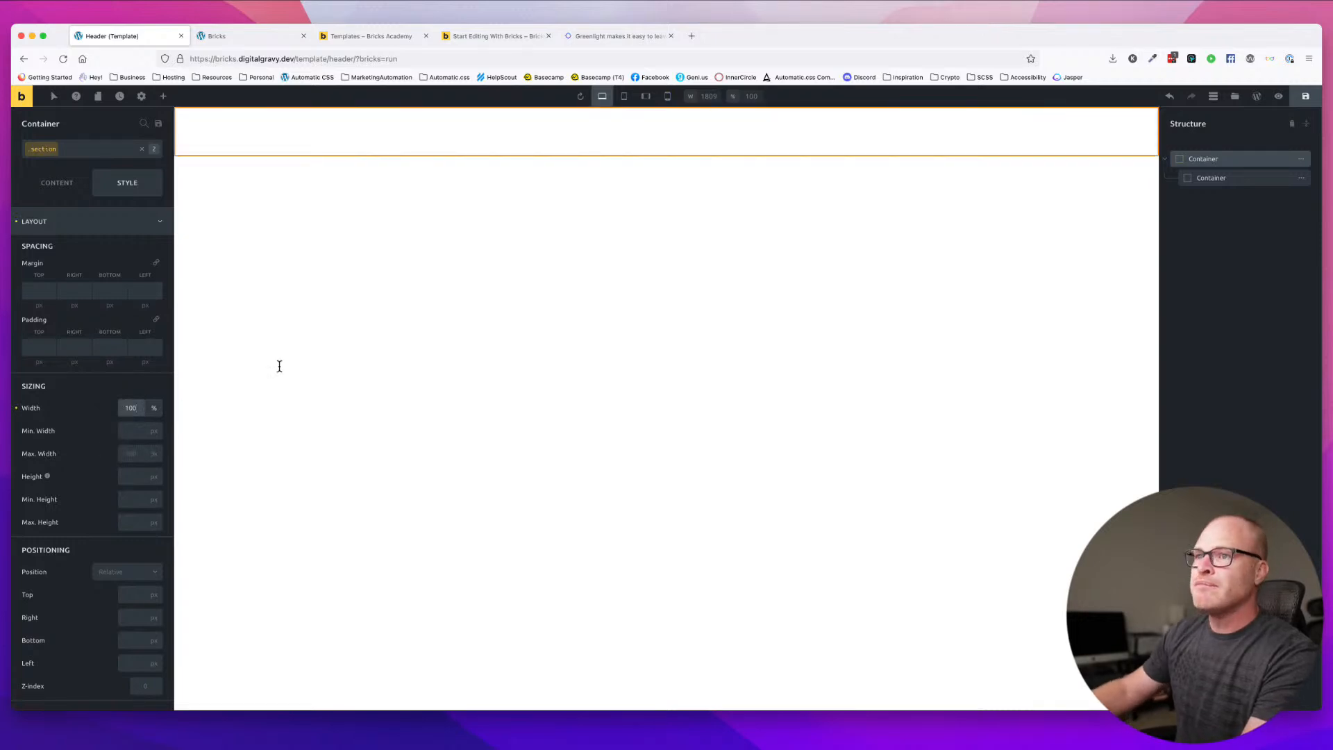
- Create the global class "section__inner" on the nested container
left_click(1199, 179)
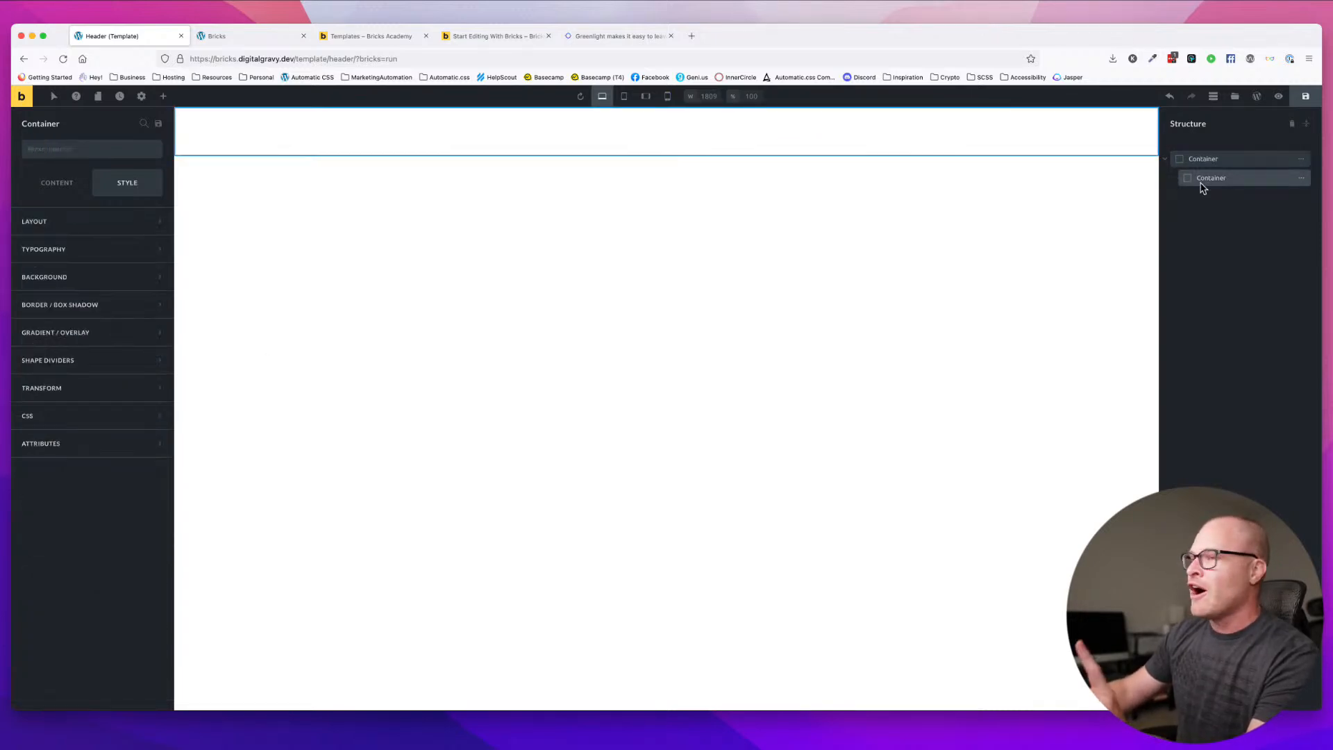
left_click(90, 150)
type("sec")
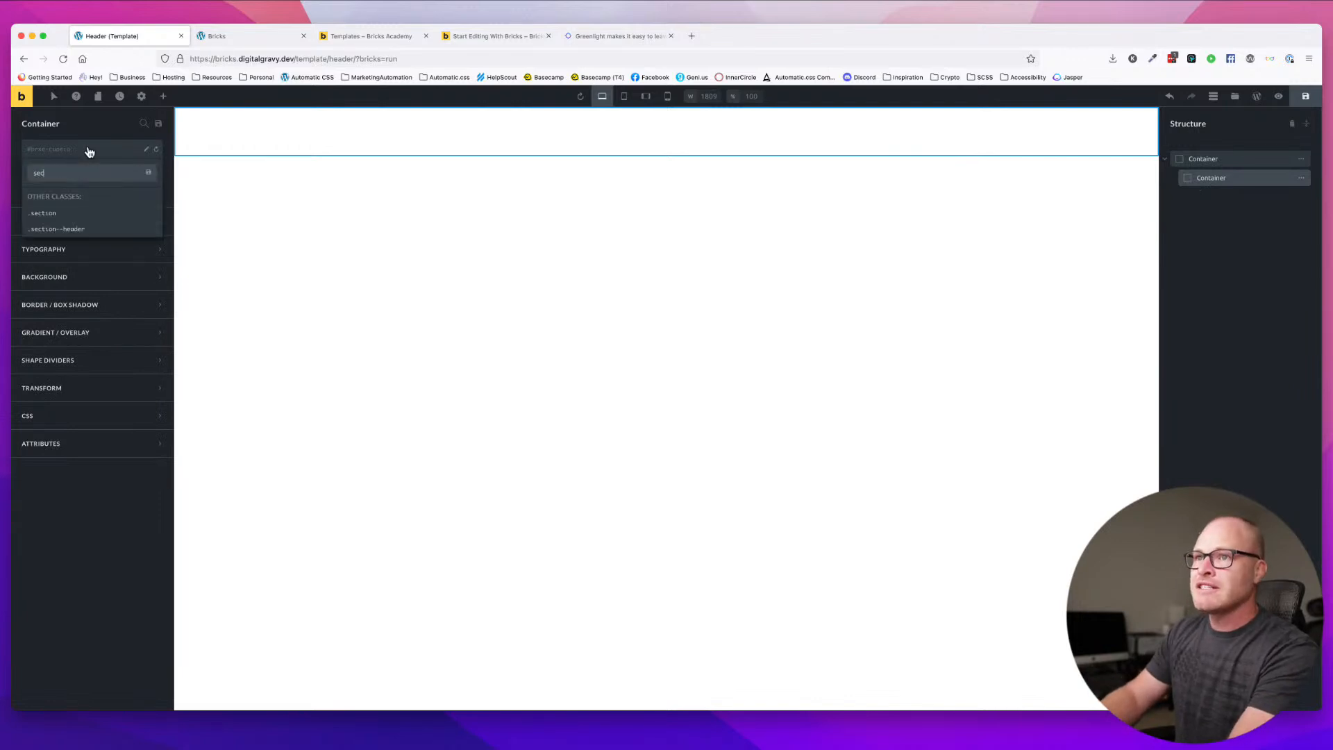
type("tion__inner")
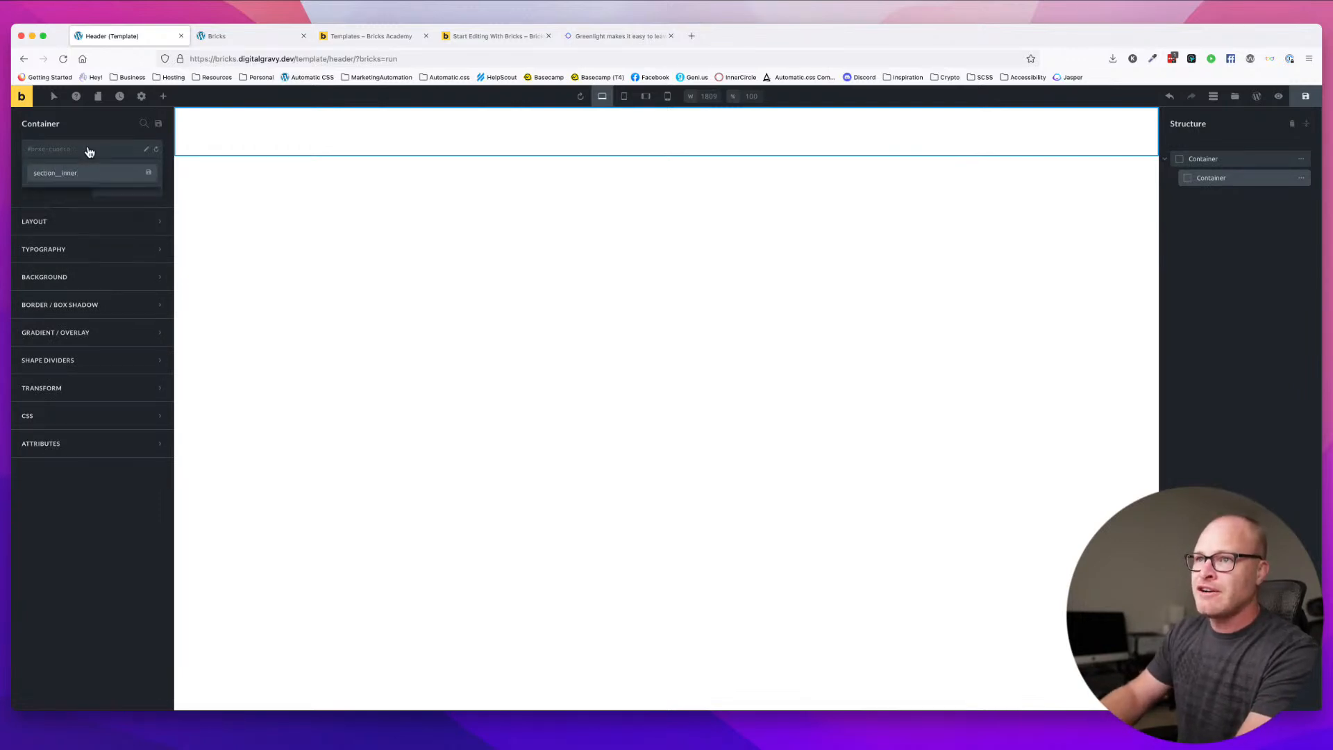
key("Return")
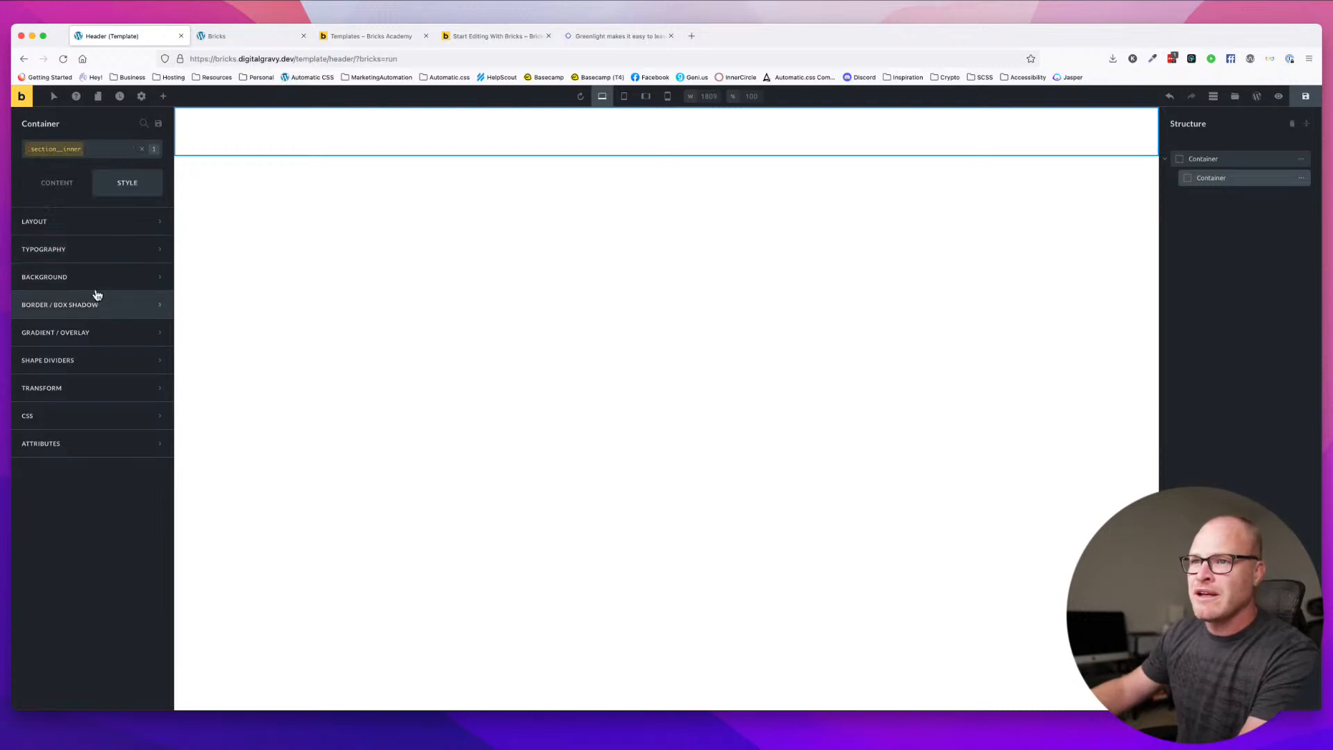
- Set the right and left padding of the section__inner class to 2 rem each
left_click(95, 224)
scroll(115, 343, "down", 1)
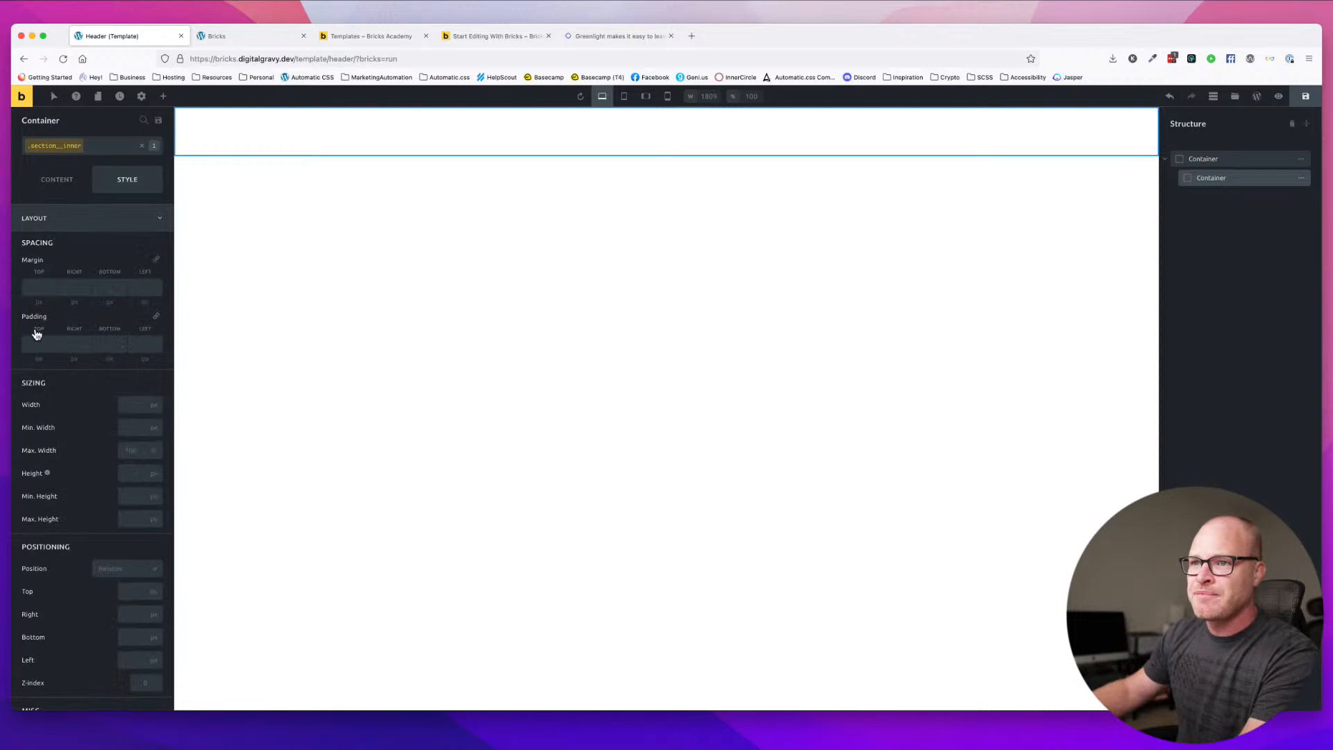
left_click(74, 359)
left_click(79, 395)
left_click(74, 344)
type("2")
left_click(146, 358)
left_click(146, 394)
left_click(145, 344)
type("2")
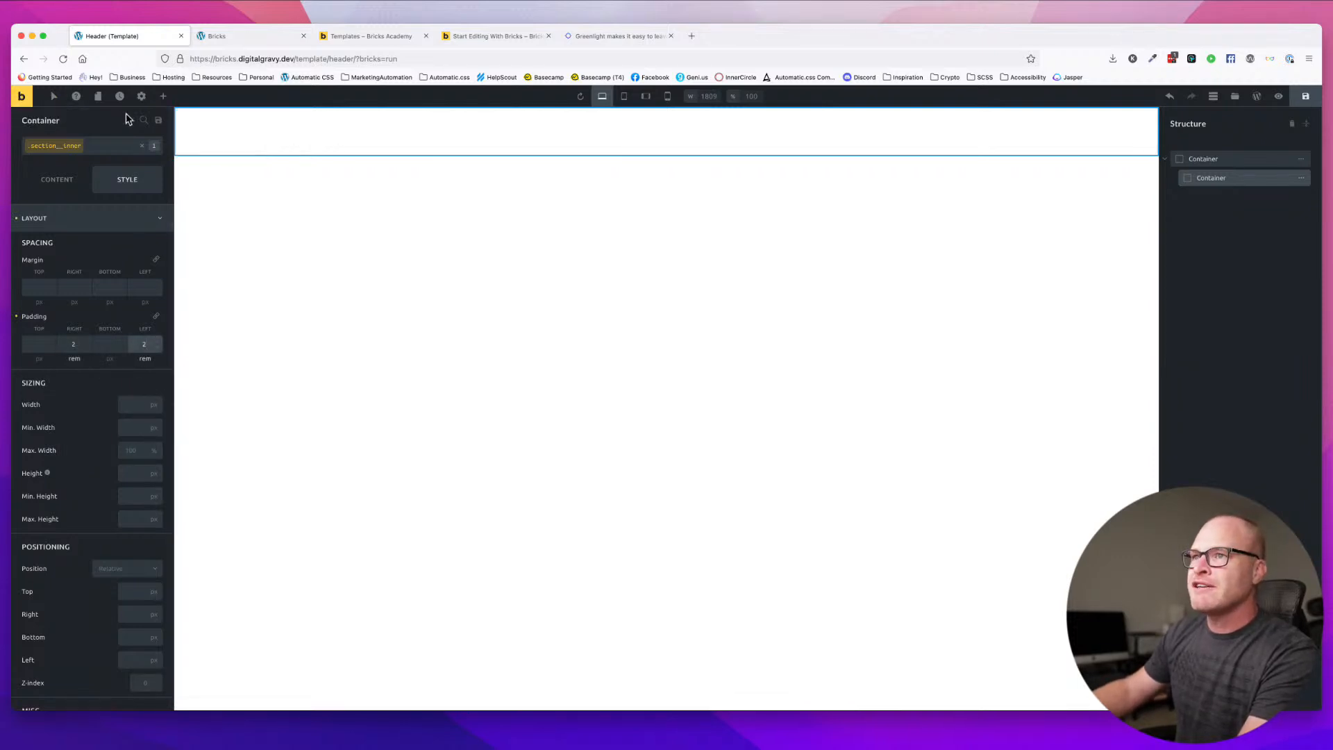
- Place an Image element inside the inner container and delete it again
left_click(161, 101)
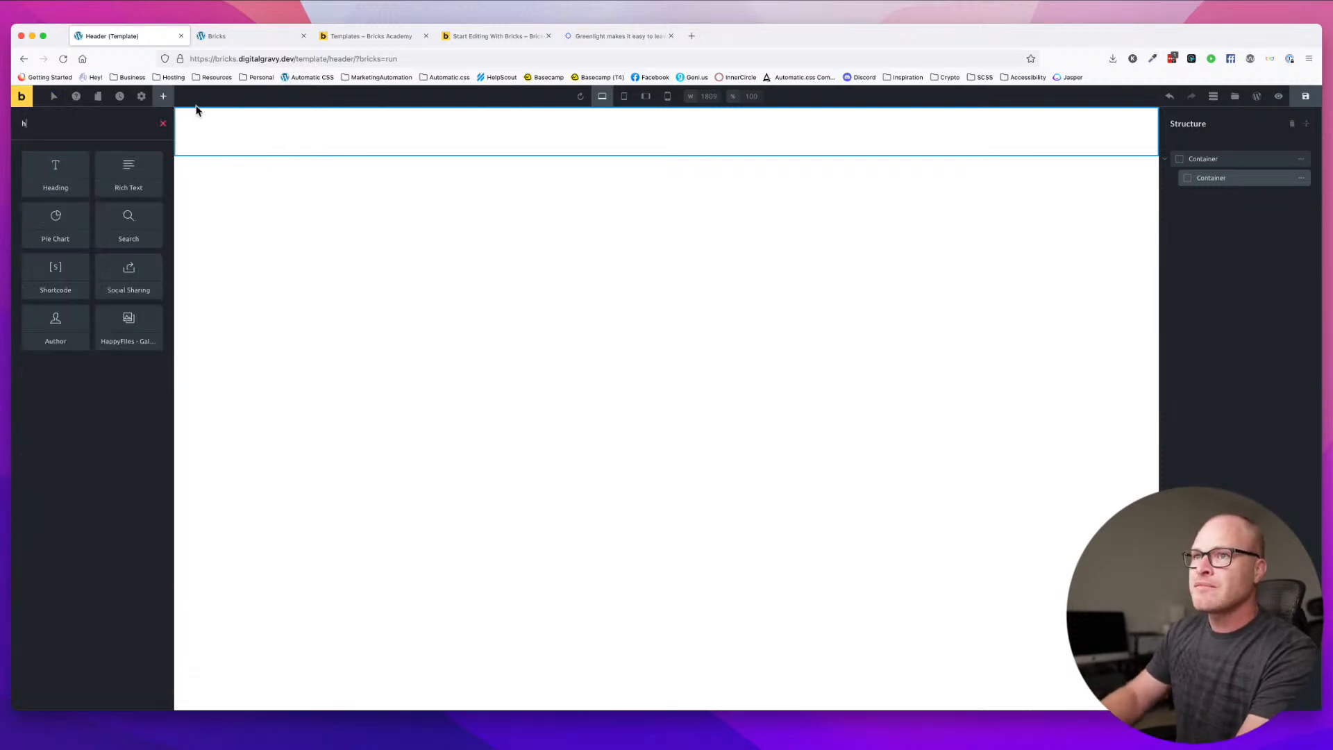
type("image")
left_click_drag(56, 173, 187, 148)
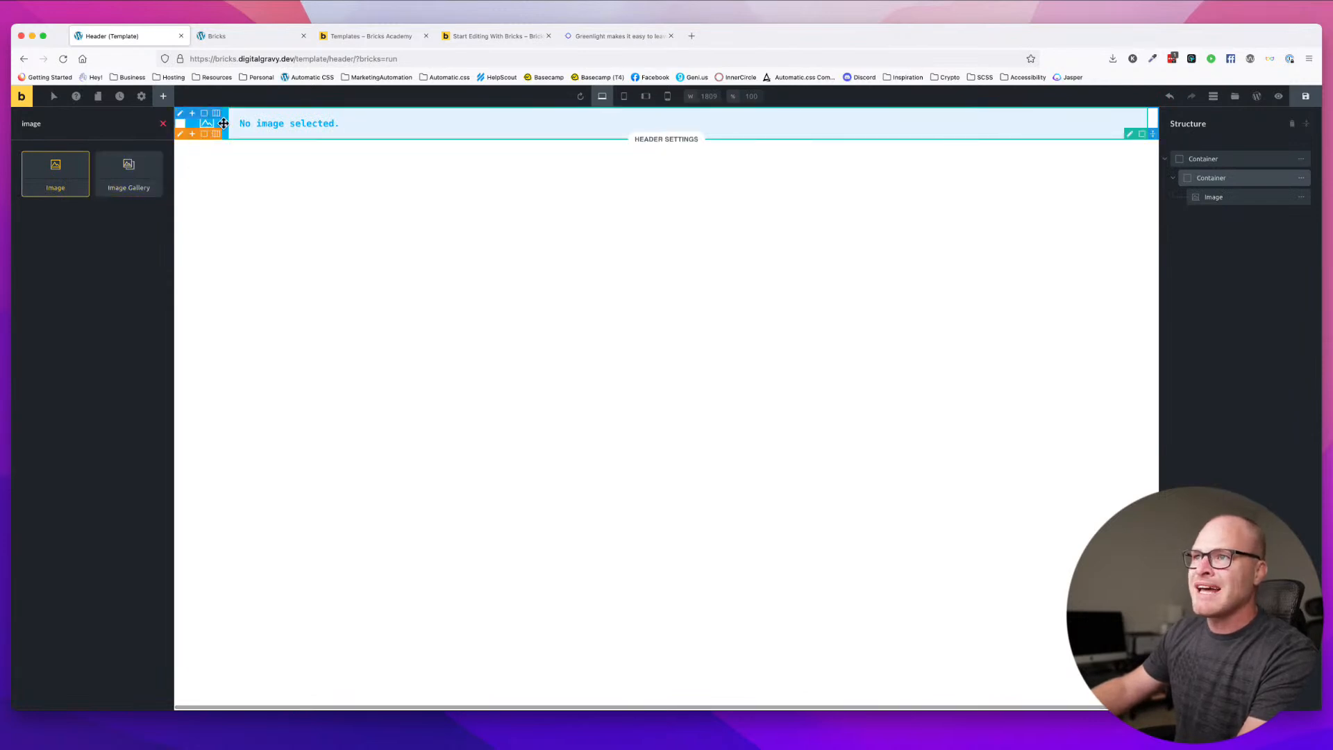
left_click(223, 123)
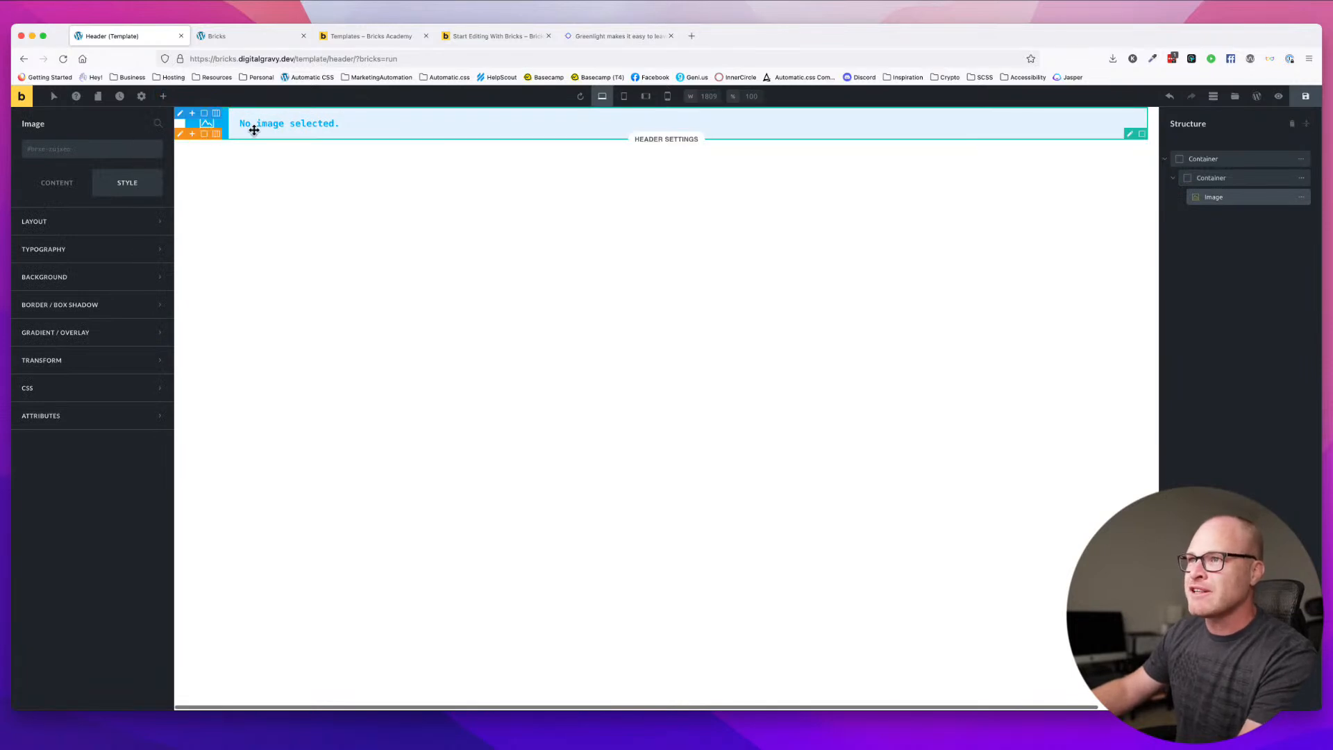
mouse_move(1297, 198)
left_click(1204, 200)
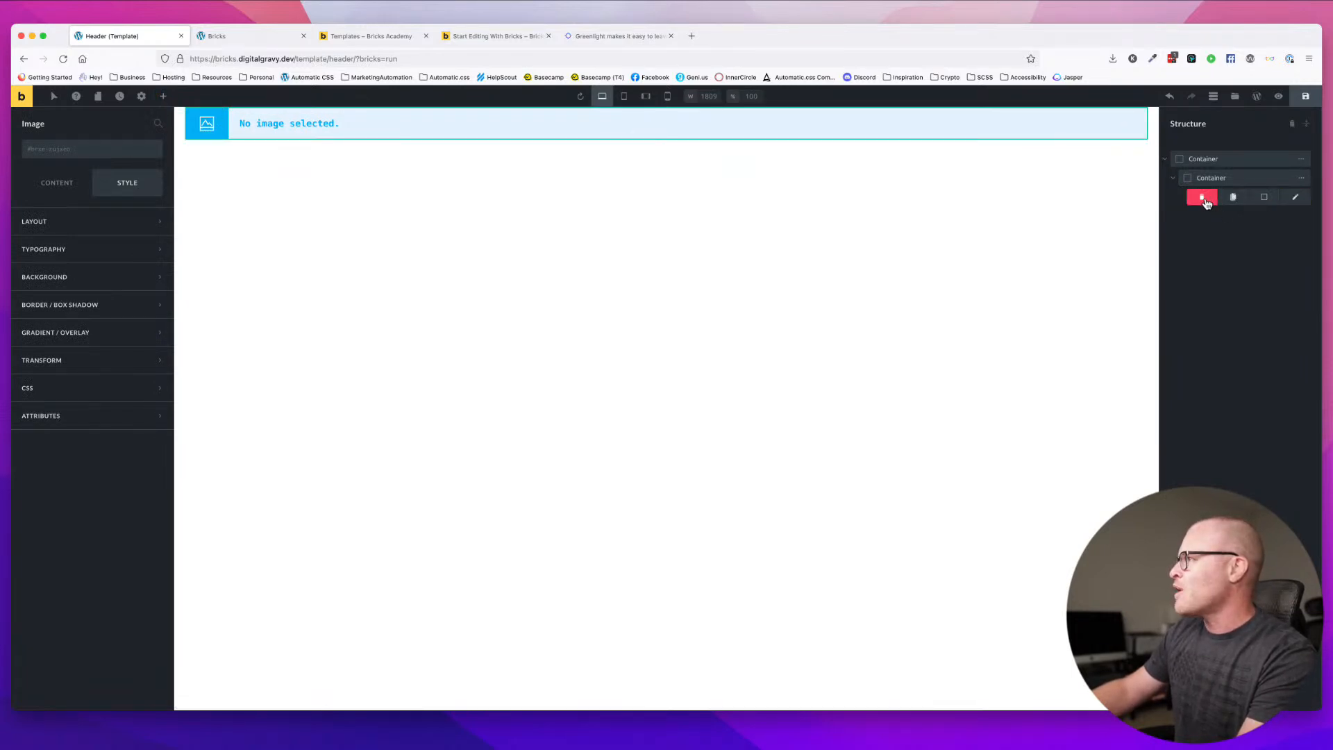
left_click(1203, 199)
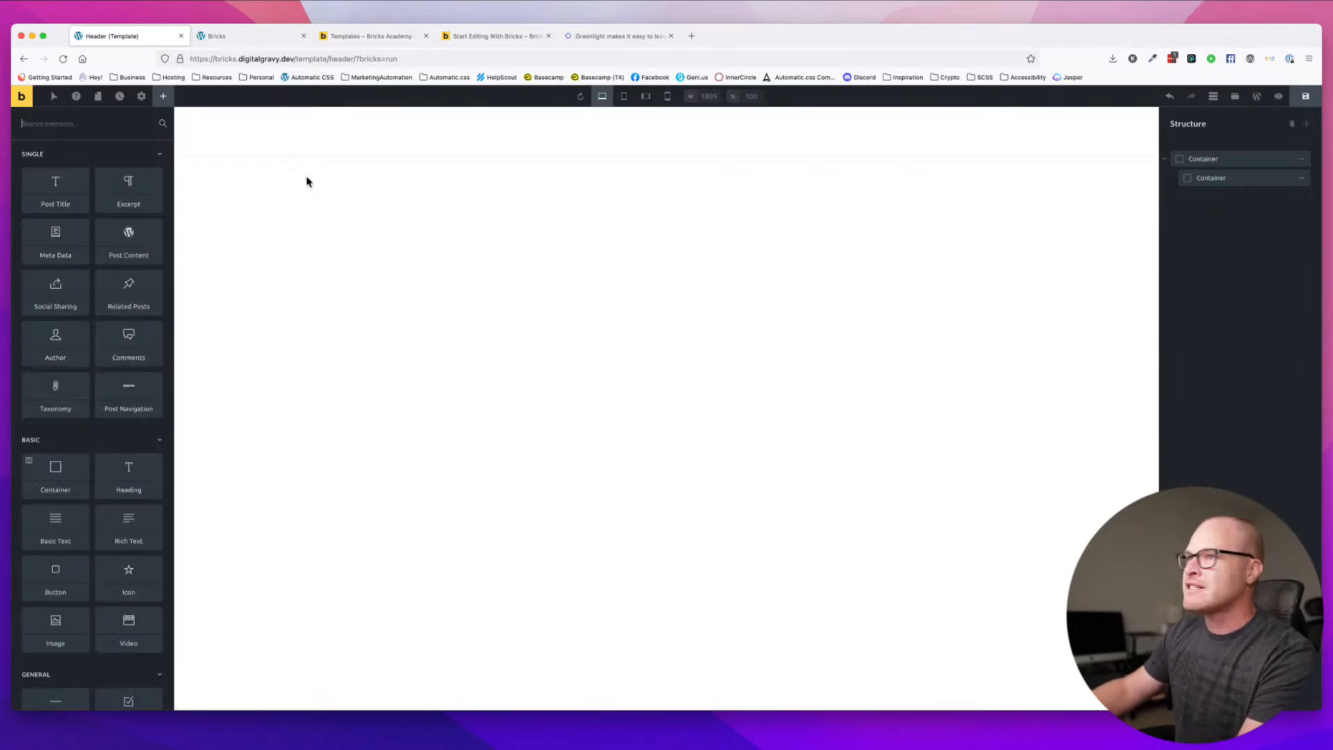
- Add an Image element inside the inner container and open its content settings
left_click(257, 132)
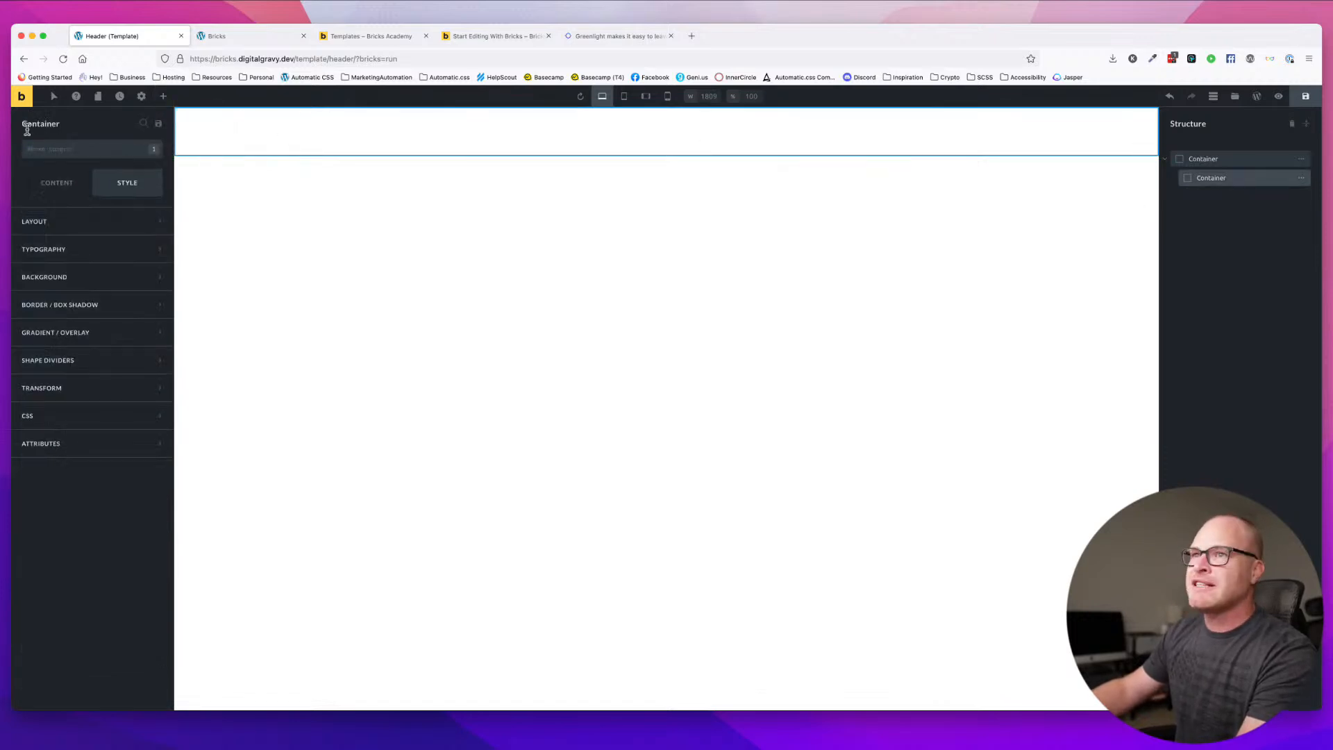
left_click(22, 99)
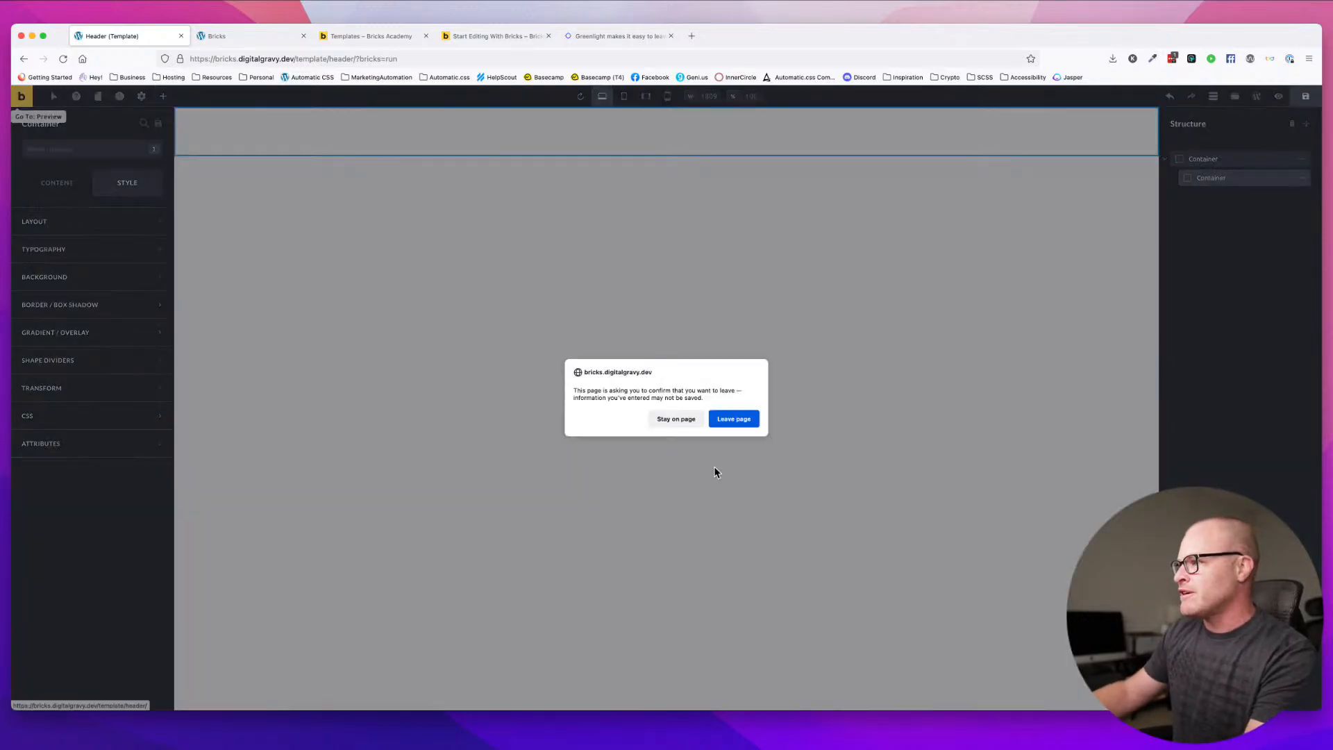
left_click(682, 418)
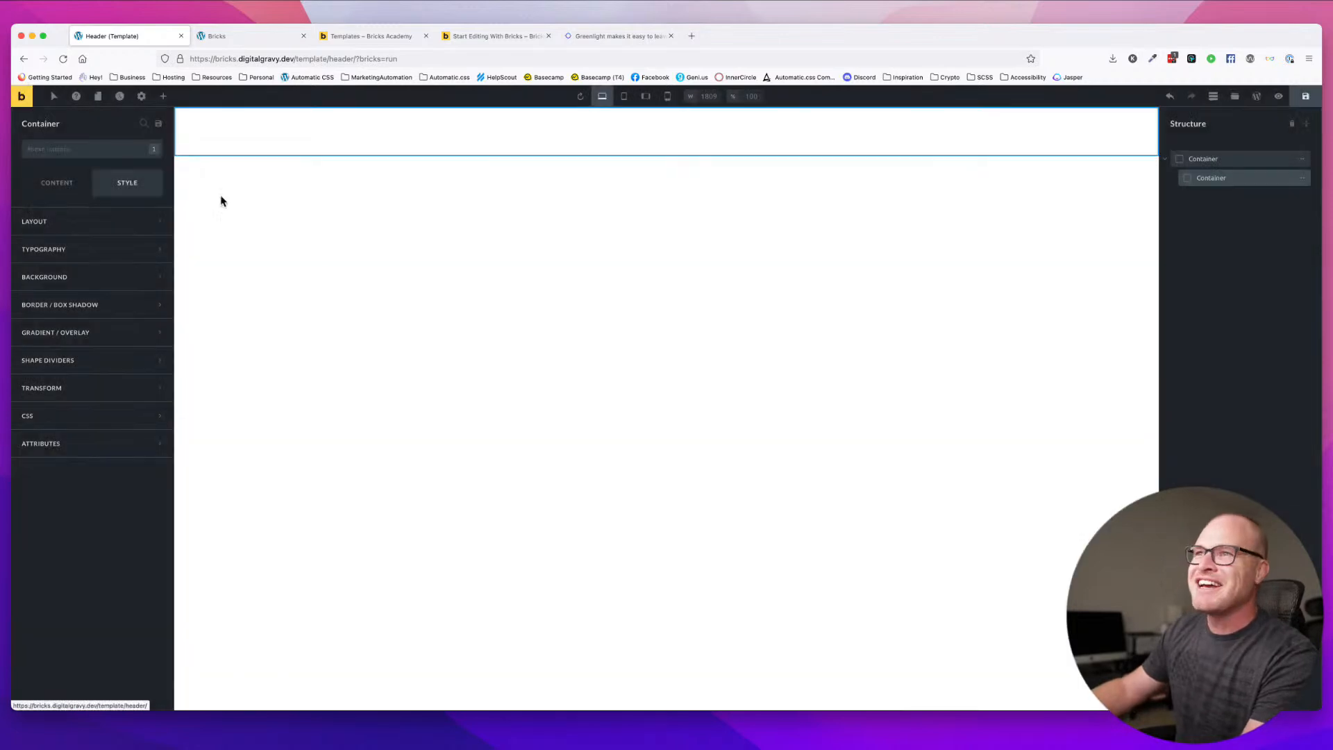
left_click(165, 100)
type("image")
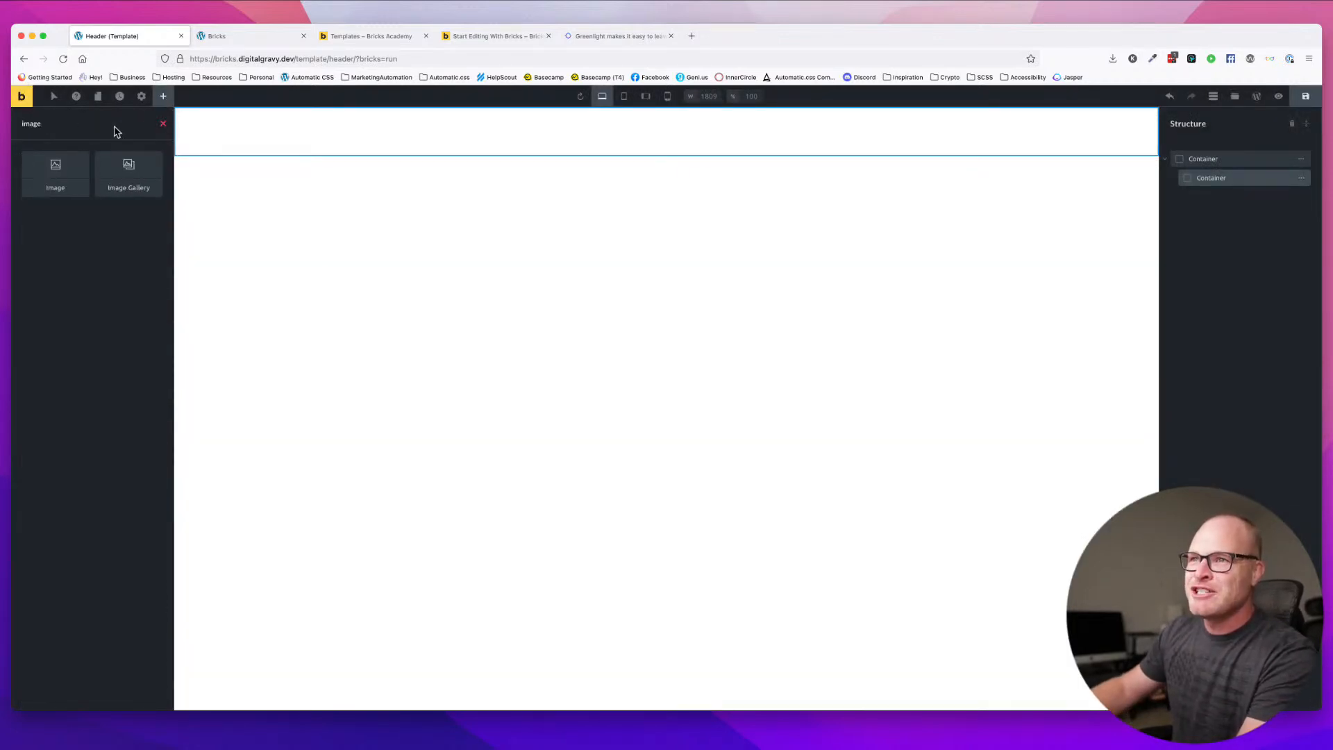
left_click(66, 176)
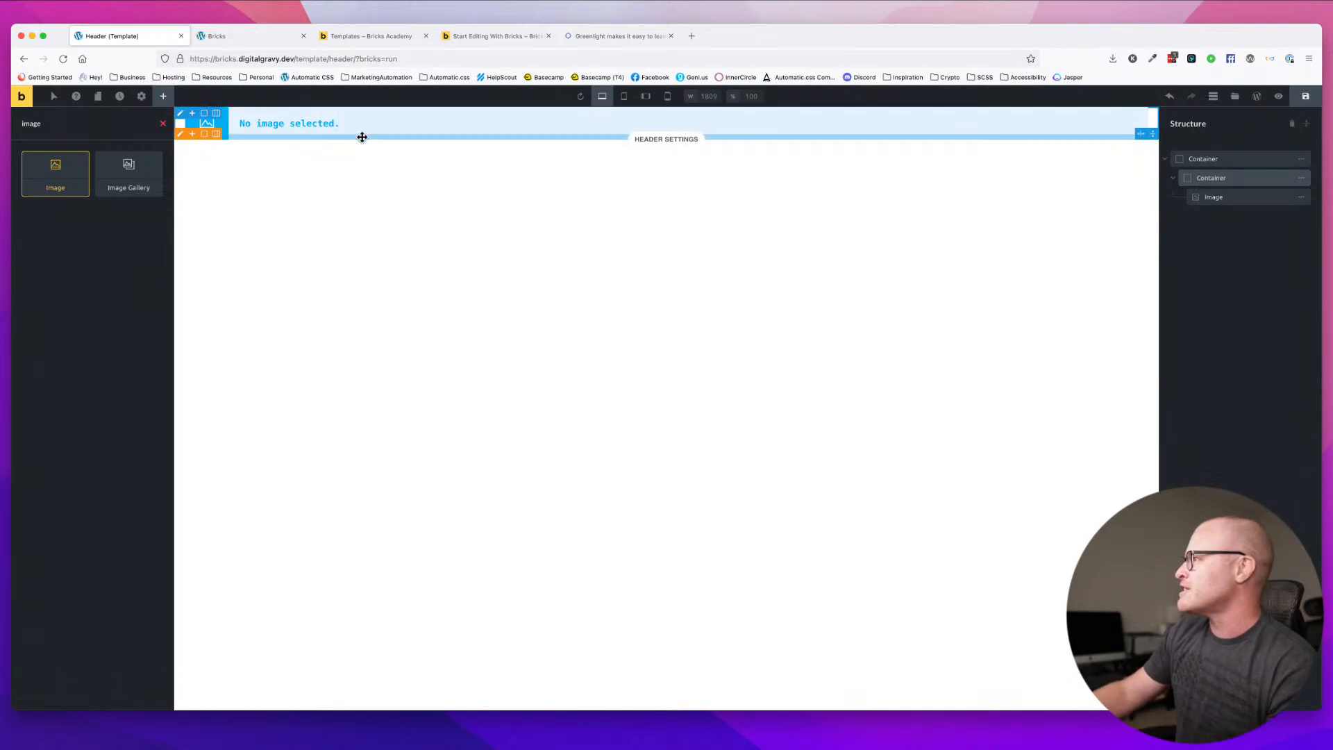
left_click(371, 127)
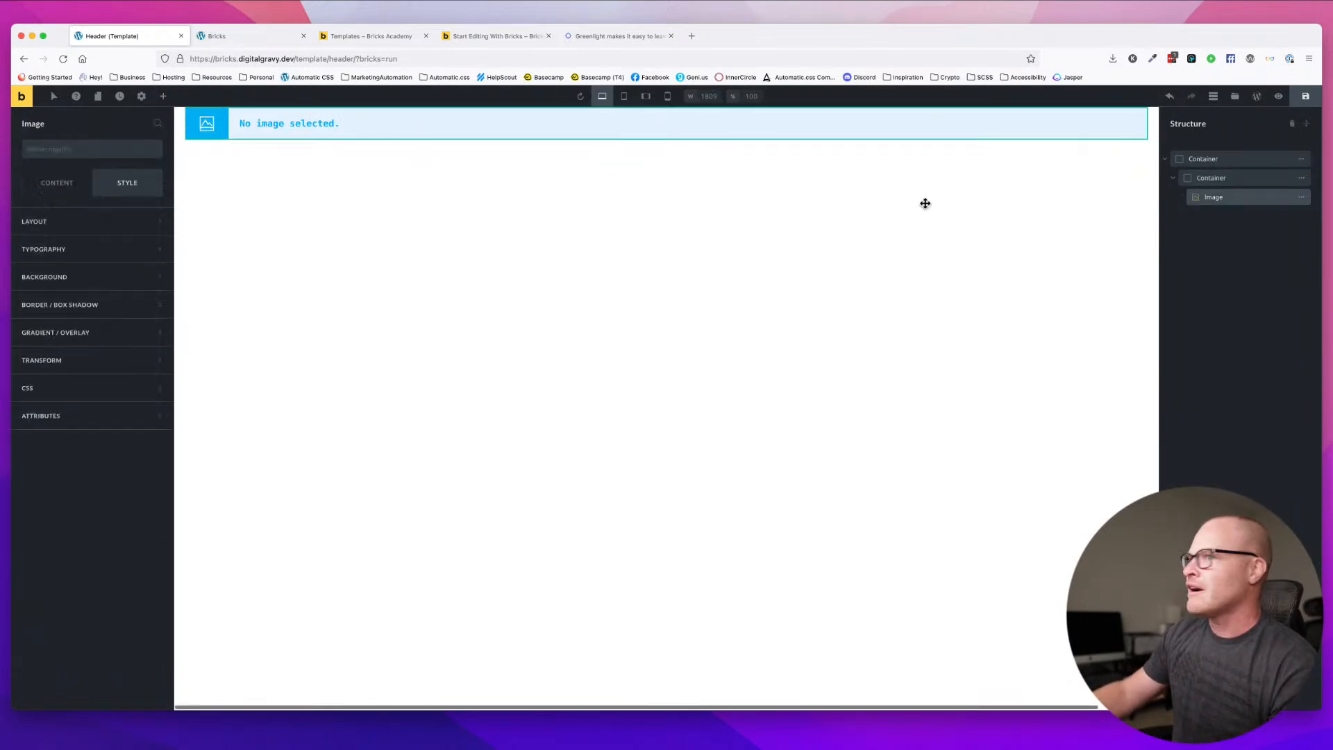
left_click(74, 182)
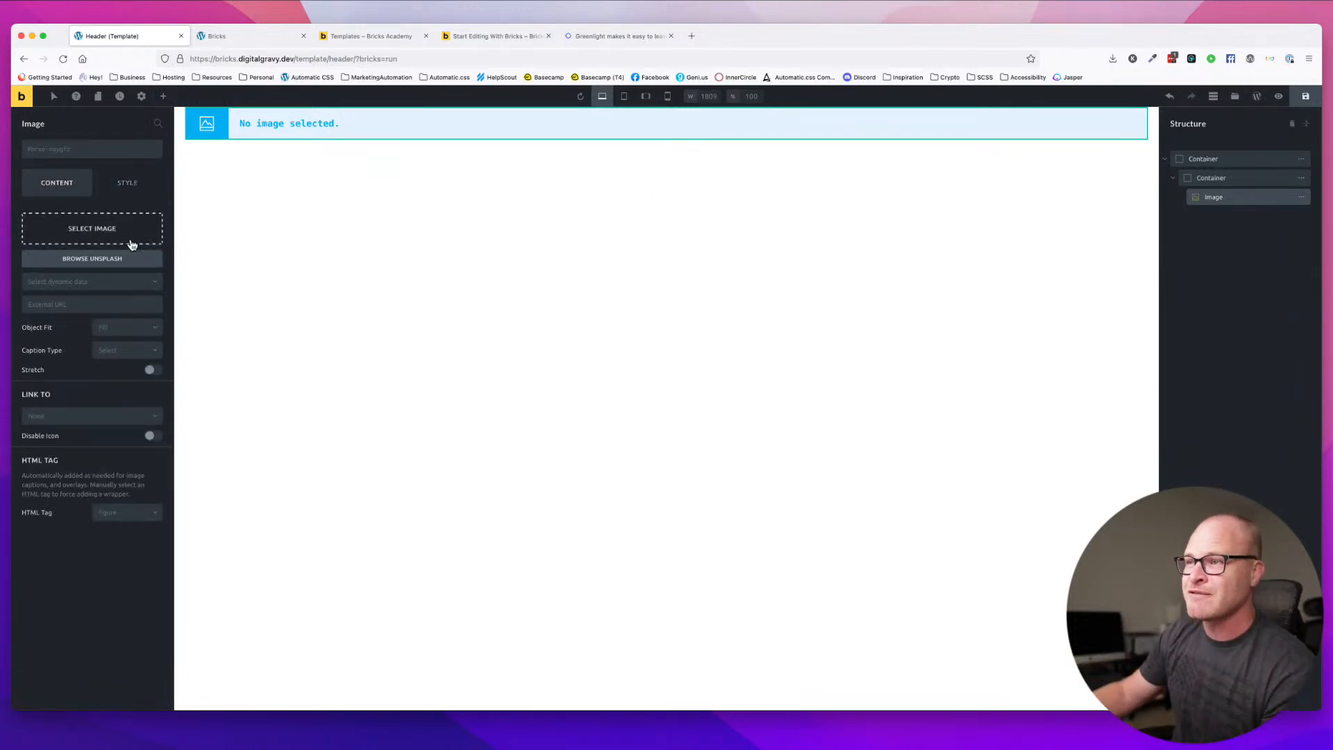
- Upload greenlight-logo.svg to the media library and insert it as the Image element's picture
left_click(110, 232)
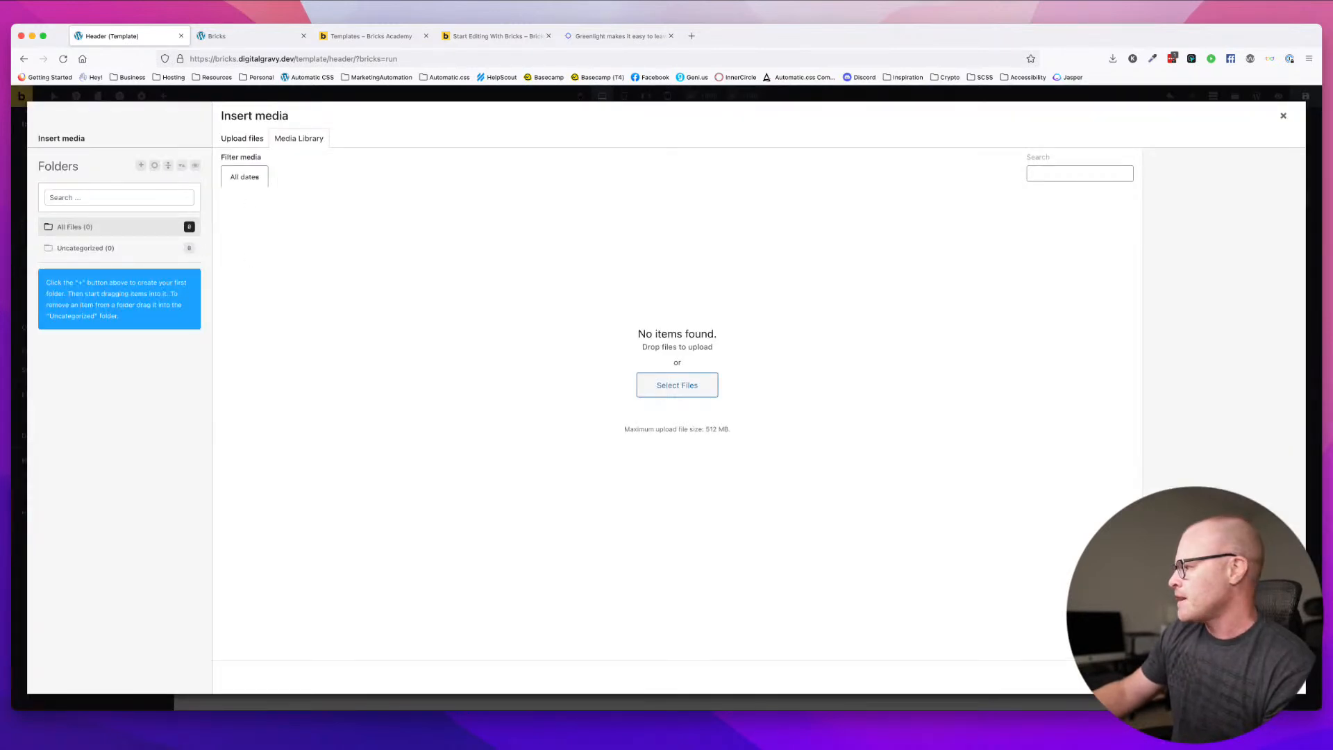
left_click_drag(0, 431, 572, 422)
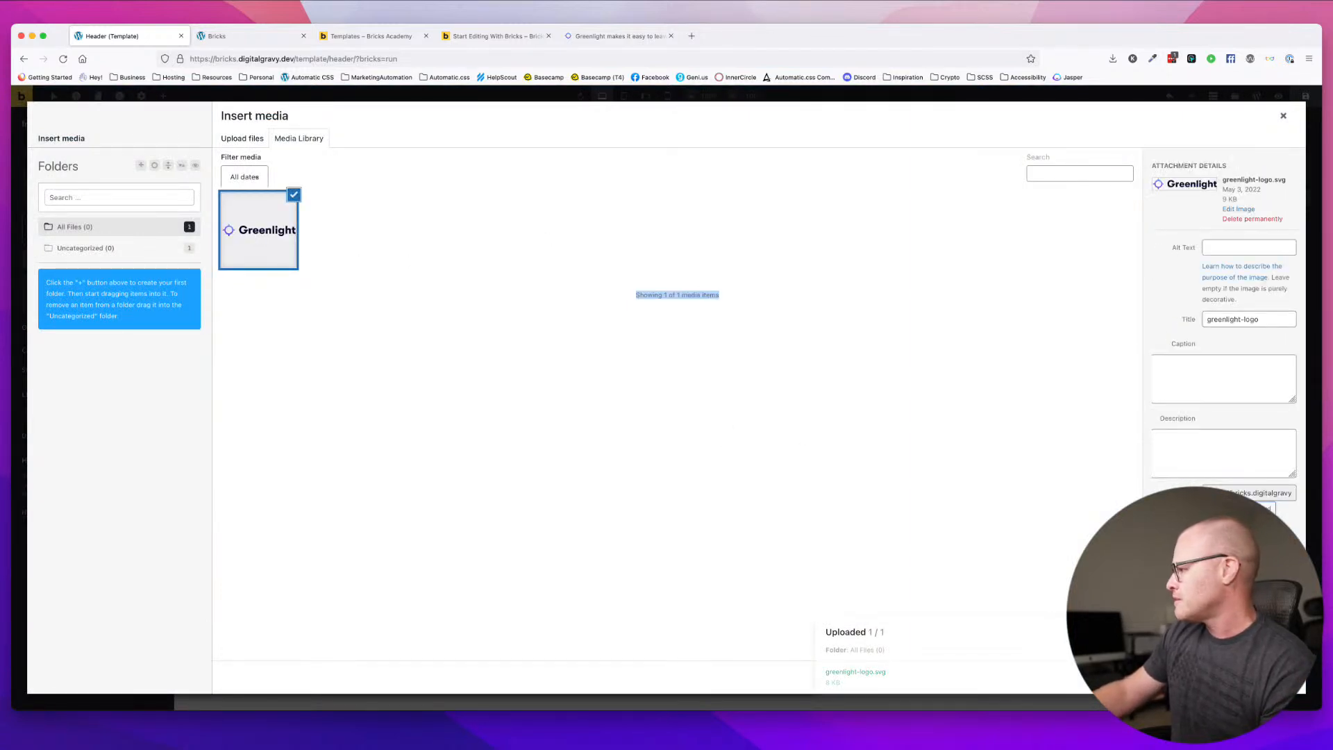
left_click(1279, 677)
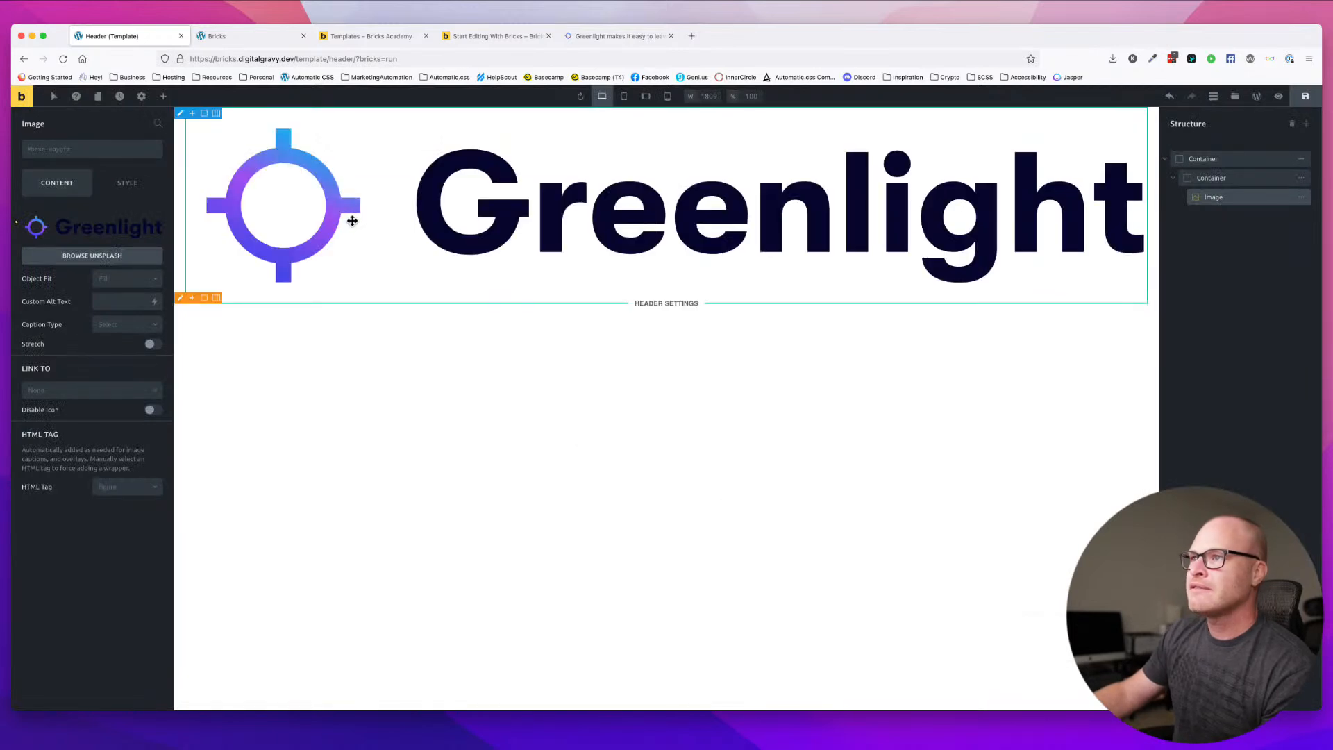
- Create the global class "logo" on the Image element
left_click(129, 183)
left_click(89, 150)
type("l")
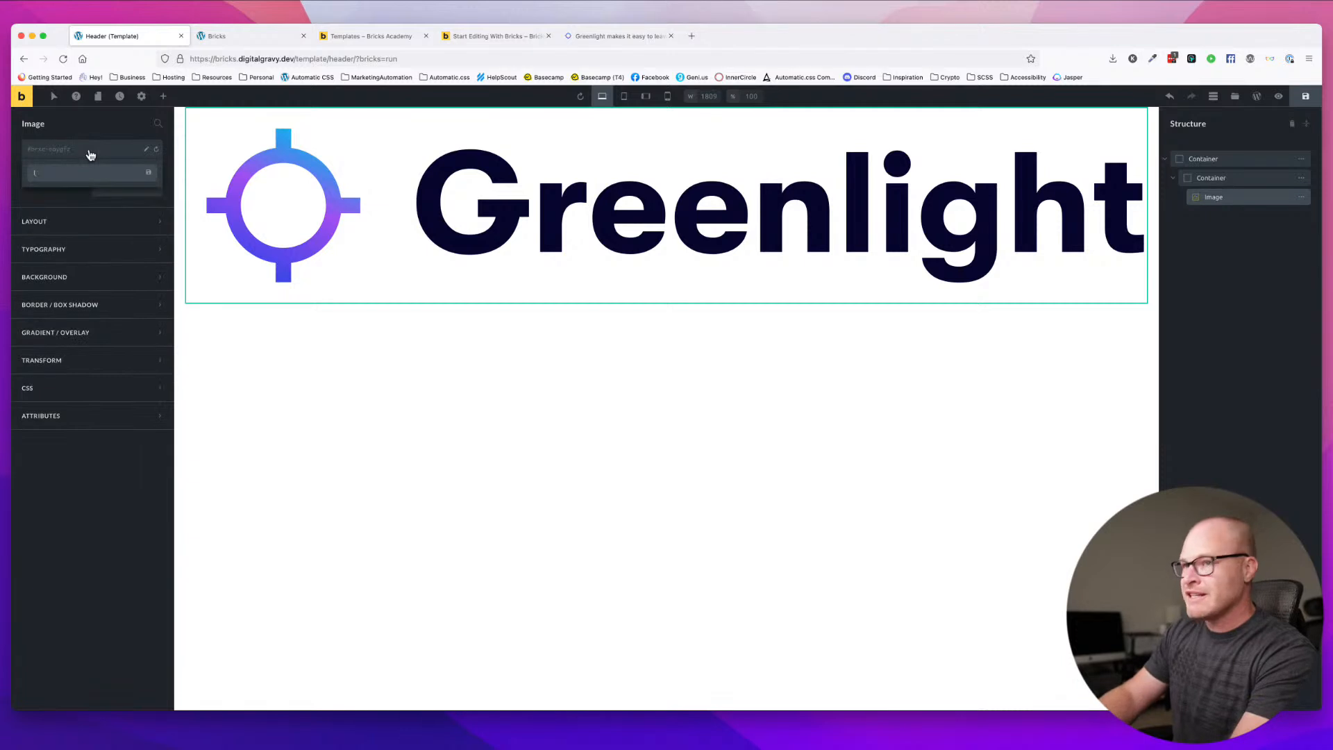
type("ogo")
key("Return")
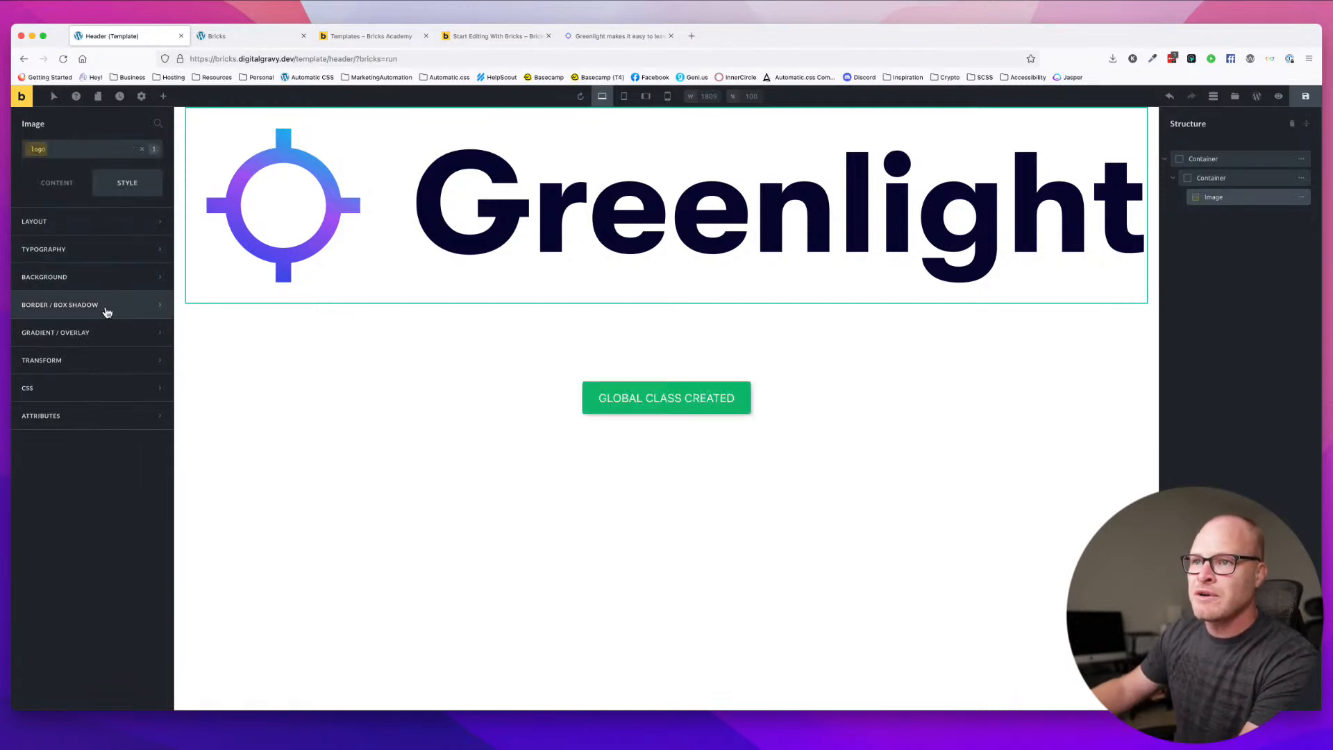
- Set the width of the logo class to 20 rem
left_click(104, 221)
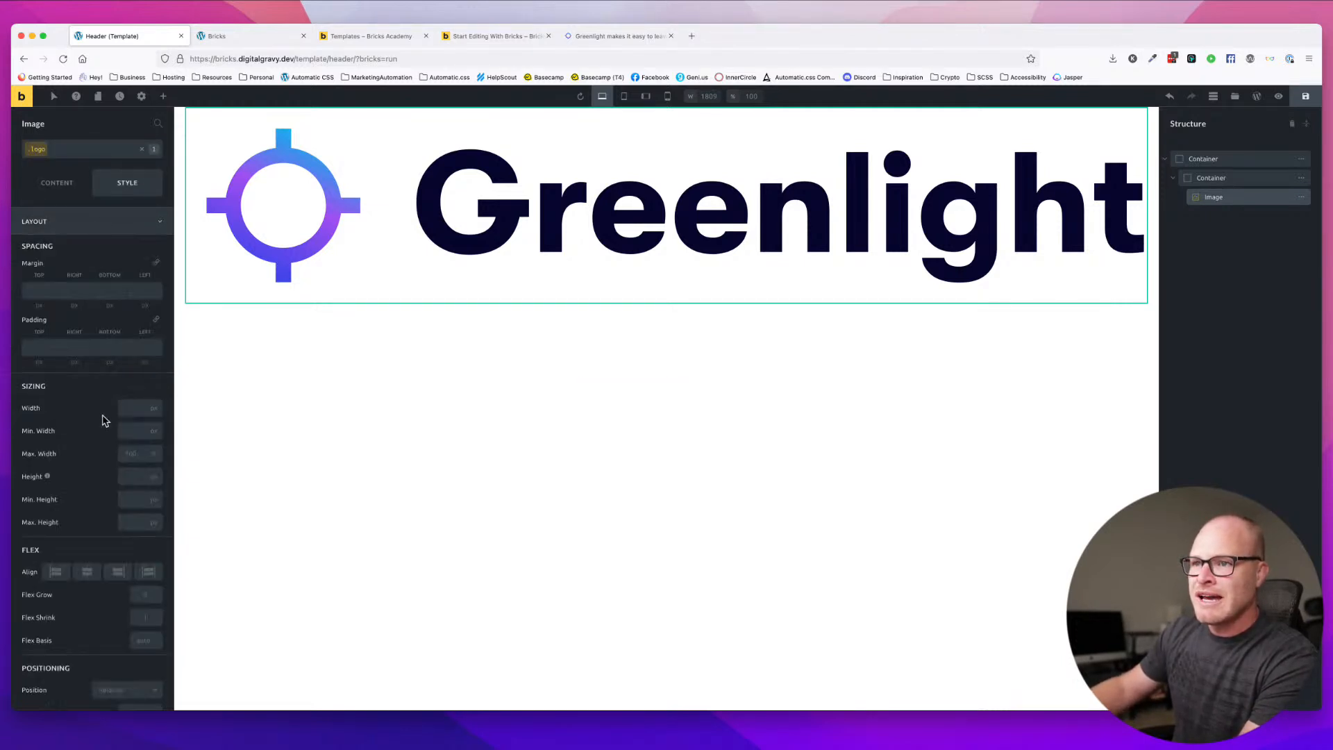
left_click(154, 408)
left_click(152, 450)
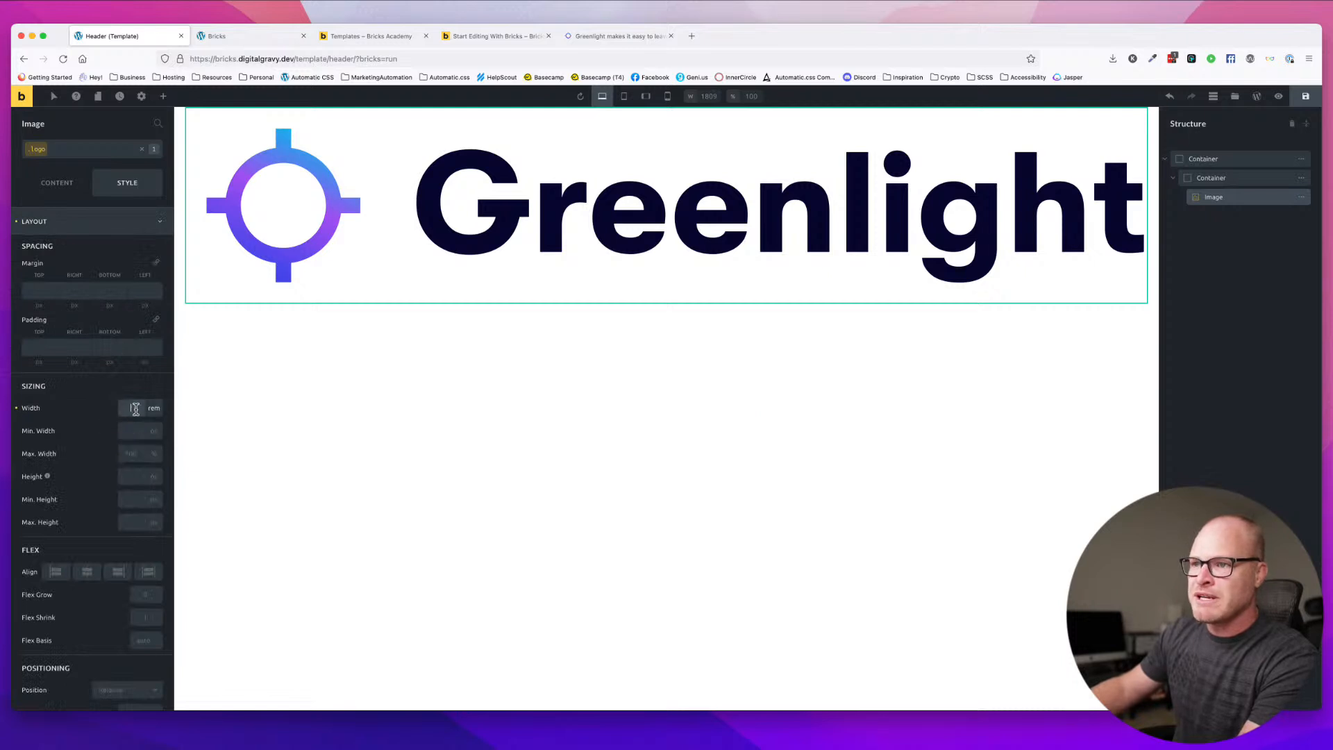
left_click(136, 409)
type("20")
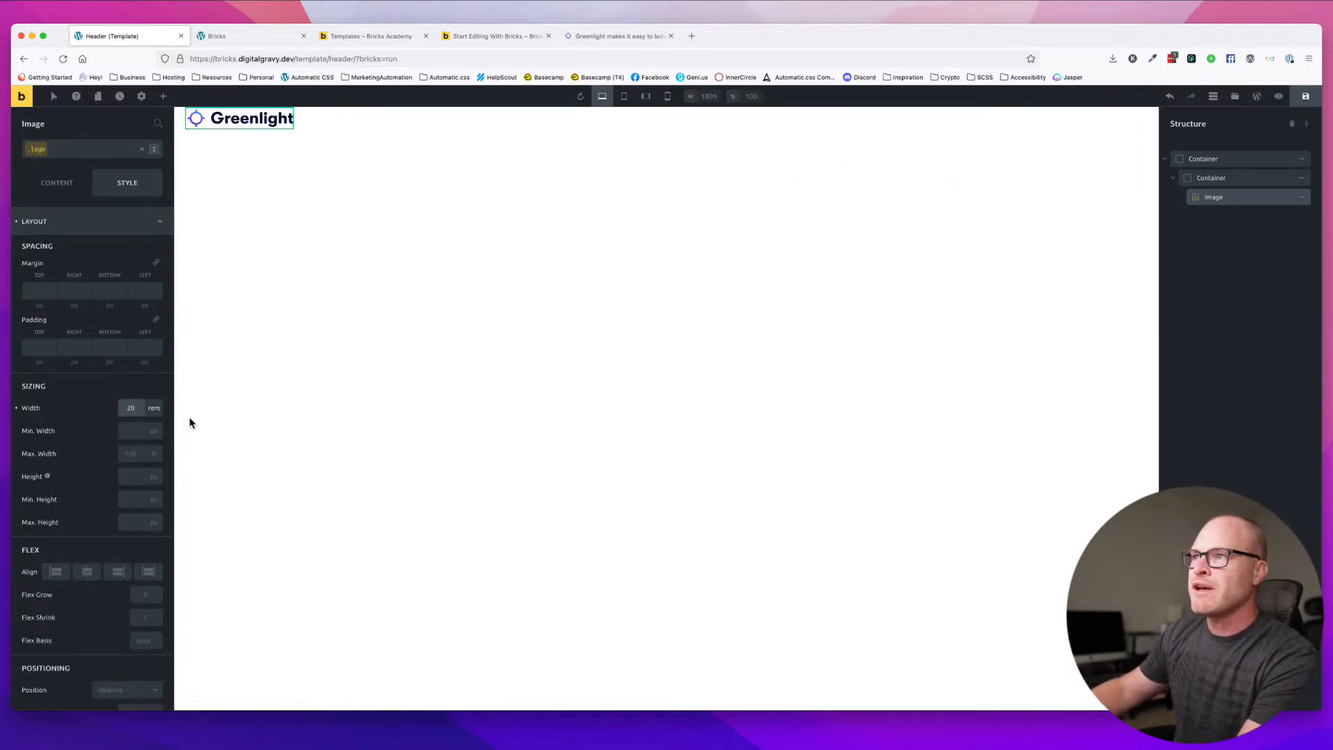
- Compare the logo size with the Greenlight site and set the logo class width to 15 rem
left_click(587, 36)
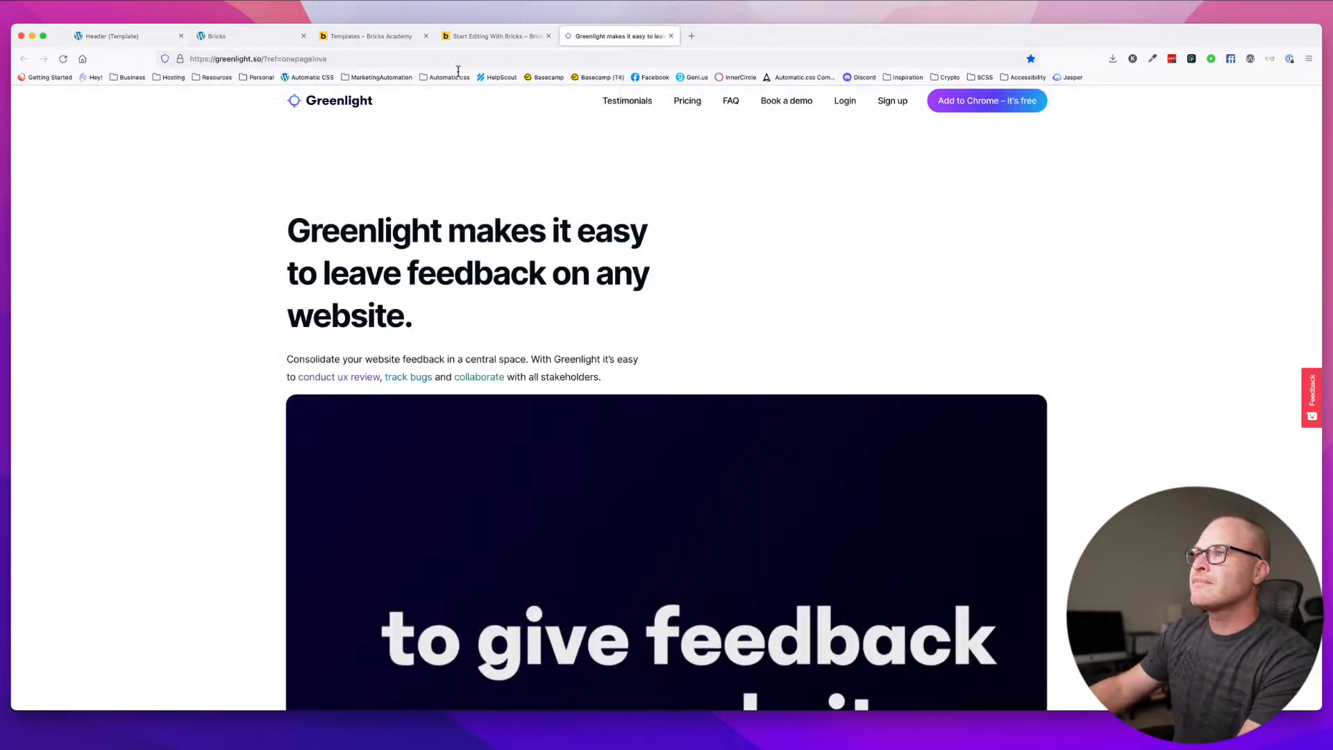
left_click(100, 37)
key("BackSpace")
key("BackSpace")
type("15")
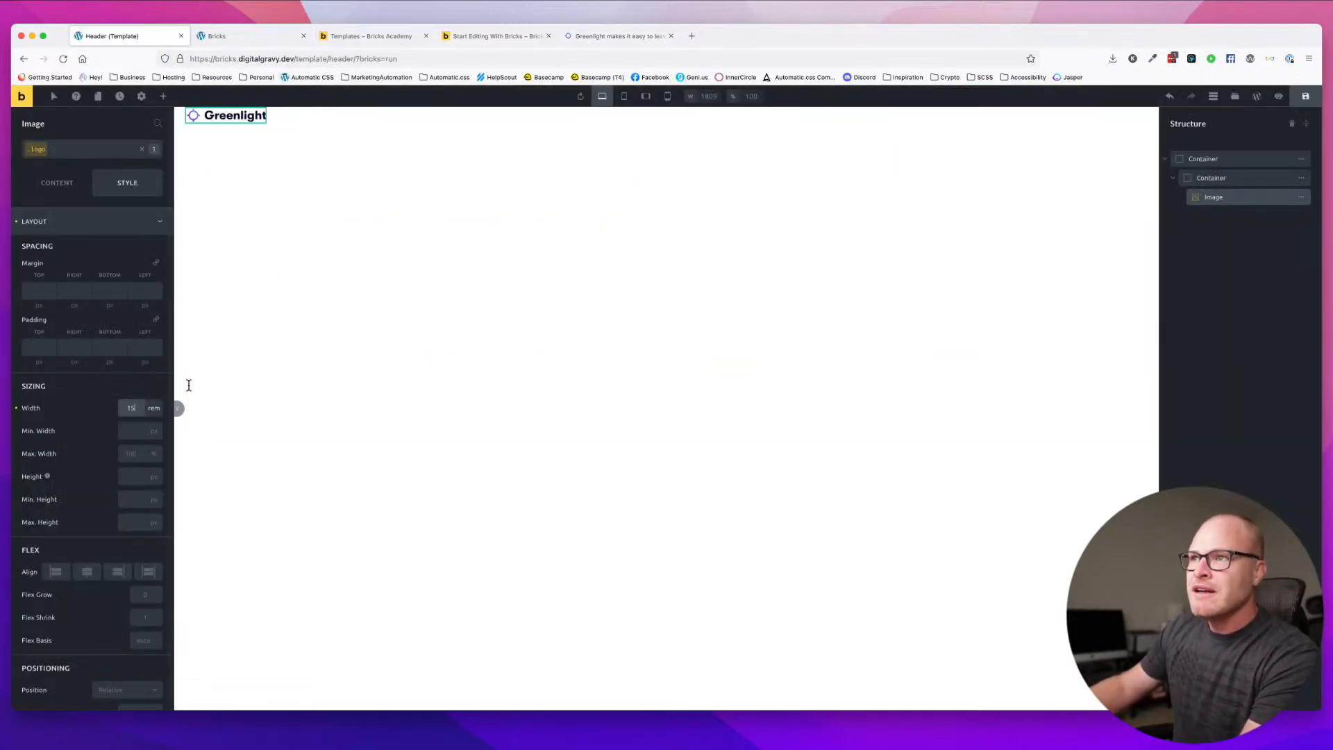
- Set the maximum width of the inner container's section__inner class to 110 rem
left_click(1244, 179)
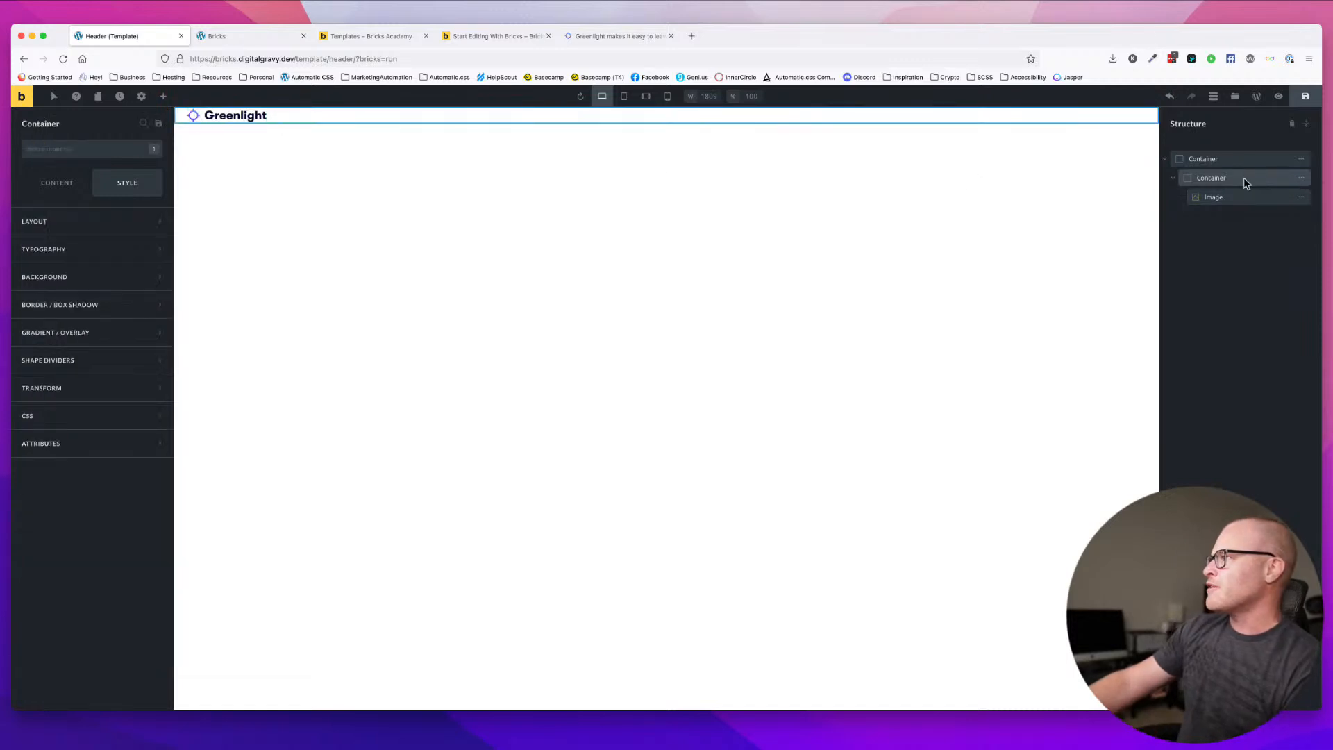
left_click(71, 150)
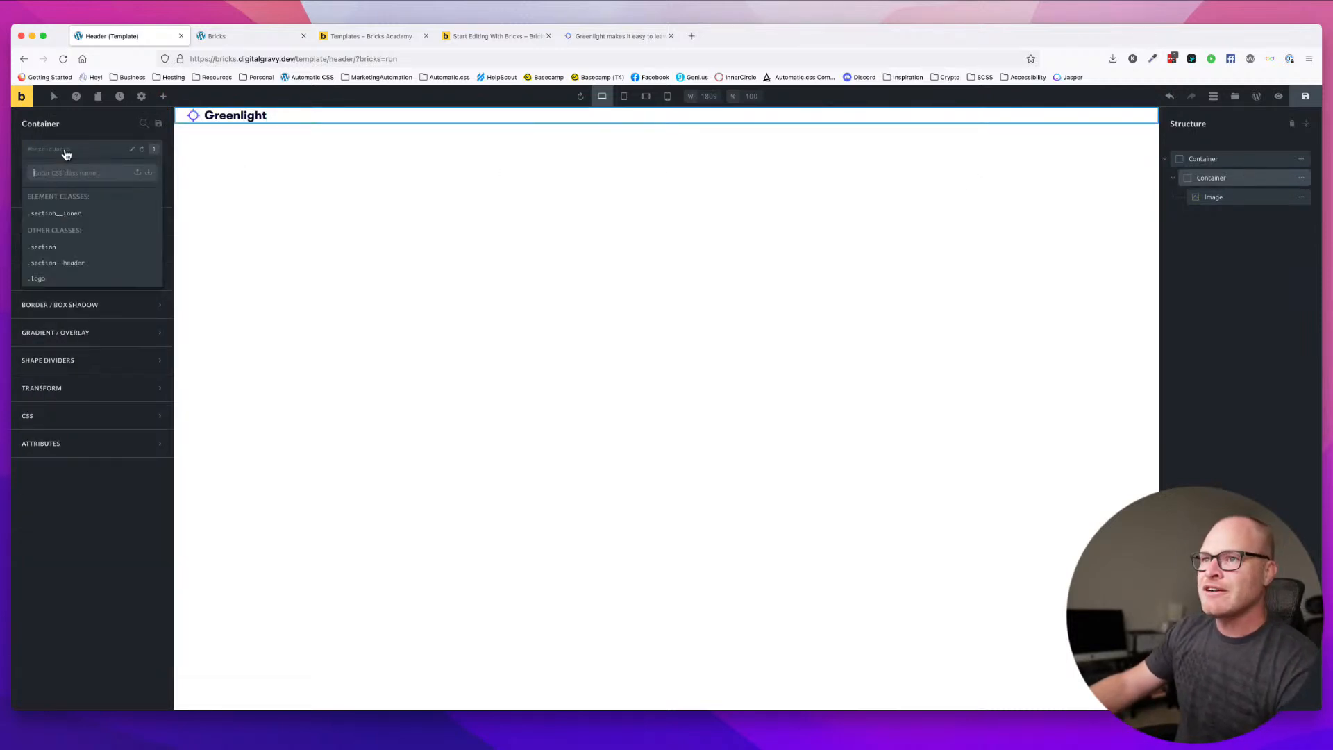
left_click(66, 216)
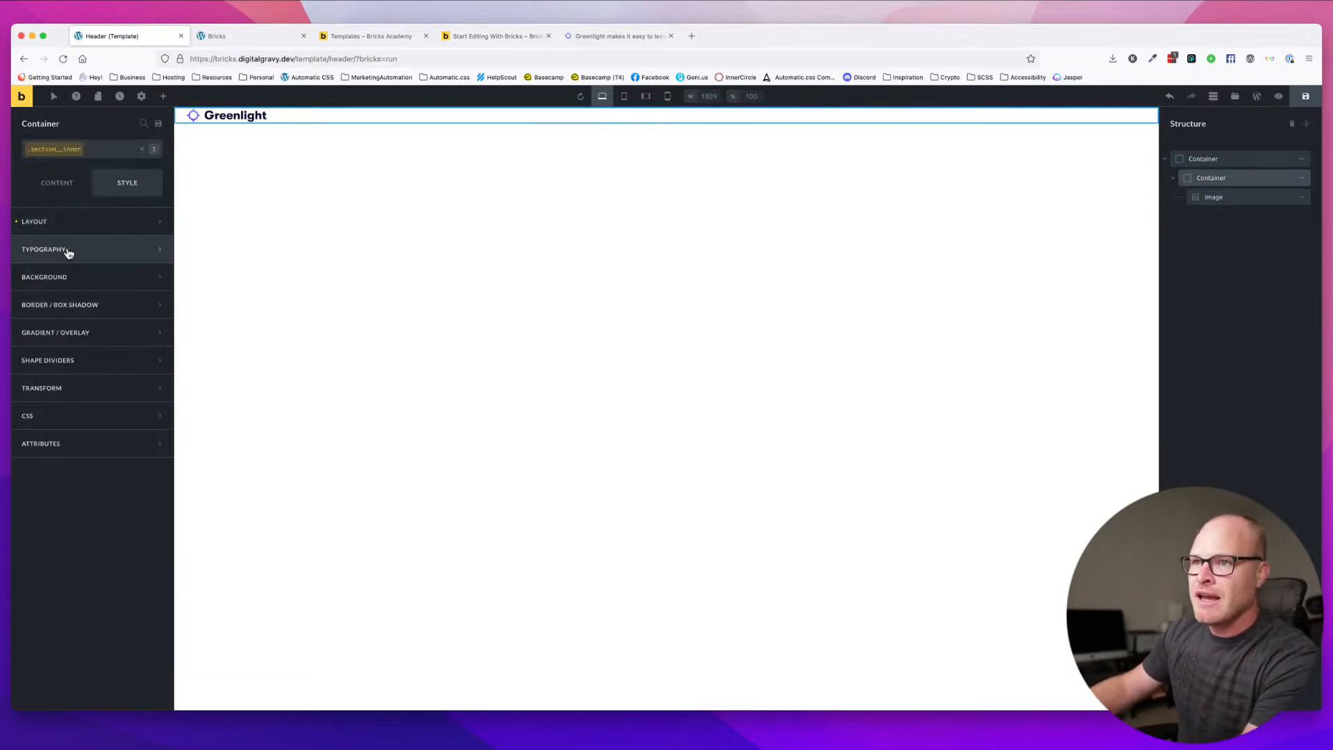
left_click(68, 221)
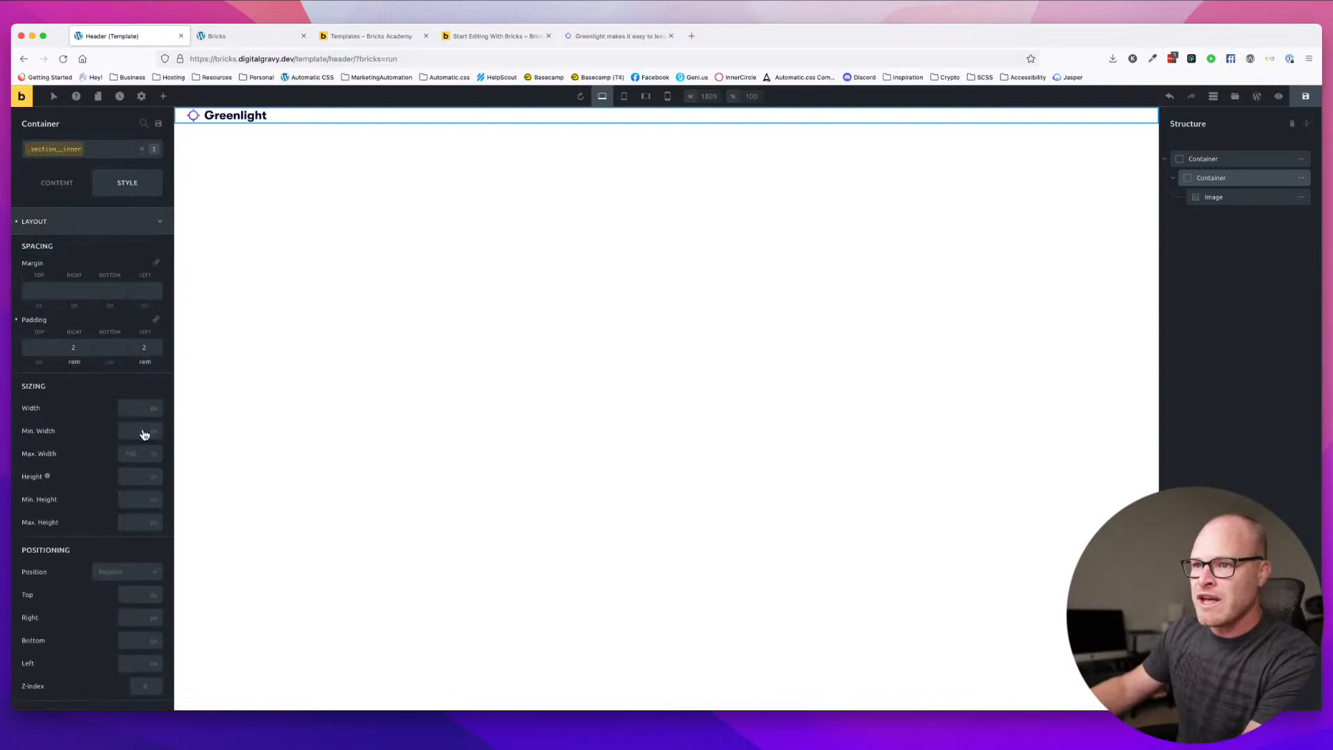
left_click(153, 453)
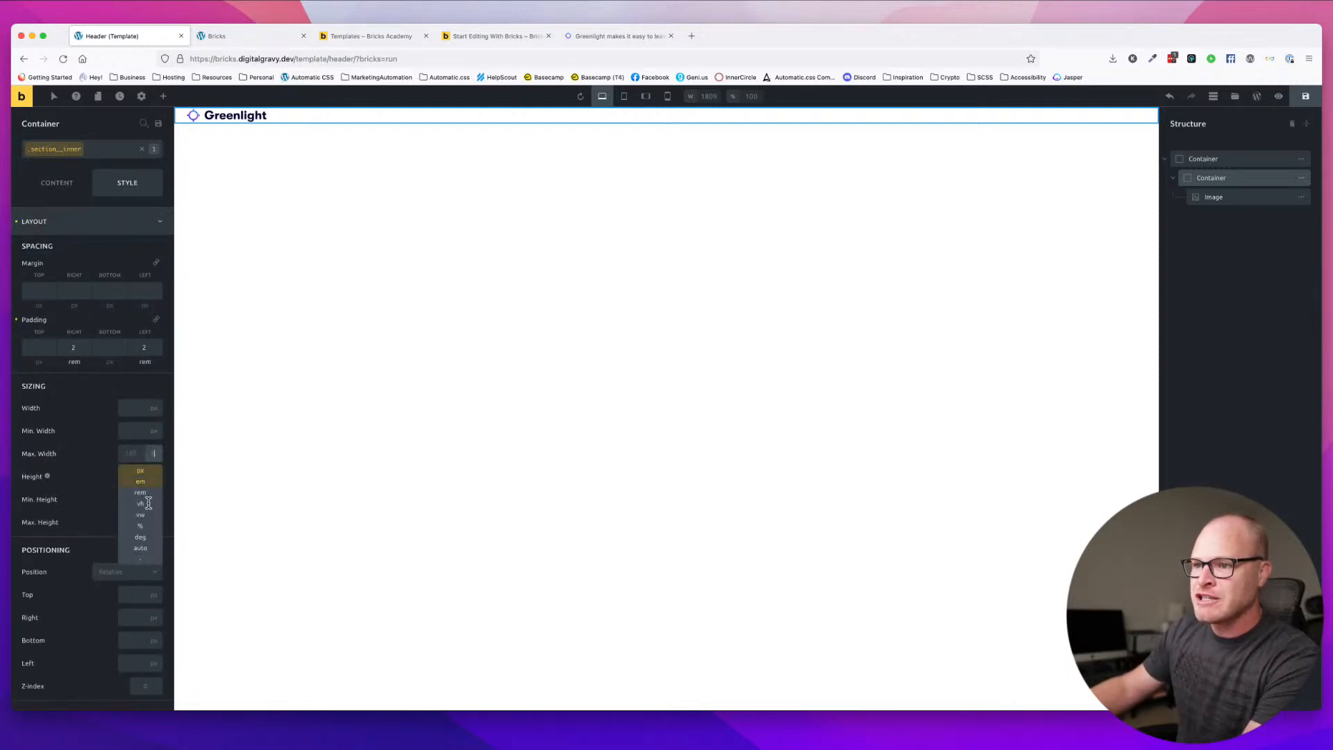
left_click(148, 493)
type("110")
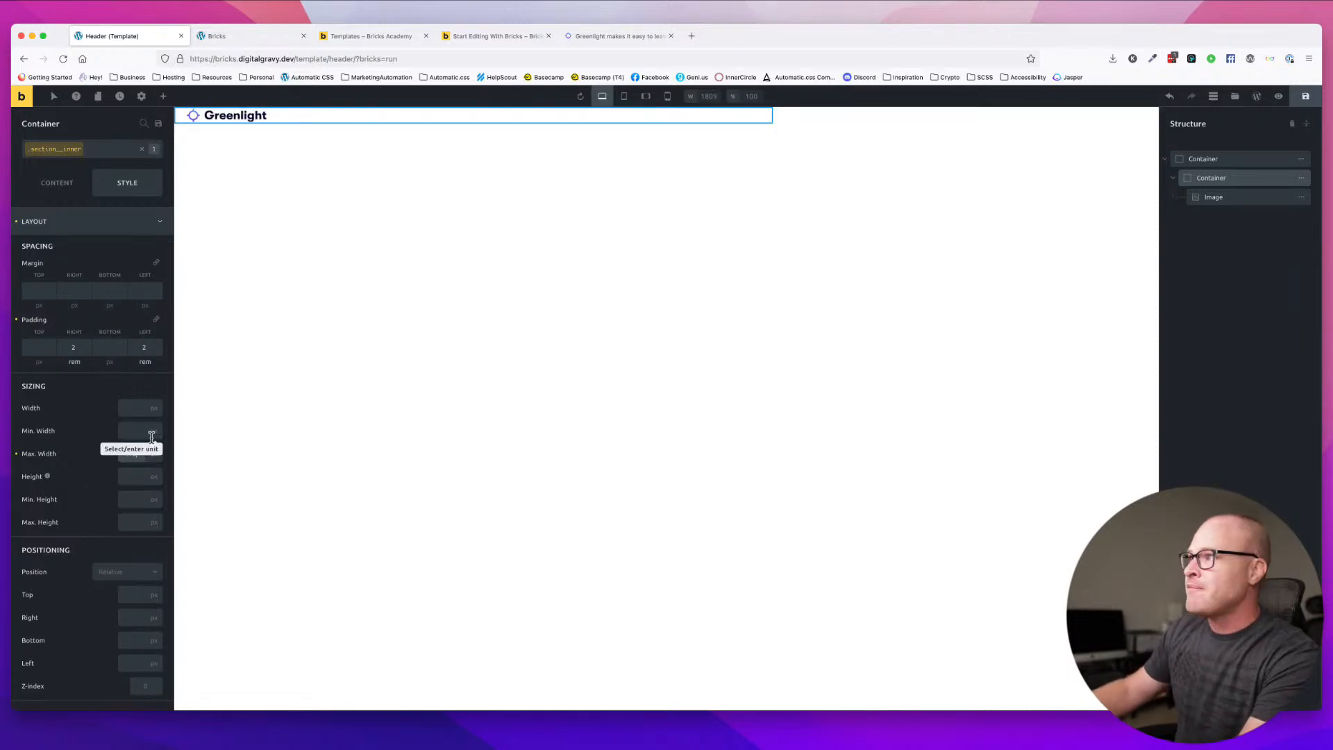
- Set the right and left margins of the section__inner class to auto and compare the layout with the Greenlight site
left_click(74, 306)
left_click(77, 293)
type("auto")
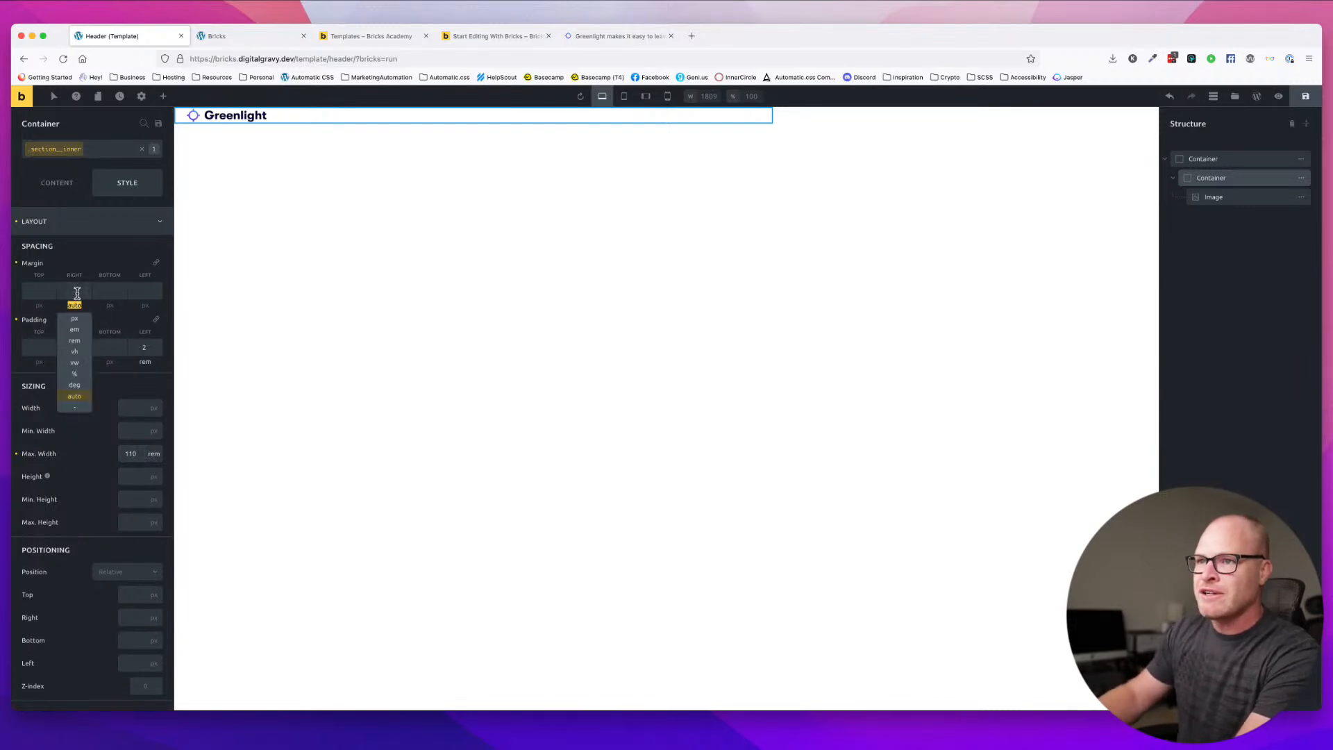
left_click(147, 290)
type("auto")
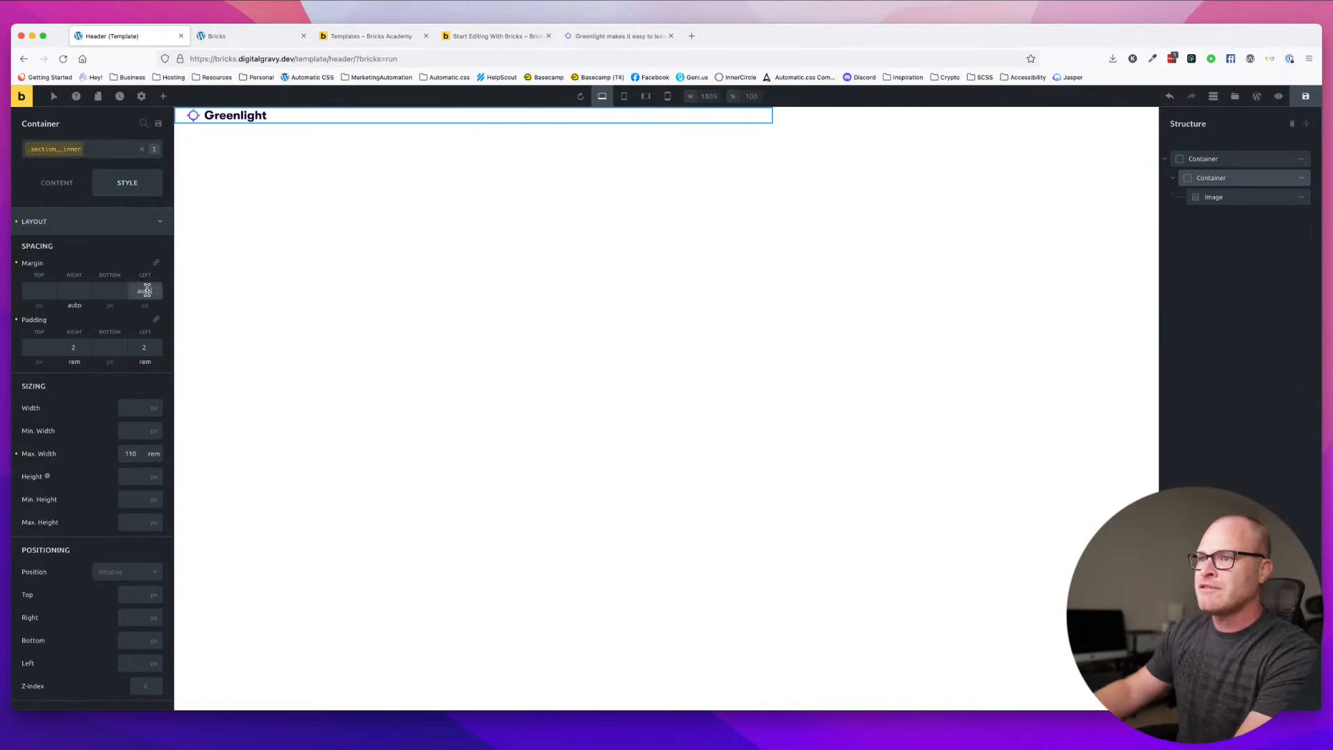
type("\\")
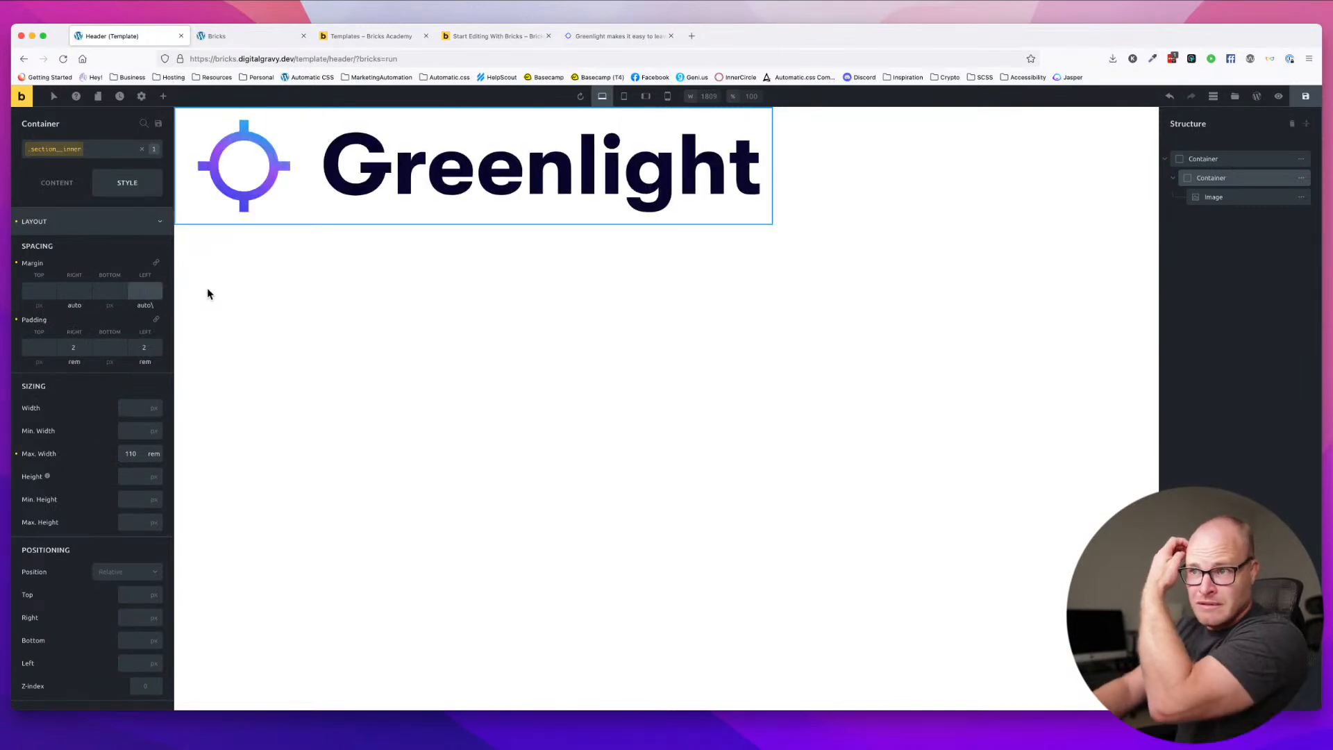
left_click(145, 305)
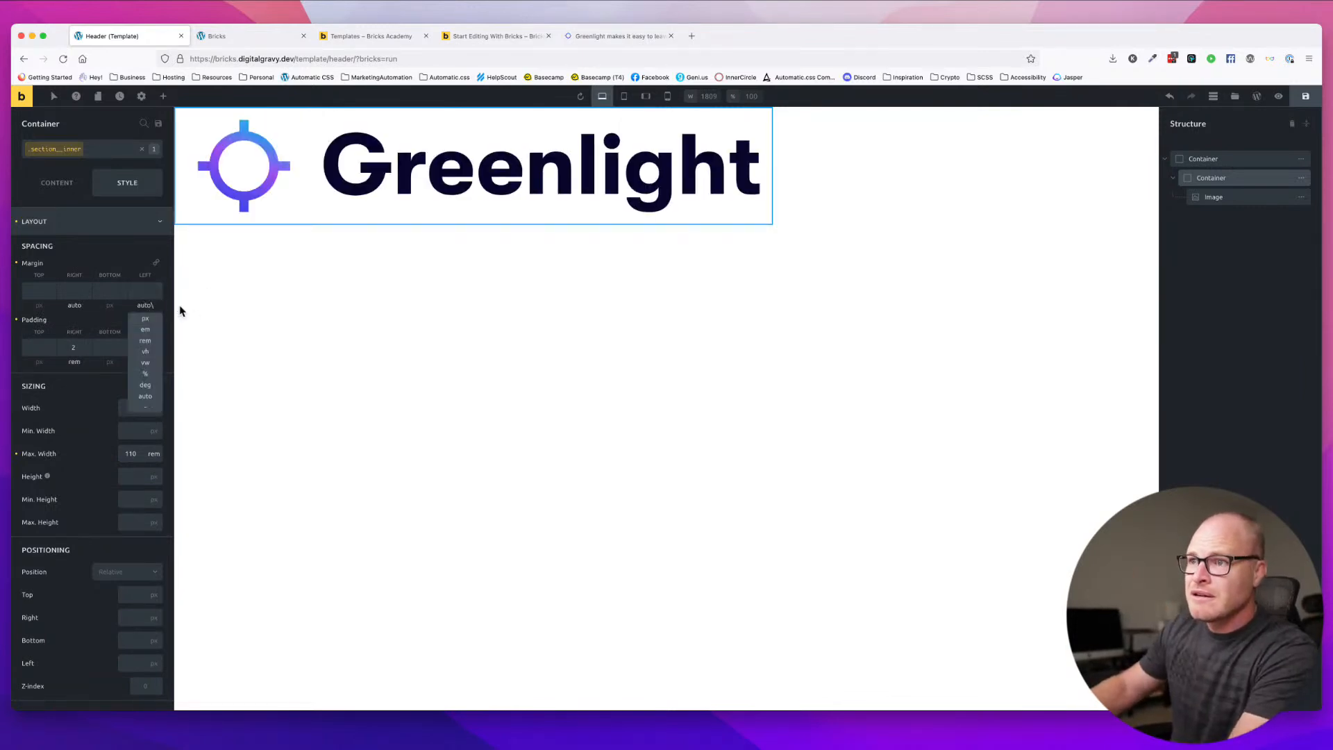
key("BackSpace")
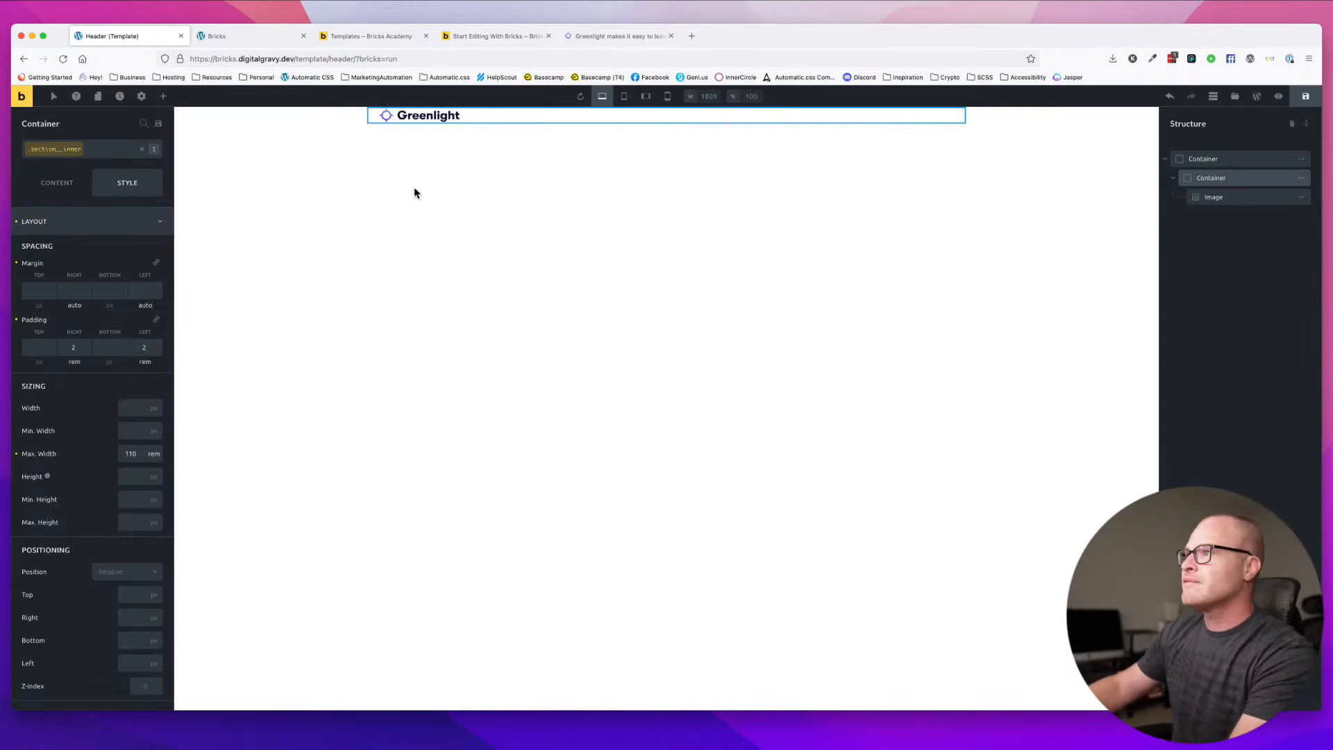
left_click(611, 41)
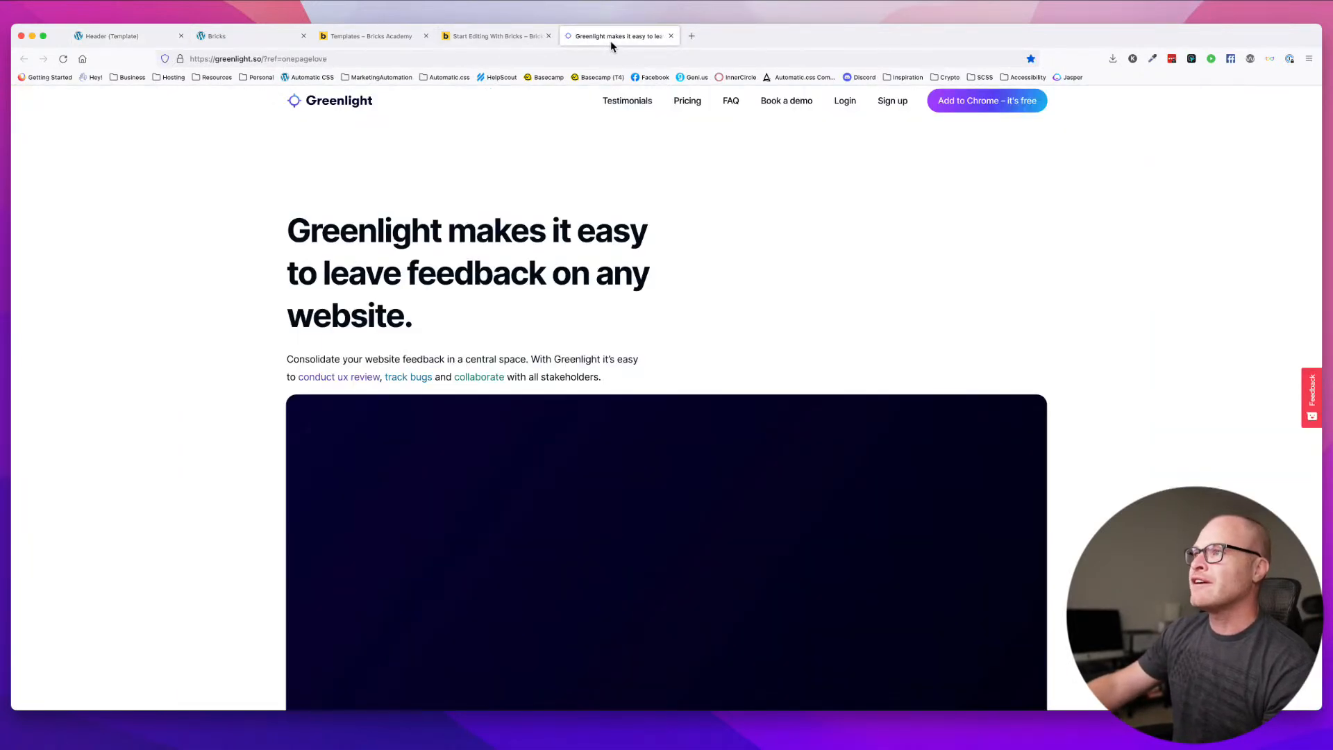
left_click(115, 35)
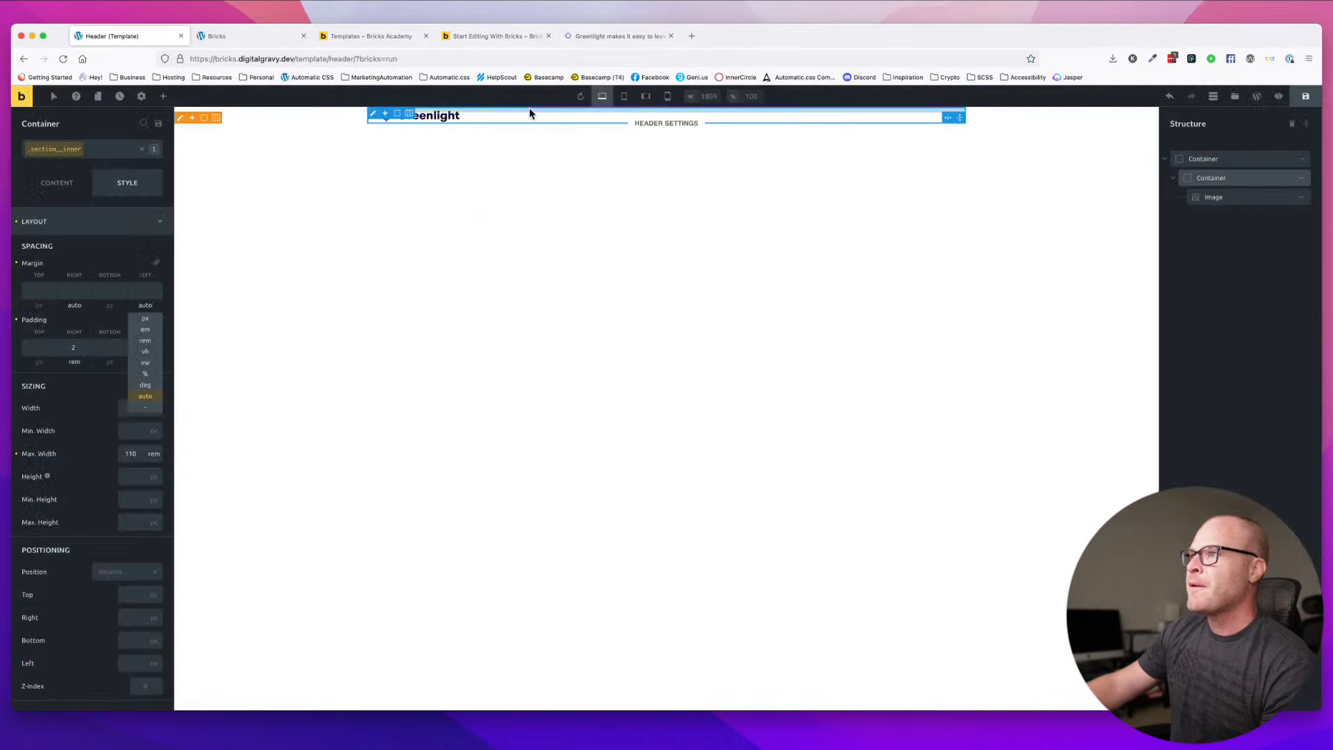
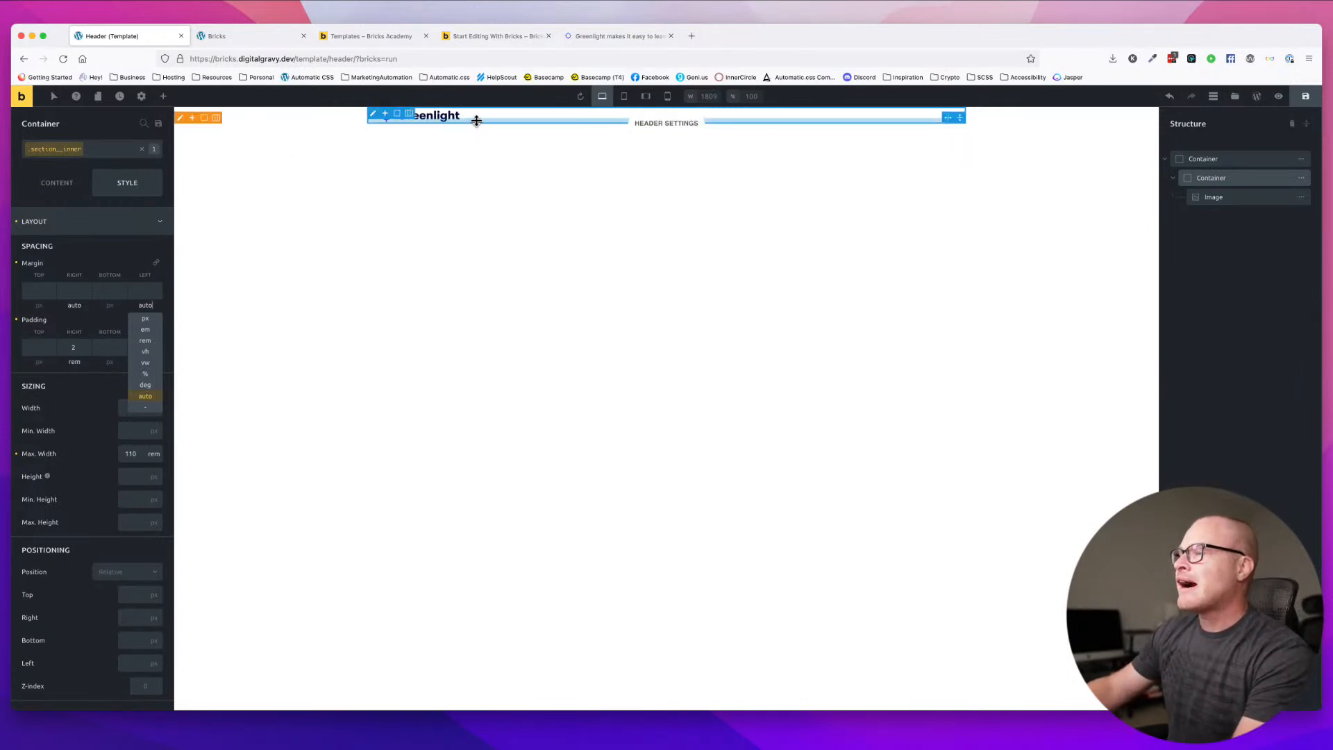
- Open the custom CSS settings of the section__inner class on the inner container
left_click(1227, 200)
left_click(1226, 180)
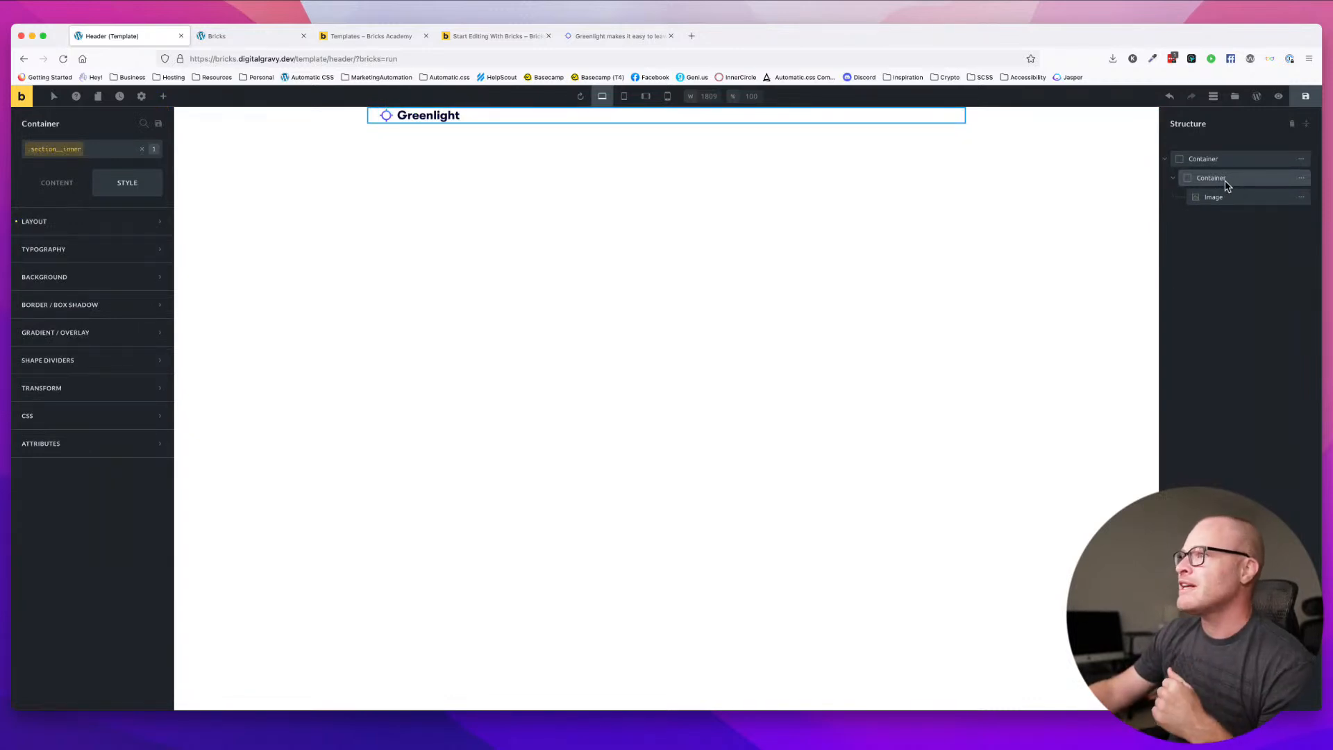
left_click(99, 154)
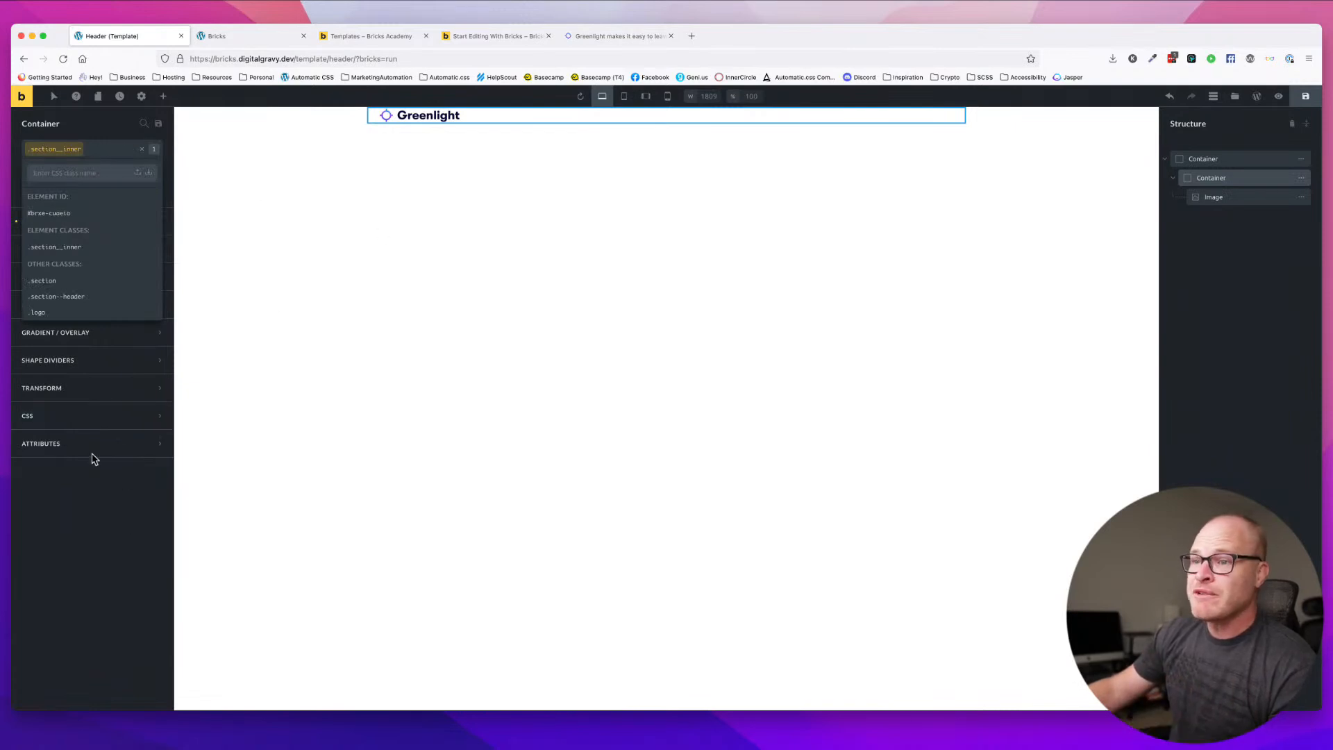
left_click(97, 415)
scroll(203, 476, "down", 3)
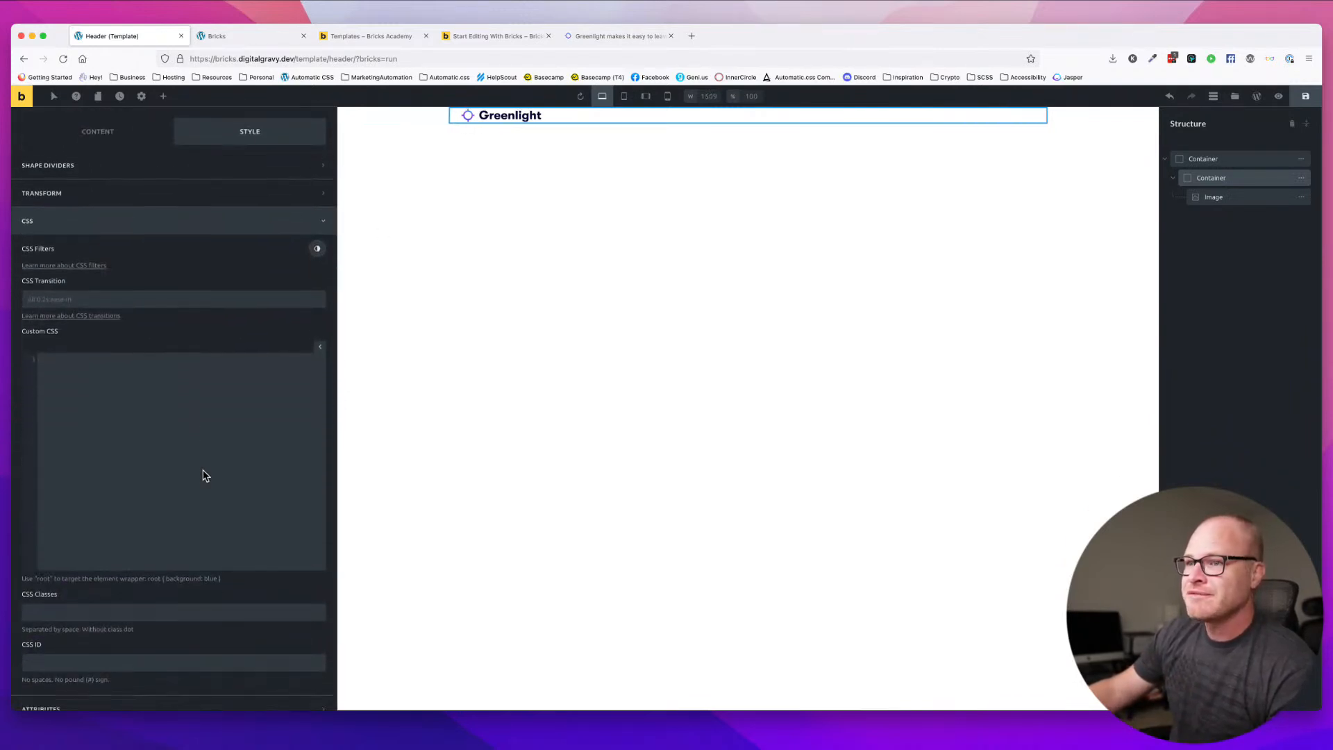
scroll(203, 473, "up", 5)
scroll(201, 473, "down", 4)
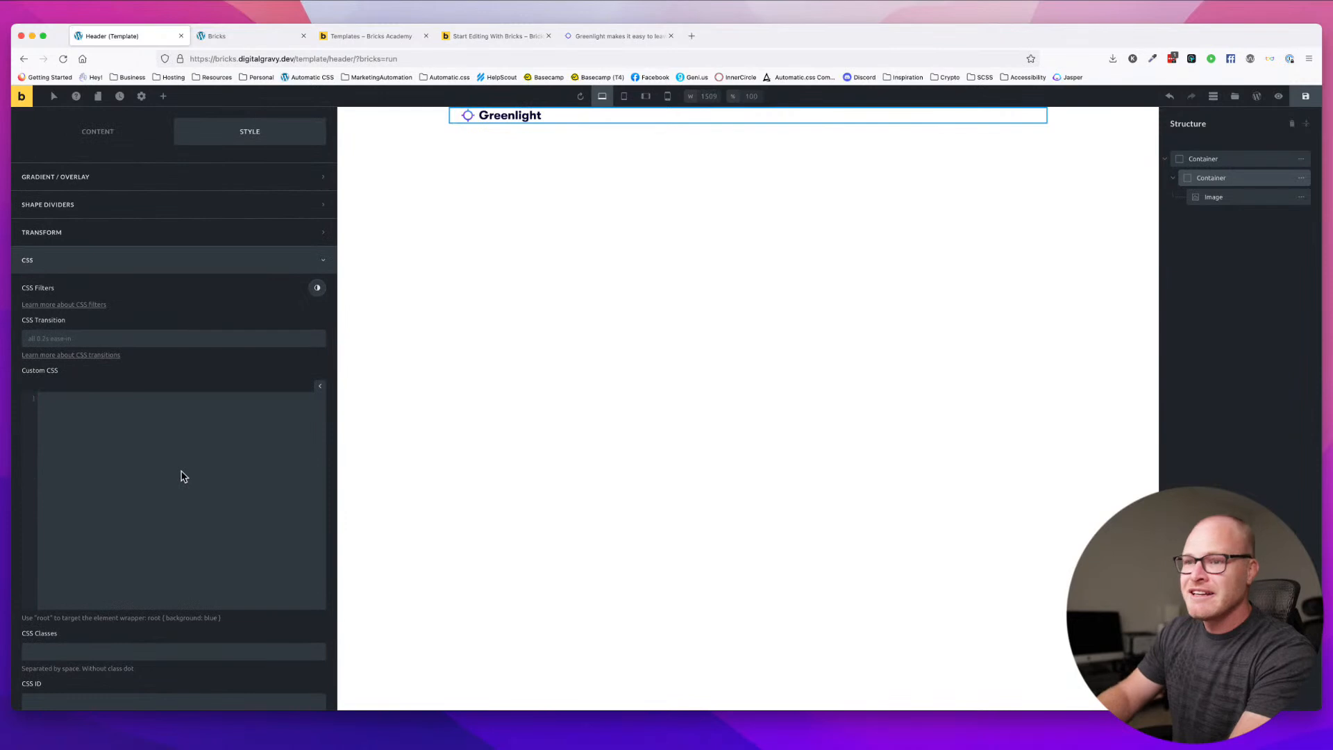
- Write an empty custom CSS rule for the selector ".section--header > .section__inner"
type("se")
key("BackSpace")
key("BackSpace")
key("BackSpace")
key("BackSpace")
key("BackSpace")
key("BackSpace")
key("BackSpace")
type(".section")
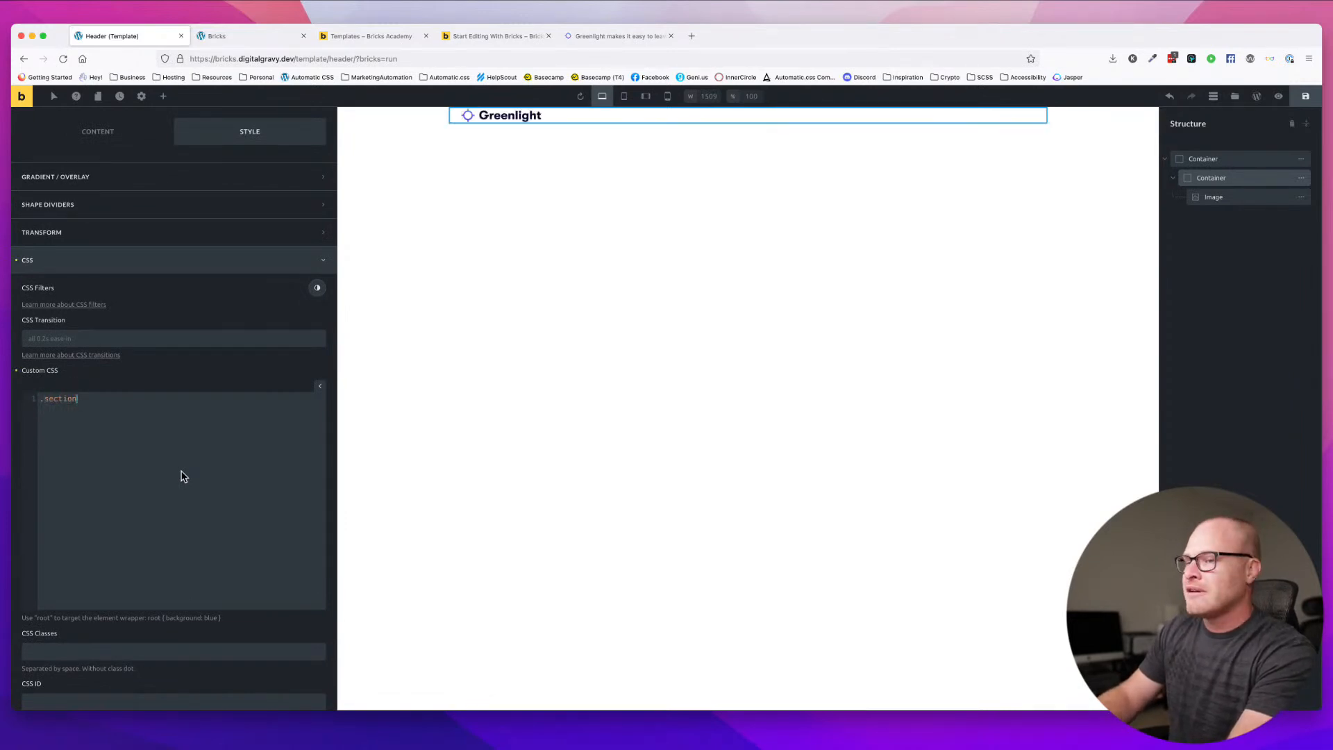
type(" > .section__inner {")
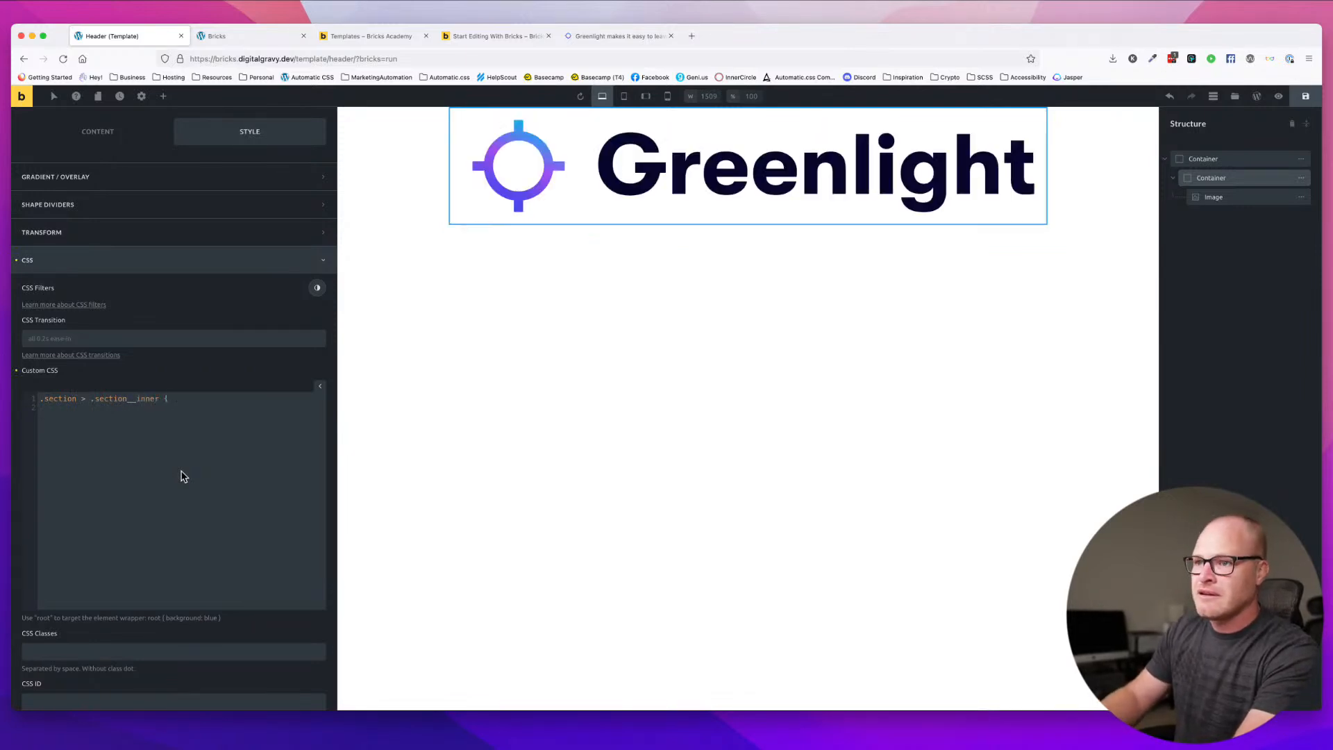
type("--header")
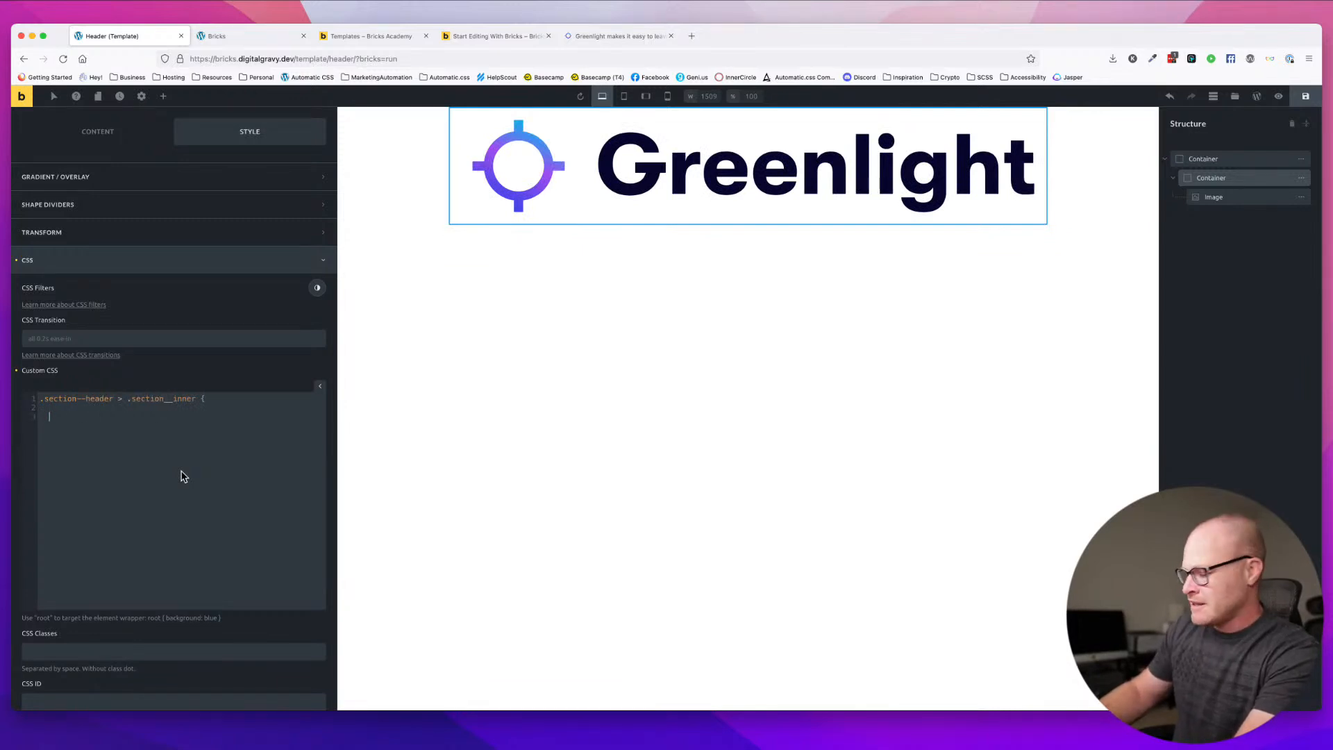
type("}")
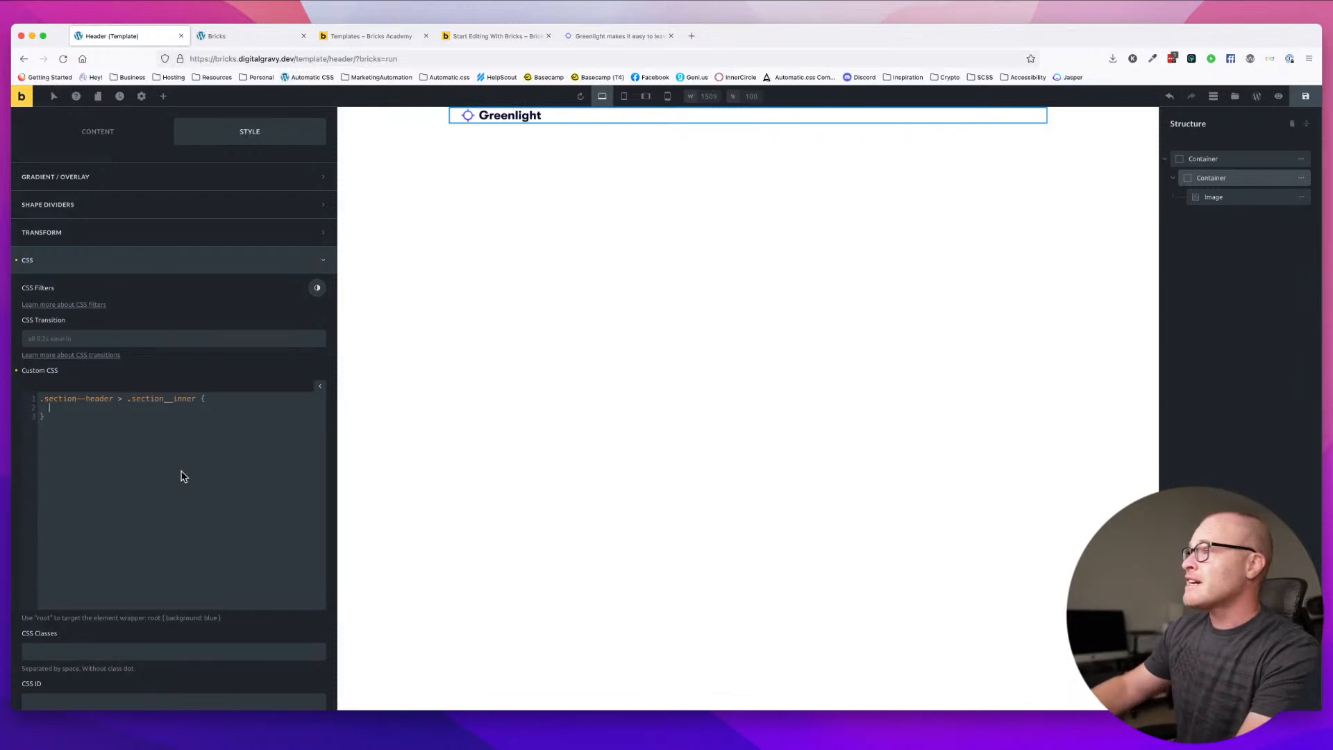
- Give the ".section--header > .section__inner" rule a padding of 2rem 2rem
type("padding:")
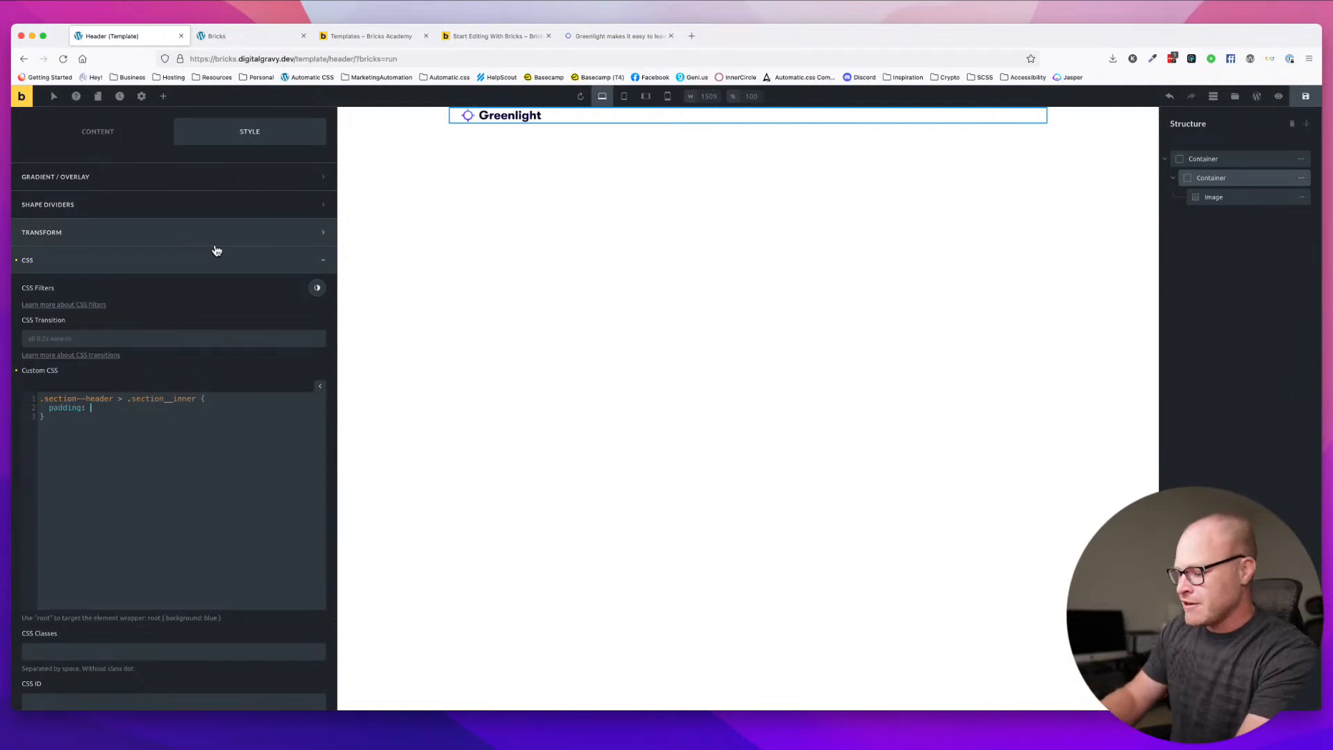
type("rem")
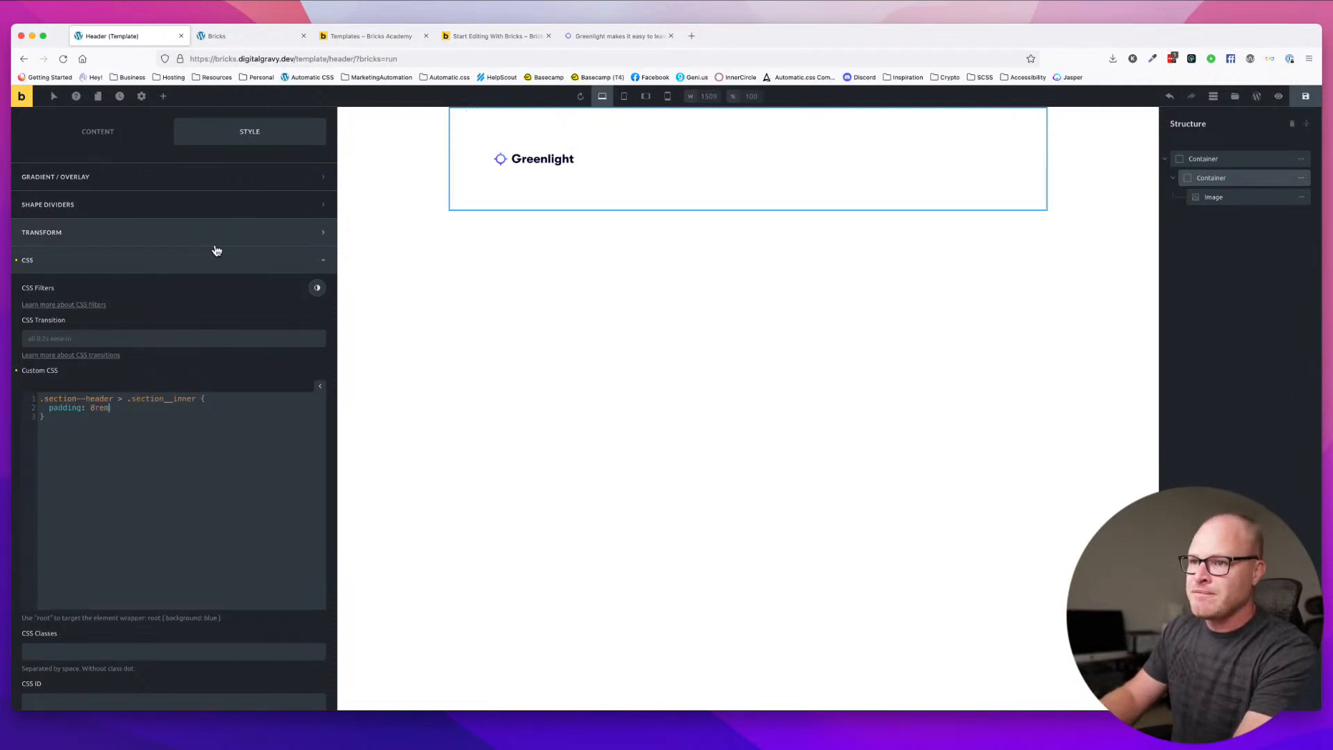
key("BackSpace")
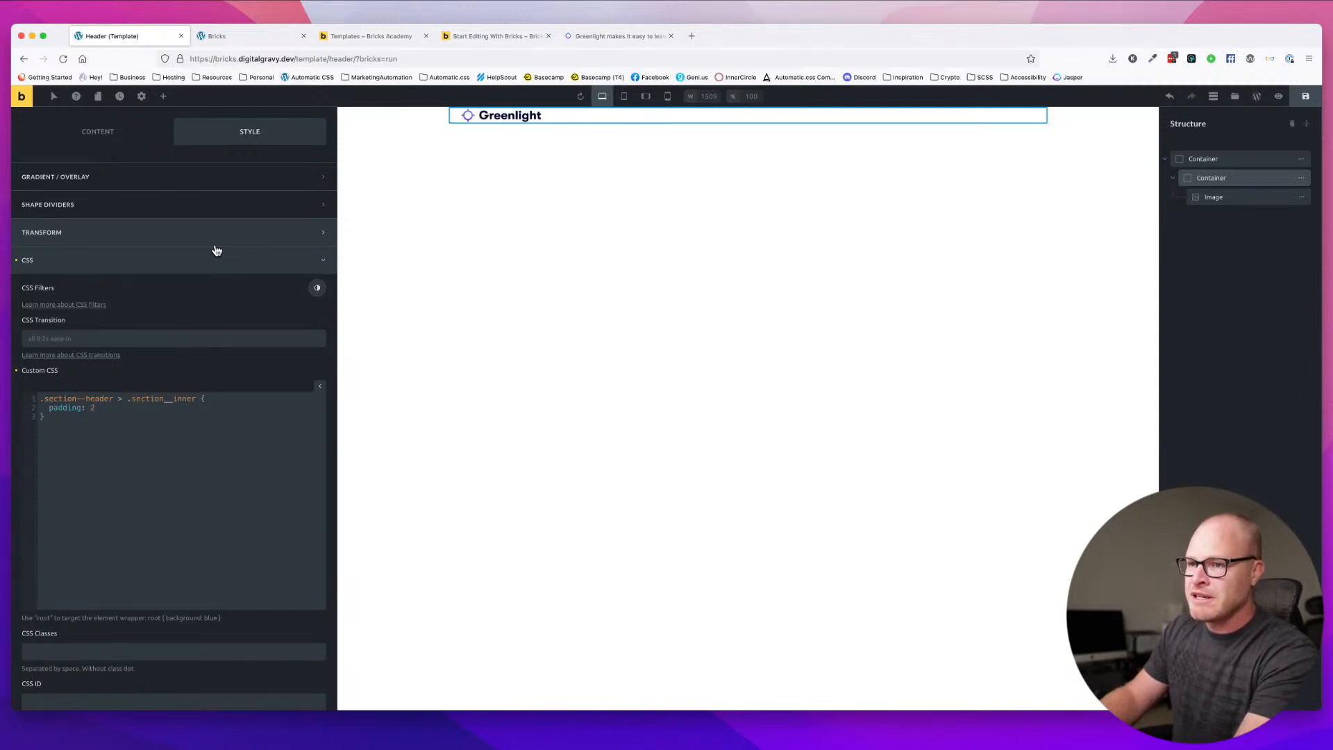
key("BackSpace")
type("2rem")
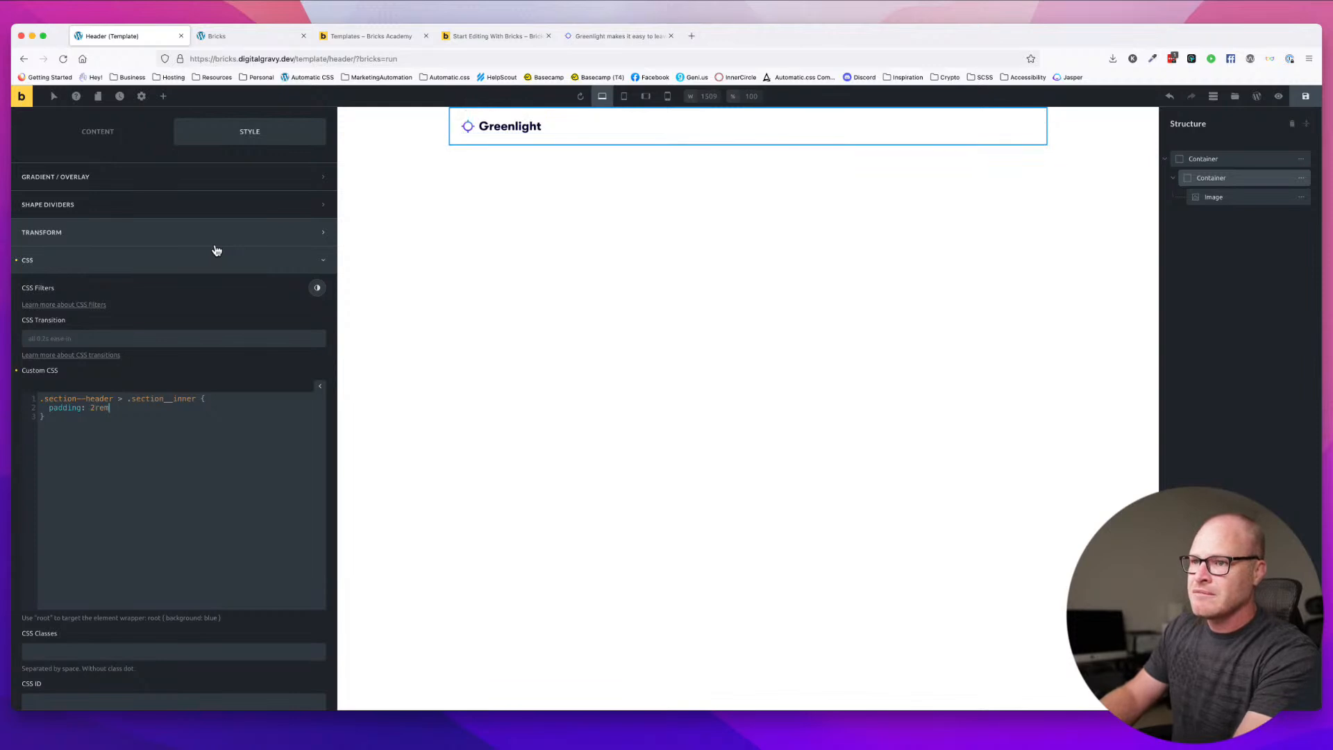
type(" 2rem;")
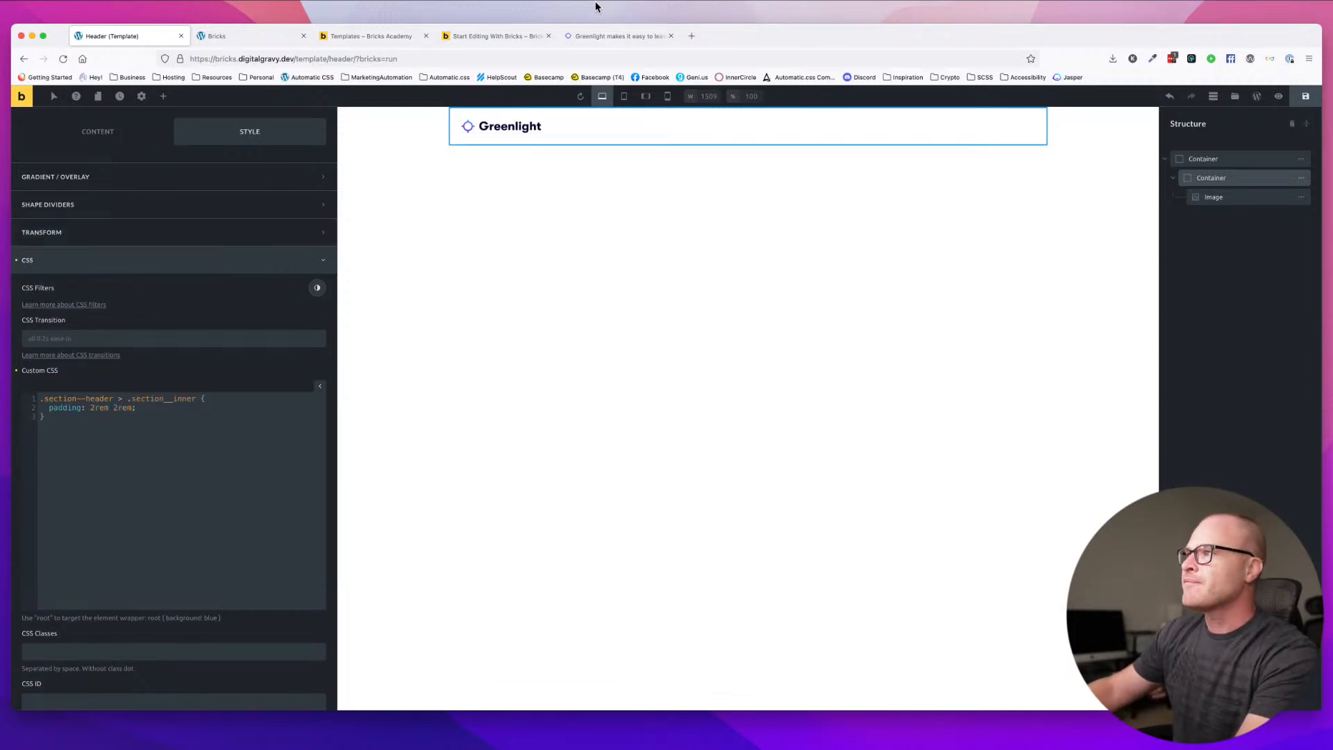
- Start a second custom CSS rule below it for the selector ".section > .section__inner"
left_click(207, 430)
key("Return")
key("Return")
type("section")
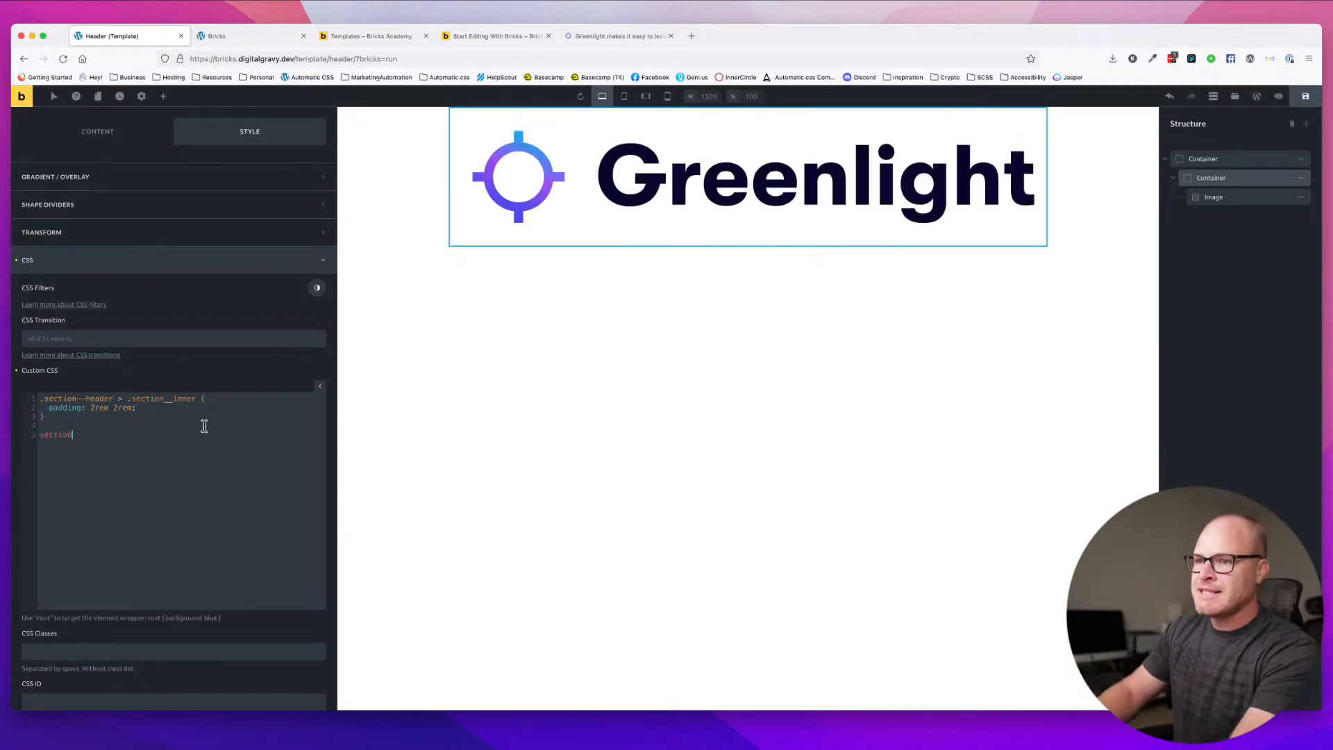
key("BackSpace")
key("BackSpace")
key("BackSpace")
key("BackSpace")
key("BackSpace")
key("BackSpace")
key("BackSpace")
type(".sectio")
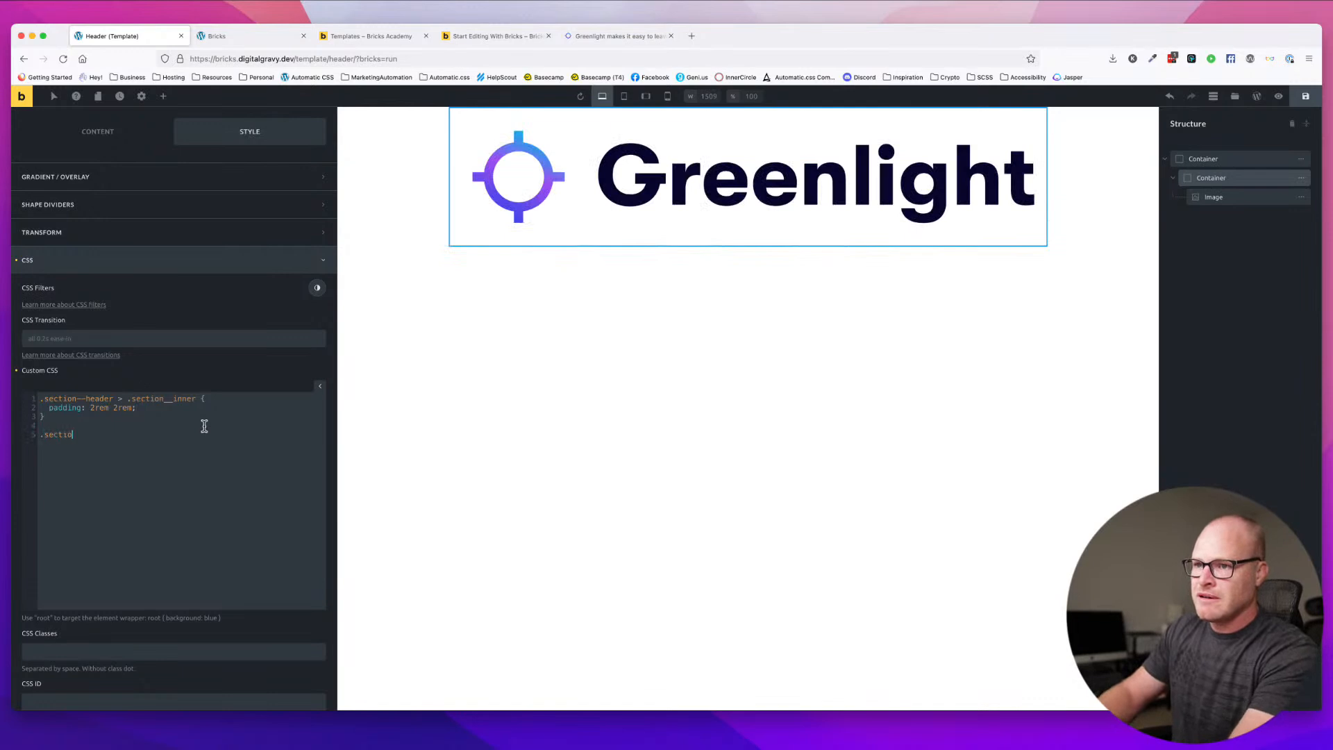
type("n > .section_")
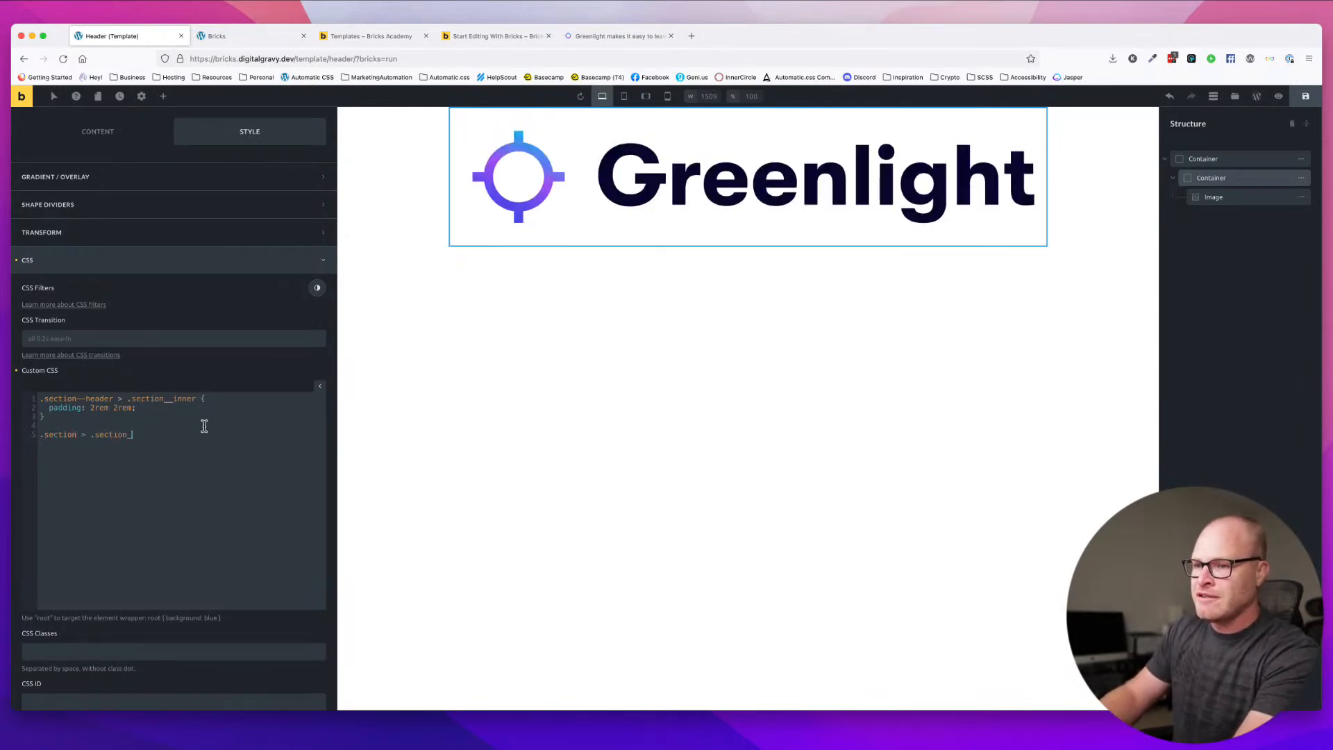
type("_inner {")
key("Return")
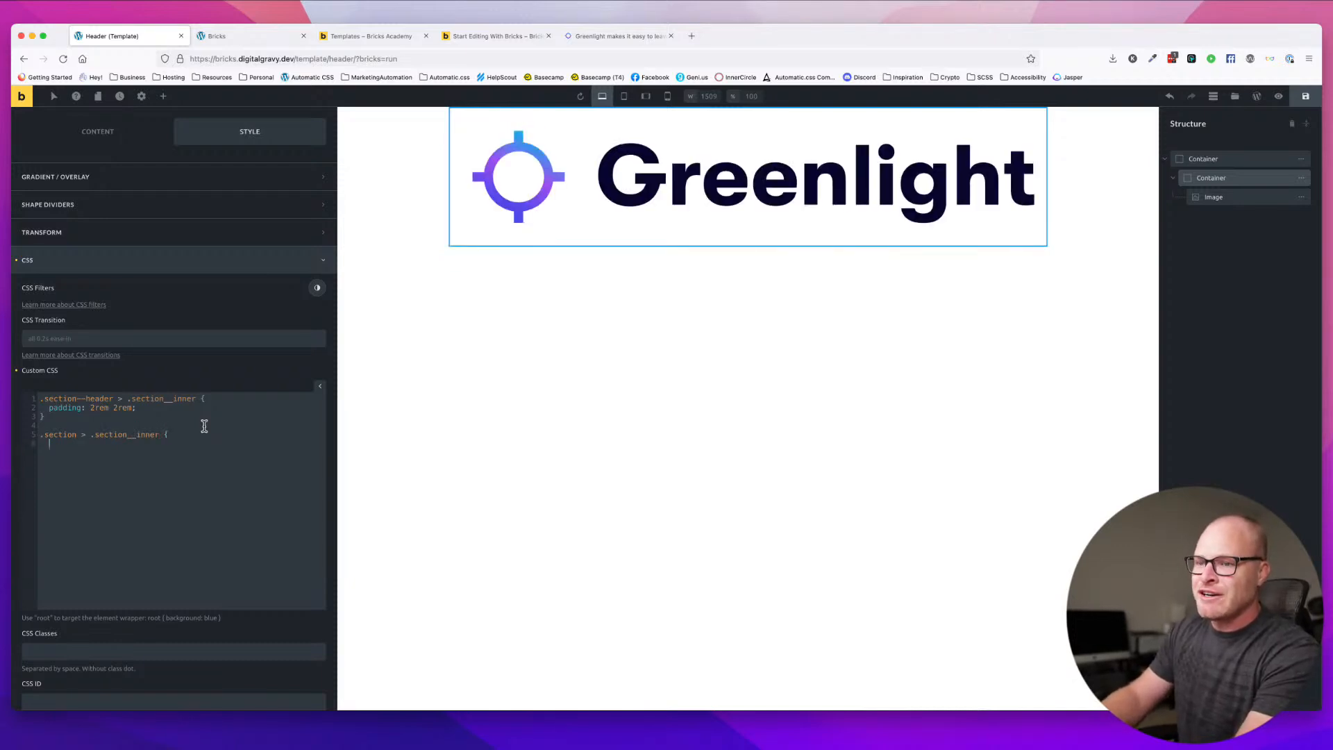
- Set the padding in the ".section > .section__inner" rule to 8rem 2rem and close the rule
type("padding: ")
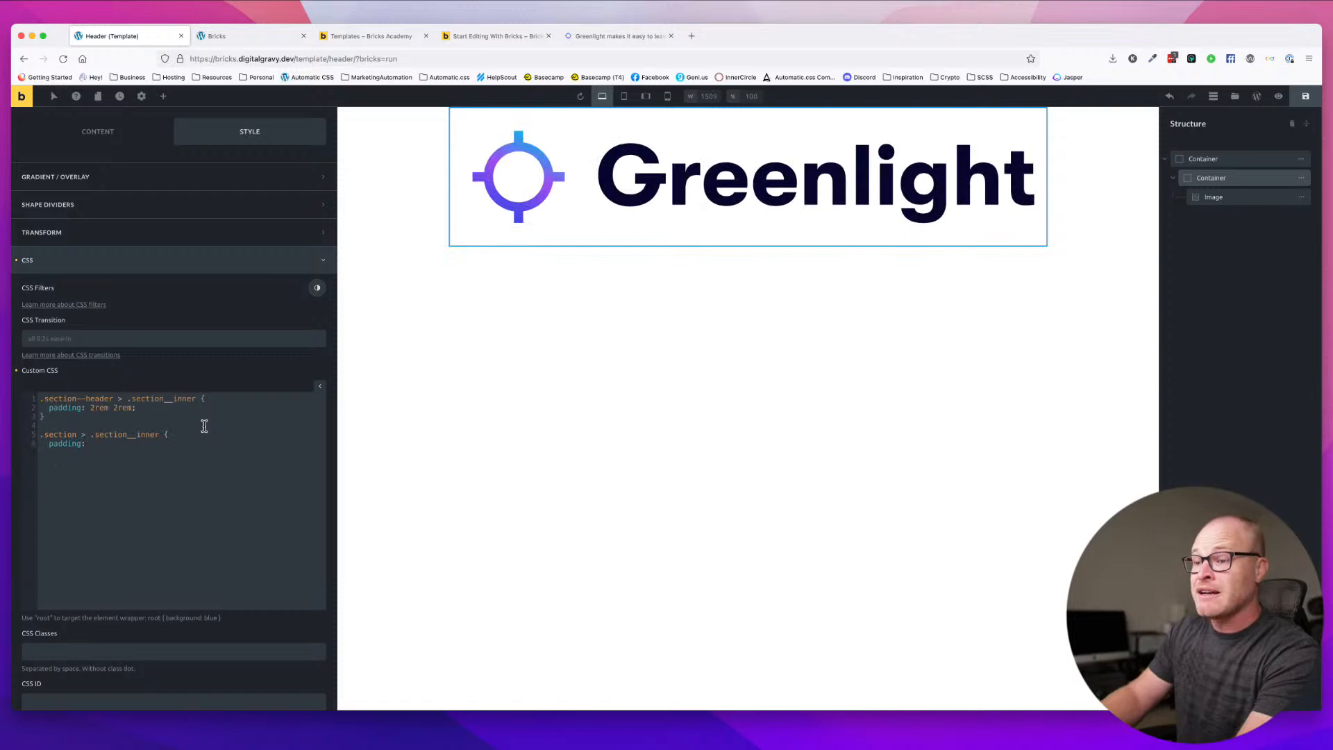
type("8rem 2rem;")
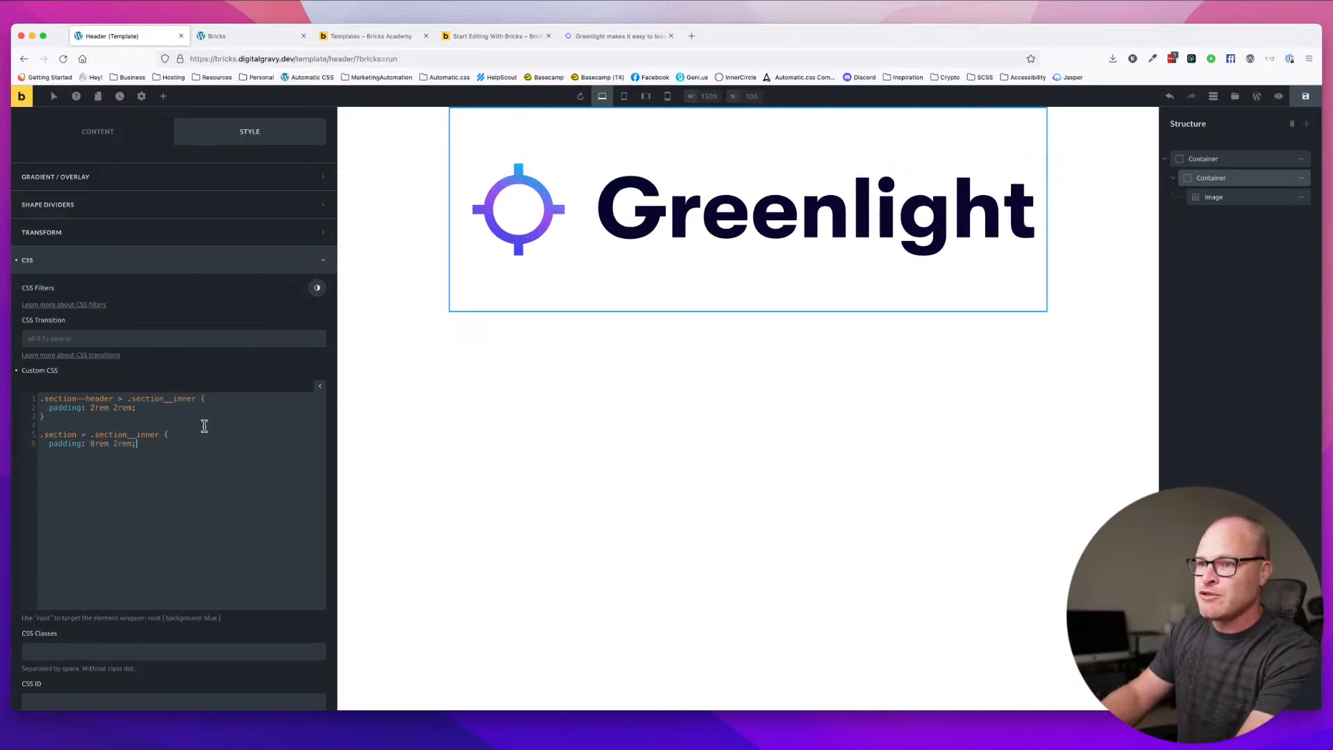
key("Return")
type("}")
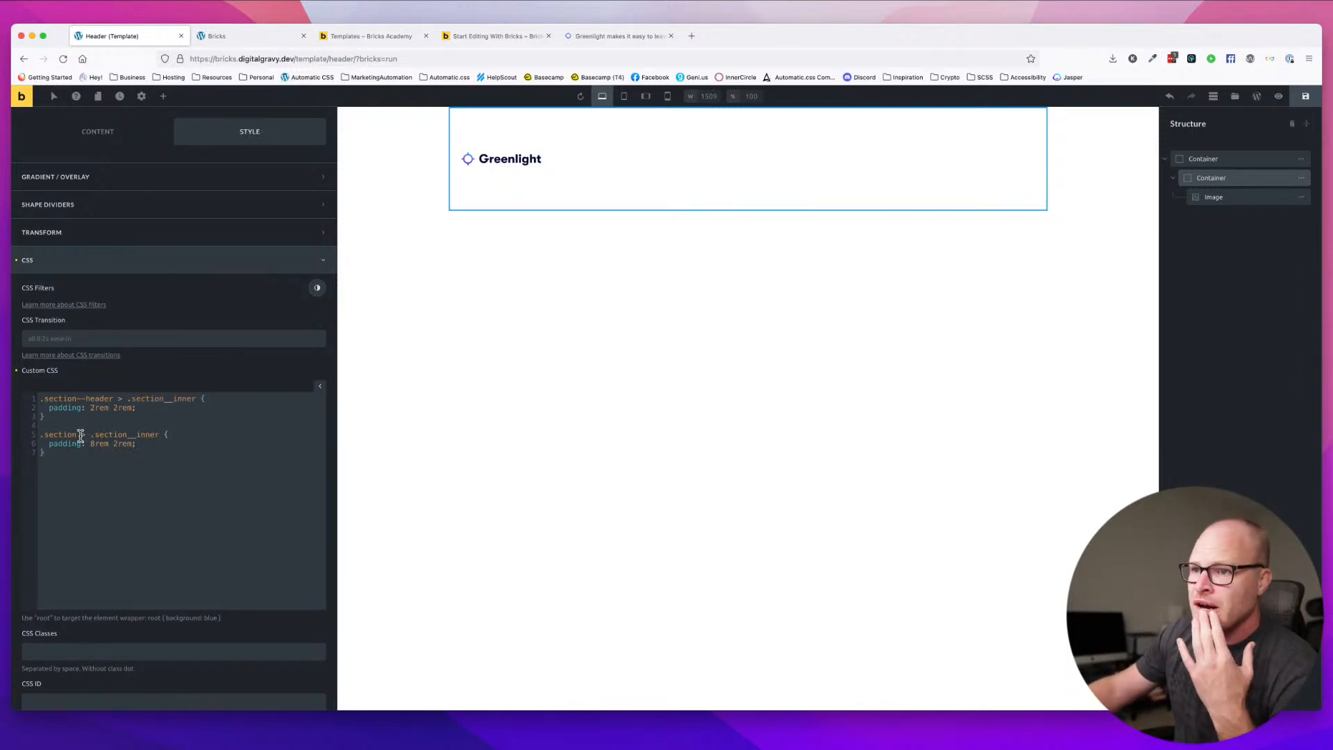
- Replace the padding declaration in the ".section > .section__inner" rule with padding-left: 2rem and padding-right: 2rem
left_click(159, 409)
left_click(93, 445)
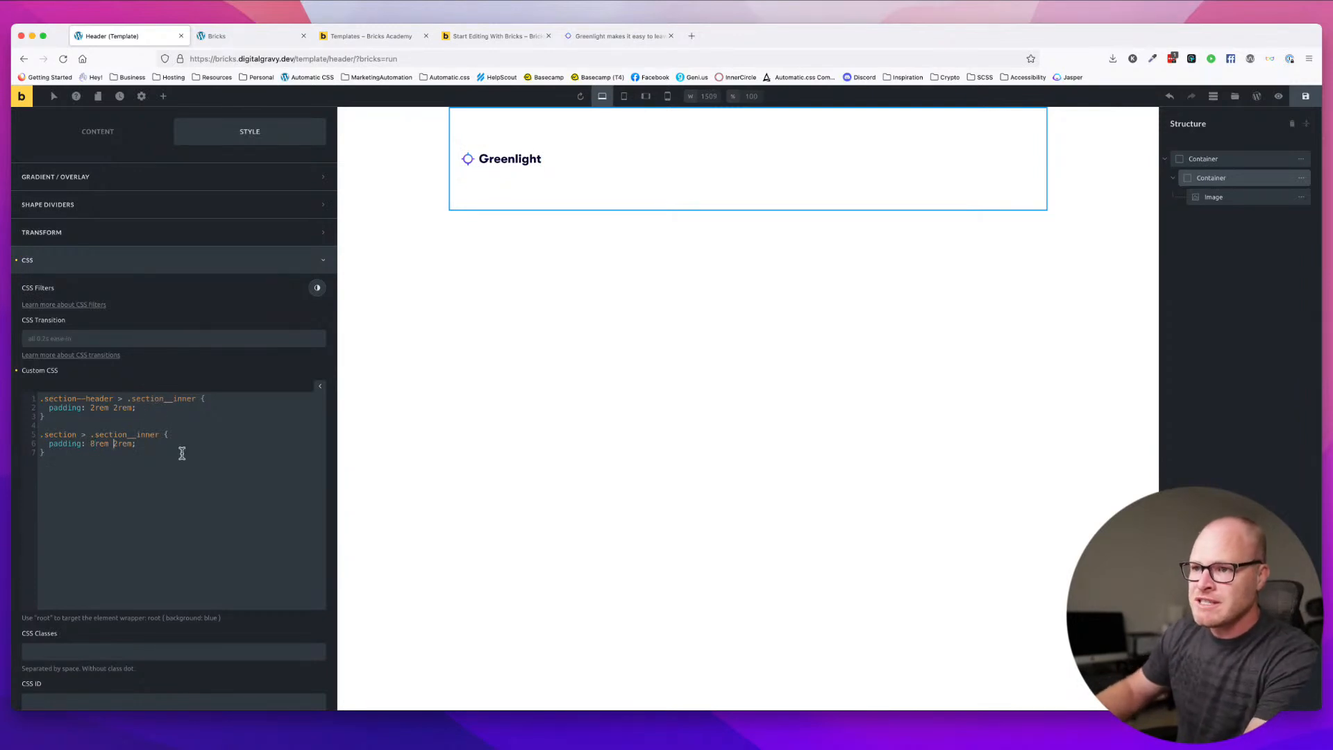
key("BackSpace")
key("BackSpace")
key("BackSpace")
key("BackSpace")
key("BackSpace")
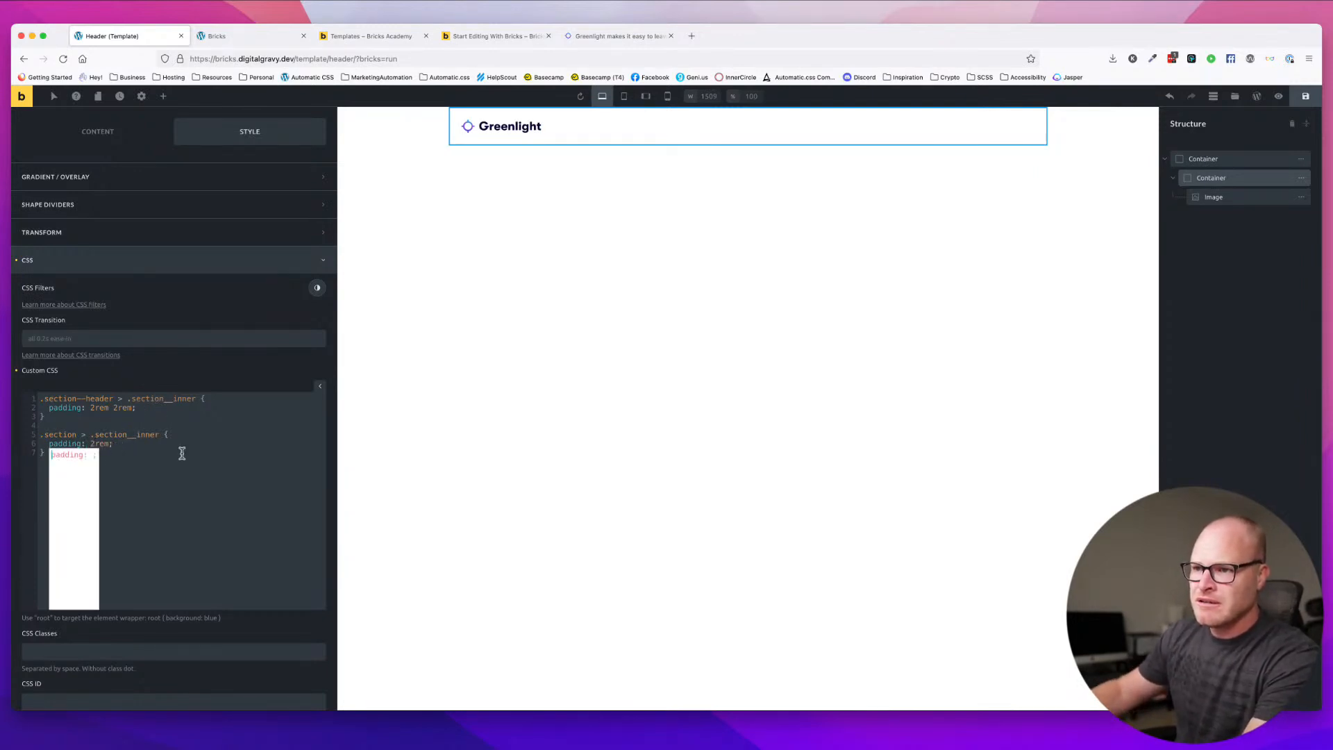
left_click(92, 444)
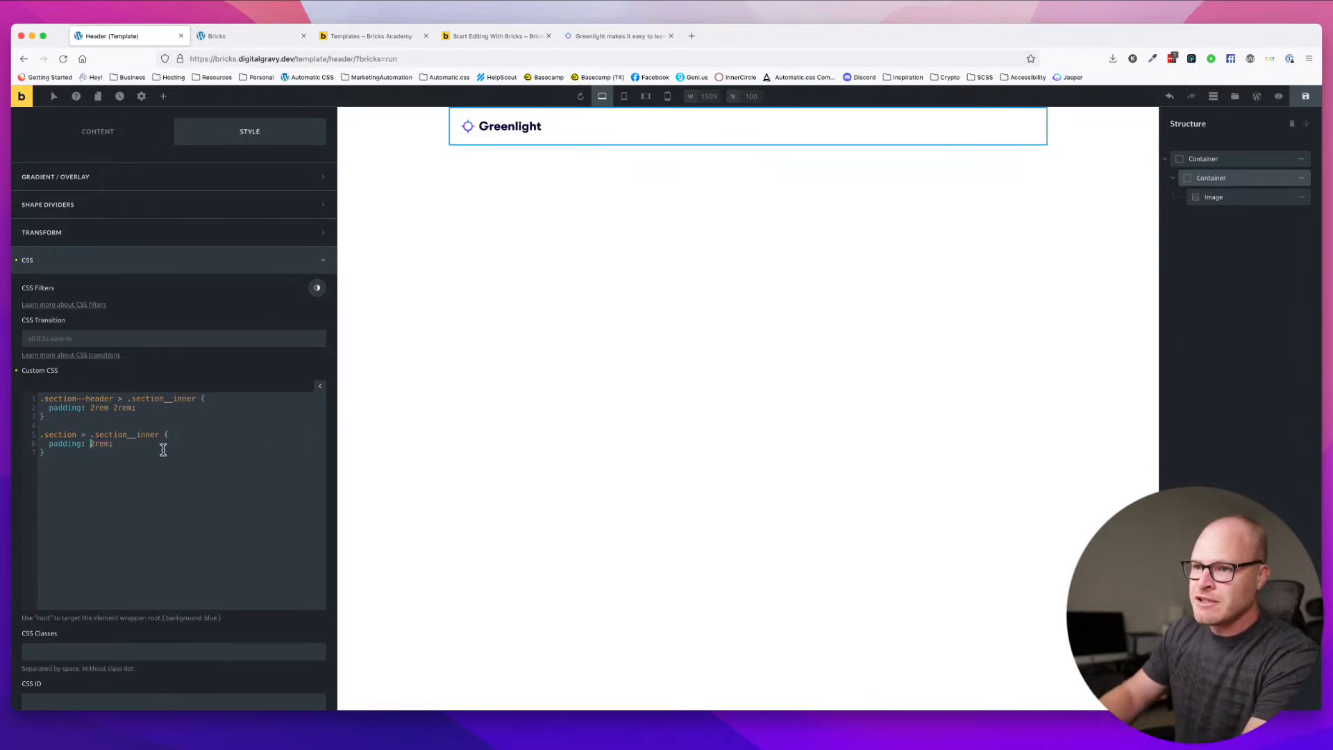
key("BackSpace")
type("-left:")
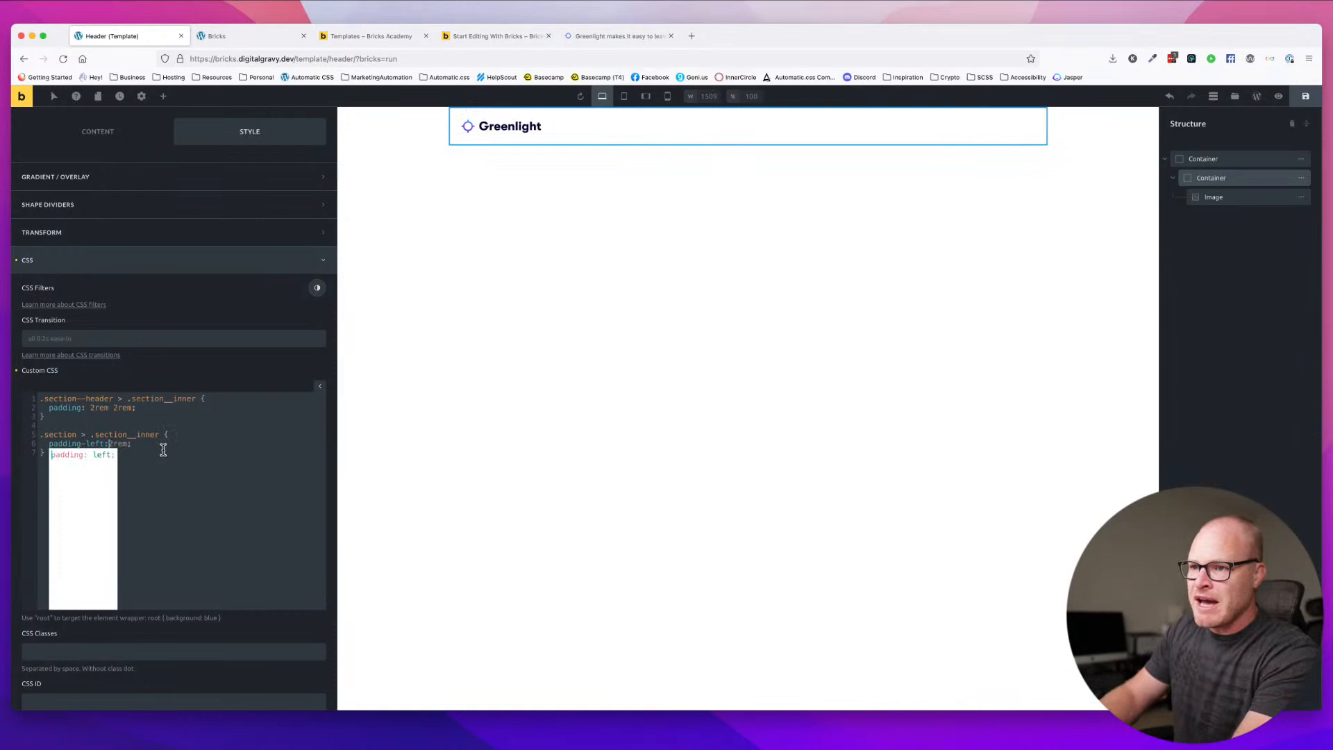
key("Return")
type("padding-right: 2rem;")
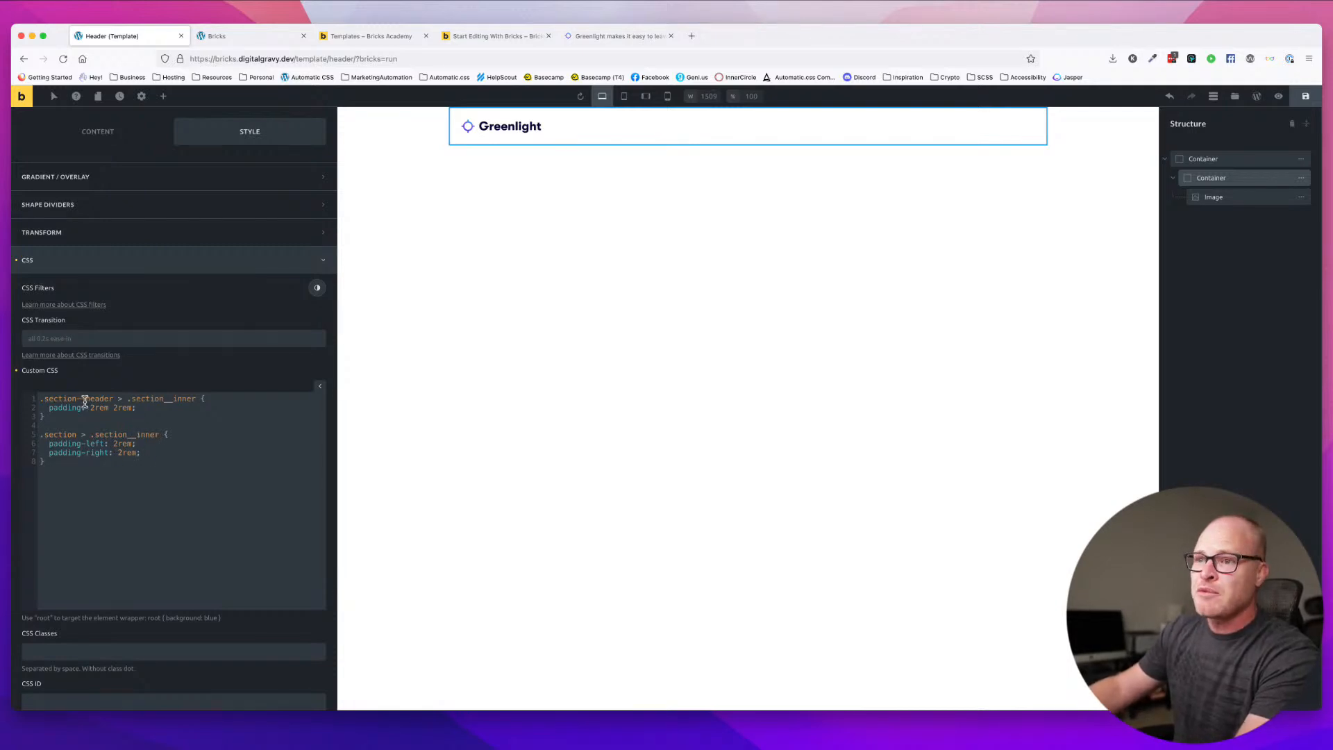
left_click_drag(113, 398, 37, 398)
left_click(91, 432)
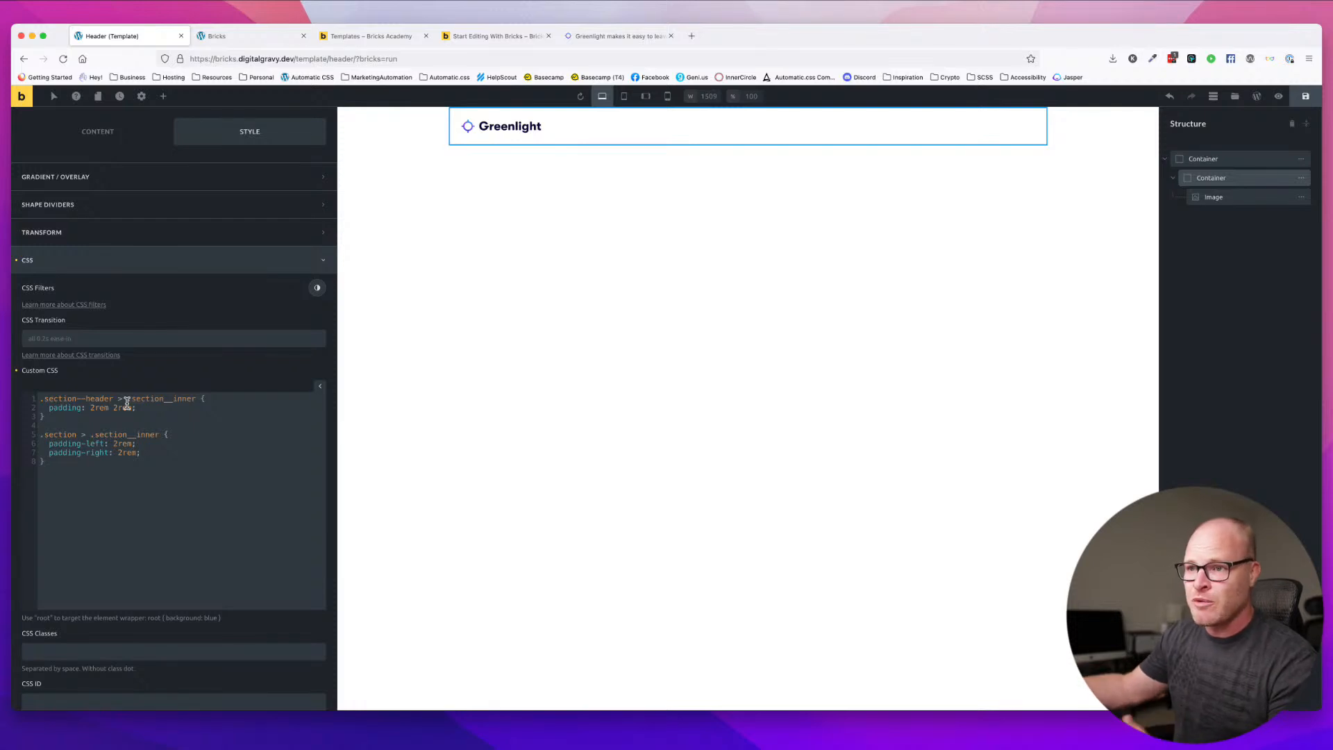
scroll(121, 448, "up", 1)
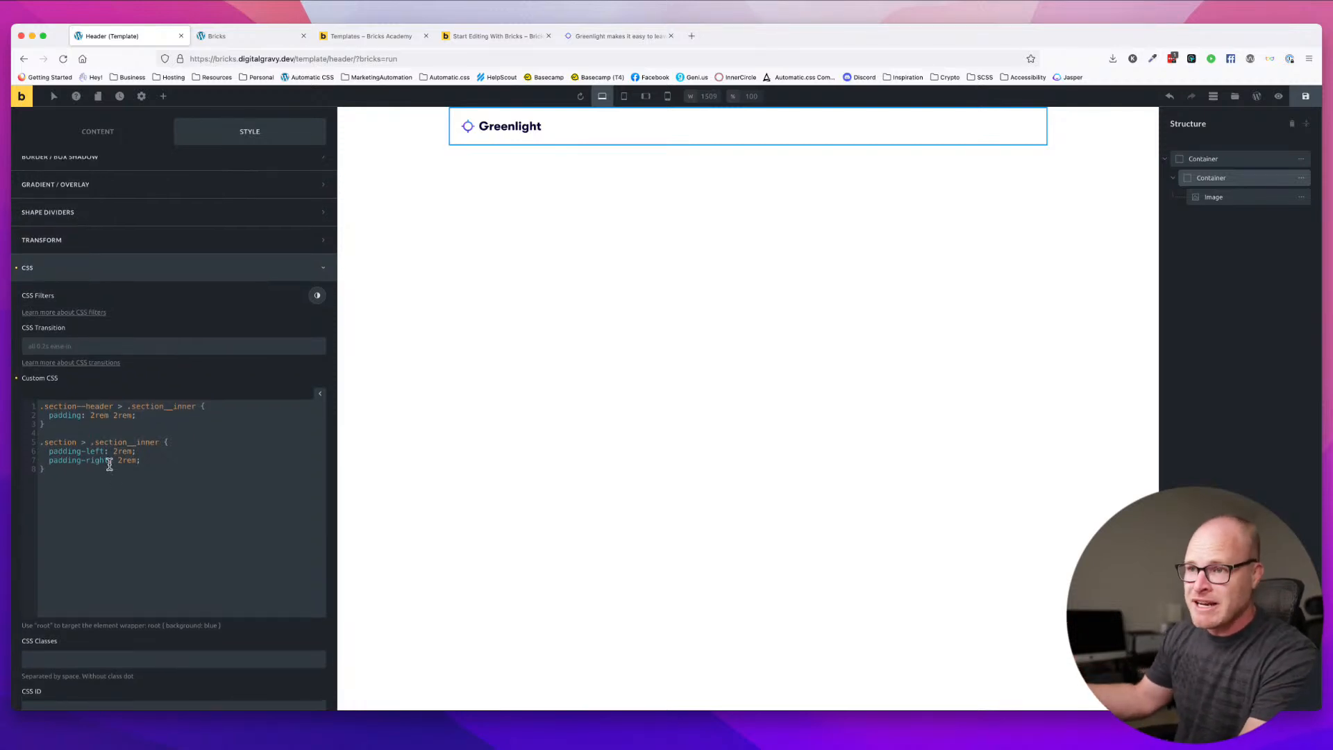
left_click(167, 492)
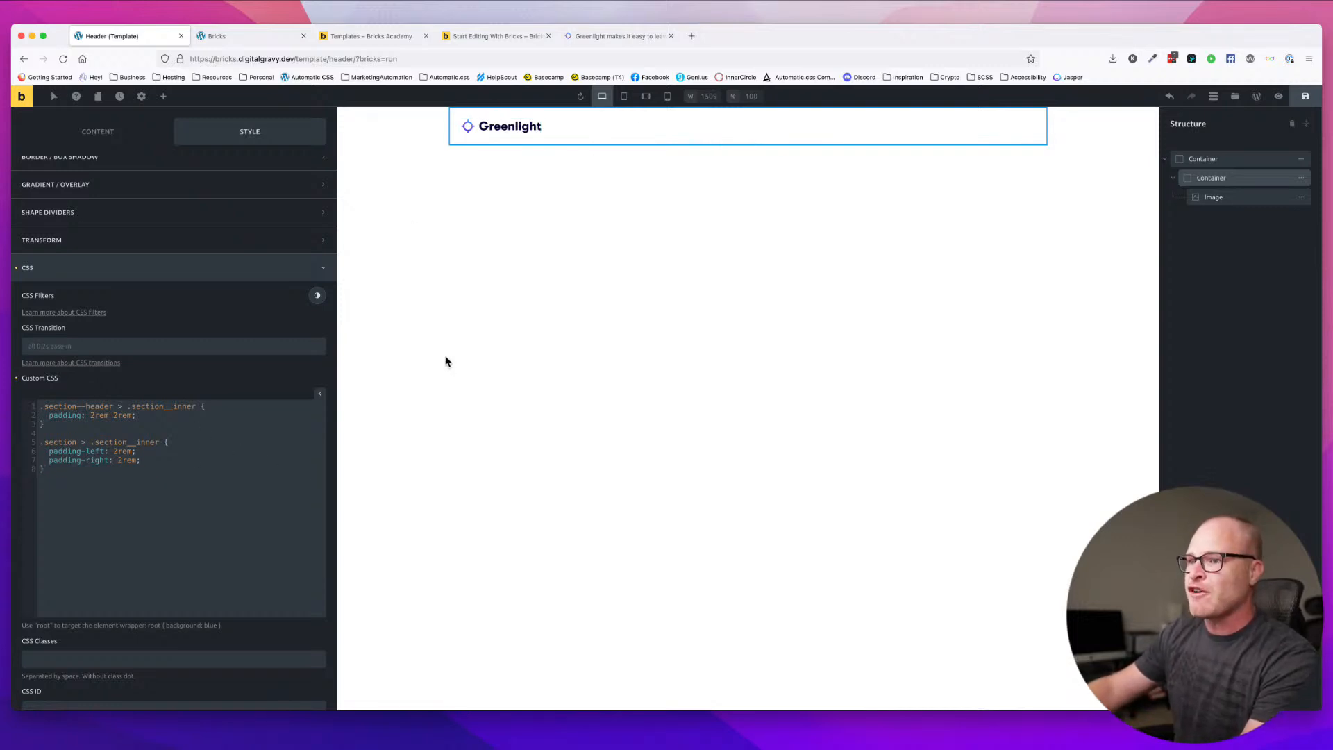
- Add a Nav Menu element to the inner container after the logo image and save the template
left_click(581, 127)
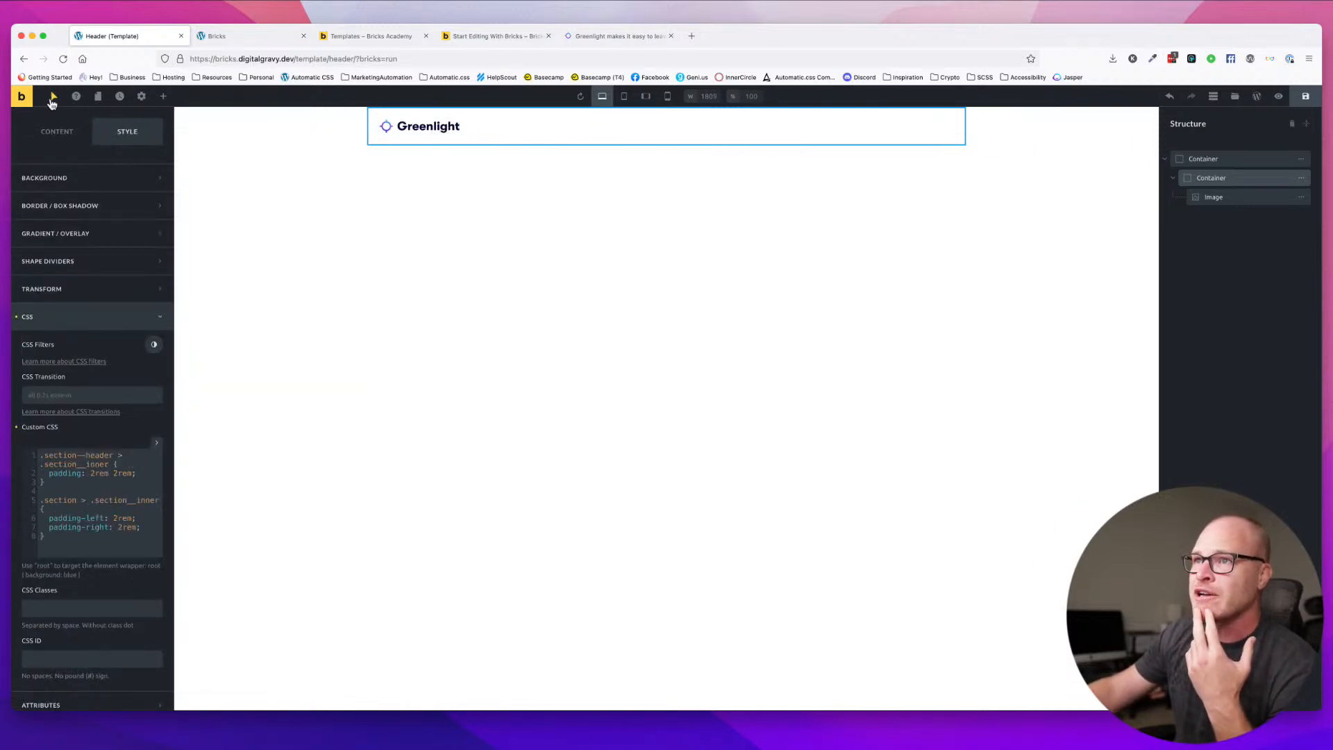
left_click(164, 97)
type("men")
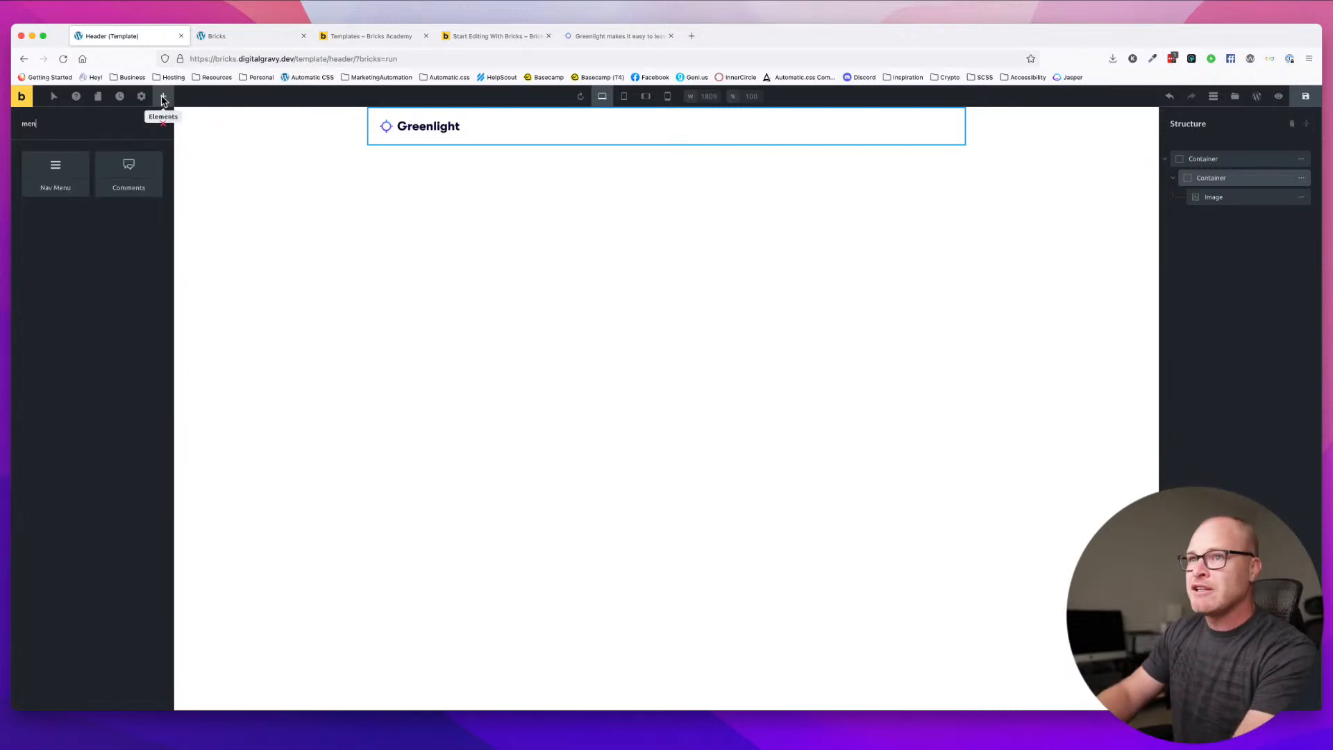
type("u")
left_click(55, 174)
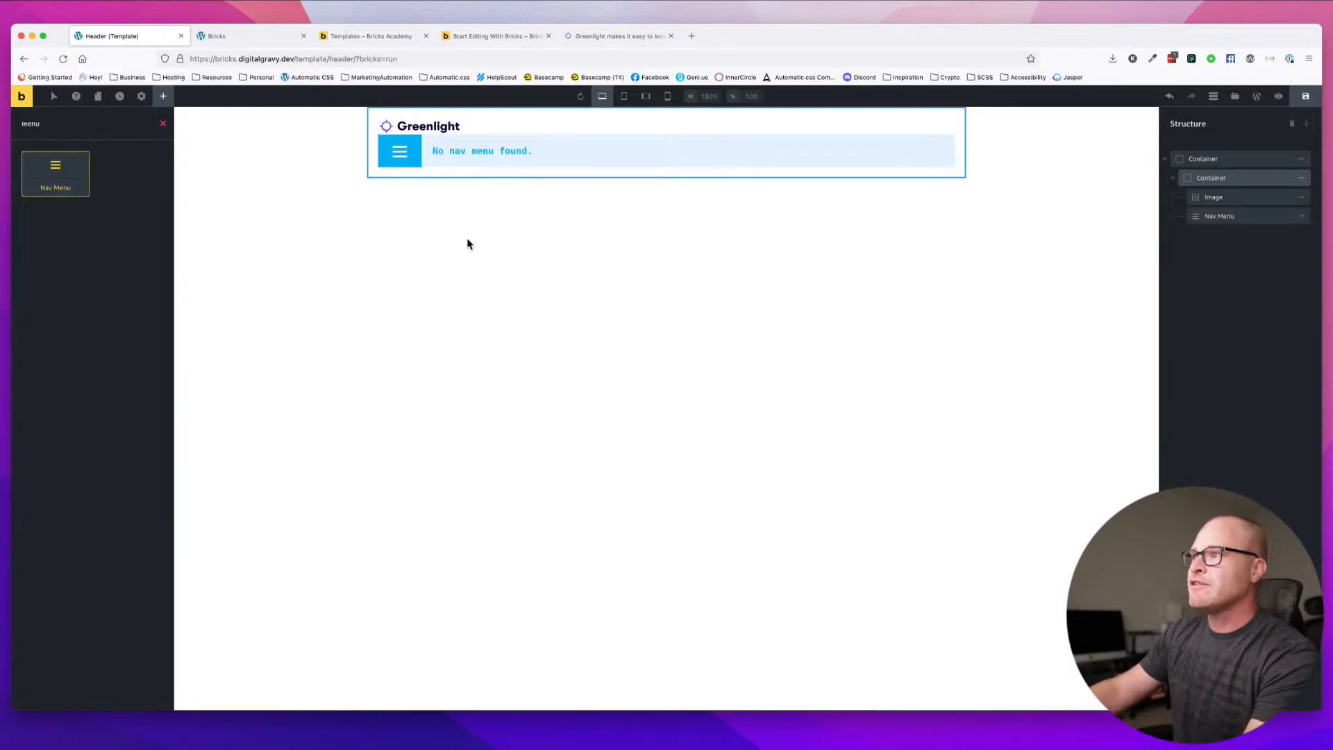
left_click(502, 155)
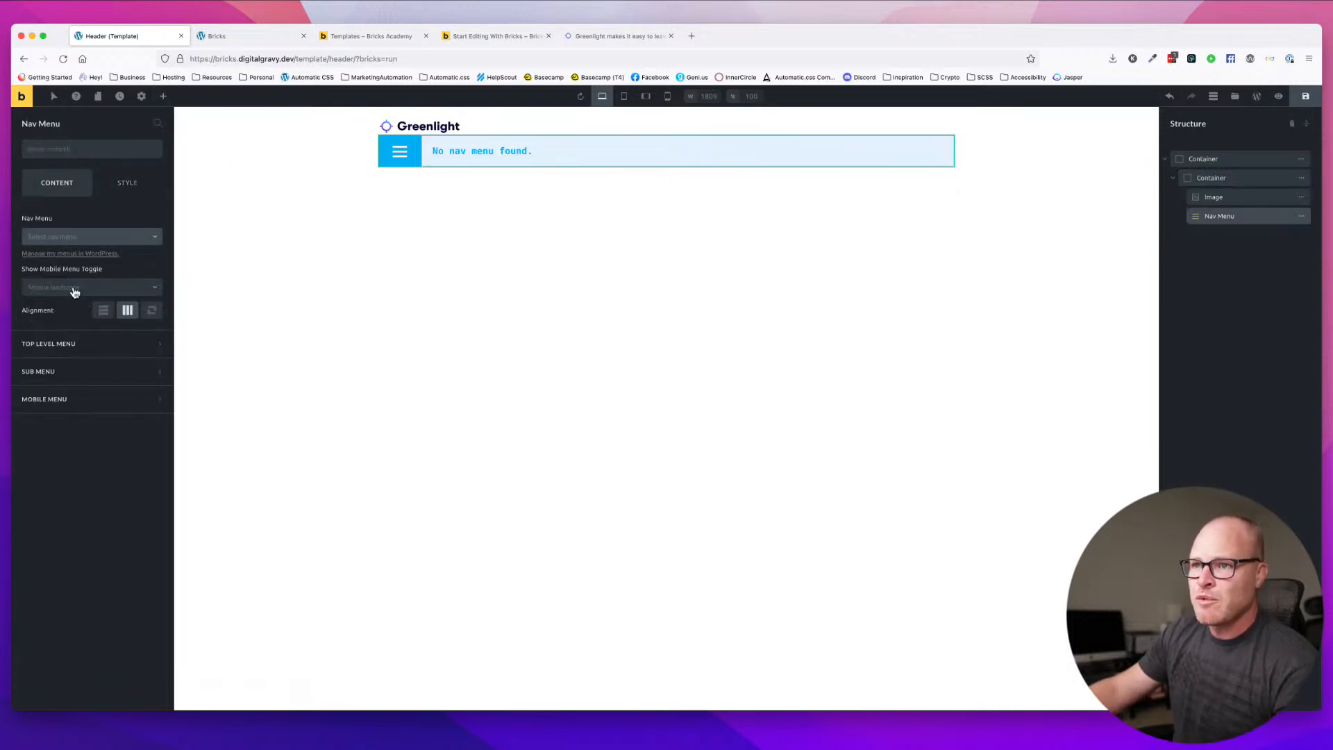
left_click(1306, 96)
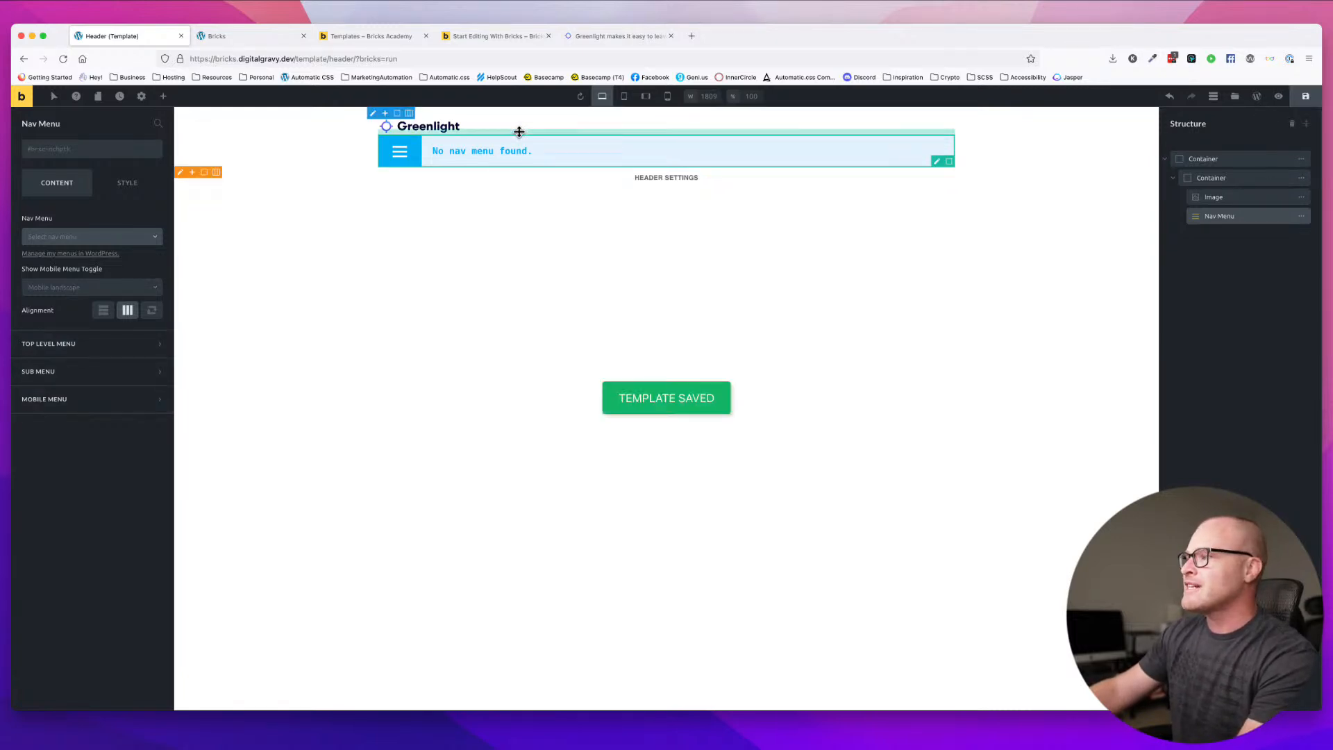
- Open the WordPress Menus page in a separate first browser tab and switch to managing menus with live preview
left_click(236, 35)
left_click(54, 113, "super")
left_click_drag(353, 39, 164, 44)
mouse_move(80, 286)
left_click(145, 331)
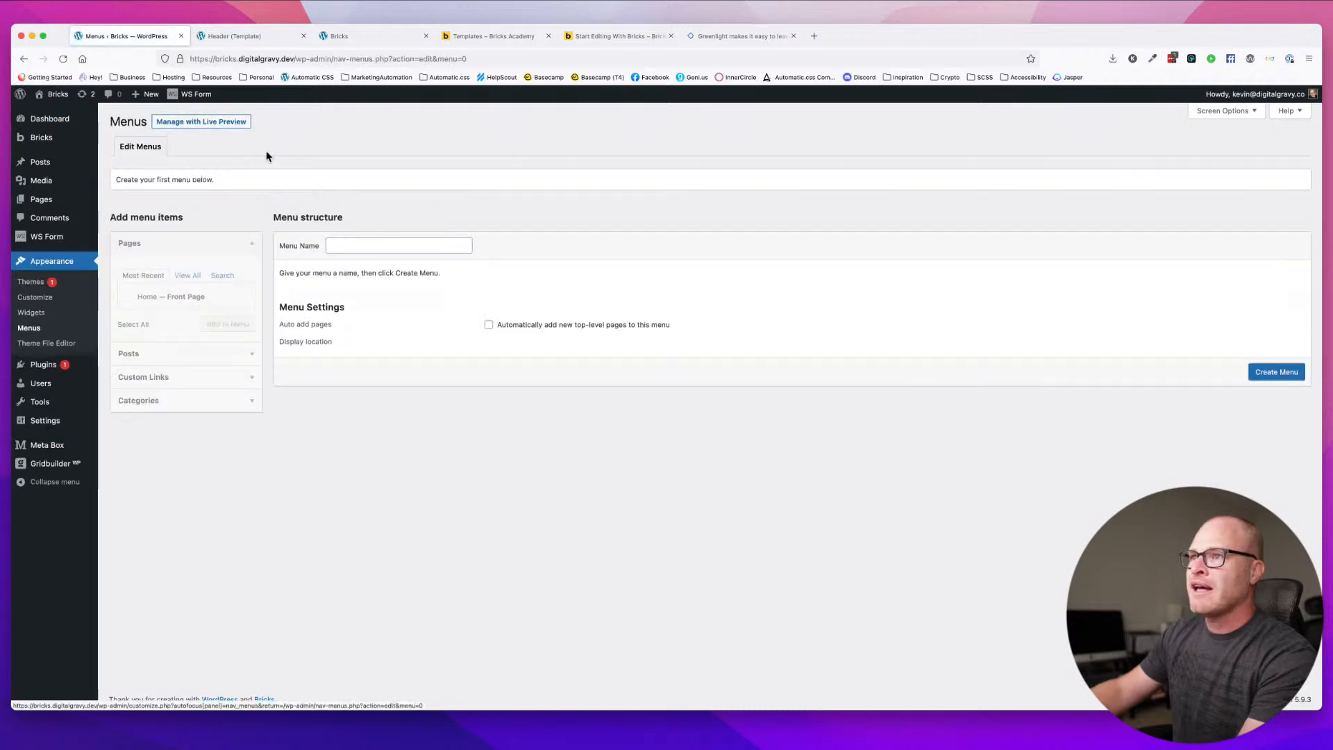
left_click(232, 121)
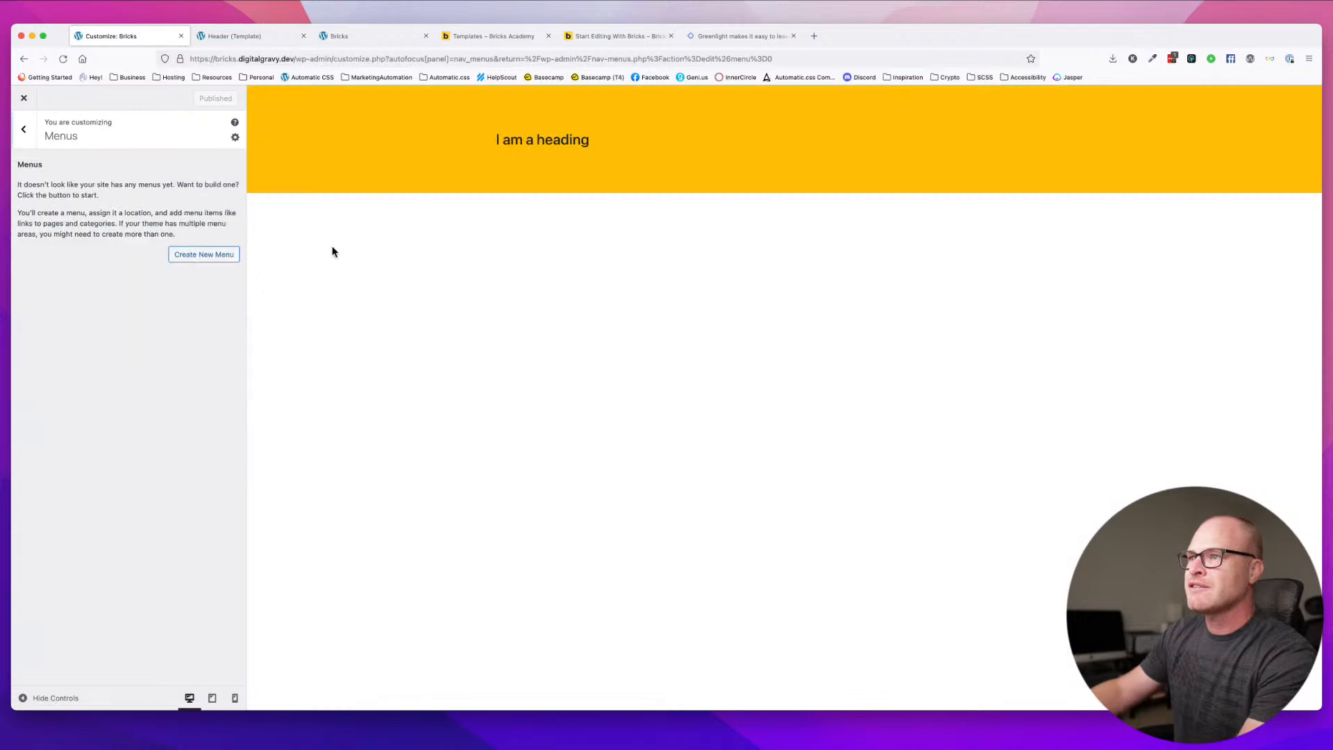
- Create a new WordPress menu named "Main Menu"
left_click(201, 254)
left_click(93, 182)
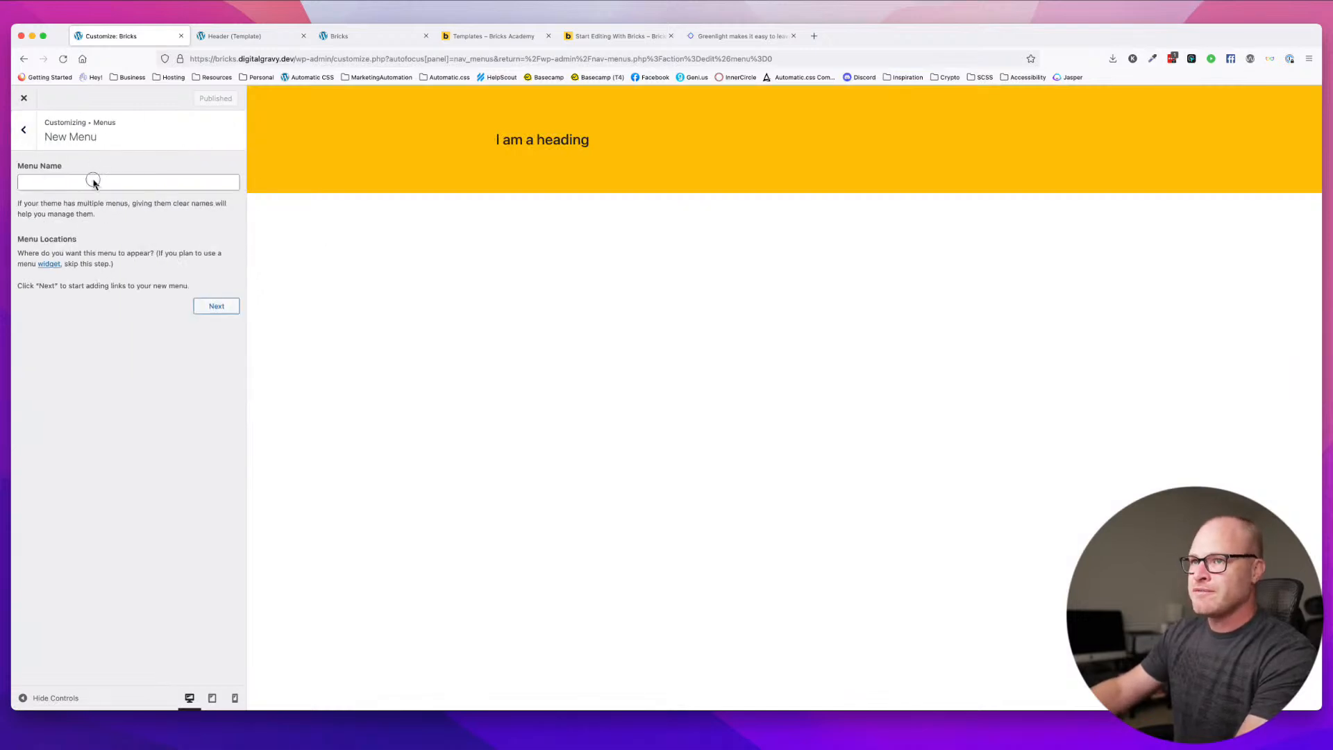
type("M")
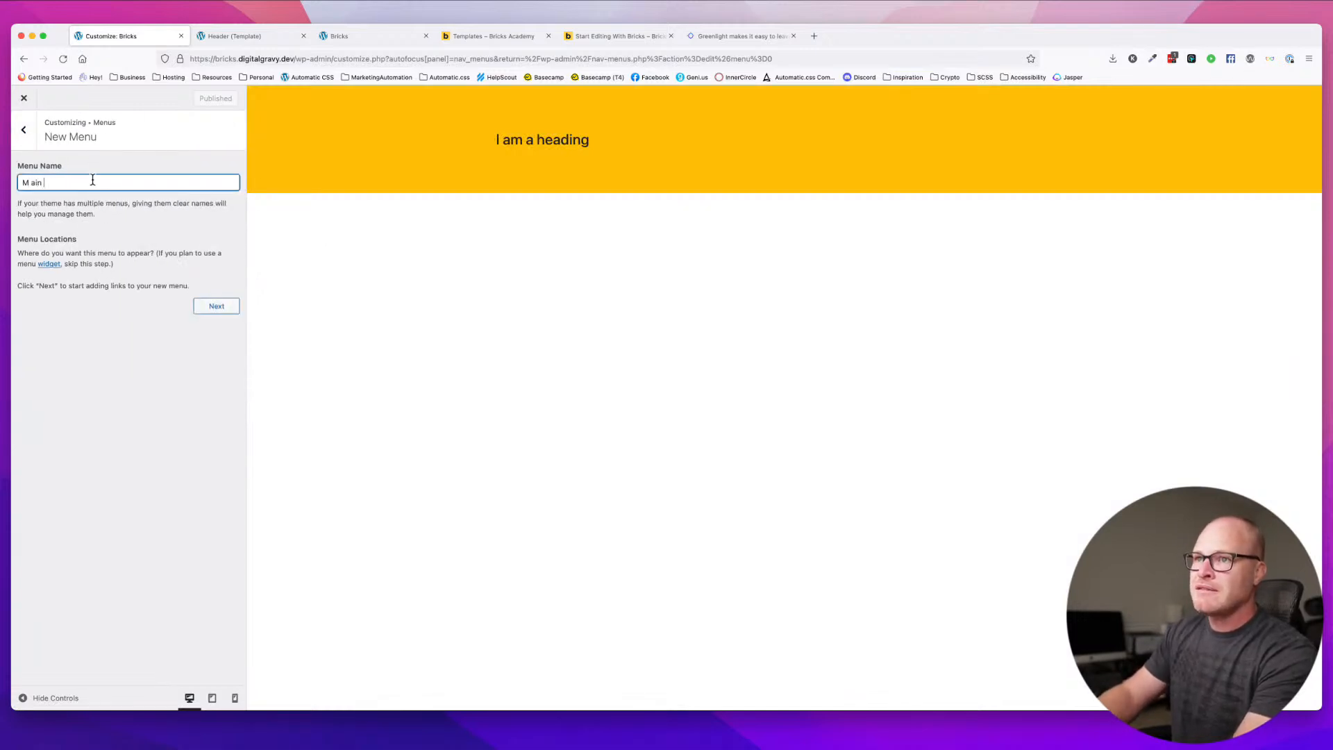
type("ain")
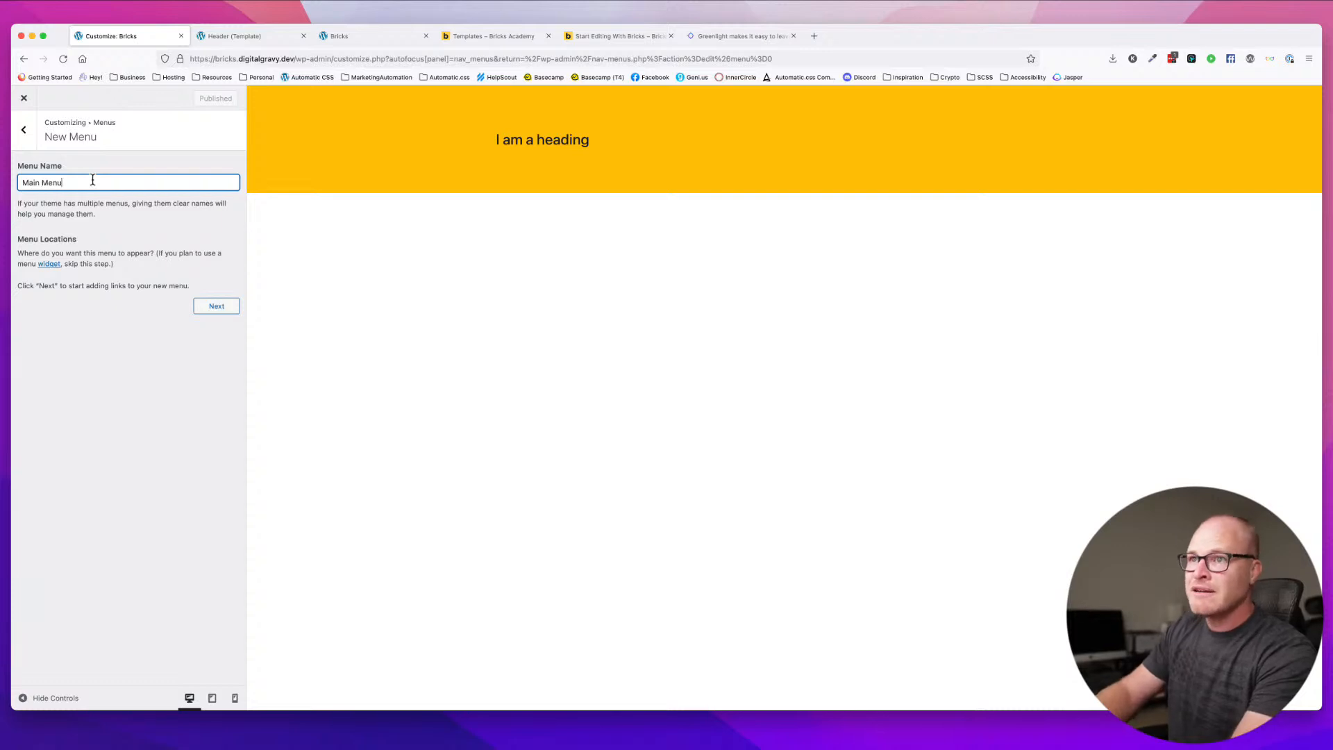
type(" Menu")
key("Return")
- Check the Greenlight site's navigation and add new pages "Testimonials" and "Pricing" to the Main Menu
left_click(203, 245)
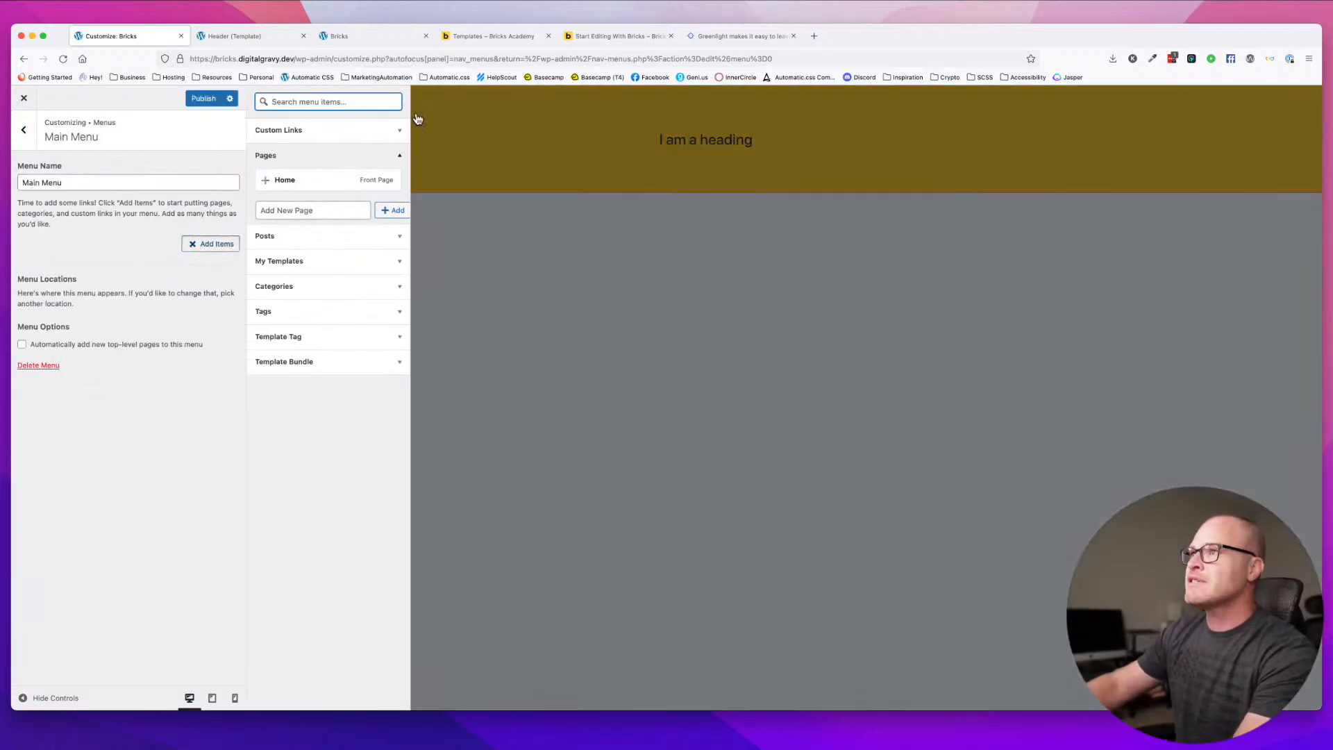
left_click(712, 40)
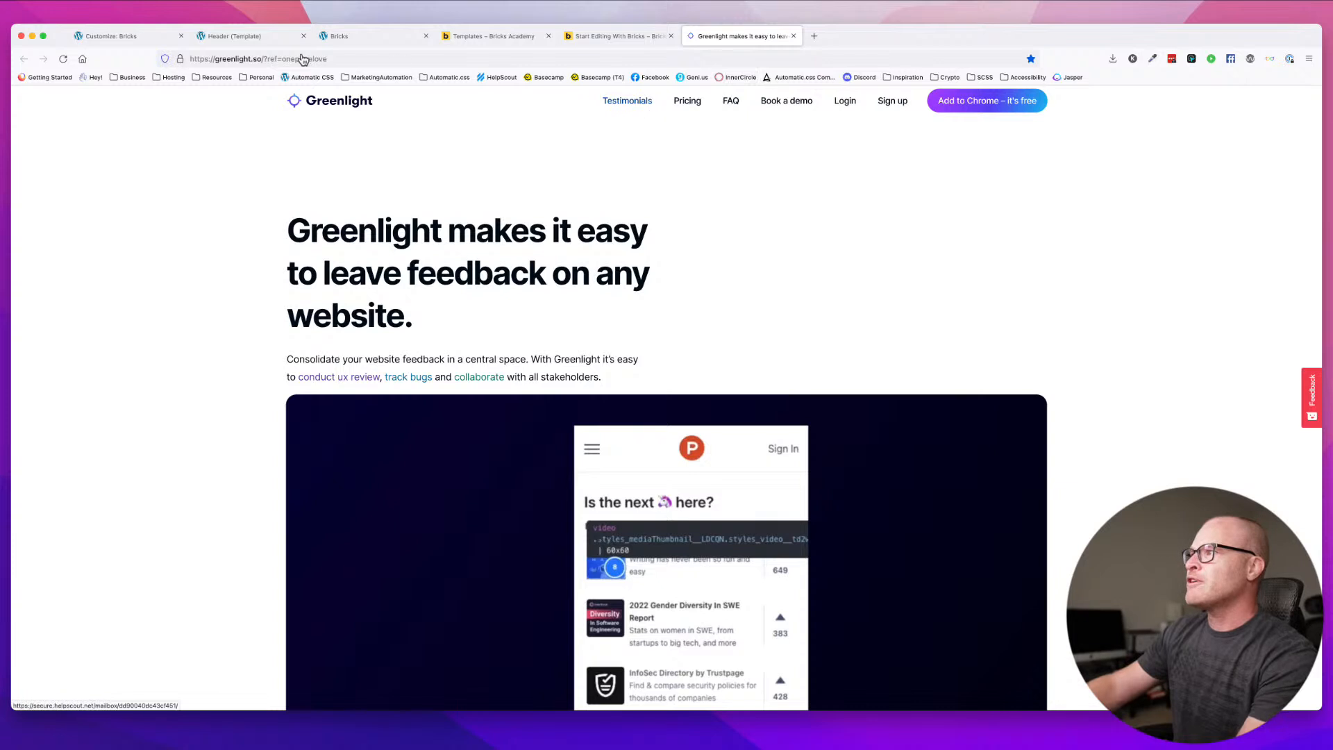
left_click(117, 36)
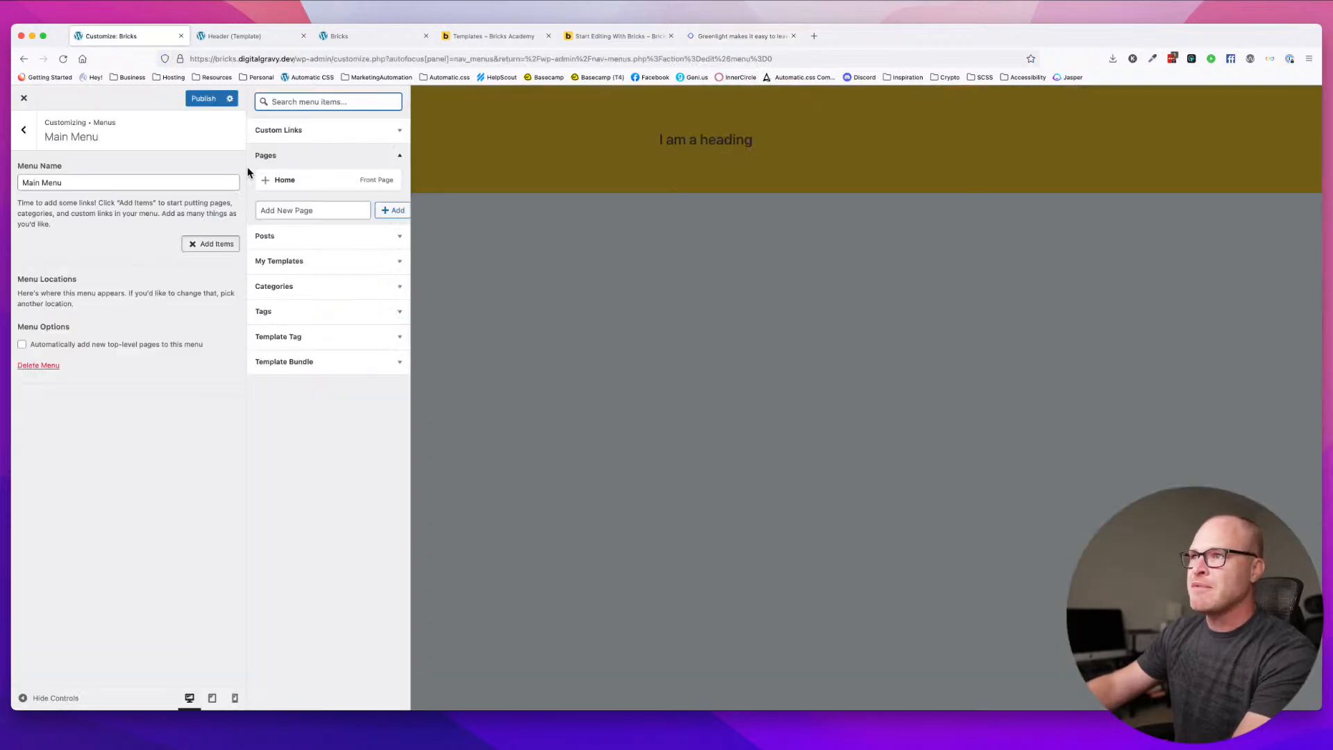
left_click(297, 211)
type("Testimonials")
key("Return")
left_click(310, 235)
type("Pricing")
key("Return")
- Add new pages "FAQ" and "Book a Demo" to the Main Menu and recheck the Greenlight site's navigation
left_click(291, 224)
left_click(317, 255)
type("FAQ")
key("Return")
left_click(307, 276)
type("Book a Demo")
key("Return")
left_click(736, 36)
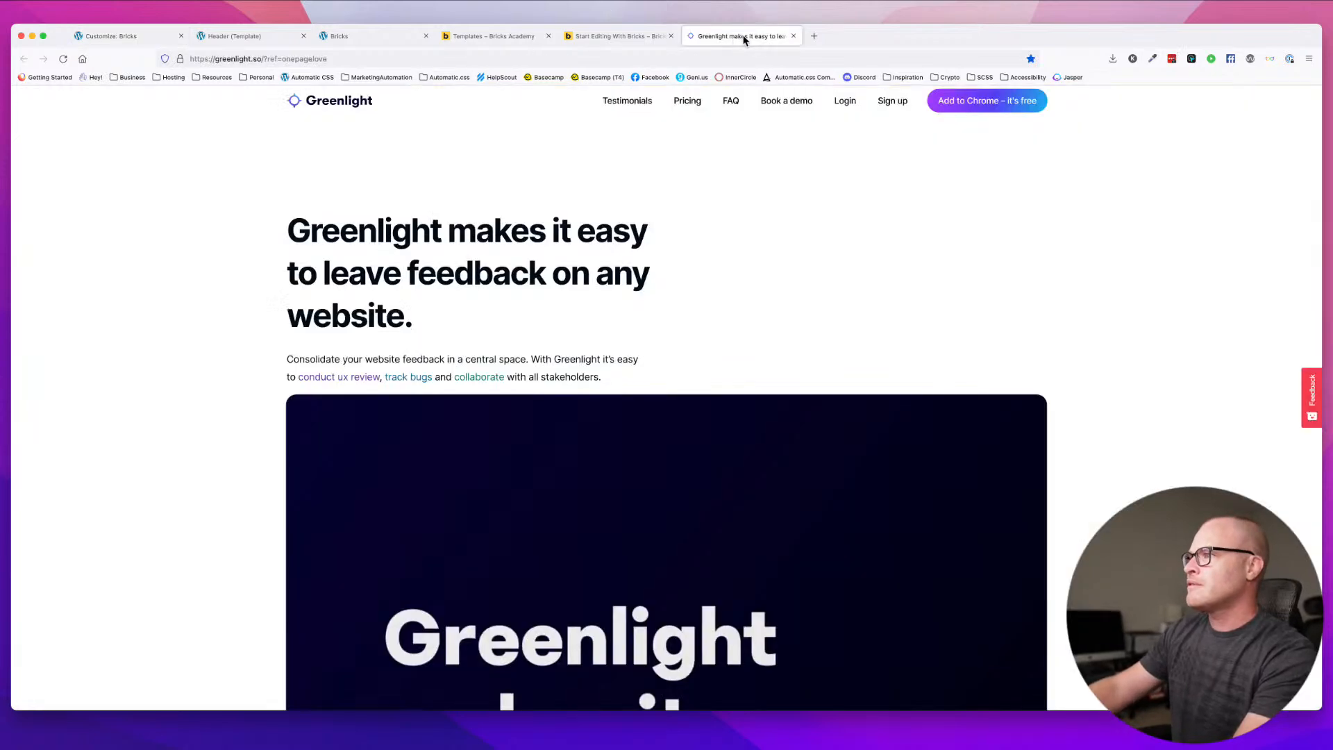
left_click(110, 36)
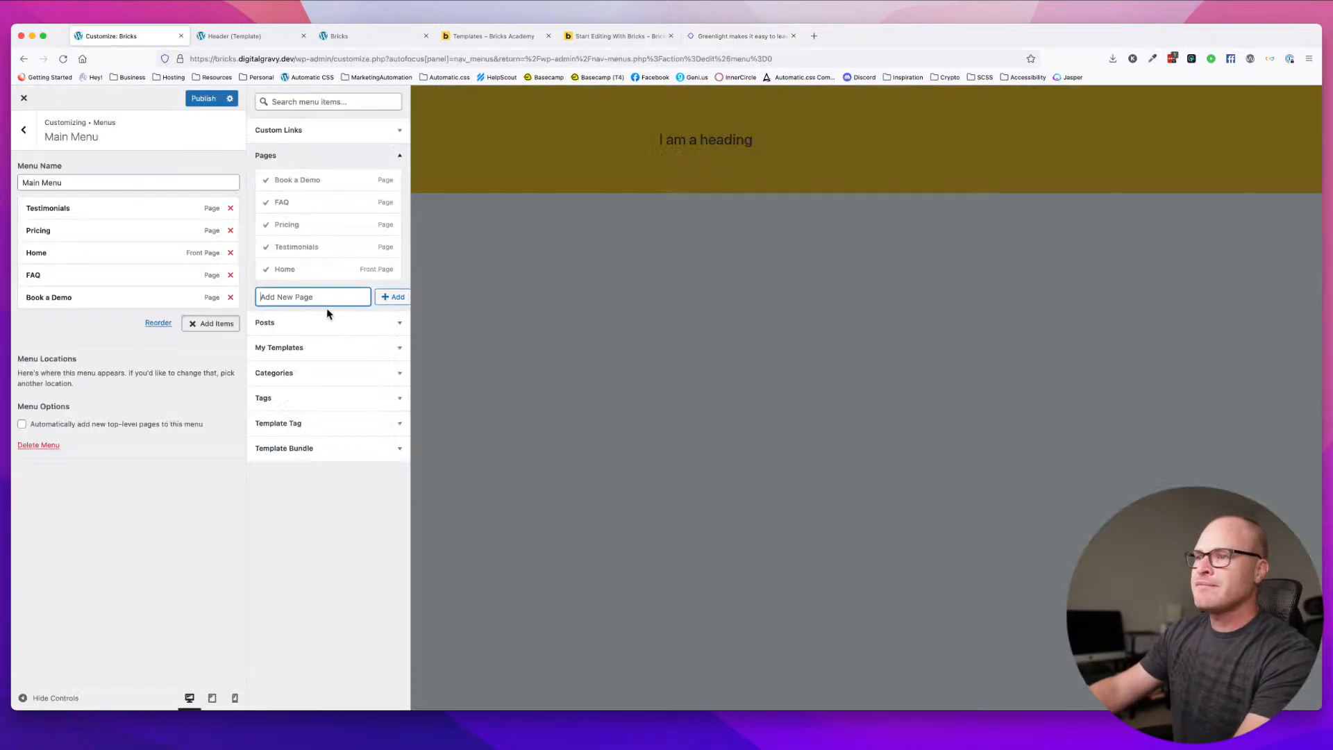
- Add new pages "Login" and "Sign-up" to the Main Menu and recheck the Greenlight site's navigation
type("Login")
key("Return")
type("Sign-up")
key("Return")
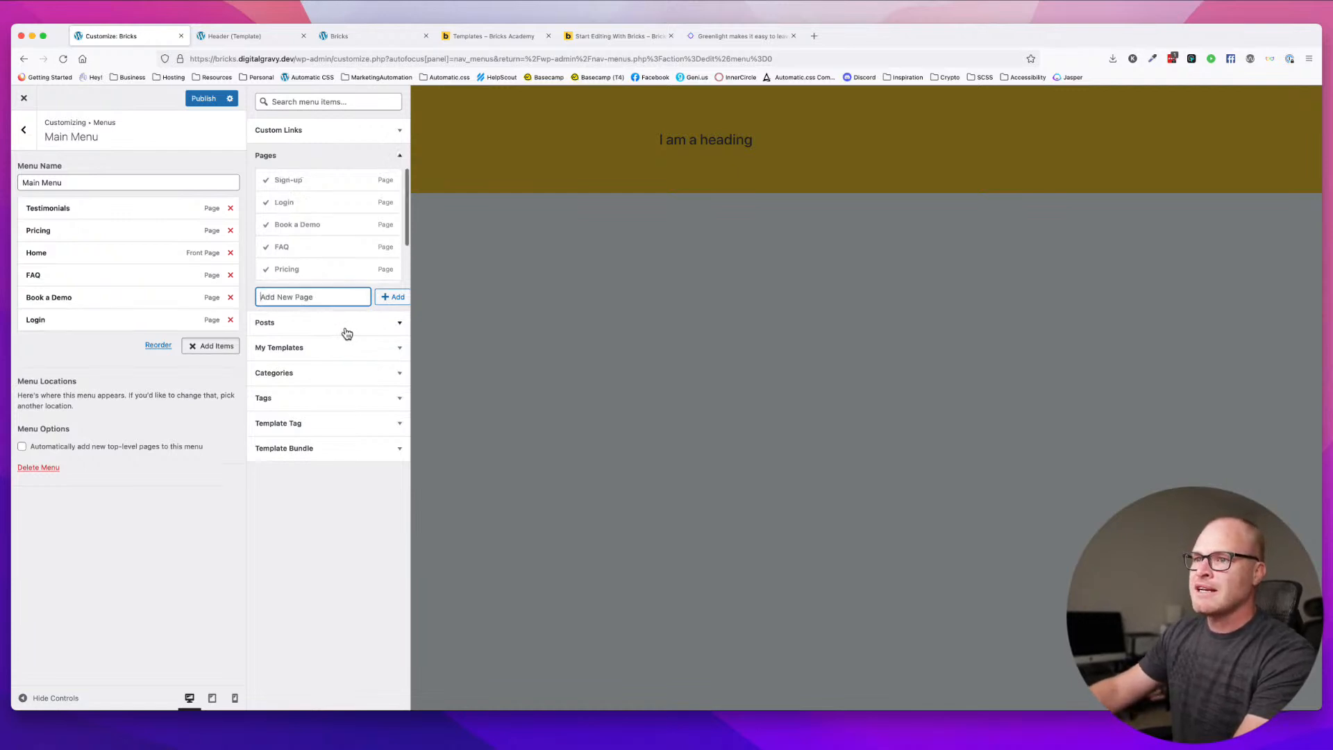
left_click(708, 35)
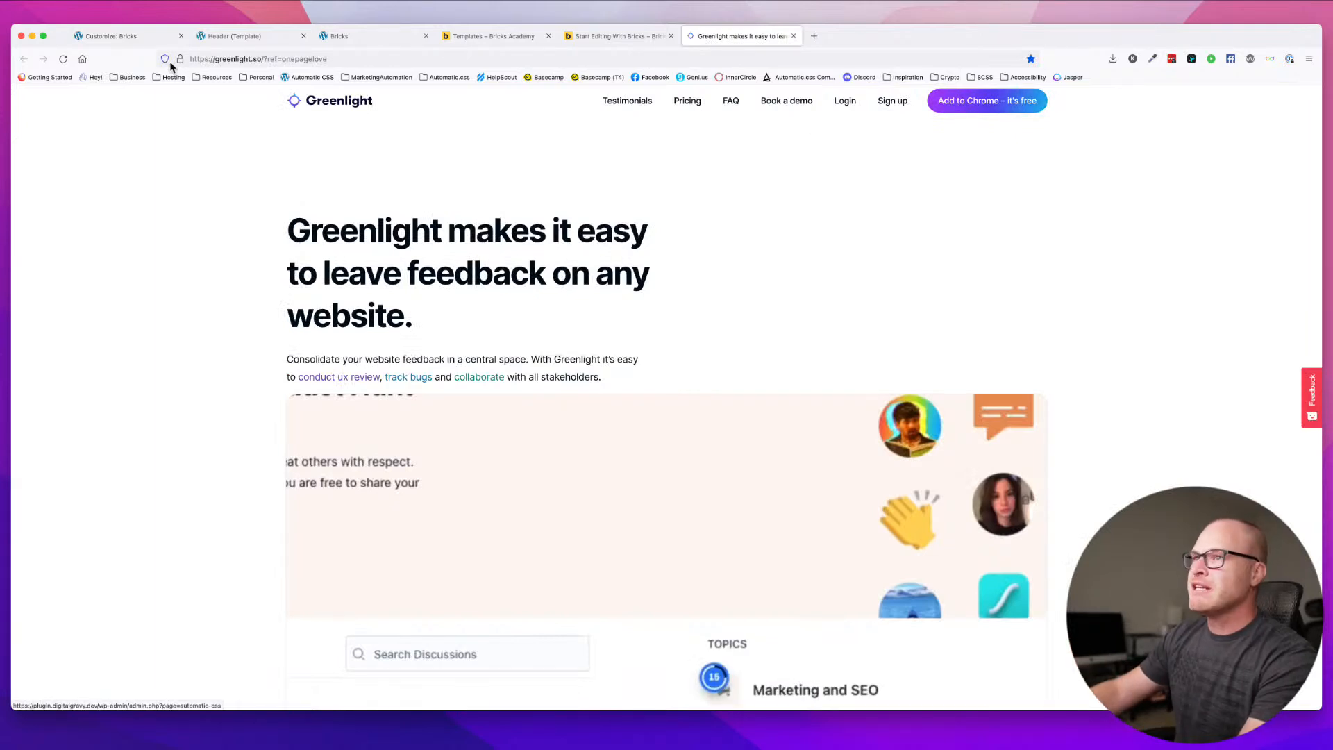
- Add a custom link with URL "#" and link text "Add to Chrome - Free" to the Main Menu
left_click(115, 36)
type("Ad")
key("BackSpace")
key("BackSpace")
key("BackSpace")
left_click(298, 130)
left_click(333, 153)
type("#")
left_click(339, 175)
left_click(353, 155)
key("BackSpace")
key("BackSpace")
type("#")
key("Tab")
type("Add to Chrome")
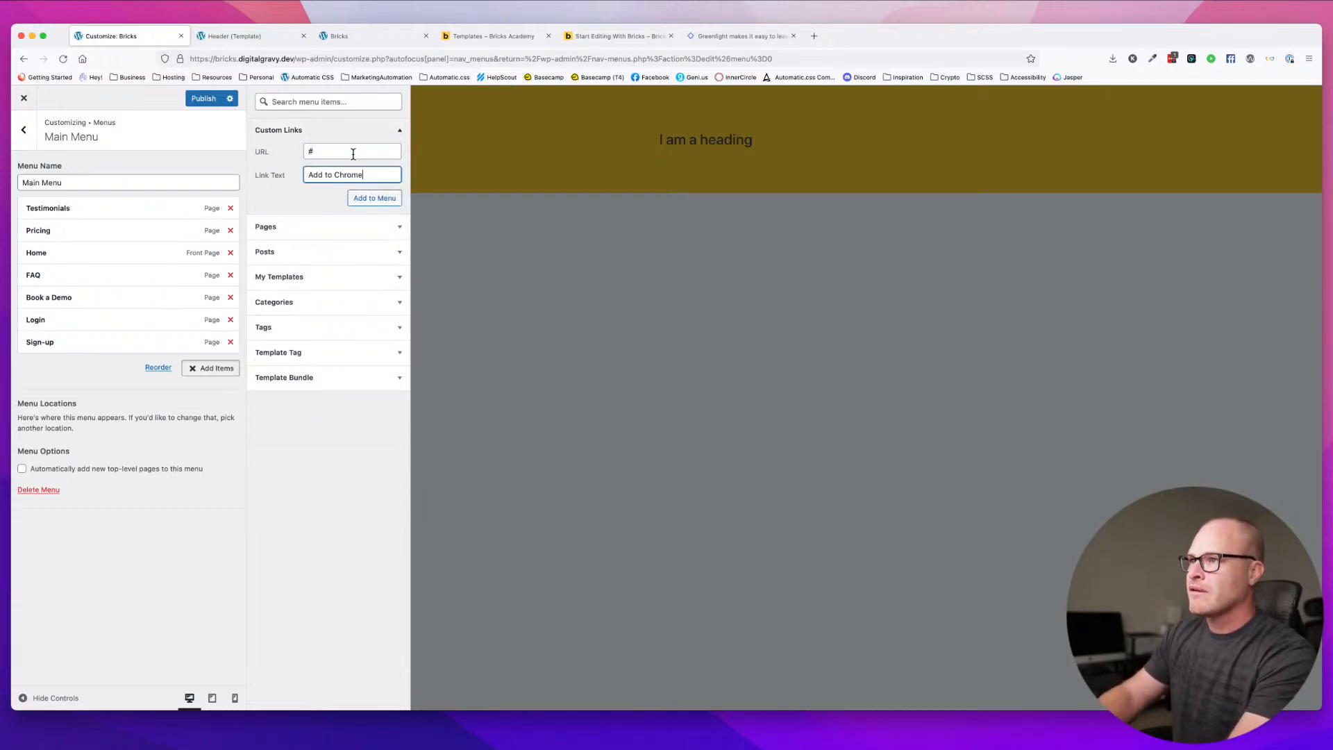
left_click(365, 199)
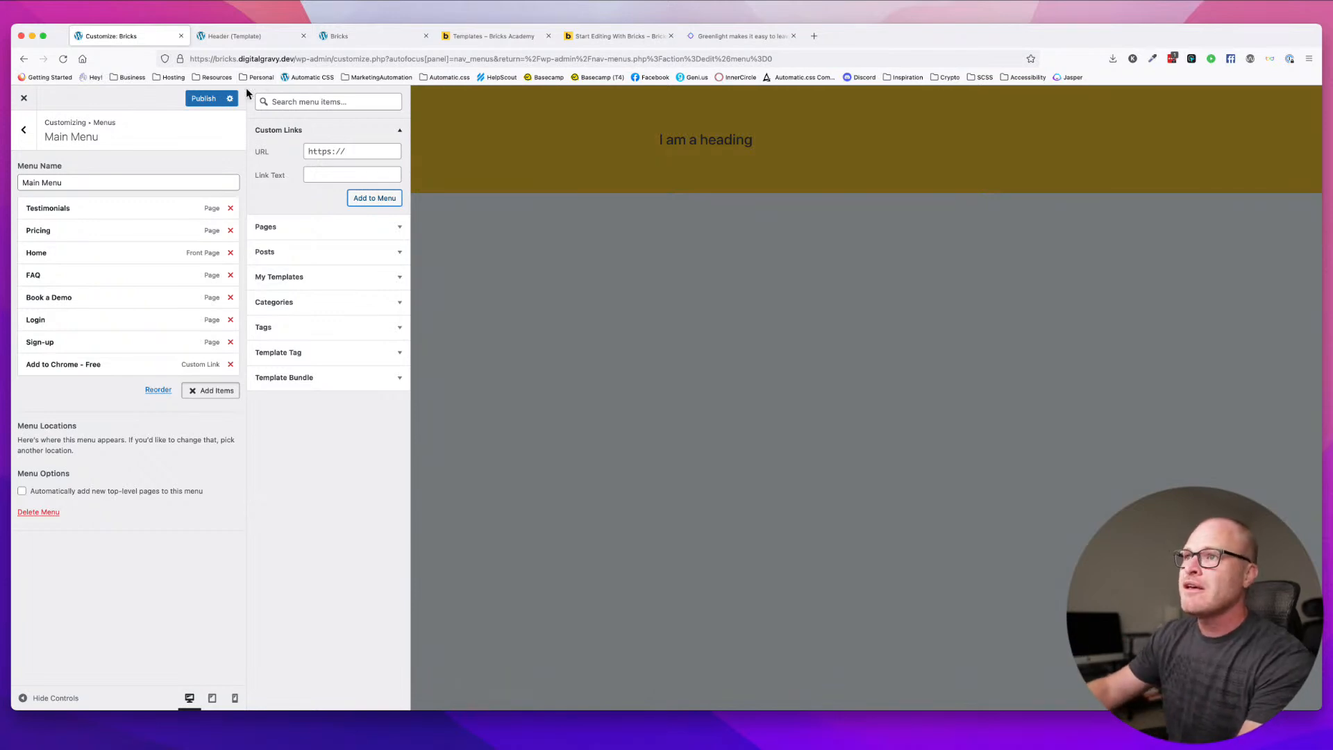
- Publish the Main Menu, leave the live preview and reopen the WordPress Menus page to check the menu structure
left_click(207, 99)
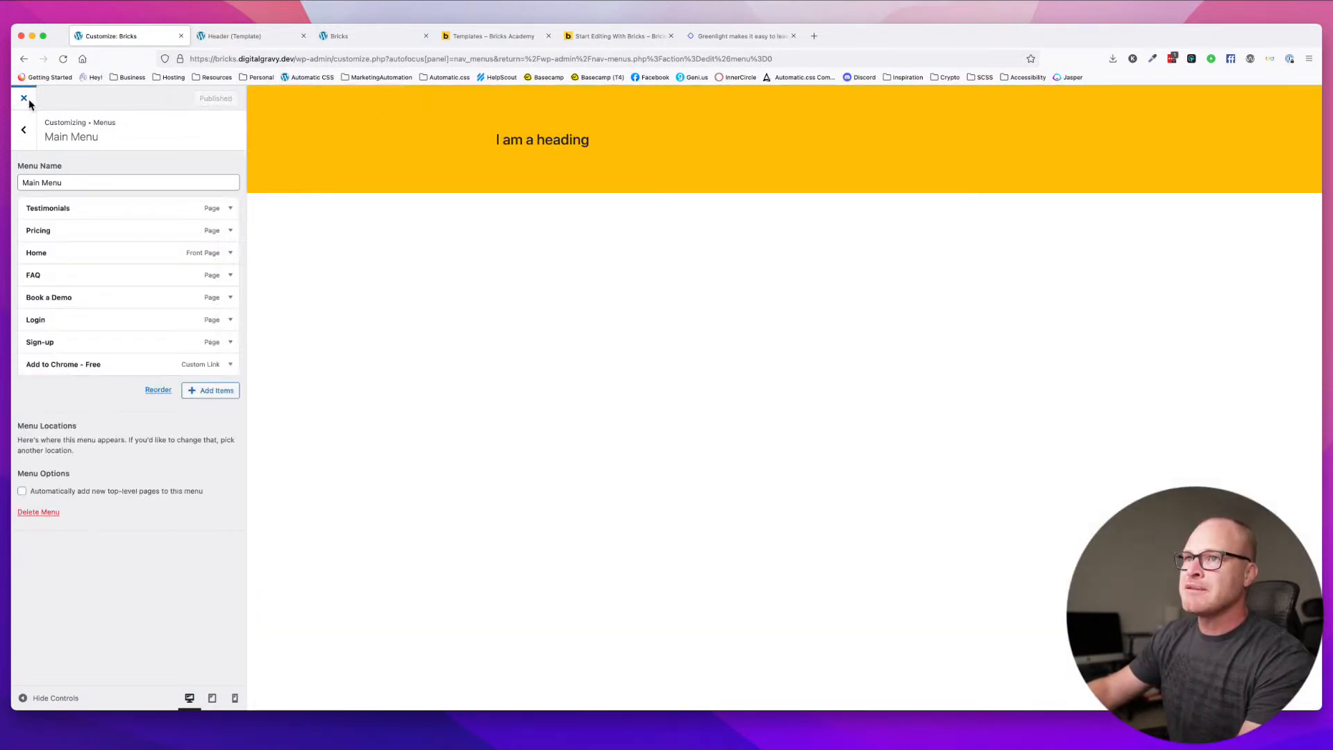
key("super+r")
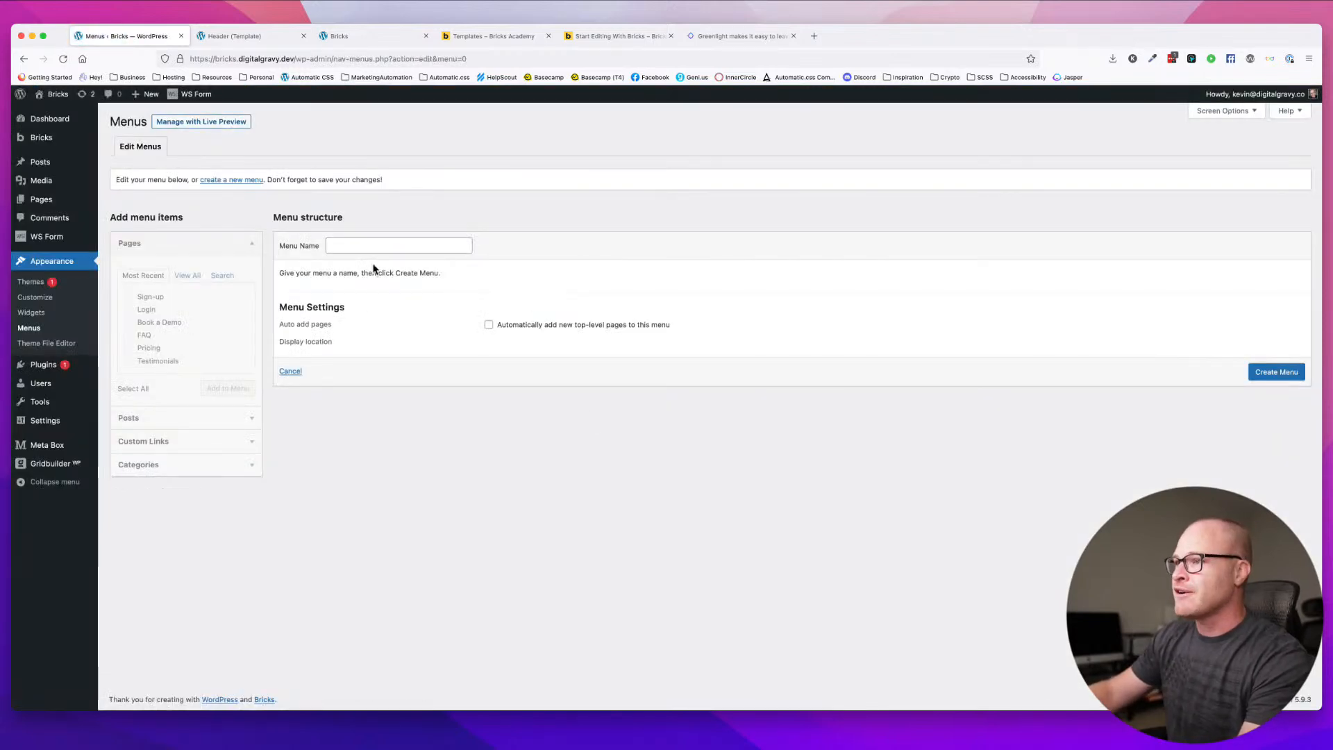
left_click(361, 246)
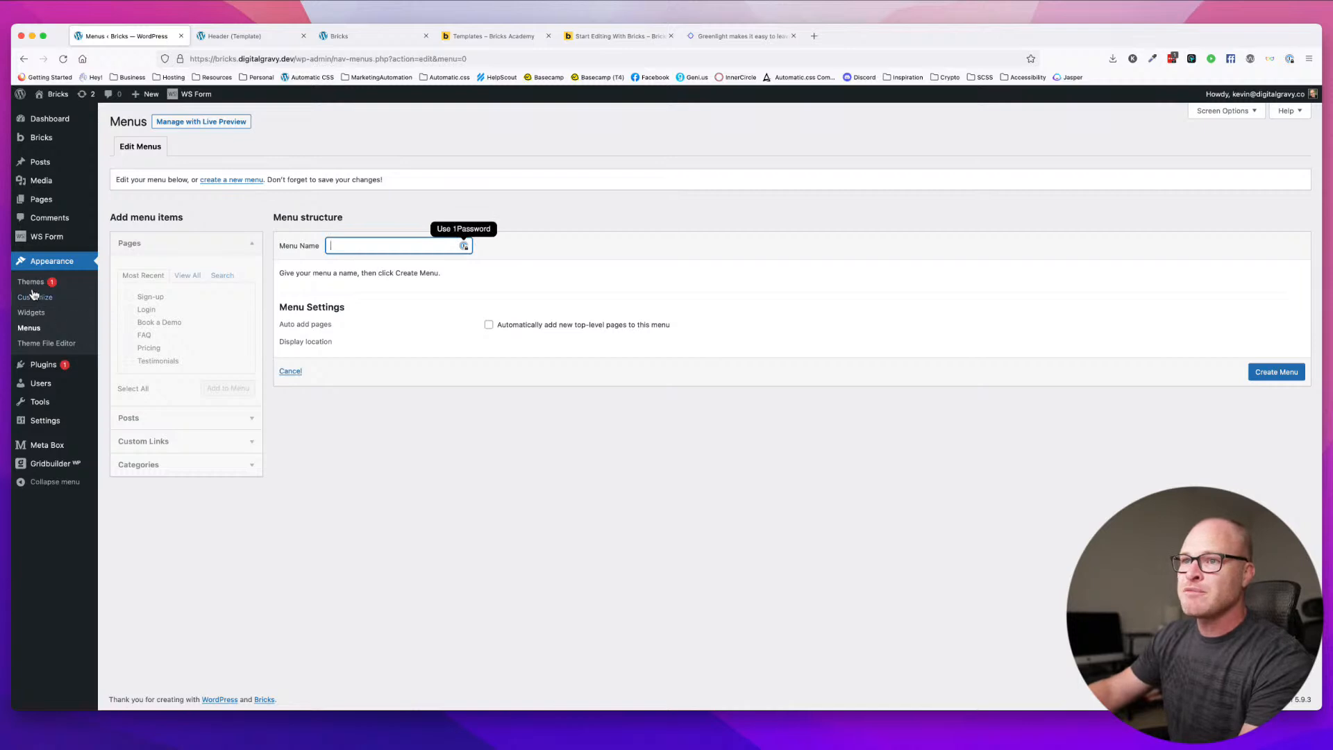
left_click(29, 328)
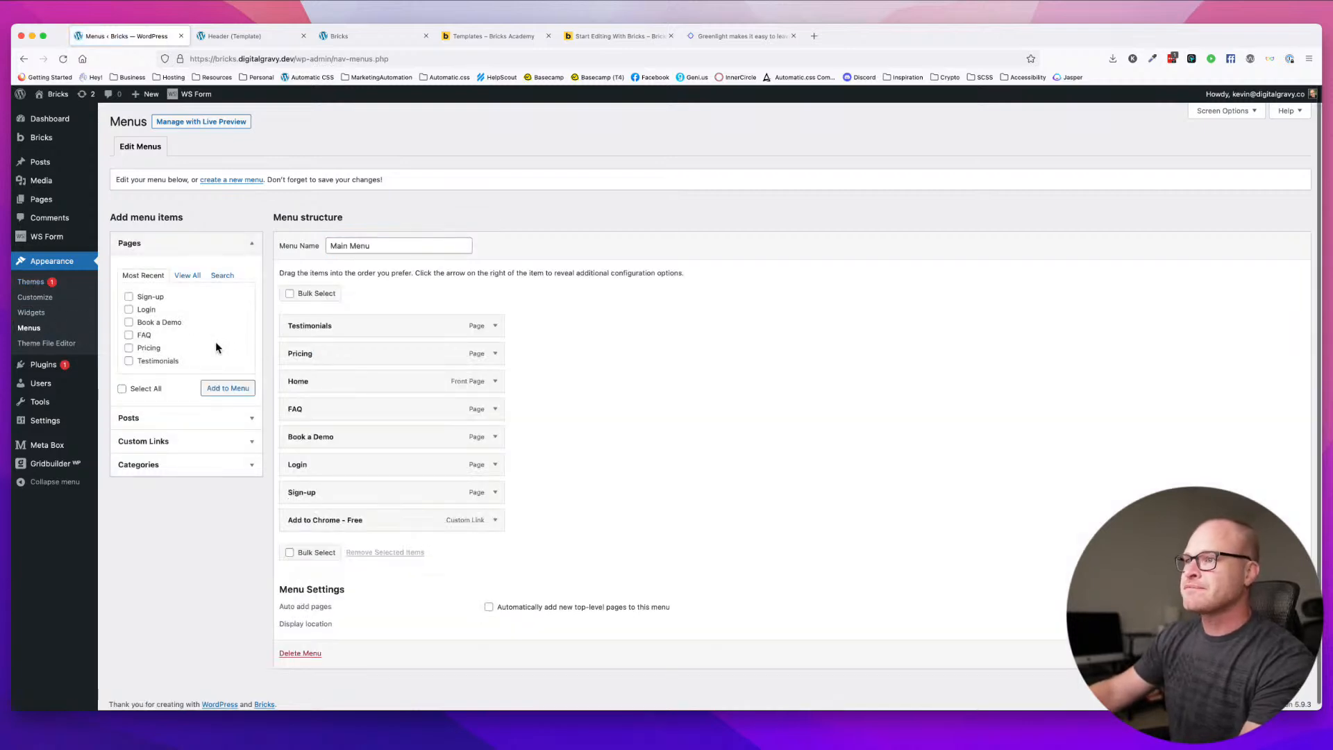
scroll(618, 399, "down", 1)
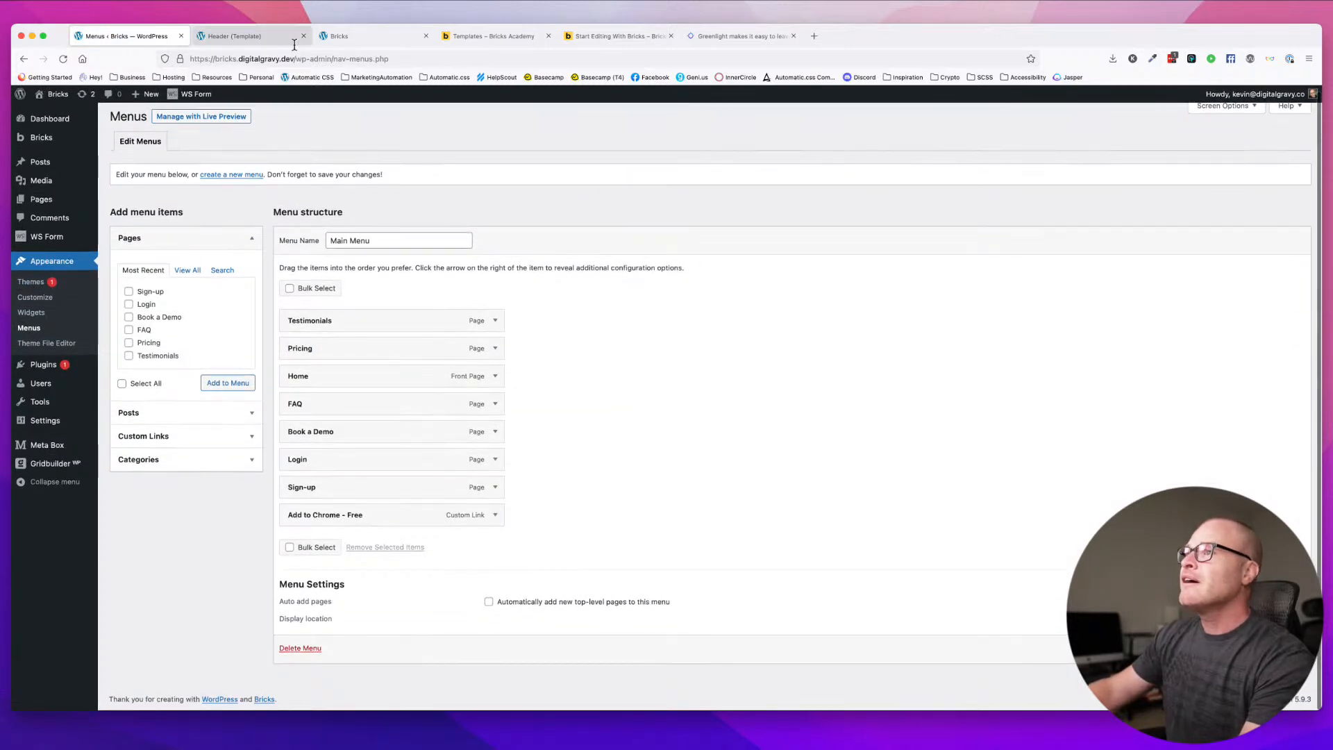
- Return to the Header template and reload the builder so the Nav Menu element picks up the new menu, then select that element
left_click(229, 36)
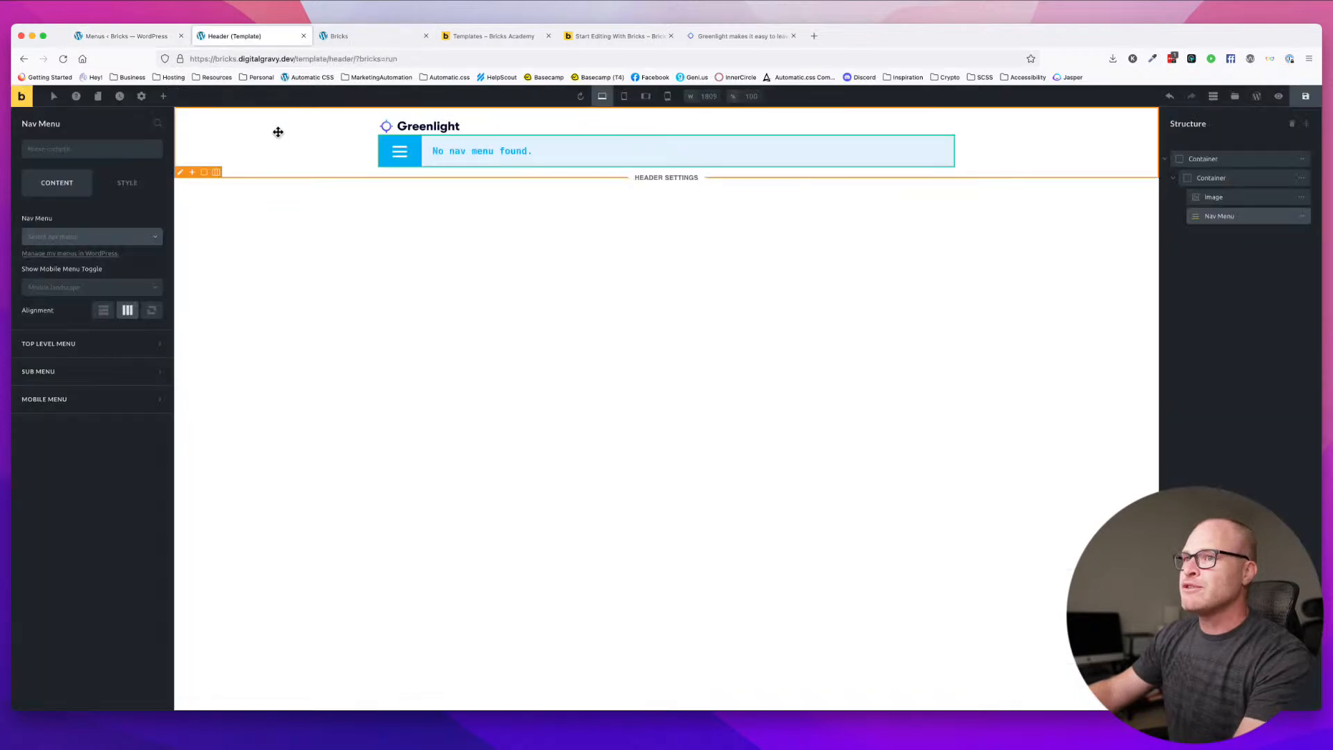
left_click(130, 239)
left_click(143, 239)
key("super+r")
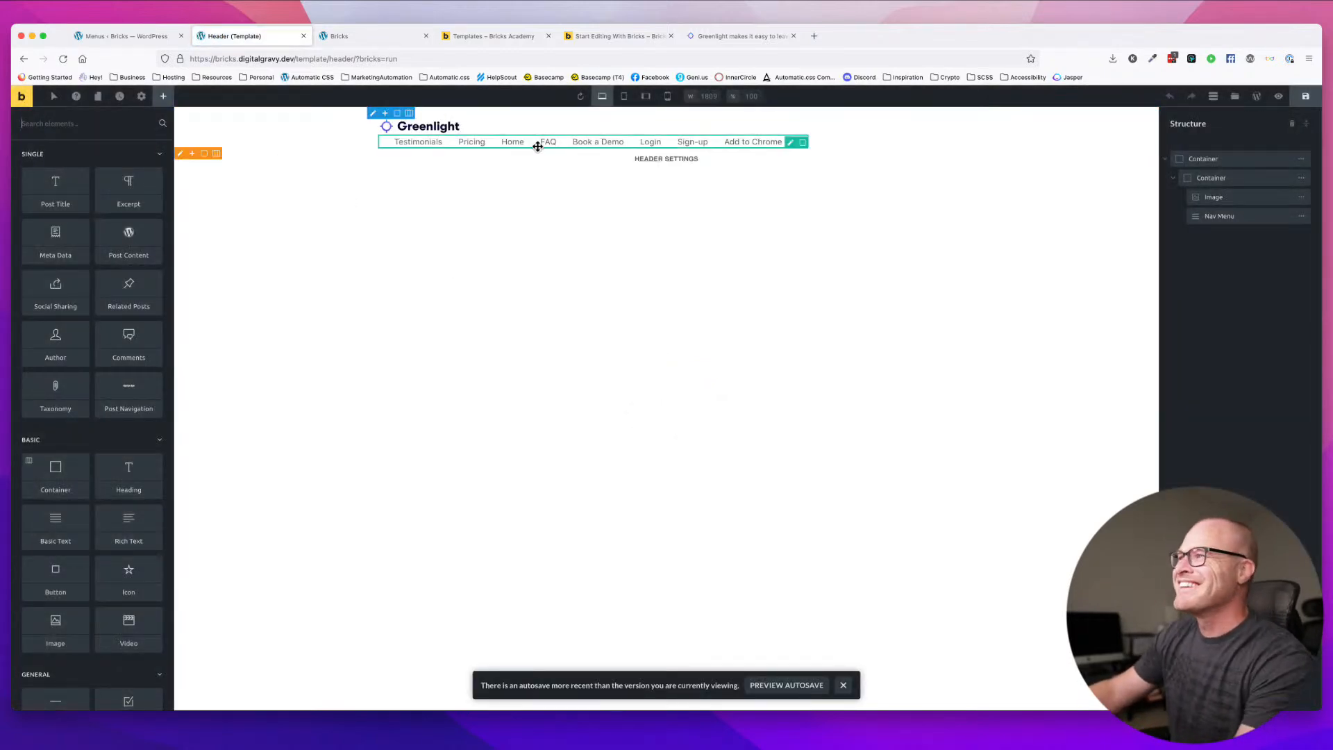
left_click(539, 143)
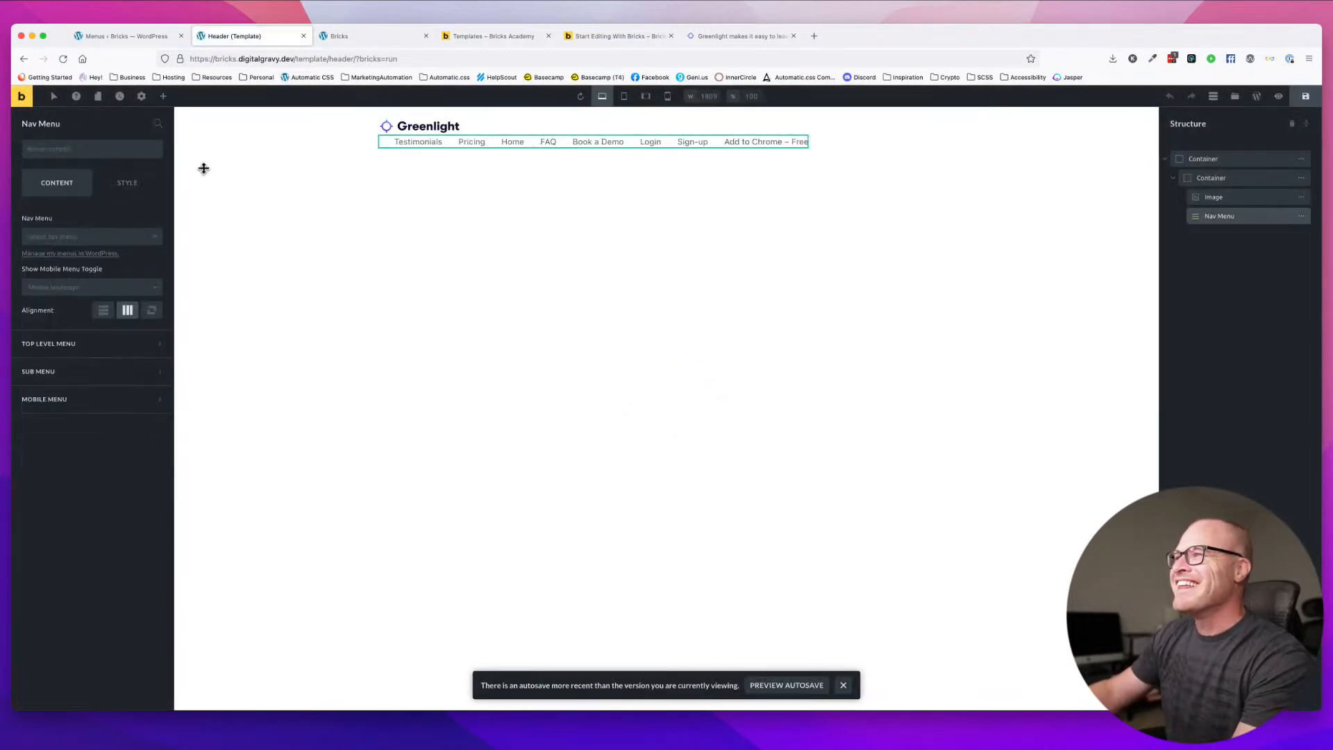
- Set the inner header container's direction to horizontal so the logo and nav menu sit side by side
left_click(526, 124)
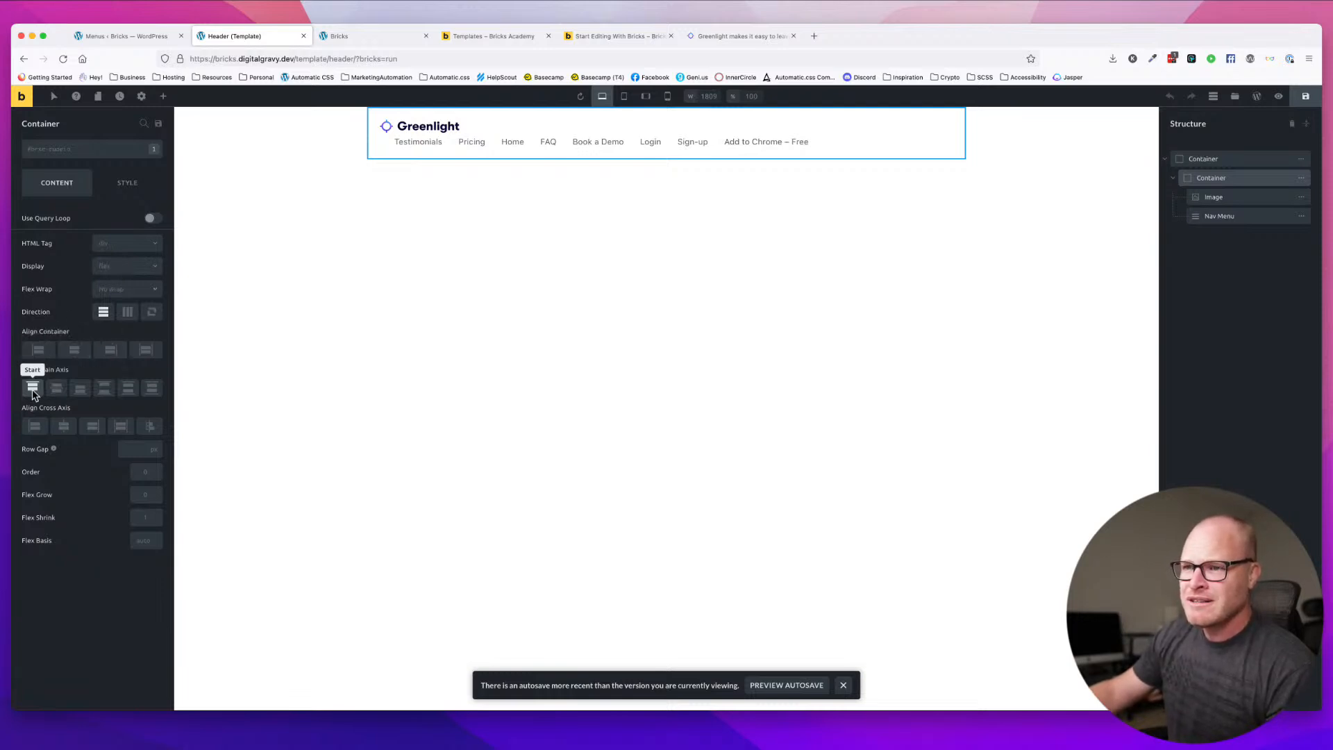
left_click(128, 314)
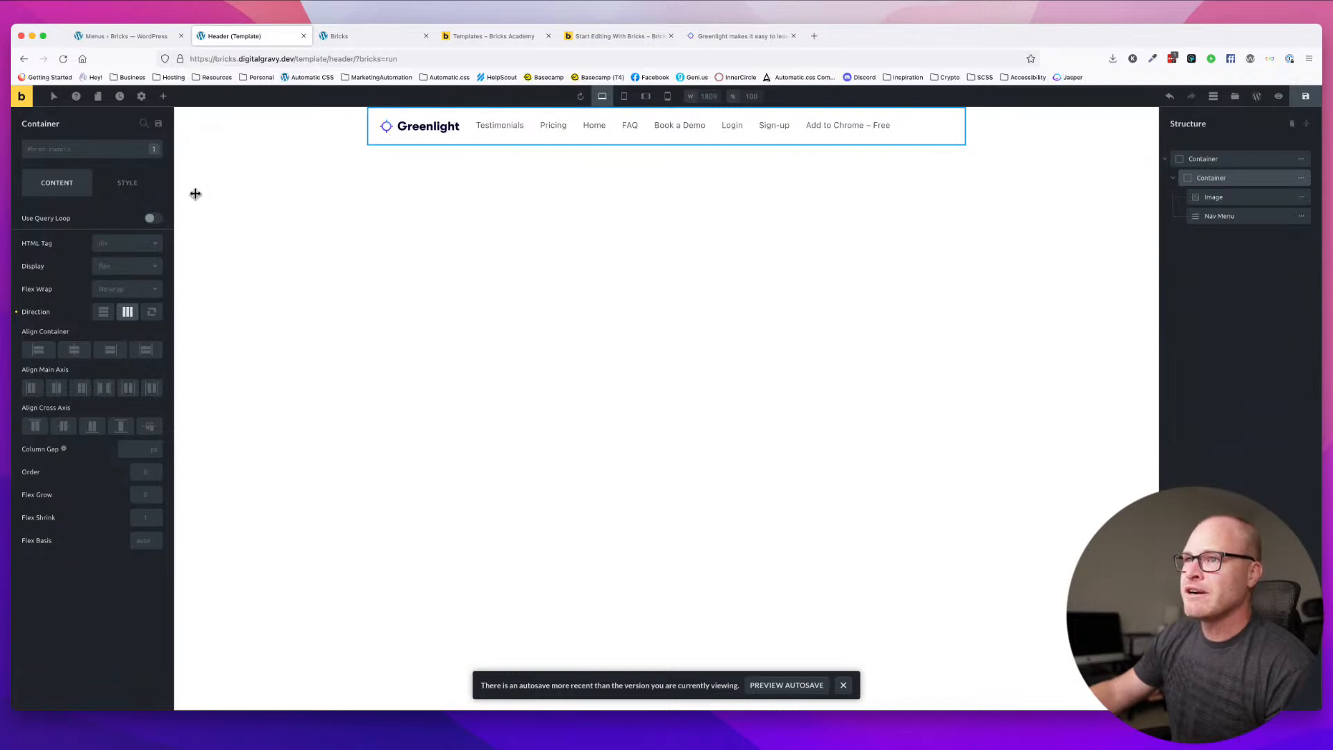
left_click(1216, 180)
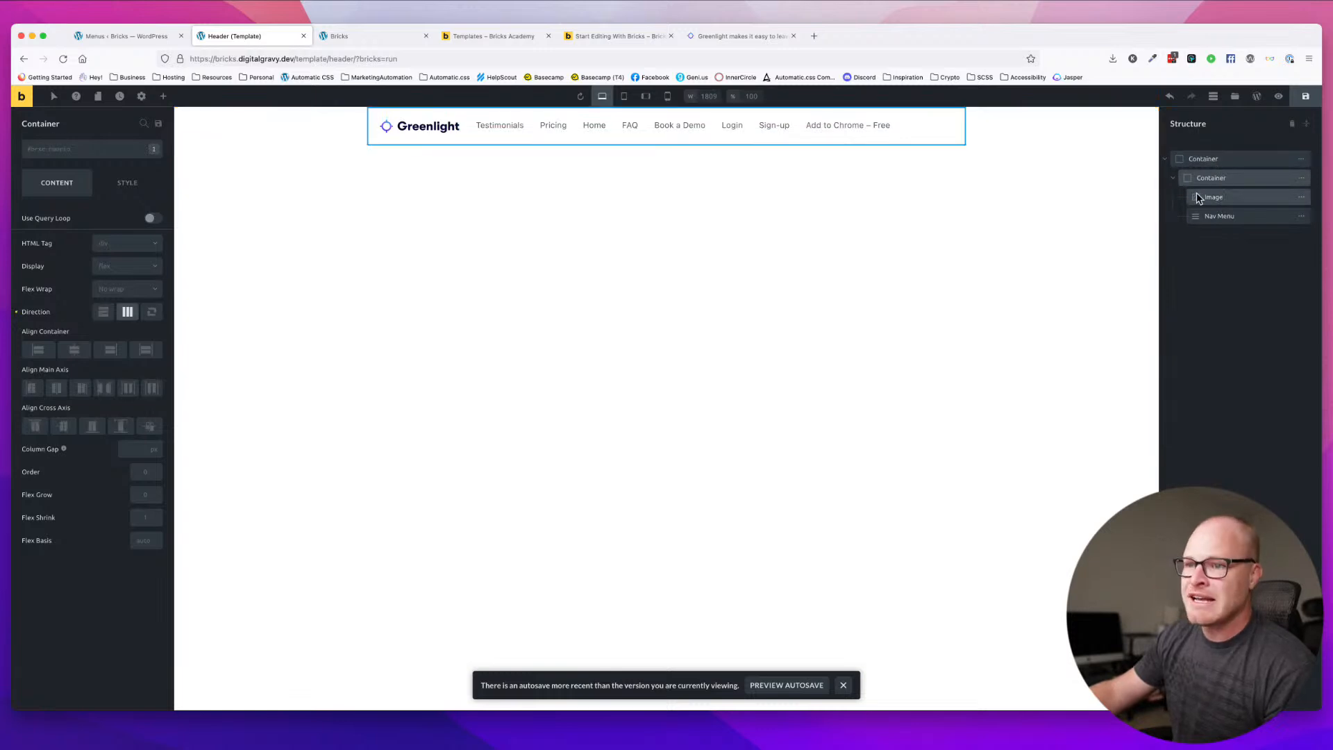
- Examine the inner container's layout style settings, first on the element itself and then on its .section__inner class
left_click(128, 183)
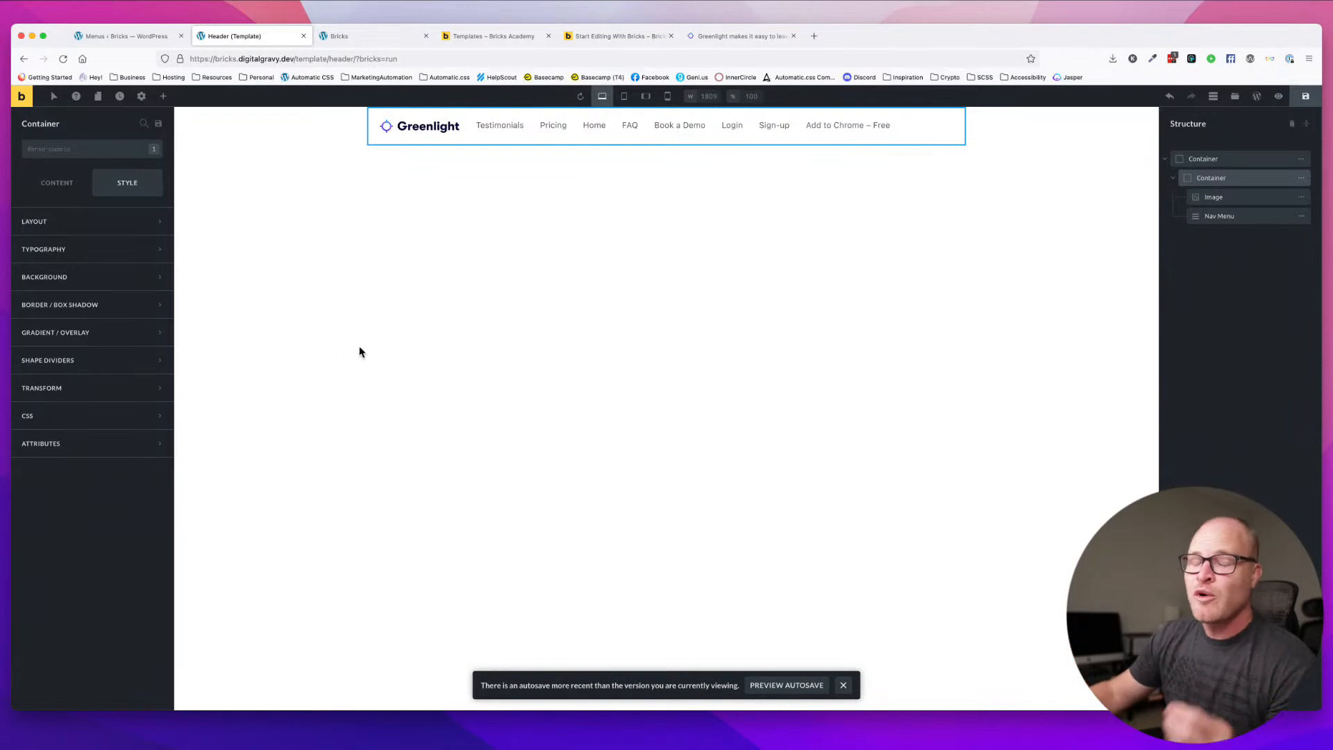
left_click(62, 222)
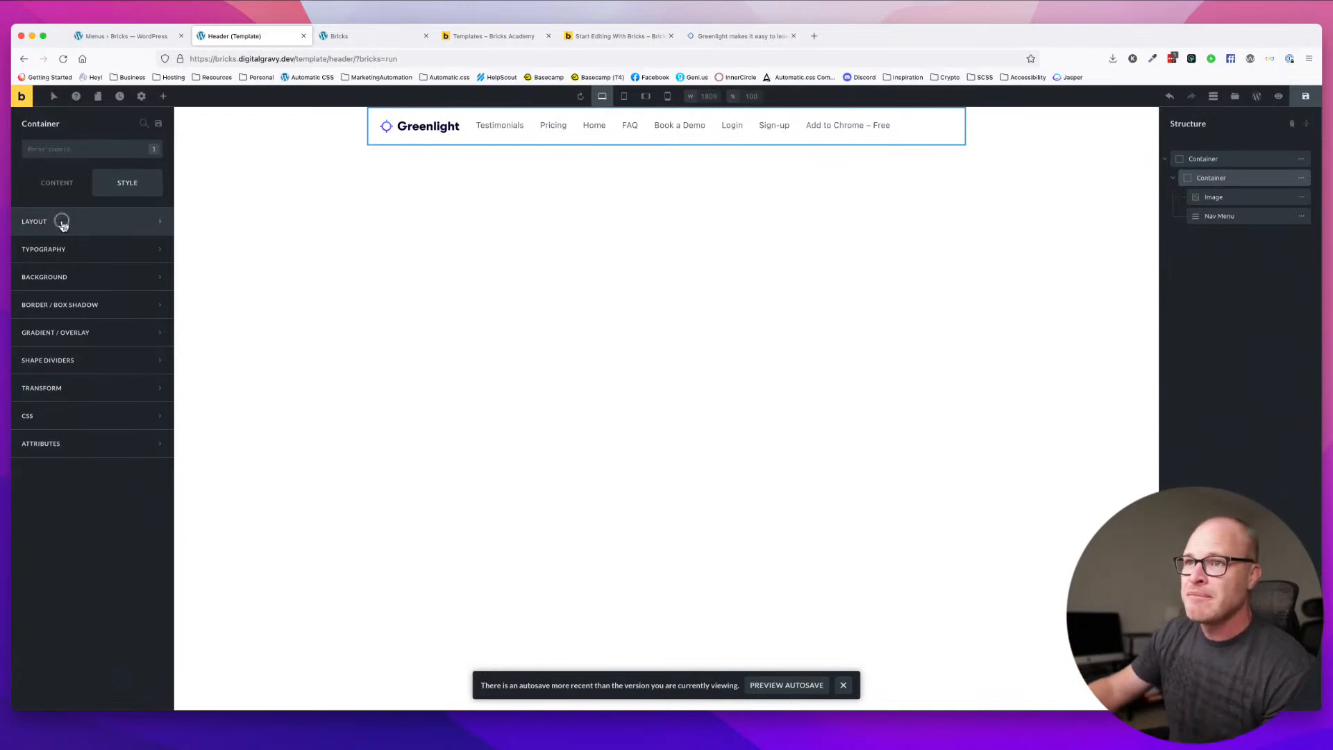
scroll(125, 452, "down", 4)
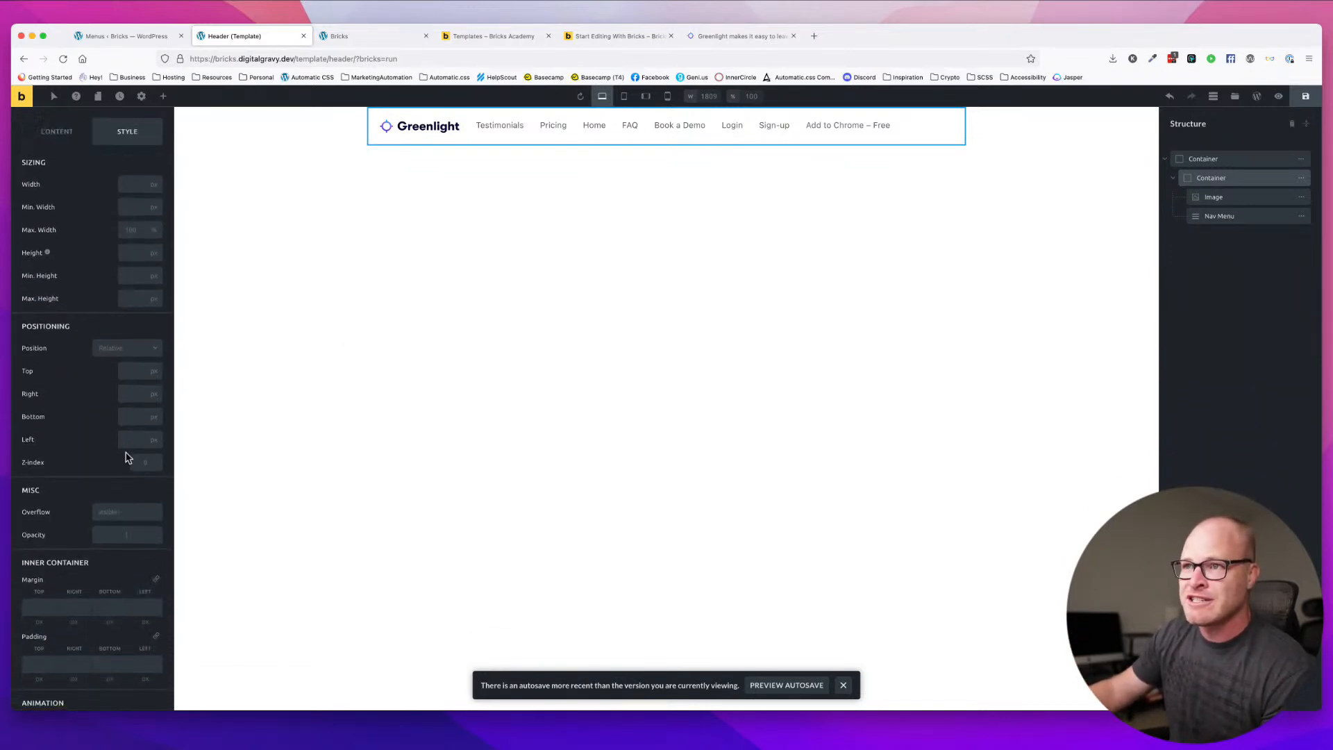
scroll(126, 447, "down", 6)
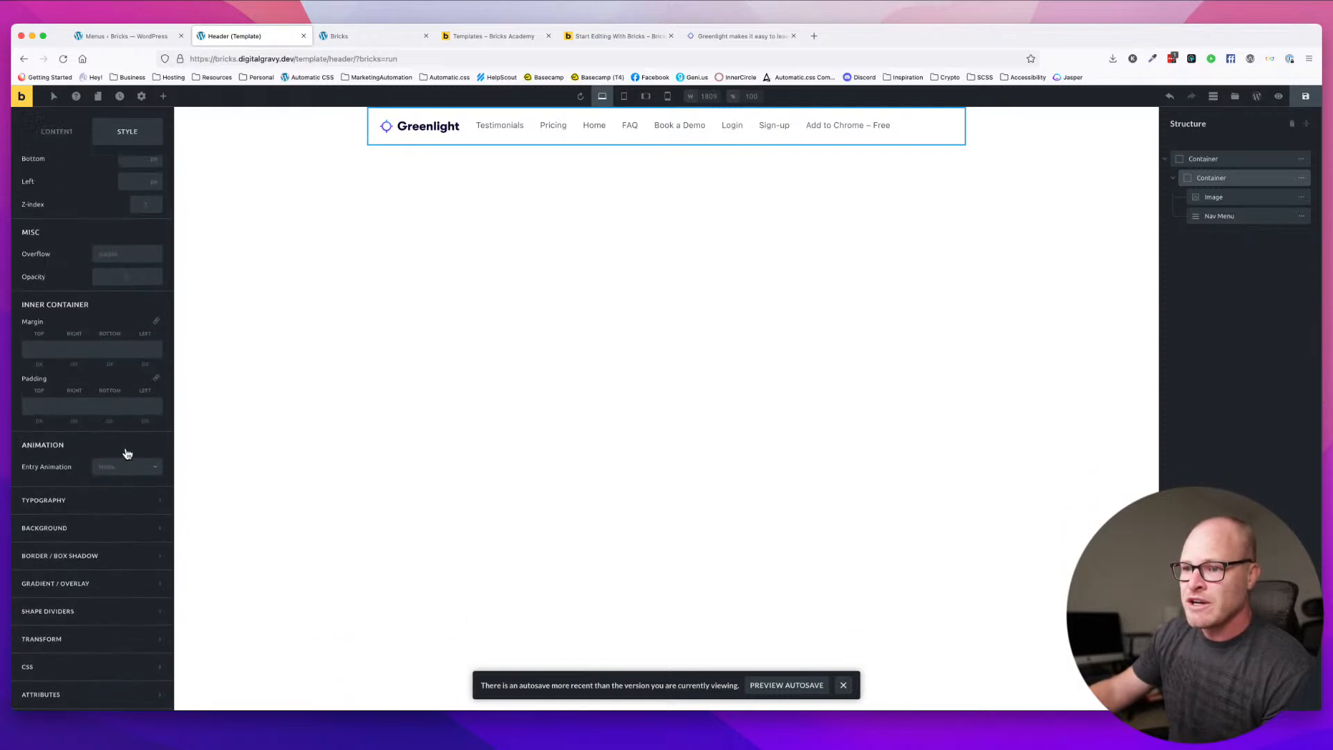
scroll(126, 417, "up", 10)
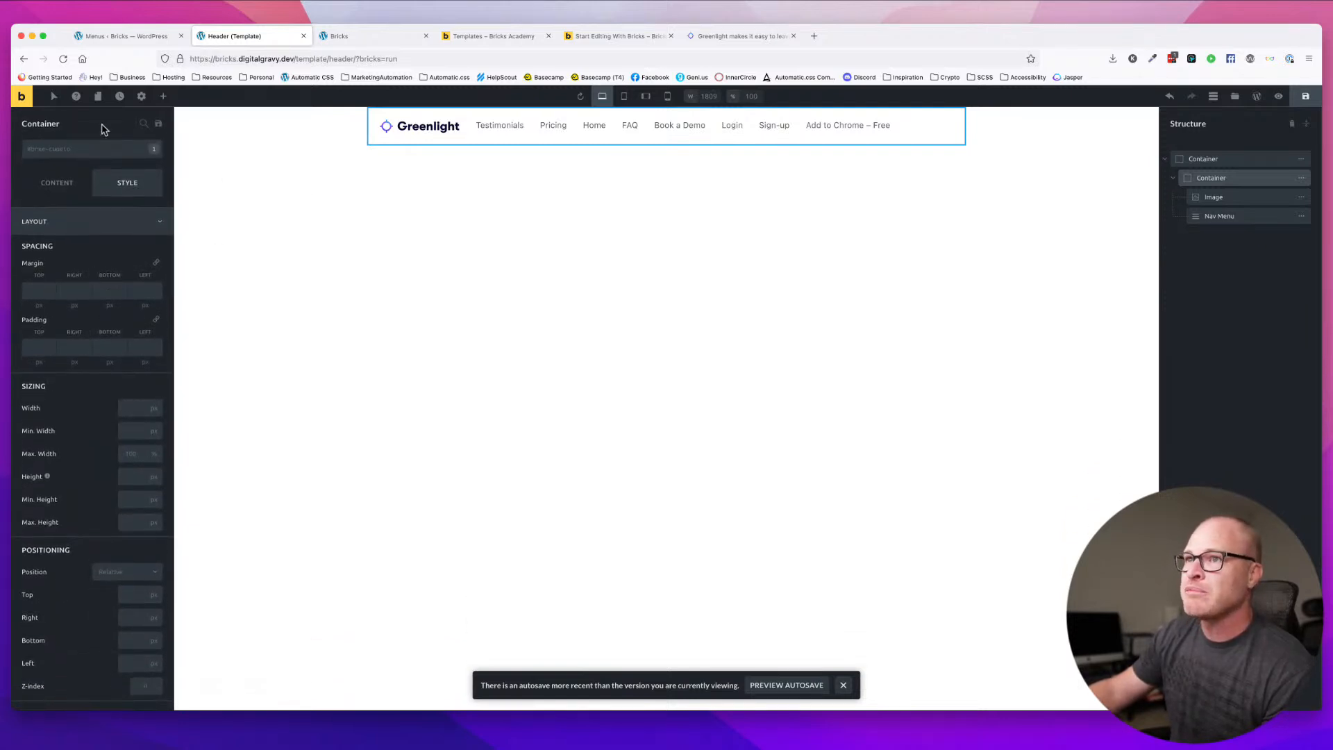
left_click(81, 150)
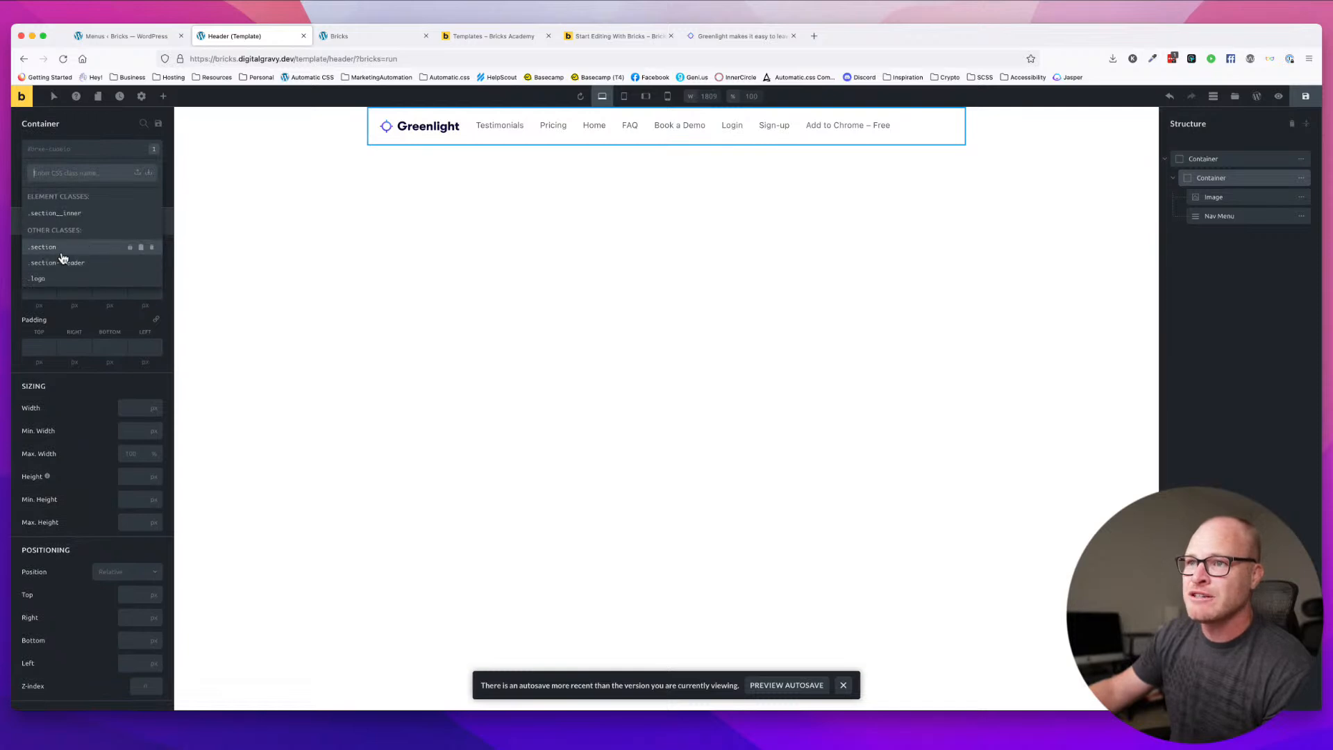
left_click(66, 213)
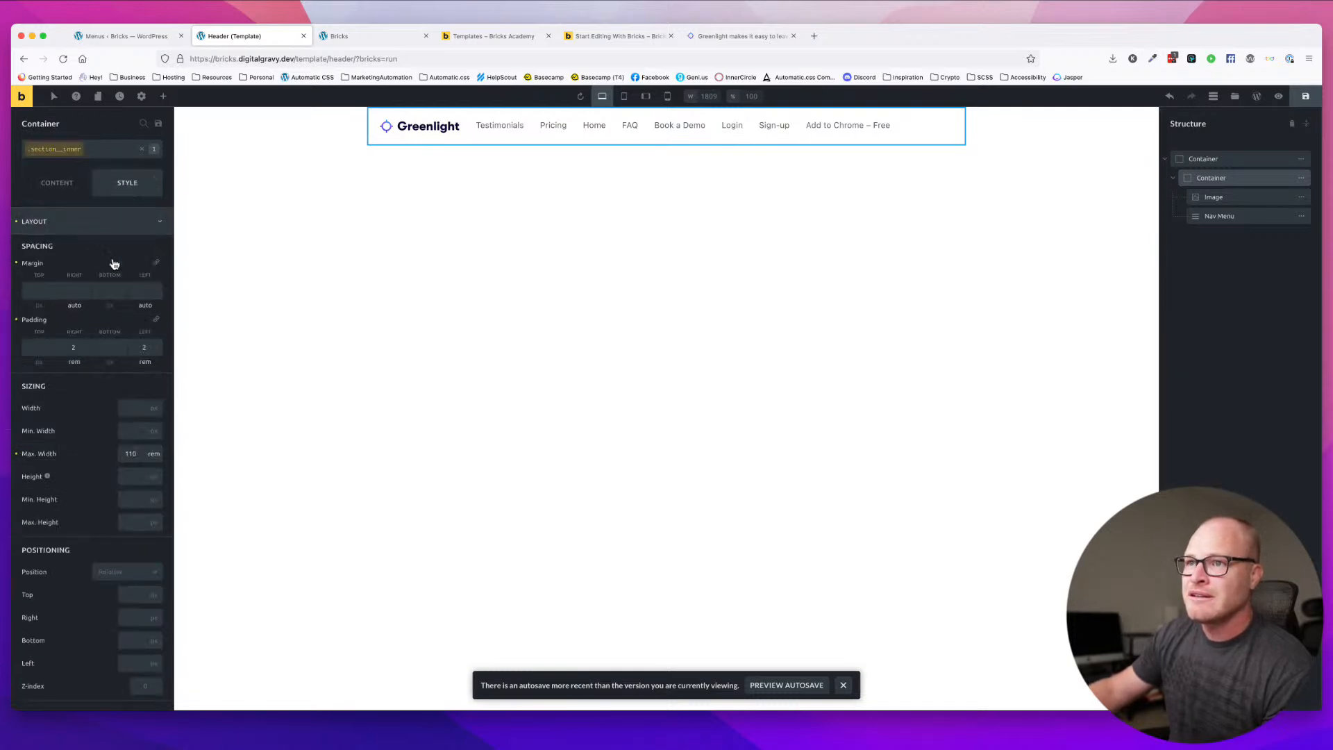
scroll(134, 331, "down", 2)
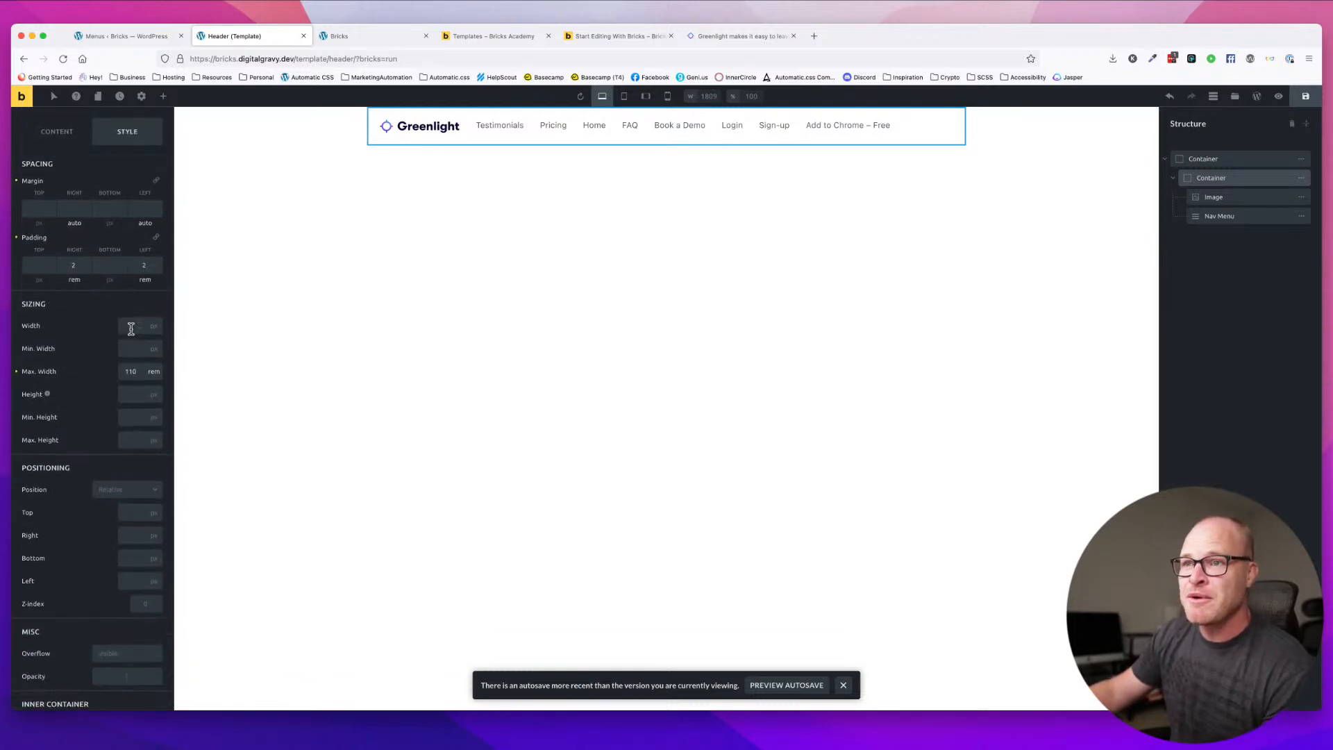
scroll(132, 329, "up", 1)
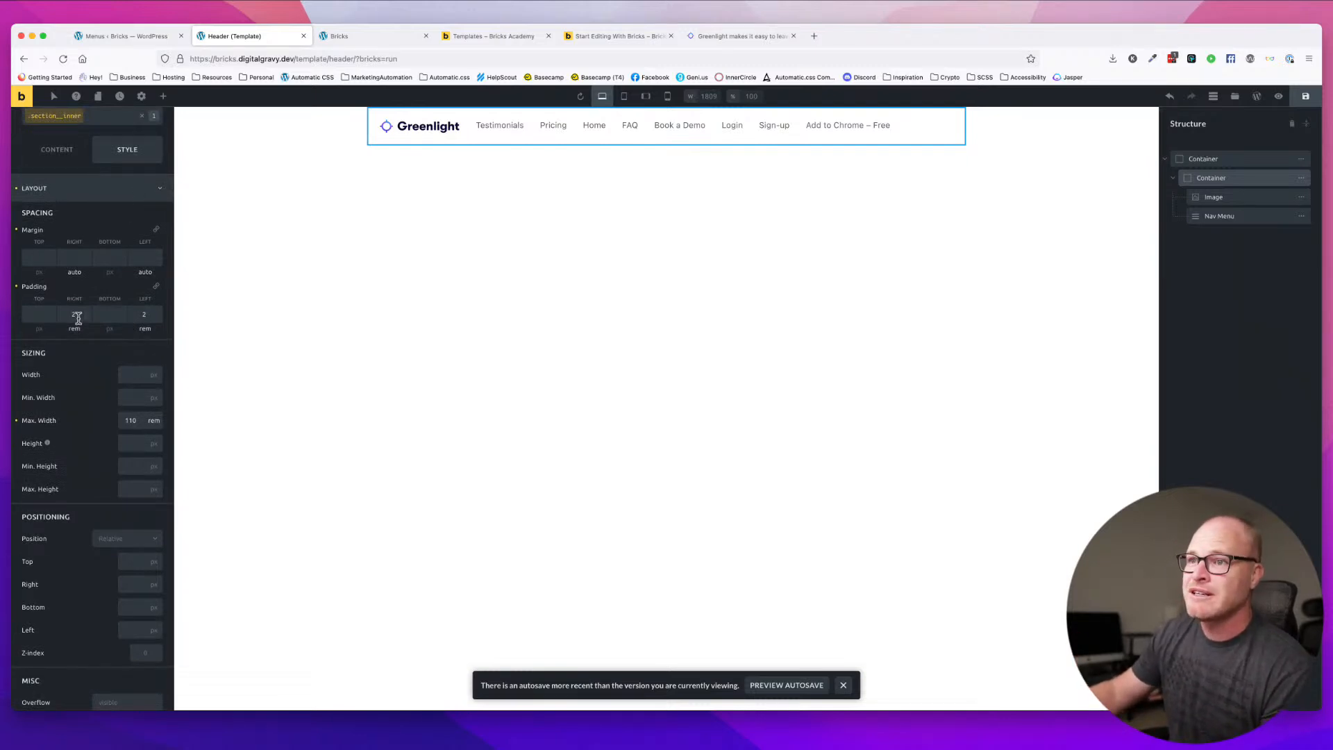
left_click(141, 425)
double_click(130, 421)
left_click(151, 421)
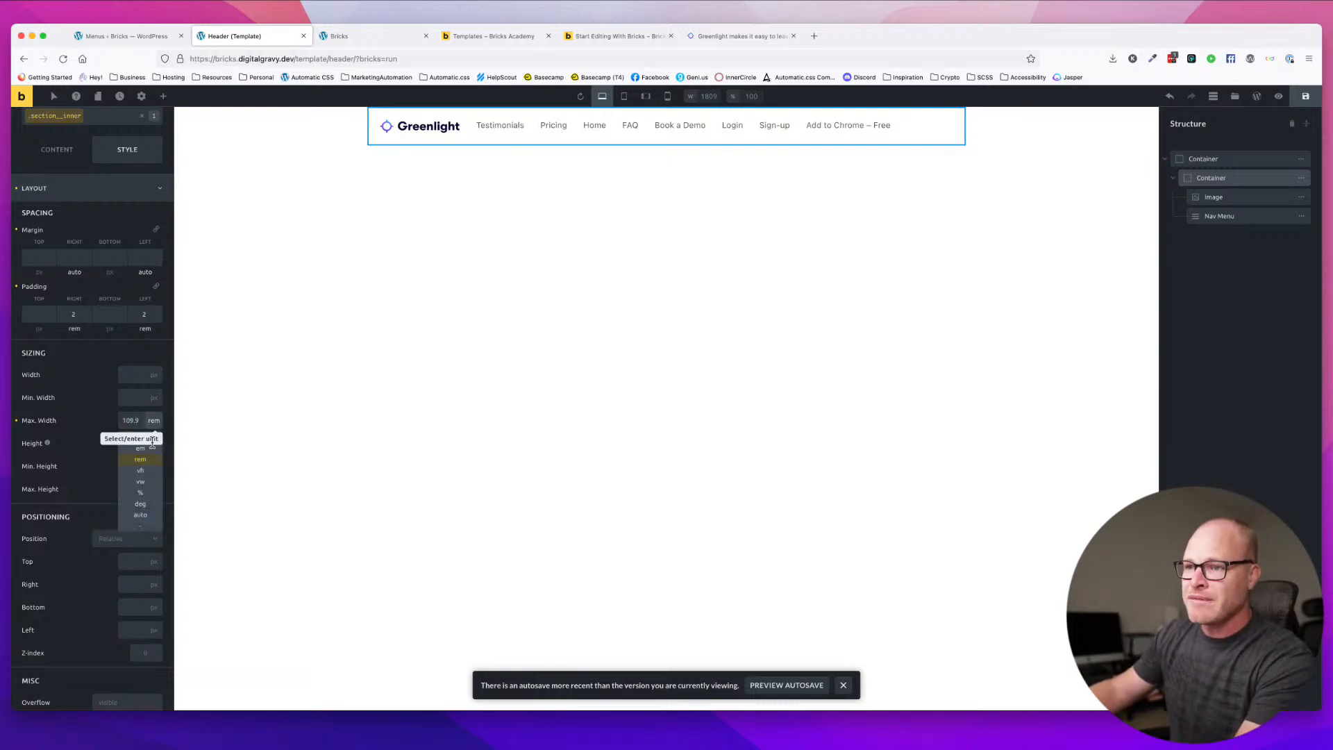
double_click(144, 422)
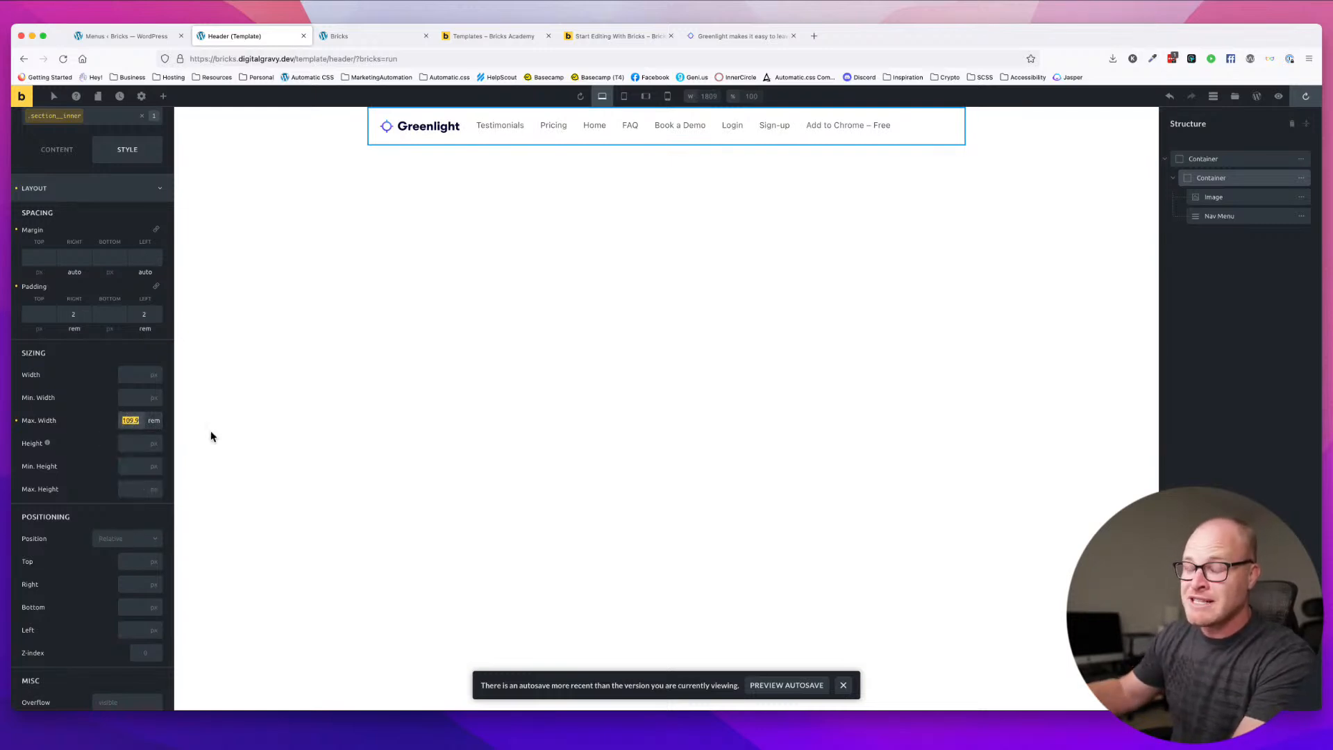
- Add an html rule with font-size: 62.5% at the start of the .section__inner class's custom CSS
scroll(141, 450, "down", 10)
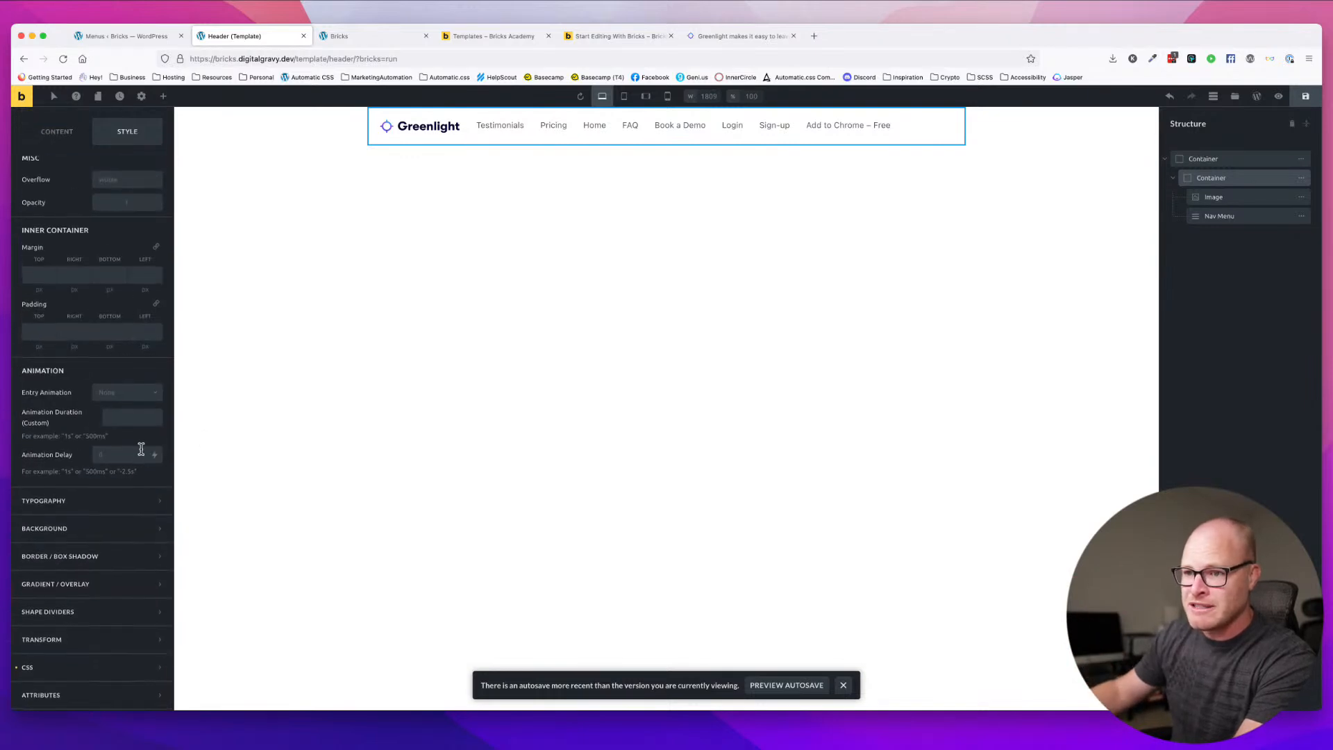
left_click(86, 666)
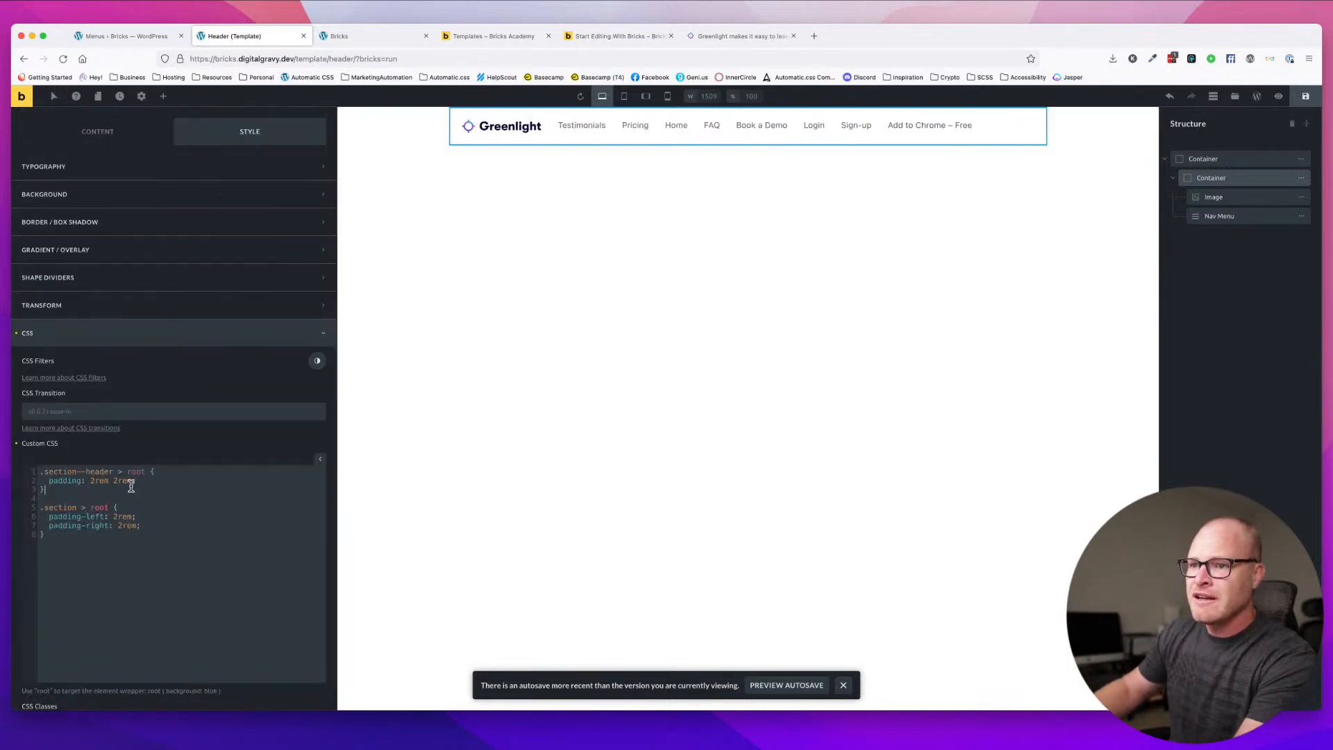
key("Return")
key("Return")
key("Up")
key("Up")
type("h")
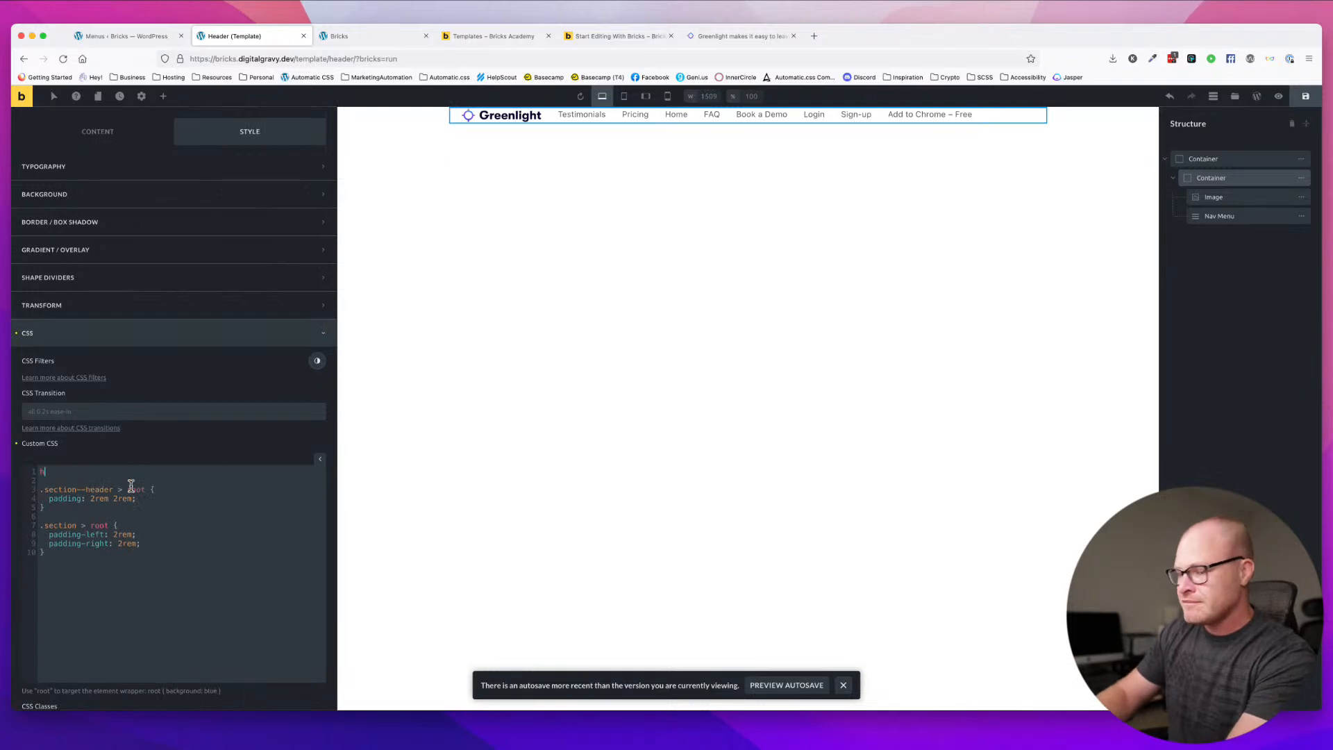
type("tml {")
key("Return")
type("font-size: 62.5%;")
key("Return")
type("}")
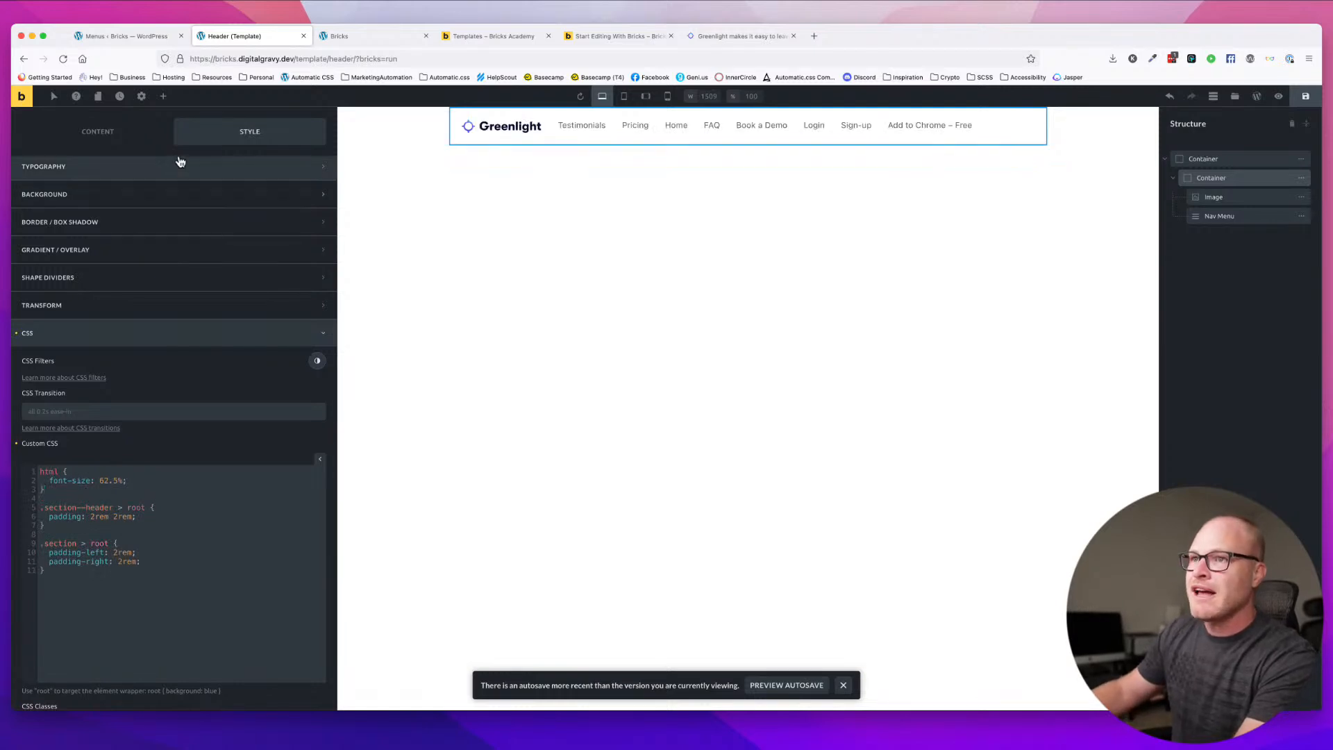
- Set the max width of the .section__inner class to 136.6 rem
scroll(175, 187, "up", 2)
left_click(167, 231)
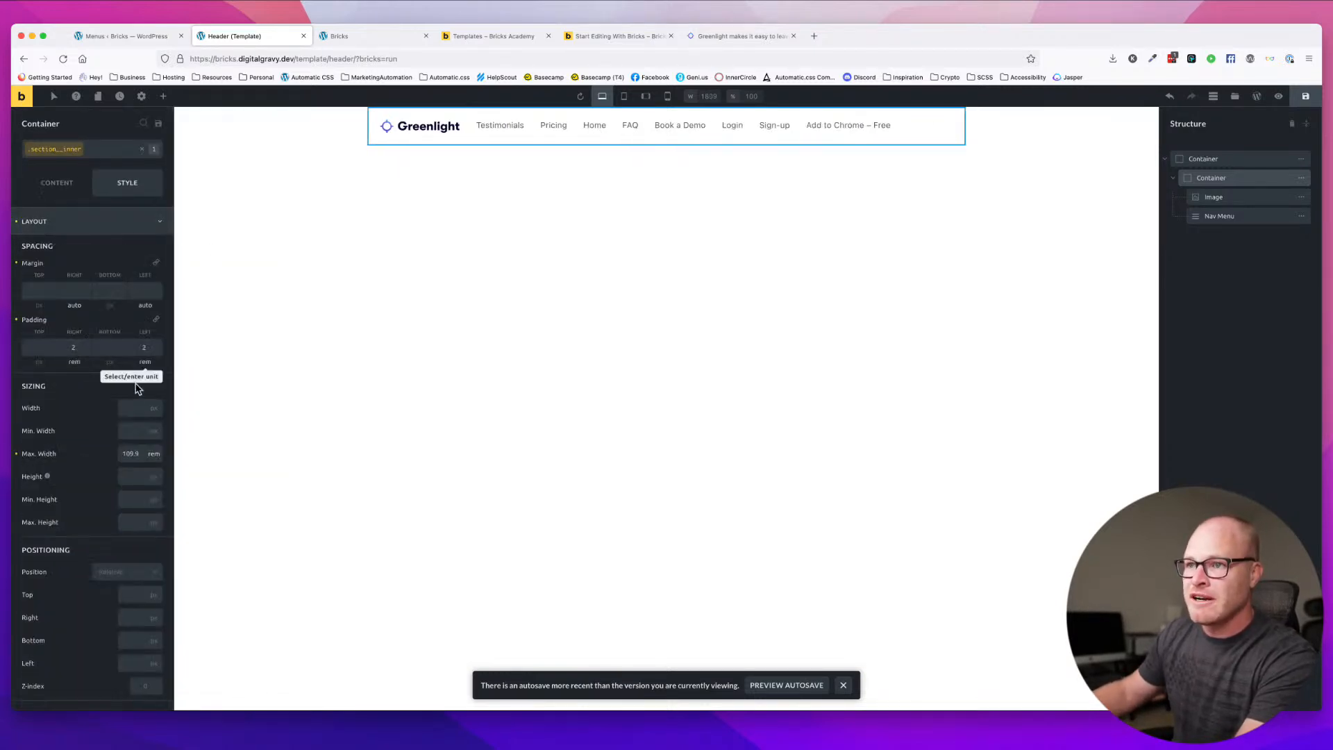
double_click(132, 454)
type("136.6")
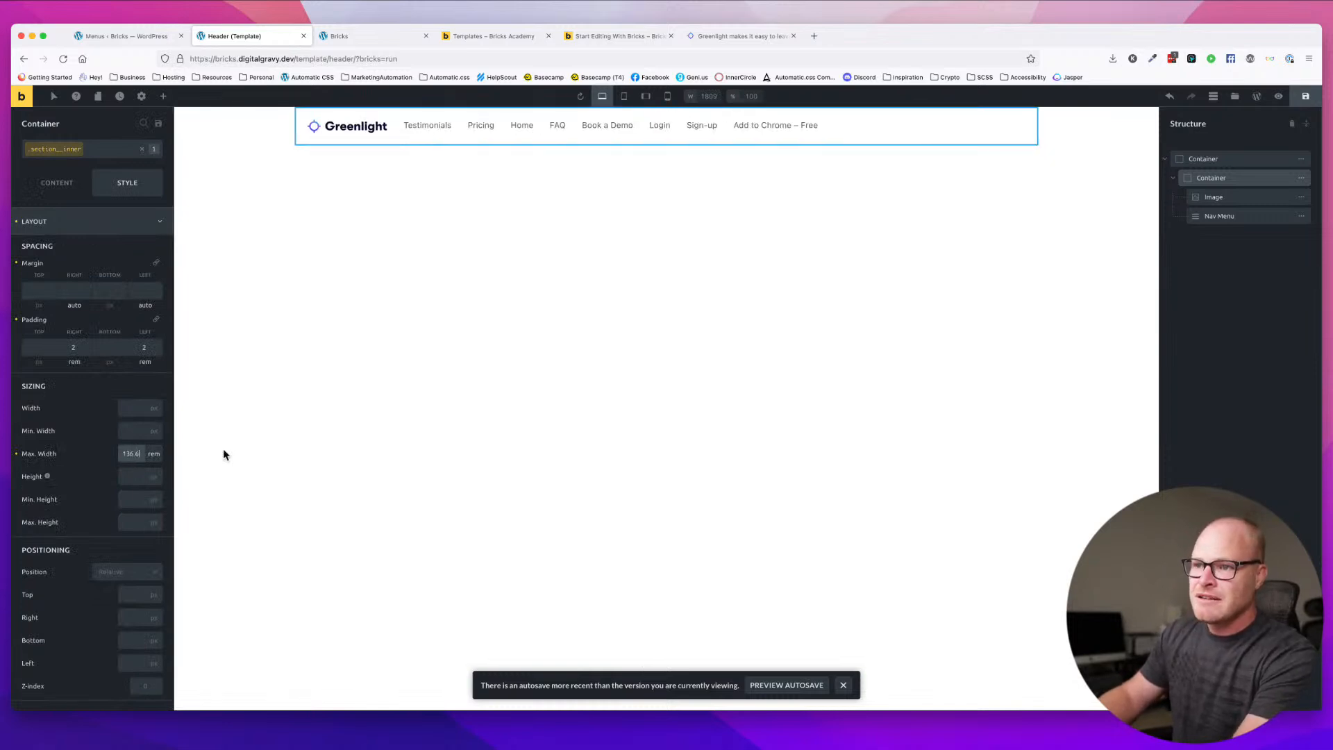
- Give the Nav Menu element the classes "menu" and "menu--main"
left_click(404, 132)
left_click(103, 147)
type("menu")
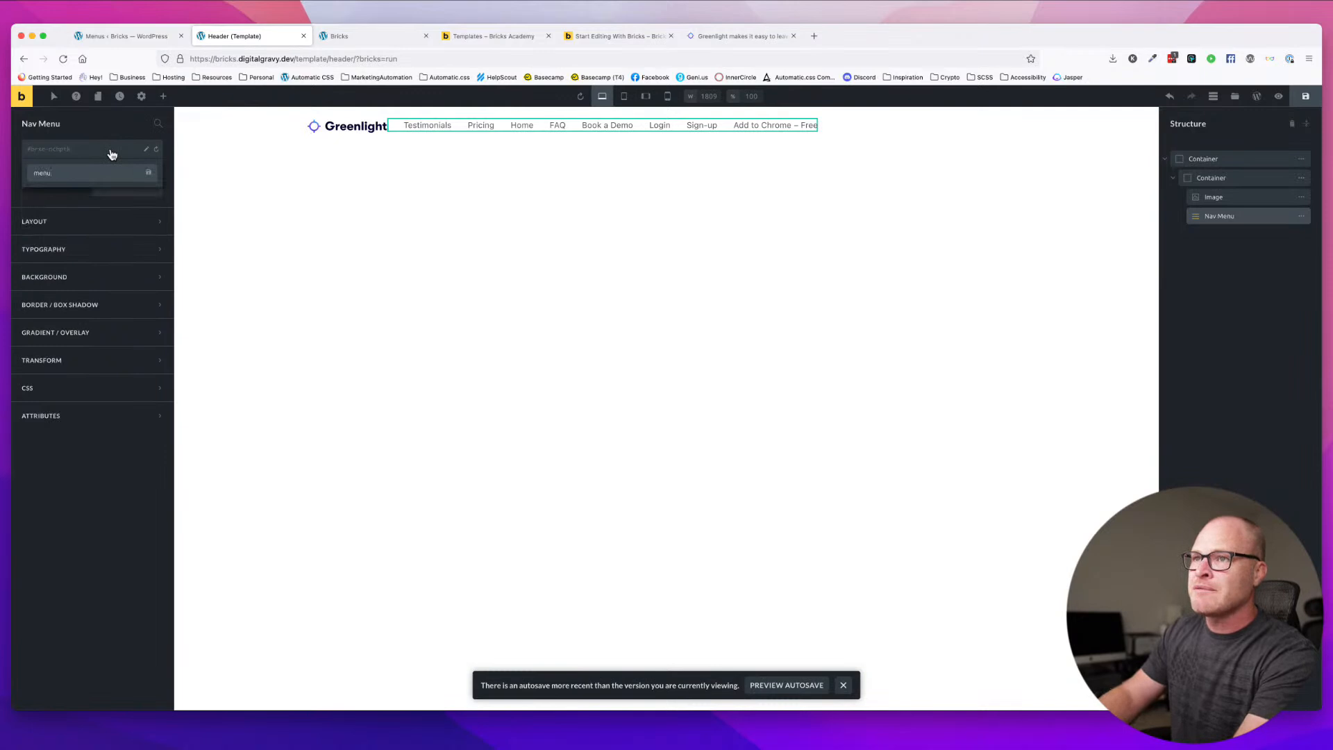
key("Return")
left_click(86, 148)
type("menu0-")
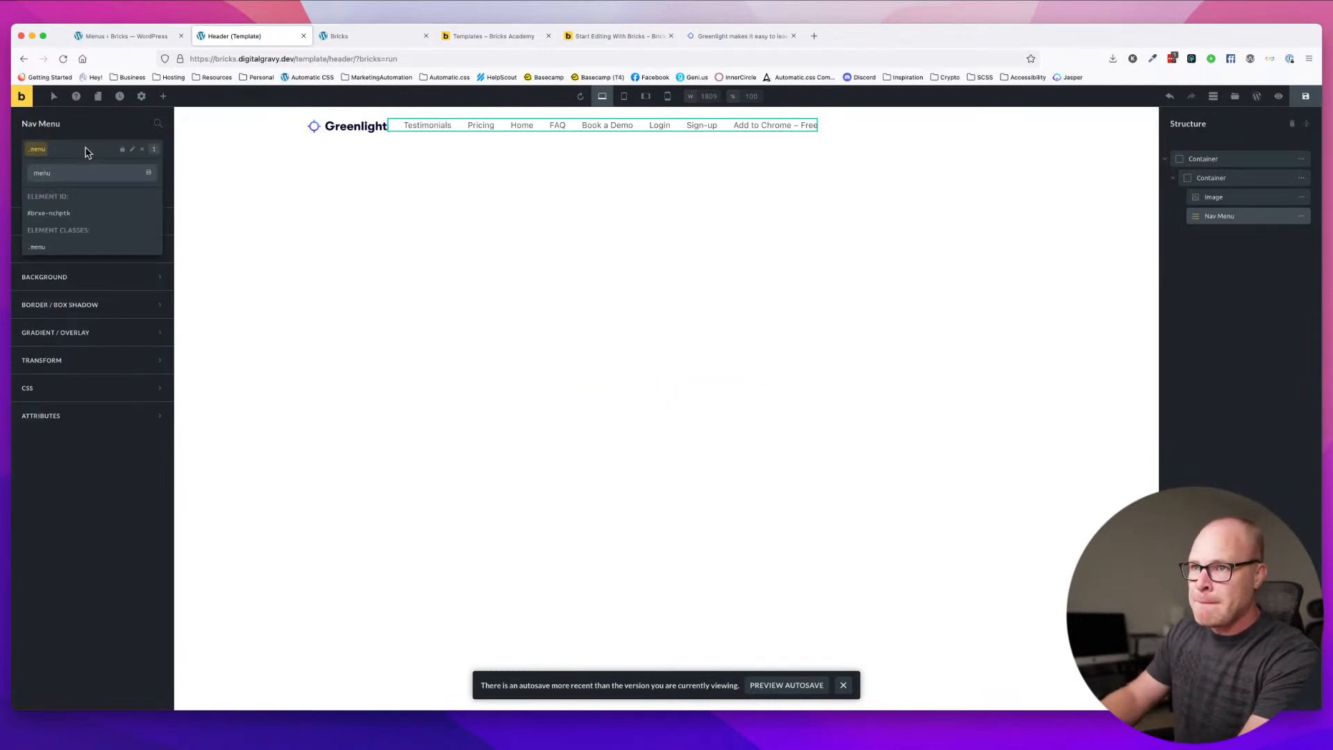
key("Return")
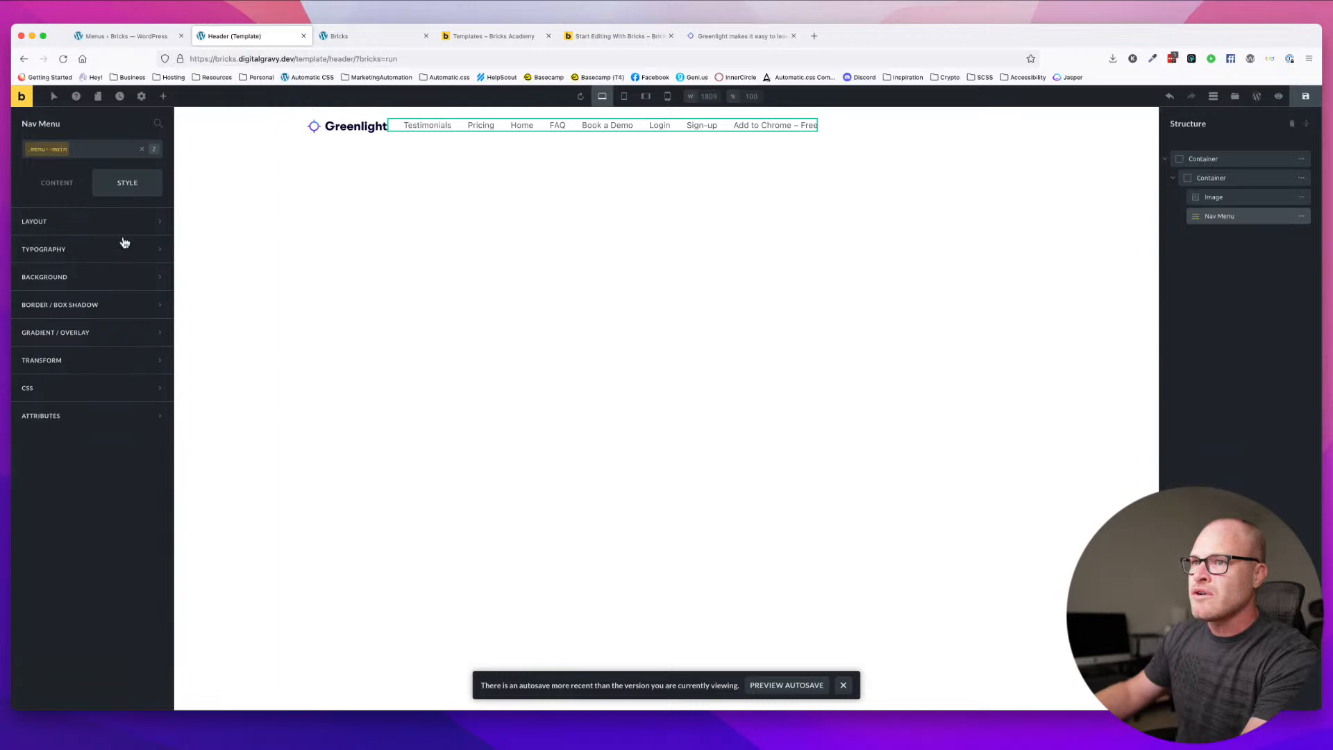
- Set the left margin of the Nav Menu's .menu--main class to auto
left_click(92, 221)
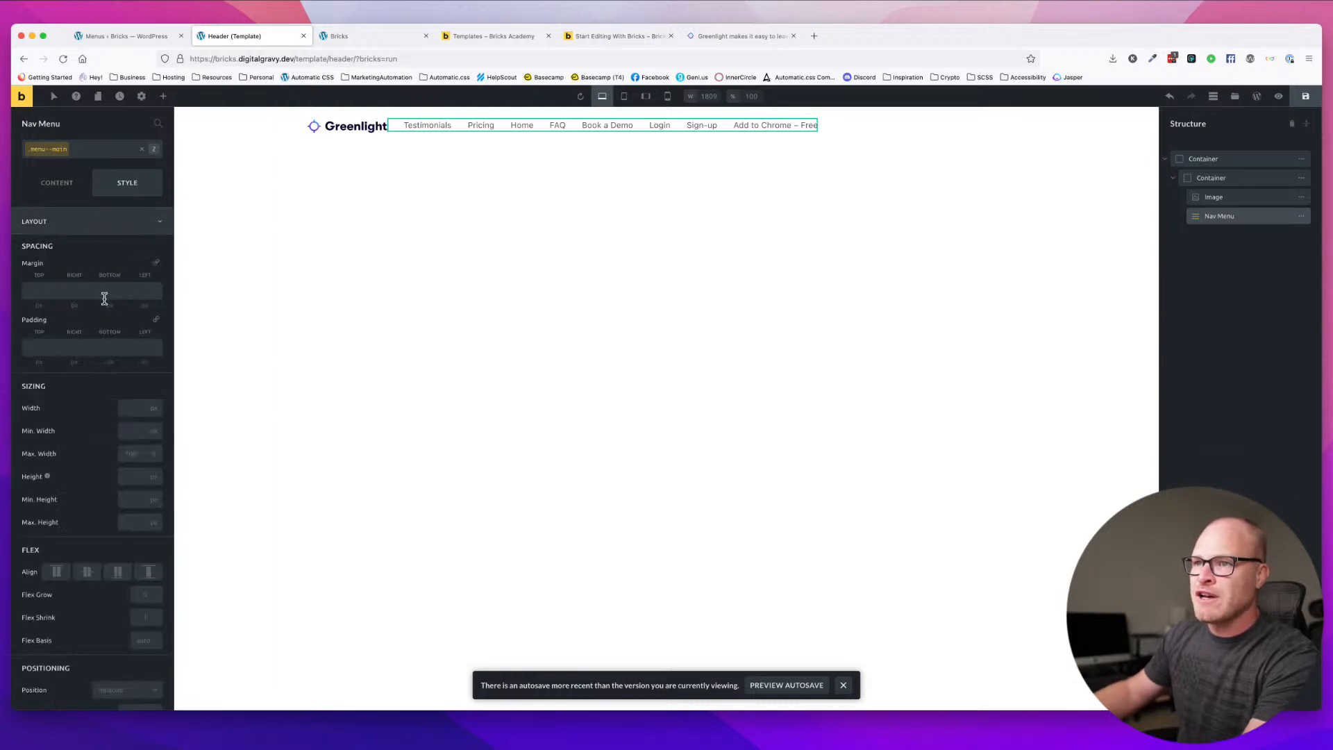
left_click(139, 290)
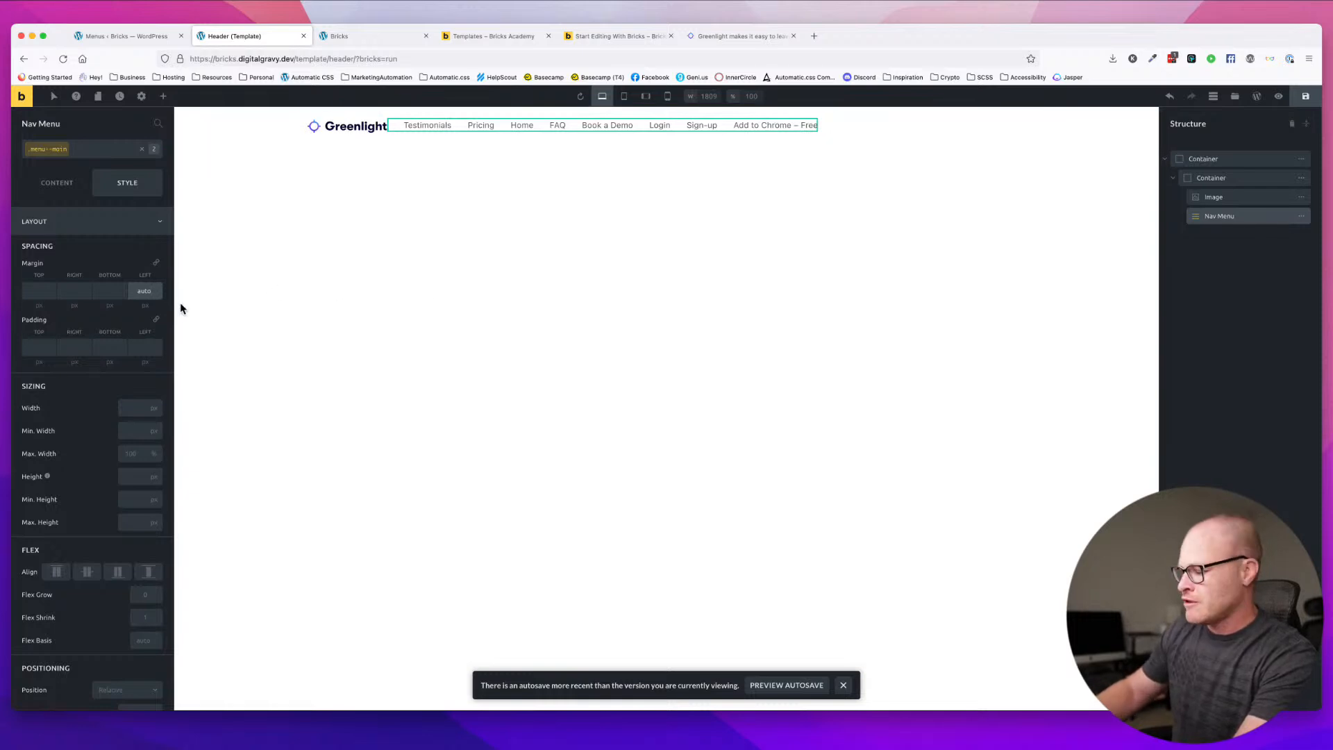
key("Return")
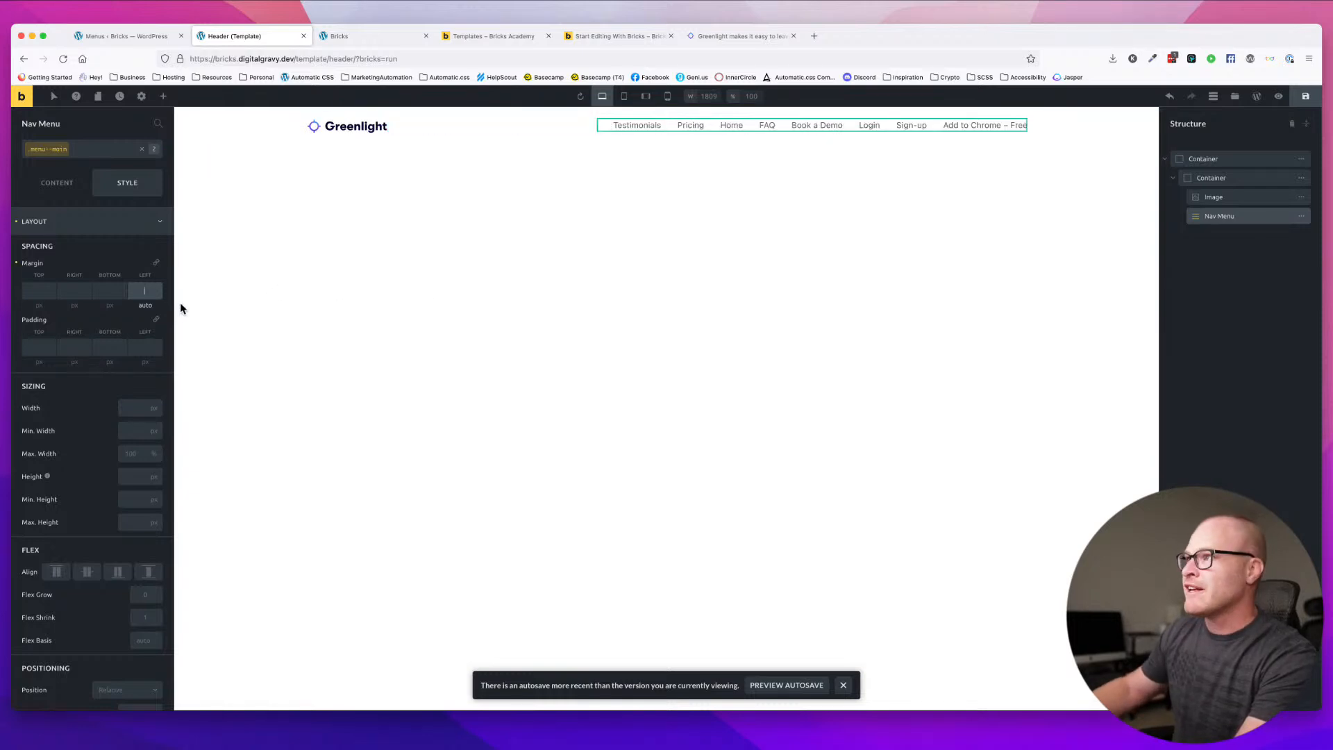
- Examine the inner container's layout style settings on its element ID for a gap option
left_click(552, 132)
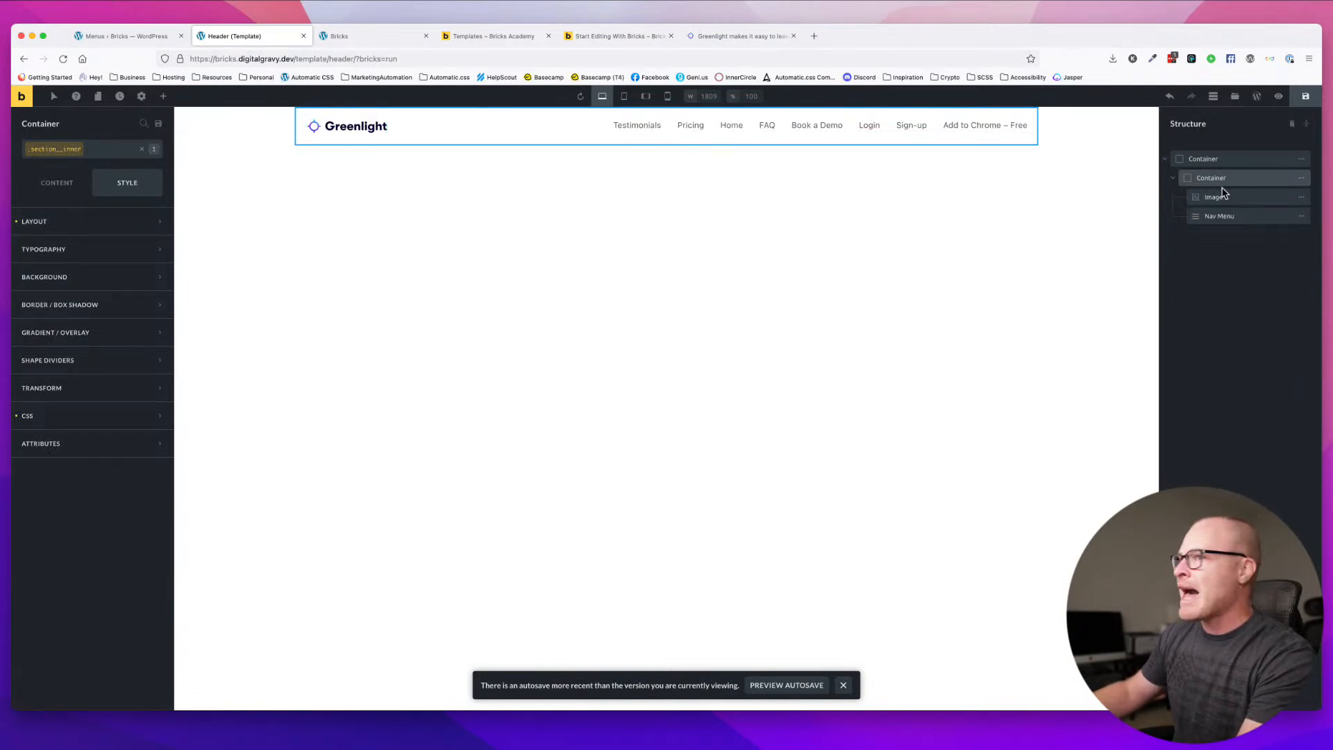
left_click(81, 154)
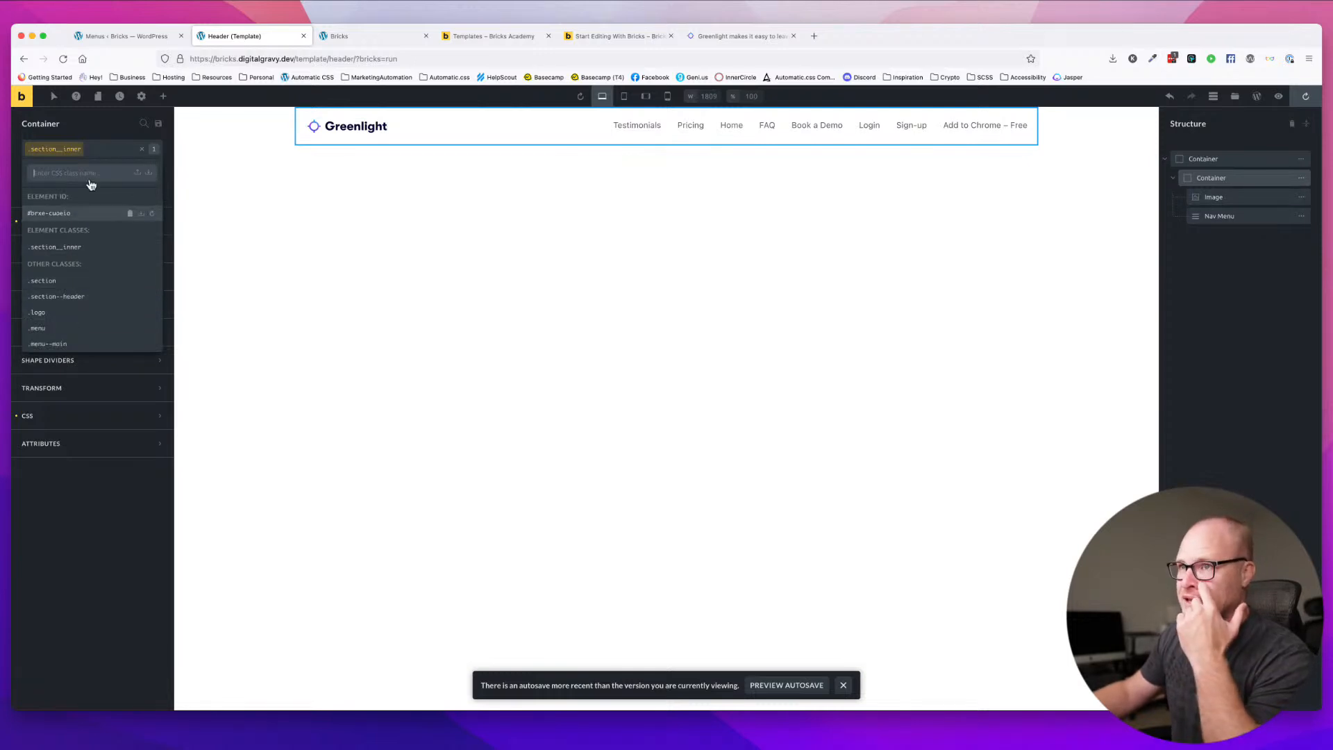
left_click(69, 213)
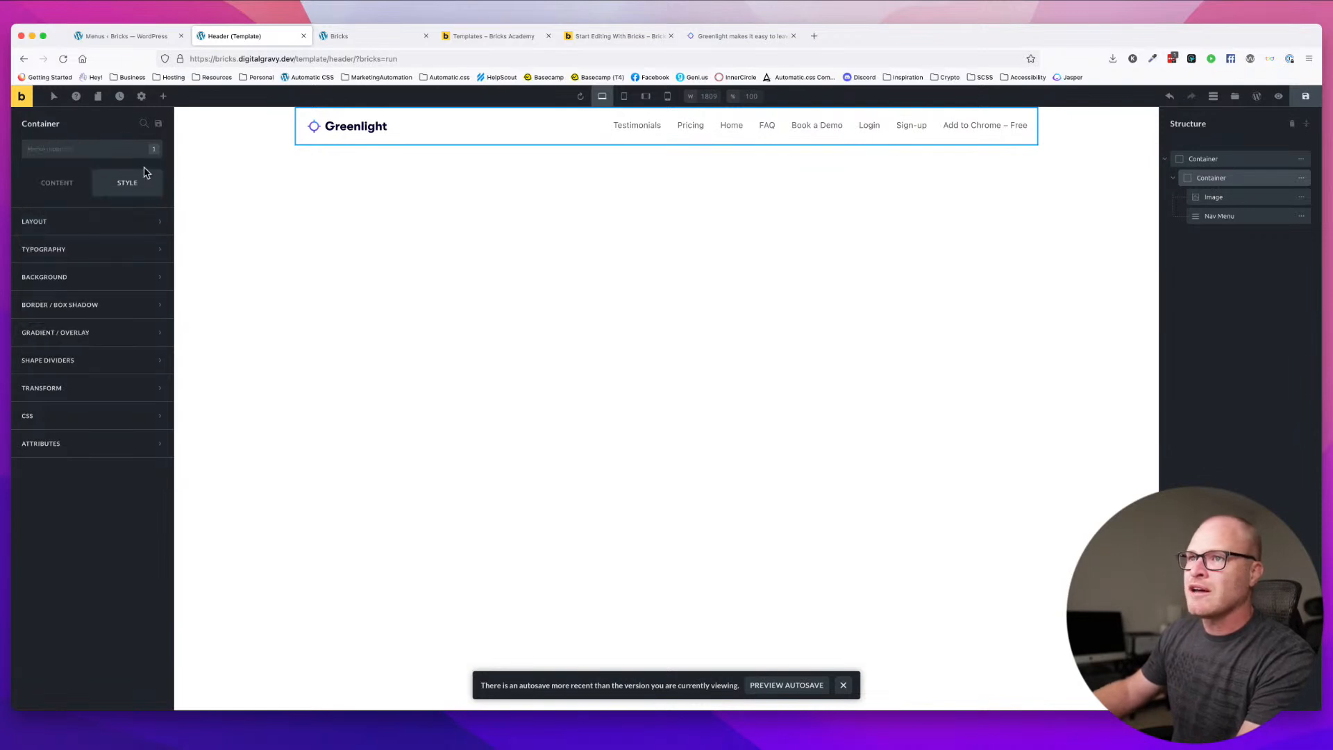
left_click(101, 222)
scroll(99, 484, "down", 3)
scroll(99, 484, "down", 5)
scroll(99, 484, "up", 8)
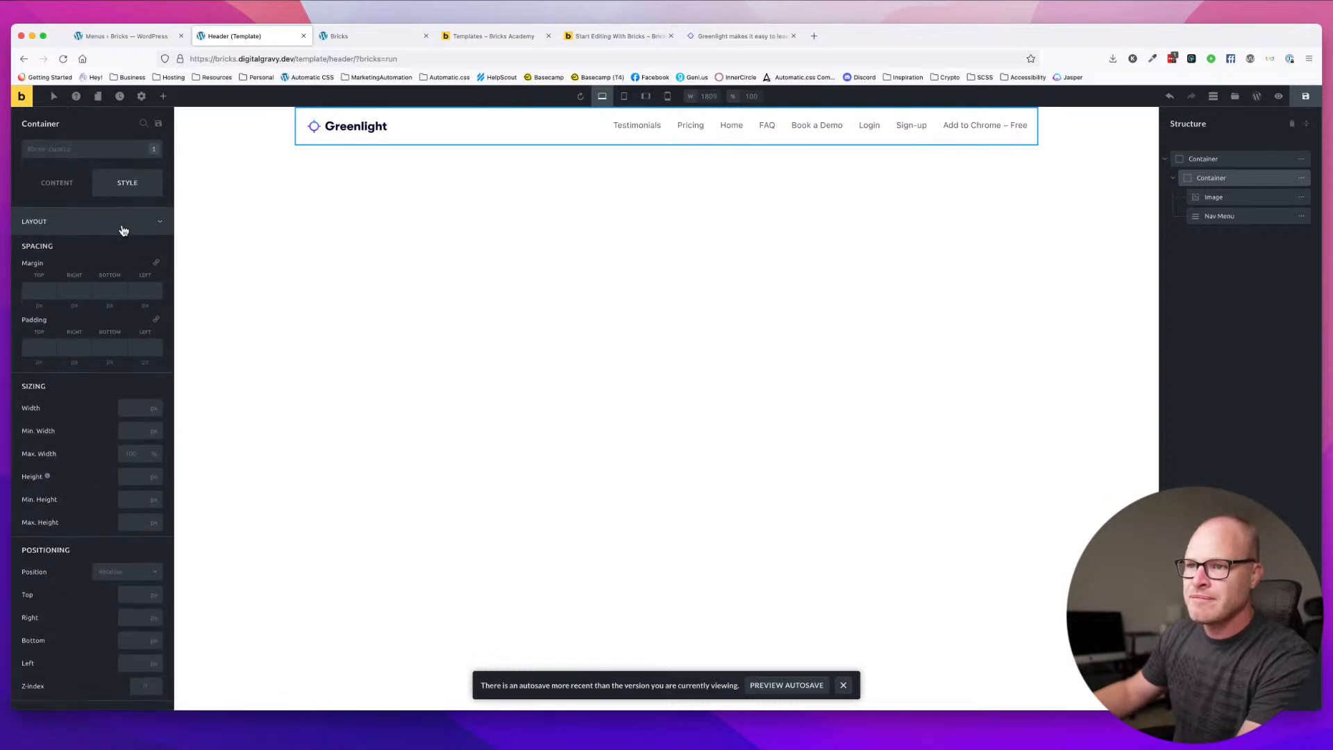
scroll(111, 542, "down", 10)
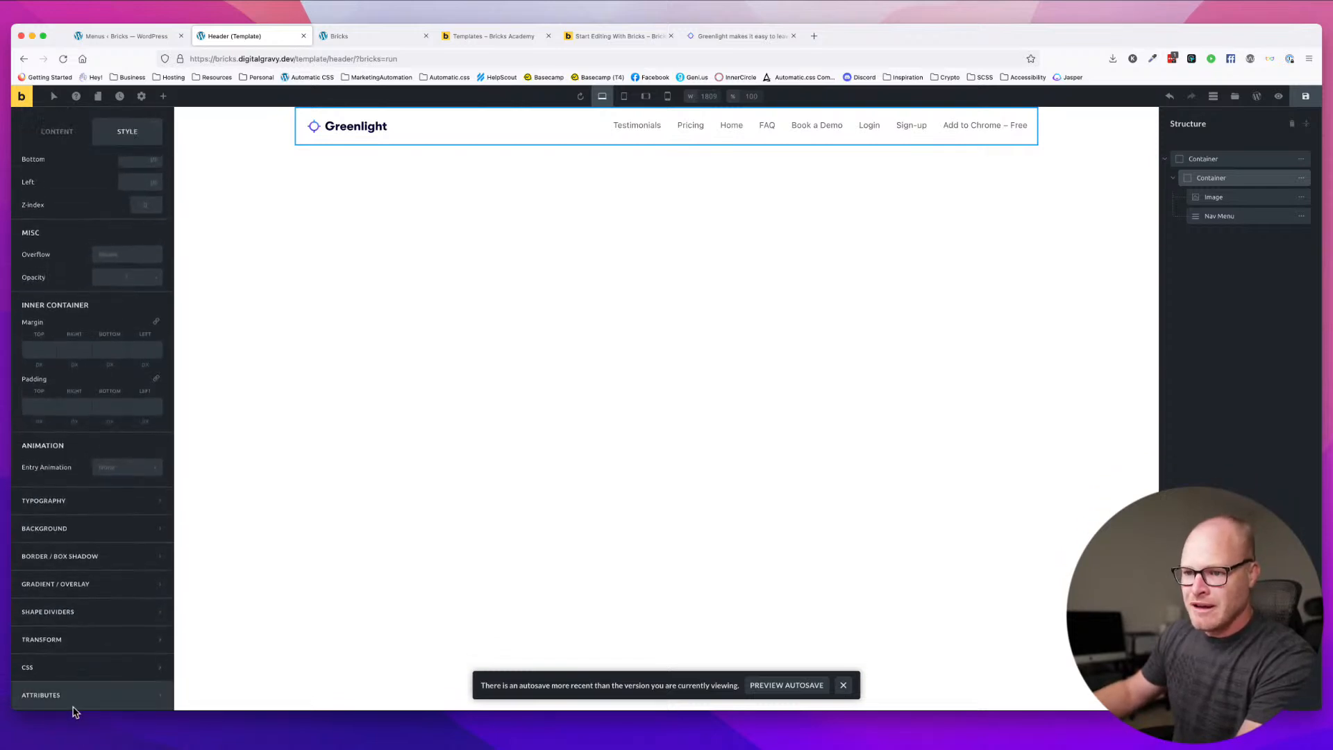
- Add gap: 2em; to the inner container's custom CSS at the element ID level
left_click(90, 669)
left_click(124, 533)
type("gr")
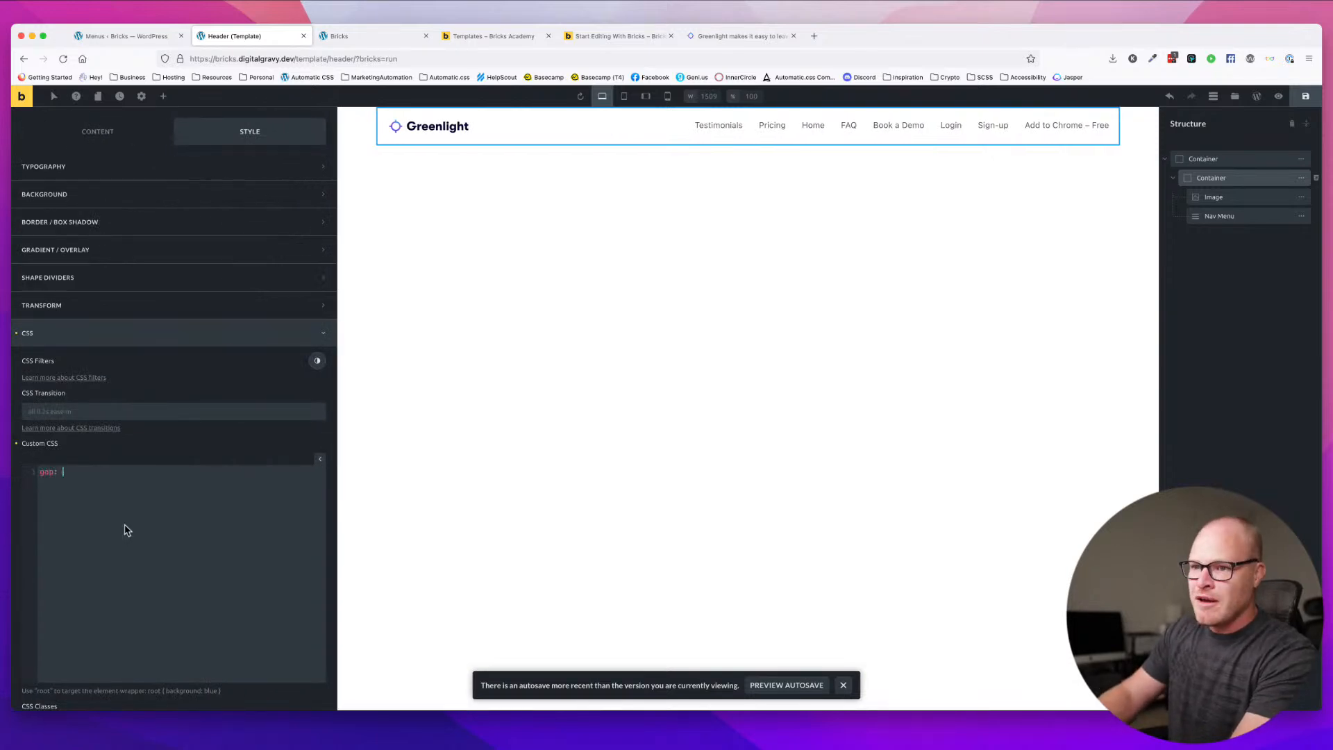
type("p:")
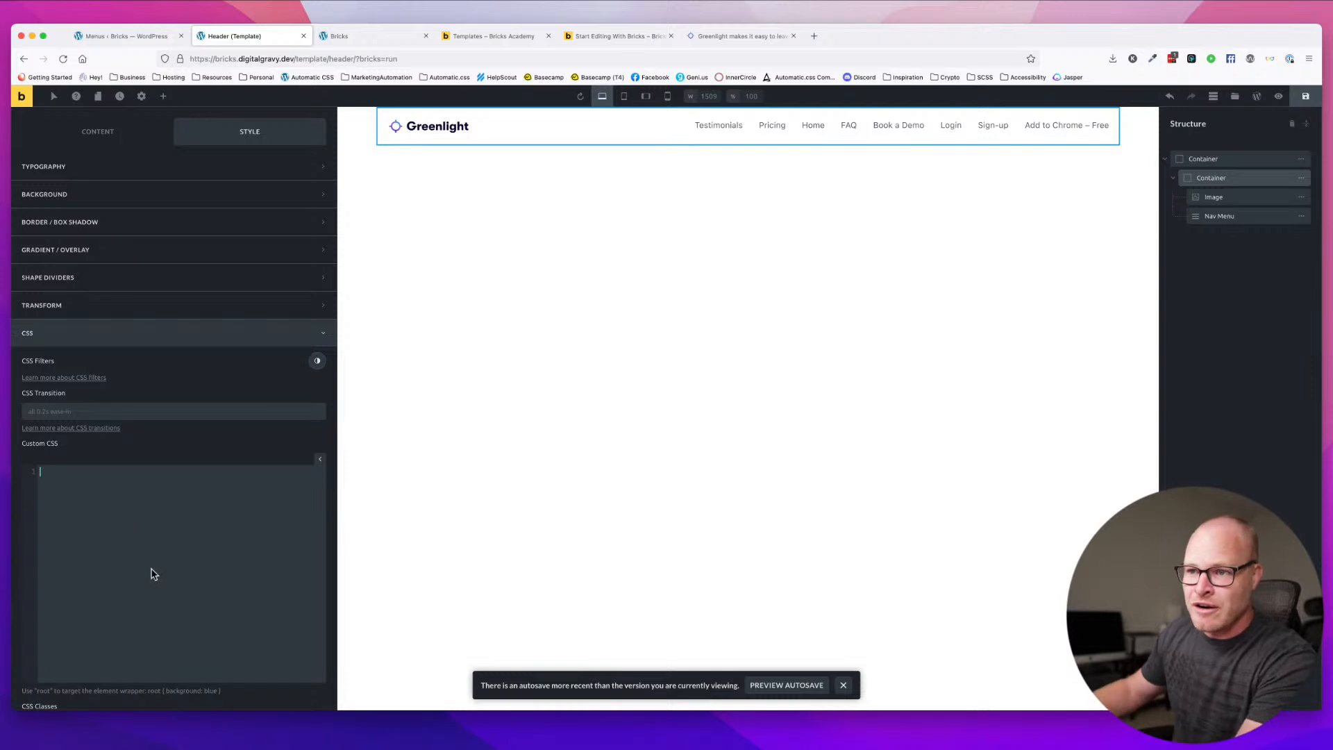
scroll(154, 574, "down", 3)
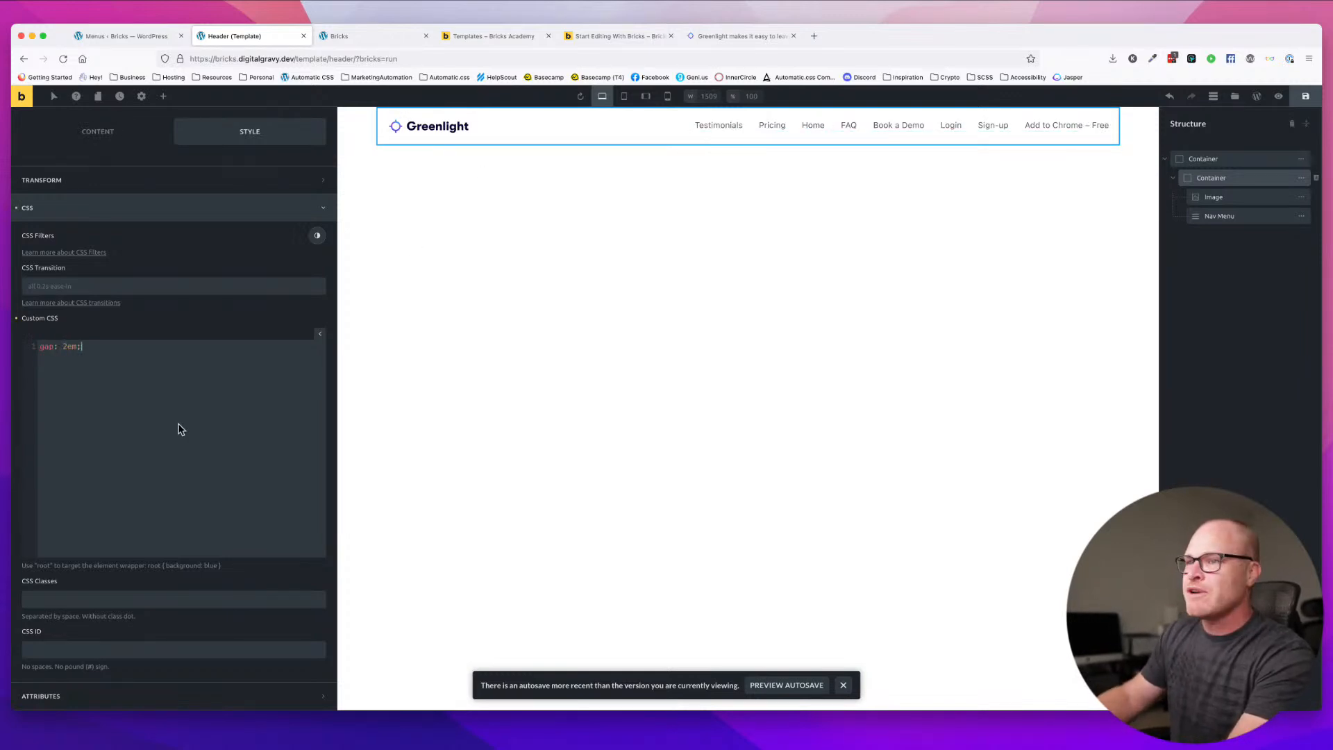
left_click(707, 126)
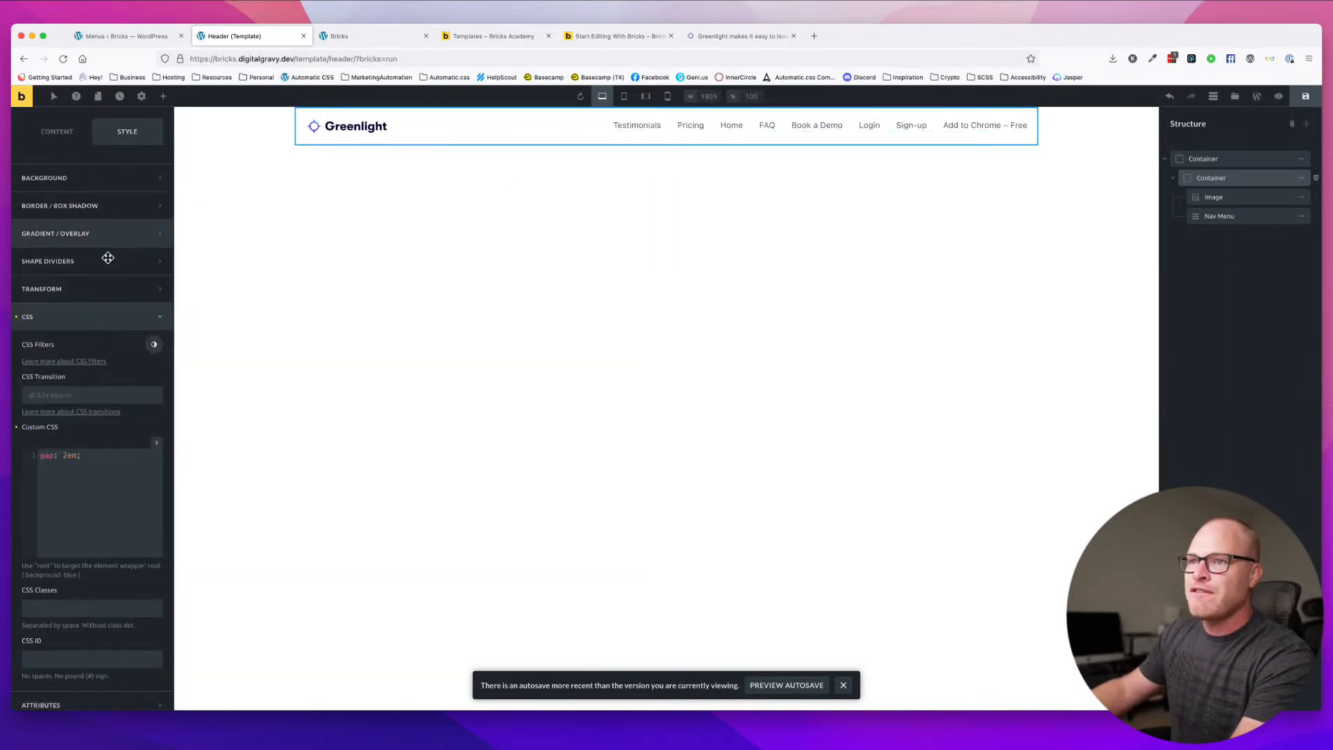
- Apply the existing .menu class to the inner container
scroll(111, 250, "up", 3)
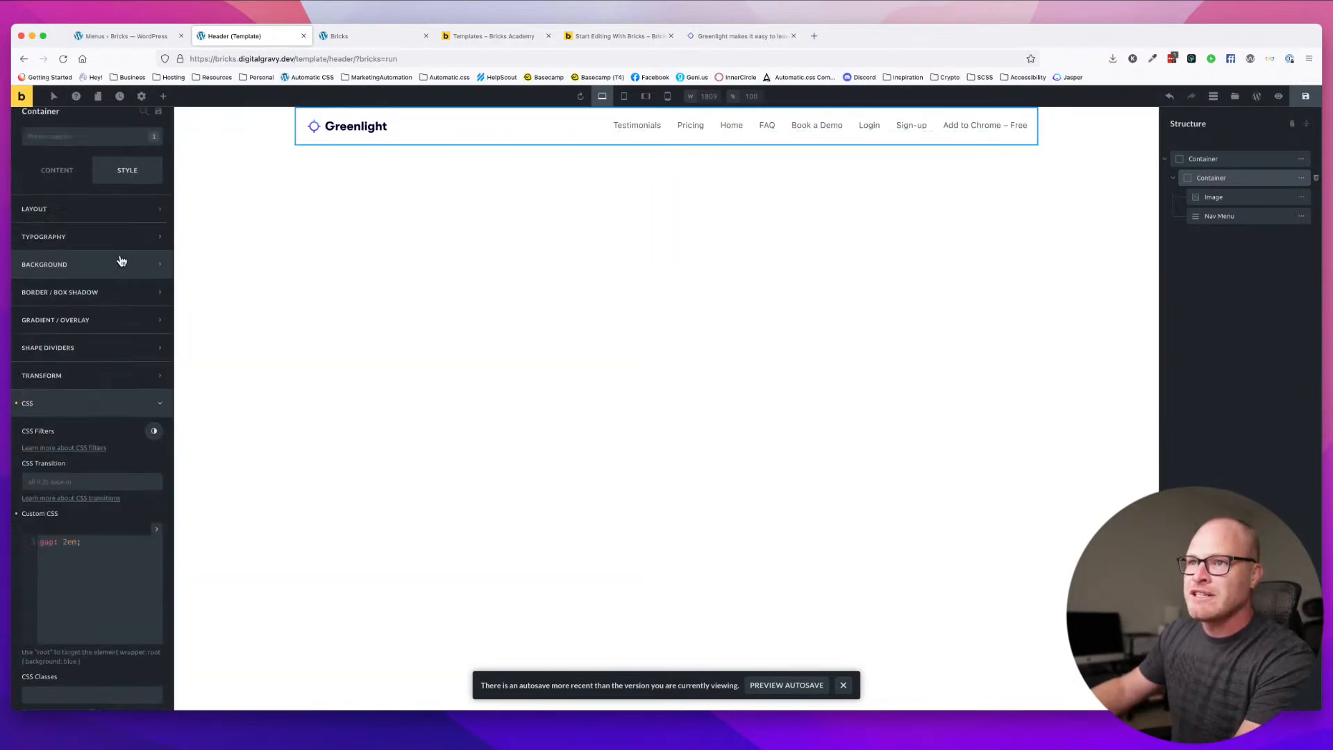
left_click(111, 221)
left_click(93, 151)
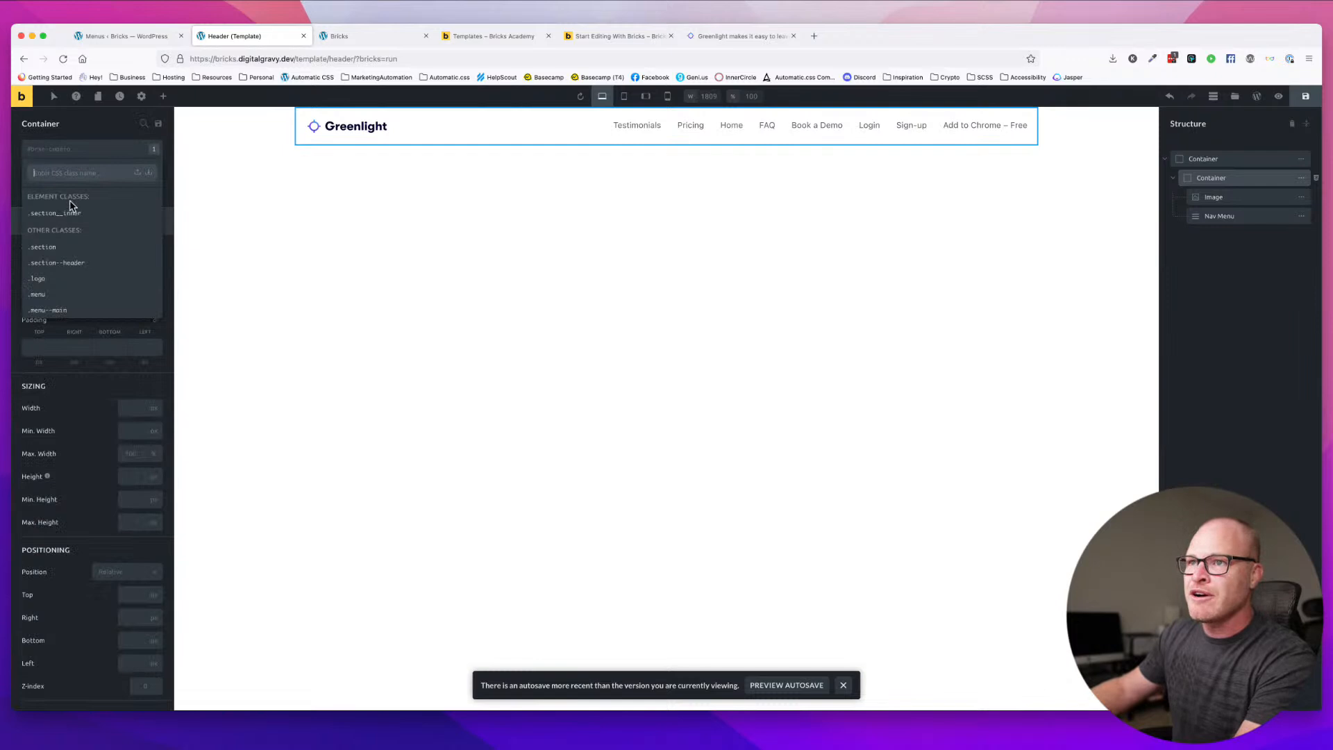
left_click(63, 295)
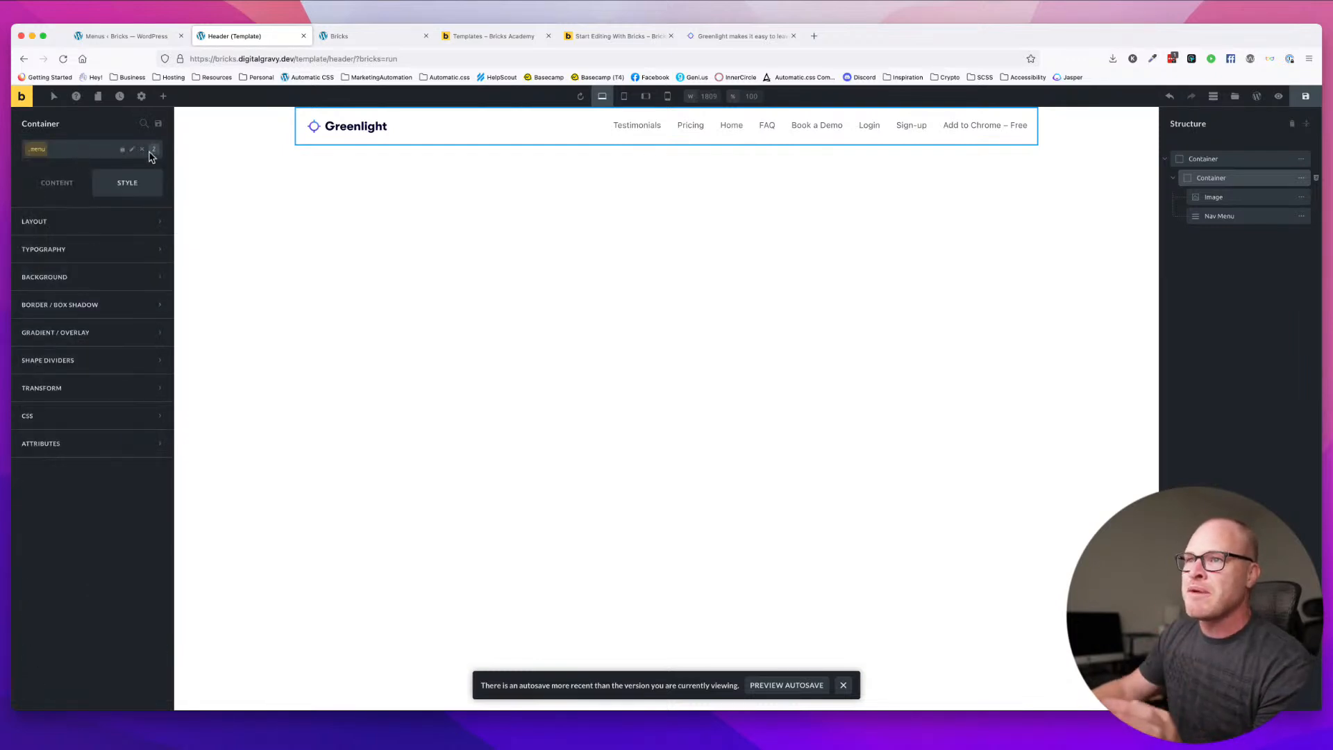
- Clear the margin of the Nav Menu's .menu--main class
left_click(631, 127)
left_click(89, 151)
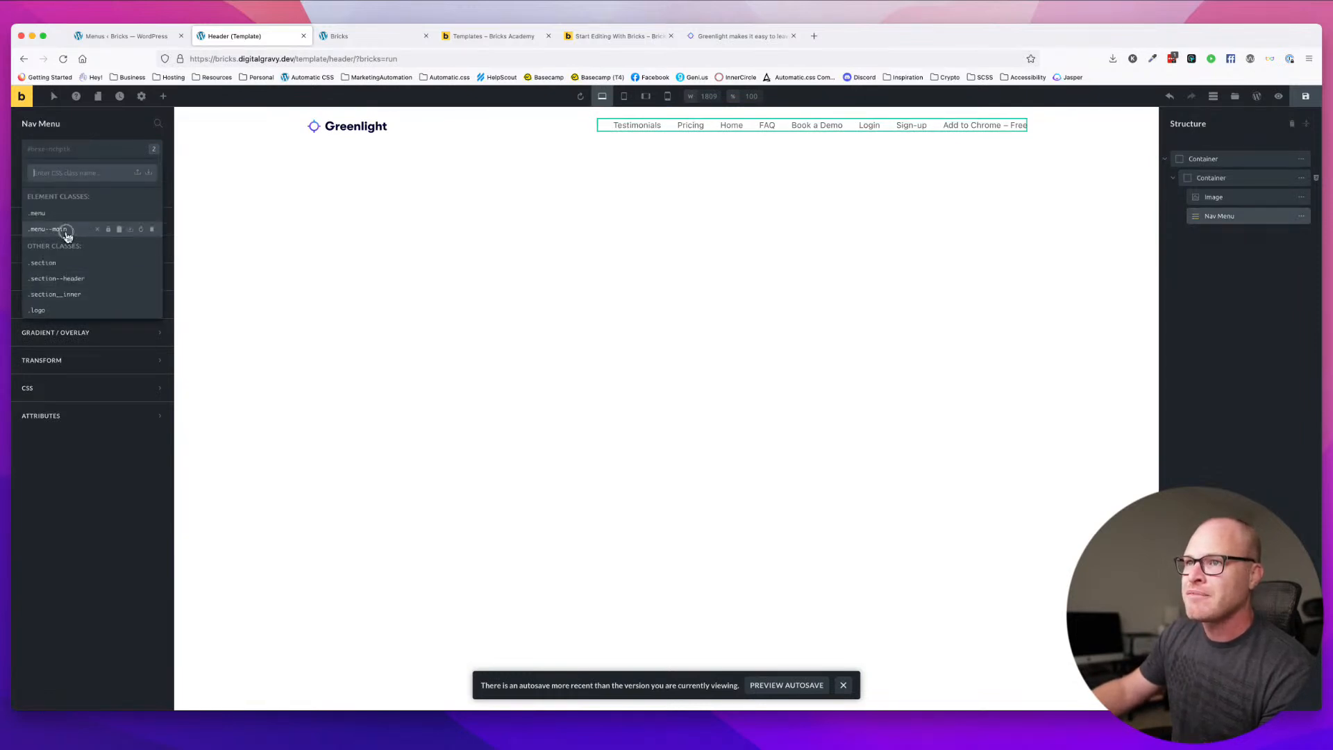
left_click(67, 230)
left_click(81, 234)
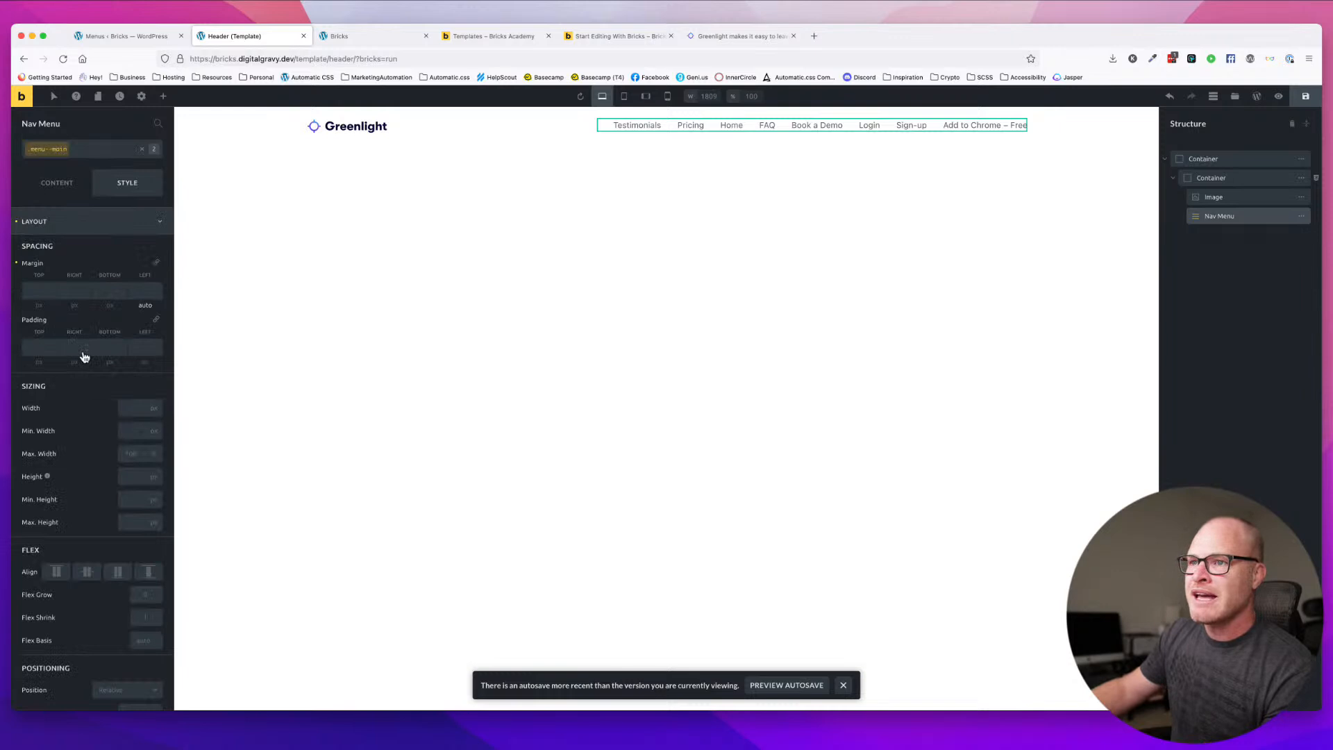
left_click(145, 304)
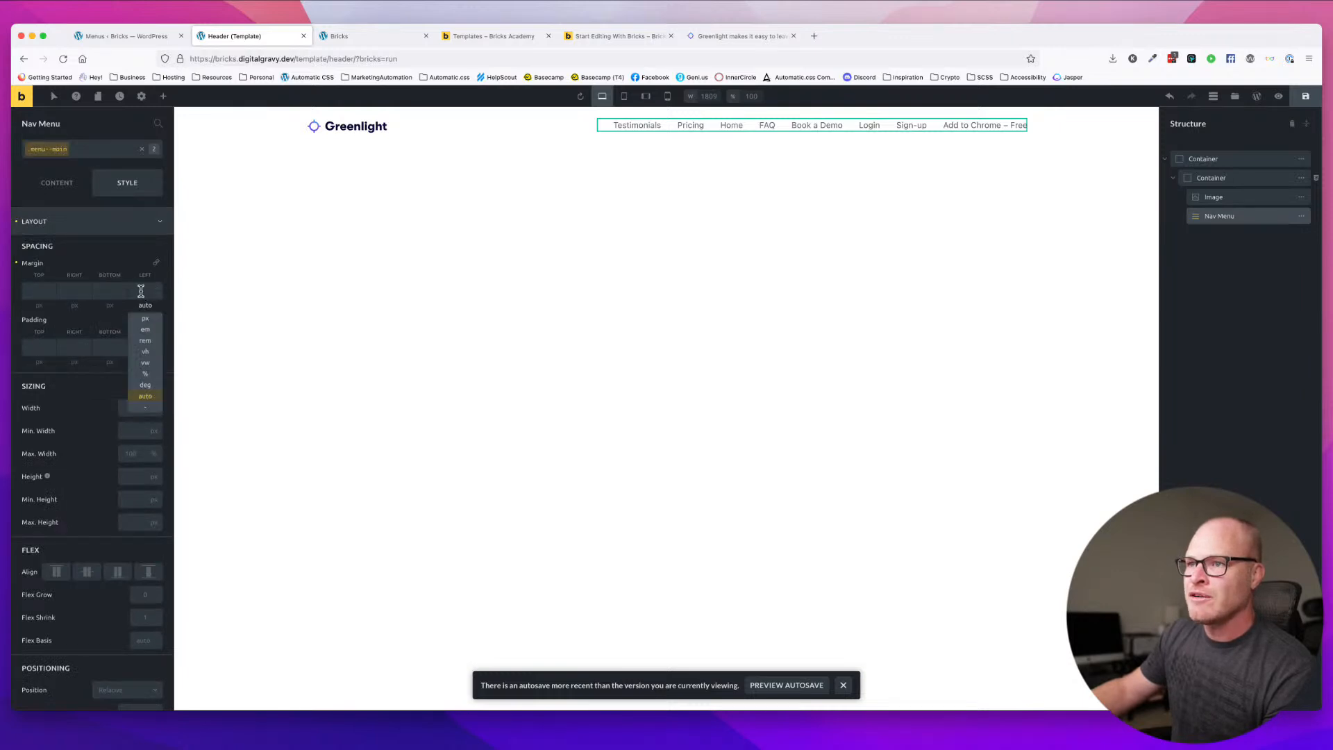
left_click(16, 263)
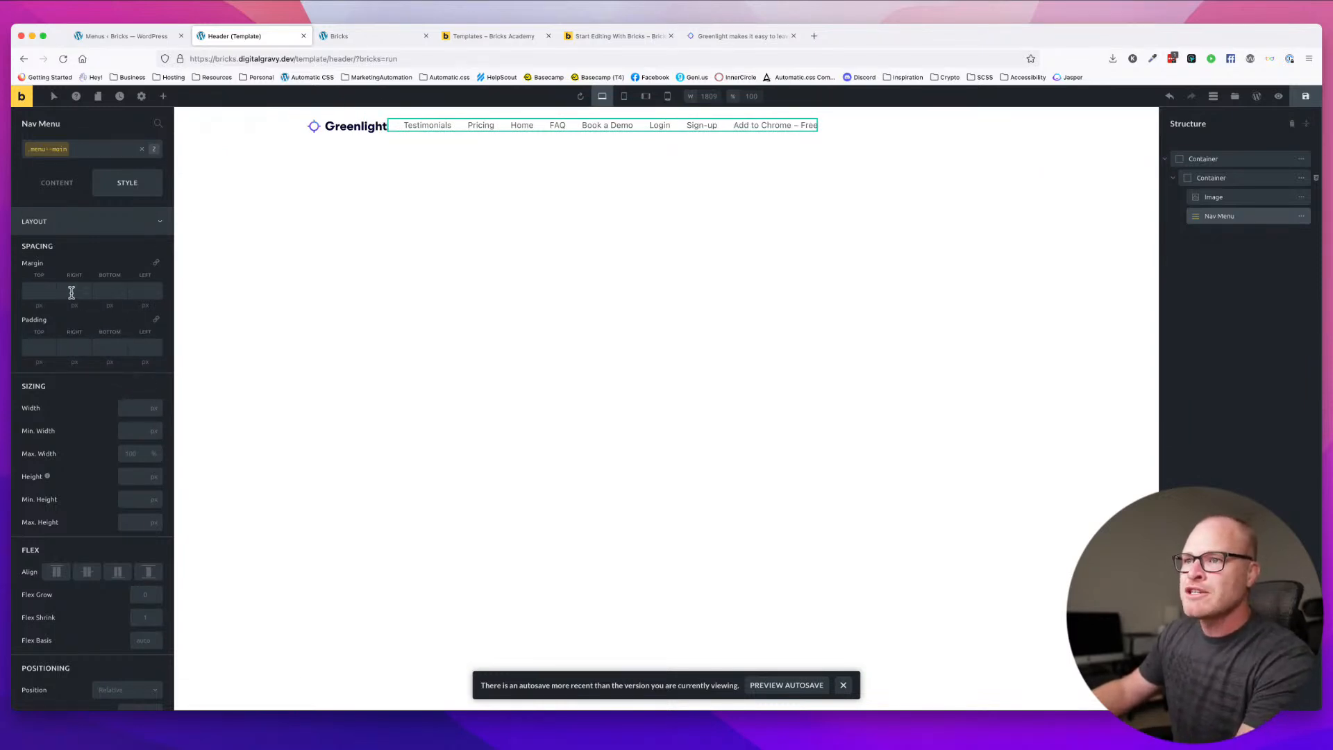
- Set the .menu--main class's left margin to auto and save the header template
left_click(148, 291)
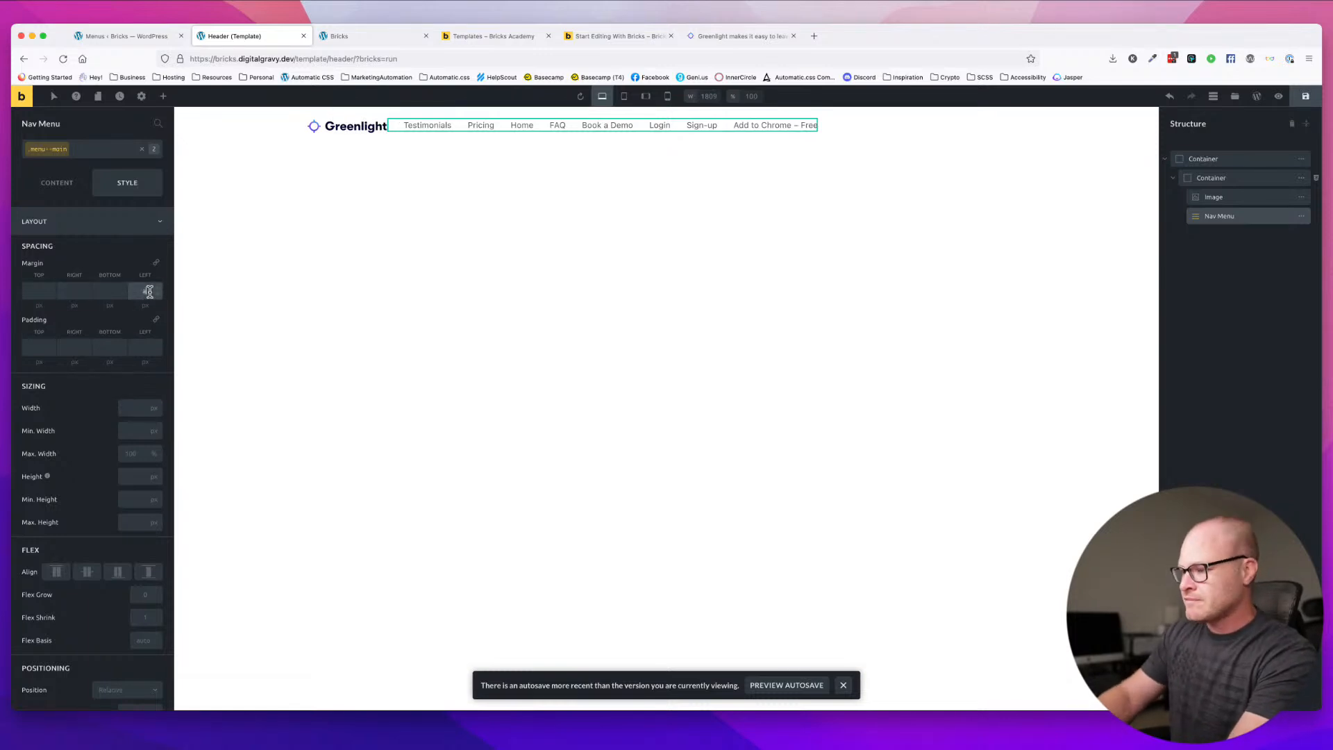
type("auto")
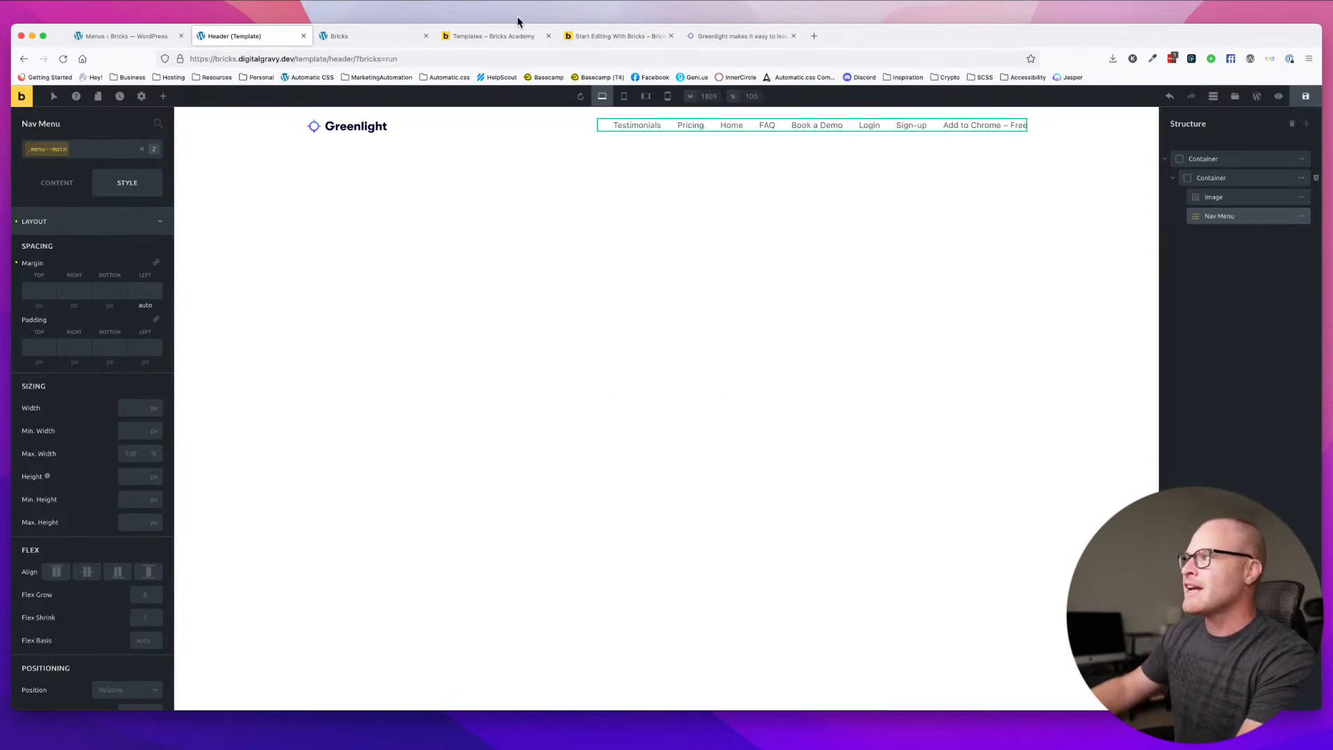
key("super+s")
- Check the site's front page and the Header template's WordPress edit screen, and reopen the template in the Bricks builder
left_click(372, 35)
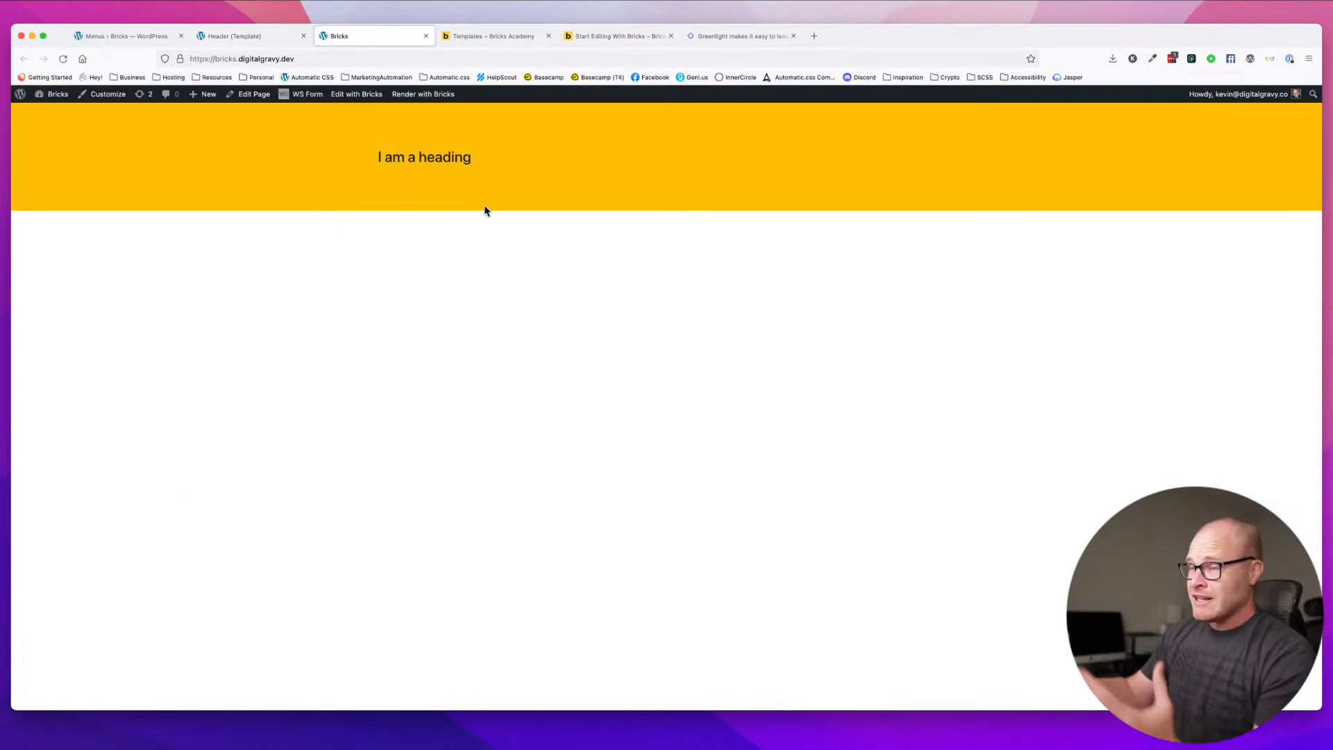
left_click(267, 38)
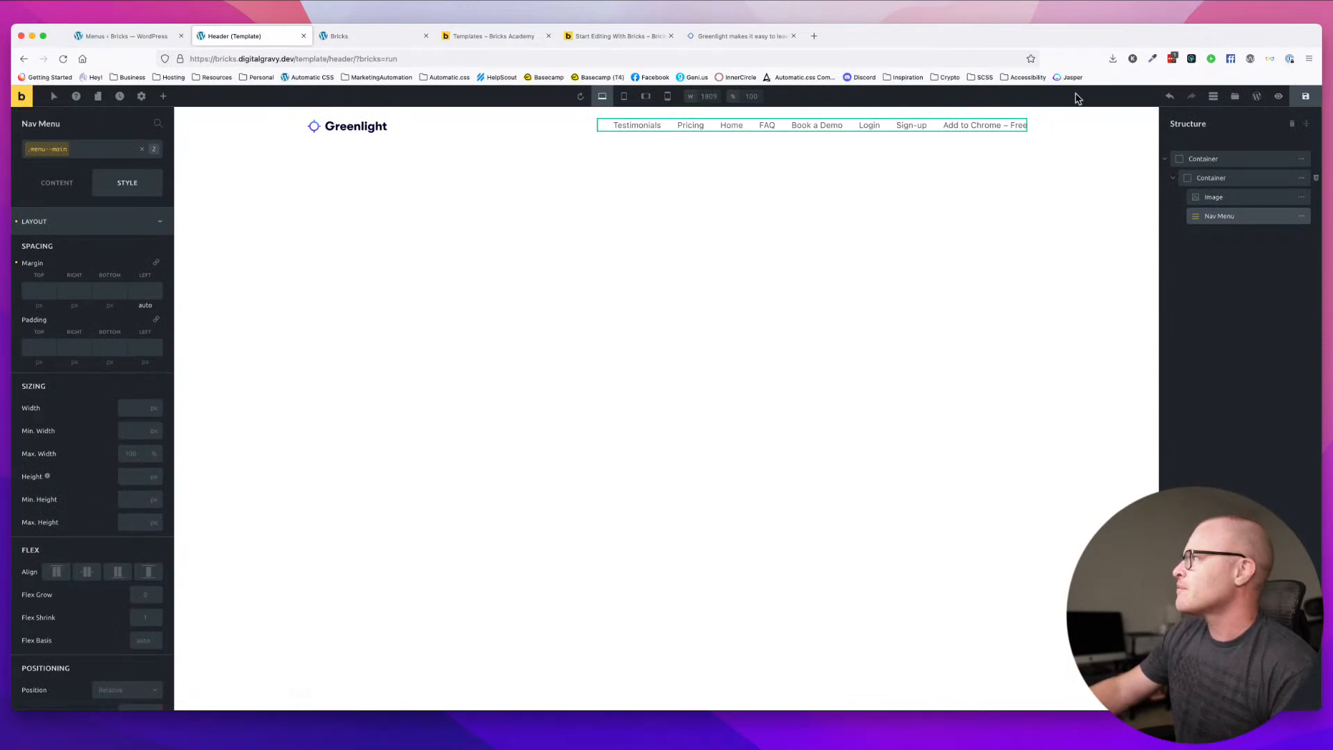
left_click(1257, 95)
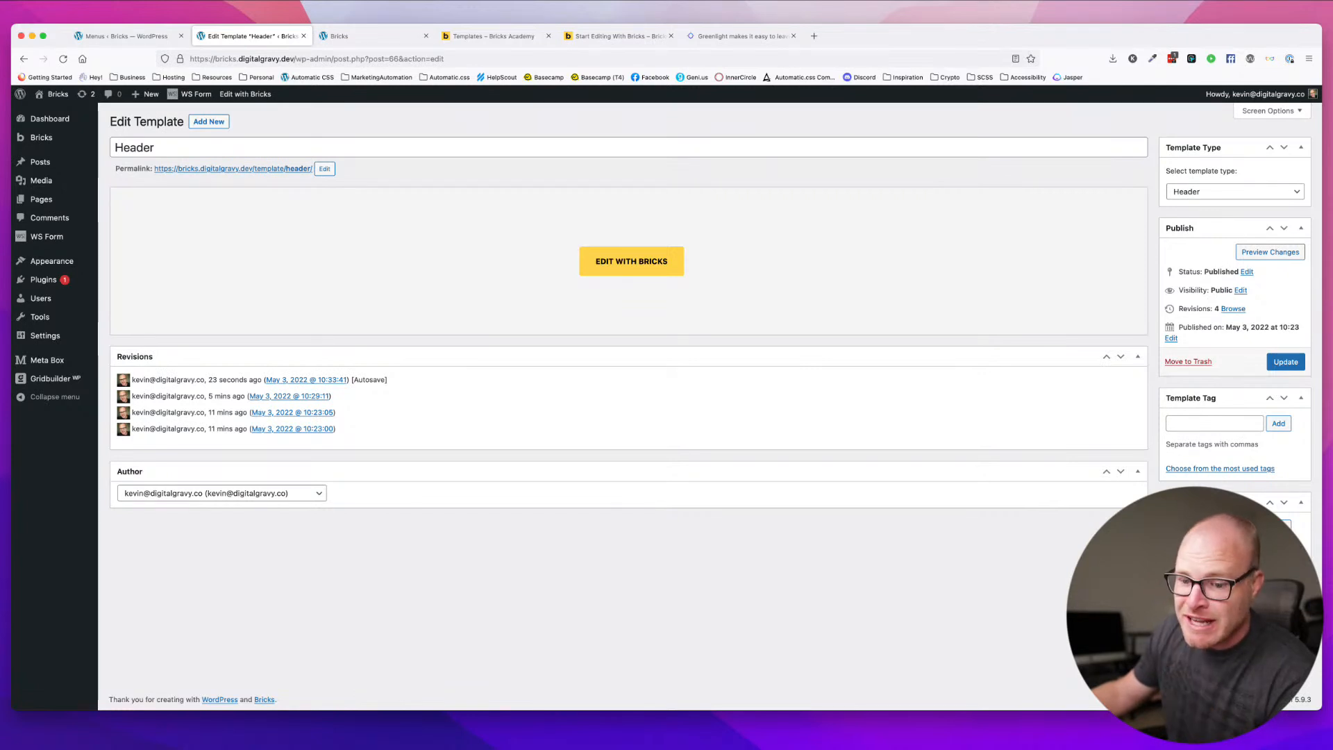
left_click(169, 31)
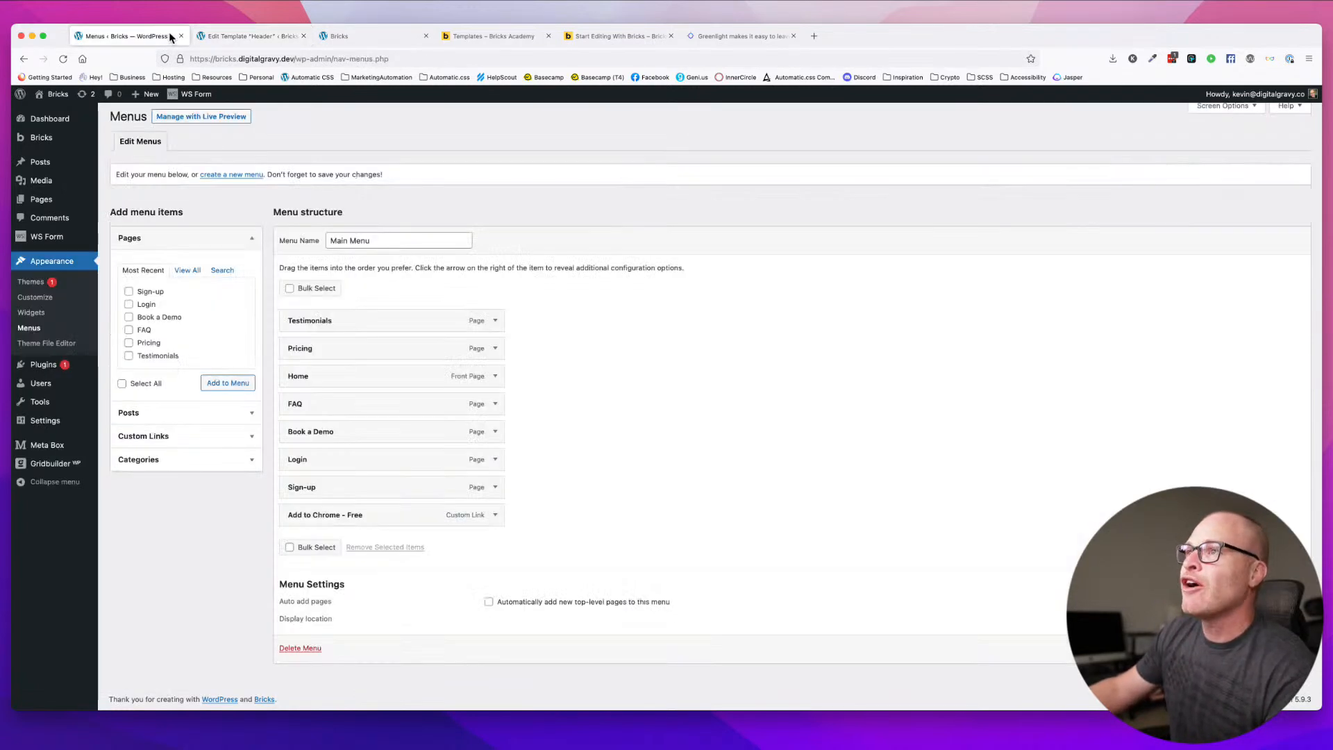
left_click(262, 39)
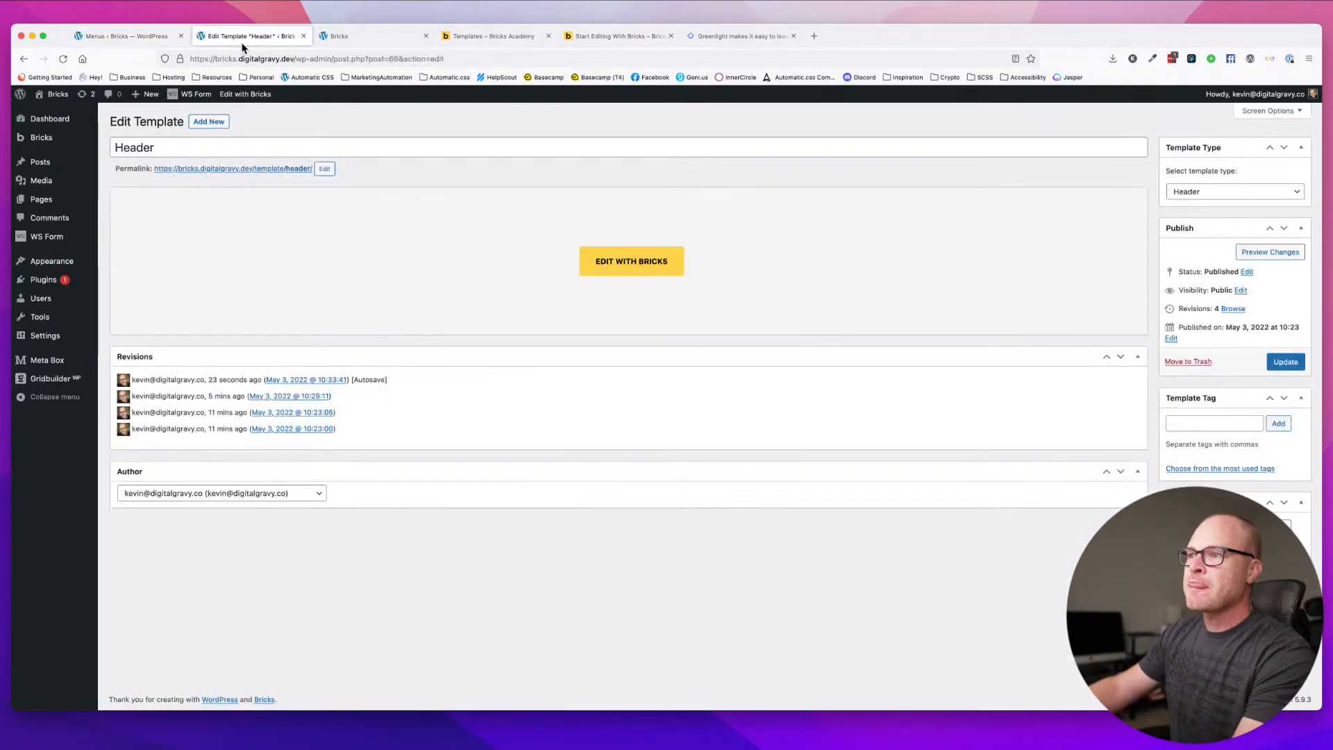
left_click(343, 269)
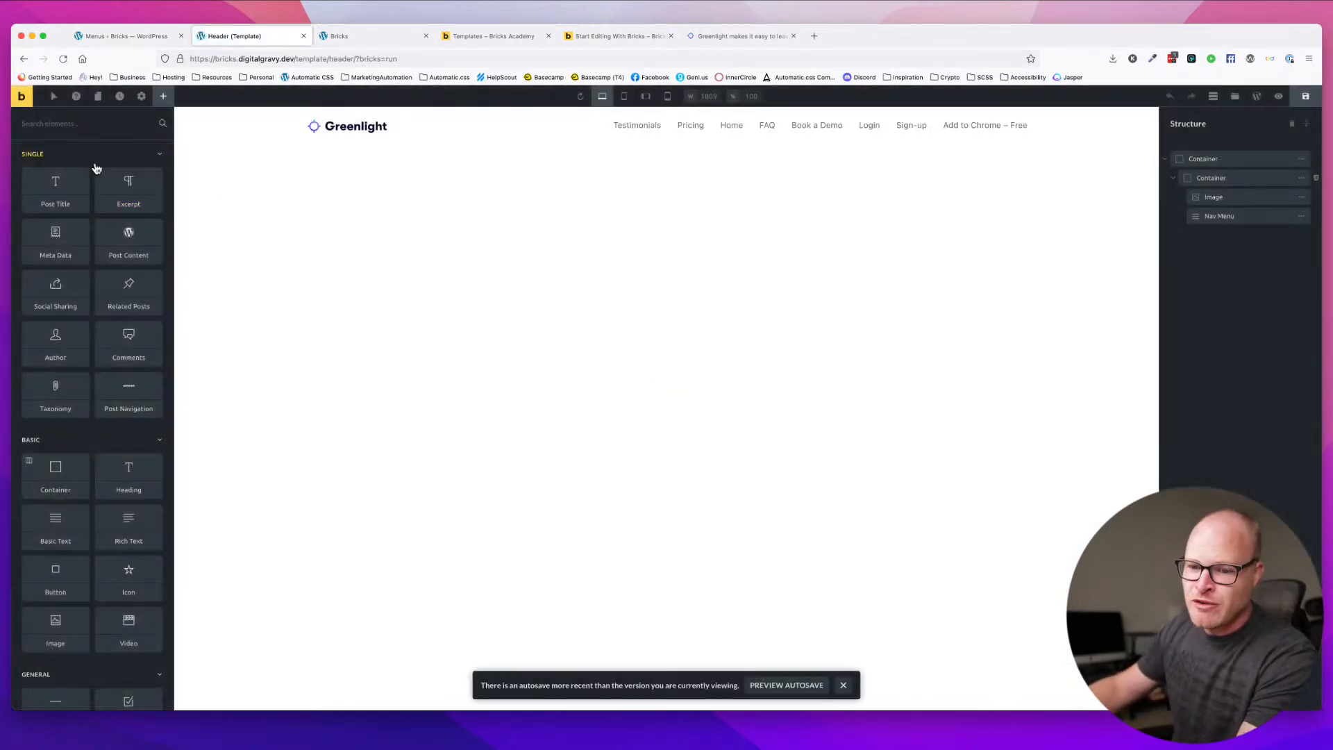
- Add an Entire website condition to the header template's settings and save the template
left_click(141, 96)
left_click(43, 207)
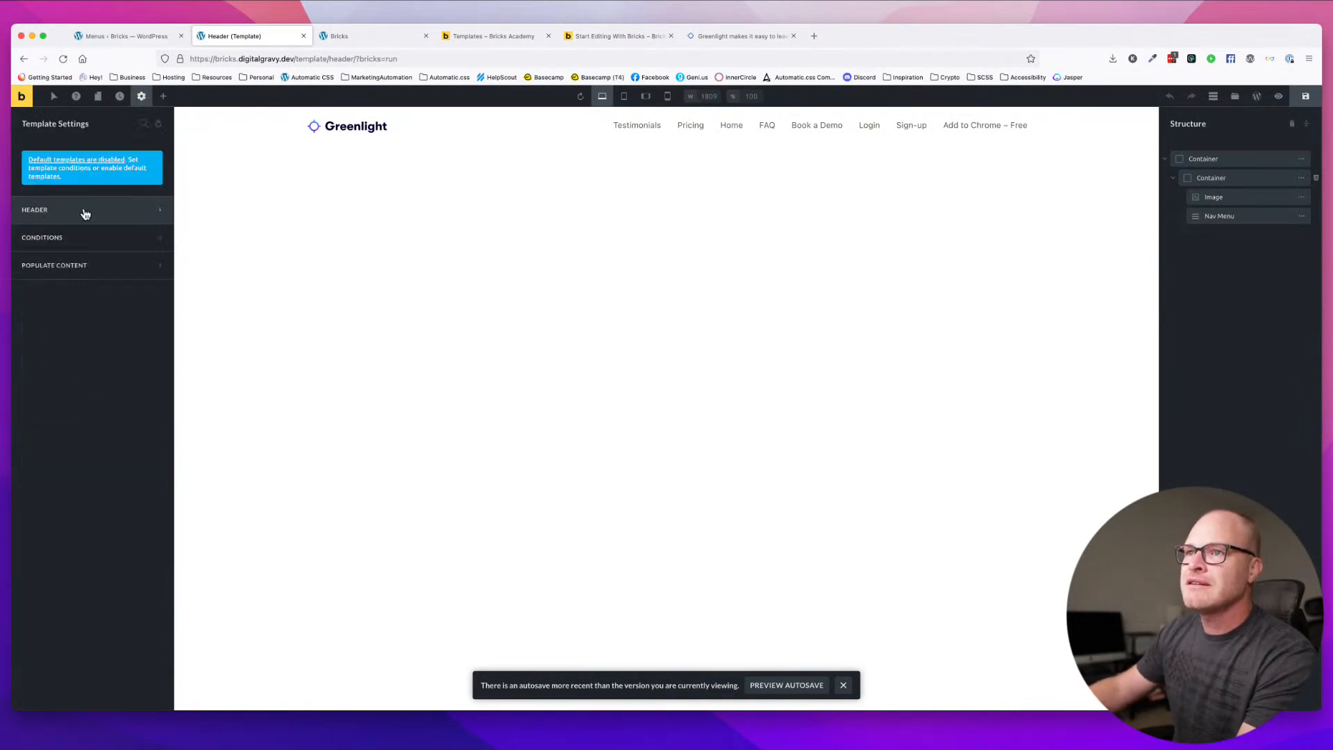
left_click(82, 212)
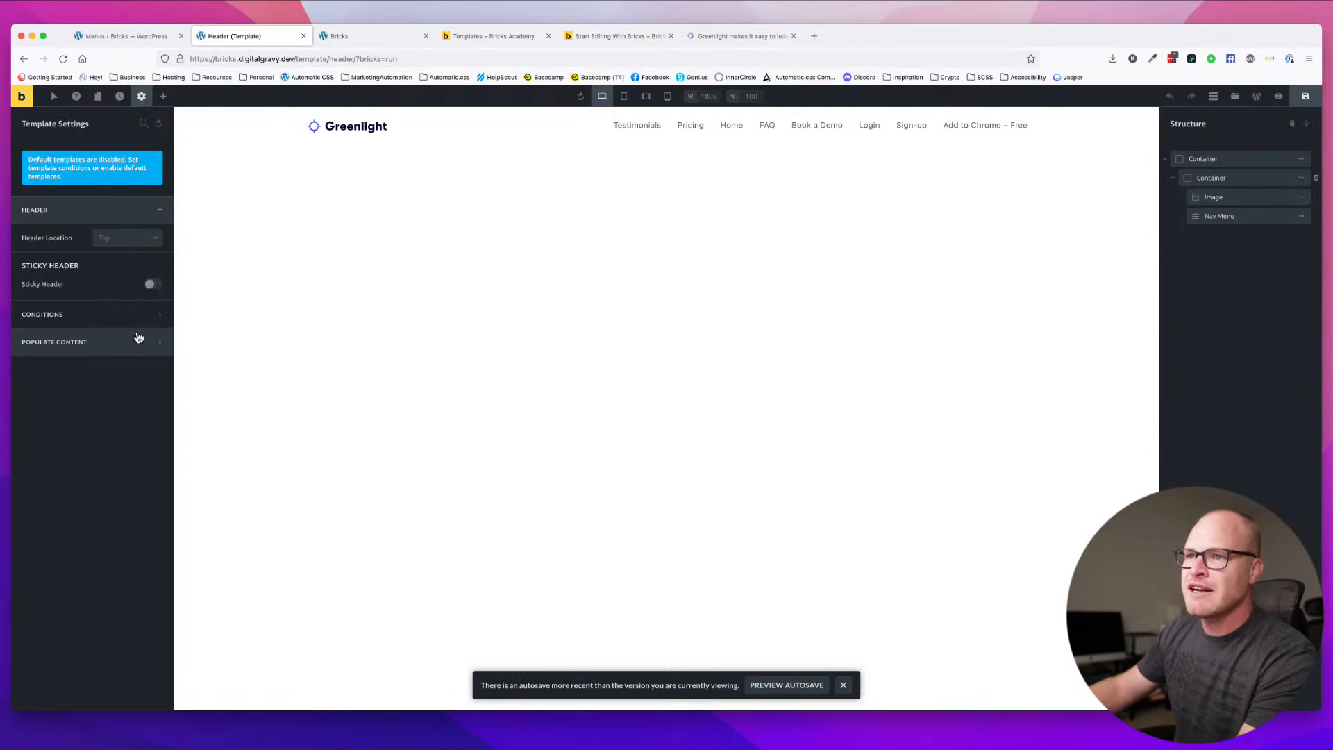
left_click(119, 315)
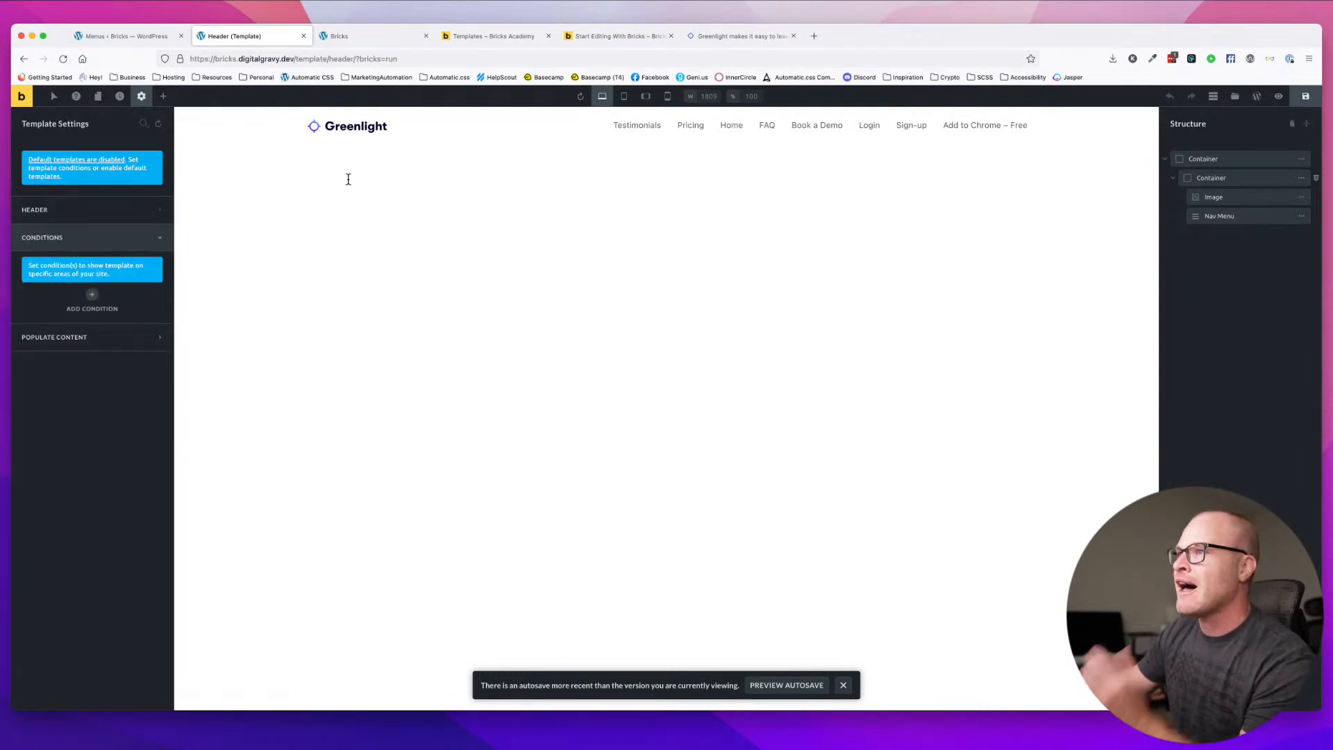
left_click(95, 298)
left_click(80, 324)
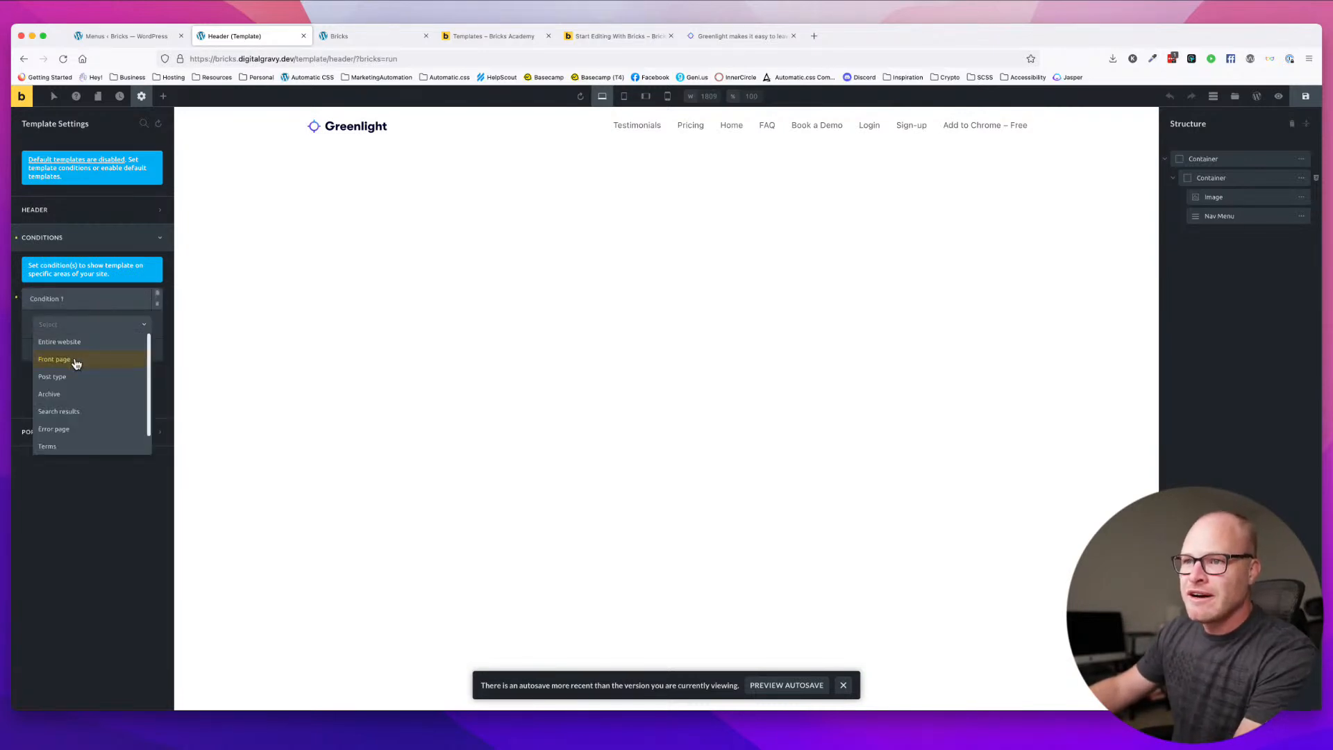
left_click(80, 349)
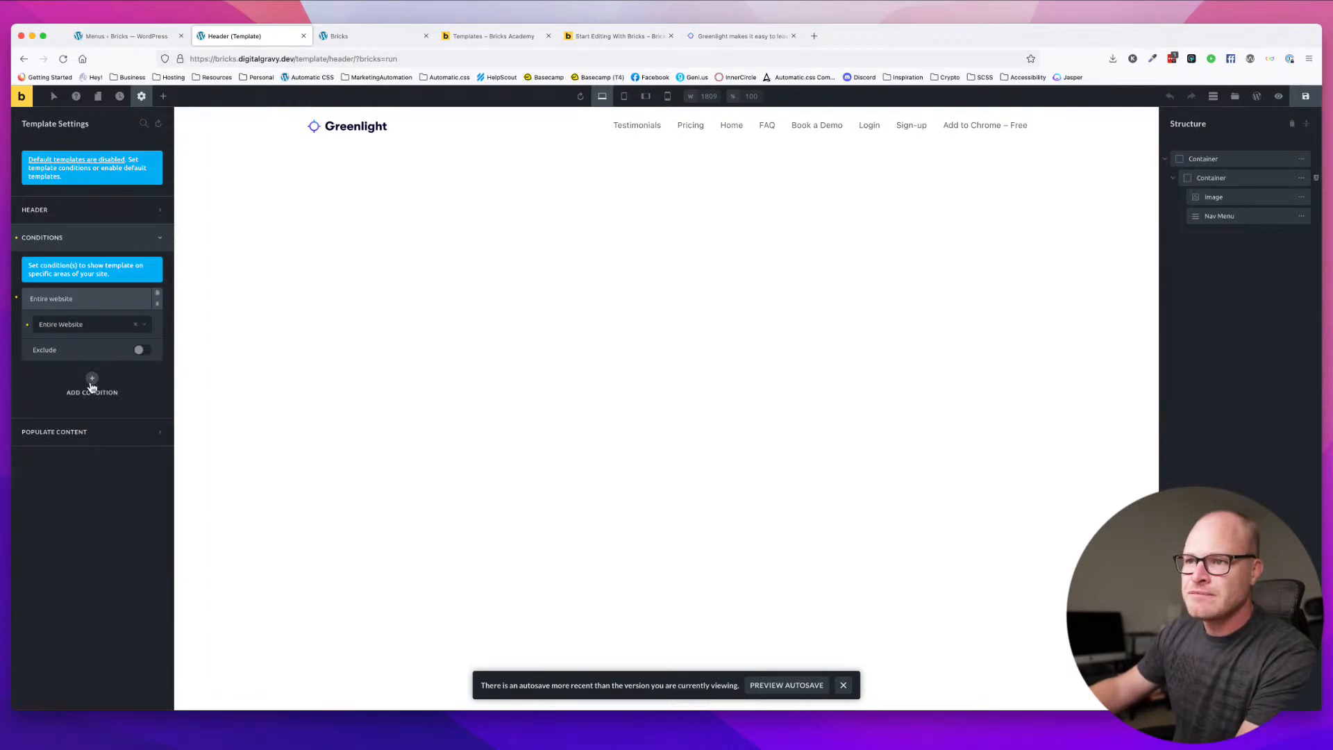
left_click(87, 436)
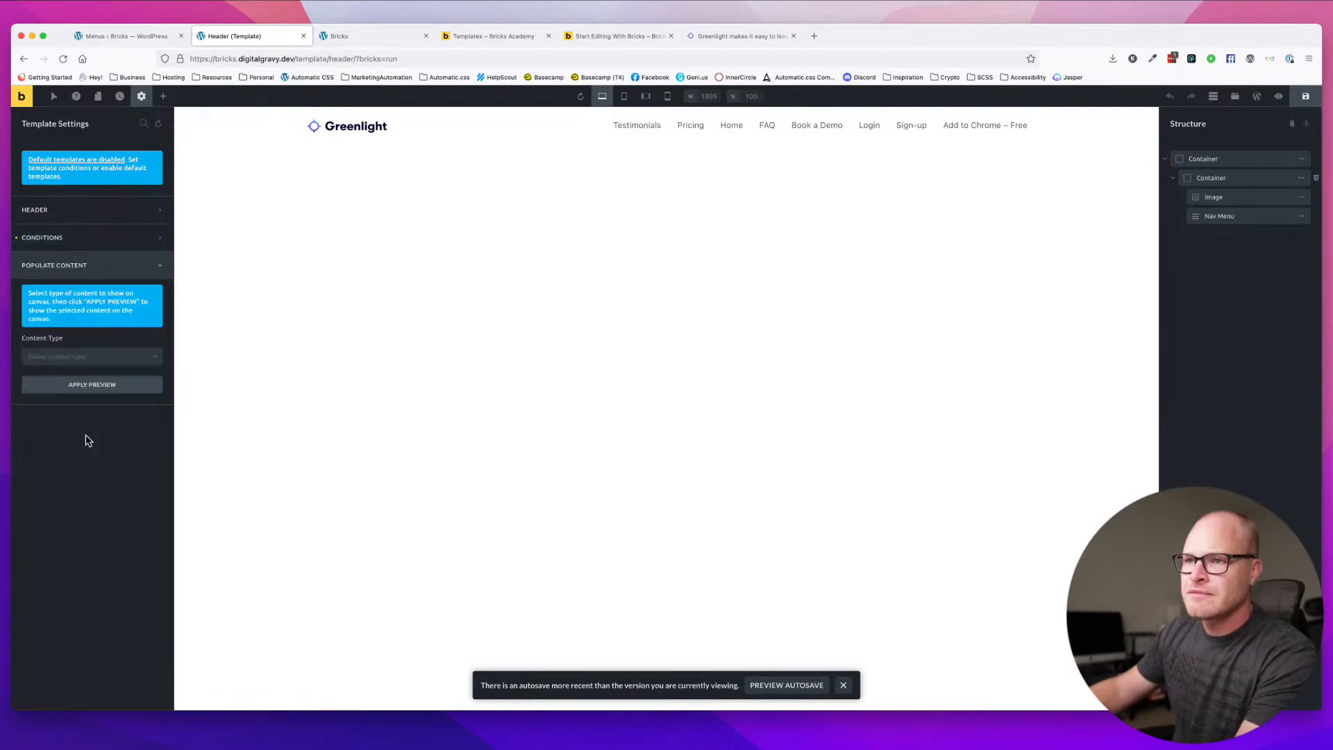
left_click(1306, 97)
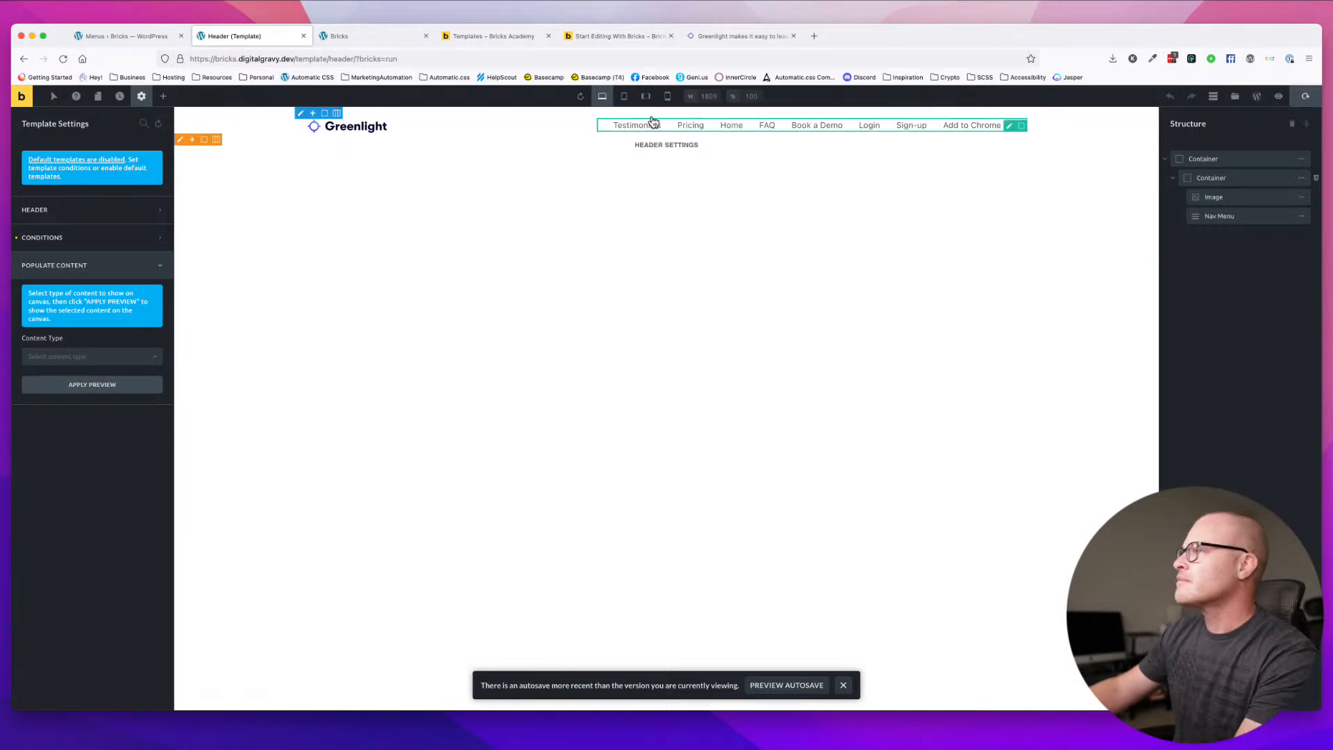
- Reload the site's front page to check the header
left_click(351, 36)
key("super+r")
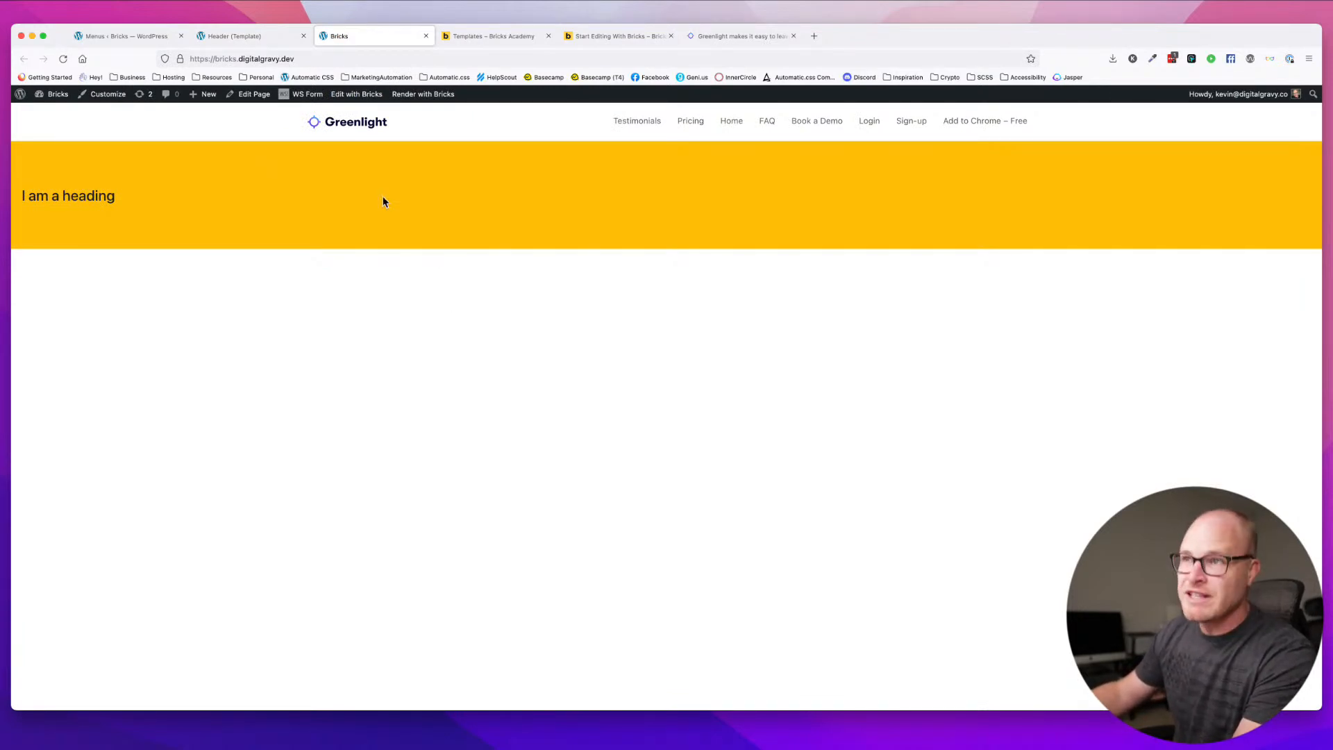
- Return to the header template and open its page settings
left_click(267, 33)
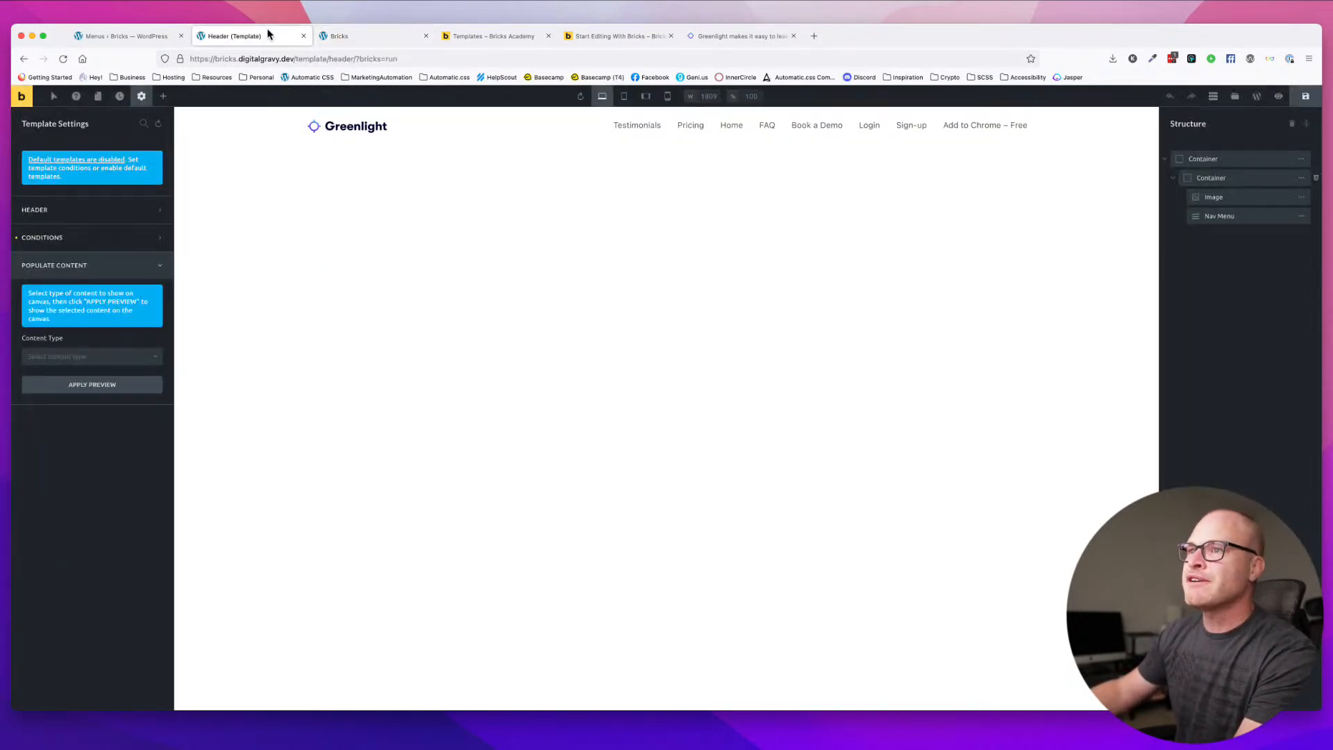
left_click(141, 97)
left_click(58, 177)
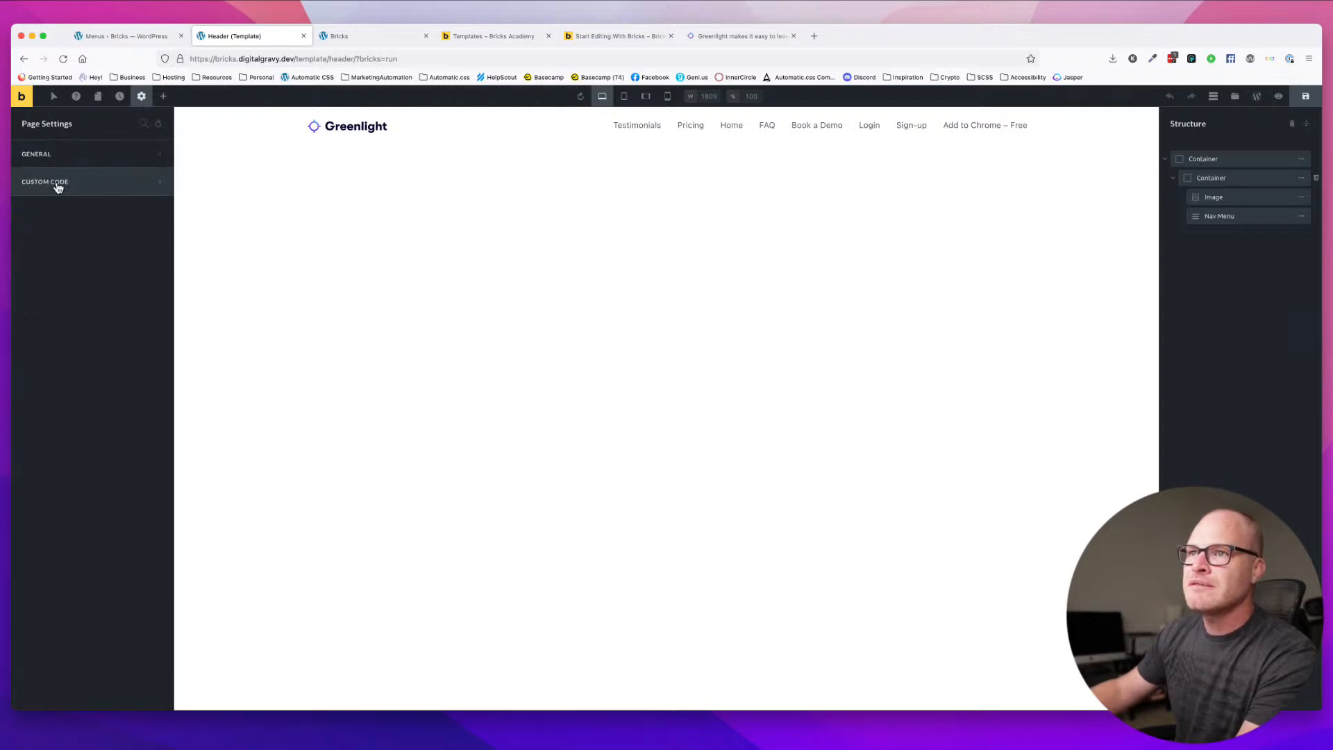
- Set the site layout to Boxed in the header template's general page settings
left_click(112, 159)
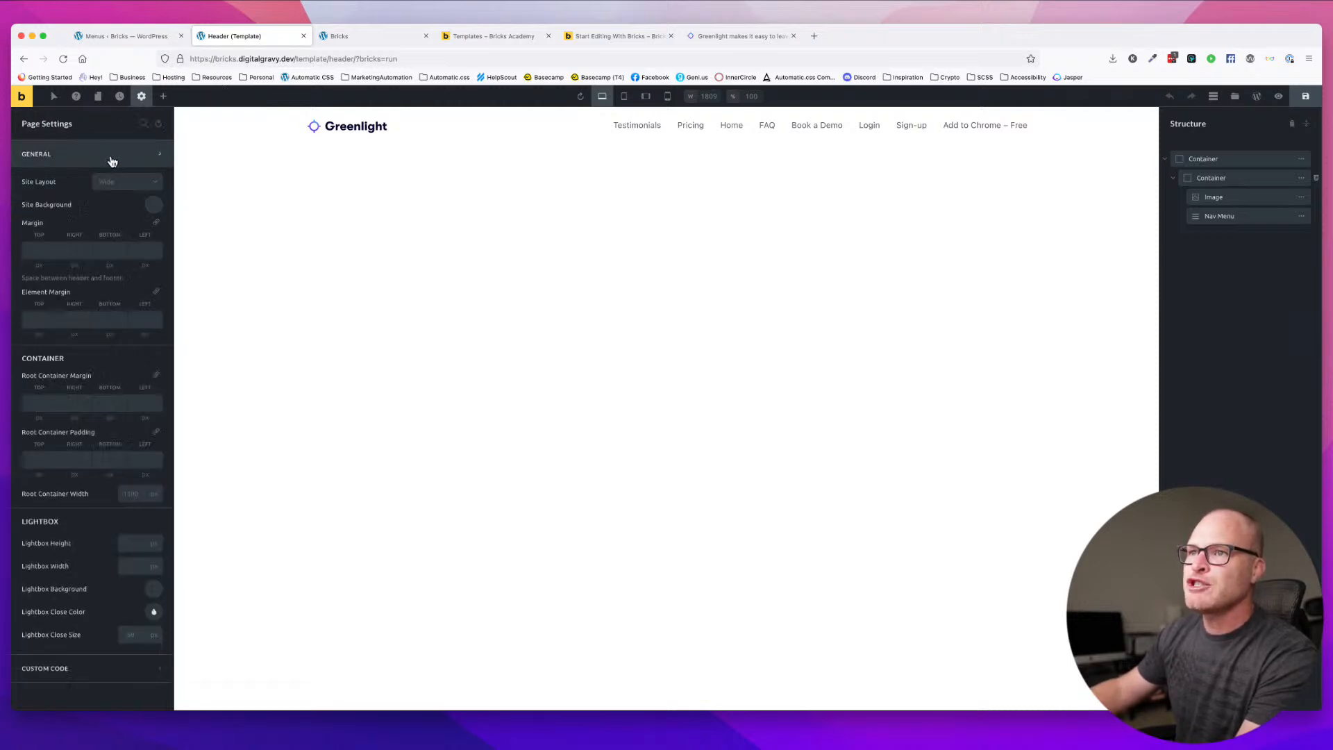
left_click(141, 185)
left_click(141, 184)
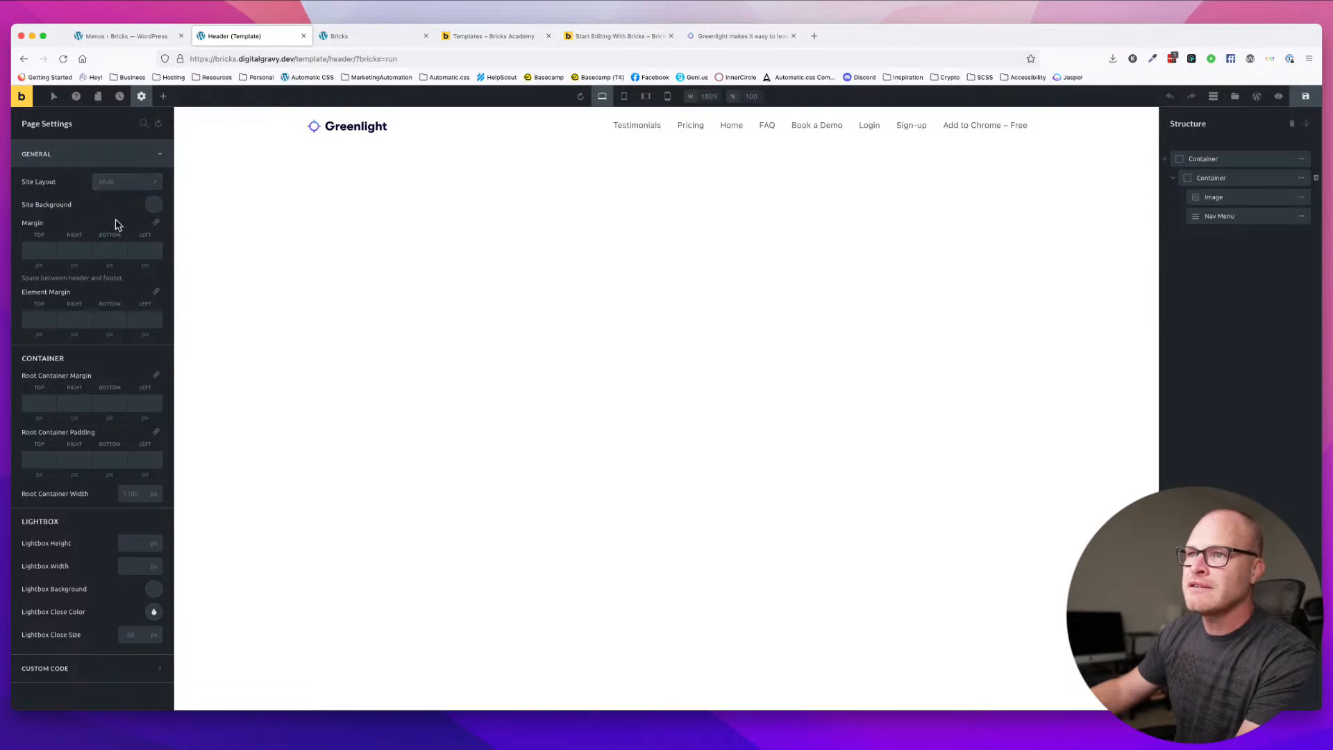
left_click(127, 183)
left_click(114, 202)
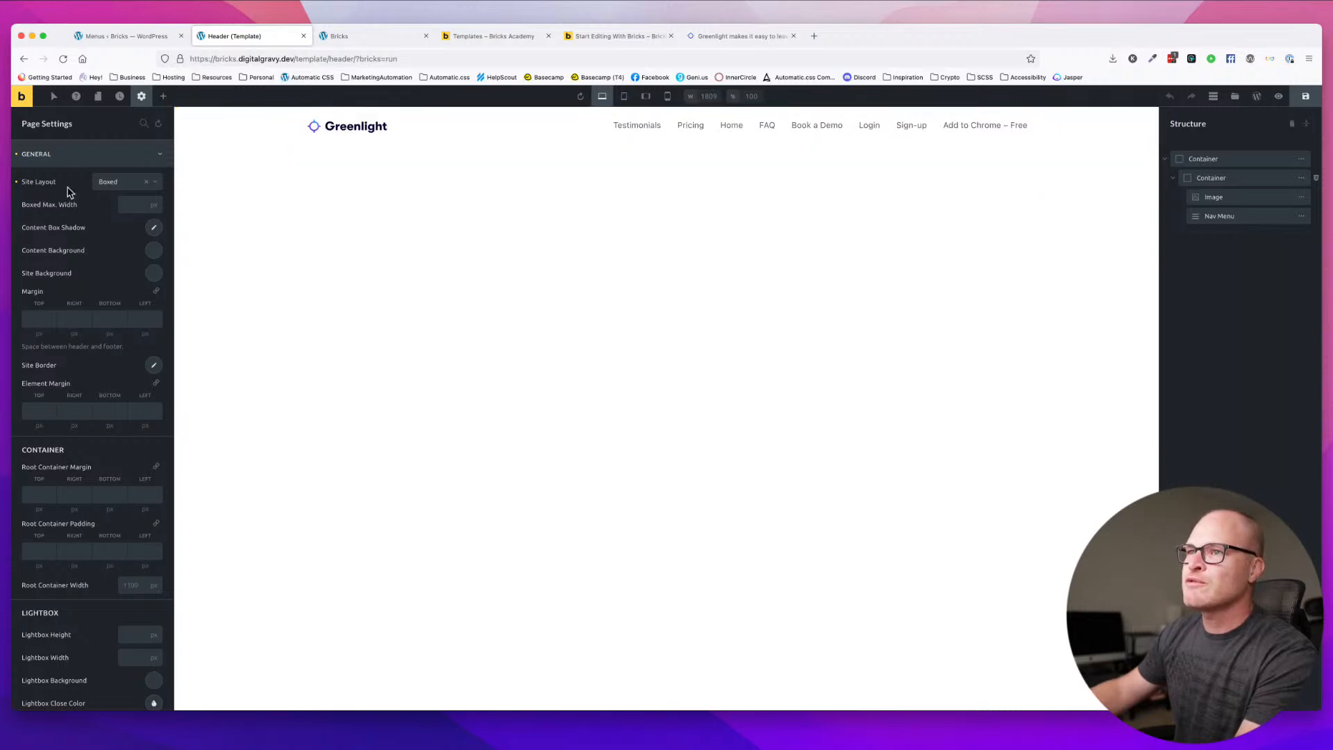
- Set the header template's boxed max width to 1366 px and save the template
left_click(135, 206)
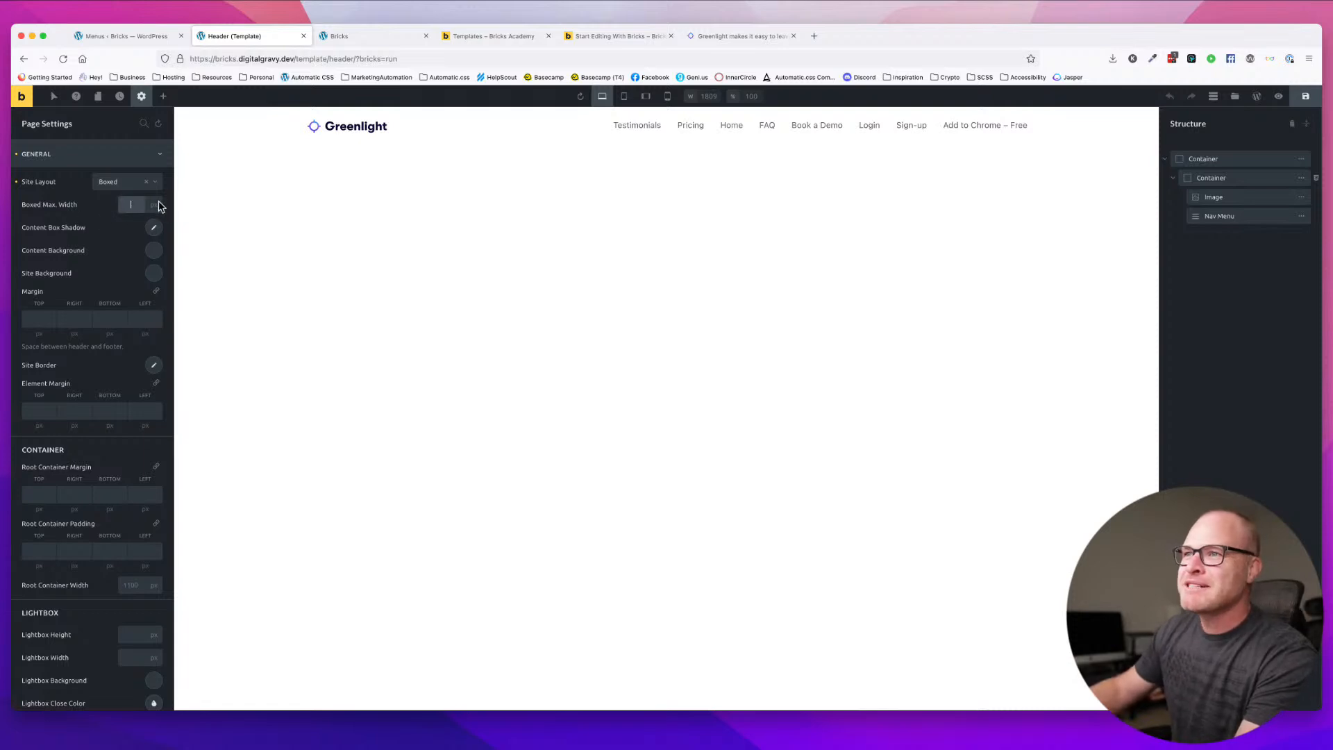
type("136")
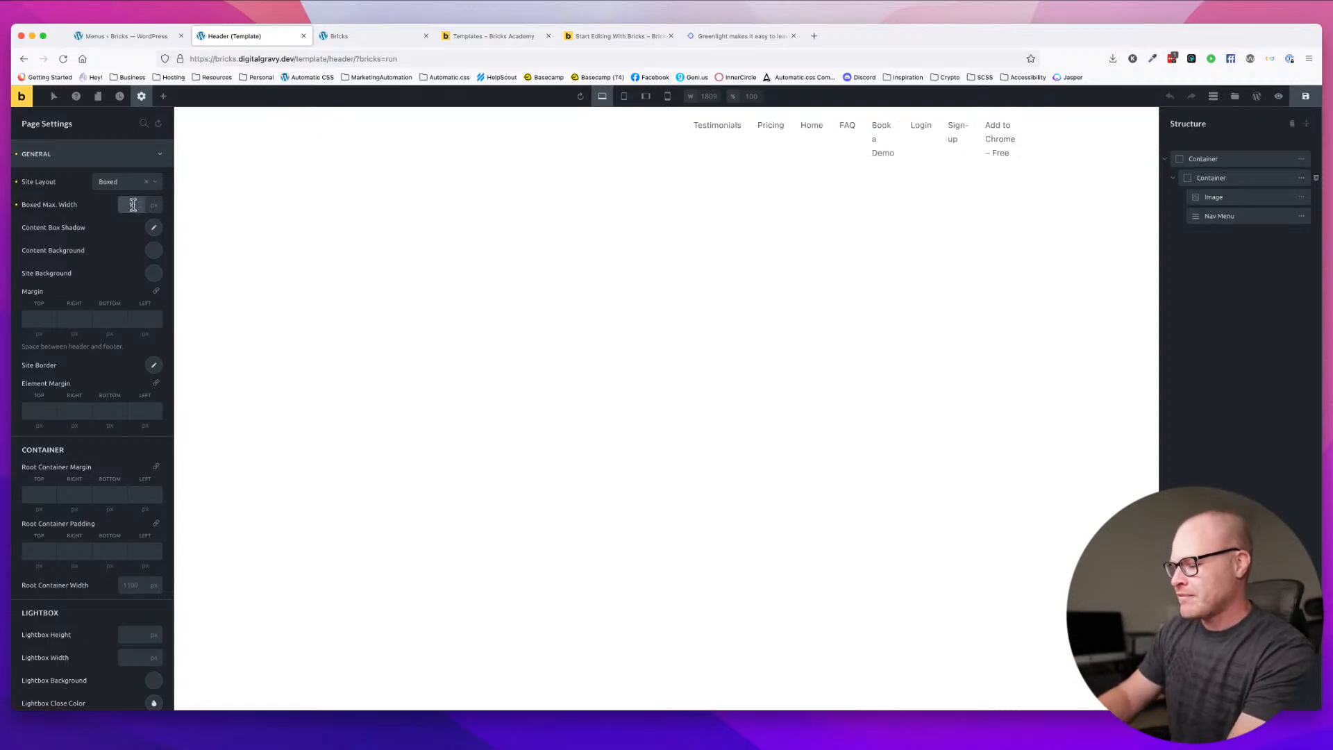
type("0")
key("super+a")
key("BackSpace")
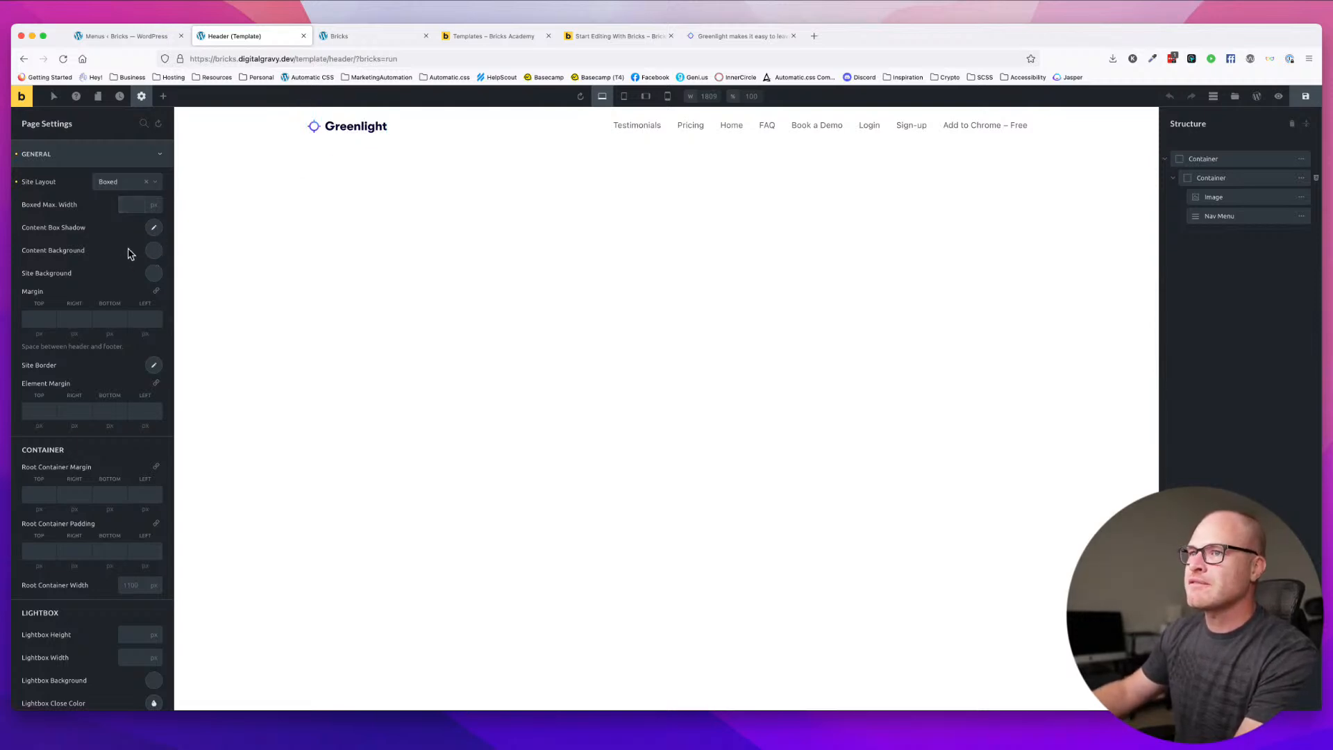
type("8")
key("BackSpace")
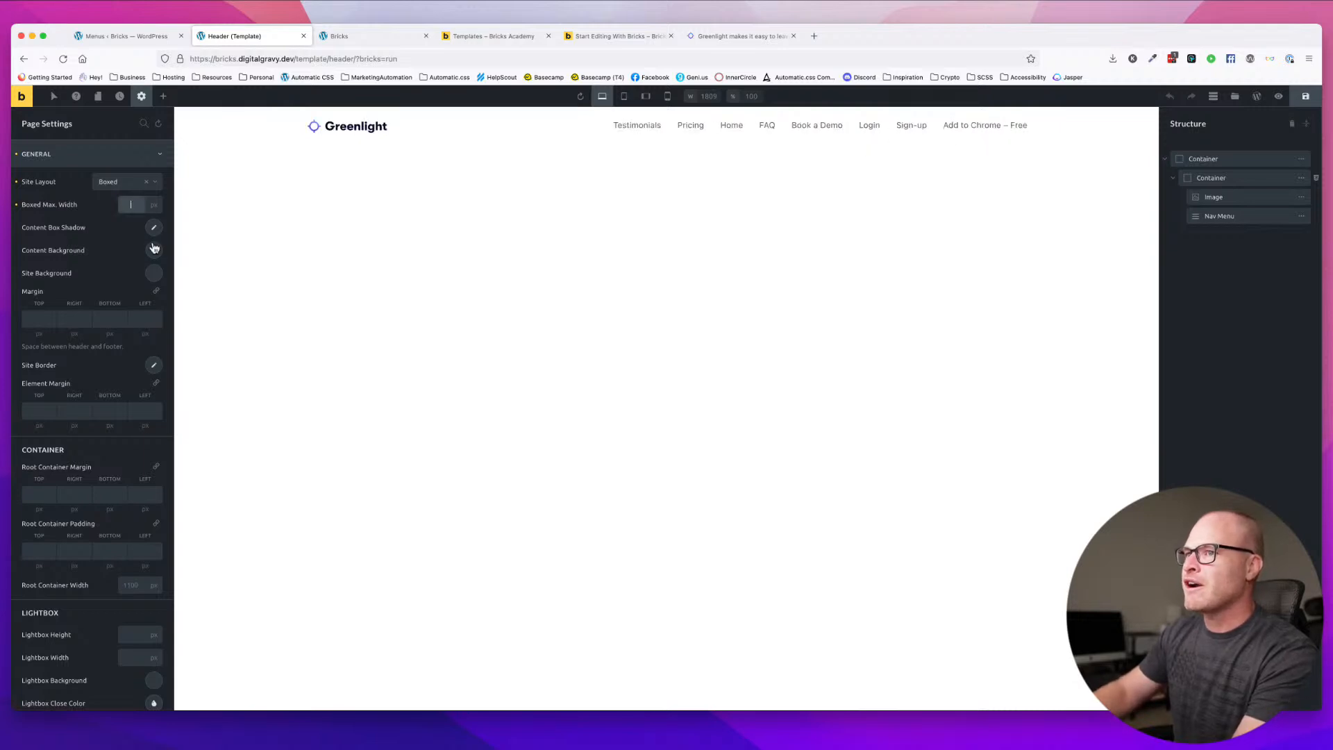
type("1366")
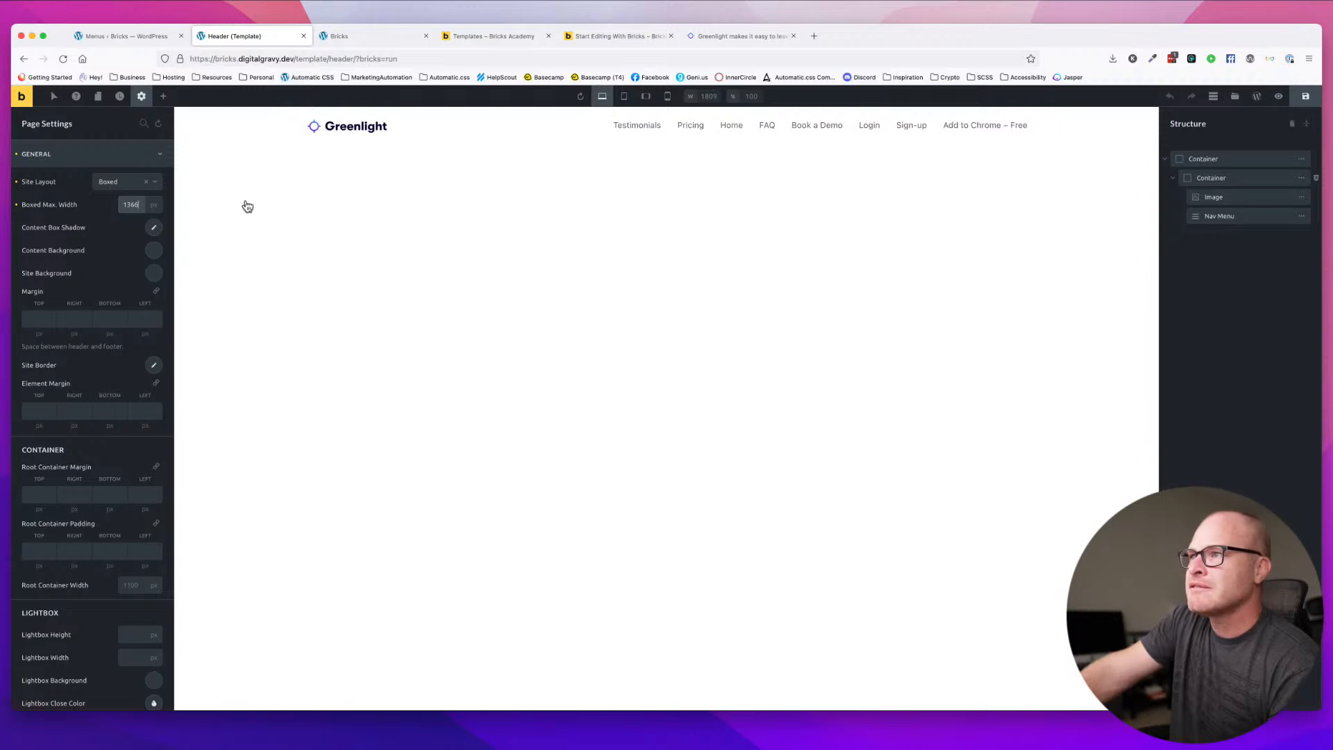
left_click(1305, 97)
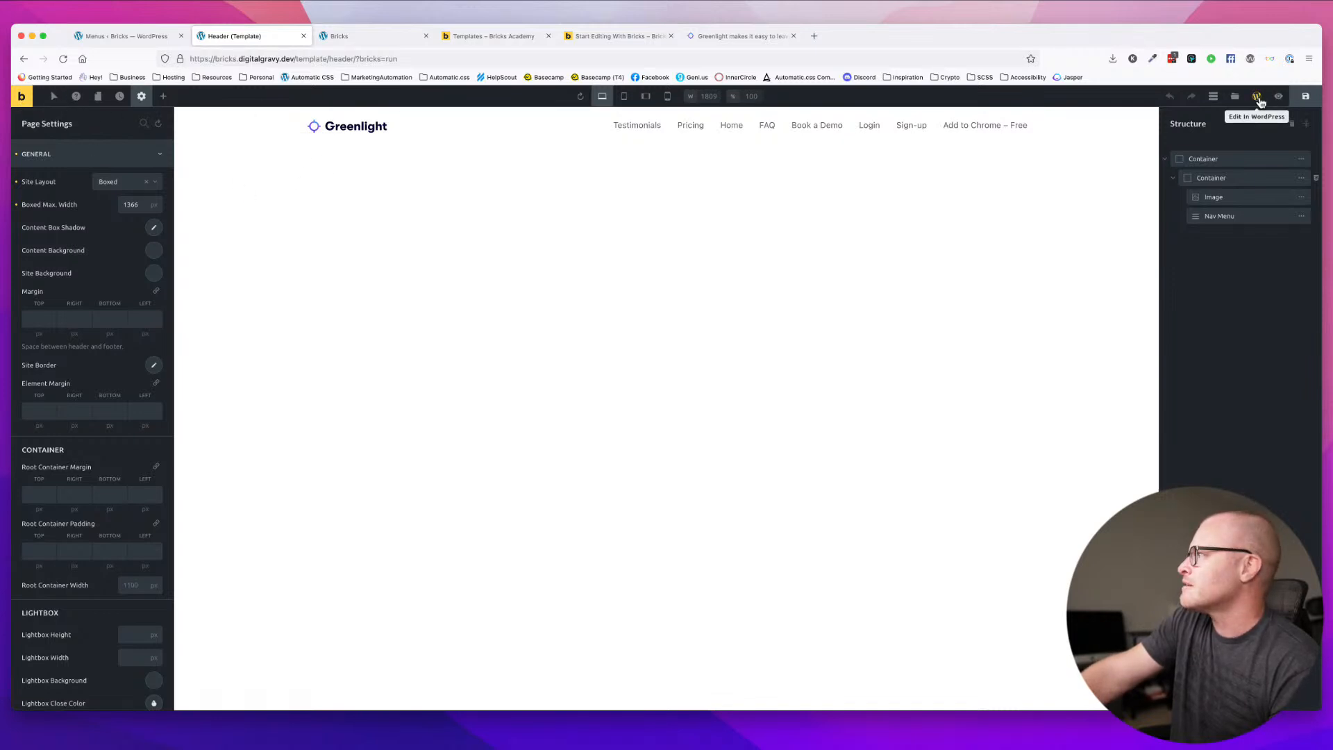
- Go to the site's pages in WordPress and open the Home page for editing with Bricks
left_click(1257, 100)
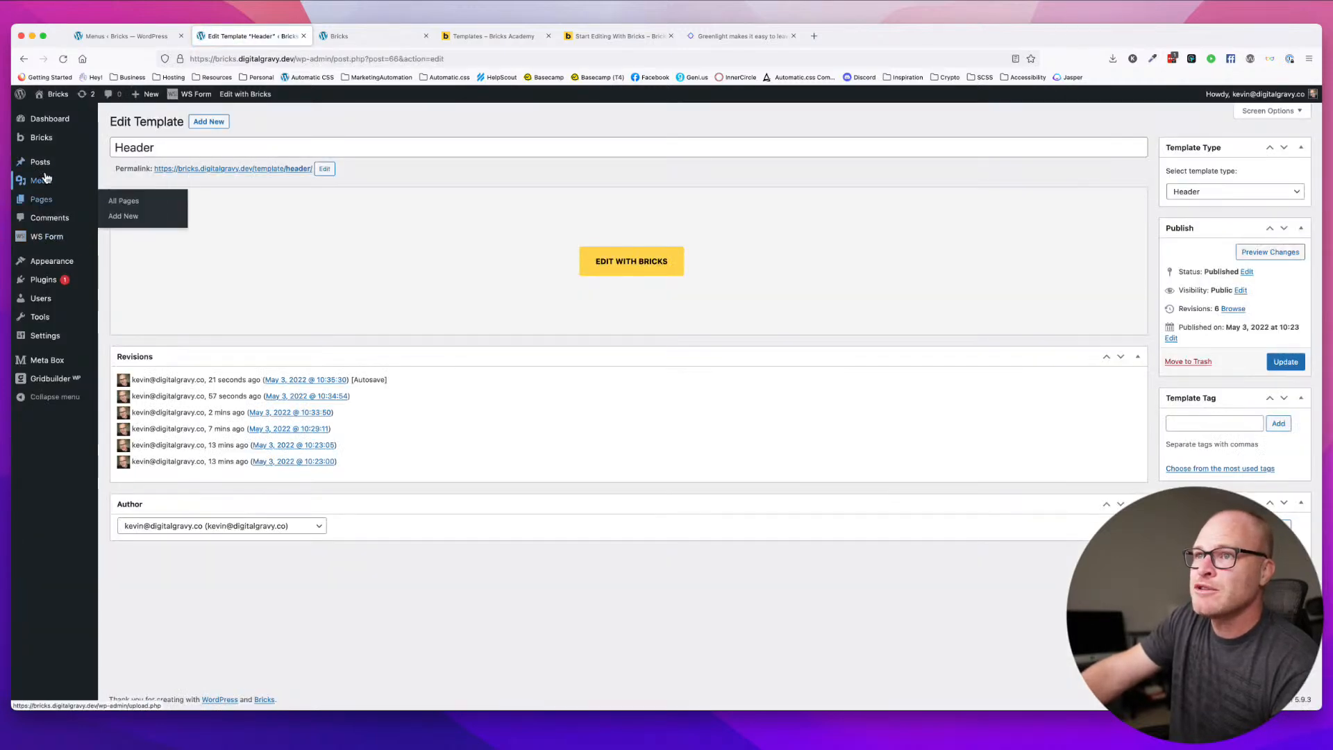
left_click(123, 216)
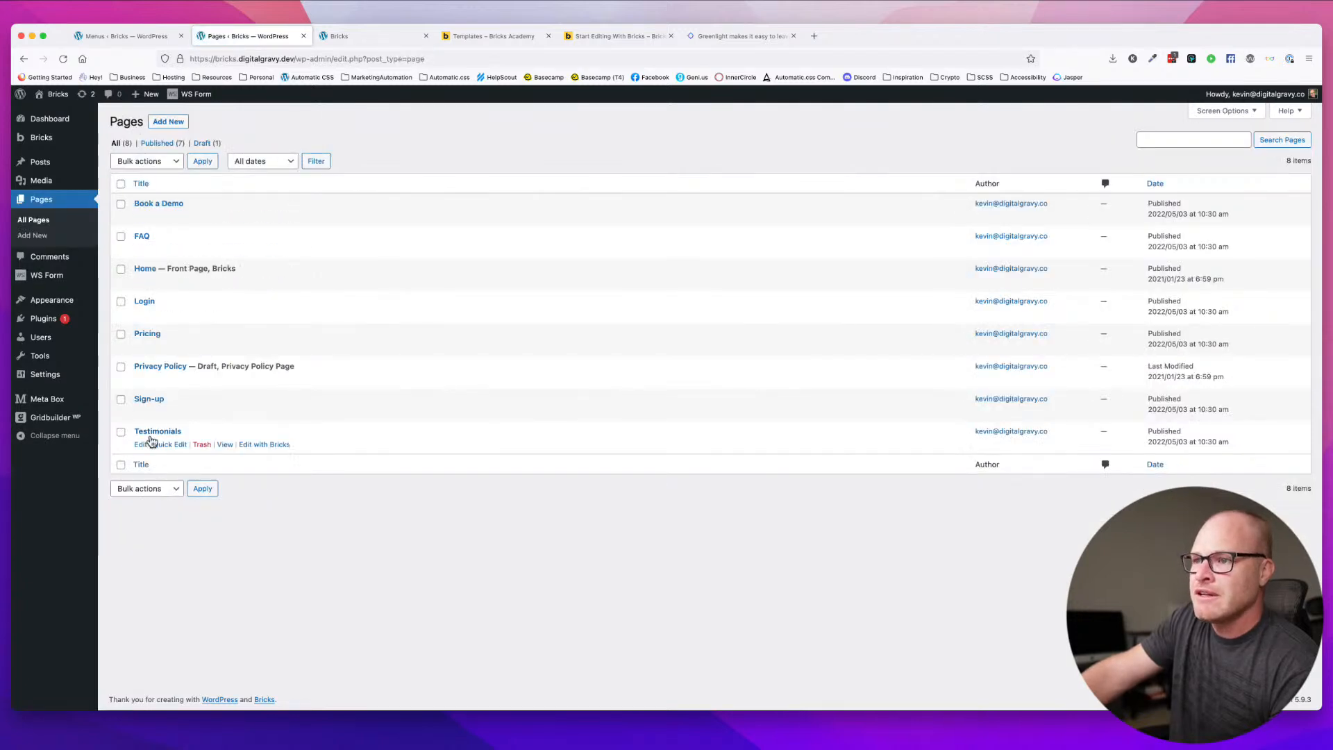
left_click(258, 279)
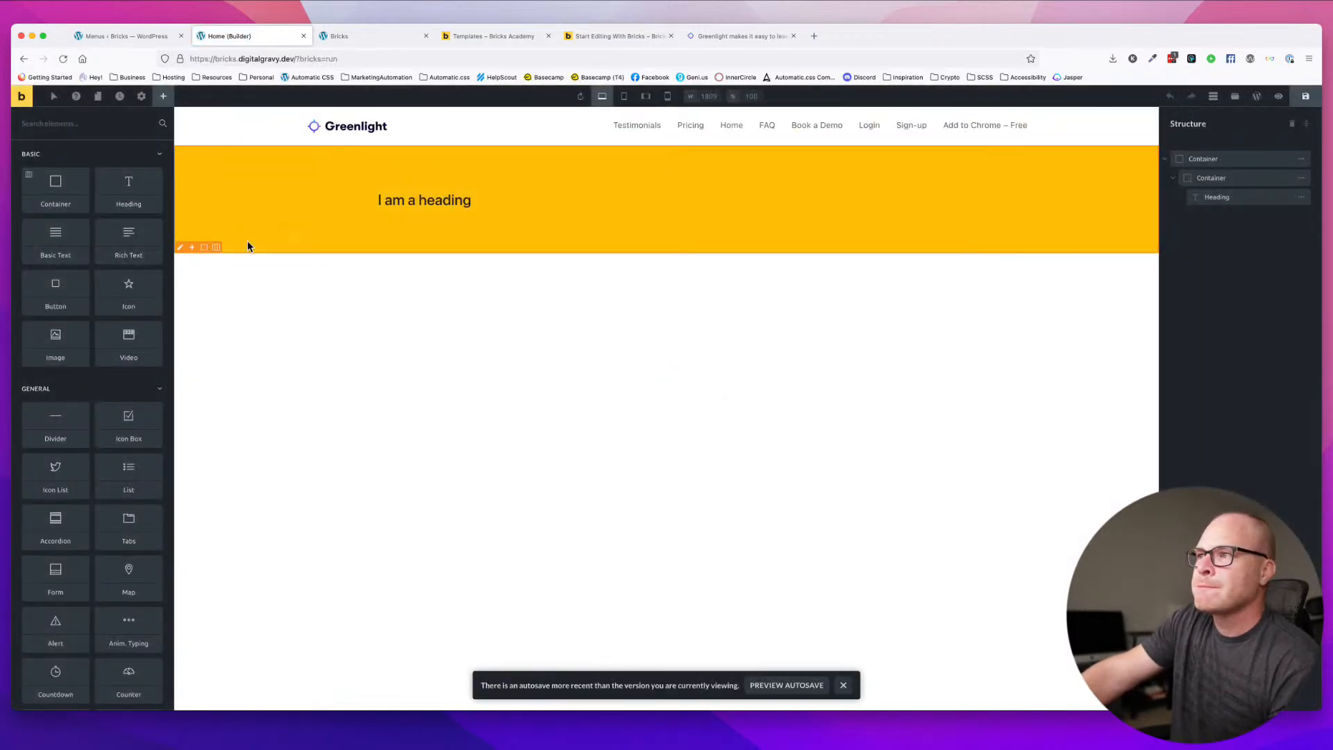
- Try a Boxed site layout with a max width of 1360 px in the Home page settings, and clear the layout again
left_click(144, 96)
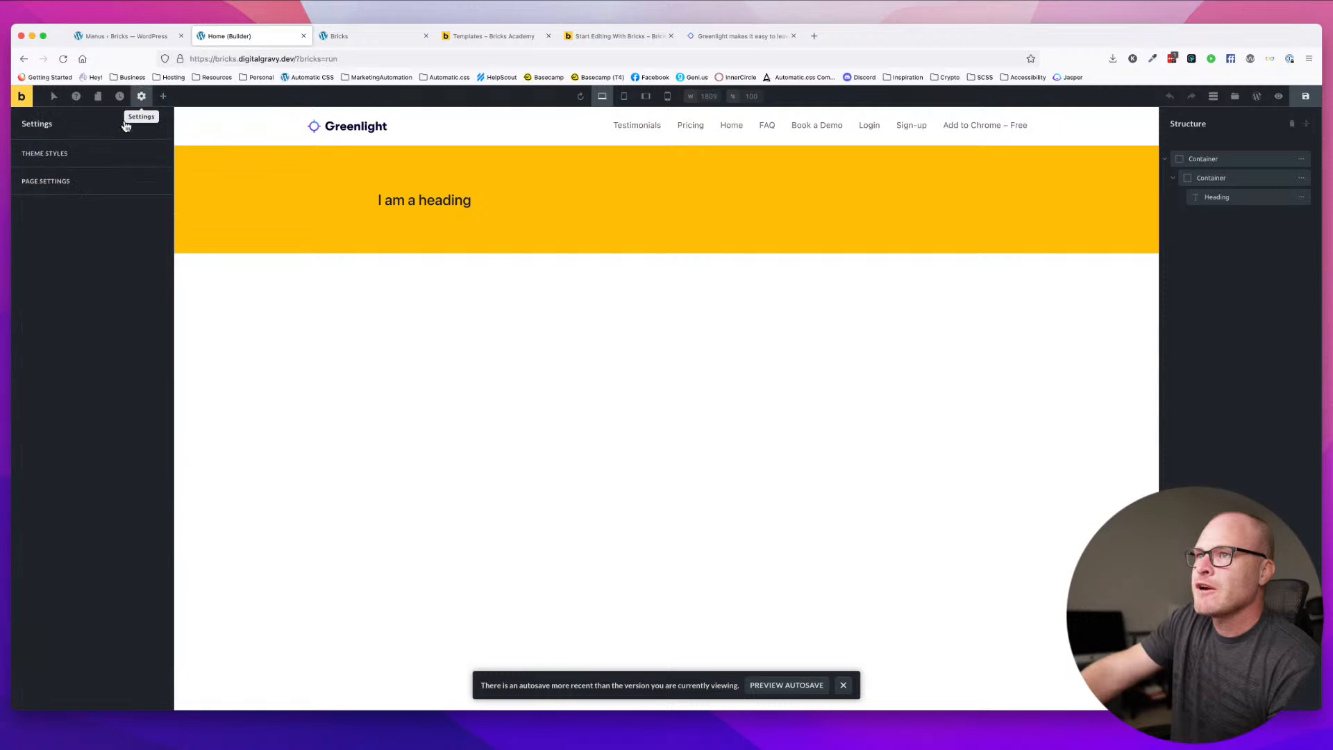
left_click(59, 182)
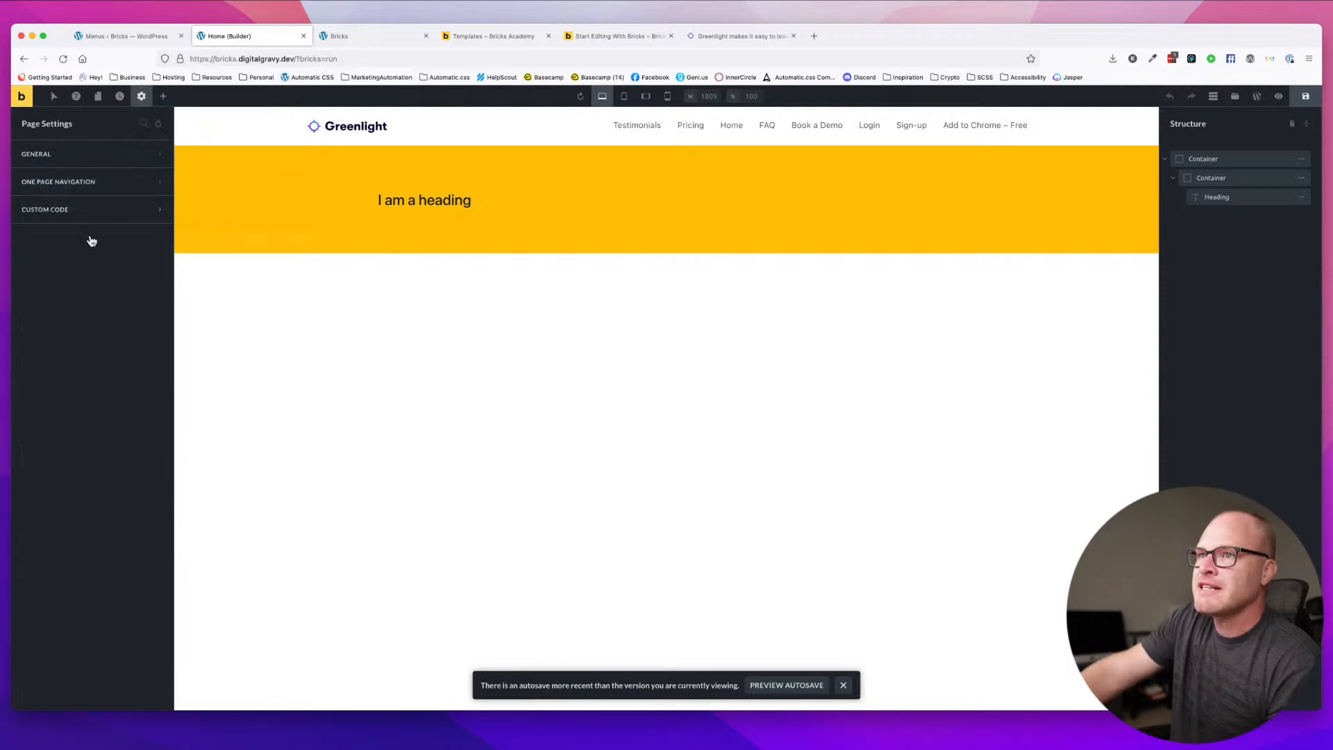
left_click(71, 155)
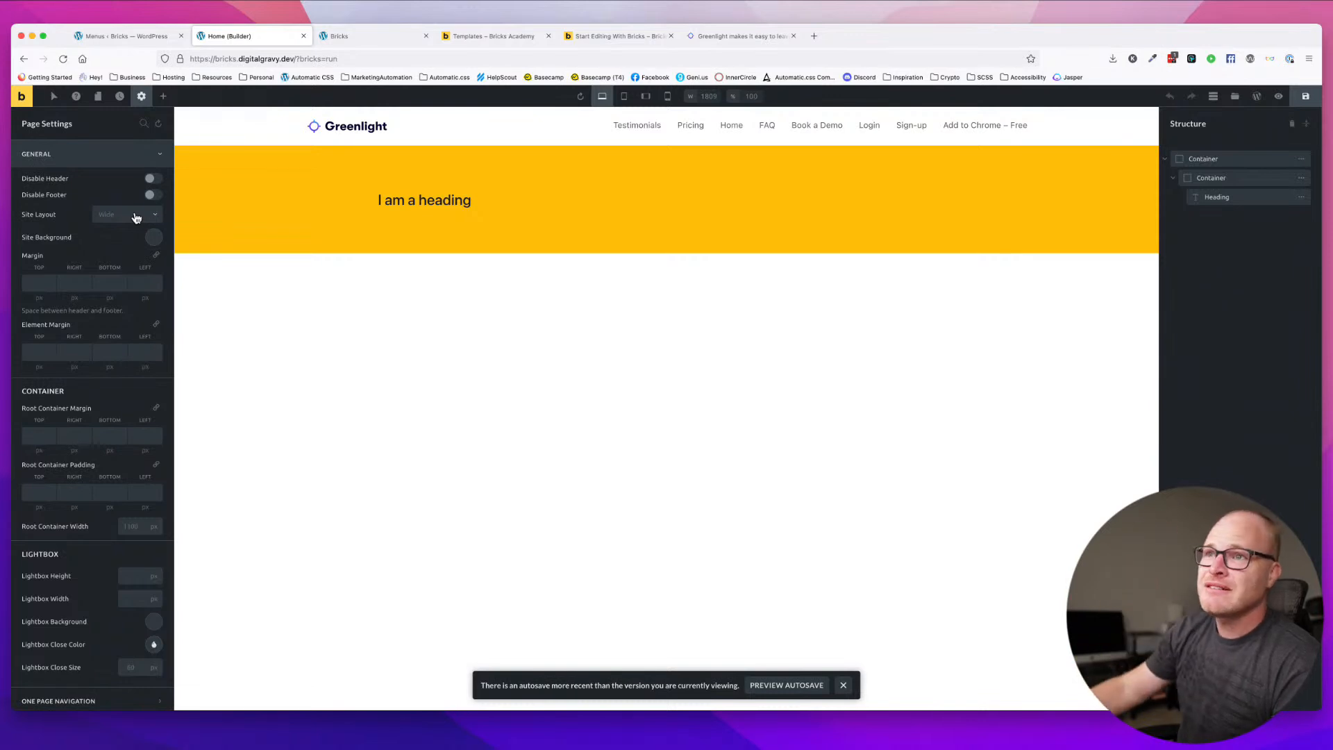
left_click(126, 216)
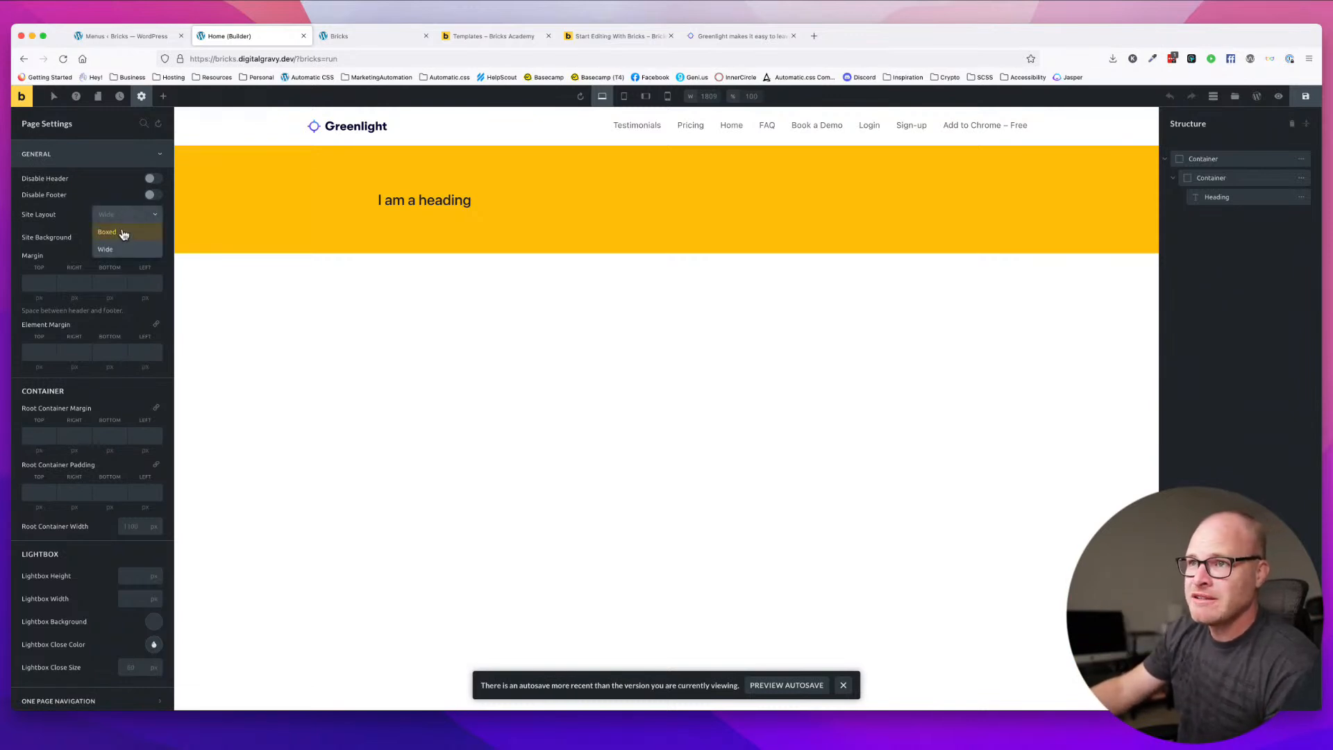
left_click(132, 216)
left_click(133, 214)
left_click(131, 229)
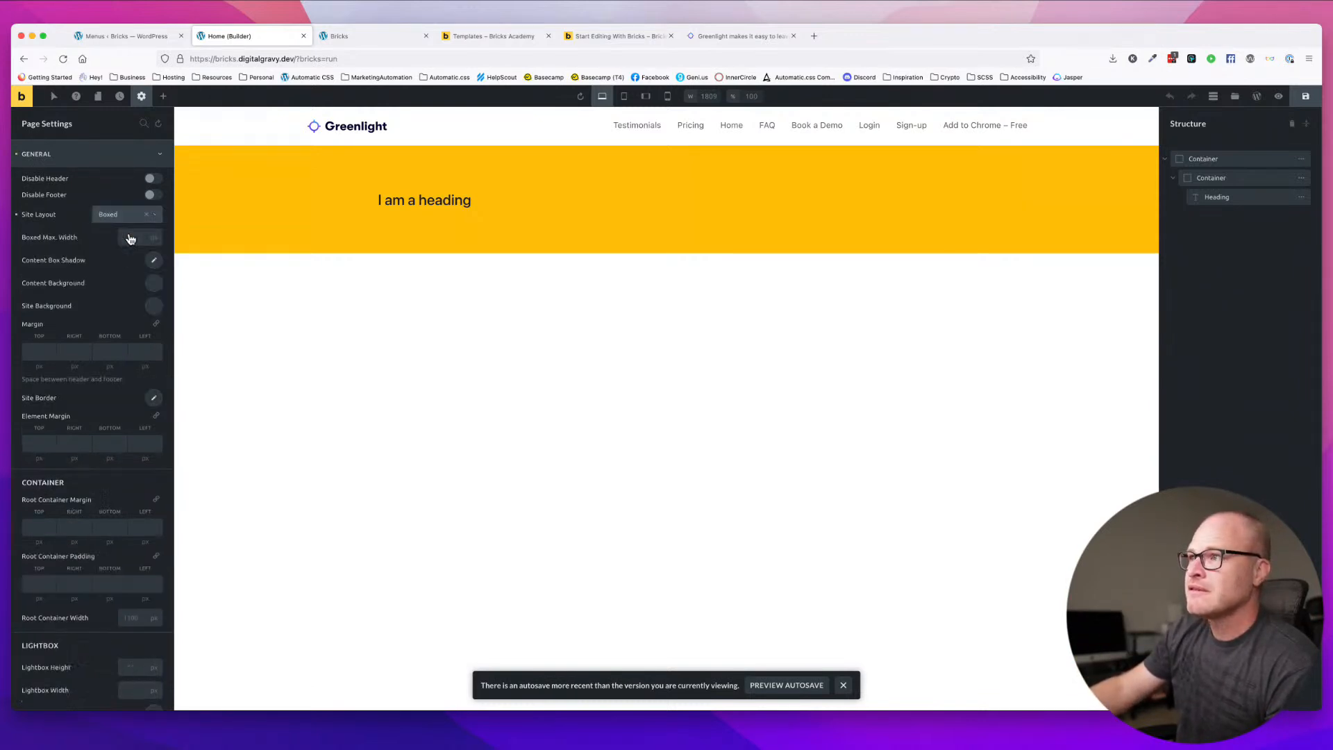
left_click(131, 237)
type("1360")
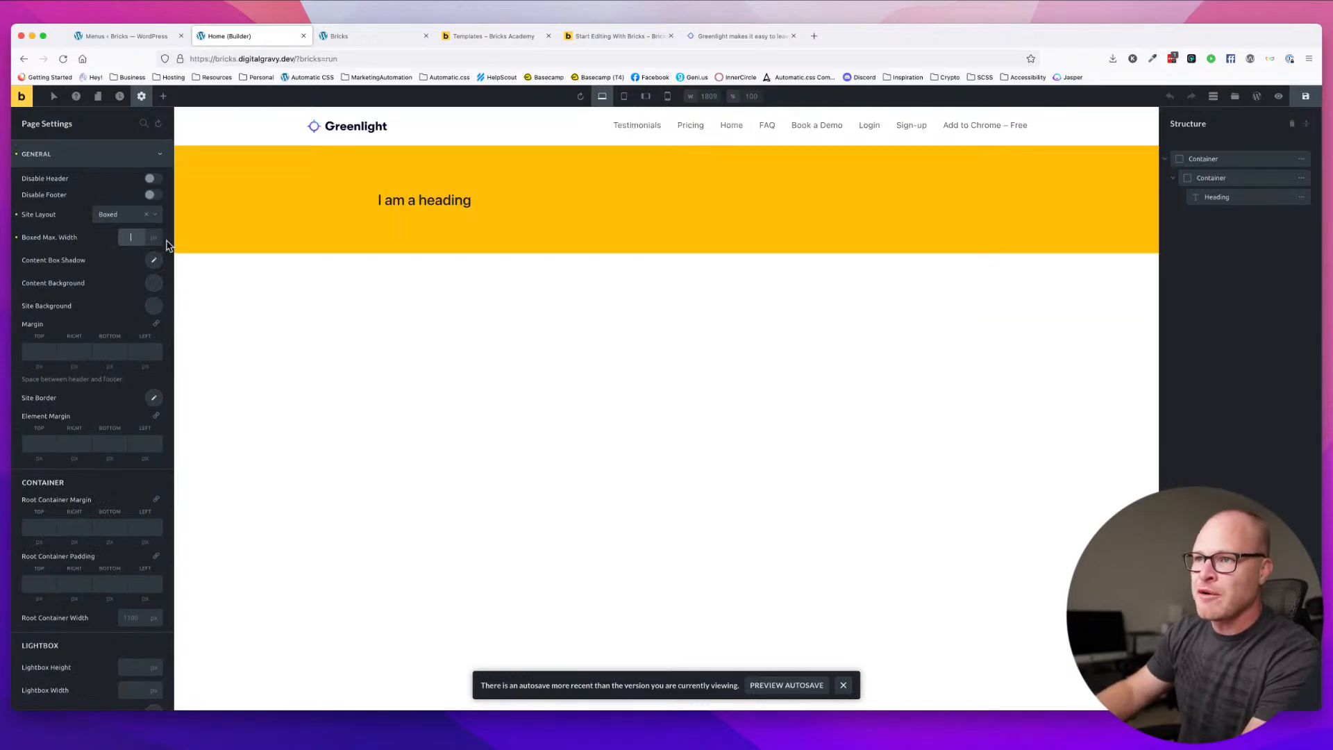
left_click(148, 215)
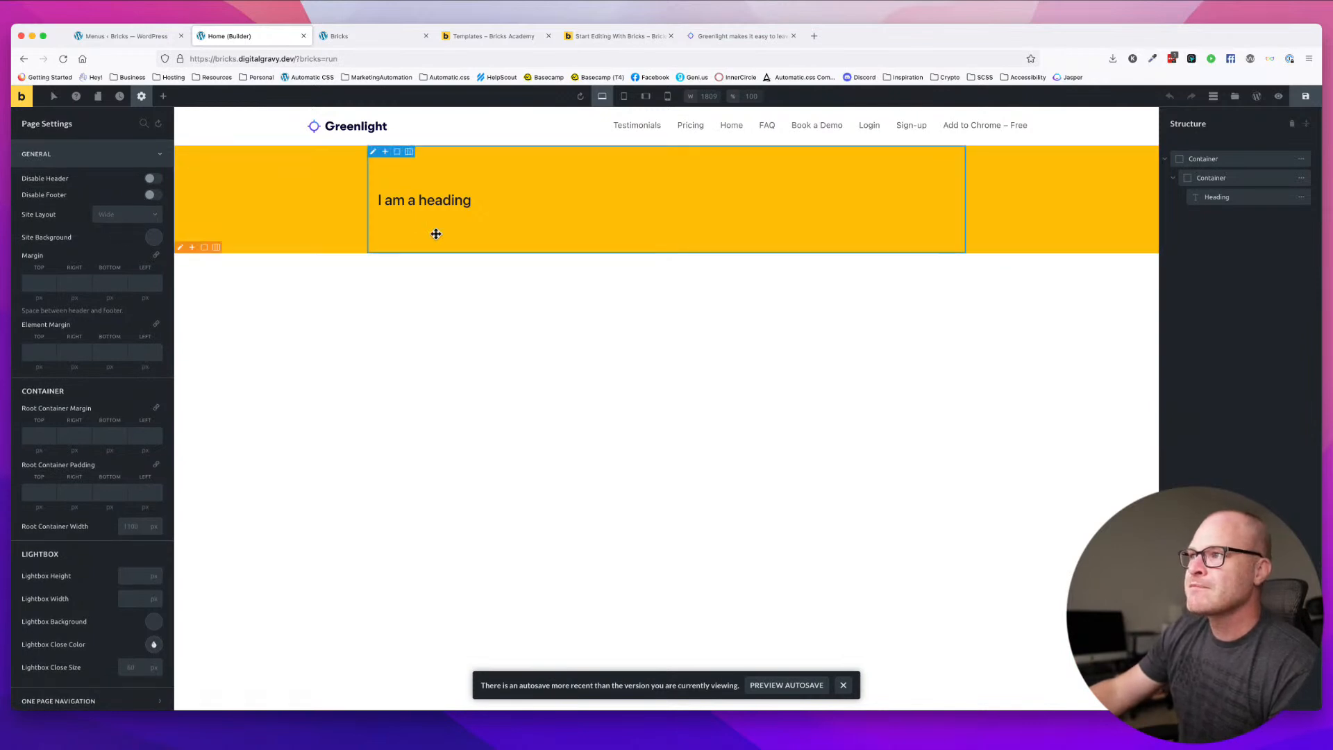
- Set the Home page's root container width to 1366 px
scroll(126, 311, "down", 1)
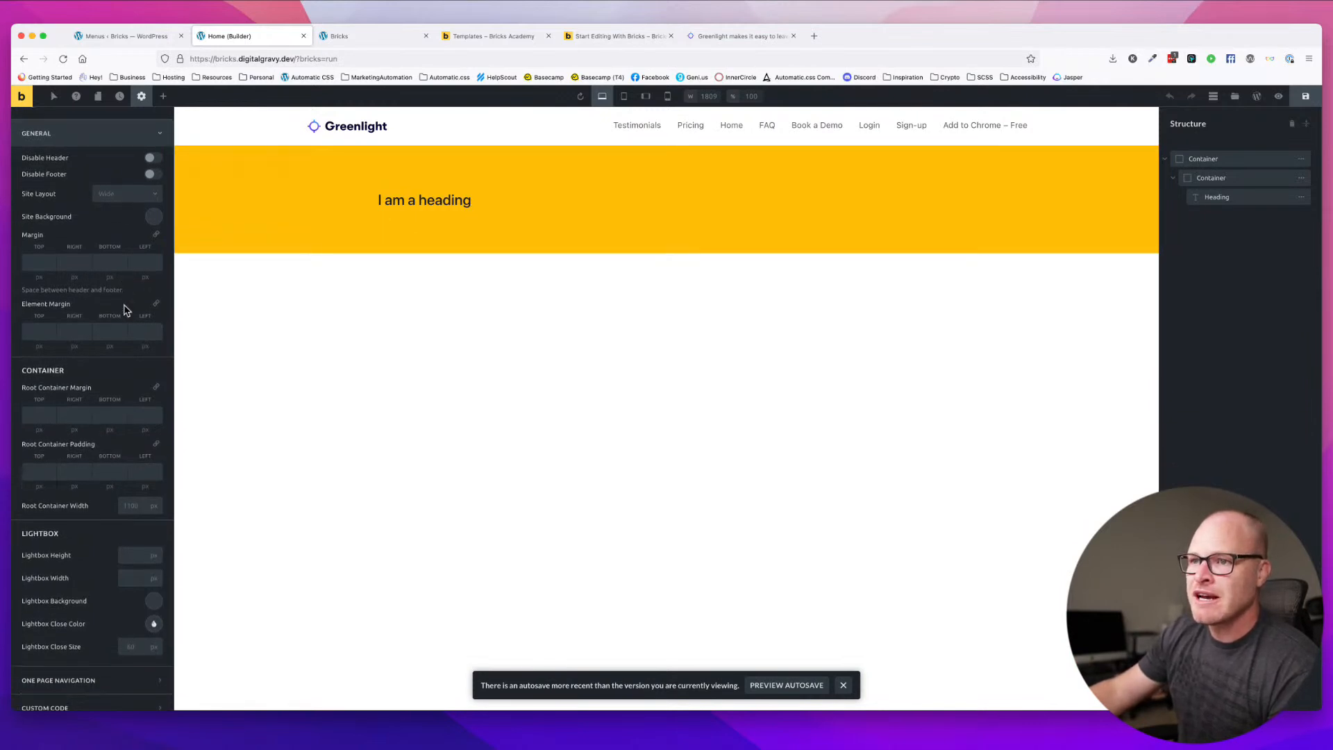
scroll(126, 310, "down", 1)
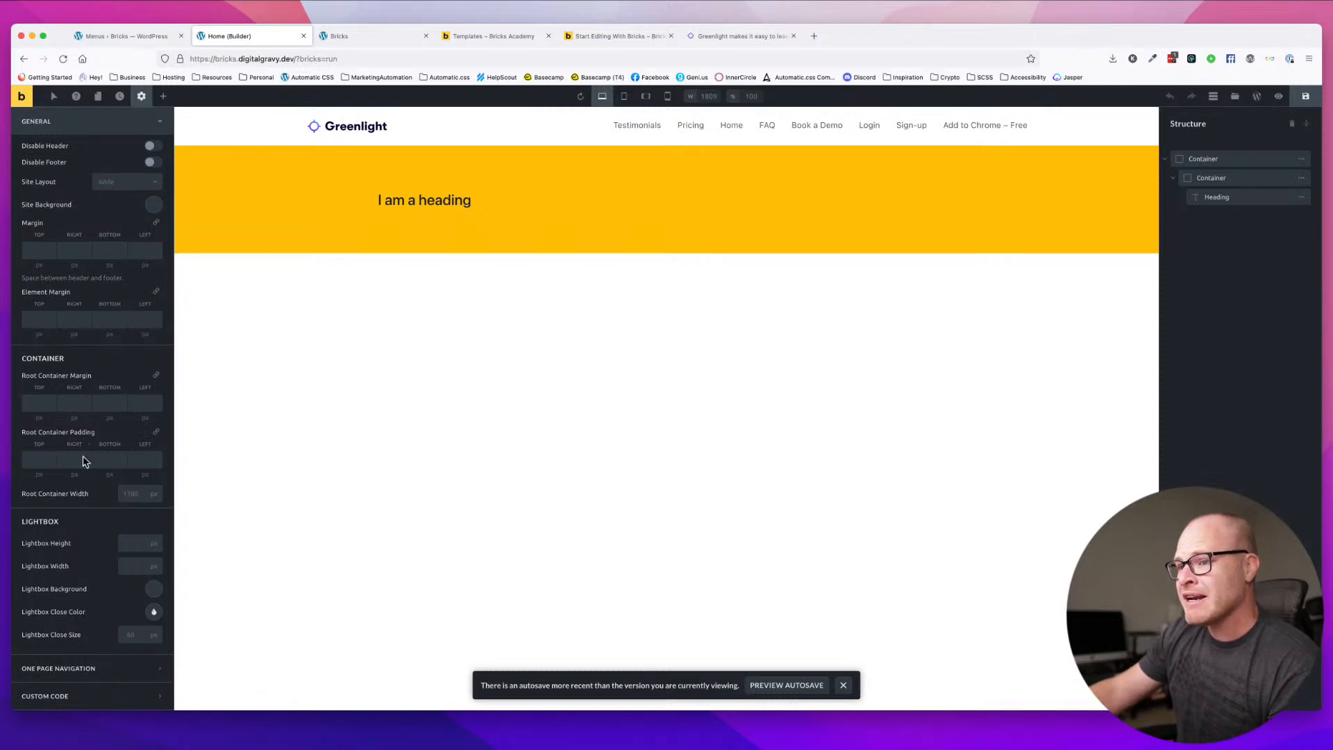
left_click(136, 494)
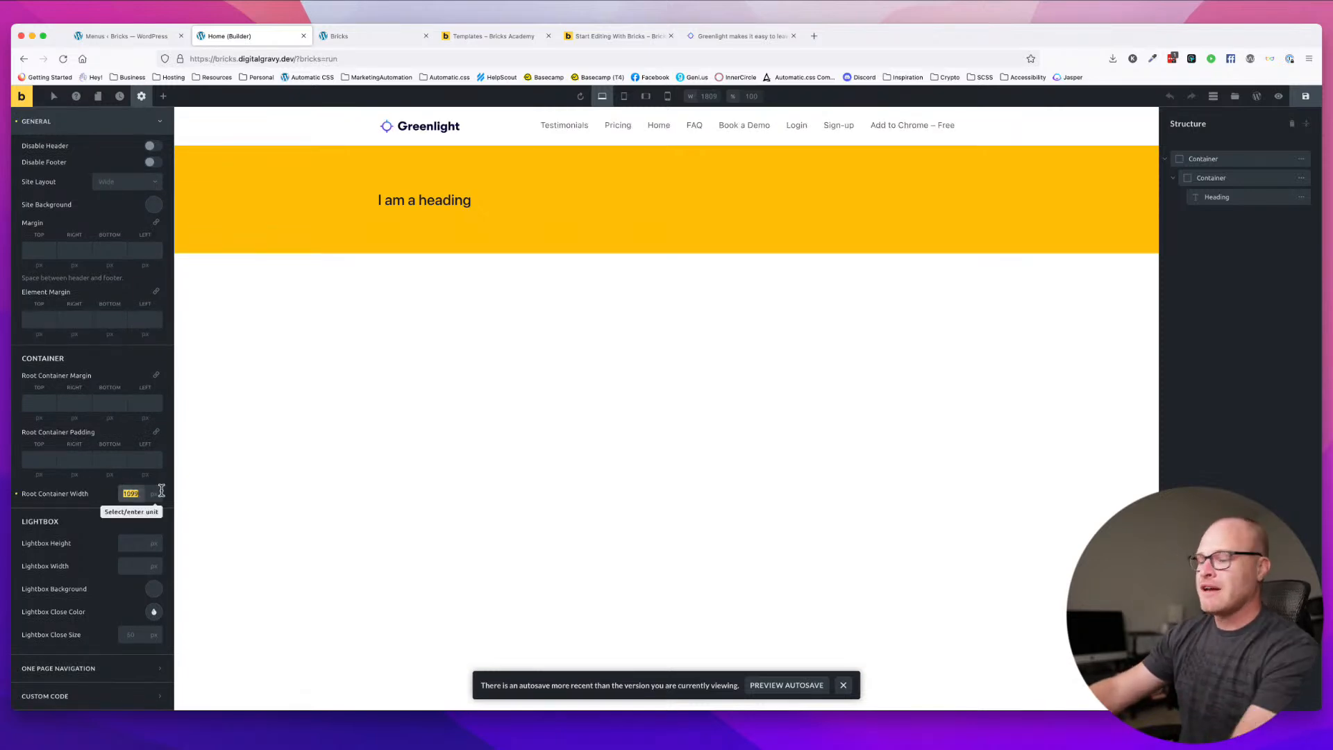
type("1366")
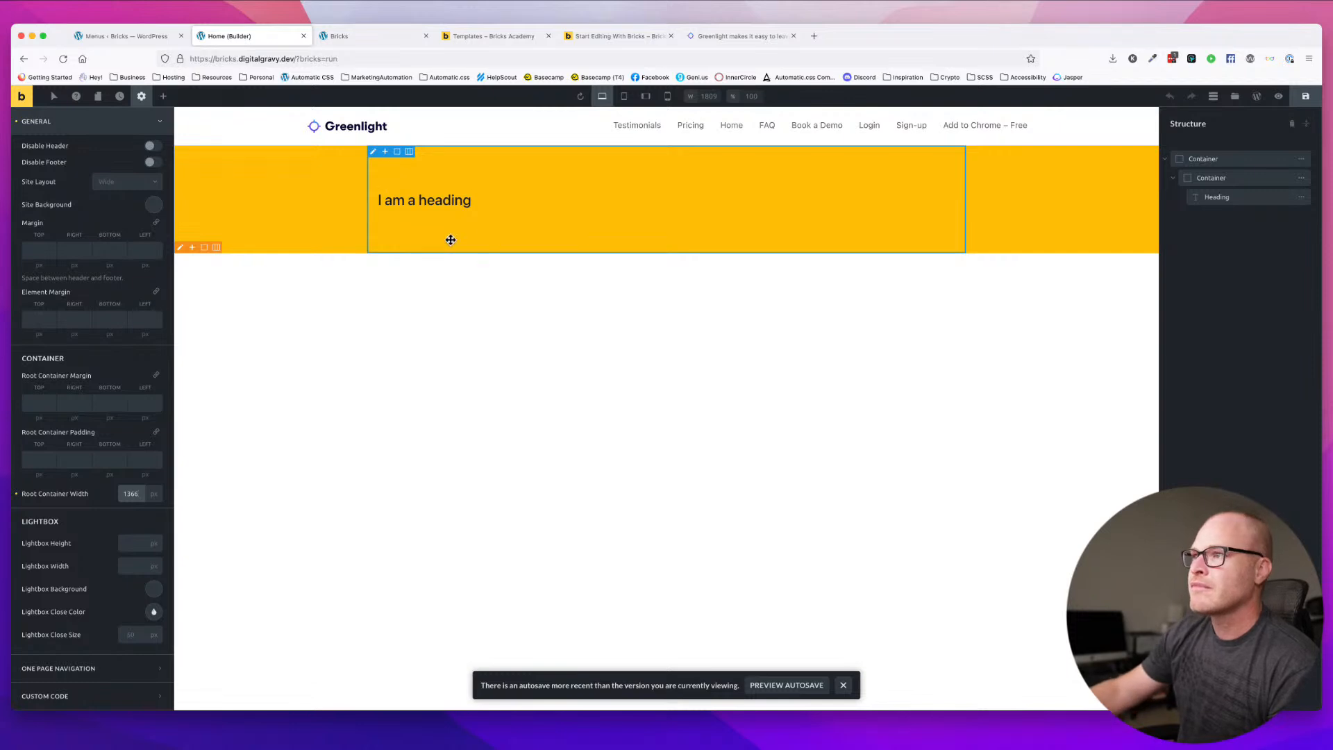
- Search the elements for a container and add it to the Home page below the yellow heading section
left_click(163, 96)
type("se")
left_click(163, 121)
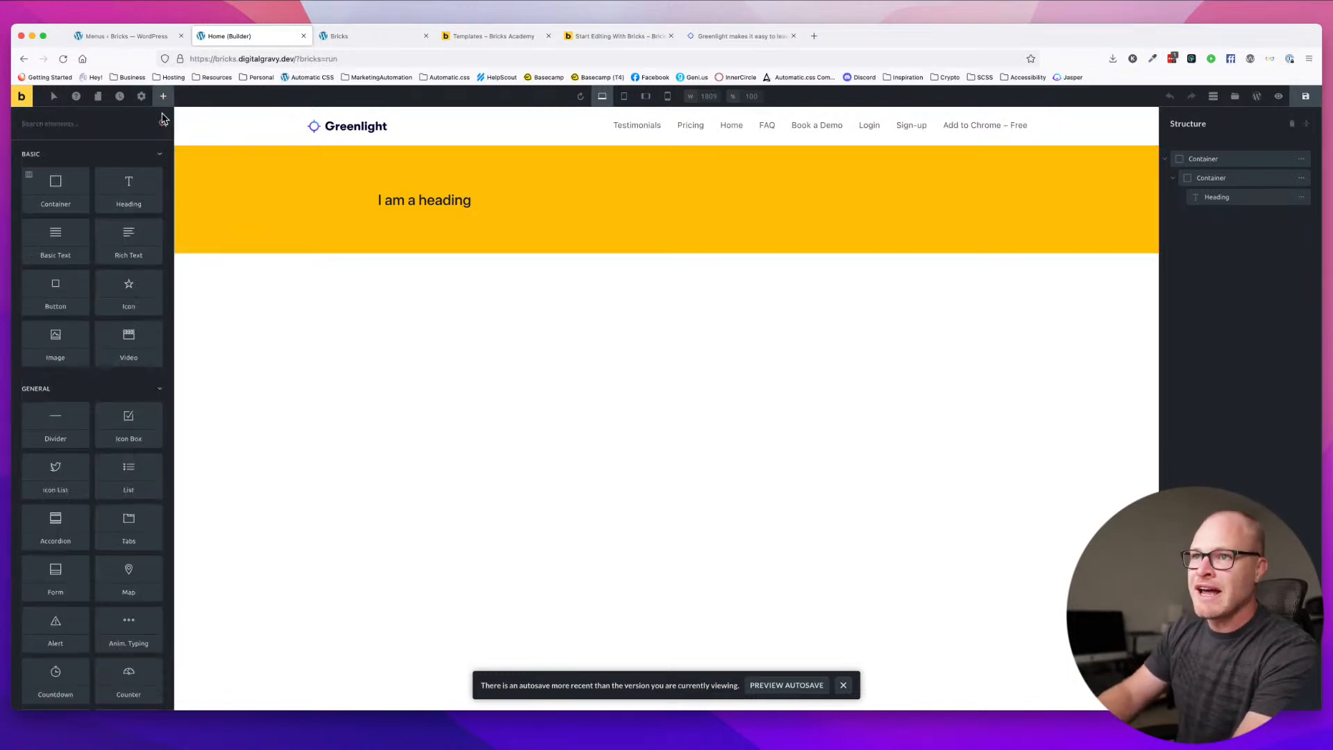
type("conta")
left_click(56, 172)
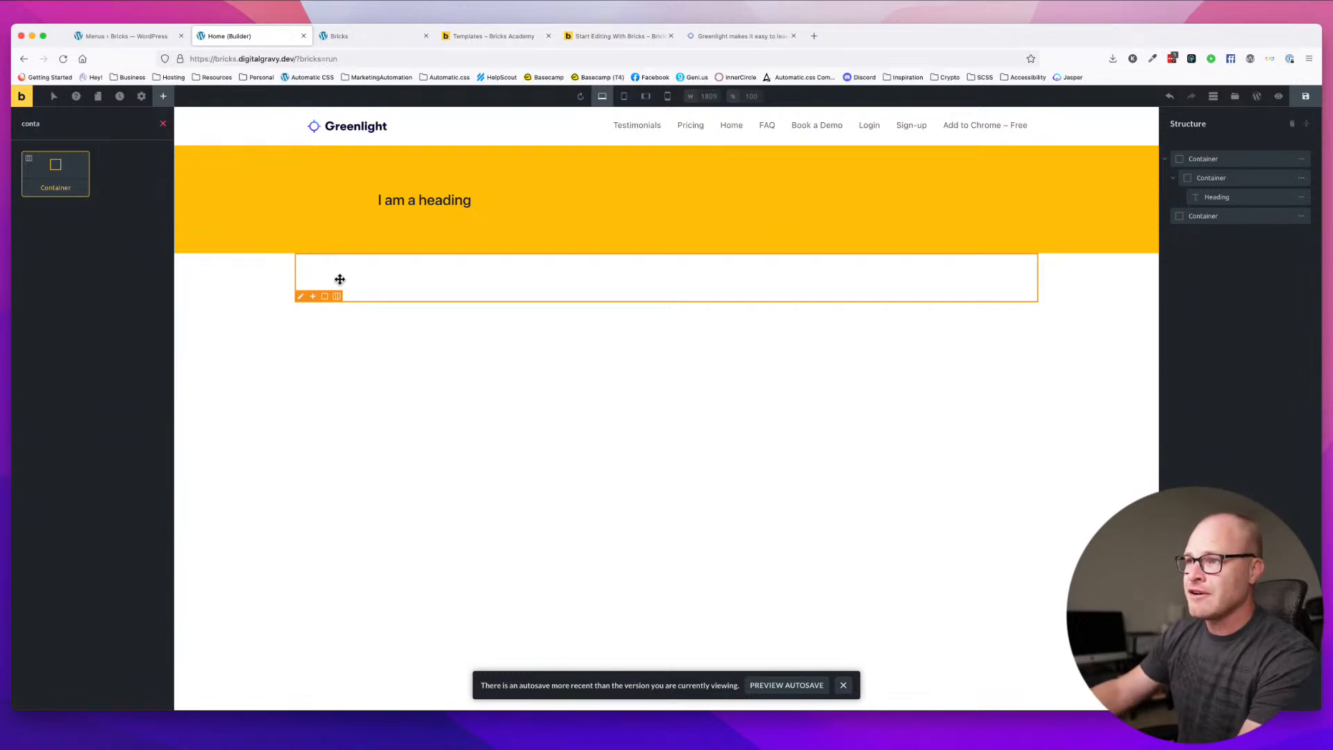
- Assign the existing section class to the new empty container
left_click(303, 279)
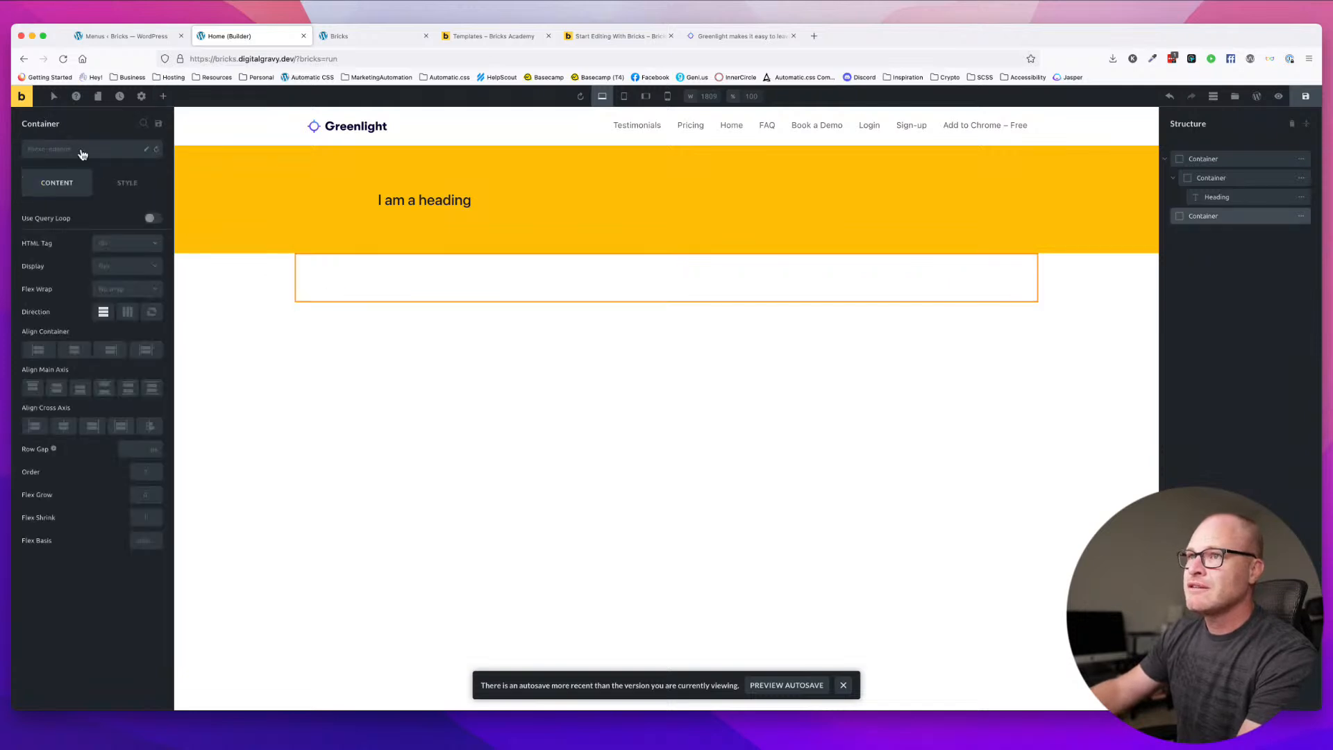
left_click(87, 151)
type("section")
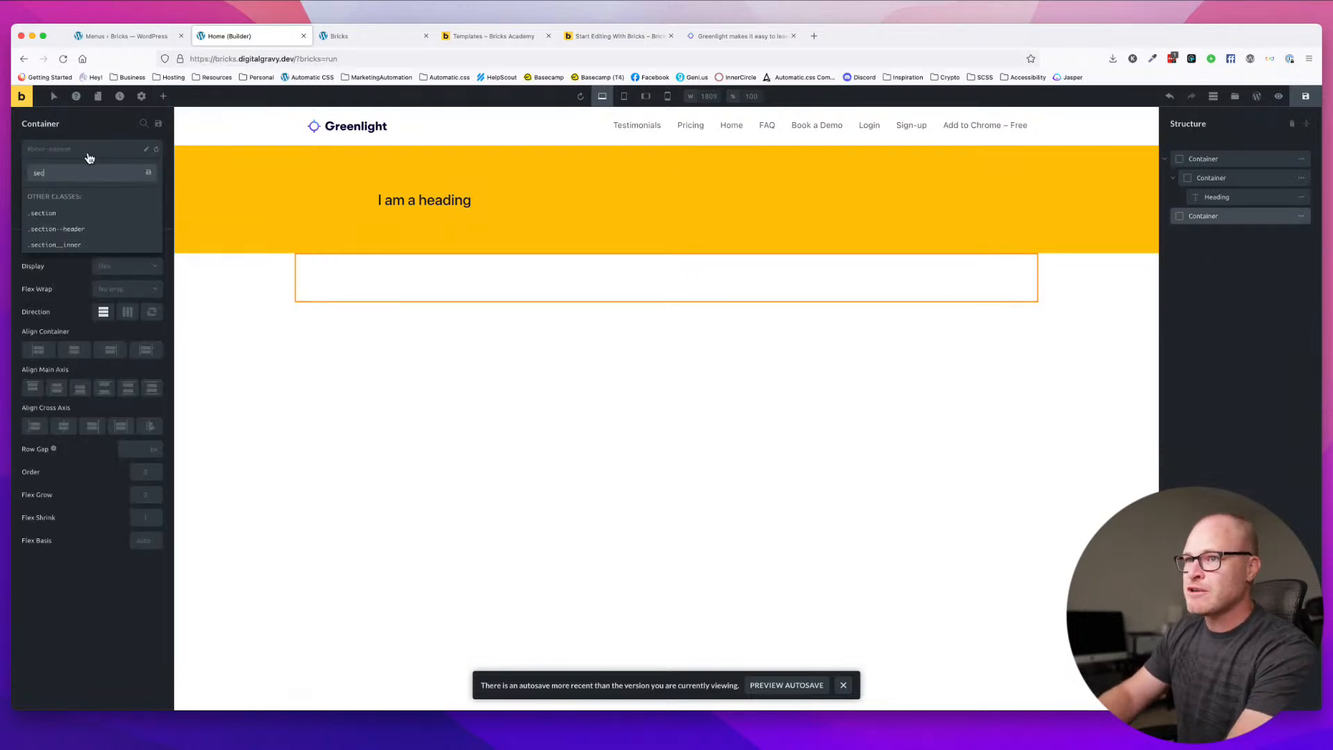
left_click(44, 215)
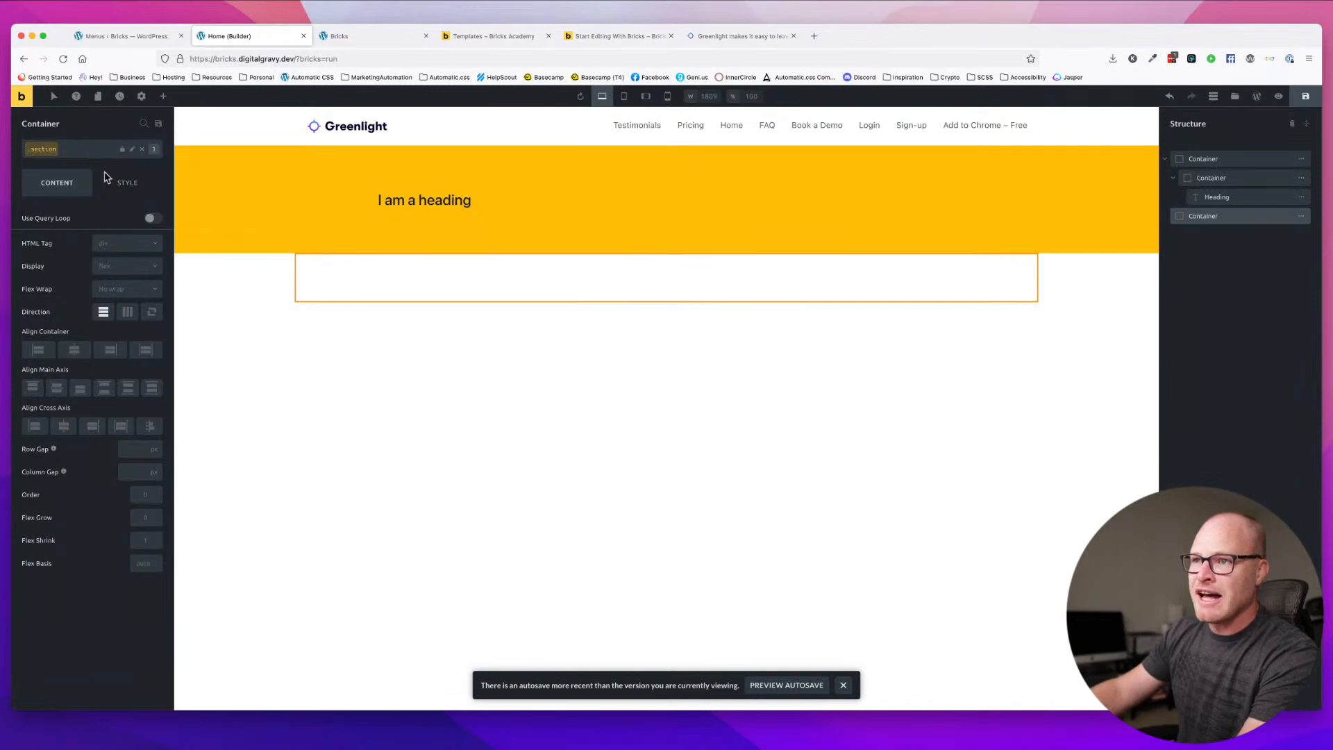
- Examine the section class's layout and sizing settings, and check the site's theme styles
left_click(125, 182)
left_click(98, 221)
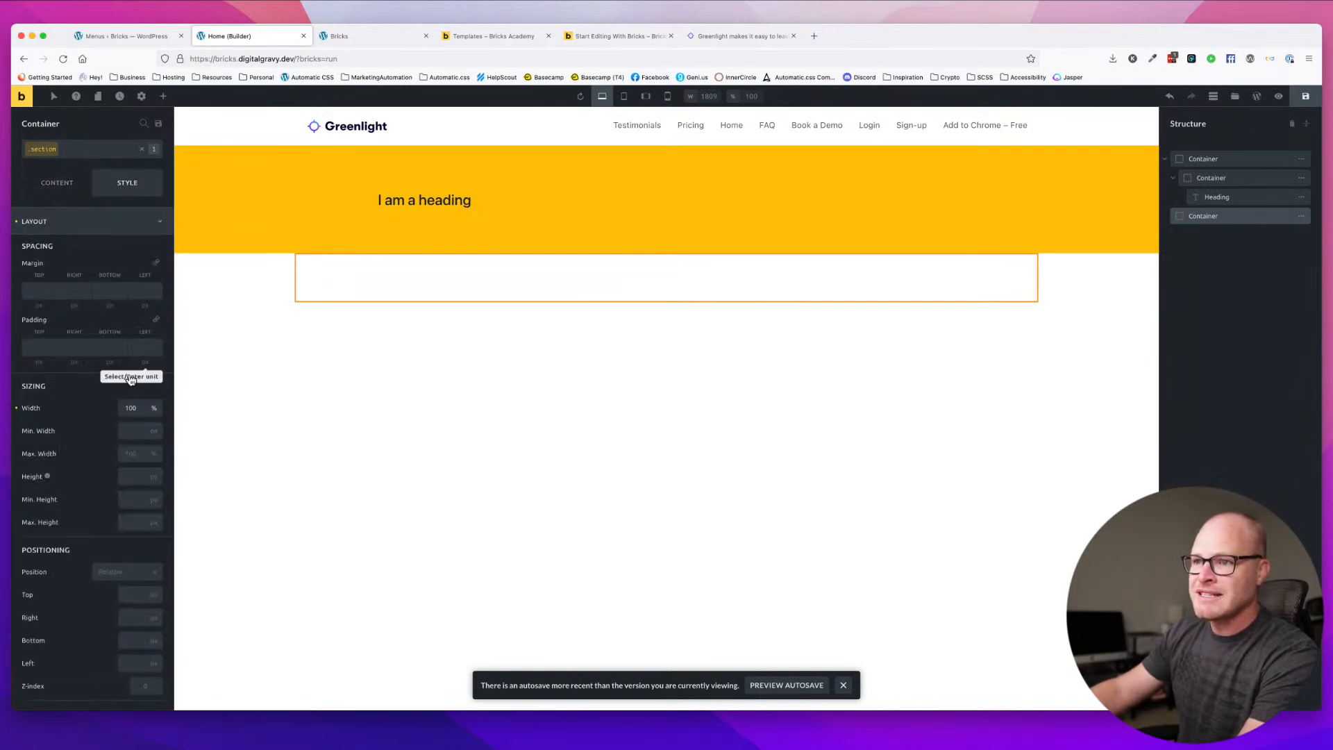
scroll(138, 424, "down", 2)
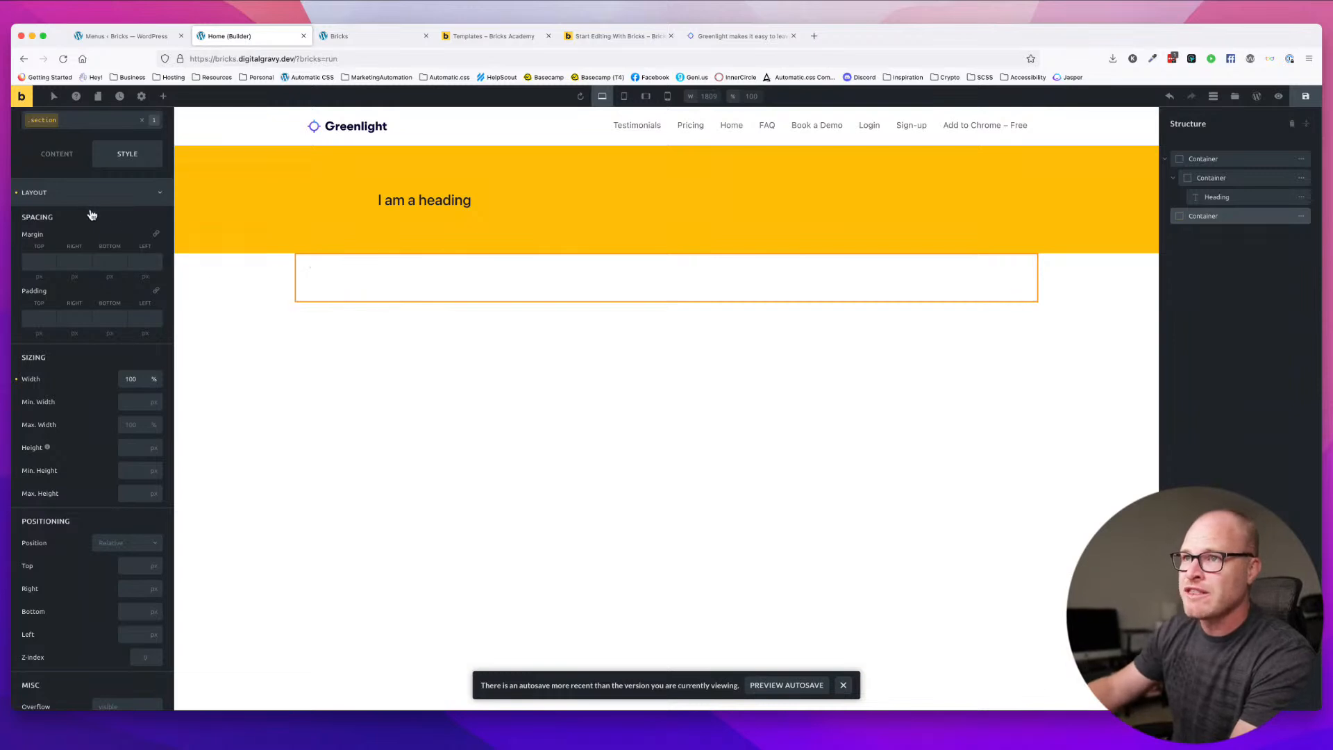
scroll(98, 219, "up", 1)
left_click(141, 99)
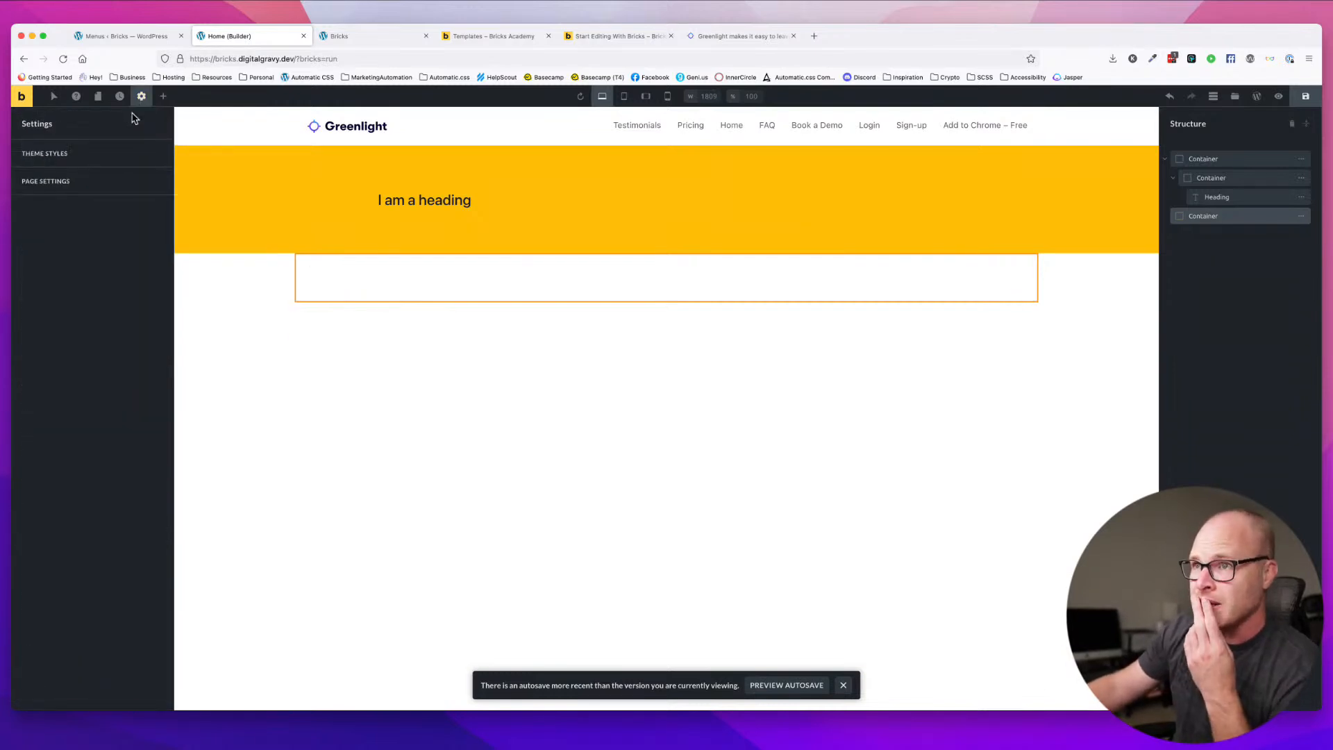
left_click(85, 155)
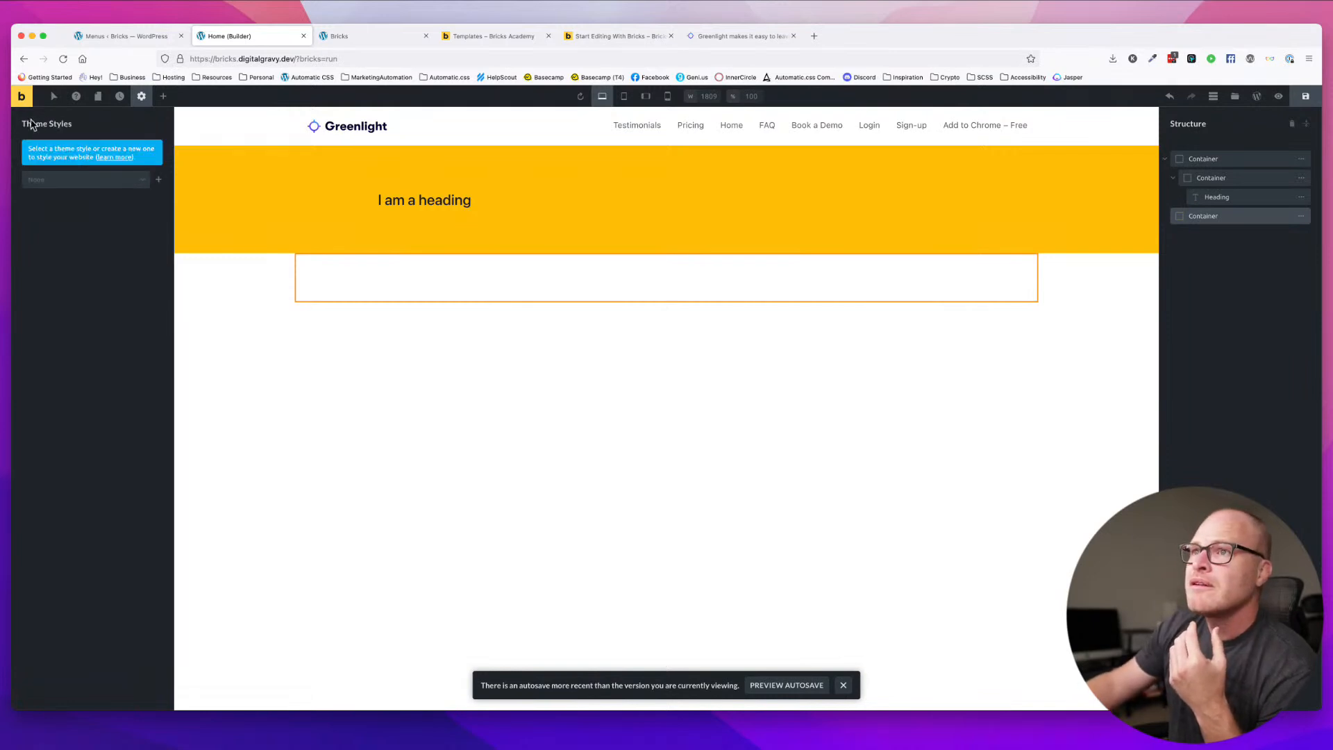
- Clear the root container width in the Home page's general page settings
left_click(141, 96)
left_click(89, 185)
left_click(77, 155)
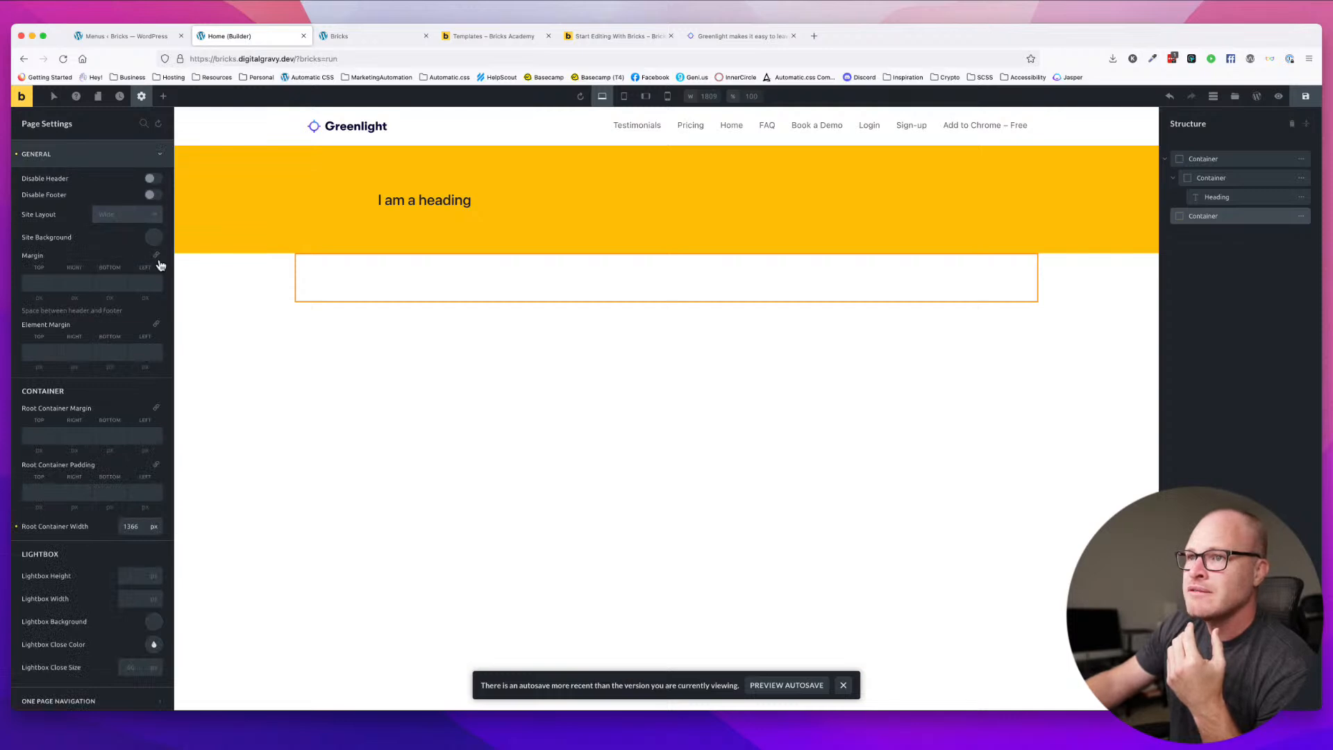
scroll(146, 517, "down", 1)
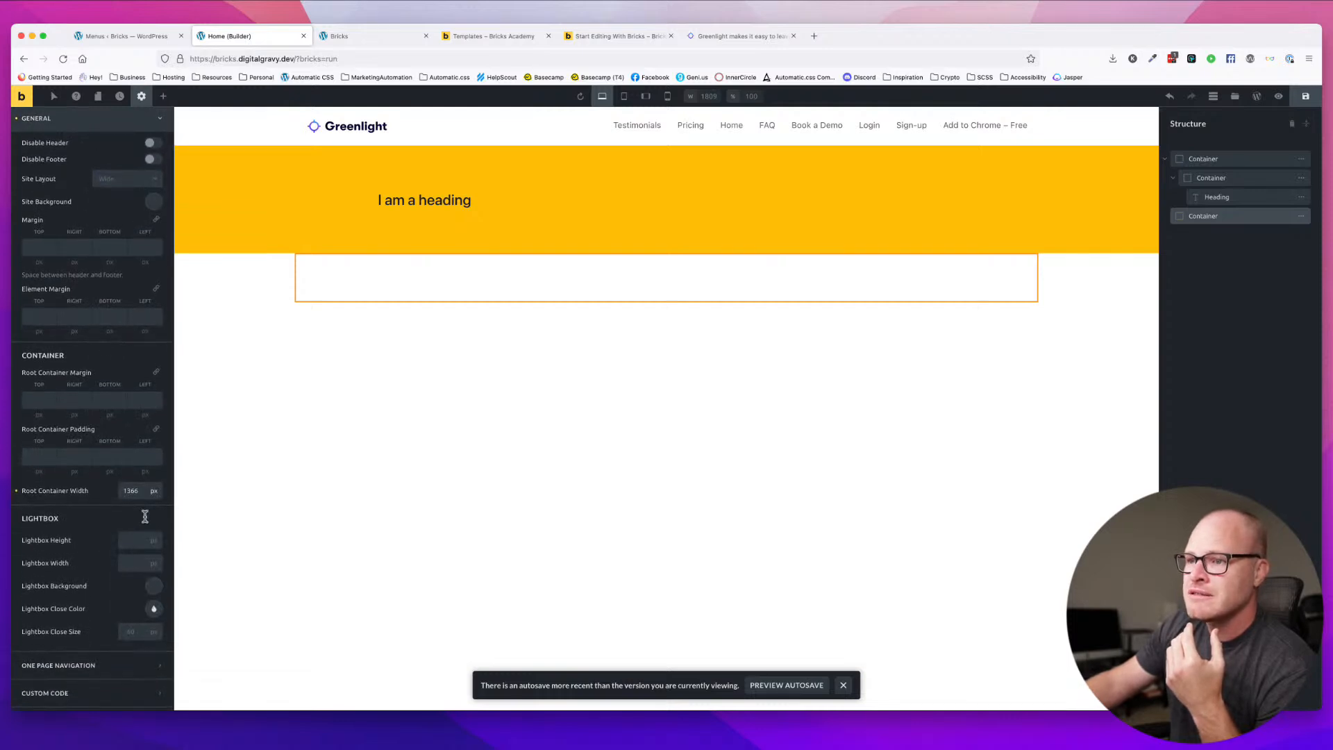
left_click(16, 494)
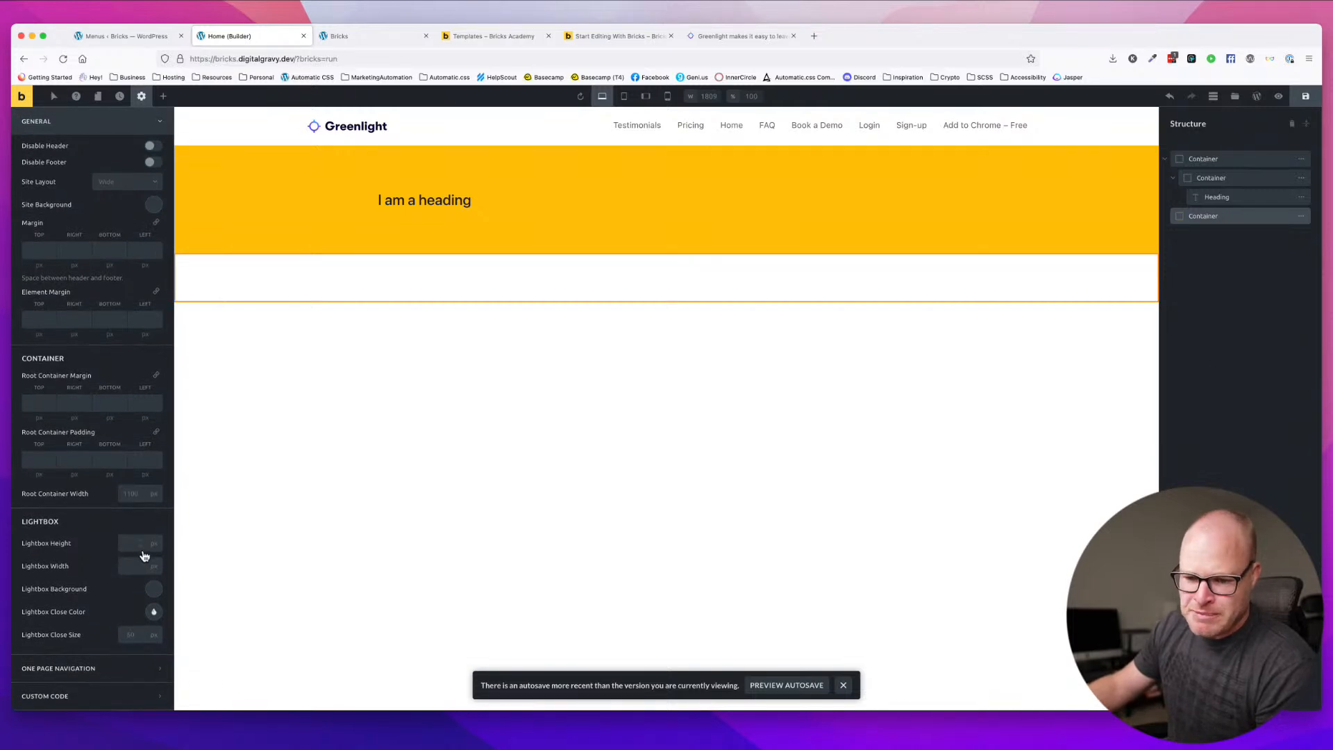
- Examine the Home page's general and one-page navigation settings, and open its custom code settings
scroll(144, 528, "up", 1)
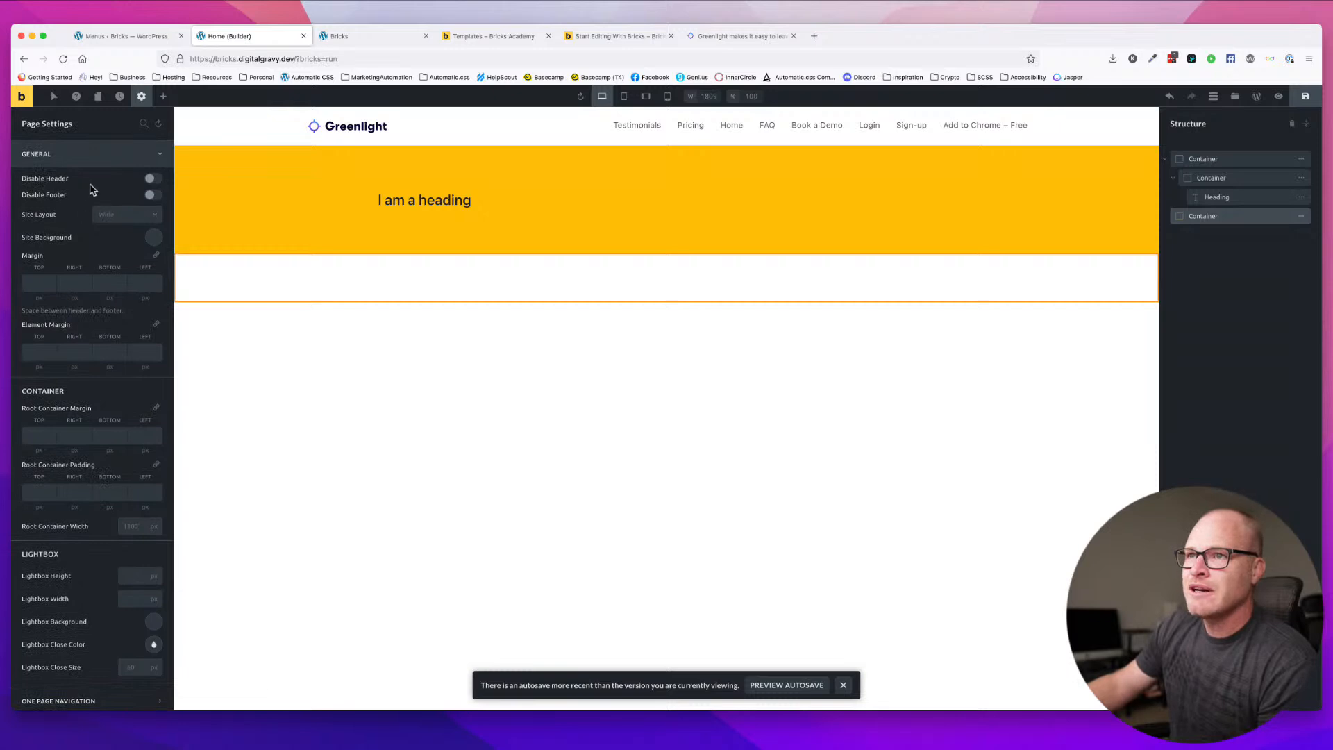
left_click(154, 182)
left_click(156, 182)
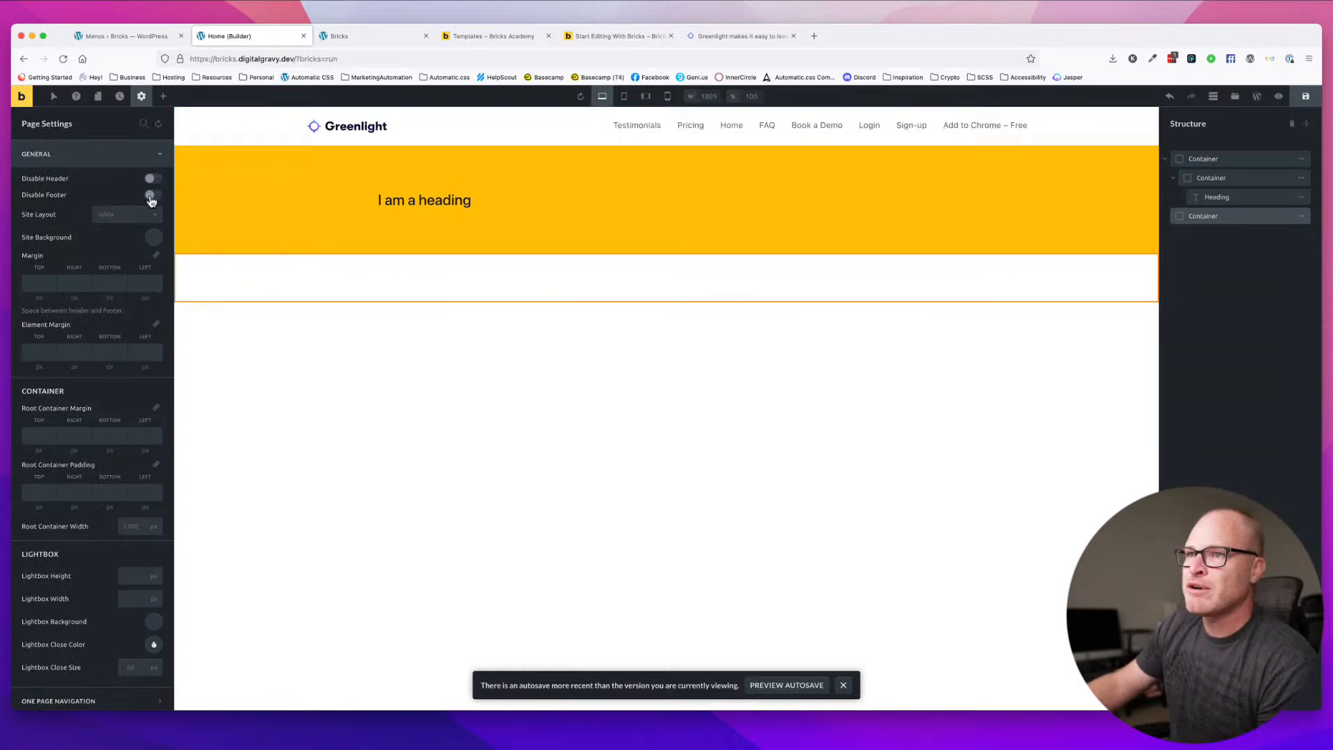
scroll(125, 295, "down", 2)
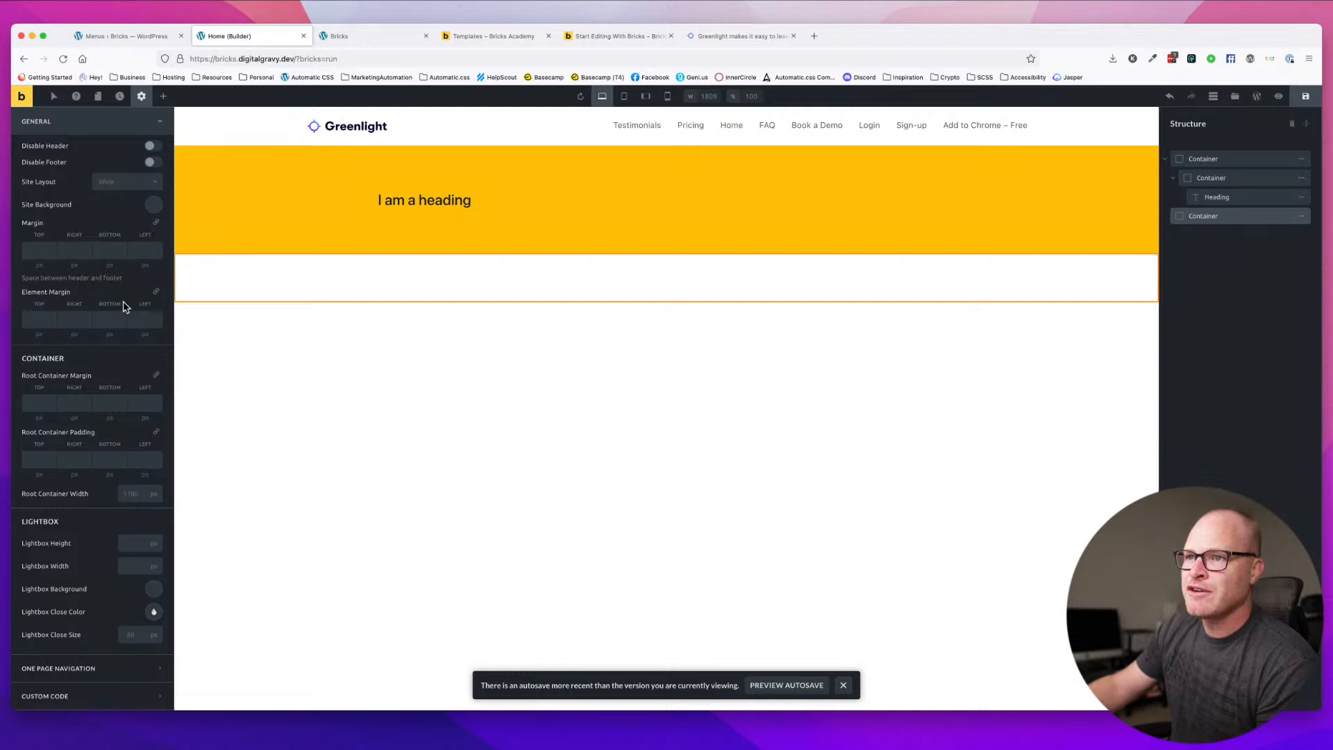
scroll(117, 362, "down", 1)
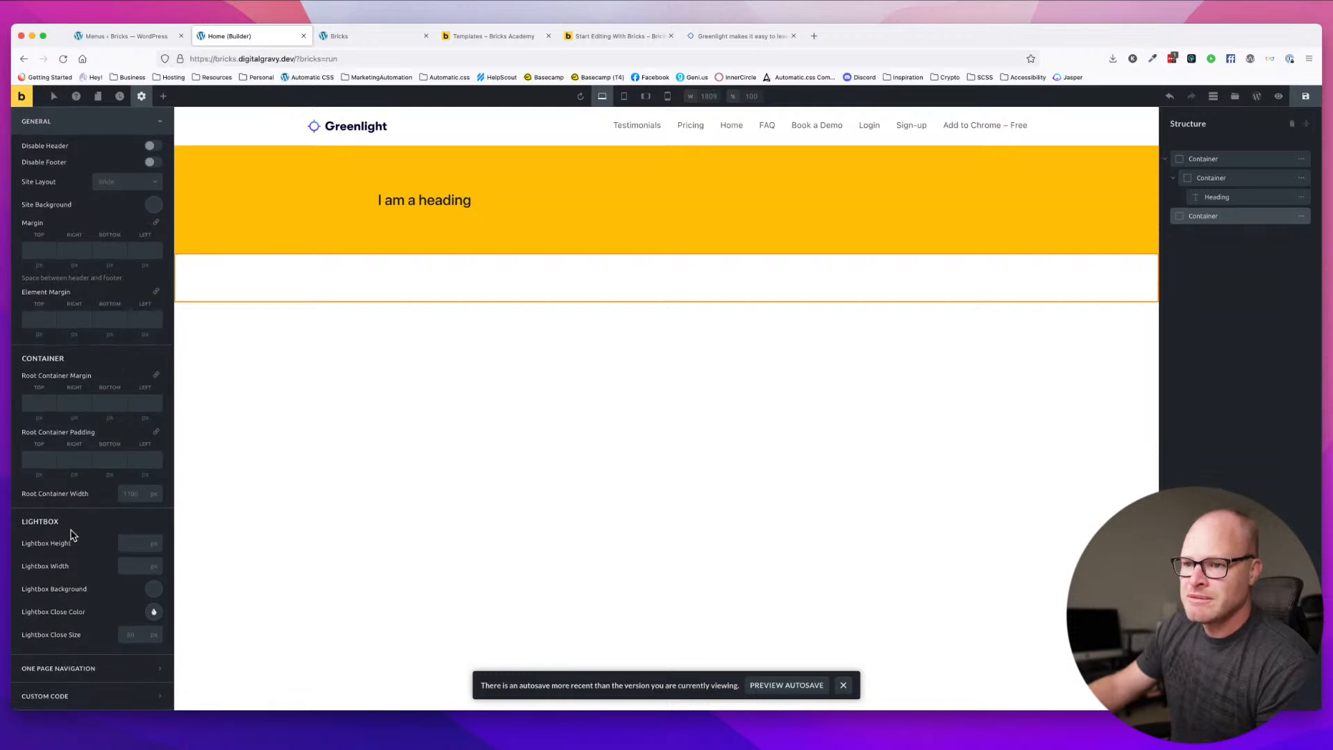
left_click(76, 668)
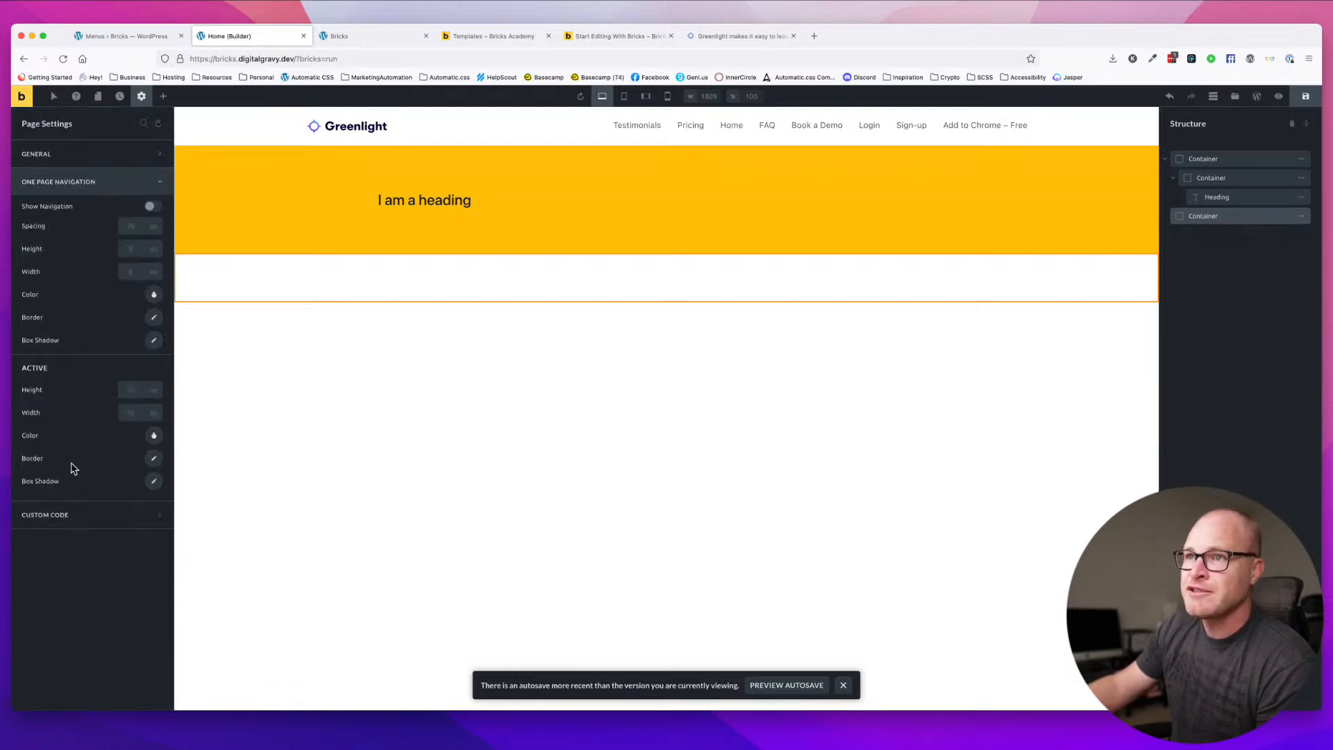
left_click(82, 515)
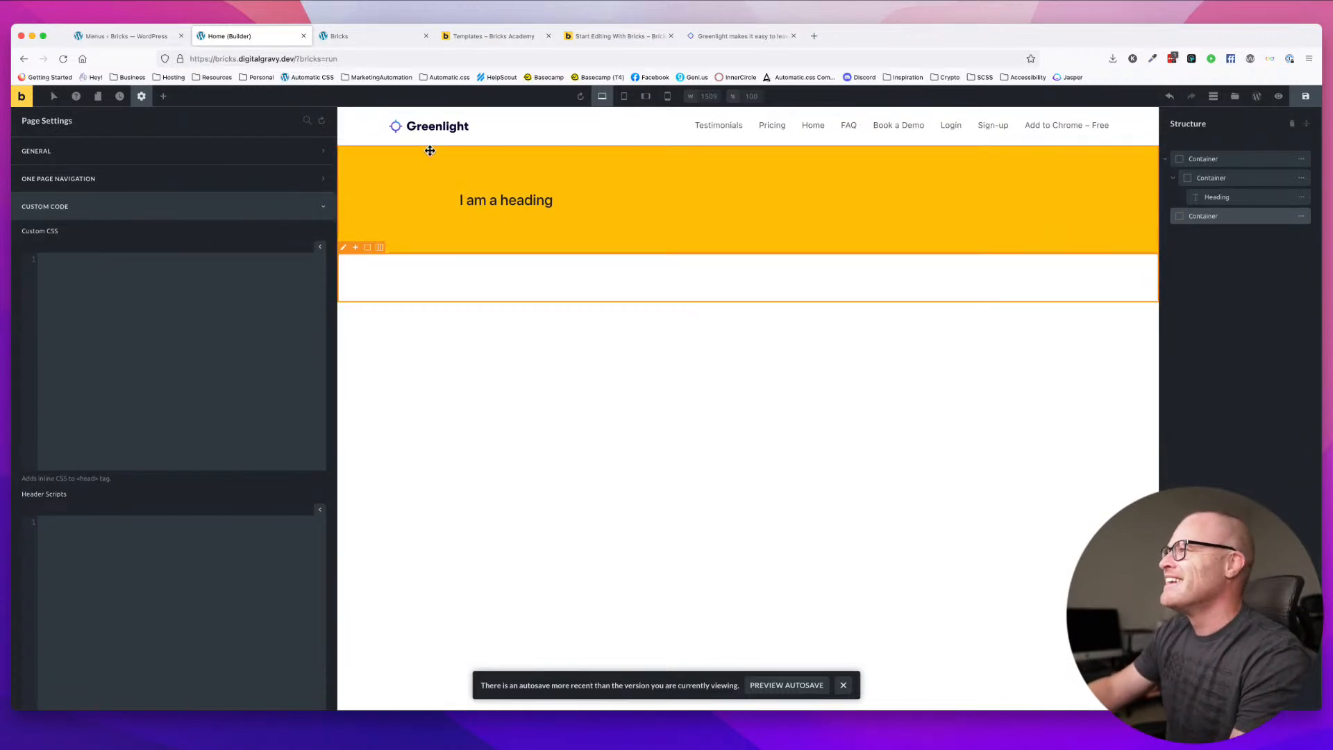
- Save the Home page and check the empty custom CSS area in its page settings
left_click(1305, 96)
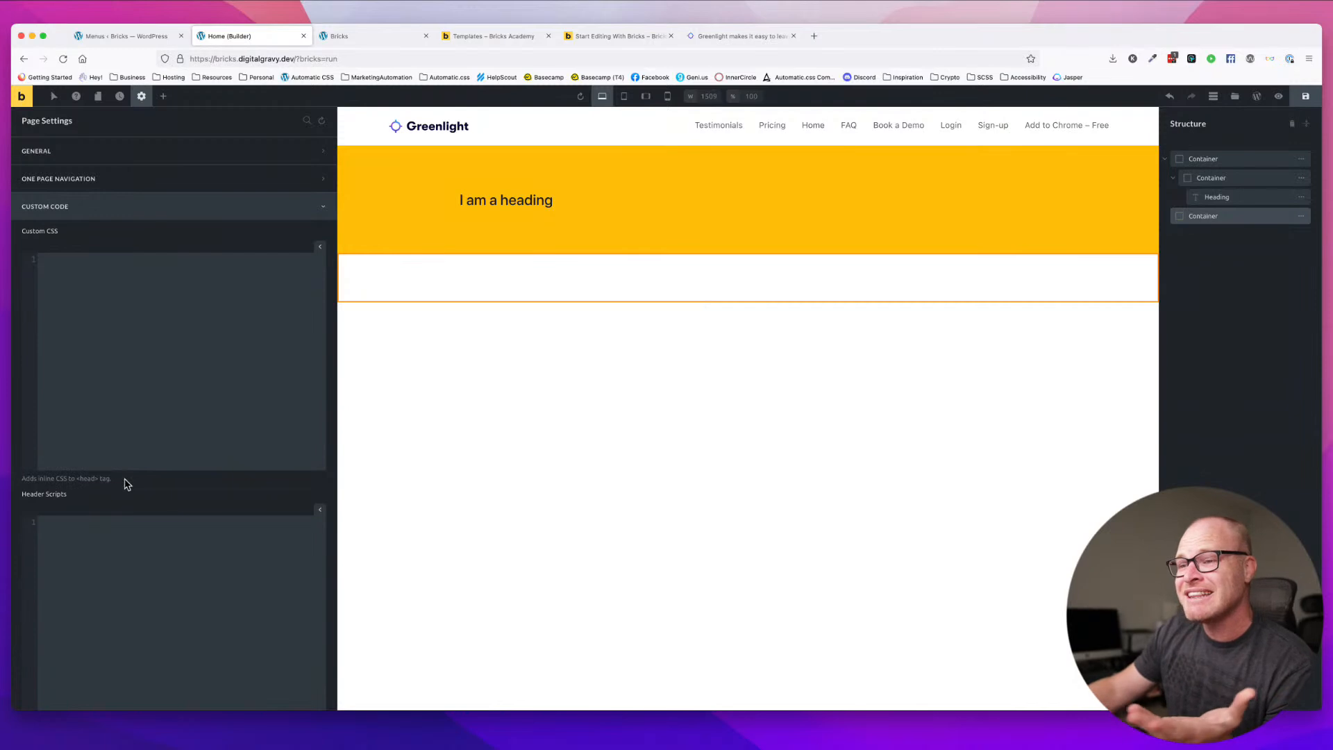
left_click_drag(127, 484, 30, 478)
left_click(123, 417)
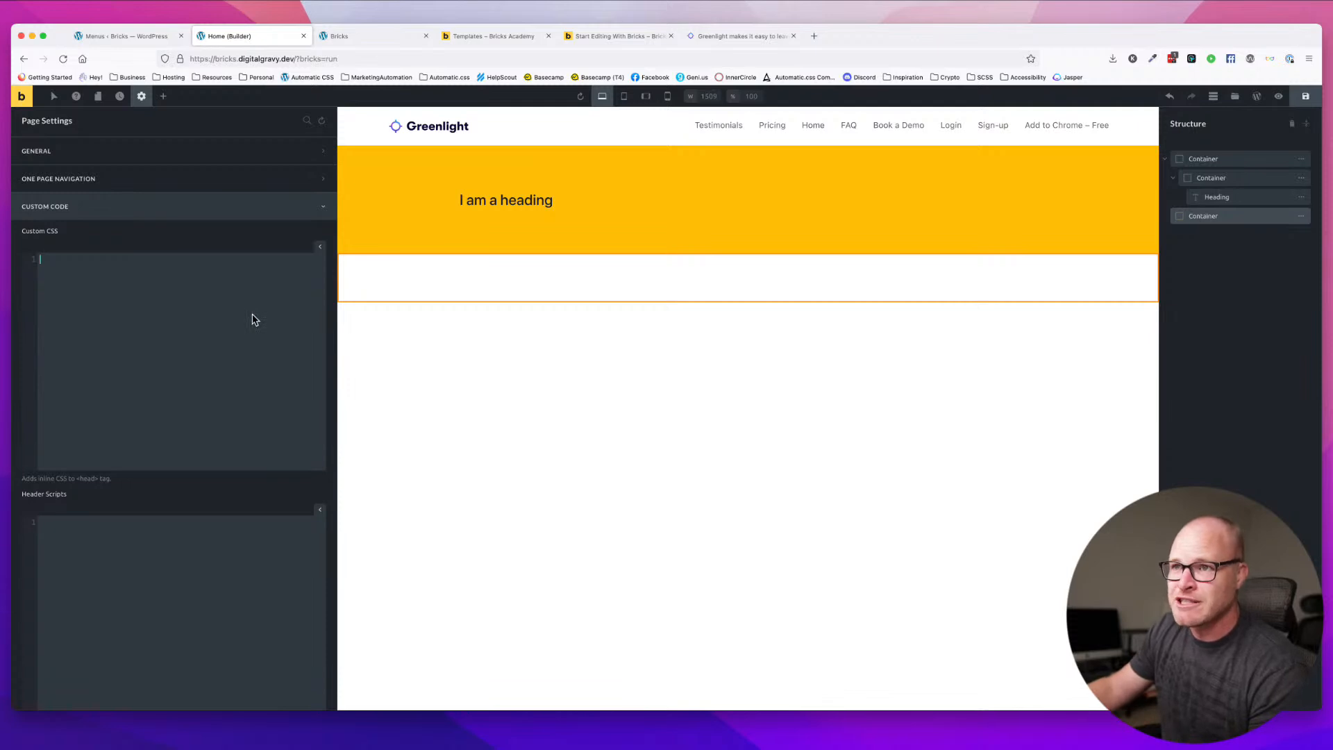
left_click(126, 369)
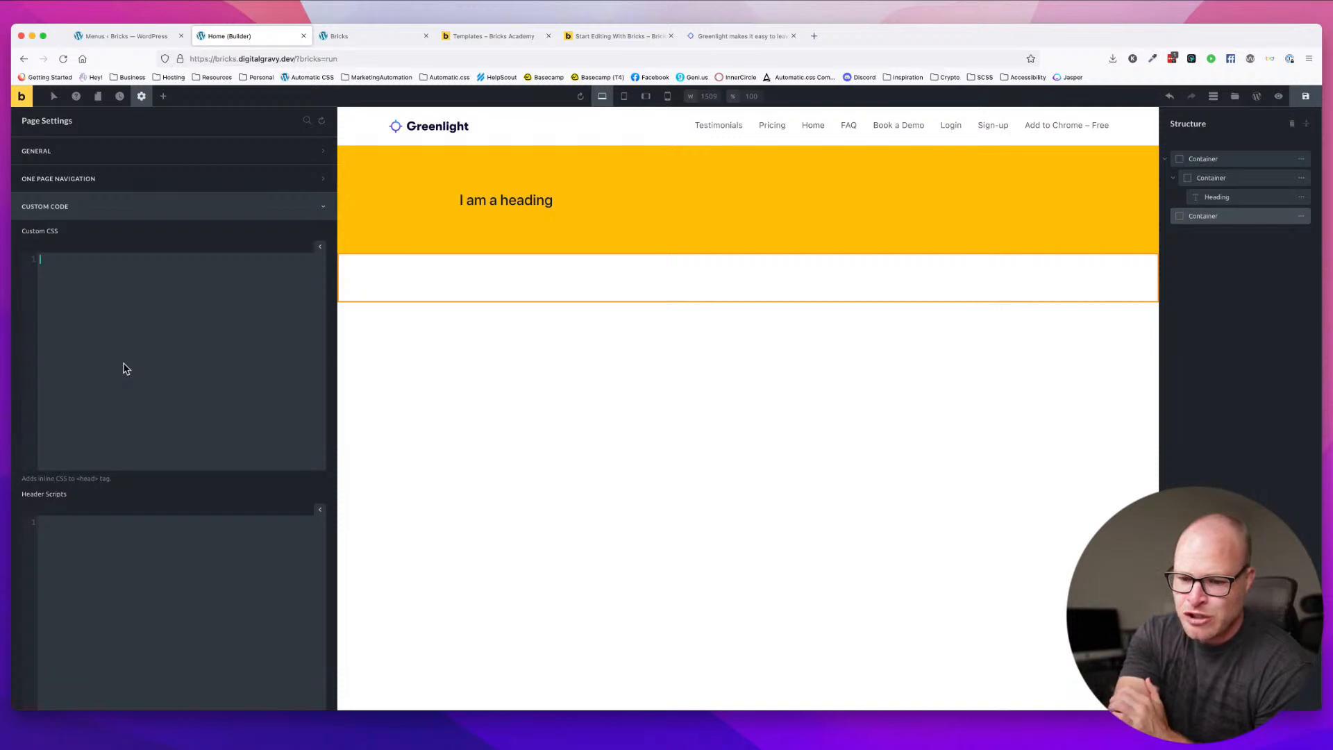
- Create a new theme style named Digital Gravy
left_click(140, 96)
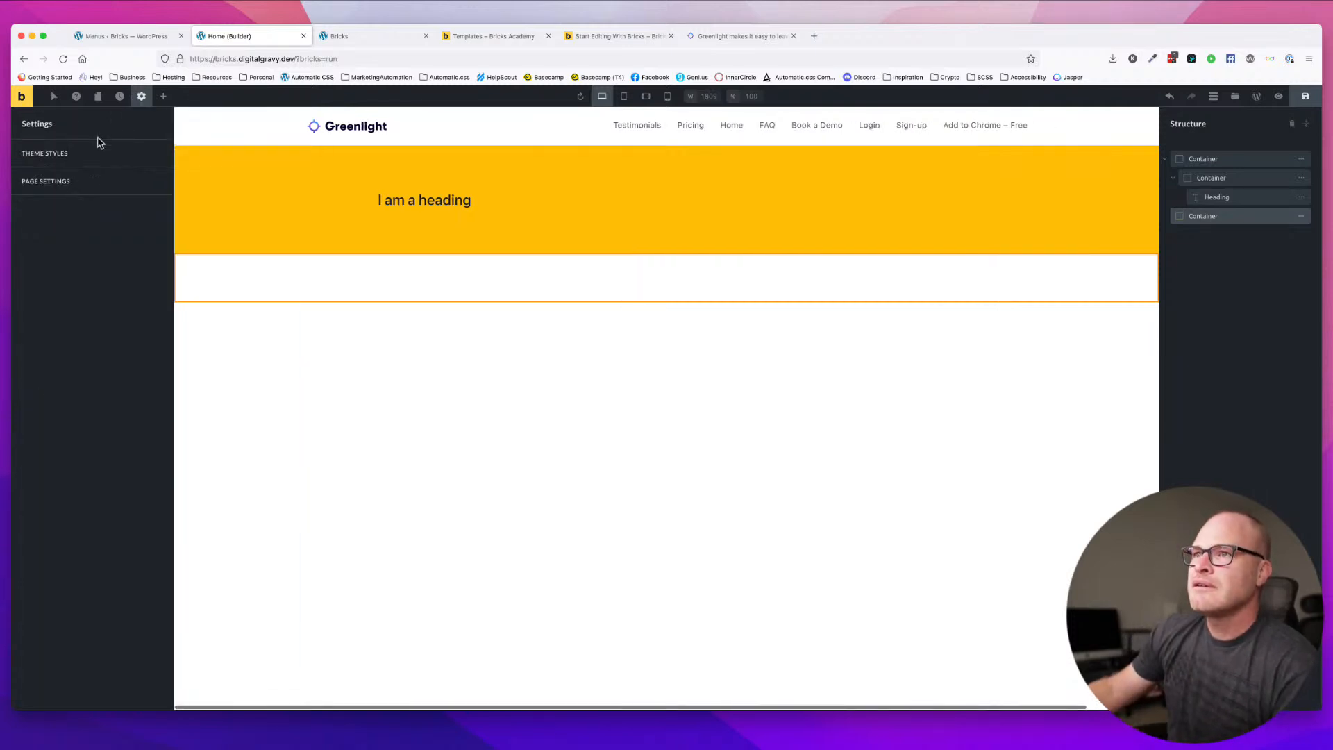
left_click(97, 151)
left_click(99, 181)
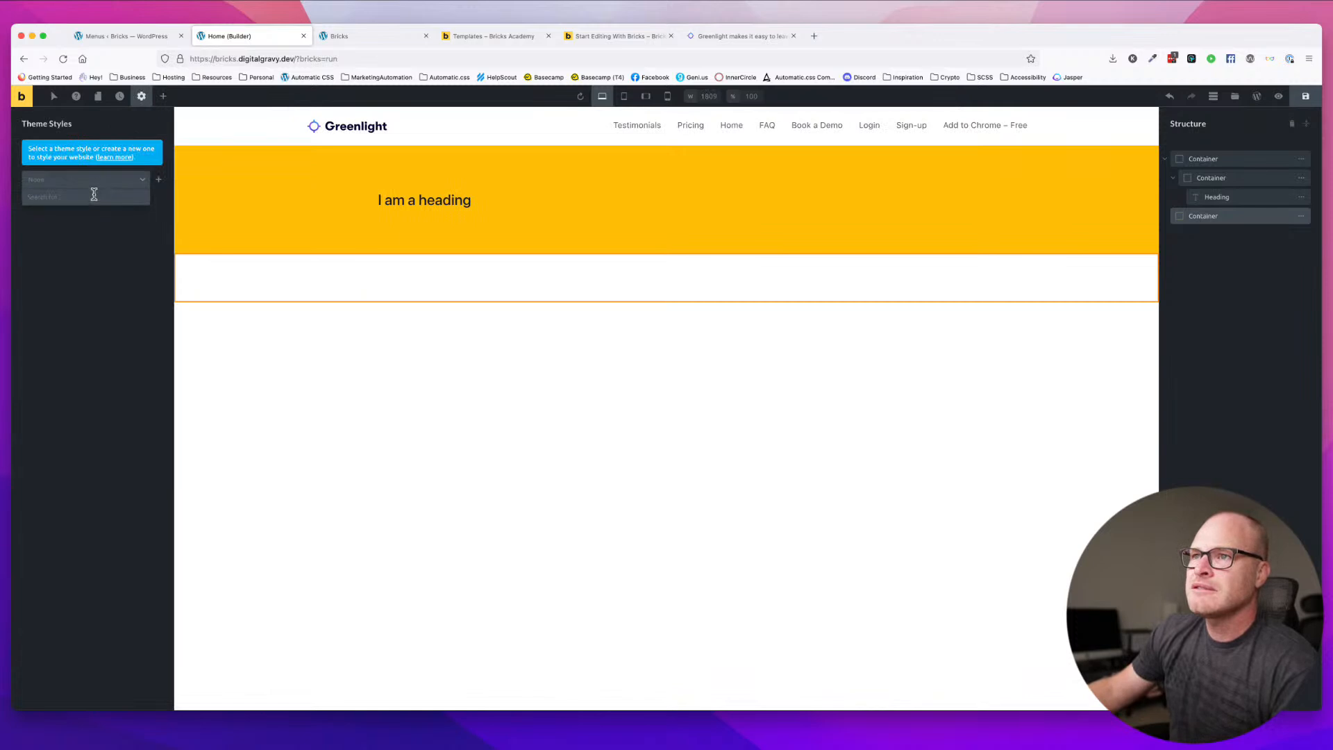
left_click(98, 180)
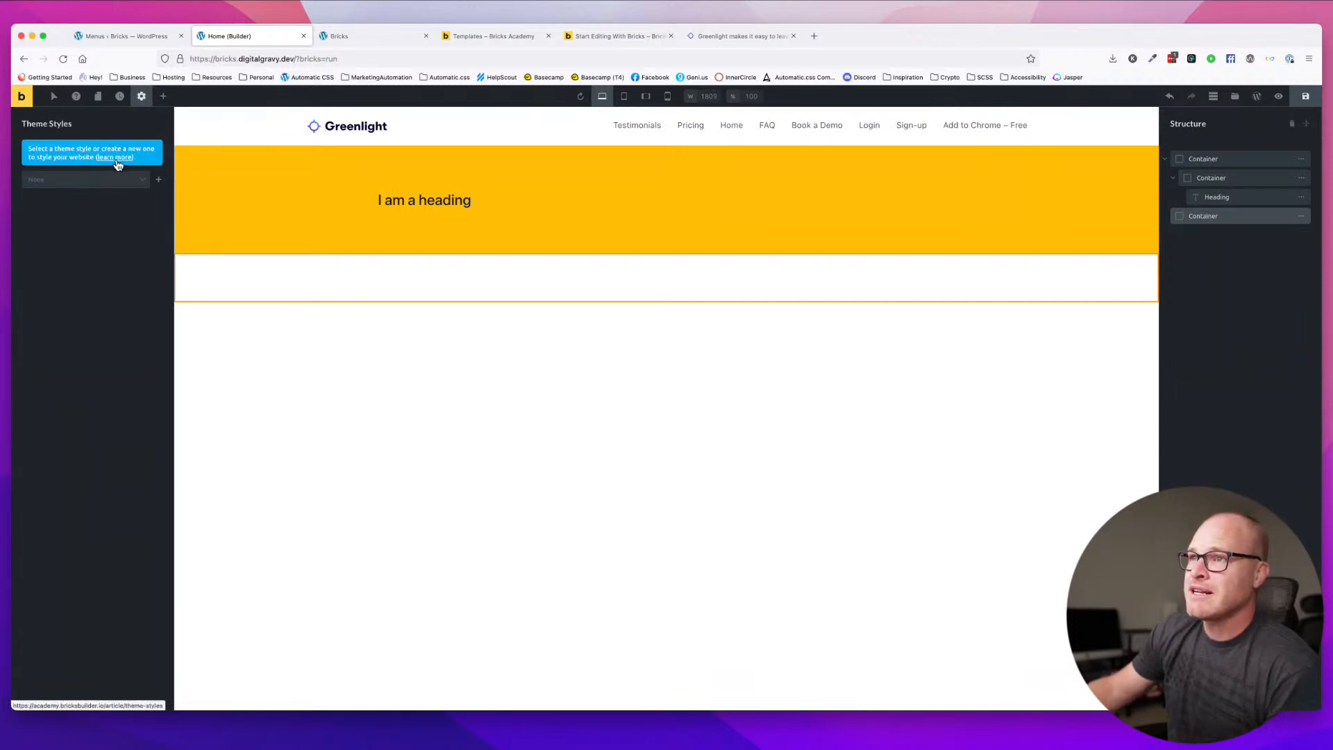
left_click(158, 179)
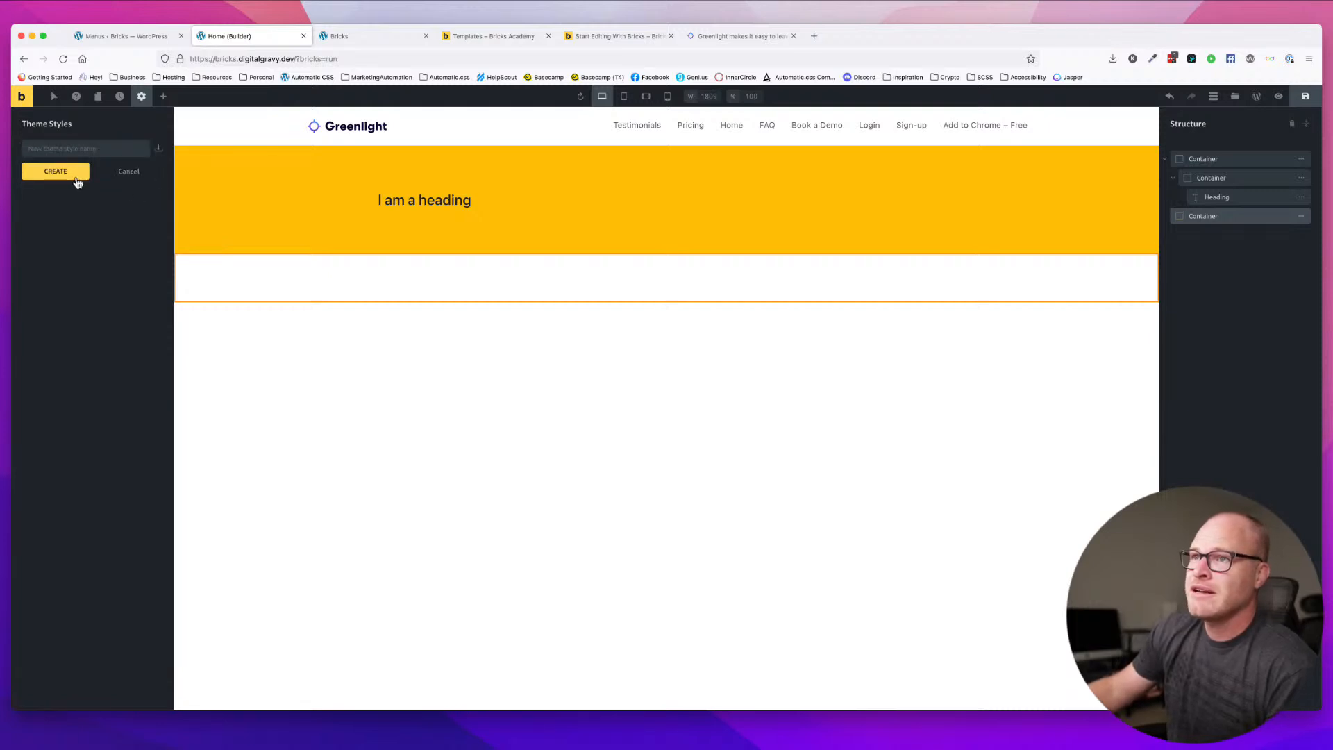
left_click(77, 173)
left_click(158, 179)
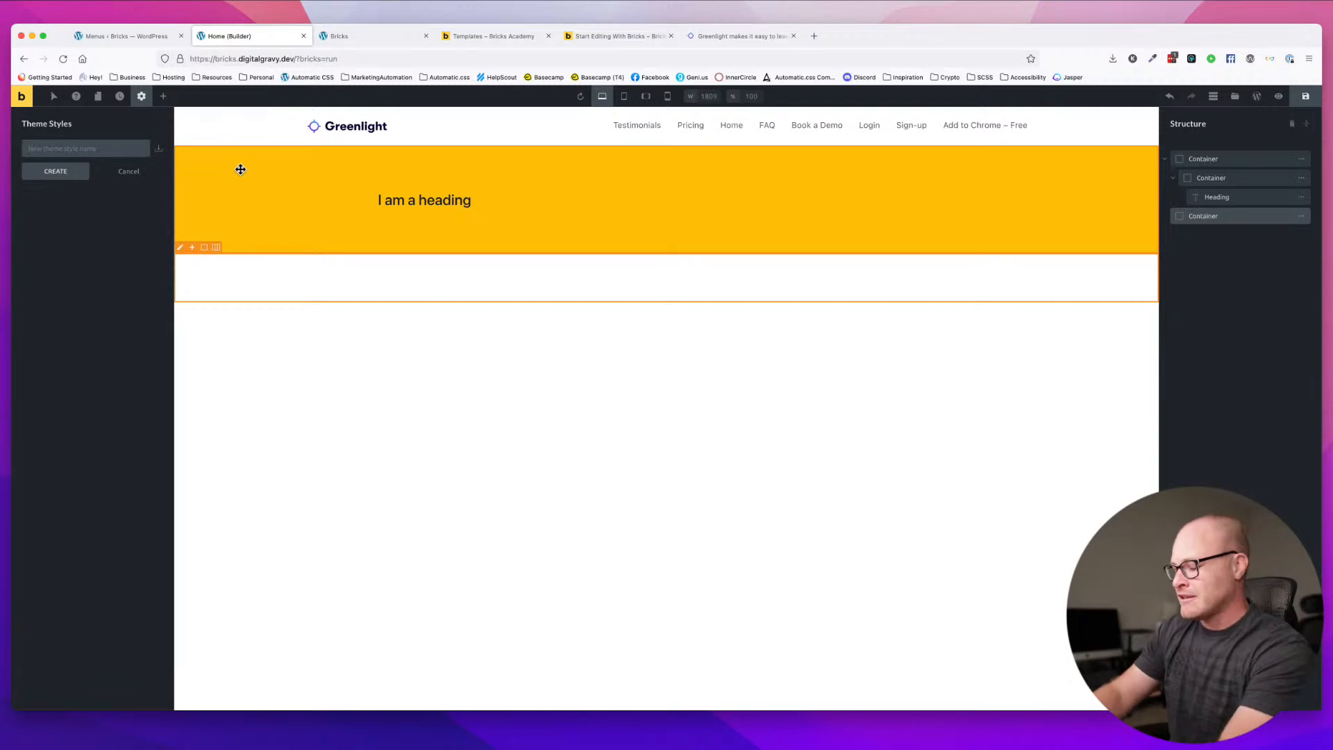
type("Digital Gravy")
left_click(56, 171)
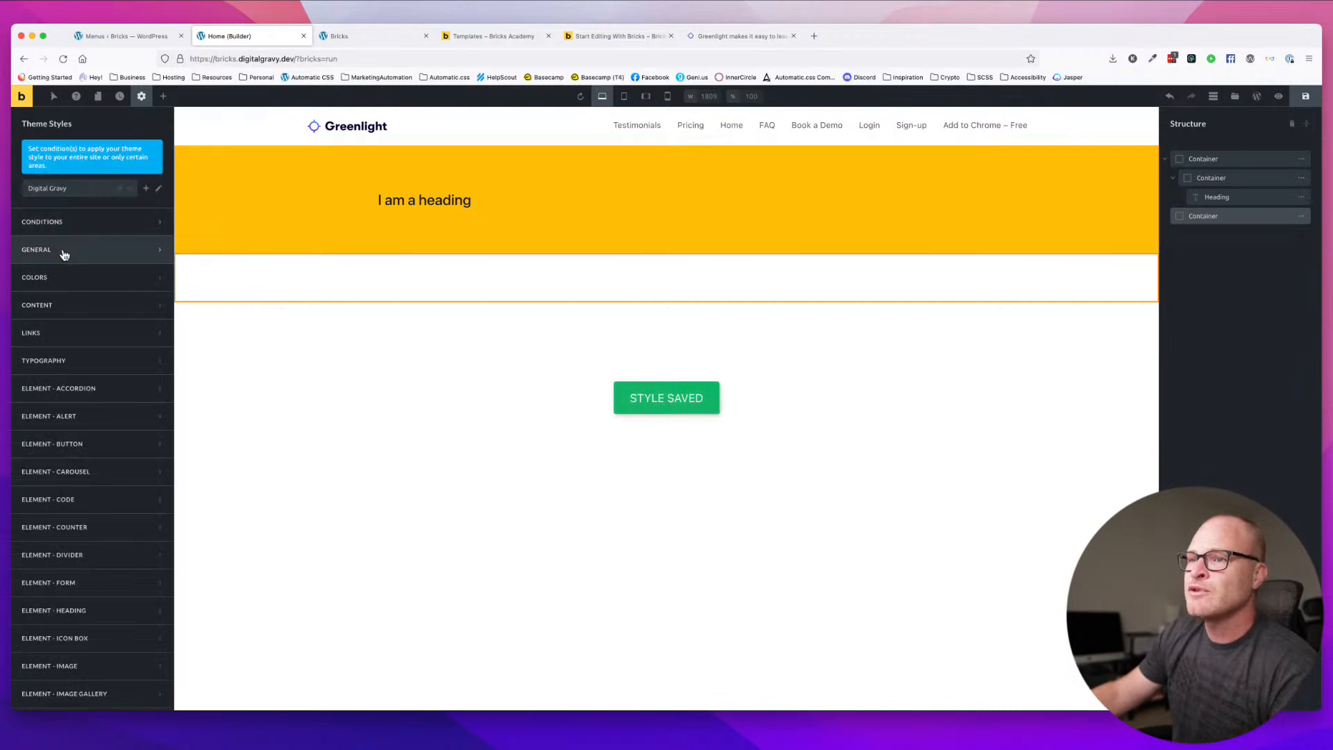
- Add a condition that applies the Digital Gravy theme style to the entire website
scroll(69, 266, "down", 2)
scroll(69, 266, "down", 3)
scroll(69, 266, "up", 8)
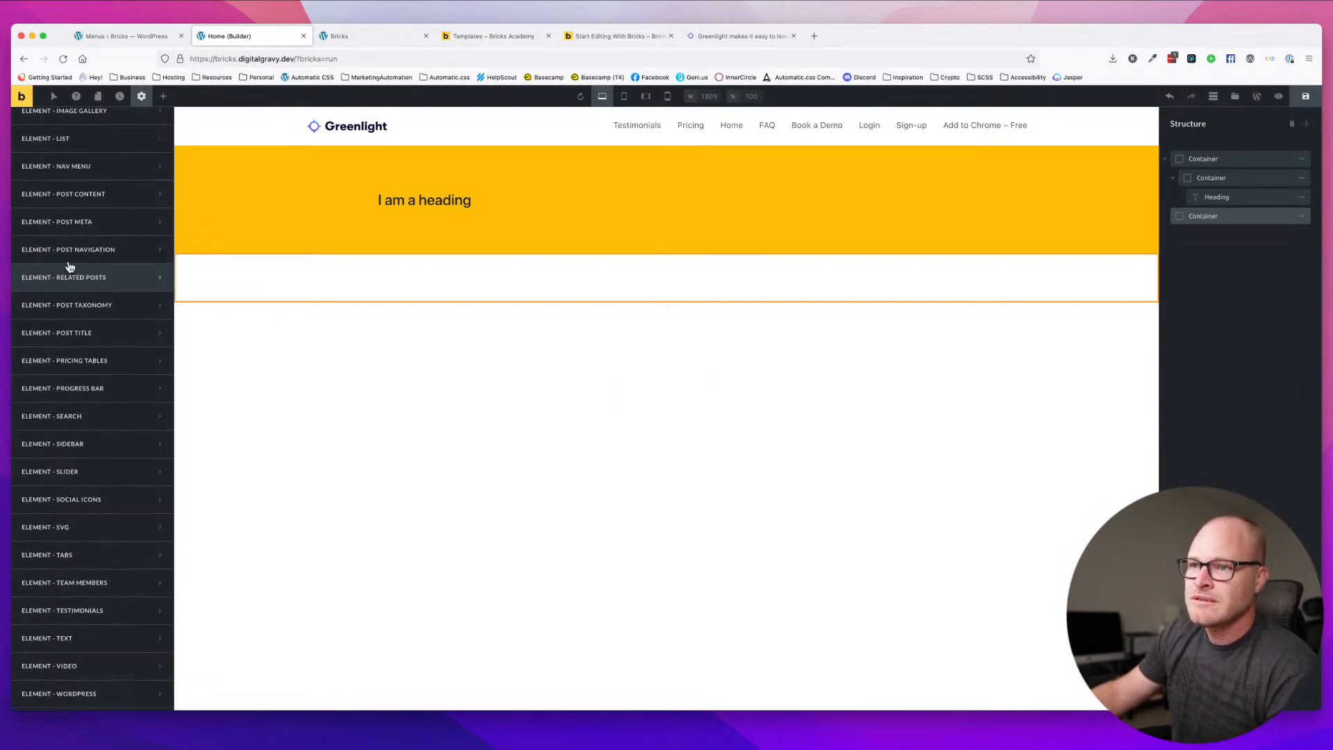
scroll(71, 229, "down", 1)
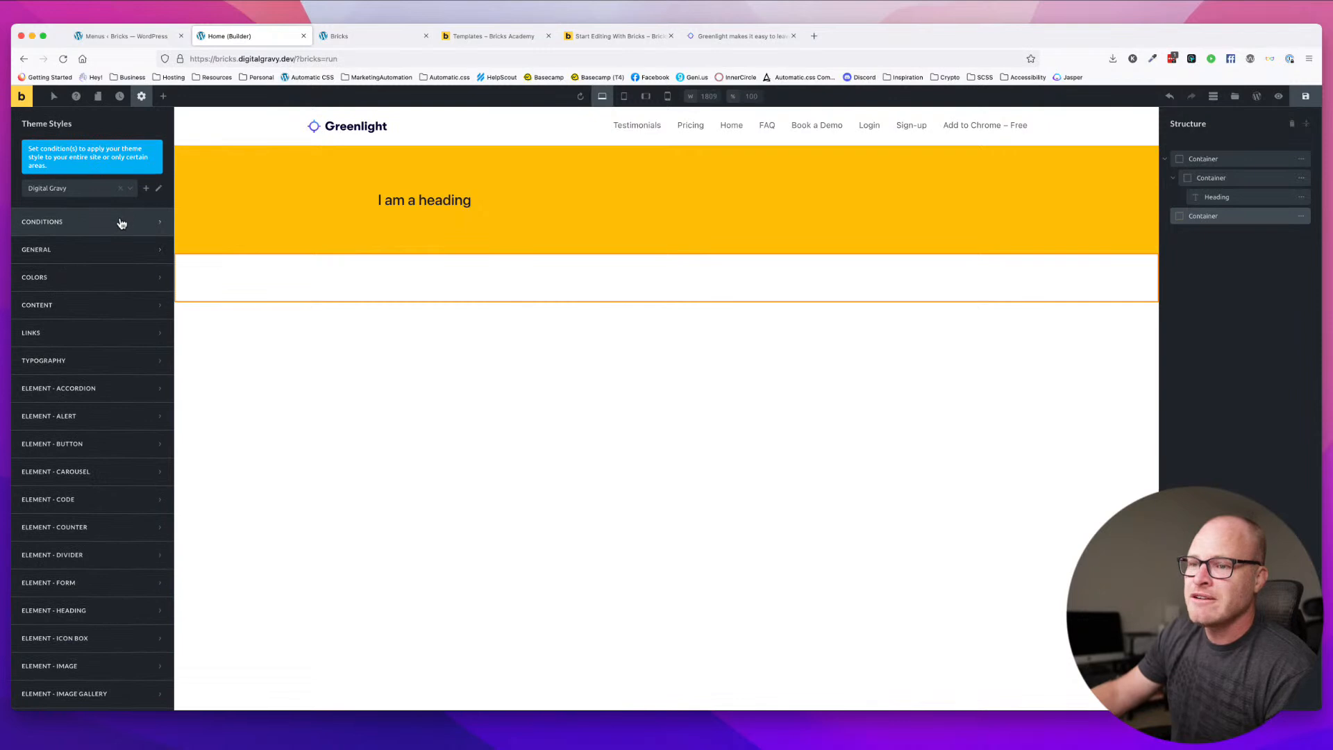
scroll(122, 222, "down", 14)
scroll(122, 222, "up", 14)
left_click(119, 221)
left_click(92, 248)
left_click(93, 278)
left_click(90, 291)
scroll(118, 372, "down", 4)
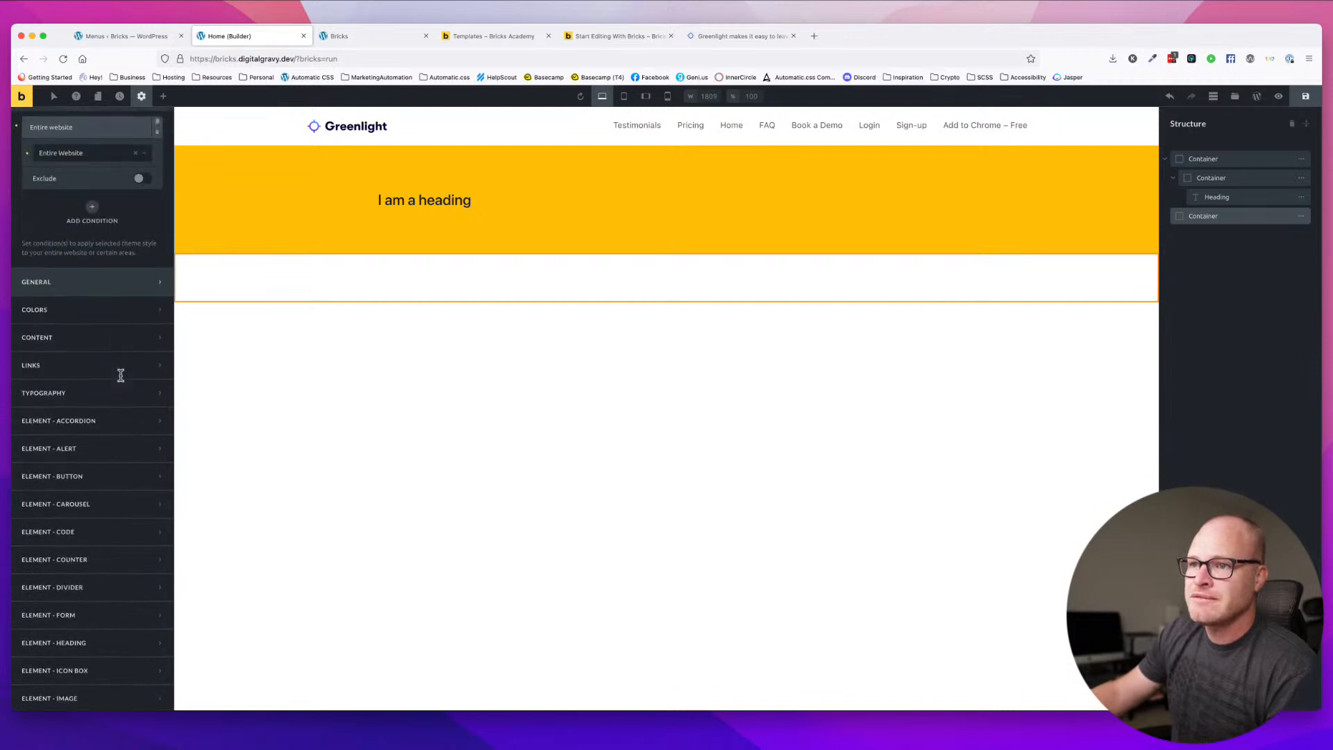
- Examine the theme style's general settings for site layout, element margin, root container and lightbox
left_click(95, 259)
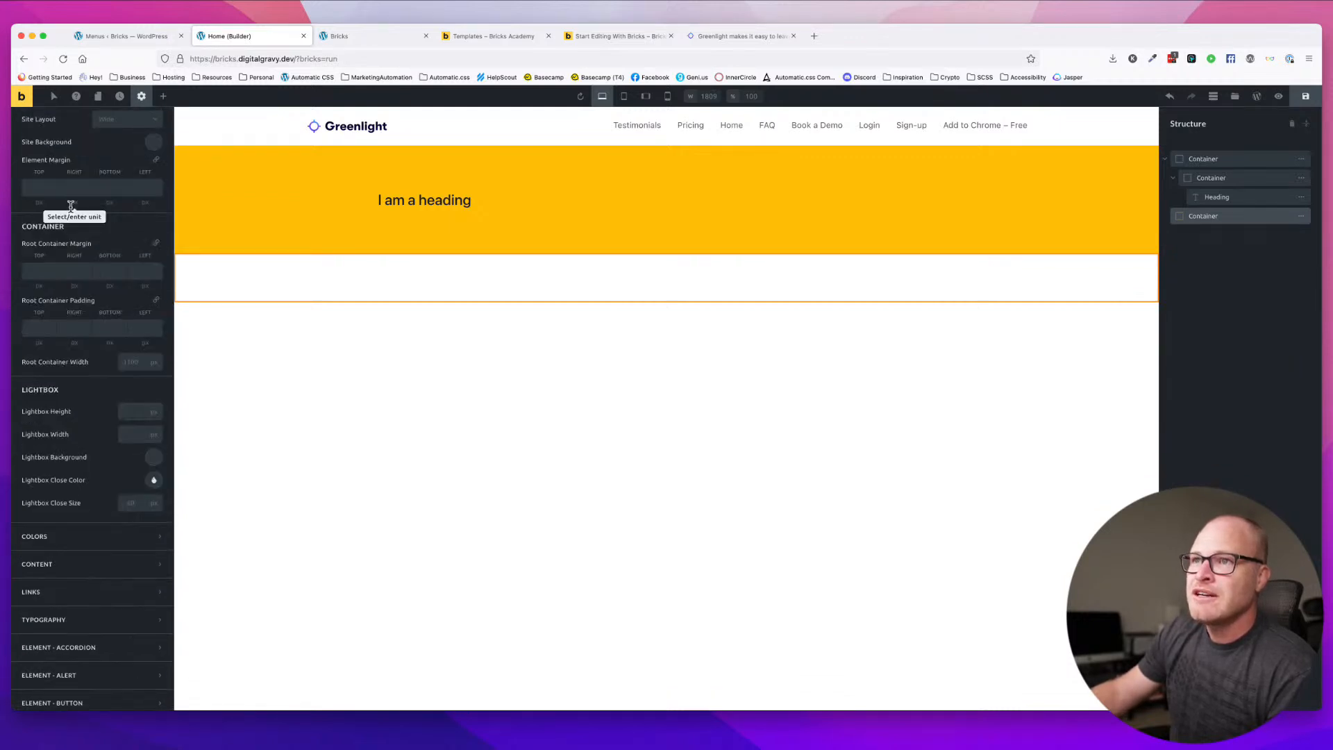
scroll(32, 210, "up", 3)
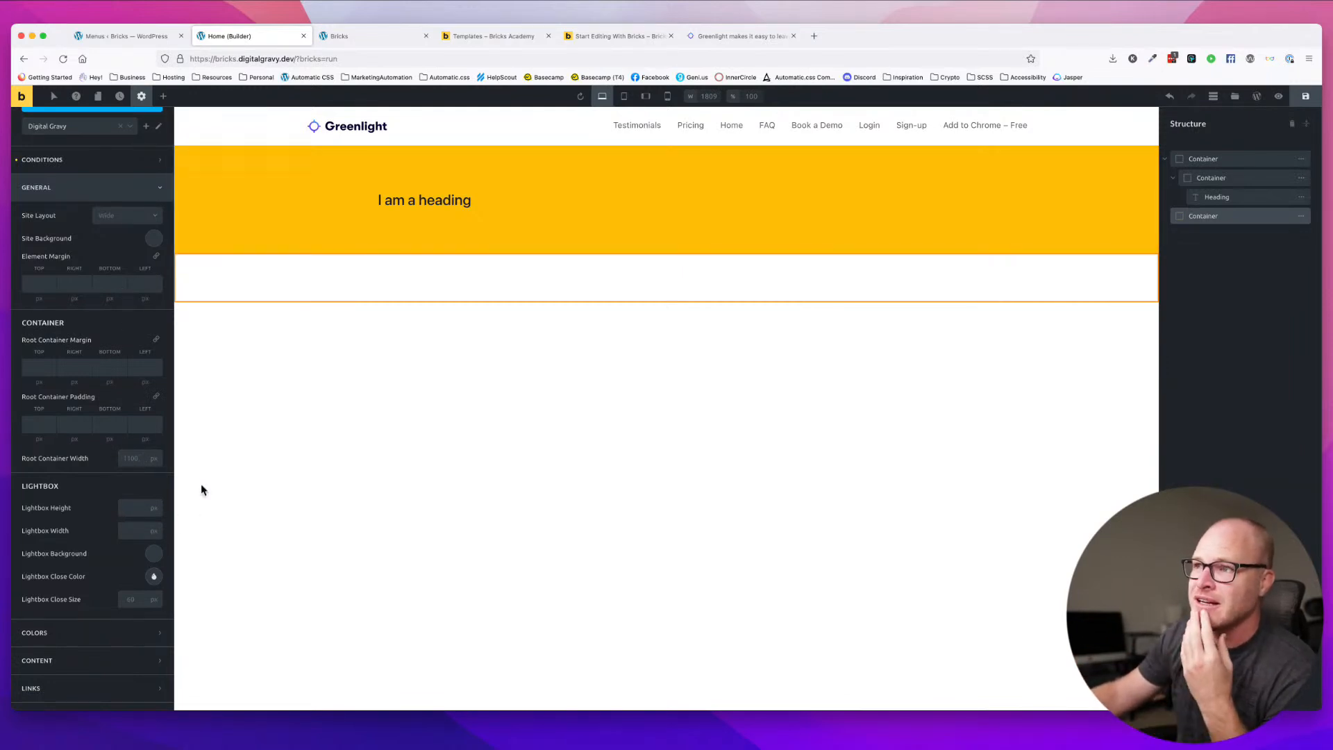
scroll(110, 440, "down", 3)
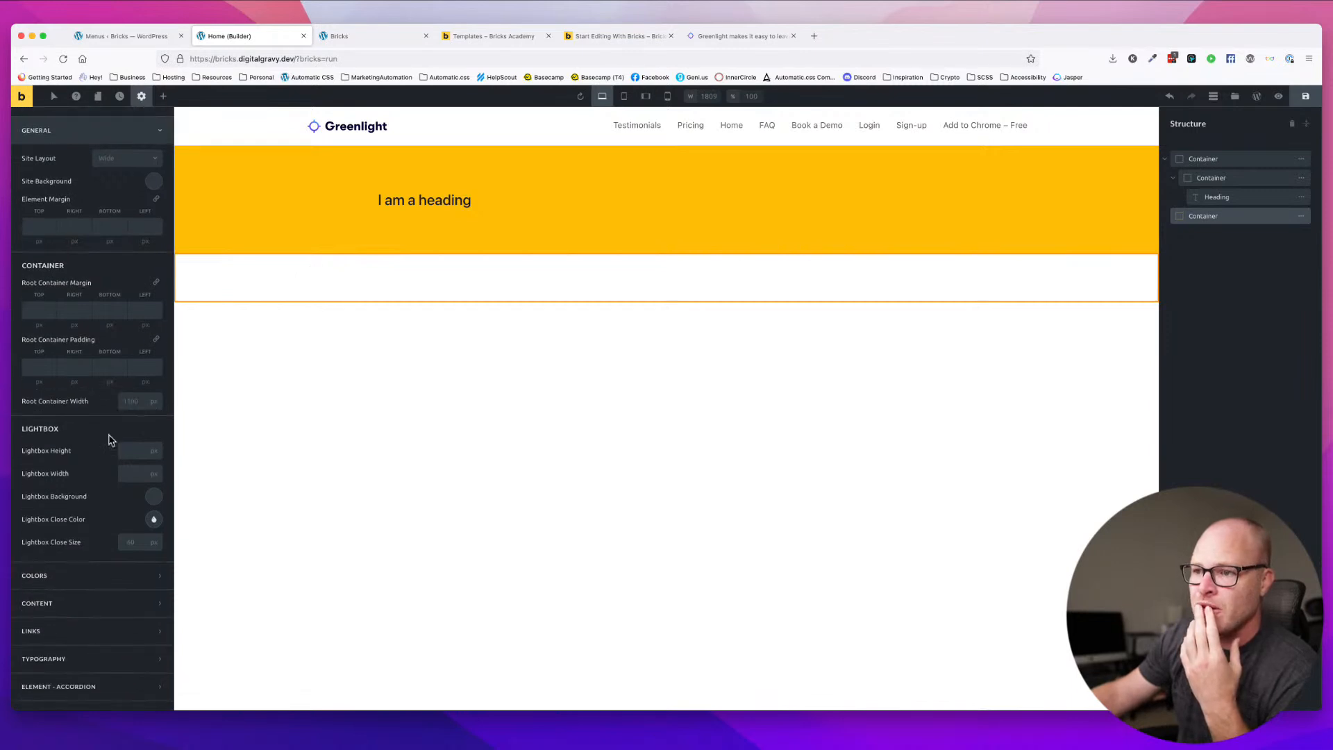
scroll(110, 440, "up", 5)
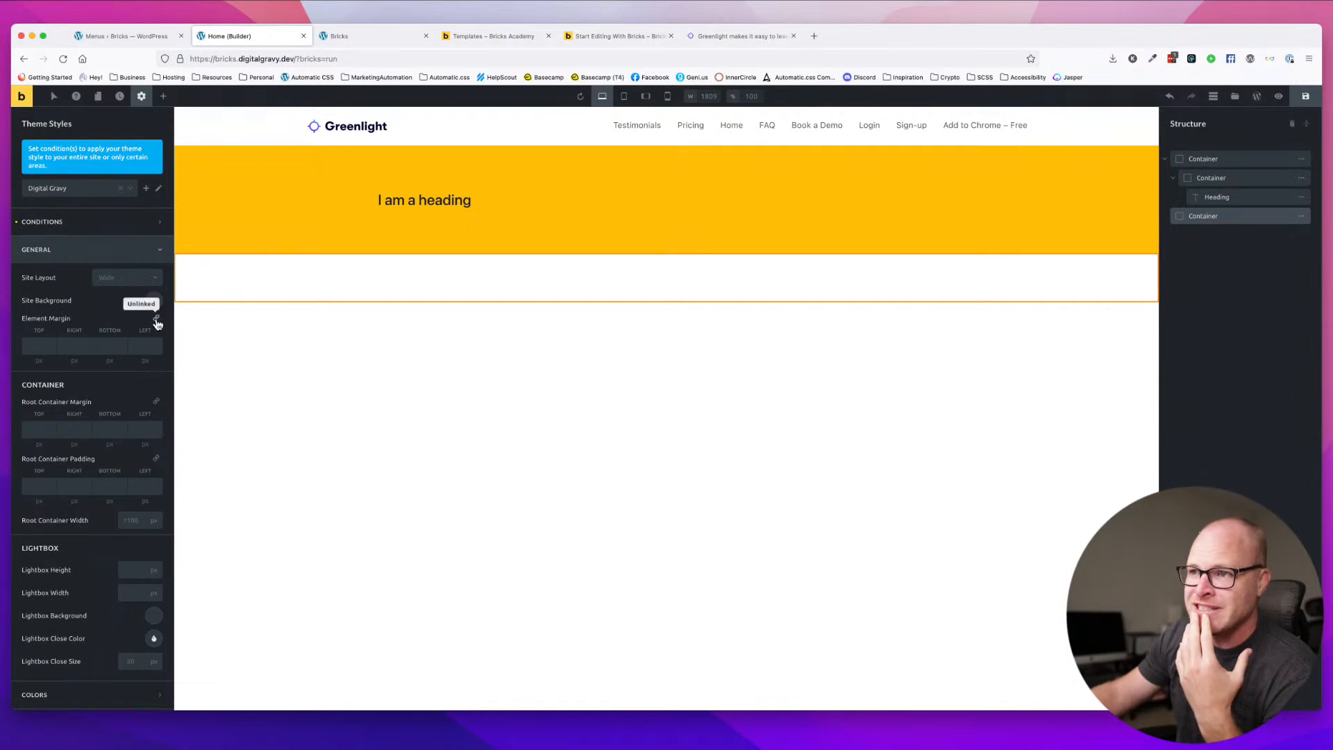
scroll(104, 326, "down", 3)
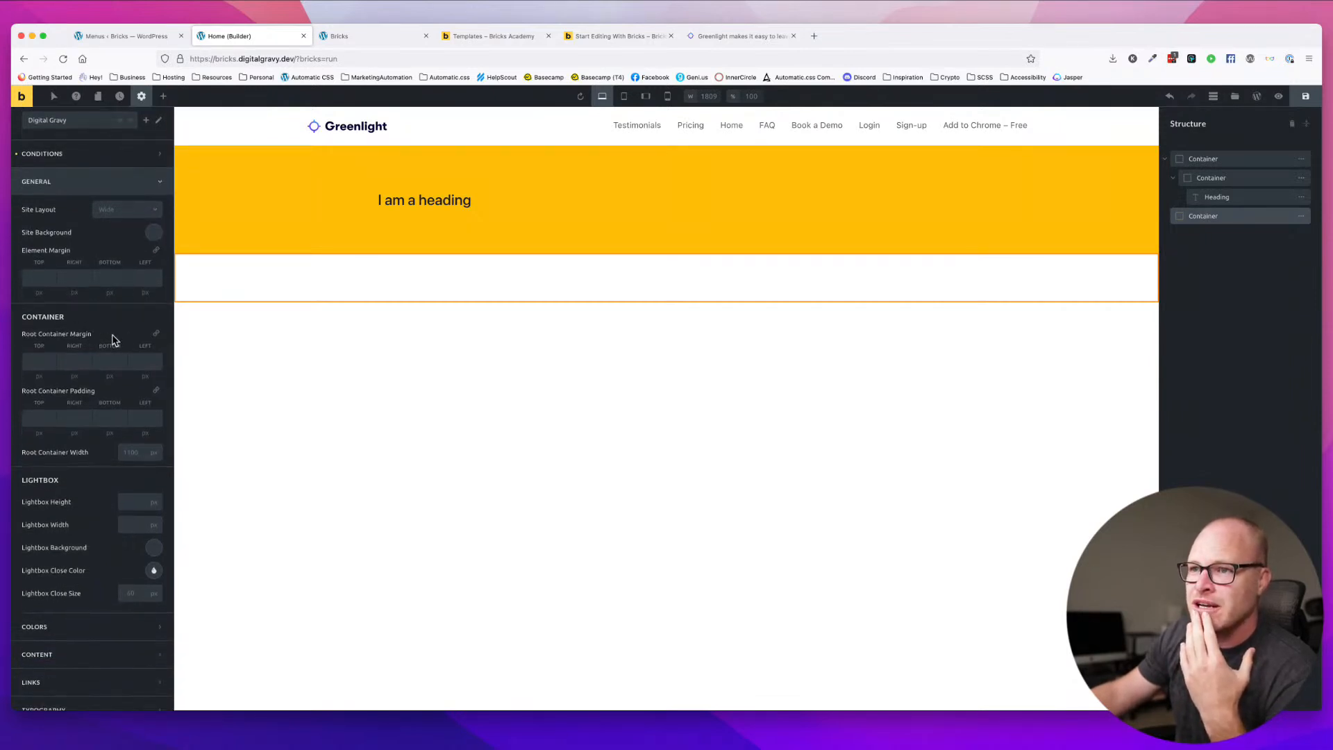
scroll(114, 340, "down", 4)
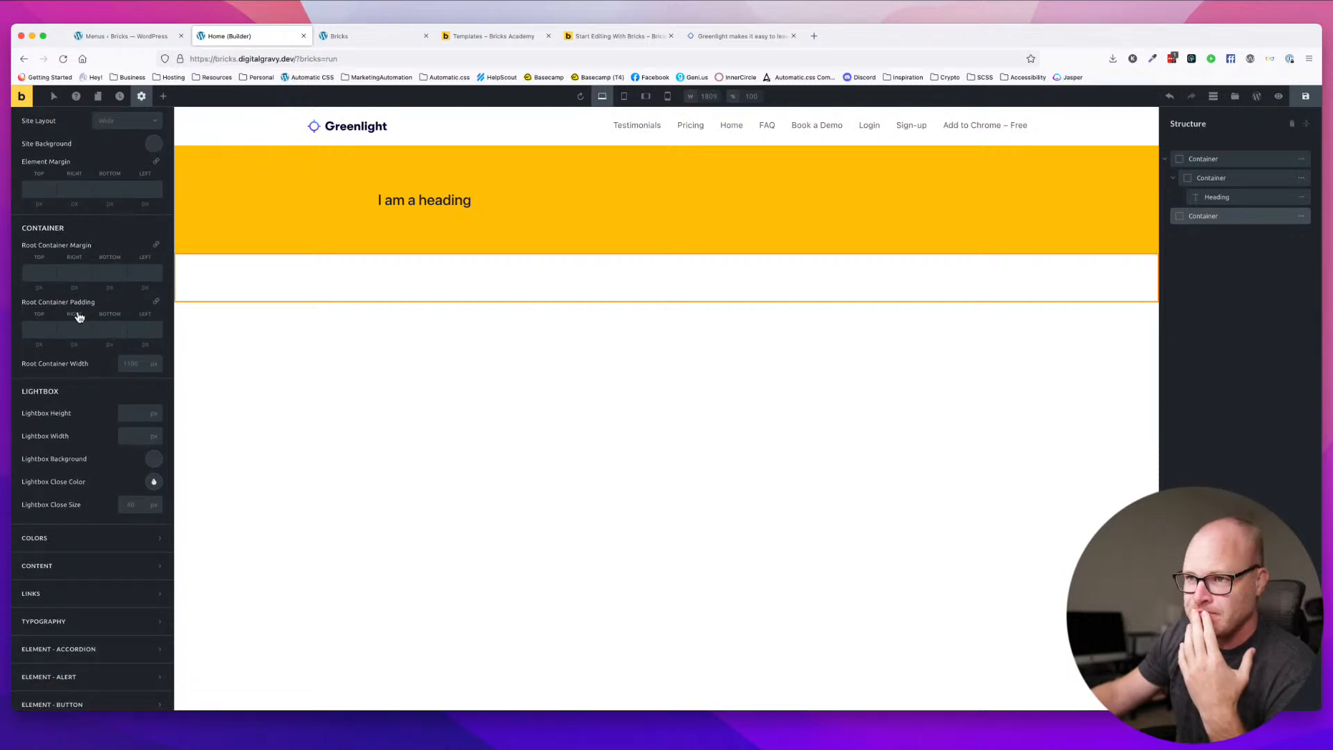
scroll(74, 418, "down", 1)
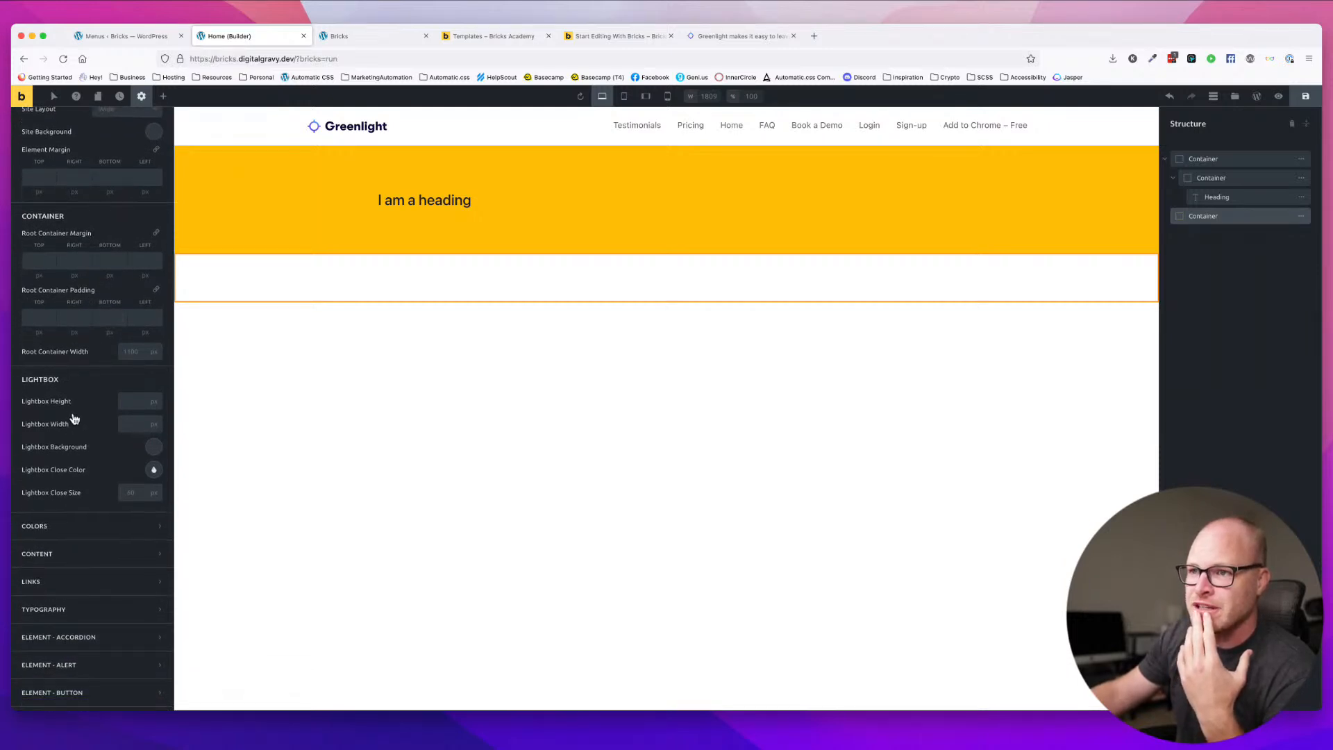
scroll(74, 418, "down", 3)
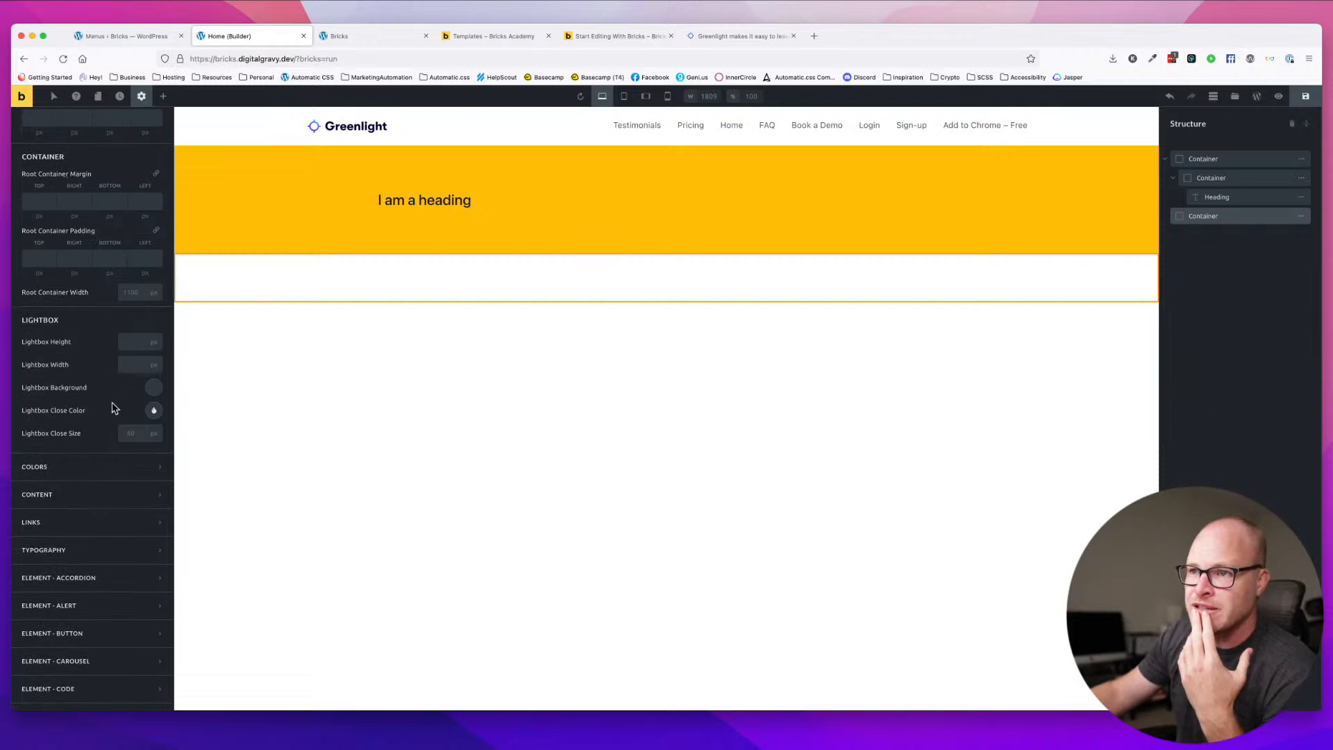
scroll(115, 409, "down", 4)
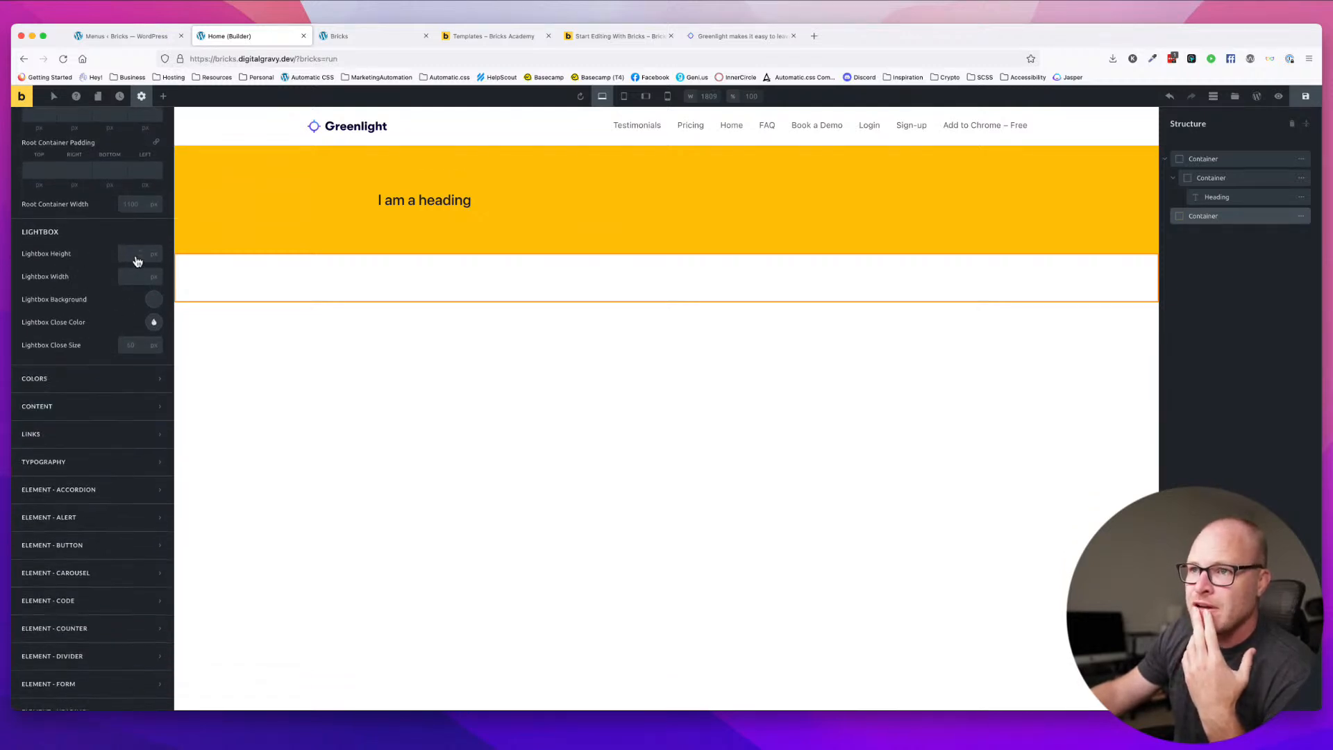
scroll(144, 304, "down", 2)
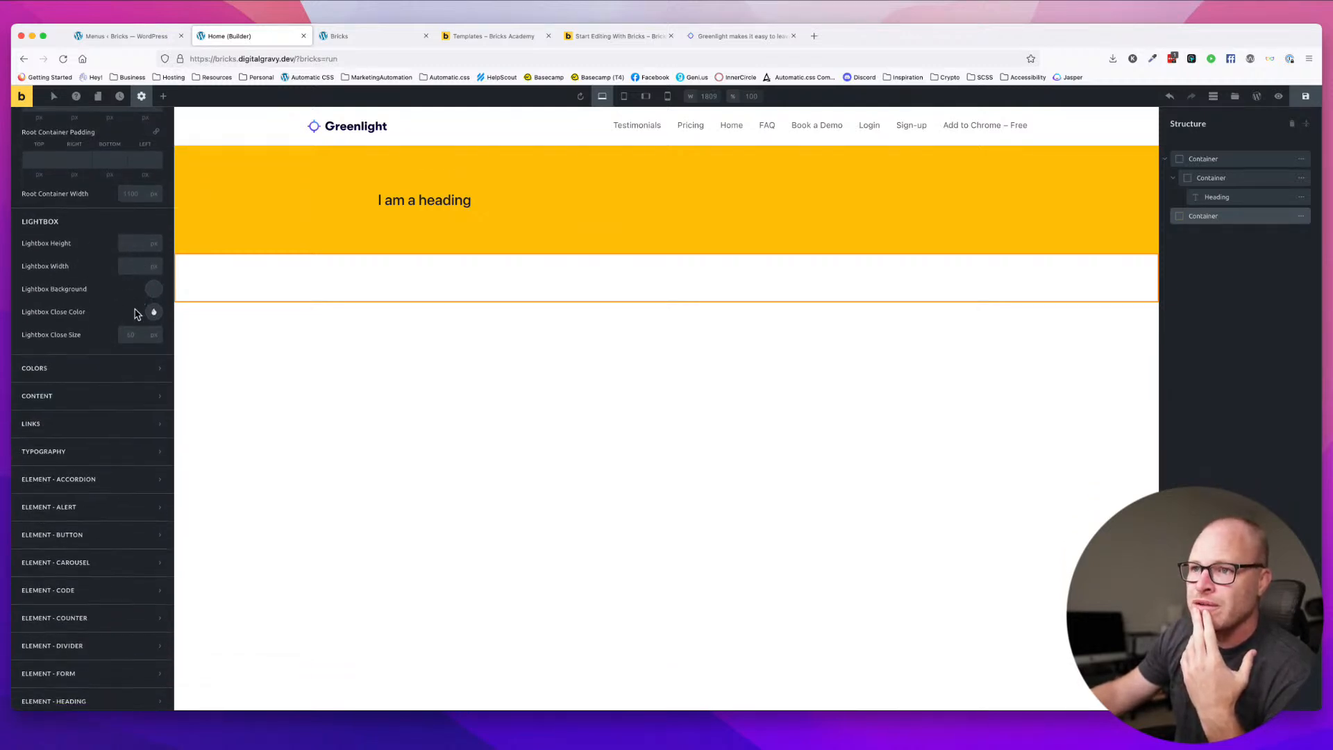
- Set the theme style's primary color to the orange-red swatch and its secondary color to the purple swatch
left_click(107, 330)
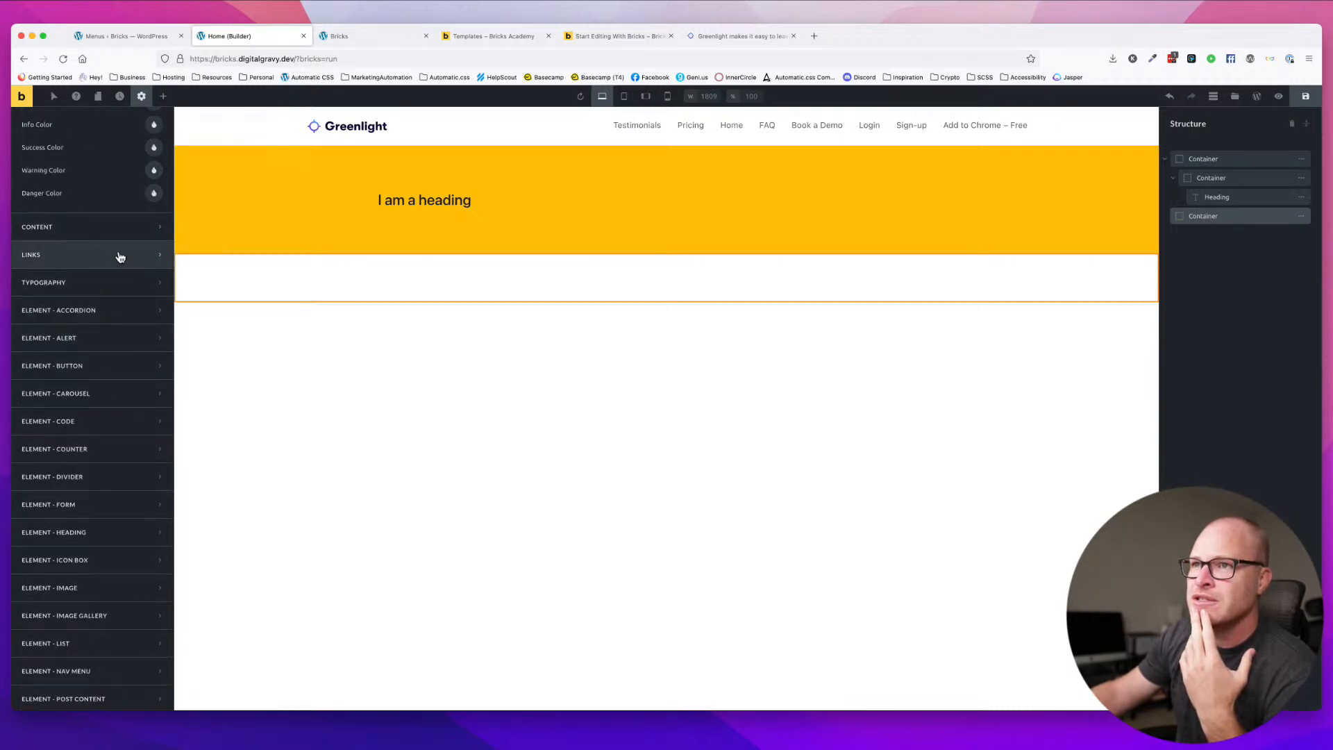
scroll(116, 256, "up", 5)
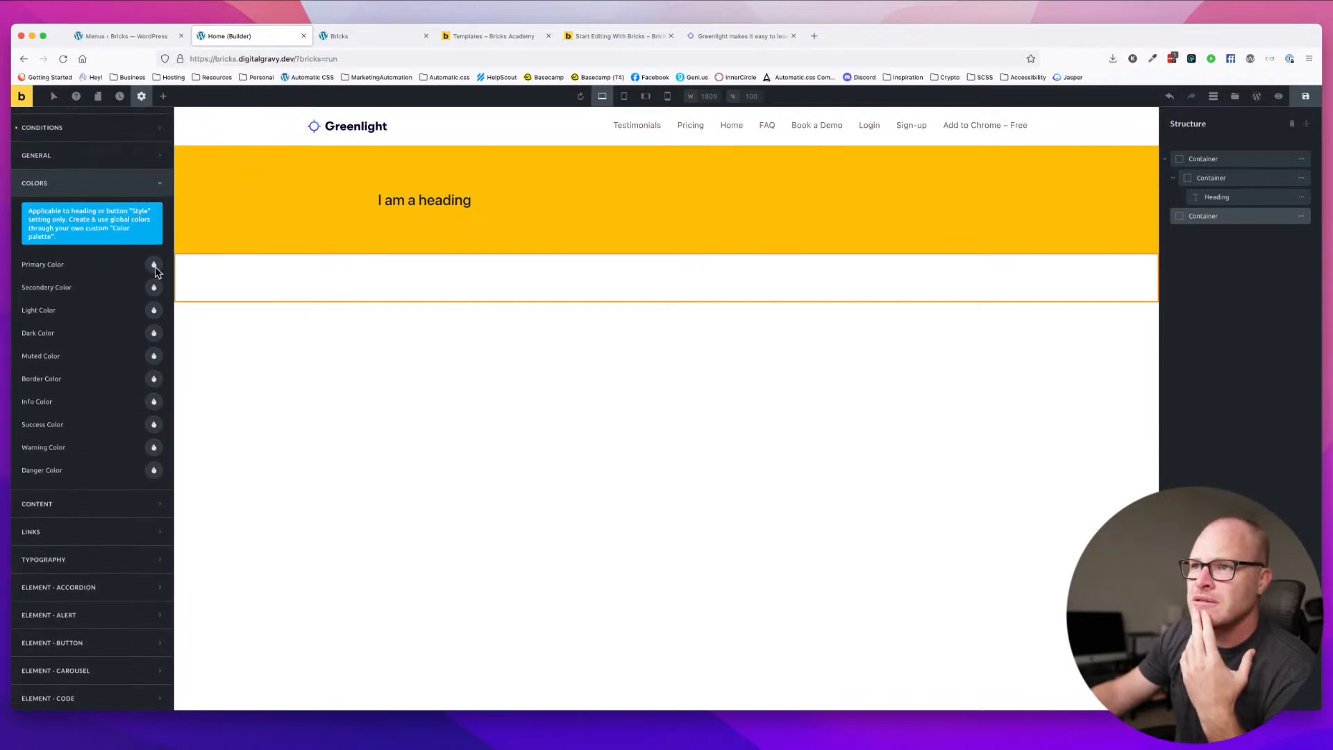
left_click(154, 266)
left_click(53, 309)
left_click(153, 288)
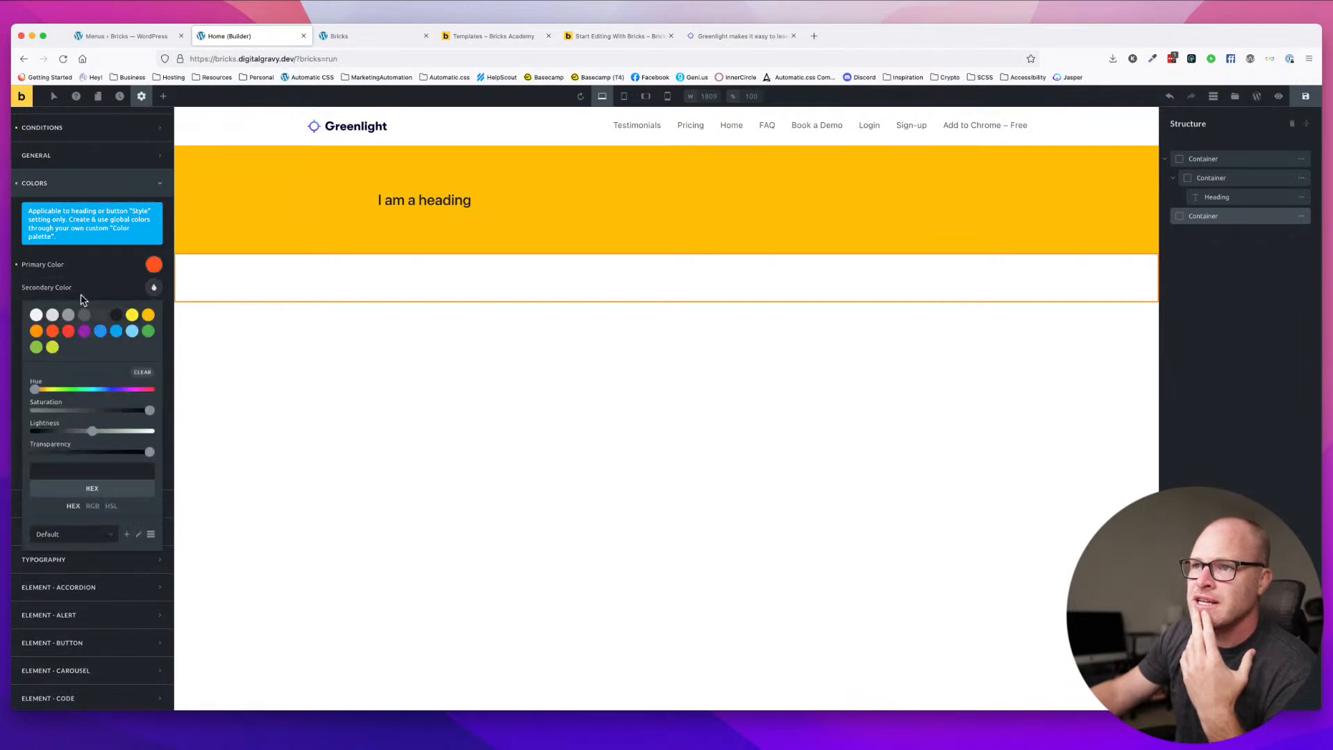
left_click(82, 335)
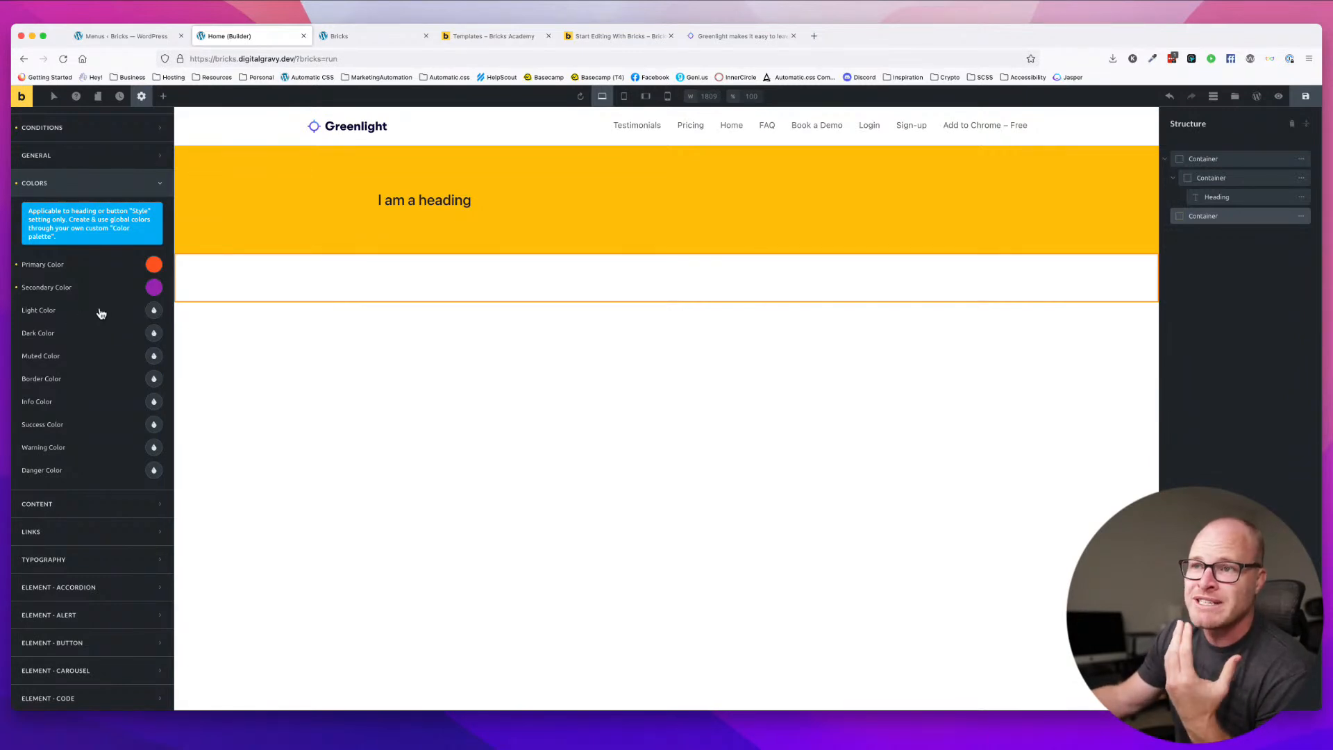
- Examine the theme style's remaining color options, then its content and links settings
scroll(75, 341, "down", 1)
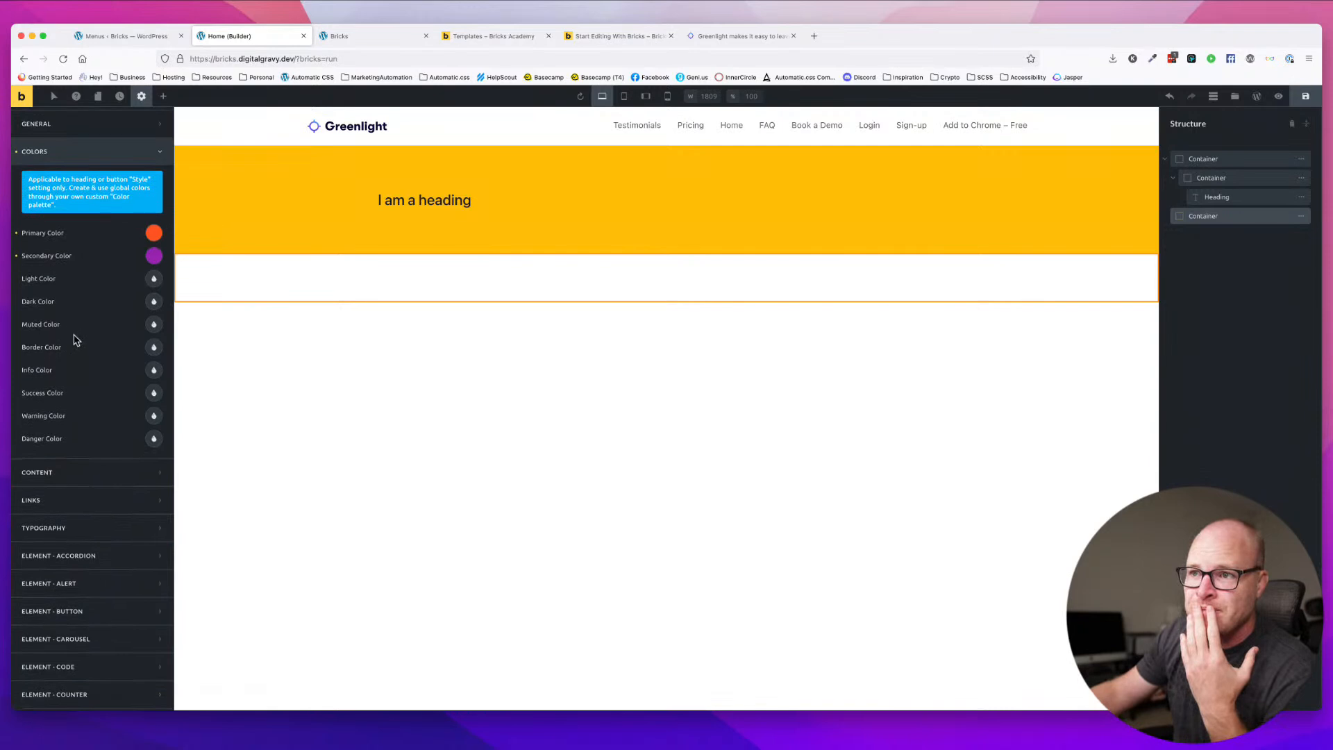
scroll(104, 340, "down", 1)
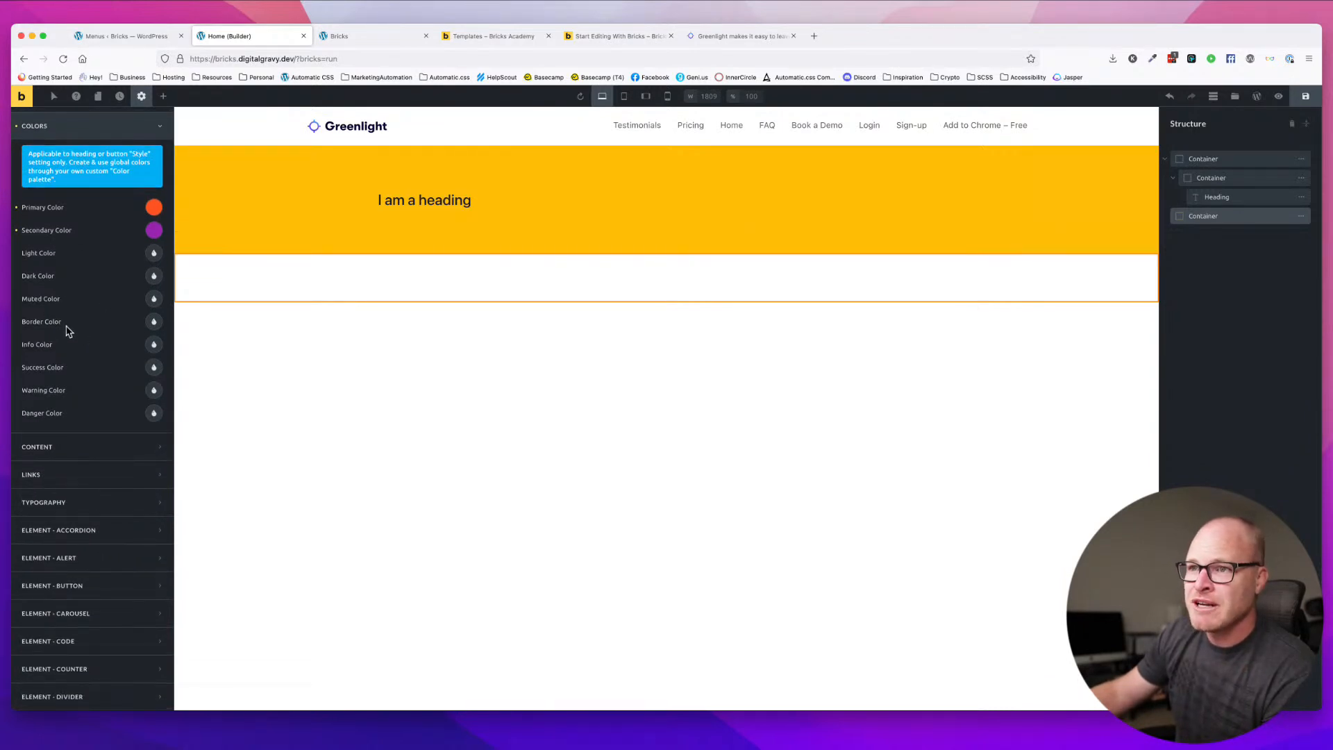
scroll(69, 332, "down", 2)
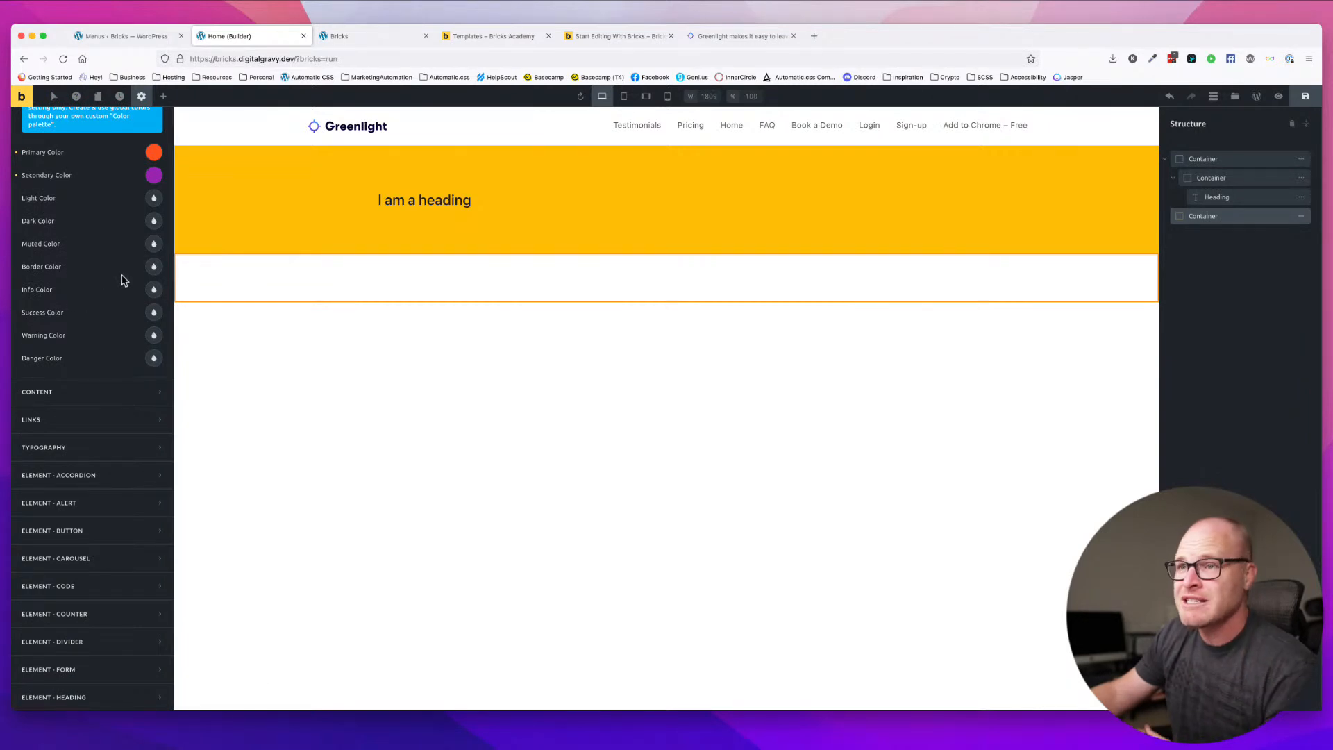
scroll(115, 296, "down", 3)
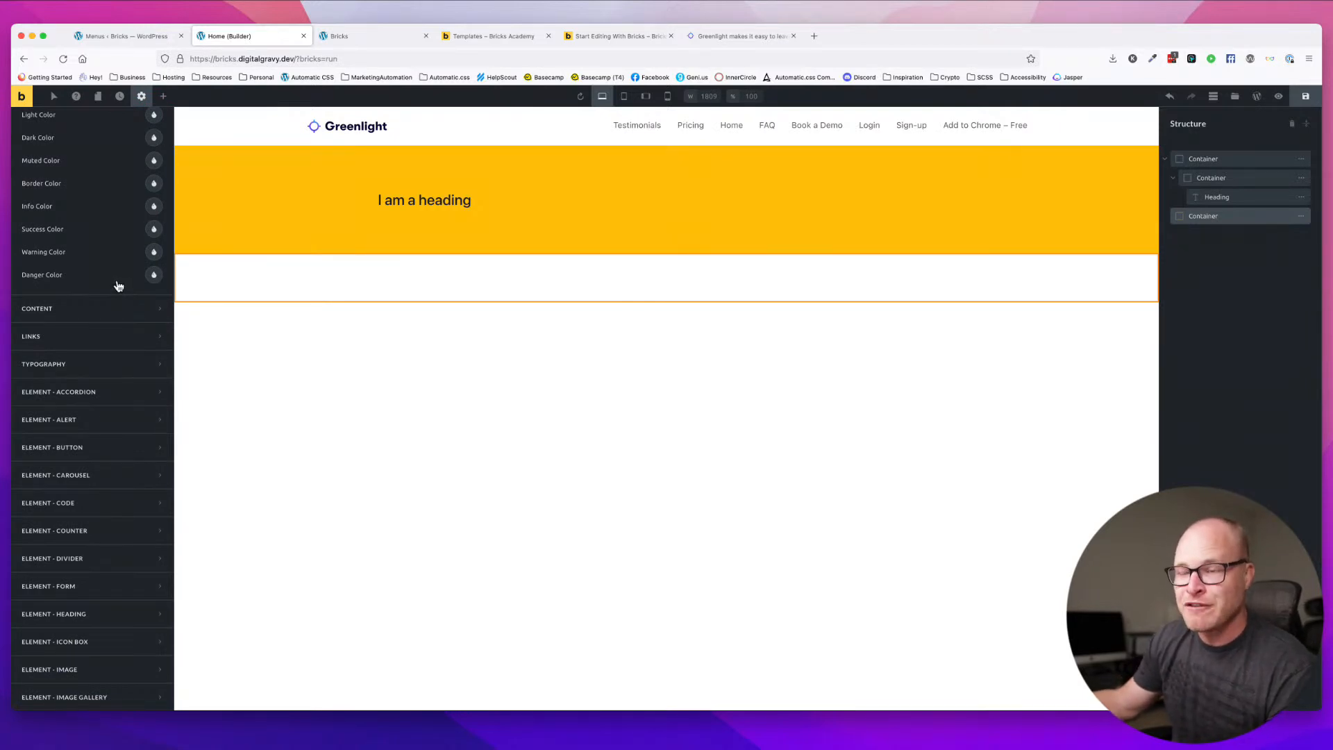
scroll(114, 261, "up", 5)
scroll(151, 386, "down", 4)
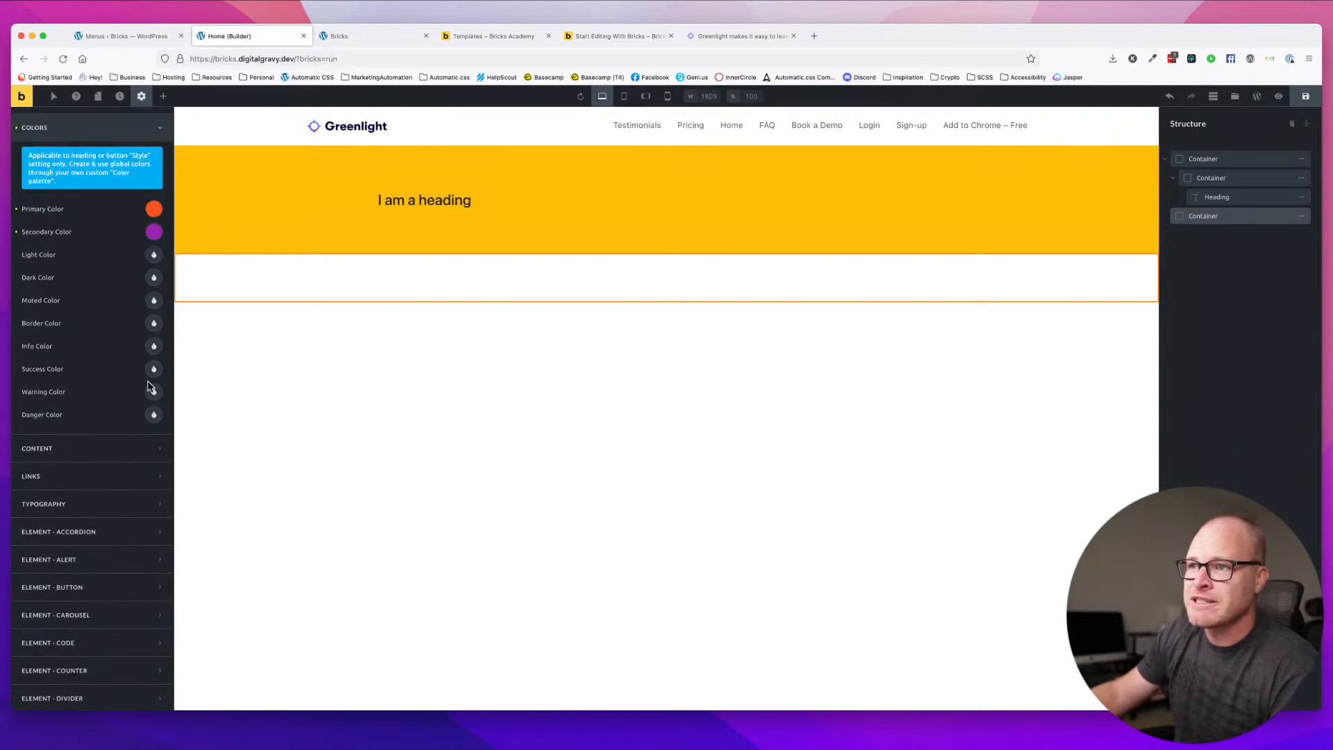
left_click(96, 352)
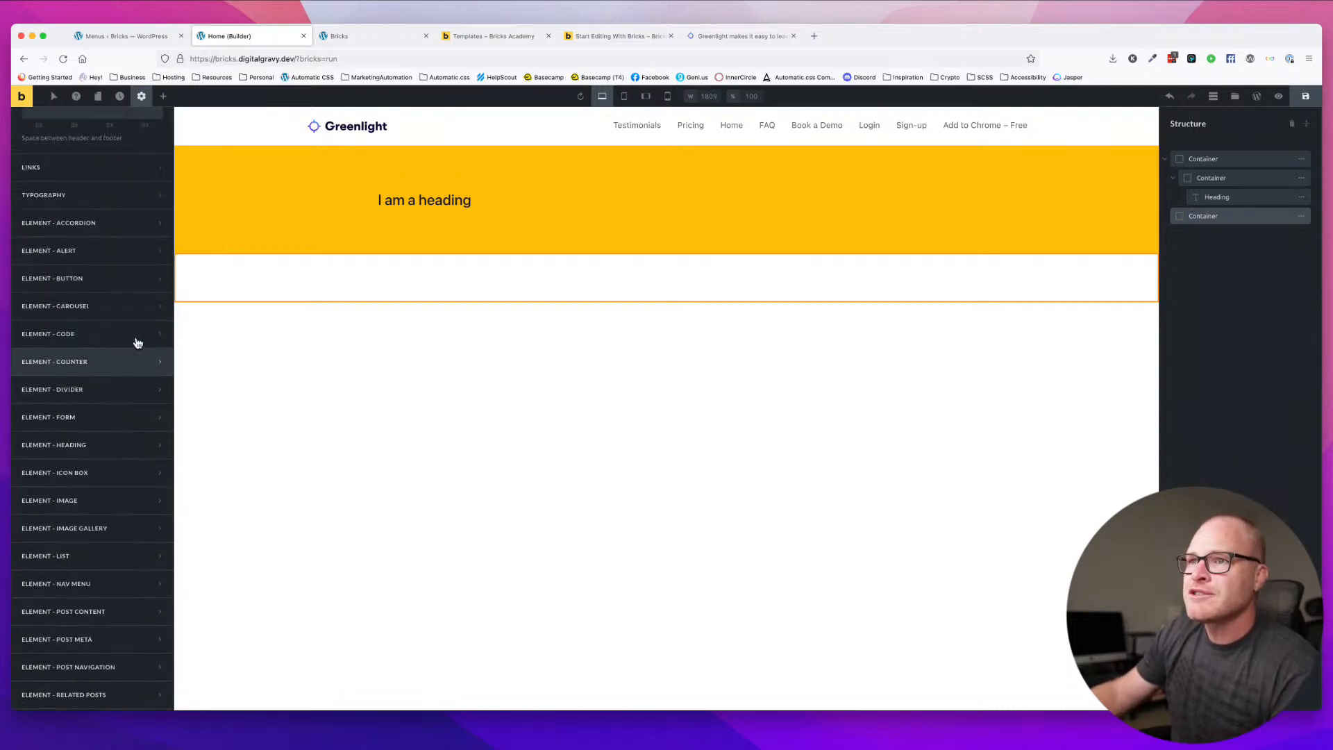
left_click(108, 217)
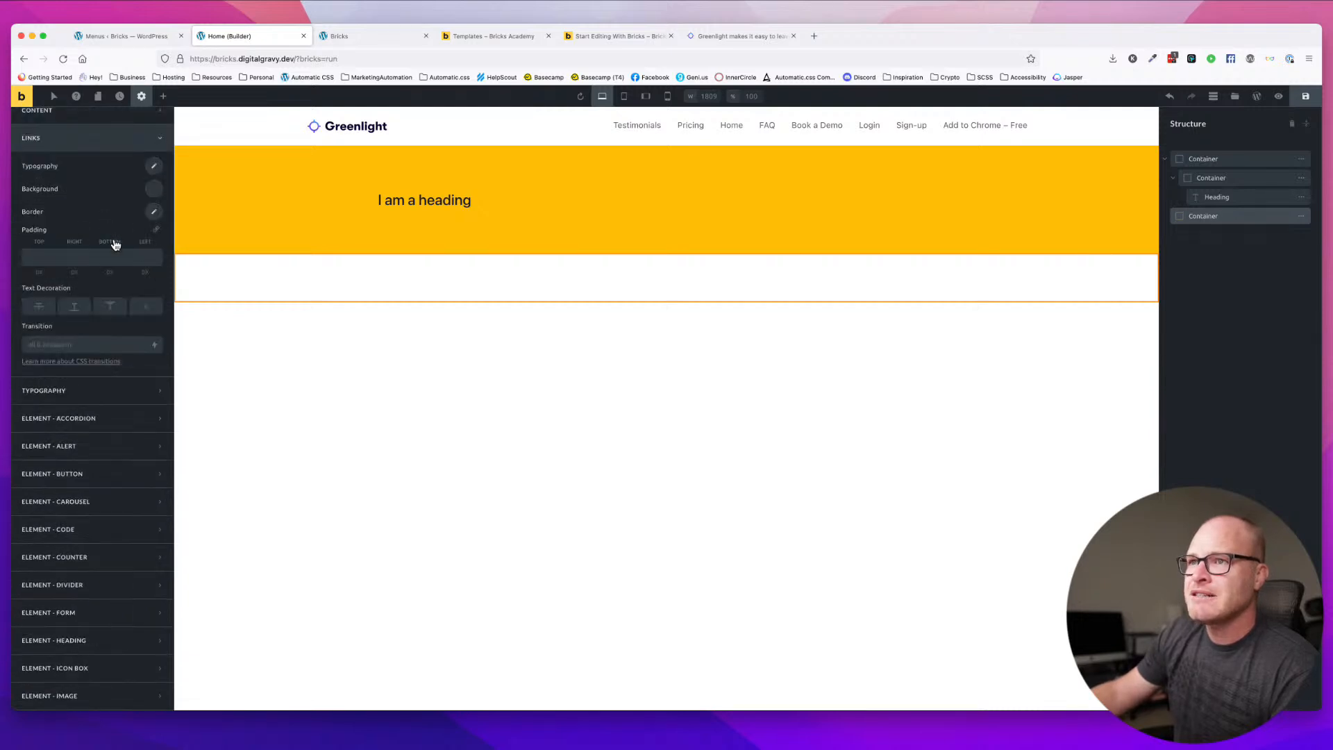
scroll(114, 247, "up", 3)
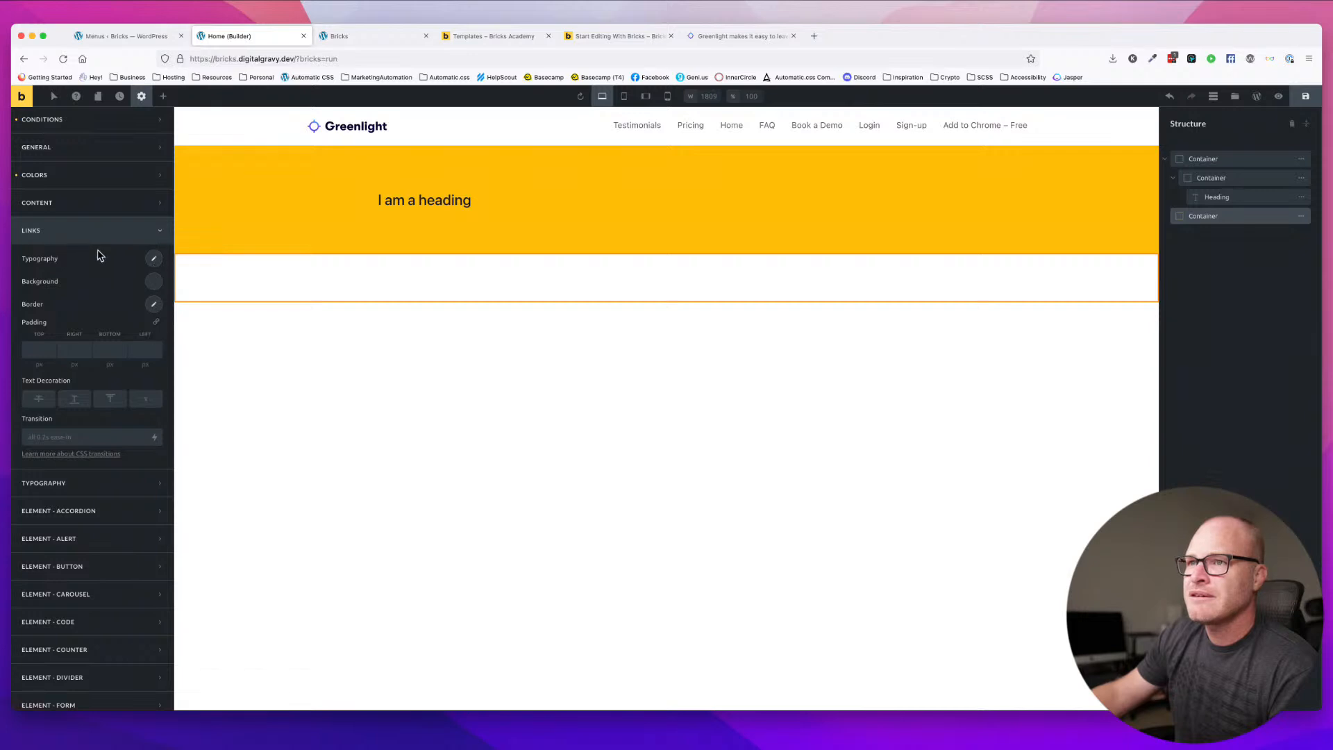
scroll(97, 354, "down", 2)
- Examine the theme style's typography settings, including the H1 font options, the available font size units and the other heading sections
left_click(104, 409)
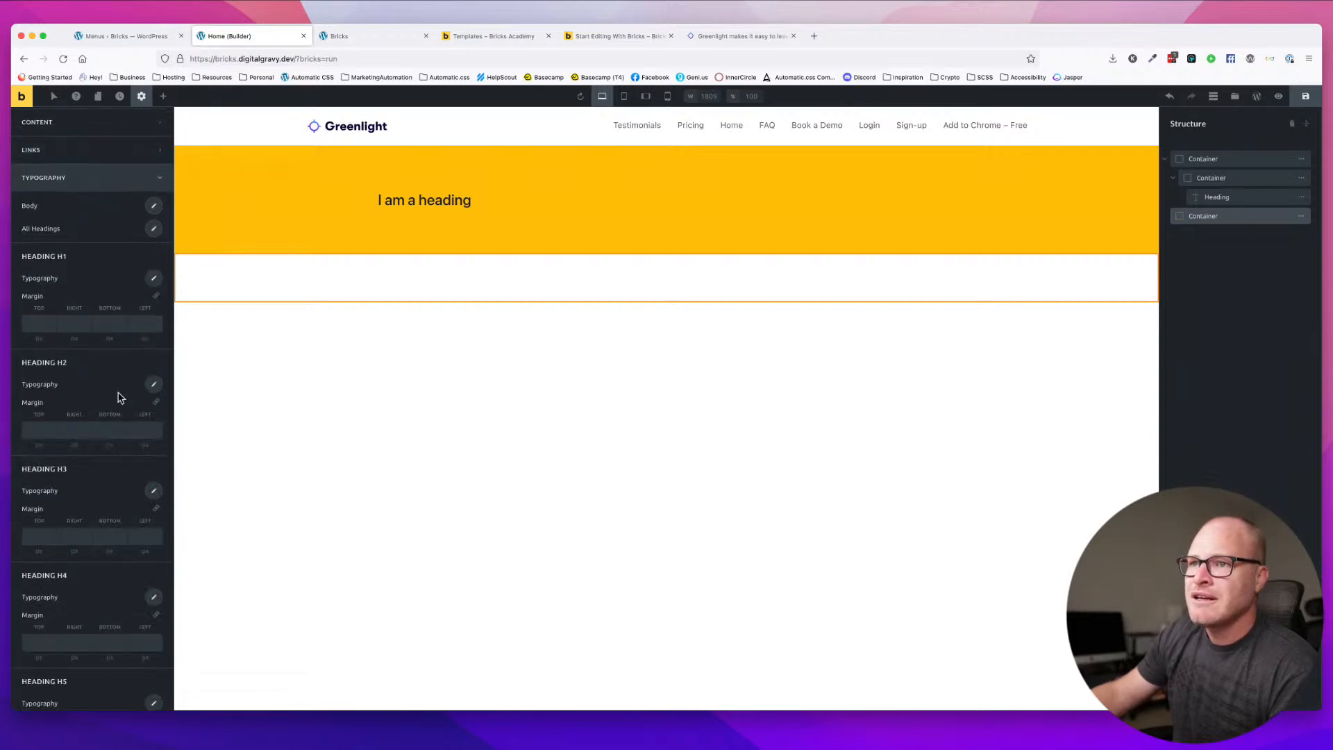
scroll(116, 376, "down", 1)
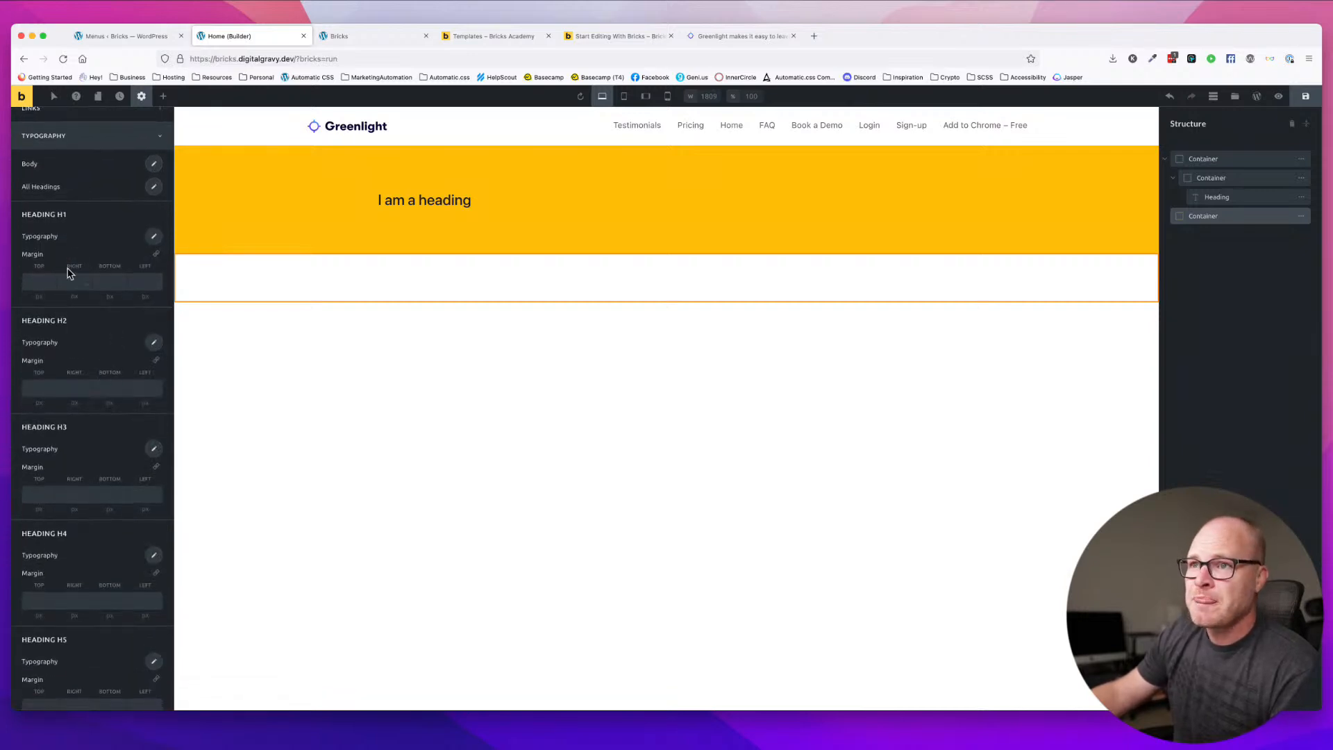
left_click(153, 236)
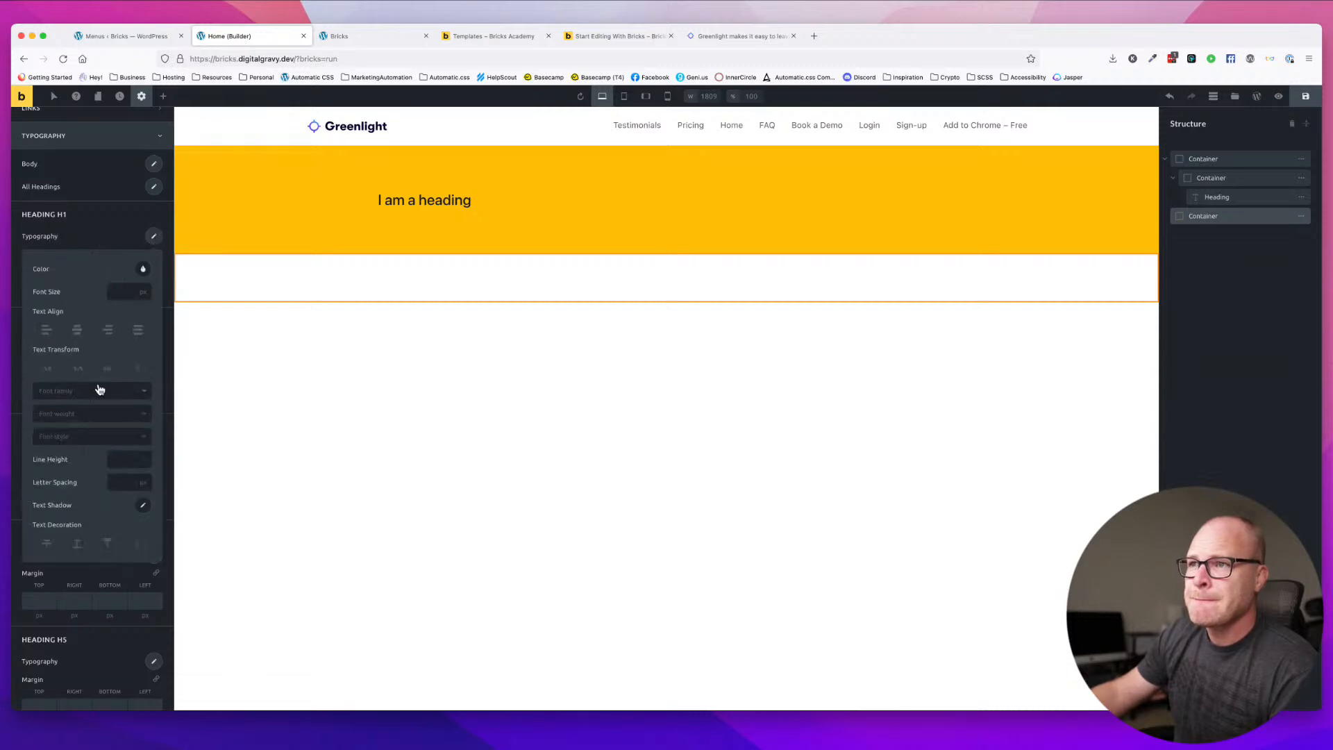
left_click(137, 291)
scroll(134, 398, "down", 3)
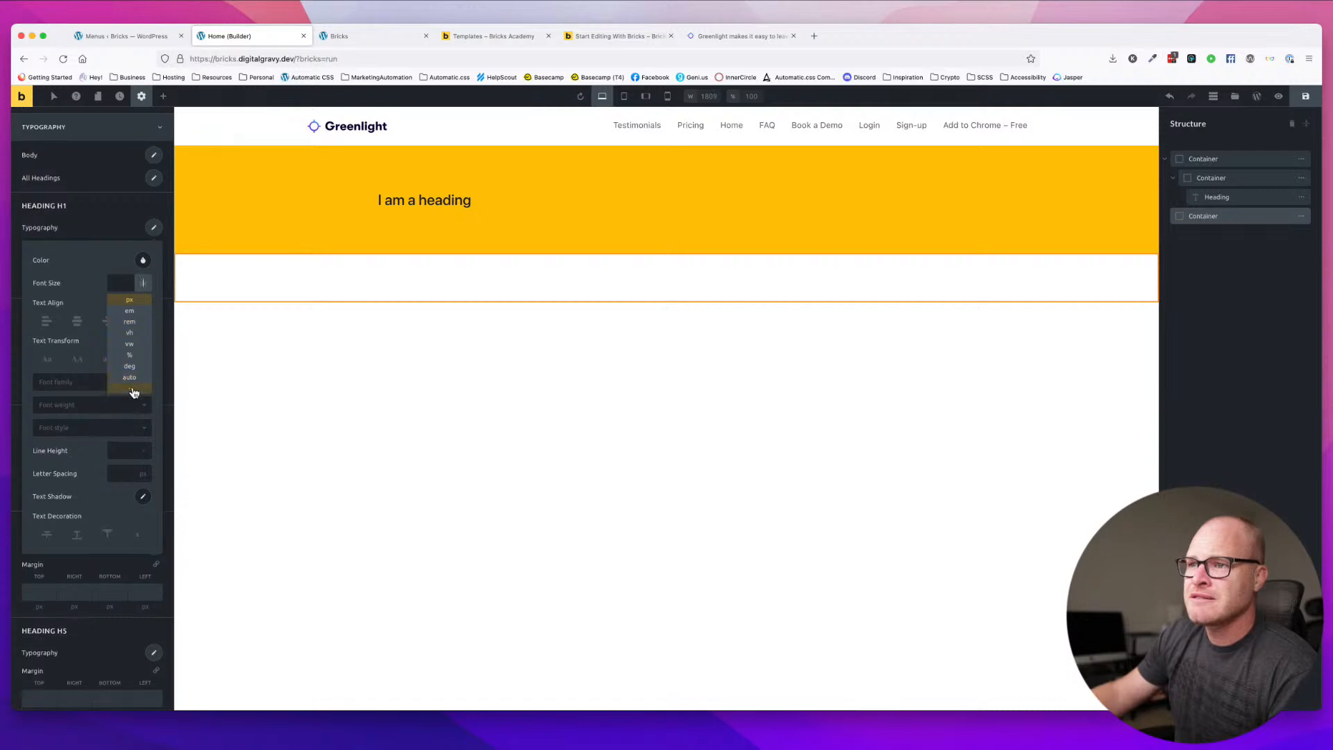
left_click(118, 229)
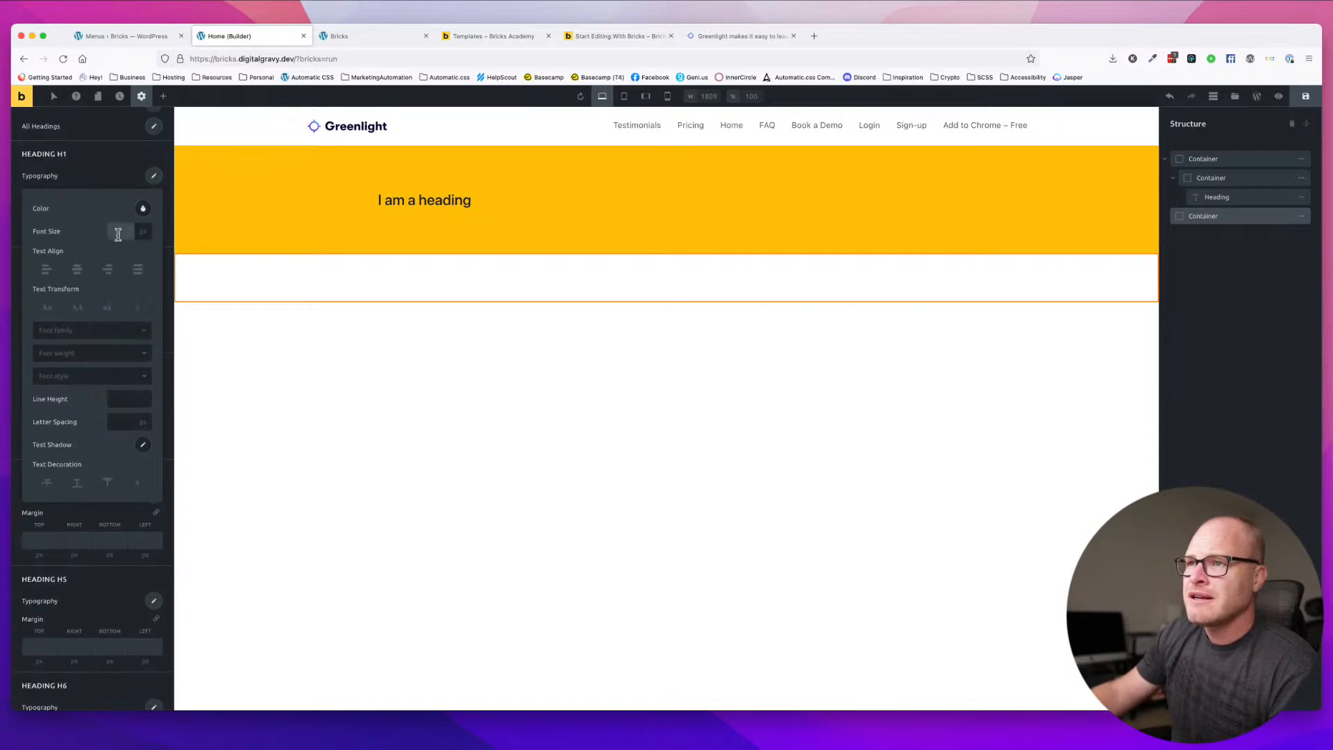
left_click(1306, 96)
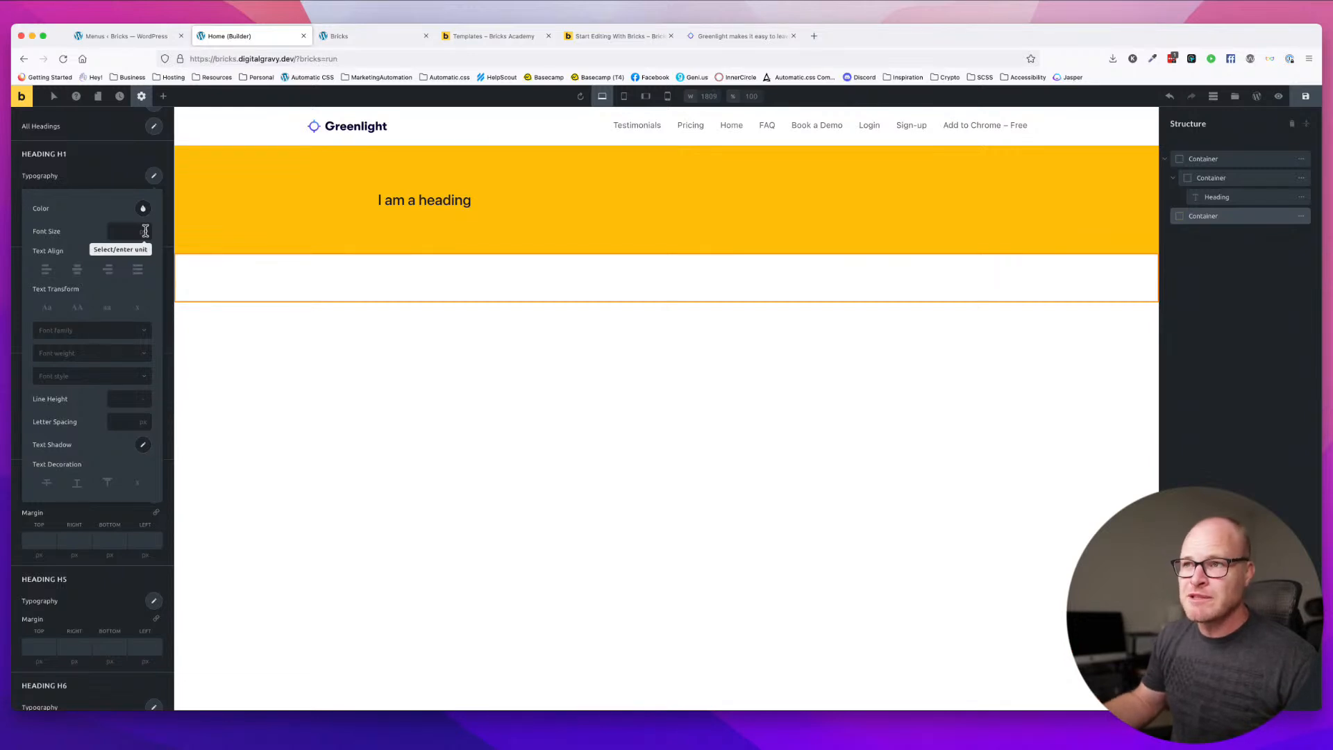
scroll(101, 312, "down", 5)
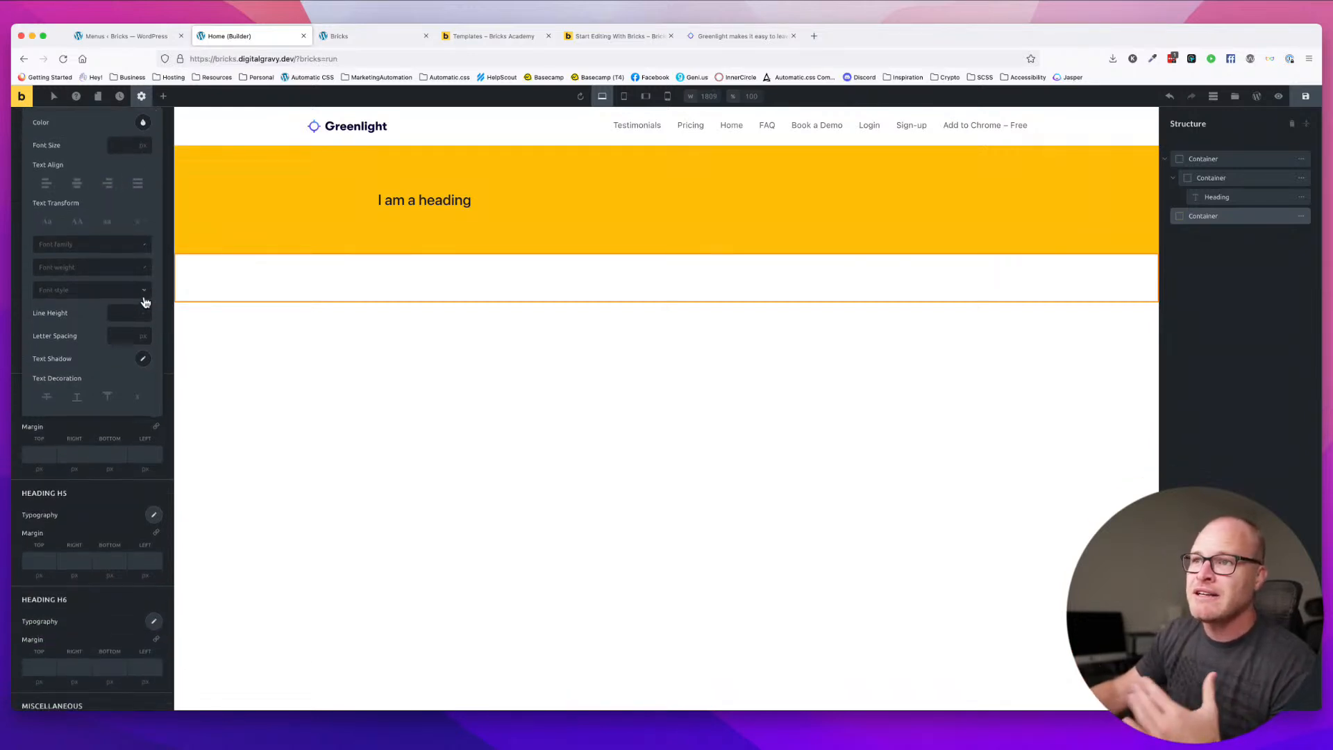
scroll(100, 316, "down", 1)
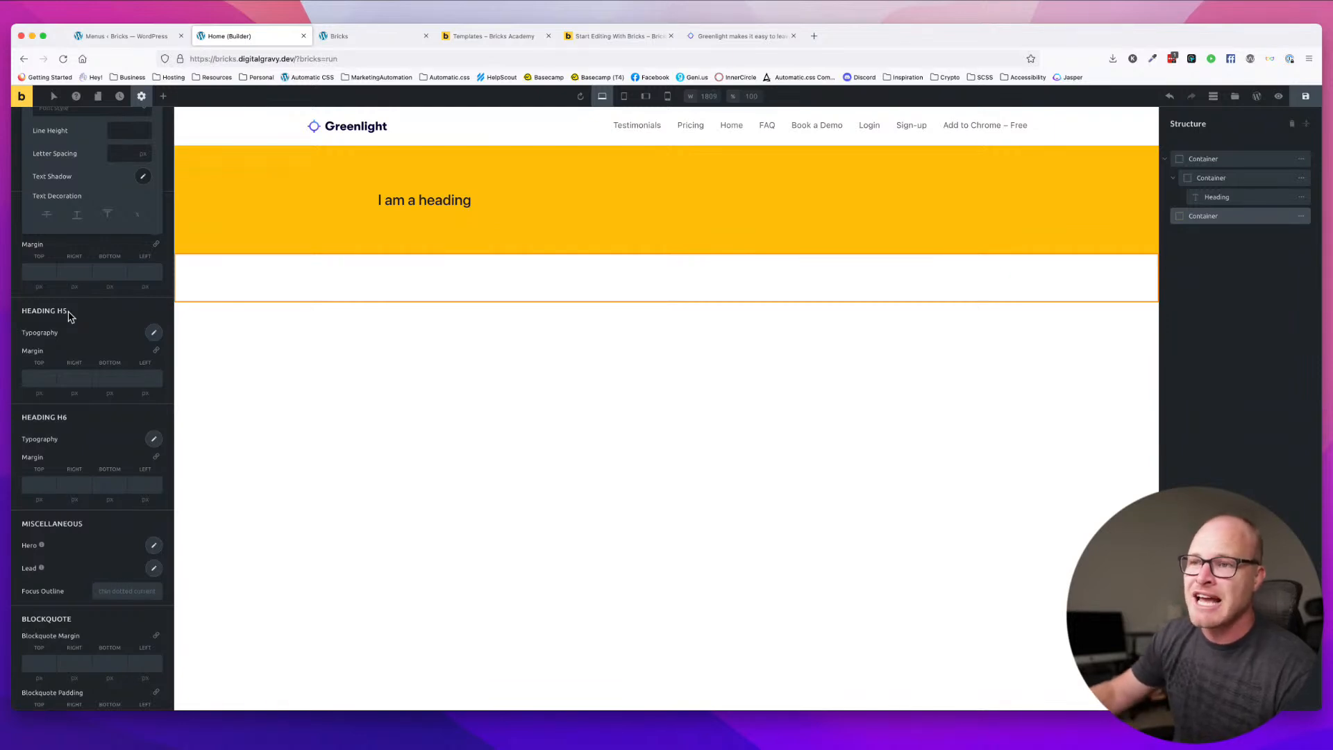
scroll(124, 335, "up", 10)
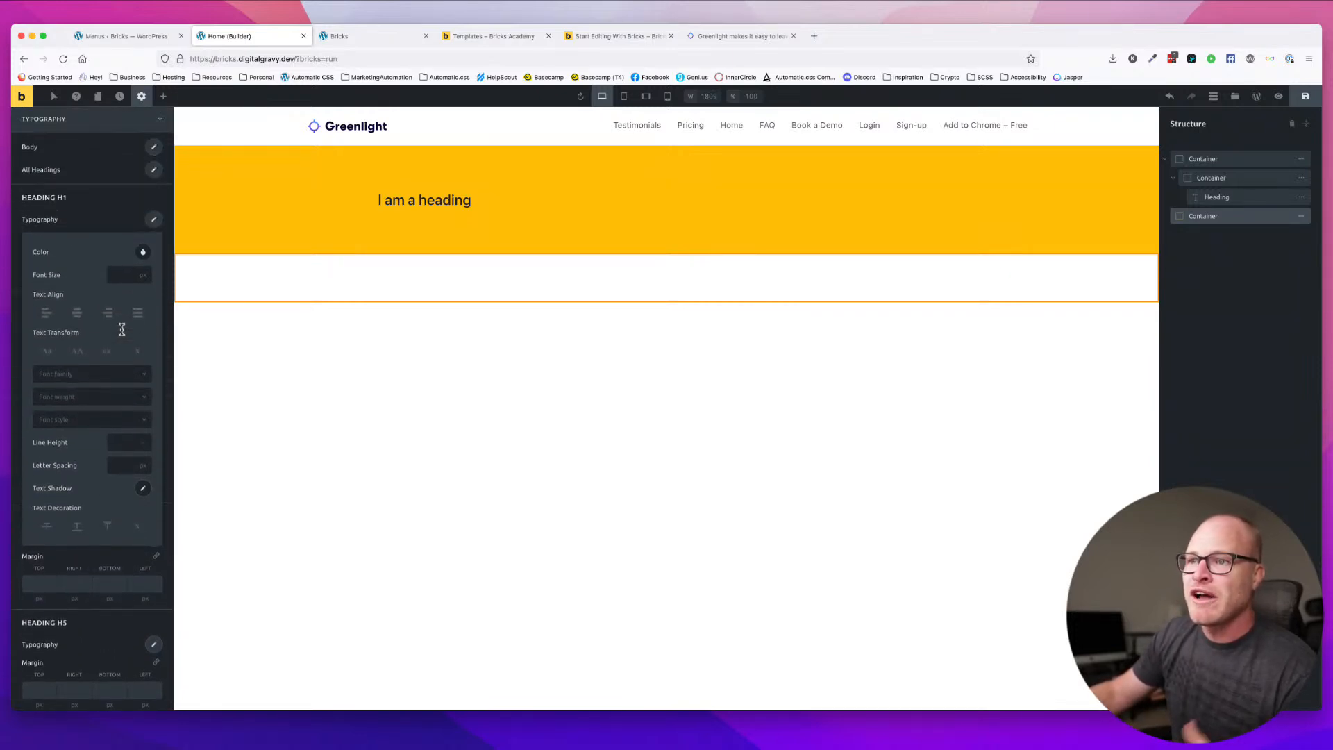
scroll(121, 335, "down", 5)
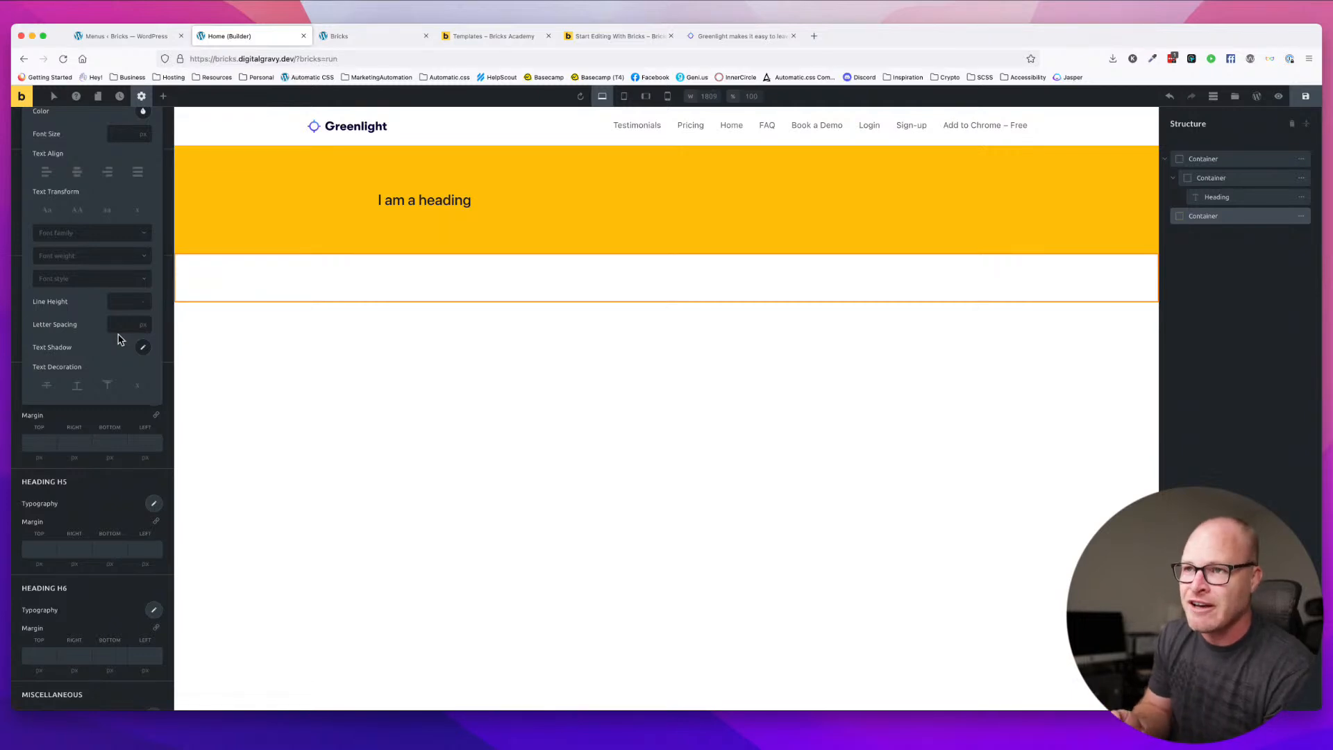
scroll(90, 298, "up", 4)
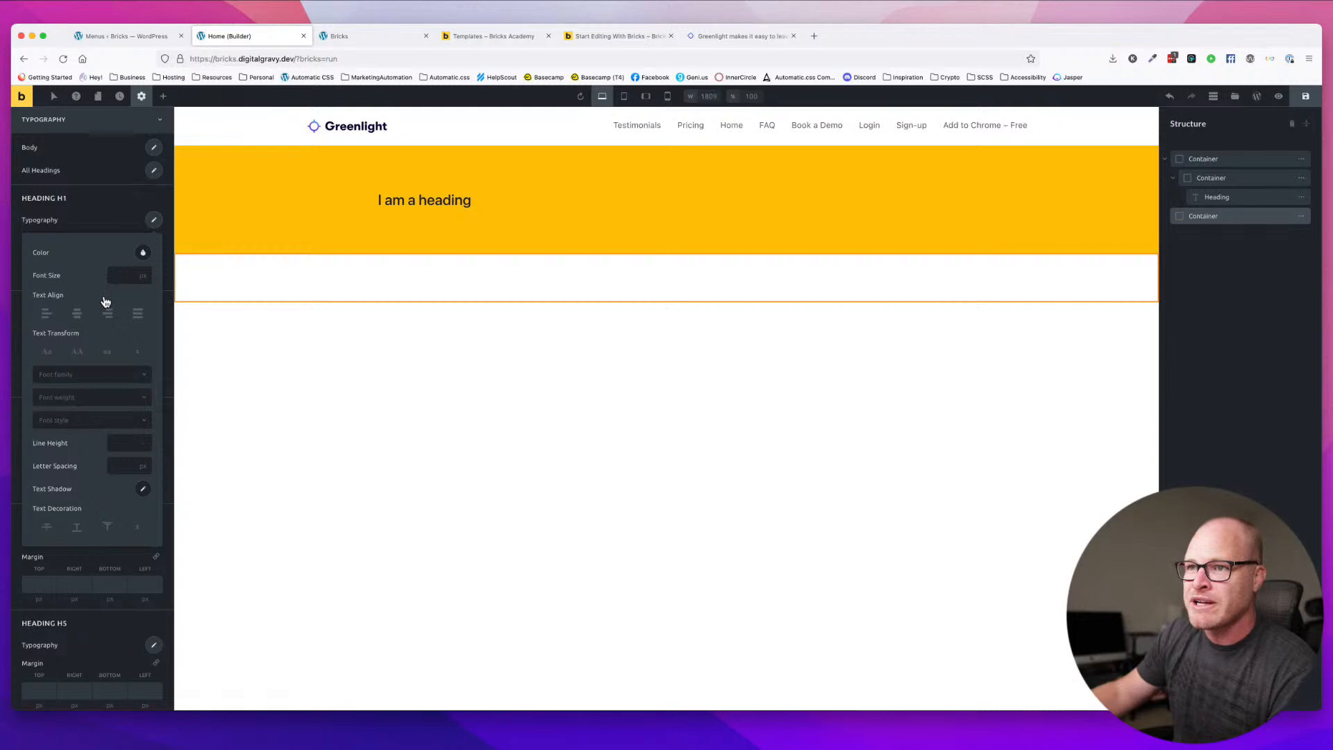
- Set the H1 font size in the theme style to 4.8 rem
left_click(144, 276)
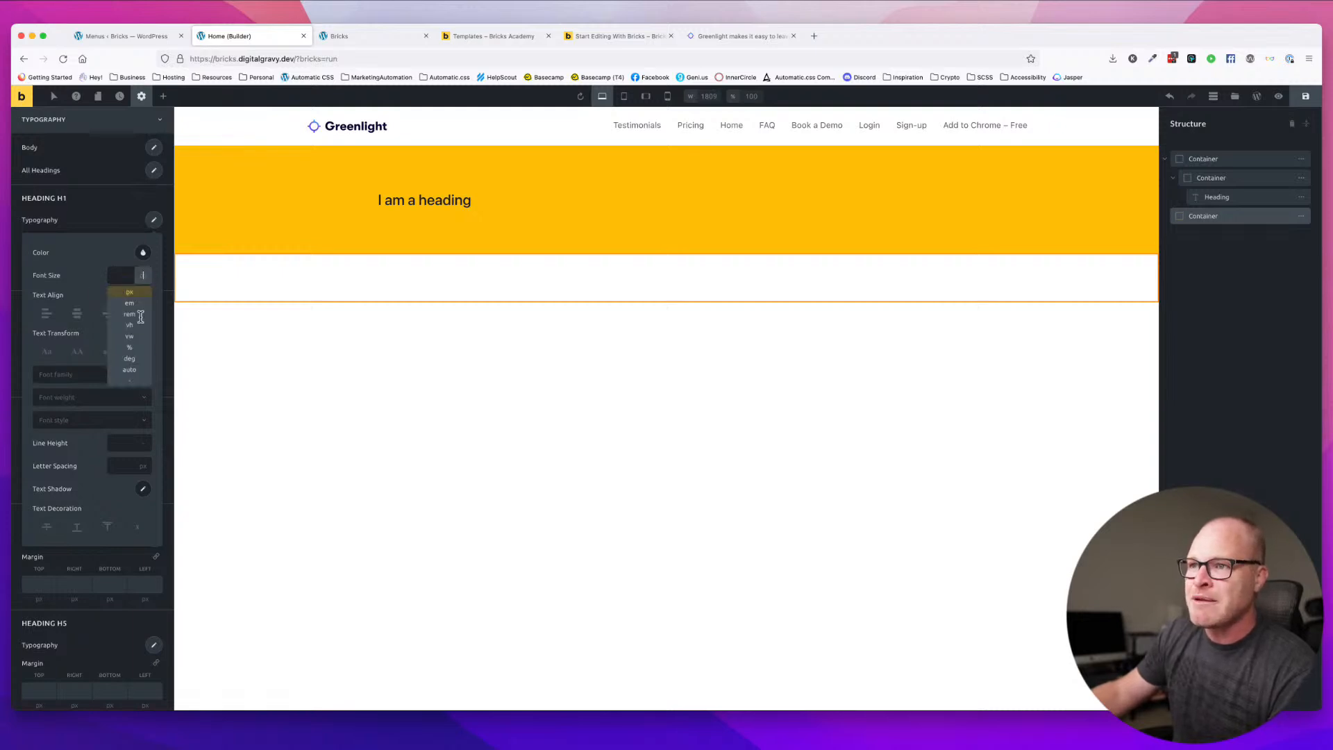
left_click(139, 321)
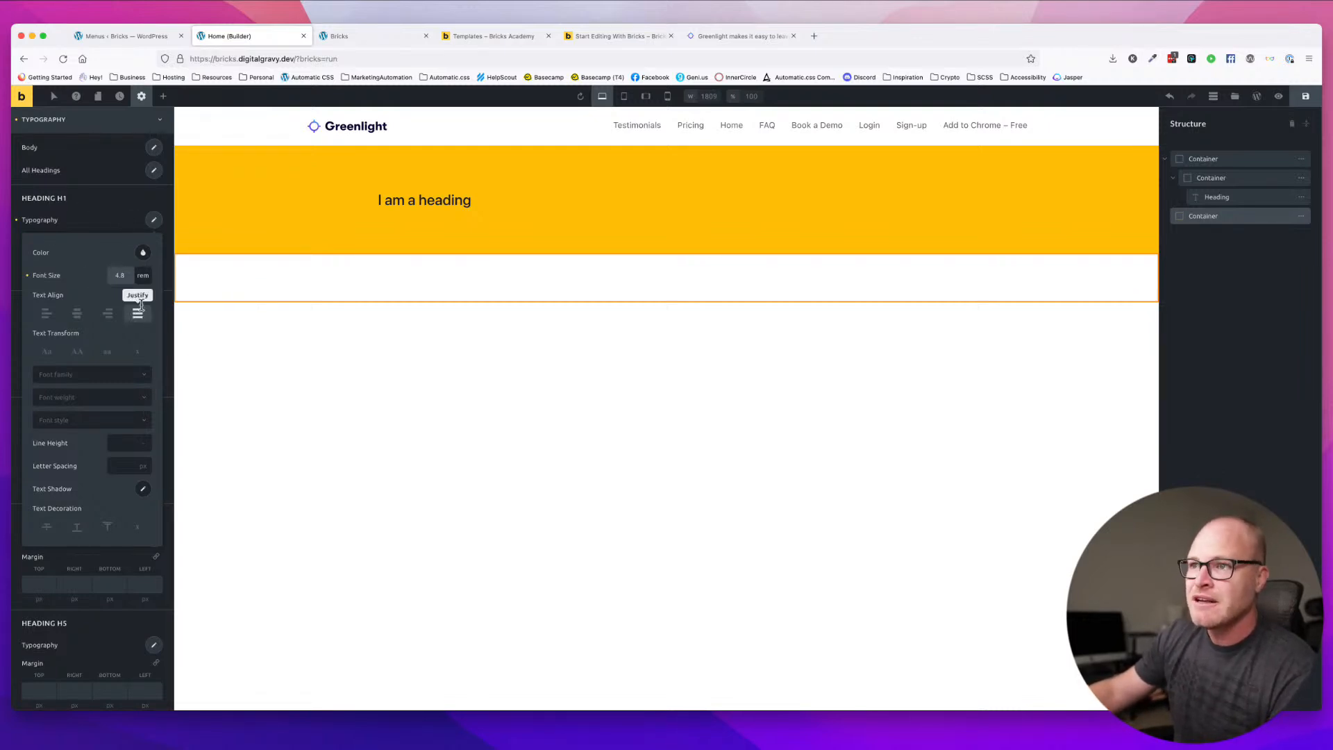
scroll(118, 335, "down", 2)
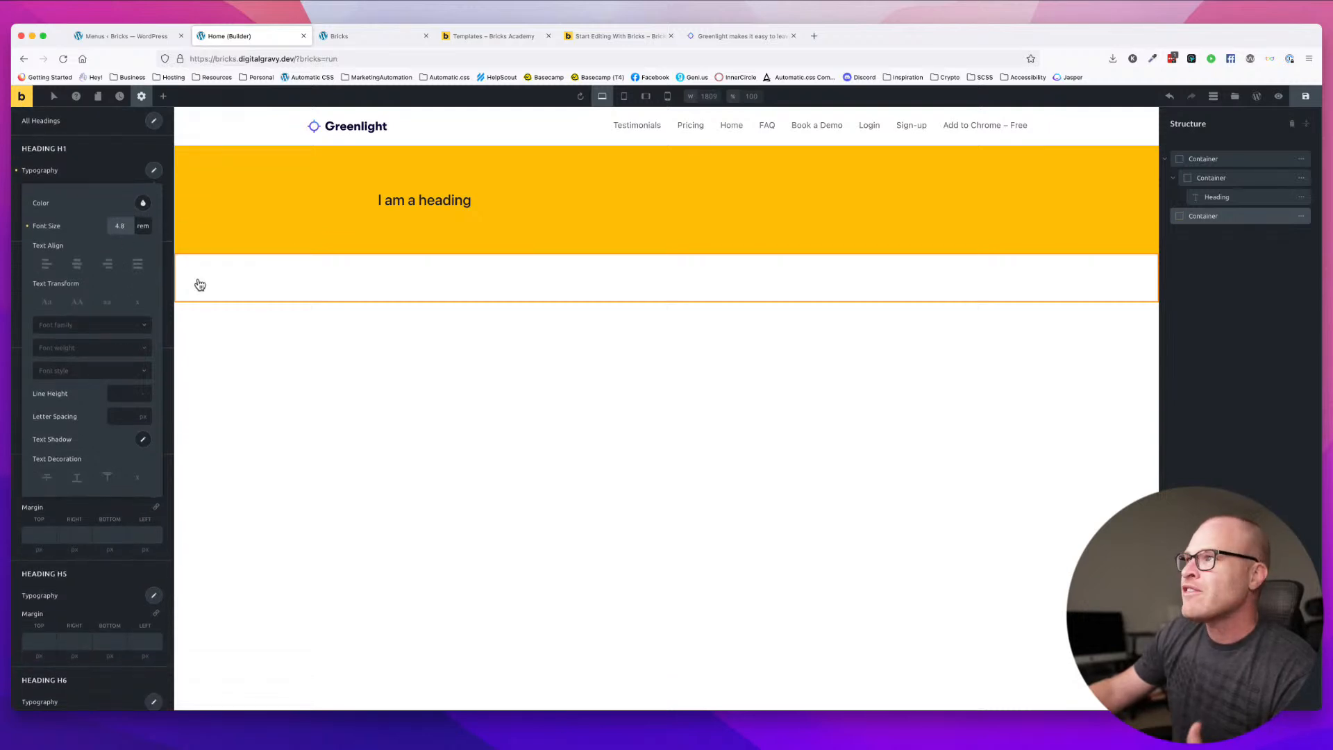
- Inspect the H1 typography at the tablet portrait breakpoint, then check the H2 and H1 typography at the desktop breakpoint
left_click(624, 98)
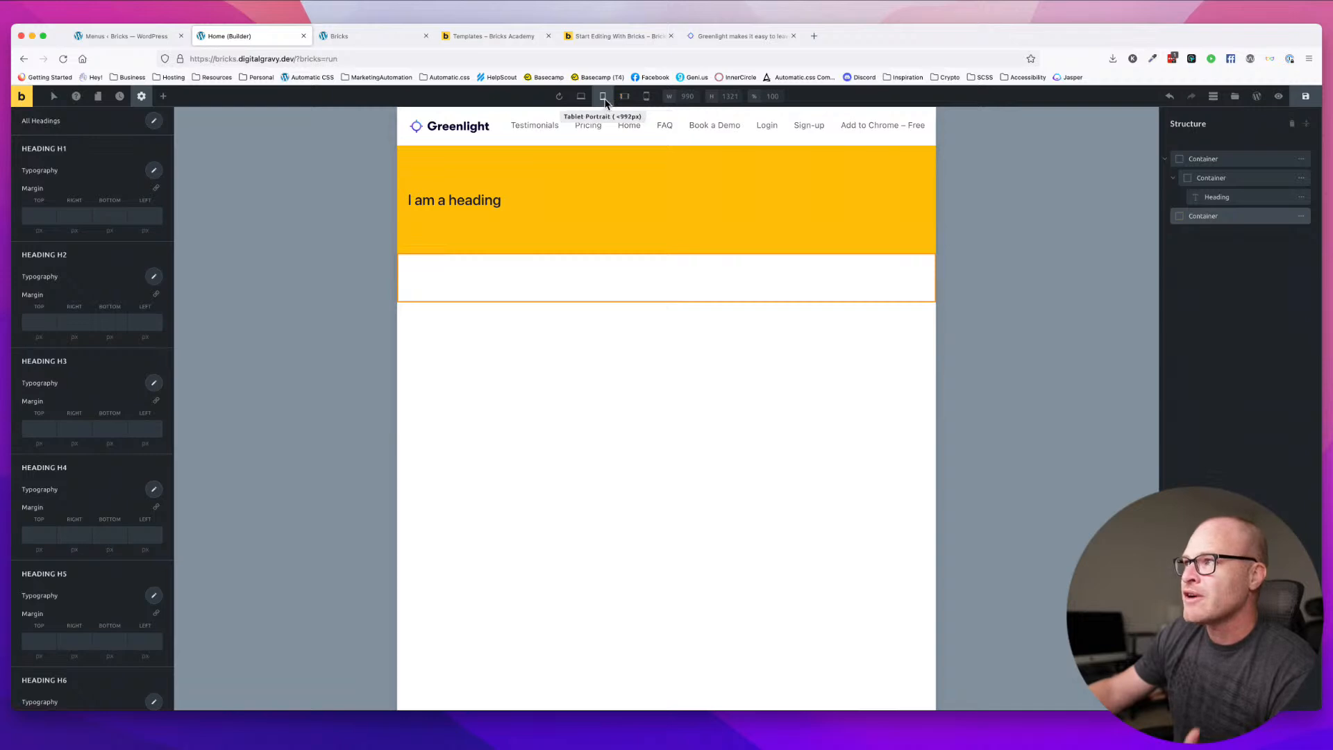
left_click(154, 171)
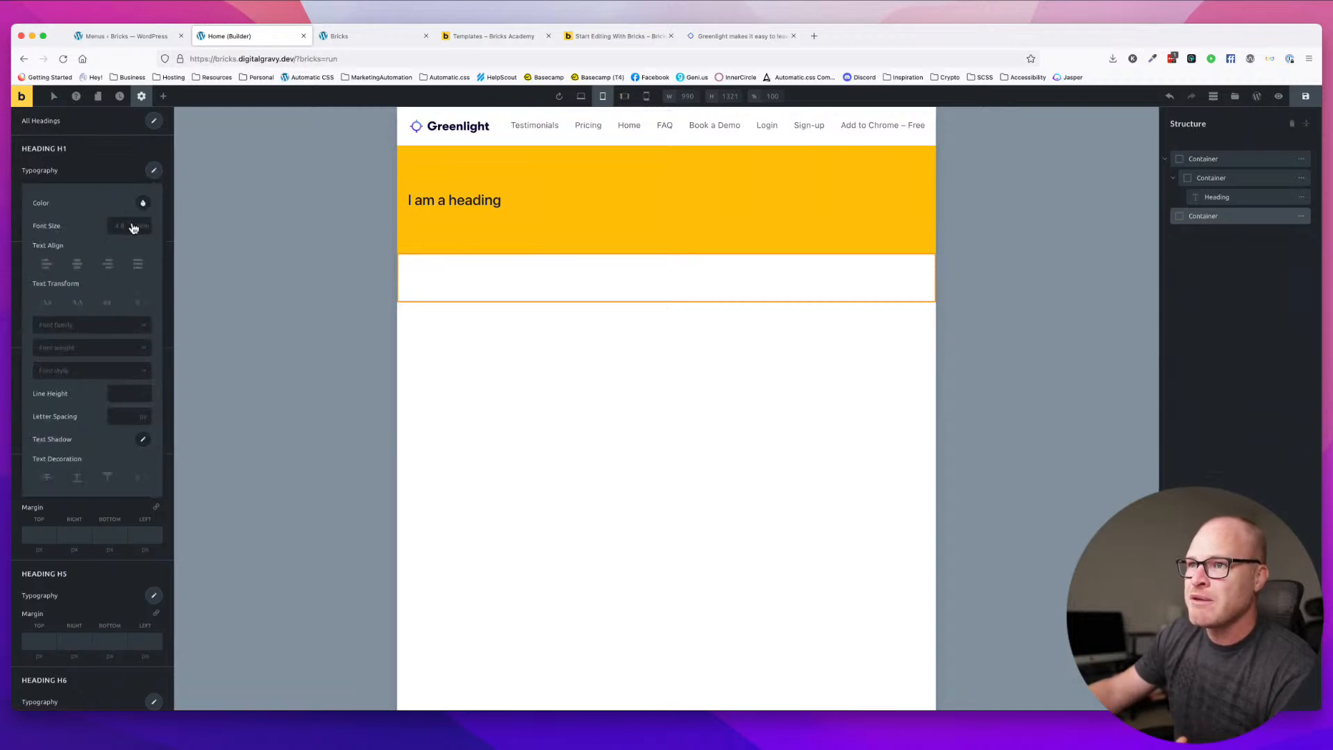
left_click(581, 96)
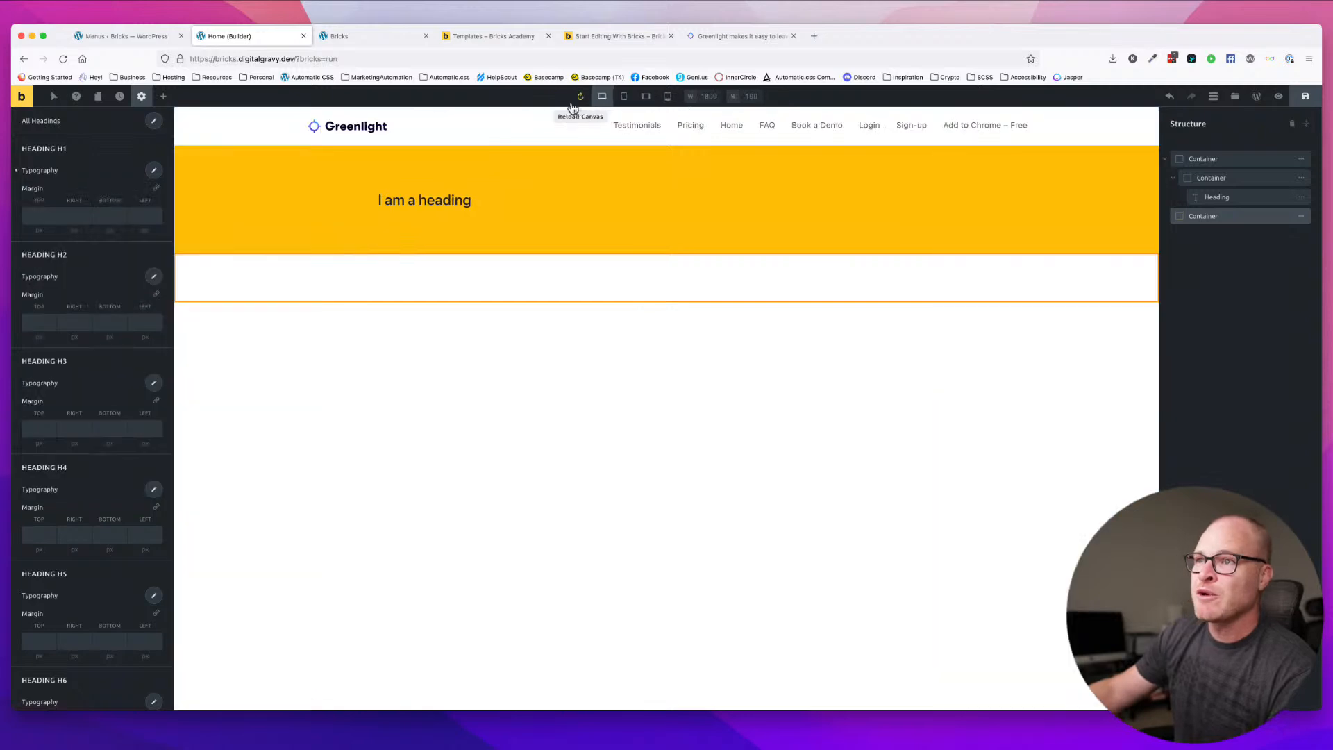
left_click(154, 277)
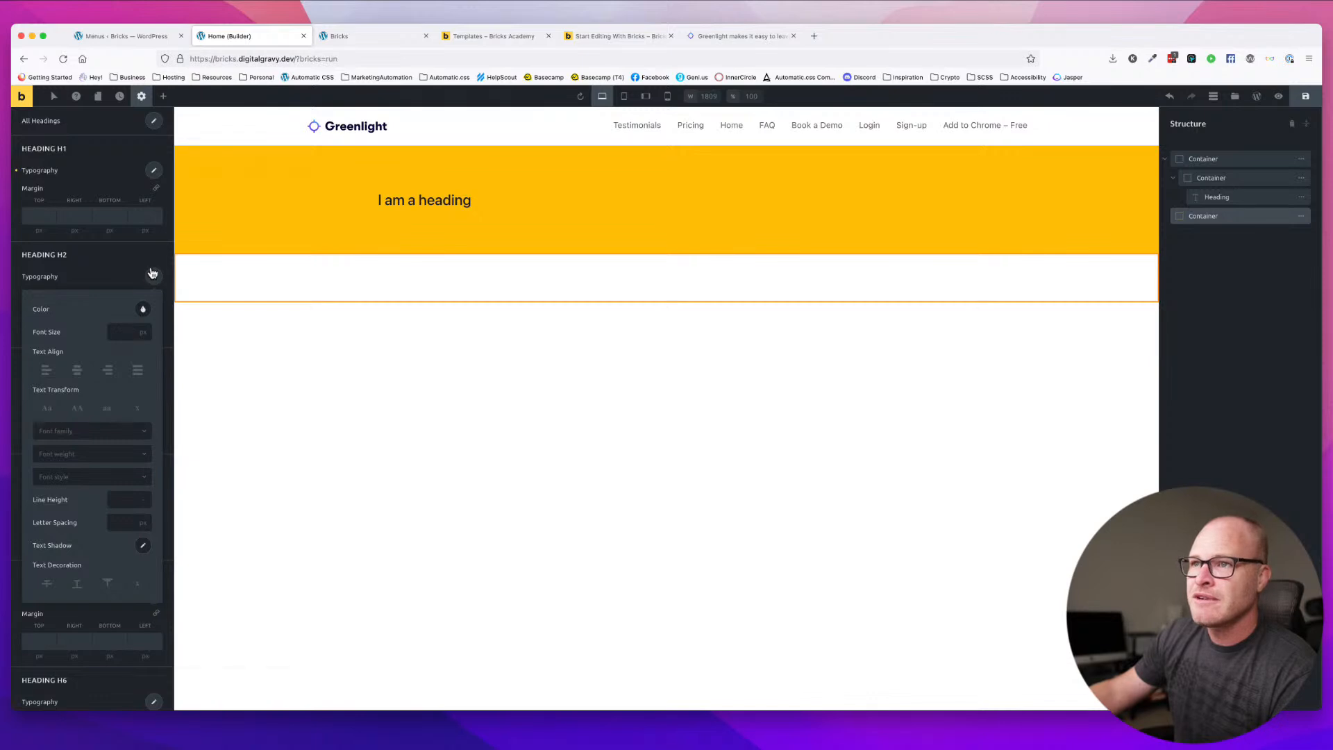
left_click(152, 273)
left_click(154, 203)
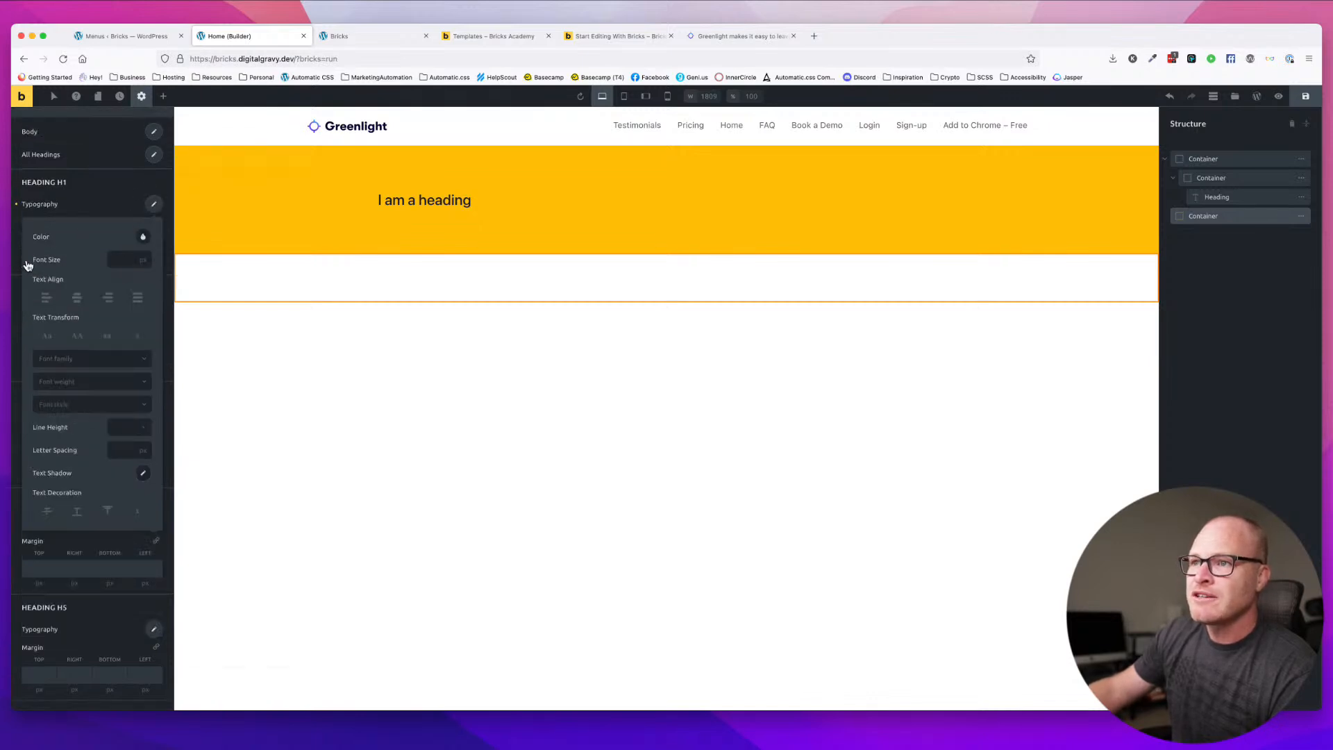
- Save the builder changes and activate the Automatic.css plugin from the WordPress admin in a separate browser tab
left_click(1306, 98)
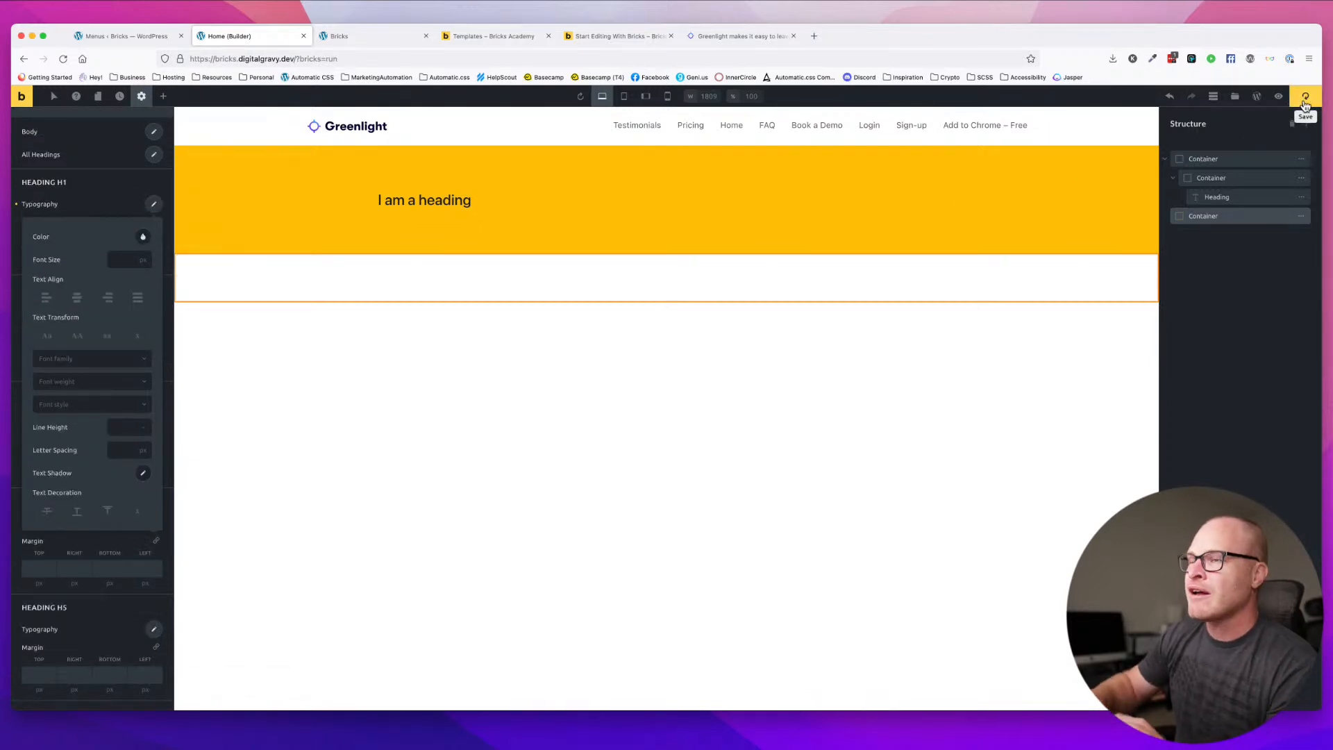
left_click(381, 36)
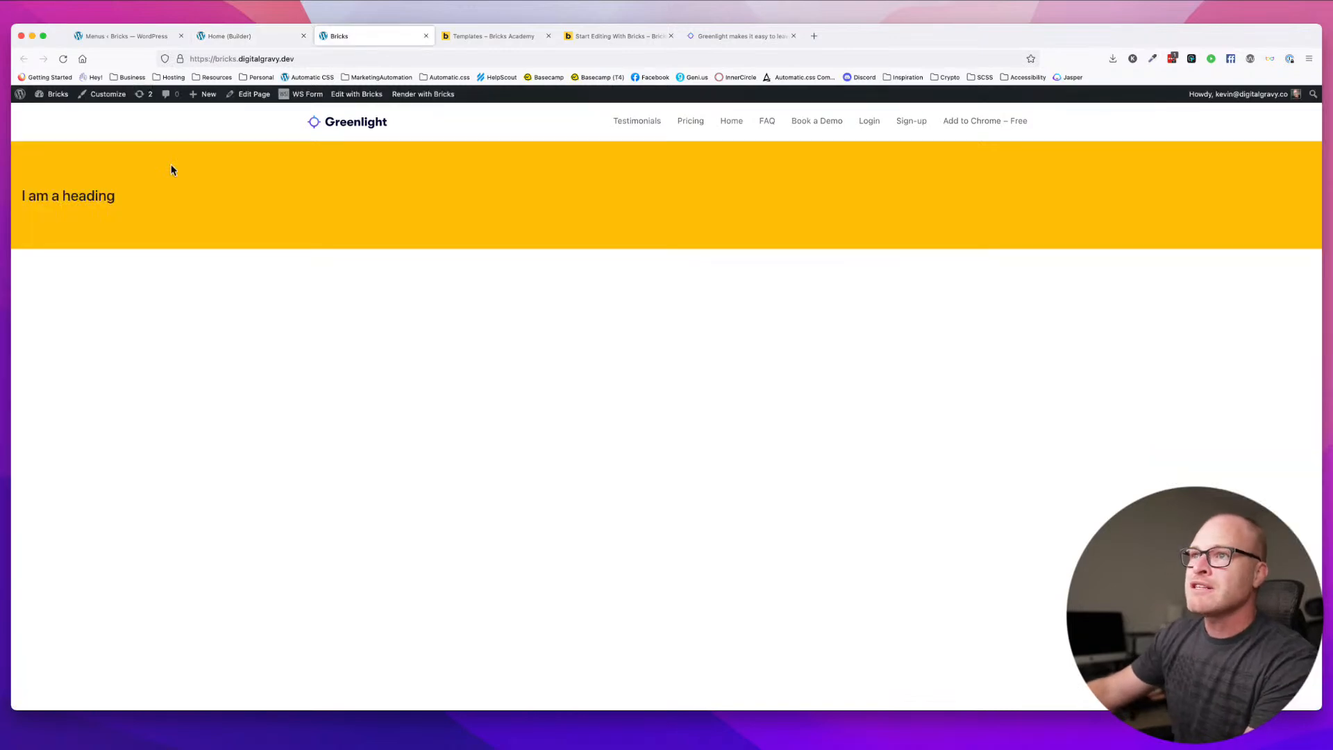
left_click(62, 113, "super")
left_click_drag(507, 38, 236, 39)
mouse_move(72, 304)
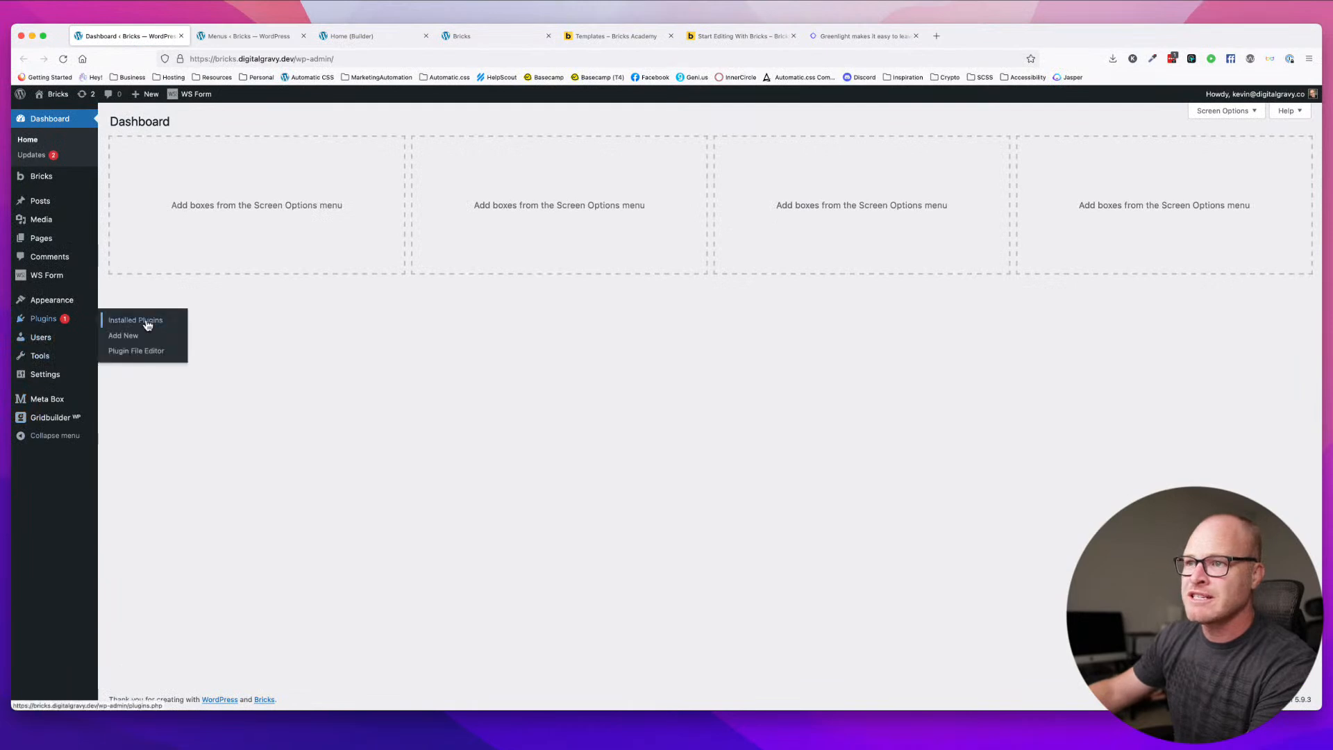
left_click(43, 318)
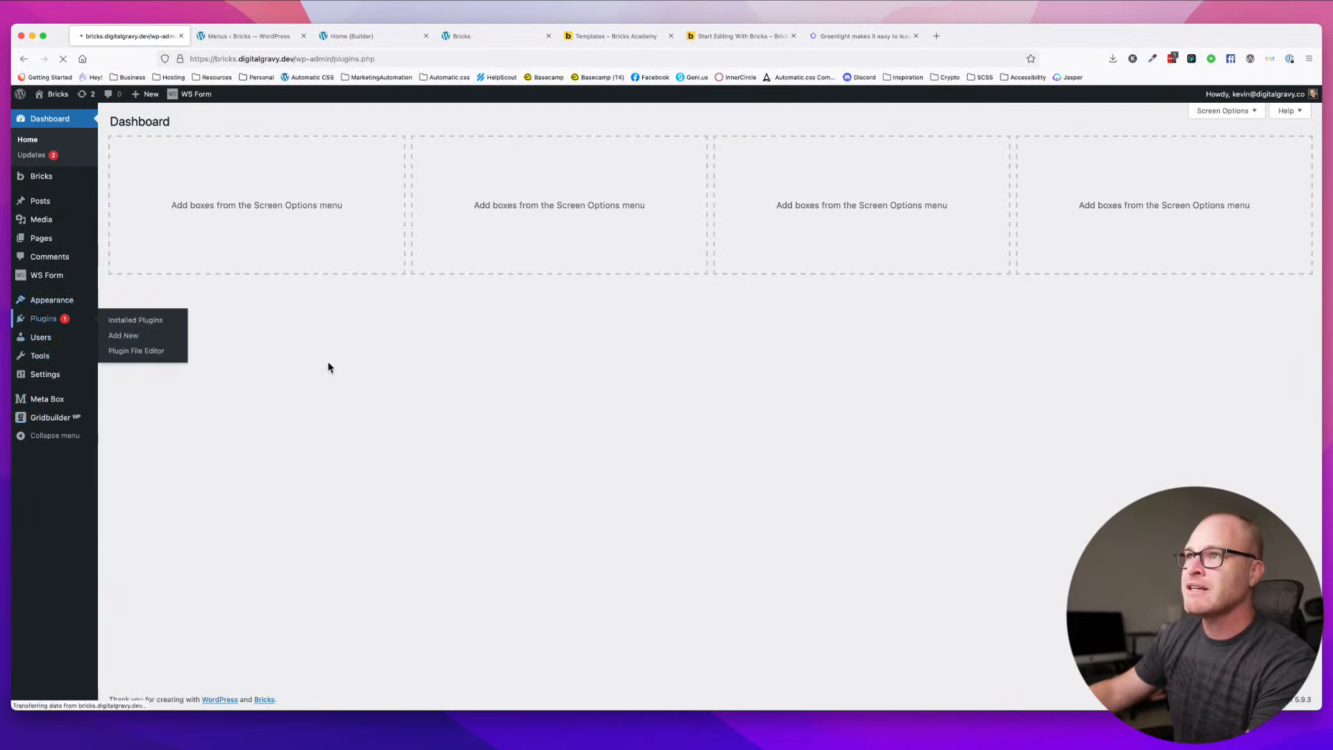
left_click(149, 217)
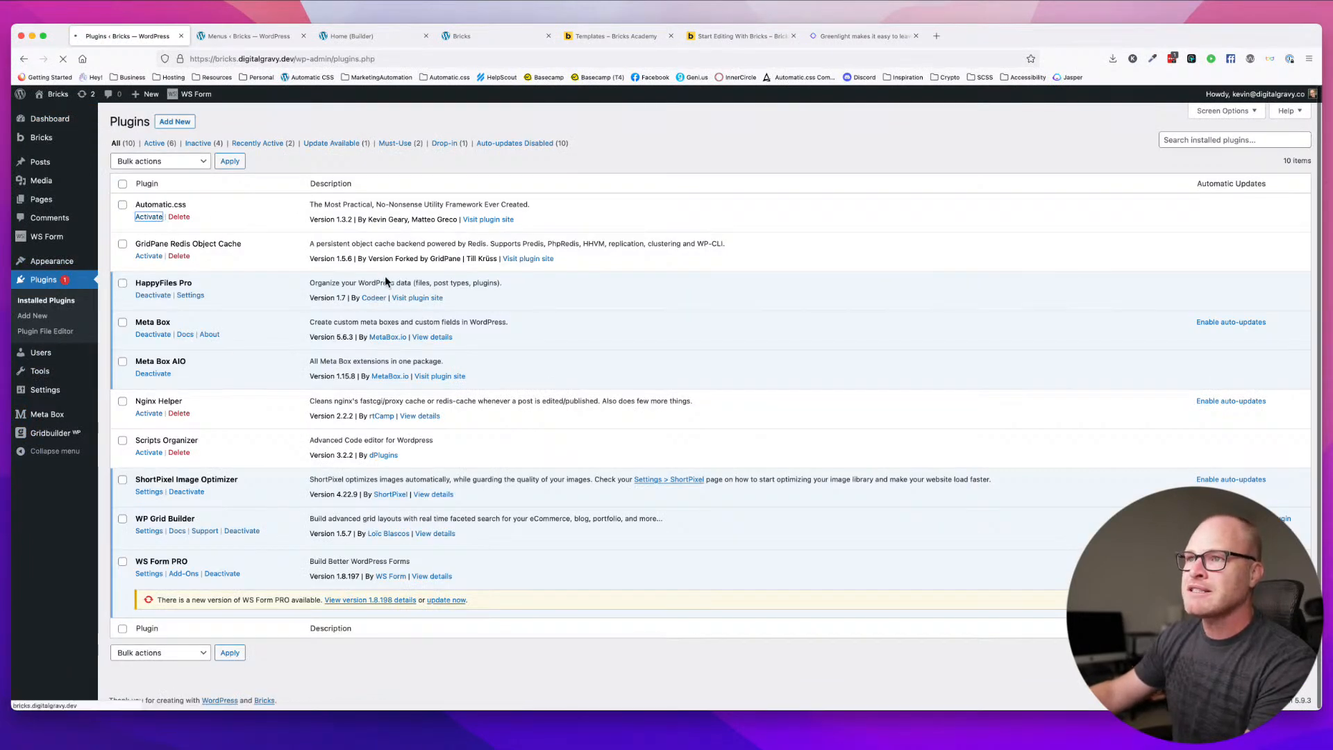
- Reload the Home page builder and the live front page in their existing browser tabs
left_click(252, 36)
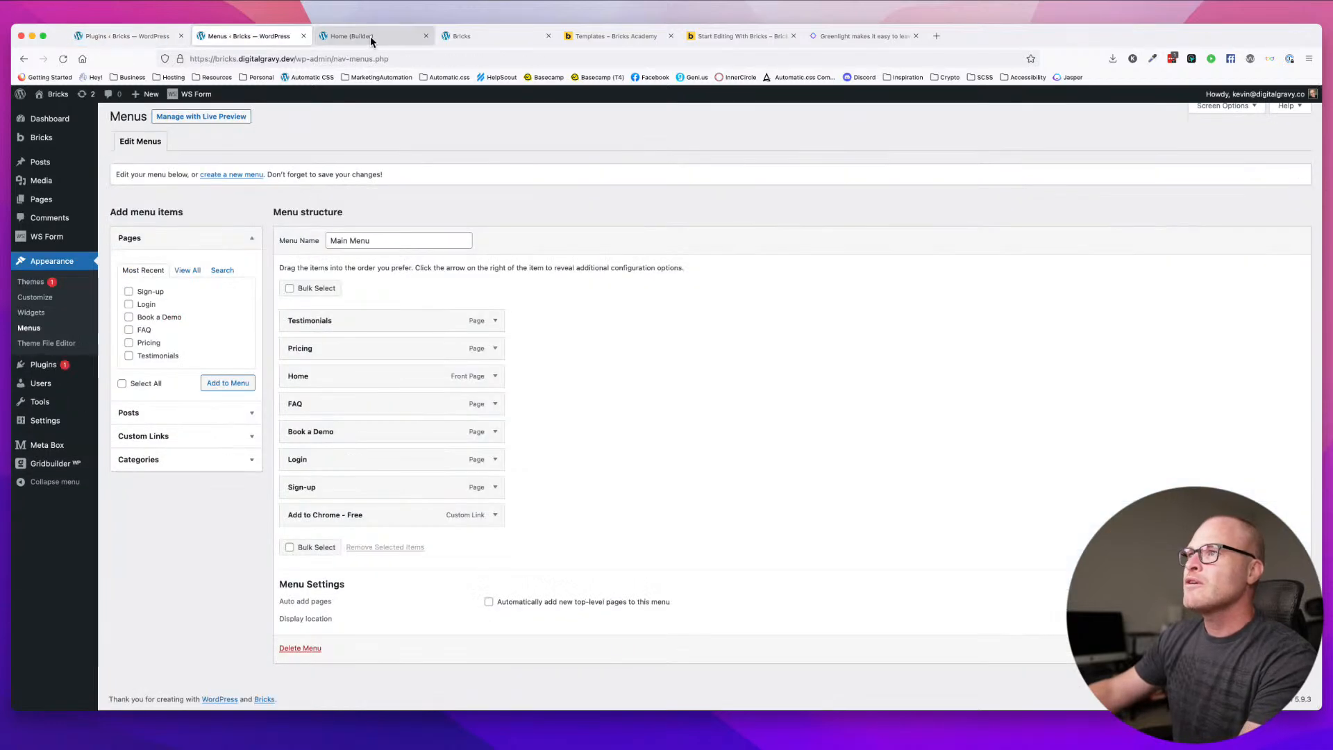
left_click(370, 38)
left_click(486, 36)
left_click(360, 36)
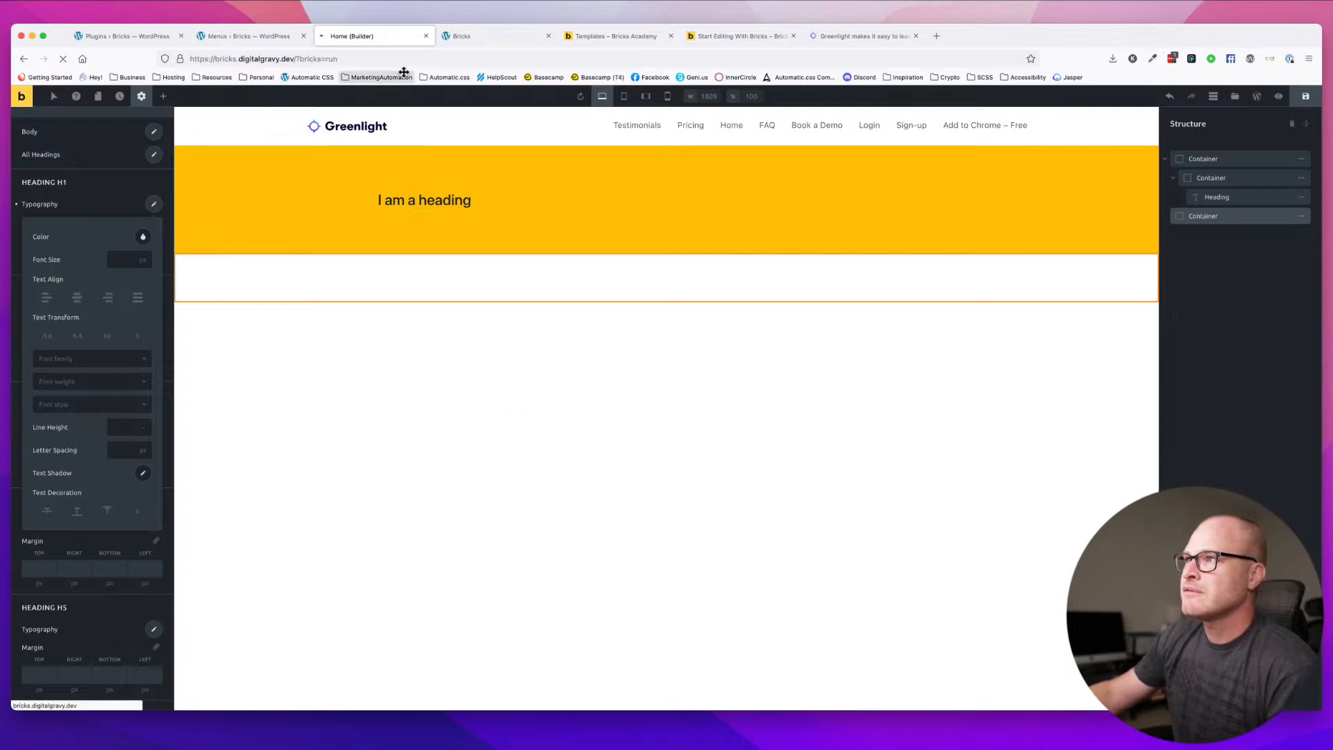
left_click(533, 38)
key("super+r")
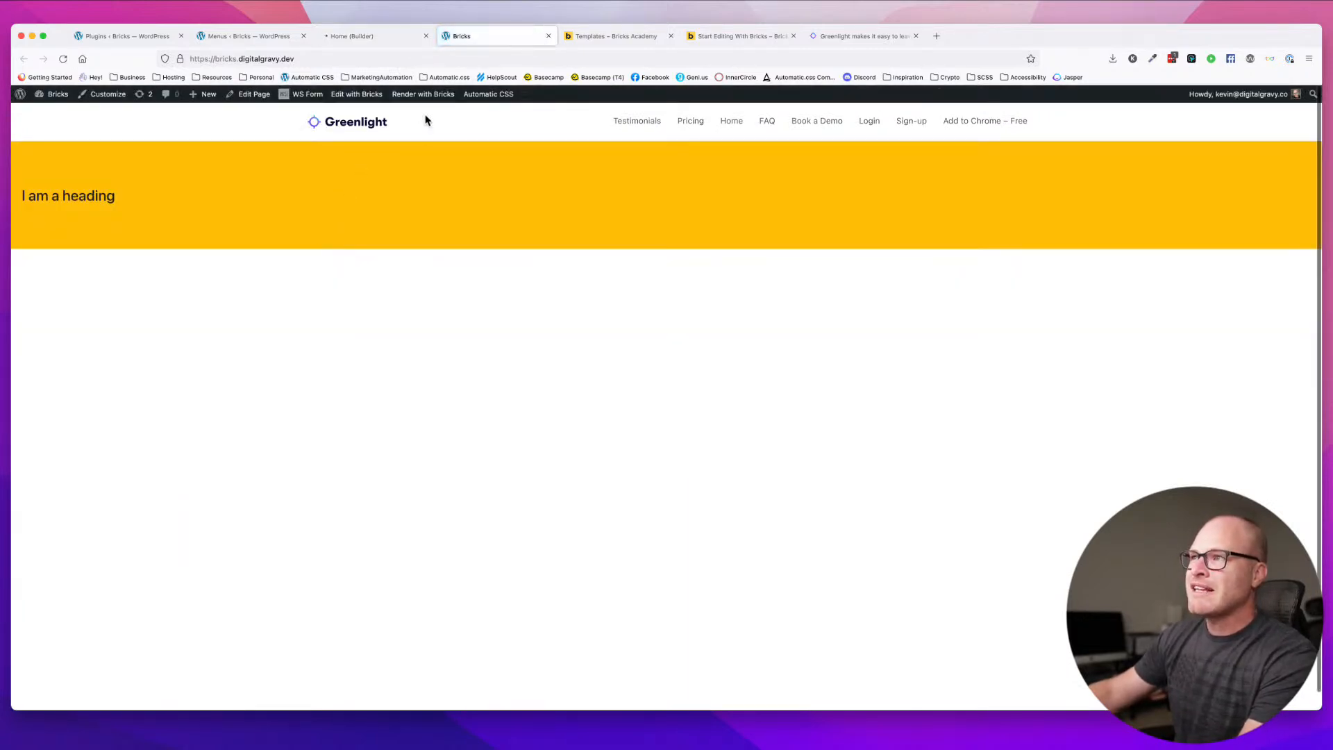
- Refresh the live front page and the Home builder once more, glance at the admin tabs, and return to the builder
key("super+r")
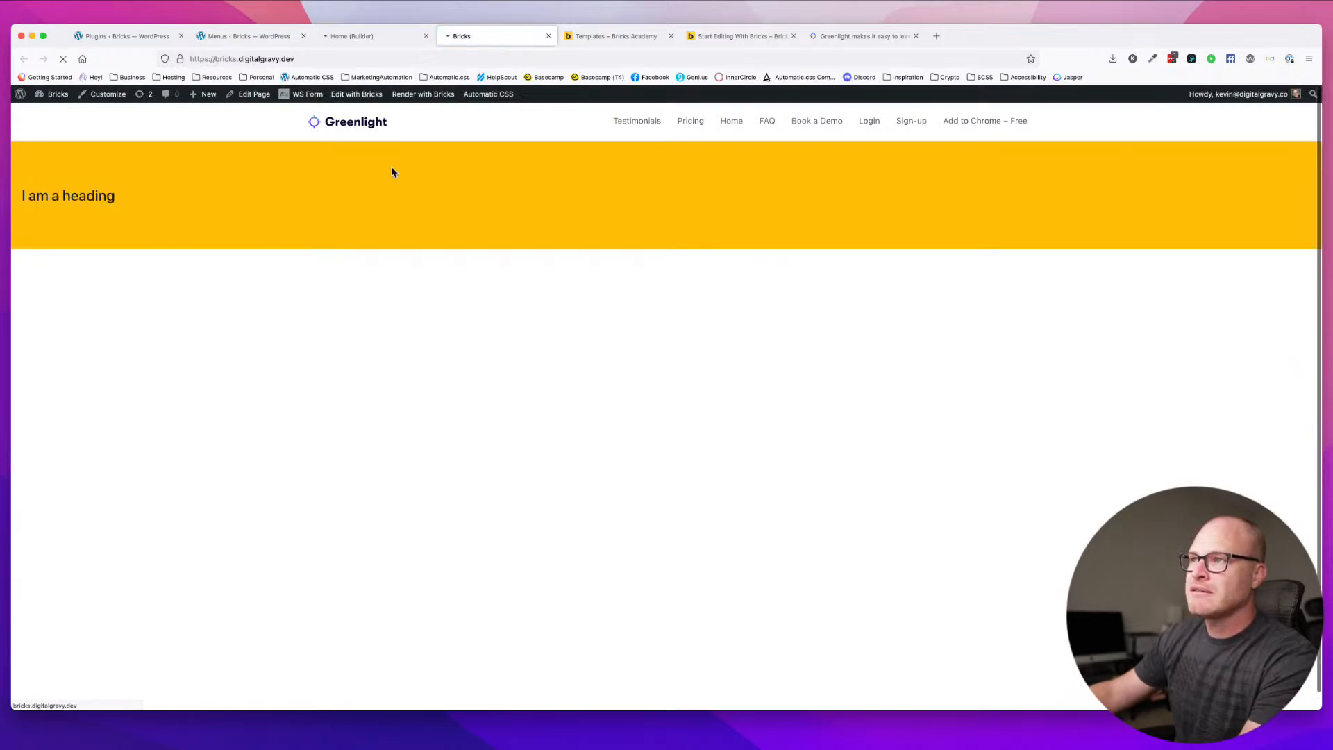
left_click(376, 36)
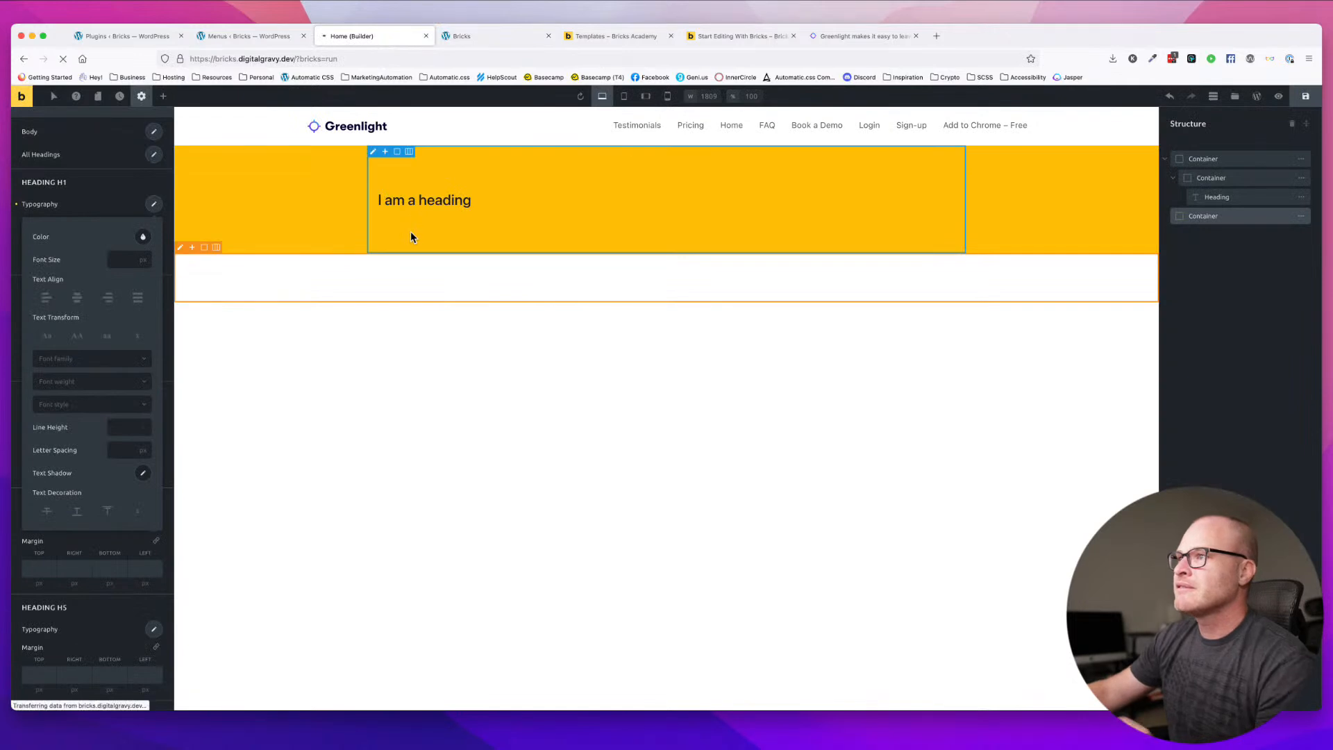
key("super+r")
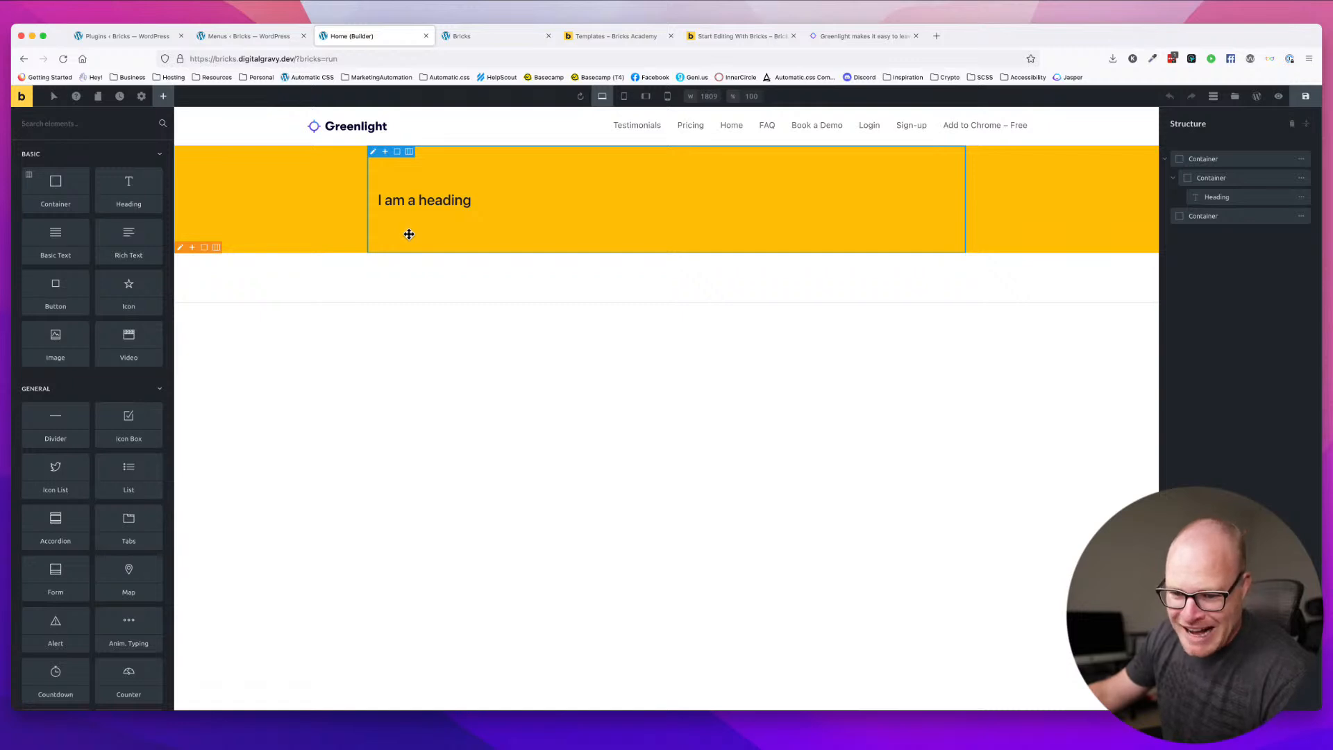
left_click(246, 37)
left_click(161, 36)
left_click(247, 37)
left_click(369, 34)
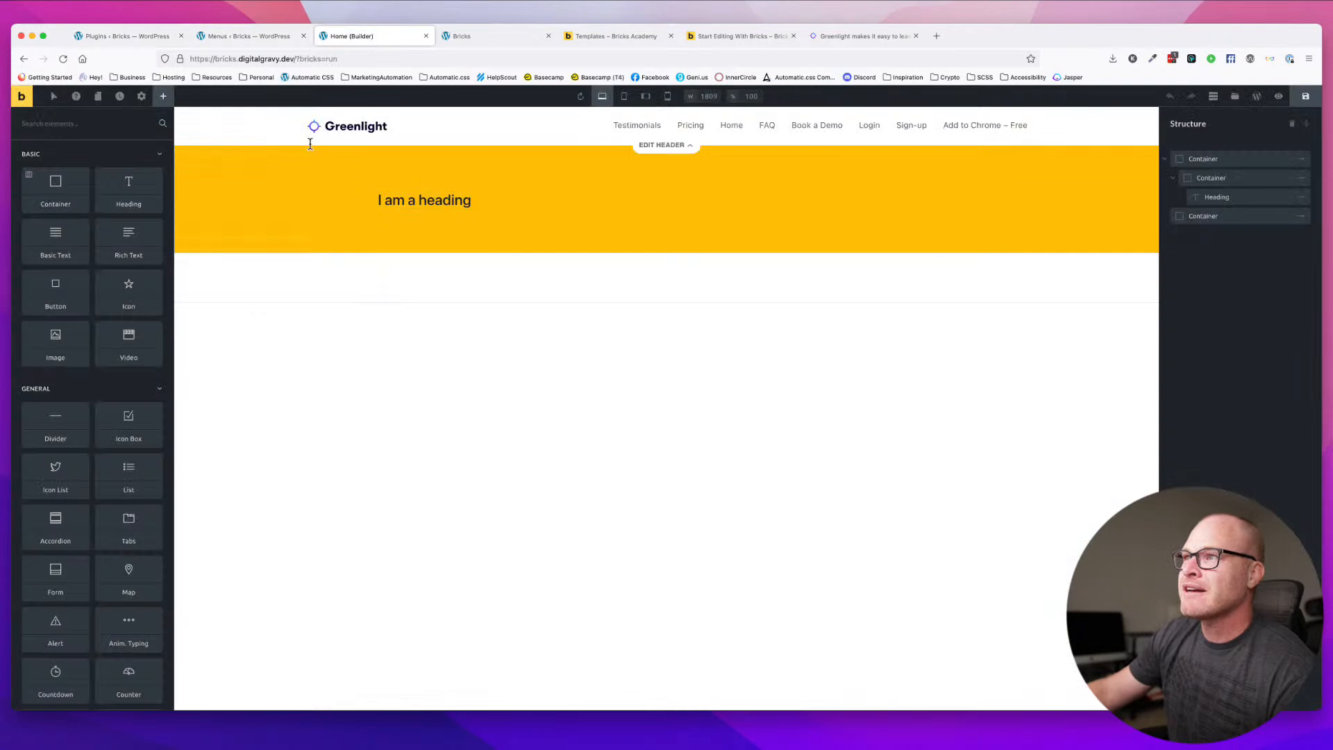
- Examine the Colors section of the Digital Gravy theme style, including its note on where these colors apply
left_click(141, 96)
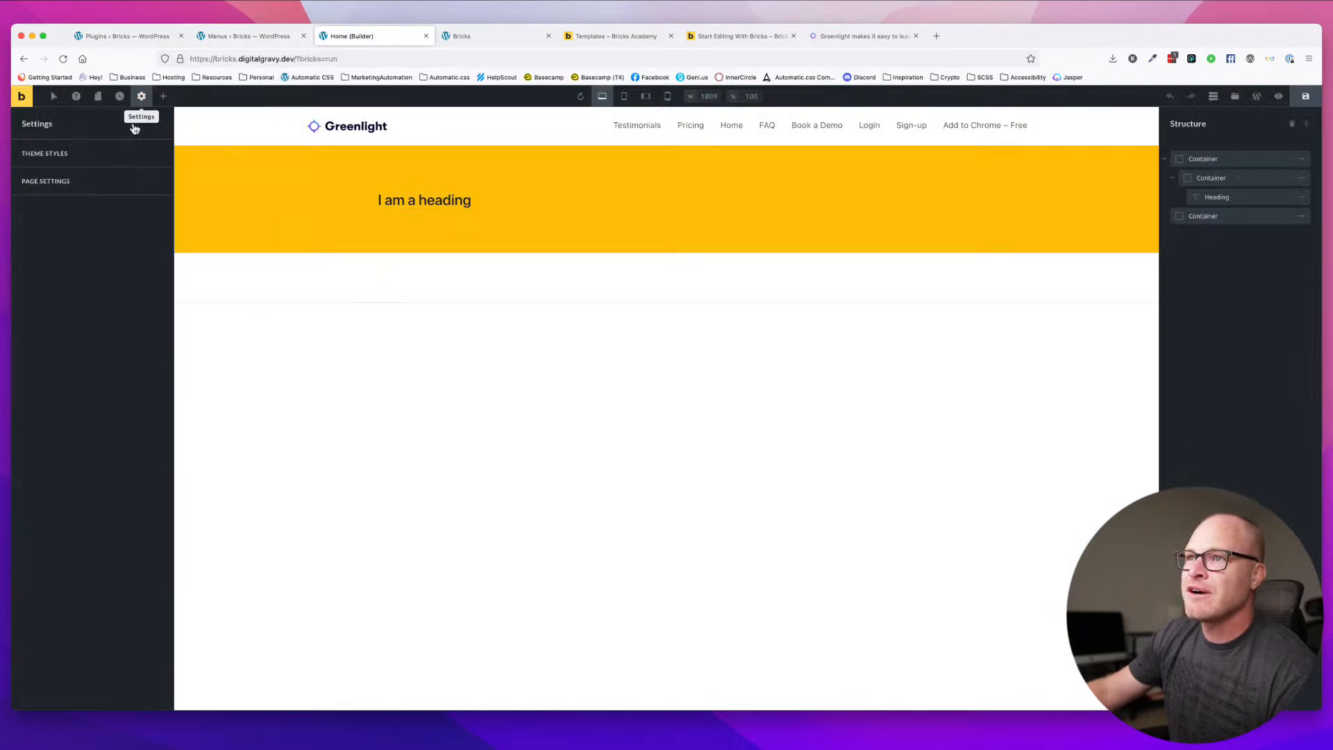
left_click(79, 152)
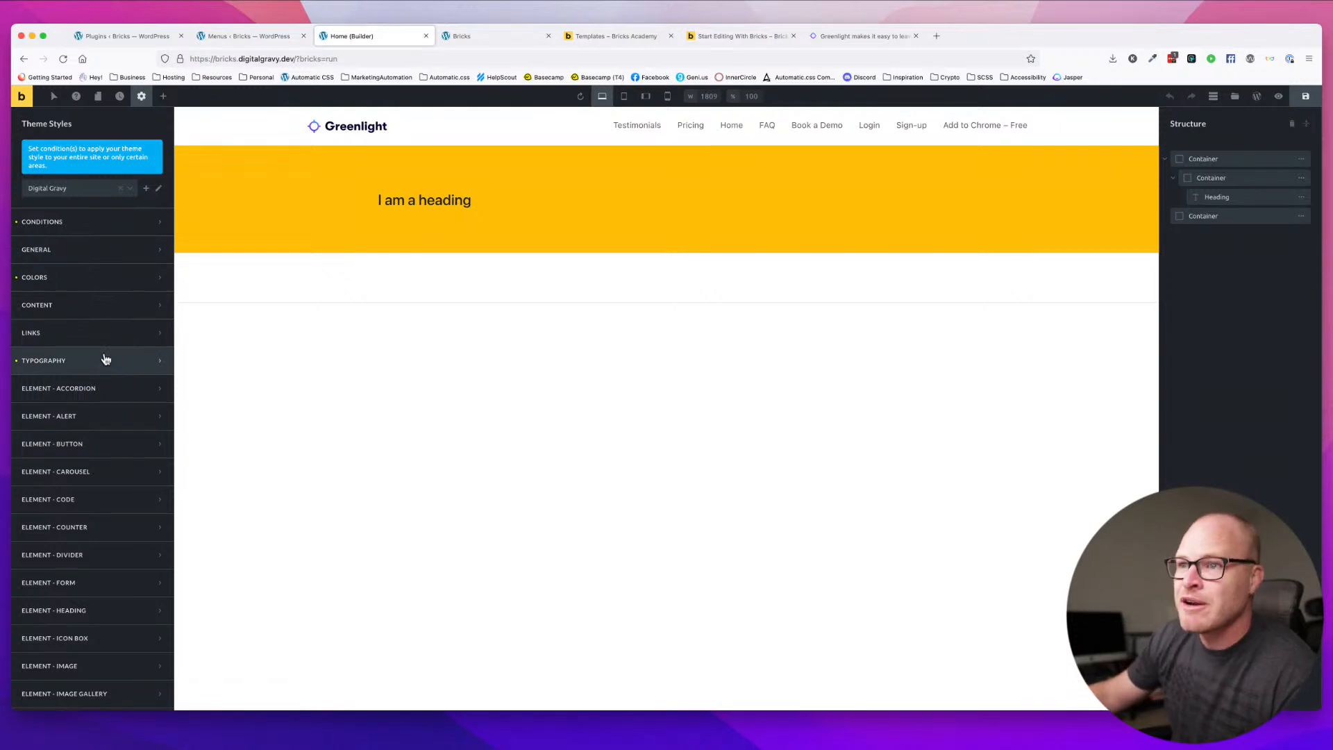
left_click(95, 277)
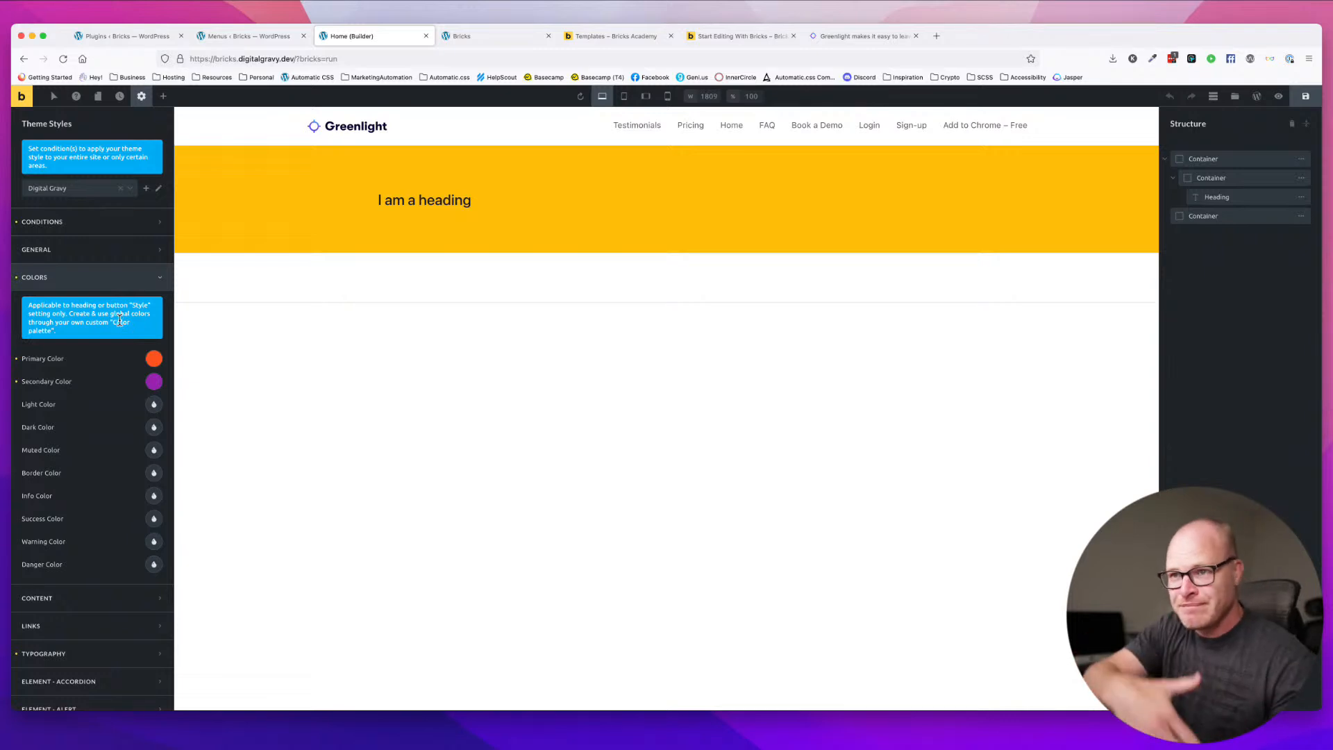
left_click(111, 277)
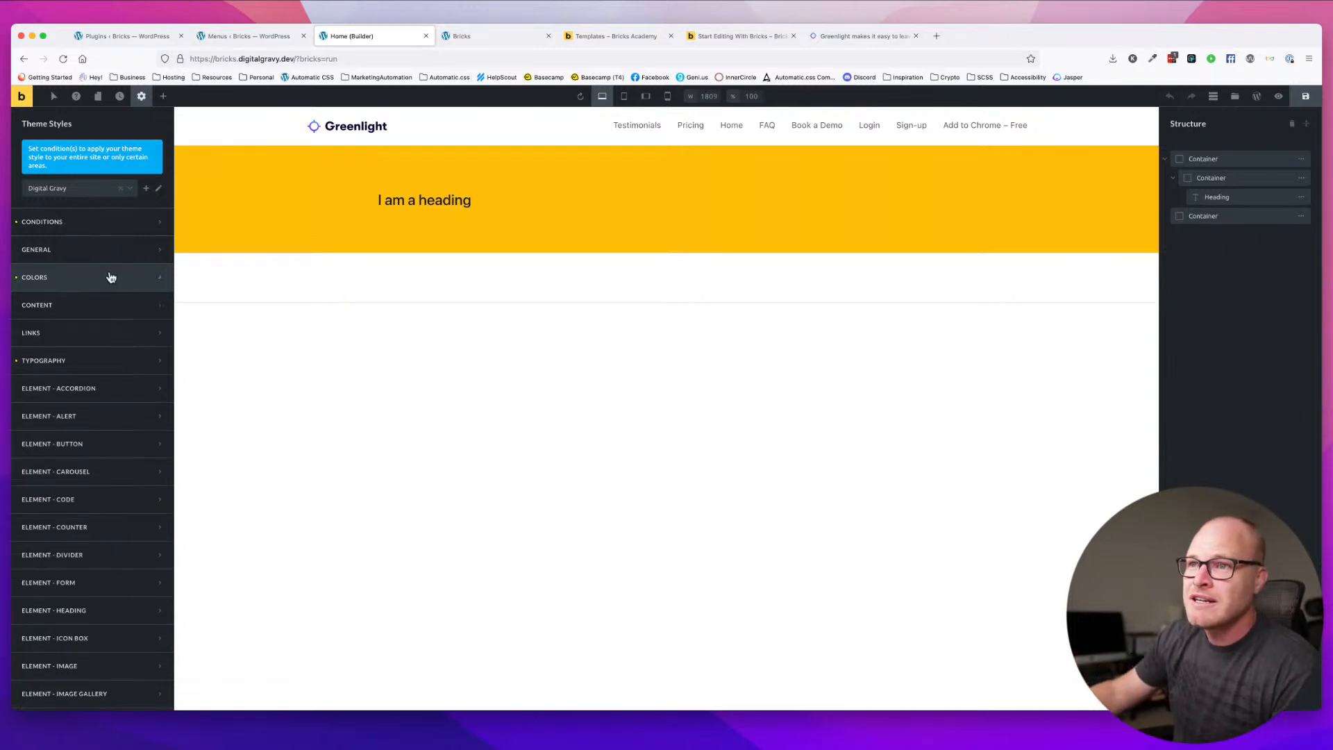
left_click(102, 285)
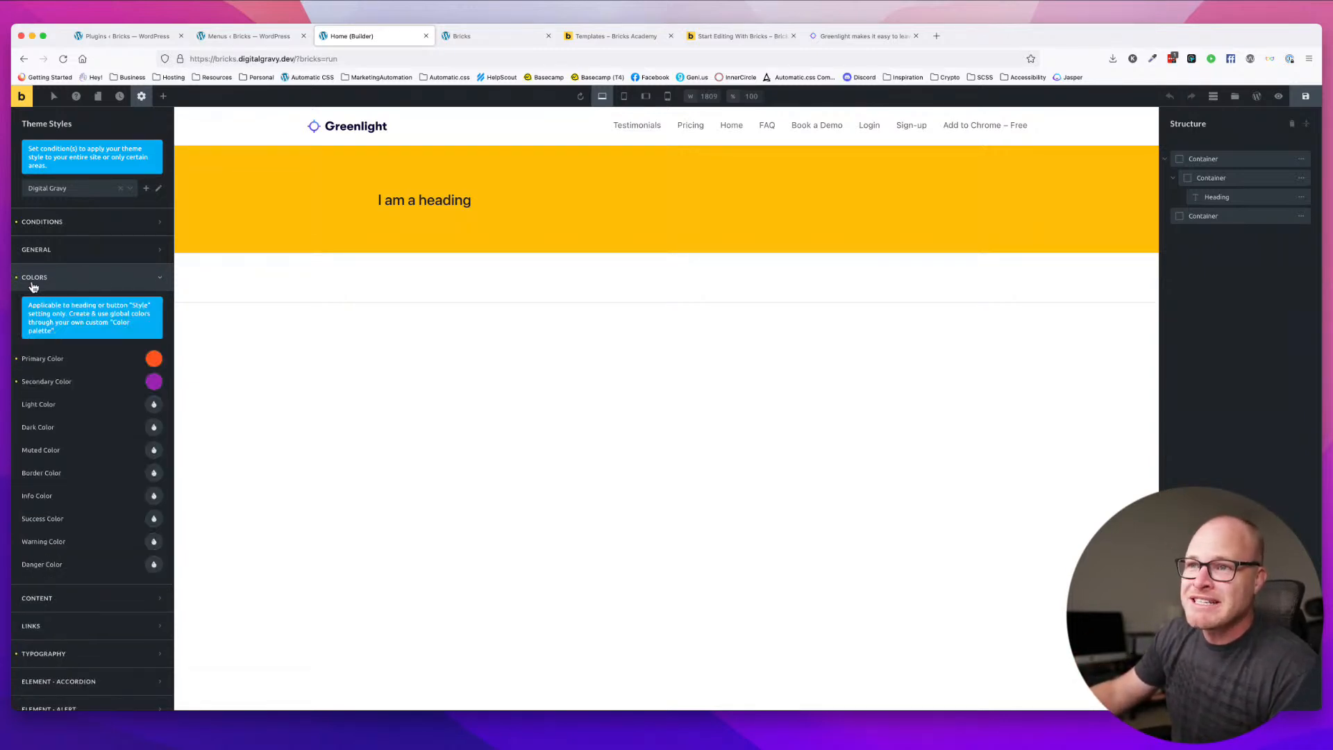
mouse_move(33, 306)
left_mouse_down()
mouse_move(63, 335)
mouse_move(25, 303)
mouse_move(28, 314)
left_mouse_up()
left_click(95, 318)
left_click(56, 326)
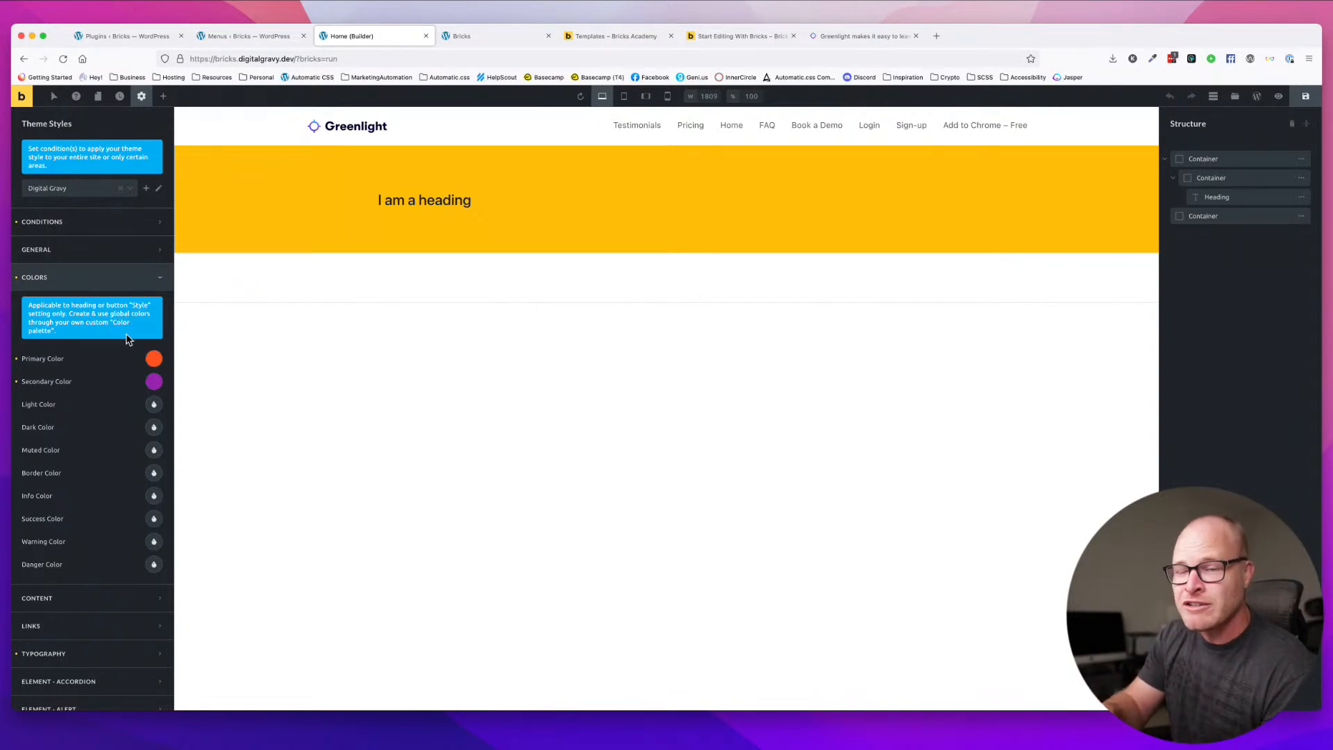
left_click(70, 278)
left_click(71, 278)
scroll(110, 451, "down", 3)
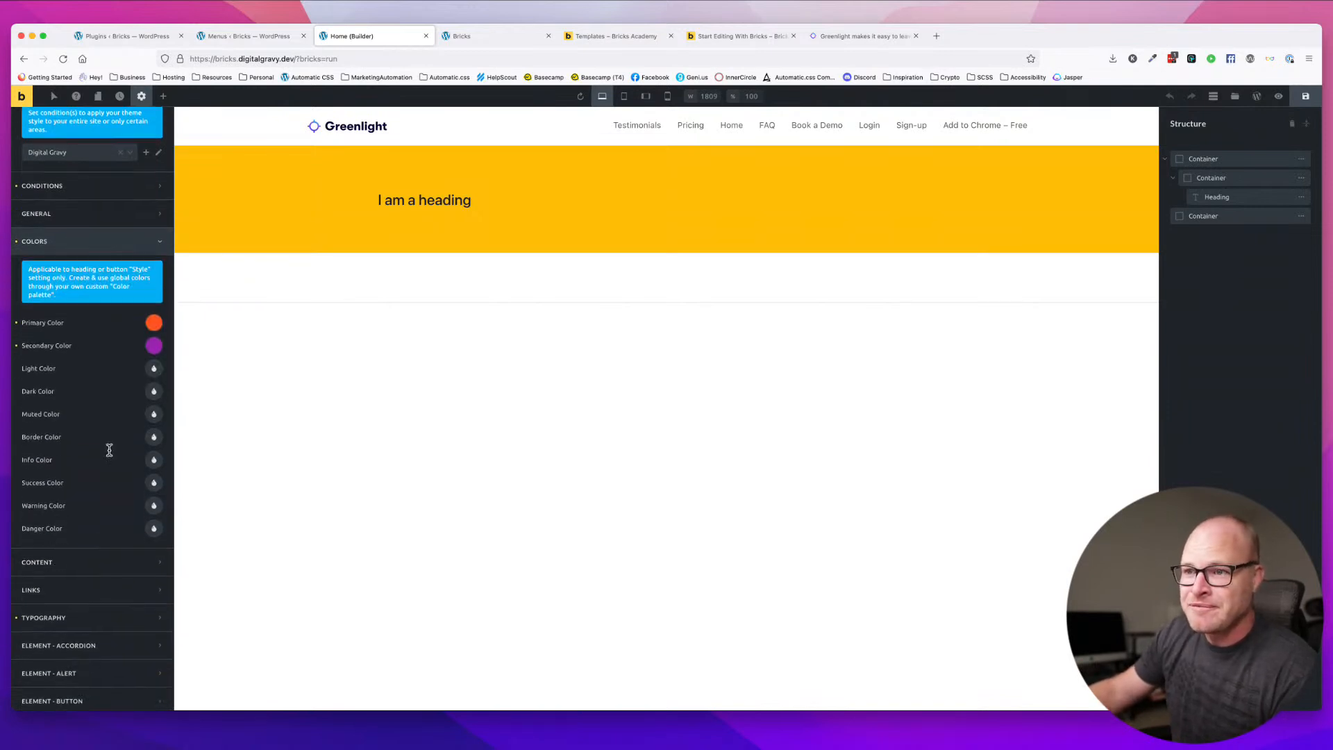
scroll(102, 468, "down", 3)
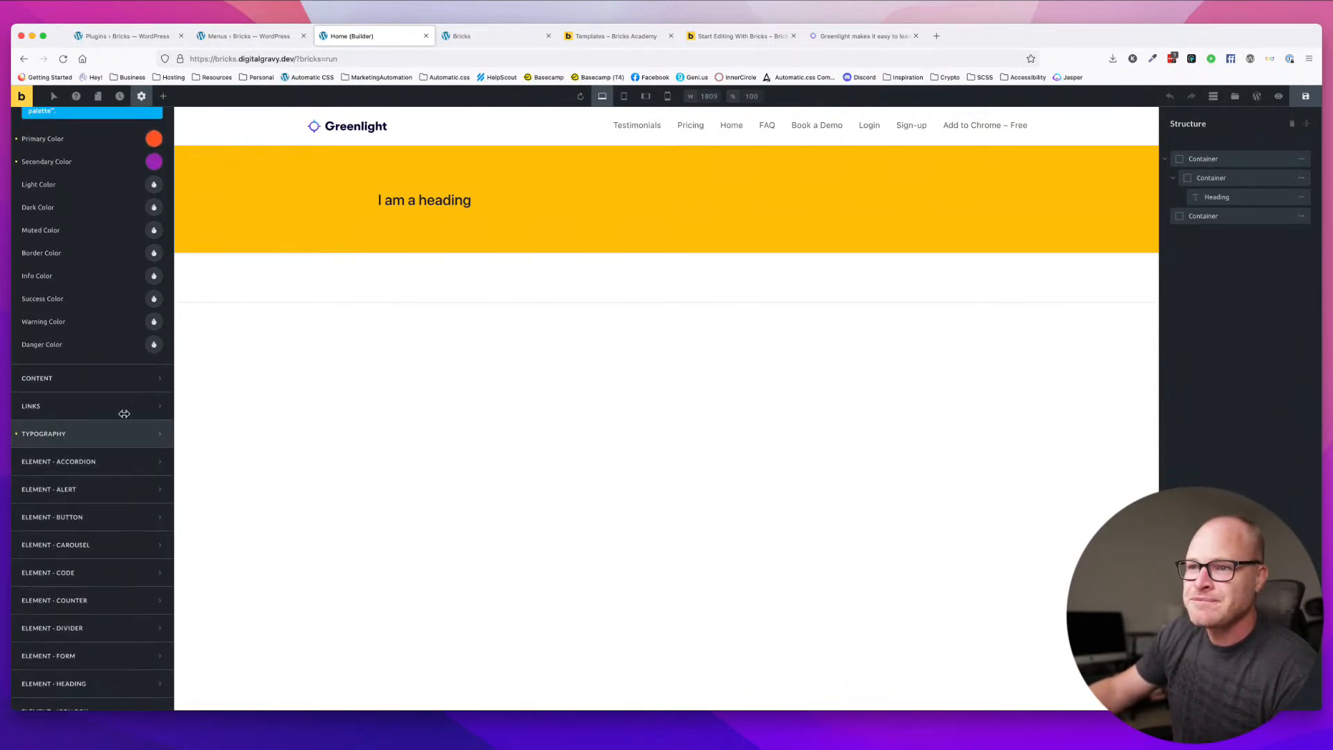
- Inspect the "I am a heading" element on the live front page and review its applied CSS rules
left_click(206, 38)
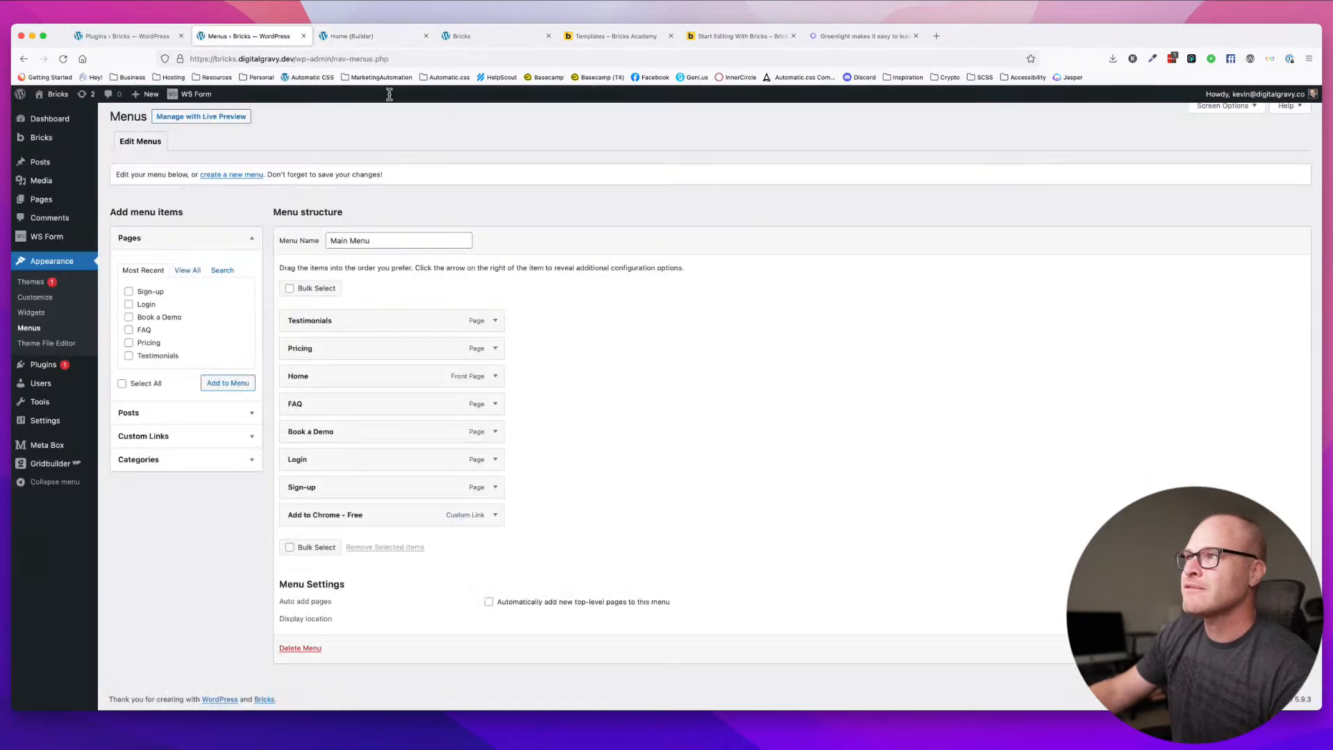
left_click(376, 55)
left_click(377, 38)
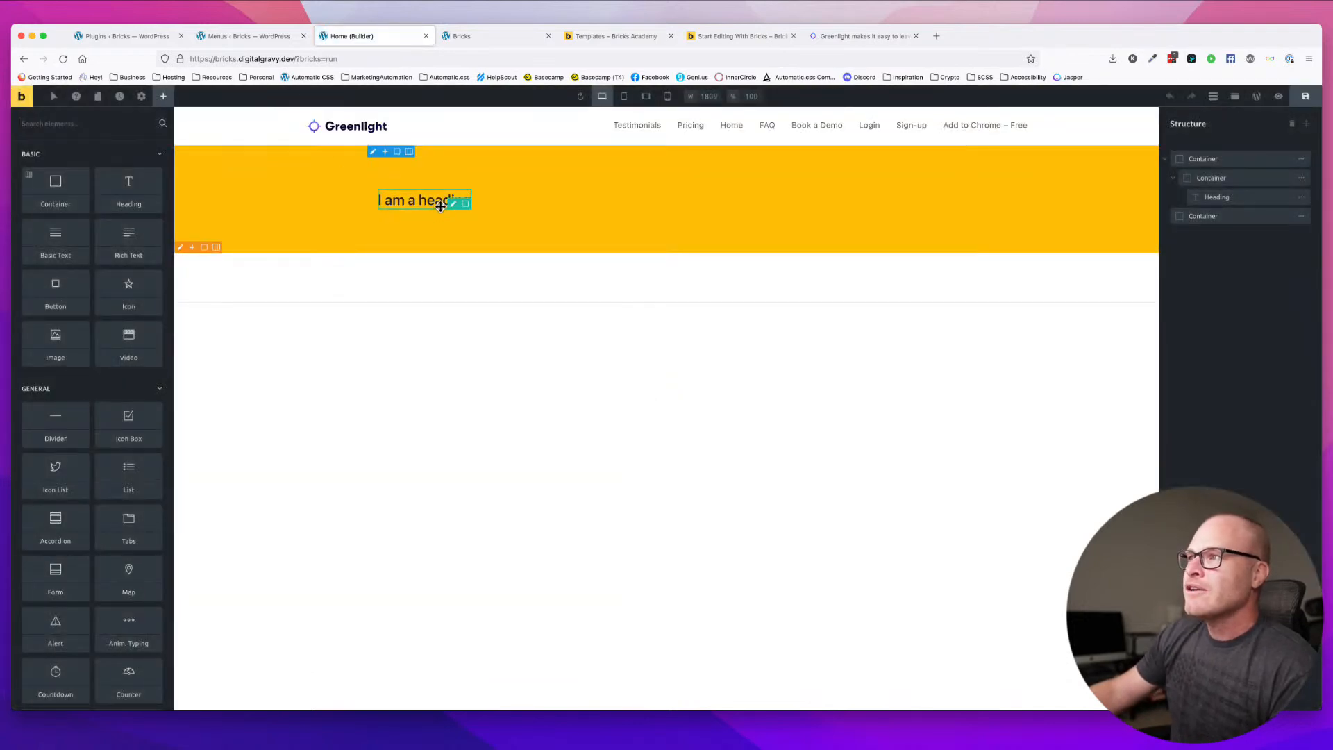
left_click(486, 35)
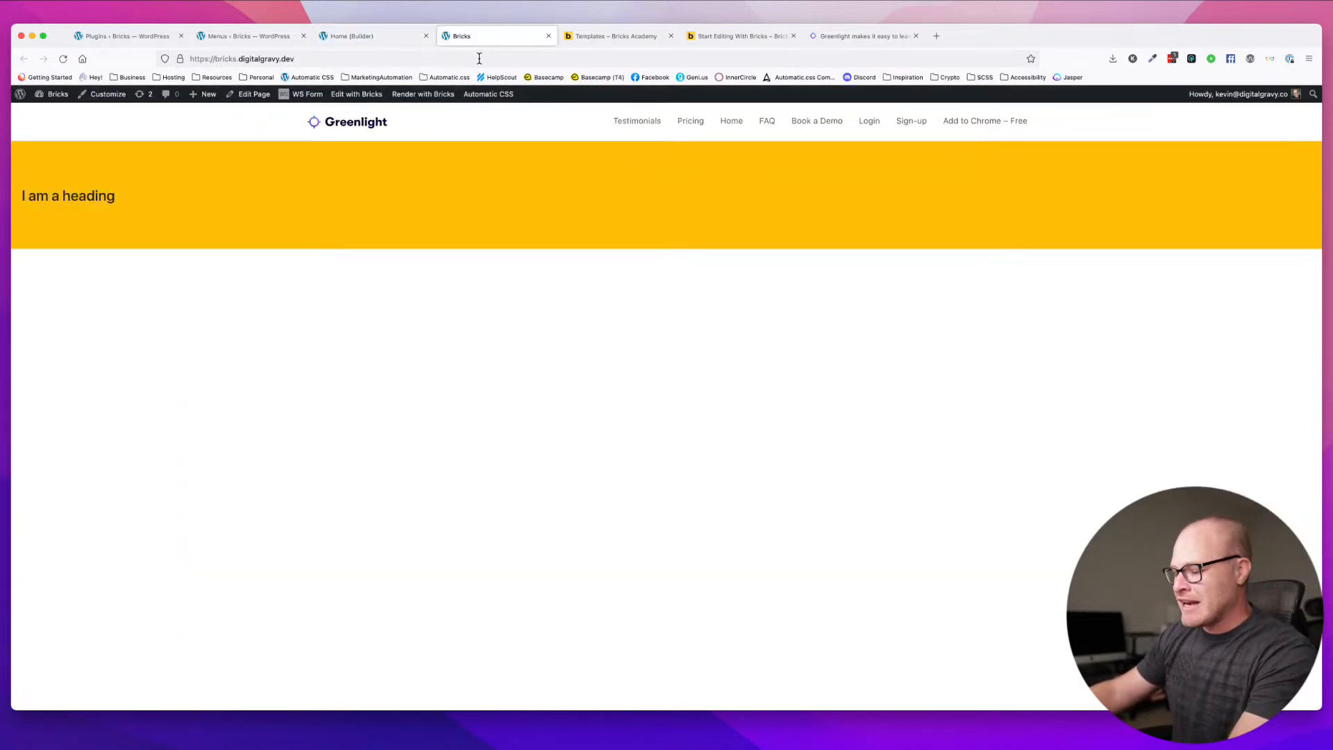
right_click(86, 195)
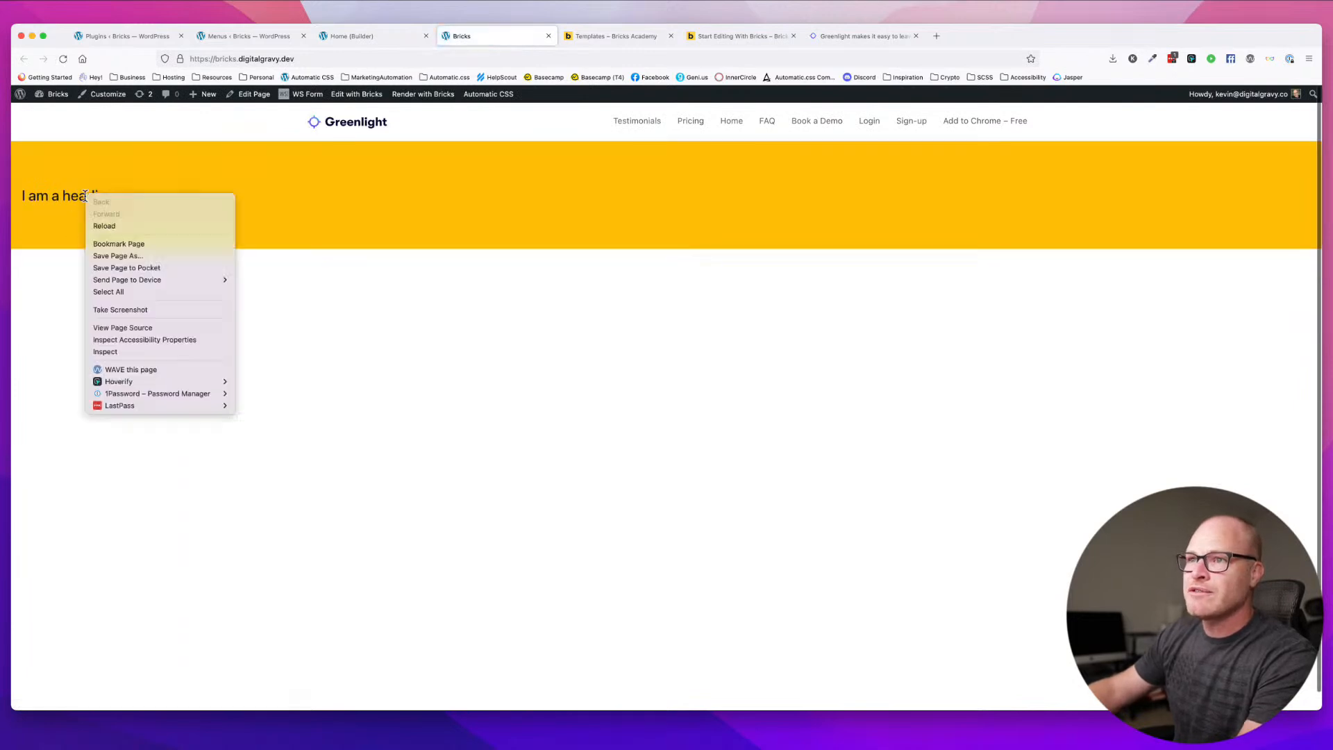
left_click(118, 351)
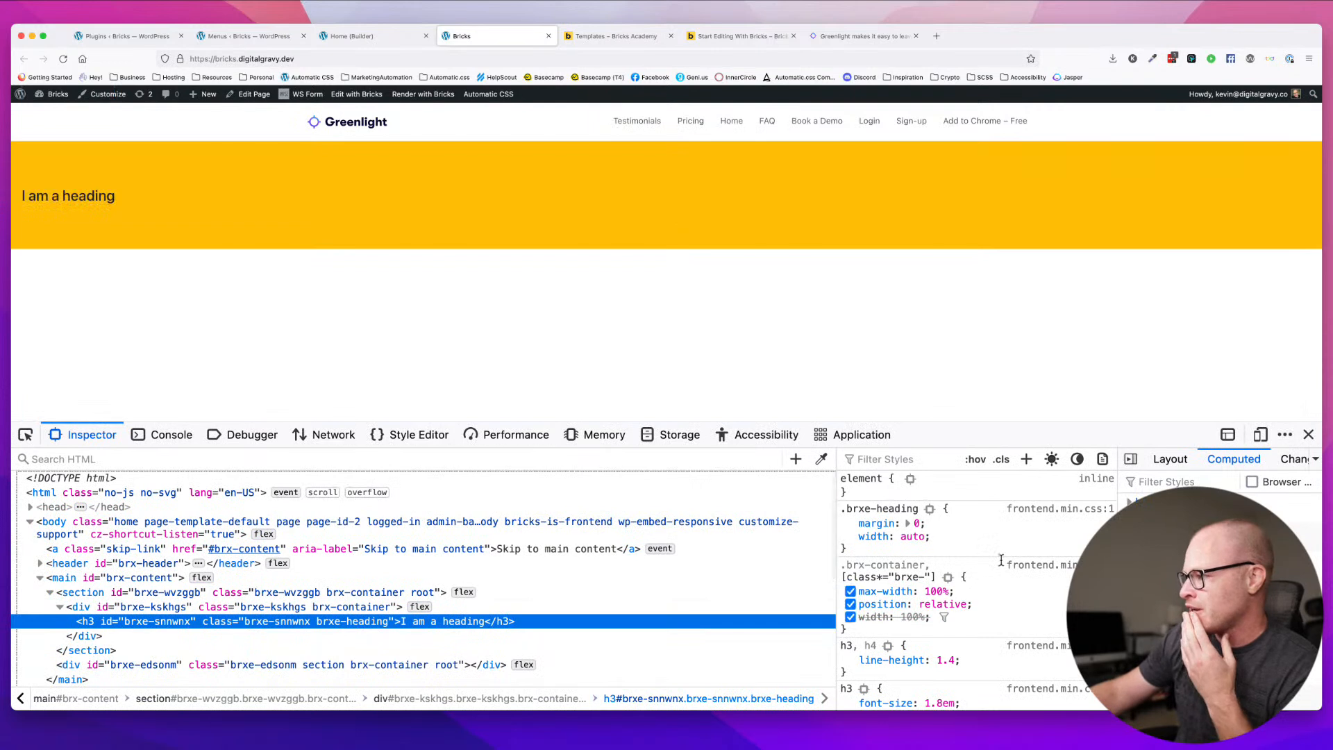
scroll(998, 556, "down", 3)
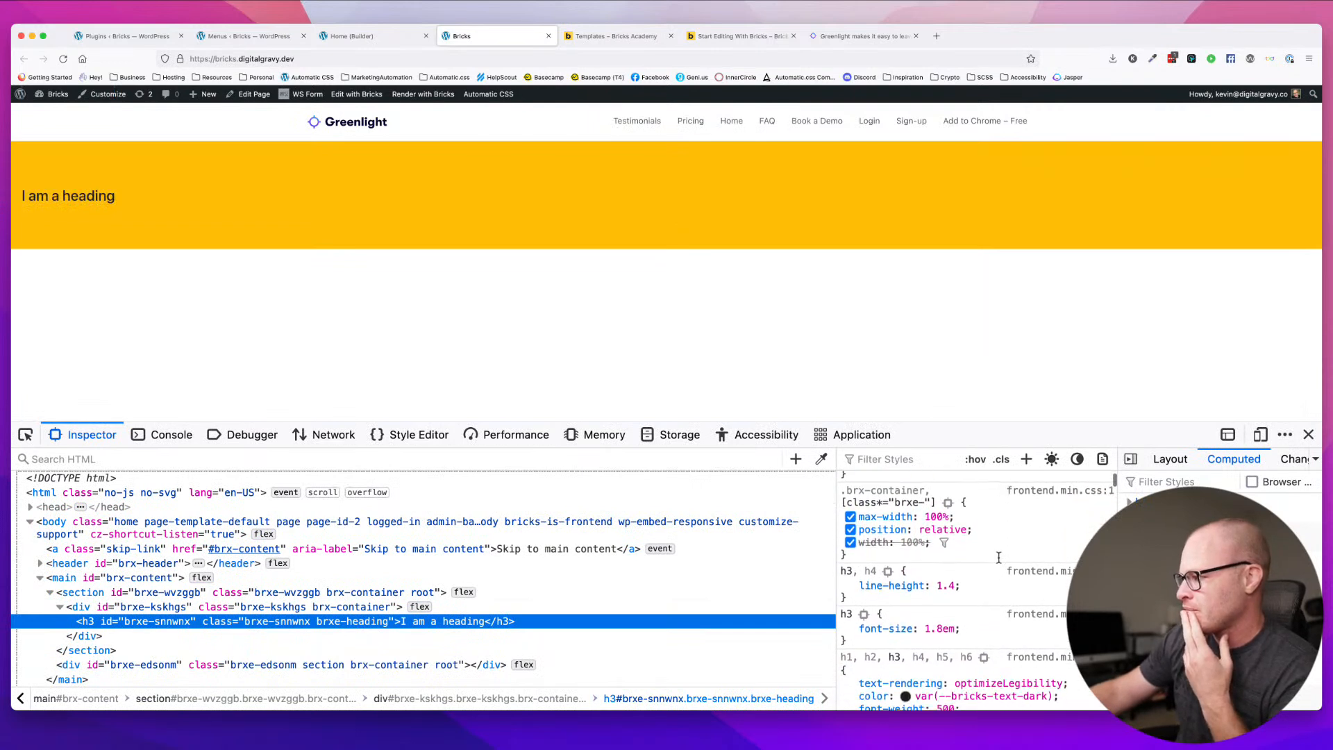
left_click(851, 608)
left_click(852, 609)
scroll(1017, 628, "up", 3)
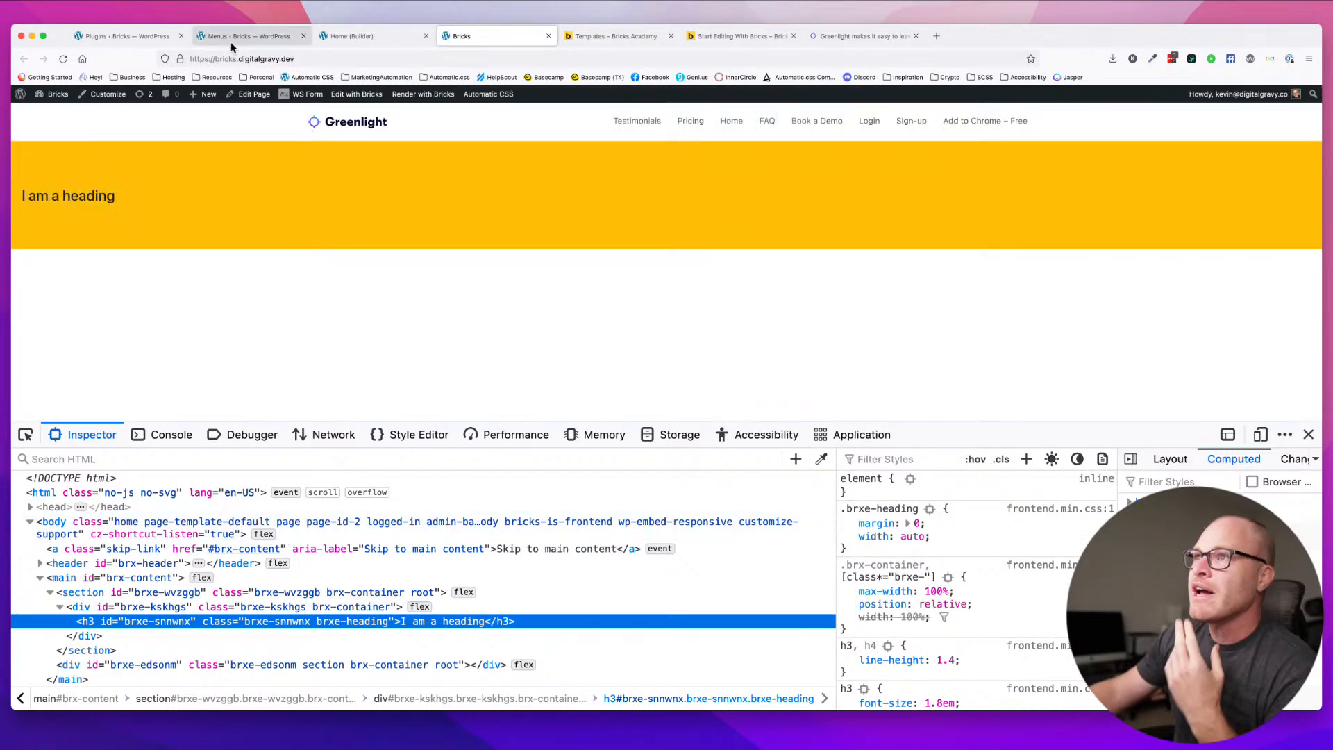
- Check the live front page's source for the Automatic.css stylesheet, view that stylesheet's contents, and close the source view
left_click(233, 38)
left_click(124, 38)
left_click(389, 36)
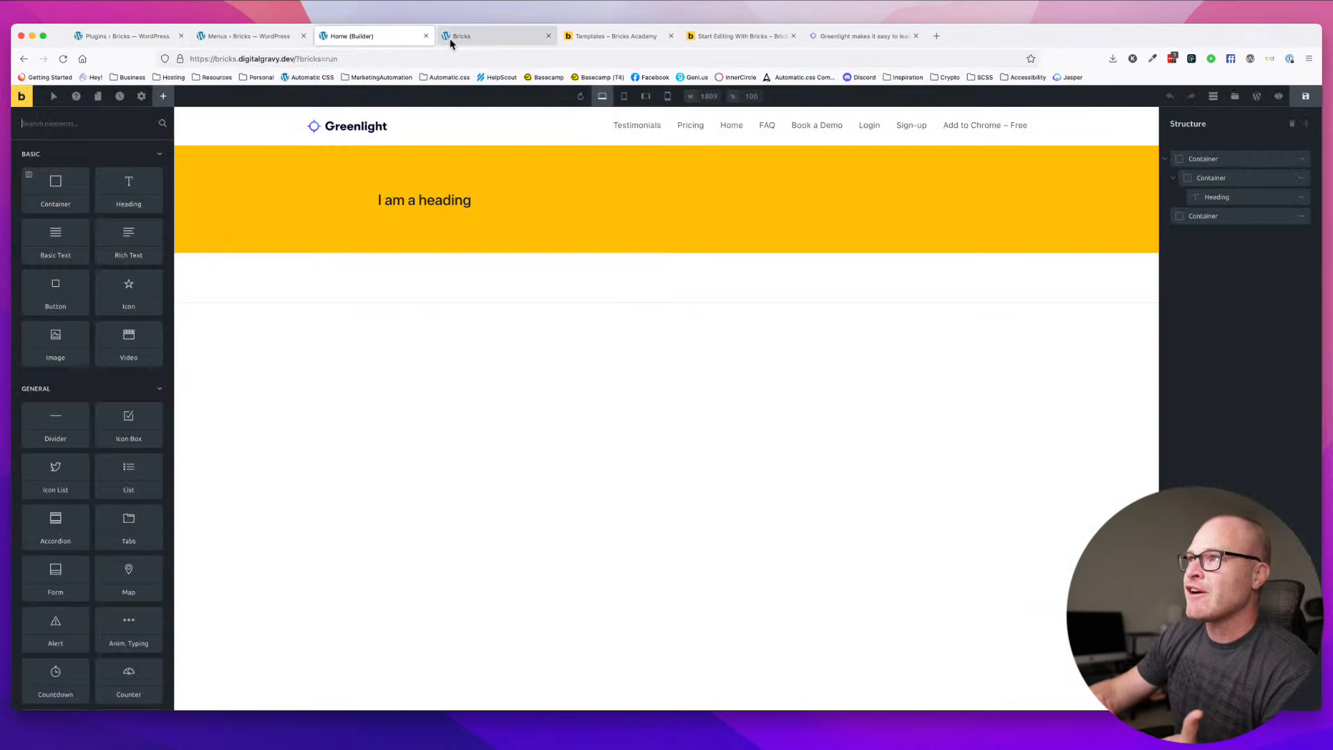
left_click(476, 36)
right_click(314, 310)
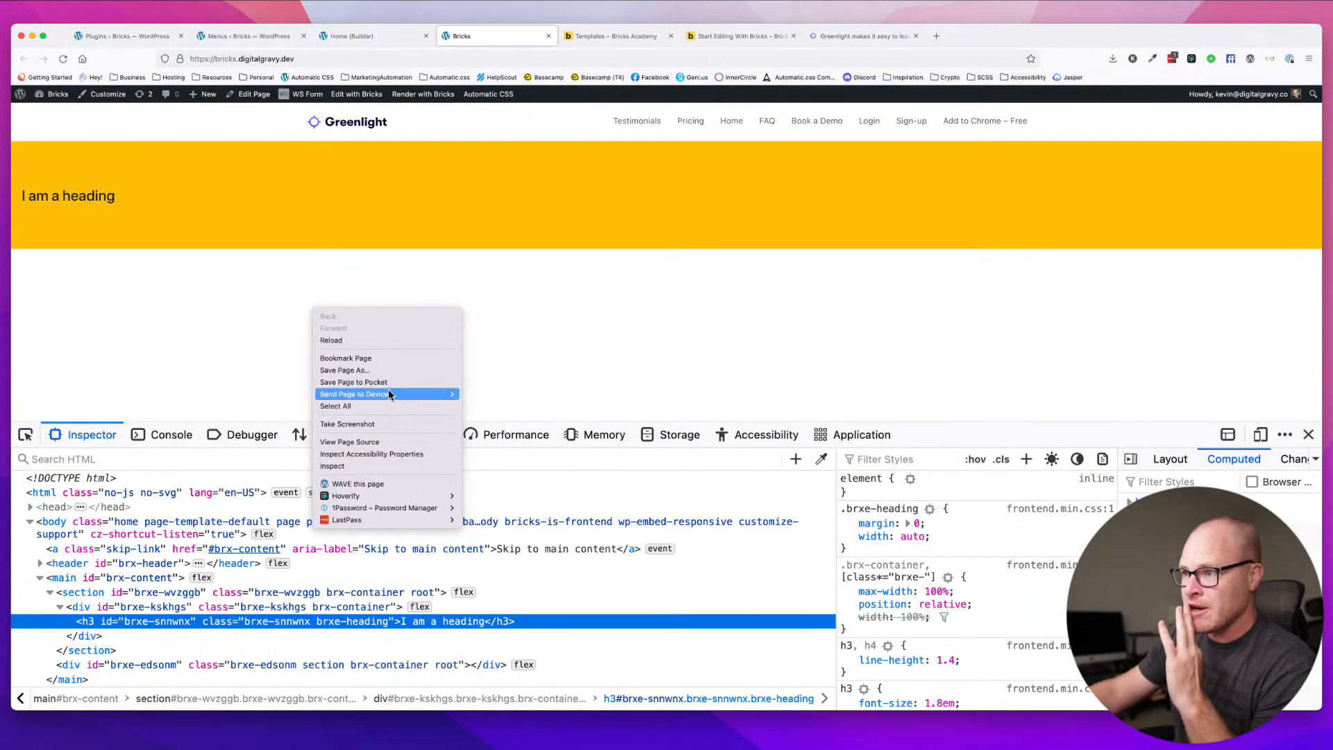
left_click(389, 441)
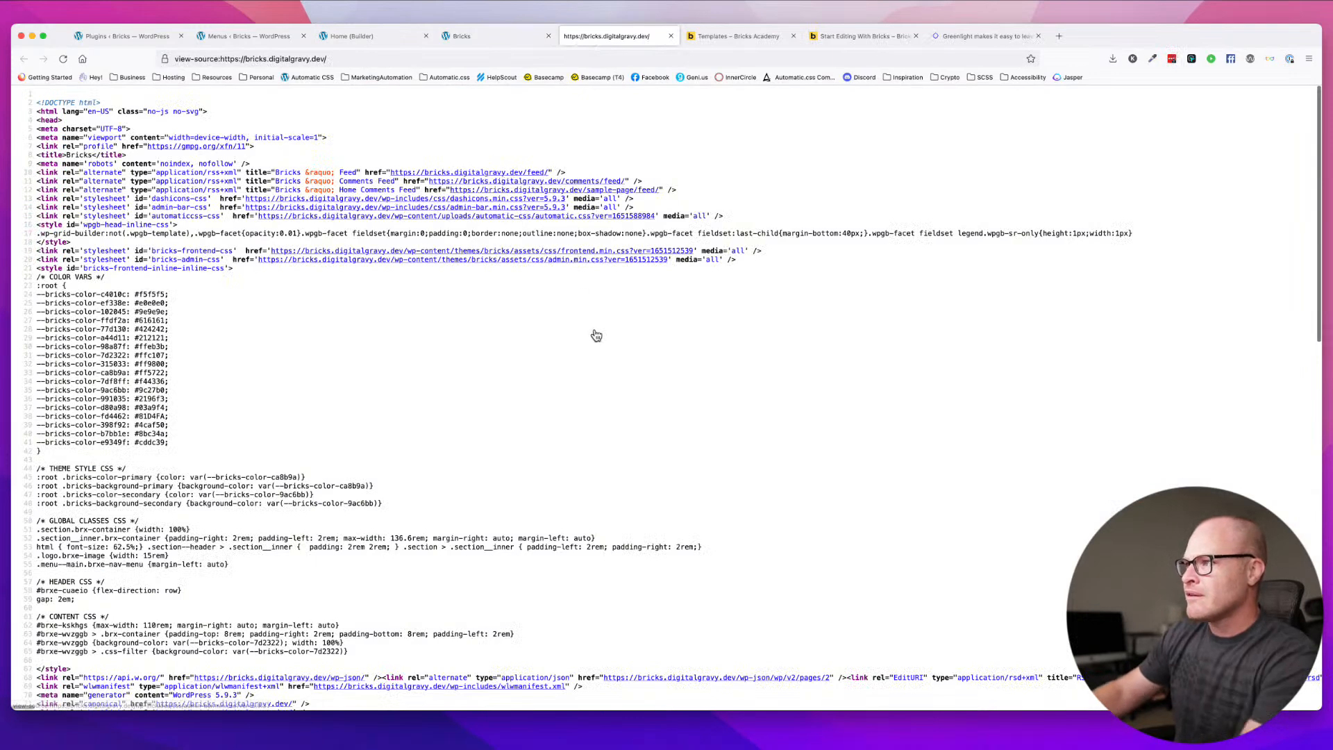
left_click(333, 216)
scroll(419, 296, "down", 1)
scroll(419, 297, "up", 2)
left_click(24, 59)
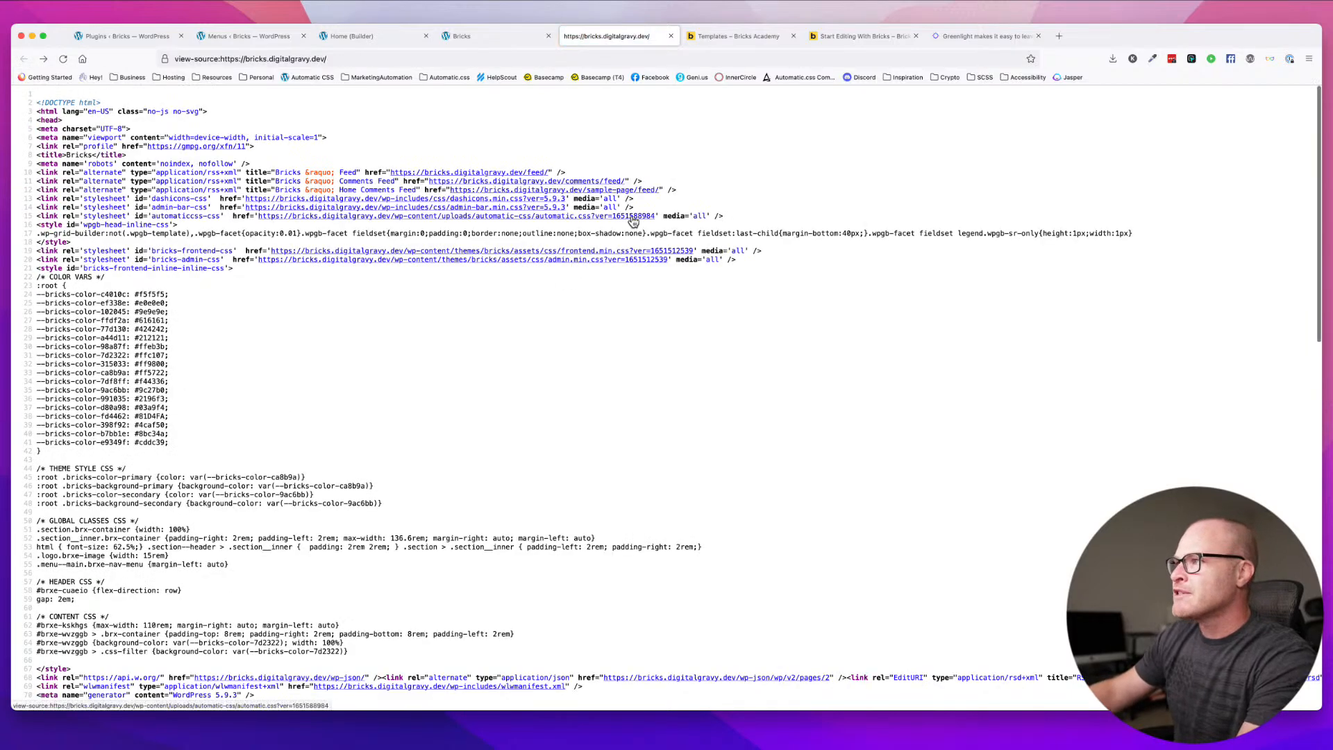
left_click(671, 36)
- Set the H1 font size in the Digital Gravy theme style to a text-size CSS variable without a unit, and save
left_click(338, 35)
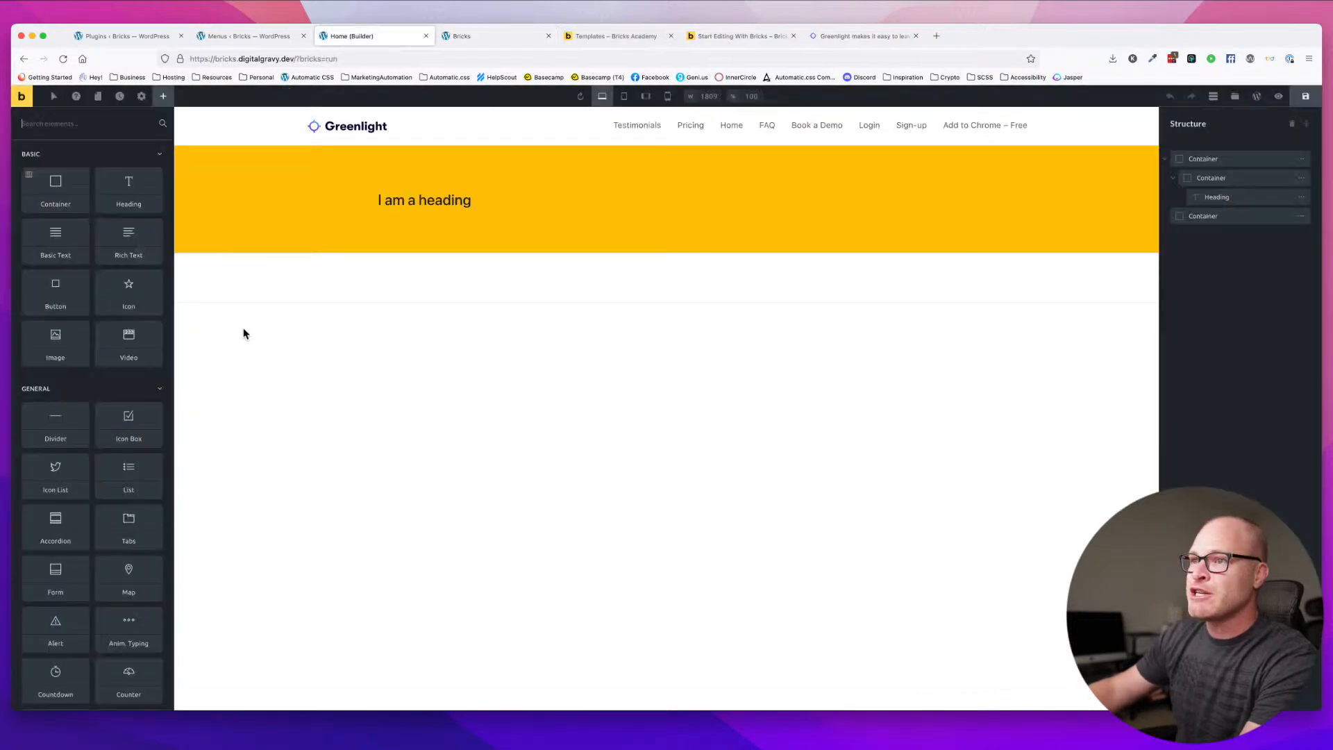
left_click(428, 206)
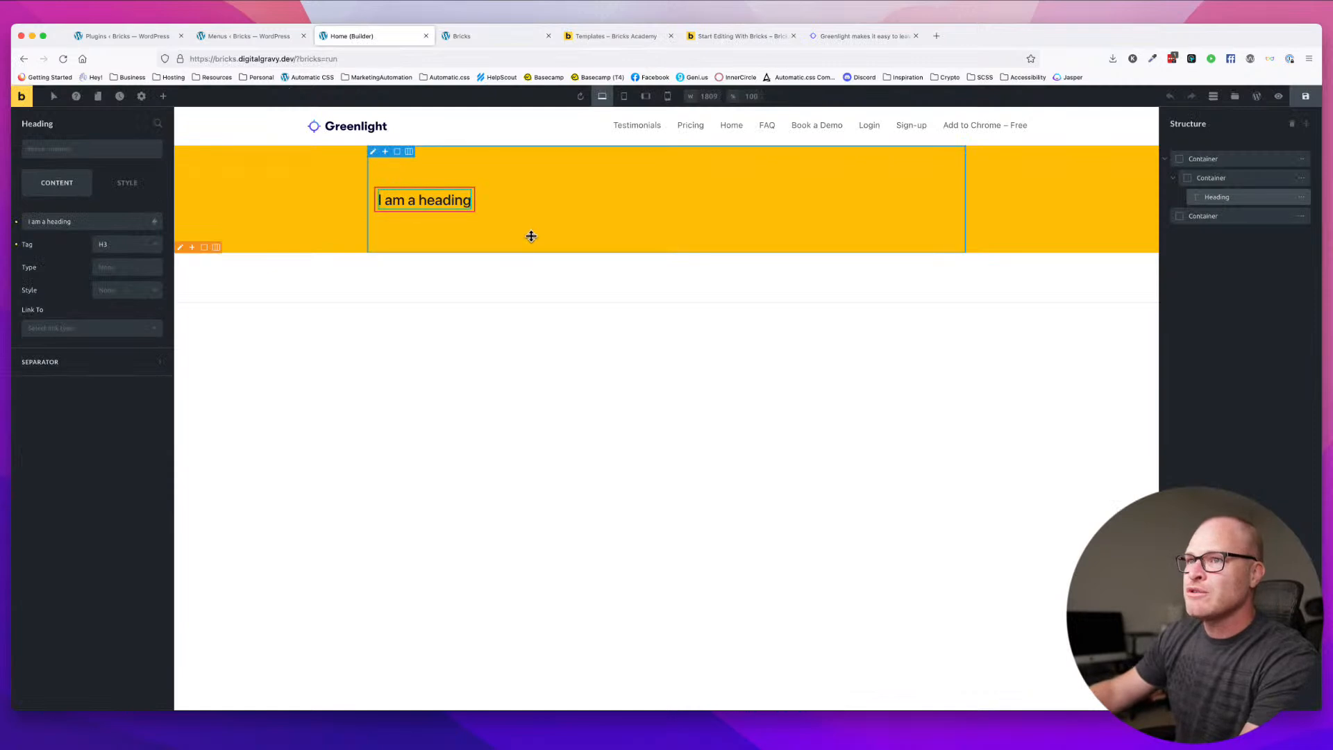
left_click(141, 96)
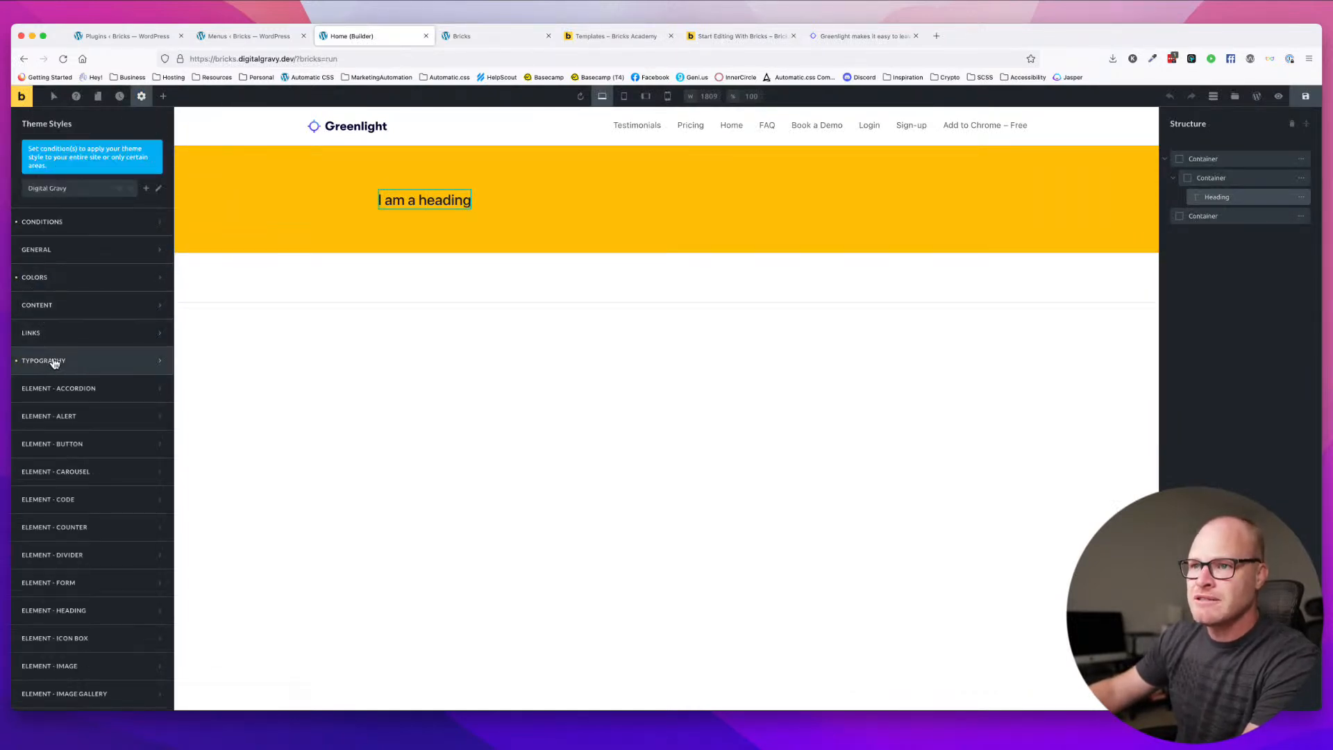
left_click(53, 361)
scroll(102, 439, "down", 2)
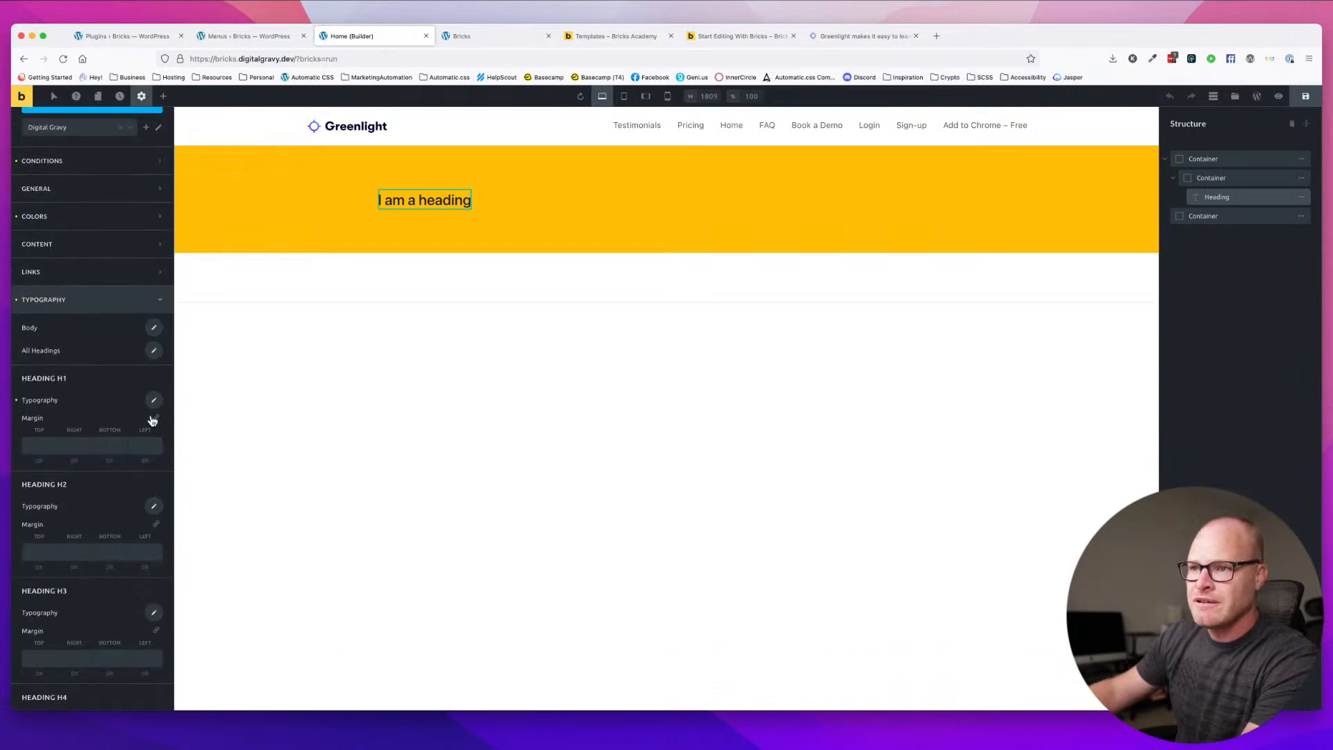
left_click(143, 455)
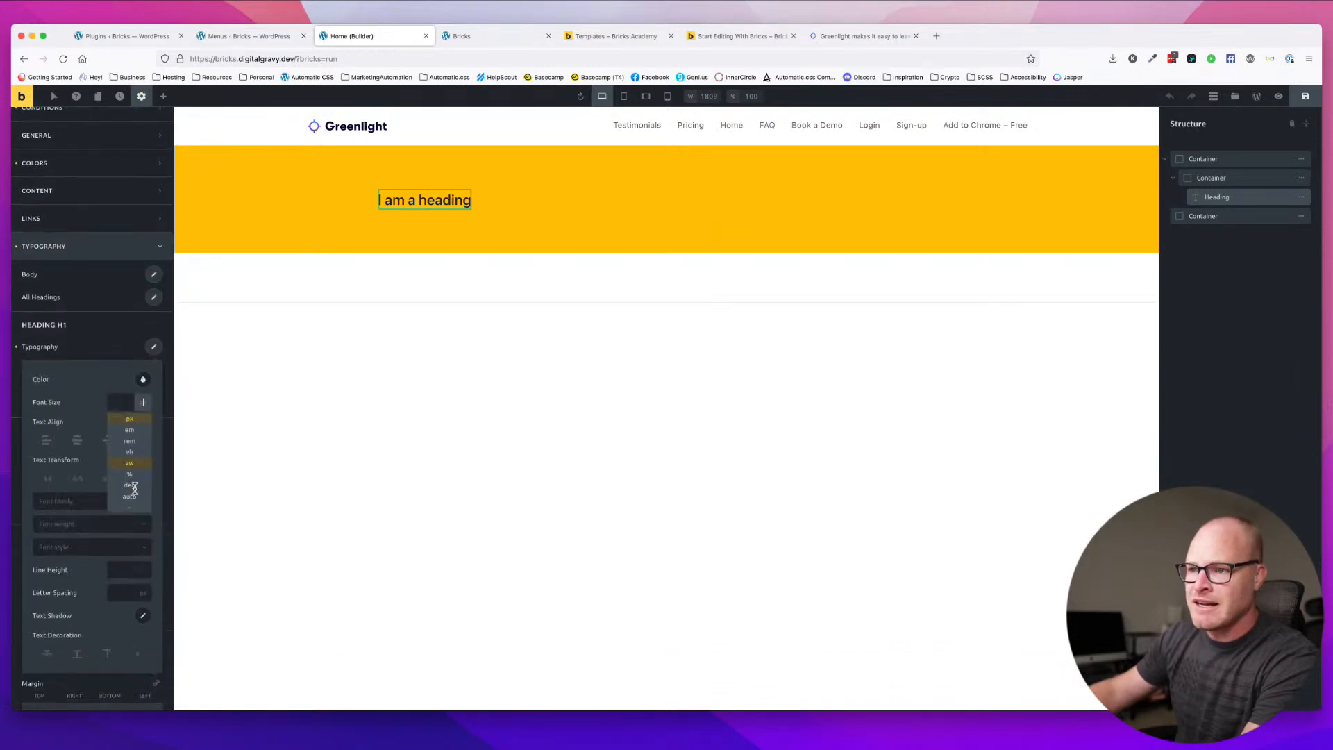
scroll(132, 497, "down", 4)
left_click(132, 451)
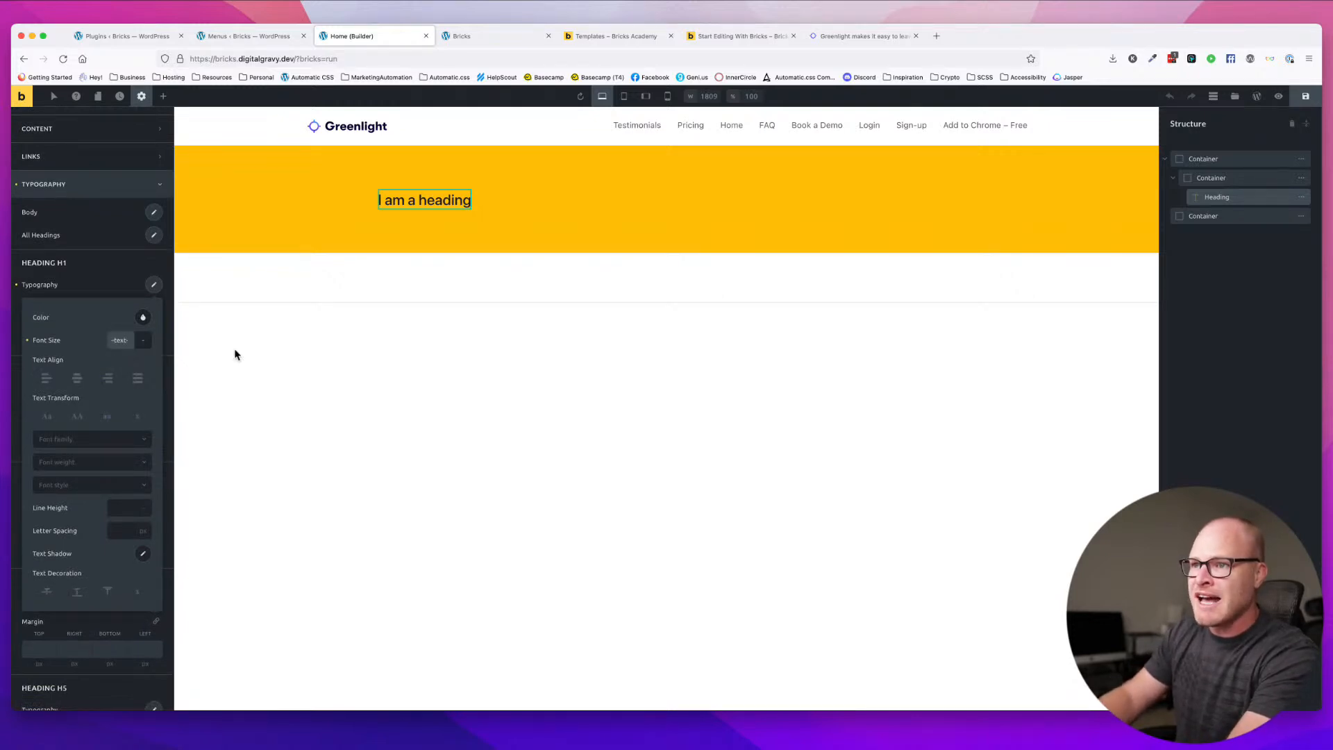
key("super+a")
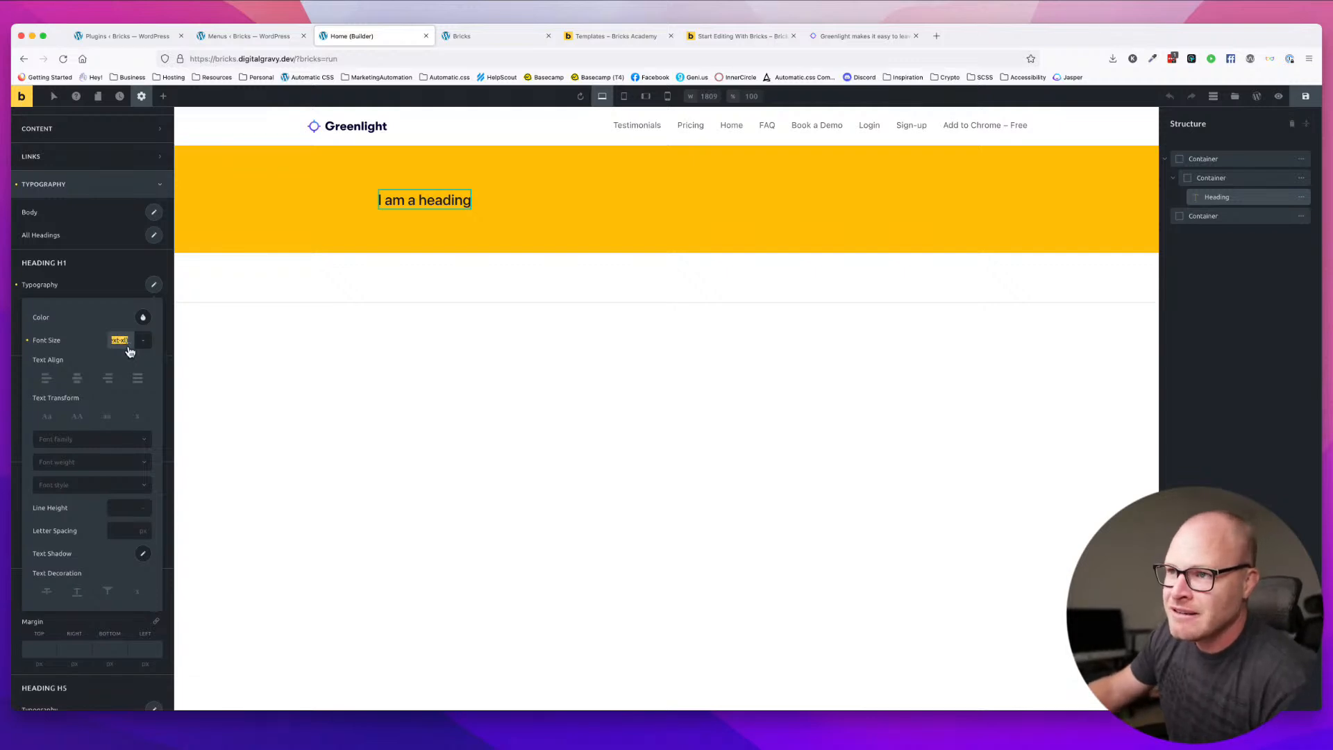
left_click(1306, 99)
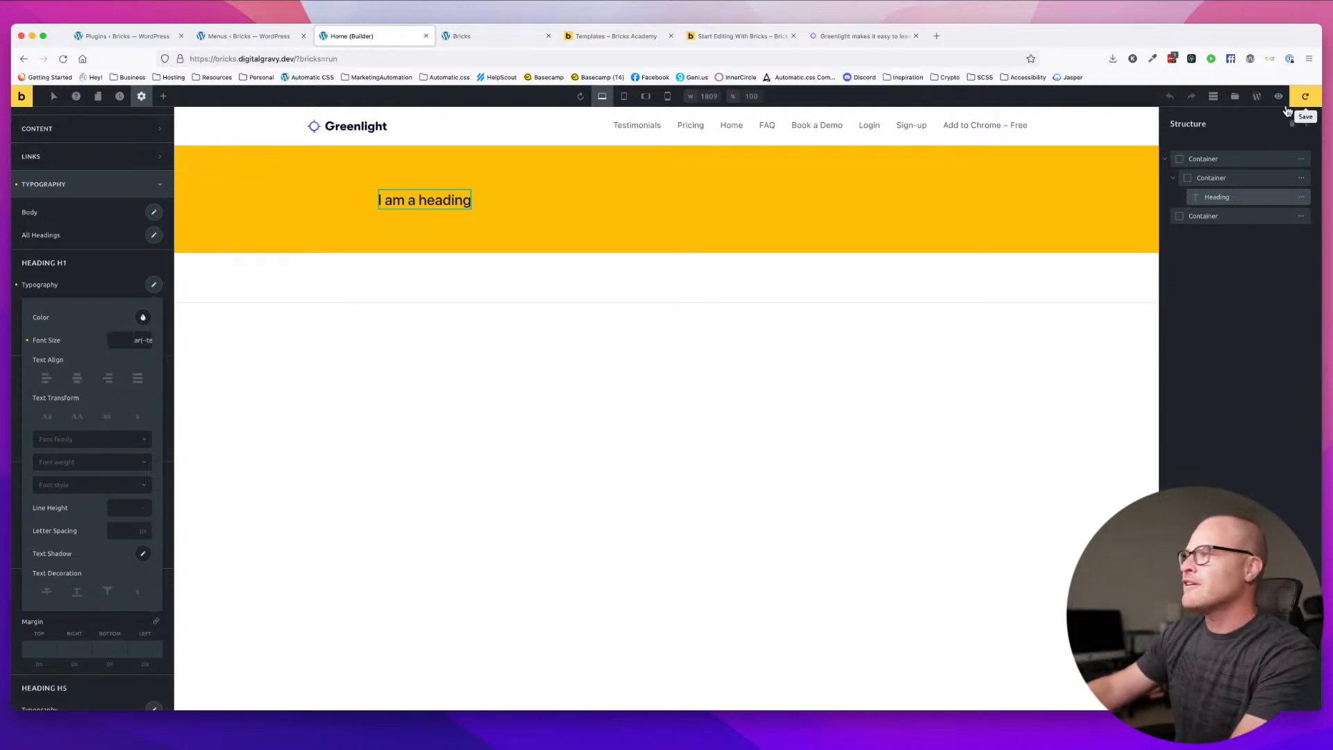
- Reload the live front page and recheck the heading in the page inspector
left_click(458, 36)
key("super+r")
right_click(92, 200)
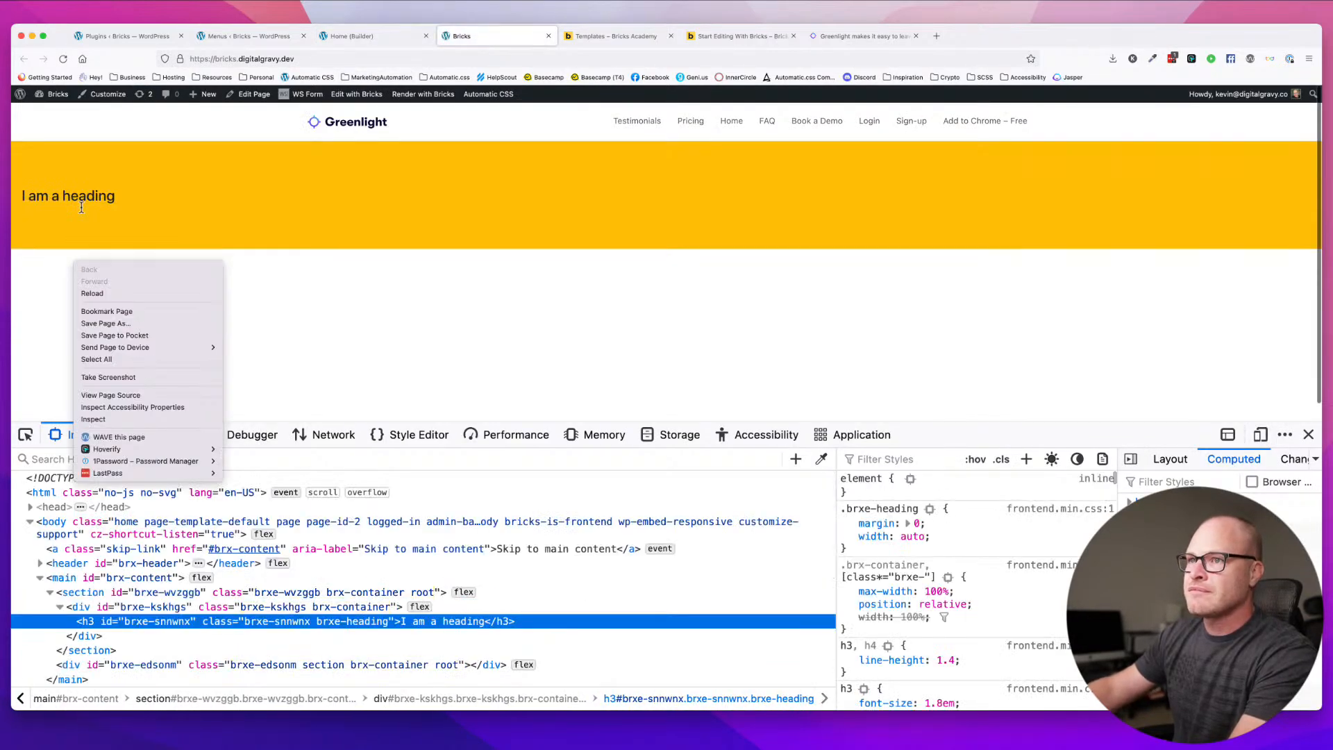
left_click(149, 345)
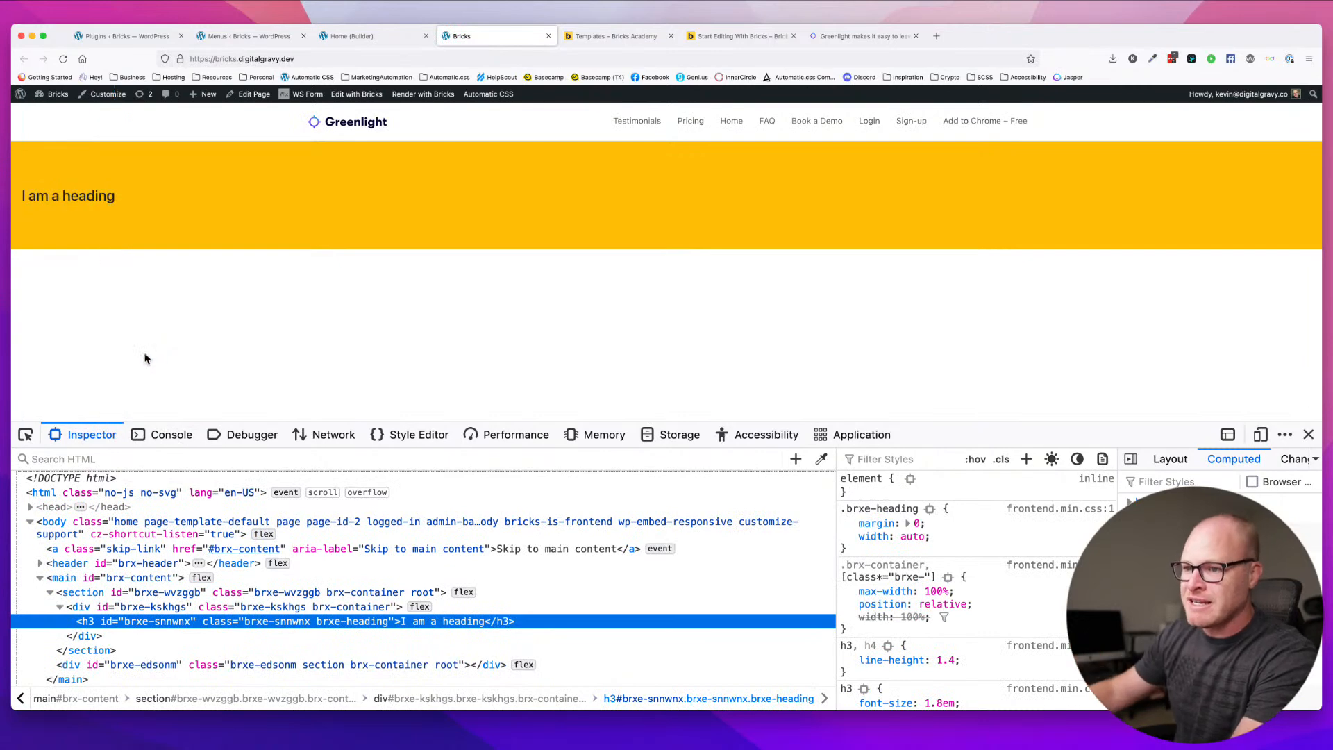
- In the Bricks builder, change the "I am a heading" element's tag to H1 and save the page
left_click(358, 36)
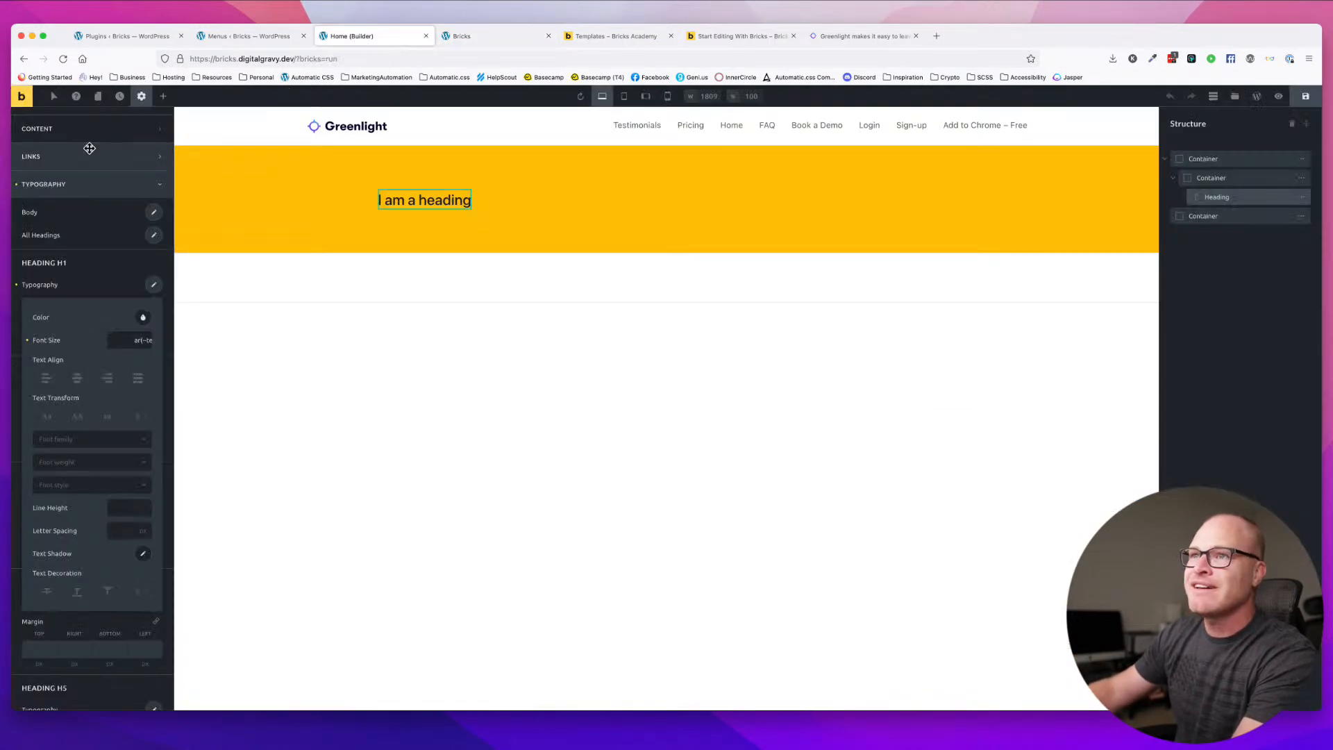
left_click(539, 199)
left_click(444, 199)
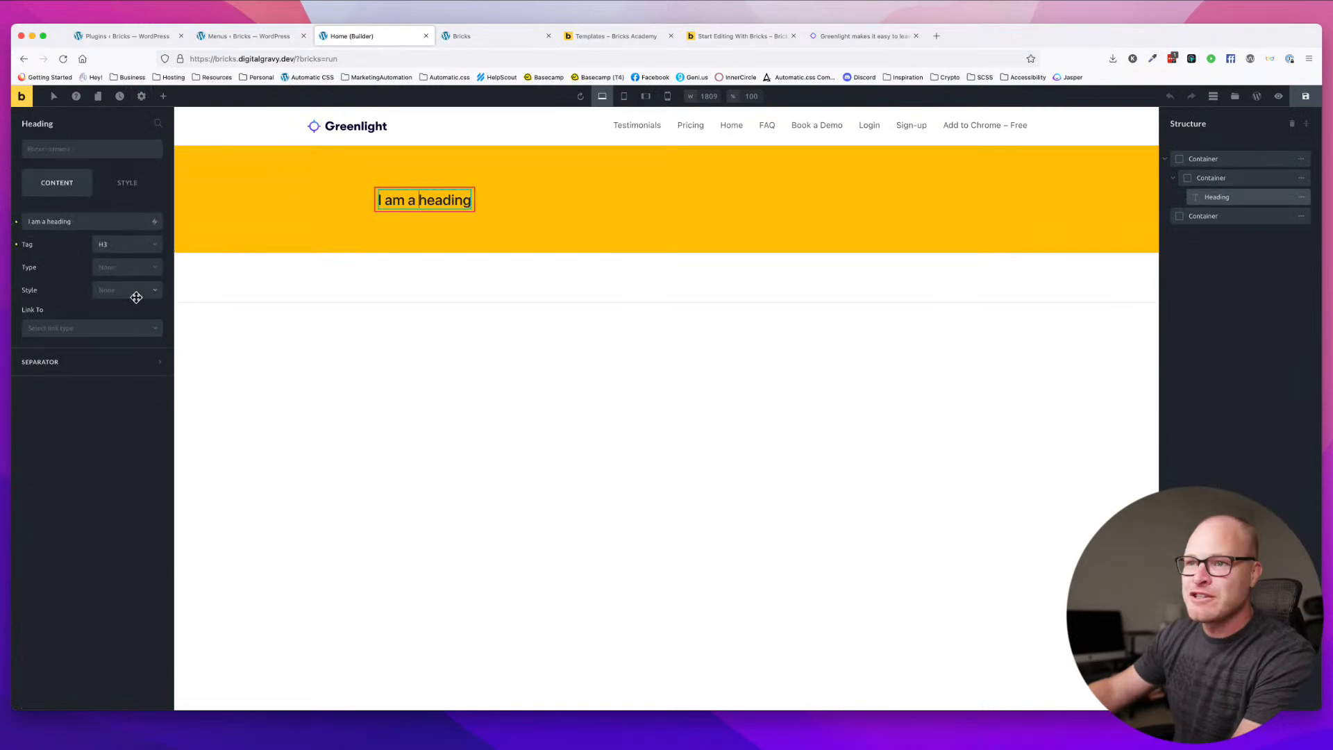
left_click(128, 244)
left_click(112, 270)
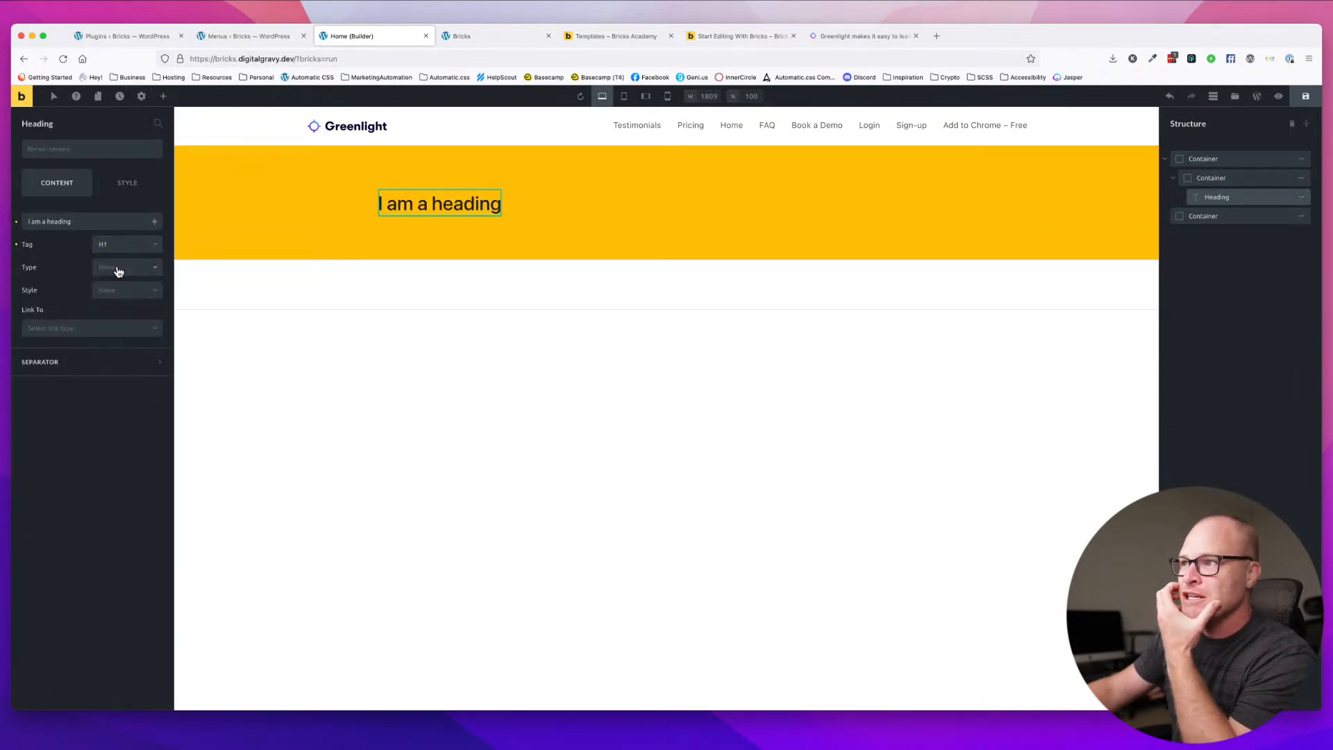
left_click(1305, 97)
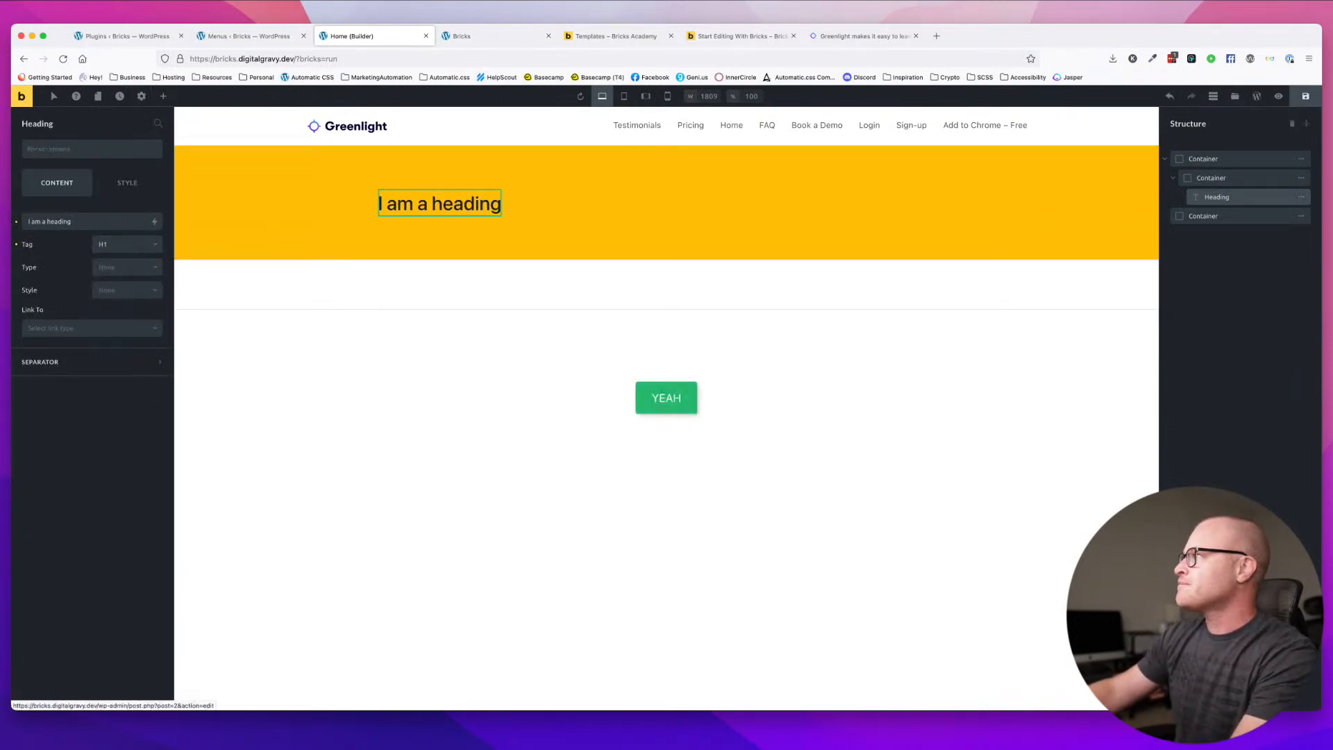
- Reload the live front page and inspect the heading's applied h1 font-size rules
left_click(507, 38)
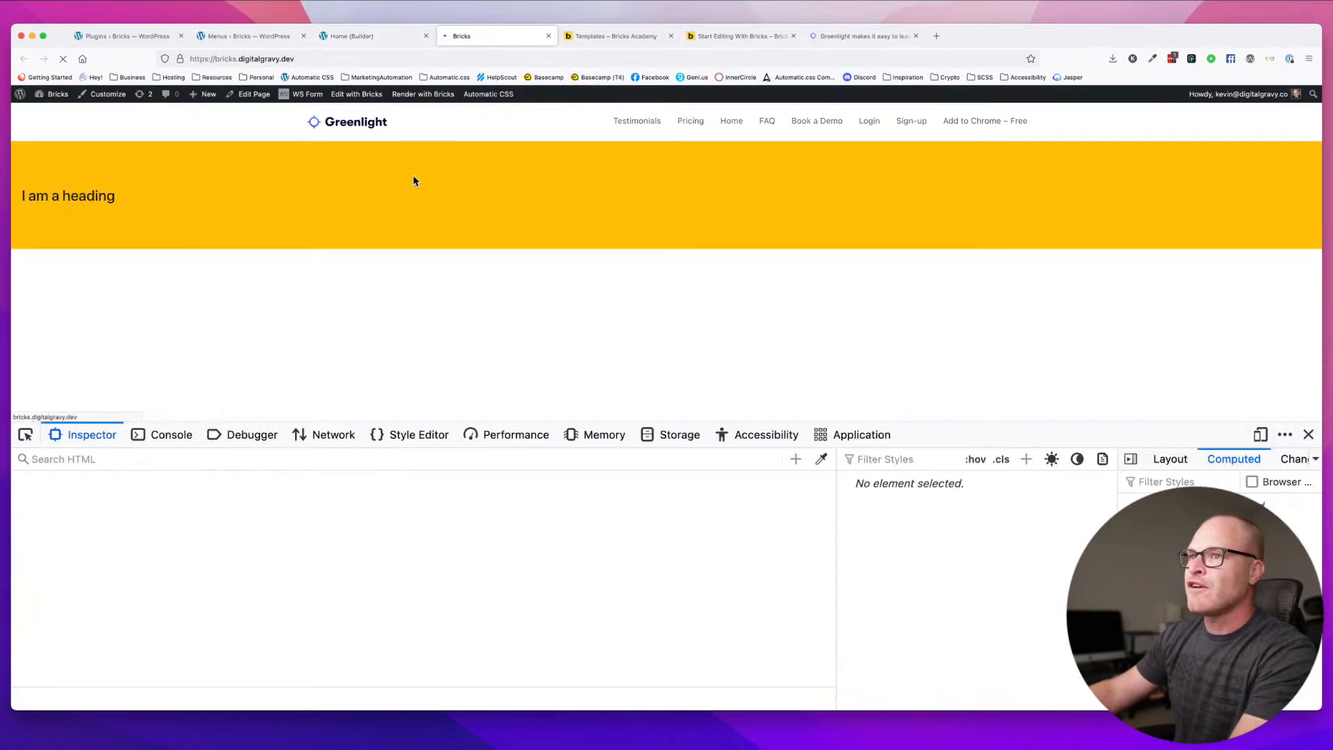
right_click(108, 198)
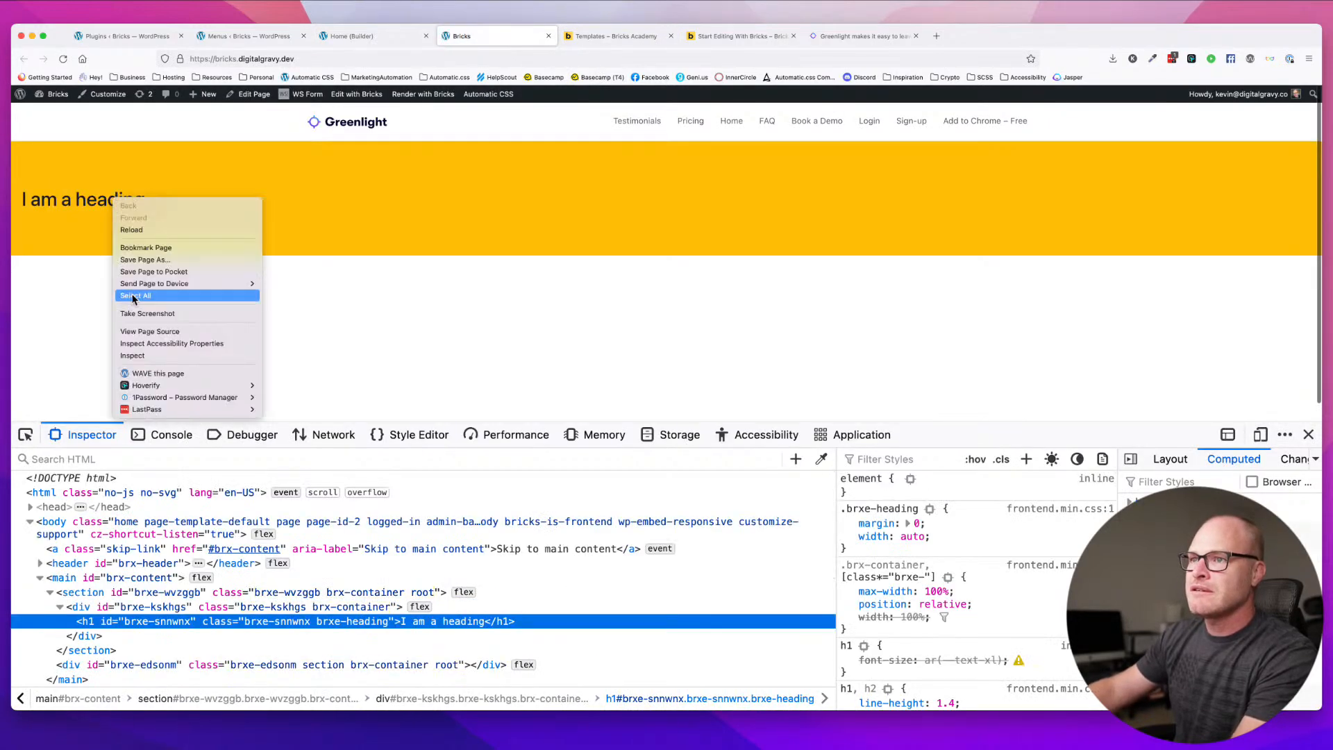
left_click(160, 350)
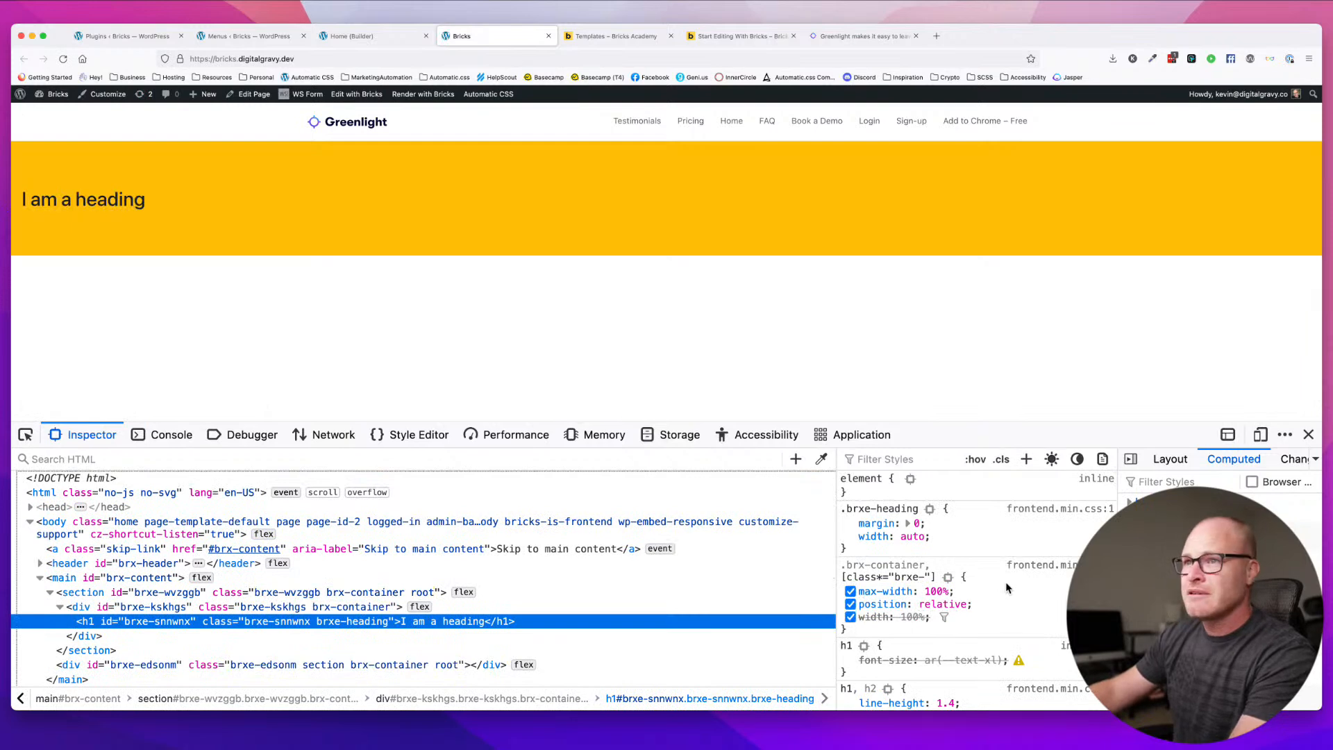
scroll(934, 594, "down", 5)
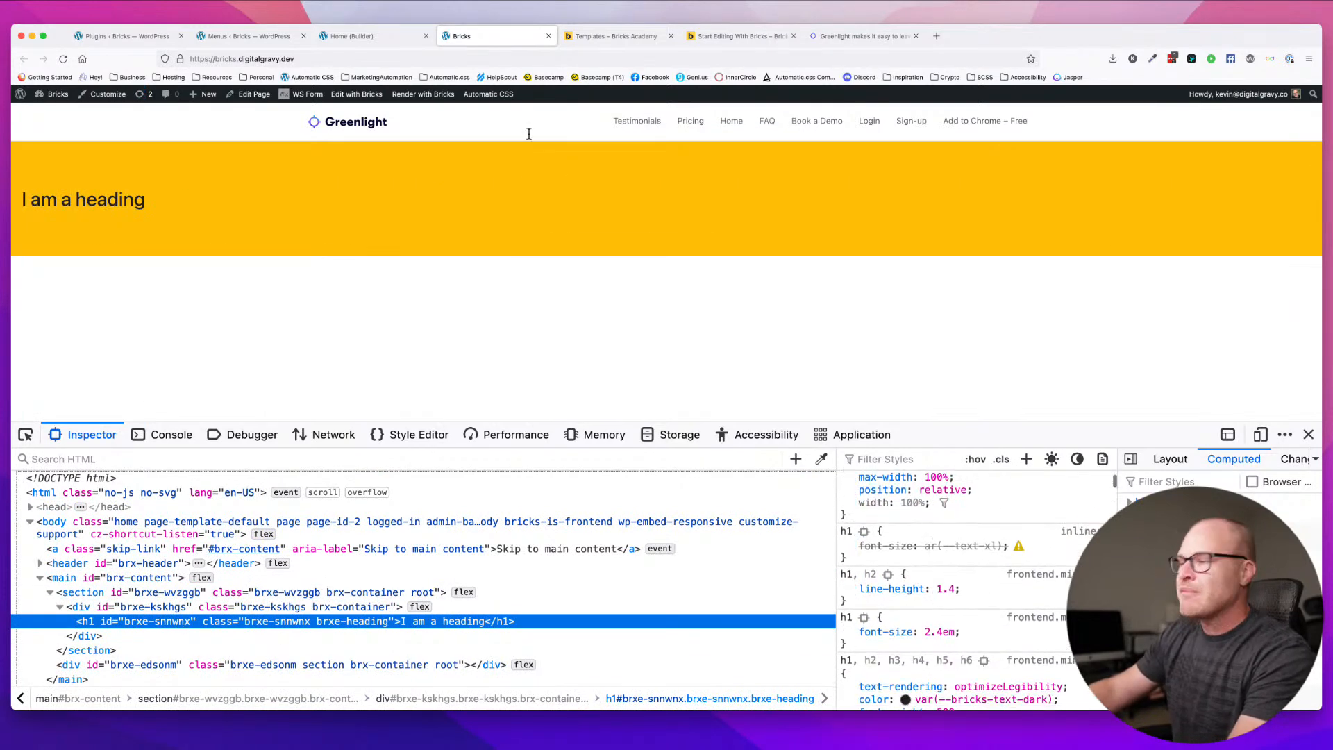
- Back in the builder, correct the Digital Gravy theme style's H1 font size to var(--text-xl) as a custom unit, and save
left_click(340, 35)
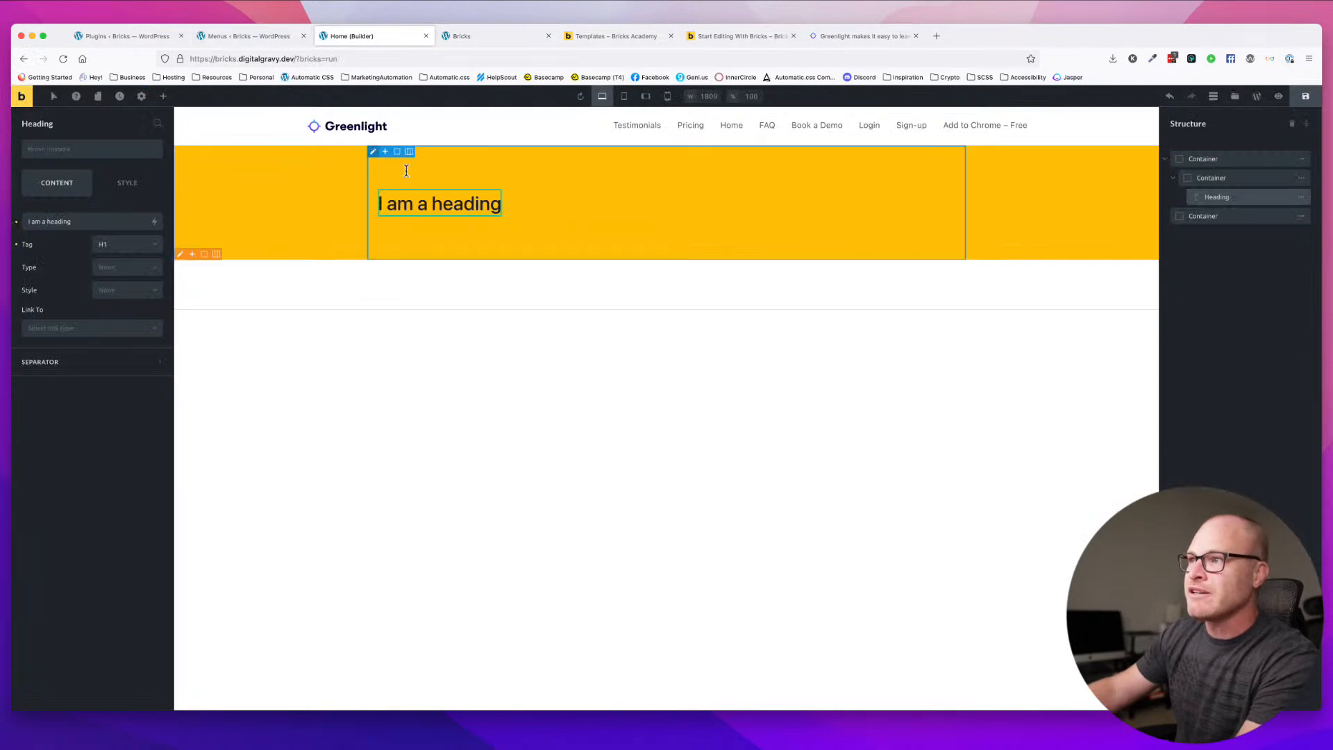
left_click(246, 35)
left_click(166, 36)
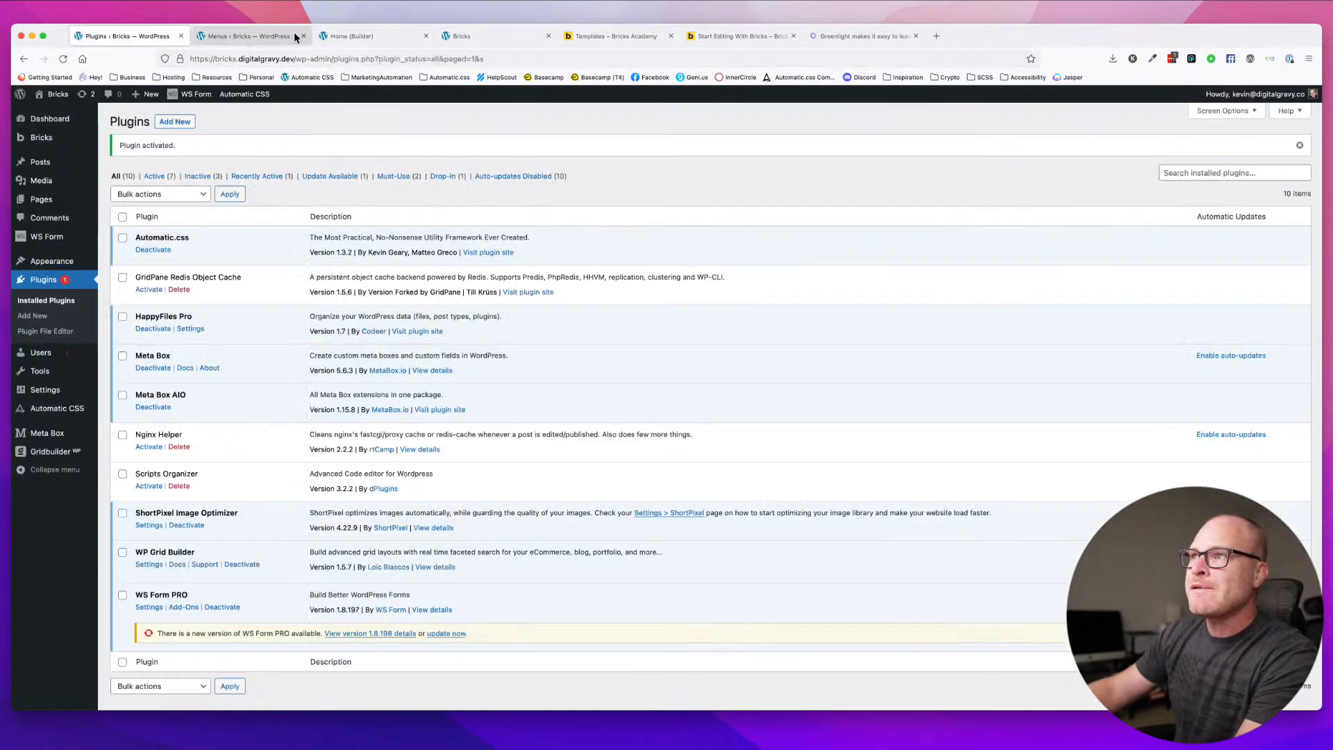
left_click(346, 36)
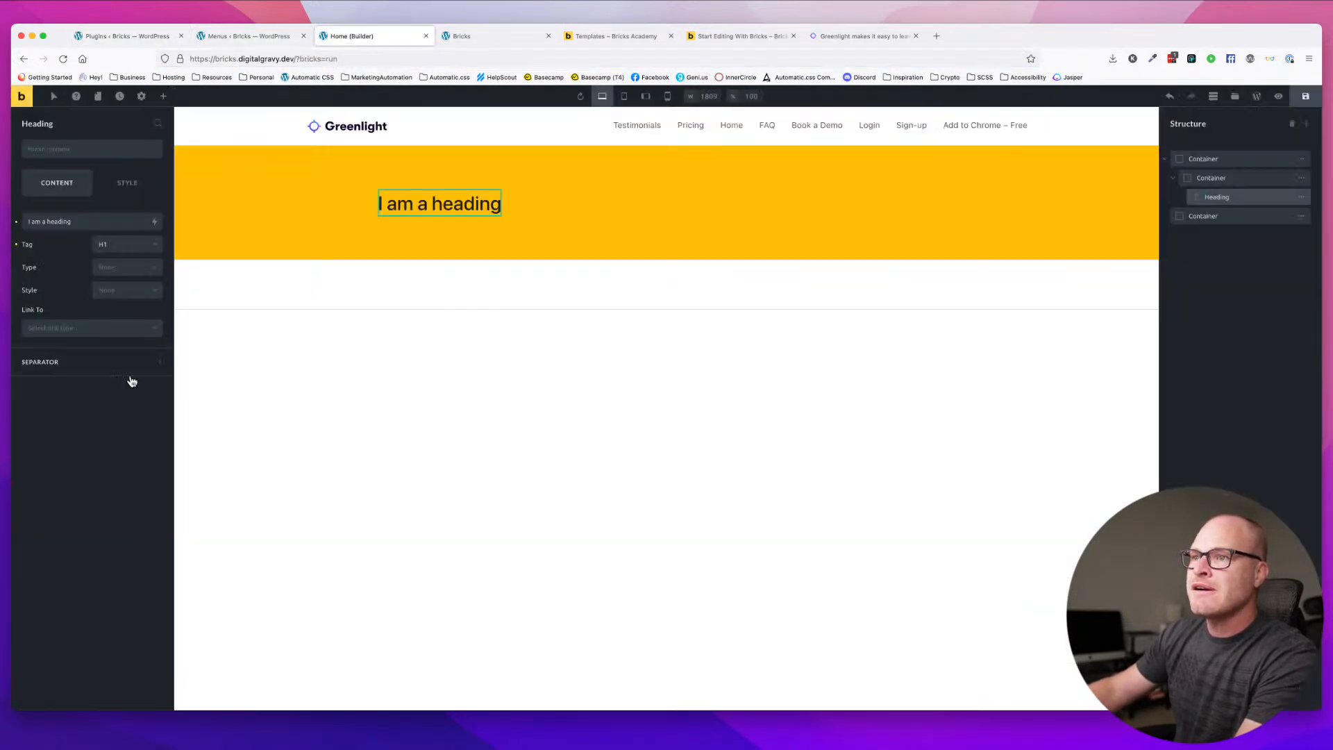
left_click(142, 97)
left_click(57, 152)
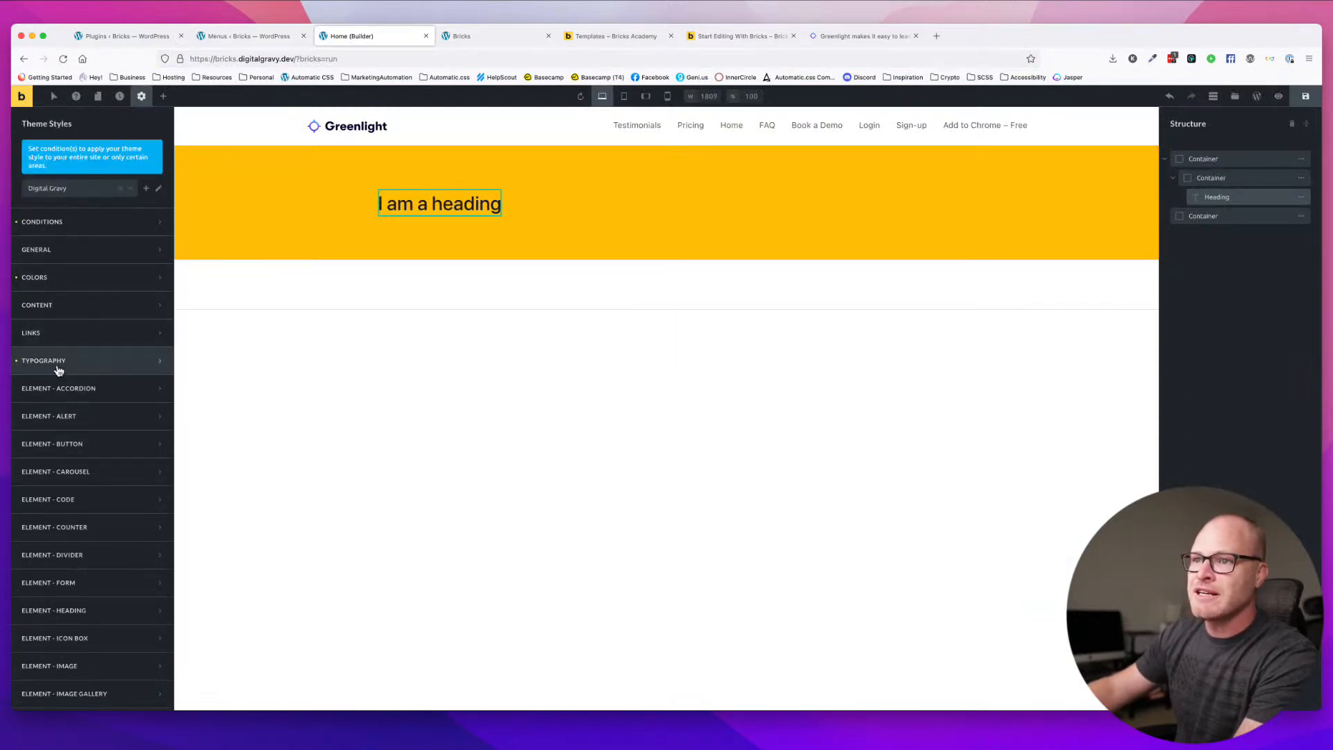
left_click(60, 361)
left_click(161, 465)
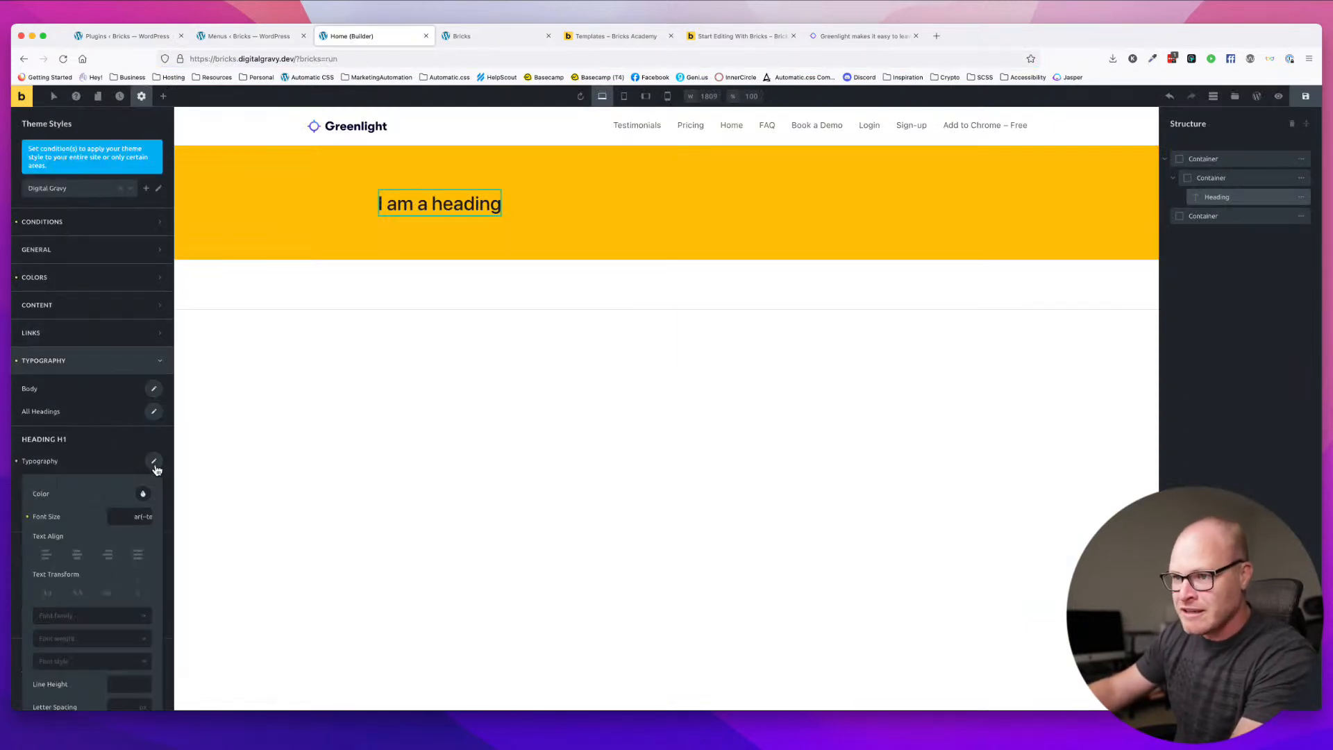
left_click(159, 515)
left_click(159, 518)
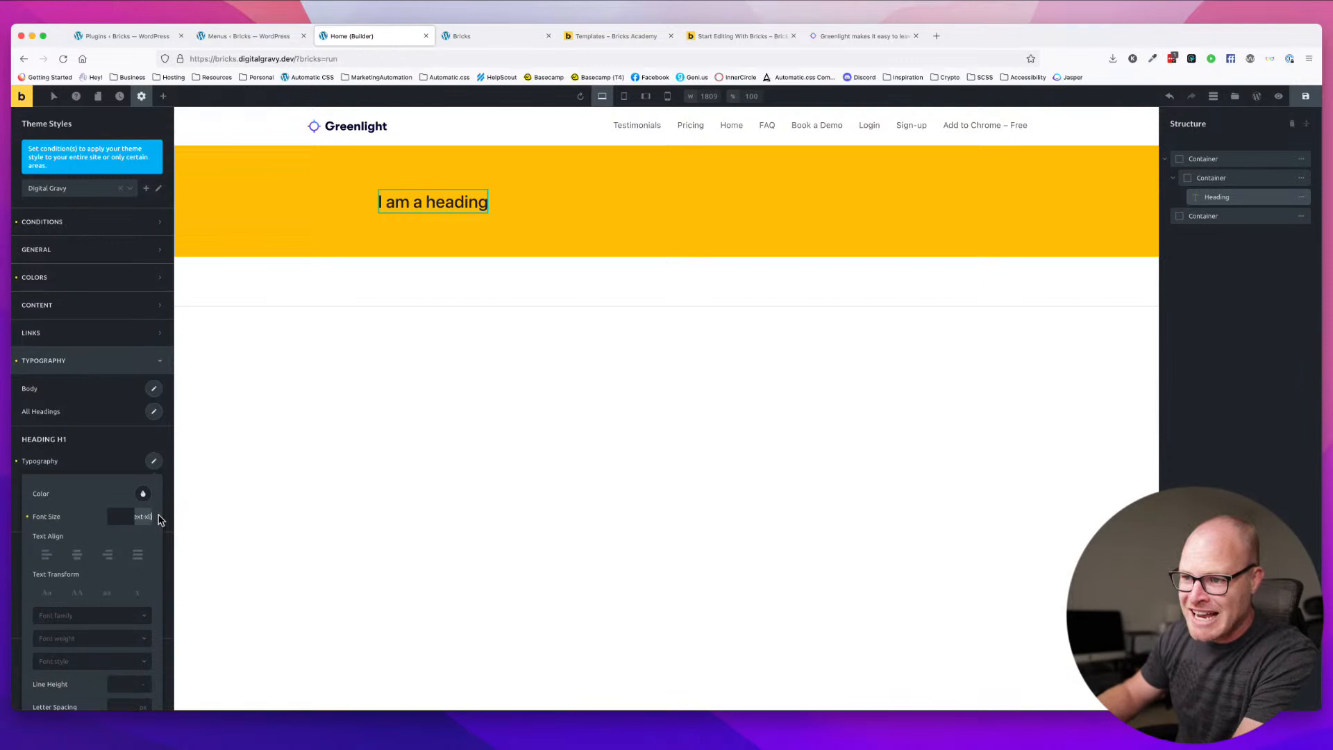
left_click(1305, 95)
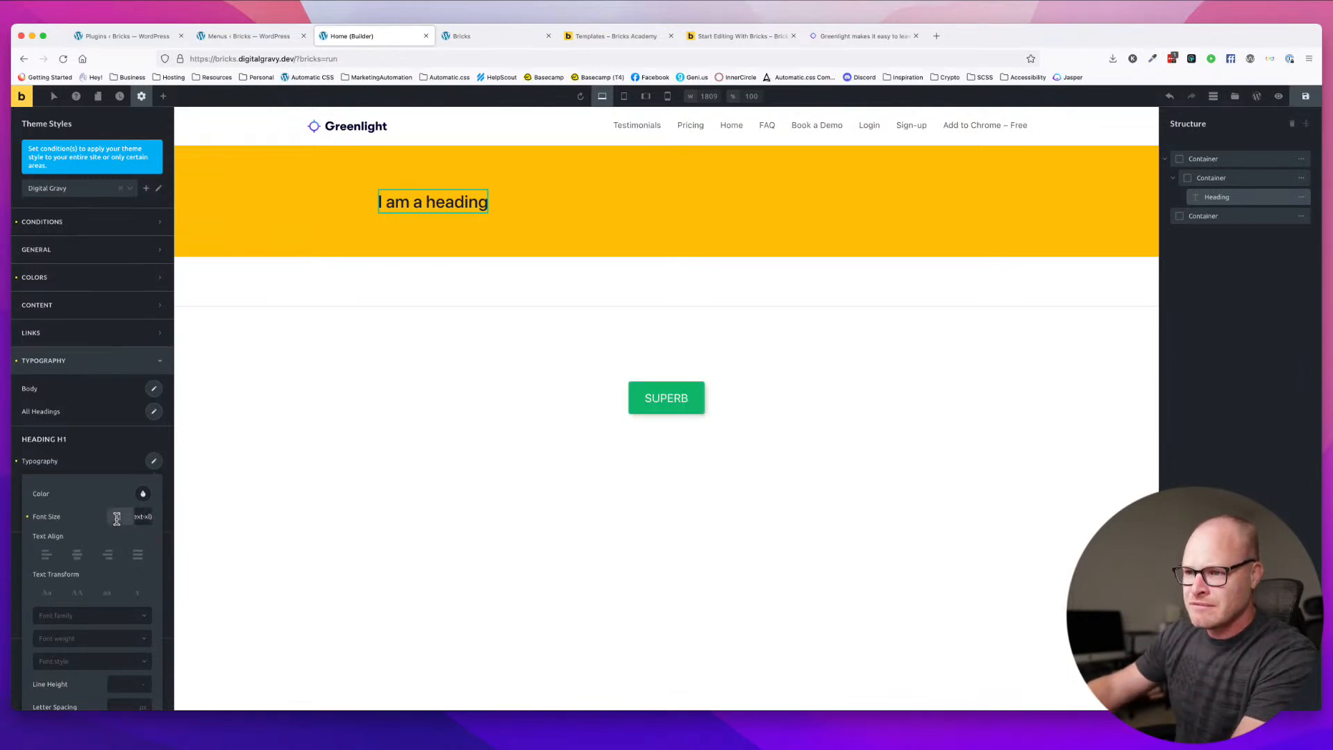
- Try entering var(--text-xl) as the H1 font-size value itself, with the unit set to none
left_click(129, 518)
key("BackSpace")
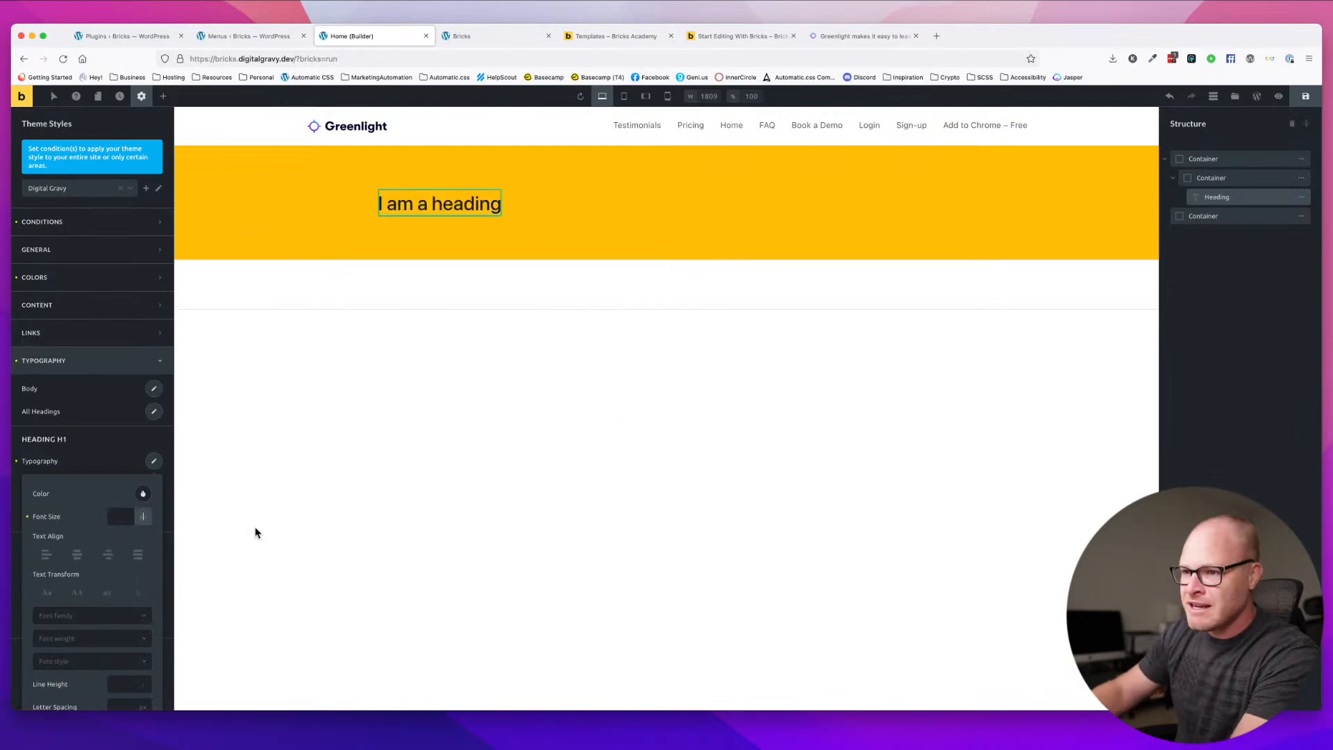
type("var(--text-xl)")
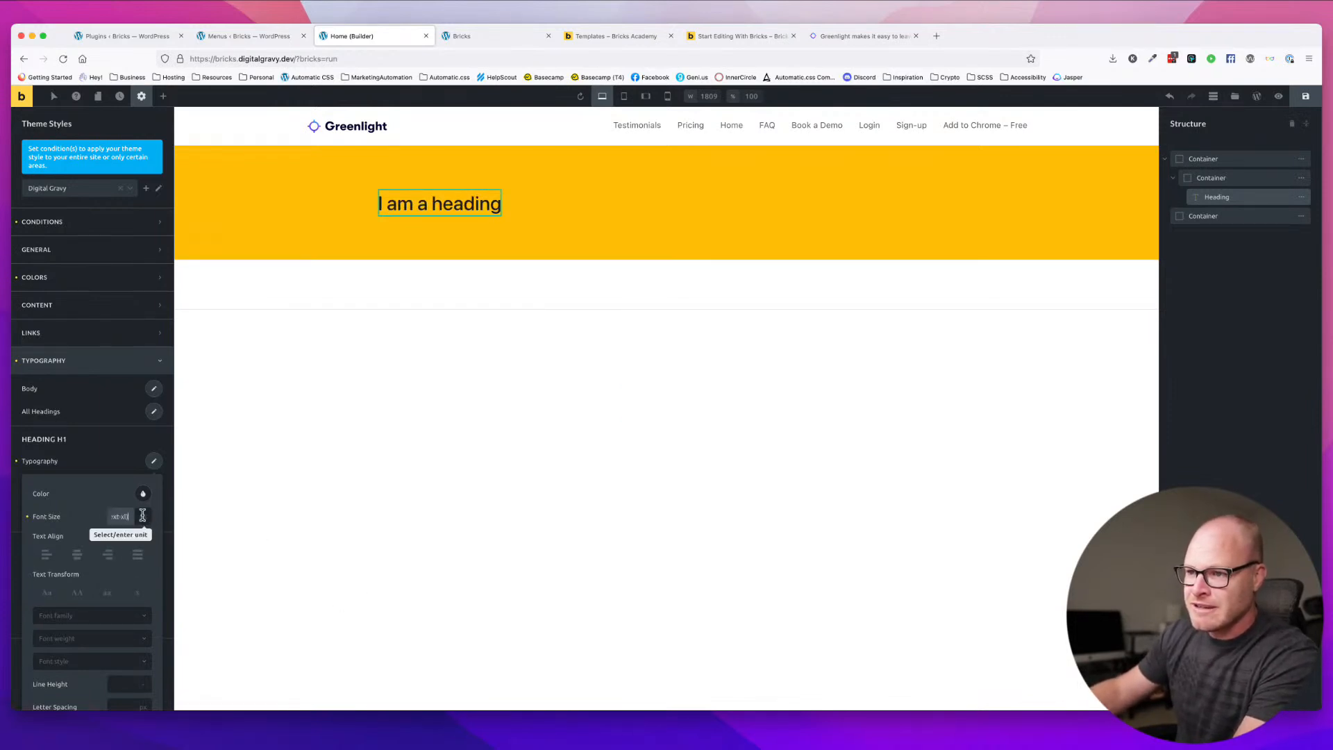
left_click(143, 516)
left_click(132, 621)
left_click(144, 518)
left_click(136, 624)
left_click(120, 517)
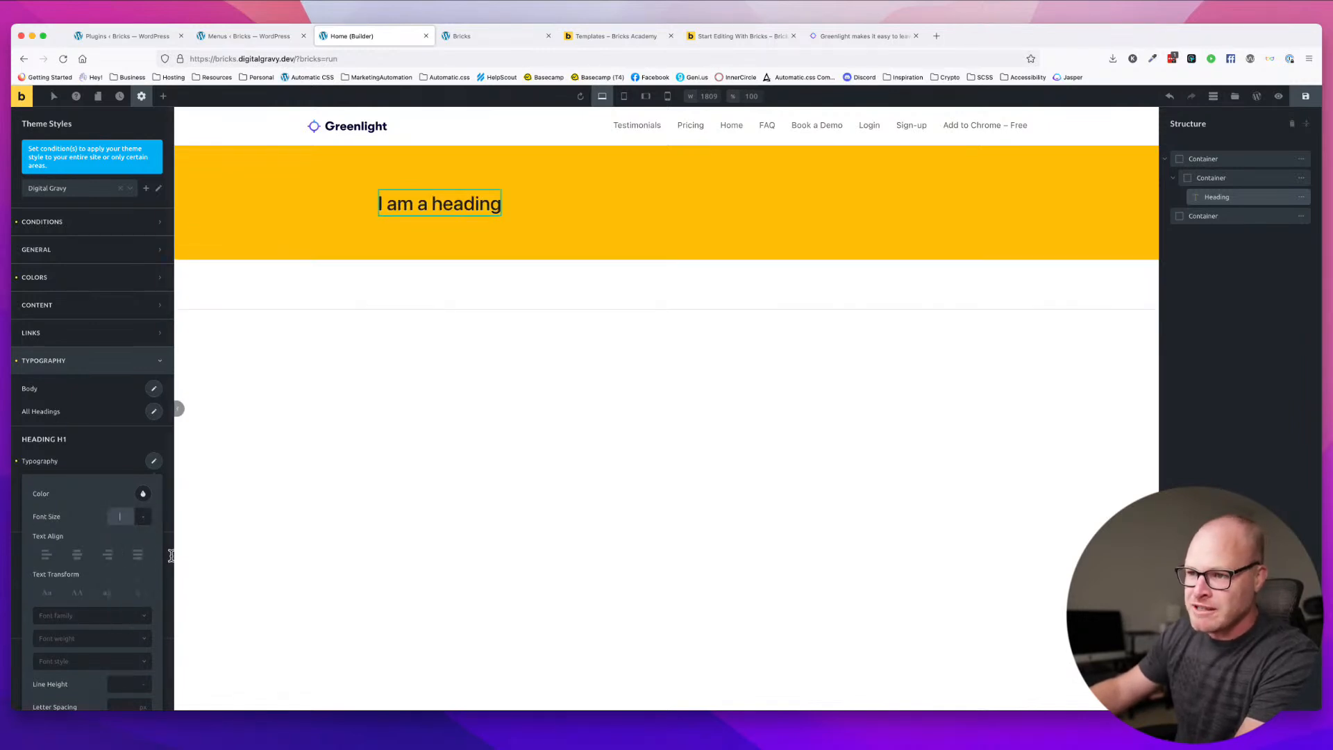
key("super+v")
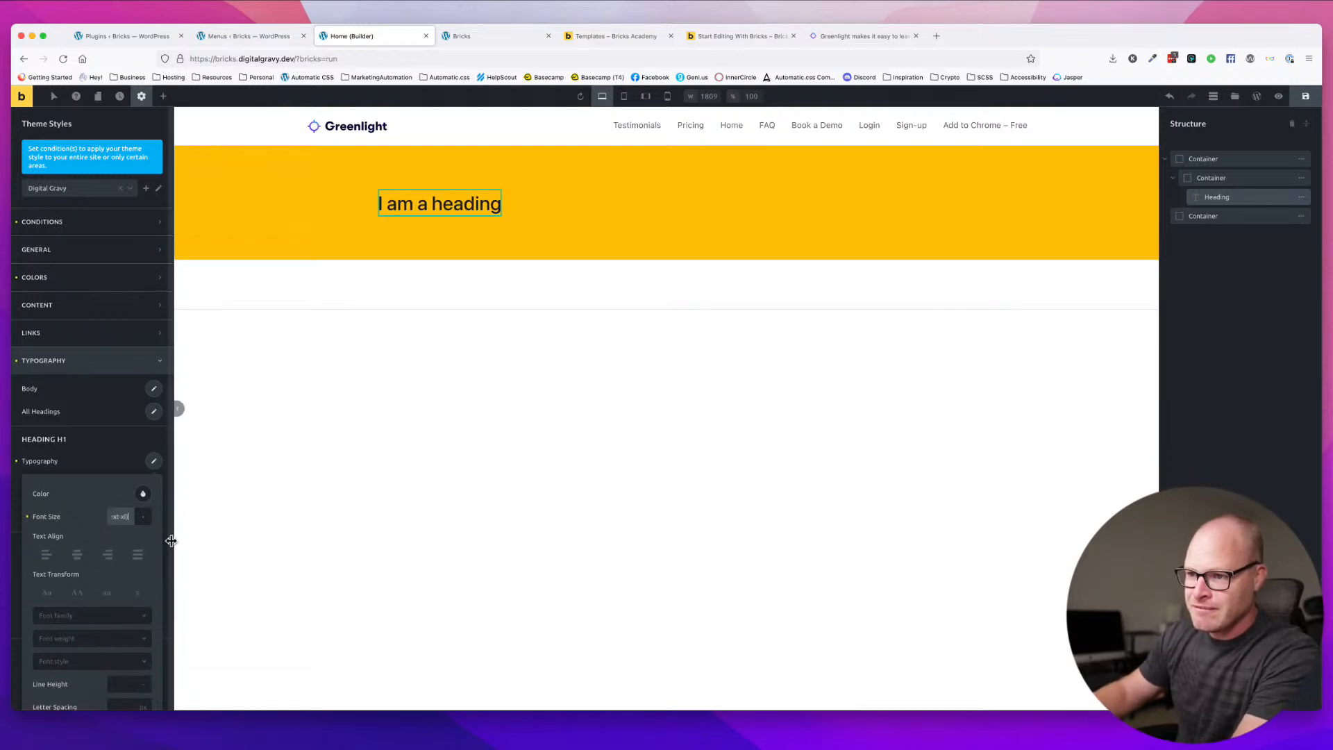
left_click(168, 545)
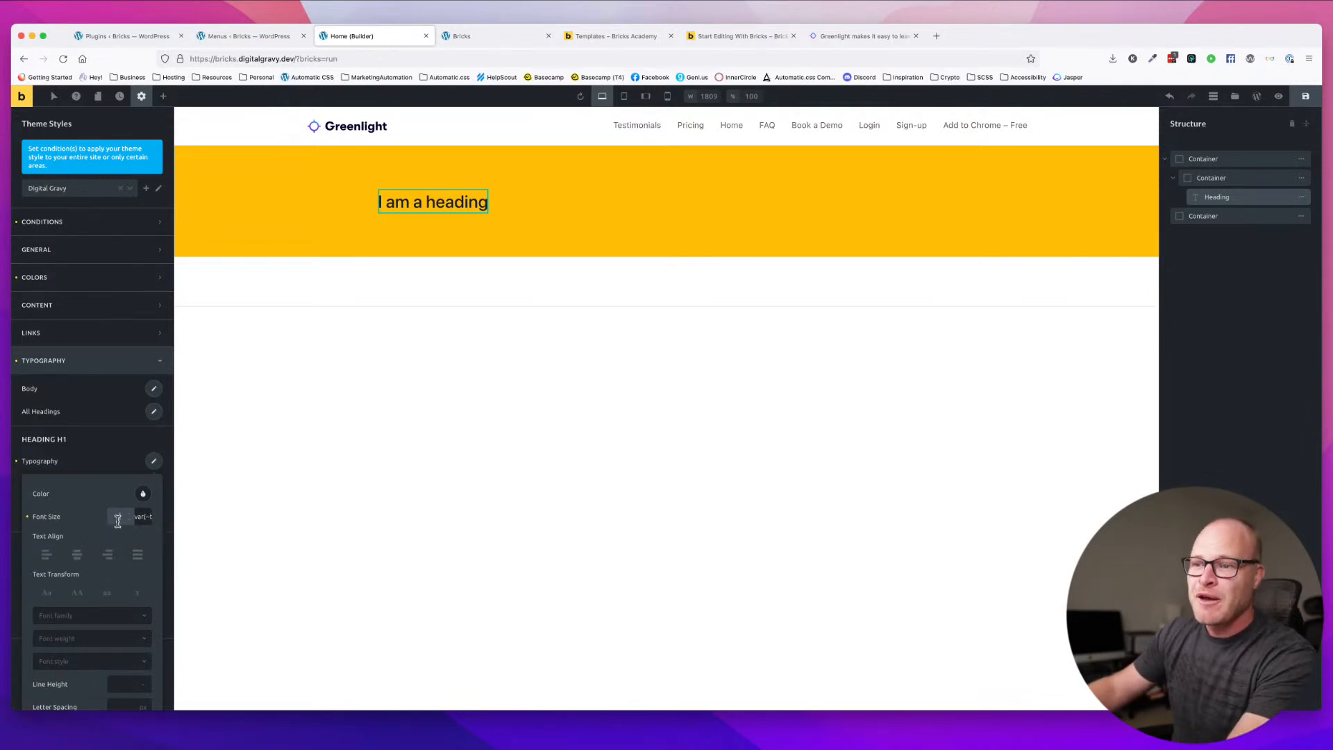
- Clear the H1 font-size unit, retry var(--text-xl) as the value, and empty the font size again
left_click(143, 517)
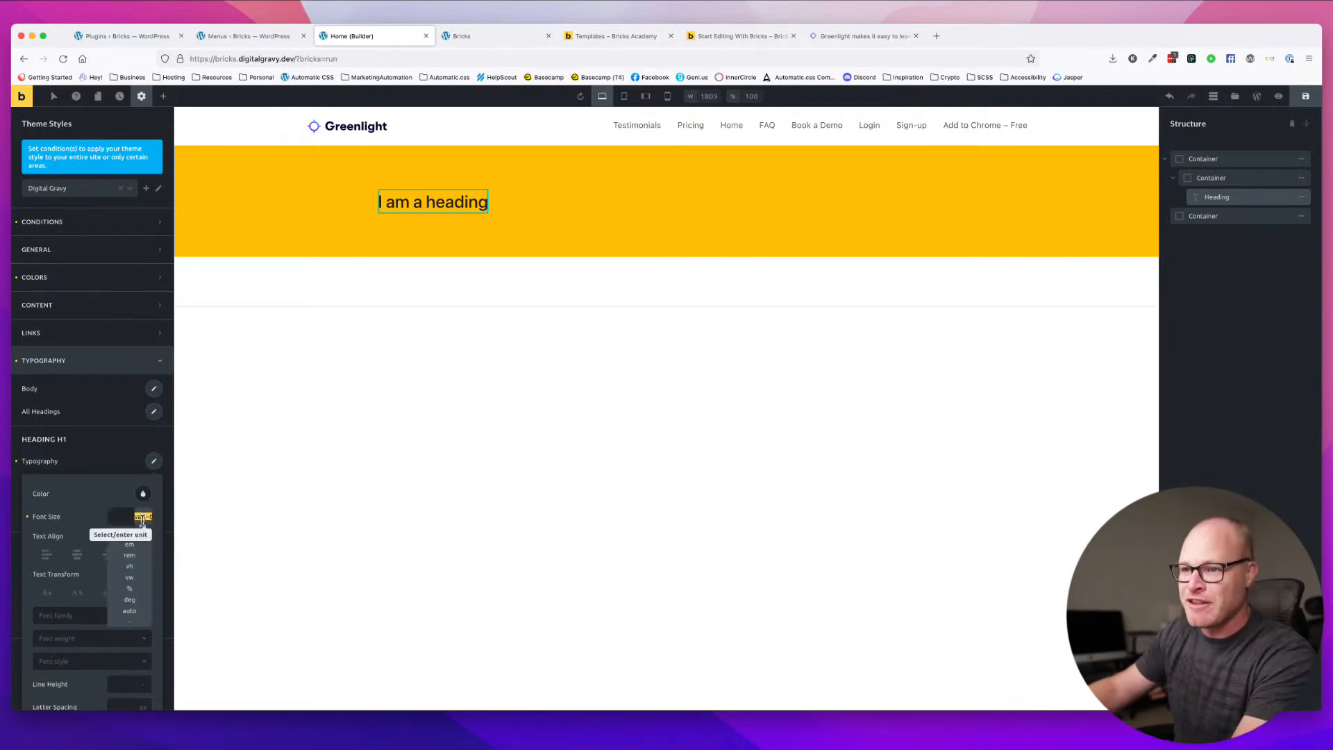
key("BackSpace")
left_click(120, 518)
type("var(--text-xl)")
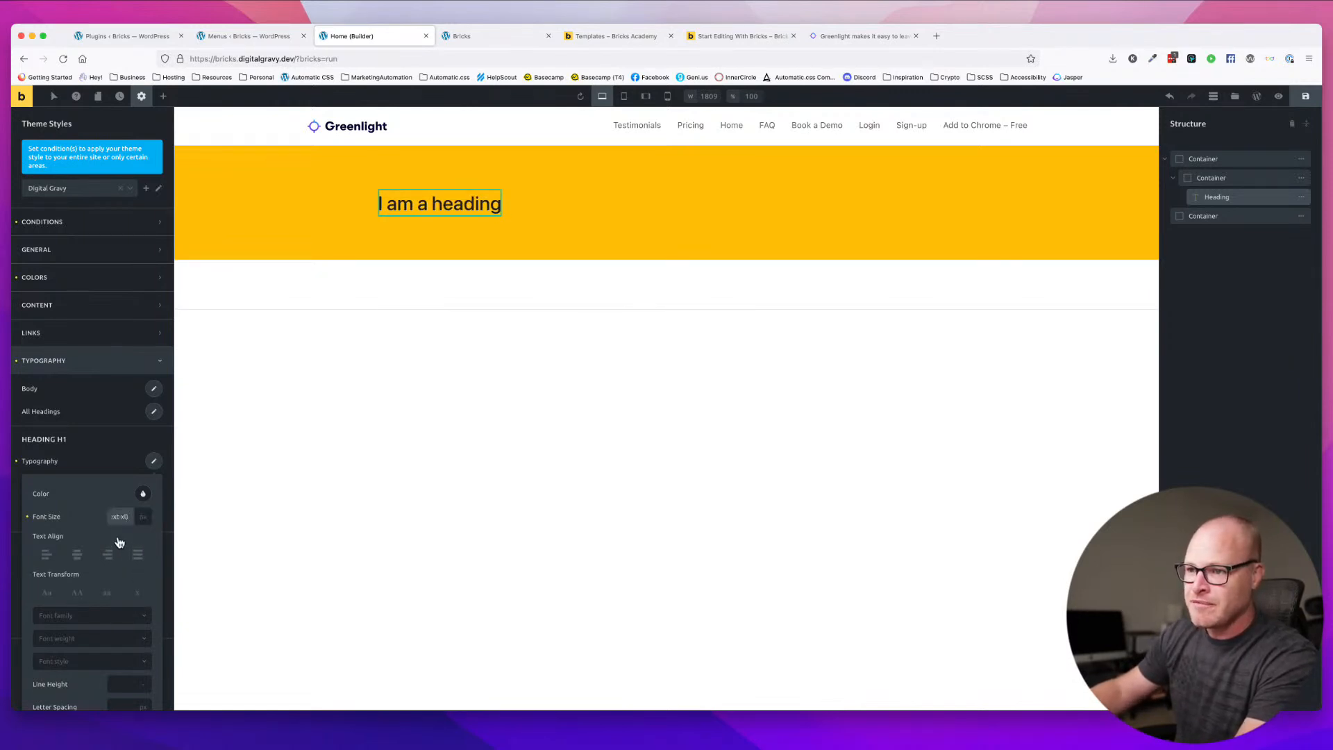
left_click(139, 518)
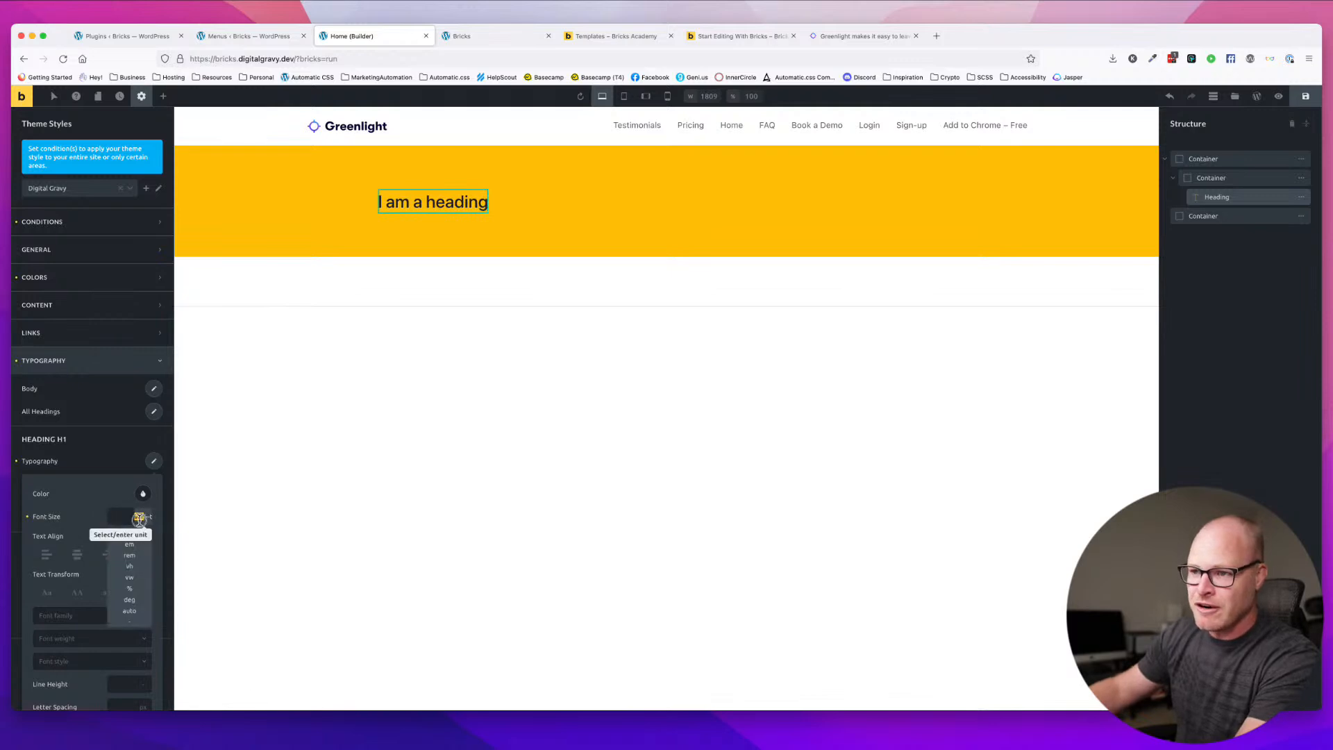
key("BackSpace")
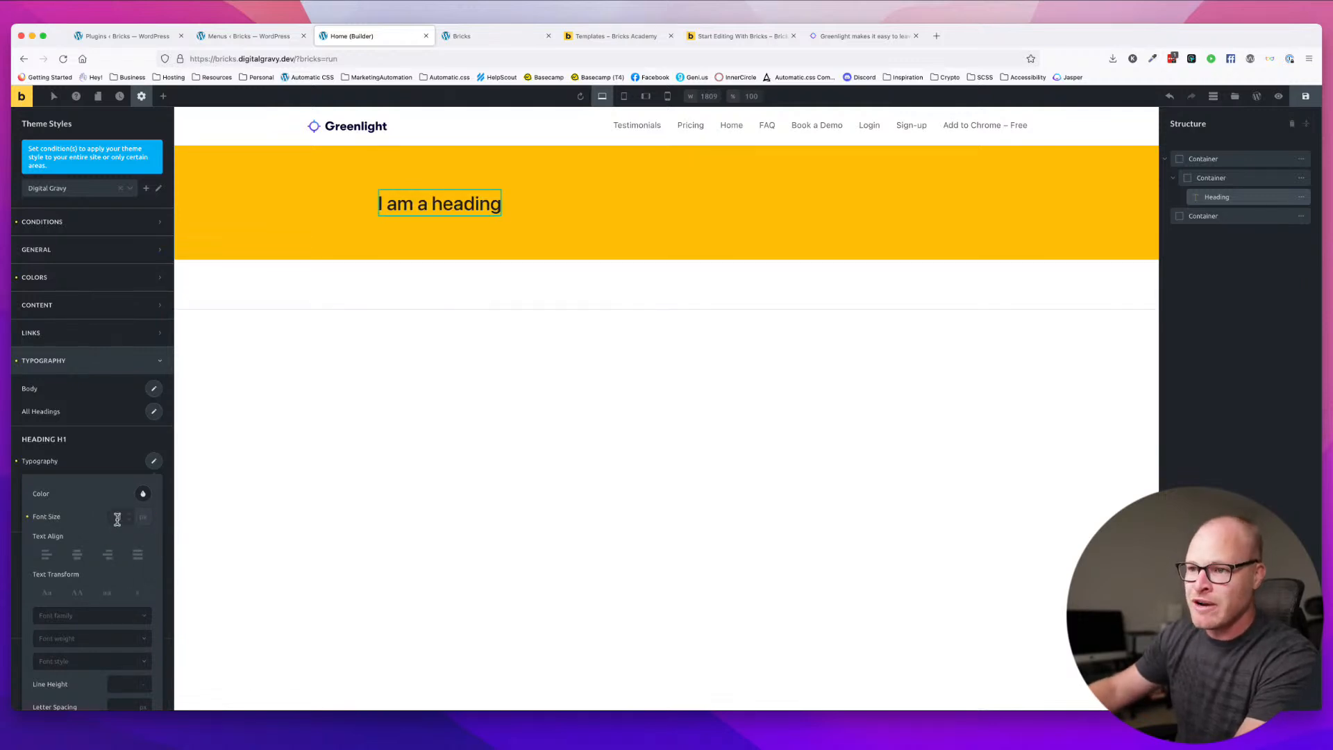
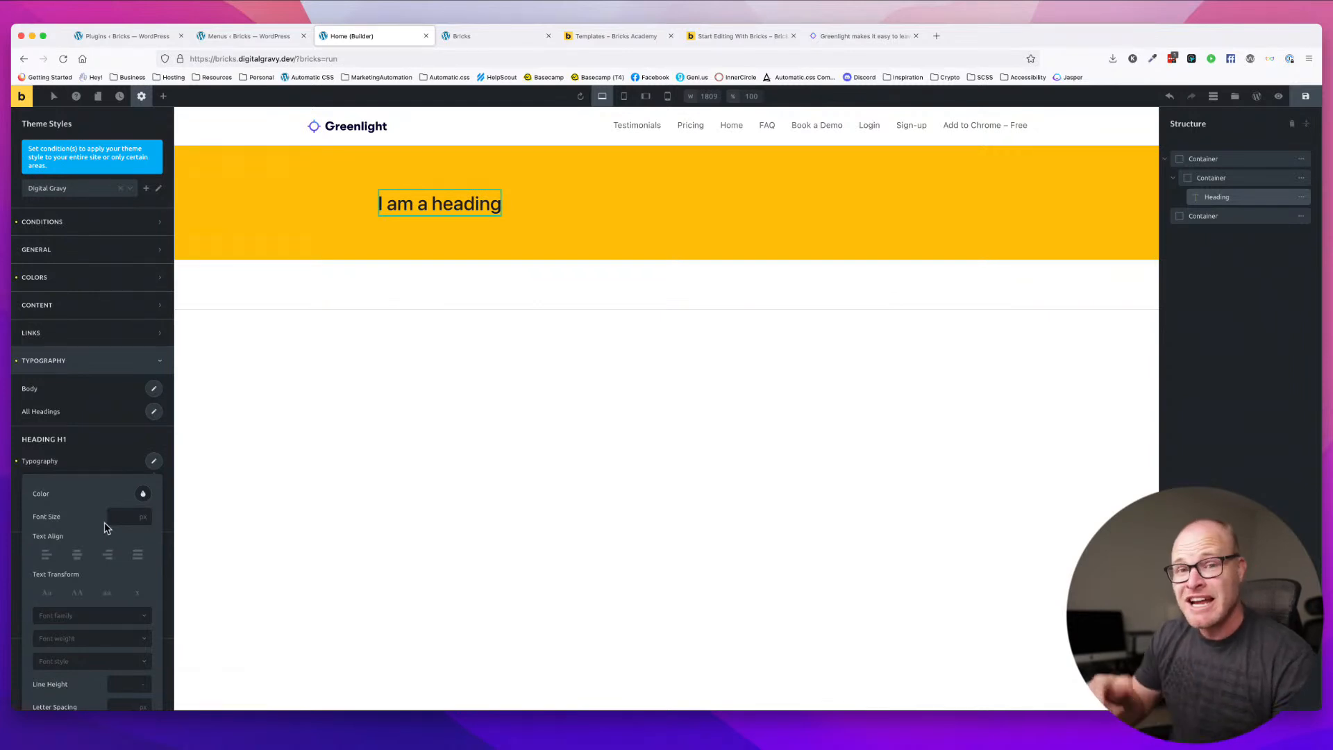
- Paste var(--text-xl) as the H1 font-size unit, leaving the number empty, and save
left_click(121, 518)
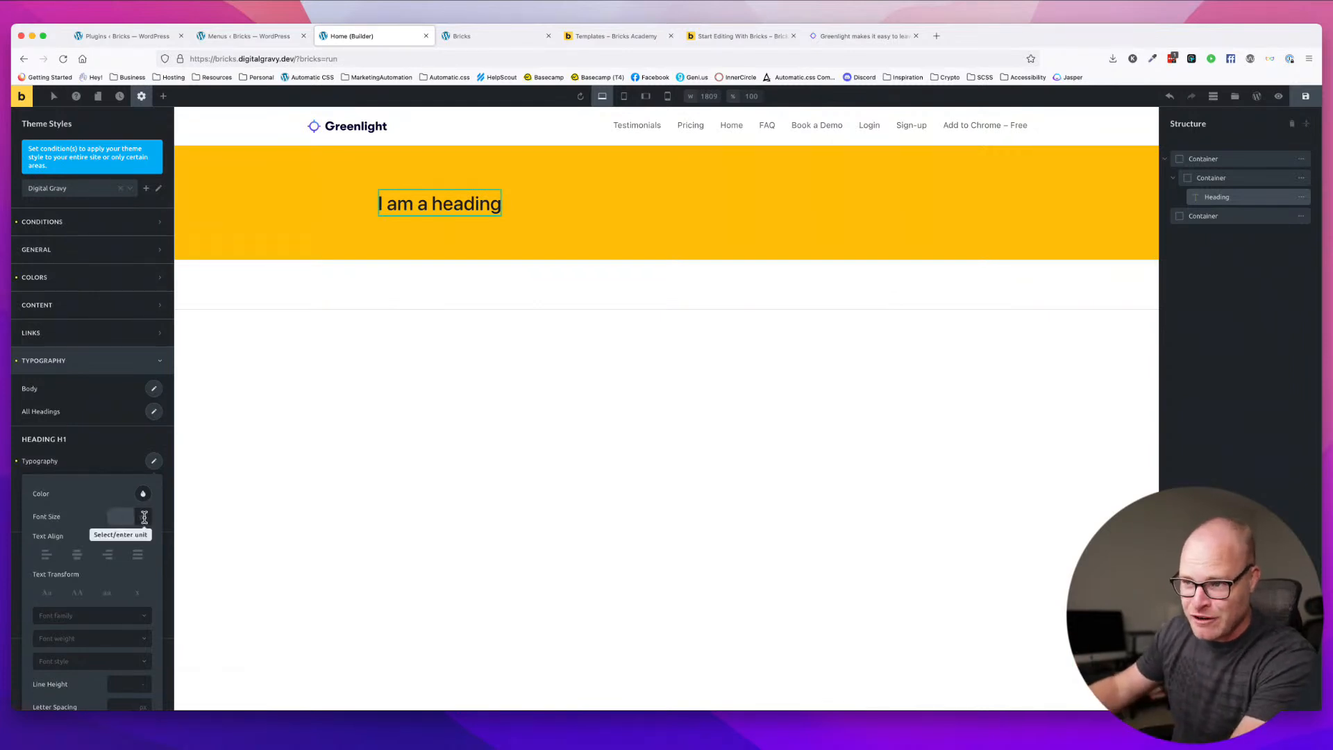
left_click(145, 517)
key("super+v")
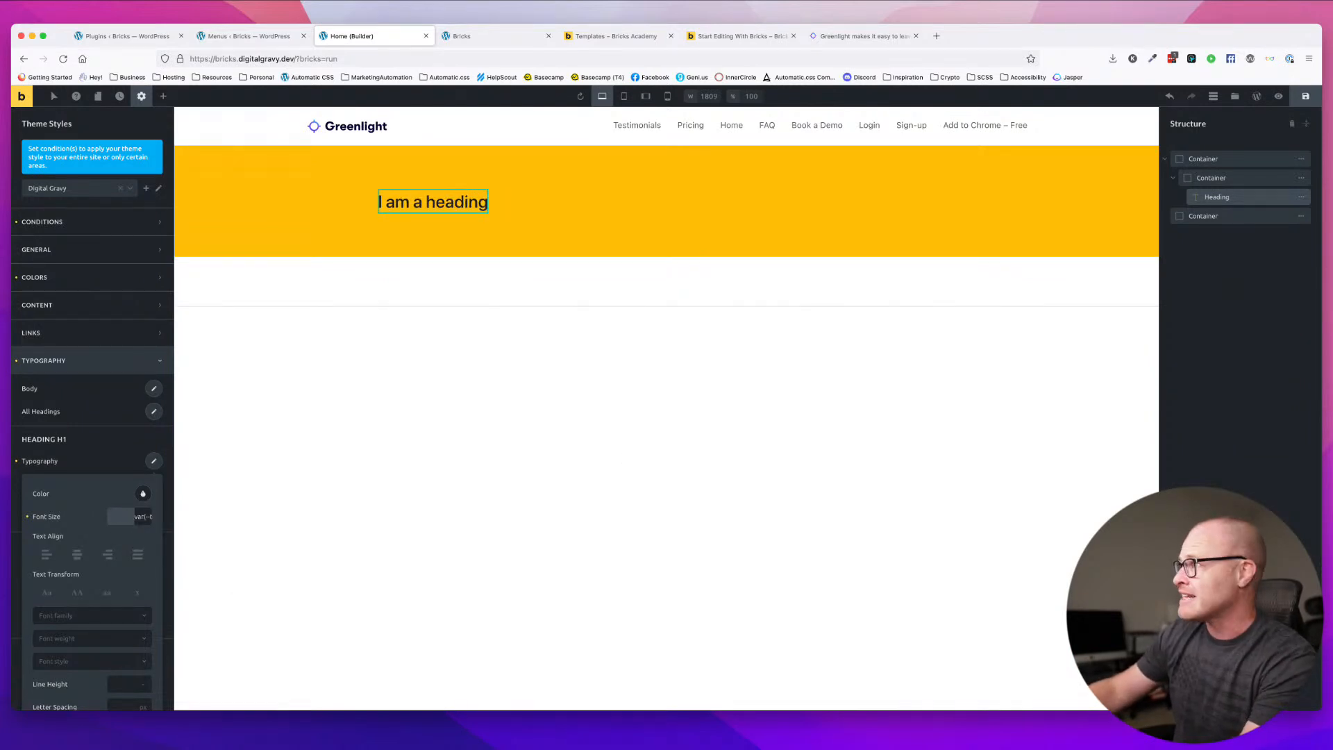
left_click(1305, 96)
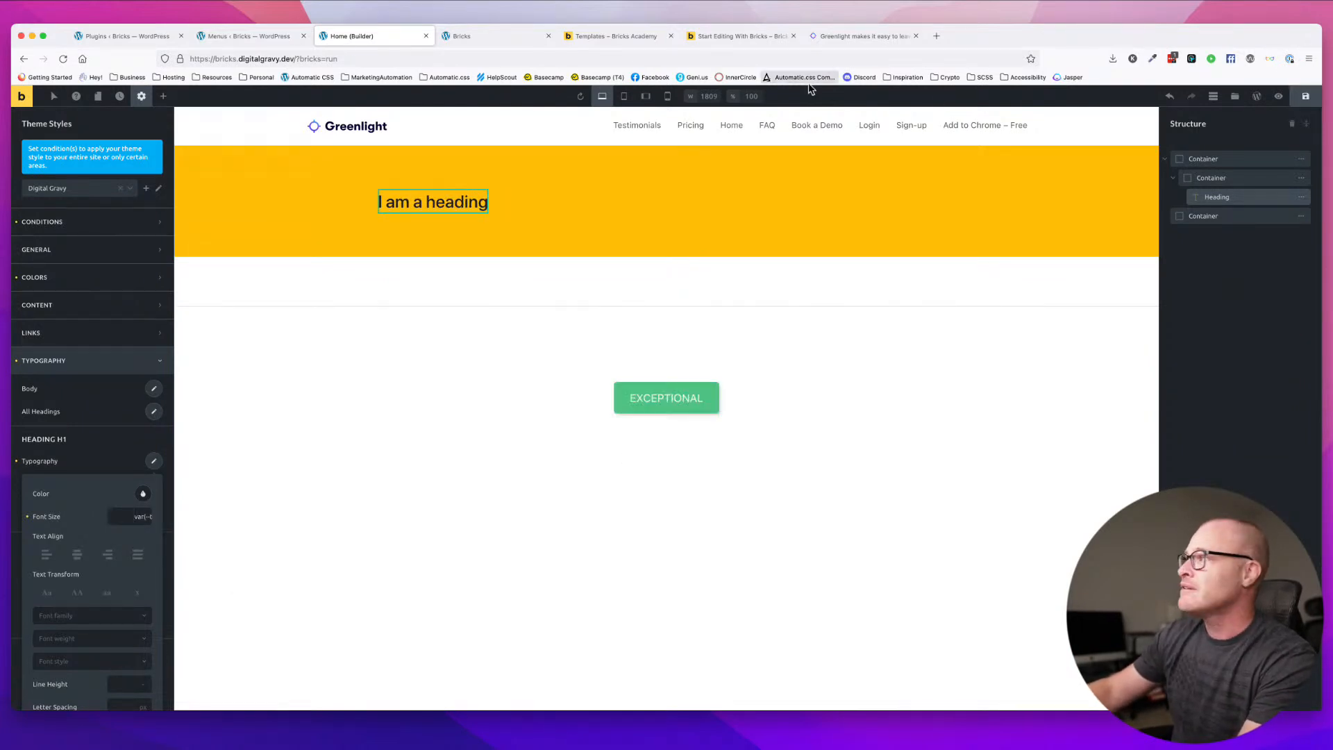
- Reload the live front page, inspect the H1 heading, and examine its font-size rule and the --text-xl variable's definition
left_click(485, 37)
key("super+r")
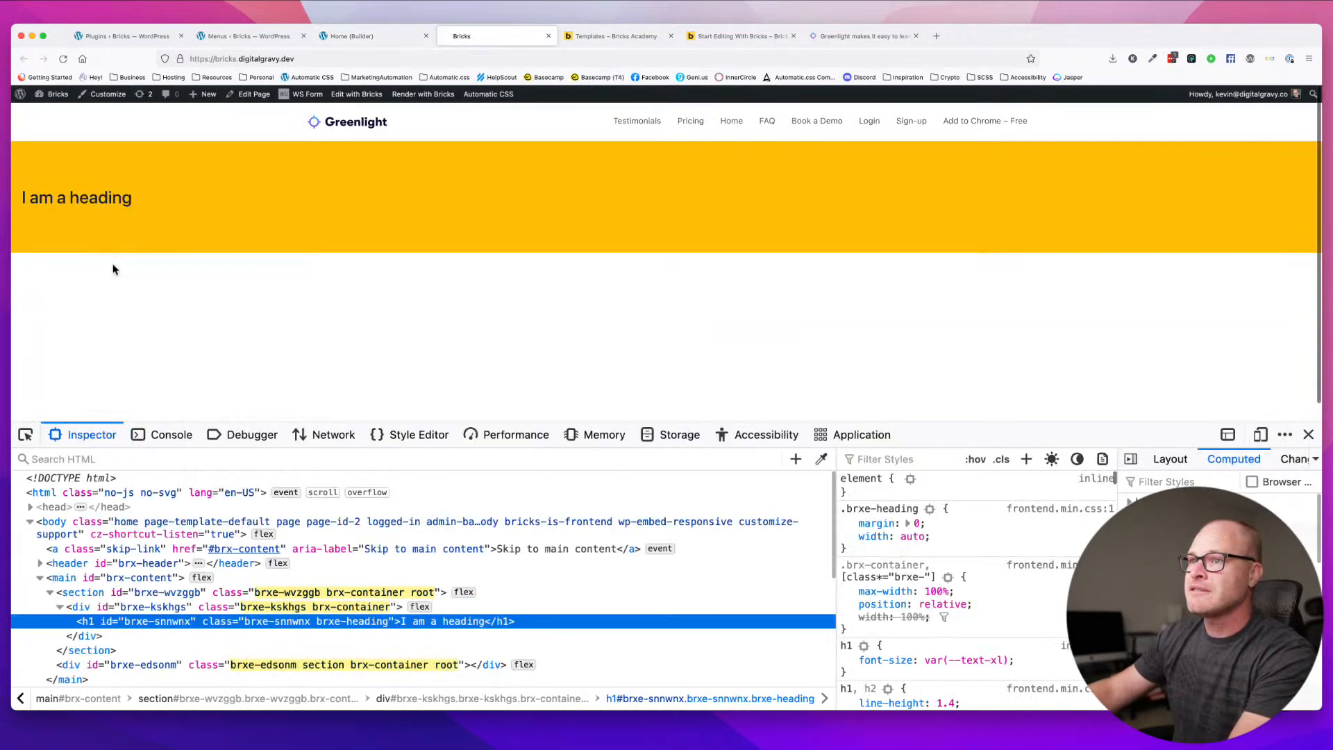
right_click(111, 202)
left_click(165, 358)
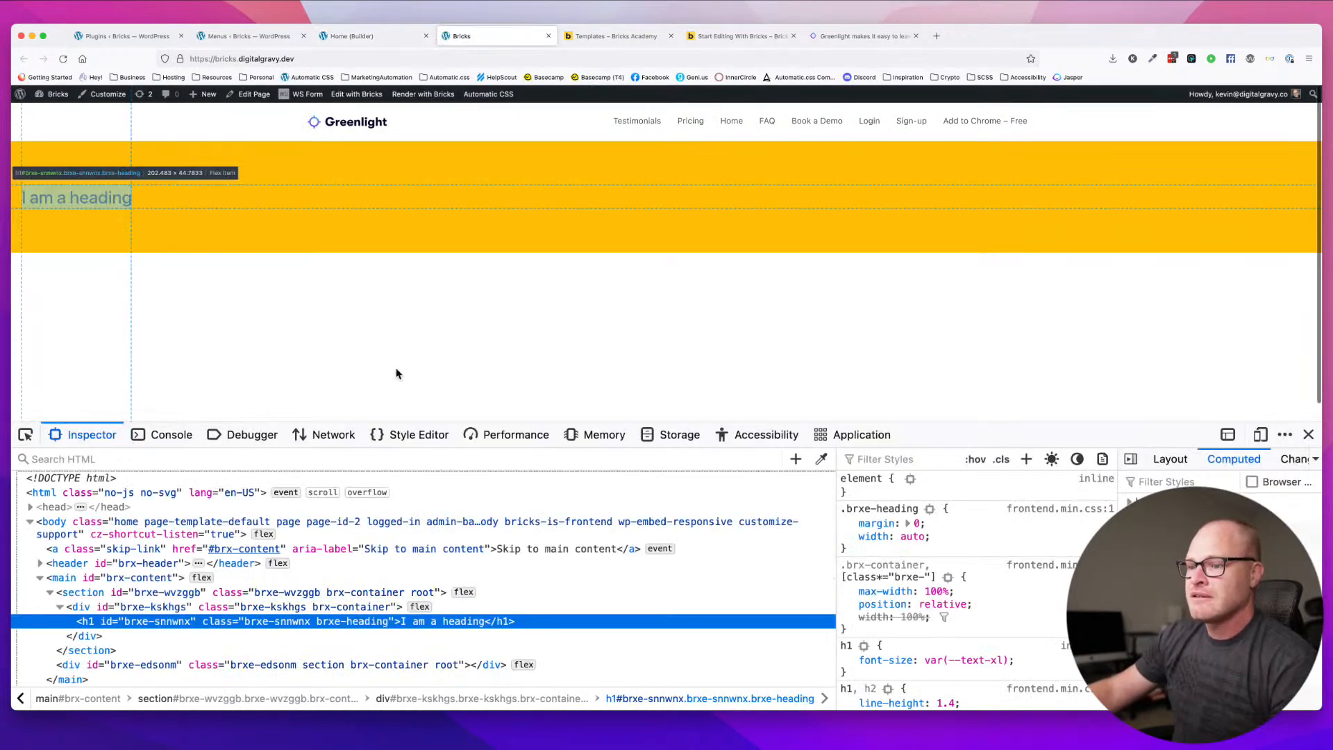
scroll(973, 590, "down", 1)
scroll(986, 601, "down", 2)
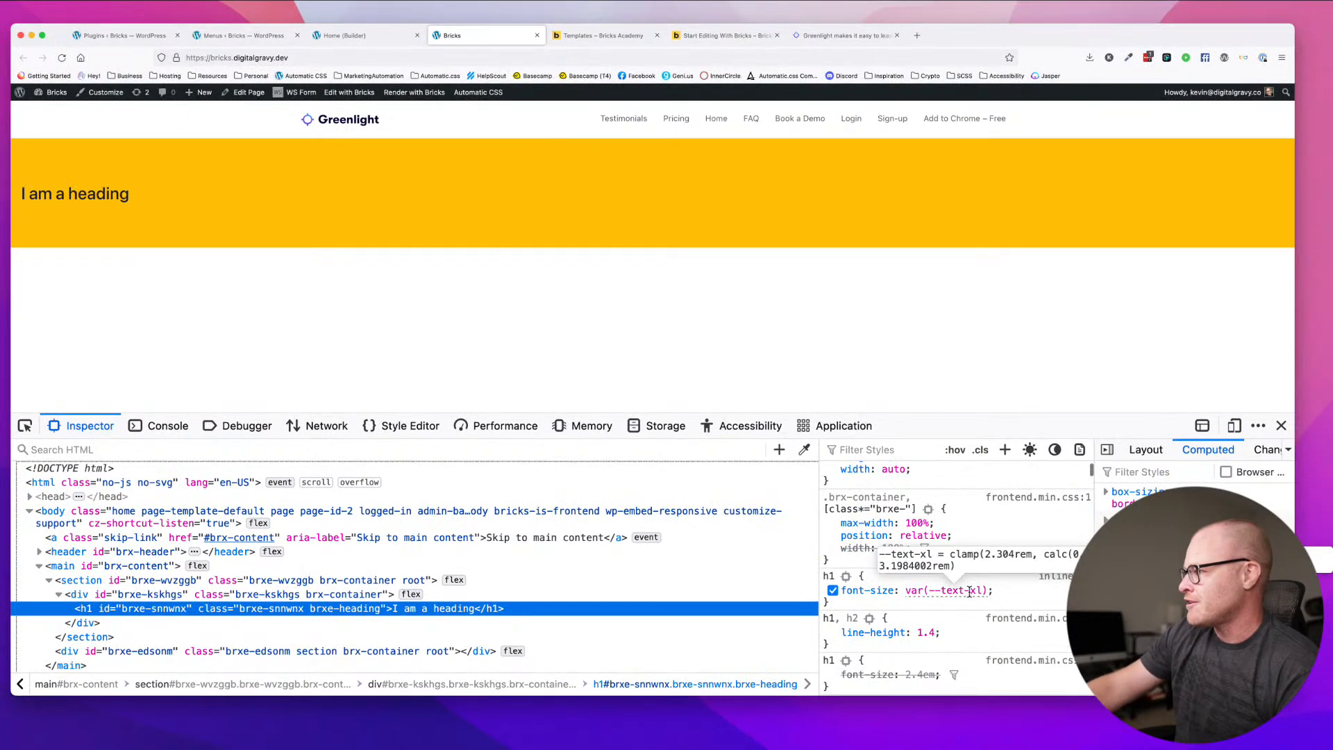
scroll(973, 600, "down", 5)
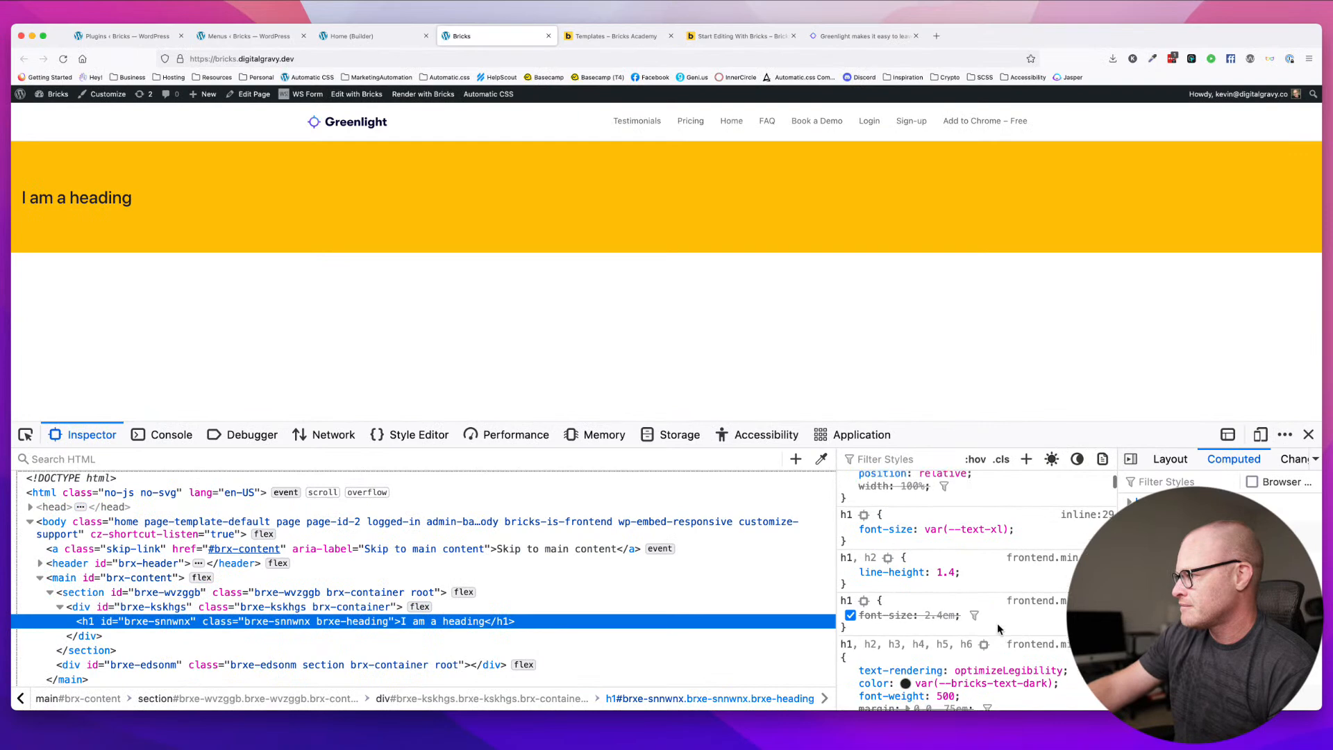
- Switch to the WordPress admin and open the Automatic CSS settings to view the viewport options
left_click(368, 36)
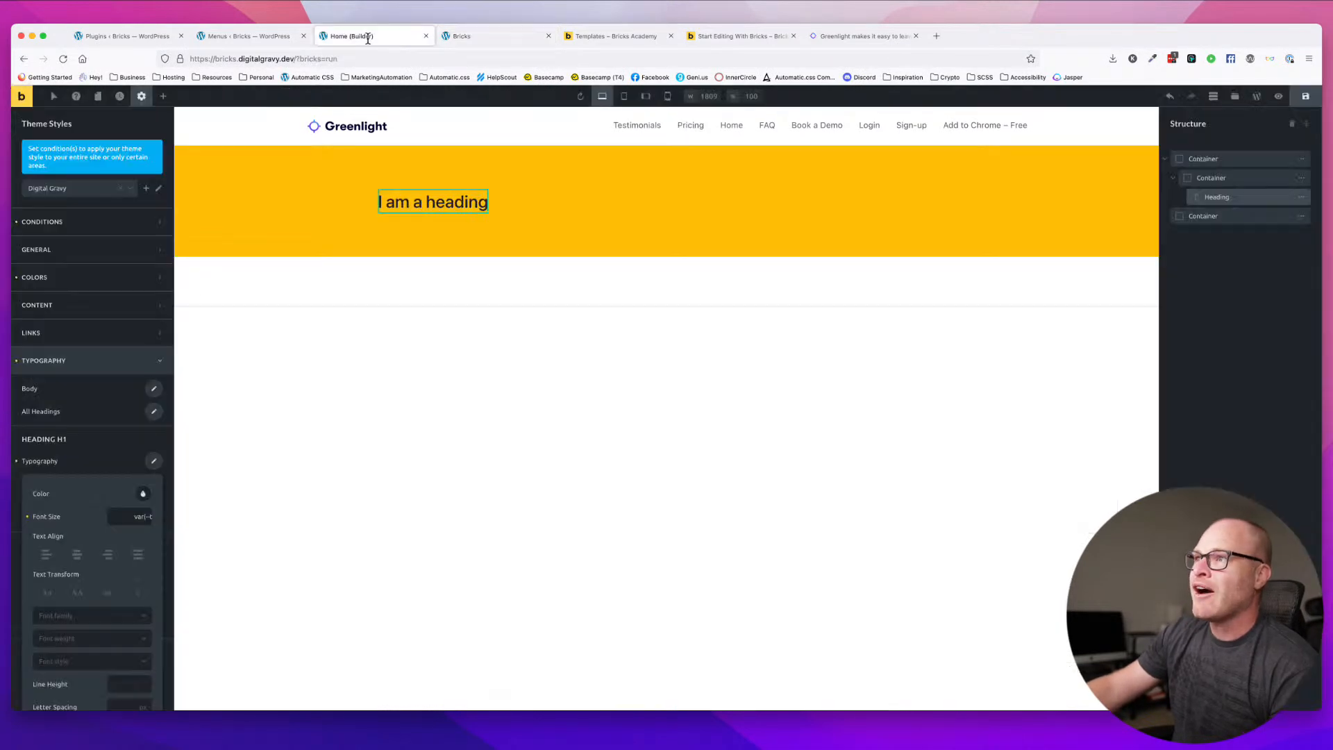
left_click(243, 37)
left_click(140, 39)
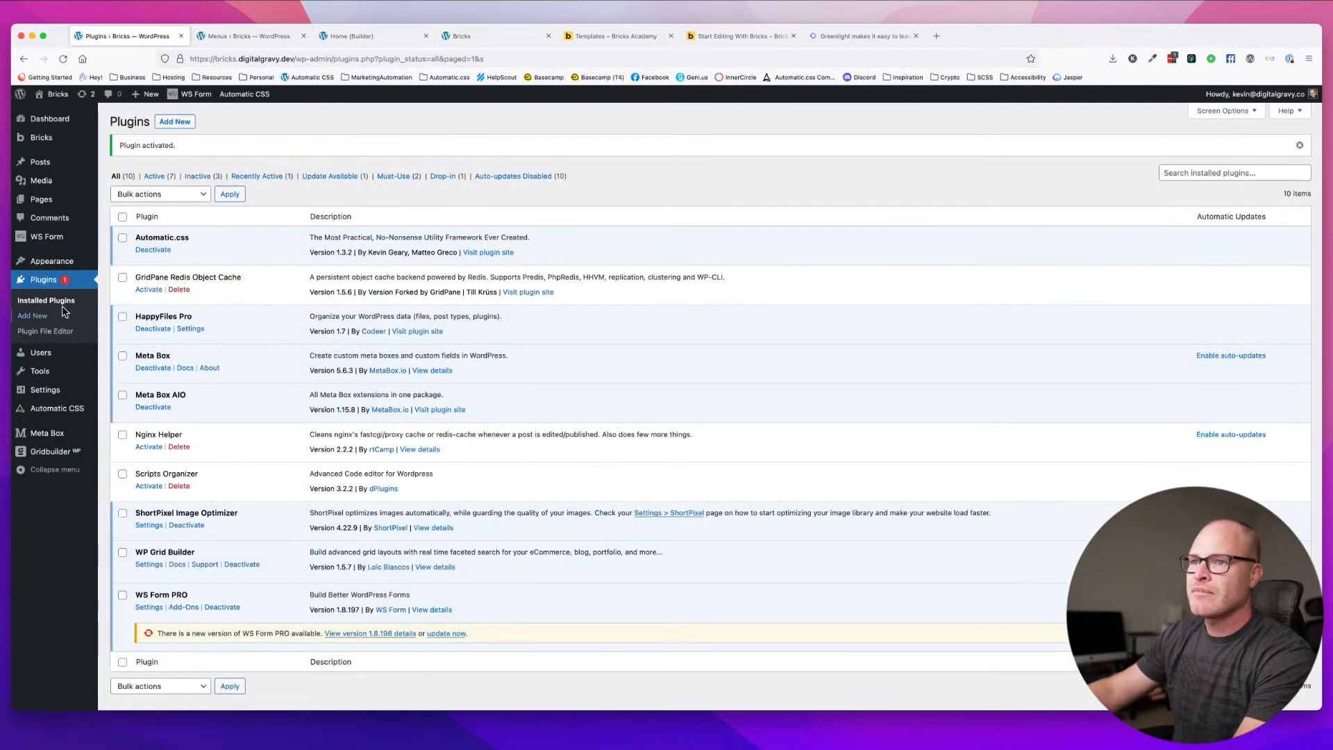
left_click(60, 411)
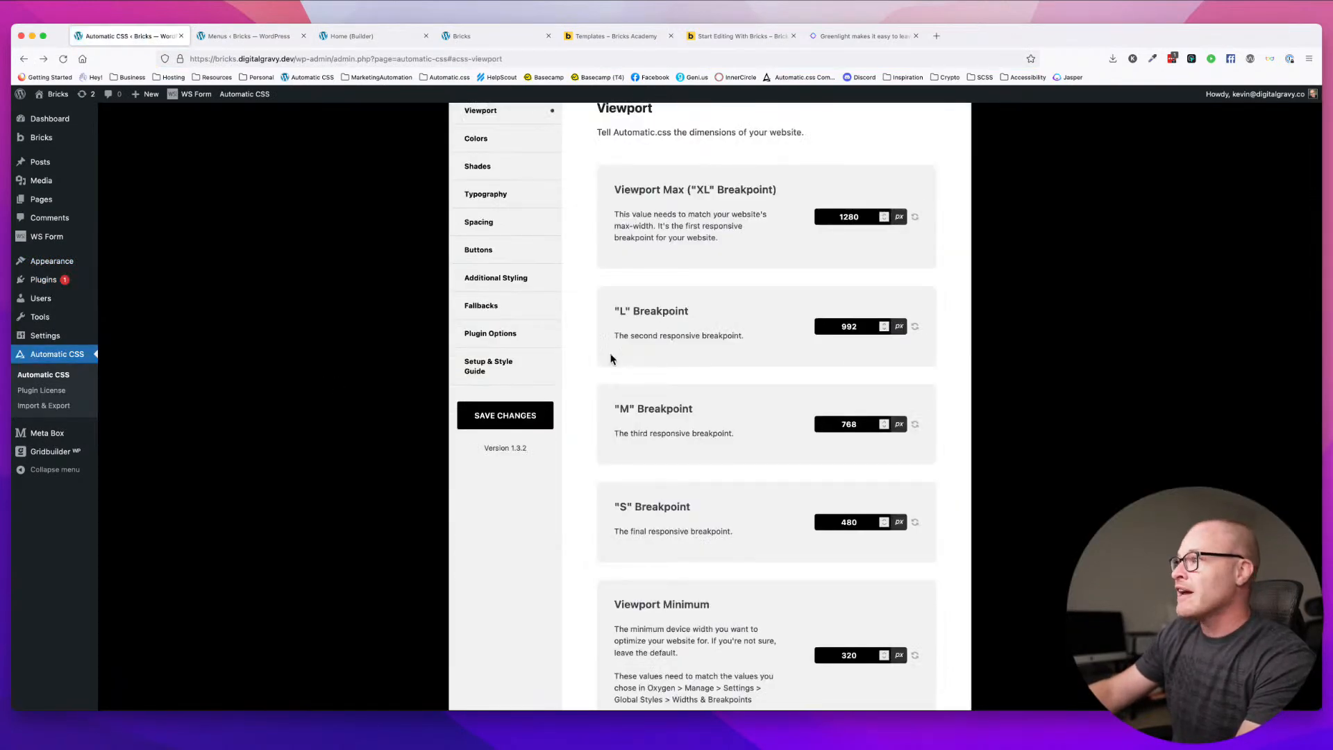
- Open the Automatic.css typography settings and change the Typography Scale to Perfect Fifth (1.500)
scroll(646, 359, "up", 2)
scroll(677, 372, "up", 3)
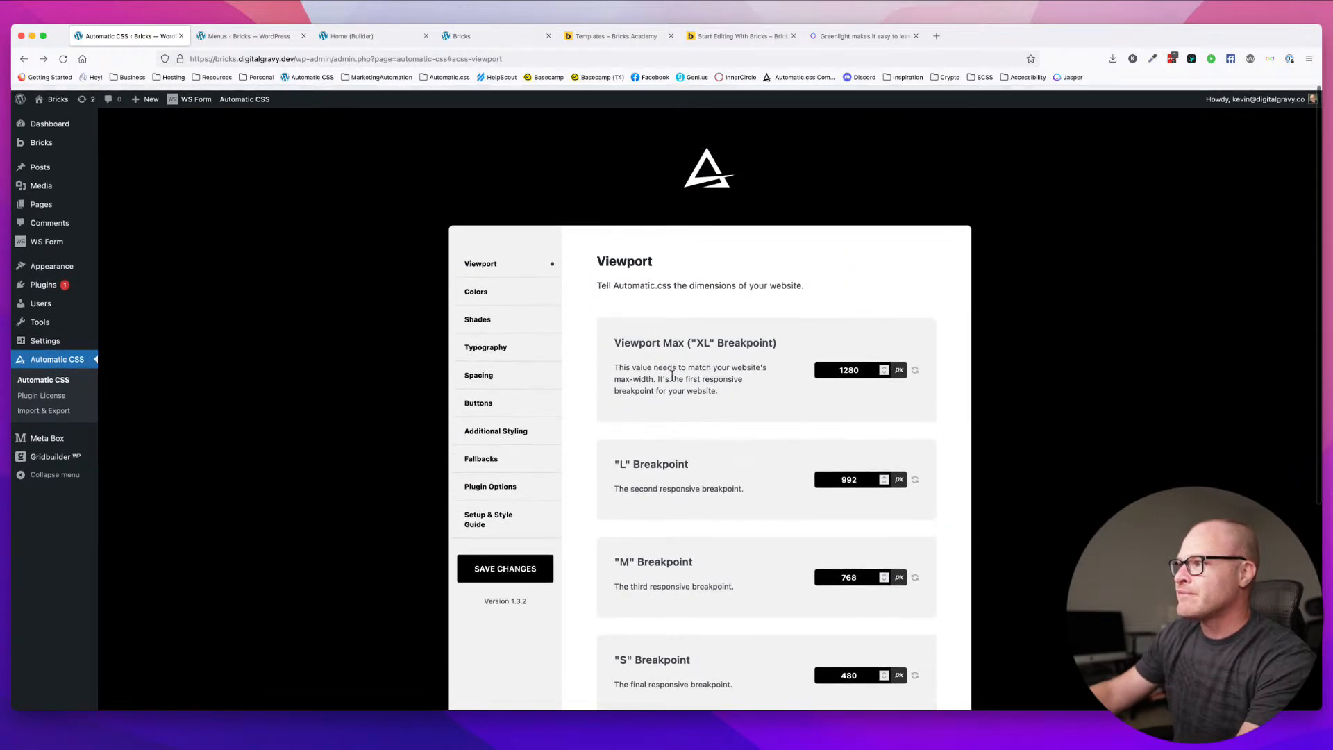
scroll(673, 378, "down", 3)
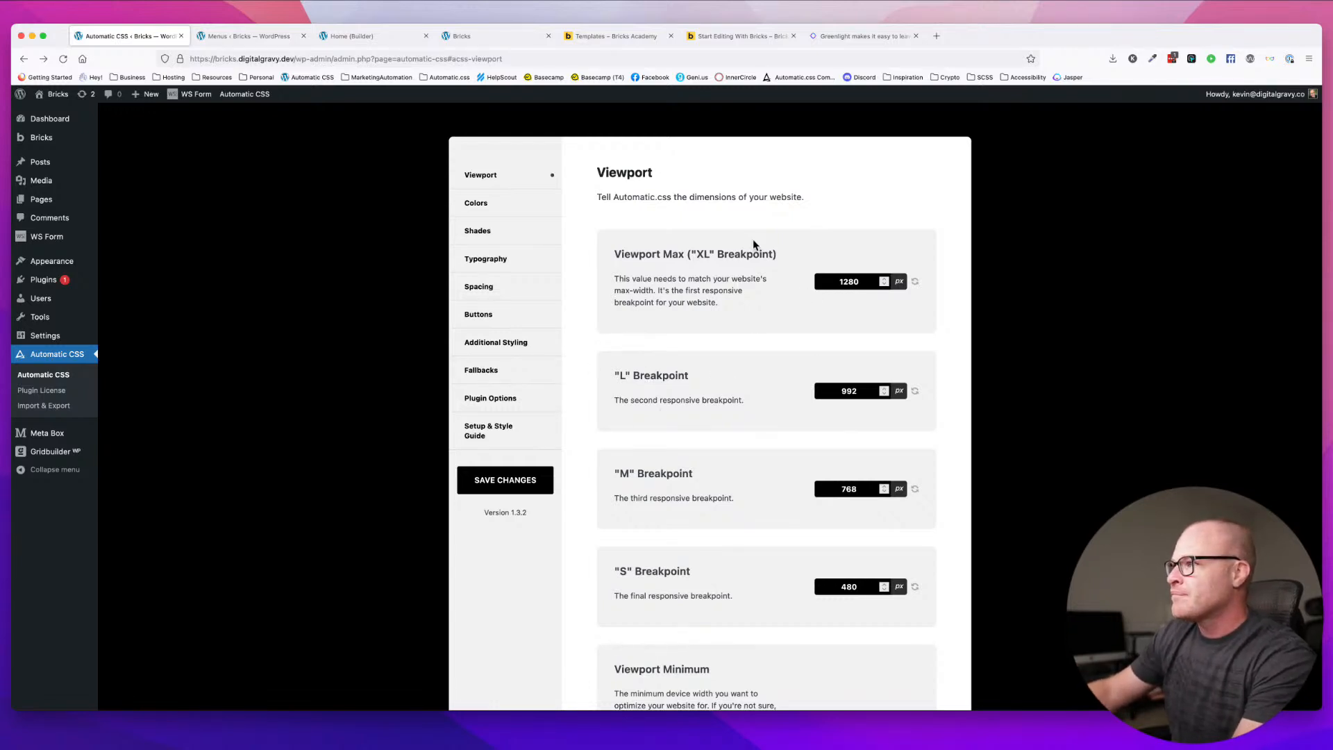
left_click(485, 258)
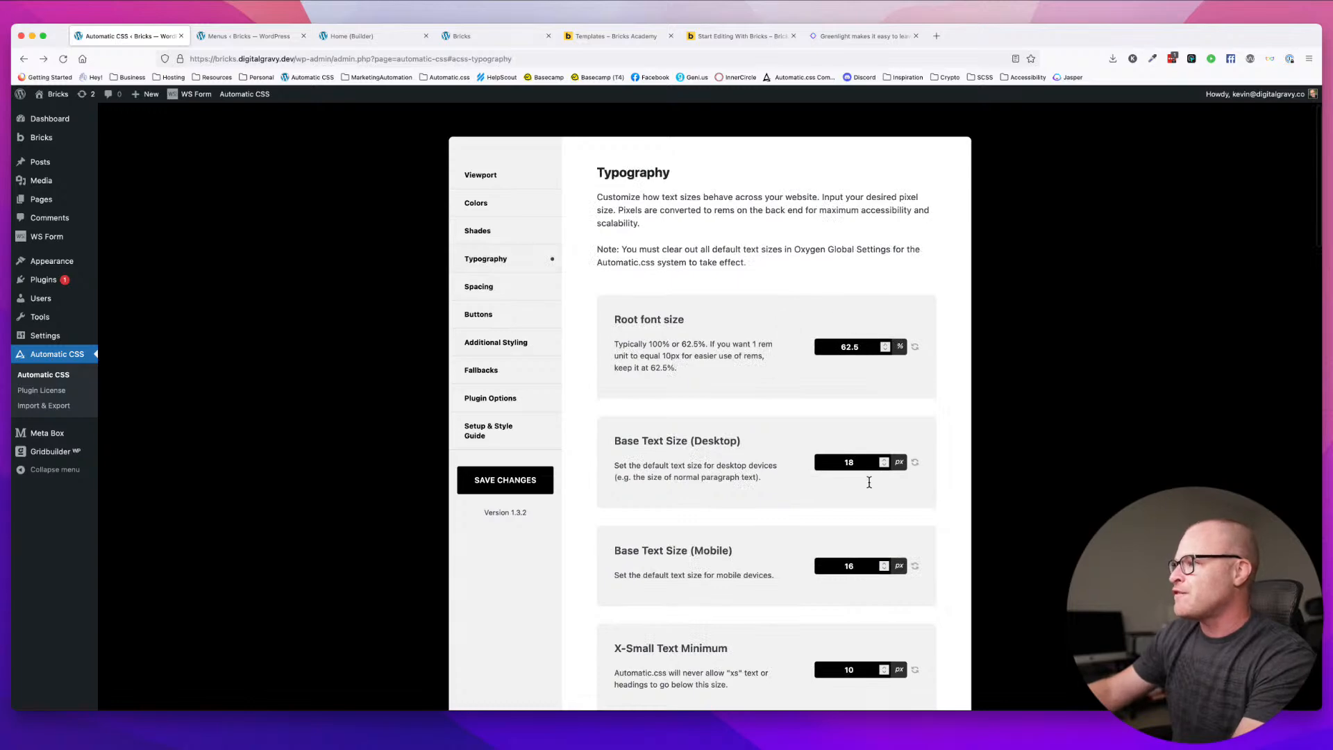
scroll(869, 482, "down", 15)
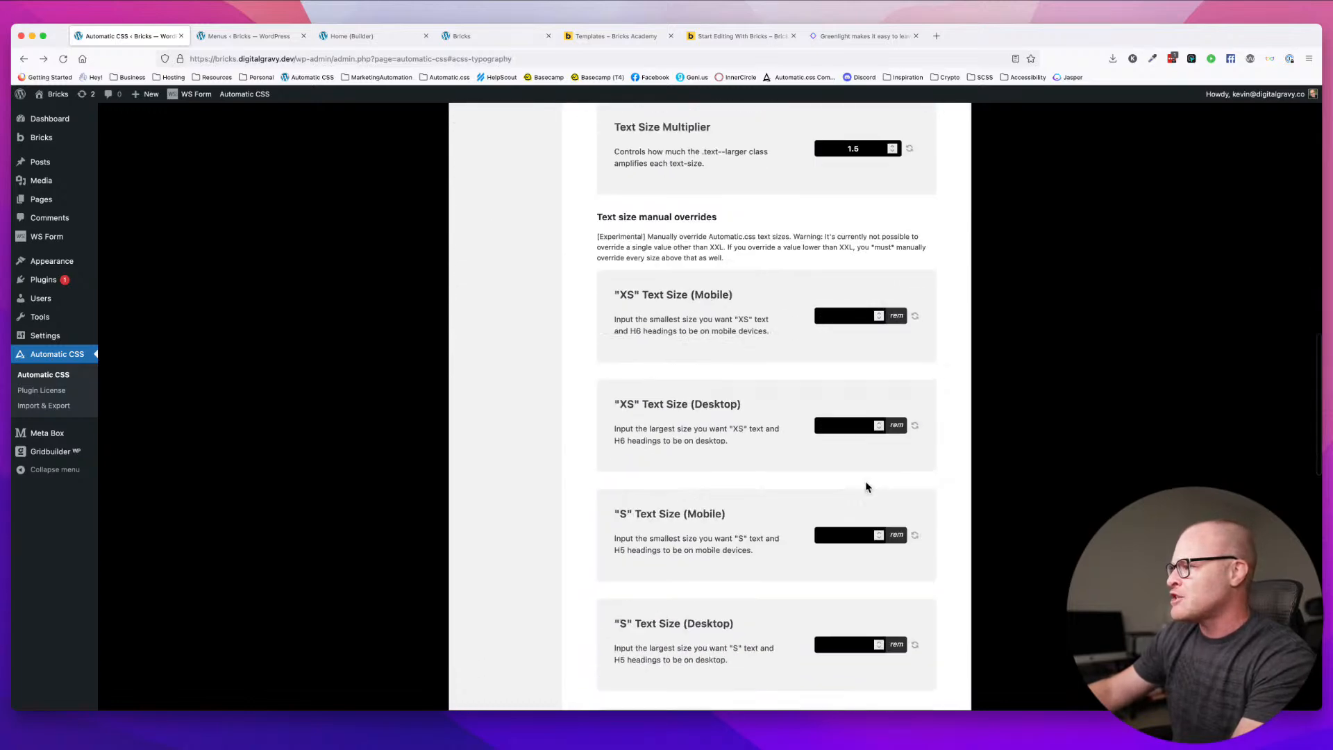
scroll(866, 487, "down", 6)
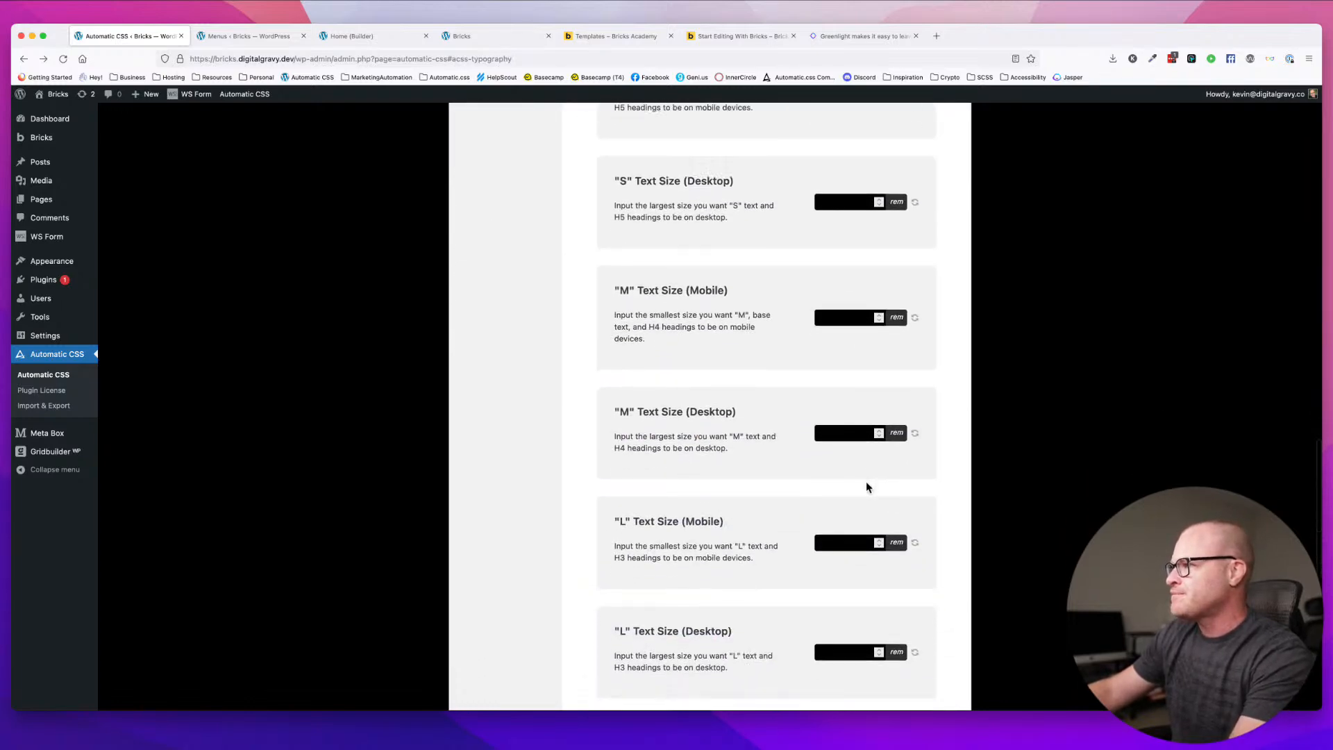
scroll(867, 487, "up", 10)
left_click(851, 361)
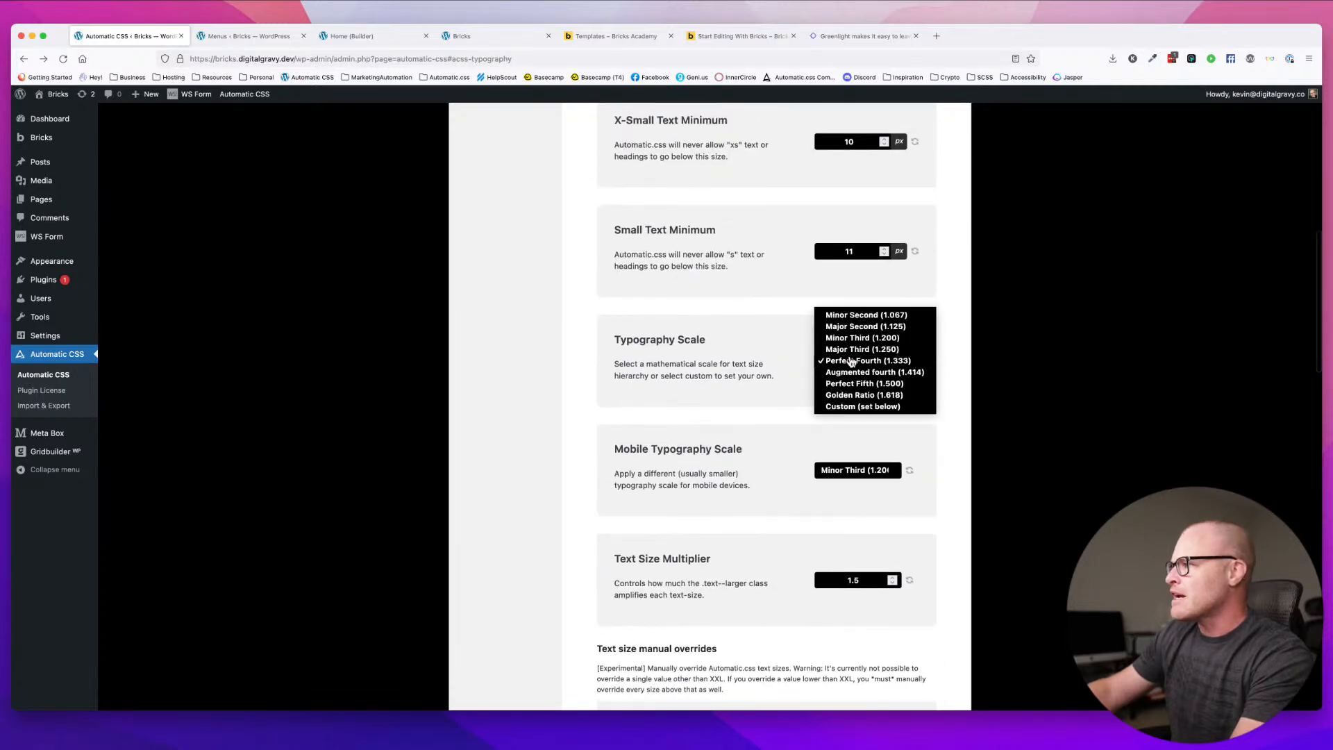
left_click(853, 384)
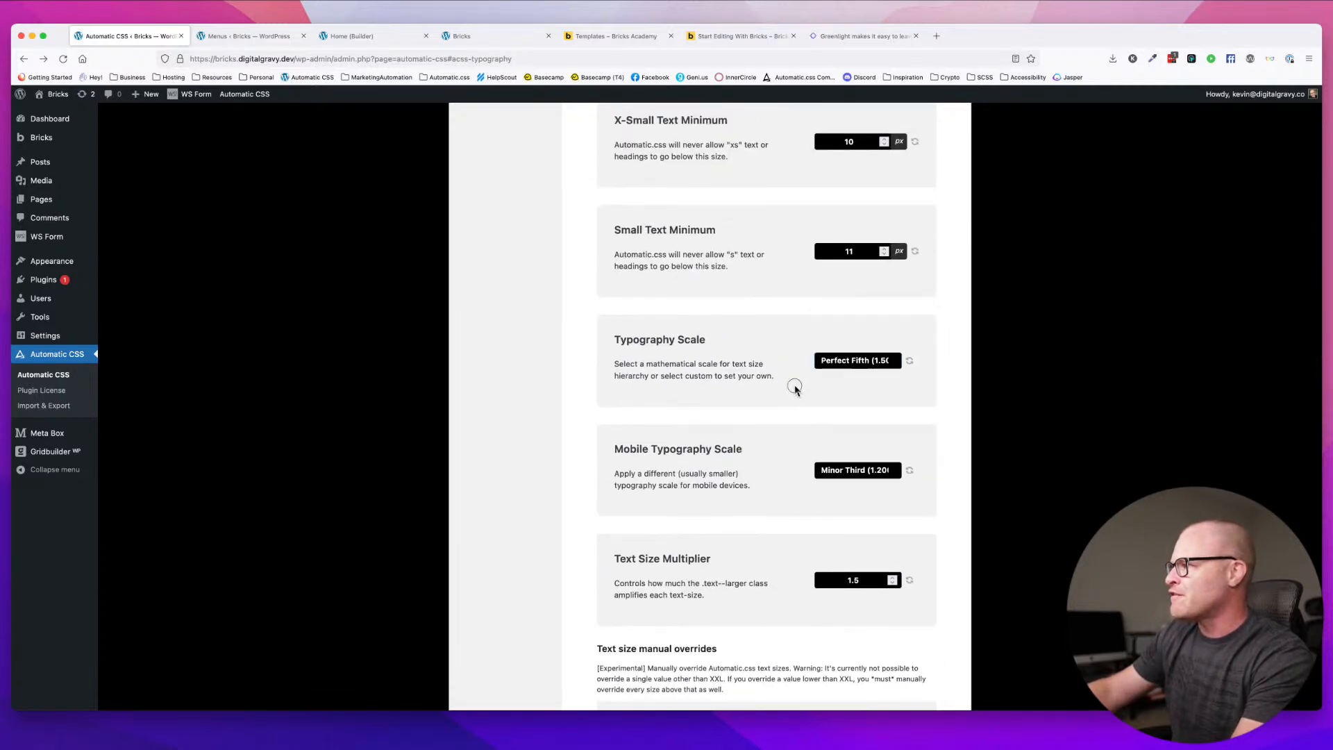
- Set the desktop base text size to 20 px and save the Automatic.css settings
scroll(797, 391, "up", 6)
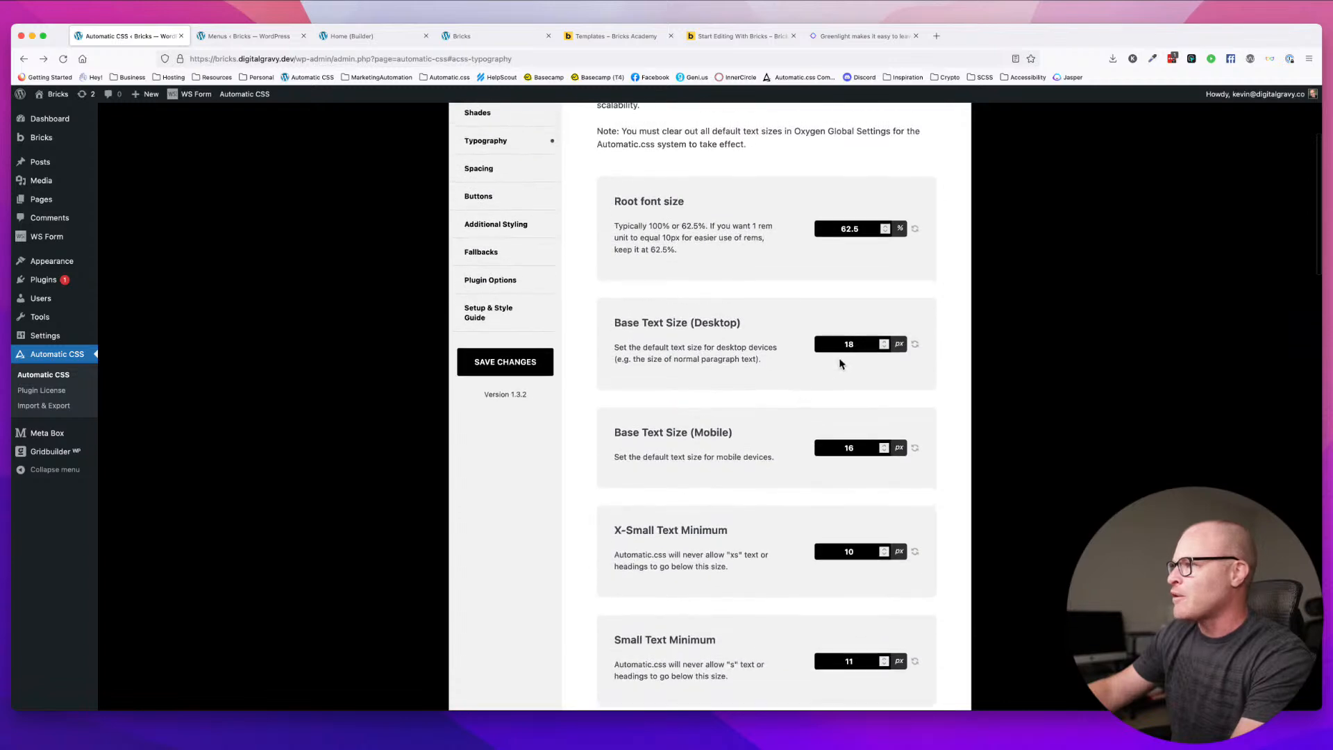
double_click(858, 353)
type("20")
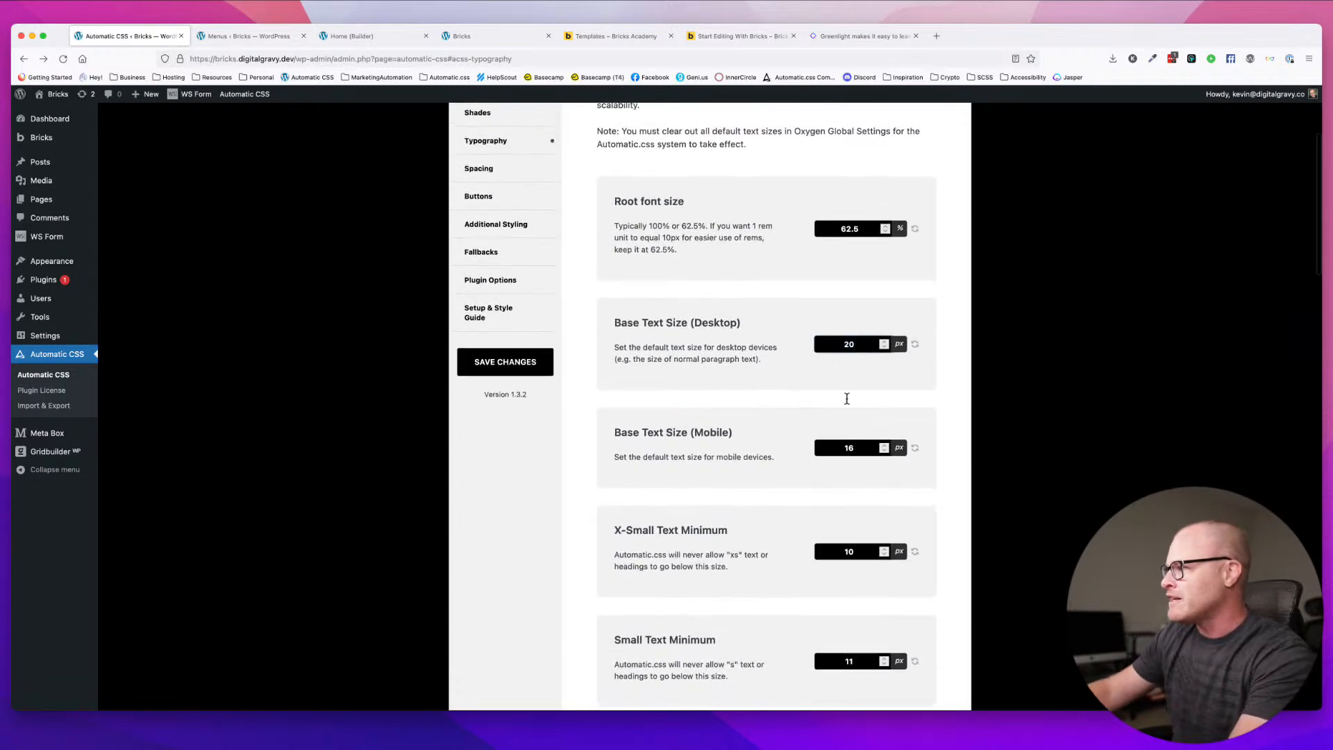
key("Return")
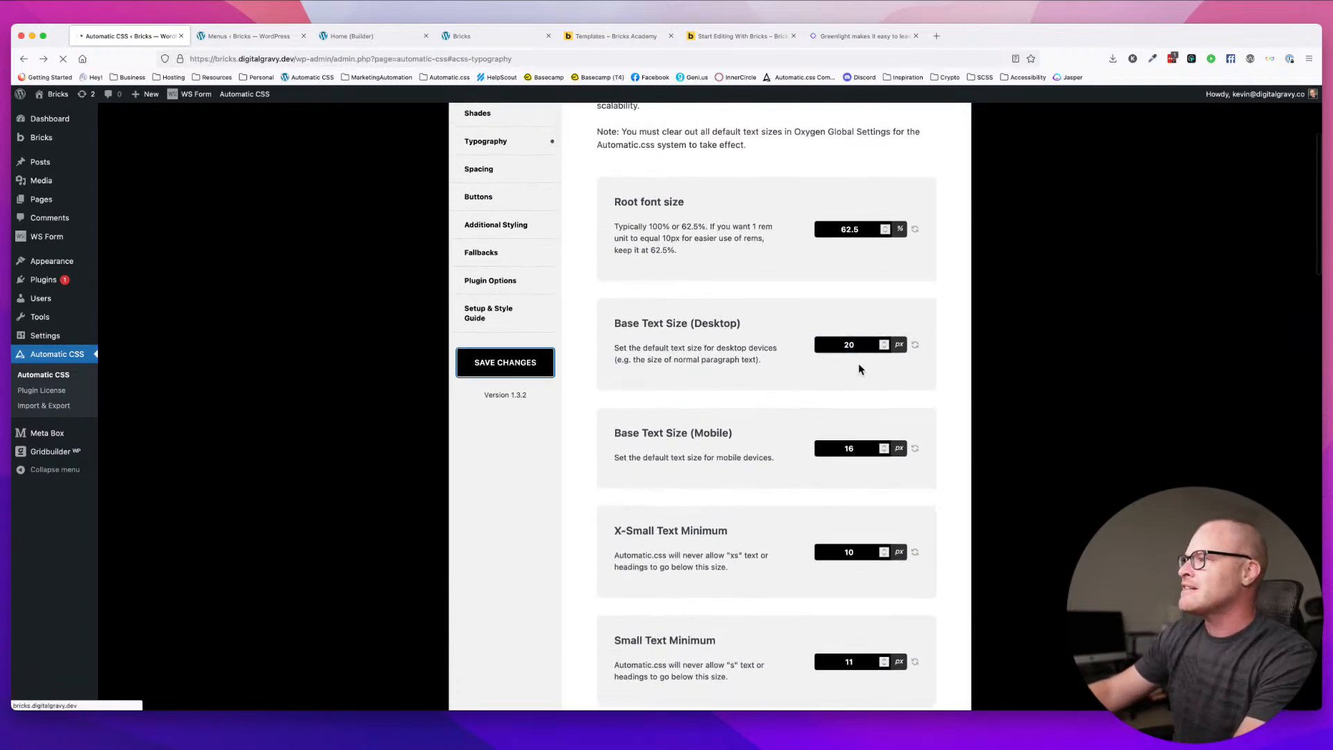
- Reload the live front page and close the inspector to check the heading's size
left_click(352, 41)
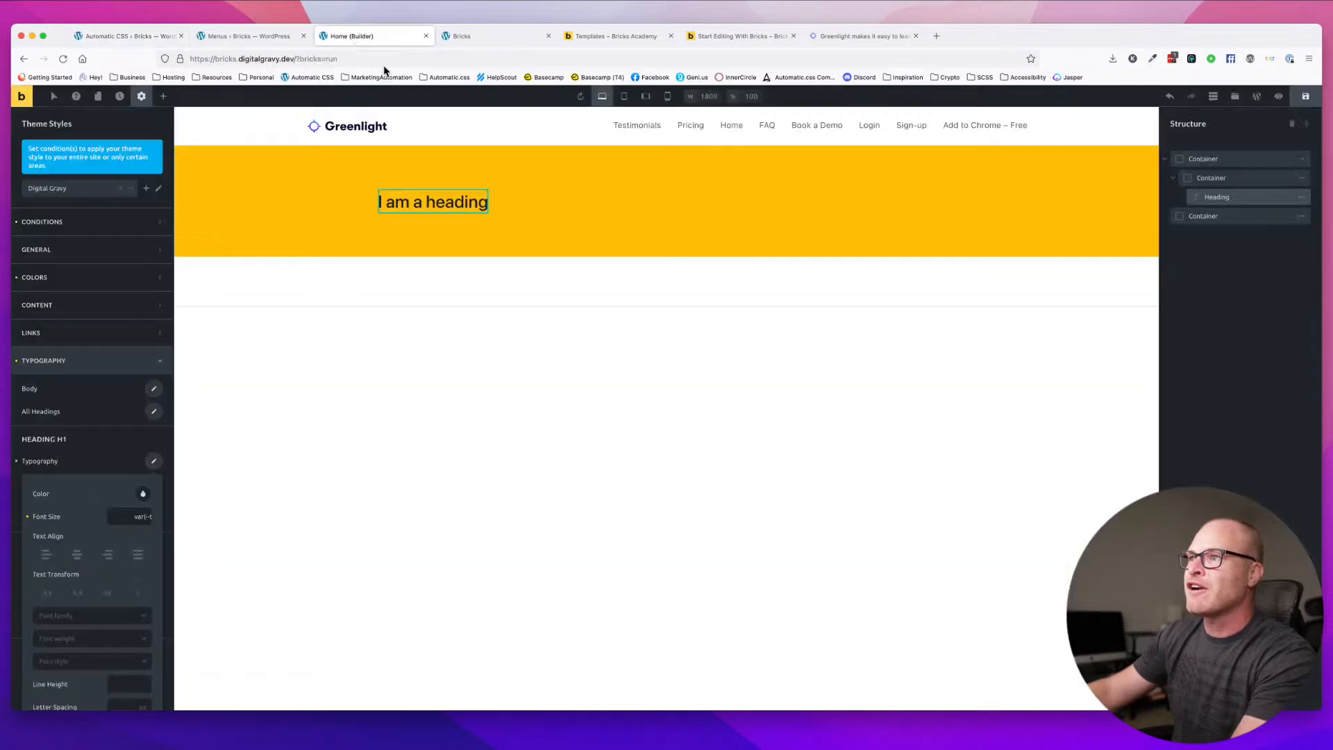
left_click(460, 41)
key("super+r")
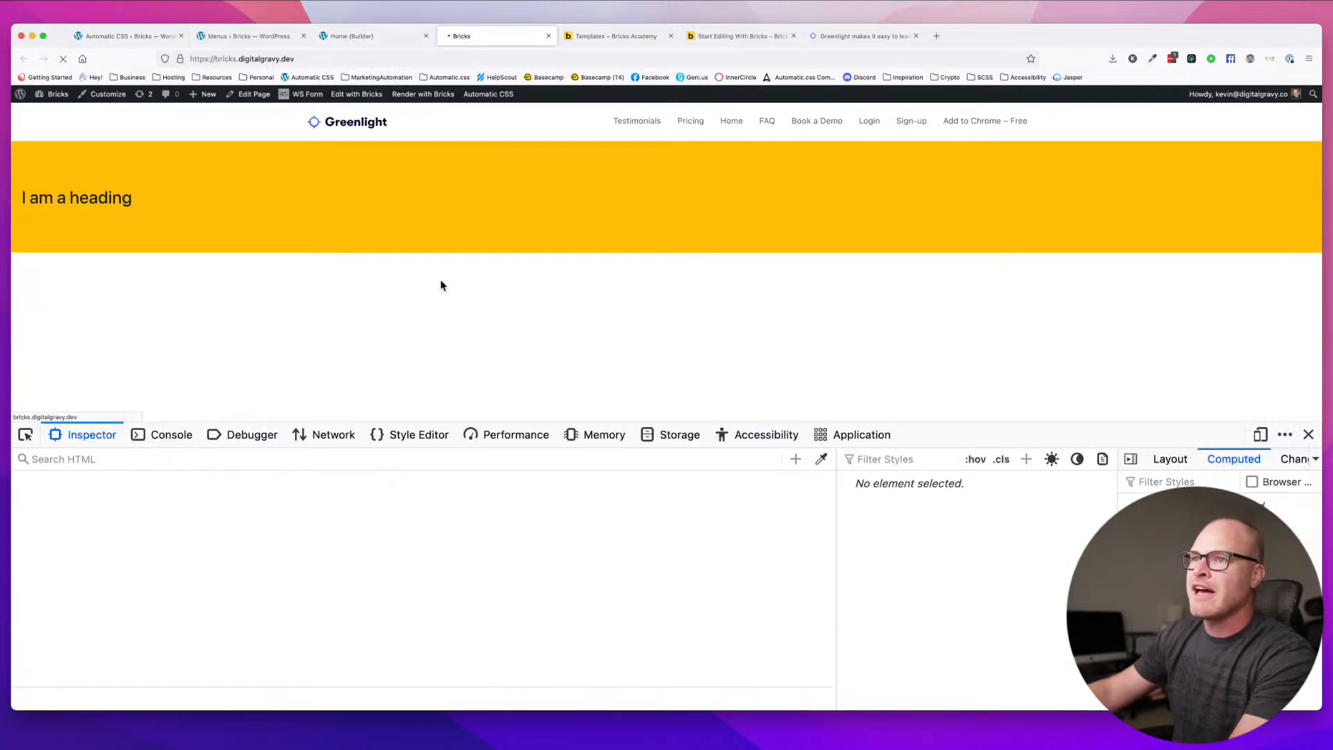
left_click(1309, 434)
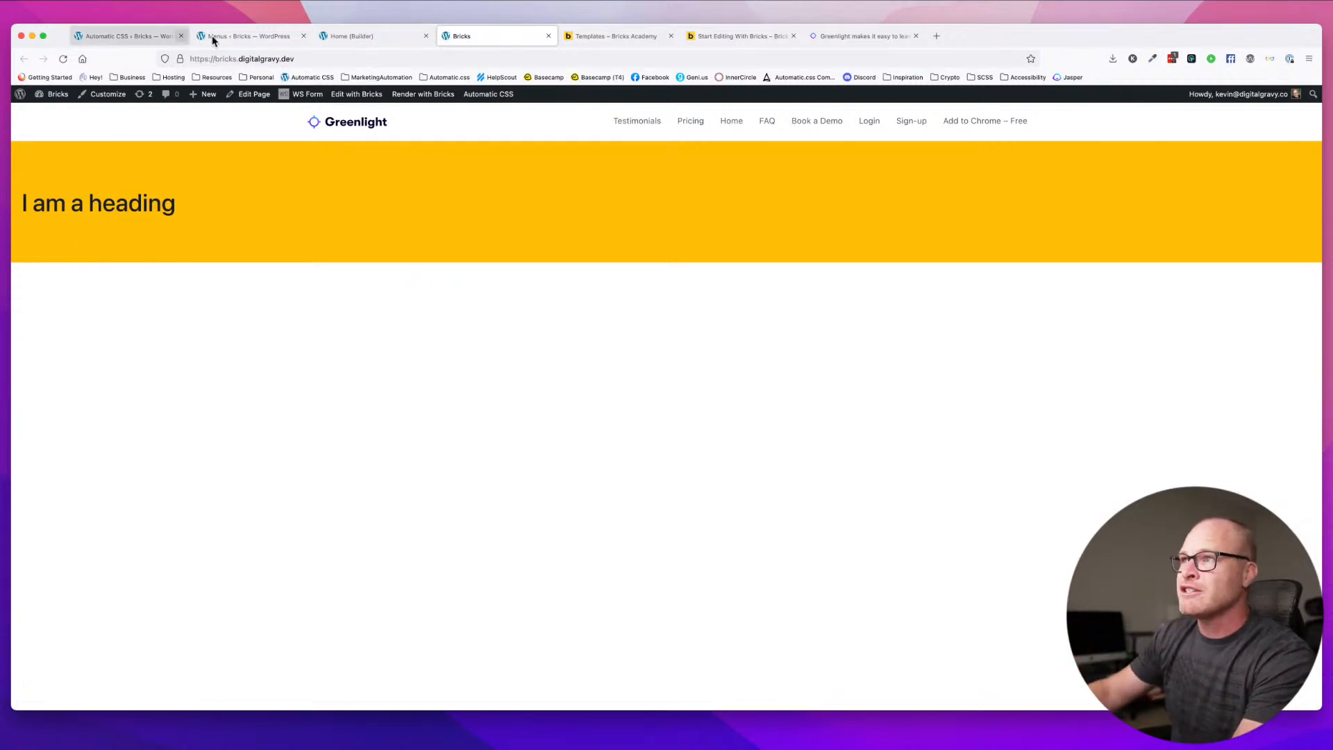
- Return to the Home page builder and duplicate the H1 heading four times
left_click(340, 35)
left_click(243, 36)
left_click(373, 38)
left_click(478, 38)
left_click(375, 38)
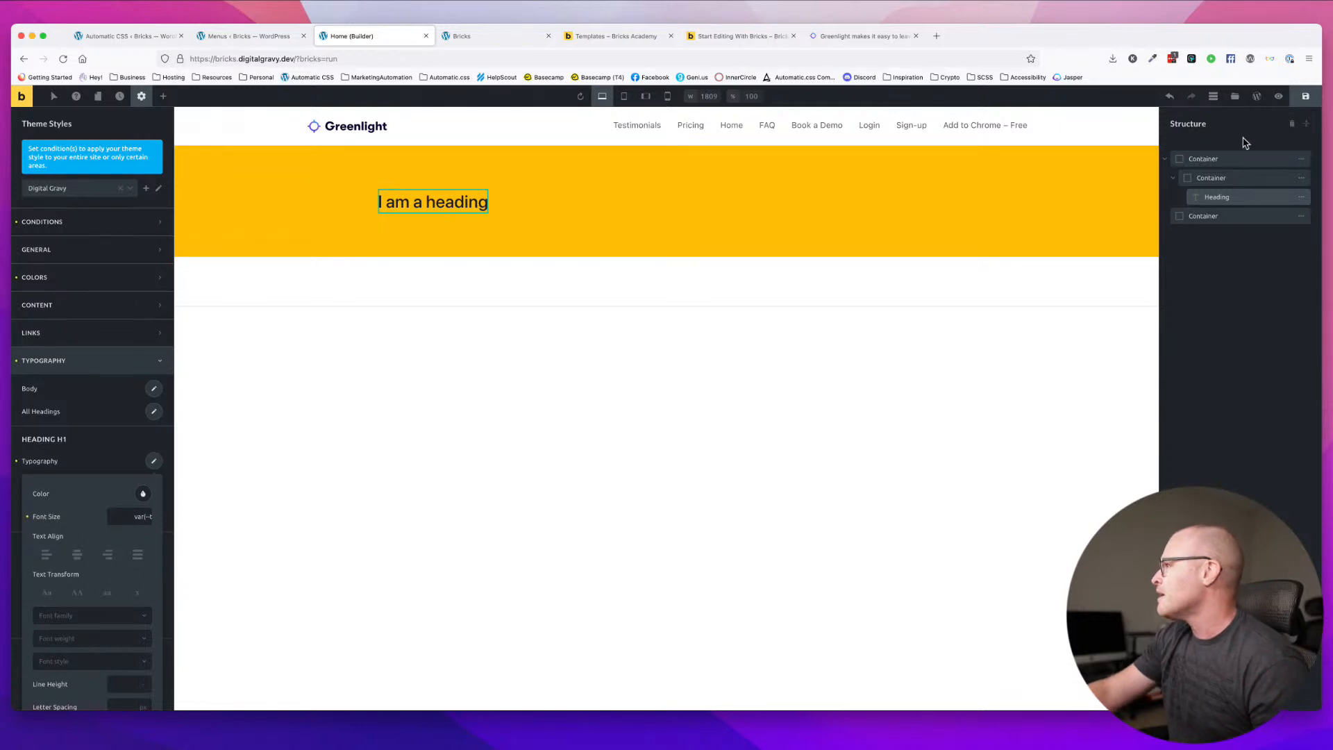
left_click(1300, 200)
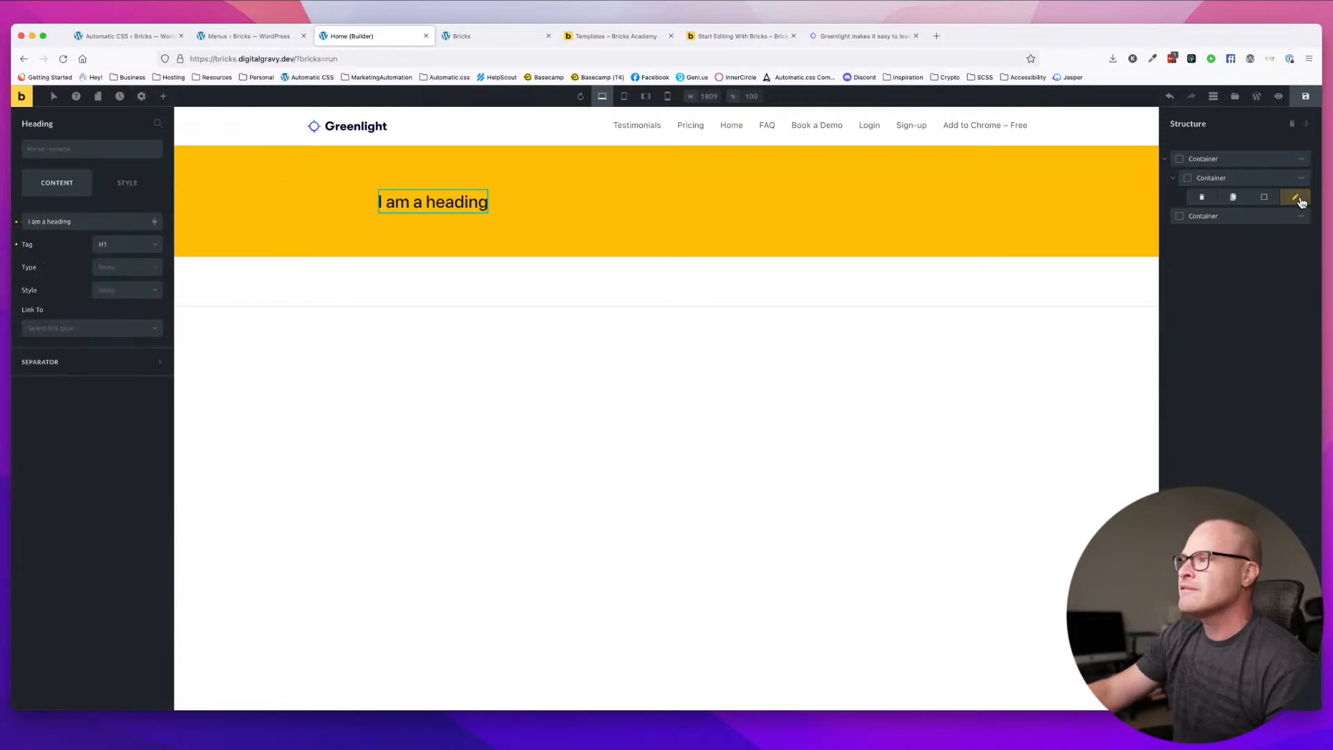
left_click(1234, 198)
left_click(1234, 198)
left_click(1234, 198)
left_click(1234, 198)
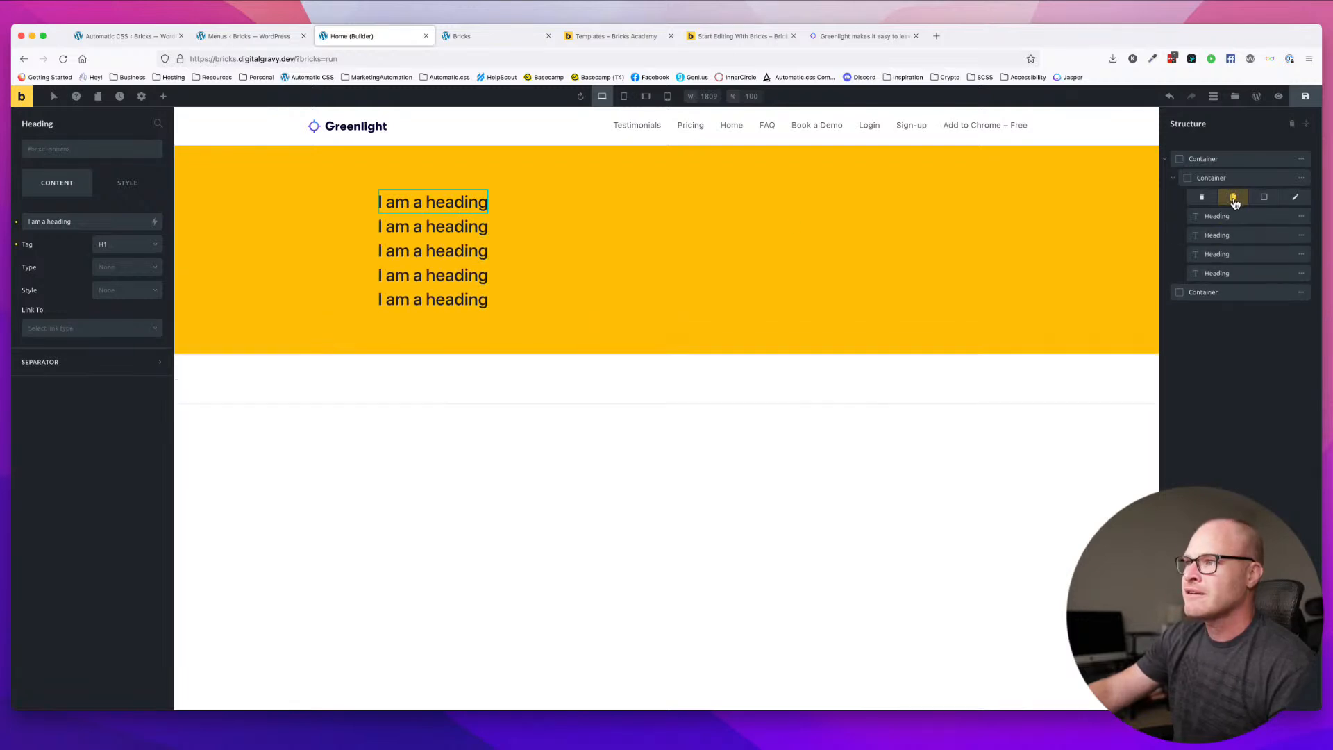
- Change the tags of the four duplicated headings to H2, H3, H4 and H5 in order
left_click(434, 226)
left_click(161, 243)
left_click(458, 252)
left_click(136, 248)
left_click(127, 297)
left_click(440, 272)
left_click(129, 248)
left_click(130, 309)
left_click(446, 290)
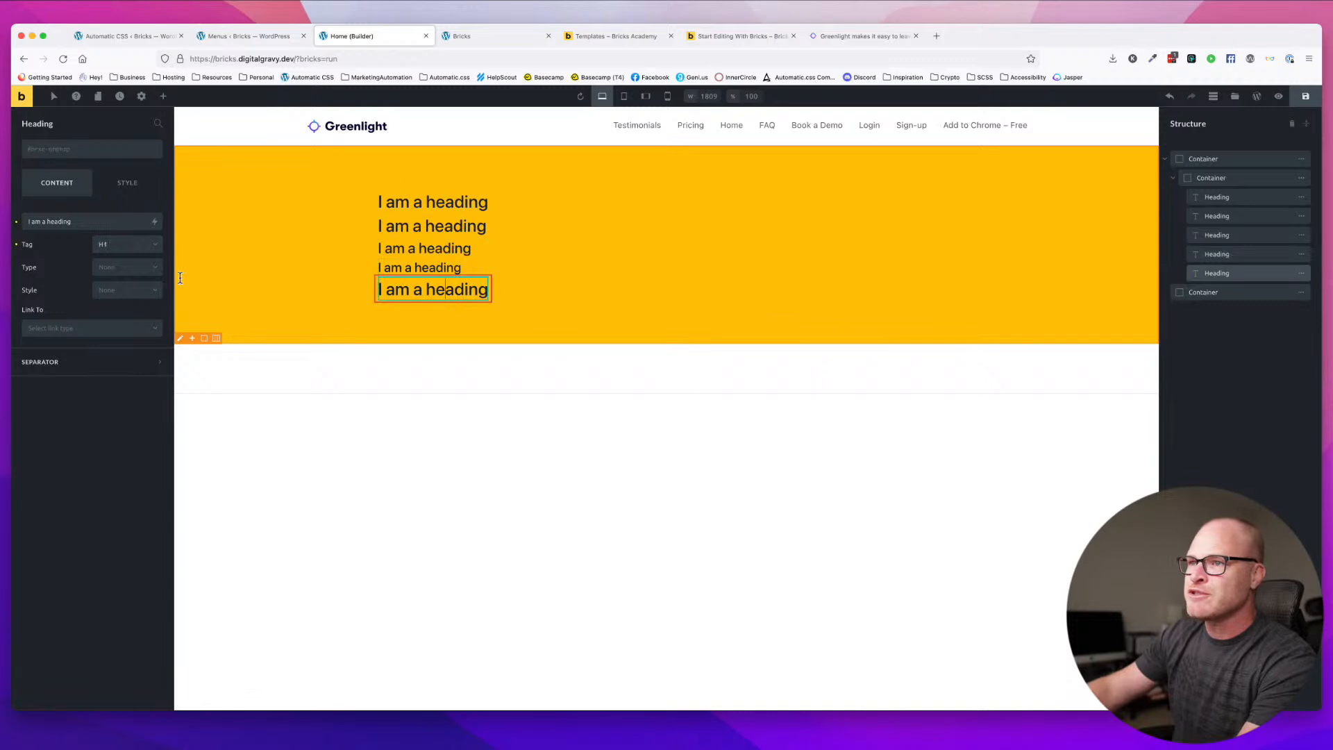
left_click(114, 247)
left_click(113, 332)
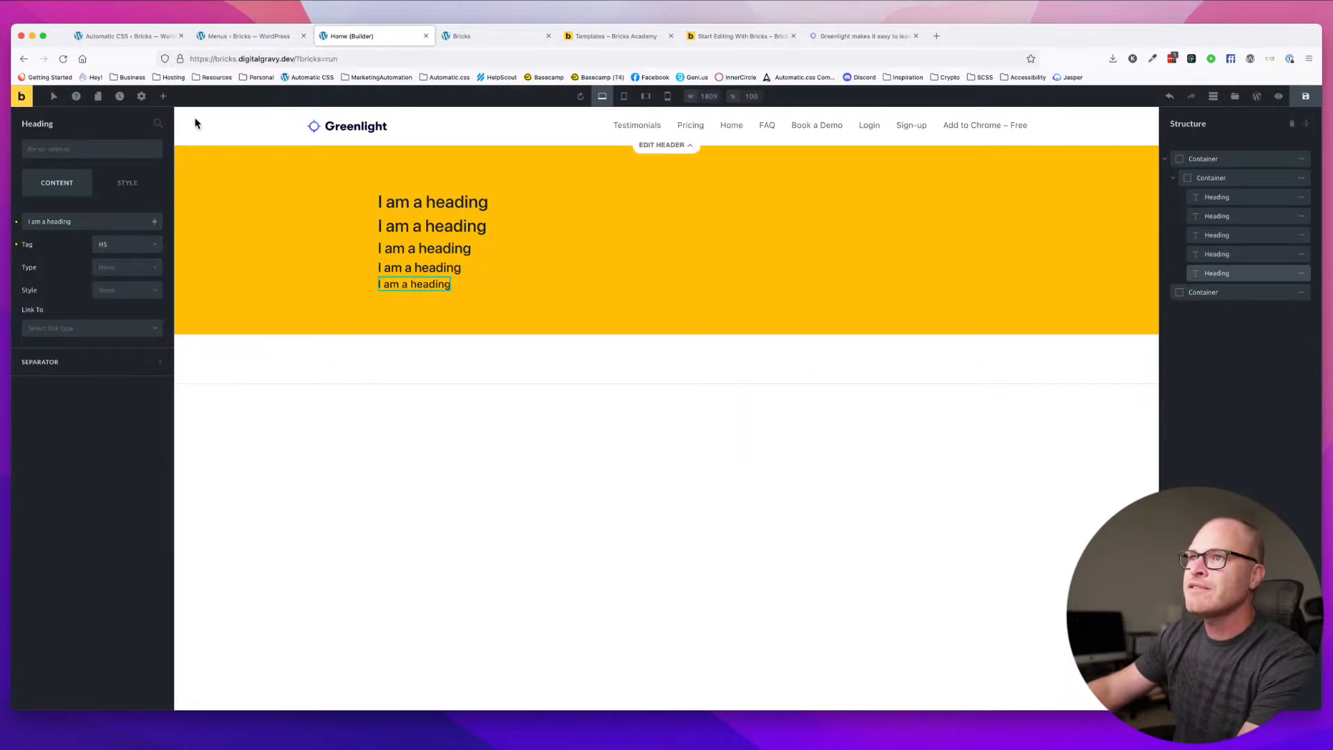
- Duplicate the H5 heading and set the copy's tag to H6
left_click(1300, 273)
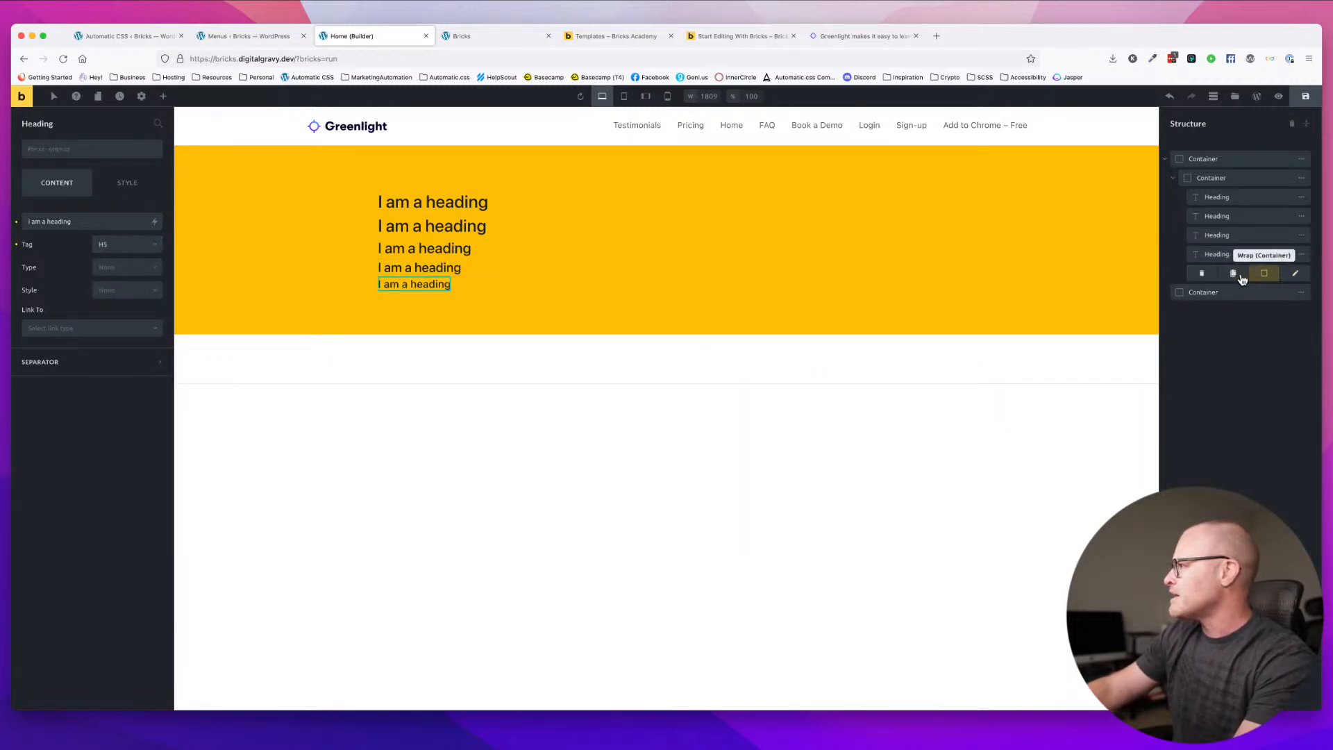
left_click(1234, 273)
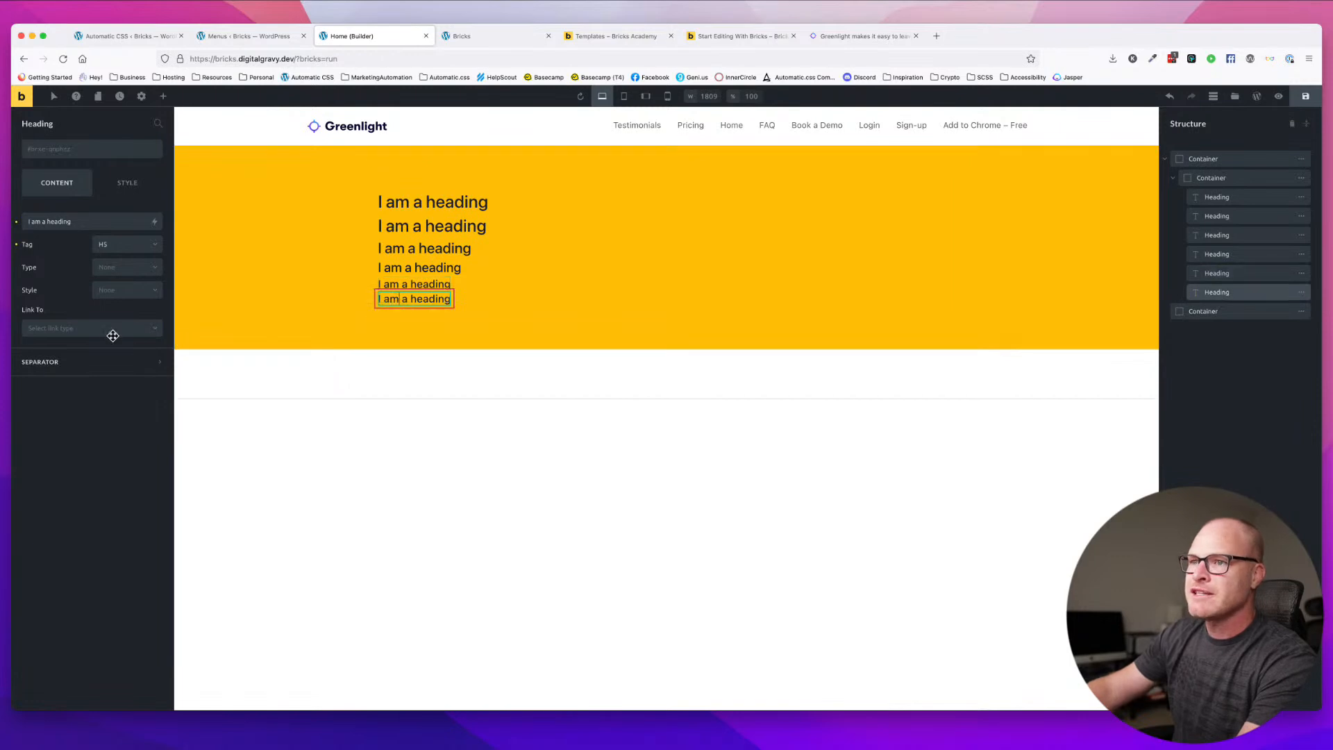
left_click(121, 250)
left_click(116, 356)
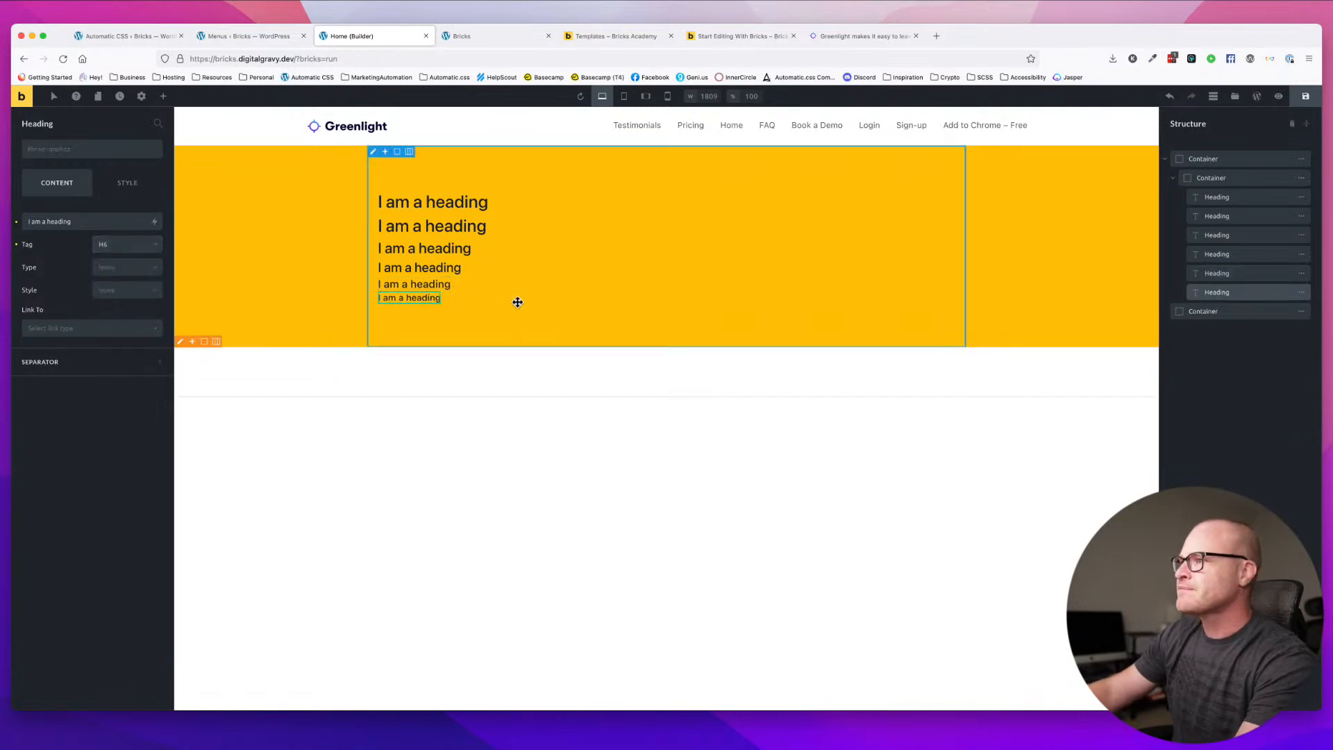
- In the Digital Gravy theme style's typography, enter an Automatic.css text variable as the H2 font-size unit, leaving the number empty
left_click(444, 226)
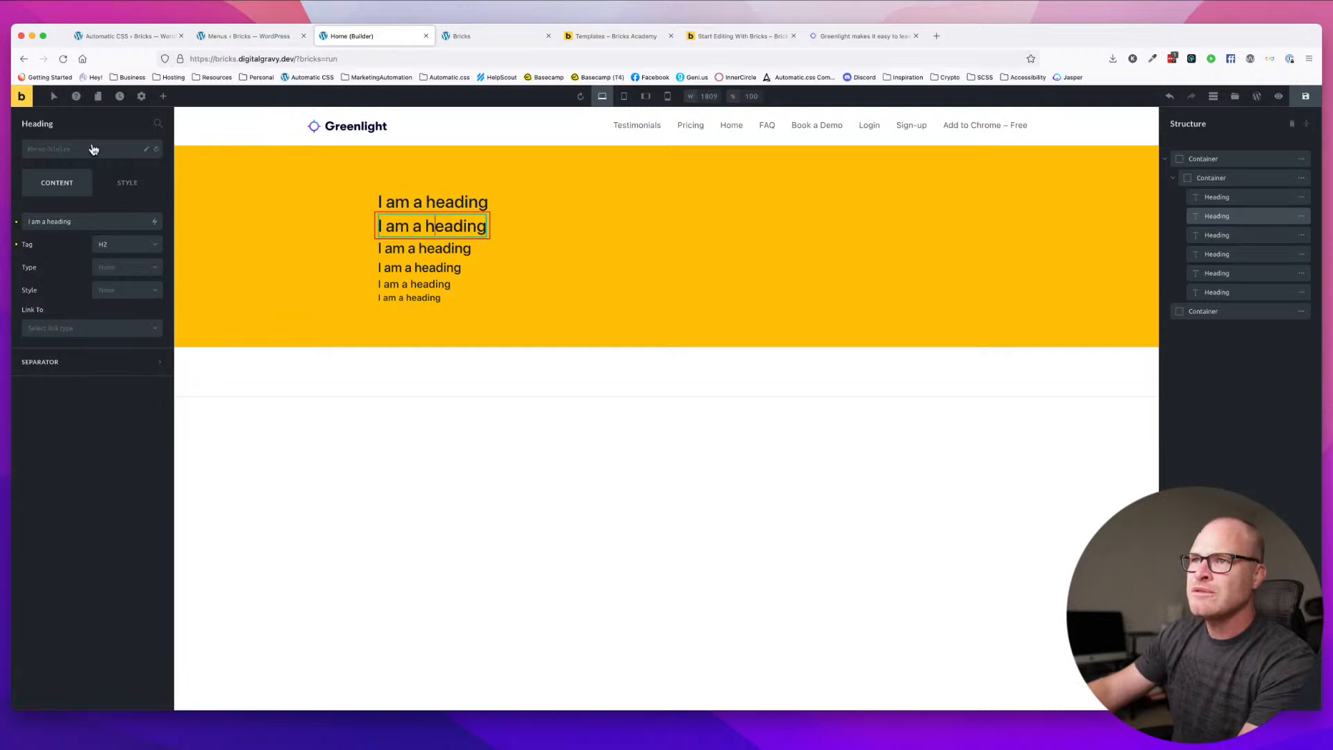
left_click(124, 185)
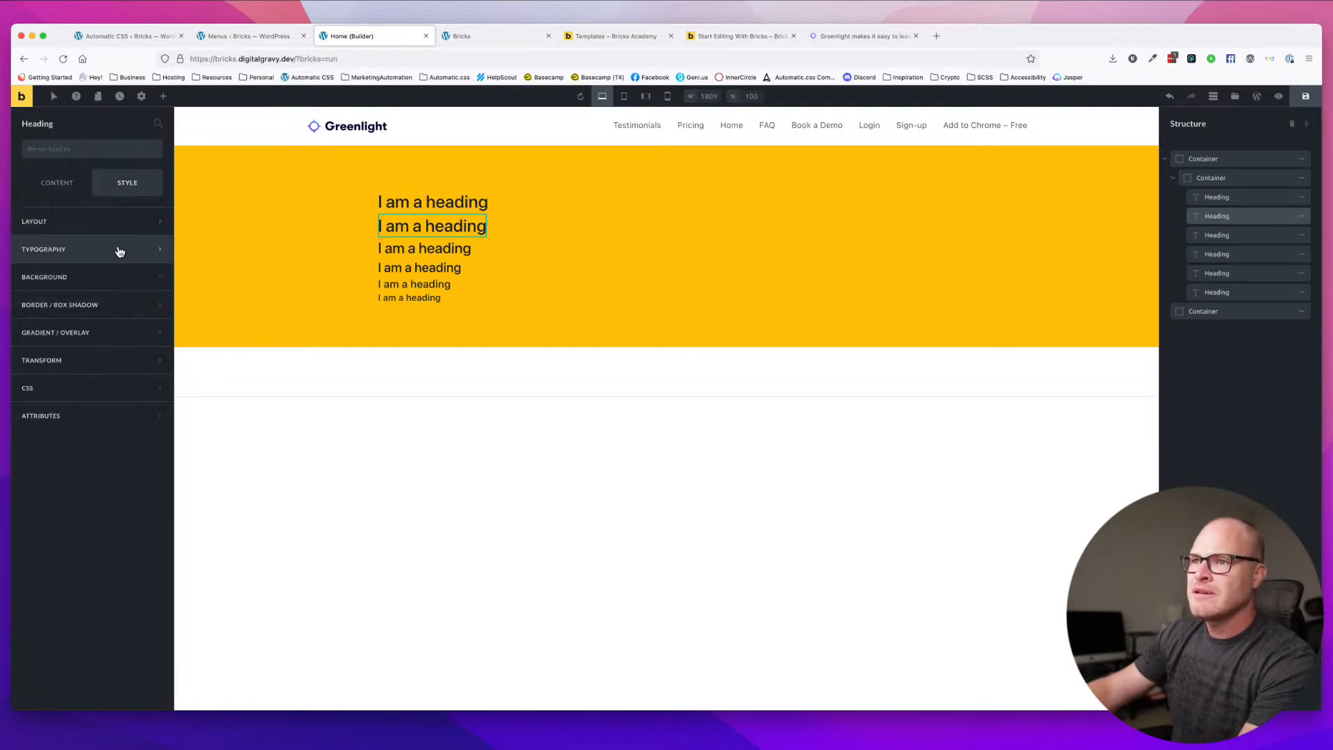
left_click(141, 95)
left_click(60, 154)
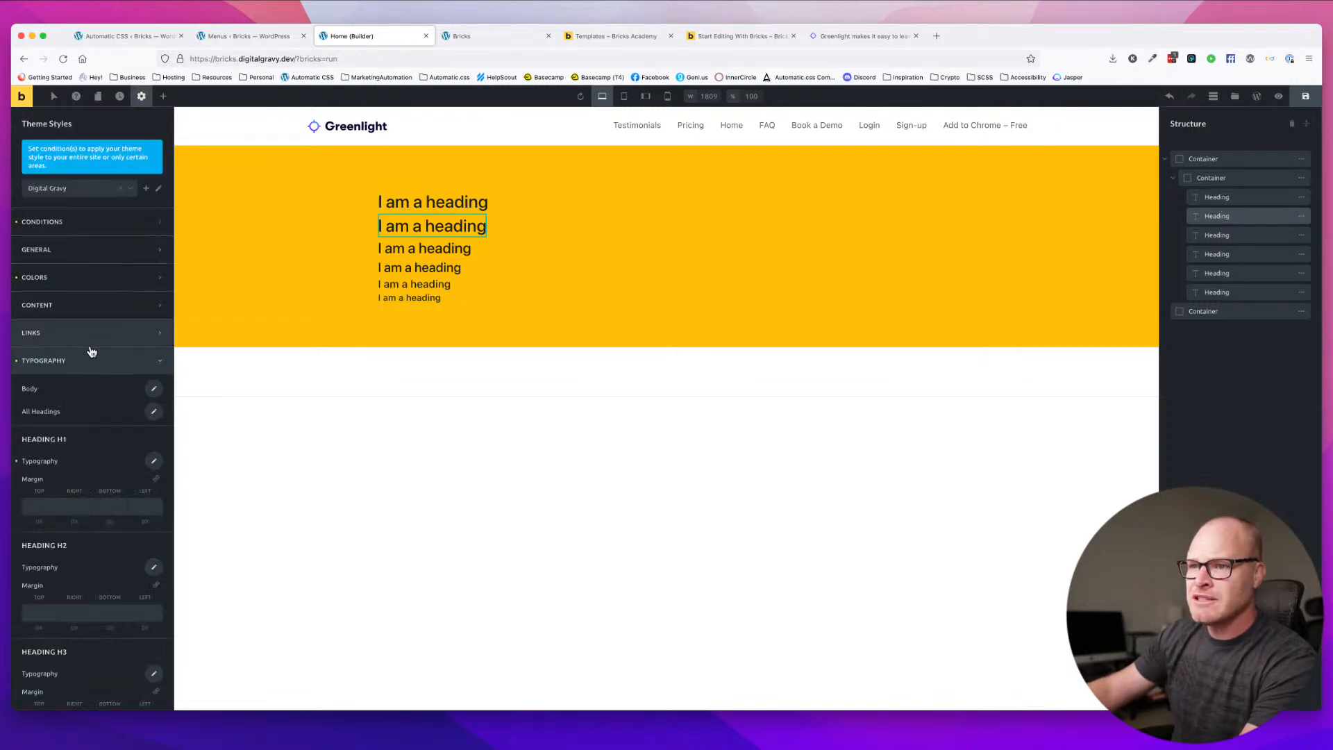
scroll(97, 347, "down", 5)
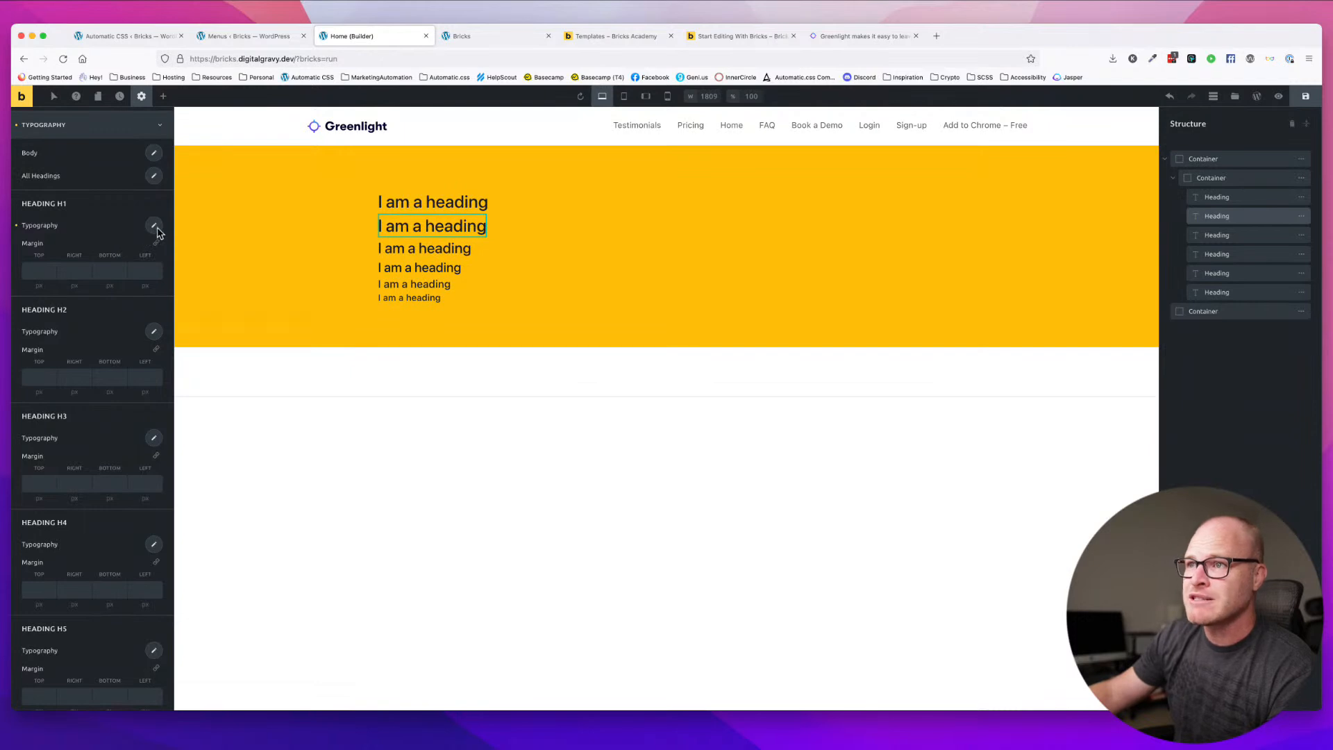
left_click(155, 332)
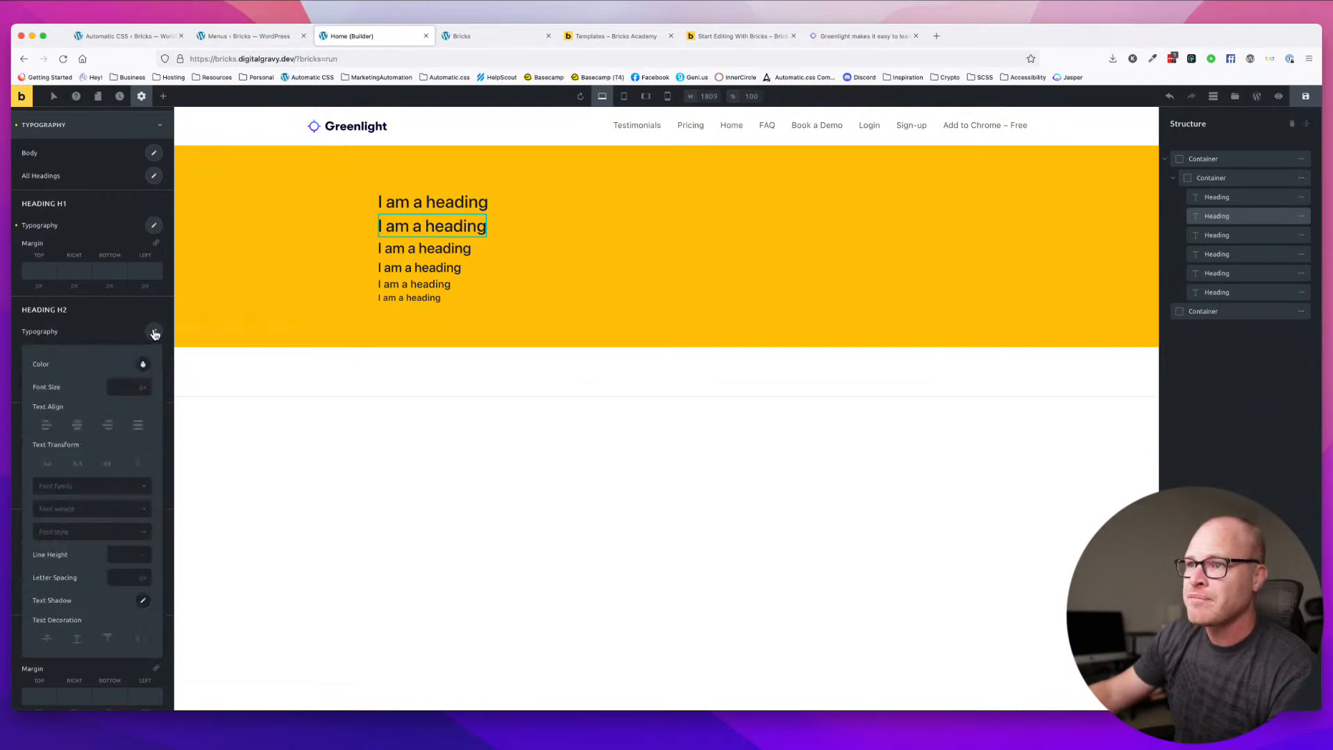
left_click(121, 388)
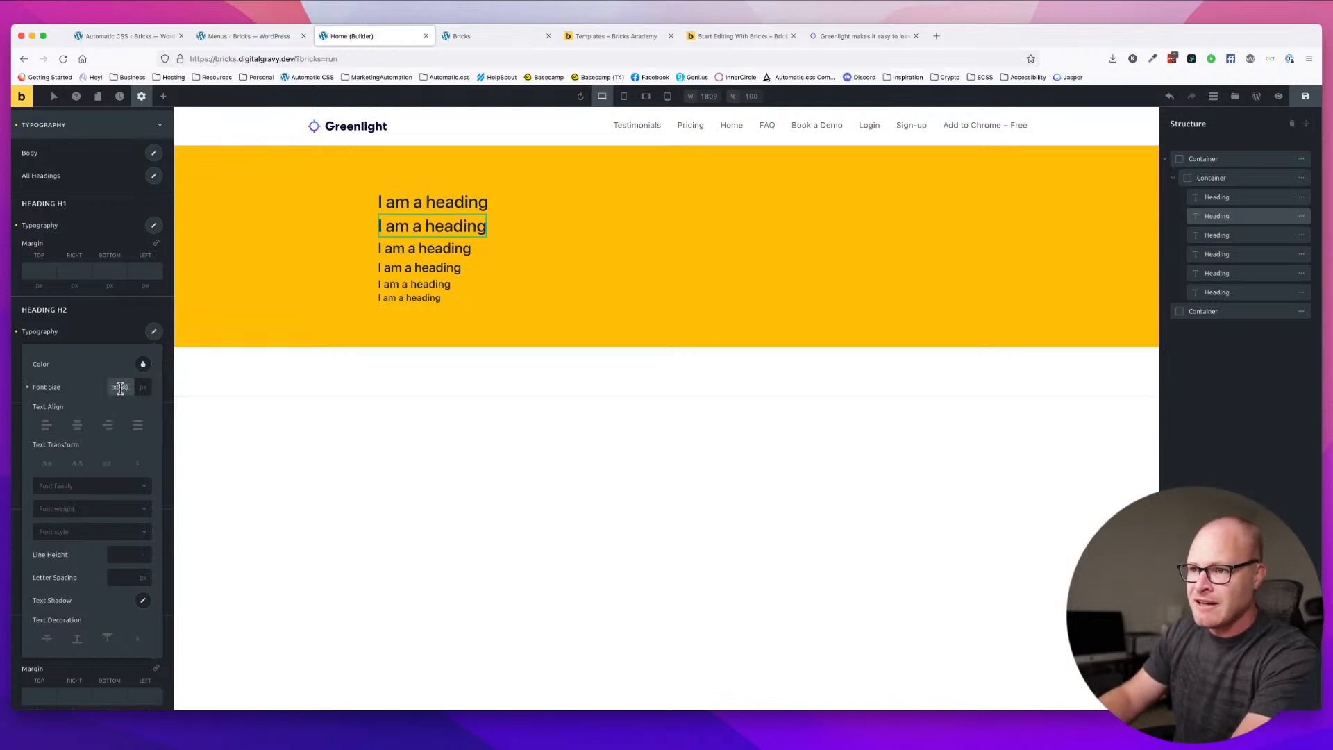
key("BackSpace")
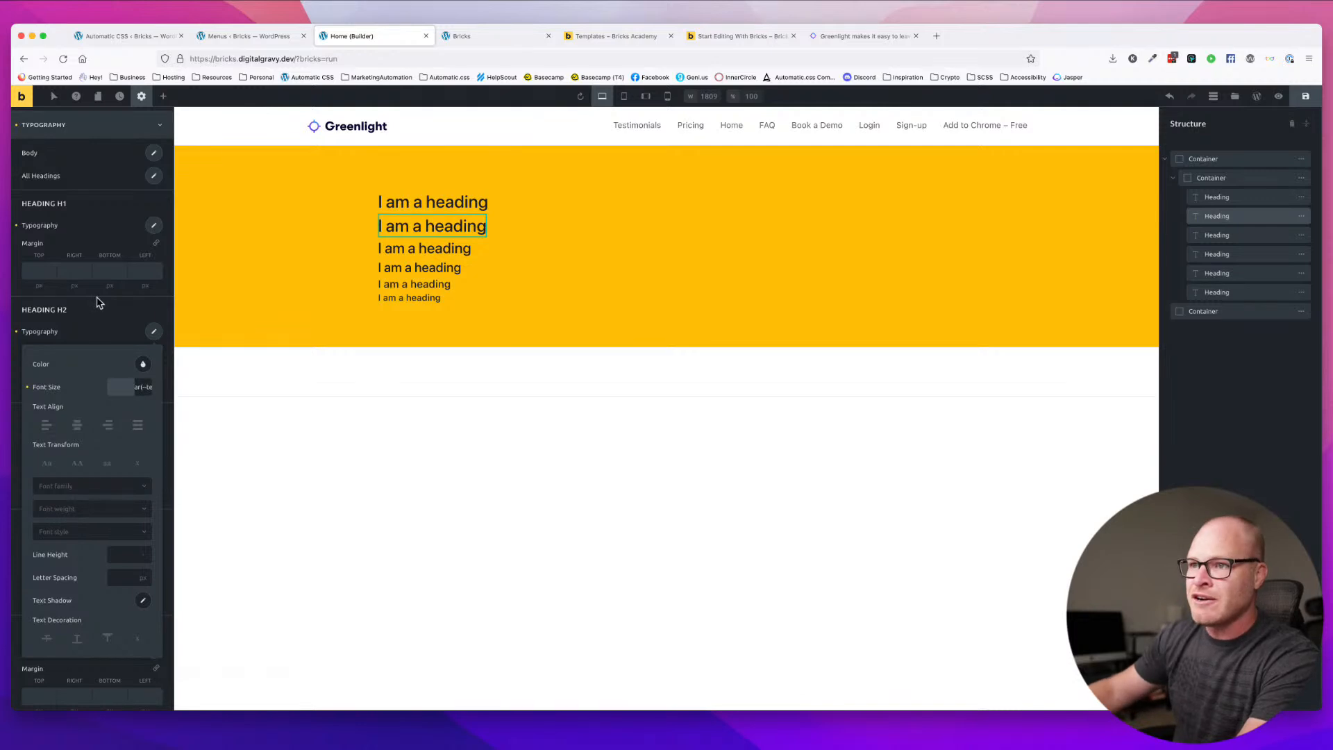
- Change the theme style's H1 font-size unit to a larger Automatic.css text variable
left_click(153, 226)
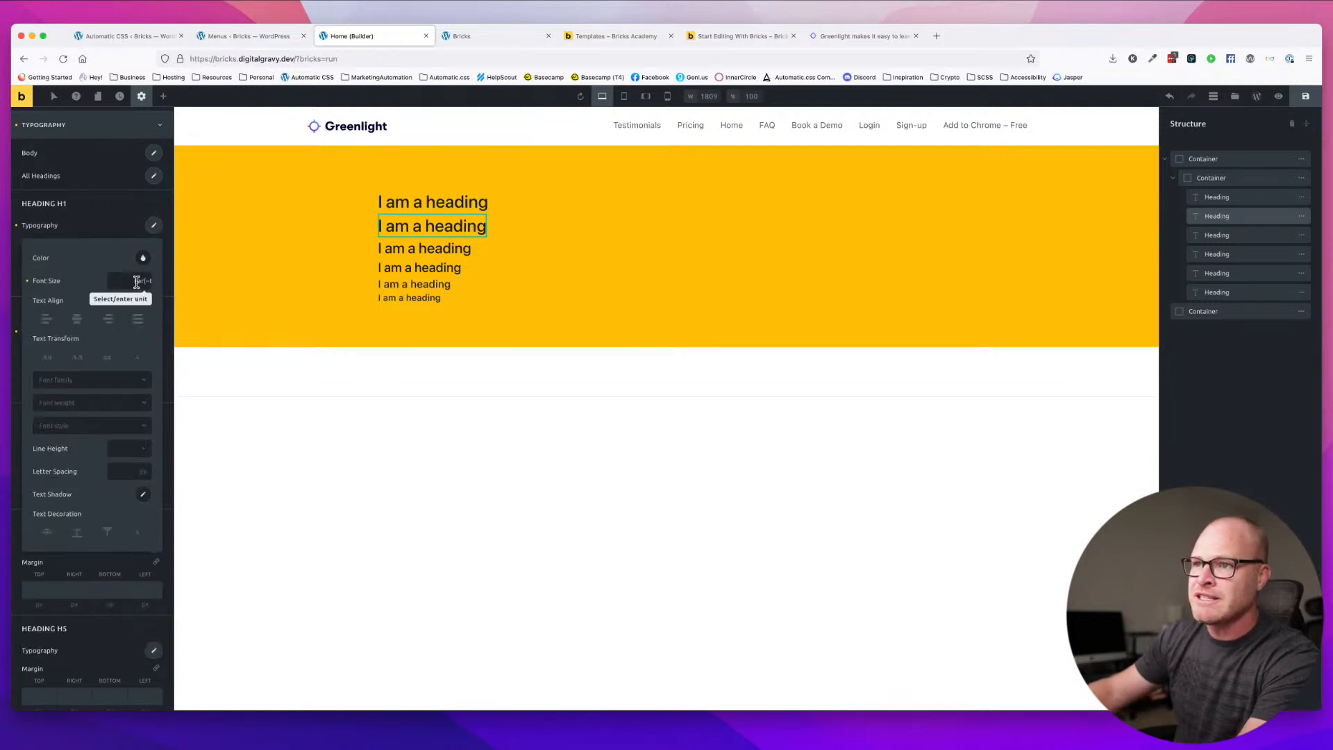
left_click(145, 282)
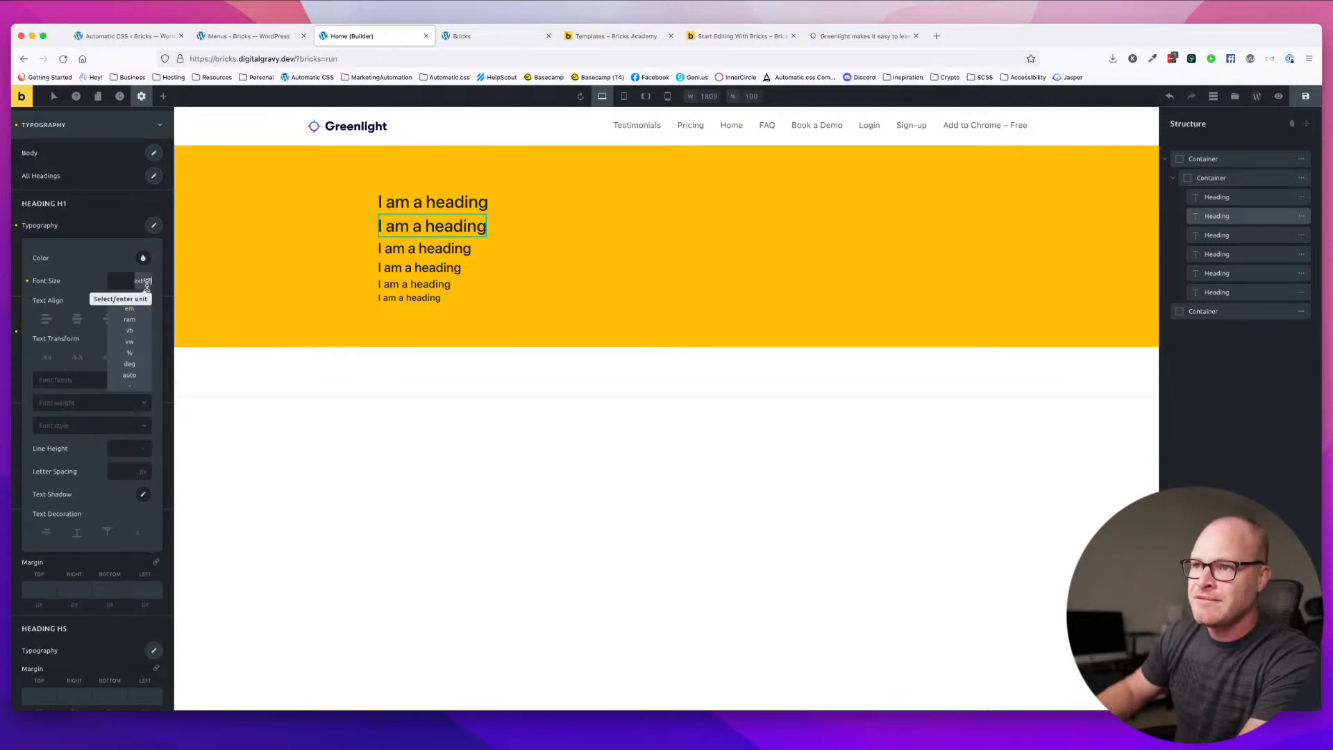
left_click(146, 282)
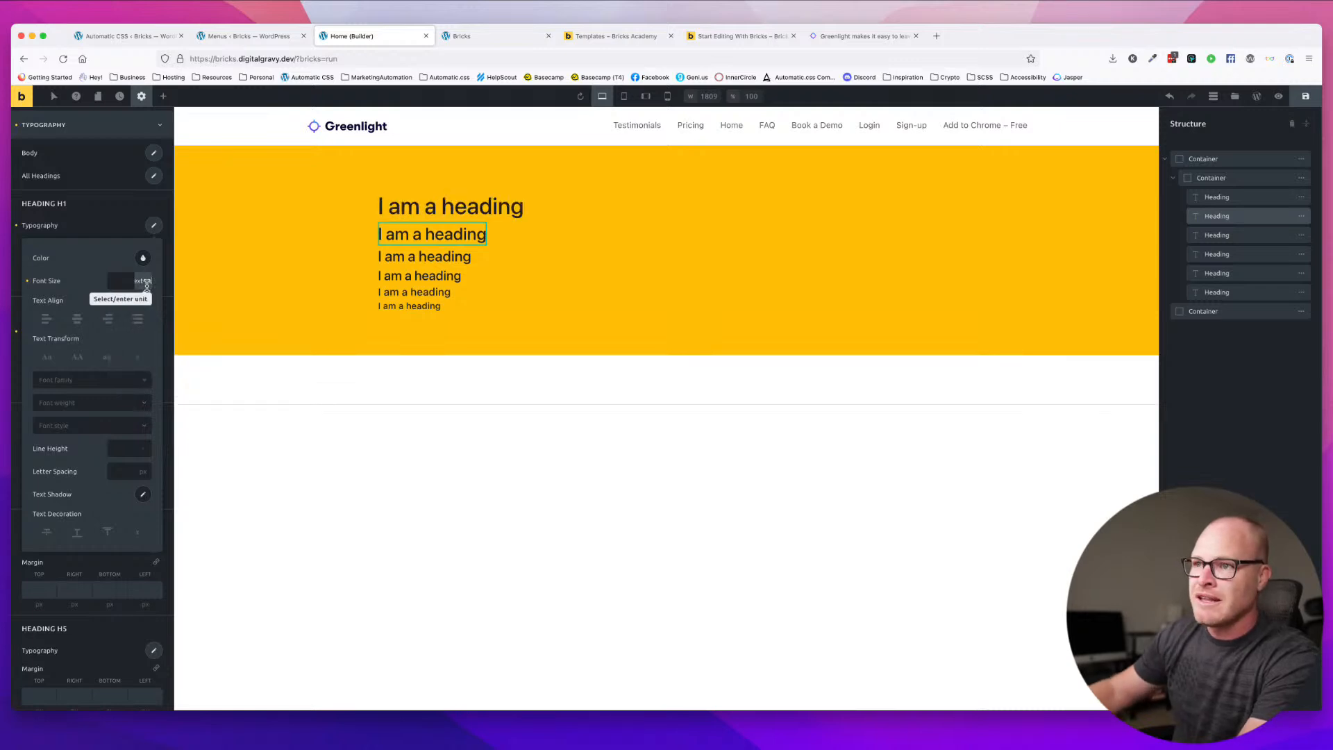
- In the Digital Gravy theme style's typography, enter the Automatic.css --text-l variable as the H3 font size
left_click(417, 257)
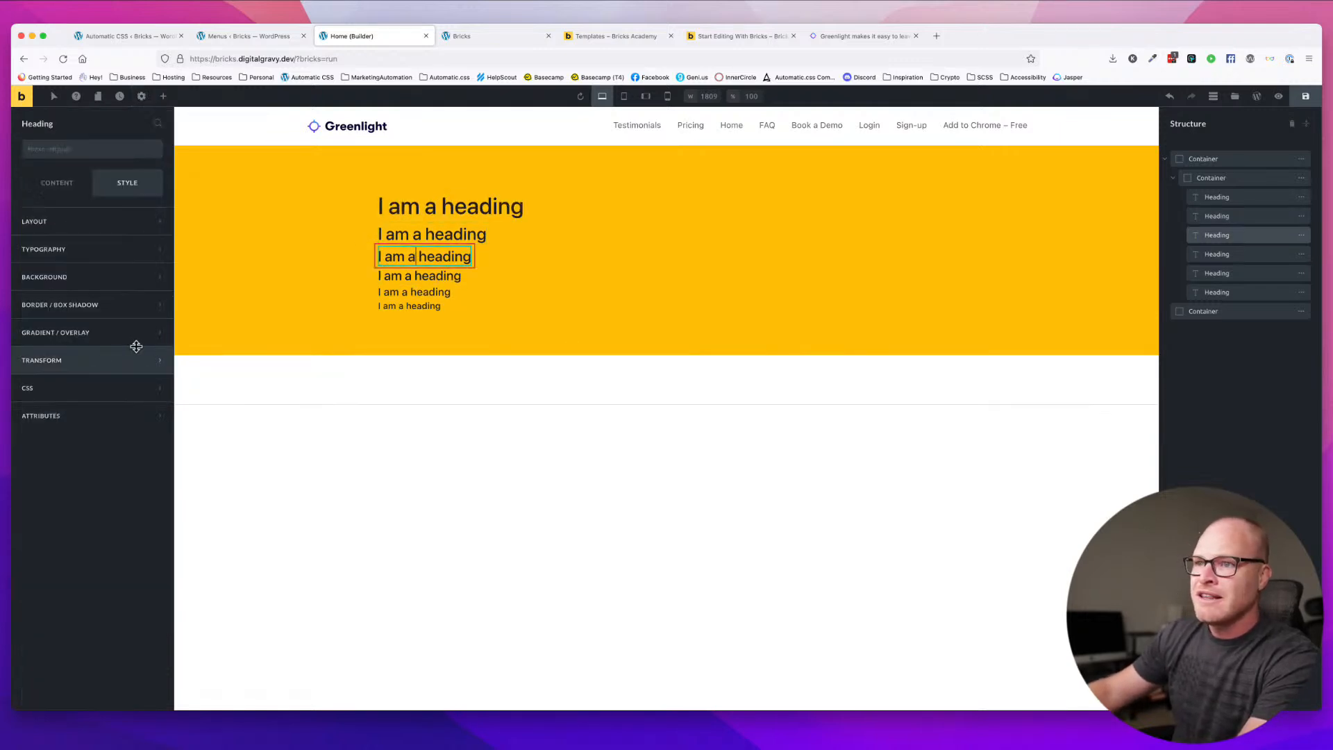
left_click(141, 96)
left_click(89, 154)
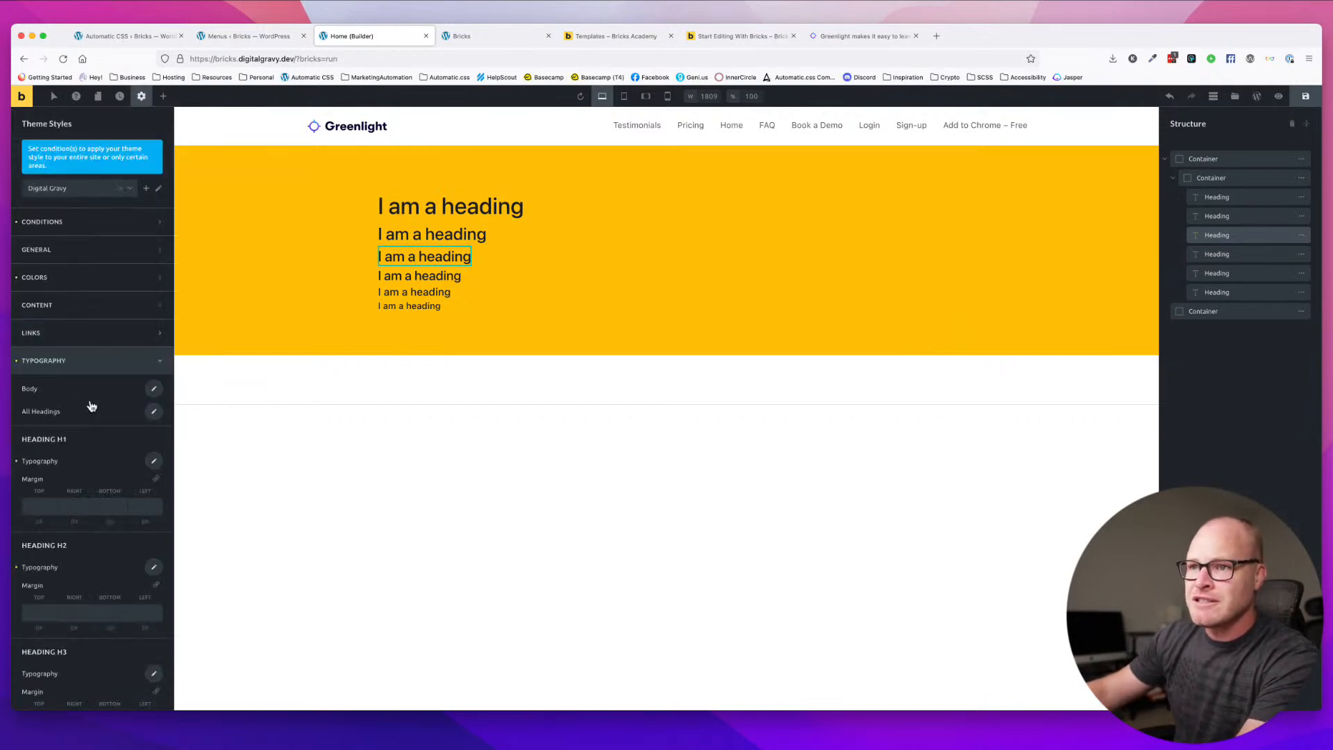
scroll(118, 417, "down", 2)
scroll(147, 443, "down", 2)
left_click(153, 448)
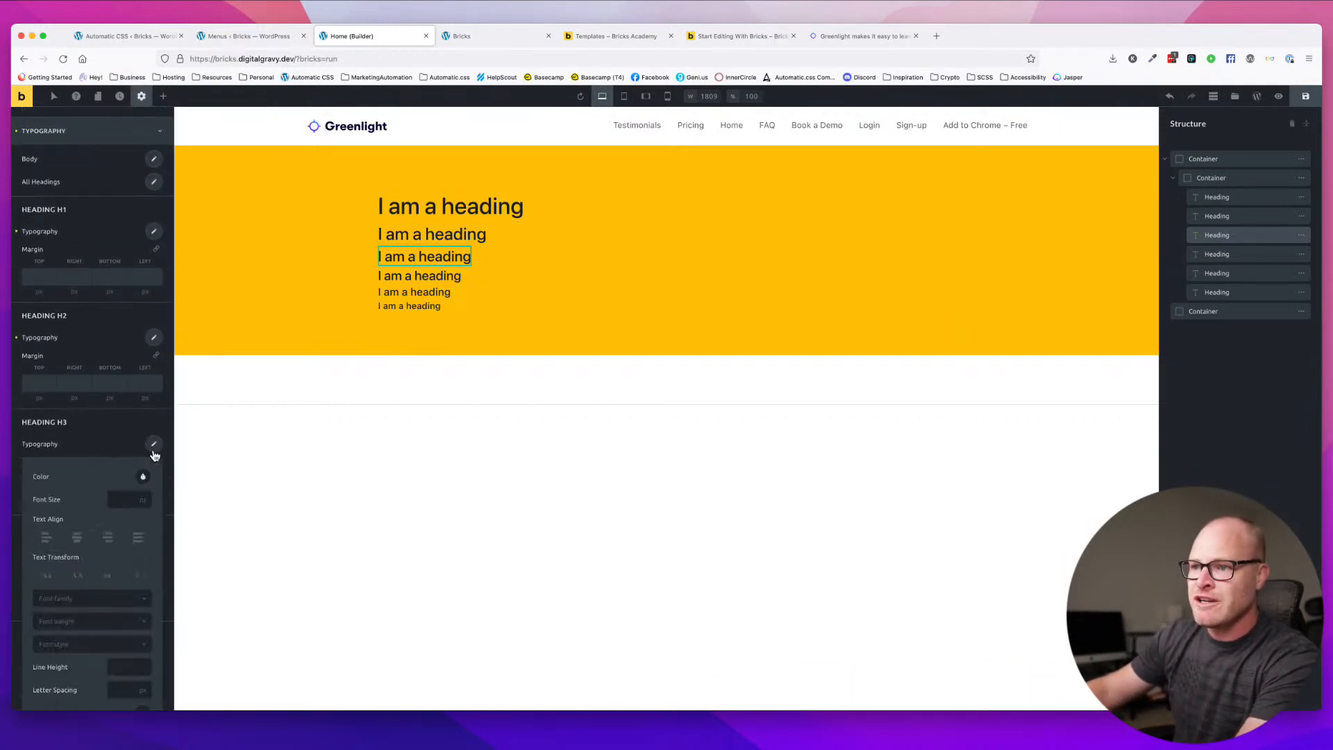
left_click(125, 499)
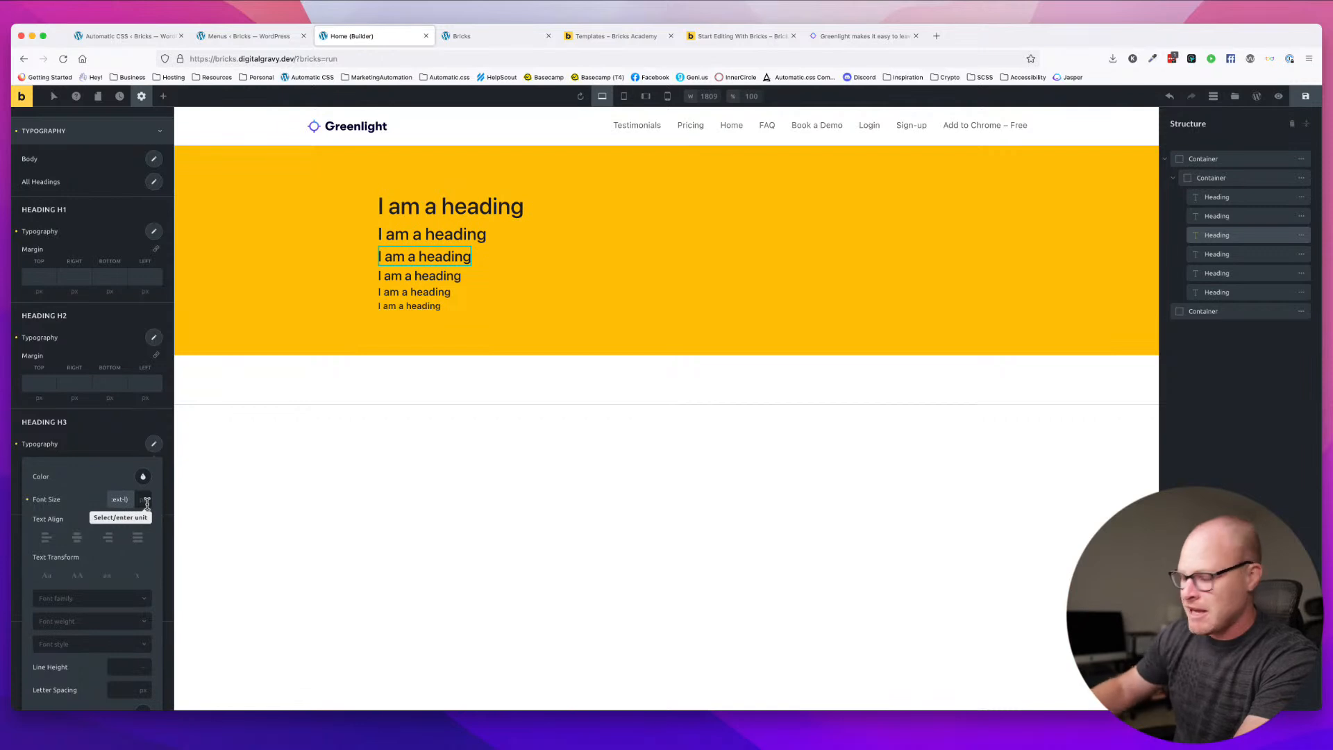
scroll(147, 556, "down", 6)
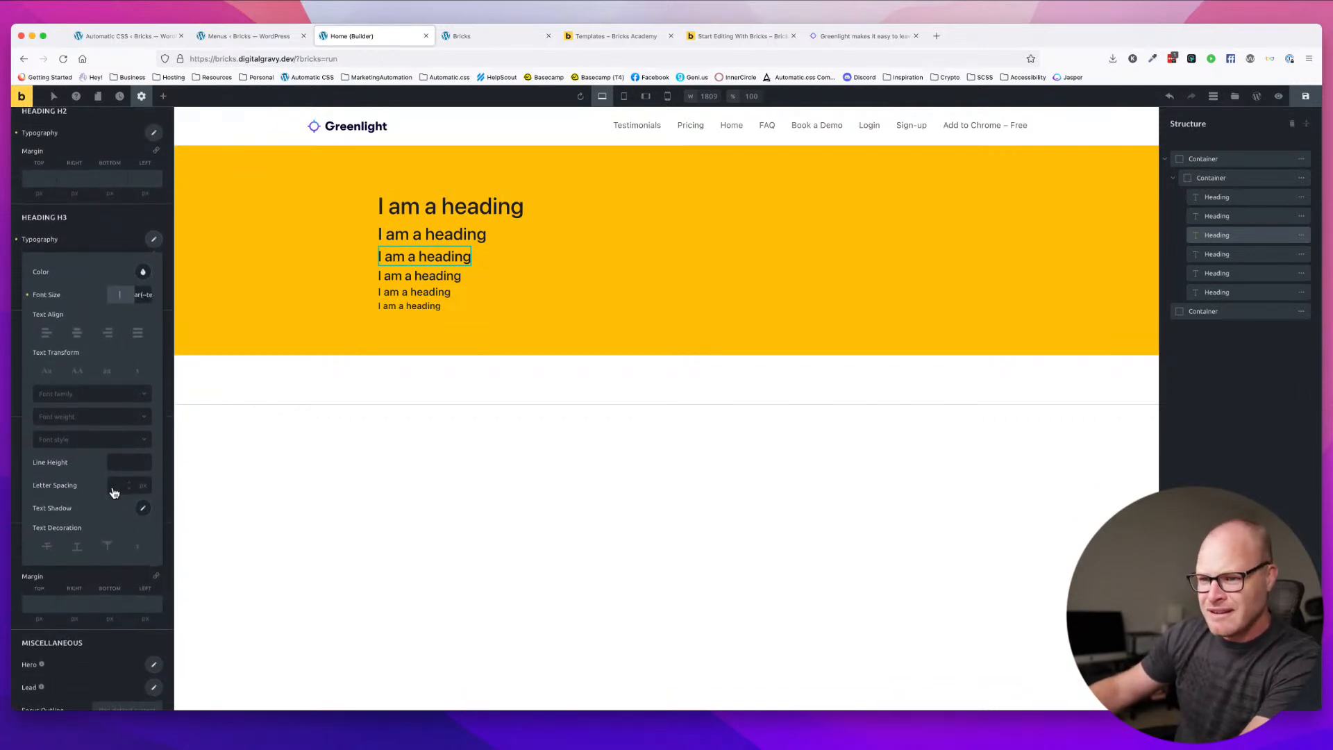
left_click(153, 240)
- Enter an Automatic.css text-size variable as the H4 font size in the theme style's typography
left_click(153, 345)
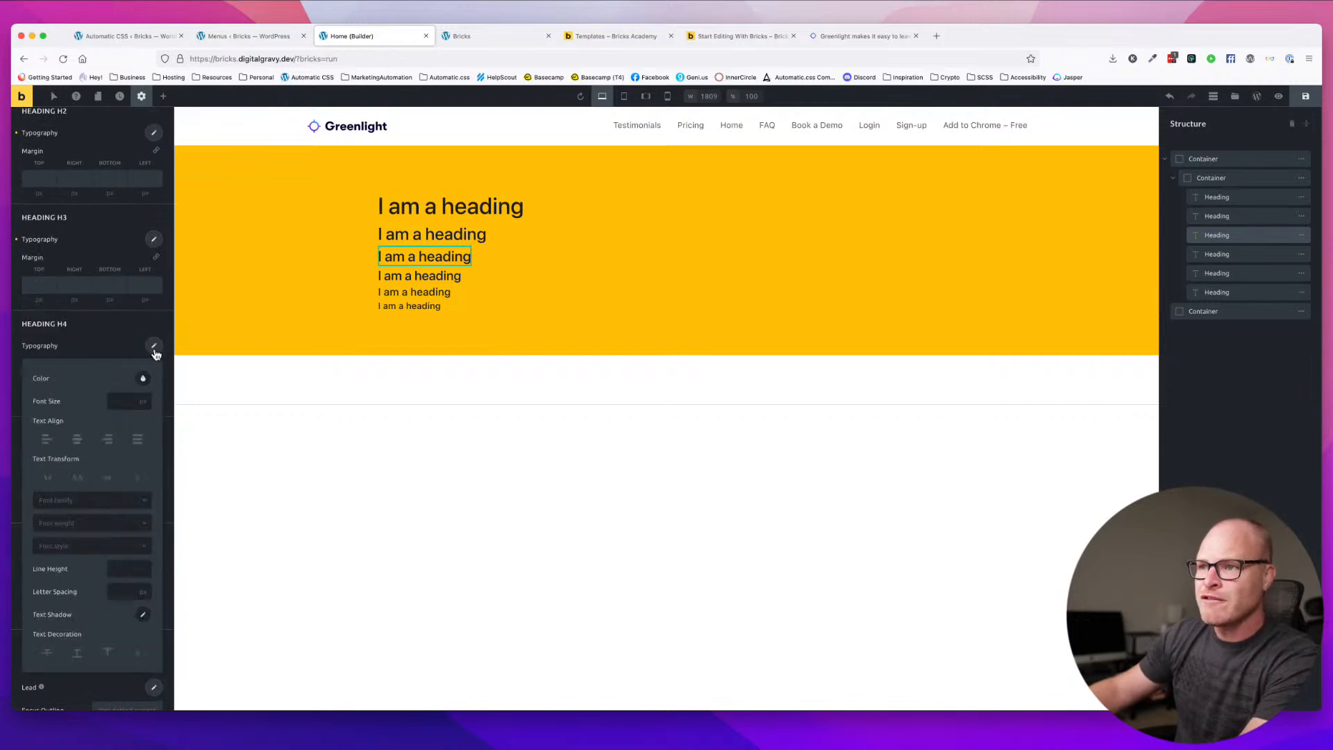
scroll(127, 369, "down", 2)
left_click(118, 327)
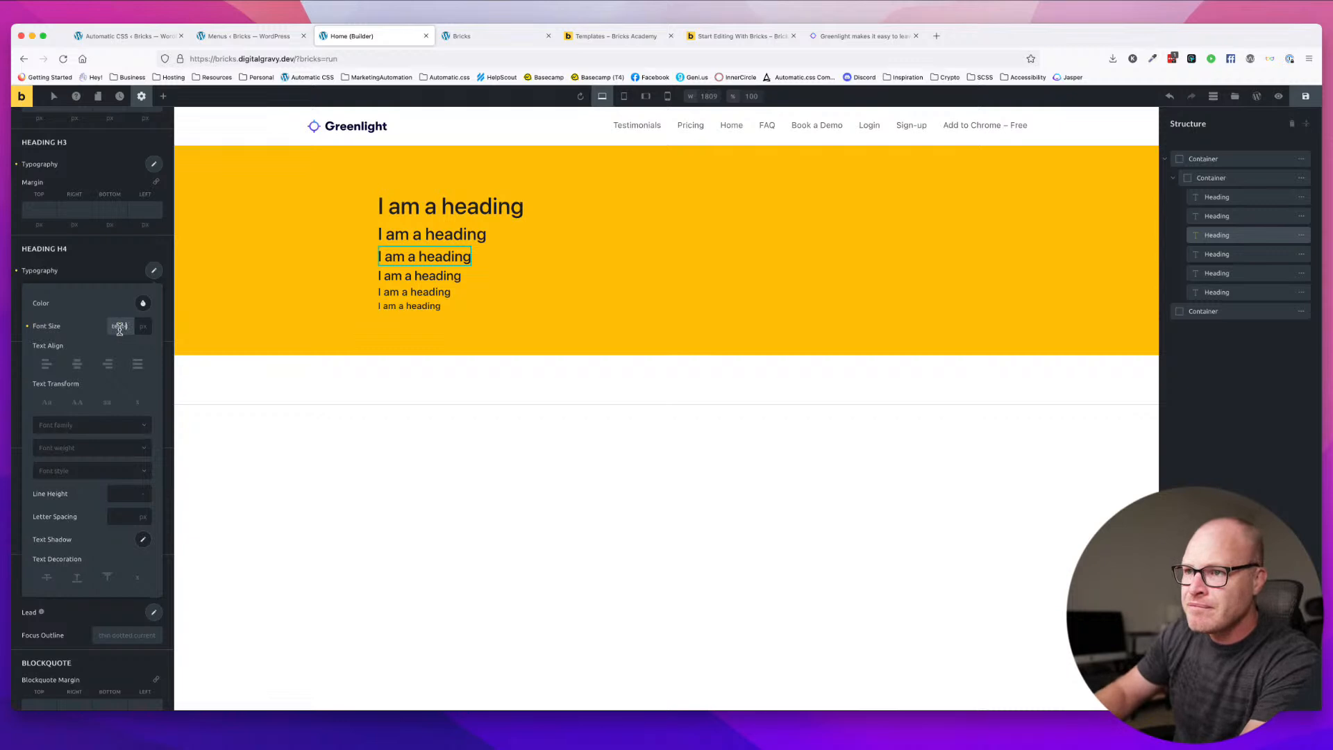
scroll(122, 460, "down", 3)
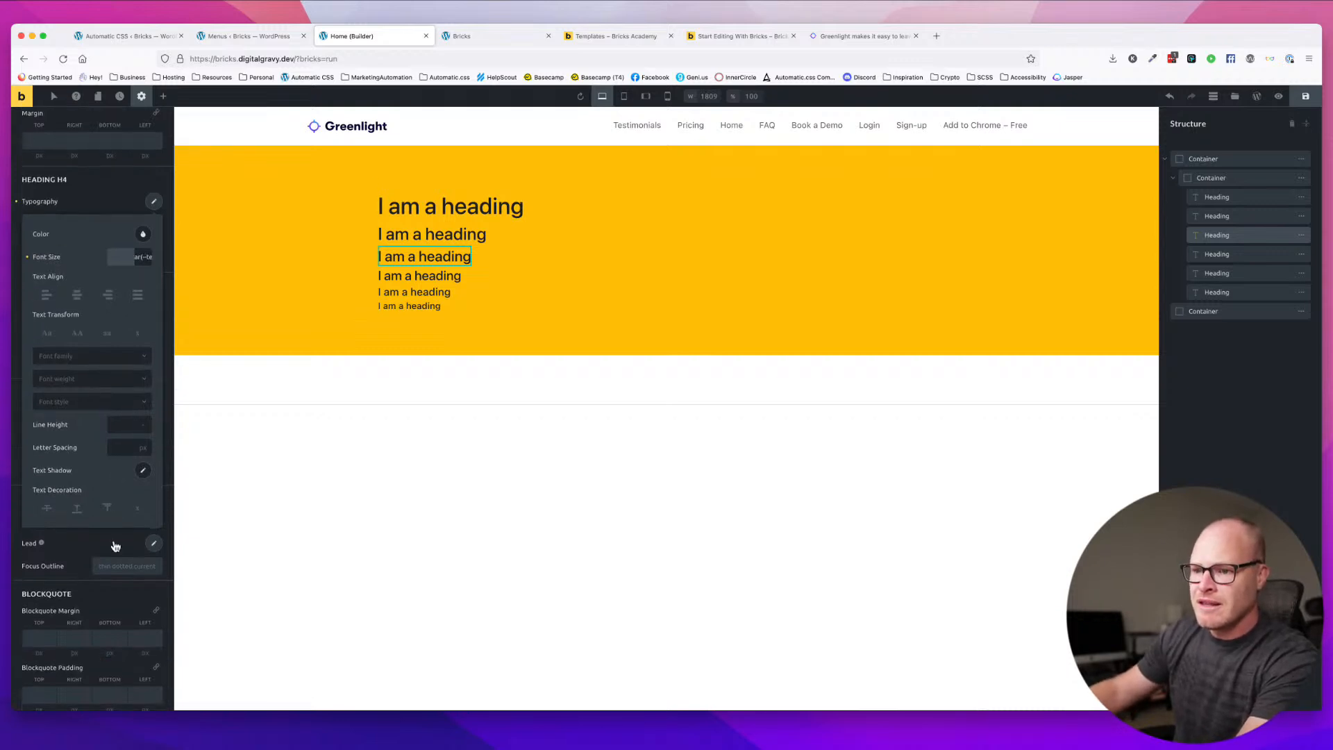
scroll(114, 285, "up", 2)
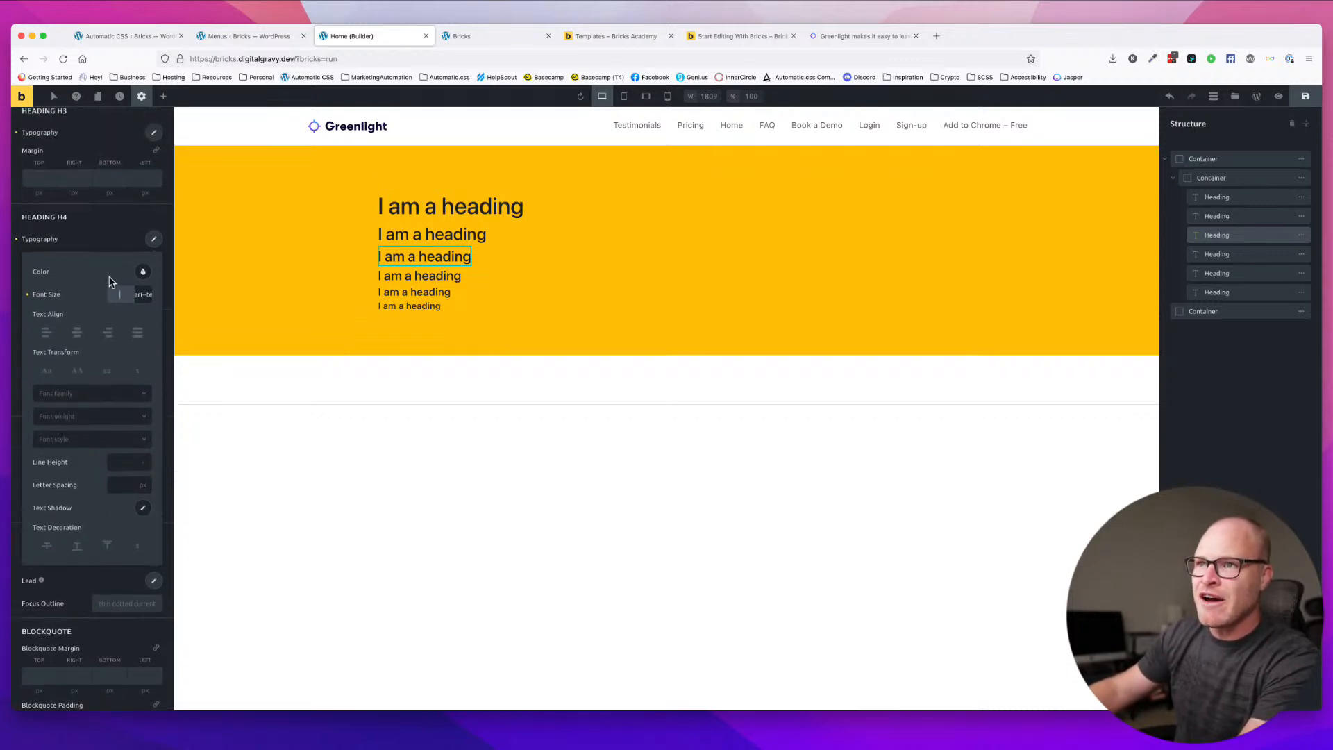
left_click(154, 249)
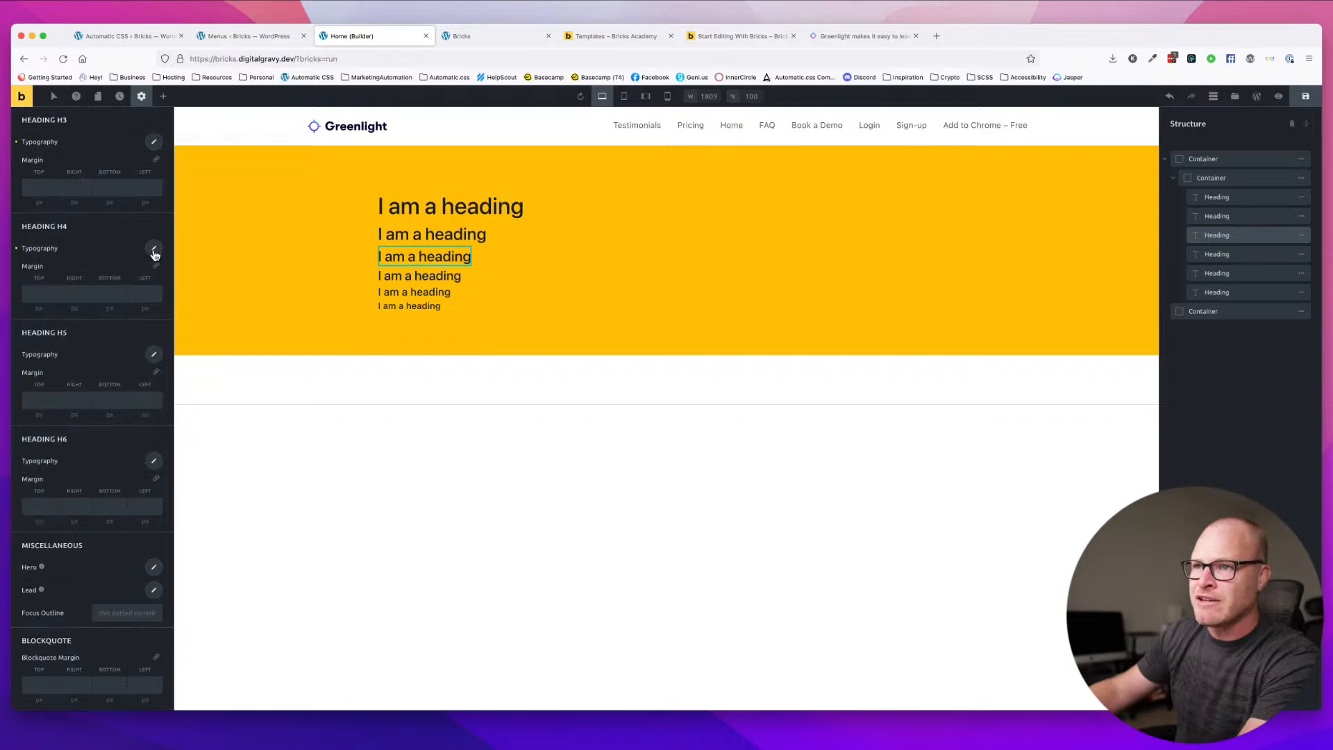
- Enter an Automatic.css text-size variable as the theme style's H5 font size, leaving the number empty
left_click(154, 354)
left_click(125, 409)
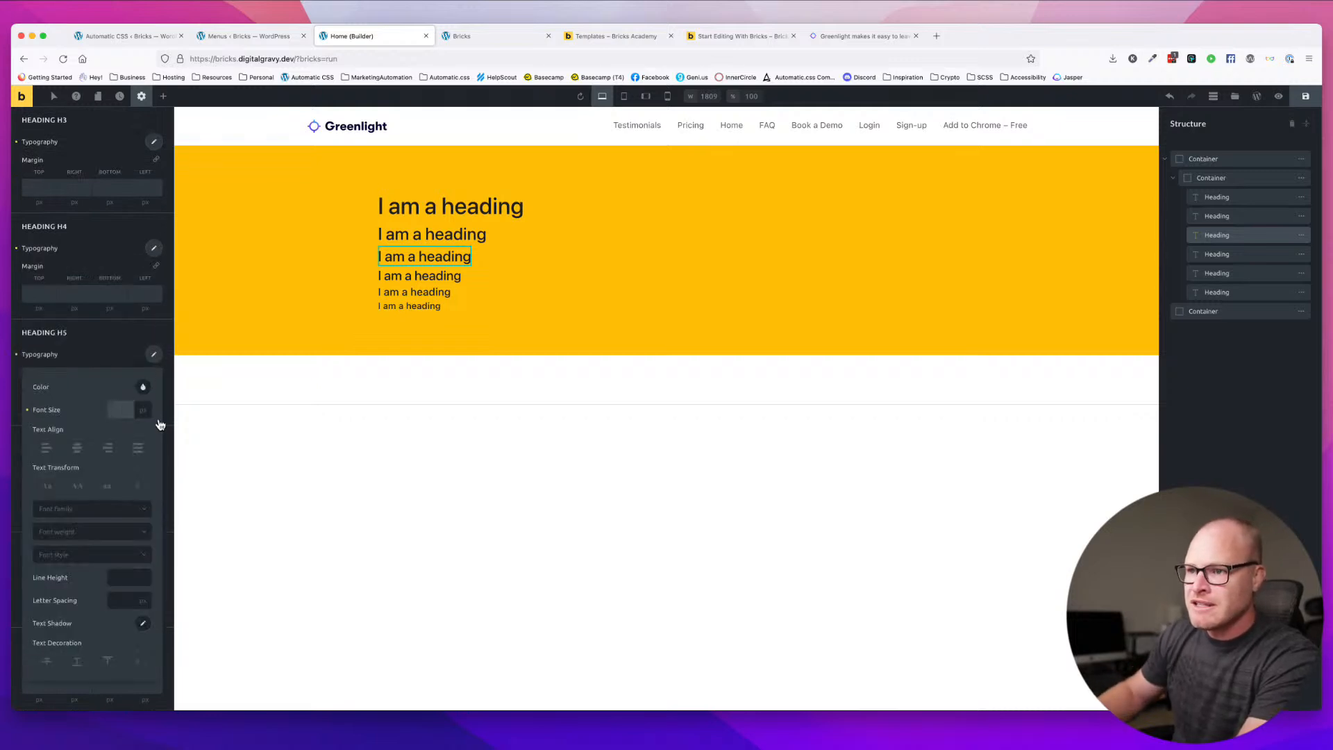
key("Up")
key("Up")
key("Up")
key("Up")
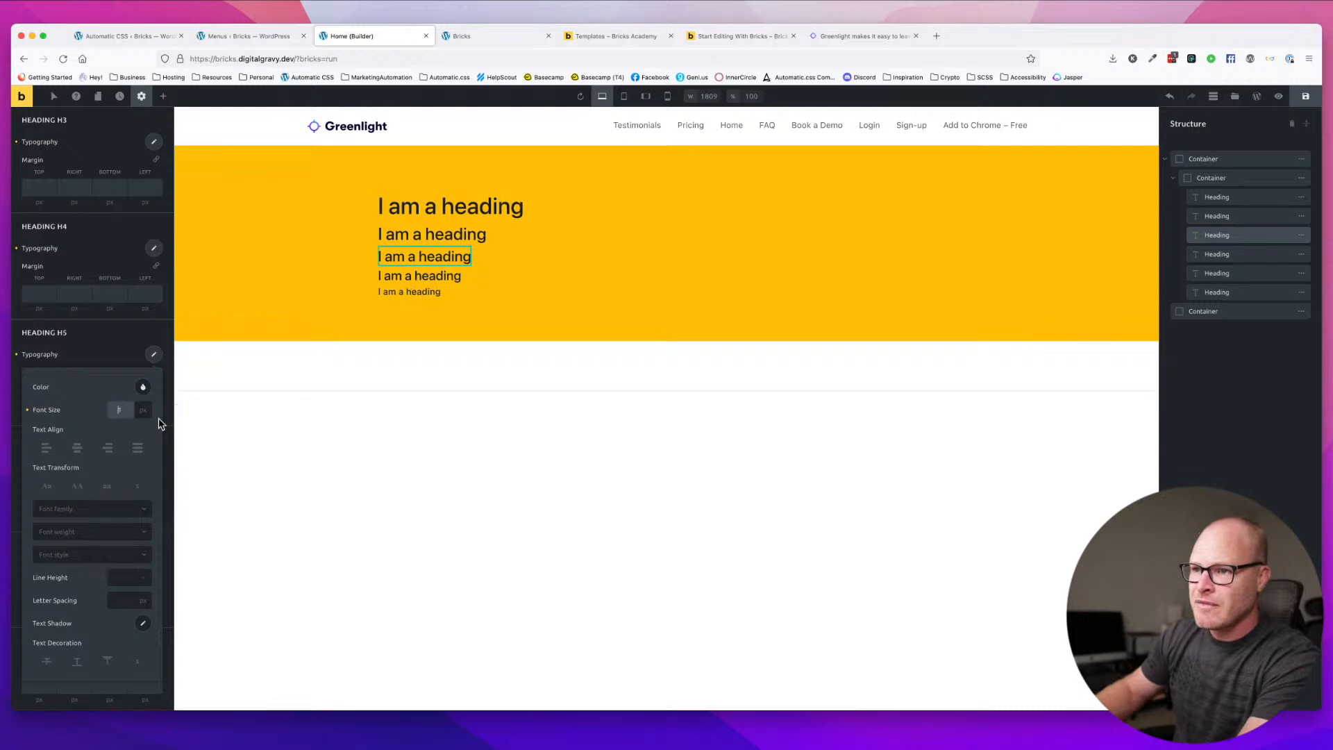
key("Down")
key("Down")
key("Down")
key("BackSpace")
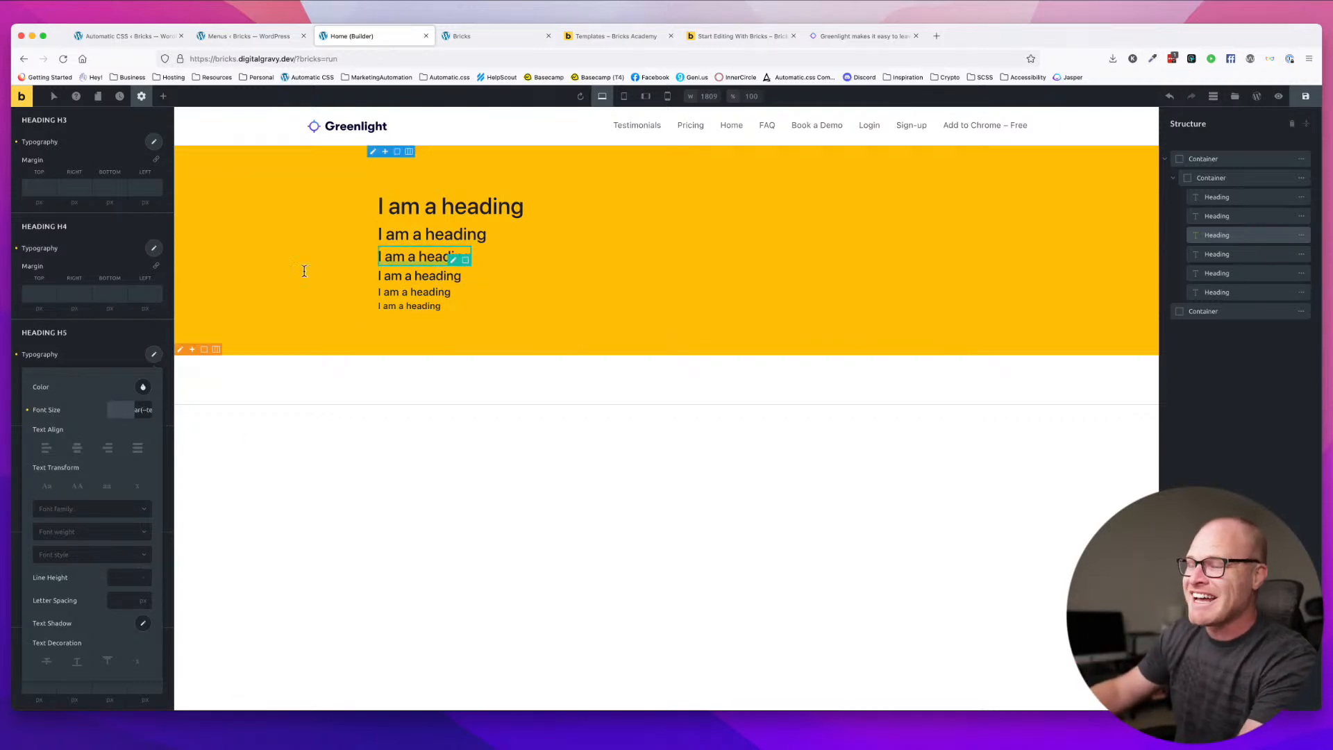
left_click(154, 354)
- Enter an Automatic.css text-size variable as the H6 font size, then save and reload the front-end page
scroll(160, 434, "down", 1)
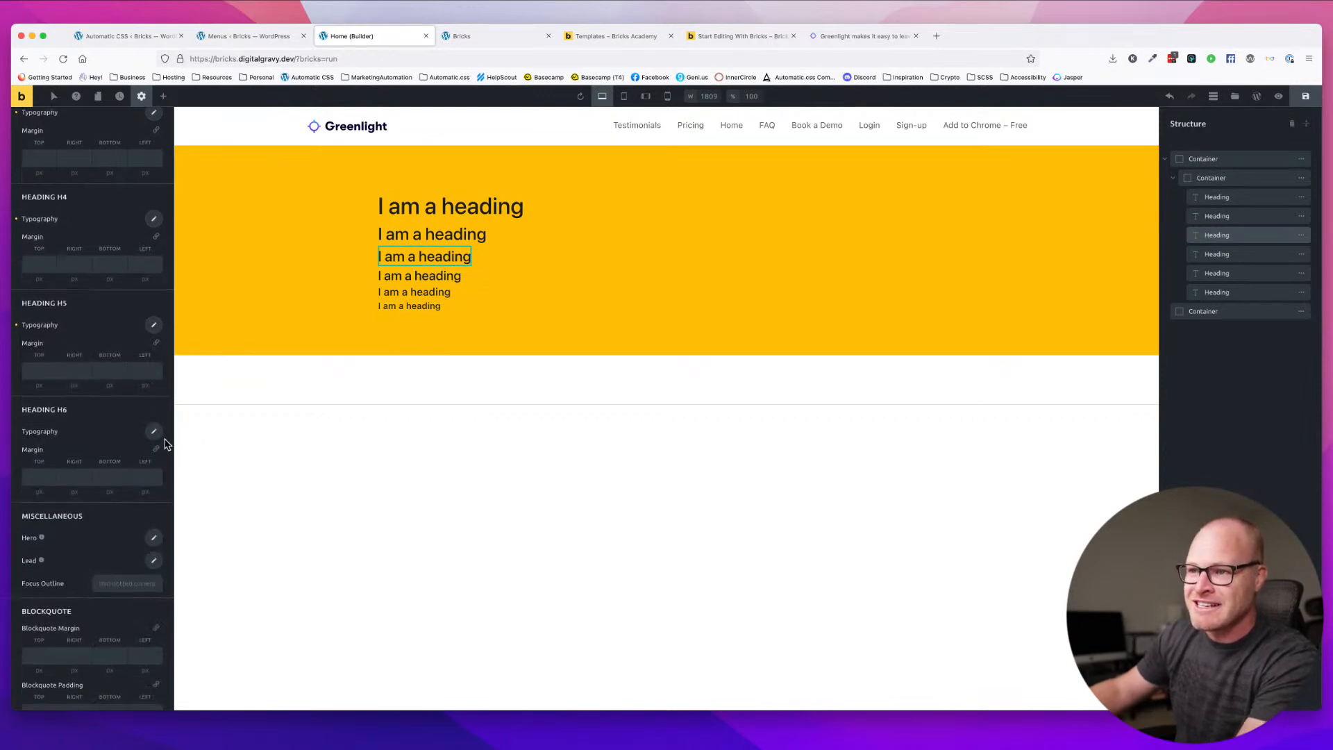
left_click(154, 431)
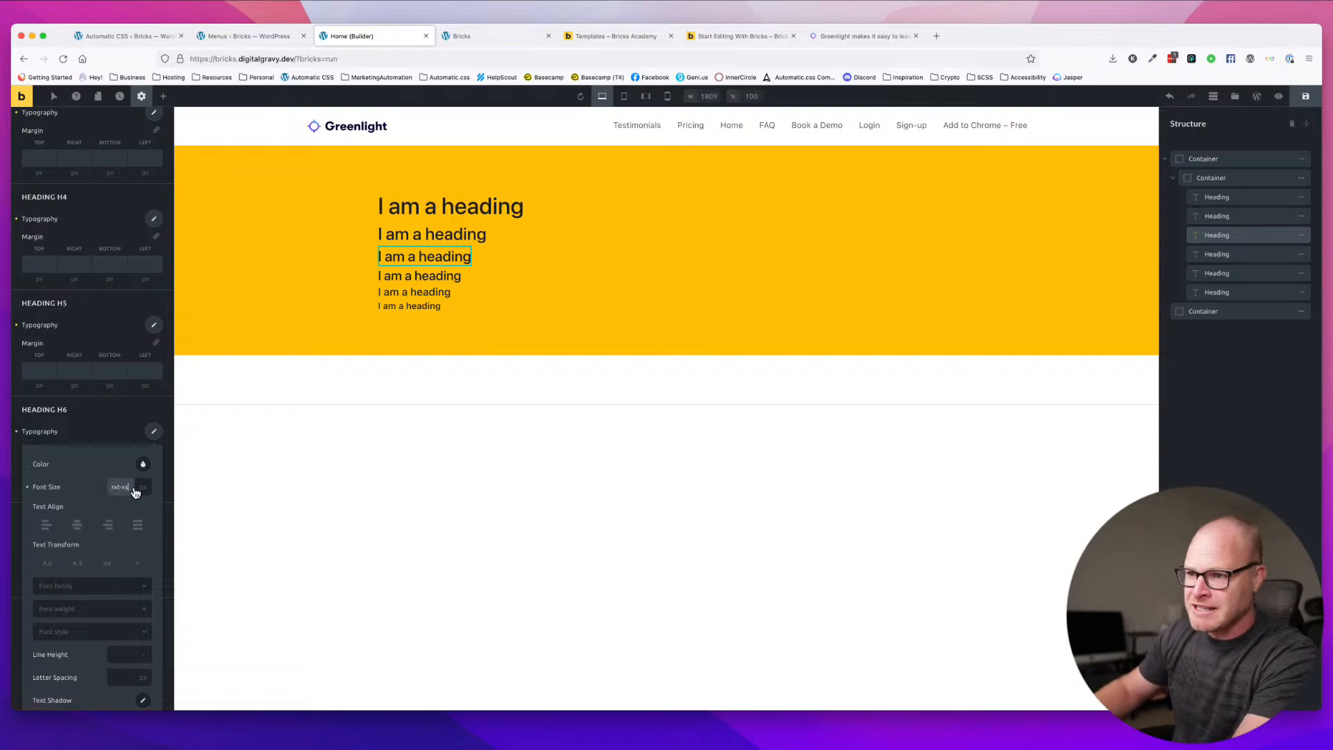
left_click(1306, 96)
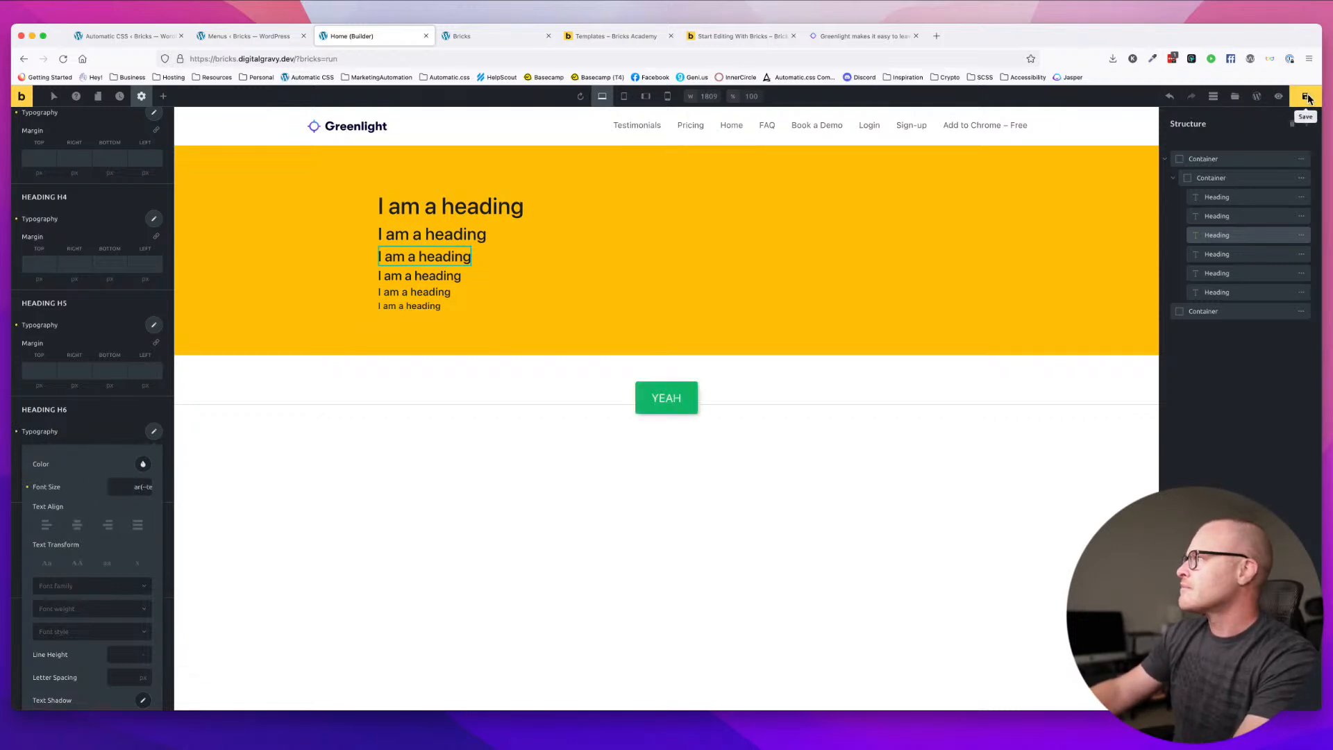
left_click(474, 38)
key("super+r")
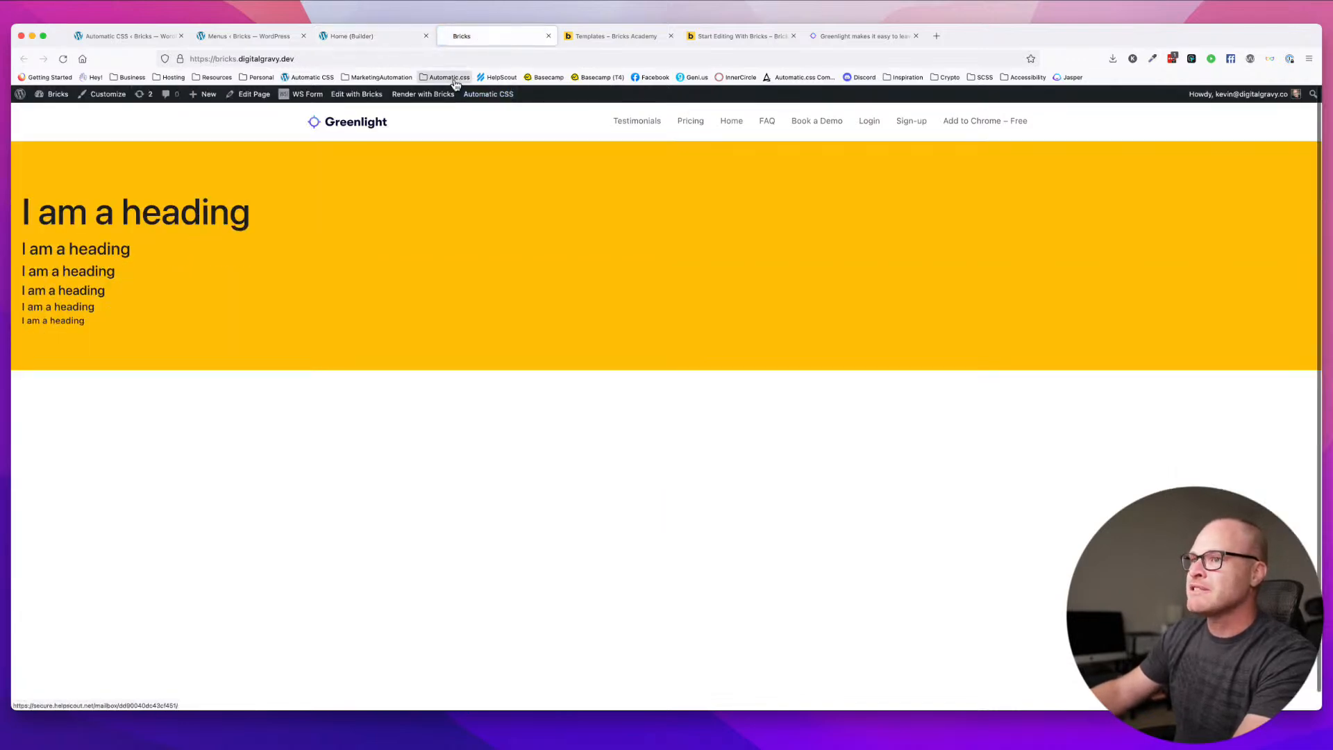
- Add the class owl--s to the inner container holding the headings, save, and return to the front-end page
left_click(401, 38)
left_click(524, 231)
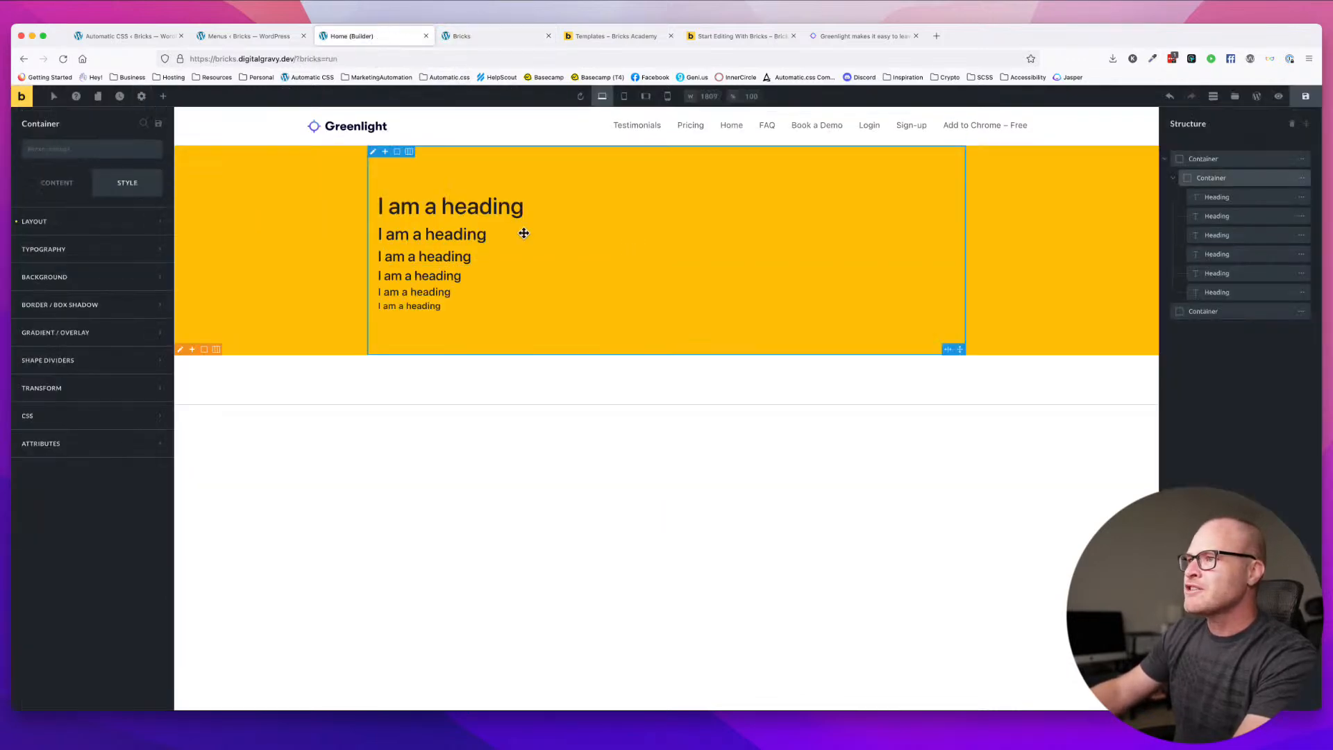
left_click(81, 147)
type("owl-")
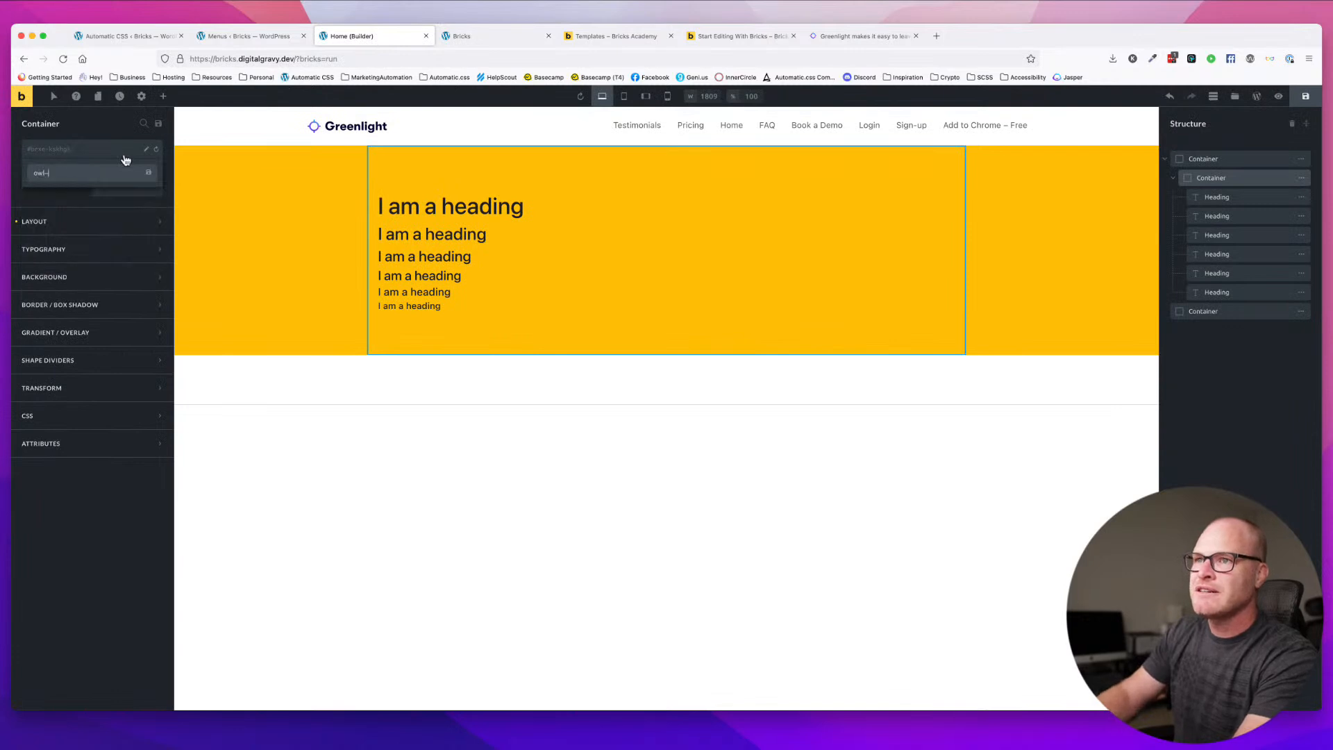
type("-s")
key("Return")
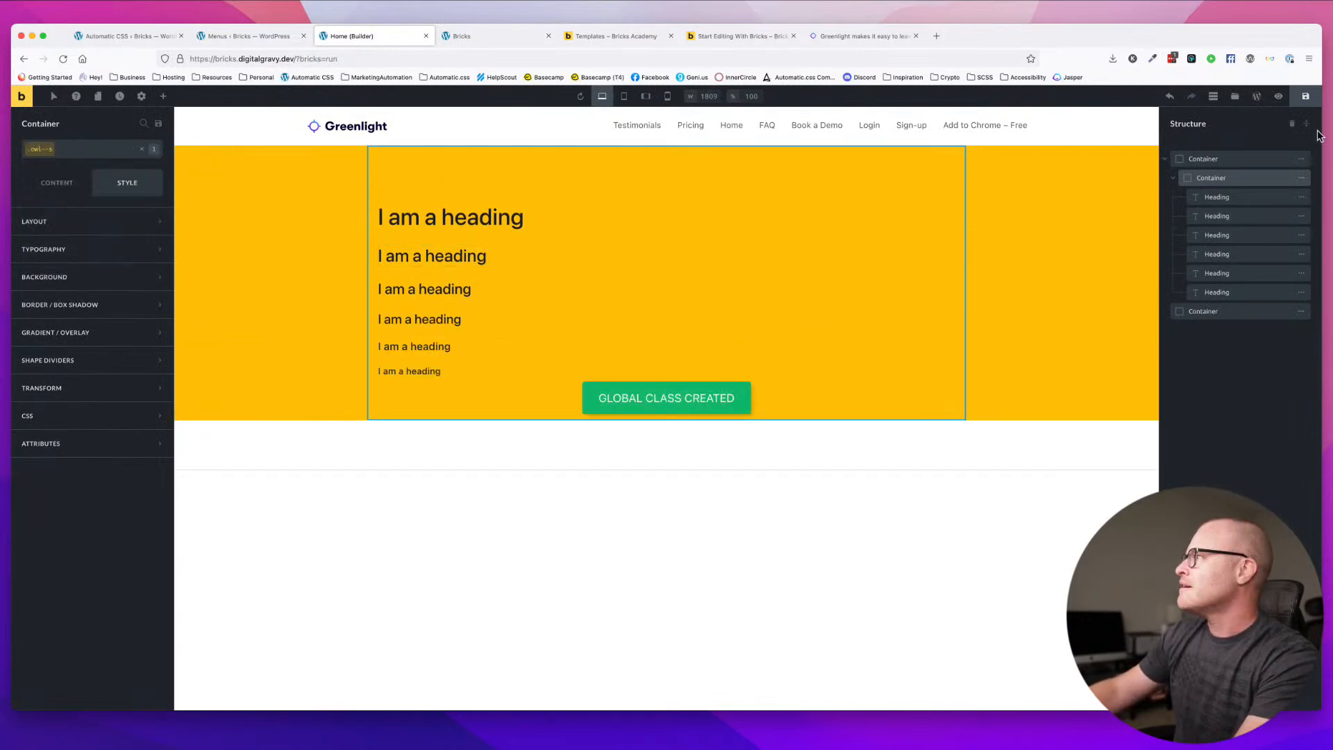
left_click(1305, 100)
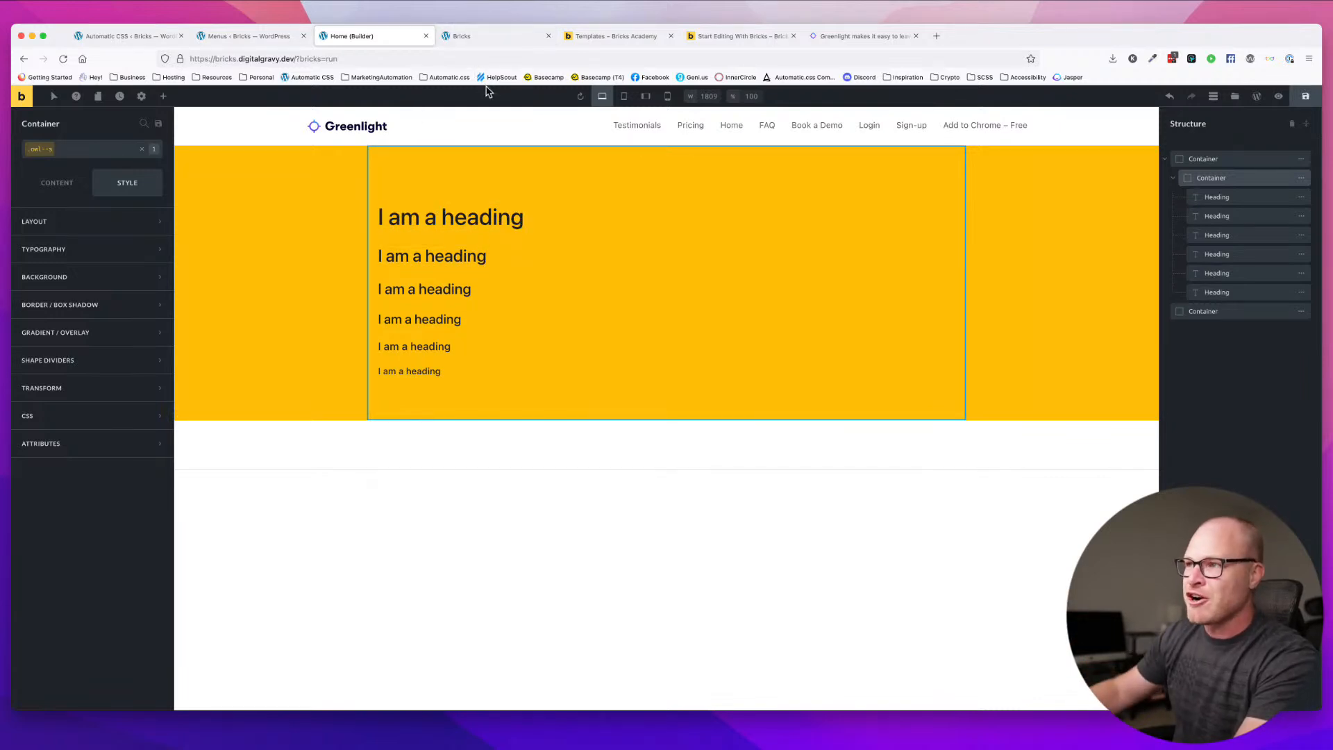
left_click(479, 35)
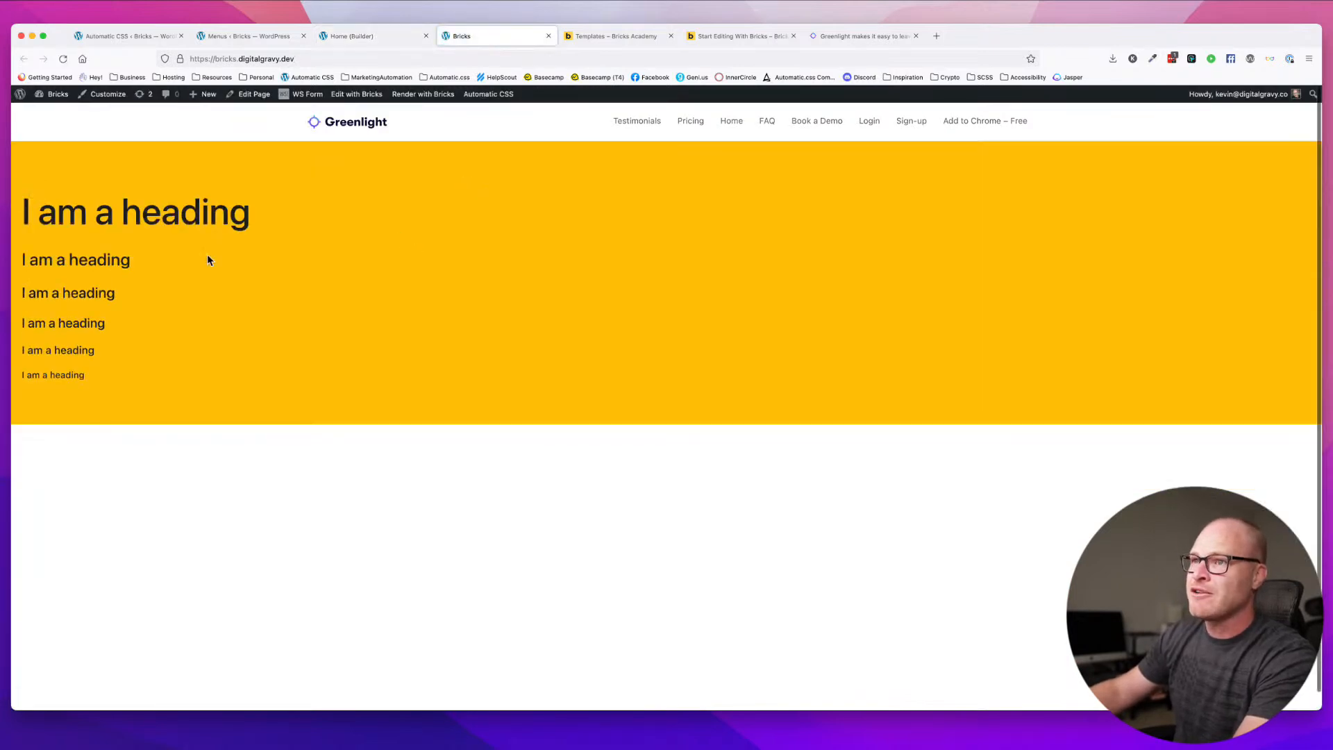
right_click(203, 224)
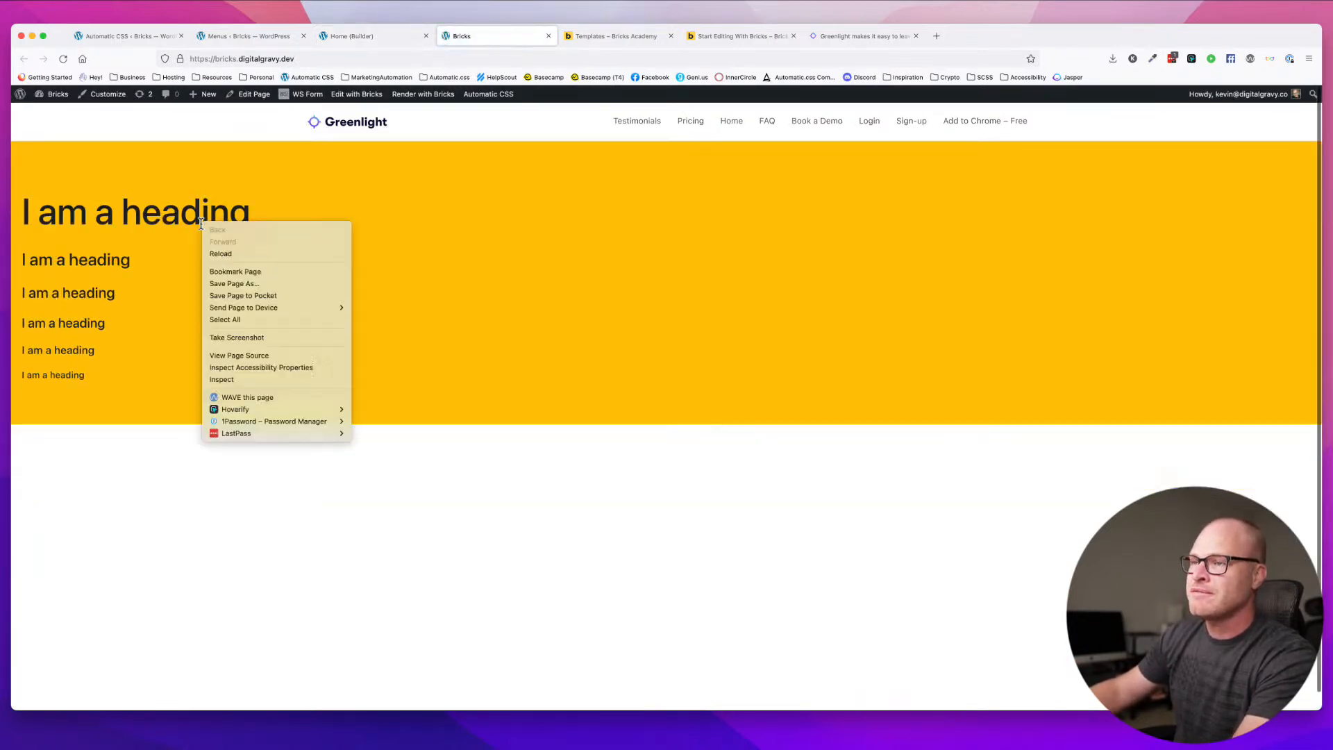
left_click(247, 368)
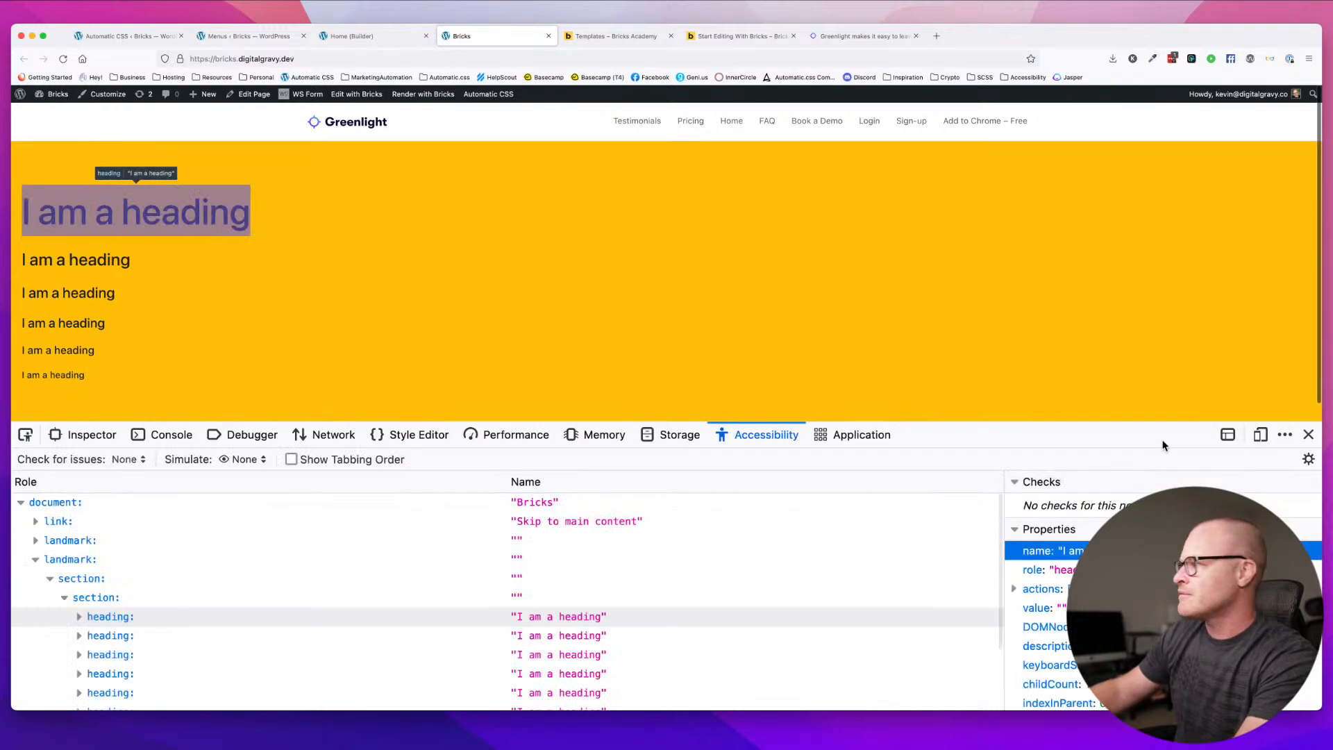
left_click(1309, 434)
- Inspect the H1 heading's font-size rule on the front-end page
right_click(80, 201)
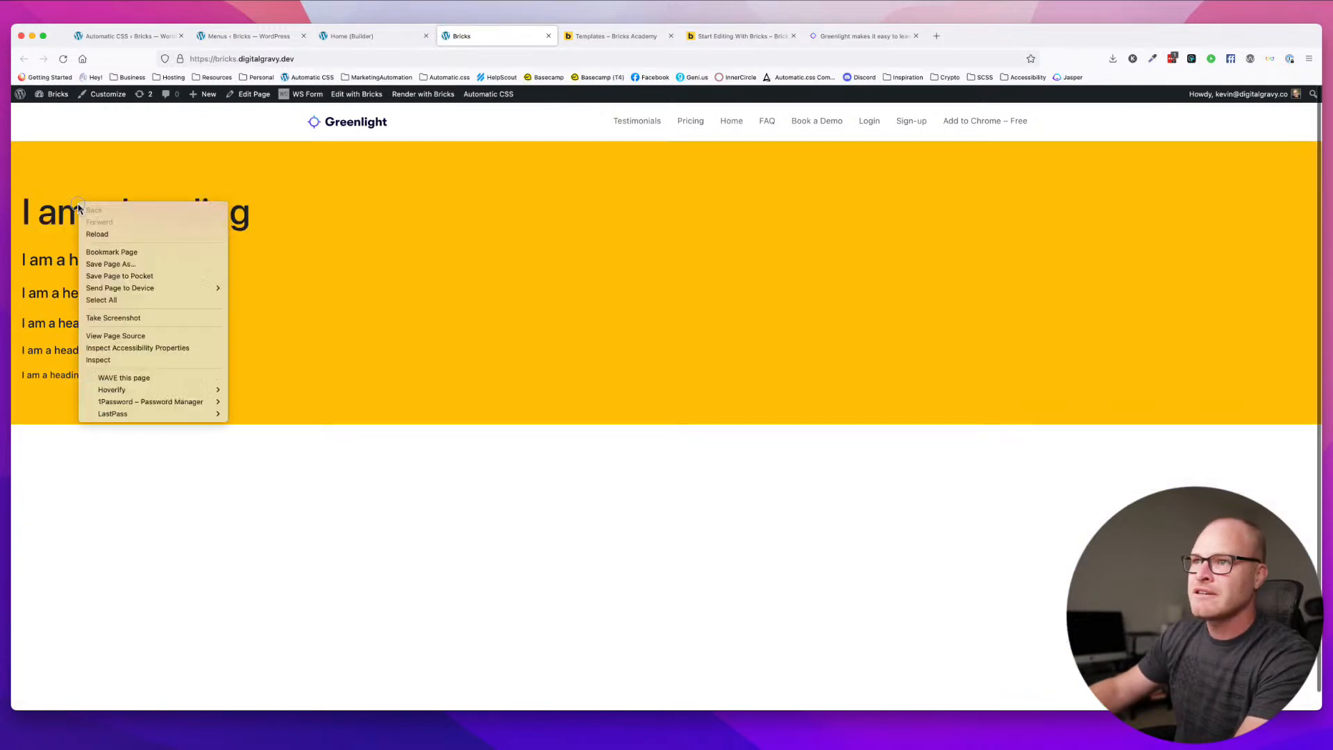
left_click(192, 360)
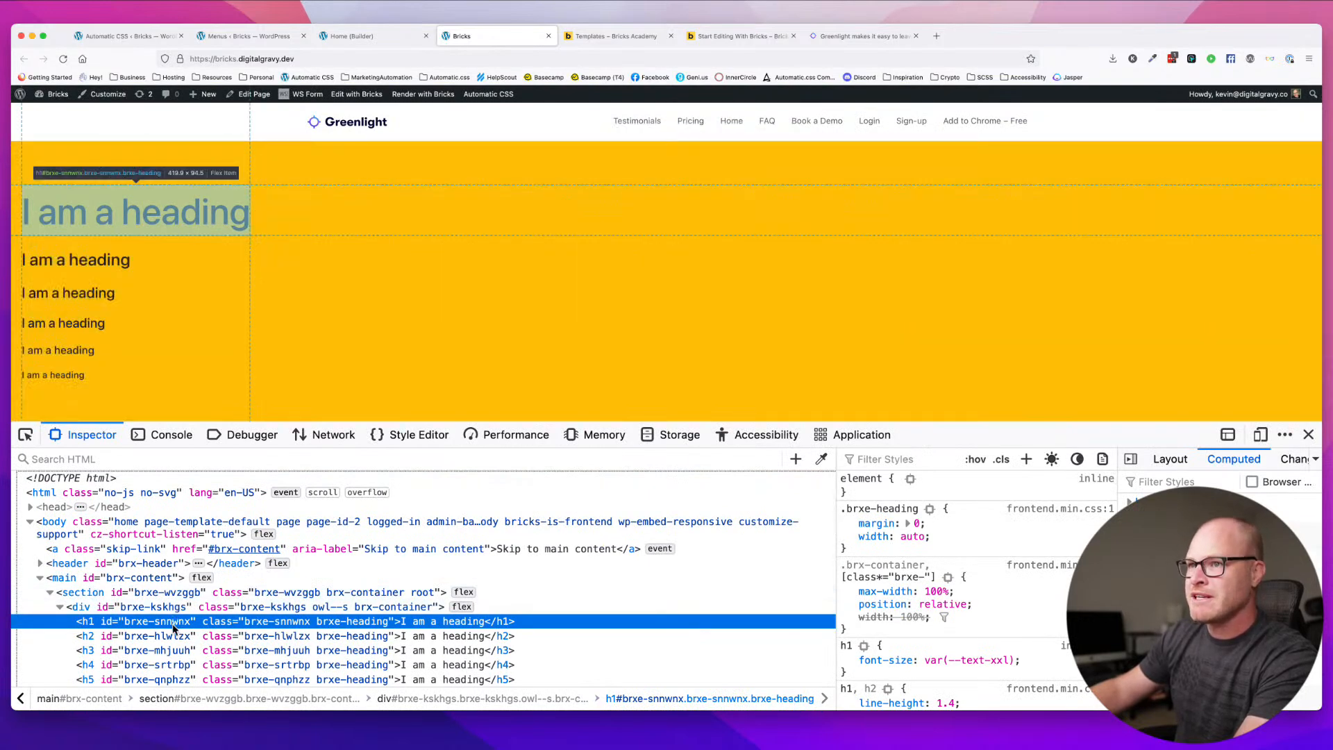
left_click(1309, 435)
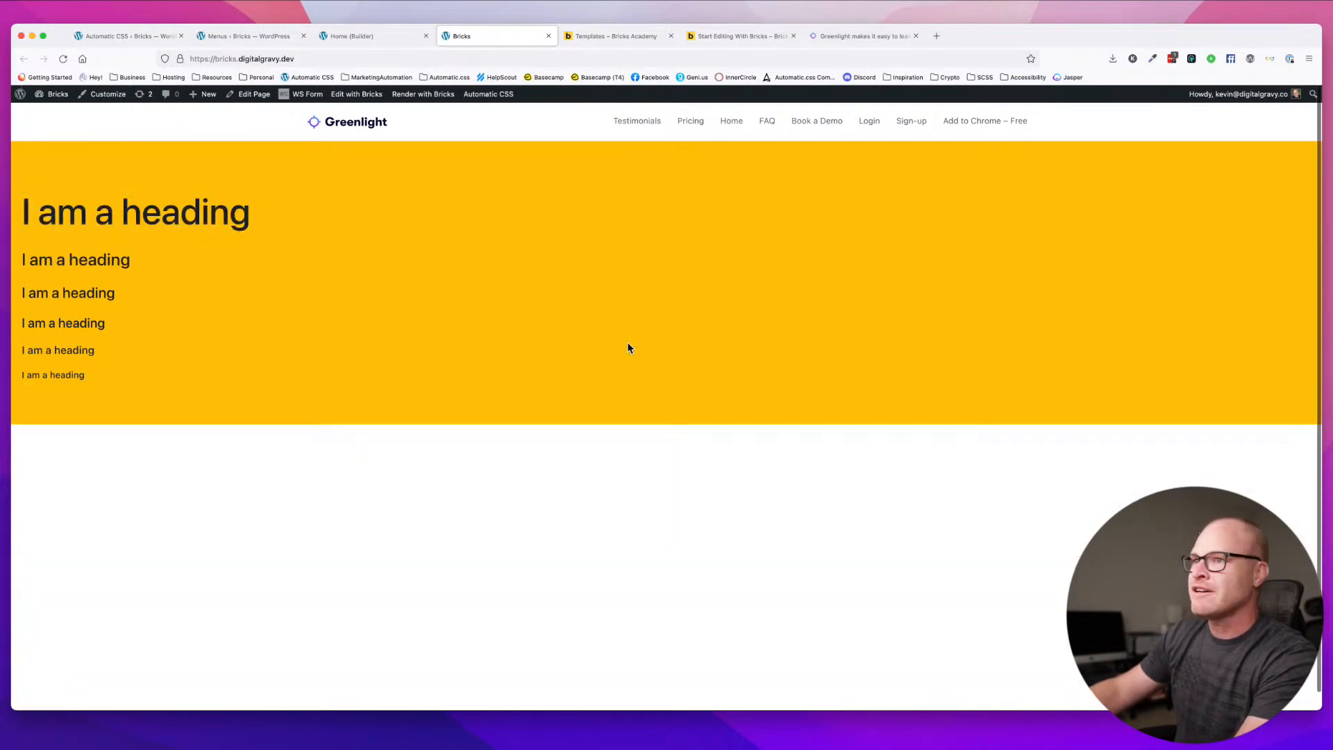
- Inspect the font-size rules of the H2 and H3 headings on the front-end page
right_click(70, 259)
left_click(78, 418)
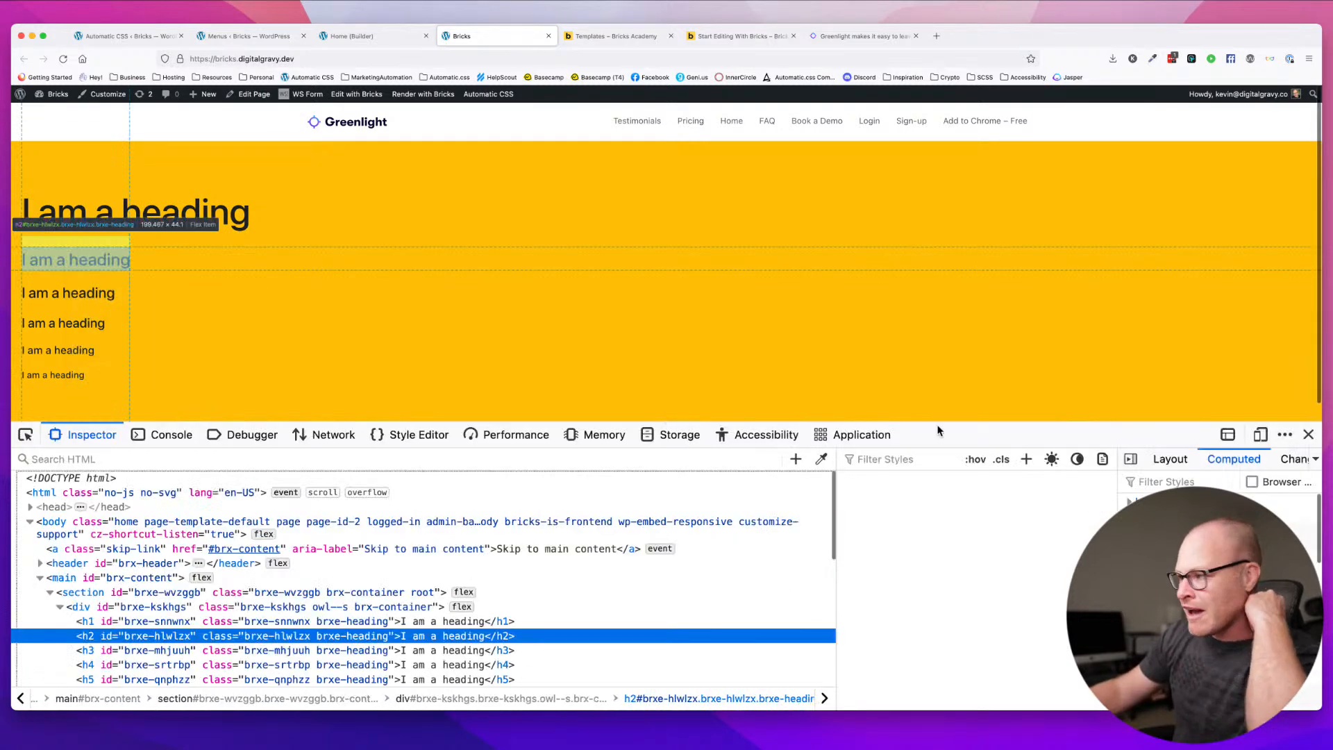
scroll(995, 621, "down", 3)
scroll(992, 607, "down", 5)
scroll(992, 609, "up", 1)
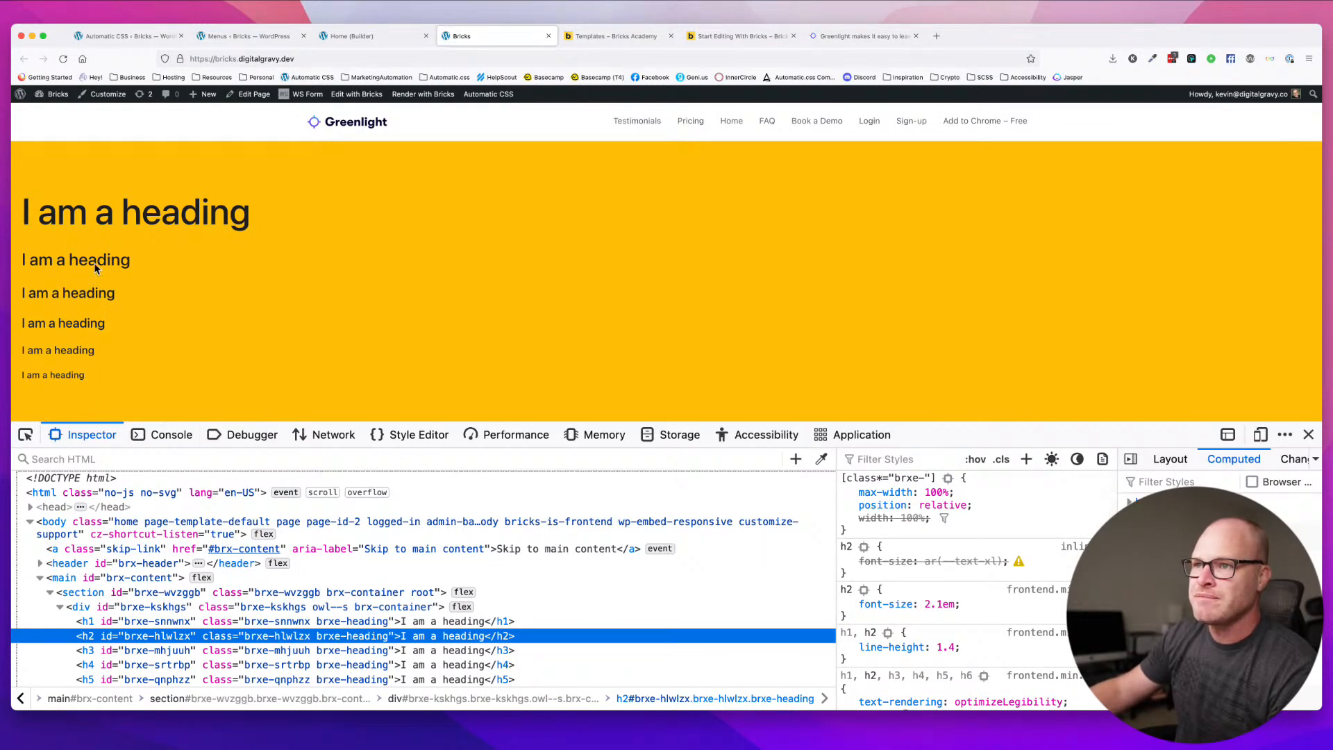
right_click(88, 292)
left_click(139, 455)
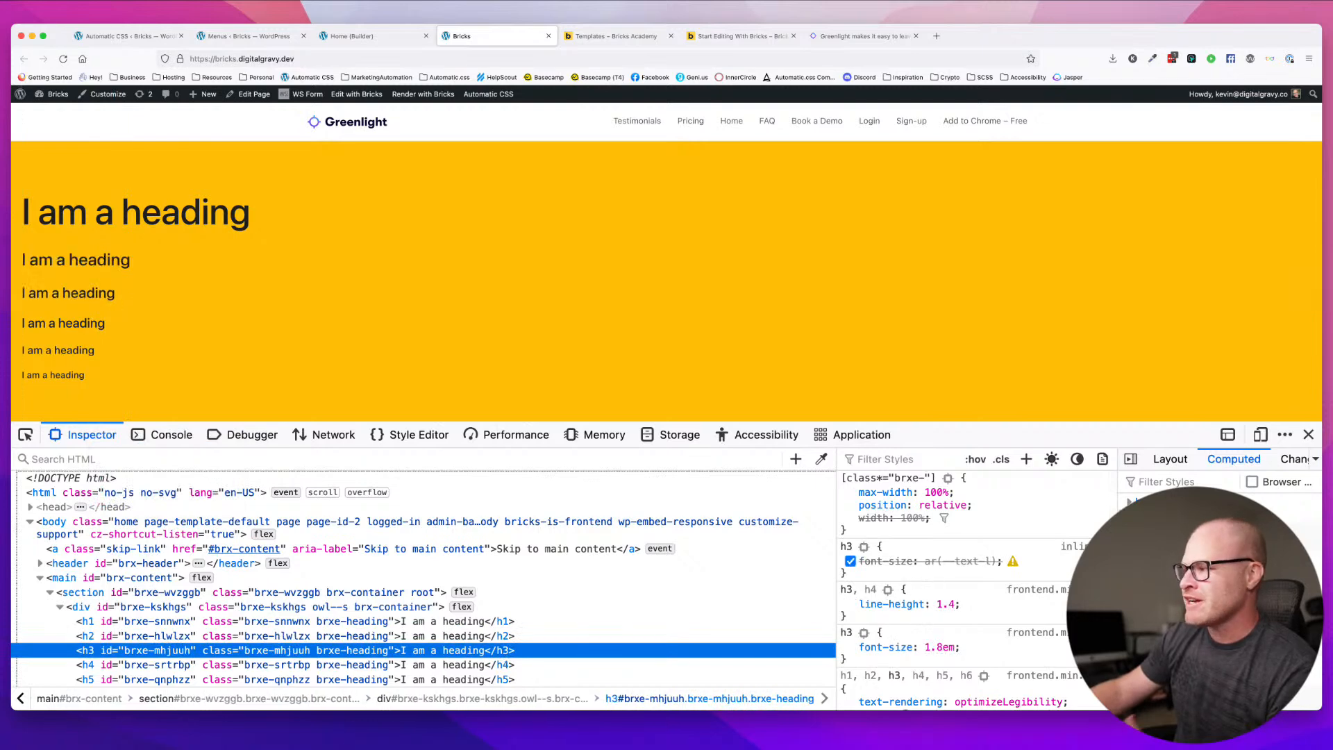
left_click(1310, 435)
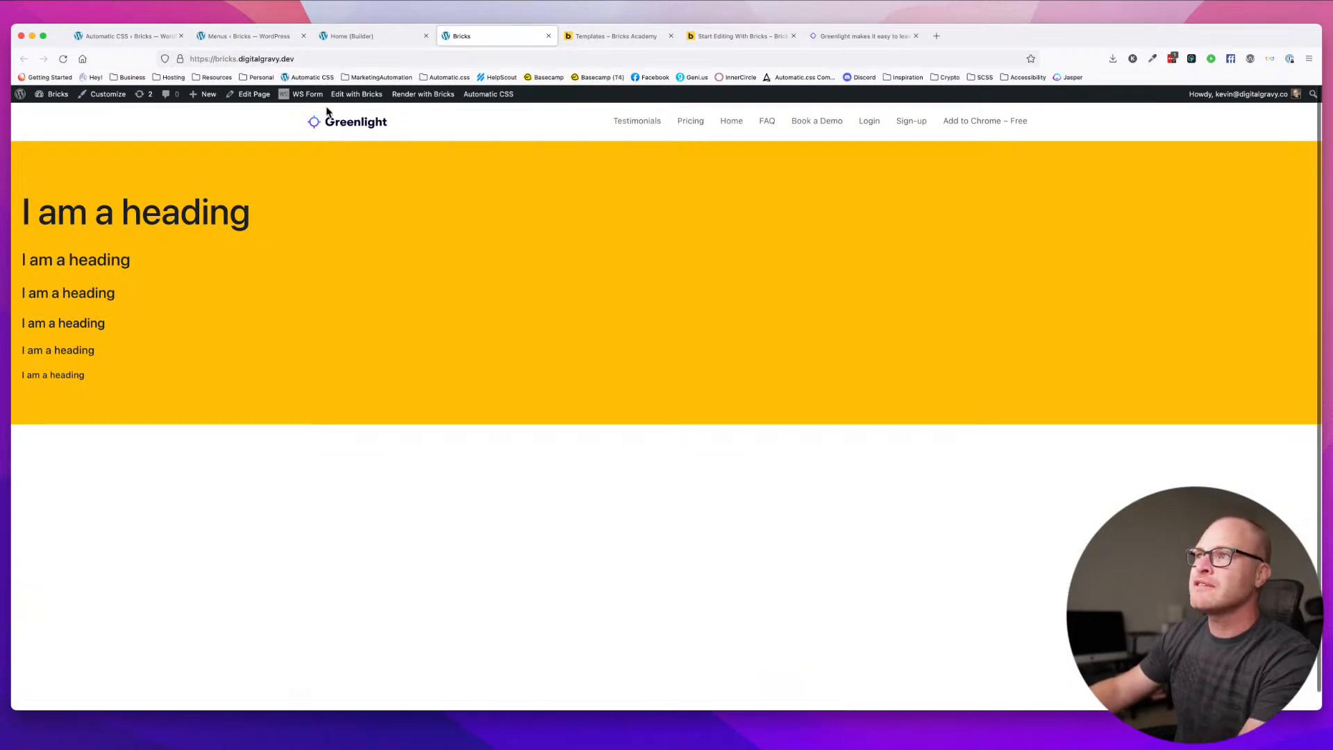
- Check the H1 font-size value in the typography settings of the Digital Gravy theme style in the Bricks builder
left_click(372, 36)
left_click(139, 106)
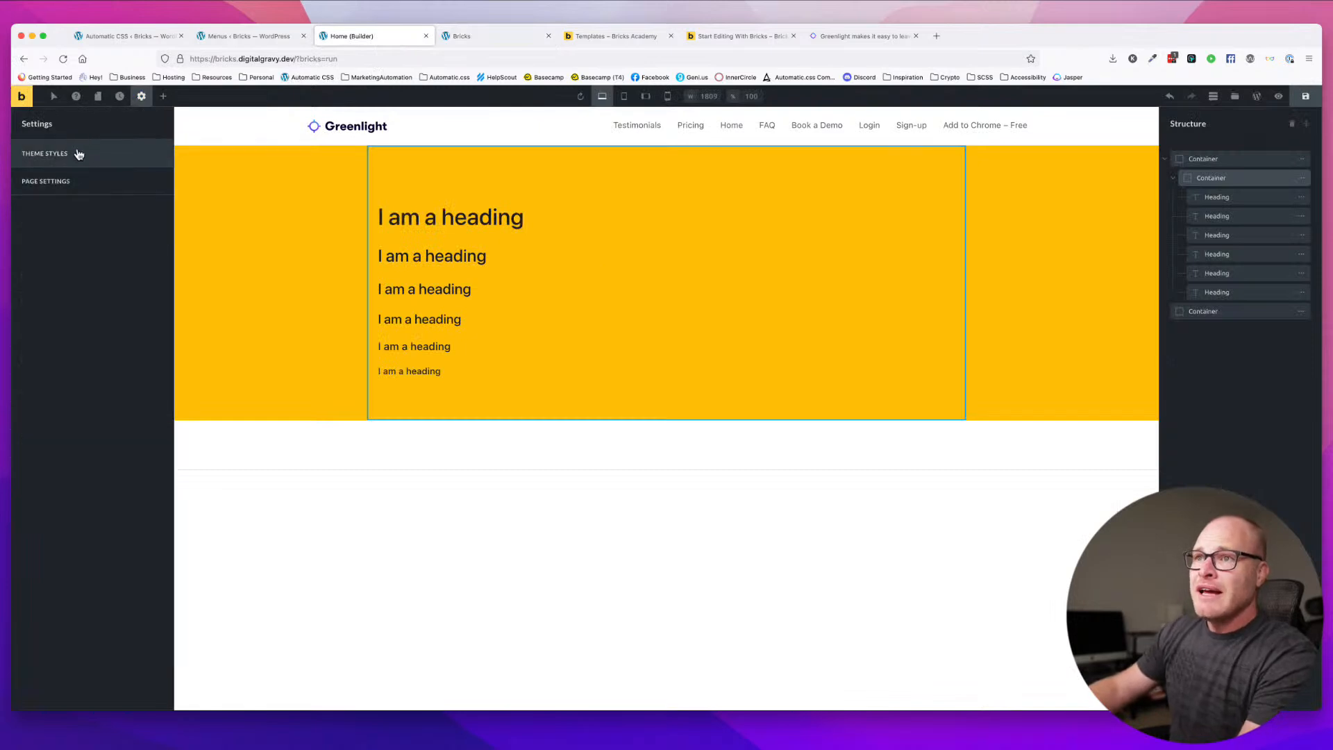
left_click(80, 153)
left_click(89, 361)
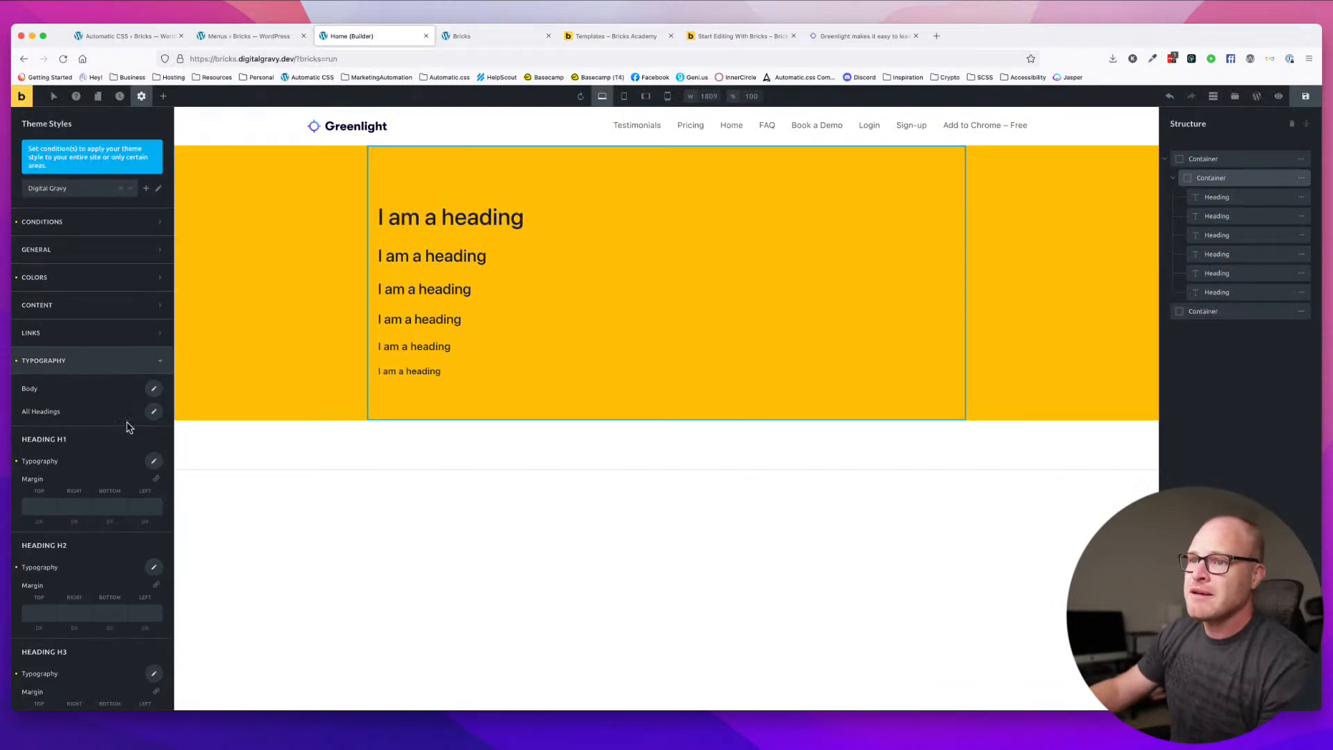
scroll(125, 423, "down", 4)
left_click(153, 317)
scroll(121, 393, "down", 1)
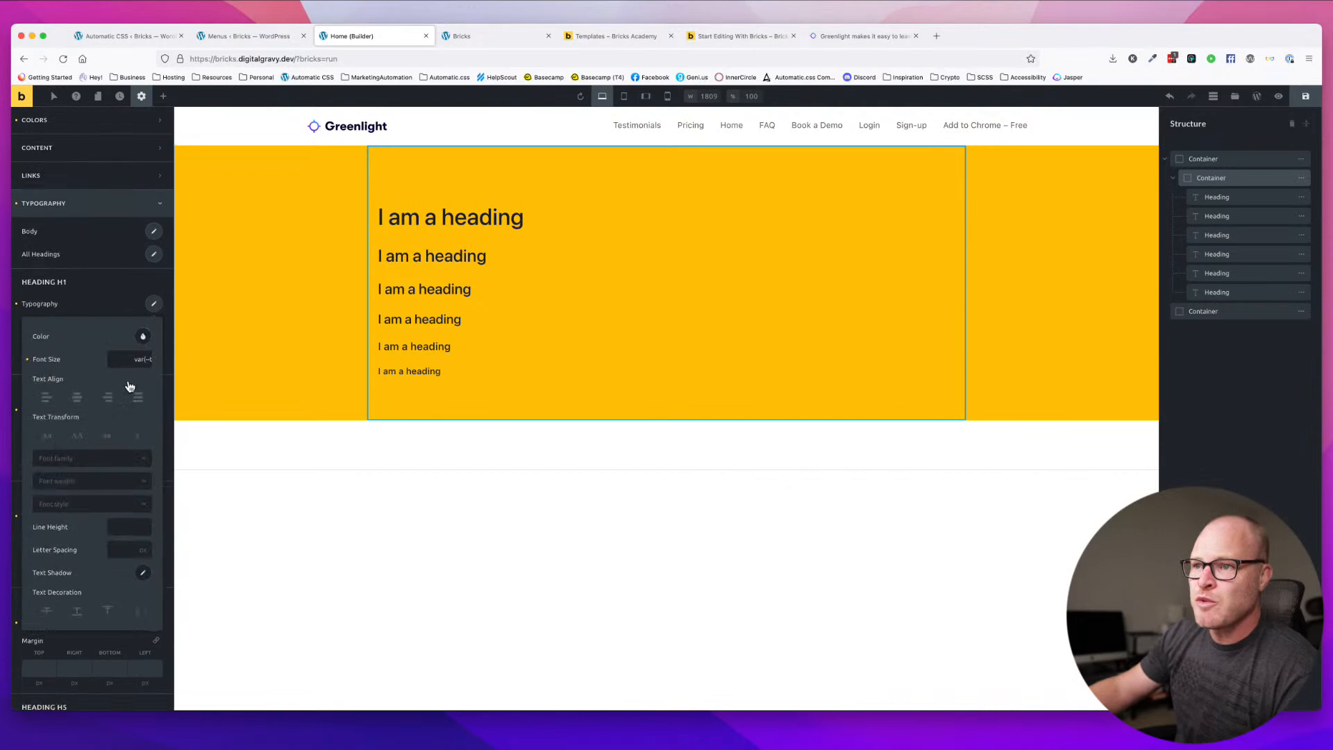
left_click(142, 359)
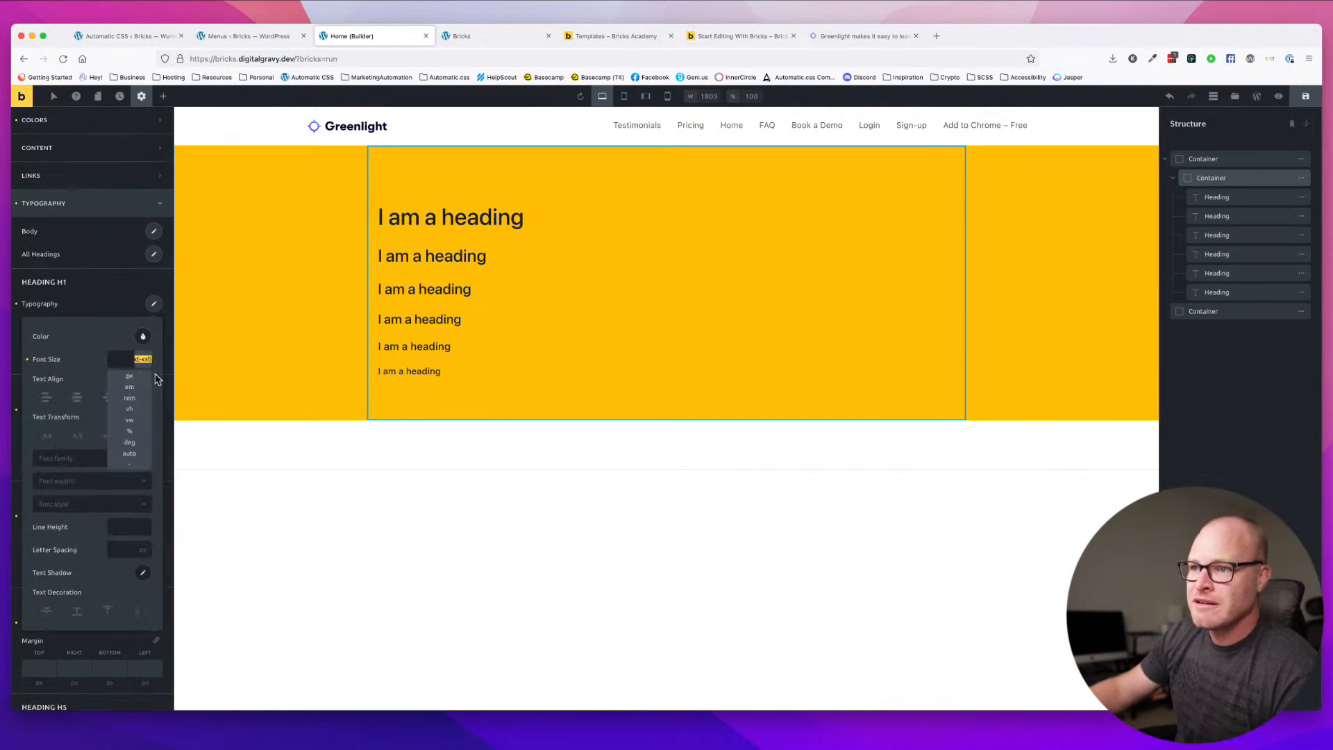
- Enter an Automatic.css text-size variable as the H2 font size in the theme style's typography settings
scroll(156, 379, "down", 15)
left_click(156, 518)
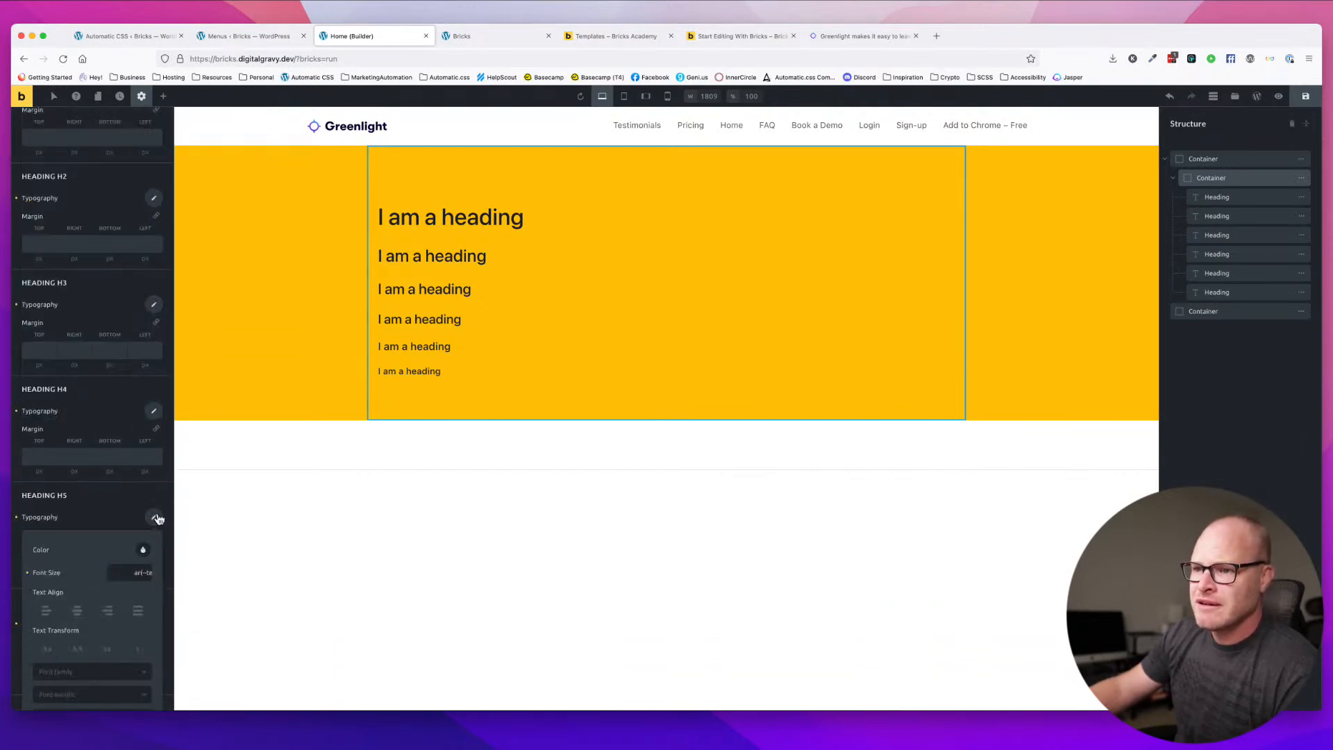
scroll(156, 299, "up", 2)
left_click(157, 253)
left_click(155, 238)
left_click(155, 237)
left_click(154, 235)
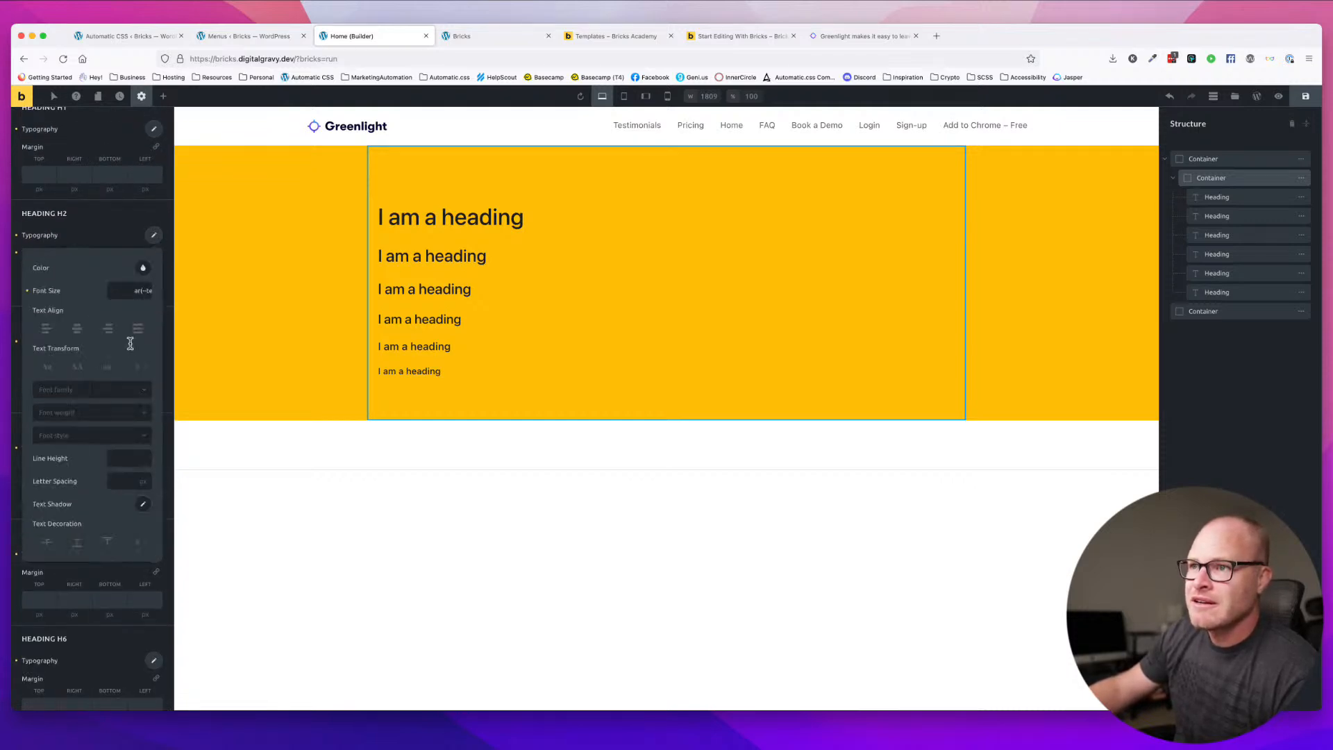
left_click(138, 292)
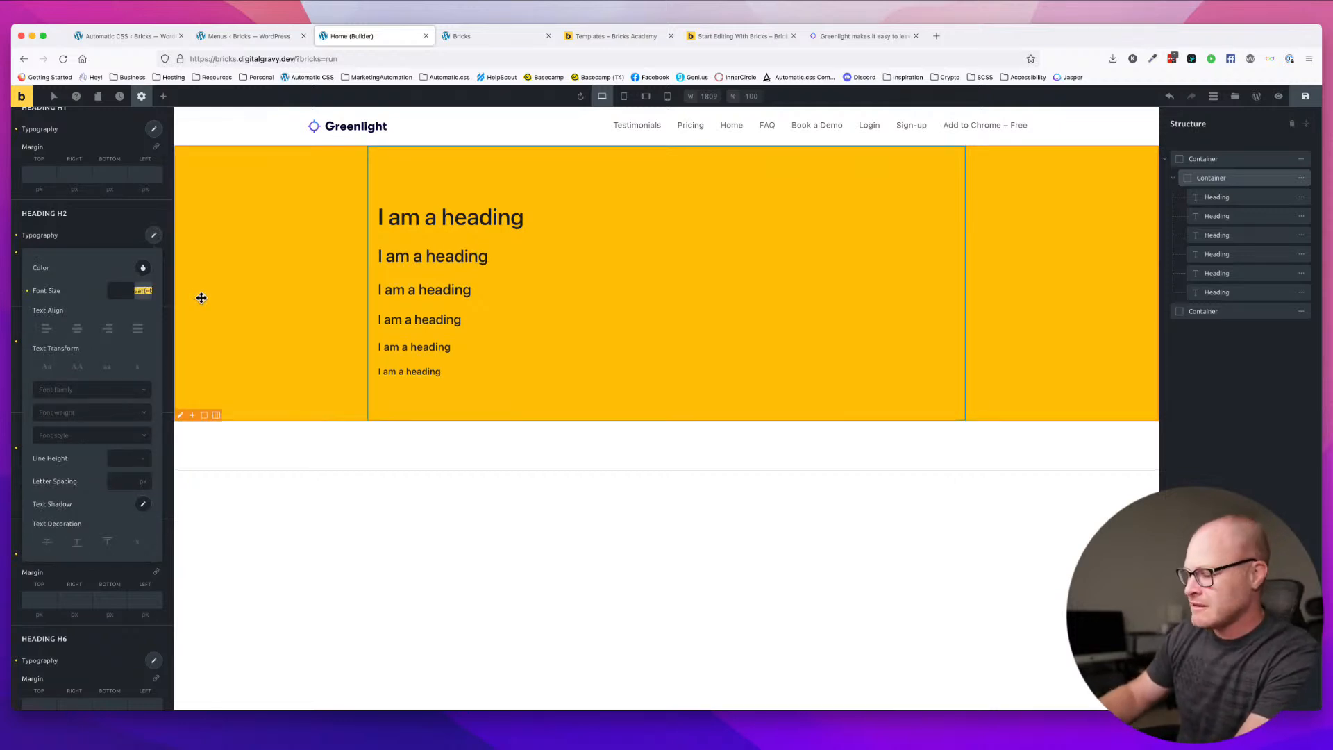
scroll(167, 312, "down", 2)
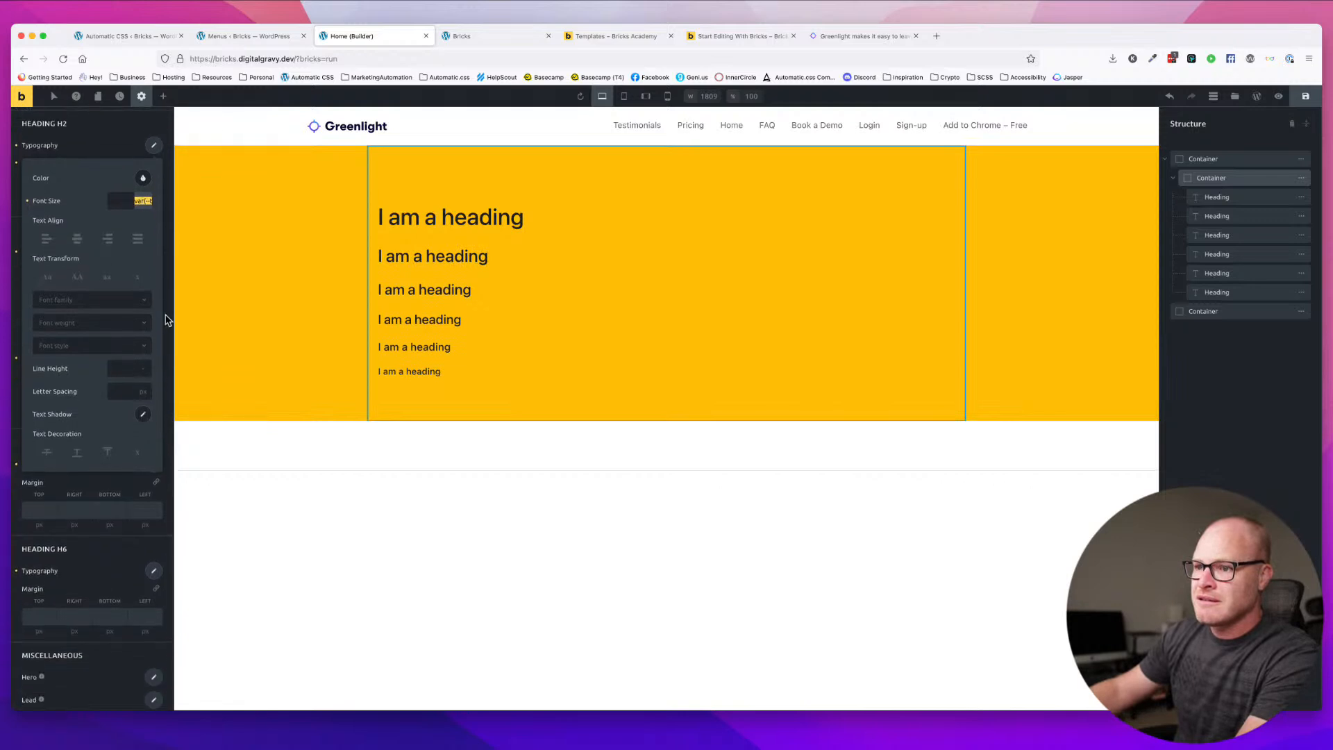
left_click(154, 135)
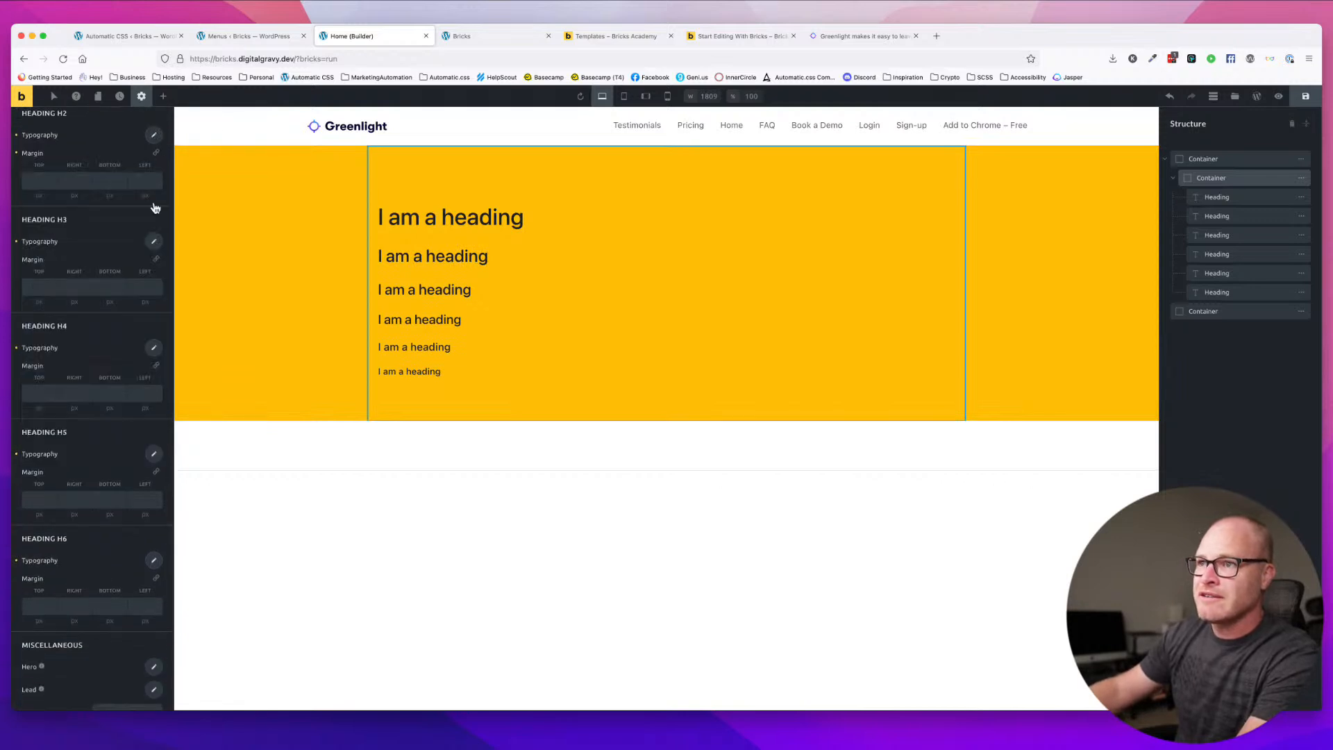
- Enter Automatic.css text-size variables as the H3 and H4 font sizes in the theme style
left_click(154, 242)
left_click(148, 297)
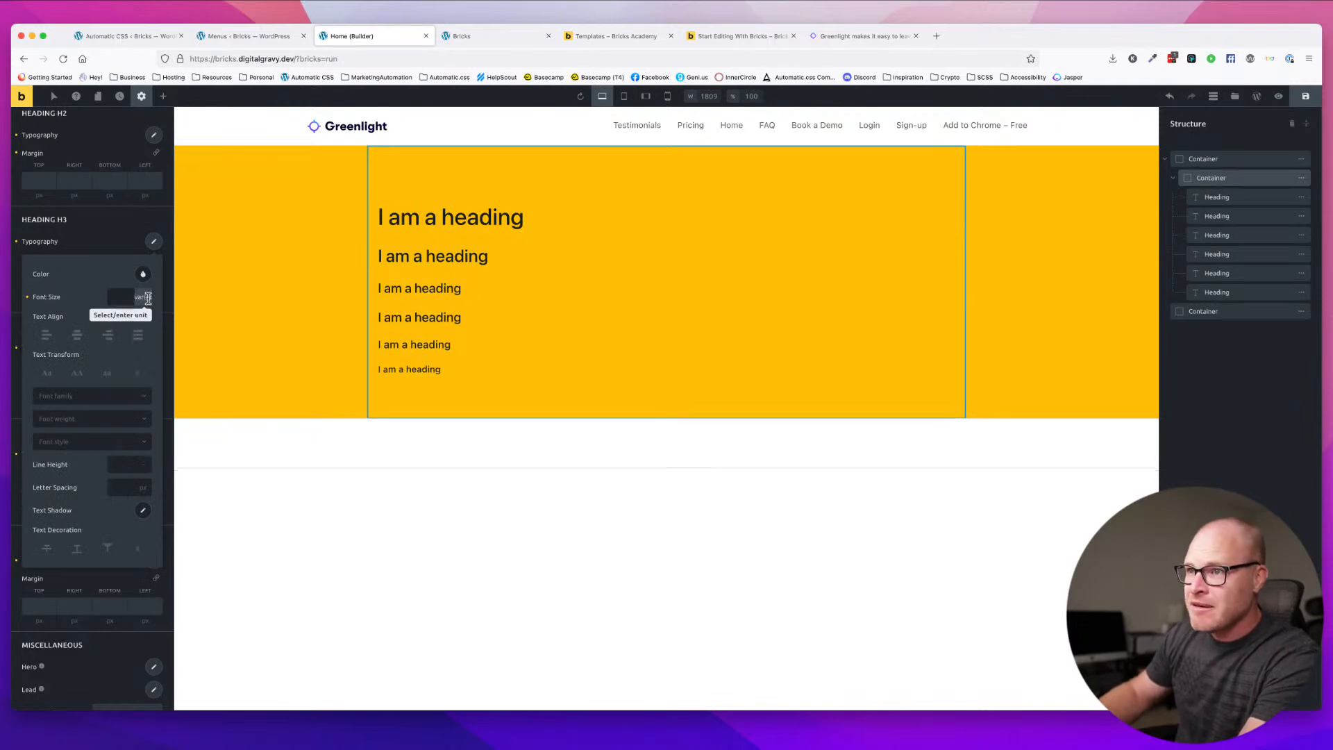
left_click(154, 243)
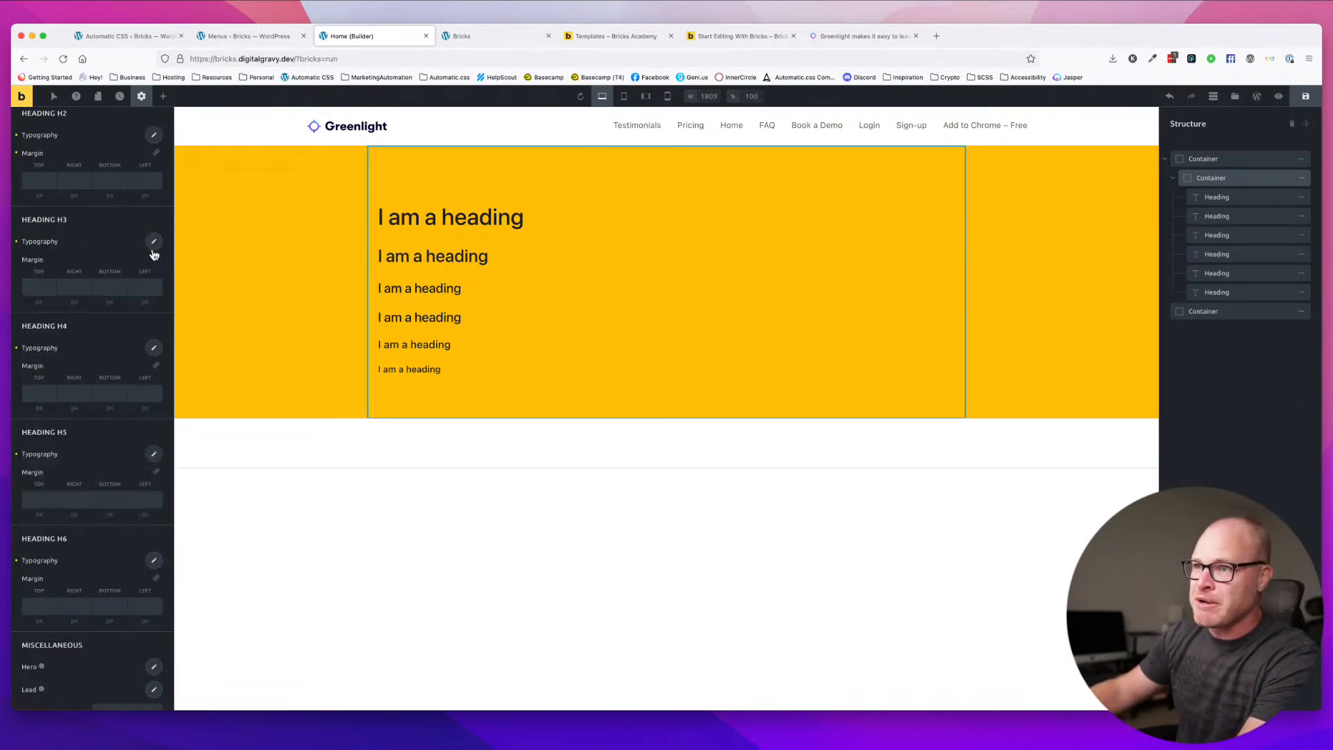
left_click(154, 347)
left_click(144, 403)
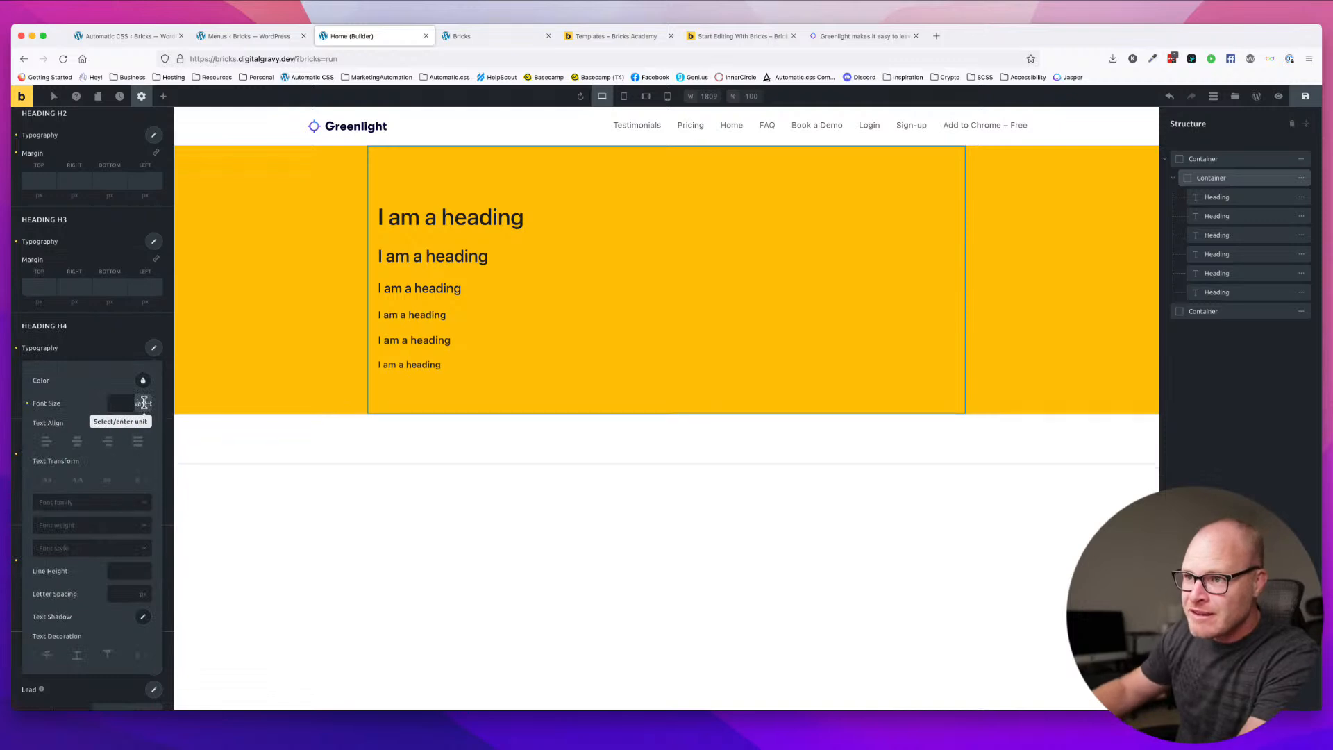
left_click(154, 348)
- Set the H5 font size in the theme style to var(--text-s)
left_click(153, 455)
left_click(141, 511)
type("var(--text-s)")
key("Return")
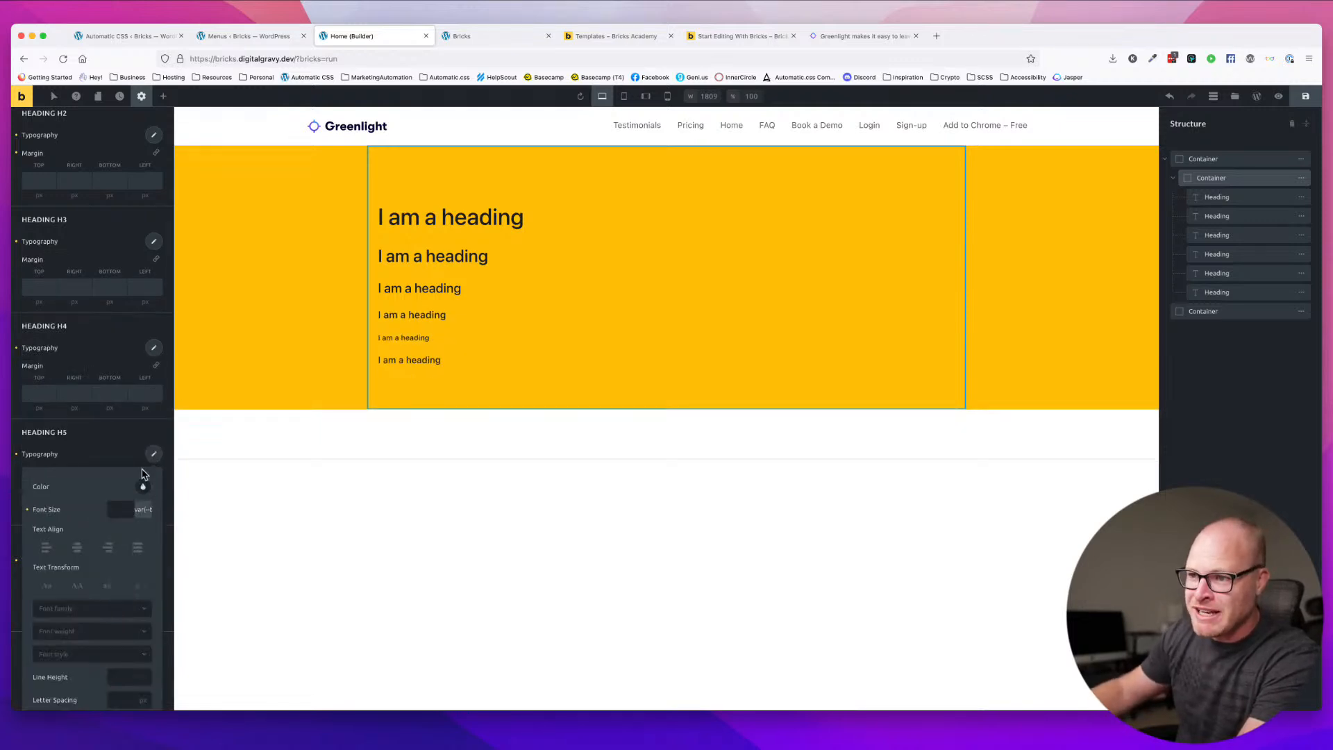
left_click(154, 455)
- Enter an Automatic.css text-size variable as the H6 font size and save the builder changes
scroll(160, 468, "down", 1)
left_click(153, 524)
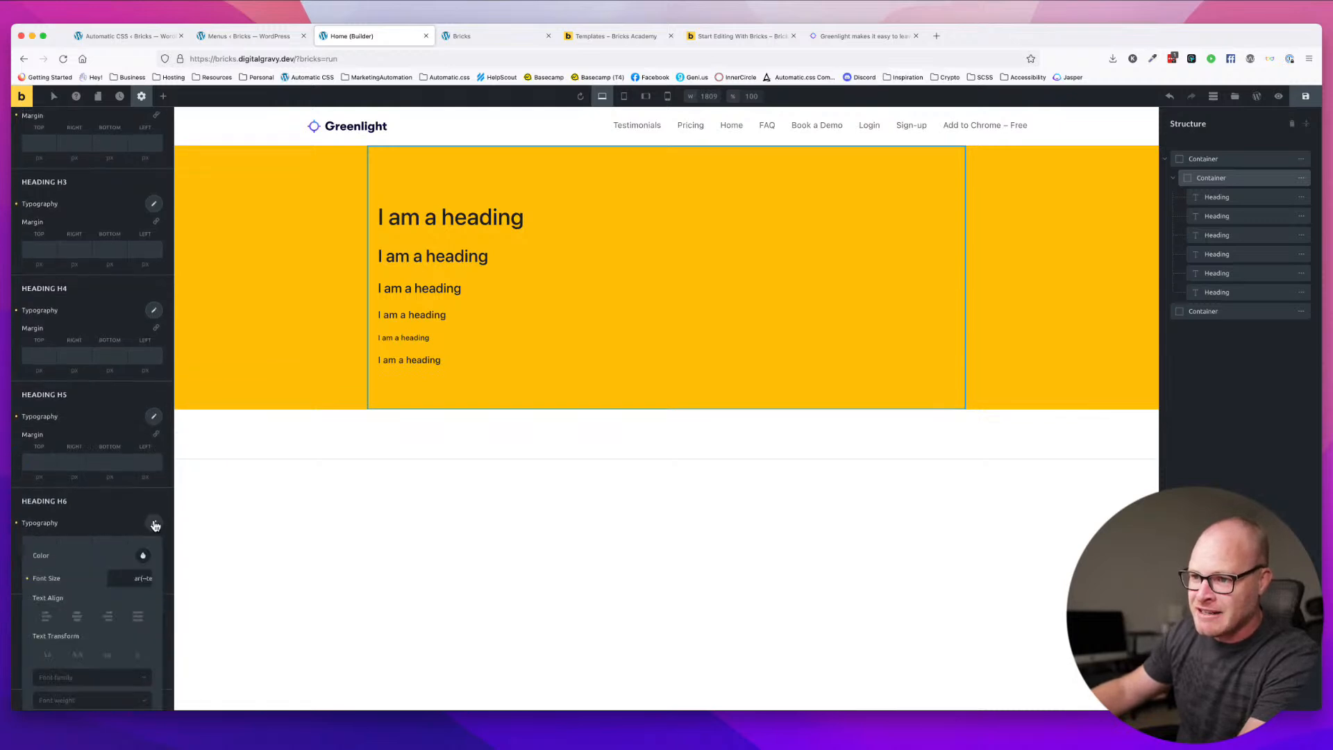
left_click(142, 578)
type("var(--t")
left_click(153, 522)
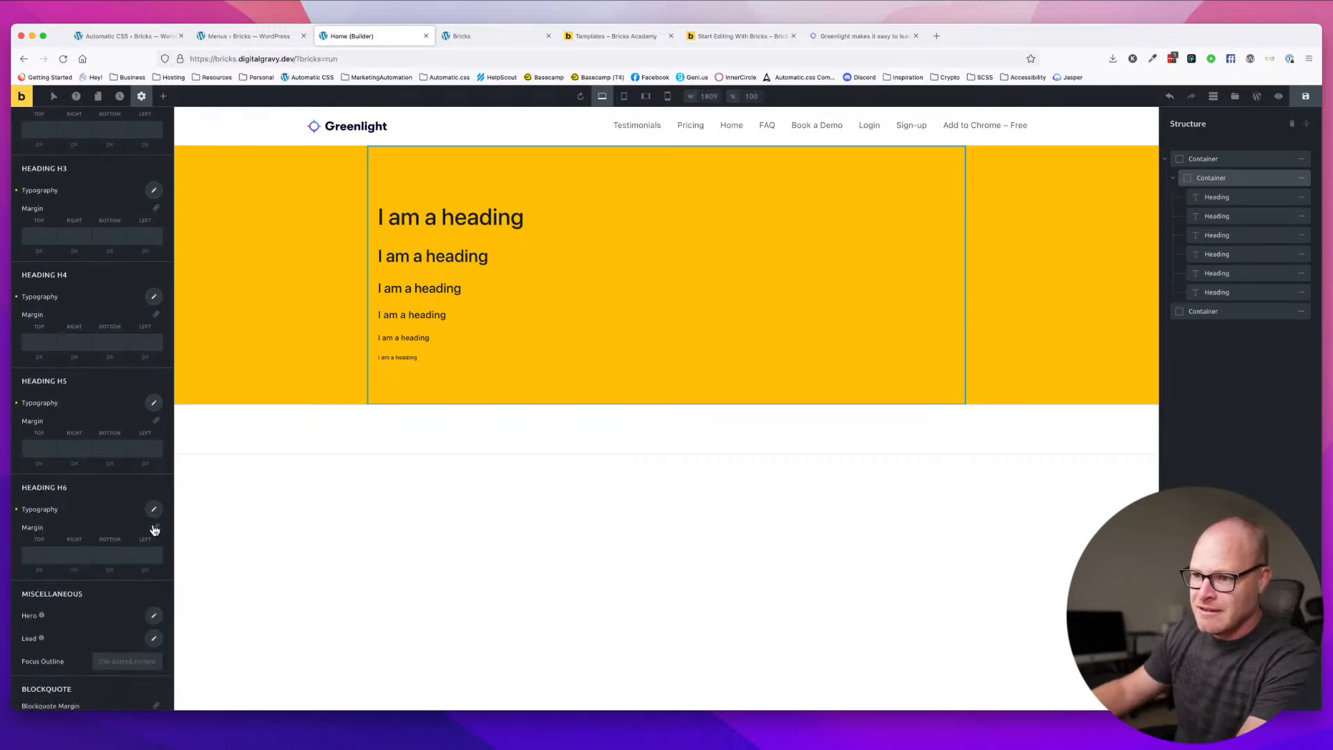
scroll(155, 529, "down", 2)
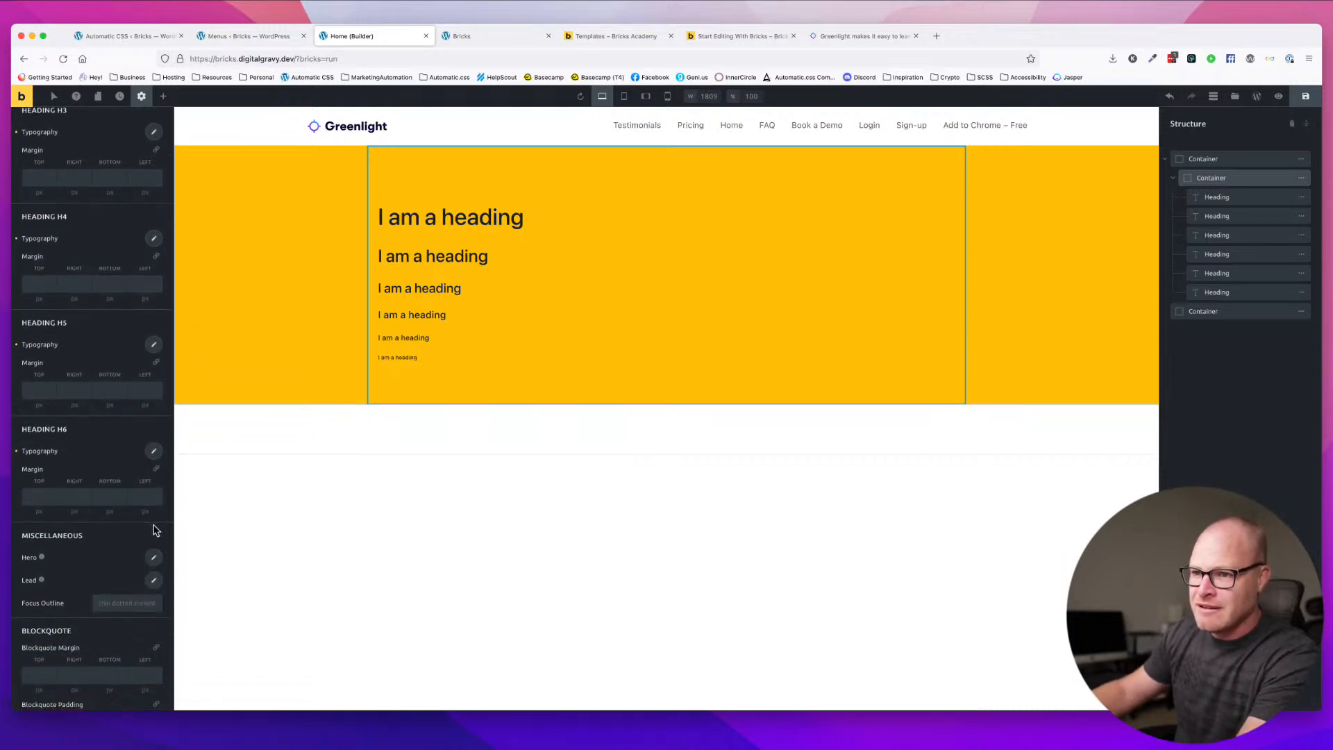
left_click(1308, 103)
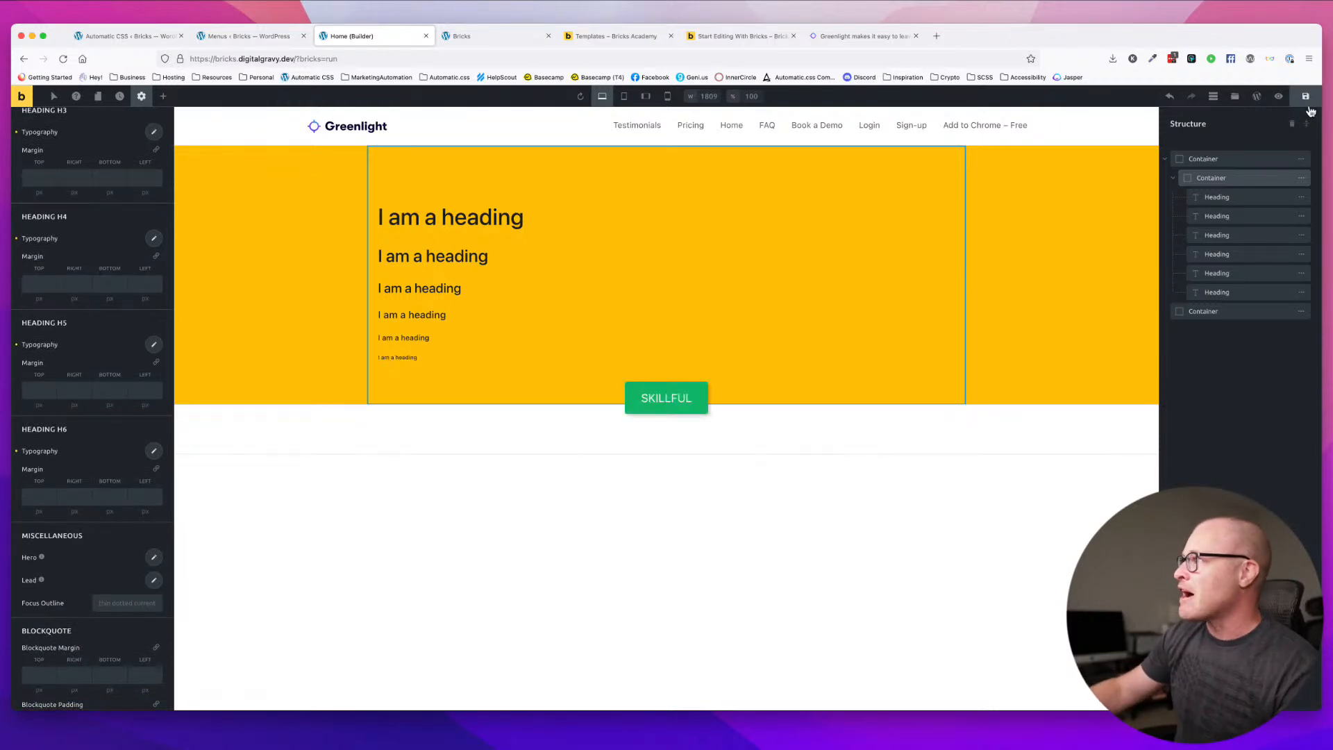
- Set the desktop base text size to 18 px in the Automatic.css typography settings
left_click(224, 38)
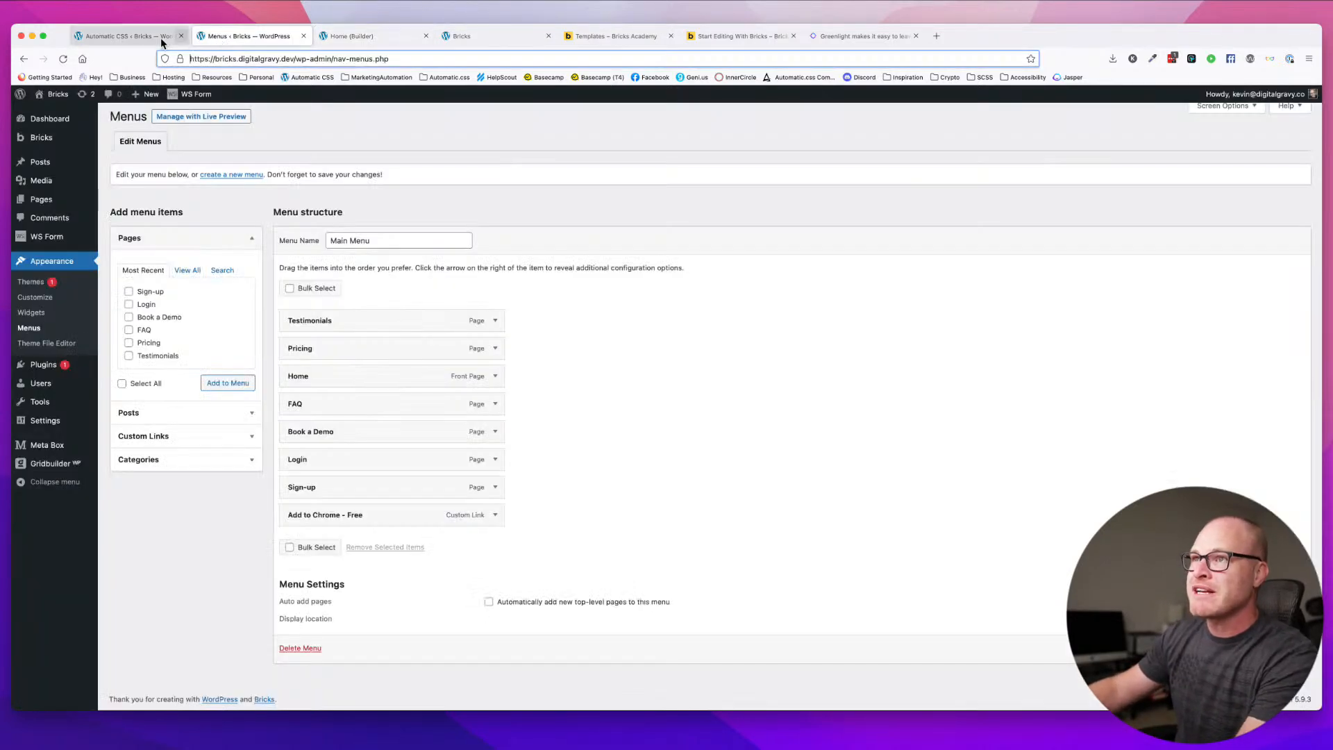
left_click(150, 38)
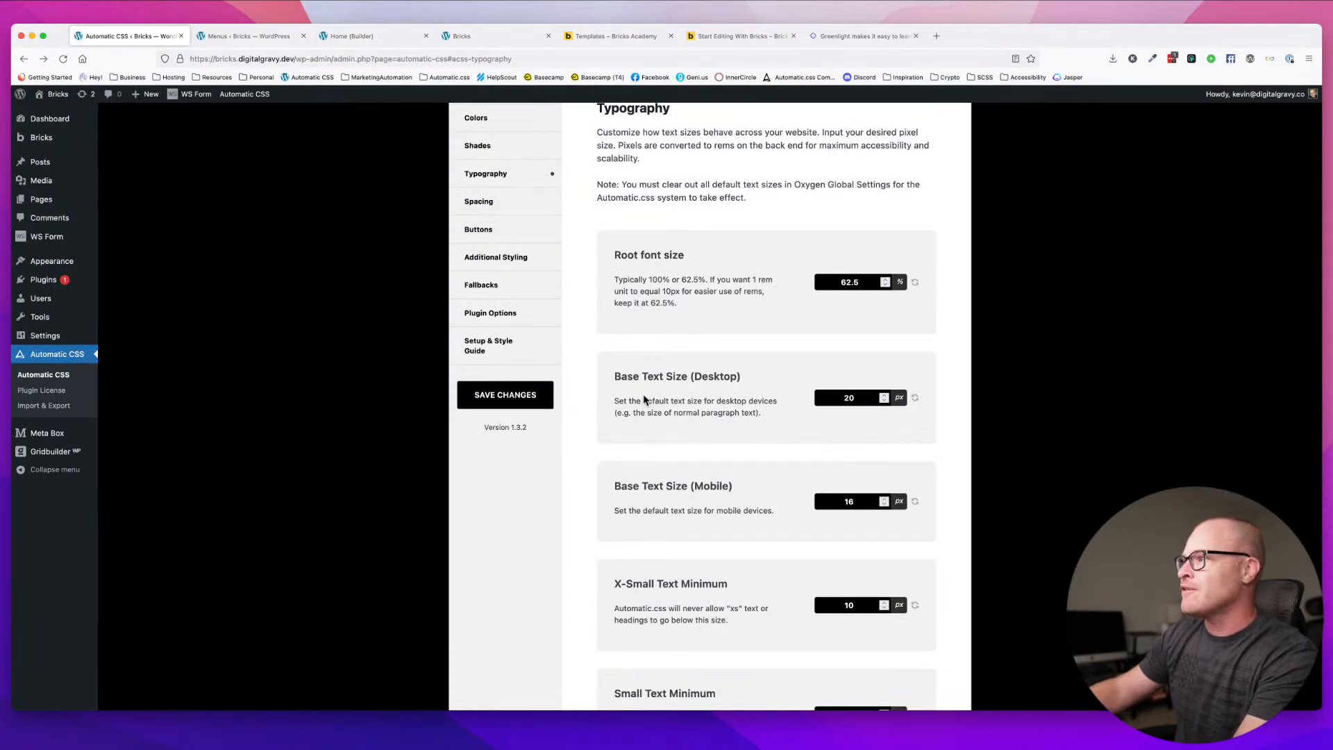
scroll(644, 399, "down", 4)
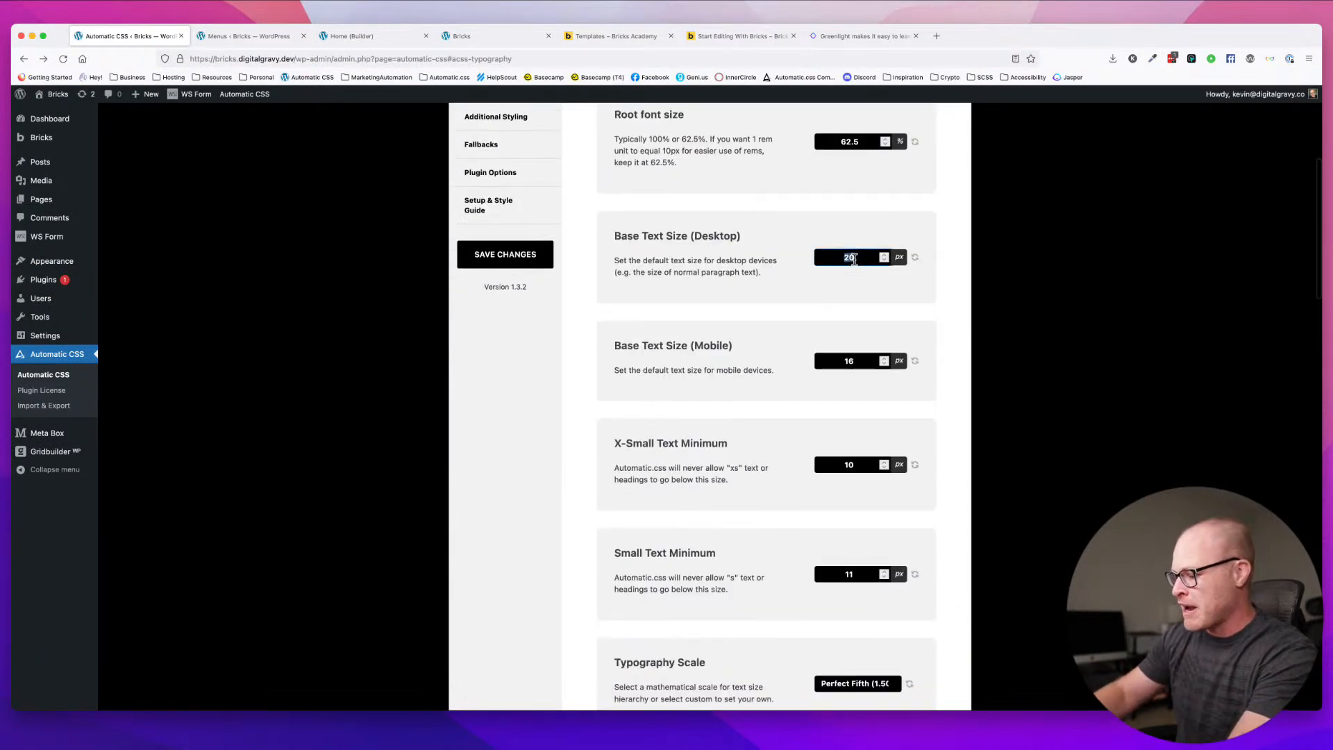
- Change the desktop typography scale to Augmented fourth and save the Automatic.css settings
scroll(726, 437, "down", 8)
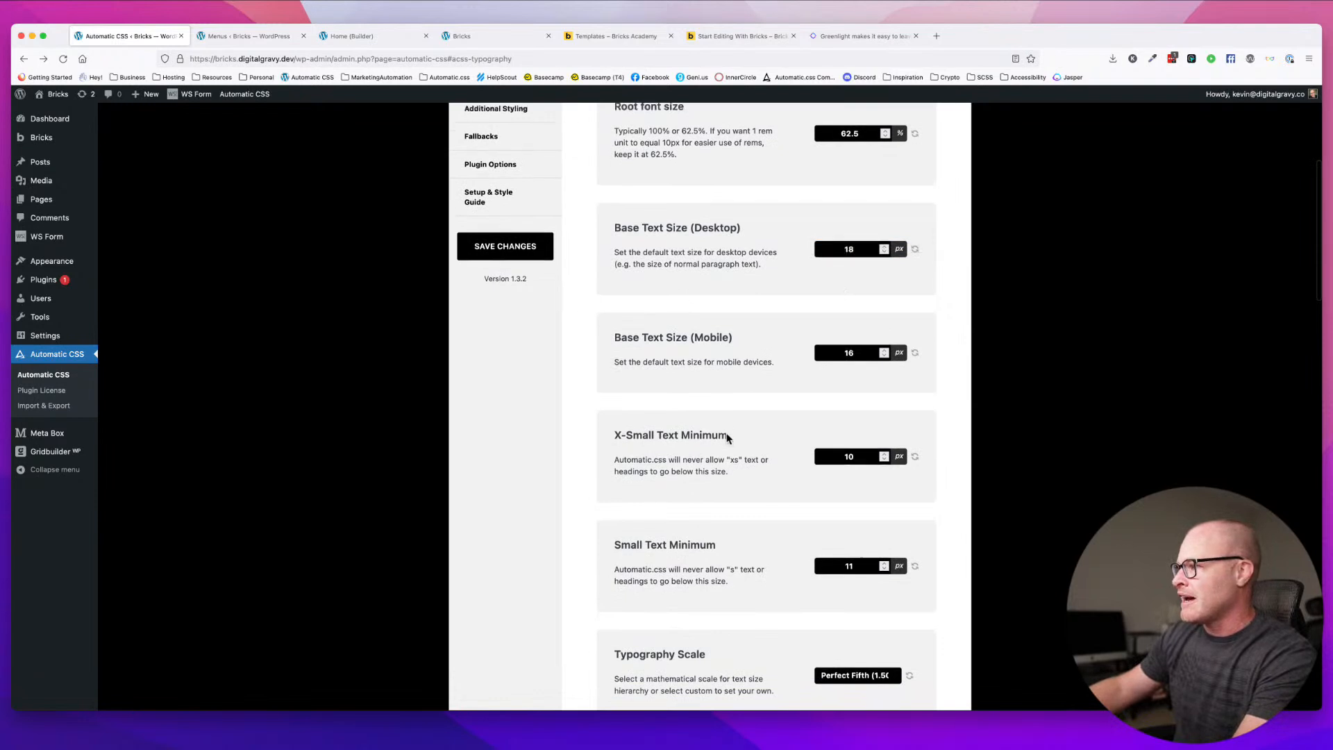
left_click(858, 406)
left_click(863, 394)
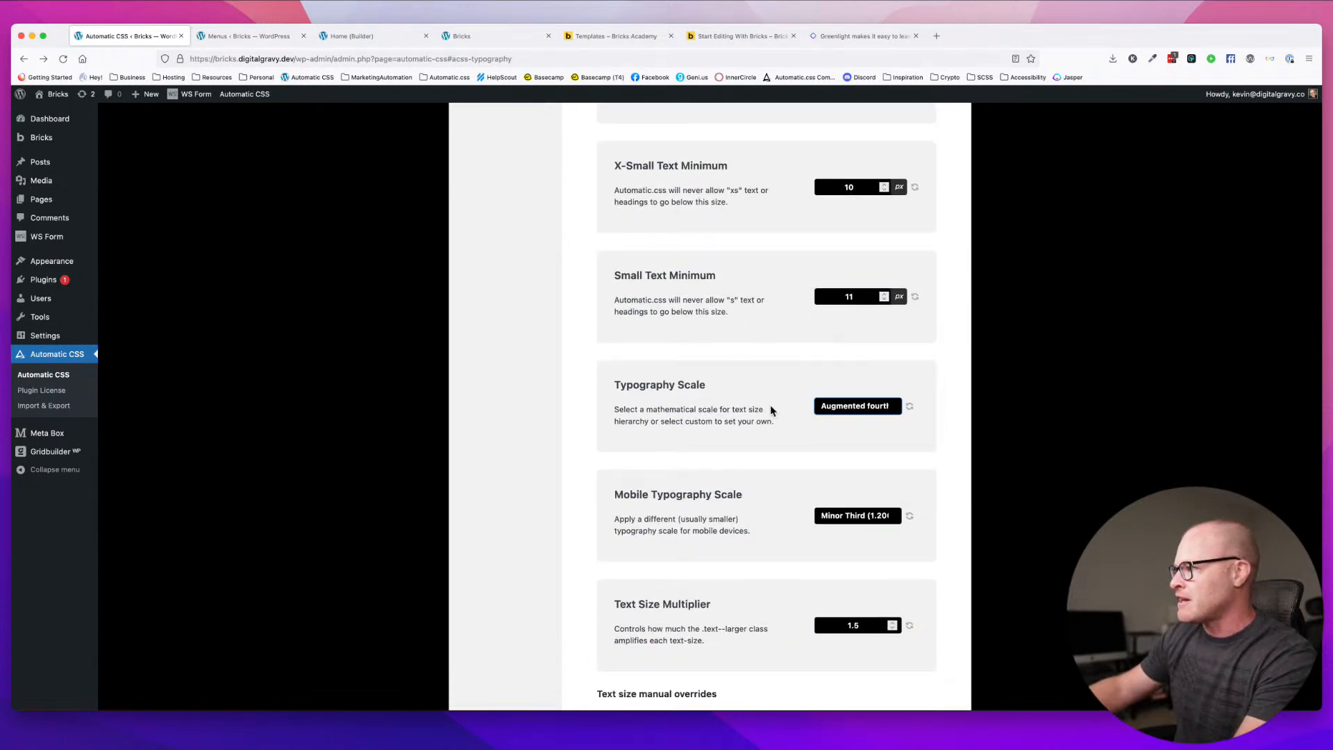
scroll(745, 402, "up", 10)
left_click(474, 346)
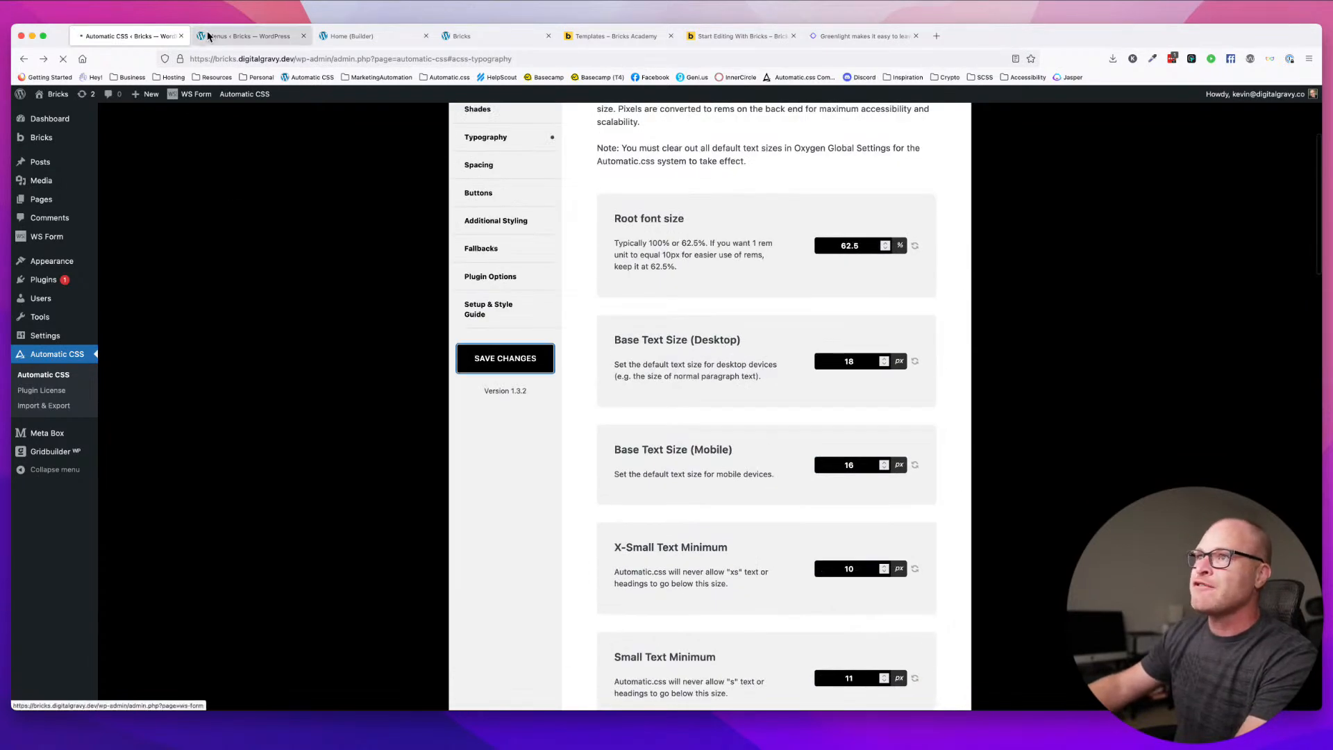
- Reload the front-end page and check how the headings scale at narrower widths in responsive design mode
left_click(488, 38)
key("super+r")
key("super+r")
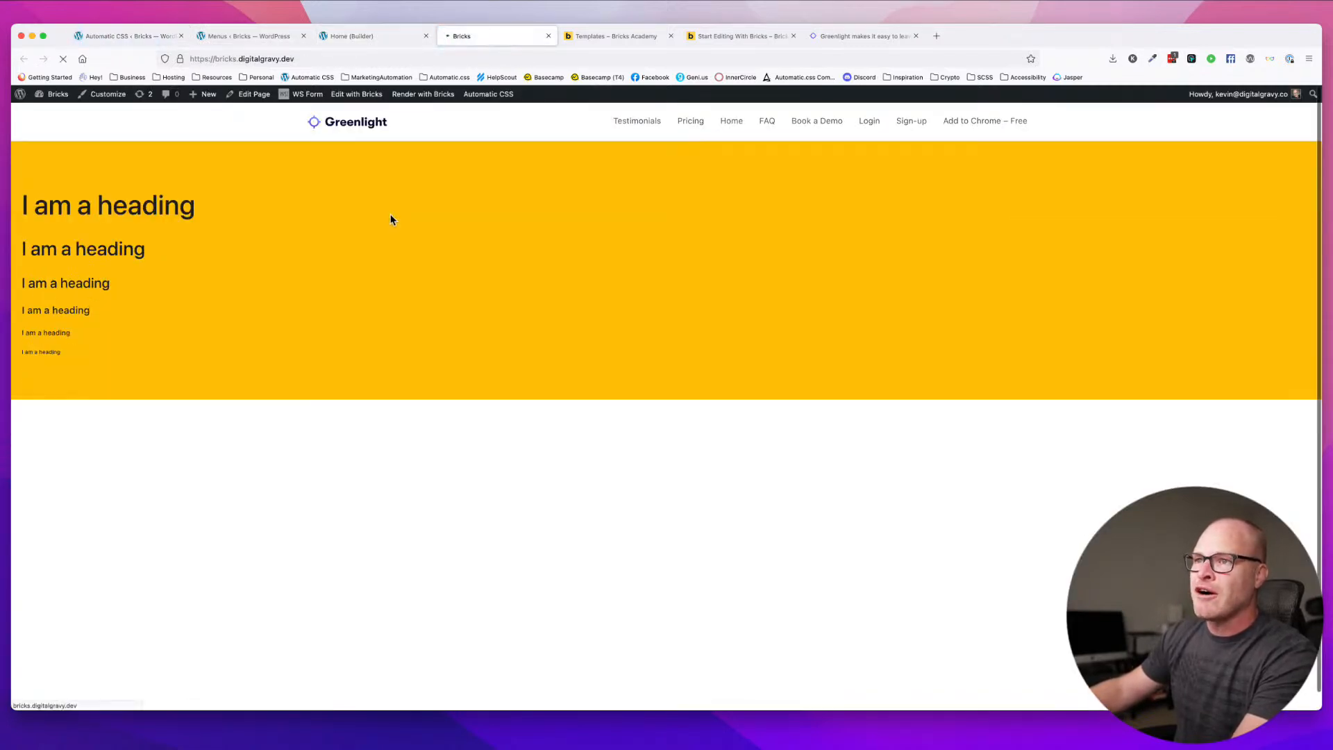
key("super+alt+m")
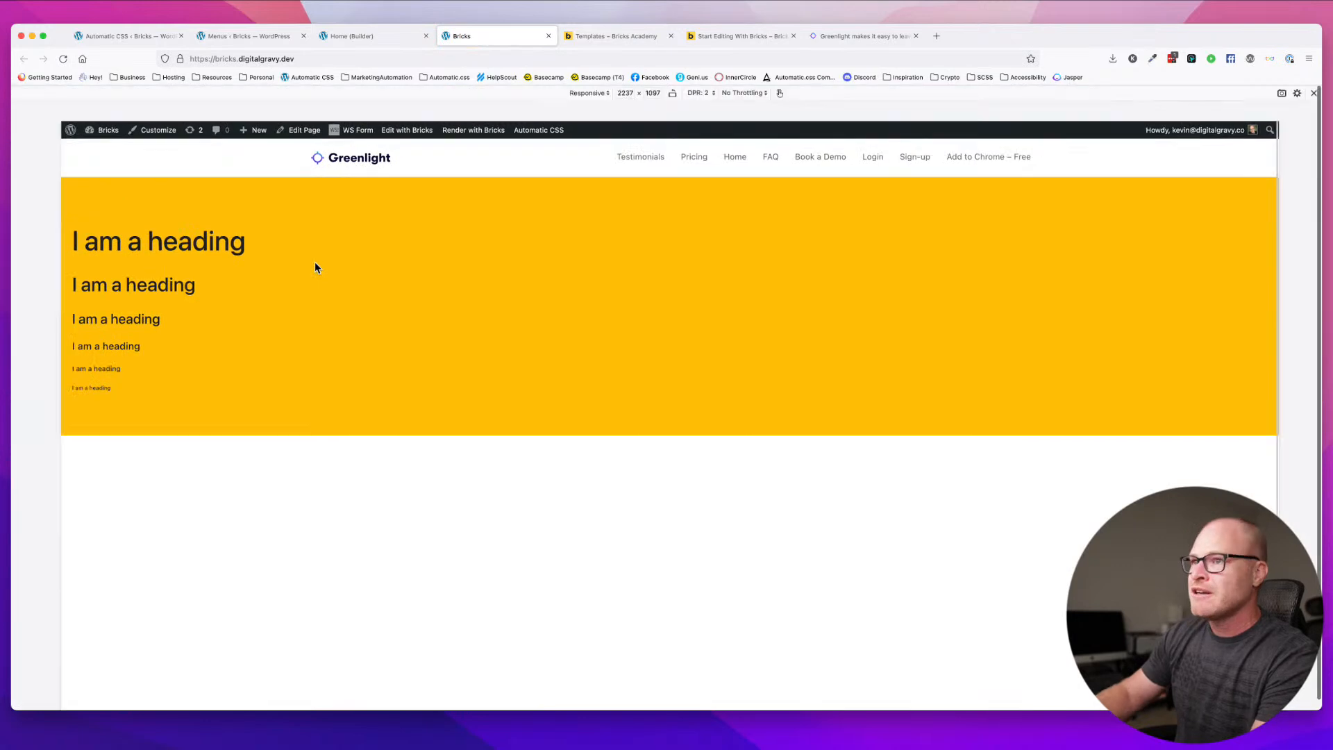
left_click_drag(1276, 281, 1115, 281)
key("super+alt+m")
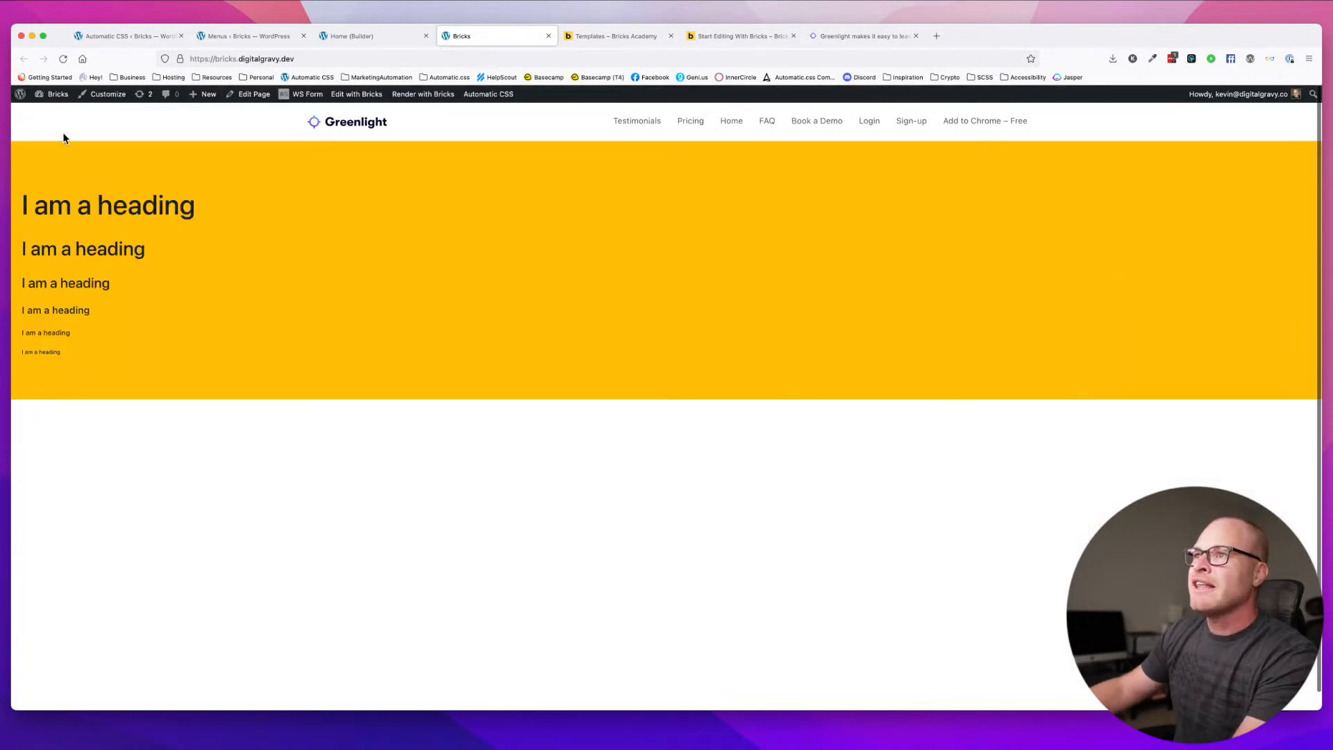
- Set the Automatic.css XXL text size overrides to 3.6 rem for mobile and 8 rem for desktop, then save
left_click(347, 36)
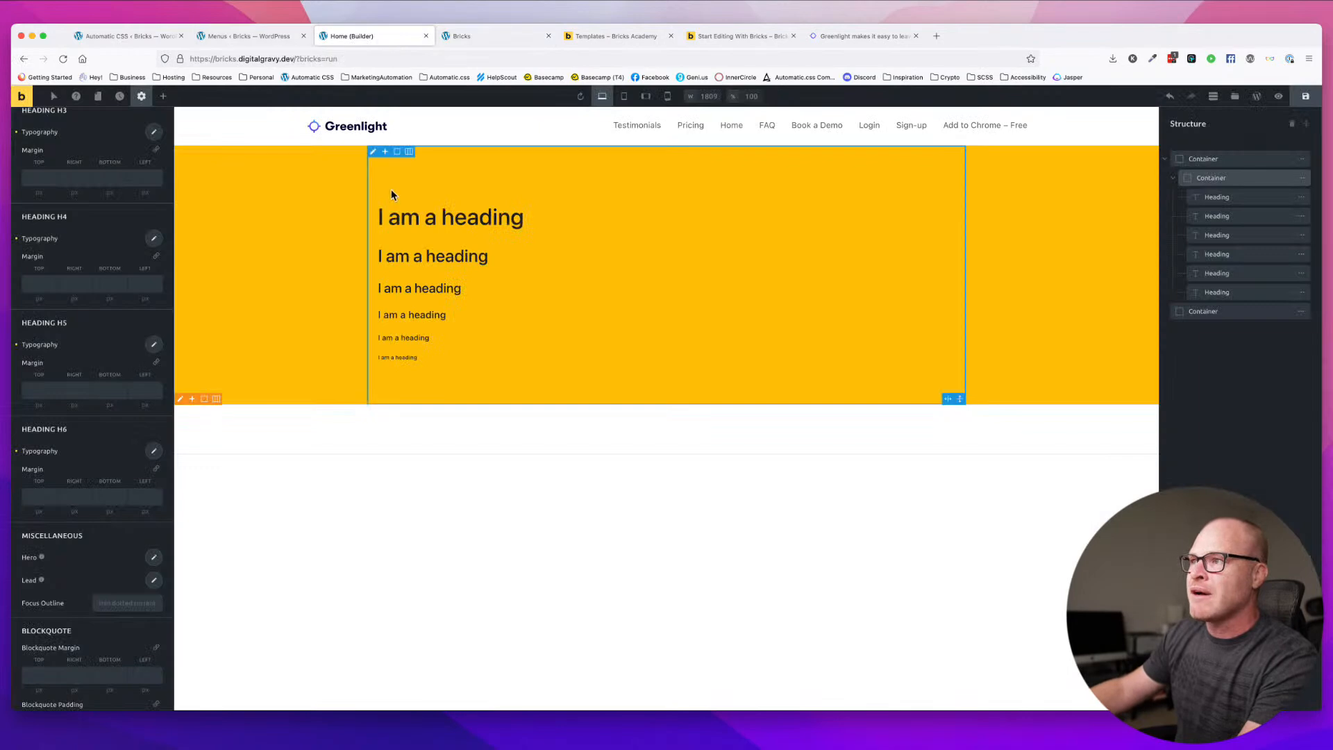
left_click(247, 36)
left_click(110, 38)
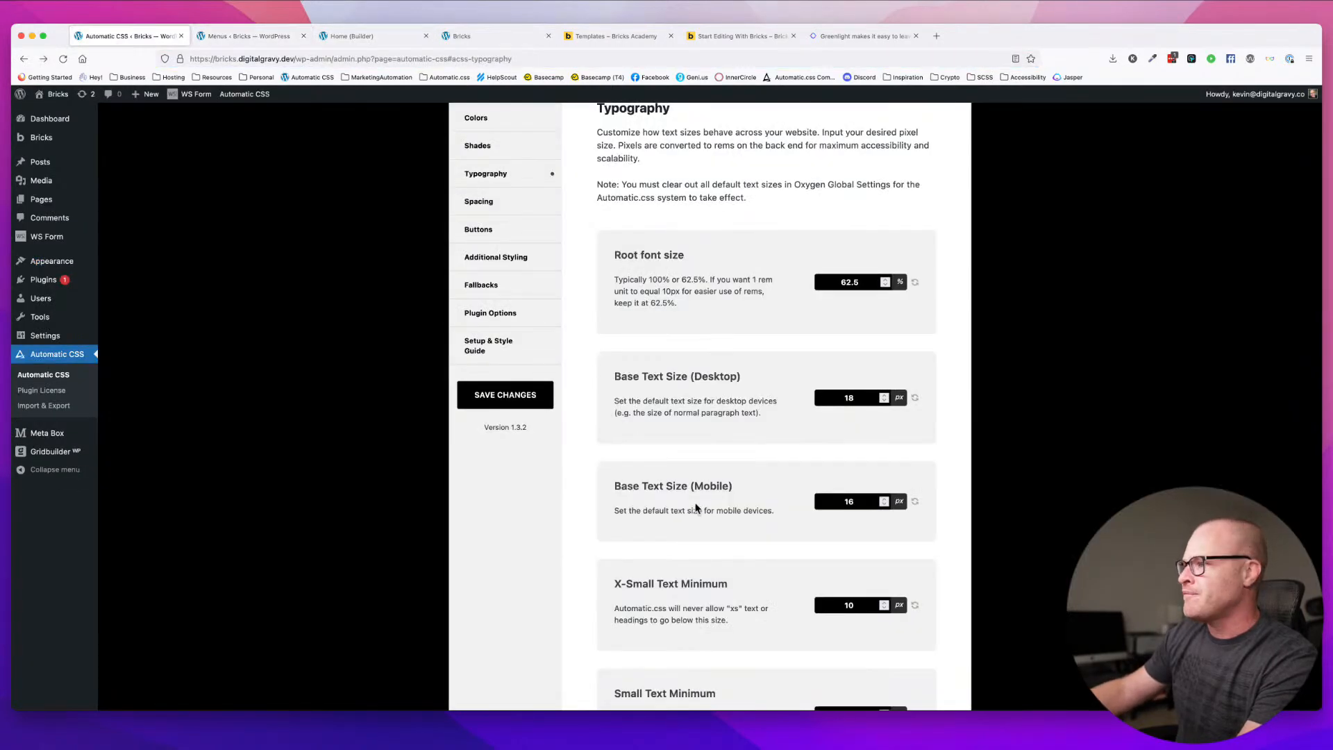
scroll(695, 509, "down", 20)
left_click(846, 435)
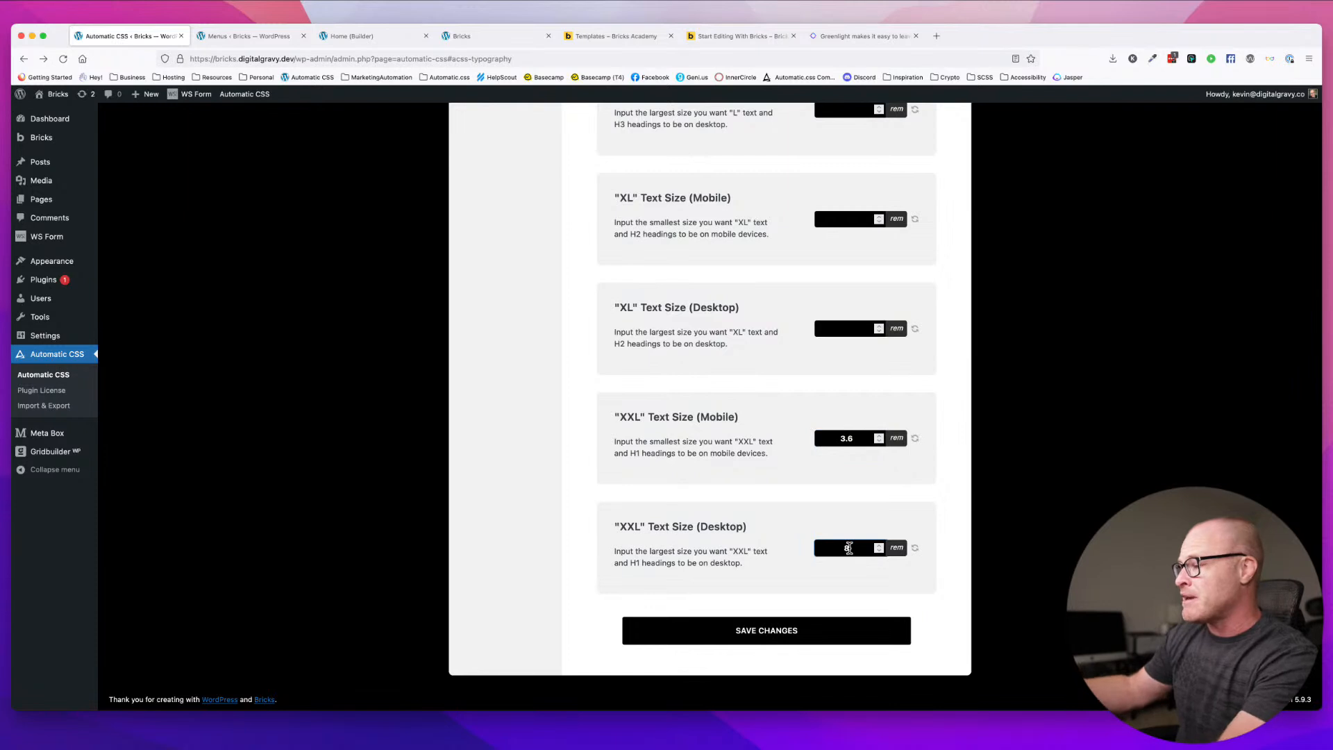
left_click(804, 633)
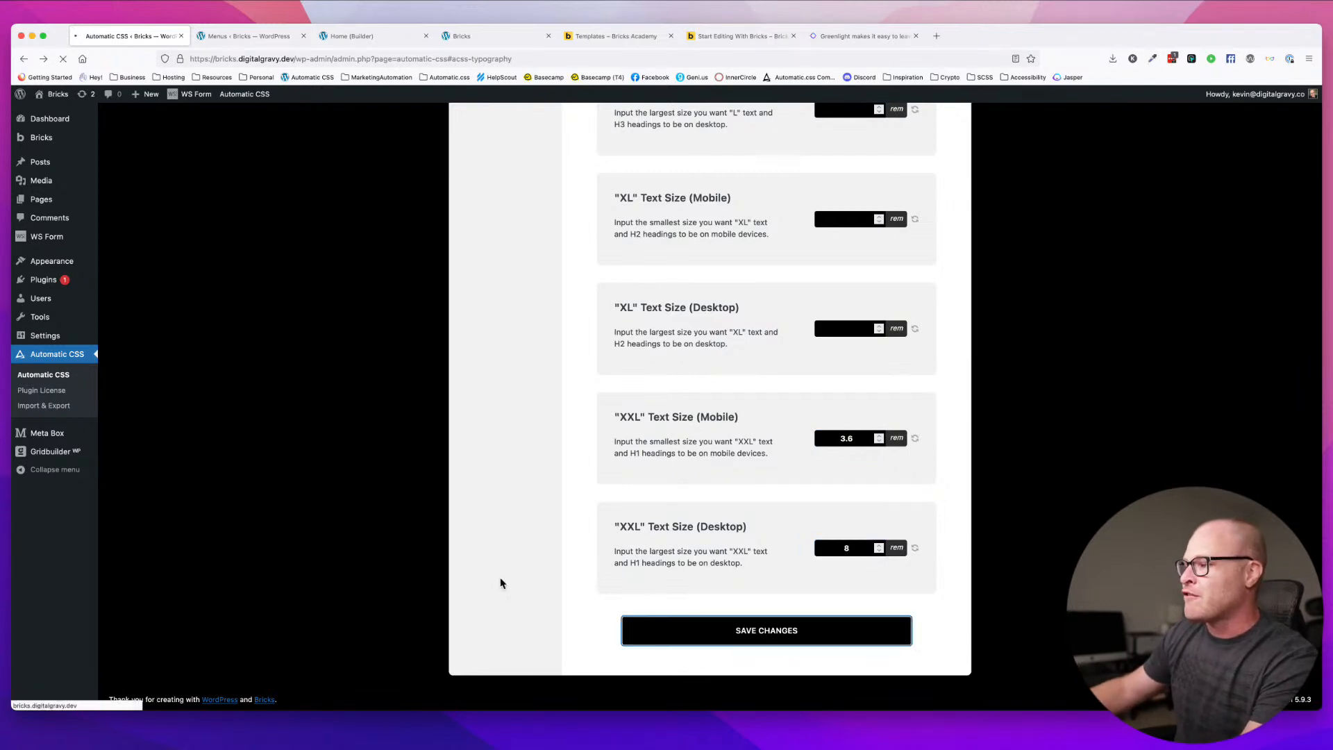
- Reload the front-end page to check the H1 heading with the XXL text size override
left_click(377, 38)
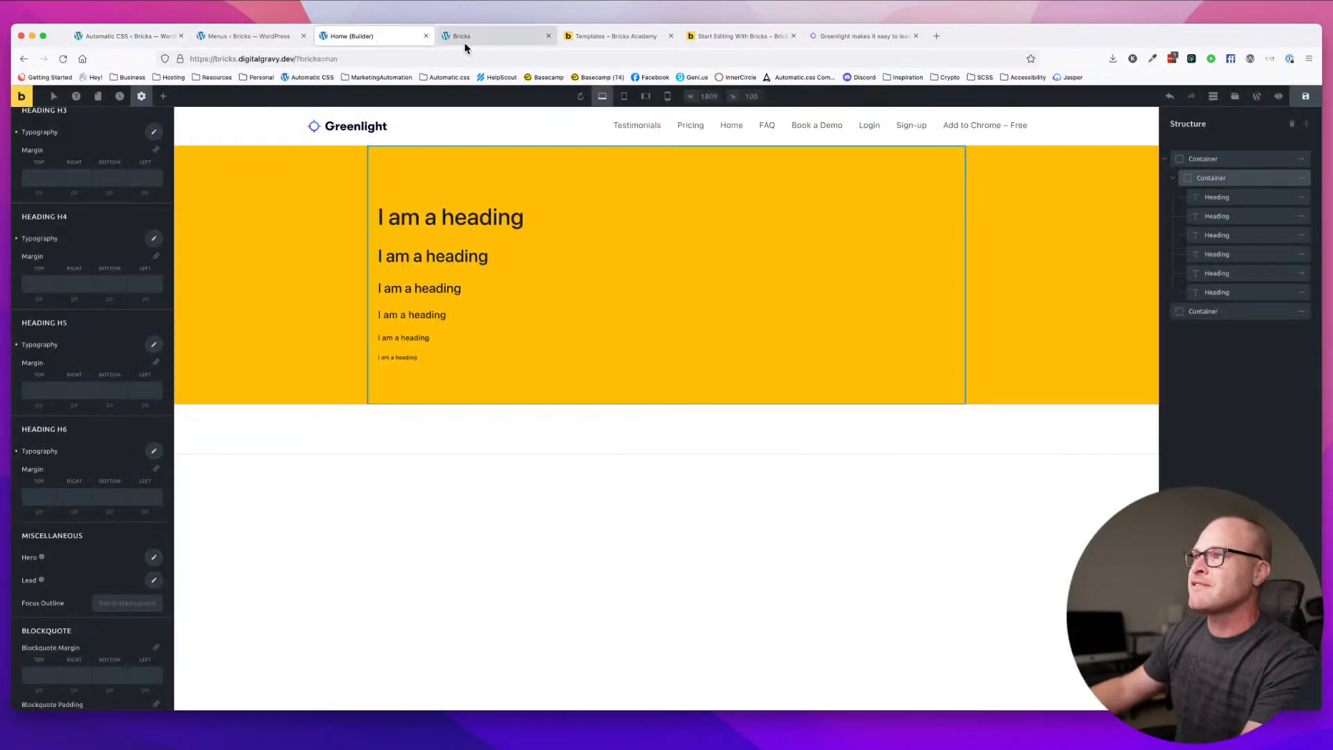
left_click(466, 41)
key("super+r")
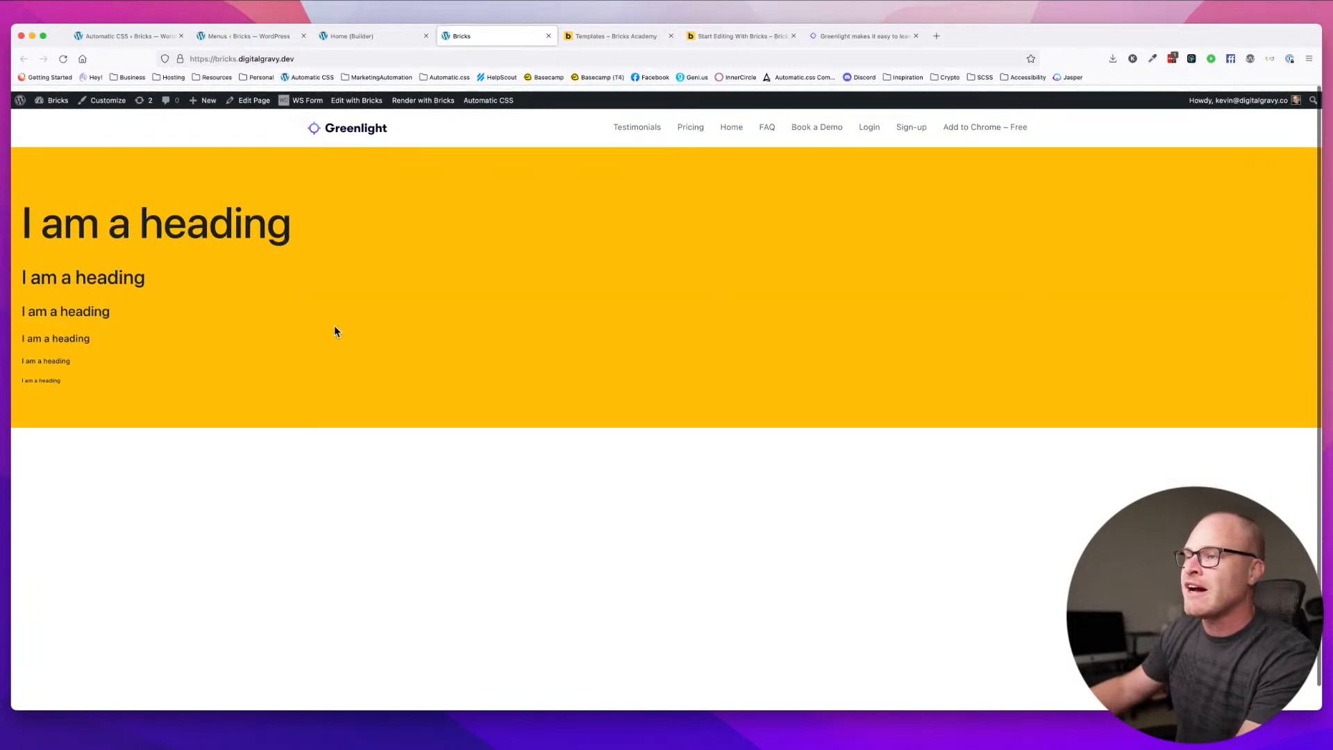
- In the builder, assign the section__inner class to the inner container that holds the headings
left_click(404, 35)
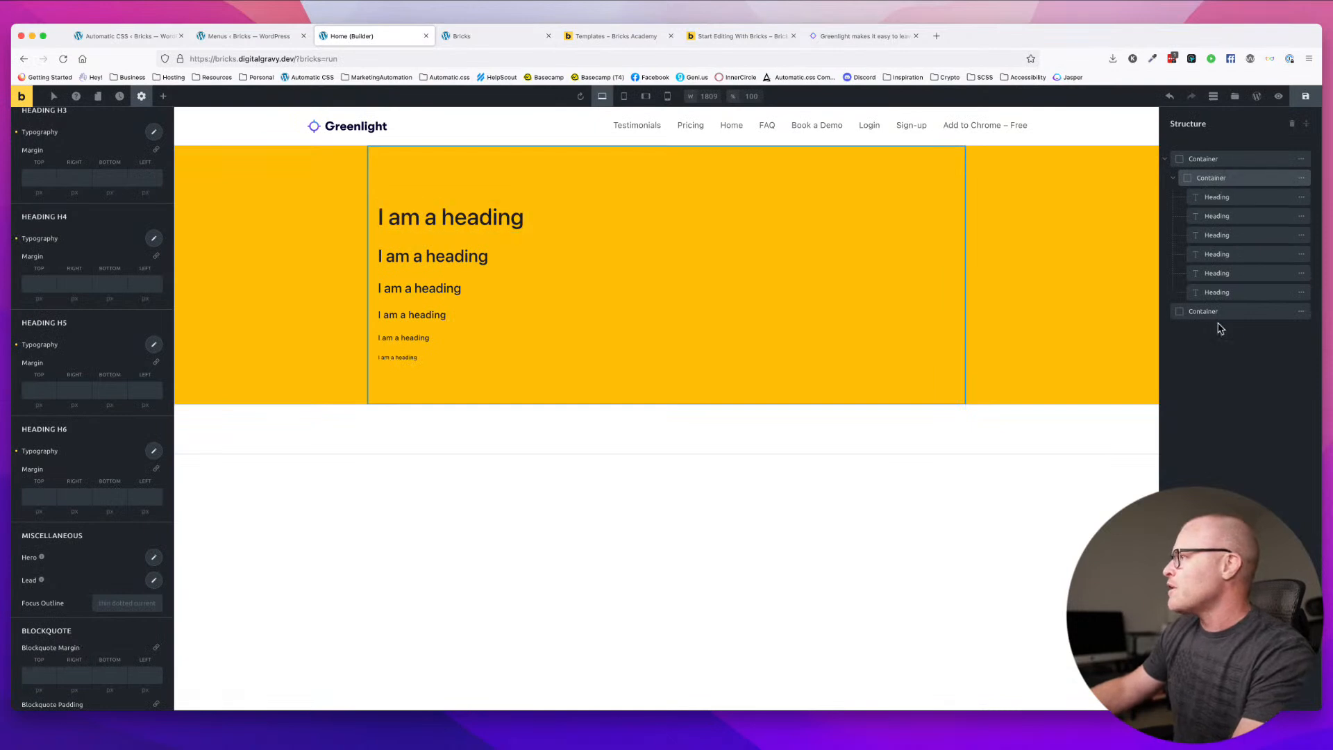
left_click(1212, 178)
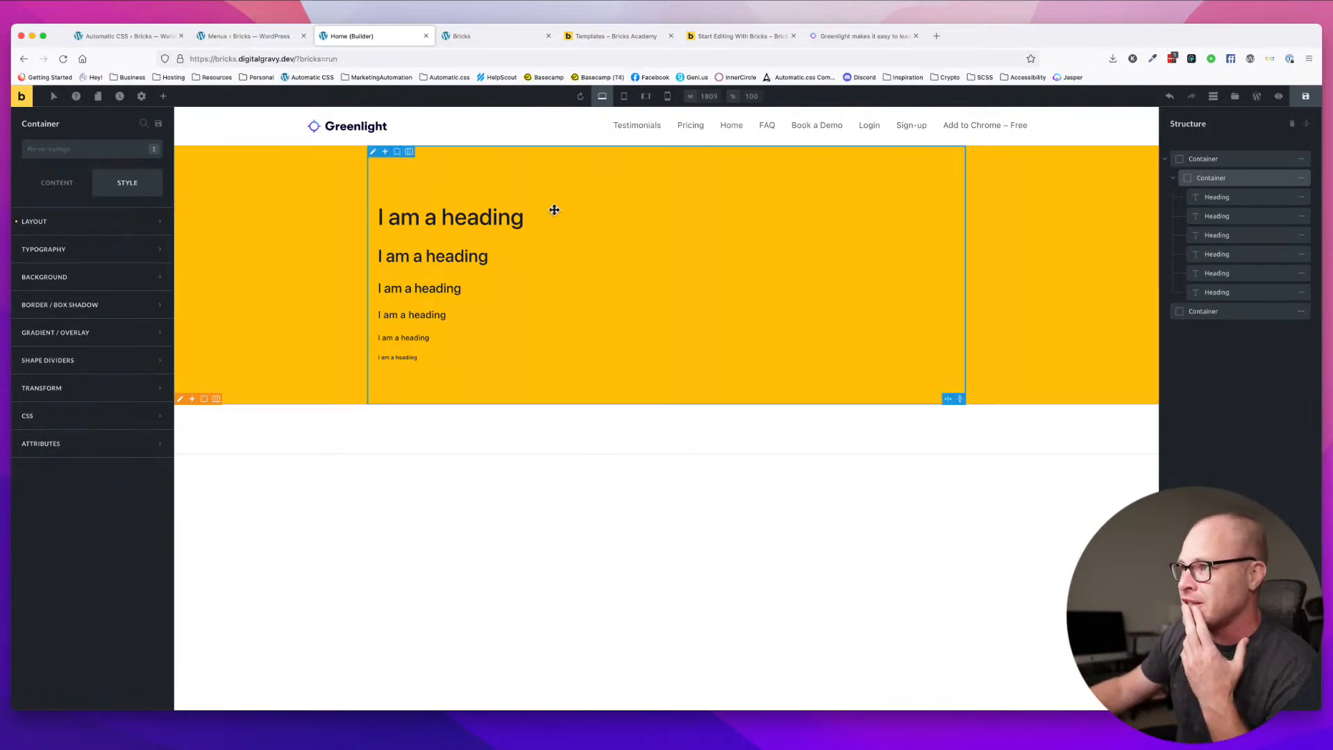
left_click(85, 158)
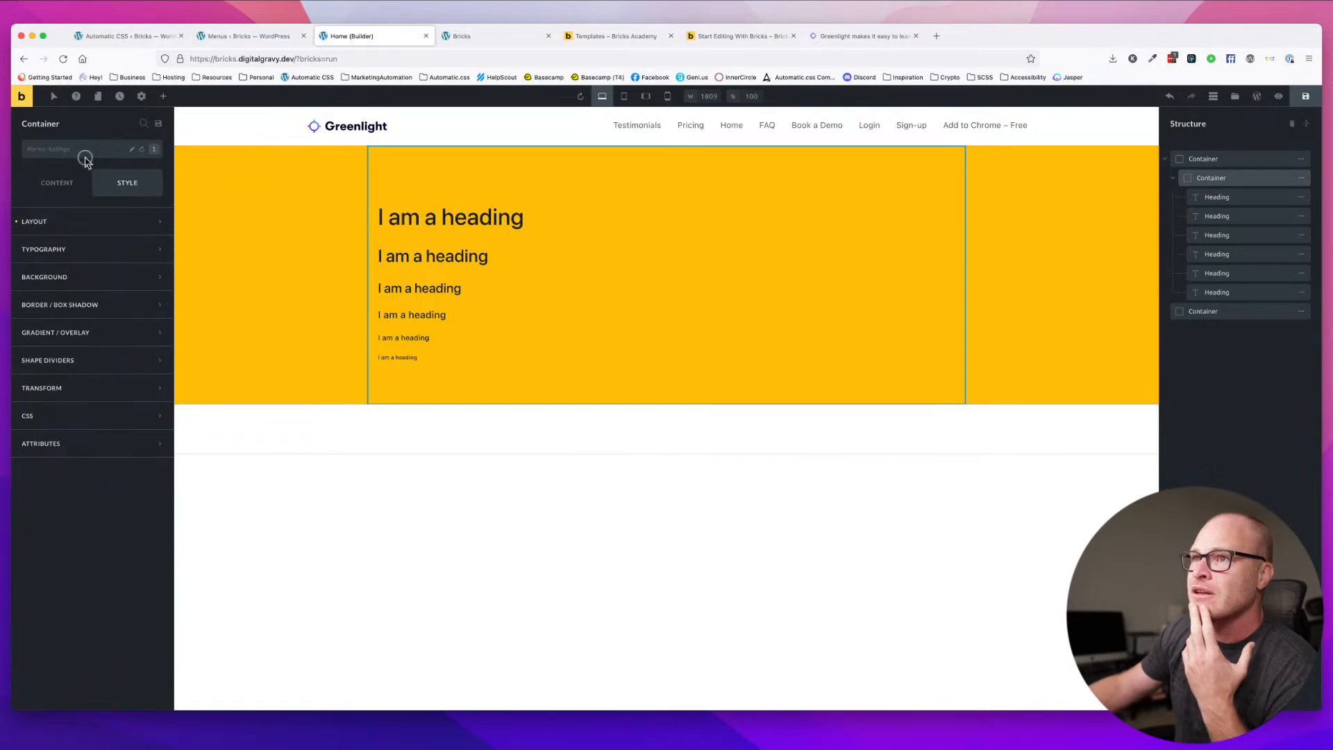
left_click(85, 157)
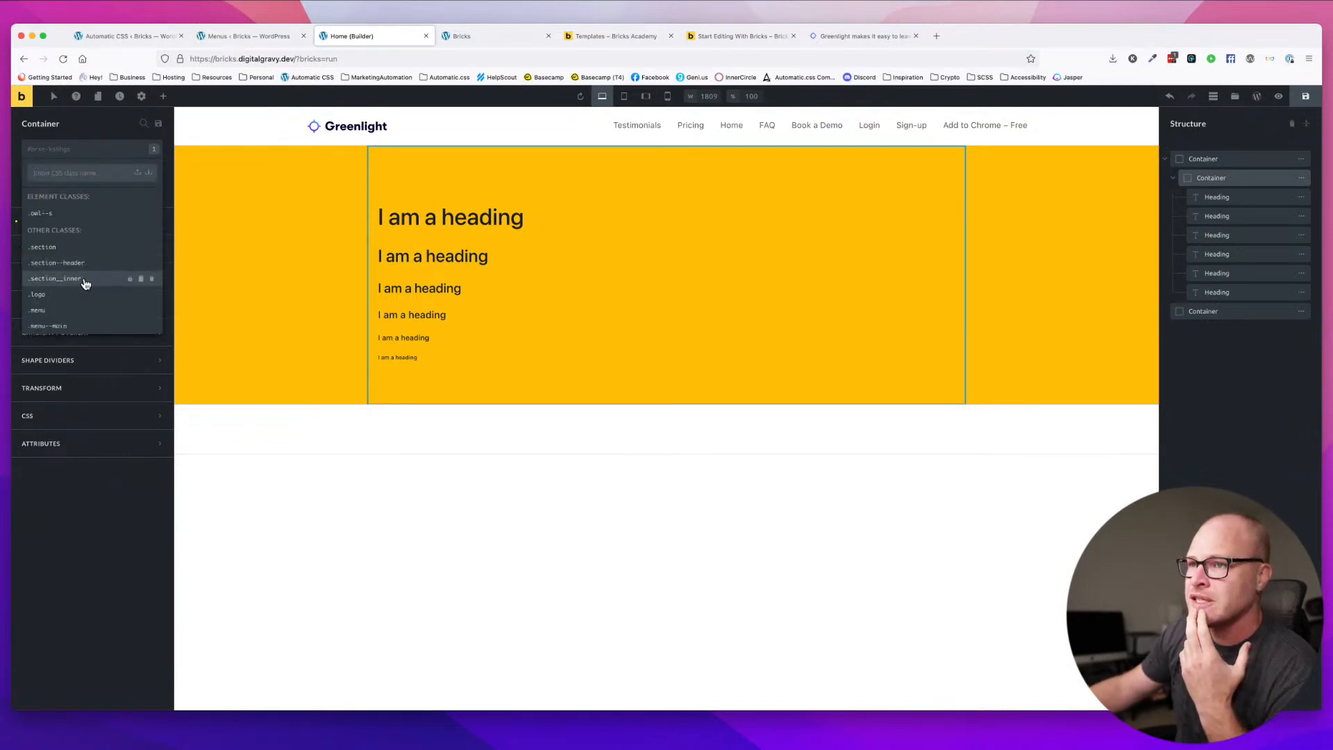
left_click(85, 279)
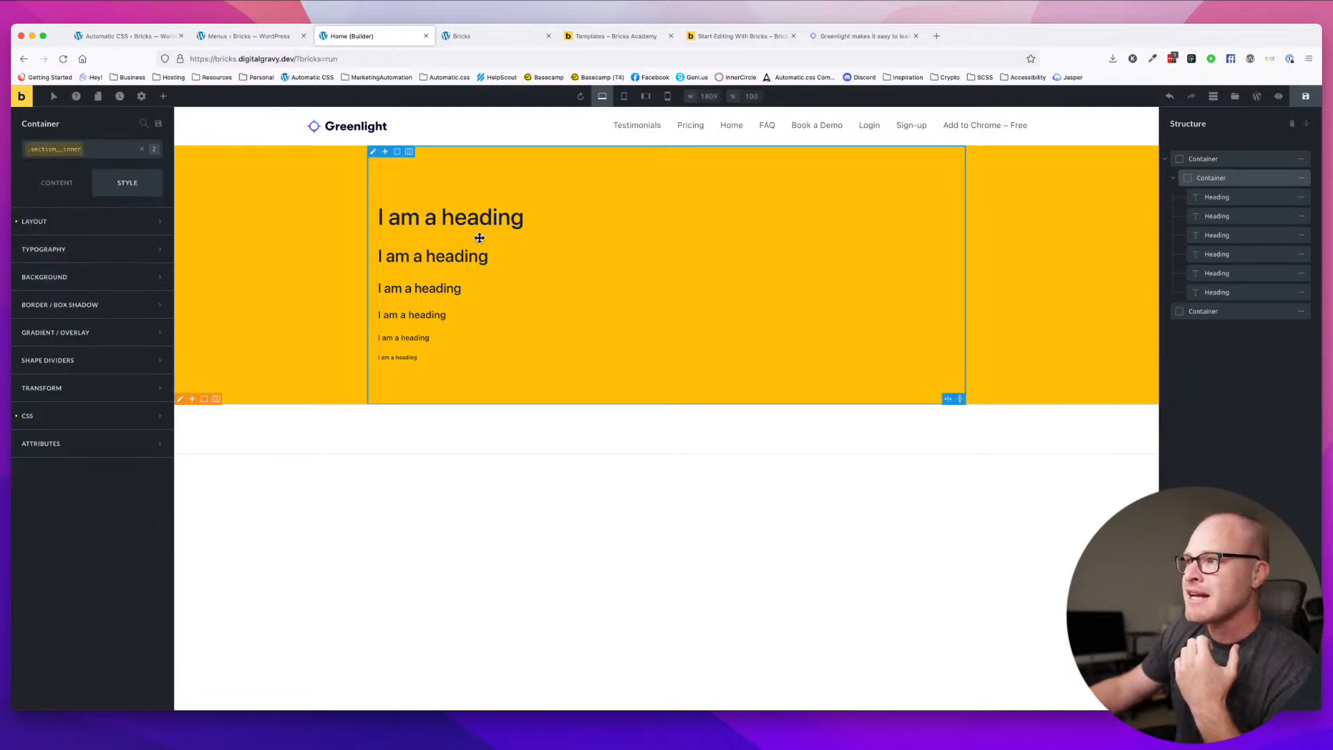
- Compare the heading container in the builder and on the reloaded front-end page, checking the section__inner class's layout values
left_click(500, 36)
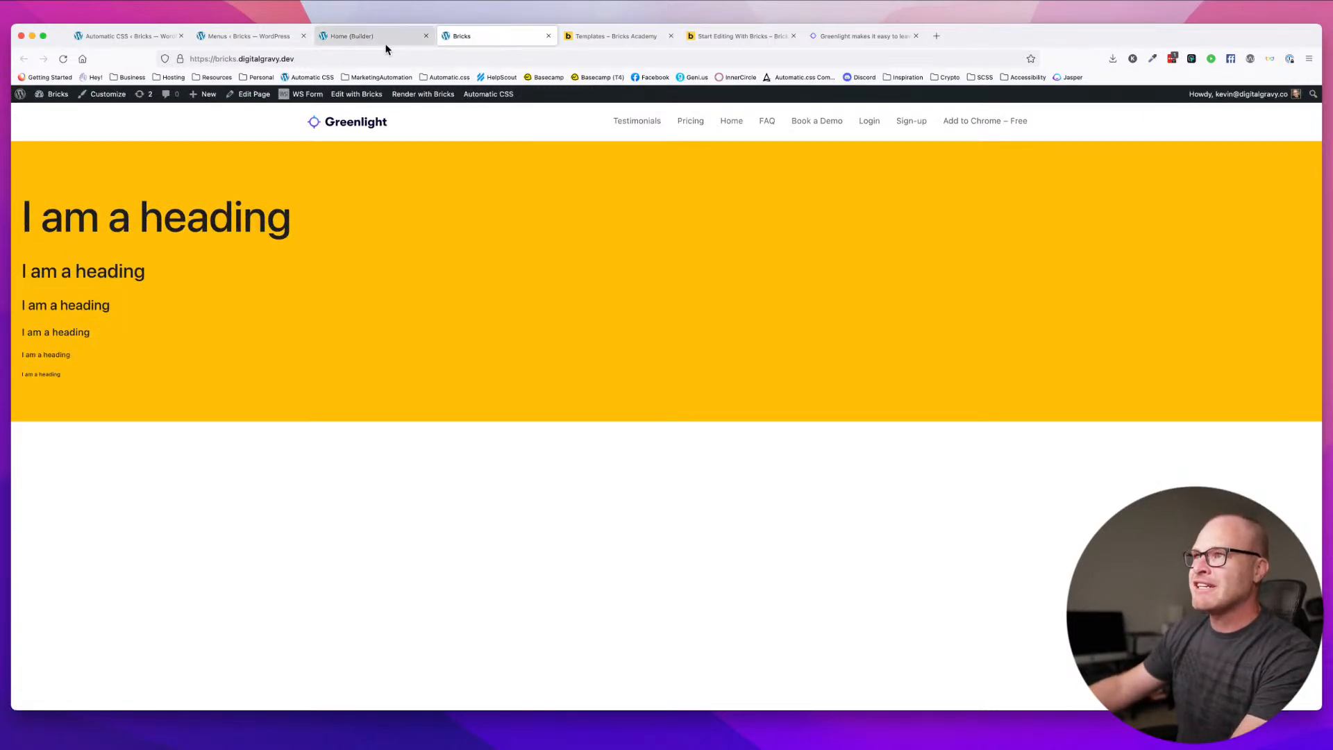
left_click(383, 37)
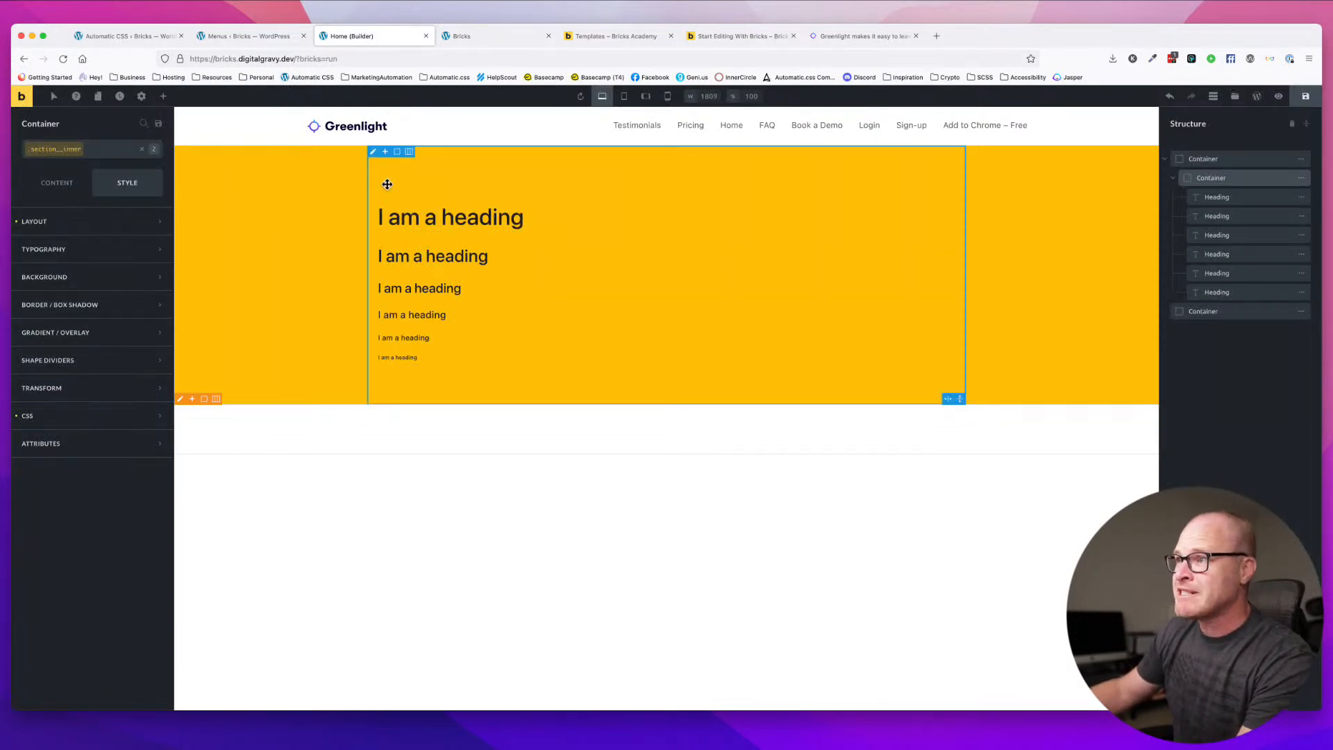
left_click(480, 38)
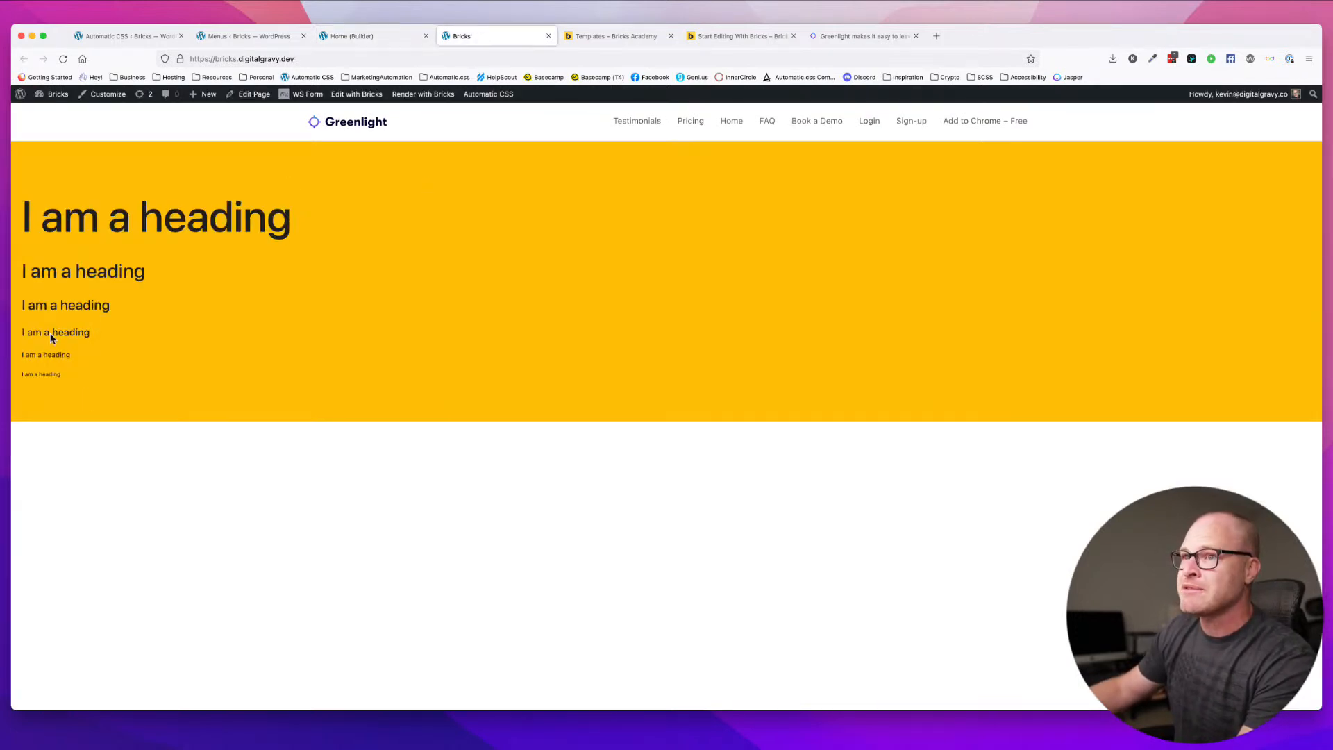
left_click(355, 36)
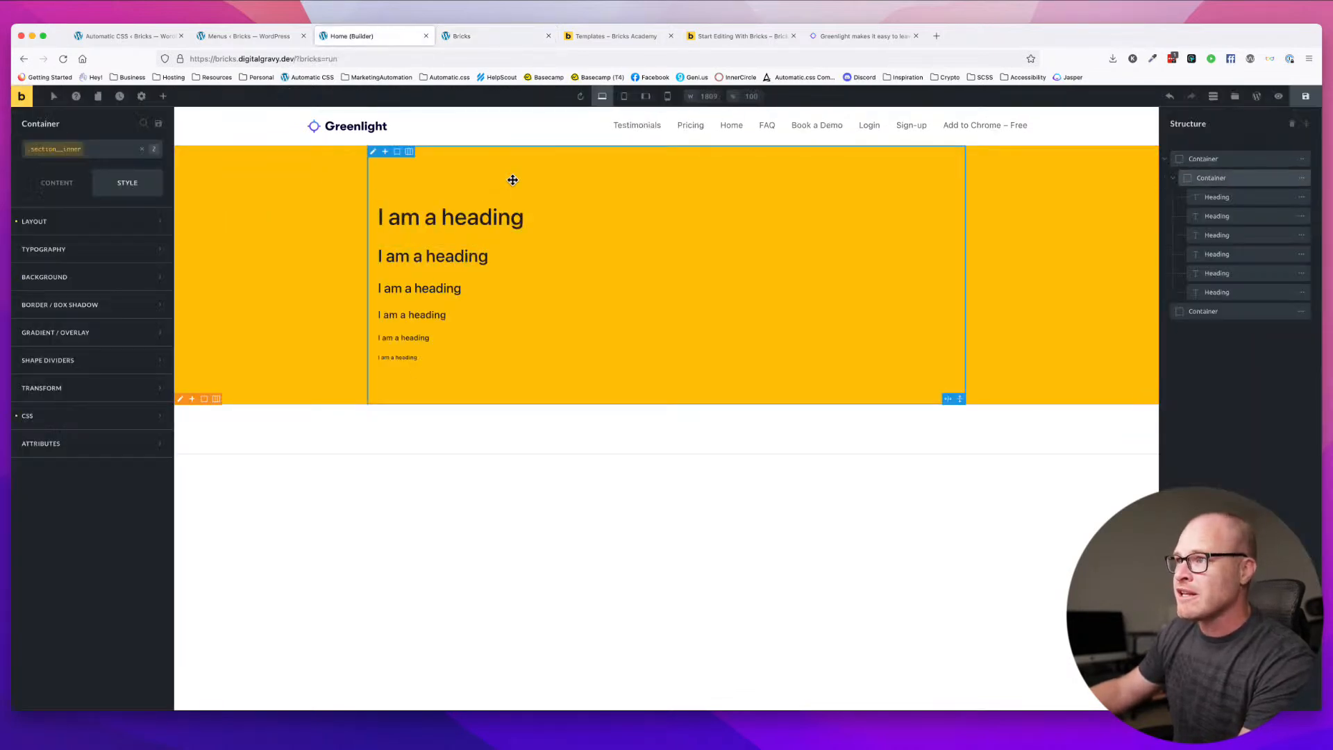
left_click(104, 221)
scroll(122, 375, "down", 2)
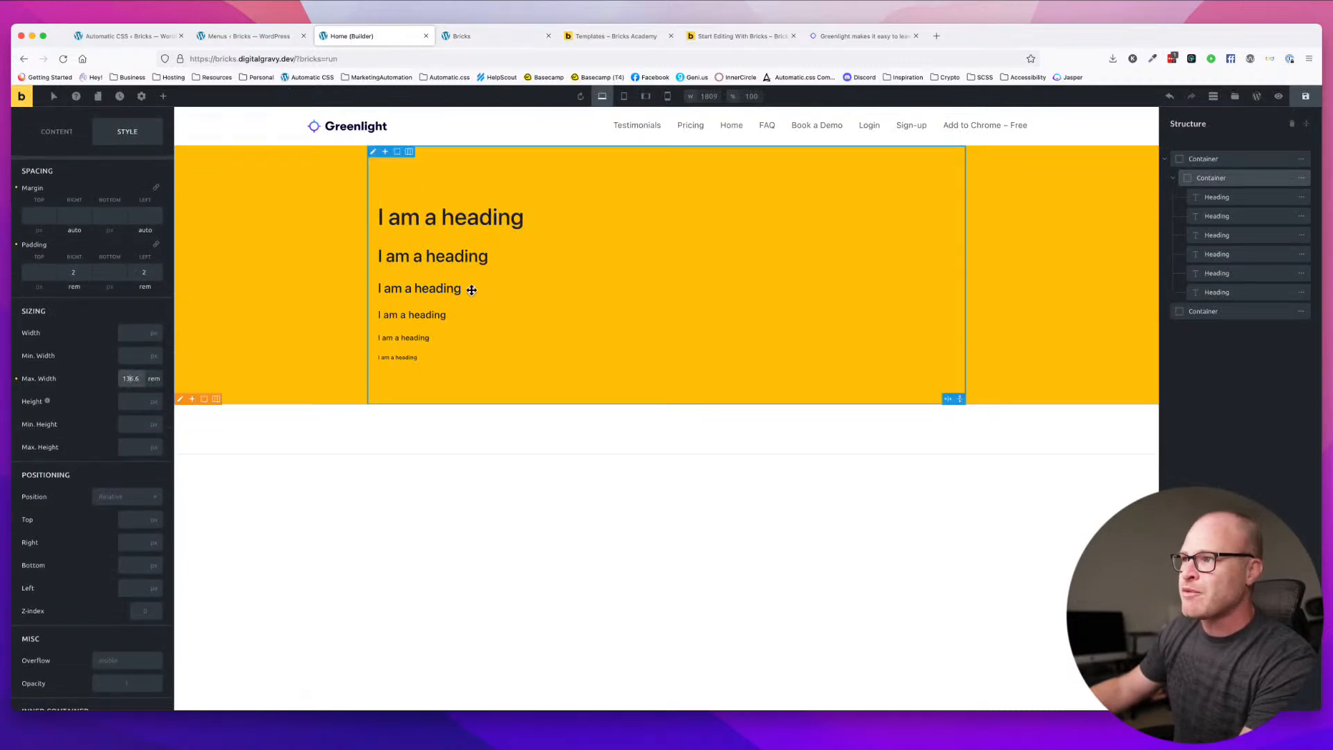
left_click(484, 36)
key("super+r")
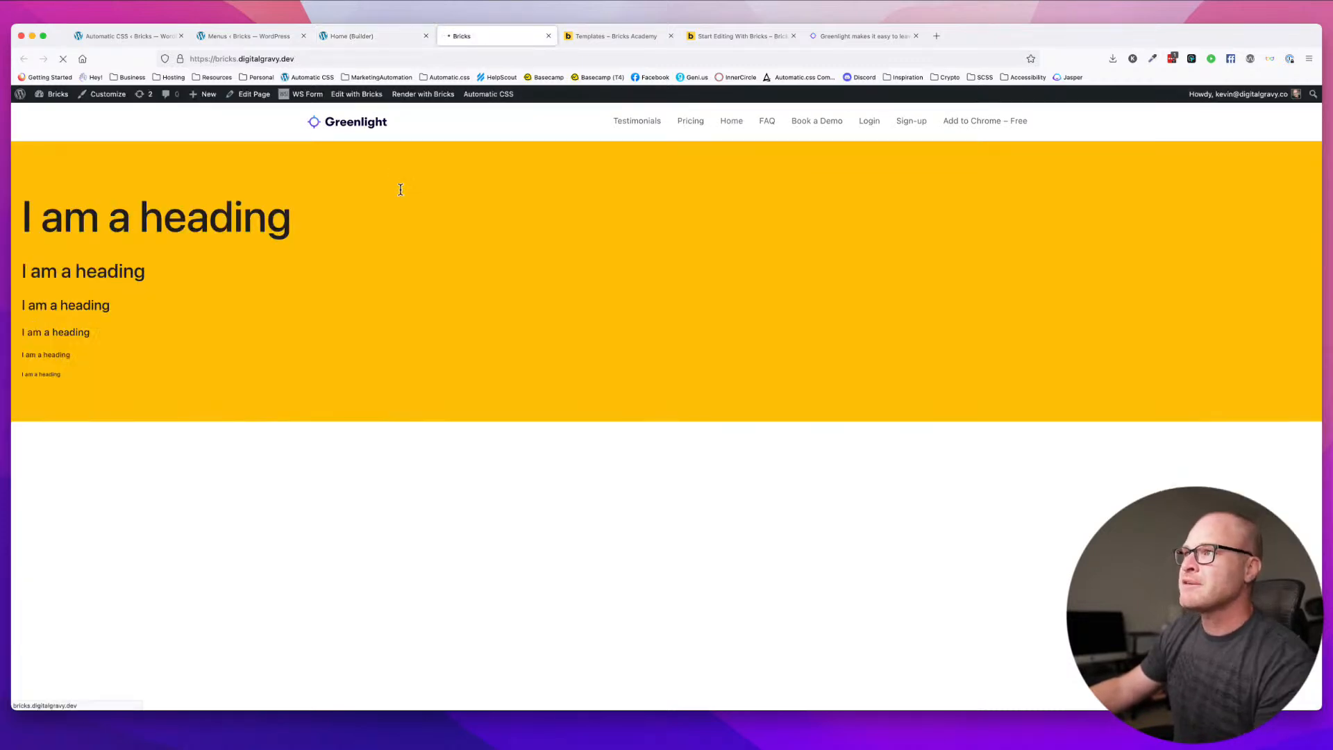
- Inspect the heading container on the front end, testing its width rule off and on and examining its padding and max-width rules
right_click(372, 246)
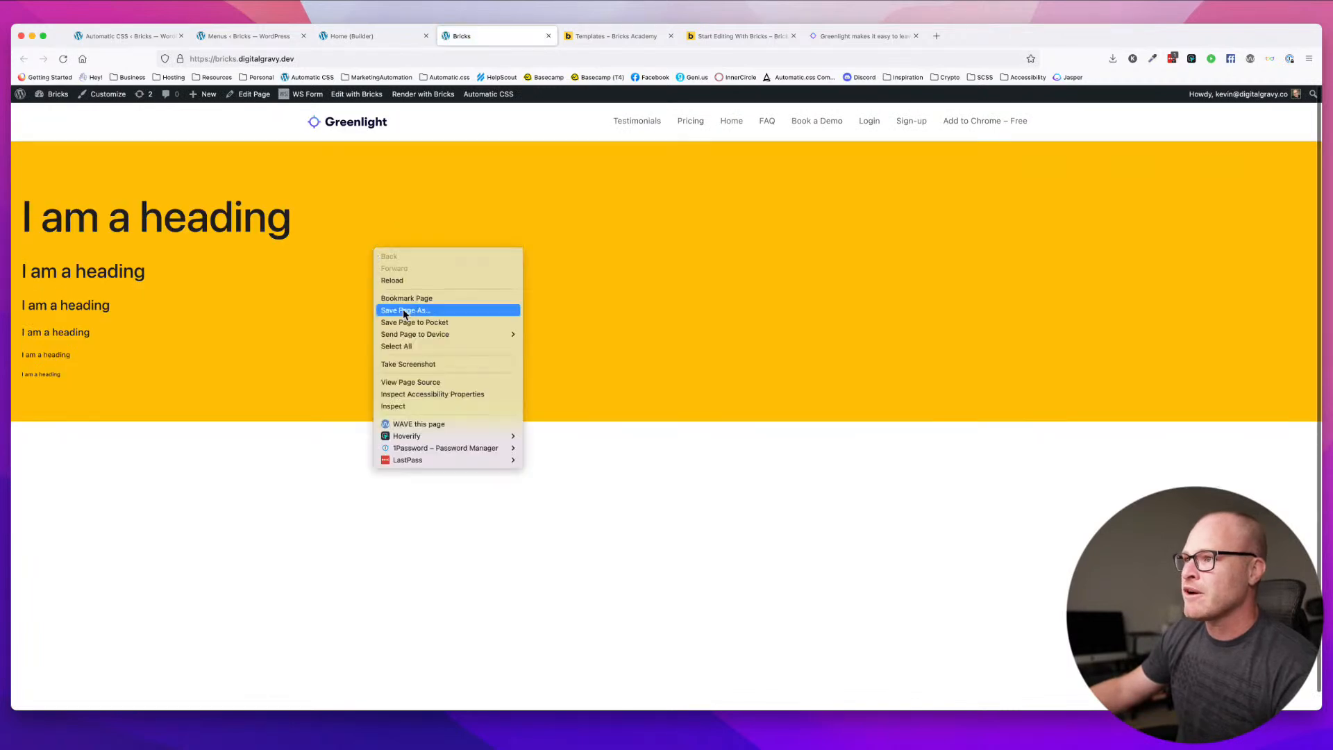
left_click(412, 407)
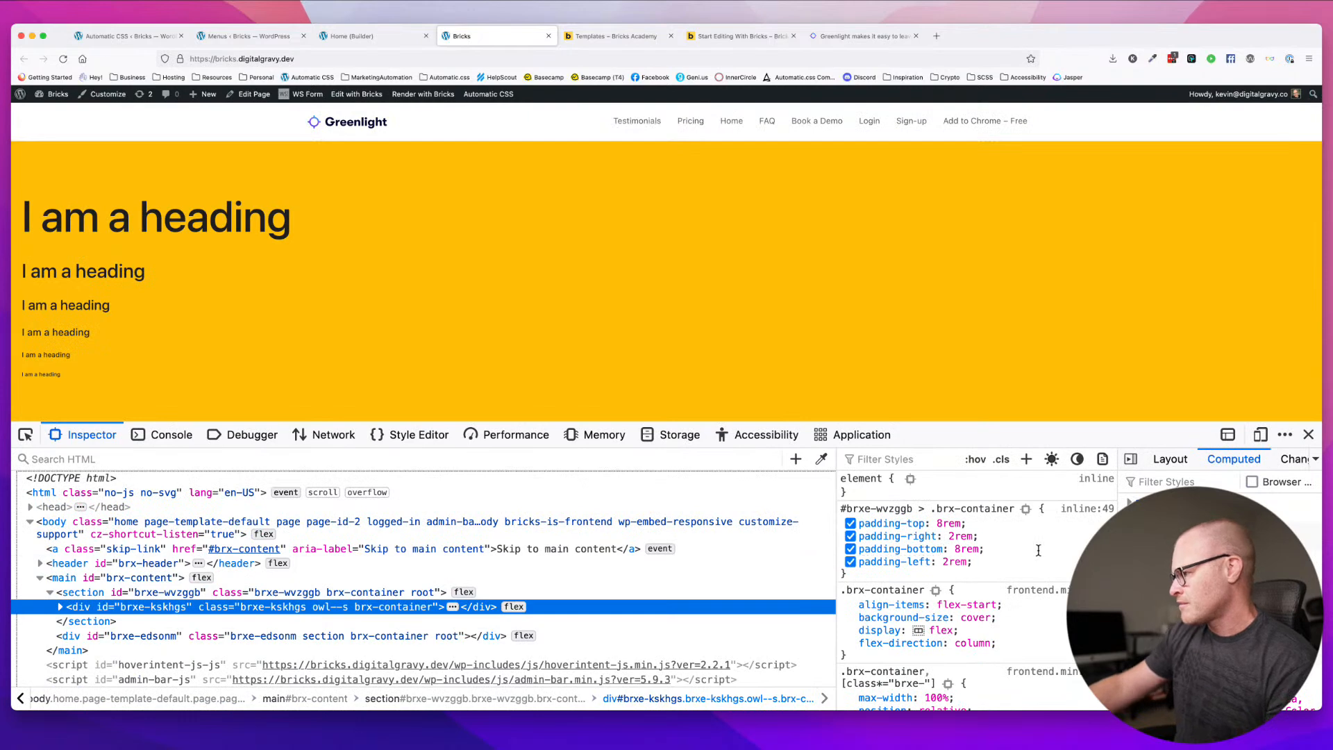
scroll(1039, 556, "down", 1)
scroll(1039, 555, "down", 3)
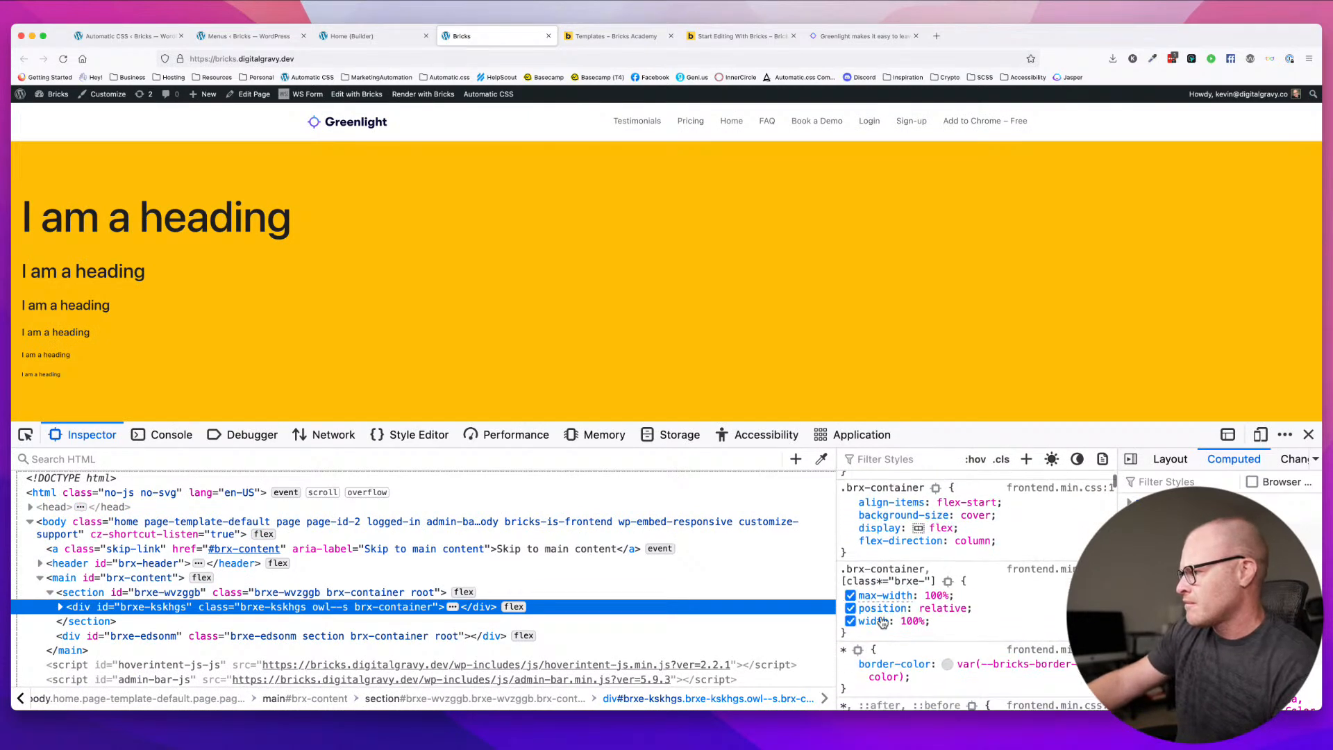
left_click(851, 620)
left_click(851, 621)
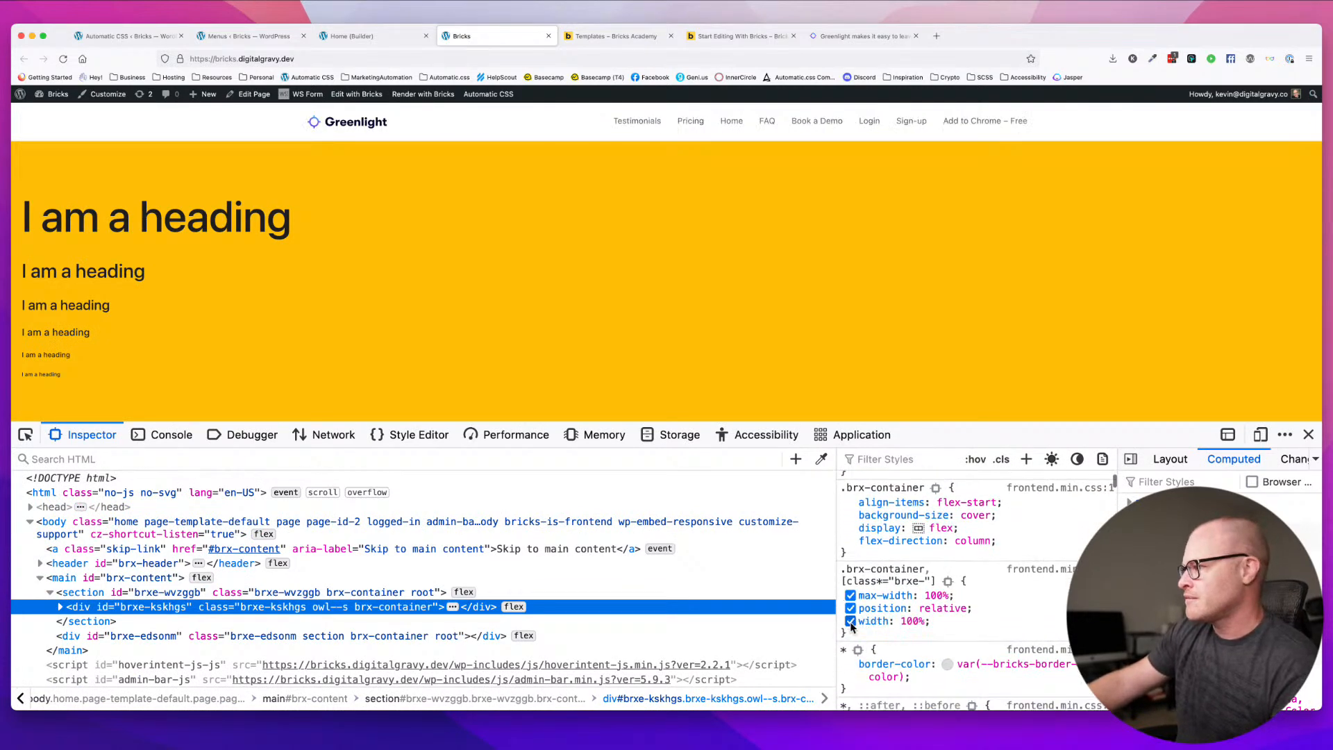
scroll(126, 611, "down", 1)
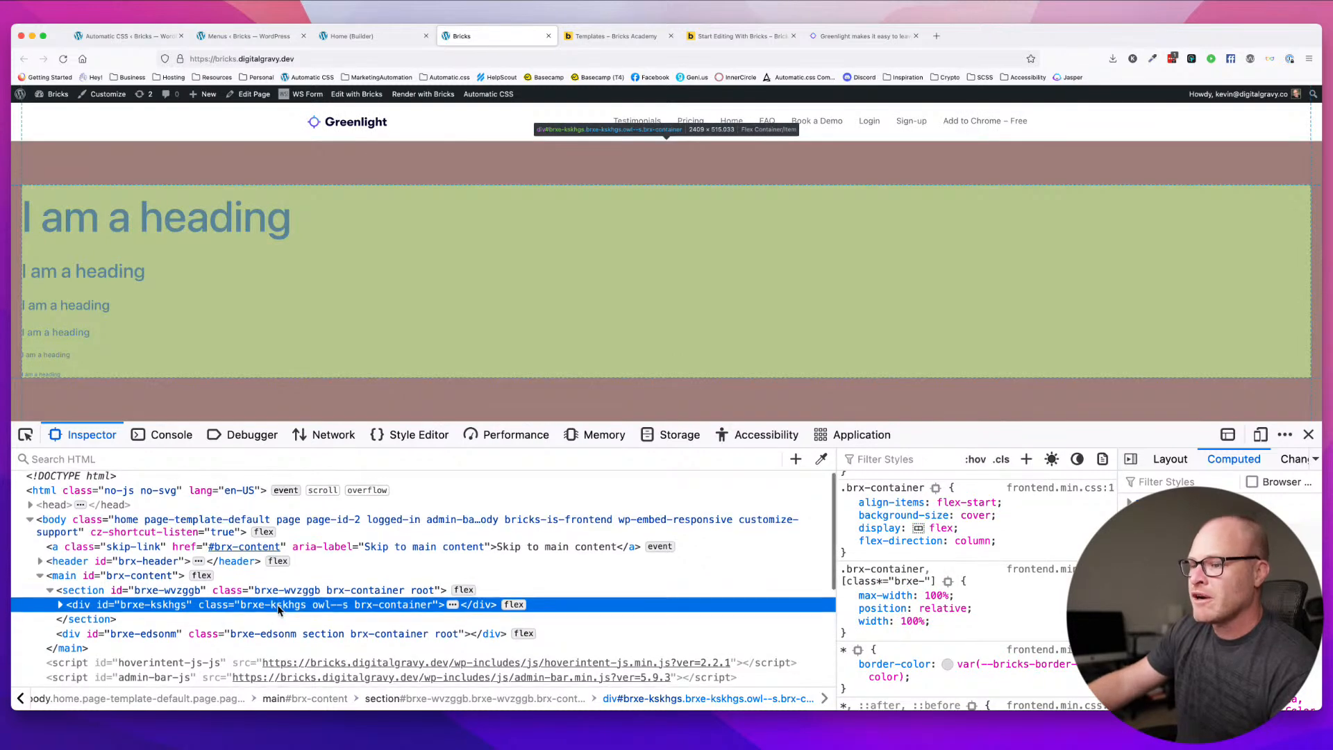
left_click(60, 602)
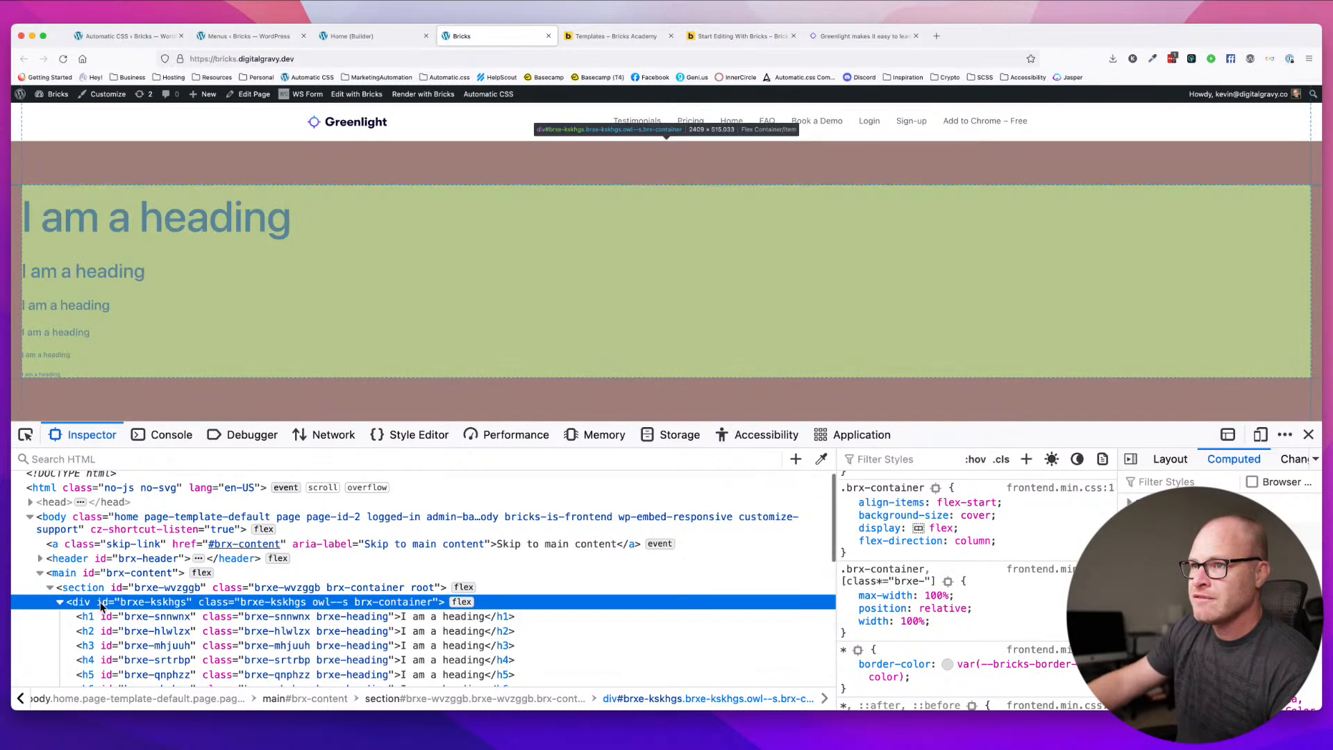
scroll(942, 588, "down", 3)
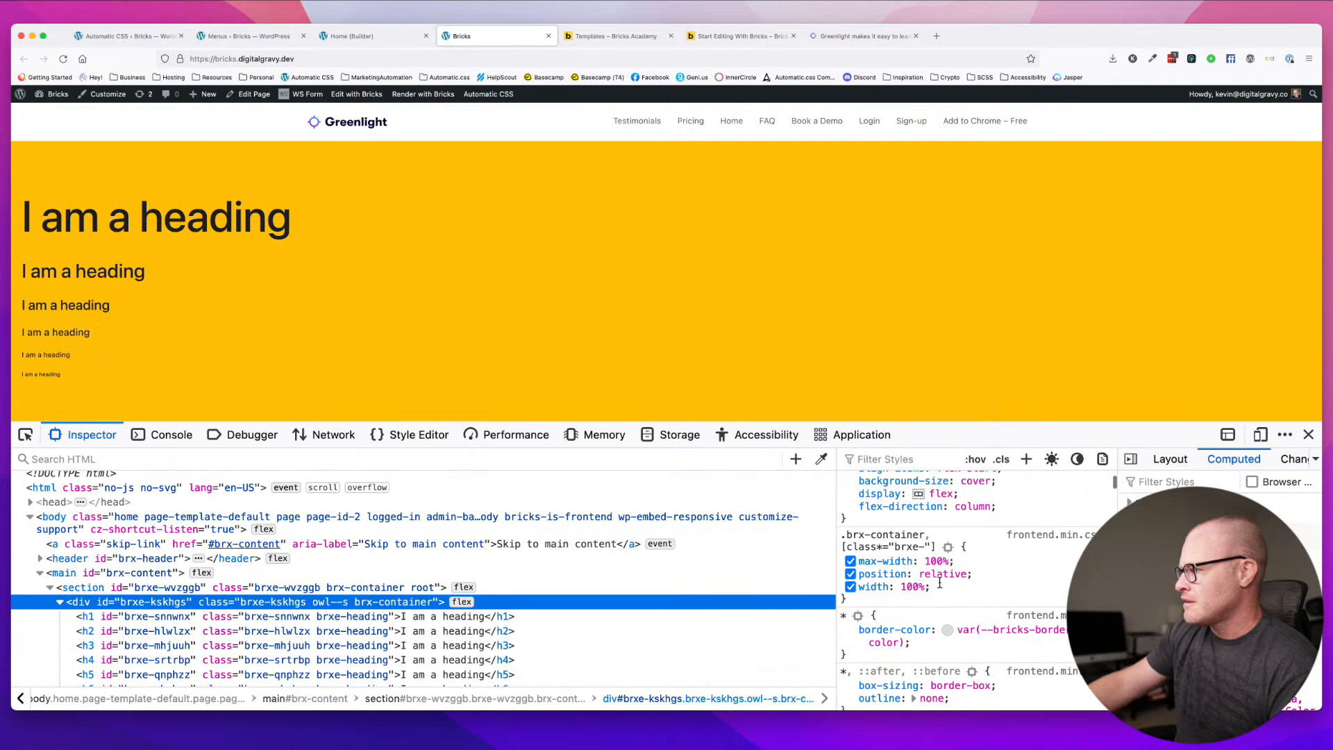
scroll(942, 587, "up", 5)
scroll(941, 584, "down", 2)
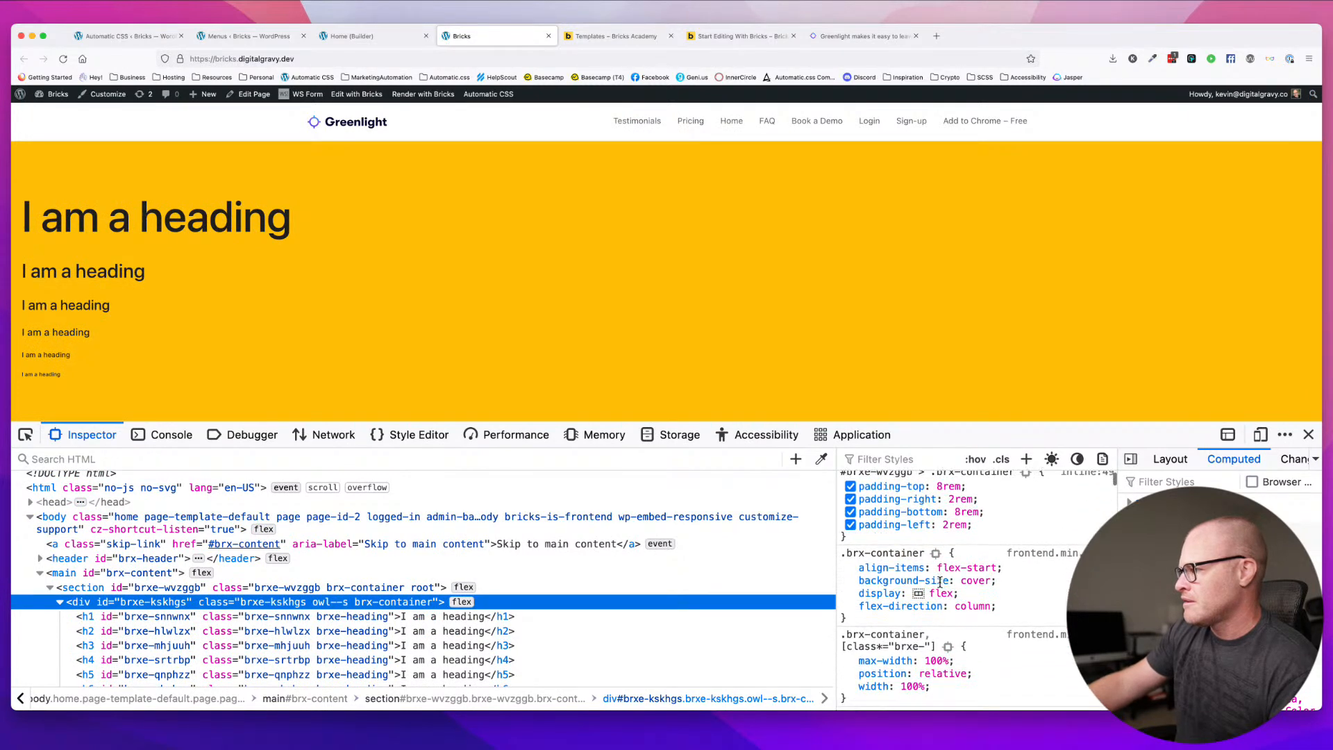
scroll(940, 583, "down", 5)
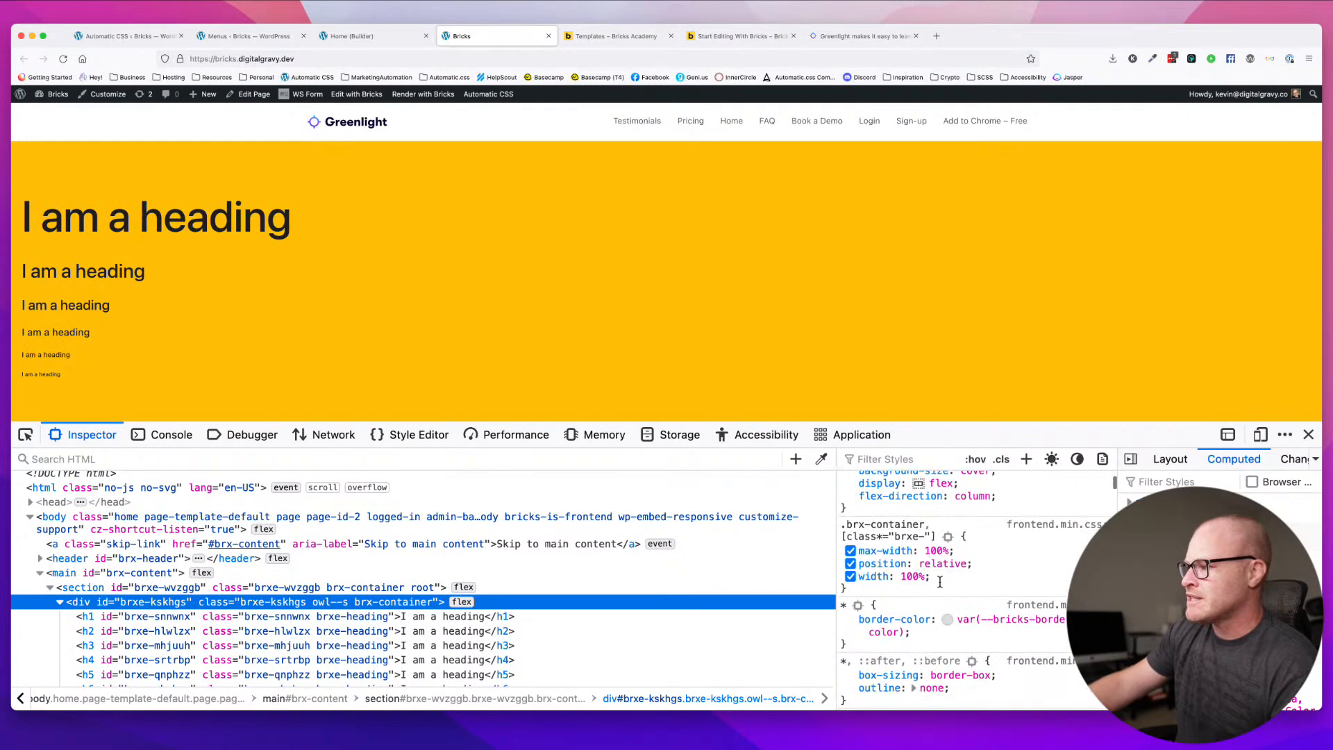
scroll(942, 587, "down", 5)
- Reload the Bricks builder and check the layout settings of the inner heading container
left_click(375, 35)
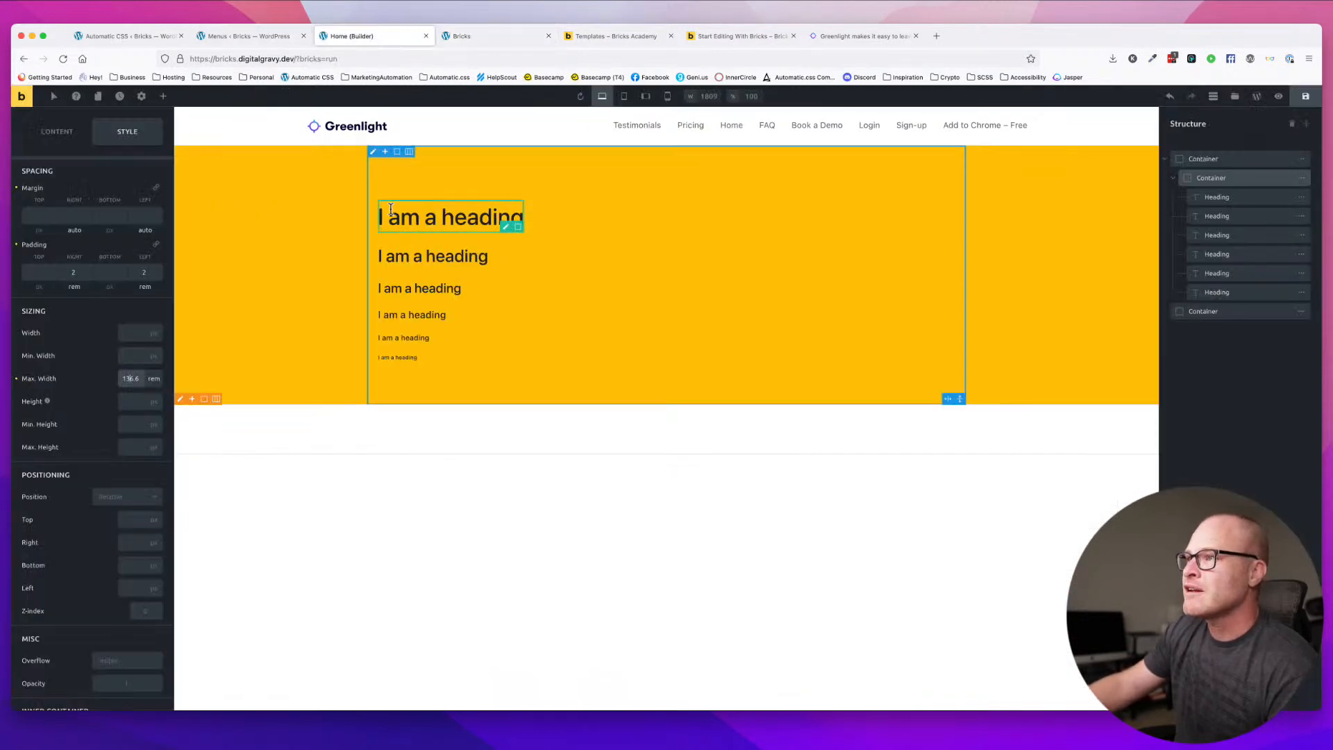
key("super+r")
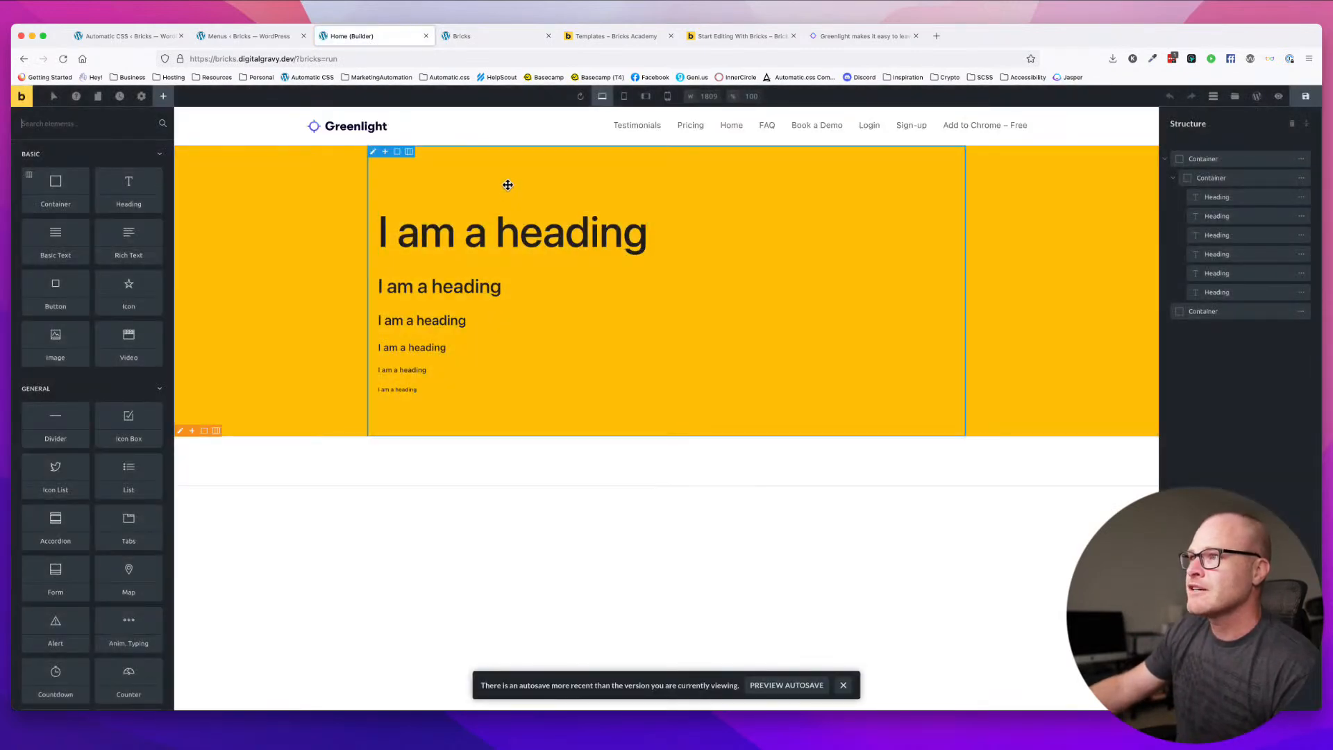
left_click(506, 184)
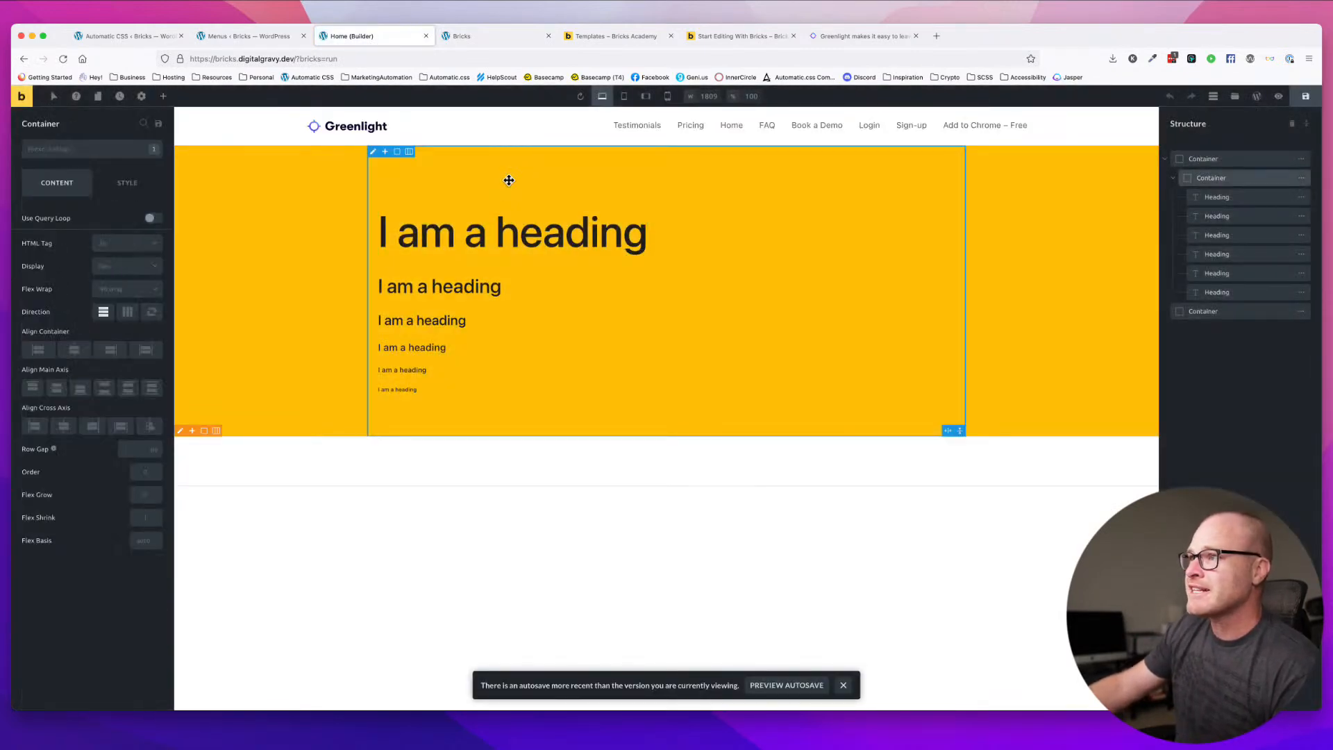
left_click(225, 183)
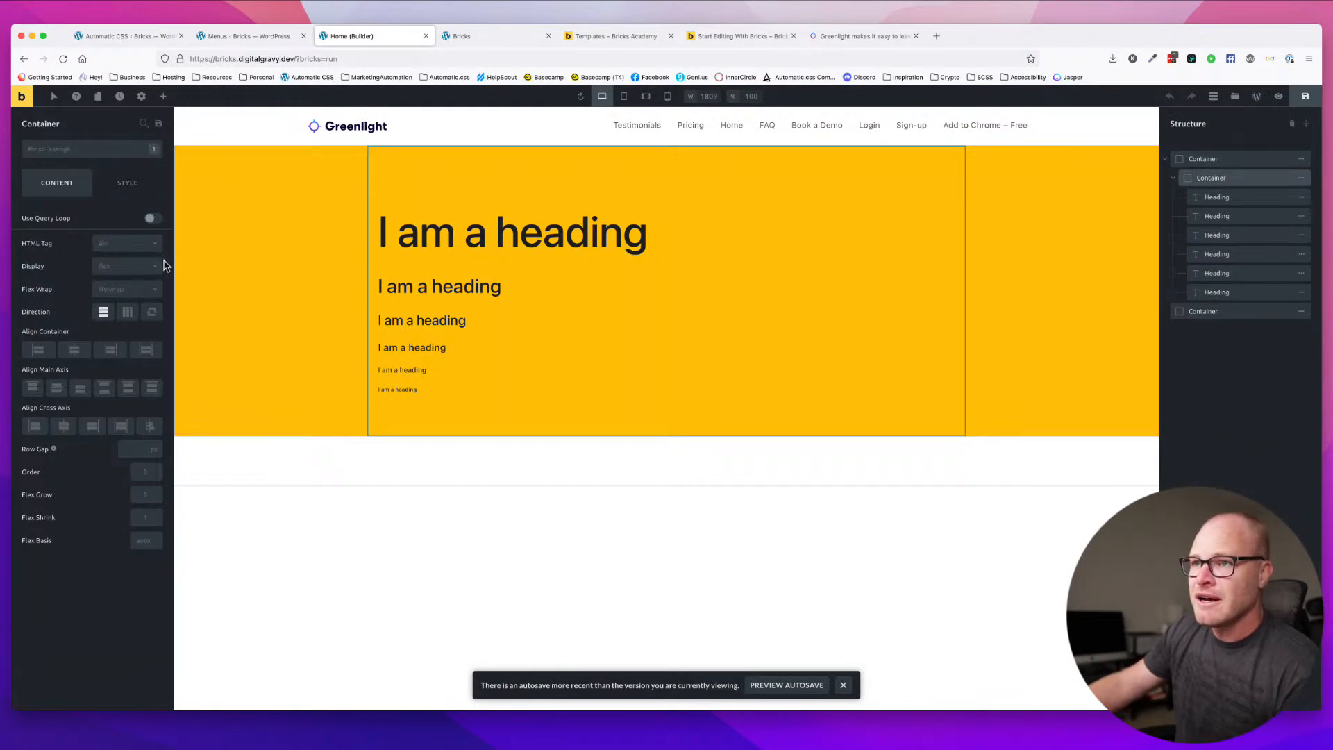
left_click(149, 183)
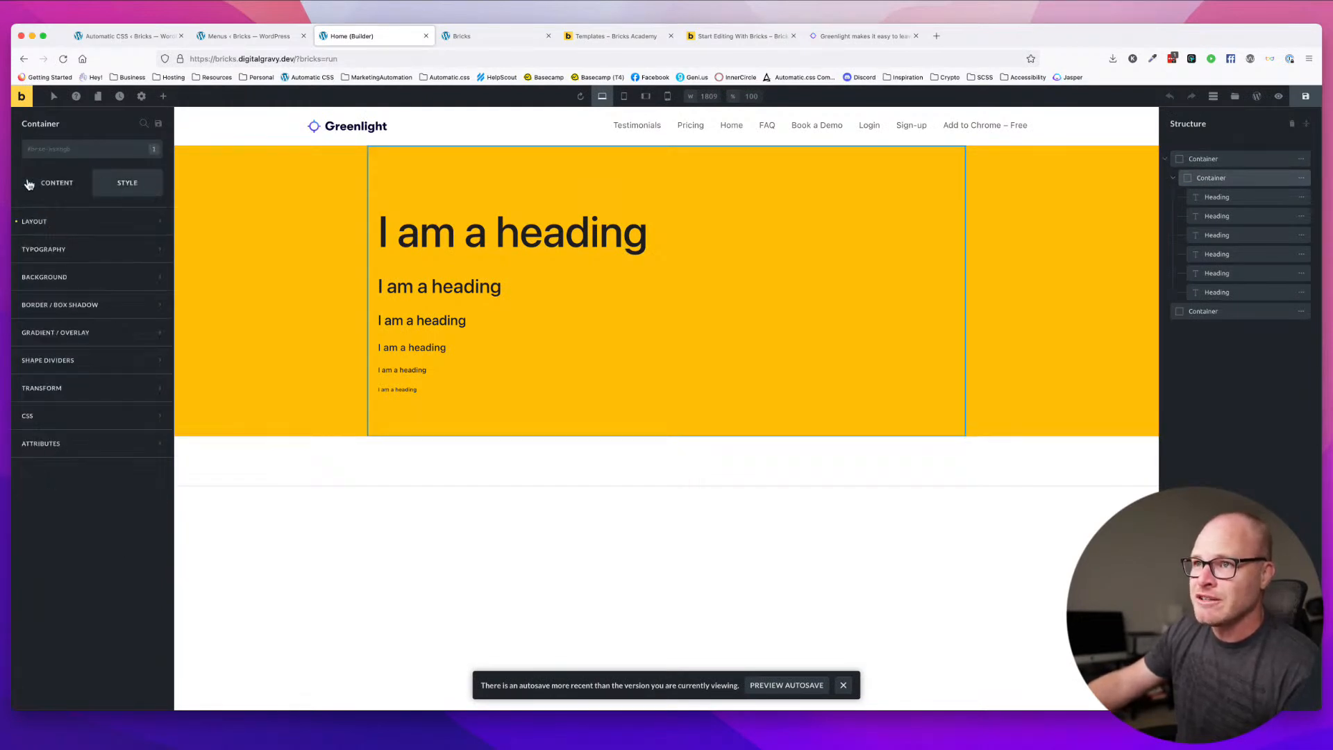
left_click(65, 223)
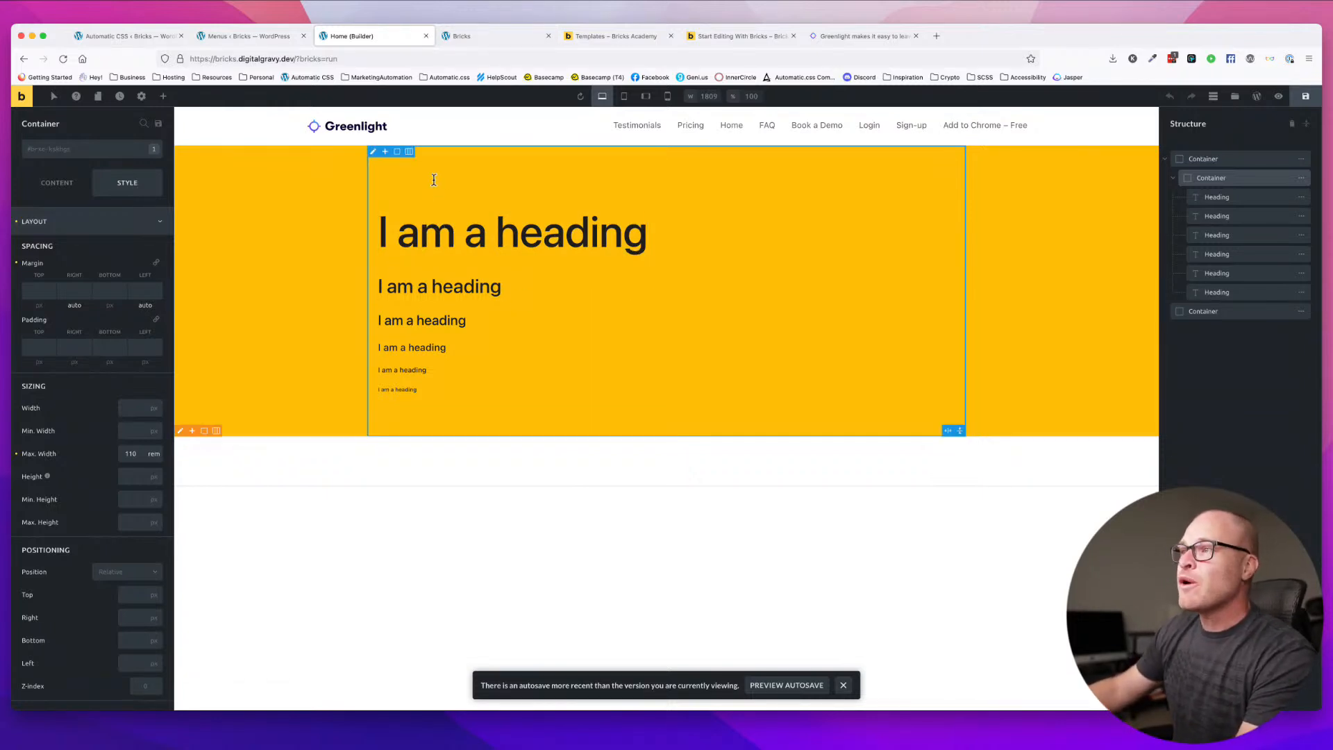
- Add a container nested inside the empty second container below the headings
left_click(574, 485)
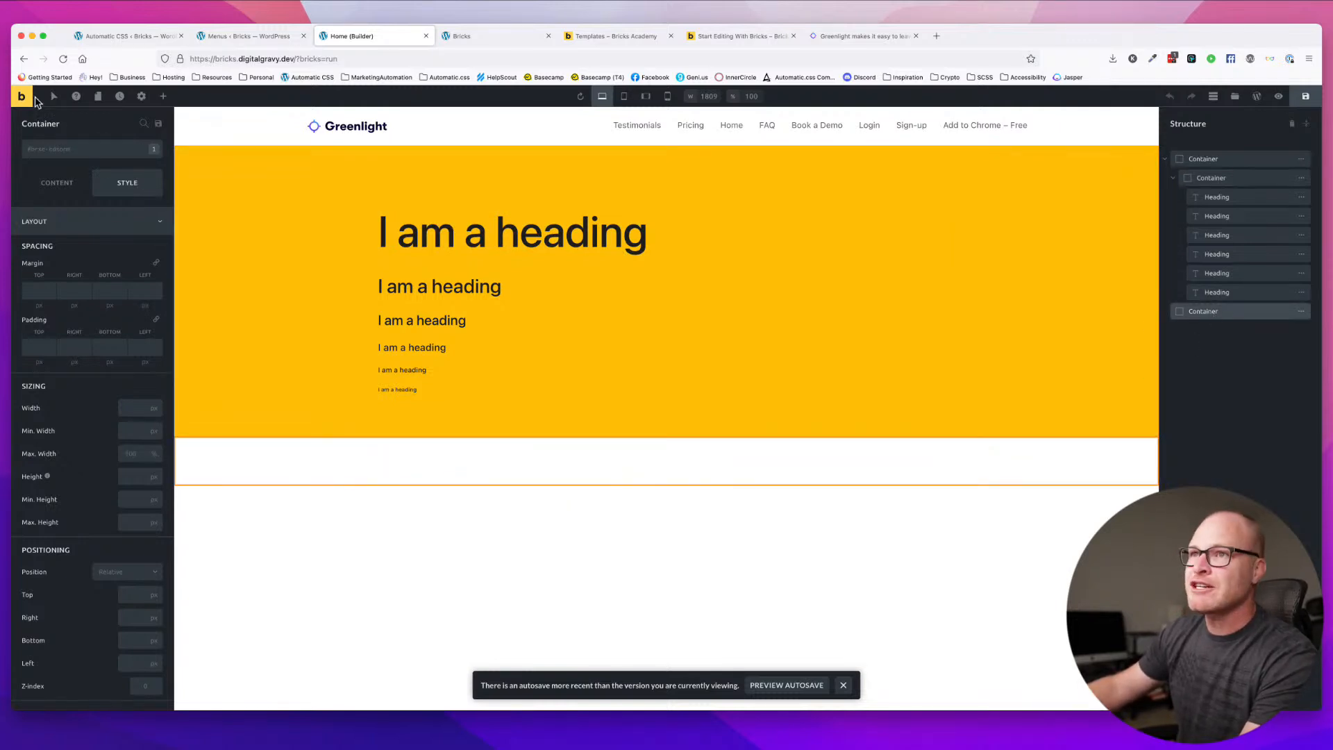
left_click(164, 97)
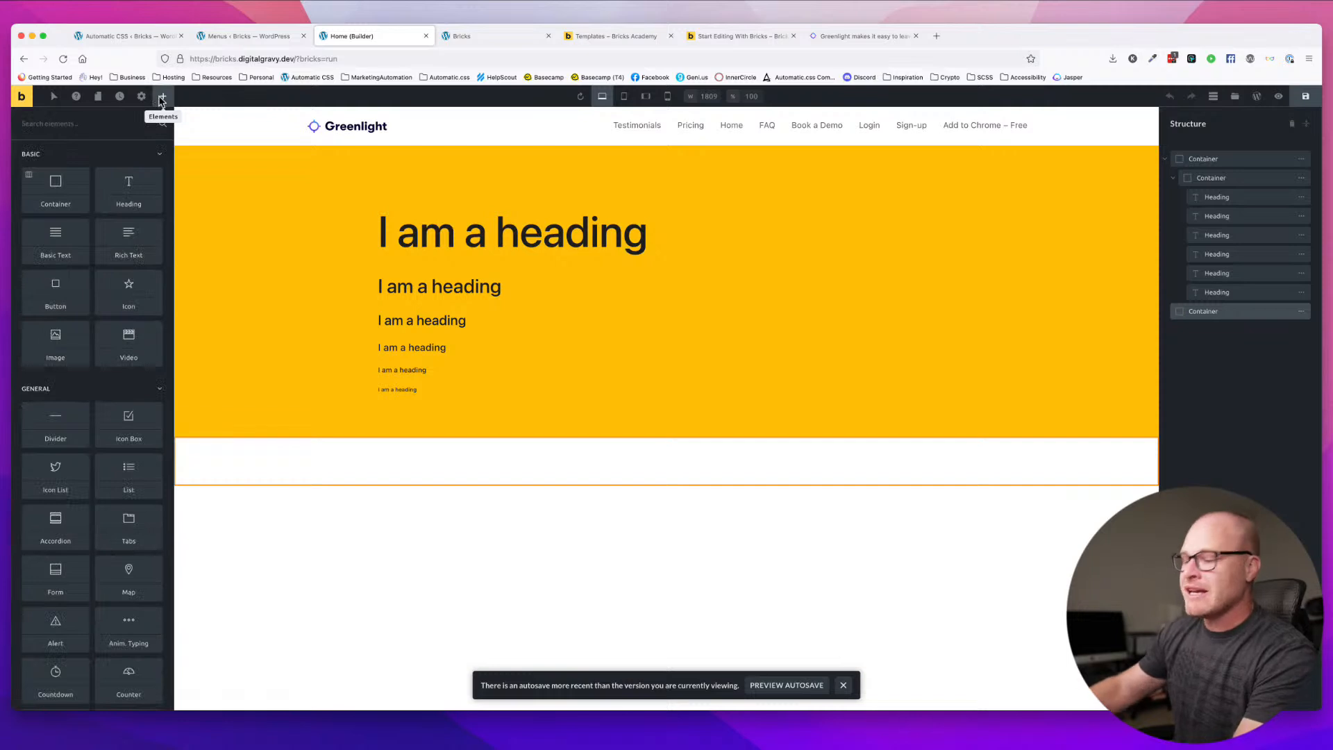
type("conta")
left_click(56, 172)
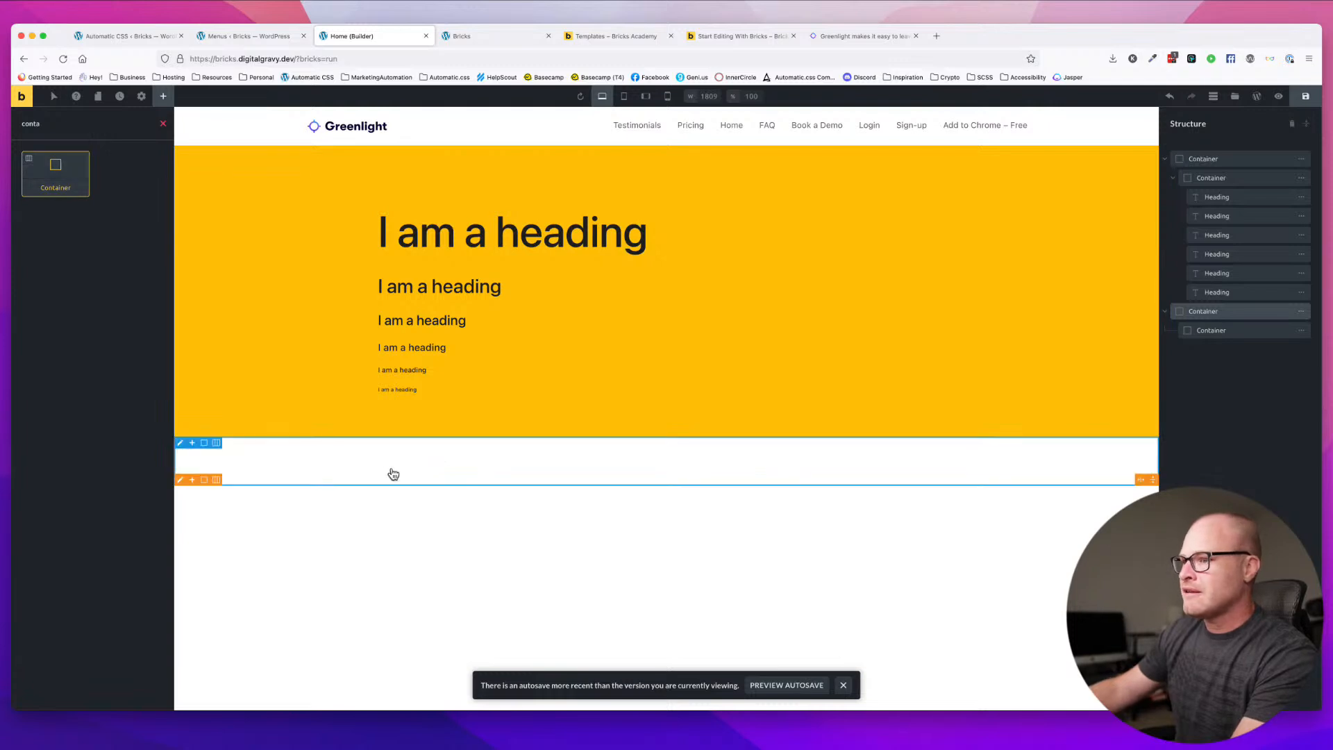
- Assign the section__inner class to the container nested in the second section
left_click(364, 467)
left_click(76, 155)
type("sec")
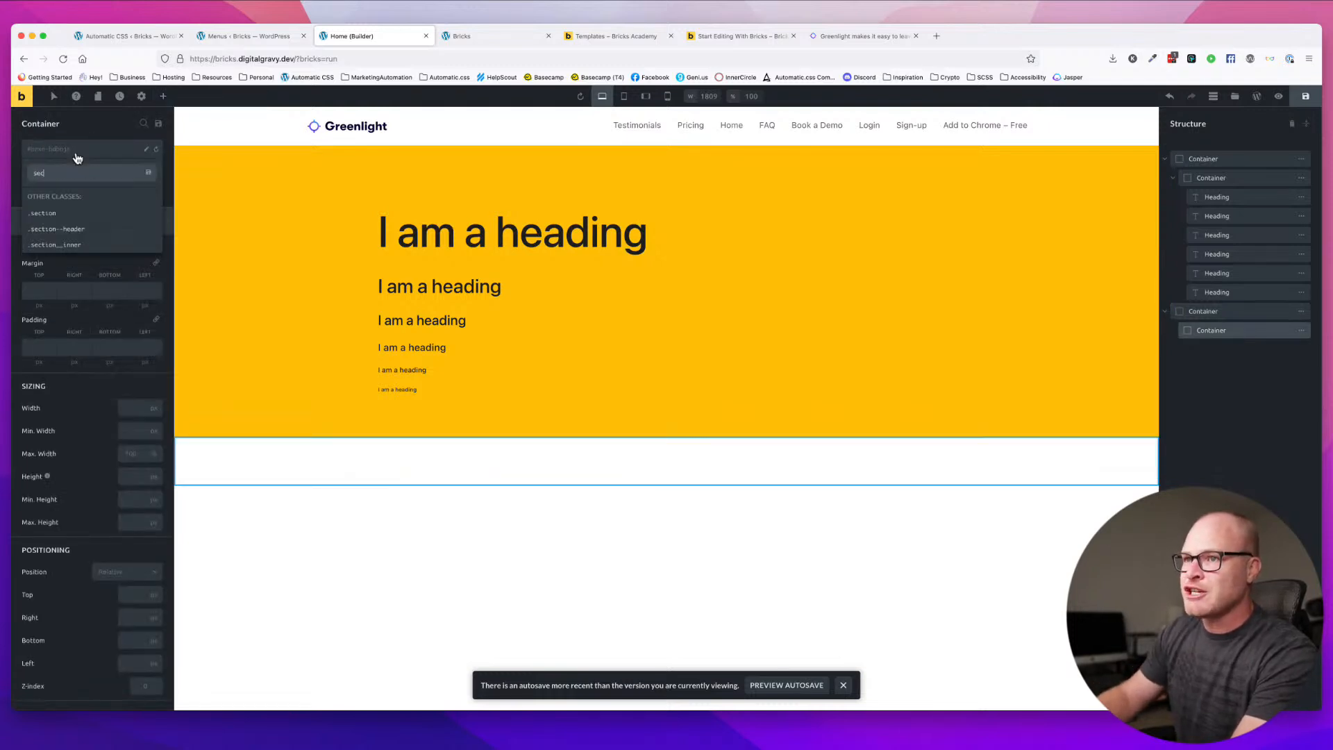
left_click(69, 245)
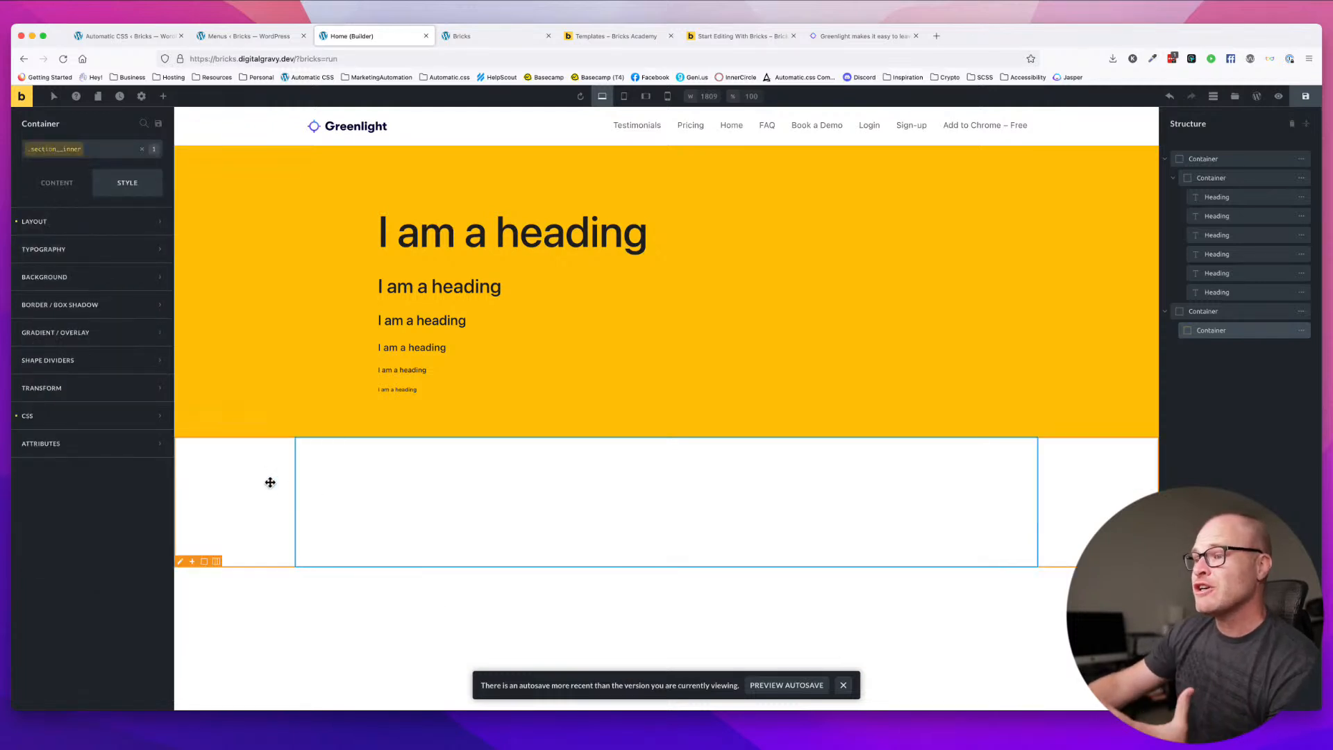
- Delete all custom CSS from the section__inner class
left_click(71, 416)
scroll(161, 583, "down", 2)
left_click(164, 586)
key("super+a")
key("BackSpace")
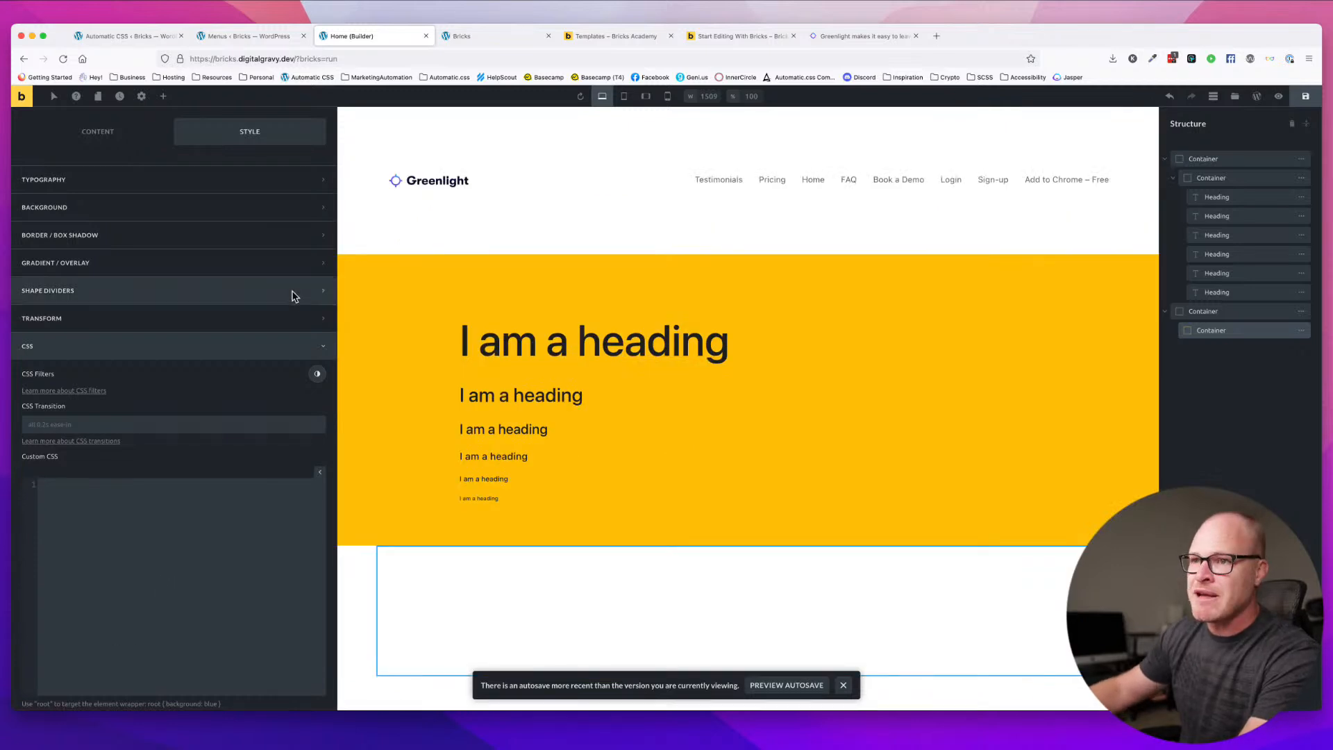
- Check the theme styles and the page settings' custom code section for a place to hold site-wide CSS
left_click(143, 97)
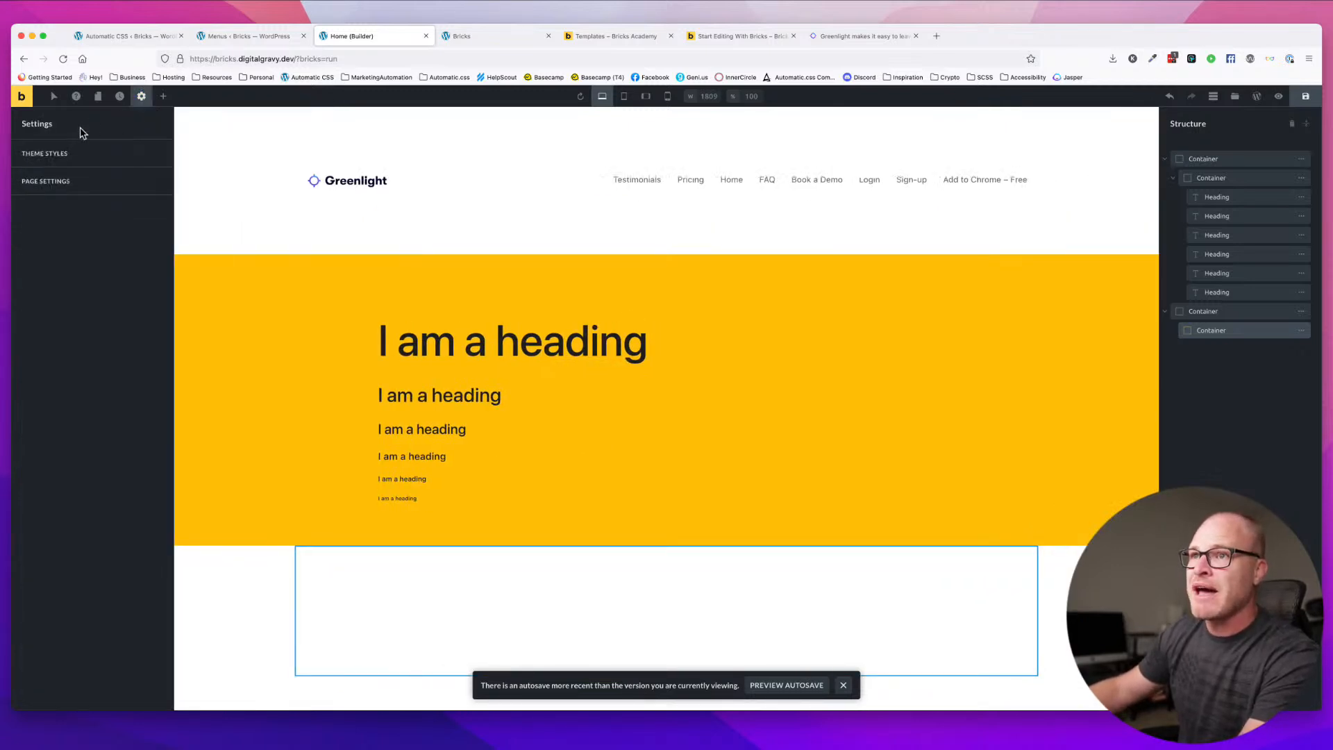
left_click(69, 156)
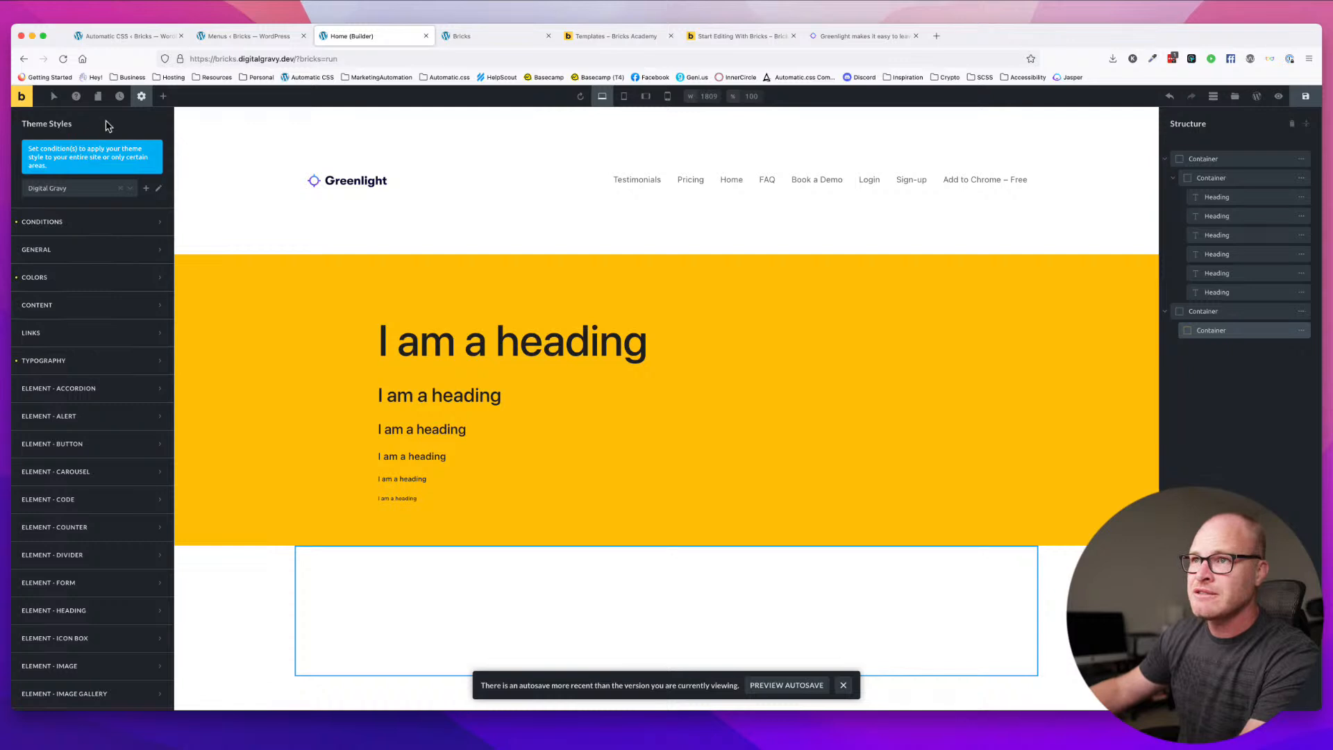
left_click(143, 97)
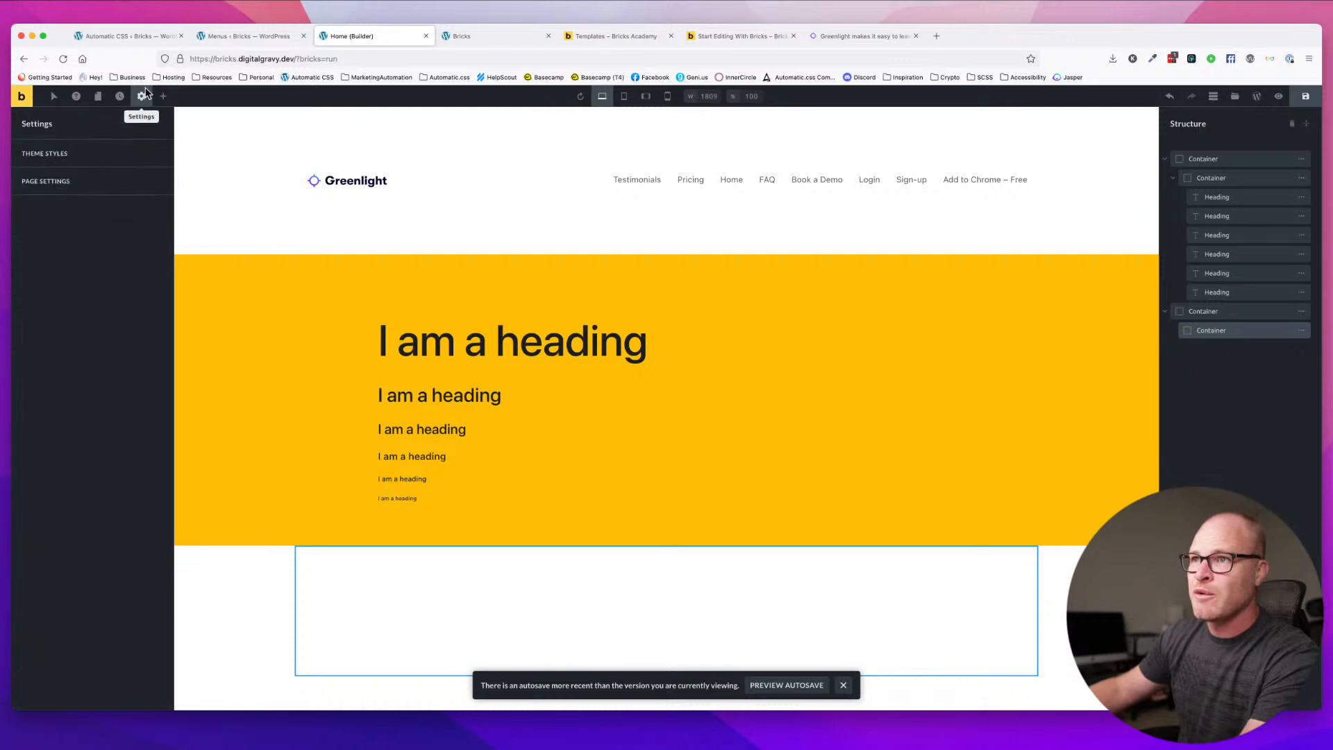
left_click(80, 182)
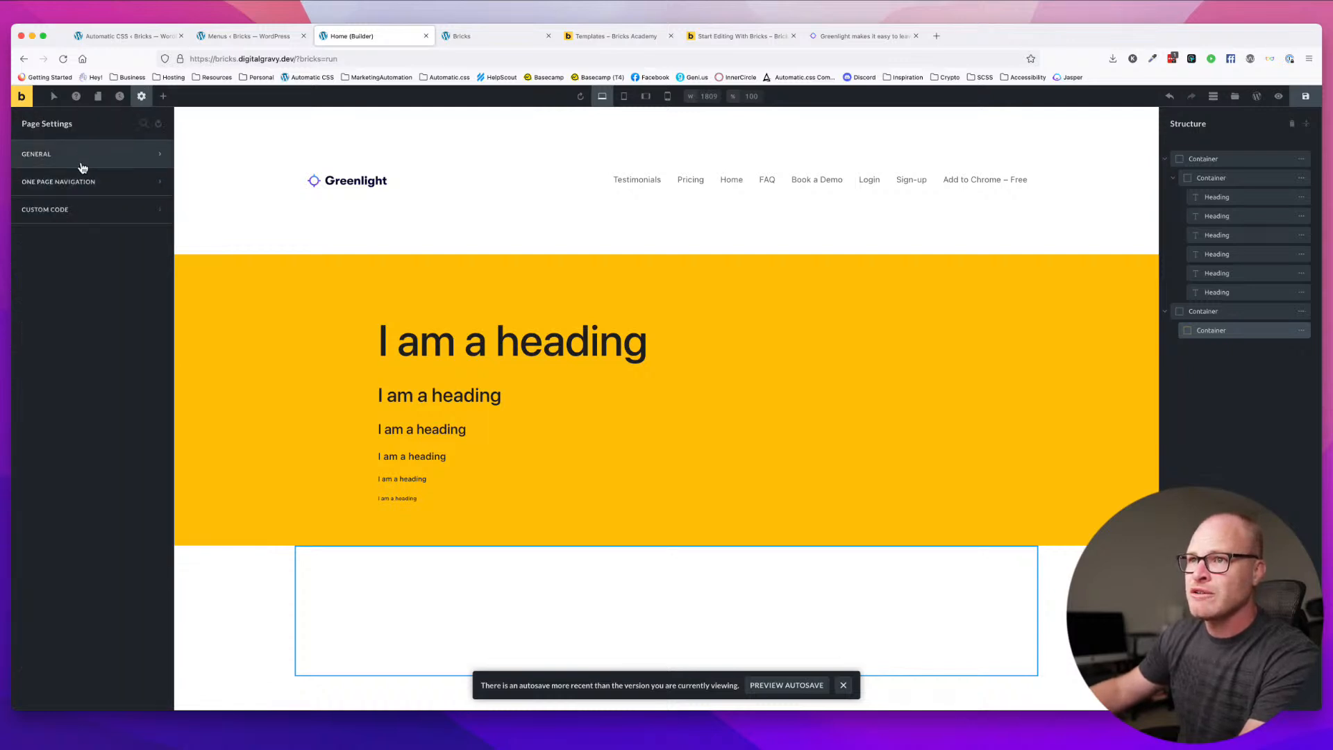
left_click(77, 212)
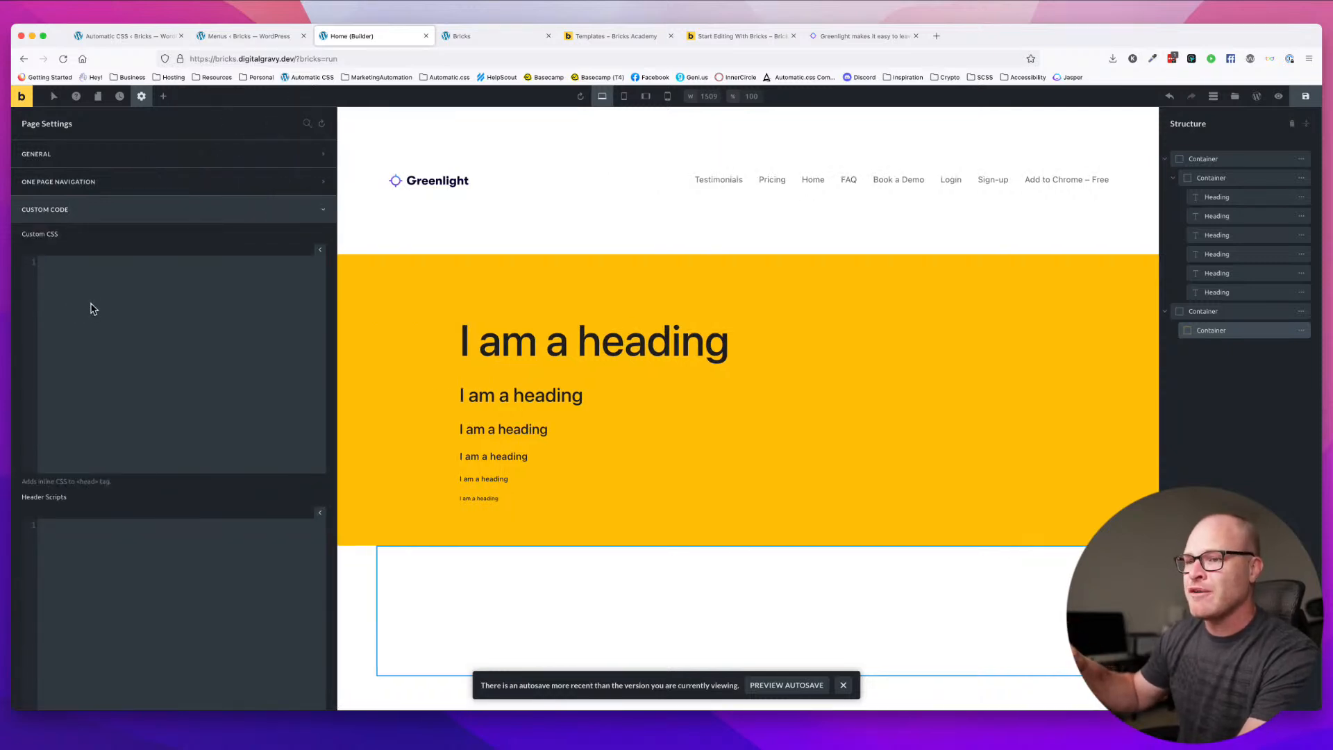
left_click(139, 100)
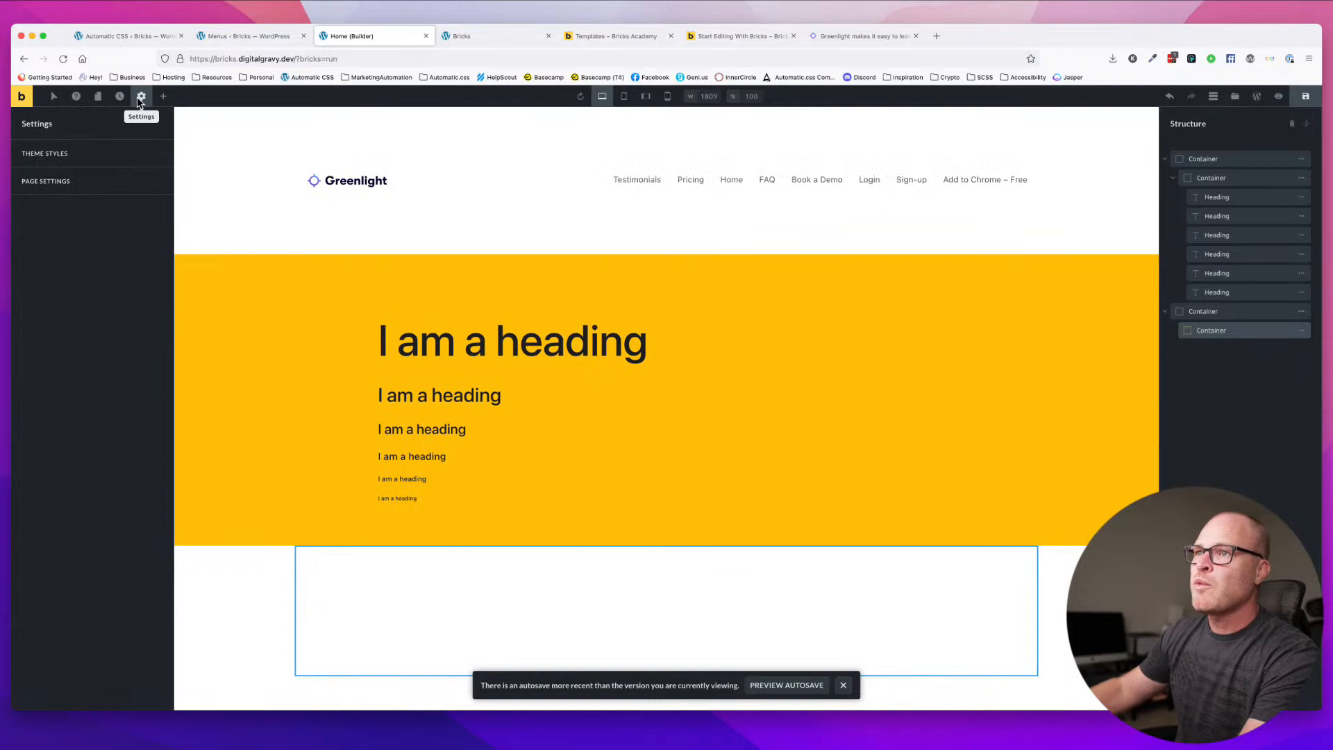
- Look through the Digital Gravy theme style's content and element settings for container or custom CSS options
left_click(44, 153)
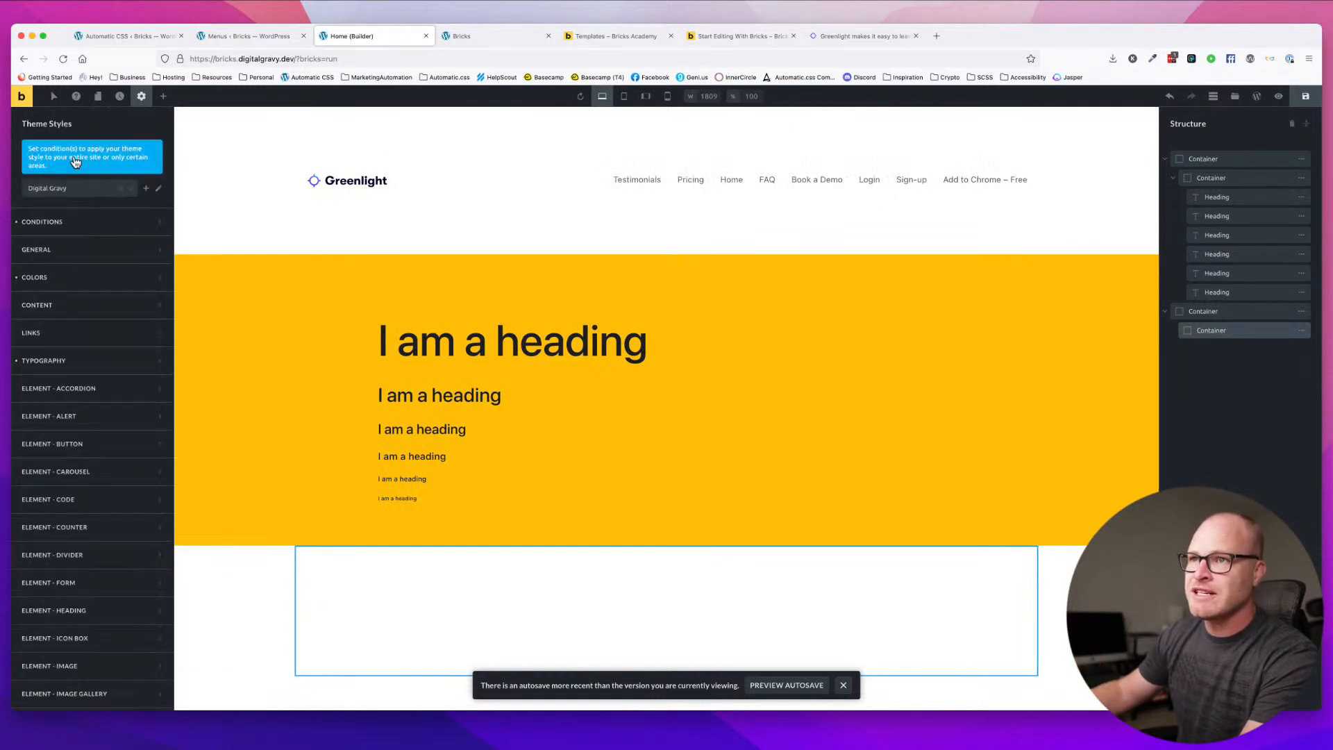
scroll(75, 263, "down", 10)
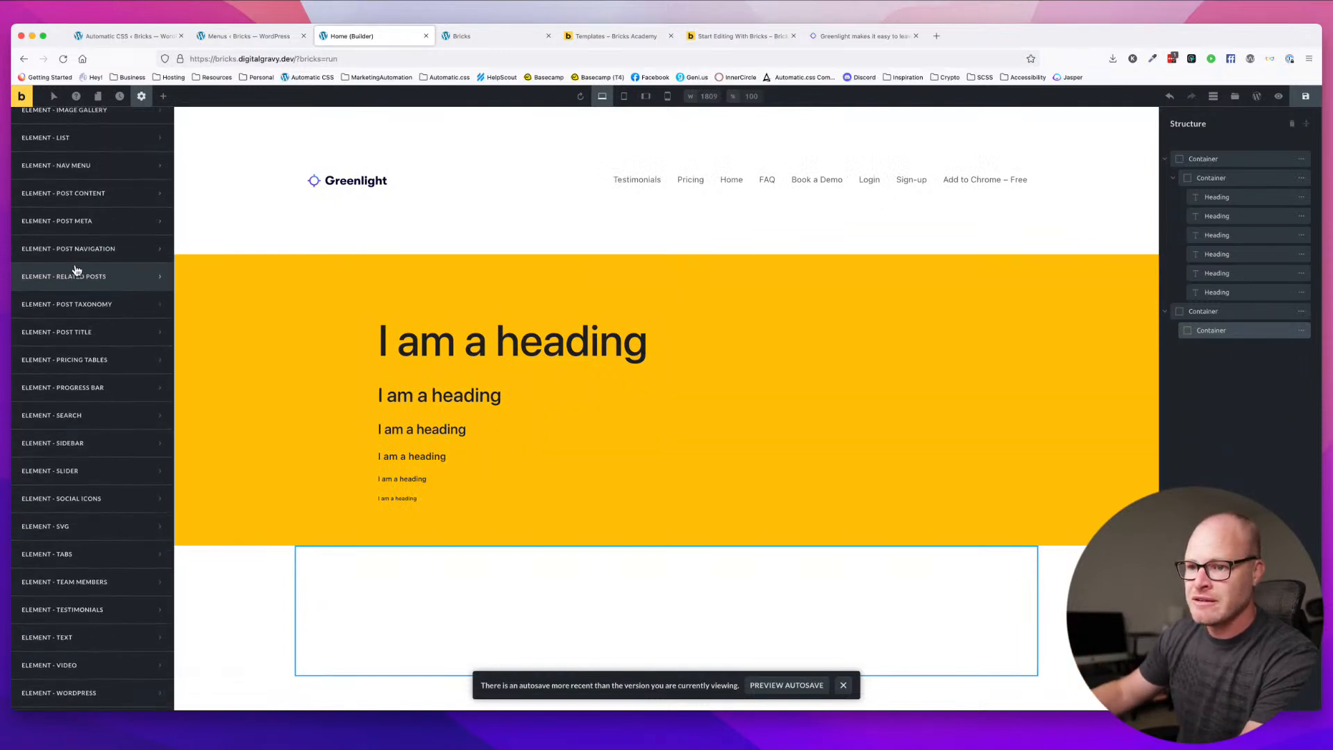
scroll(101, 639, "up", 10)
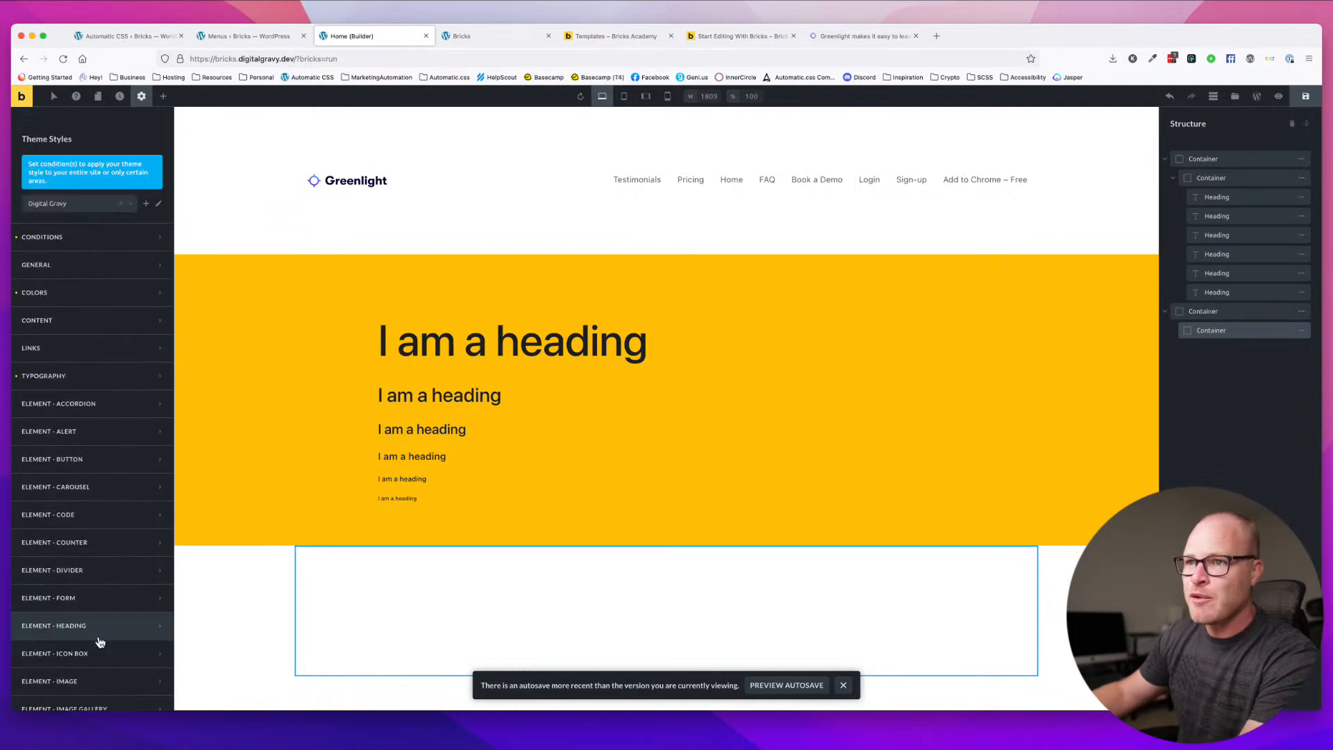
left_click(76, 258)
scroll(94, 347, "down", 6)
left_click(99, 421)
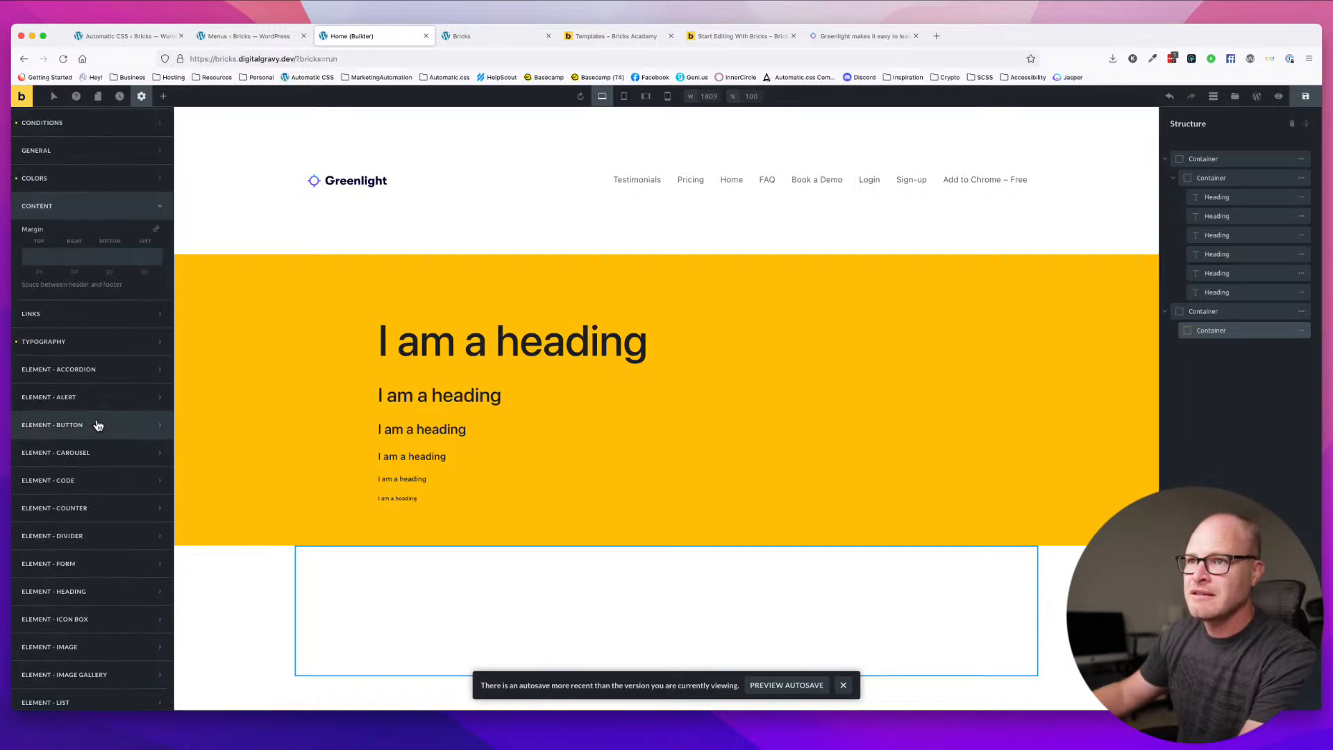
scroll(99, 426, "down", 10)
scroll(97, 426, "down", 5)
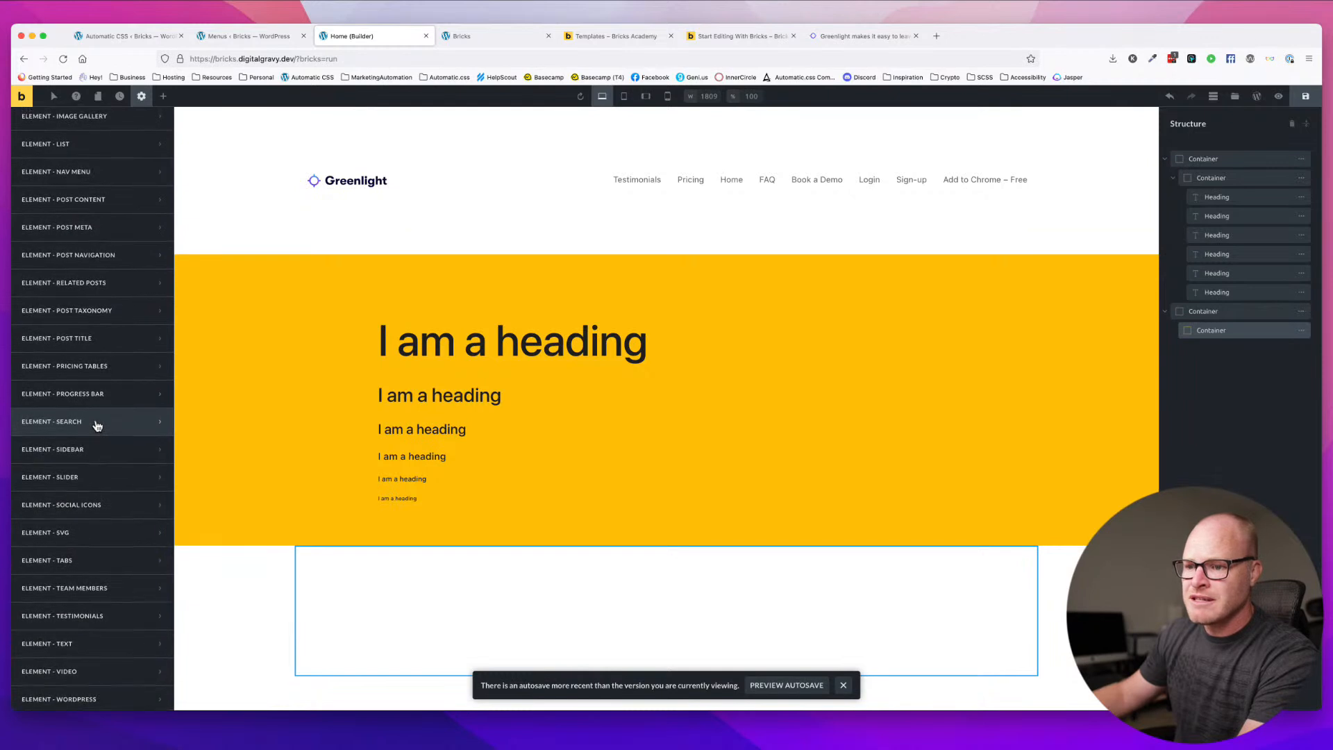
scroll(97, 426, "up", 15)
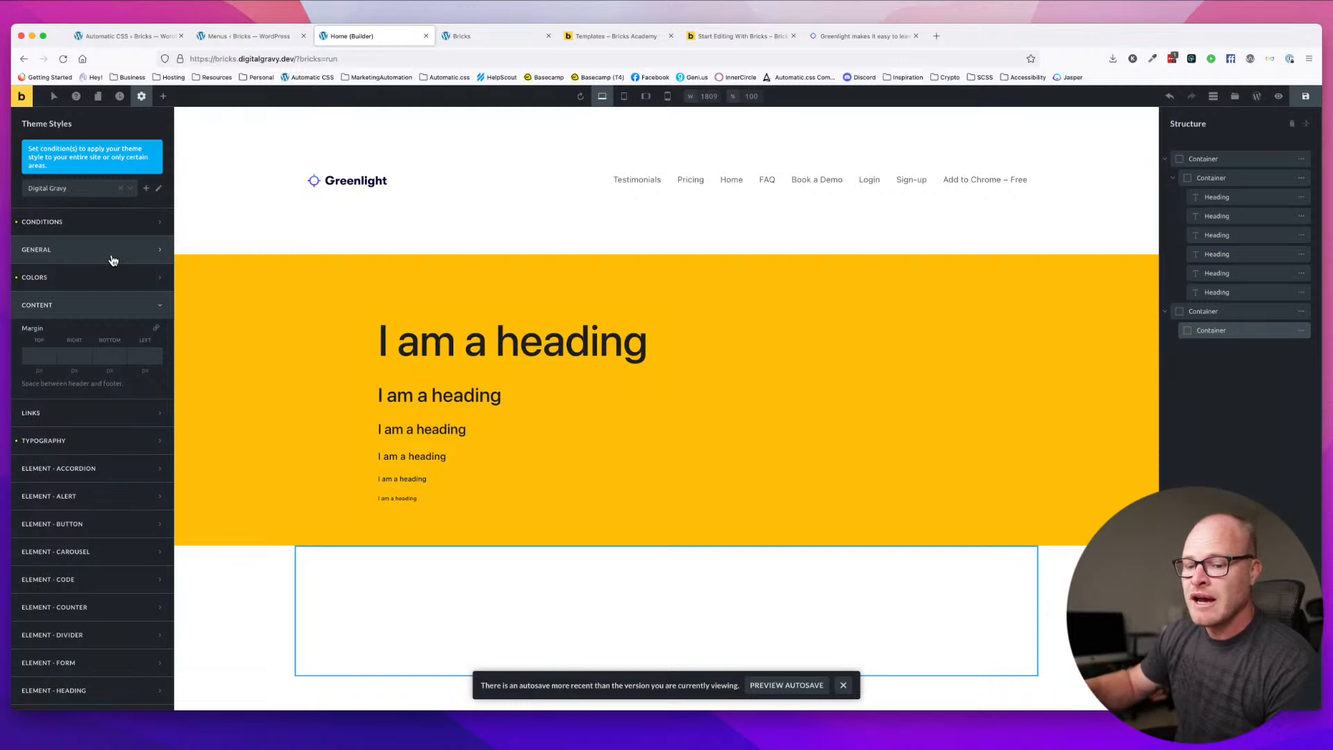
- Save the page and open the site's Additional CSS in the WordPress Customizer from the front-end page
key("super+s")
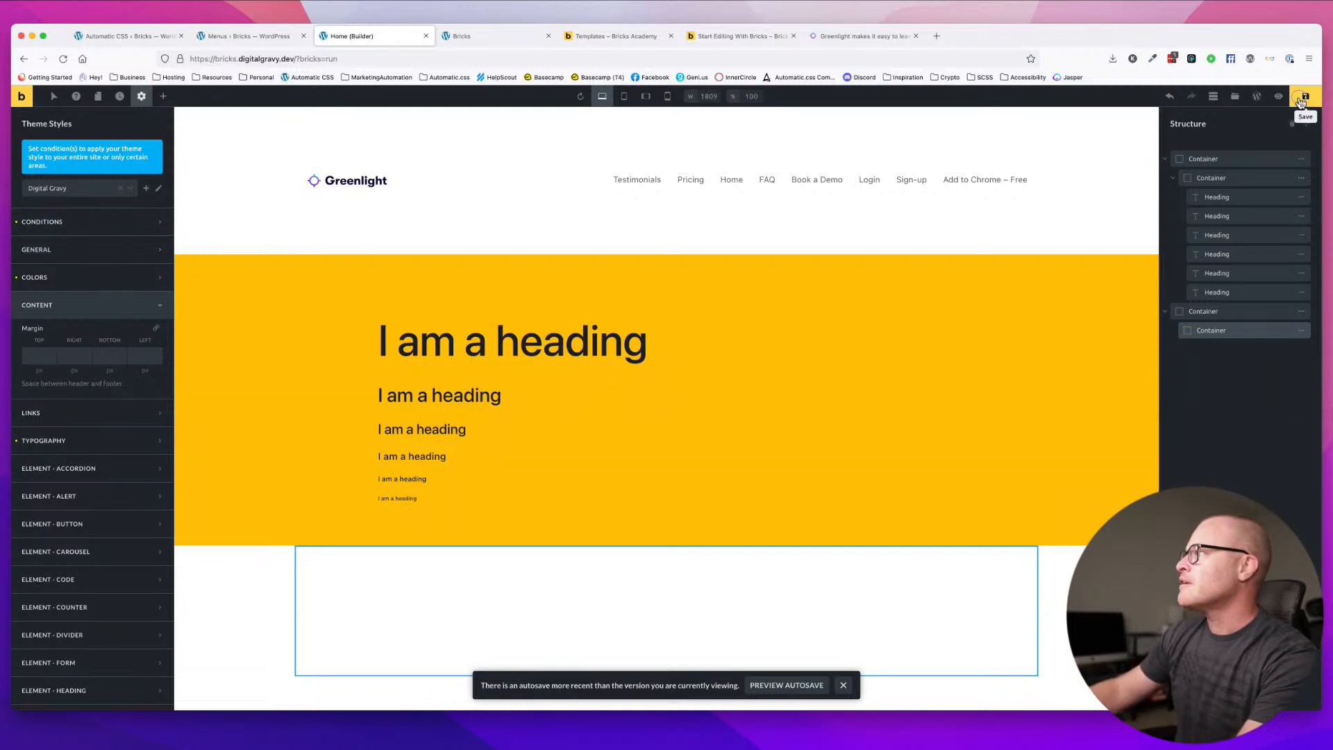
left_click(460, 36)
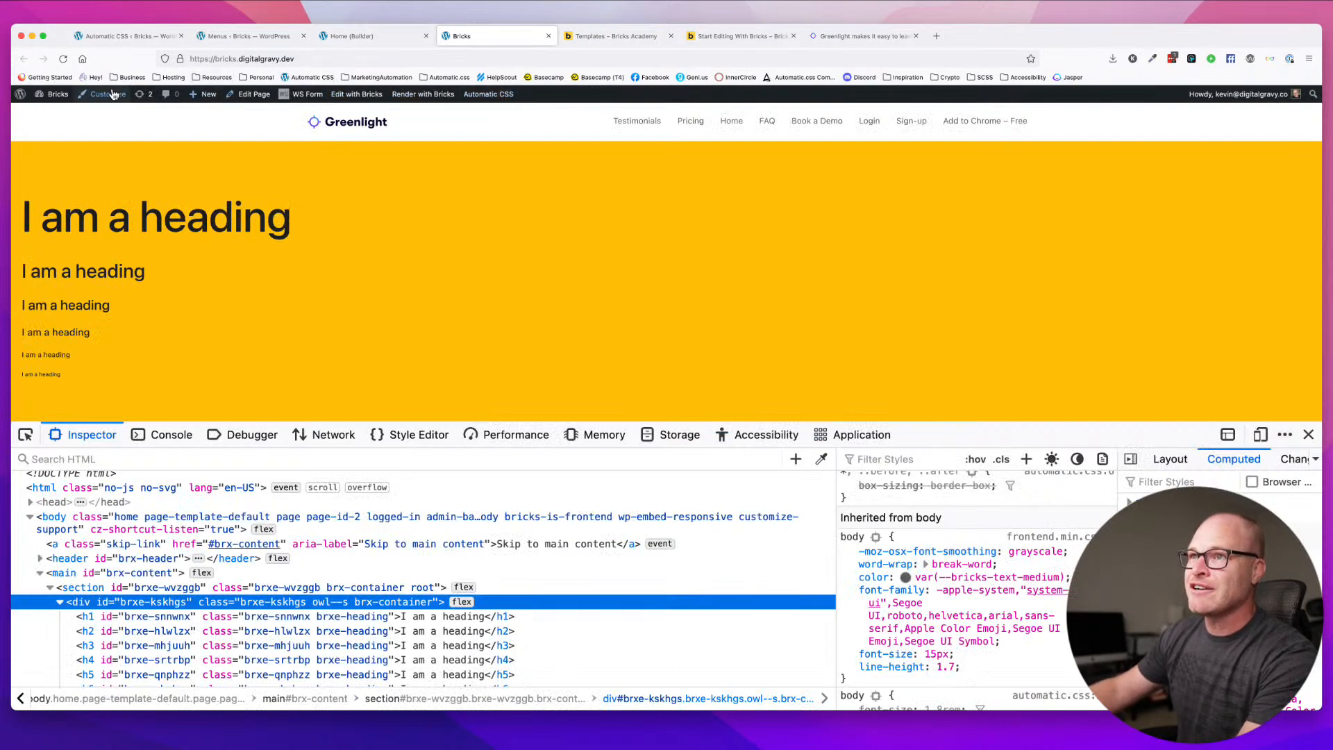
left_click(113, 94)
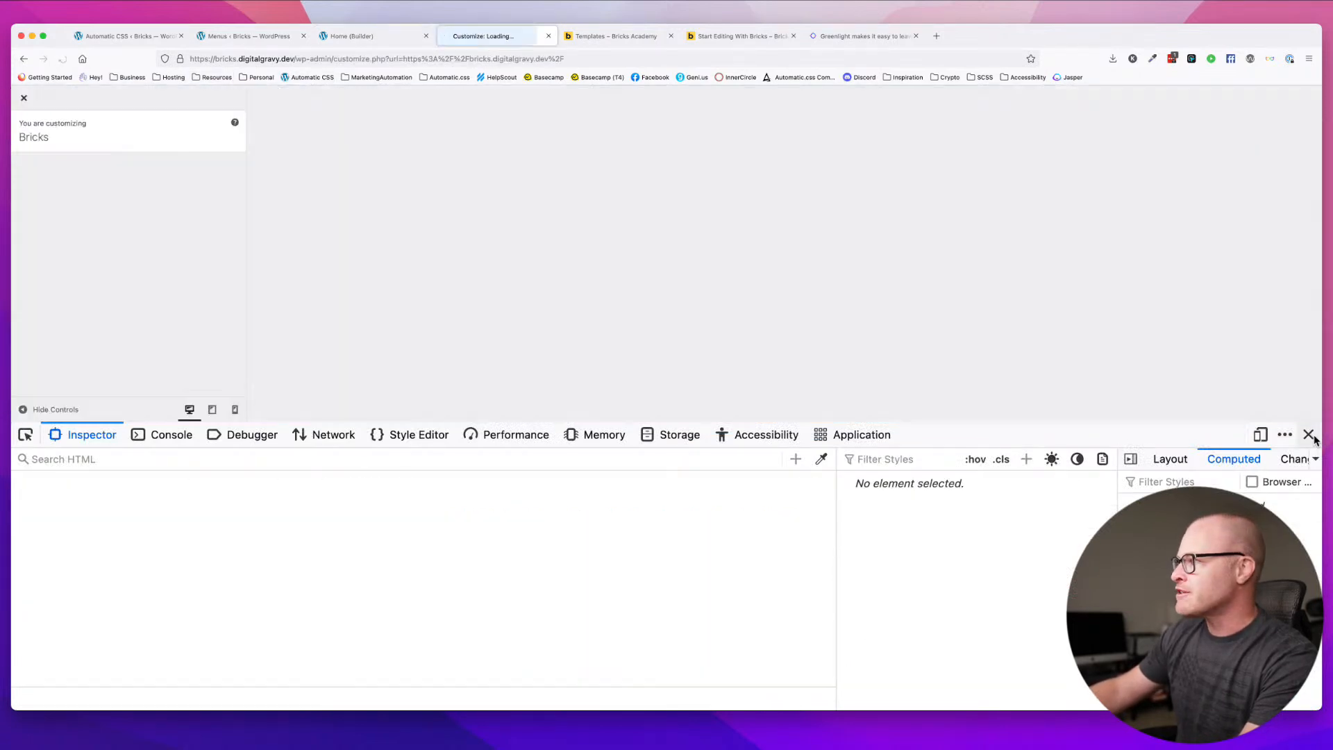
left_click(1309, 434)
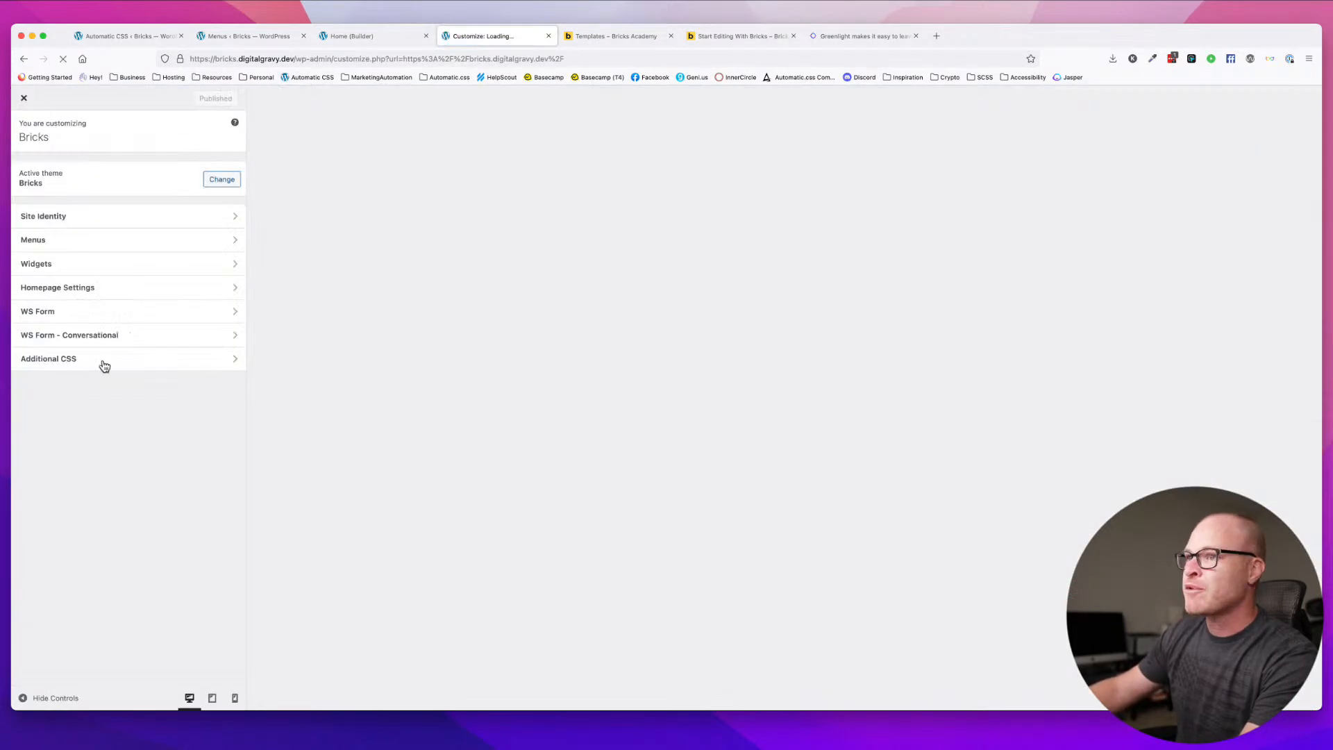
left_click(78, 367)
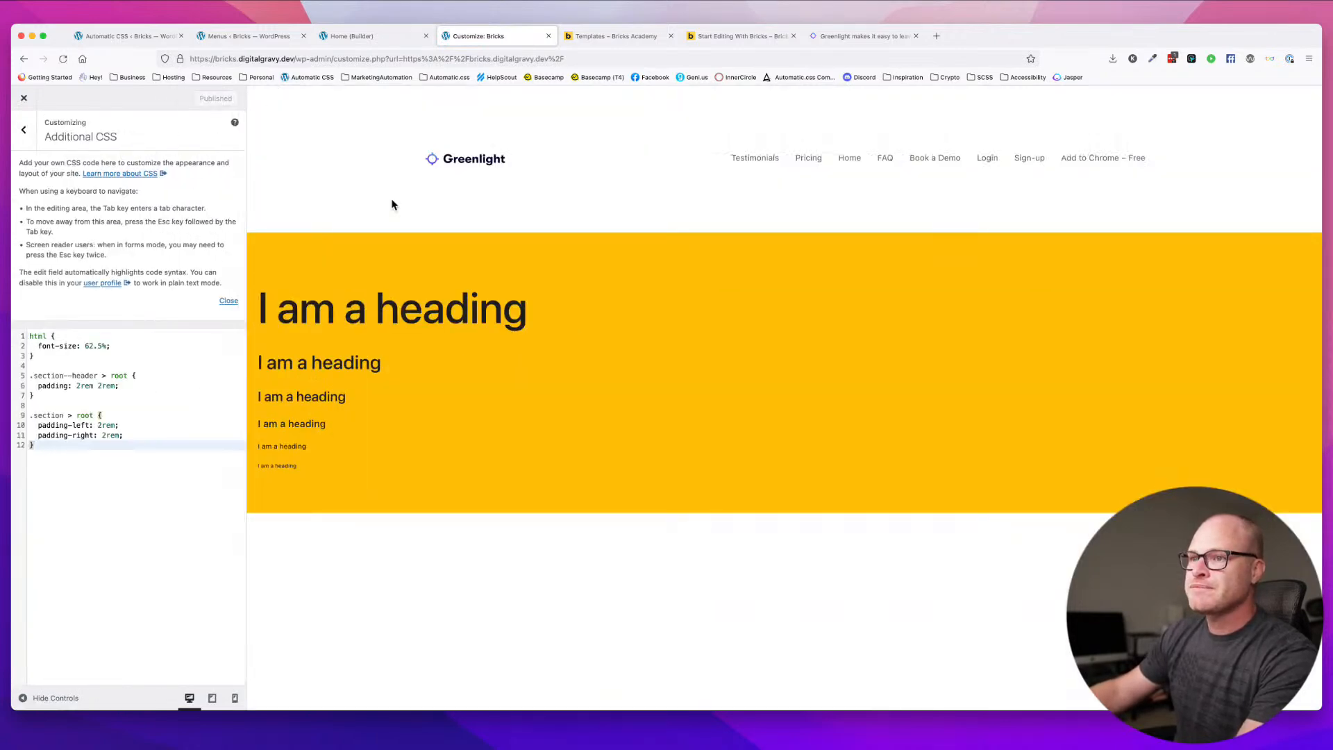
- Replace root with .section__inner in the .section--header rule's selector in the Additional CSS
left_click(127, 376)
double_click(128, 376)
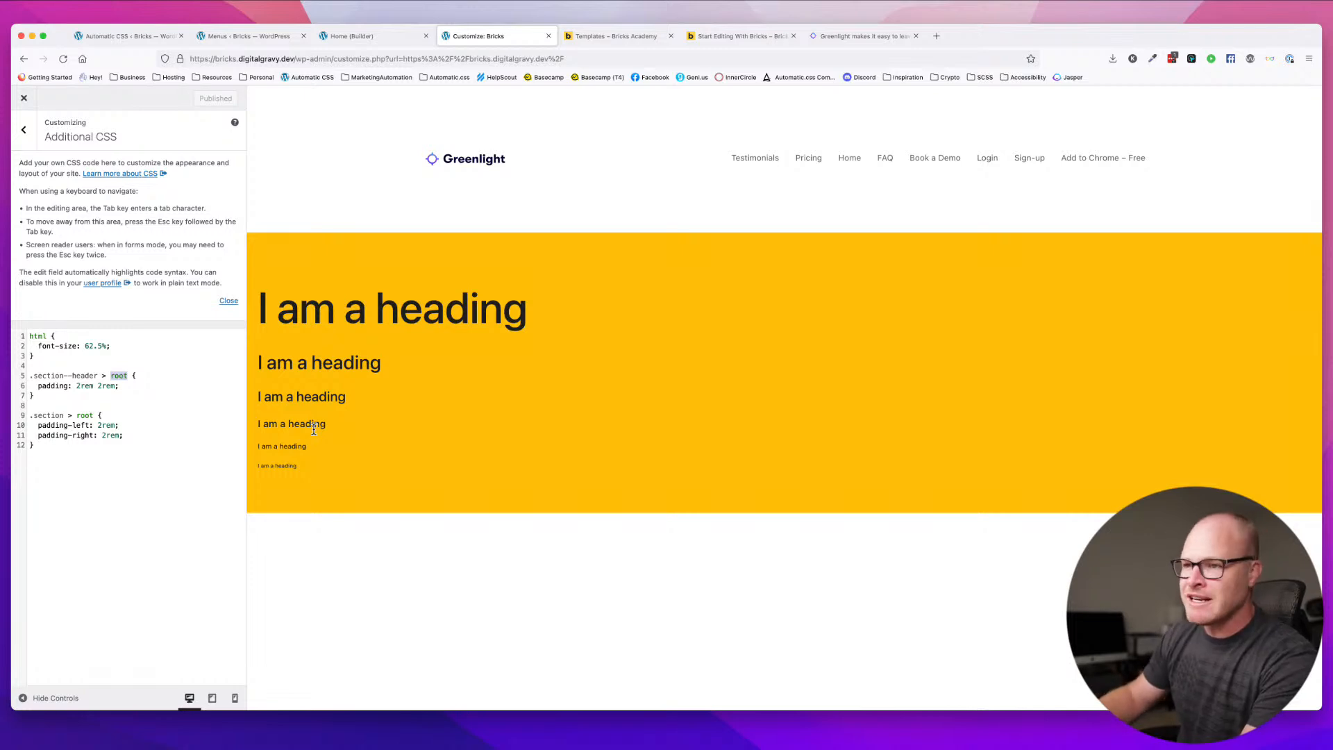
key("BackSpace")
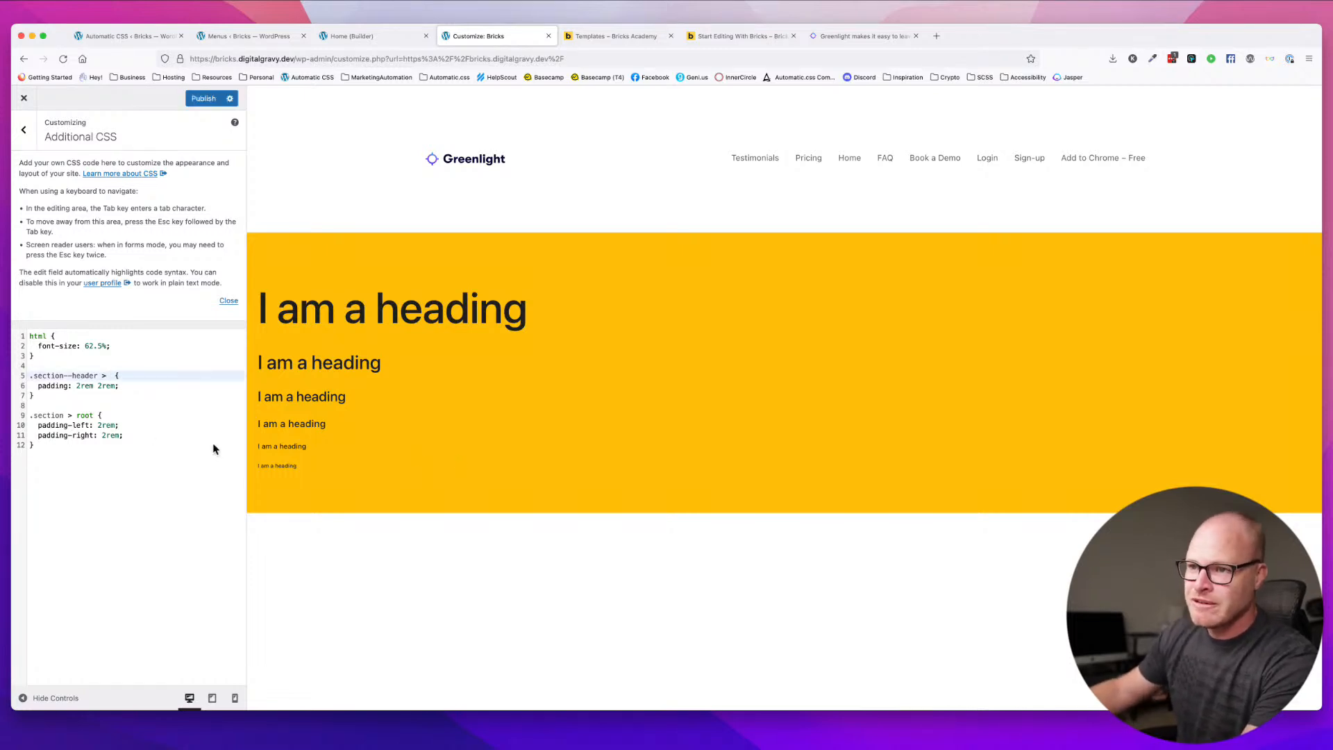
left_click(96, 416)
key("Down")
key("Up")
left_click(111, 376)
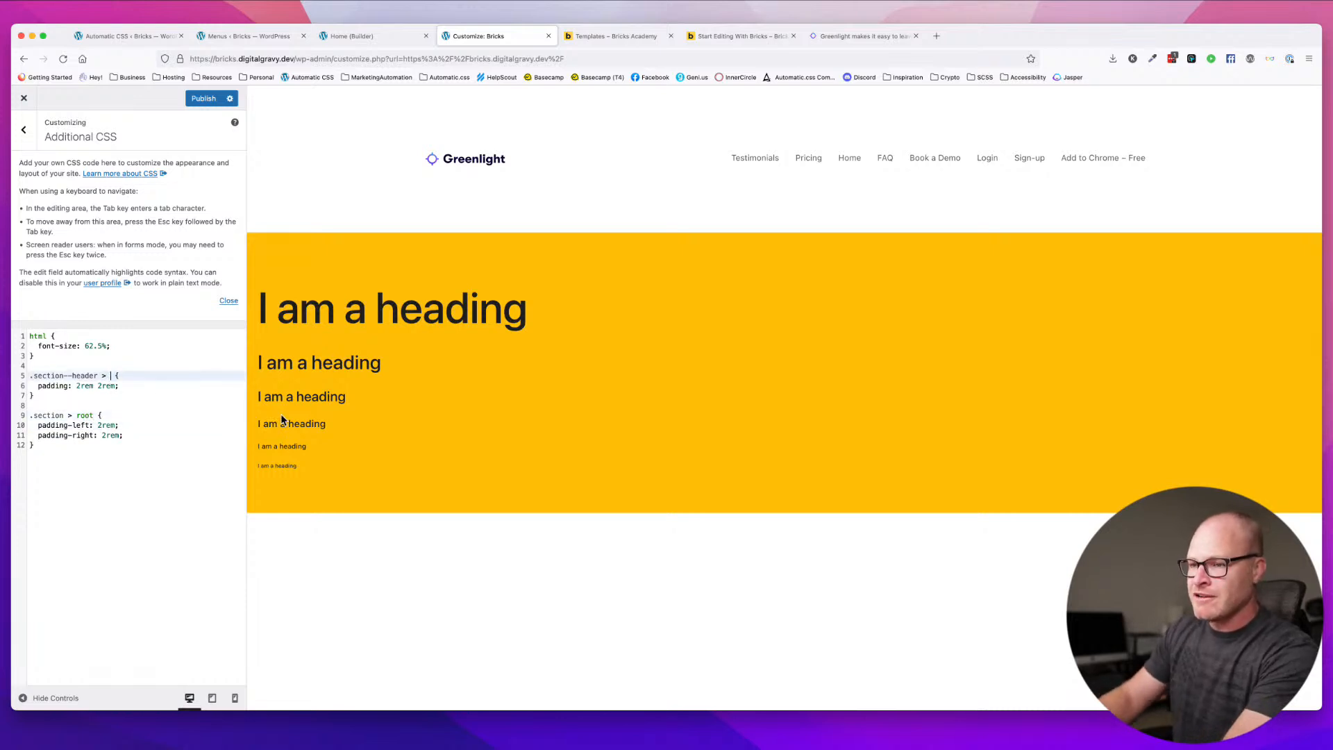
type(".section__i")
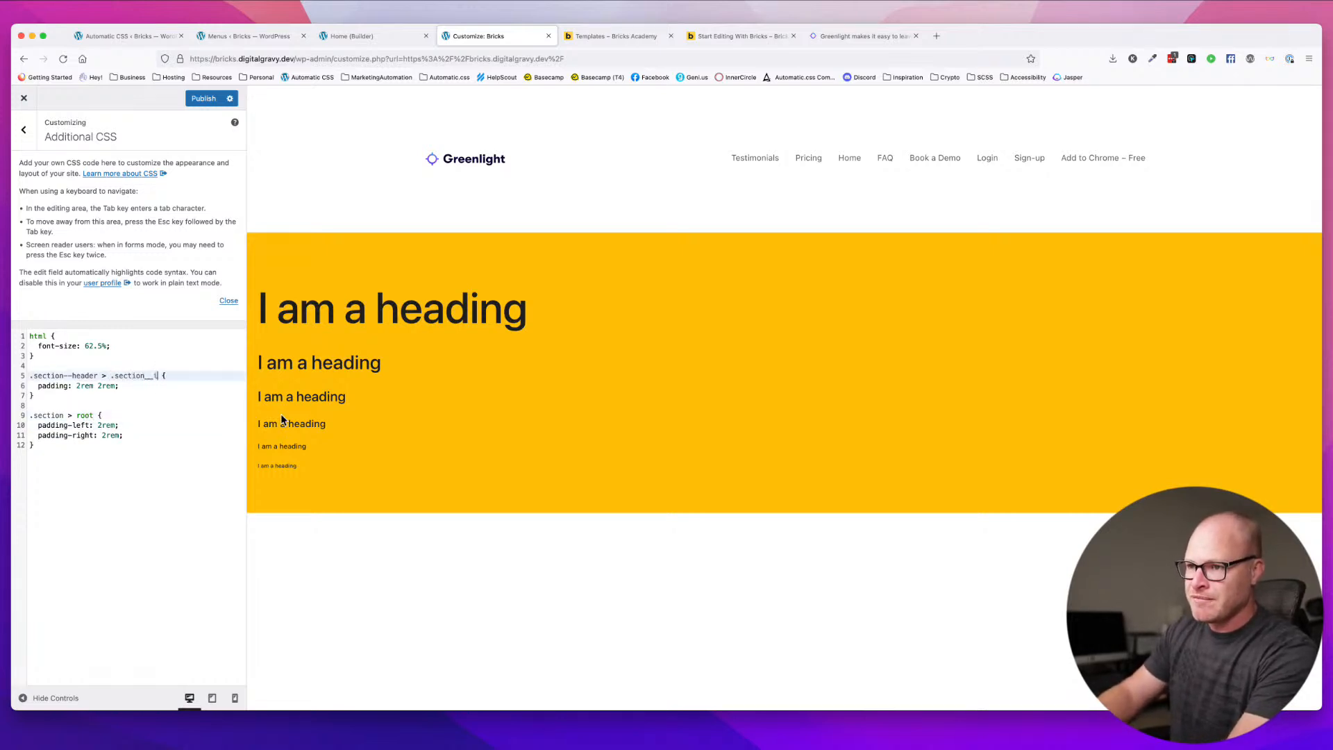
type("nner")
- Change the .section rule's selector to .section > .section__inner
left_click(153, 416)
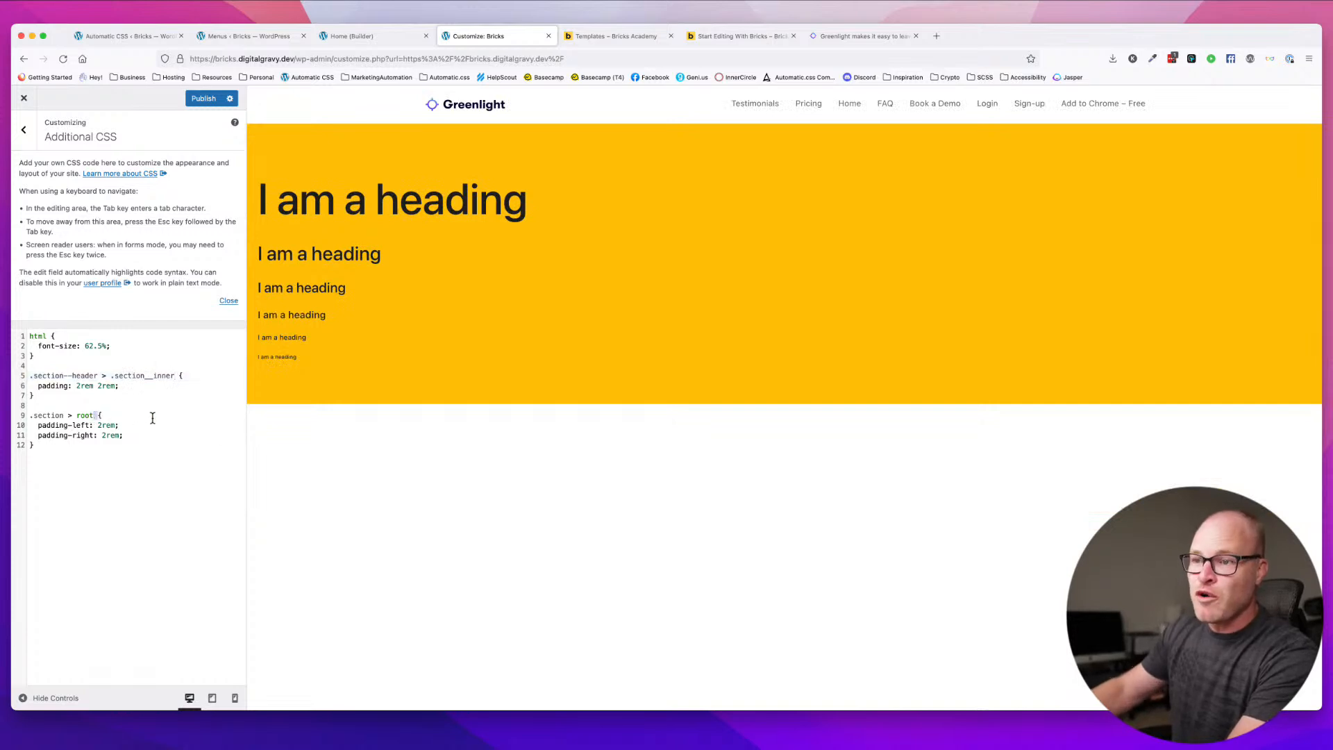
key("BackSpace")
key("BackSpace")
key("BackSpace")
key("BackSpace")
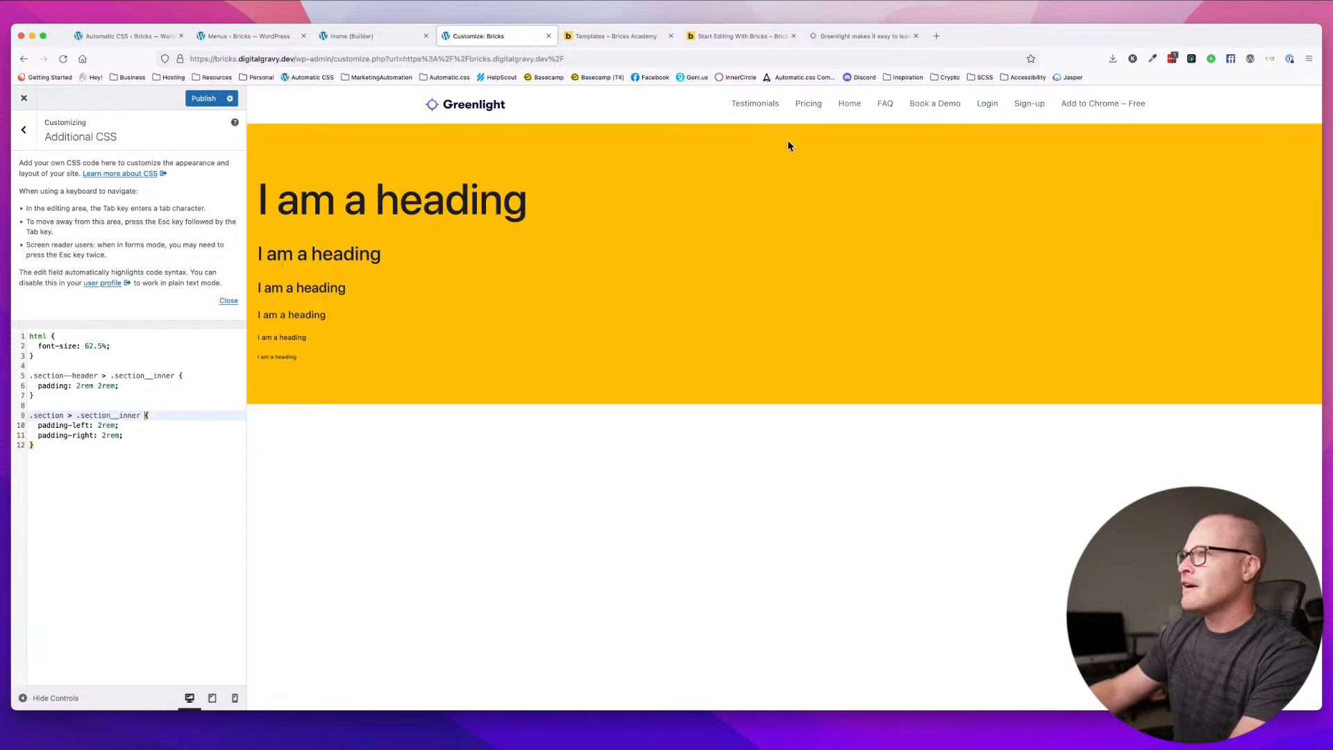
- Place the .section > .section__inner rule above the .section--header rule and publish the CSS
left_click_drag(64, 458, 26, 410)
key("BackSpace")
key("BackSpace")
key("super+z")
key("super+z")
key("super+z")
key("super+z")
left_click(204, 98)
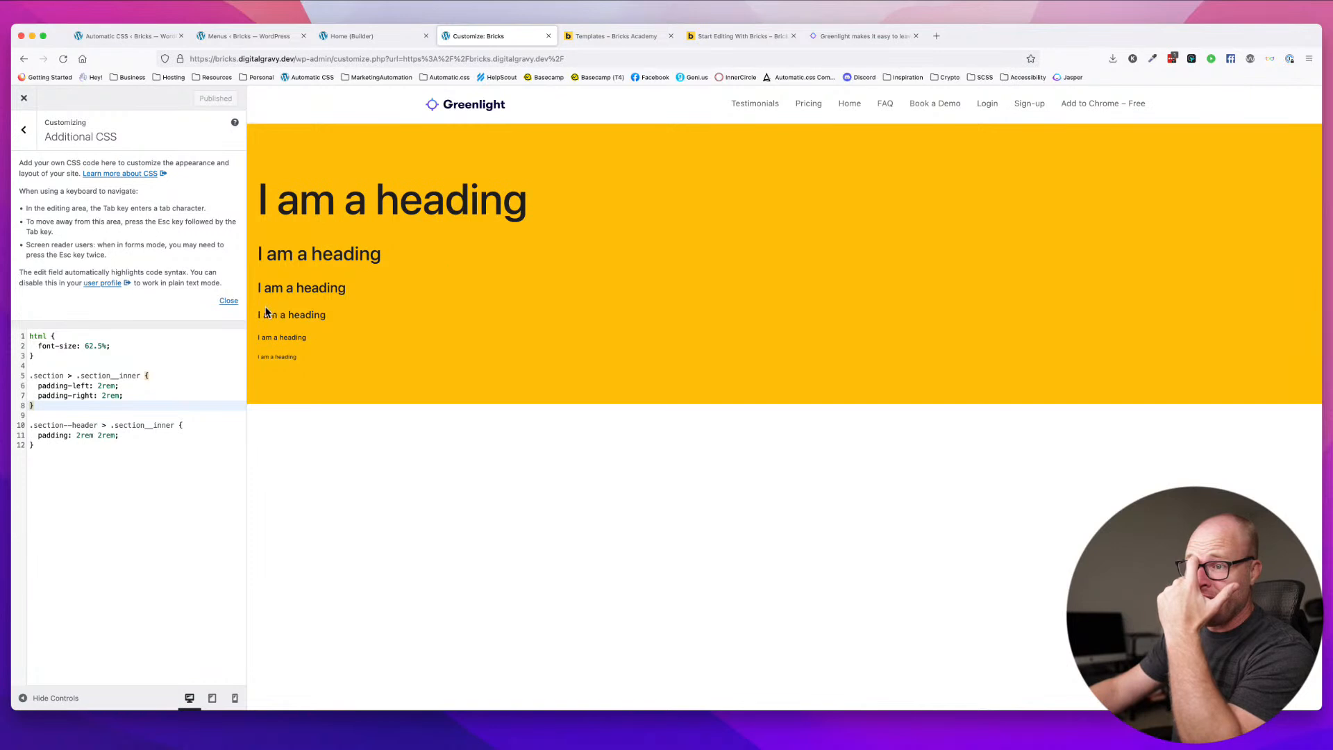
- Add max-width: 136.6rem; to the .section > .section__inner rule below its right padding
left_click(130, 437)
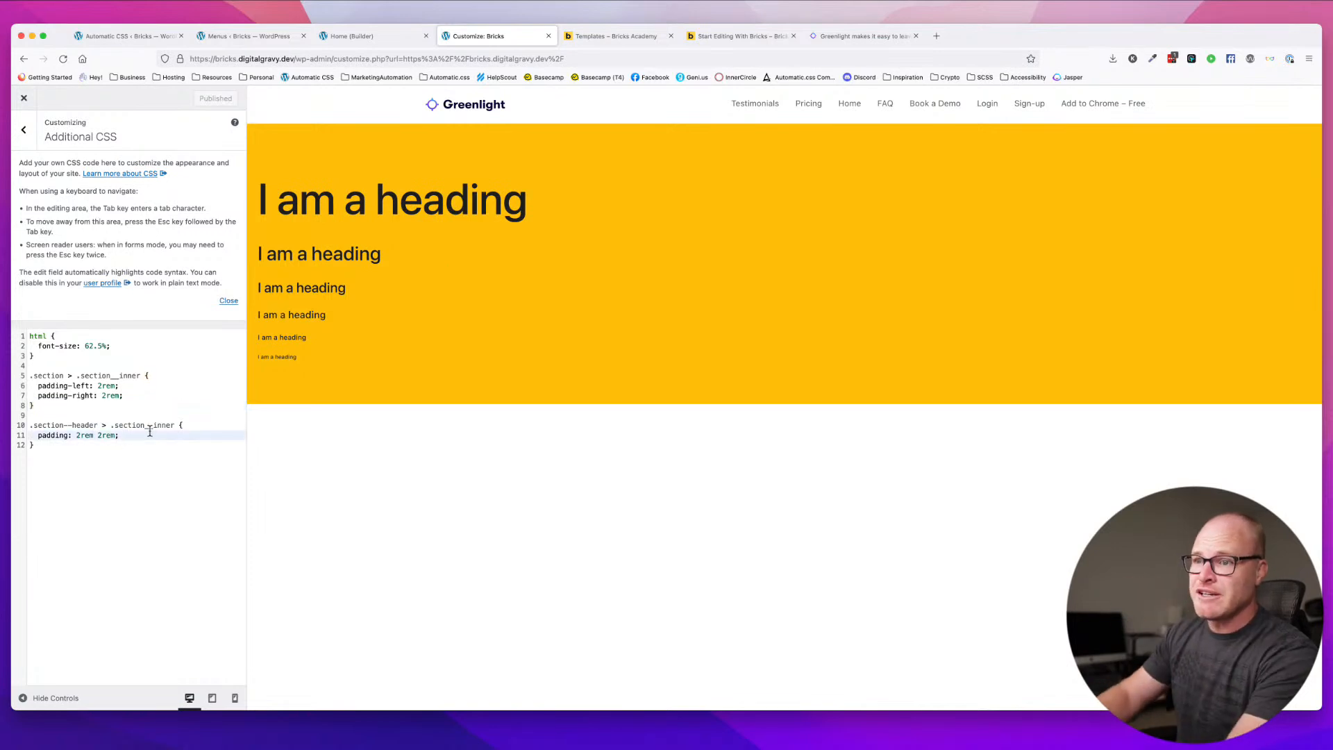
key("Up")
key("Up")
key("Up")
key("Up")
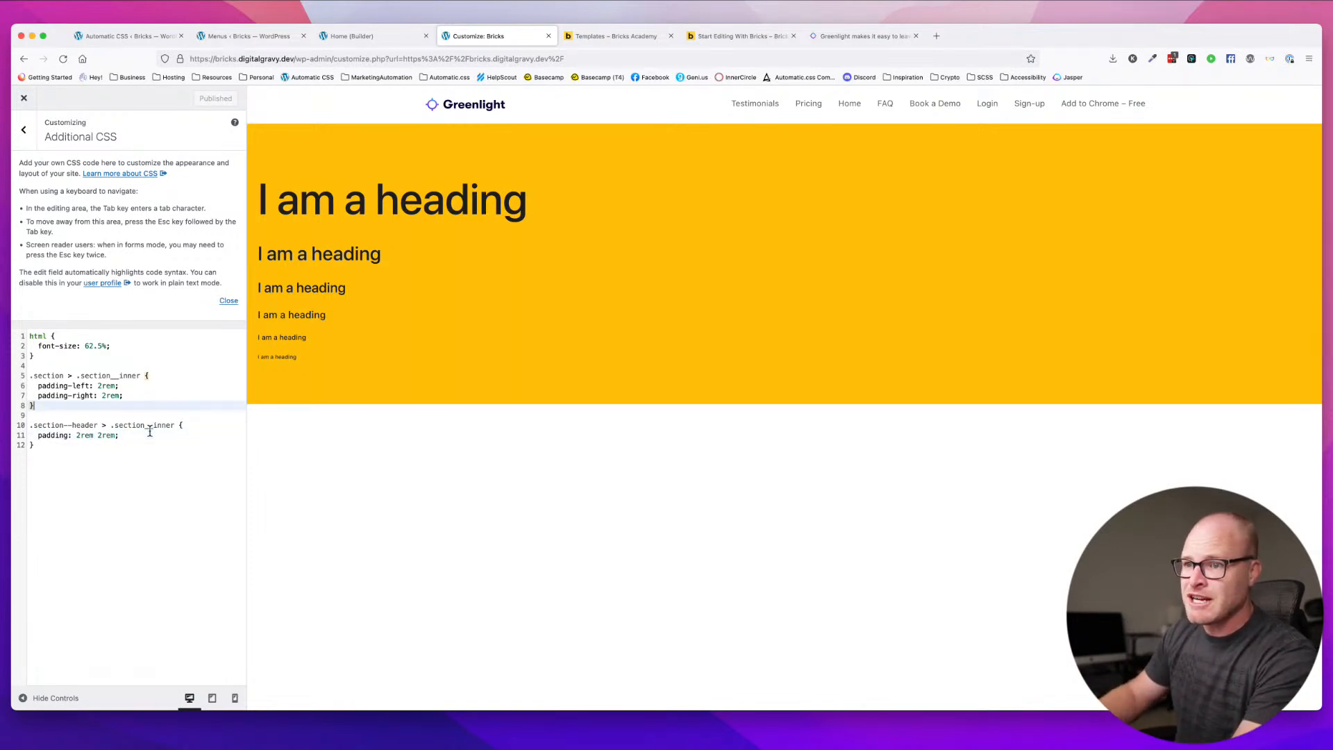
key("End")
key("Return")
type("m")
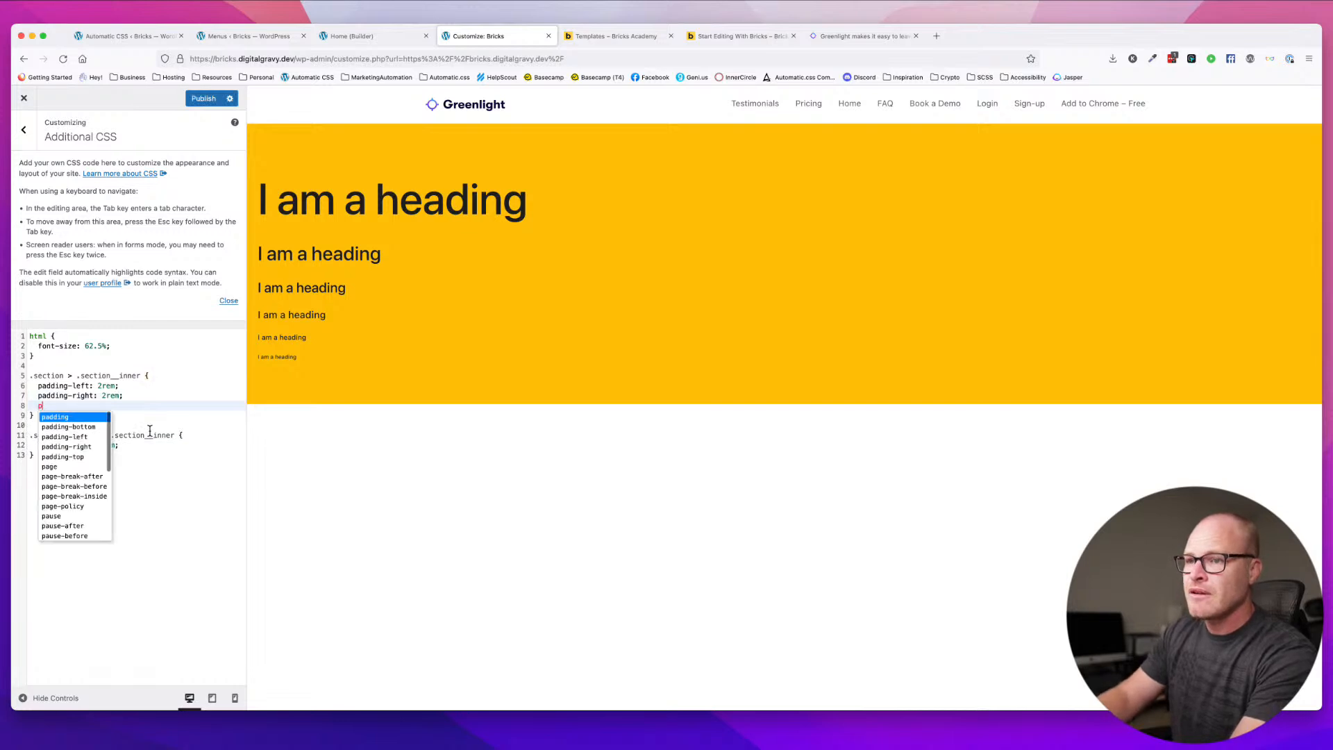
type("a")
key("BackSpace")
key("BackSpace")
type("max-width: 134")
key("BackSpace")
type("6.6rem;")
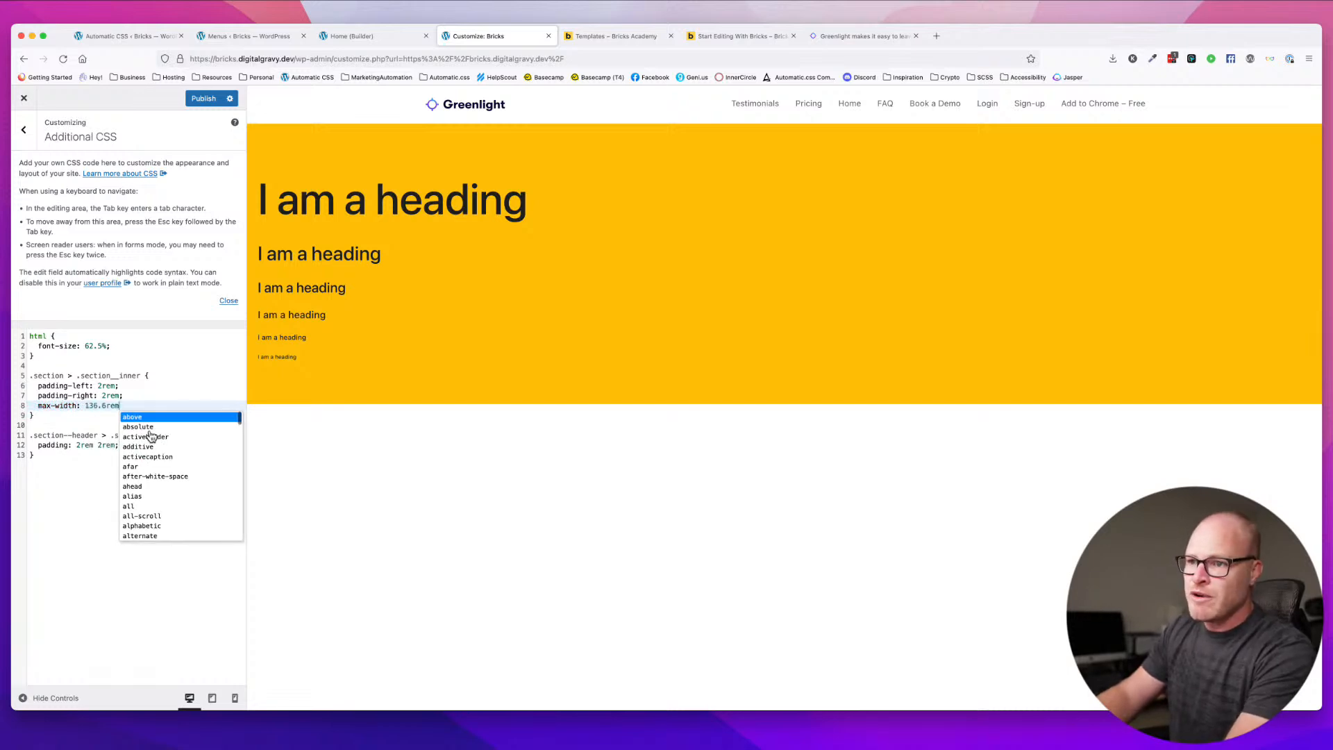
- Add margin: 0 auto; to the .section > .section__inner rule and publish the CSS
key("Return")
type("margin: ")
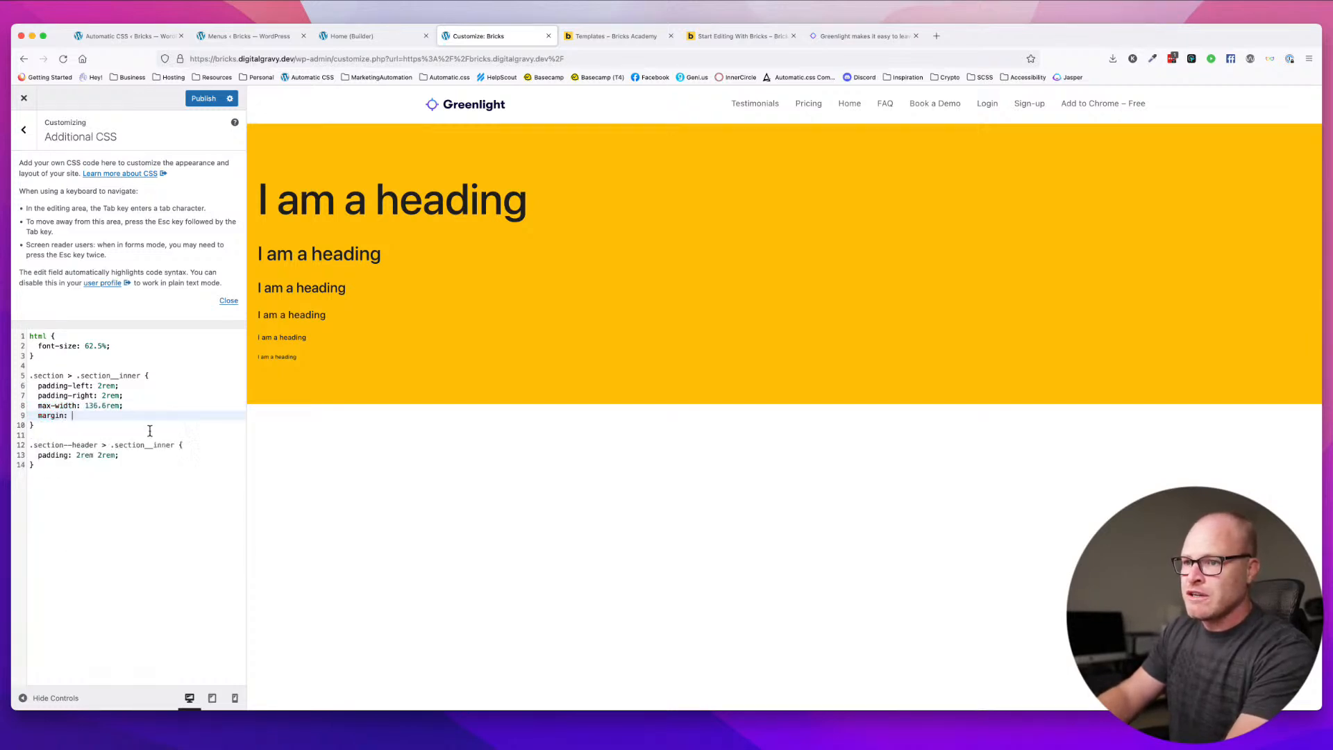
type("0 auto;")
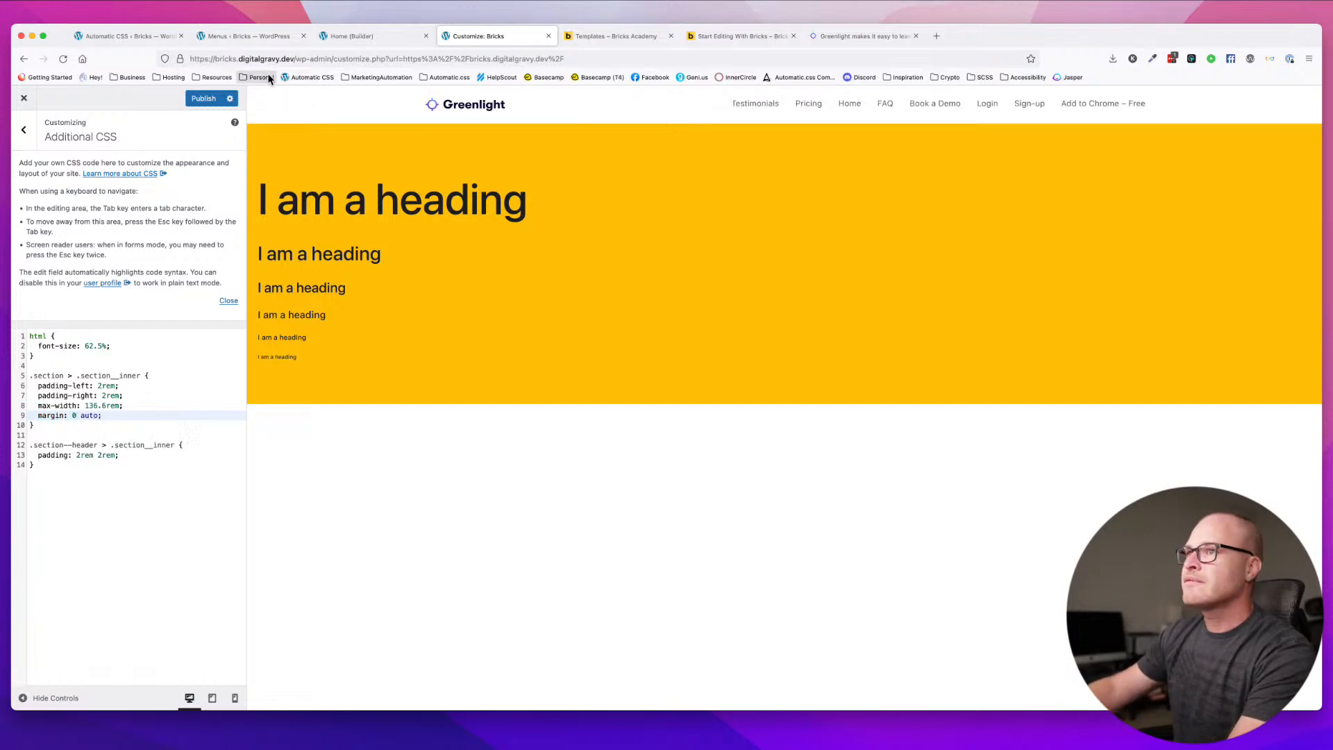
left_click(204, 98)
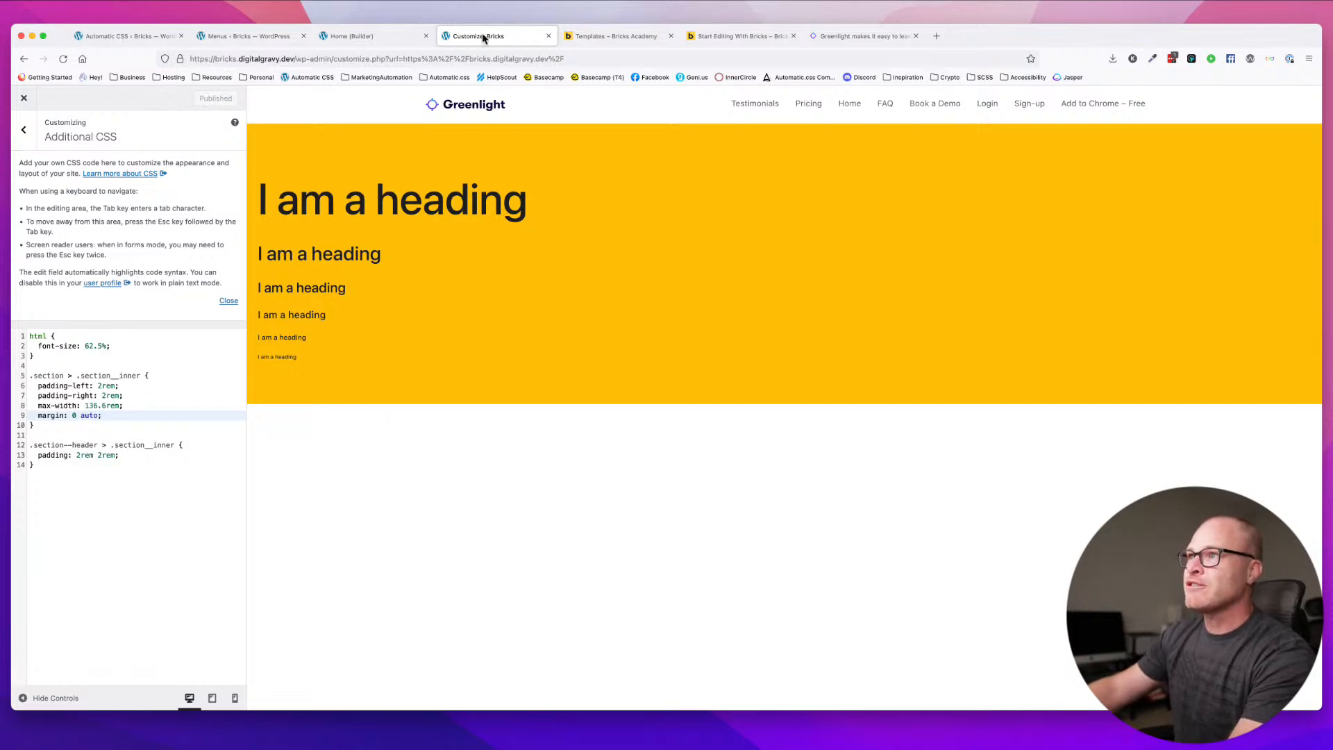
- Close the Customizer and check the heading section on the live page and its inner container's class in the builder
left_click(24, 98)
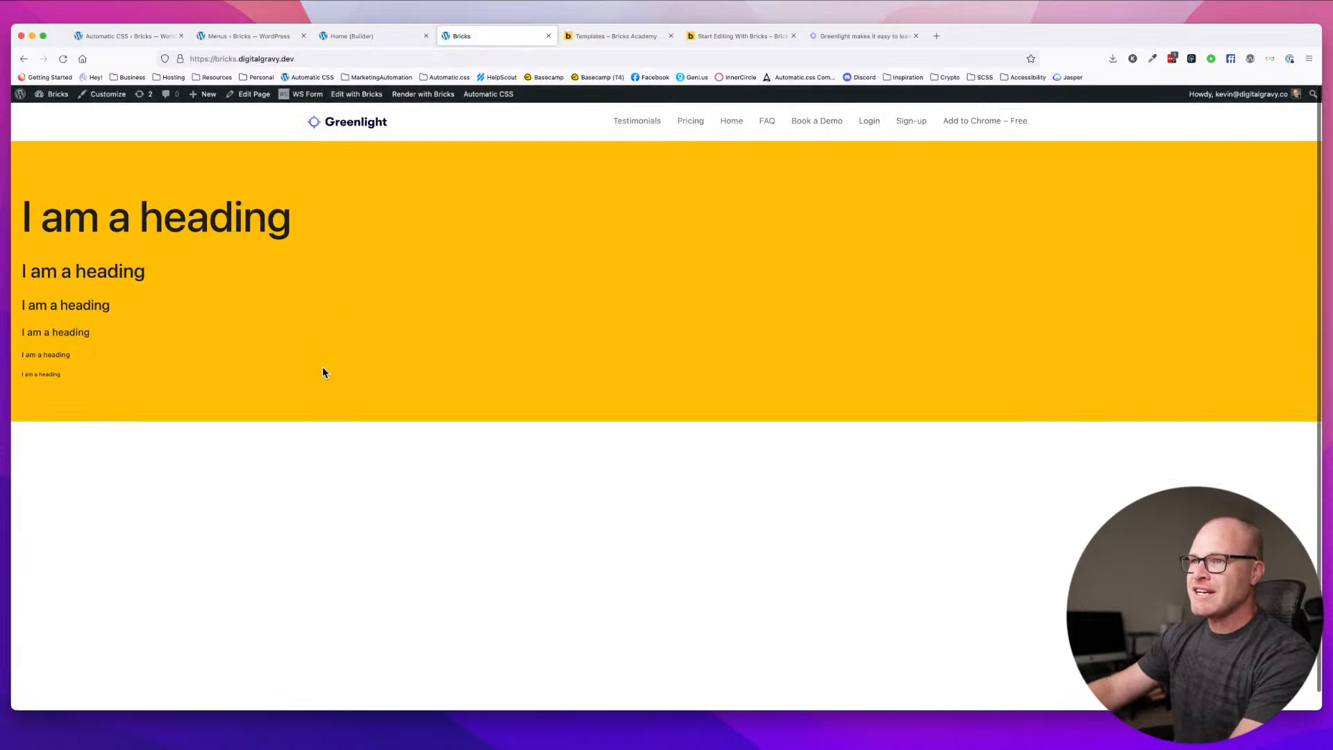
left_click(382, 36)
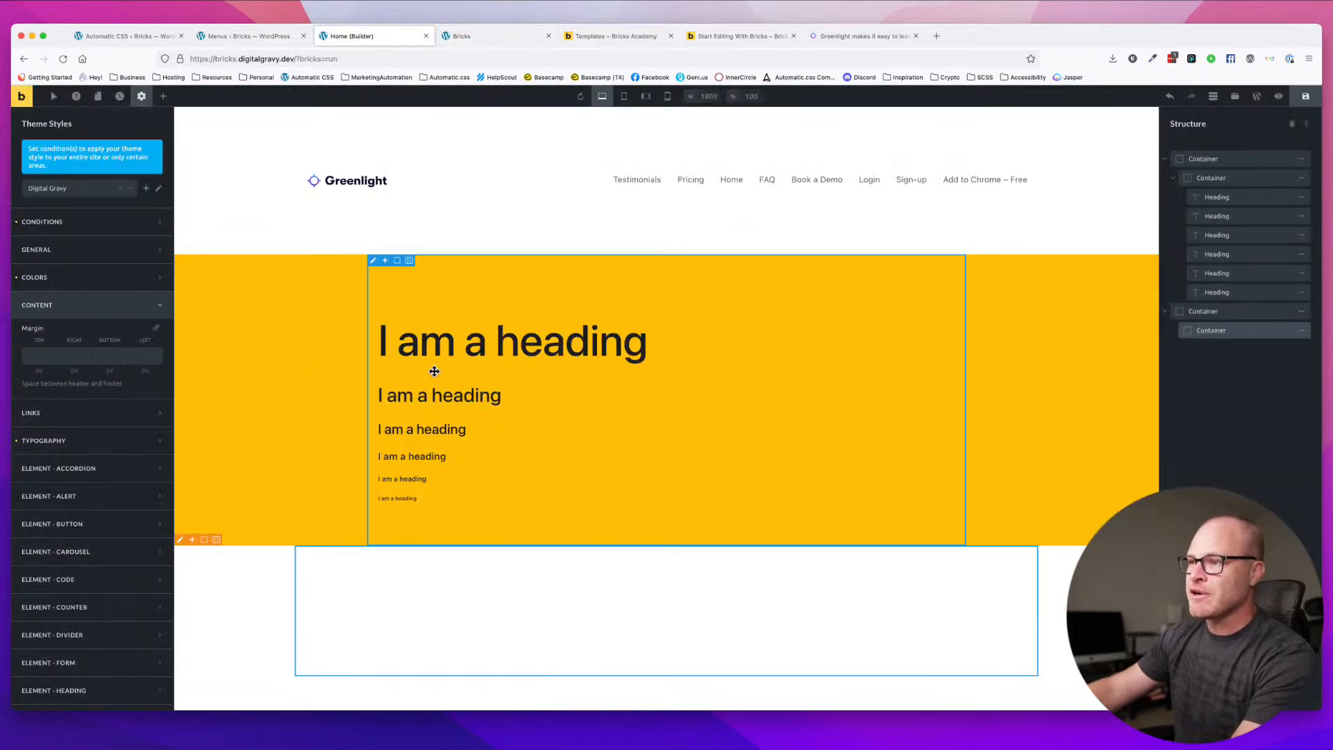
left_click(604, 491)
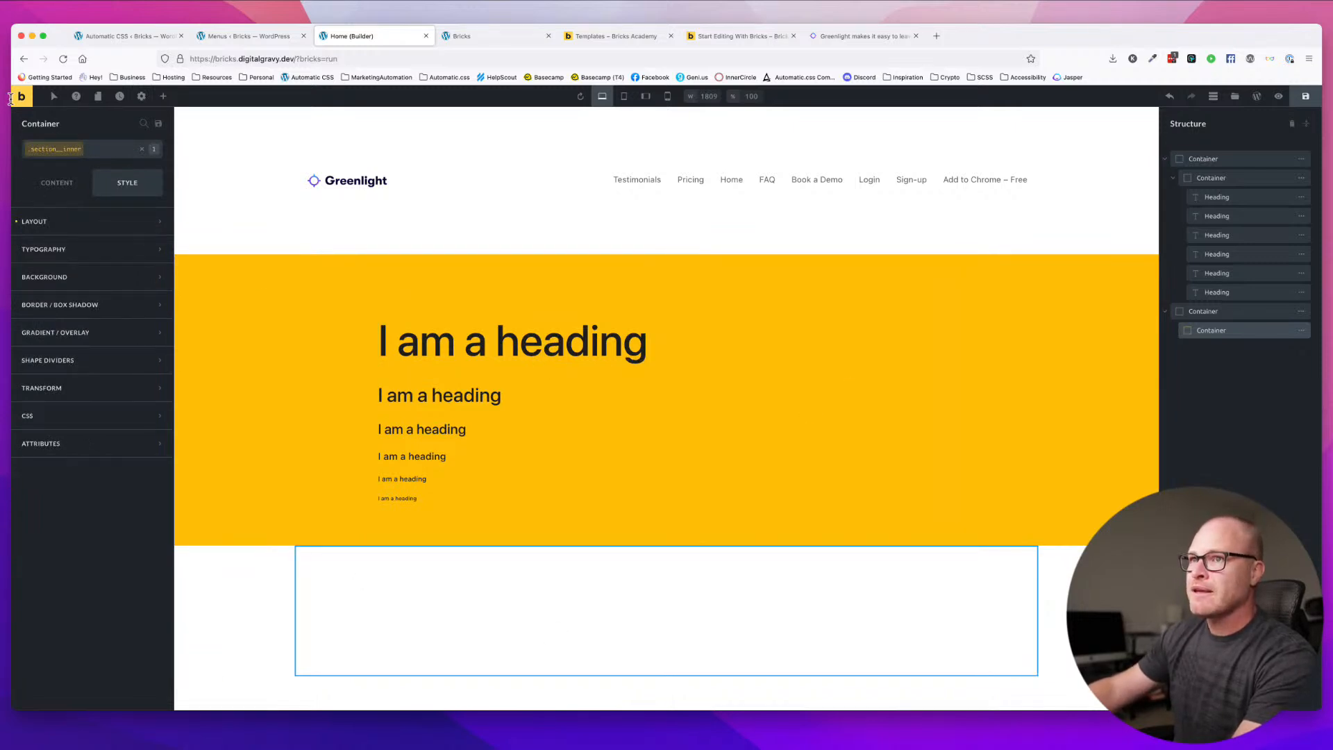
left_click(257, 35)
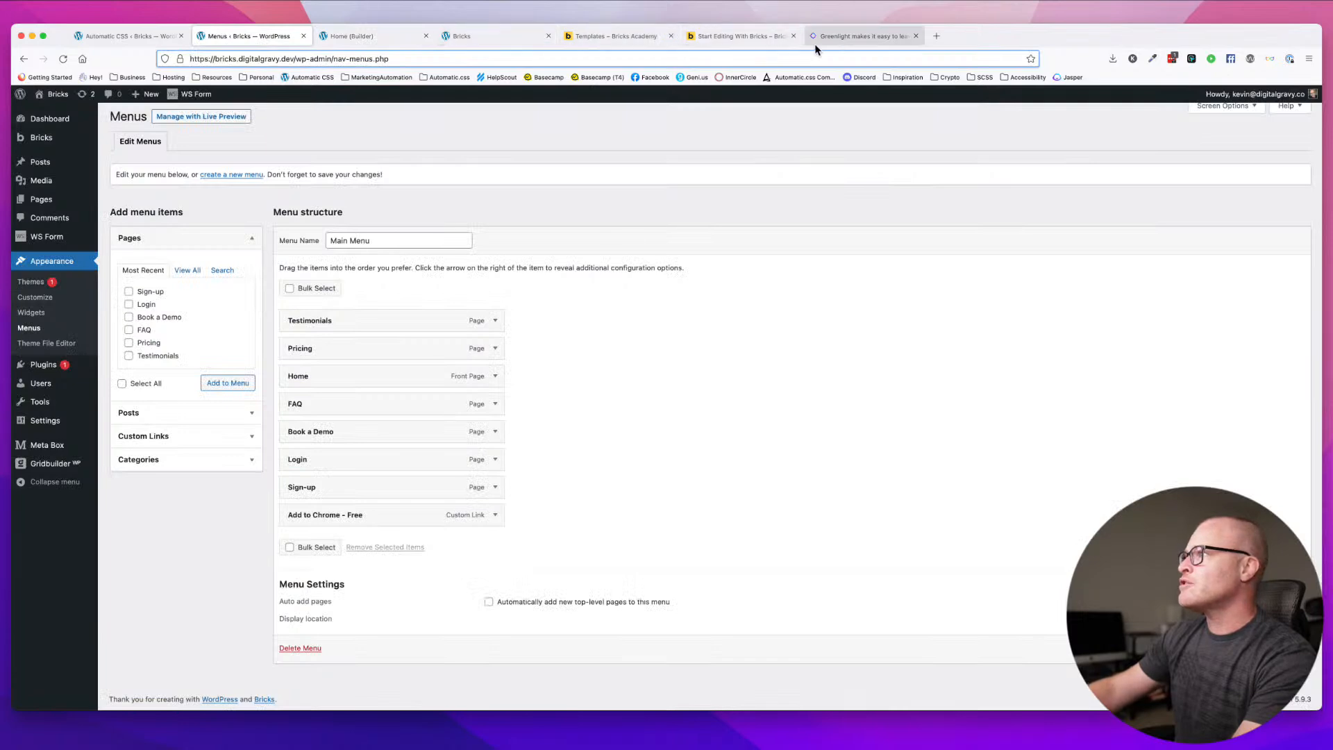
- Copy the hero headline text from the Greenlight reference page and return to the Home page builder
left_click(820, 38)
left_click_drag(699, 269, 455, 337)
key("super+c")
left_click(512, 321)
left_click(245, 39)
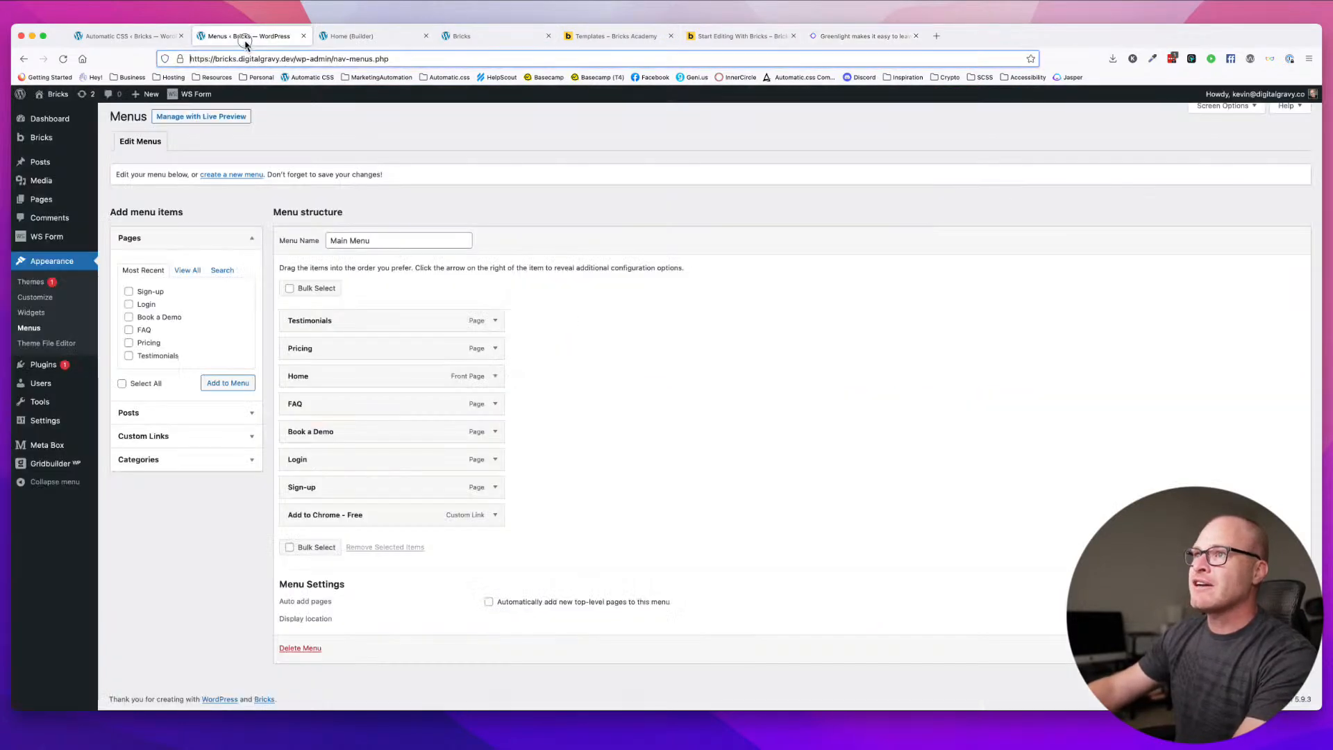
left_click(136, 36)
left_click(379, 37)
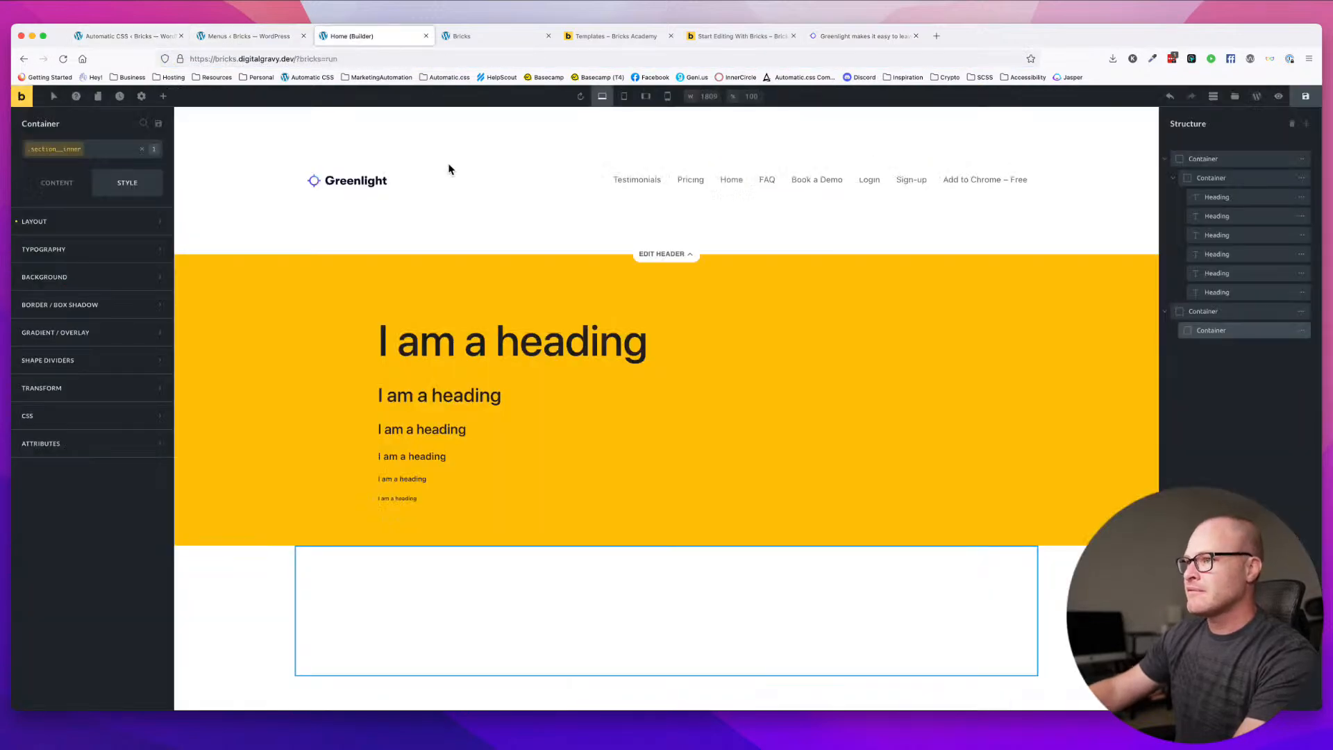
- Add a Heading element to the inner container of the second section and open its content settings
left_click(163, 96)
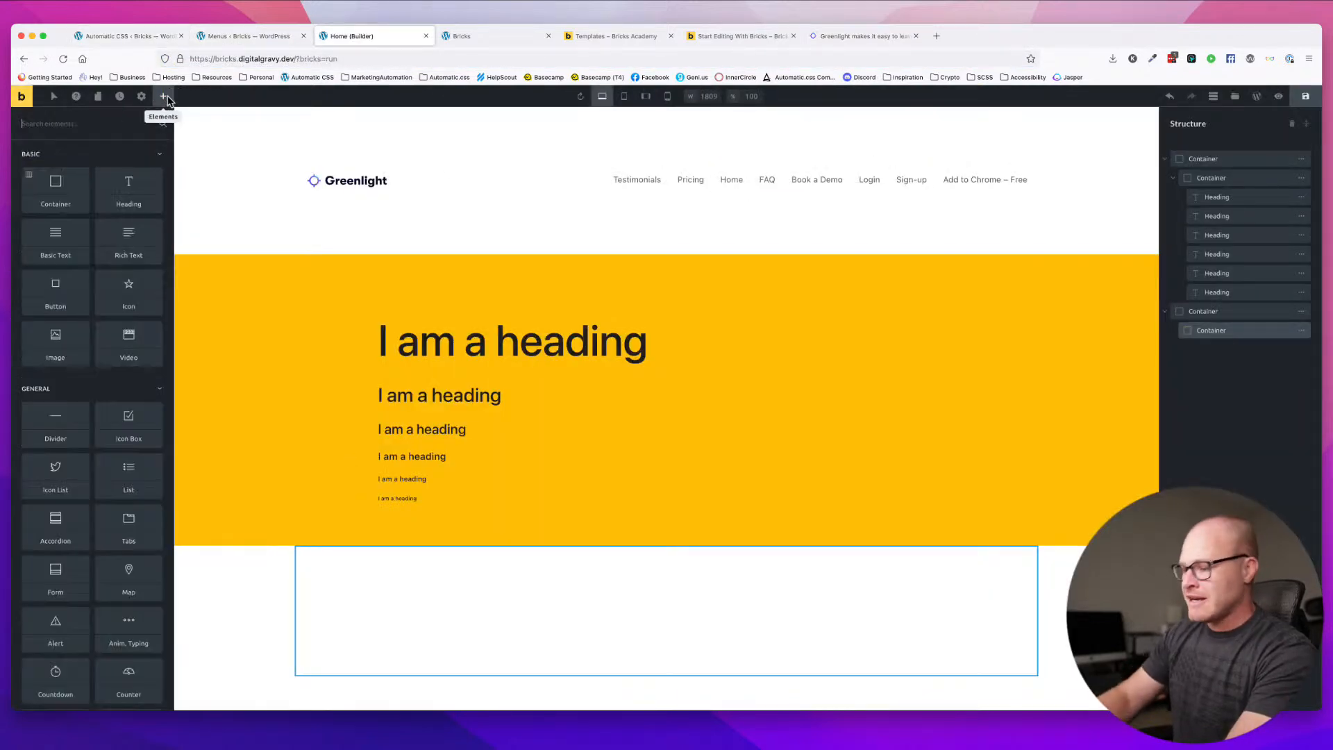
type("head")
left_click(55, 170)
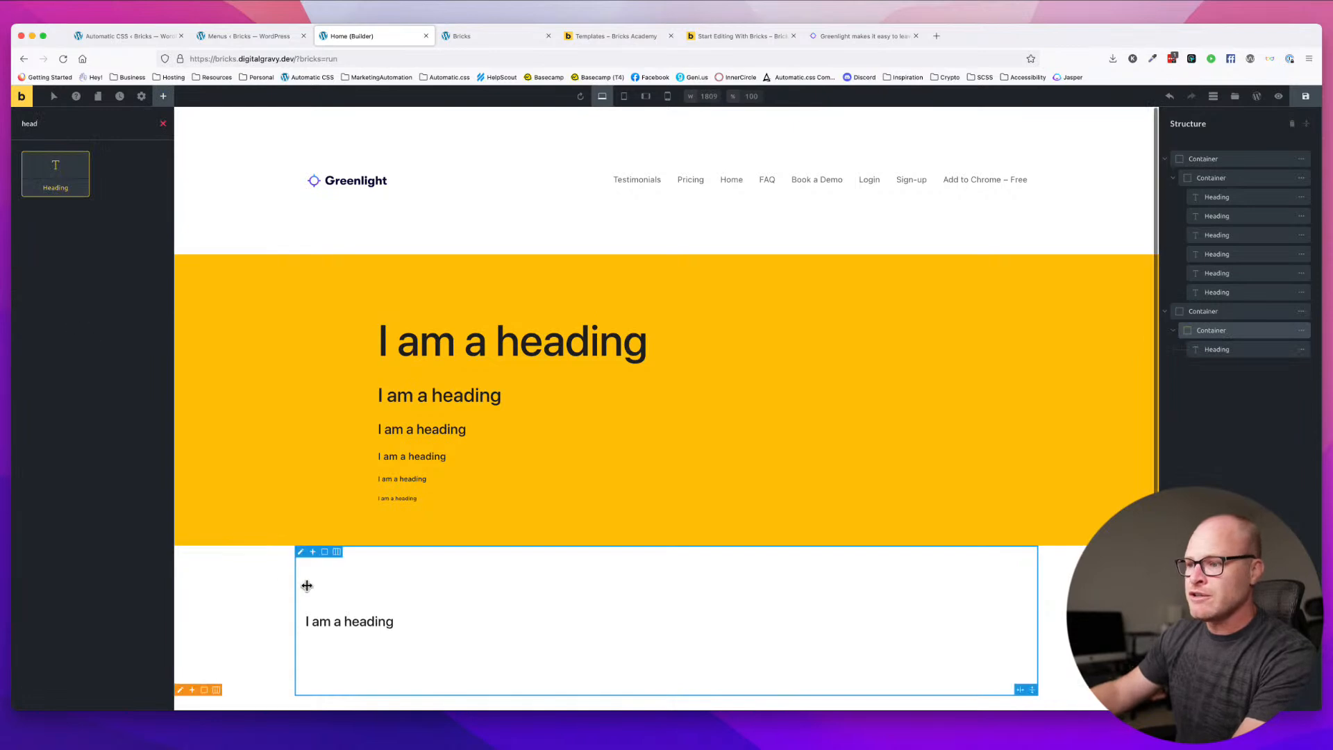
left_click(355, 615)
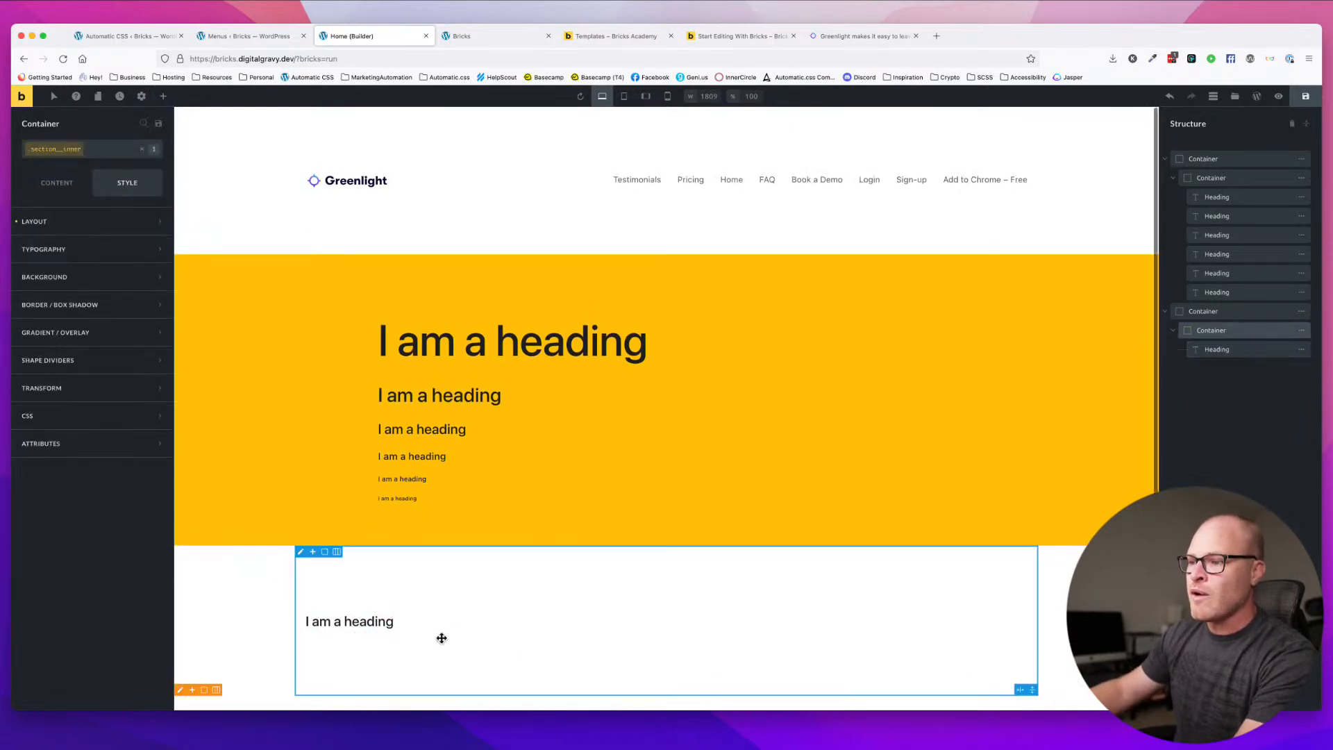
left_click(57, 181)
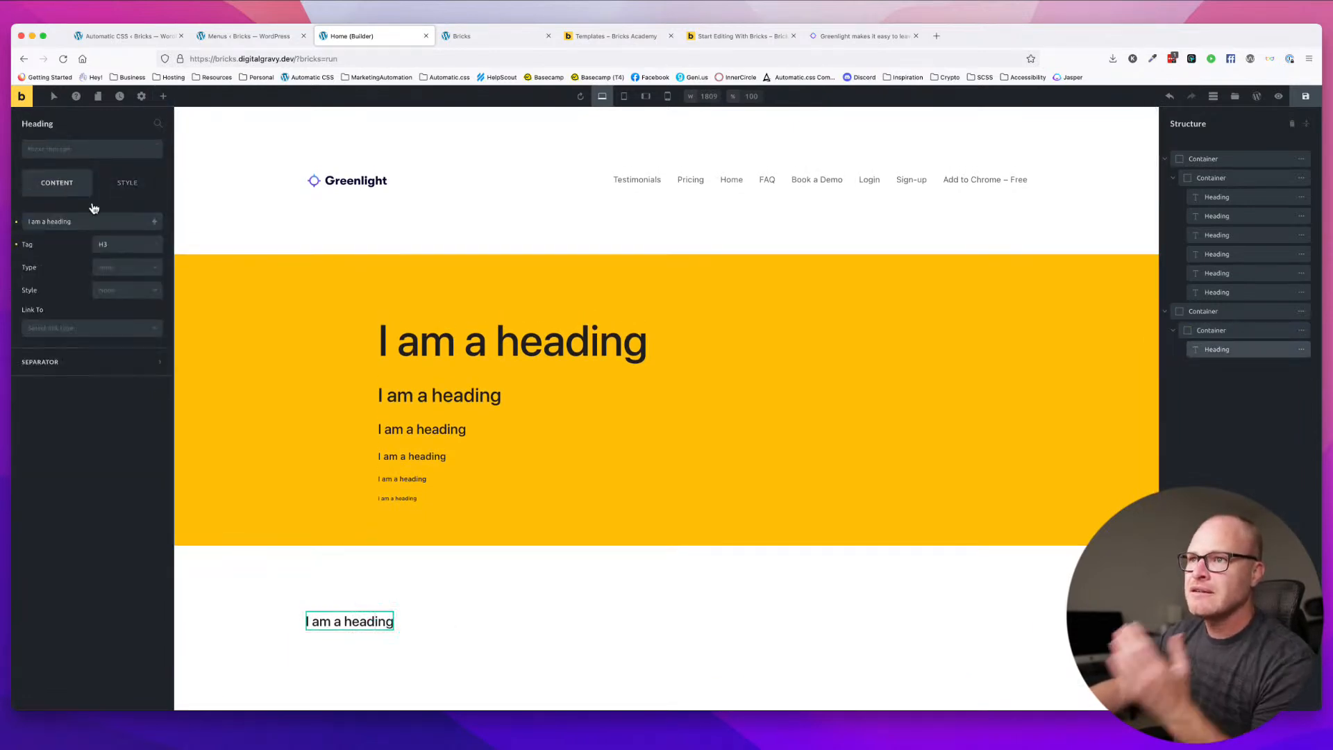
- Try the H2, H1 and H3 tags on the new heading in the second section
left_click(149, 251)
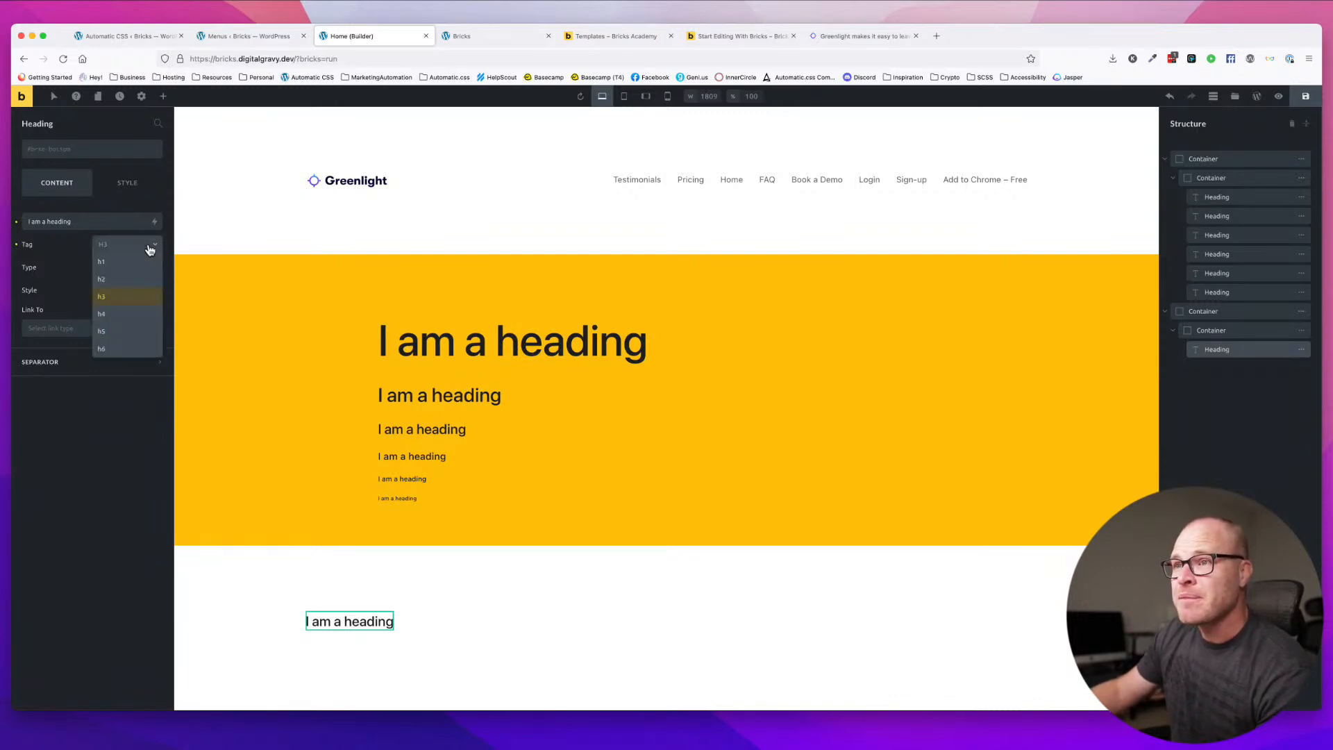
left_click(125, 281)
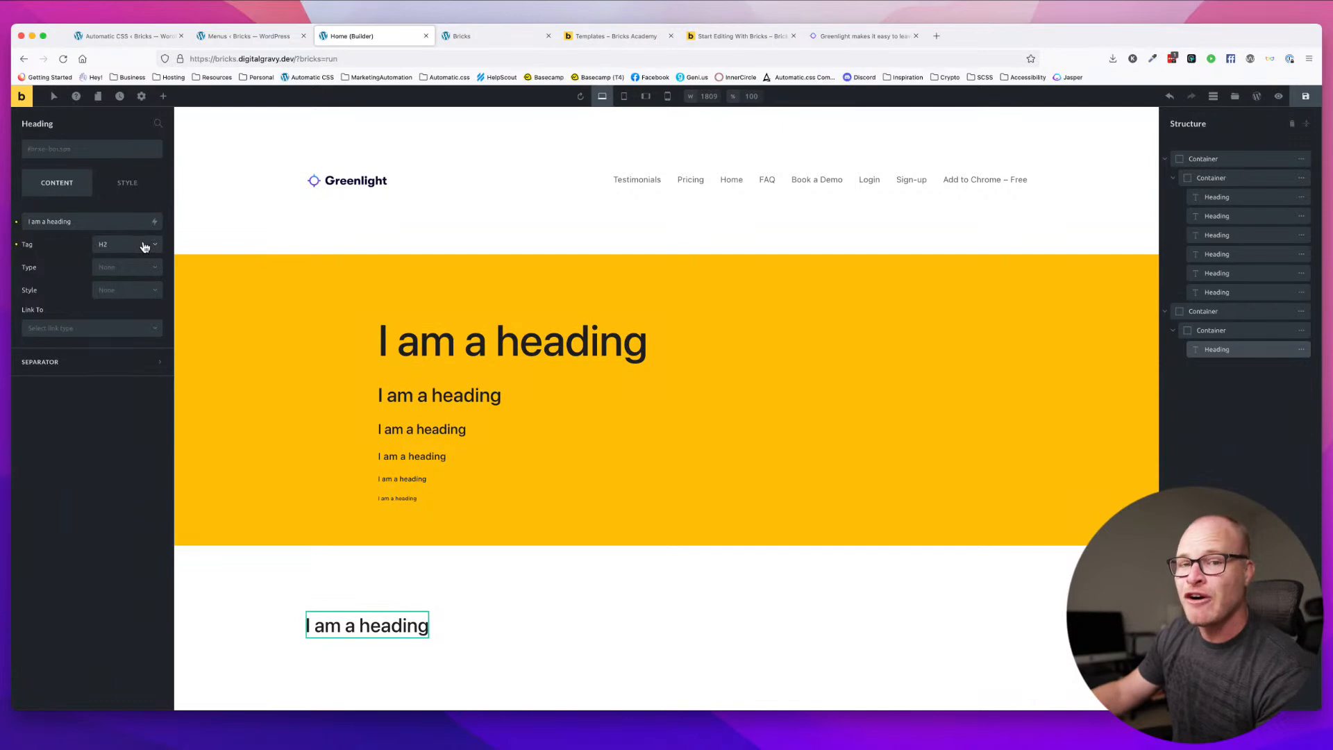
left_click(144, 248)
left_click(127, 263)
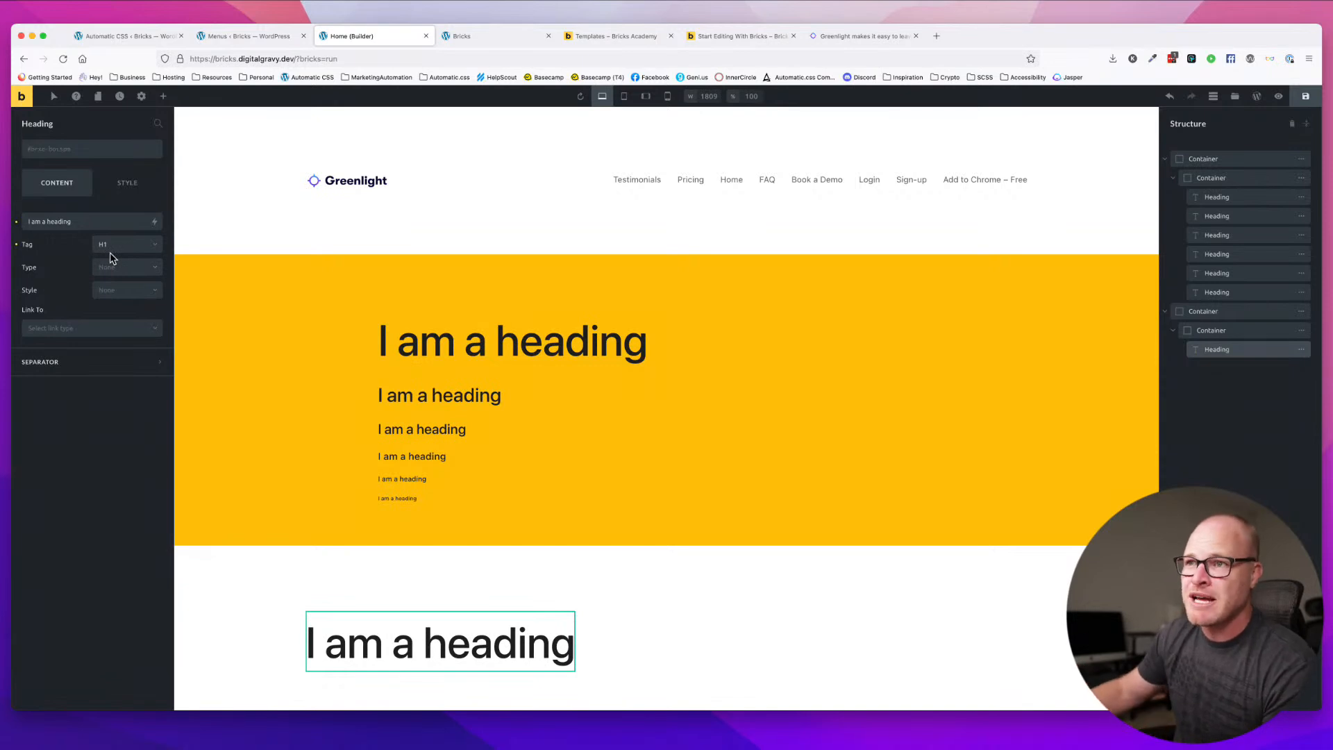
left_click(122, 250)
left_click(123, 280)
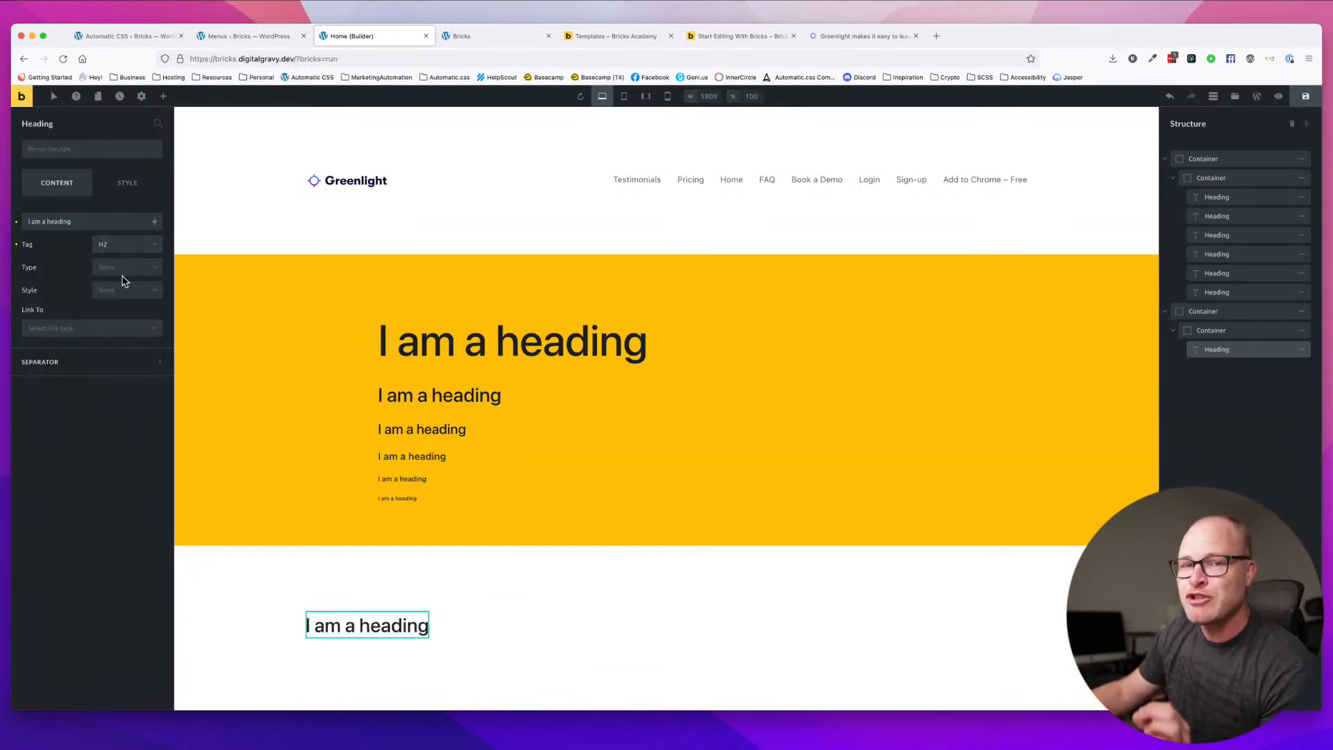
left_click(132, 247)
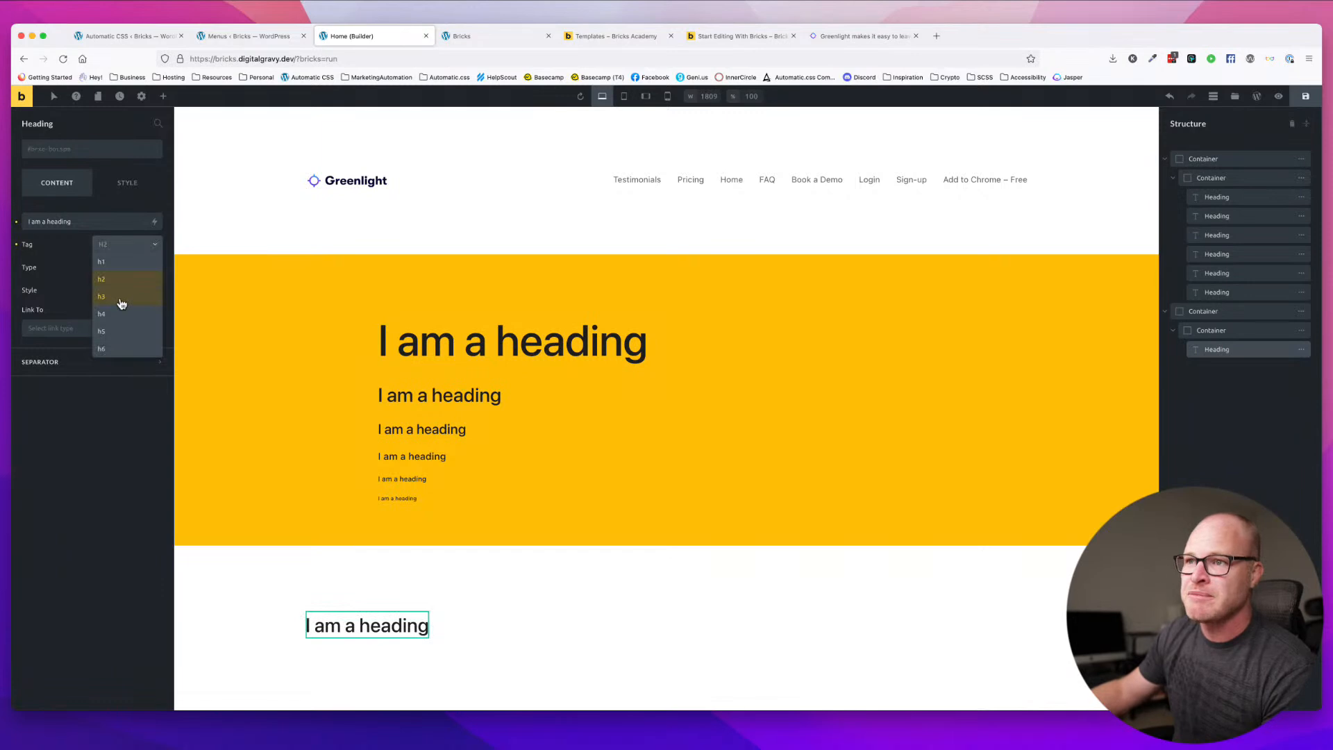
left_click(121, 300)
left_click(124, 250)
left_click(119, 283)
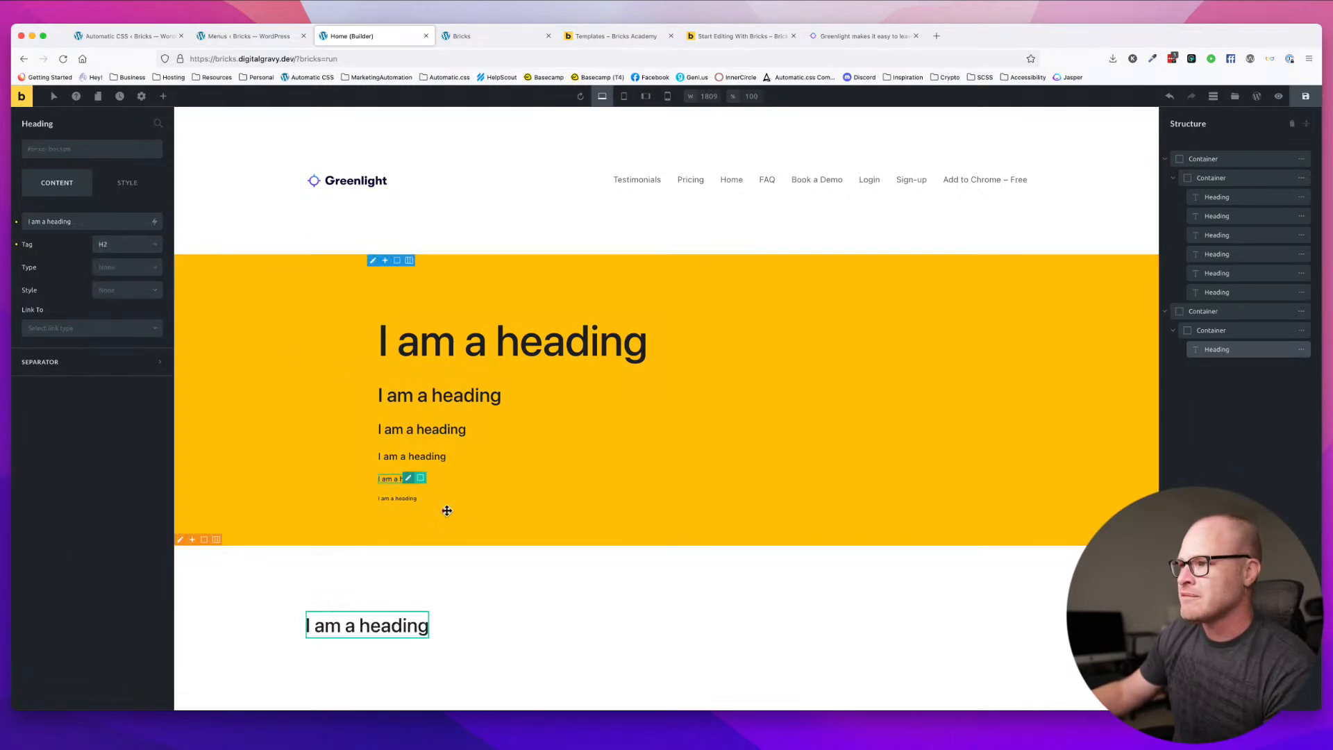
- Set the new heading's tag to H1 and replace its text with "Greenlight makes it easy to leave feedback on any website."
left_click(107, 246)
left_click(120, 263)
triple_click(479, 634)
key("super+v")
scroll(863, 587, "down", 3)
left_click(1071, 566)
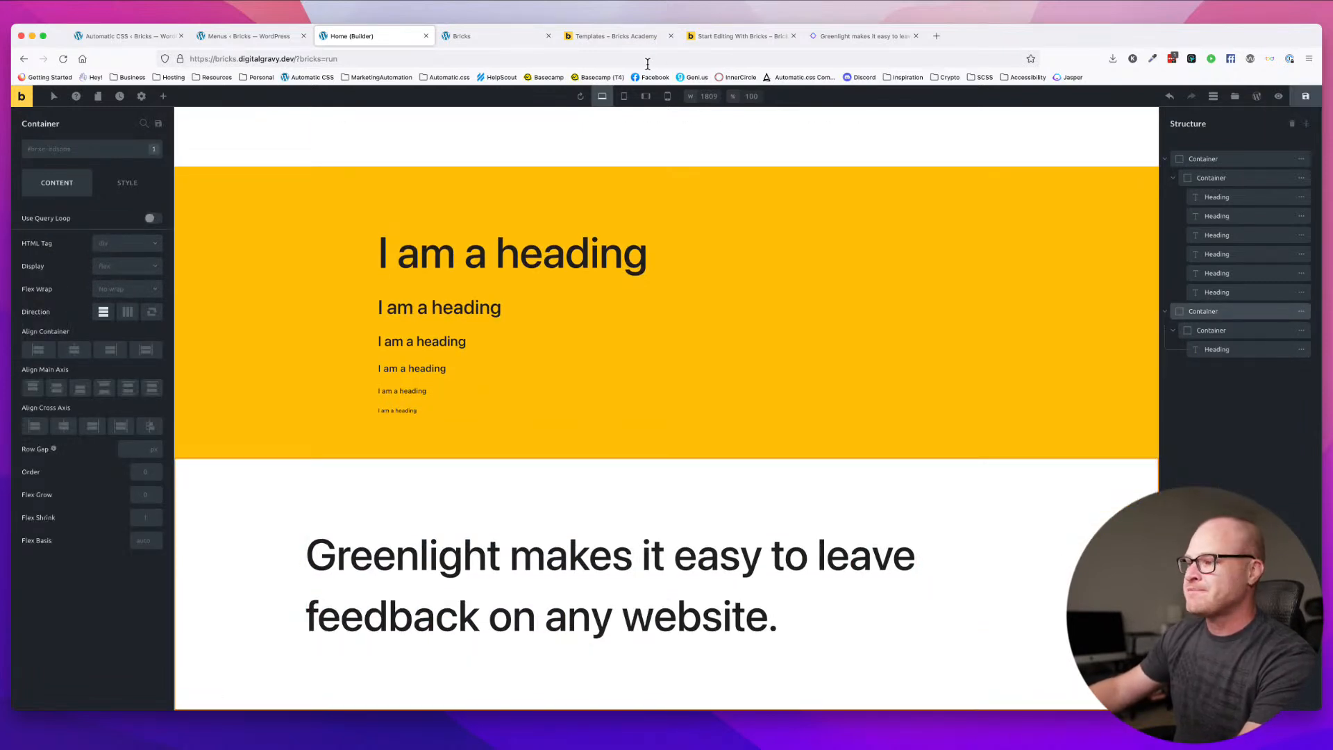
- Check the new headline section on the live page and return to the builder
left_click(511, 36)
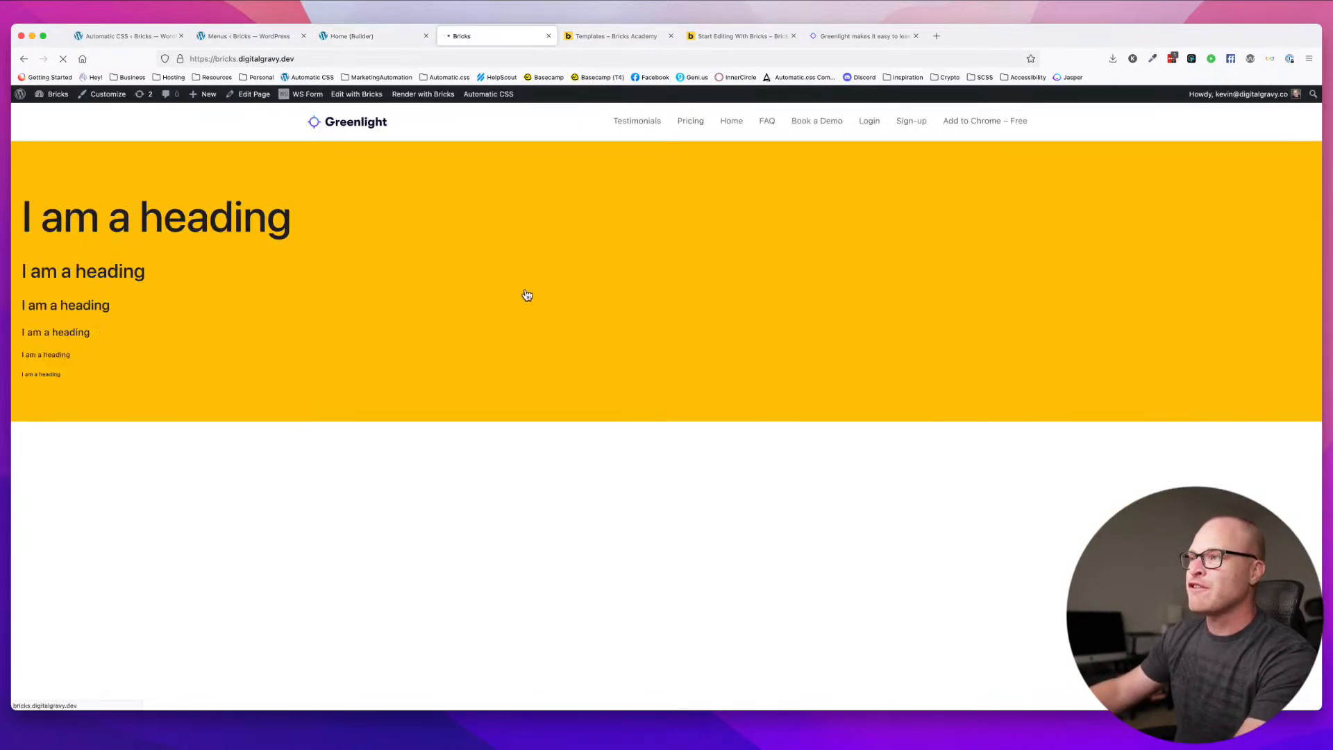
scroll(525, 288, "down", 2)
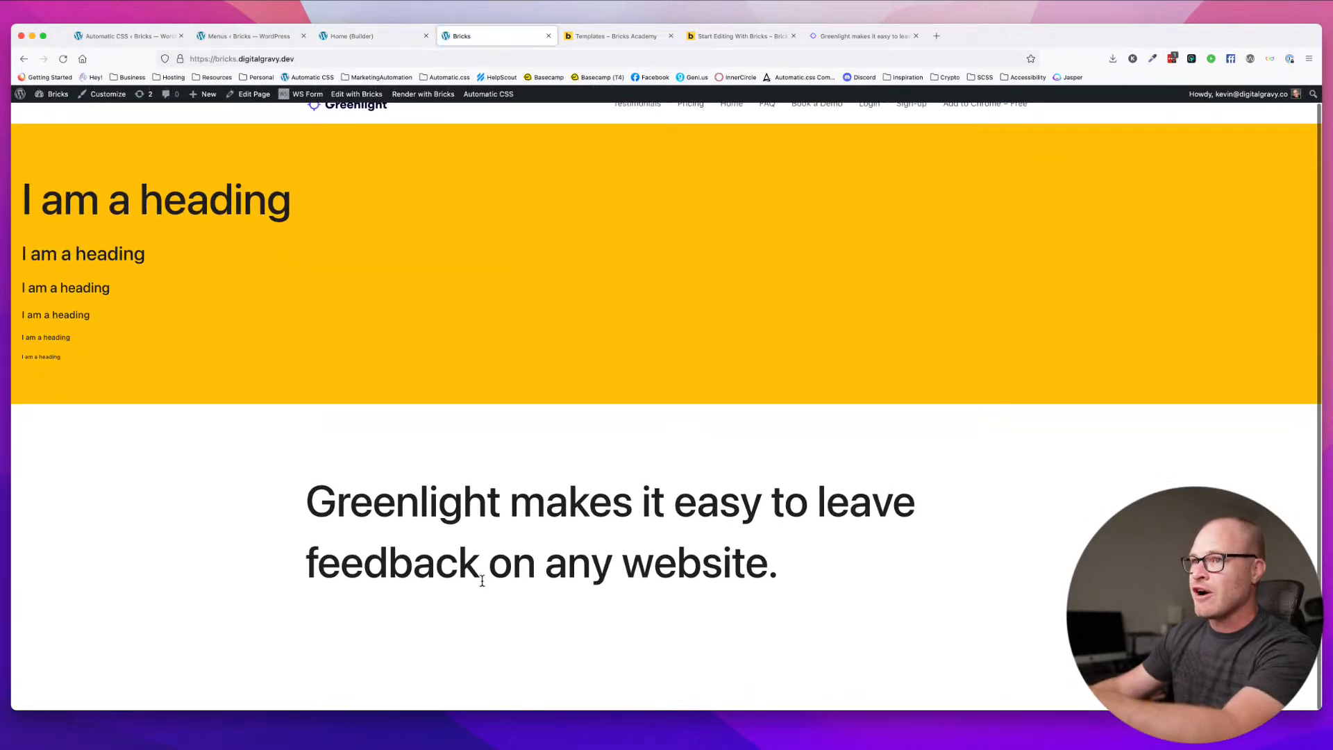
left_click(365, 36)
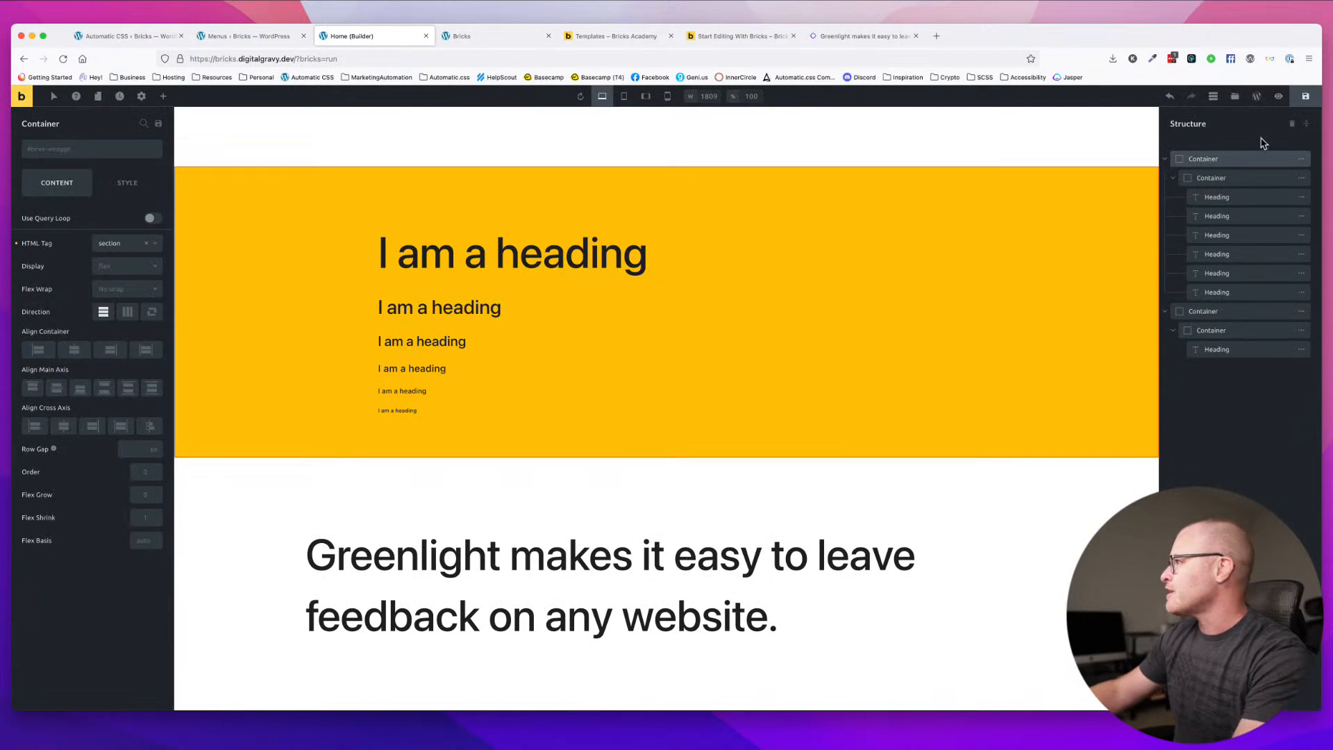
- Delete the yellow section with the sample headings and save the page
left_click(1301, 159)
left_click(1185, 159)
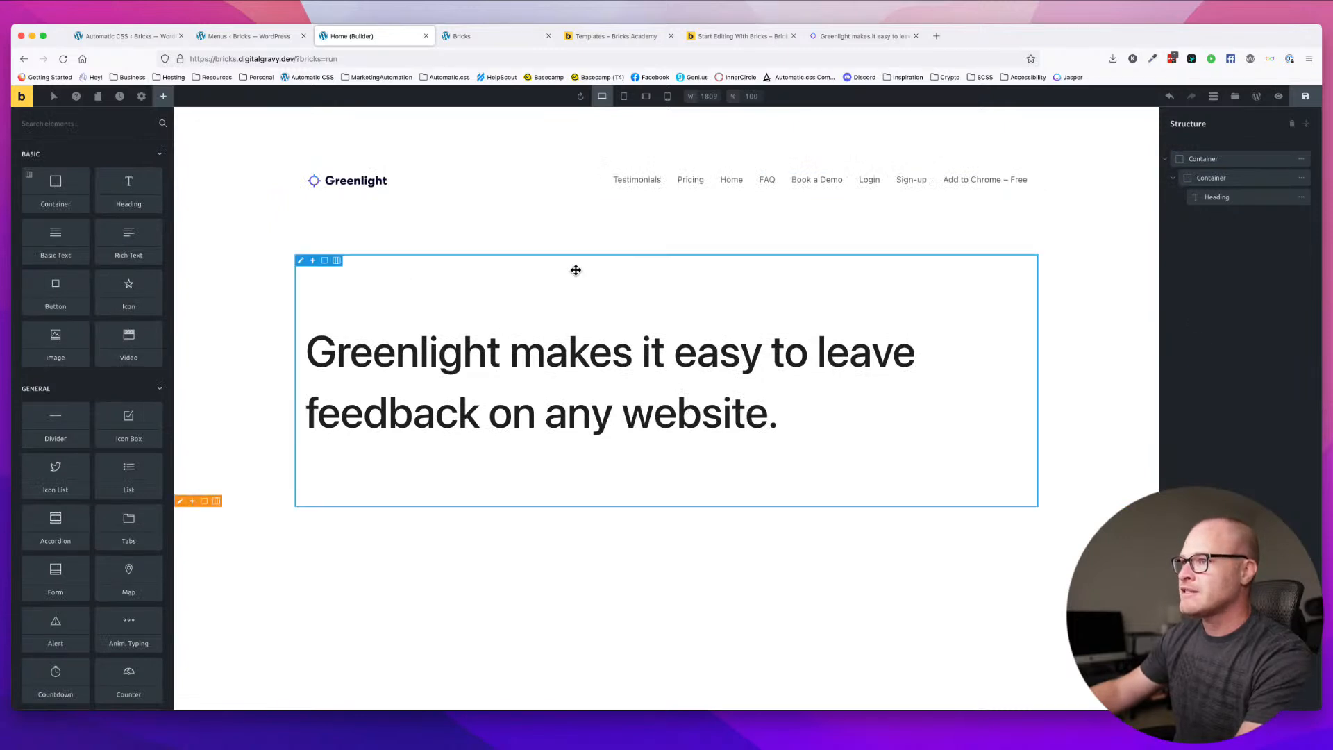
left_click(1306, 96)
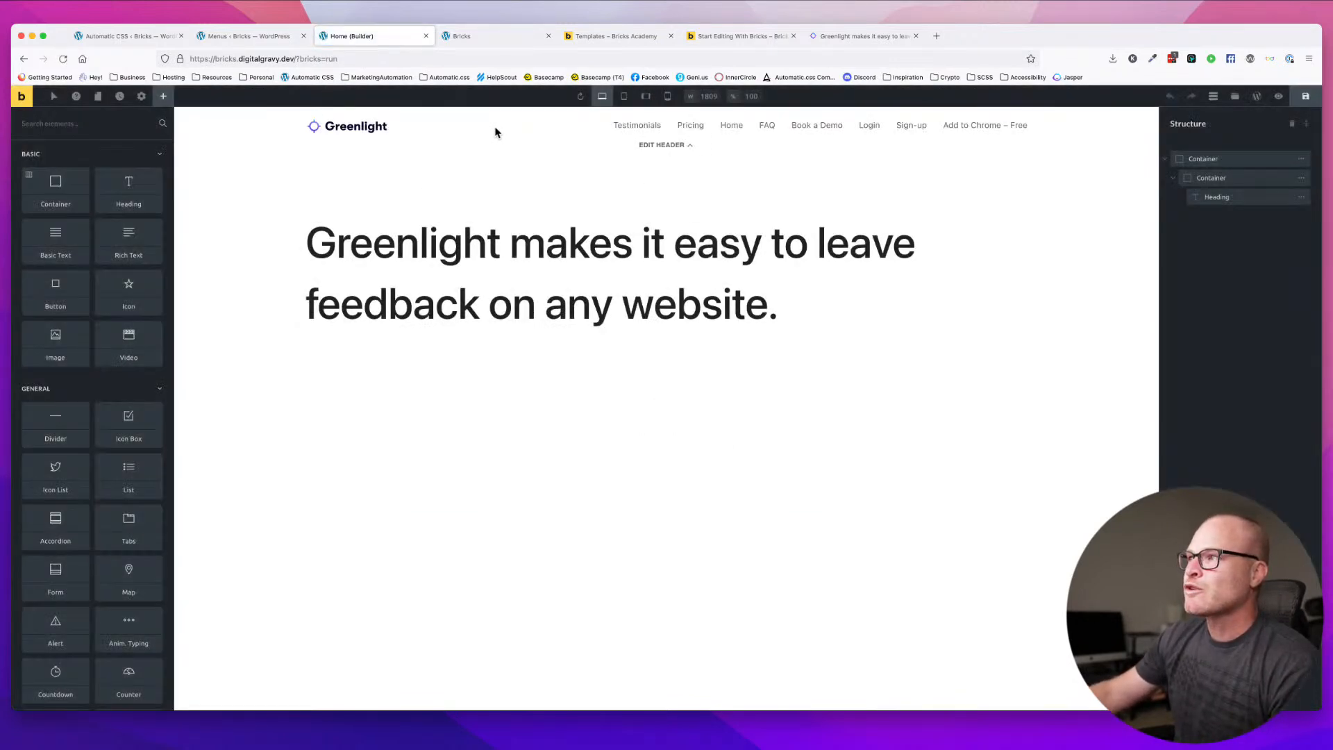
- Copy the intro paragraph below the headline on the Greenlight reference page and return to the Home page builder
left_click(490, 36)
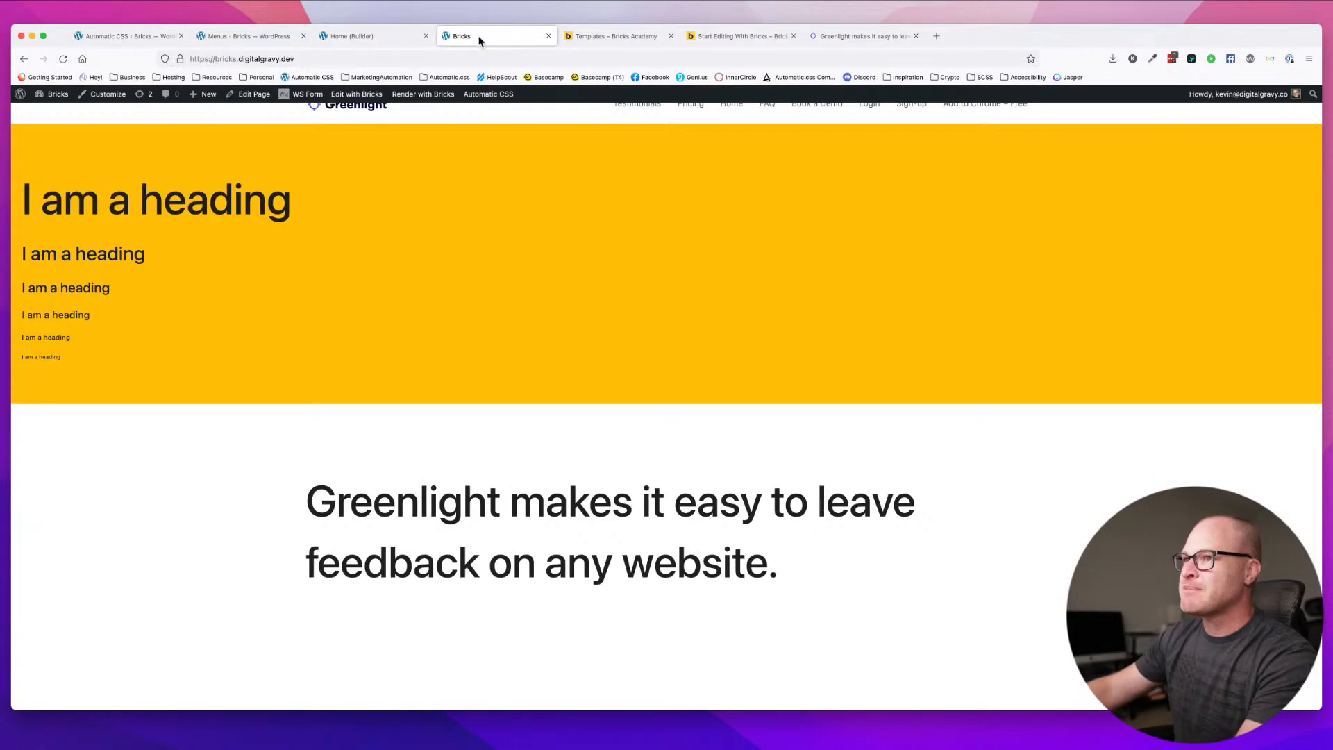
left_click(827, 43)
left_click_drag(603, 357, 289, 338)
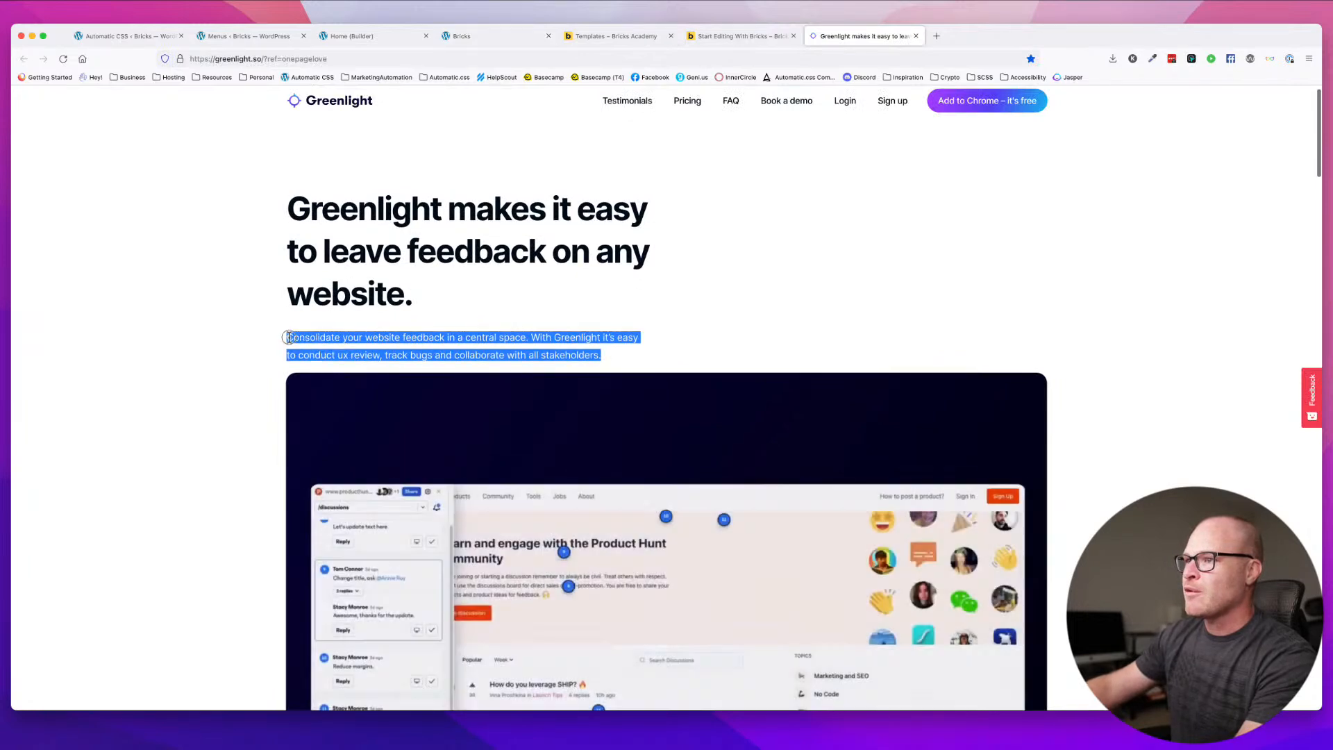
left_click(375, 37)
left_click(264, 38)
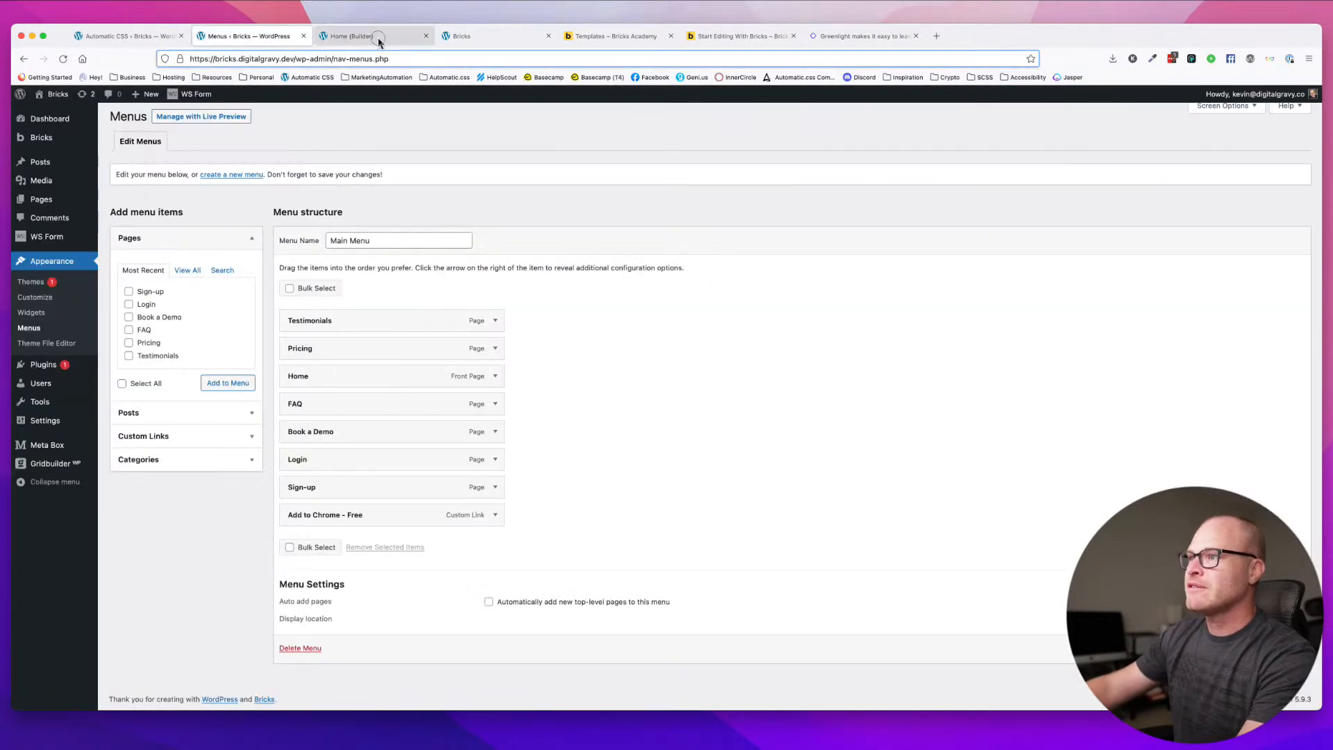
left_click(375, 37)
- Add a Basic Text element to the section's outer container and fill it with the copied paragraph starting "Consolidate your website feedback in a central space."
left_click(1062, 257)
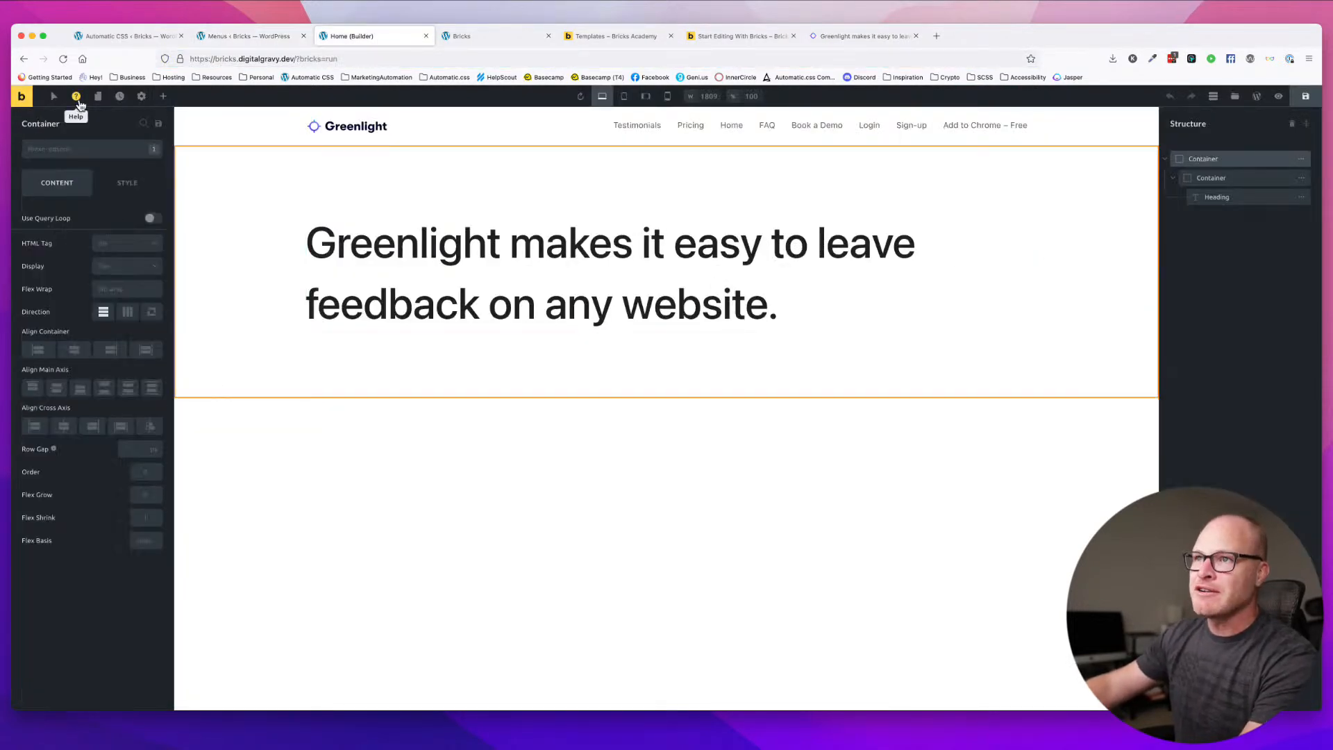
left_click(164, 97)
type("text")
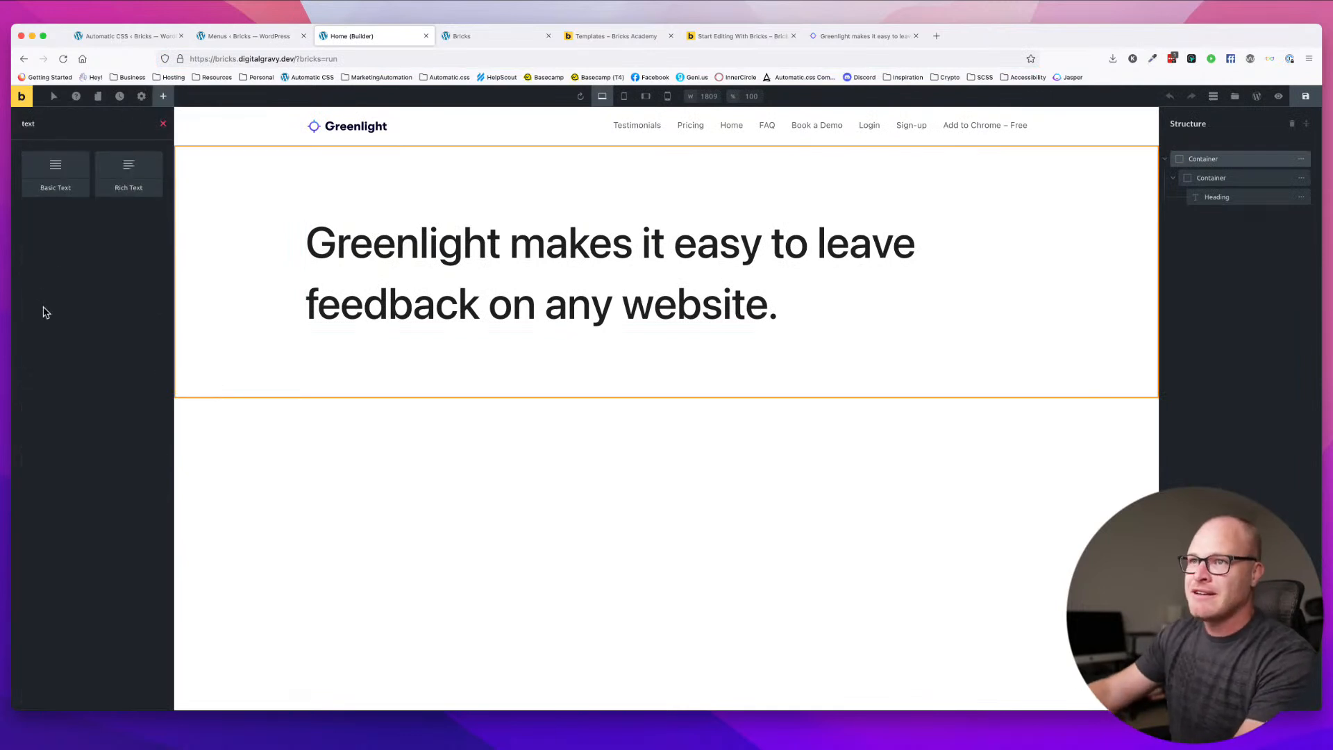
left_click(56, 170)
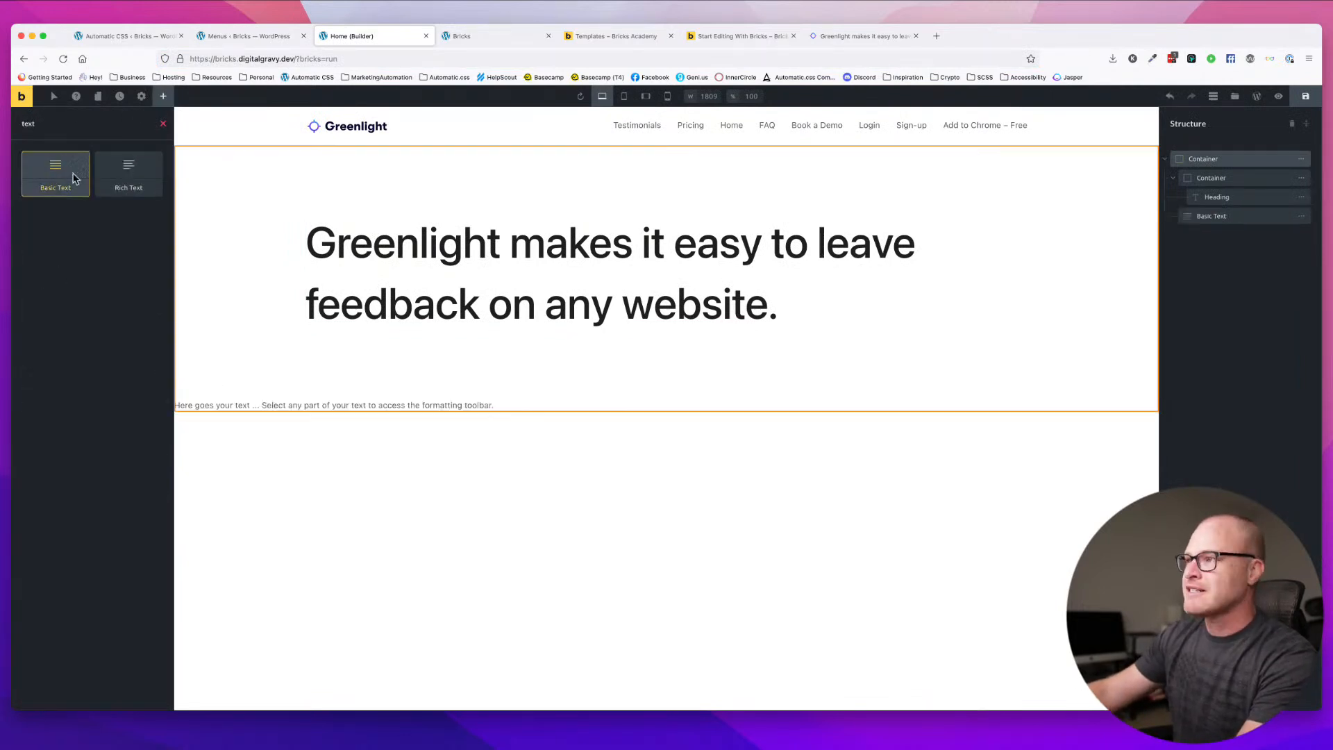
triple_click(315, 405)
type("Centralize your website feedback in a central space. With Greenlight it's easy to conduct ux review, track bugs and collaborate with all stakeholders.")
left_click(371, 483)
- Try to move the paragraph on the canvas from the outer container to the headline's inner container
left_click(271, 407)
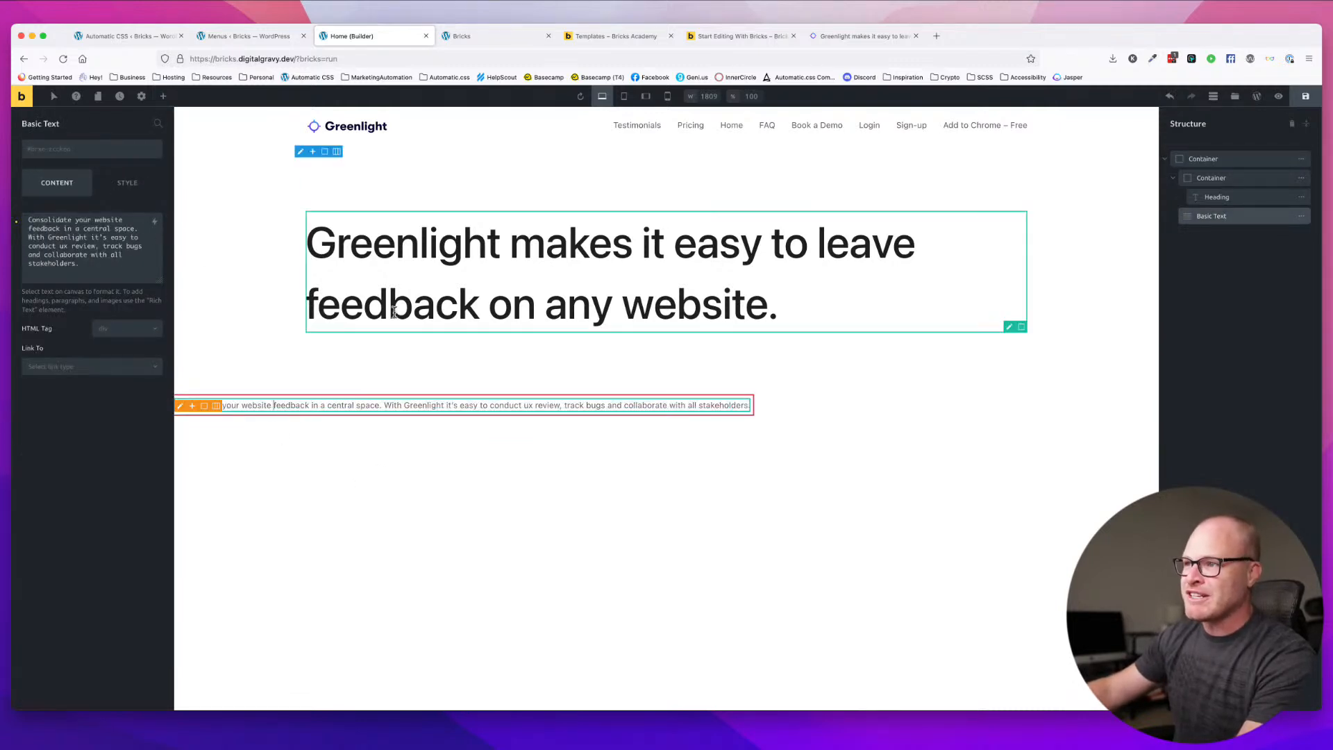
left_click(387, 344)
left_click(365, 408)
left_click(362, 406)
left_click_drag(361, 405, 577, 329)
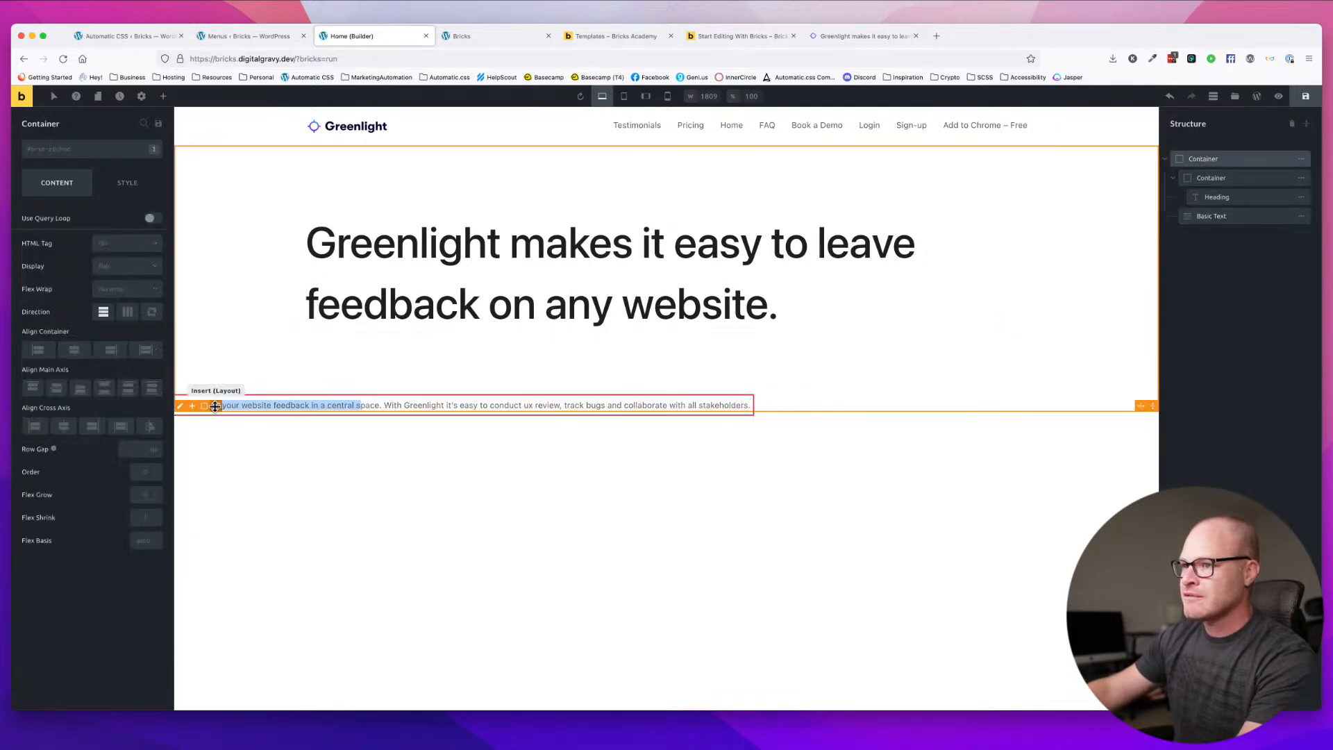
left_click_drag(181, 406, 519, 260)
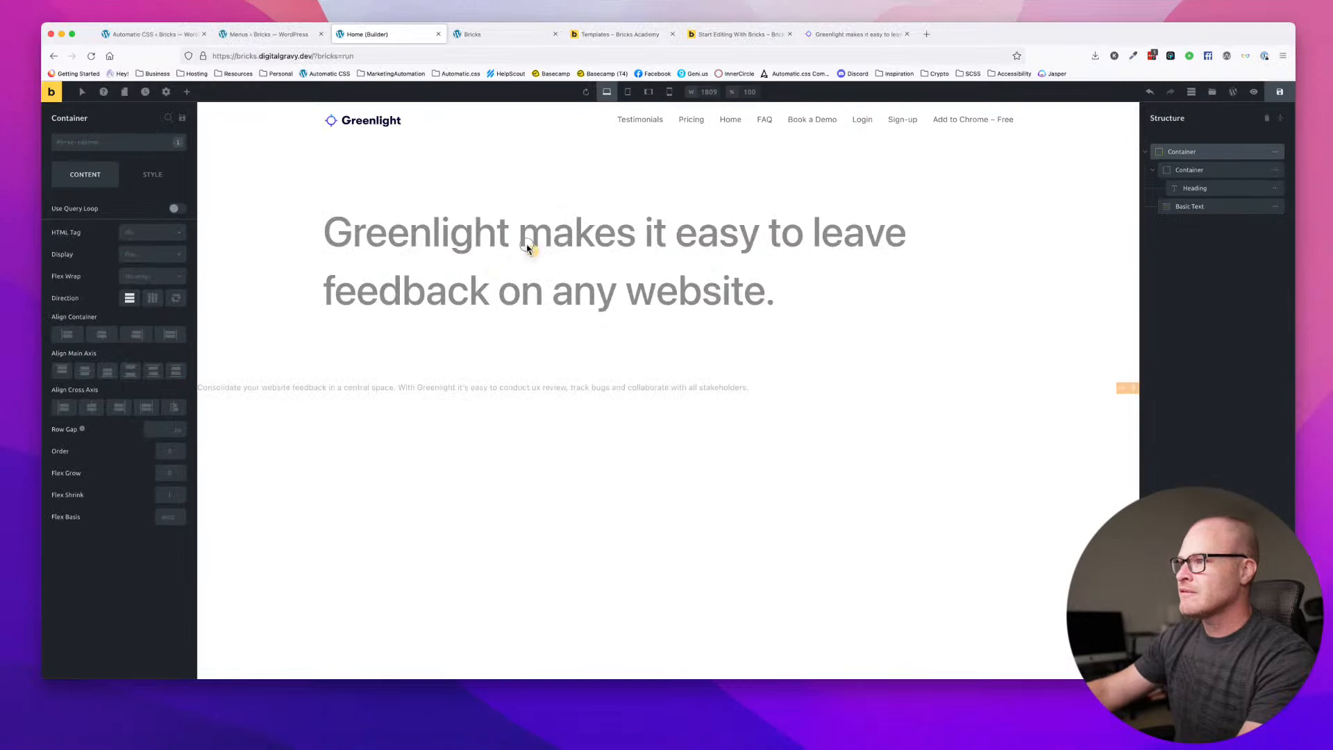
left_click_drag(531, 321, 534, 325)
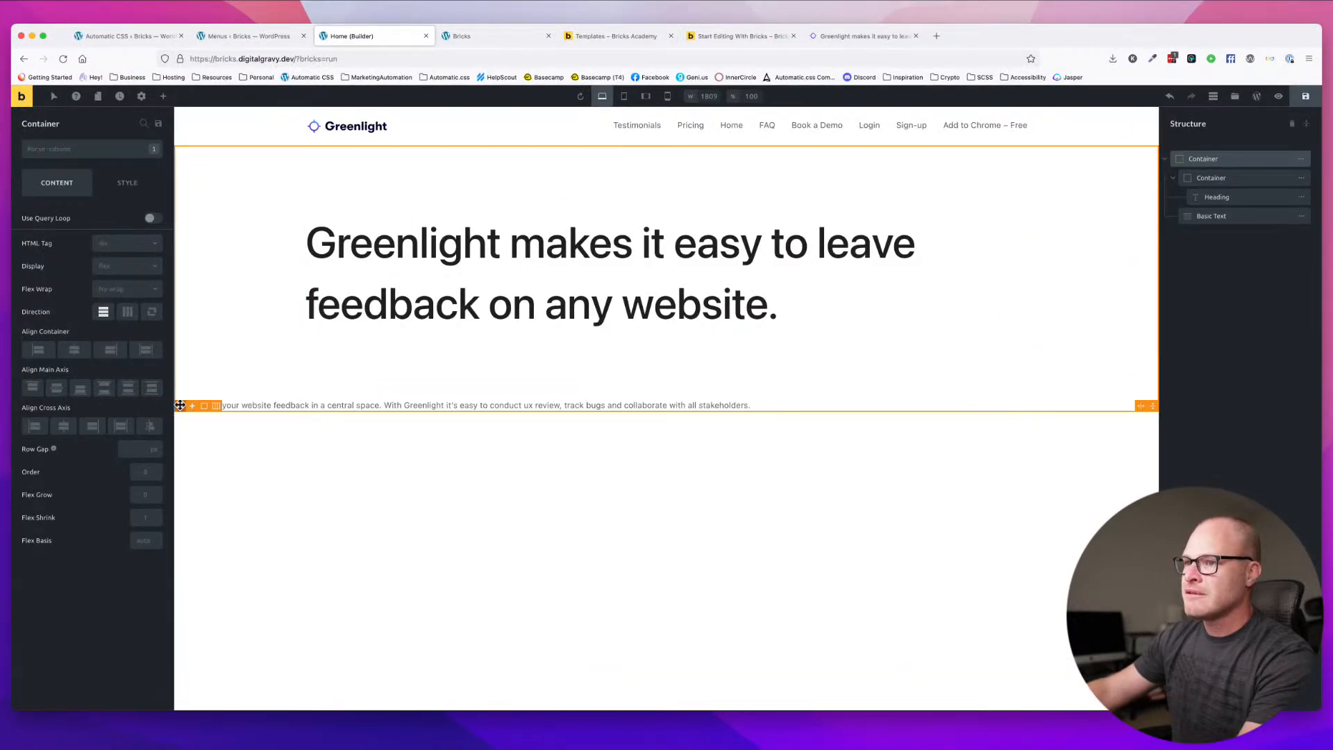
left_click_drag(181, 406, 466, 556)
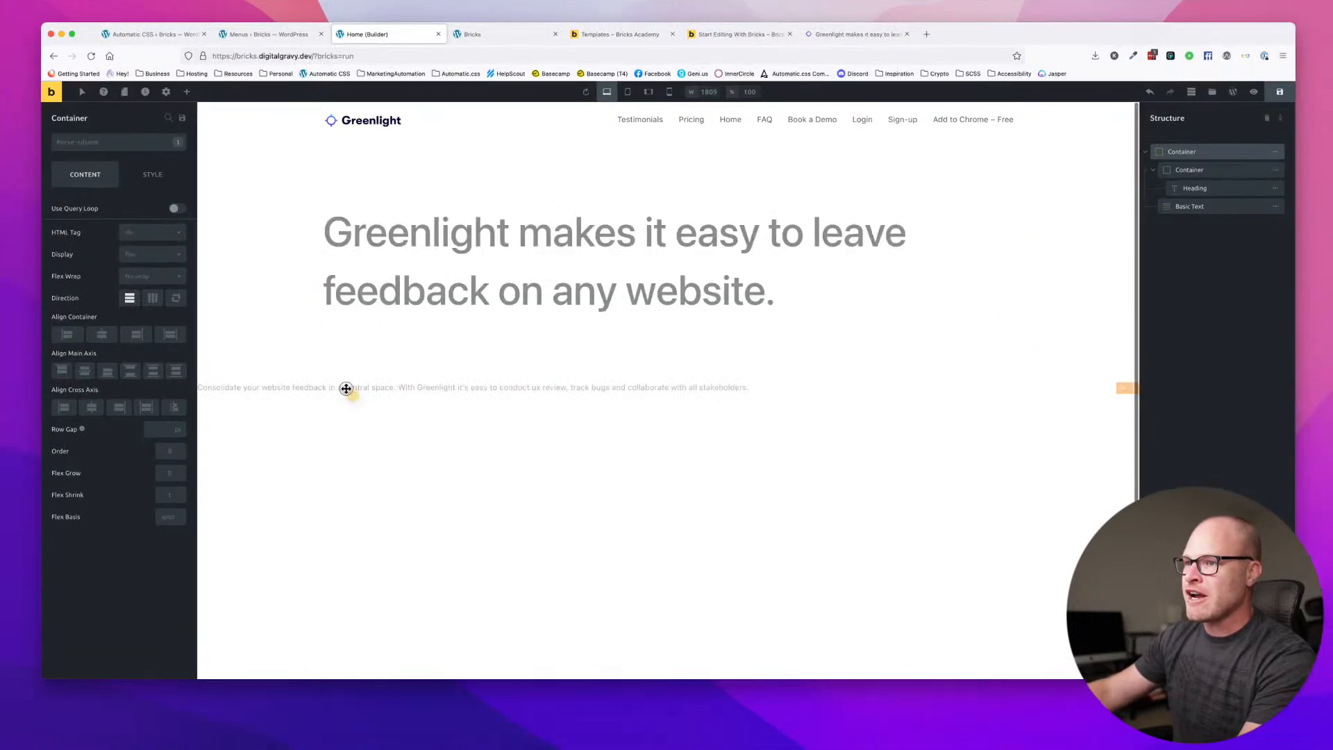
left_click_drag(568, 293, 279, 389)
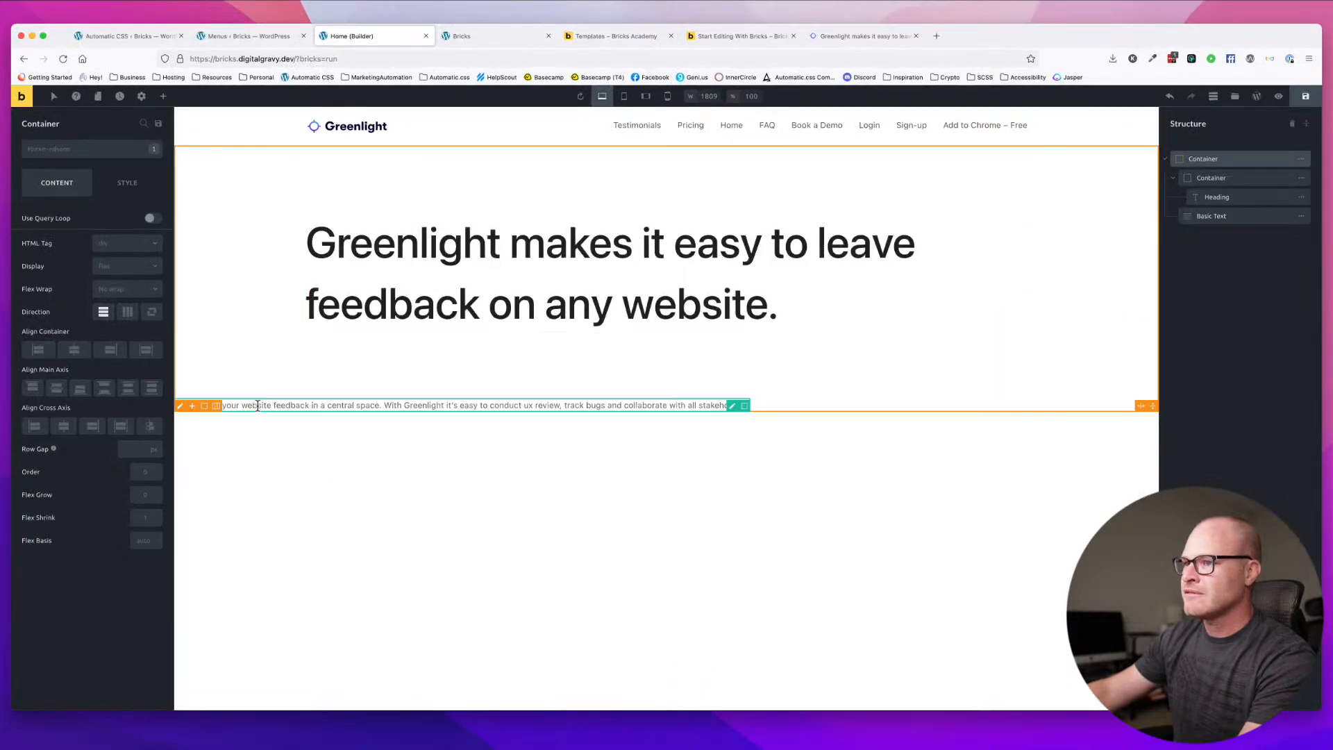
- Move the Basic Text paragraph into the inner container directly below the headline, and select that inner container
left_click(237, 393)
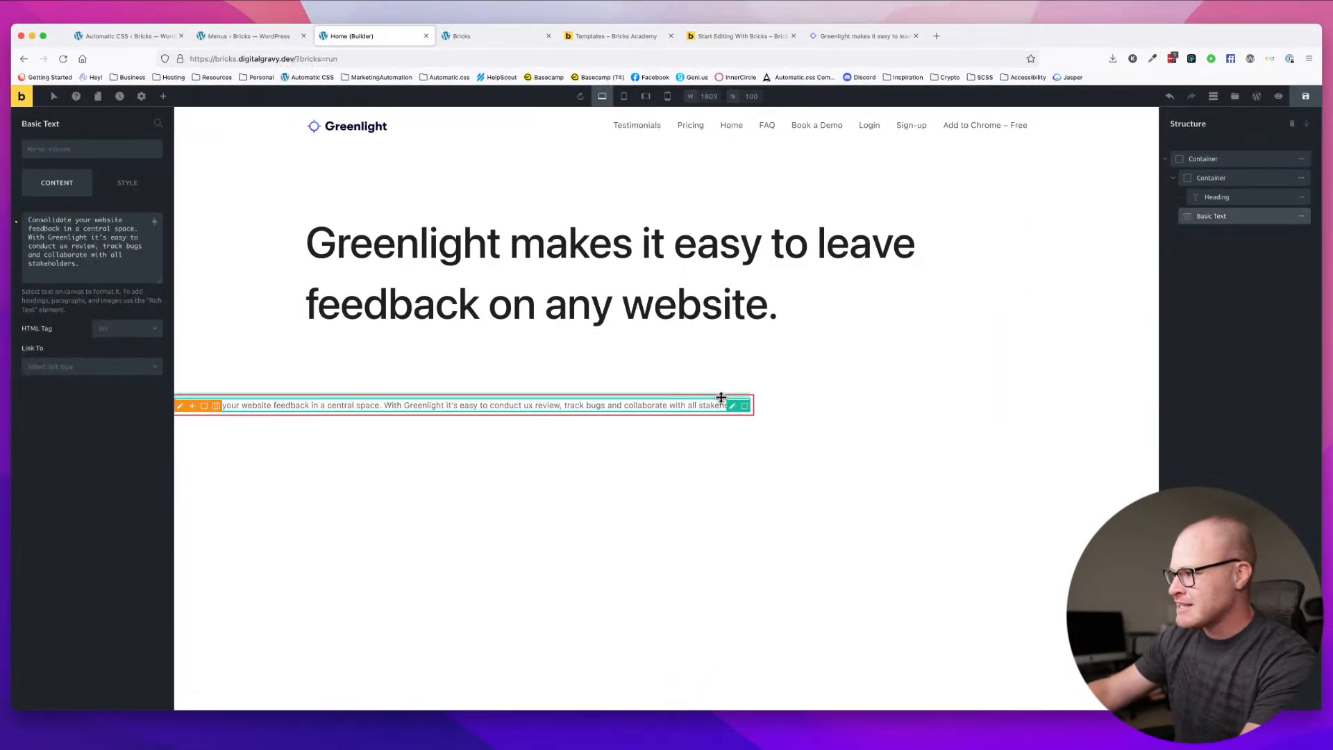
left_click_drag(731, 406, 785, 321)
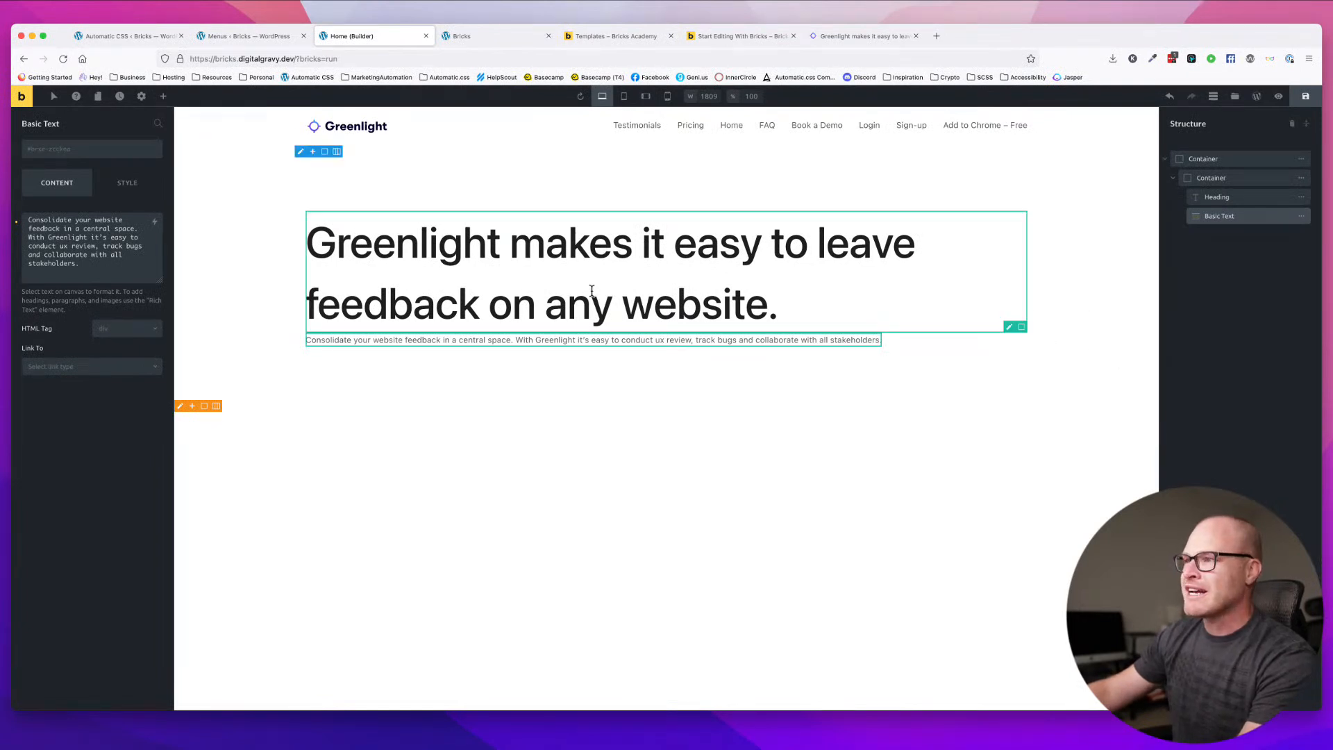
left_click(436, 296)
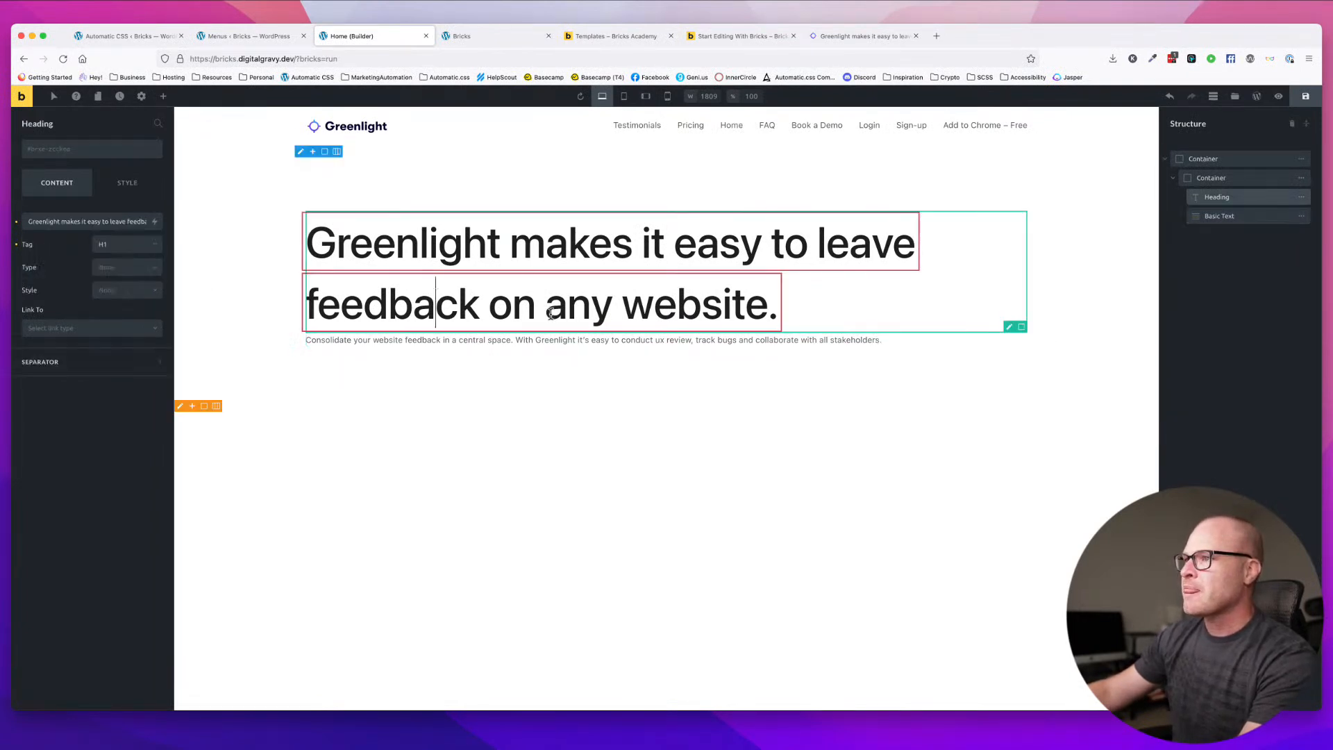
left_click(514, 375)
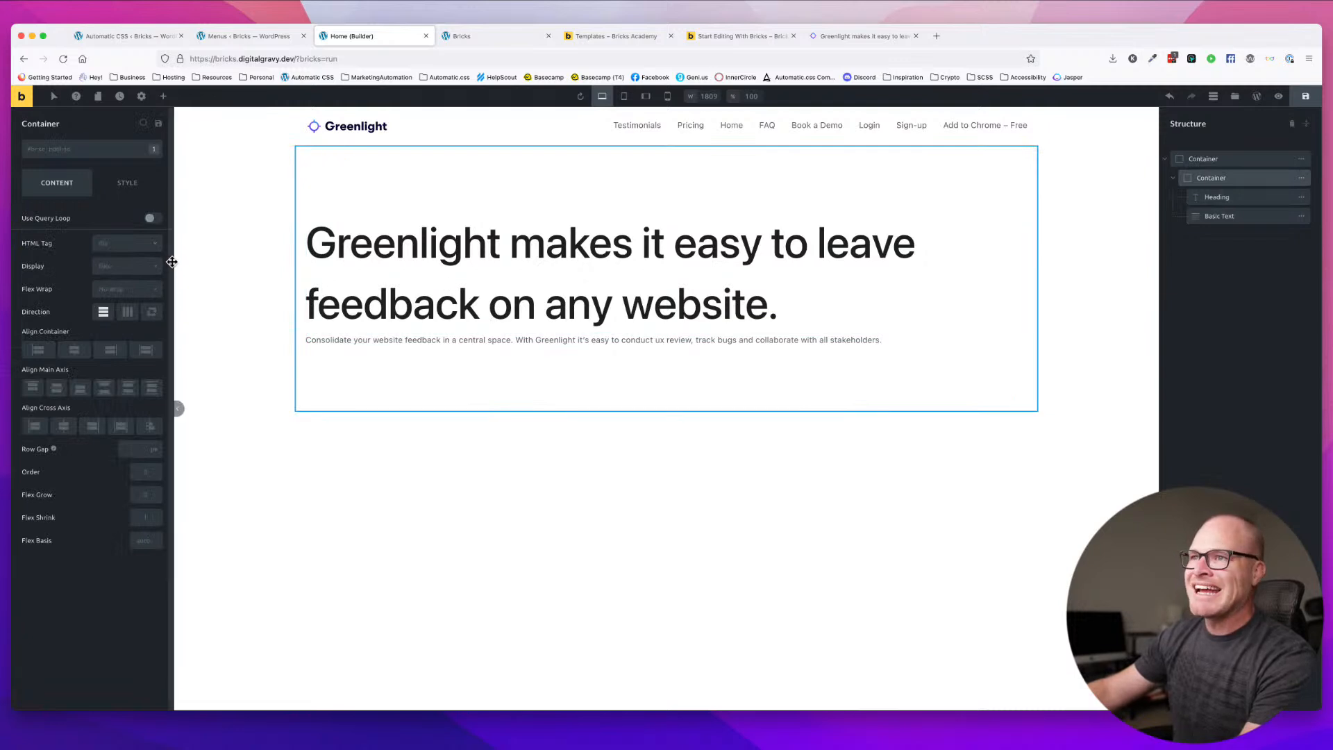
- Set the H1 heading's line height to 1.2 in the site-wide theme style typography
left_click(139, 98)
left_click(89, 172)
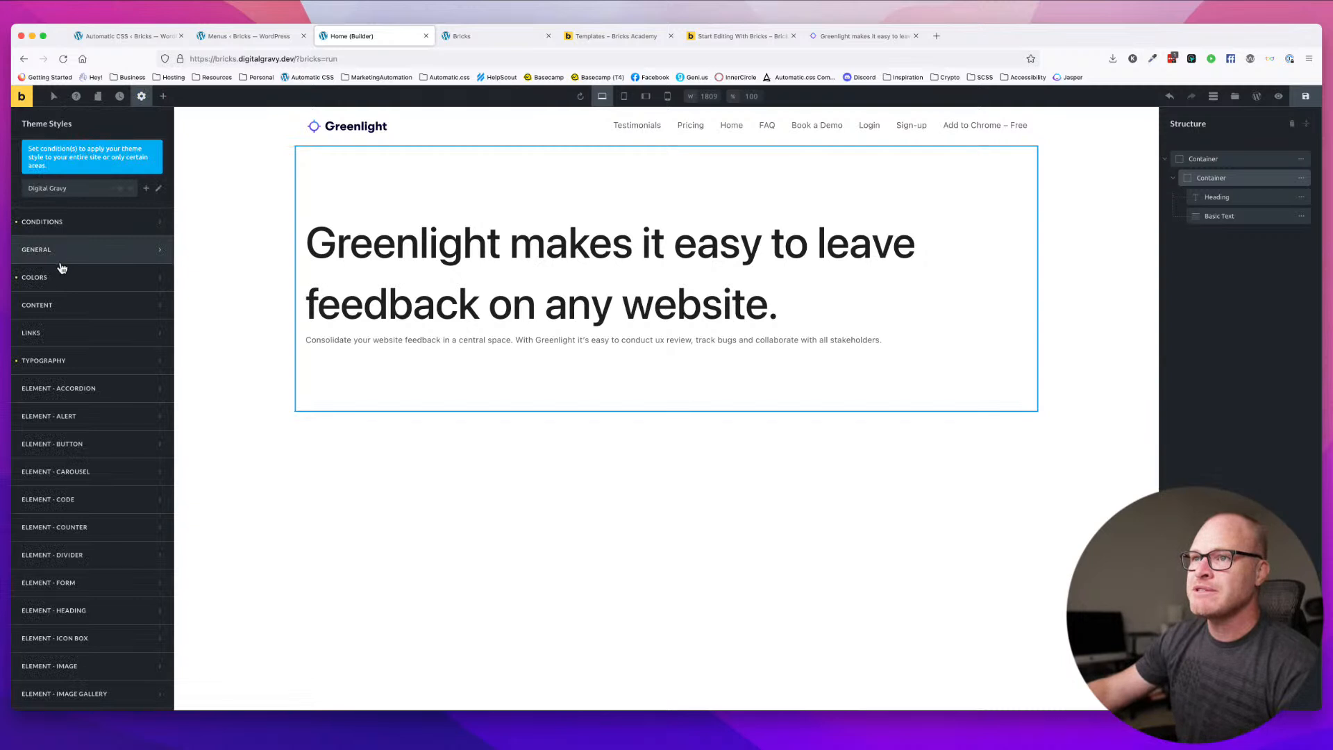
left_click(64, 361)
scroll(111, 361, "down", 3)
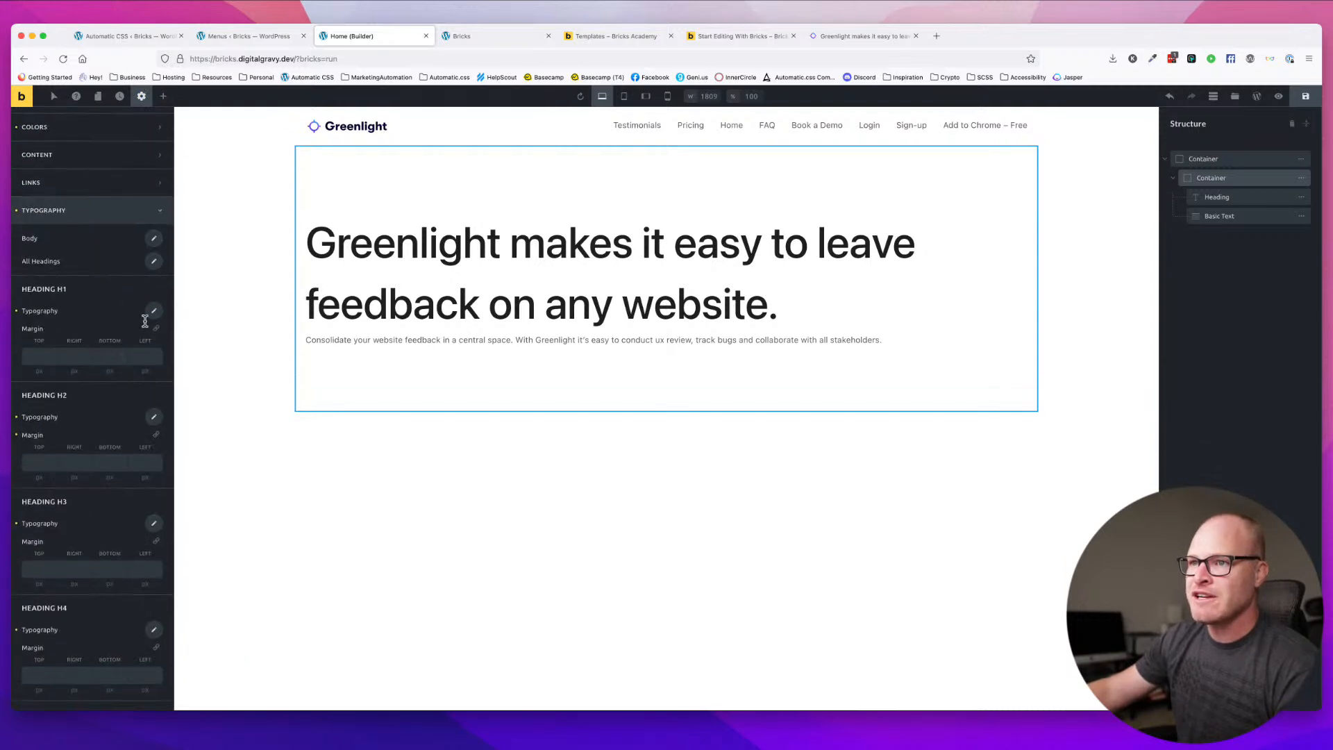
left_click(153, 311)
scroll(101, 420, "down", 3)
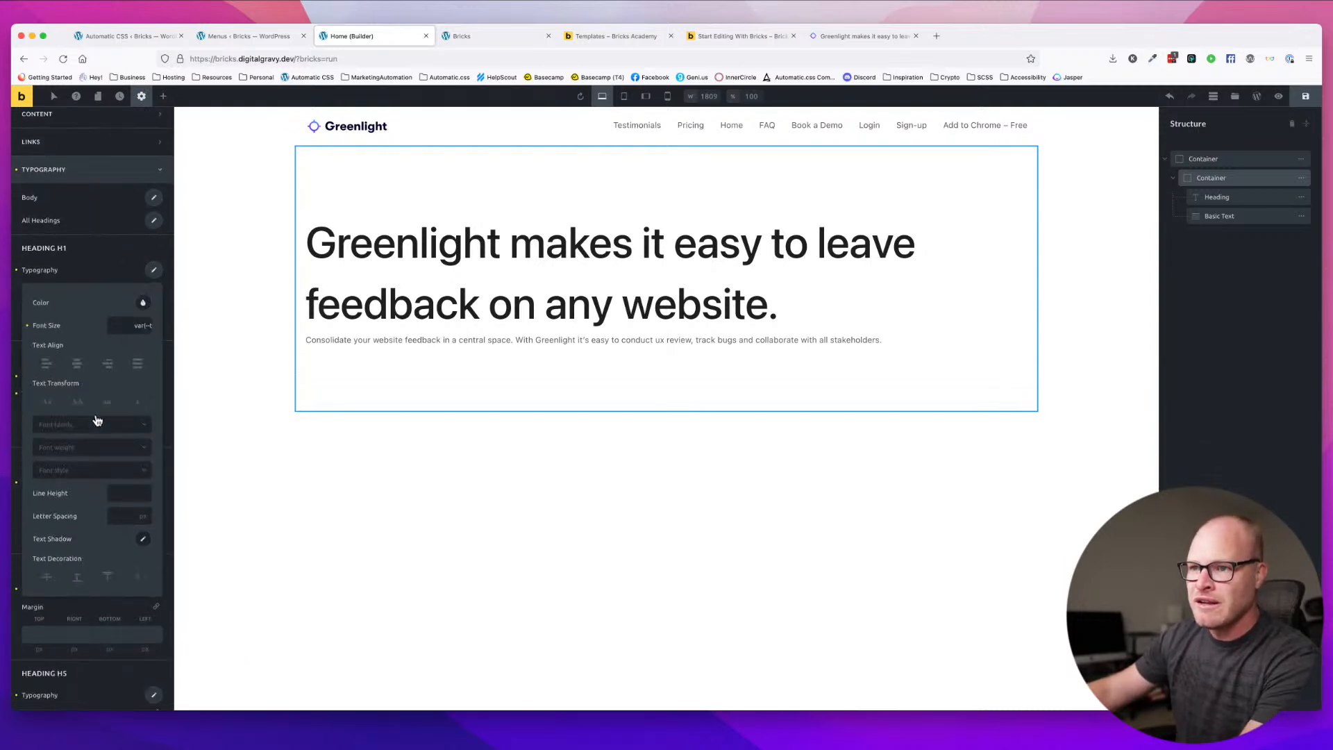
left_click(118, 413)
type("1.2")
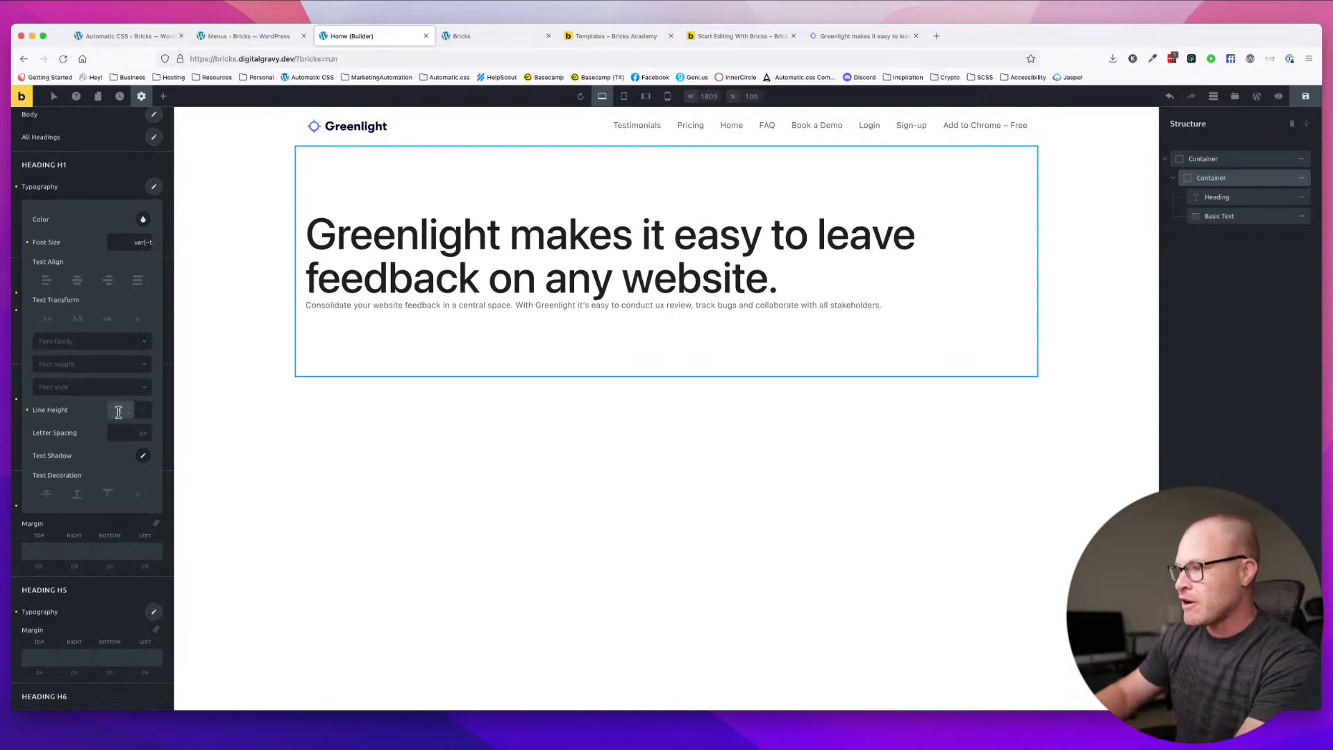
scroll(147, 528, "down", 3)
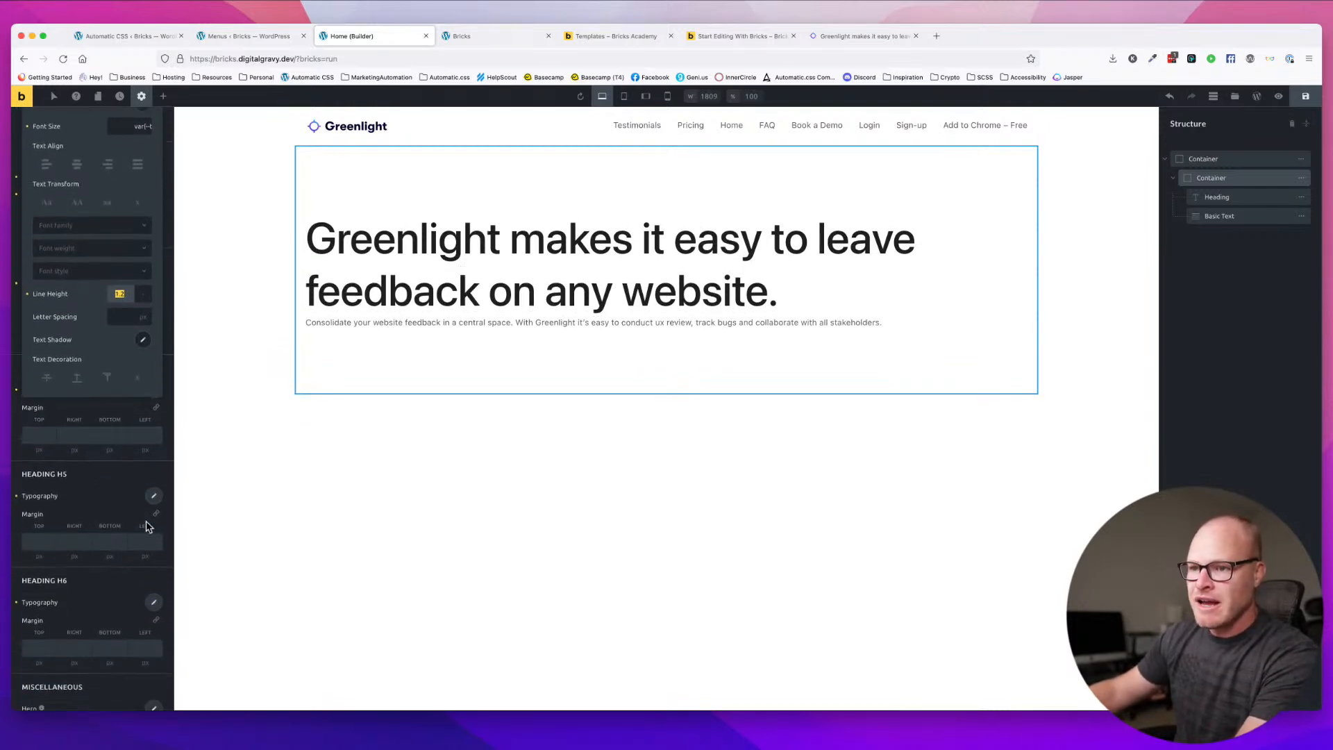
scroll(138, 212, "up", 3)
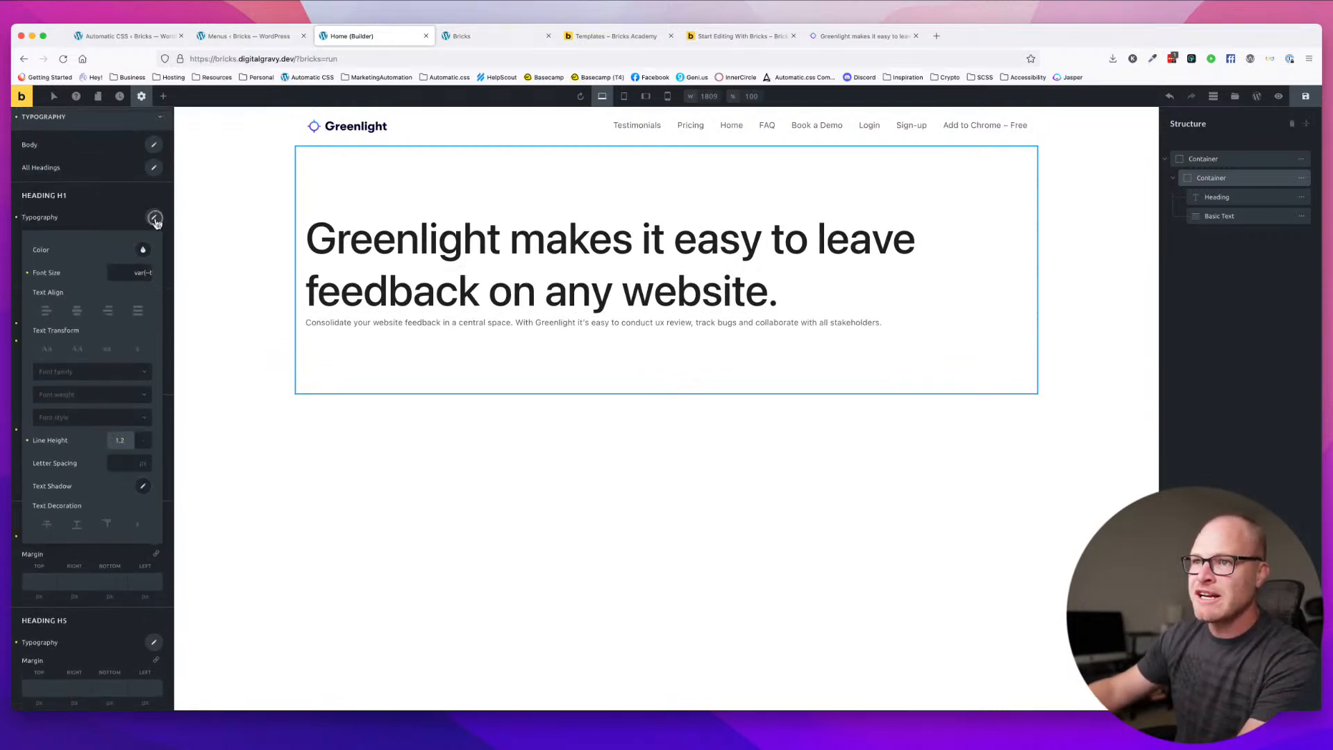
left_click(155, 221)
- Apply a 1.2 line height to the H2 and H3 heading typography in the theme styles
left_click(154, 323)
scroll(108, 519, "down", 1)
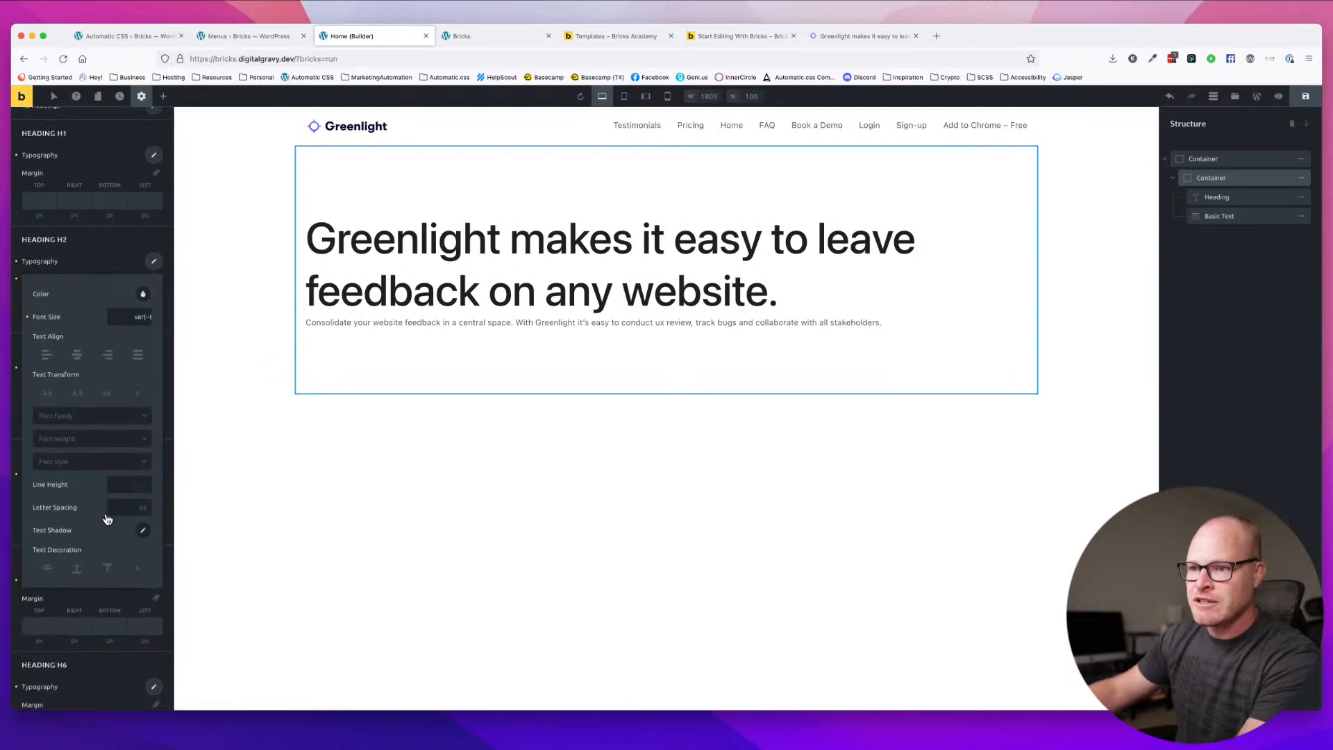
left_click(154, 262)
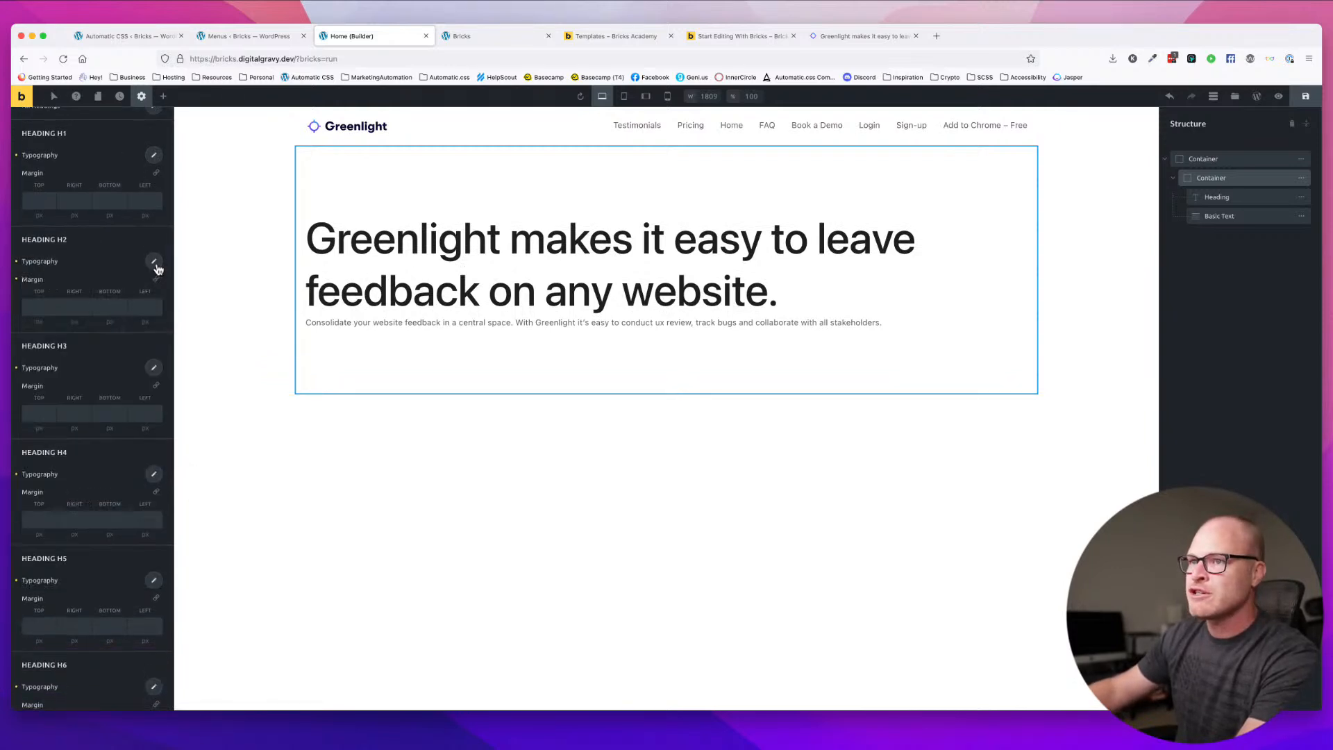
left_click(154, 368)
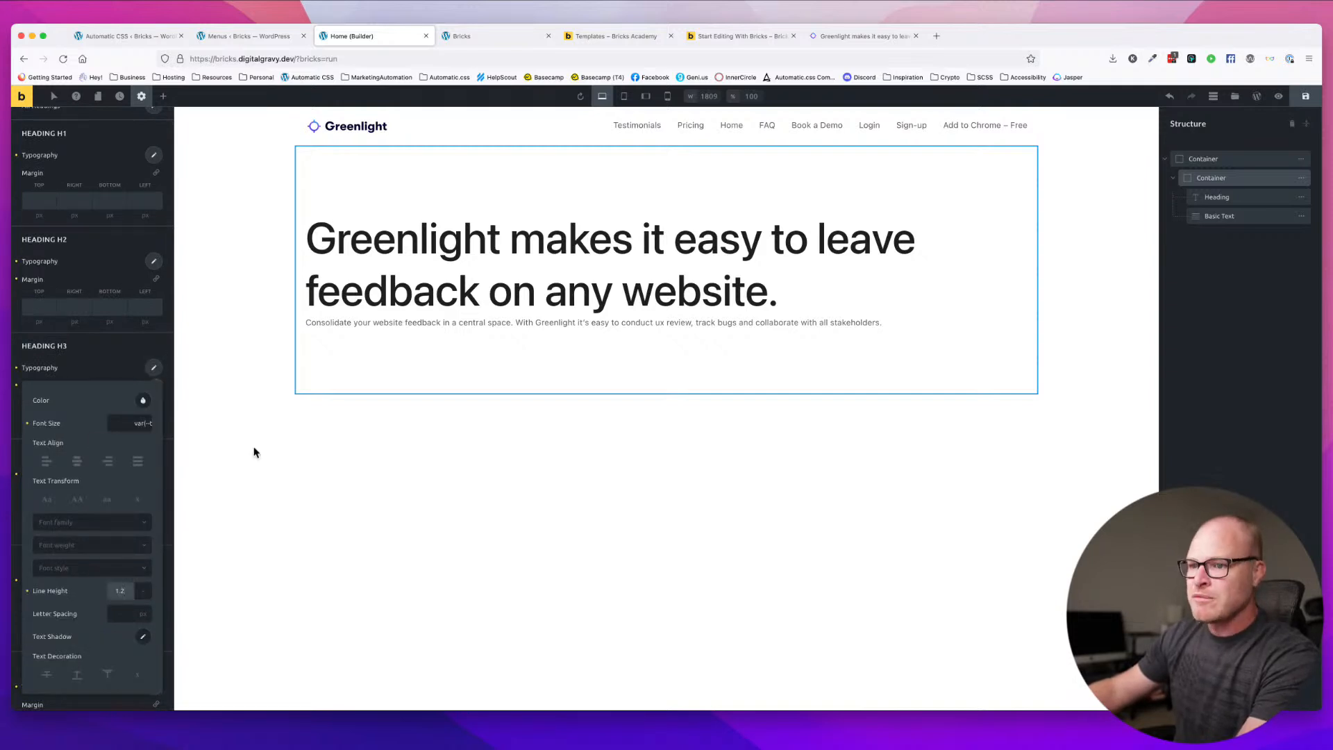
- Select the hero section's outer container and assign it the owl--s class
left_click(1065, 232)
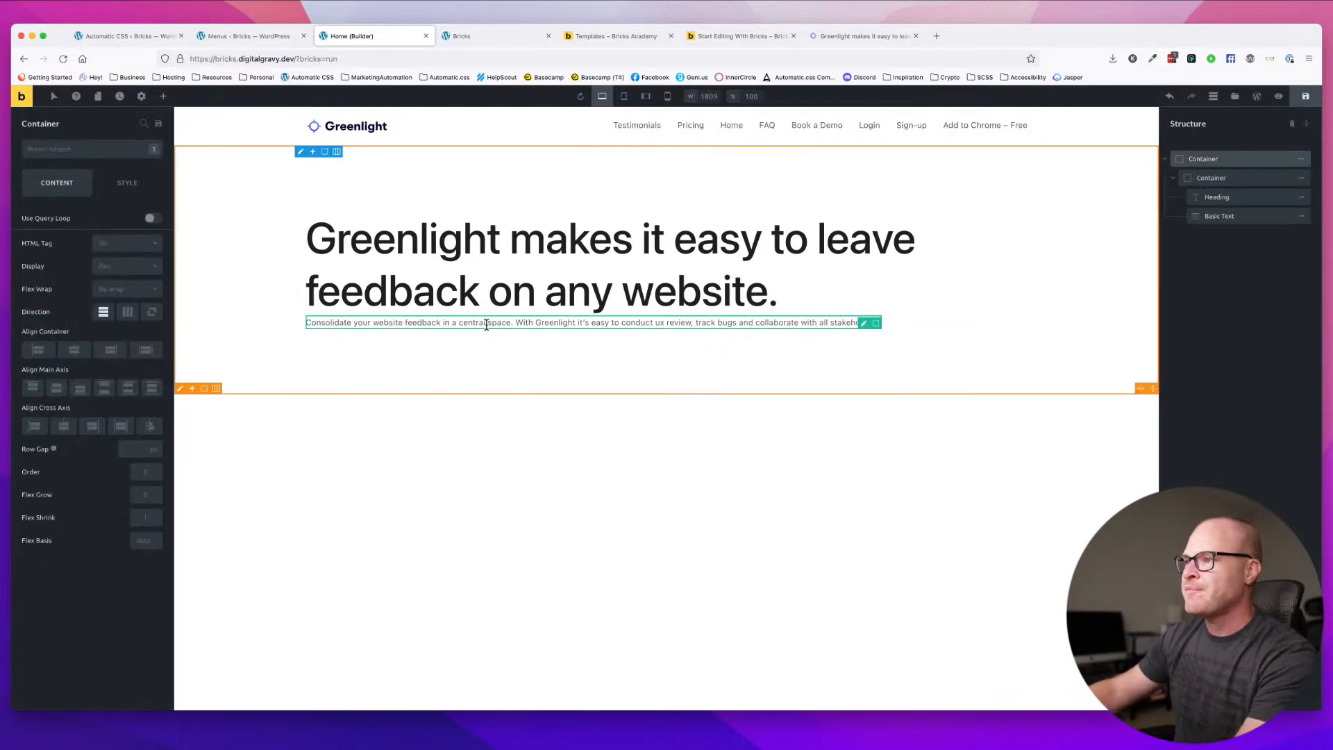
left_click(104, 158)
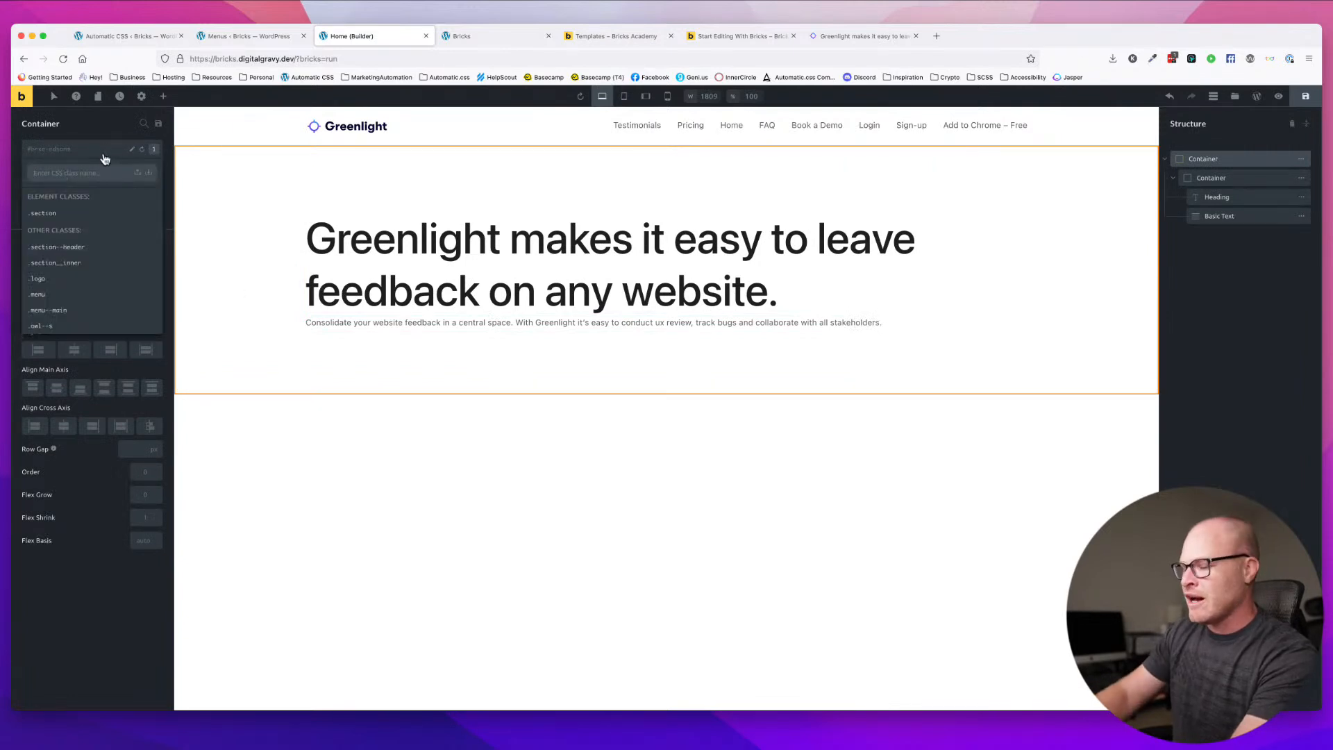
type("owl--s")
key("Return")
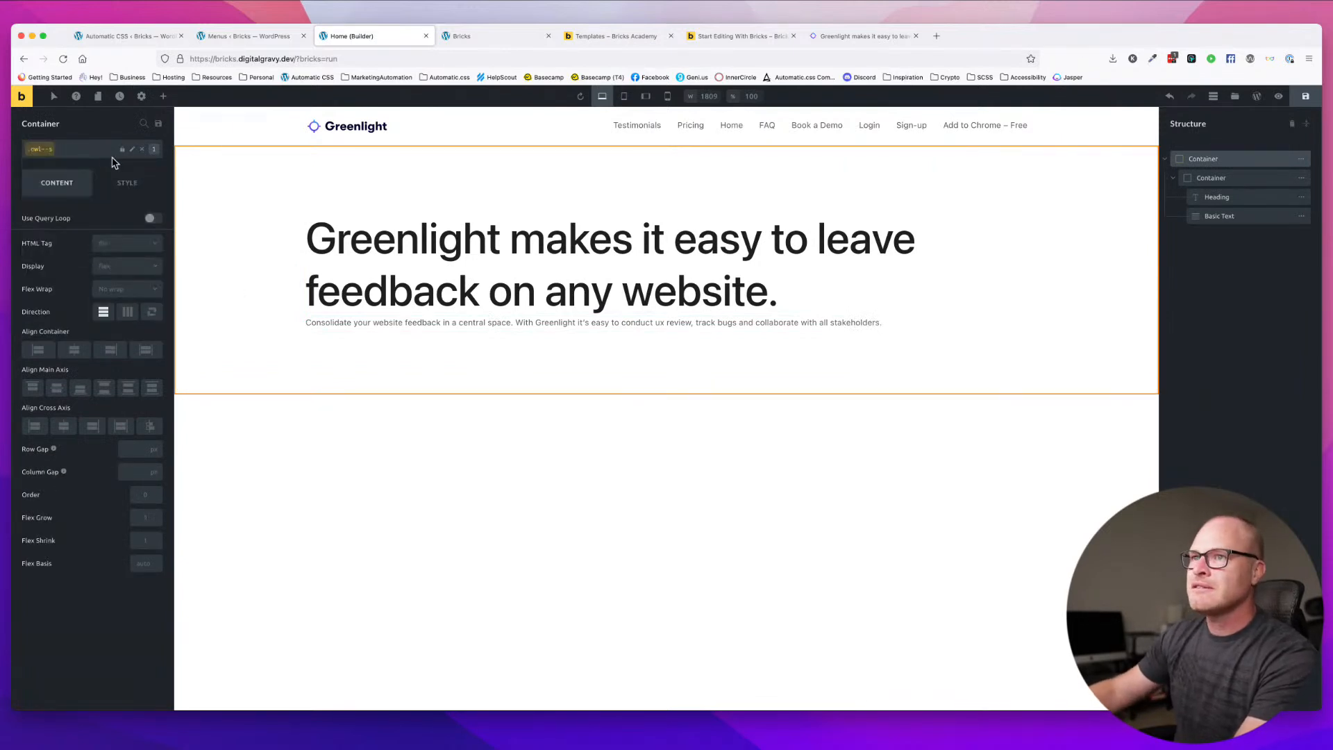
- Delete the owl--s class from the list of global classes
left_click(75, 156)
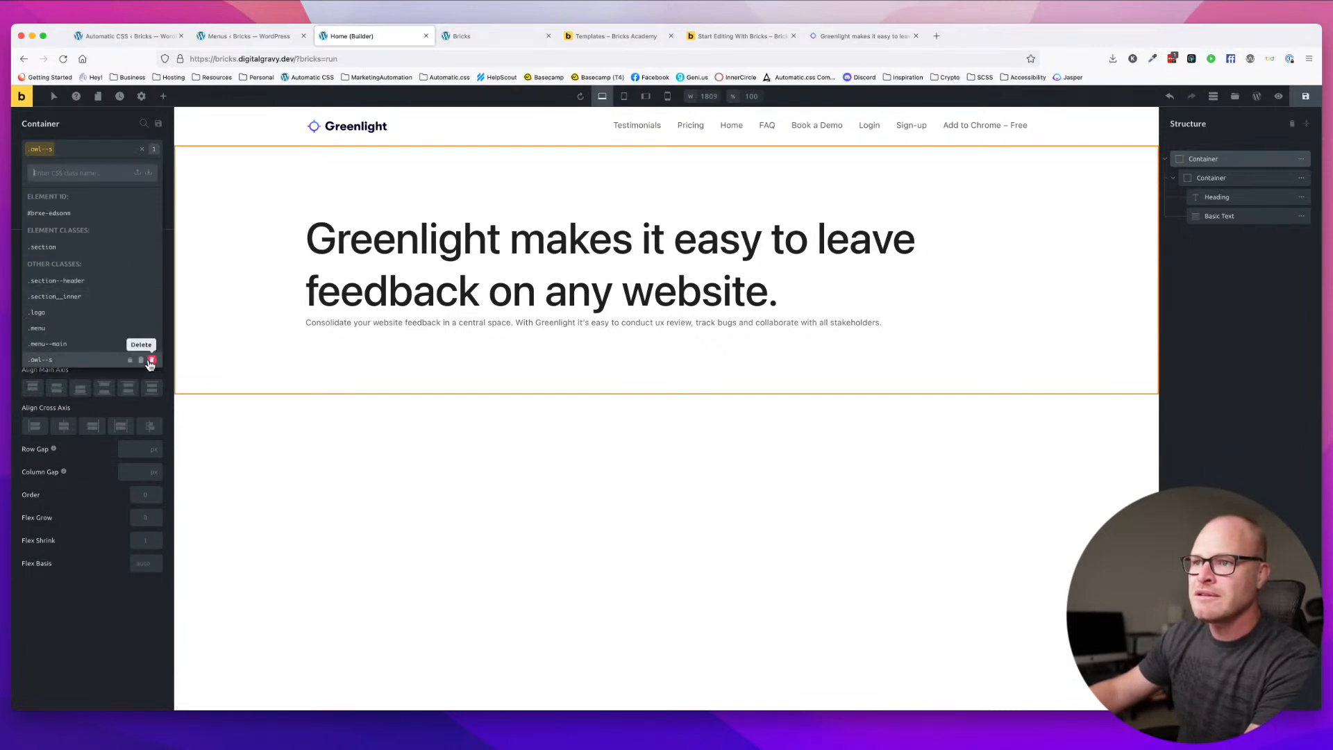
left_click(152, 360)
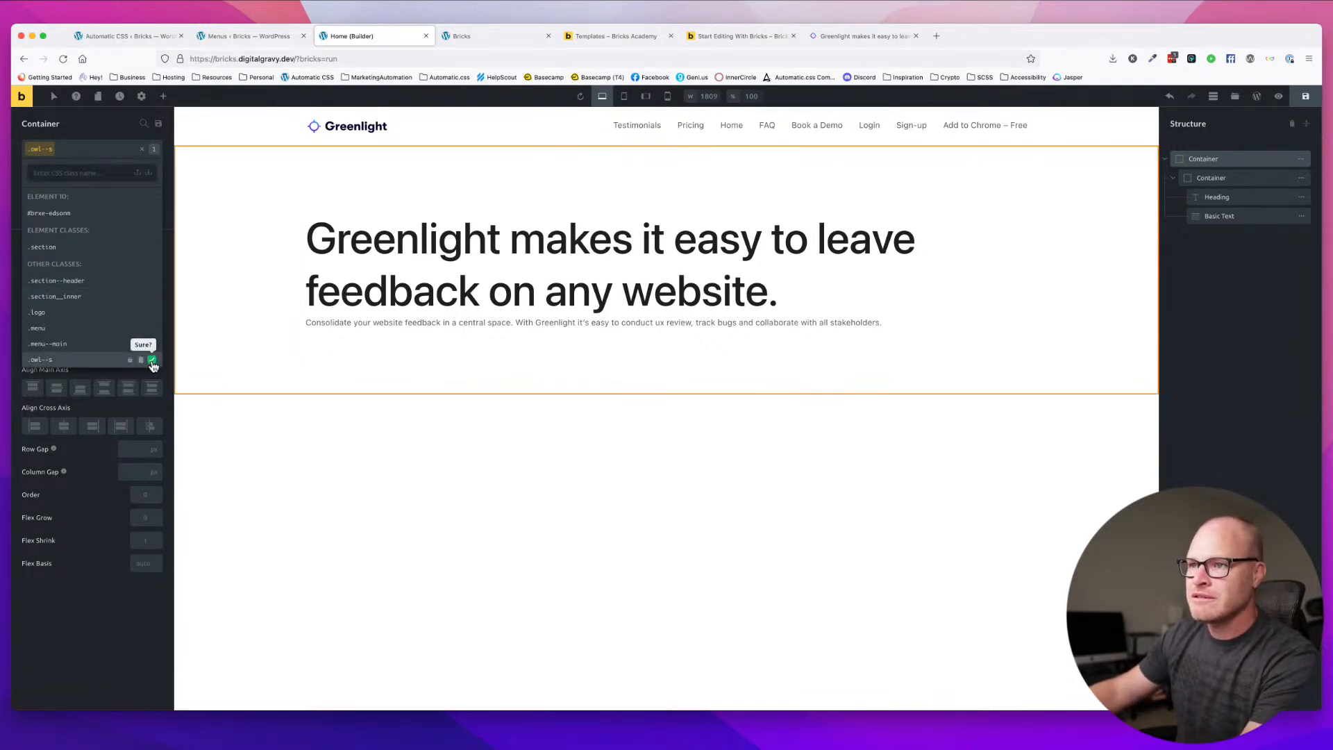
- Delete the owl--s global class, recreate it on the inner container holding the heading and text, and save the page
left_click(153, 360)
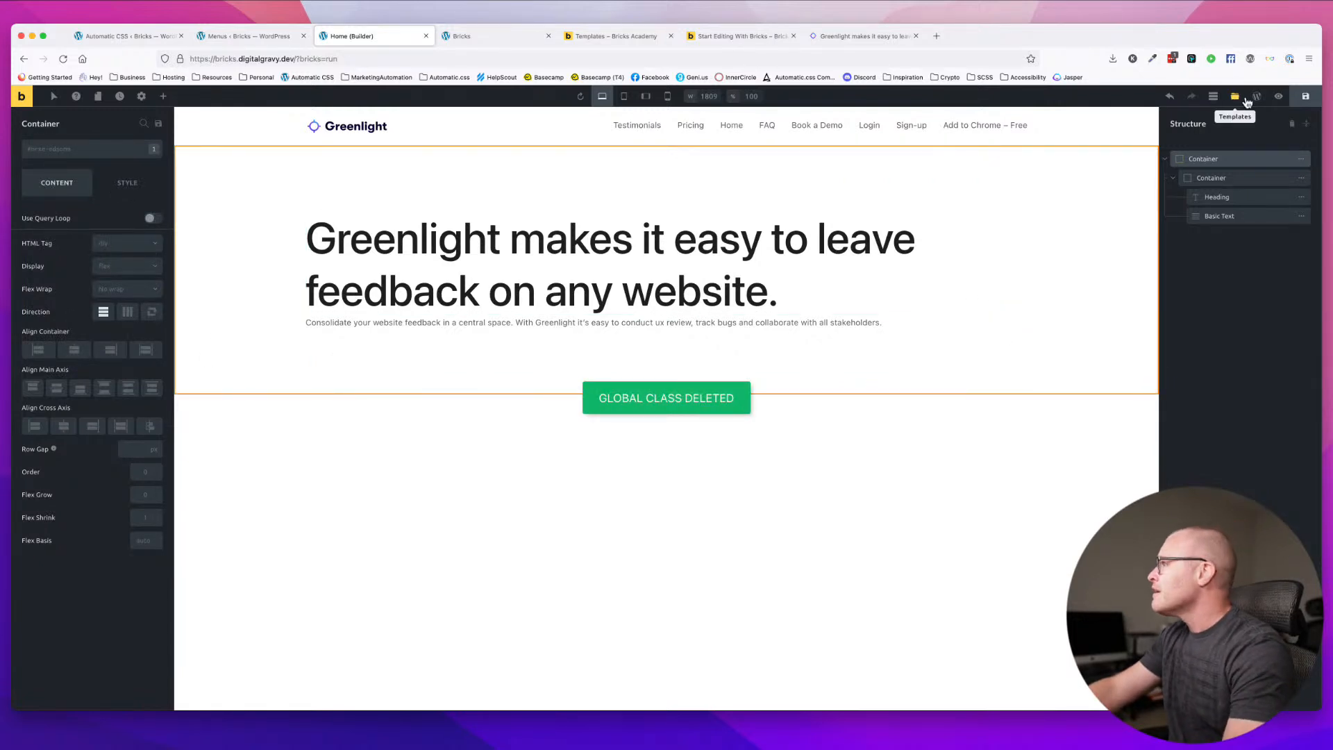
left_click(1228, 179)
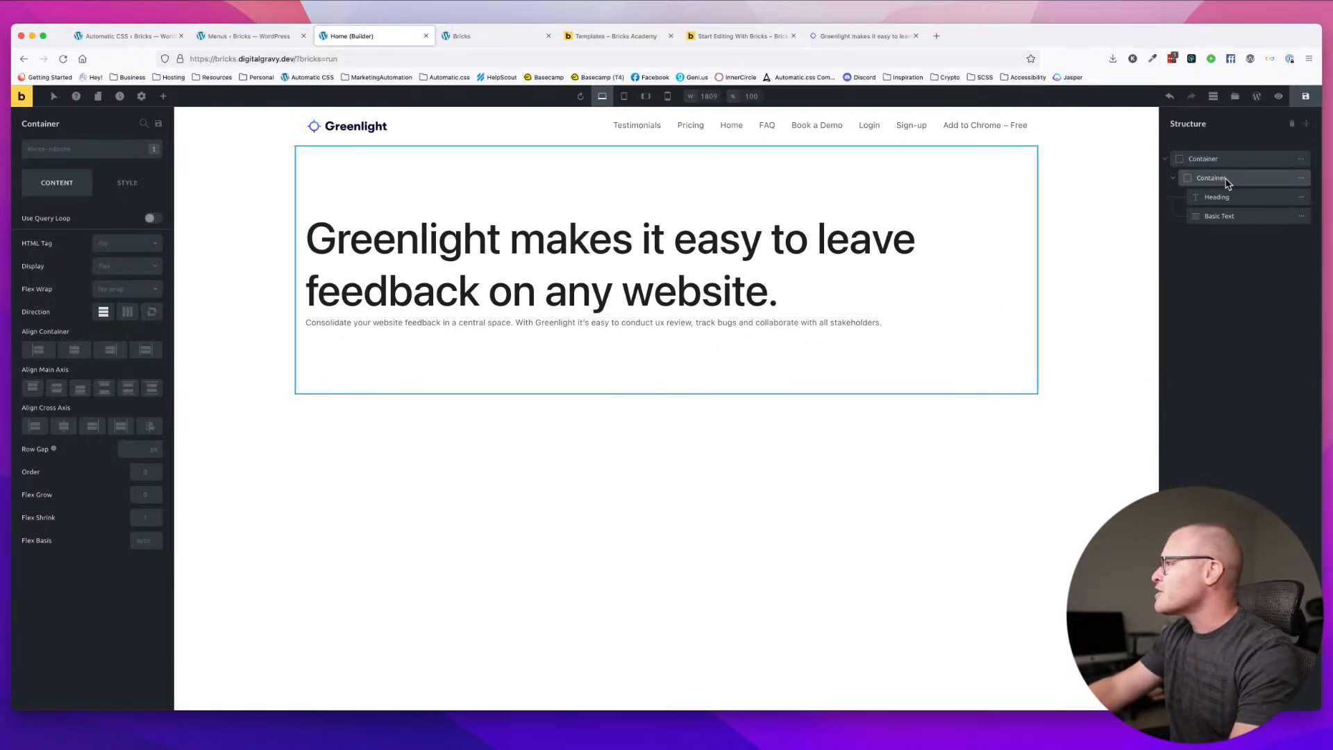
left_click(97, 149)
type("ow")
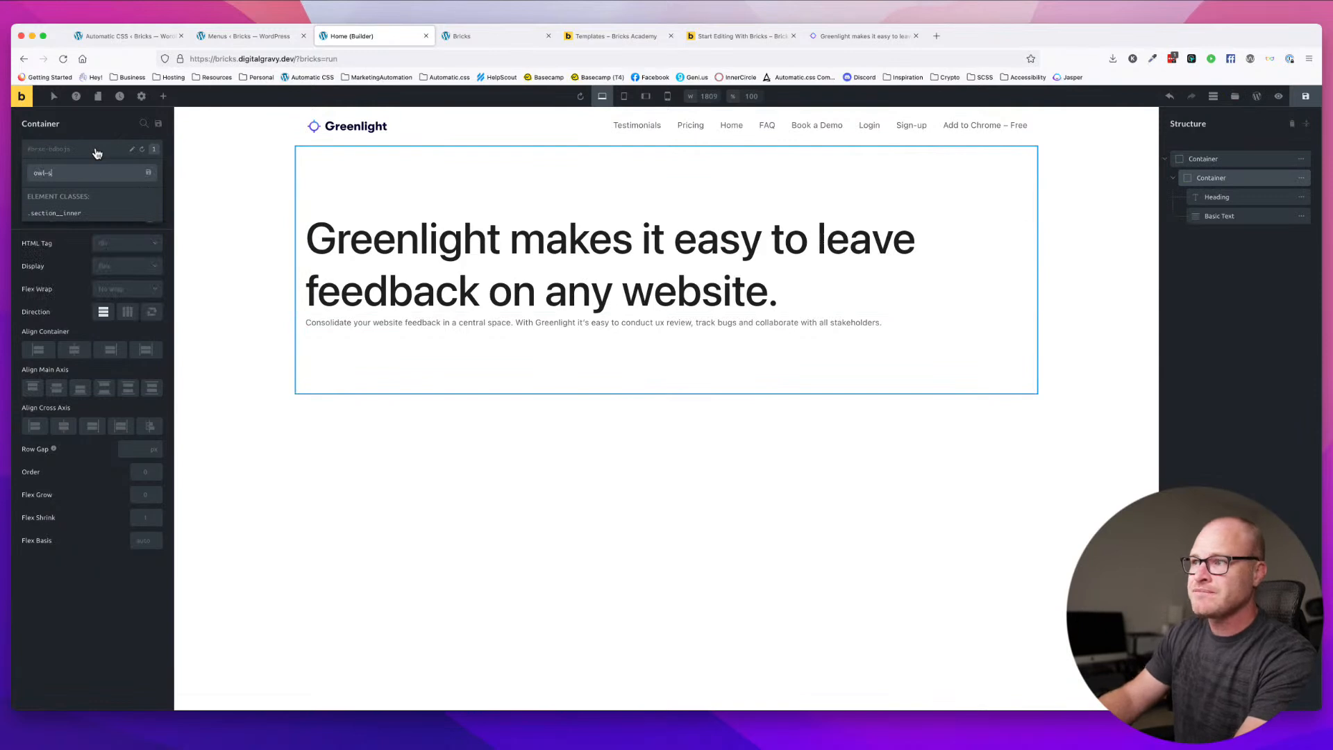
type("l--s")
key("Return")
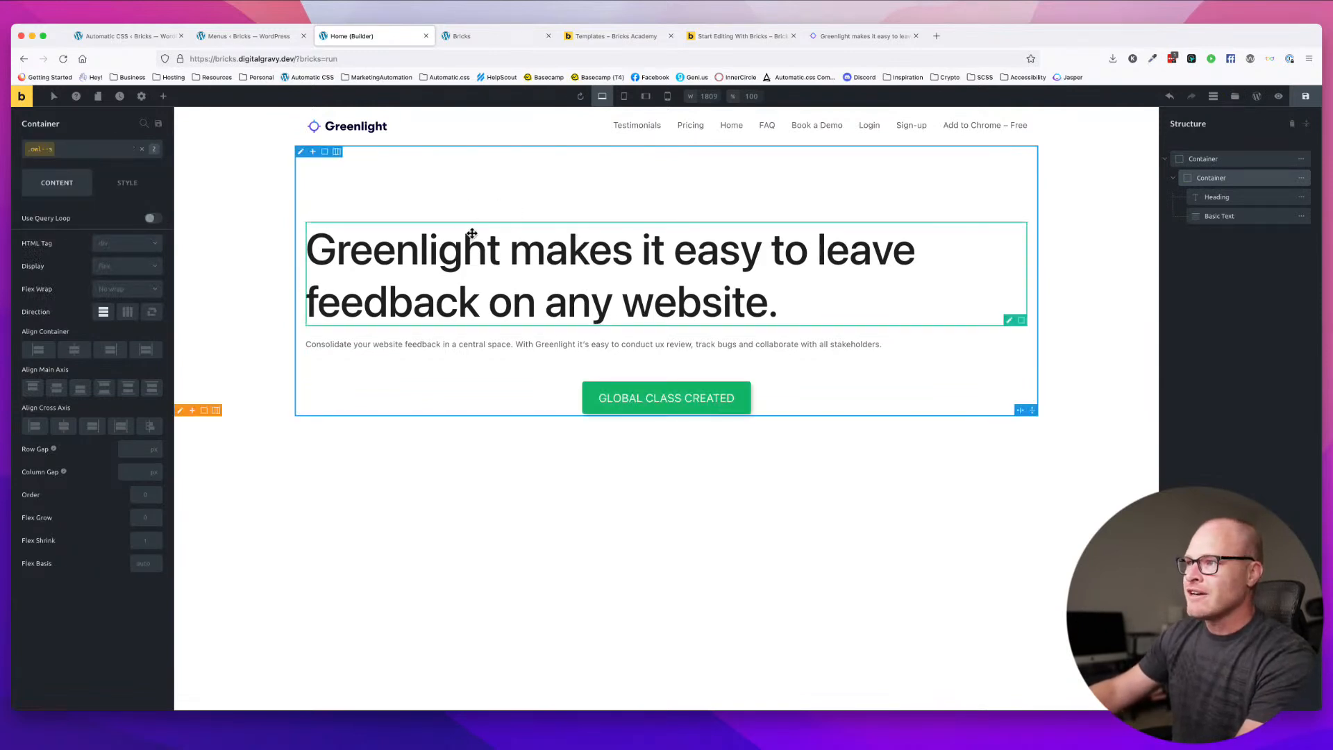
left_click(1305, 96)
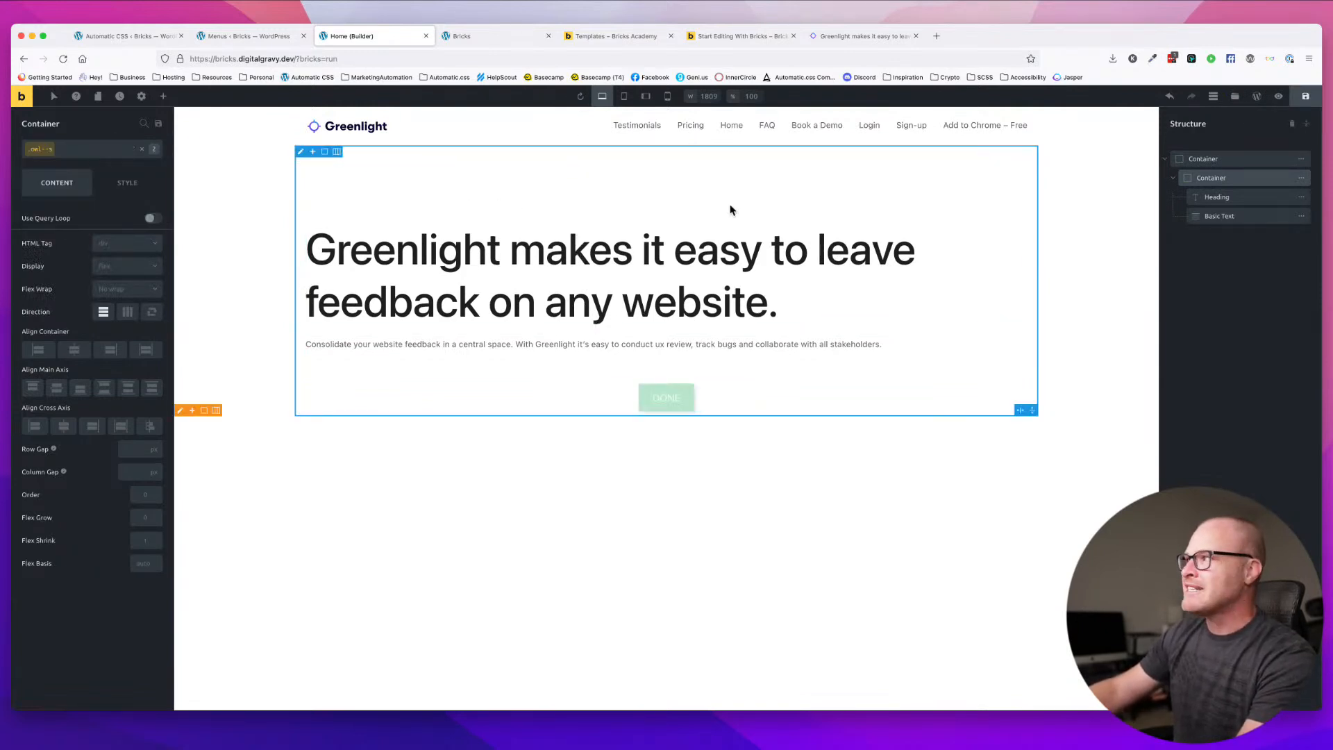
- Inspect the hero heading's markup and container classes on the live Bricks page
left_click(473, 33)
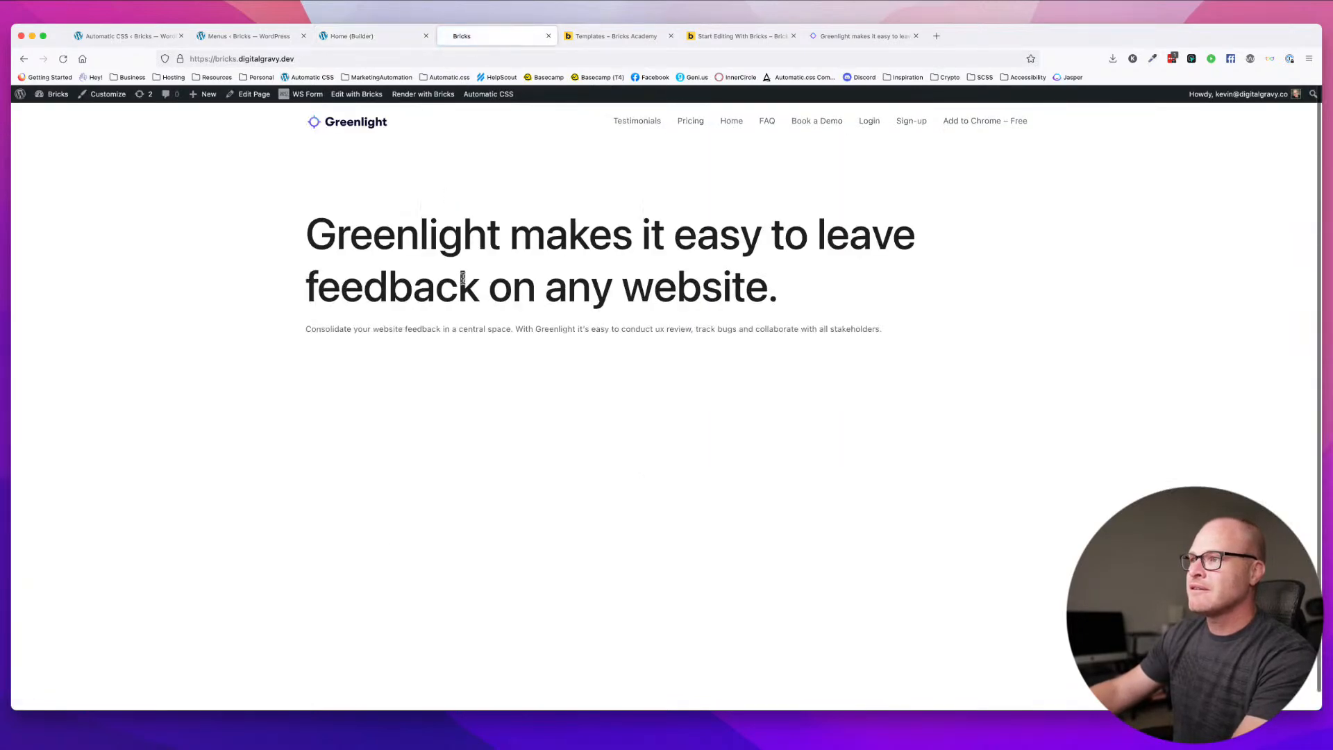
right_click(459, 223)
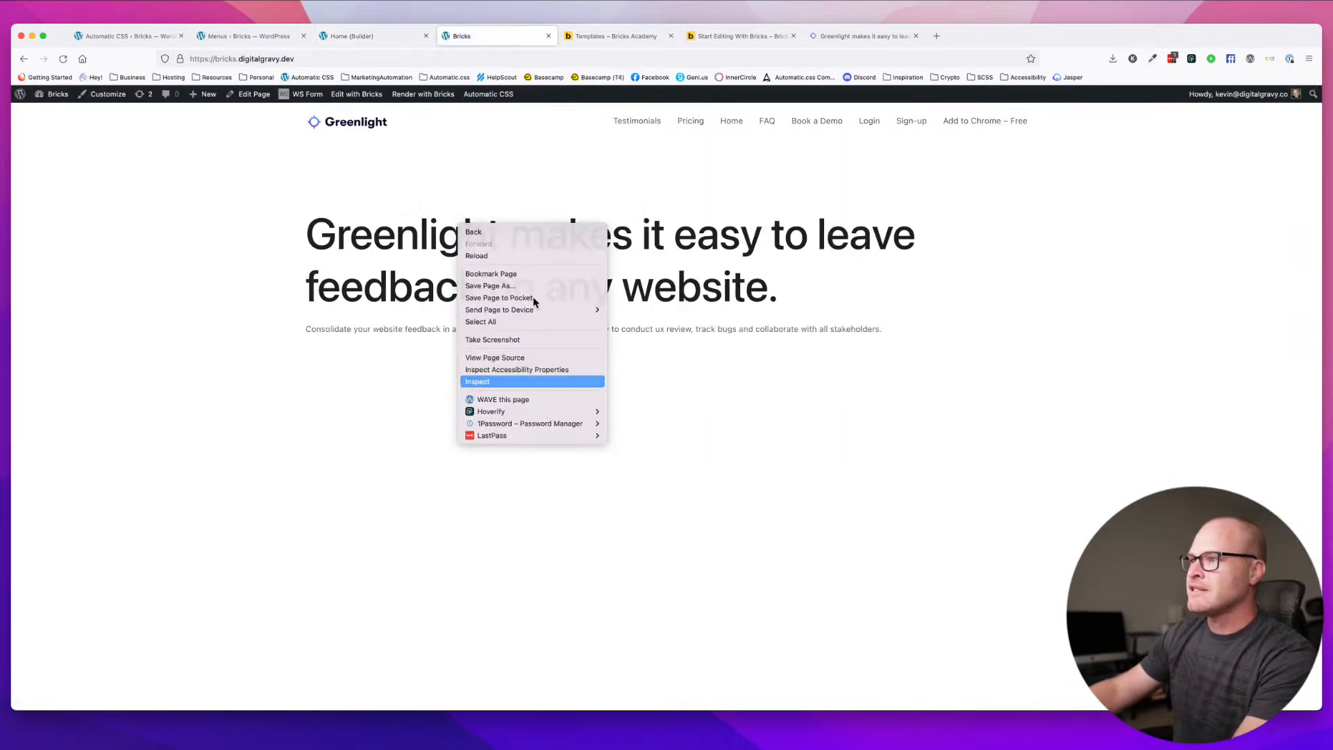
left_click(500, 381)
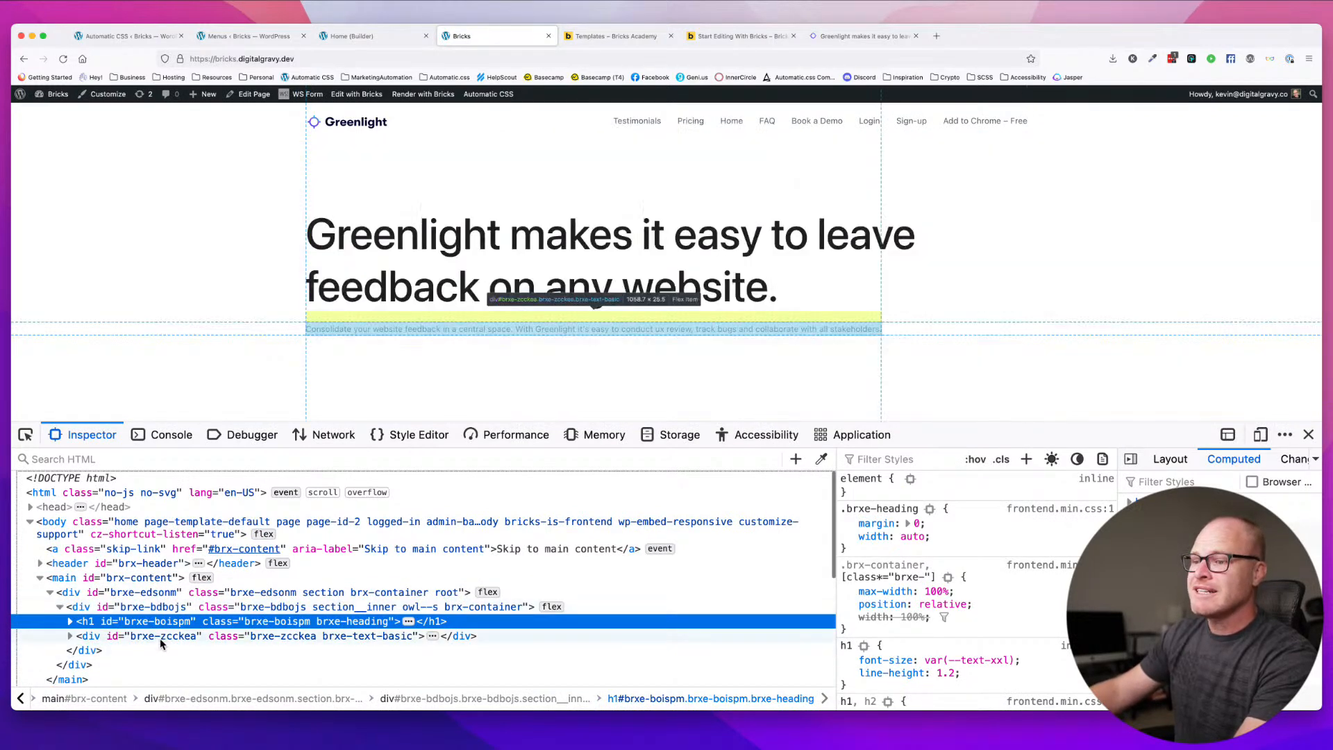
left_click(1309, 434)
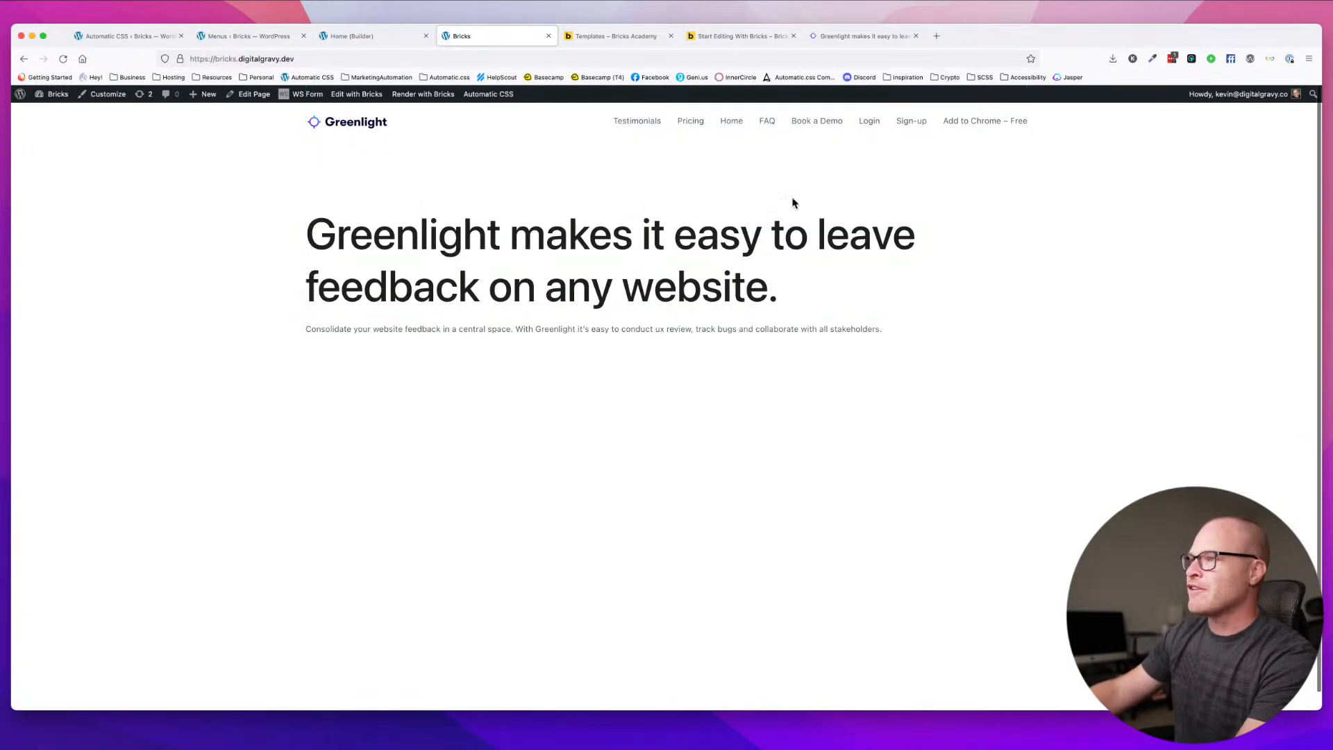
- Return to the Home builder and add a width--l class to the hero heading
left_click(342, 31)
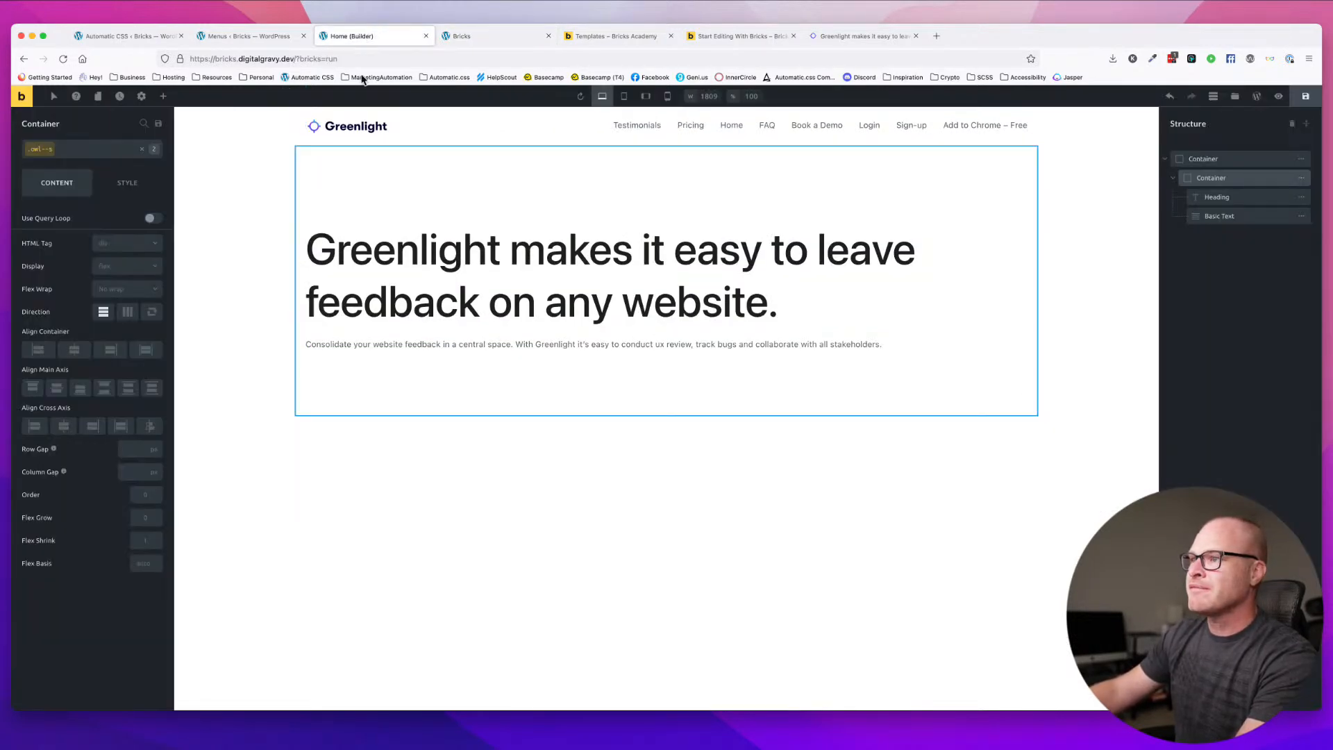
left_click(578, 315)
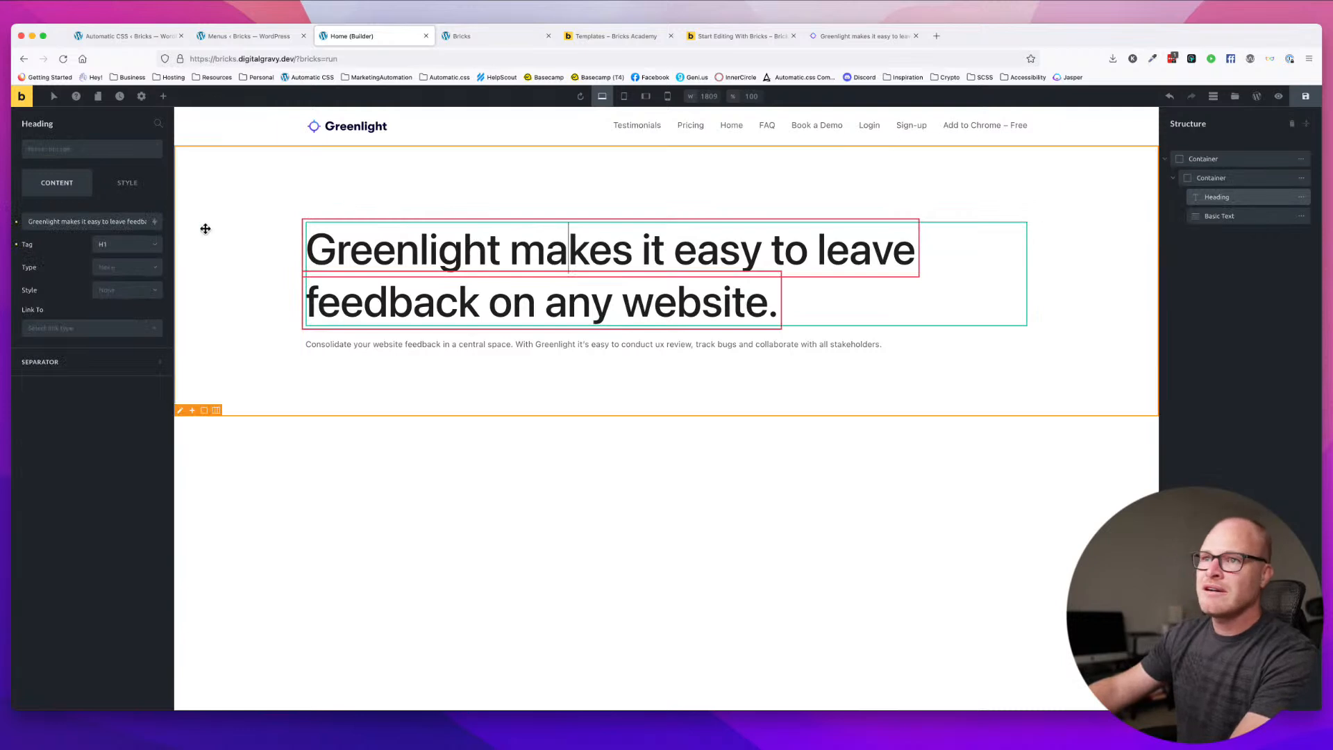
left_click(128, 183)
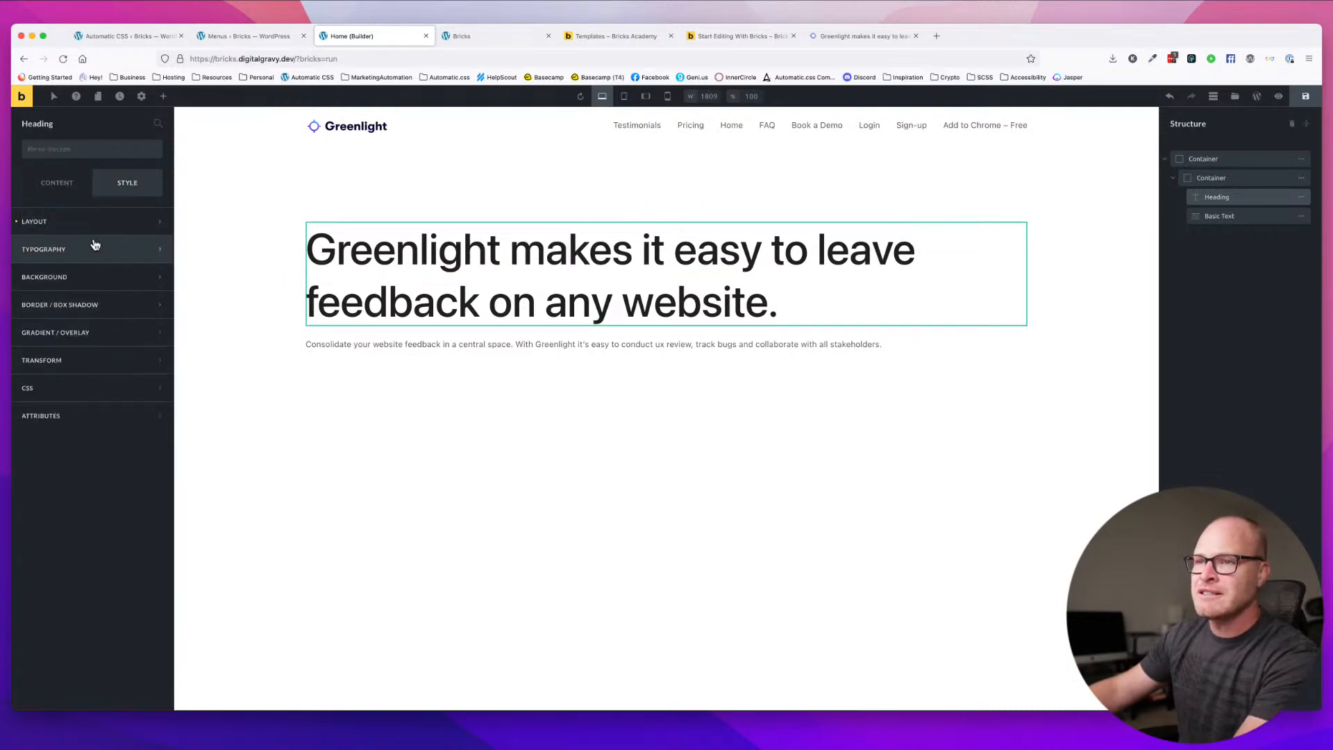
left_click(95, 223)
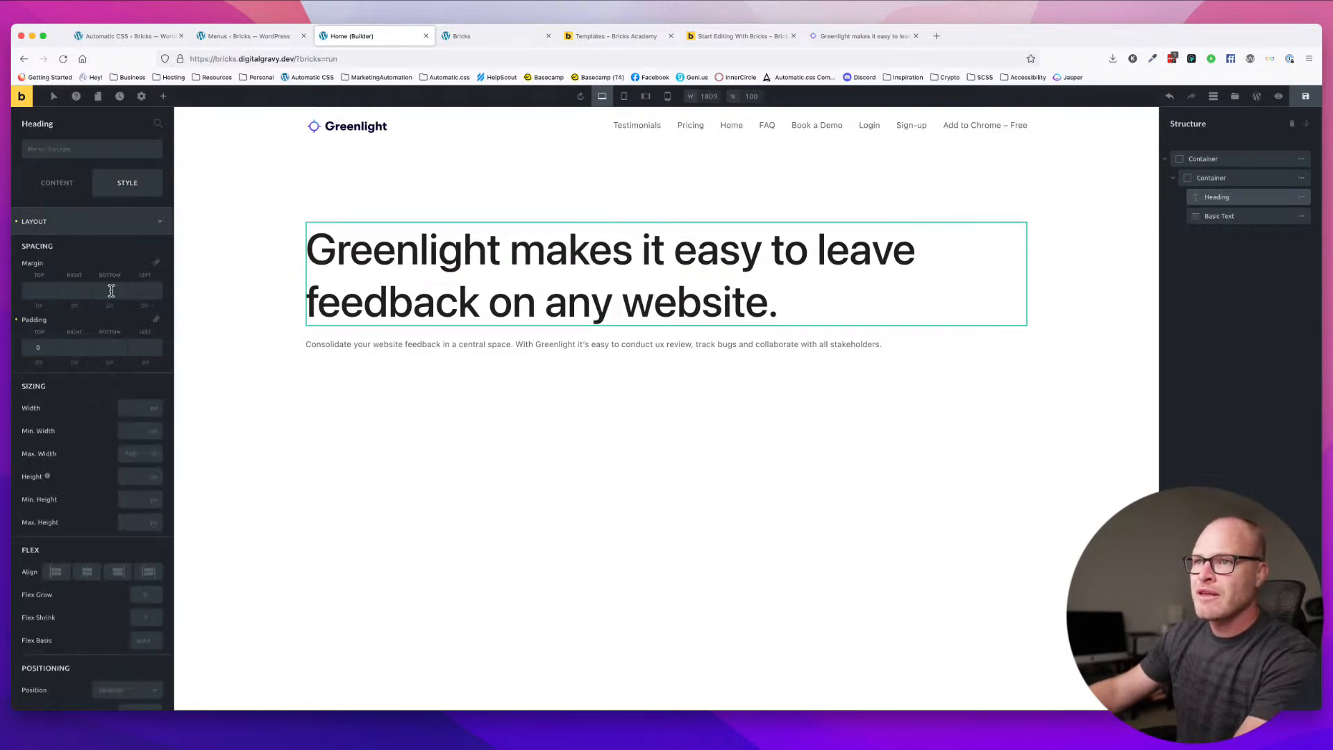
left_click(153, 408)
left_click(154, 448)
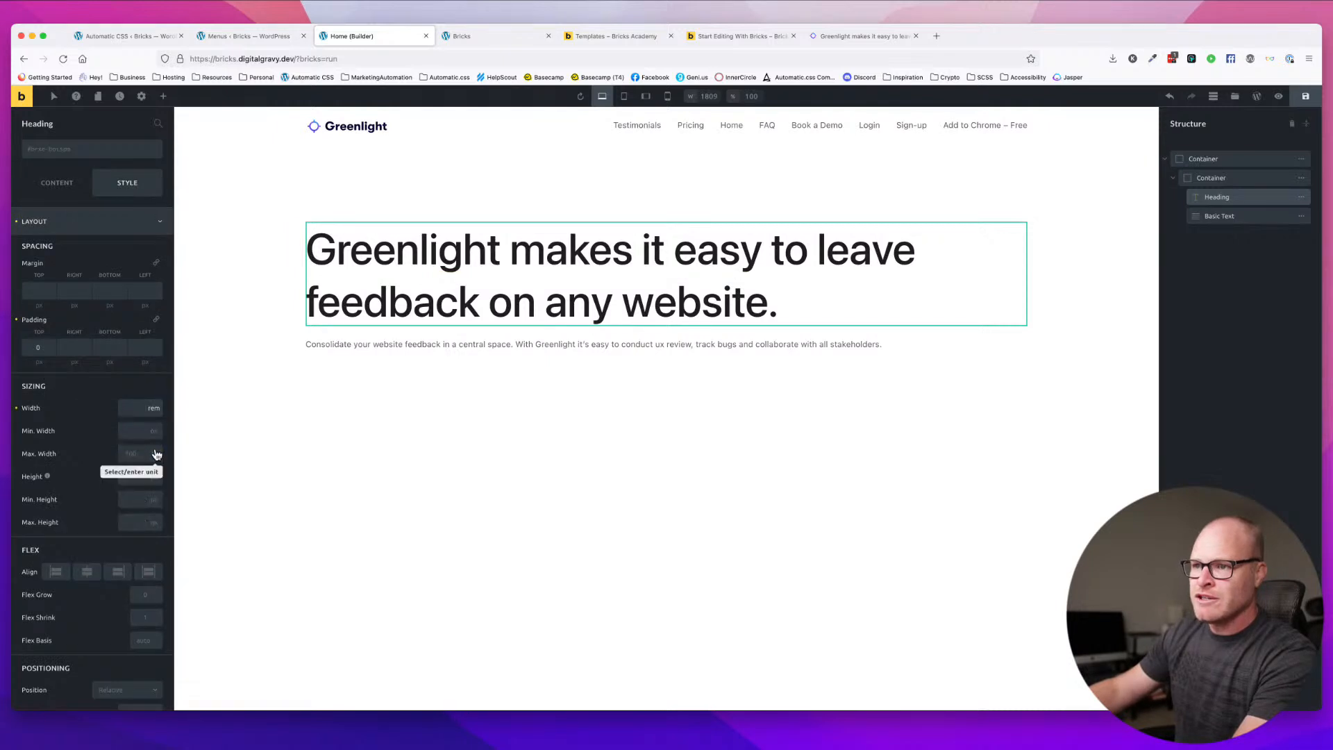
left_click(106, 159)
type("width-")
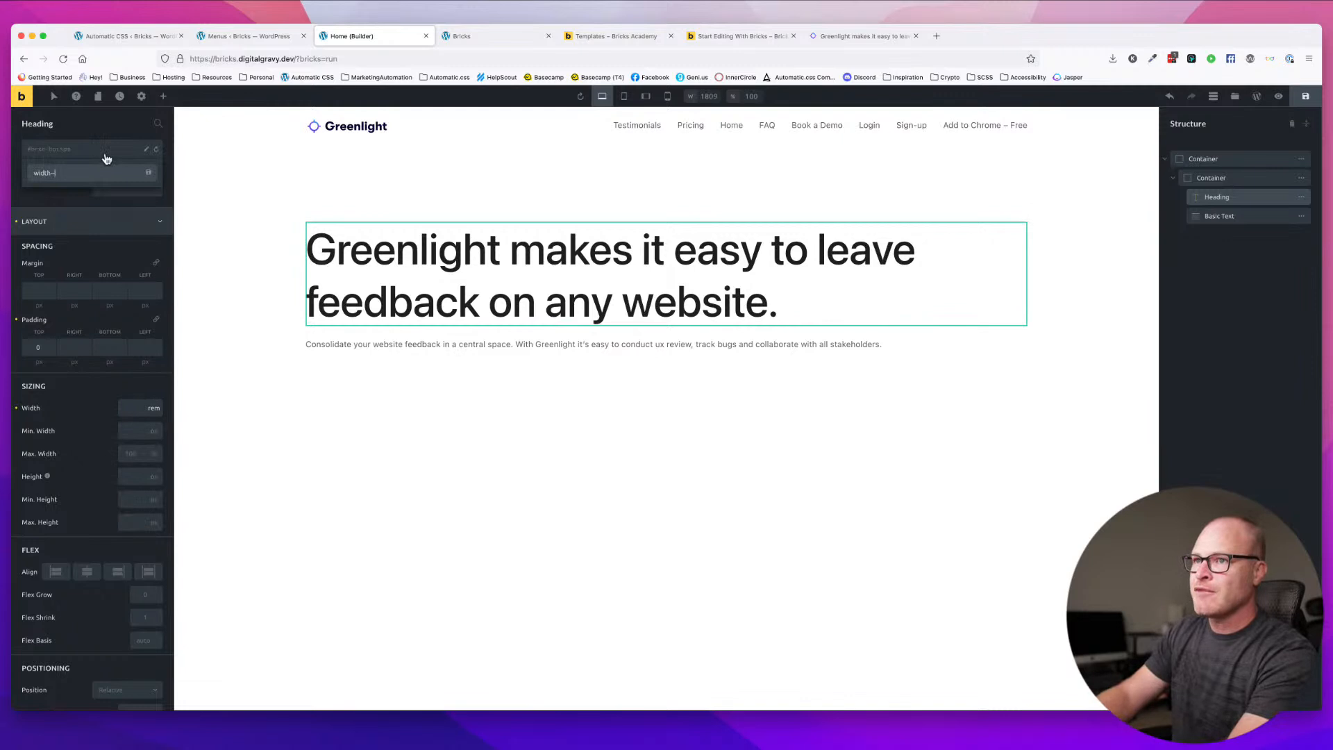
type("-l")
key("Return")
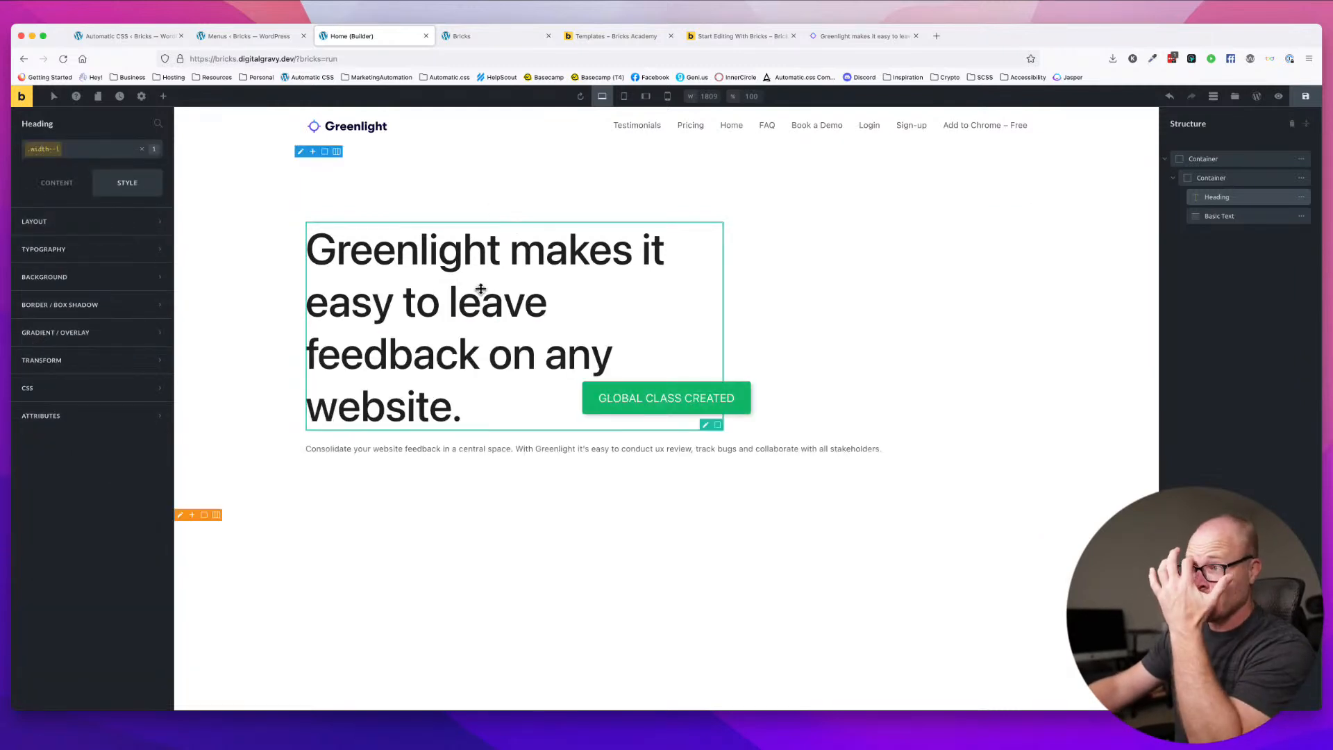
- Add a width--m class to the basic text below the heading and save the page
left_click(421, 449)
left_click(84, 150)
type("width--m")
key("Return")
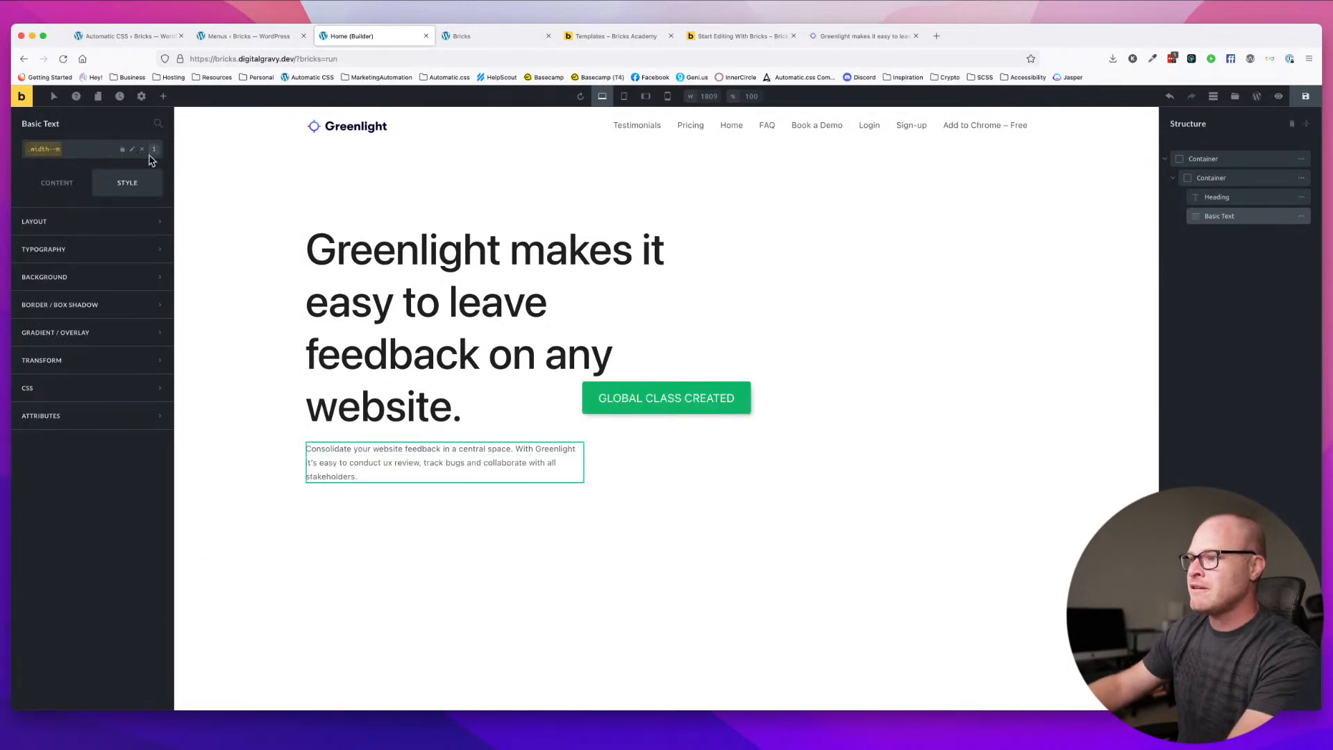
left_click(878, 301)
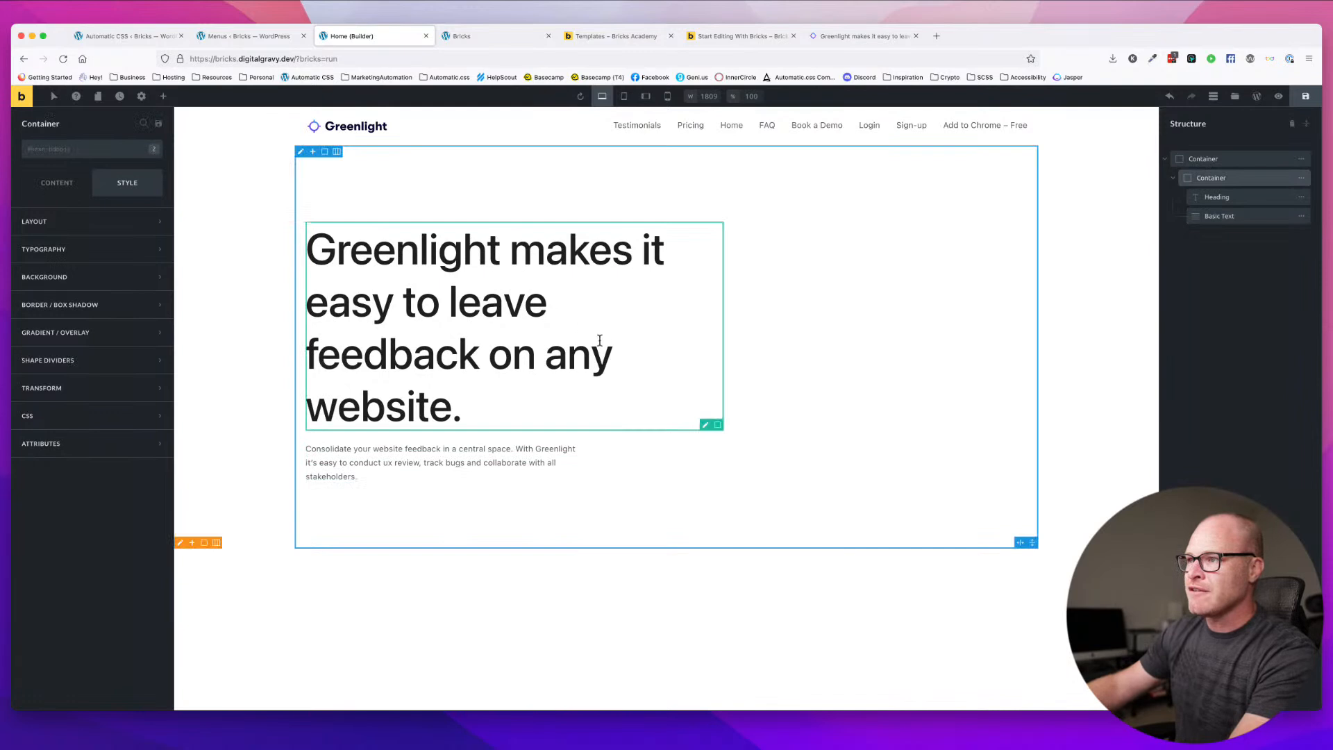
left_click(1306, 96)
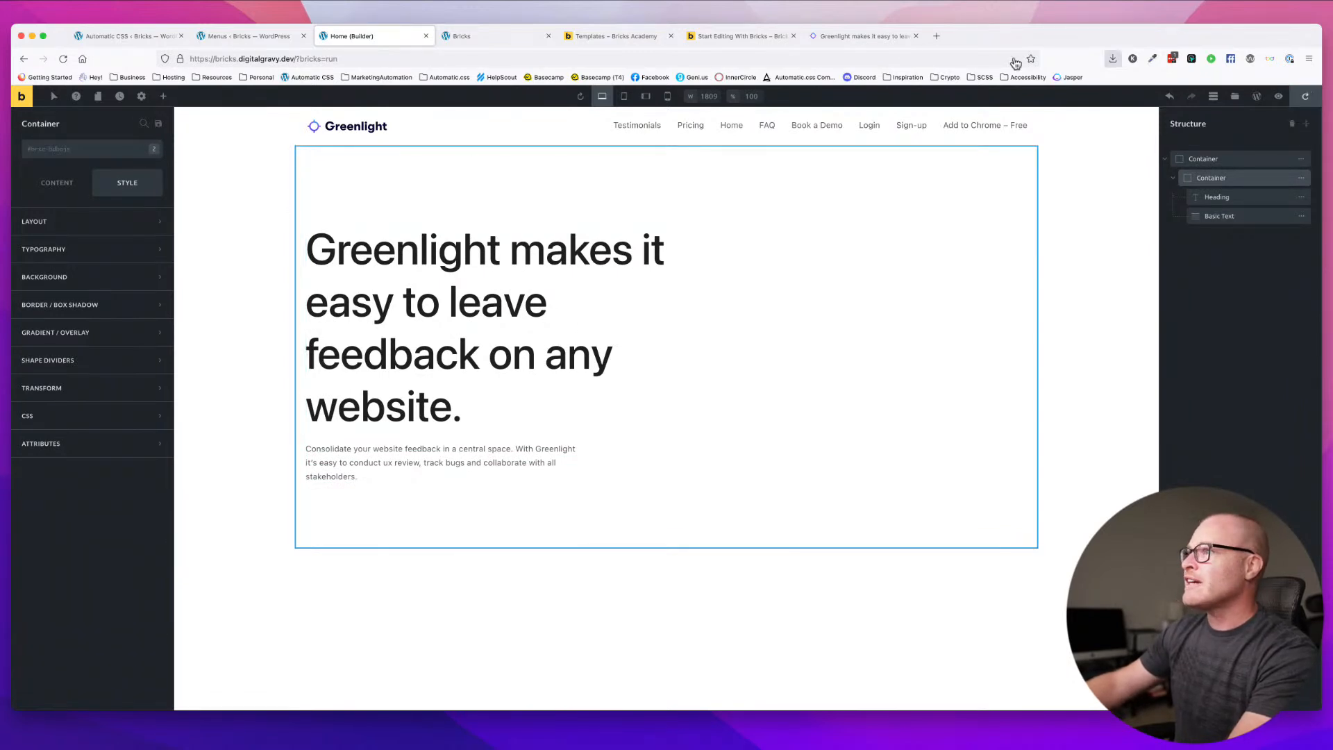
- Inspect the hero heading's code and styles on the original Greenlight website
left_click(835, 38)
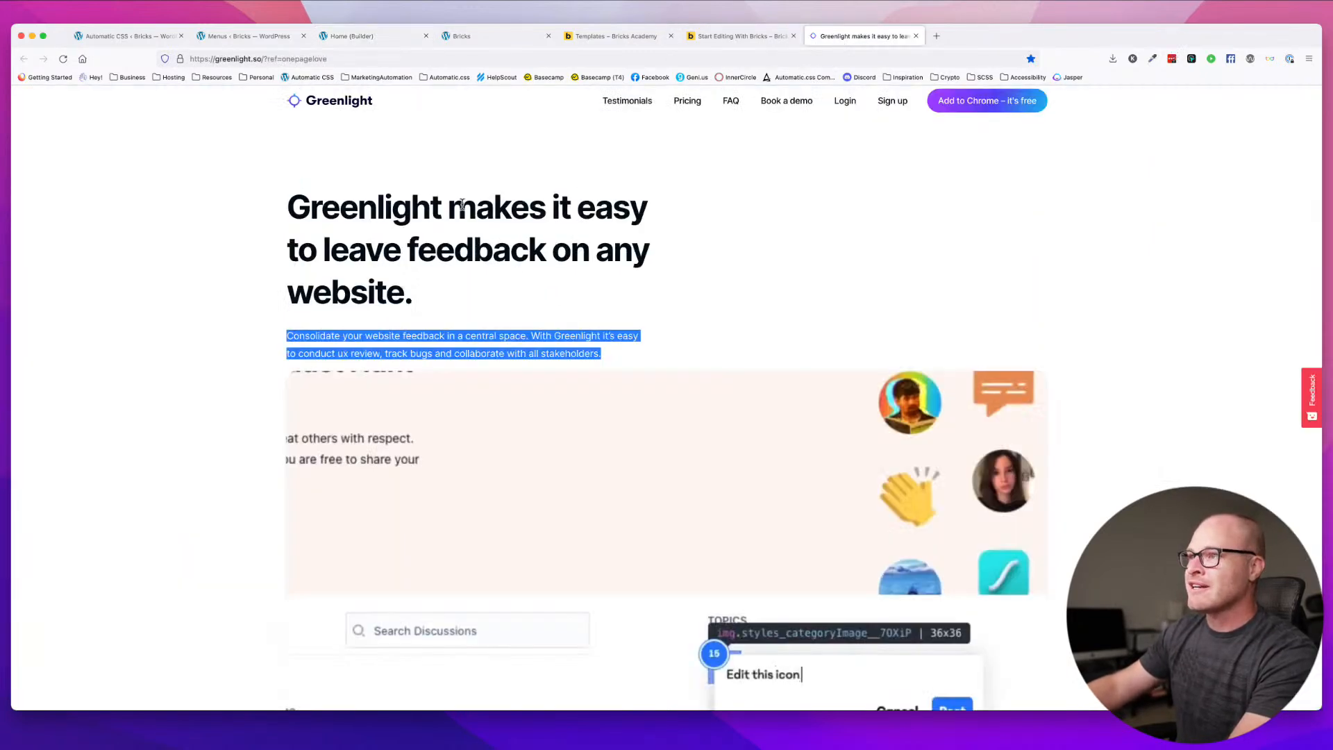
right_click(465, 228)
key("q")
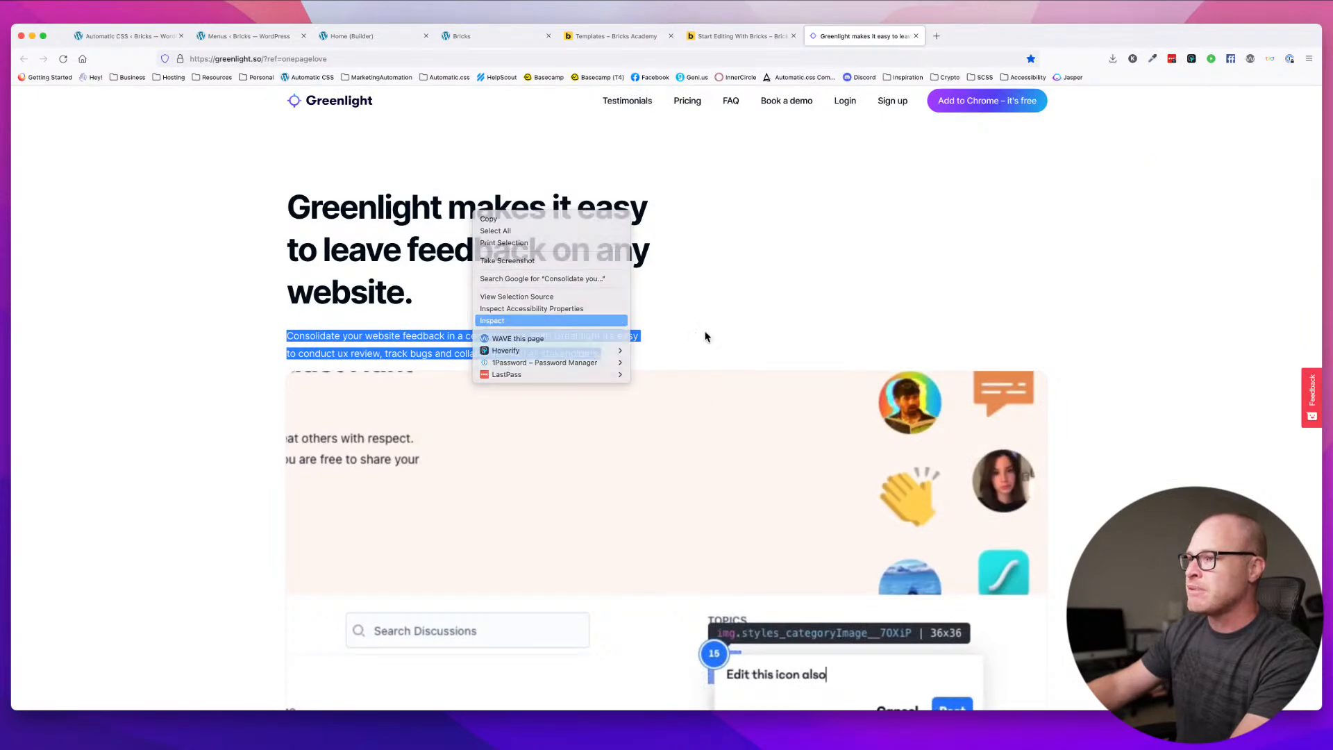
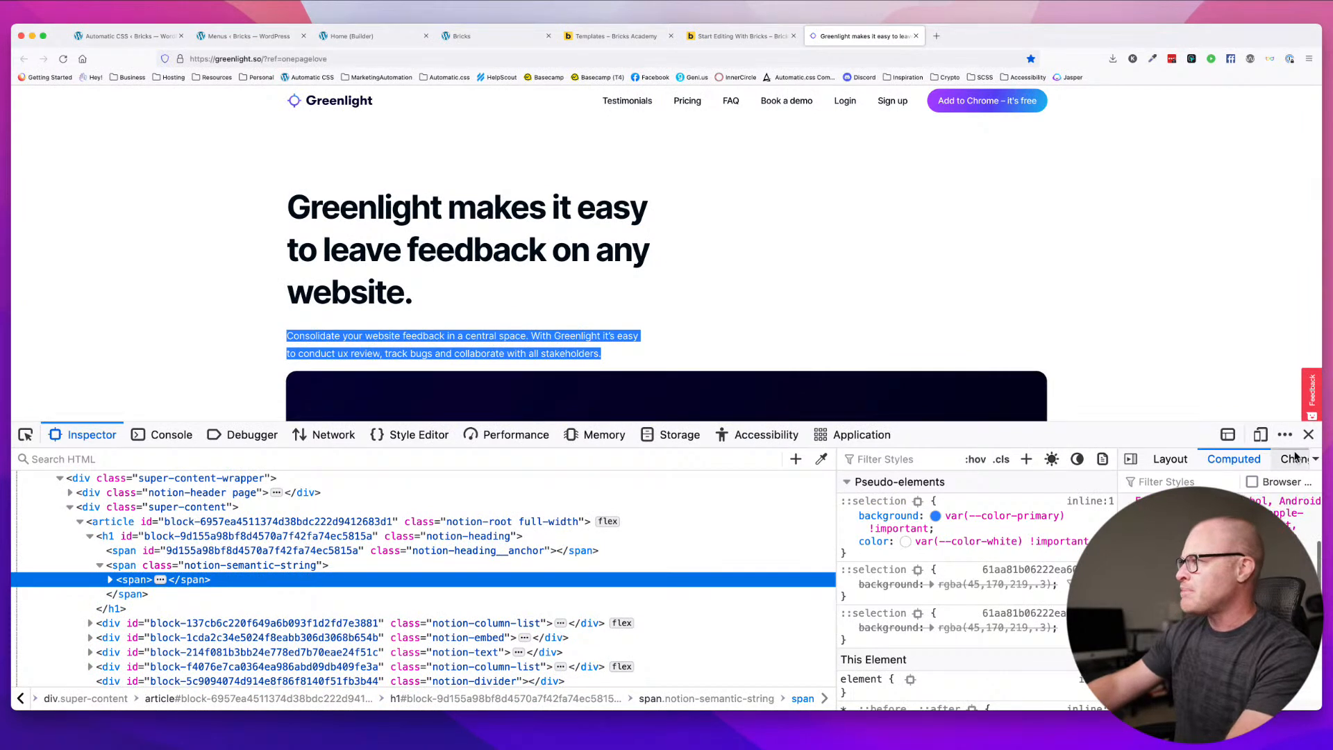
left_click(1309, 434)
- Set the "XXL" Text Size (Desktop) to 6 rem in the Automatic CSS typography settings and save the changes
left_click(136, 43)
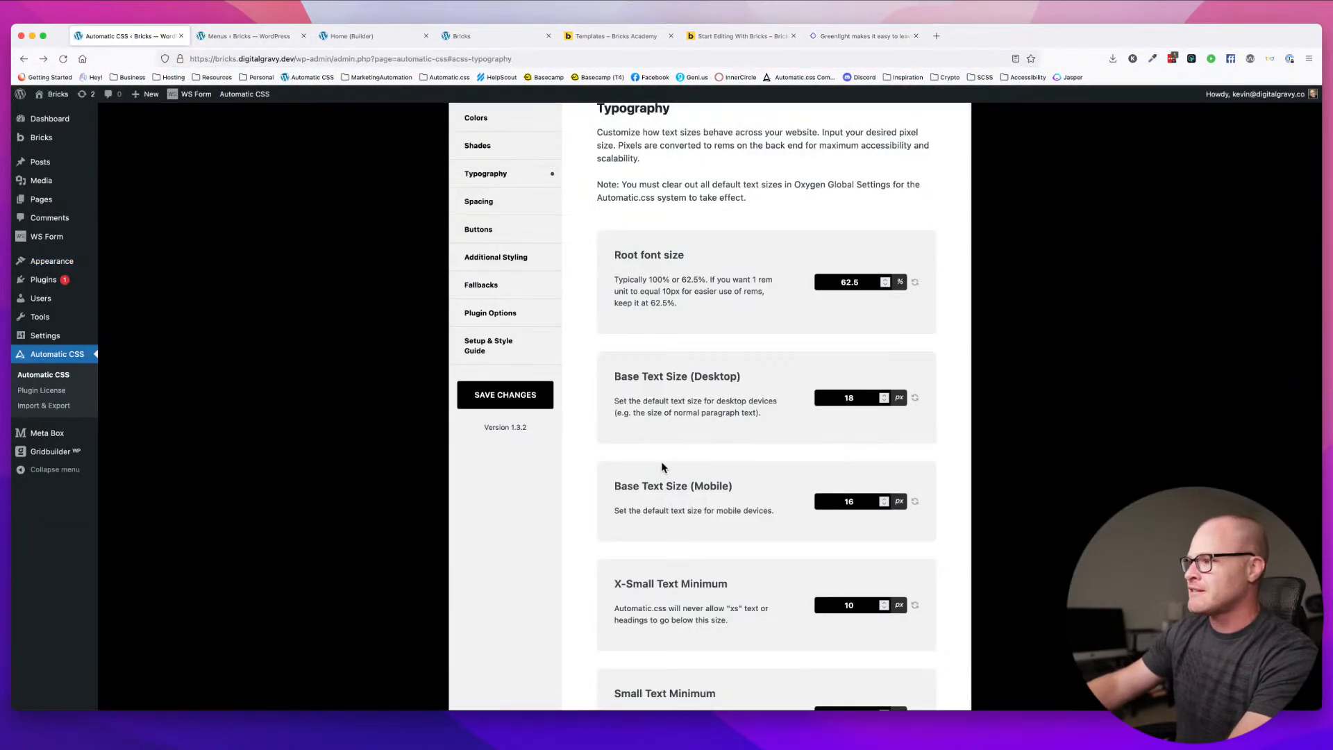
scroll(662, 468, "down", 20)
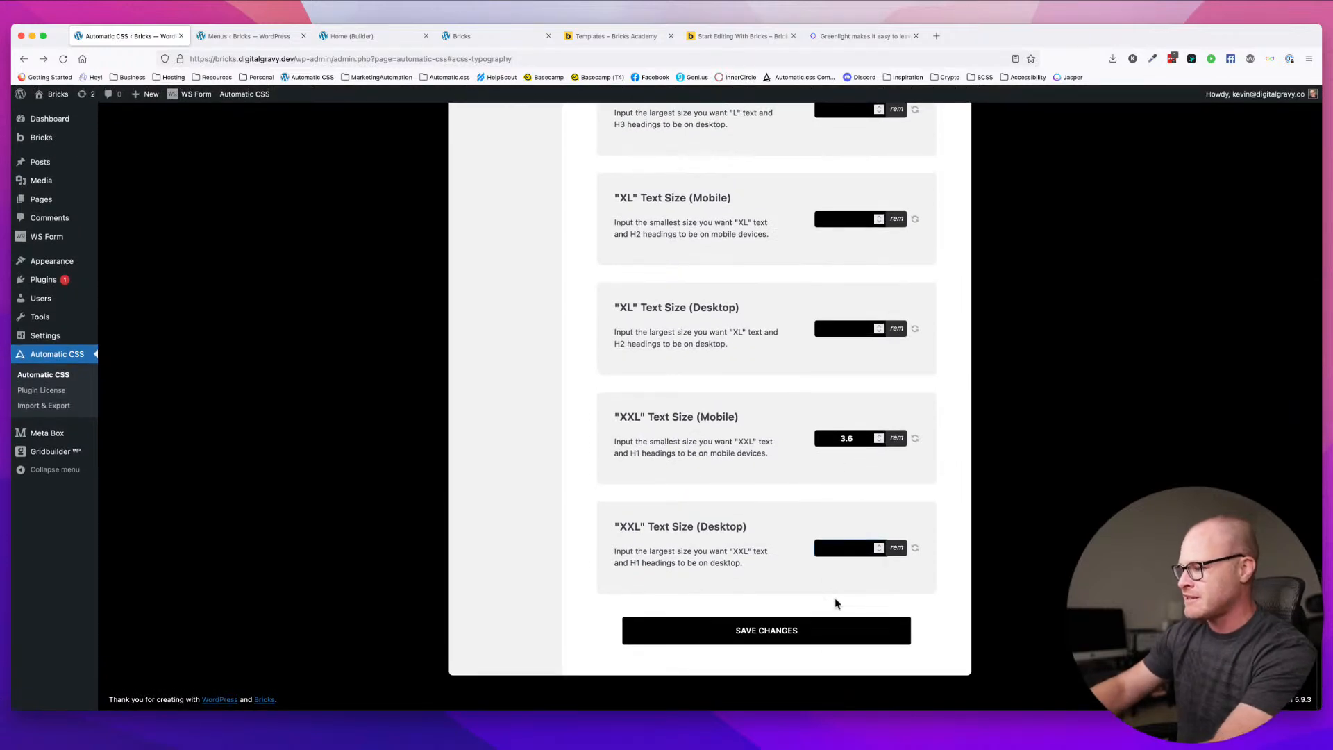
left_click(816, 629)
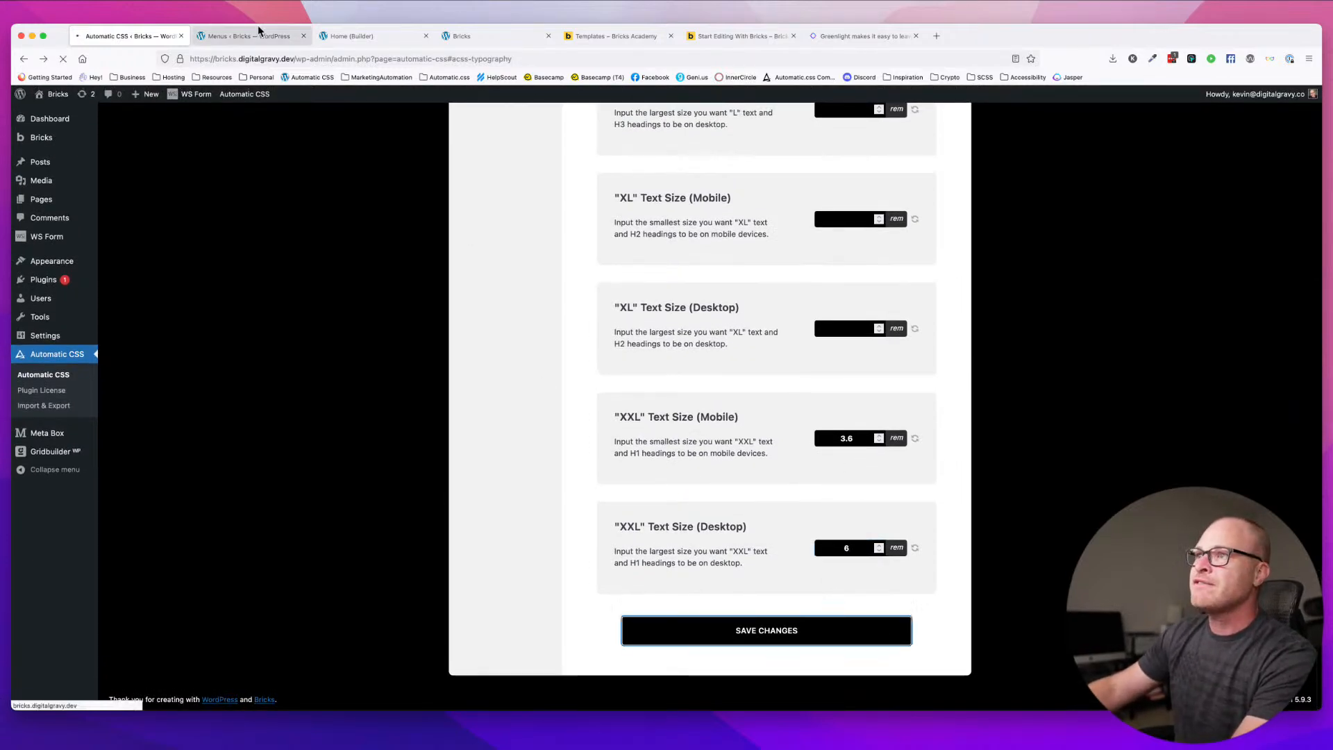
- Compare the hero heading on the live Bricks page with the original Greenlight site
left_click(461, 36)
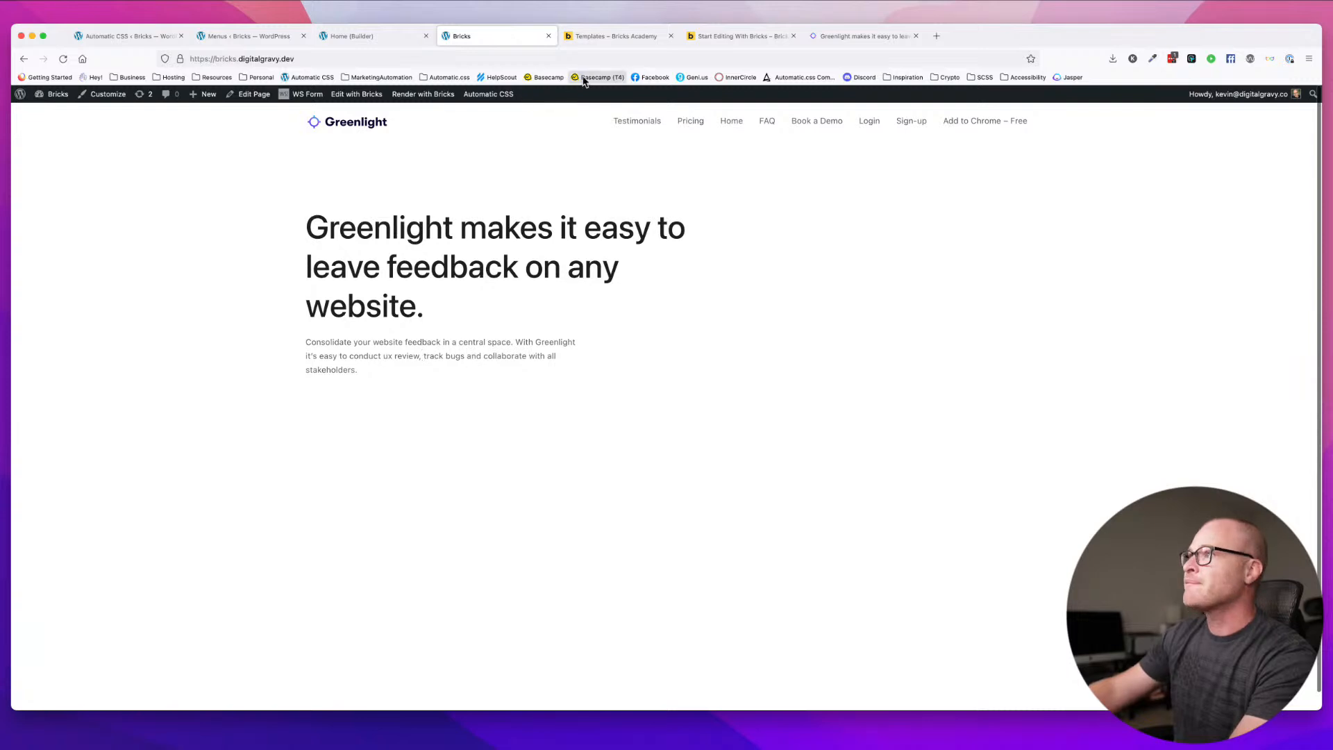
left_click(863, 38)
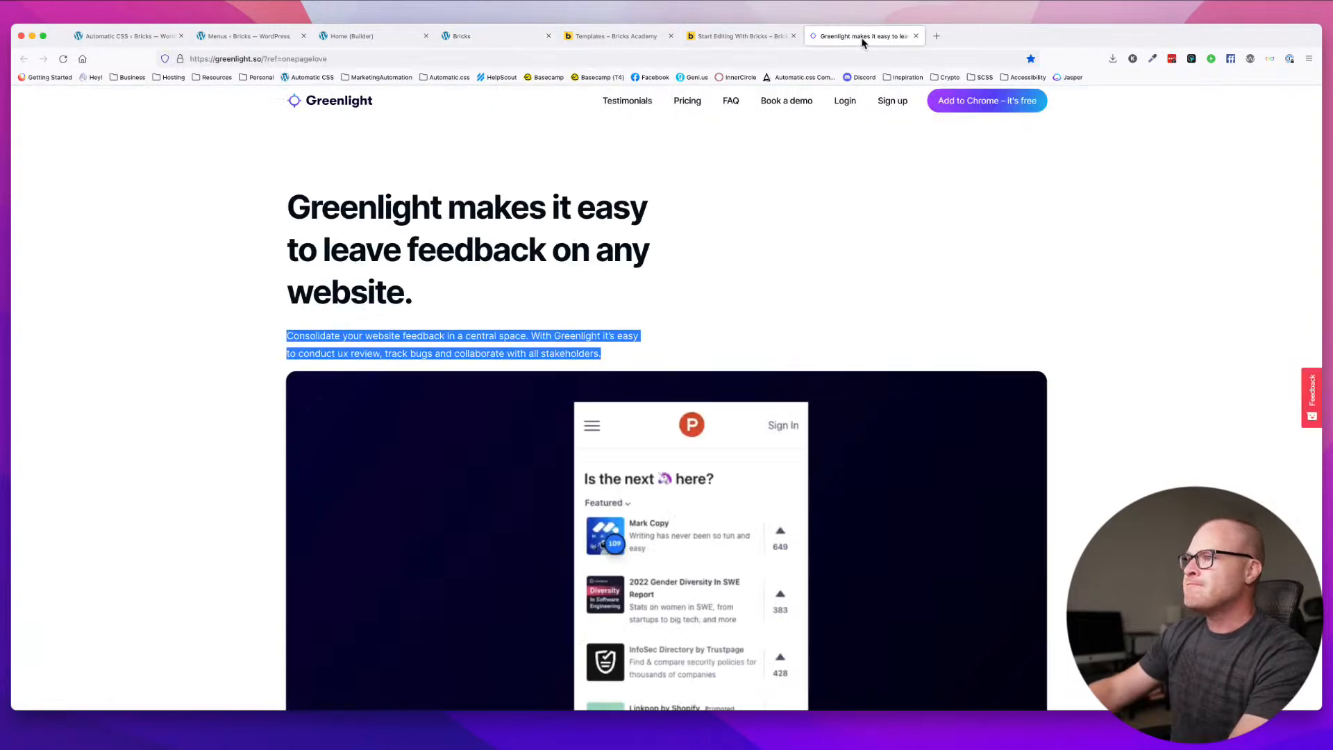
left_click(505, 36)
- Set the H1 font weight to 800 in the Digital Gravy theme style, save, and reload the live page to check it
left_click(376, 35)
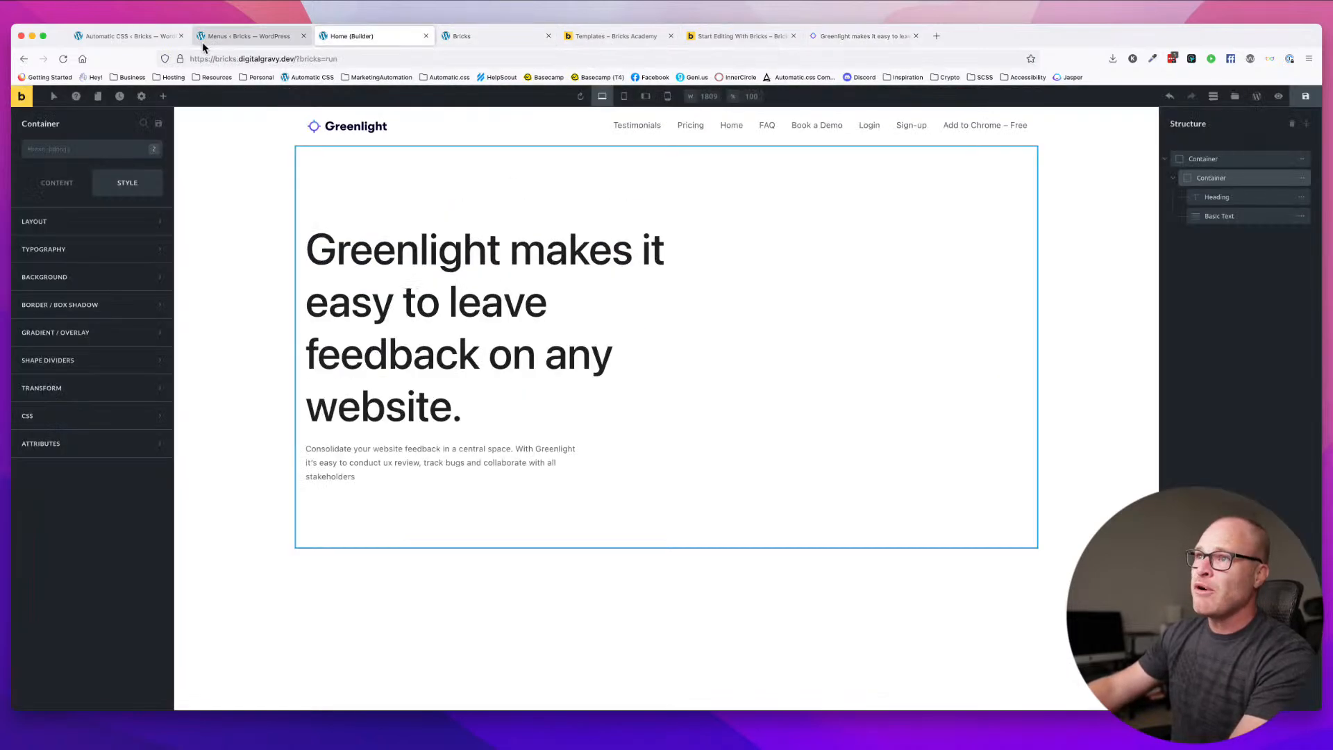
left_click(444, 327)
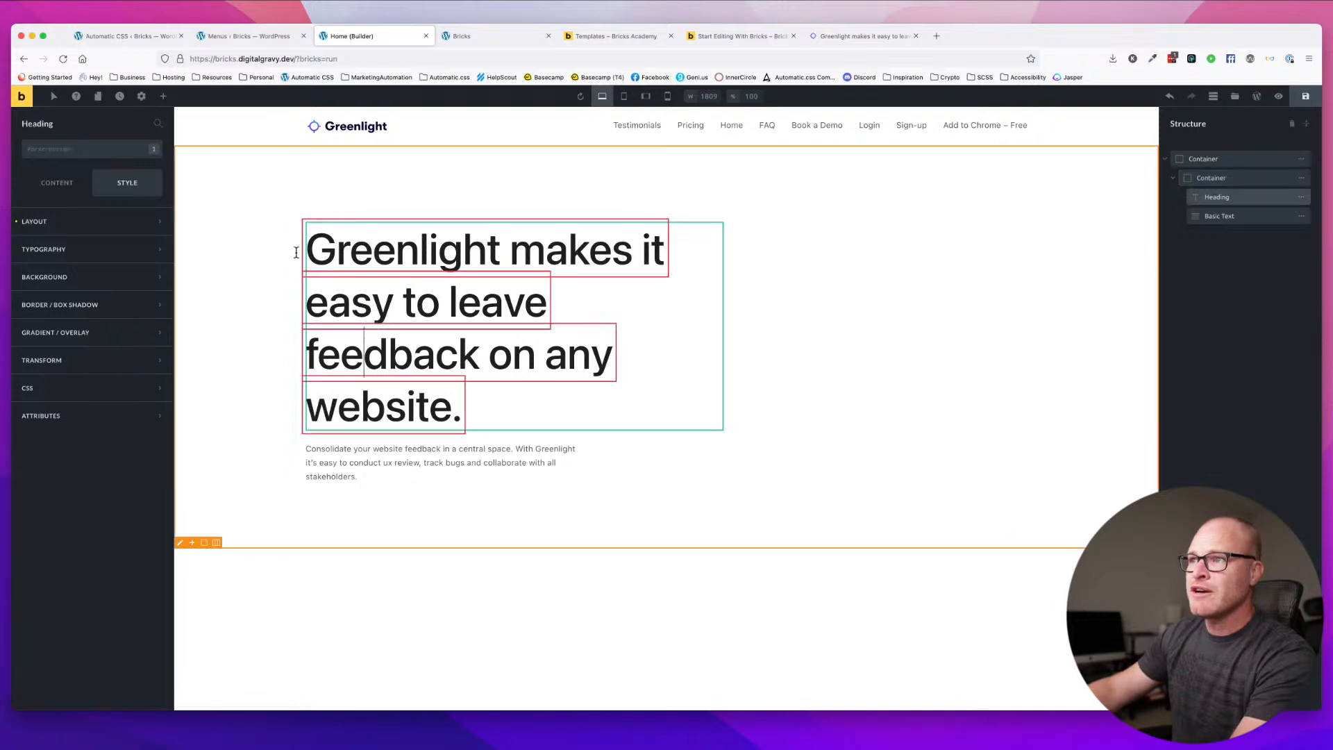
left_click(141, 95)
left_click(74, 362)
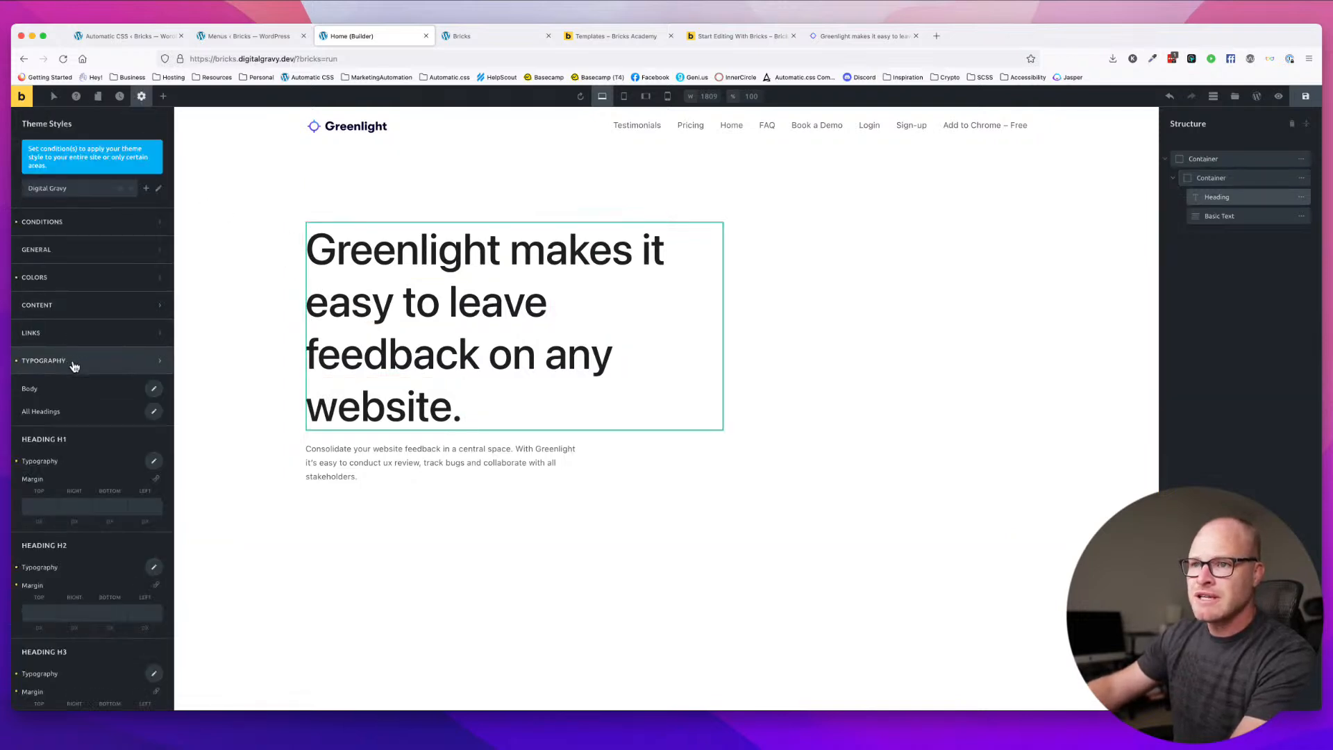
scroll(104, 423, "down", 2)
left_click(154, 397)
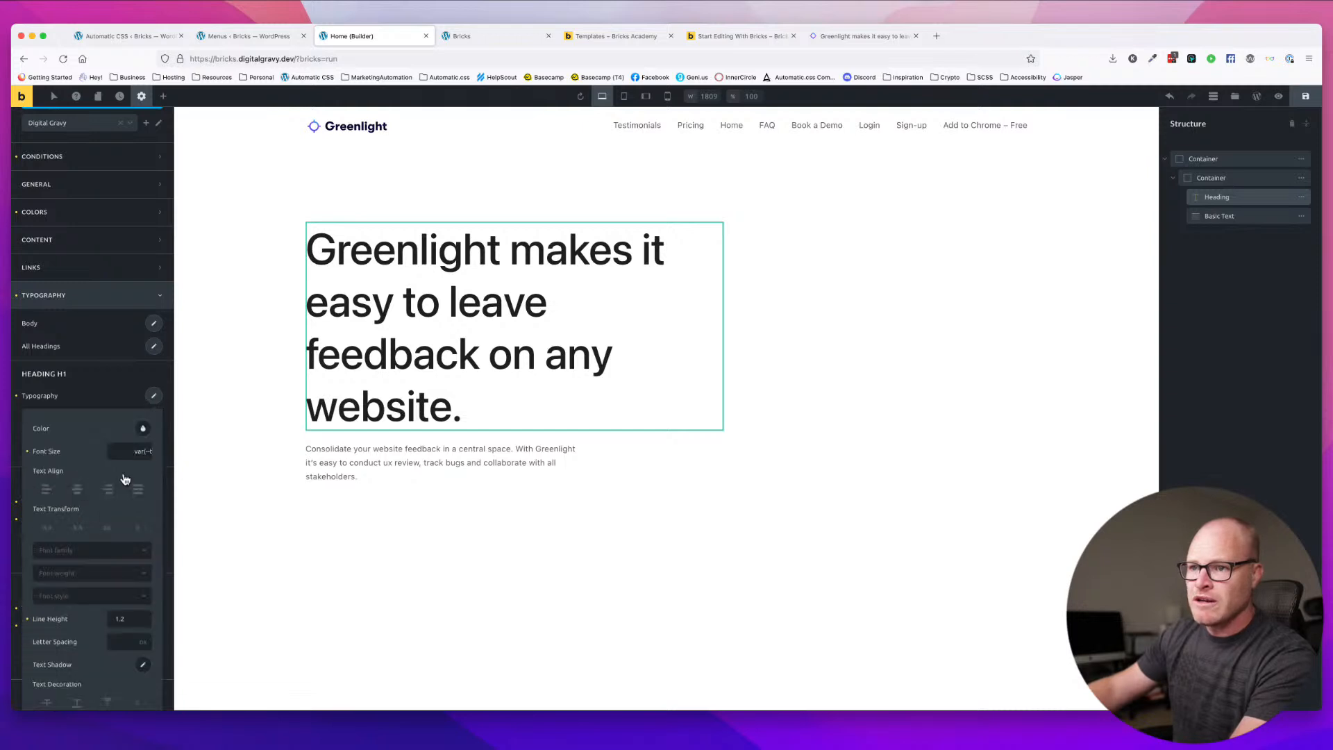
scroll(111, 445, "down", 5)
left_click(98, 418)
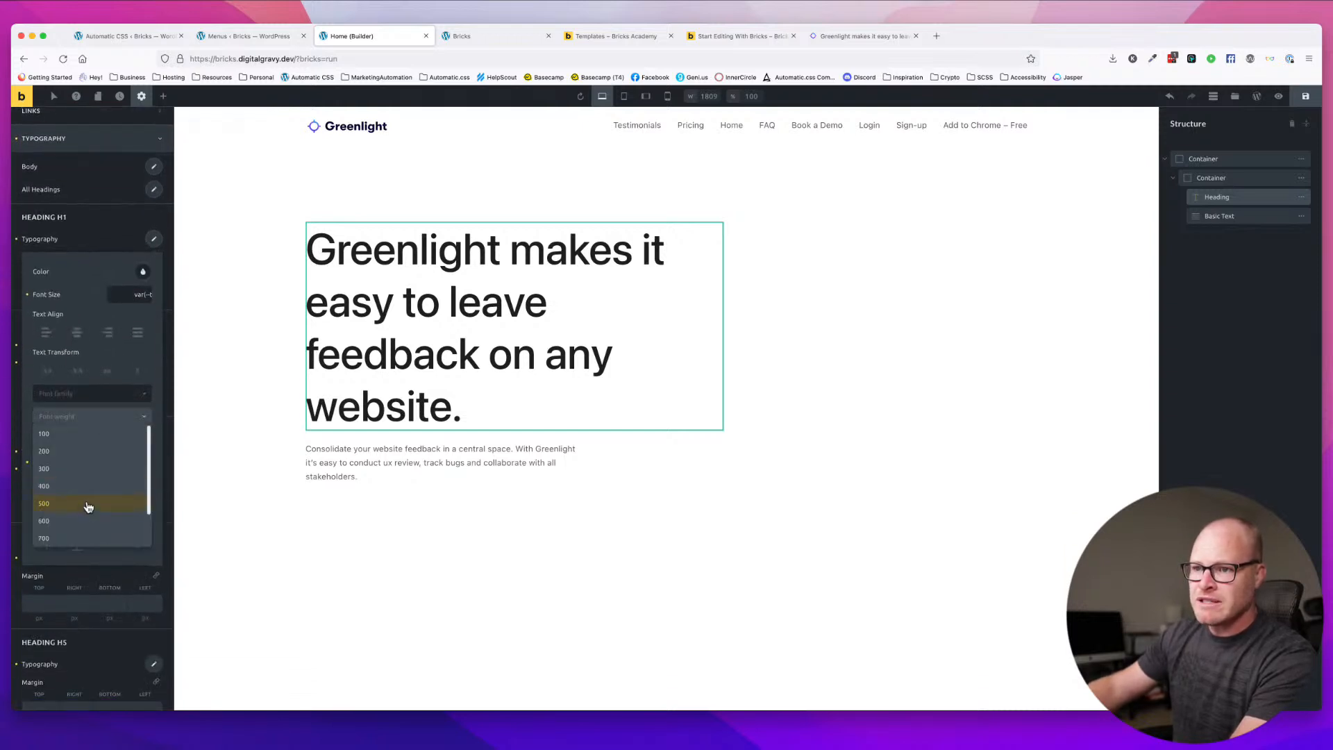
left_click(84, 530)
left_click(96, 415)
left_click(85, 529)
left_click(1312, 98)
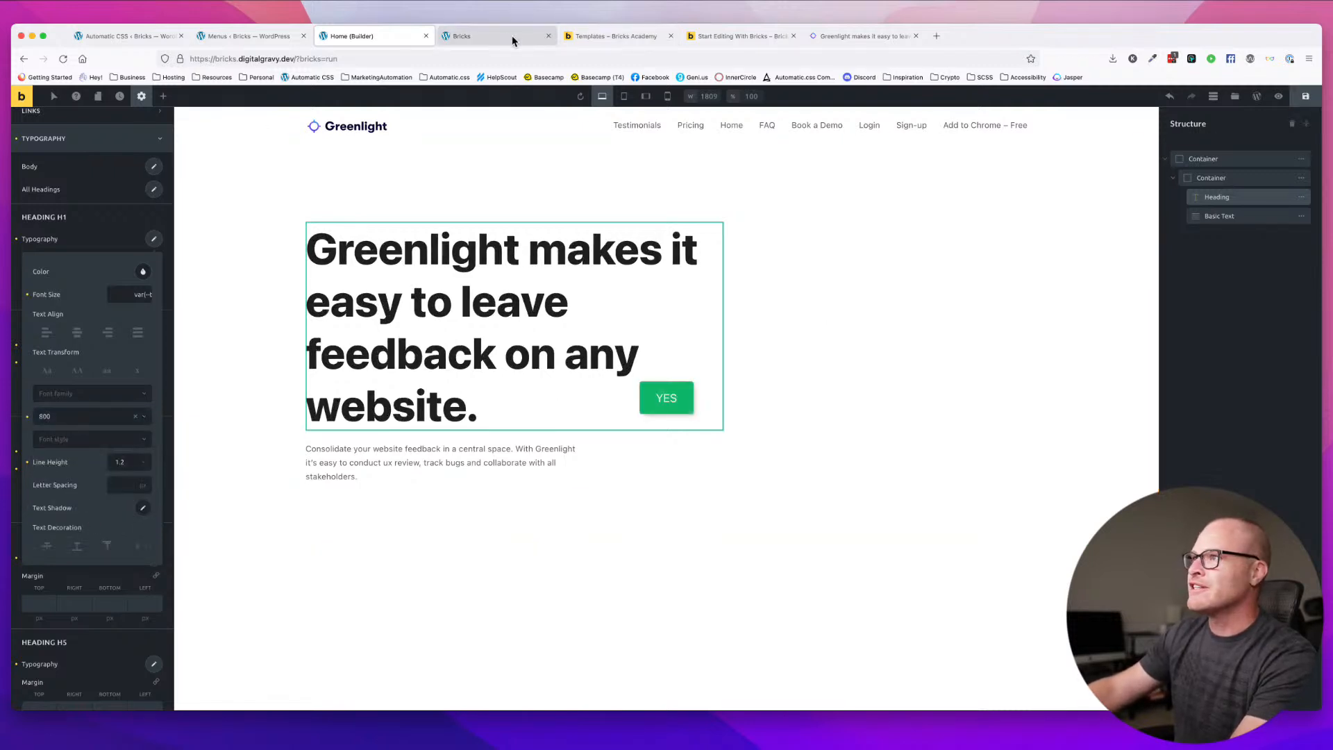
left_click(507, 38)
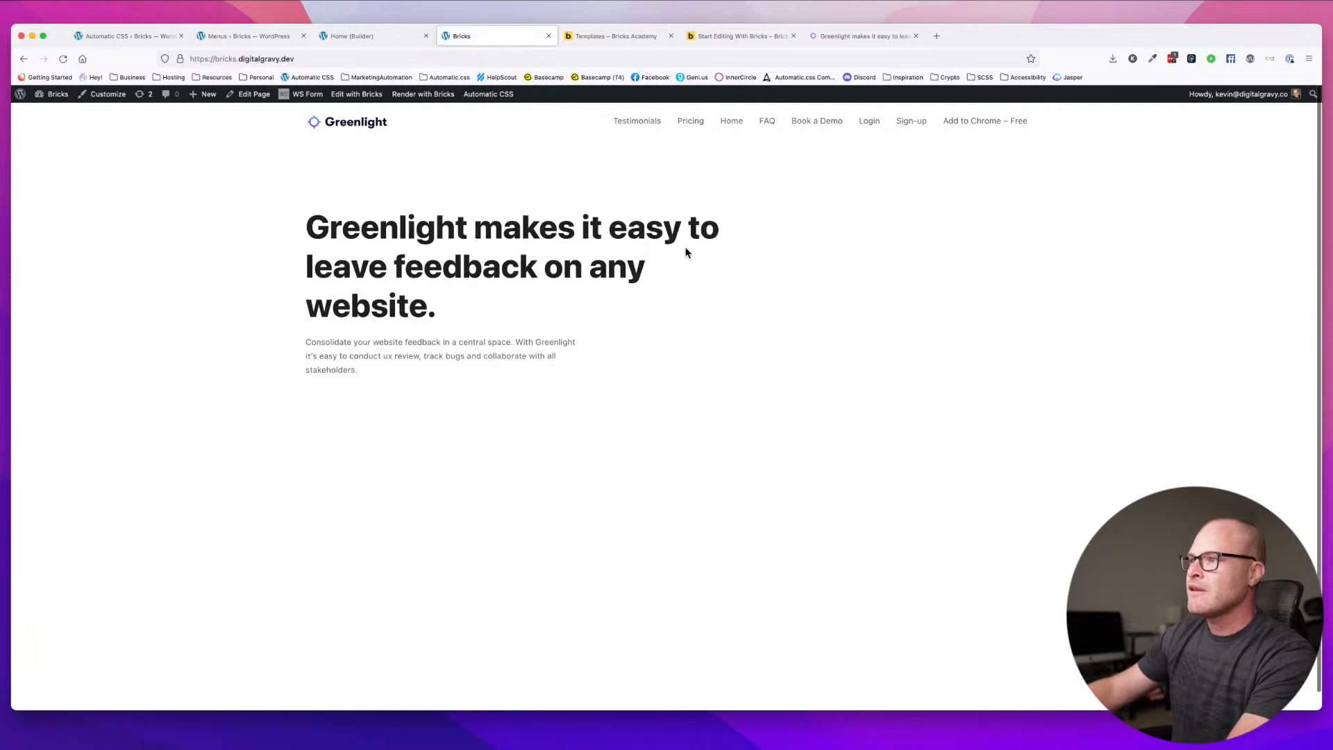
key("super+r")
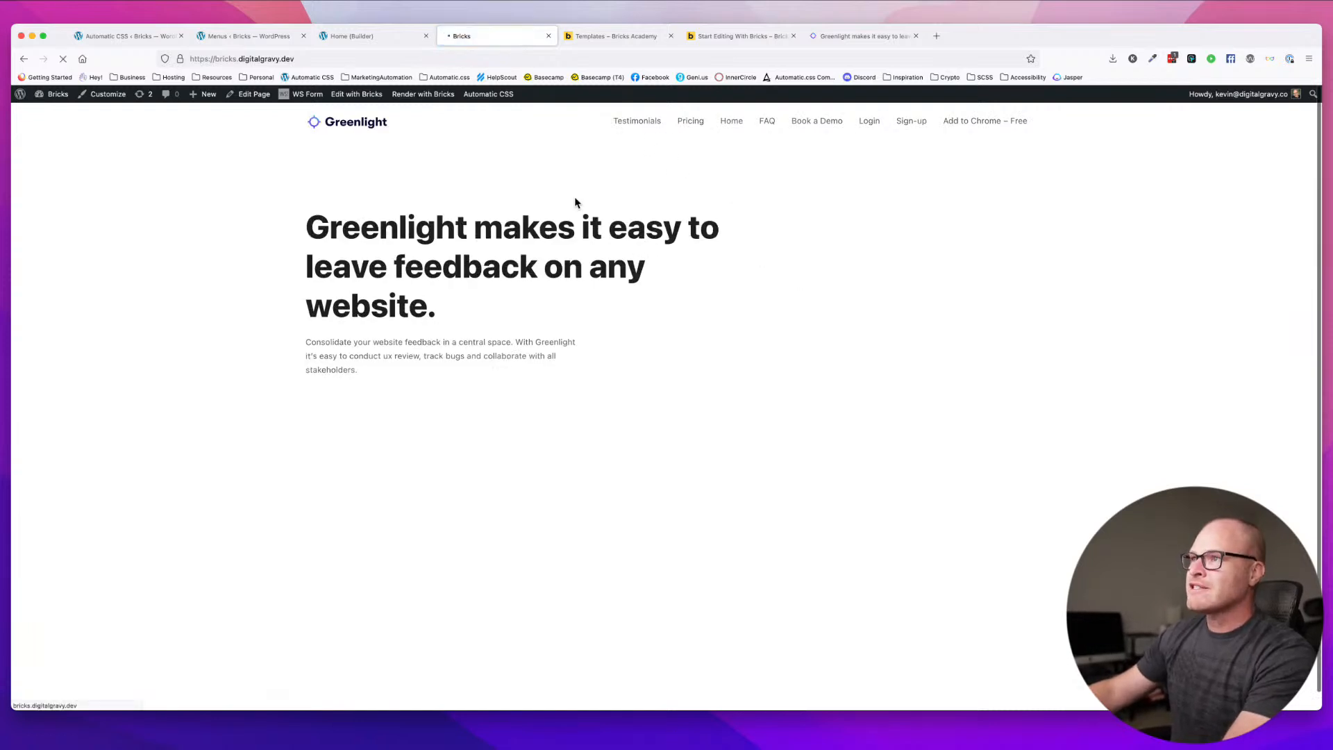
- Reload the live Bricks page repeatedly to examine how the header logo and hero content load
key("super+r")
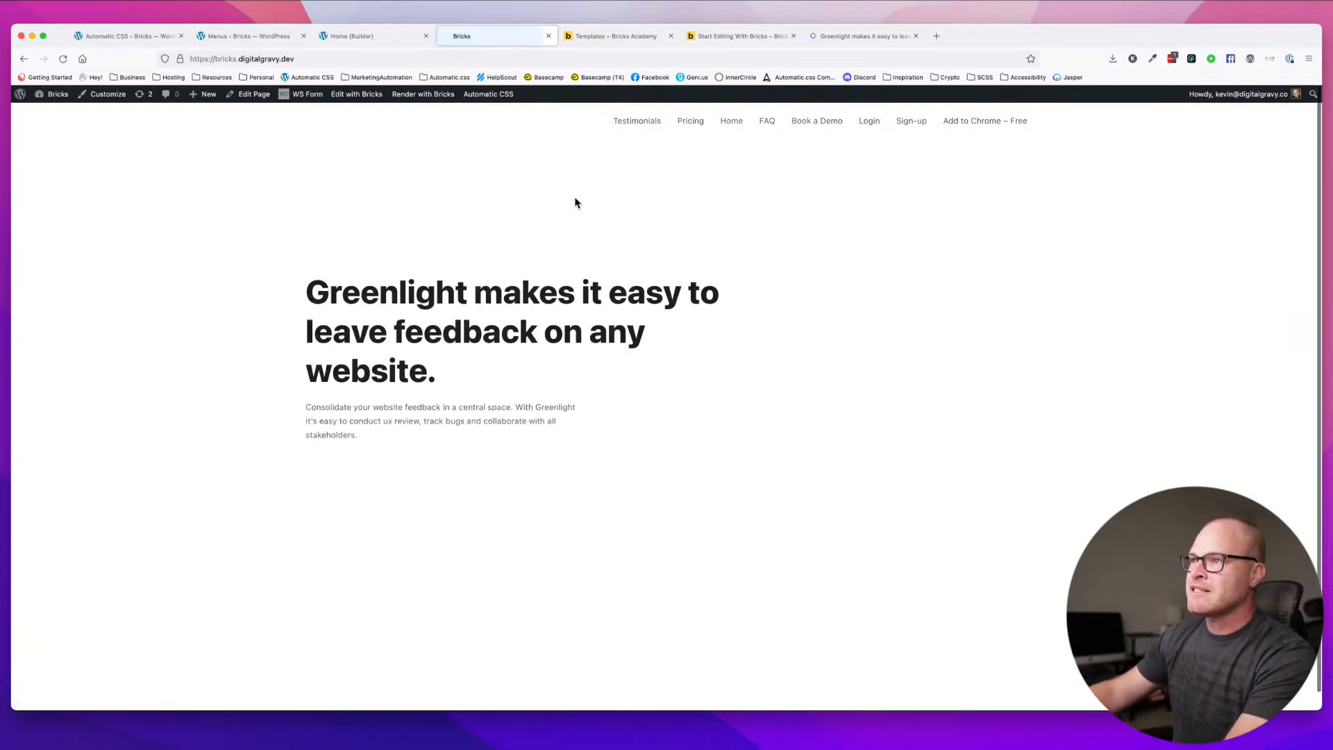
key("super+r")
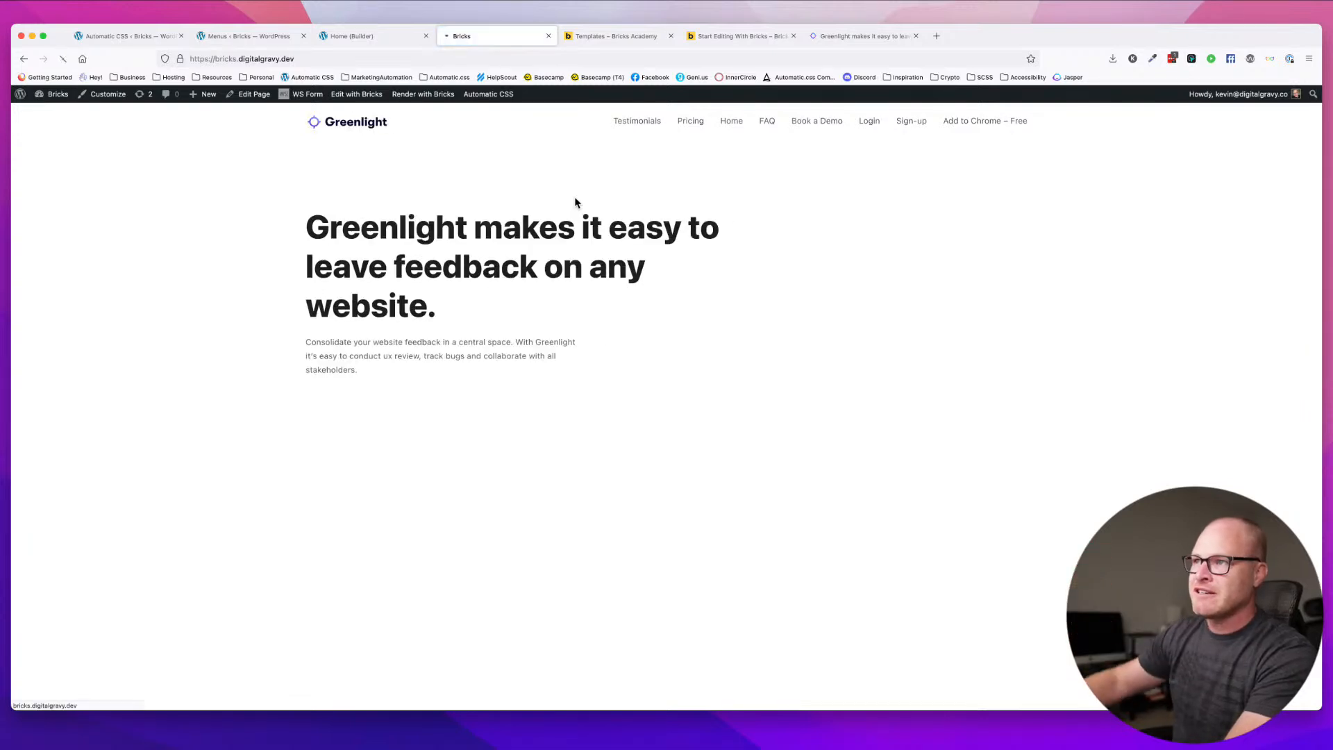
- Open the Header template for editing from the Home page's template library in the Bricks builder
left_click(389, 36)
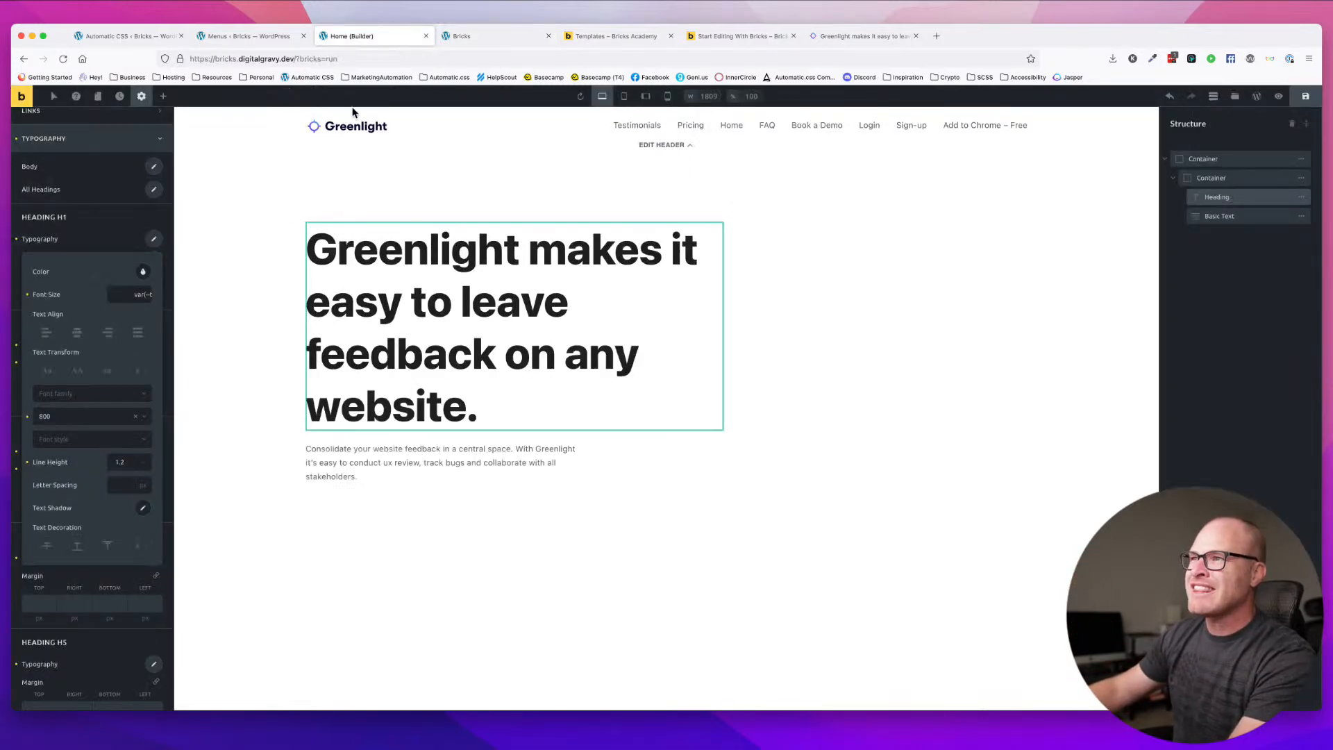
left_click(261, 36)
left_click(119, 37)
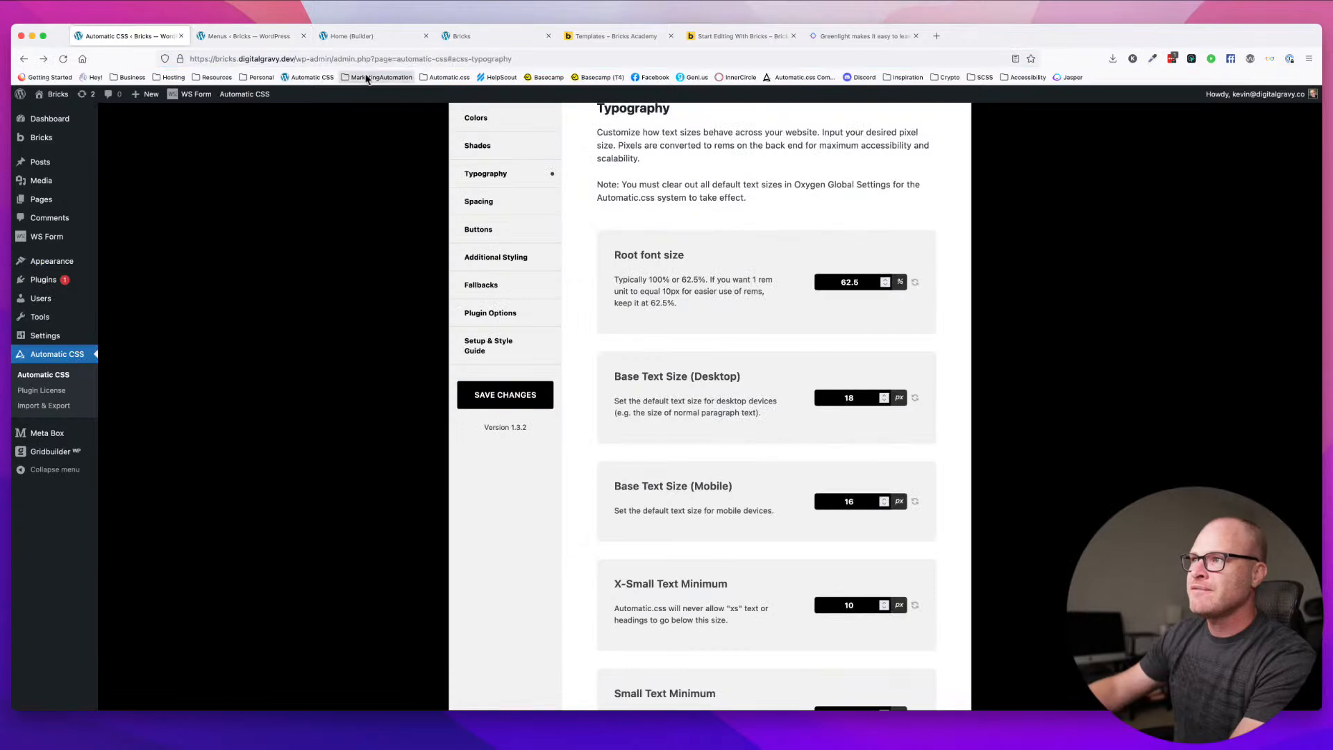
left_click(375, 37)
left_click(489, 42)
left_click(362, 36)
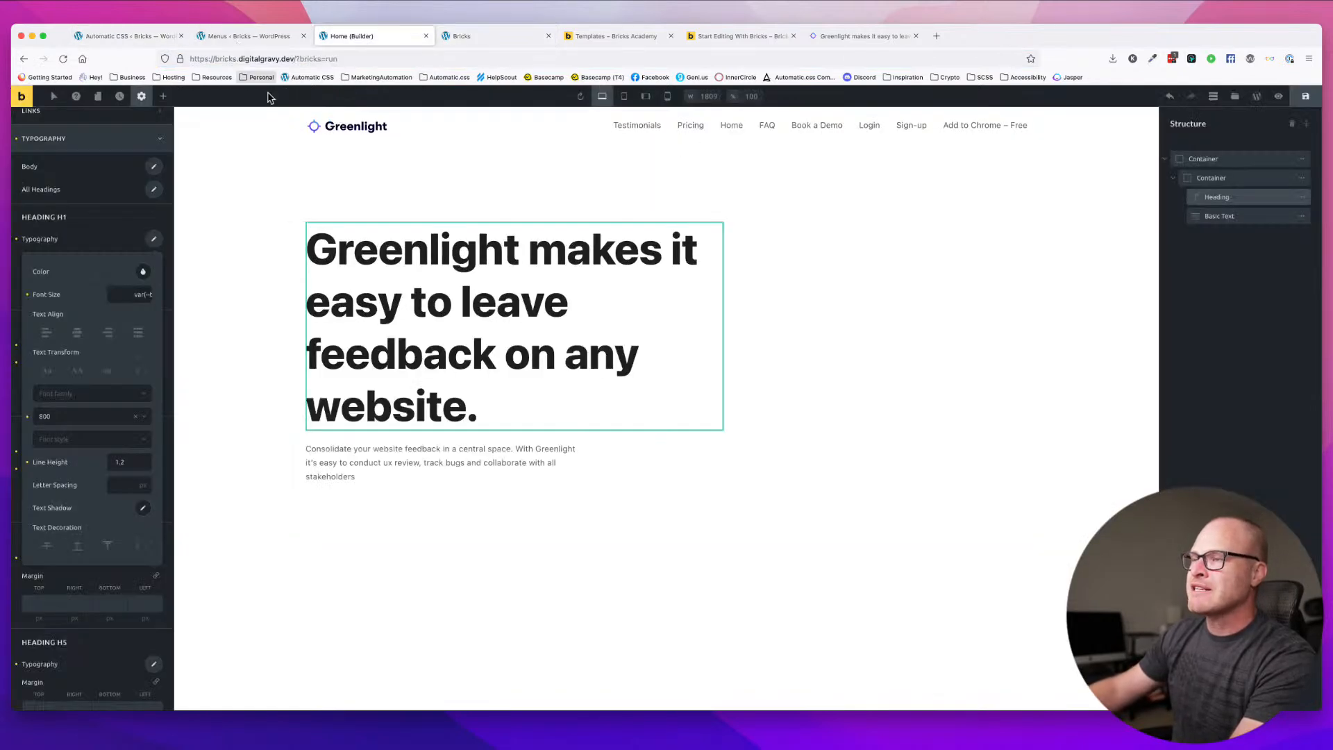
left_click(1192, 177)
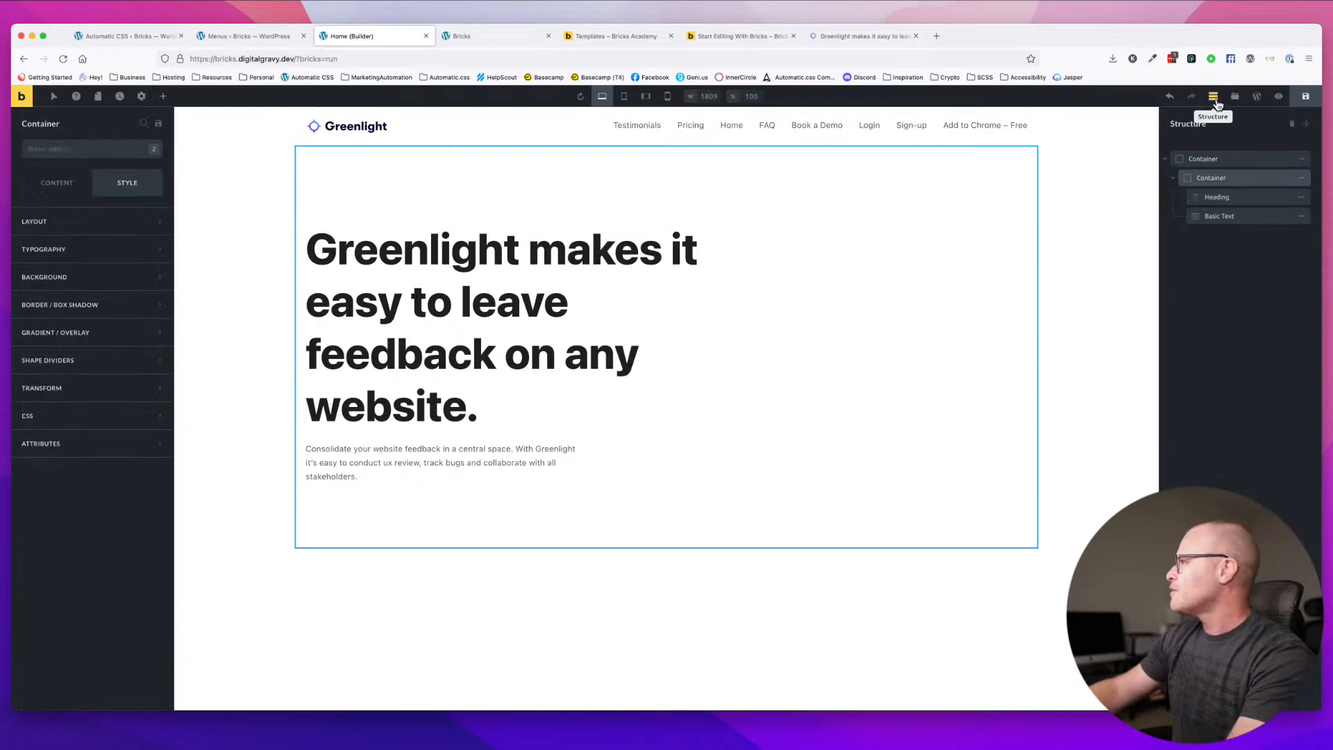
left_click(1235, 98)
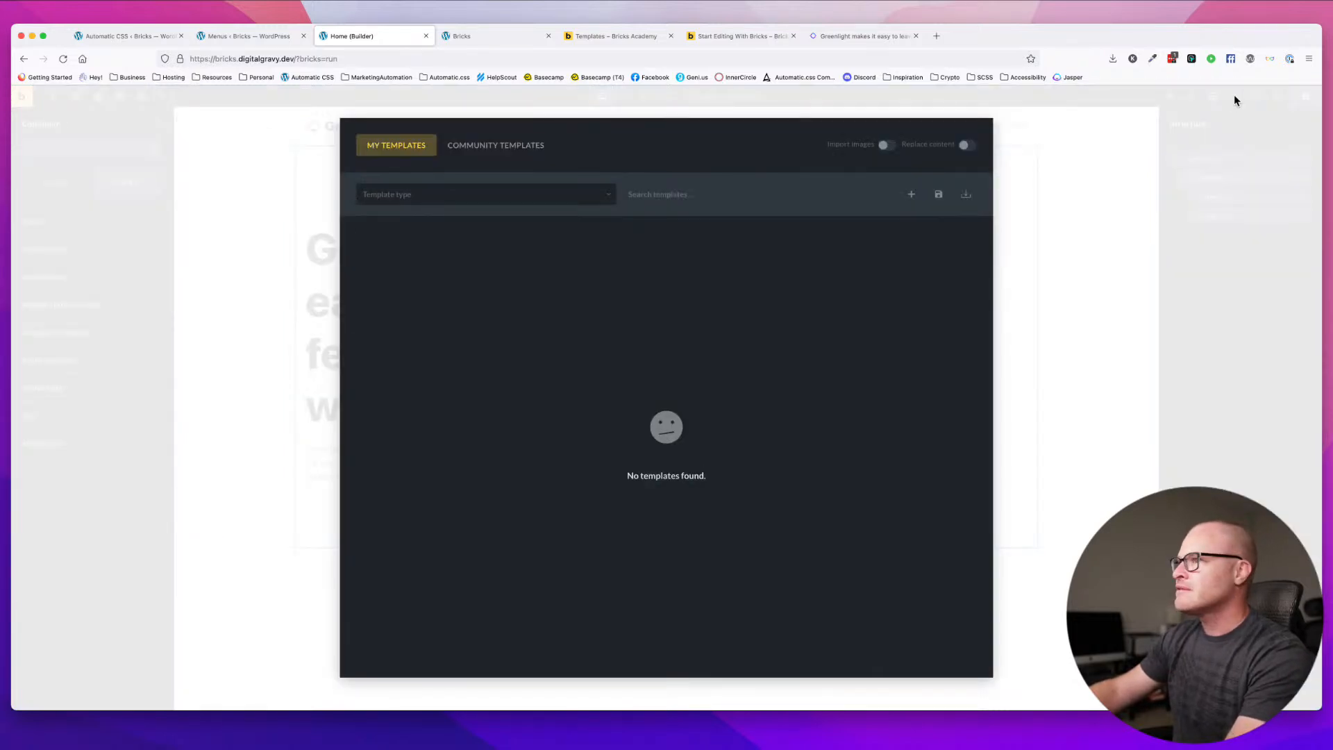
left_click(517, 244)
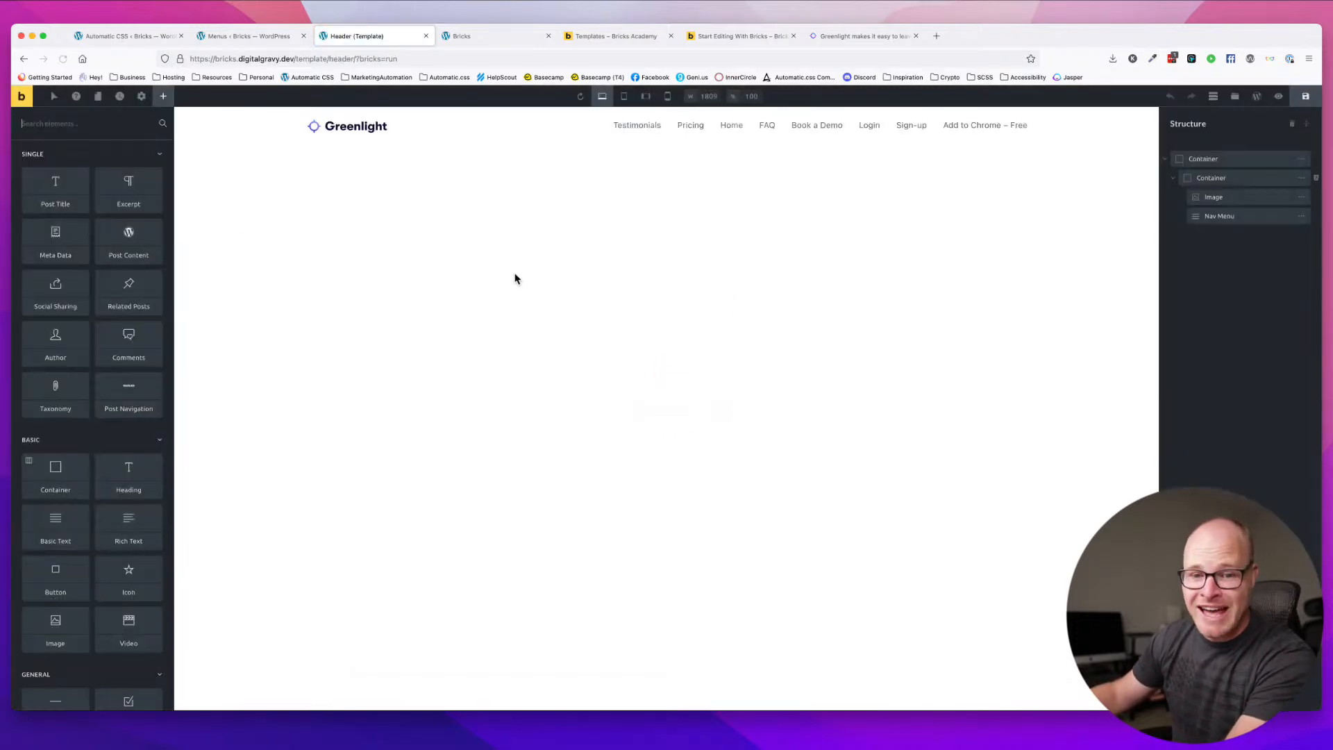
- Select the header logo image, activate its .logo class, and show the class's layout styles
left_click(351, 126)
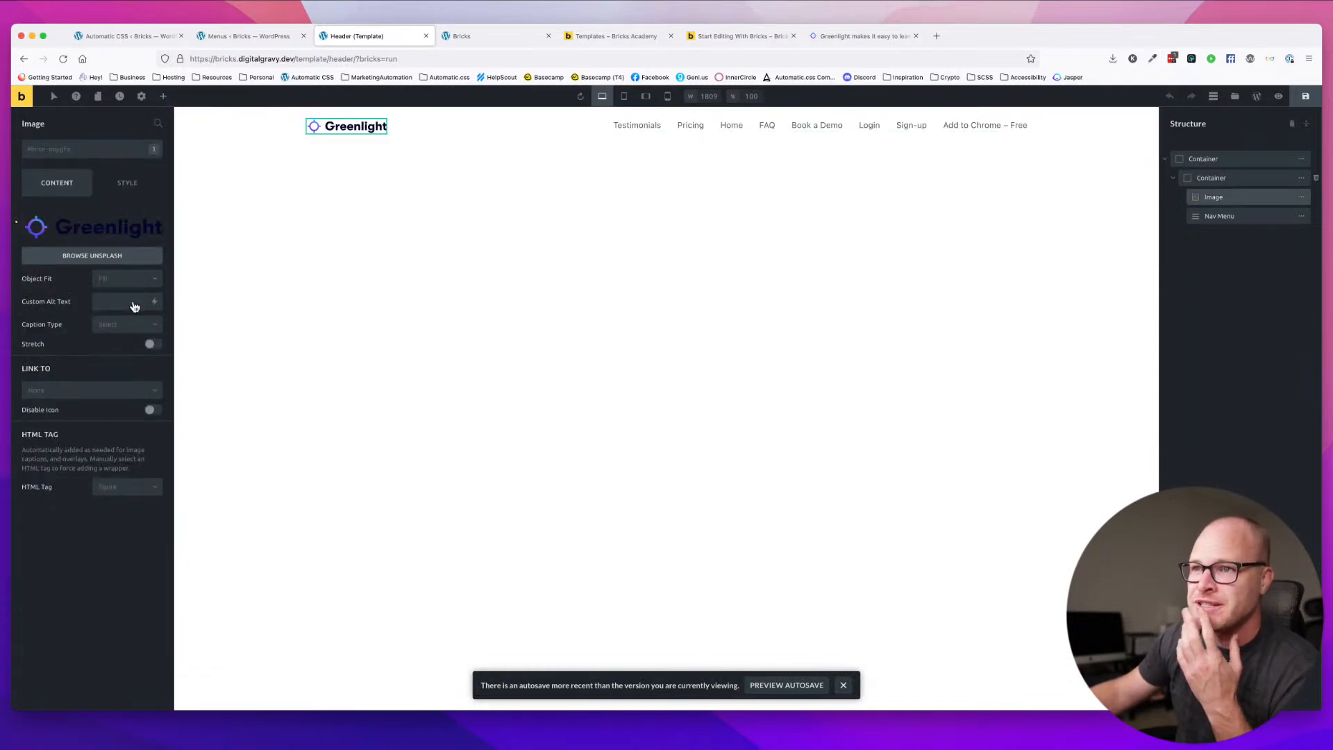
left_click(128, 184)
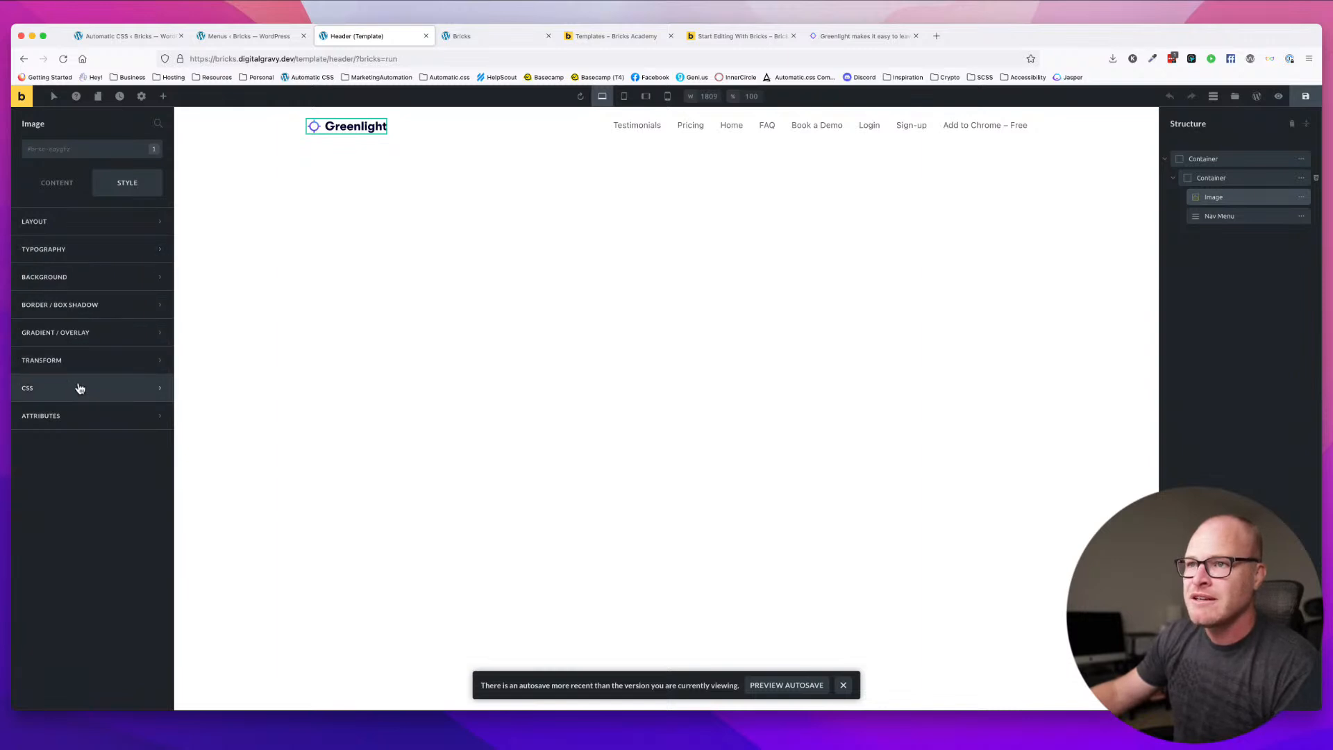
left_click(81, 223)
left_click(93, 149)
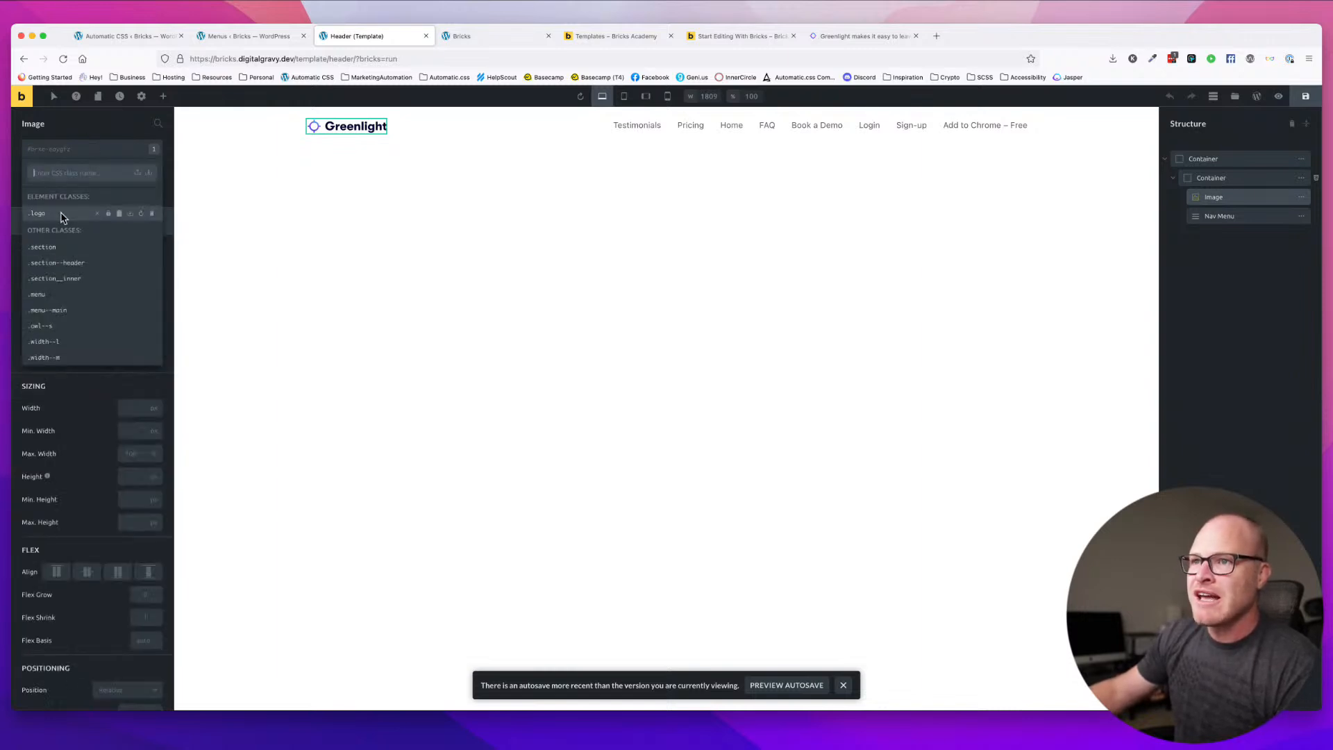
left_click(60, 216)
left_click(93, 222)
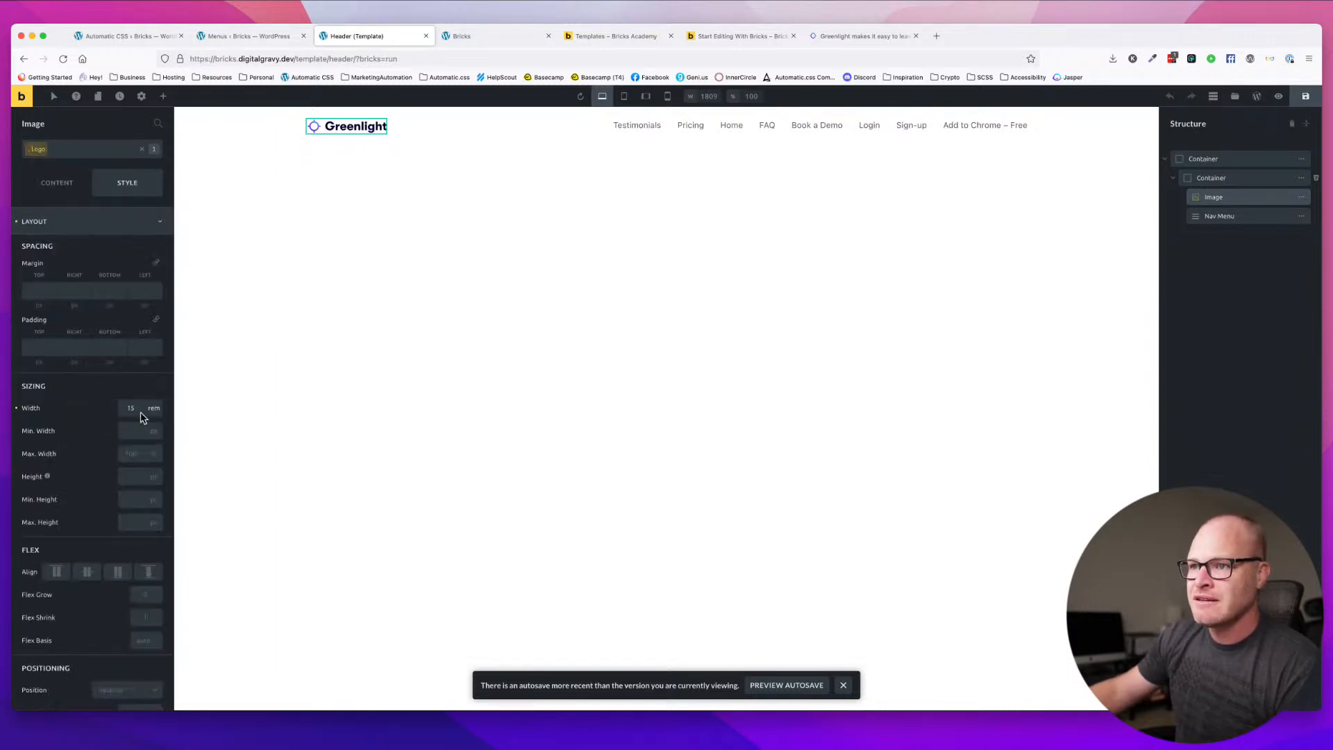
- Add a custom attribute named "width" to the logo image's .logo class
scroll(138, 473, "down", 5)
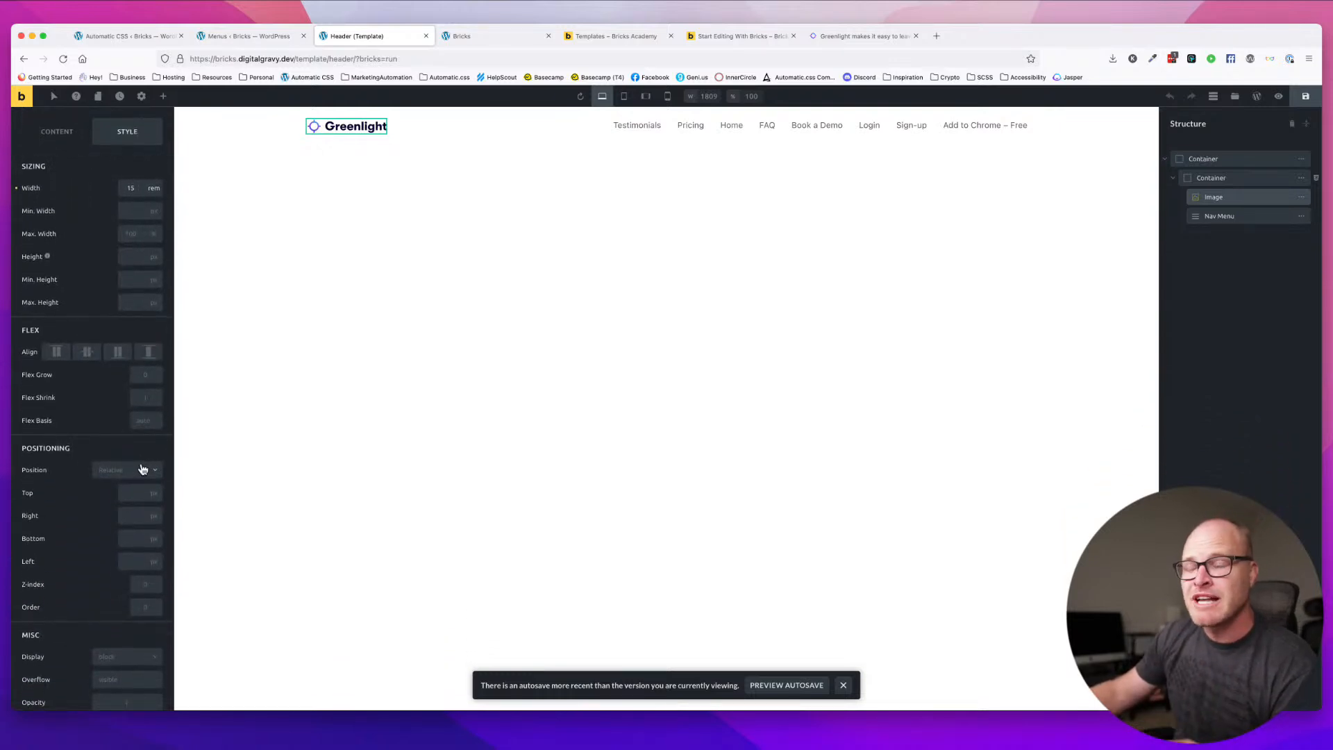
scroll(136, 466, "down", 2)
scroll(134, 462, "down", 5)
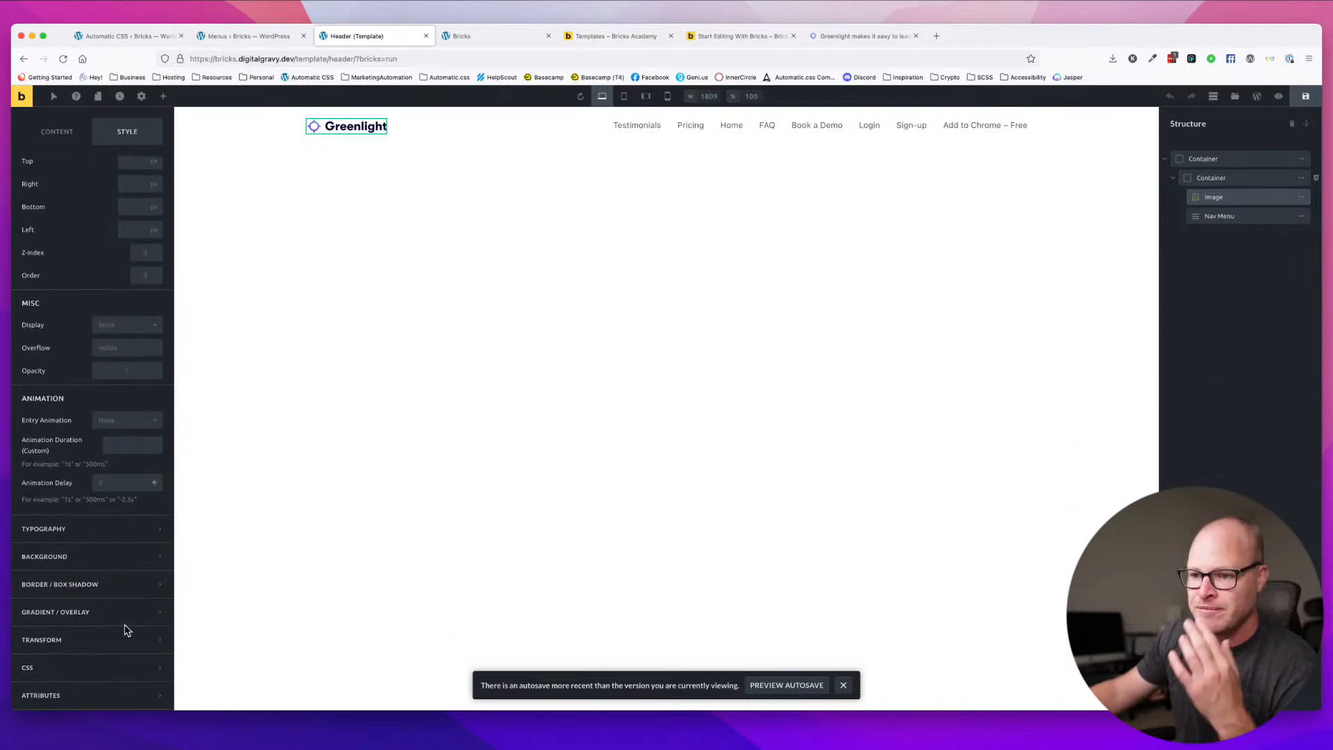
left_click(82, 692)
left_click(92, 441)
left_click(76, 486)
type("width")
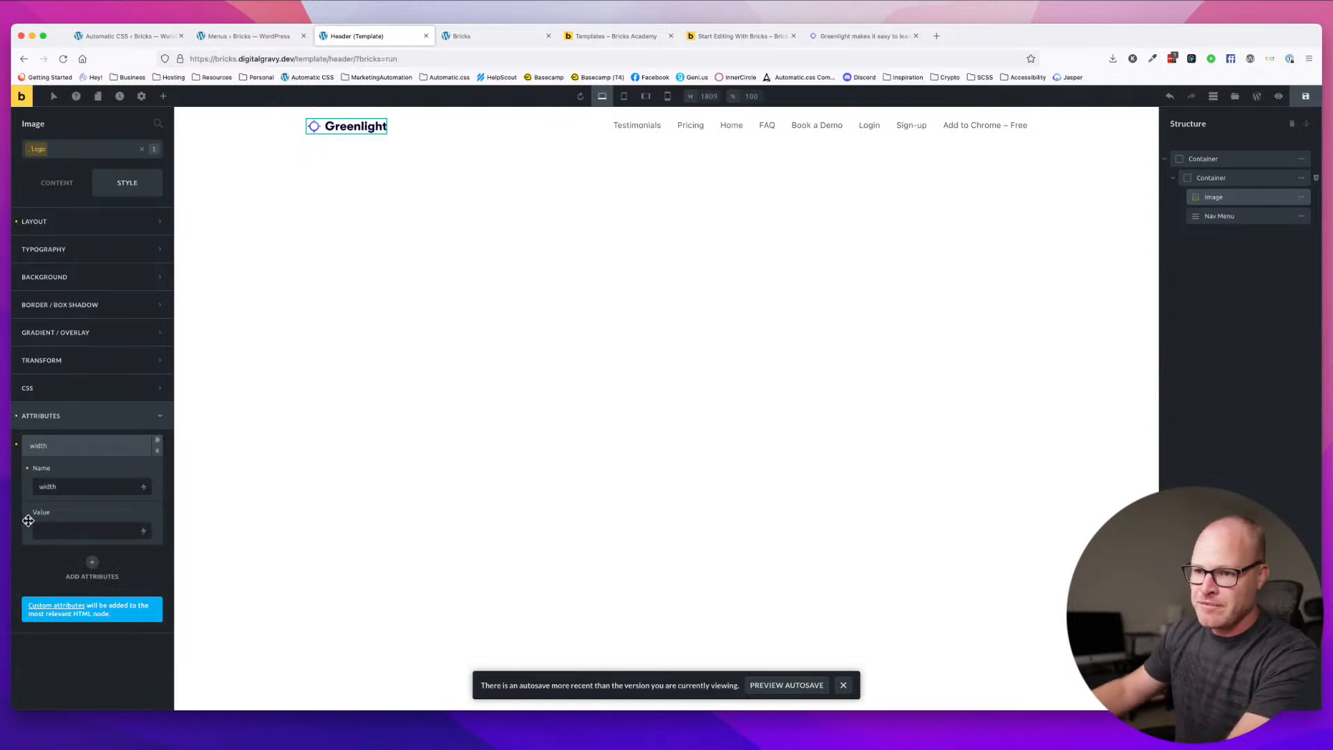
- Check the .logo class's layout width of 15 rem and give the width attribute a corresponding value
left_click(98, 220)
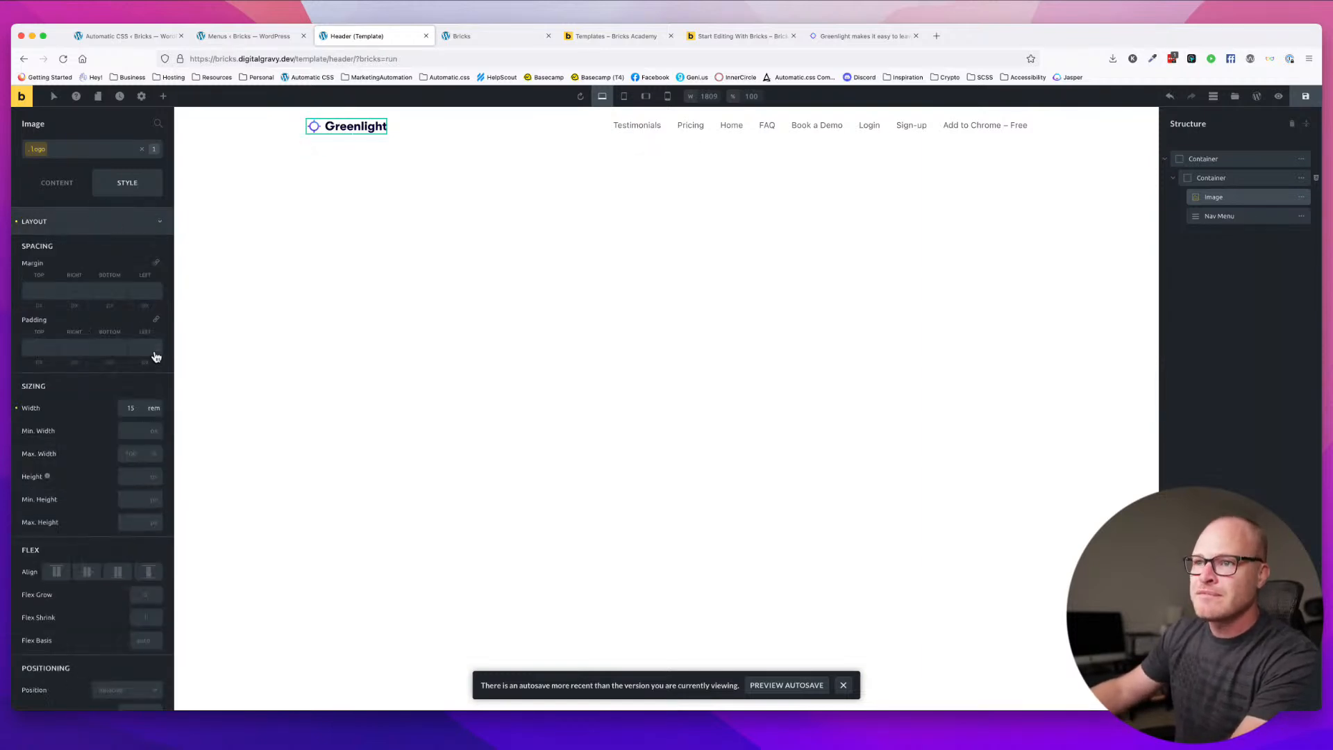
scroll(133, 537, "down", 5)
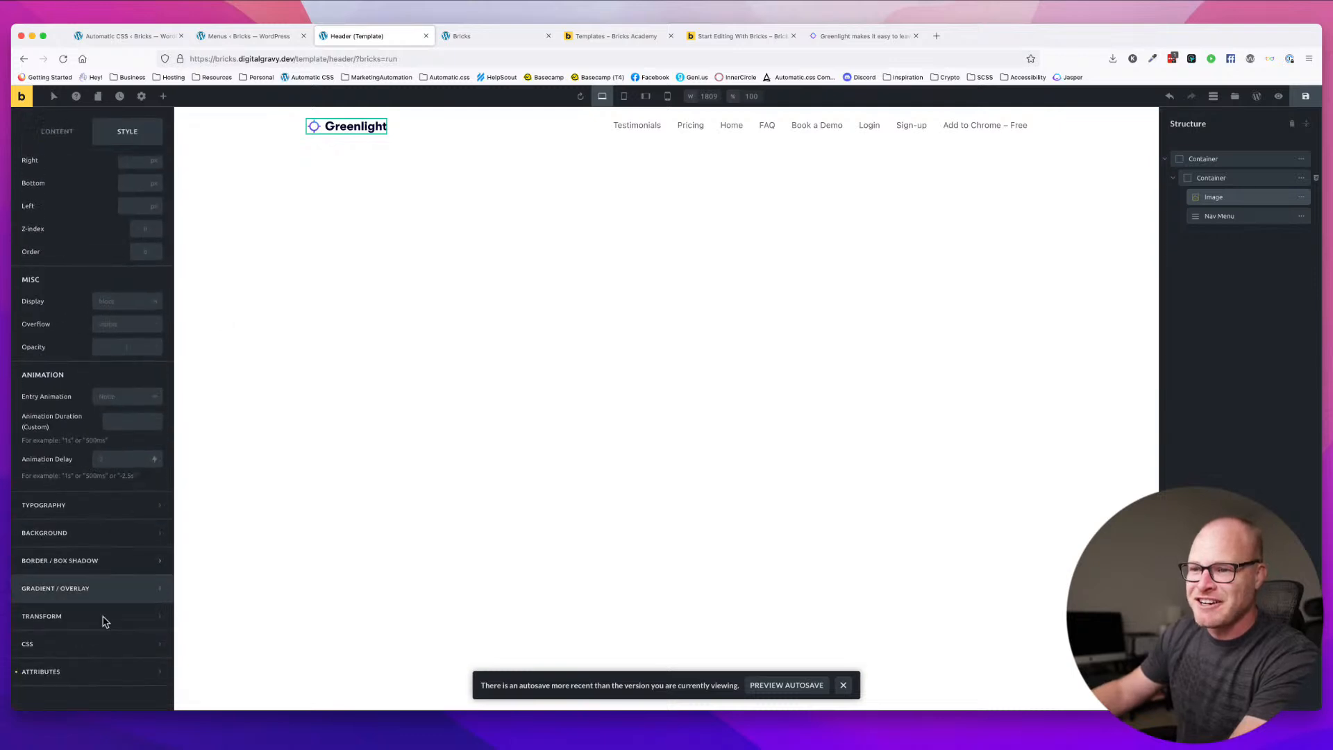
left_click(98, 603)
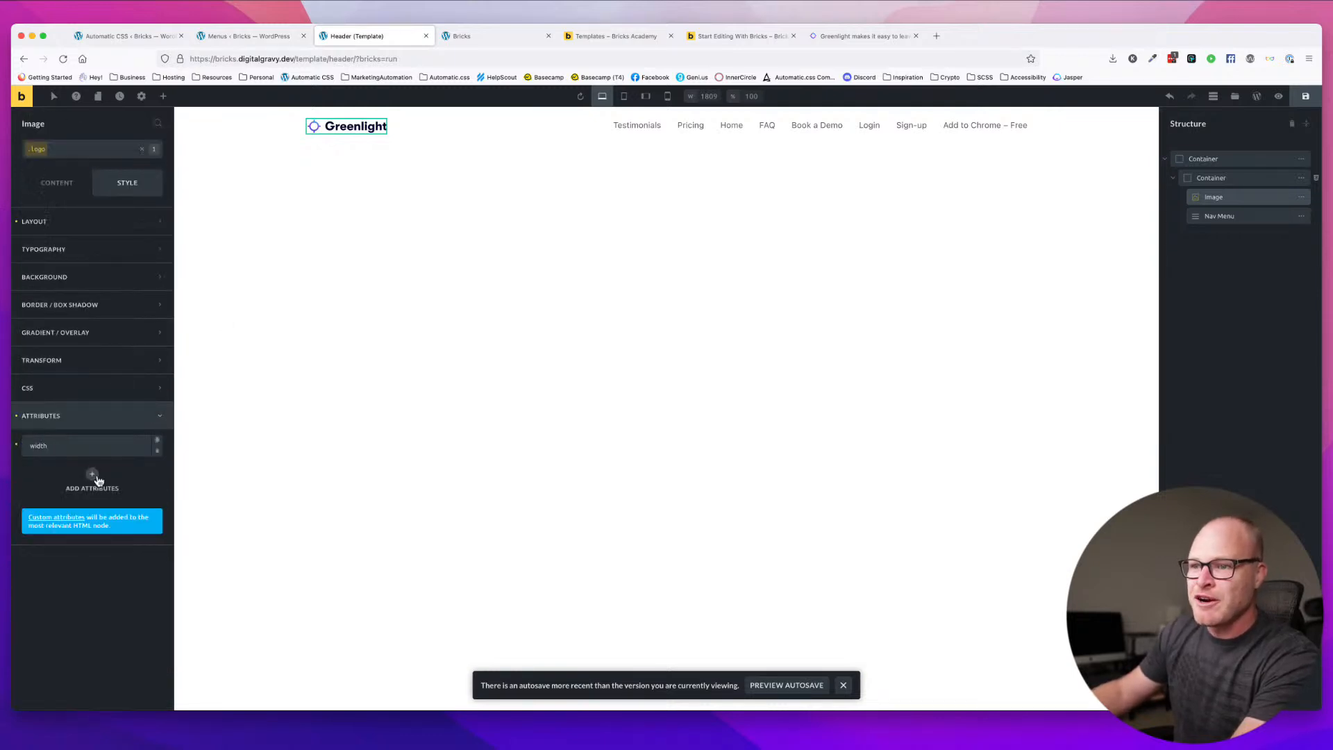
left_click(85, 448)
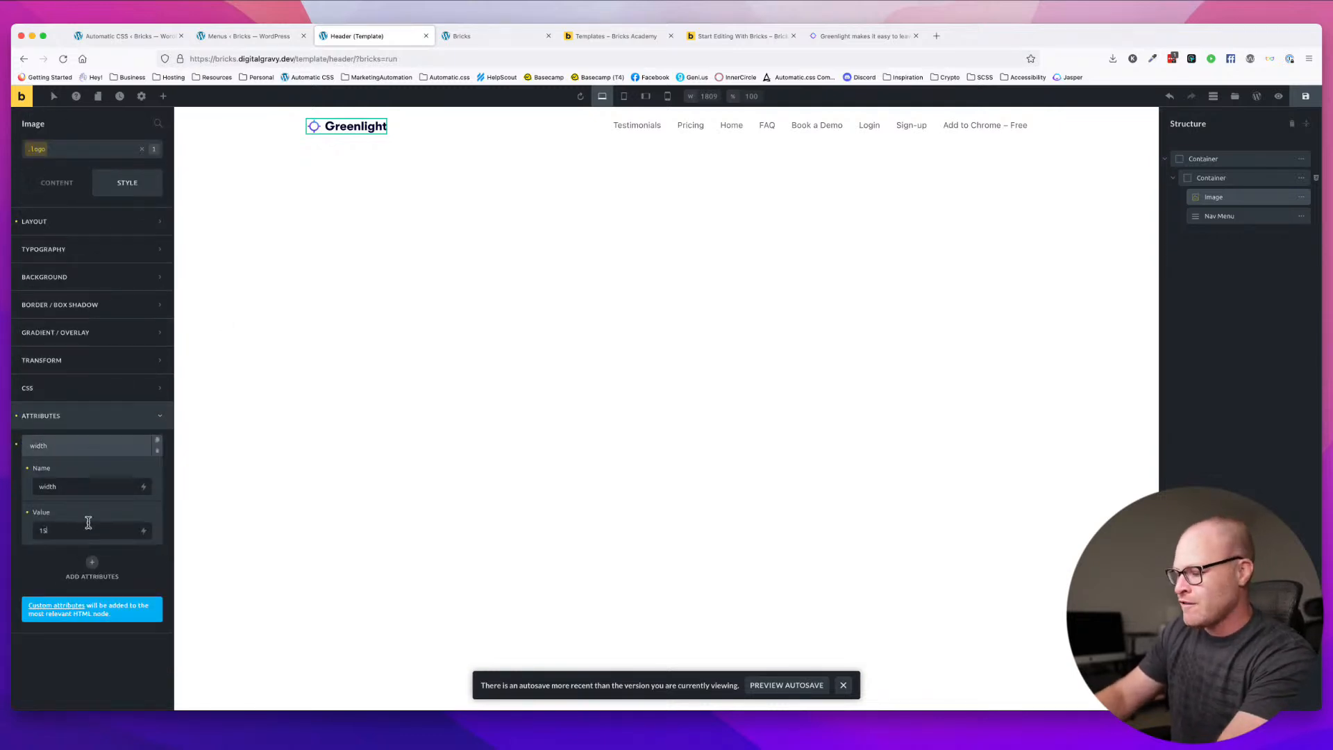
- Add a "height" attribute of 31 to the .logo class, based on the logo's rendered size on the live page, and save the template
left_click(92, 558)
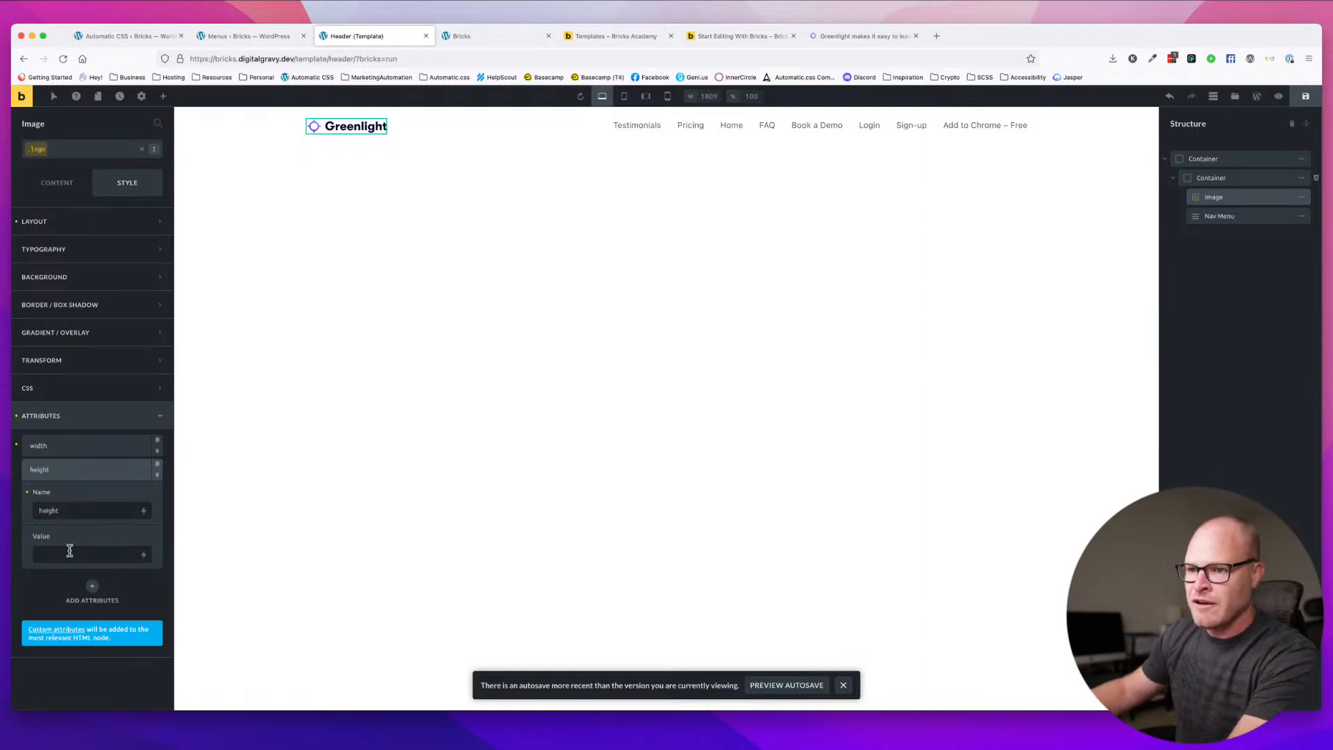
left_click(494, 37)
right_click(361, 124)
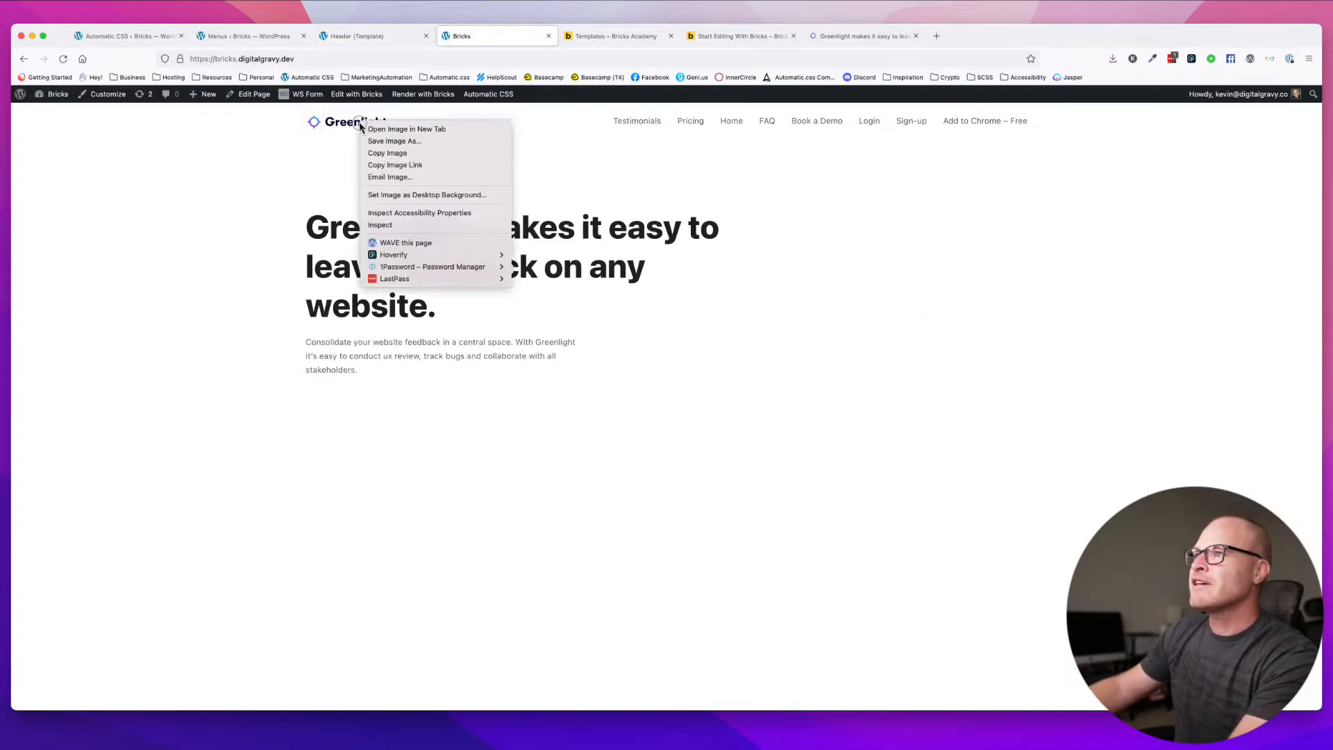
left_click(380, 225)
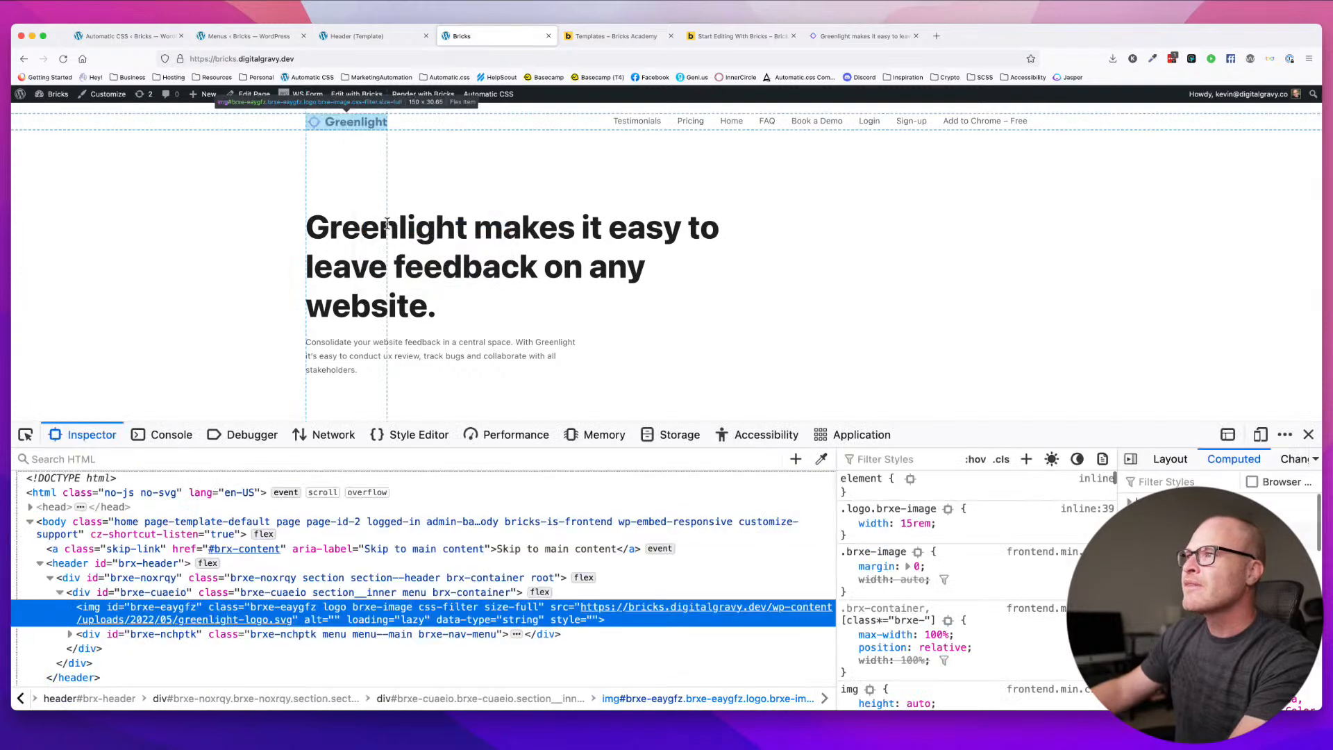
left_click(1310, 434)
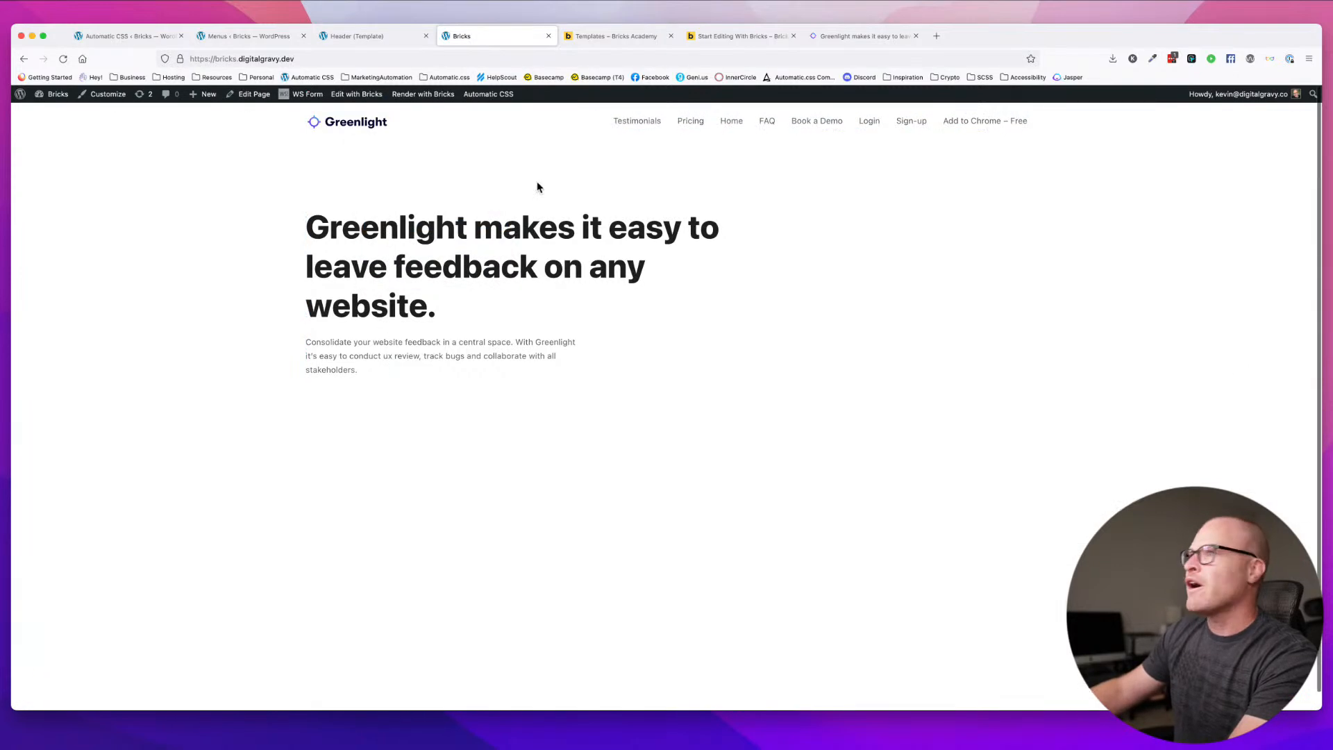
left_click(358, 35)
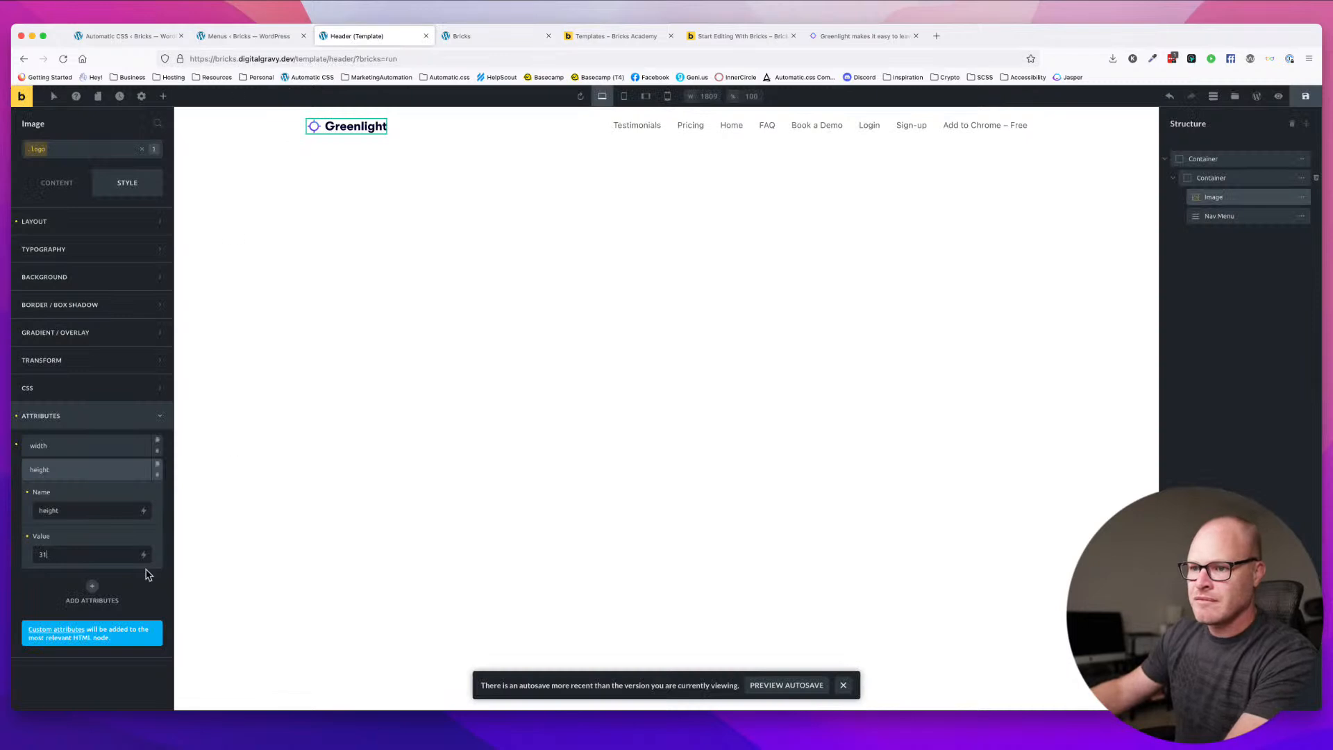
left_click(1305, 96)
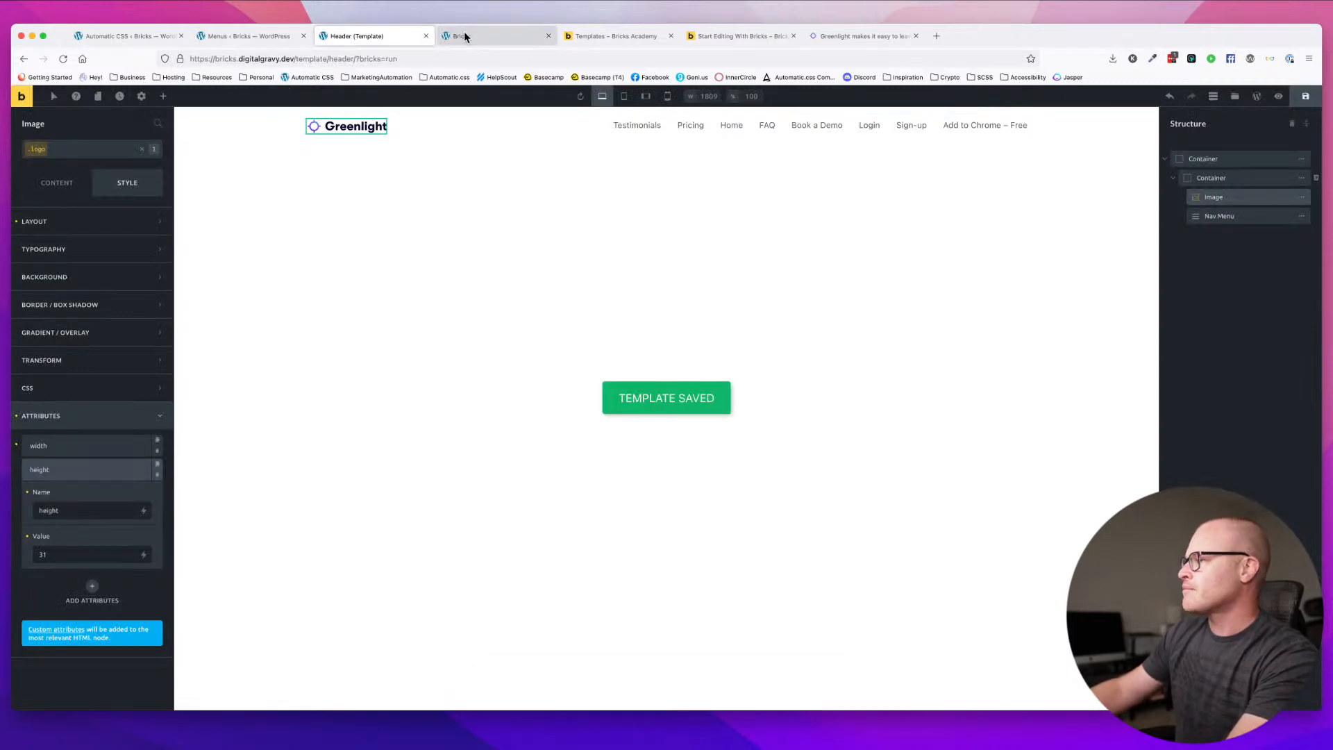
- Reload the live Bricks page several times to check how the header logo loads with its new attributes
left_click(541, 38)
key("super+r")
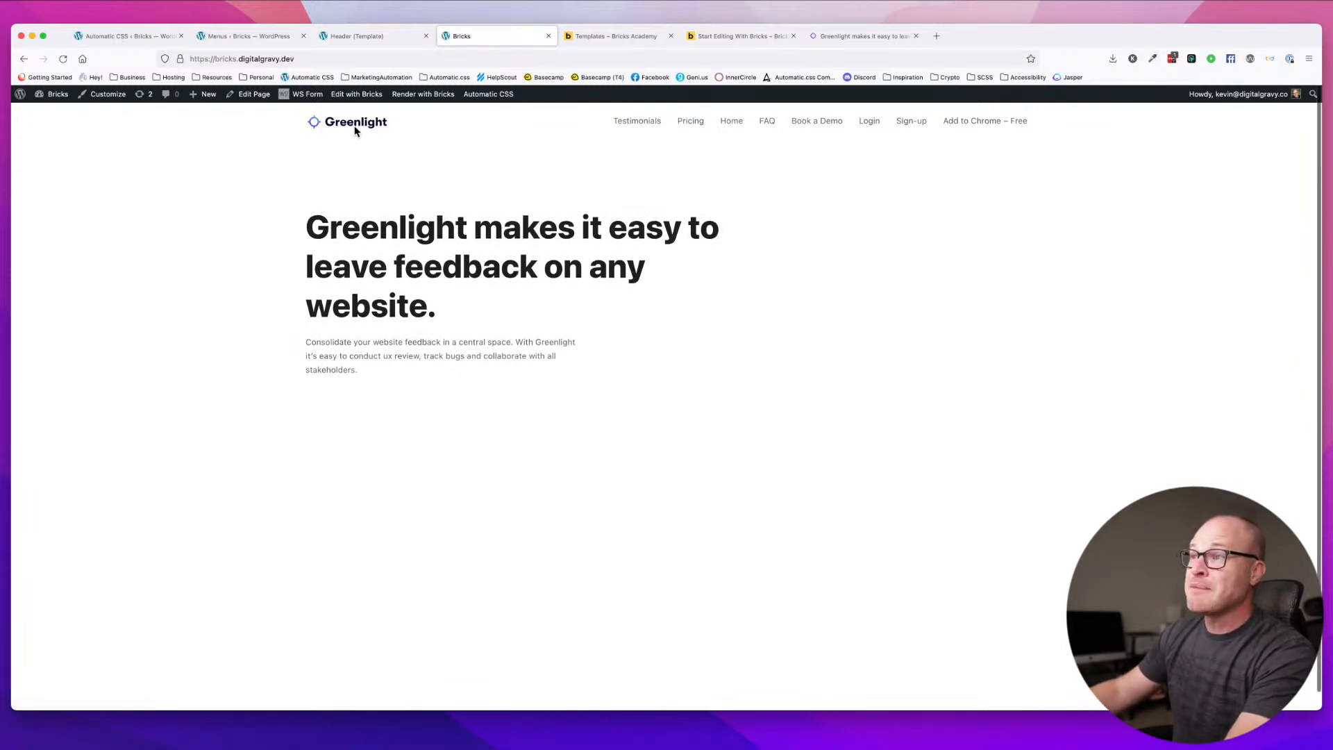
key("super+r")
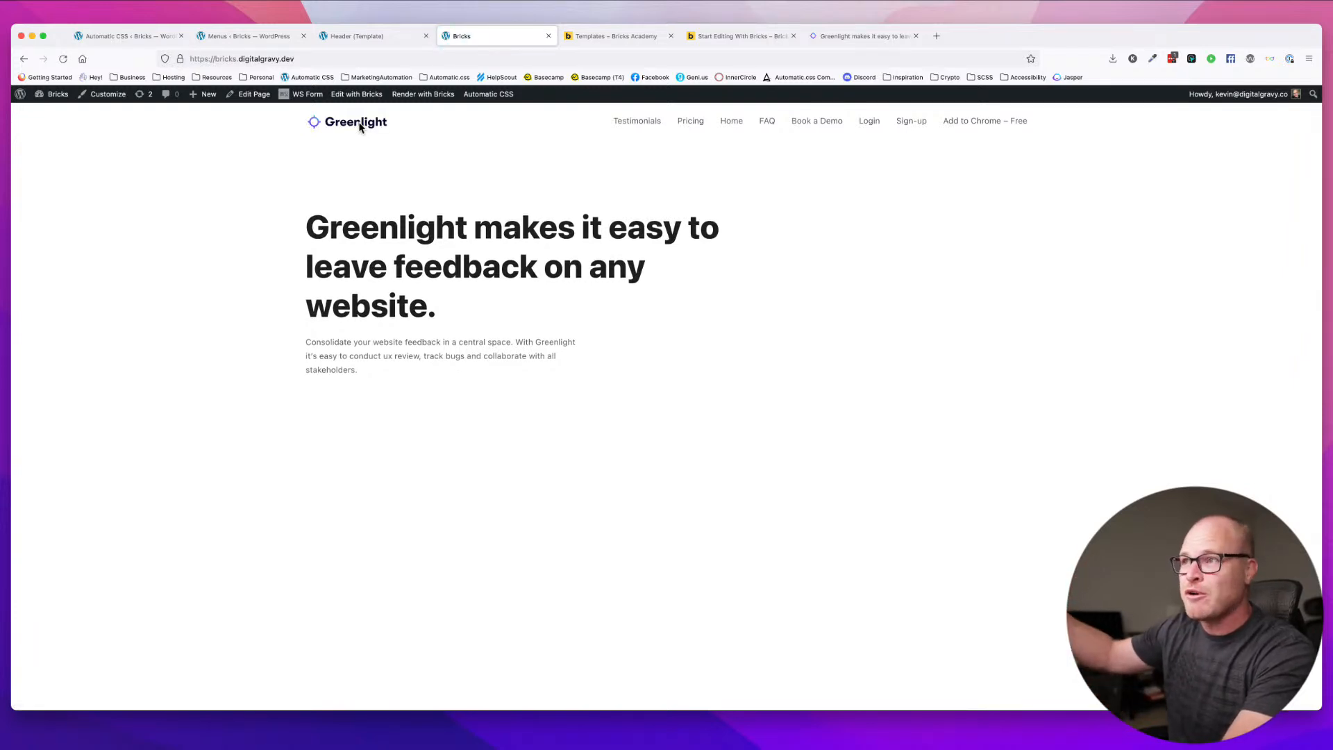
left_click(366, 130)
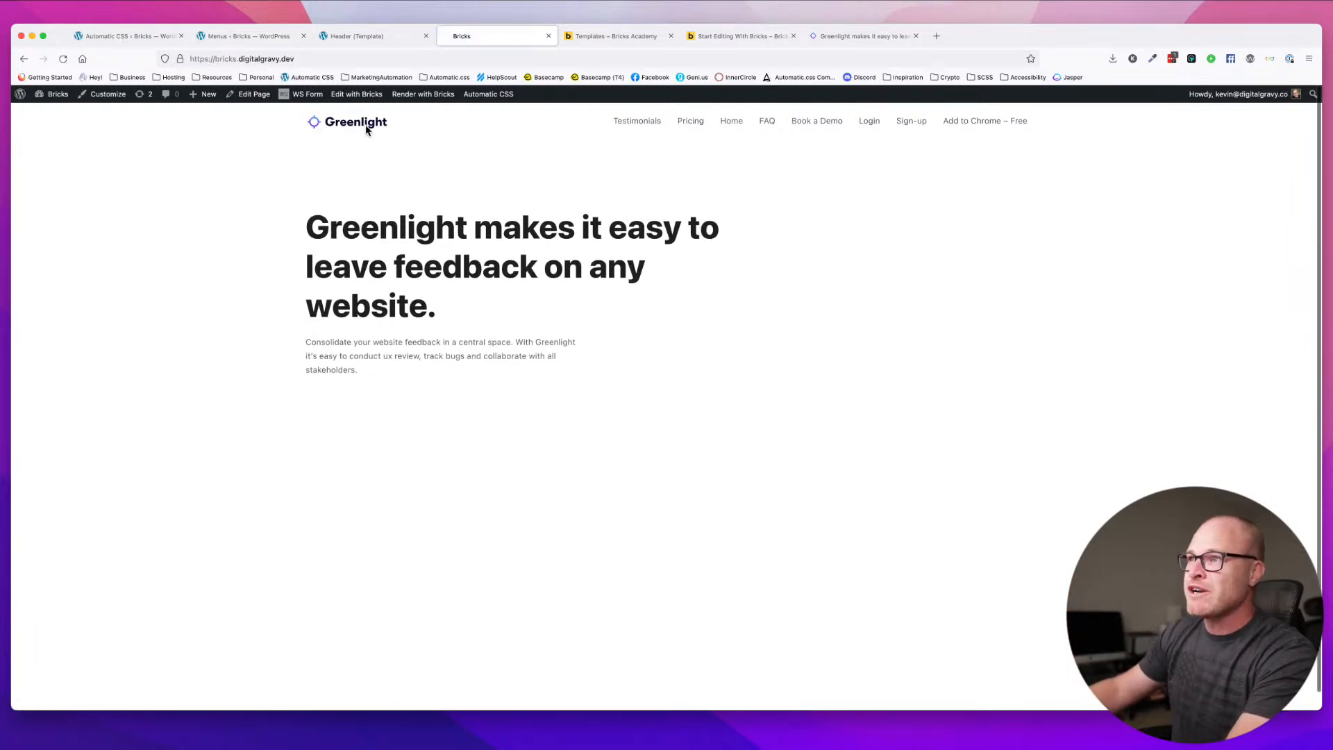
left_click(354, 130)
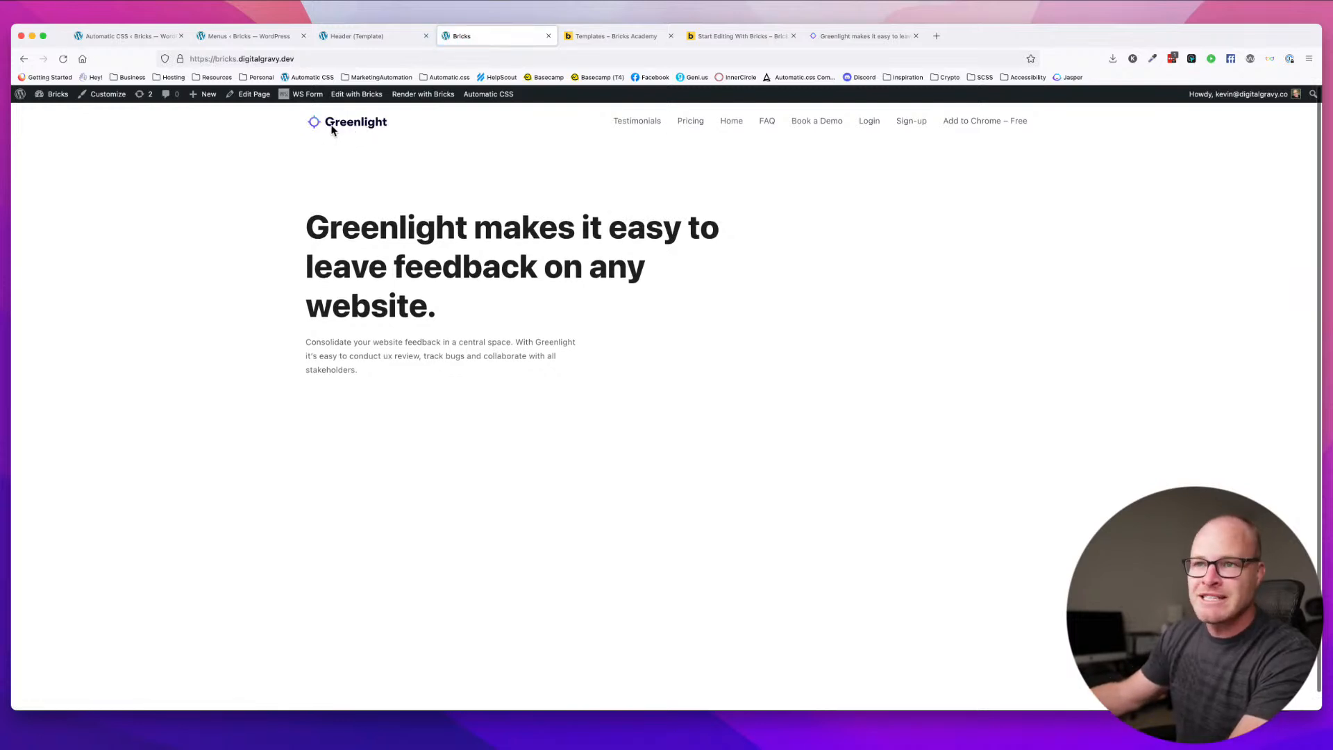
left_click(332, 33)
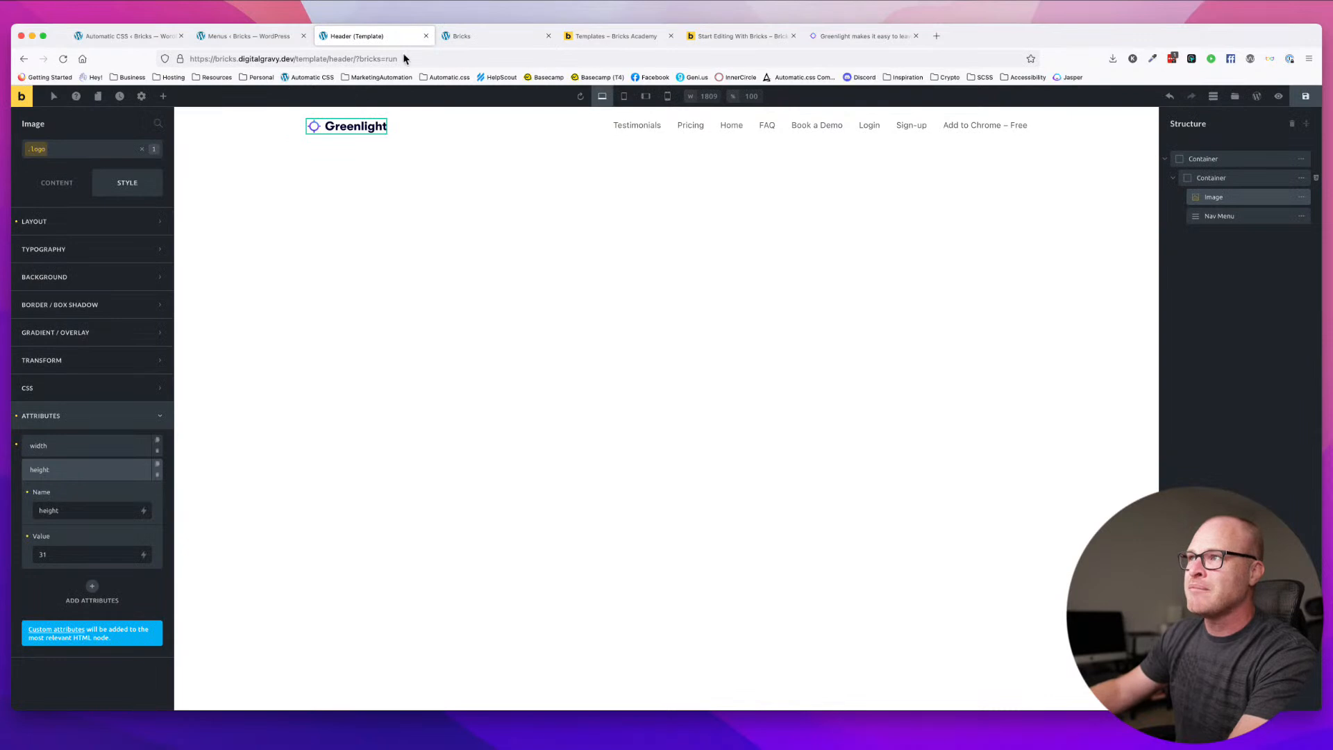
left_click(455, 35)
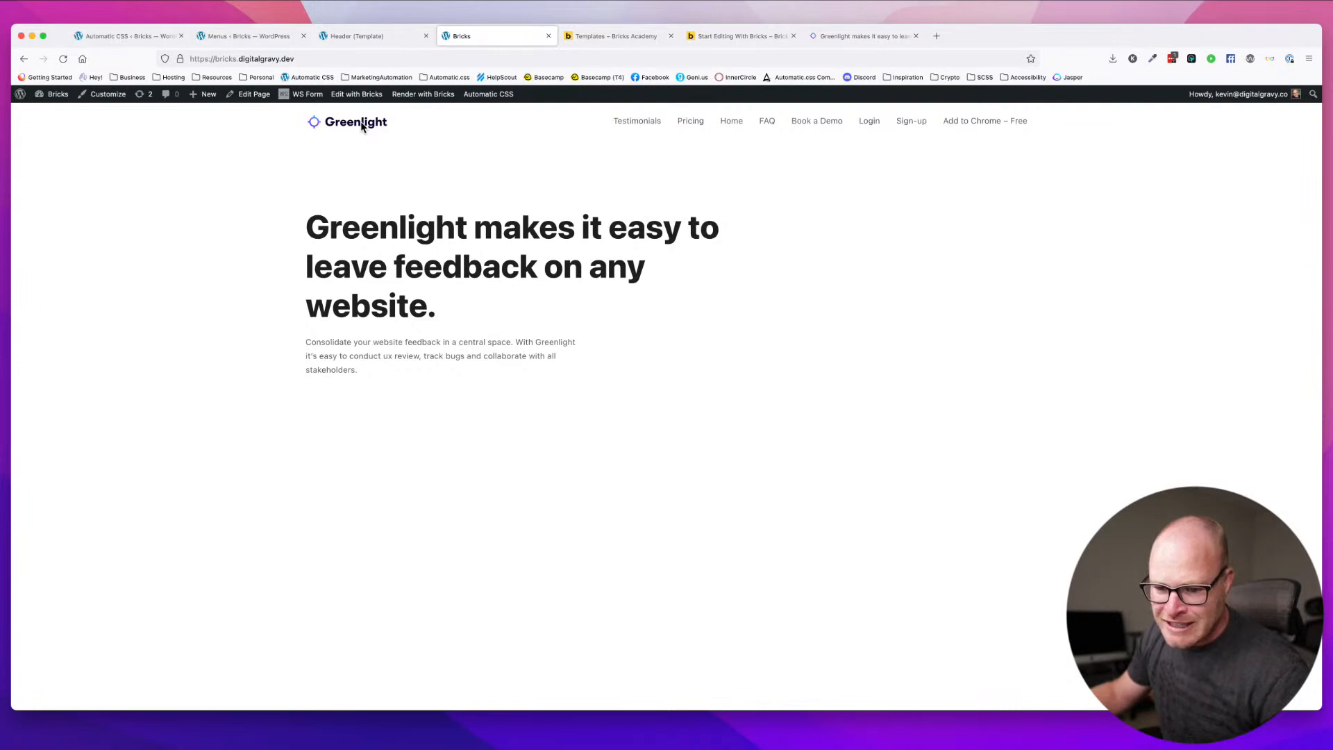
- Open the Bricks settings page in the WordPress admin
left_click(333, 34)
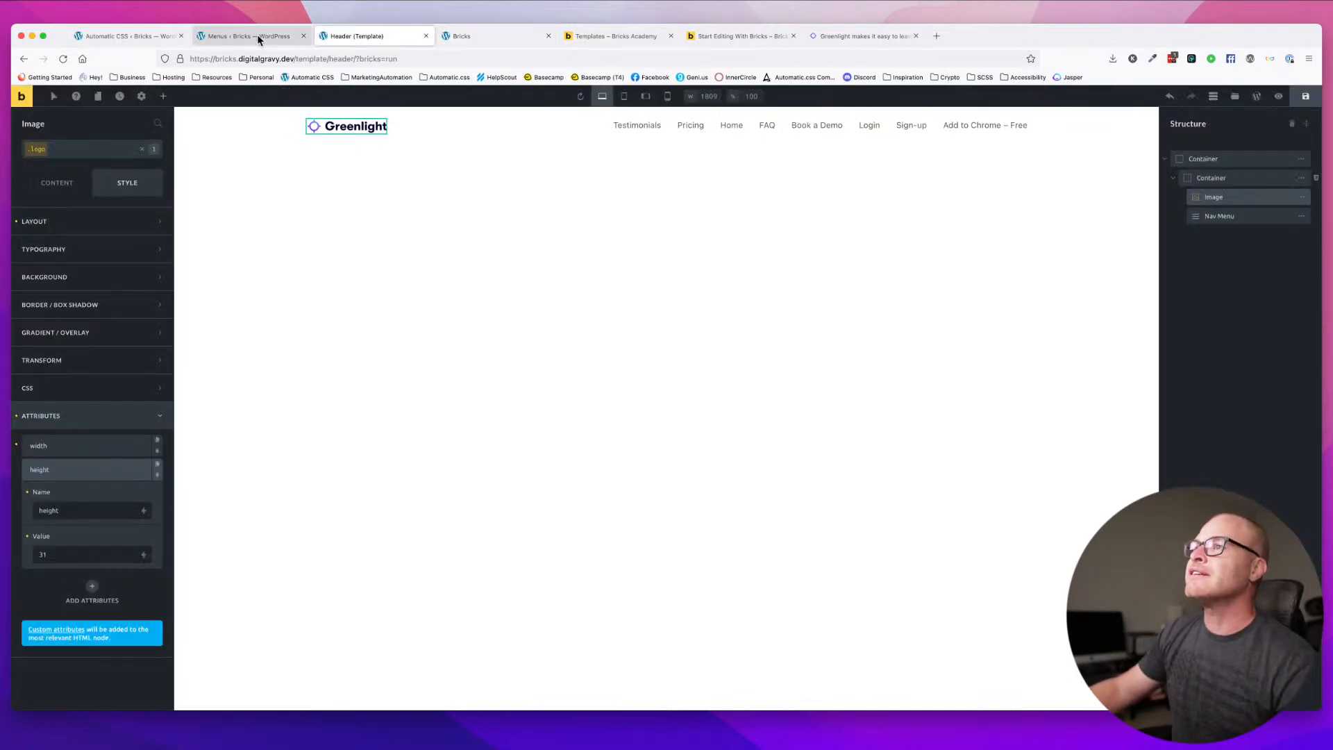
left_click(236, 36)
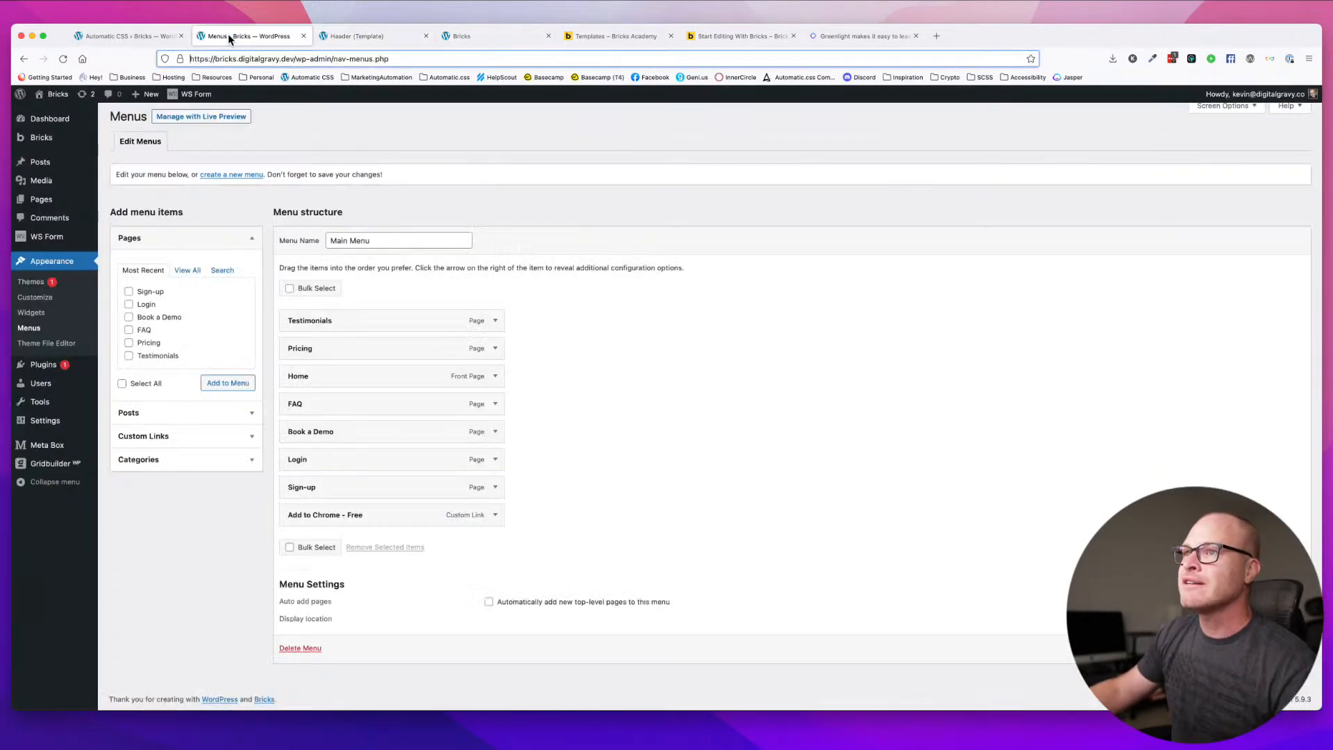
left_click(366, 36)
left_click(136, 99)
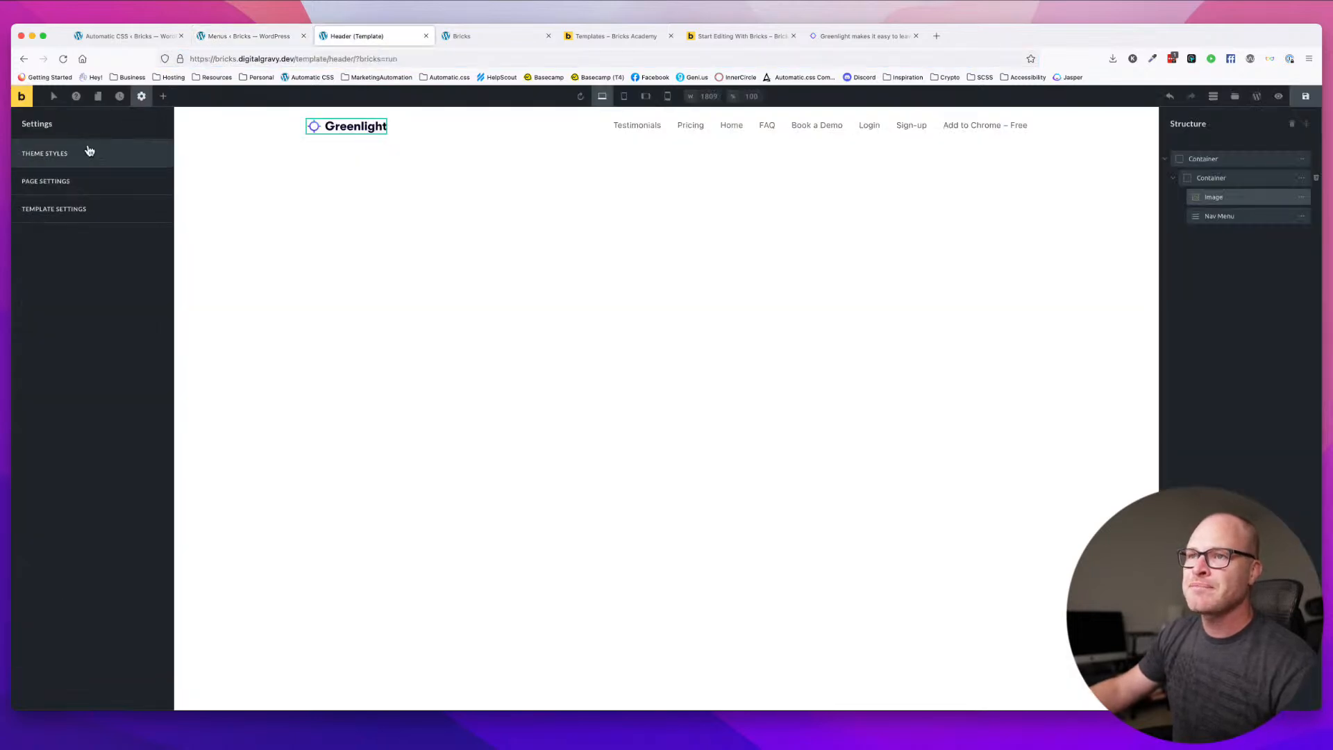
left_click(111, 32)
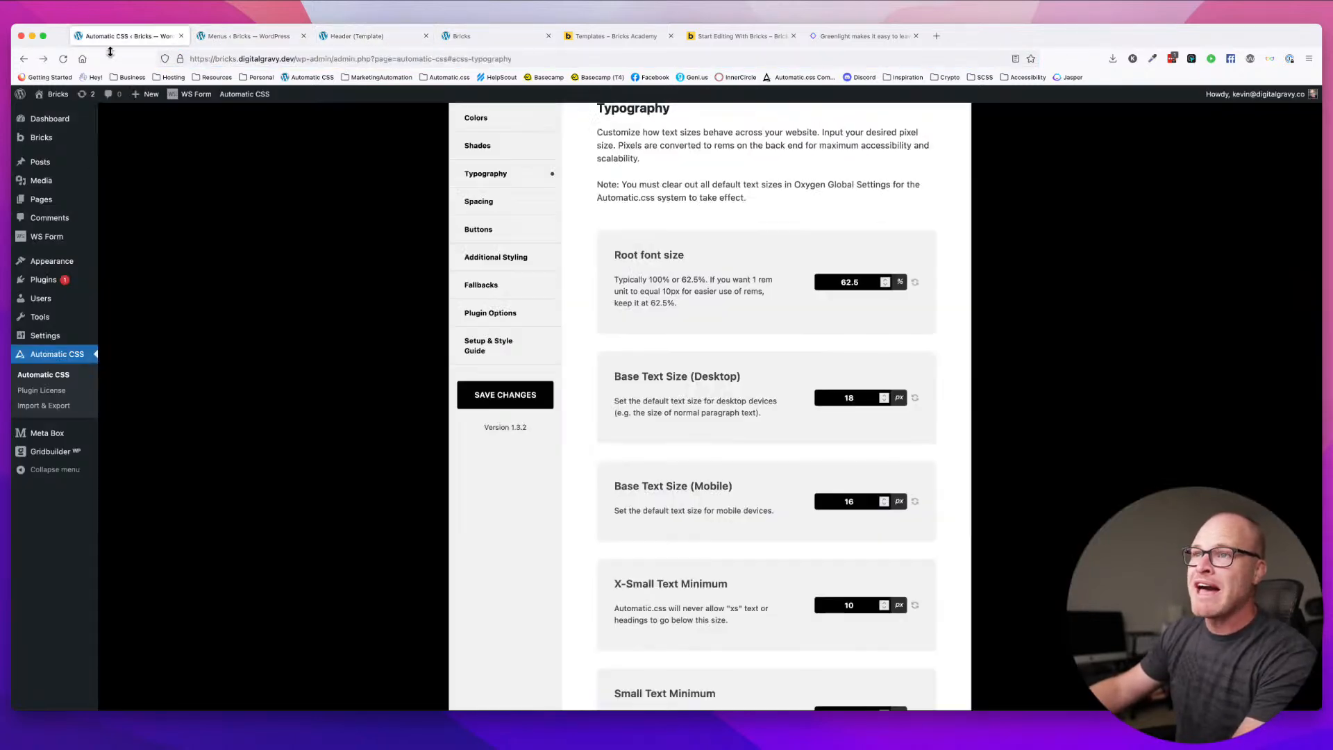
left_click(122, 169)
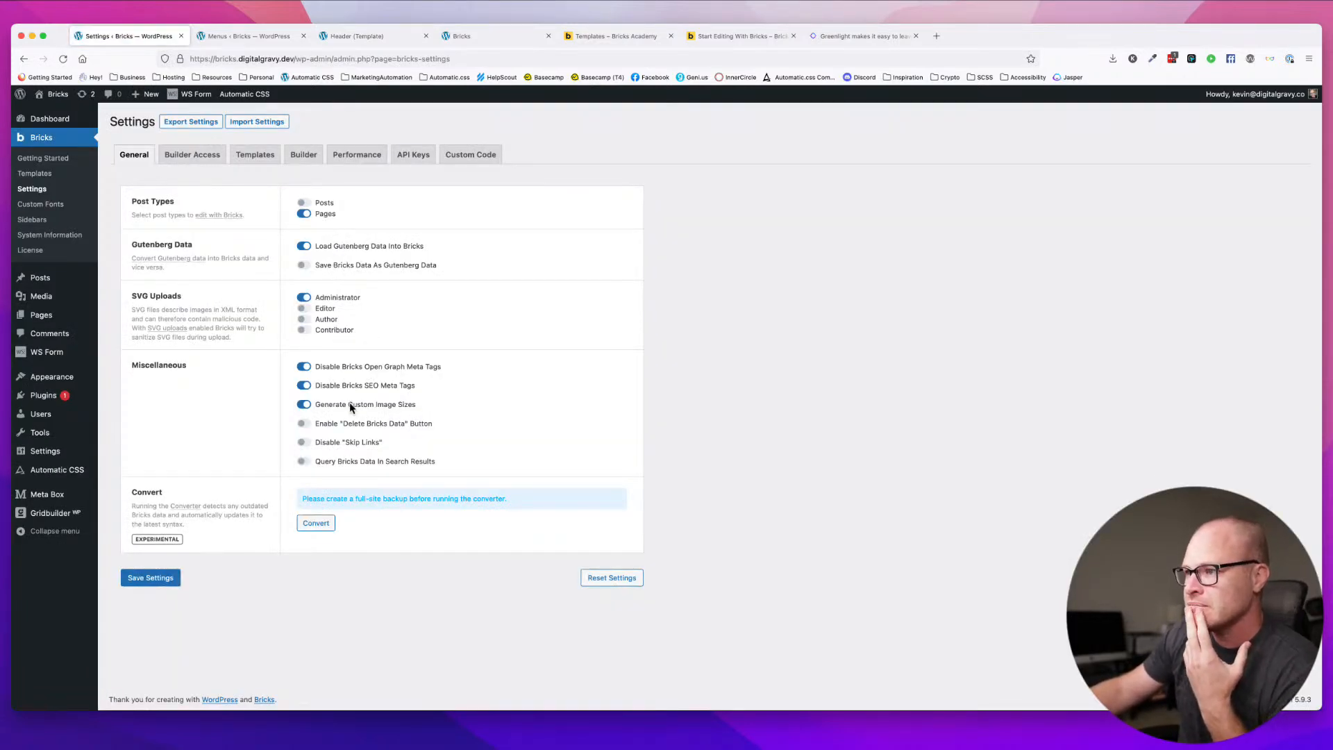
- Disable lazy loading in the Bricks performance settings, save, and reload the live page to check the logo
left_click(192, 154)
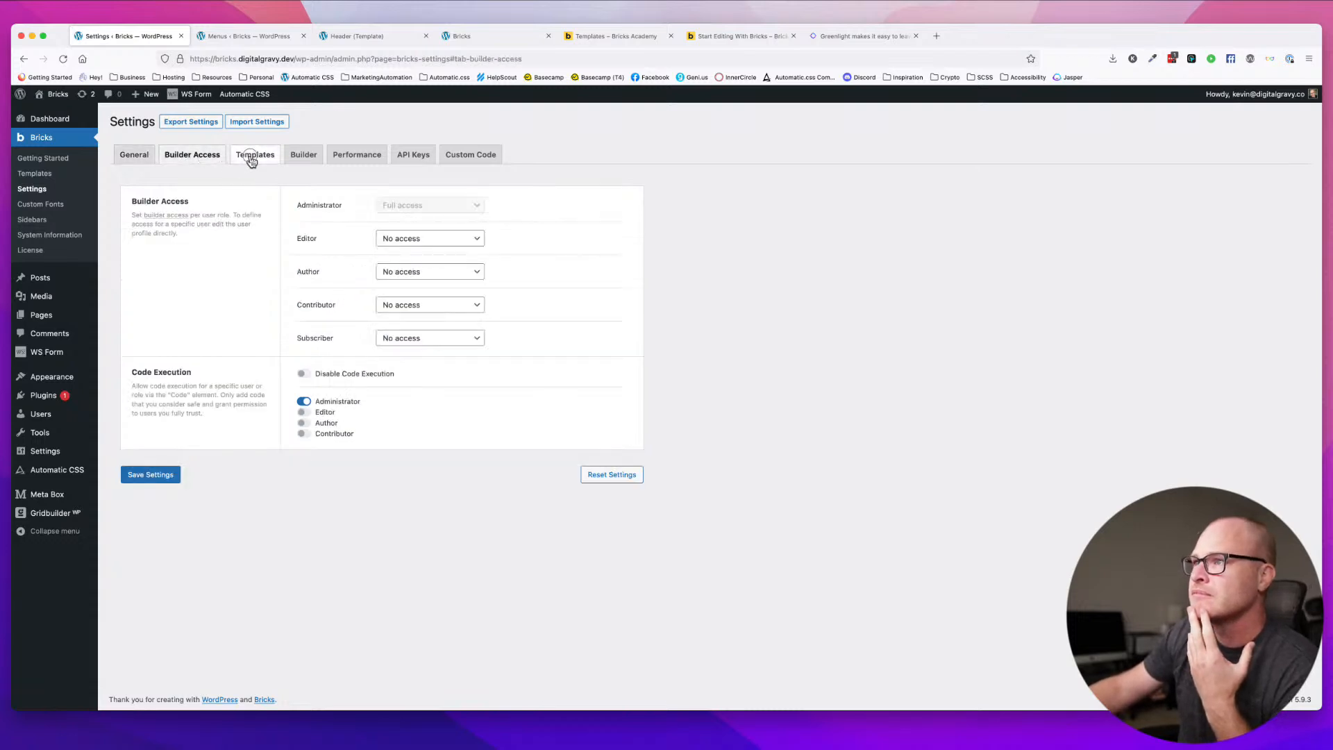
left_click(255, 154)
left_click(303, 154)
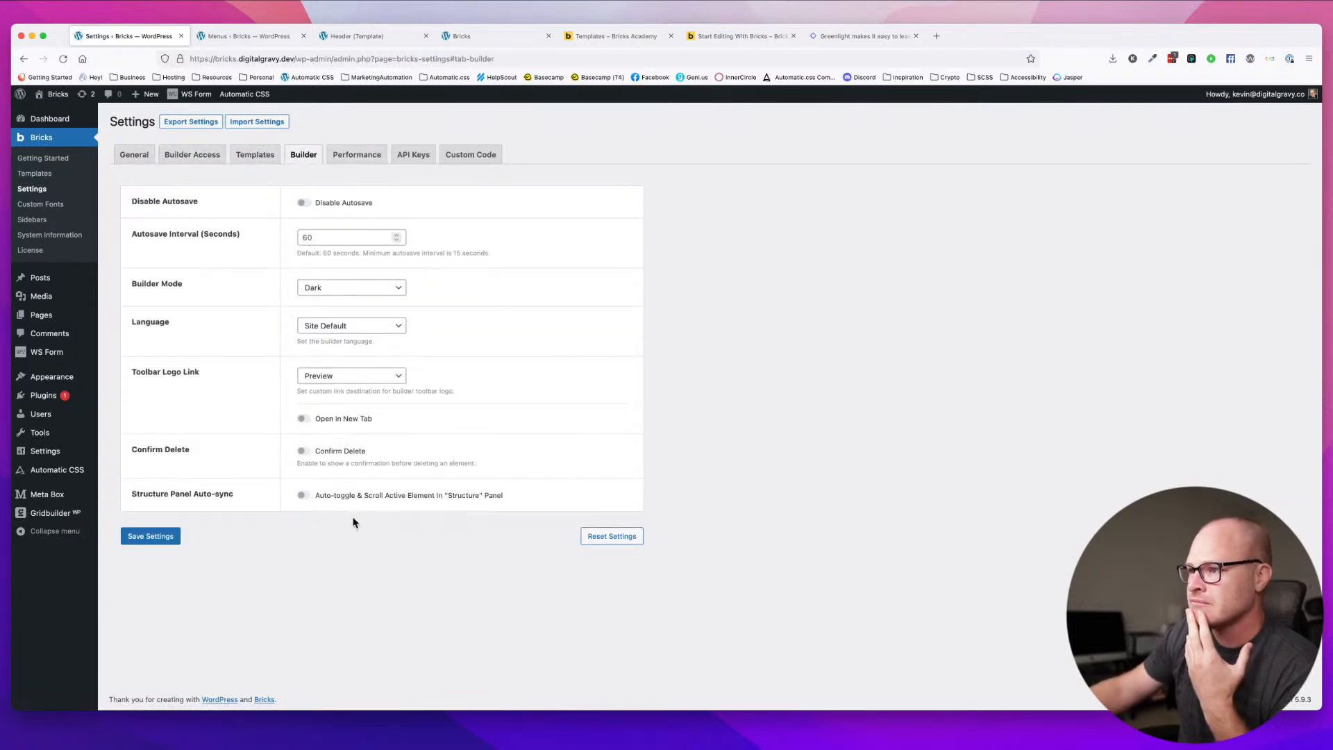
left_click(361, 156)
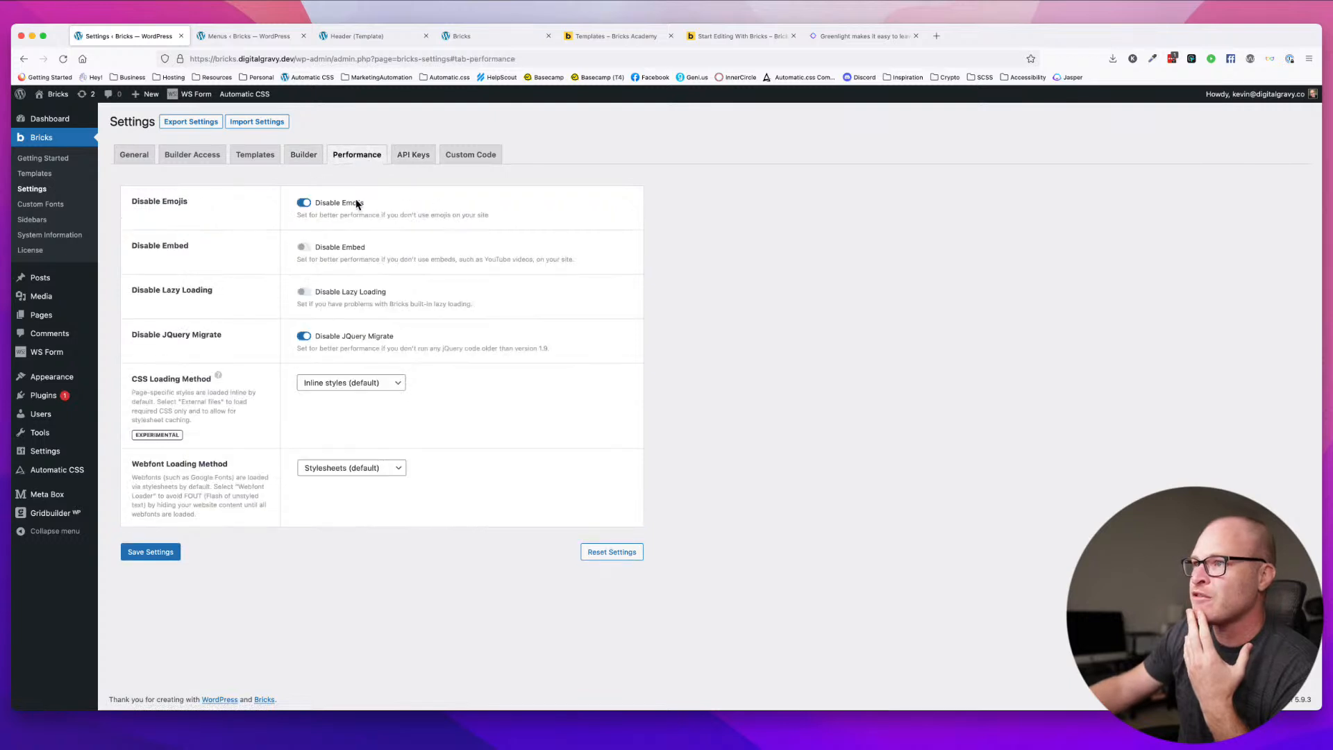
left_click(326, 297)
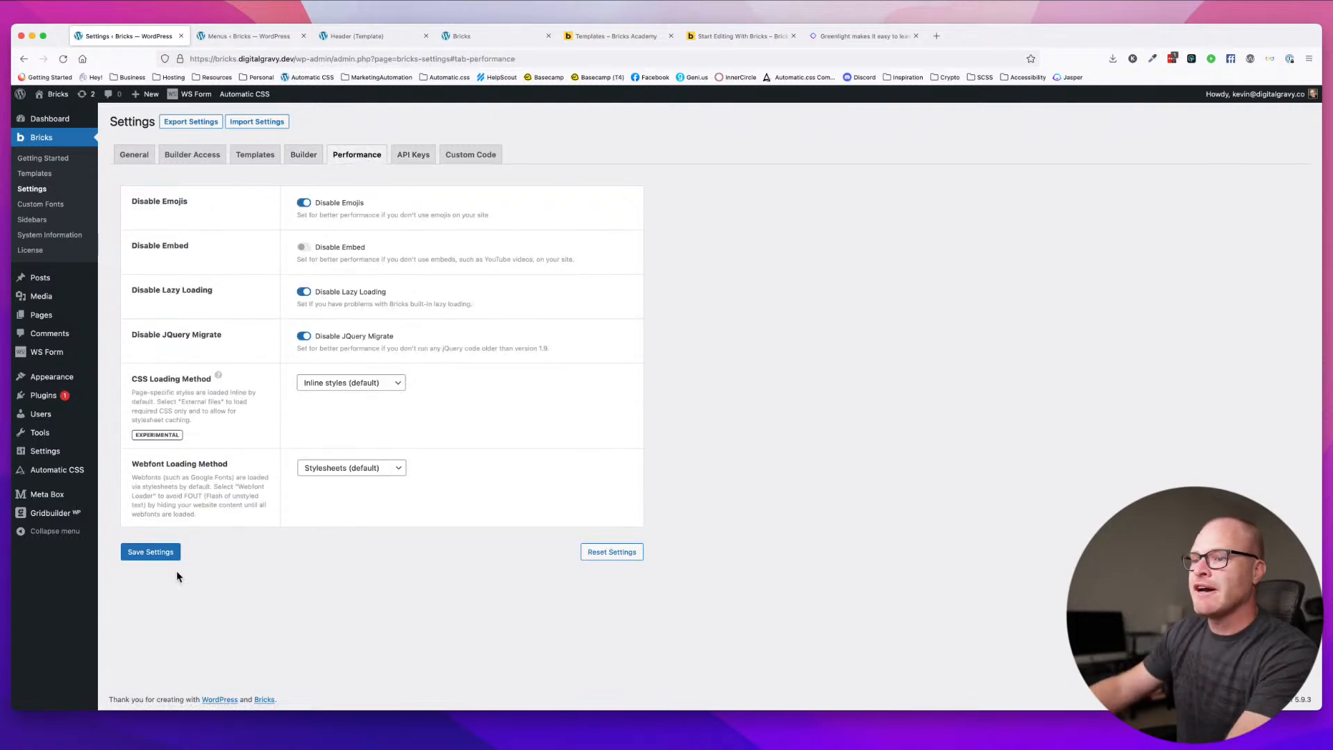
left_click(150, 552)
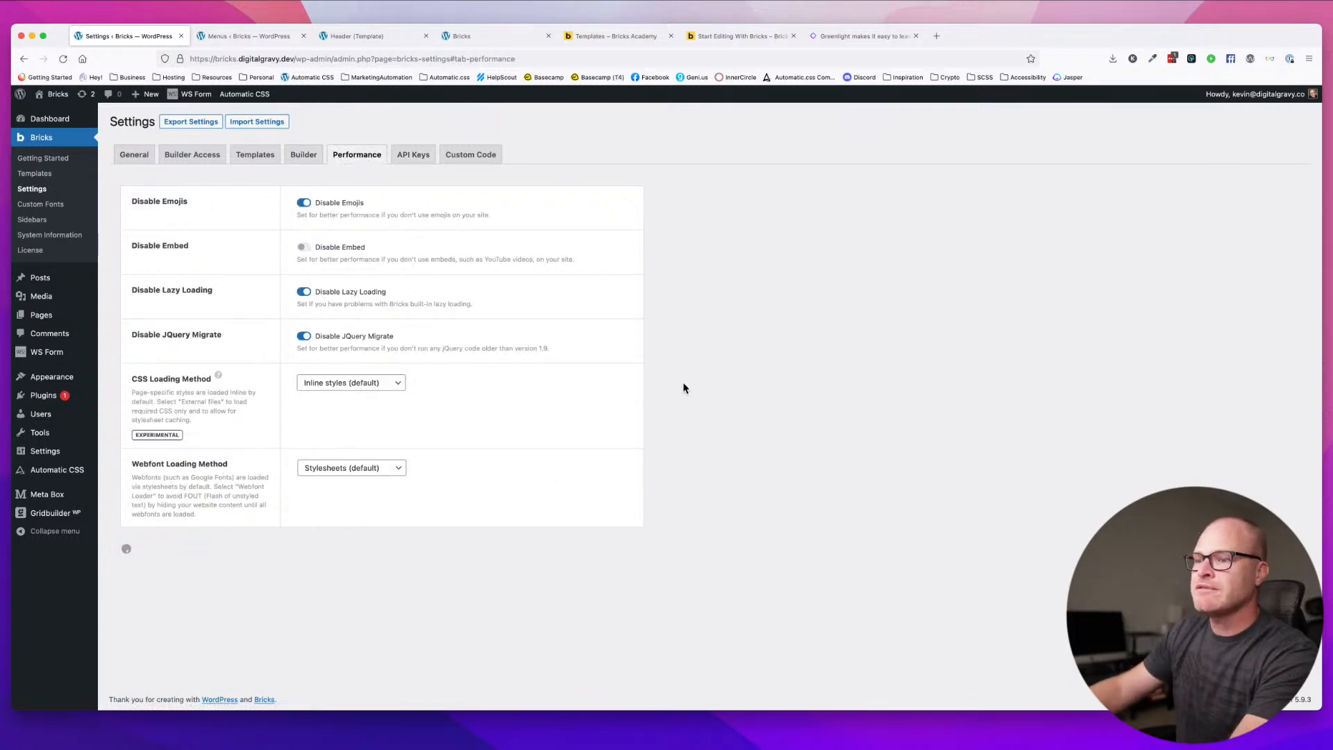
left_click(492, 38)
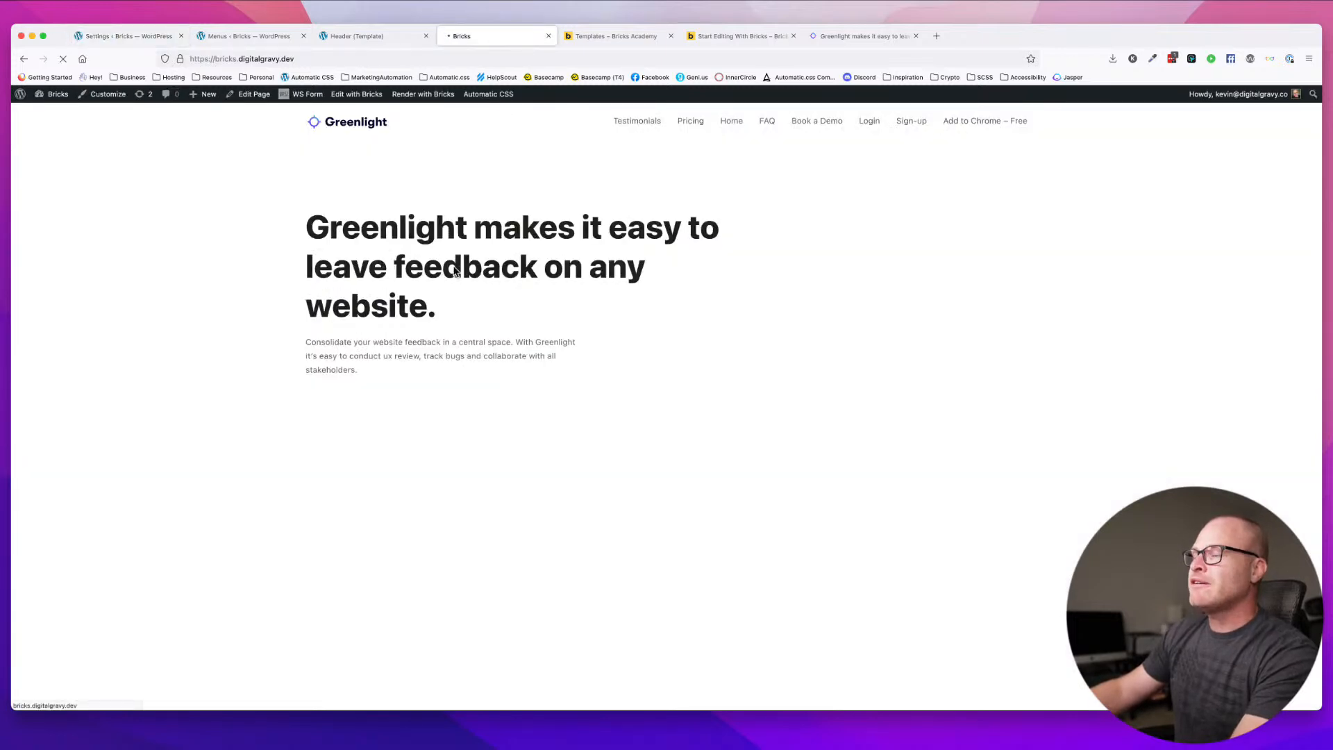
key("super+r")
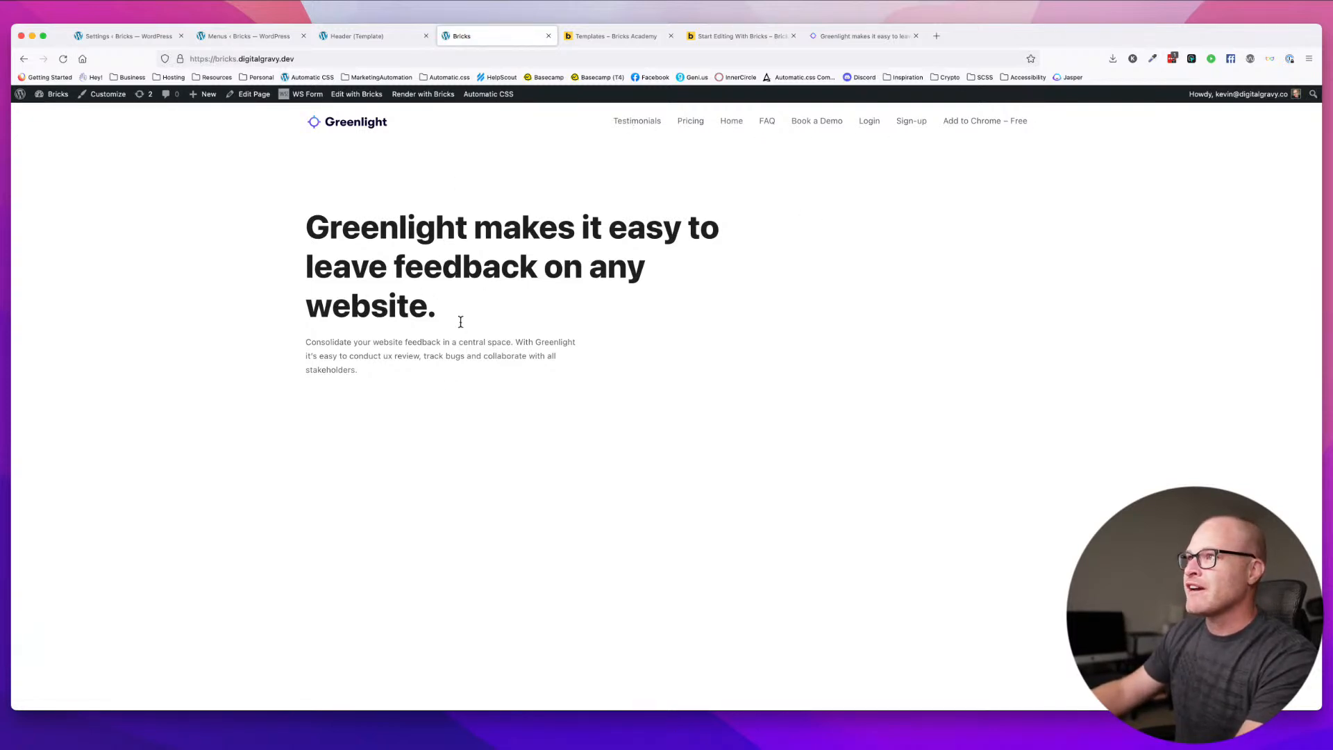
- Close the two Bricks Academy tabs and review the media block below the hero text on the original Greenlight page
left_click(611, 38)
left_click(861, 37)
left_click(653, 36)
left_click(671, 36)
left_click(671, 36)
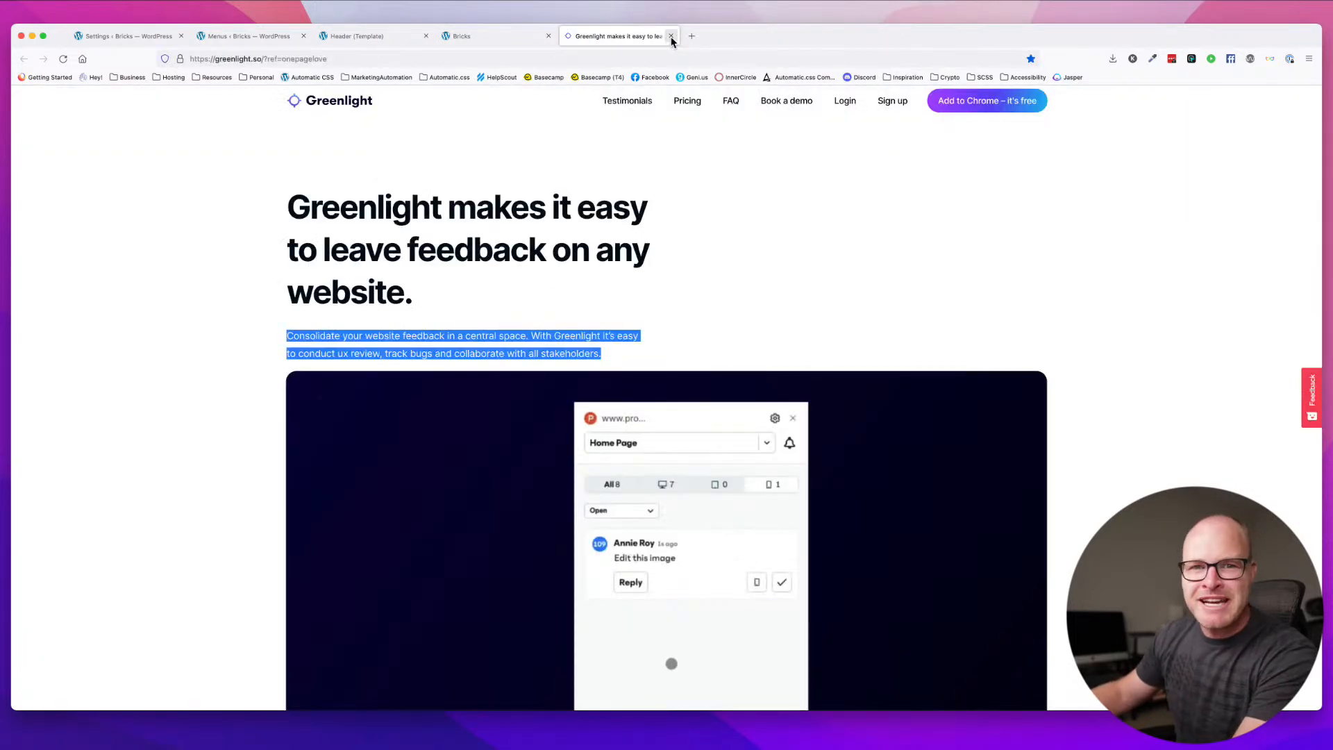
left_click(721, 267)
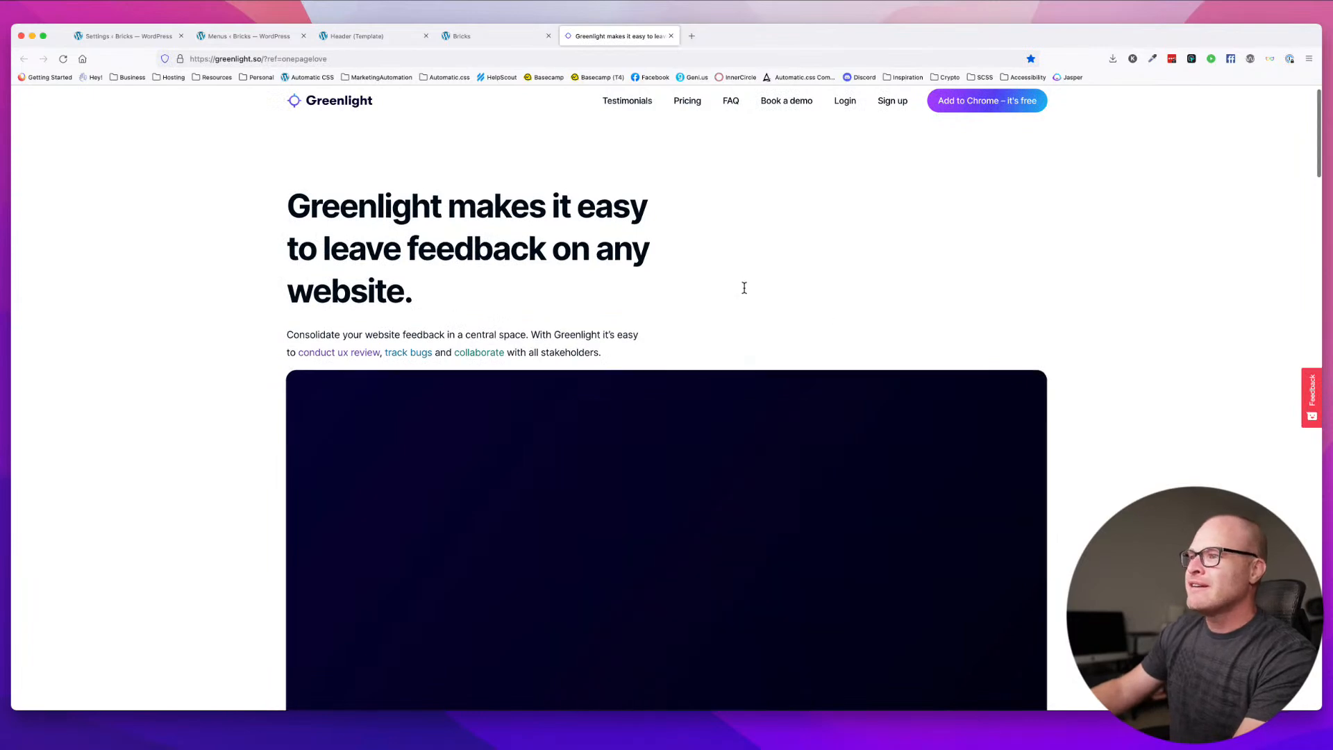
scroll(743, 289, "down", 5)
scroll(747, 292, "up", 5)
scroll(729, 298, "down", 2)
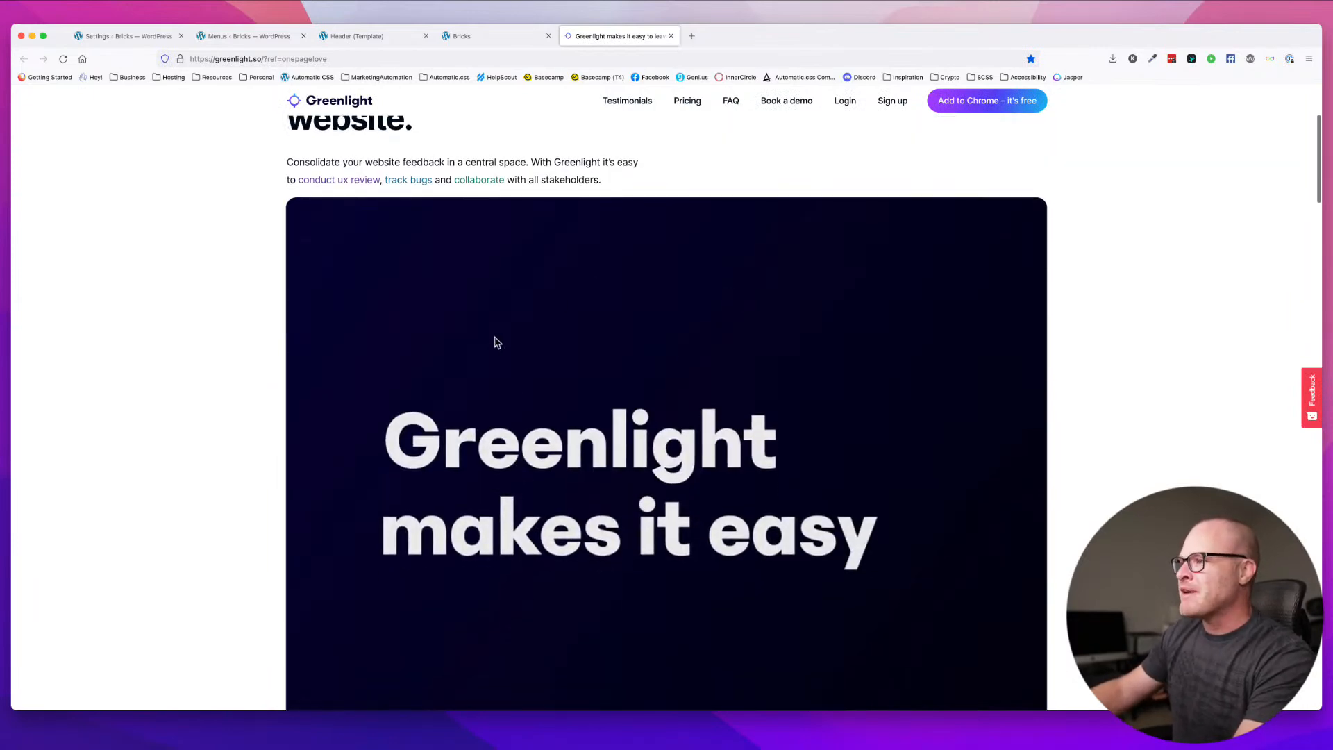
scroll(494, 340, "down", 5)
scroll(619, 367, "up", 4)
- Go to Unsplash in a new tab and open the Surface photo of a man holding a child by the windows
key("super+t")
type("un")
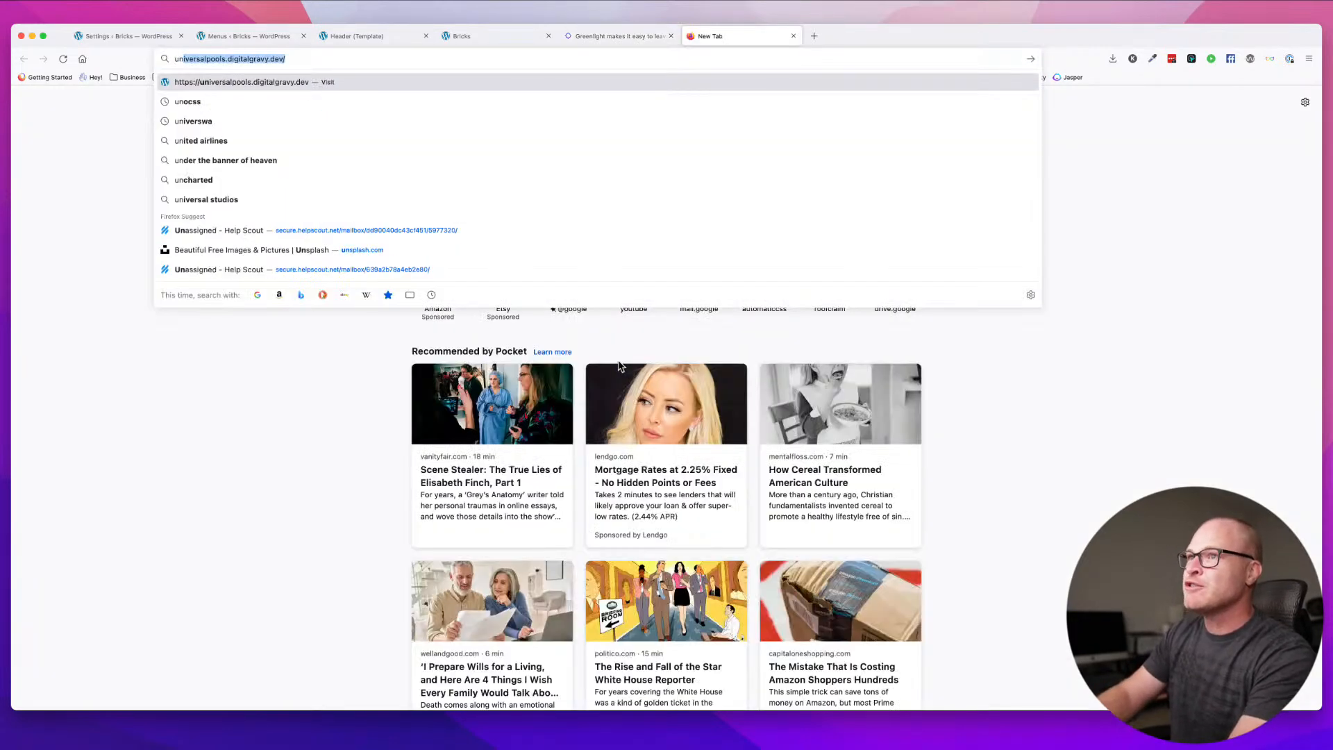
type("s")
key("Return")
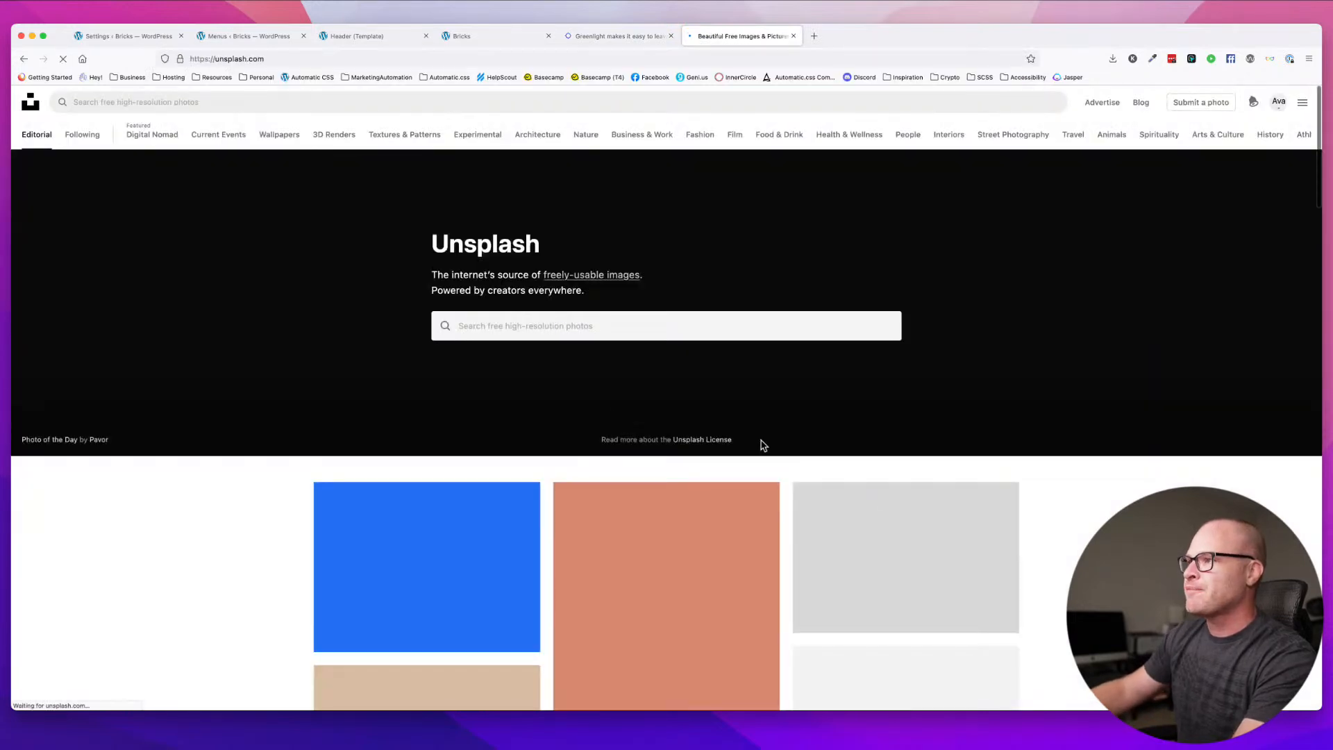
scroll(625, 431, "down", 3)
scroll(739, 386, "down", 3)
scroll(739, 386, "down", 2)
scroll(942, 317, "down", 1)
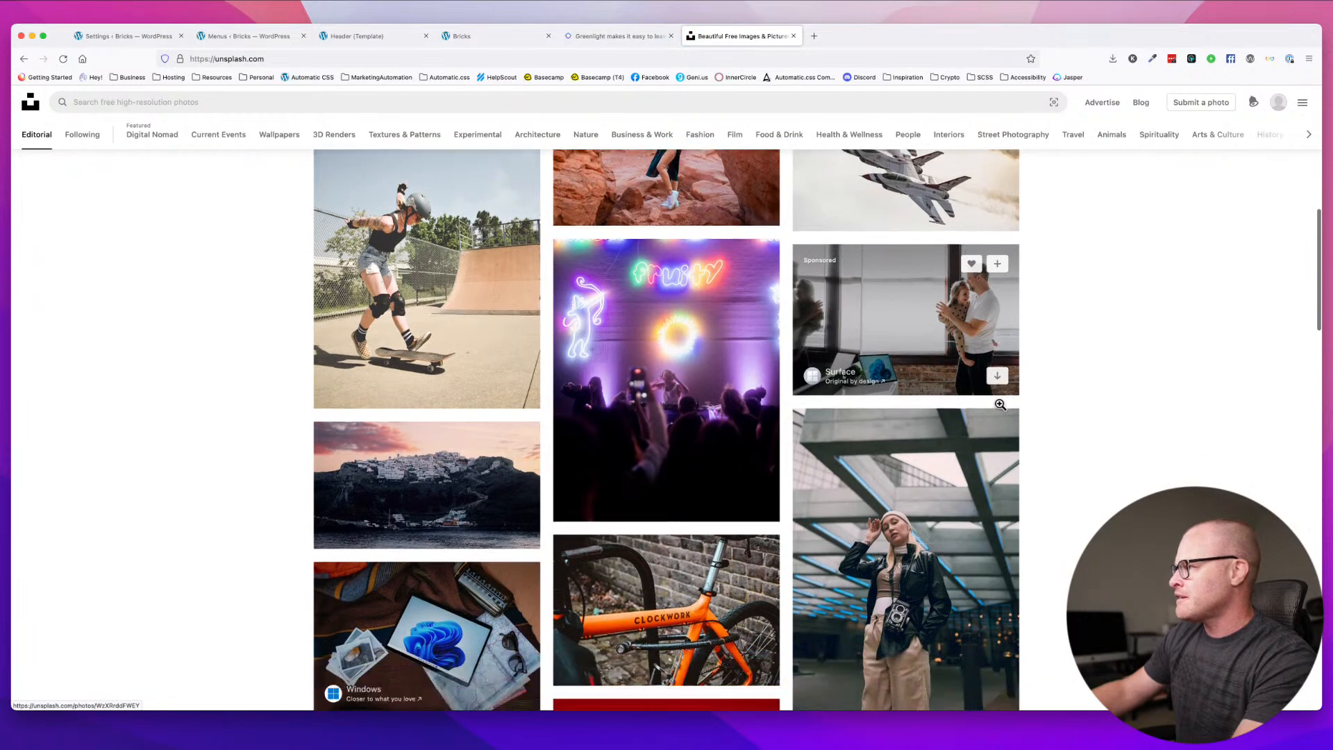
left_click(942, 318)
- Try to save the displayed photo as family-photo in AVIF format in the Downloads folder
right_click(832, 300)
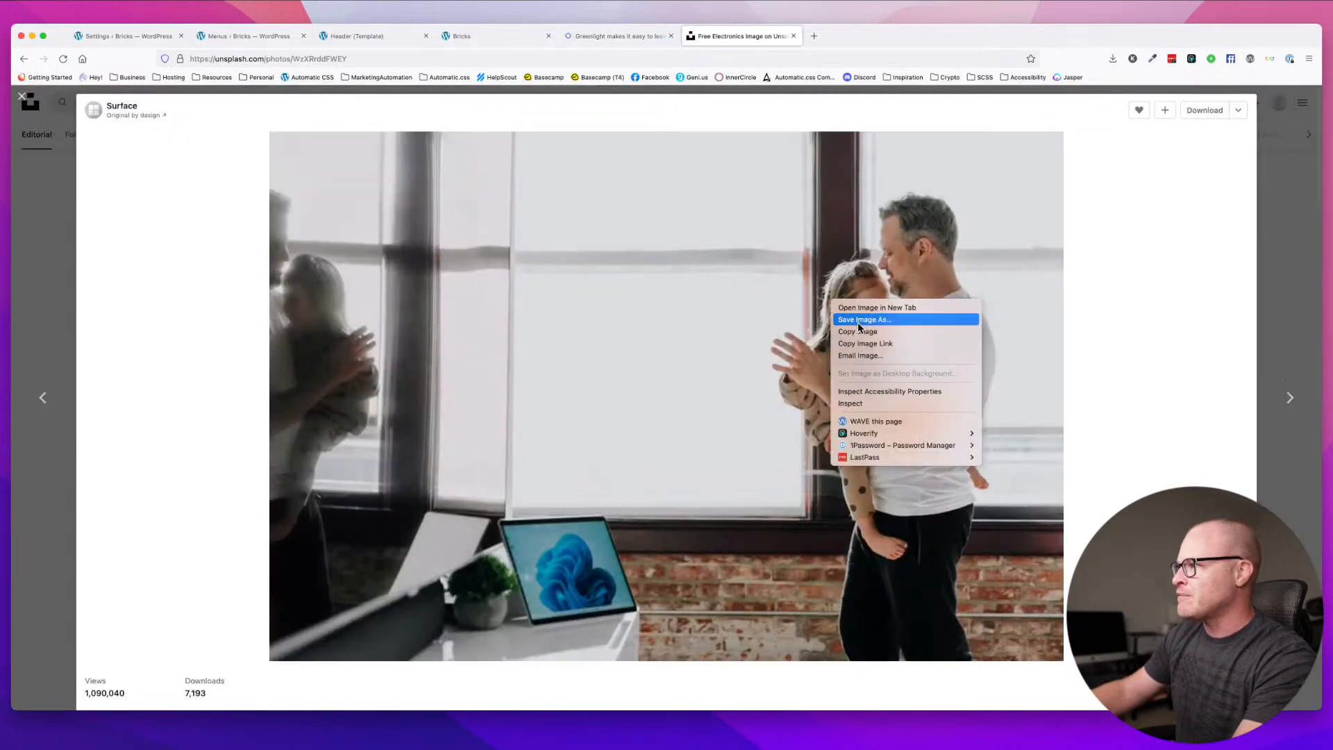
left_click(859, 319)
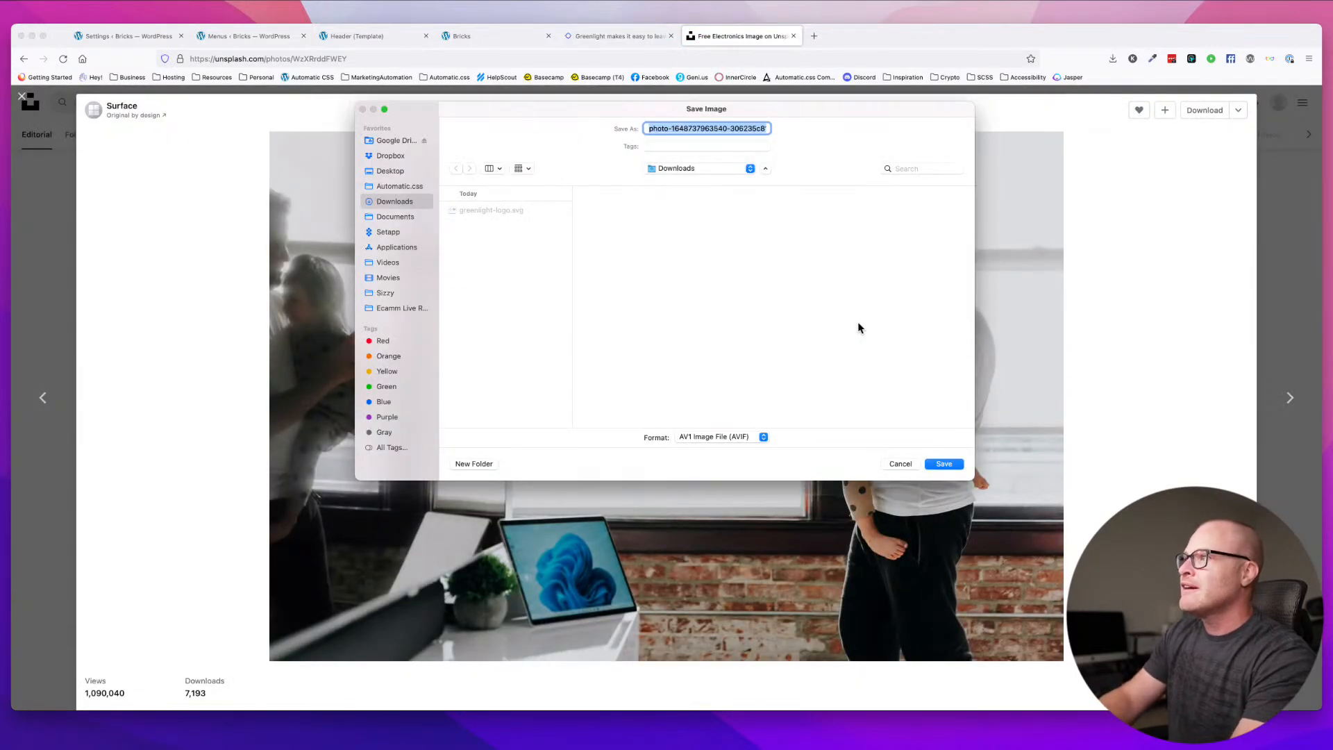
type("family-photo")
key("Return")
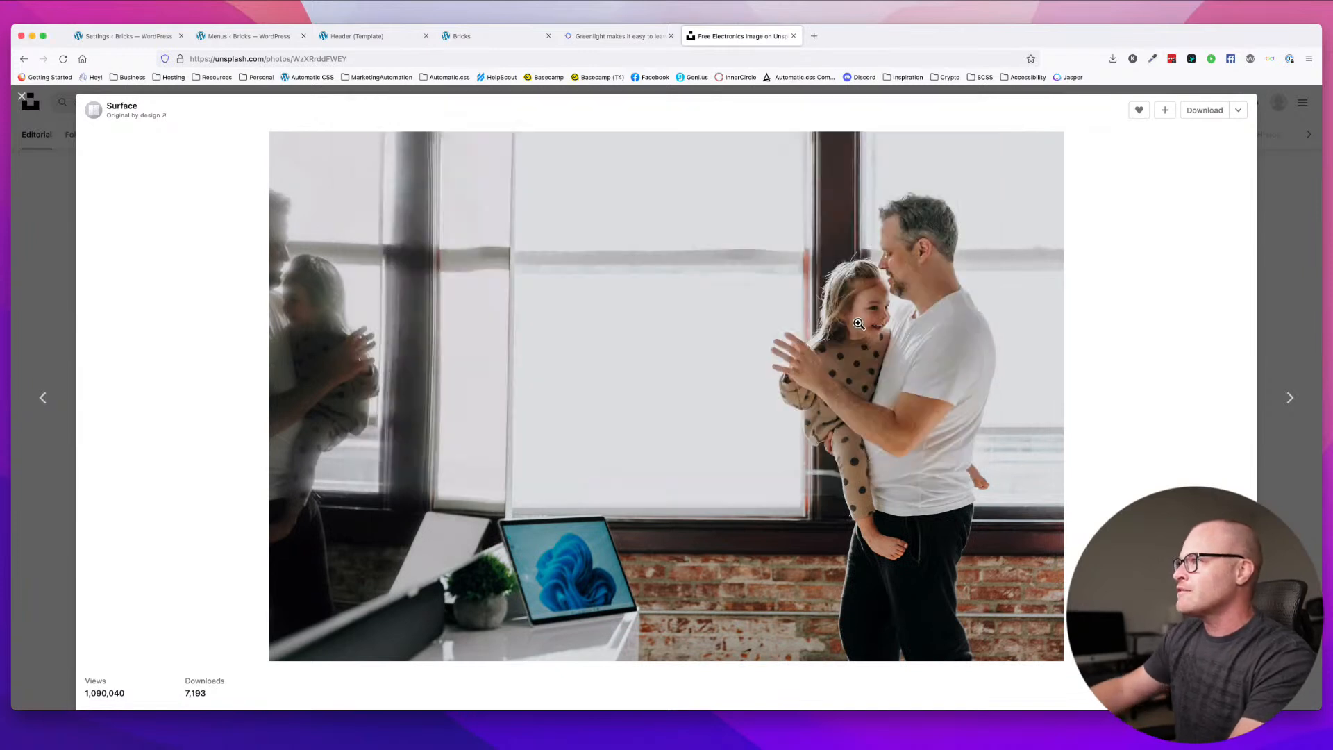
- Download the Unsplash photo as family-photo.jpg and close its preview window
left_click(1207, 111)
type("family-photo")
key("Return")
key("super+t")
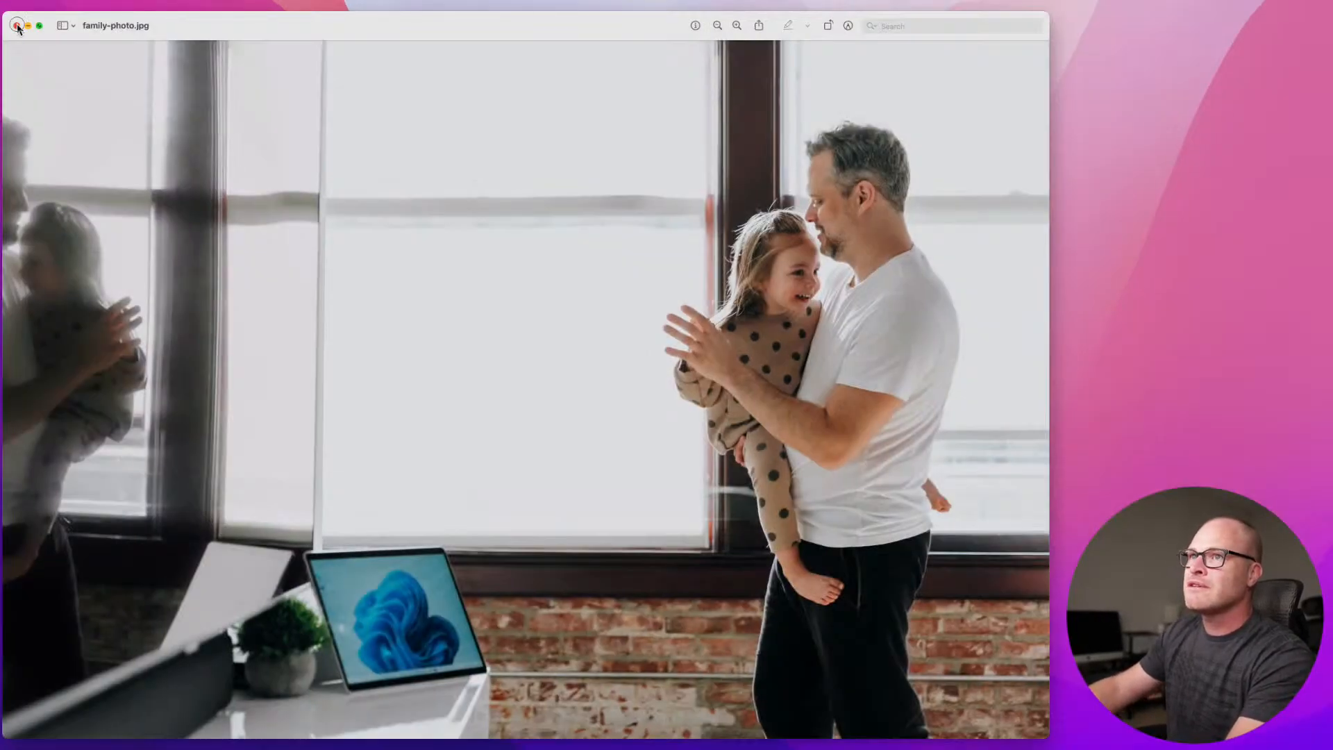
left_click(17, 26)
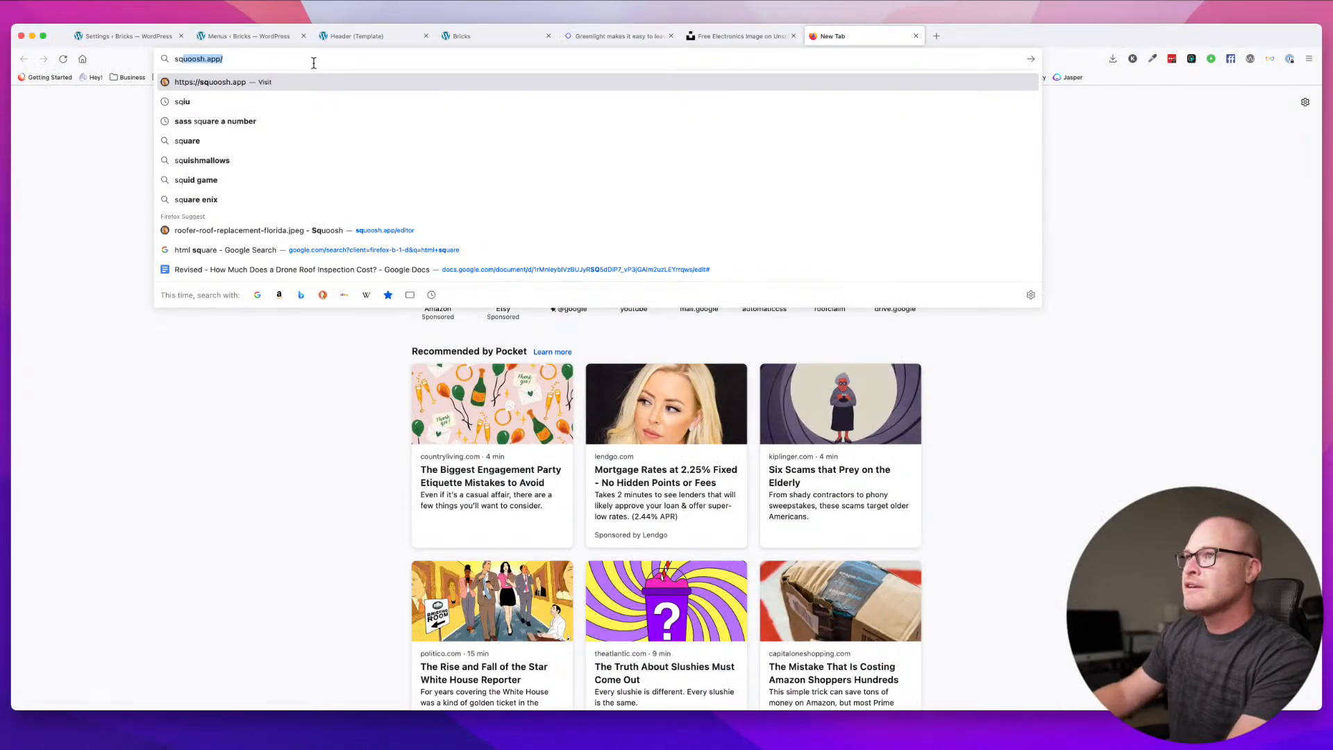
- In Squoosh, resize family-photo.jpg to a width of 1920 and save it over the existing file in Downloads
key("Return")
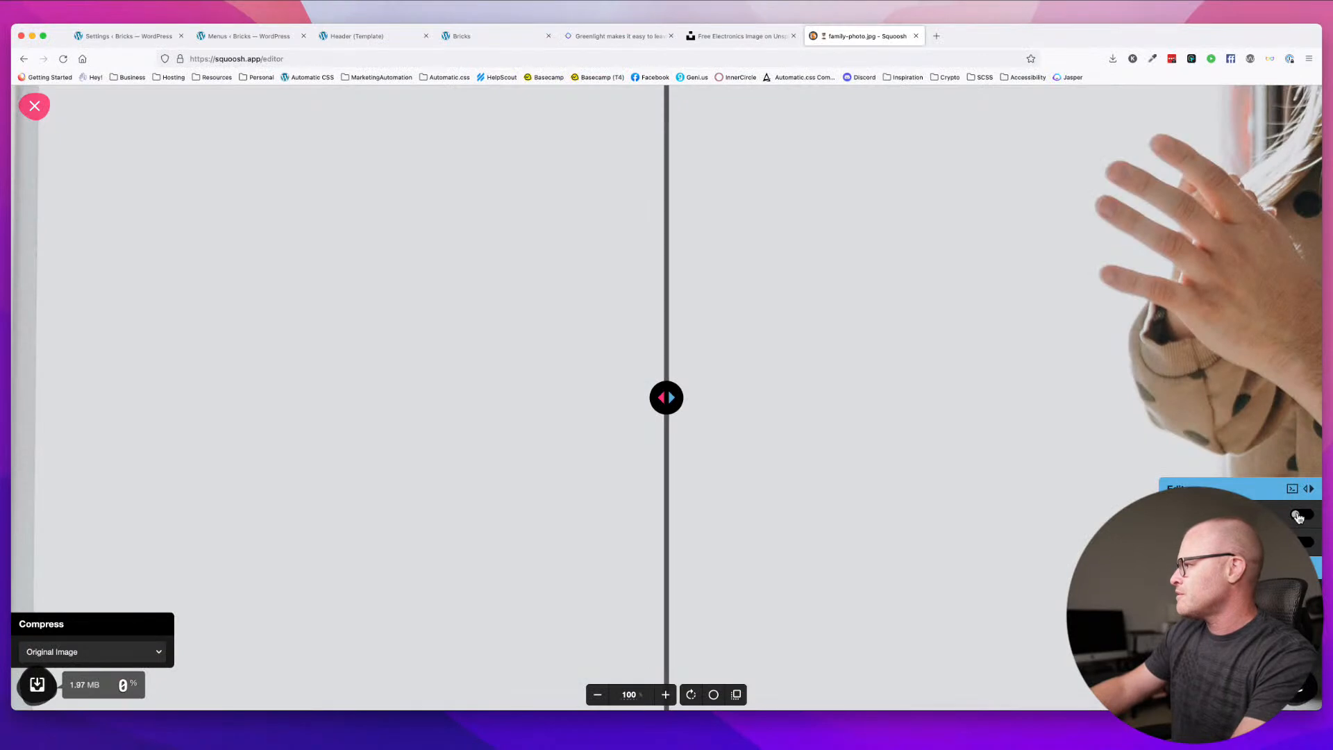
double_click(1248, 423)
type("1920")
key("Tab")
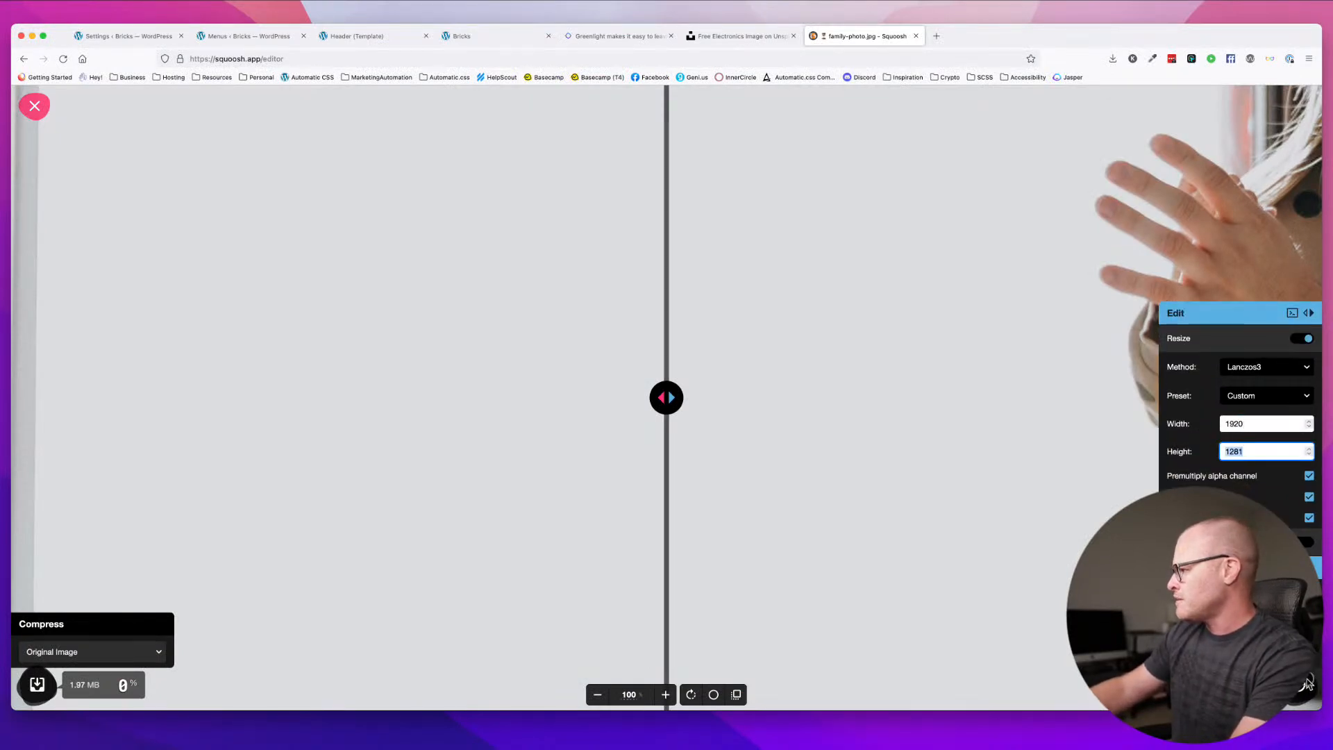
left_click(1307, 684)
key("Return")
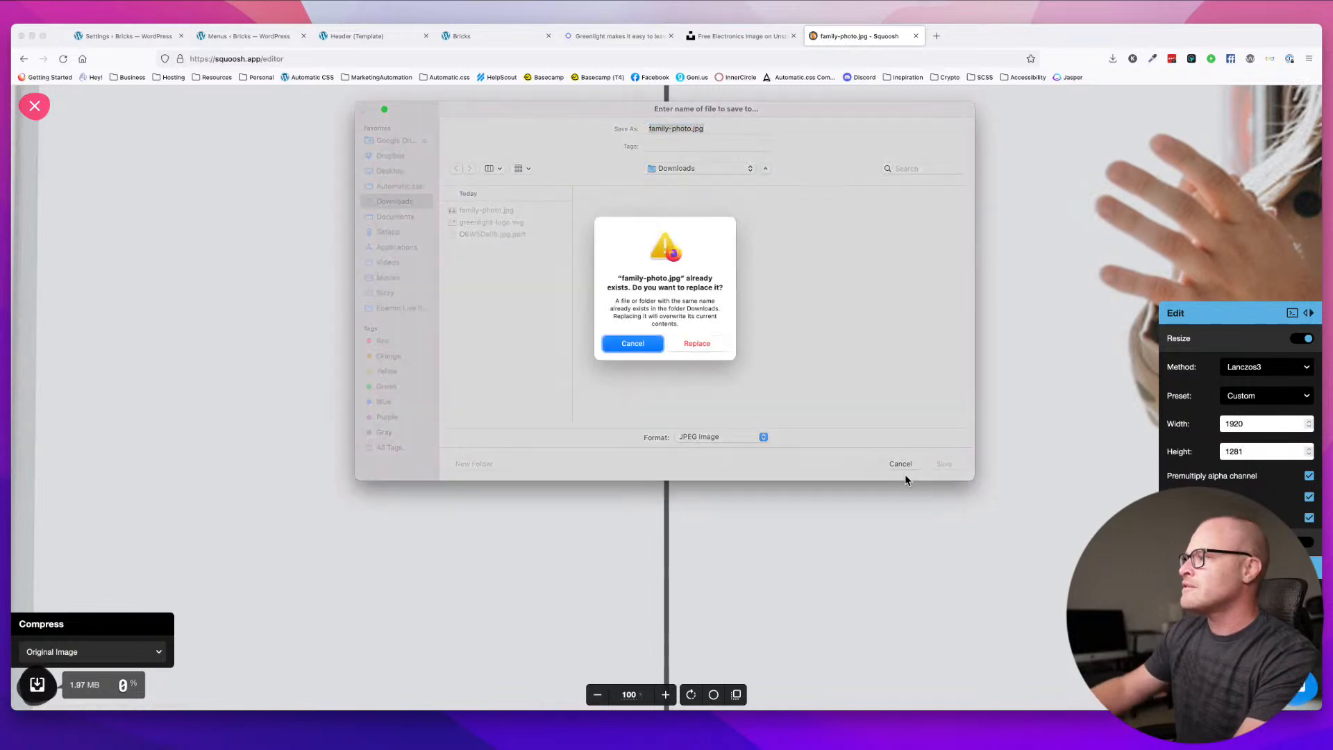
left_click(713, 340)
- Close the header template tab and open the live home page for editing in Bricks
left_click(132, 36)
left_click(250, 36)
left_click(396, 37)
left_click(482, 38)
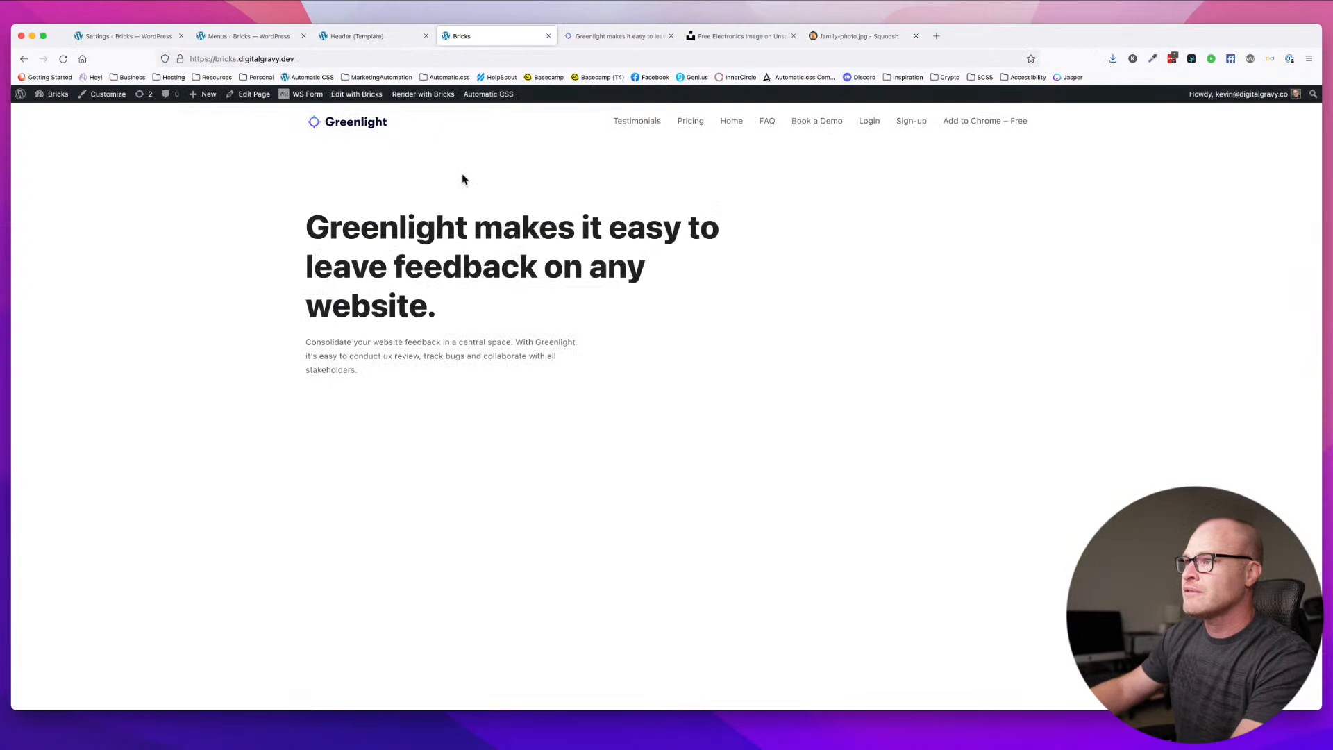
left_click(426, 35)
mouse_move(439, 97)
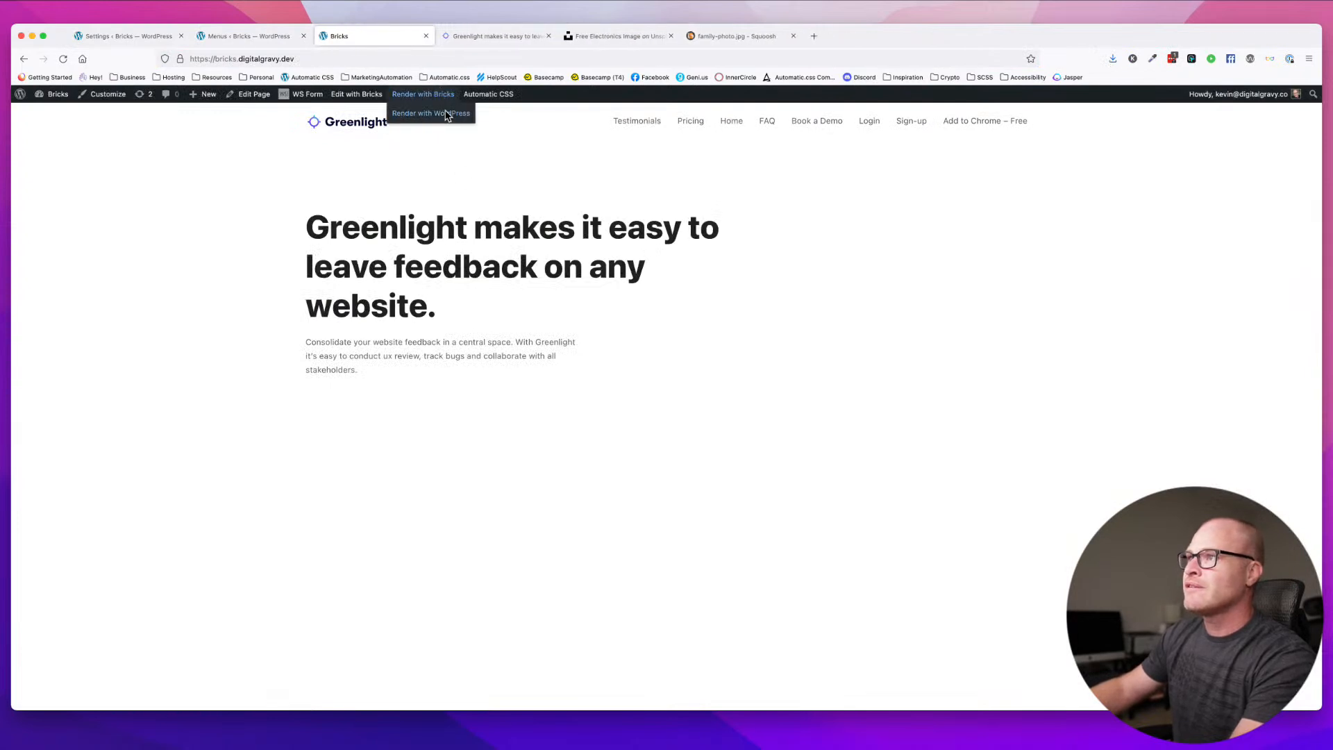
left_click(370, 96)
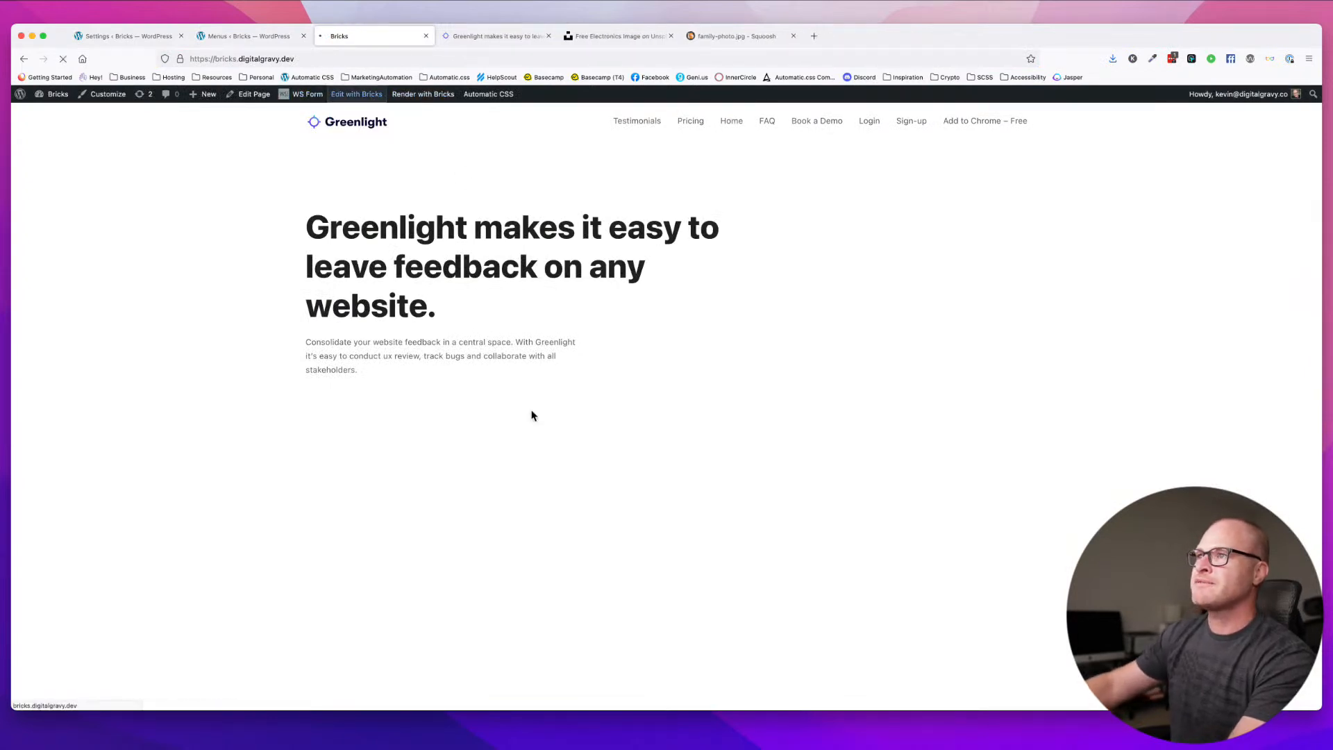
- Close the Menus, Unsplash and Squoosh tabs and return to the home page builder
left_click(292, 37)
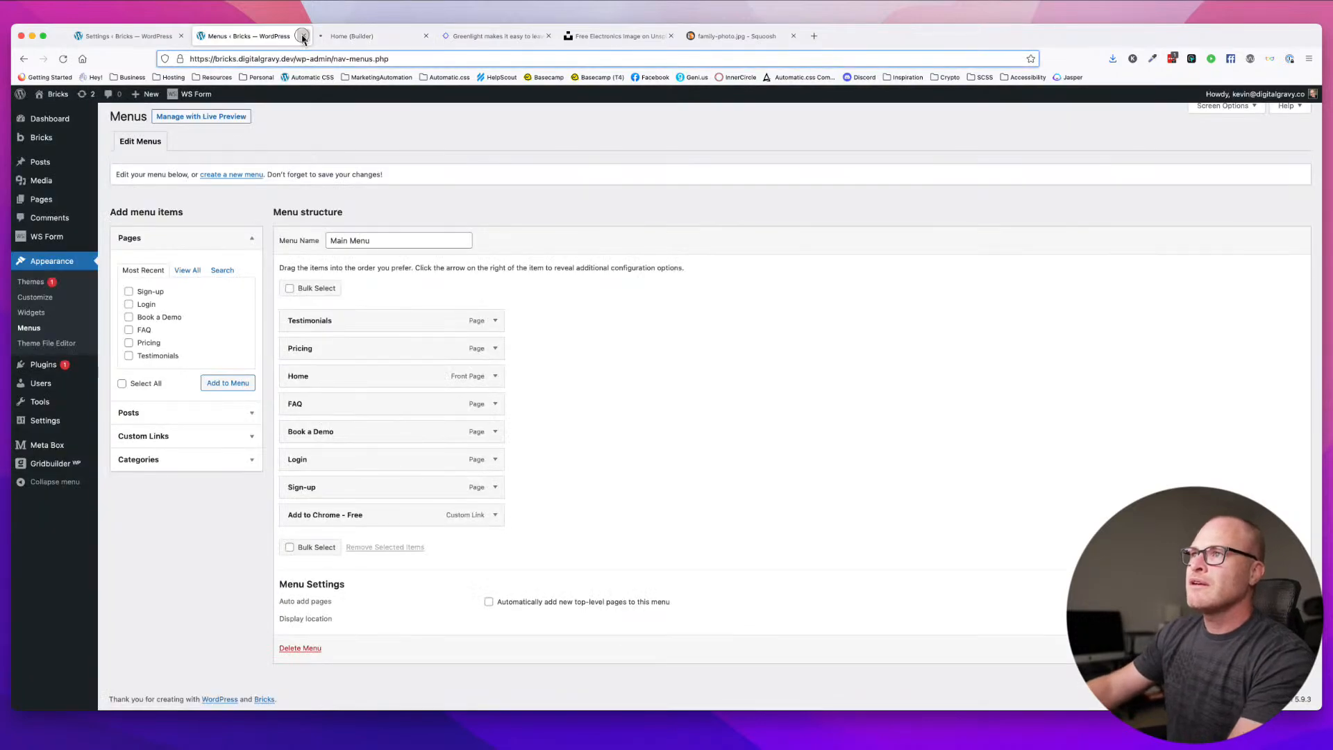
left_click(302, 37)
left_click(410, 39)
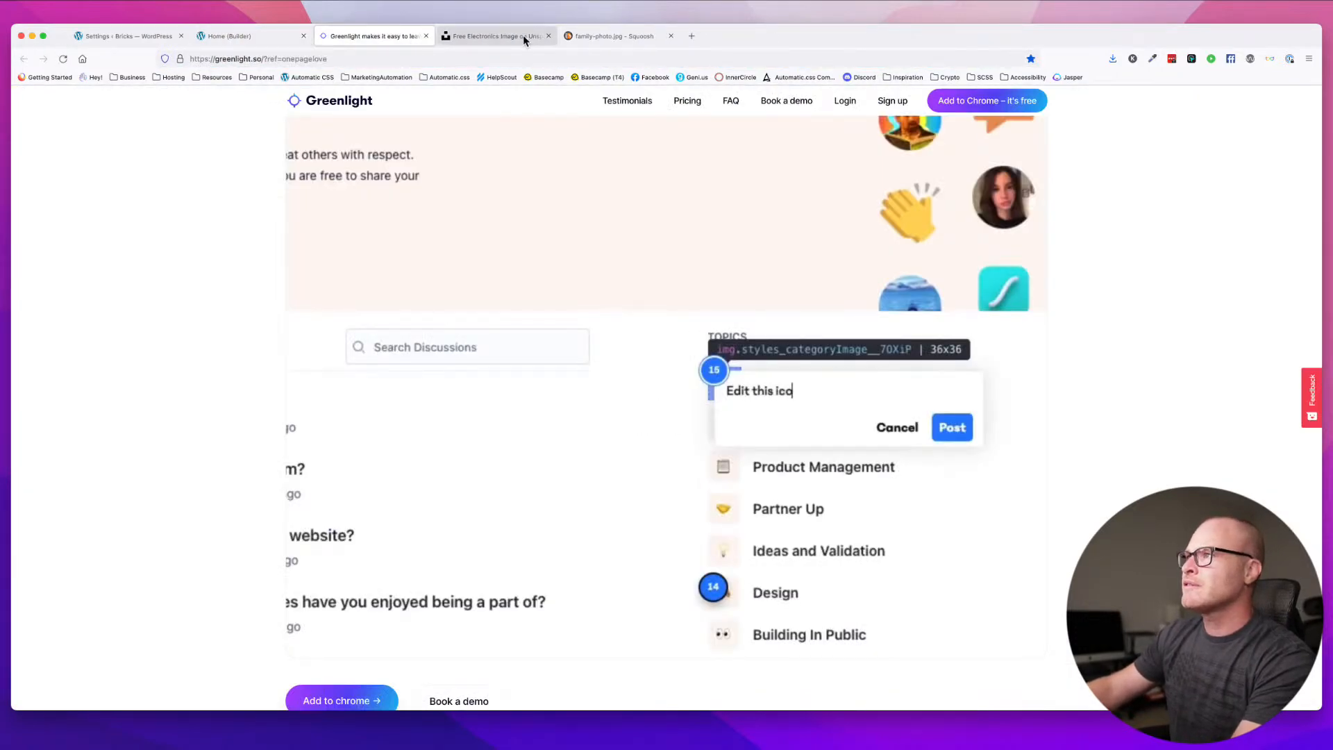
left_click(499, 38)
left_click(548, 37)
left_click(548, 37)
left_click(239, 38)
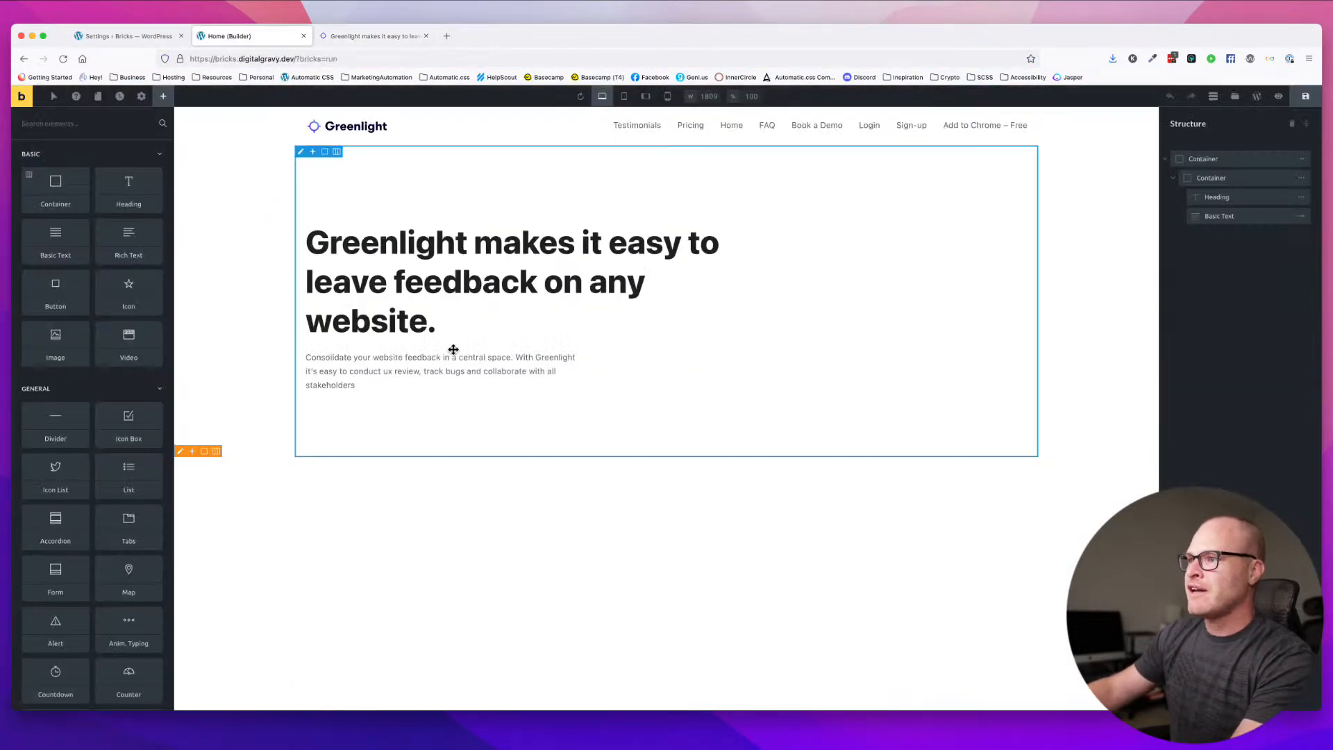
- Add an Image element to the hero's inner container, below the basic text
left_click(797, 329)
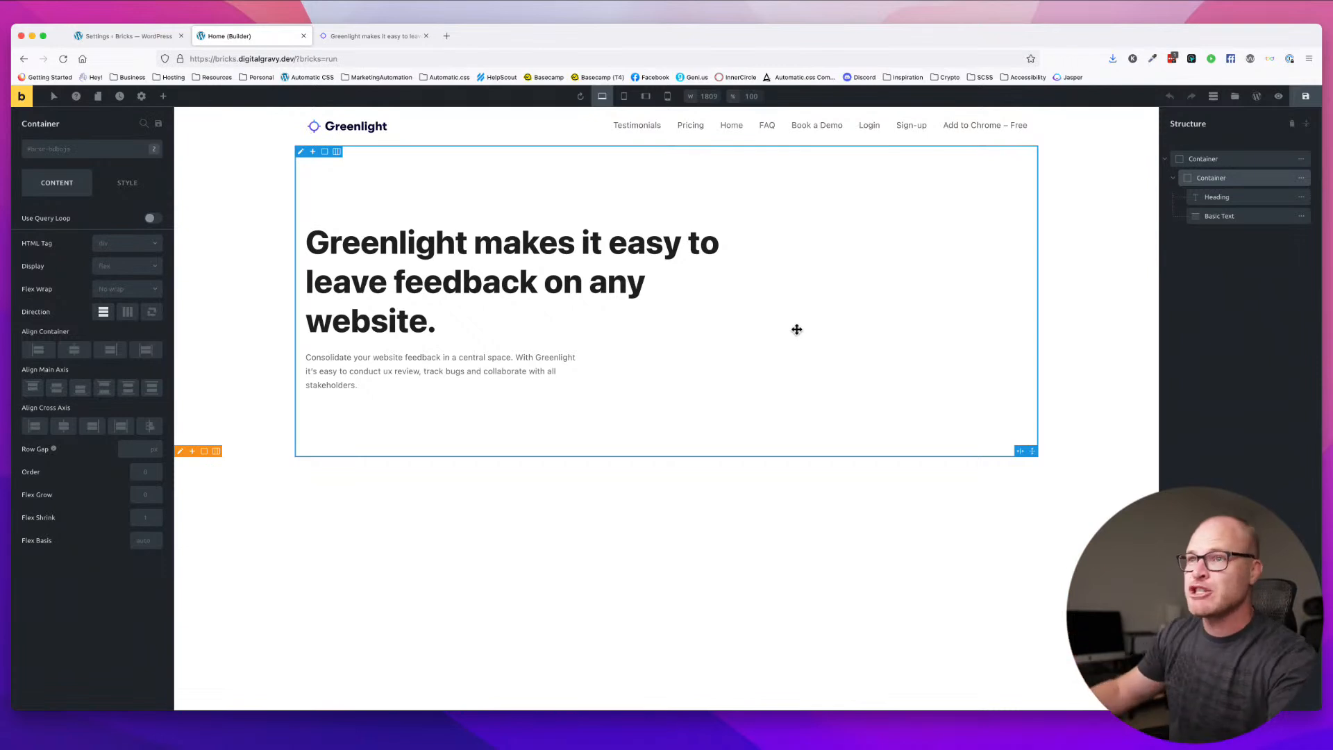
left_click(166, 98)
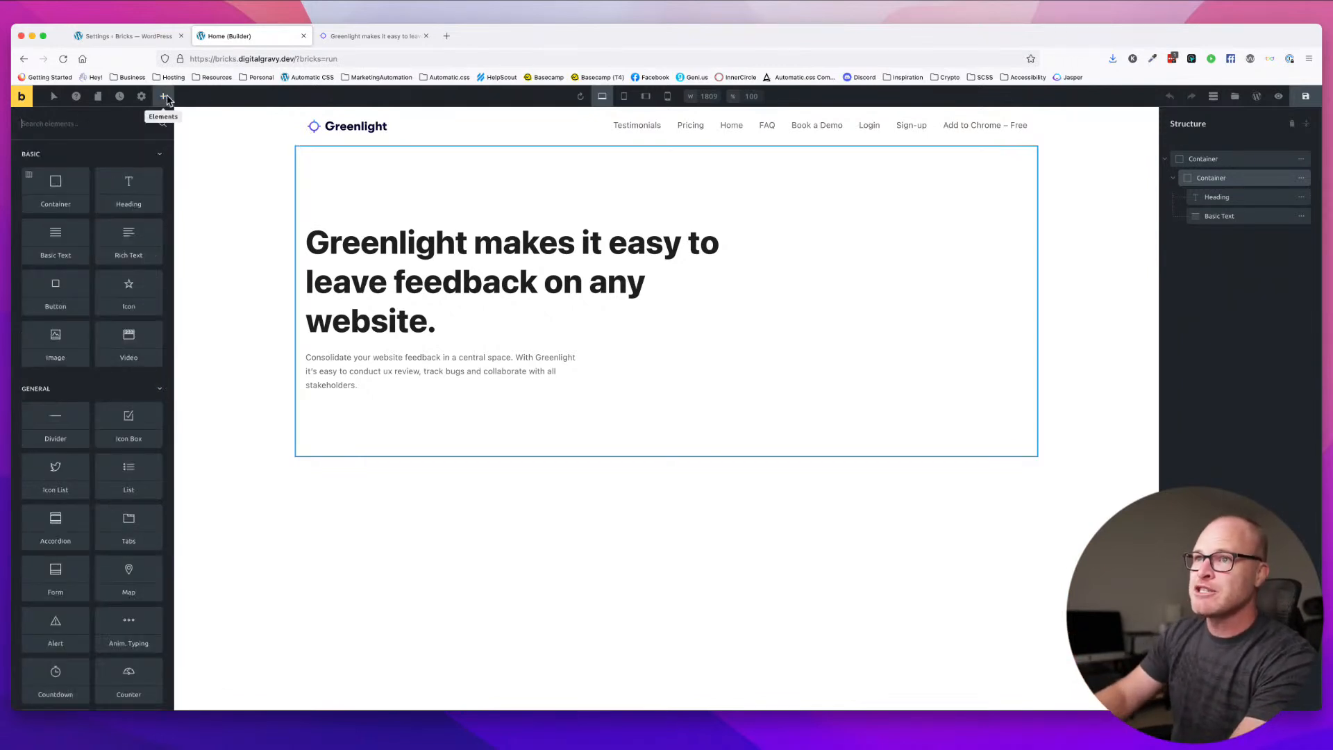
type("image")
left_click(55, 174)
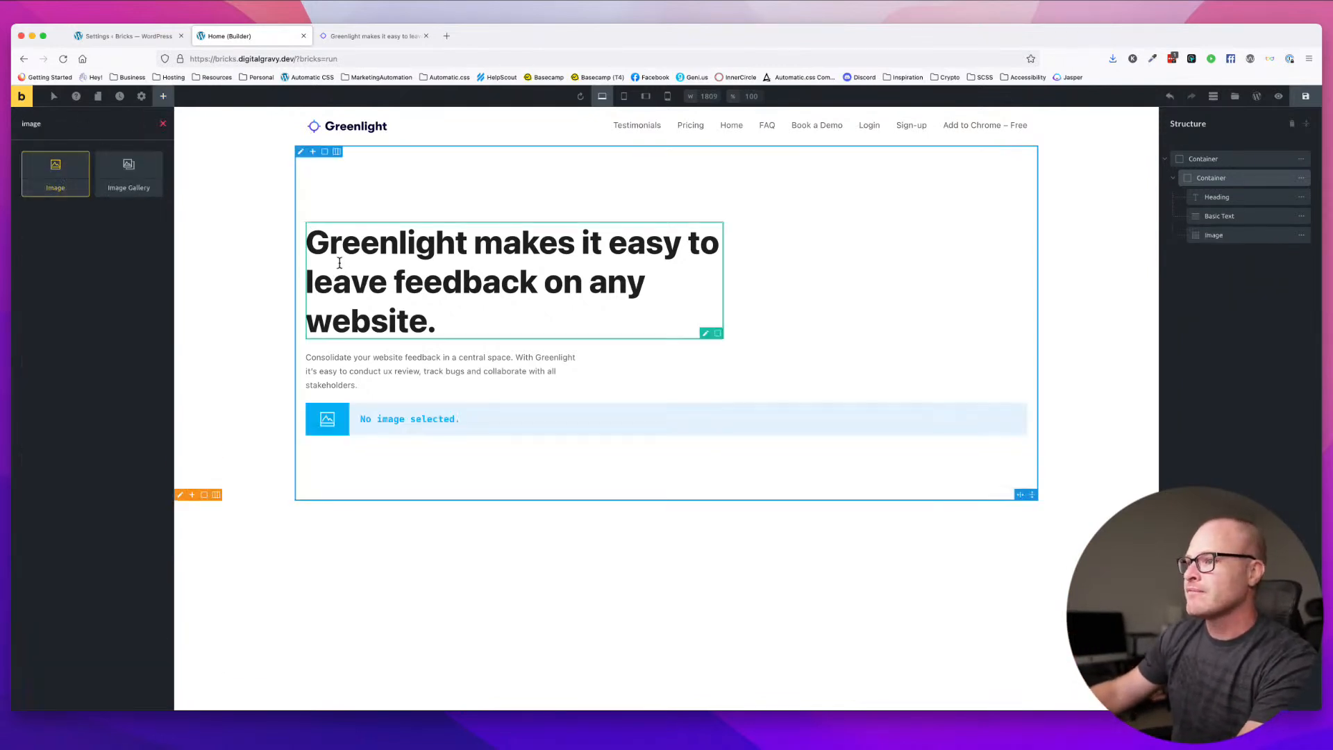
- Upload family-photo.jpg to the media library and insert it at full size into the hero's Image element
left_click(411, 424)
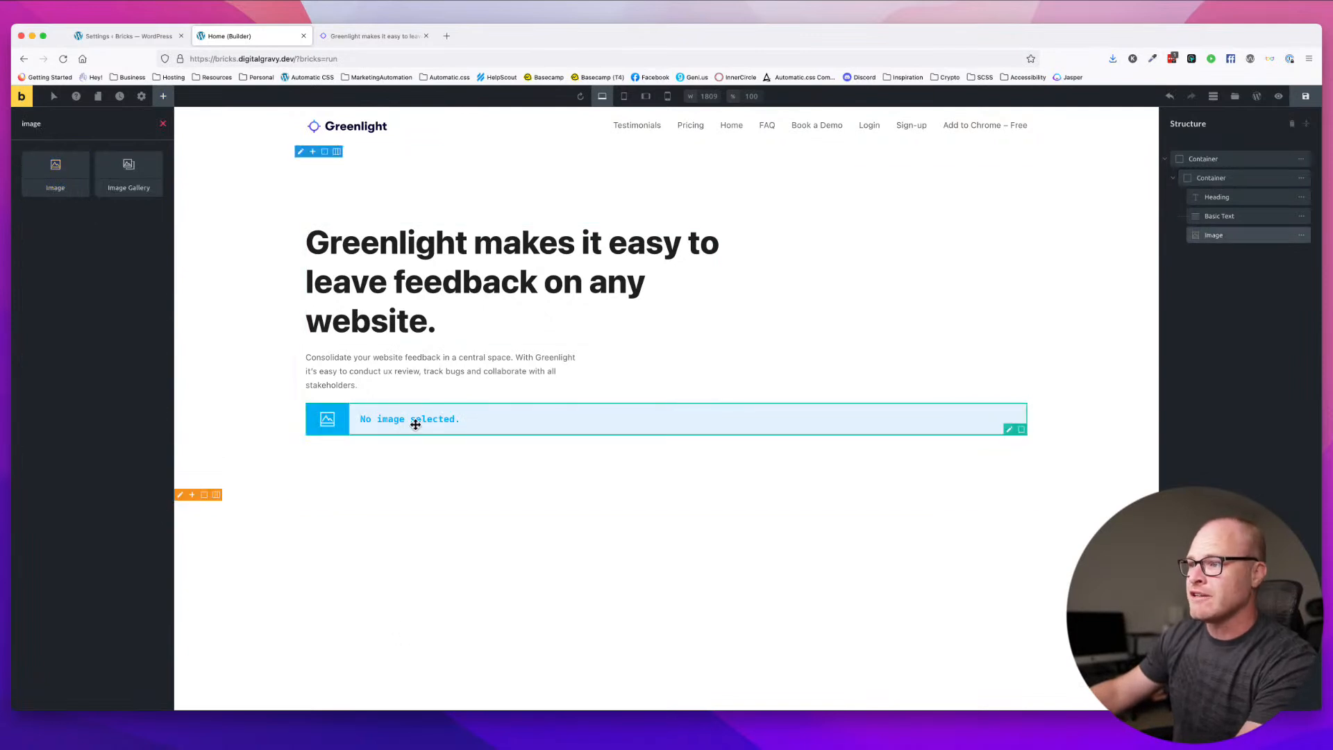
left_click(103, 228)
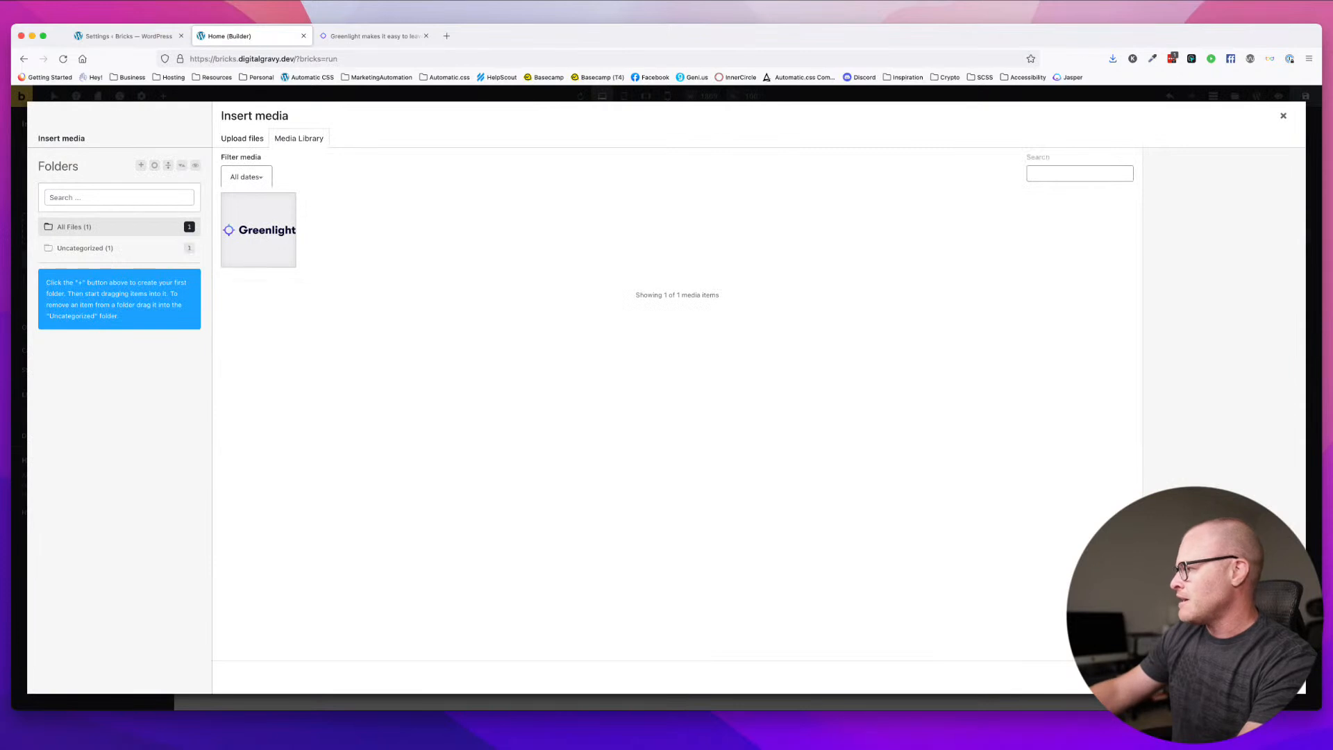
left_click_drag(0, 388, 536, 375)
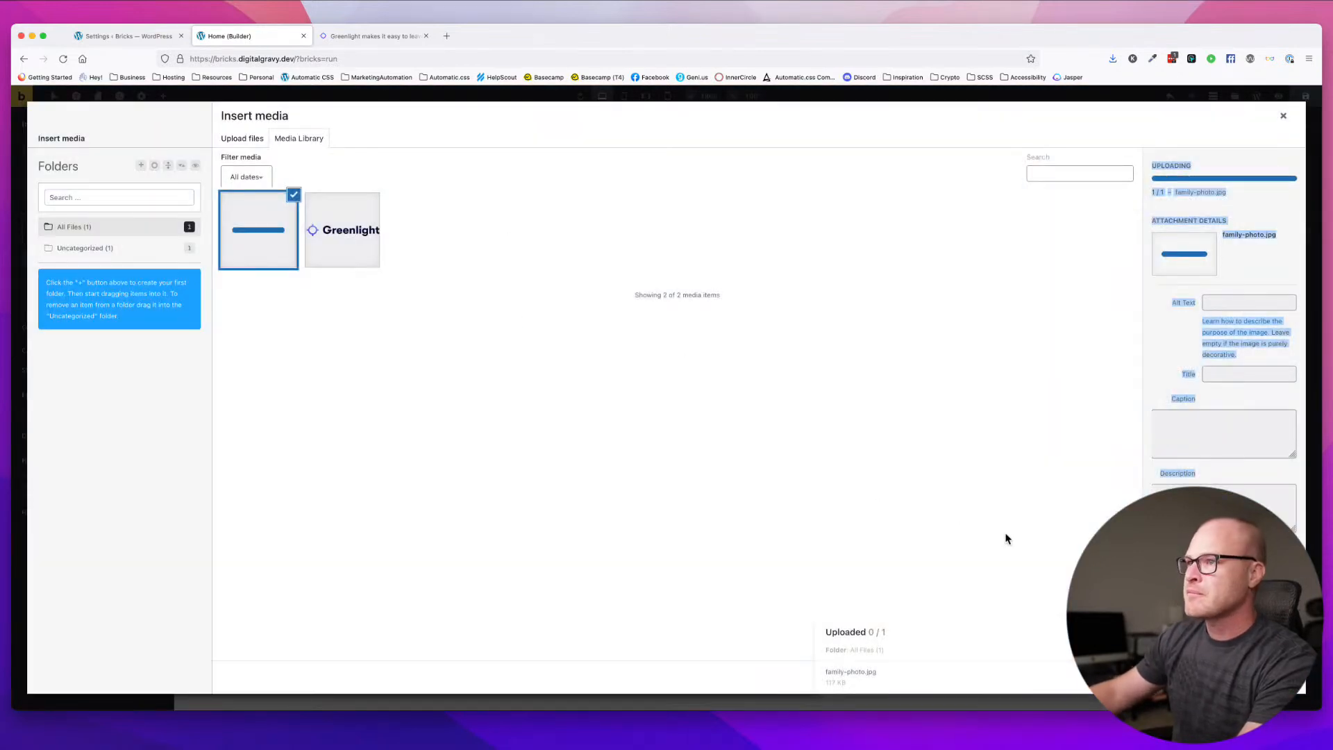
left_click(1277, 678)
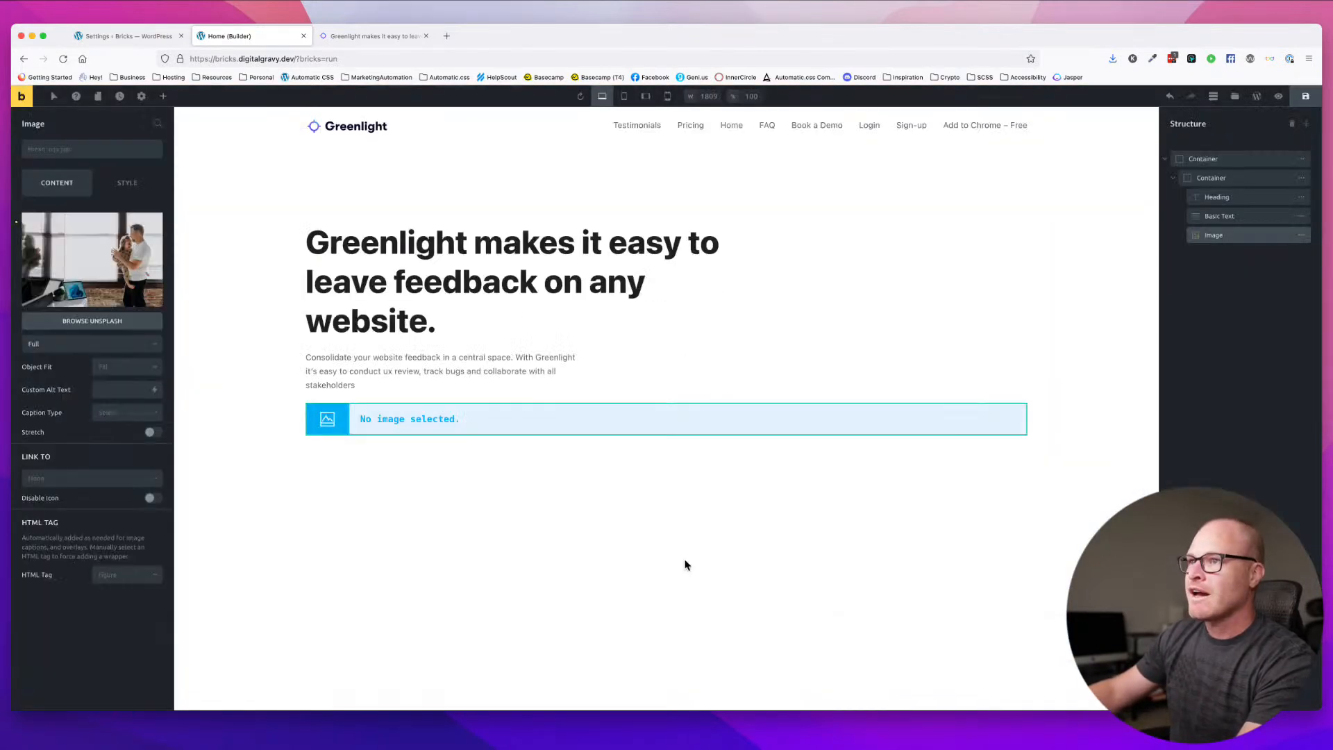
scroll(520, 495, "down", 4)
scroll(520, 496, "up", 3)
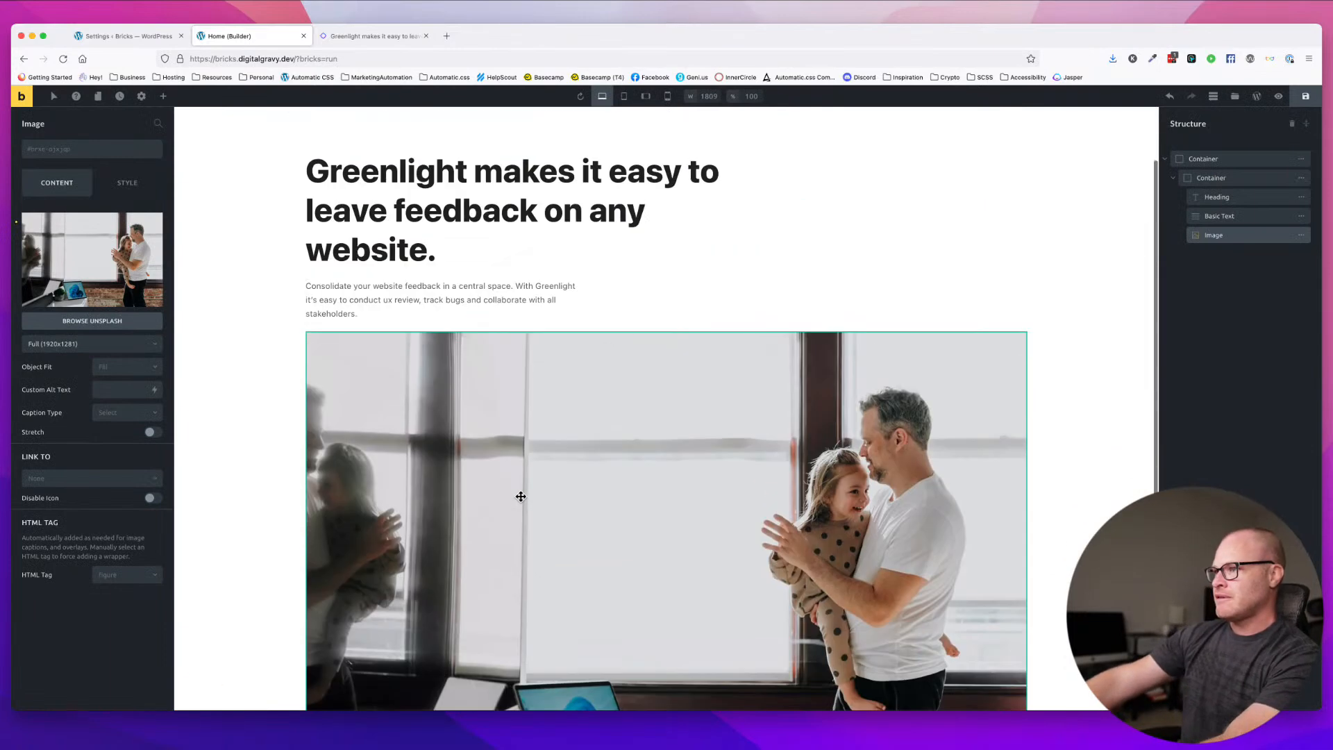
- Check the reference Greenlight hero image and add the global class radius--m to the hero image
left_click(389, 37)
scroll(545, 305, "up", 5)
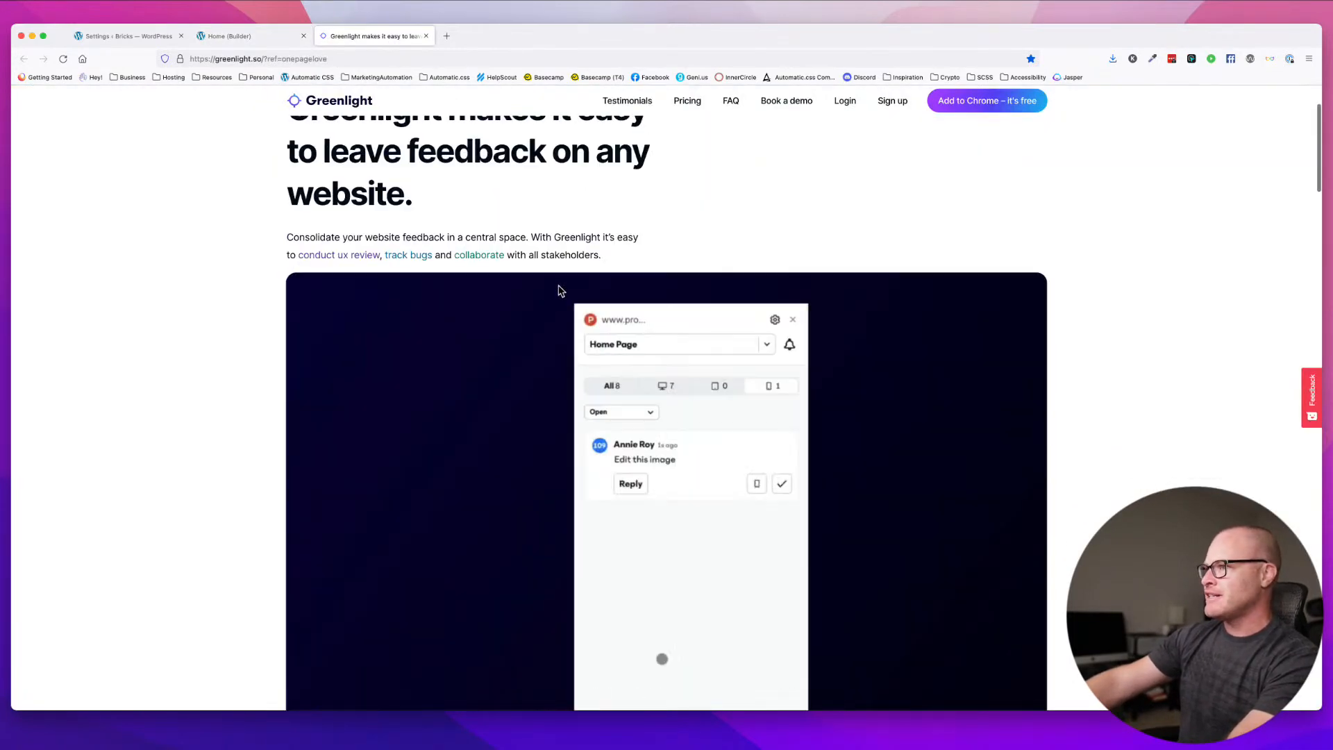
scroll(541, 152, "down", 3)
left_click(239, 39)
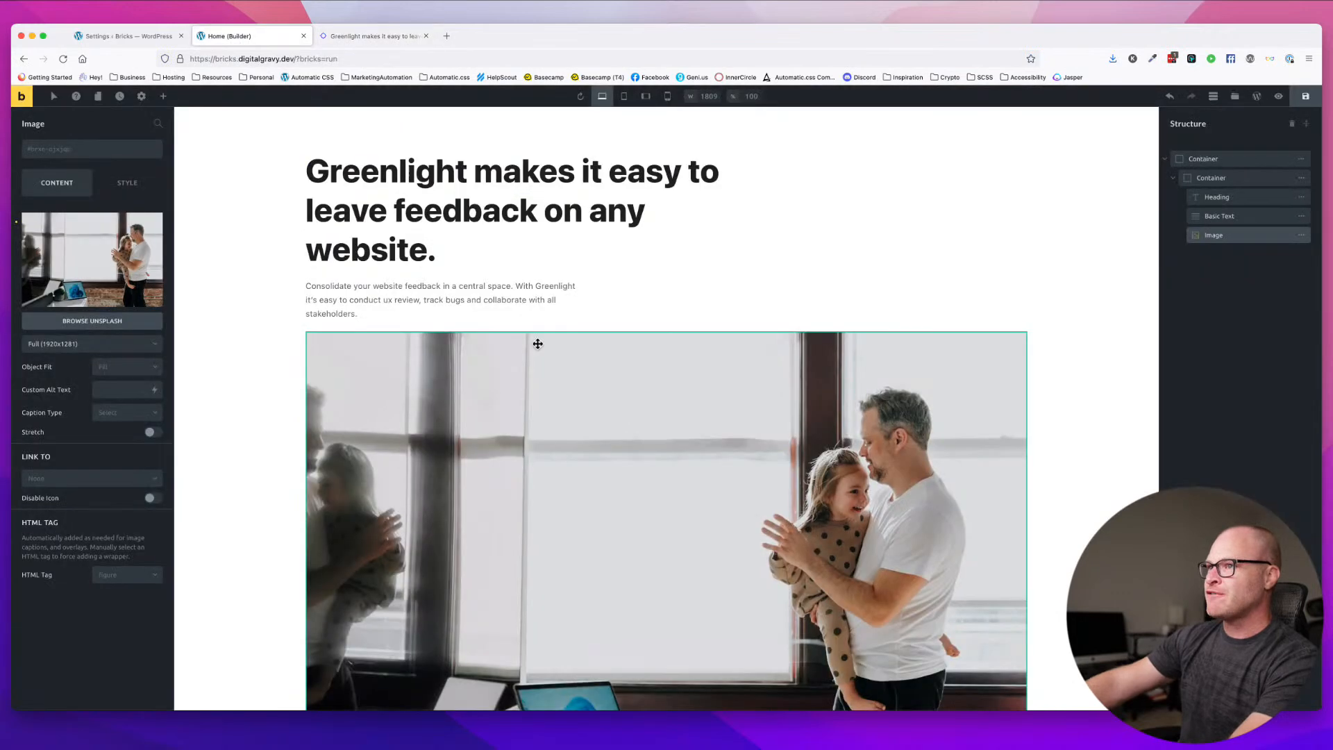
scroll(578, 486, "down", 3)
scroll(577, 485, "up", 5)
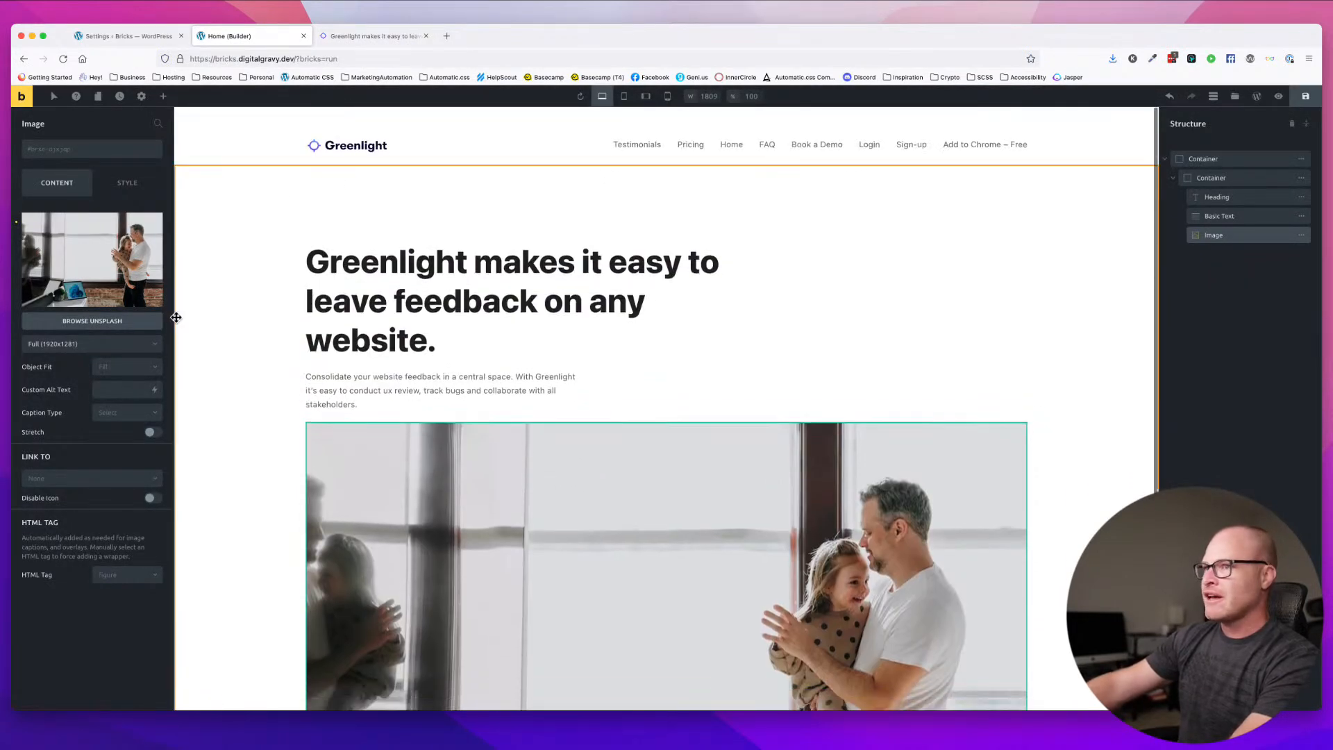
left_click(99, 151)
type("radius-m")
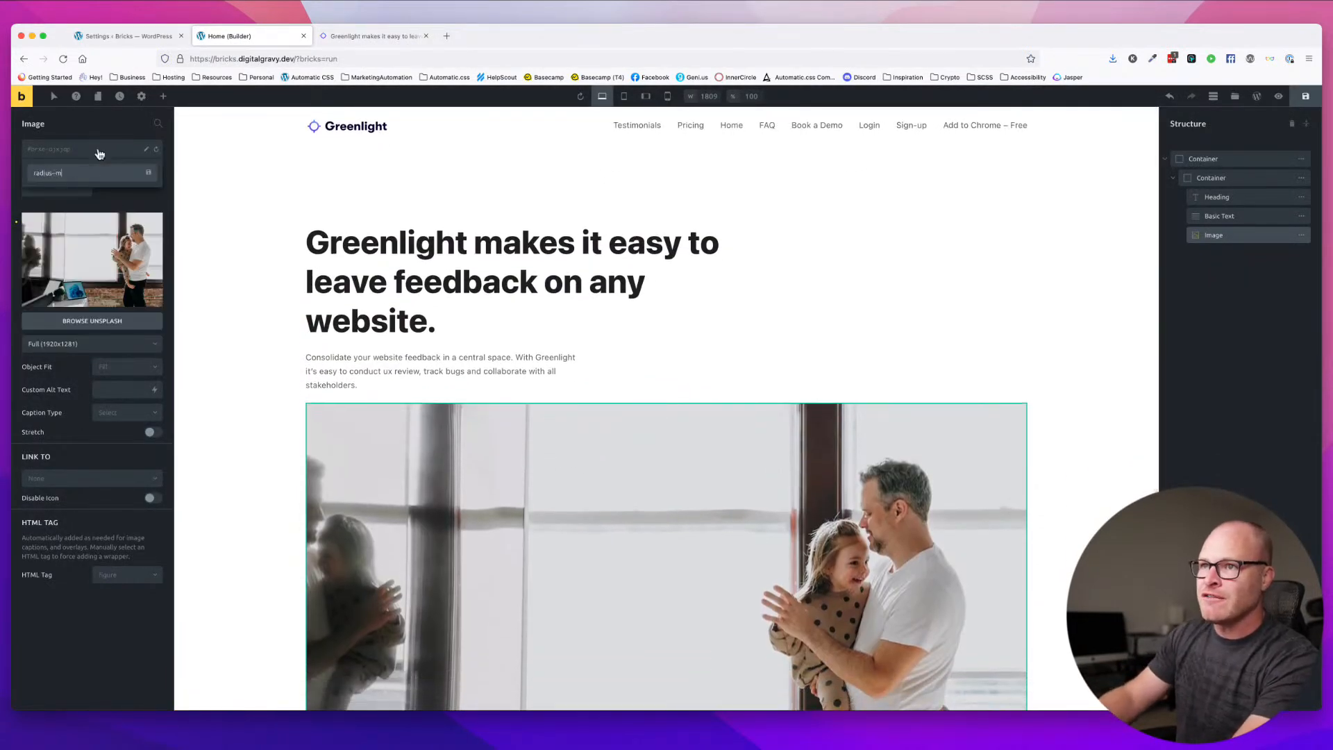
key("Return")
scroll(1137, 435, "down", 5)
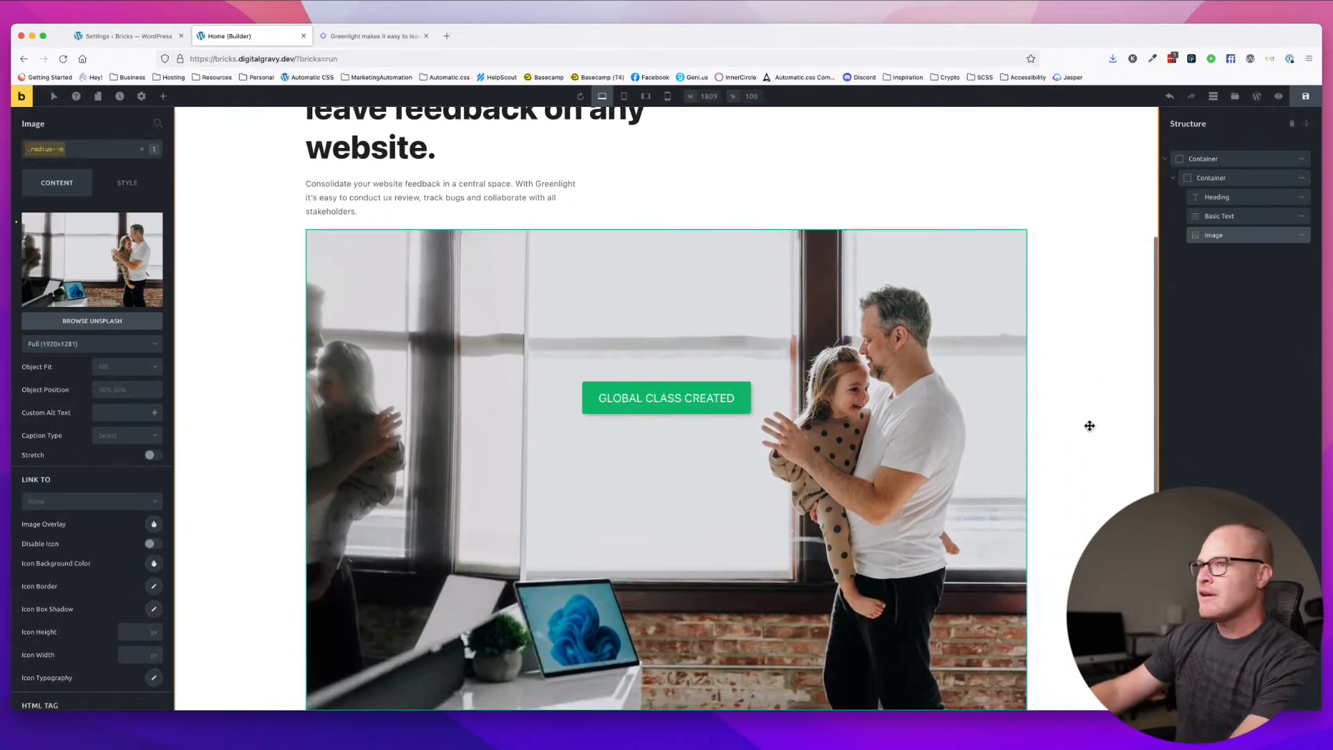
- Set the hero image's own border radius to 1rem on all four corners
left_click(1090, 425)
left_click(397, 419)
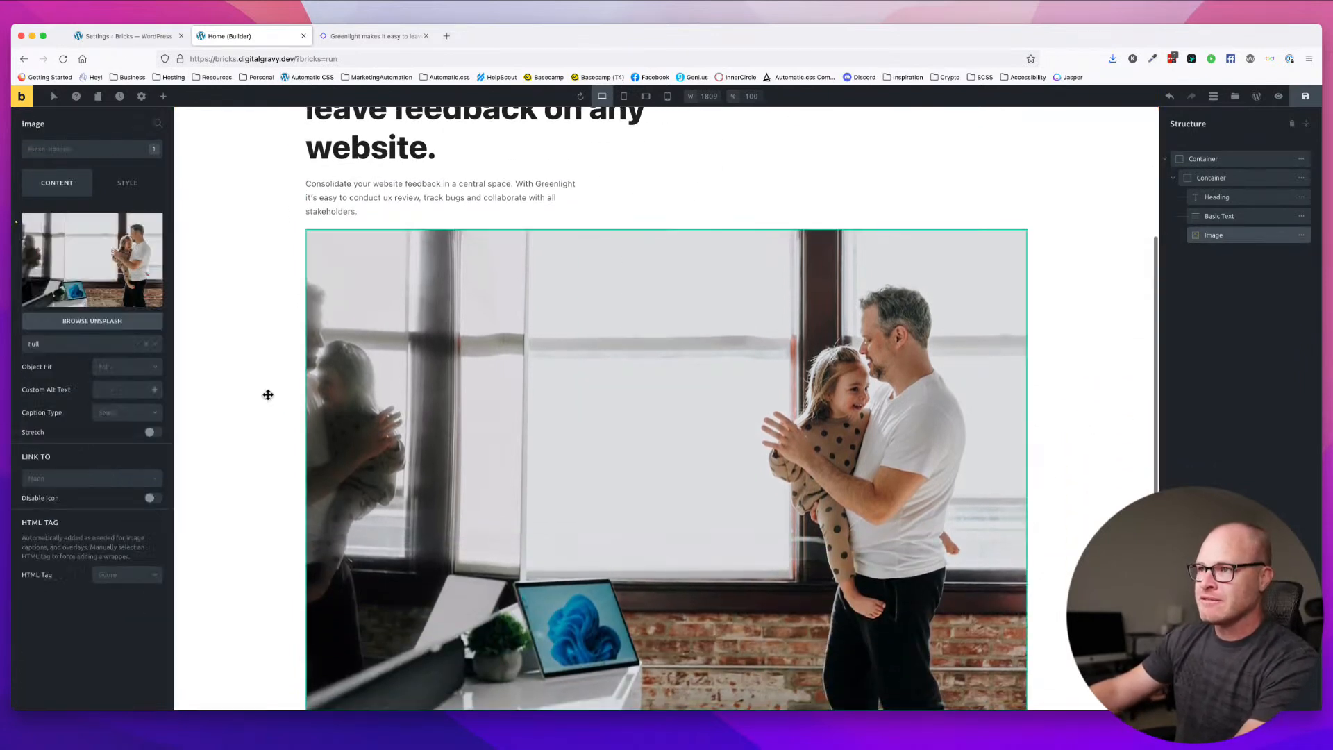
left_click(134, 185)
left_click(93, 305)
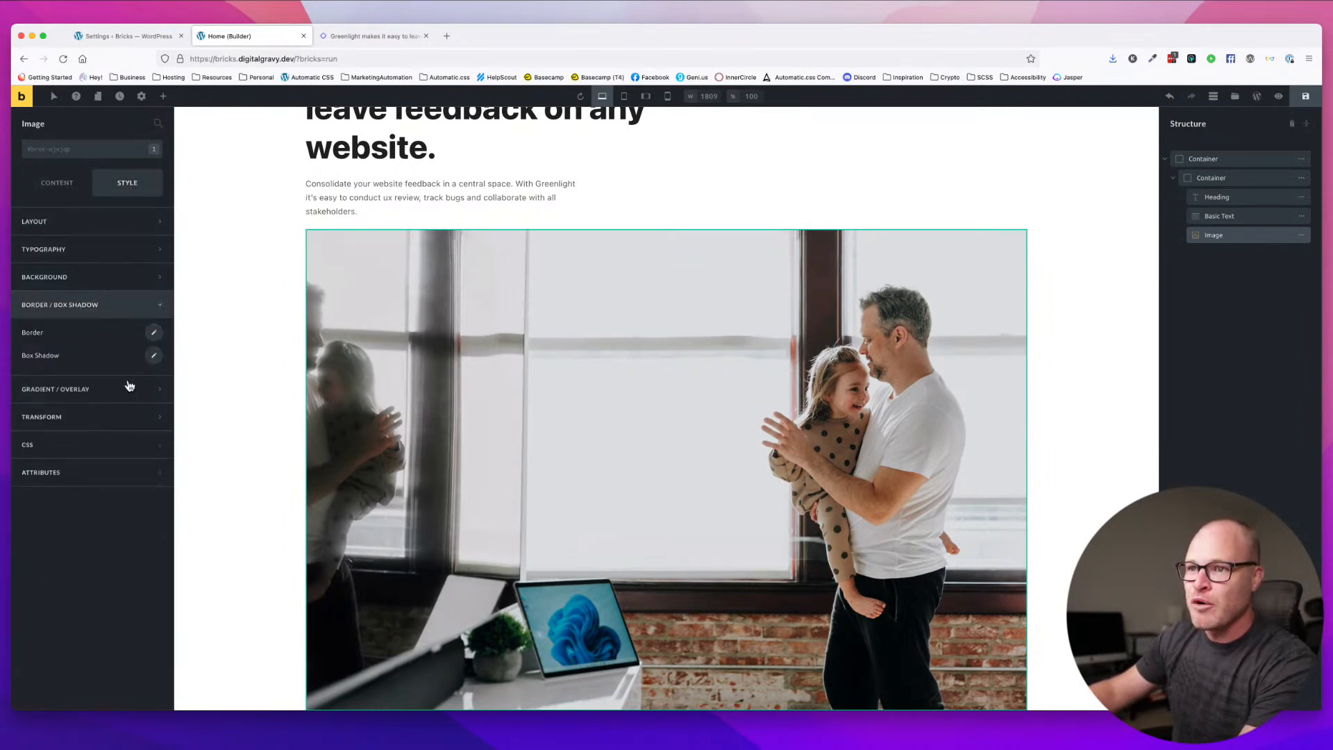
left_click(153, 332)
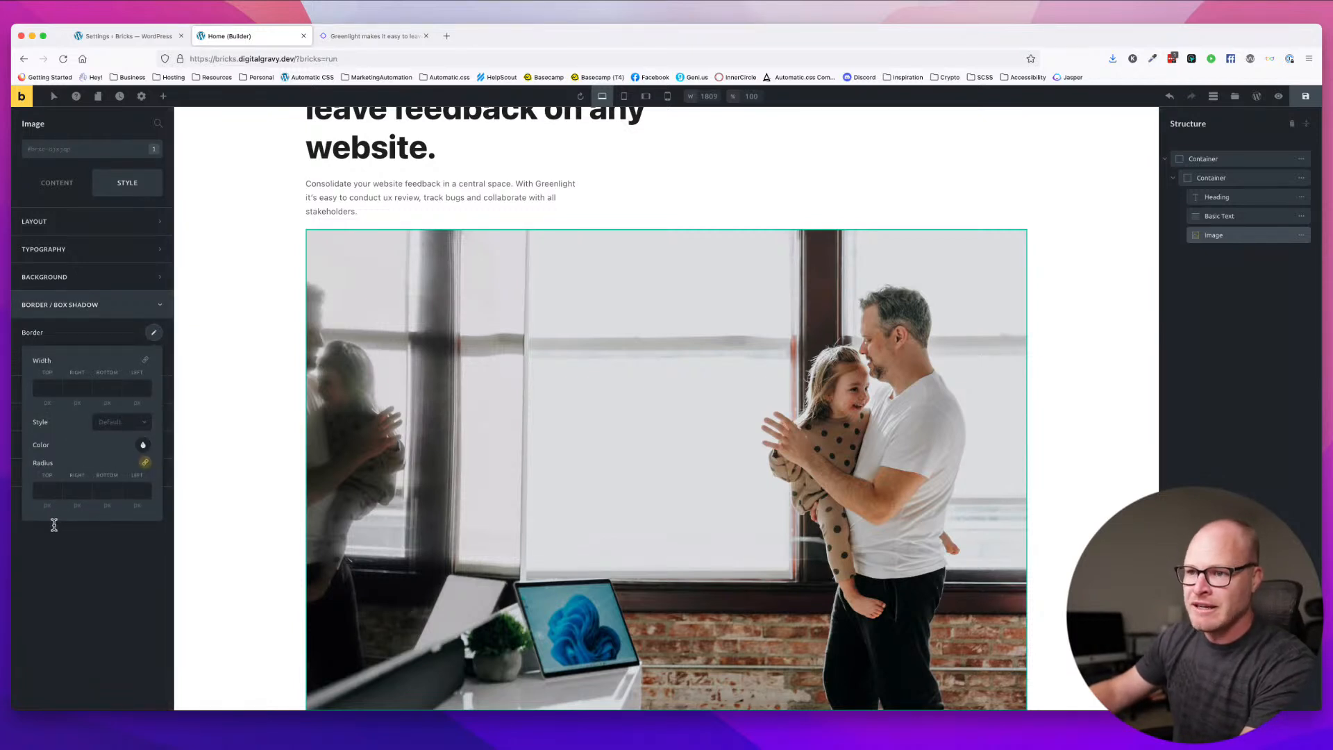
left_click(44, 492)
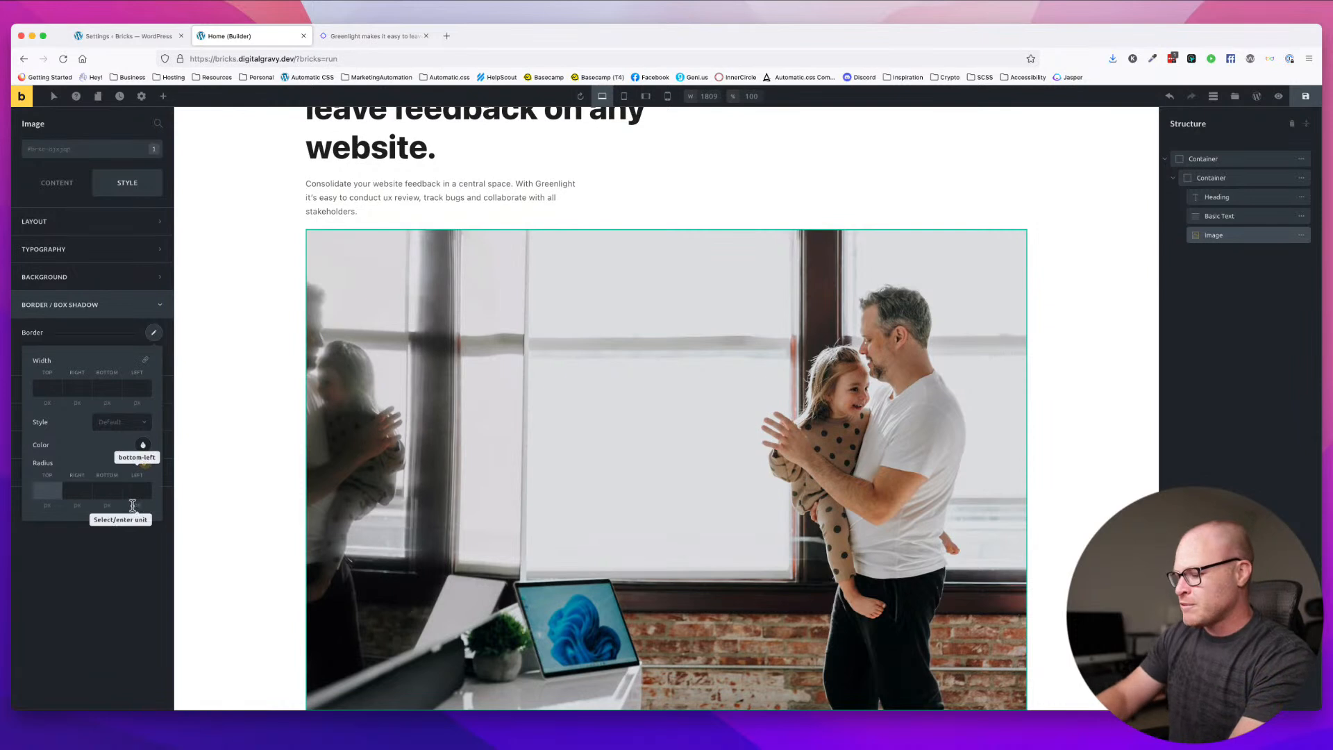
key("Tab")
type("1")
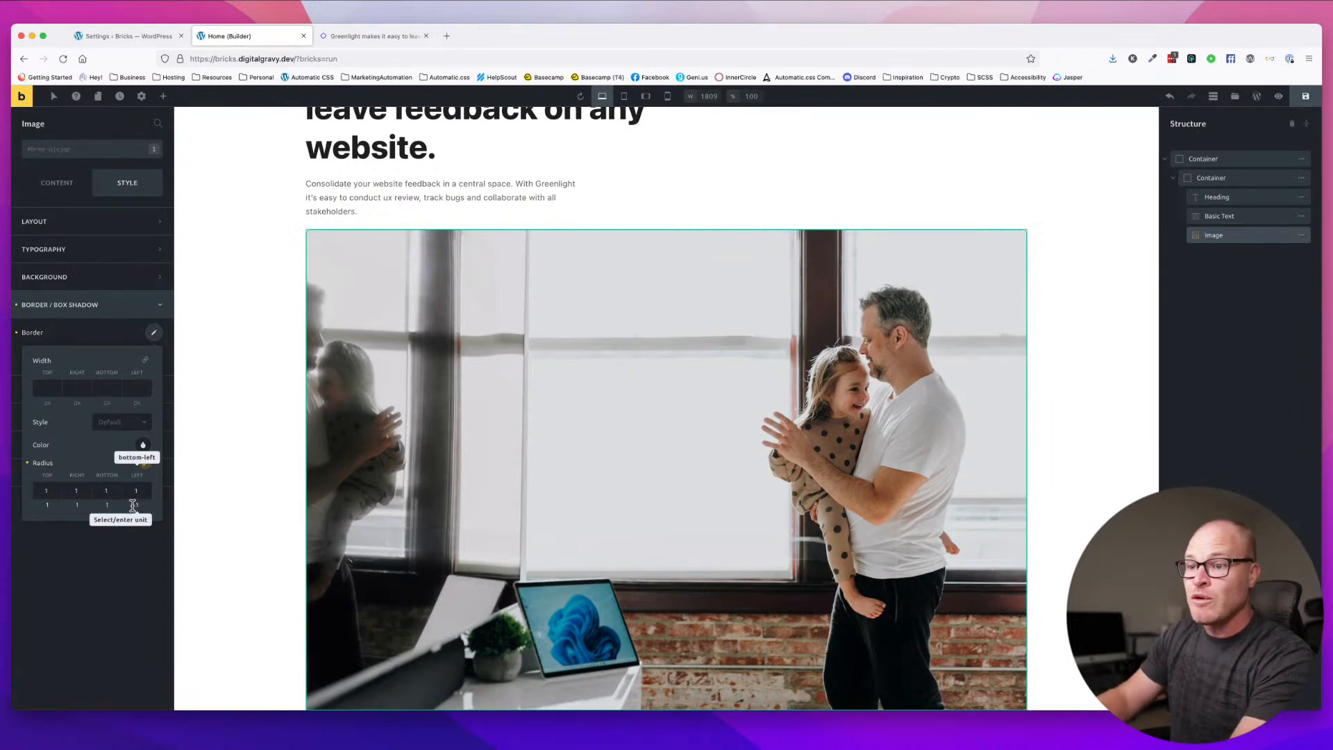
left_click(43, 491)
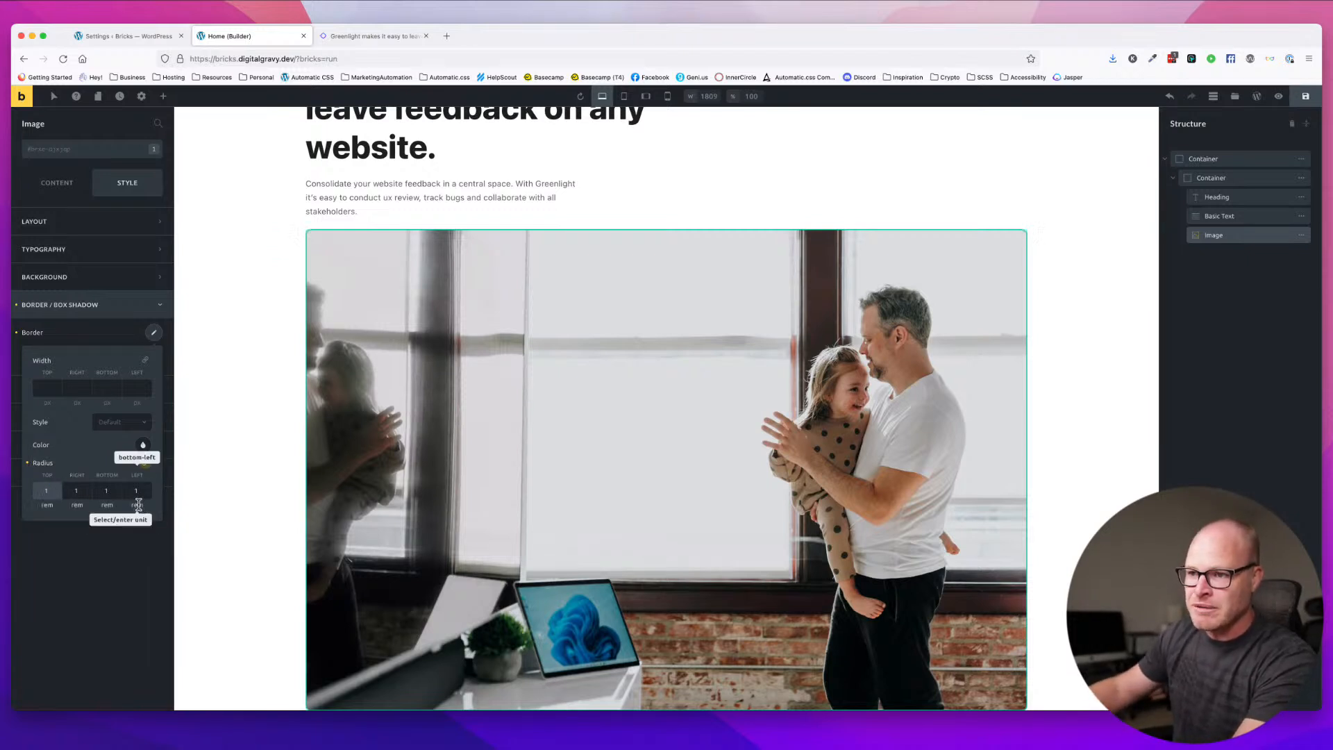
- Compare the rounded hero image with the hero on the reference Greenlight site
left_click(1104, 310)
scroll(1044, 301, "up", 2)
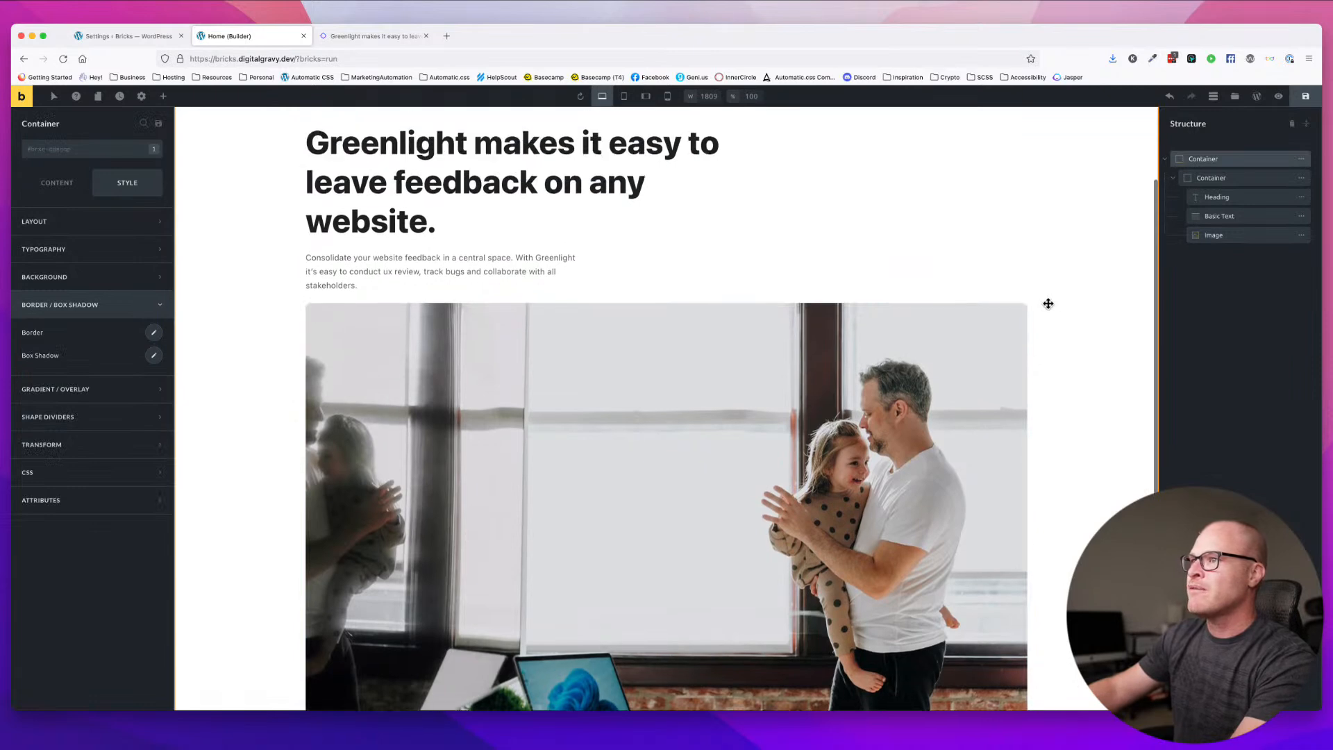
left_click(352, 36)
scroll(460, 268, "down", 3)
scroll(464, 273, "up", 3)
scroll(465, 273, "down", 2)
scroll(464, 273, "up", 2)
left_click(229, 36)
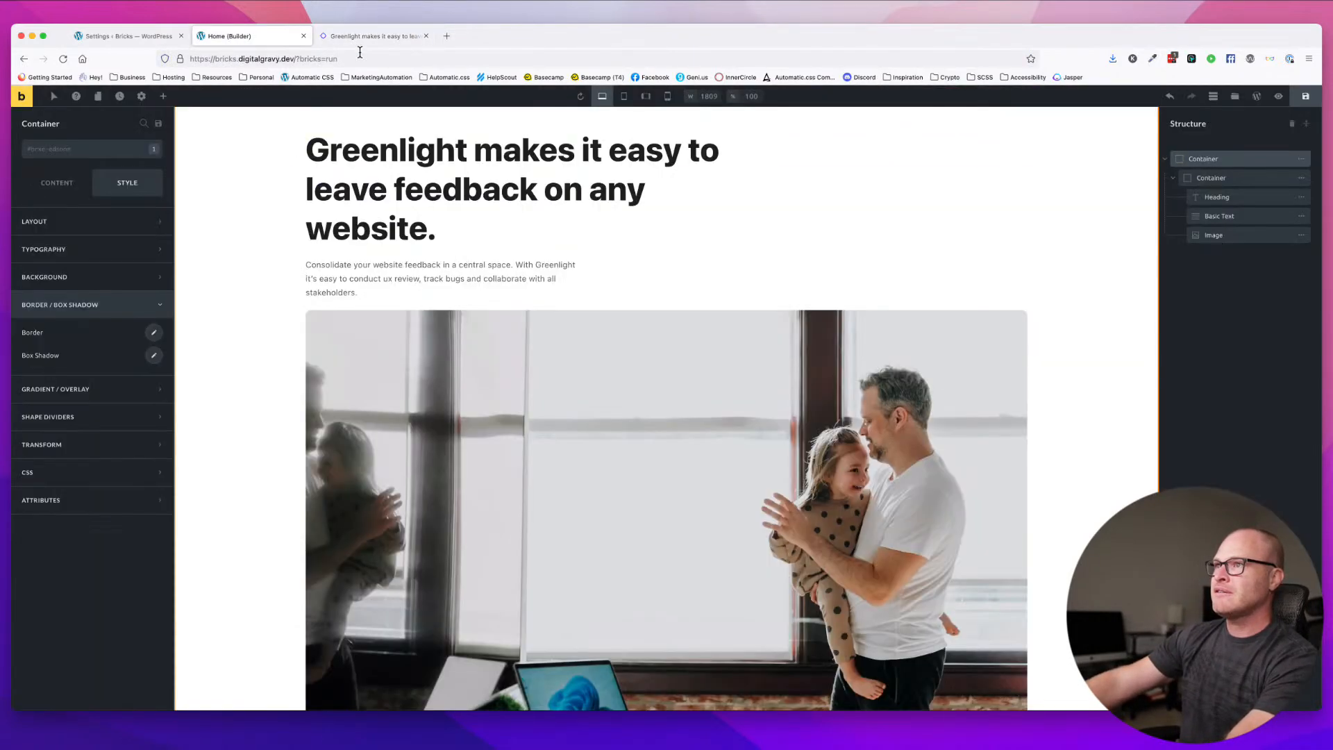
- Save the home page and preview the hero section without the builder interface
left_click(1301, 99)
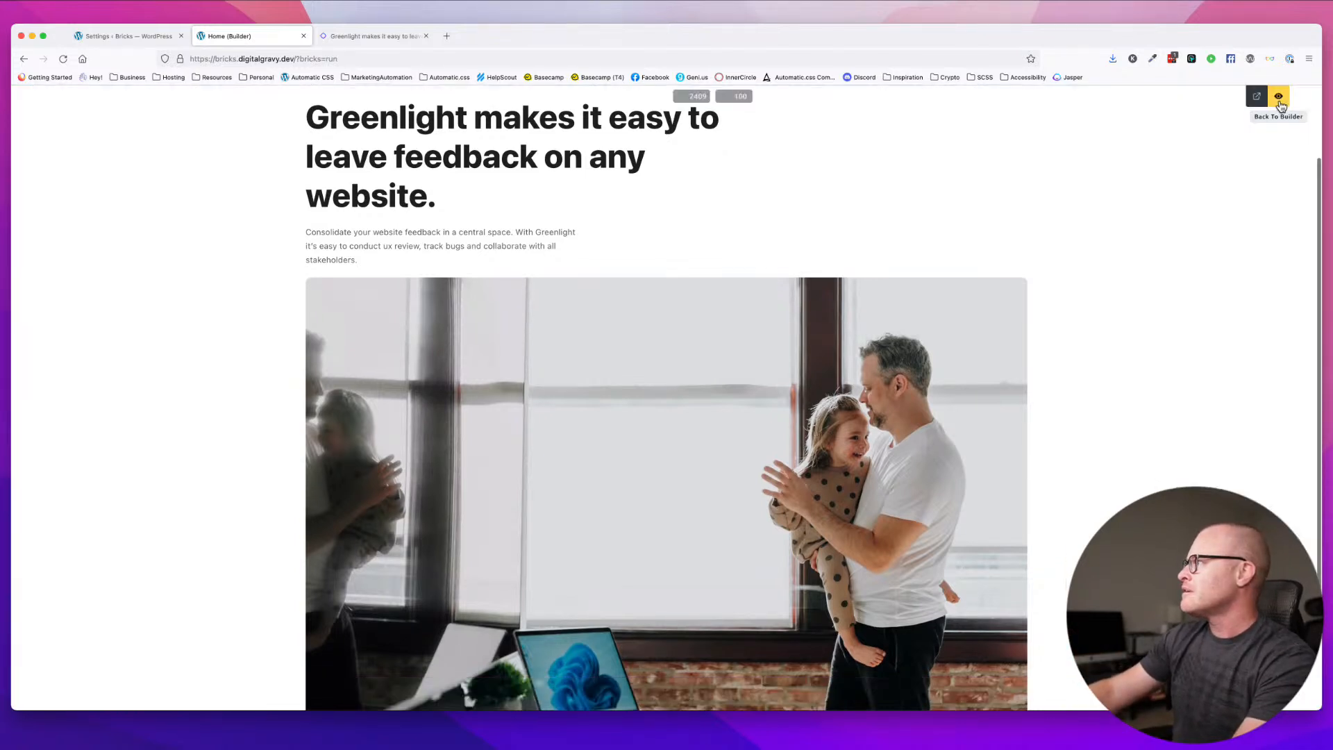
left_click(1279, 101)
scroll(693, 354, "up", 3)
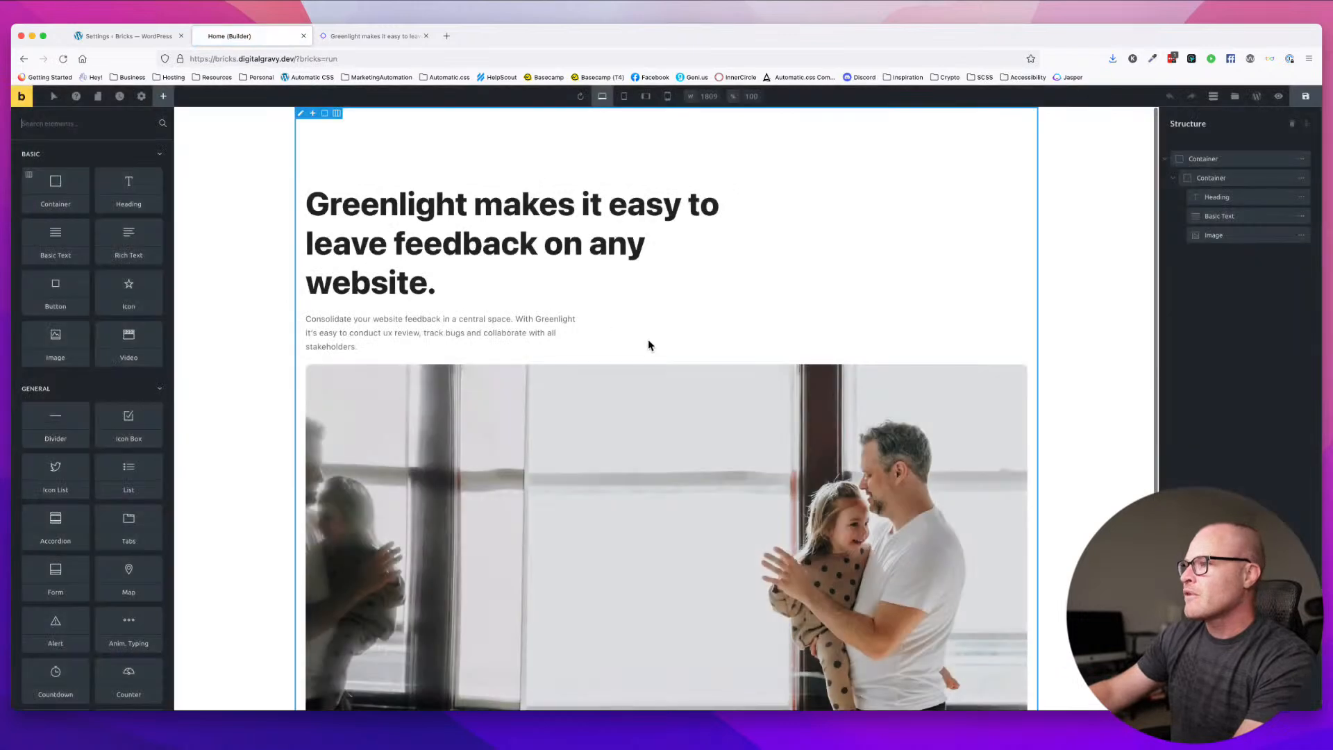
scroll(436, 177, "down", 2)
left_click(1278, 96)
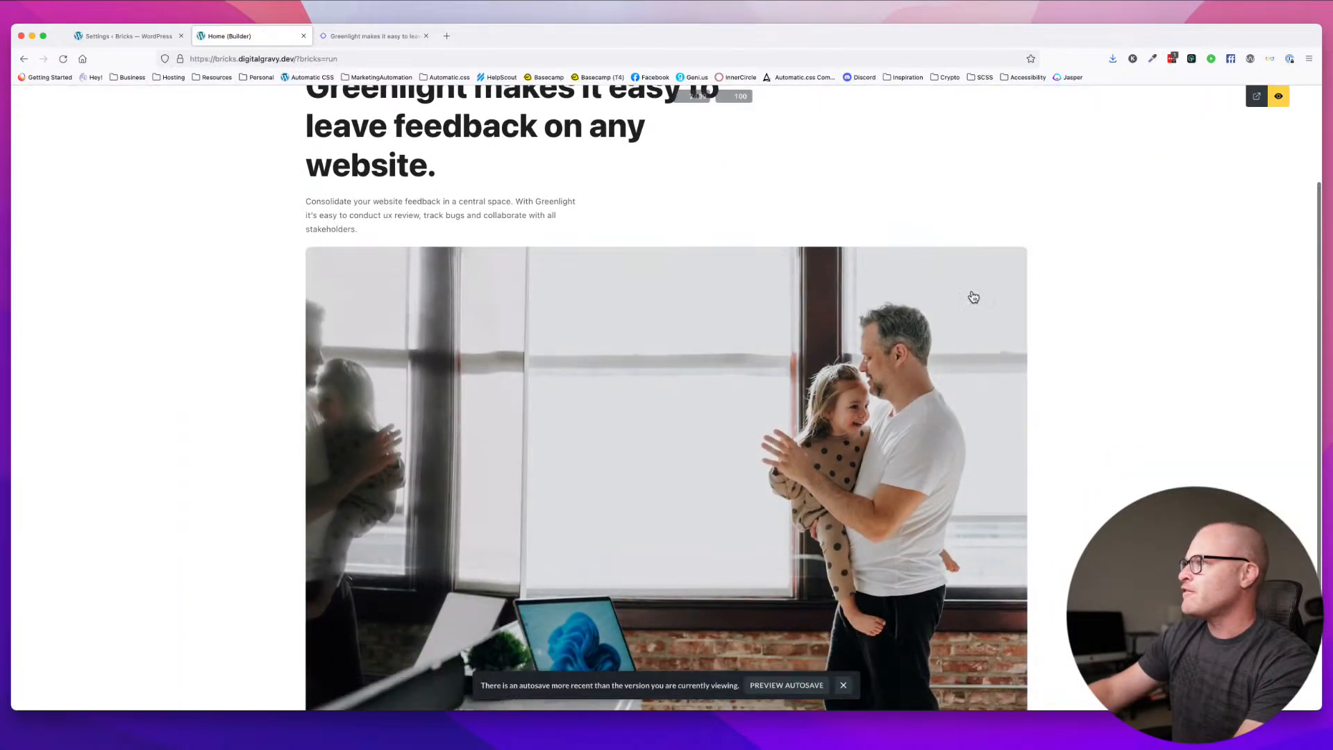
- Inspect the hero image in the browser's developer tools to examine its applied styles and rendered dimensions
right_click(719, 288)
left_click(741, 409)
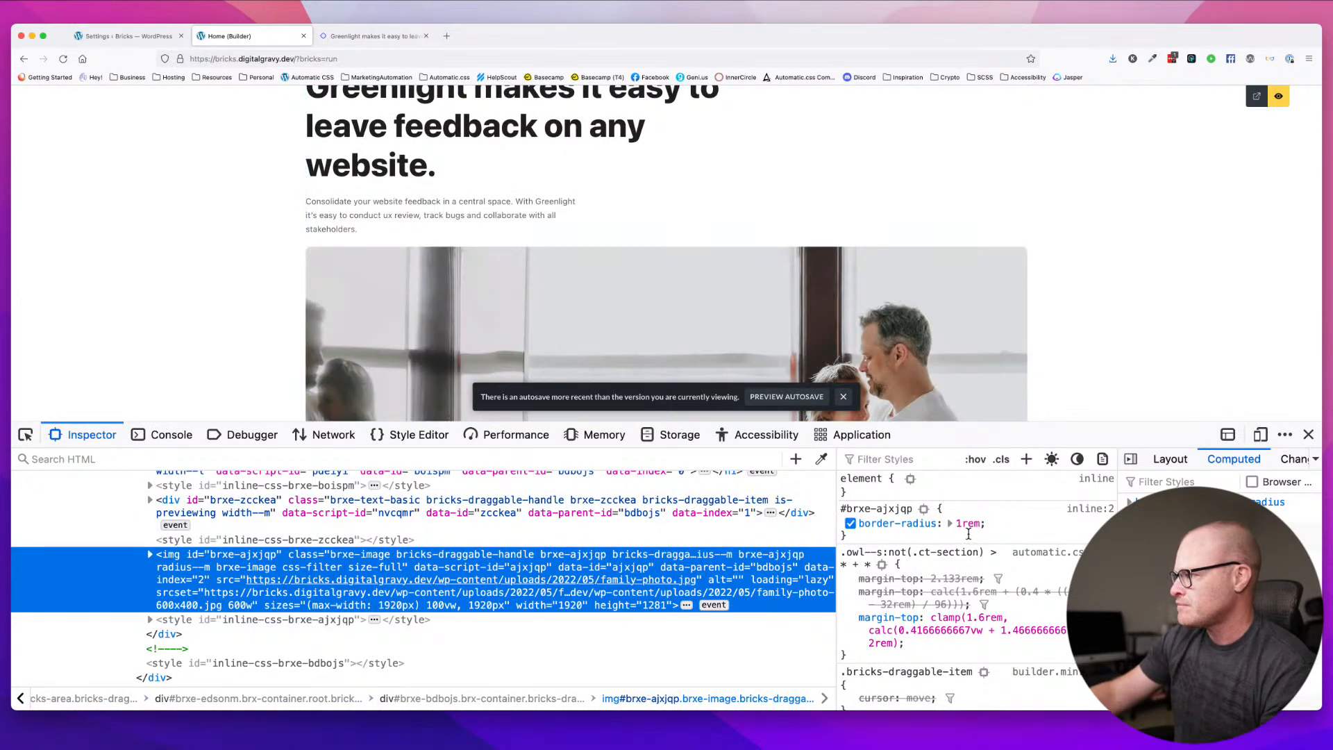
scroll(981, 560, "down", 3)
scroll(1050, 312, "down", 5)
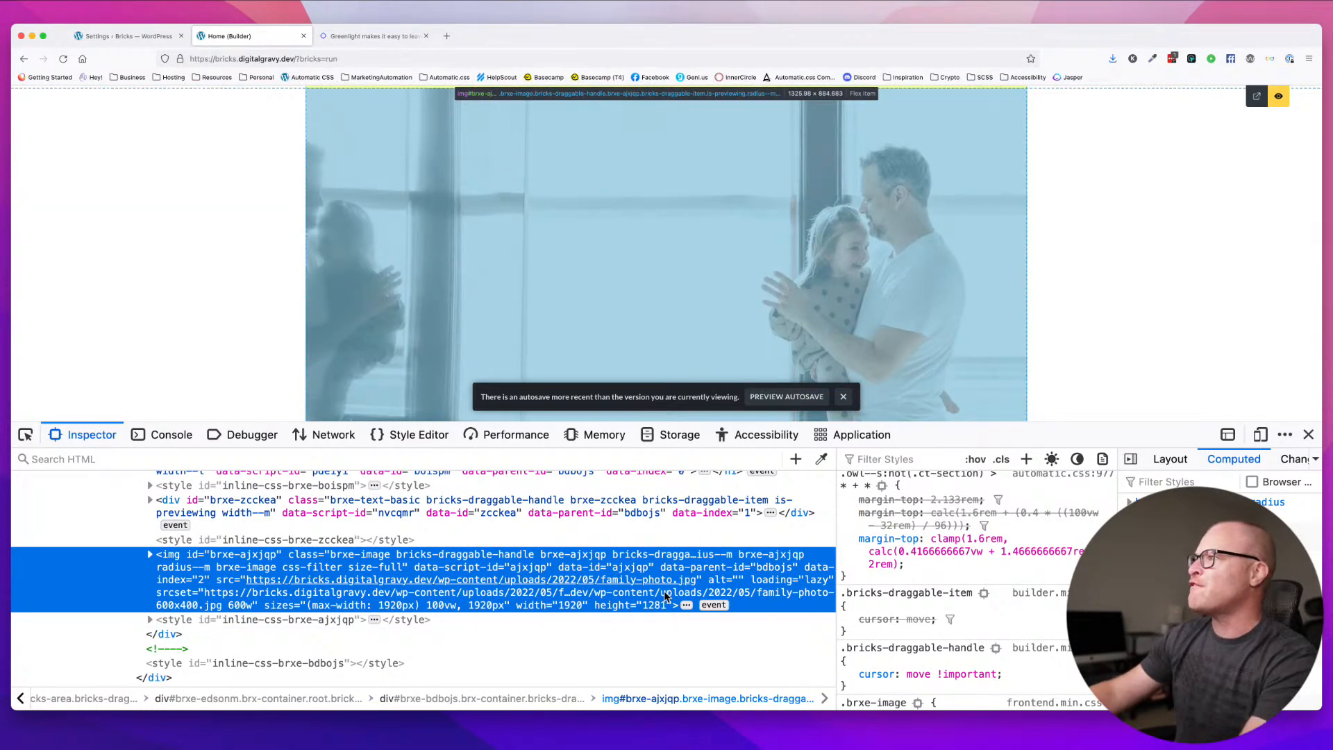
left_click(1310, 434)
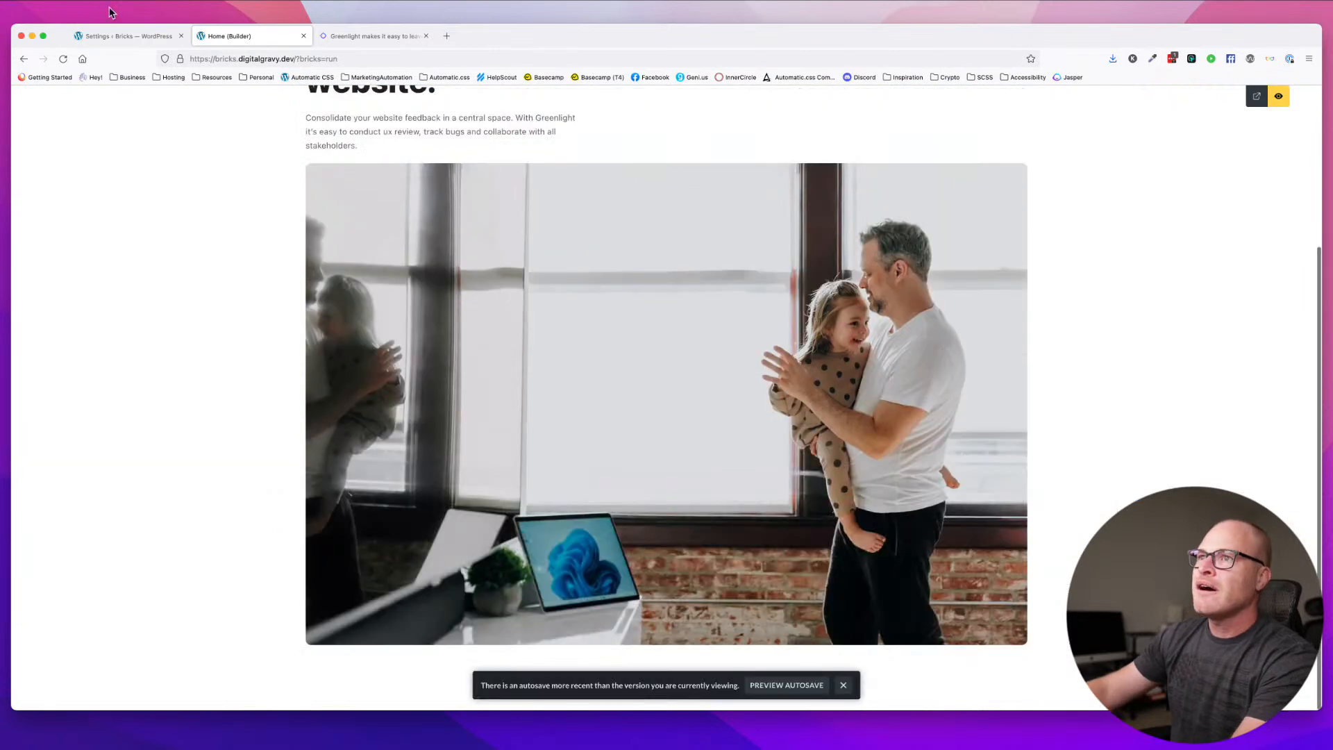
left_click(128, 41)
left_click(232, 36)
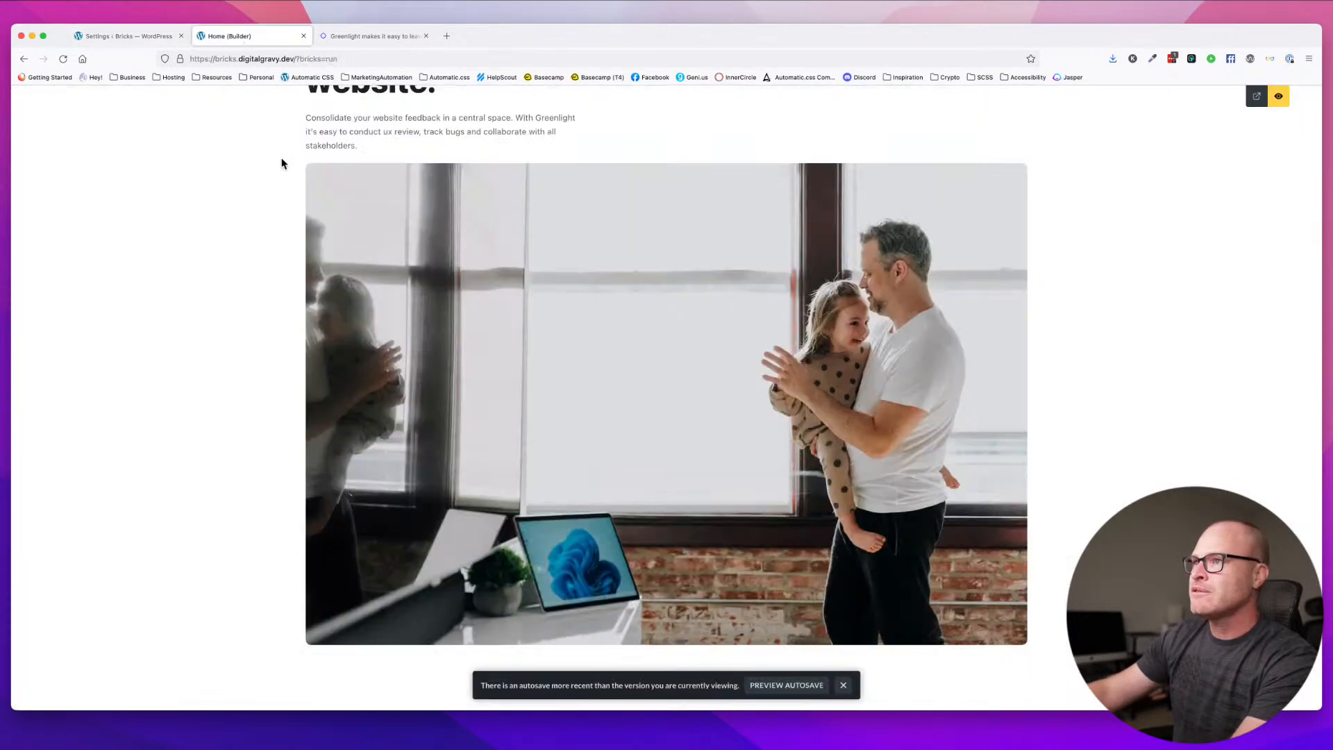
- Return to editing, add custom width and height attributes to the hero image with the height set to 884, and save
left_click(1279, 99)
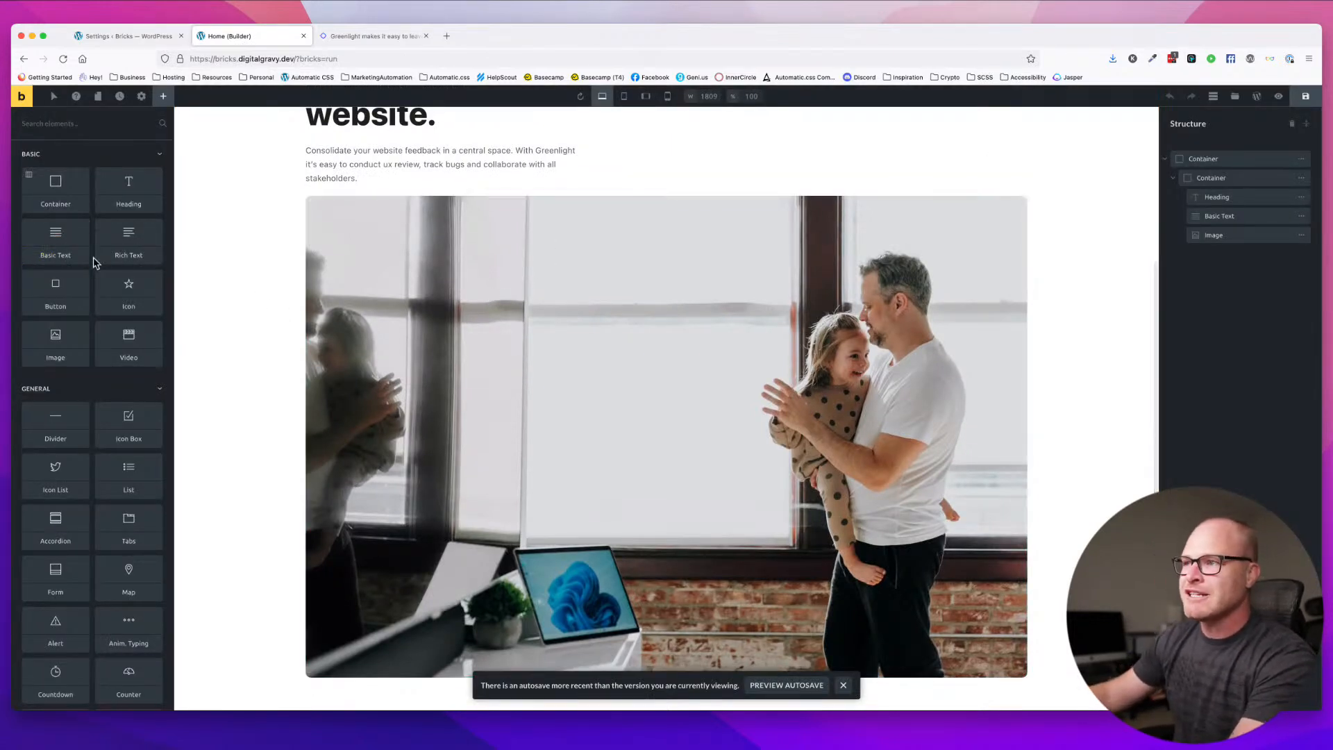
left_click(431, 306)
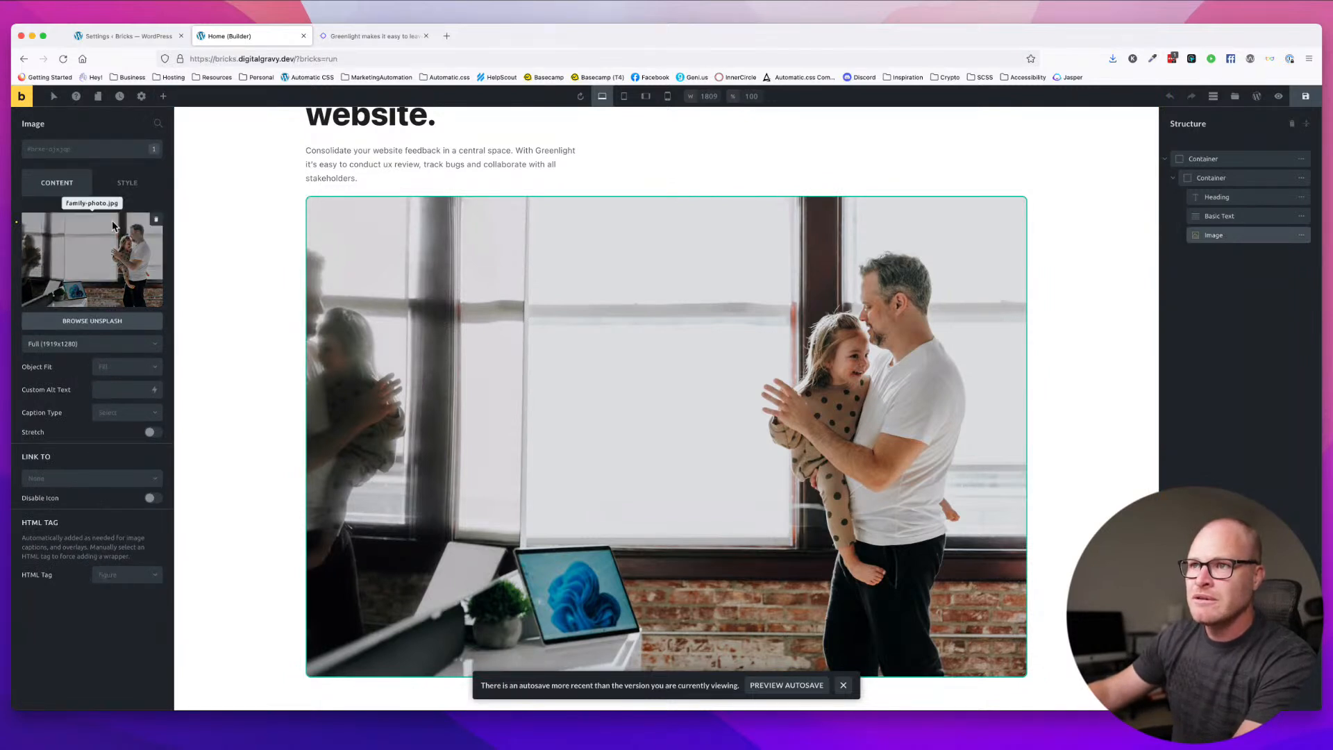
left_click(126, 189)
left_click(162, 417)
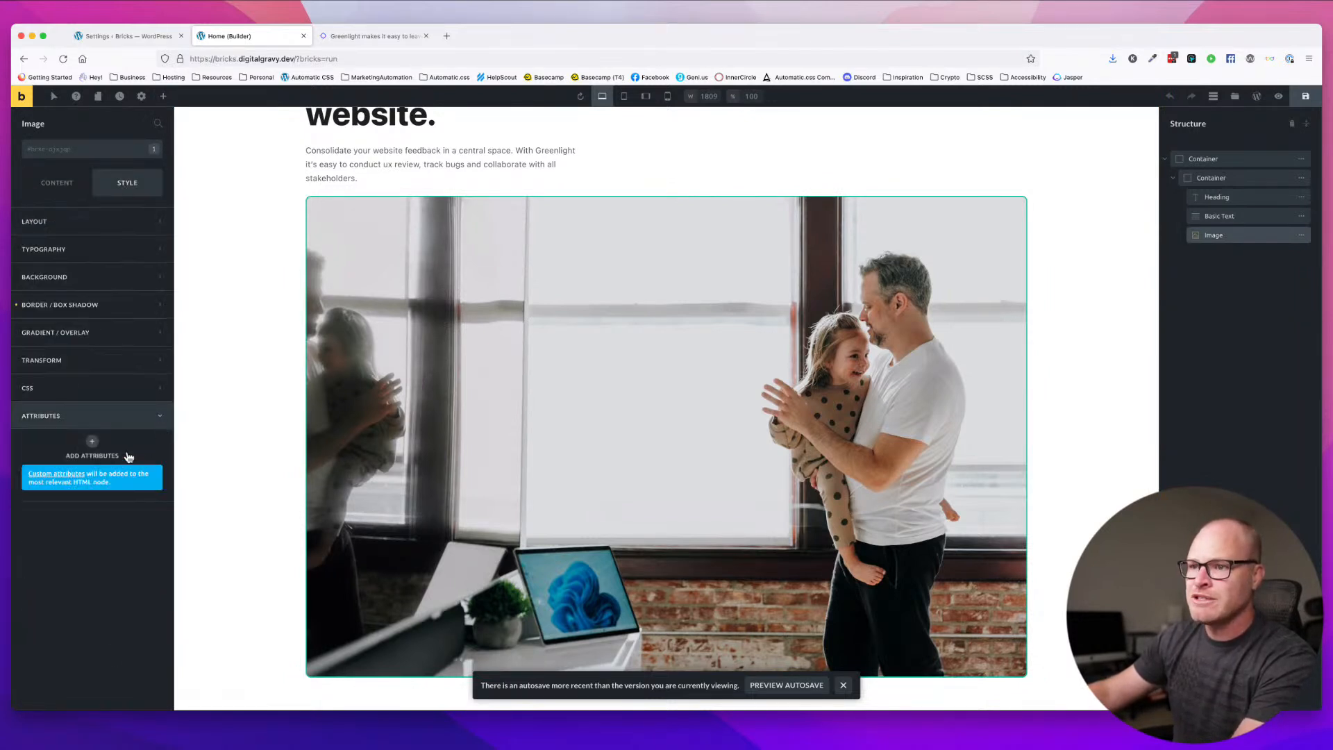
left_click(95, 442)
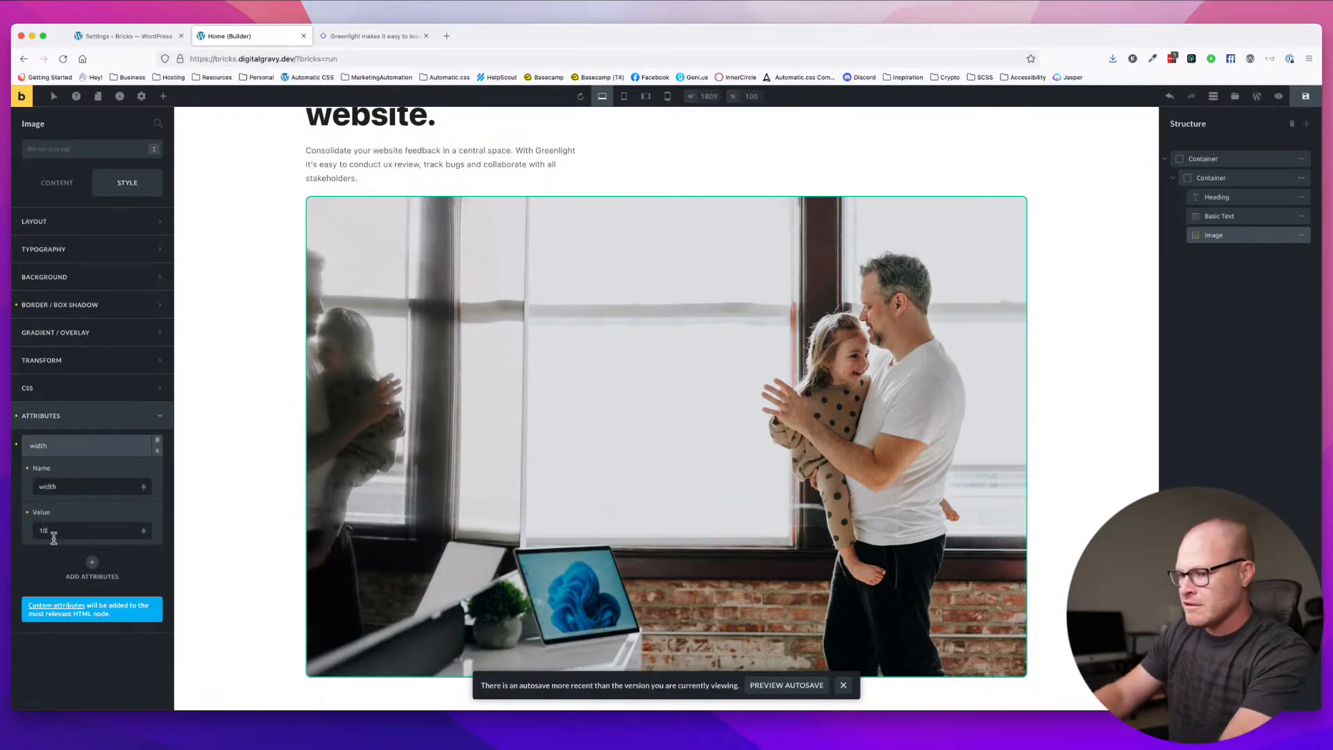
left_click(93, 564)
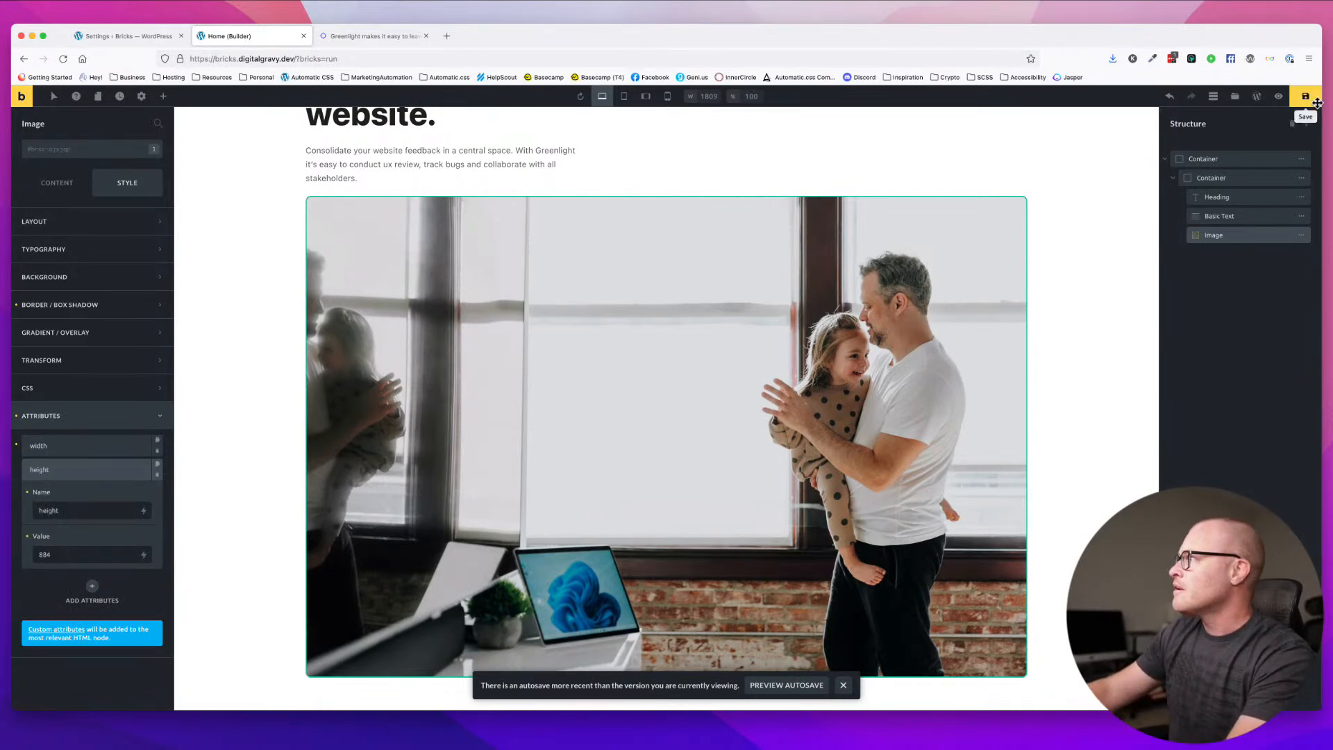
- Open the live home page in its own tab alongside the home page builder
left_click(357, 36)
left_click(273, 36)
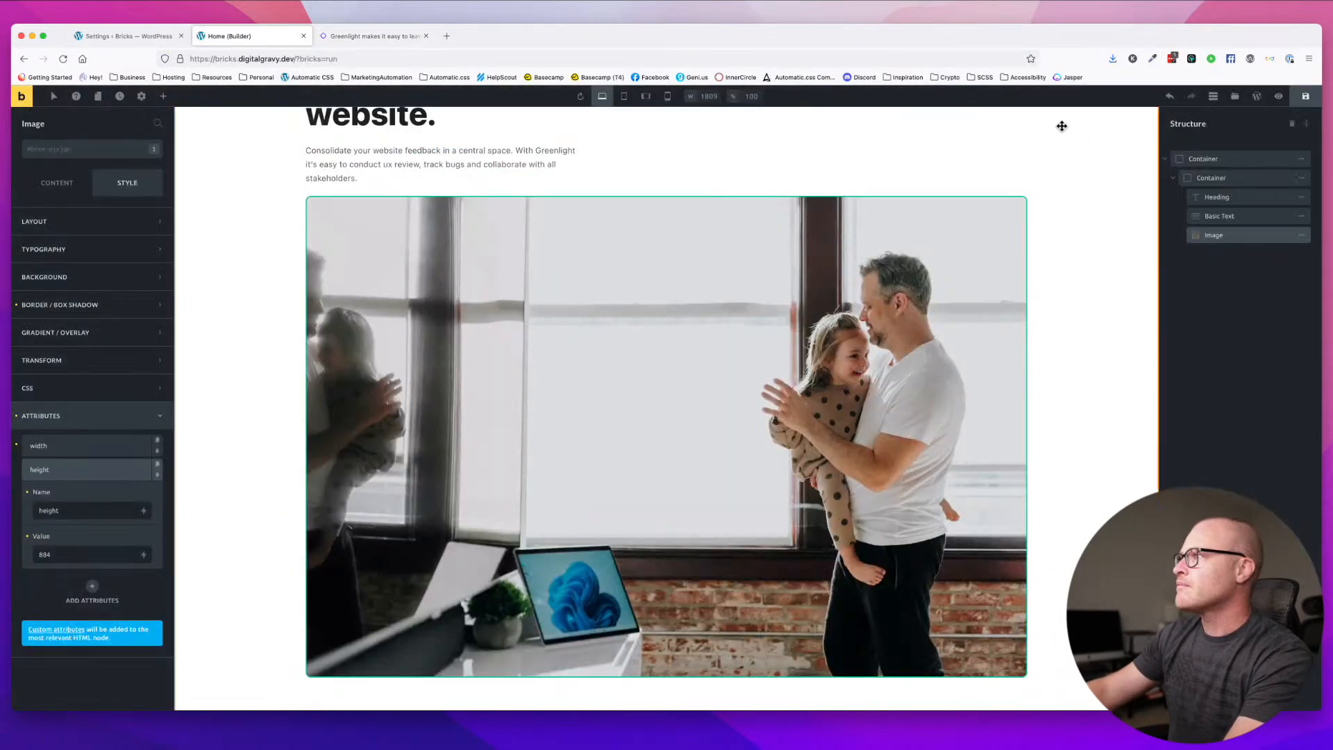
left_click(1278, 96)
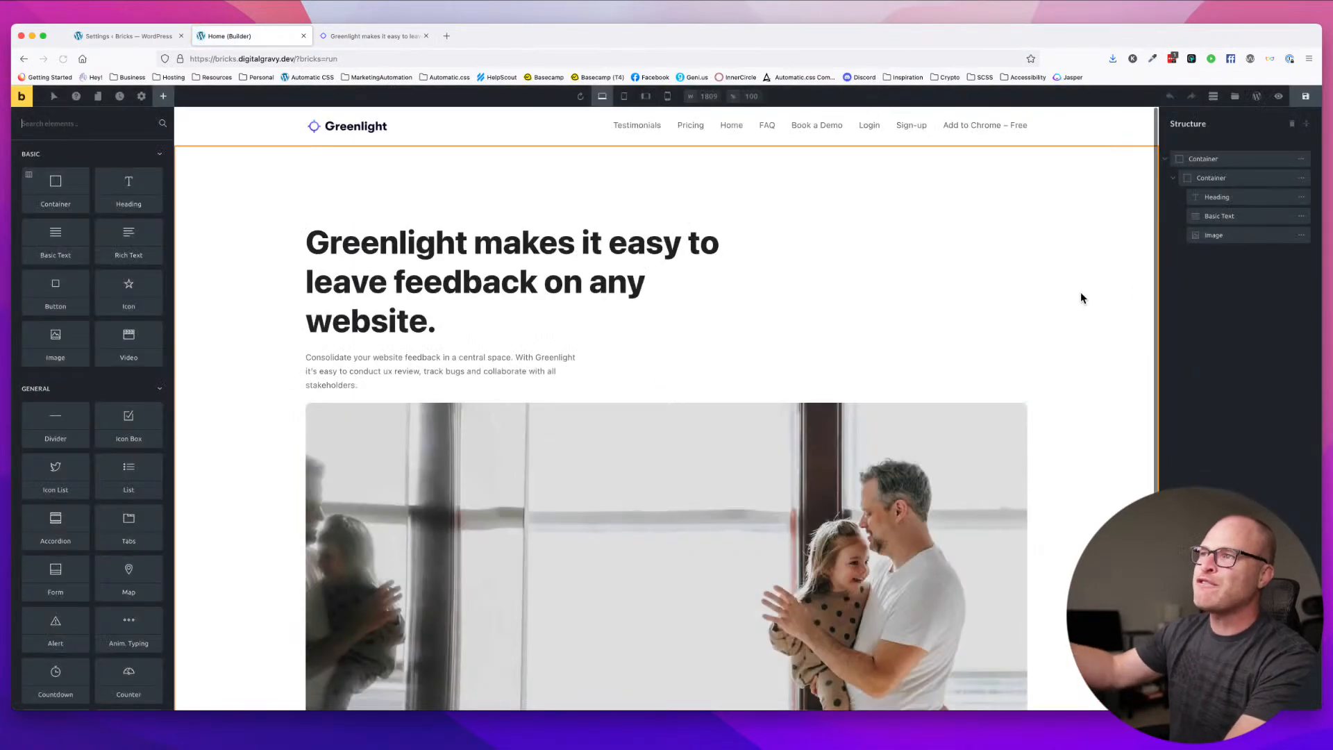
left_click(1279, 96)
left_click(1257, 99)
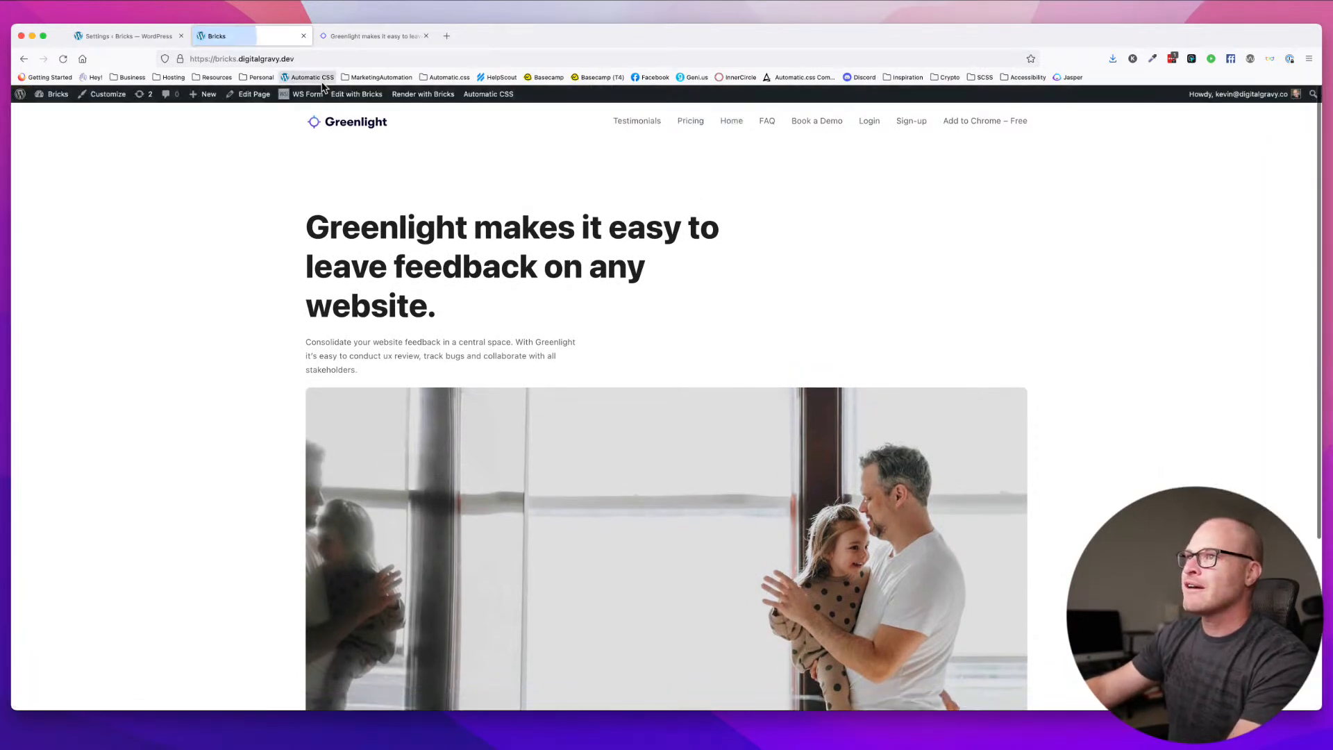
left_click(18, 58)
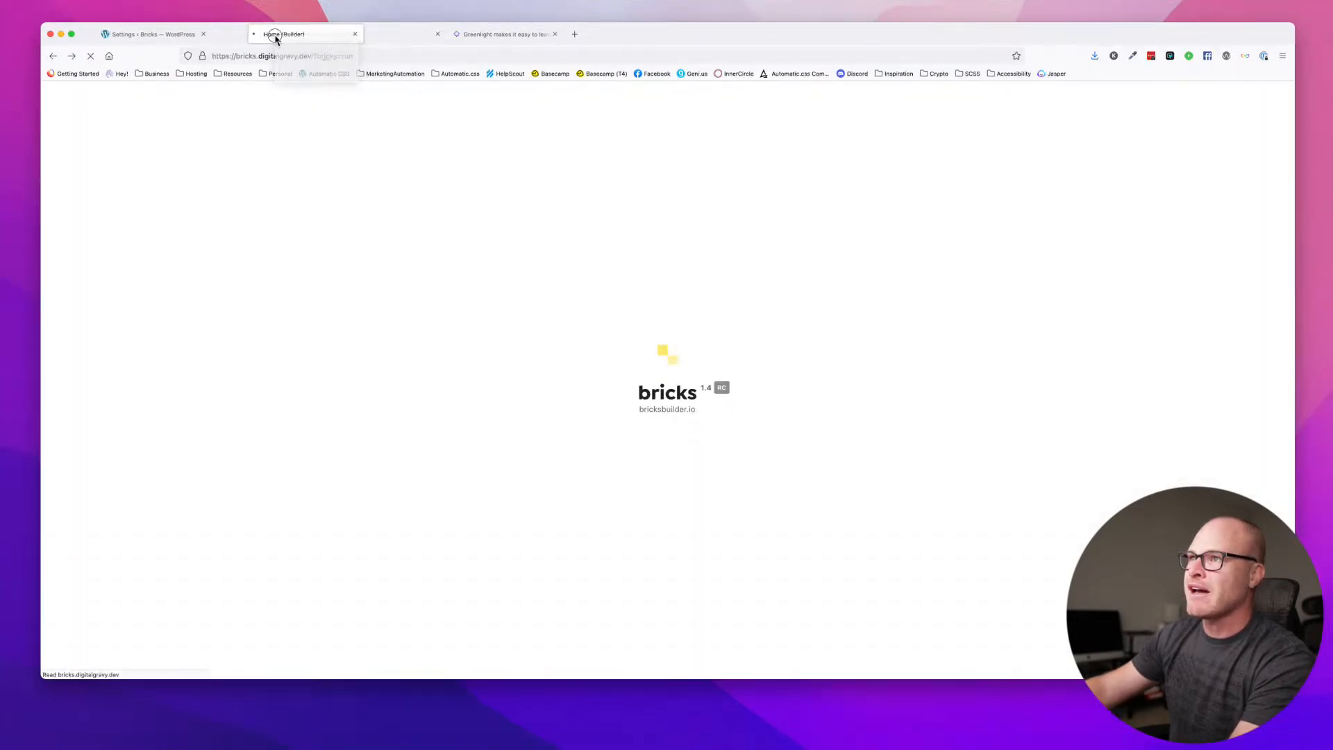
left_click(400, 44)
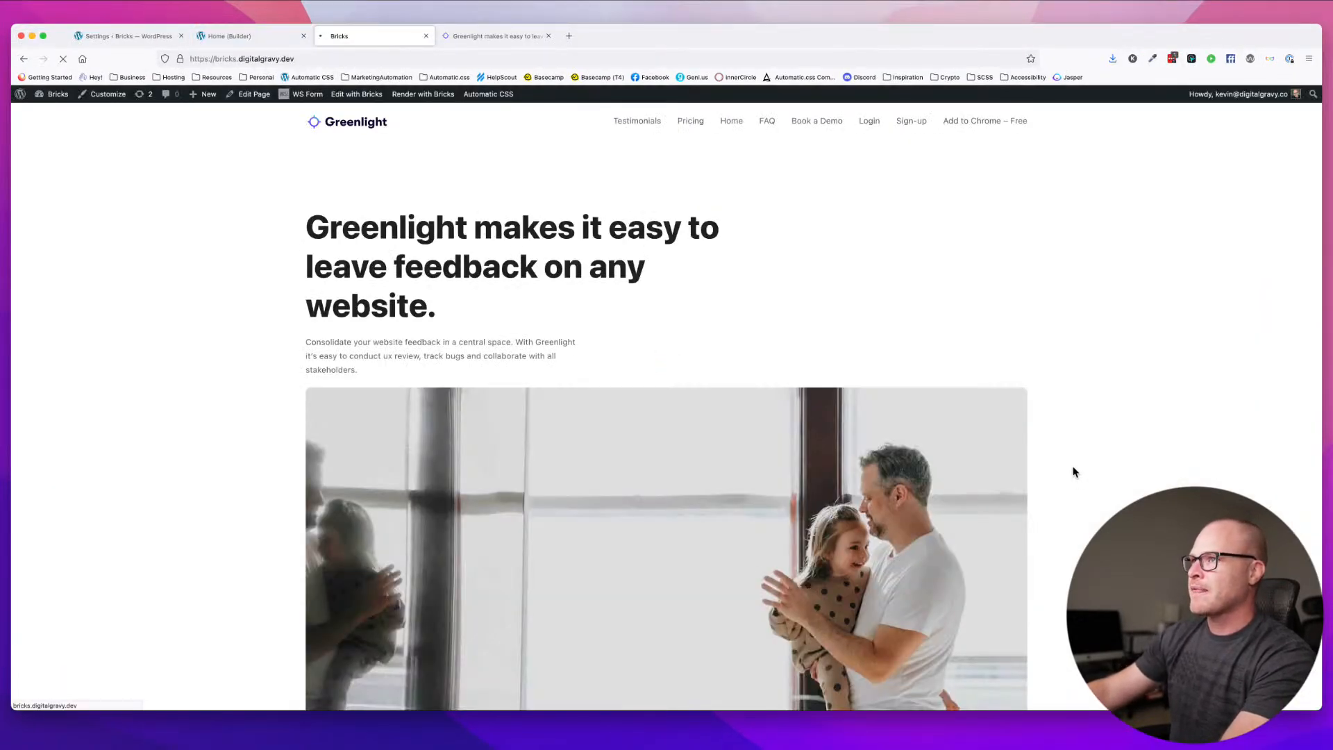
- Check the hero on the live page and examine the layout settings of the inner container's .section__inner class in the builder
scroll(1061, 464, "down", 4)
scroll(1061, 464, "up", 2)
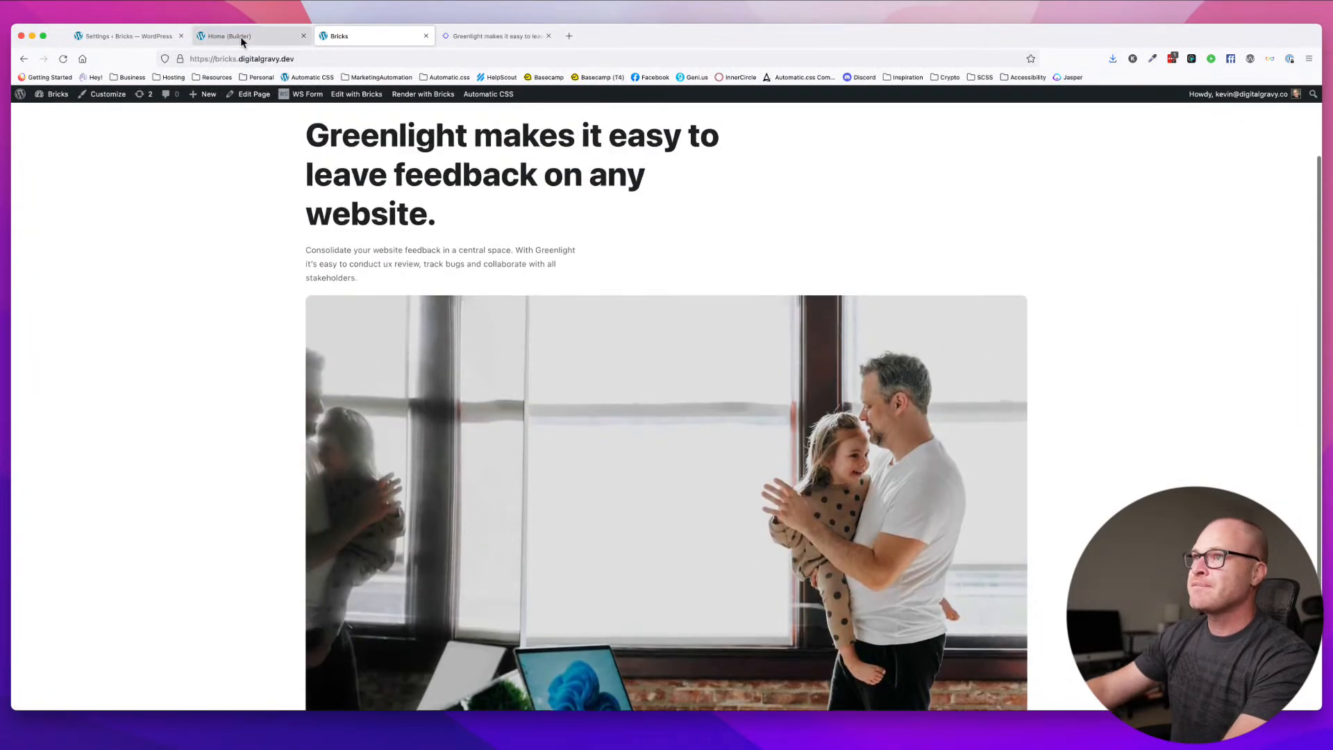
left_click(241, 36)
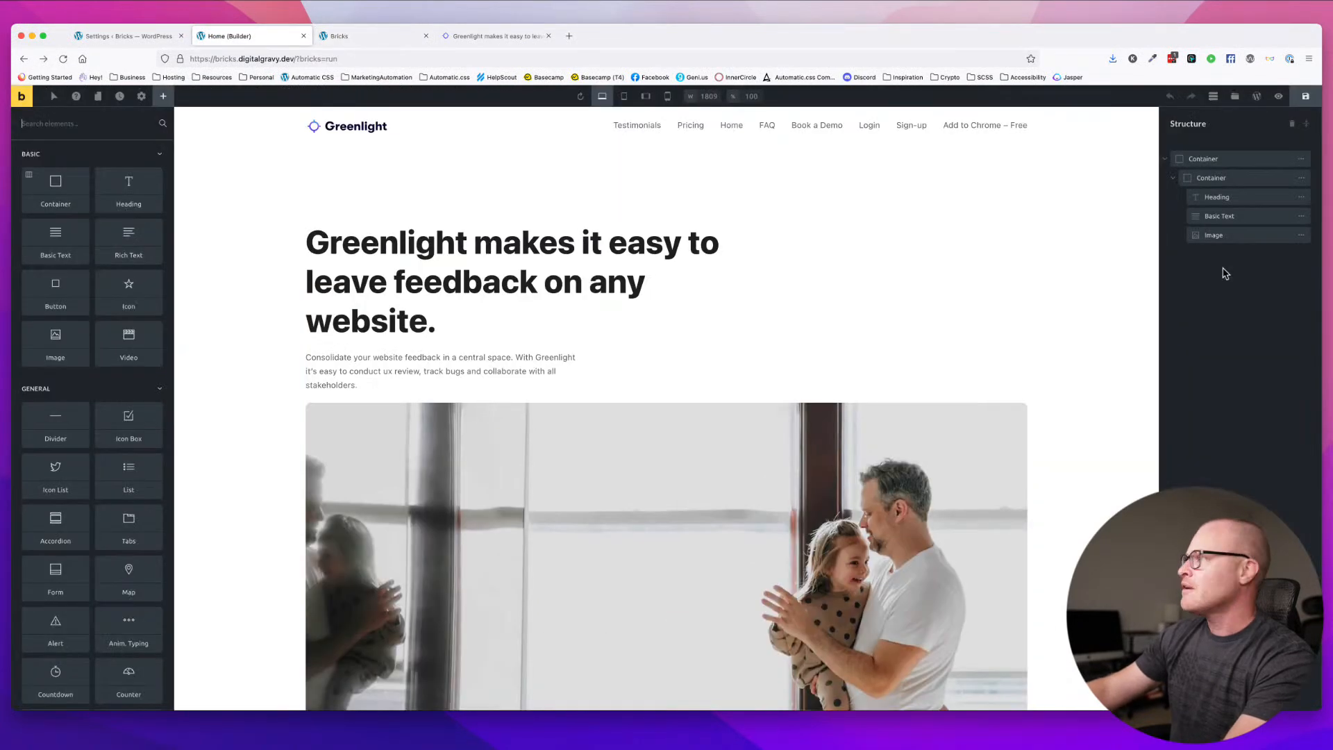
left_click(713, 200)
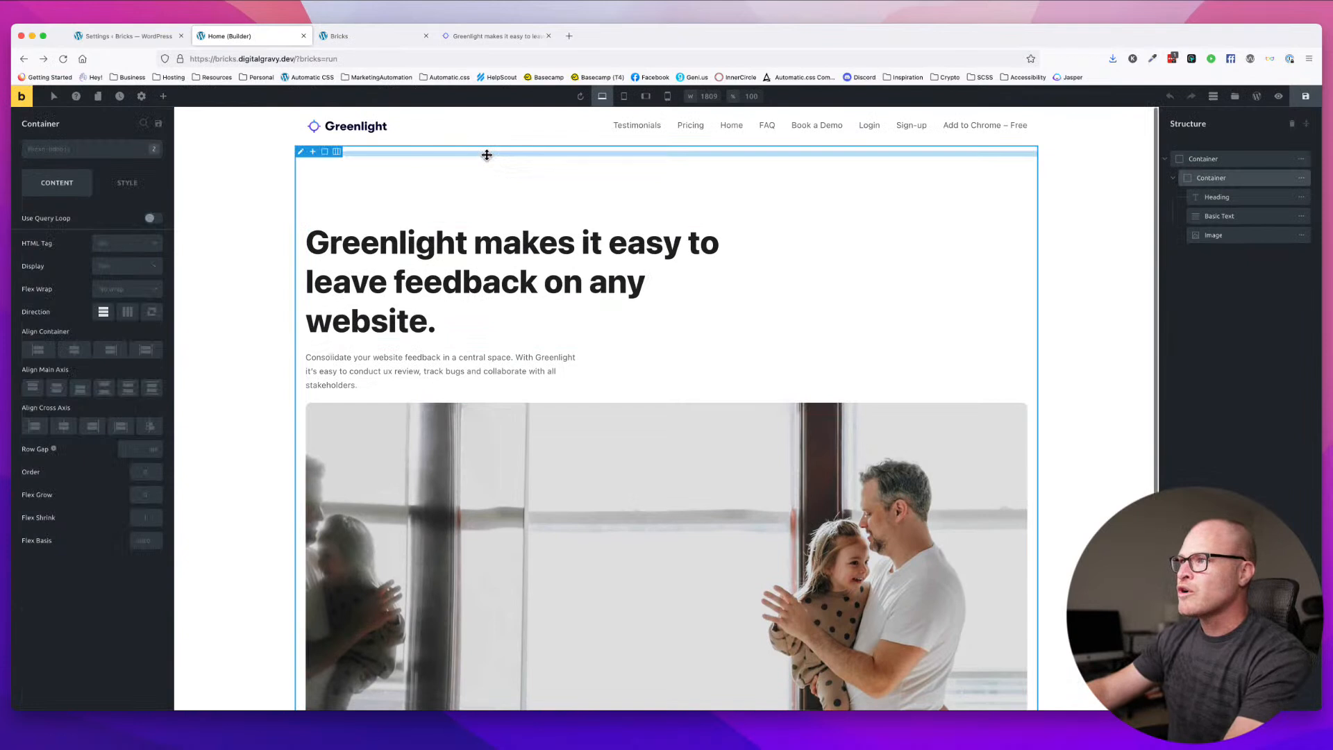
left_click(1221, 178)
scroll(887, 205, "up", 1)
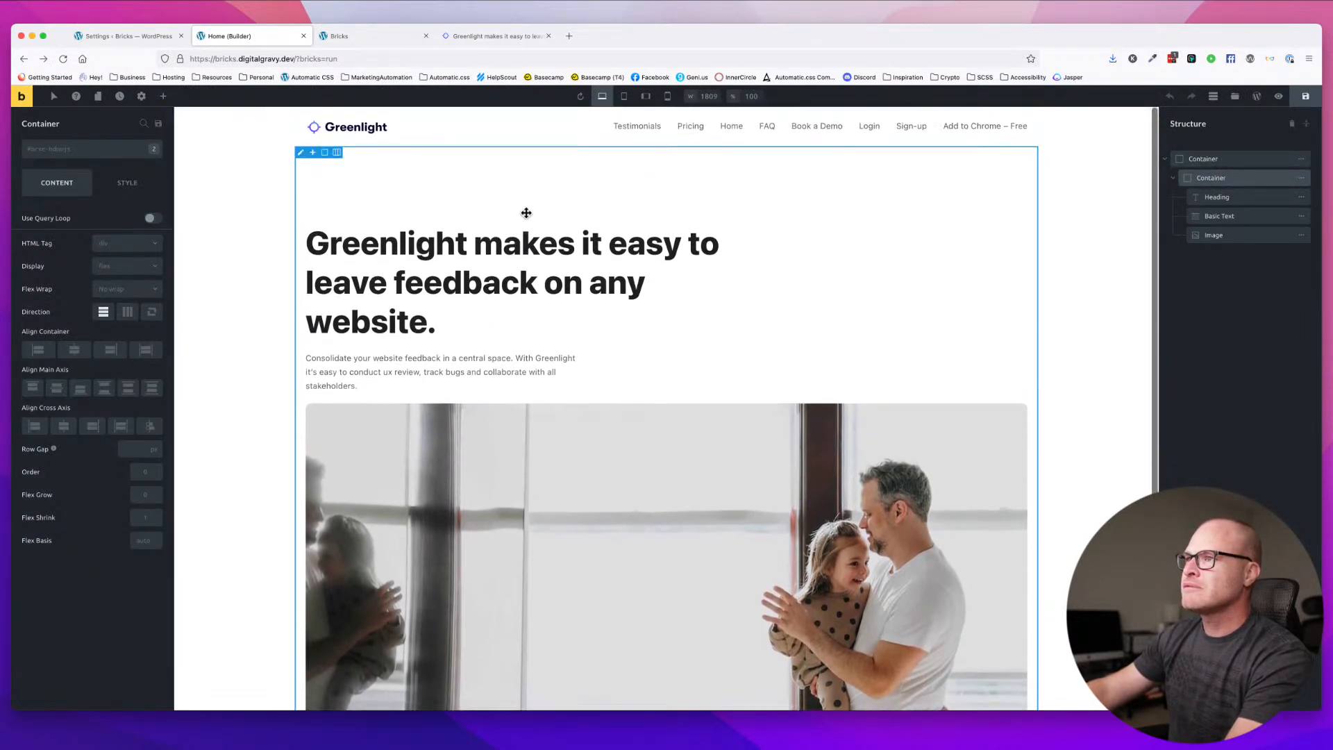
left_click(96, 147)
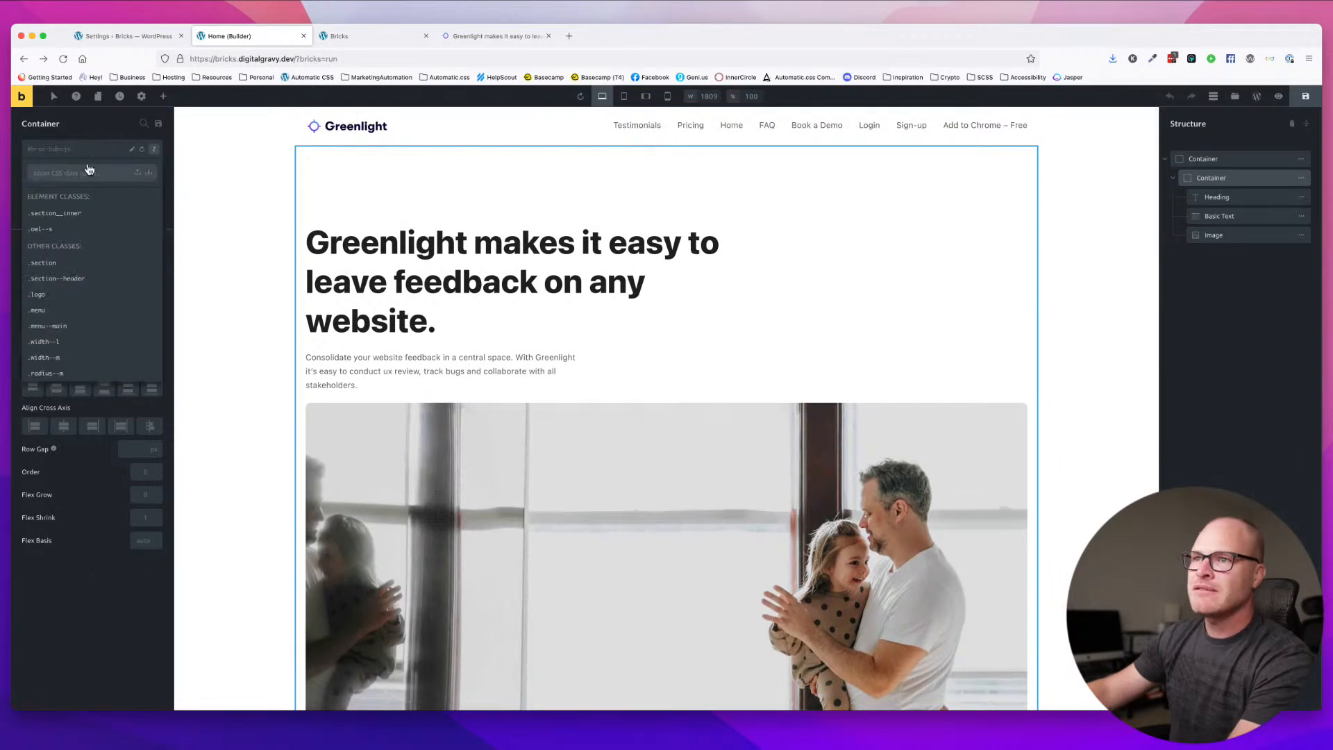
left_click(80, 213)
left_click(127, 182)
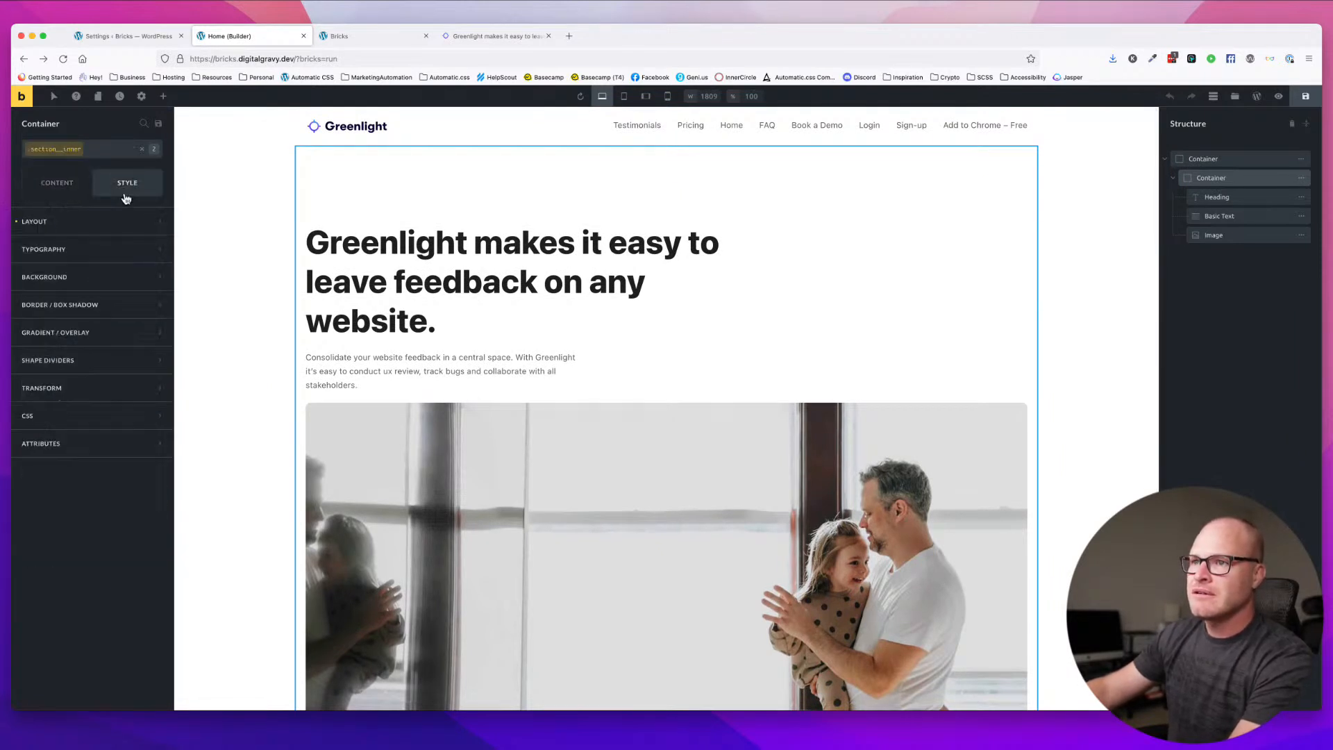
left_click(83, 415)
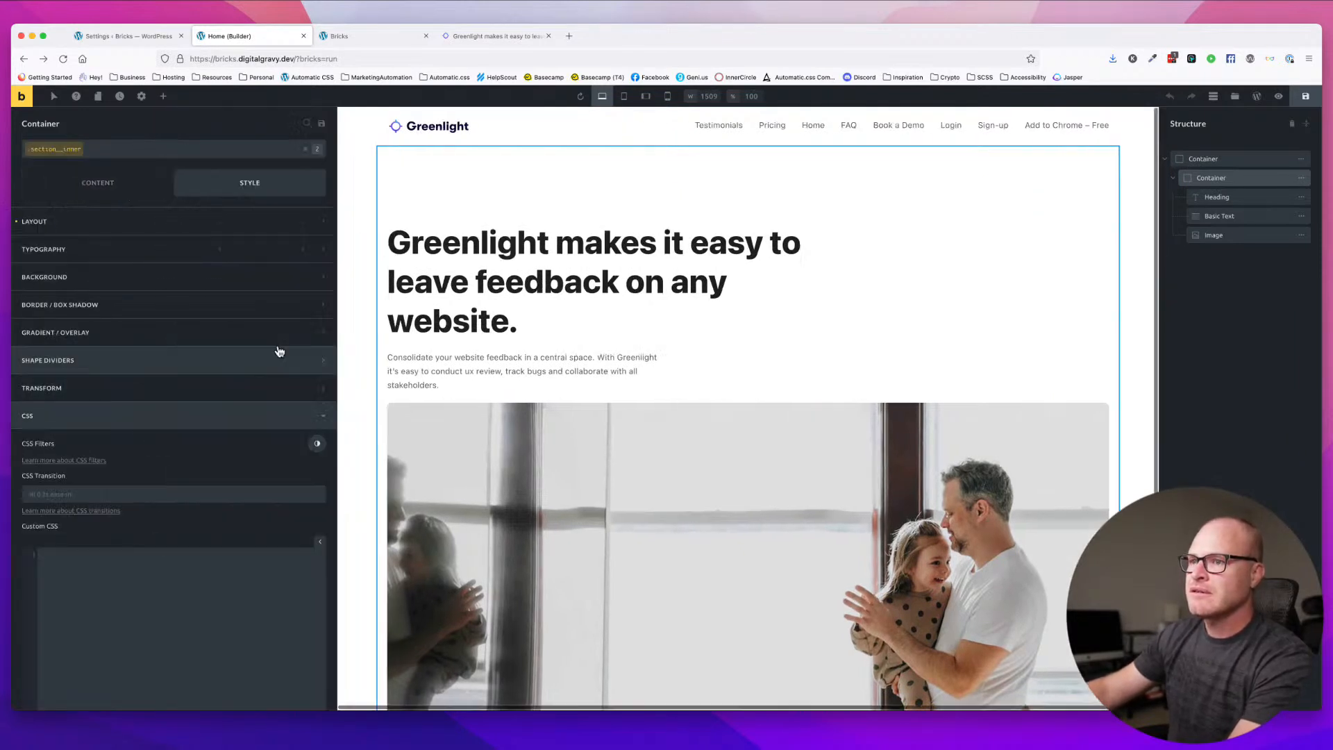
left_click(158, 219)
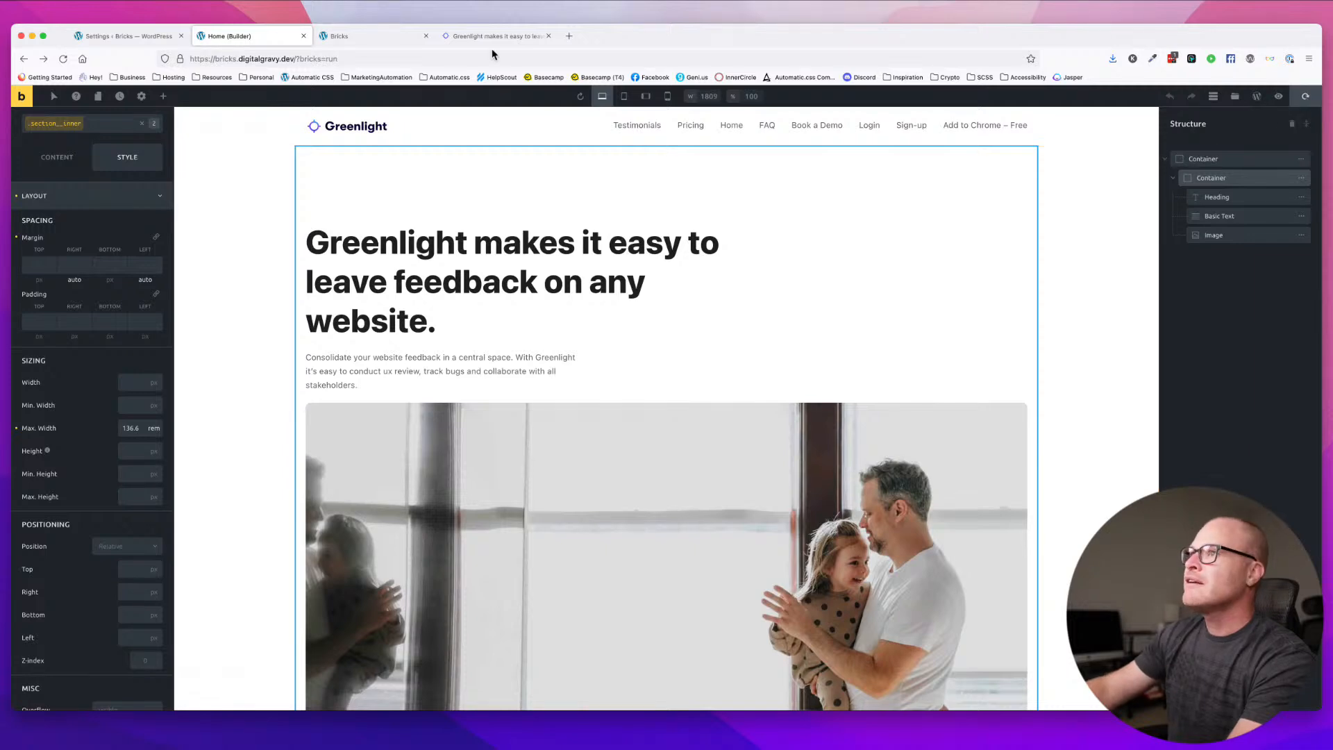
- Open the site's Additional CSS from the live home page and review the section padding and max-width rules
left_click(401, 44)
scroll(389, 178, "up", 3)
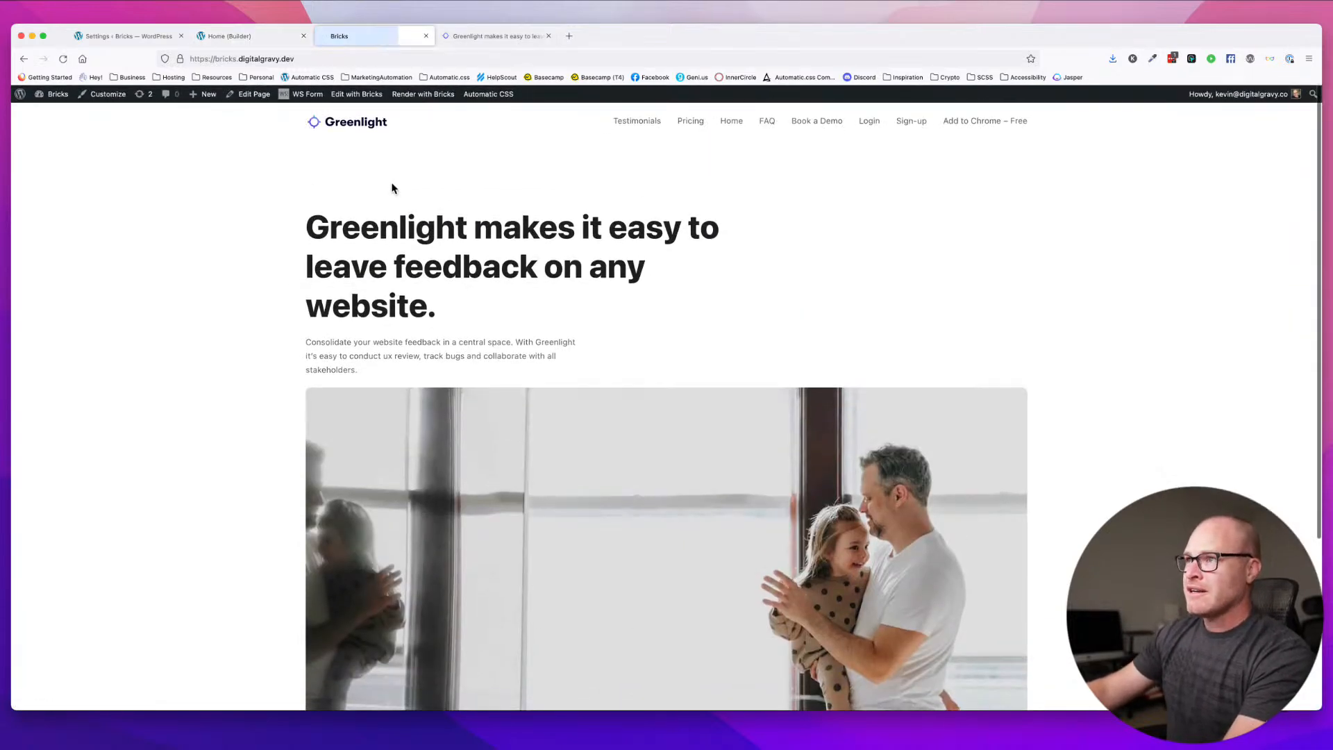
left_click(111, 94)
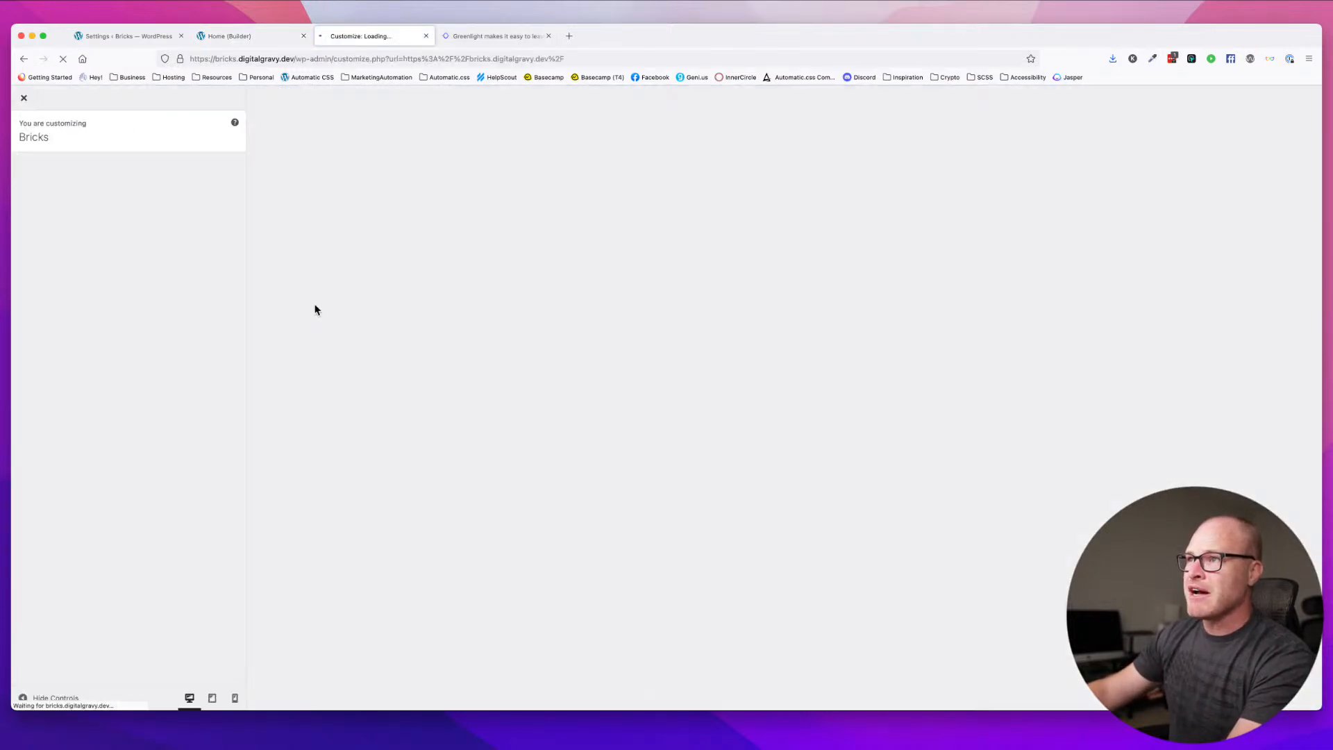
left_click(134, 353)
left_click(167, 287)
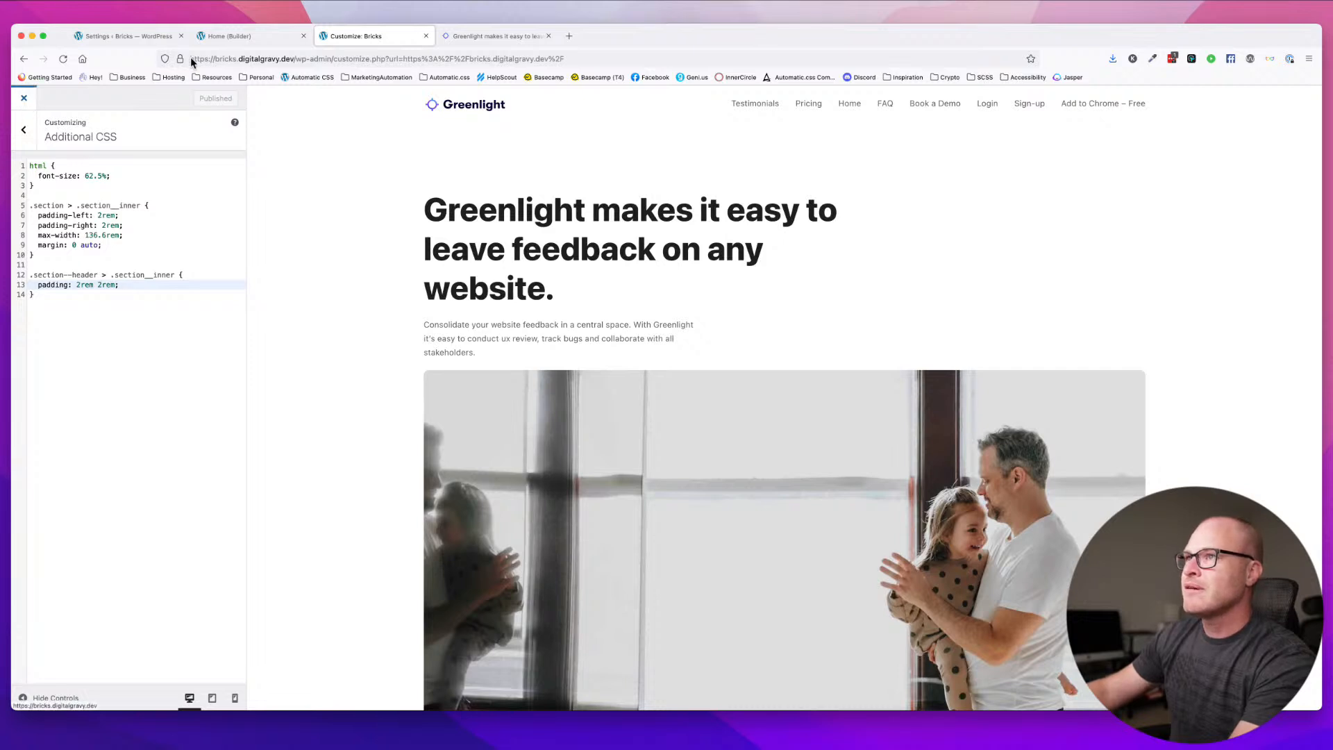
- Examine the layout settings of the outer container's .section class and the inner container's .section__inner class
left_click(244, 39)
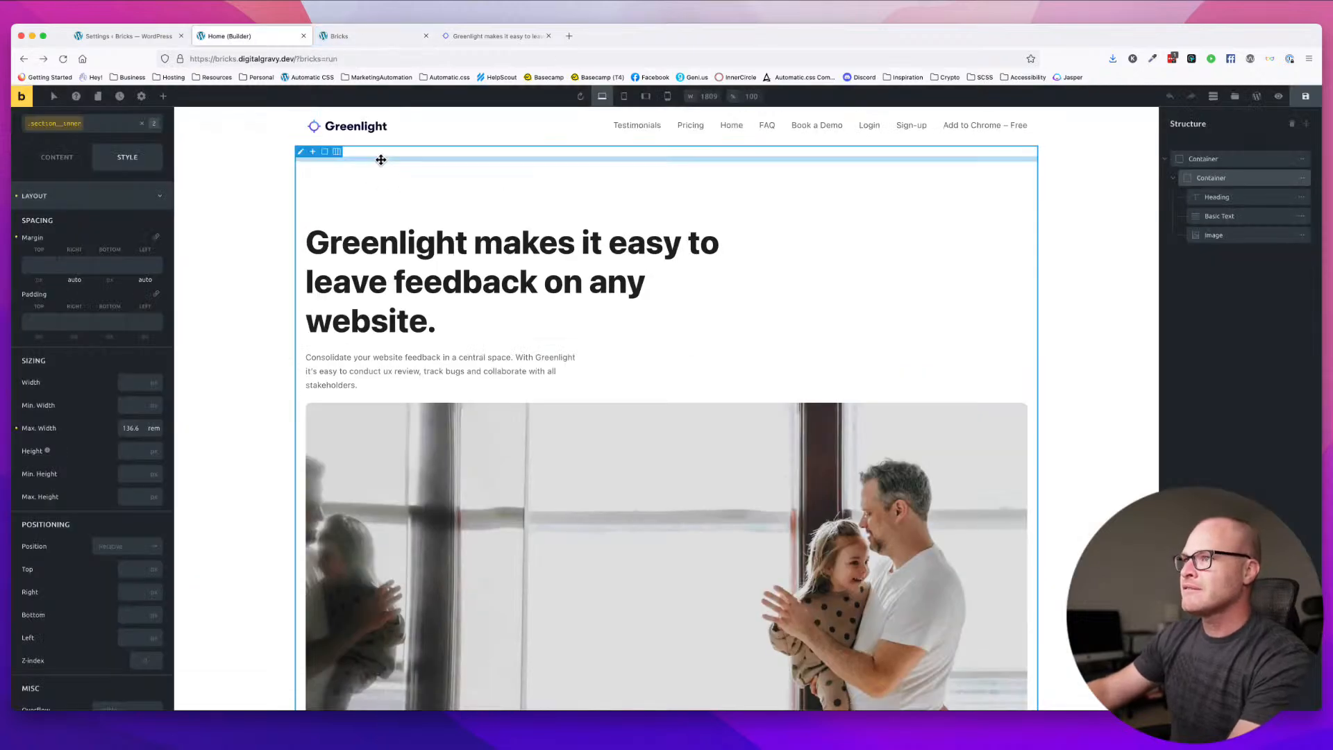
left_click(1219, 160)
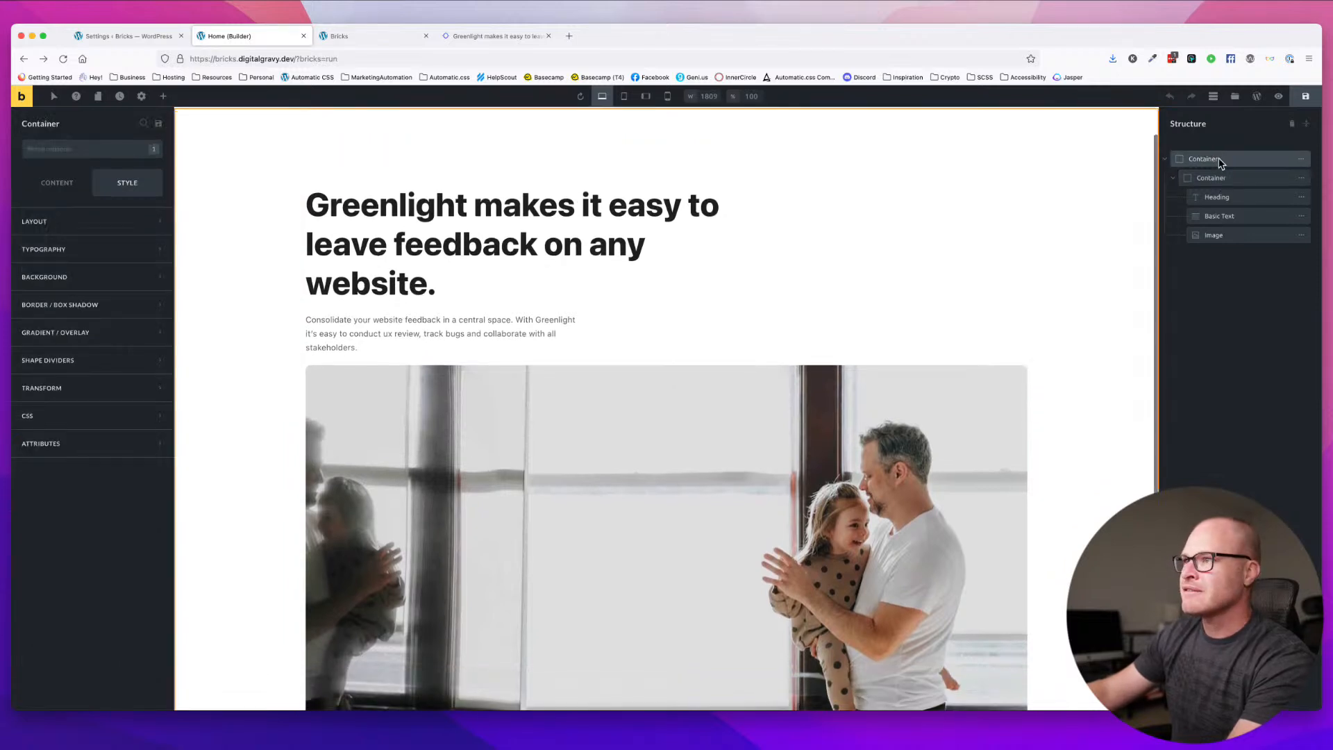
left_click(81, 144)
left_click(63, 214)
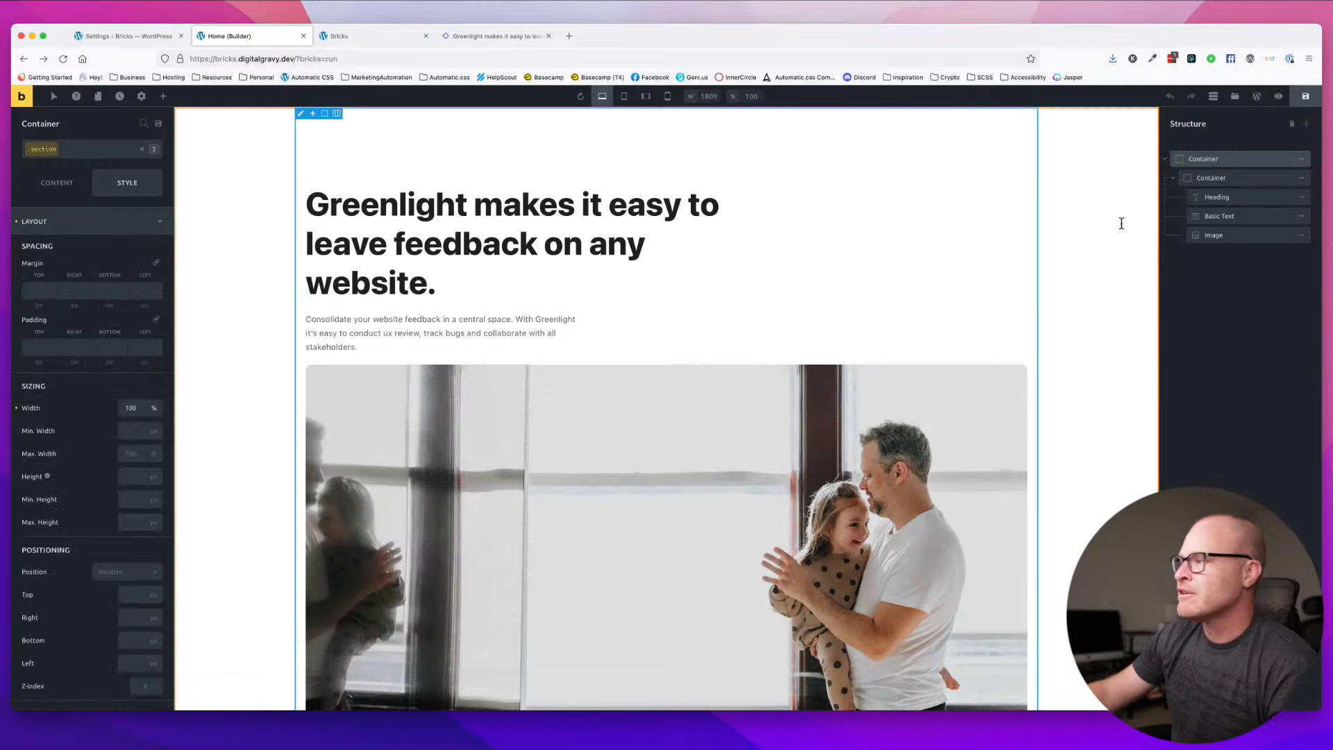
left_click(1220, 184)
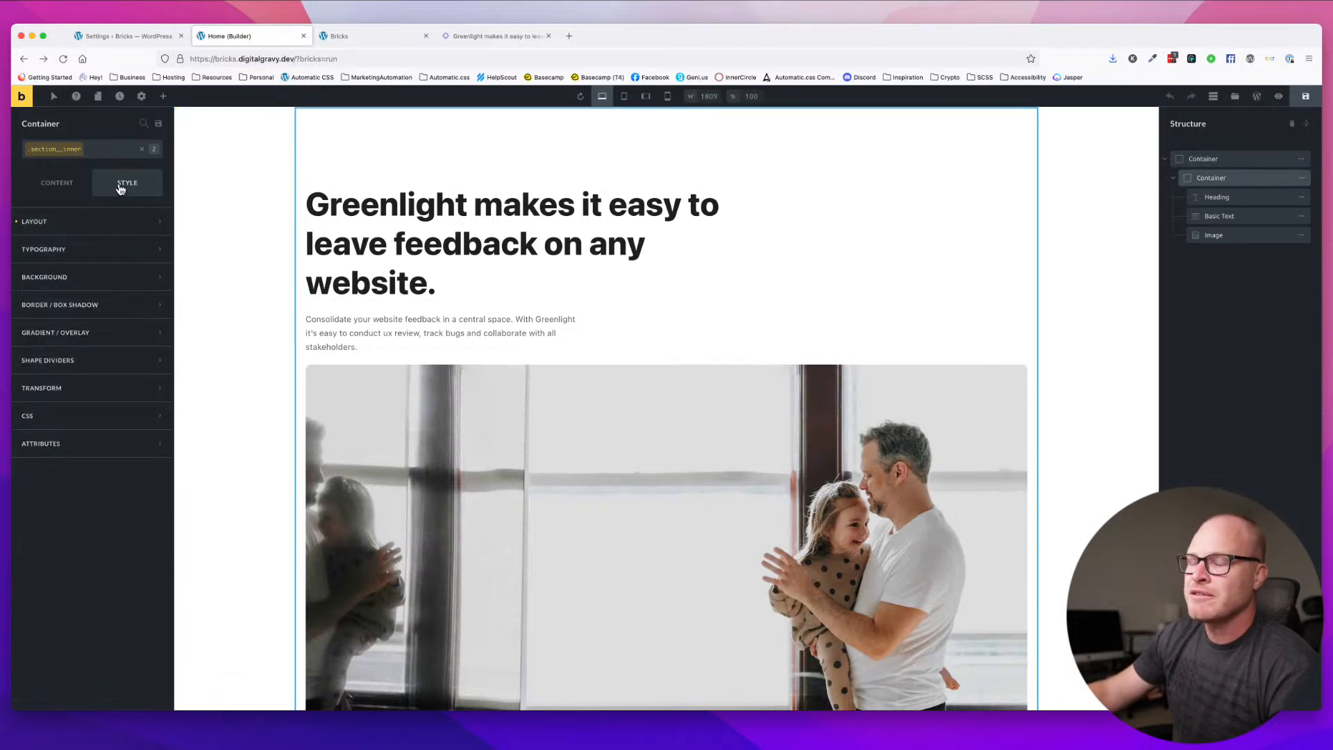
left_click(101, 223)
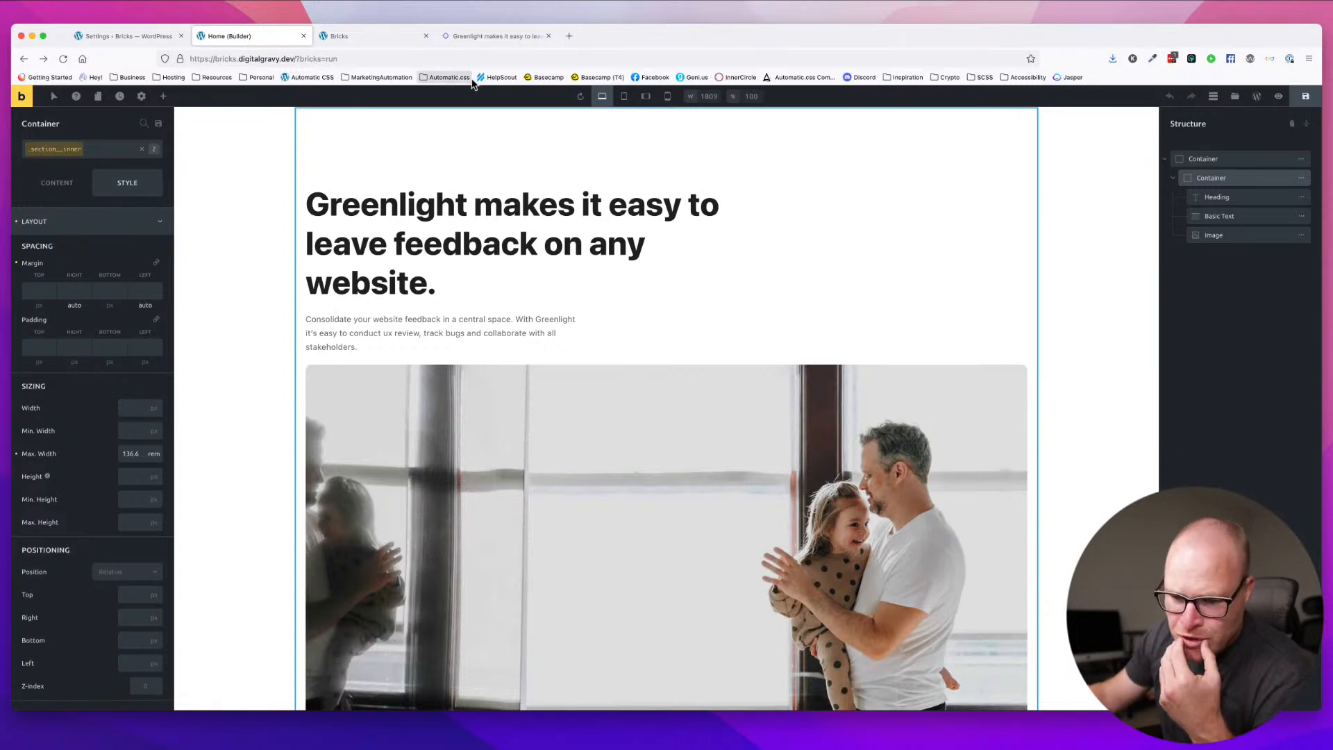
left_click(360, 36)
left_click(236, 36)
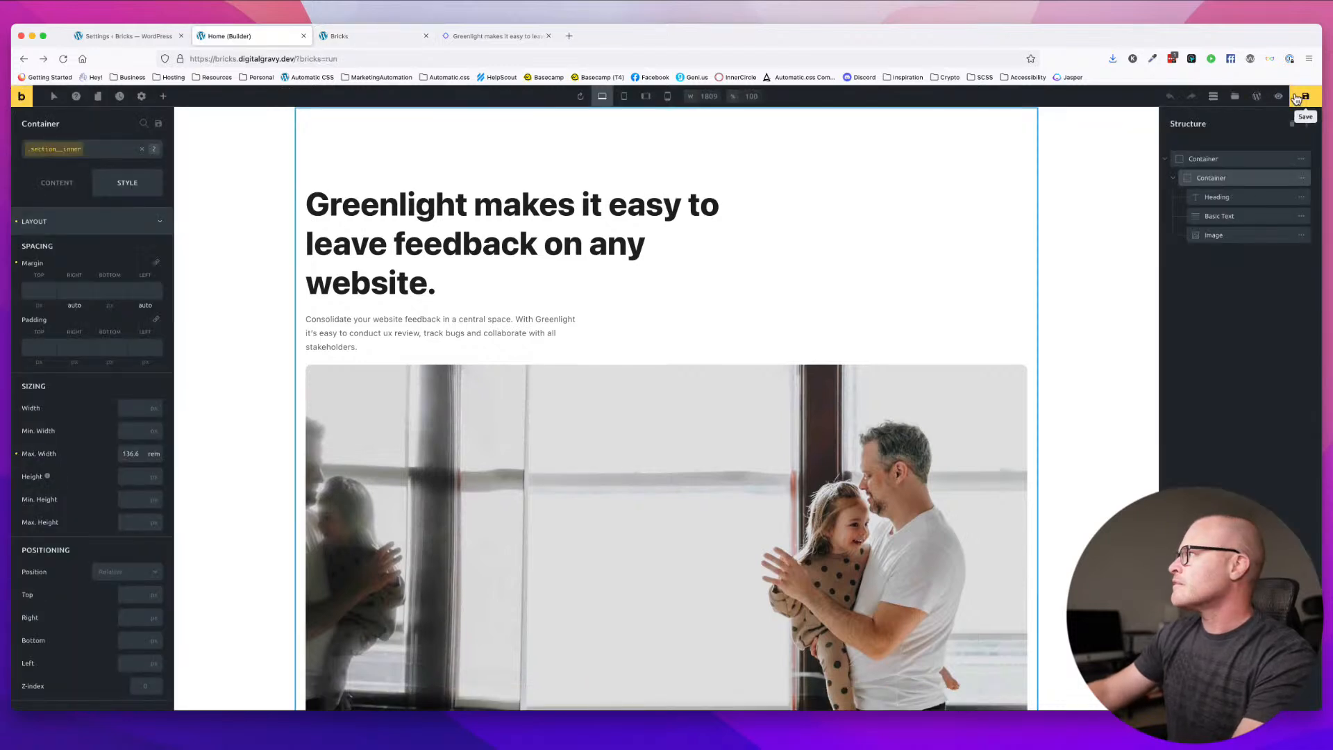
- Preview the home page in a separate tab, look over the hero section, and close that duplicate tab
left_click(22, 96)
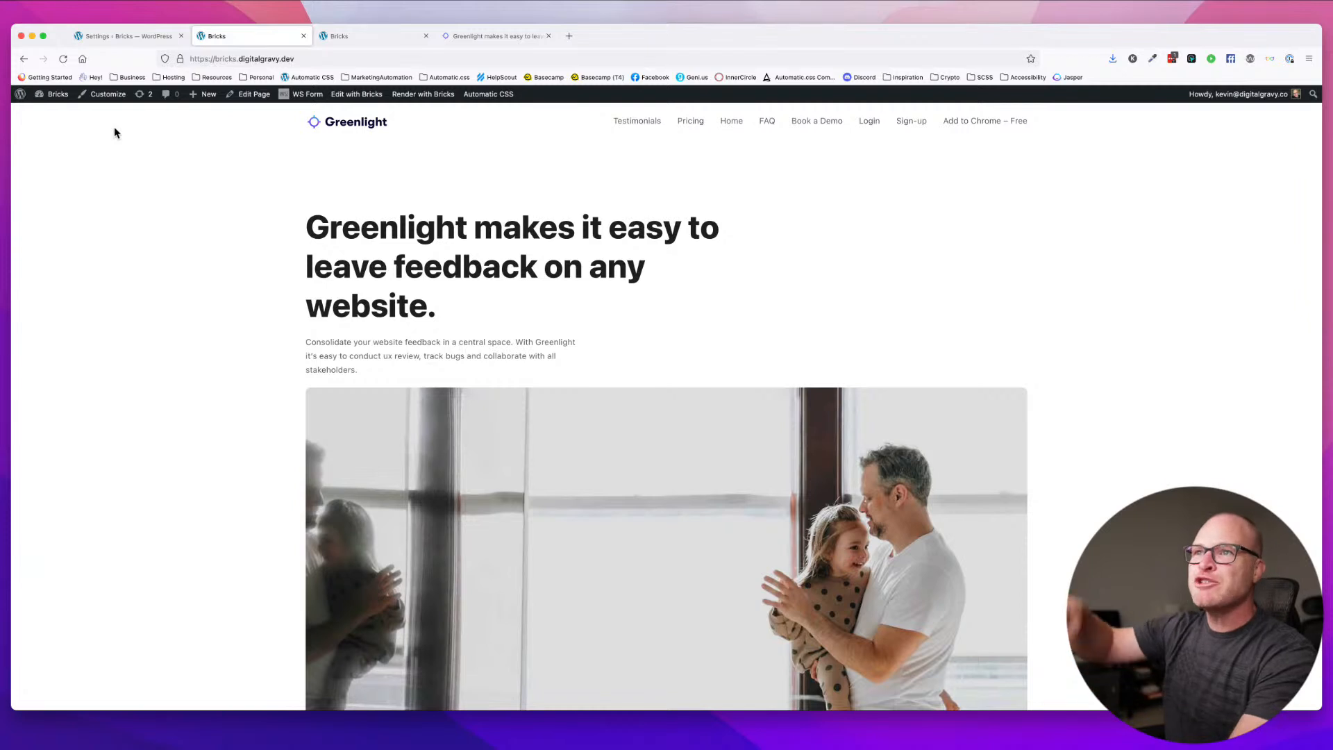
left_click(23, 59)
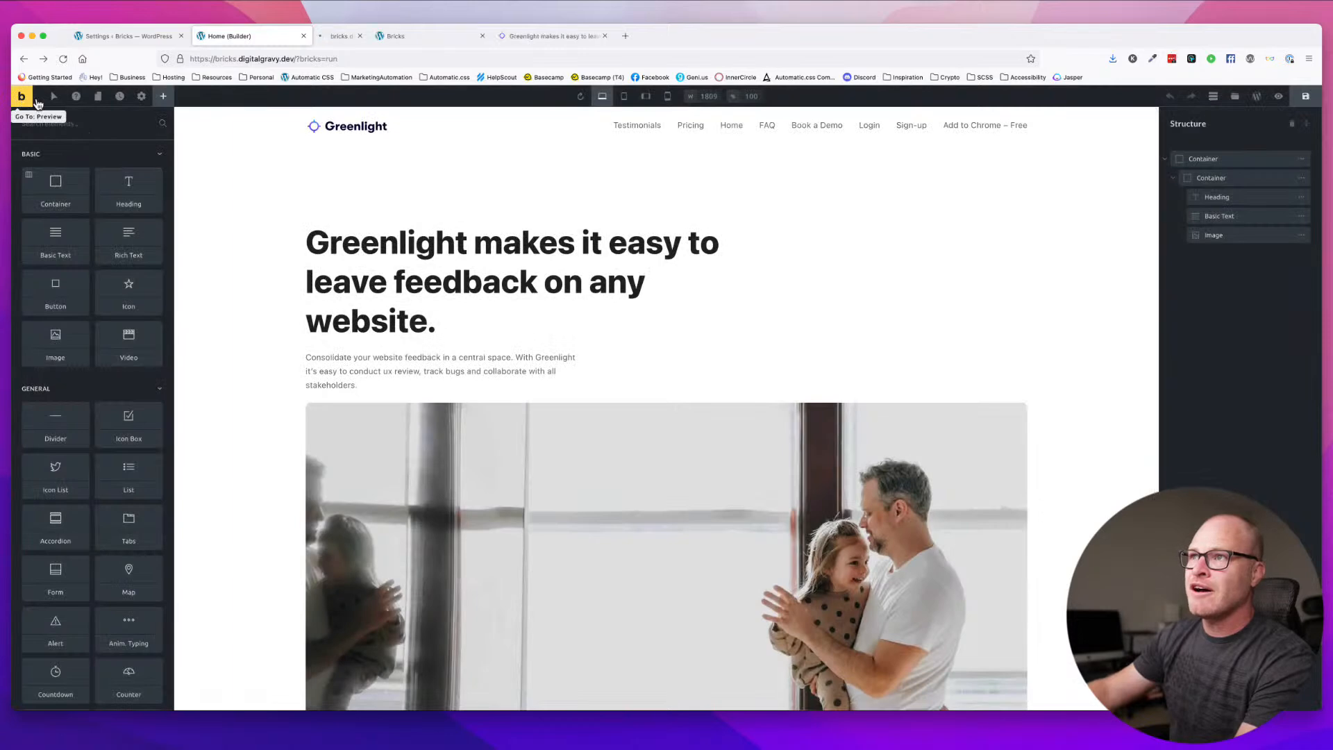
left_click(22, 96)
left_click(361, 43)
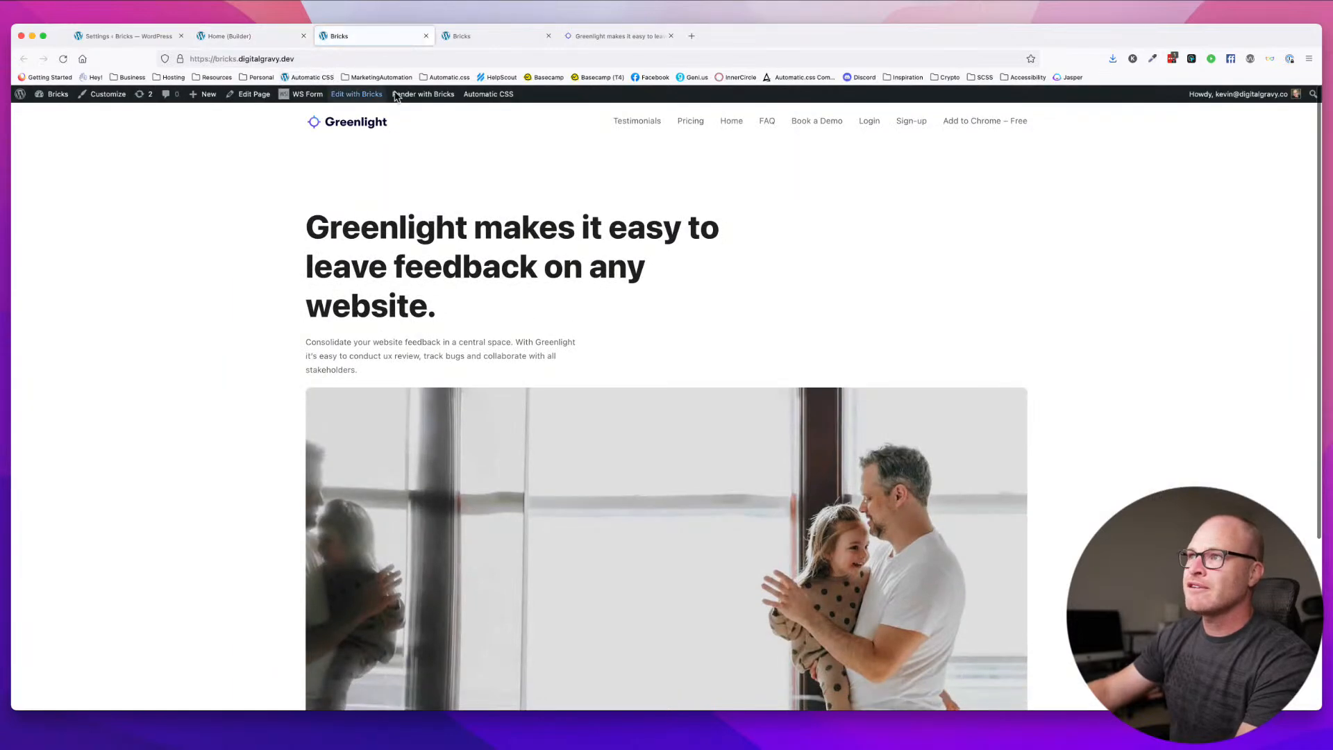
scroll(410, 193, "down", 3)
scroll(410, 192, "up", 2)
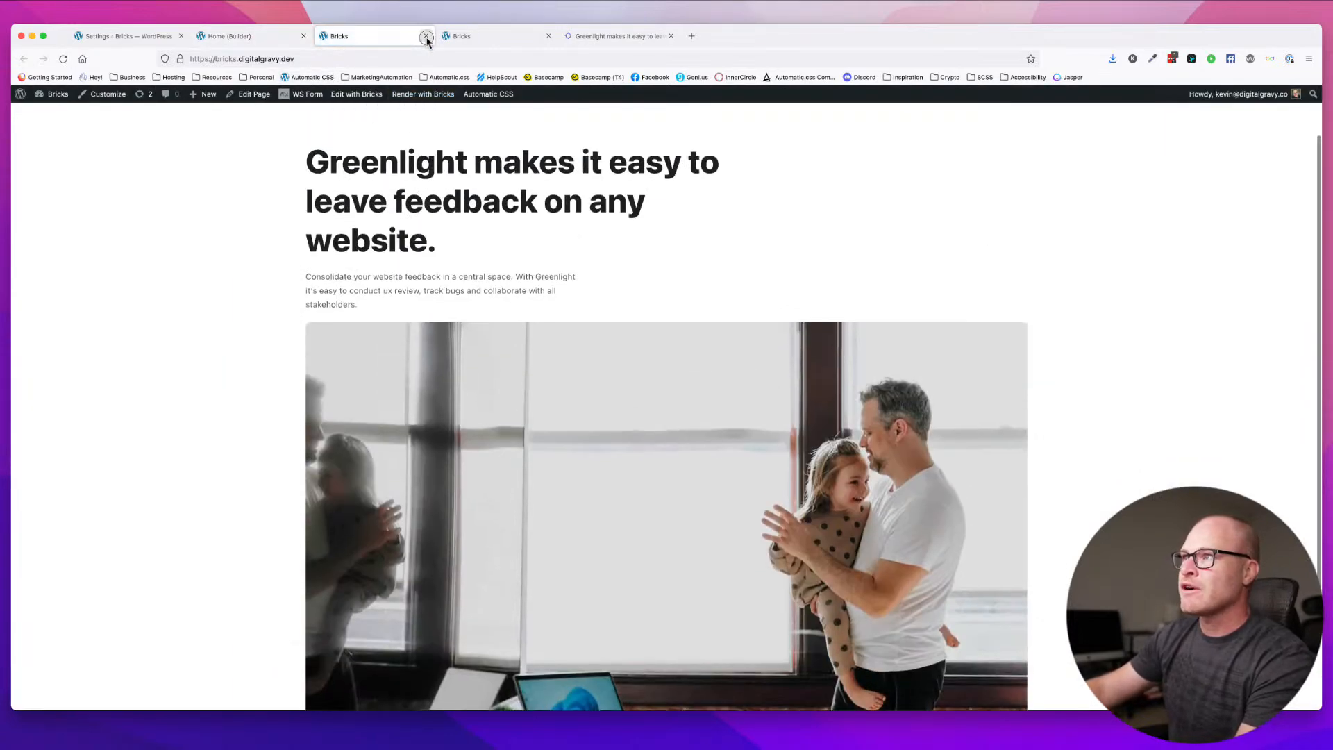
left_click(426, 35)
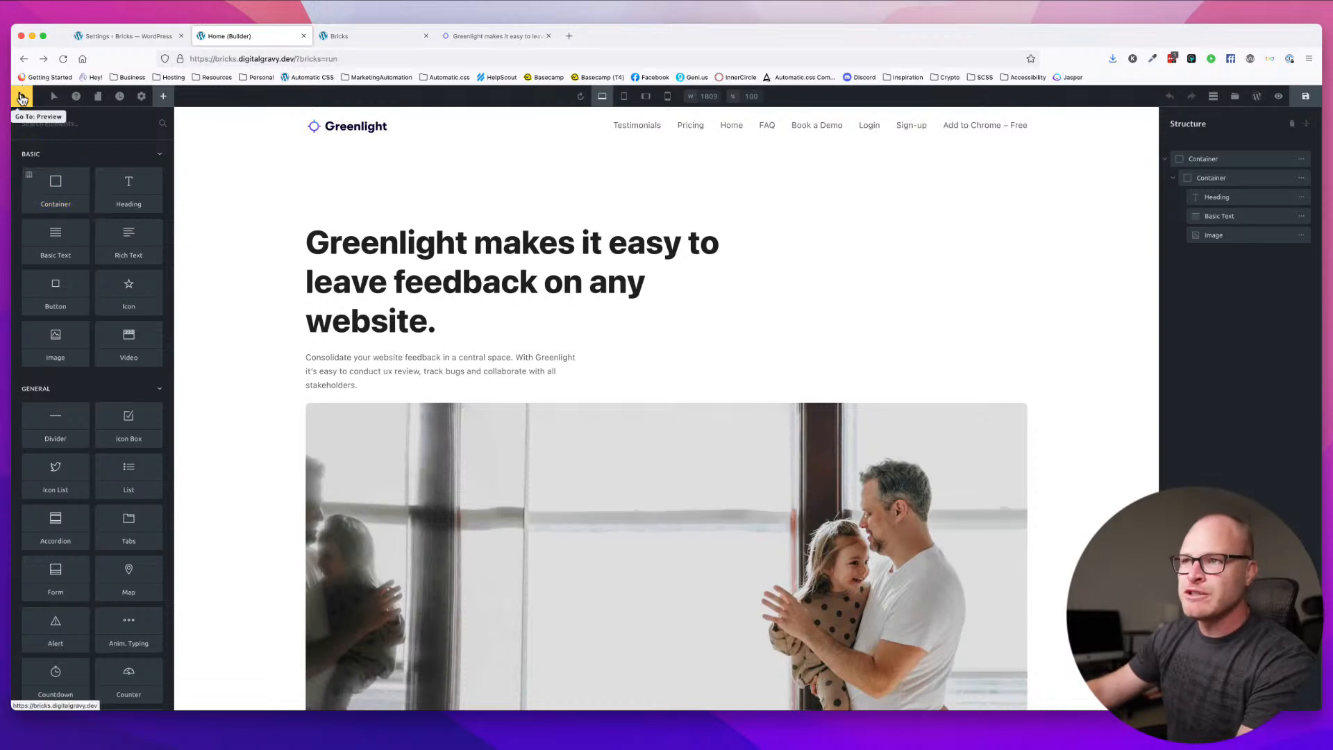
- Compare the live hero section with the reference Greenlight site, including the buttons below its hero media
left_click(347, 43)
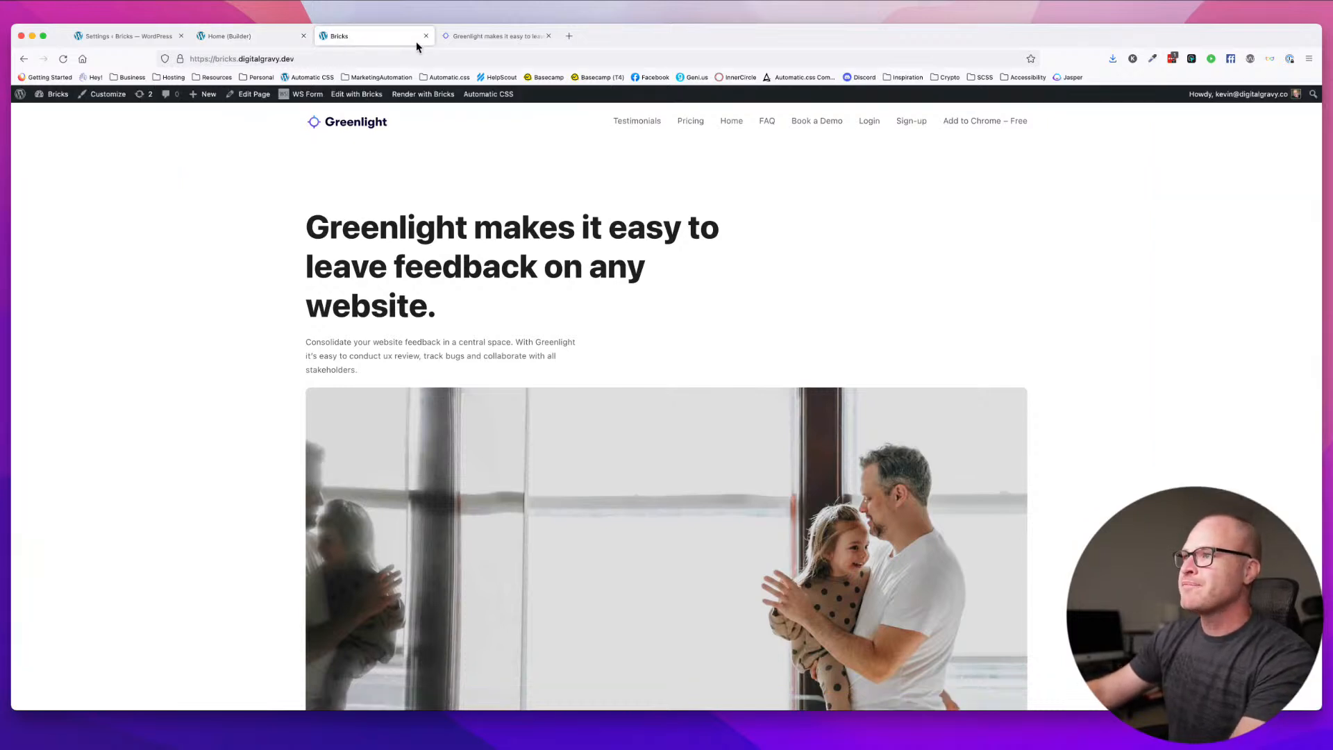
left_click(239, 34)
left_click(365, 39)
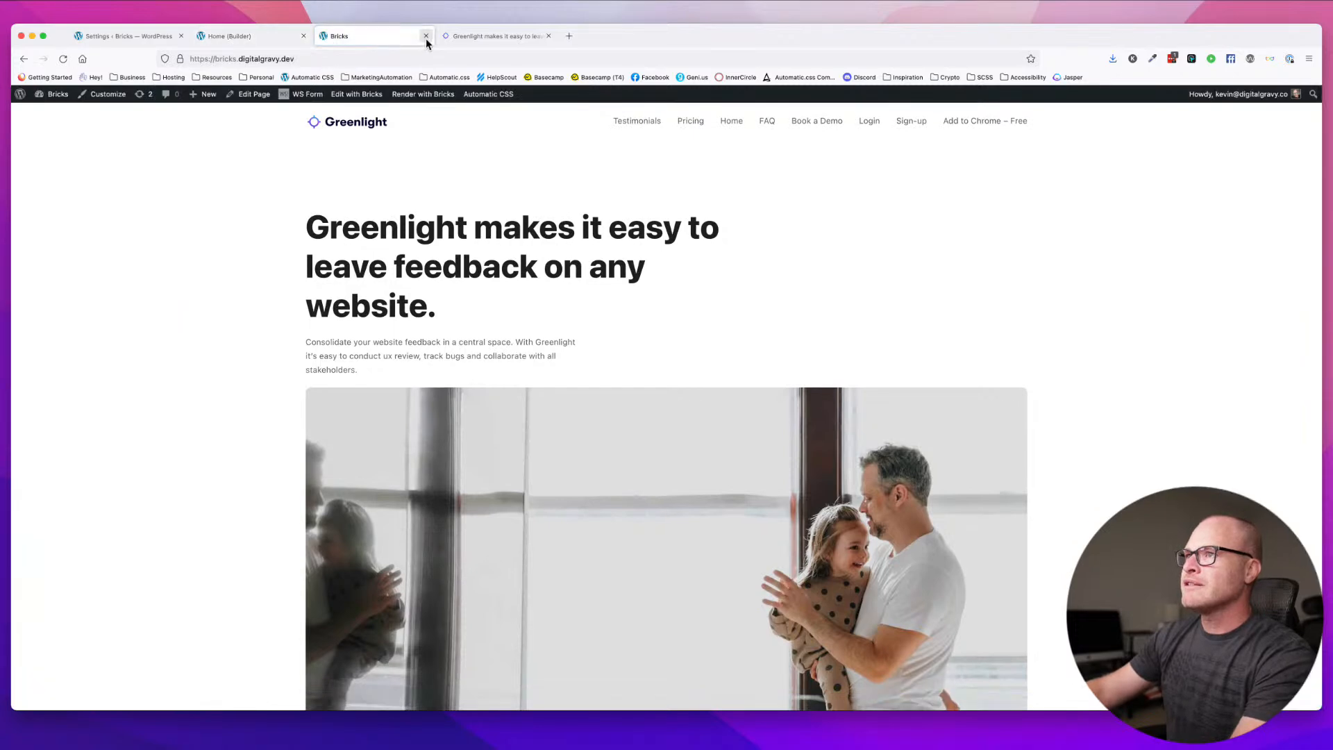
scroll(435, 297, "down", 5)
left_click(547, 34)
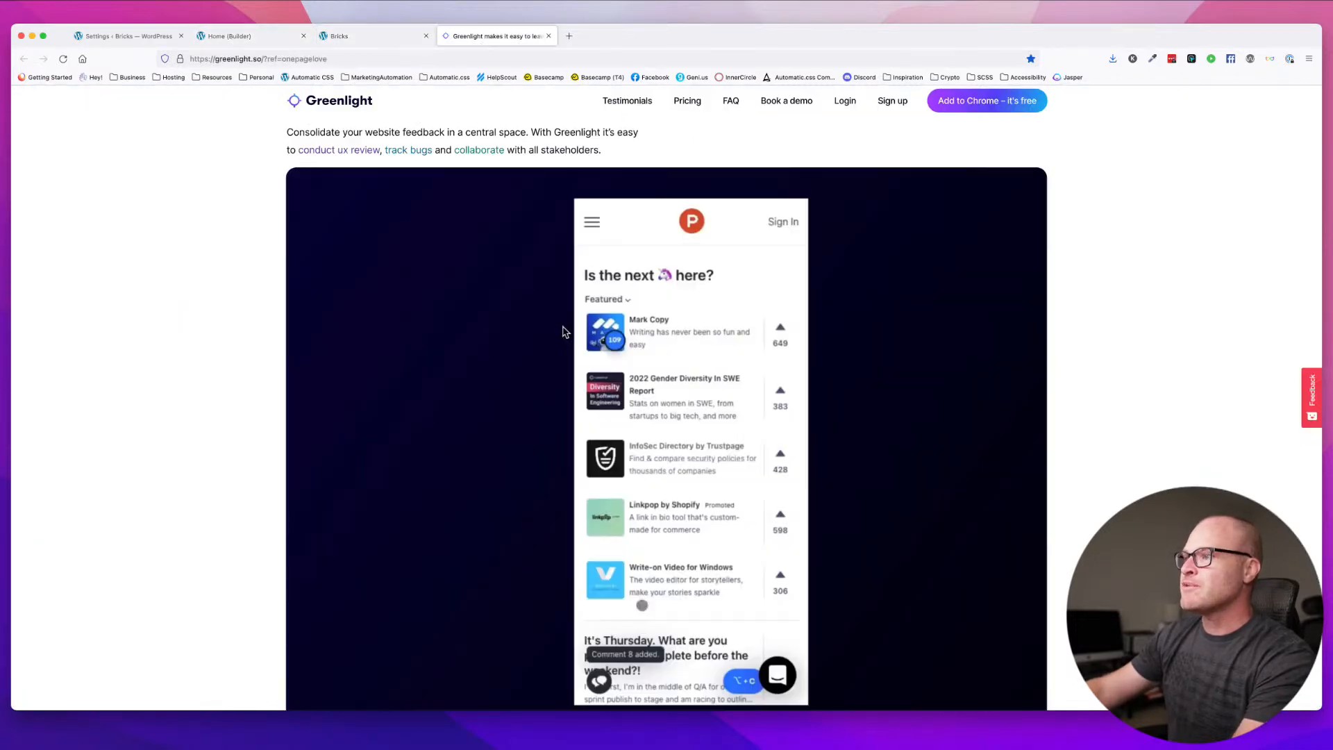
scroll(560, 334, "down", 5)
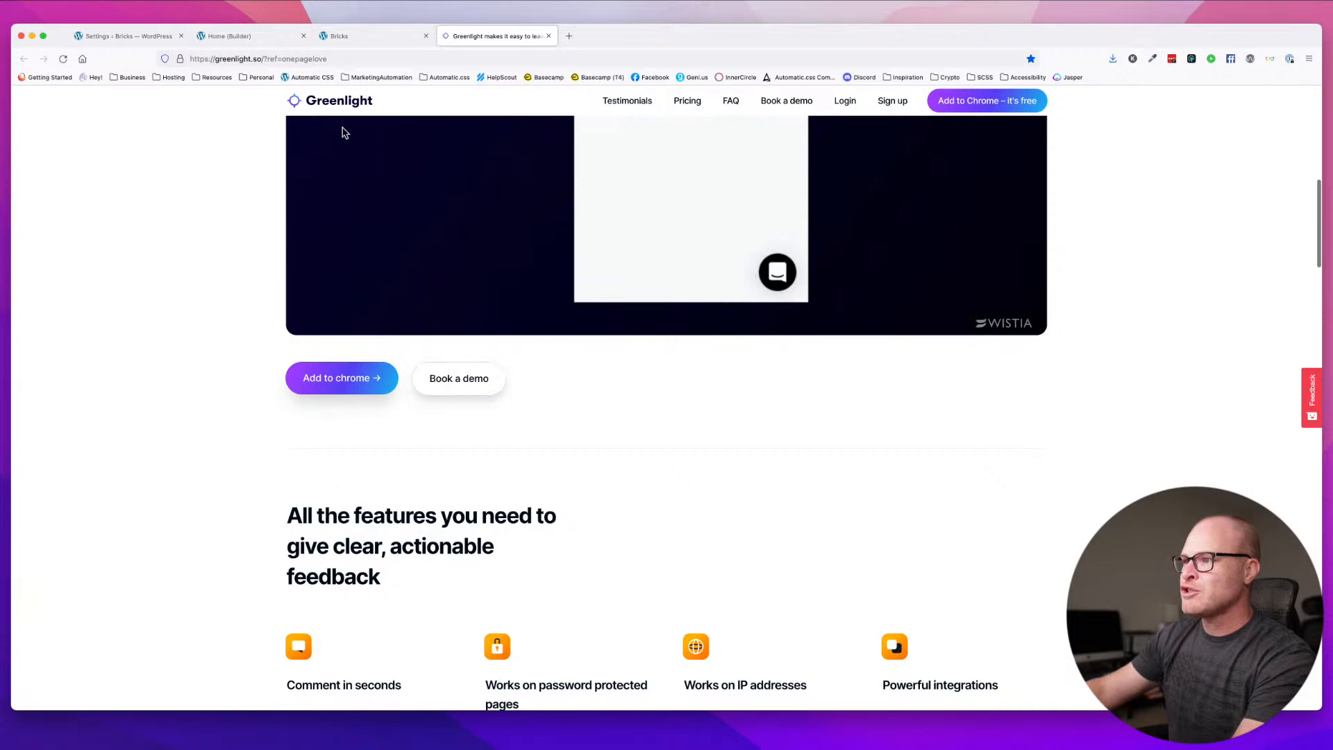
left_click(340, 36)
left_click(255, 36)
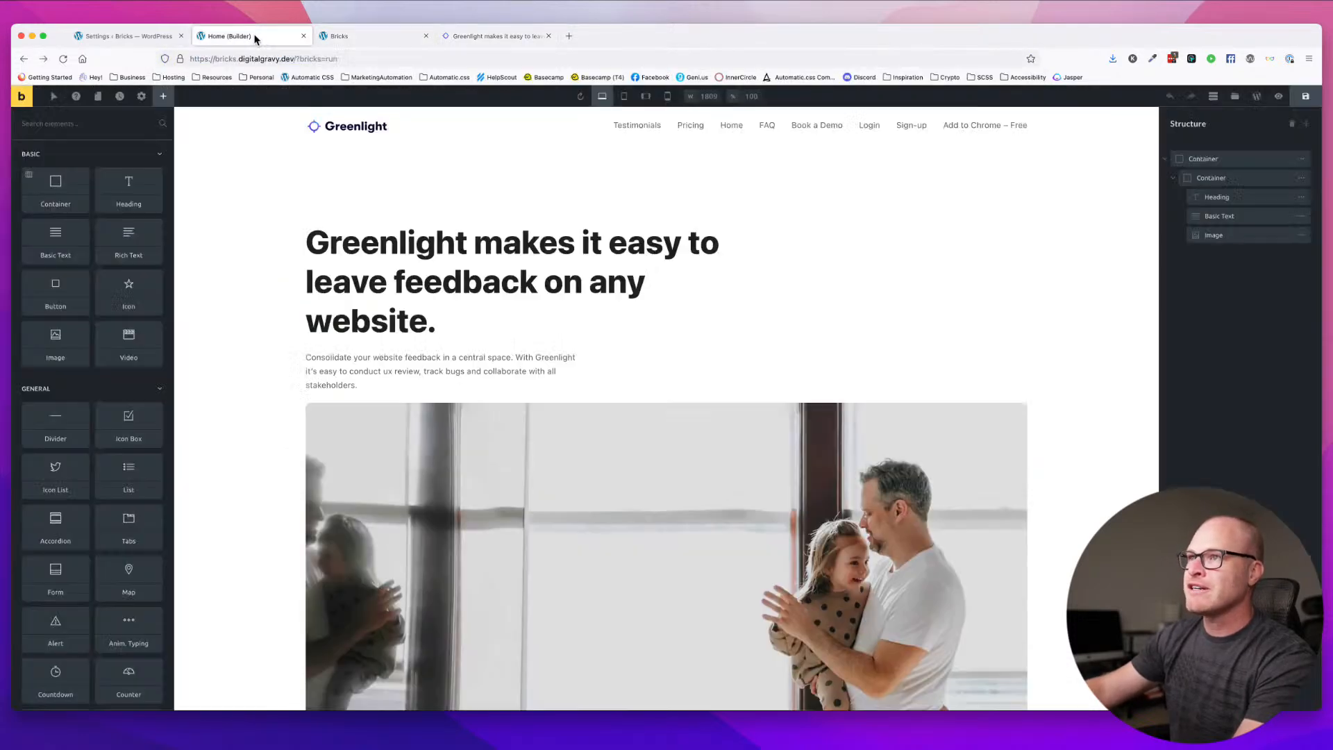
- Add a Button element to the hero's inner container, directly below the hero image
left_click(947, 112)
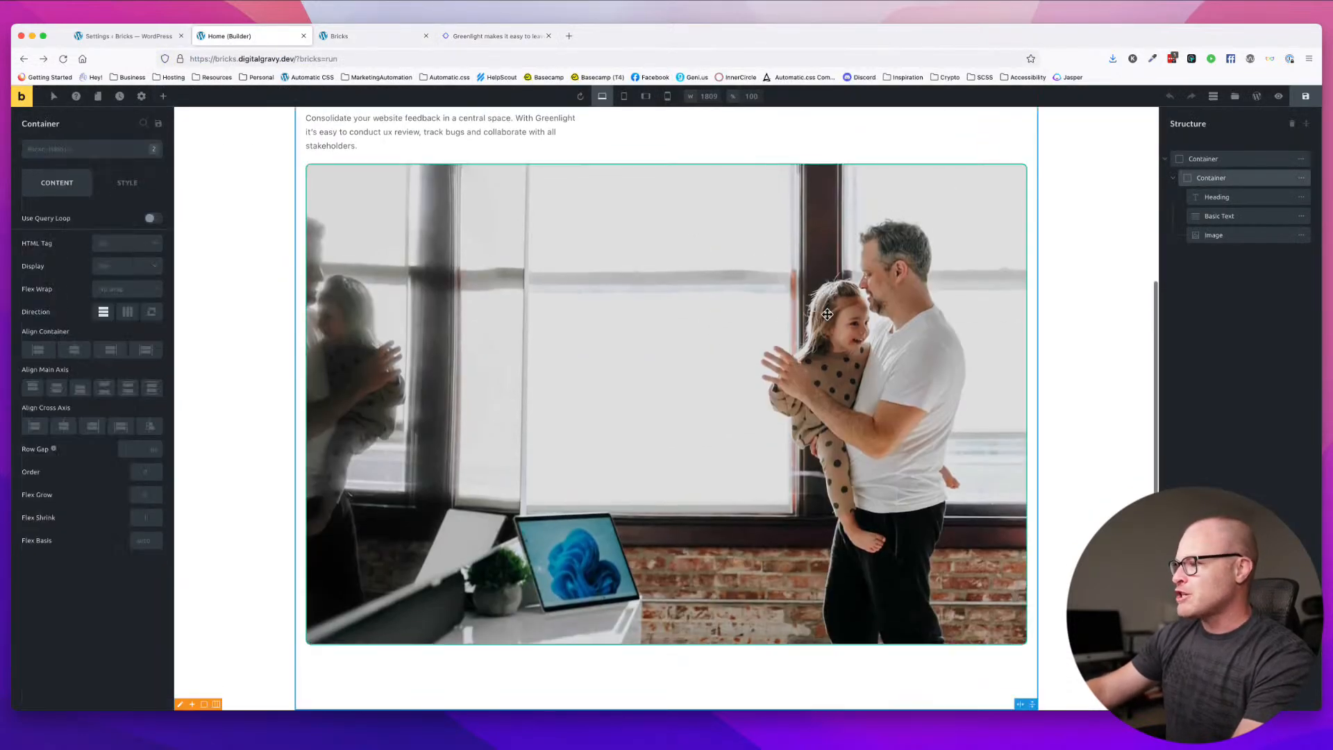
scroll(765, 317, "down", 1)
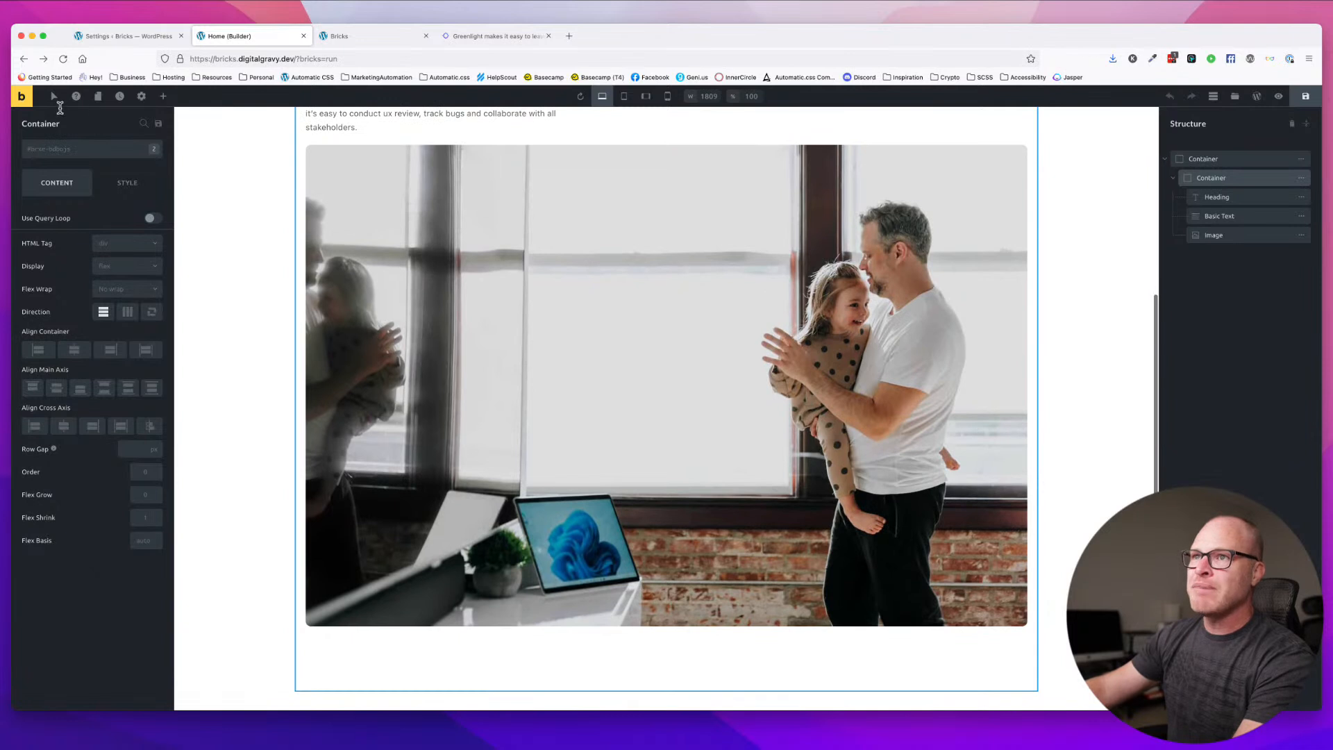
left_click(163, 96)
type("butt")
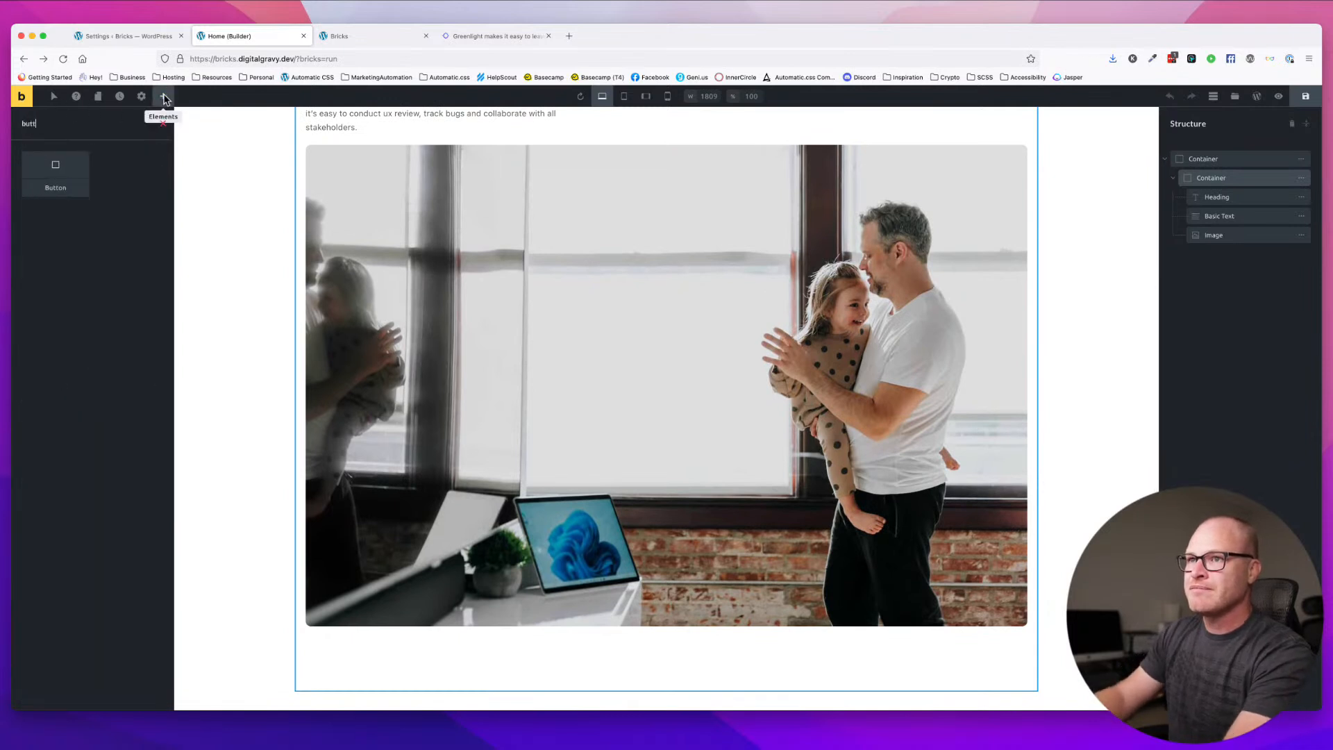
left_click(55, 173)
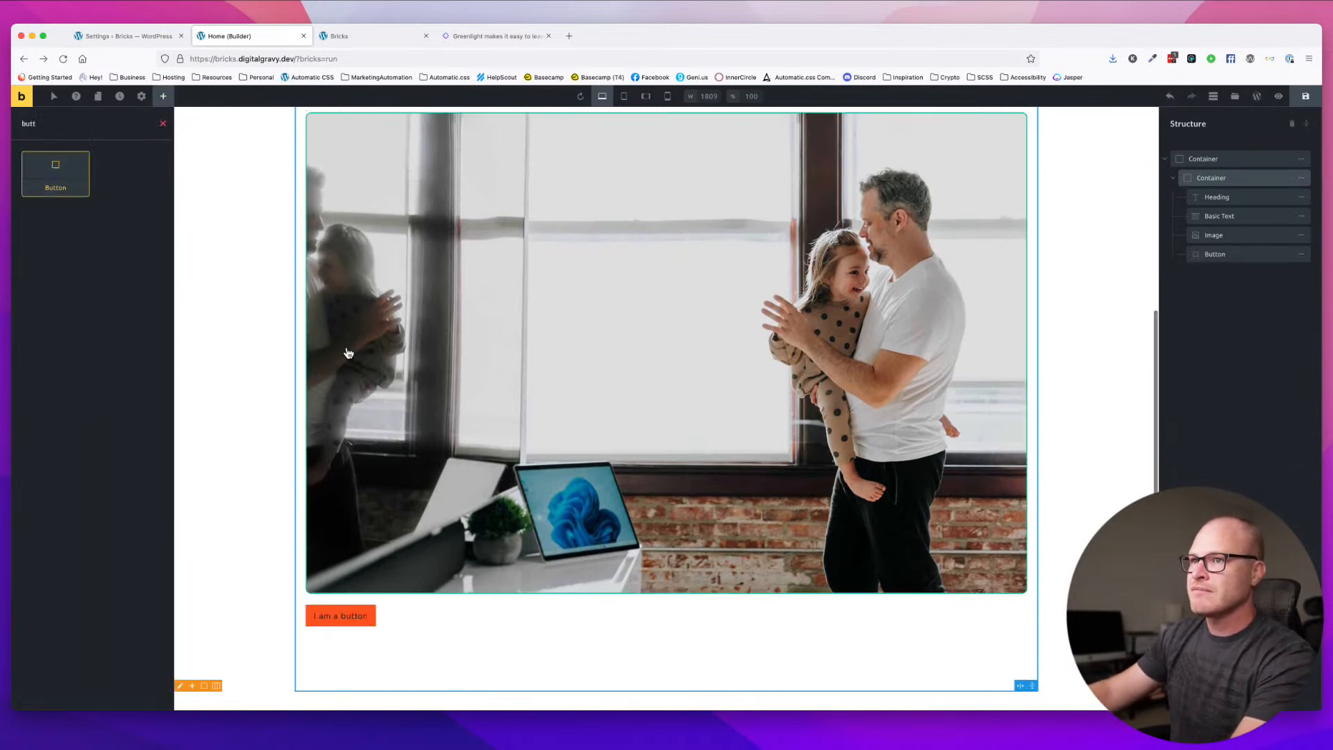
- Duplicate the new button below the hero image and check the button pair on the reference Greenlight site
left_click(325, 624)
left_click(366, 643)
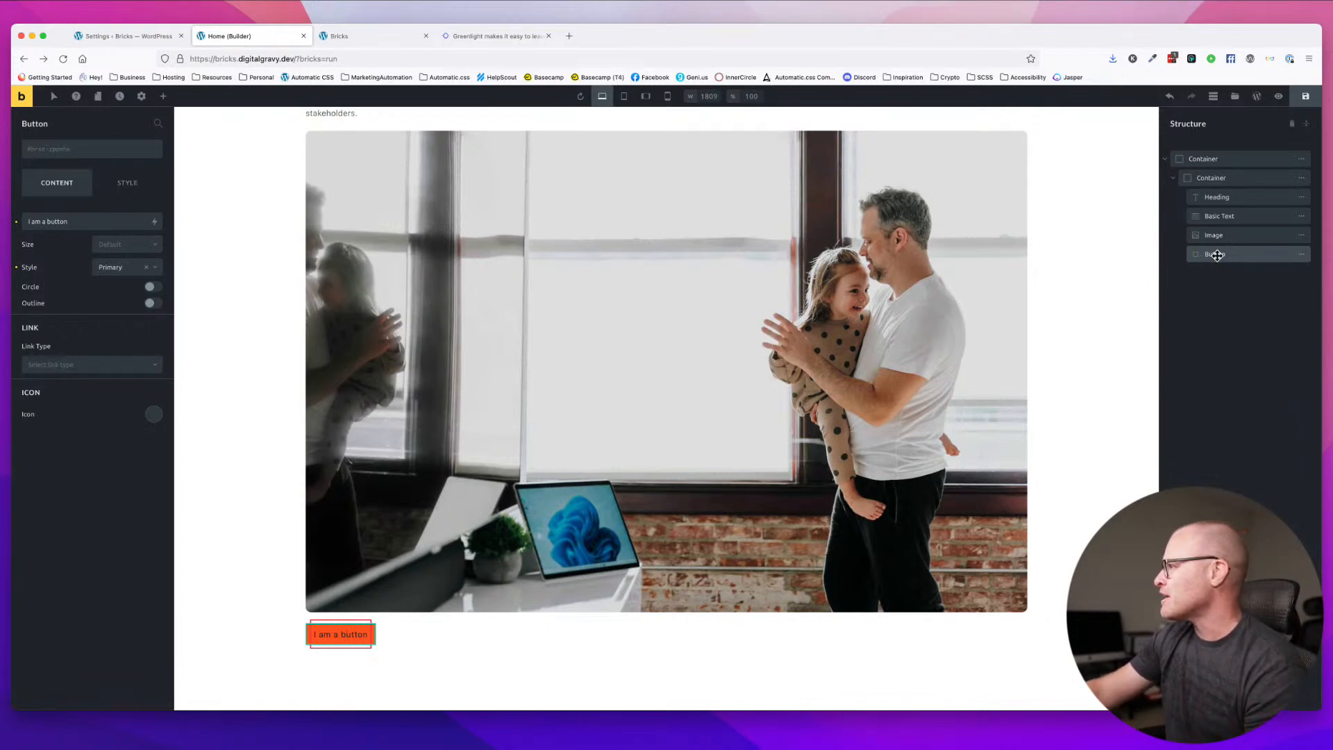
left_click(1298, 256)
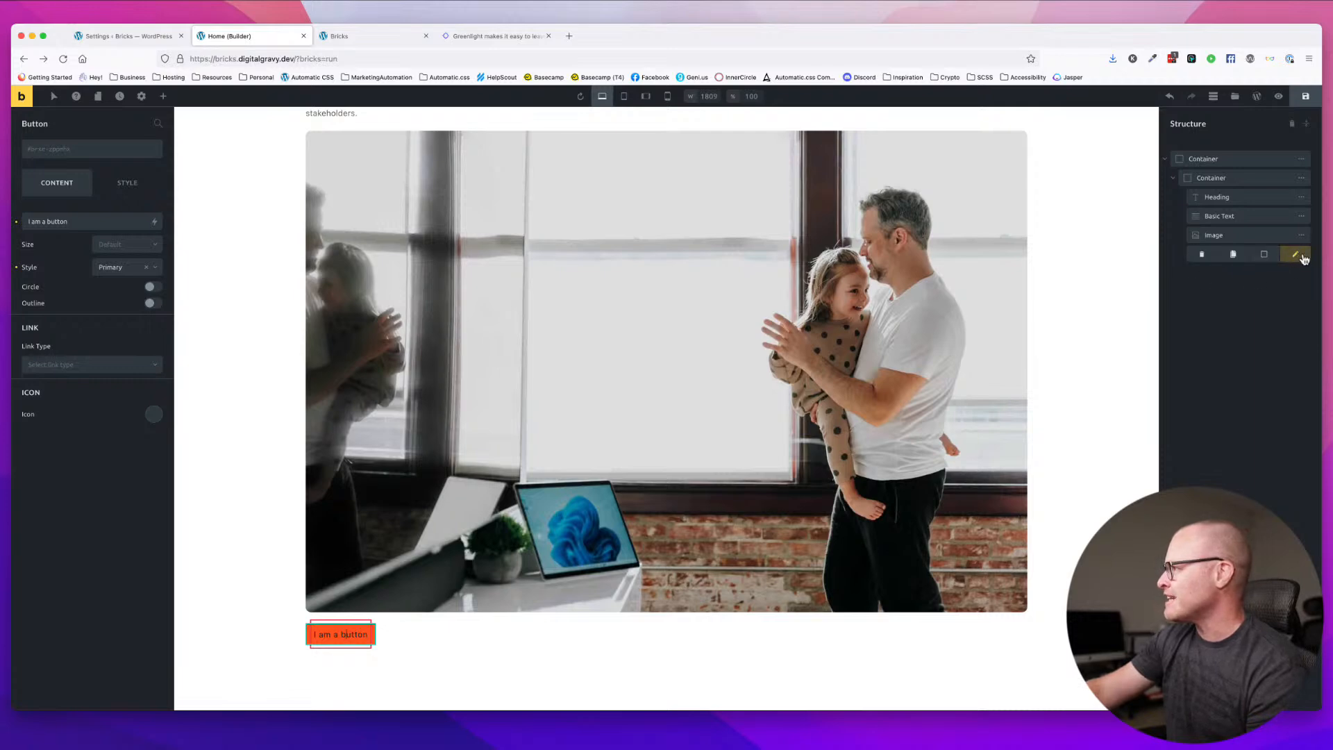
left_click(1240, 256)
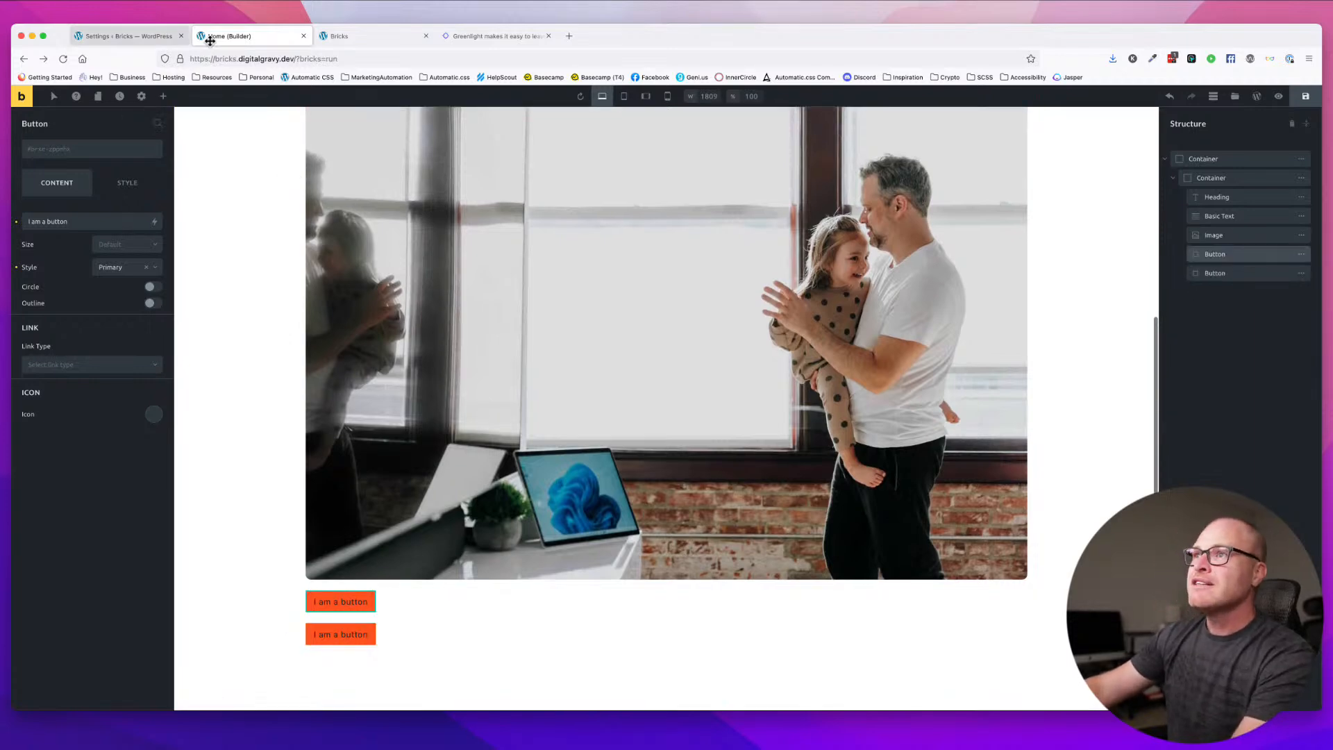
left_click(486, 35)
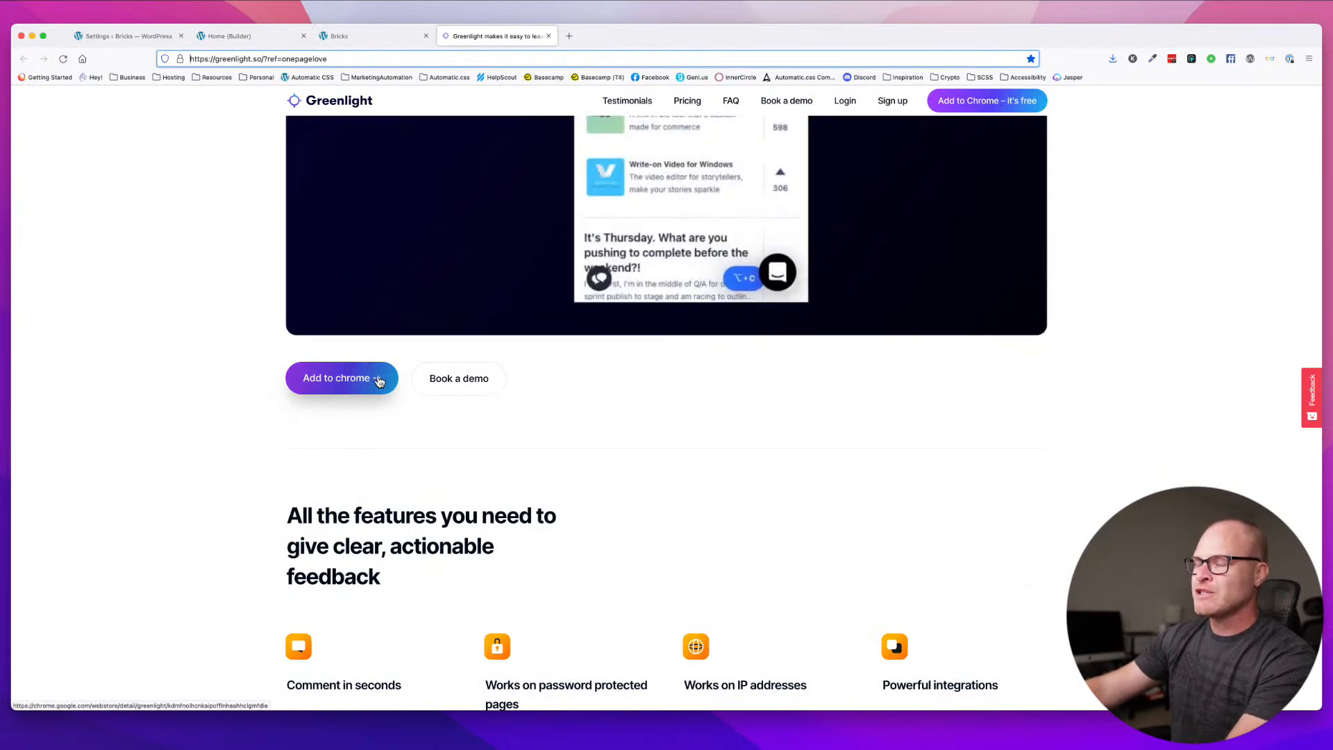
- Change the text of the first button below the hero image to "Add to Chrome", checking the wording on the reference Greenlight site
left_click(339, 35)
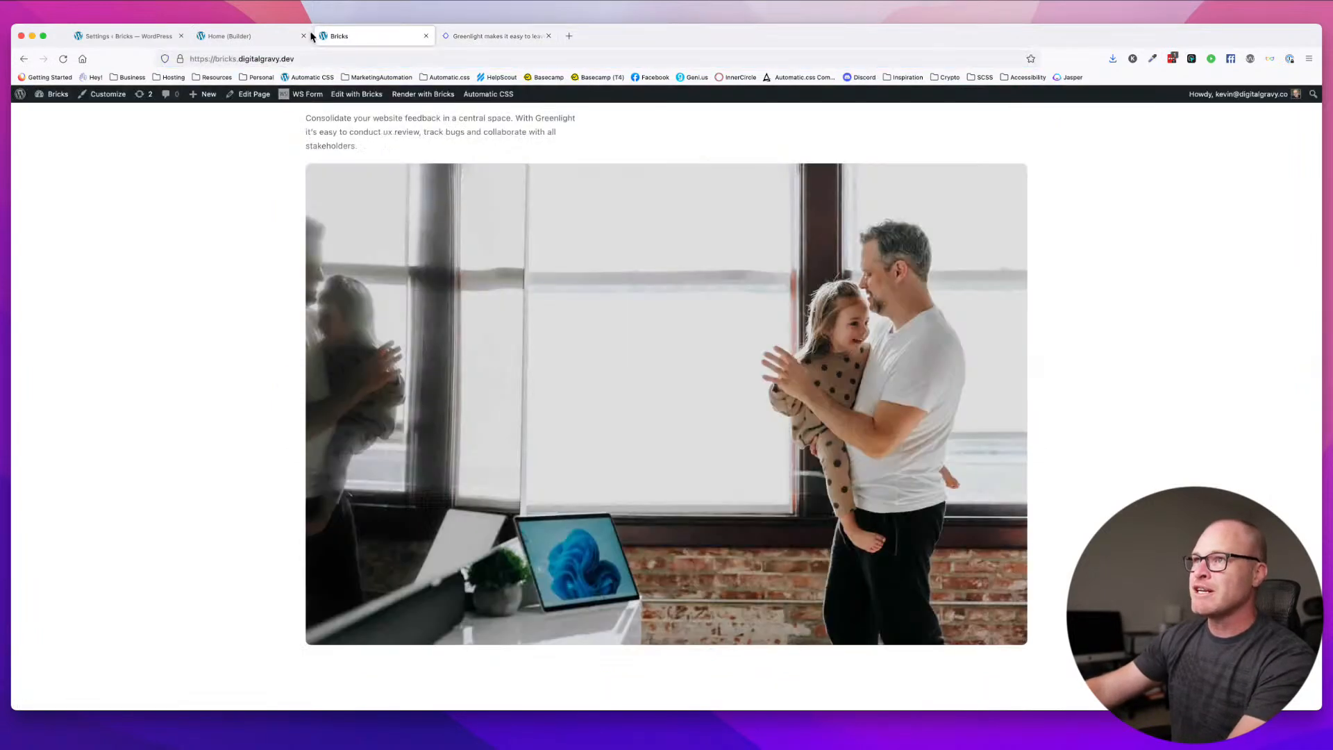
left_click(257, 36)
triple_click(346, 602)
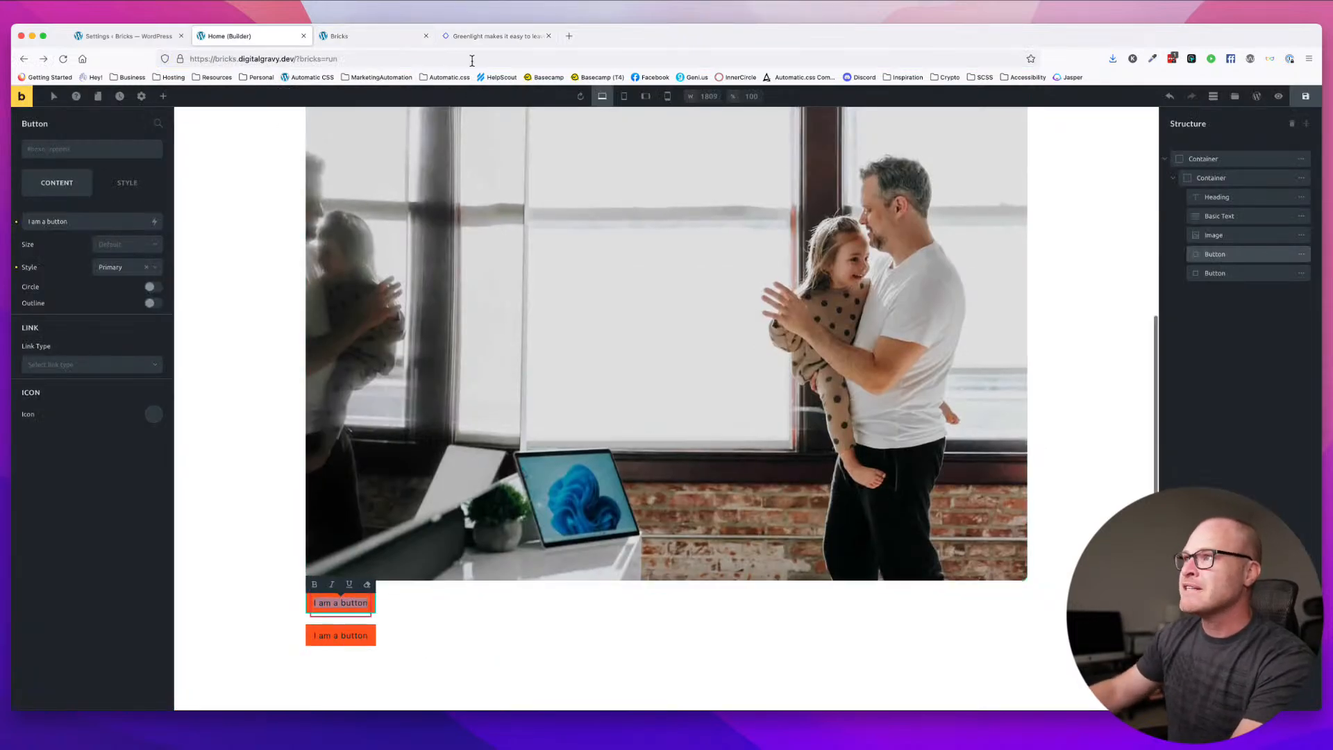
left_click(495, 36)
left_click(231, 38)
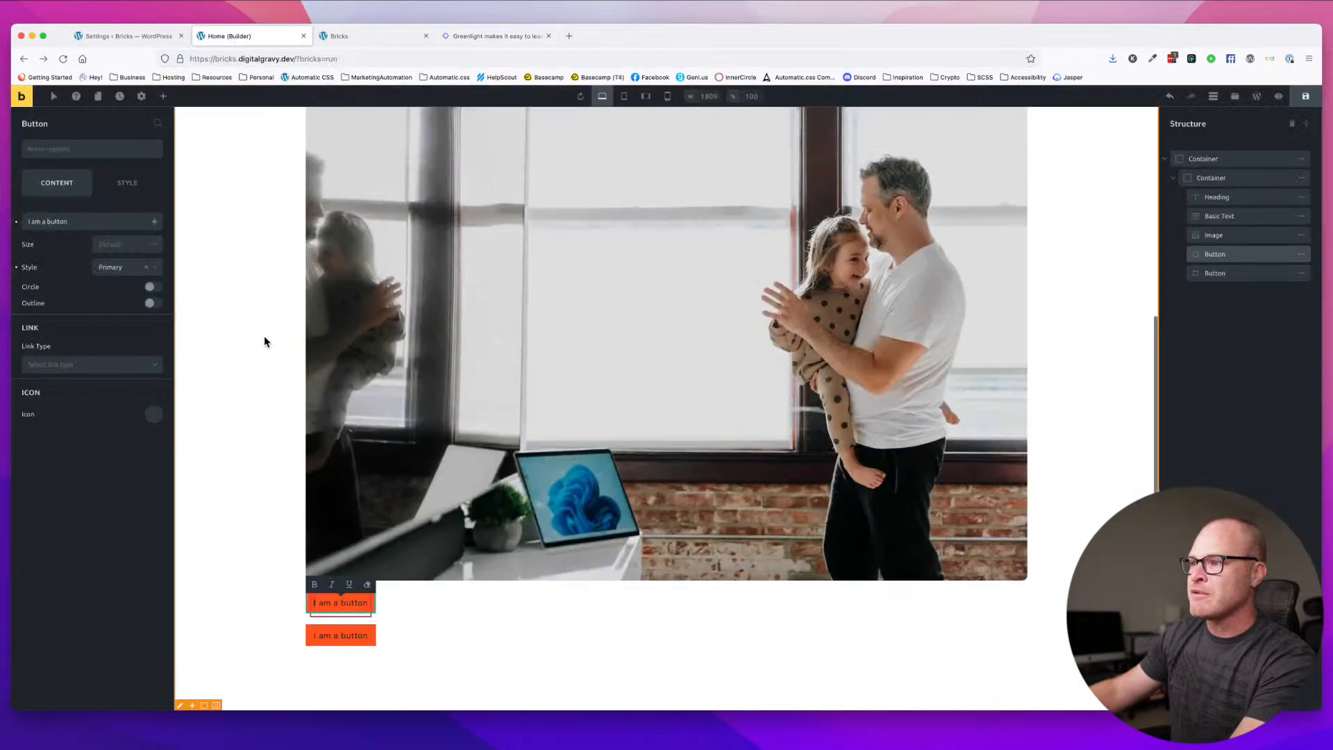
type("Add to Chrome")
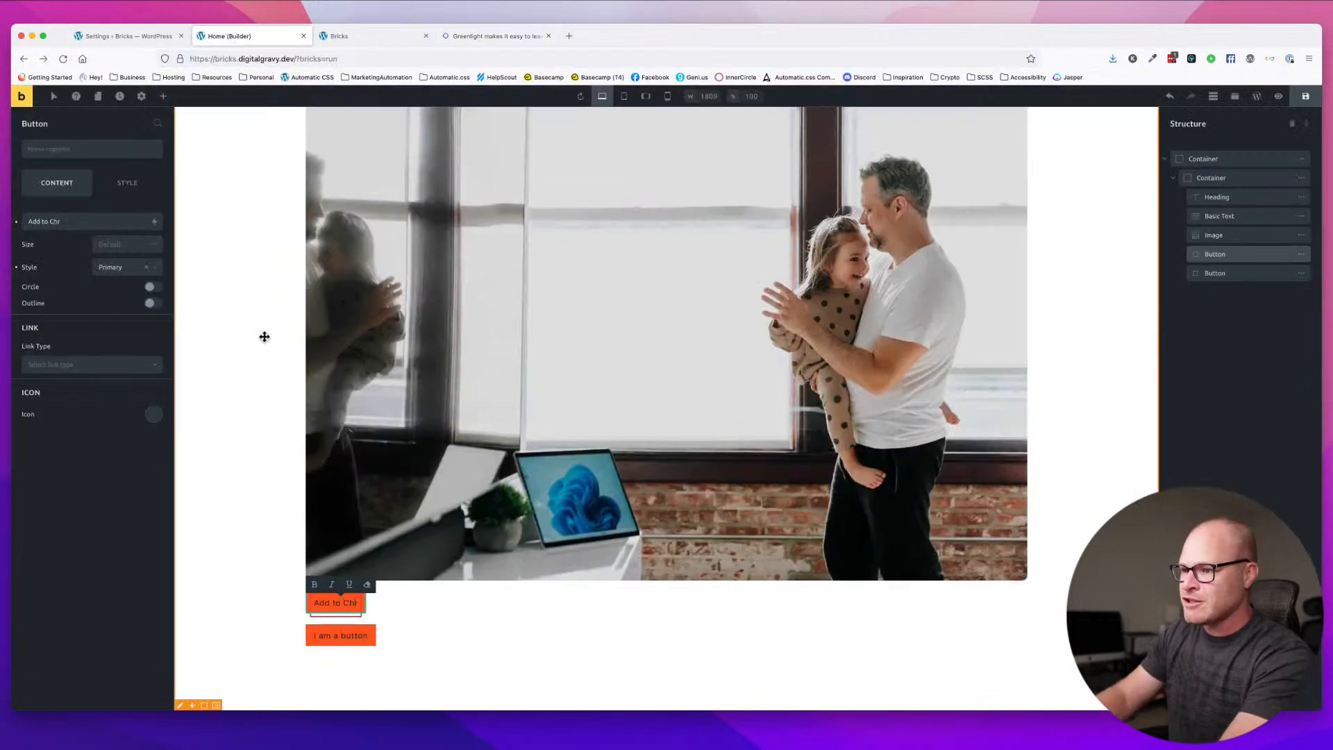
- Change the text of the second button below the hero image to "Book a Demo"
triple_click(349, 635)
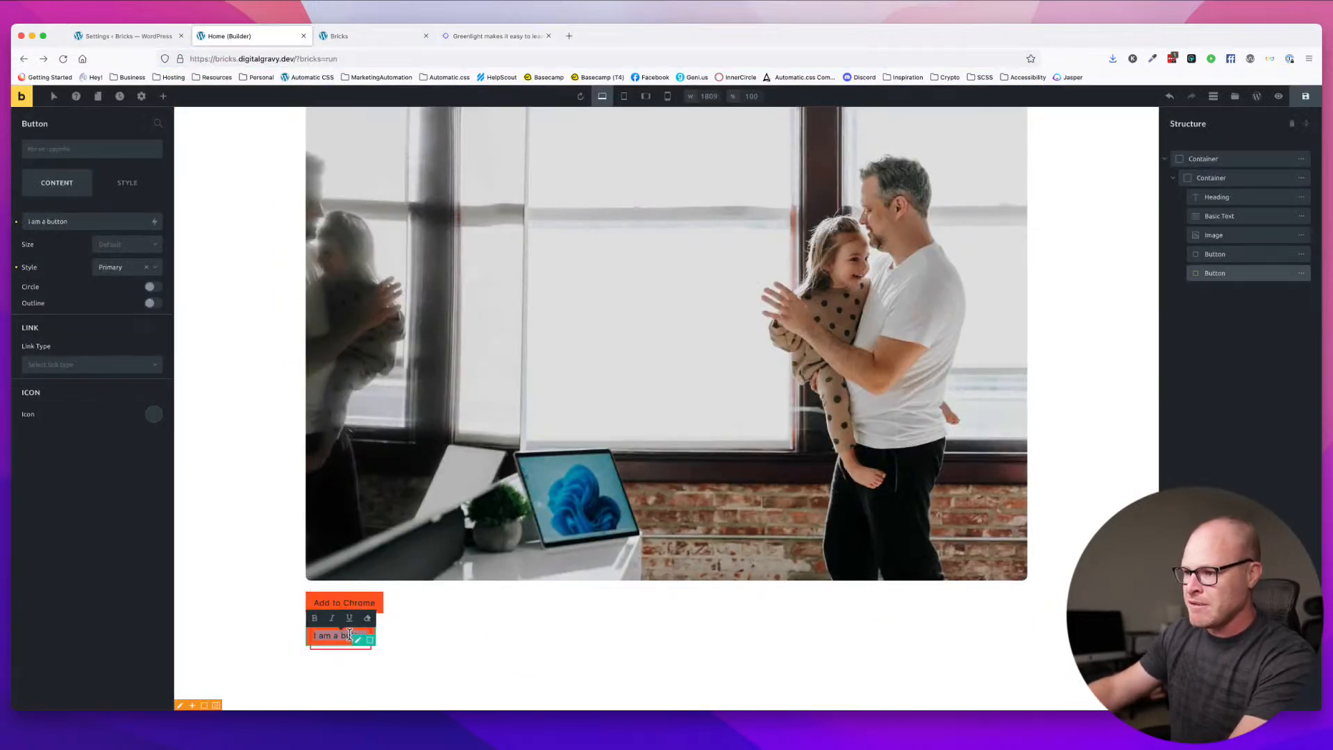
type("Book D")
key("BackSpace")
type("a Demo")
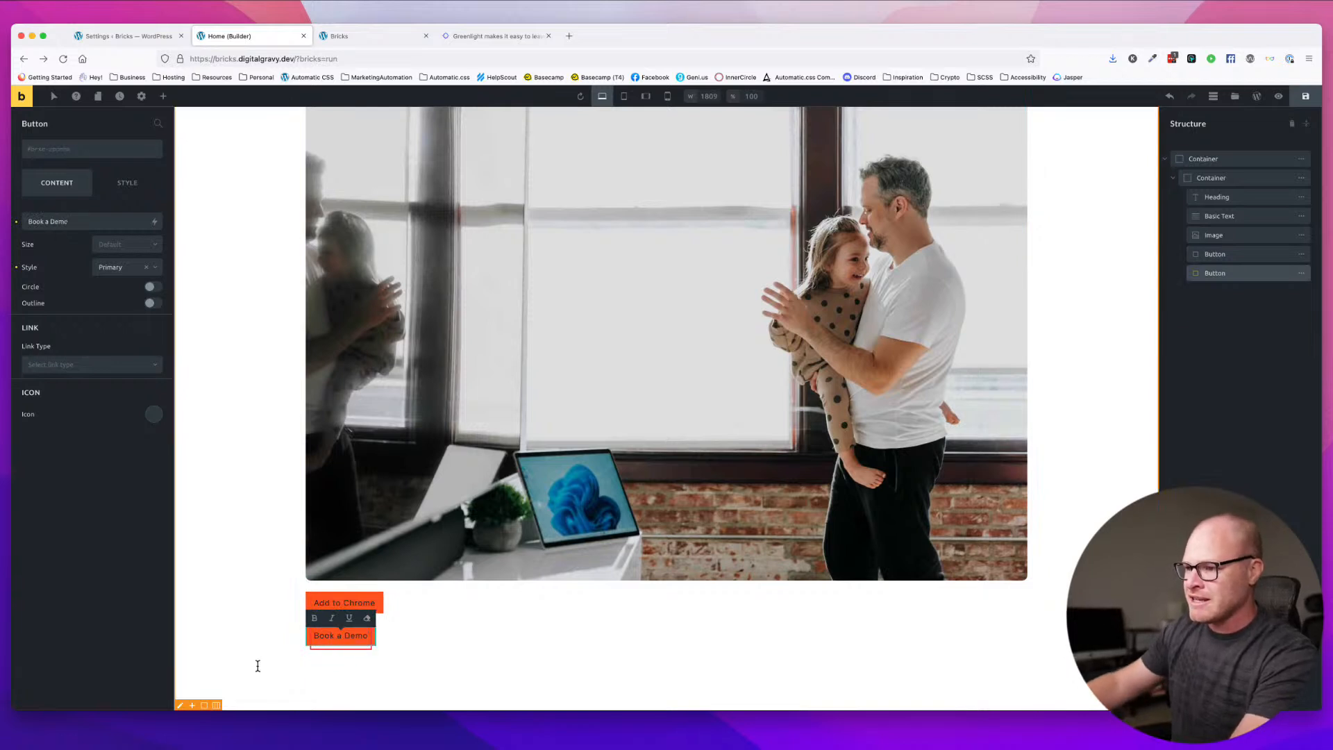
- Add a Container inside the hero's inner container, below the image, and nest both buttons in it
left_click(467, 623)
left_click(163, 96)
type("conta")
left_click(66, 174)
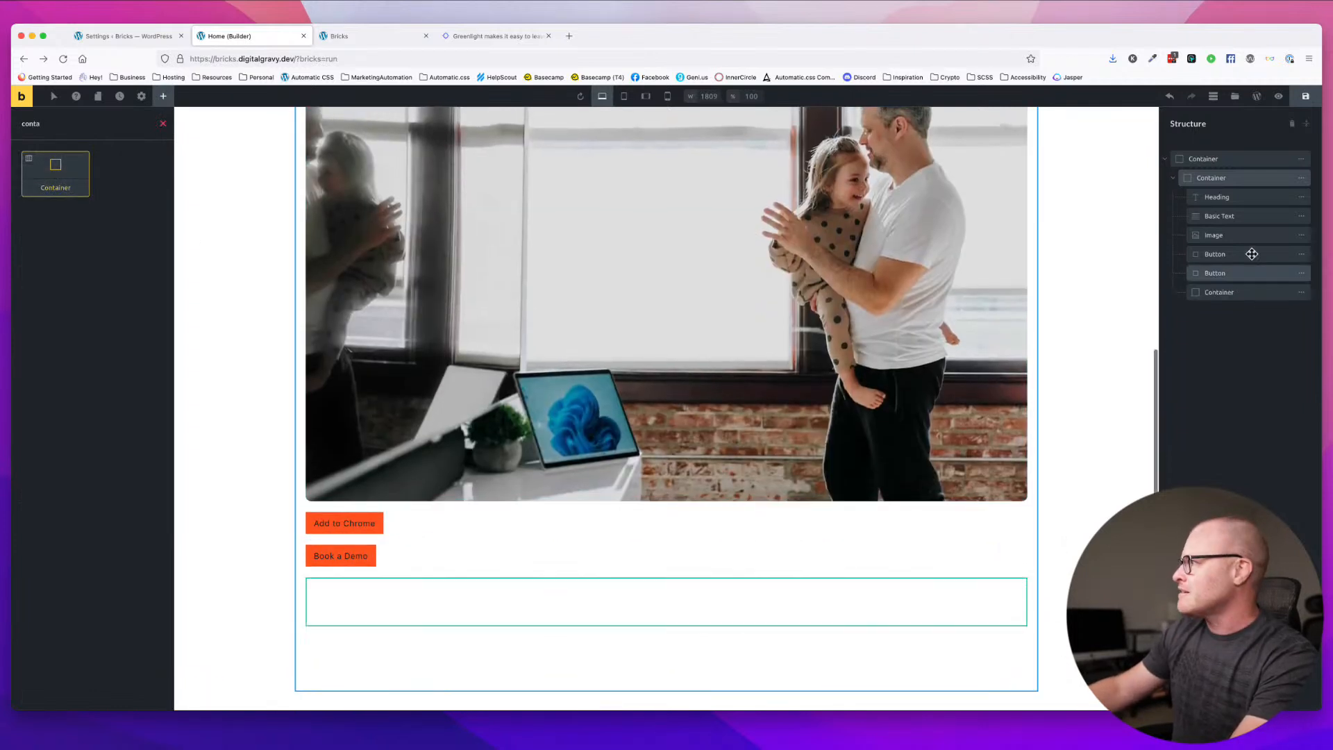
left_click(1217, 293)
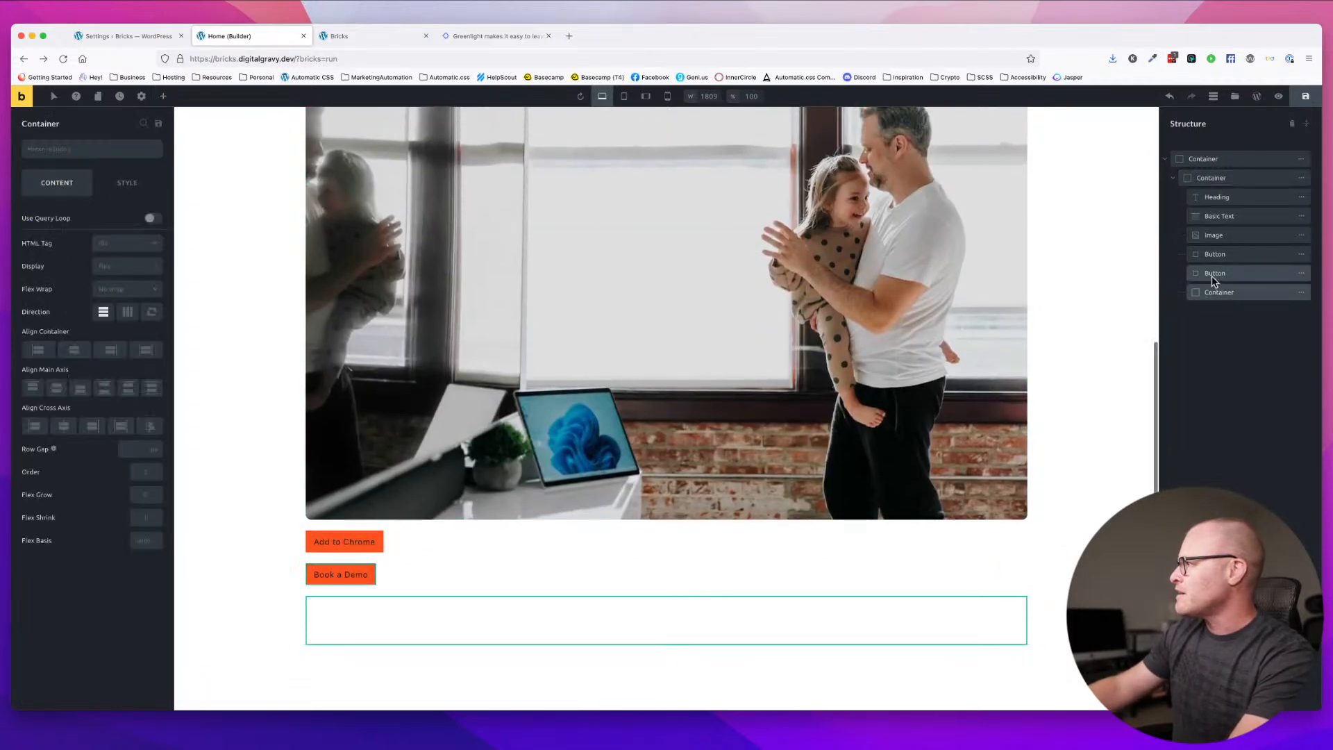
left_click(1211, 277)
mouse_move(1204, 280)
left_mouse_down()
mouse_move(1215, 293)
mouse_move(1193, 279)
left_mouse_up()
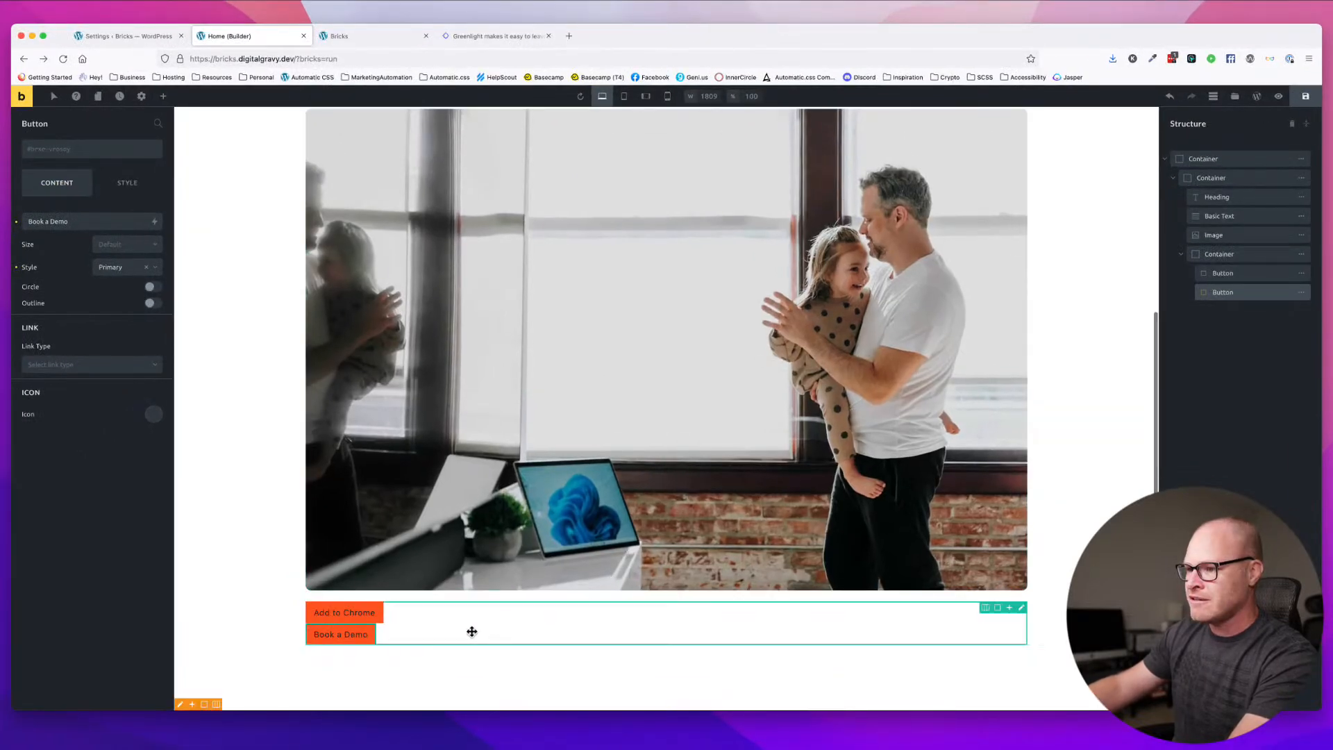
- Arrange the button container's items horizontally and set its column gap with a CSS variable
left_click(1226, 255)
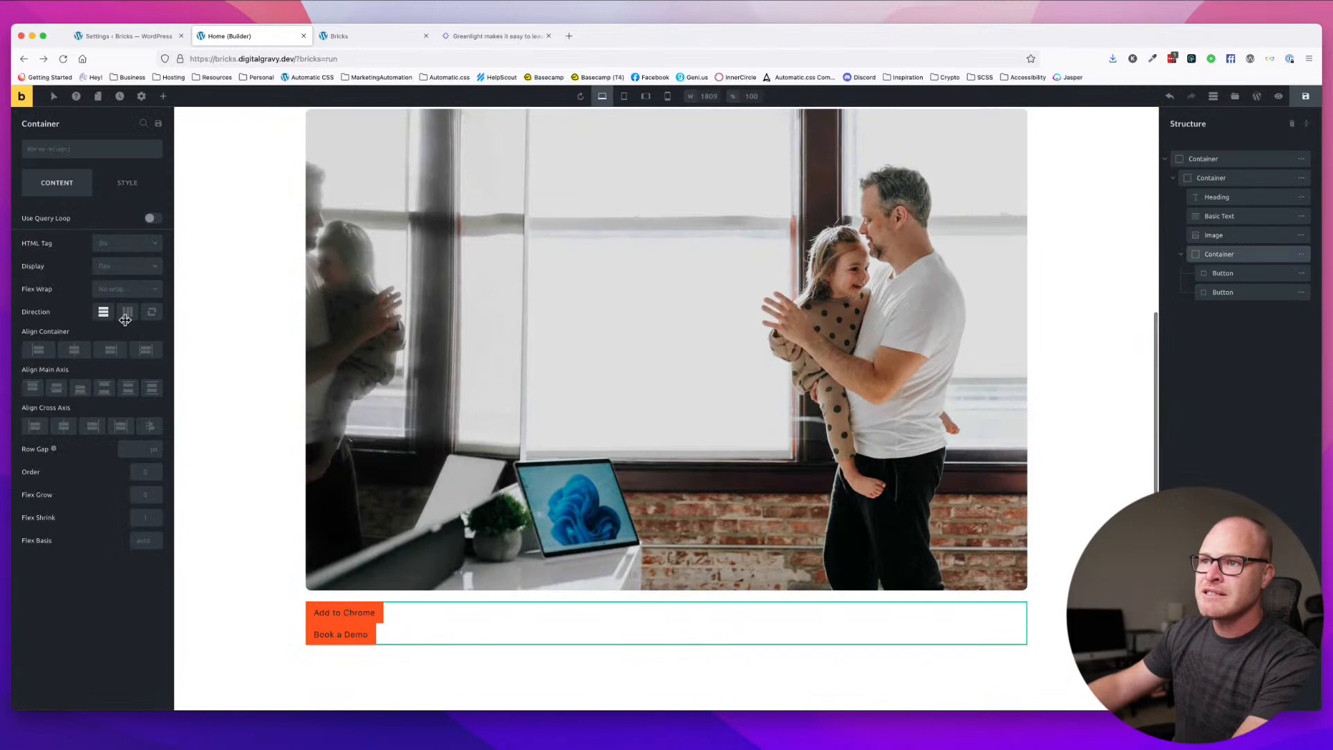
left_click(127, 312)
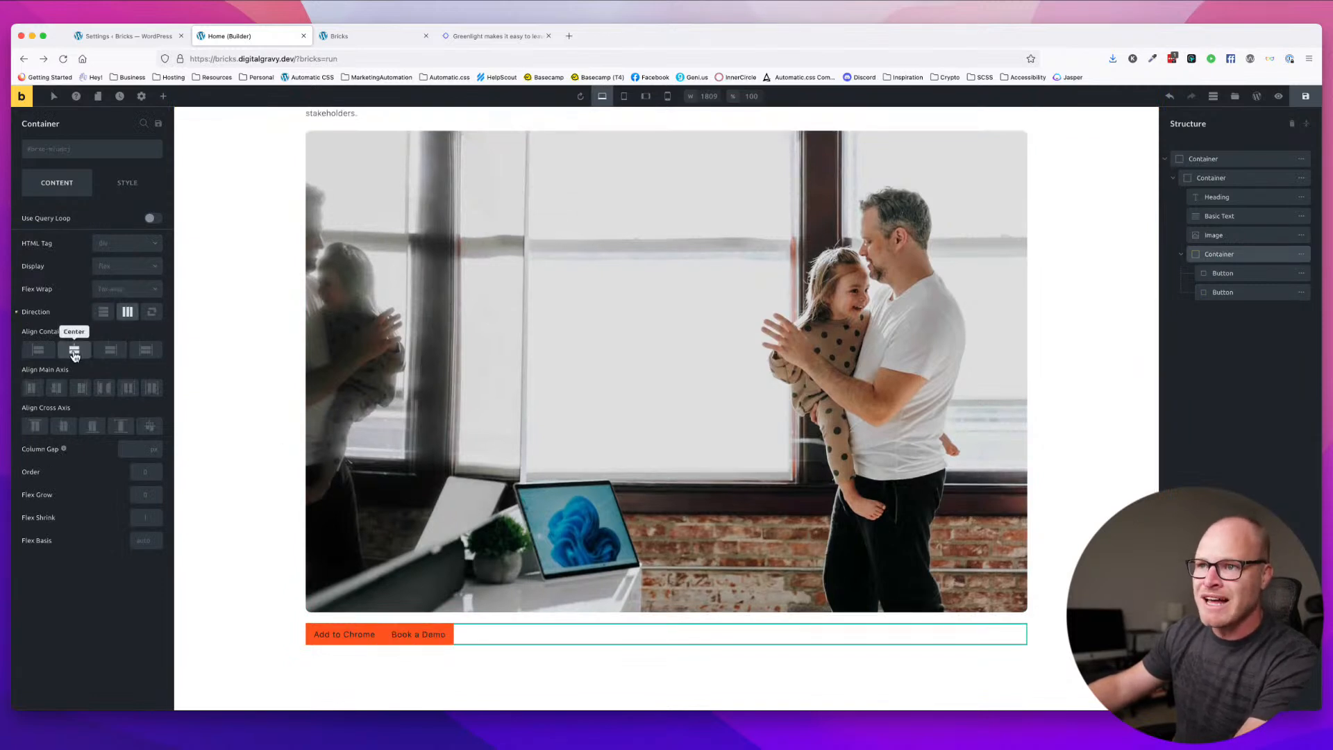
left_click(128, 450)
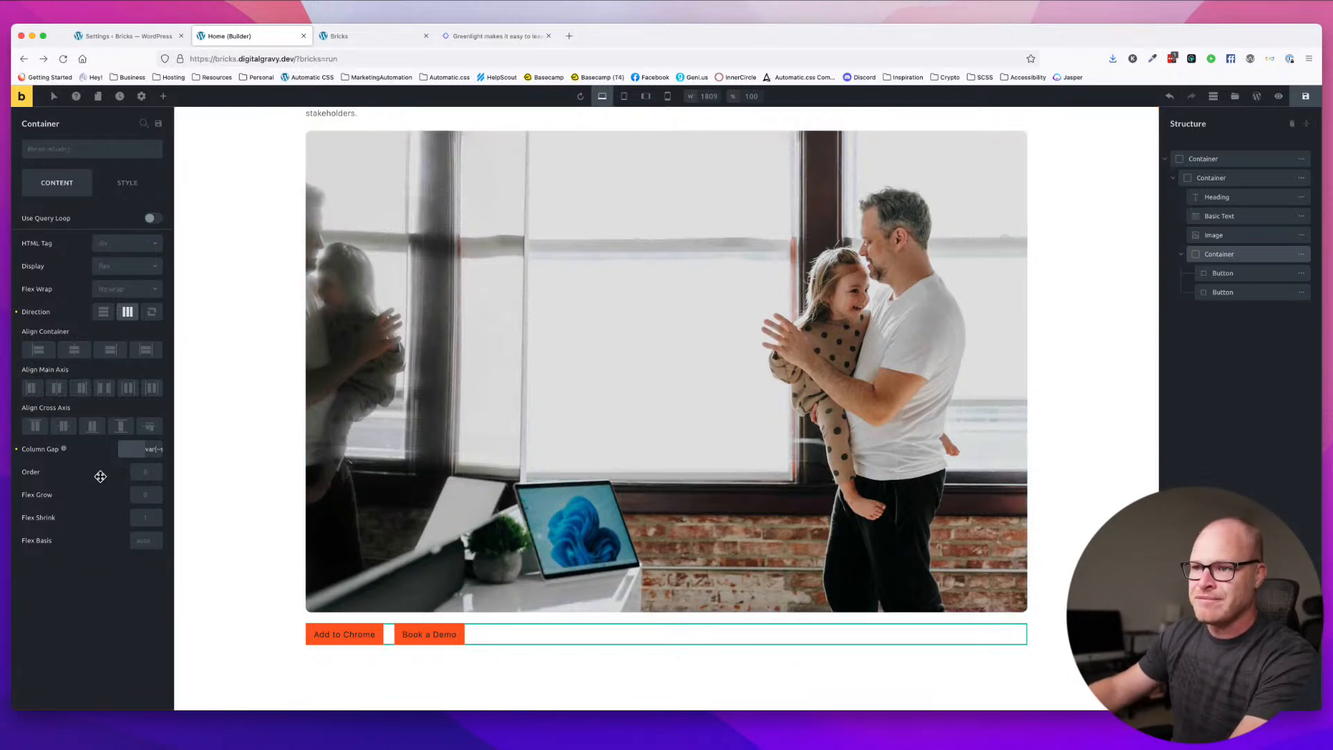
- Assign the class btn--primary to the Add to Chrome button
left_click(335, 634)
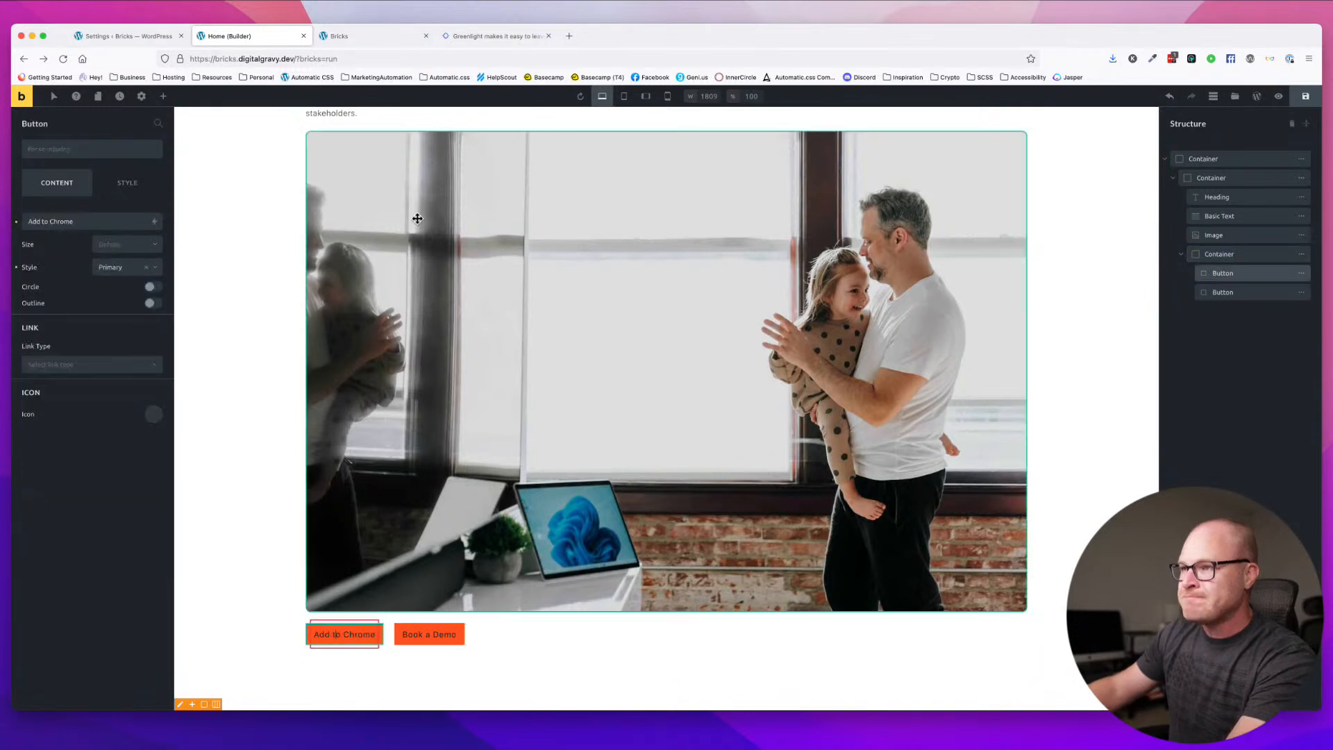
left_click(106, 150)
type("btn--")
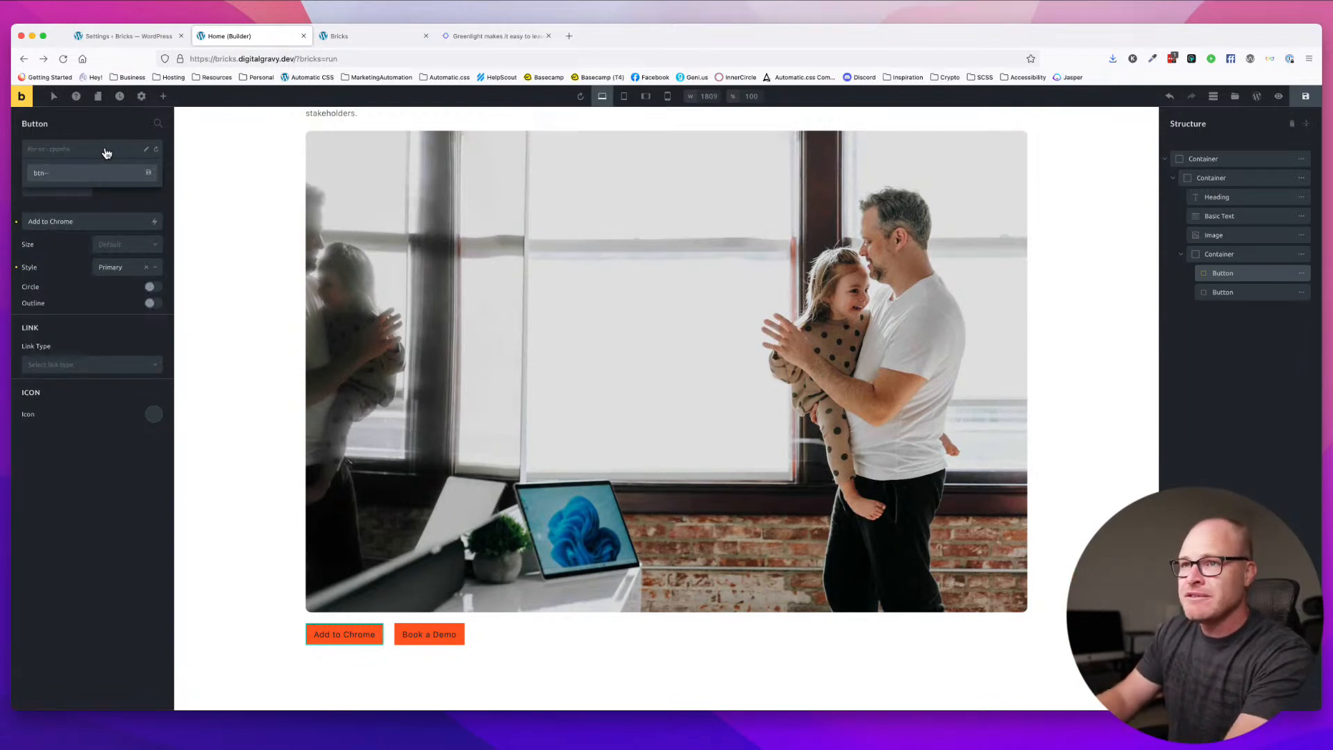
type("primary")
key("Return")
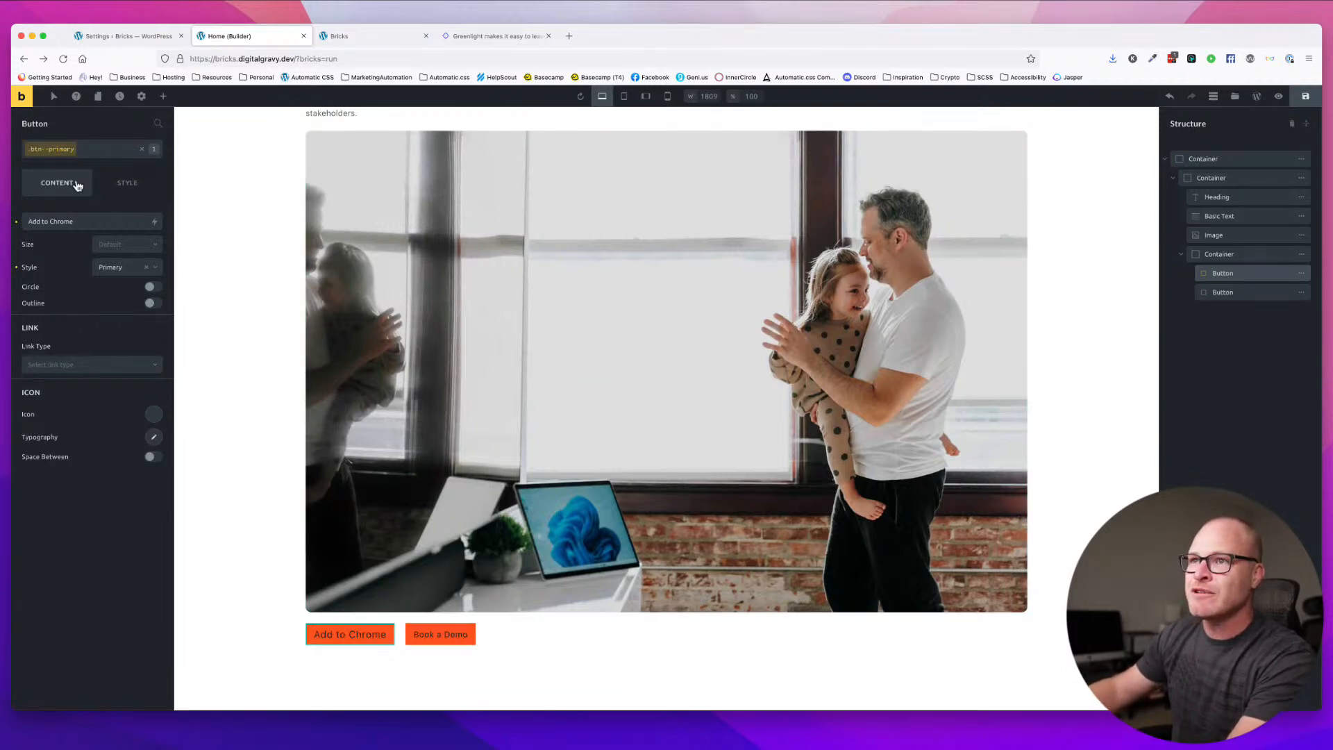
- Create a second global class named btn on the Add to Chrome button, alongside btn--primary
left_click(143, 150)
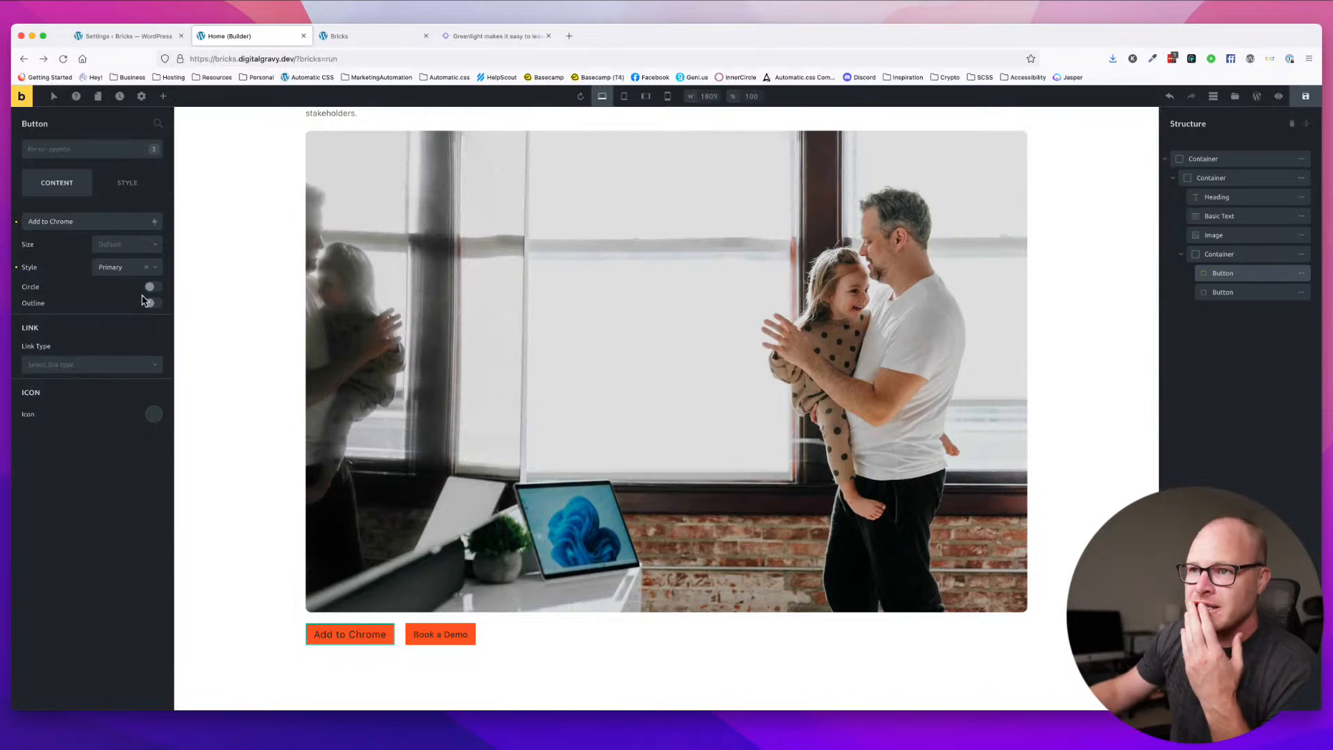
left_click(113, 189)
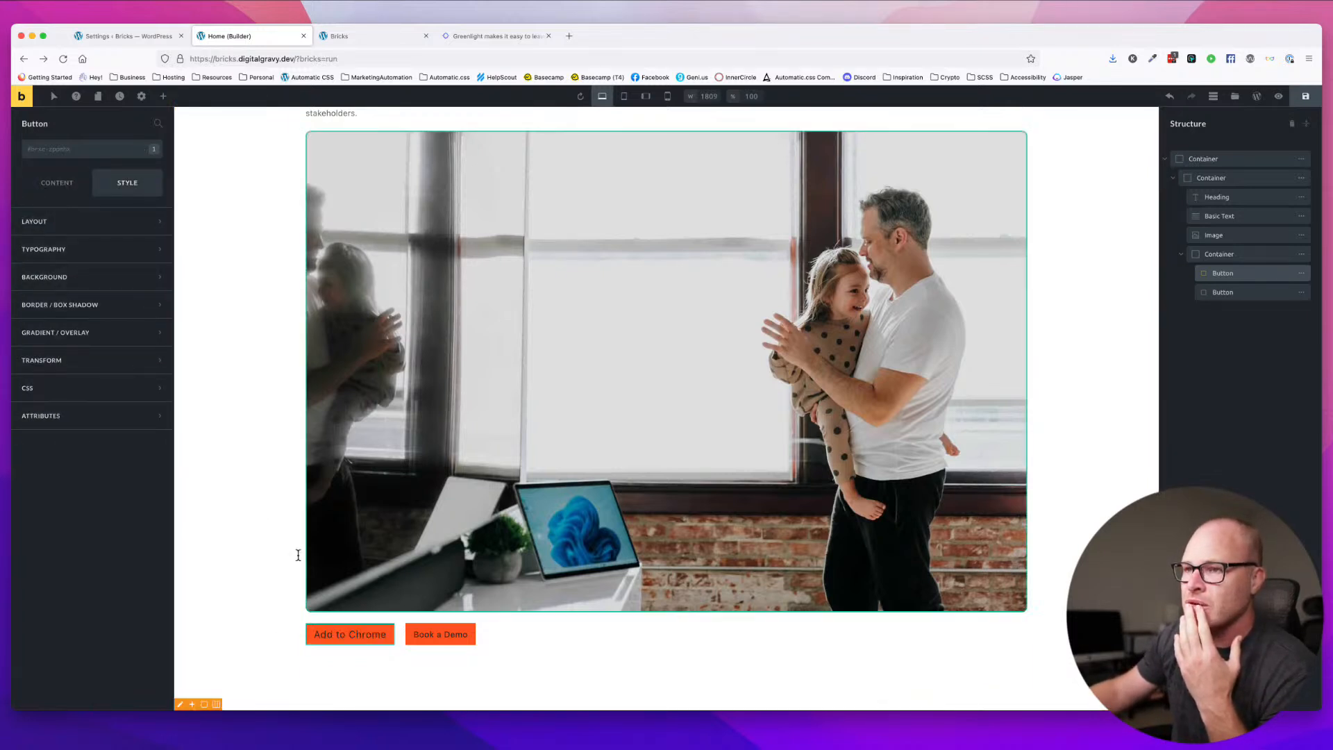
left_click(101, 221)
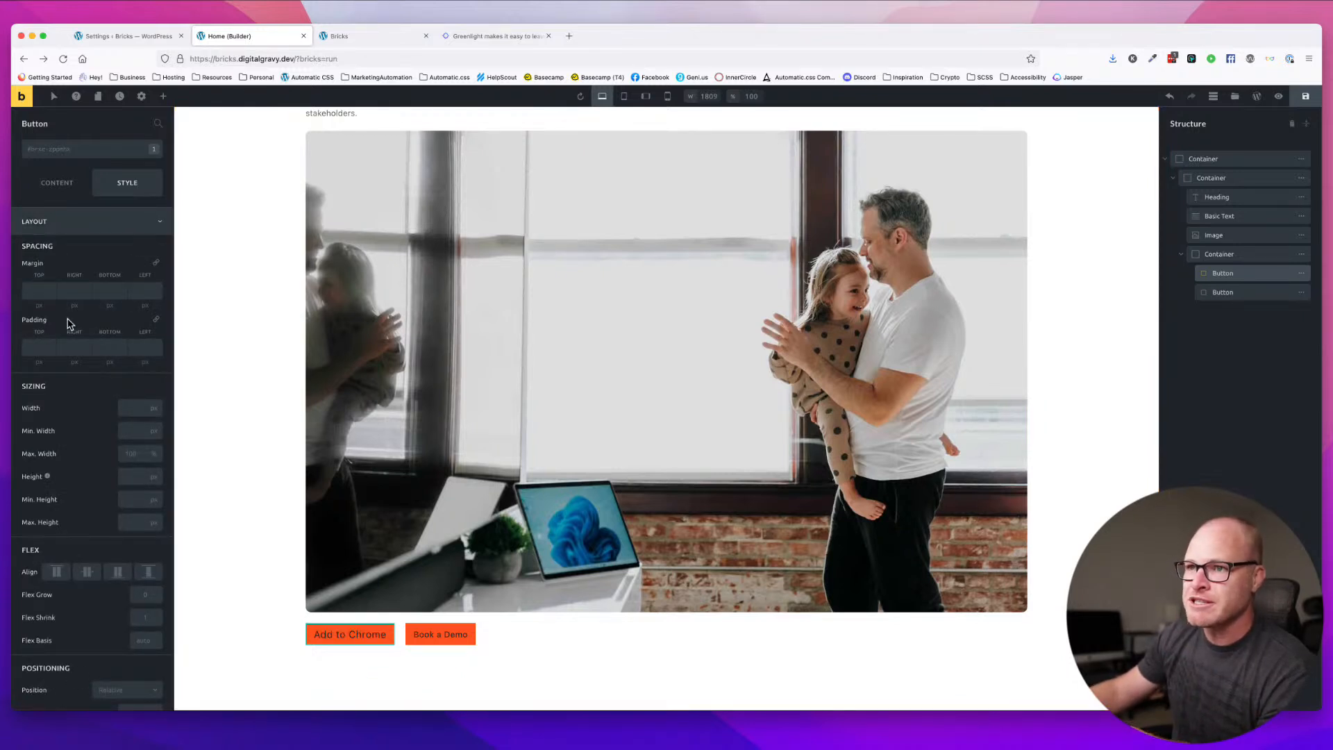
left_click(38, 350)
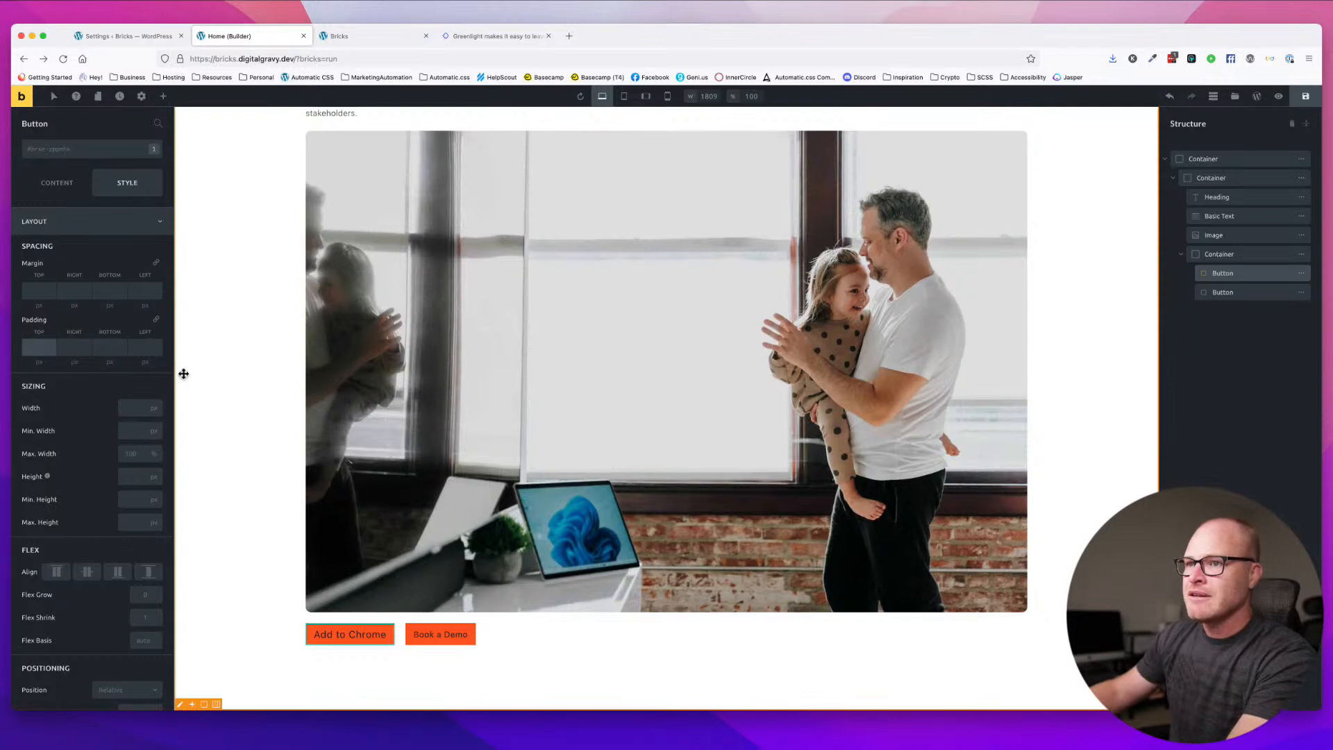
left_click(108, 149)
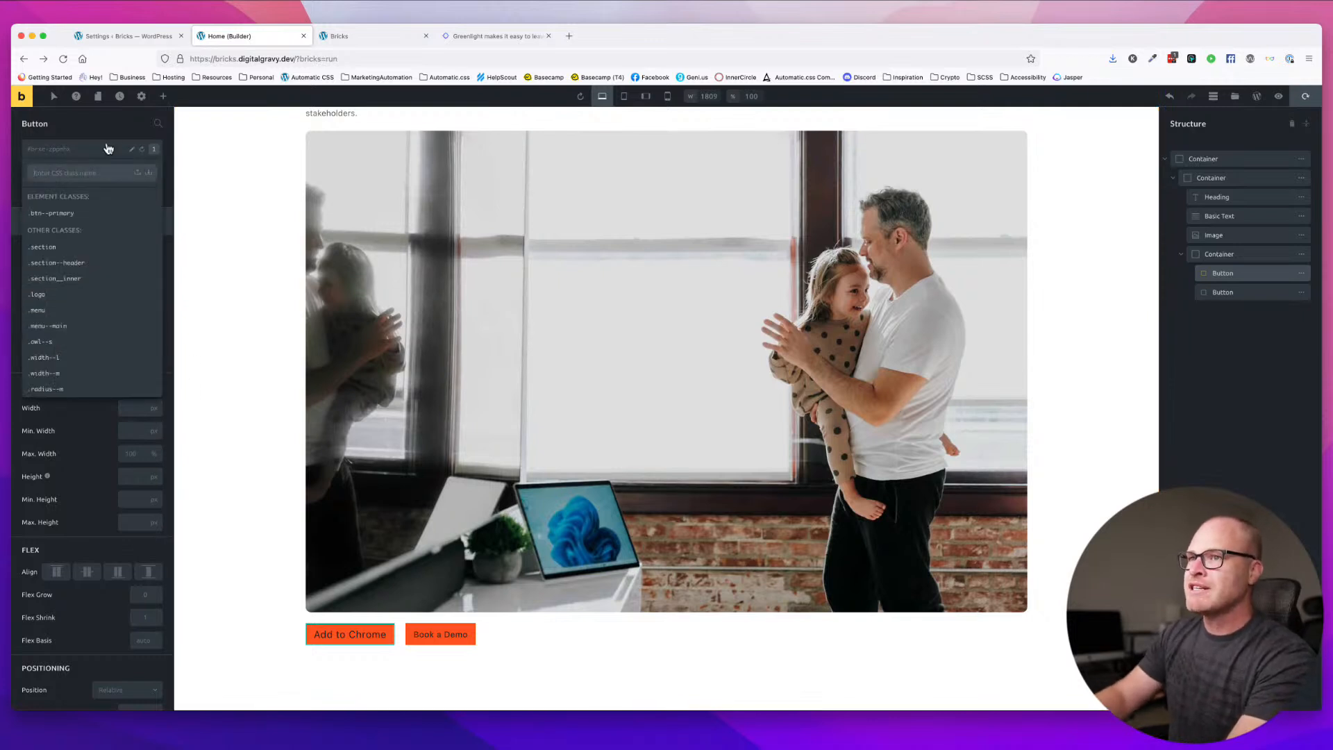
type("btn")
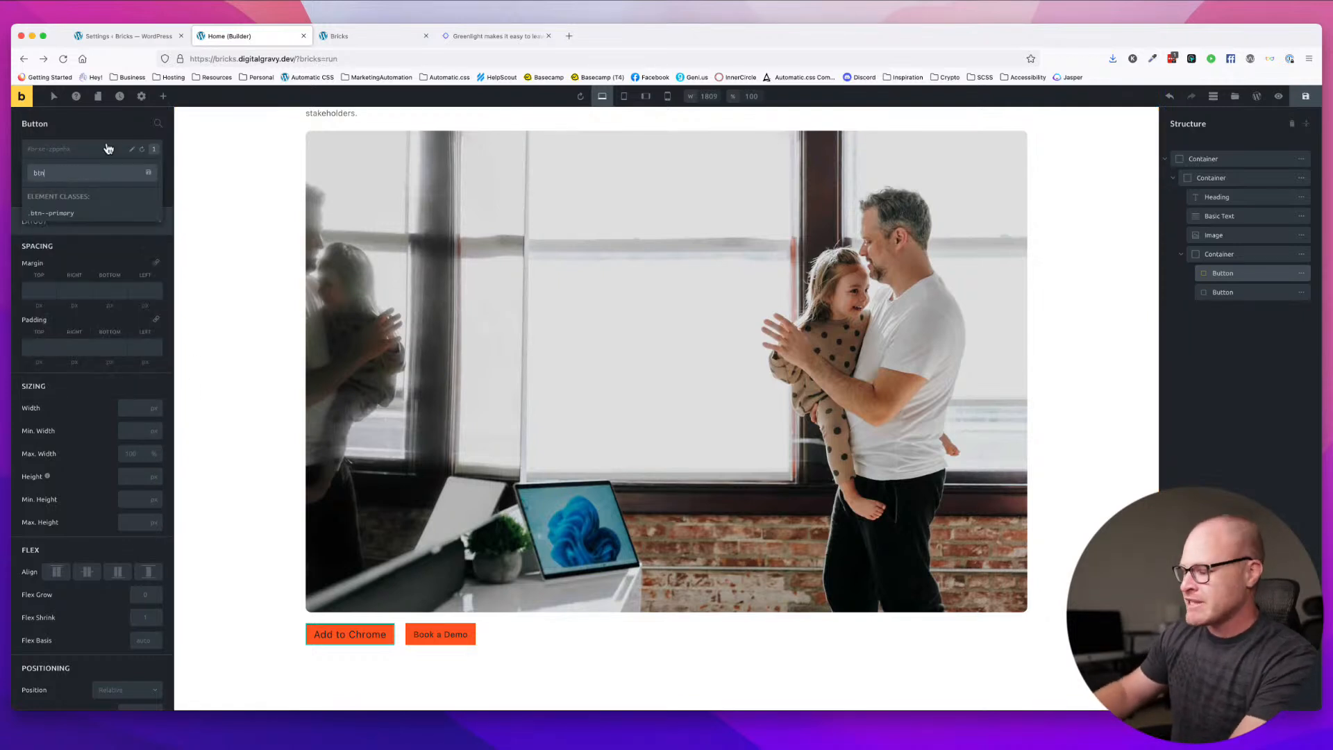
key("Return")
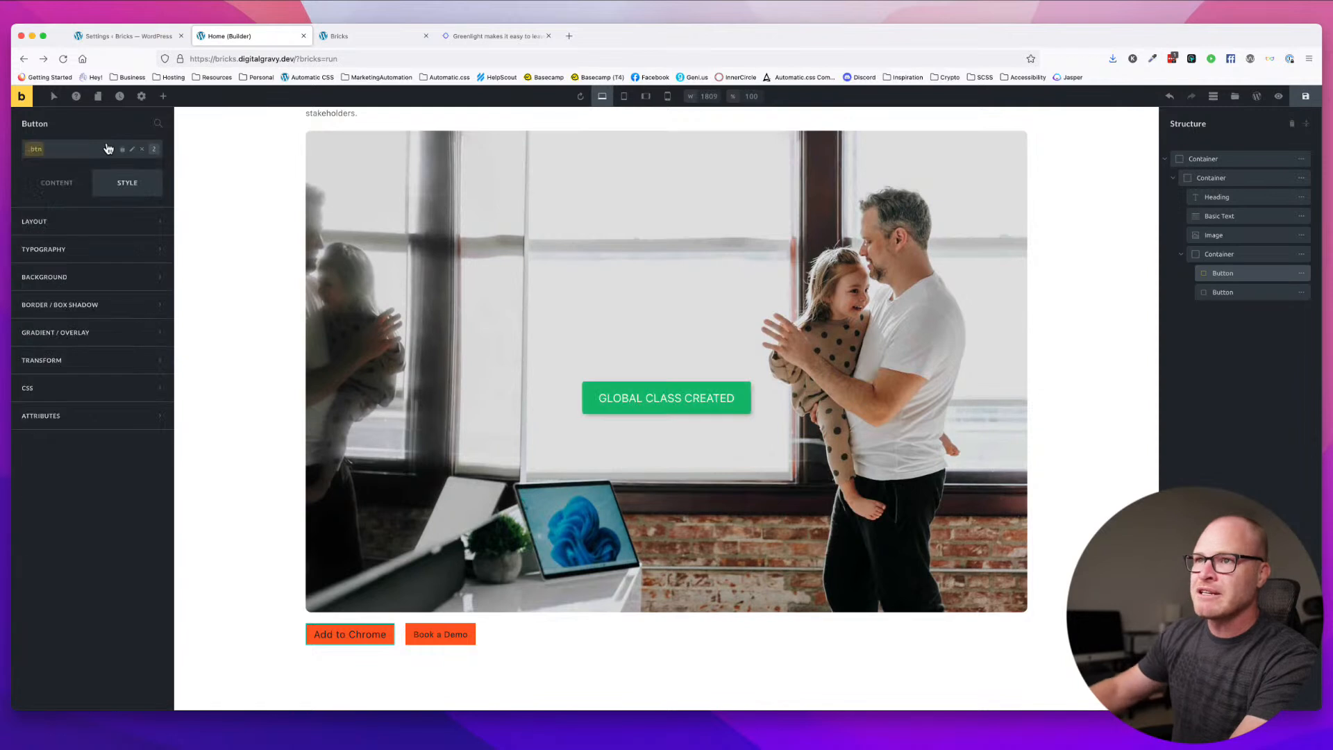
- Set the btn class padding to 0.5em on the top and bottom and 1.5em on the right and left
left_click(61, 251)
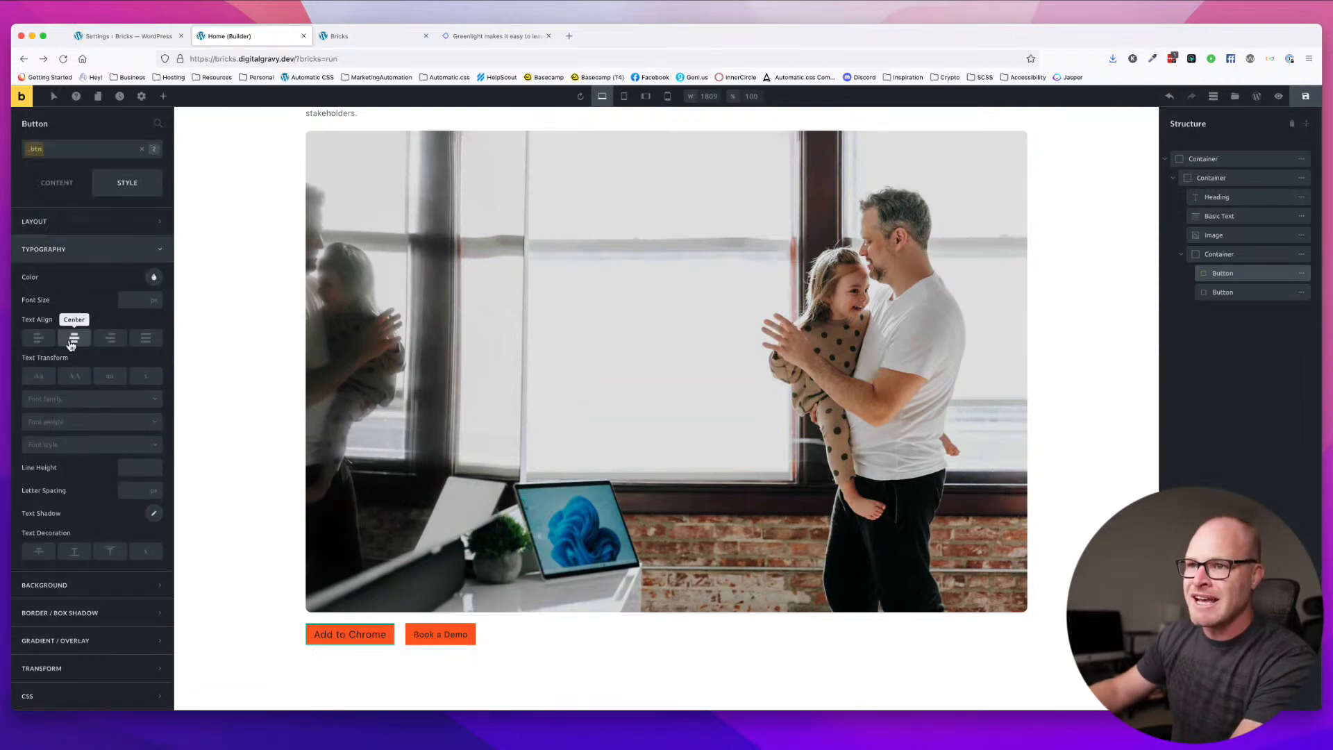
left_click(61, 248)
left_click(39, 349)
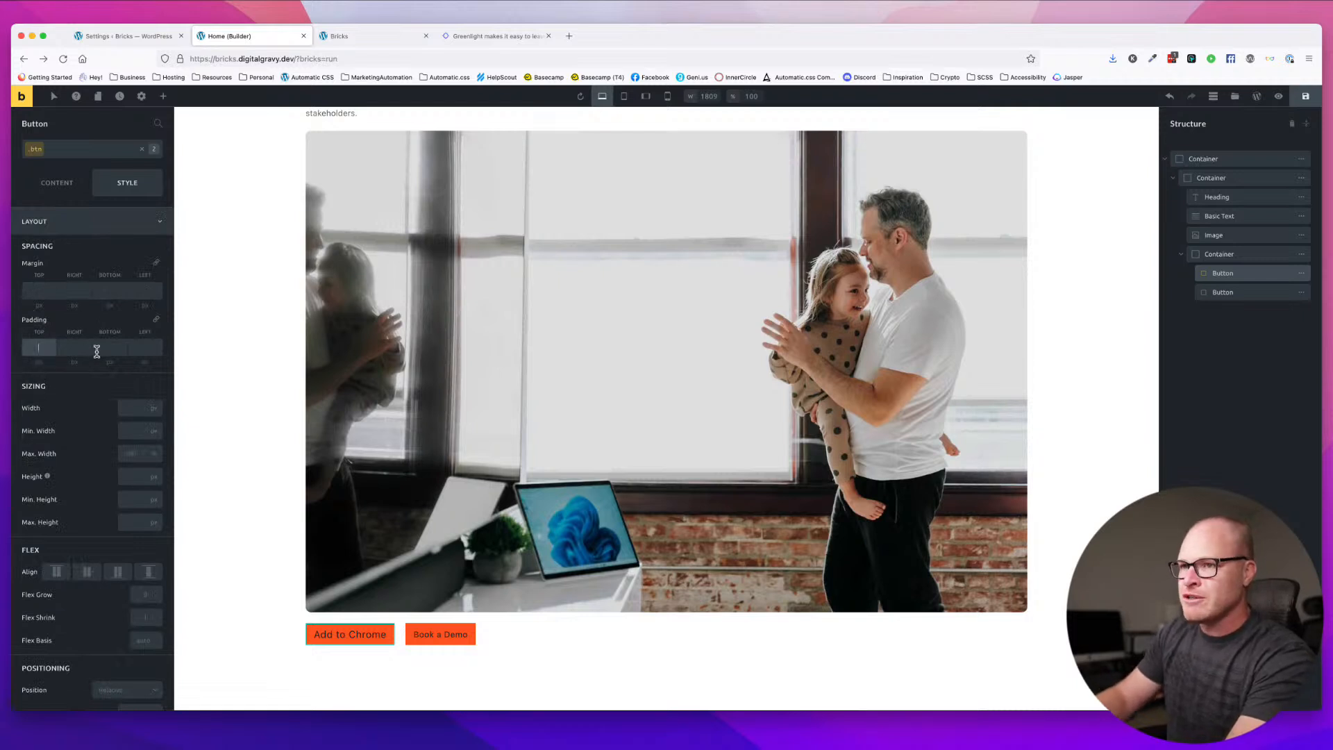
type("0.5em")
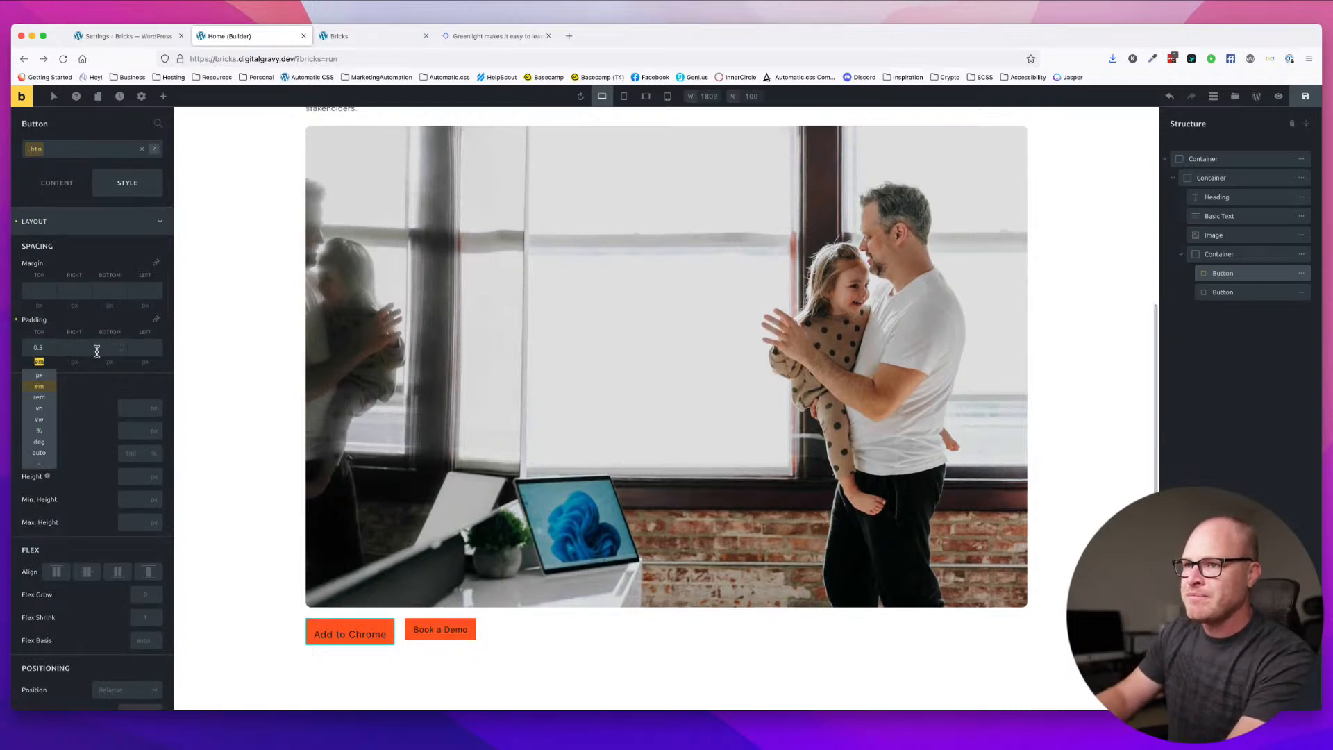
key("Tab")
type("1.5")
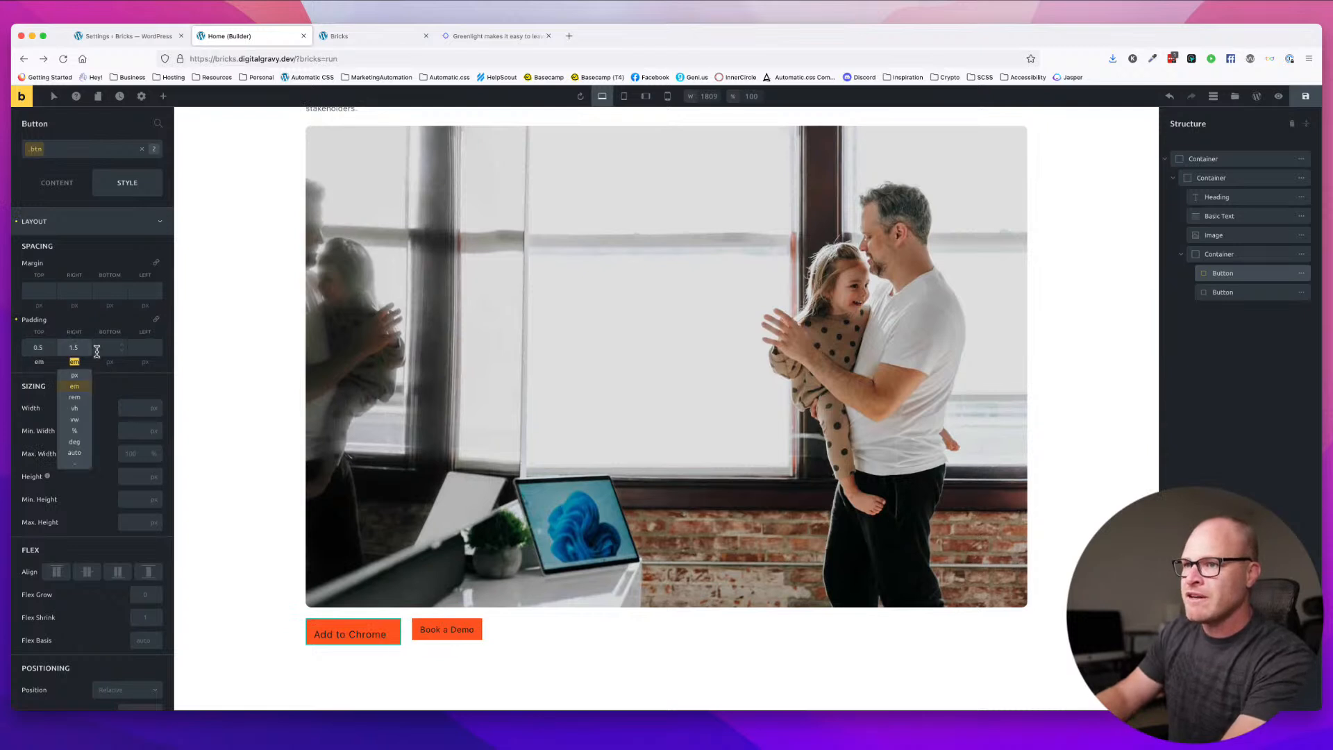
key("Tab")
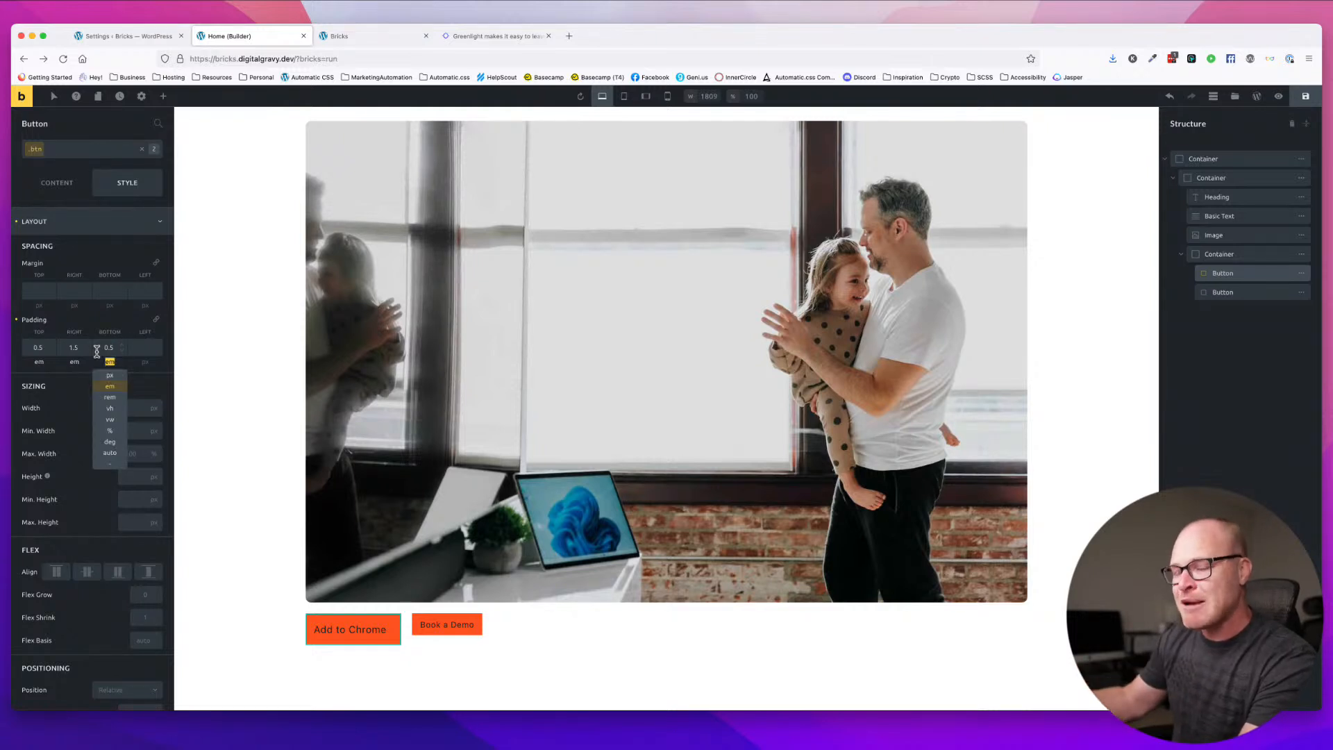
key("Tab")
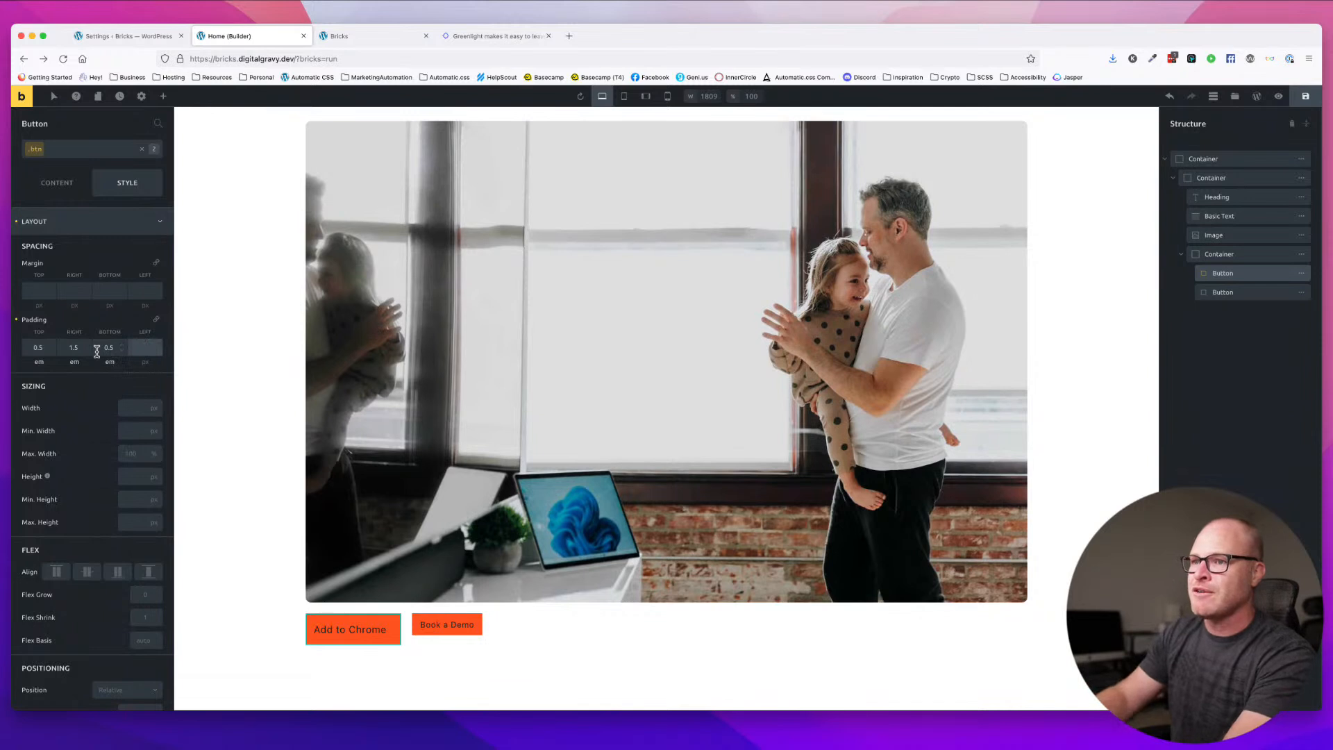
type("1.5")
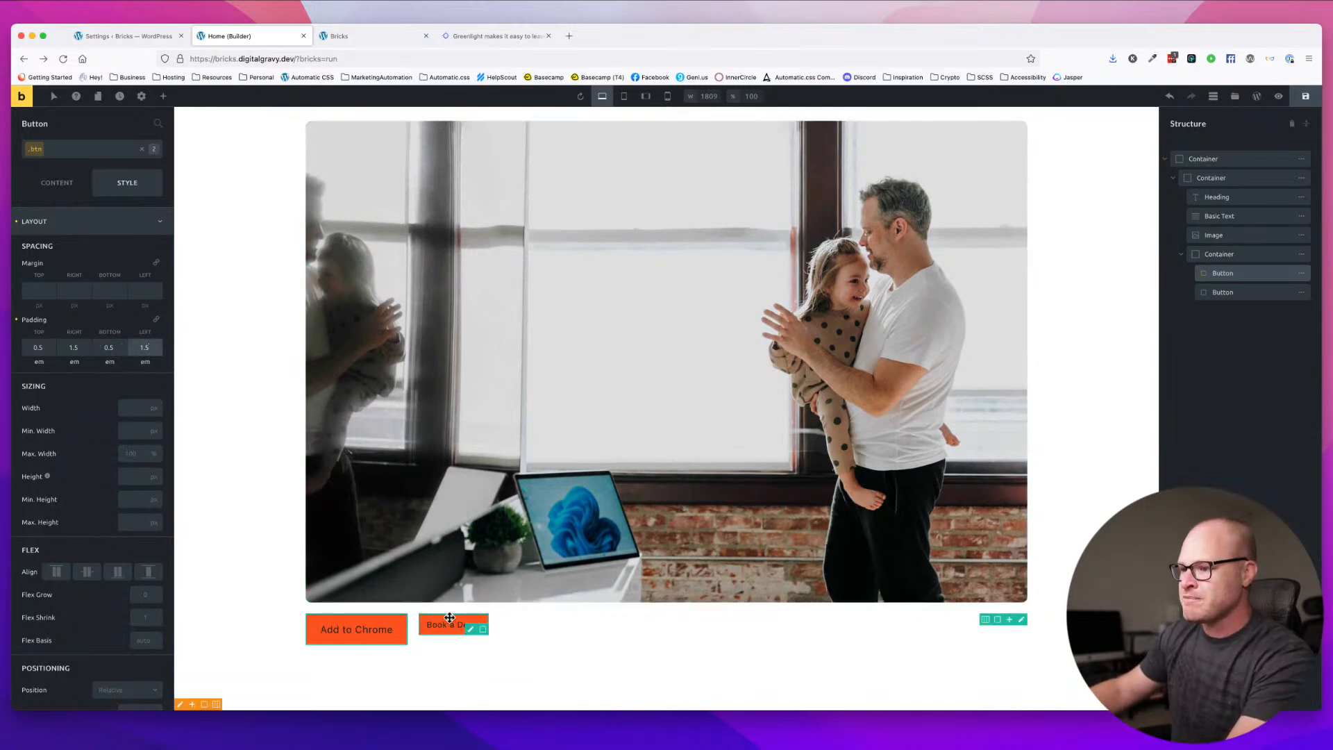
- Assign the btn class to the Book a Demo button
left_click(443, 627)
left_click(108, 146)
type("btn")
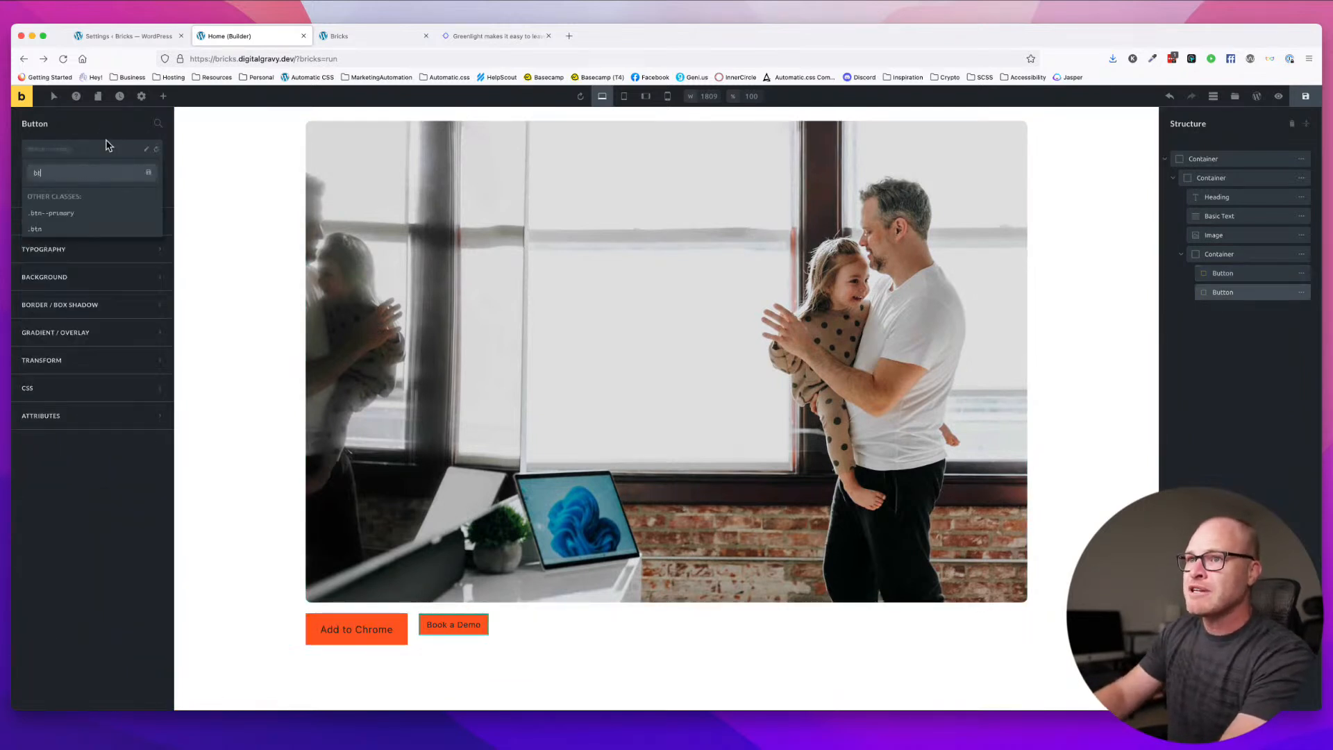
key("Return")
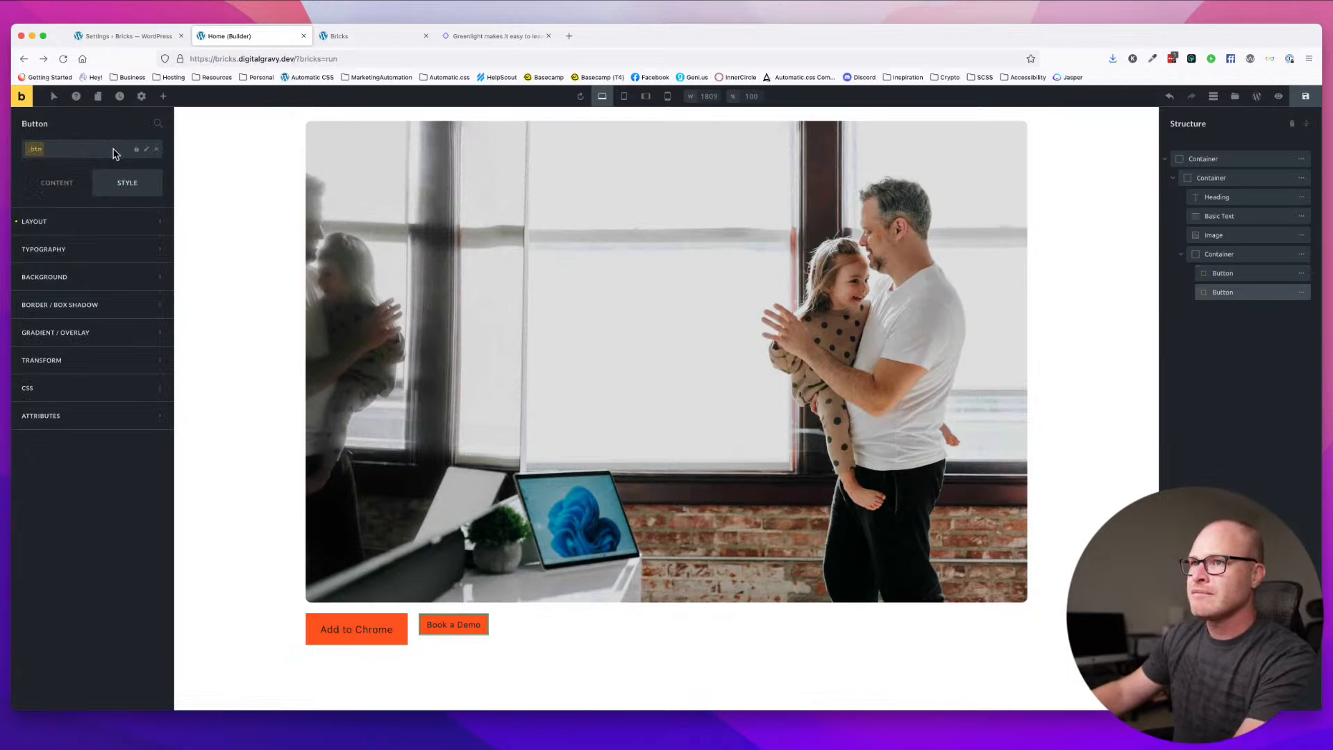
- Review the btn class padding on the Add to Chrome button and reselect the Book a Demo button for comparison
left_click(362, 629)
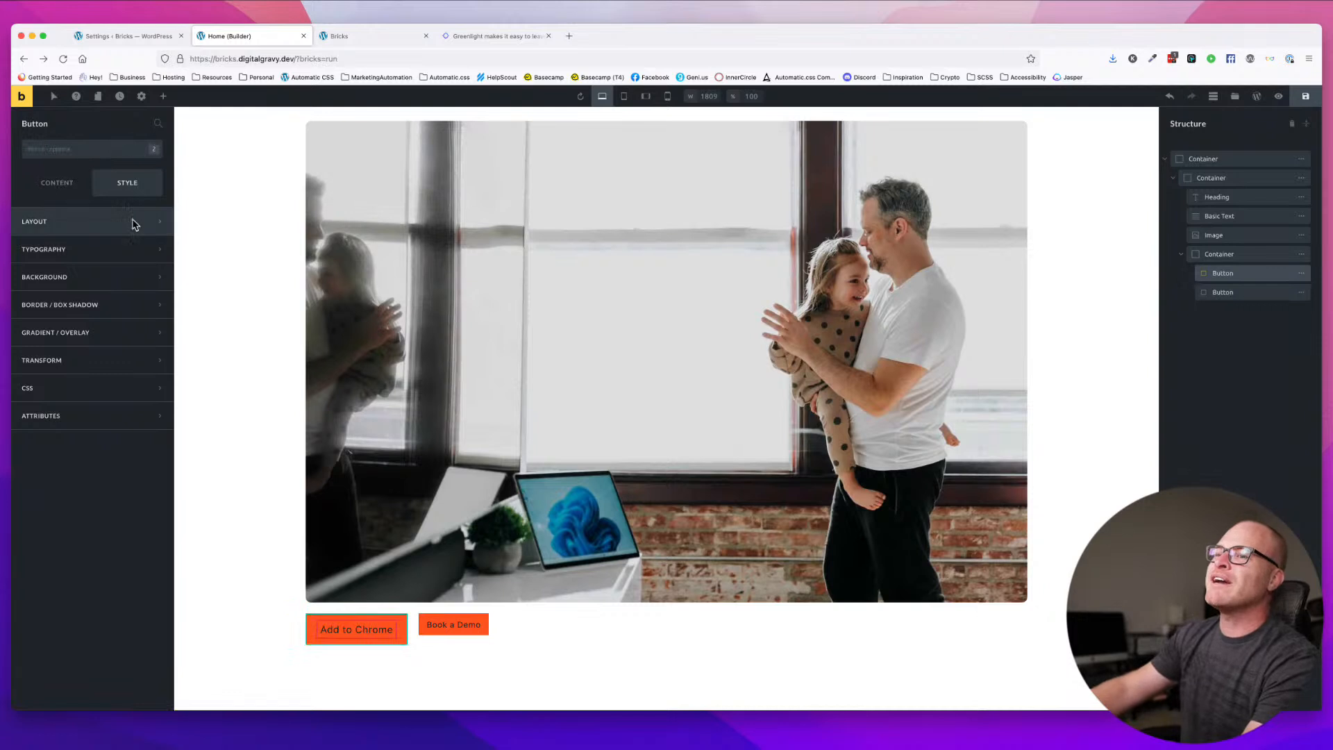
left_click(74, 151)
left_click(86, 240)
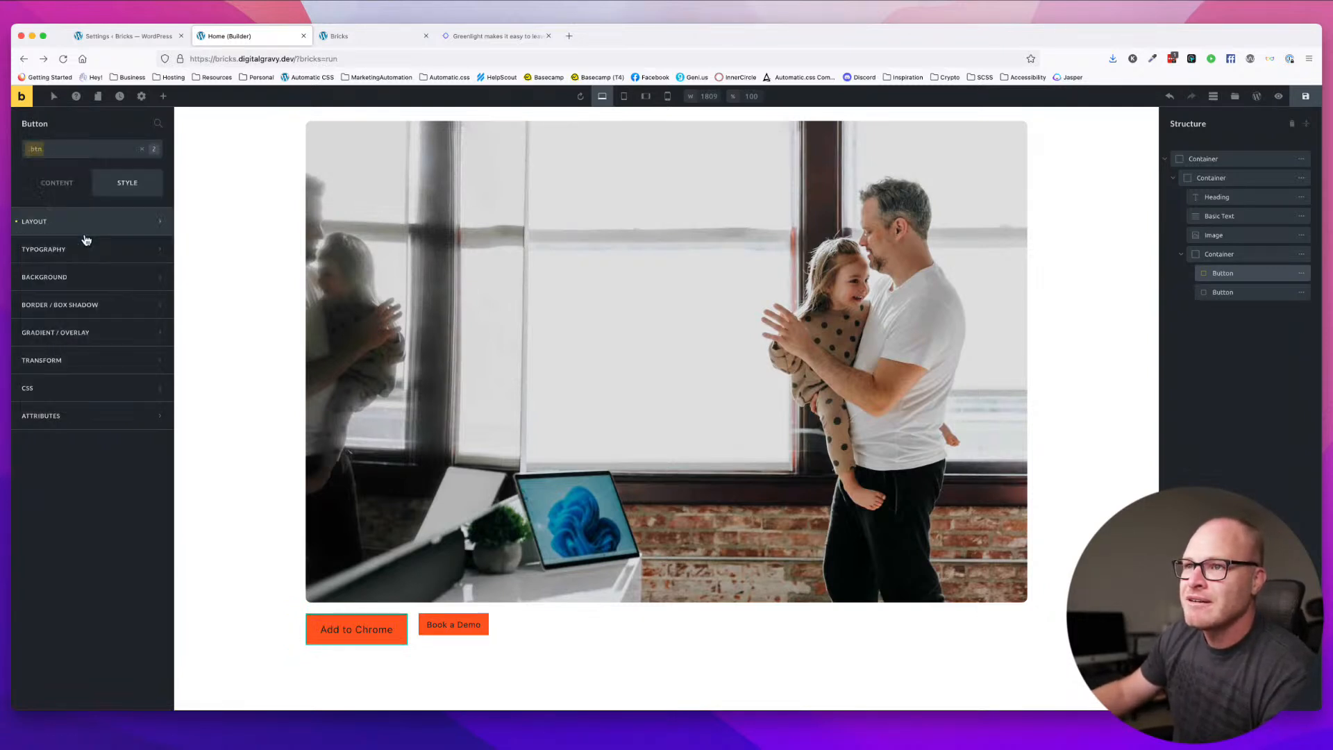
left_click(81, 224)
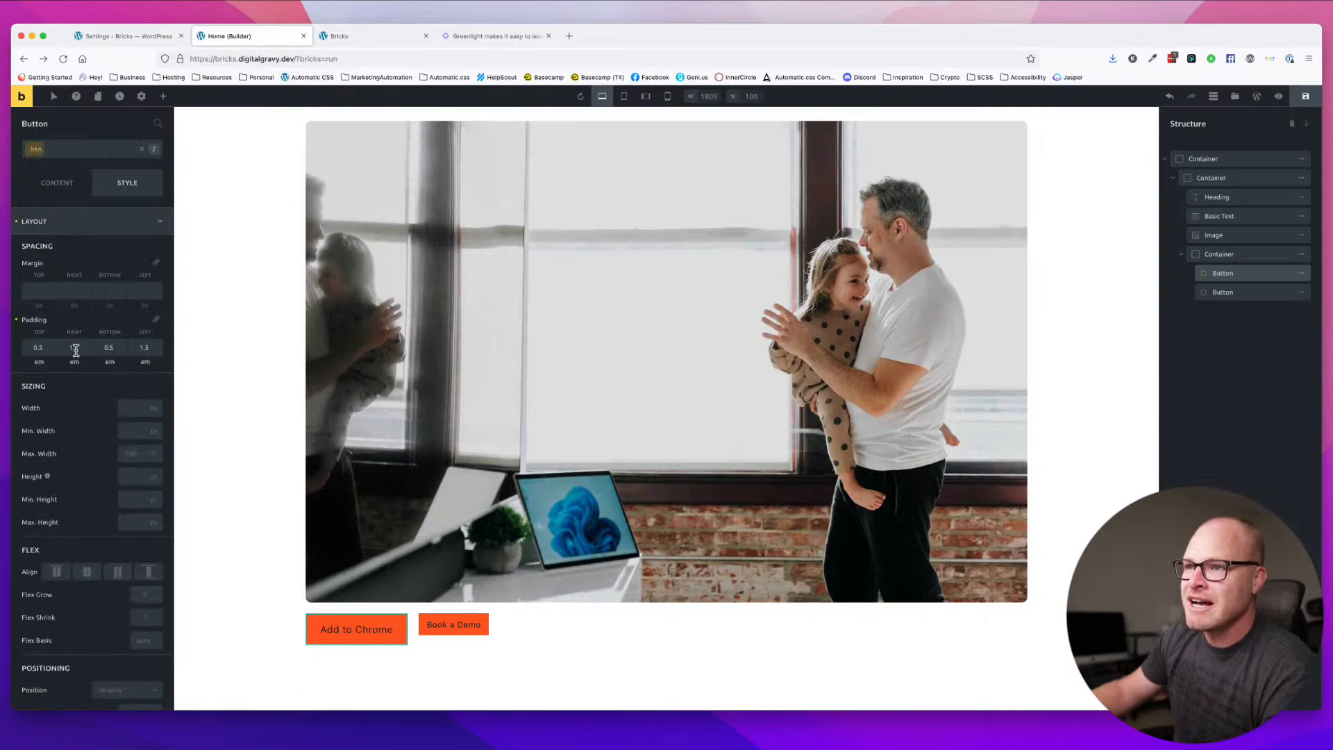
left_click(454, 624)
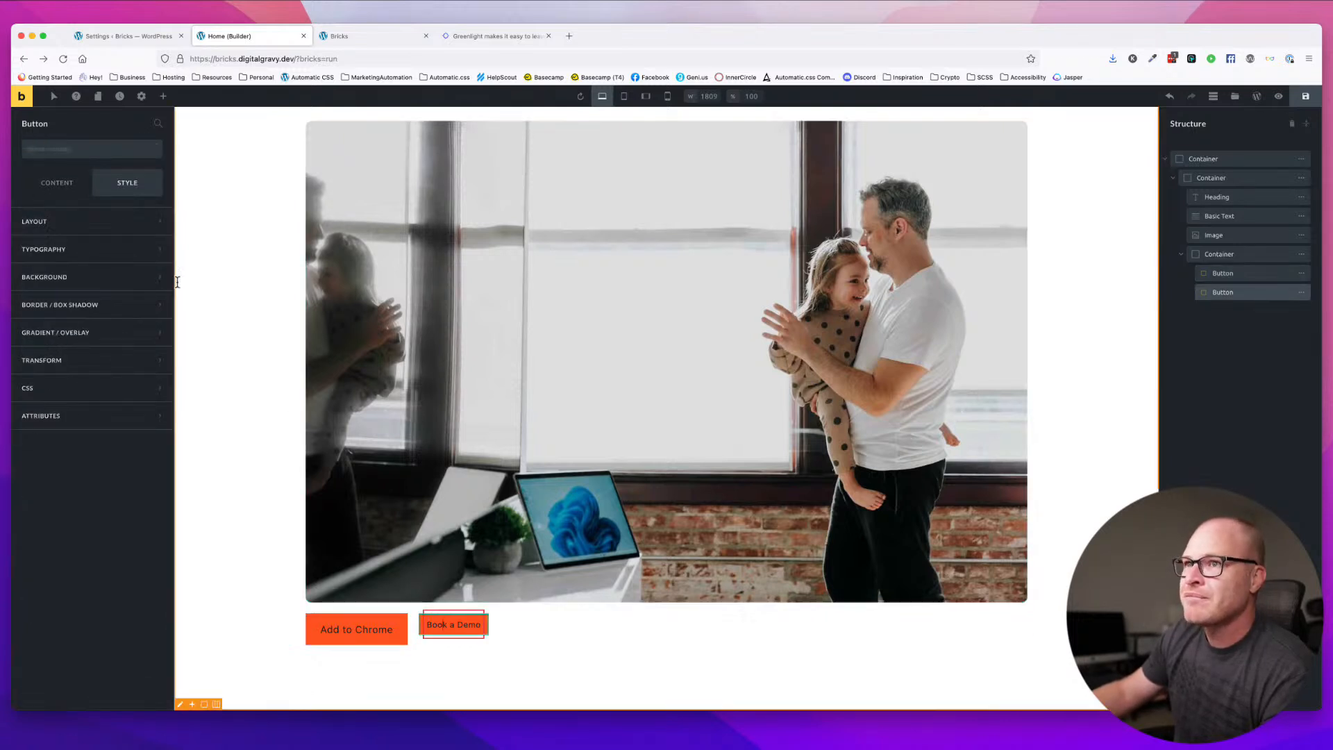
- Add the existing btn class to the Book a Demo button
left_click(77, 151)
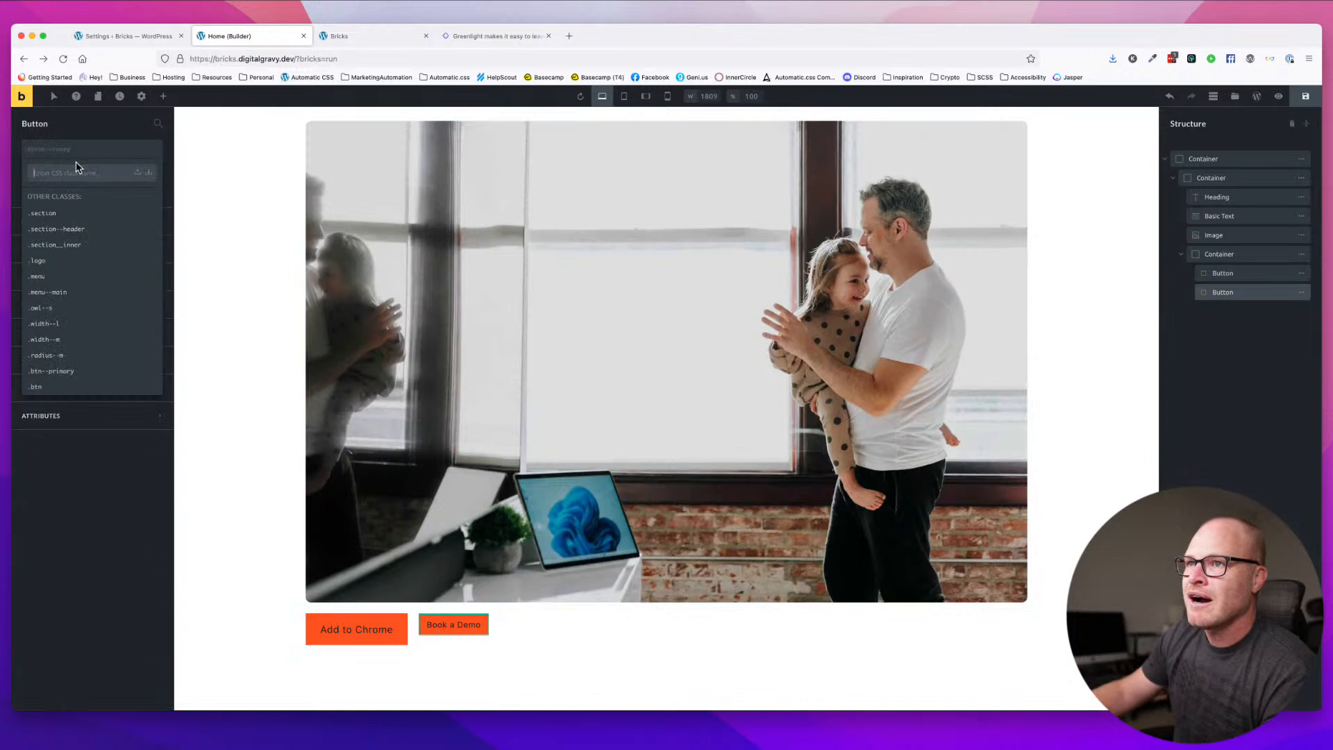
type("btn")
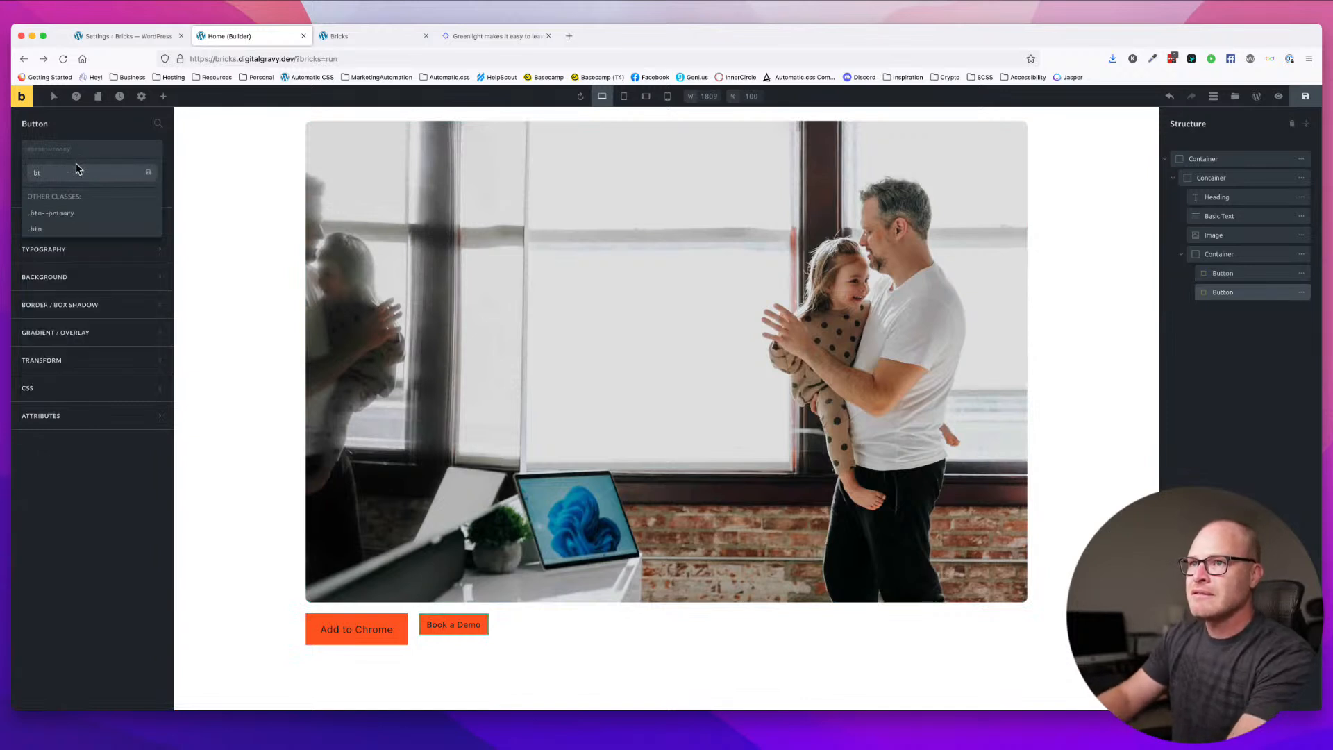
left_click(39, 229)
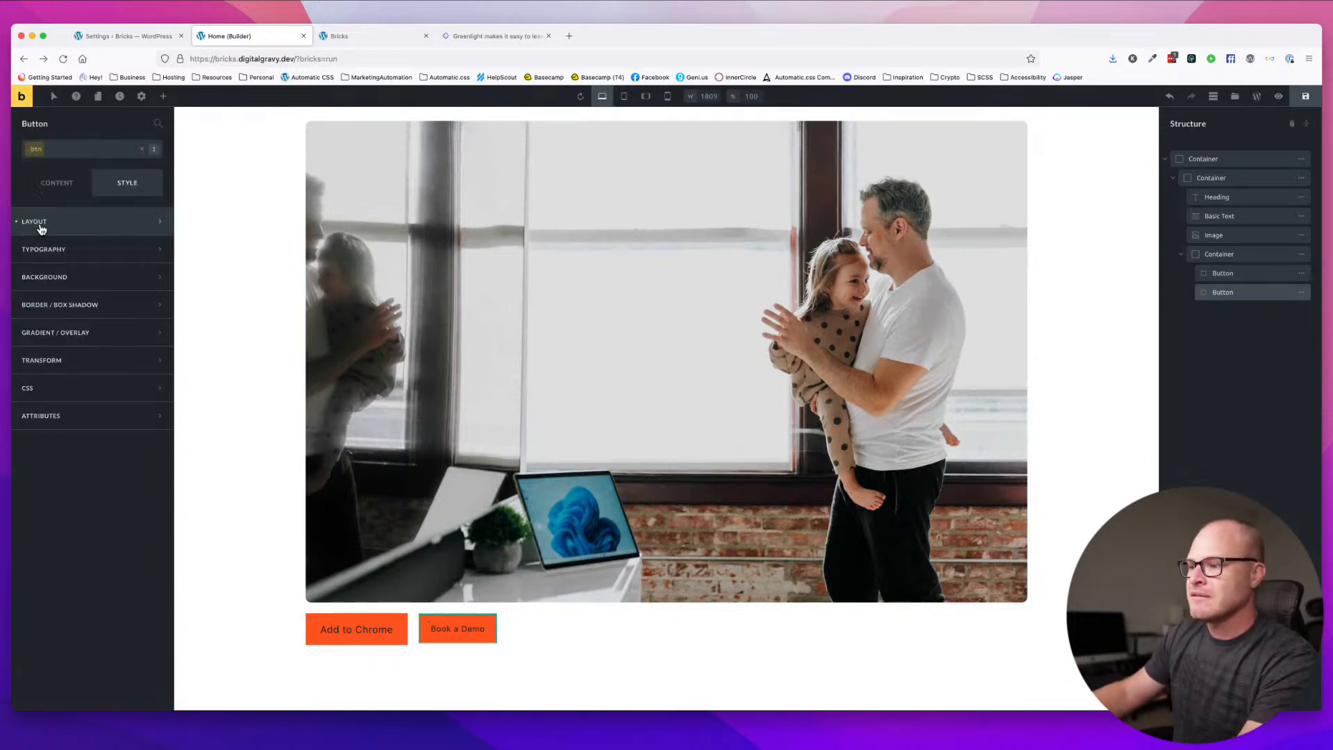
- Delete the btn--primary global class via the Add to Chrome button and compare both buttons
left_click(331, 623)
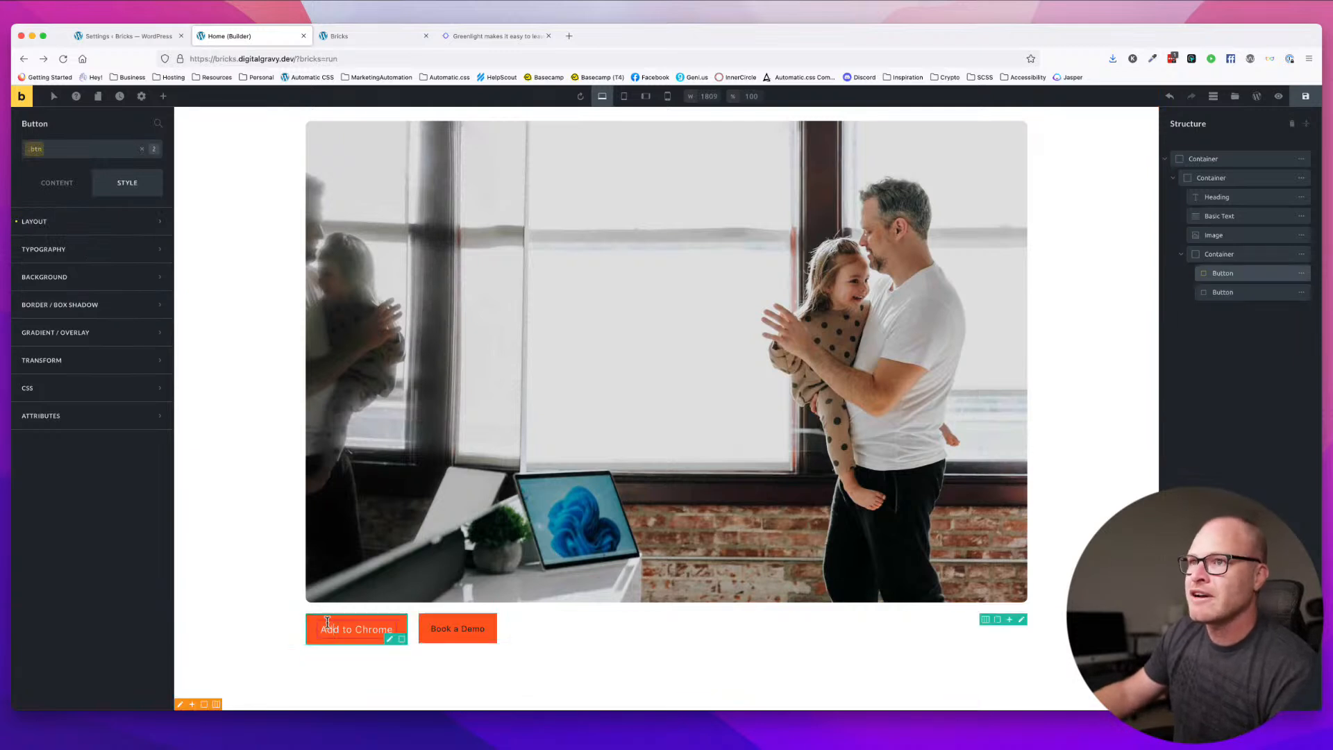
left_click(87, 148)
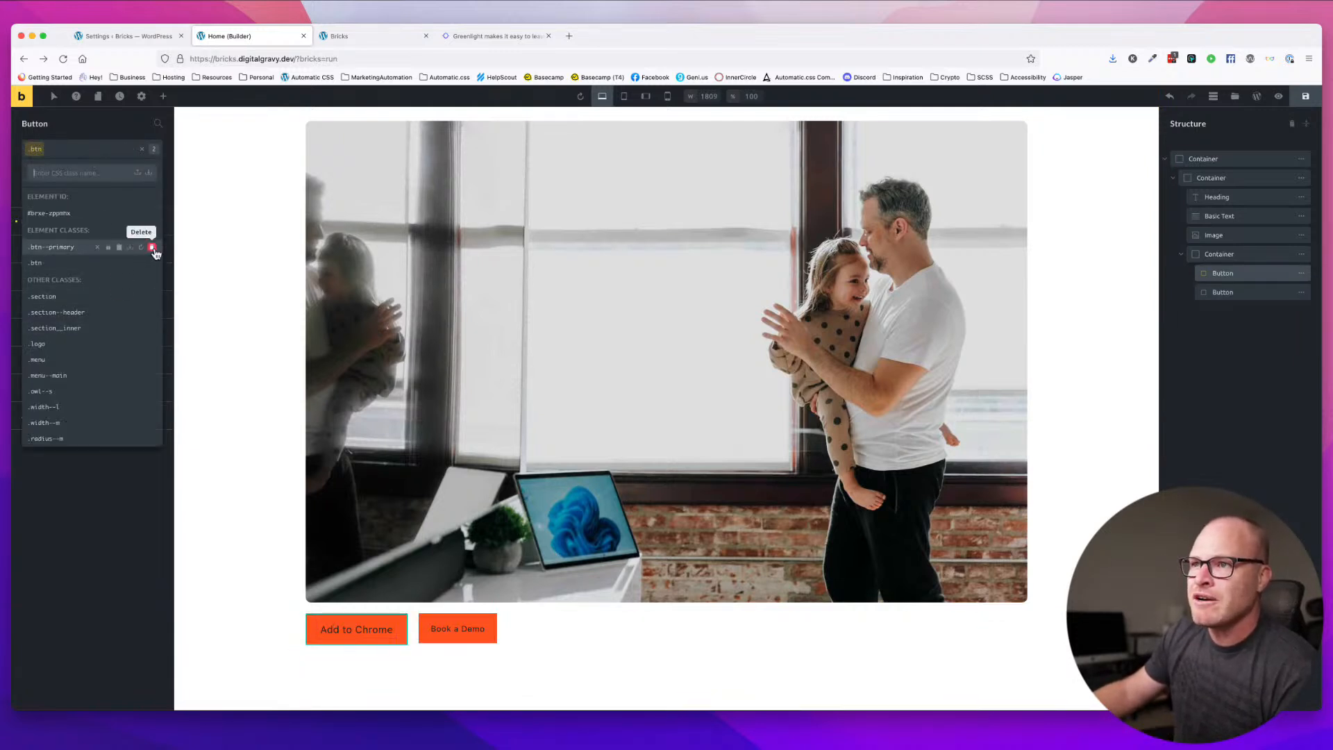
left_click(152, 248)
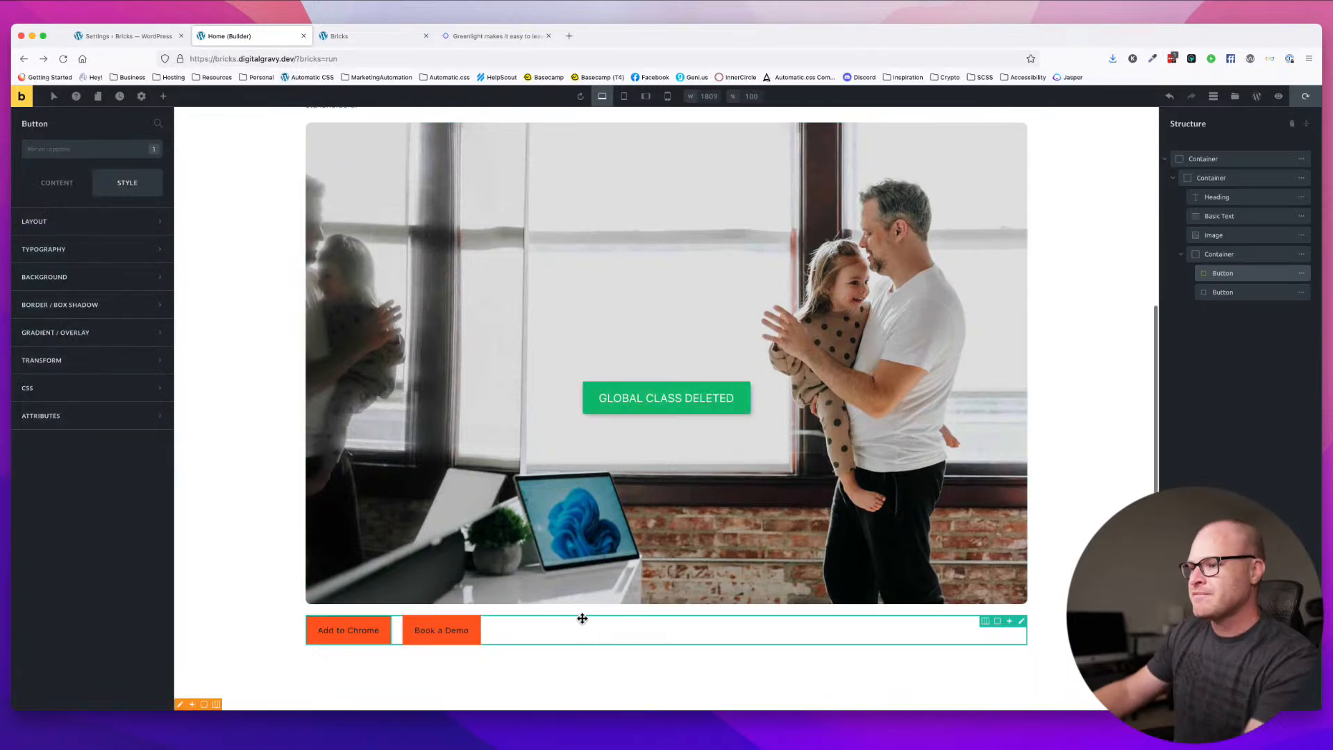
left_click(461, 628)
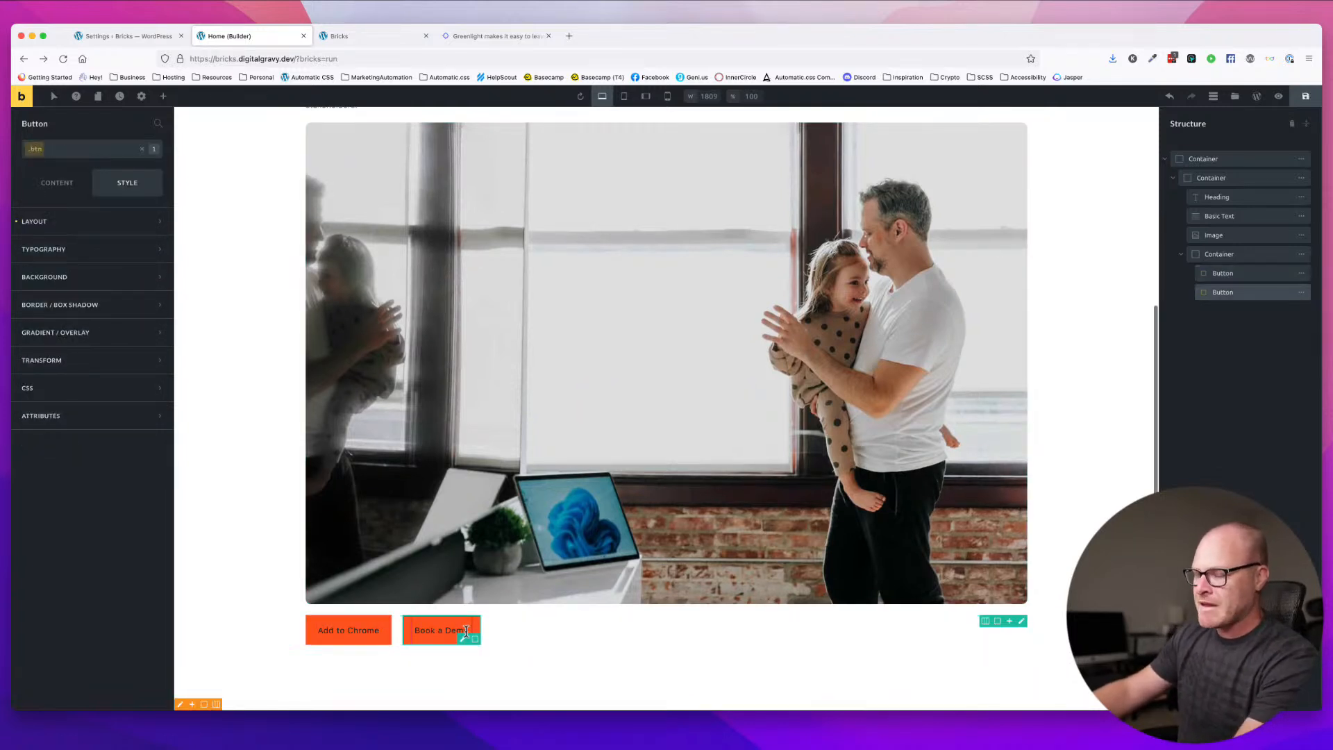
left_click(373, 629)
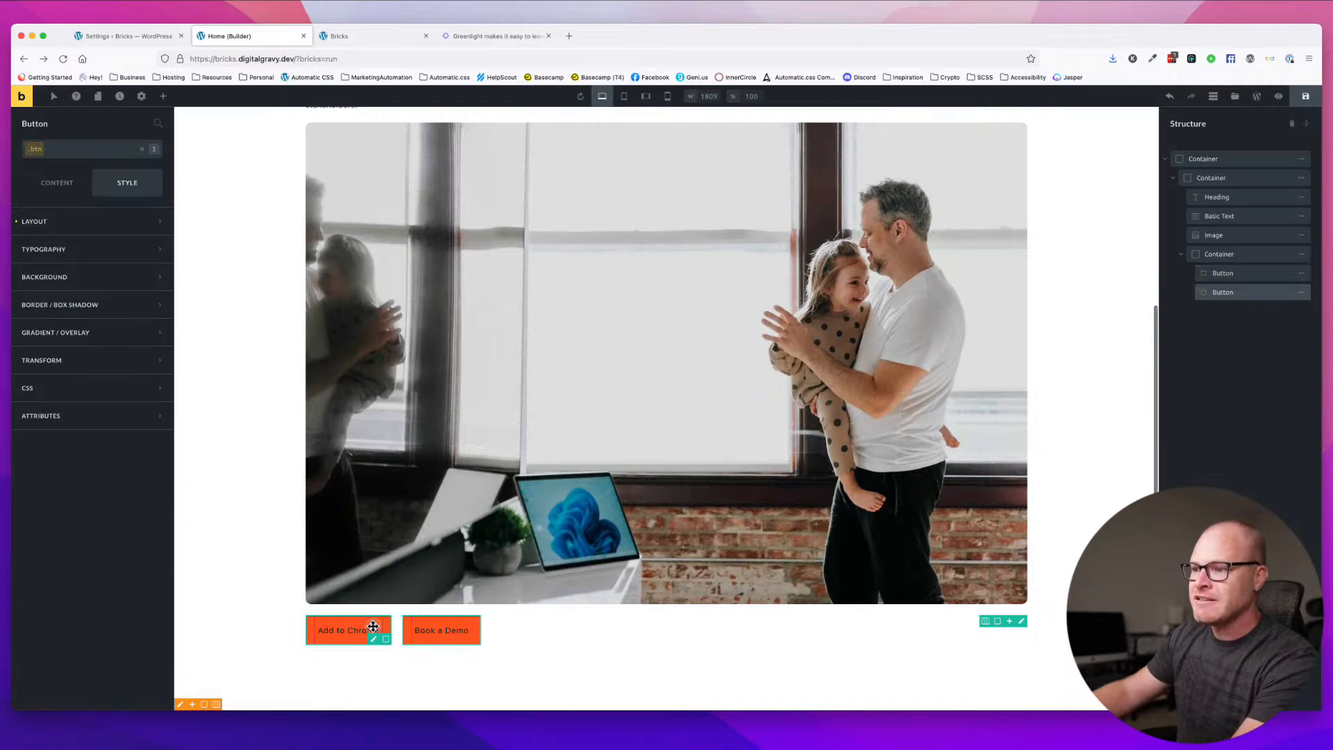
- Try to set the btn class's border radius to a var(--radius) variable on all four corners
left_click(57, 216)
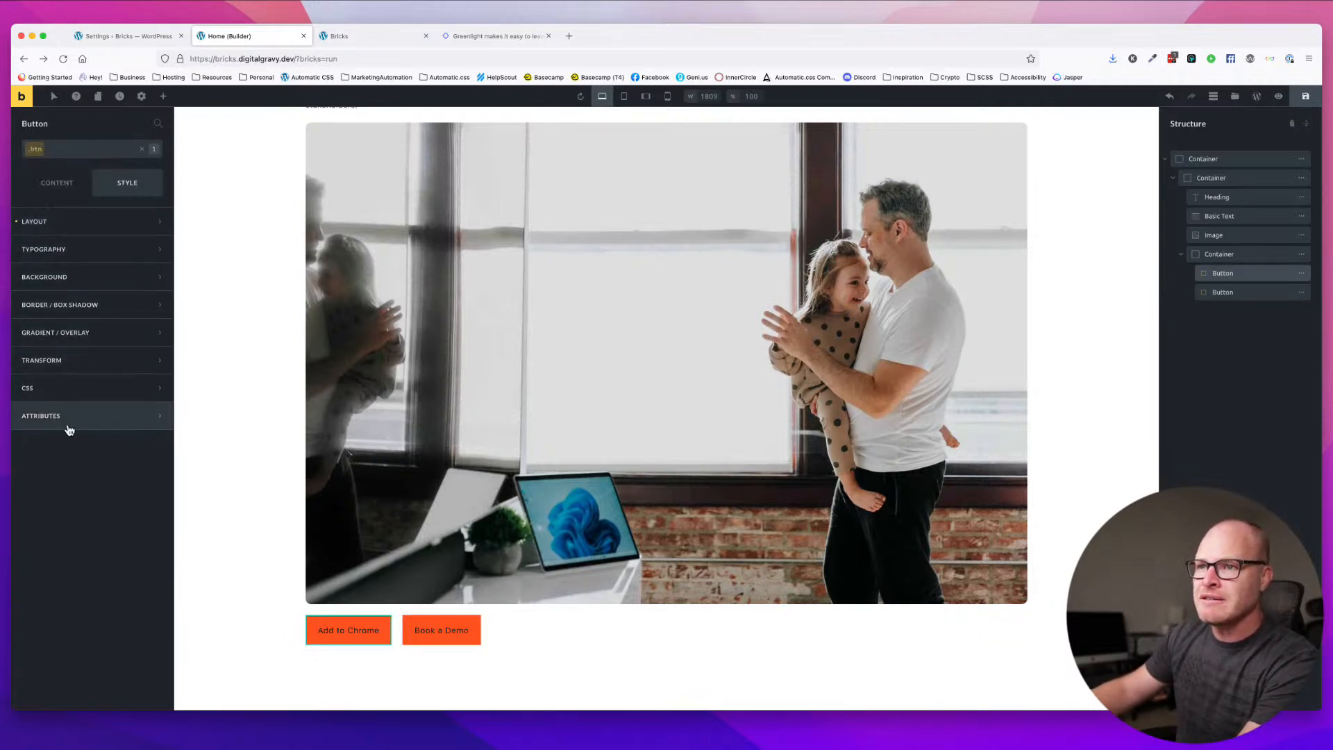
left_click(76, 305)
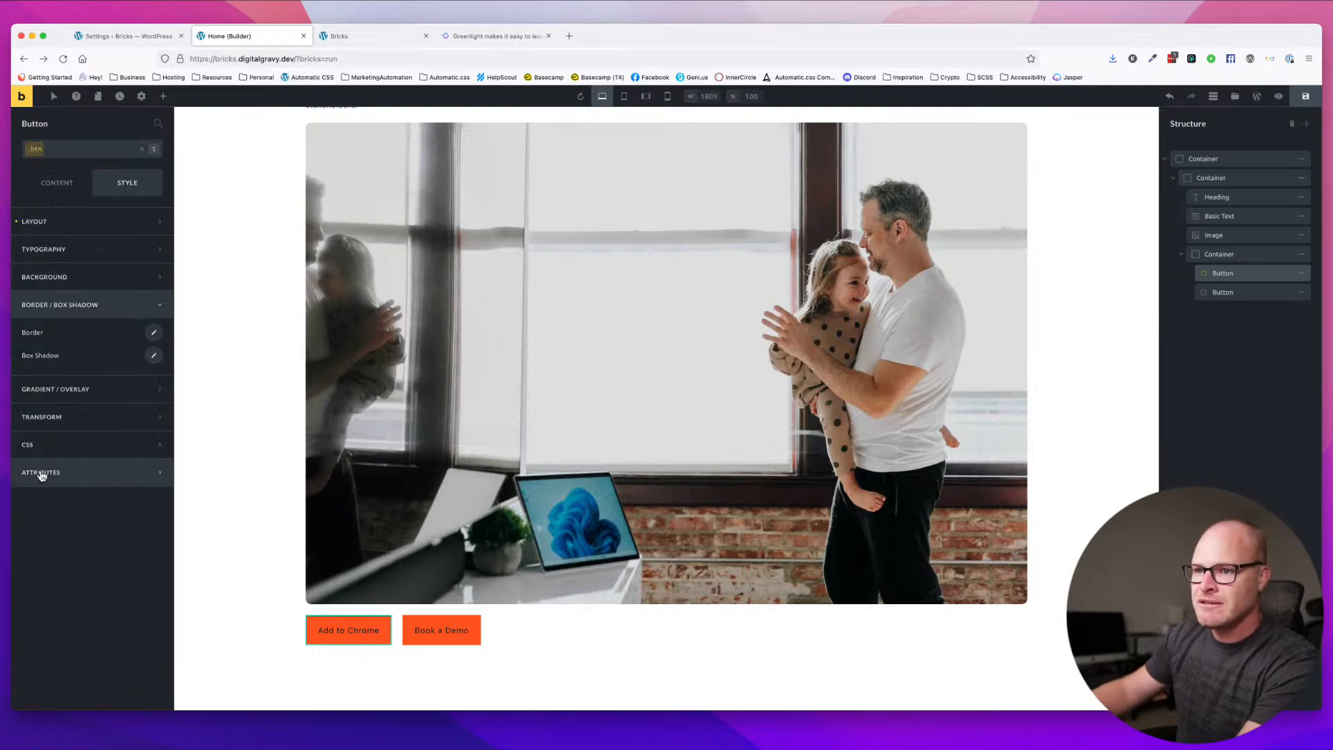
left_click(153, 332)
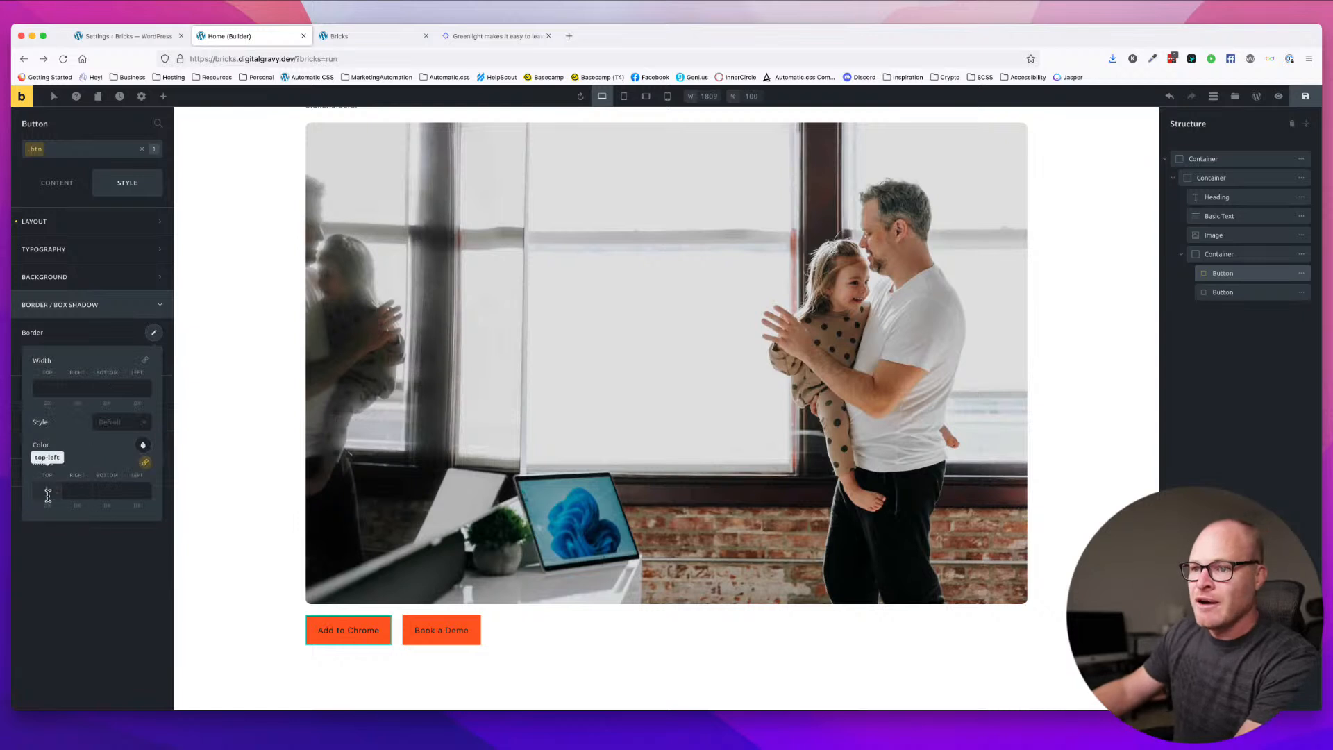
left_click(42, 495)
type("var(--radius)")
key("super+a")
left_click(76, 494)
key("super+v")
left_click(100, 492)
key("super+v")
left_click(134, 493)
key("super+v")
left_click(42, 492)
type("var(--radius-s)")
key("super+a")
key("BackSpace")
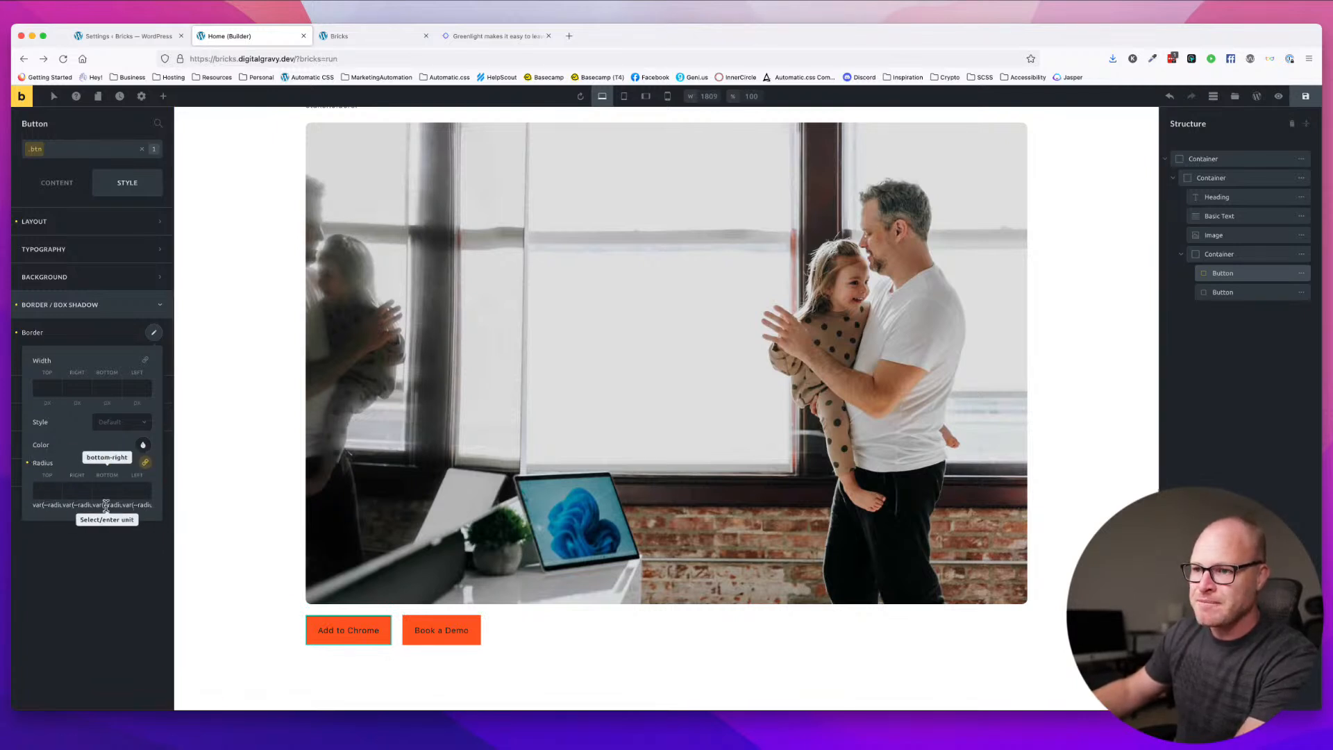
- Set the btn class's border radius to 1em on all four corners
double_click(37, 505)
left_click(54, 608)
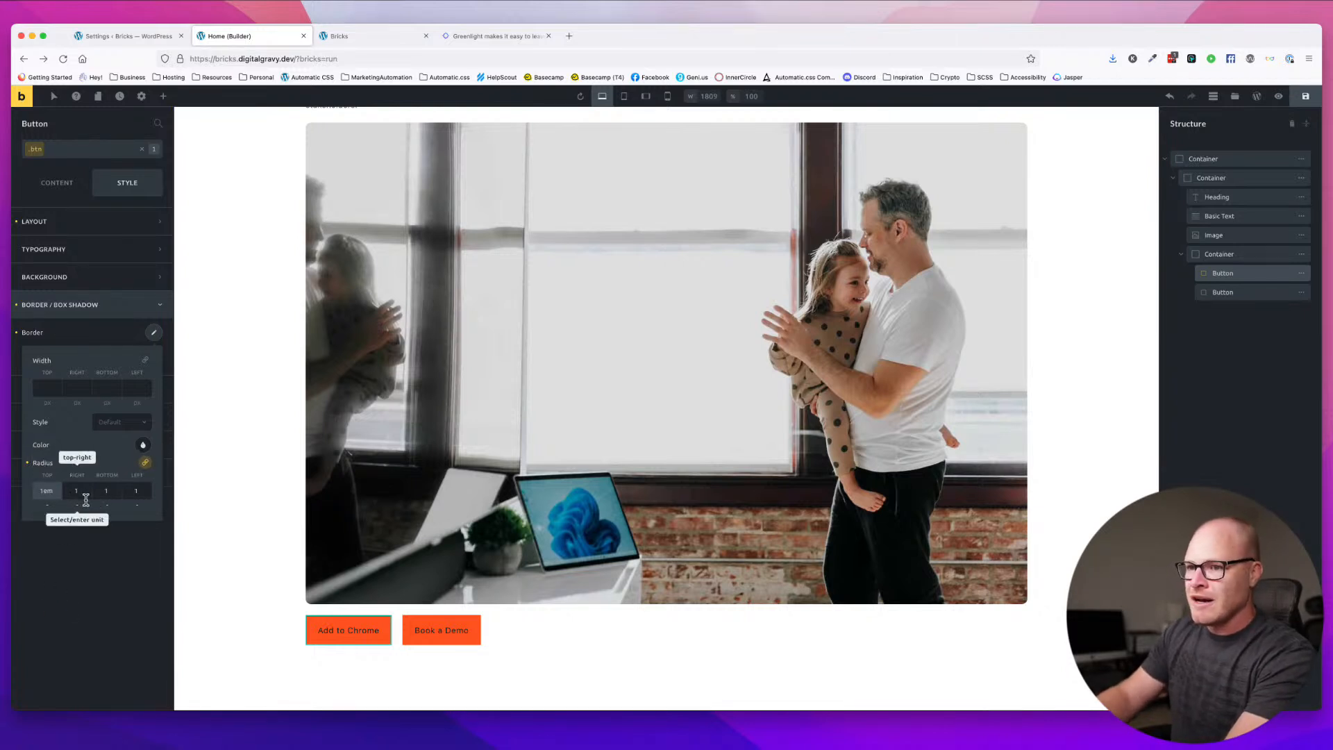
key("Tab")
left_click(617, 627)
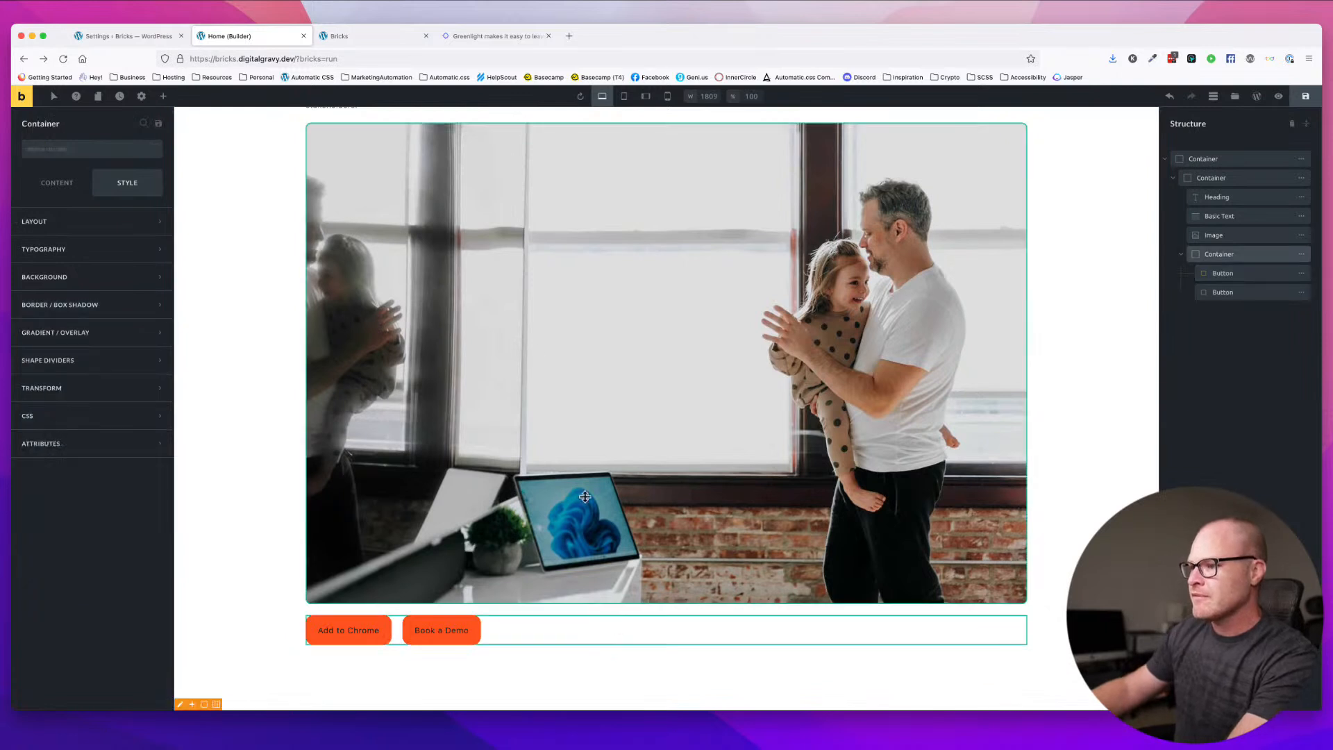
- Create a global class named btn--outline on the Book a Demo button
left_click(435, 629)
left_click(94, 146)
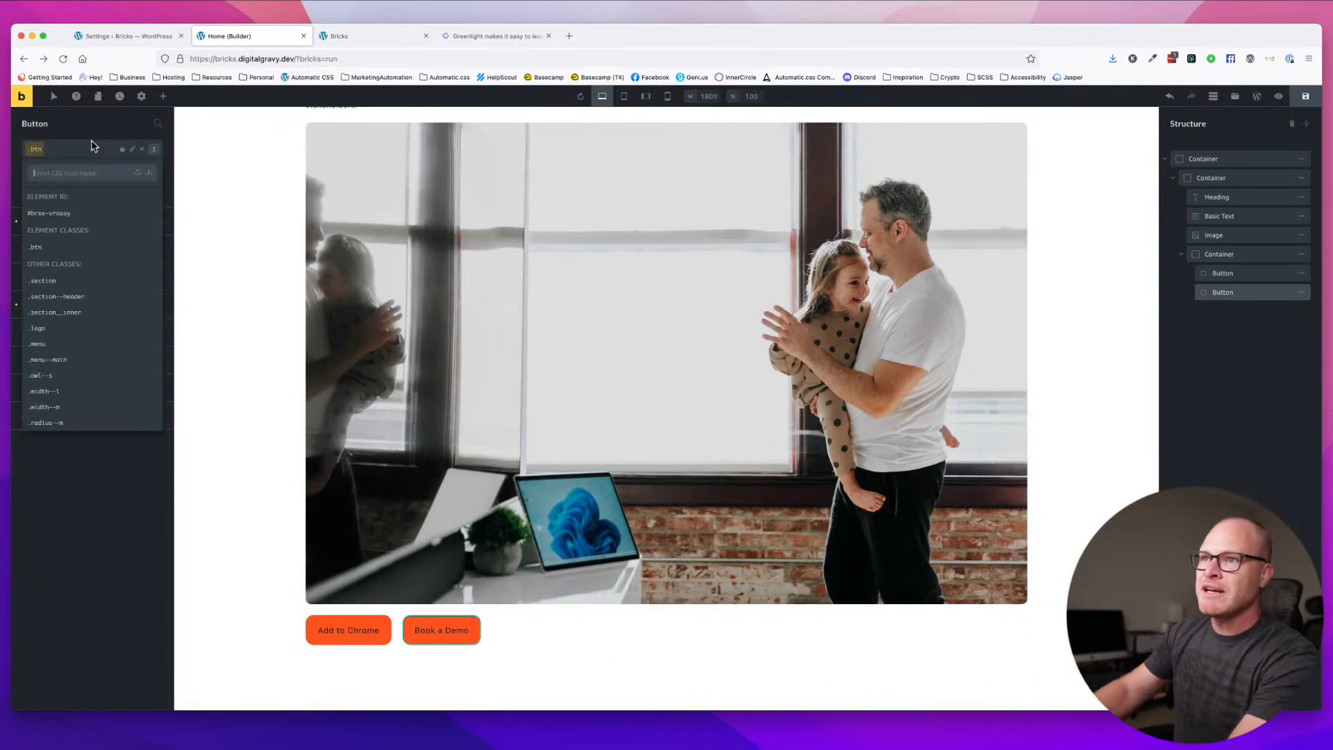
type("btn--outline")
key("Return")
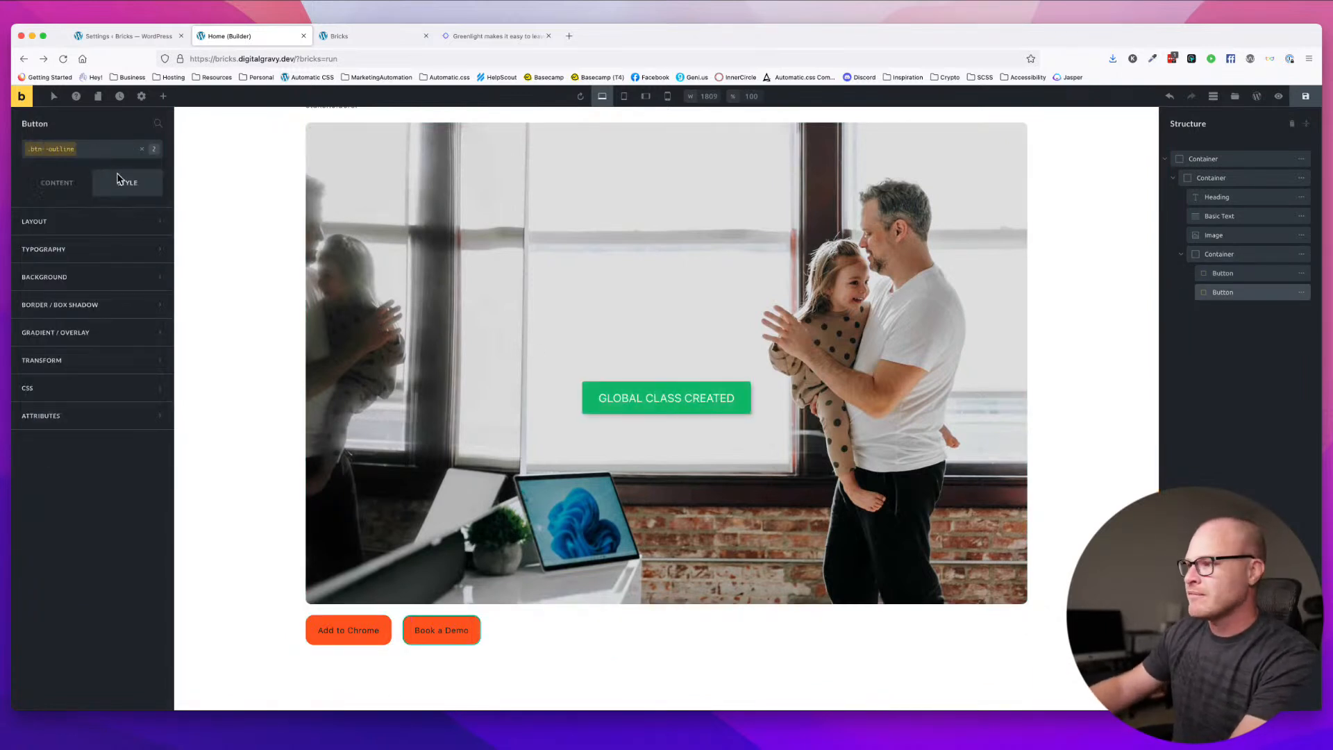
- Make the btn--outline class's background color fully transparent
left_click(98, 223)
left_click(97, 224)
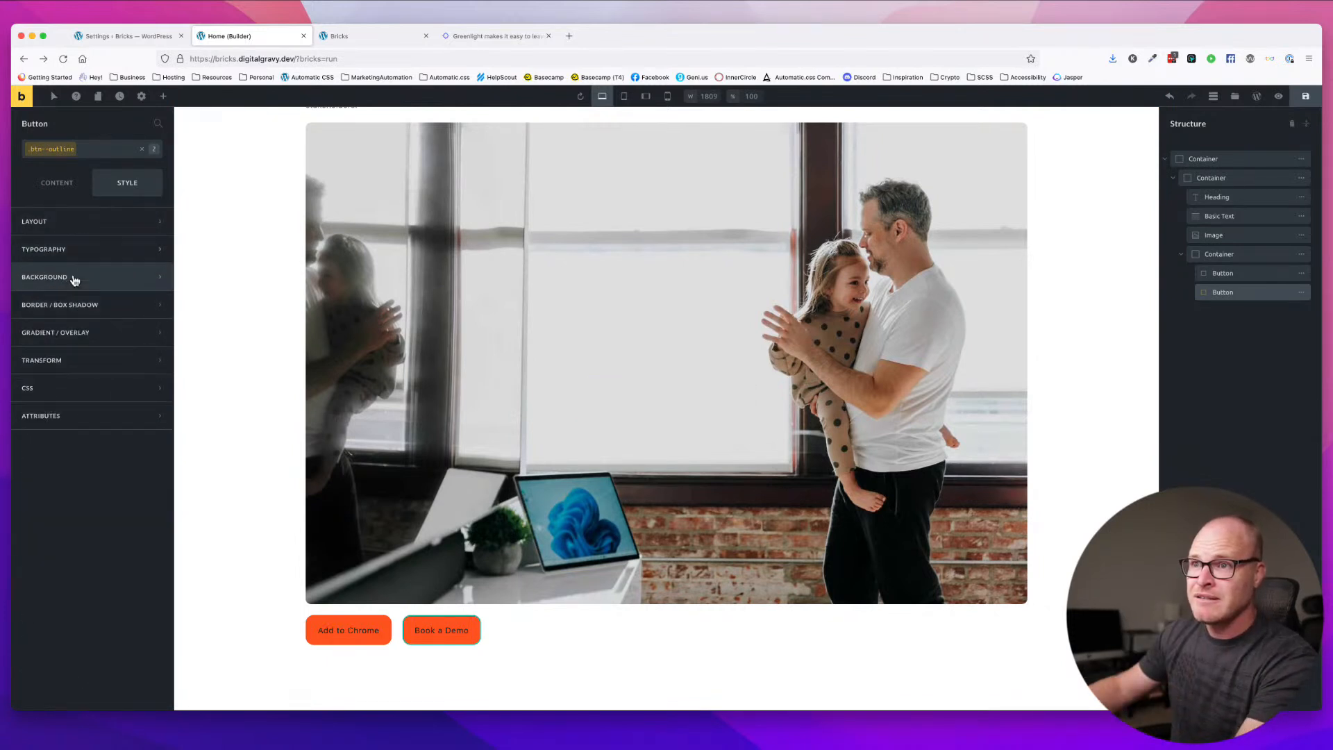
left_click(77, 277)
left_click(154, 305)
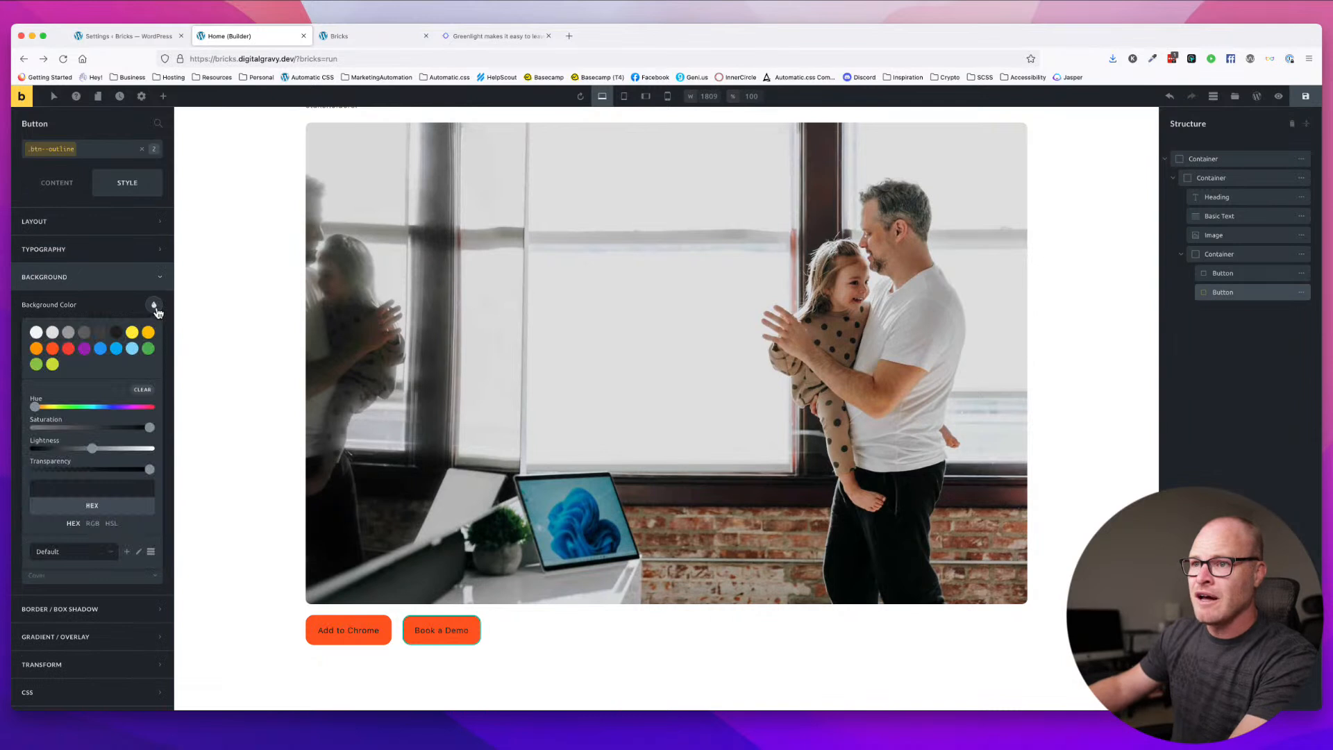
left_click_drag(149, 469, 14, 469)
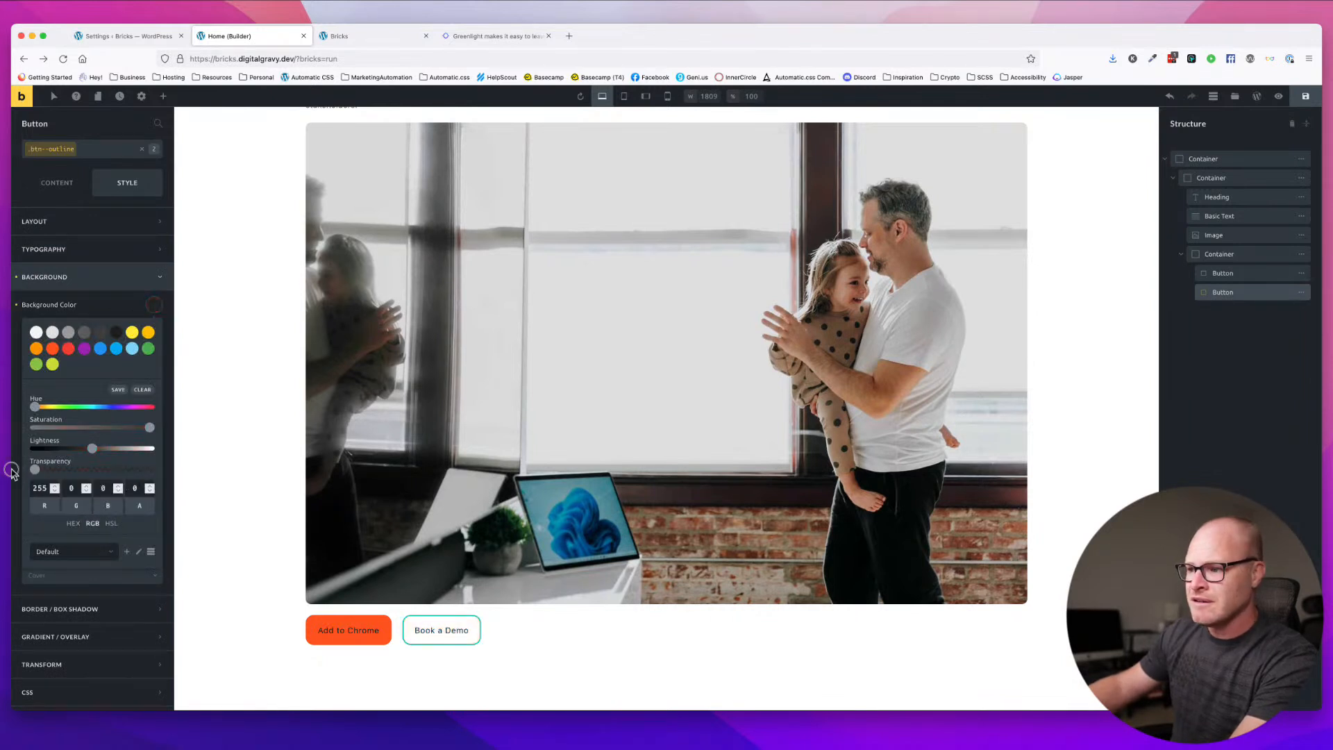
left_click(109, 275)
- Try to set the btn--outline class's border color to var(--primary)
left_click(97, 314)
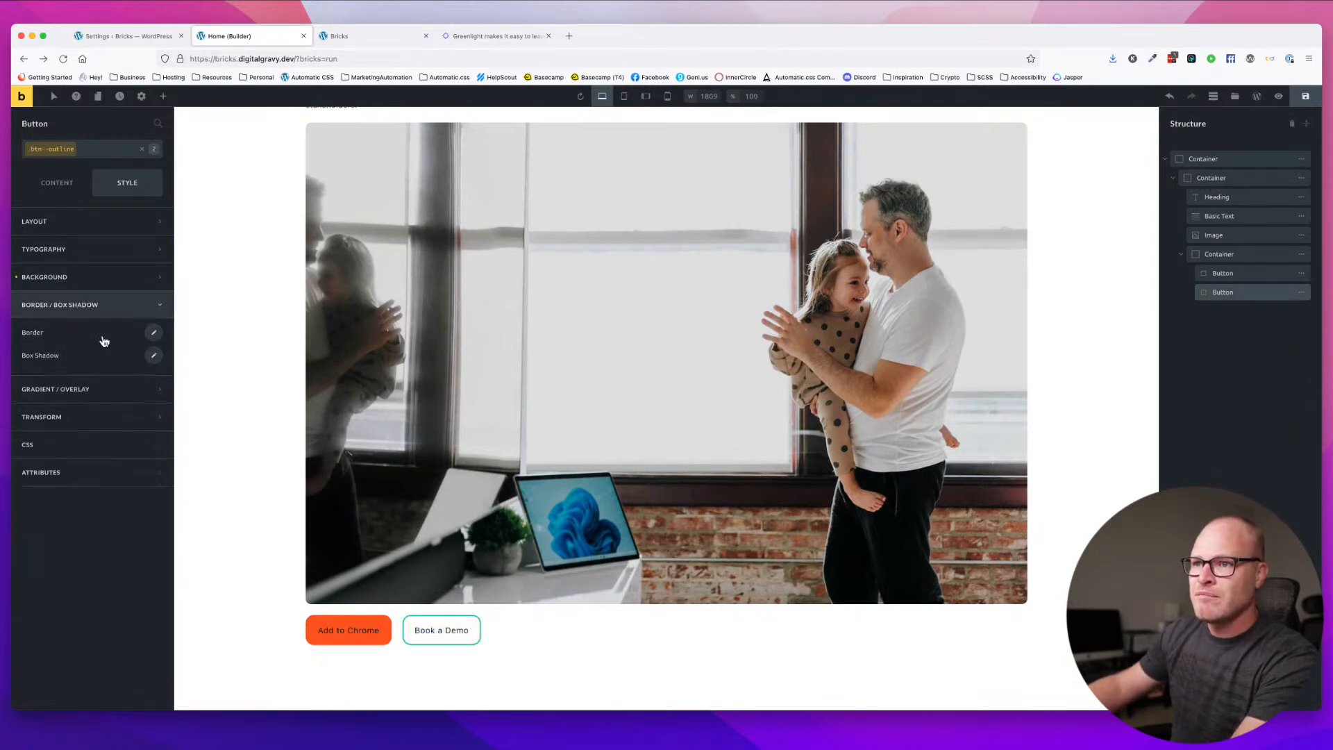
left_click(153, 332)
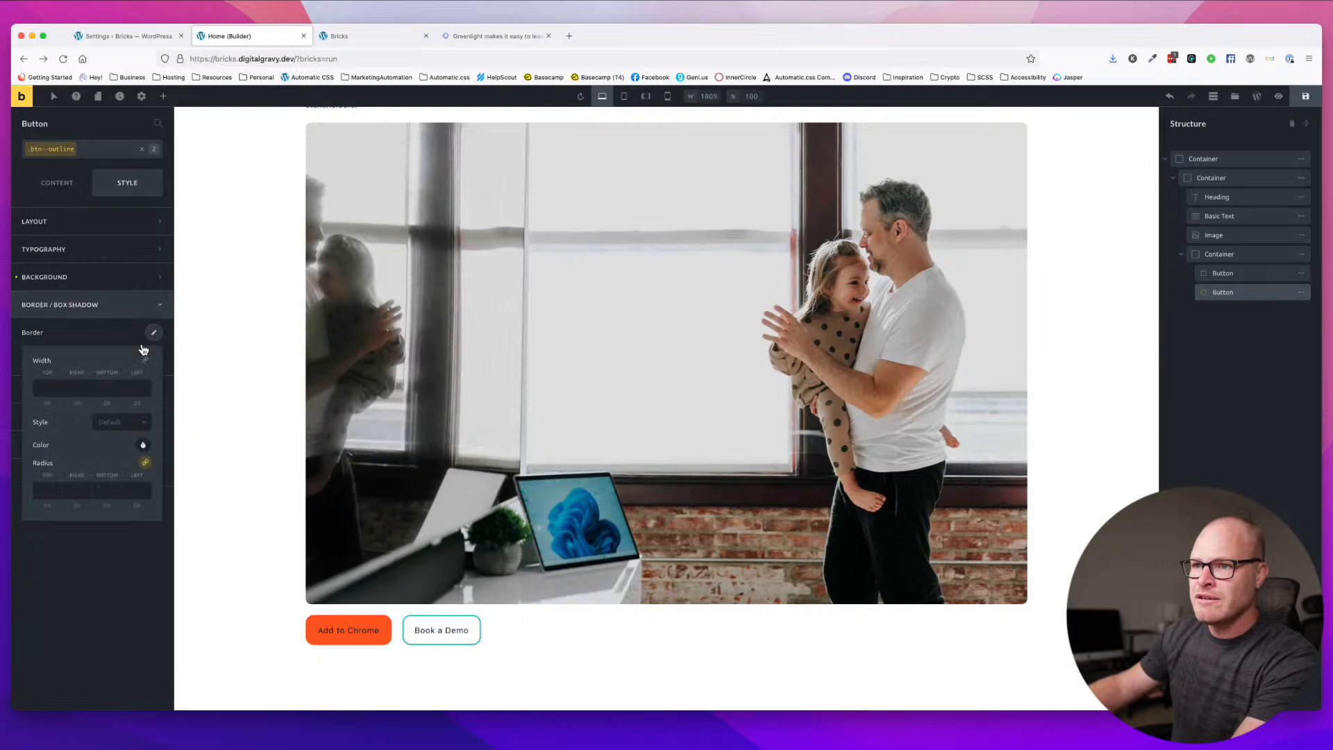
left_click(143, 445)
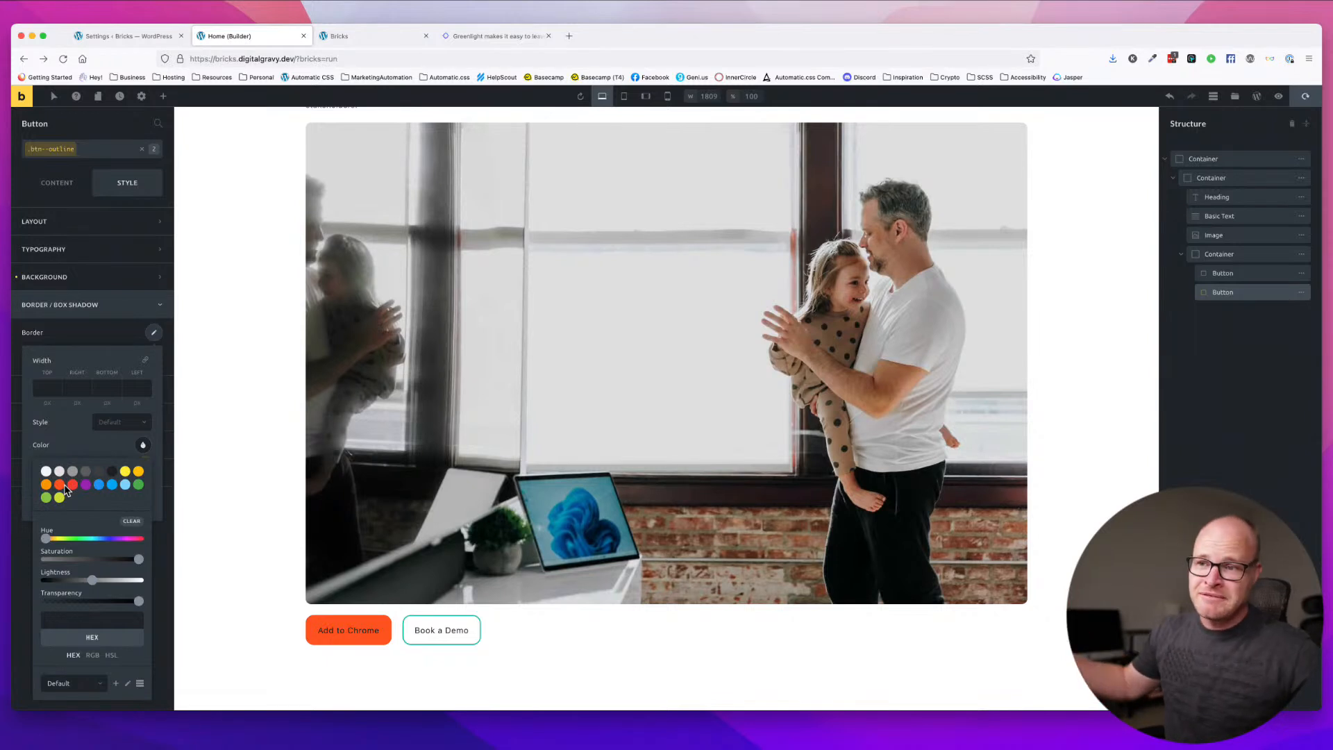
left_click(98, 446)
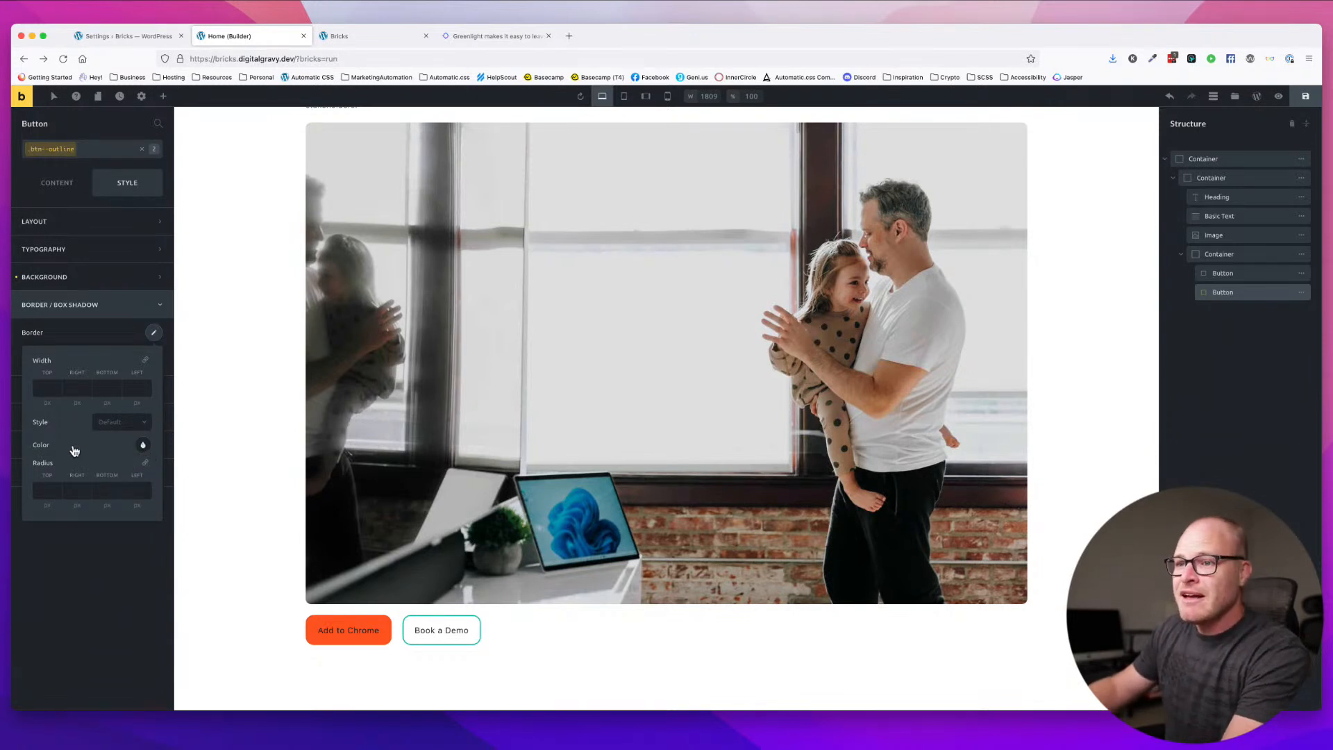
left_click(152, 447)
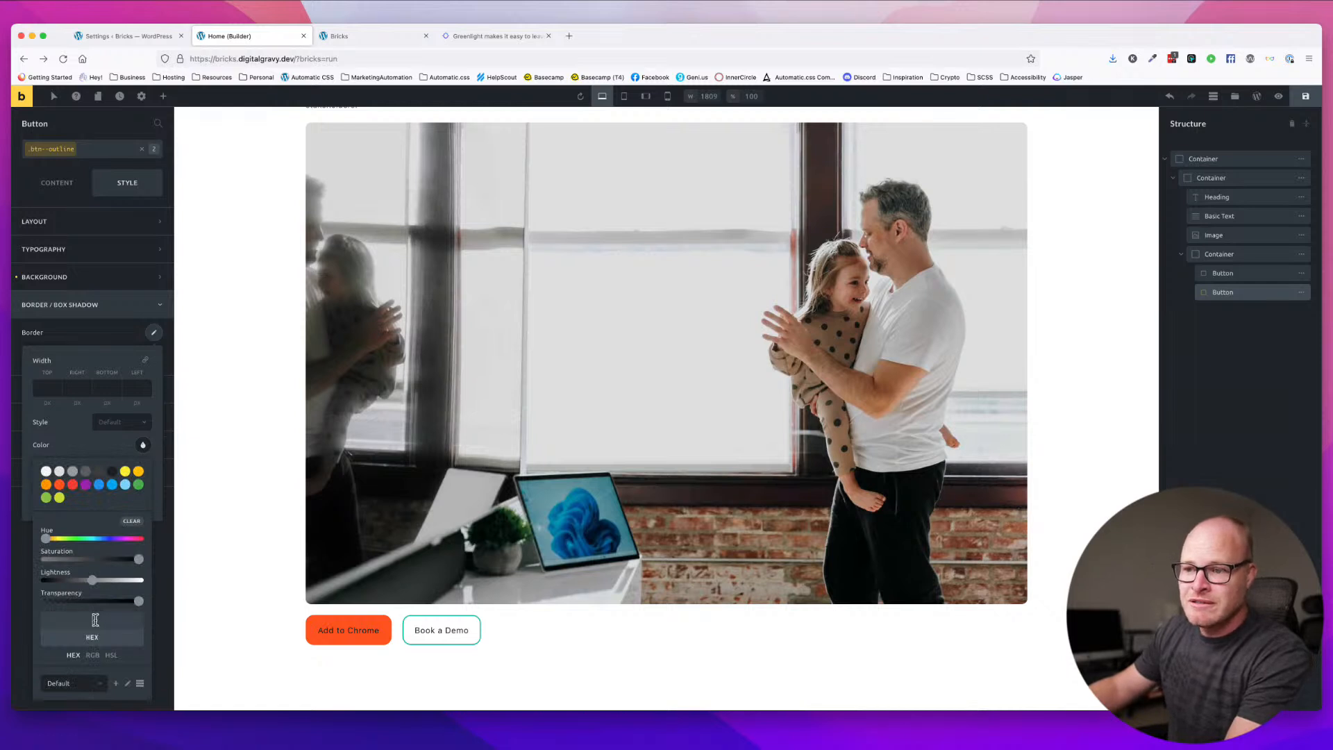
type("var(--primary)")
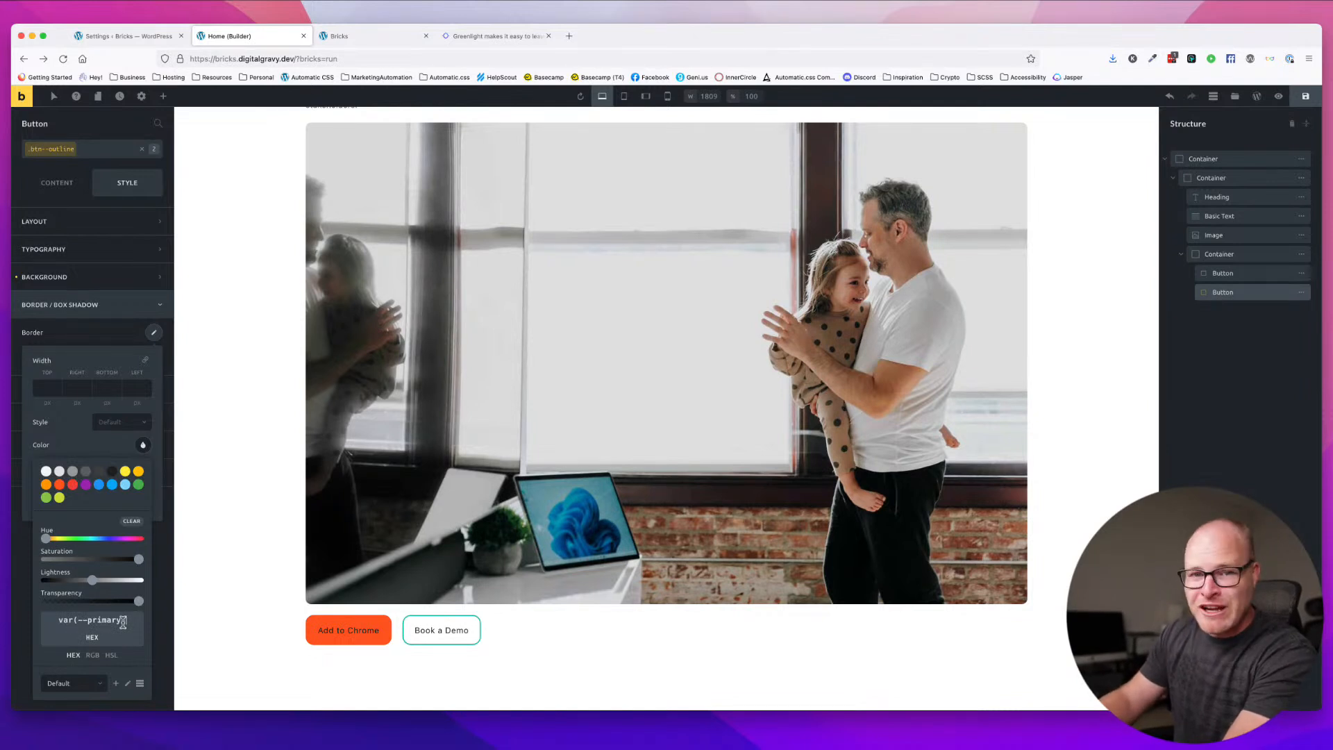
triple_click(123, 623)
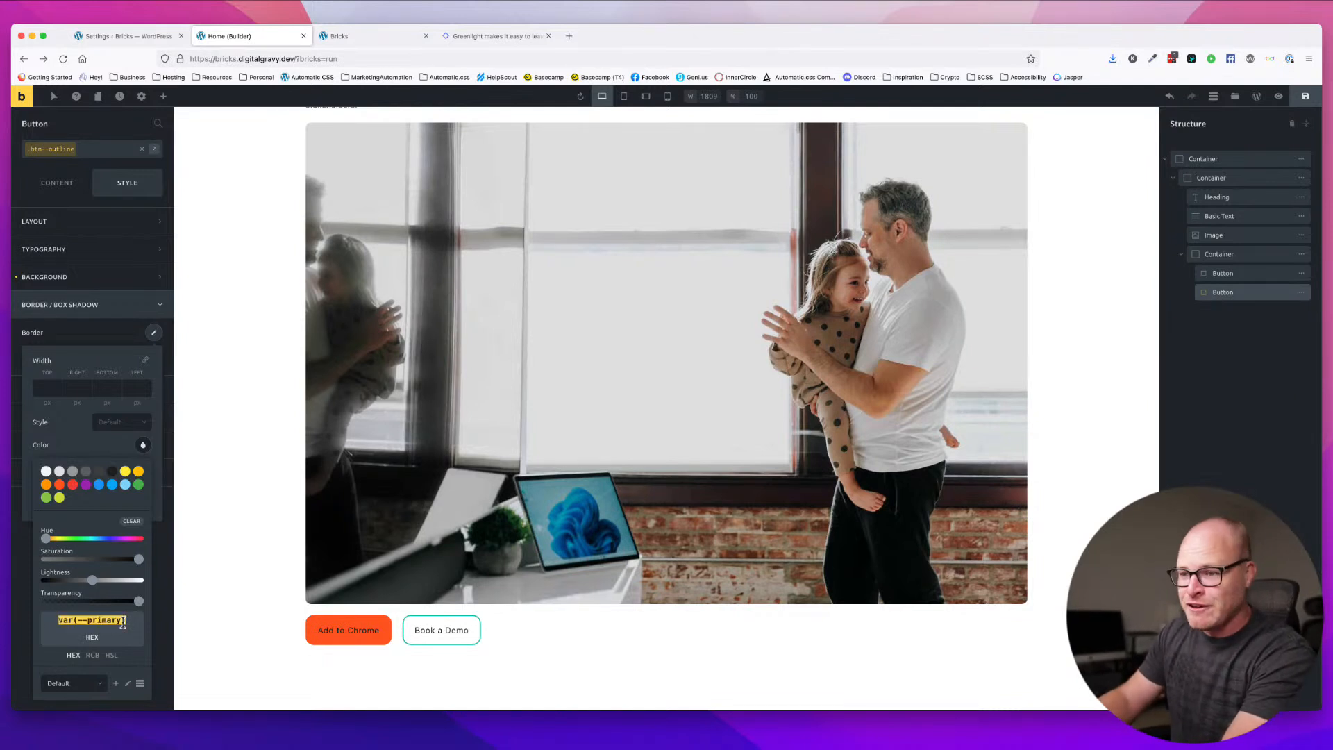
key("BackSpace")
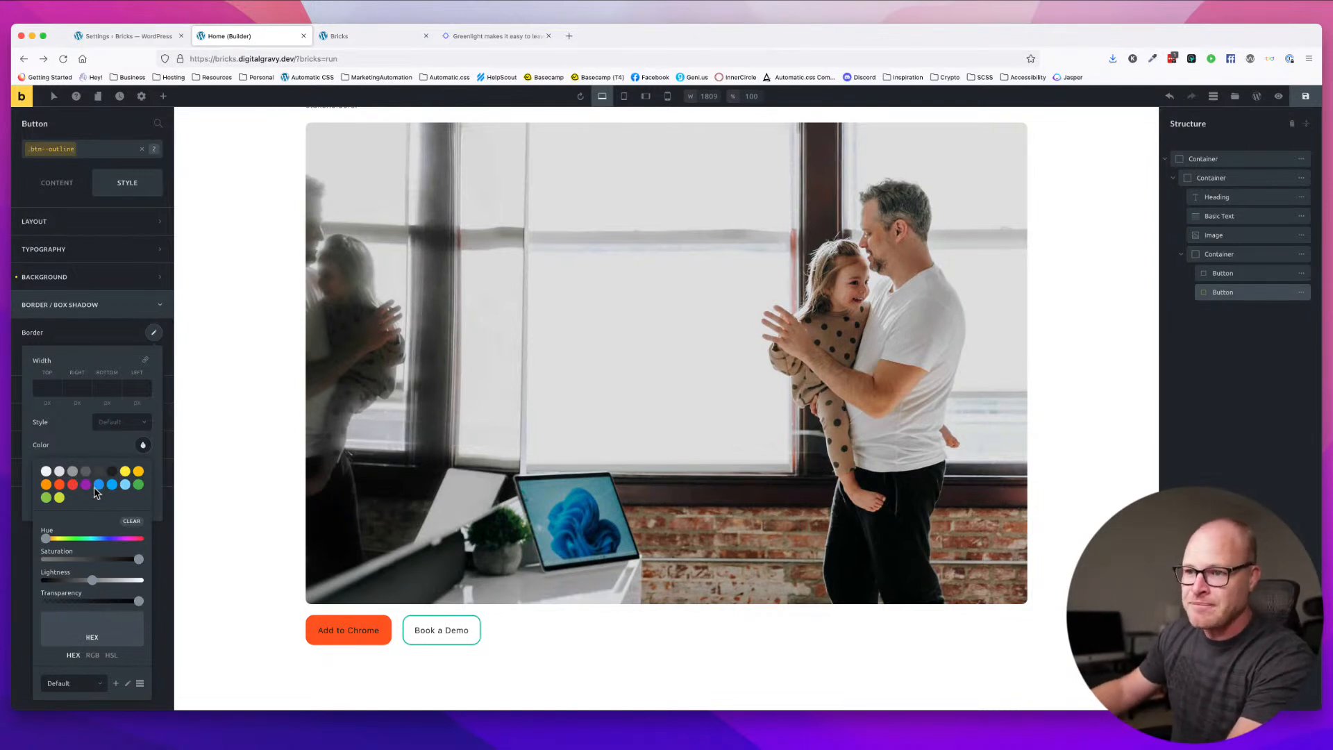
- Set the btn--outline class's border color to #ff5722 and its border width to 1.5 on all sides
left_click(61, 486)
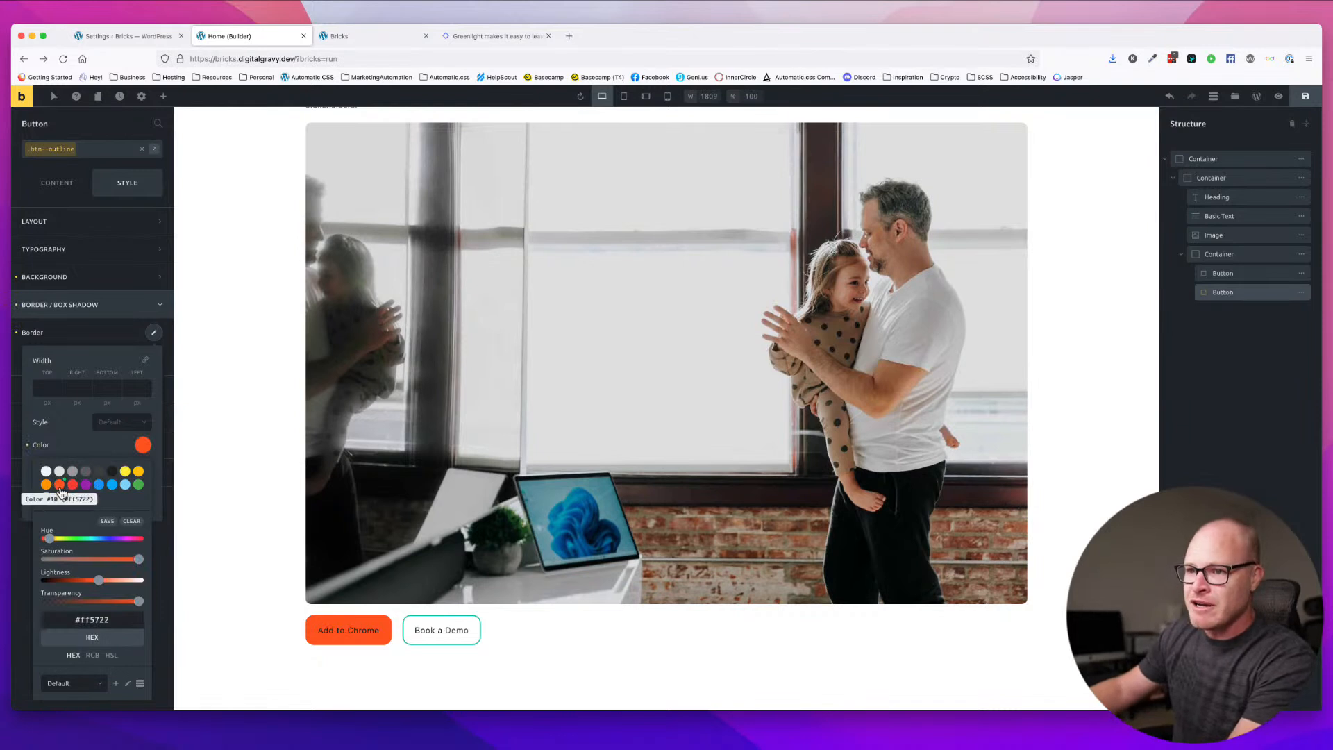
left_click(144, 447)
left_click(40, 393)
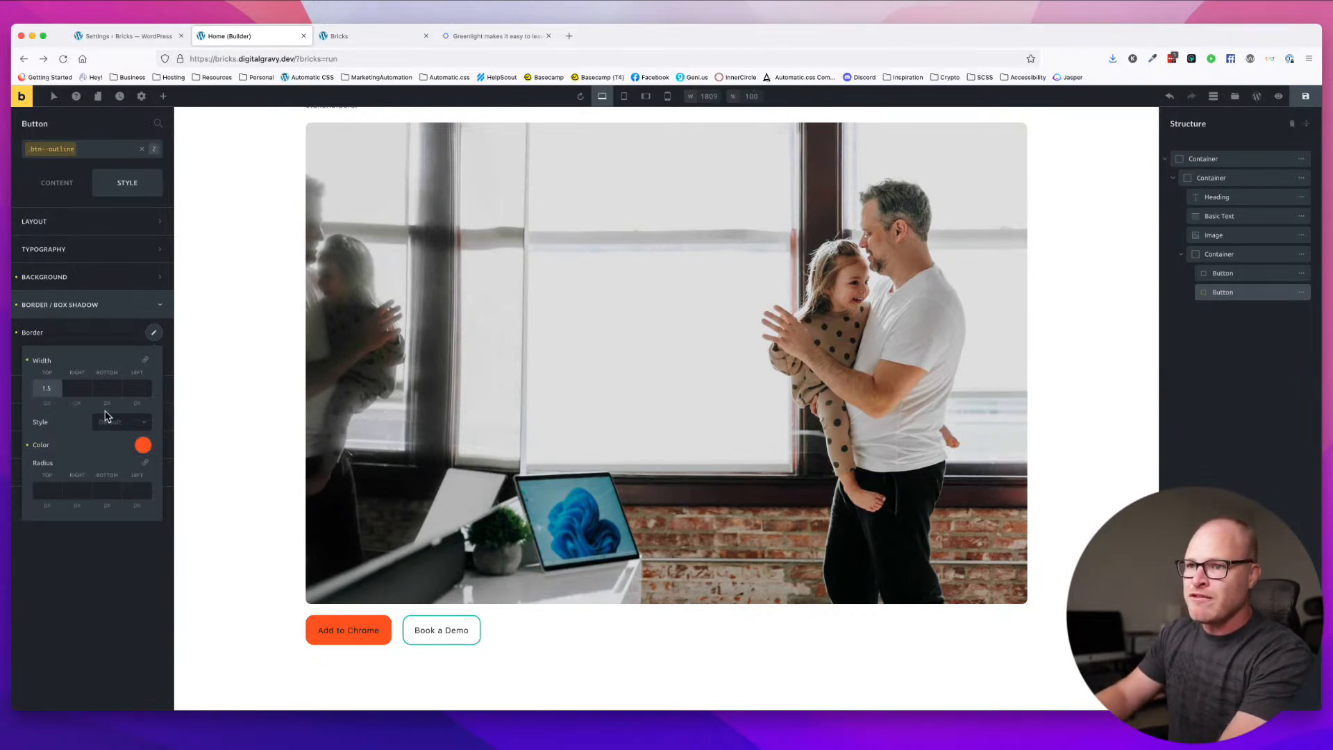
left_click(145, 359)
left_click(535, 648)
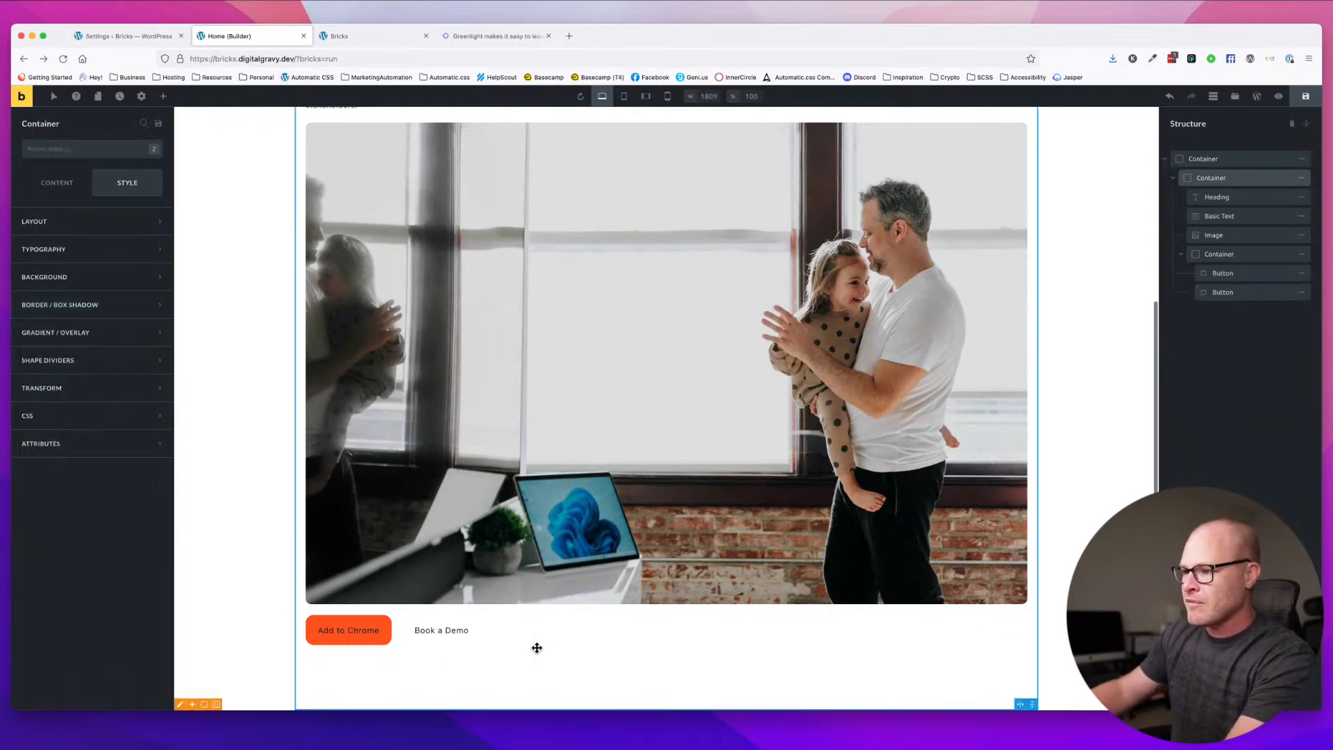
- Set the border style of the btn--outline class on the Book a Demo button to Solid
left_click(447, 623)
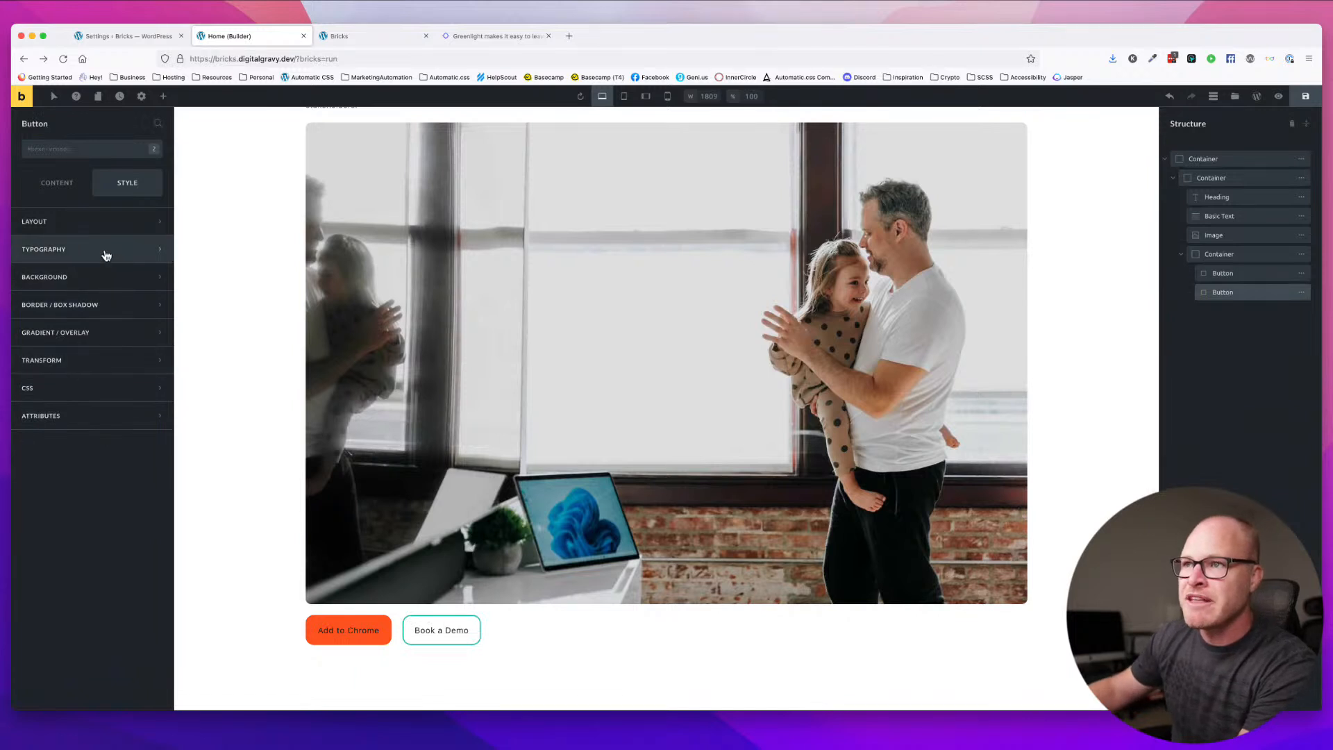
left_click(107, 154)
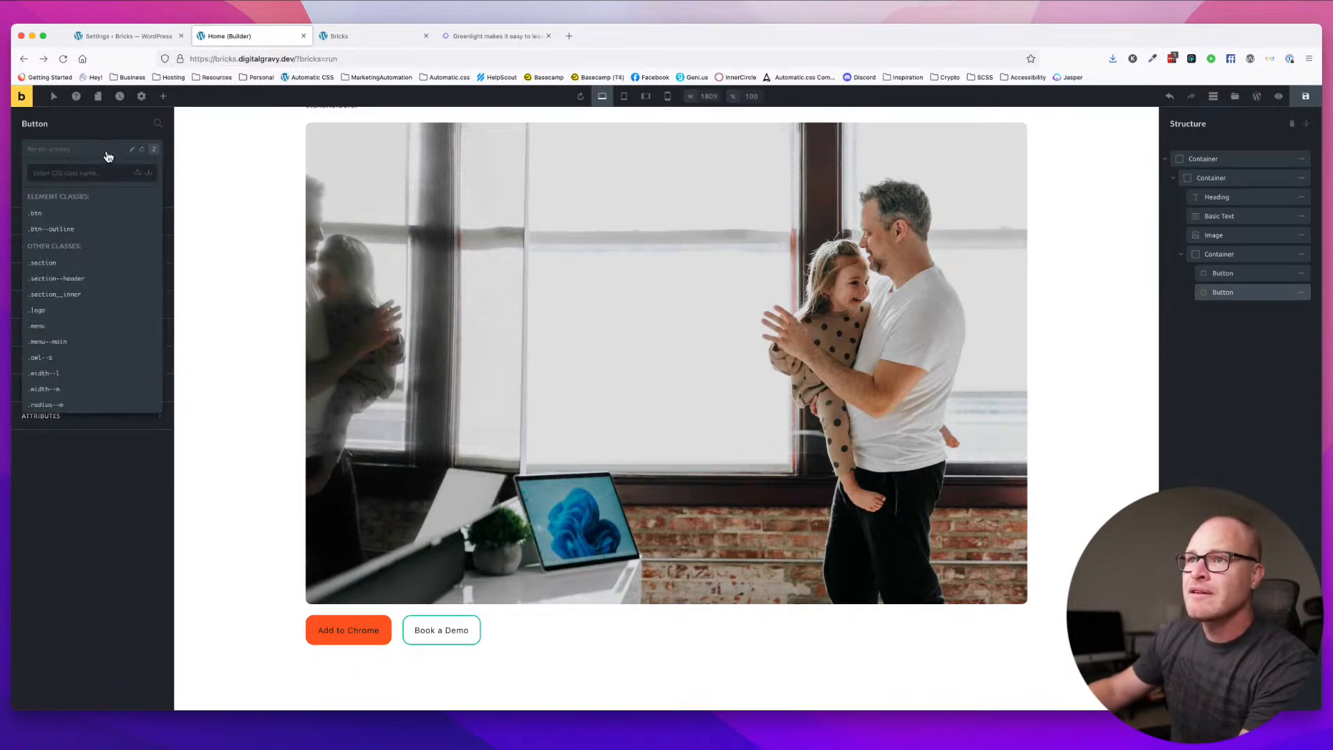
left_click(74, 229)
left_click(81, 301)
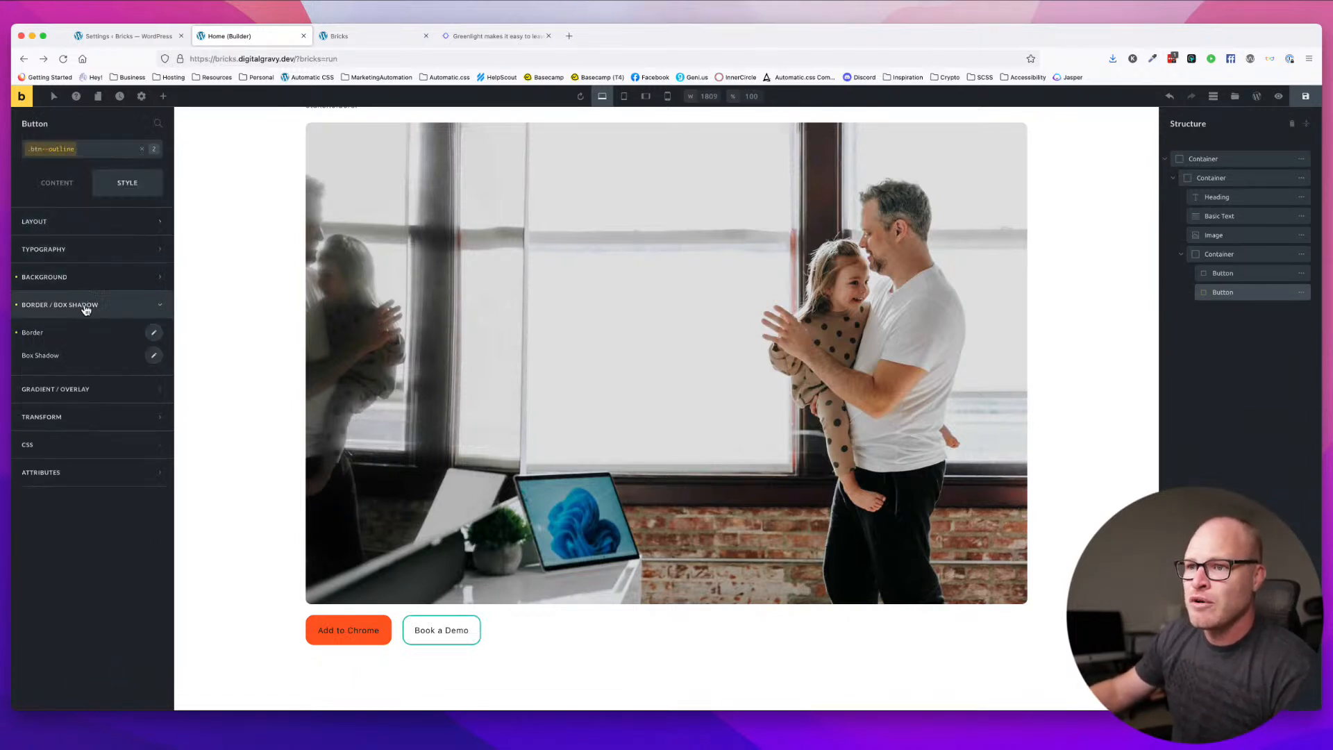
left_click(153, 333)
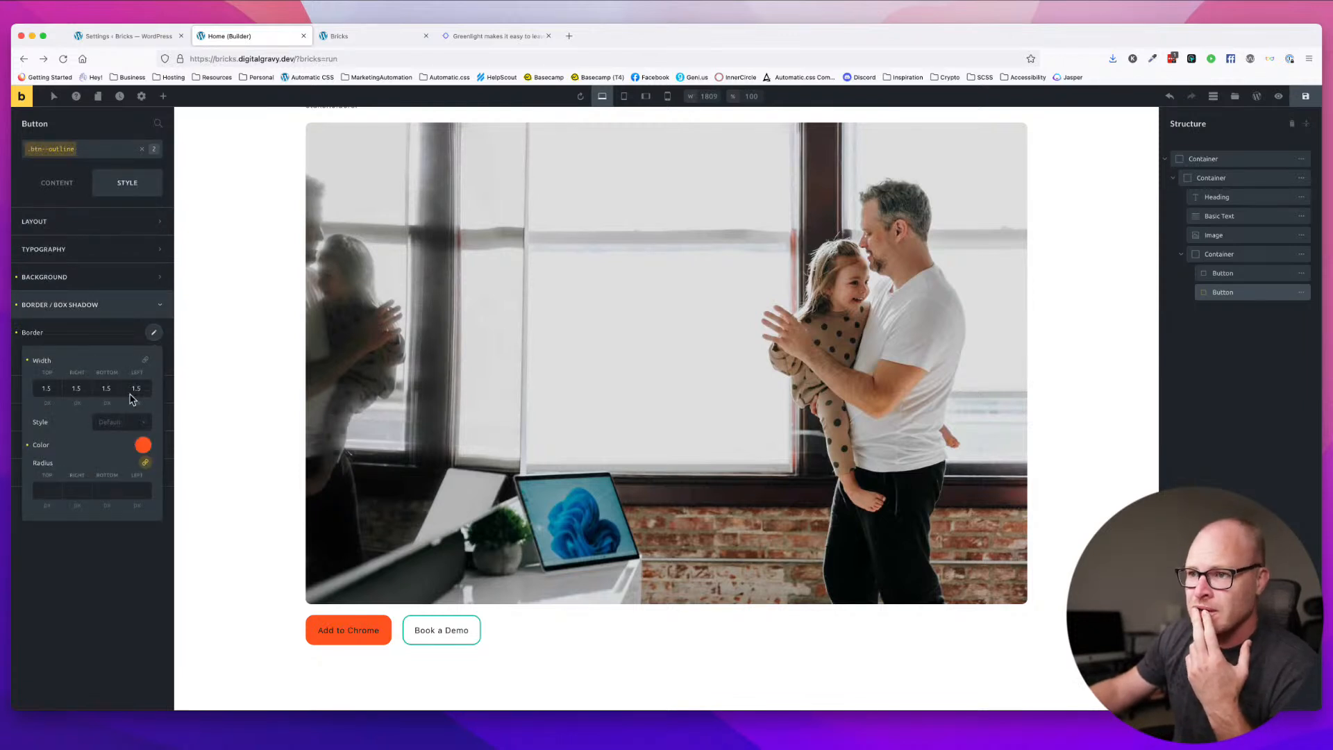
left_click(124, 432)
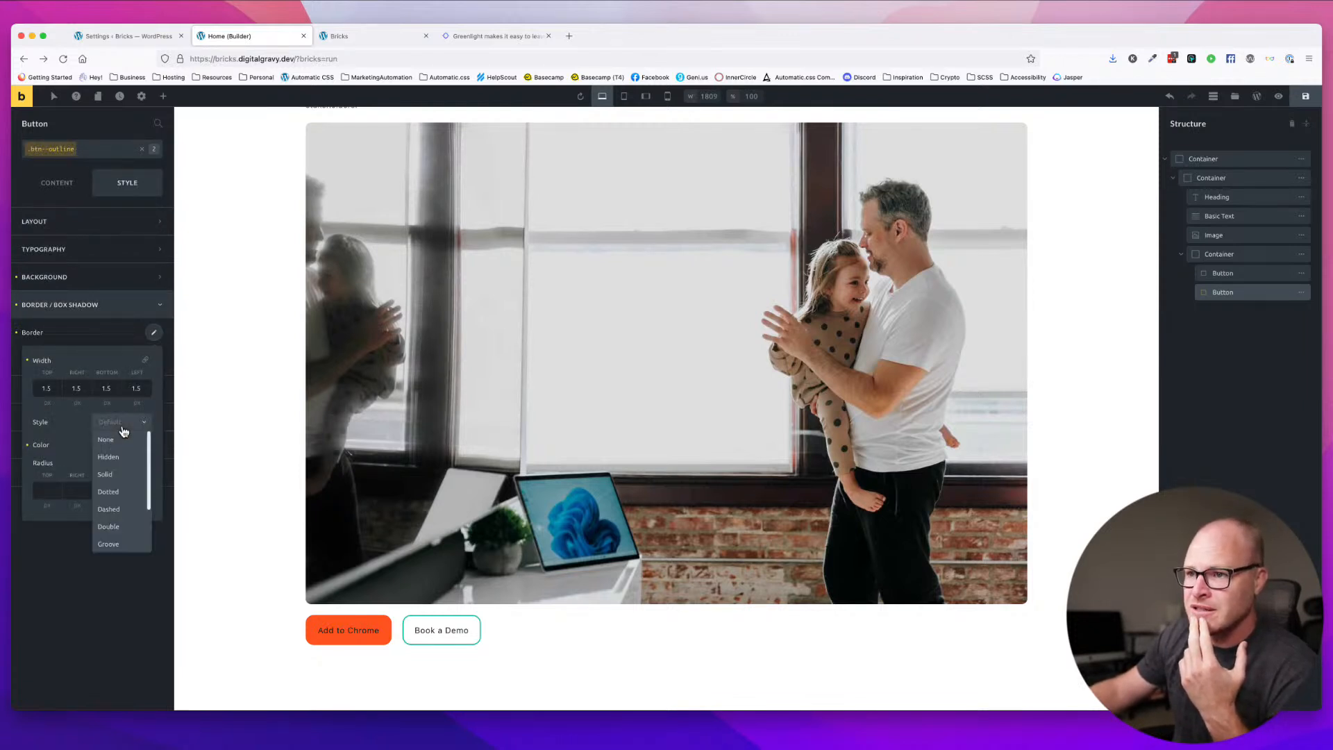
left_click(118, 478)
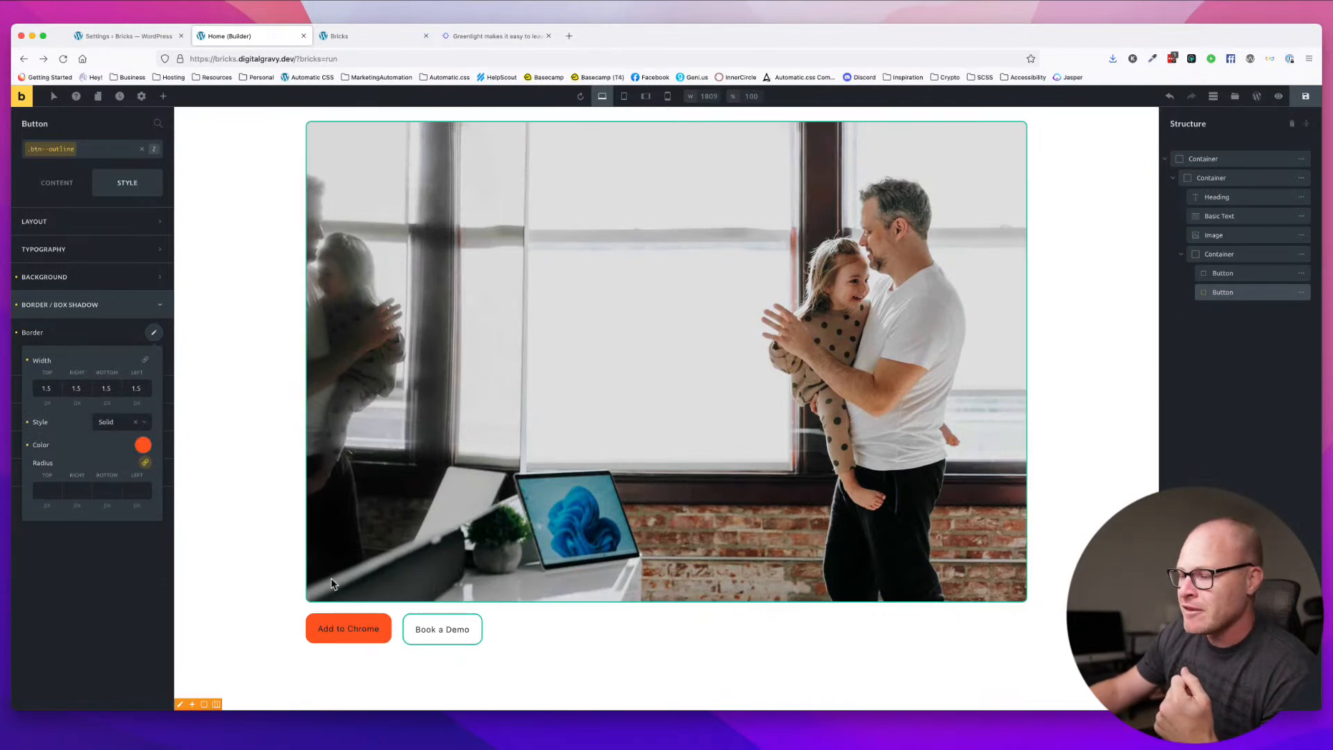
left_click(530, 646)
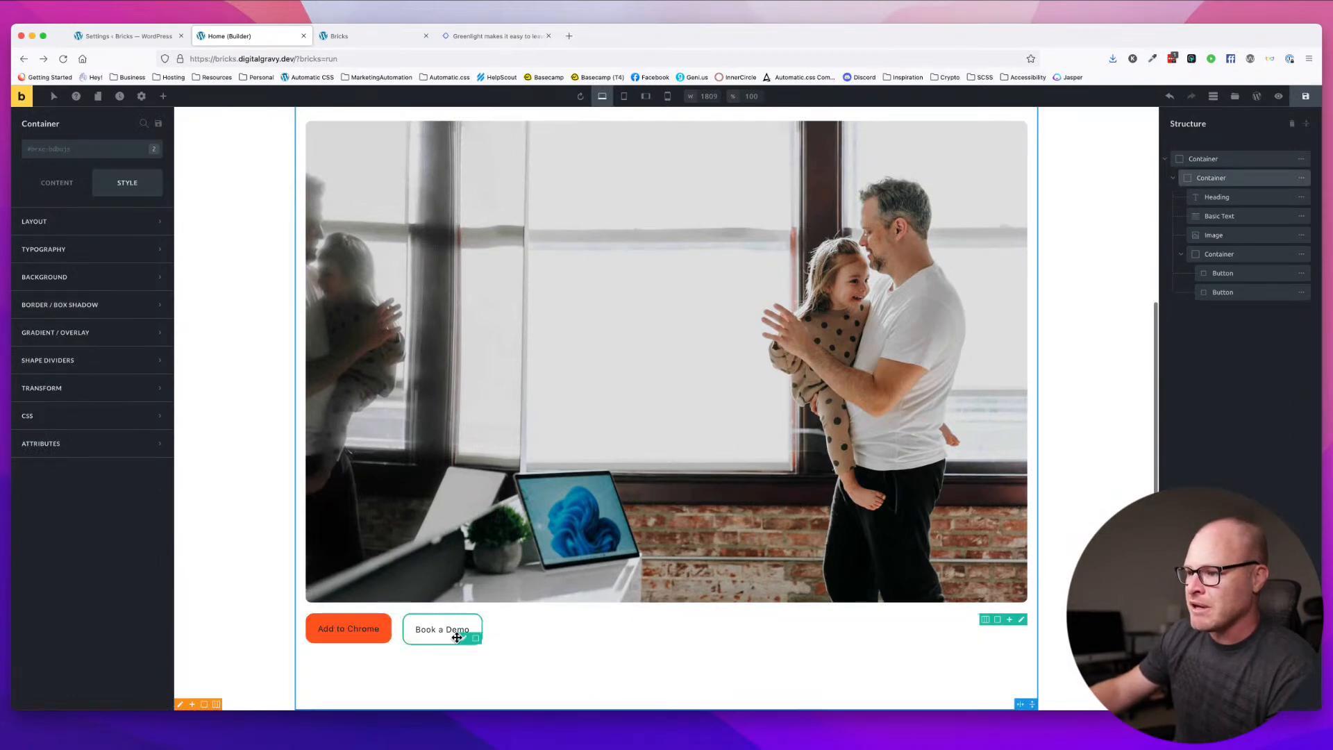
- Examine the call-to-action buttons on the Greenlight reference page and the site's current front end, and return to the Home builder
left_click(488, 38)
scroll(521, 342, "down", 3)
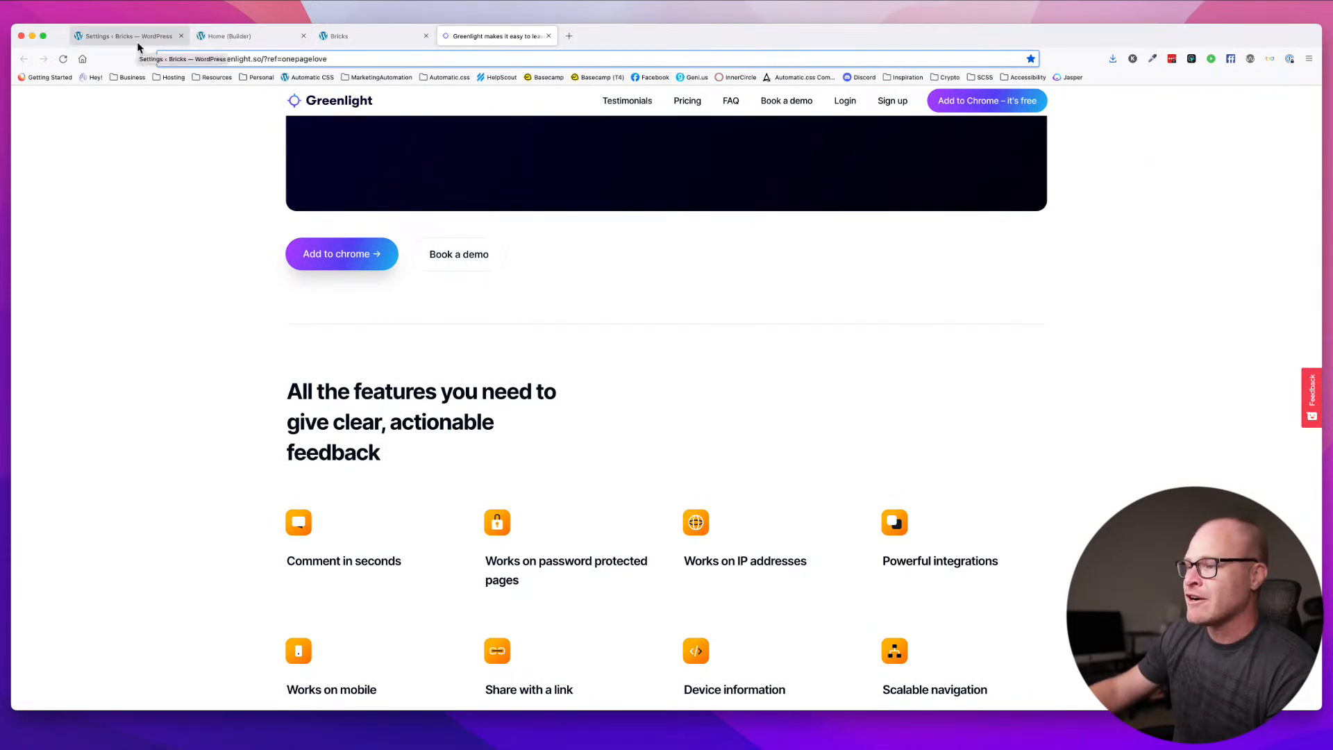
scroll(500, 452, "down", 2)
left_click(368, 36)
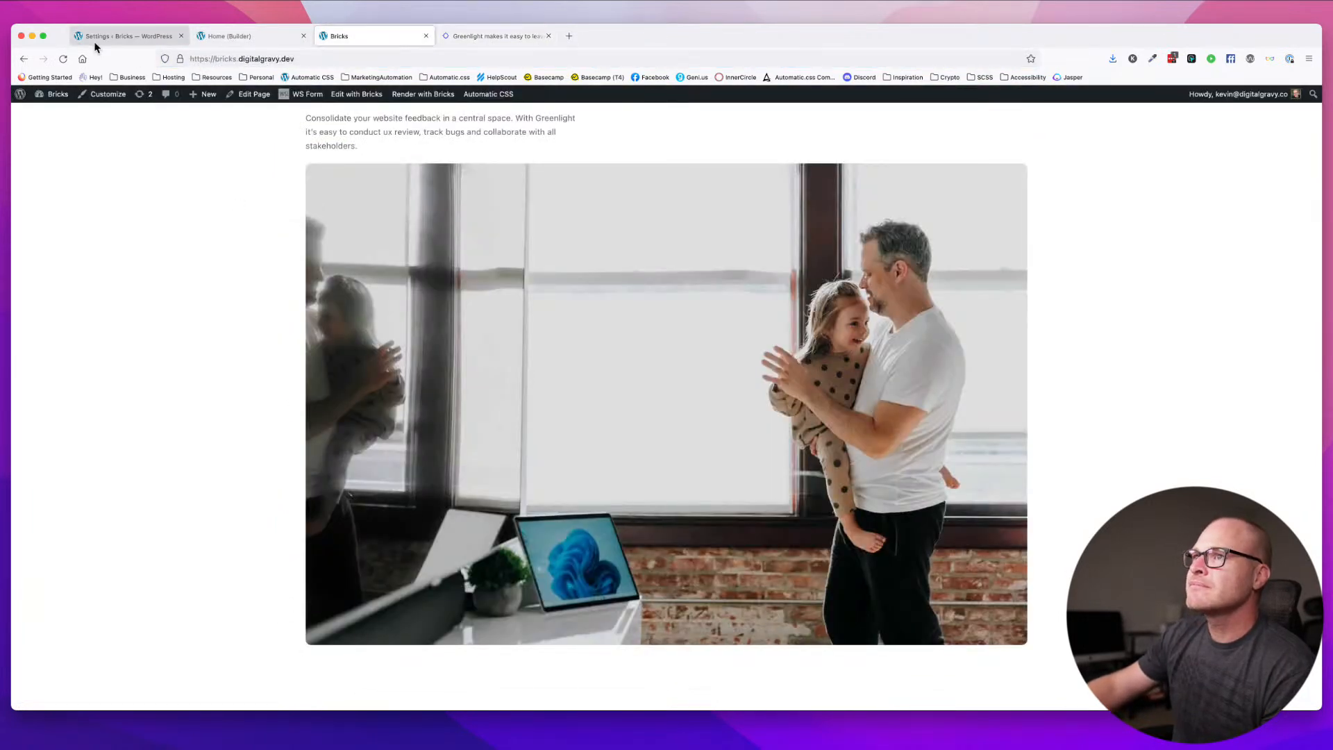
left_click(128, 37)
left_click(245, 36)
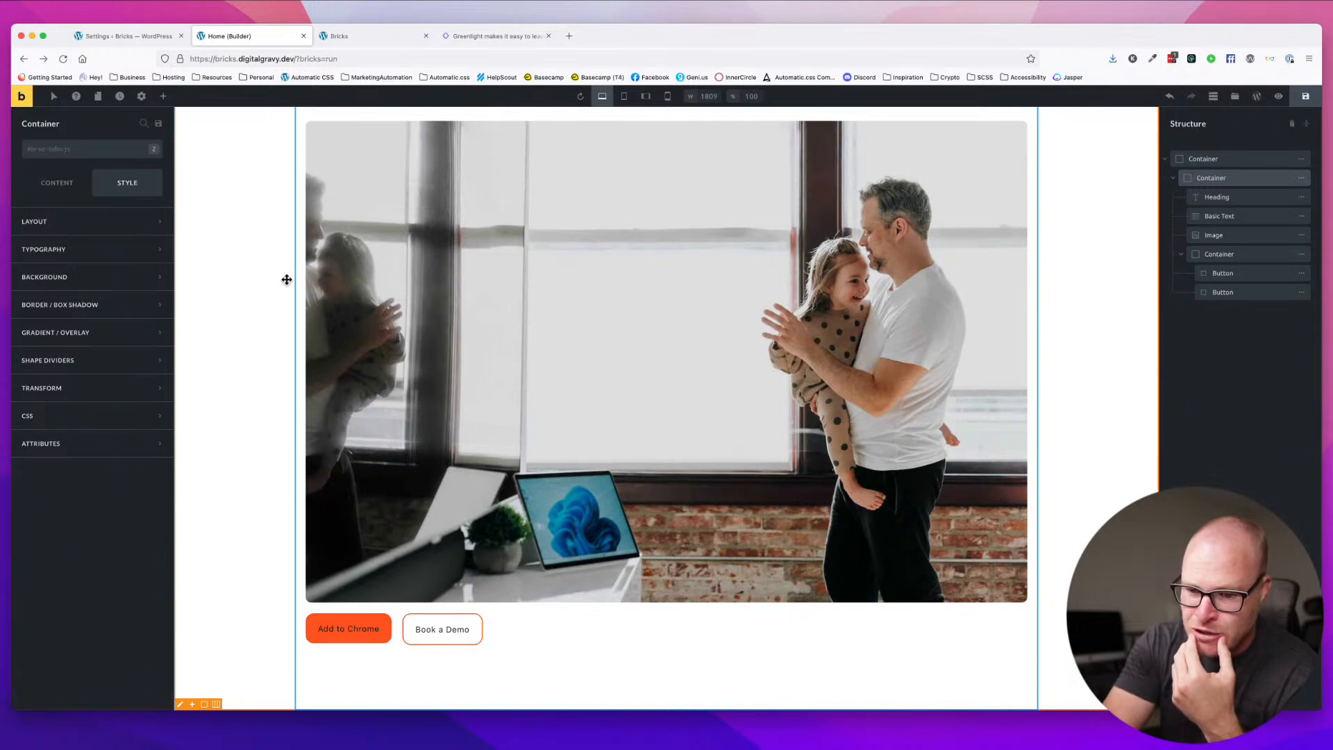
- Clone the Book a Demo button and delete the copy
right_click(455, 629)
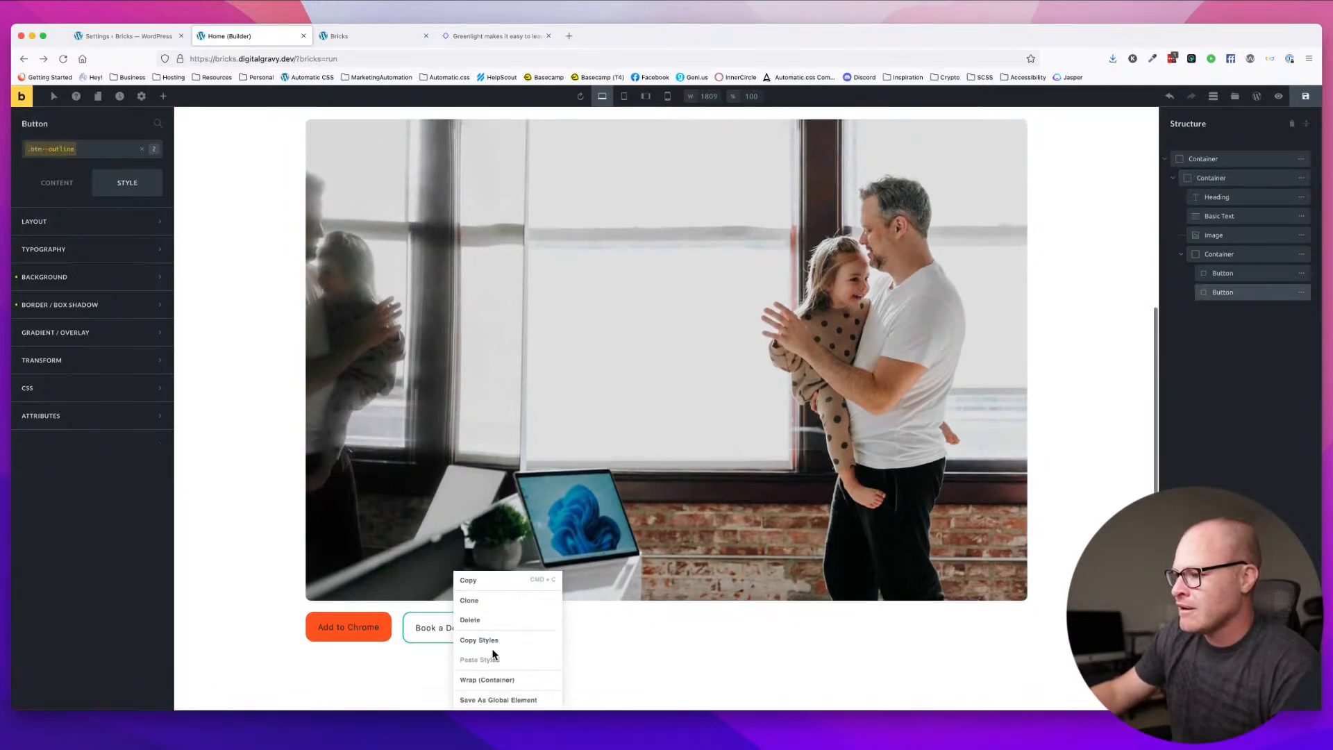
left_click(490, 600)
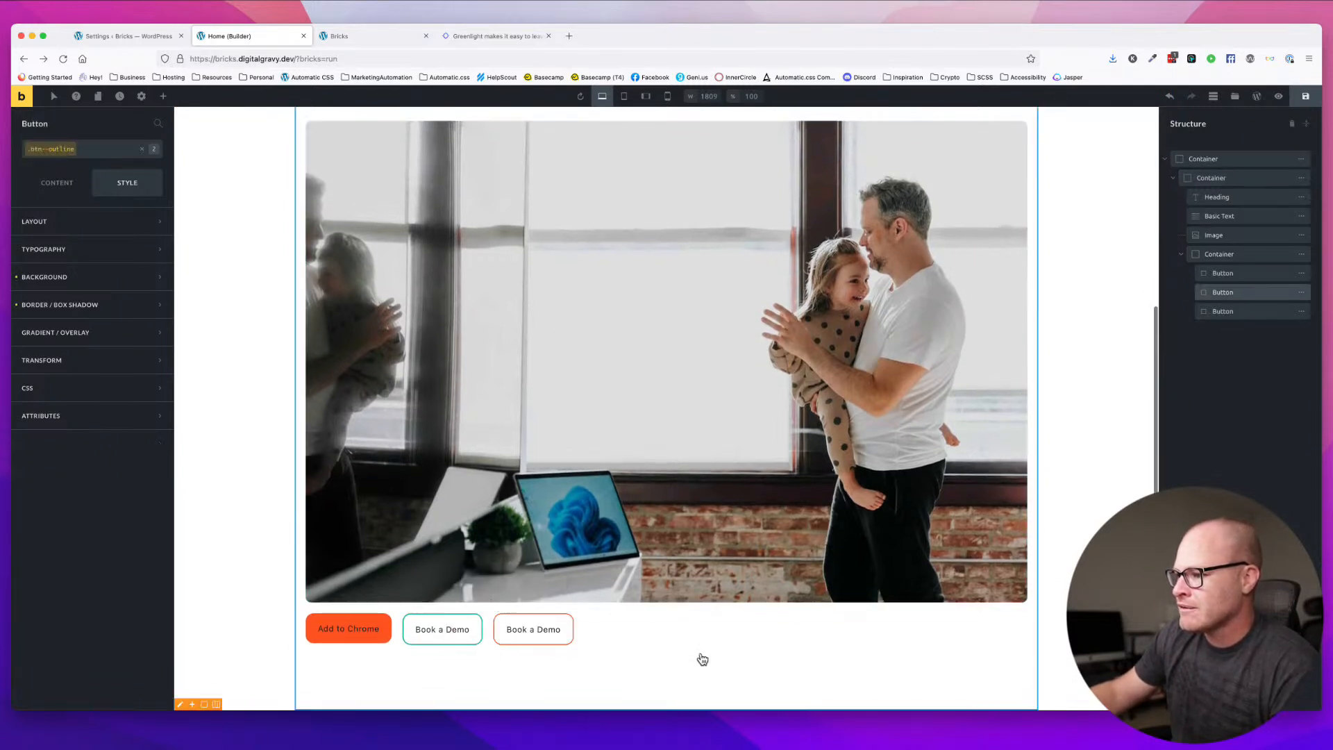
right_click(535, 627)
left_click(549, 620)
right_click(415, 625)
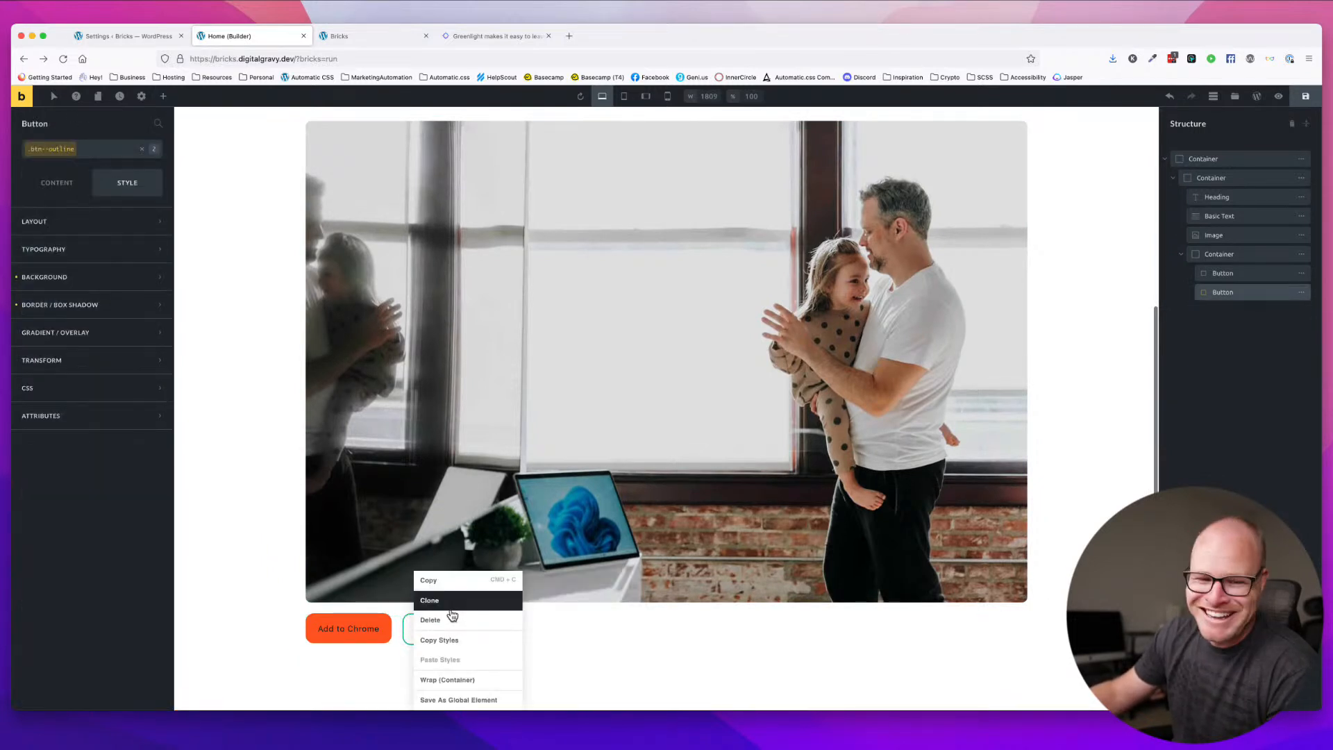
left_click(131, 582)
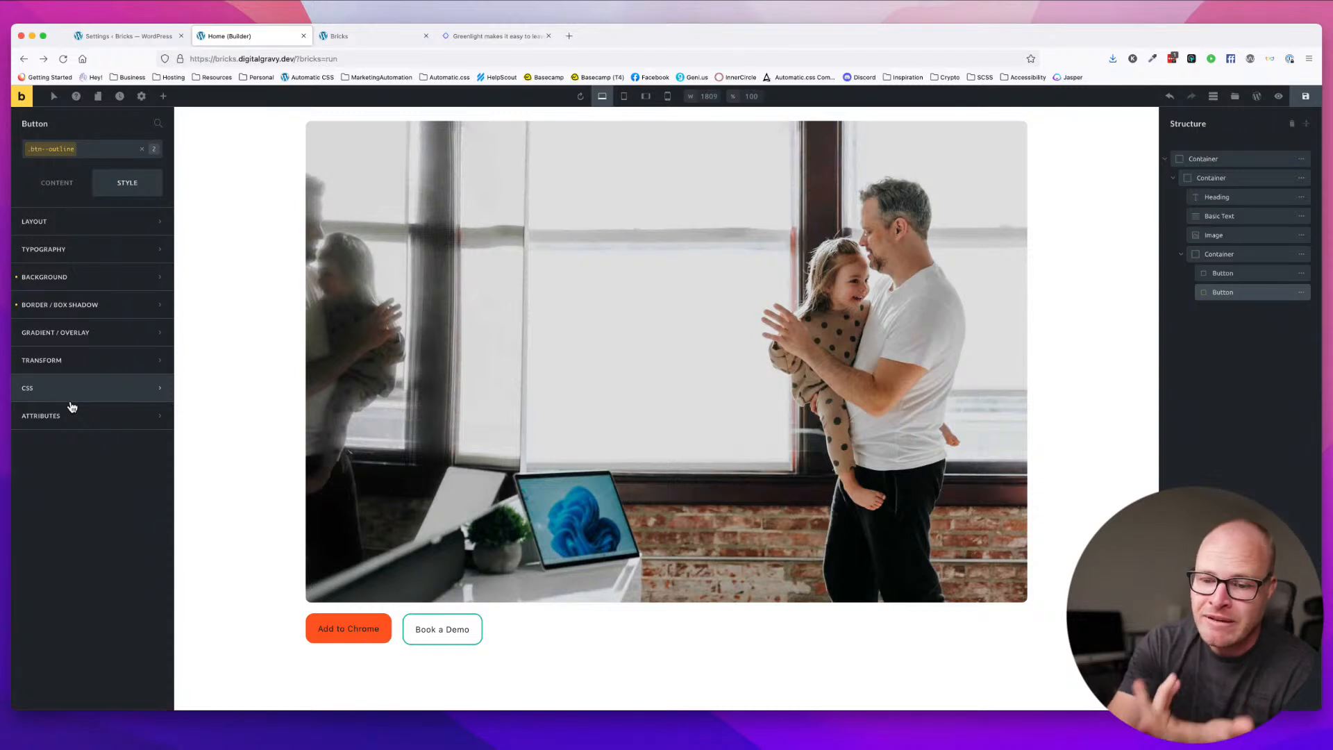
- Preview the hero section and its two buttons without the builder interface, and return to editing
scroll(991, 277, "up", 5)
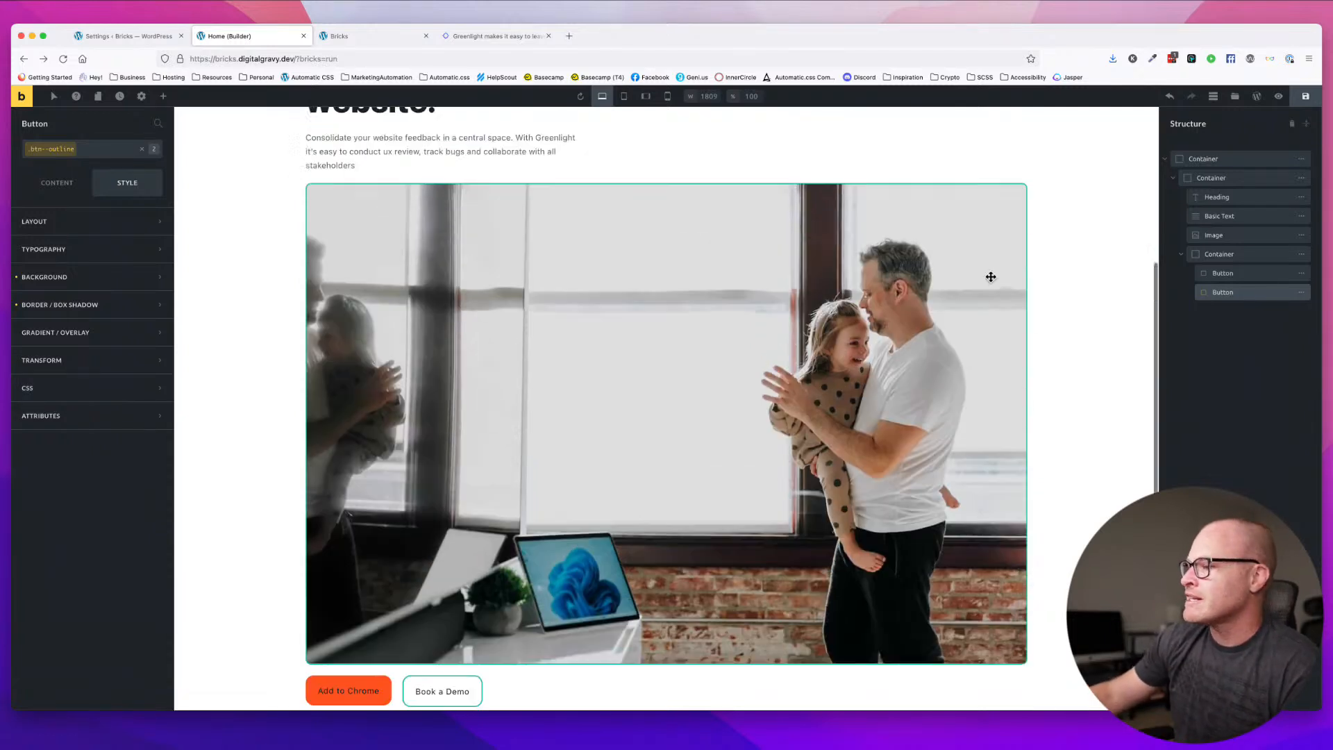
left_click(1278, 96)
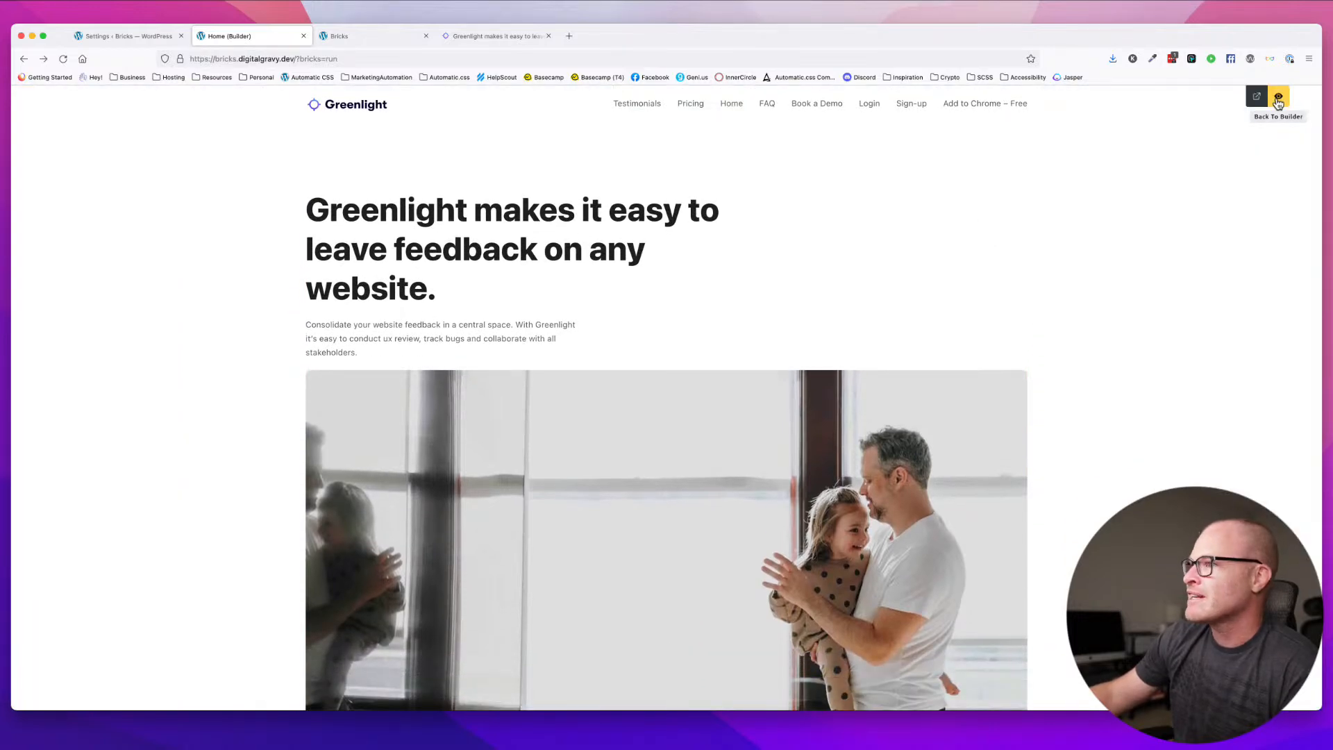
scroll(1074, 277, "down", 5)
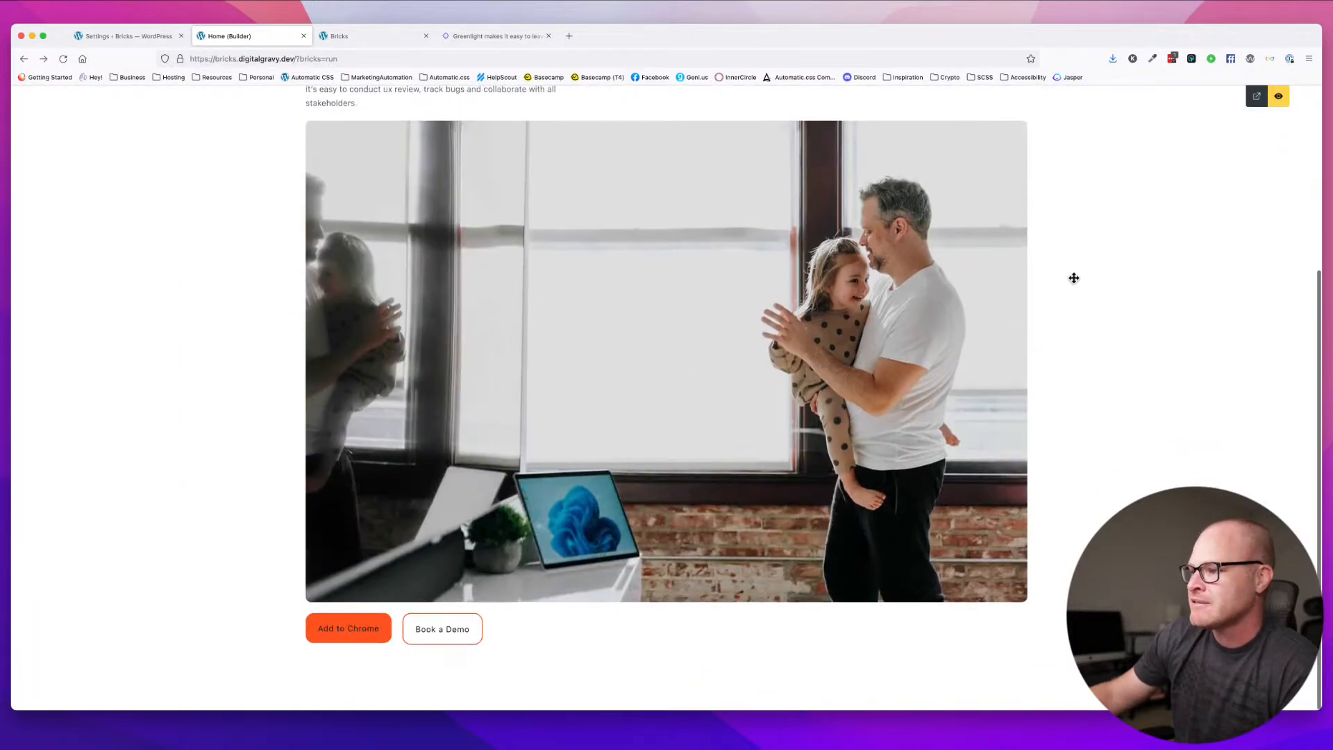
left_click(1279, 97)
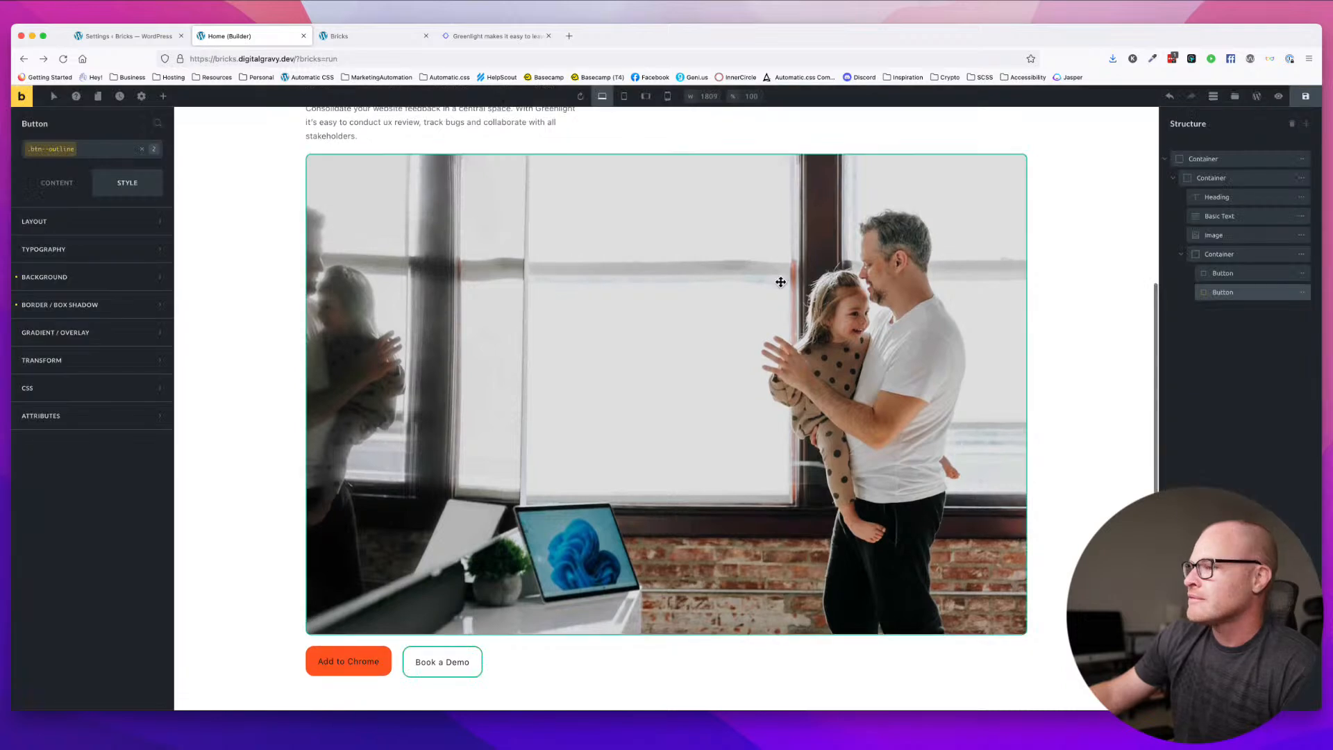
scroll(780, 280, "down", 2)
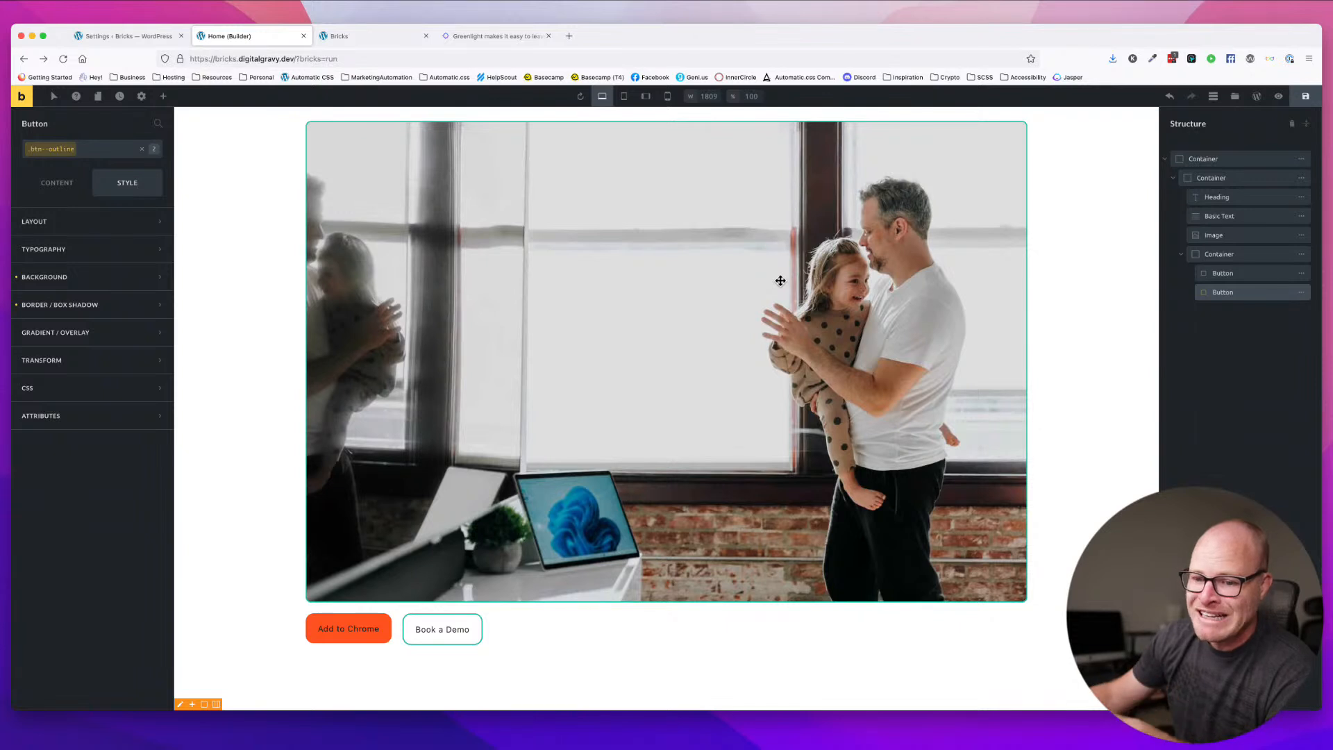
- Save the Bricks builder settings with the toolbar logo link set to Preview and opening in a new tab
left_click(125, 36)
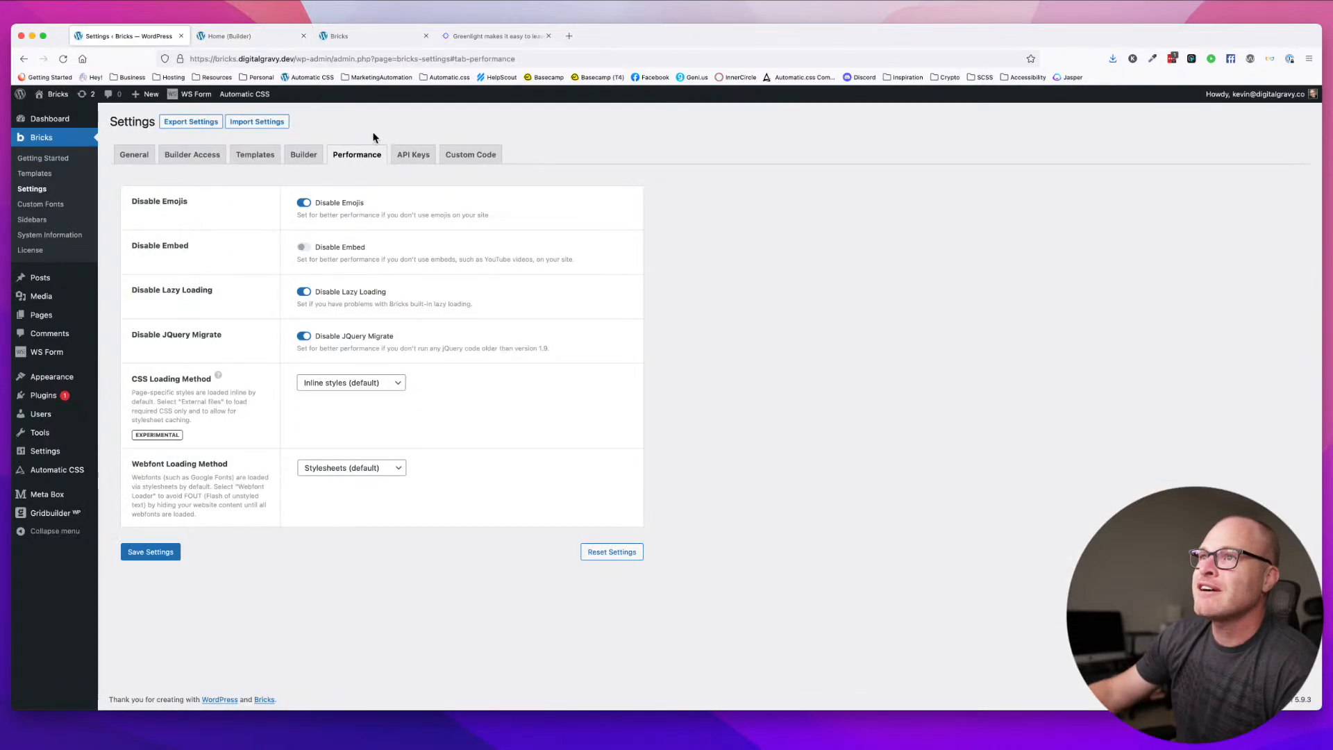
left_click(305, 156)
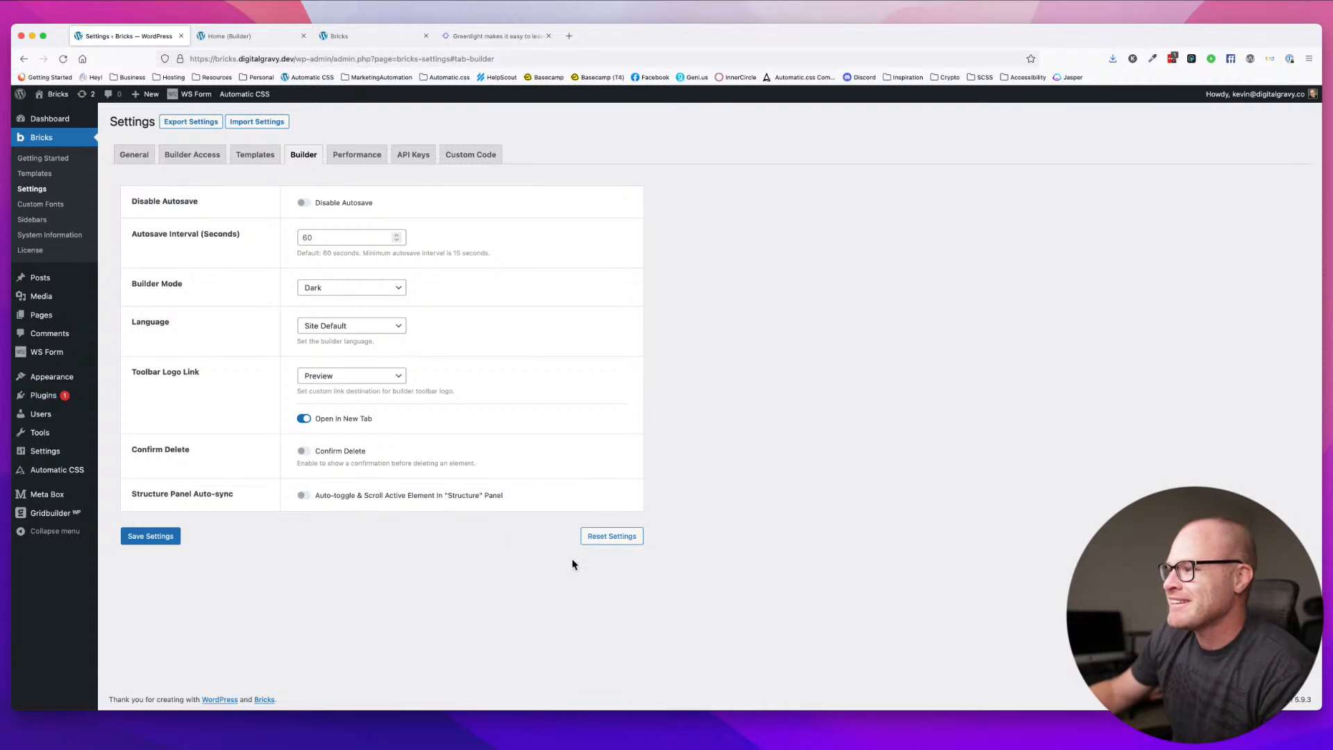
left_click(151, 536)
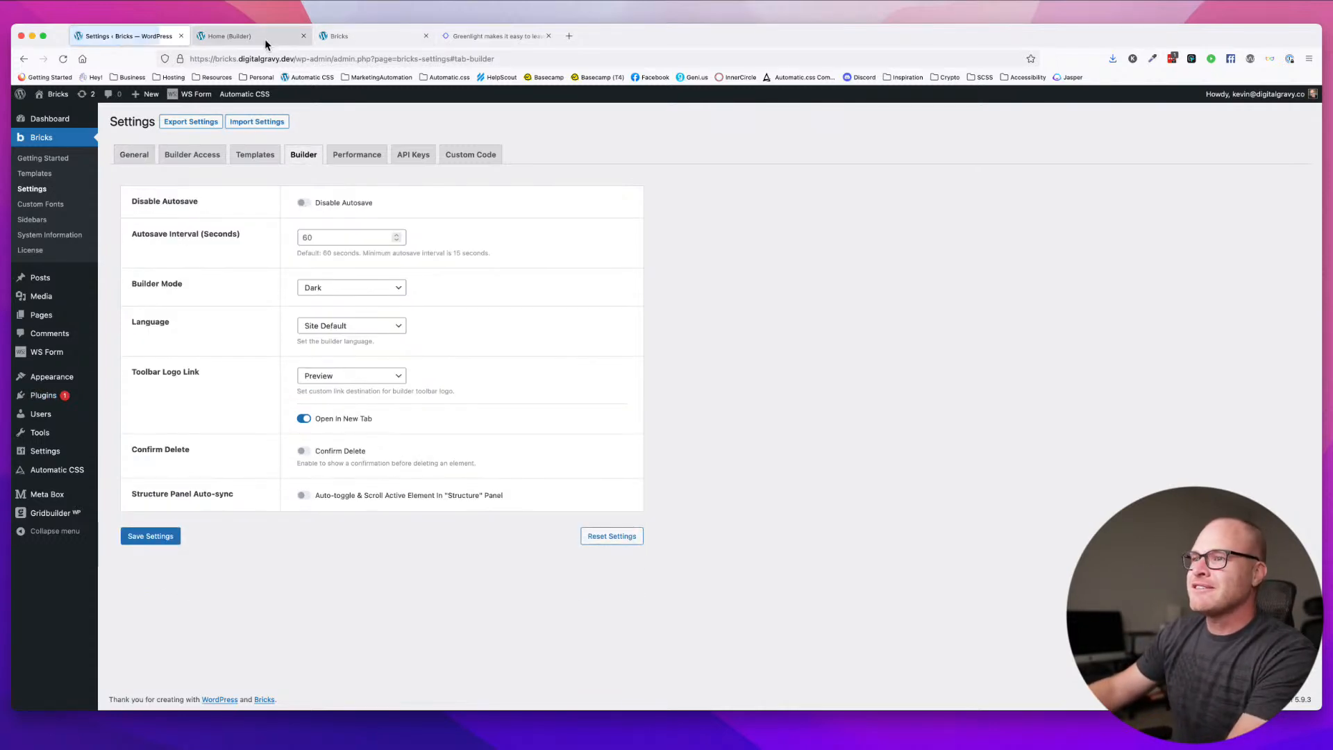
- Reload the Home builder and test the toolbar logo's preview link, closing the opened page
left_click(265, 39)
key("super+r")
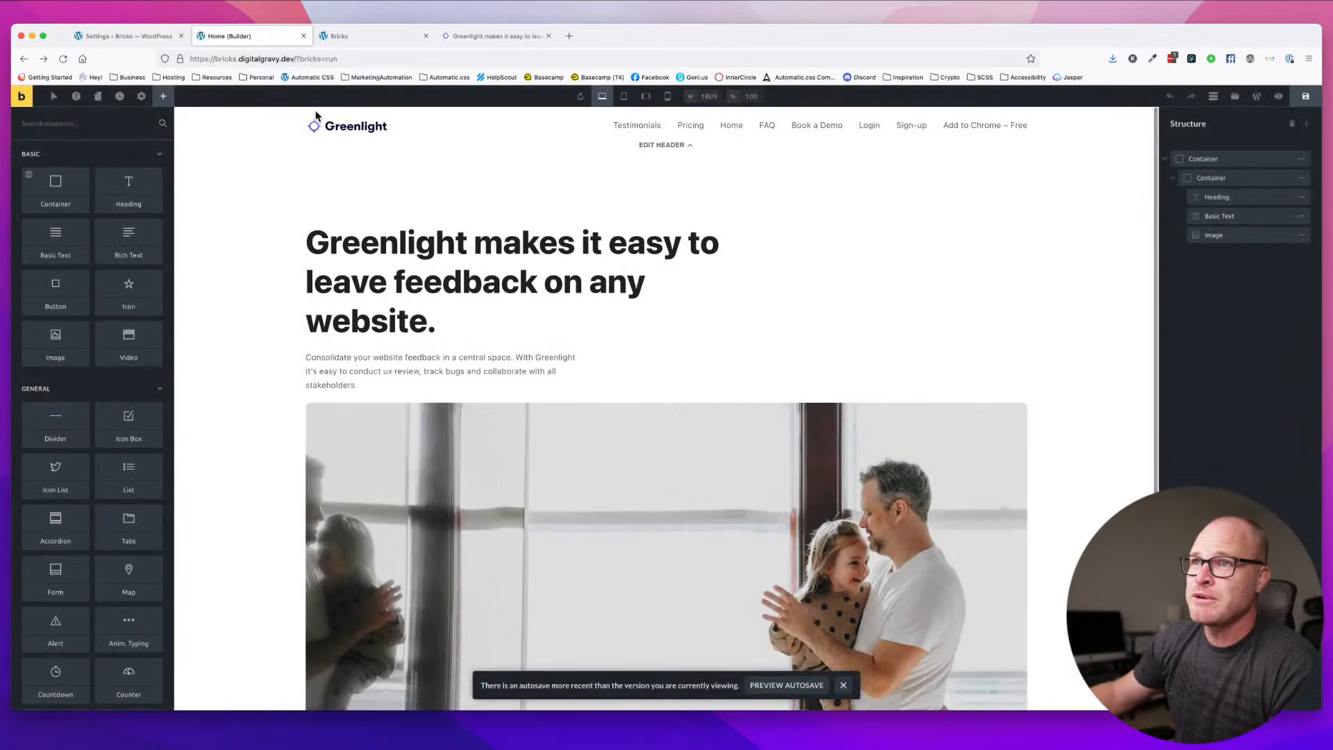
left_click(23, 99)
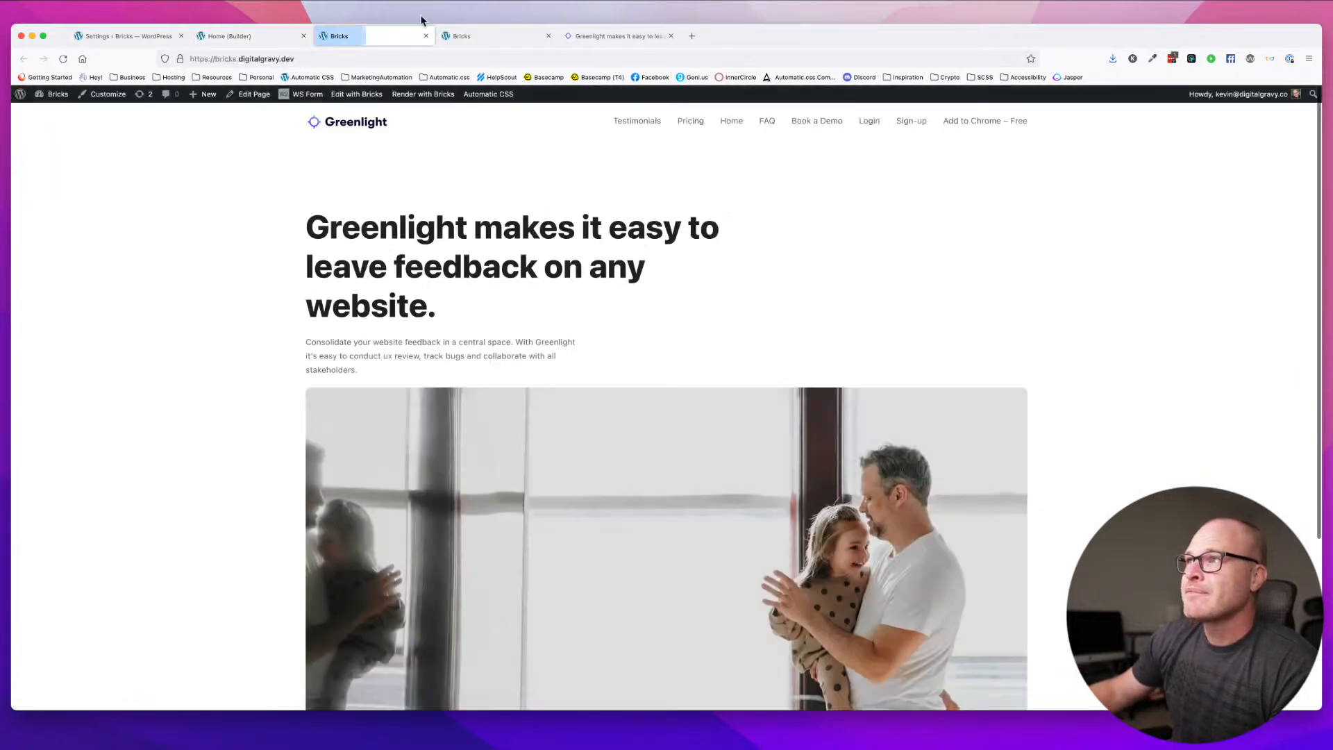
left_click(425, 36)
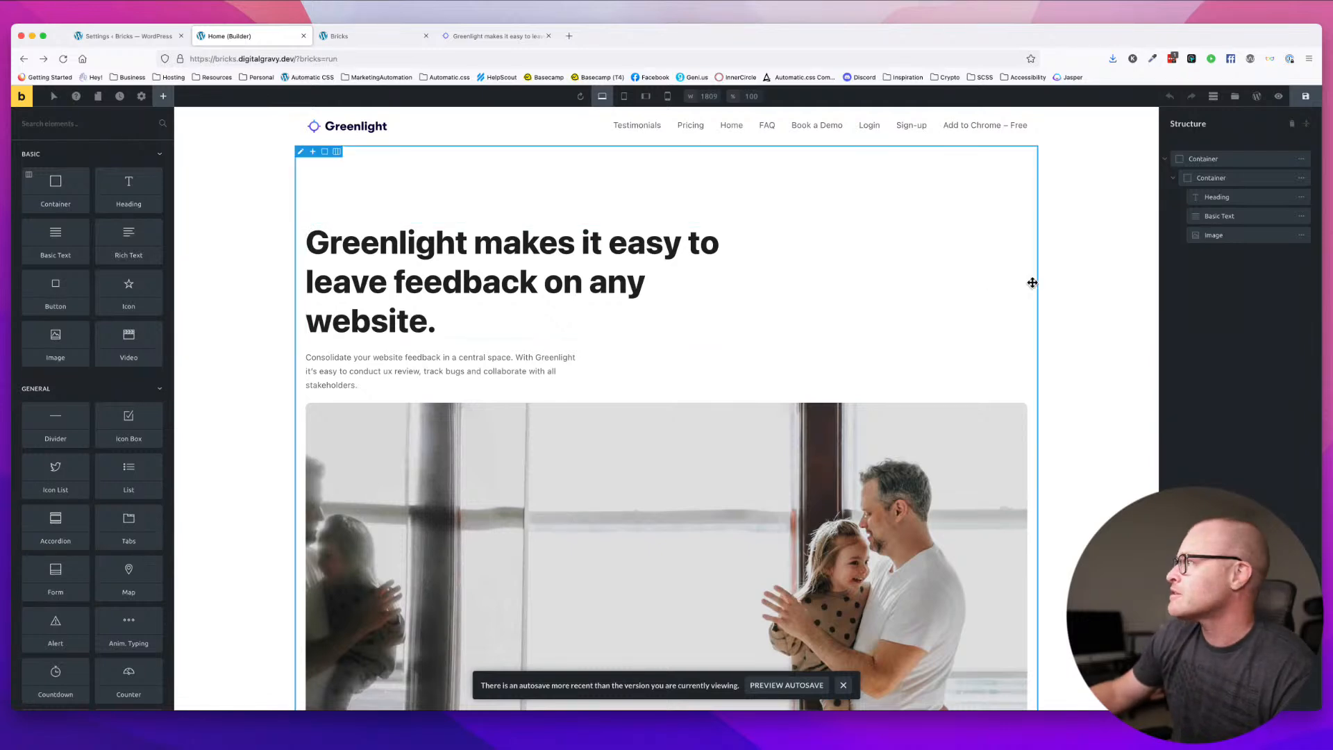
- Preview the most recent autosave of the Home page and apply that revision
scroll(838, 261, "down", 4)
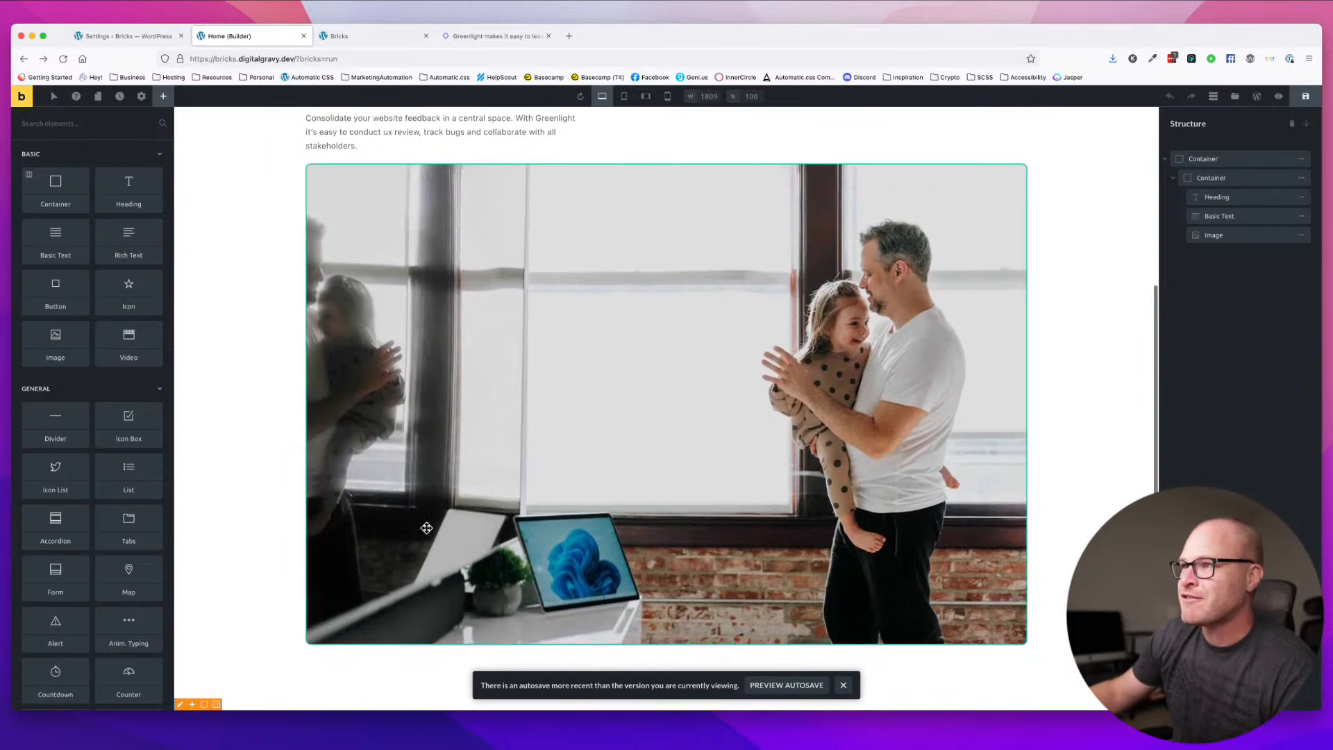
scroll(470, 517, "up", 5)
scroll(486, 426, "down", 5)
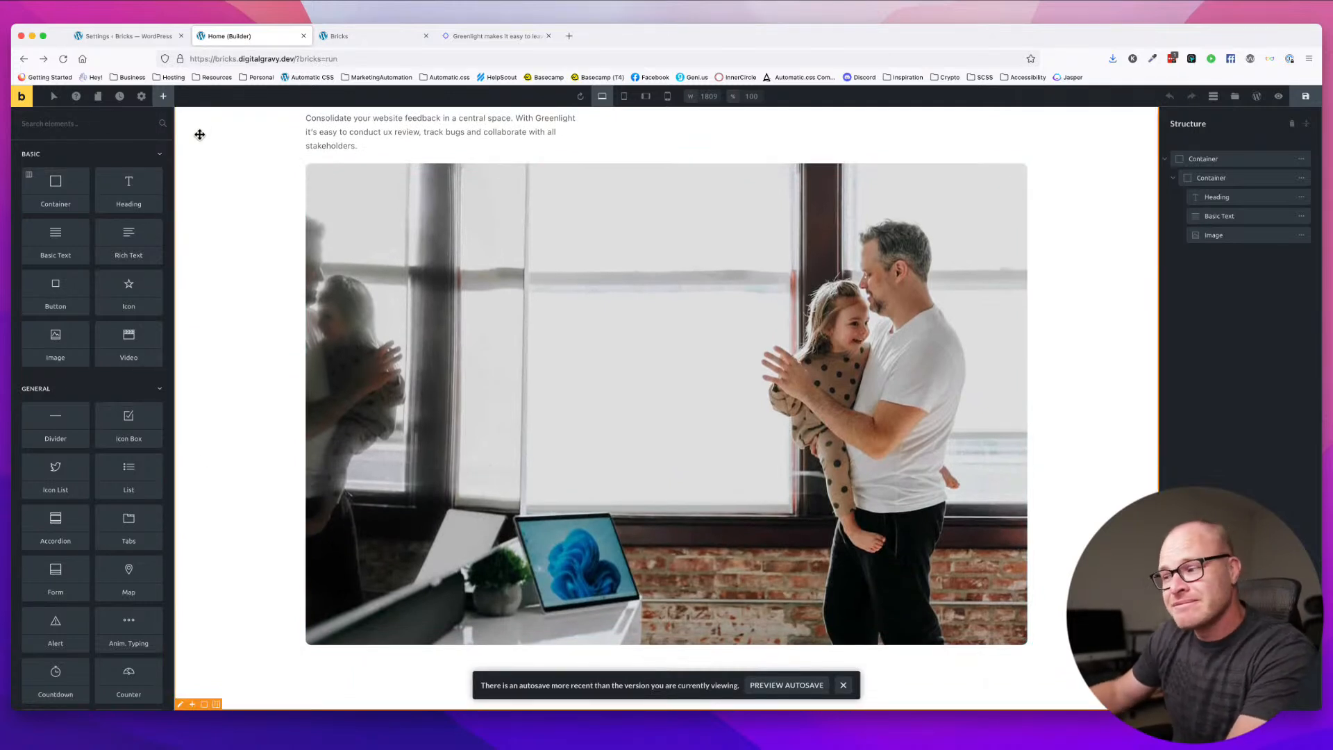
left_click(780, 688)
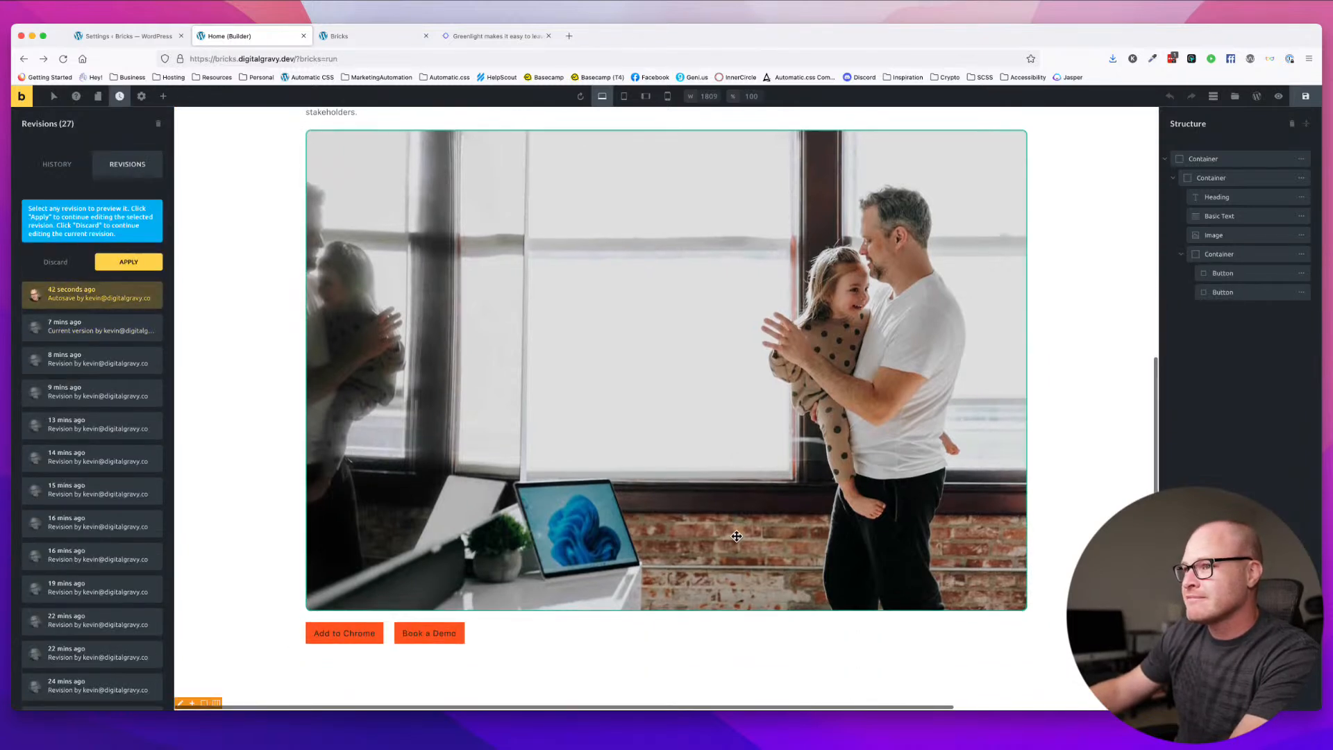
left_click(129, 262)
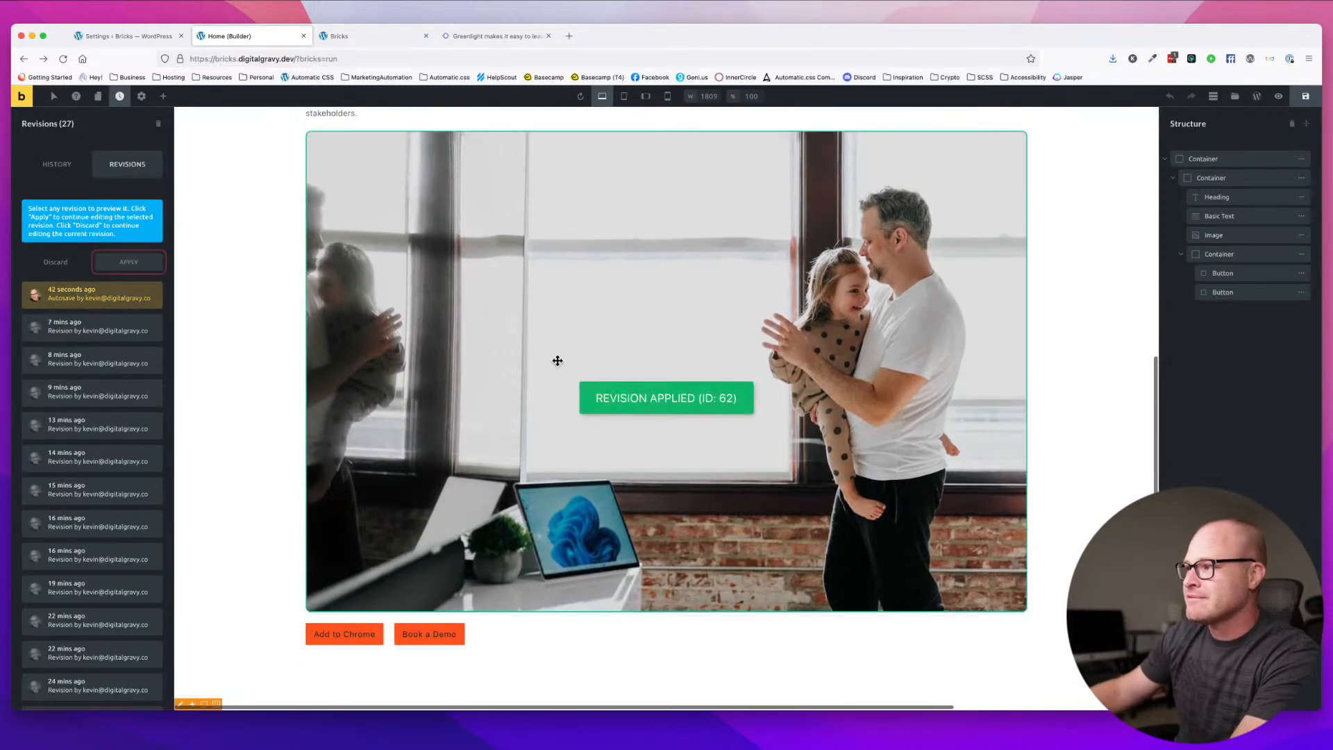
- Inspect the restored Add to Chrome and Book a Demo buttons and their parent container, including the classes available for the buttons
left_click(466, 657)
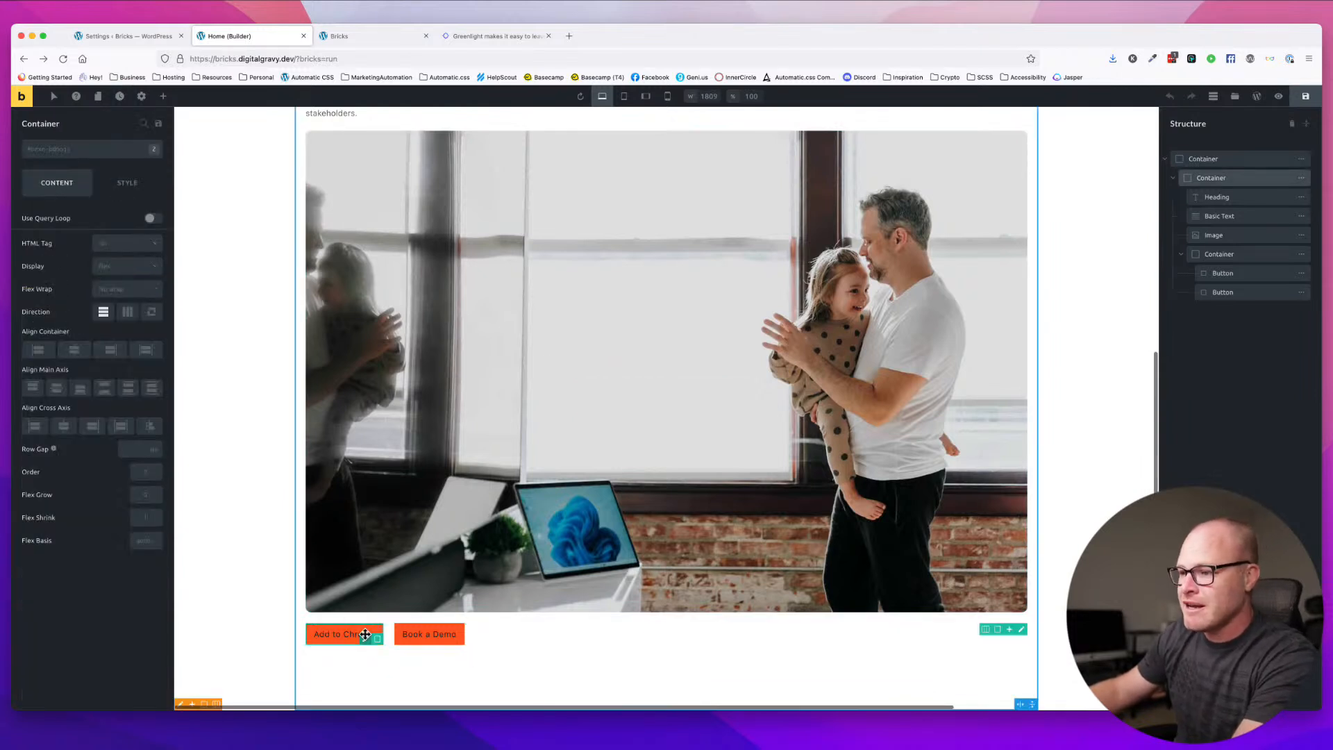
left_click(366, 636)
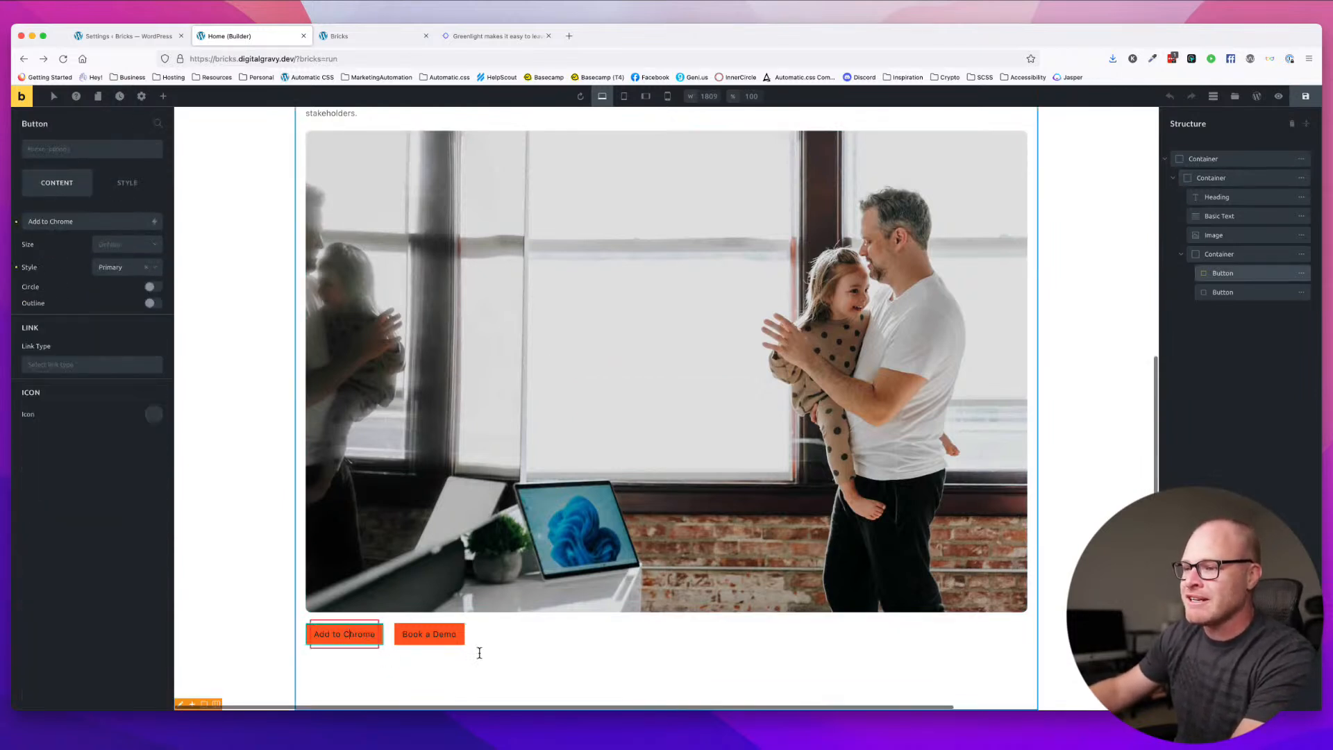
left_click(77, 149)
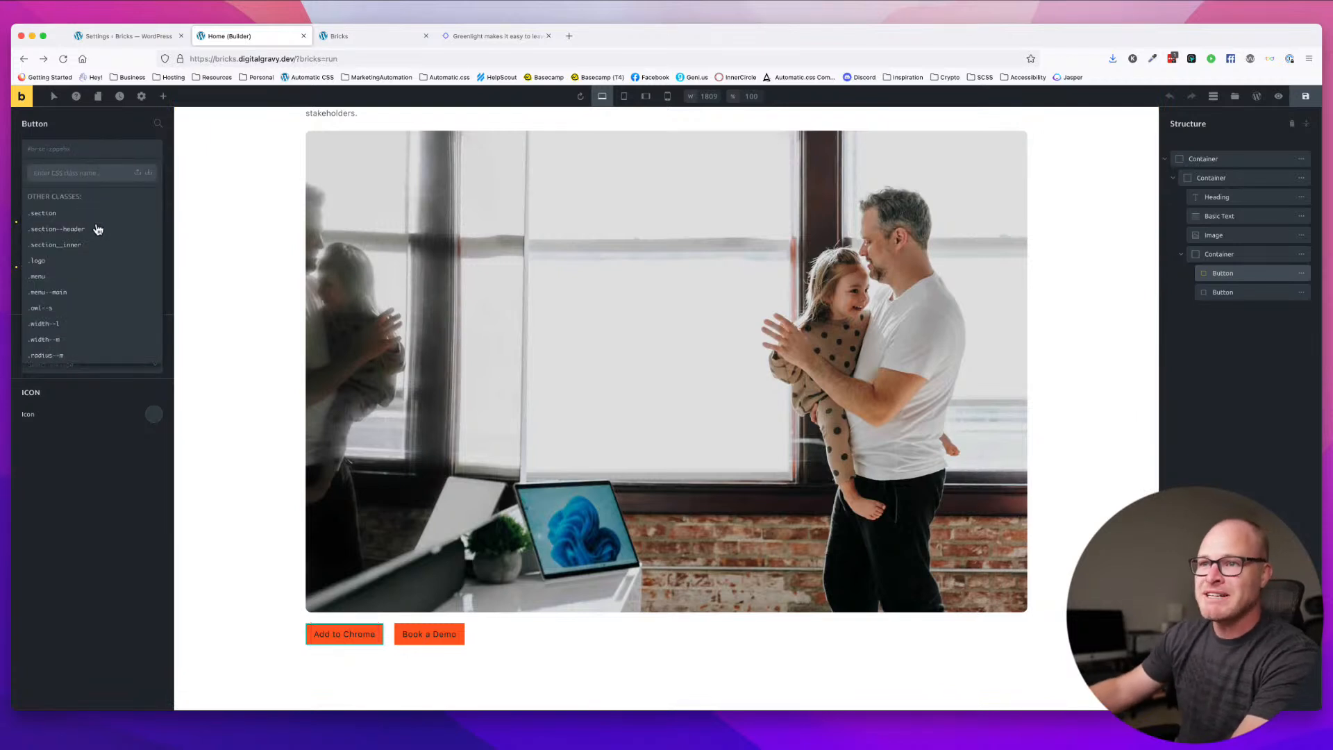
left_click(97, 172)
type("btn")
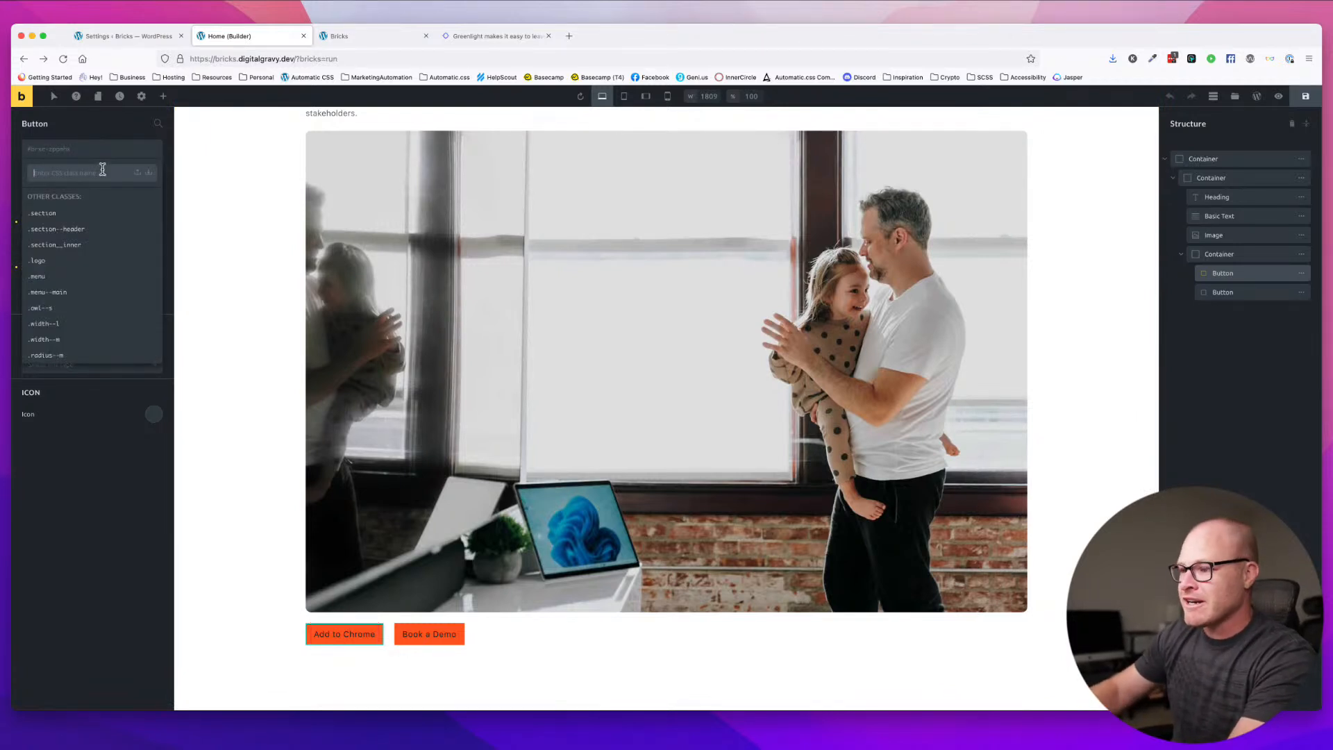
left_click(532, 636)
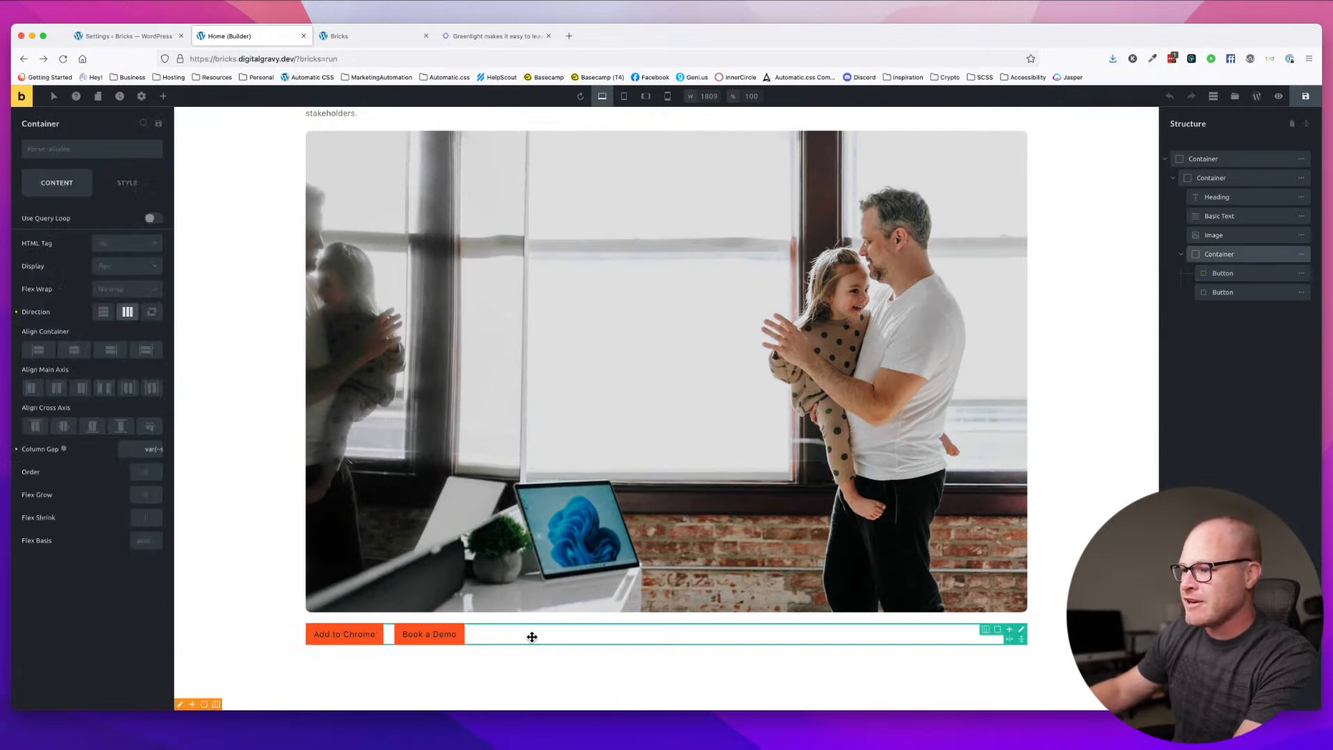
left_click(345, 635)
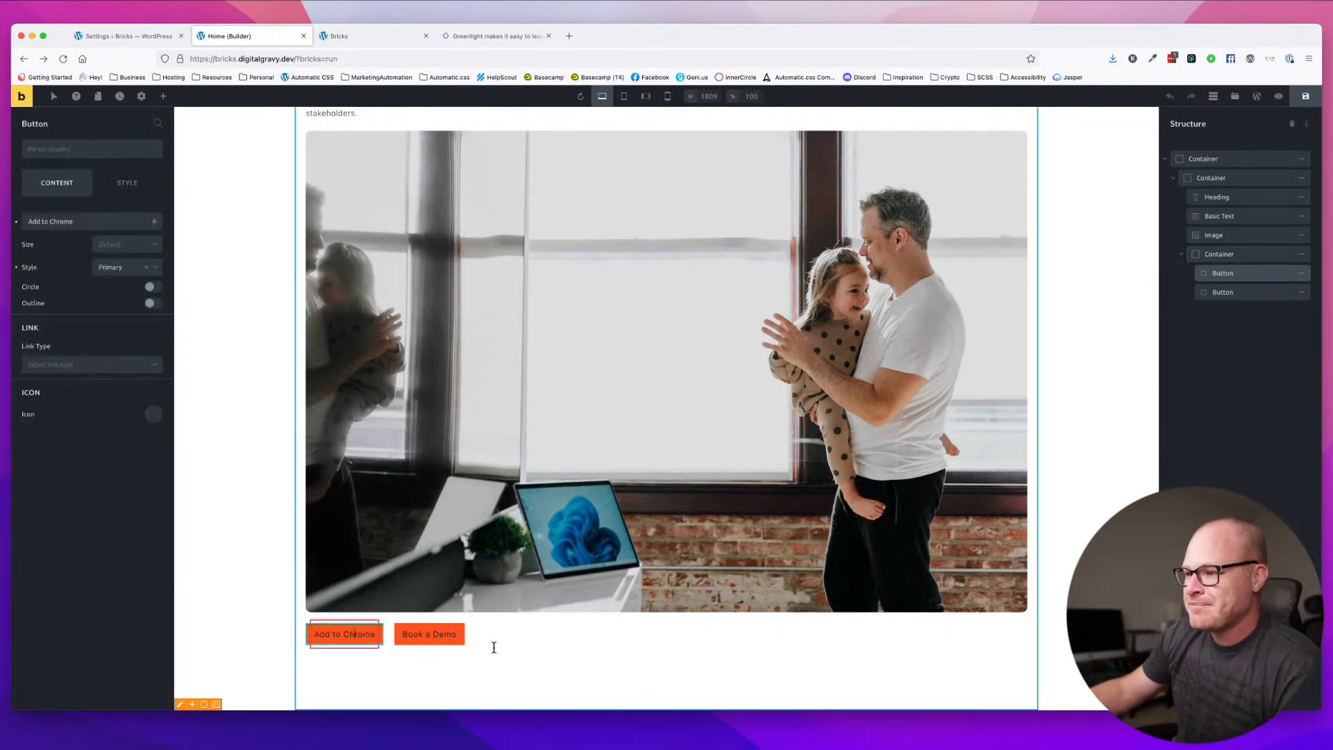
left_click(419, 637)
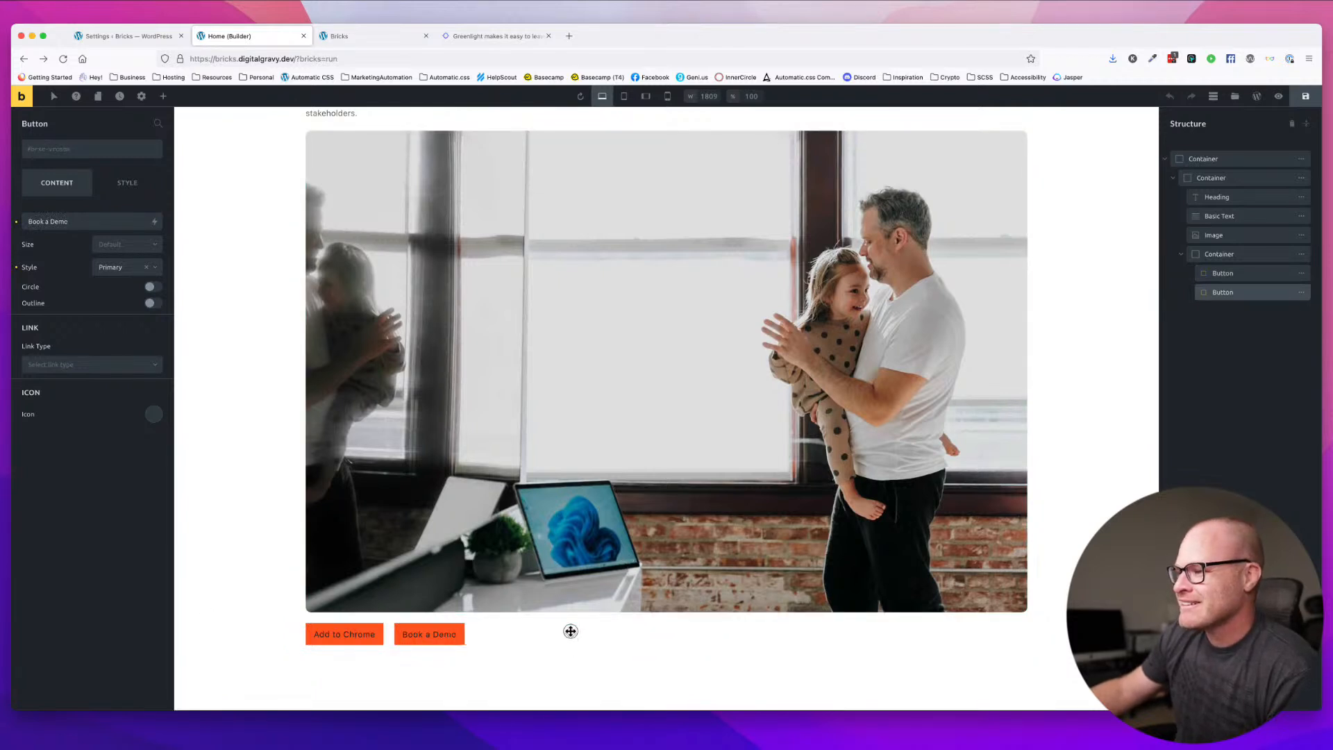
left_click(545, 633)
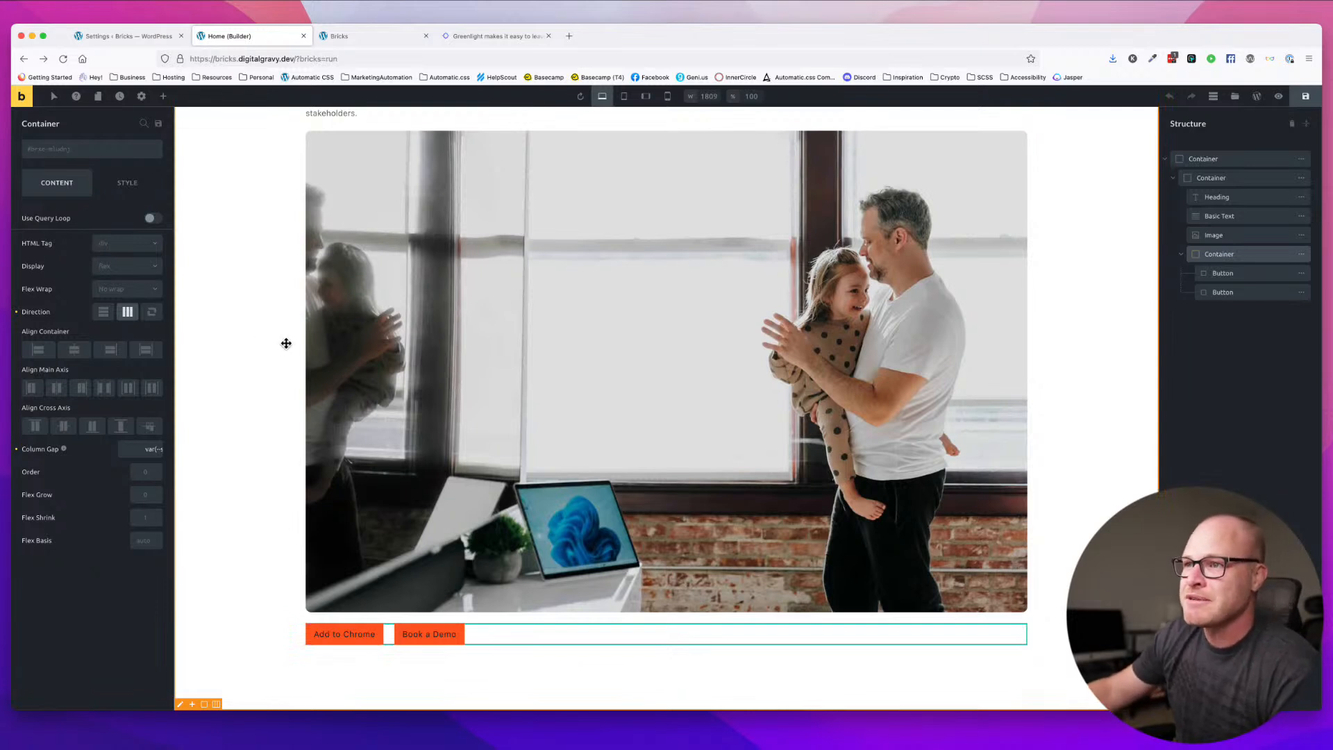
left_click(457, 654)
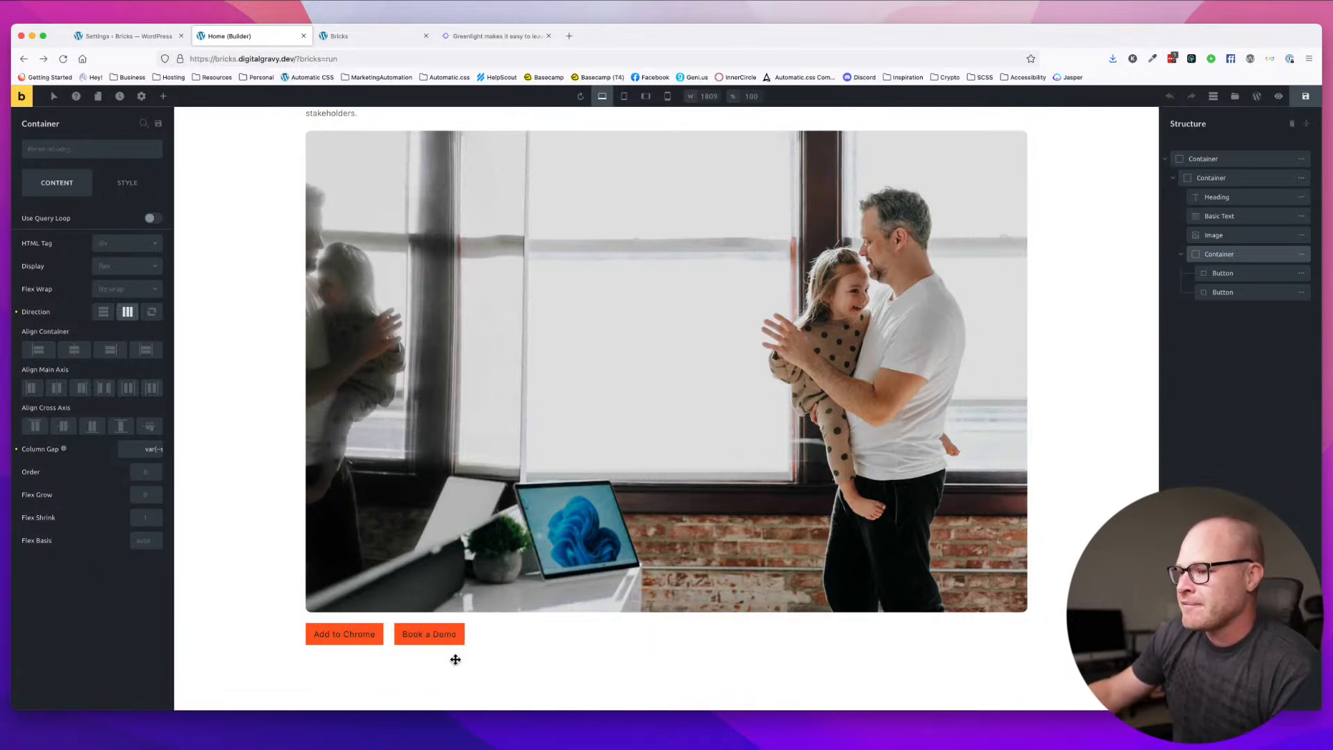
scroll(457, 658, "down", 1)
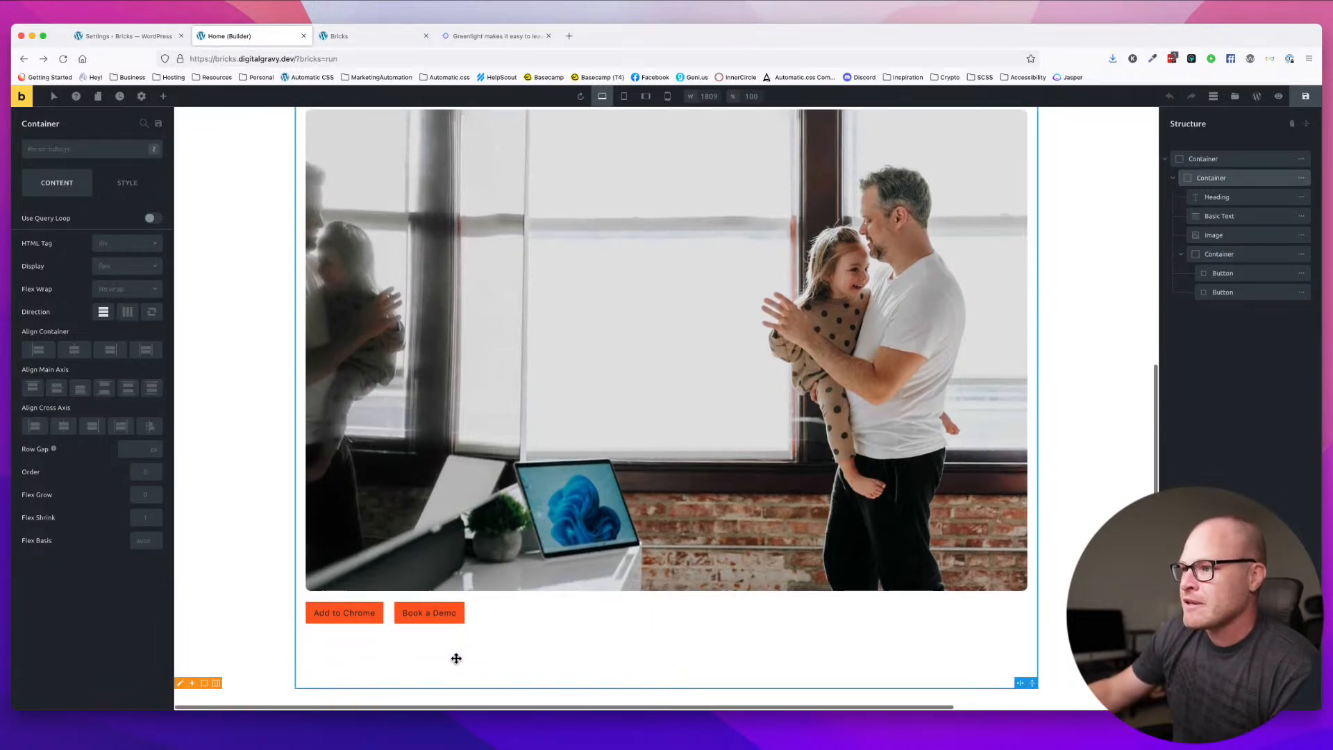
- Collapse the hero's inner container in the structure and add a new container inside the outermost container
left_click(1175, 180)
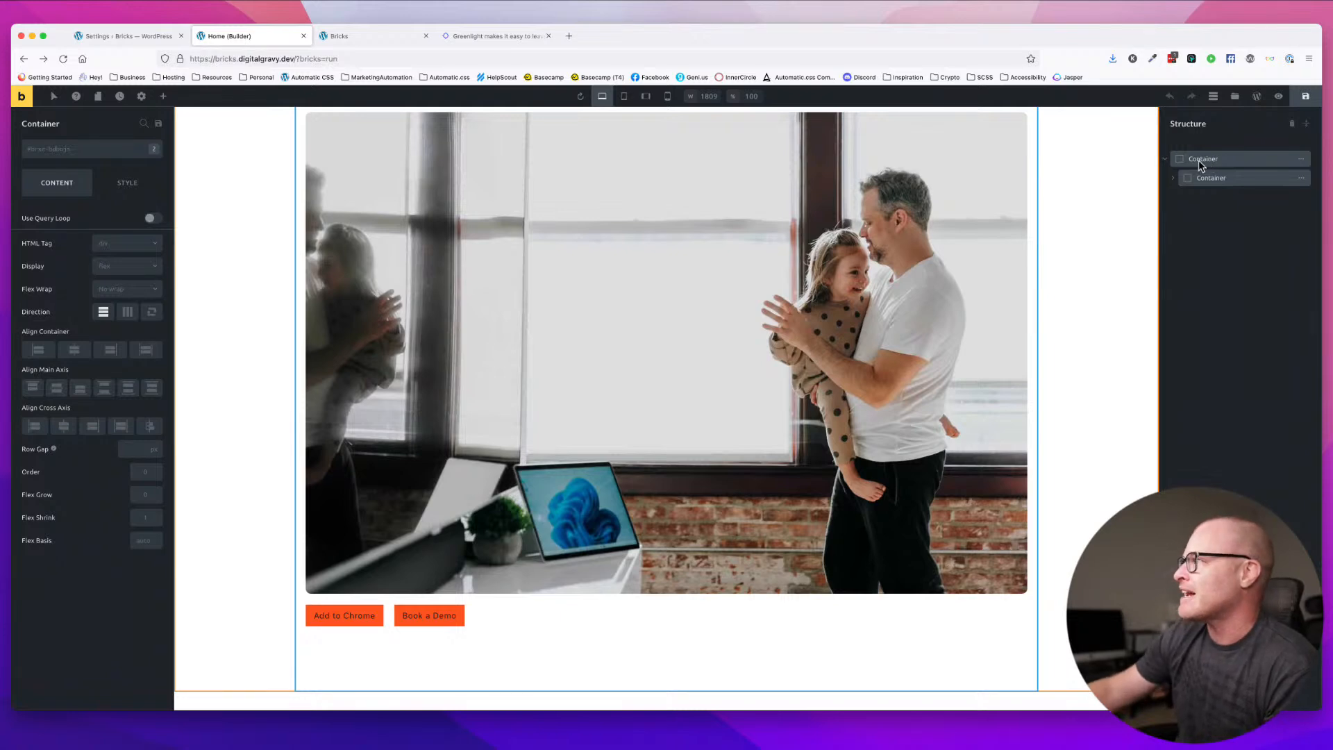
left_click(1208, 159)
left_click(1175, 177)
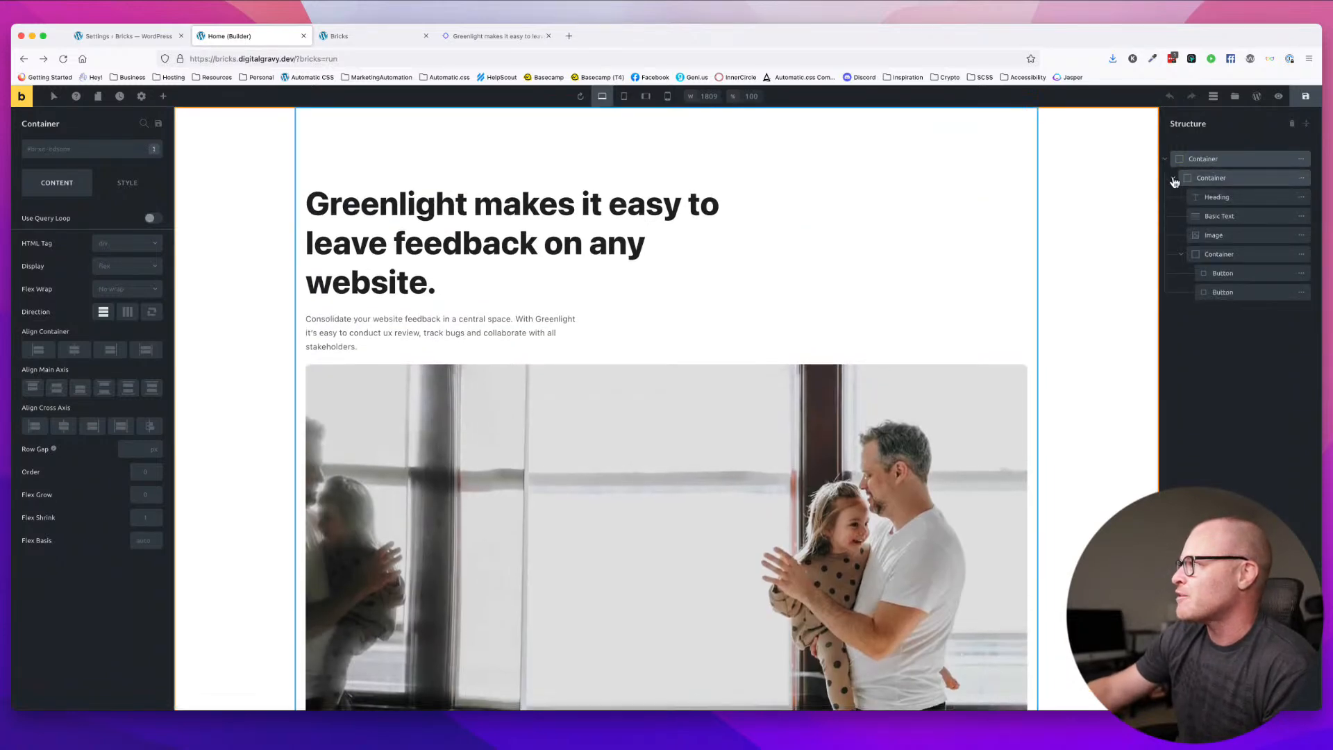
left_click(1177, 176)
scroll(670, 277, "down", 5)
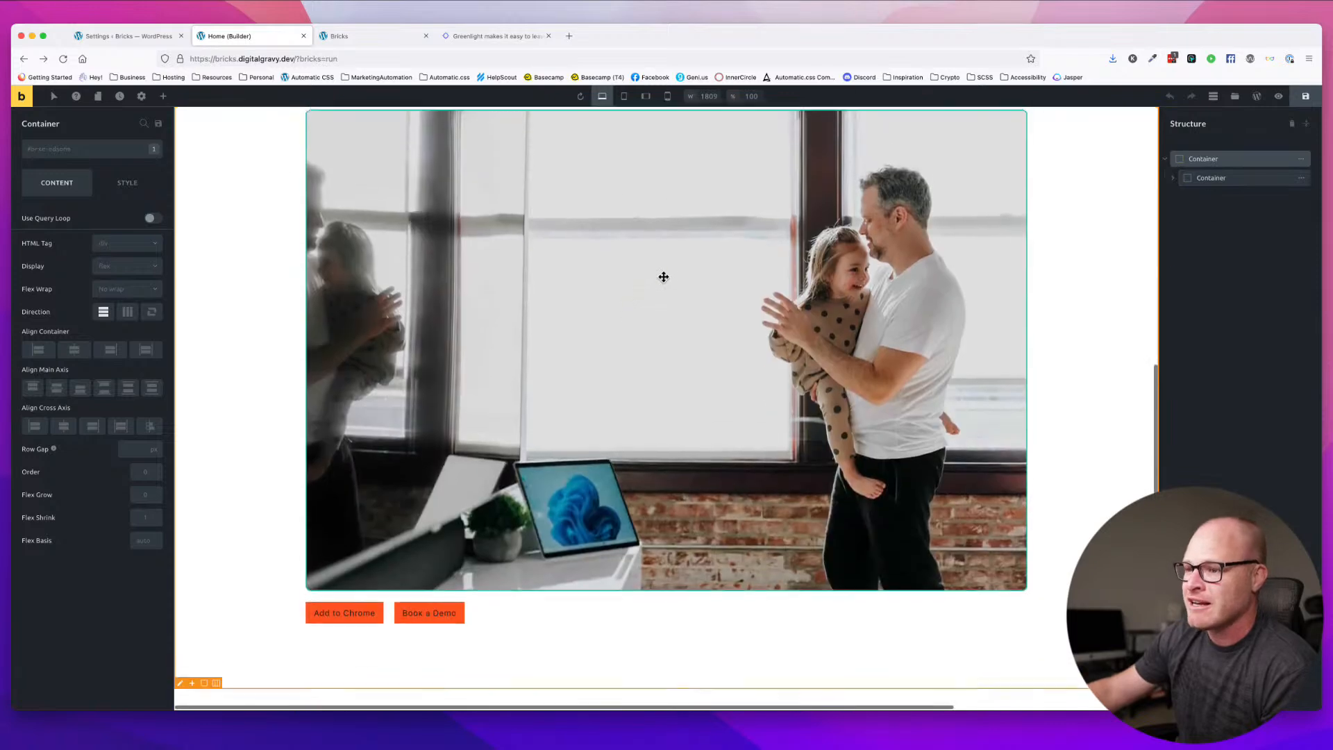
left_click(164, 97)
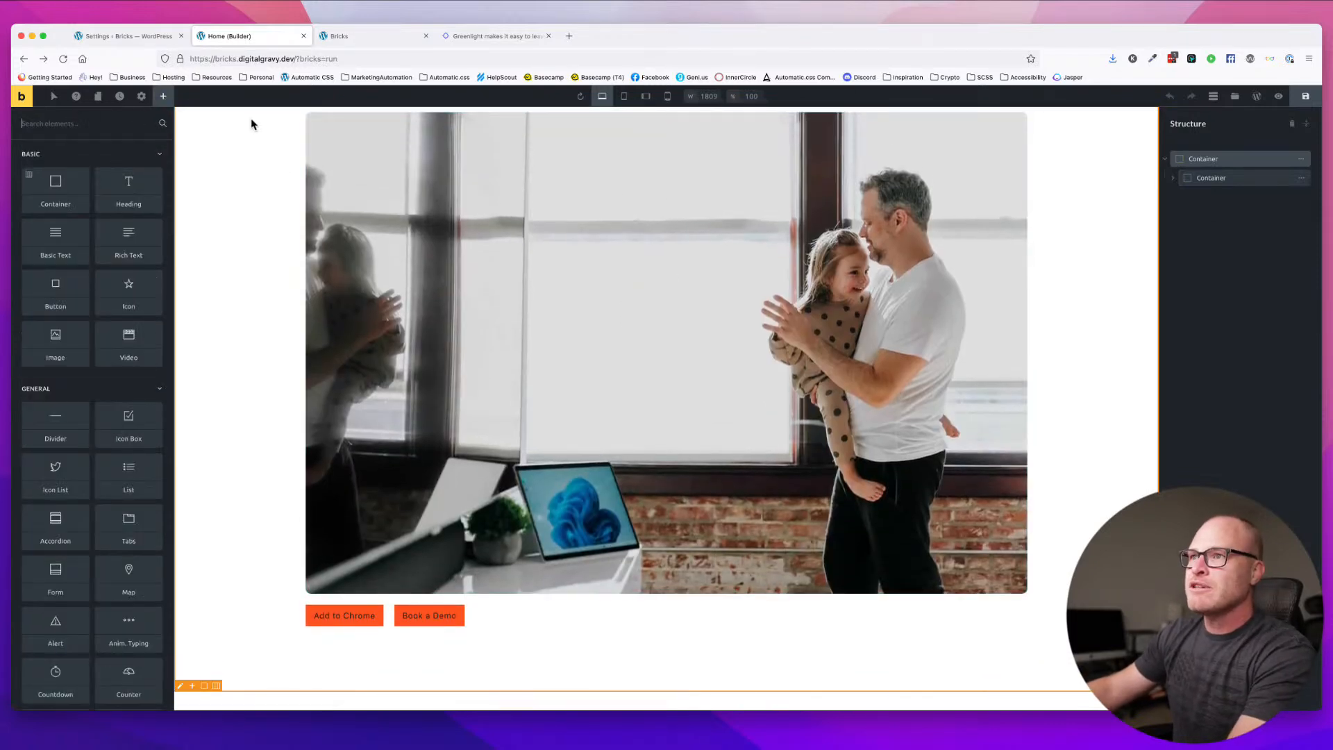
type("cont")
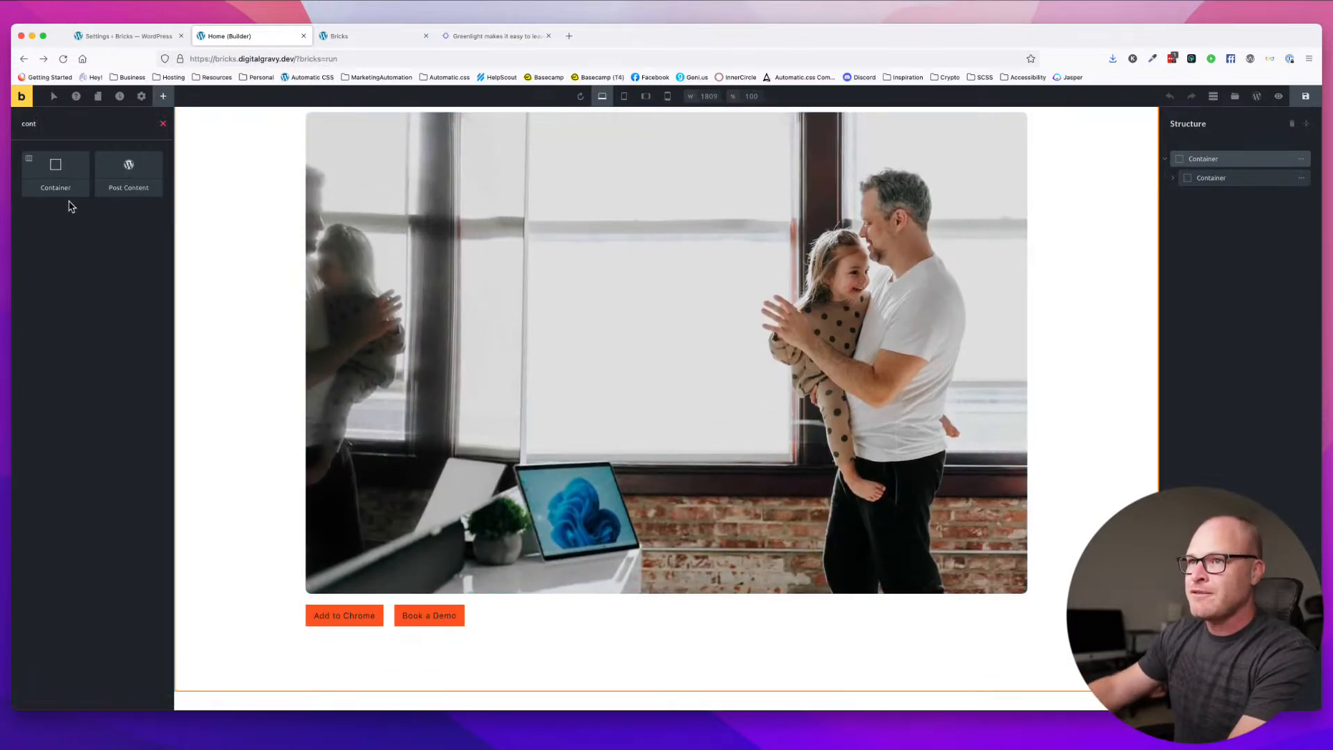
left_click(59, 172)
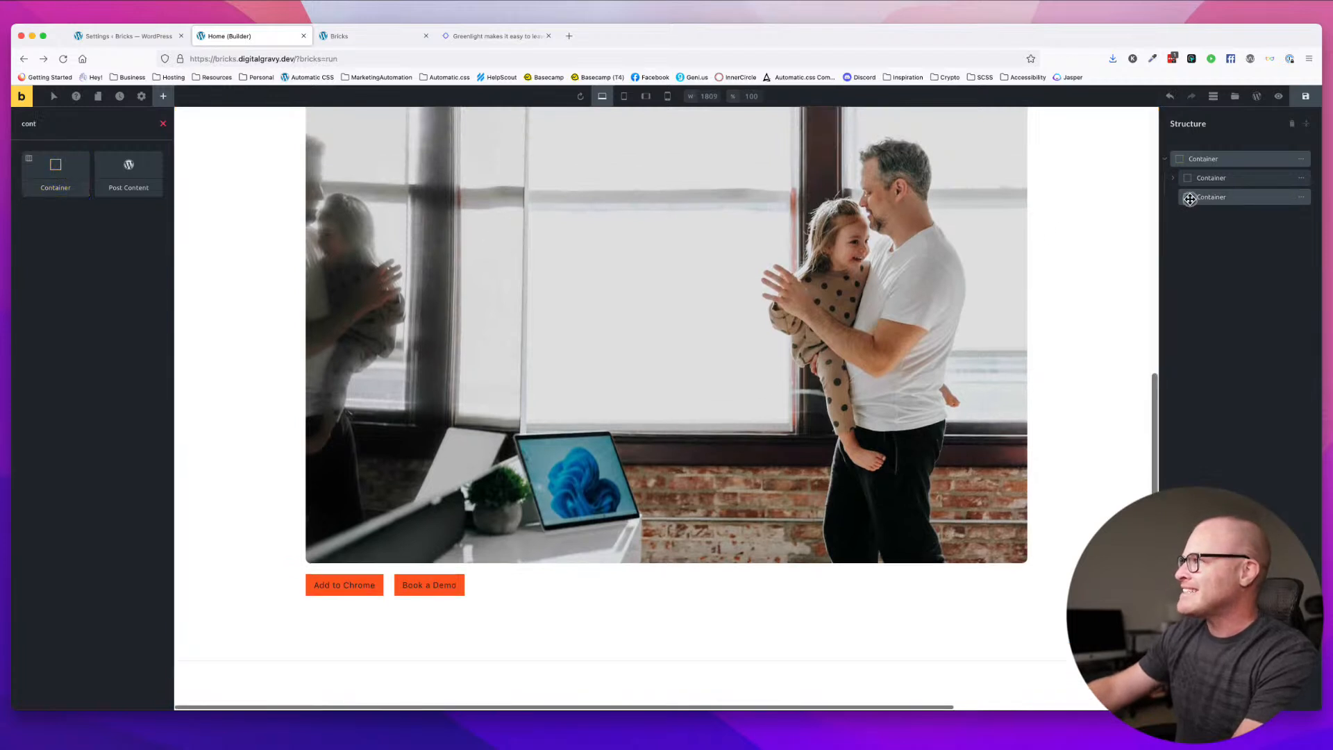
- Move the new container out of the hero section so it sits at the top level below it
left_click(1191, 198)
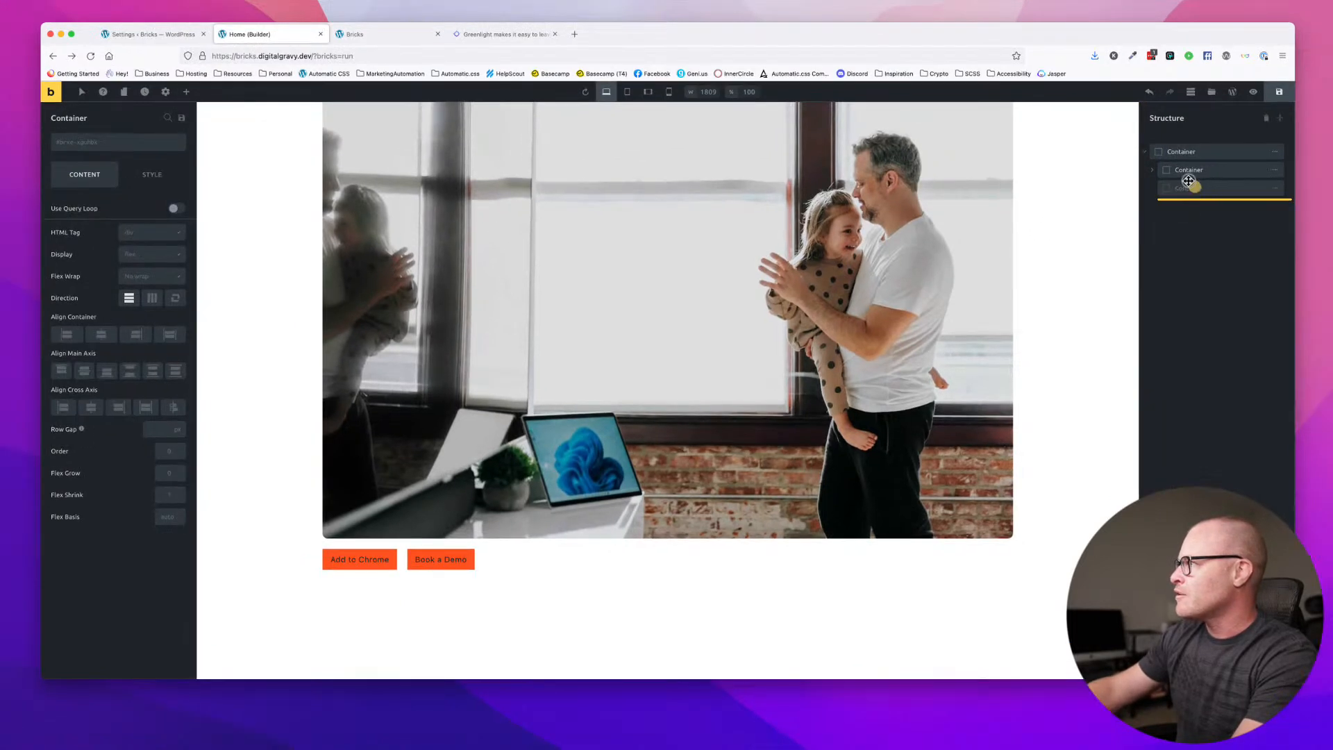
left_click_drag(1191, 198, 1158, 199)
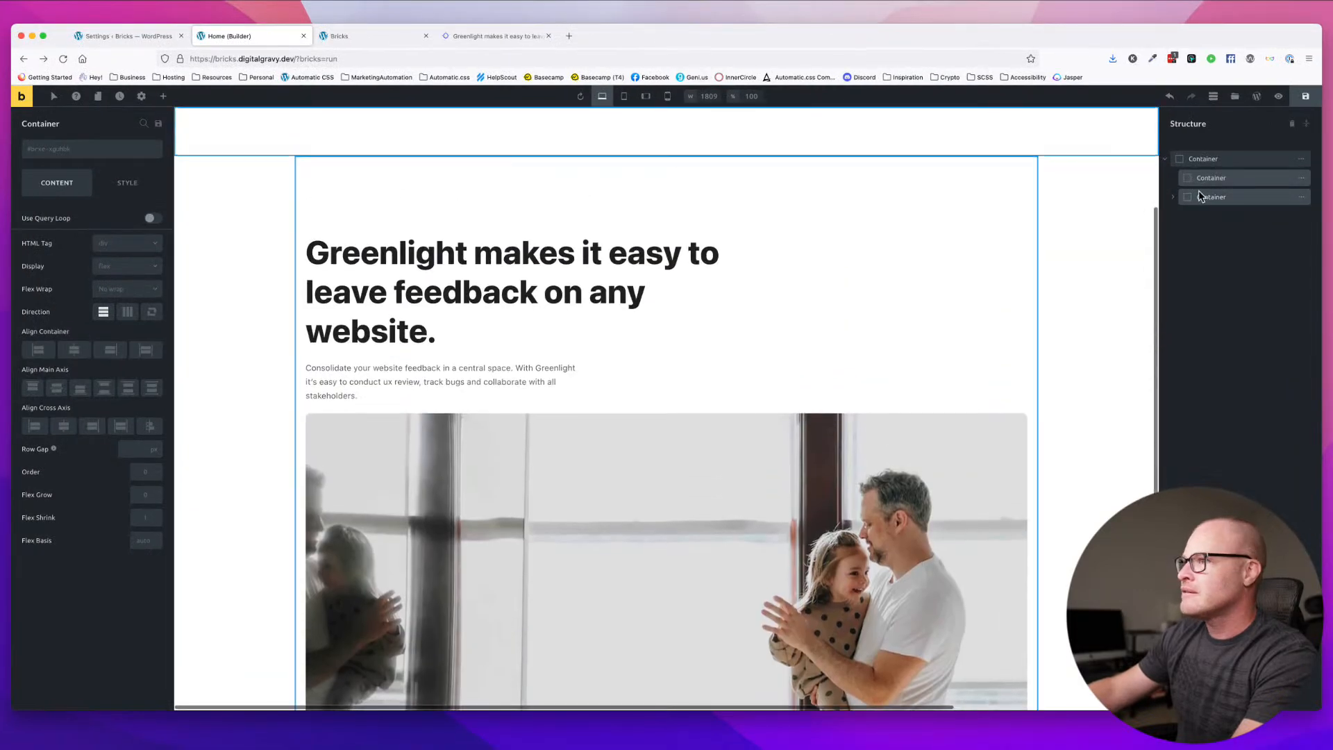
scroll(1072, 198, "up", 2)
left_click_drag(1188, 182, 1158, 200)
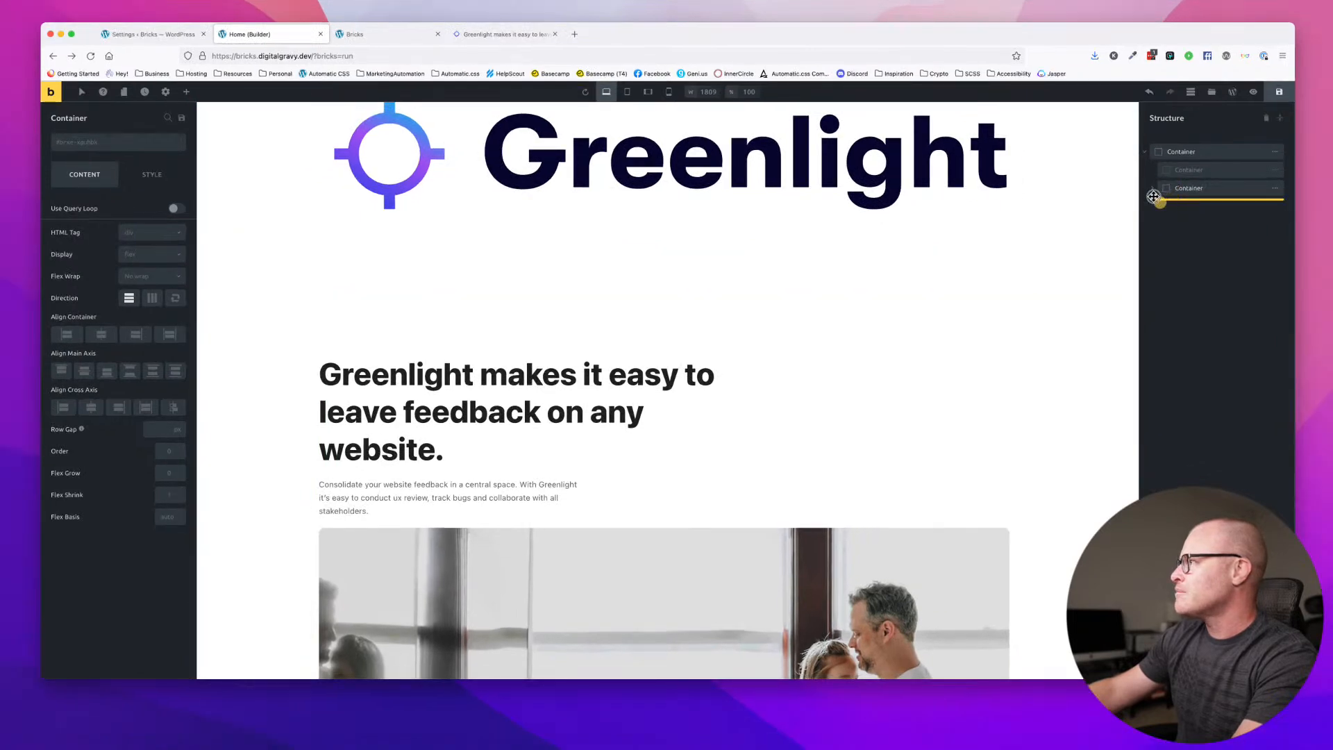
- Assign the existing section class to the new top-level container below the hero
scroll(547, 349, "down", 5)
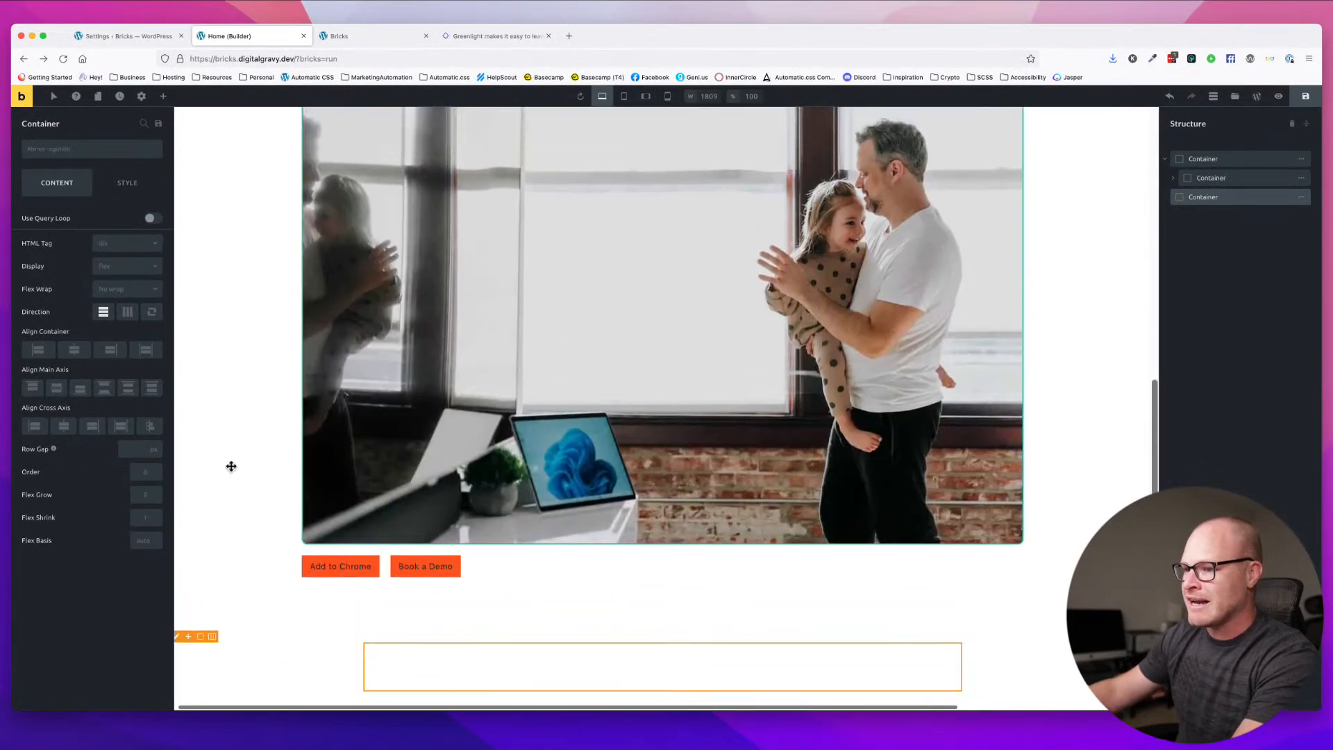
left_click(86, 152)
type("sec")
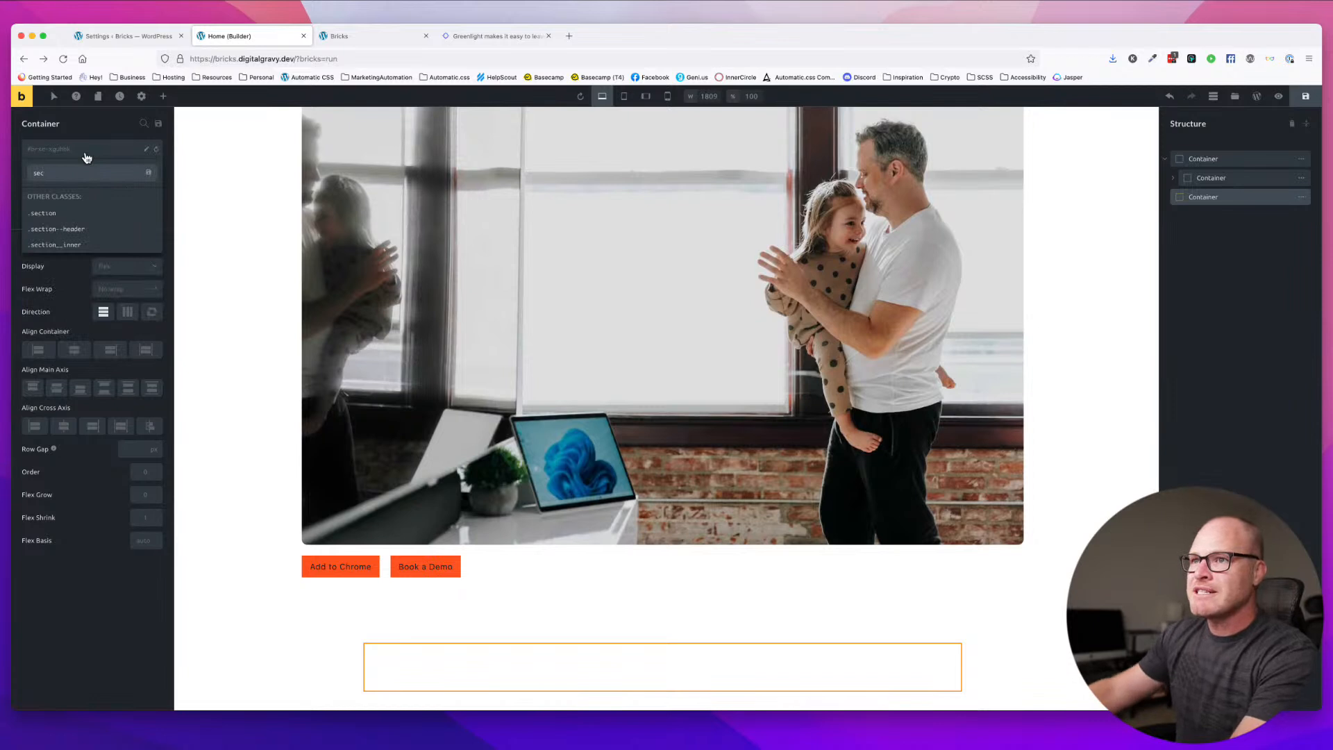
left_click(81, 213)
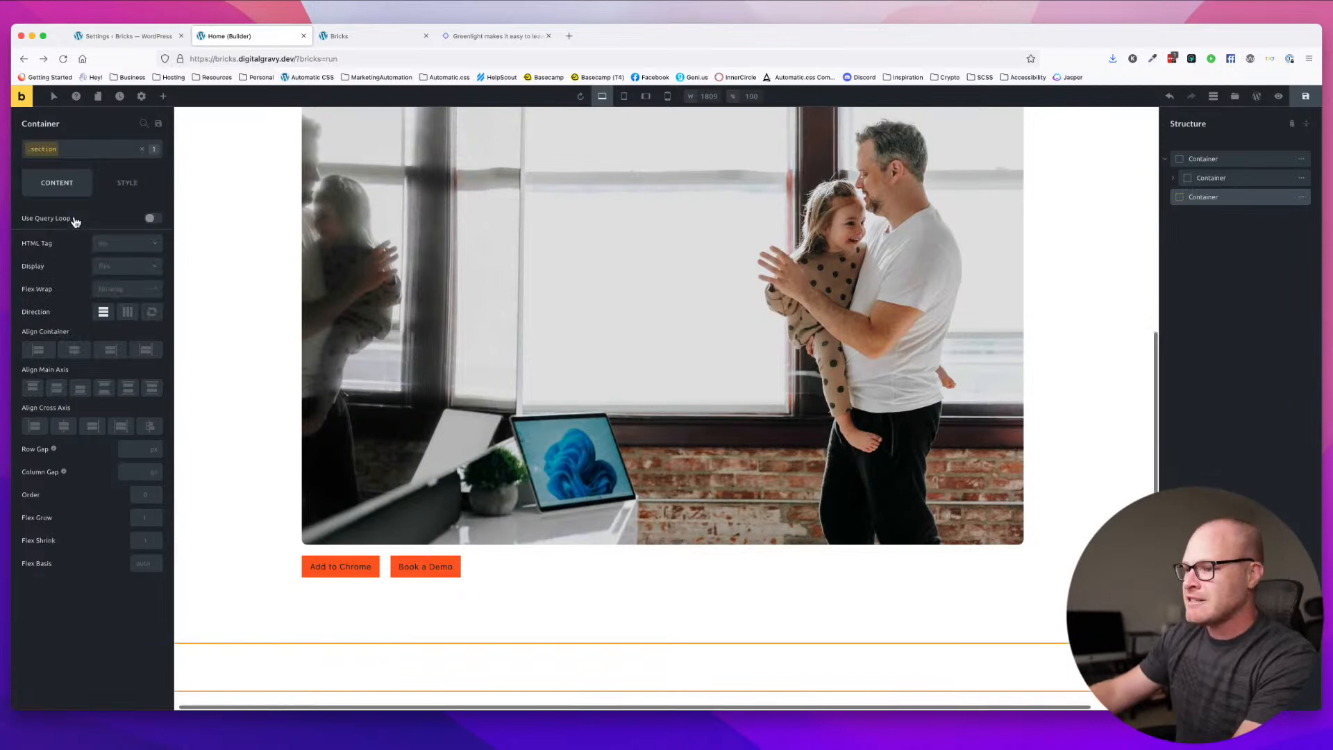
- Nest a container inside the new section and assign it the section__inner class
left_click(163, 98)
type("conta")
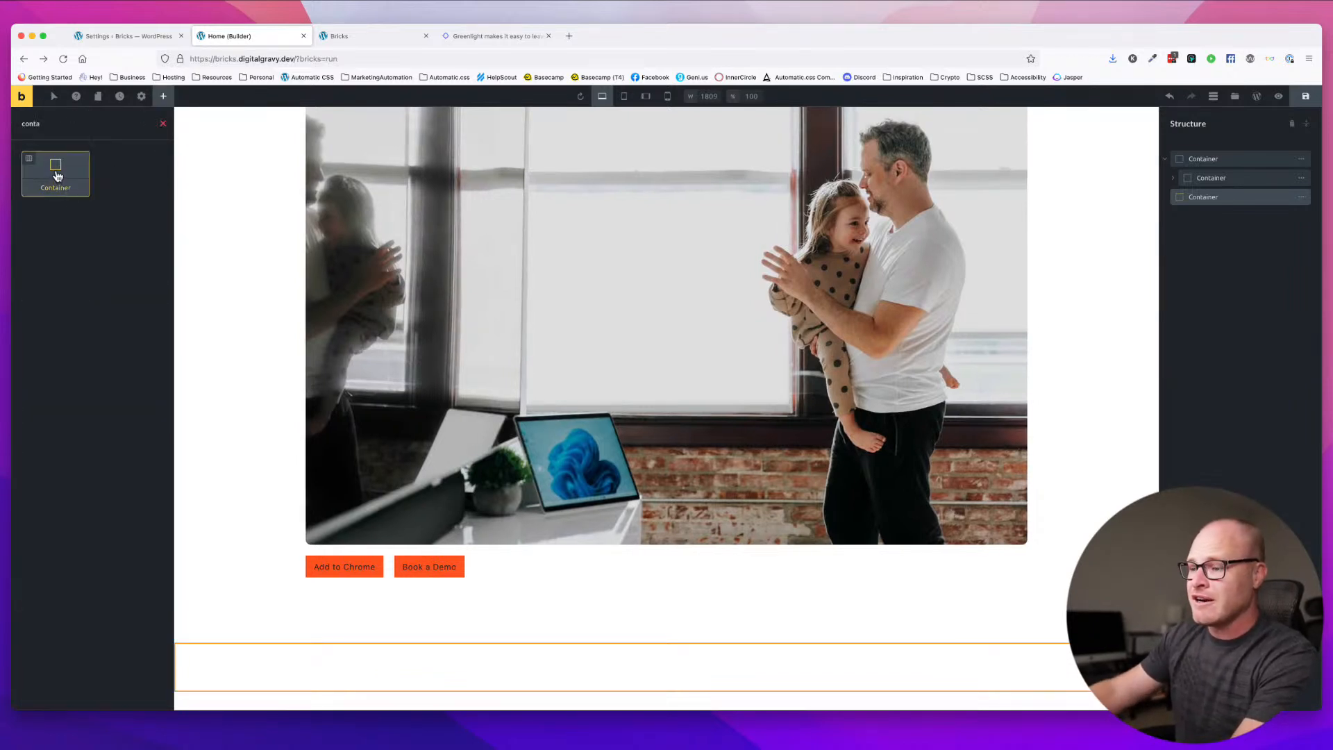
left_click(58, 175)
left_click(1243, 217)
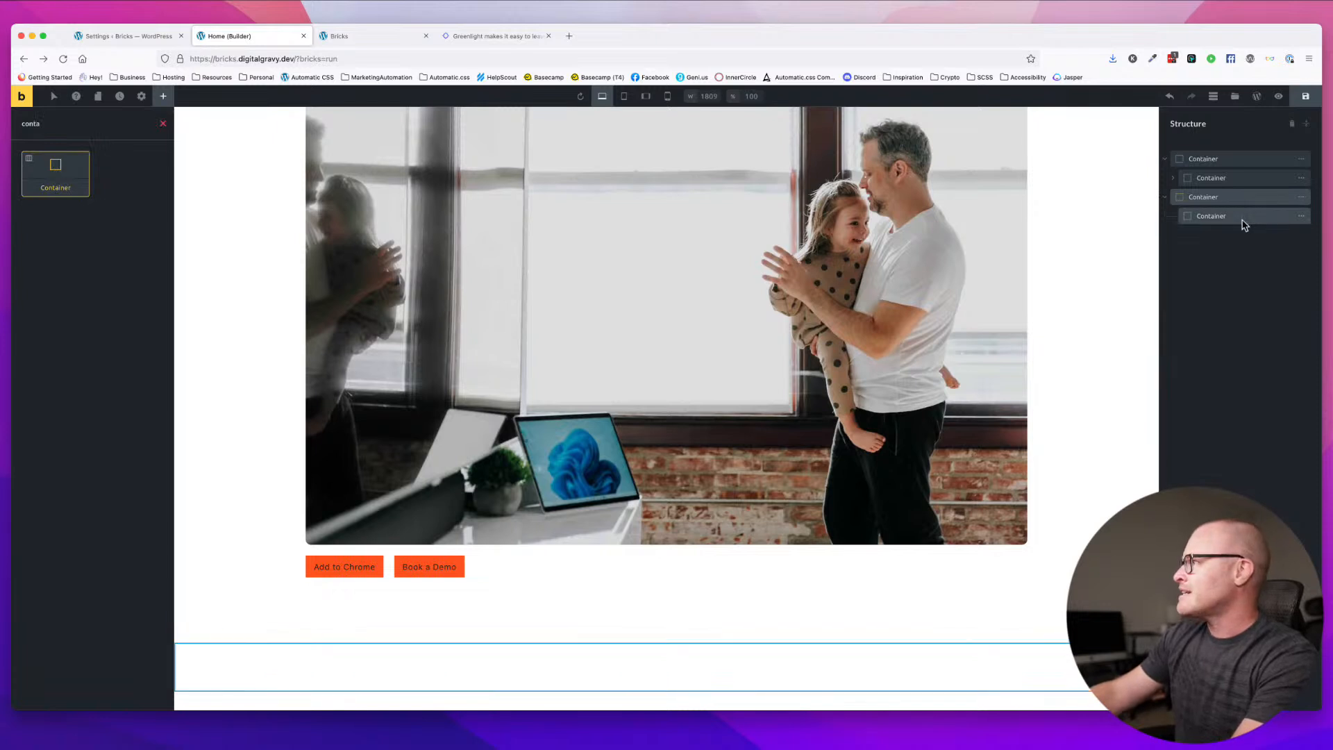
left_click(86, 156)
type("sec")
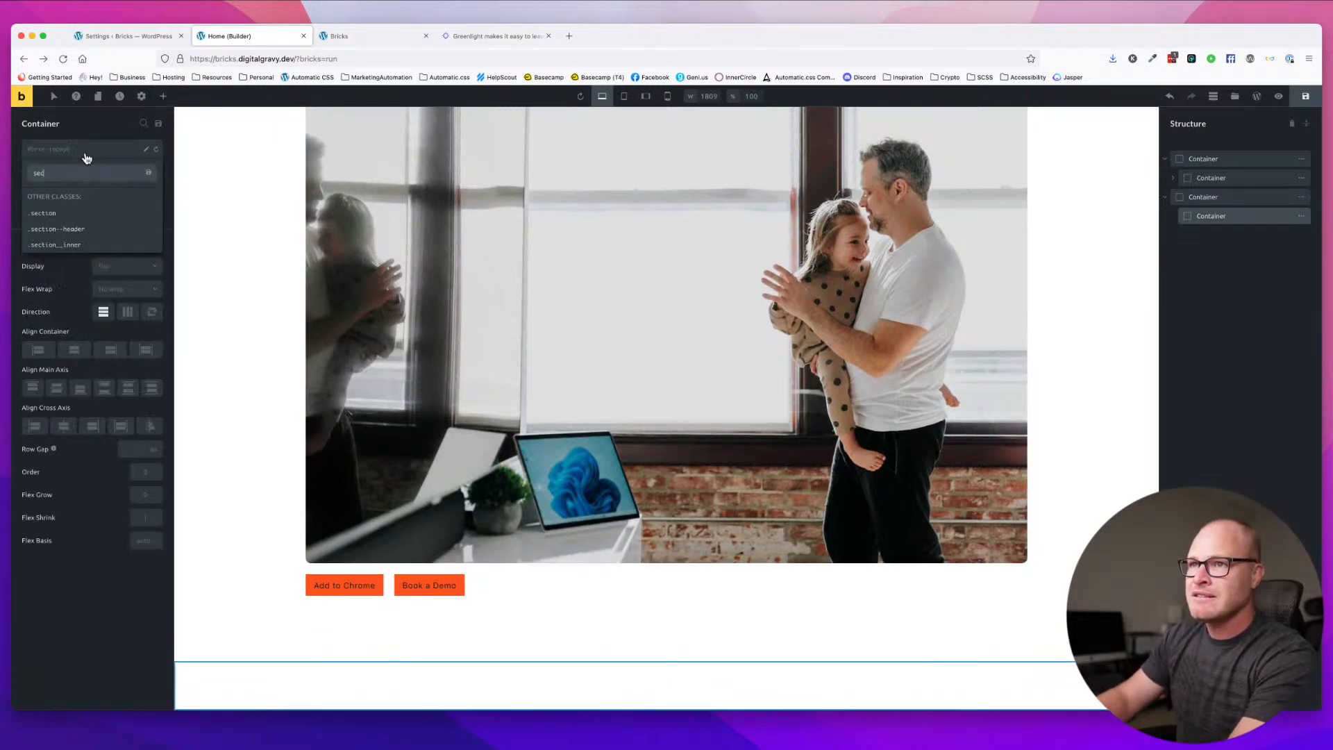
left_click(97, 246)
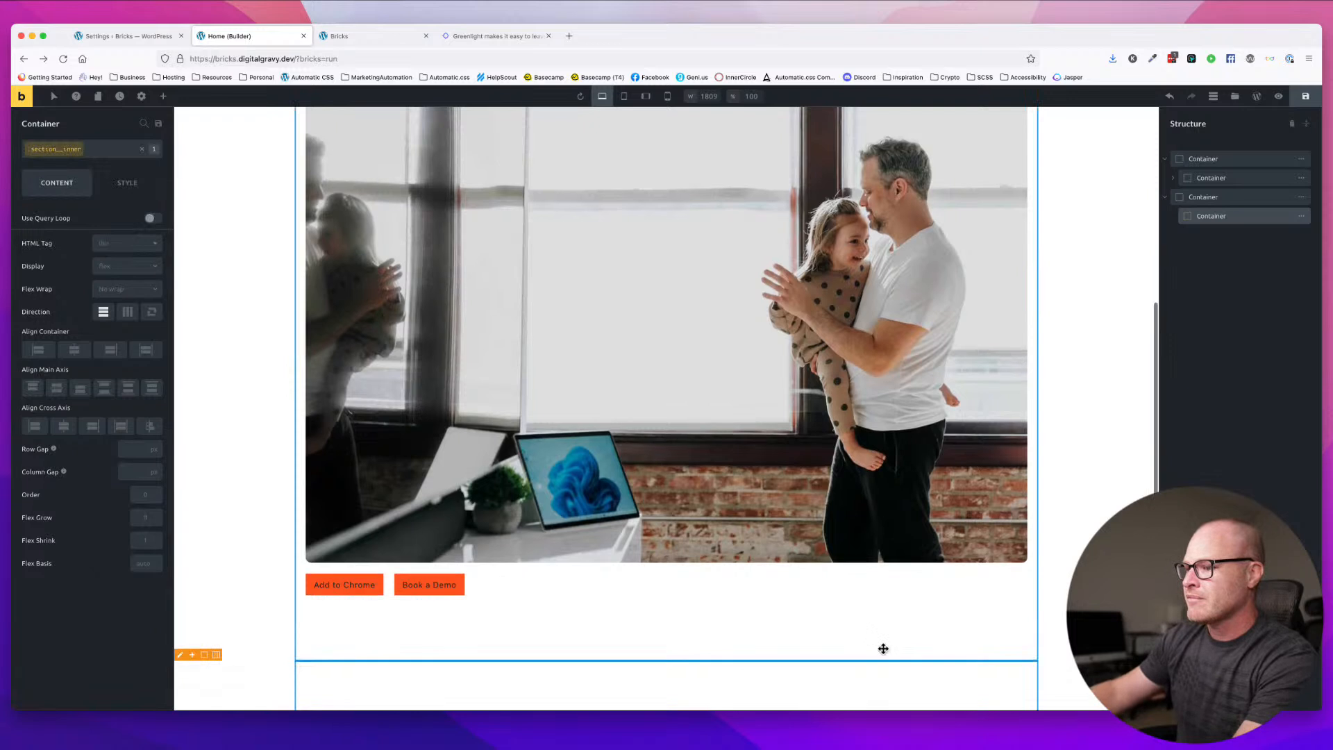
- Copy the heading "All the features you need to give clear, actionable feedback" from the Greenlight reference site's features section
scroll(753, 623, "down", 3)
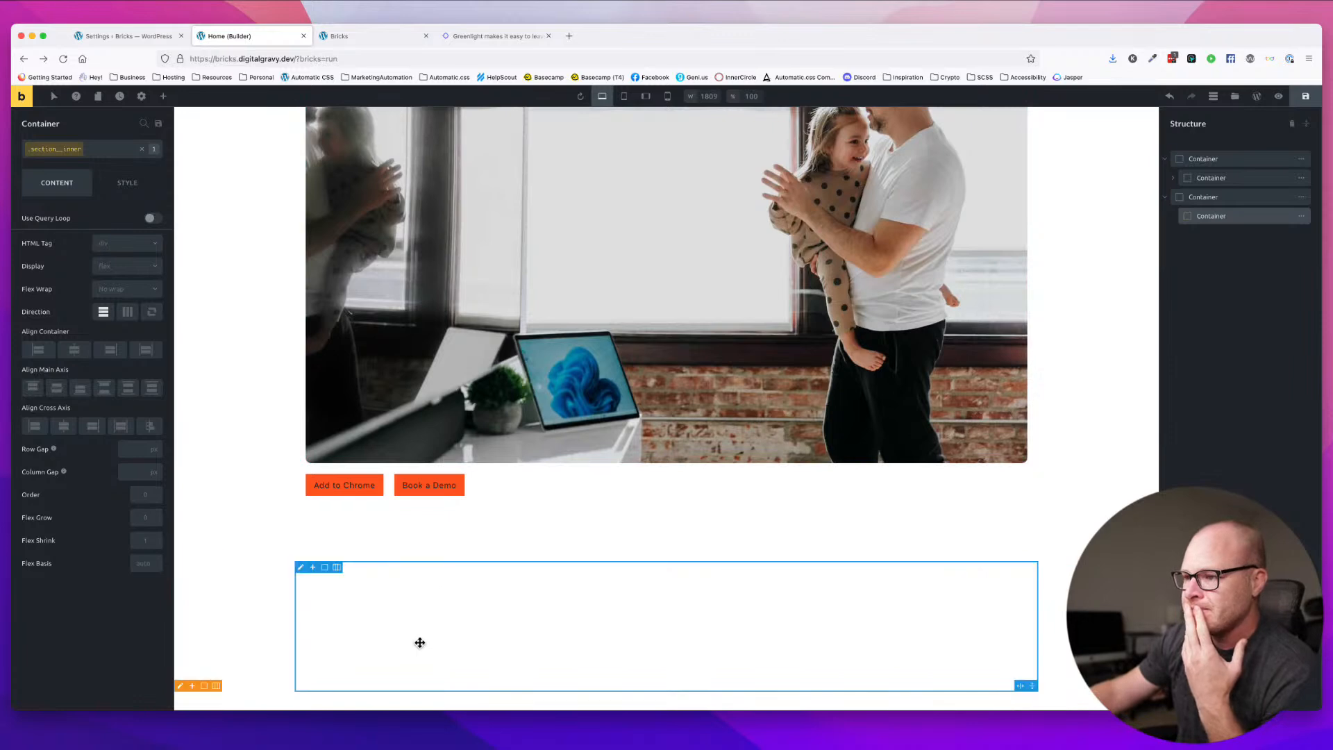
left_click(377, 32)
left_click(486, 37)
left_click(396, 38)
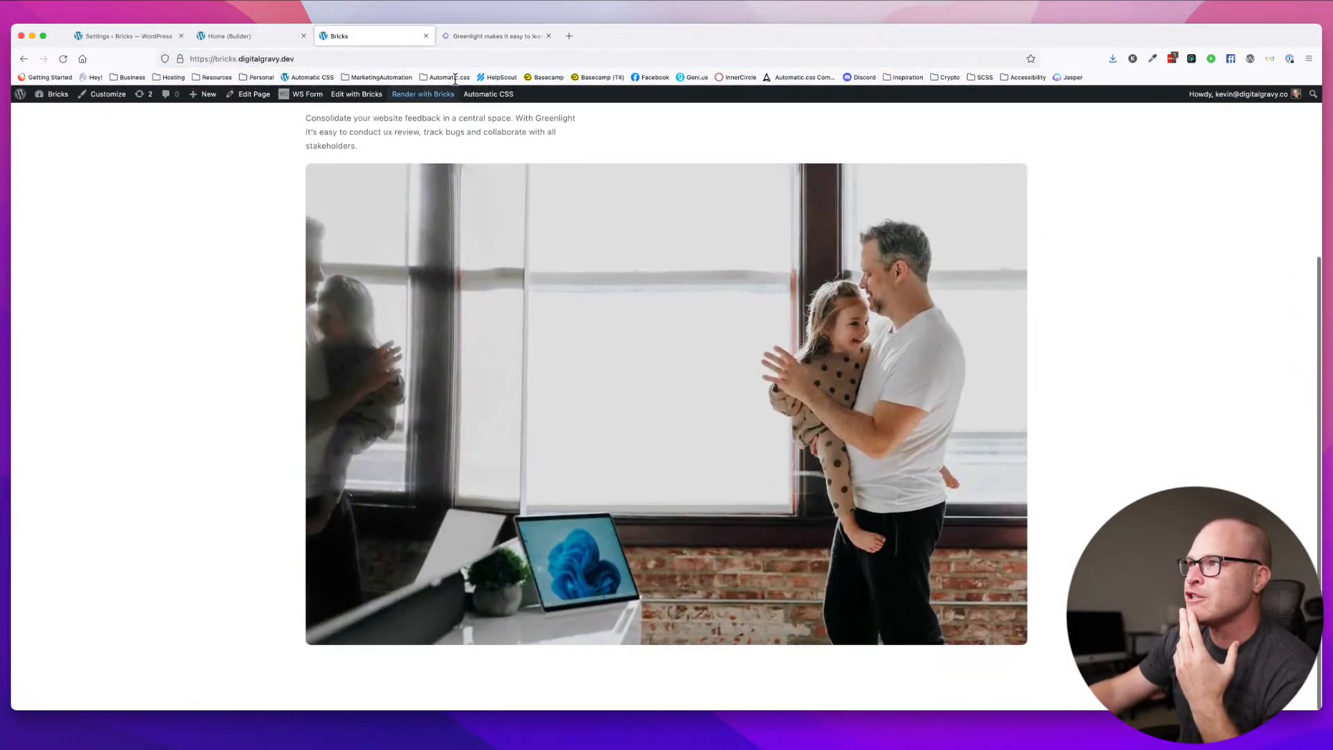
left_click(489, 36)
scroll(456, 321, "down", 3)
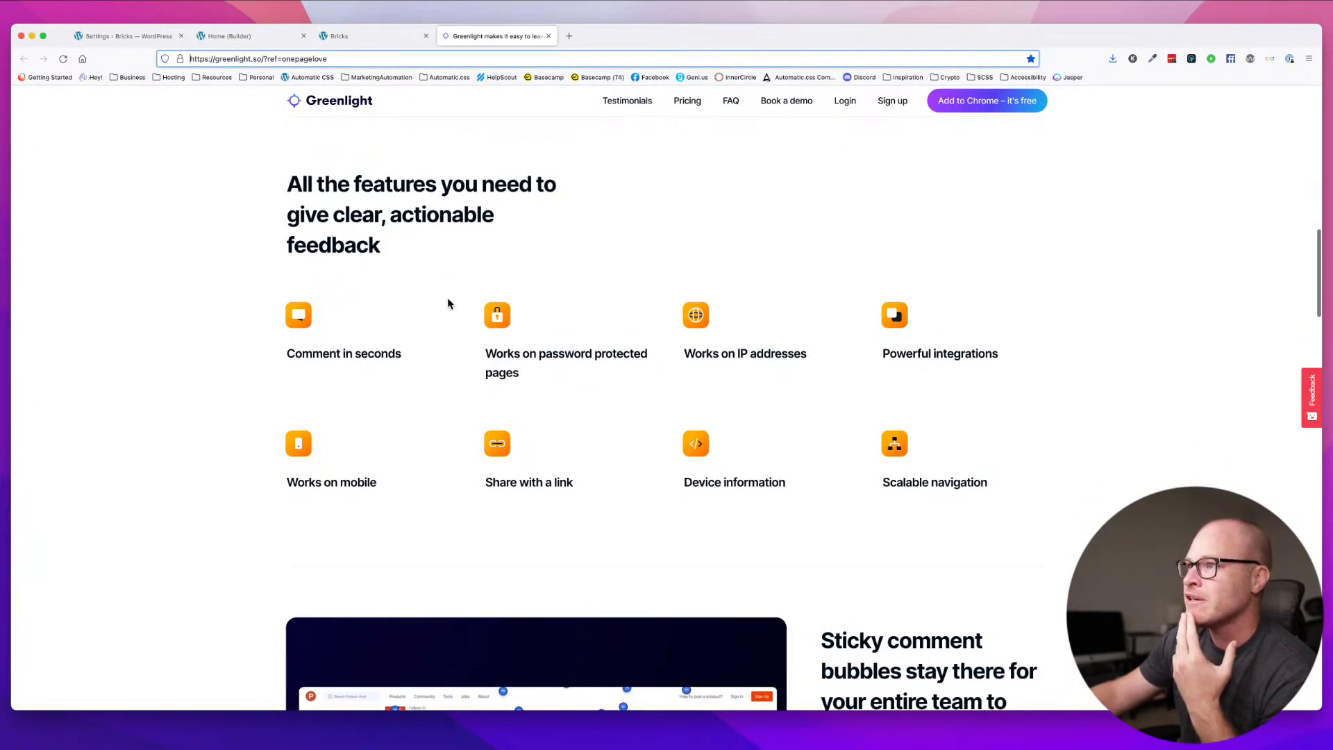
scroll(449, 300, "up", 1)
left_click_drag(447, 297, 283, 226)
key("super+c")
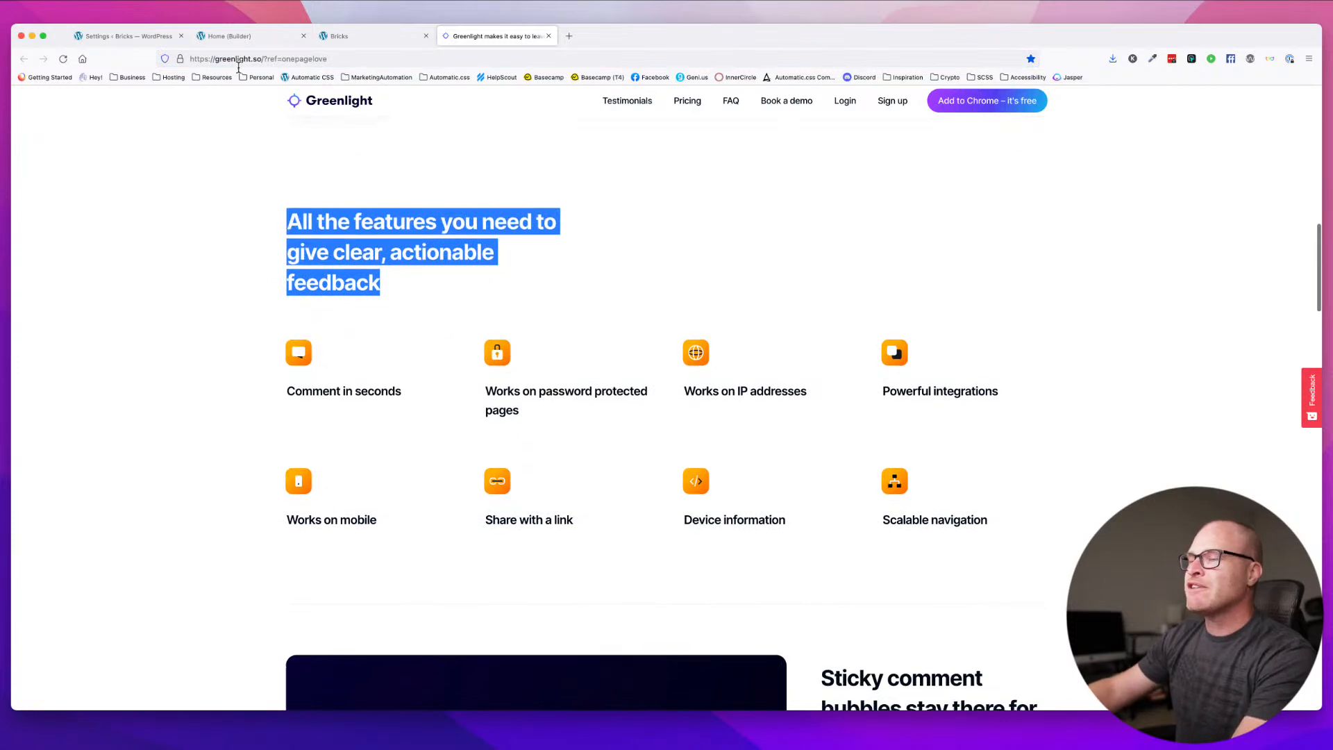
- Add a heading to the new section's inner container reading "All the features you need to give clear, actionable feedback" and set its tag to h2
left_click(236, 36)
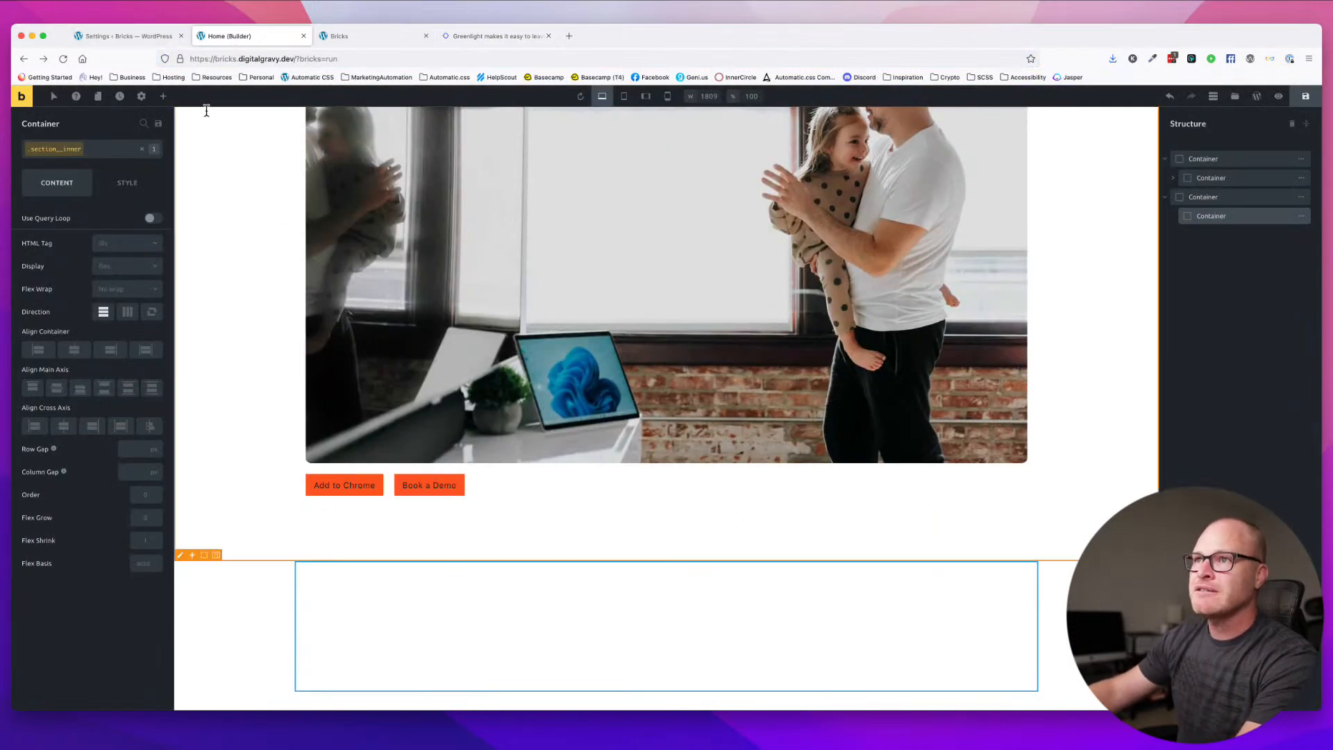
left_click(161, 96)
type("head")
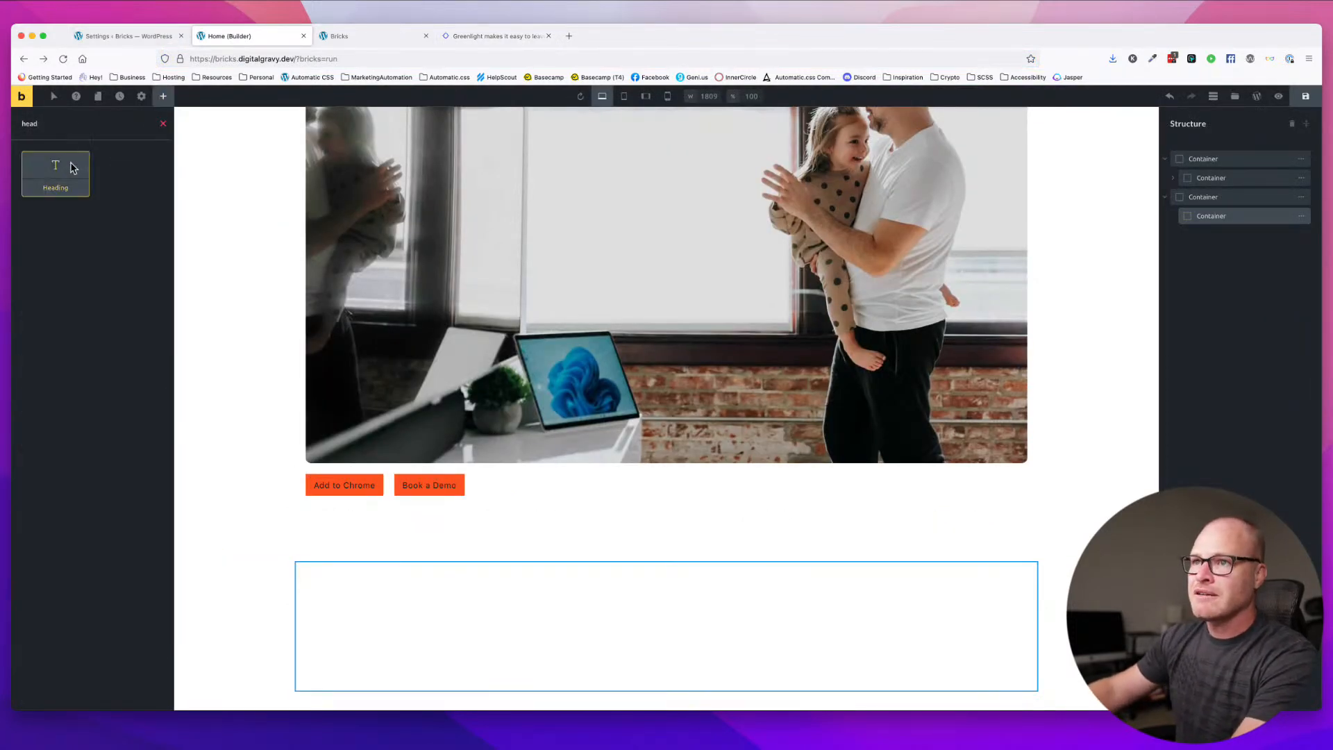
left_click(55, 170)
left_click(330, 635)
left_click(333, 637)
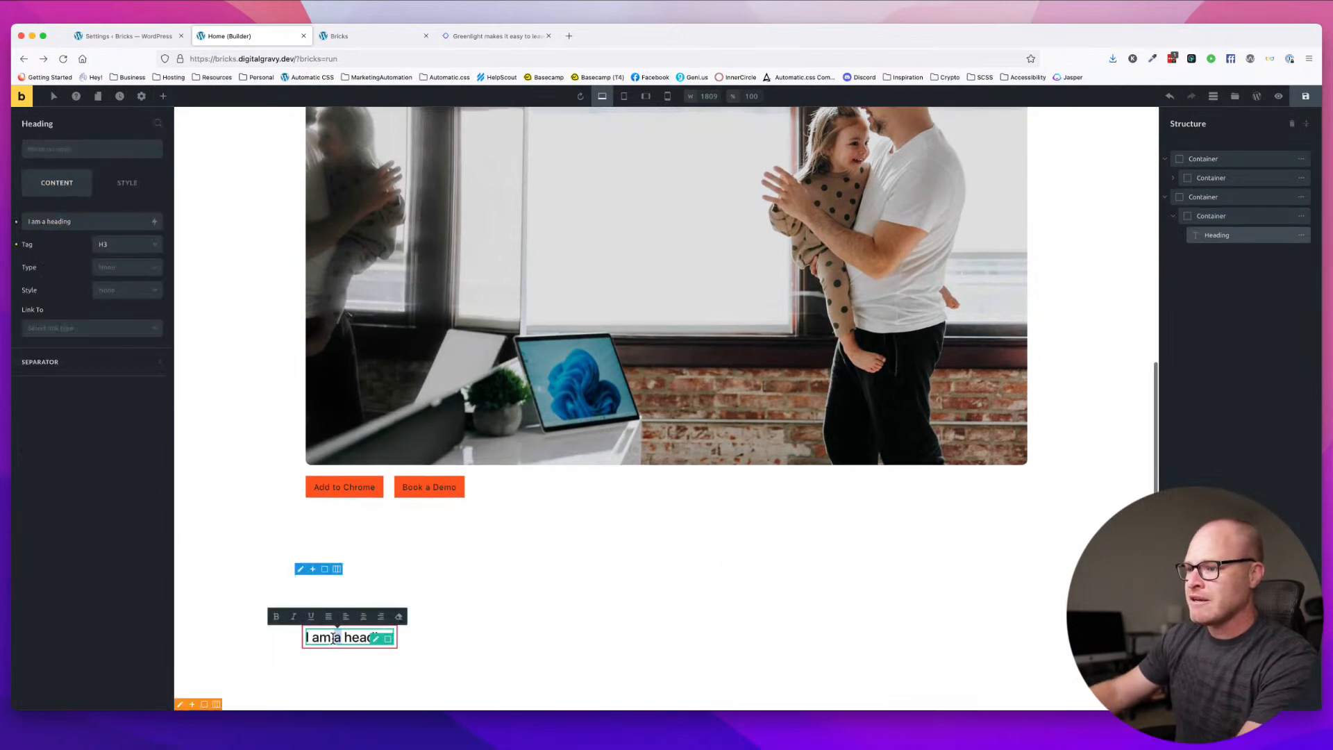
key("super+a")
key("super+v")
left_click(124, 245)
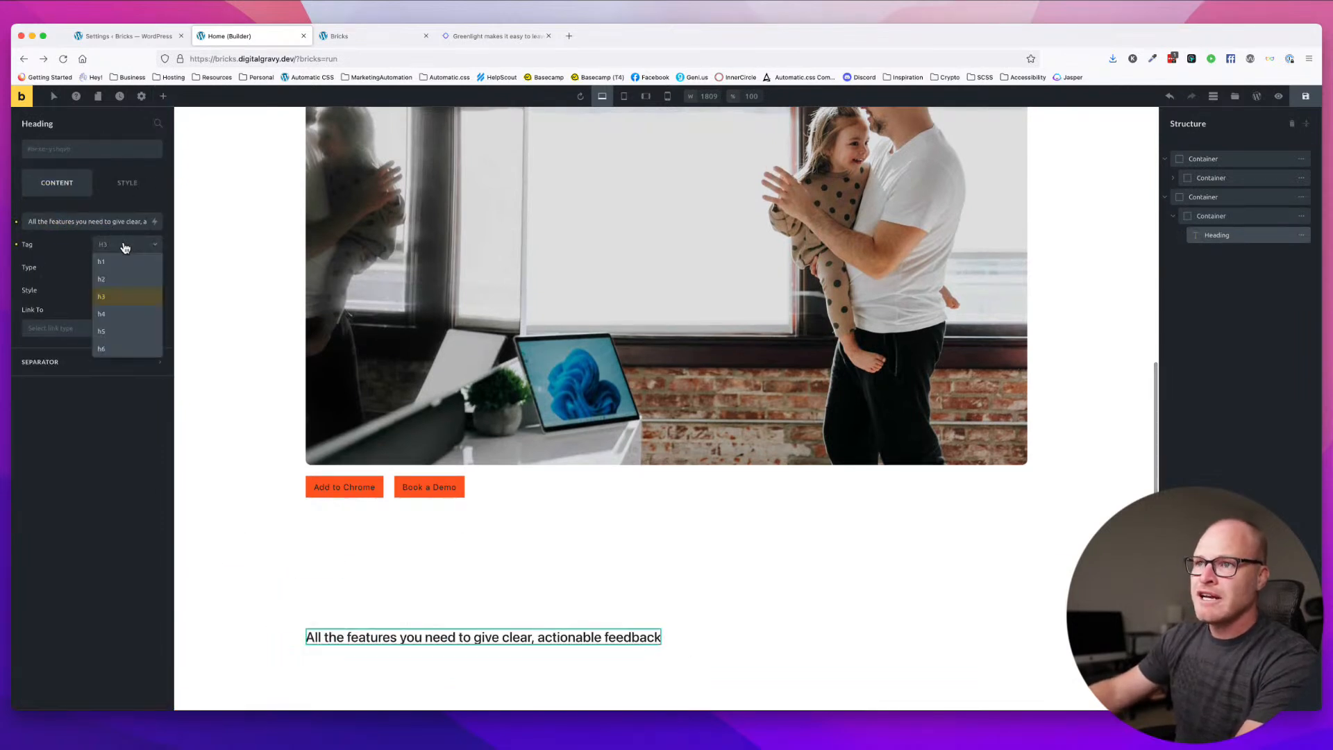
left_click(124, 276)
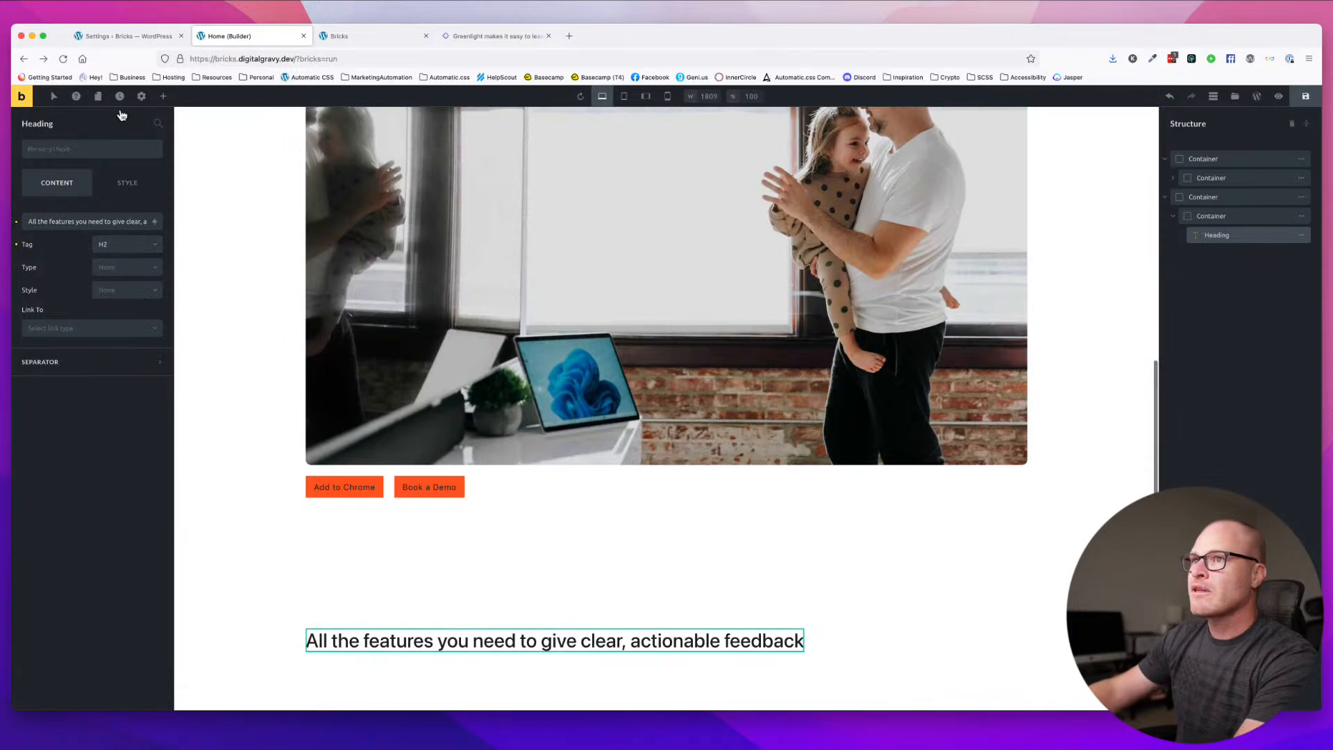
- Set the font weight of H2 headings to 700 in the Digital Gravy theme style's typography settings
left_click(141, 97)
left_click(65, 173)
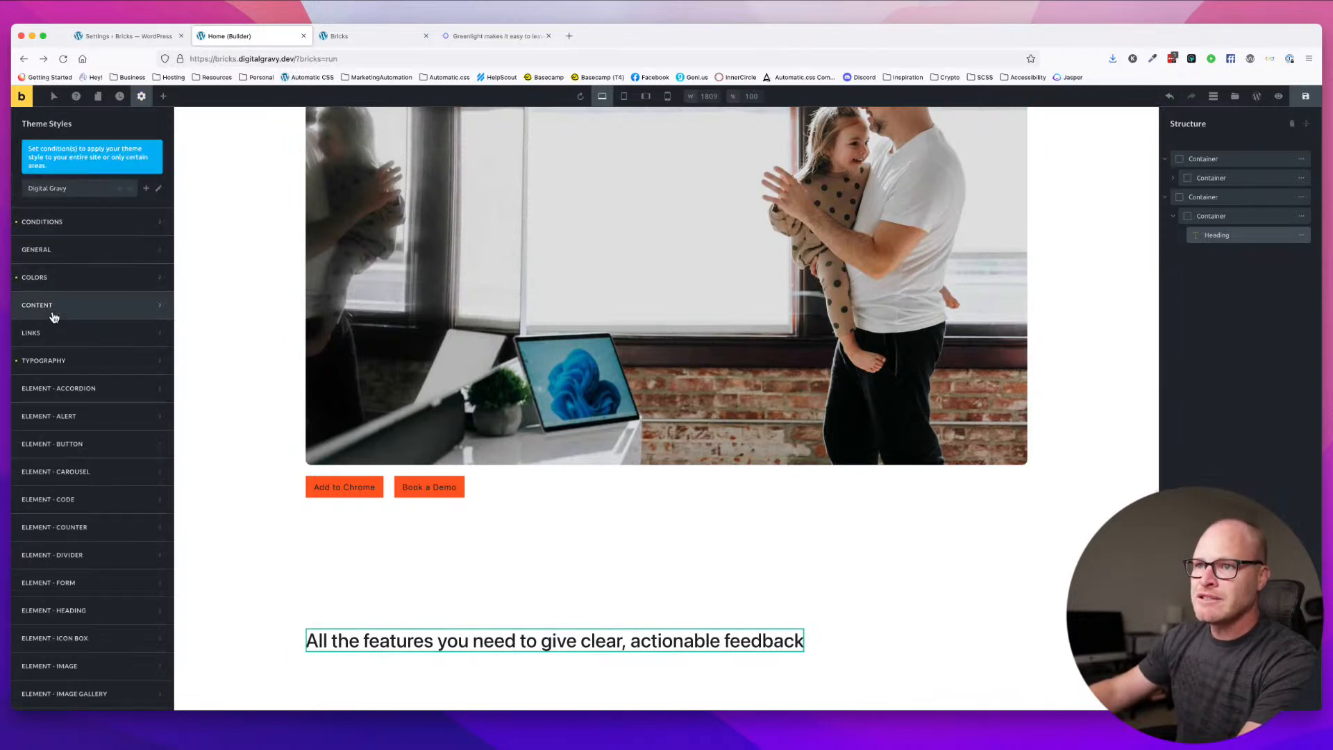
left_click(55, 361)
scroll(139, 396, "down", 6)
left_click(154, 347)
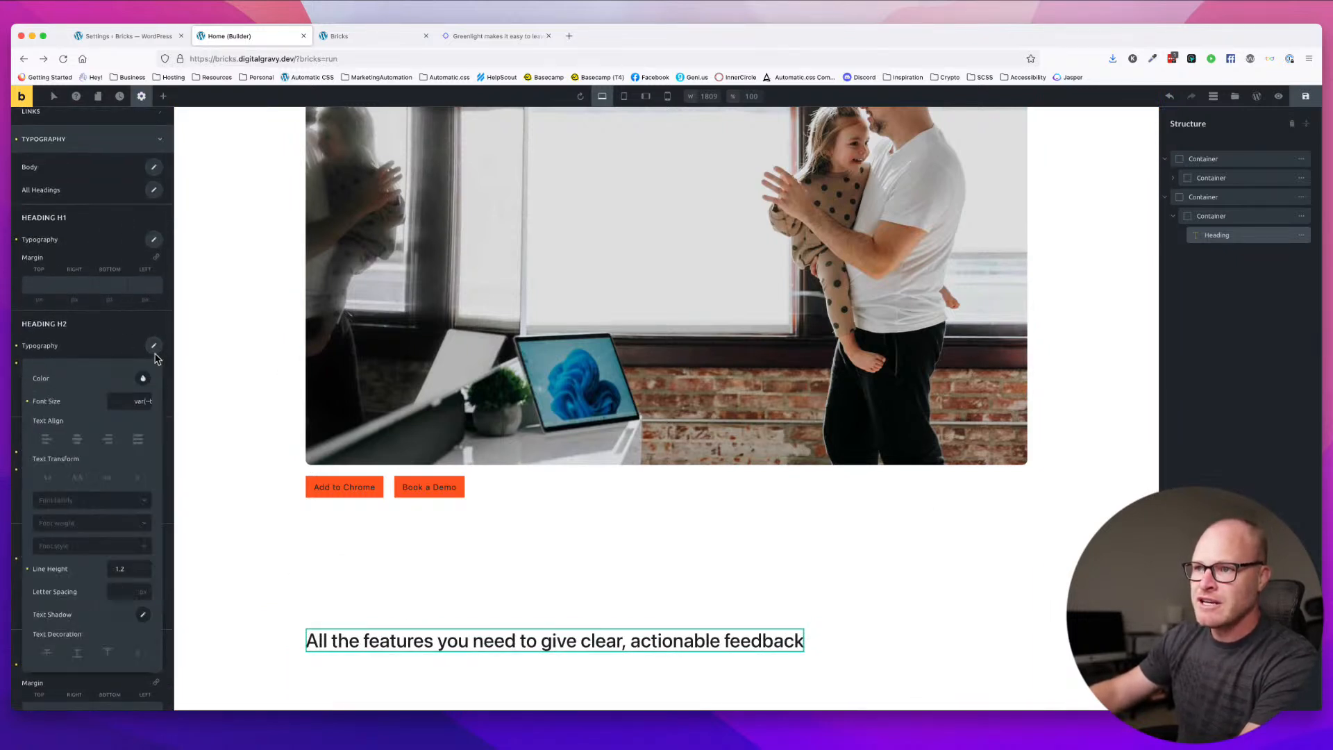
scroll(125, 417, "down", 3)
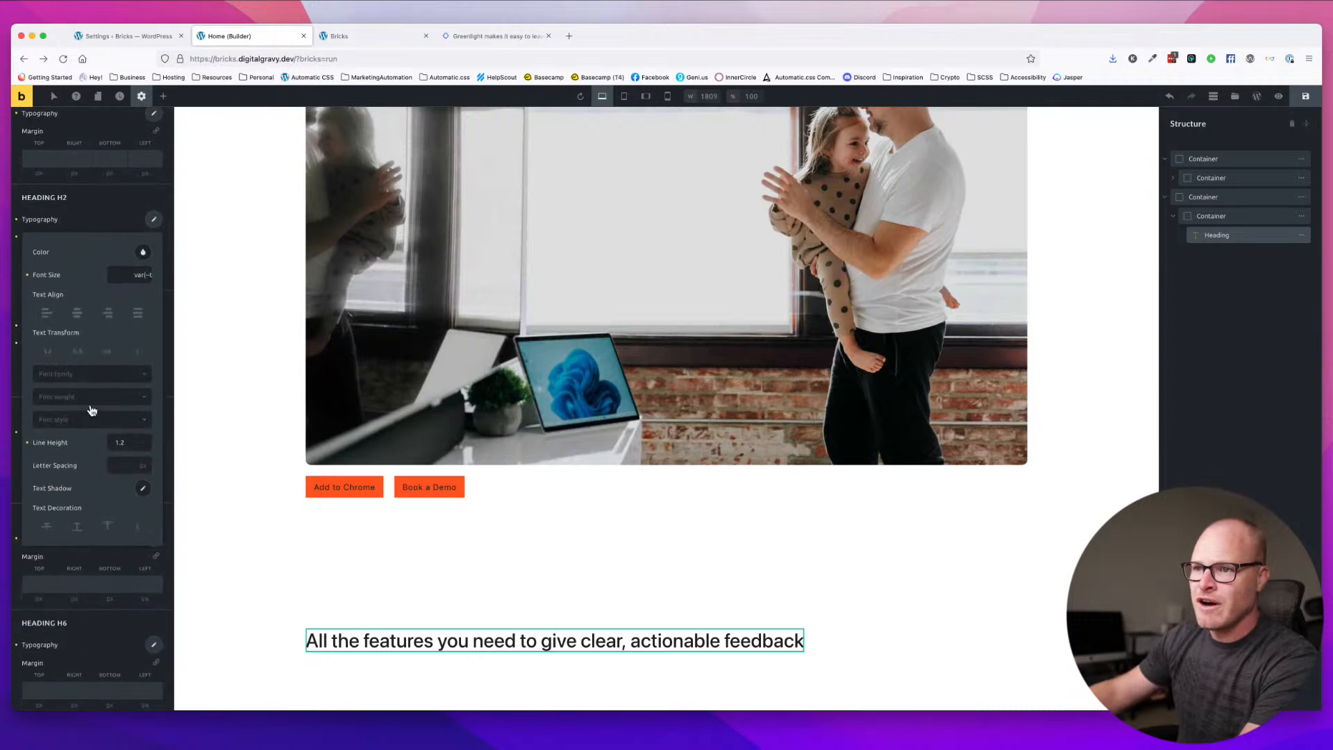
left_click(91, 396)
left_click(82, 516)
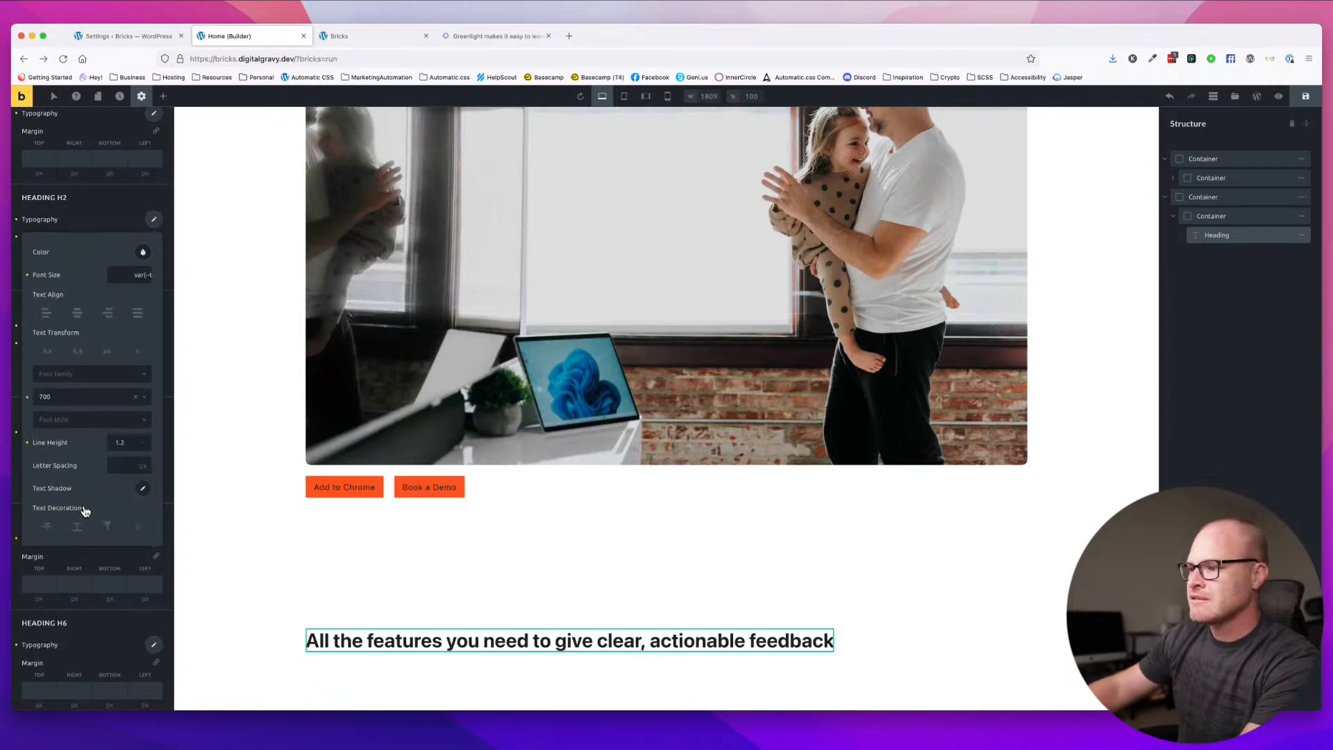
- Create a class named wdith--m on the features section heading
left_click(847, 599)
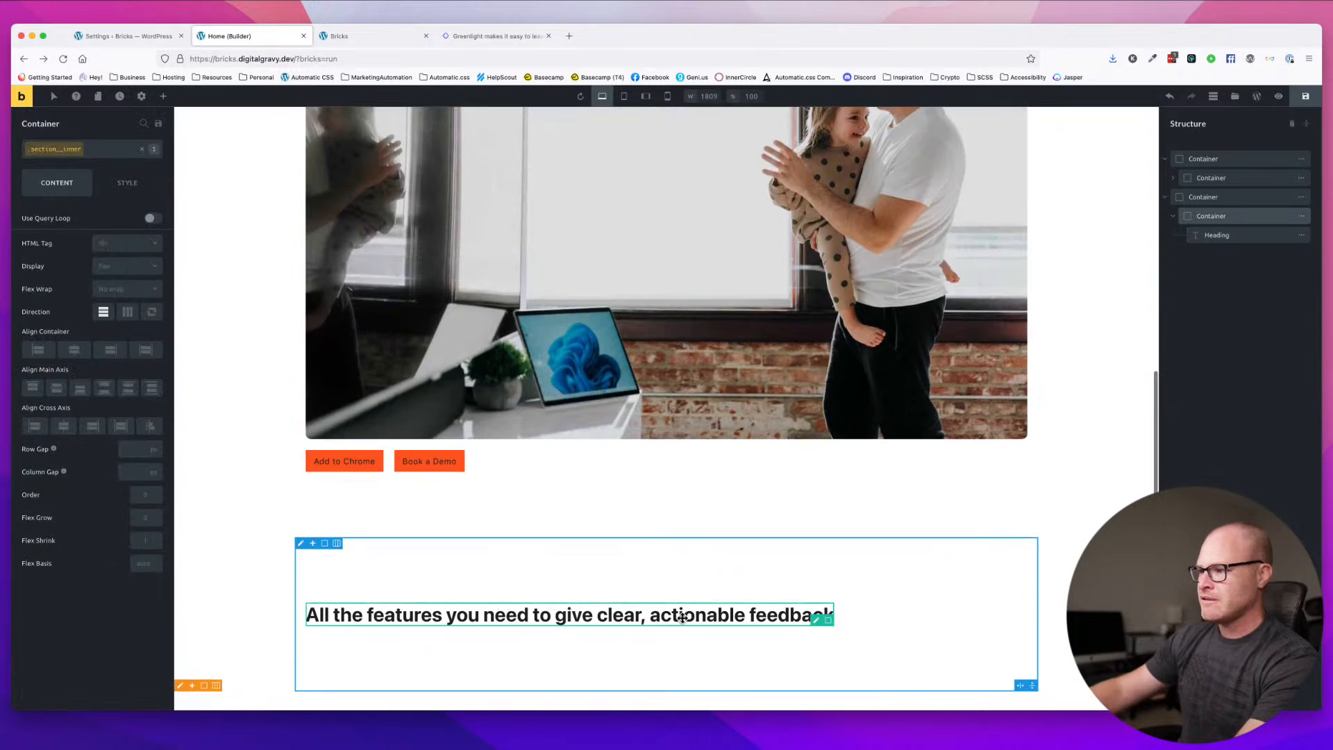
left_click(820, 635)
left_click(93, 151)
type("wdith")
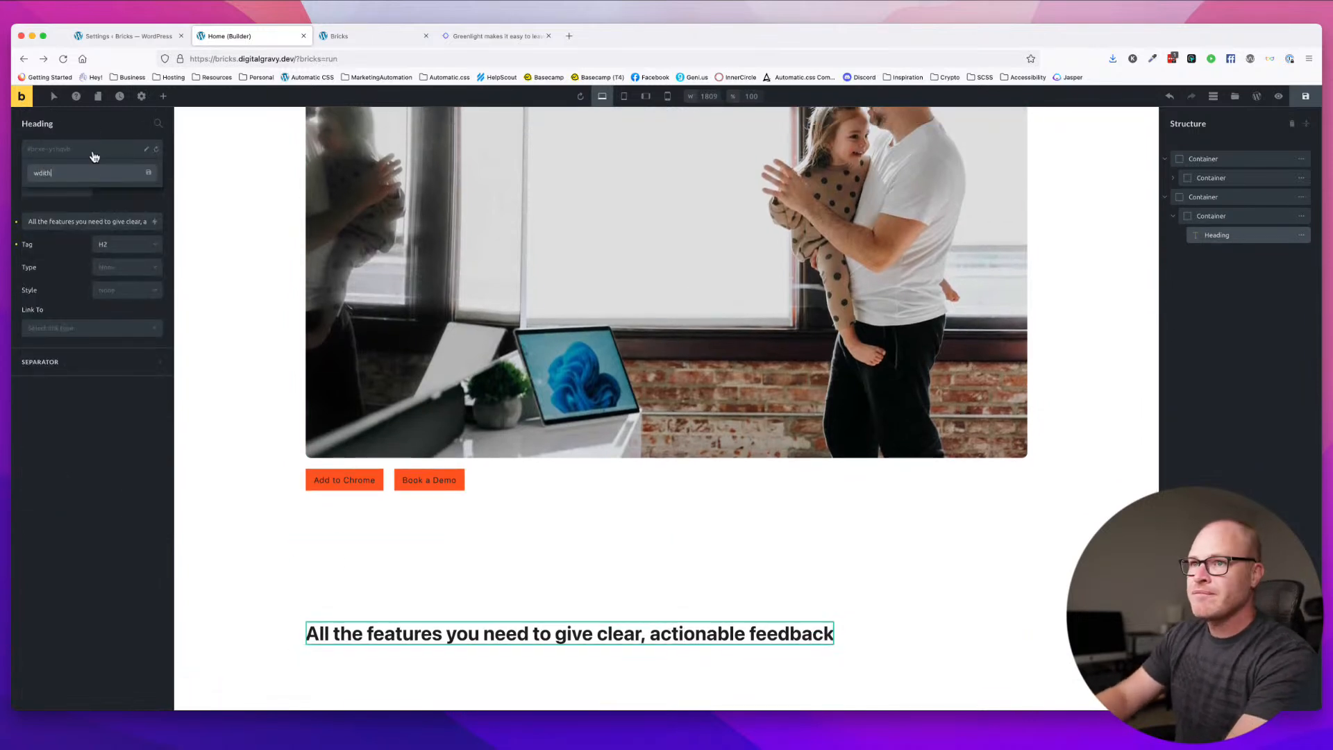
key("Return")
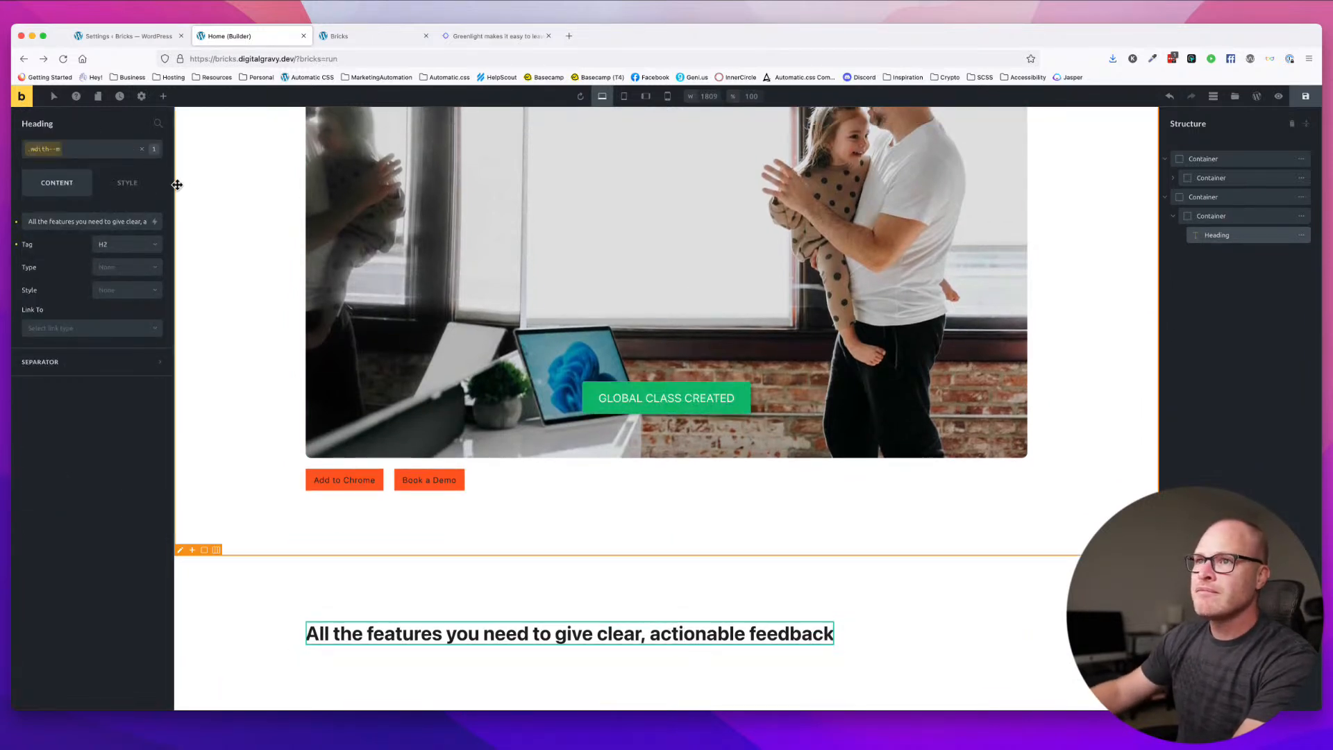
- Try to correct the features heading's class to width--m and save the page
left_click(82, 151)
type("width--m")
key("Return")
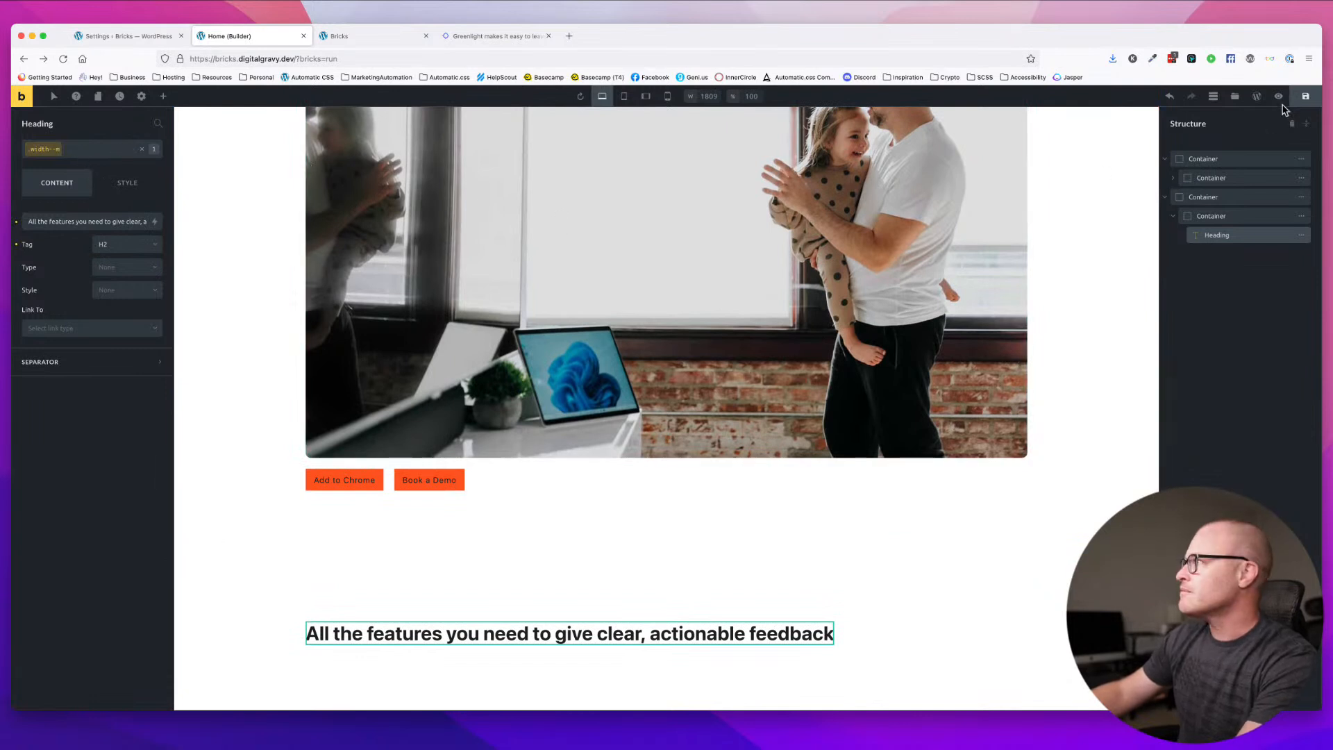
key("super+s")
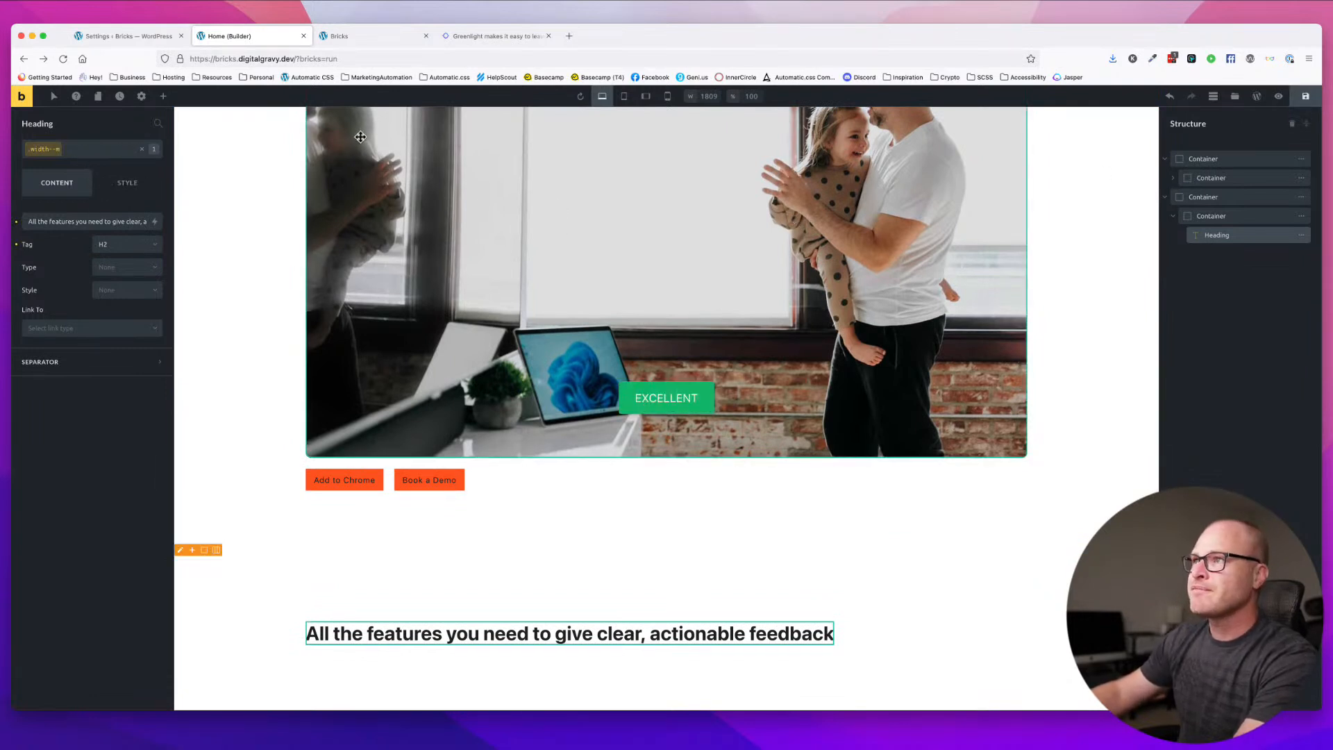
- Preview the page and inspect the features heading's markup to check which classes its h2 element carries
left_click(1278, 95)
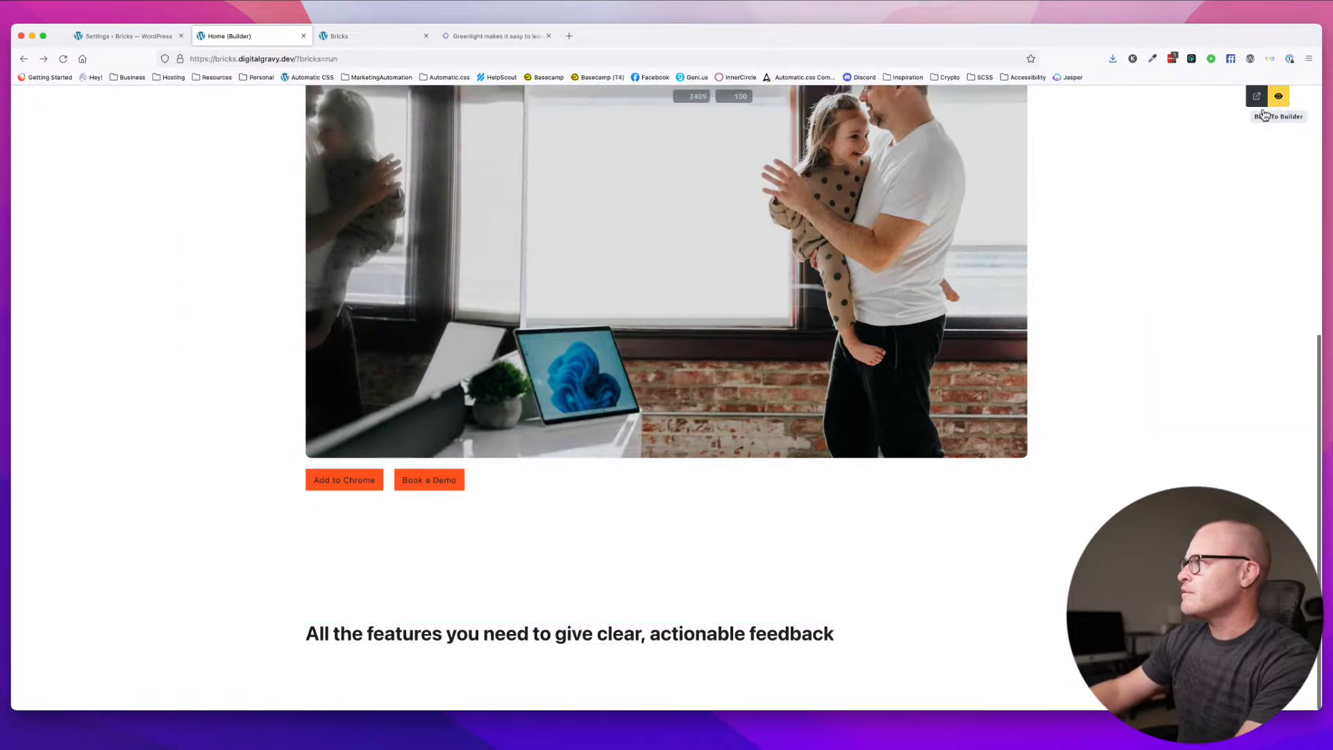
right_click(526, 642)
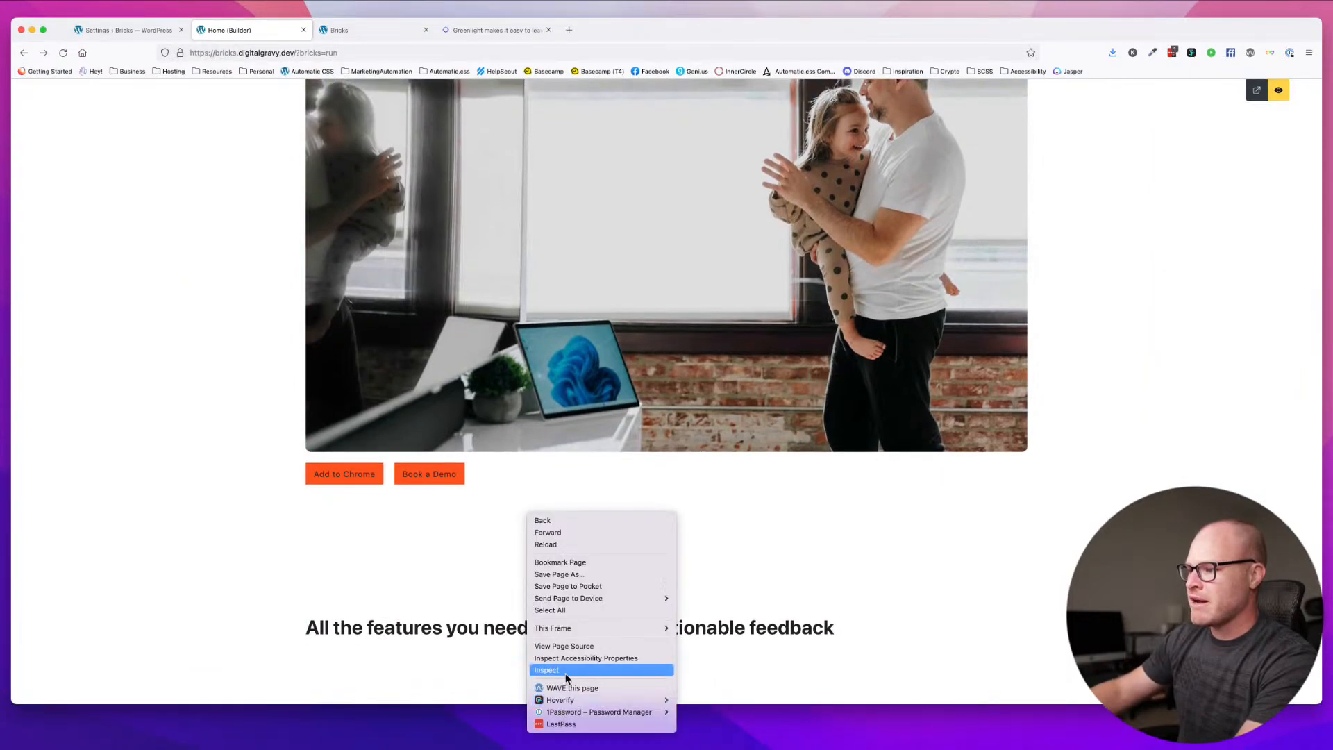
left_click(597, 670)
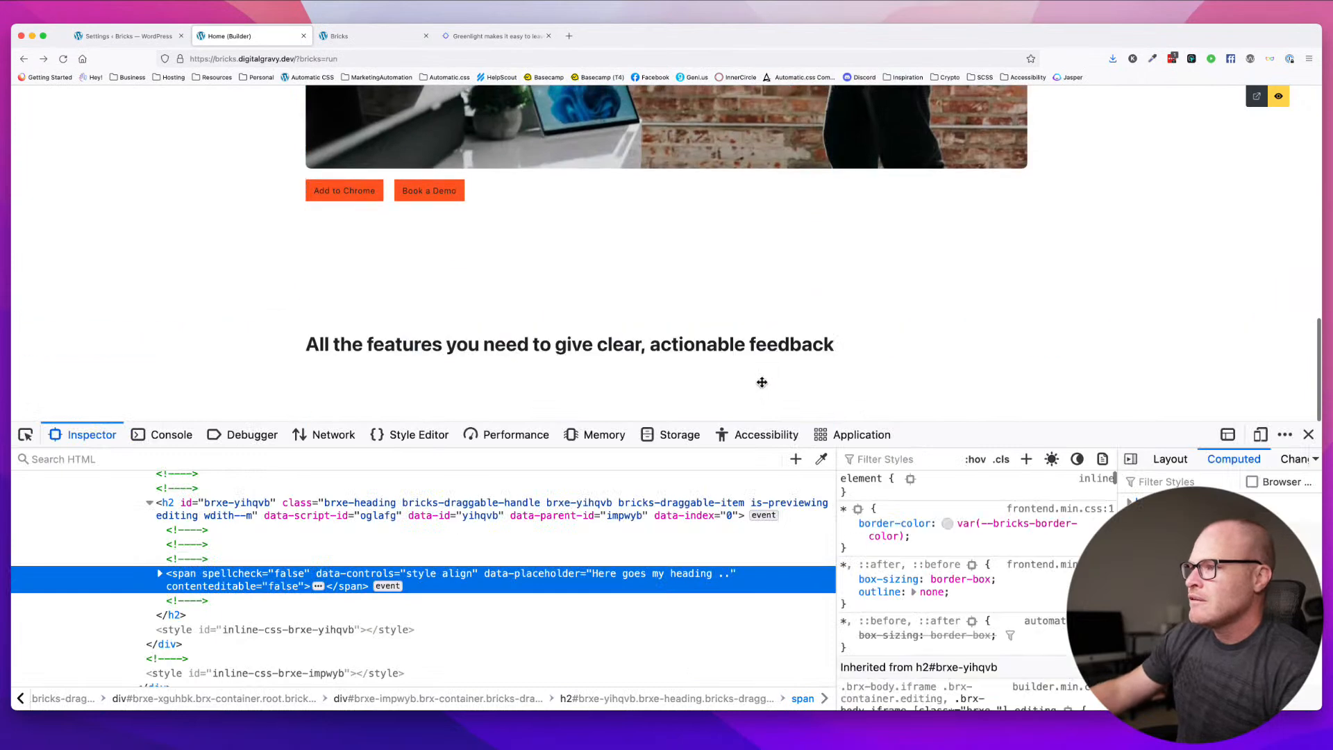
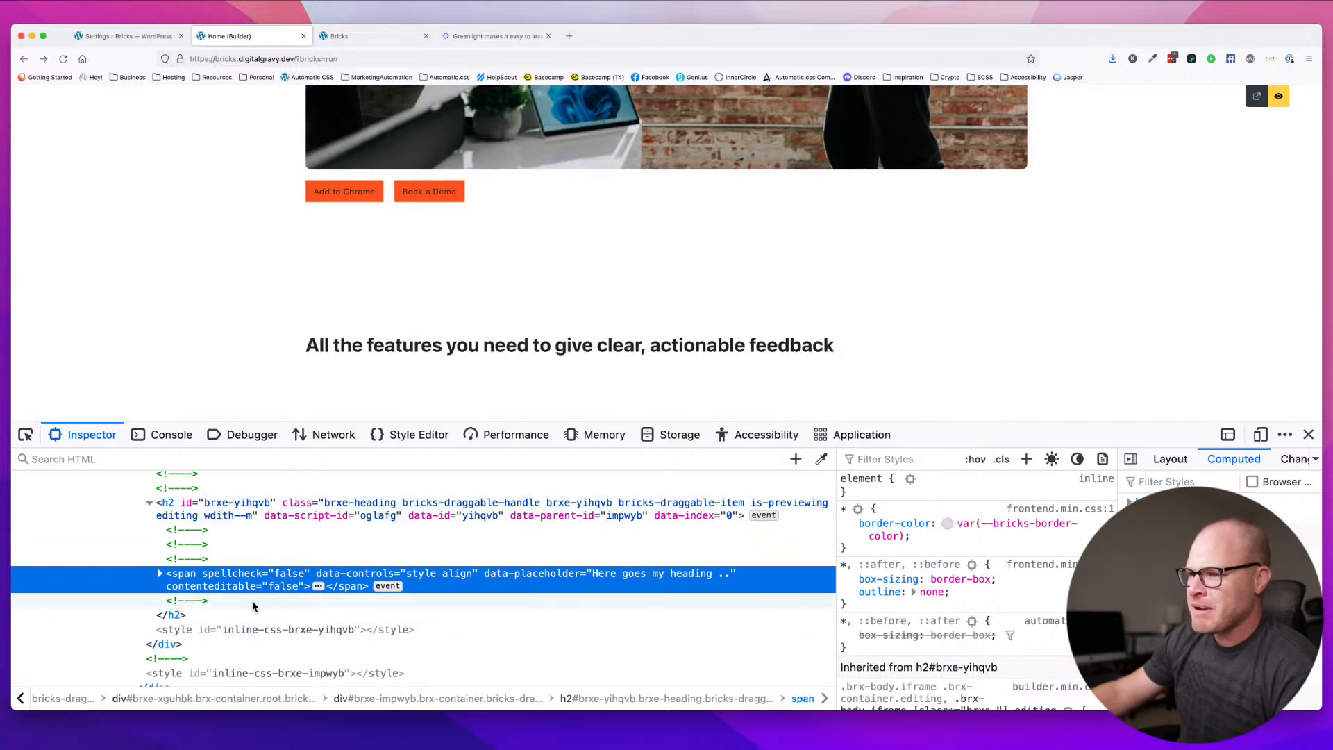
left_click(251, 512)
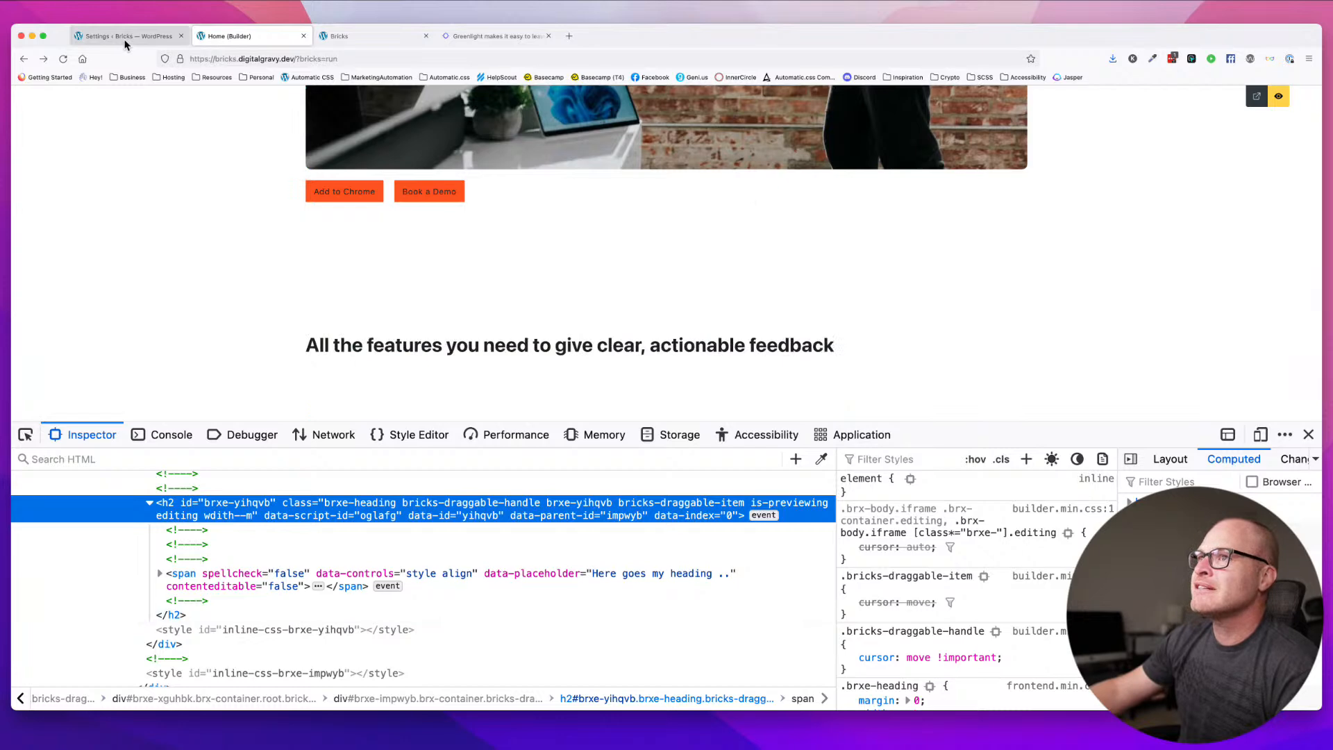
left_click(1279, 97)
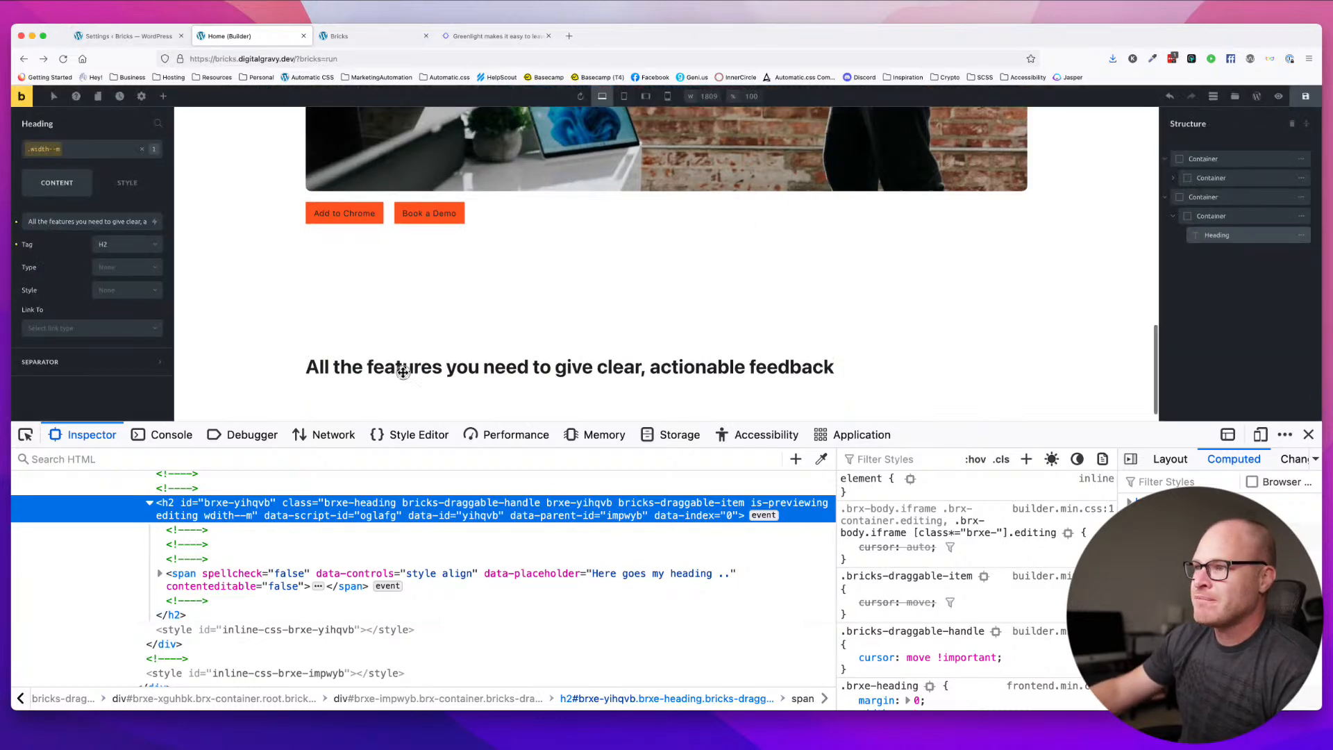
left_click(1310, 435)
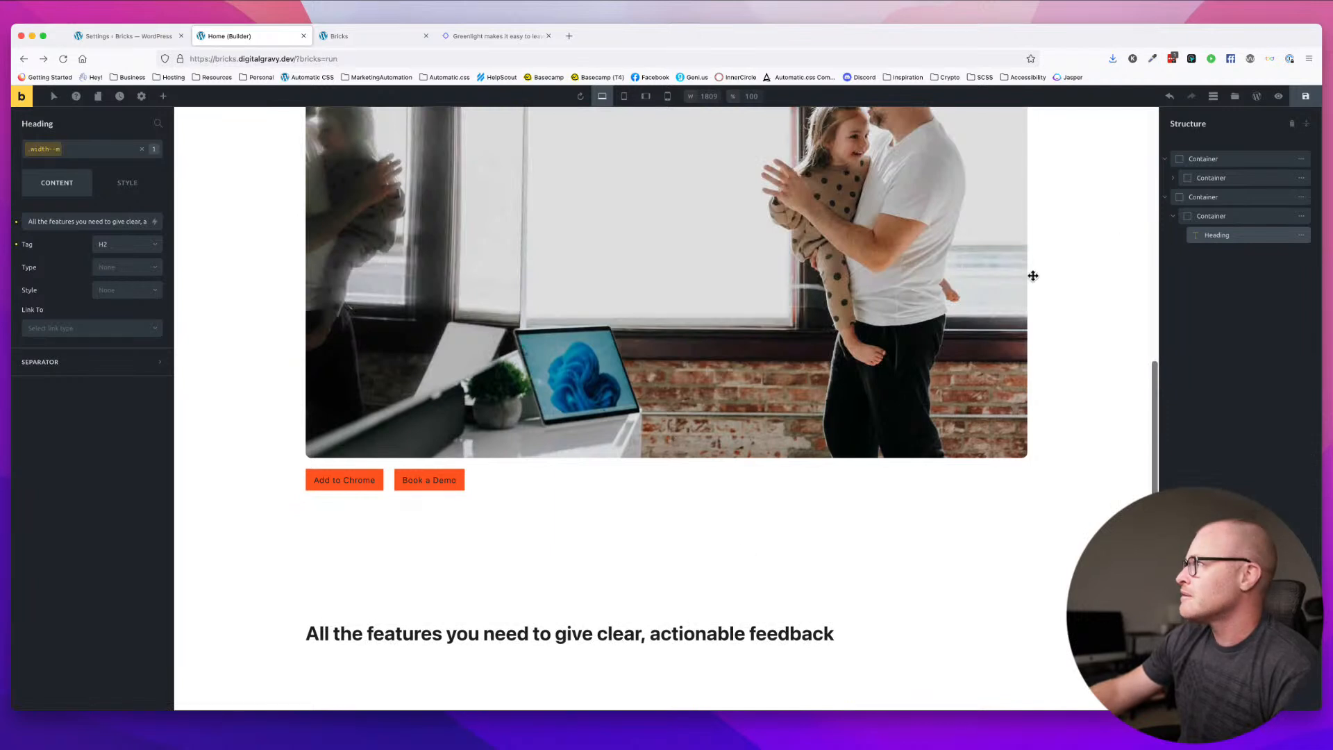
- Reselect the features heading, save the page and reload the builder
left_click(755, 253)
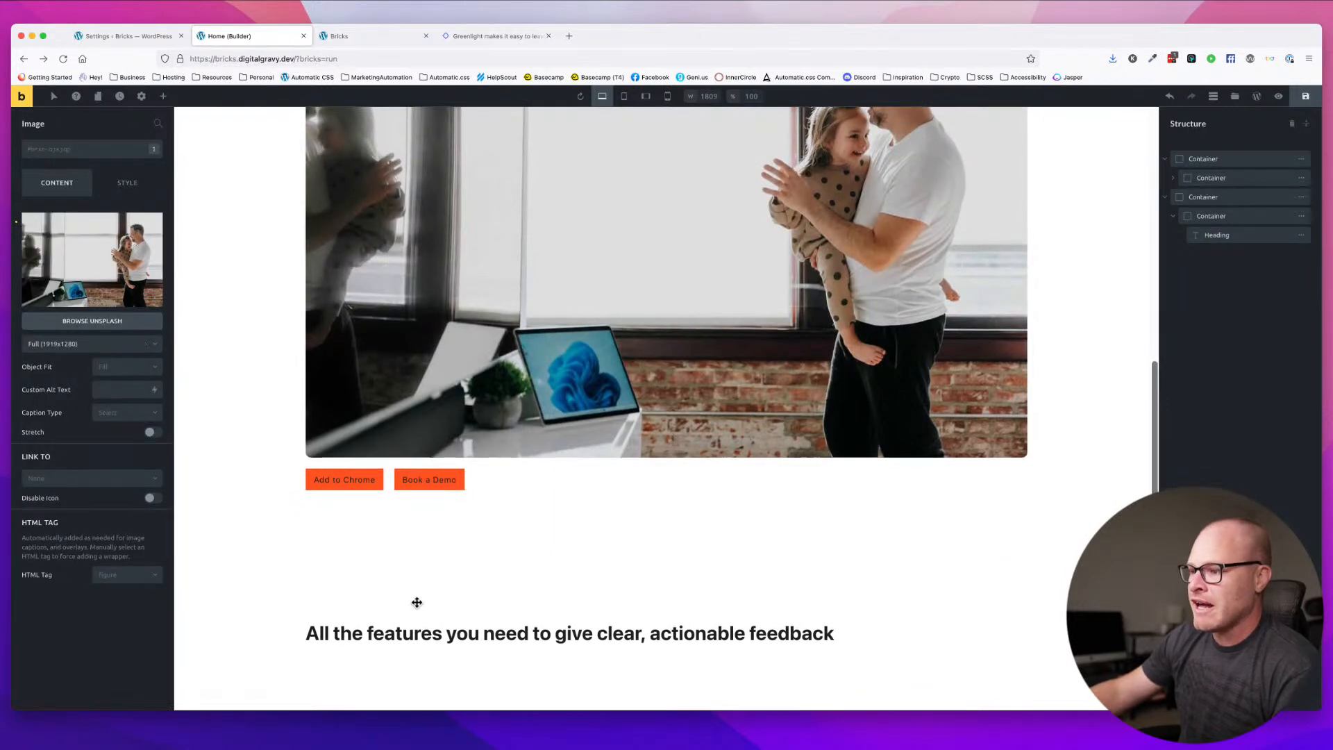
left_click(396, 628)
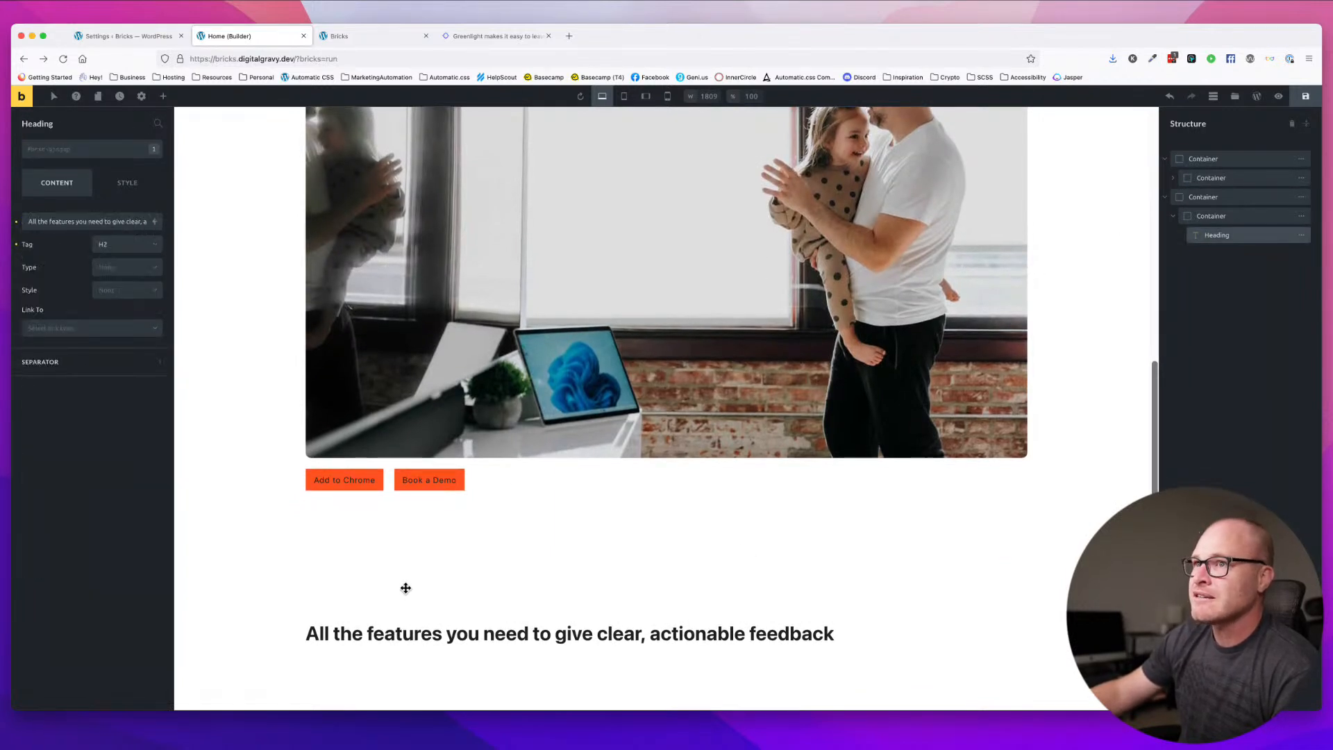
left_click(1306, 97)
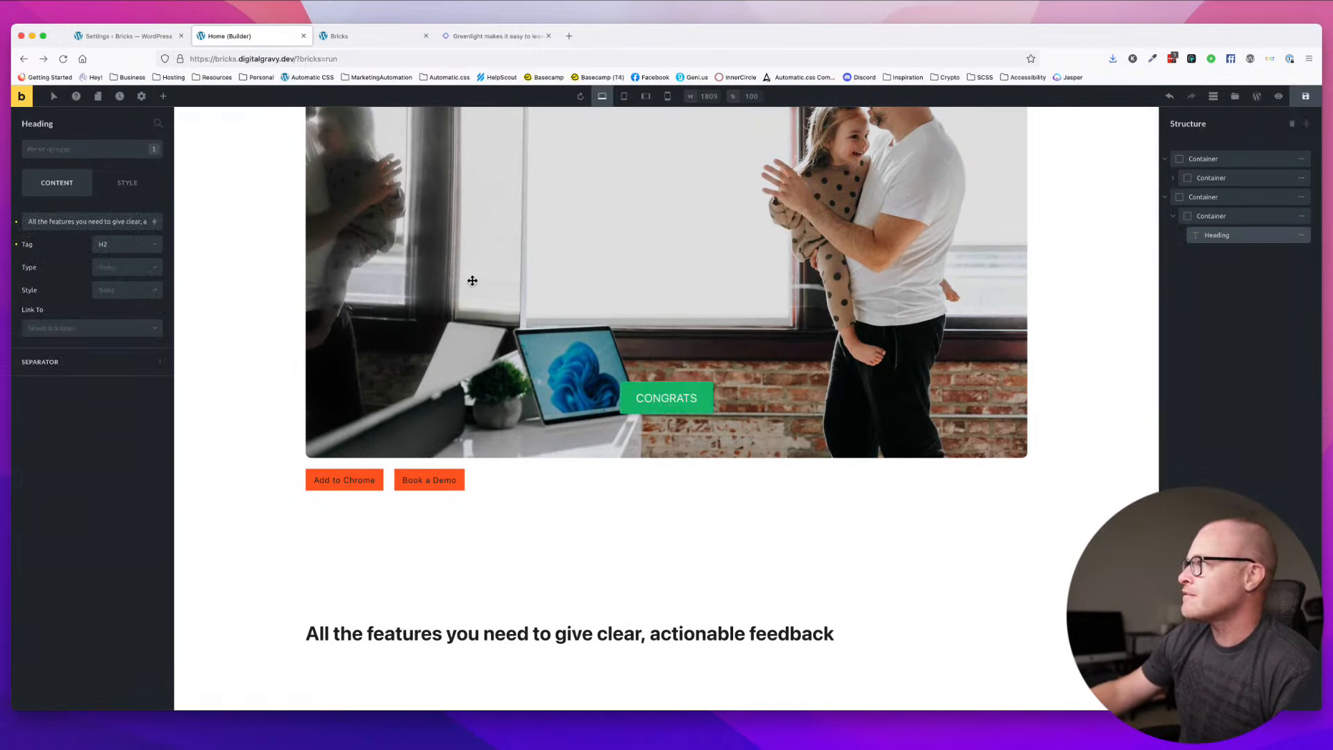
key("super+r")
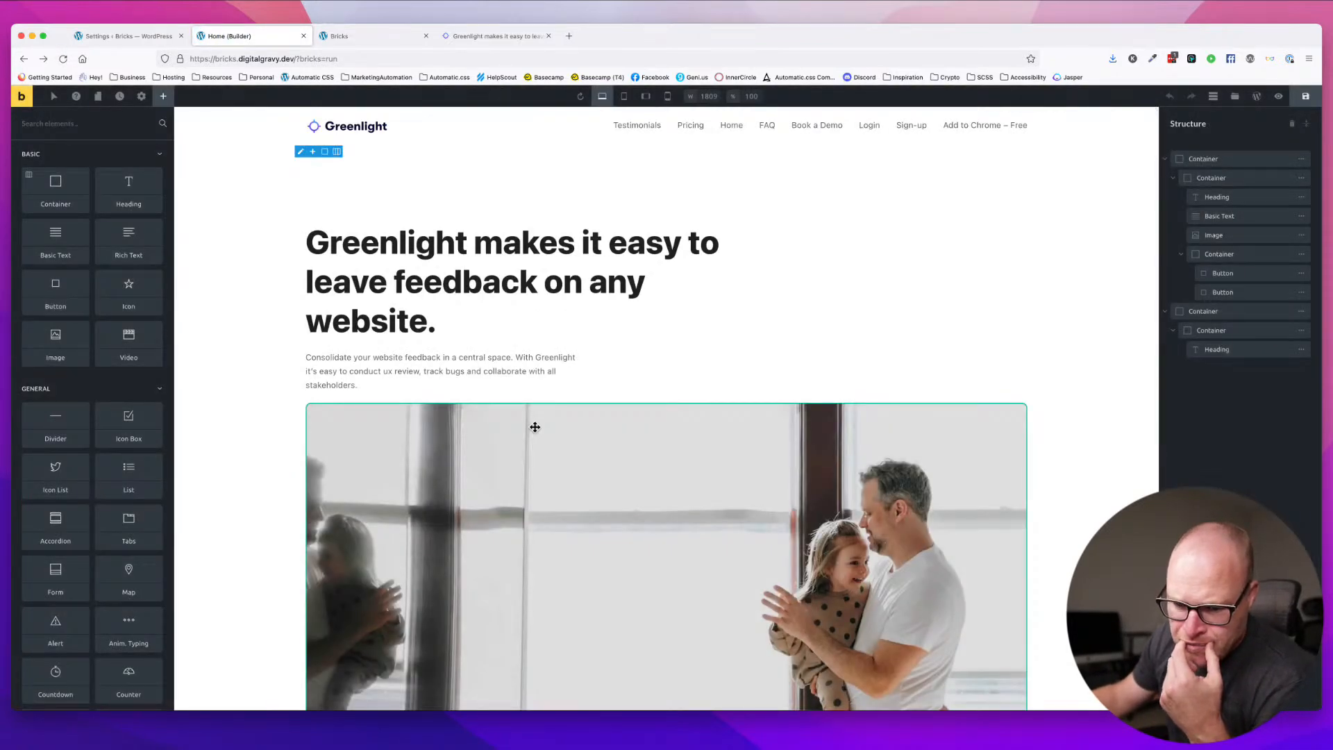
- Delete the misspelled wdith--m global class from the features heading's list of available classes
scroll(470, 524, "down", 5)
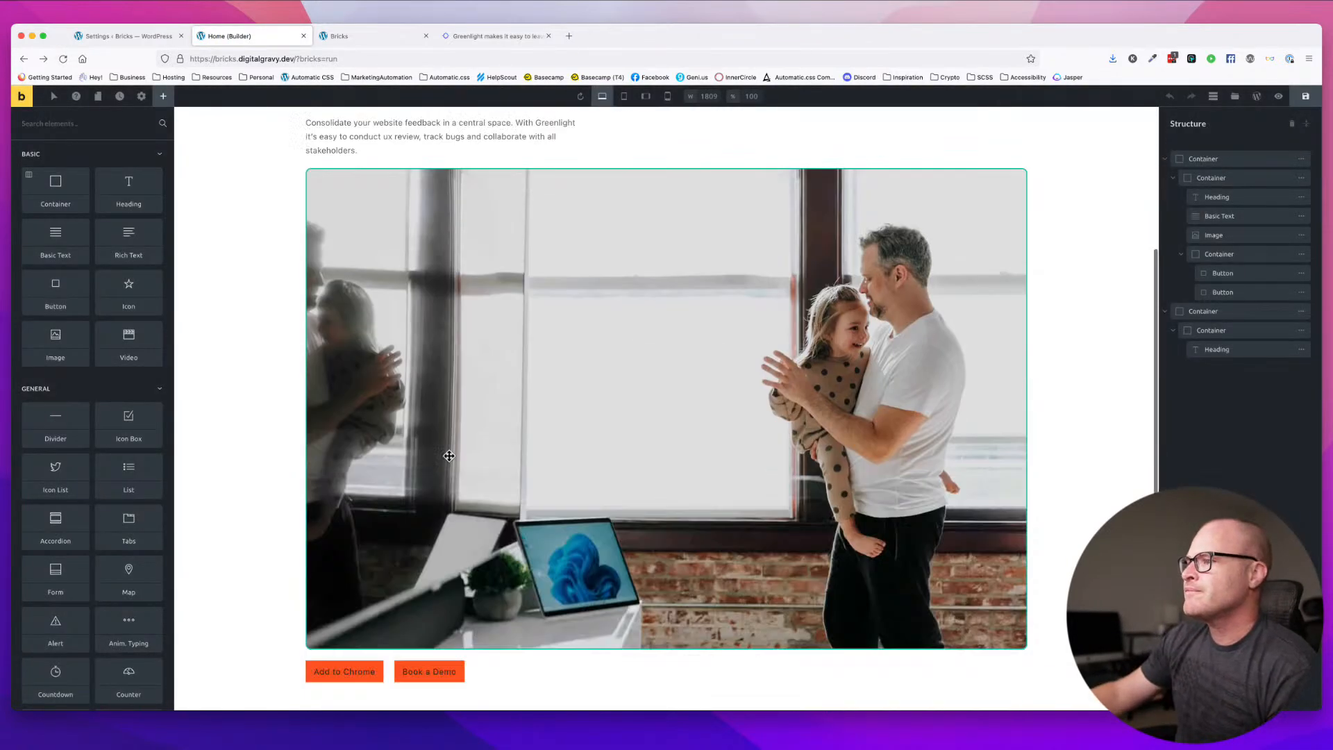
left_click(417, 632)
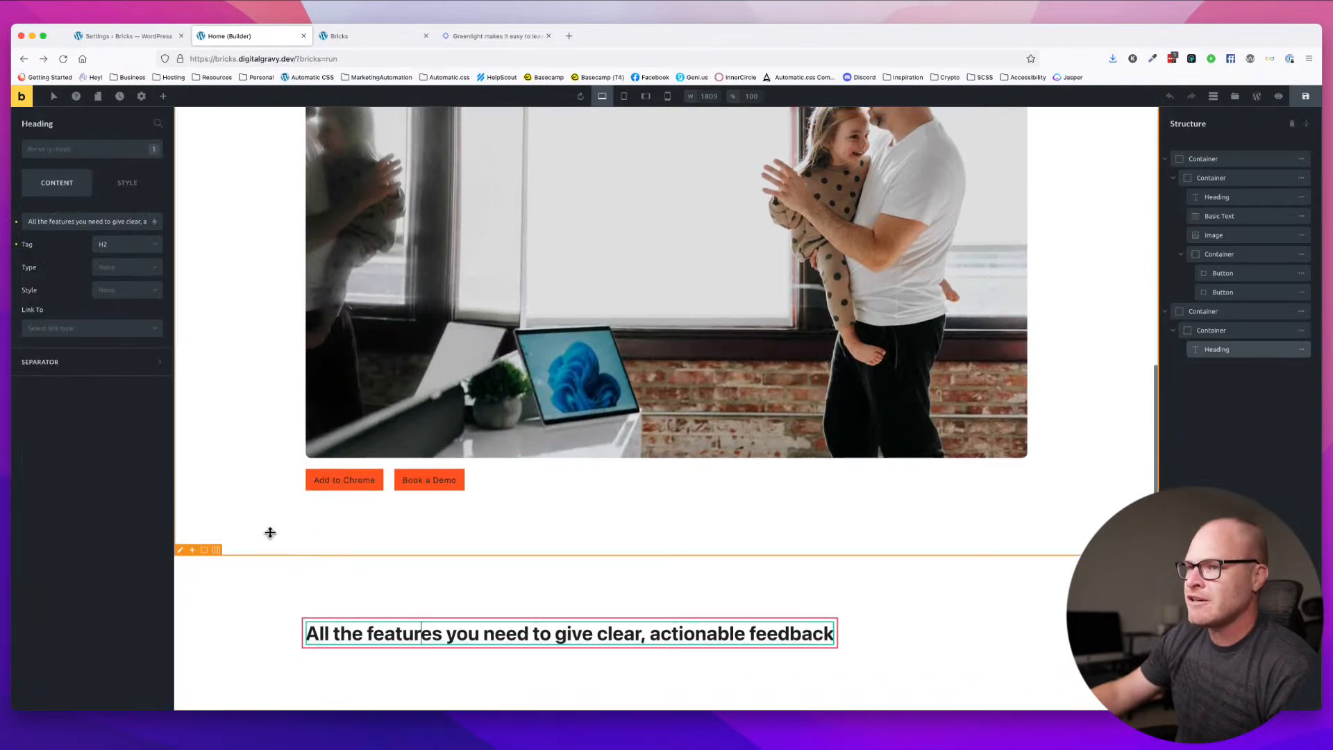
left_click(73, 155)
left_click(153, 215)
left_click(151, 215)
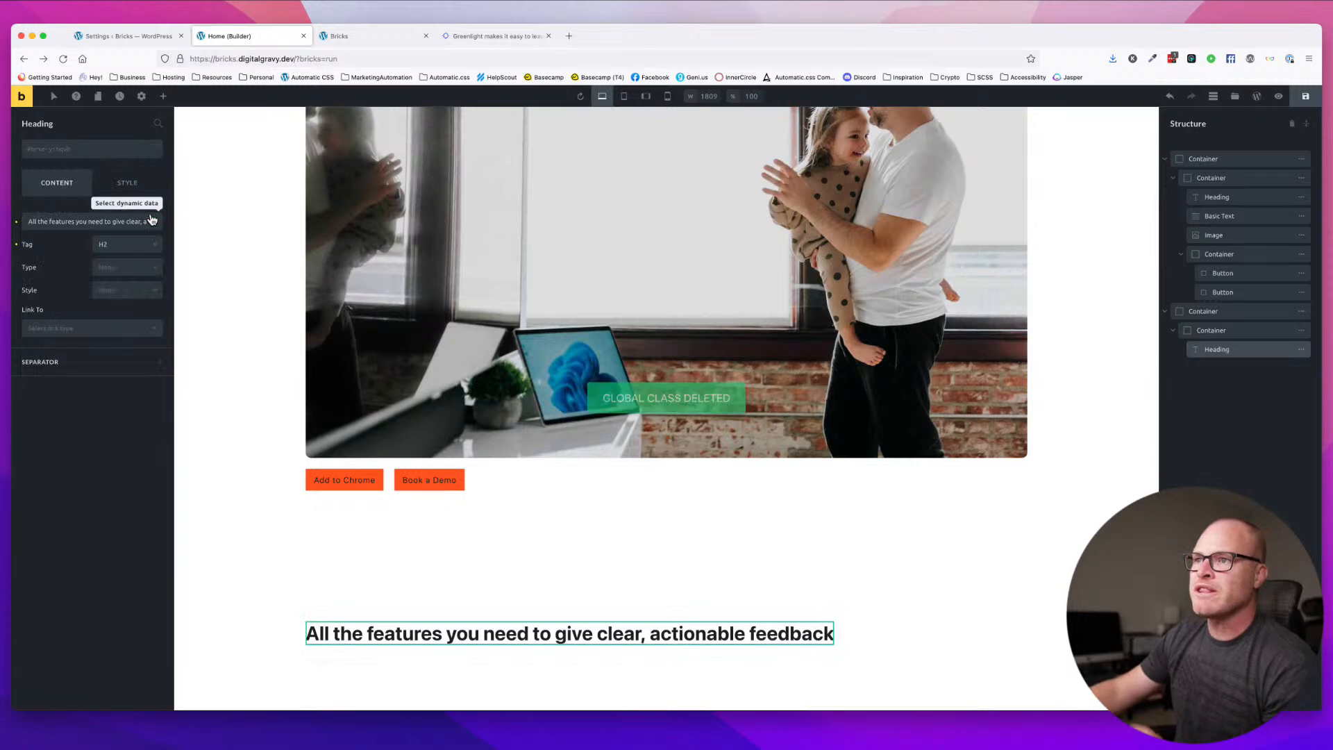
- Assign the width--m class to the features heading, review its class list and save the page
left_click(106, 151)
type("width--m")
key("Return")
left_click(107, 154)
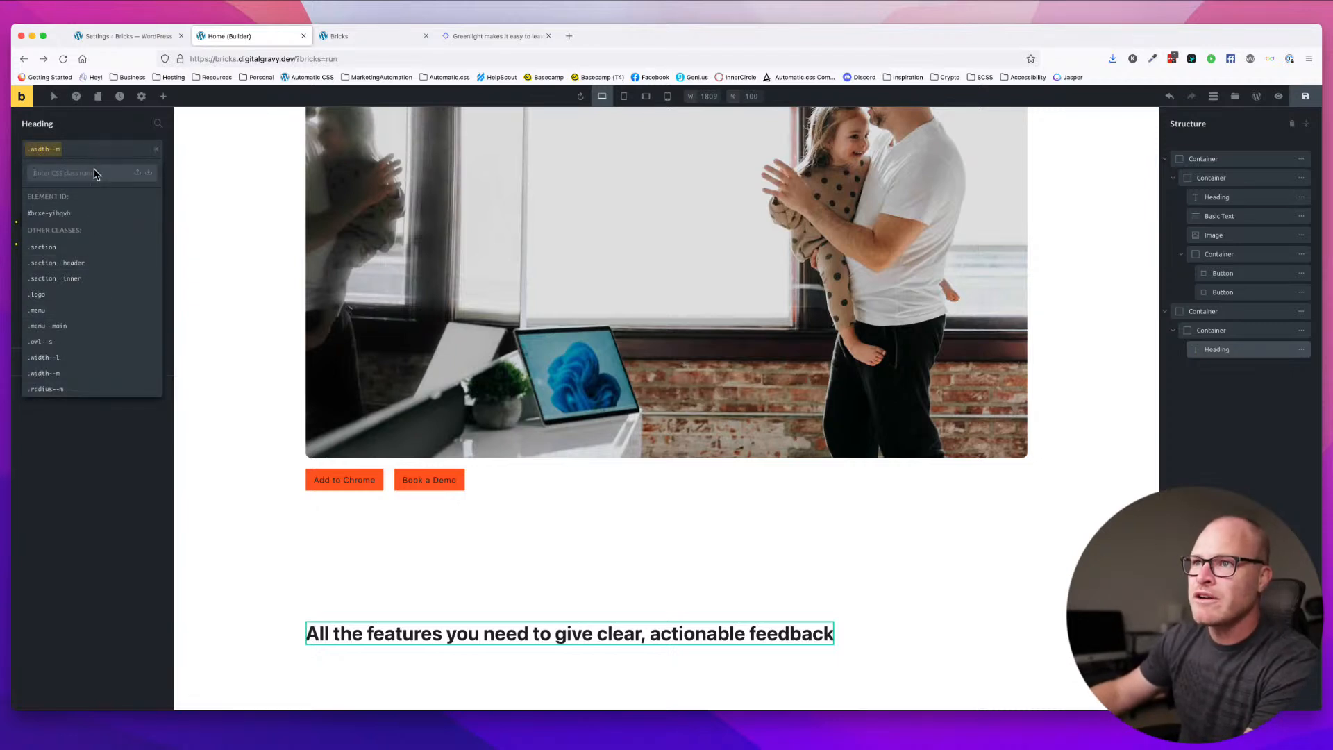
left_click(104, 139)
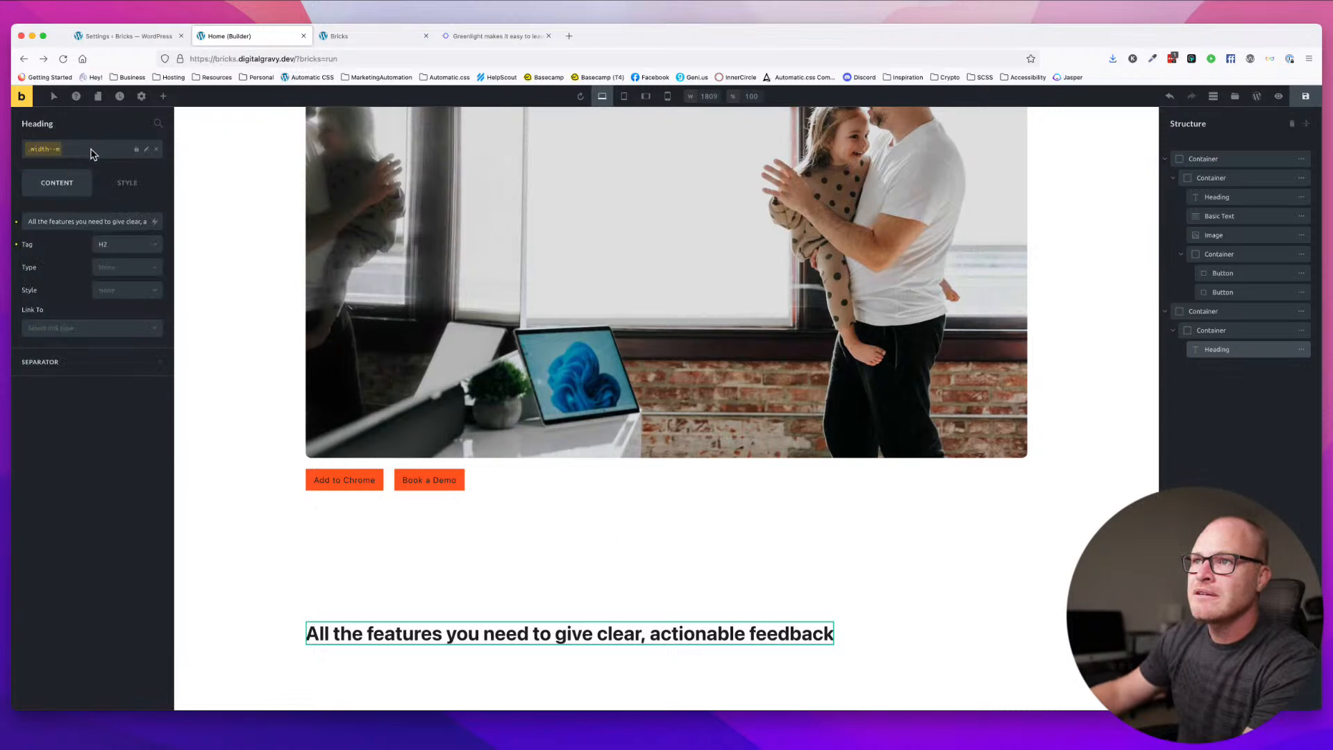
left_click(91, 149)
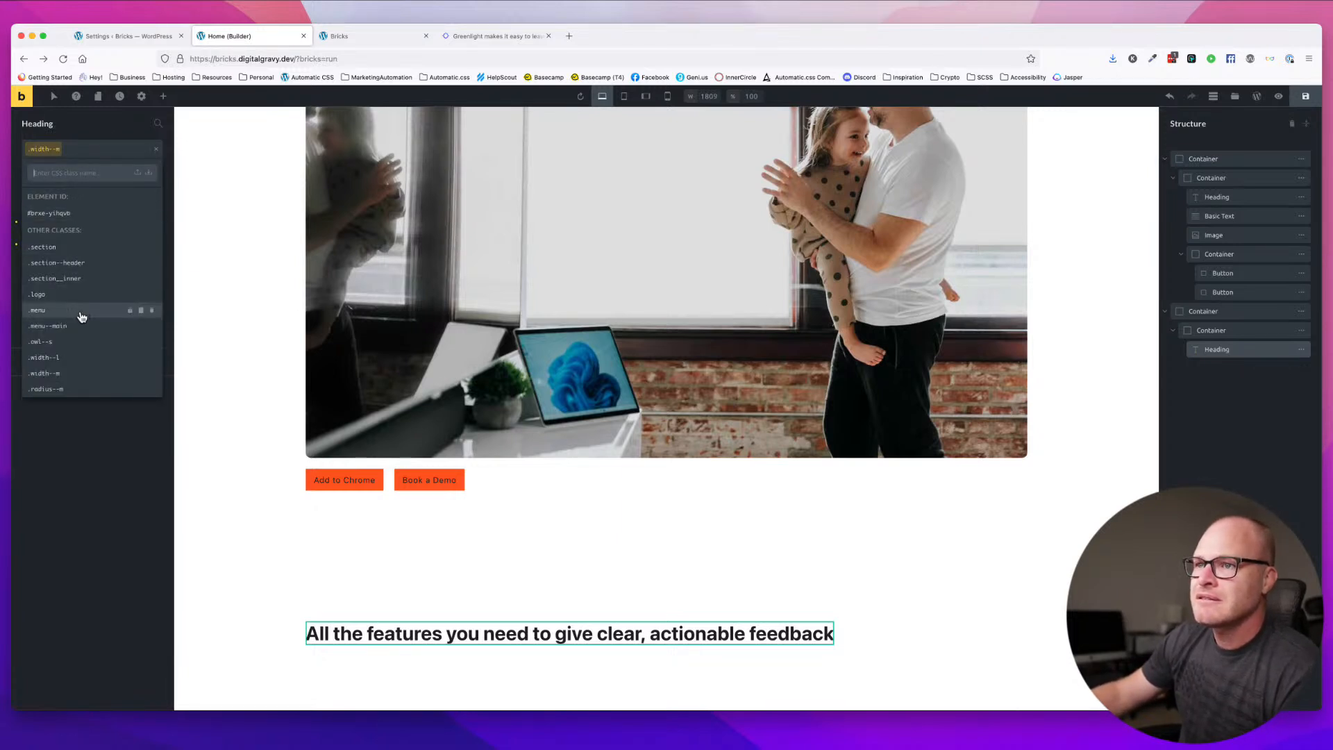
left_click(61, 153)
left_click(38, 153)
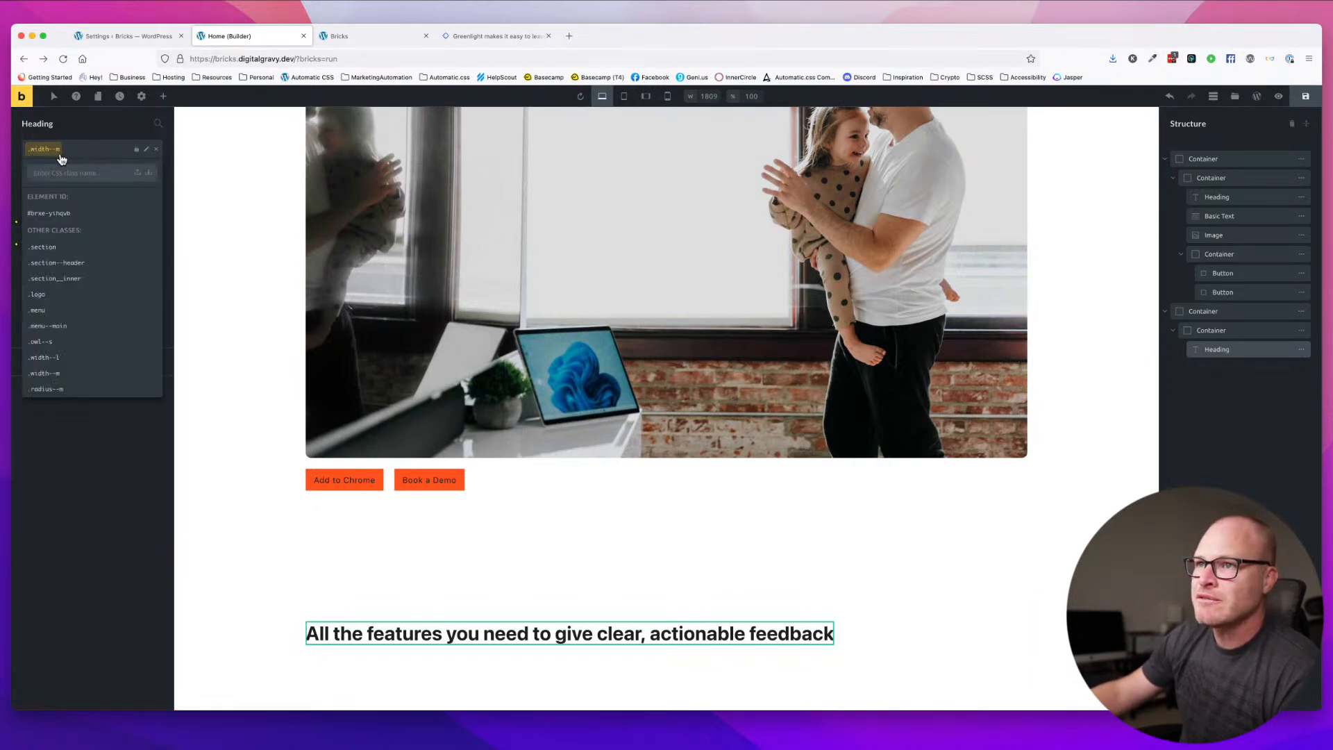
left_click(106, 149)
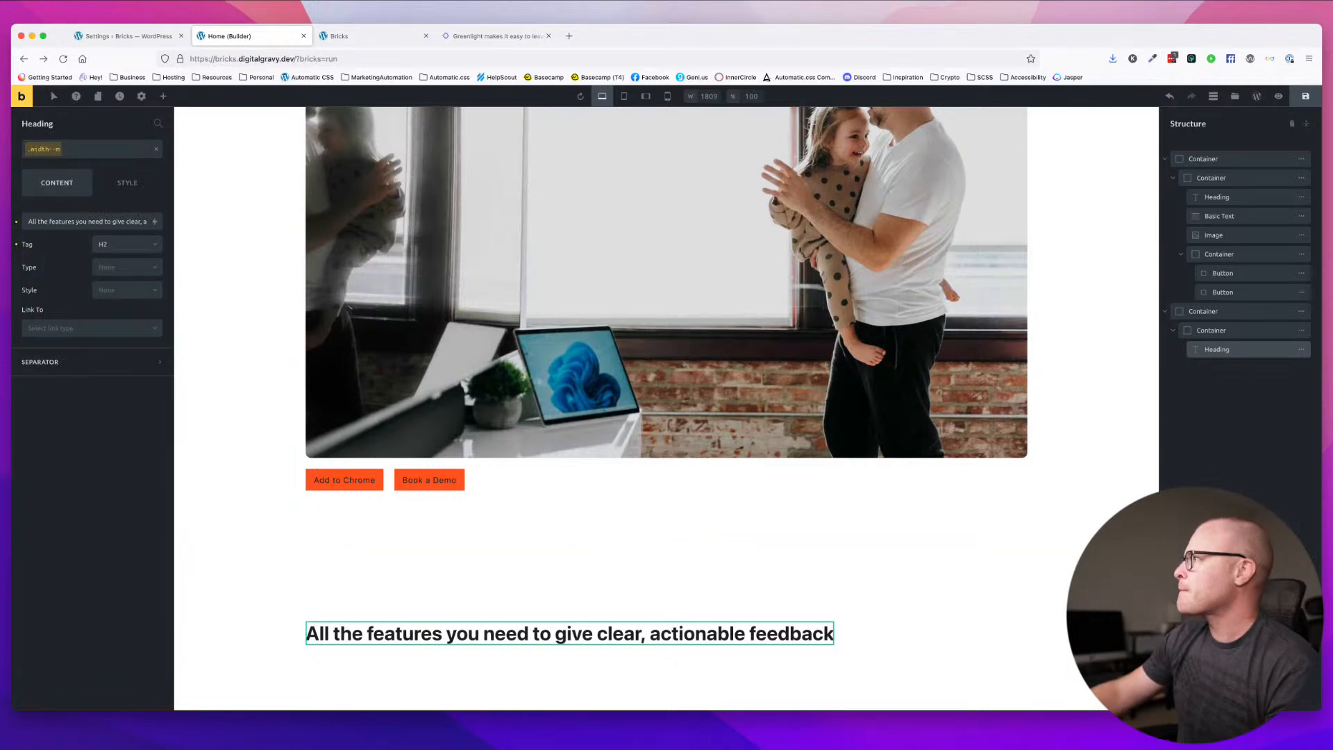
left_click(1305, 96)
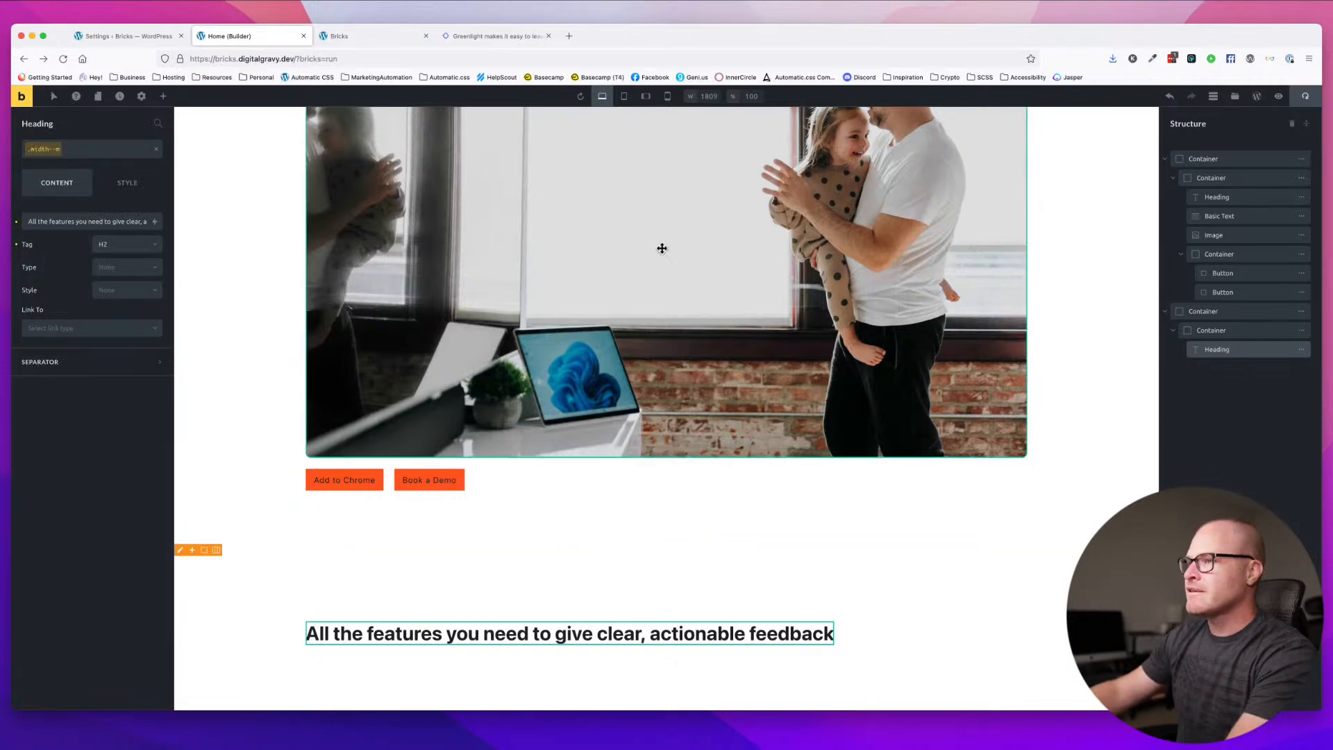
- Inspect the features heading's h2 markup on the live Bricks page to check its classes
left_click(363, 36)
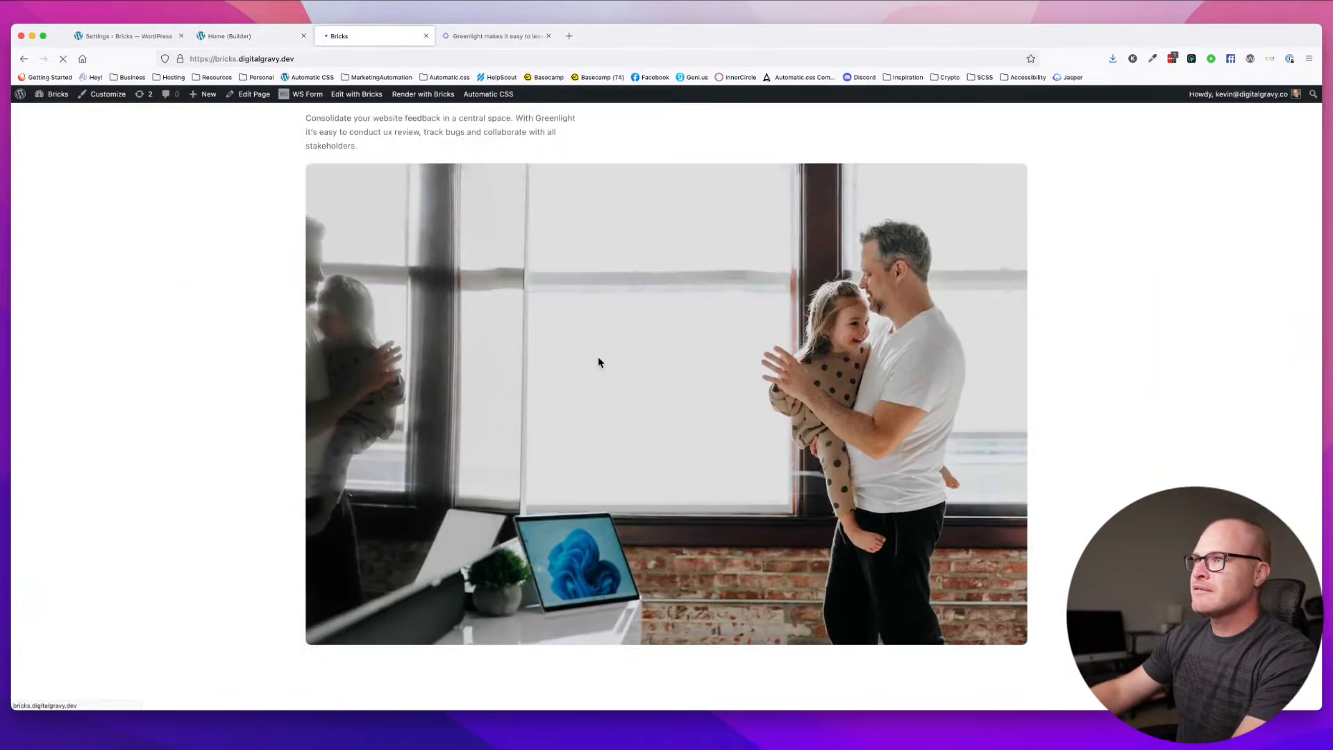
scroll(533, 453, "up", 2)
scroll(505, 630, "down", 5)
right_click(429, 646)
left_click(476, 671)
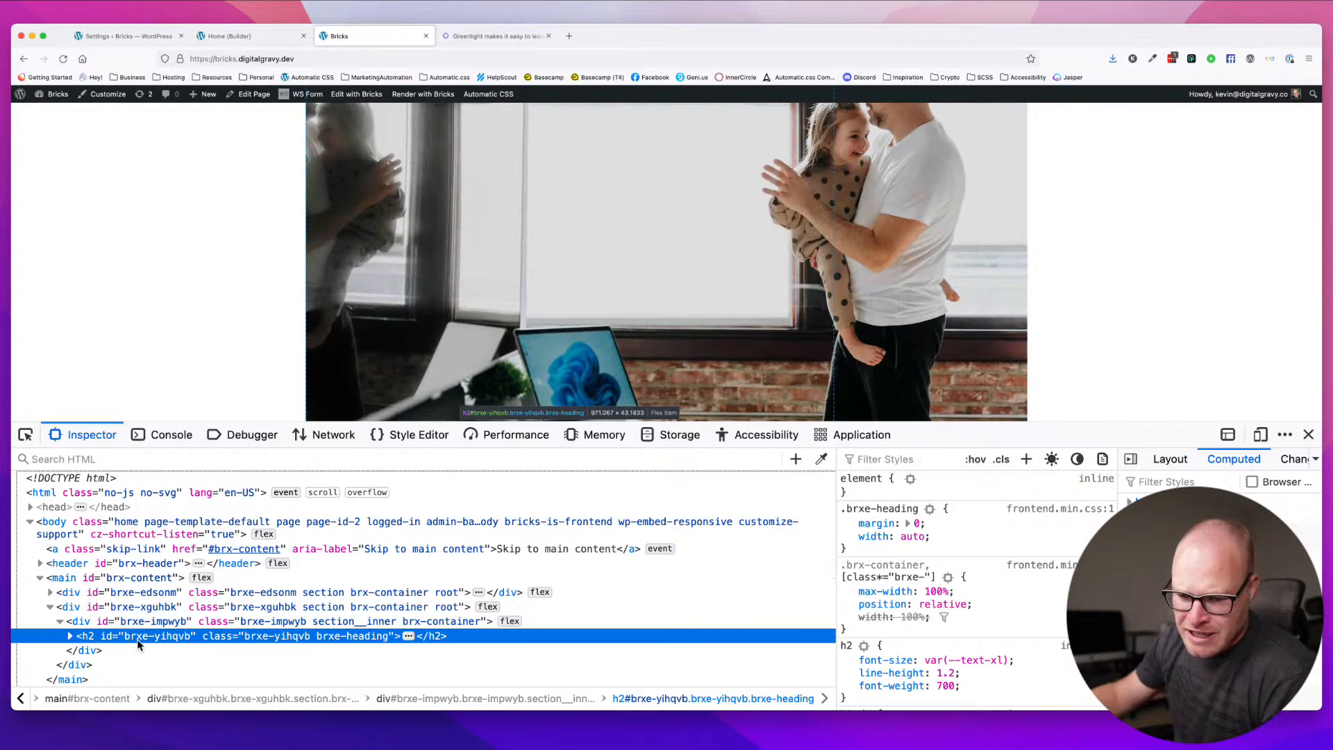
- Copy the full text of the features section heading from its content settings in the builder
left_click(233, 41)
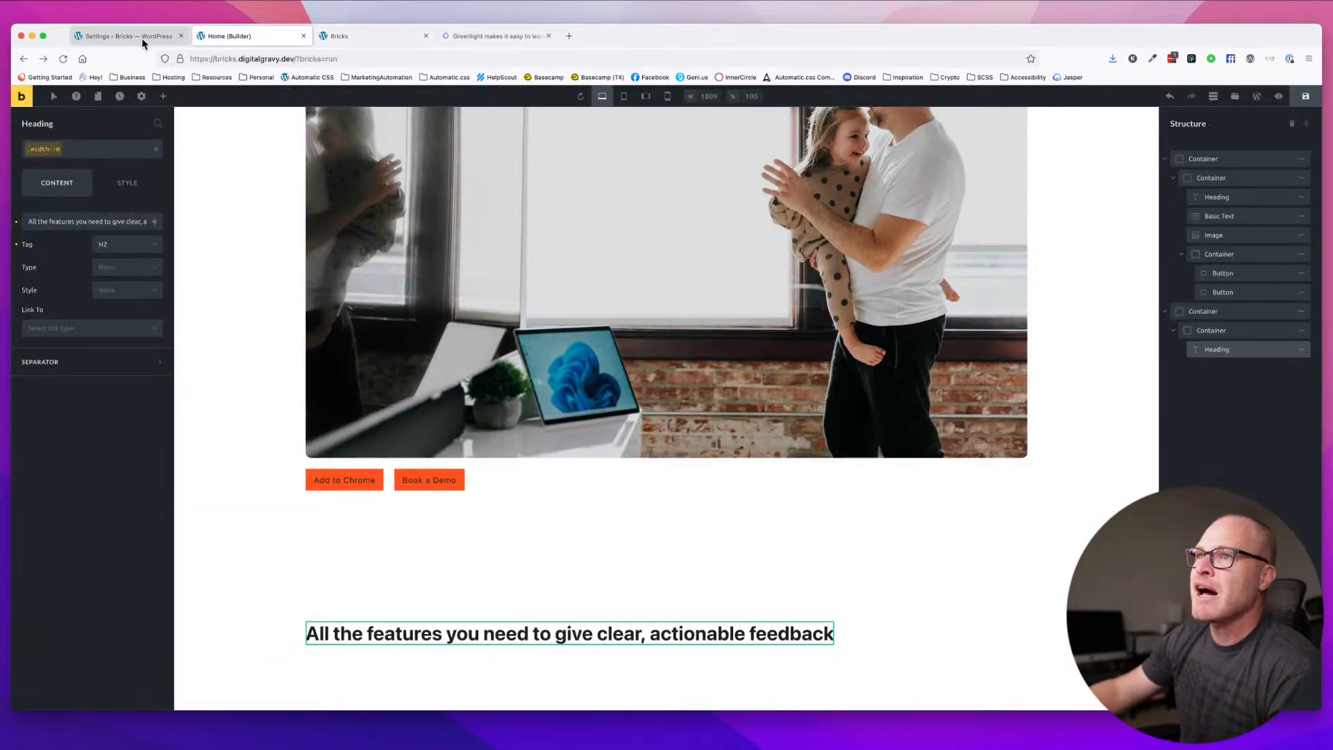
left_click(346, 639)
double_click(347, 635)
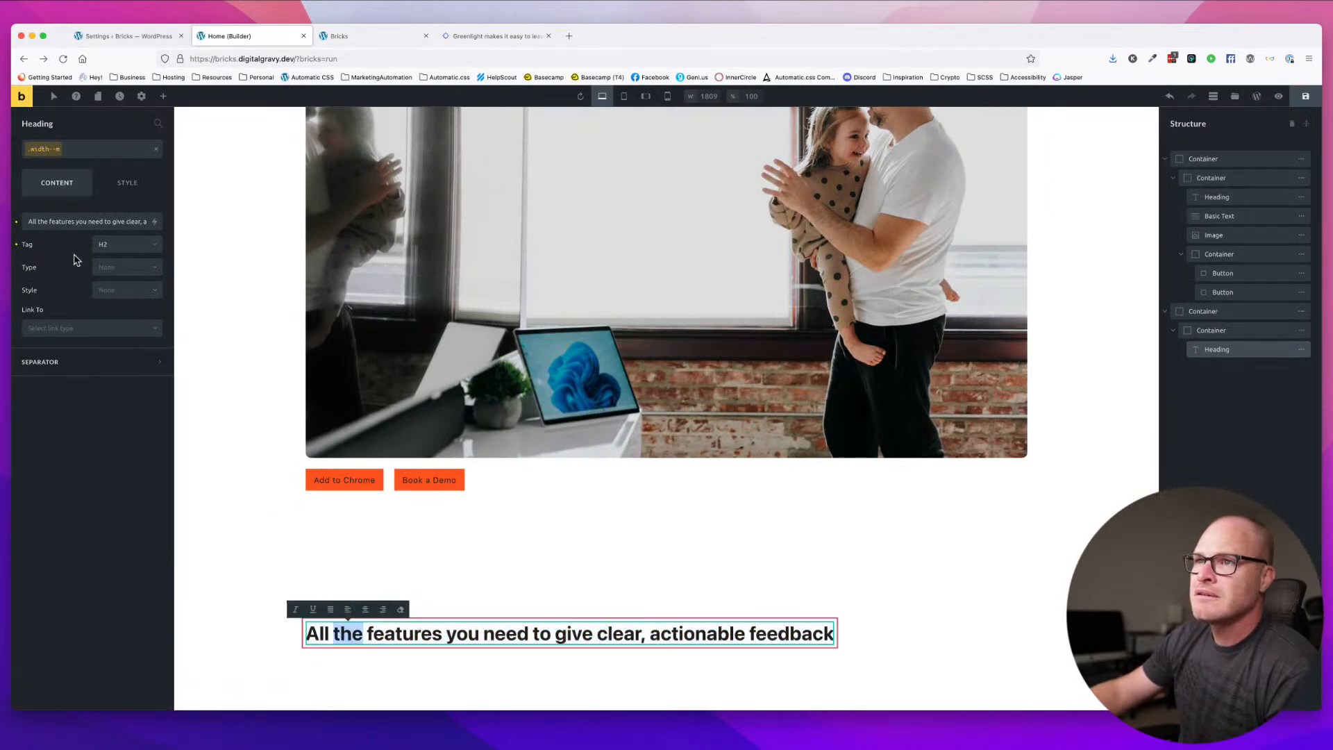
left_click_drag(91, 226, 130, 226)
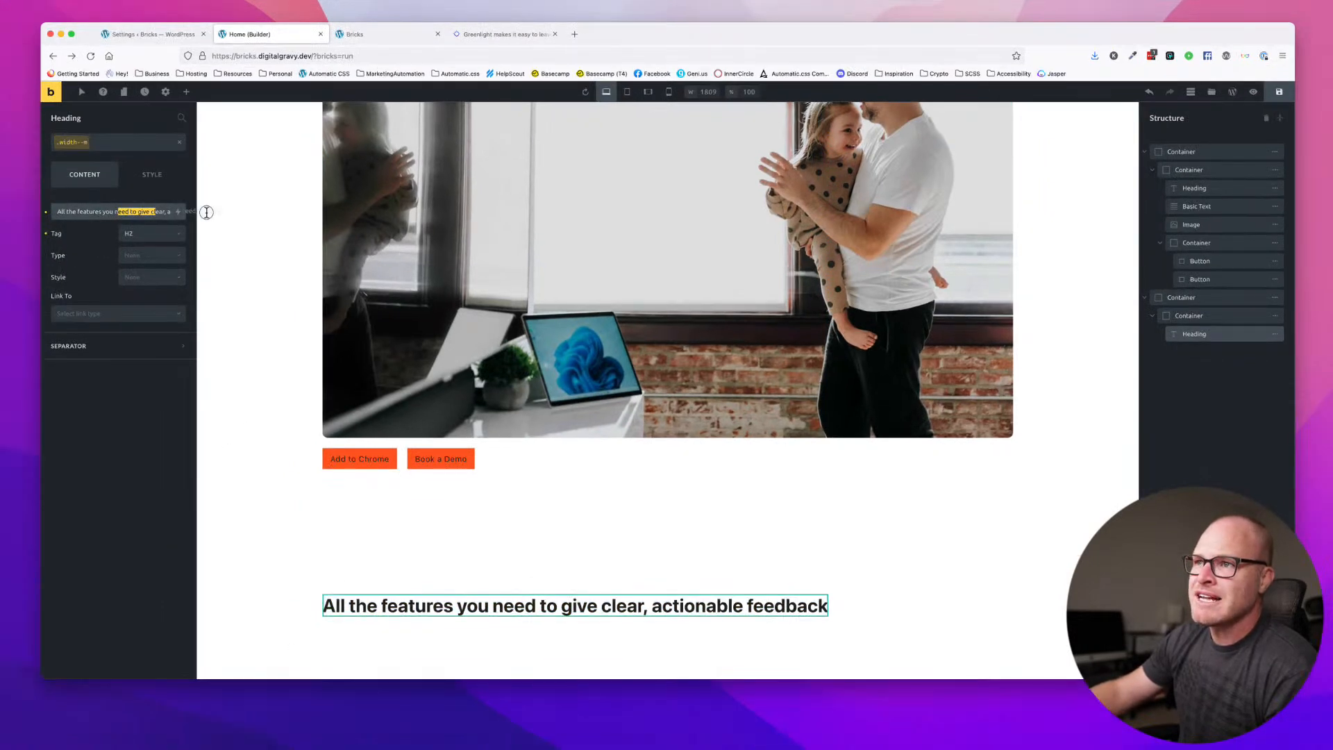
key("super+a")
key("super+c")
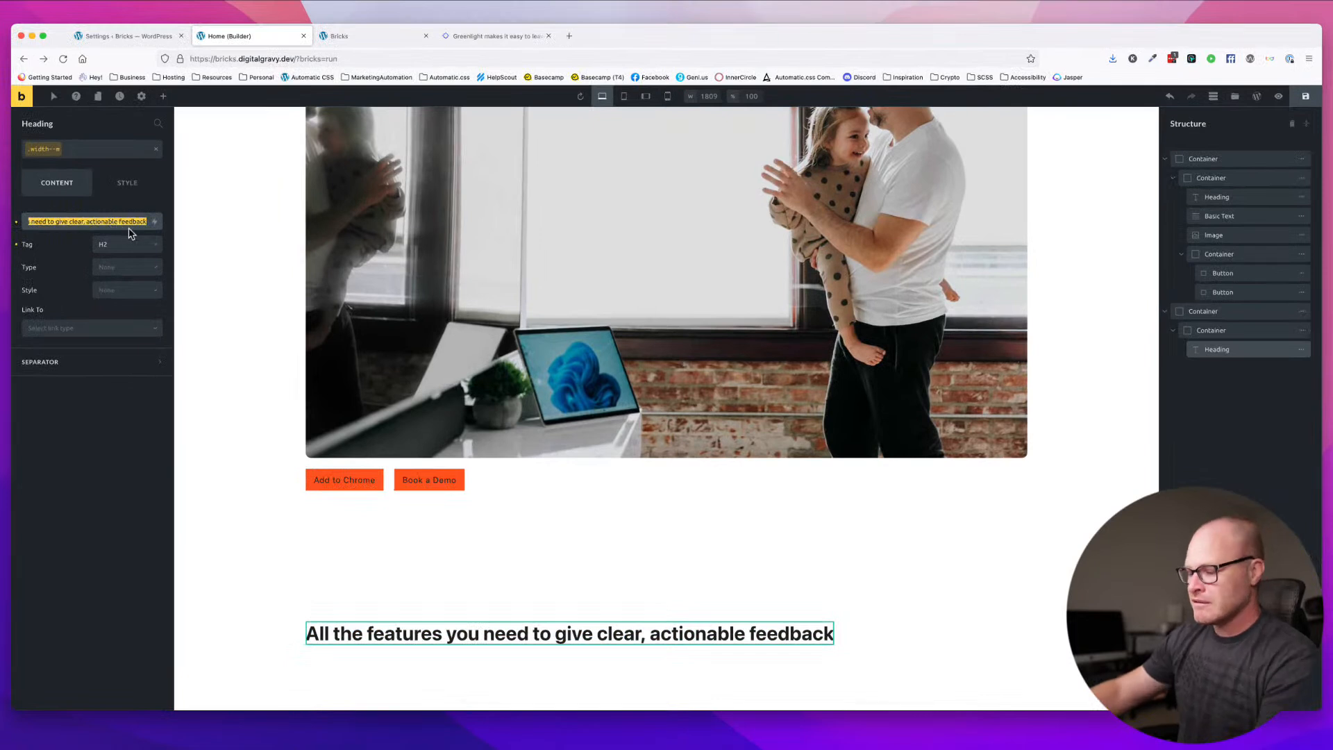
- Clear the features heading's text, paste the copied text back in and check its class list
key("BackSpace")
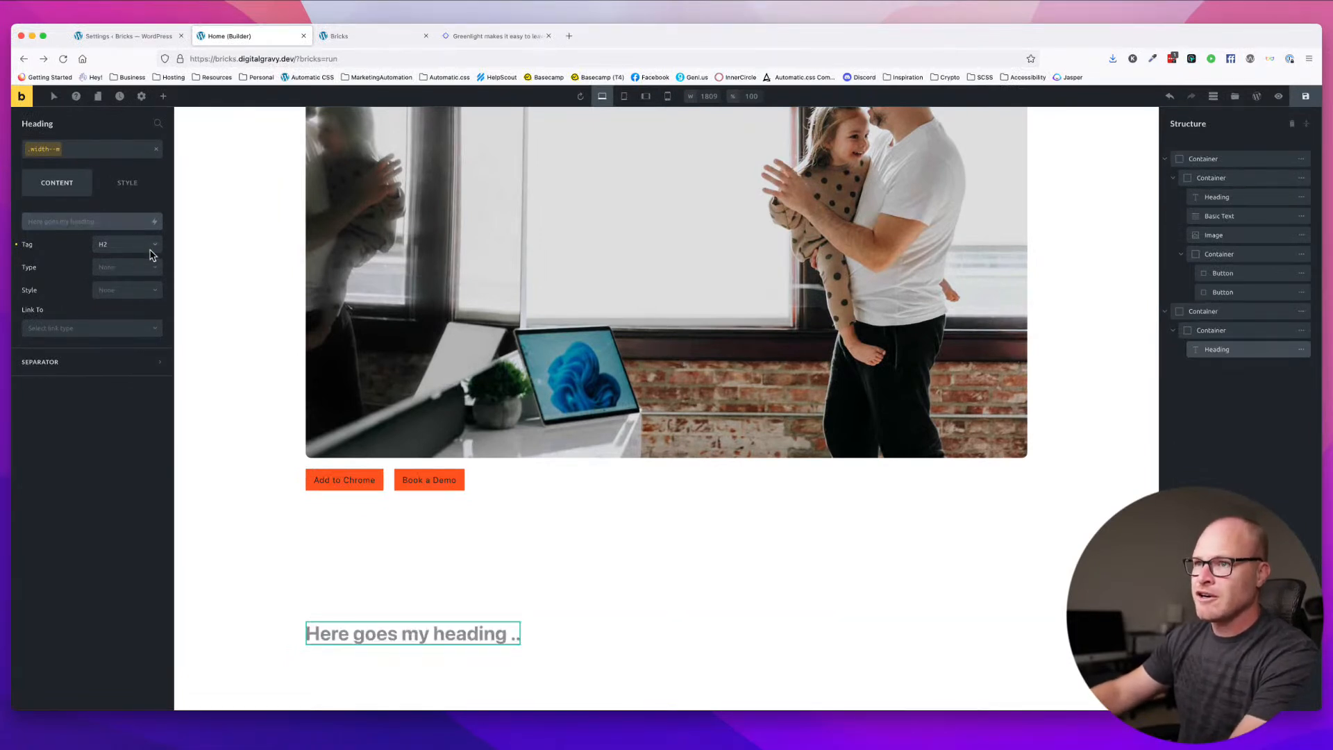
key("super+v")
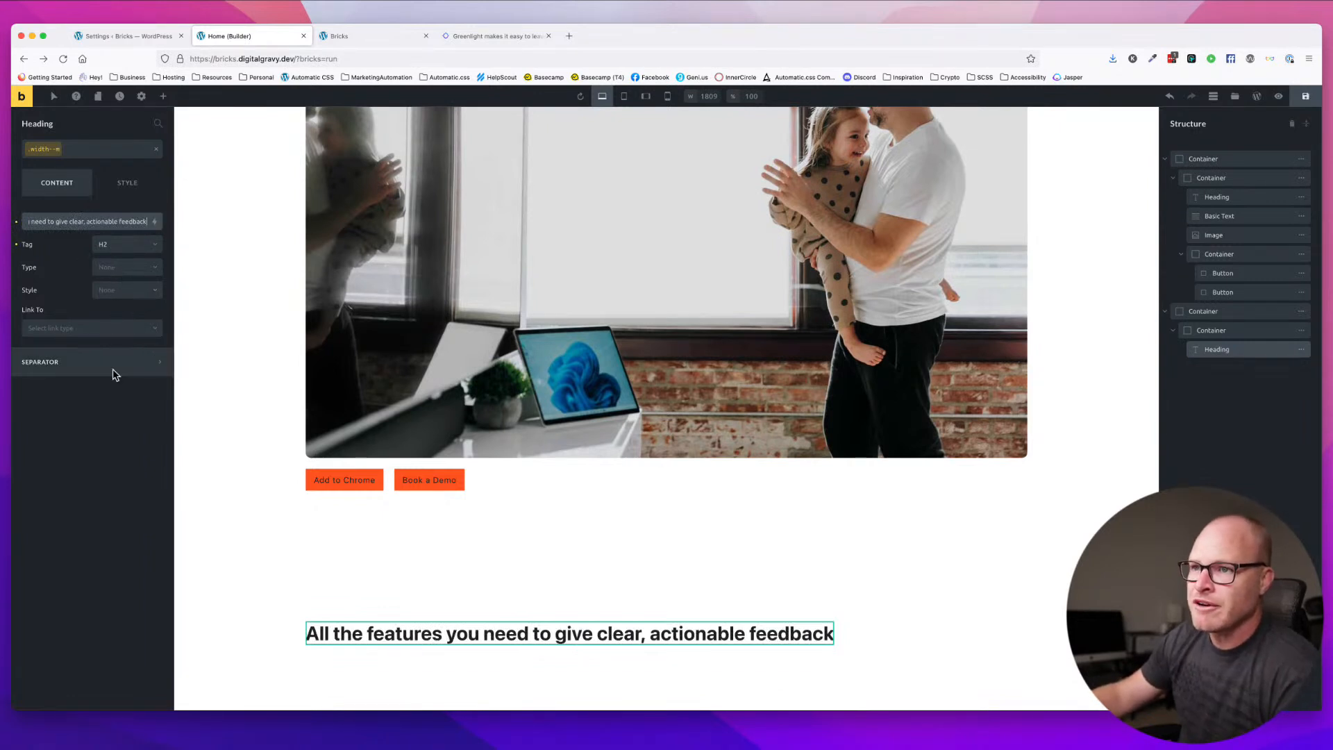
left_click(76, 155)
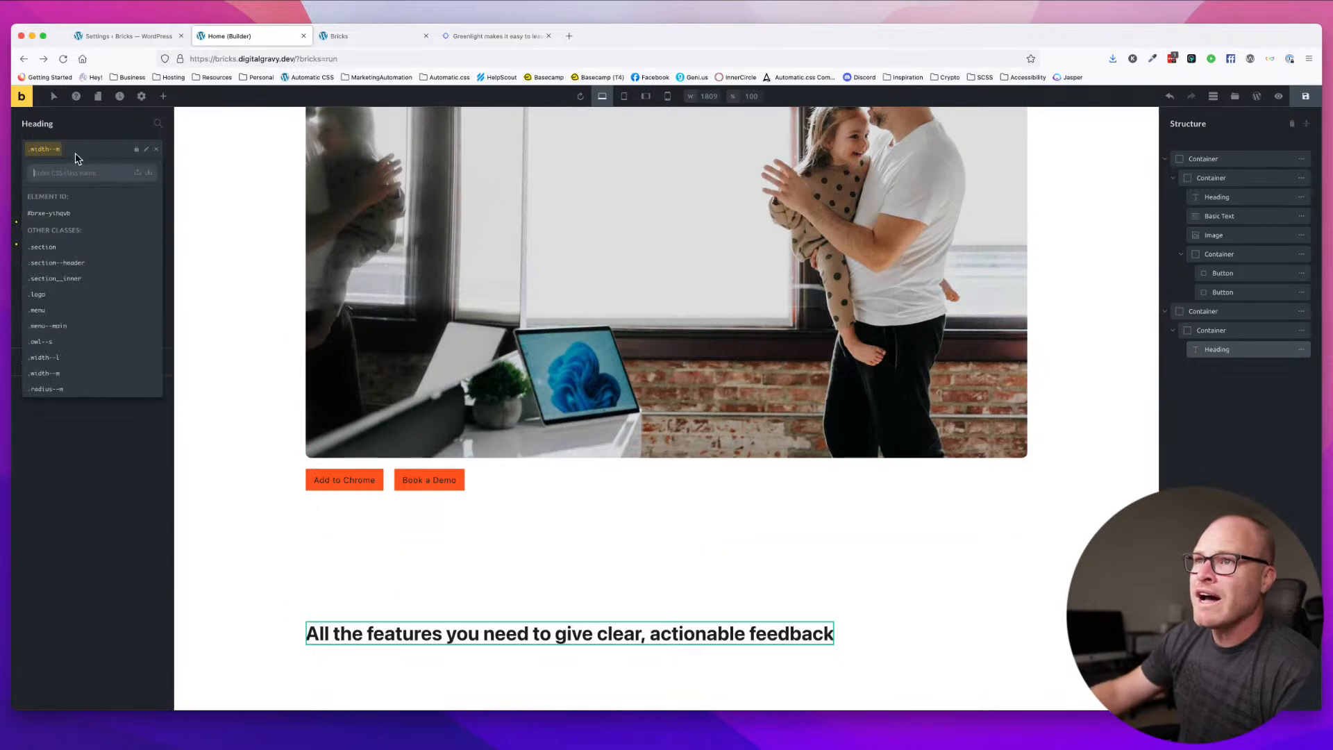
left_click(77, 156)
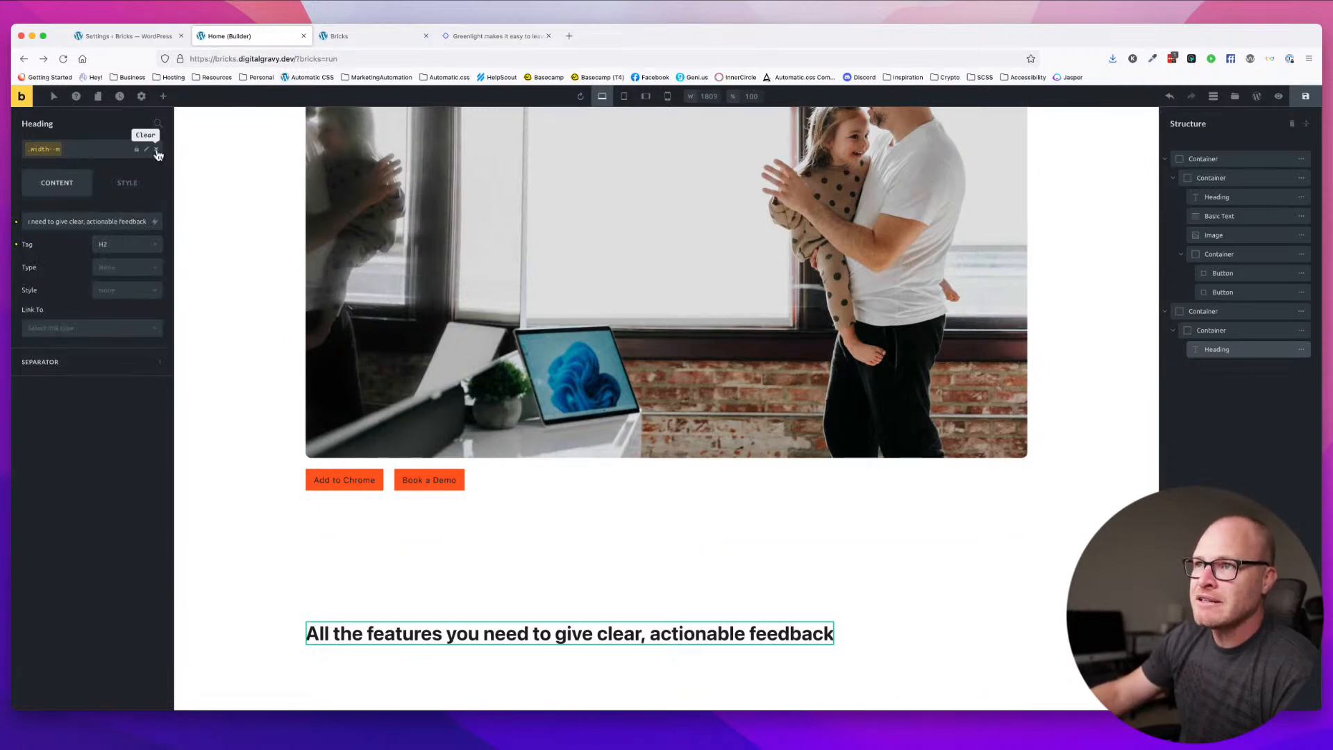
- Remove the width--m class from the features heading and reassign it from the existing classes
left_click(157, 151)
left_click(85, 154)
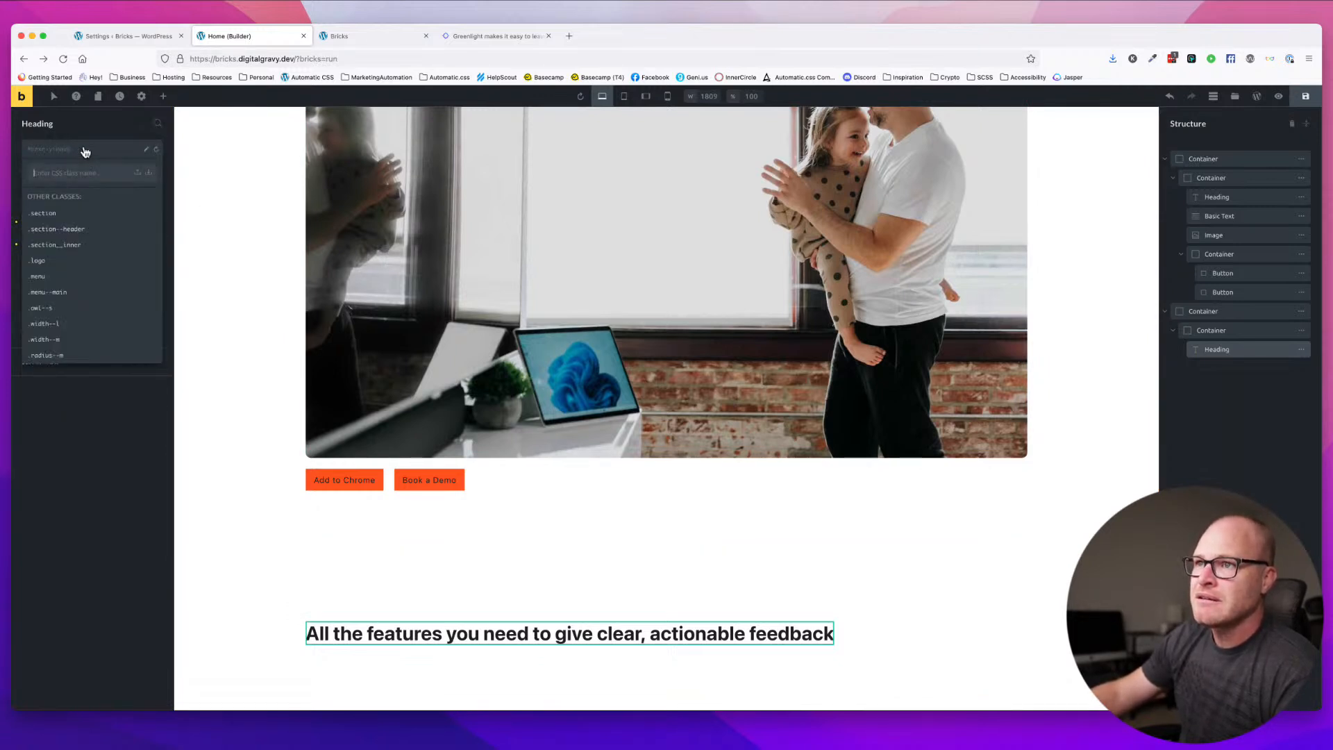
type("width--m")
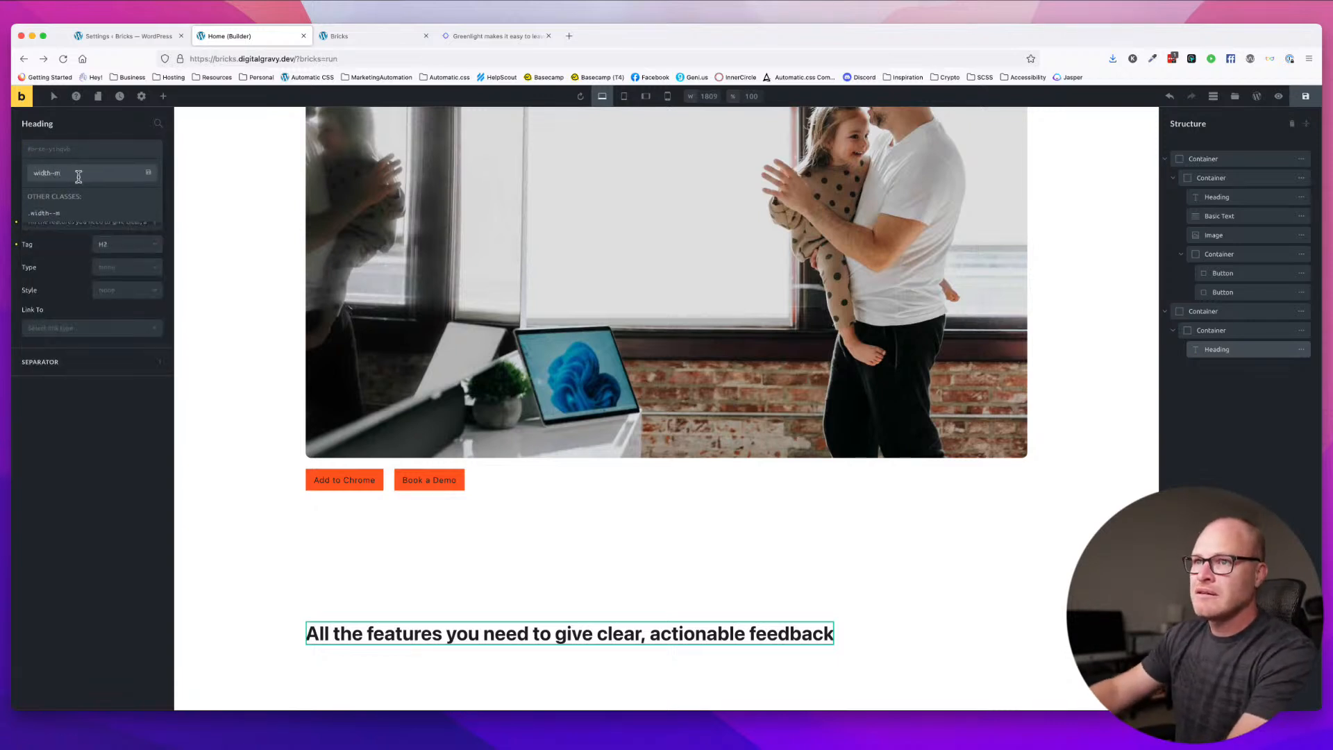
left_click(58, 213)
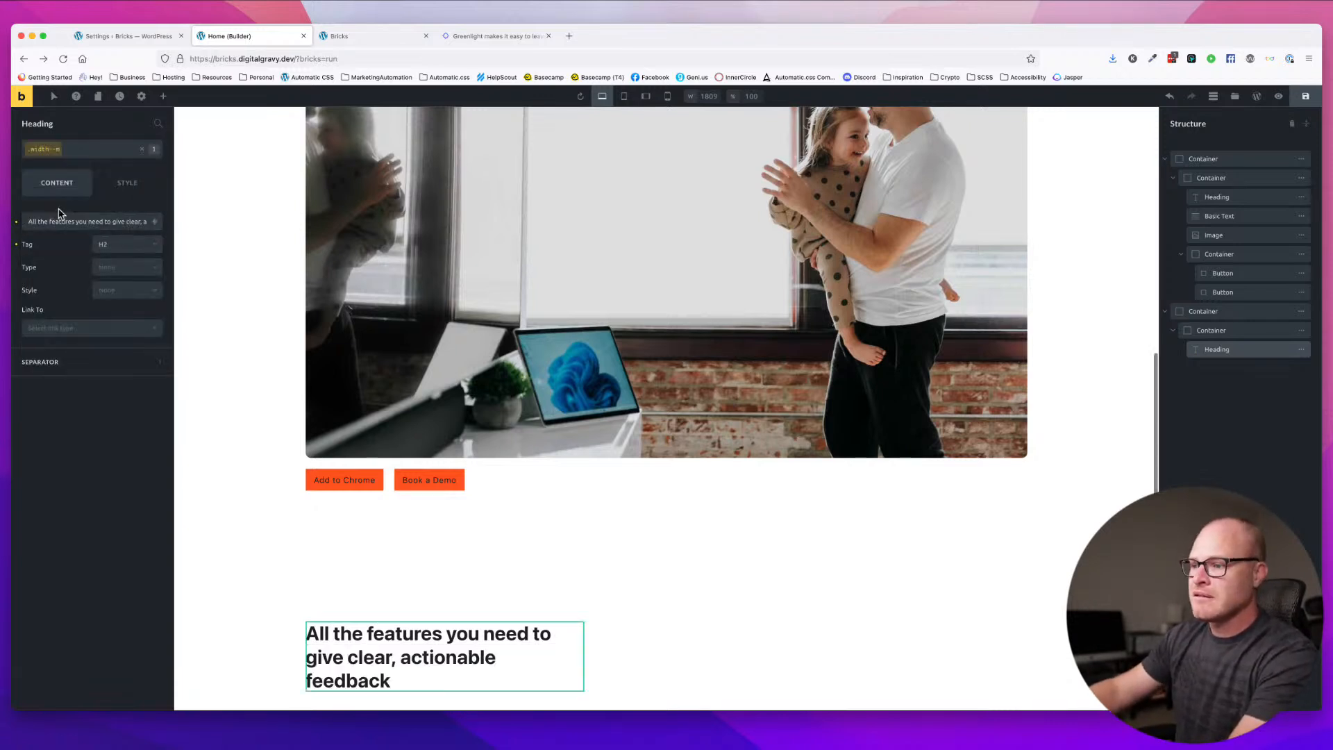
- Delete the width--m global class and create it again on the features heading
left_click(76, 154)
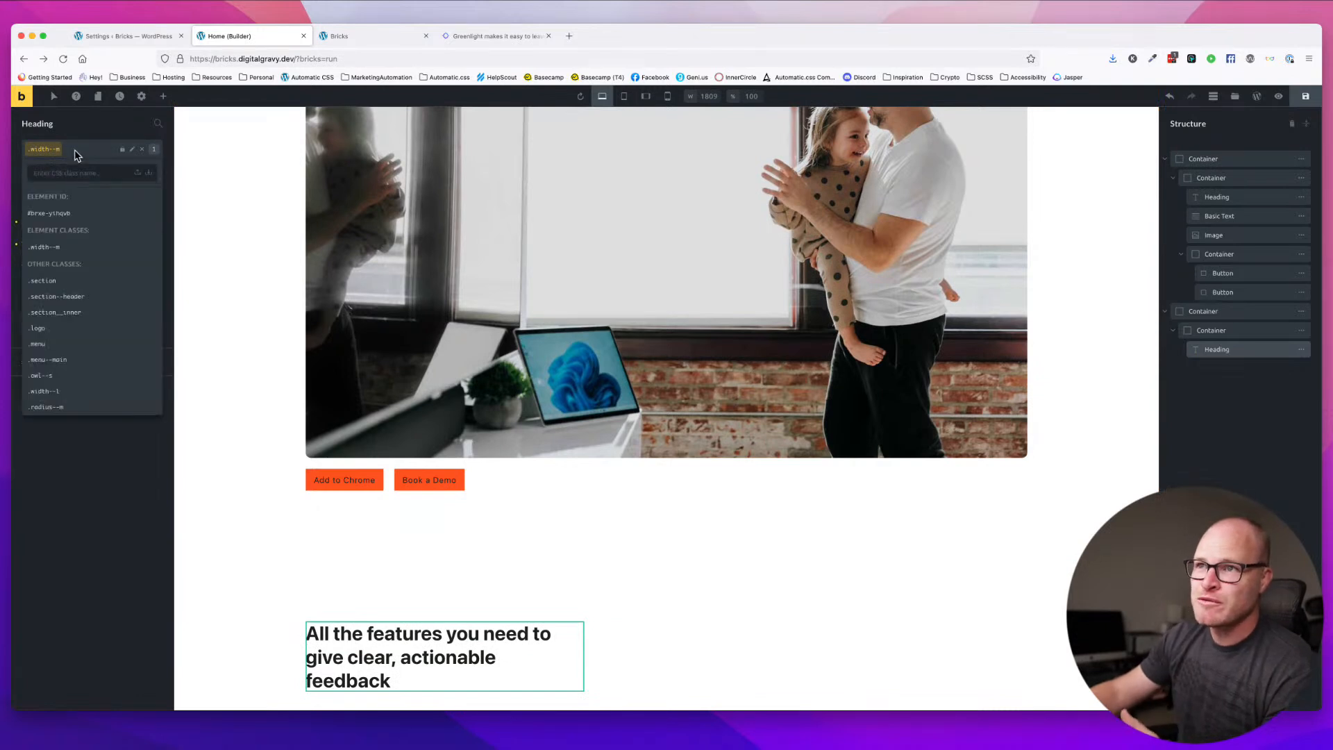
left_click(152, 248)
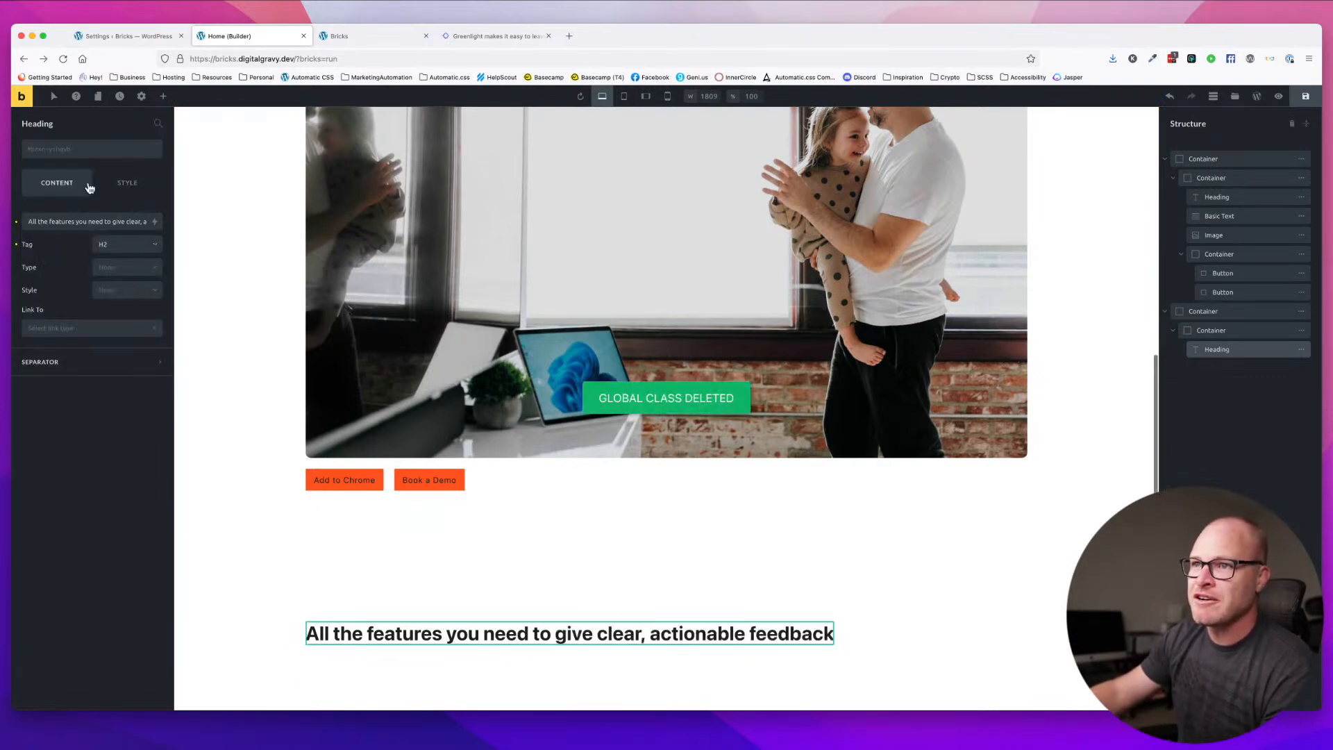
left_click(69, 150)
left_click(68, 151)
left_click(68, 151)
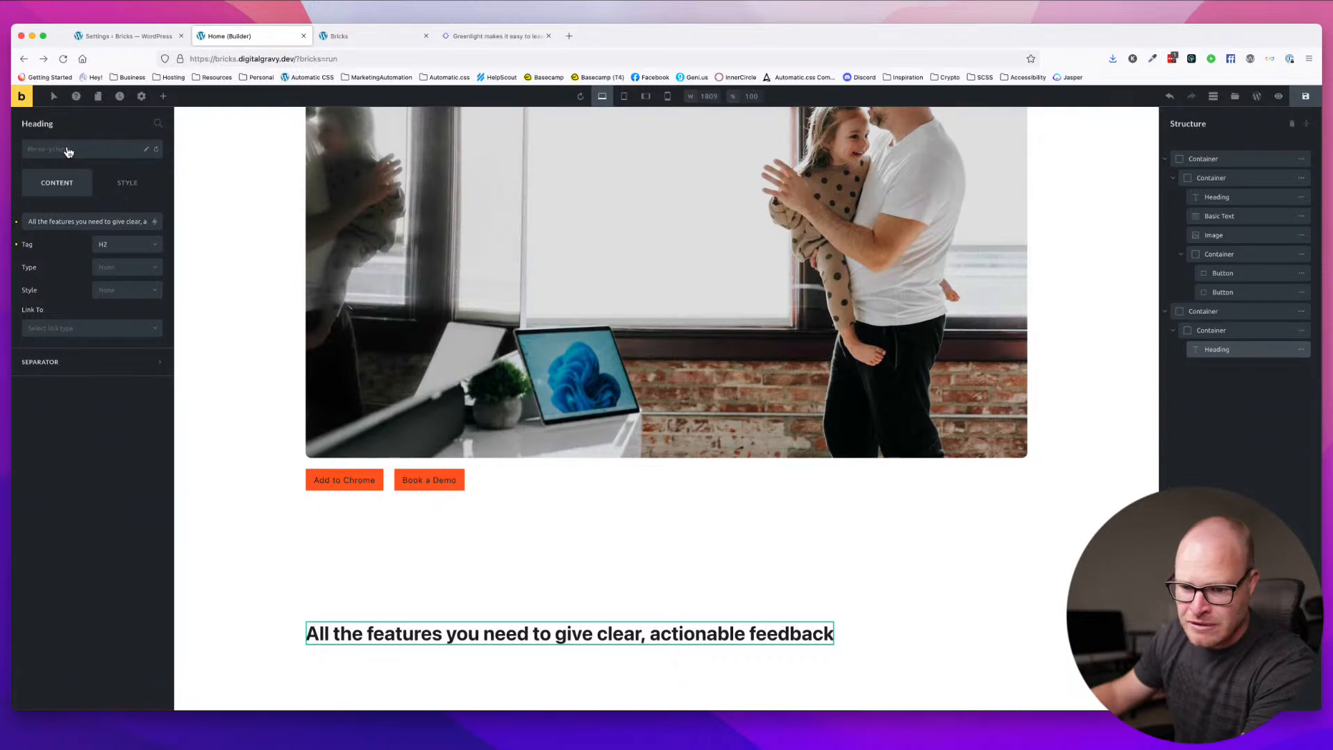
left_click(69, 151)
type("width--m")
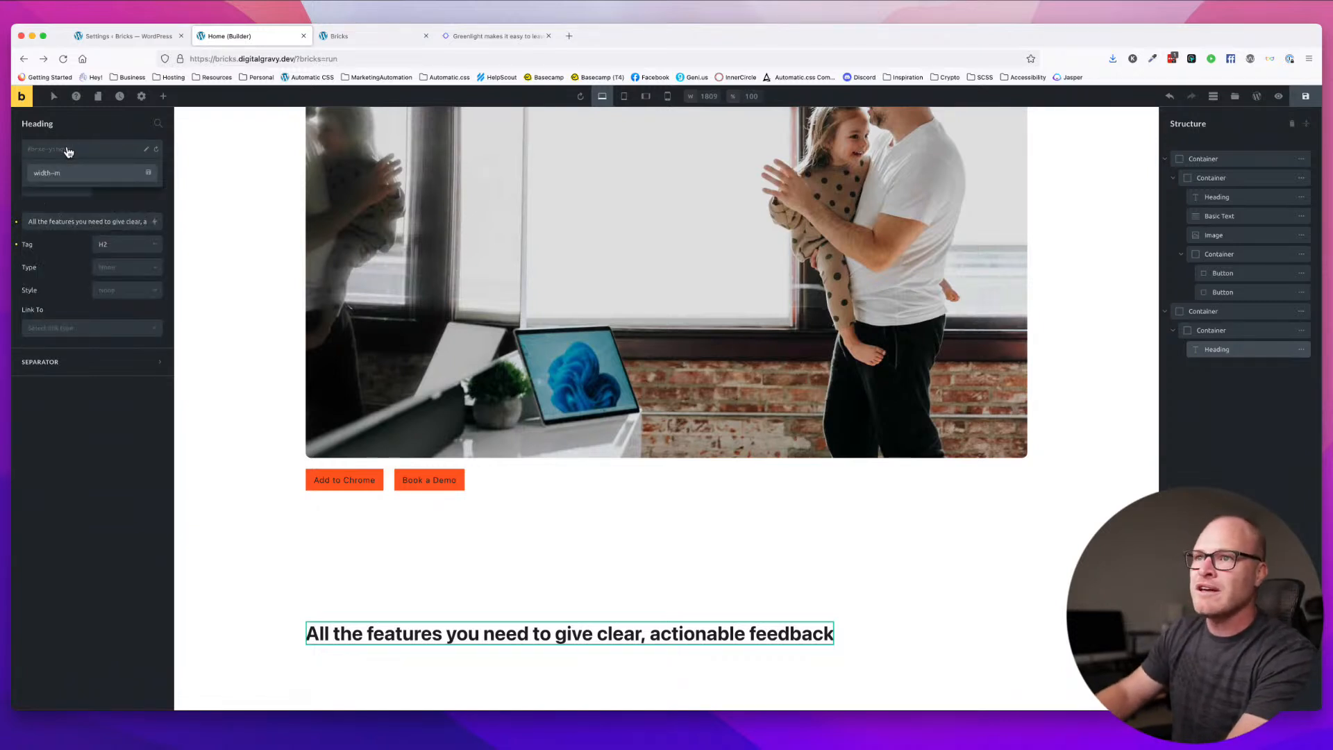
key("Return")
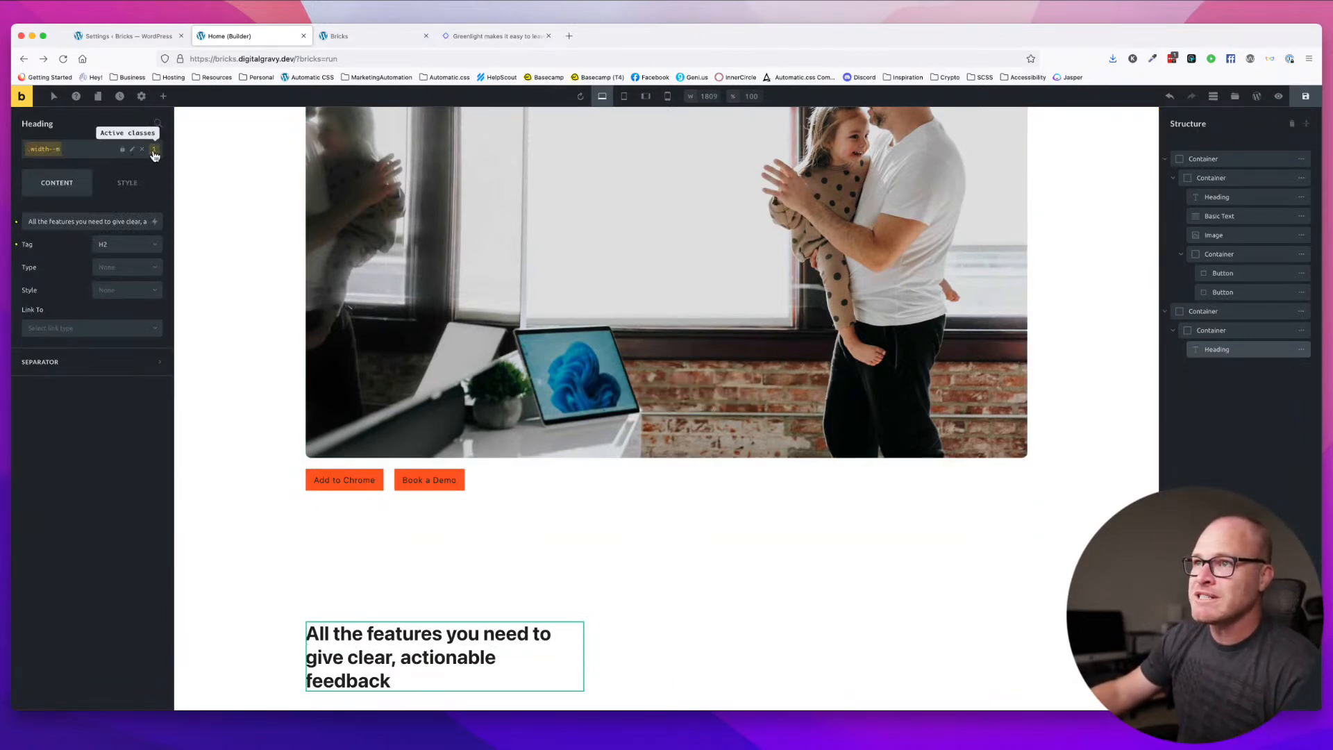
- Compare the features heading with the features section on the Greenlight reference page, returning to the builder
scroll(623, 639, "down", 2)
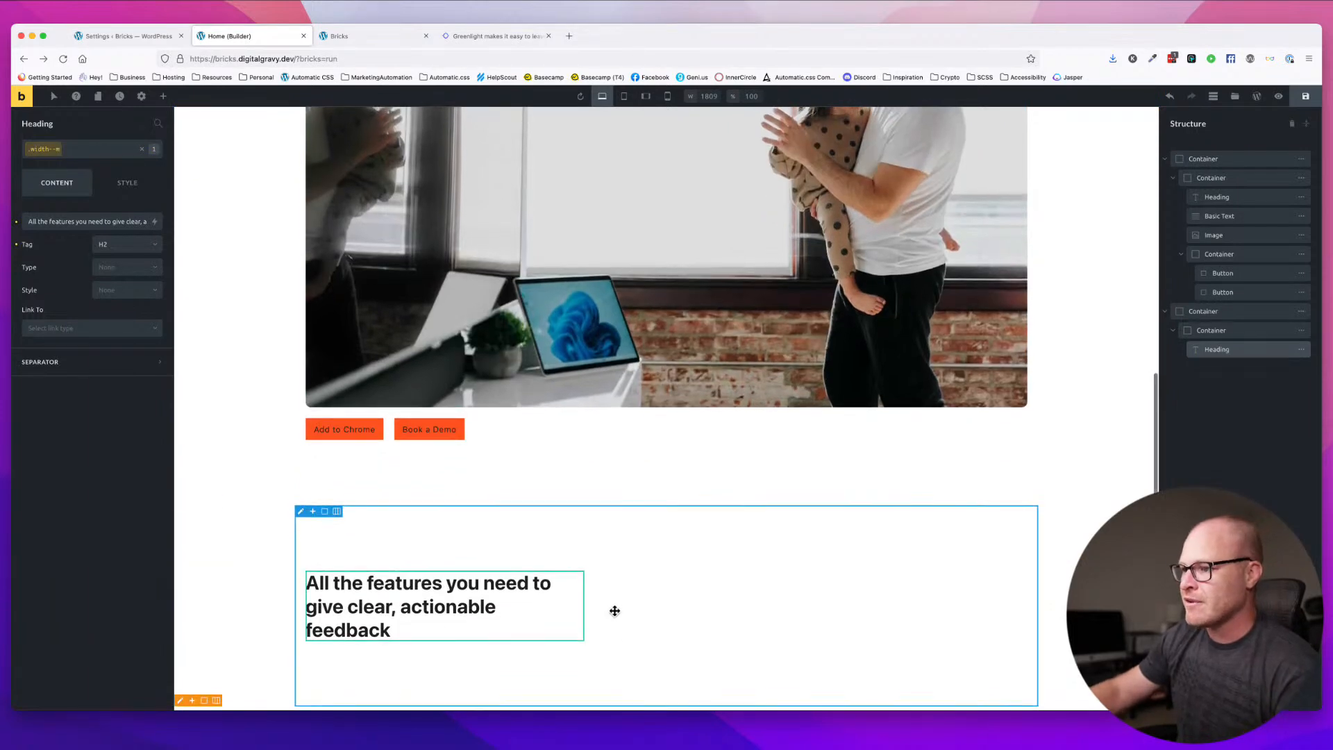
left_click(518, 36)
scroll(359, 364, "down", 1)
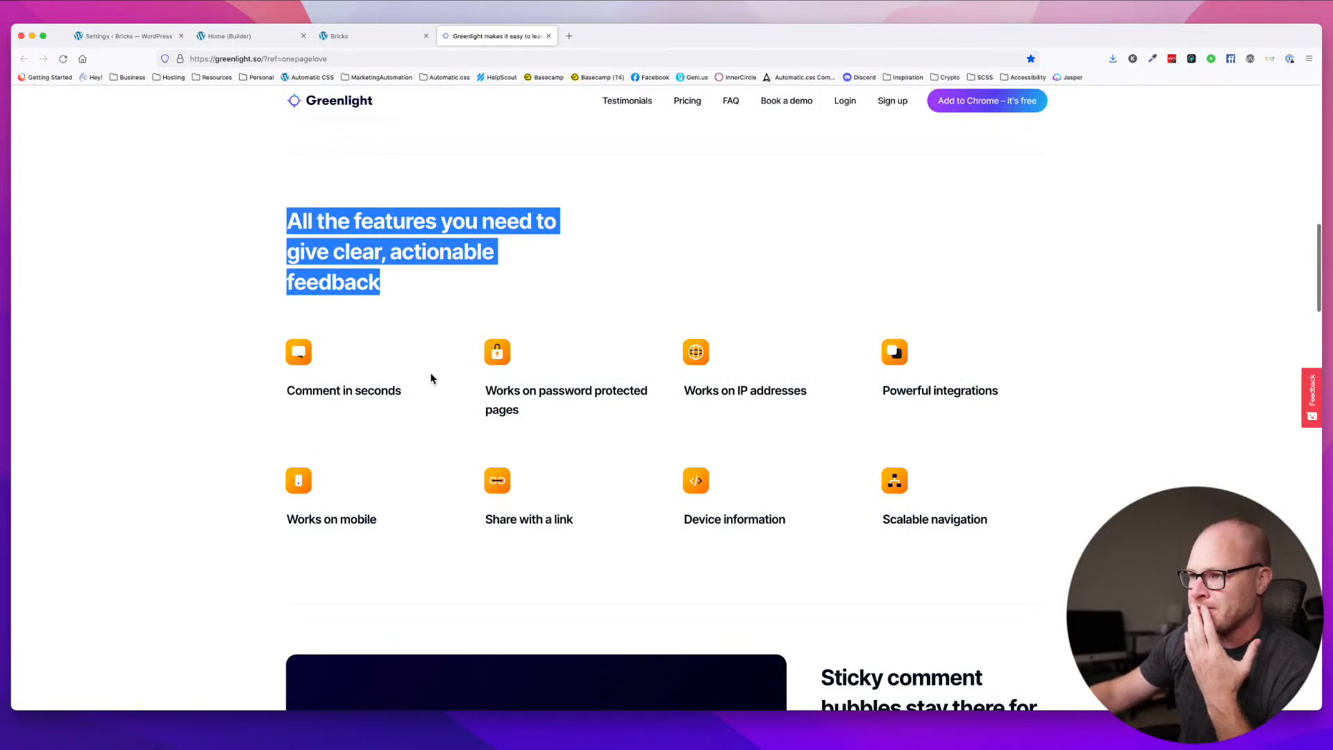
left_click(226, 36)
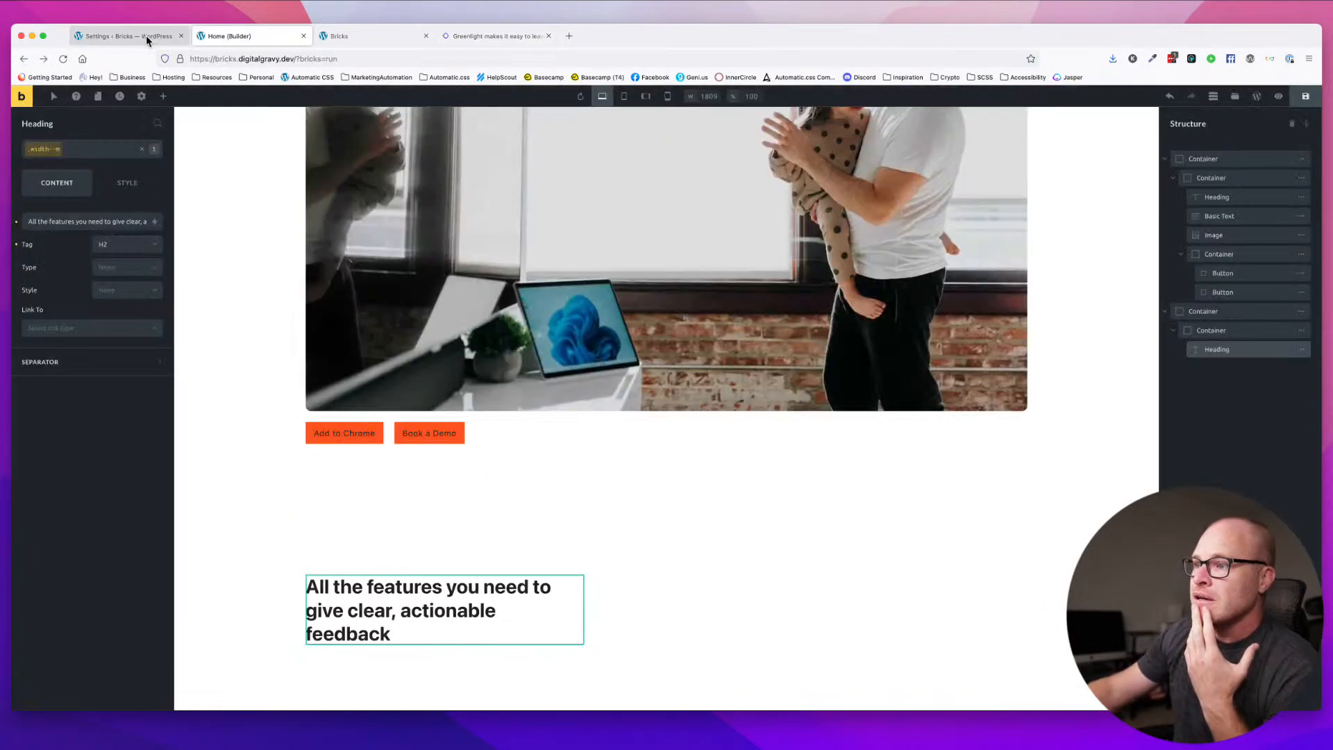
- Try to assign the owl--s class to the features section's inner container
left_click(163, 96)
left_click(640, 560)
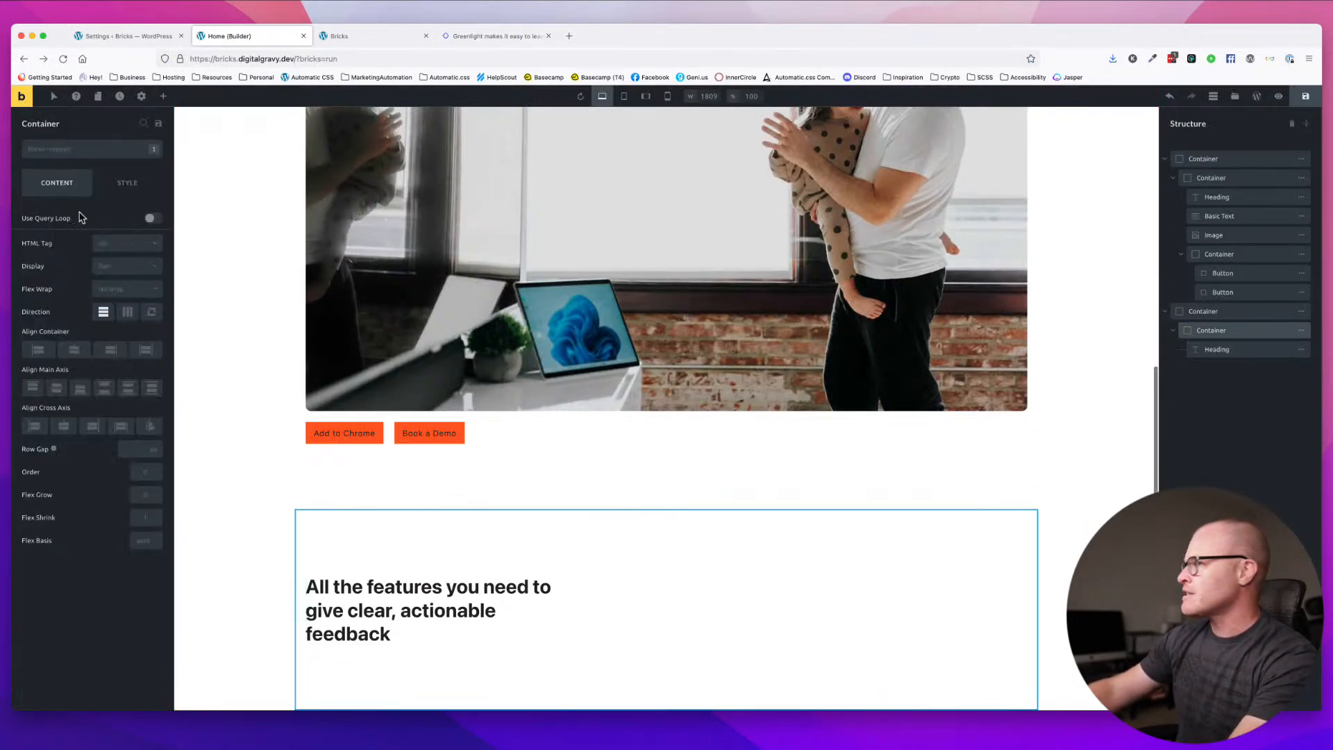
left_click(67, 149)
type("owl")
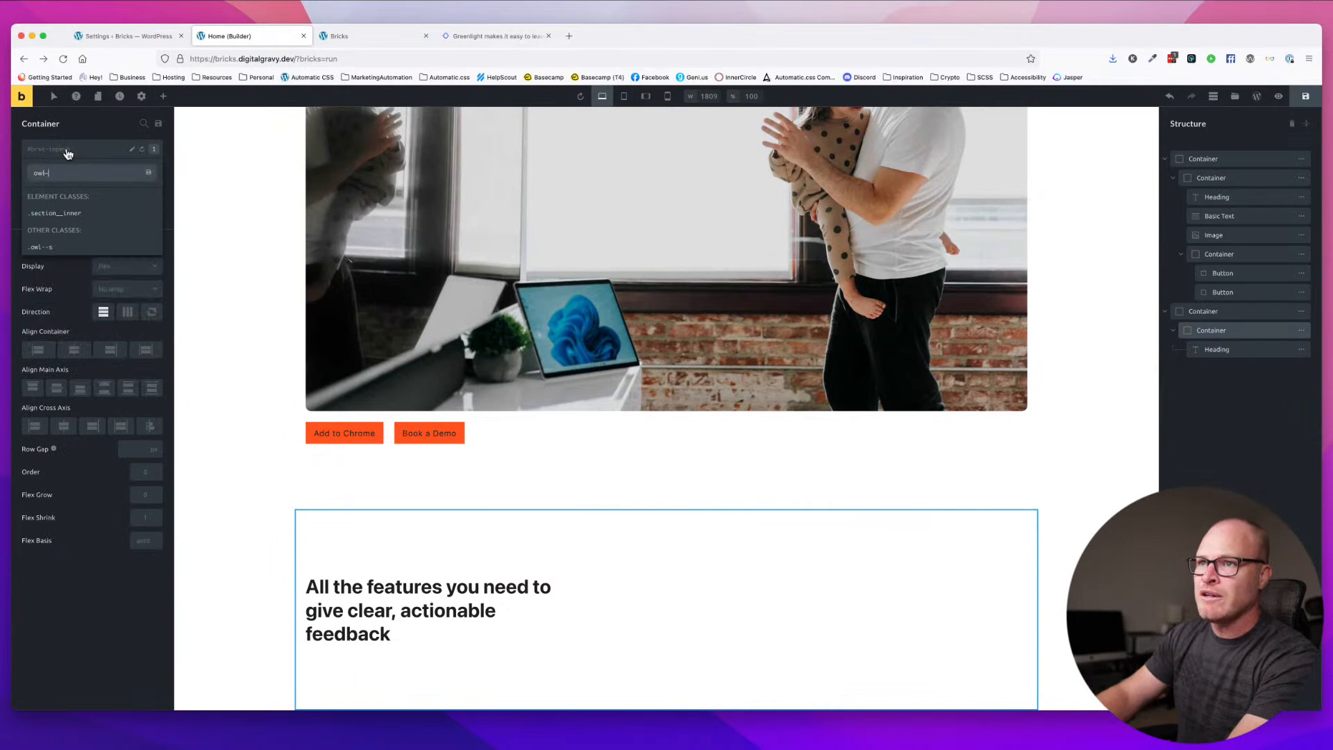
type("-s")
key("Return")
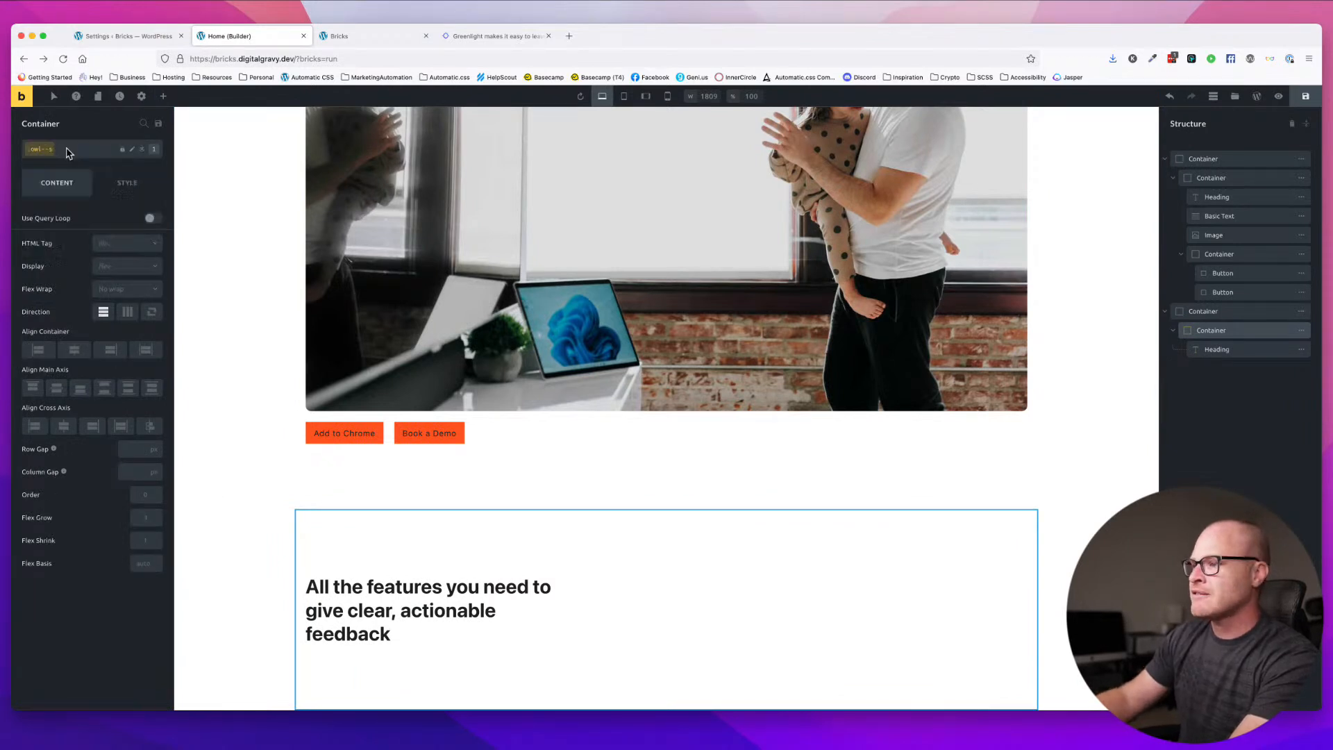
- Add a container element below the heading inside the features section's inner container
scroll(447, 556, "down", 1)
left_click(165, 97)
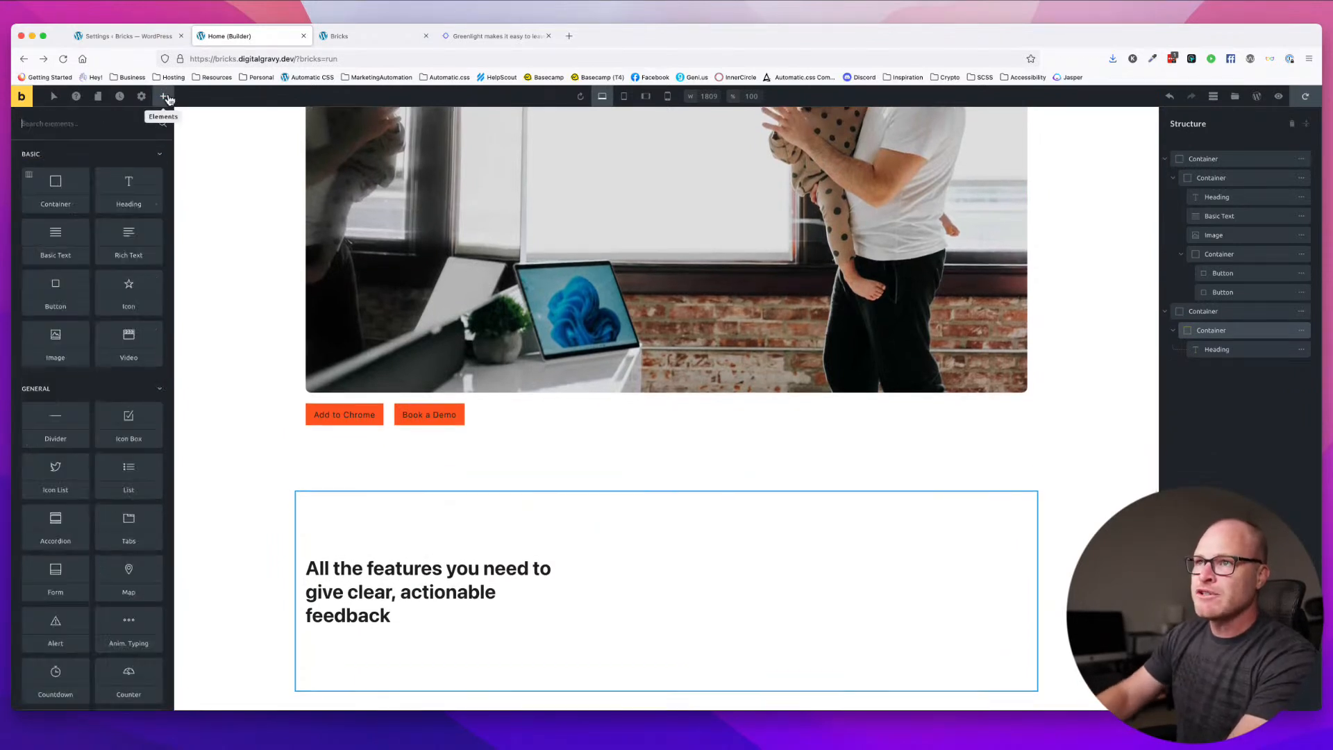
type("conta")
left_click_drag(55, 173, 739, 533)
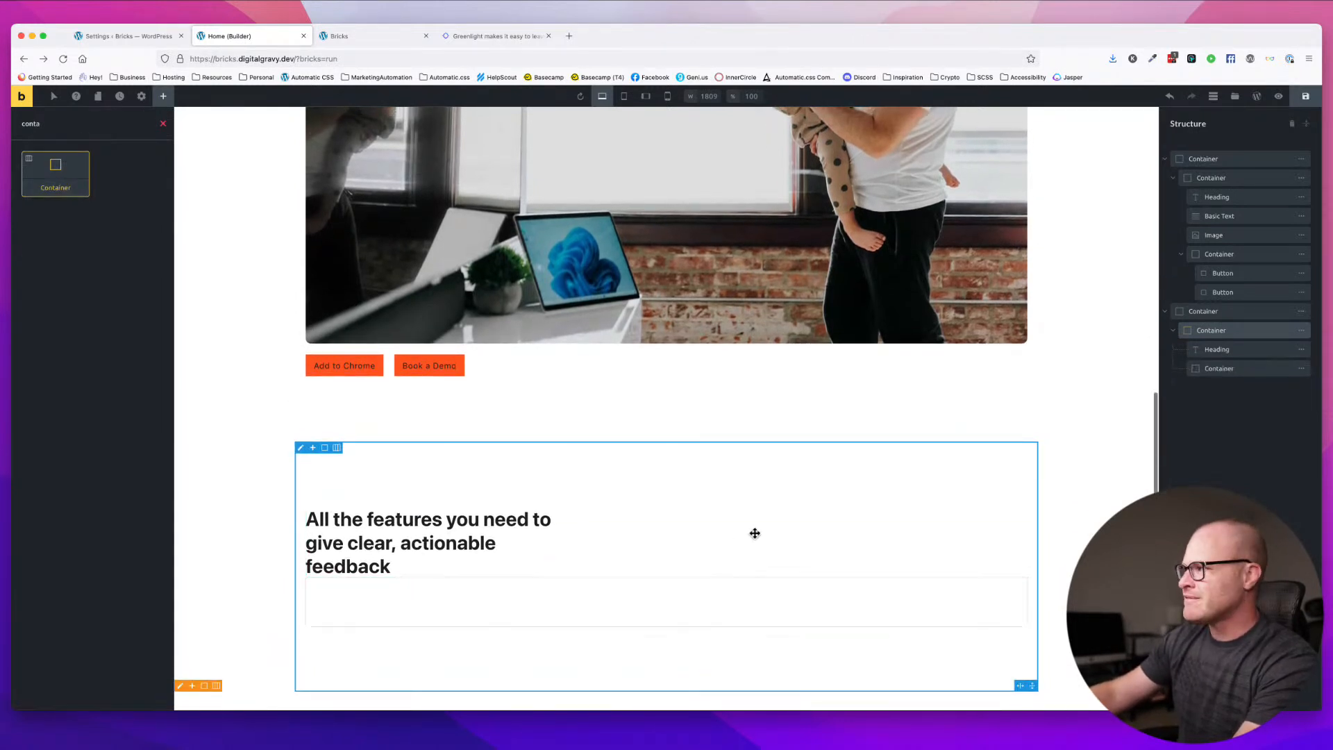
- Reassign the existing owl--s class to the inner container that holds the features heading
left_click(755, 533)
left_click(88, 150)
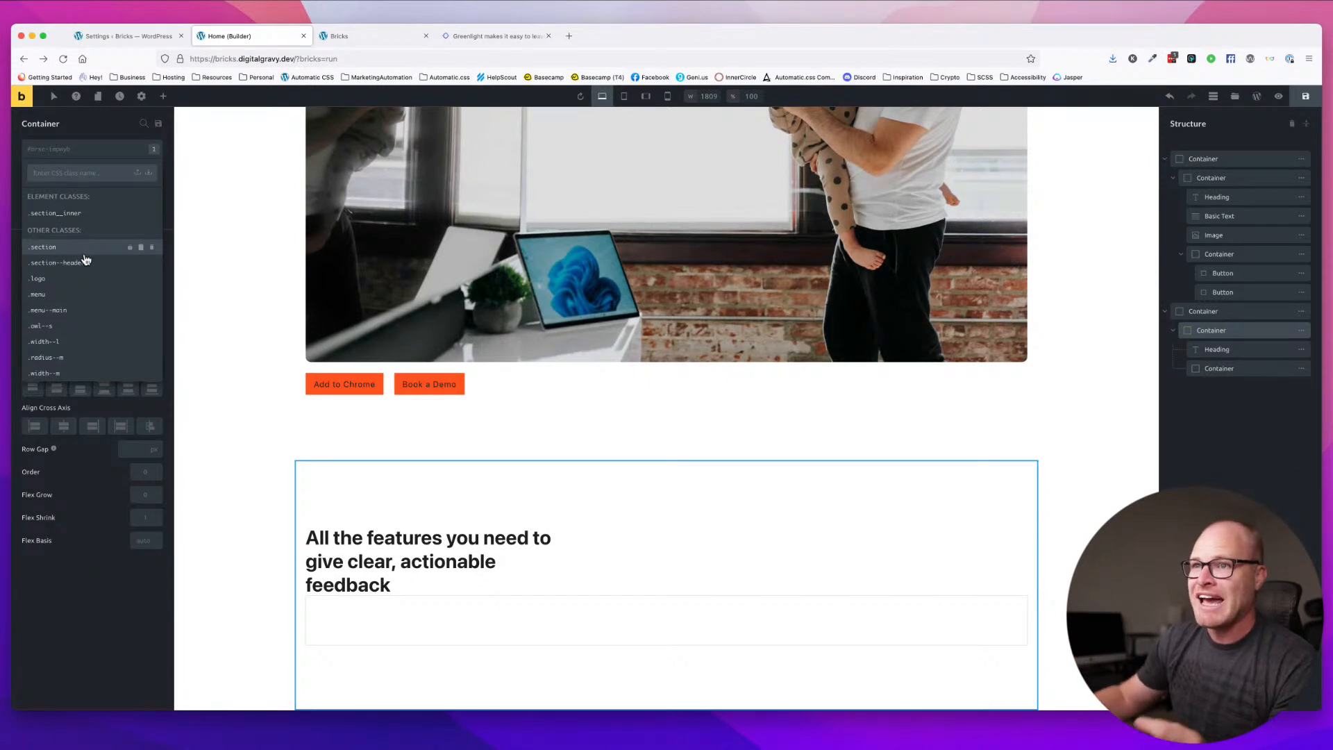
type("owl-")
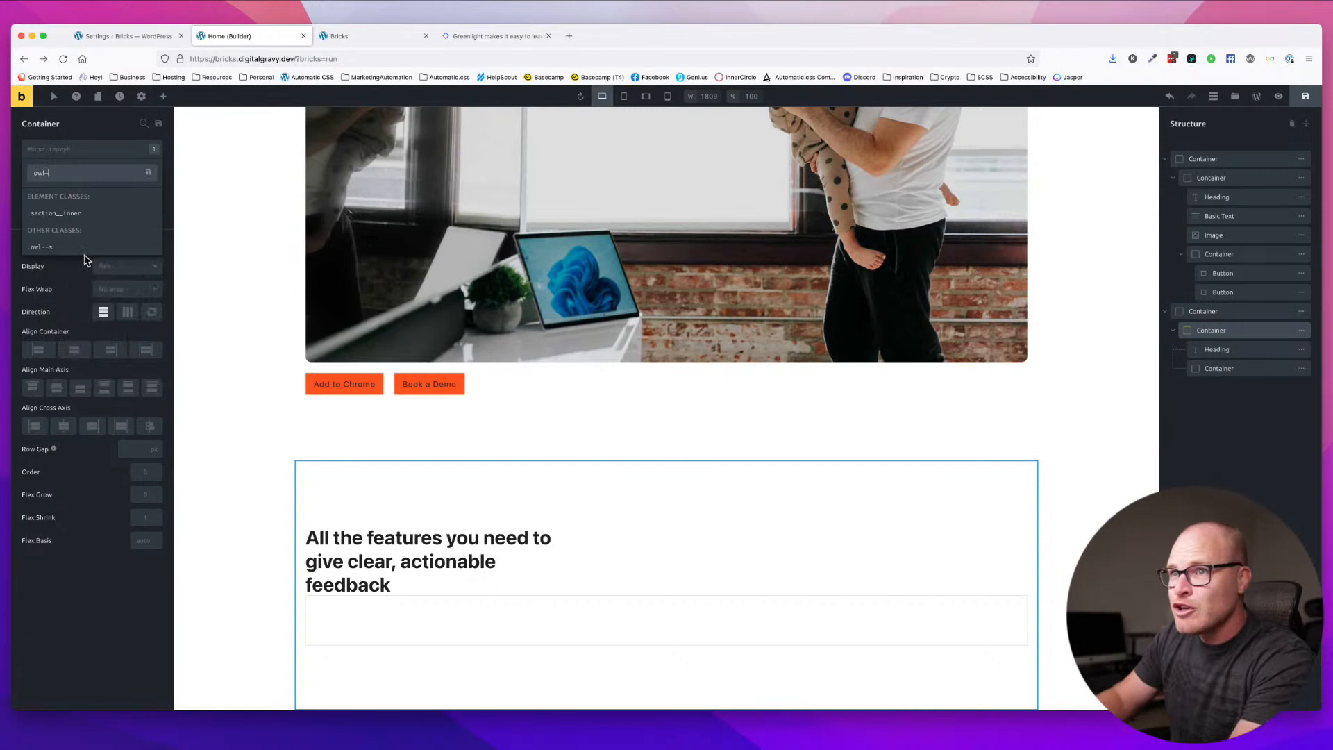
key("BackSpace")
key("BackSpace")
key("BackSpace")
key("BackSpace")
type(".owl")
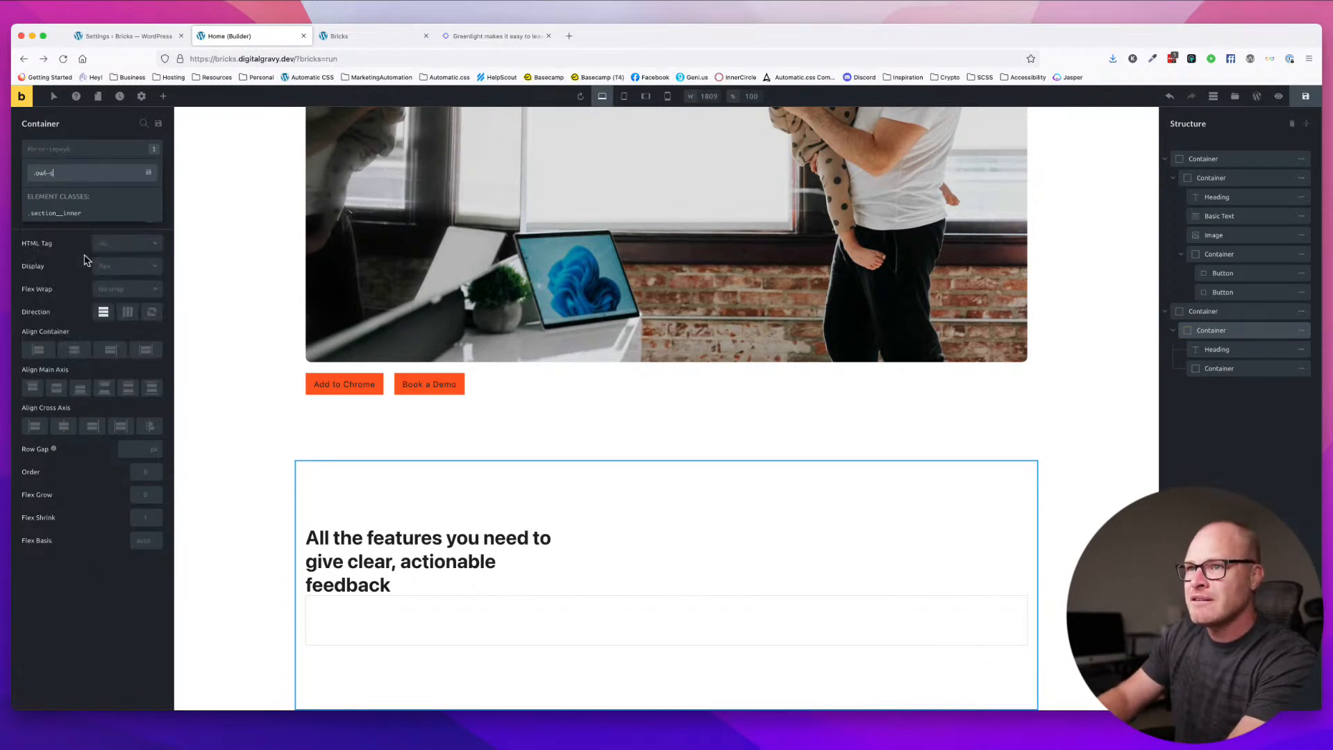
type("--s")
key("BackSpace")
key("BackSpace")
key("BackSpace")
key("BackSpace")
key("BackSpace")
key("BackSpace")
type("owl")
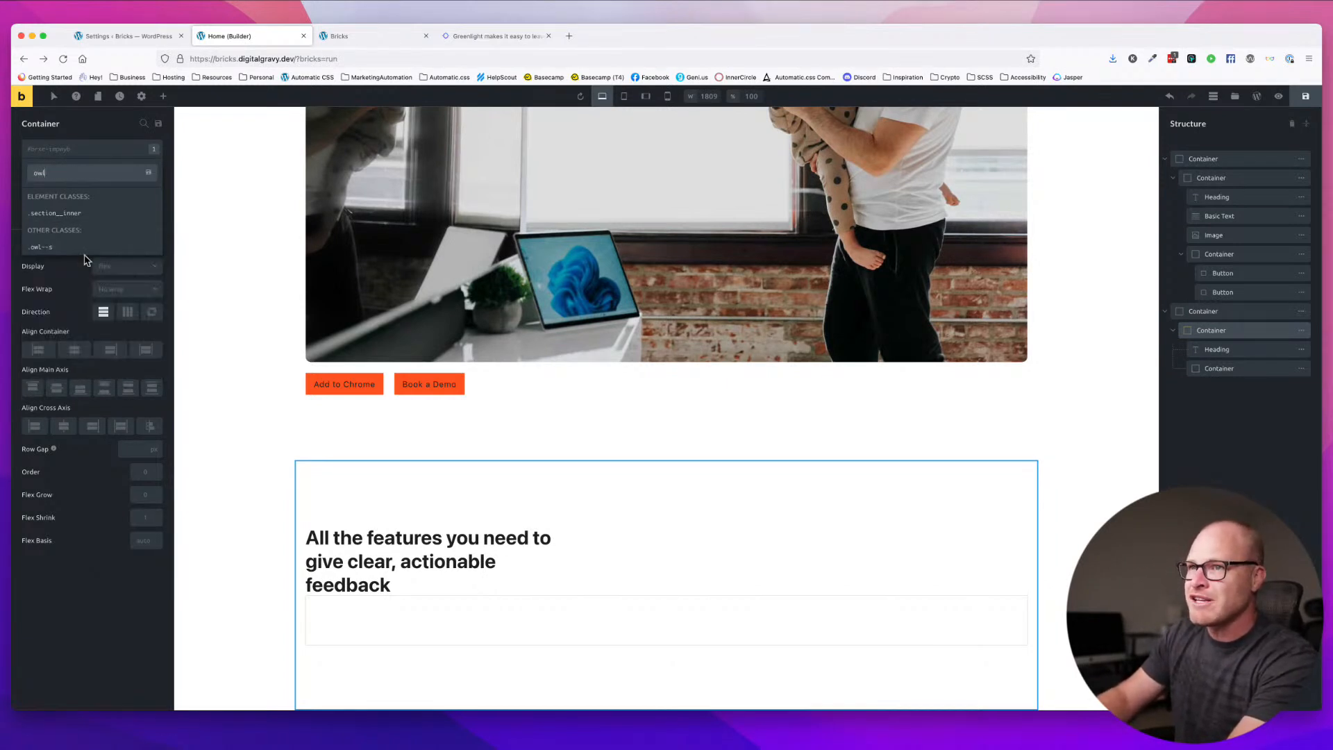
key("Return")
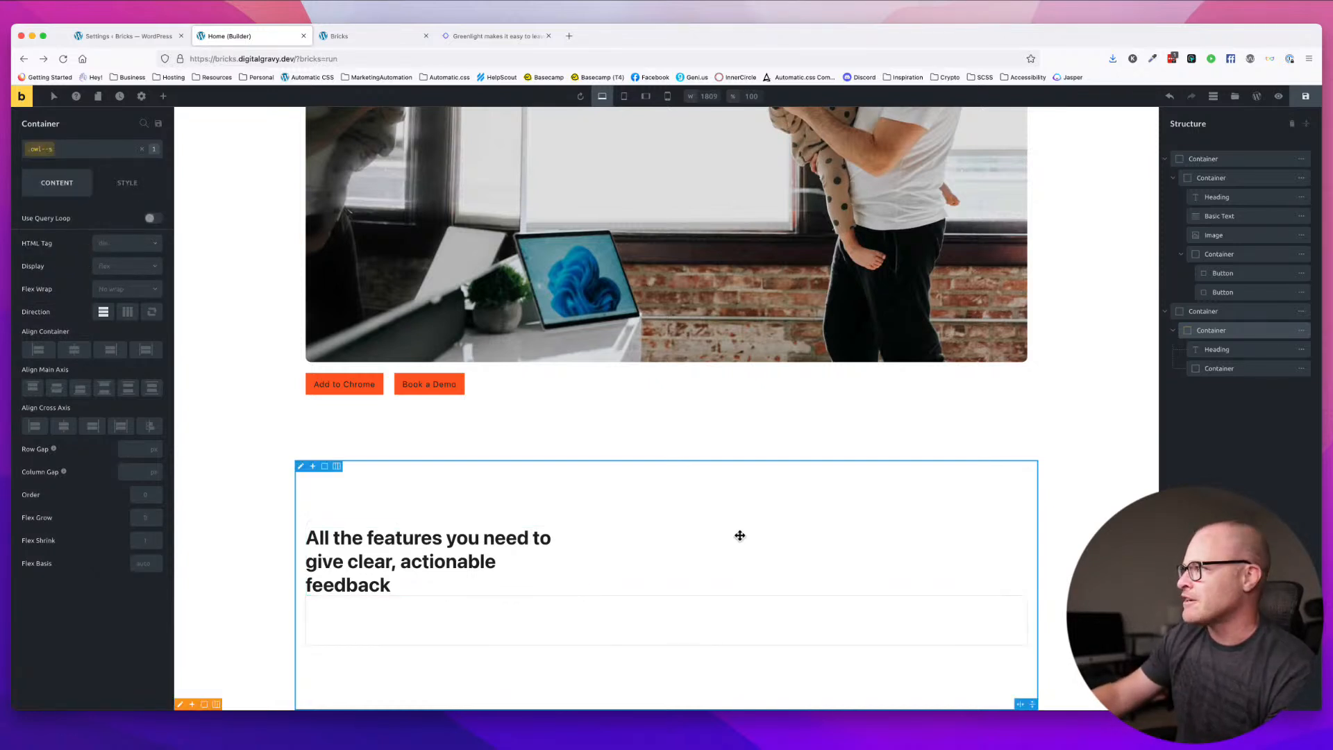
- Review the active classes of the features section's inner container and save the page
left_click(67, 150)
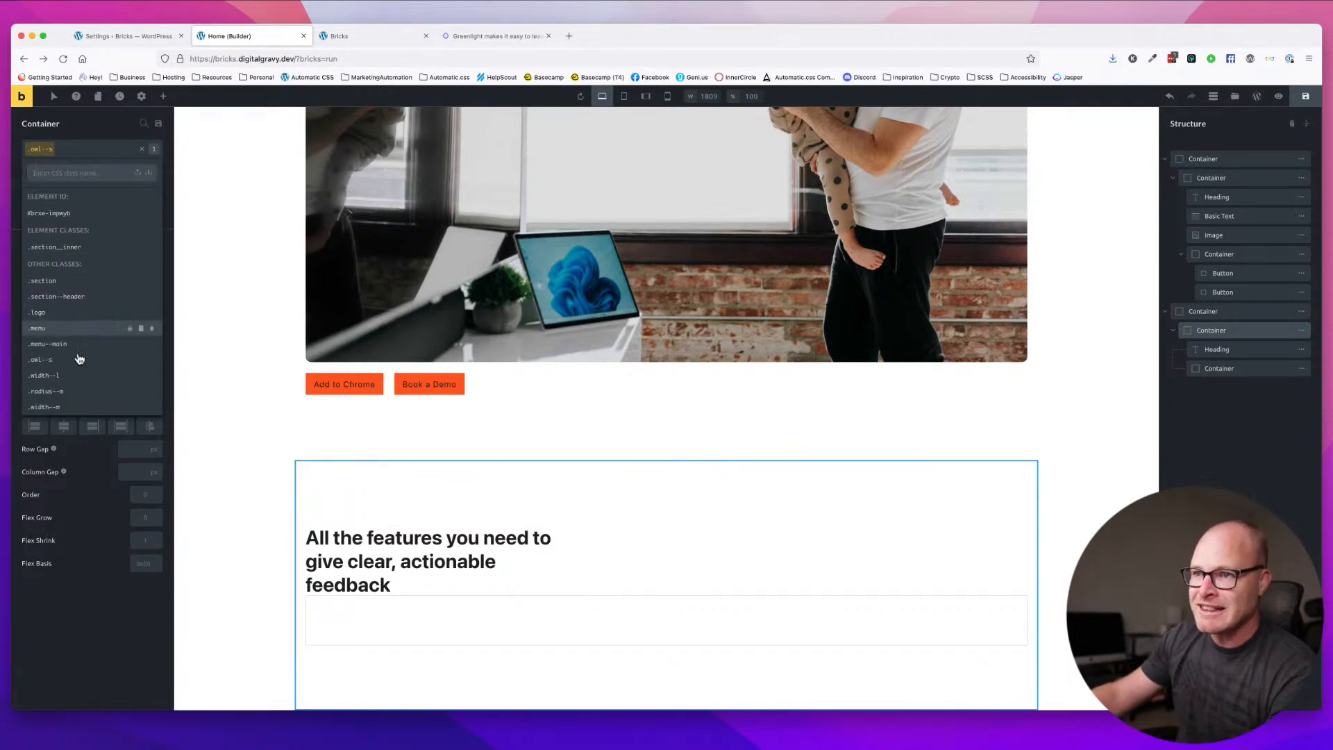
left_click(154, 149)
left_click(155, 150)
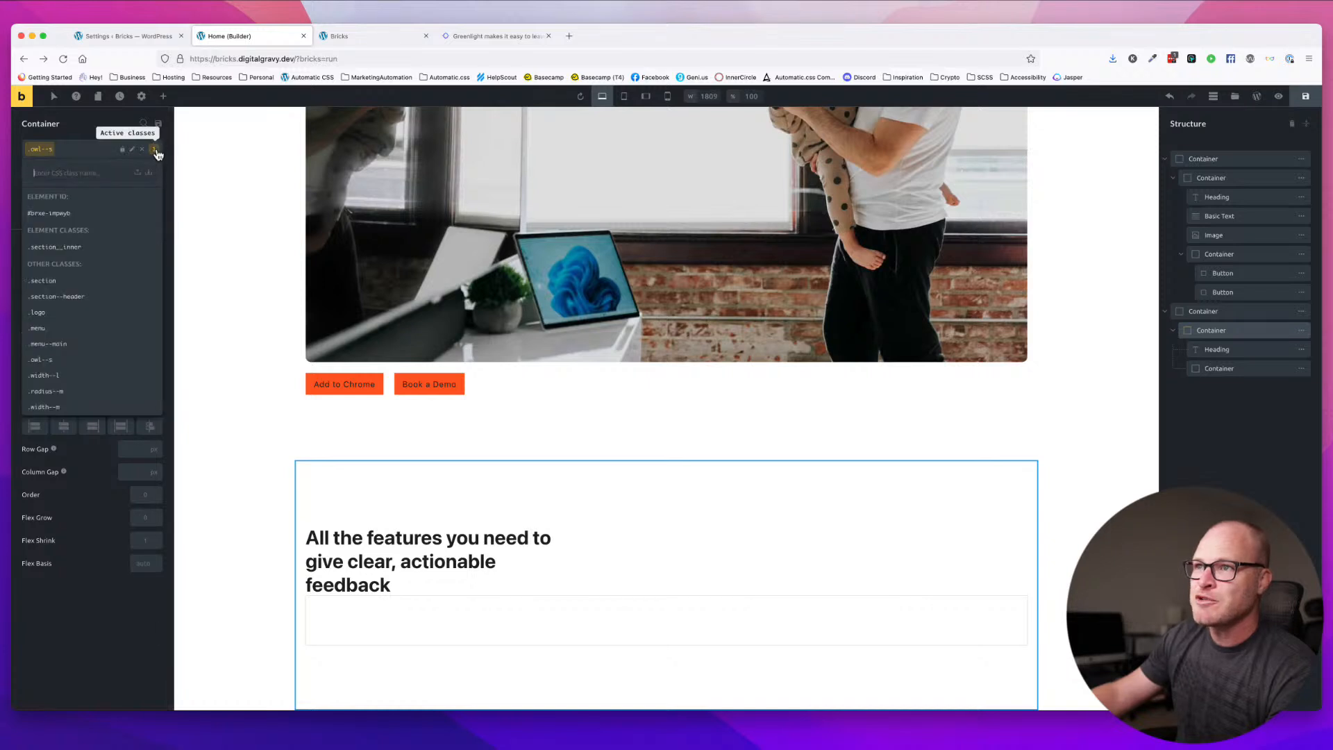
left_click(155, 150)
left_click(155, 149)
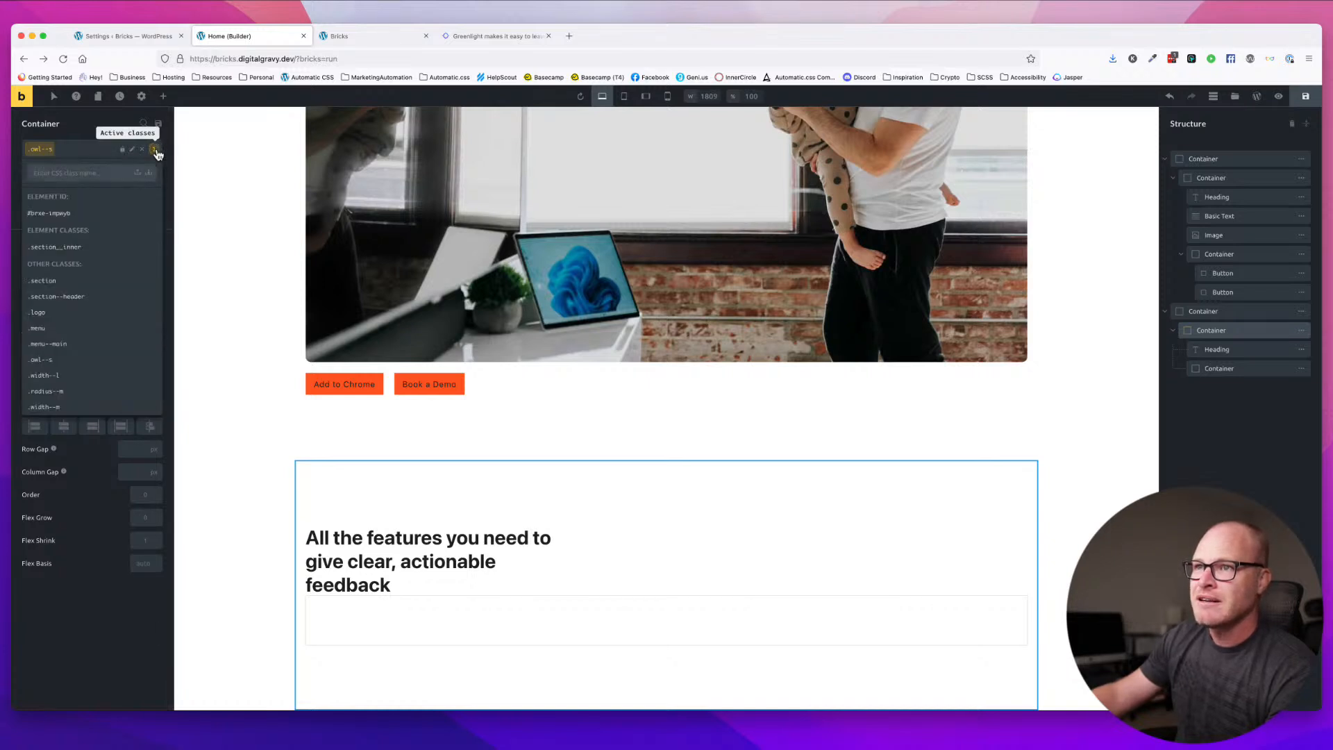
left_click(155, 149)
left_click(1302, 100)
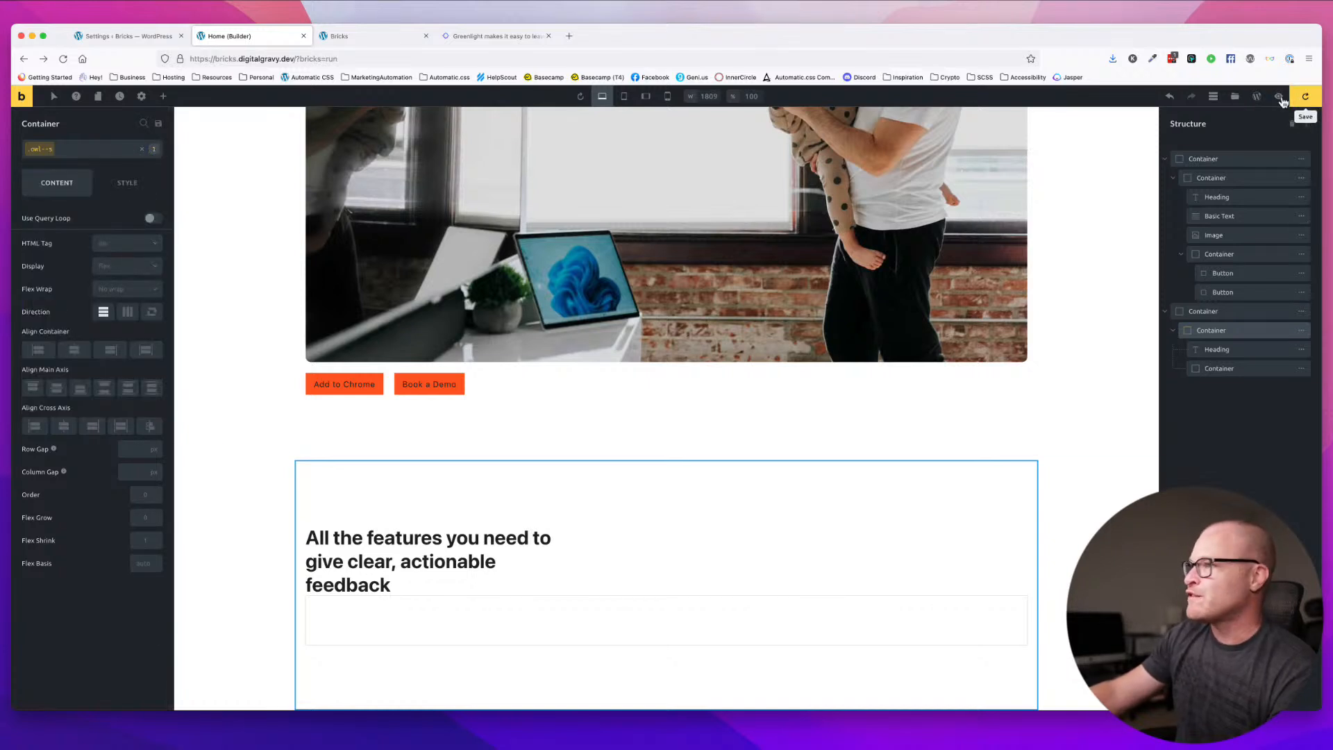
- Reload the live Bricks page, inspect the classes on the features heading and its containers, and return to the builder
left_click(368, 35)
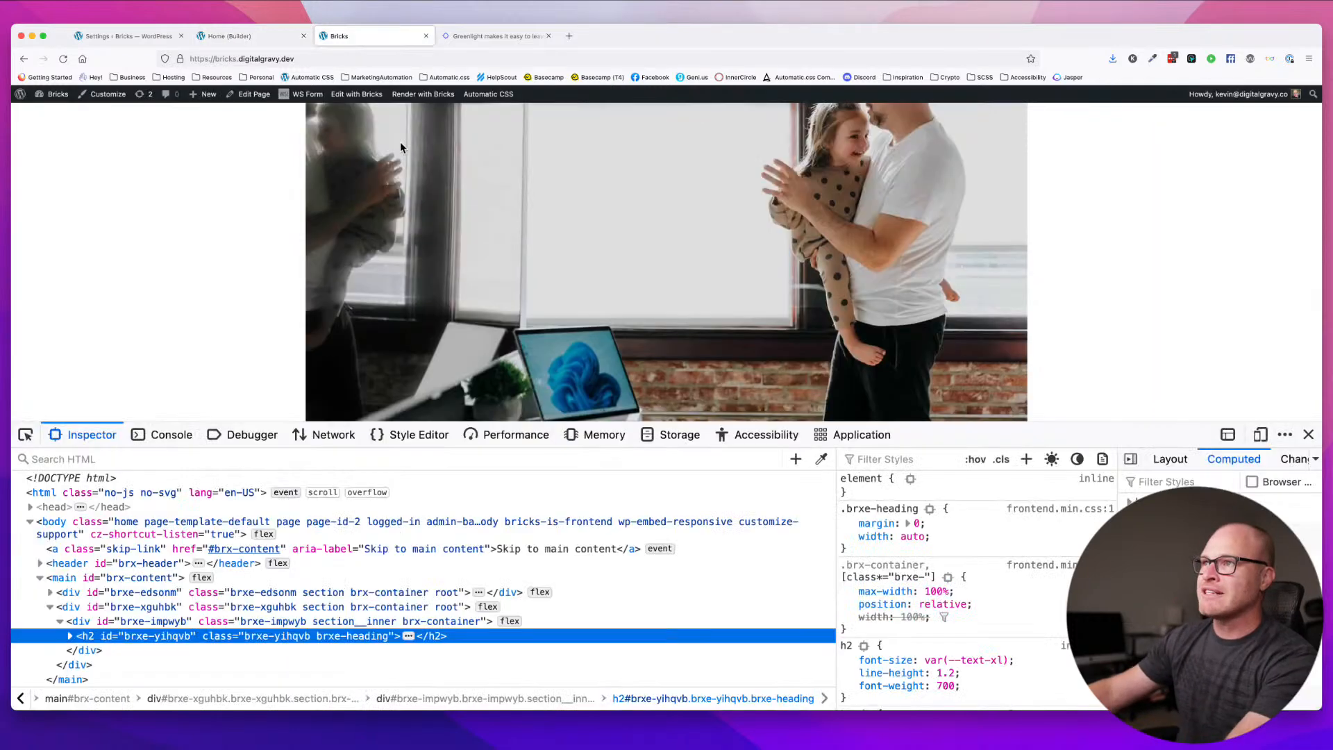
key("super+r")
left_click(1310, 434)
scroll(403, 507, "down", 5)
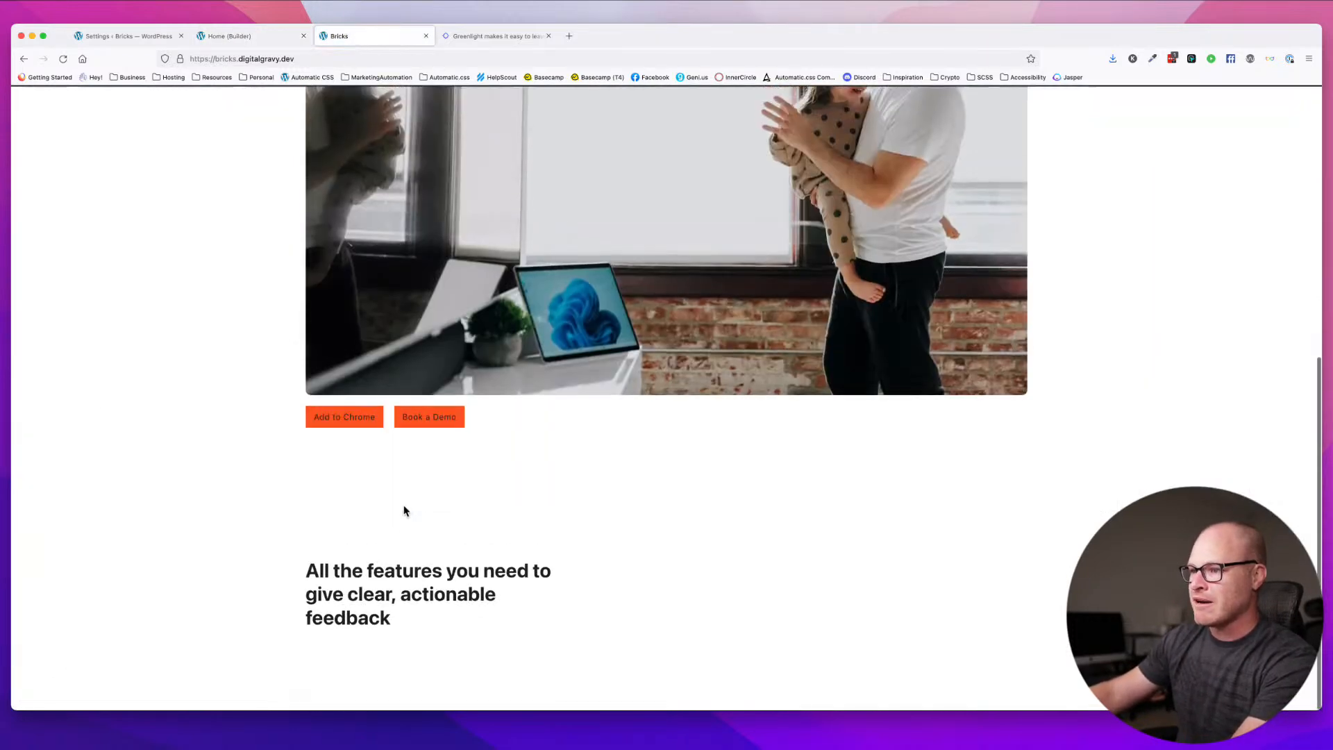
right_click(404, 511)
left_click(434, 669)
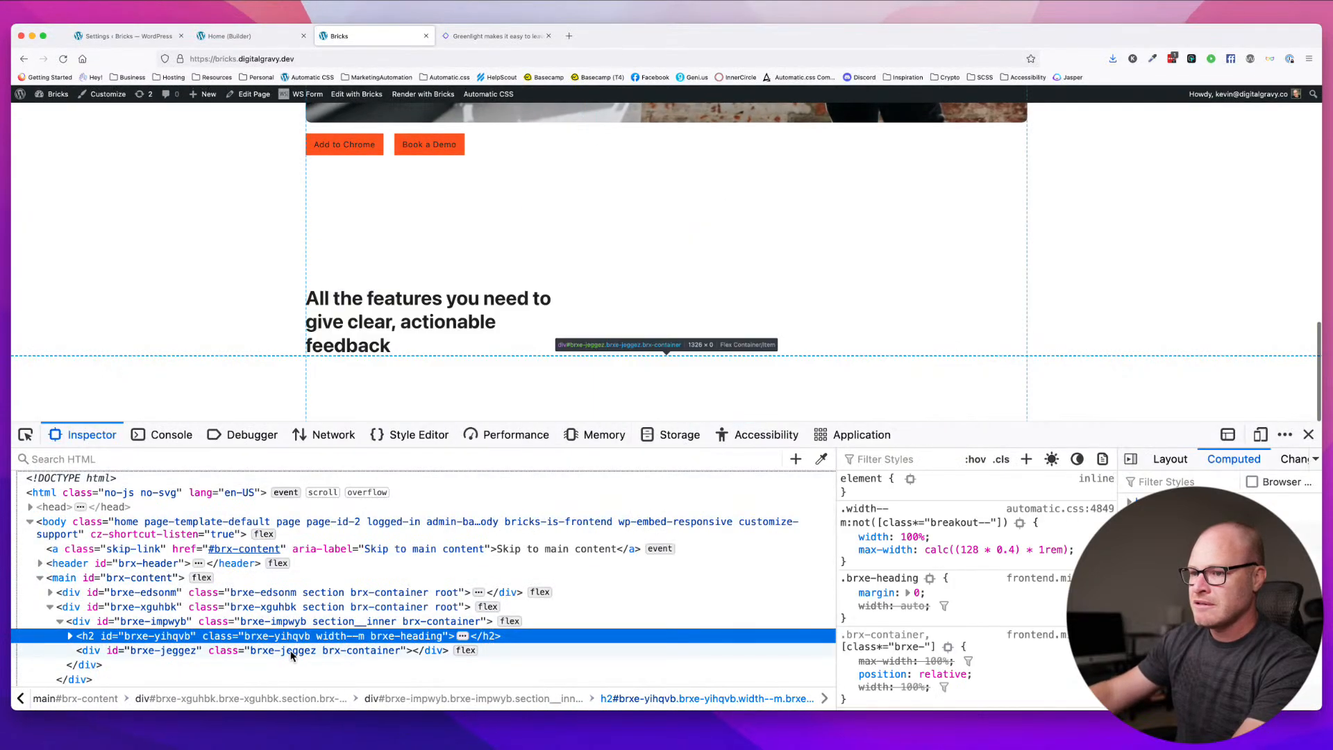
left_click(289, 653)
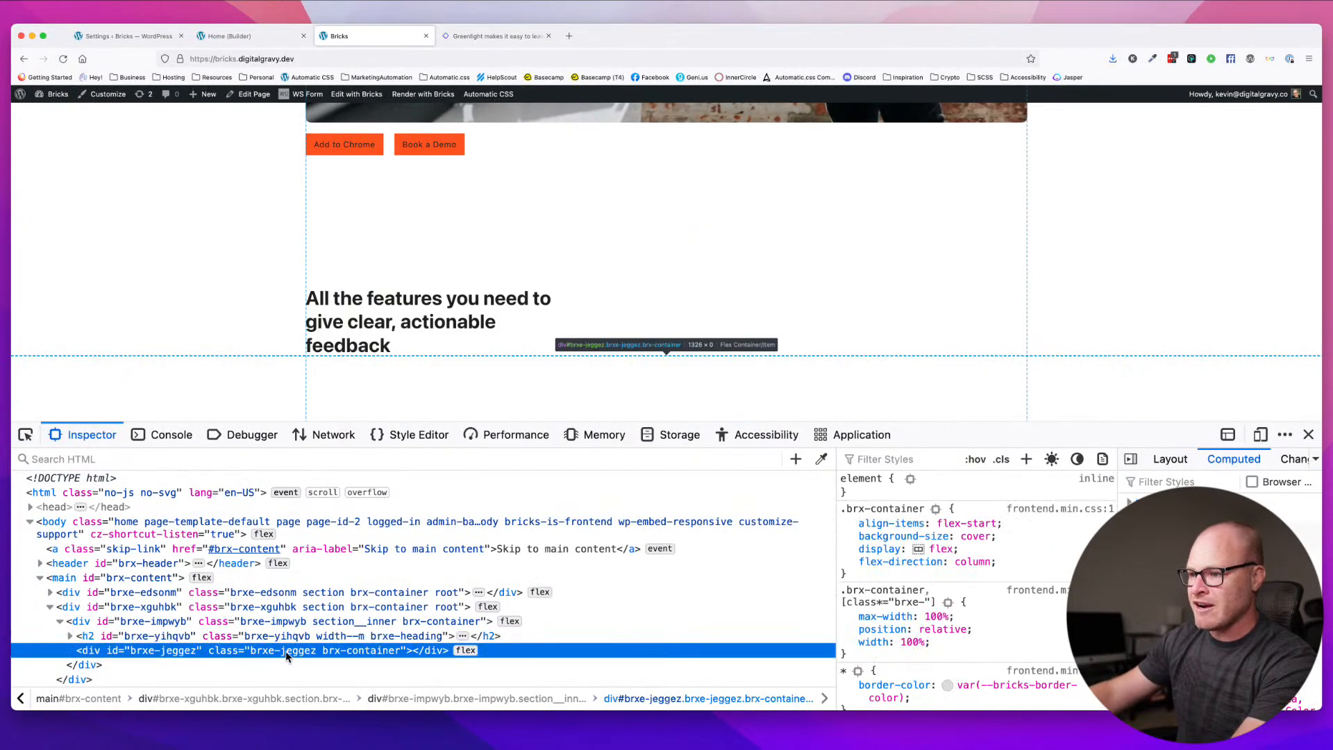
left_click(314, 638)
left_click(460, 625)
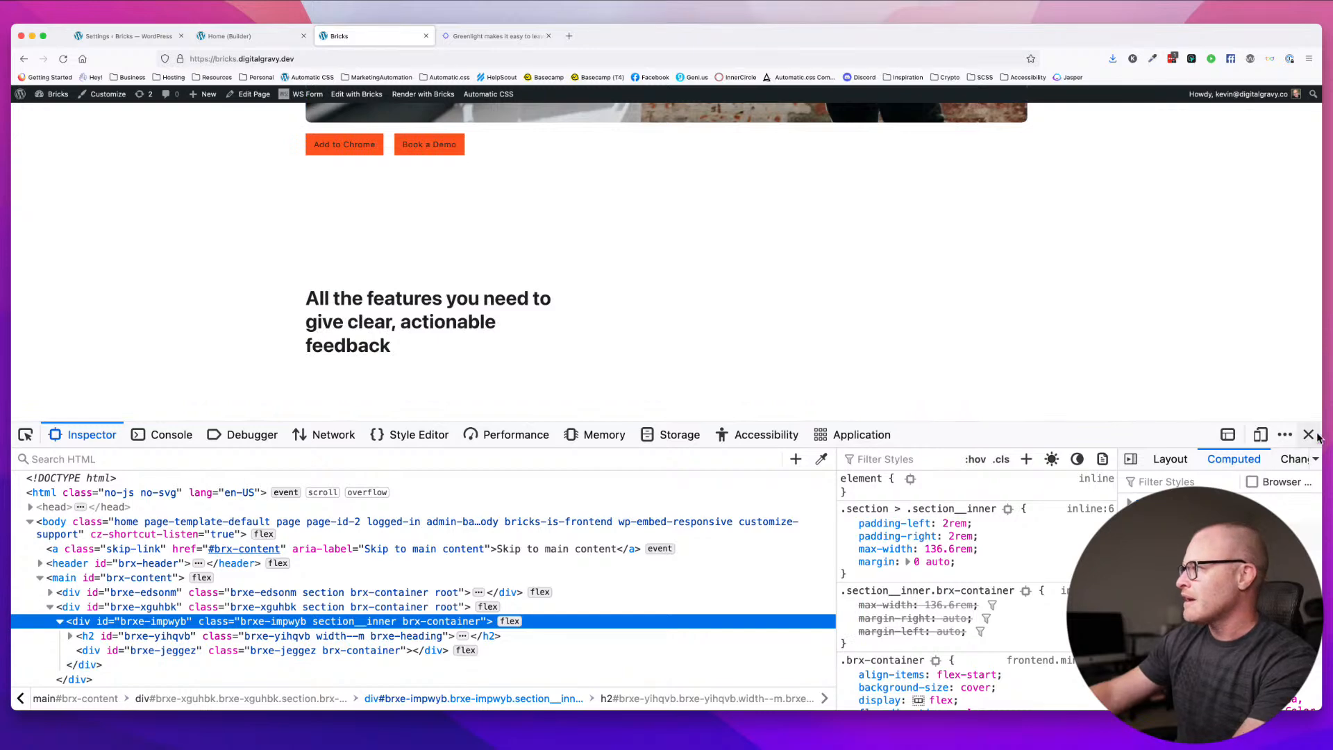
key("super+alt+i")
left_click(248, 38)
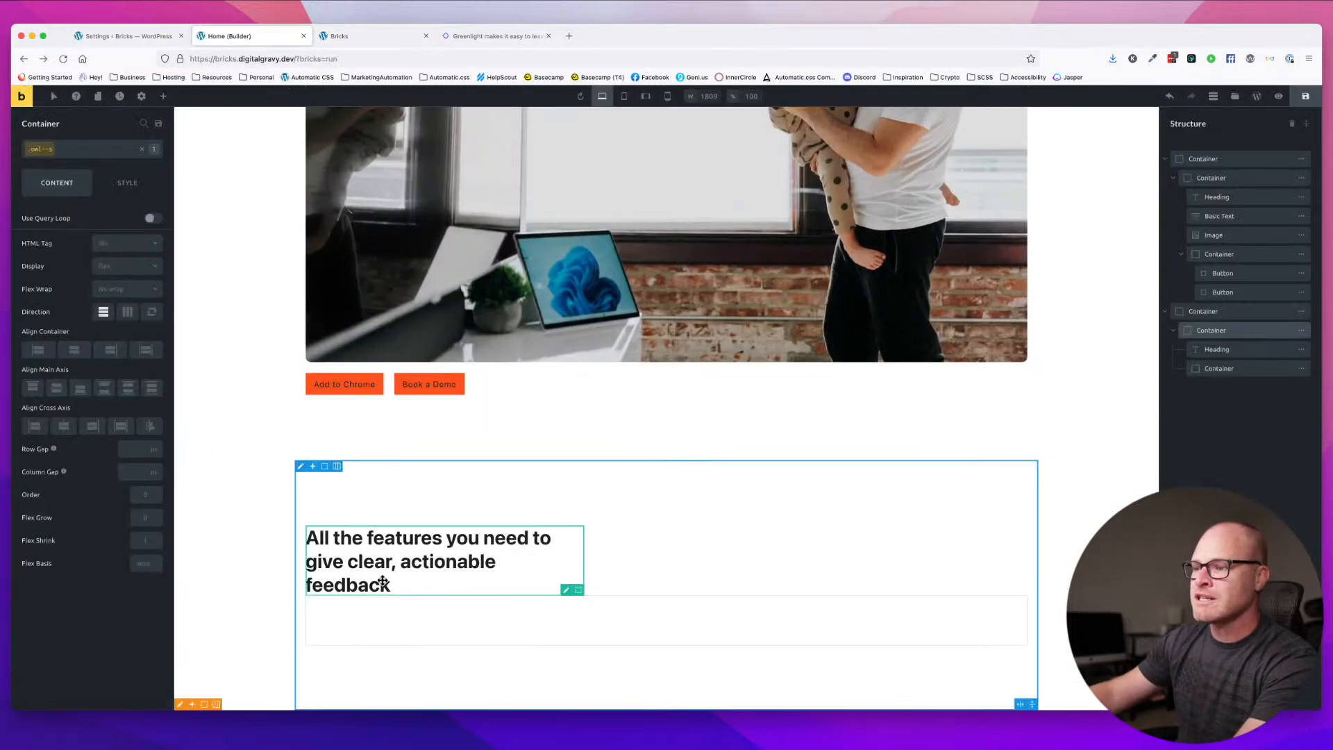
- Remove the owl--s class from the features section's inner container and re-enter it by its full name
left_click(72, 152)
left_click(142, 150)
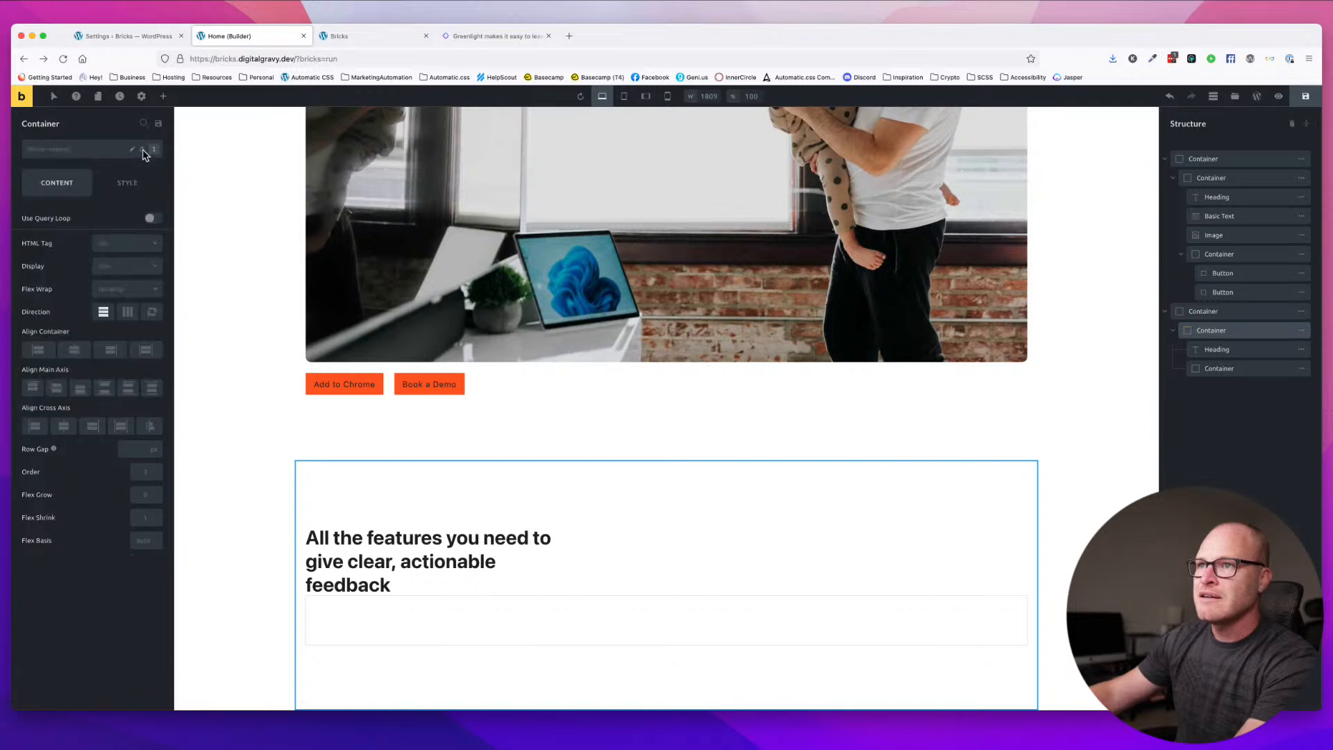
left_click(77, 153)
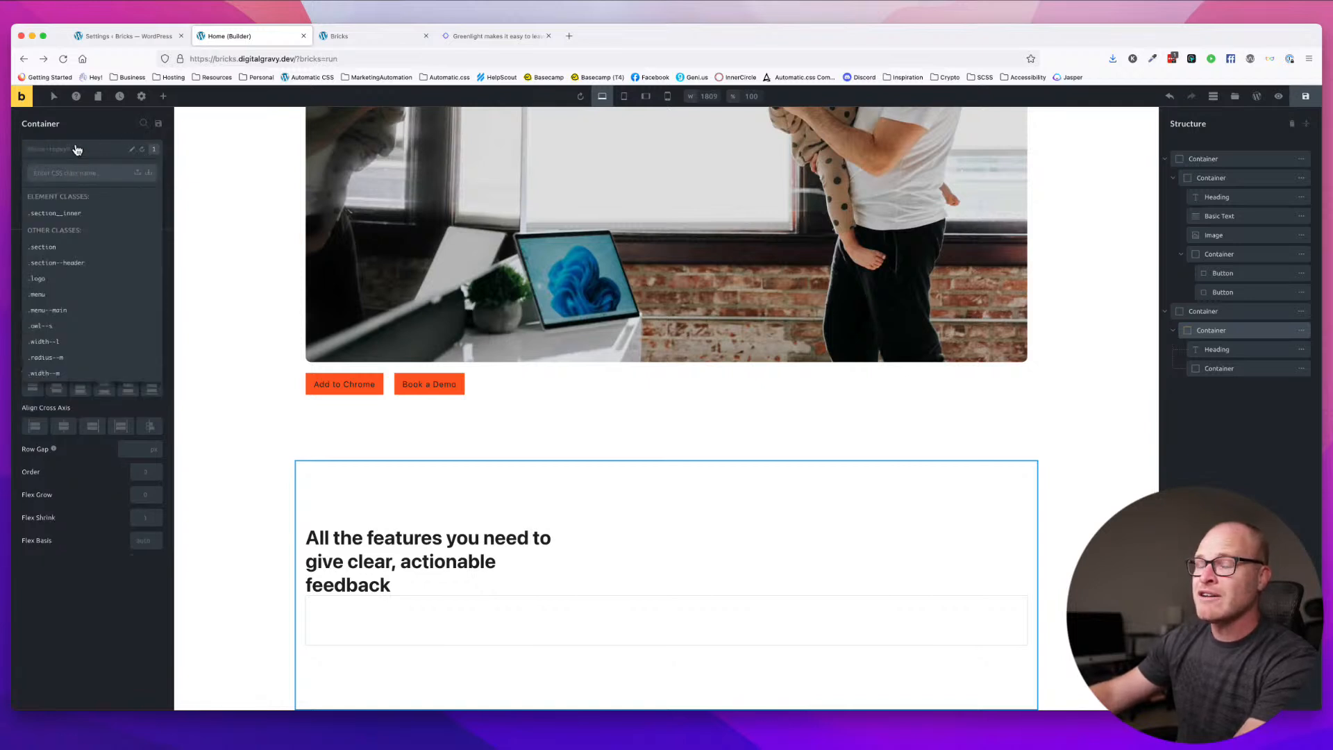
left_click(68, 155)
left_click(72, 158)
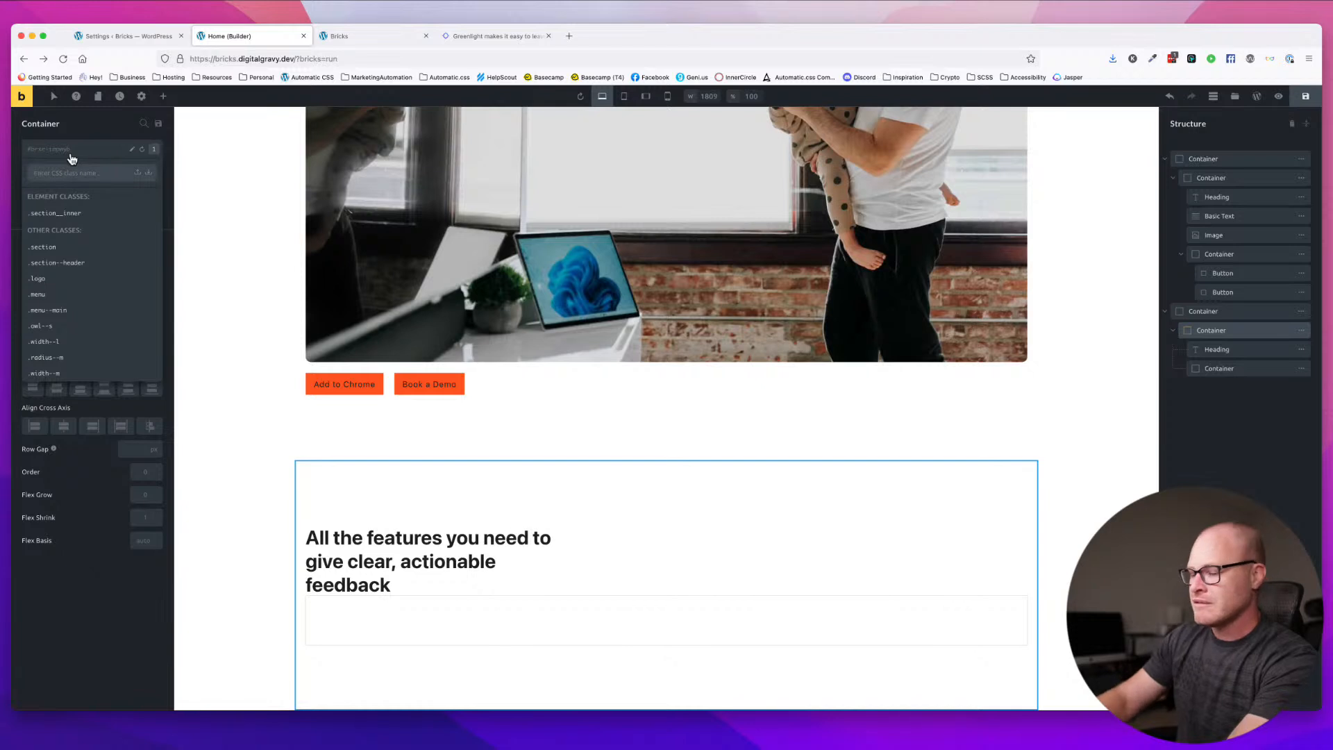
type("owl--s")
key("Return")
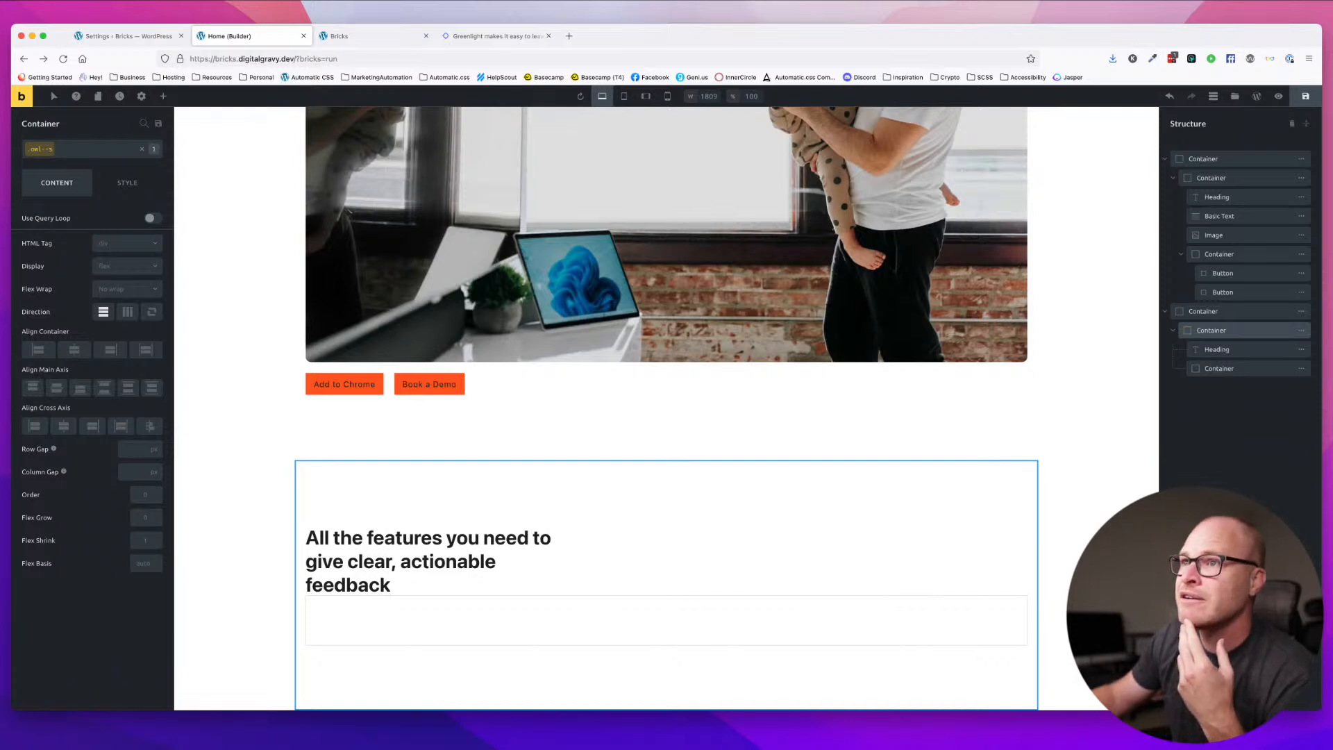
- Remove owl--s from the features section's inner container again and reassign it by choosing the existing class from the suggestions
left_click(82, 151)
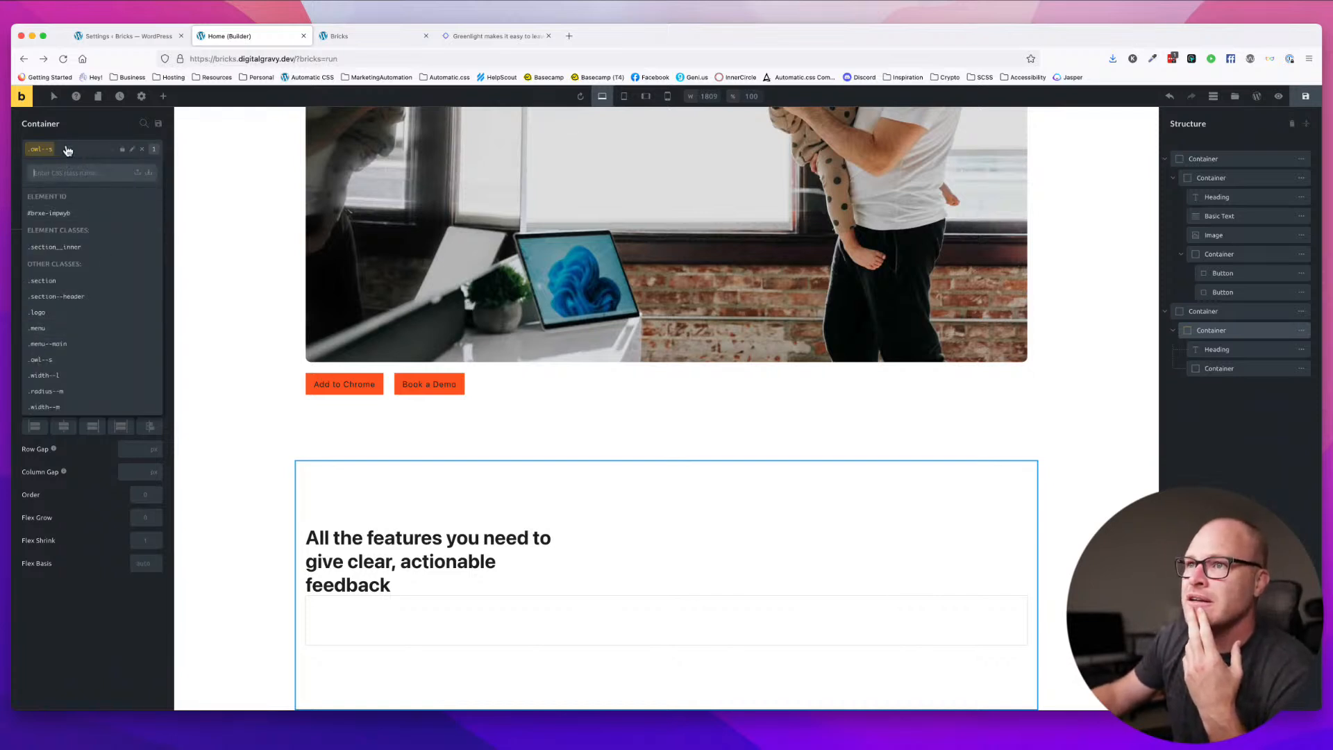
left_click(53, 151)
left_click(142, 150)
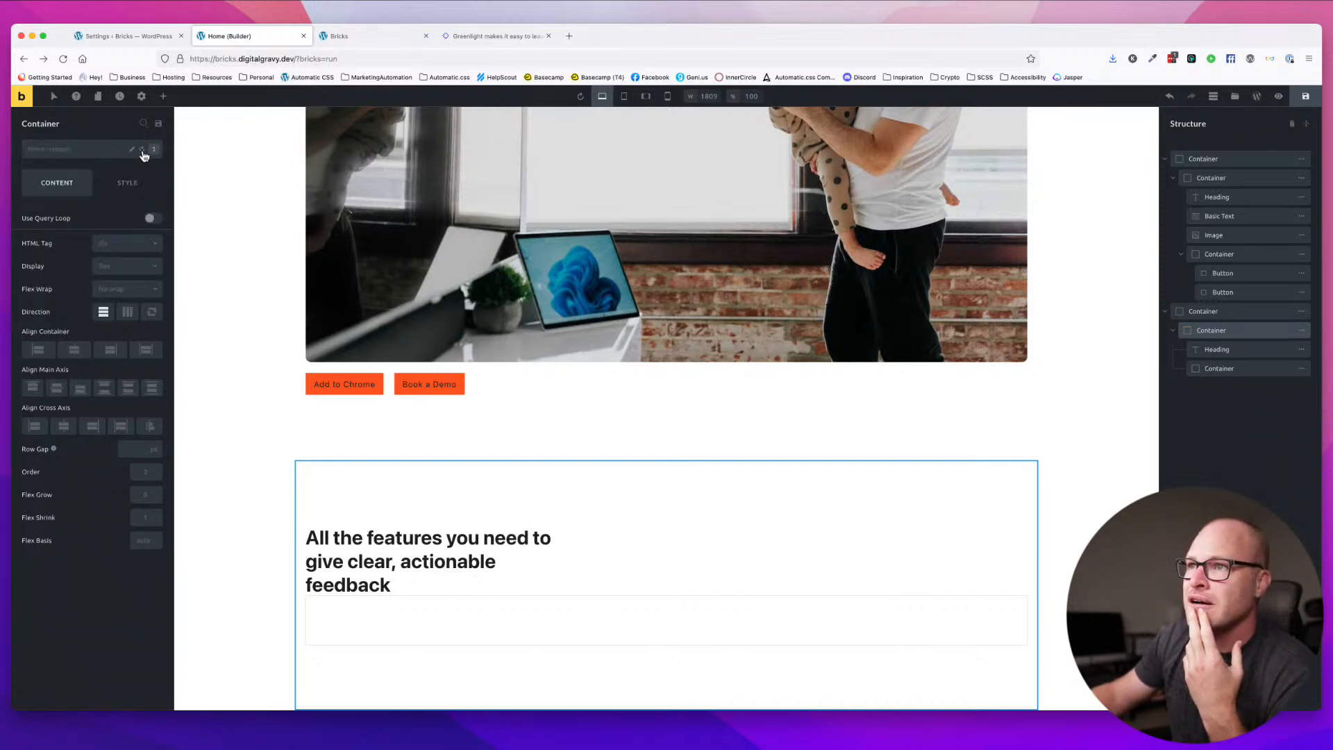
left_click(54, 155)
type("owl-s")
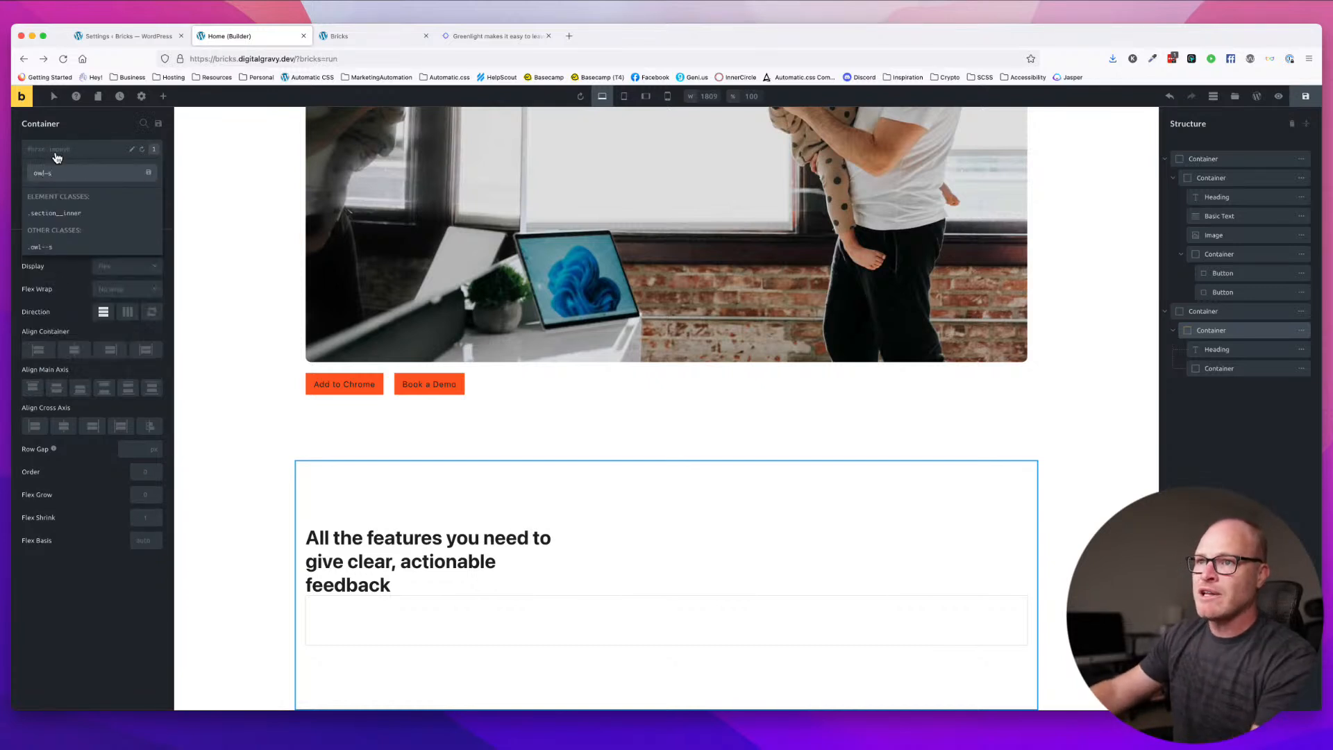
left_click(56, 252)
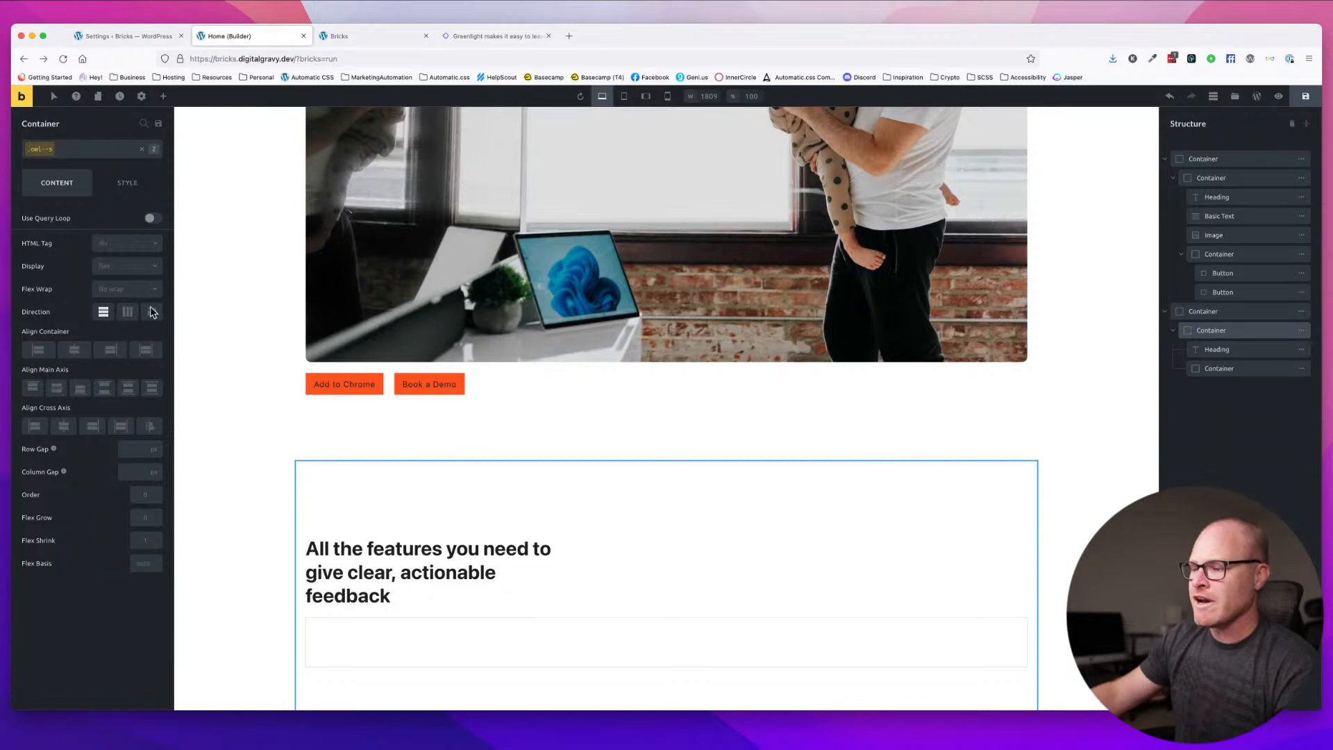
- Select the empty container below the features heading and start entering a class name beginning with "g"
scroll(486, 555, "down", 1)
left_click(550, 614)
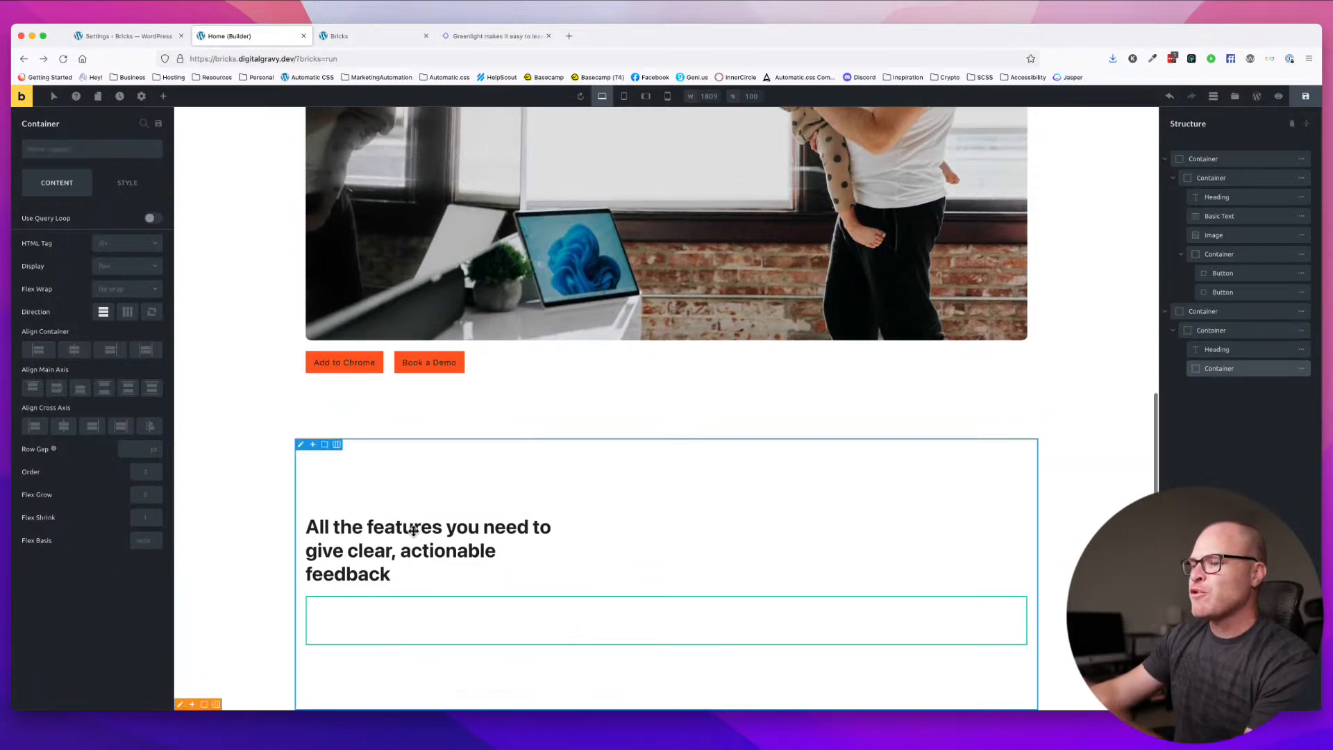
left_click(89, 153)
type("g")
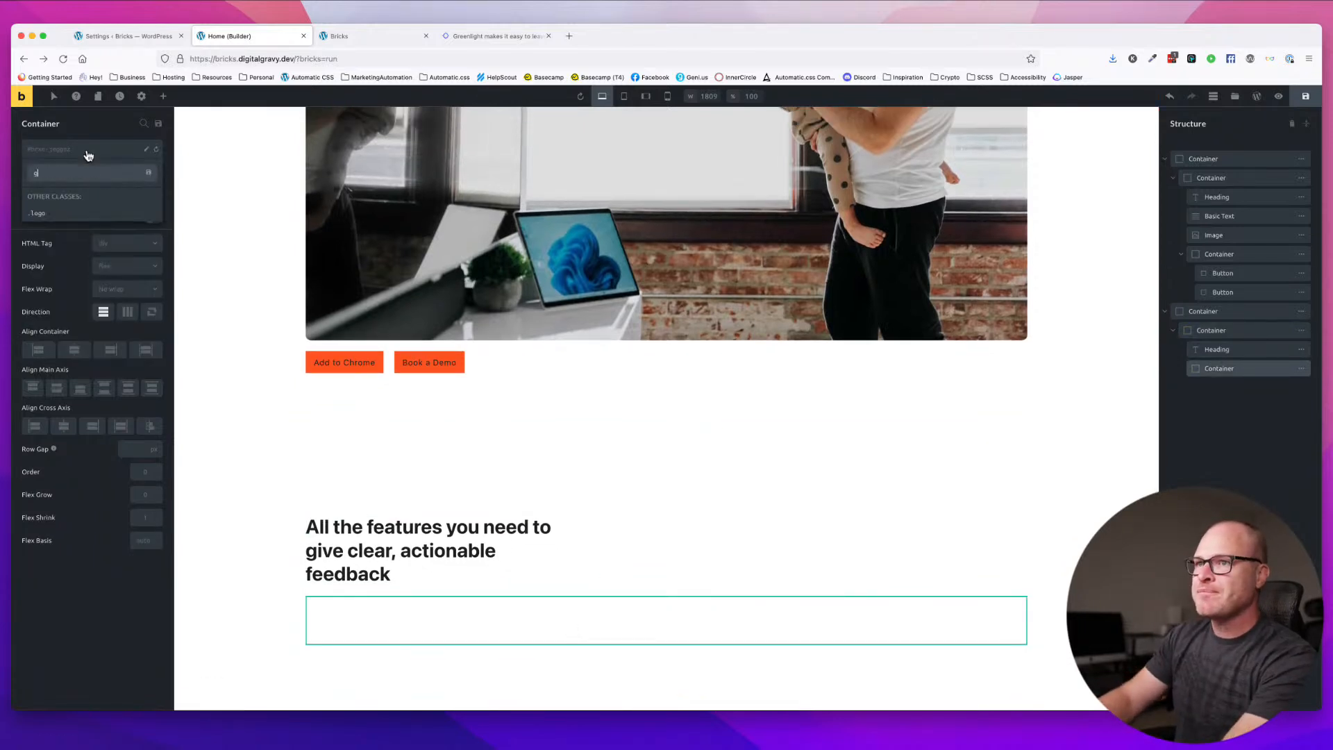
- Assign a new global class grid--4 to the empty container below the features heading
type("rid-")
type("3")
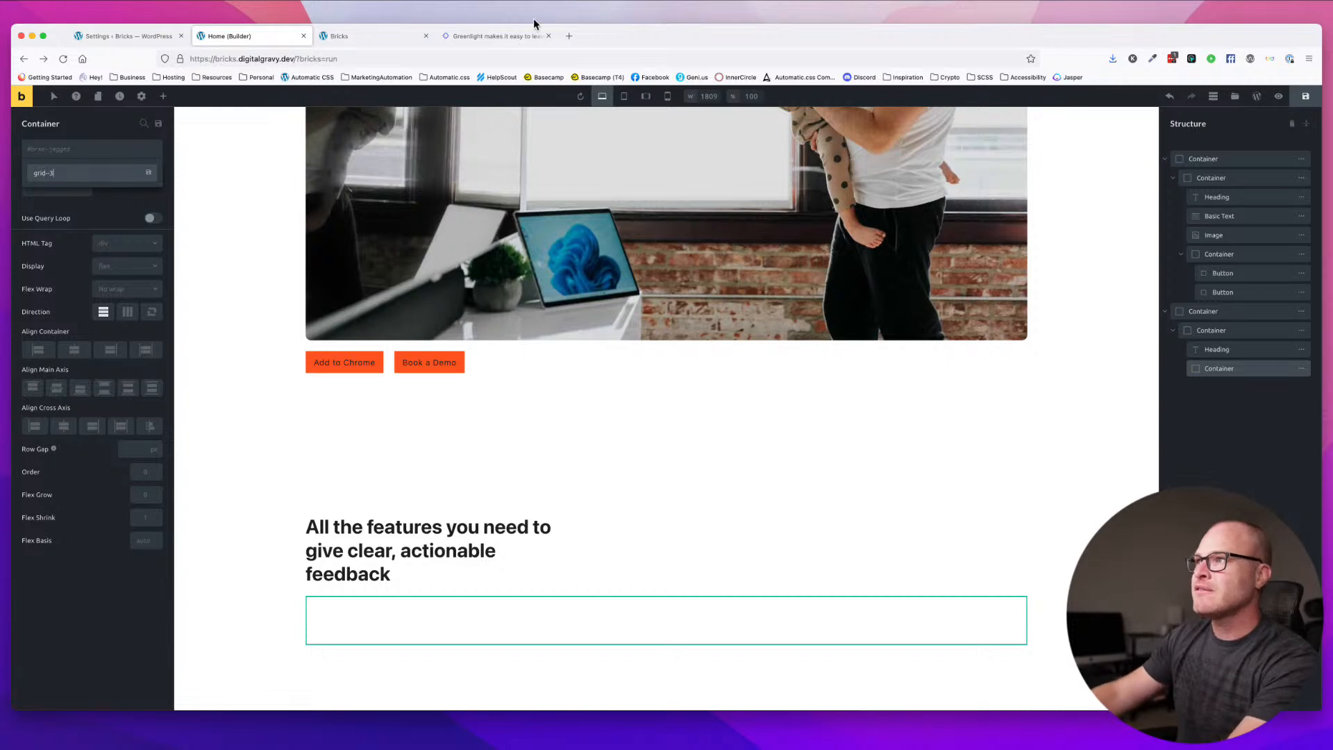
left_click(494, 35)
left_click(268, 38)
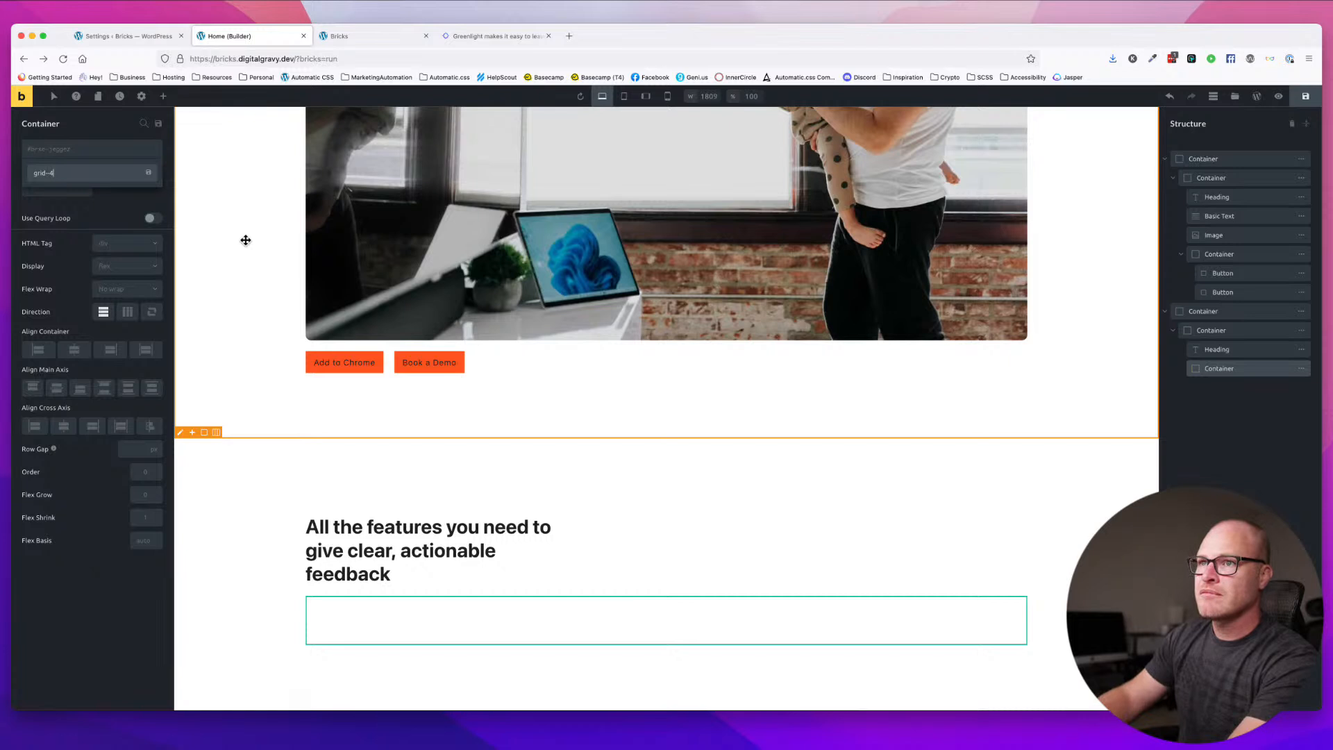
key("Return")
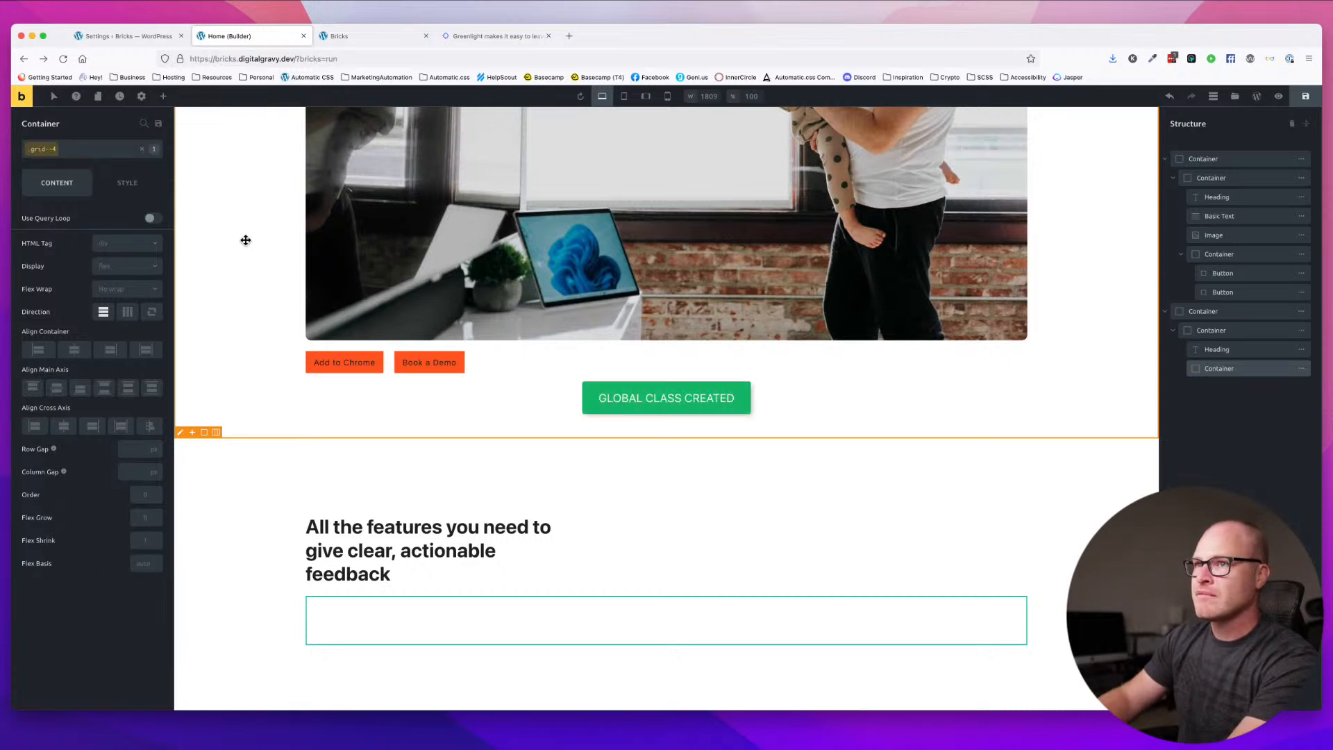
- Add a nested container inside the grid--4 container and select it
left_click(164, 97)
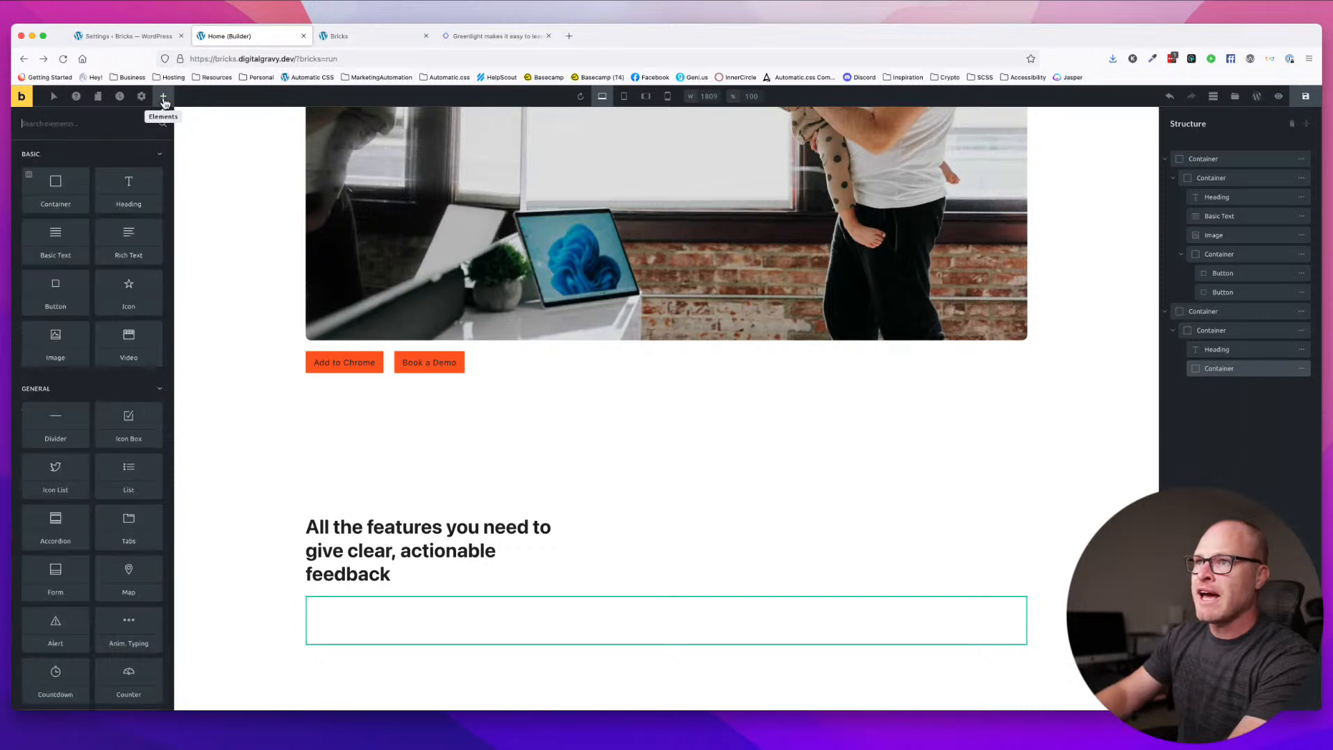
type("contai")
left_click(70, 170)
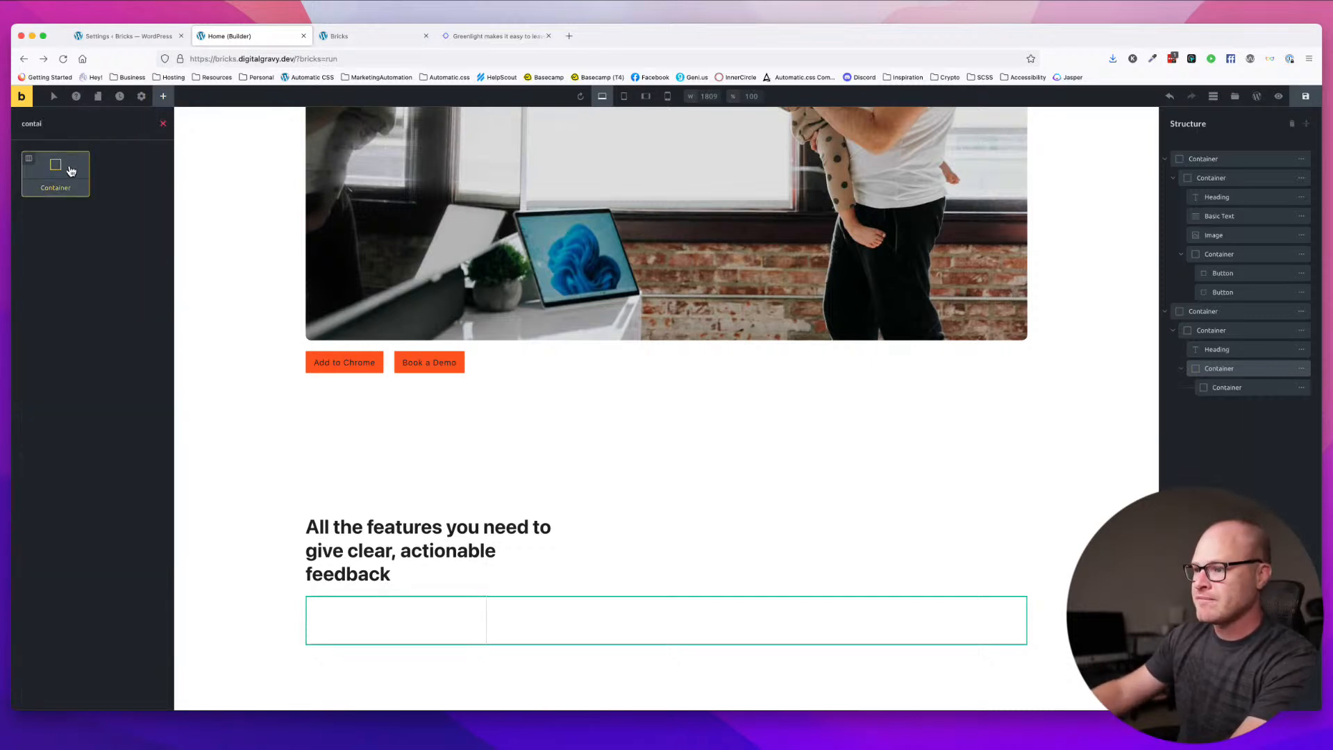
right_click(460, 634)
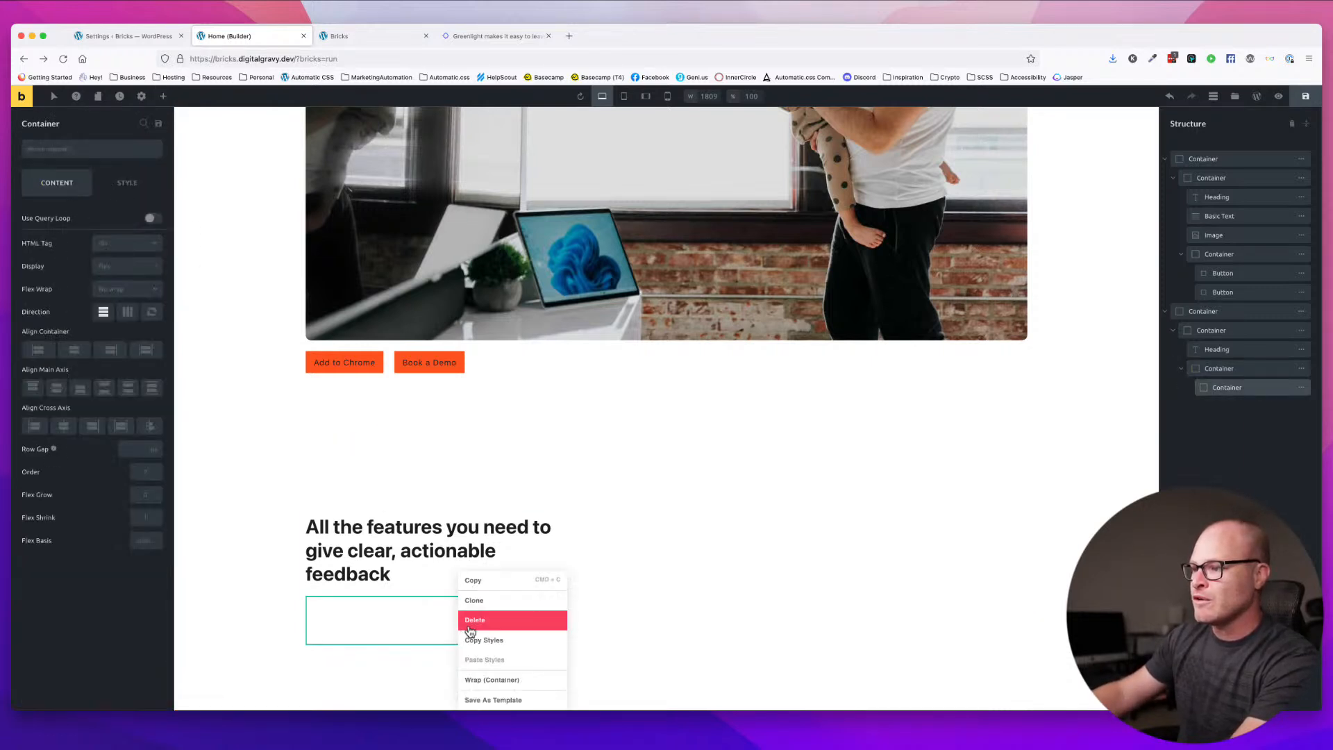
left_click(477, 623)
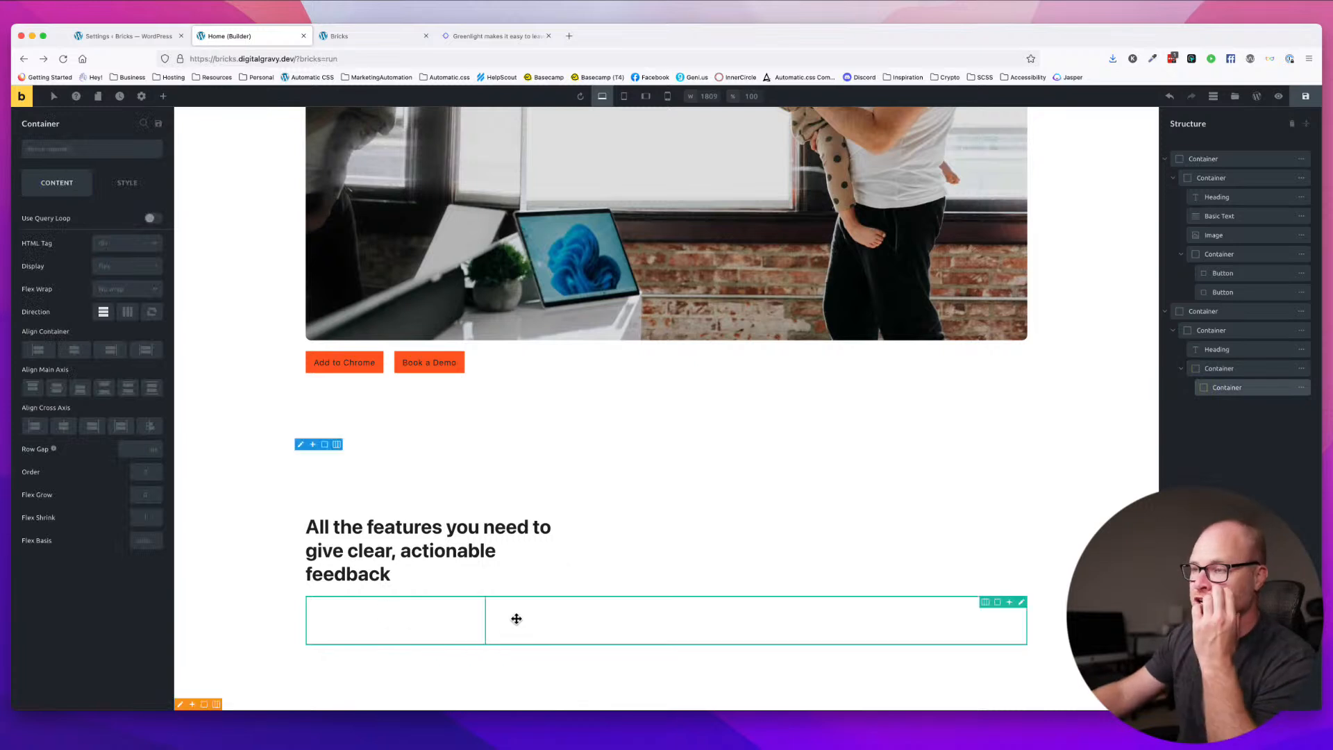
- Copy the "Comment in seconds" text from the features section of the Greenlight reference site
left_click(493, 36)
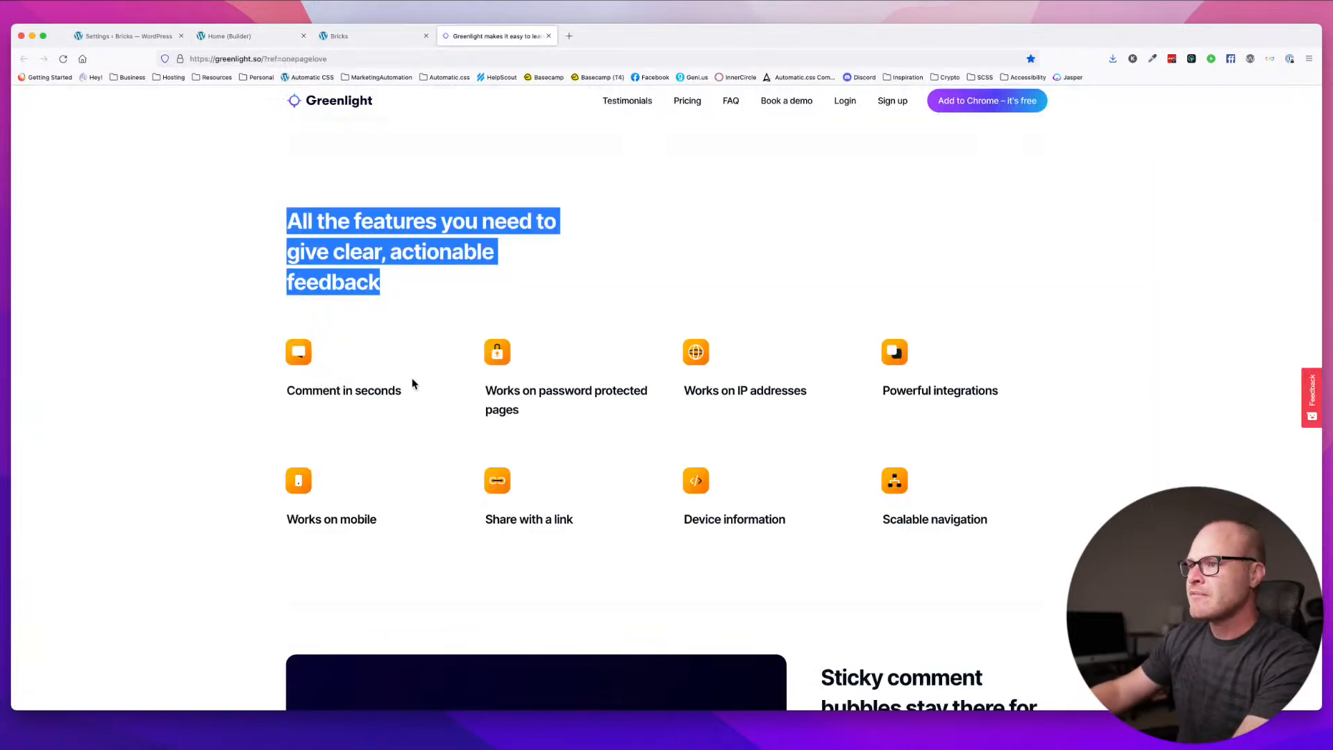
left_click_drag(415, 394, 299, 352)
key("super+c")
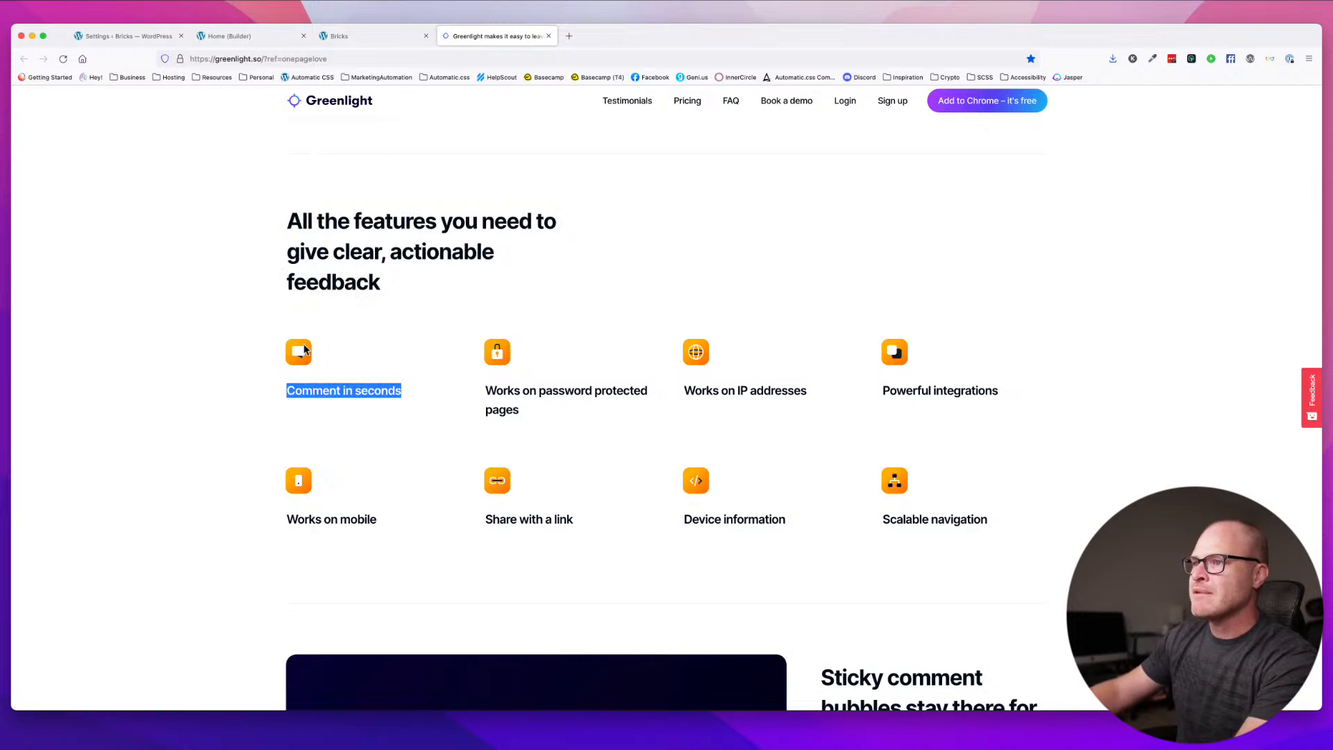
- Save the orange icon above "Comment in seconds" to the Downloads folder as icon
right_click(302, 350)
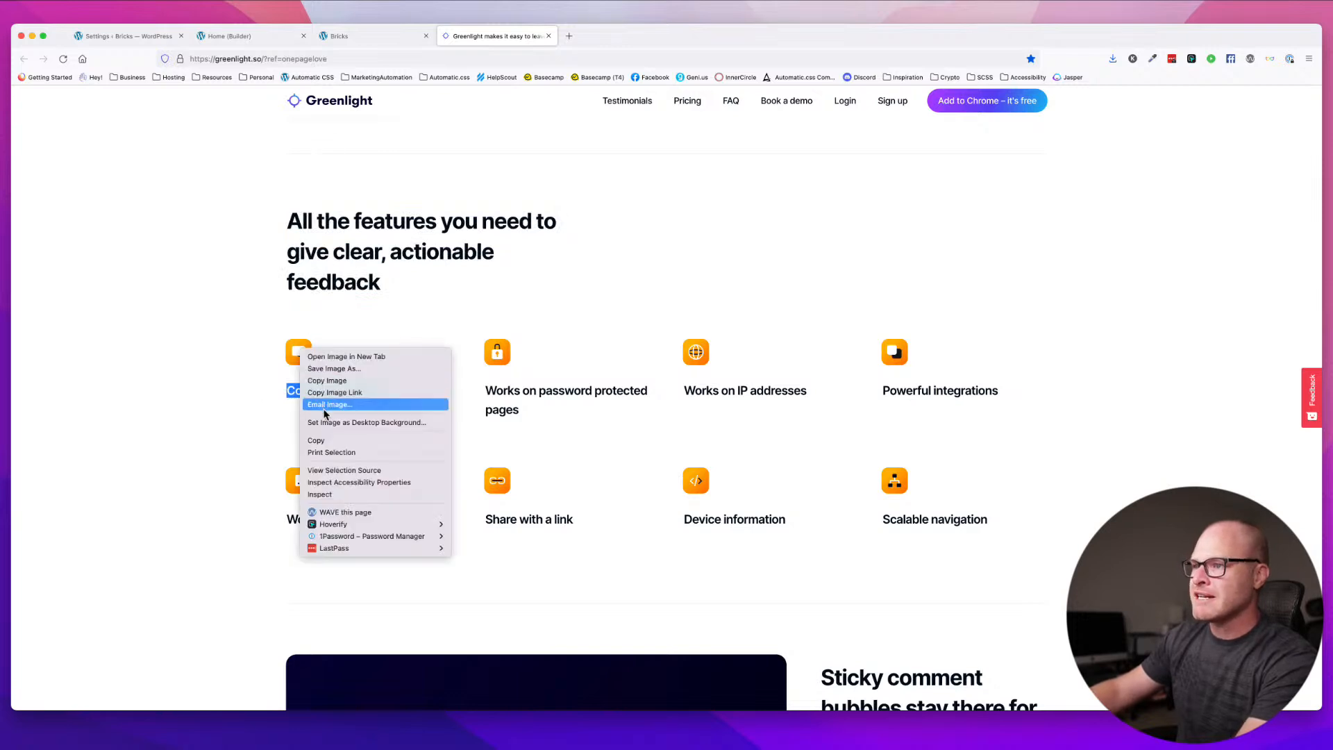
left_click(348, 371)
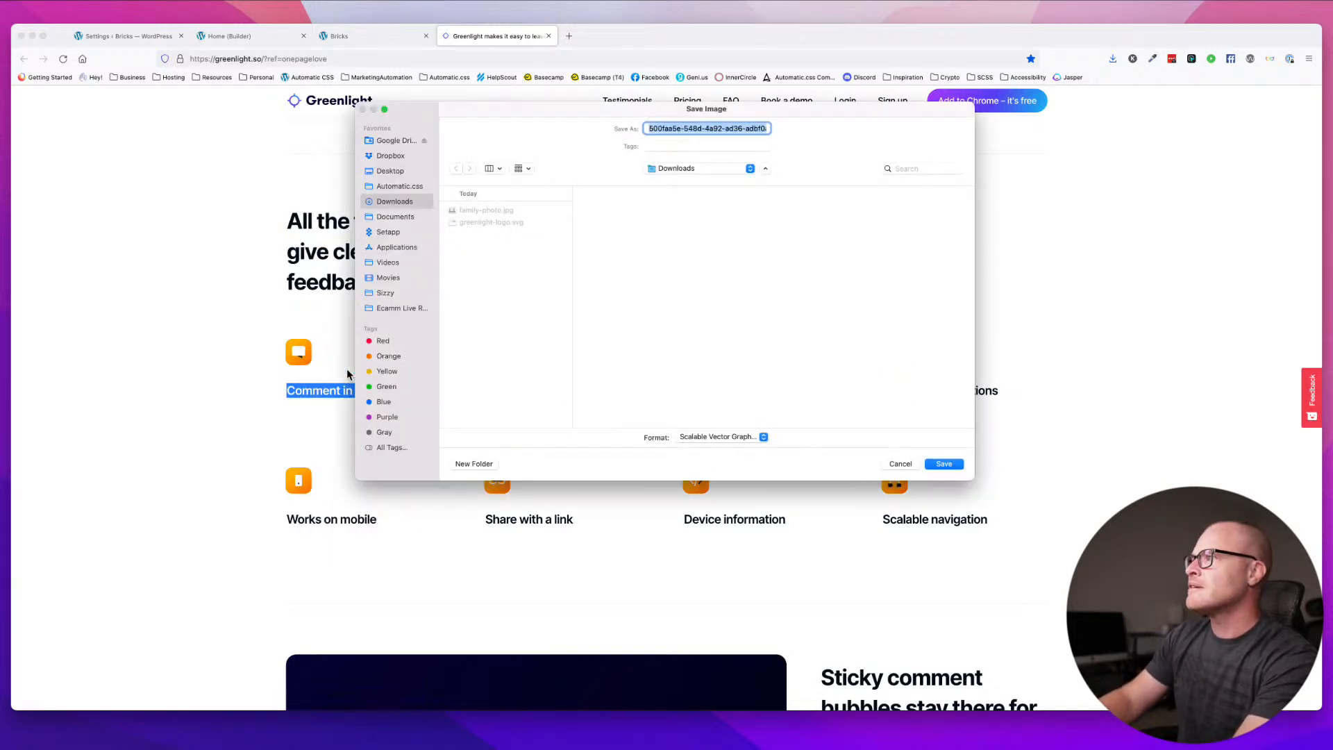
type("icon")
key("Return")
- Return to the Bricks builder and assign a new global class features-card to the nested container
left_click(226, 40)
left_click(104, 39)
left_click(236, 40)
left_click(88, 154)
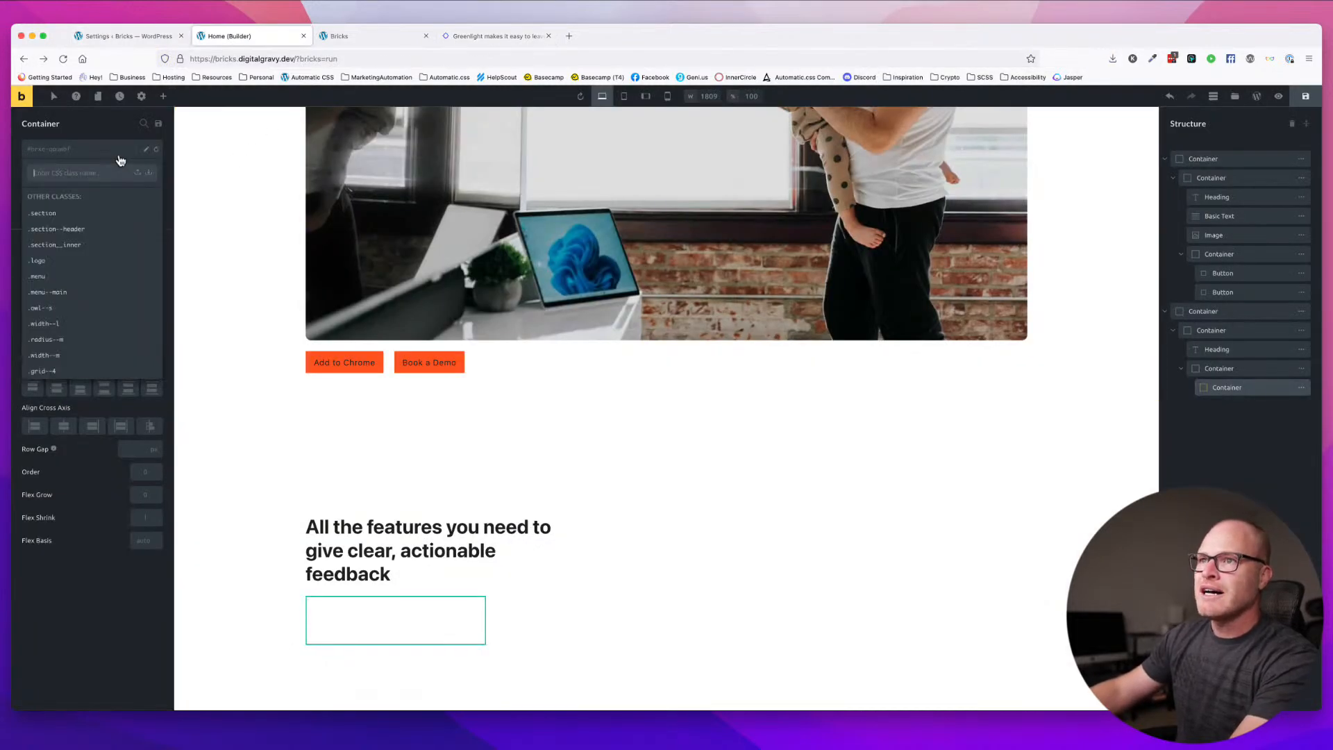
left_click(476, 36)
scroll(459, 361, "down", 1)
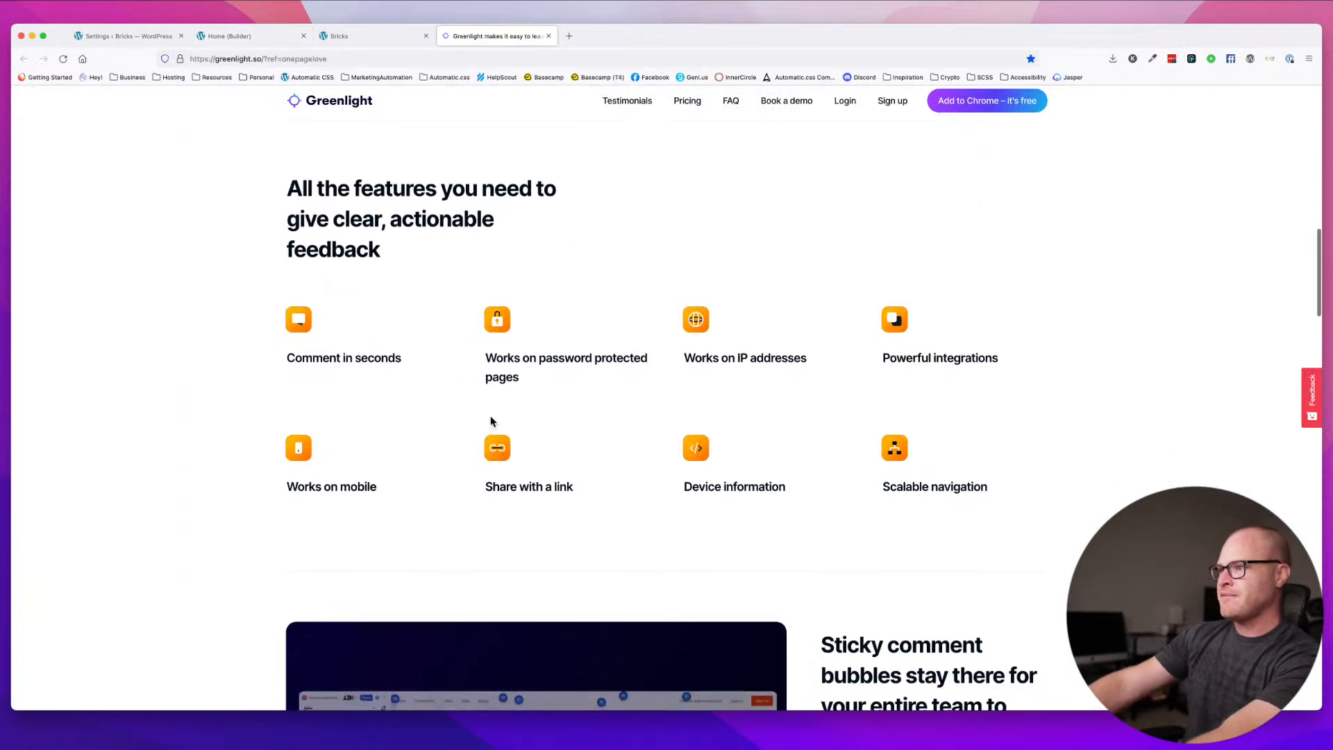
left_click(265, 38)
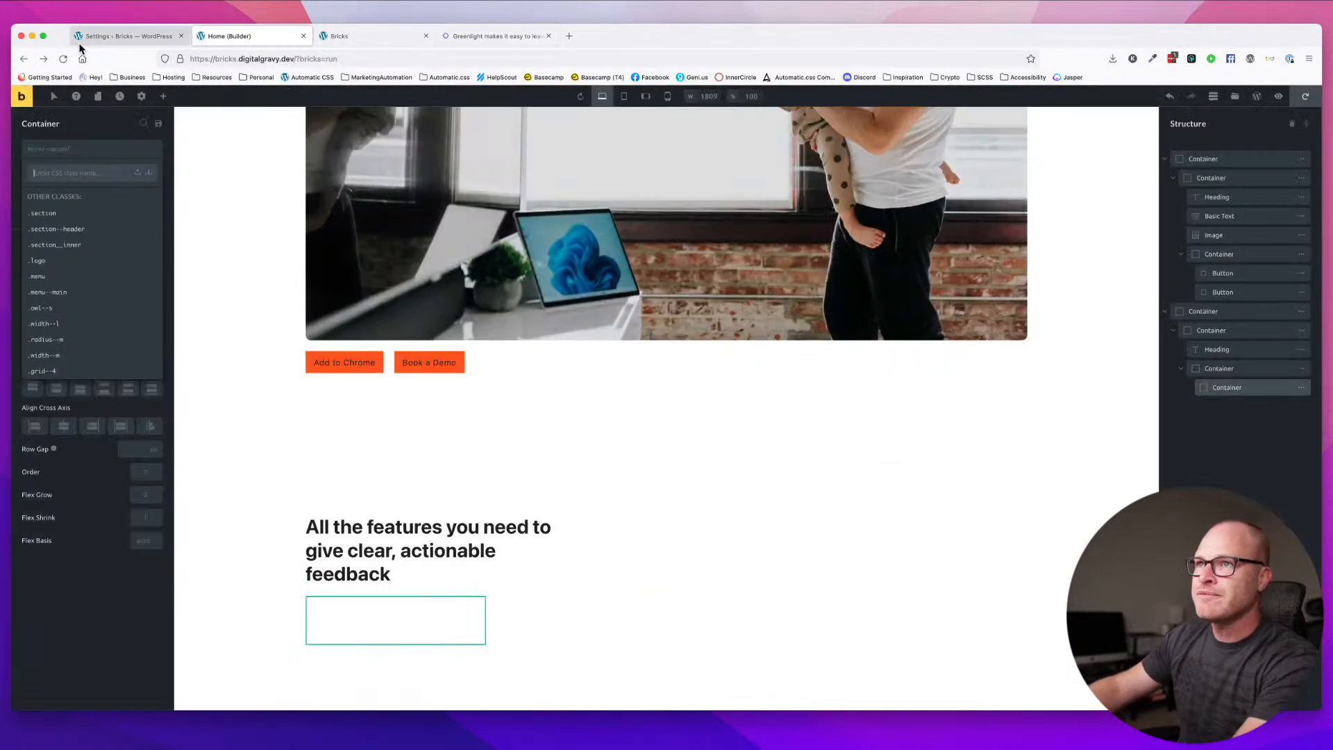
type("fea")
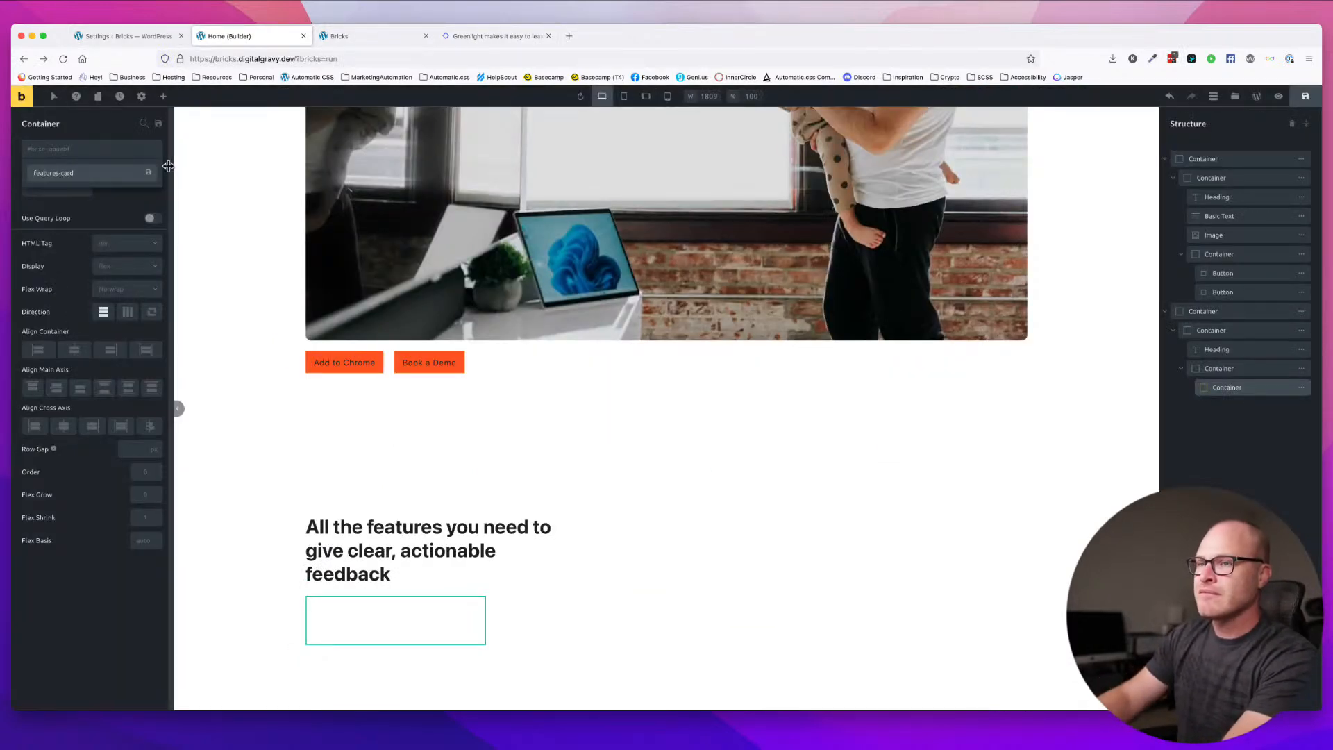
type("tures-card")
key("Return")
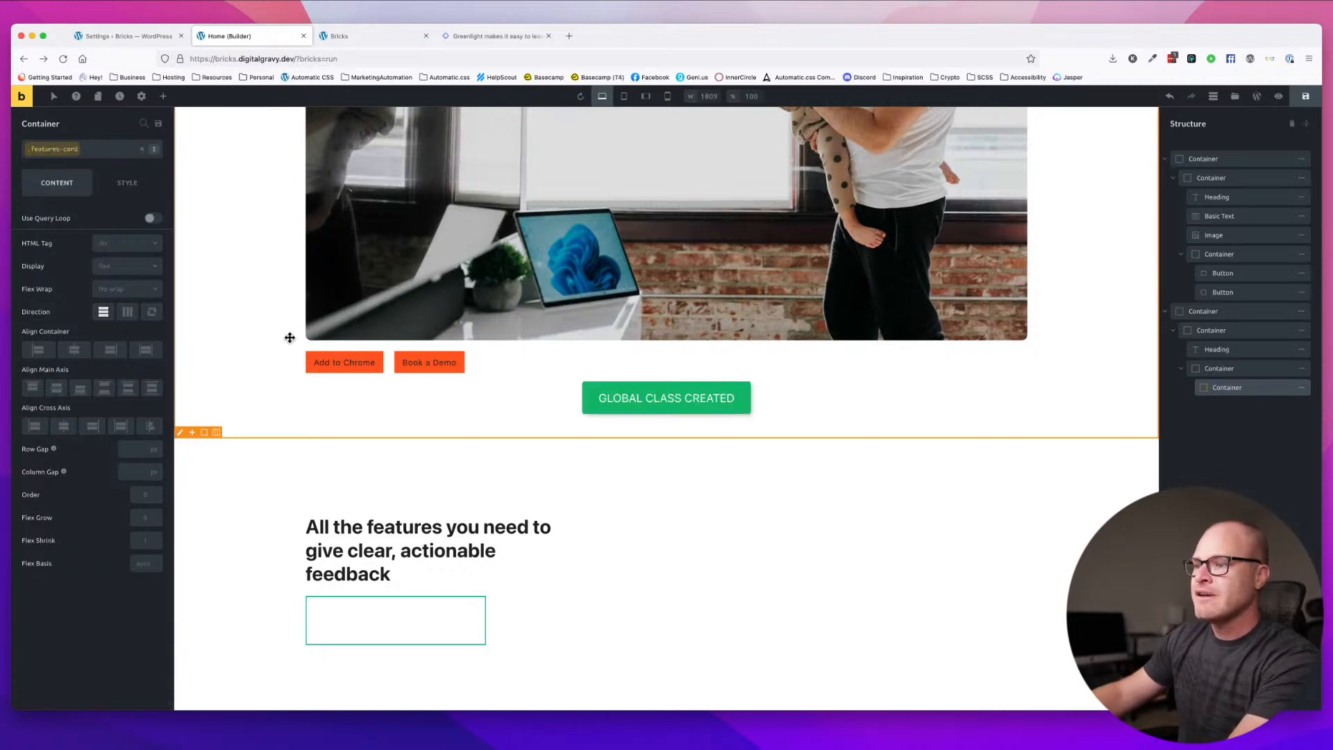
- Add an image element inside the features-card container
left_click(165, 98)
type("image")
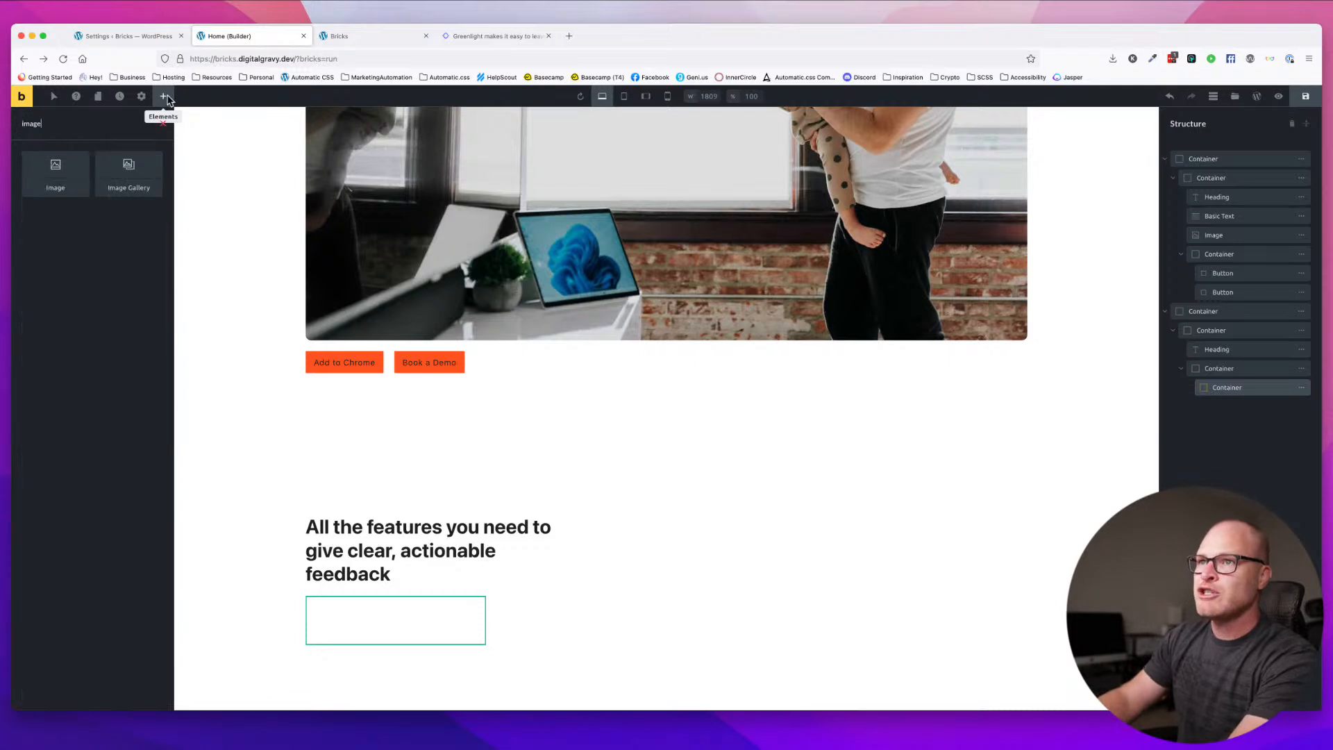
left_click(56, 174)
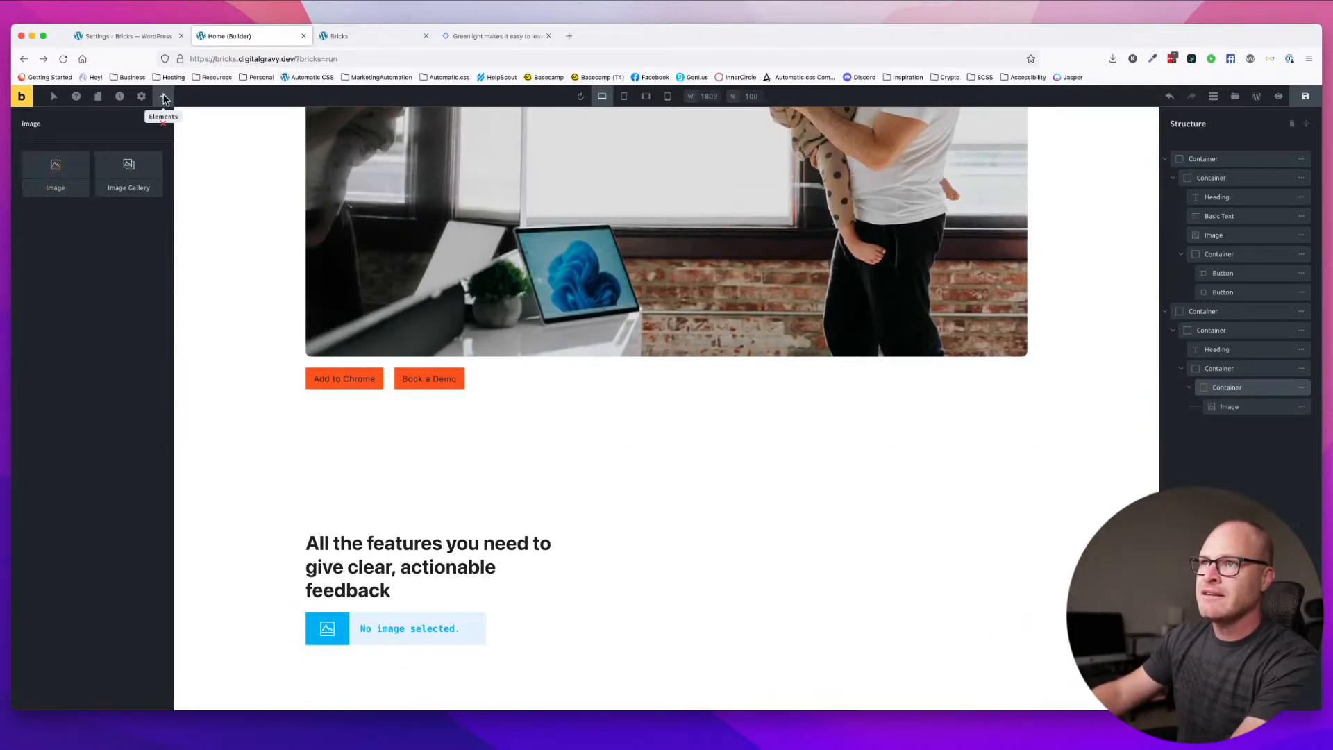
- Check the reference layout, then add a heading element below the image in the features-card container
left_click(479, 34)
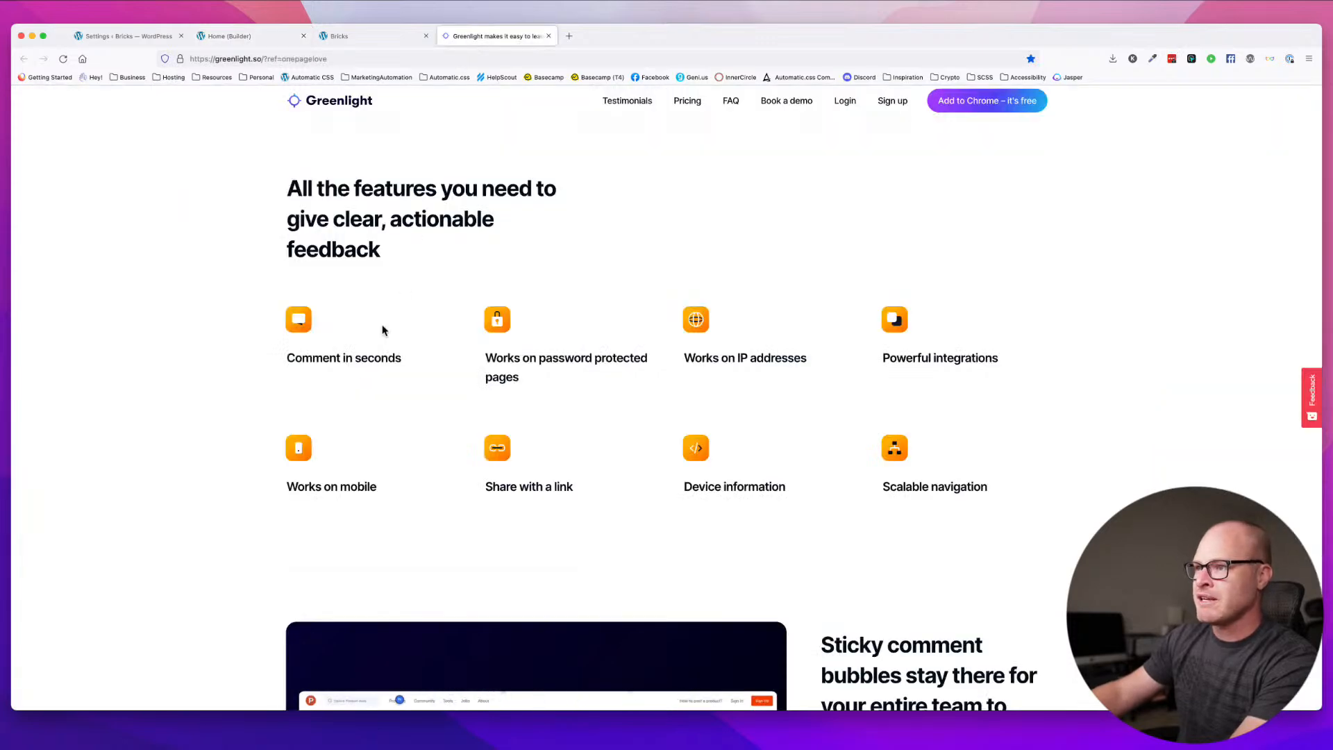
left_click(233, 36)
left_click(376, 36)
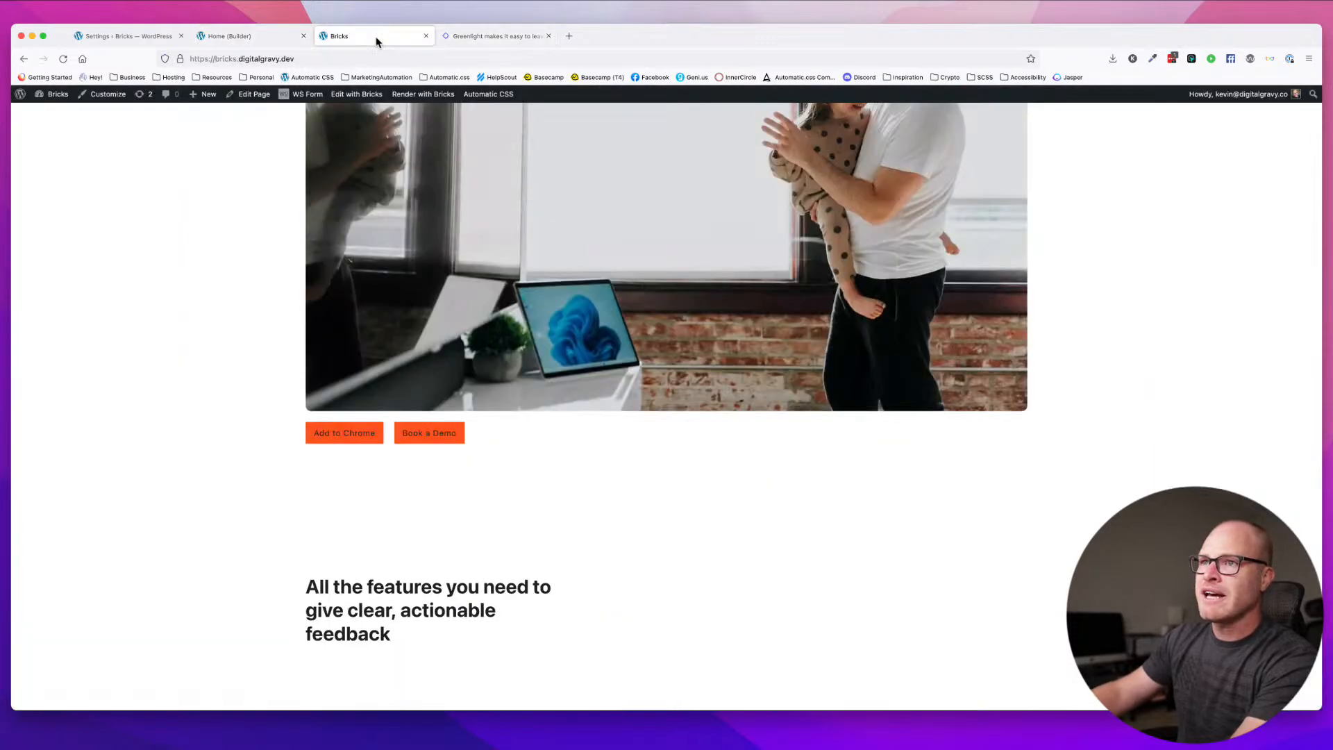
left_click(254, 37)
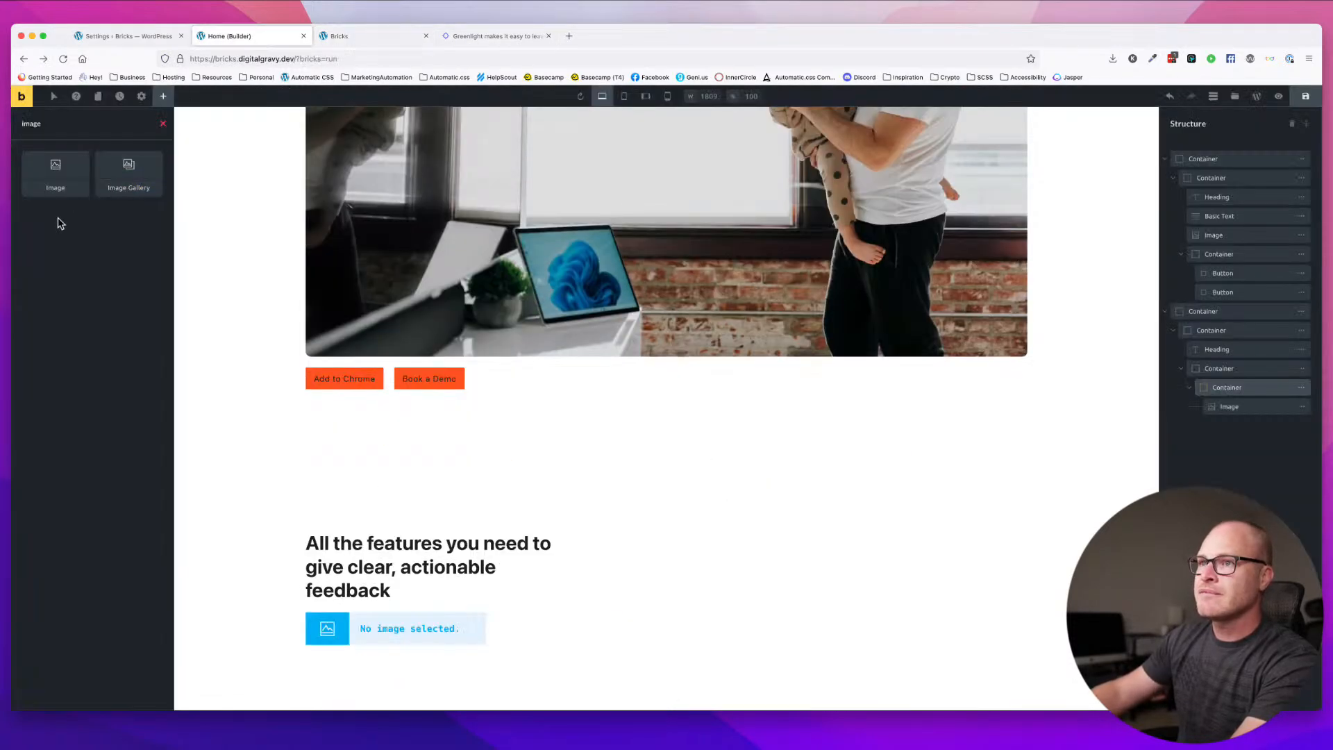
left_click(165, 123)
left_click(43, 124)
type("head")
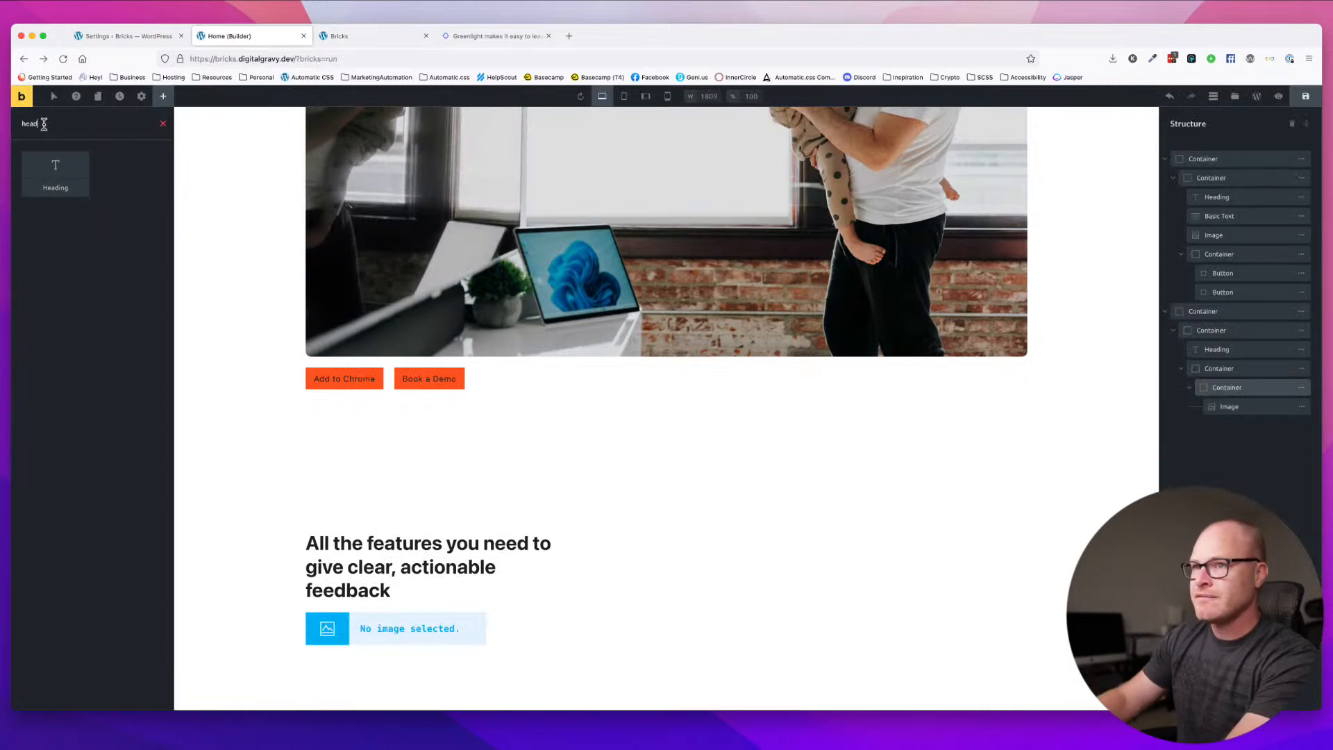
left_click(56, 172)
scroll(450, 494, "down", 1)
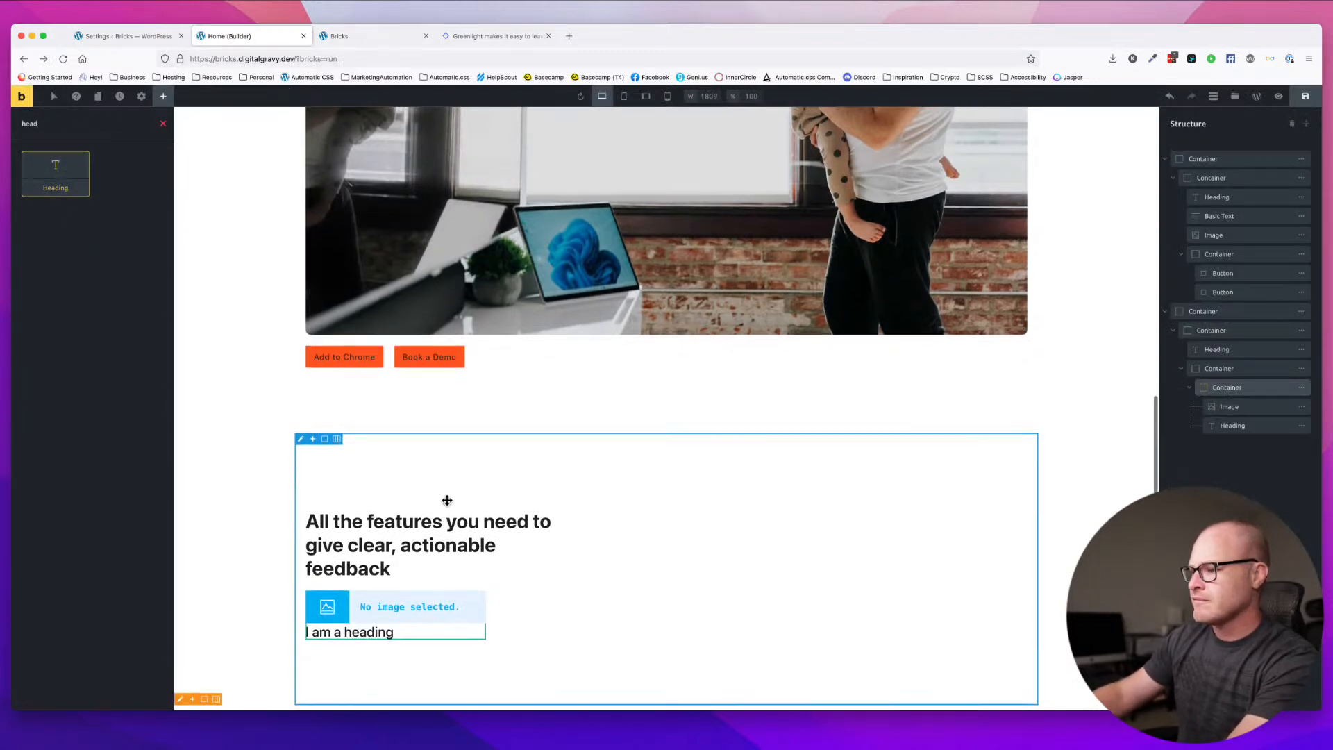
- Replace the placeholder text of the card's heading with the copied text "Comment in seconds"
left_click(348, 637)
triple_click(348, 637)
key("super+v")
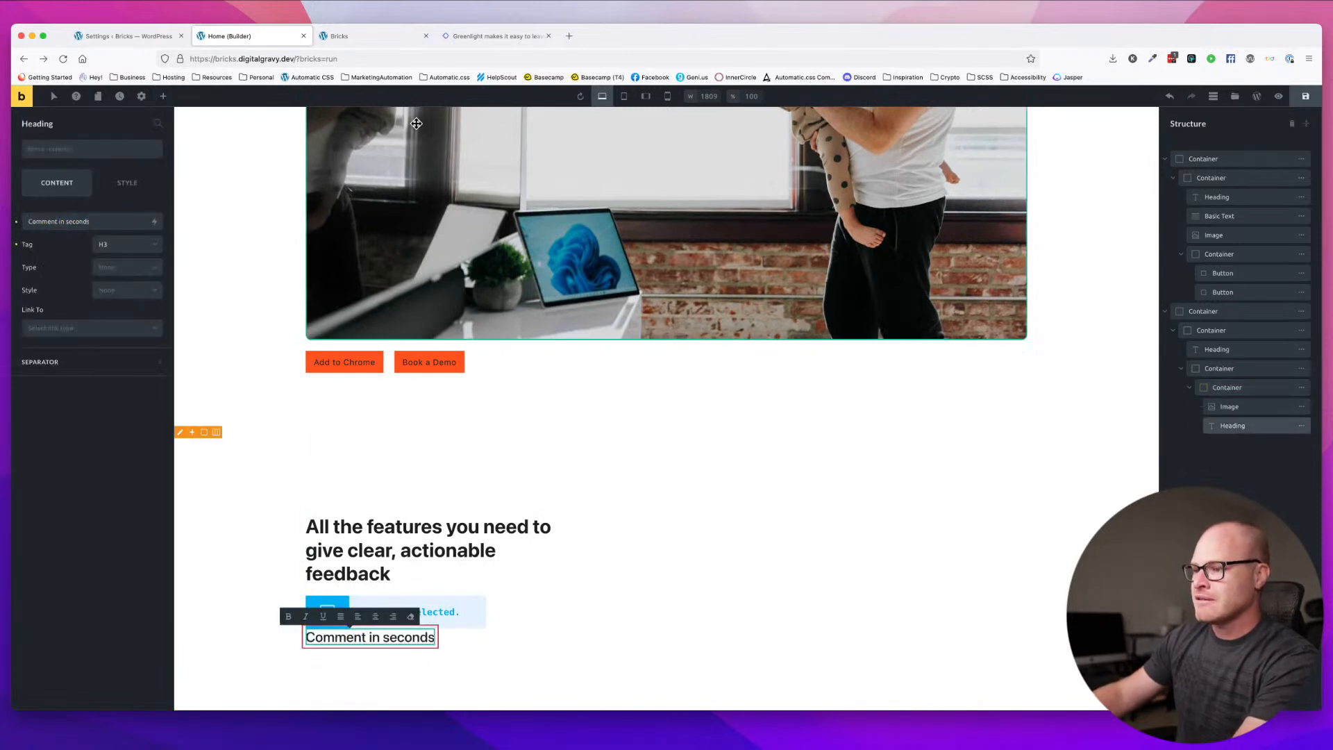
left_click(611, 602)
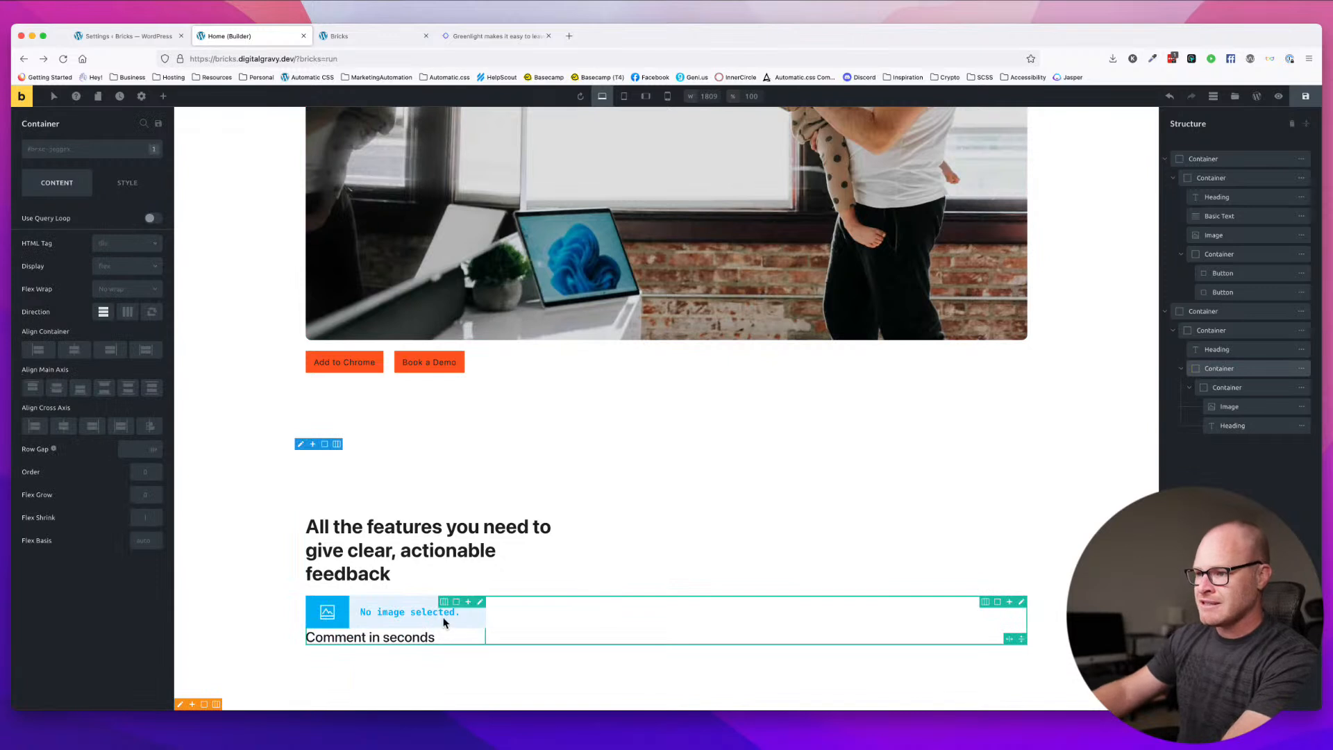
- Upload icon.svg to the media library and insert it as the card's image
left_click(372, 609)
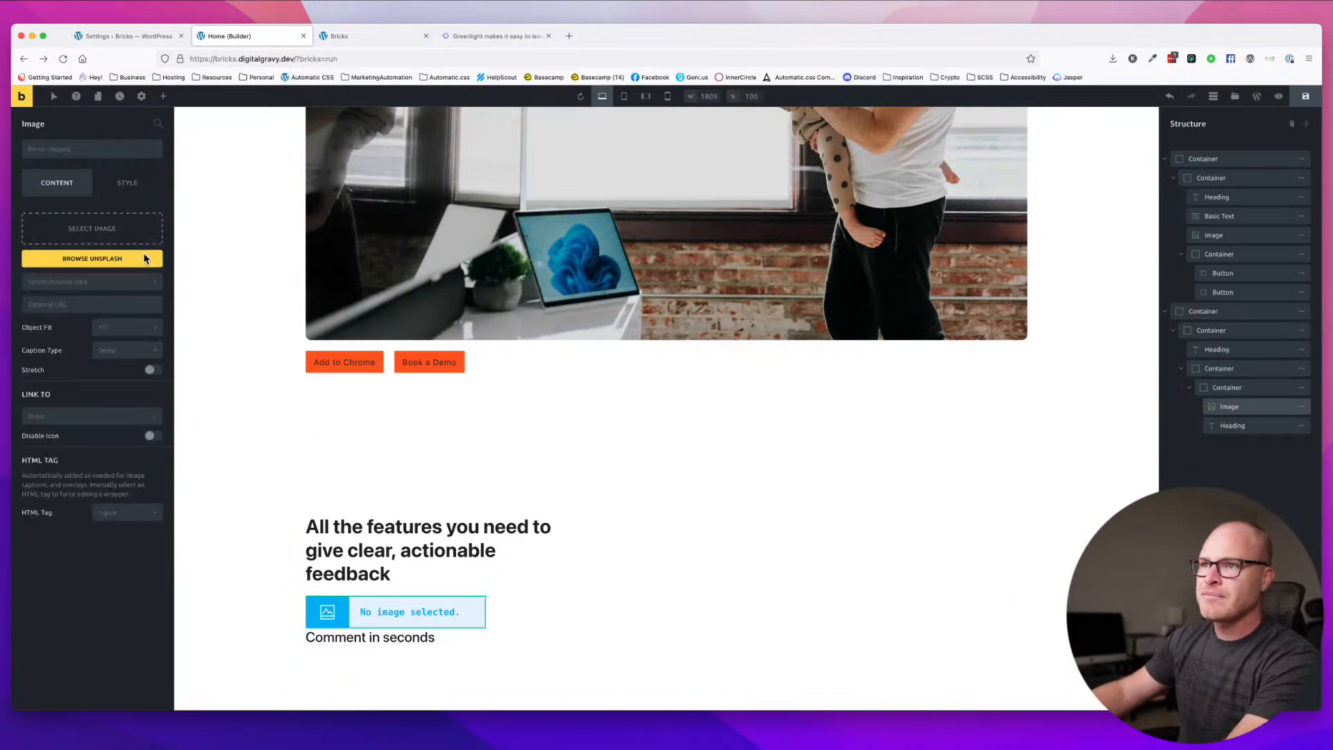
left_click(111, 238)
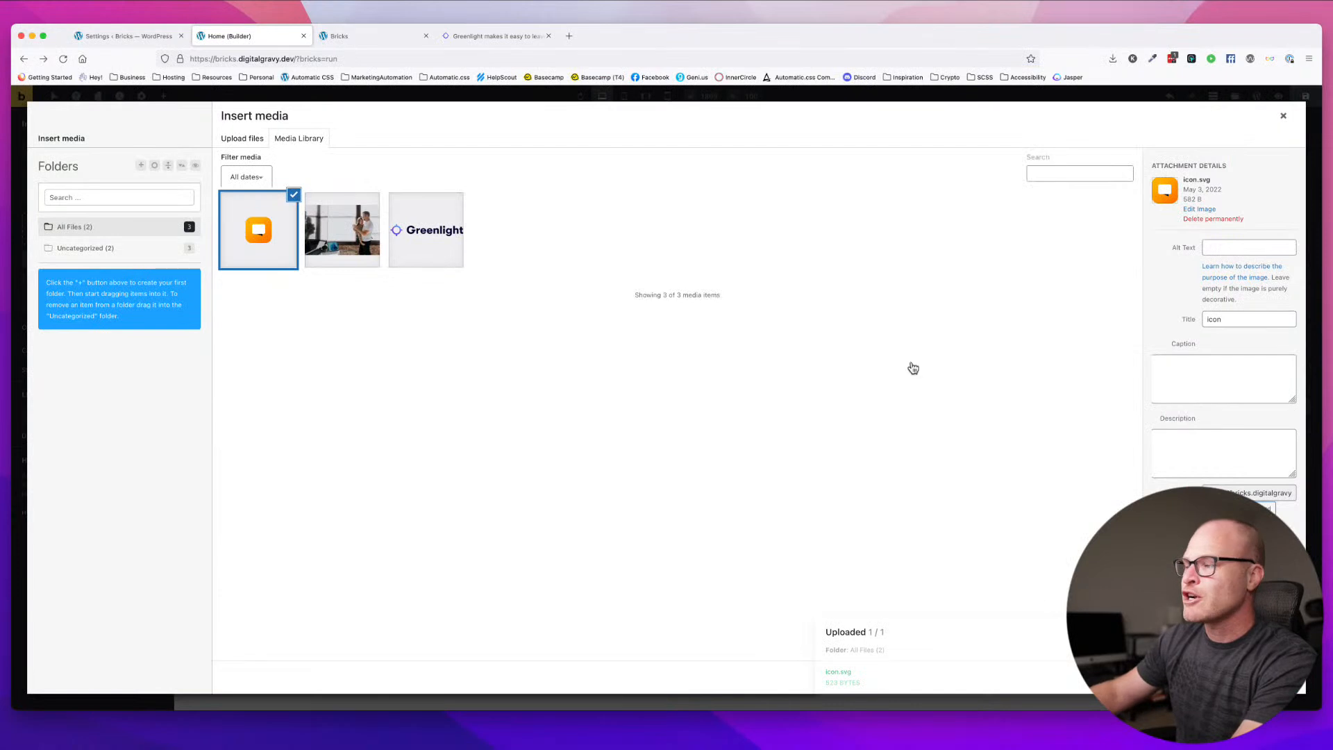
left_click(1277, 678)
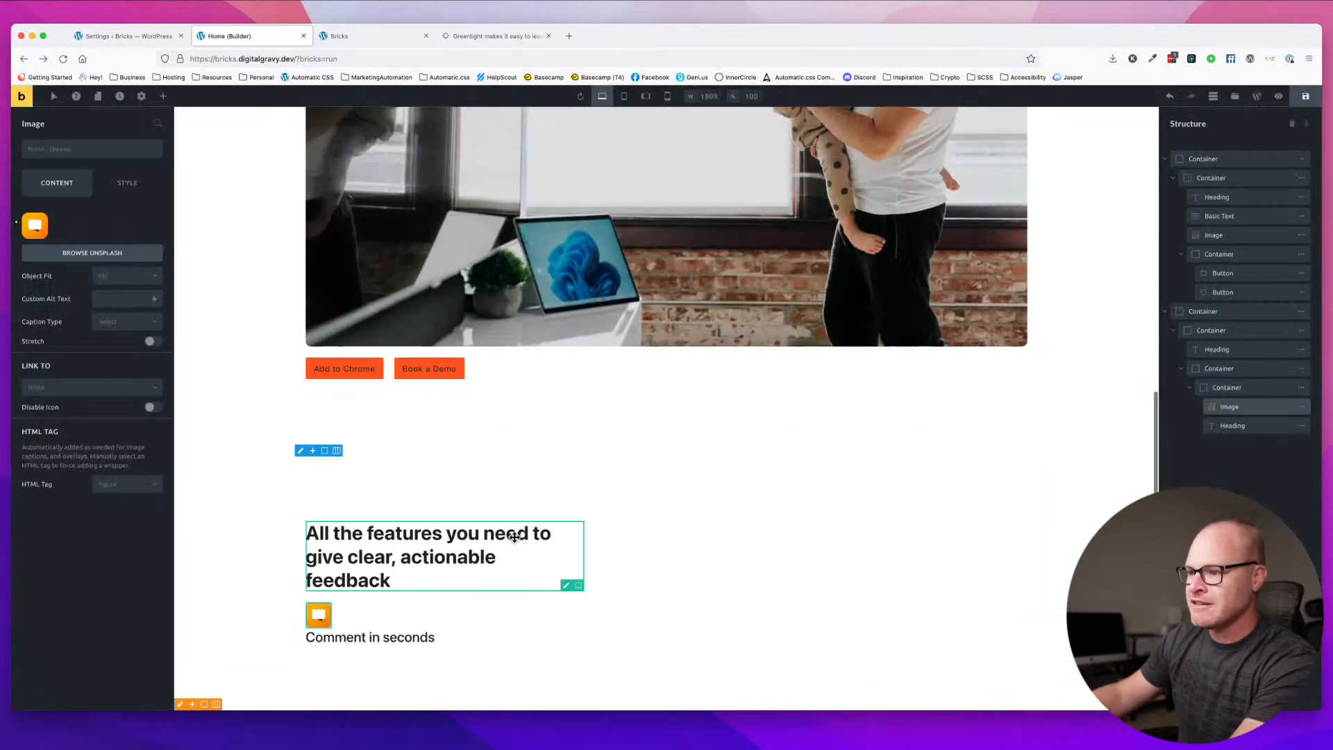
- Assign a new global class feature-card__image to the card's icon image
left_click(90, 148)
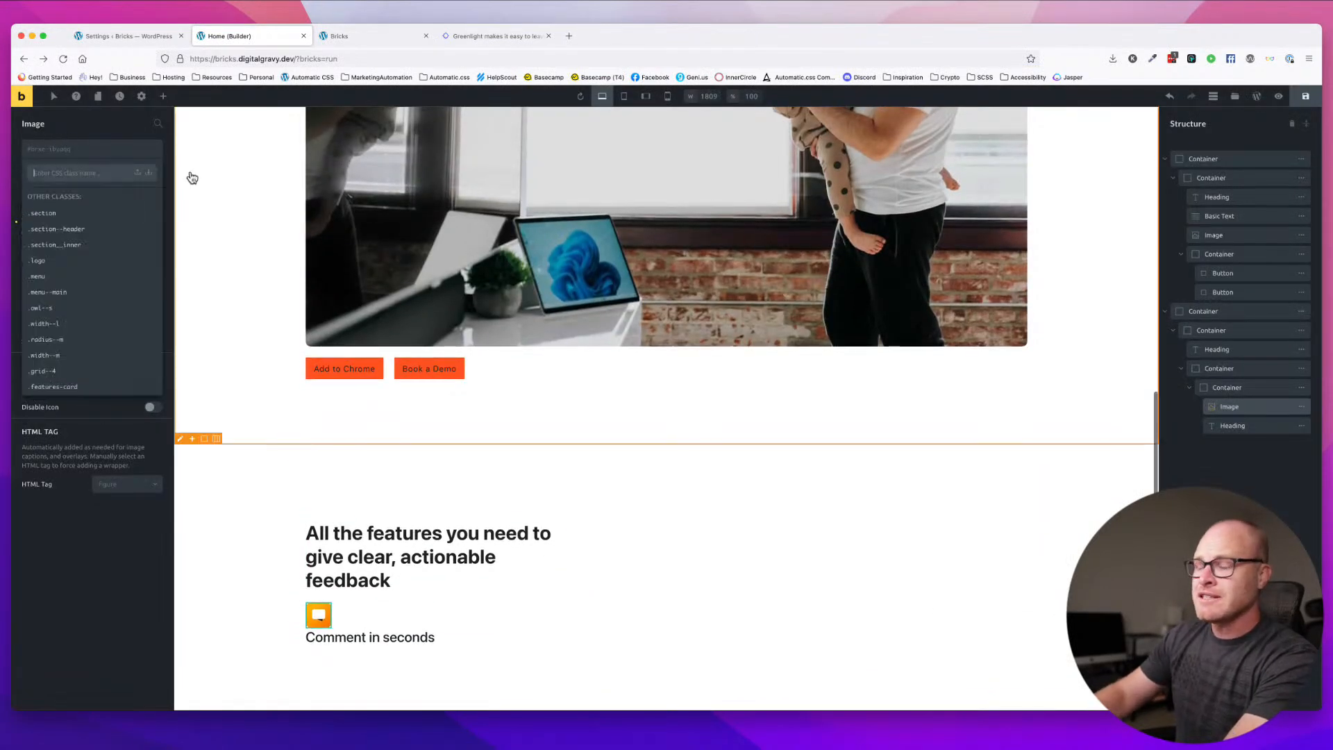
type("feature-ca")
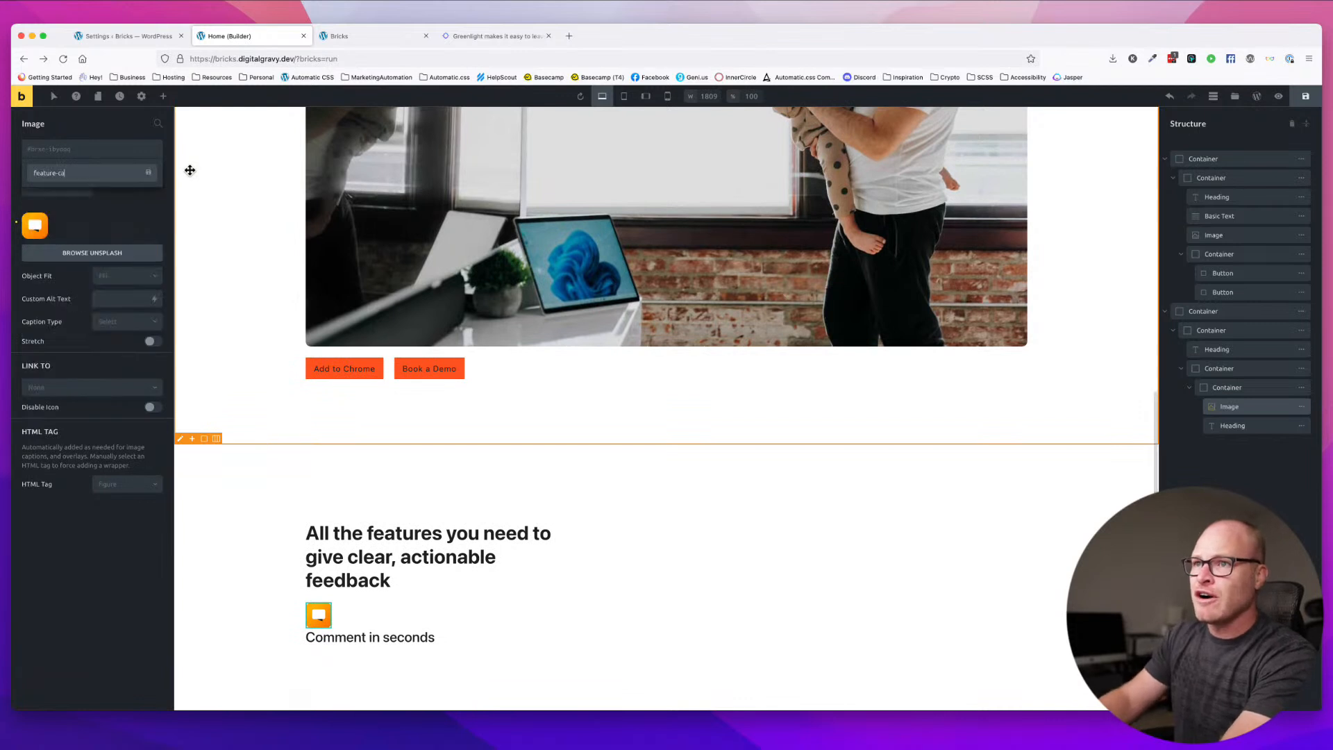
type("rd__image")
key("Return")
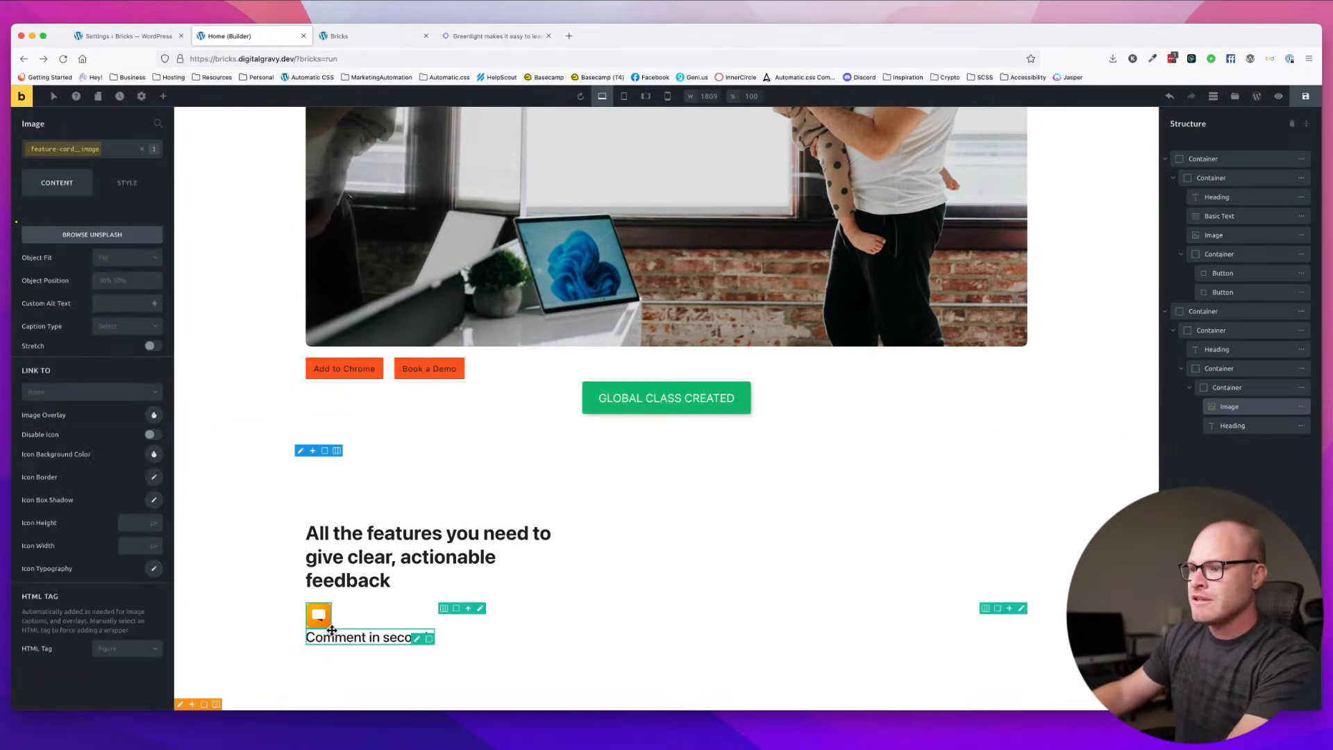
- Assign a new global class feature-card__heading to the "Comment in seconds" heading
left_click(370, 637)
left_click(90, 150)
type("fea")
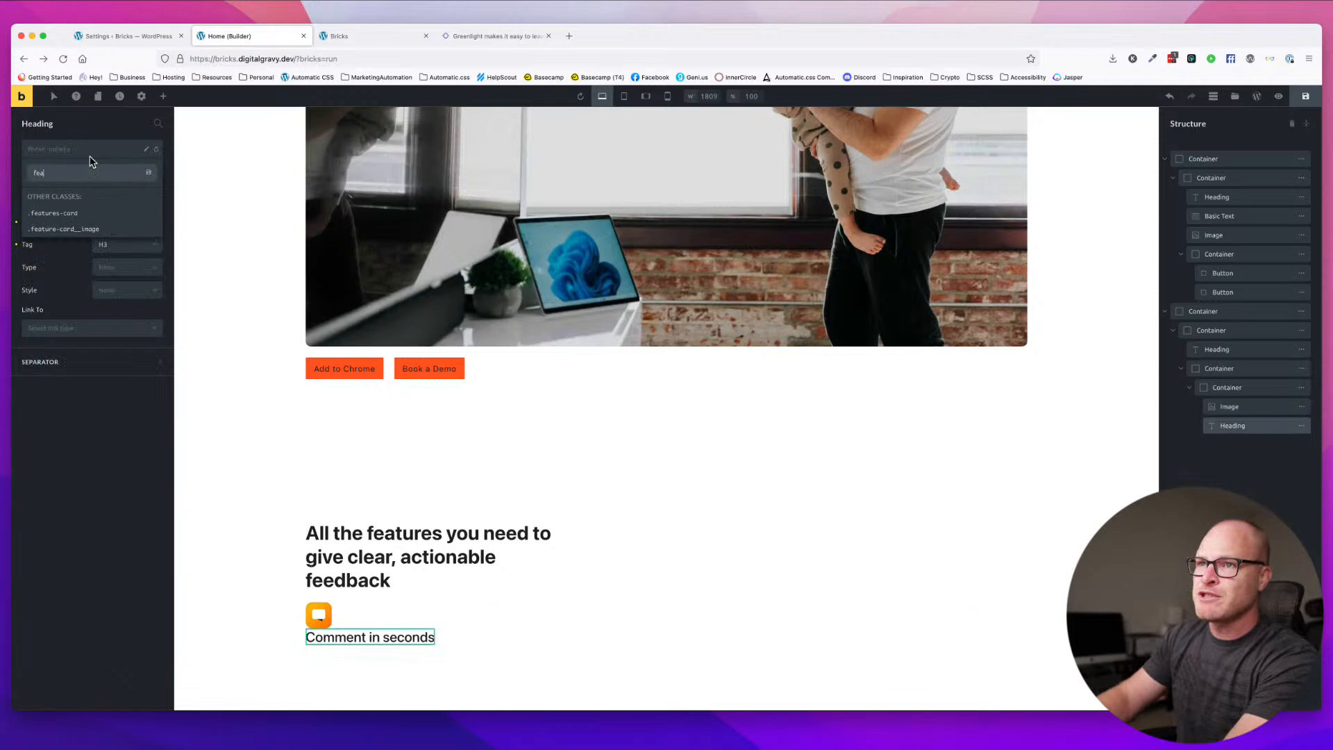
type("ture-card__")
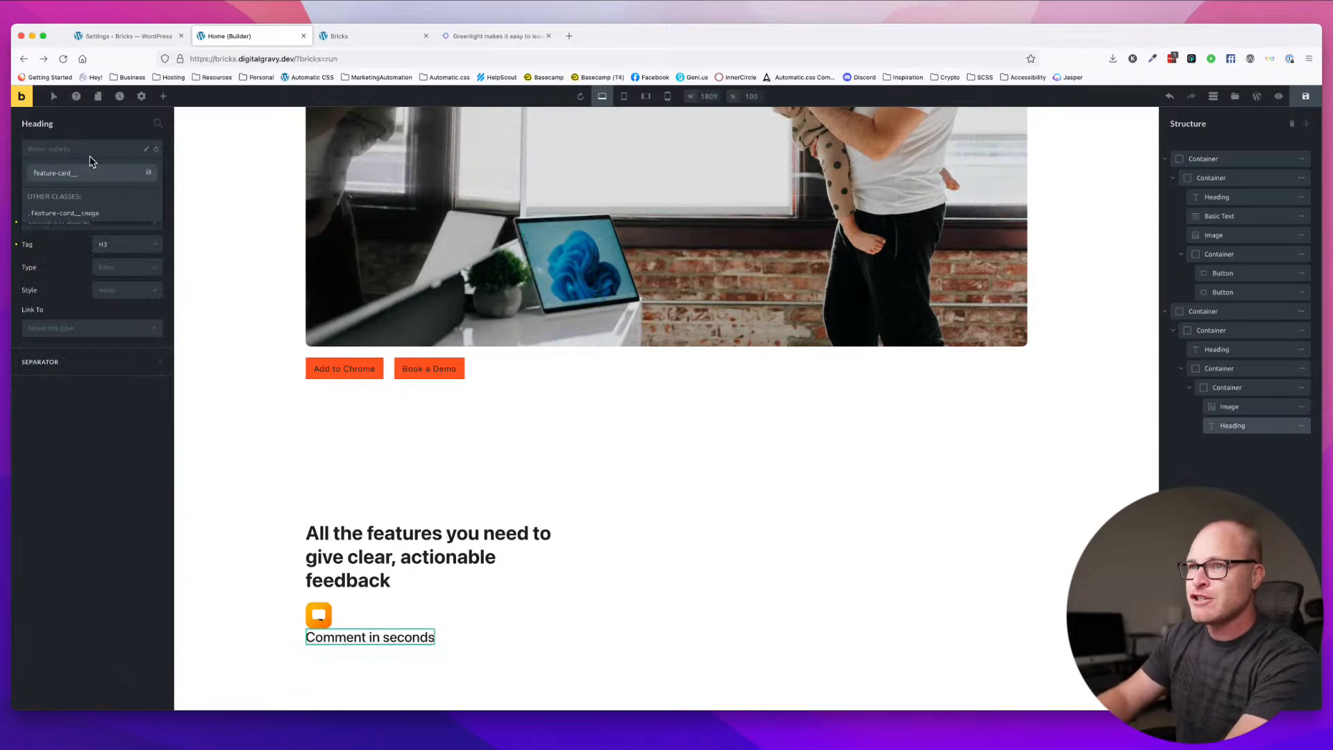
type("heading")
key("Return")
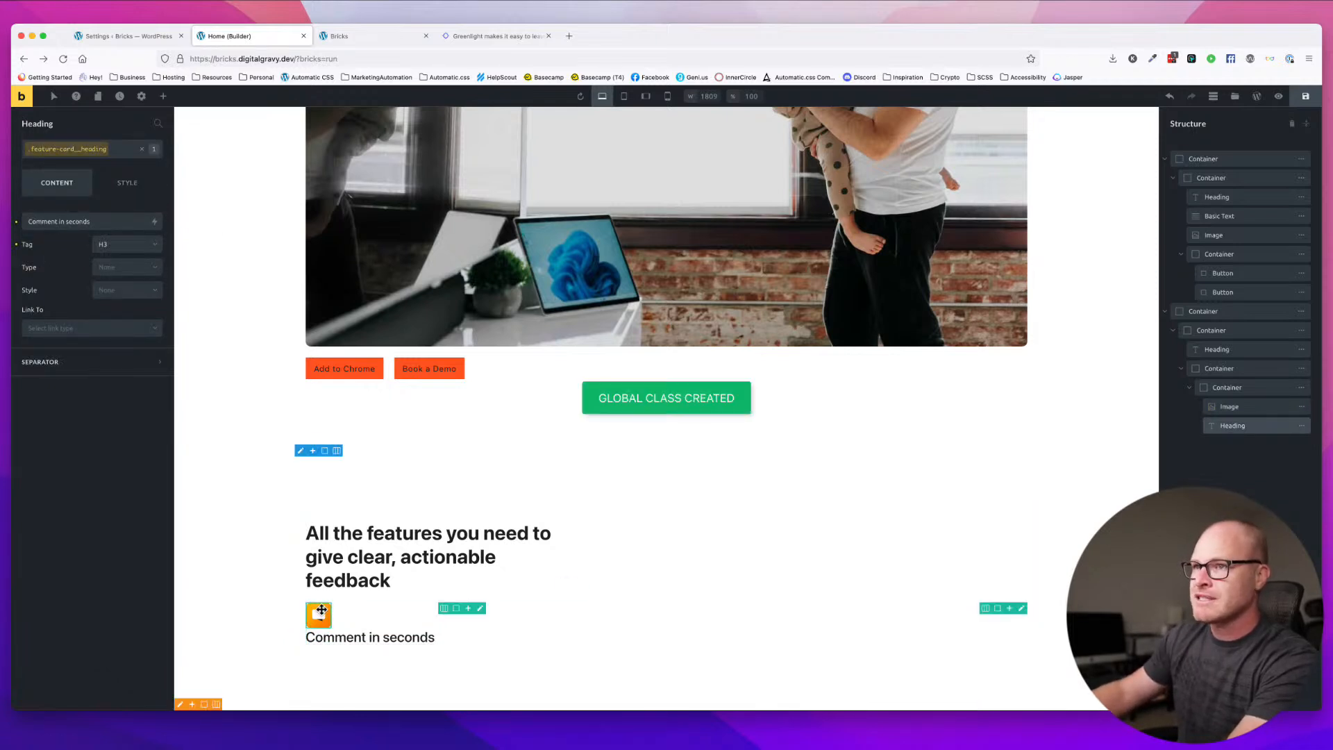
- Remove the feature-card__image class from the card's icon image, assign a new global class feature-card__icon instead, and save the page
left_click(322, 611)
left_click(85, 149)
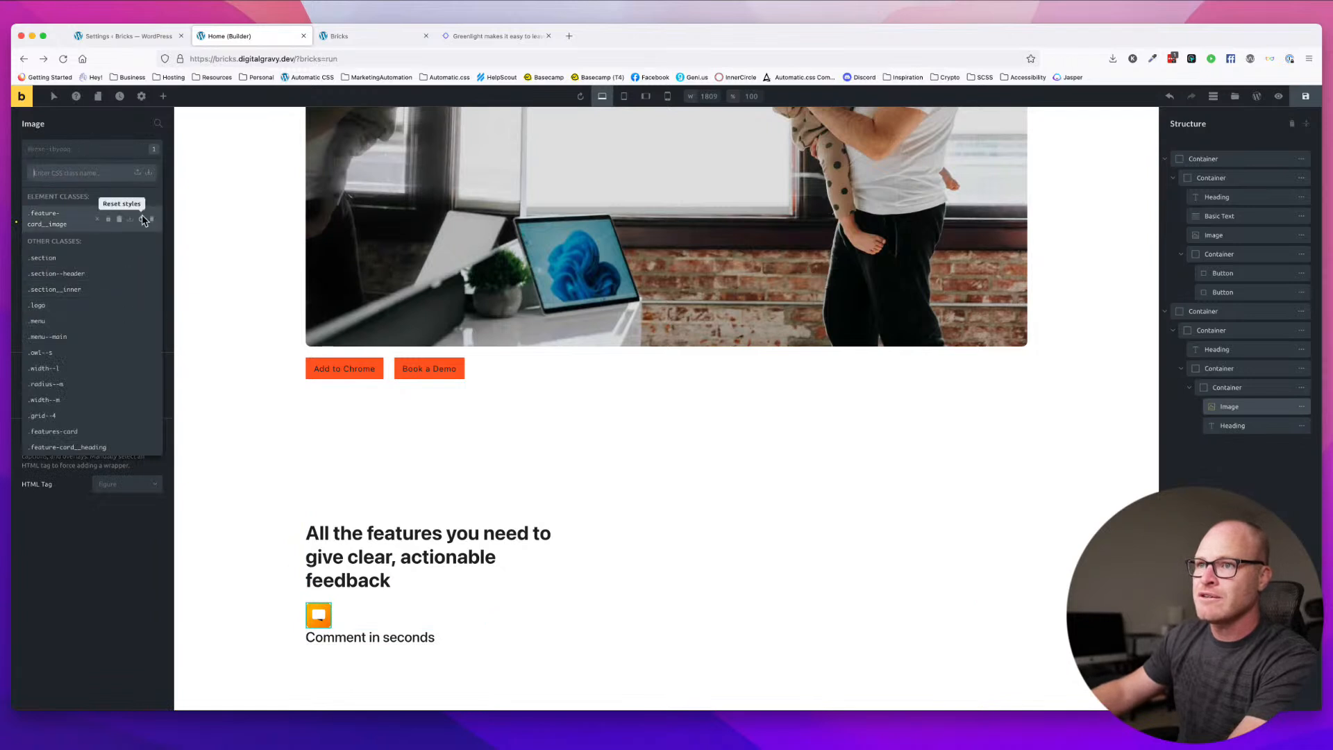
left_click(144, 206)
type("feature-card__icon")
key("Return")
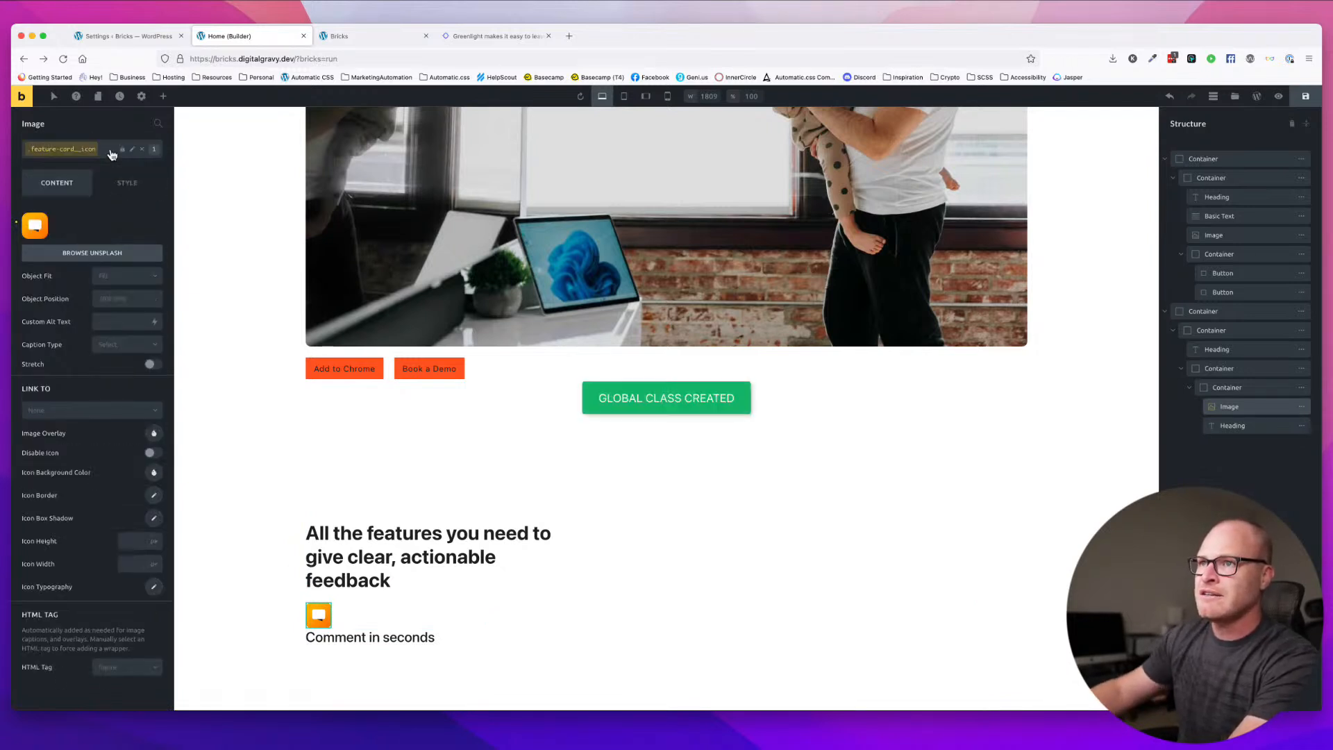
key("super+s")
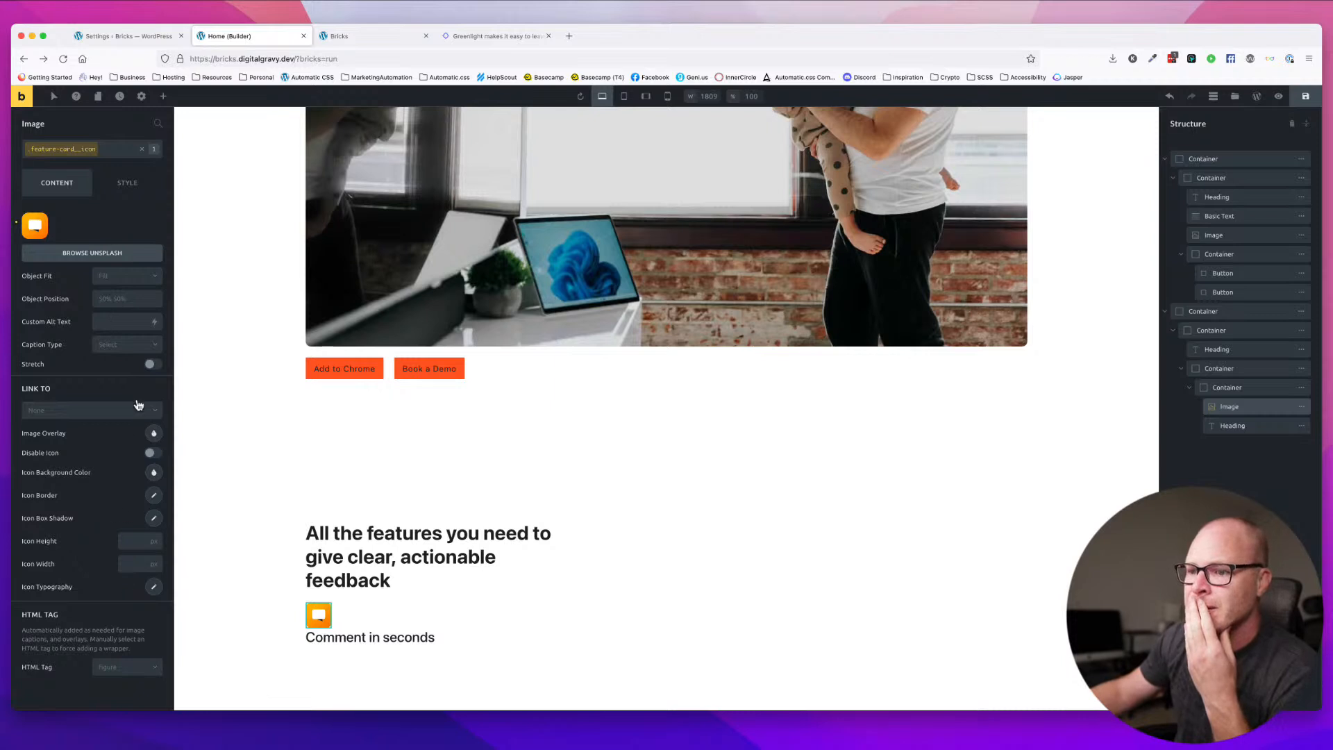
- Set the width of the feature-card__icon class to 5 rem
left_click(127, 182)
left_click(98, 252)
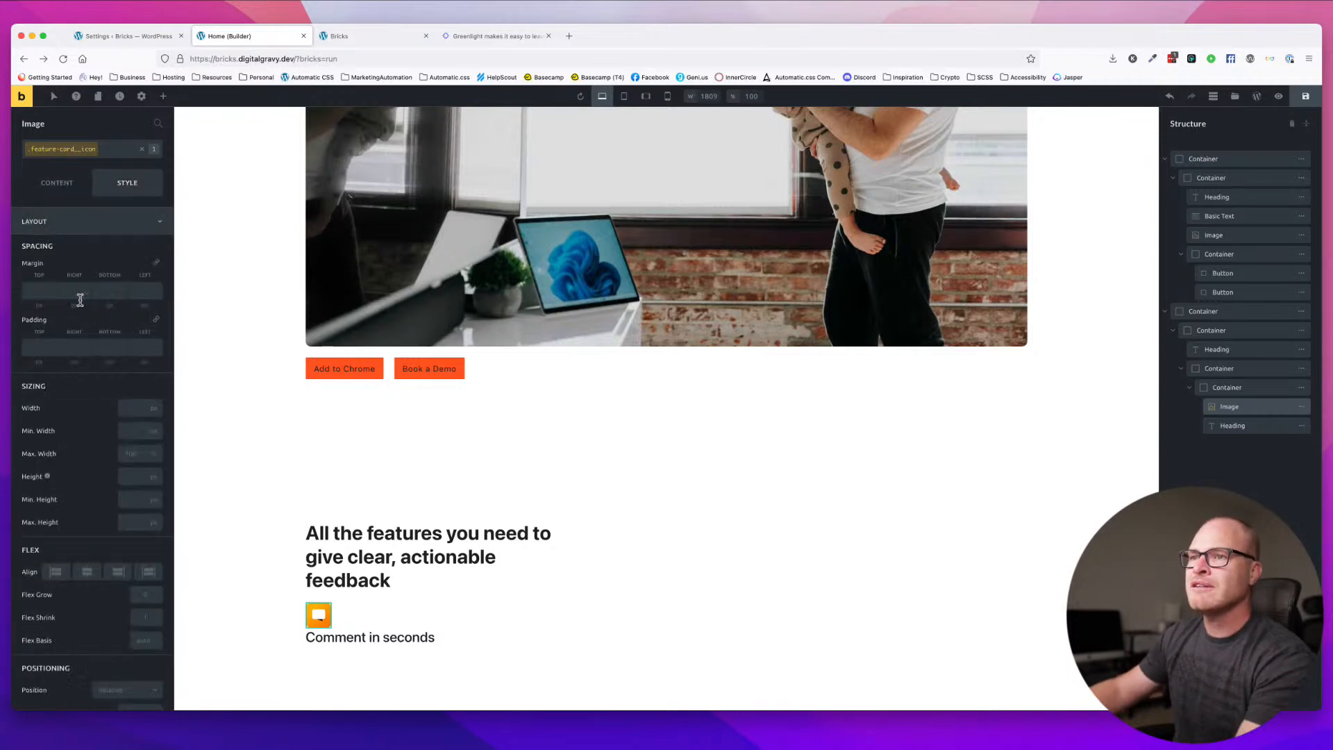
left_click(153, 408)
left_click(156, 447)
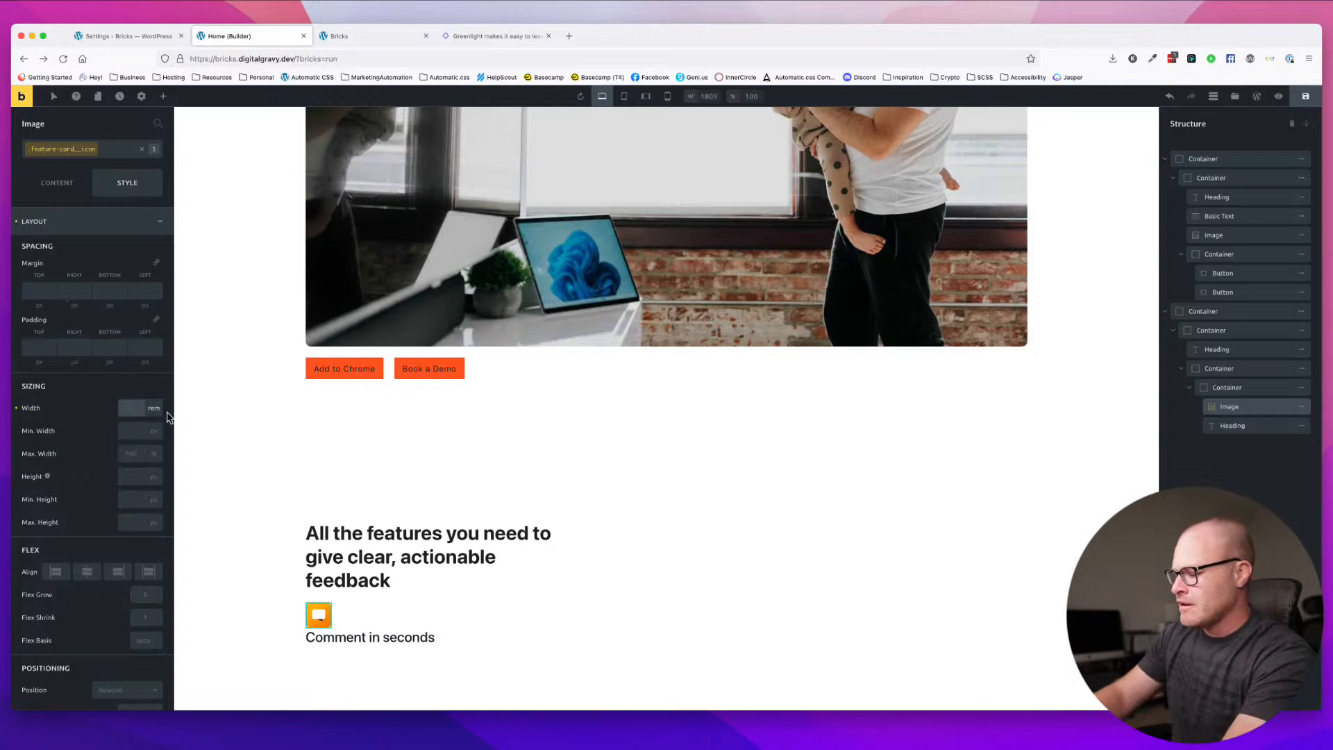
type("10")
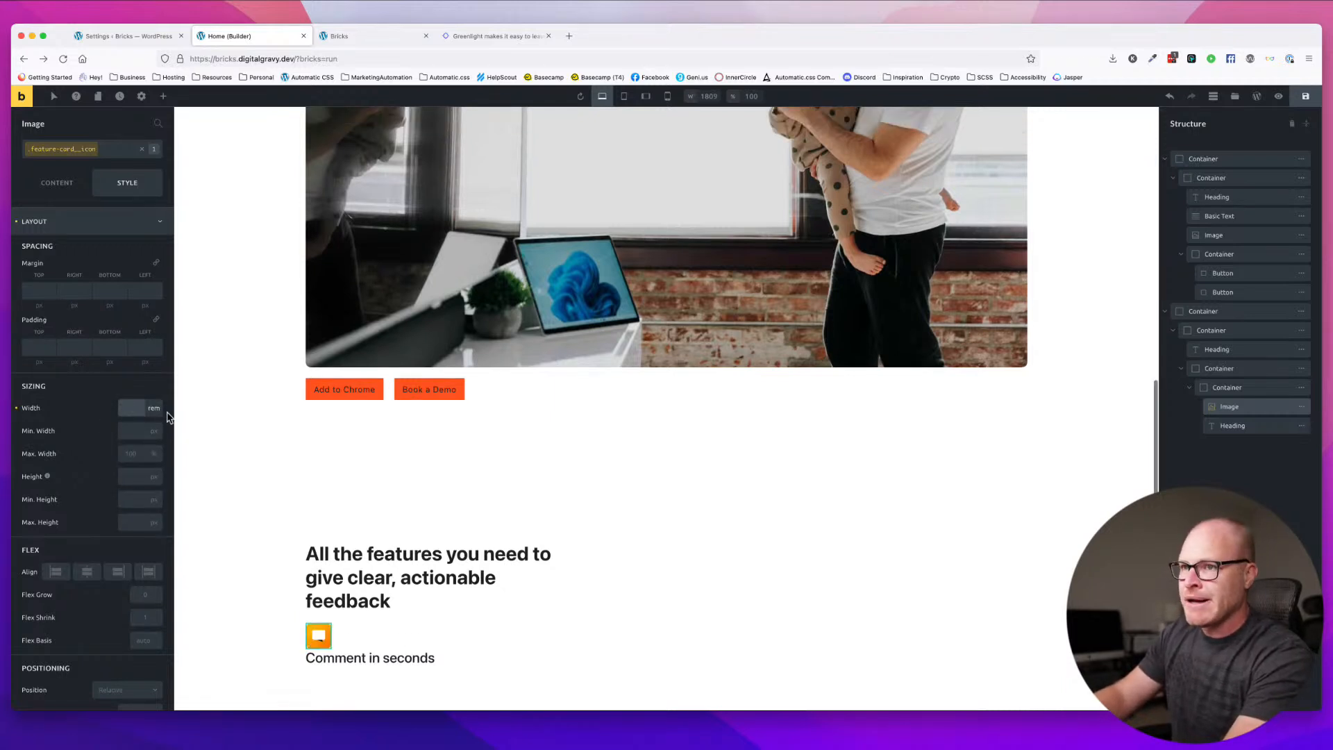
key("BackSpace")
key("BackSpace")
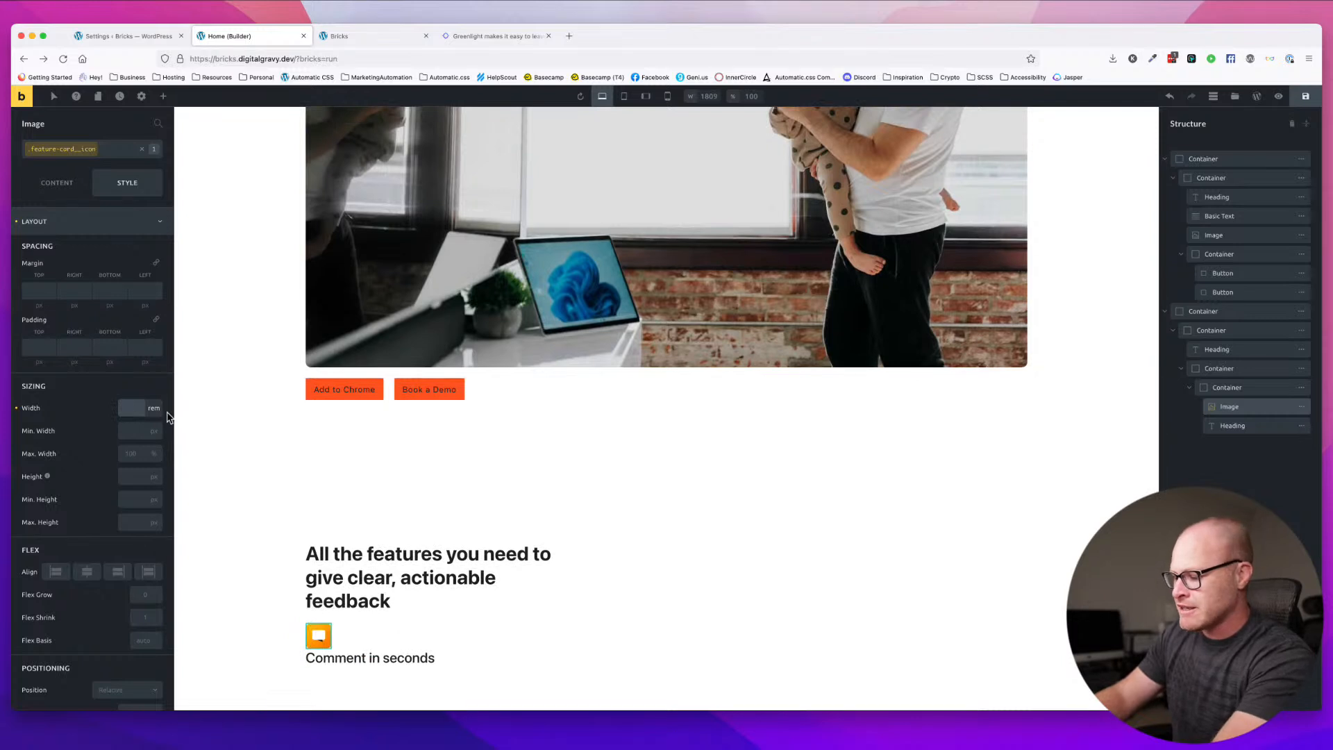
type("6")
key("BackSpace")
type("5")
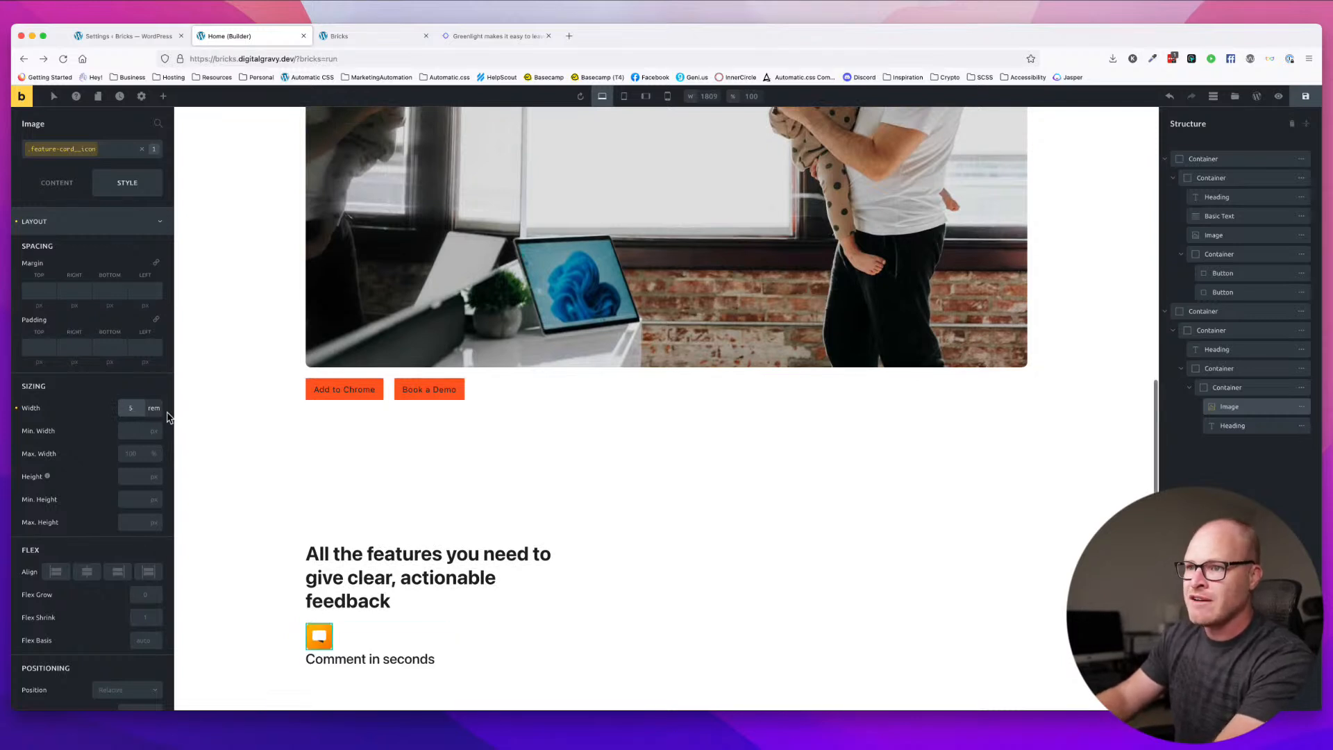
scroll(470, 536, "down", 1)
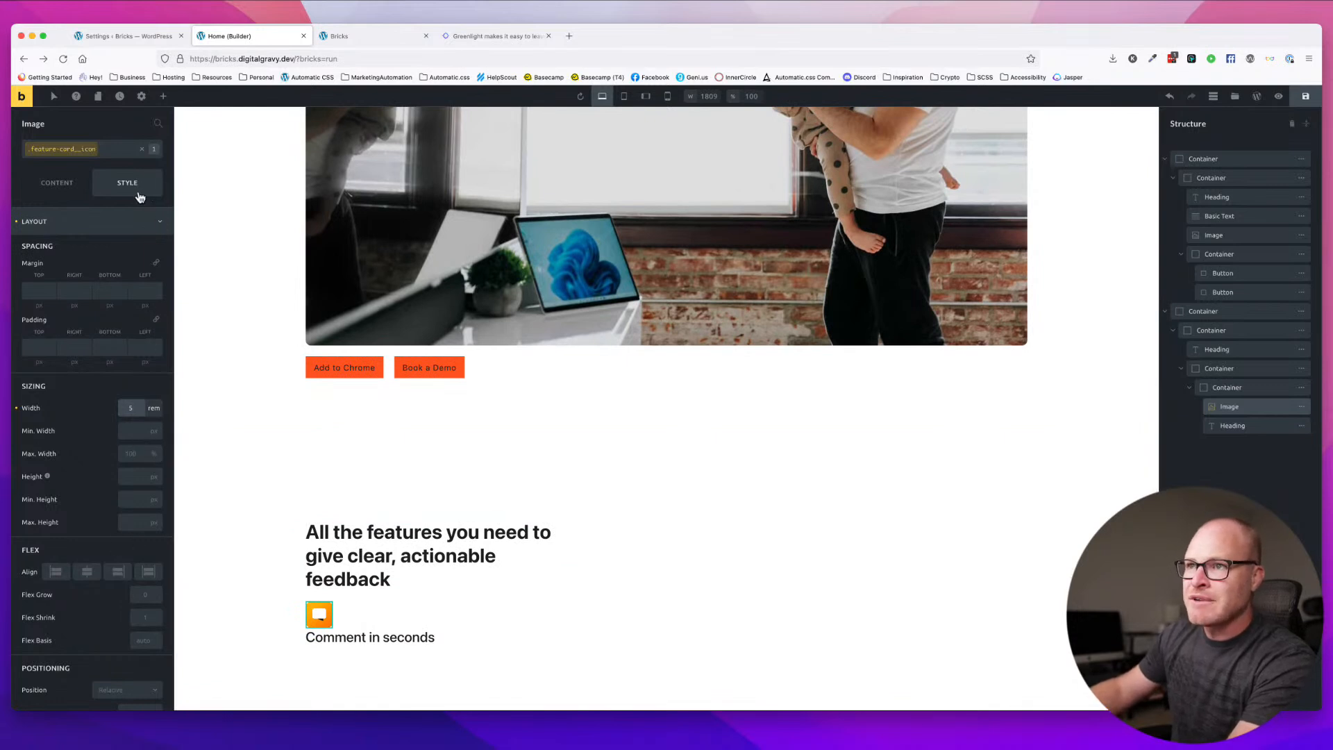
- Give the feature-card__icon class a custom width attribute of 50, add a second empty attribute, and save the page
scroll(132, 253, "down", 10)
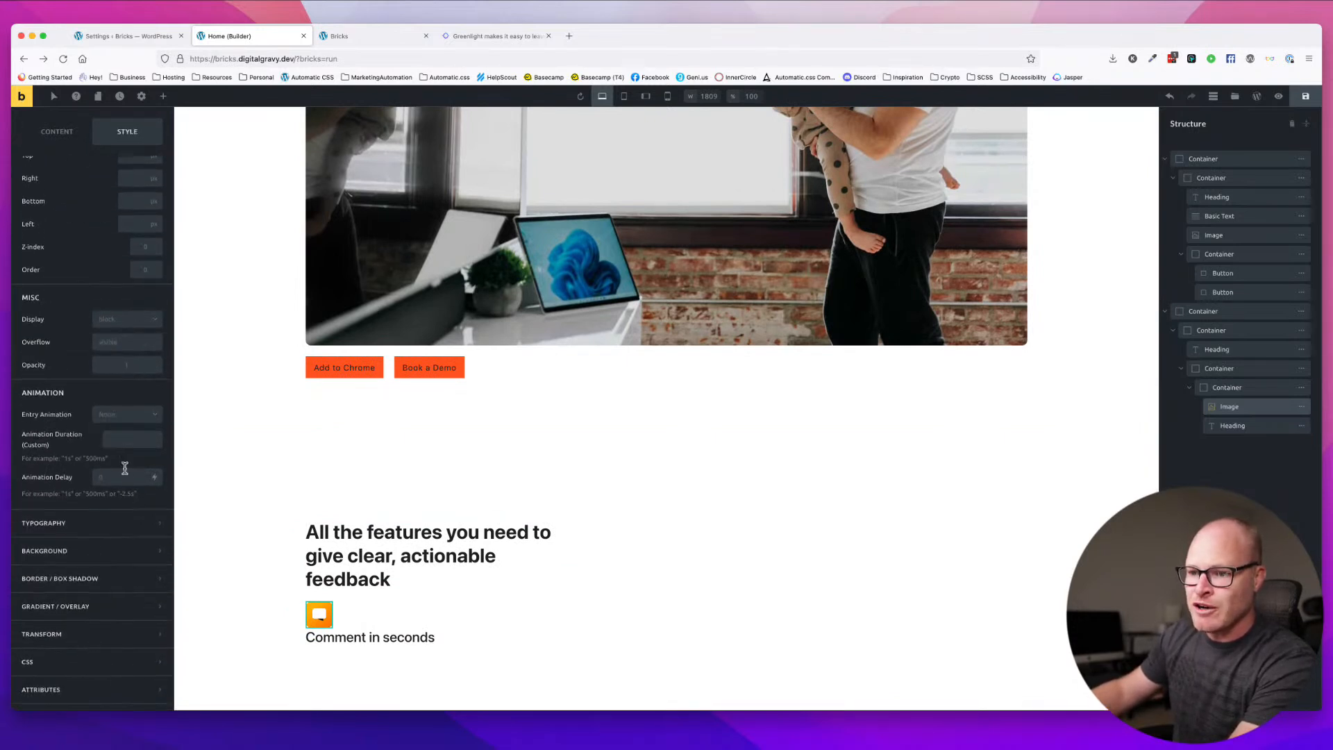
left_click(89, 697)
left_click(91, 442)
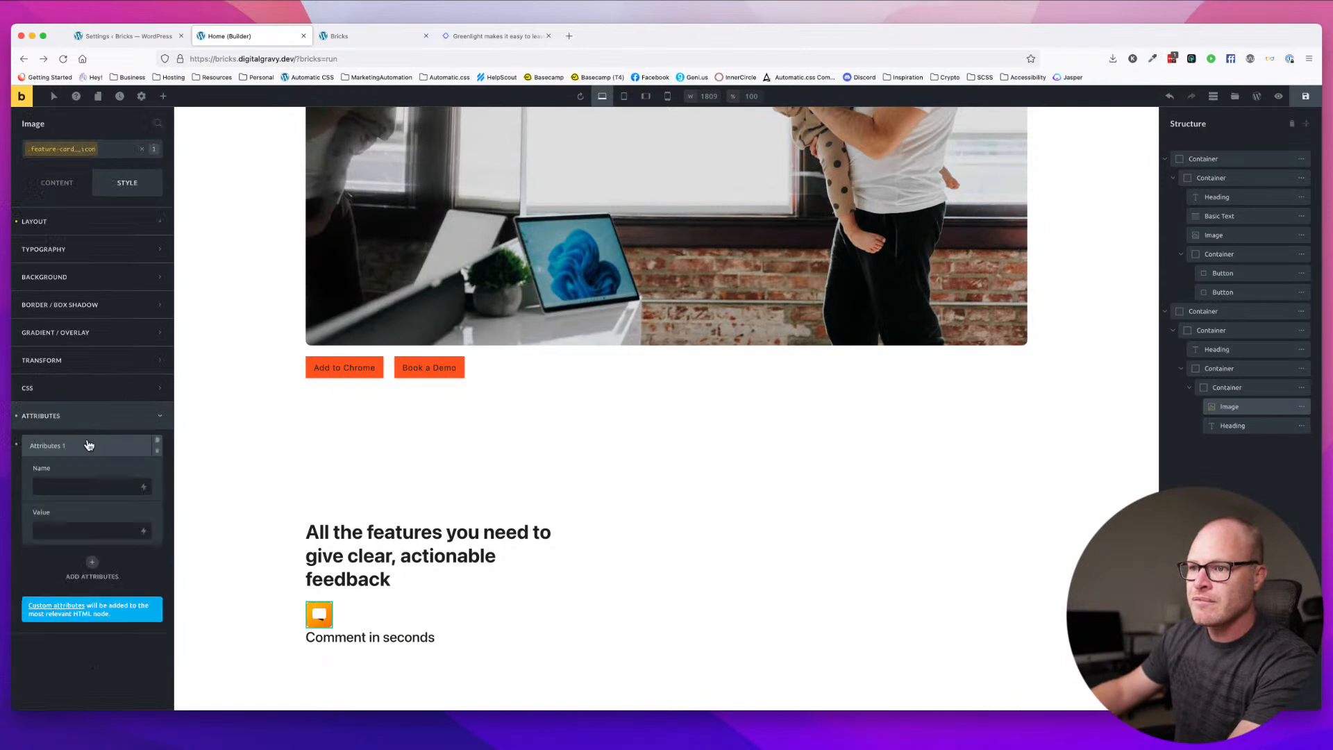
left_click(93, 561)
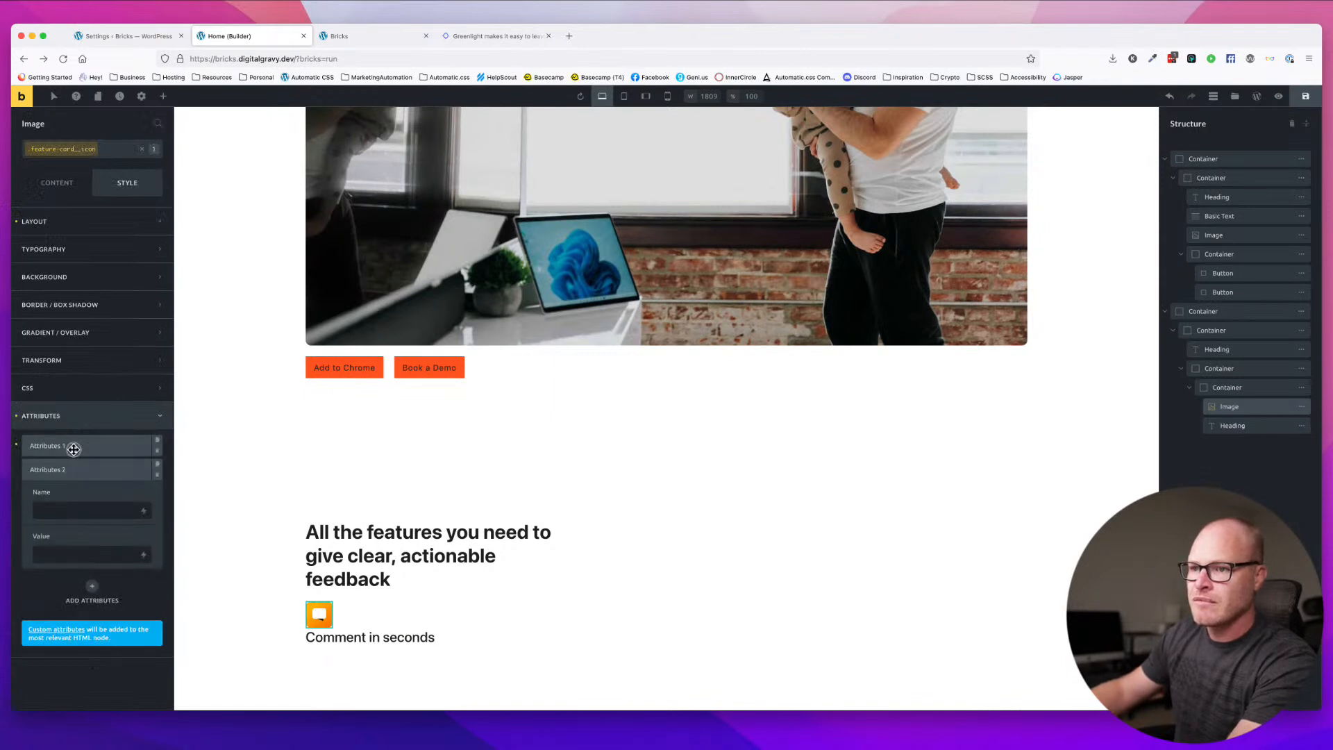
left_click(74, 446)
left_click(74, 482)
type("width")
left_click(77, 529)
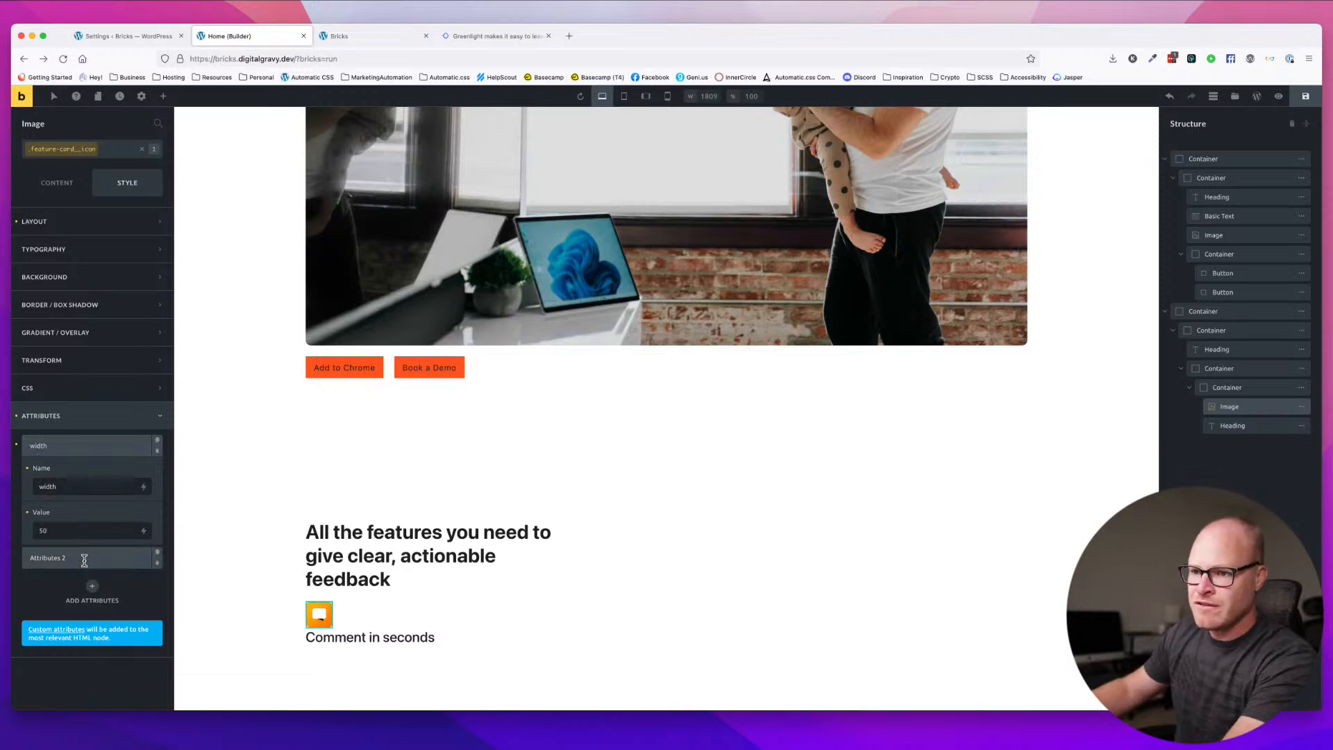
left_click(72, 557)
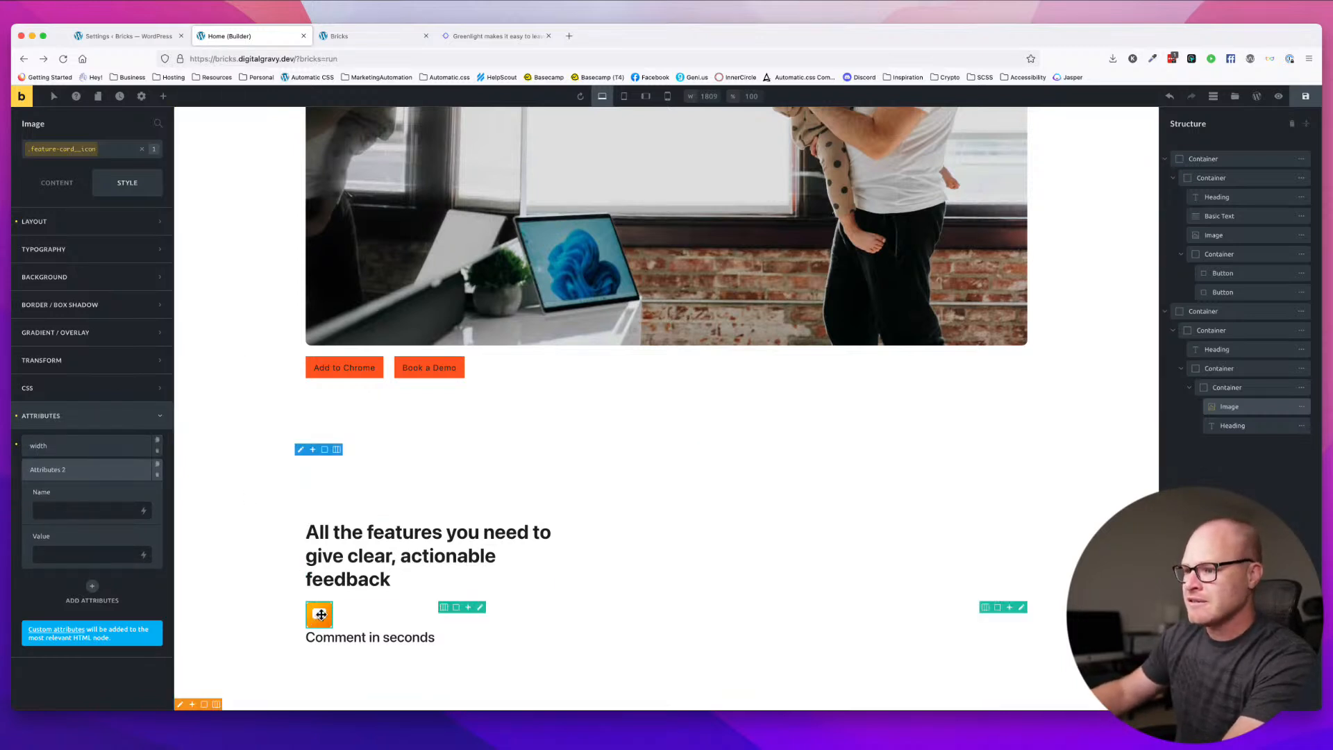
left_click(1306, 96)
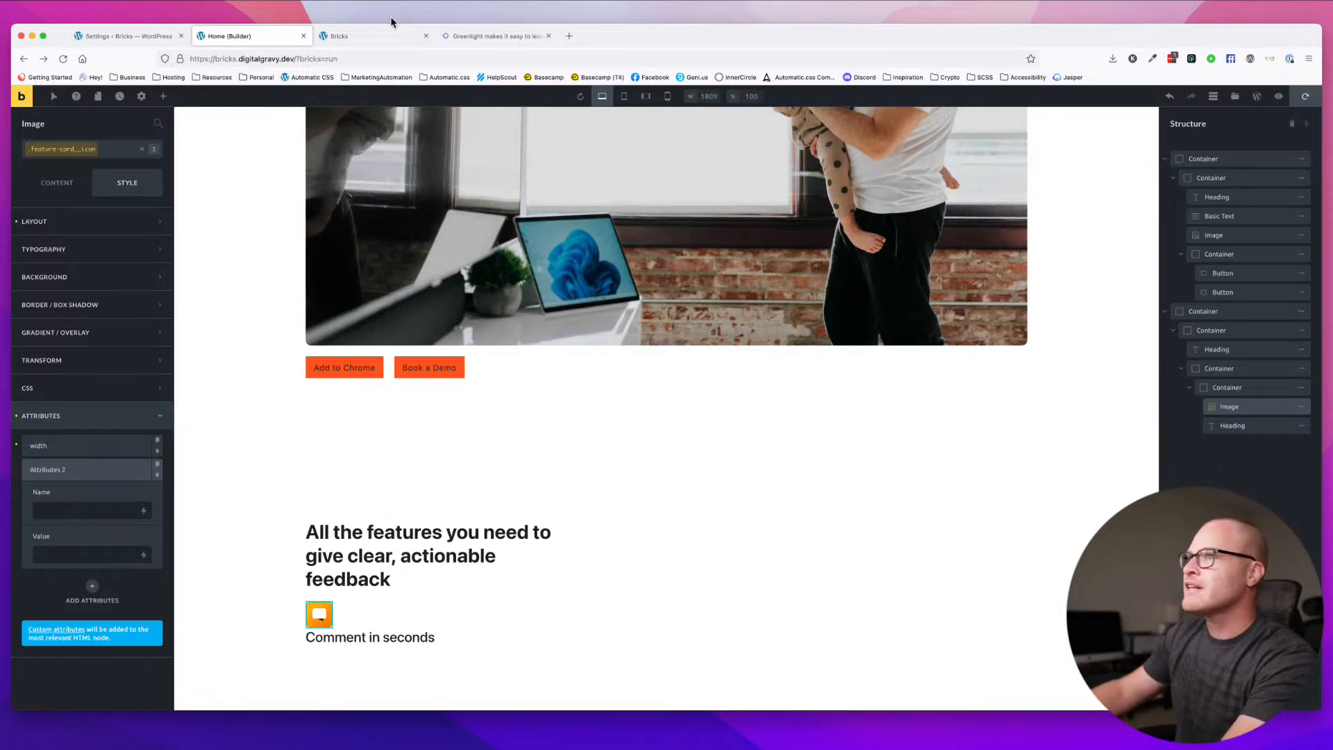
- Reload the front-end Bricks page and inspect the HTML markup of the card's icon image
left_click(339, 41)
key("super+r")
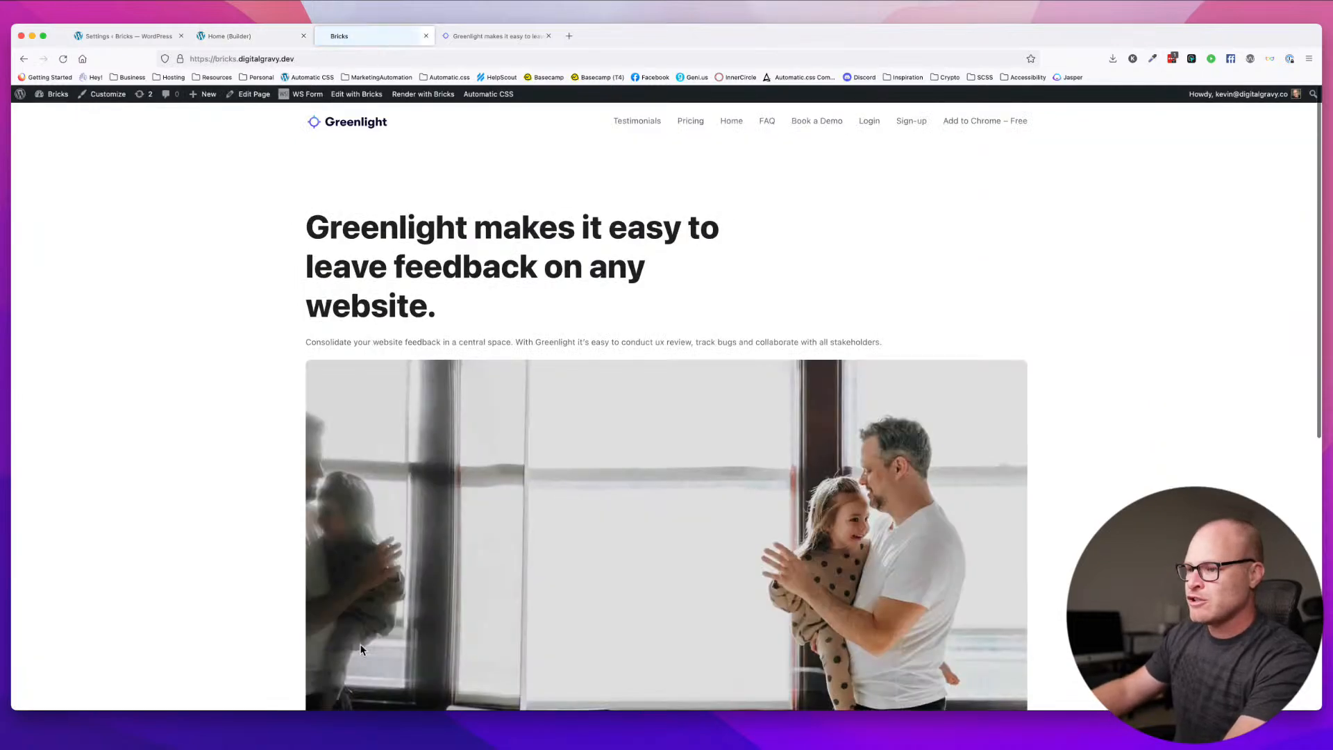
right_click(349, 626)
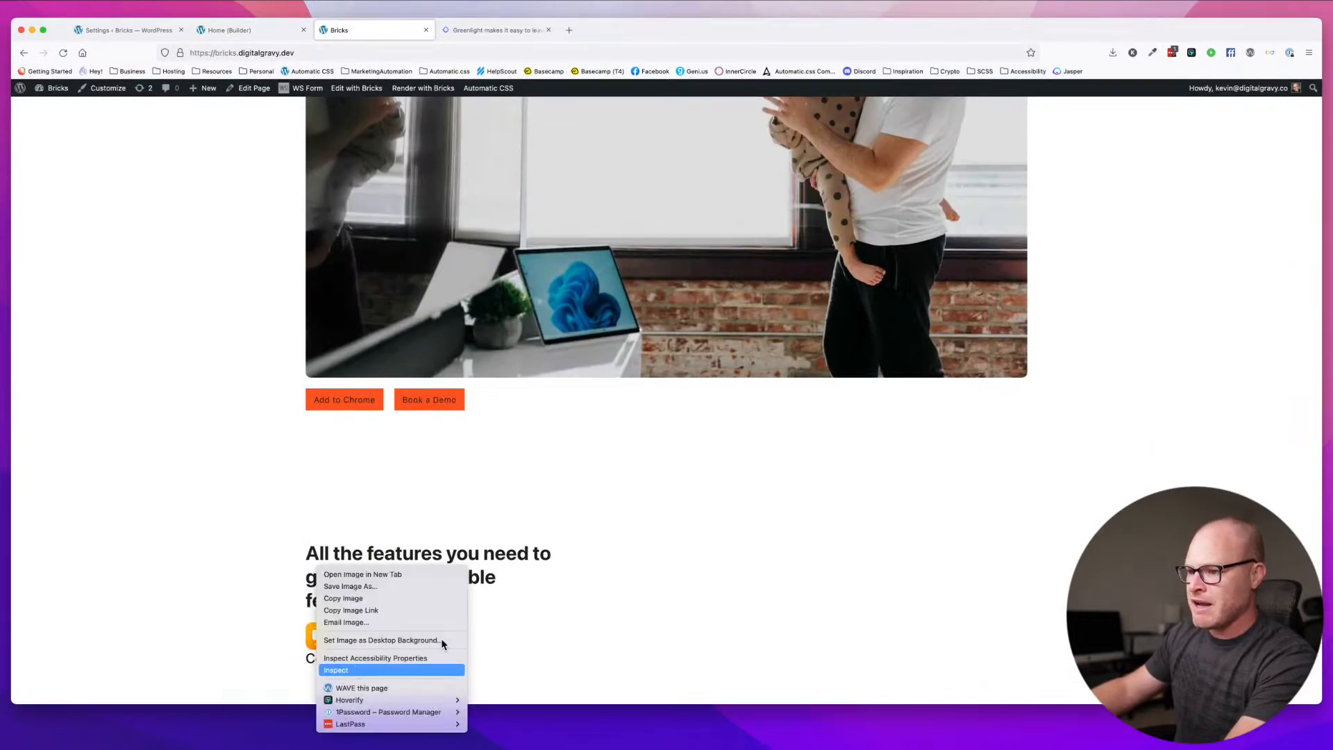
left_click(347, 668)
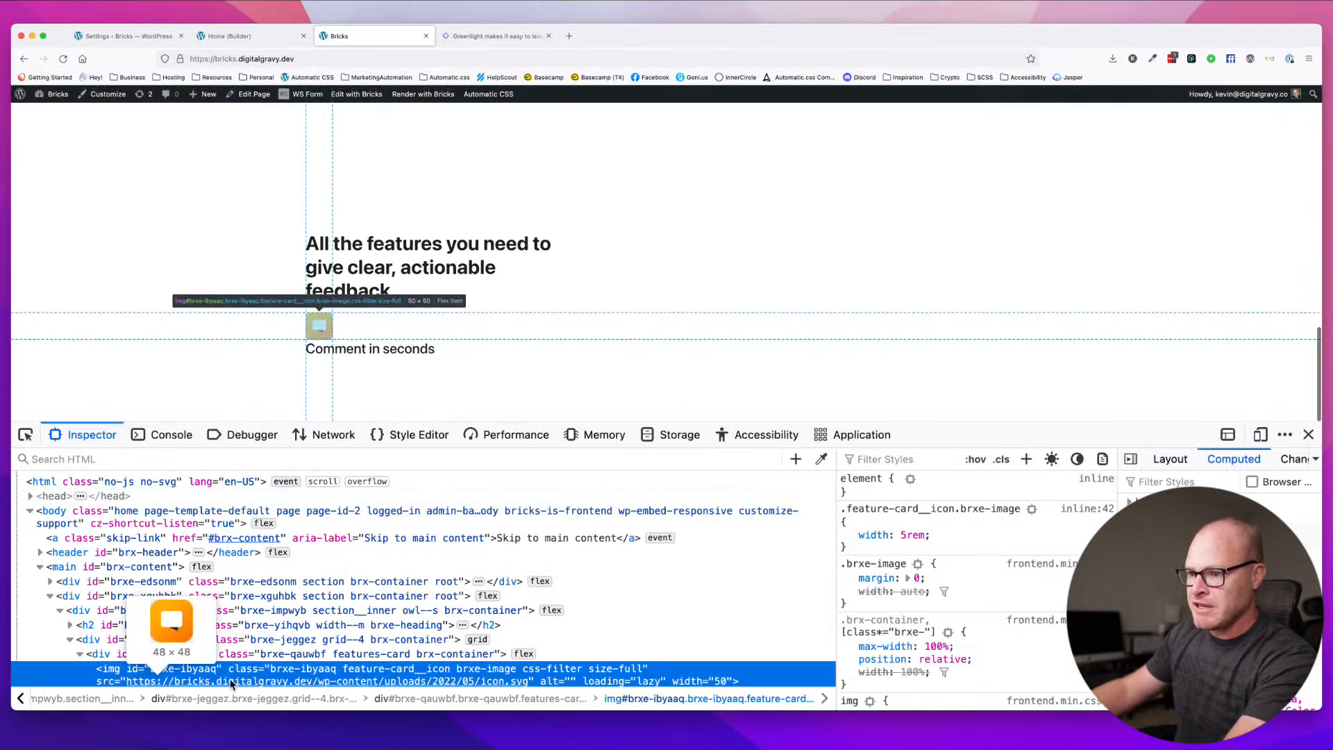
left_click(1309, 434)
- Return to the builder and define the icon's second custom attribute as height with the value 560
left_click(230, 35)
left_click(90, 35)
left_click(278, 35)
left_click(66, 450)
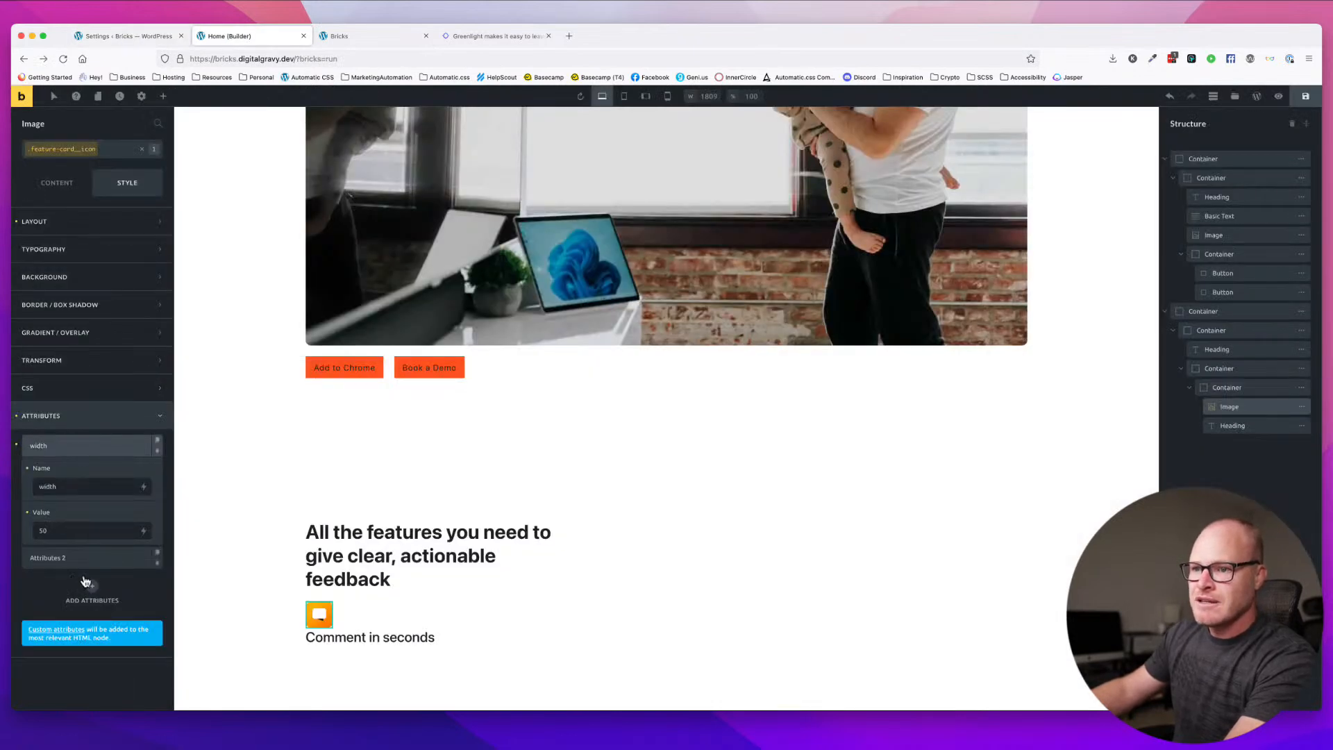
left_click(75, 558)
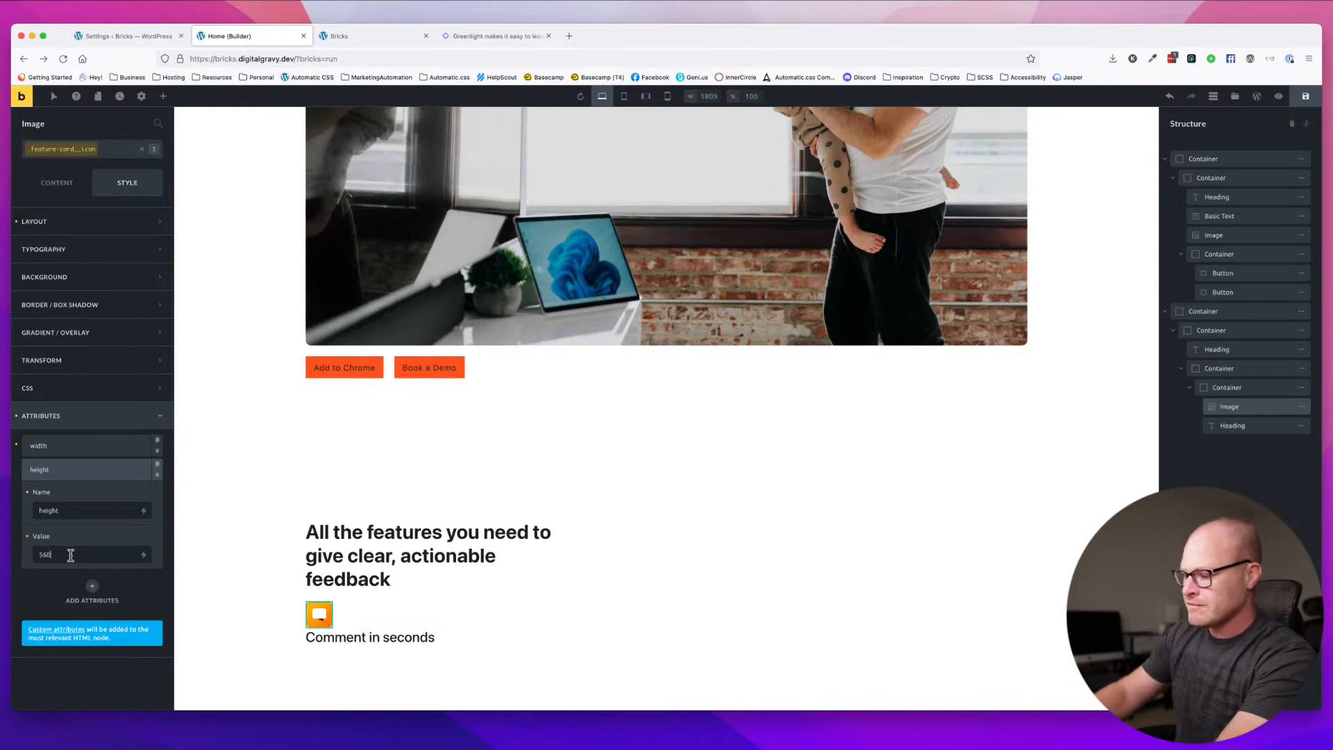
- Select the "Comment in seconds" heading and make its existing feature-card__heading class active for styling
left_click_drag(306, 638, 436, 637)
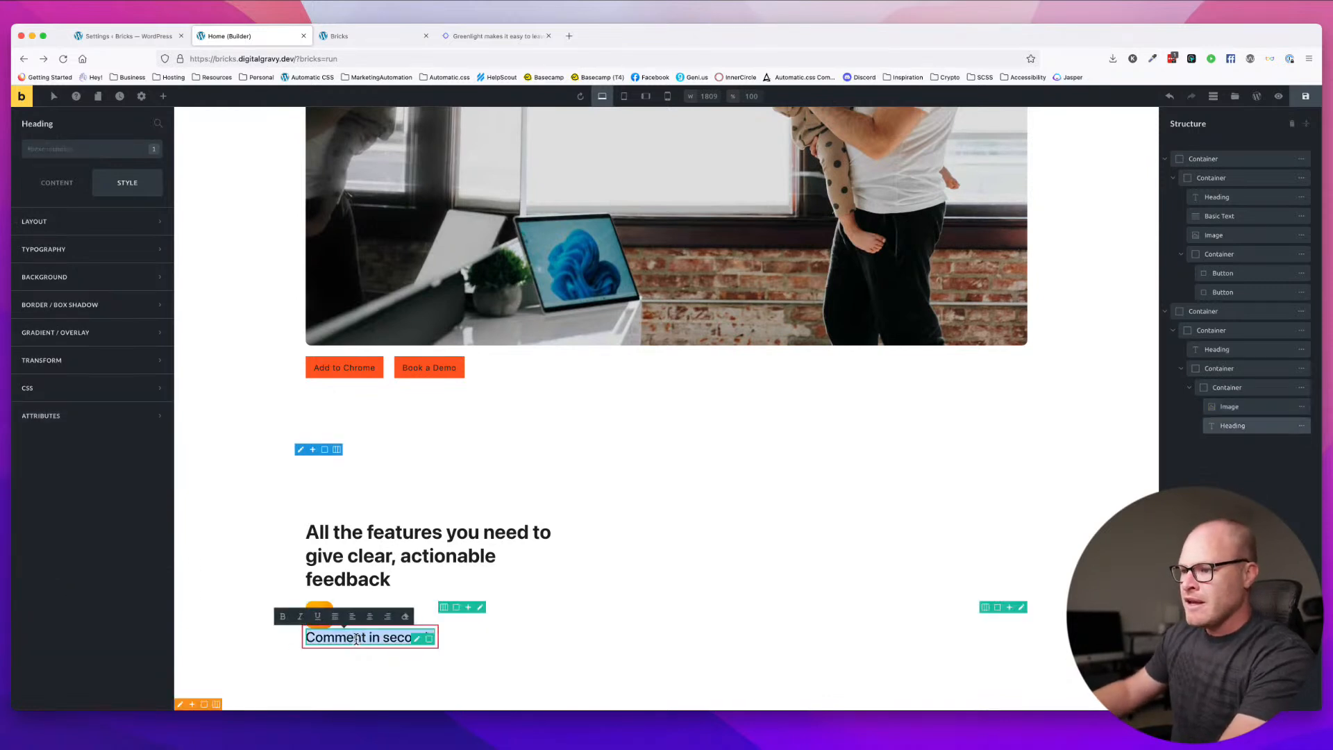
left_click(324, 618)
left_click(328, 636)
left_click(80, 151)
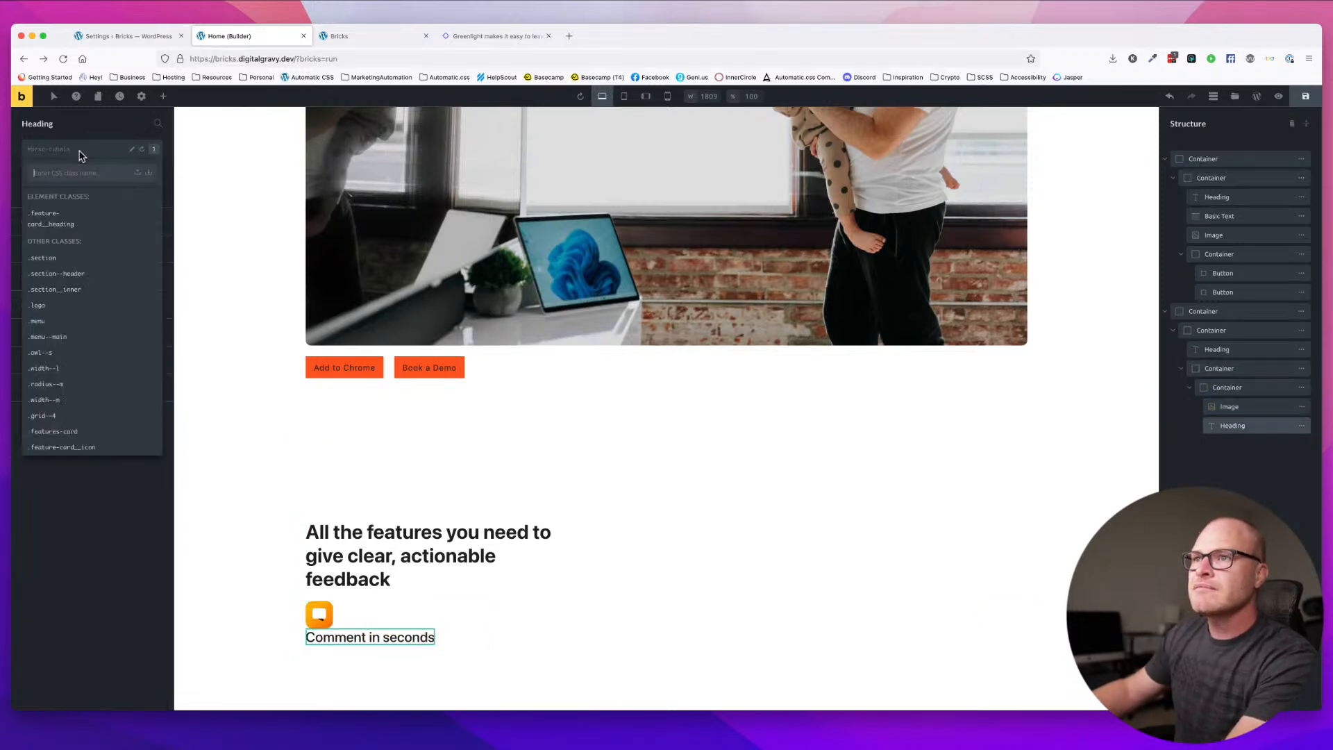
type("feature")
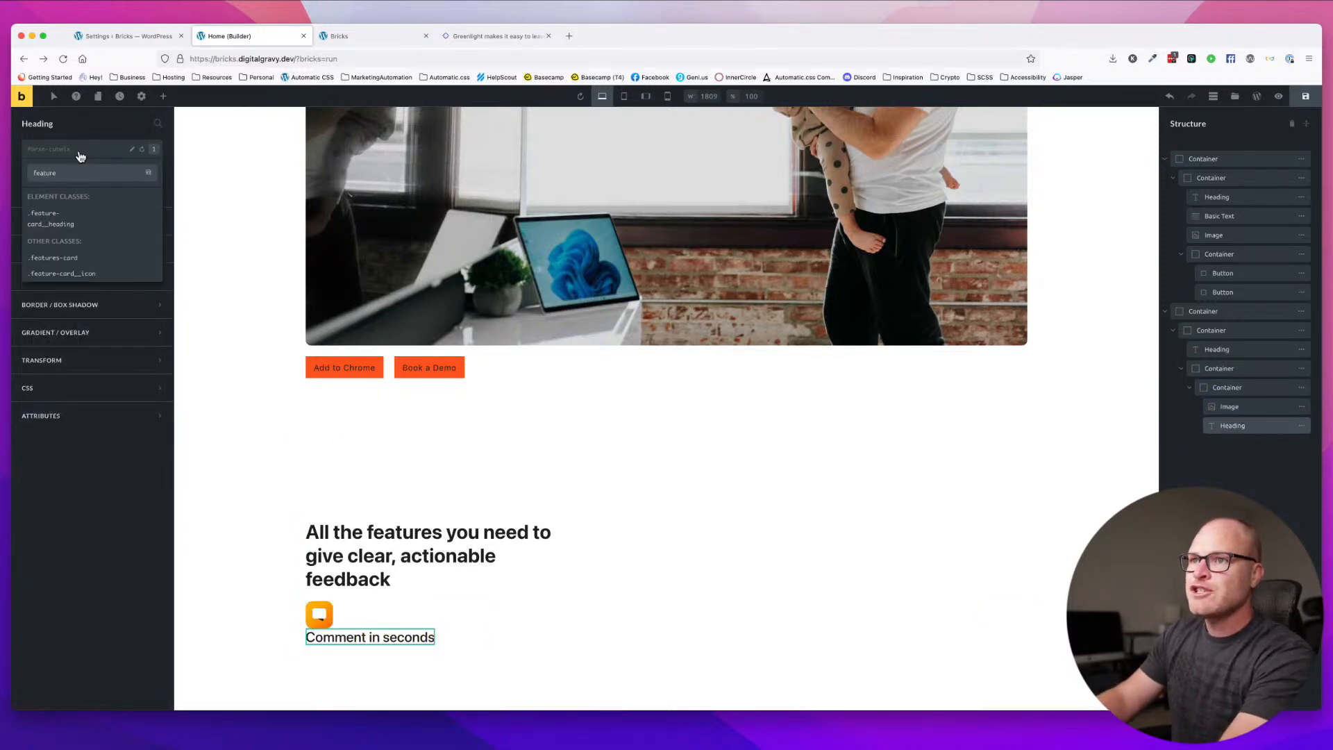
type("-card__")
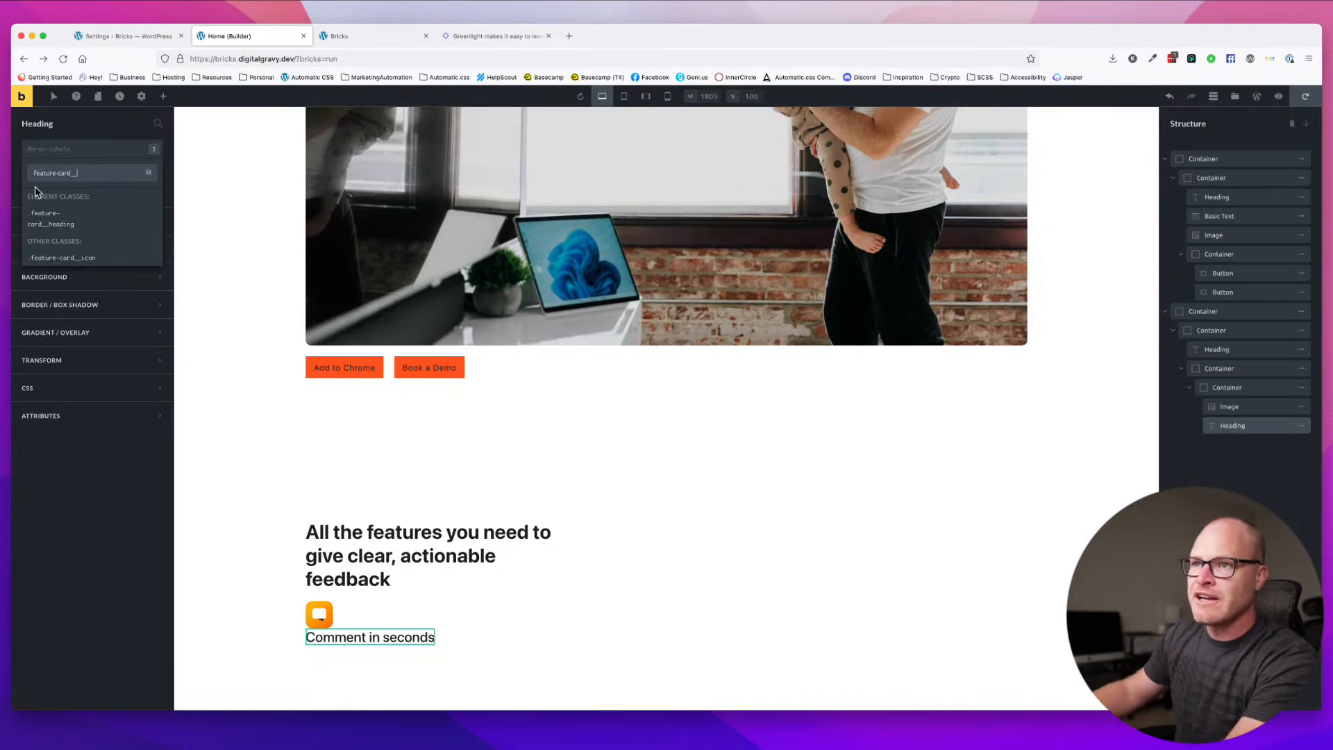
left_click(62, 218)
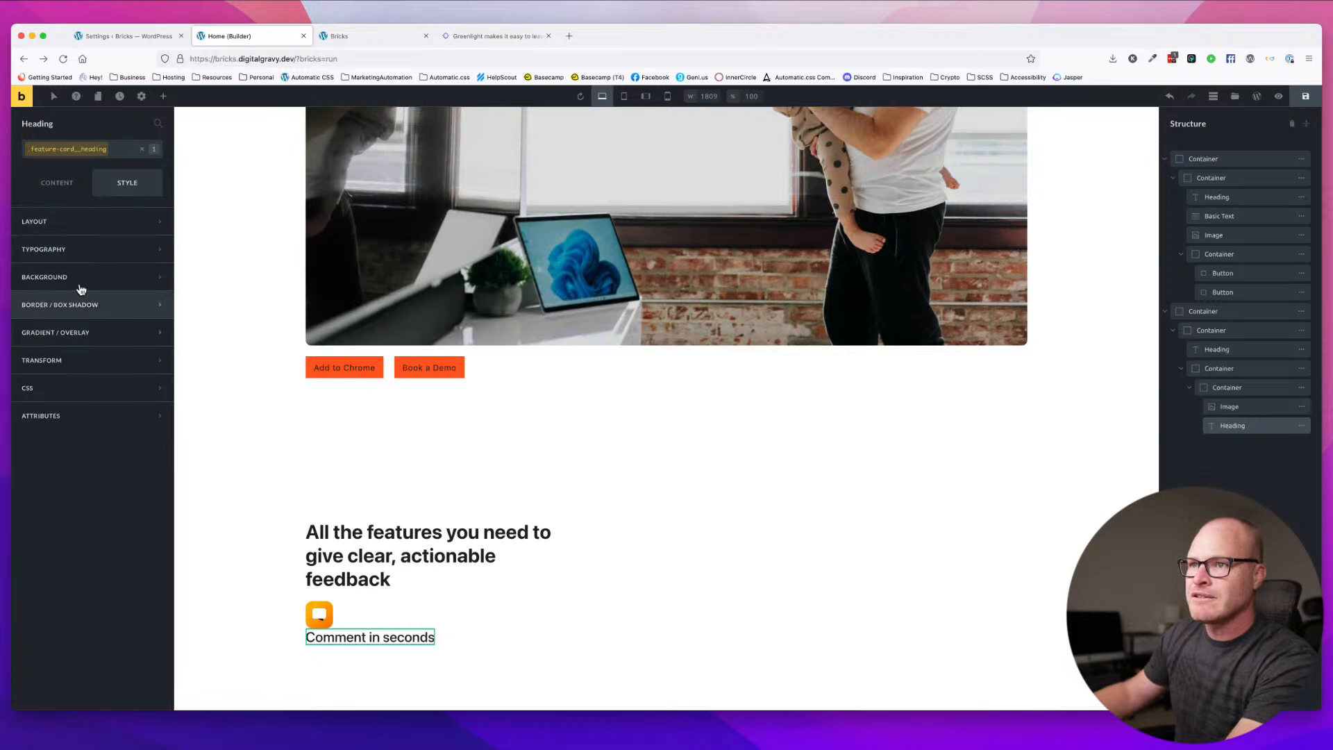
- Set the top margin of the feature-card__heading class to var(--space-m)
left_click(66, 229)
left_click(38, 291)
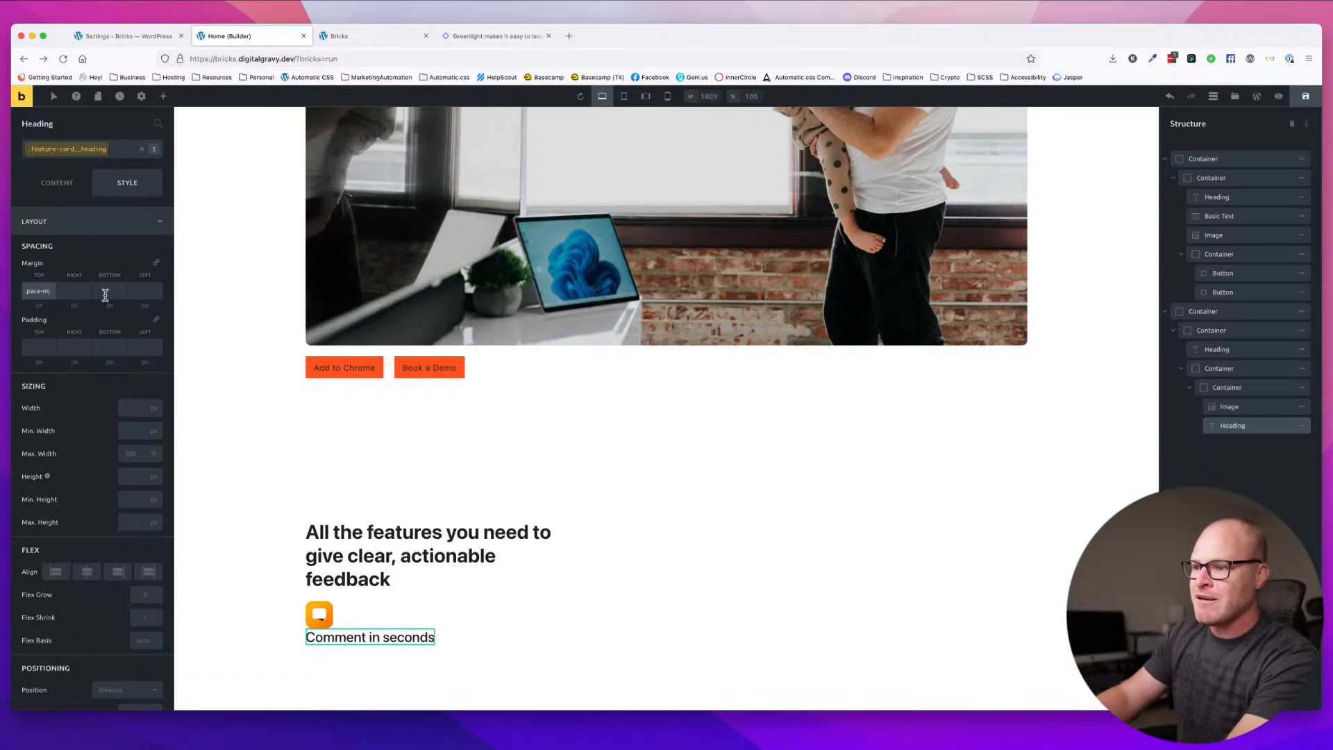
key("super+a")
key("BackSpace")
type("a")
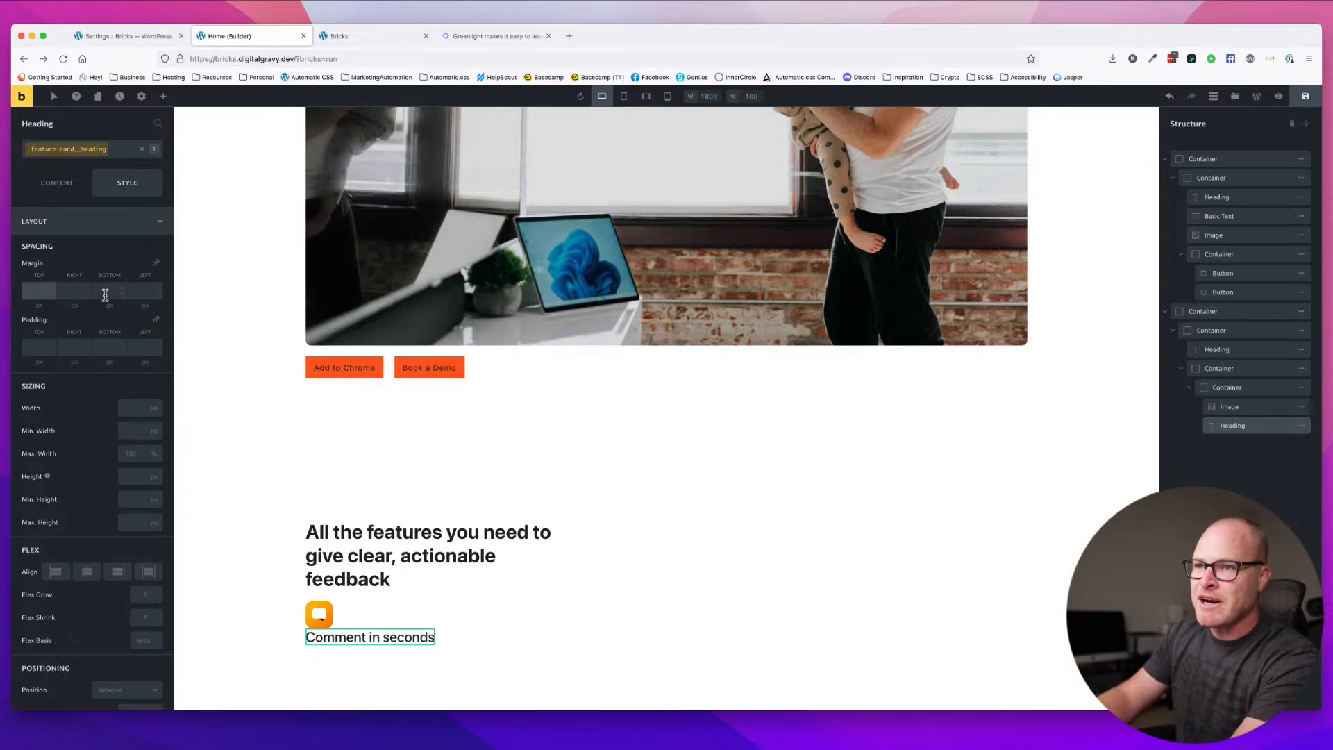
type("(--space-m)")
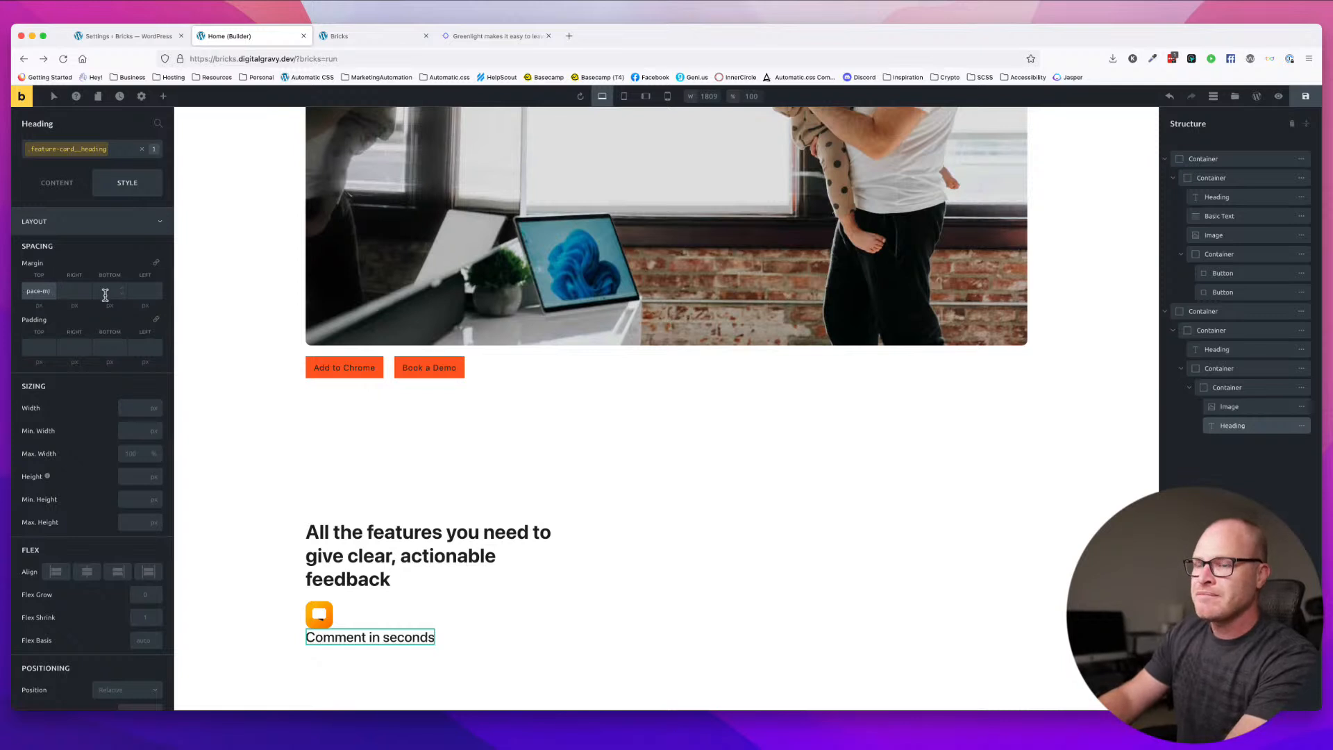
key("Return")
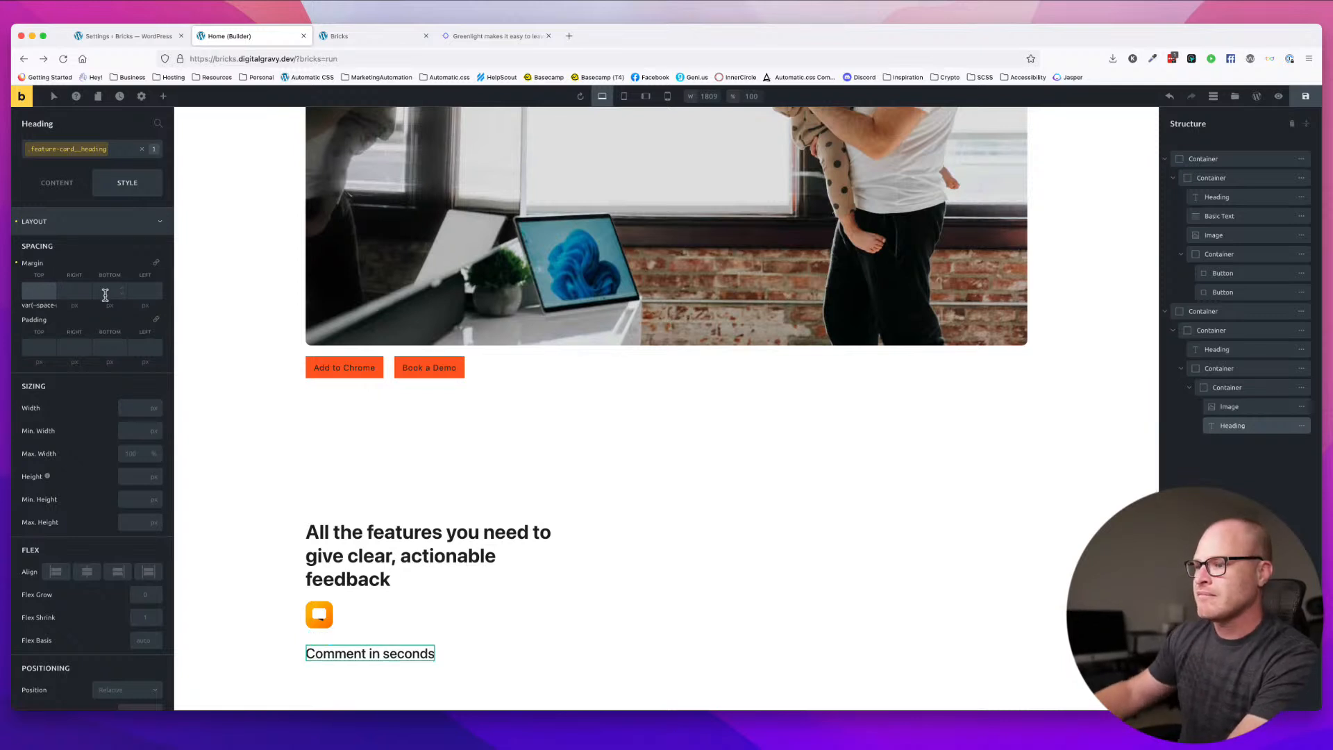
- Check the features grid on the original Greenlight site and clone the "Comment in seconds" card container three times in the builder's grid
left_click(395, 619)
left_click(473, 37)
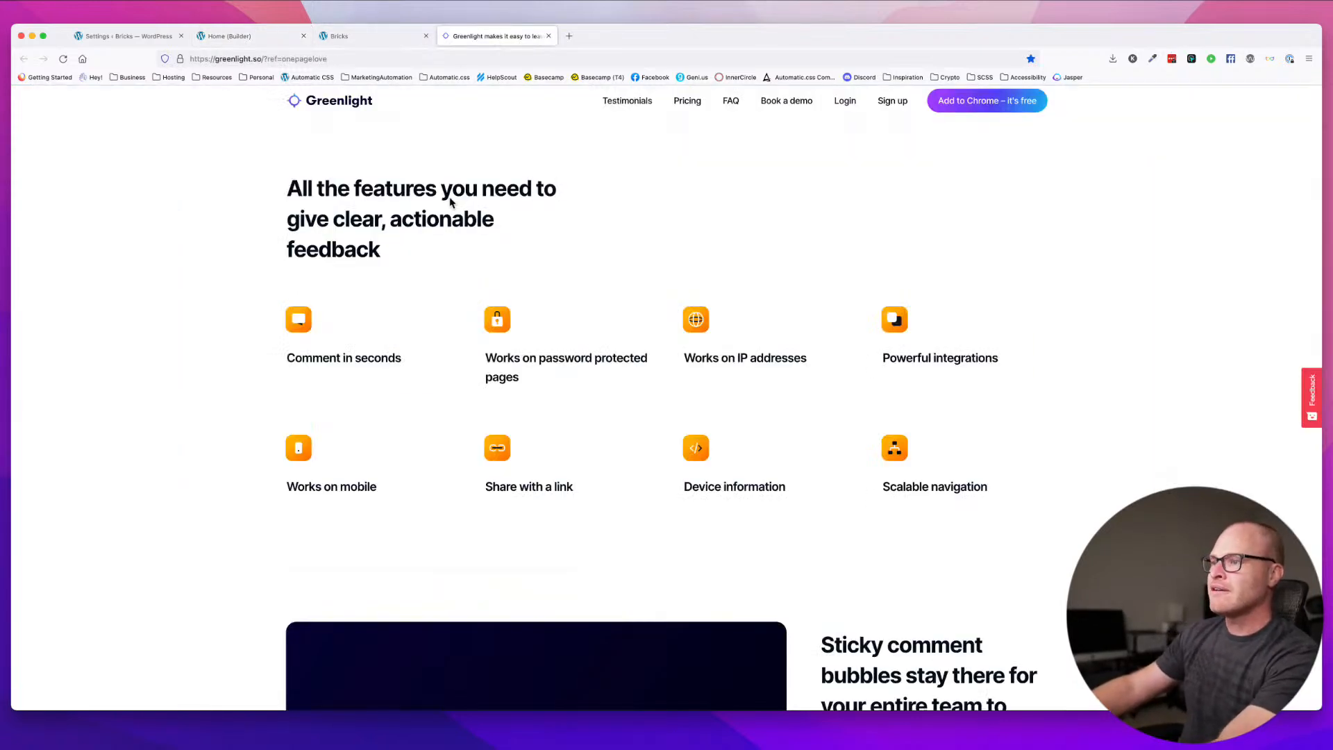
scroll(440, 163, "down", 1)
left_click(229, 36)
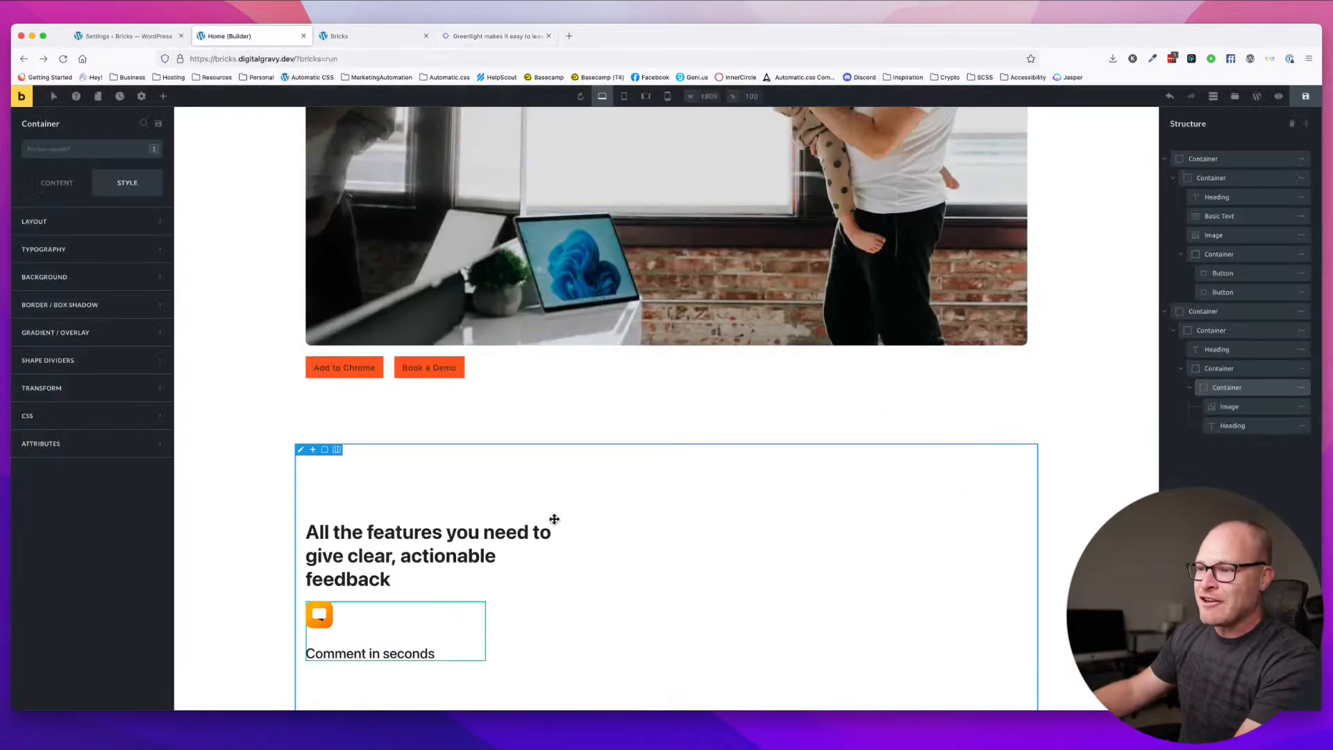
scroll(500, 646, "up", 1)
right_click(440, 637)
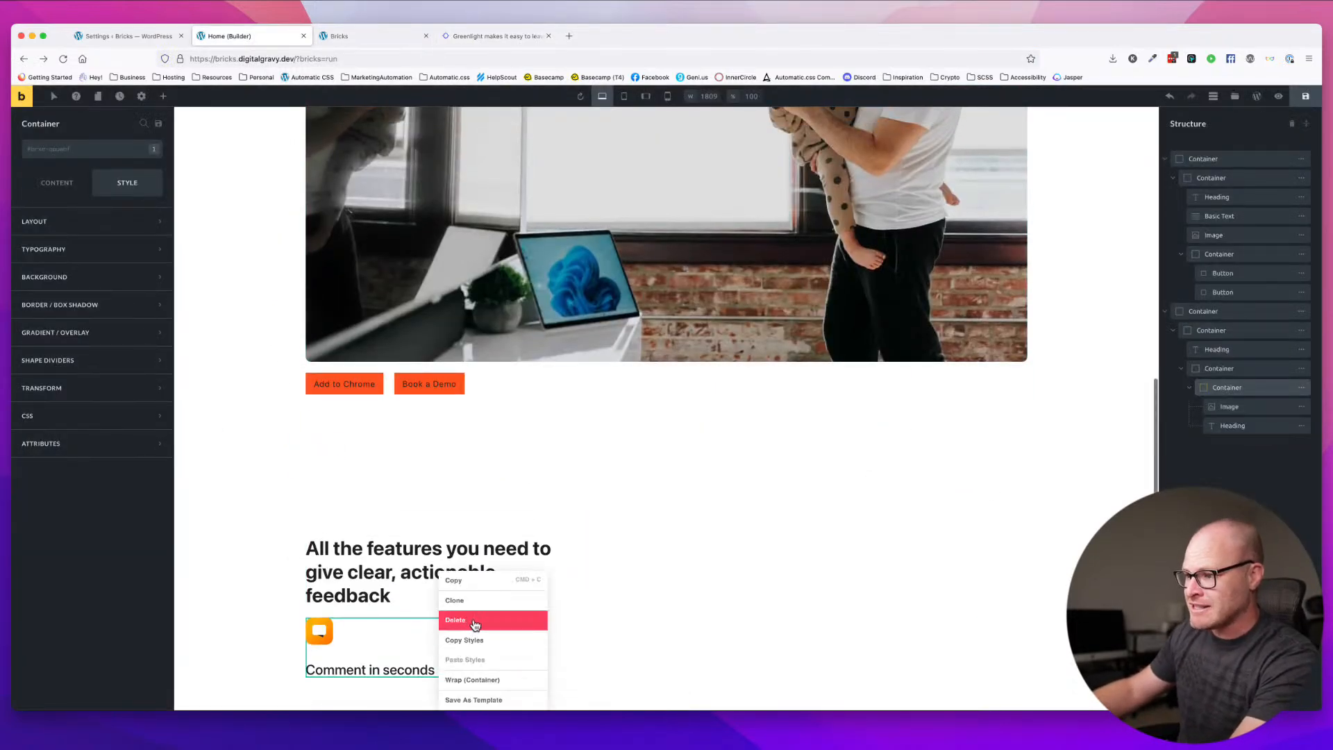
scroll(475, 646, "down", 2)
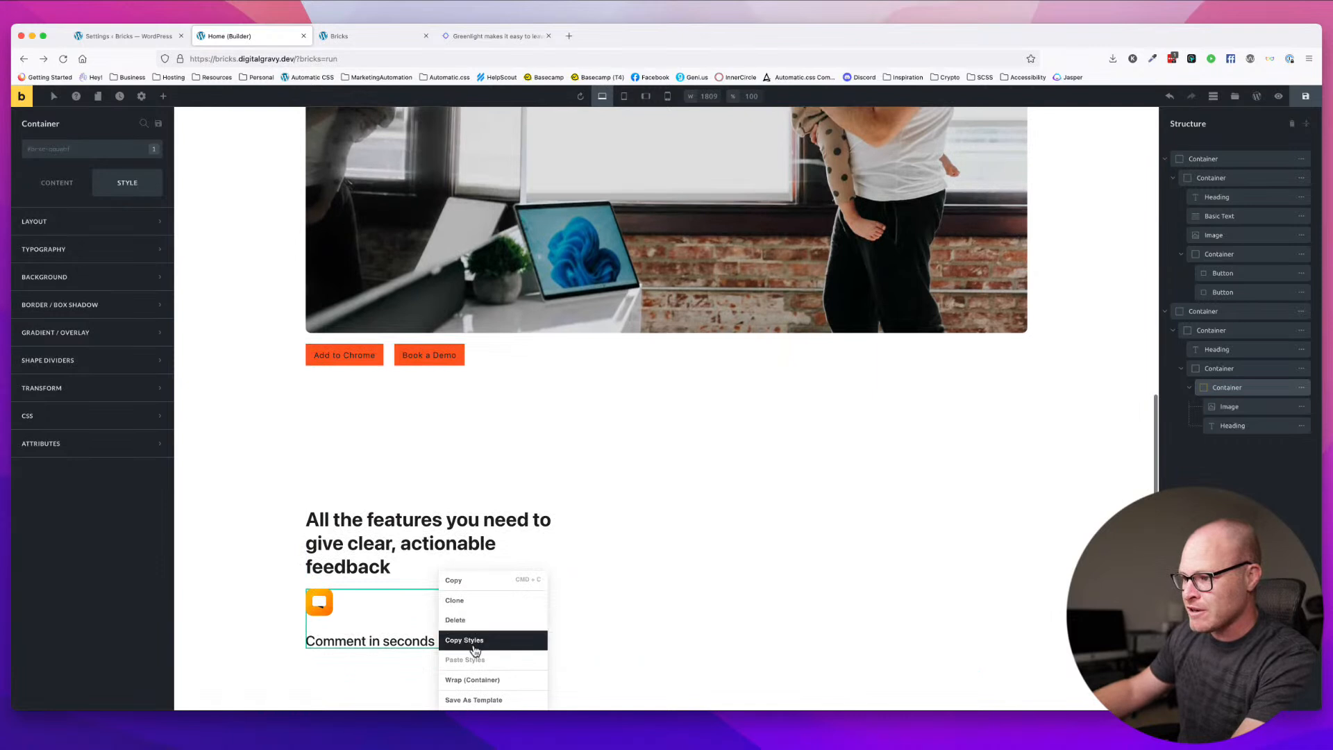
left_click(476, 601)
right_click(585, 617)
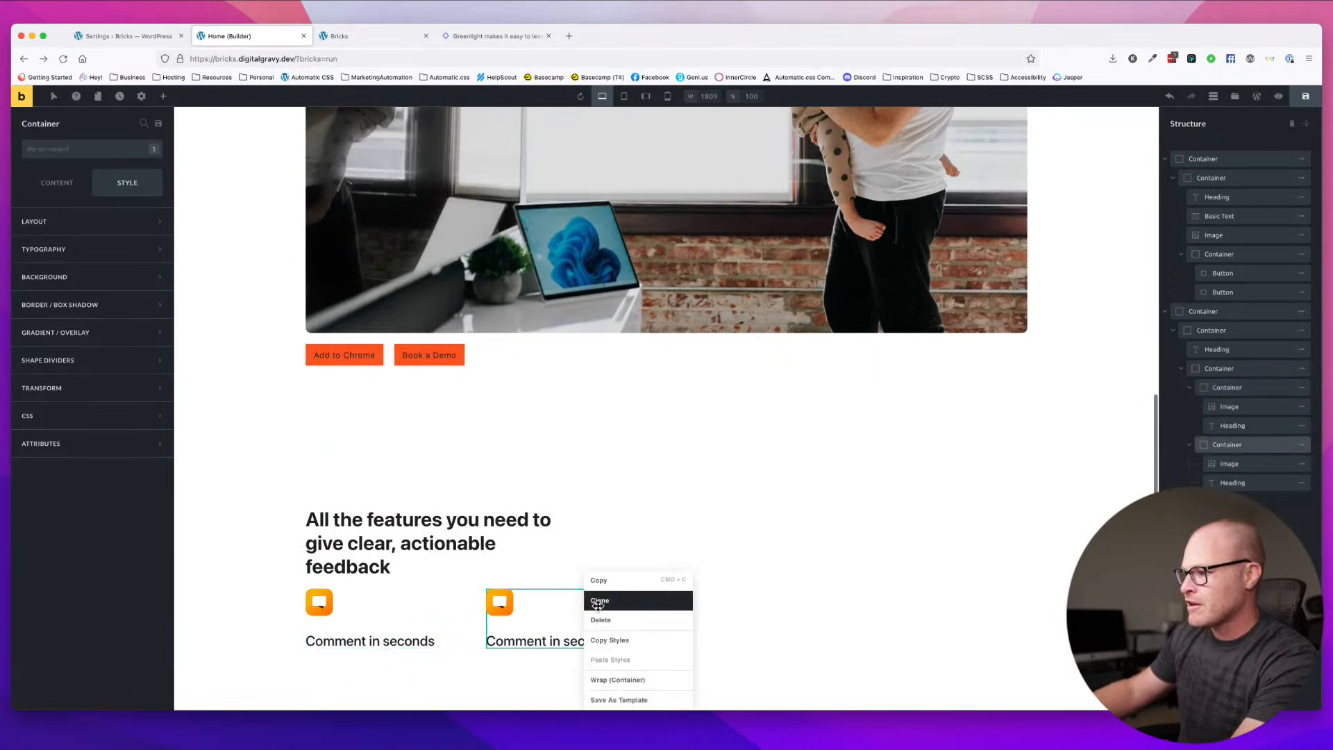
left_click(595, 600)
right_click(729, 608)
left_click(758, 609)
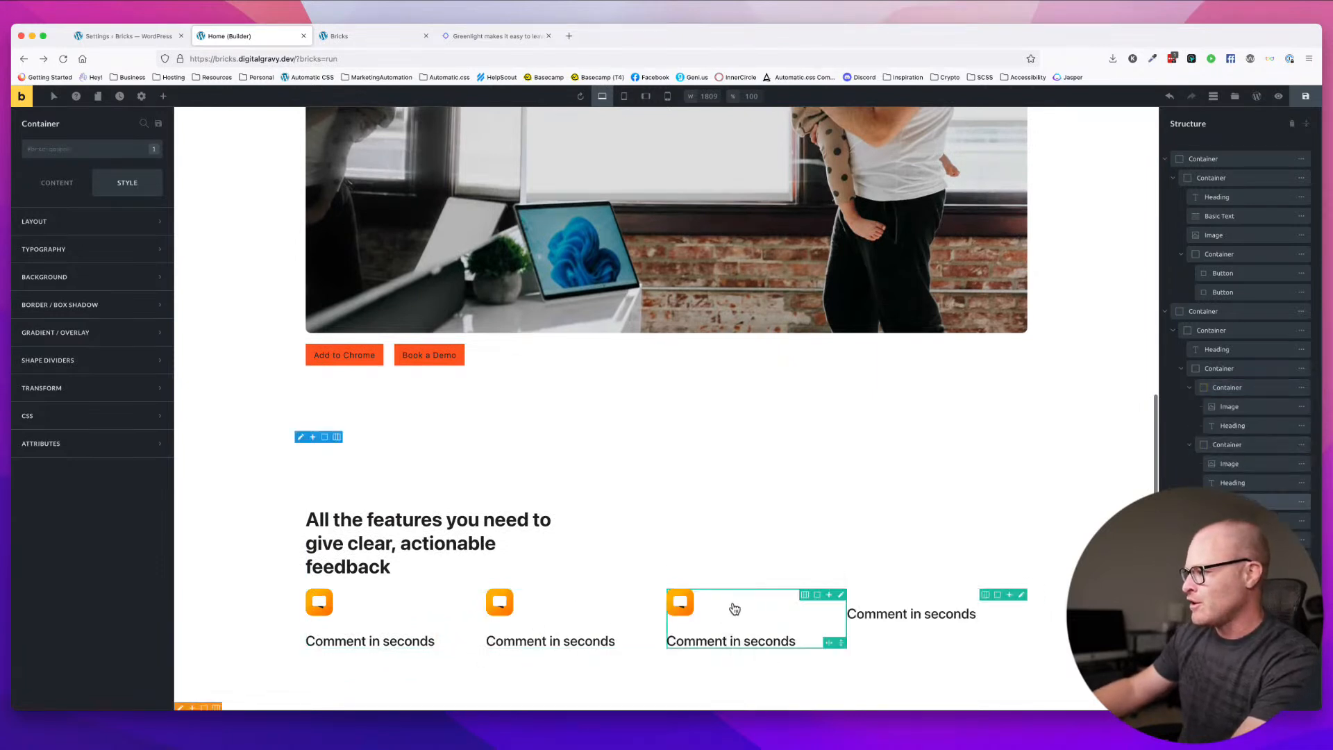
- Clone the last "Comment in seconds" card container three more times to extend the features grid into a second row
right_click(902, 606)
left_click(920, 599)
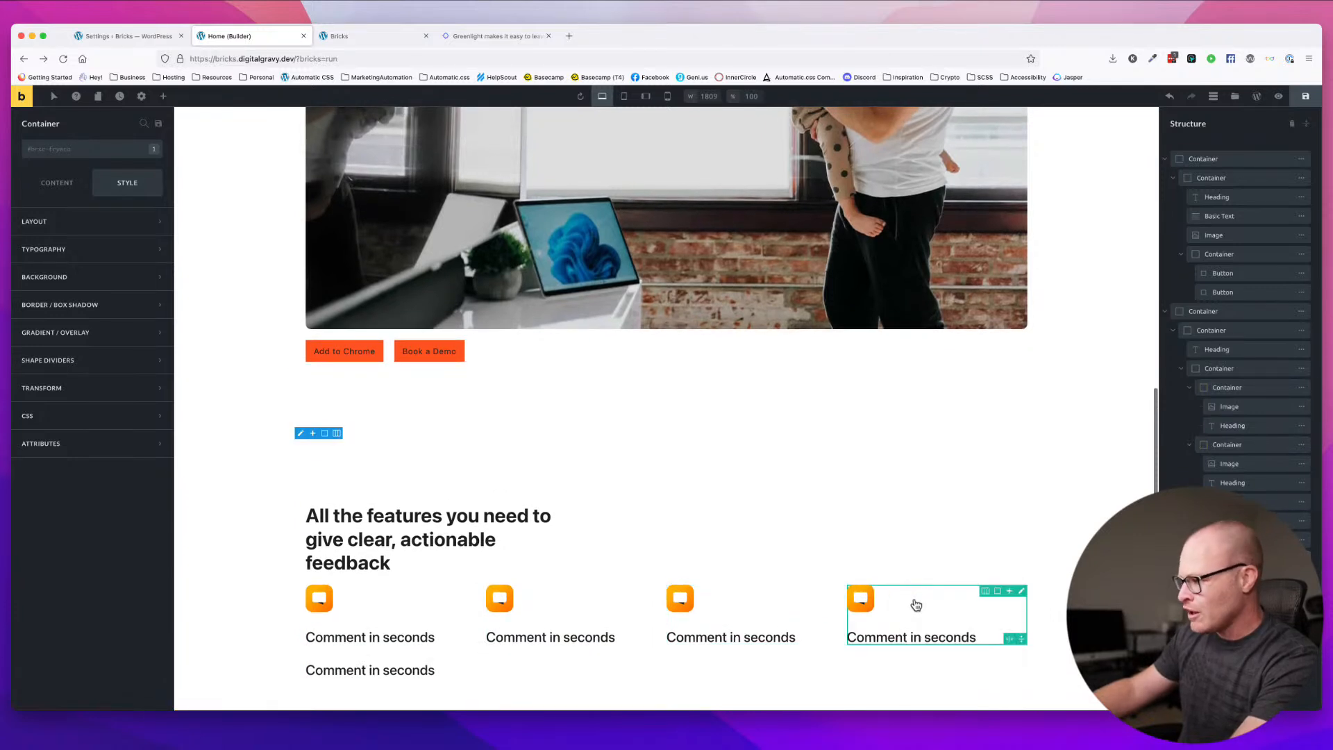
scroll(834, 597, "down", 2)
right_click(384, 614)
left_click(383, 609)
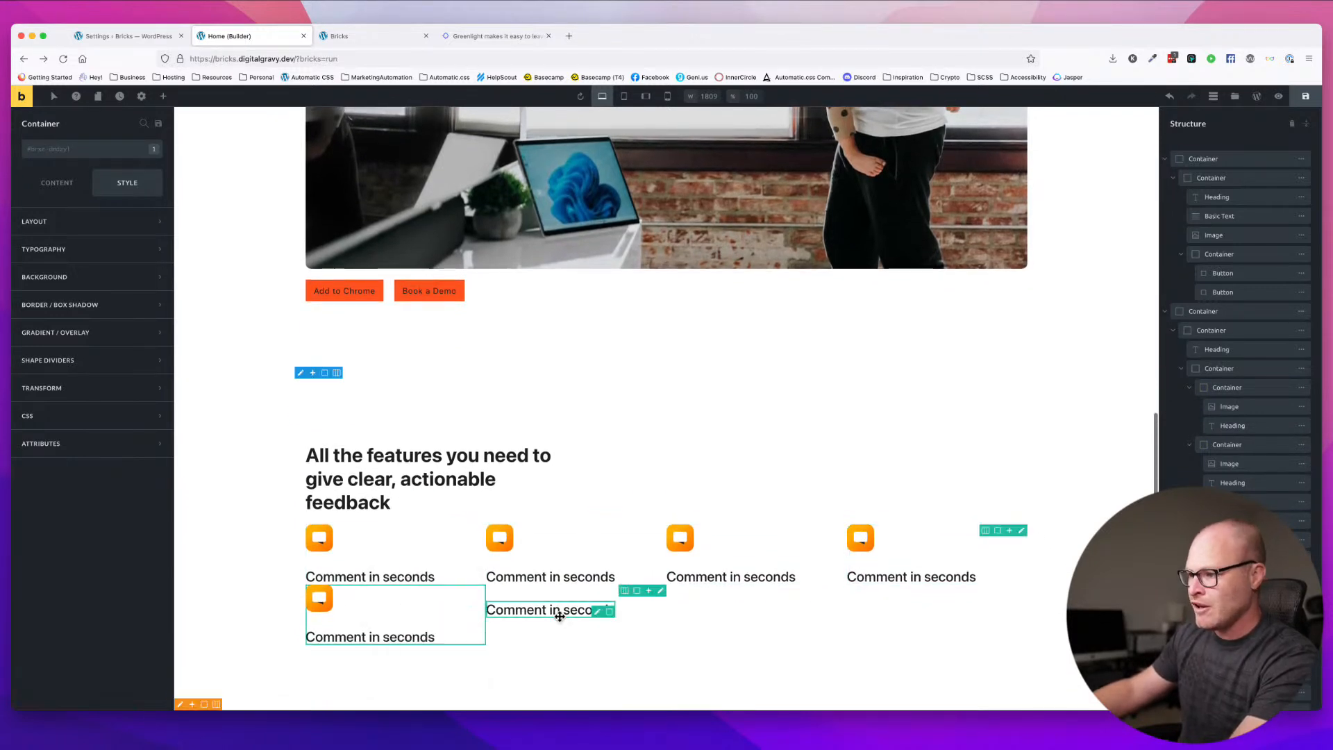
right_click(580, 609)
left_click(590, 603)
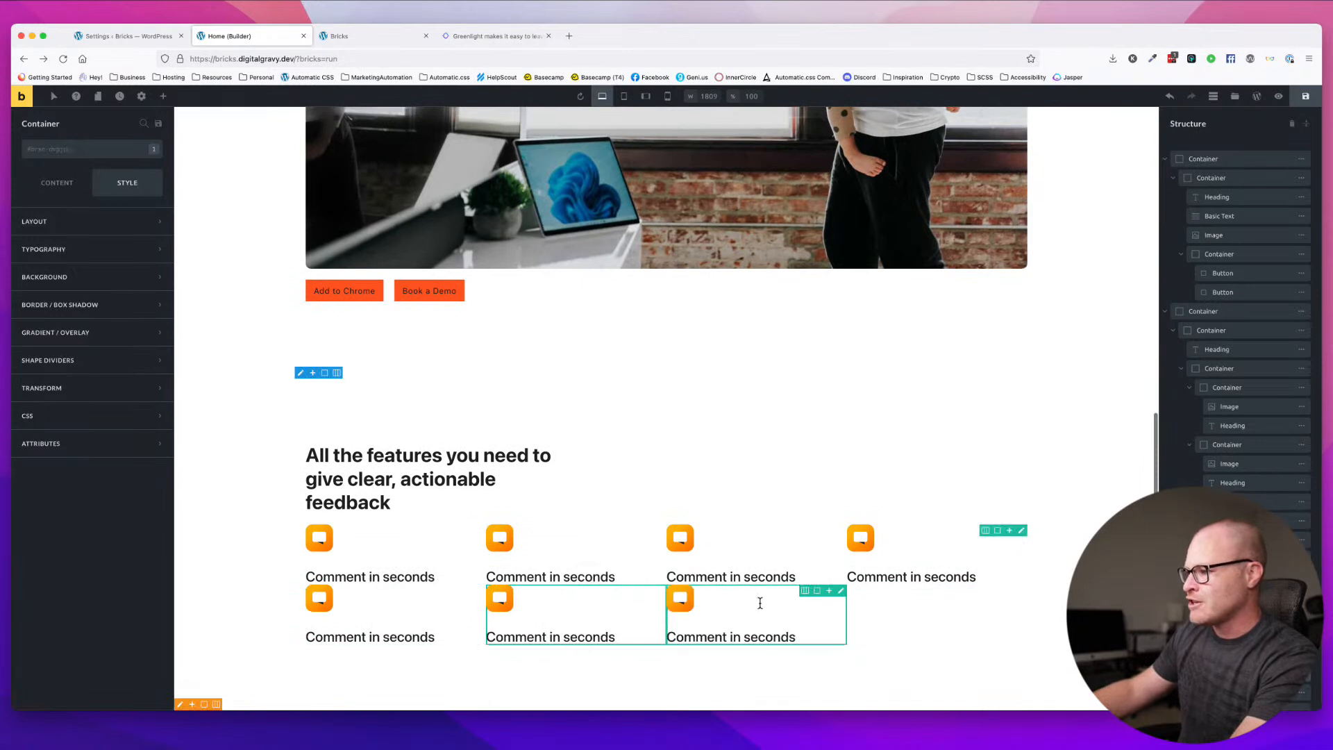
- Copy the last card container and paste it inside the features grid container to complete the second row
key("super+c")
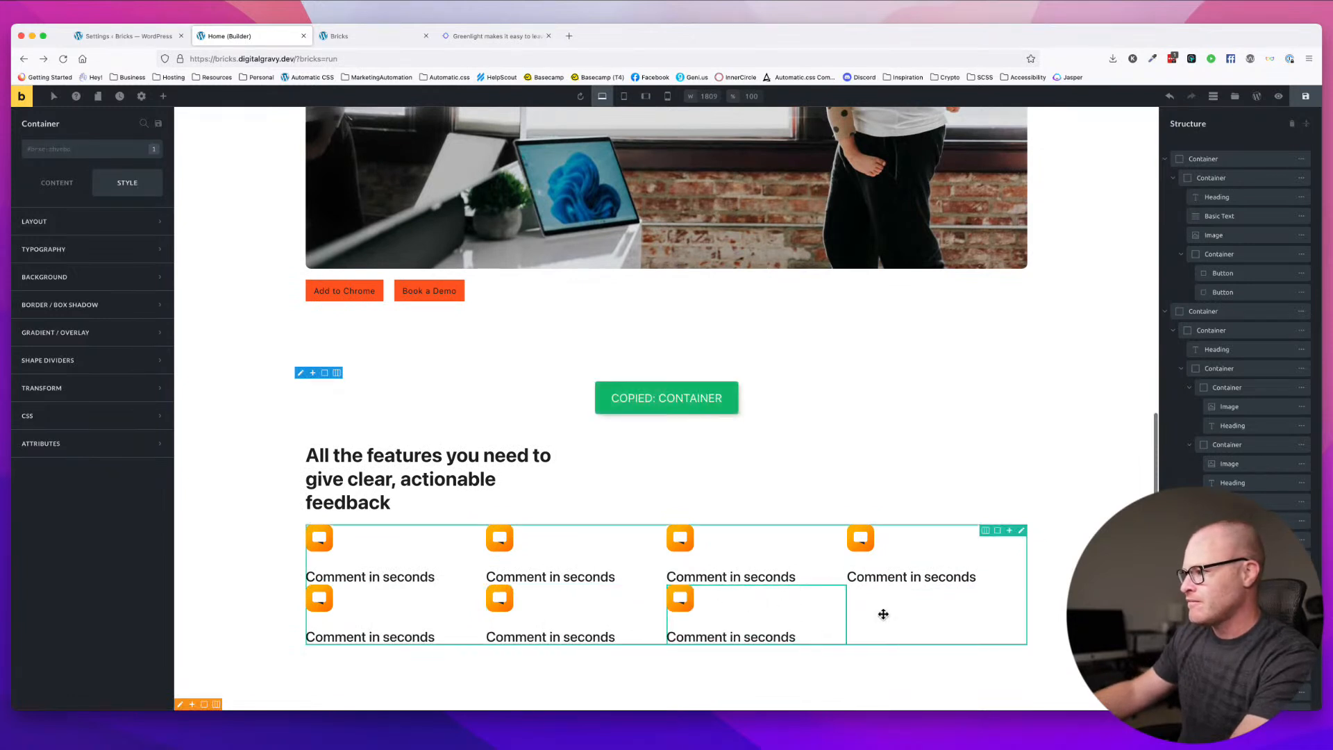
key("super+v")
scroll(875, 618, "down", 2)
key("super+z")
left_click(902, 619)
key("super+v")
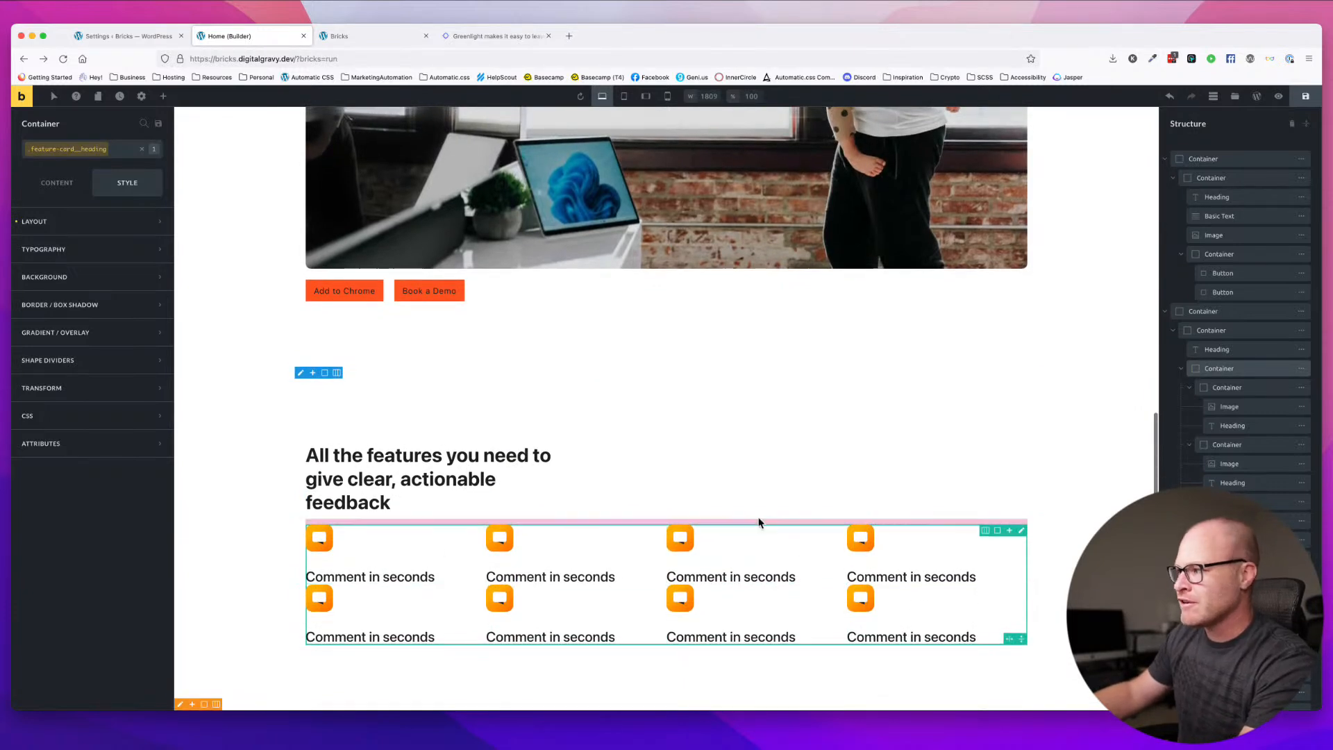
- Select the container holding all feature cards, add the global class gap--m to it, and save
left_click(1182, 369)
left_click(1238, 354)
left_click(1234, 372)
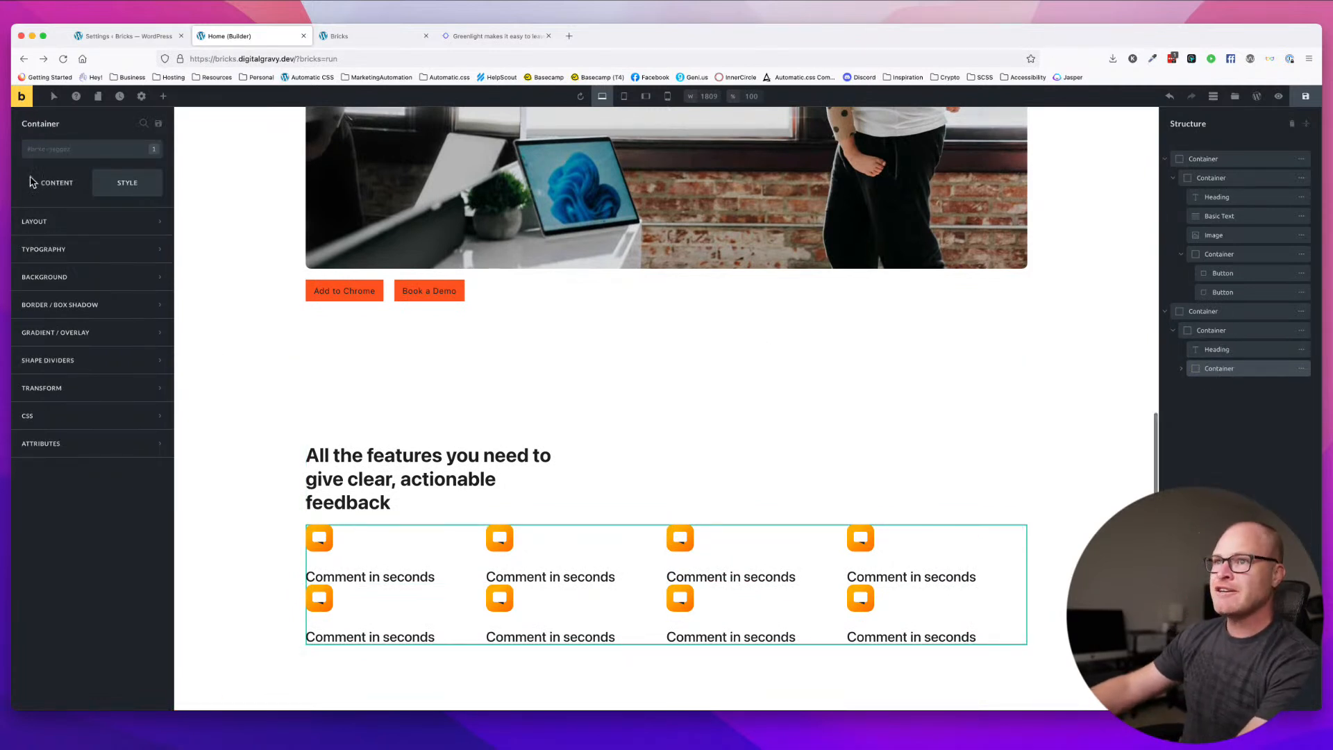
left_click(57, 154)
type("gap--m")
key("Return")
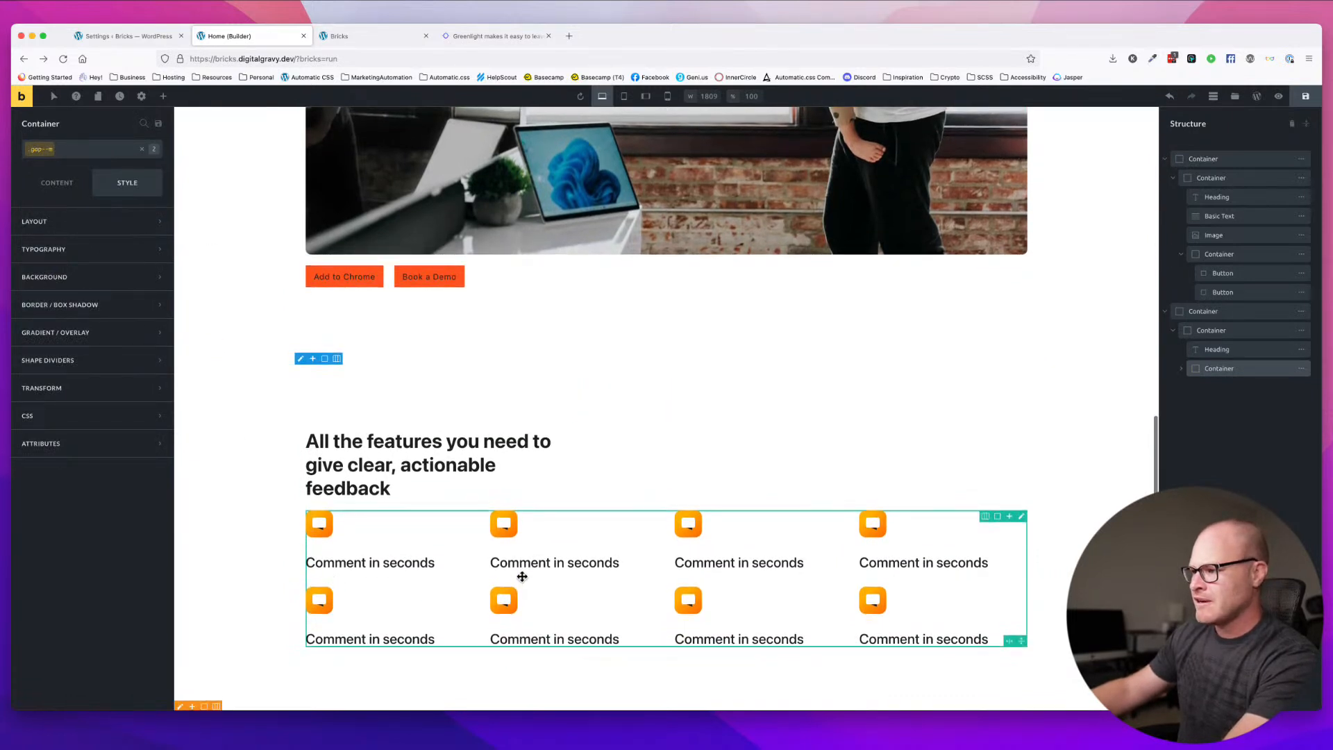
key("super+s")
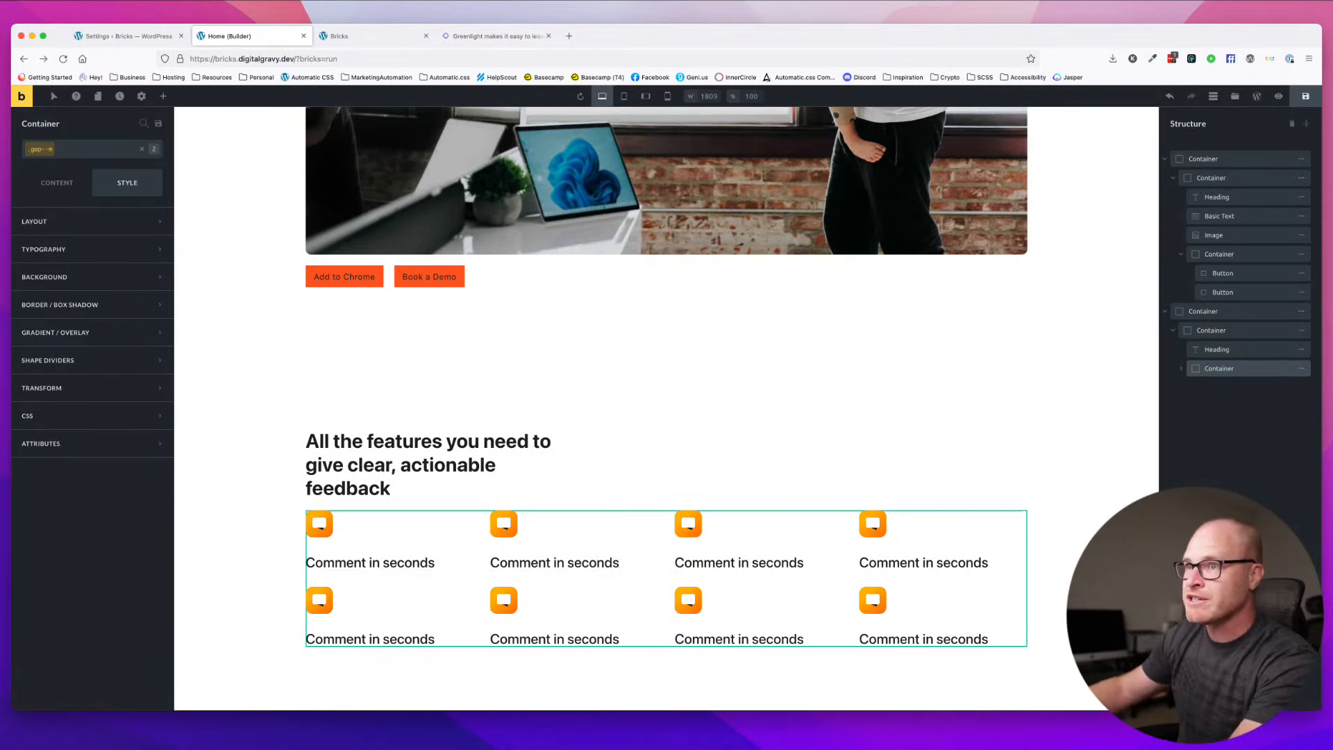
- Delete the gap--m class and add gap--l to the features grid container in its place
left_click(74, 153)
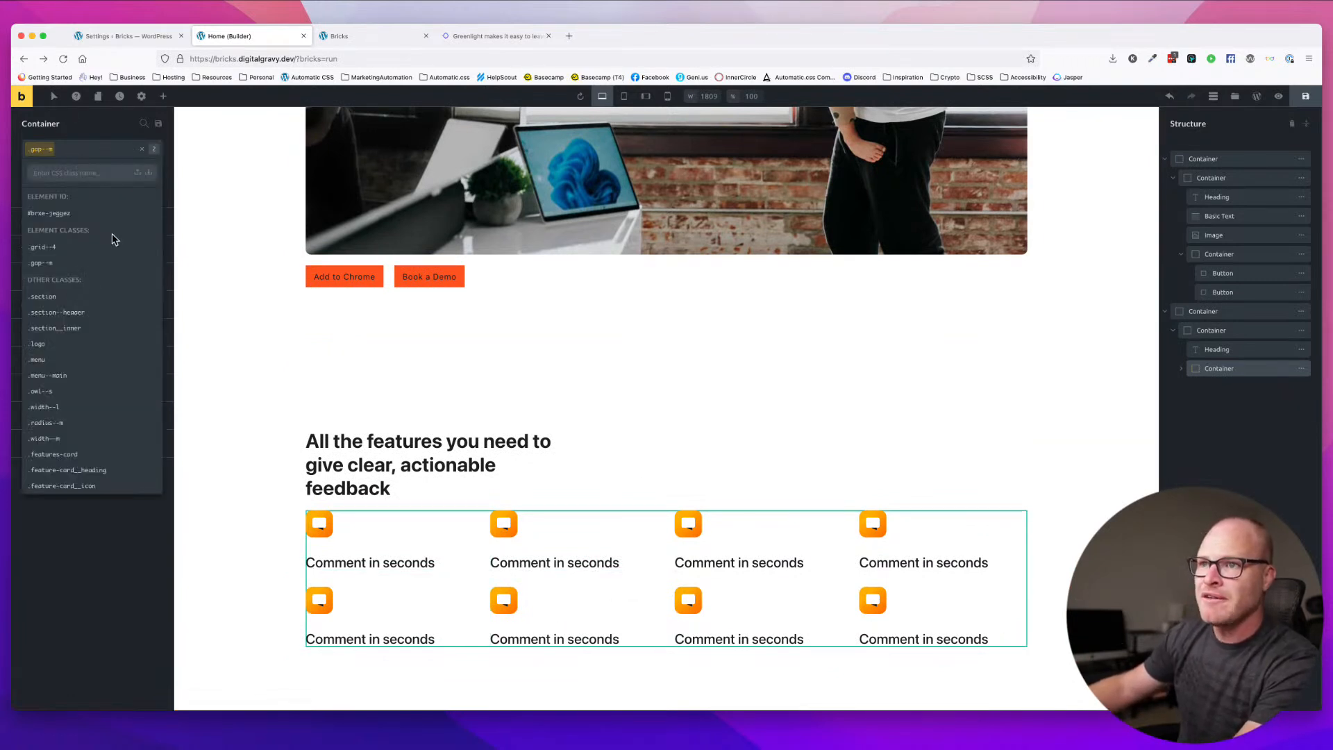
left_click(151, 263)
left_click(151, 266)
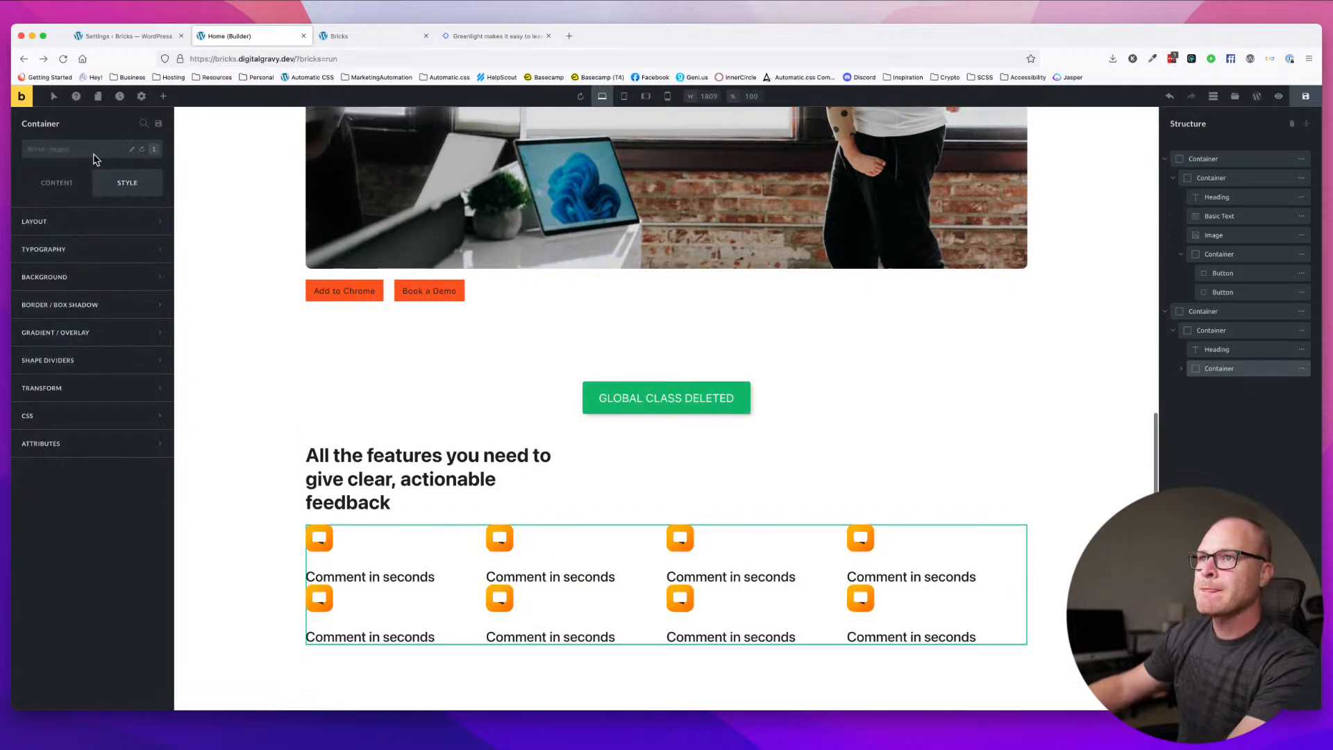
left_click(95, 160)
type("gap--l")
key("Return")
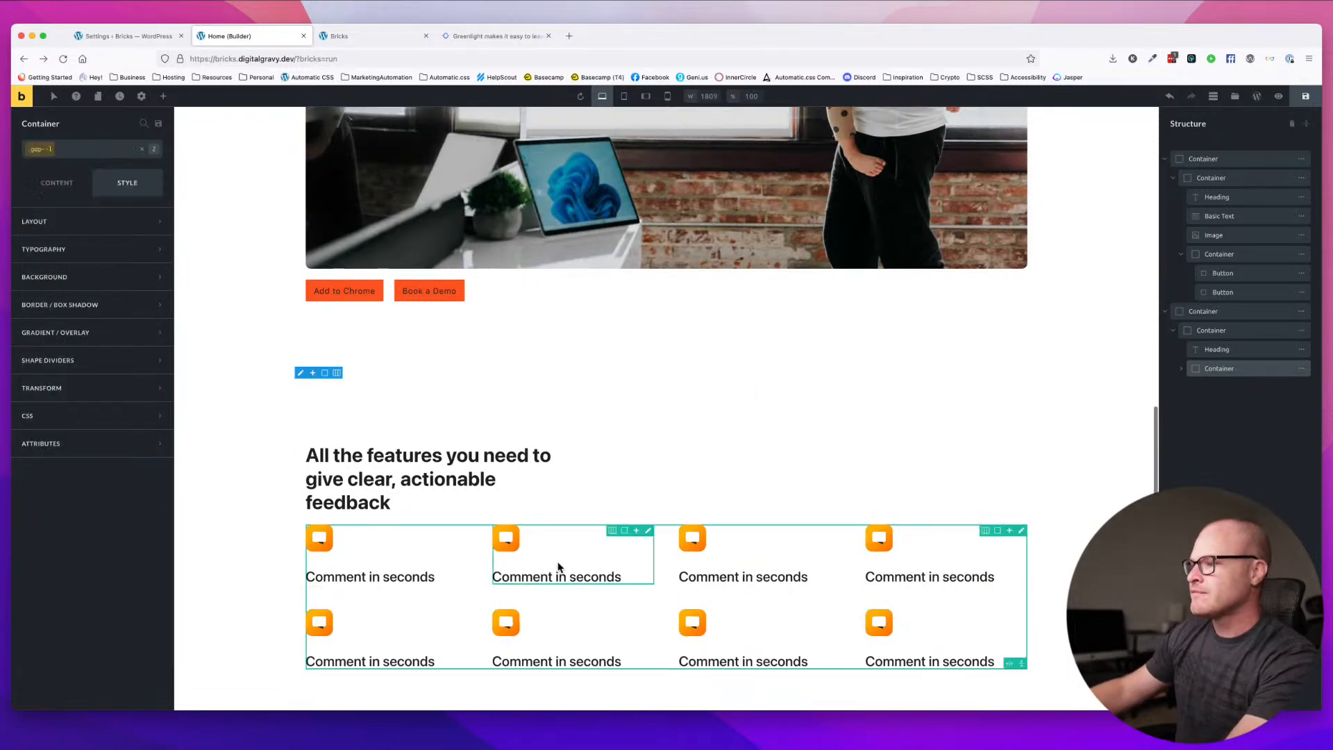
- Save the page and reload the front-end site to check the spacing of the features grid
scroll(653, 612, "down", 1)
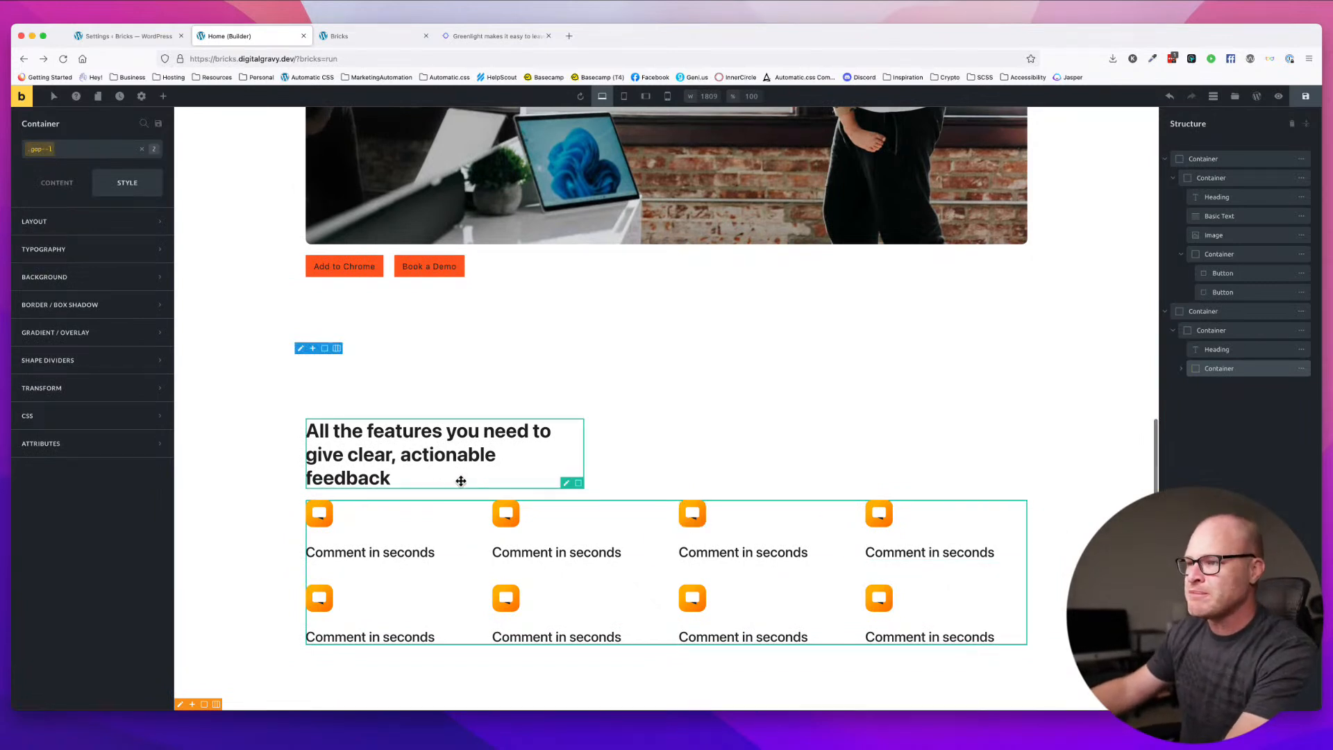
left_click(1296, 104)
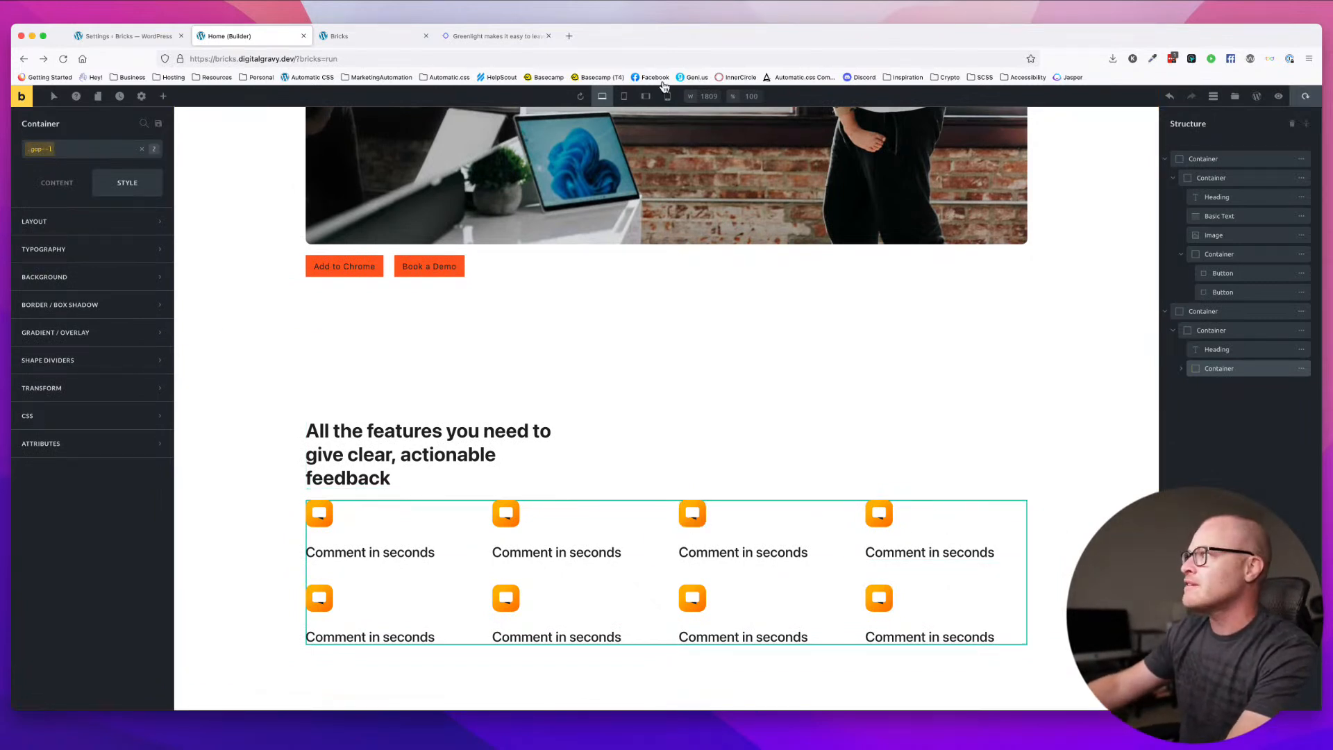
left_click(346, 38)
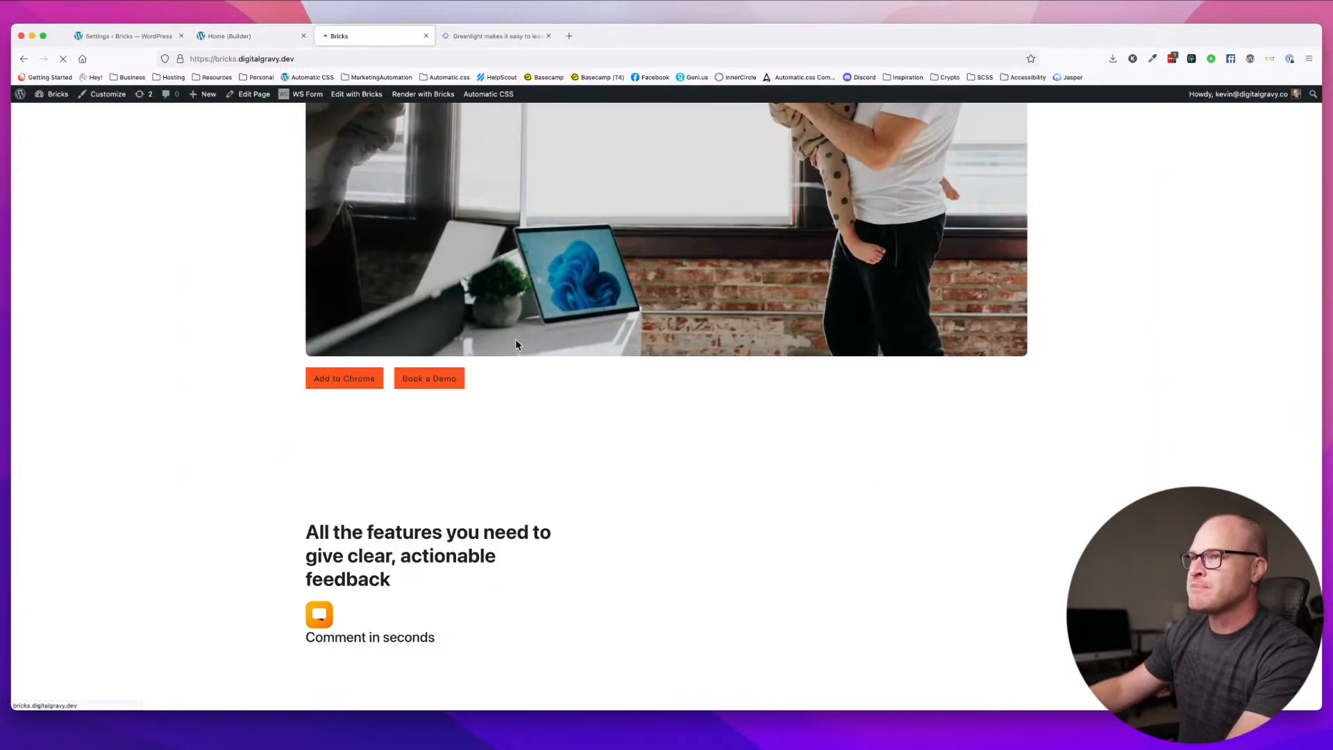
key("super+r")
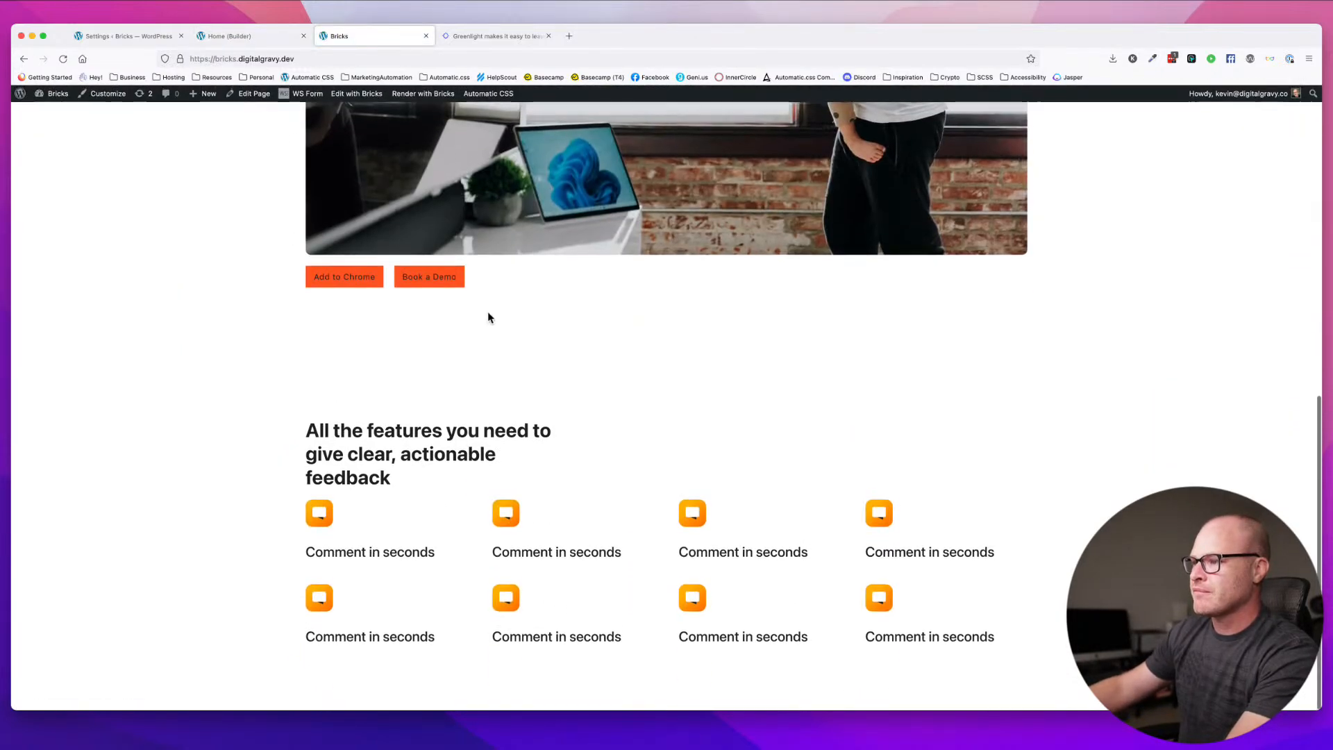
- Return to the builder, add the classes grid--l-2 and grid--m-1 to the features grid container, and save the page
left_click(123, 36)
left_click(196, 38)
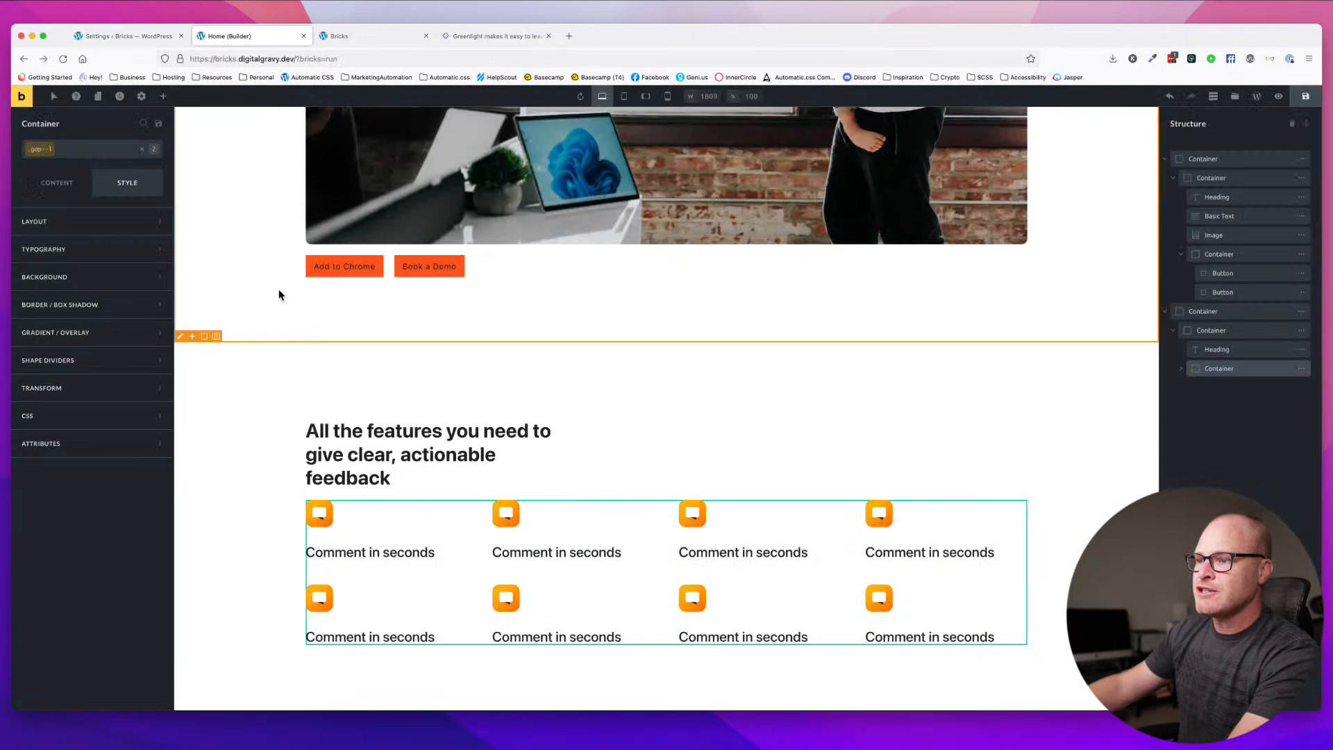
left_click(87, 154)
type("grid--l-2")
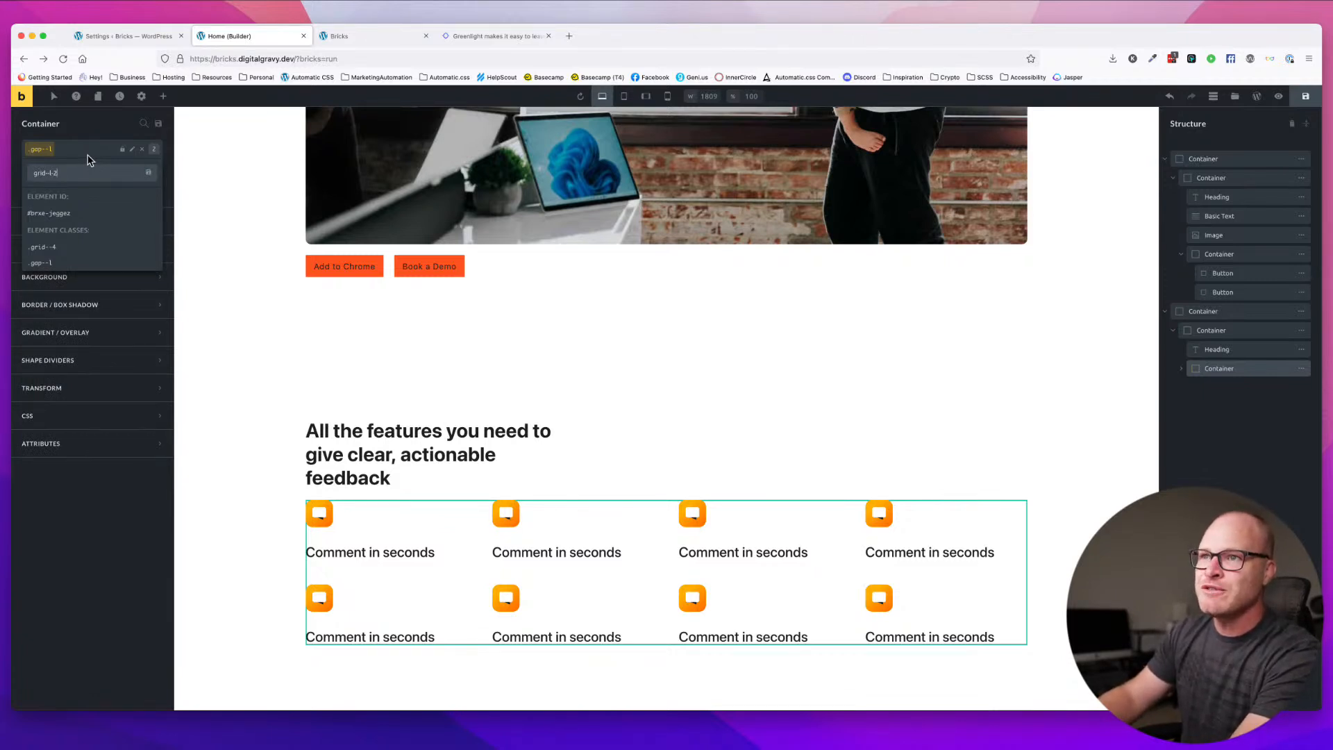
key("Return")
type("grid--m-")
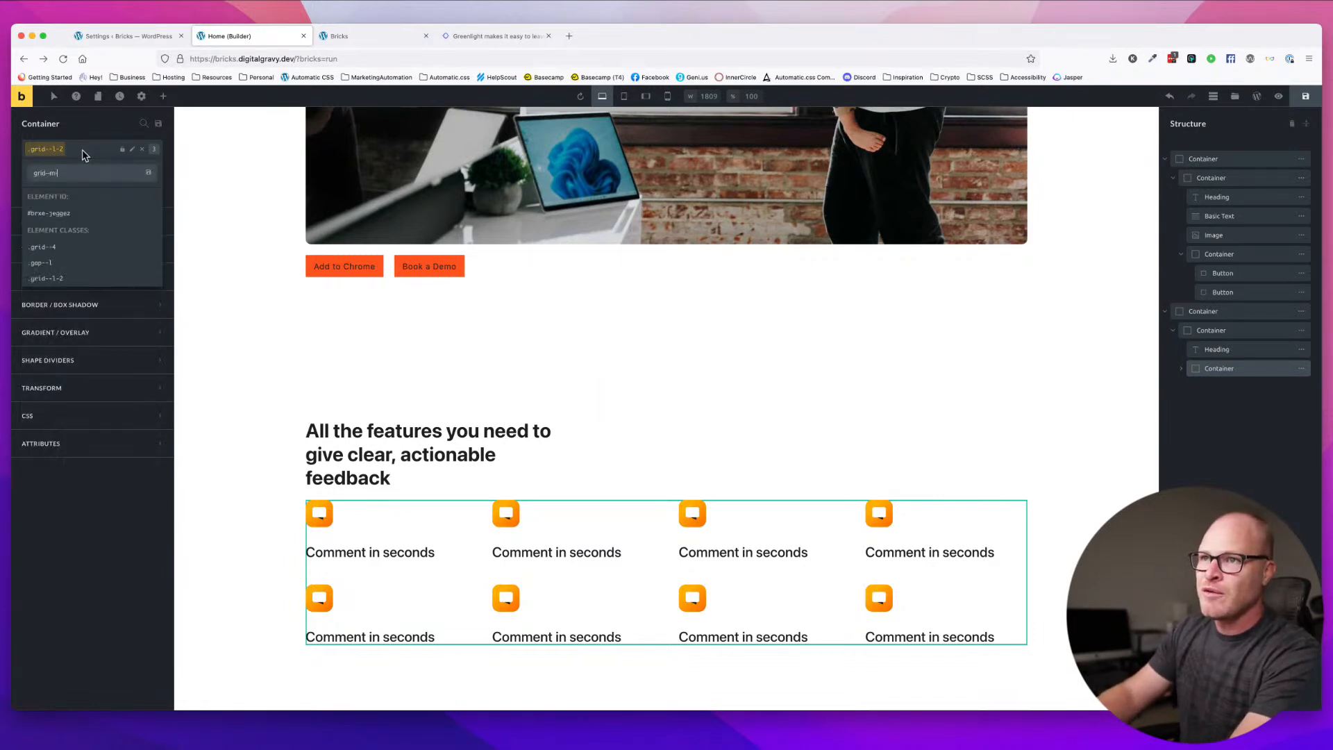
type("1")
key("Return")
left_click(1304, 99)
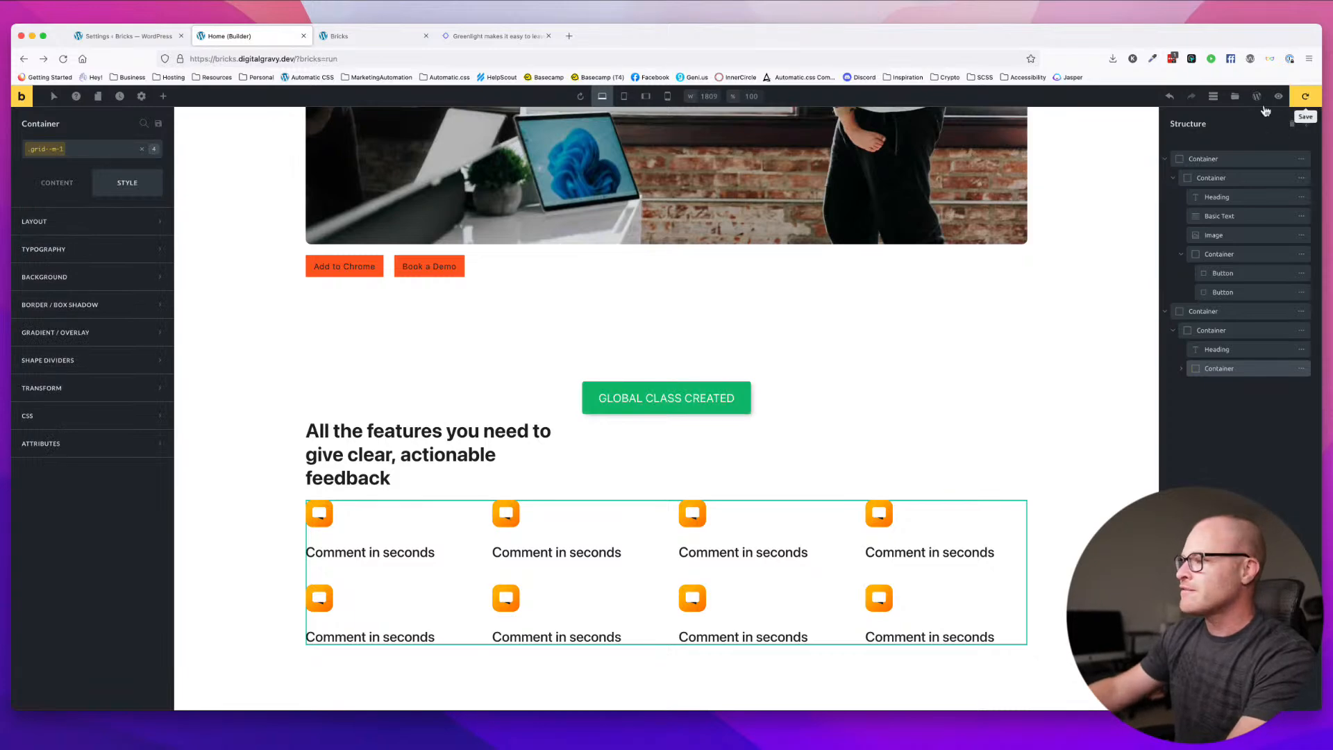
- Reload the front-end page and check the features grid at different widths in responsive design mode
left_click(348, 36)
key("super+r")
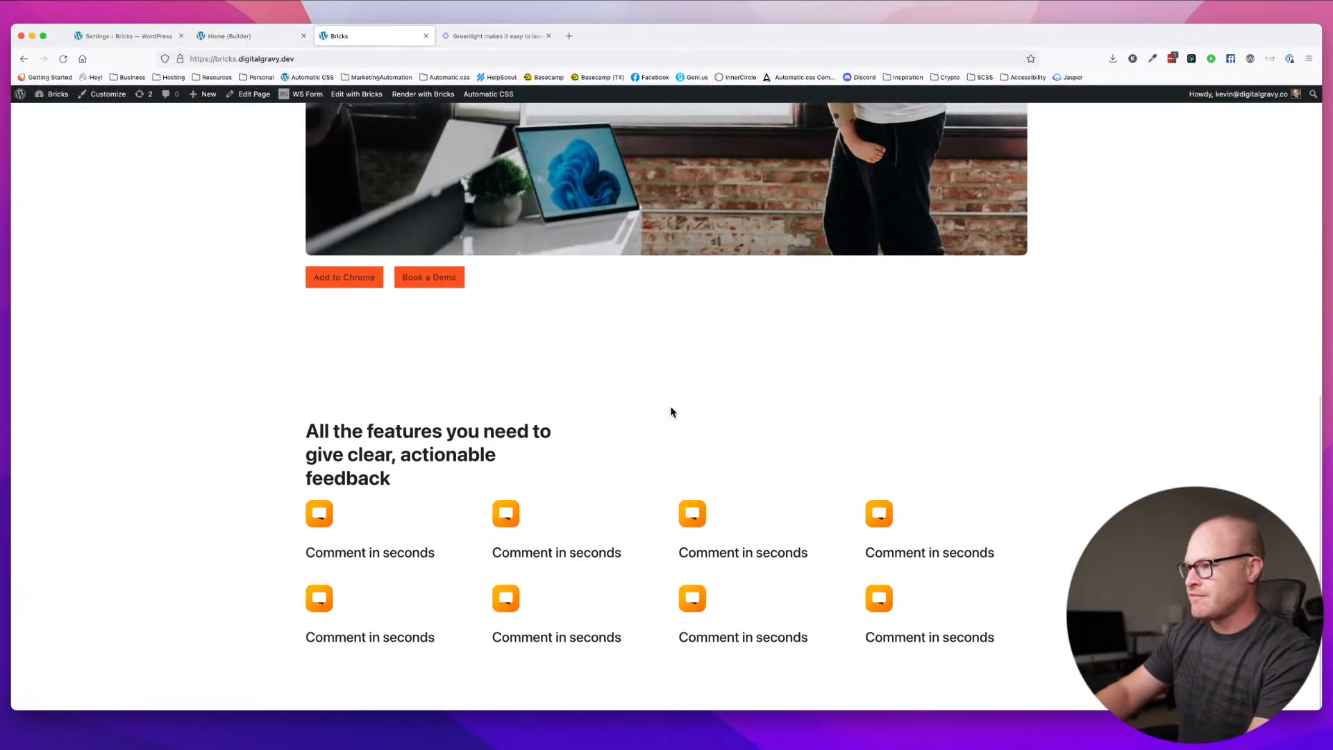
key("super+alt+m")
left_click_drag(988, 429, 1092, 417)
key("super+alt+m")
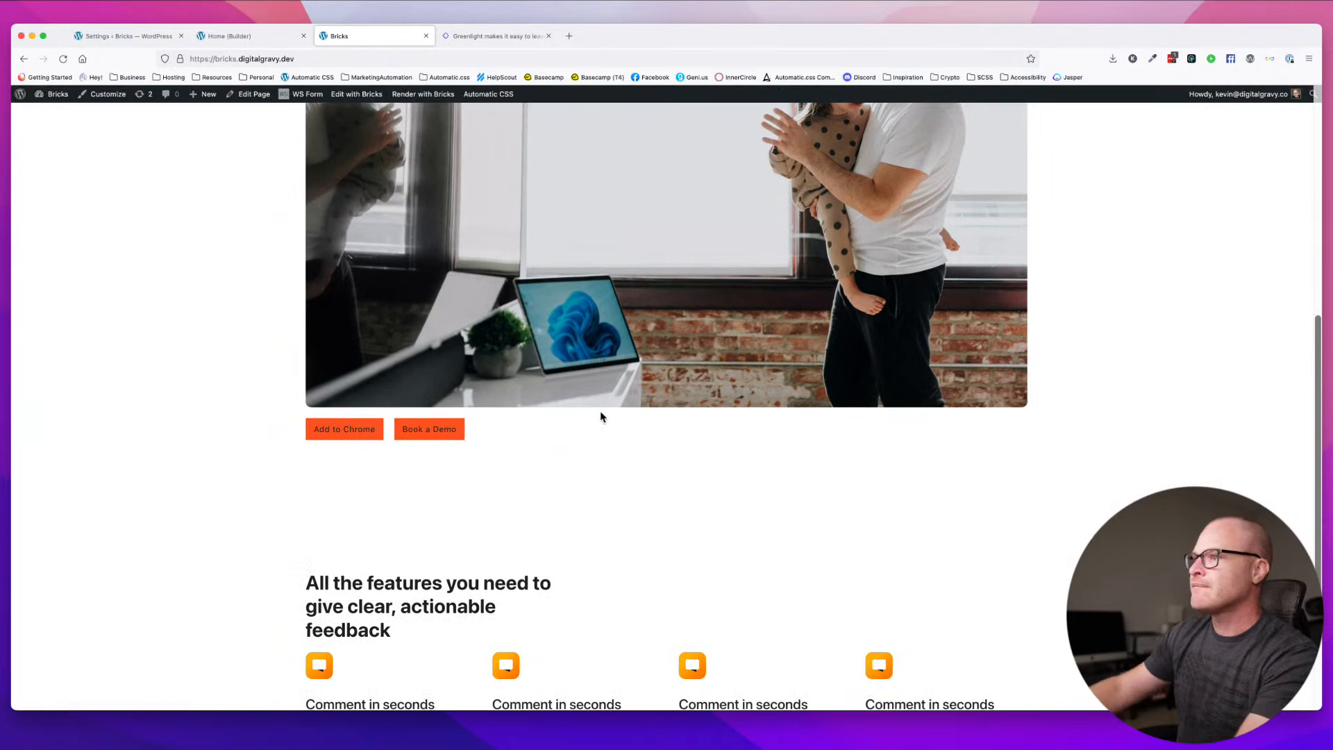
- Back in the builder, delete the grid--m-1 class and add grid--s-1 to the features grid container
left_click(248, 37)
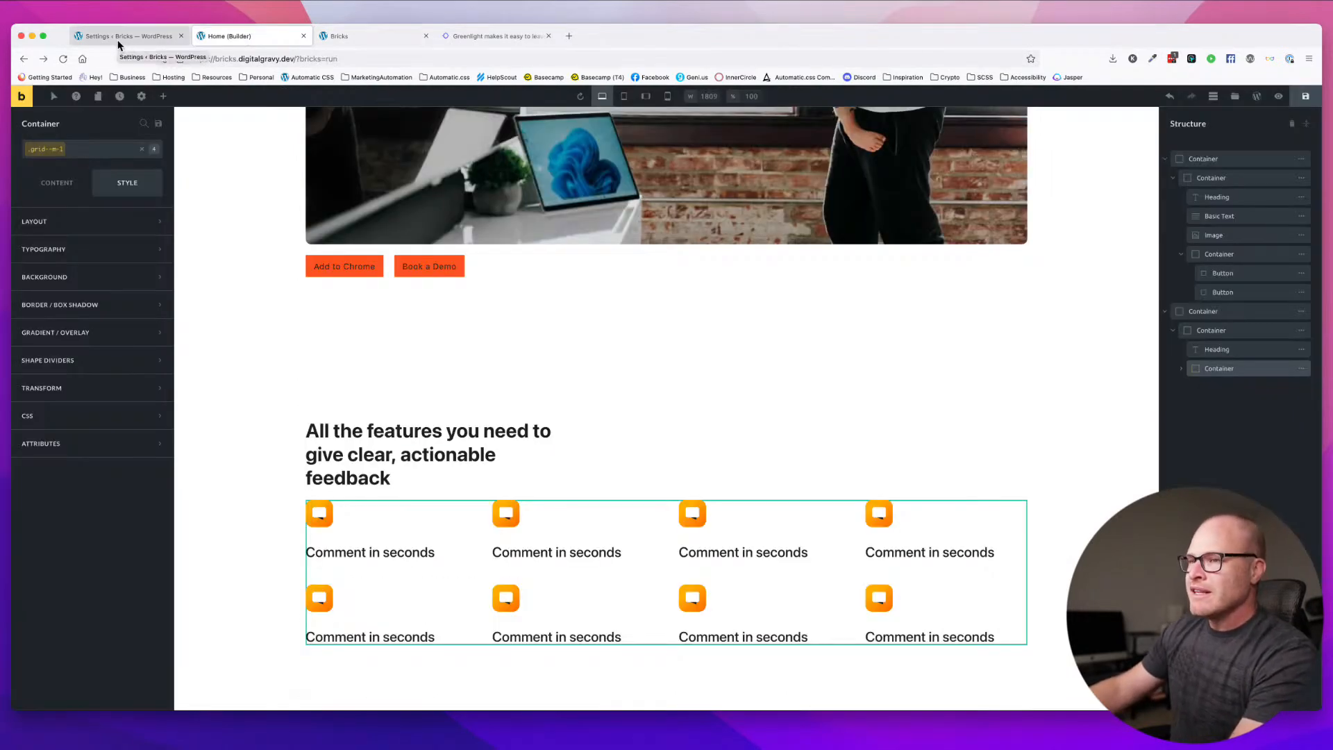
left_click(100, 153)
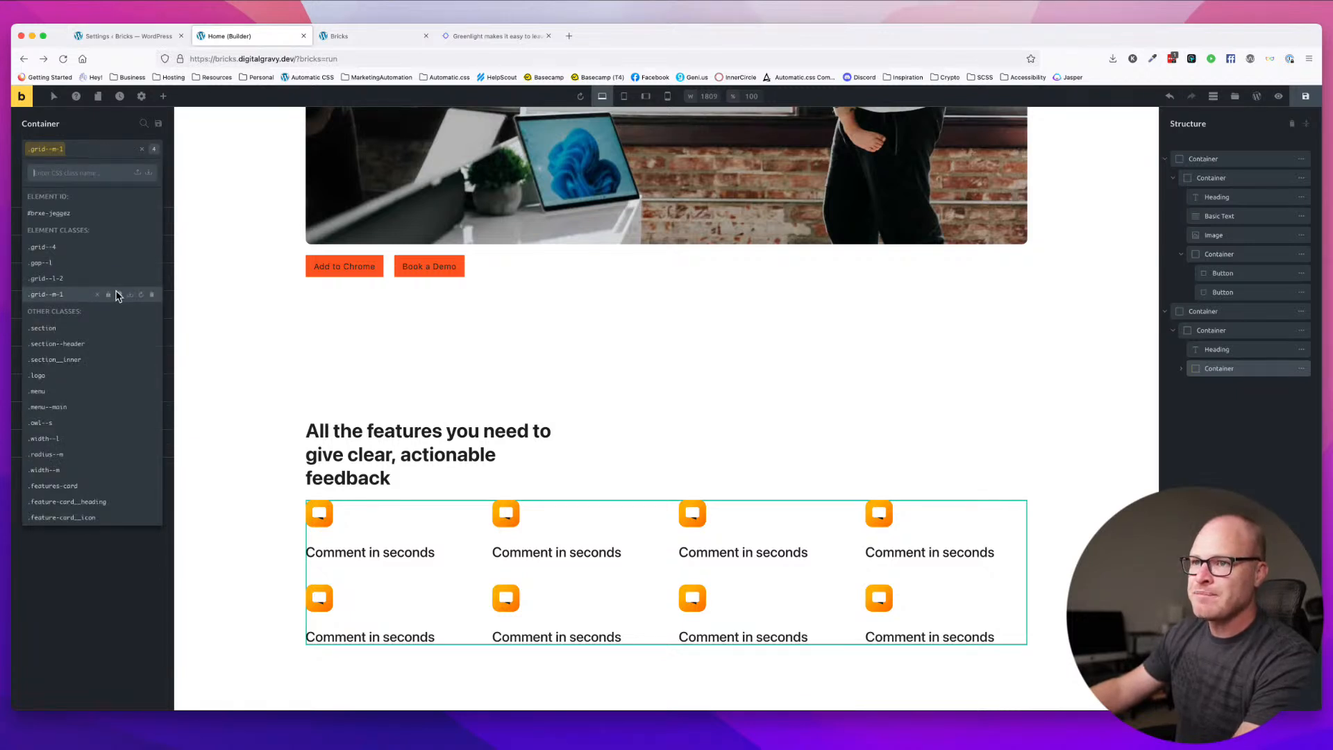
left_click(152, 295)
left_click(152, 295)
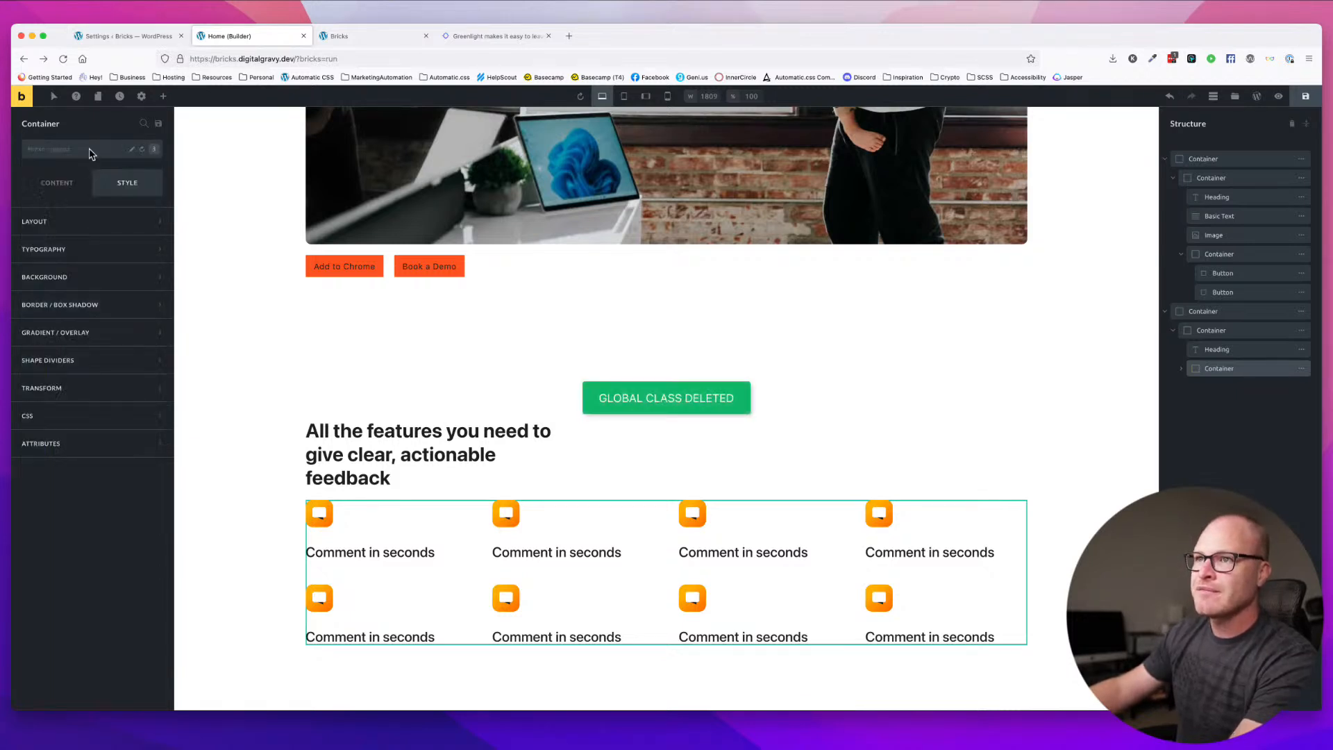
type("grid--s-1")
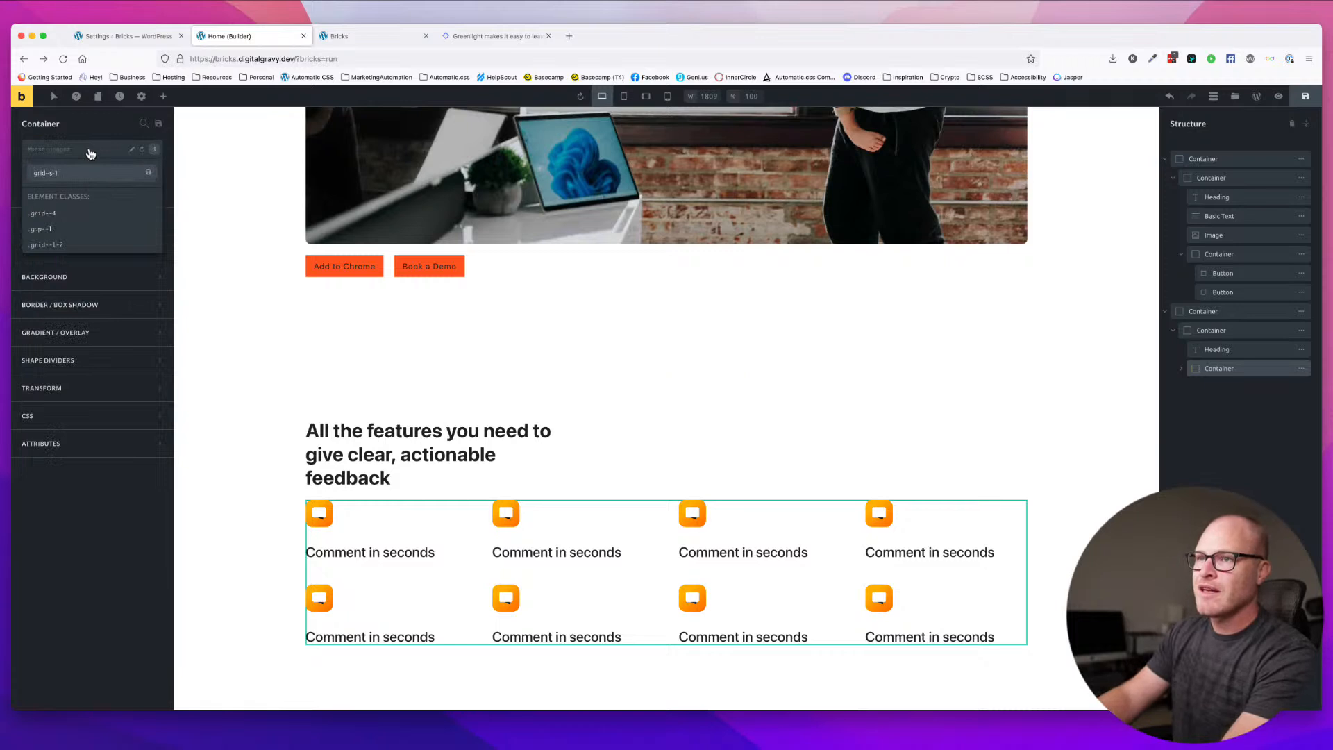
key("Return")
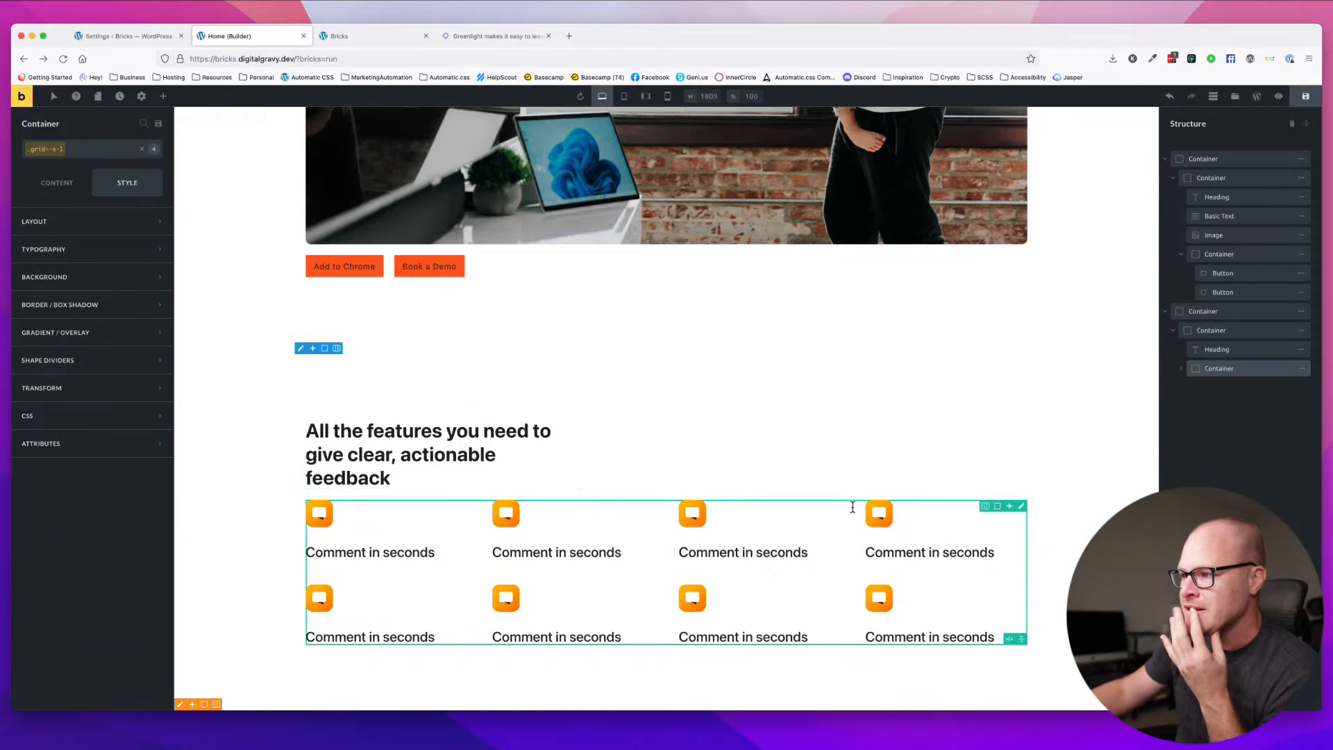
- In the WordPress admin's Automatic CSS viewport settings, set Viewport Max ("XL" Breakpoint) to 1366 px and save the changes
left_click(121, 35)
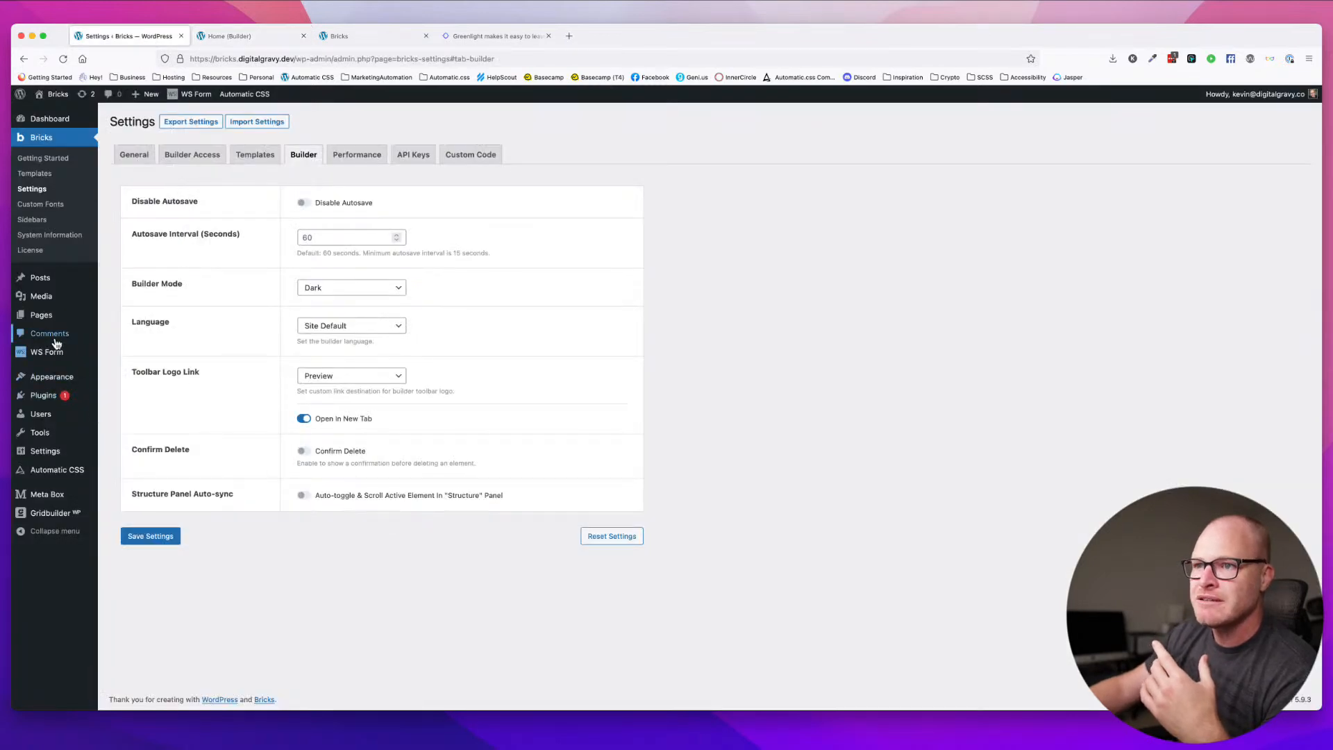
left_click(57, 470)
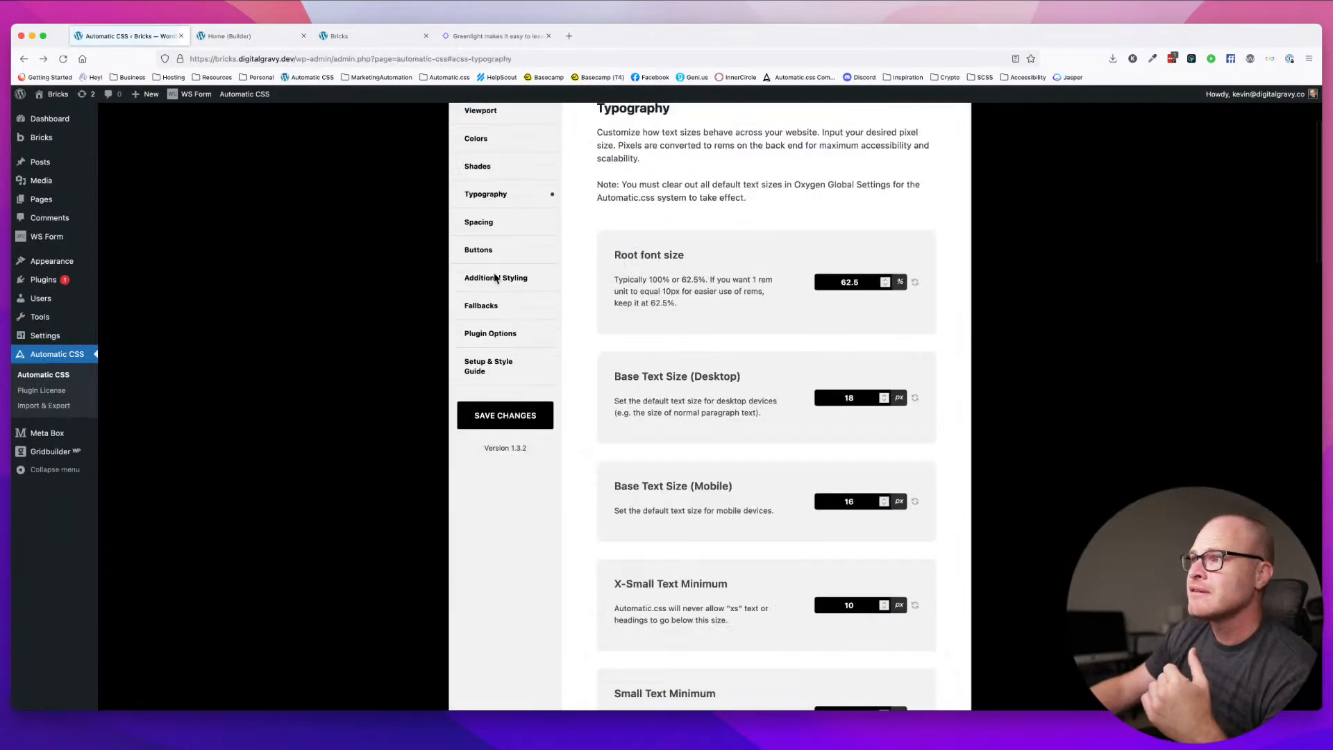
left_click(486, 194)
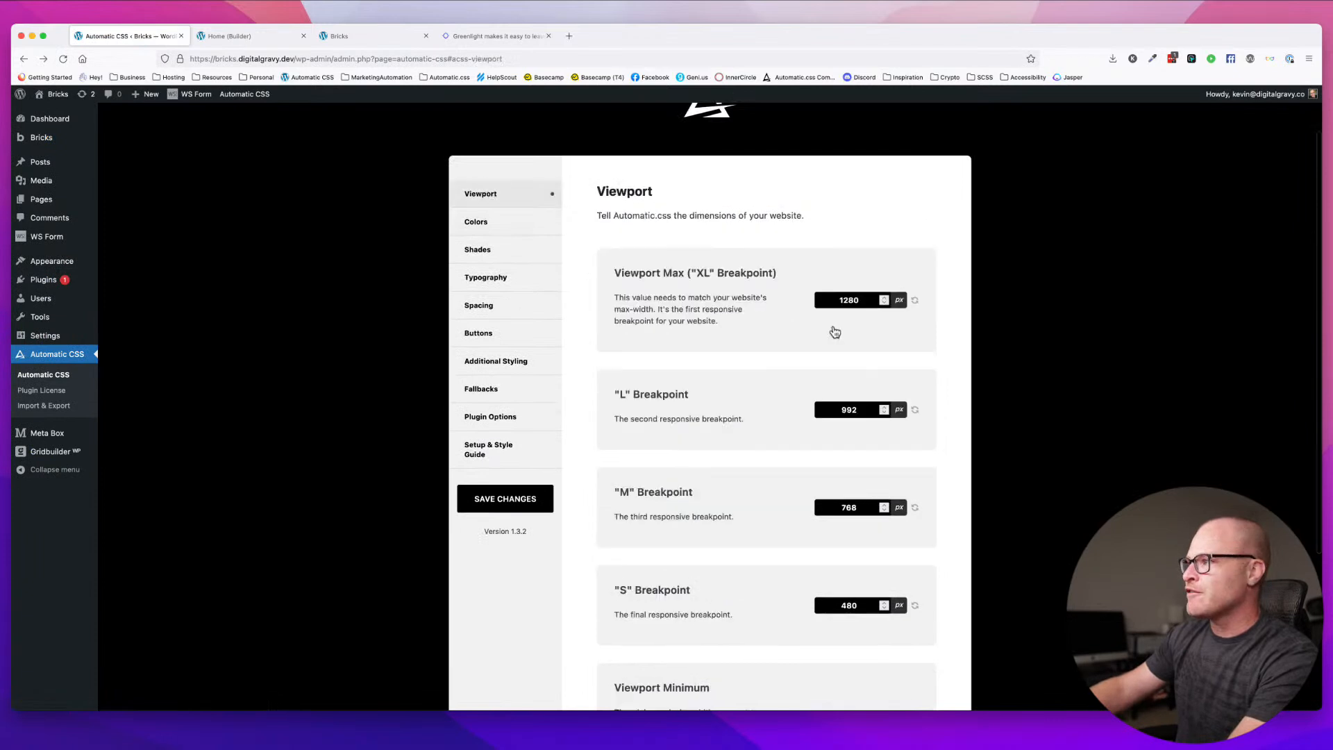
double_click(869, 302)
type("1366")
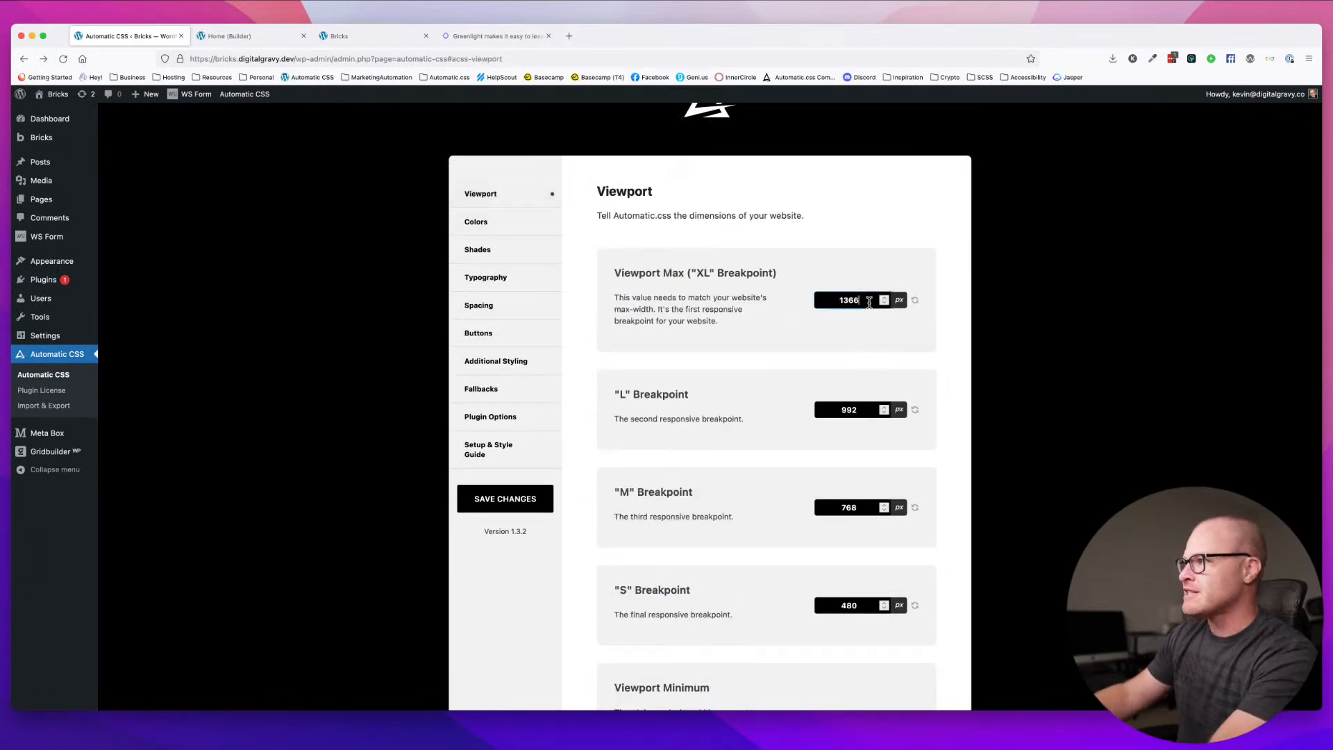
left_click(505, 498)
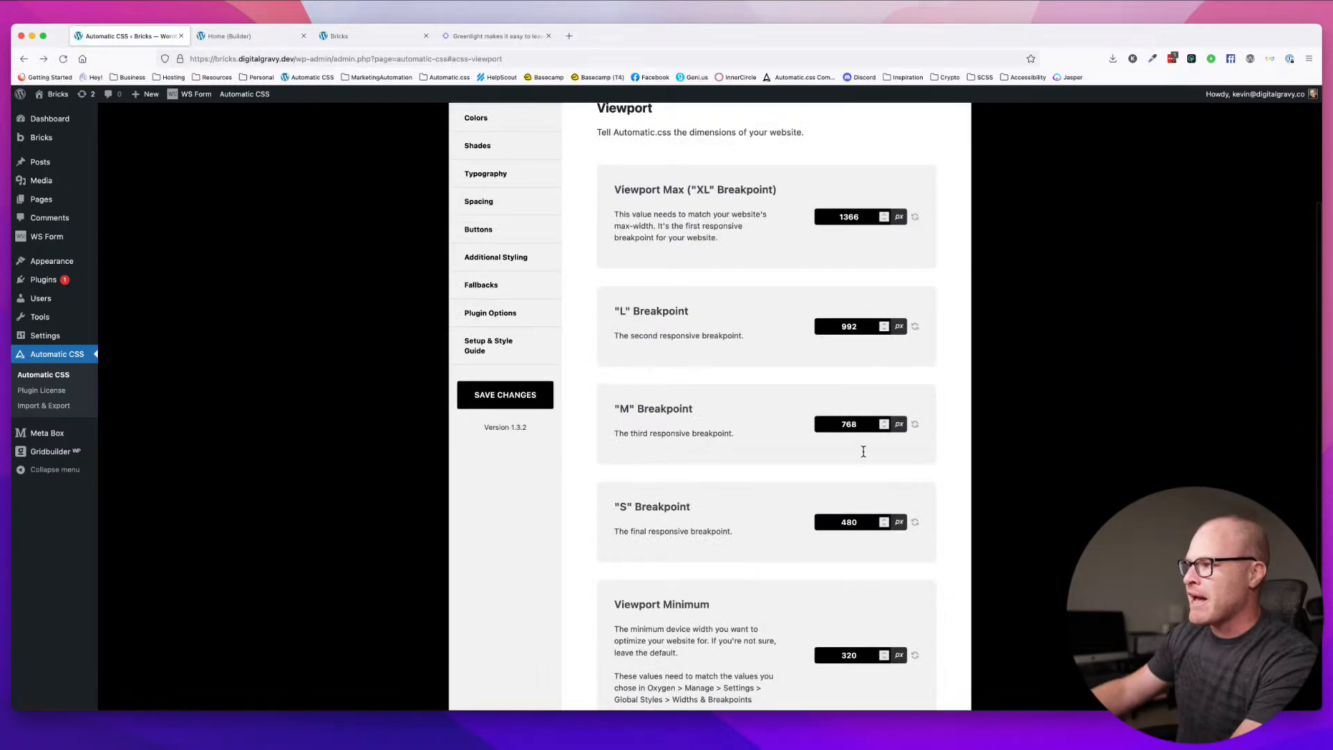
- Return to the Bricks builder and save the home page
left_click(353, 39)
left_click(244, 39)
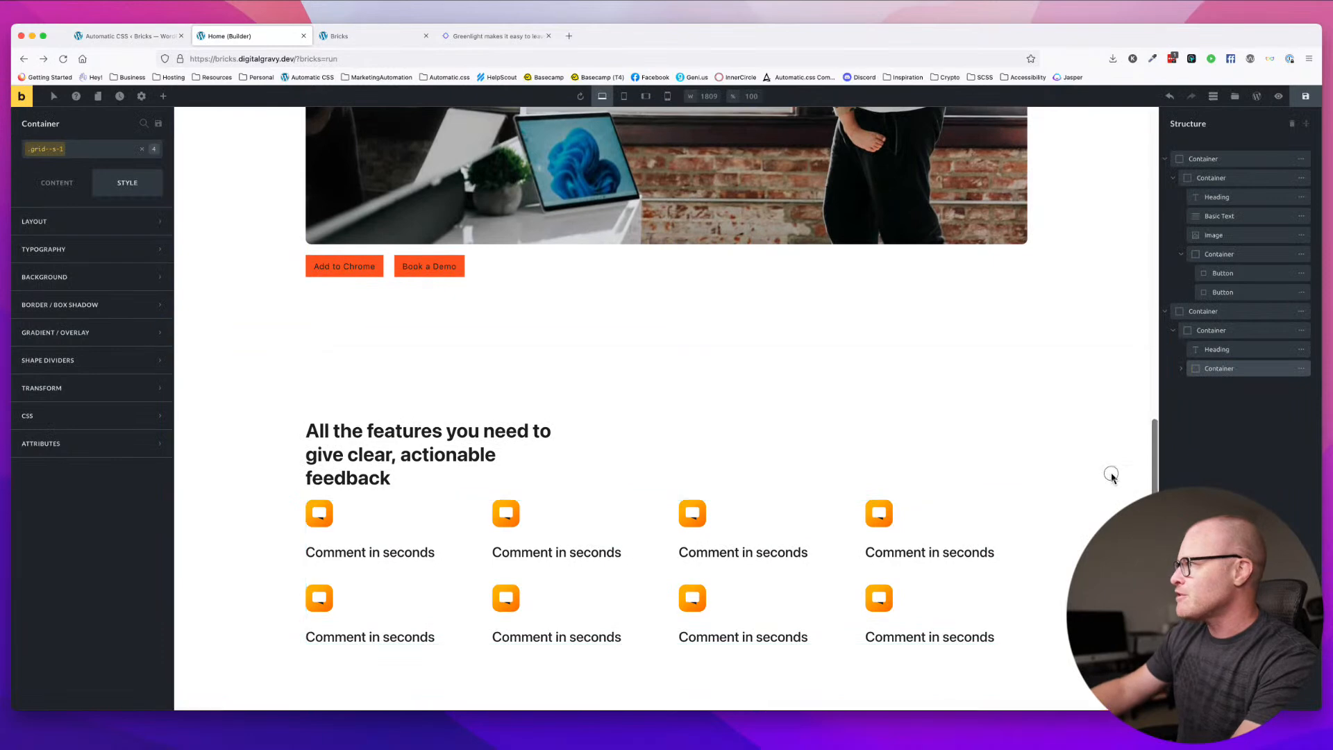
left_click(1111, 475)
left_click(1306, 97)
- Review the sections below the features grid on the original Greenlight site, then return to the front-end Bricks page
left_click(491, 38)
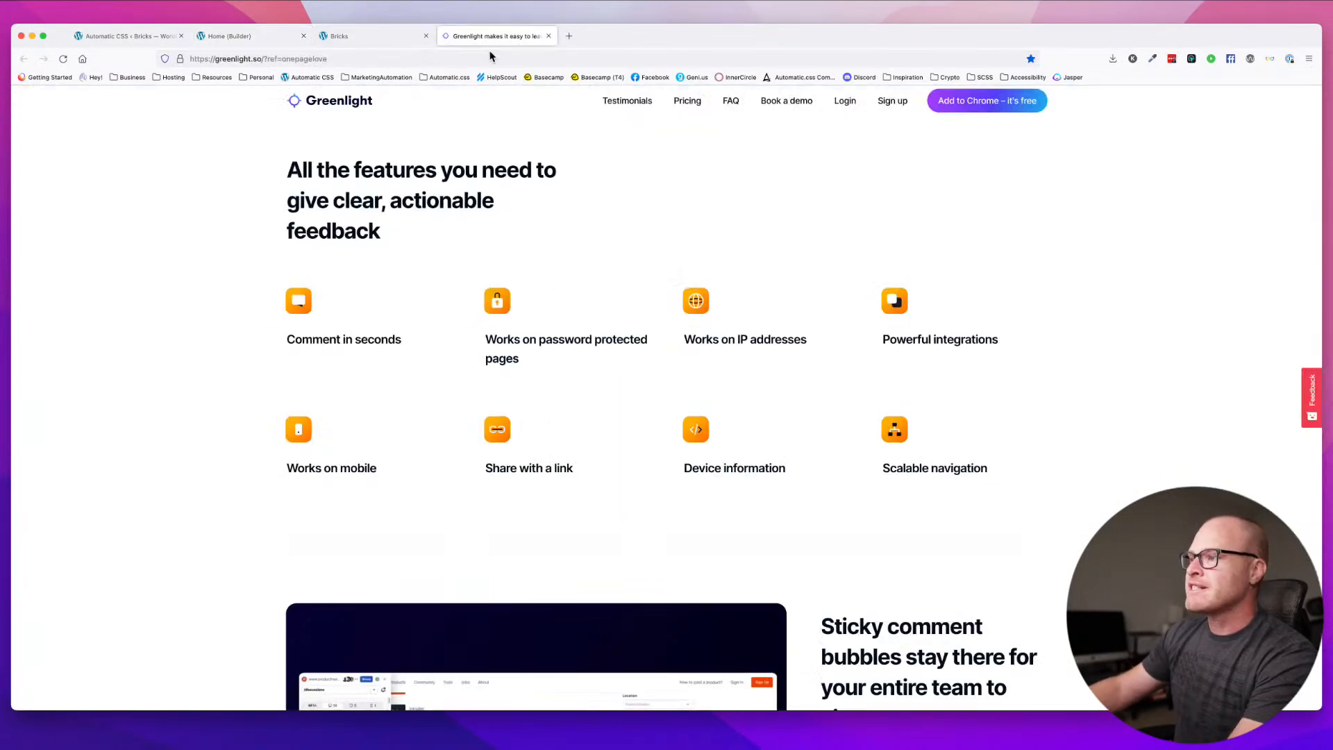
scroll(534, 295, "down", 15)
scroll(533, 295, "down", 10)
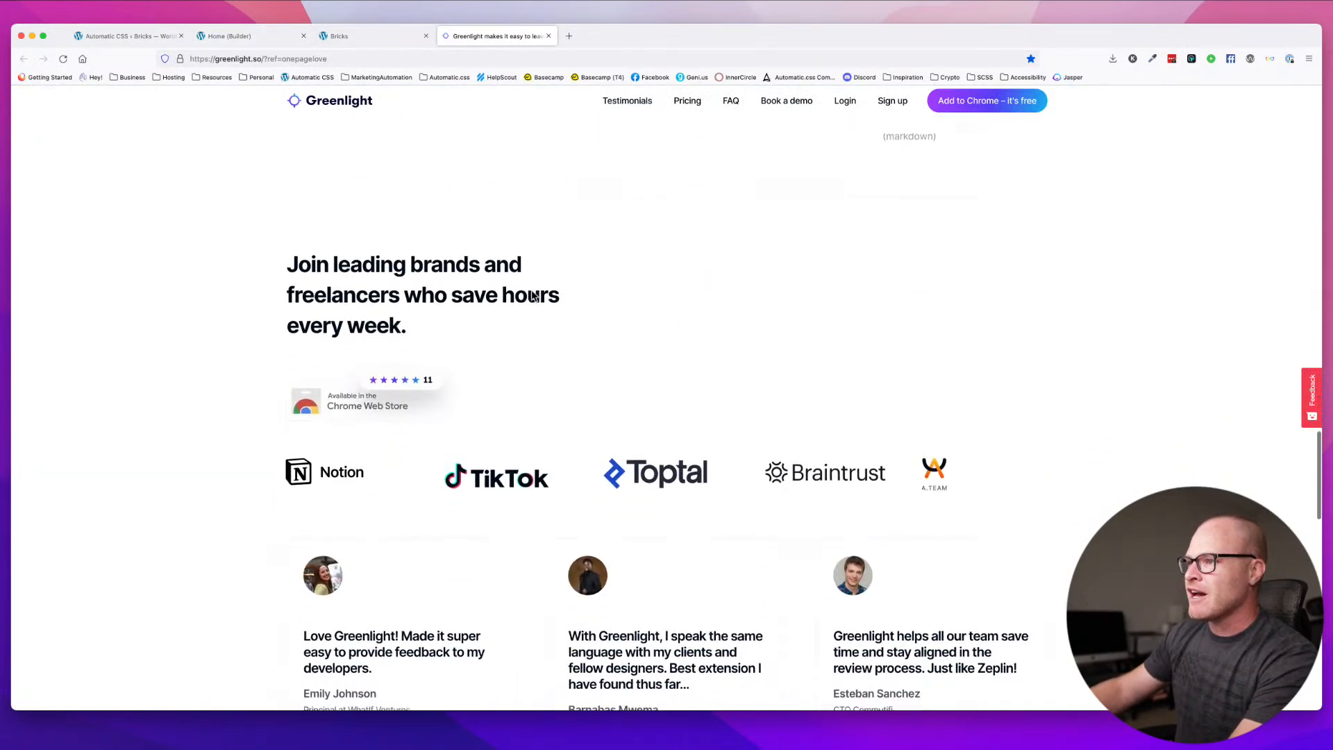
left_click(340, 41)
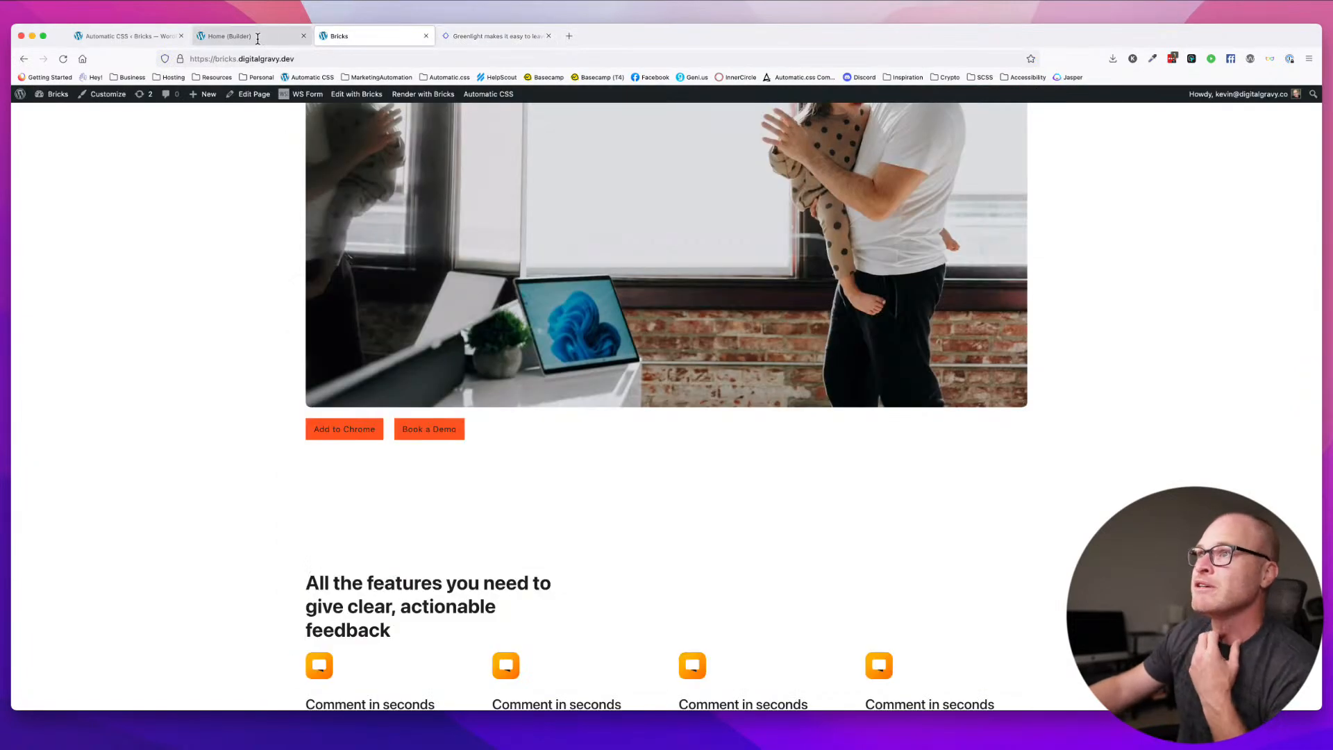
- Return to the Bricks builder and delete the width--l class from the hero heading
left_click(229, 36)
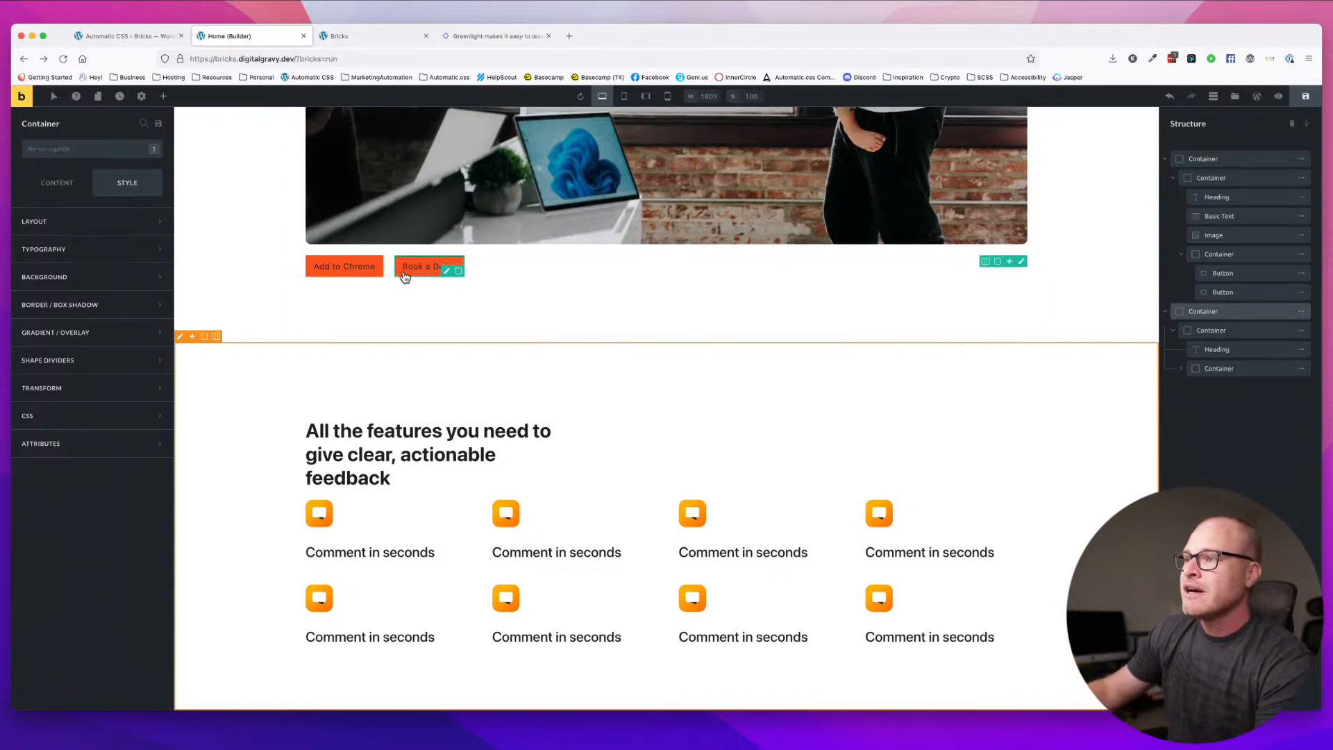
scroll(408, 298, "down", 1)
scroll(410, 299, "up", 1)
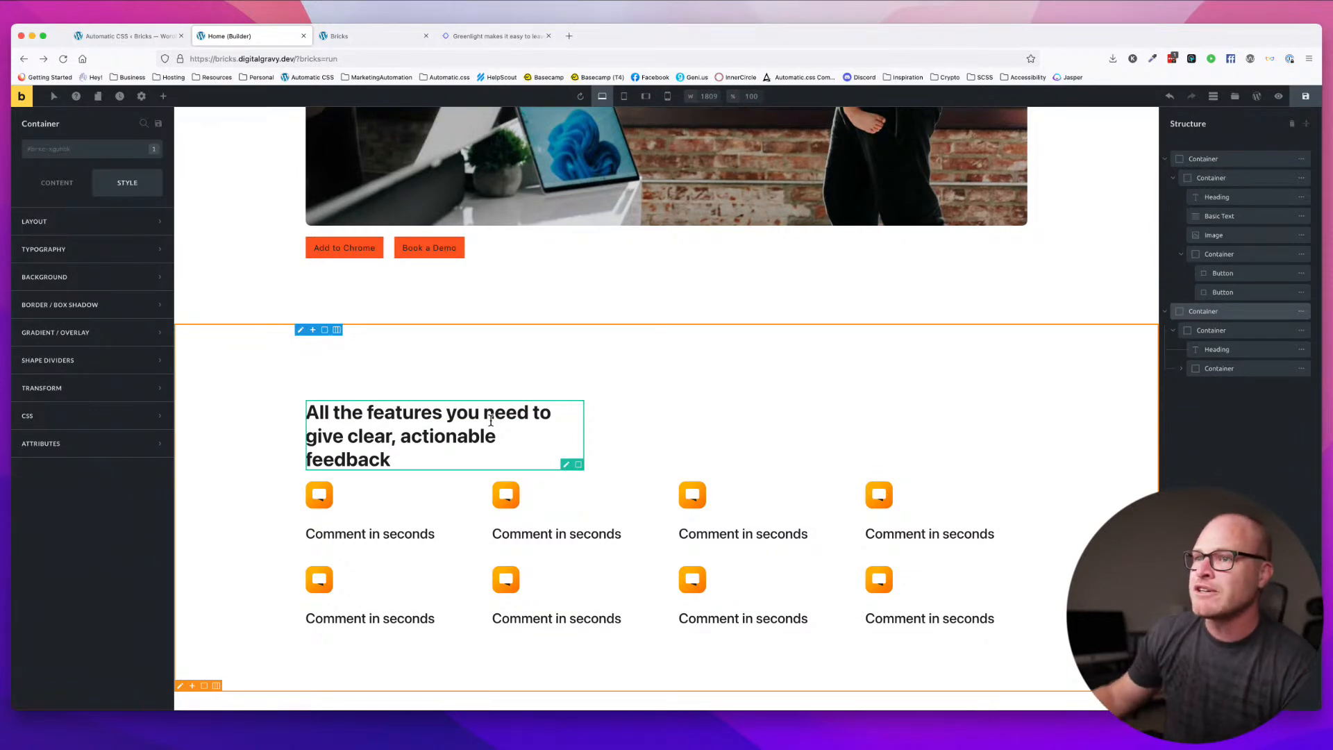
left_click(482, 511)
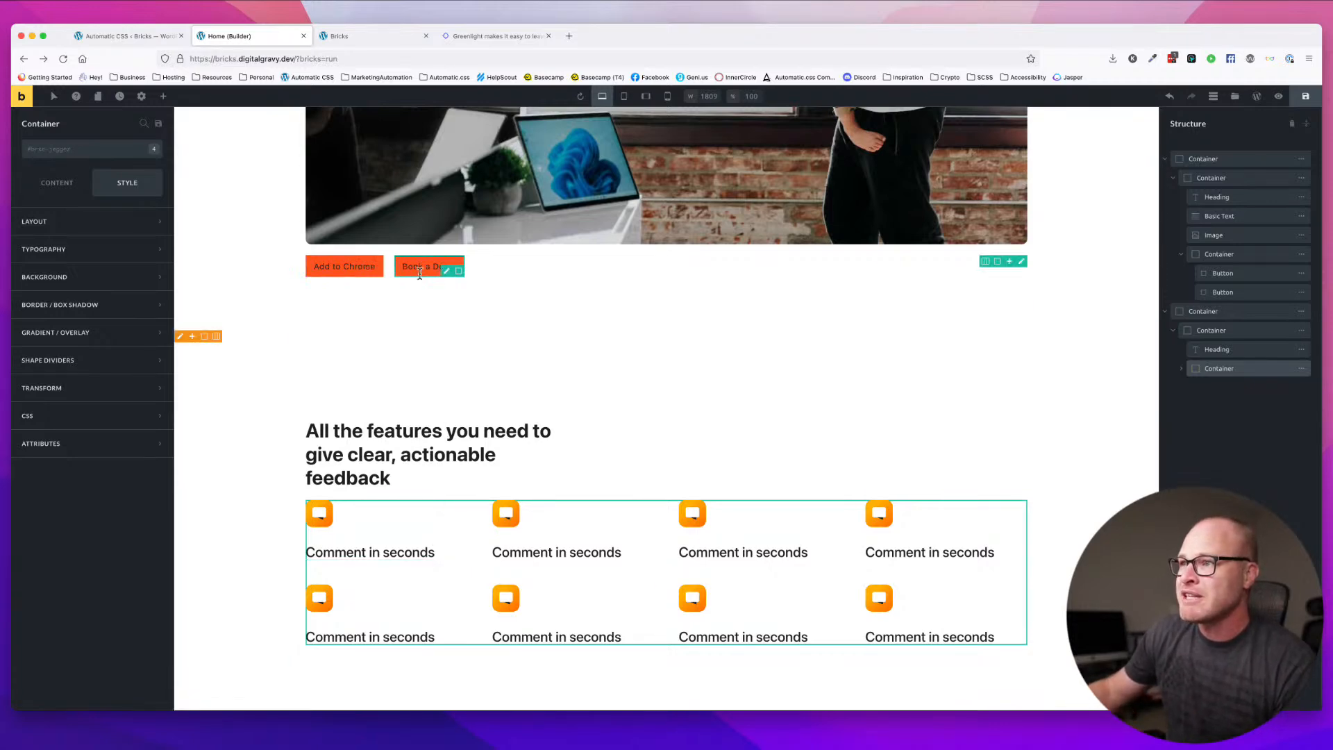
scroll(473, 261, "up", 10)
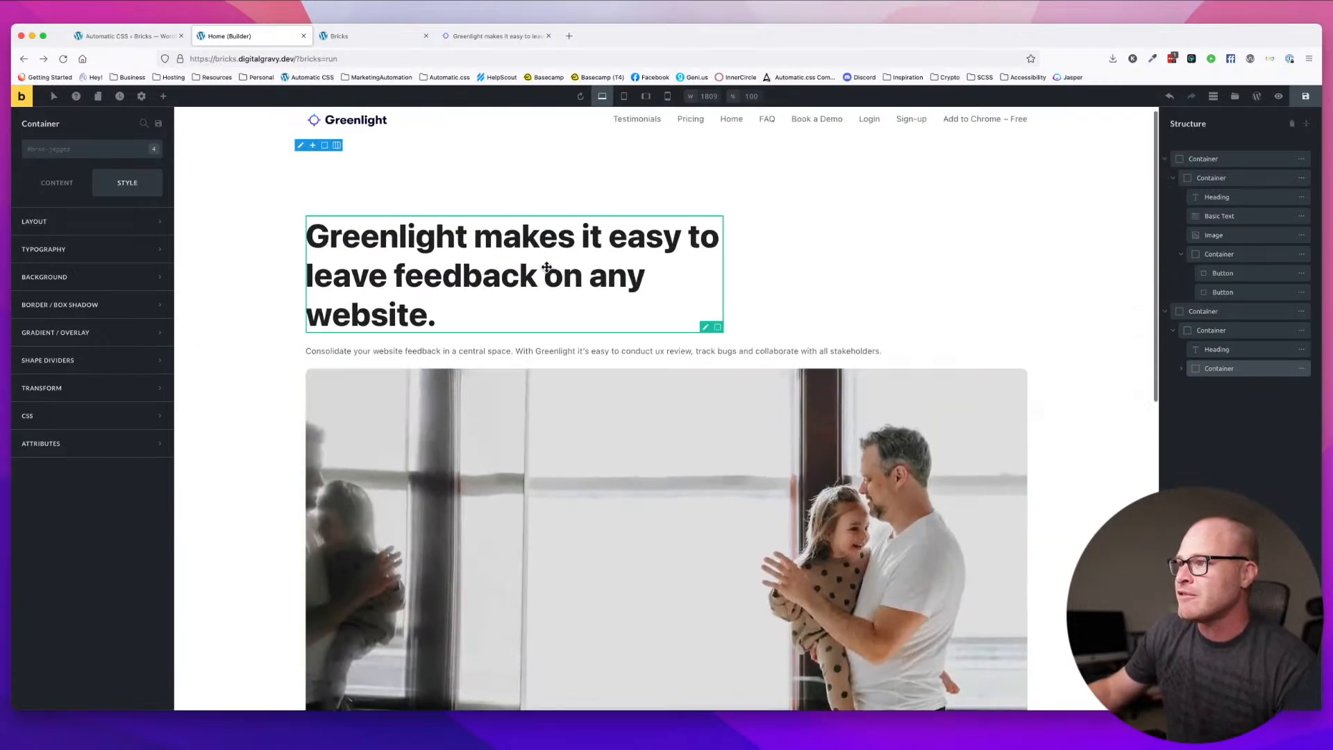
left_click(633, 292)
left_click(81, 150)
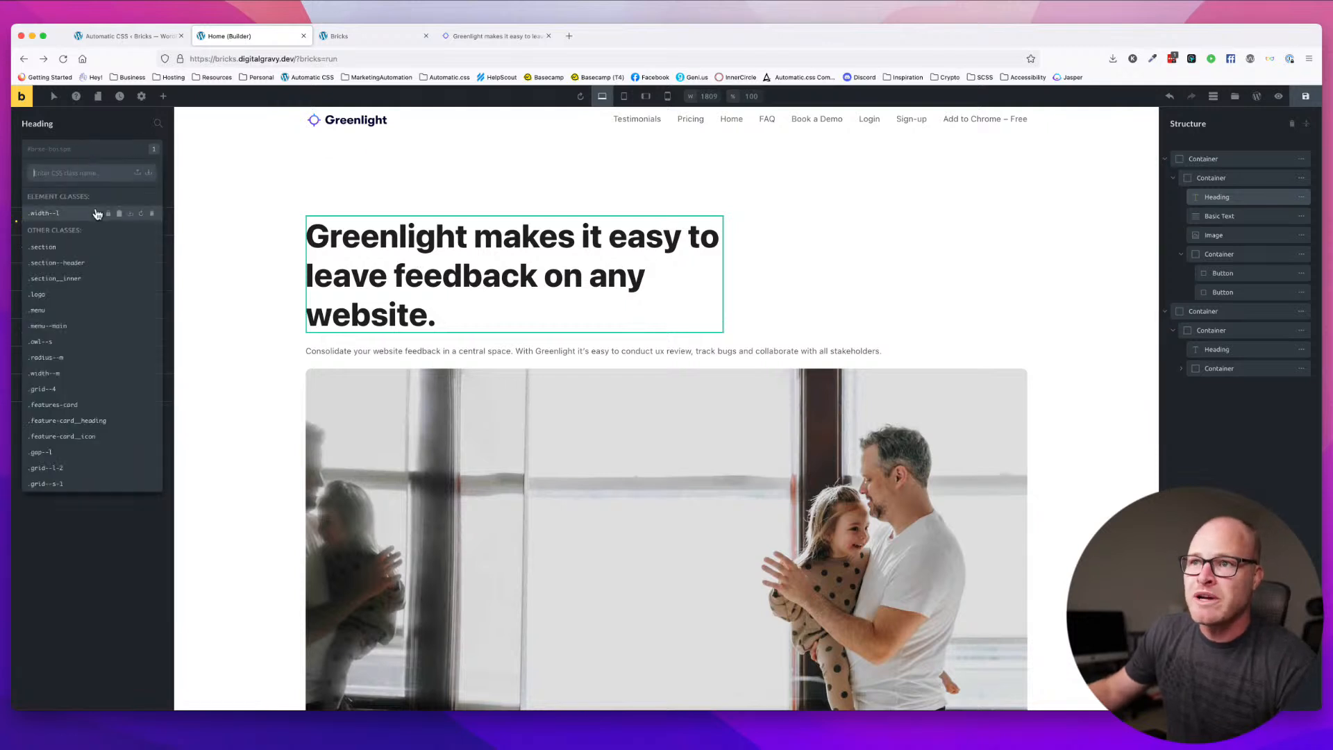
left_click(152, 214)
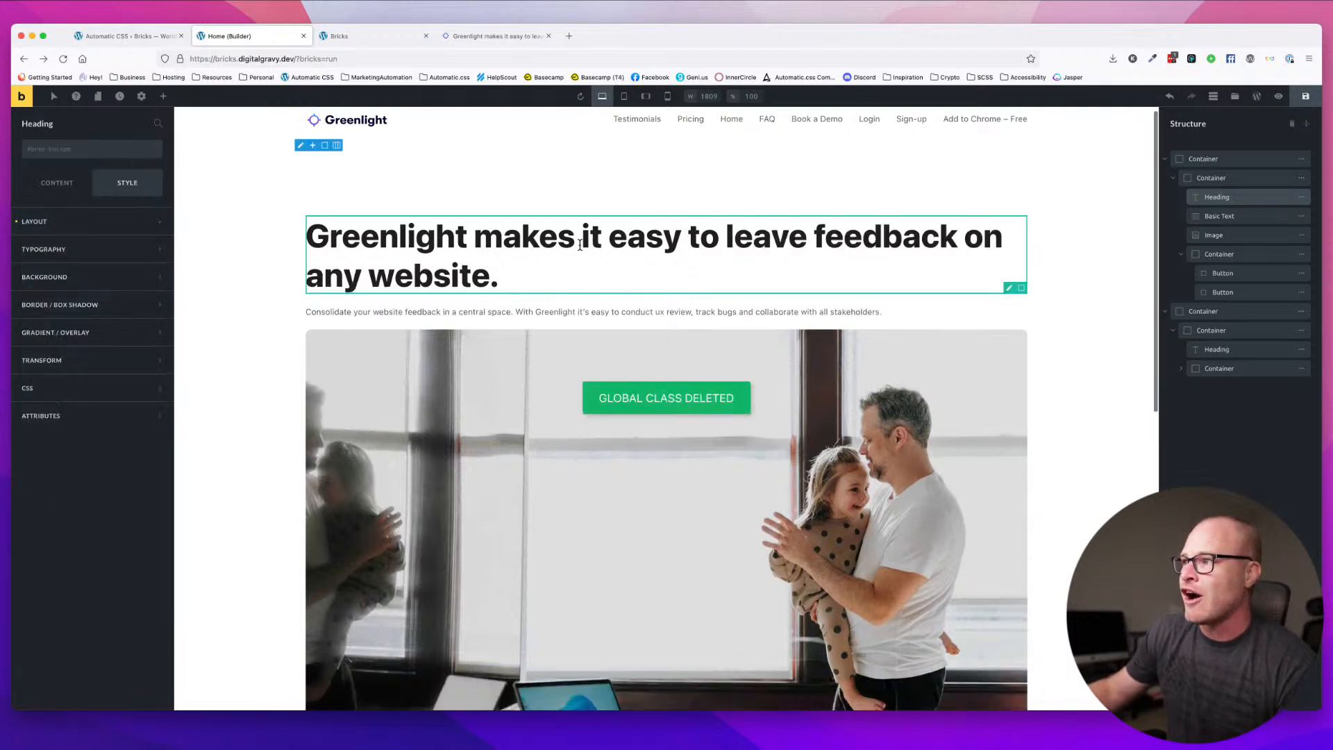
- Try several maximum widths directly on the hero heading, ending with 68ch
left_click(69, 222)
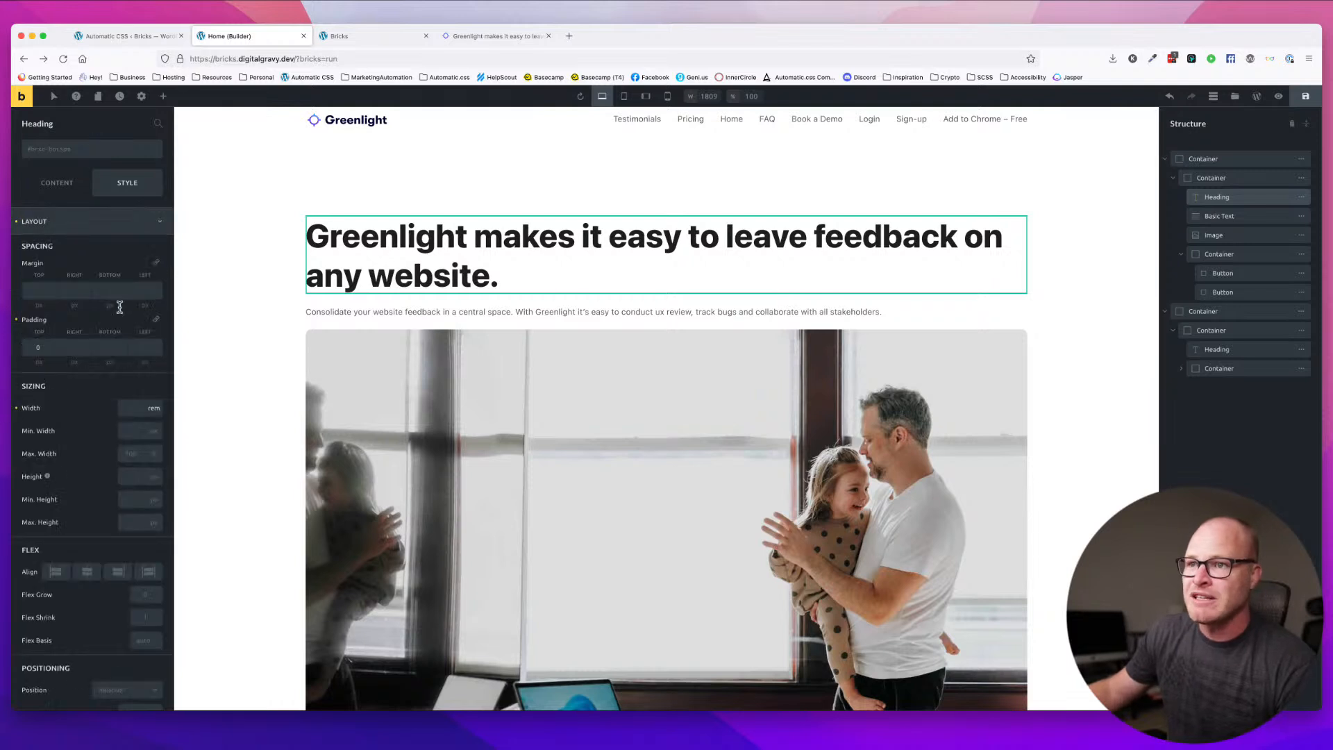
left_click(153, 453)
left_click(141, 493)
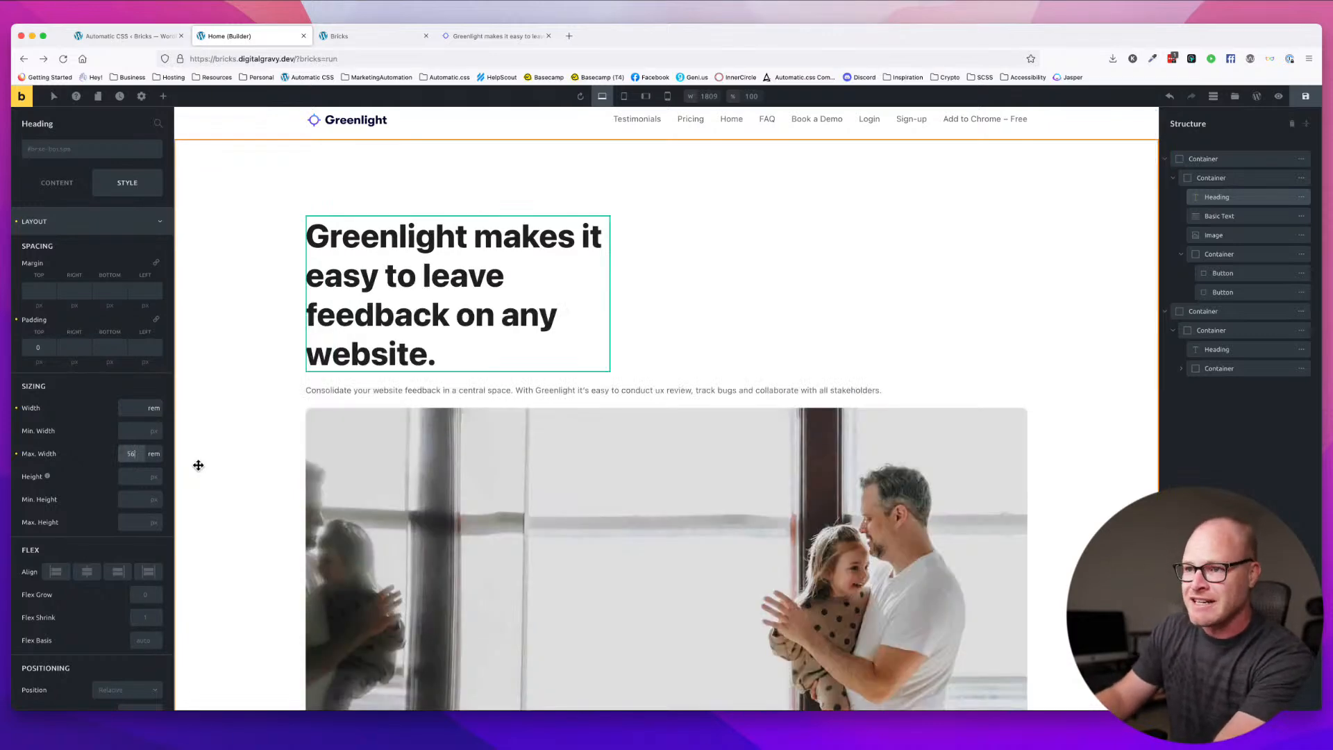
type("64")
key("super+a")
type("80")
key("super+a")
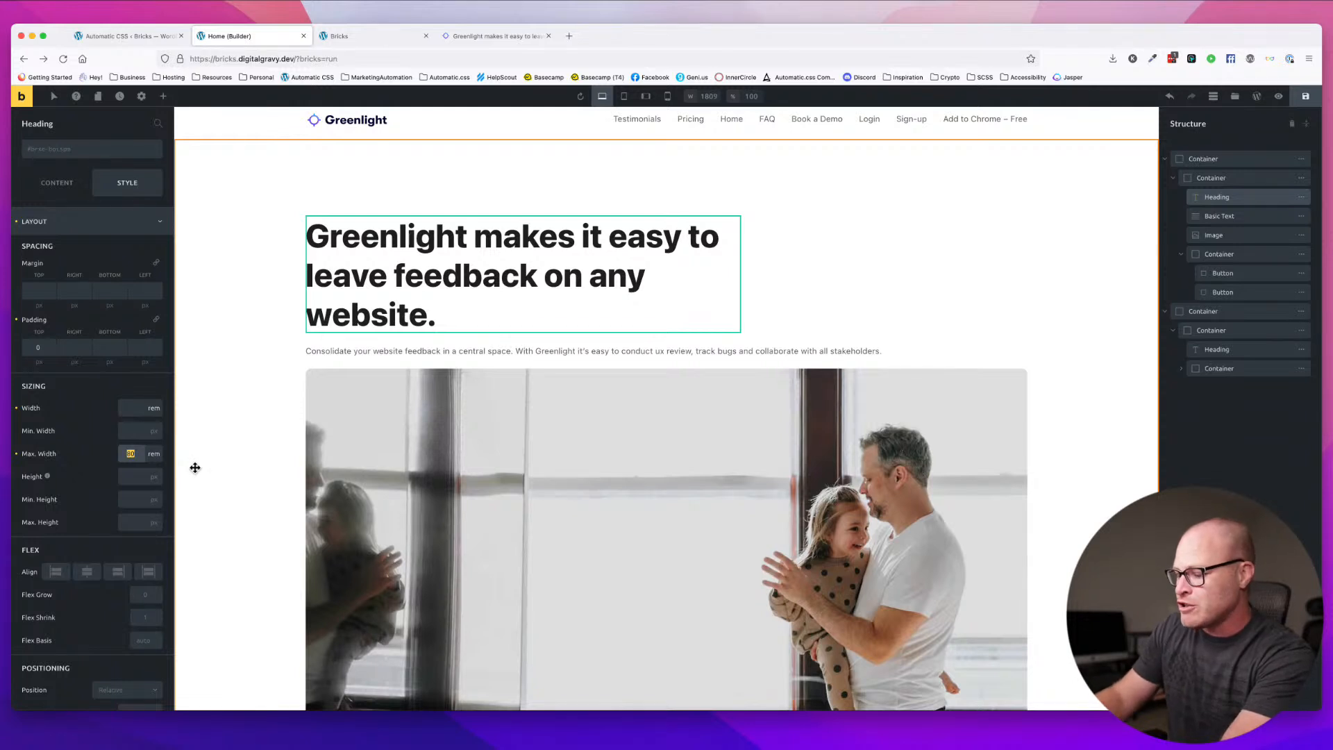
type("68ch")
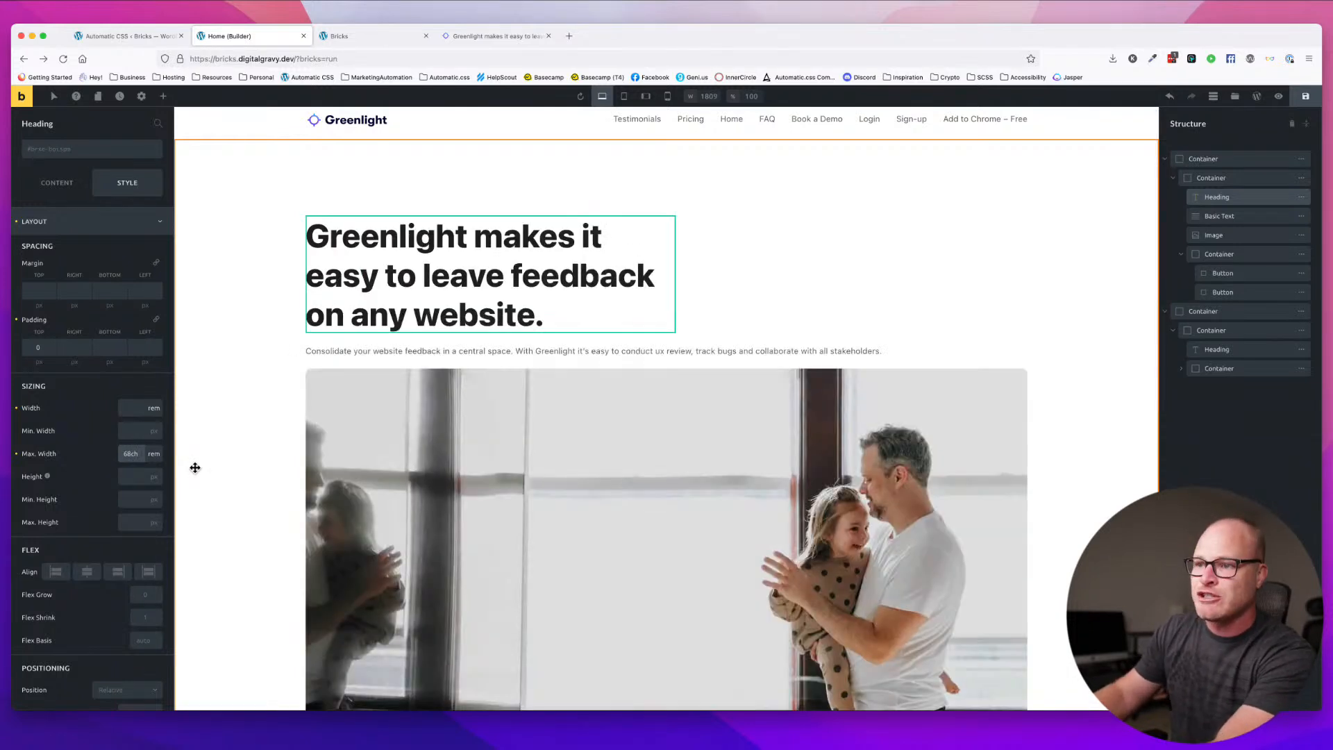
left_click(240, 421)
left_click(419, 255)
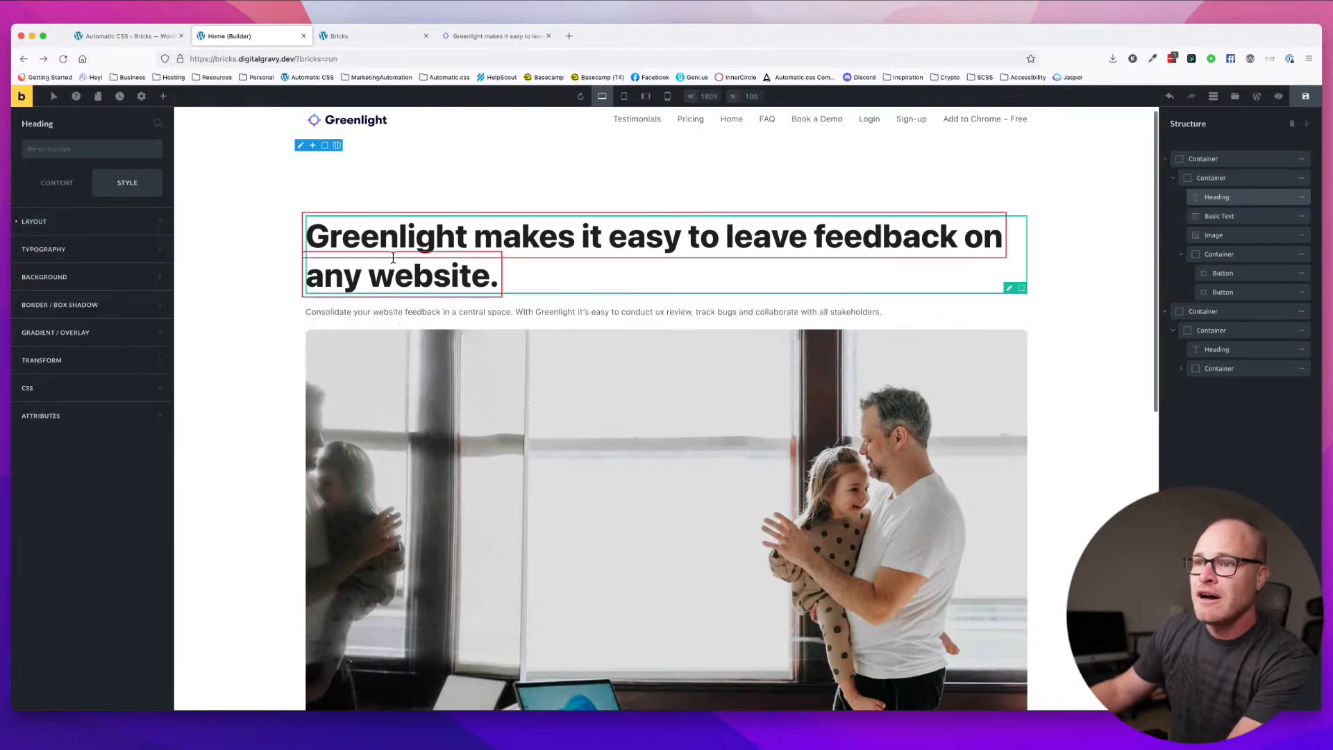
- Set the hero heading's width to 100% and save the page
left_click(135, 222)
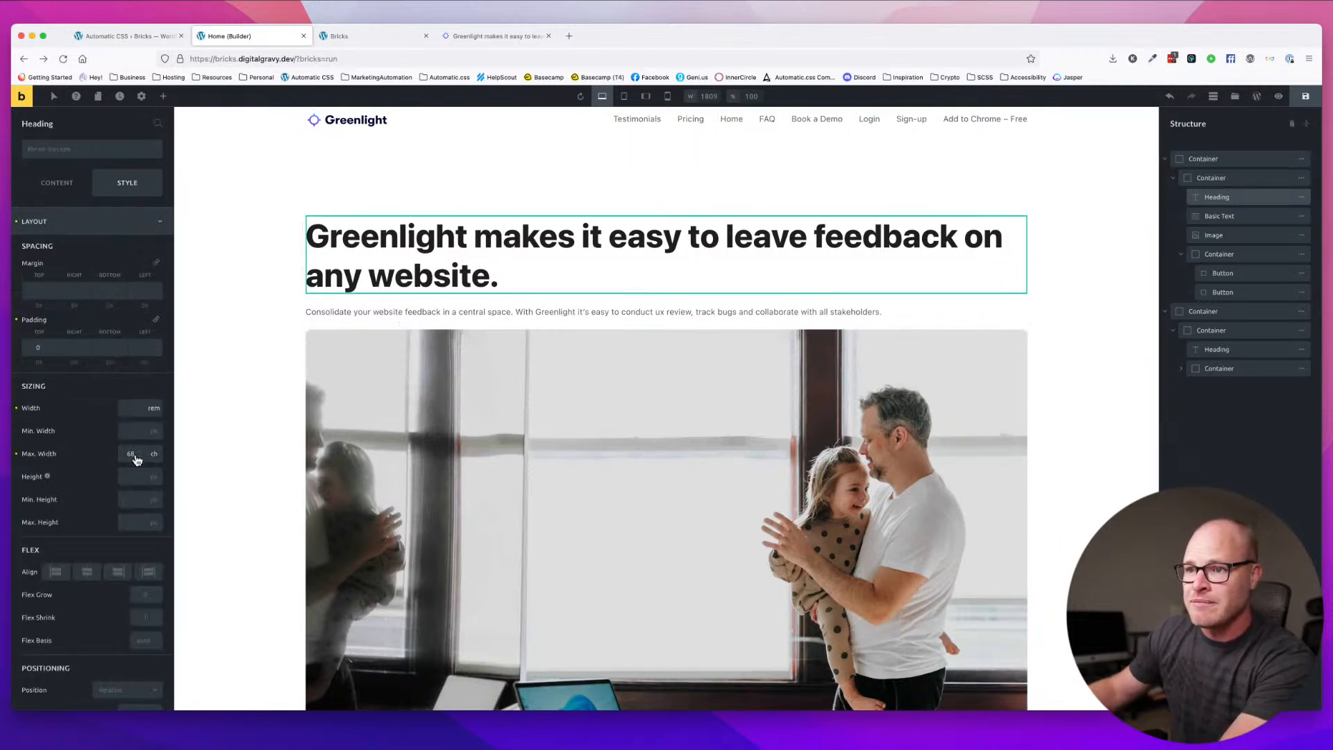
left_click(129, 410)
type("100%")
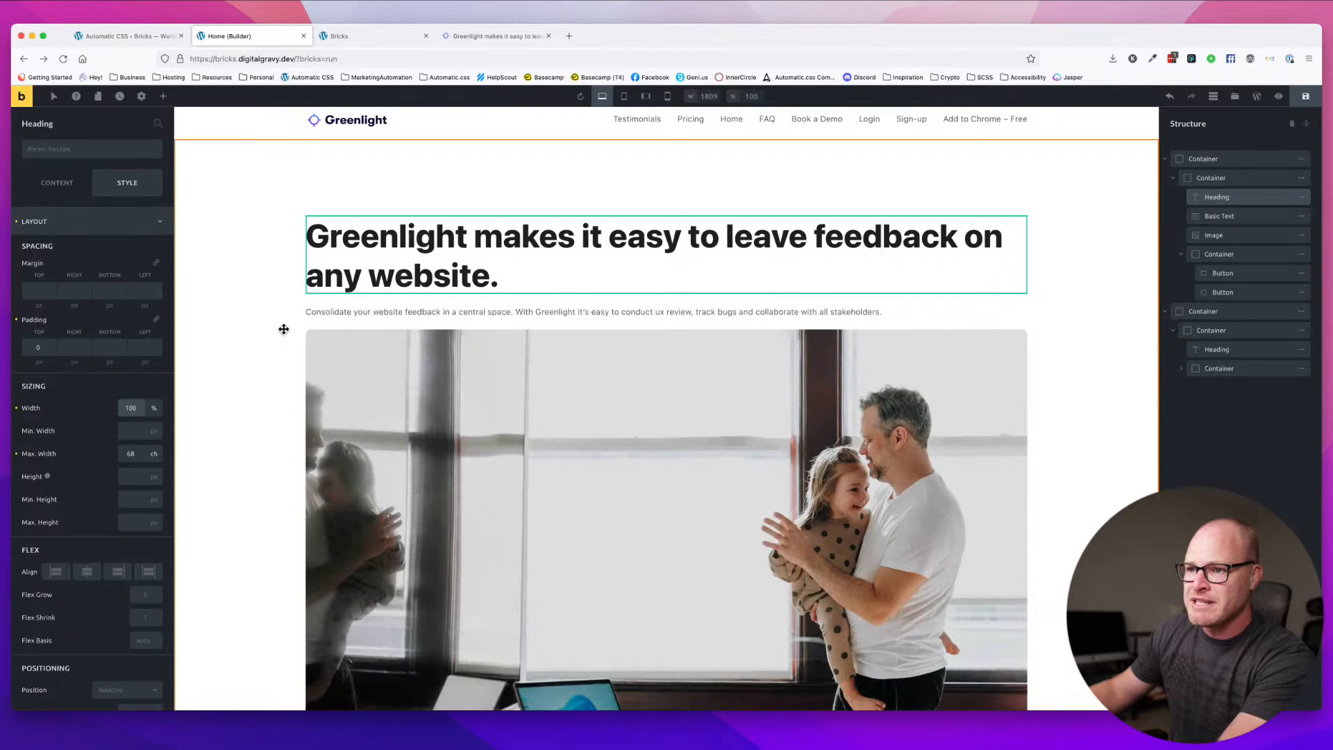
left_click(153, 453)
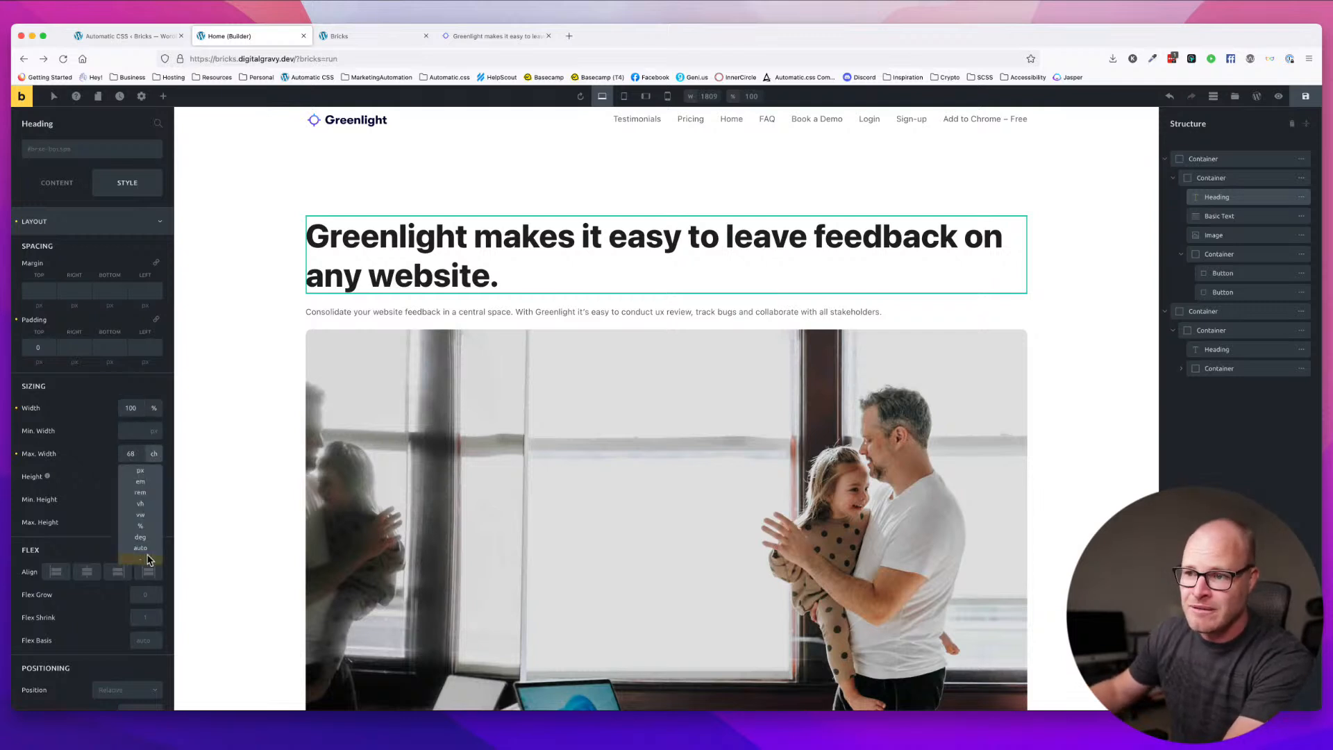
scroll(148, 552, "down", 2)
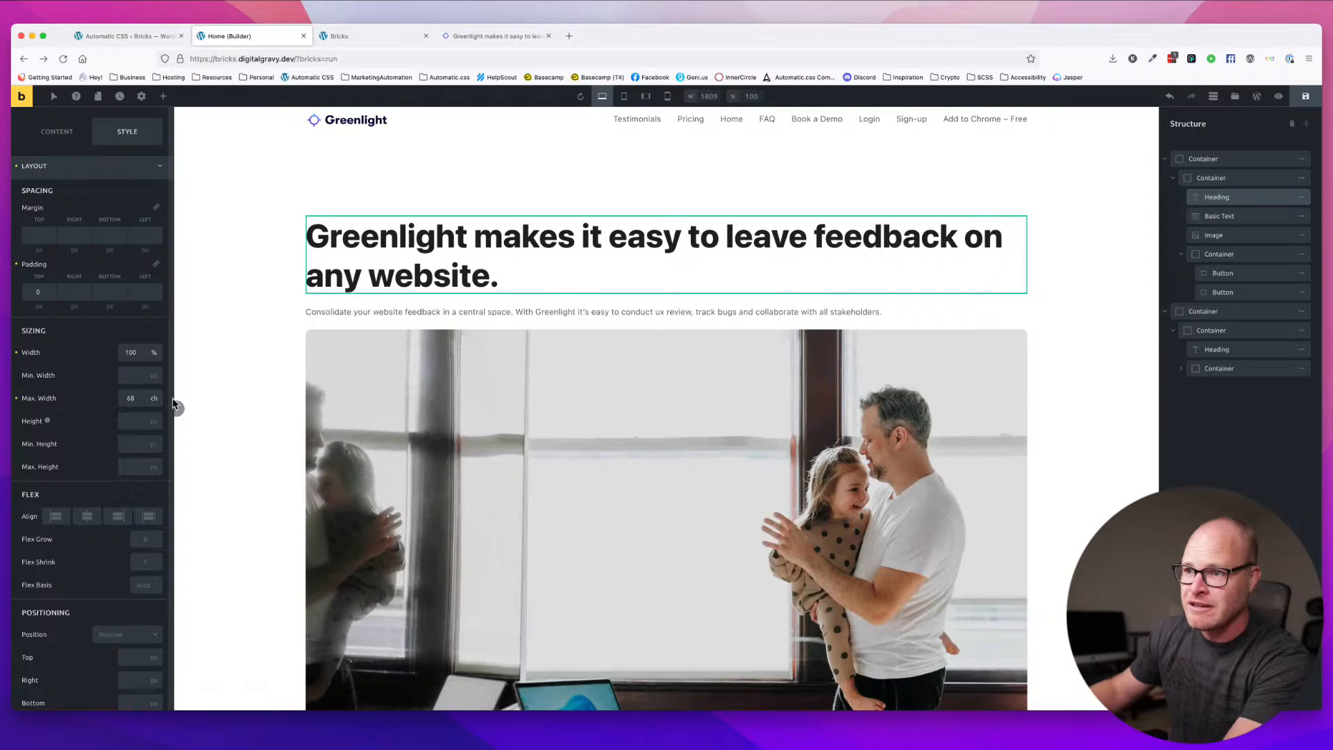
left_click(1303, 98)
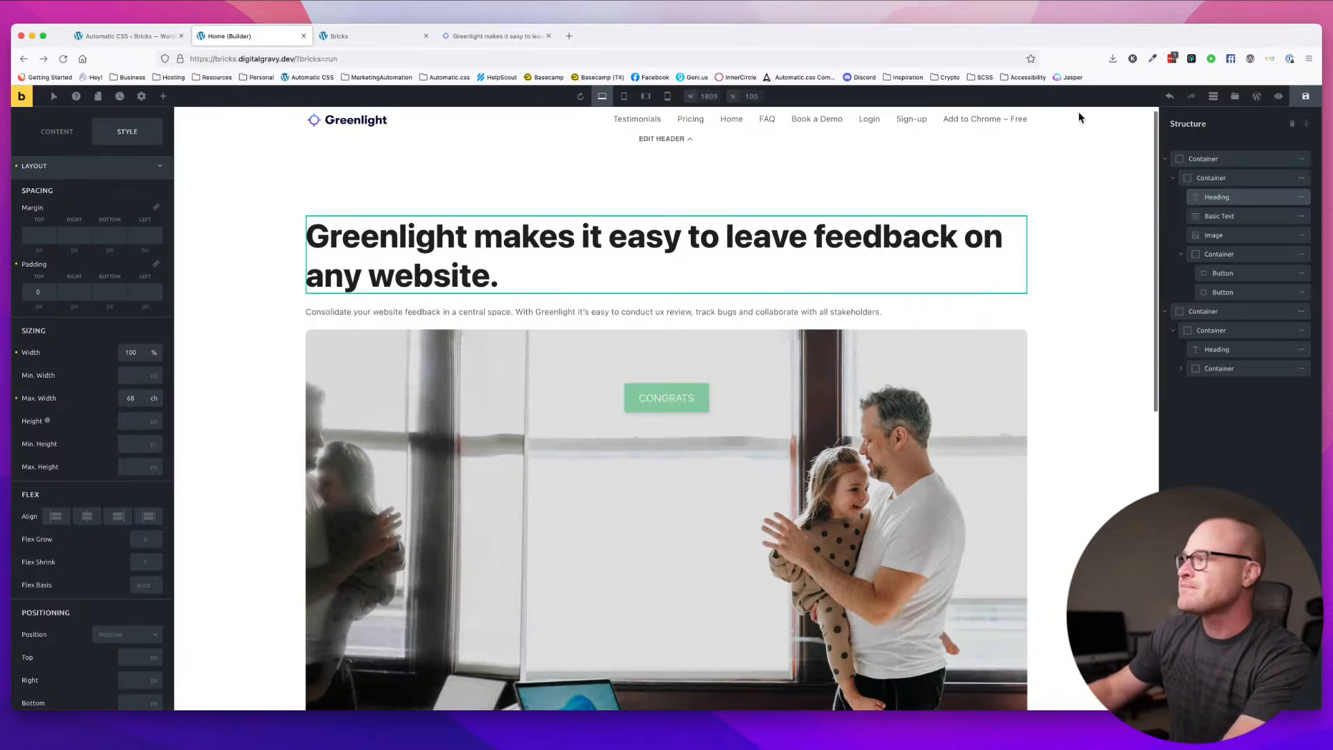
- Reload the front-end page, check its headings down to the features section, and return to the builder
left_click(361, 42)
key("super+r")
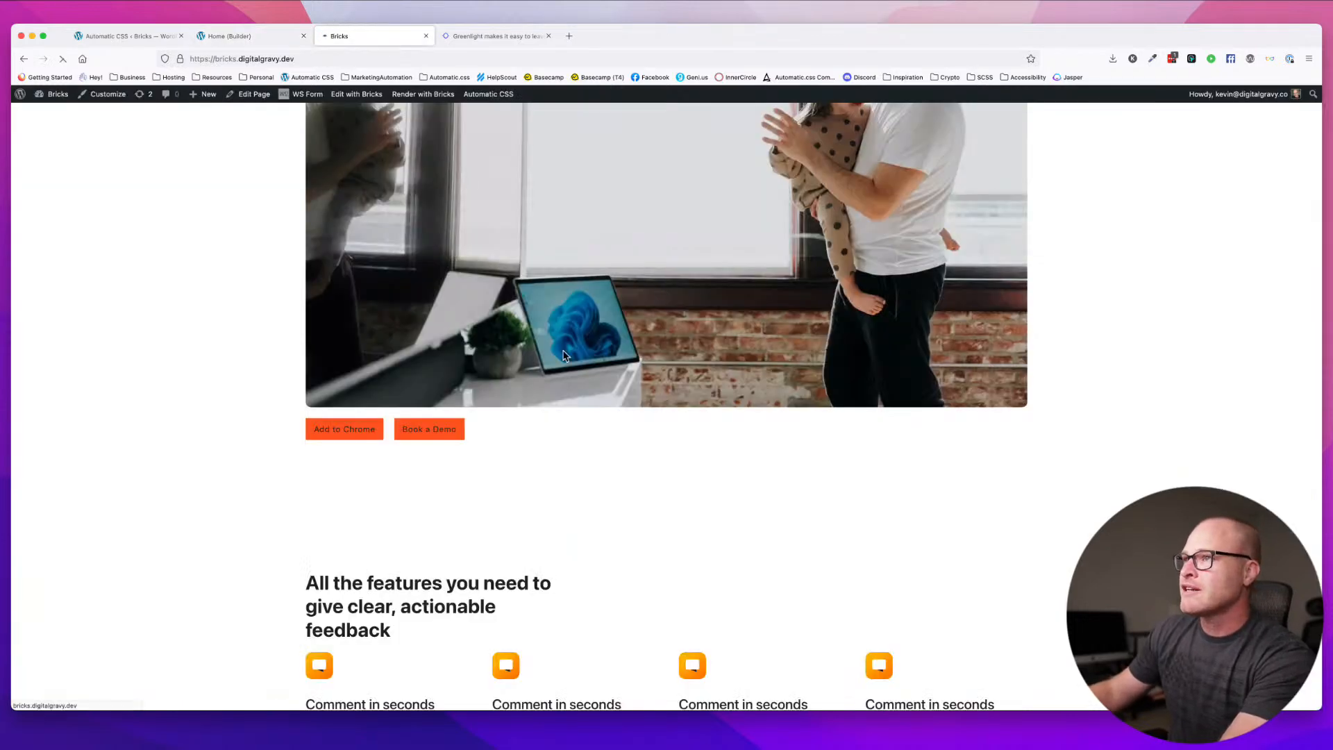
scroll(532, 341, "down", 10)
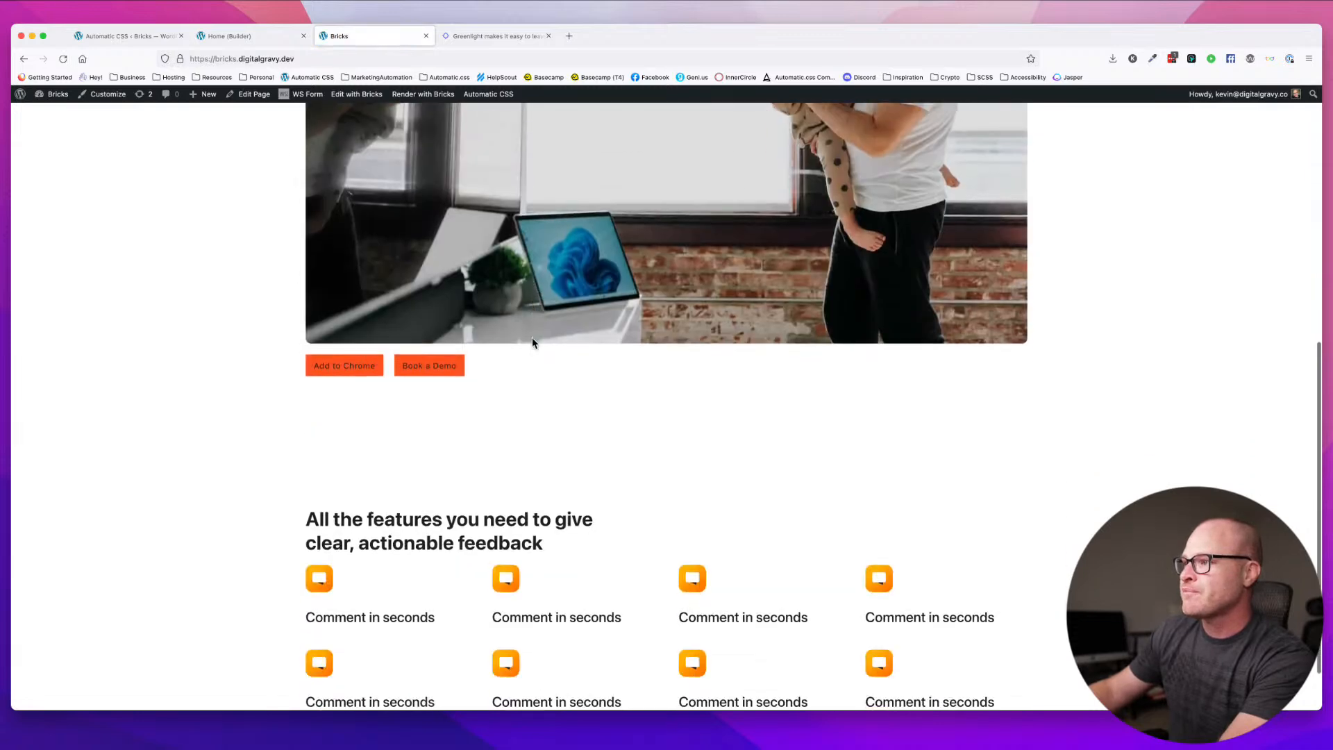
key("ctrl+shift+Tab")
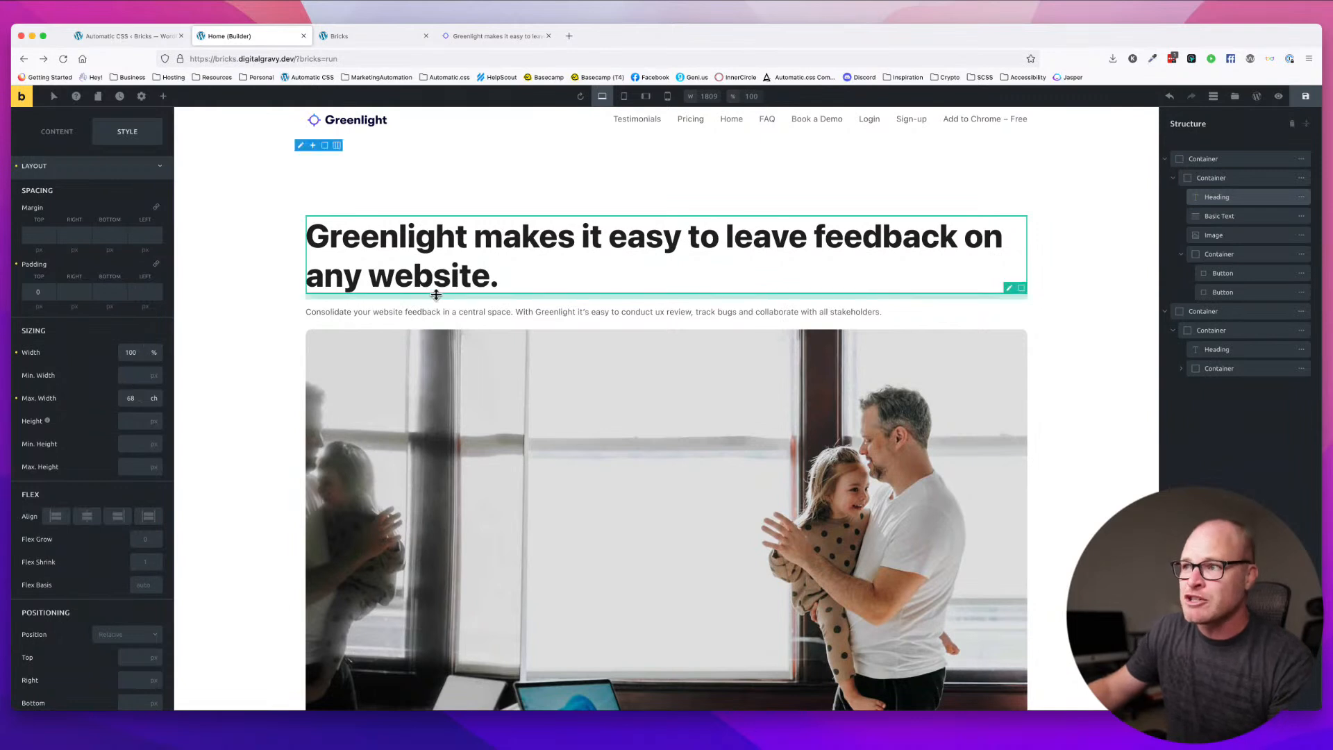
- Clear the hero heading's custom maximum width and width values
double_click(132, 399)
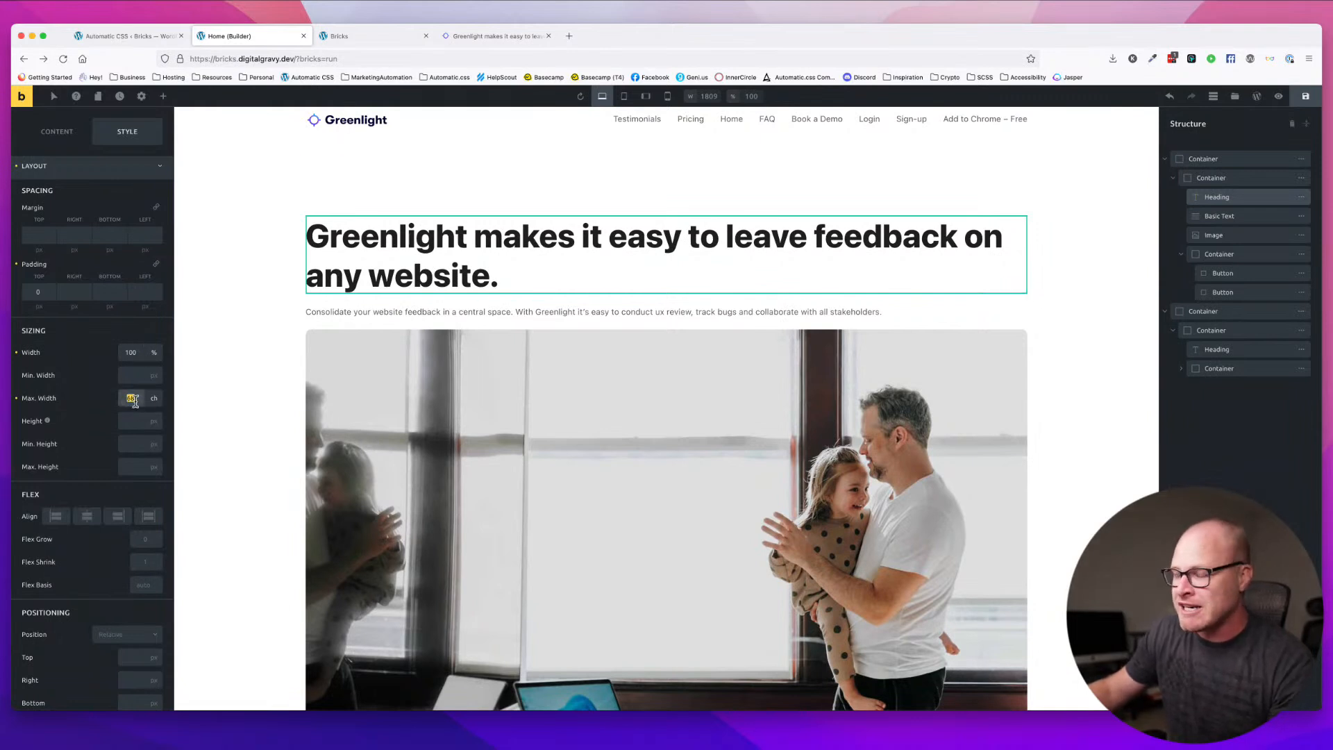
left_click(16, 400)
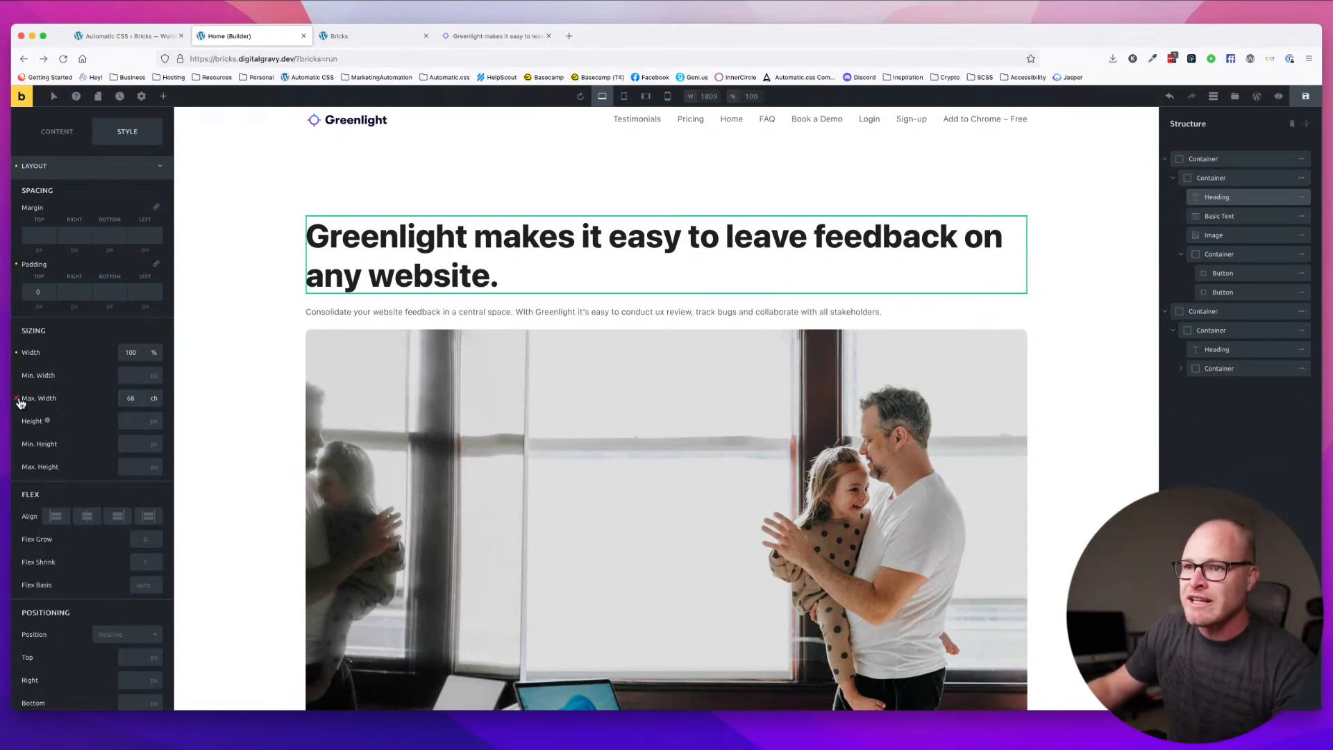
left_click(16, 353)
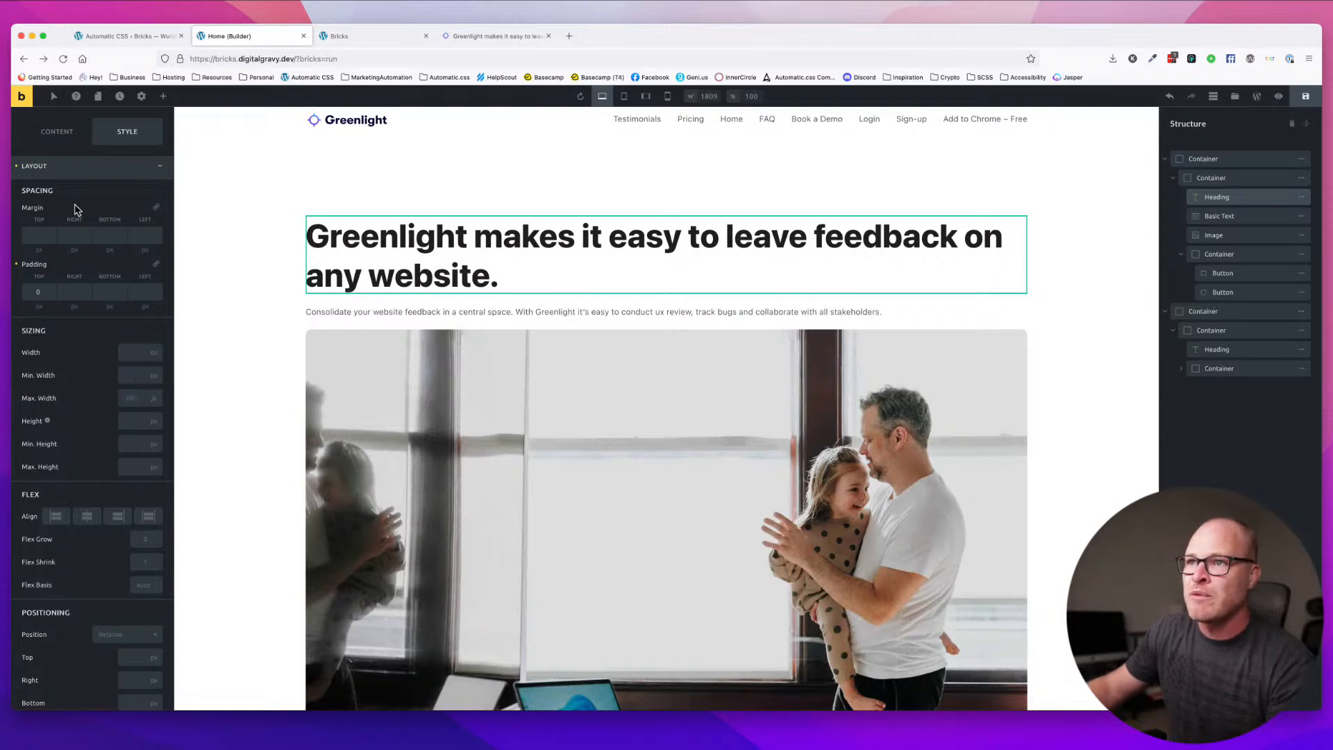
- Apply the existing width--m class to the hero heading
scroll(92, 223, "up", 2)
left_click(89, 152)
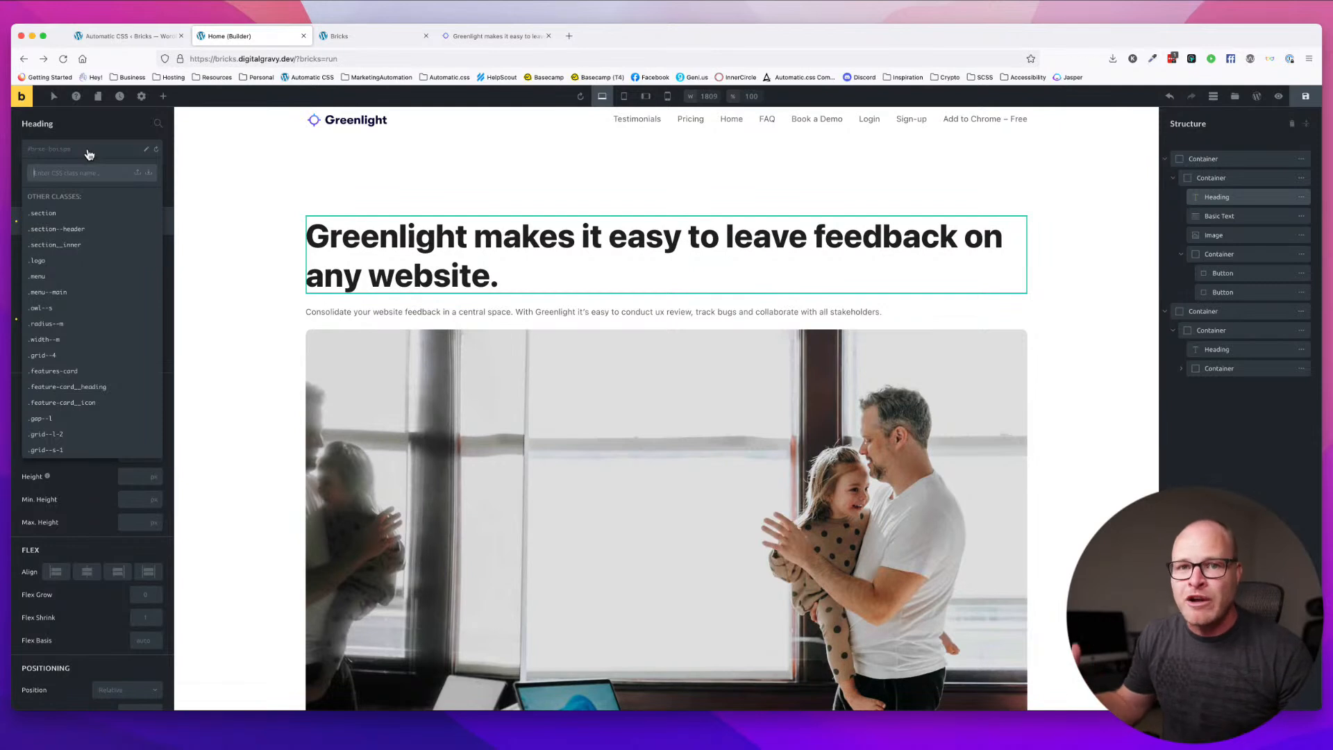
type("widtrh")
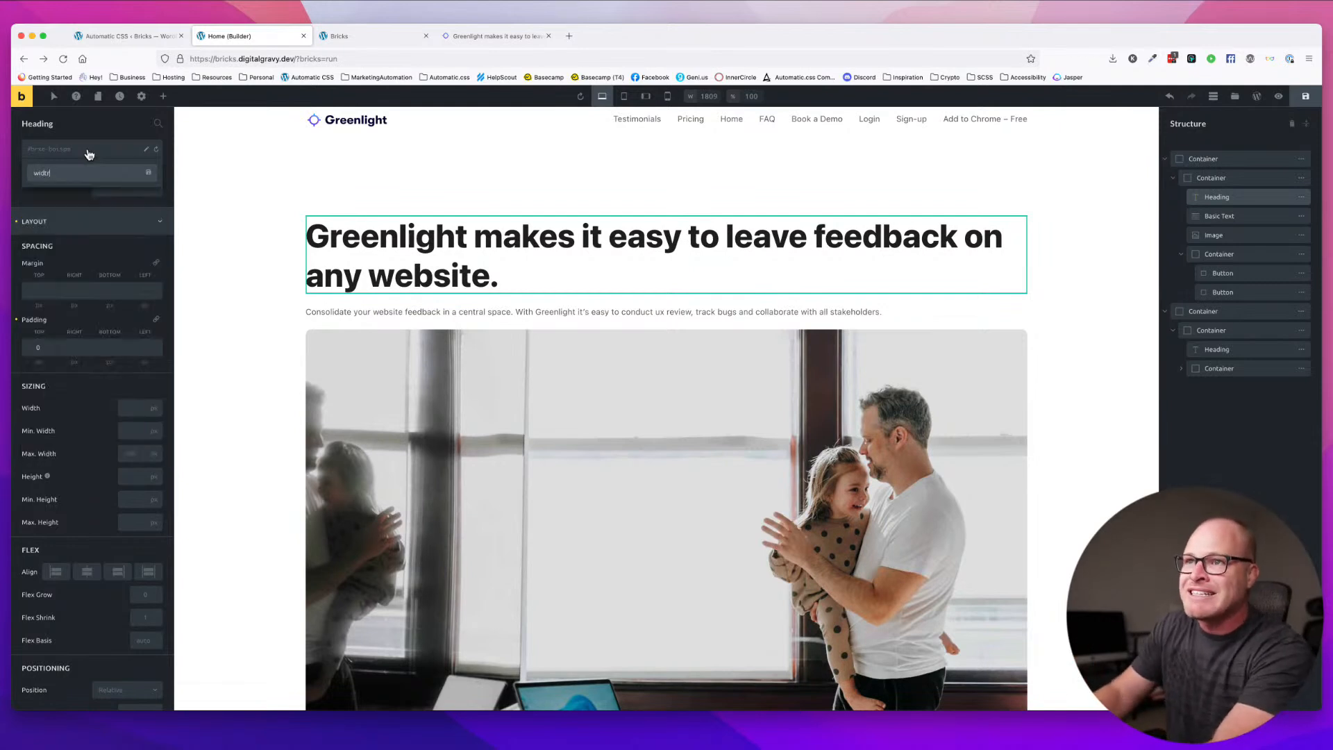
key("BackSpace")
key("BackSpace")
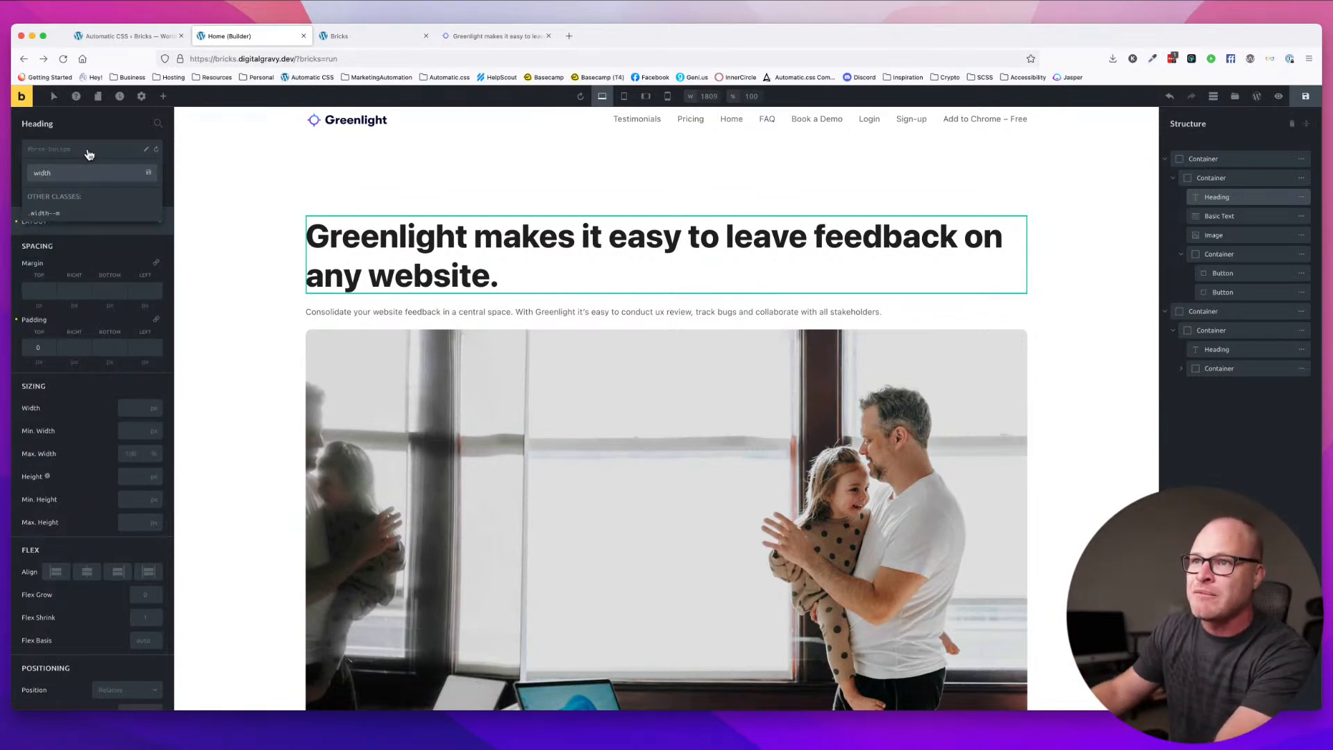
left_click(46, 213)
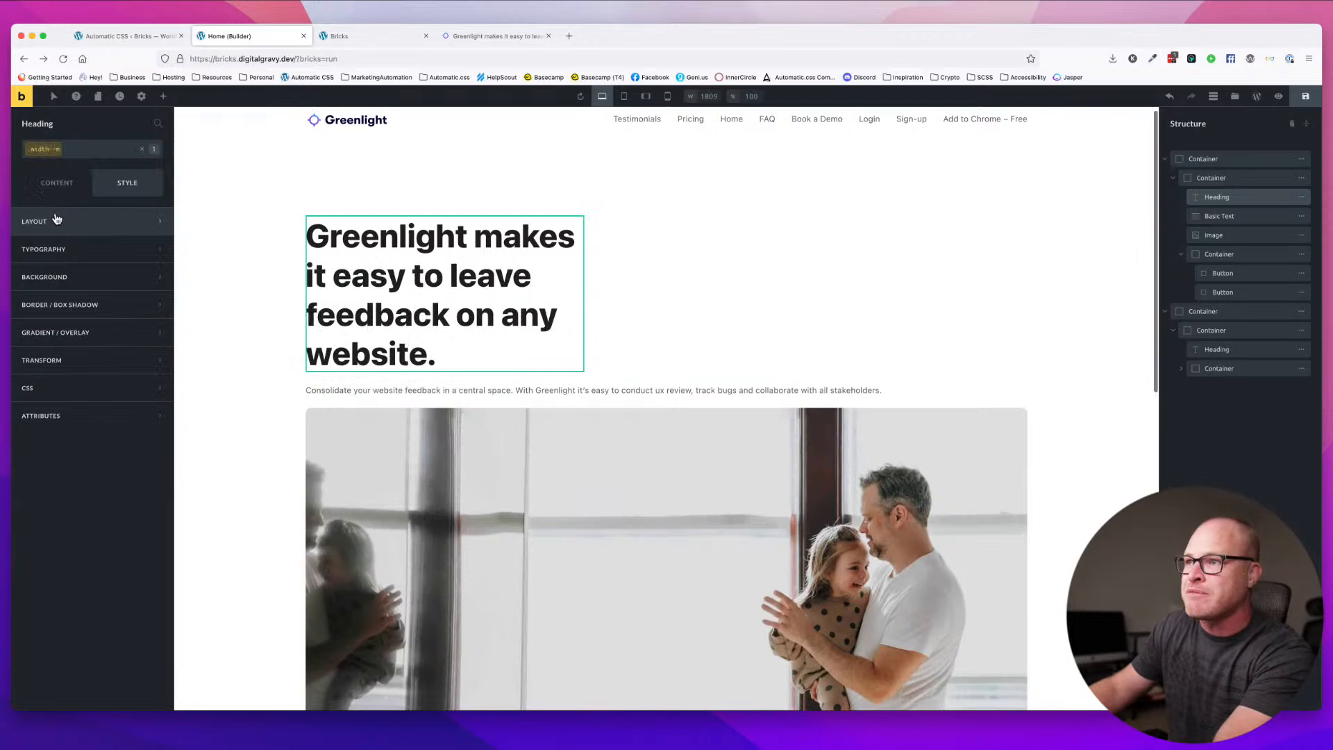
- Delete the width--m class and add a width--l class to the hero heading
left_click(77, 150)
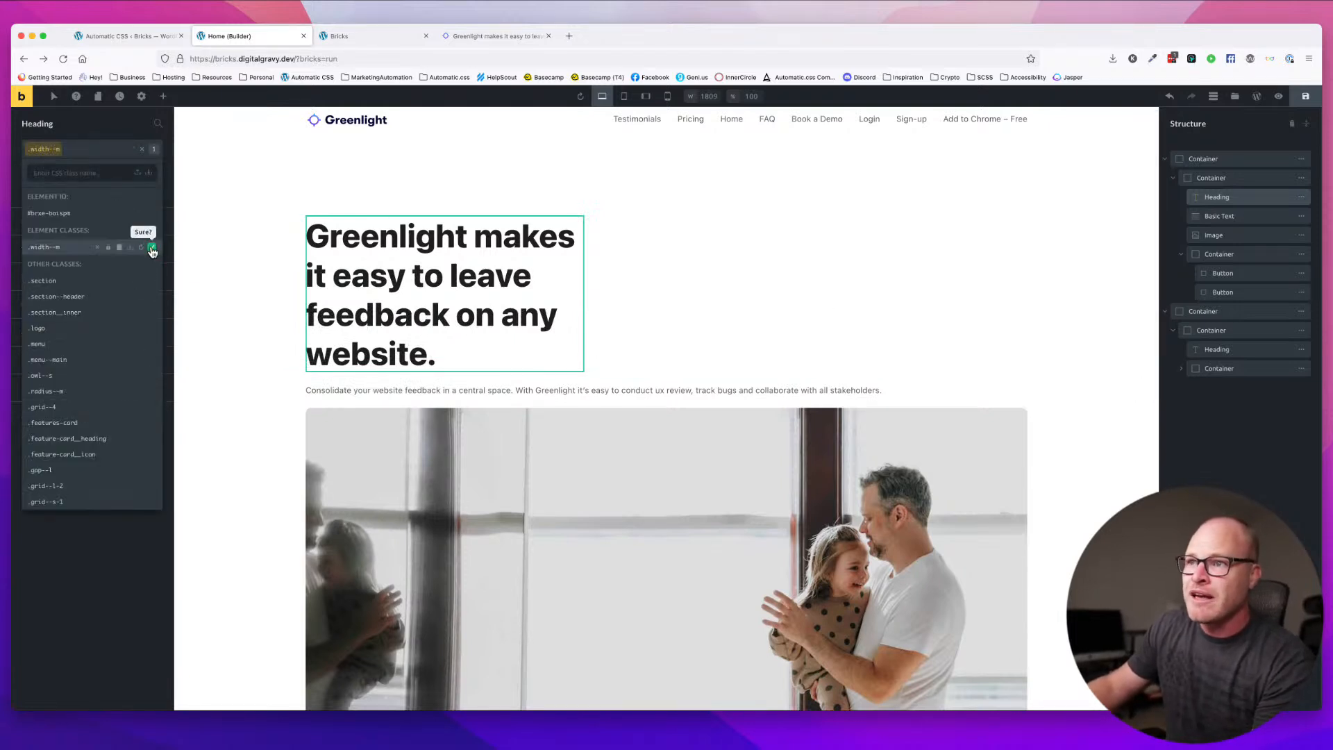
left_click(153, 250)
left_click(99, 153)
type("widt")
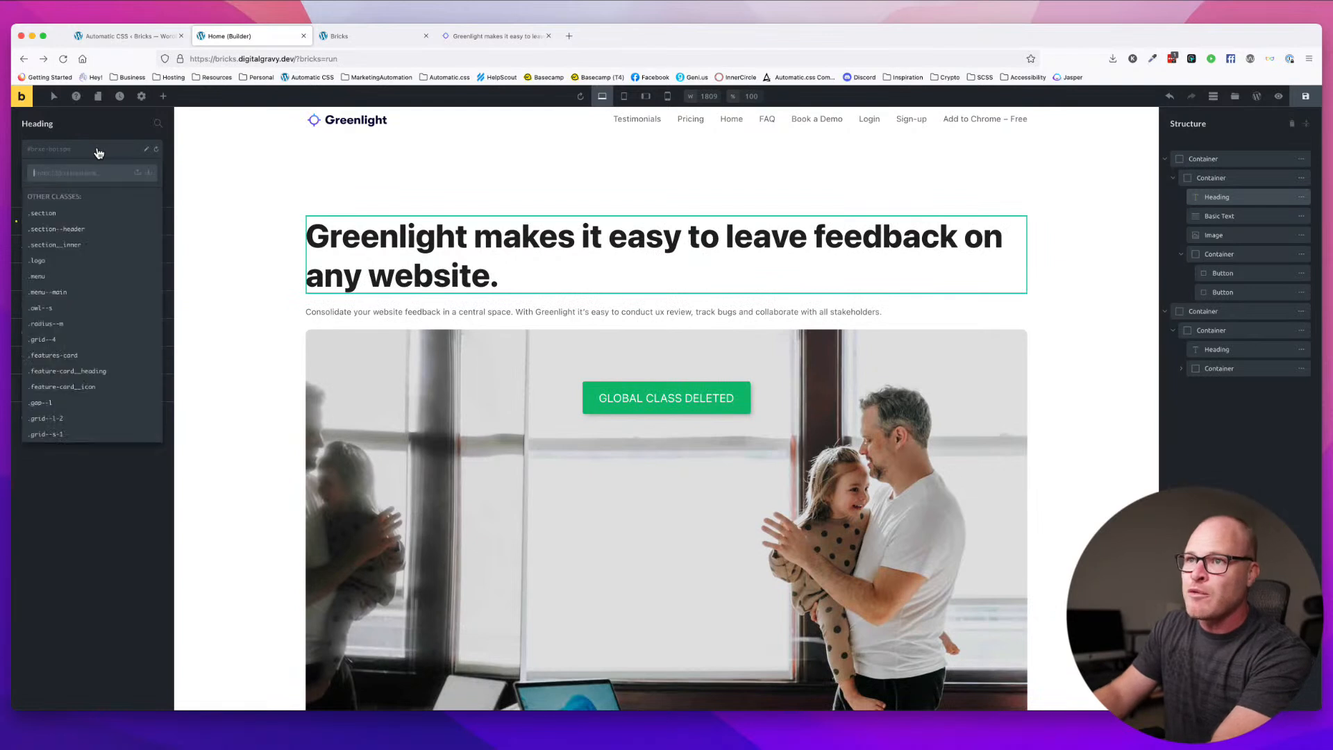
type("h--l")
key("Return")
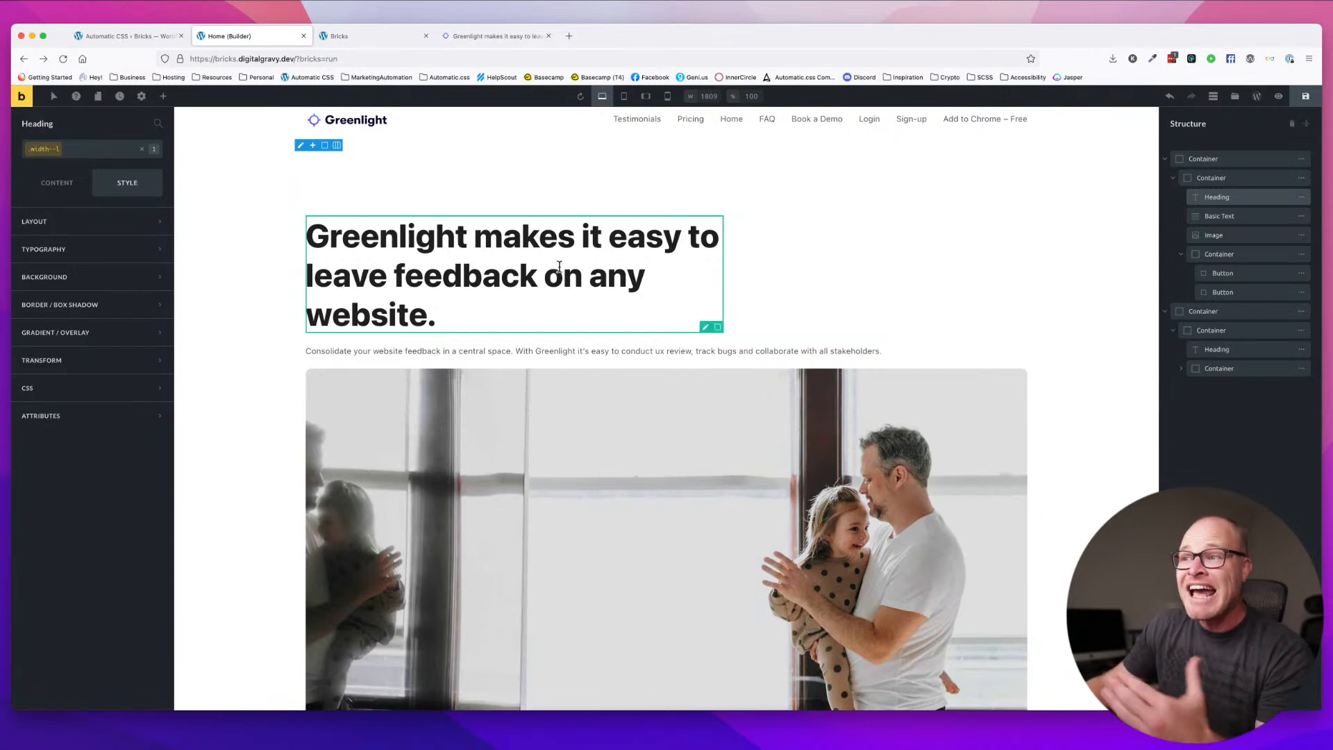
- Assign the width--l class to the heading above the features grid
scroll(539, 548, "down", 10)
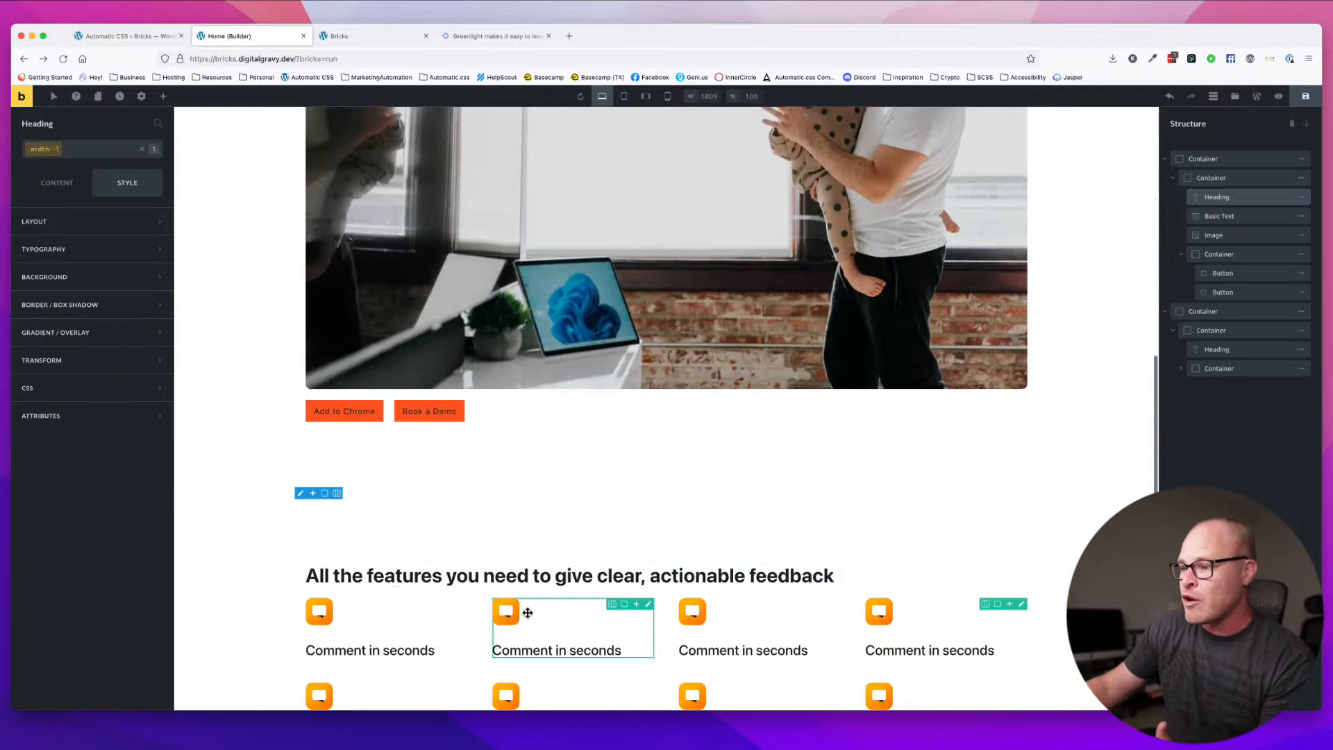
left_click(525, 514)
left_click(74, 150)
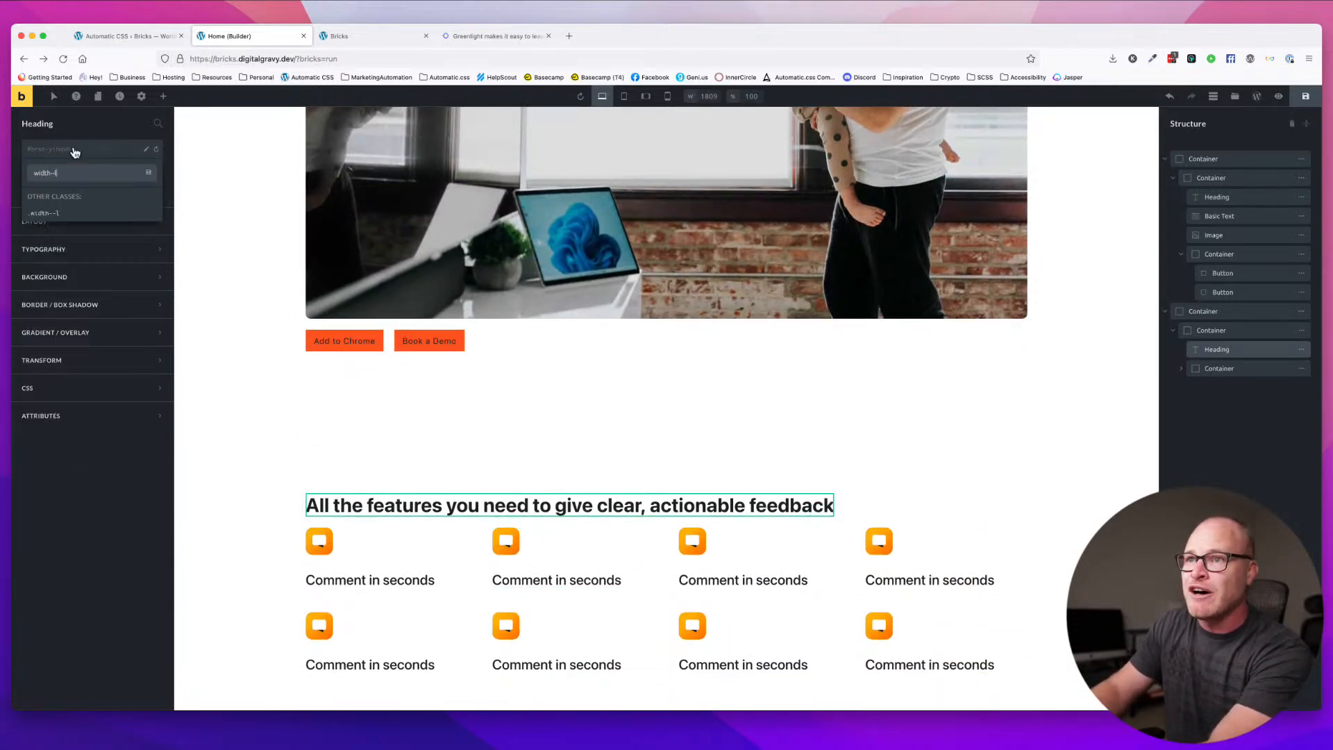
key("Return")
left_click(103, 153)
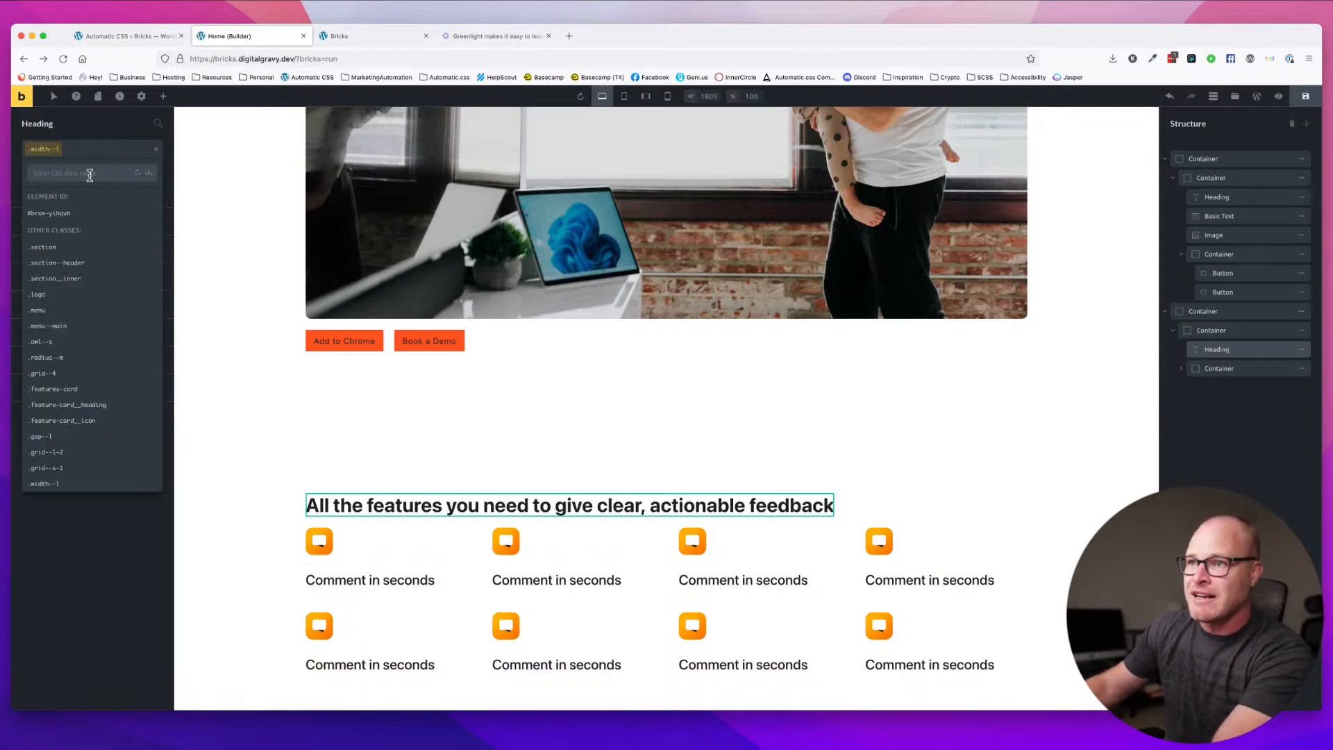
type("width-l")
left_click(66, 247)
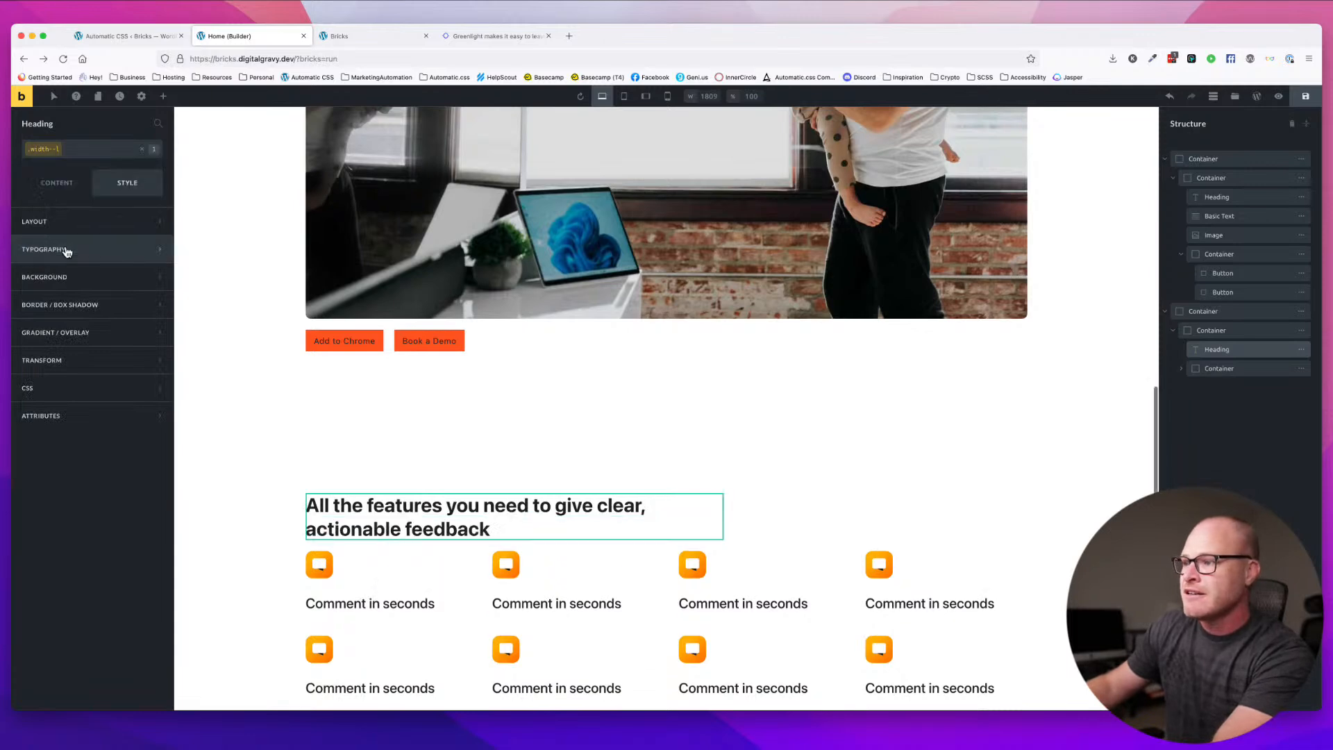
- Check the hero heading's layout sizing settings and compare its width with the heading above the features grid
left_click(766, 514)
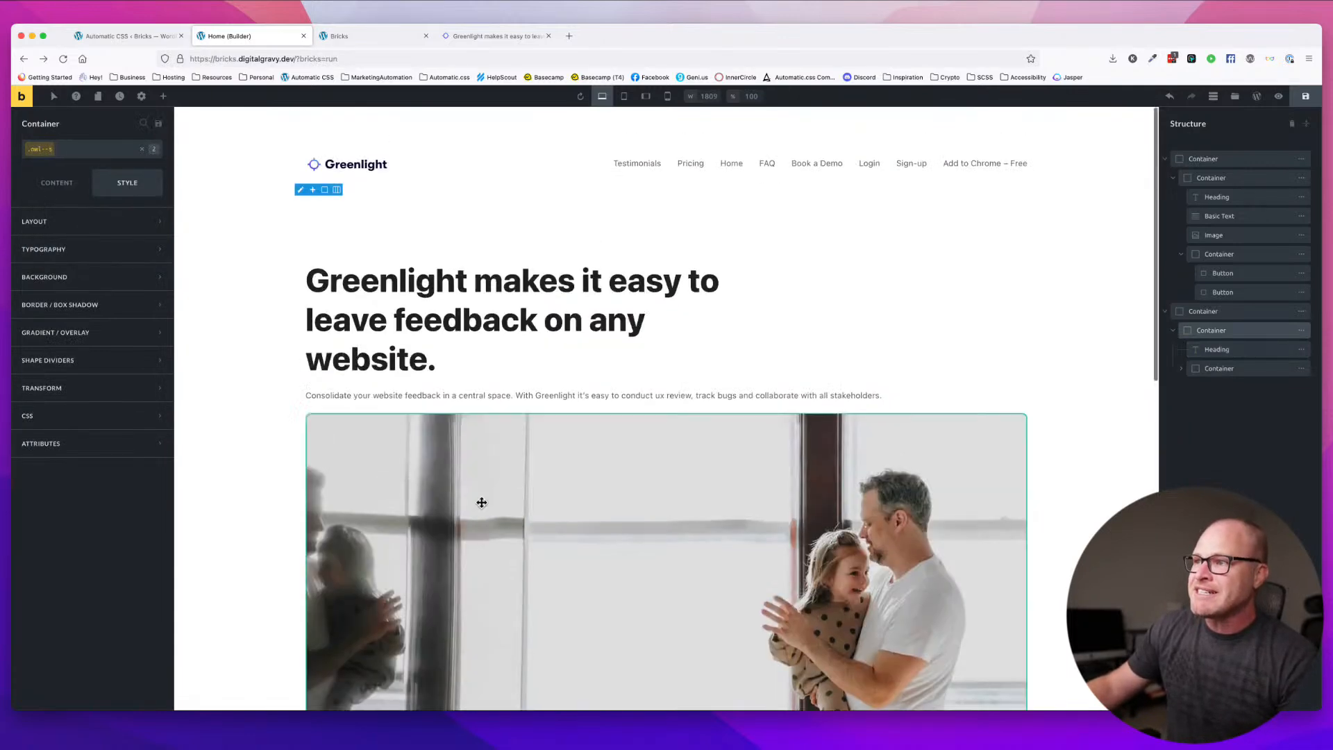
left_click(435, 245)
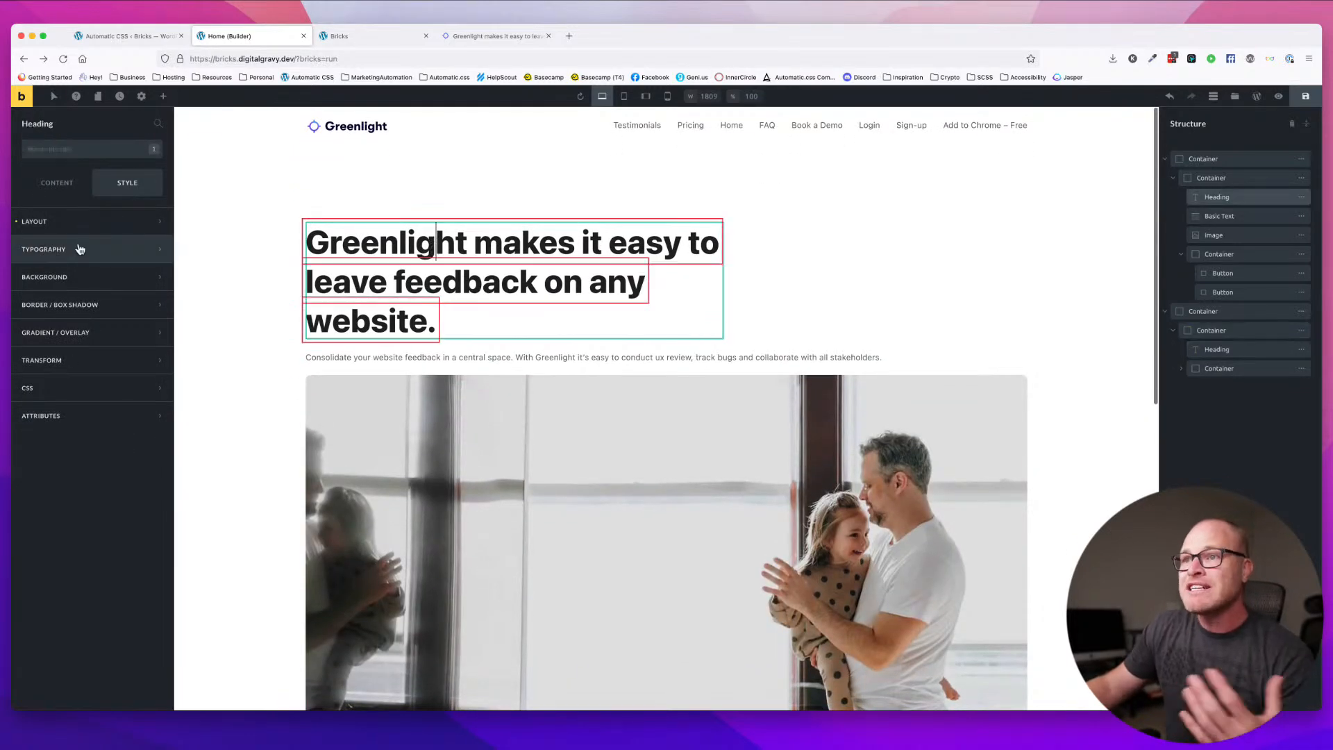
left_click(94, 222)
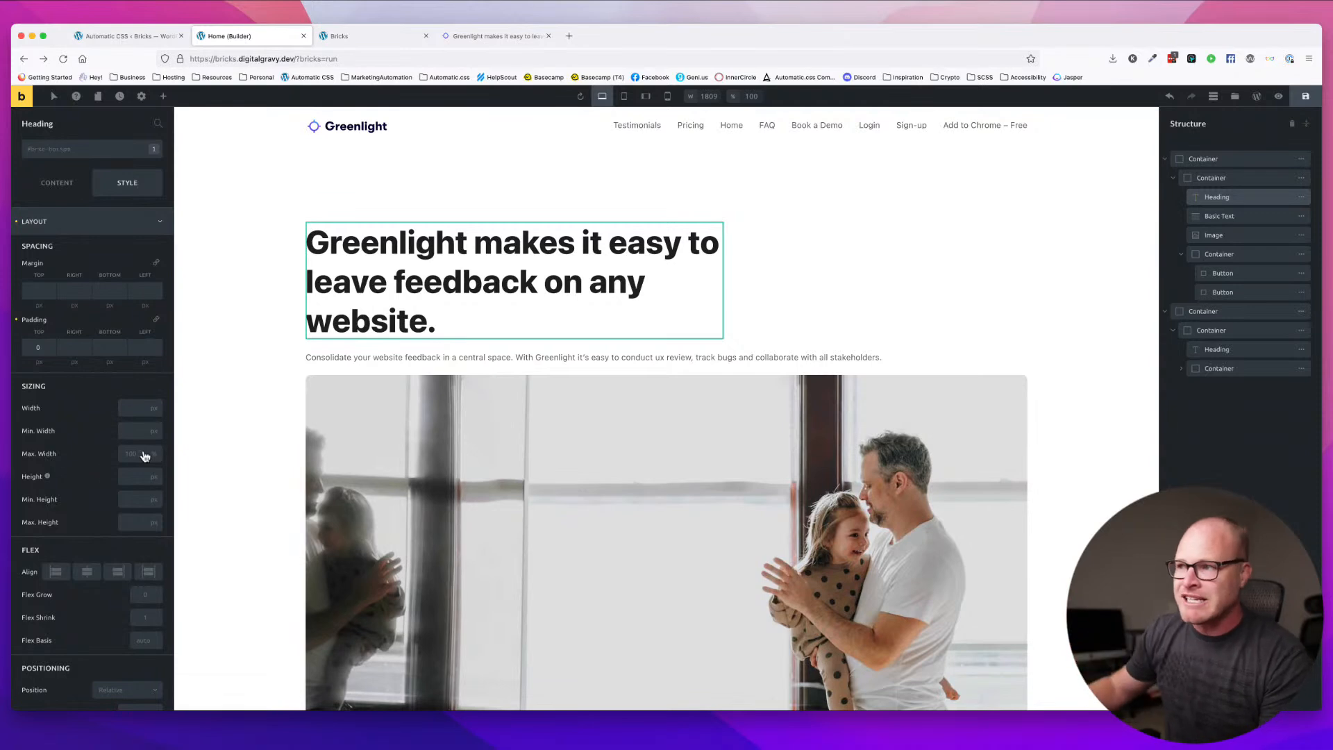
scroll(316, 521, "down", 10)
scroll(375, 517, "up", 1)
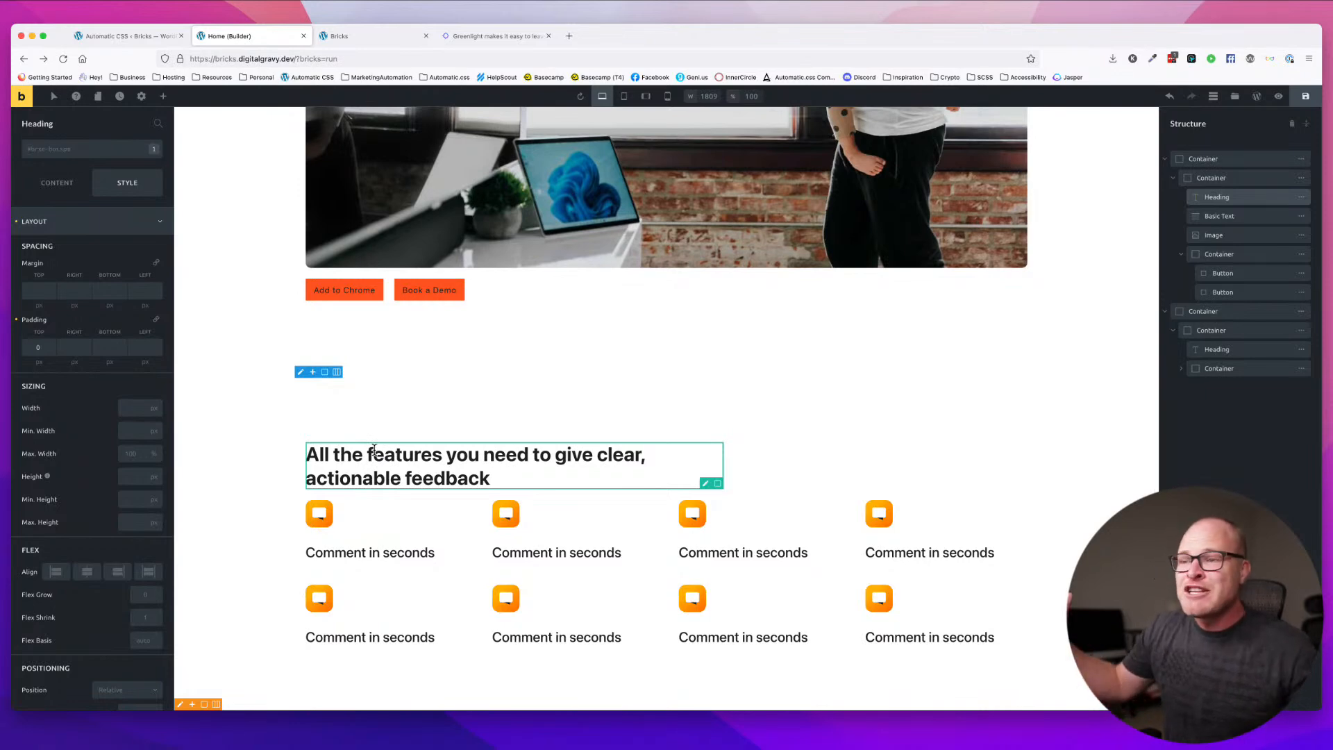
scroll(416, 417, "up", 10)
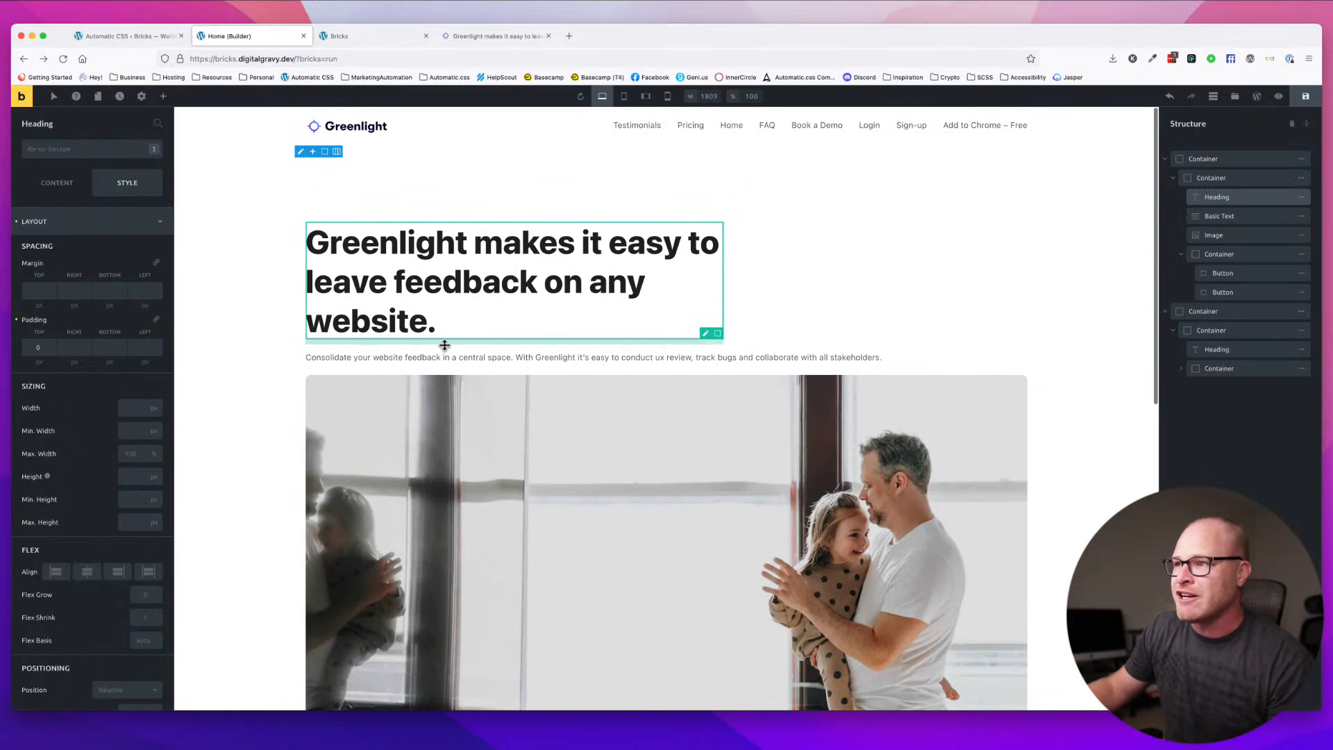
- Inspect the classes assigned to the hero heading and the features heading, and select the features grid container
left_click(482, 284)
left_click(104, 150)
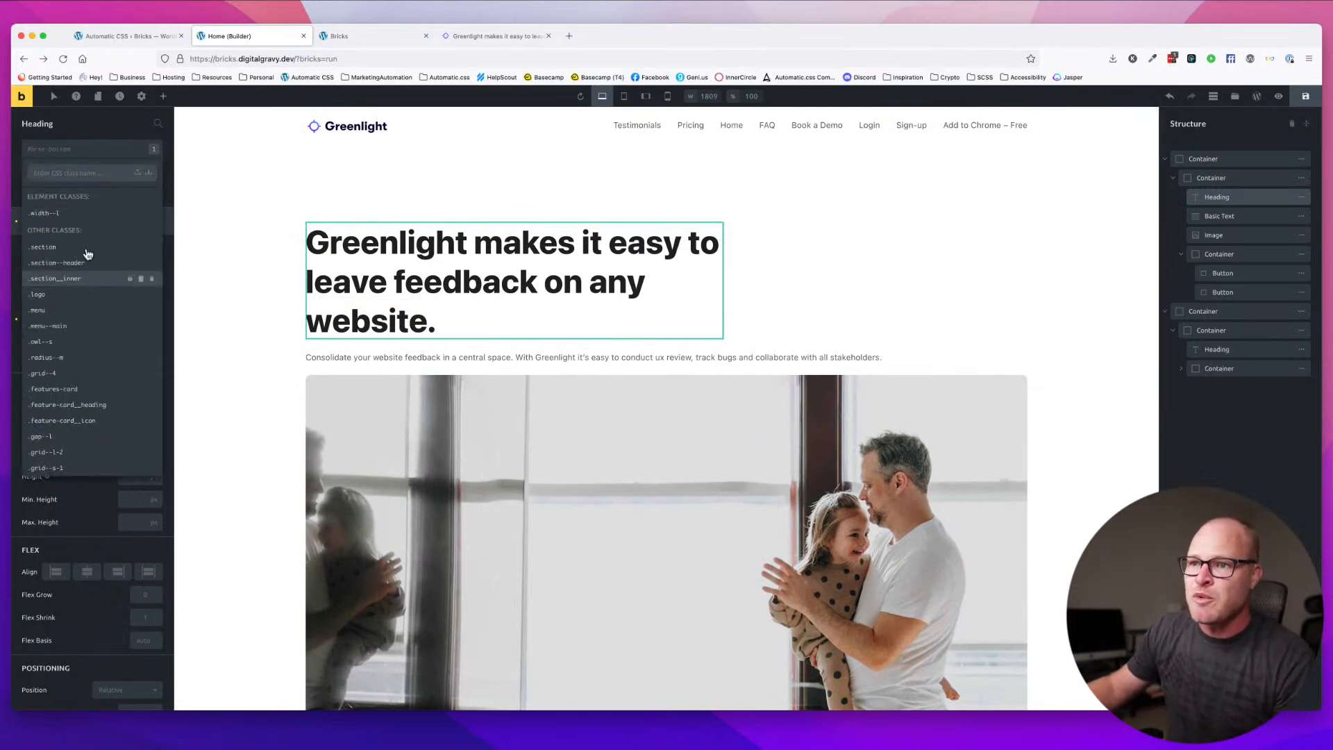
scroll(441, 493, "down", 10)
left_click(436, 447)
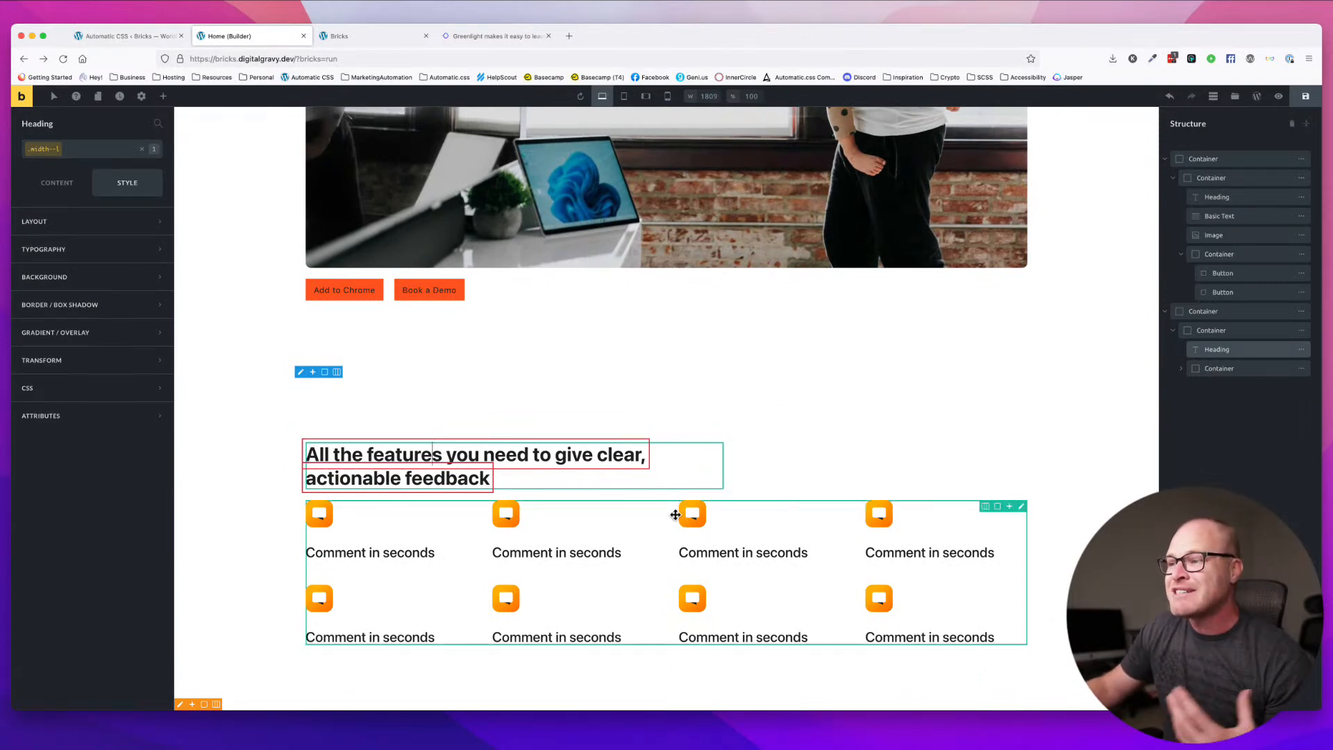
left_click(878, 467)
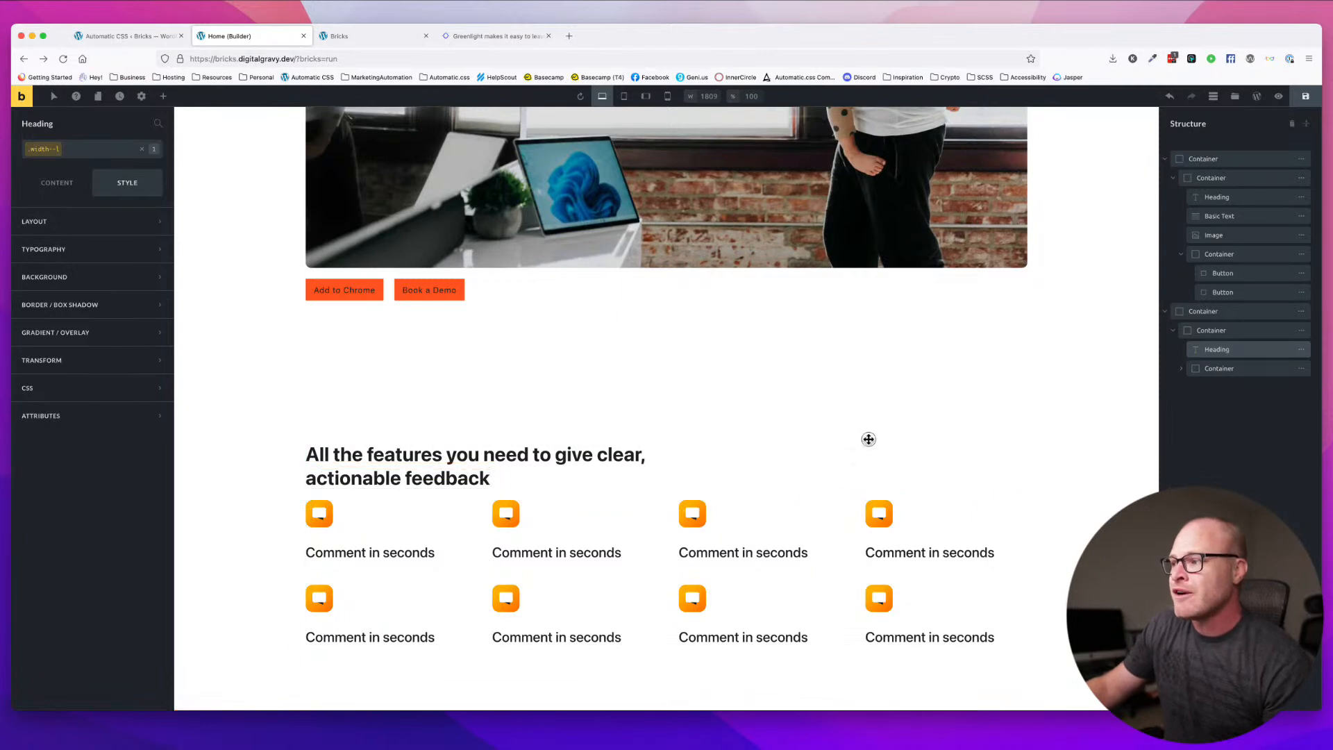
left_click(676, 509)
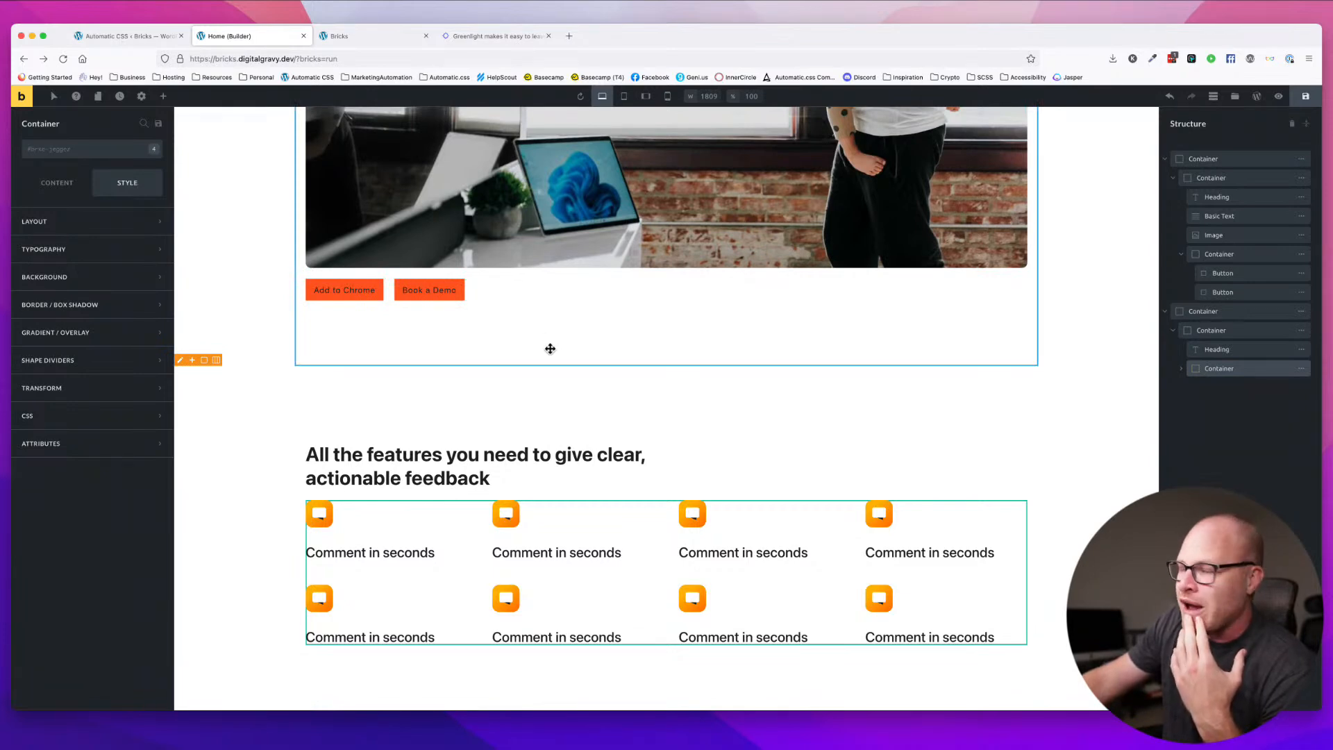
scroll(836, 398, "up", 10)
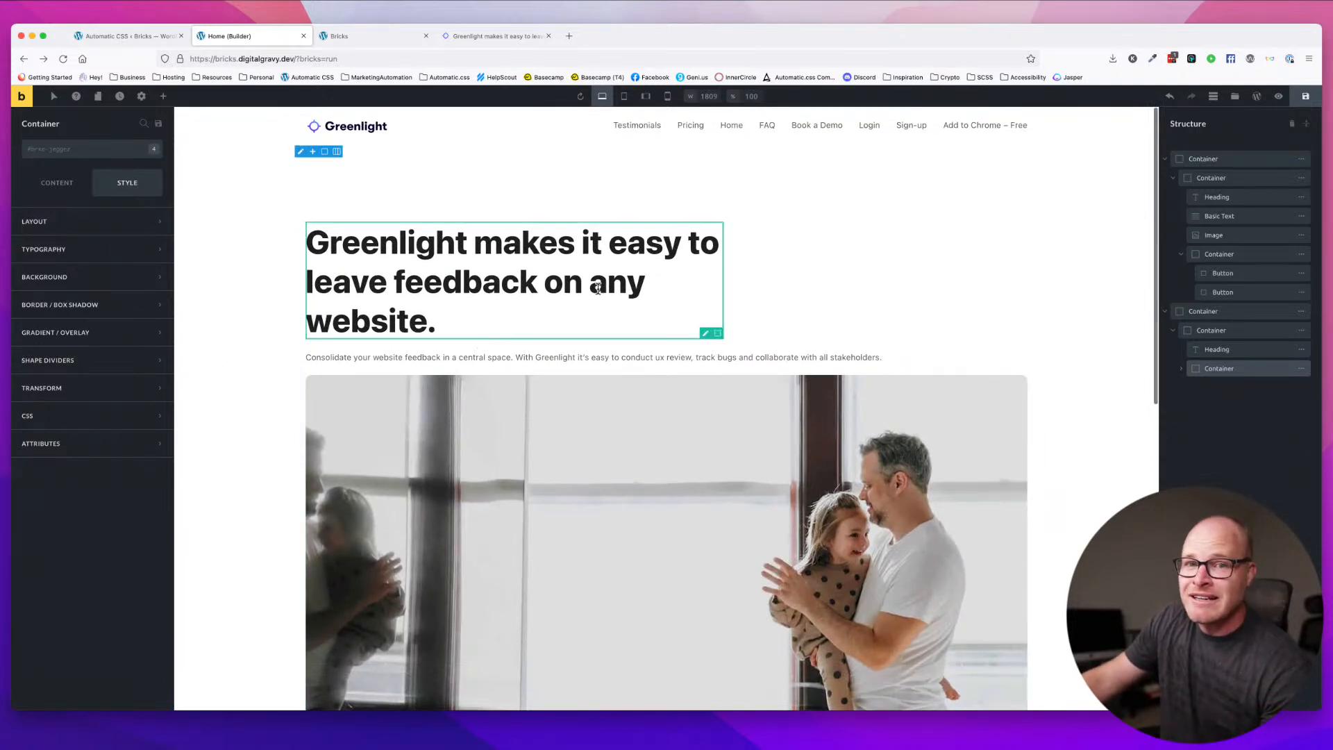
scroll(596, 288, "down", 1)
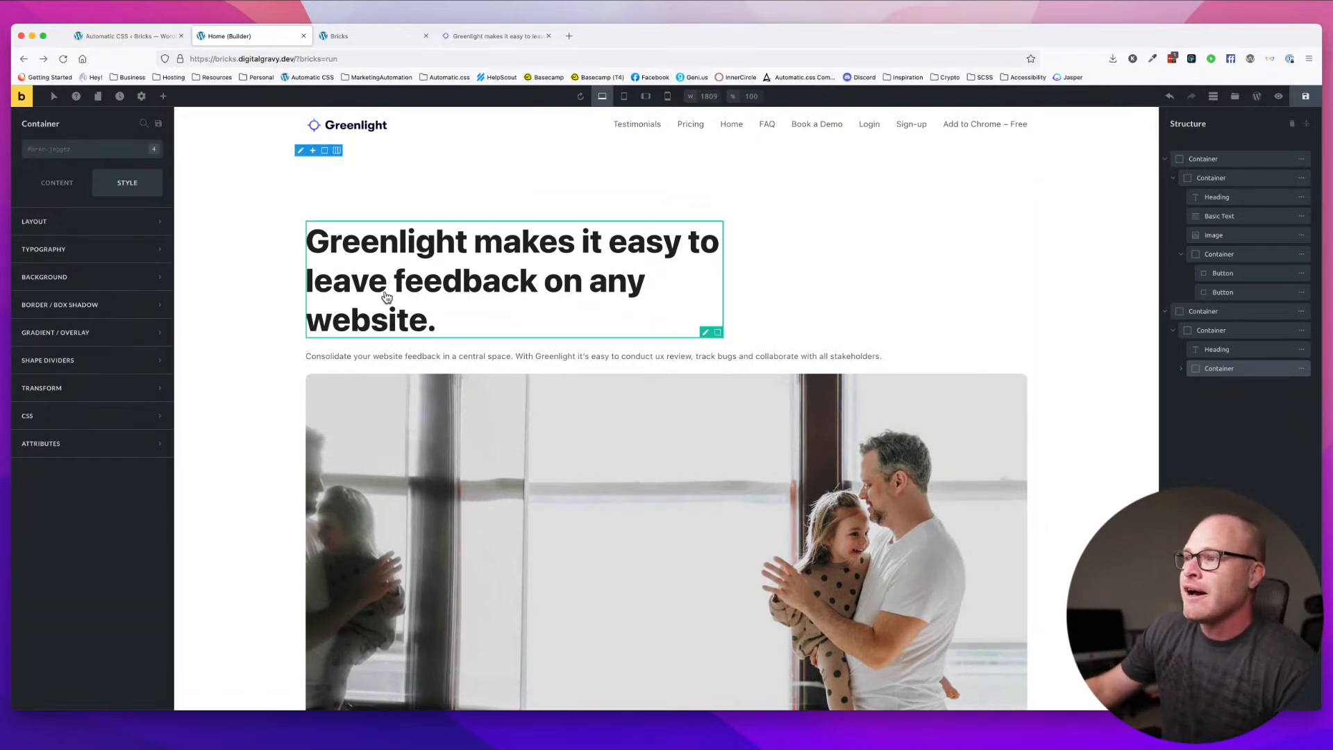
scroll(827, 342, "down", 5)
scroll(825, 343, "up", 2)
scroll(820, 346, "up", 3)
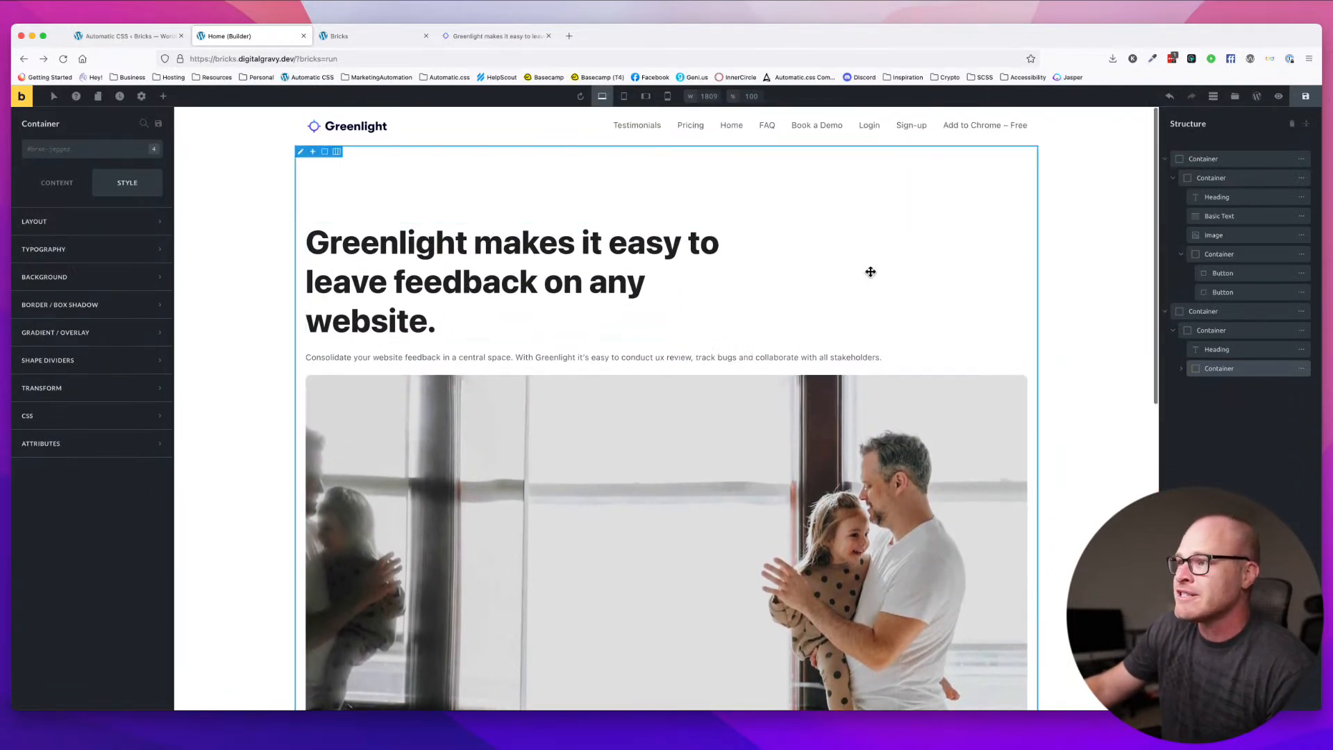
scroll(871, 272, "down", 5)
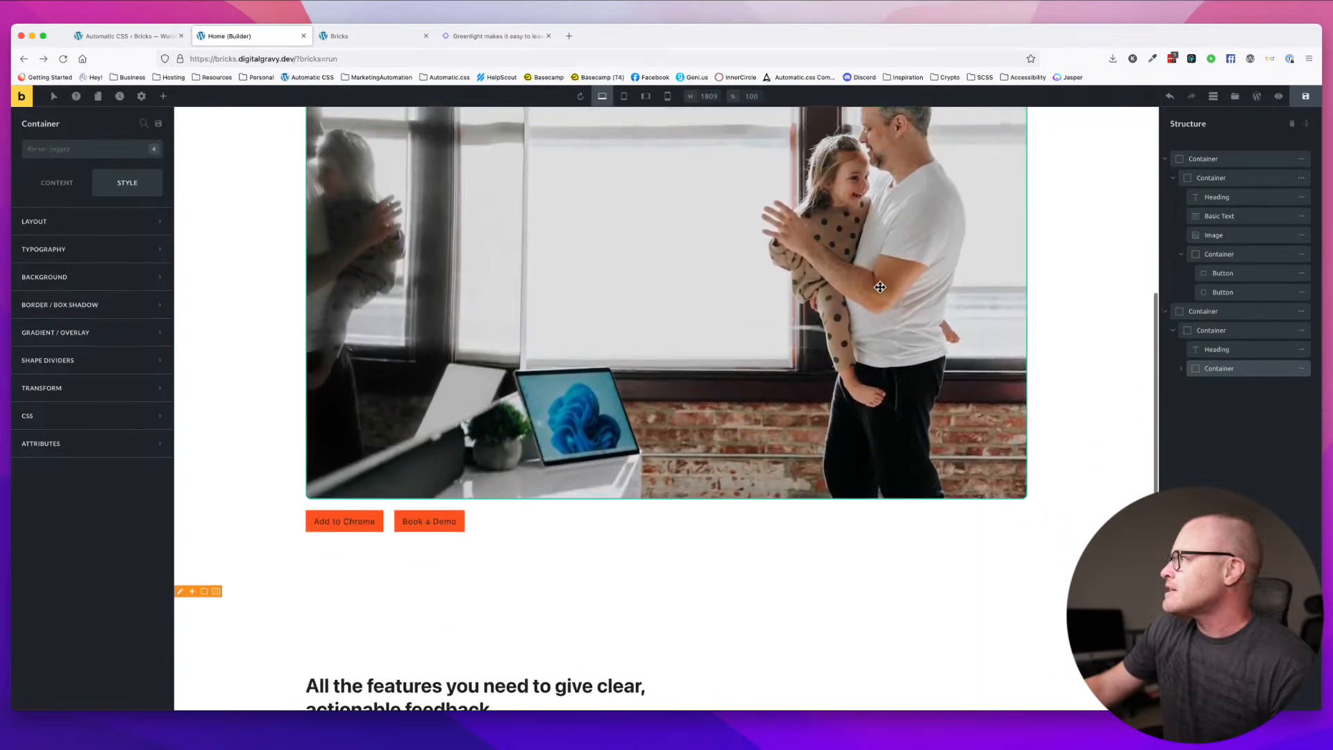
scroll(880, 287, "up", 5)
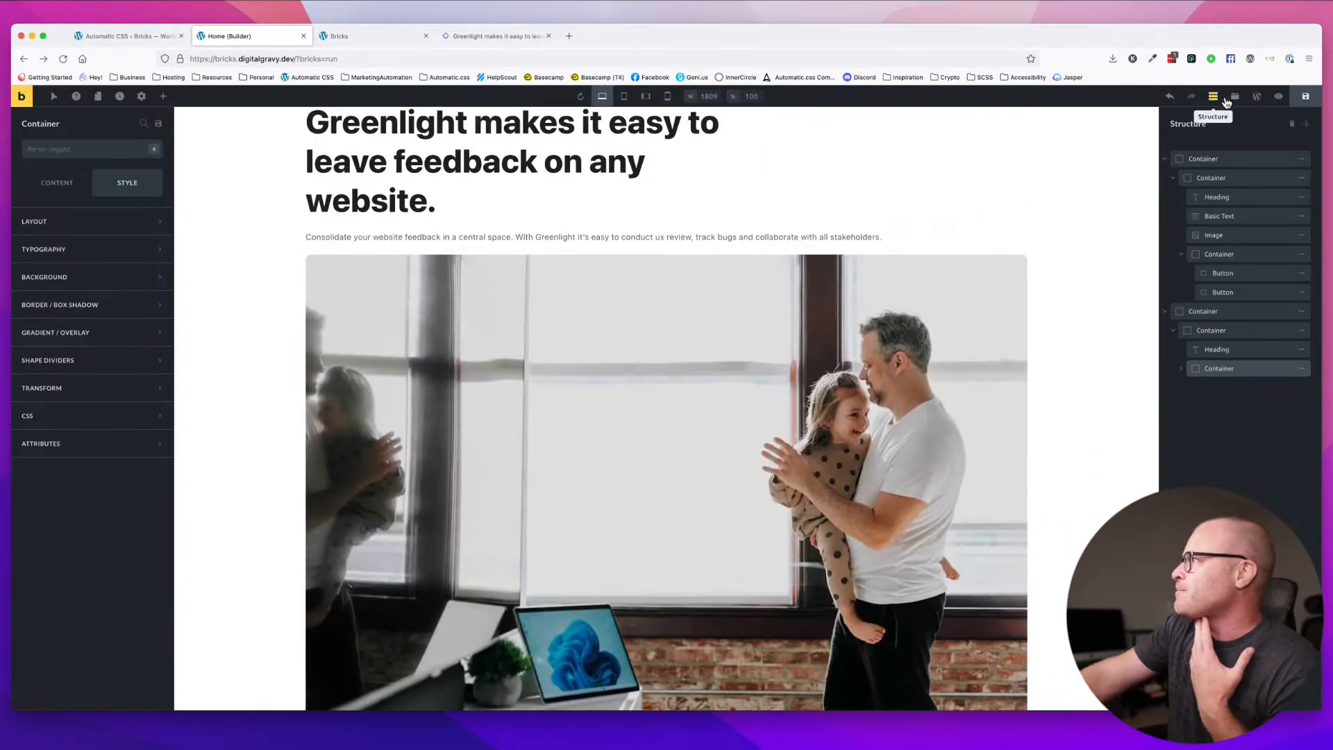
- View the saved templates in the template library and close it
left_click(1235, 97)
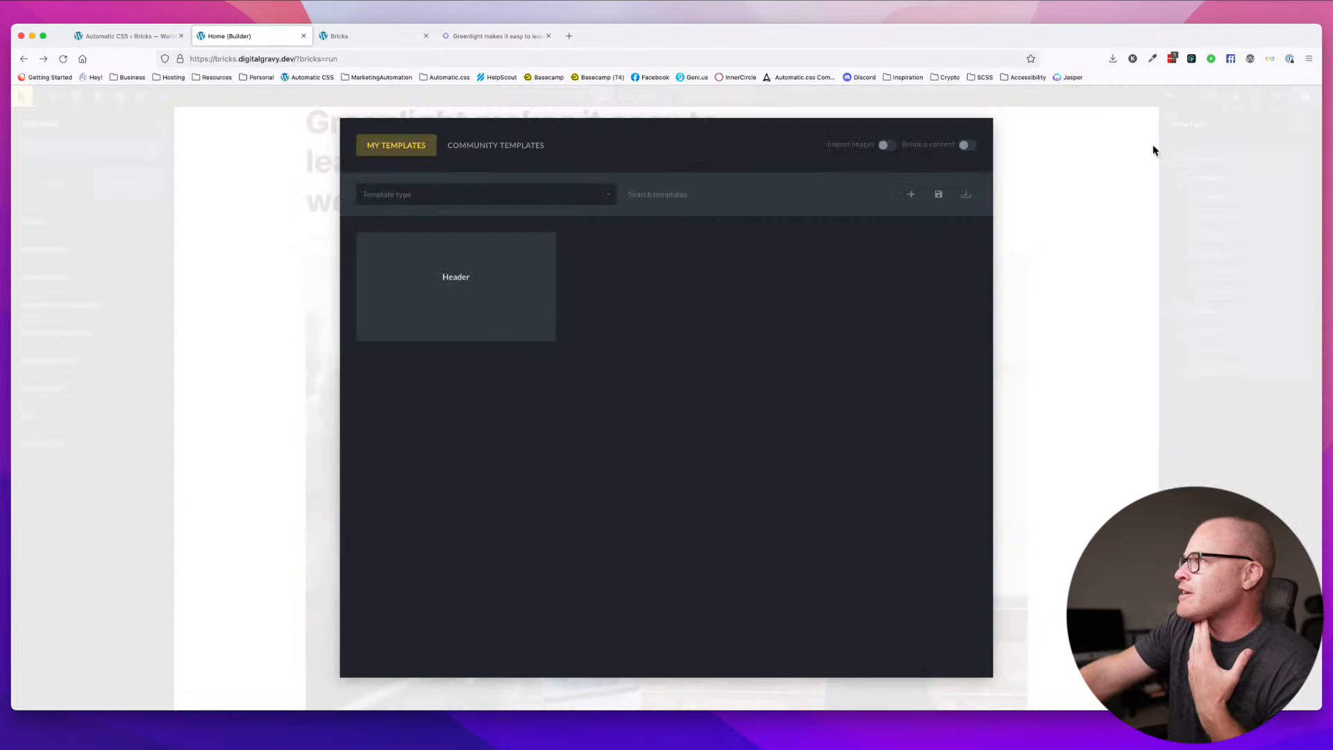
left_click(1048, 153)
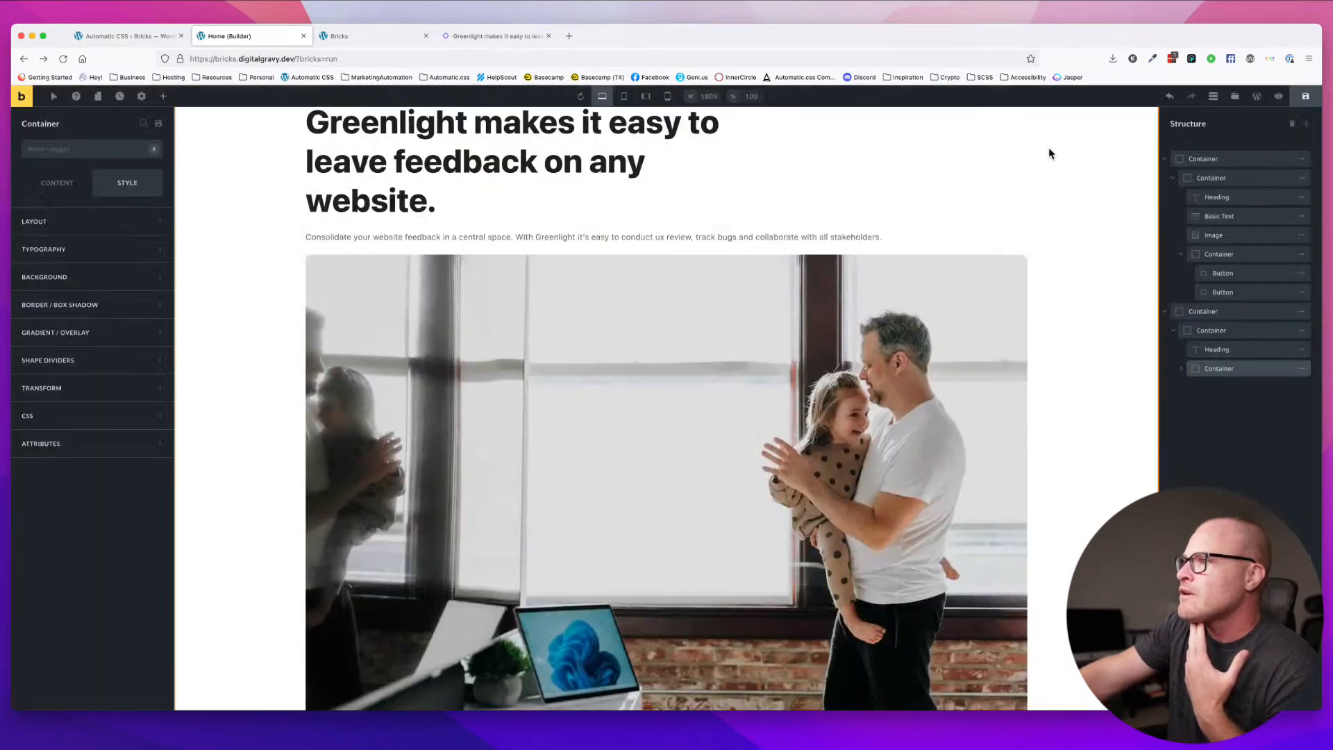
left_click(1236, 97)
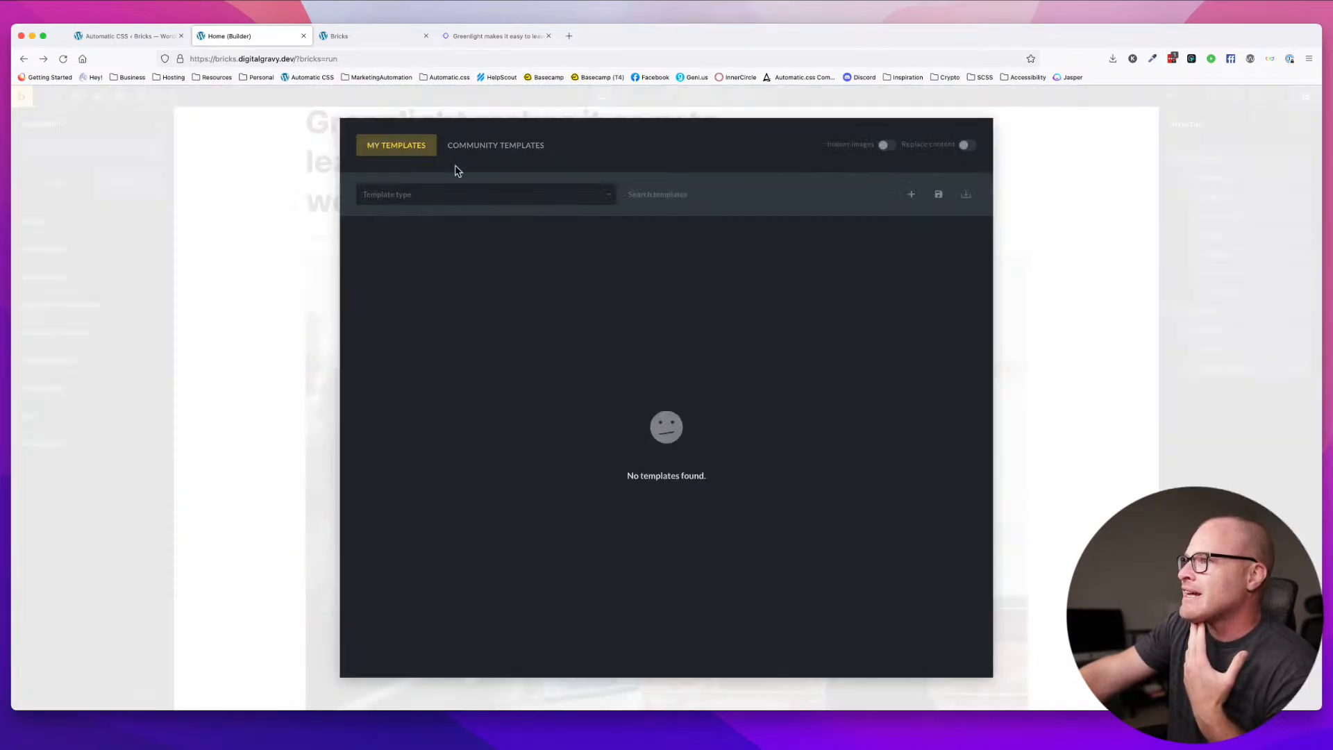
left_click(1139, 247)
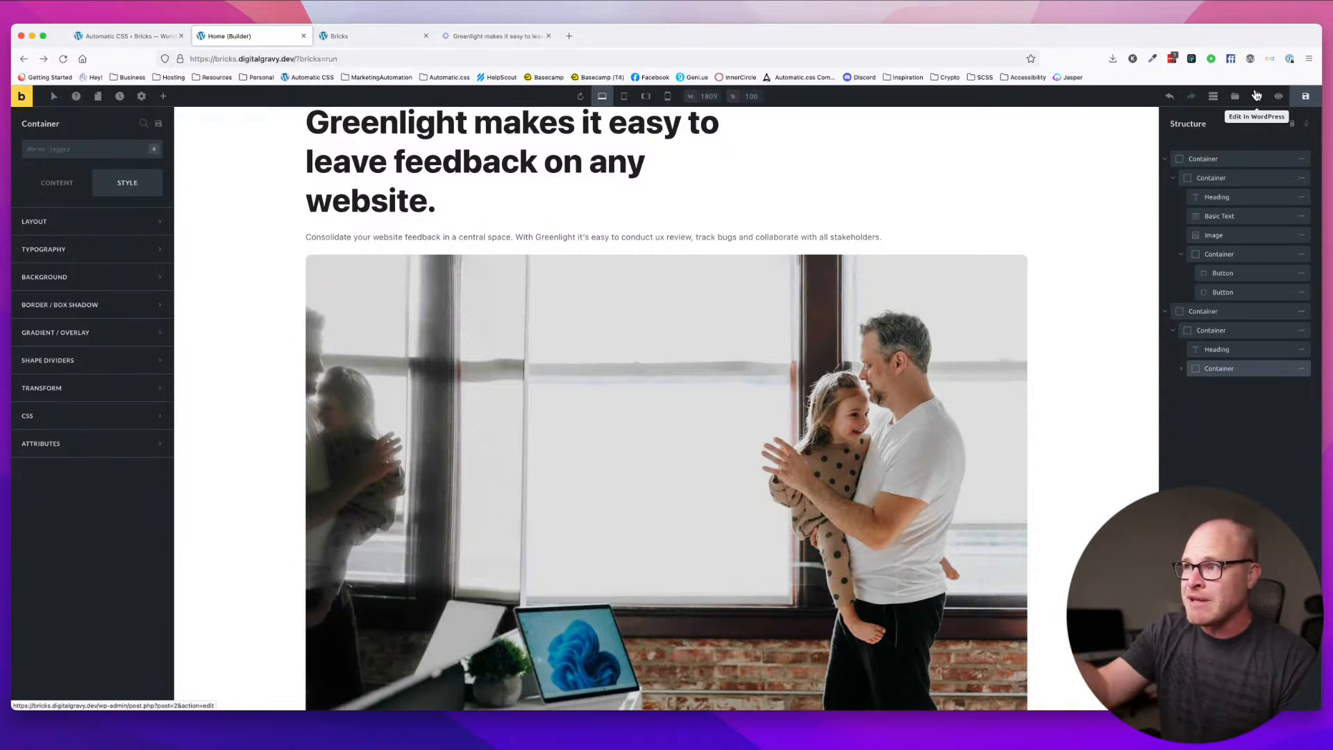
- Open the Pricing page and the Login page in the builder, and go back to the Pricing page
left_click(97, 97)
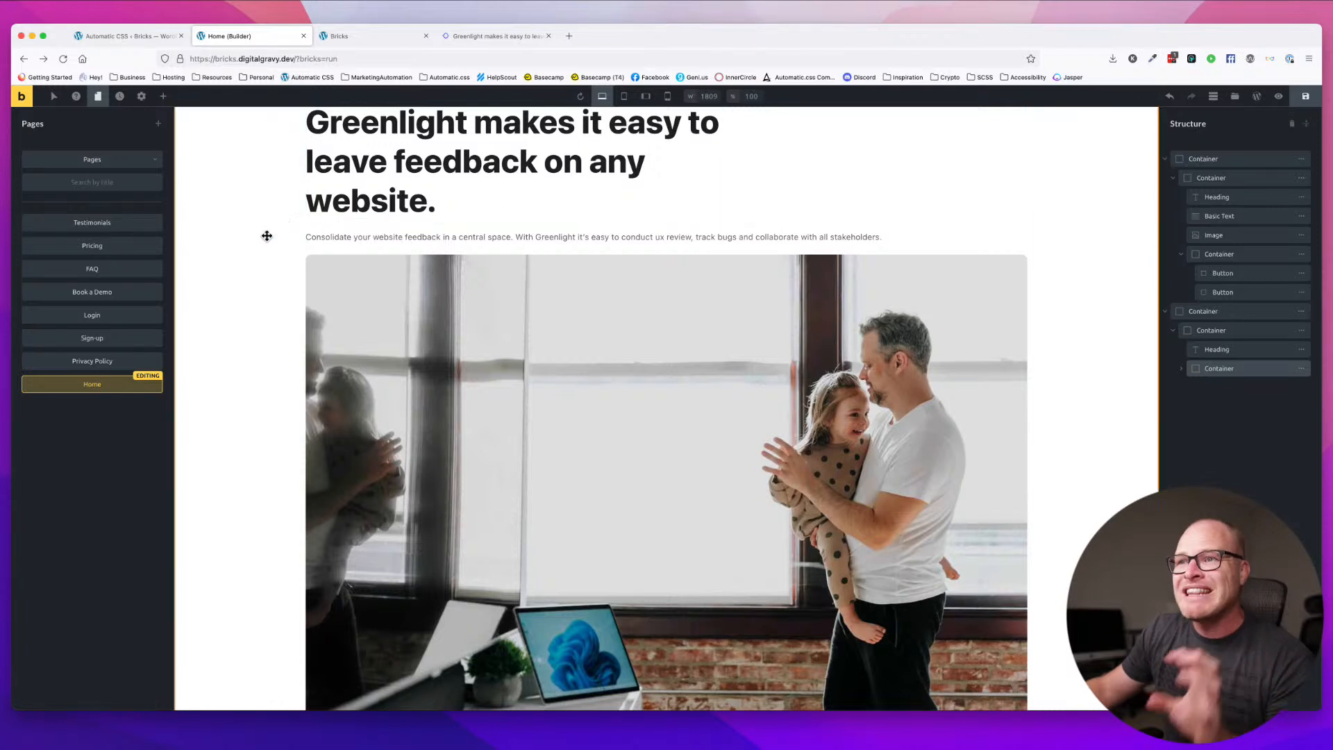
left_click(127, 251)
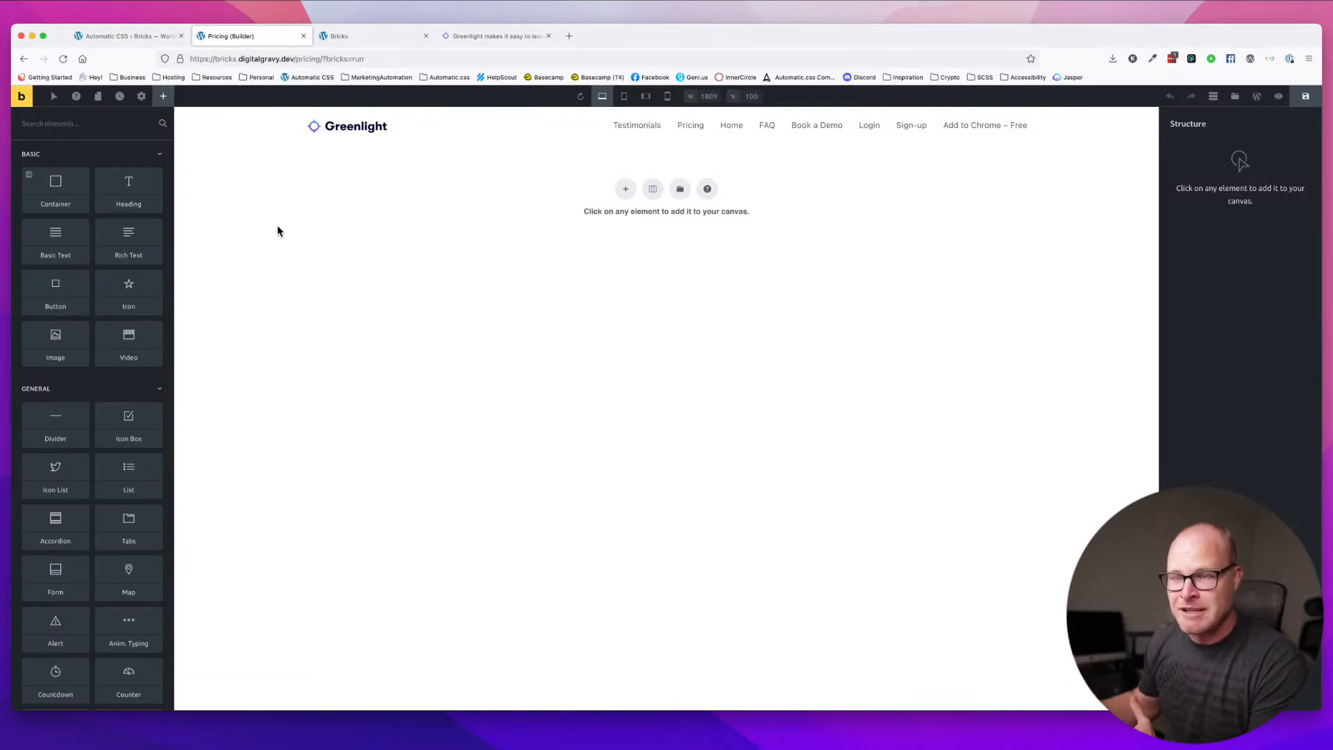
left_click(98, 95)
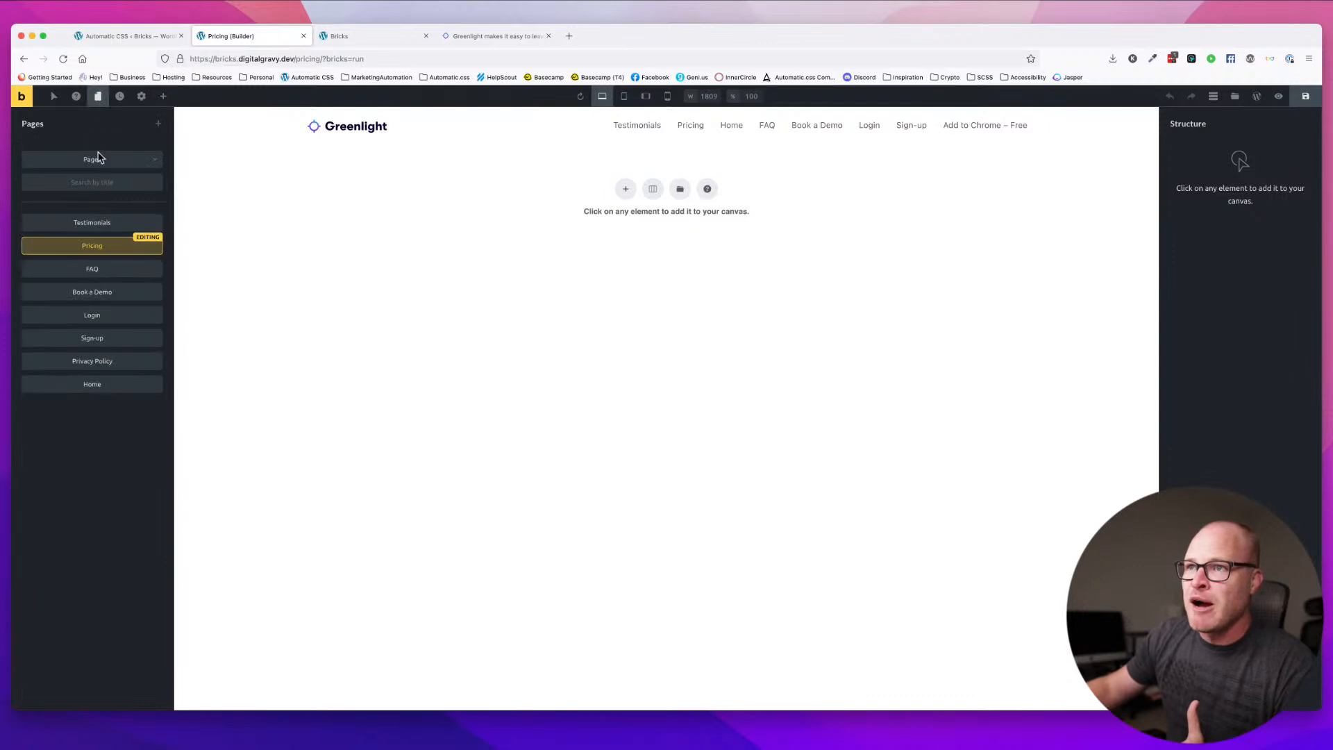
left_click(114, 321)
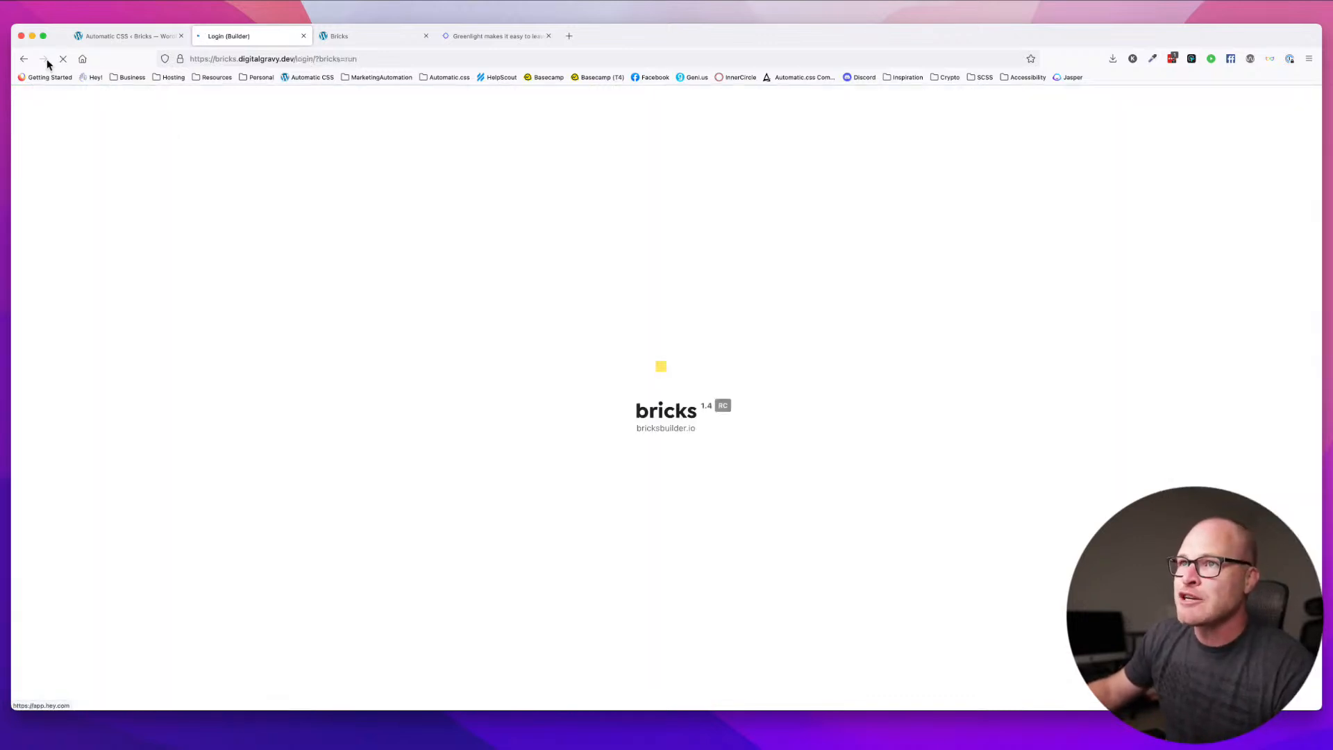
left_click(24, 58)
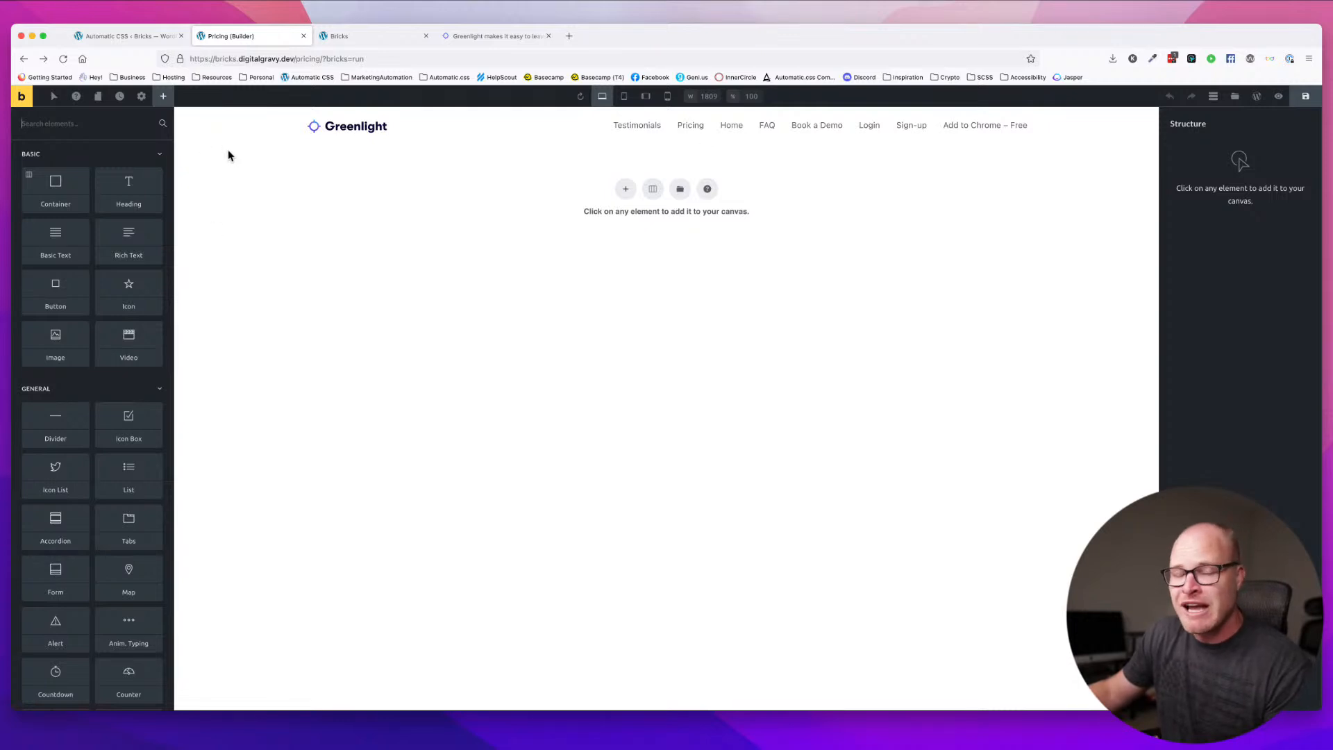
- Reopen the Home page in the builder and look over its hero and features sections
left_click(98, 96)
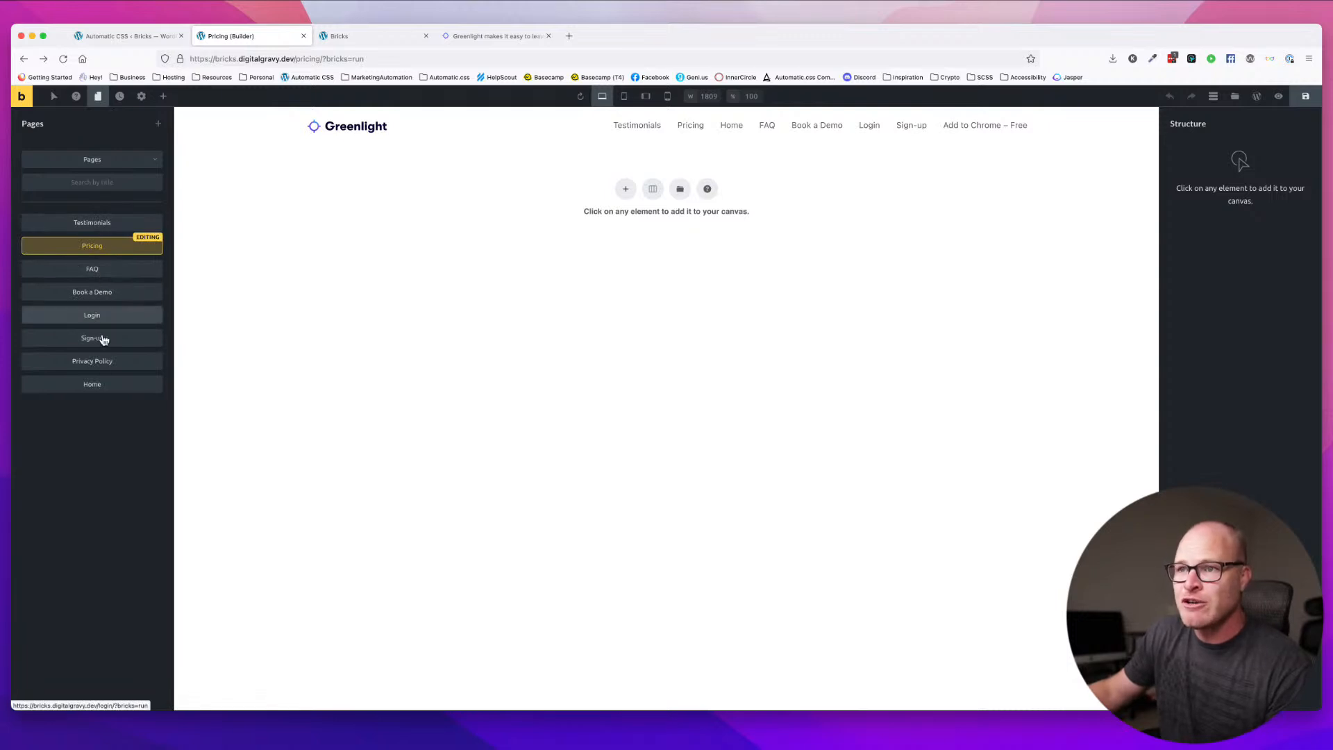
left_click(109, 388)
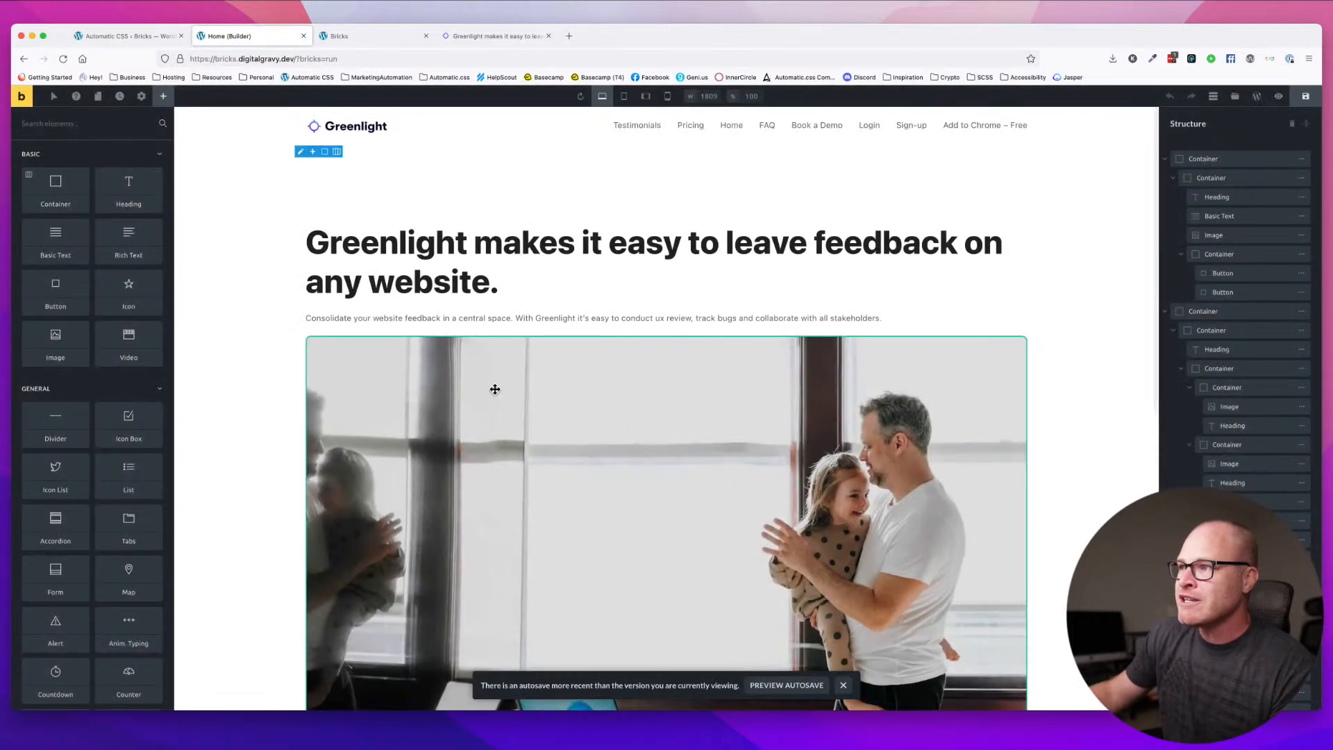
scroll(394, 411, "down", 10)
scroll(399, 405, "up", 10)
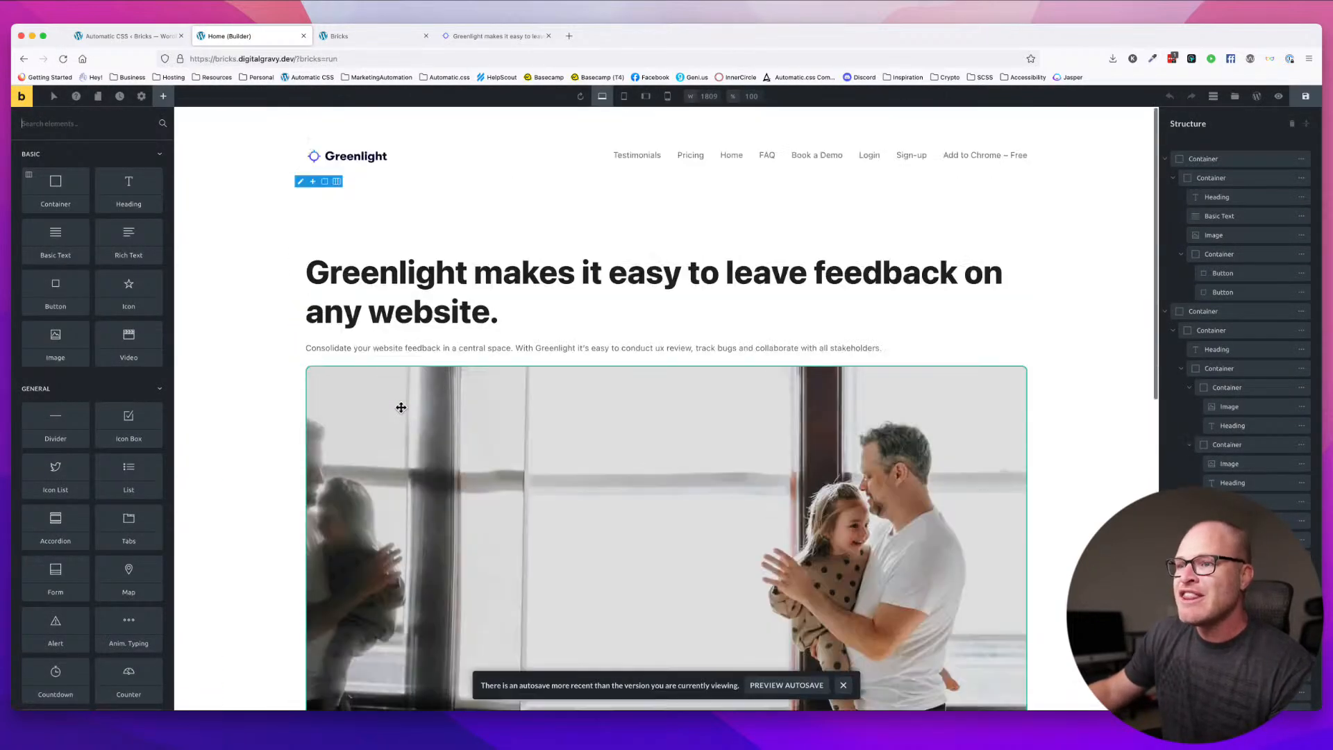
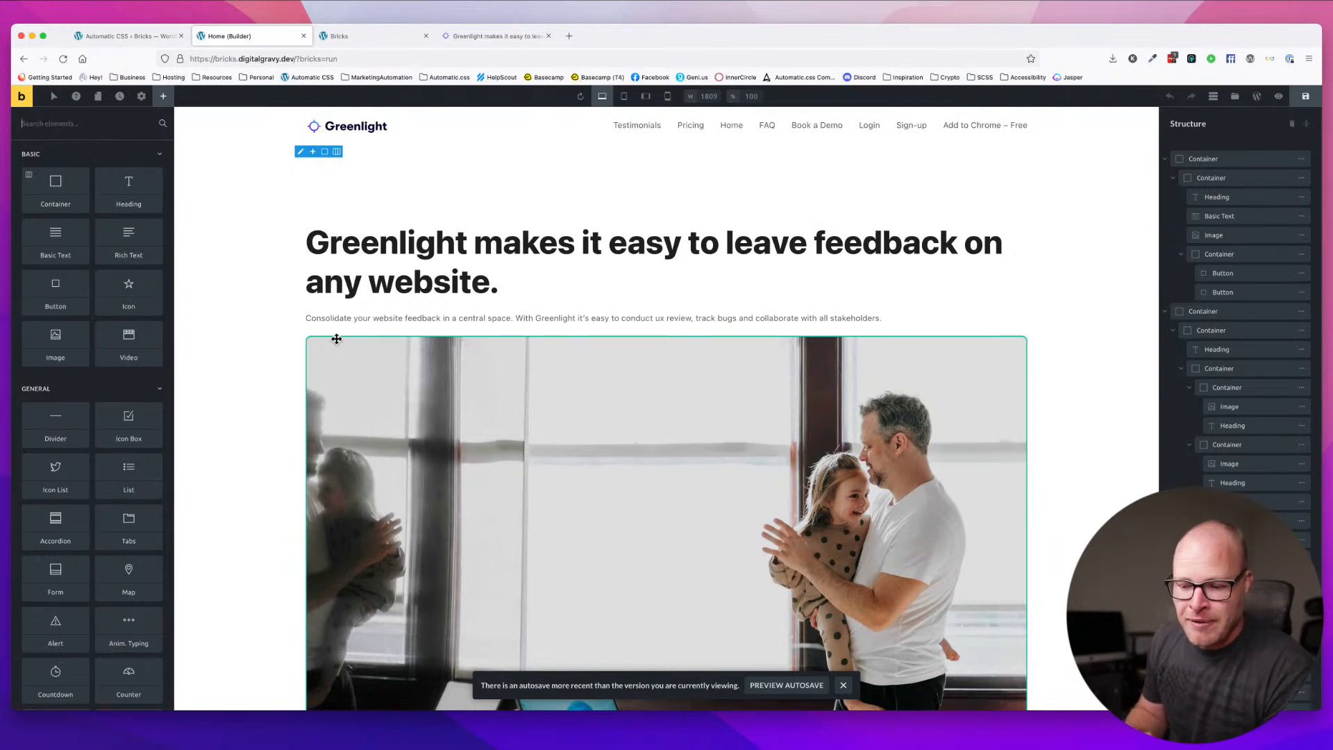
scroll(551, 411, "down", 10)
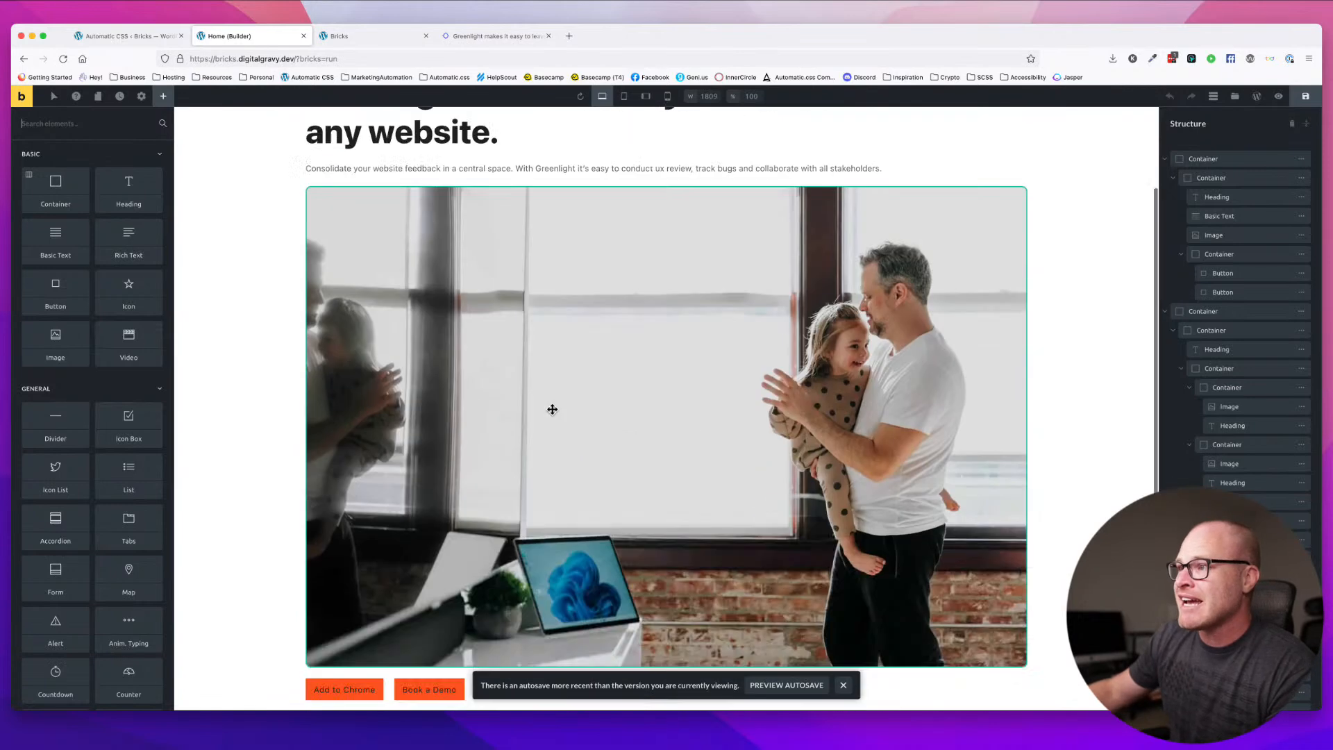
scroll(552, 411, "up", 1)
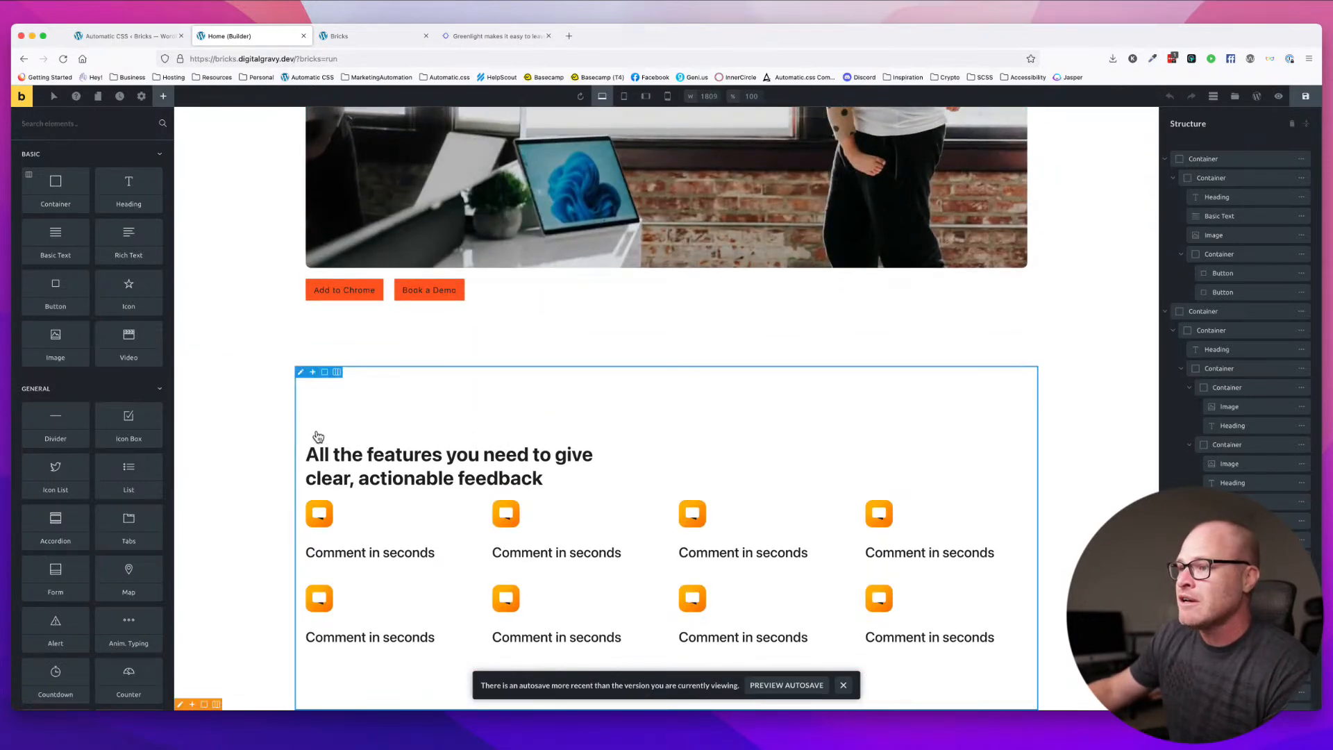
- Clone the outer container of the features section five times to extend the page with copies
left_click(247, 446)
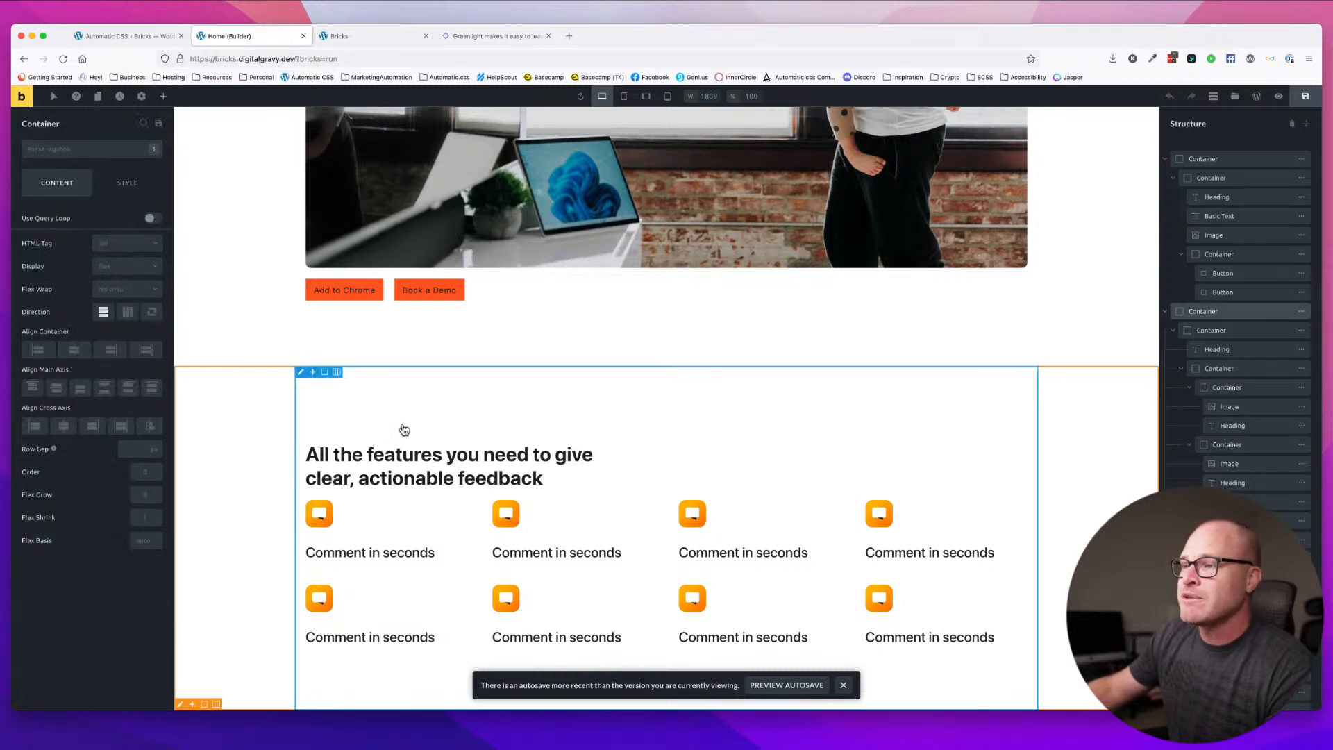
right_click(268, 421)
left_click(326, 473)
scroll(277, 480, "down", 4)
right_click(217, 475)
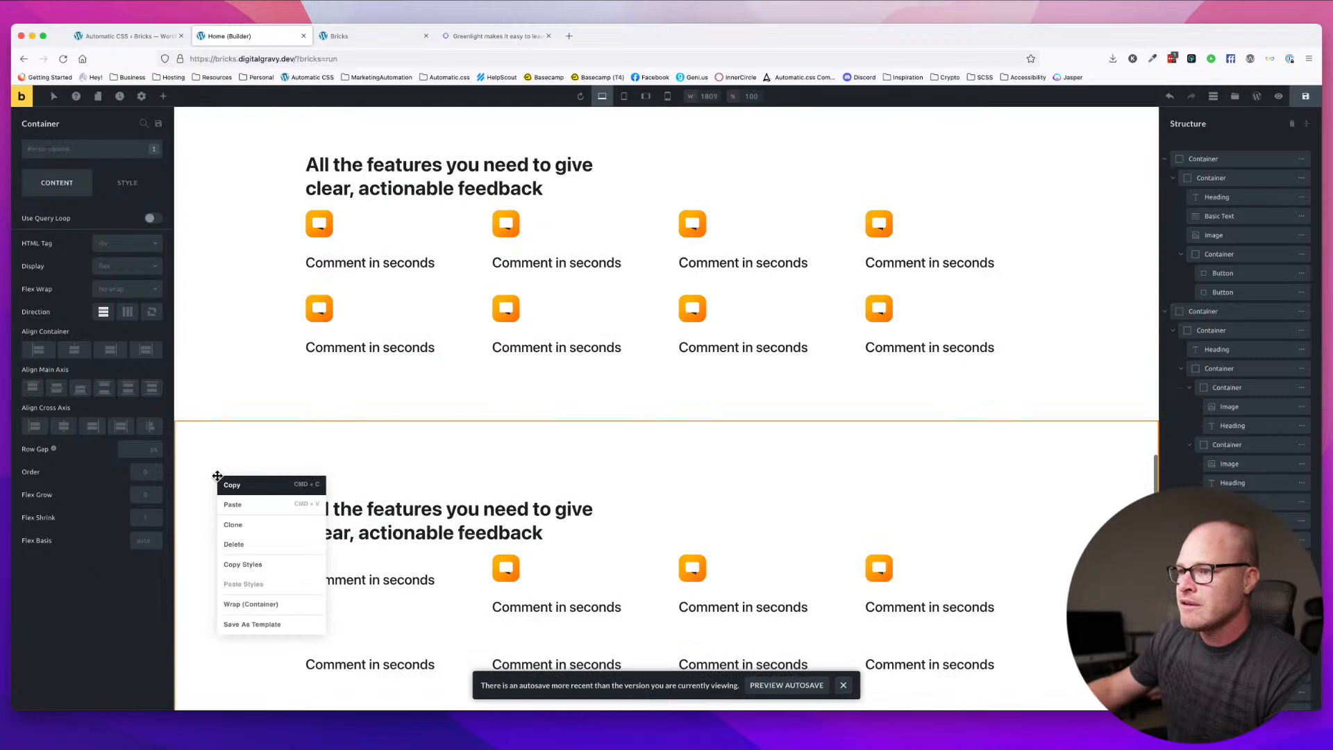
left_click(234, 544)
right_click(229, 509)
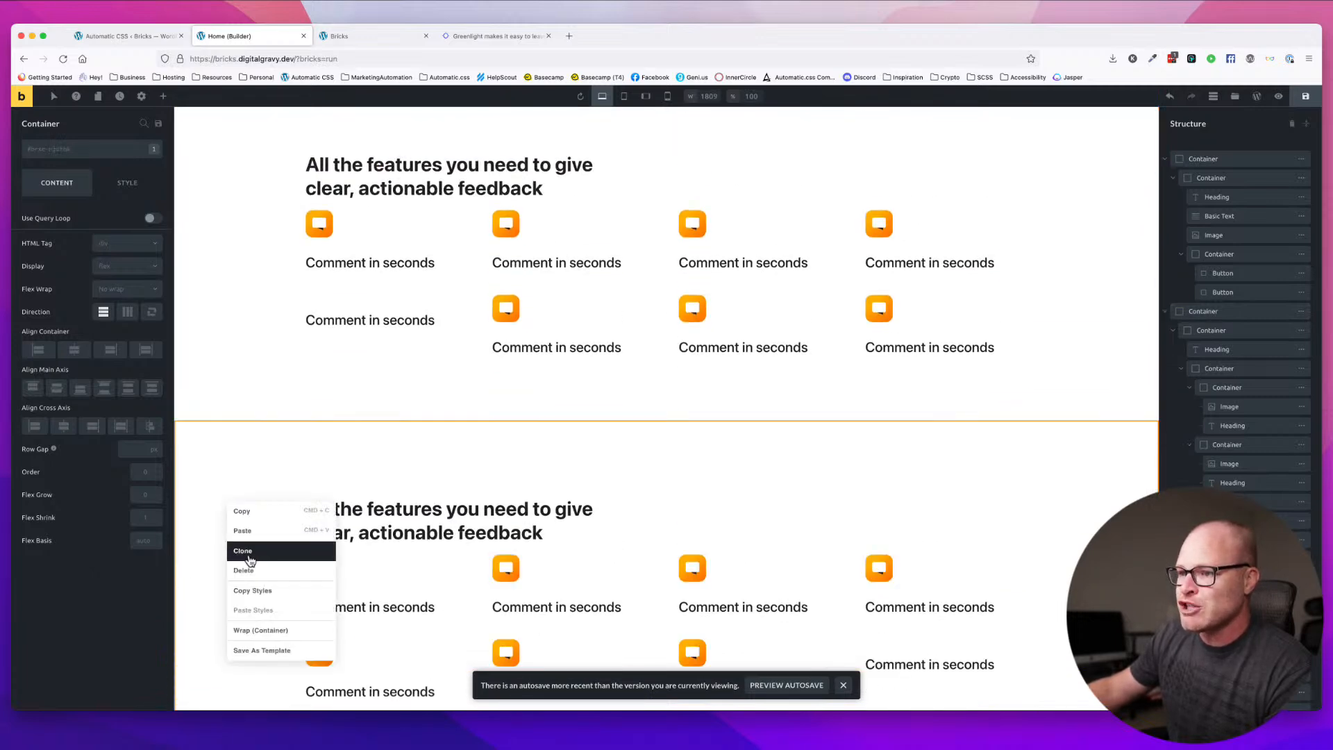
left_click(255, 551)
right_click(224, 514)
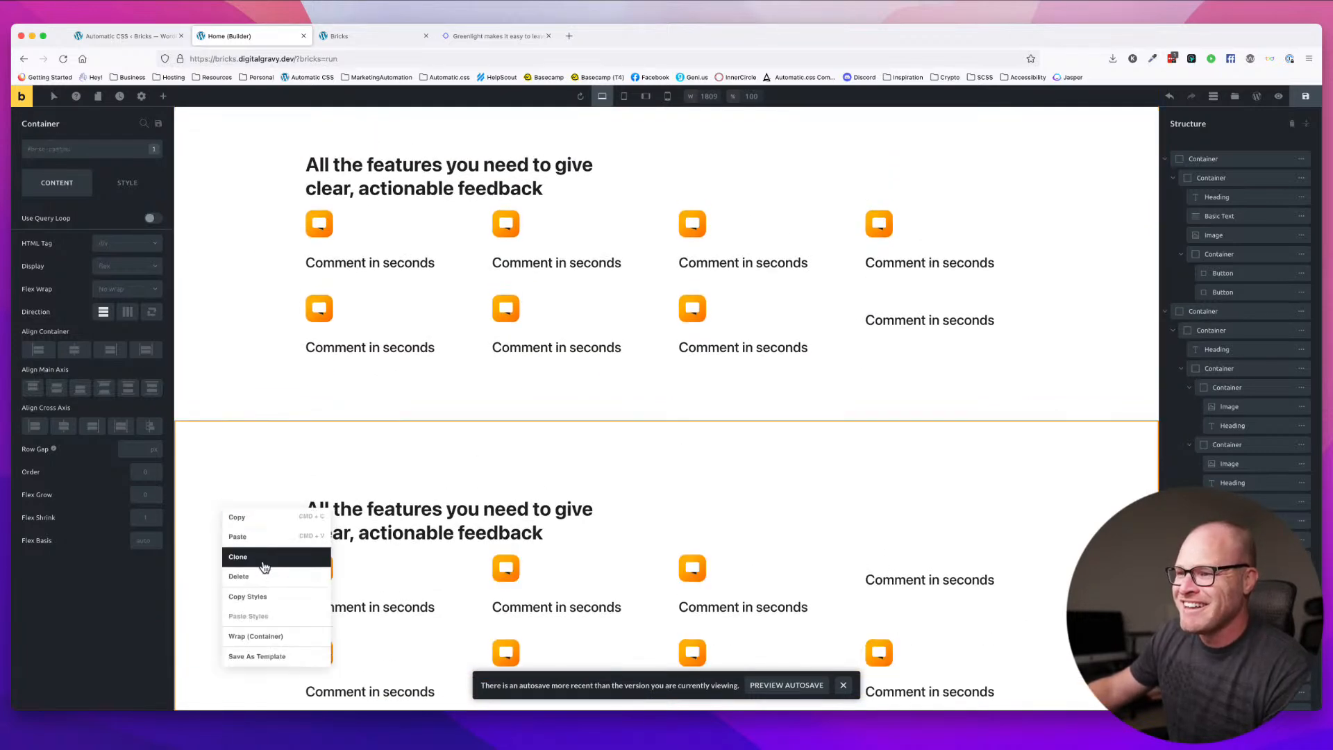
left_click(265, 544)
right_click(227, 512)
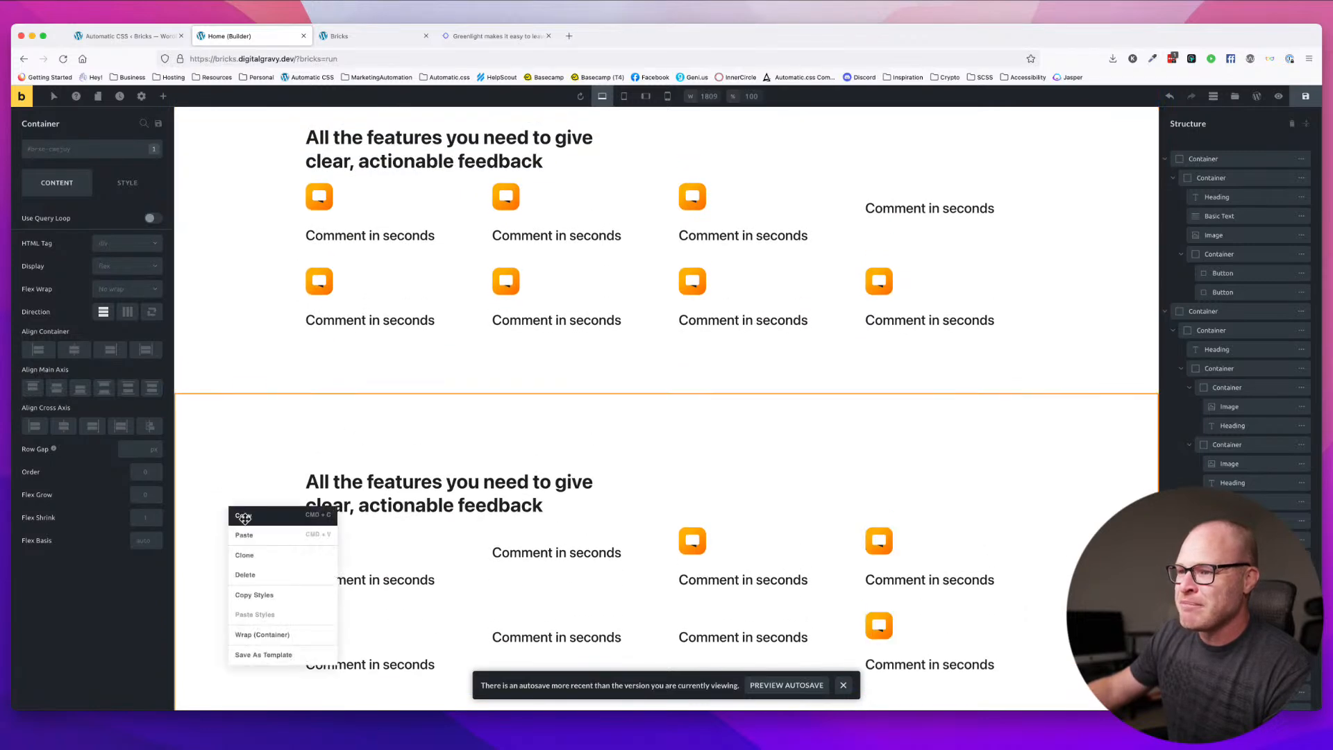
left_click(264, 546)
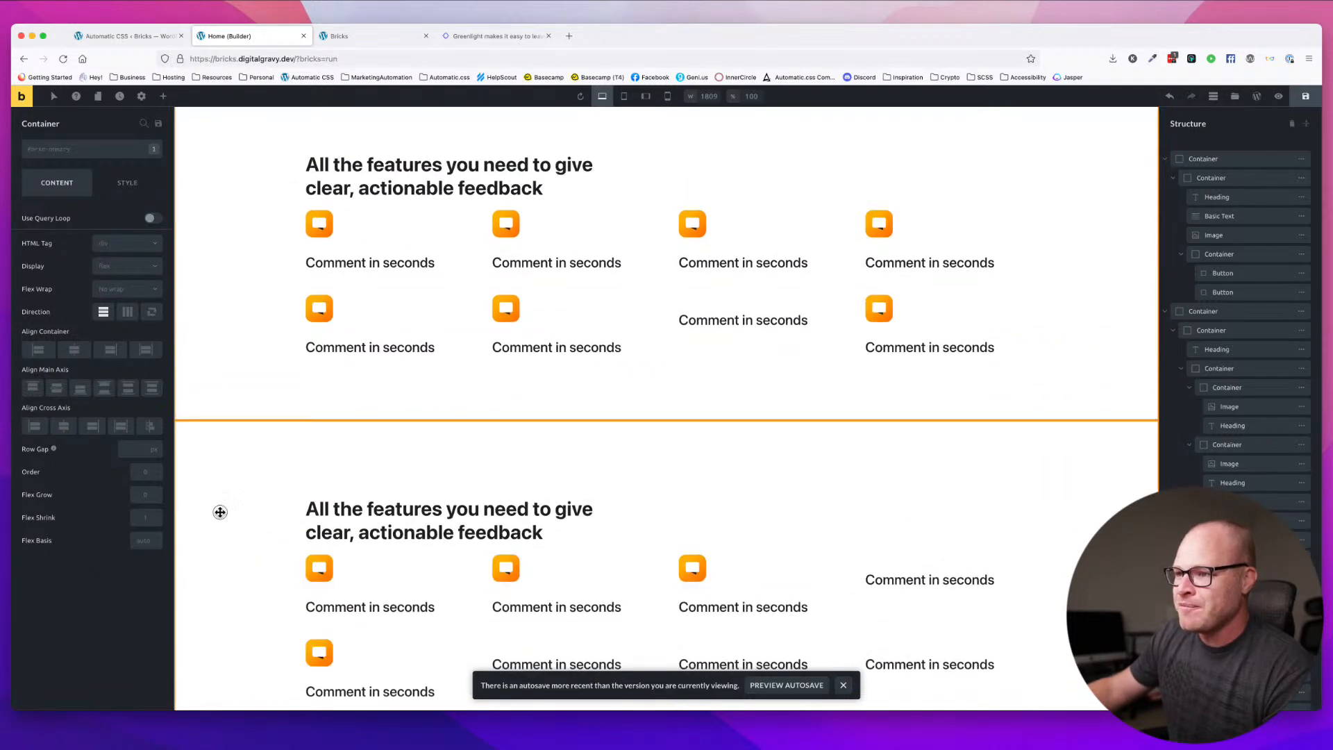
- Clone the outer container of the features section two more times
right_click(221, 514)
left_click(272, 529)
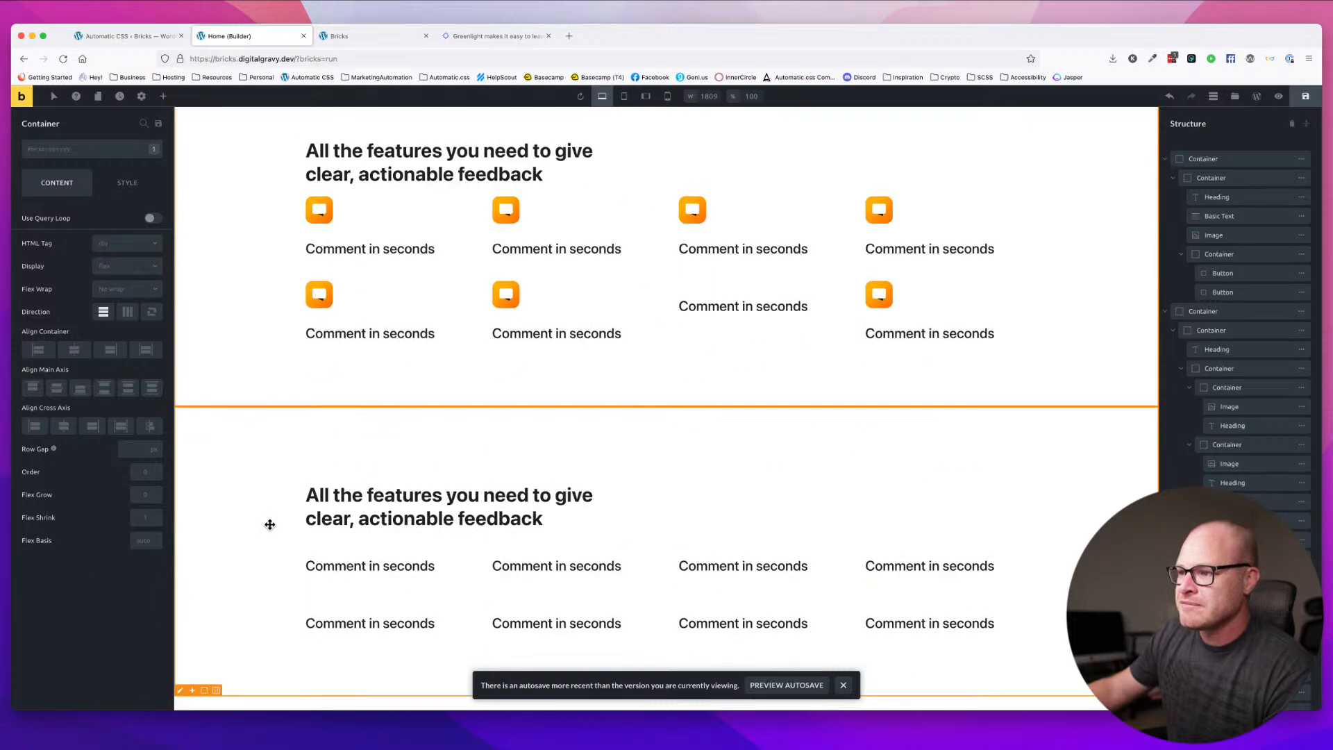
right_click(255, 518)
left_click(262, 564)
scroll(247, 516, "down", 1)
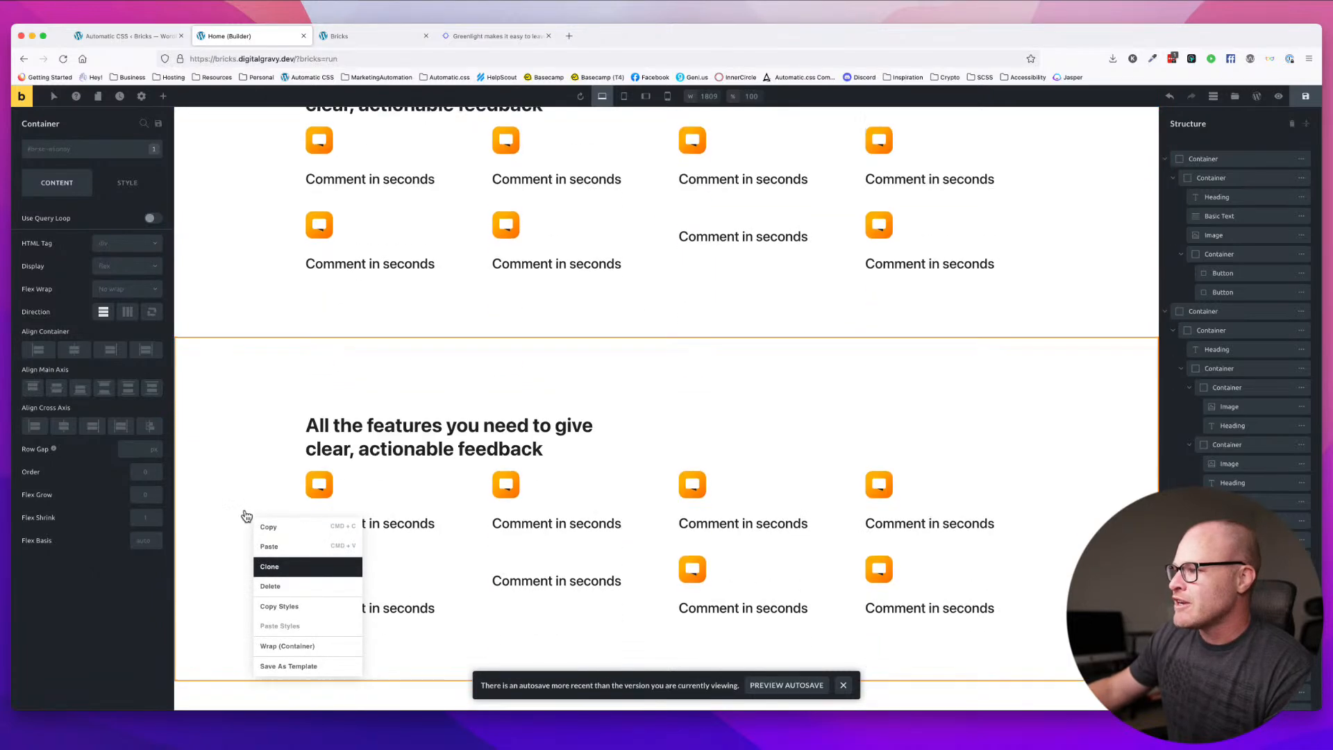
- Look over the hero, the cloned features sections and their containers in the page structure
scroll(246, 510, "up", 10)
scroll(246, 510, "up", 5)
scroll(247, 509, "down", 20)
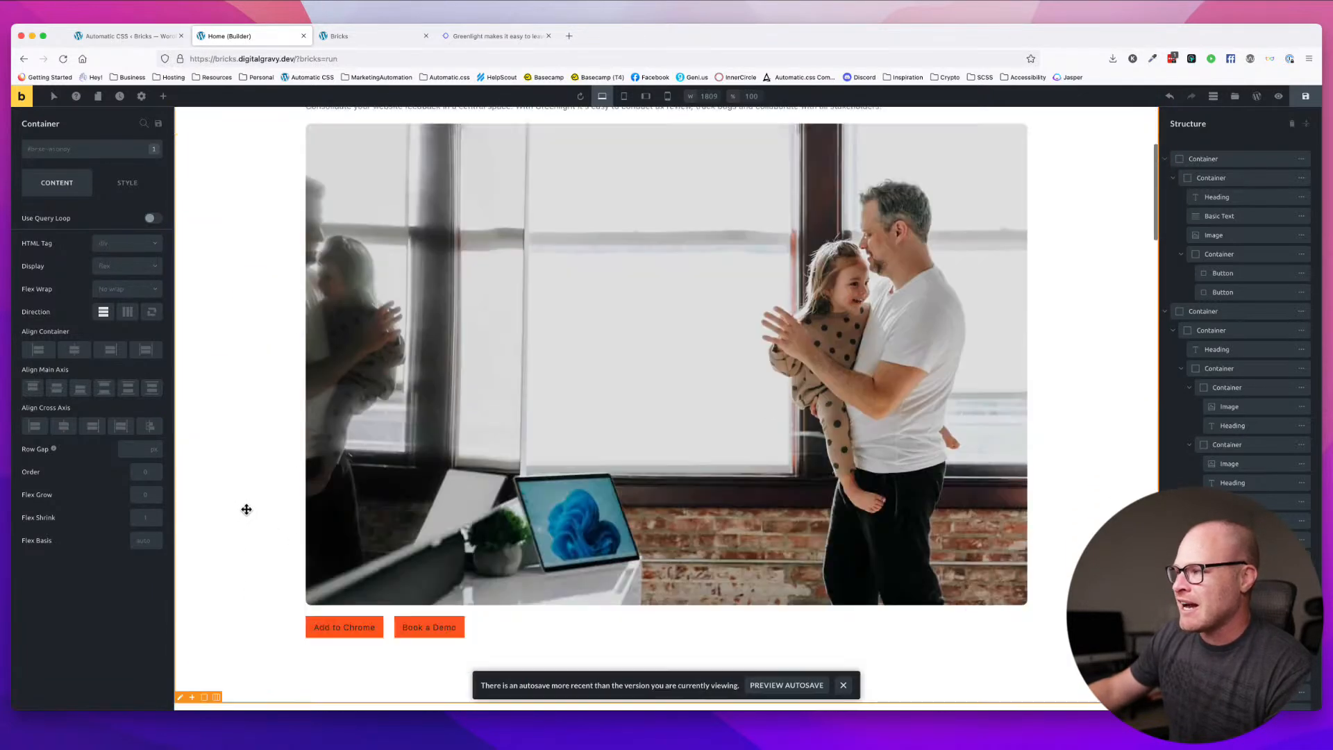
scroll(1275, 413, "down", 7)
scroll(1275, 412, "down", 3)
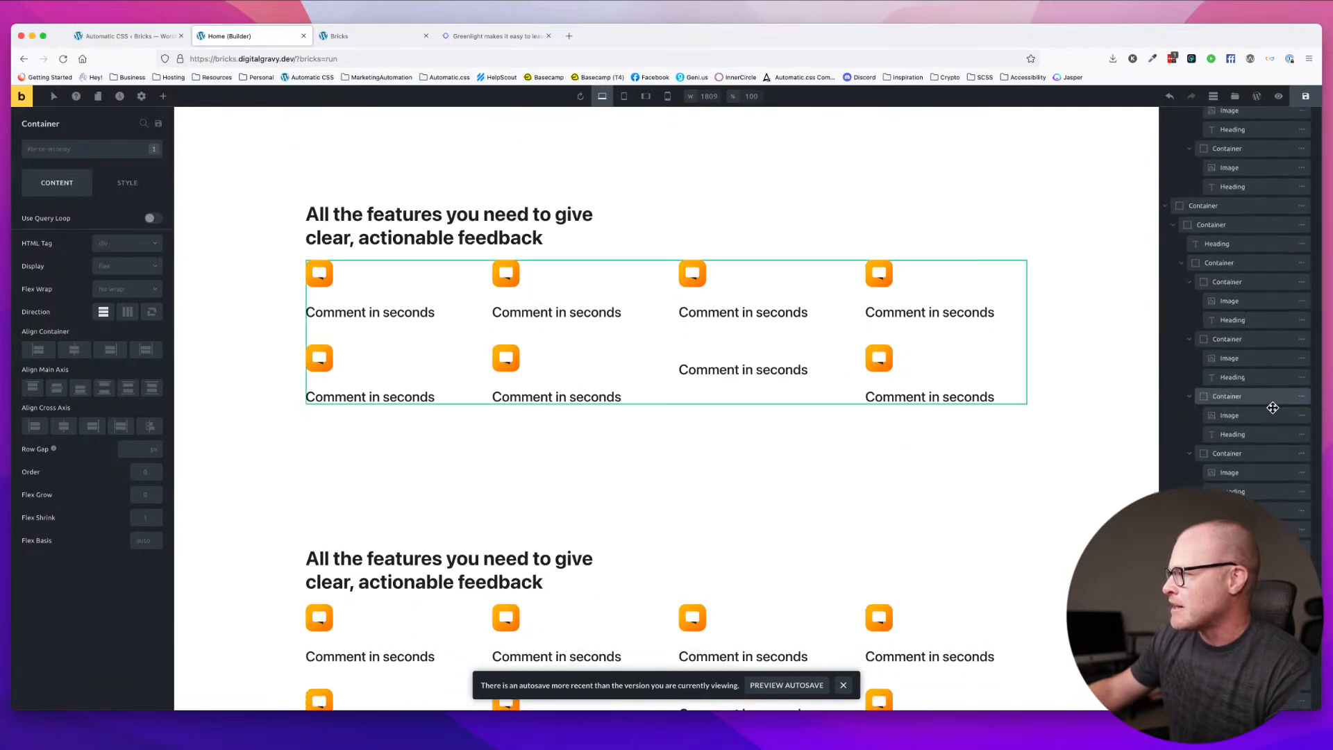
scroll(593, 452, "up", 8)
scroll(577, 448, "down", 8)
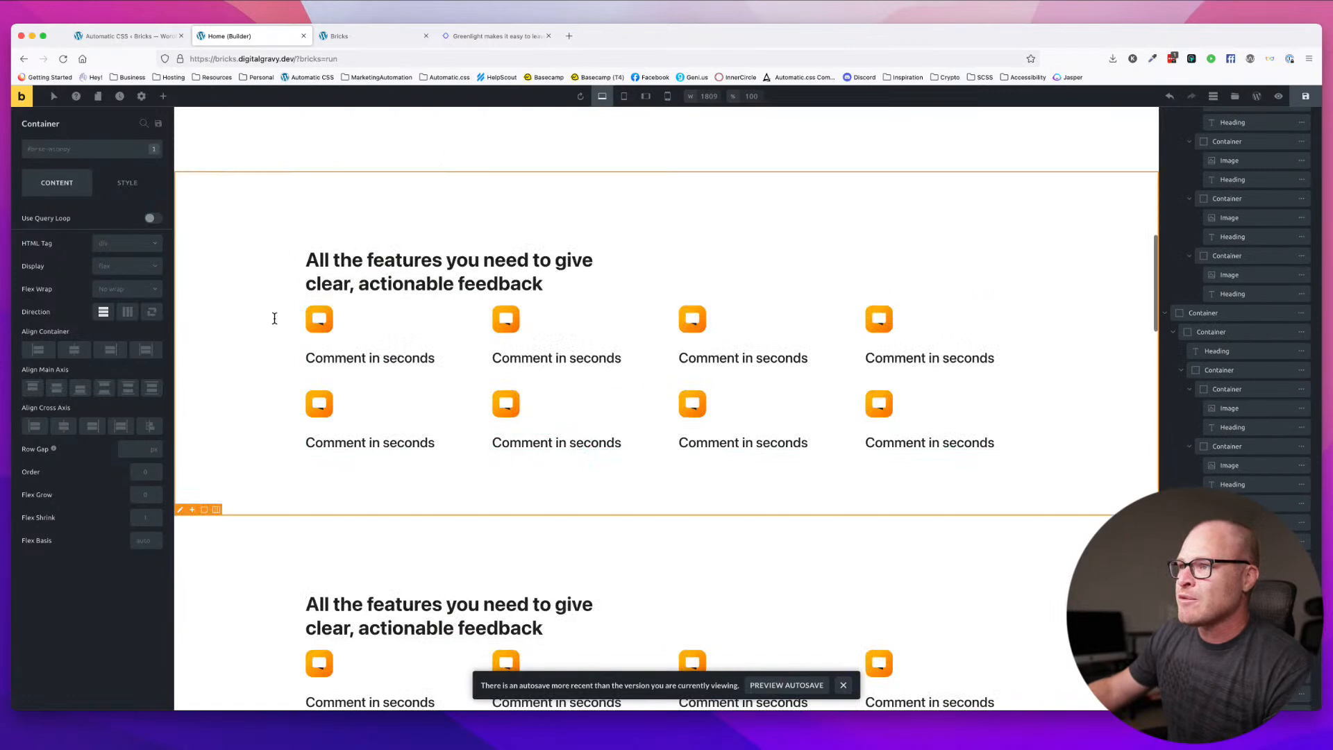
- Delete the container holding the eight icon cards from the first features section, keeping its heading
right_click(229, 232)
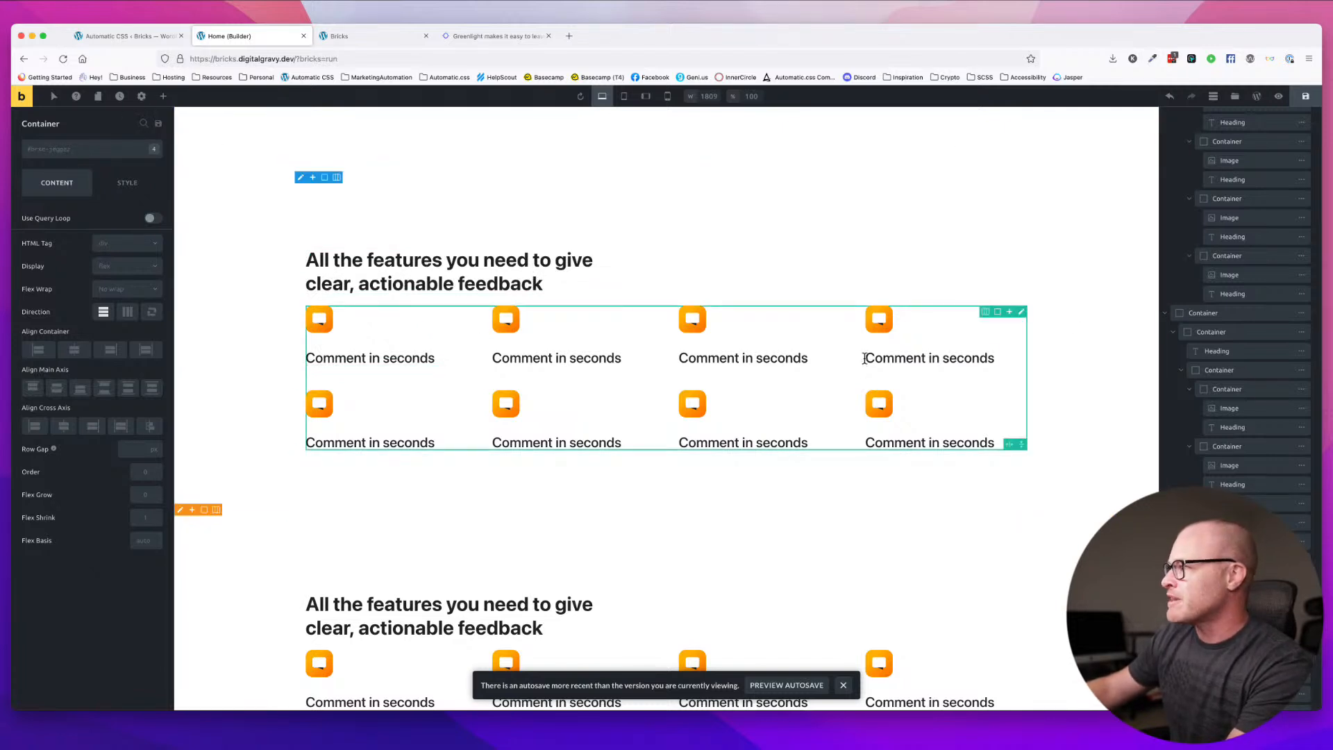
scroll(1257, 417, "up", 5)
scroll(1266, 434, "down", 10)
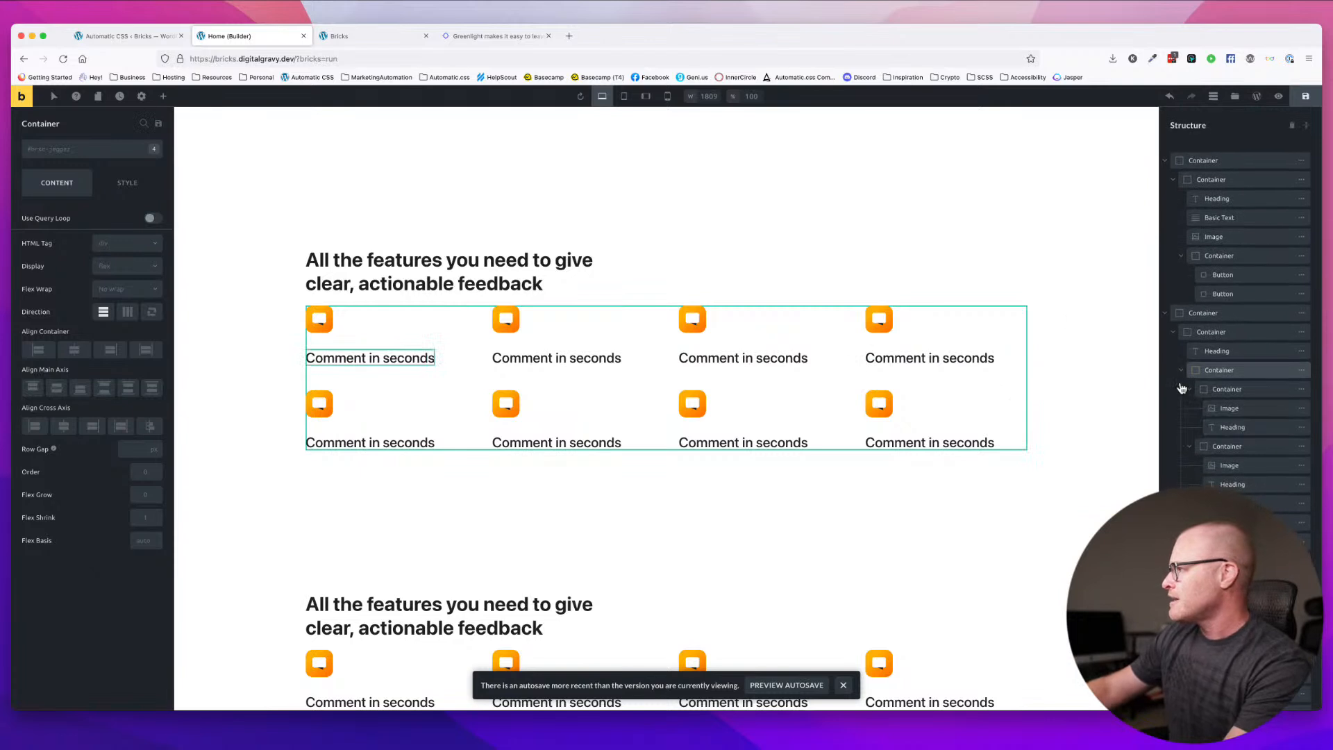
left_click(1185, 375)
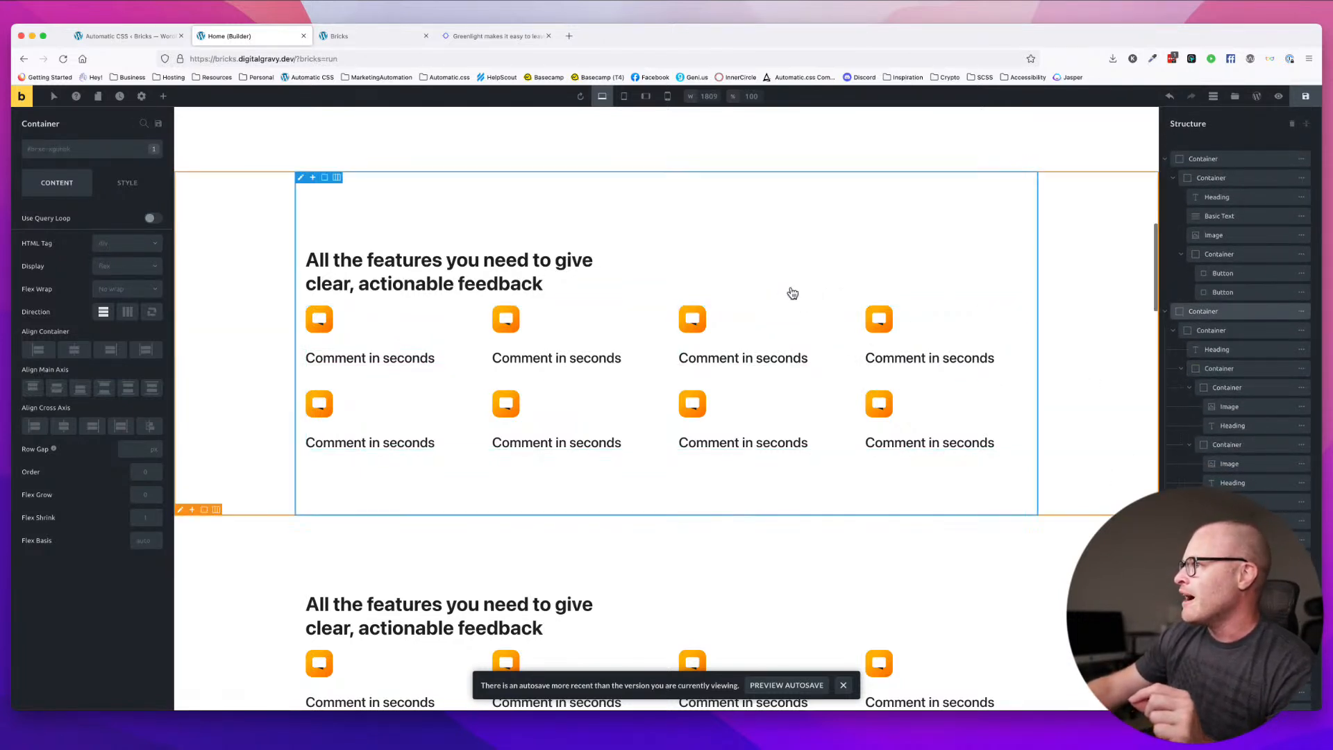
left_click(847, 362)
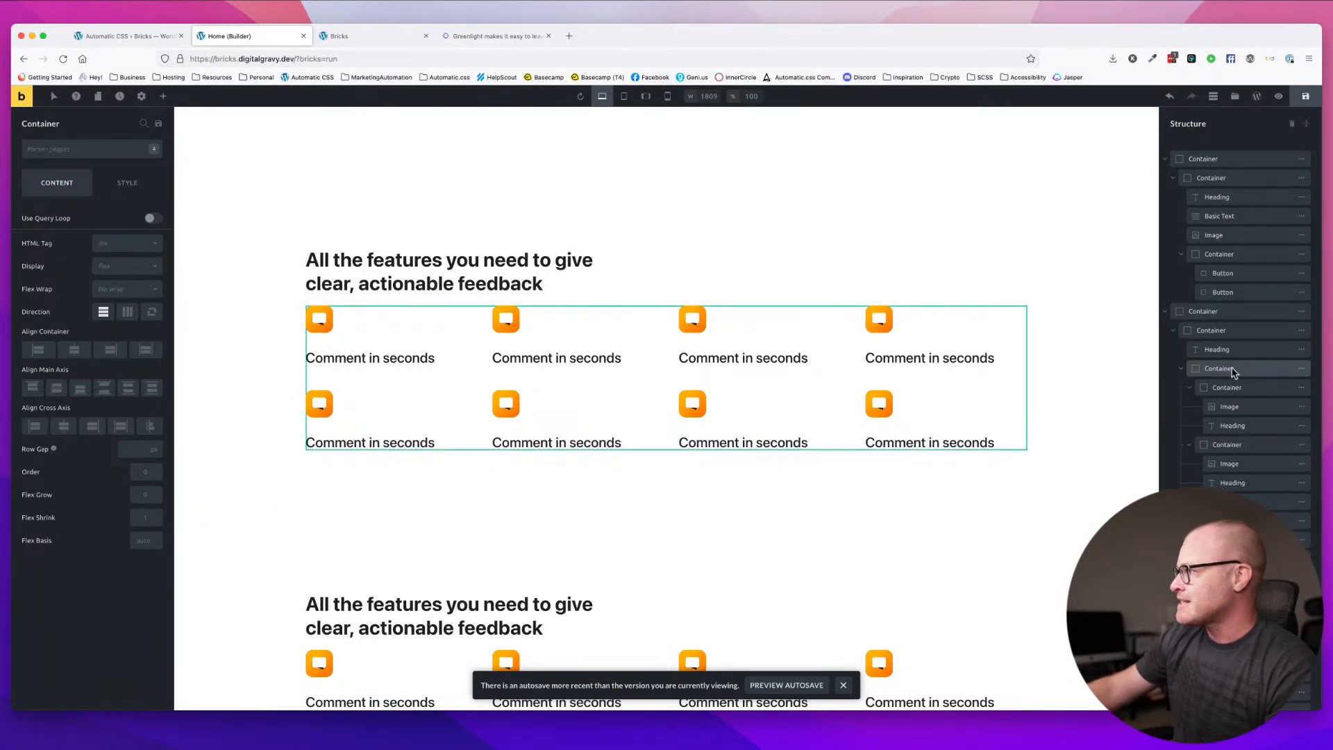
mouse_move(1301, 370)
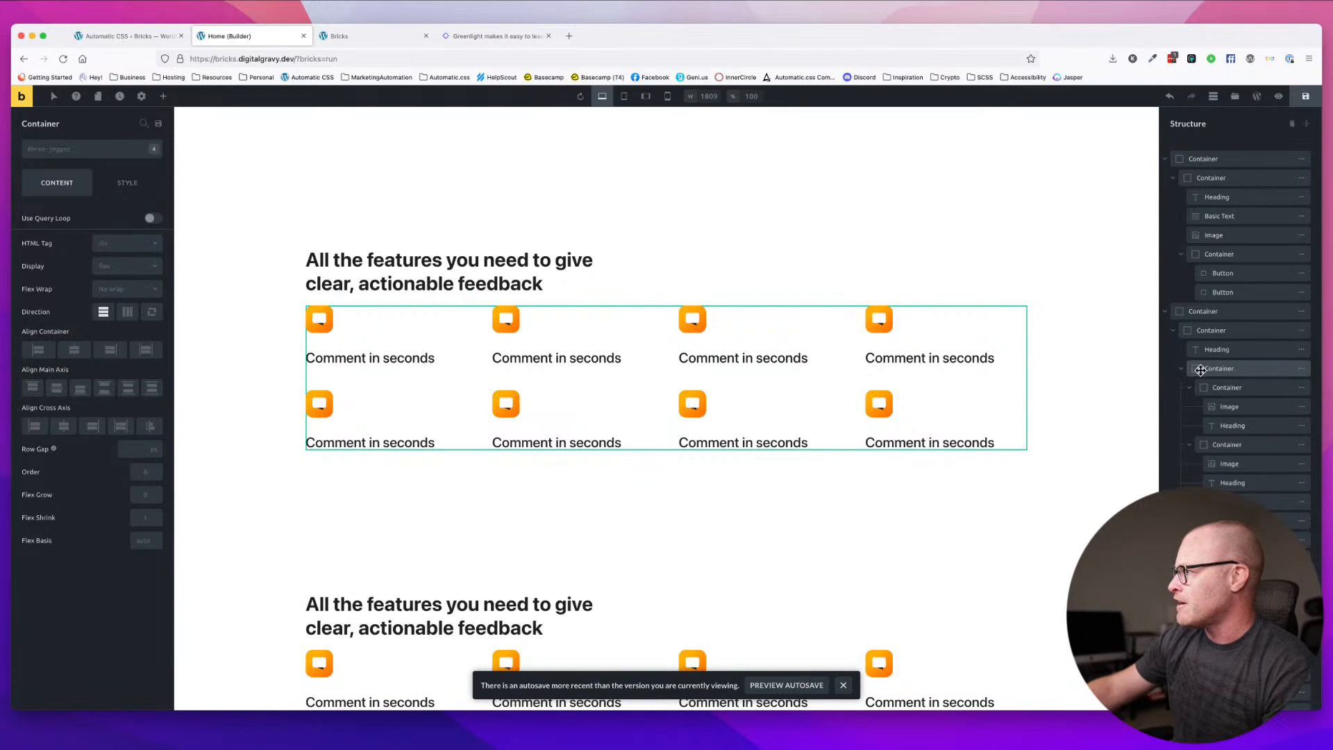
right_click(824, 349)
right_click(849, 337)
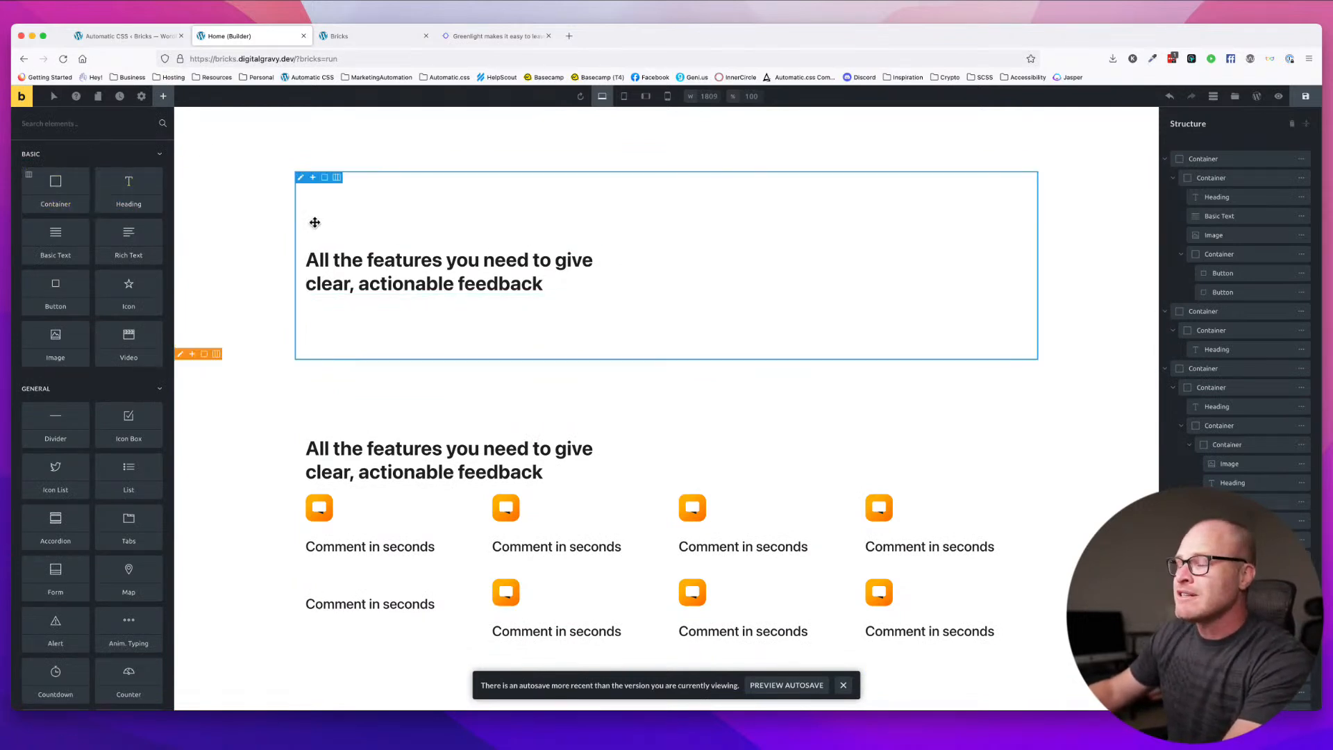
- Search the elements for "image" and save the page
left_click(59, 111)
type("image")
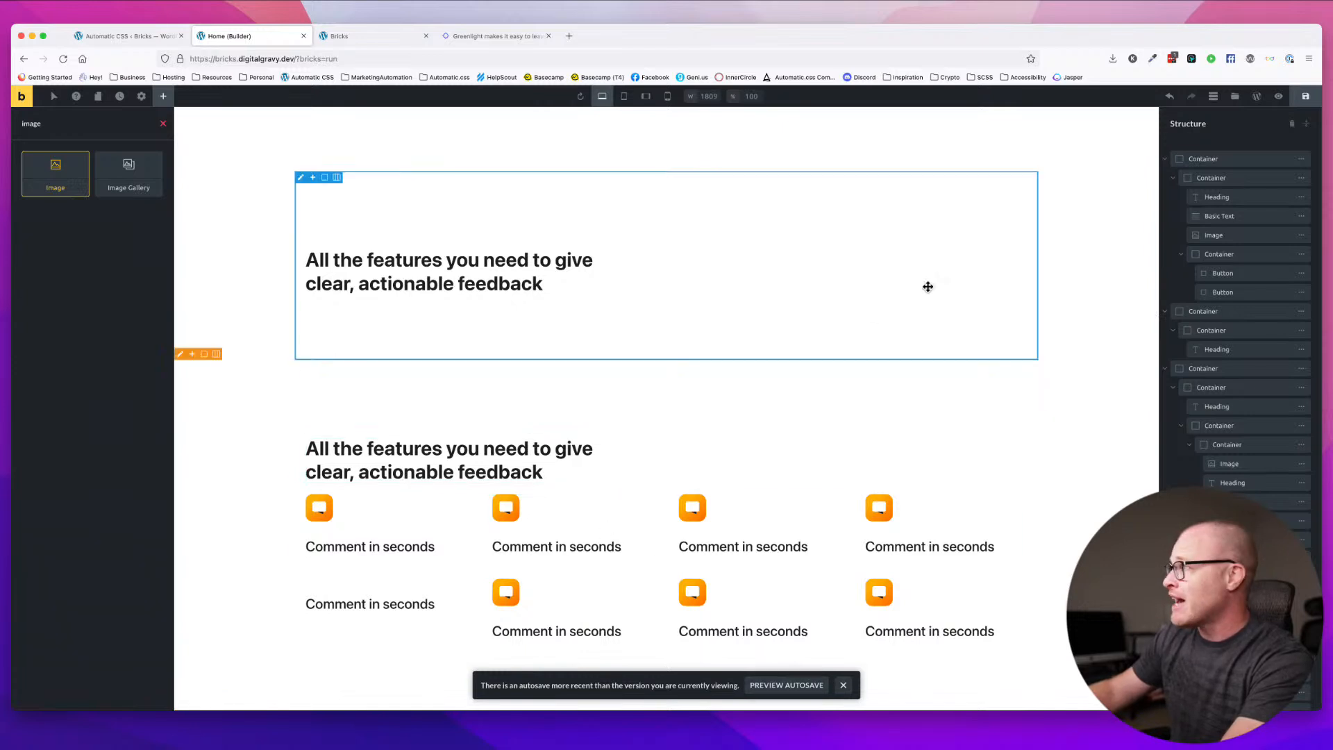
left_click(1308, 97)
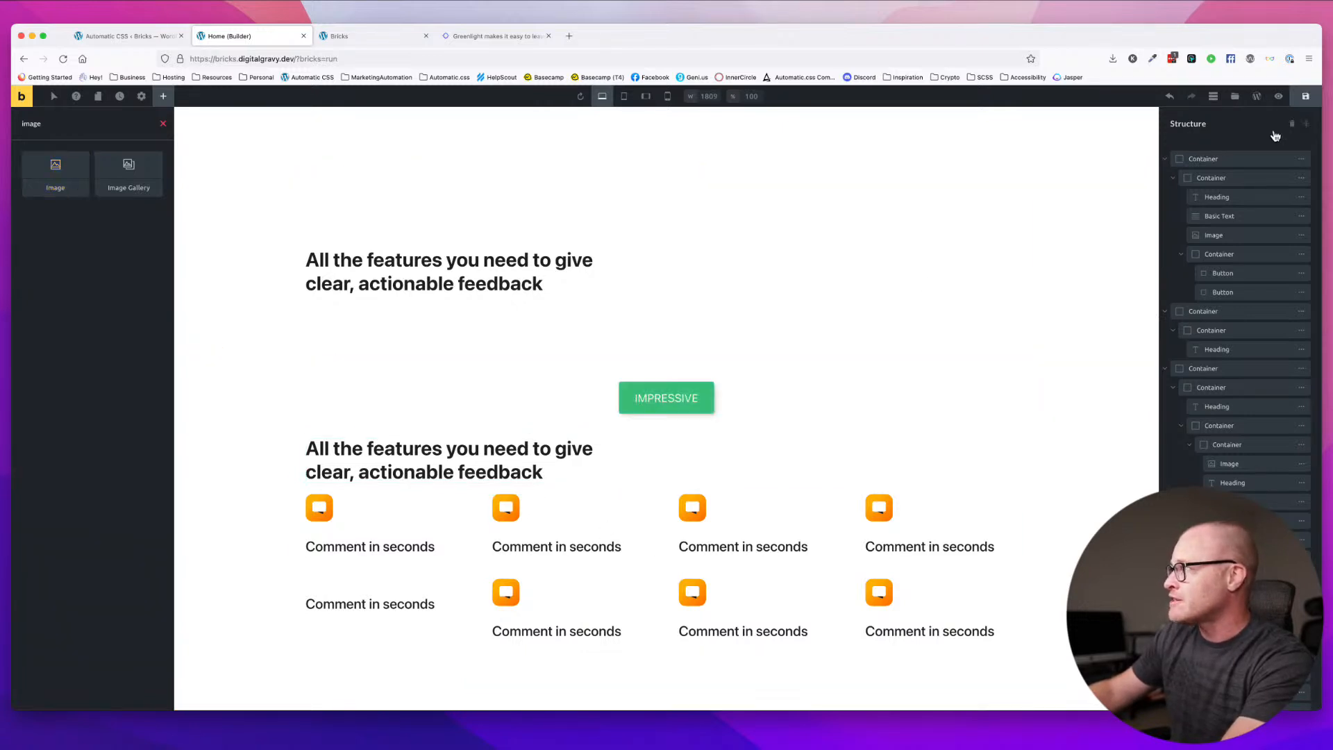
- Add an Image element to the first features section and place it inside the inner container below the heading
left_click(268, 307)
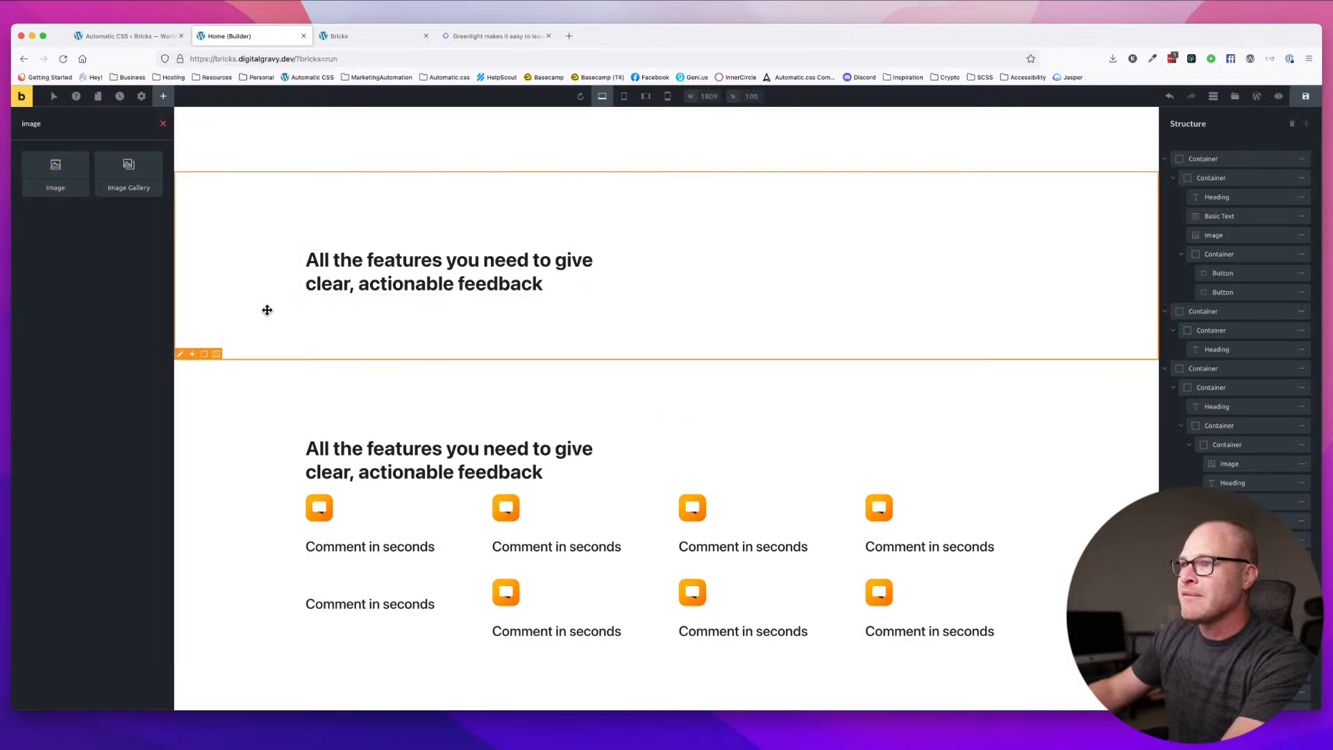
left_click(163, 96)
type("image")
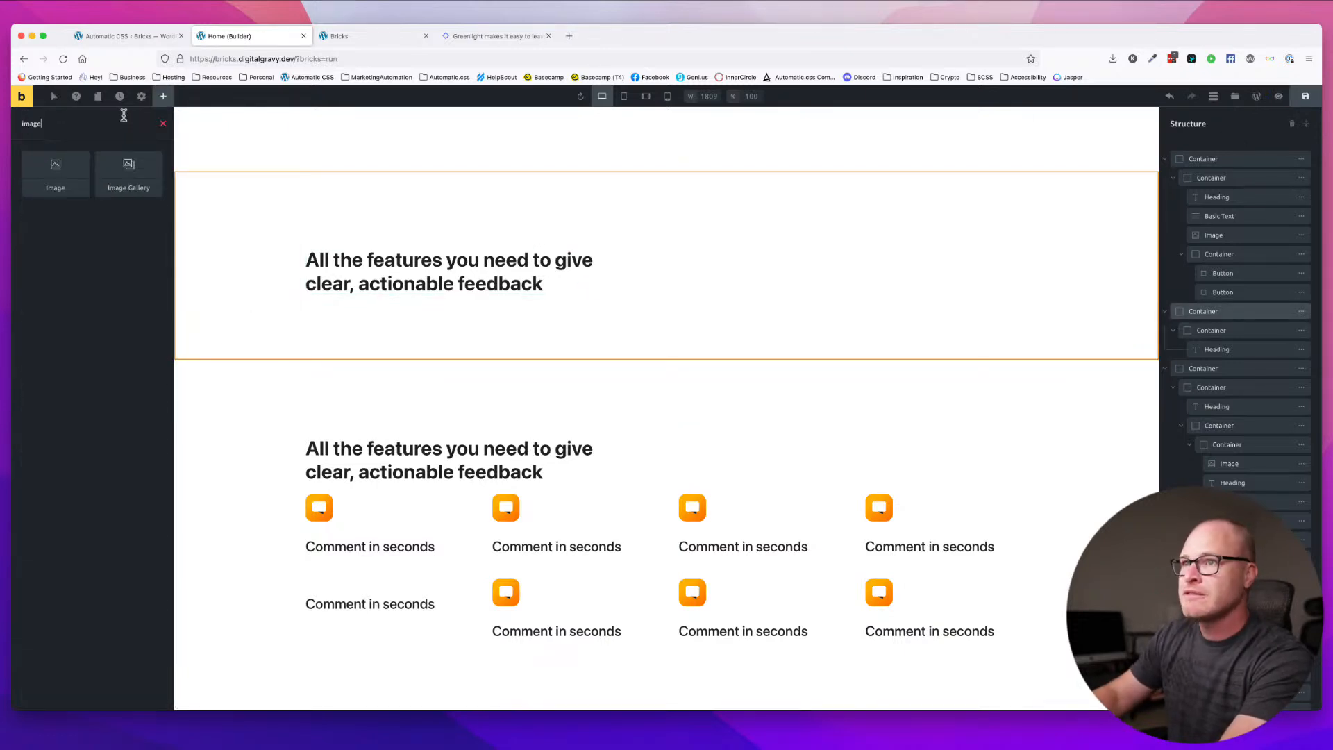
left_click(40, 171)
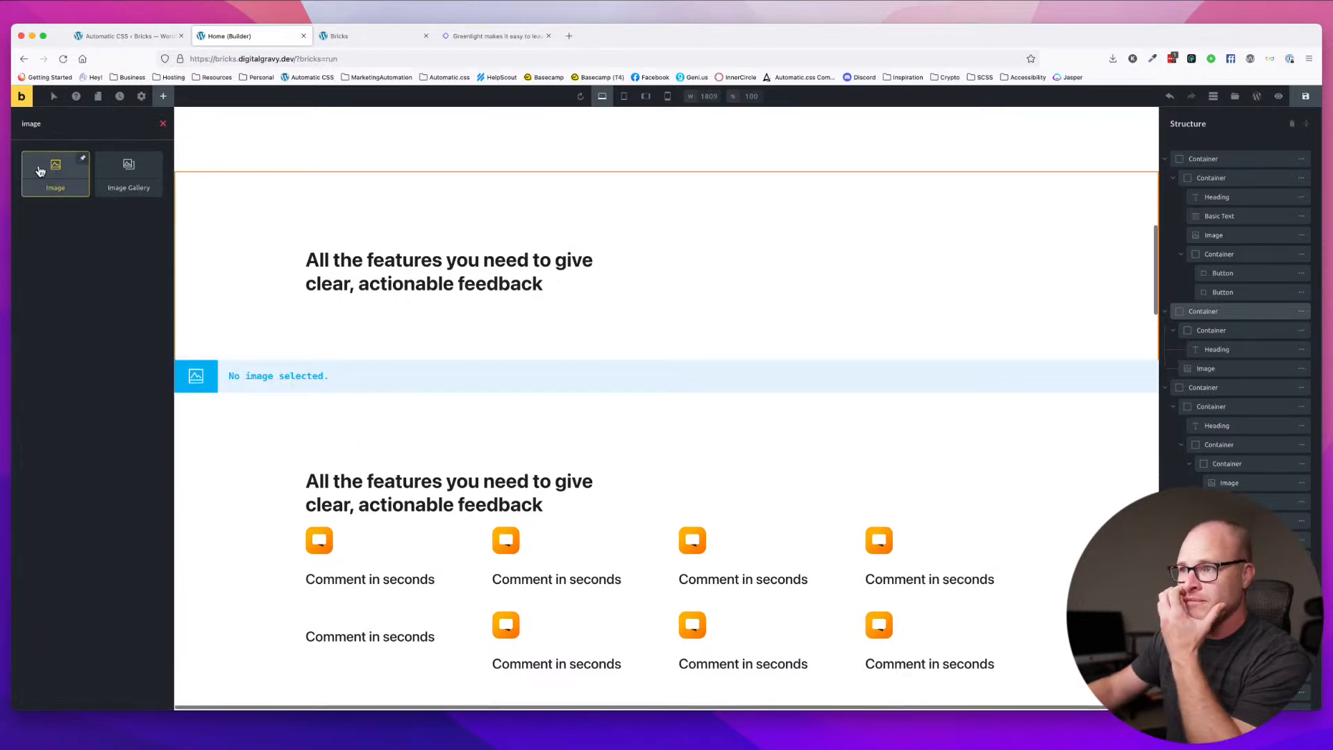
left_click_drag(281, 372, 470, 304)
left_click(428, 325)
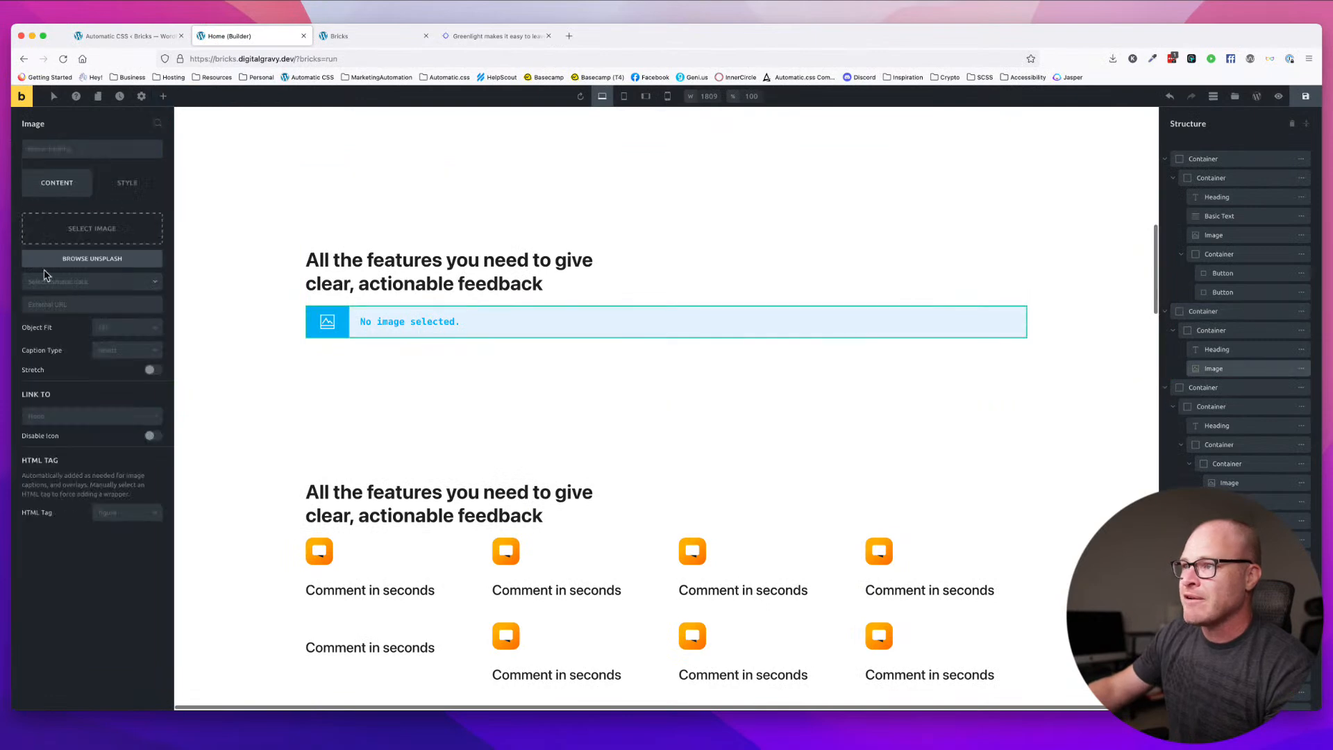
- Fill the new Image element with the family photo from the media library
left_click(82, 220)
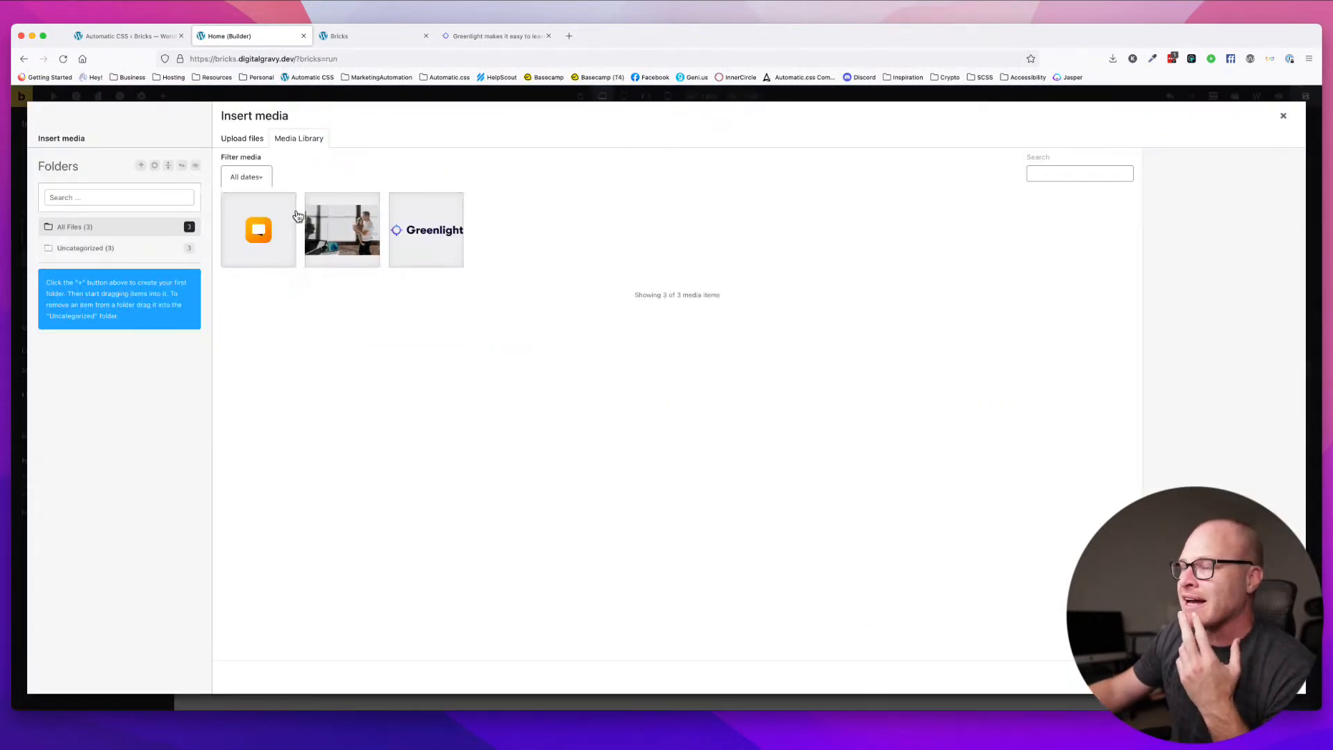
left_click(351, 221)
left_click(1275, 677)
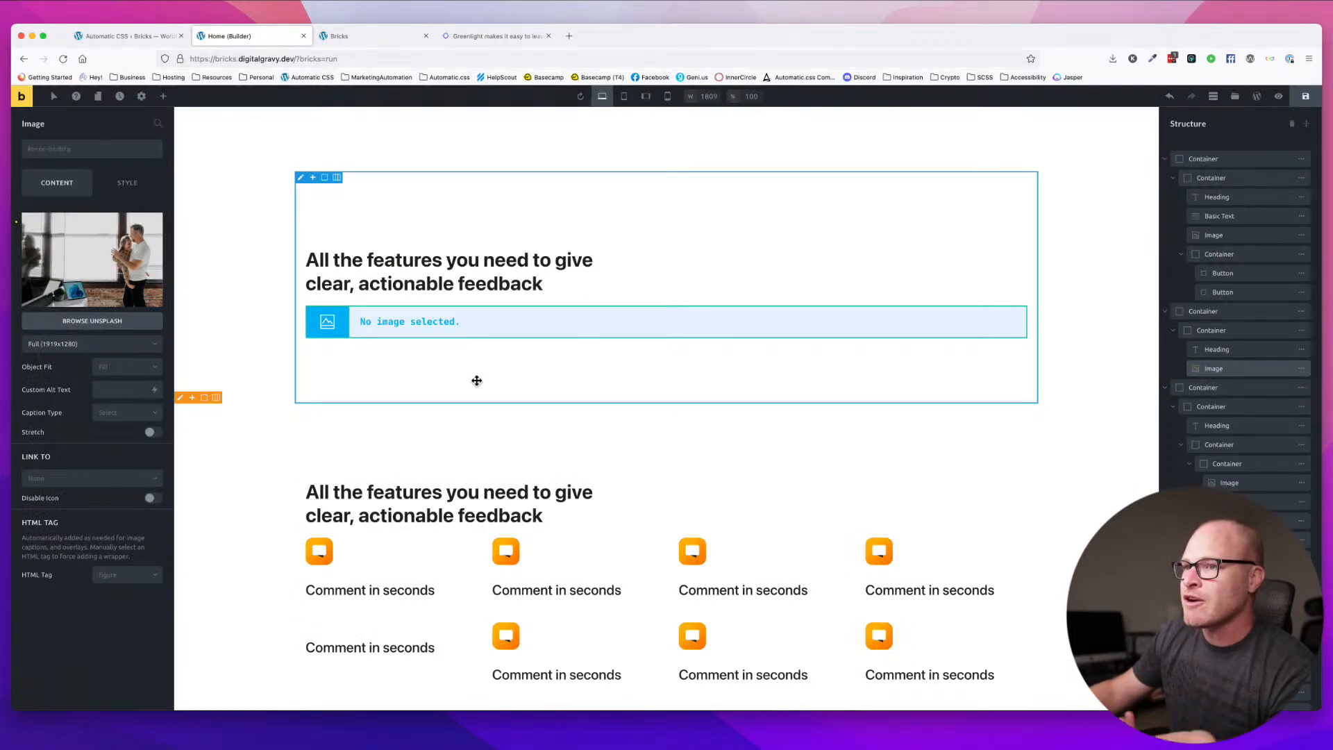
left_click(459, 378)
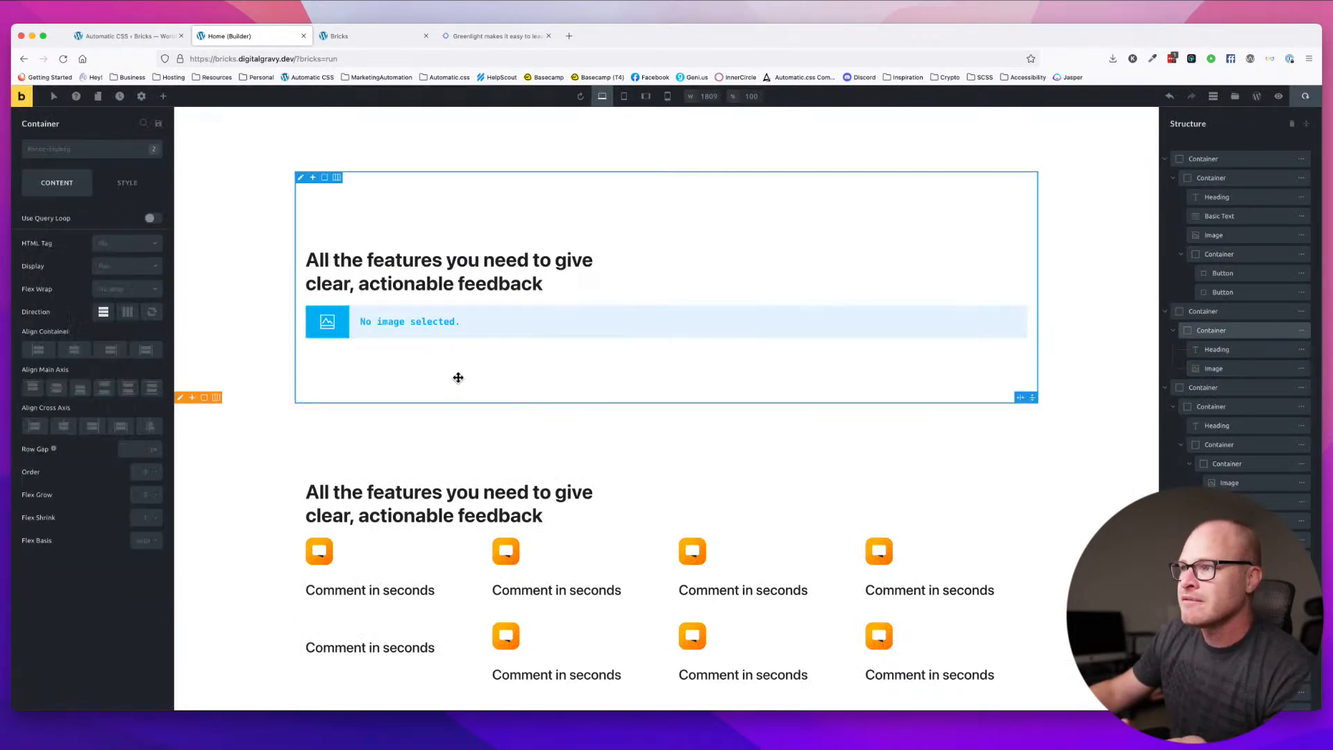
left_click(447, 322)
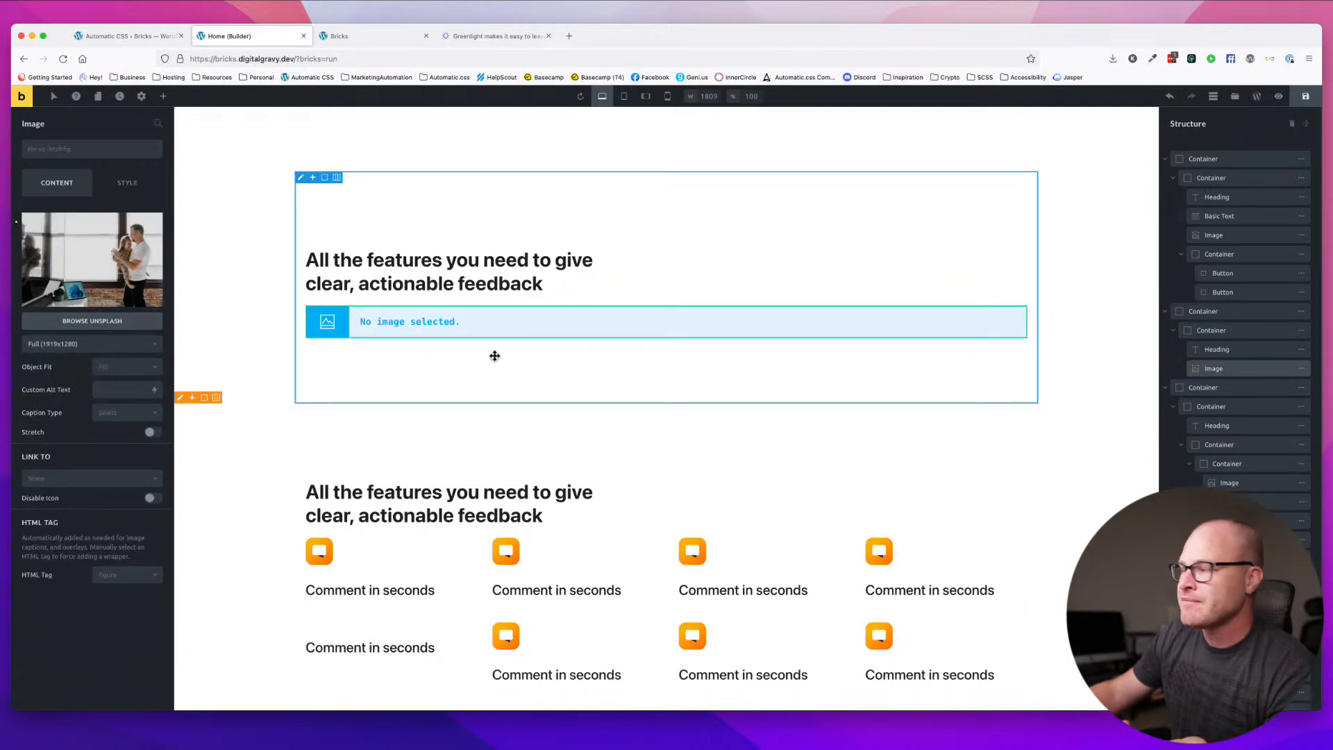
- Save the page, reload the builder and select the photo in the first features section to check it
left_click(1306, 98)
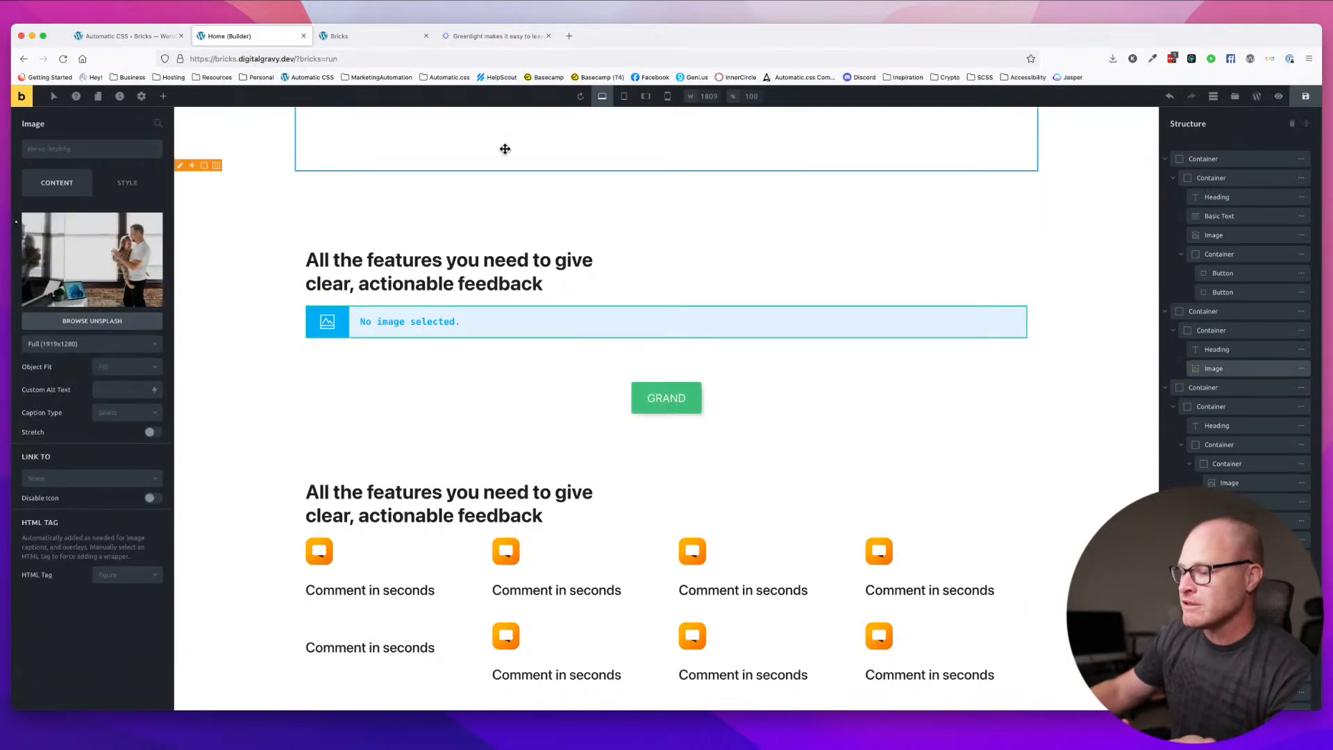
key("super+r")
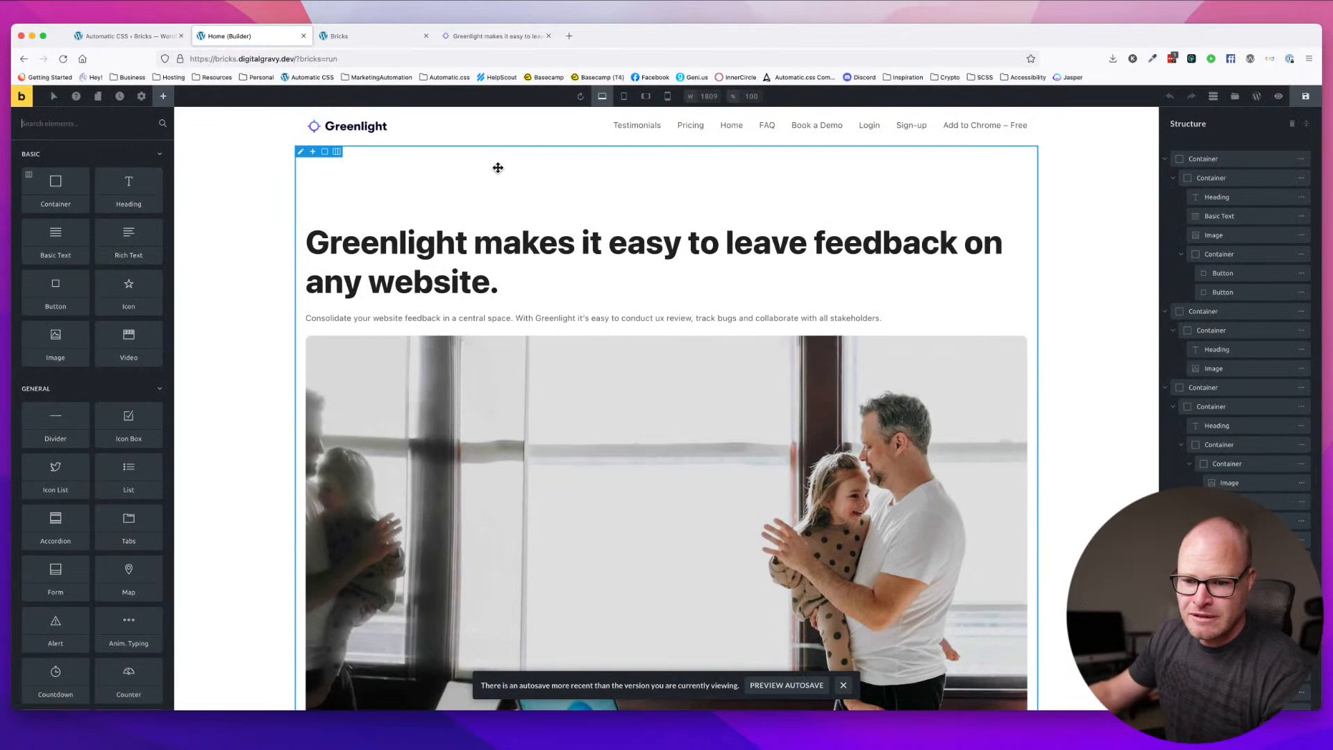
scroll(551, 274, "down", 5)
scroll(569, 293, "up", 1)
left_click(492, 275)
scroll(492, 276, "up", 1)
scroll(492, 276, "down", 12)
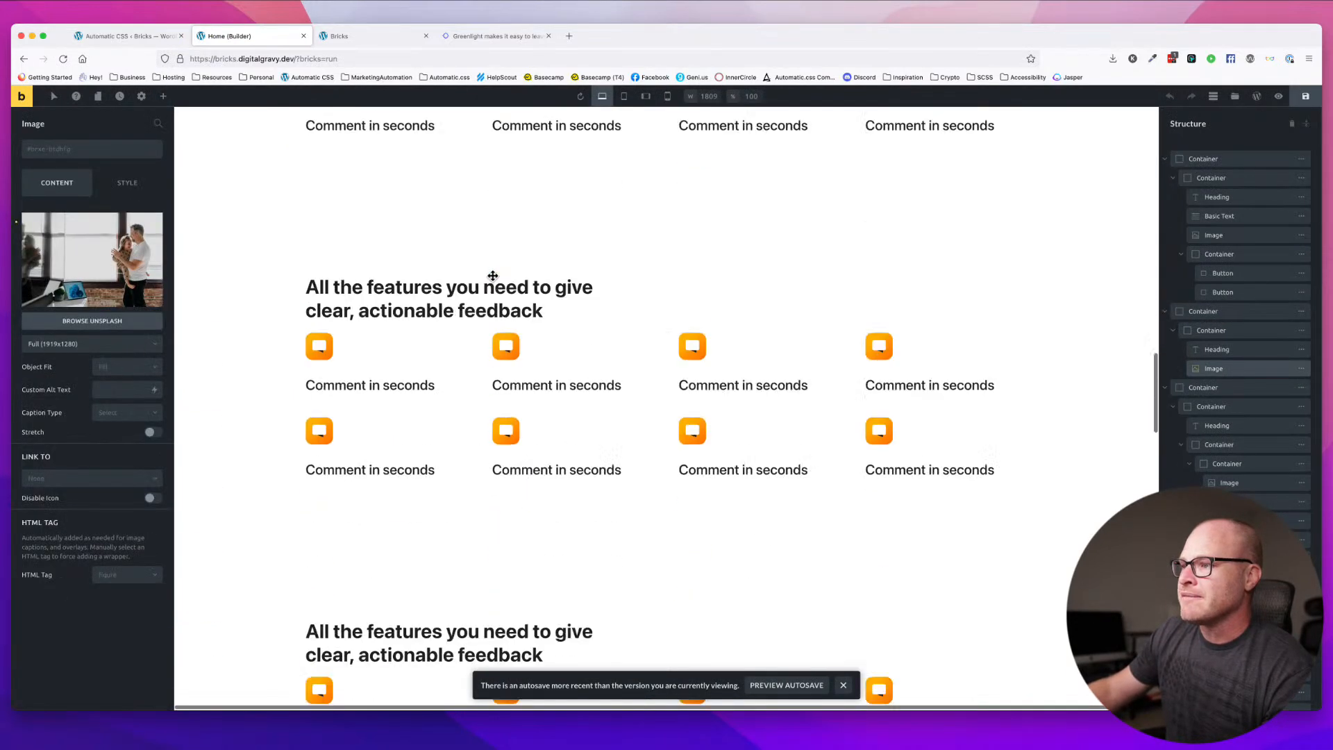
scroll(492, 275, "up", 9)
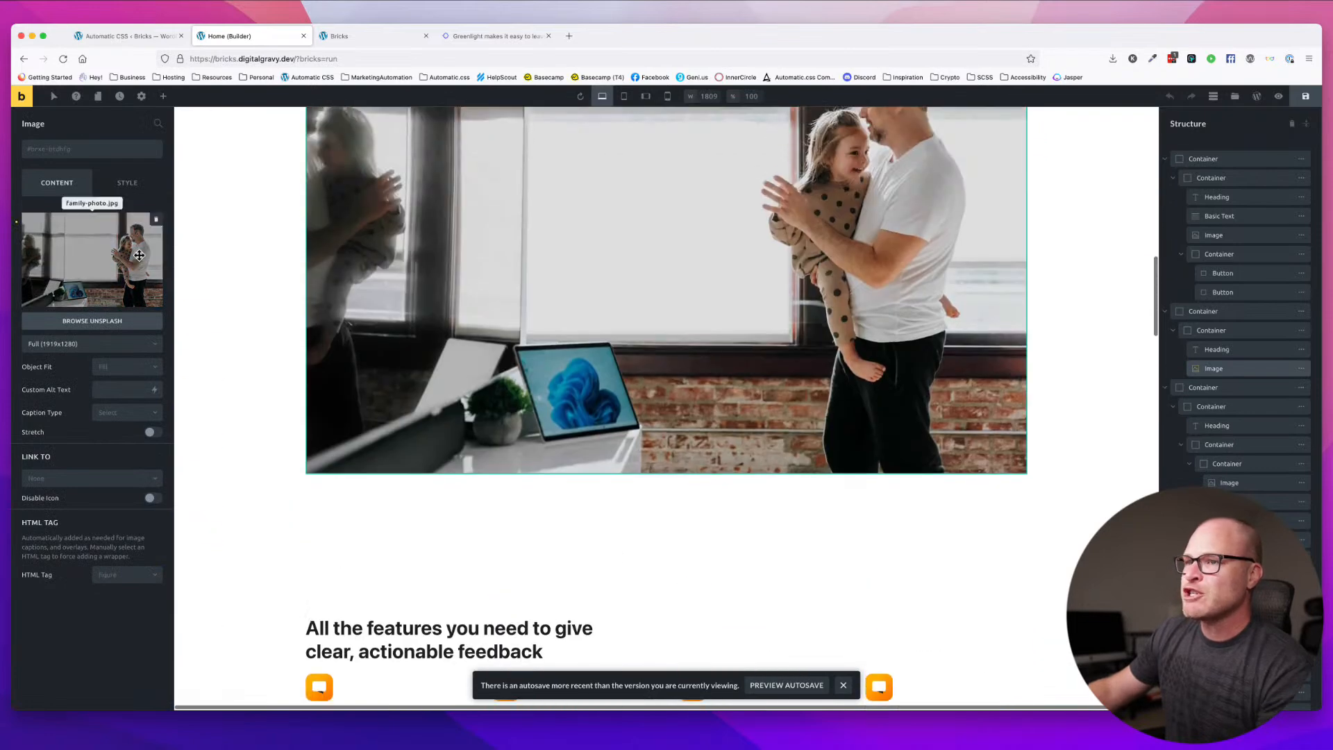
- Give the features section's photo a border width of 1 em on all four sides
left_click(125, 184)
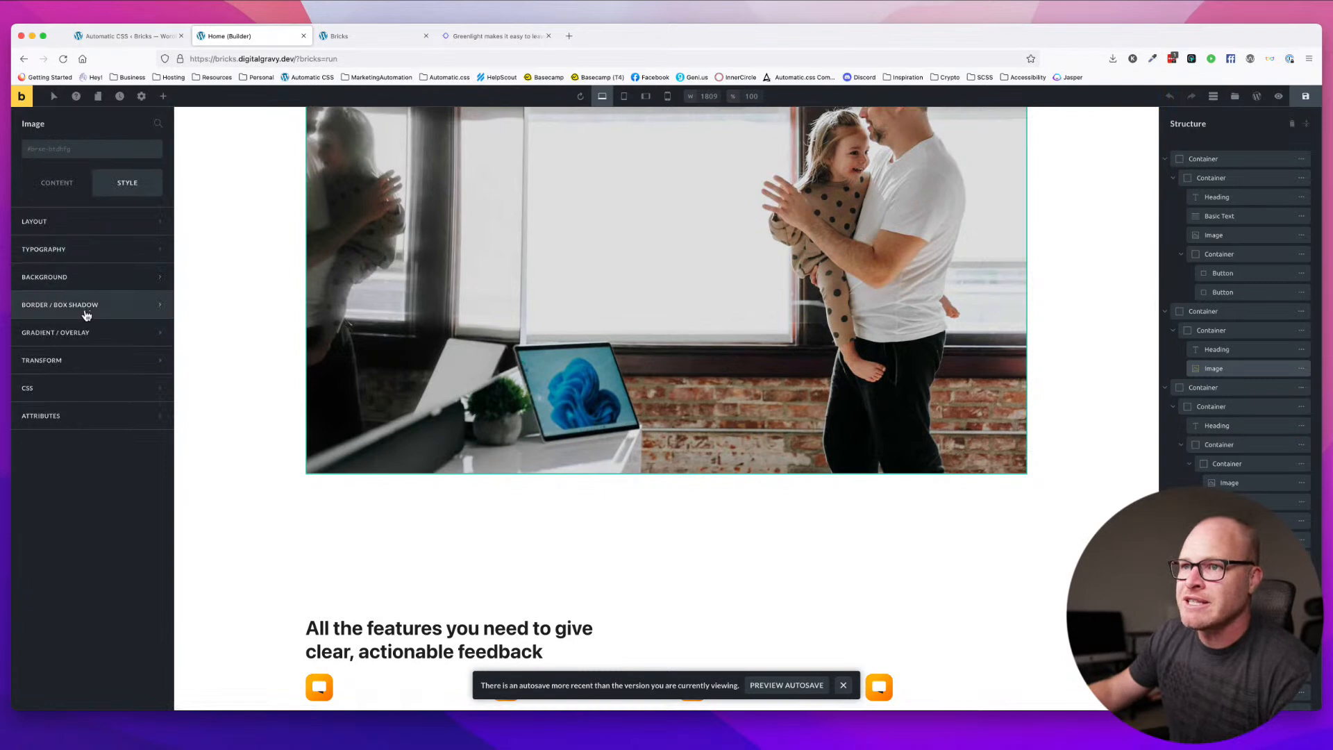
left_click(139, 316)
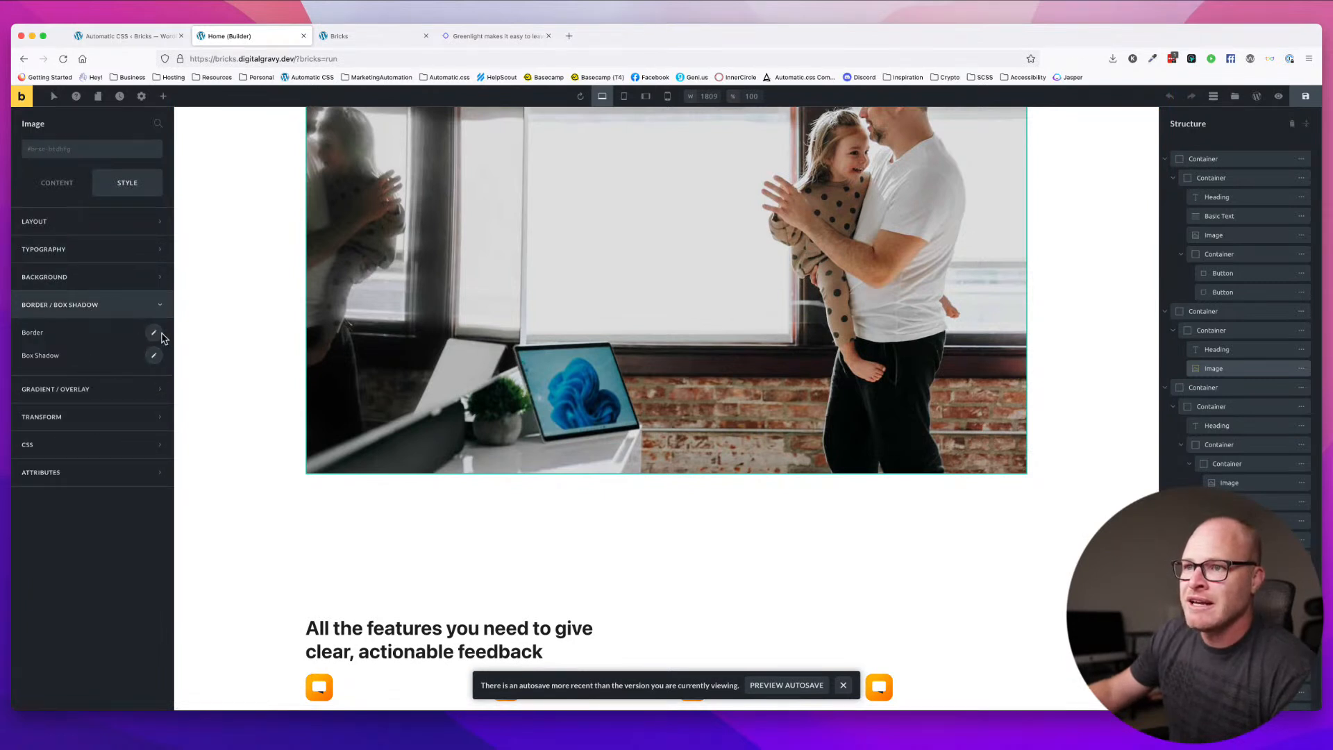
left_click(154, 334)
left_click(48, 388)
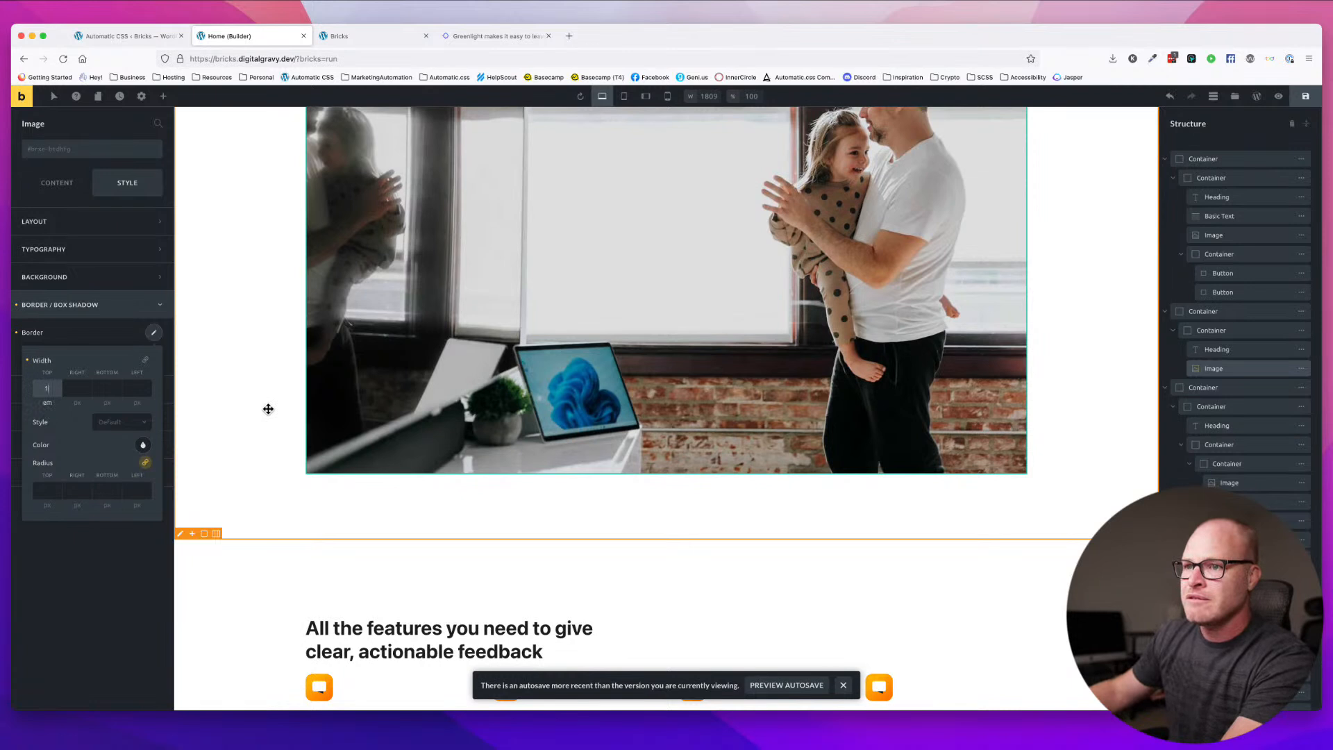
left_click(145, 360)
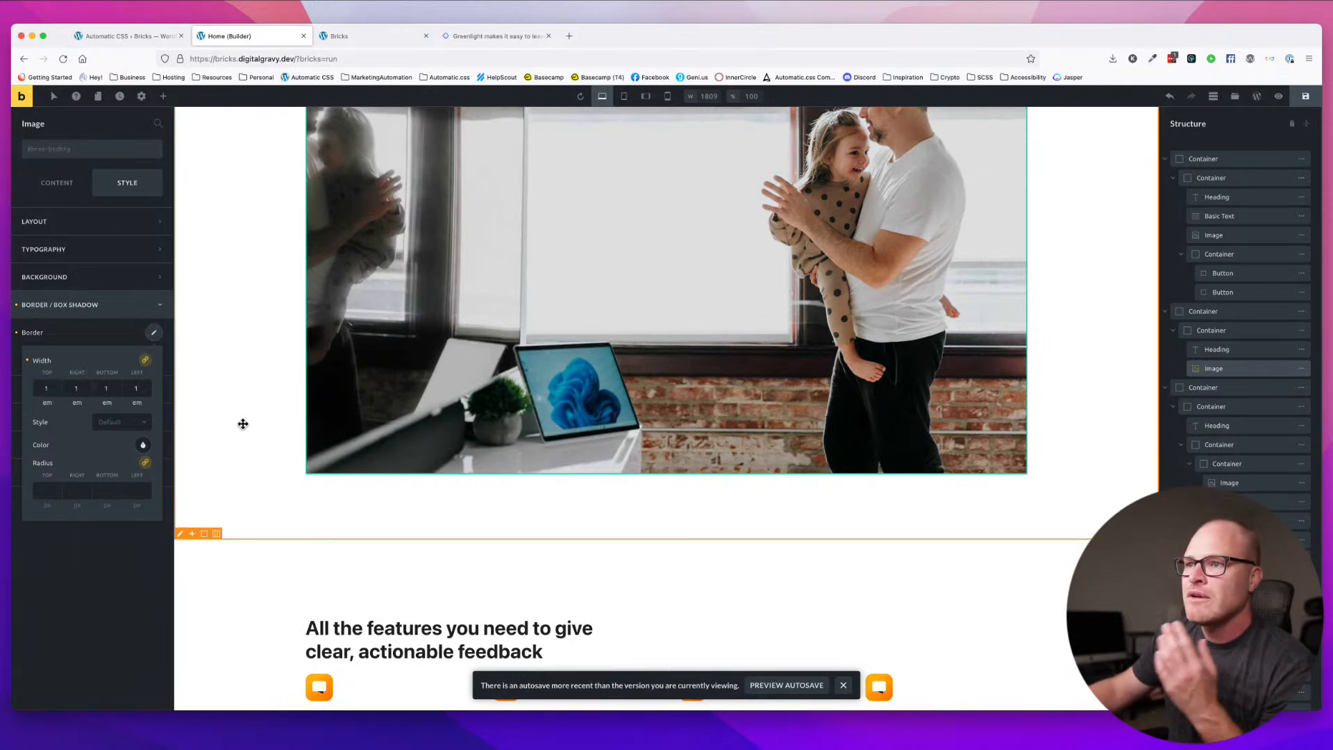
scroll(497, 416, "down", 10)
scroll(498, 417, "up", 3)
left_click(229, 383)
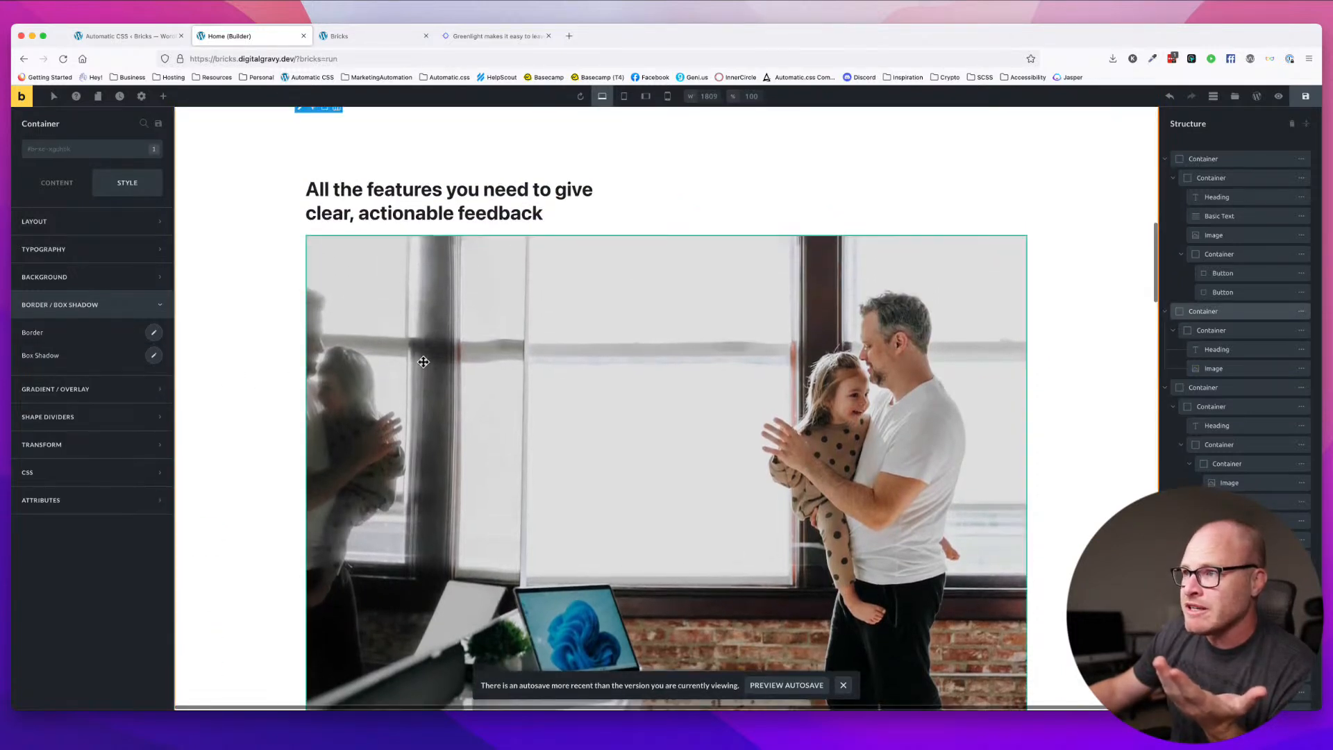
- Clear the photo's border width and set a border radius of 1 on all four corners
left_click(153, 333)
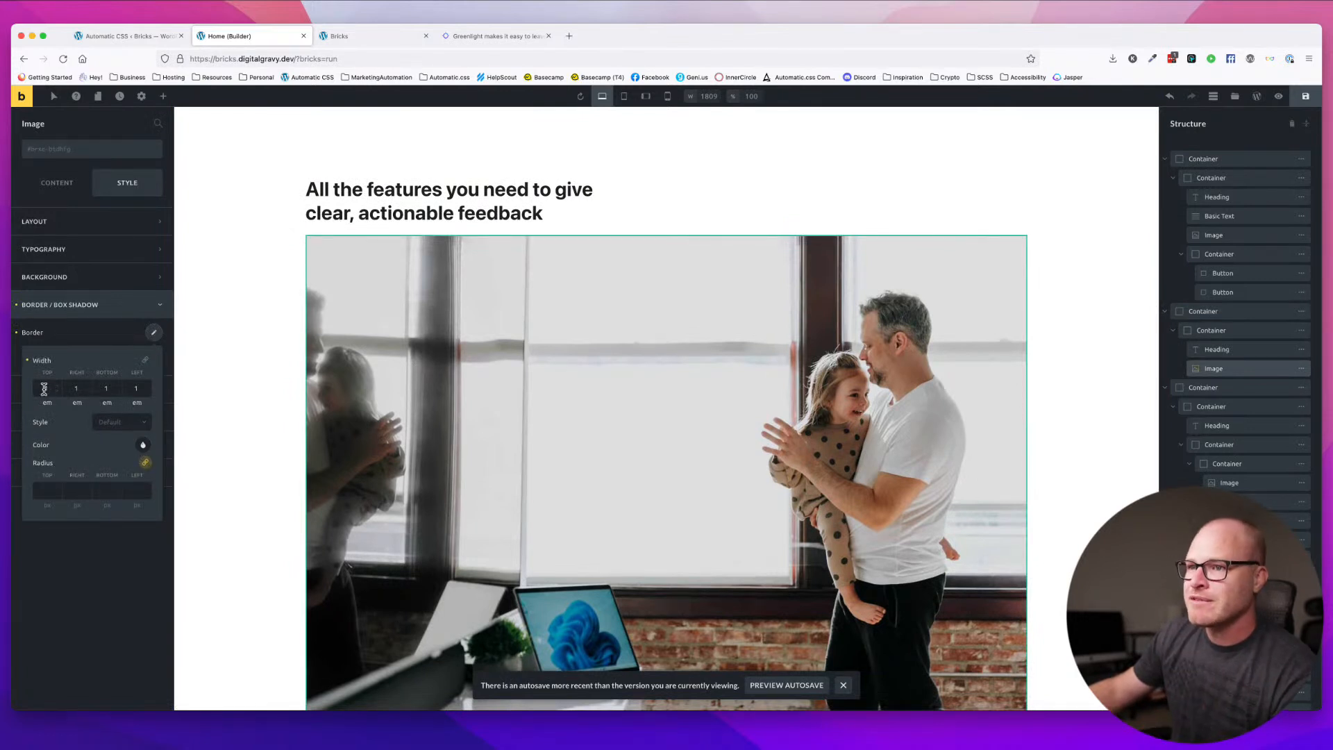
left_click(29, 362)
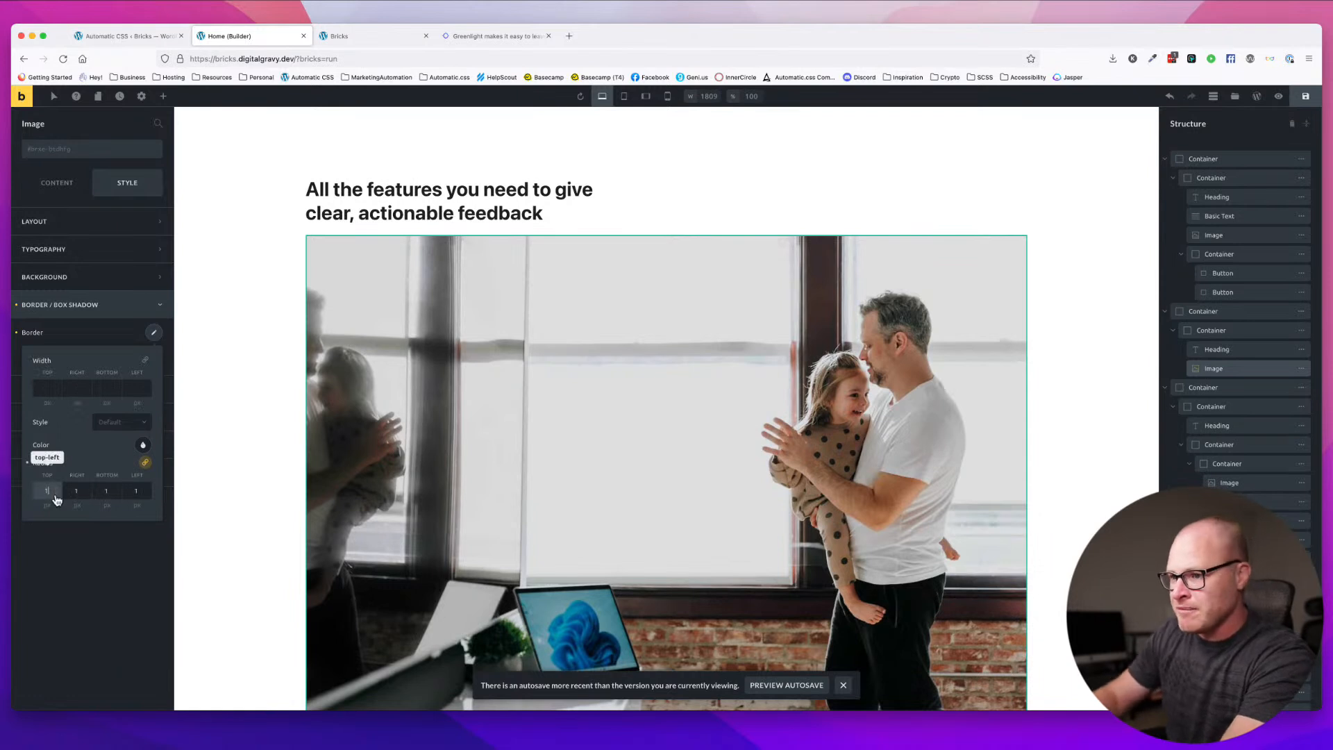
left_click(226, 390)
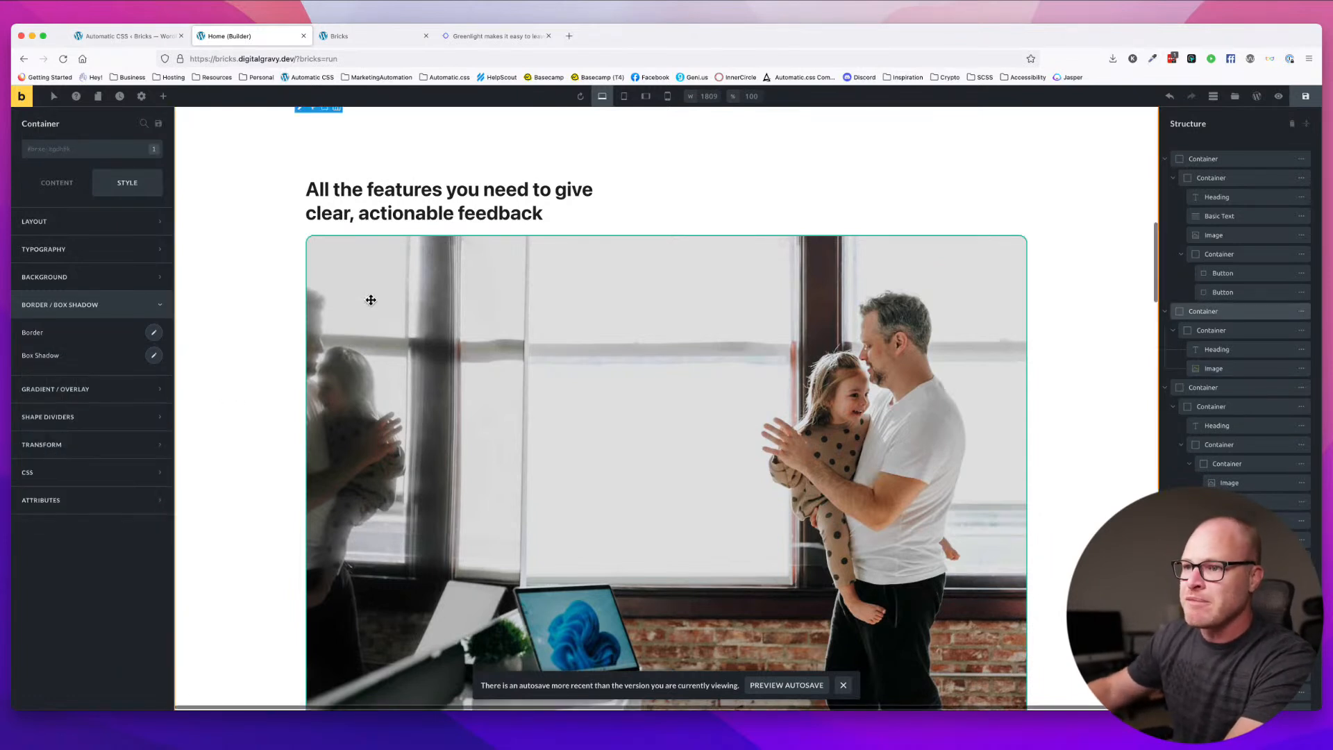
- Add the new classes this-is-a-class and another-class to the first features section's outer container
left_click(91, 150)
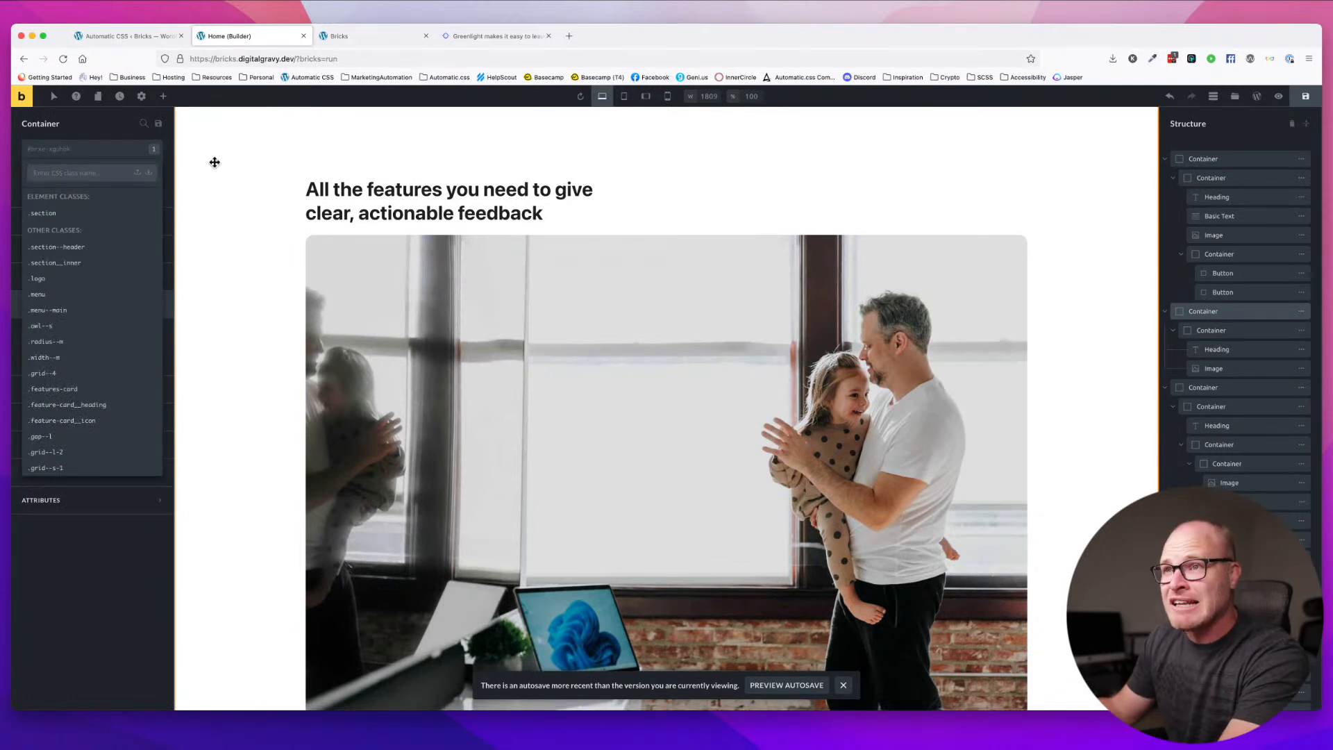
type("this-is-a-class")
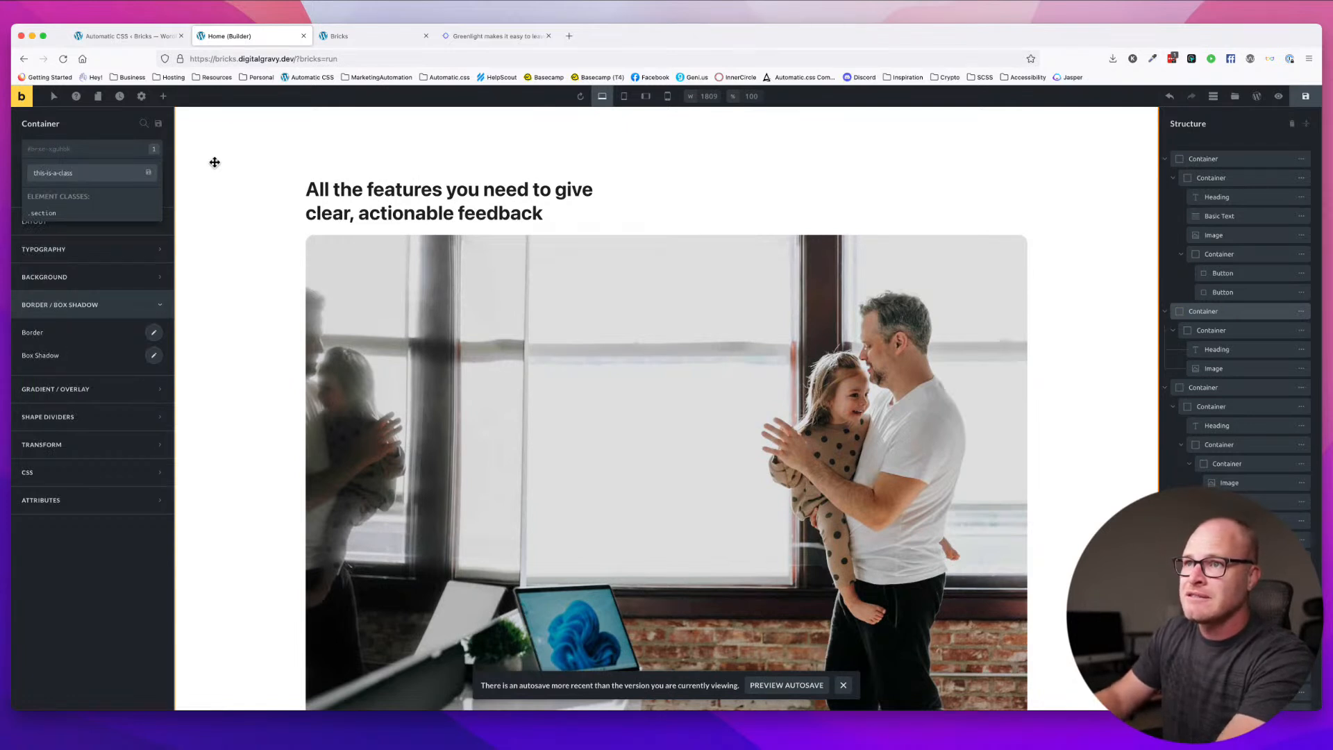
key("Return")
left_click(111, 151)
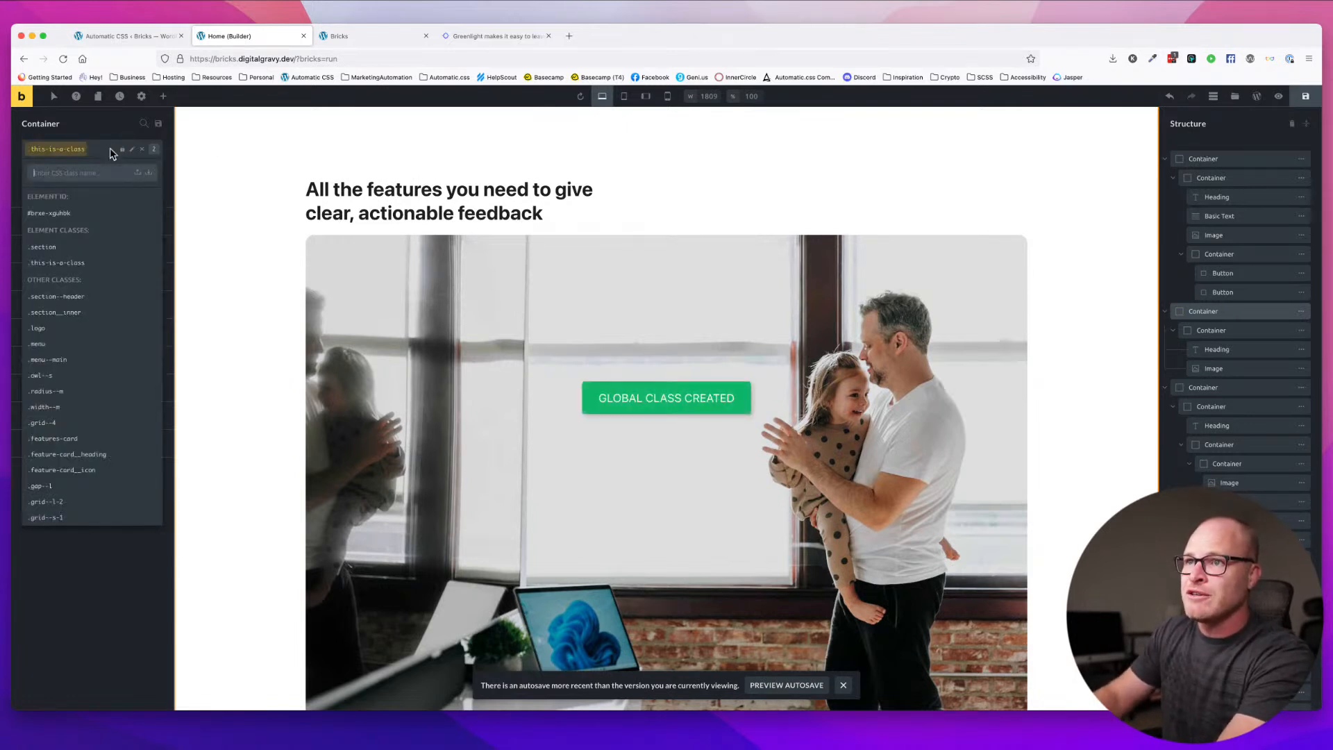
type("anote")
type("er-class")
key("Return")
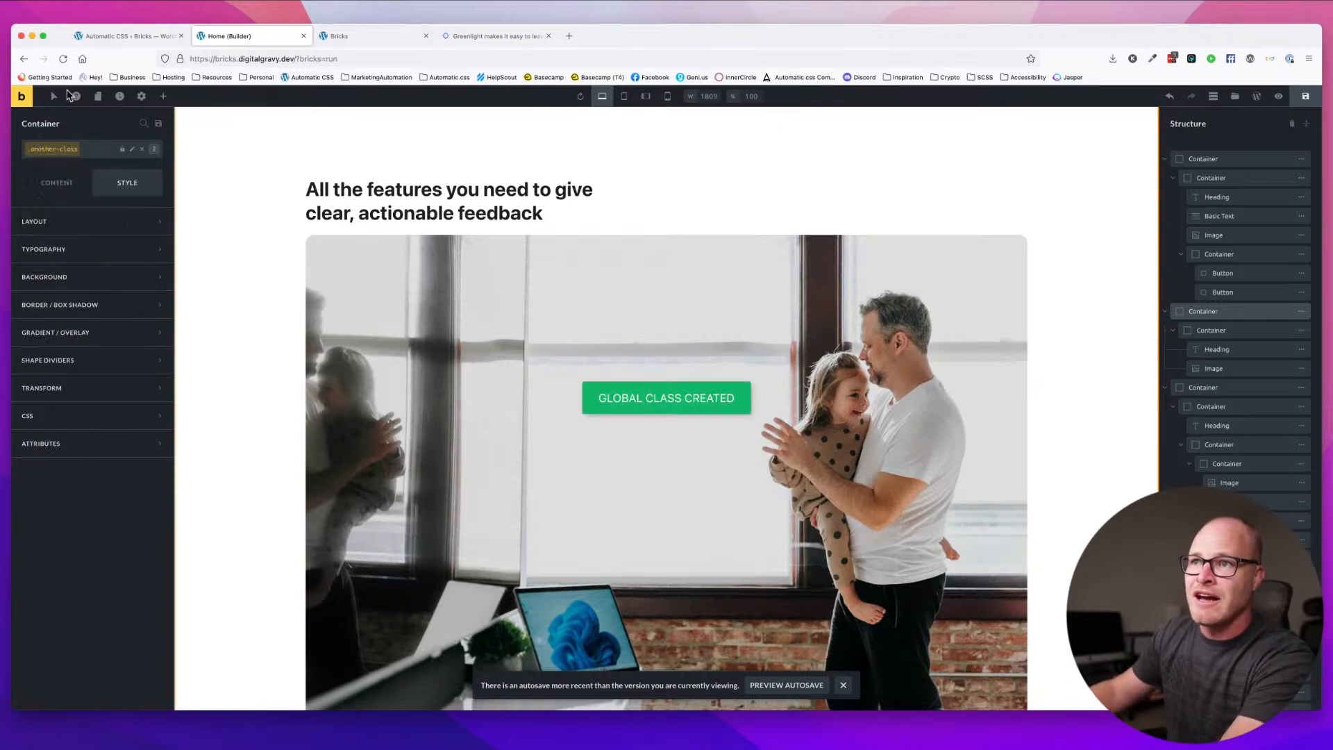
left_click(96, 152)
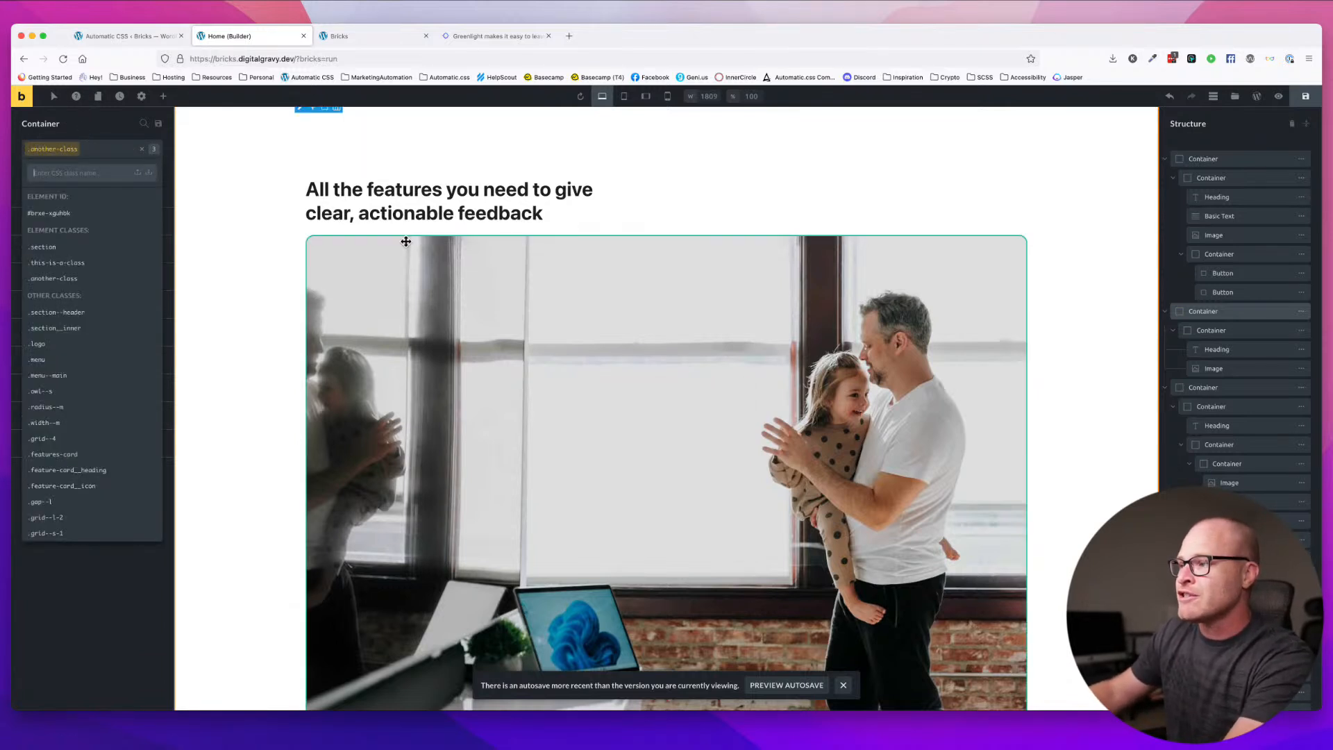
- Set the features section photo's maximum width to 64 rem
scroll(473, 320, "down", 6)
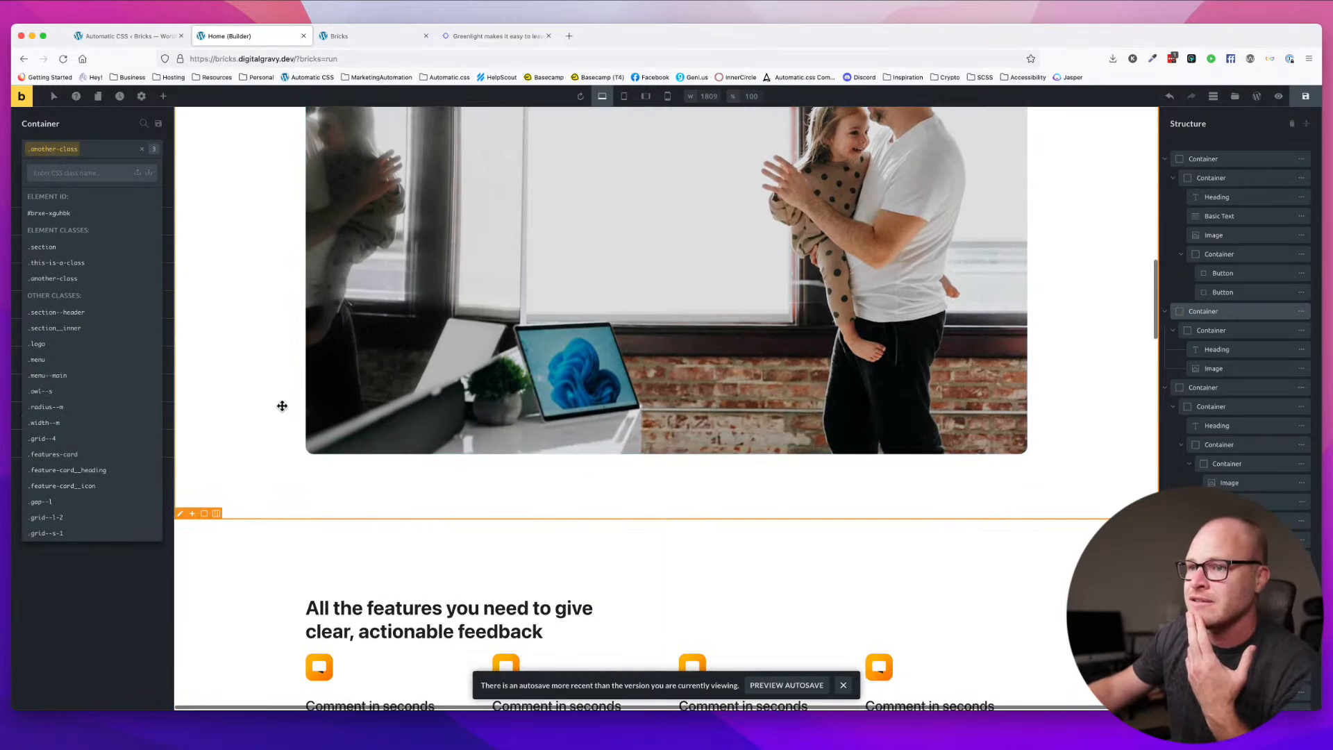
scroll(501, 432, "up", 3)
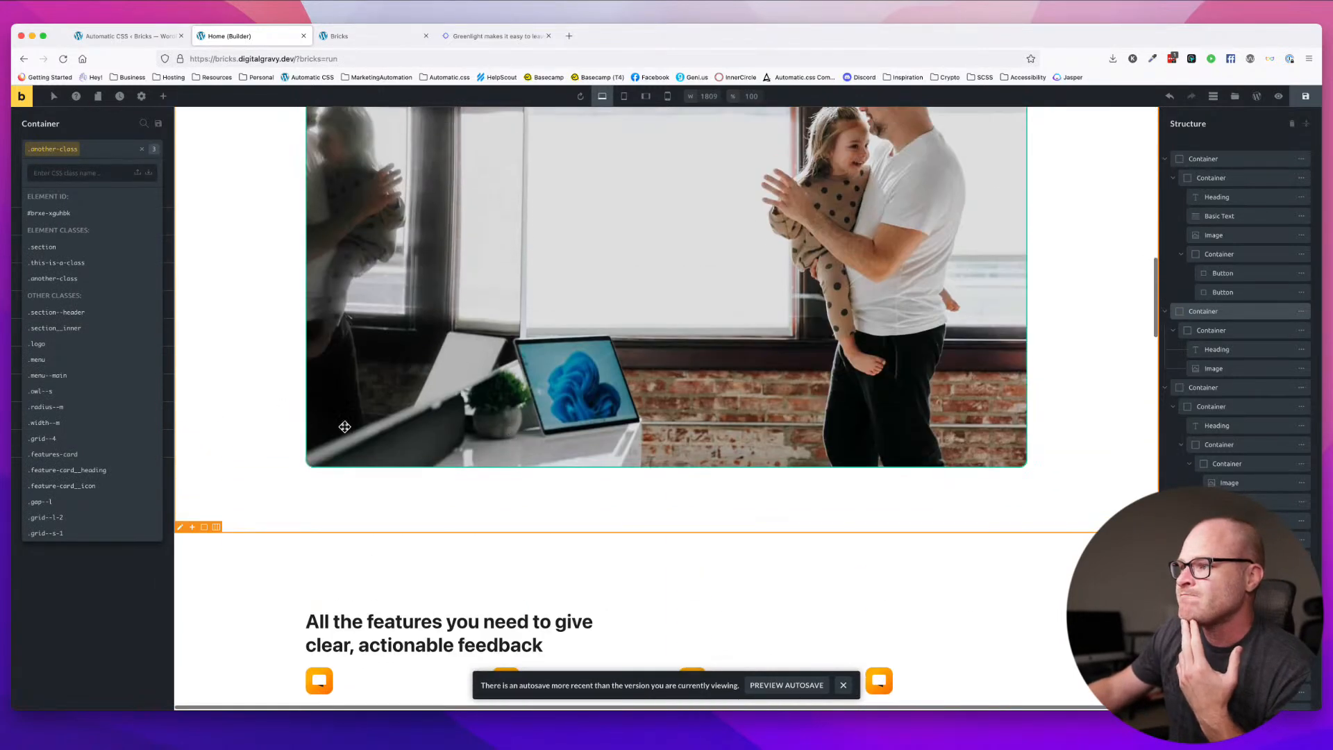
left_click(393, 409)
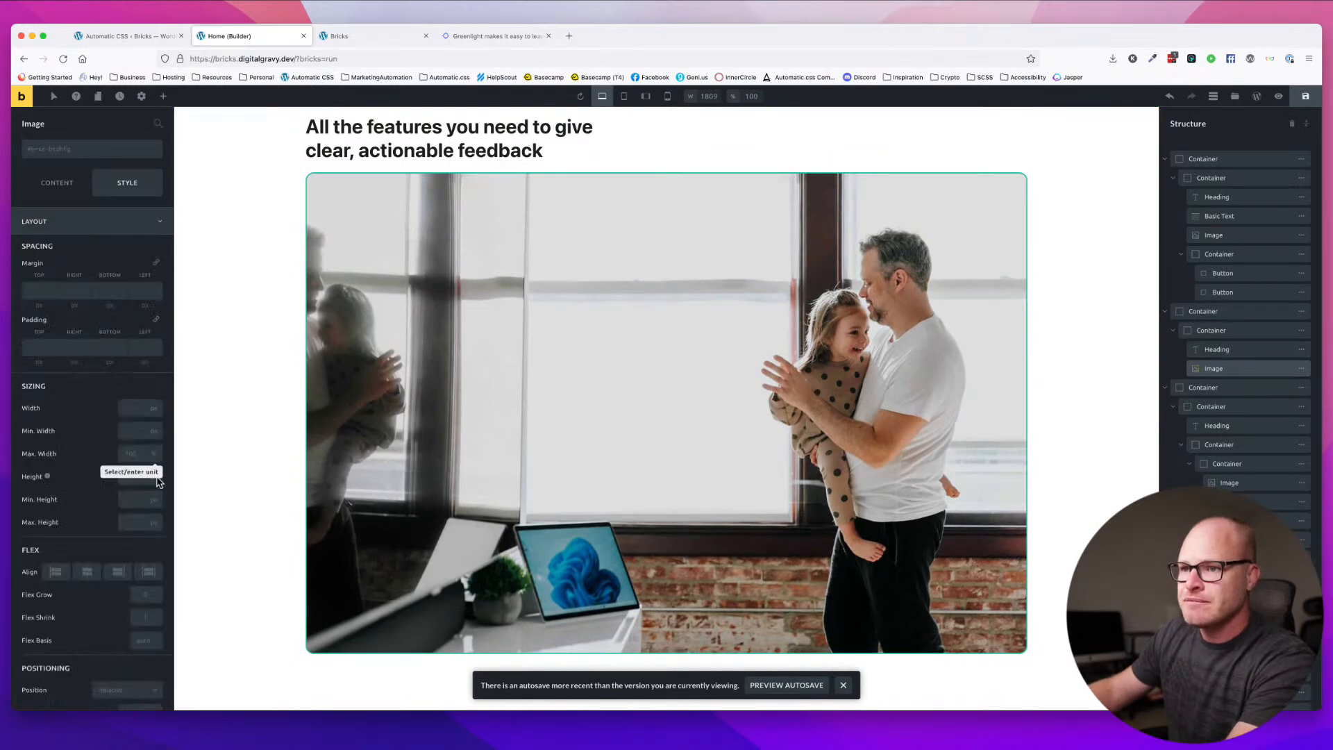
left_click(123, 455)
key("Down")
double_click(125, 455)
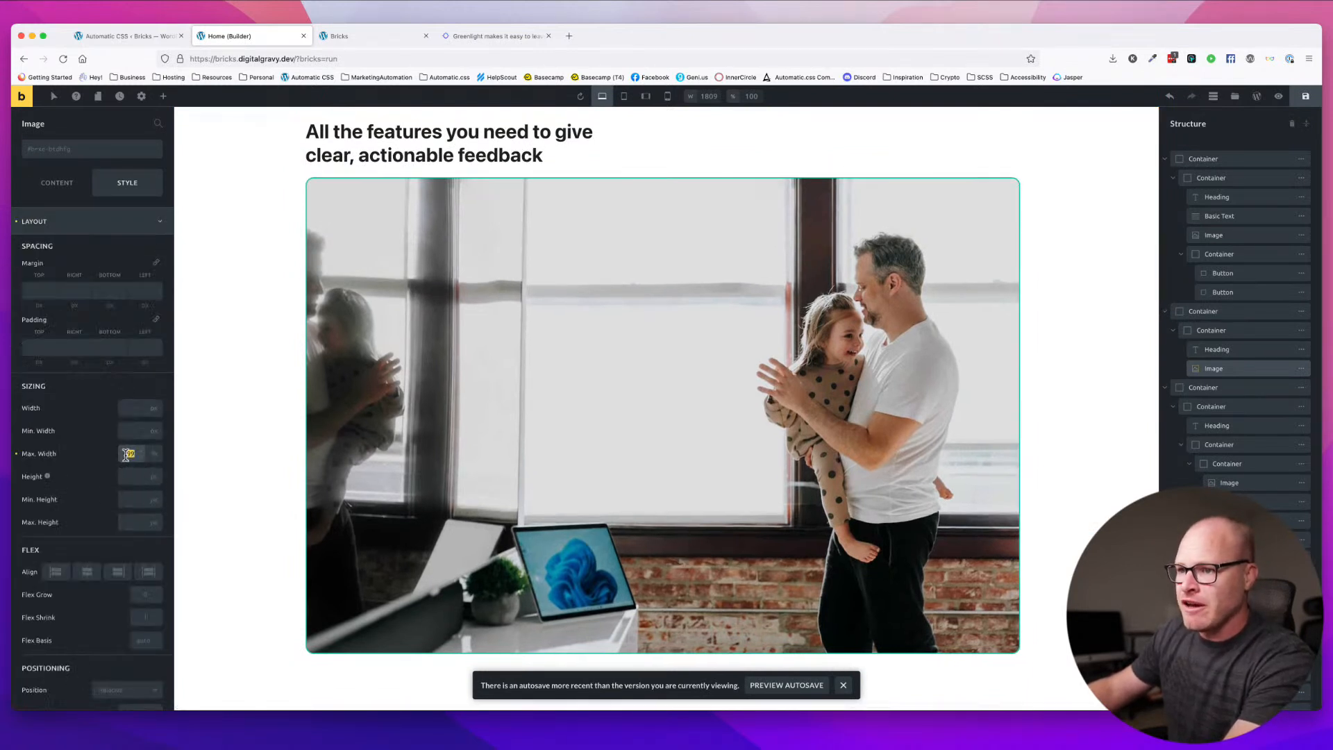
type("64")
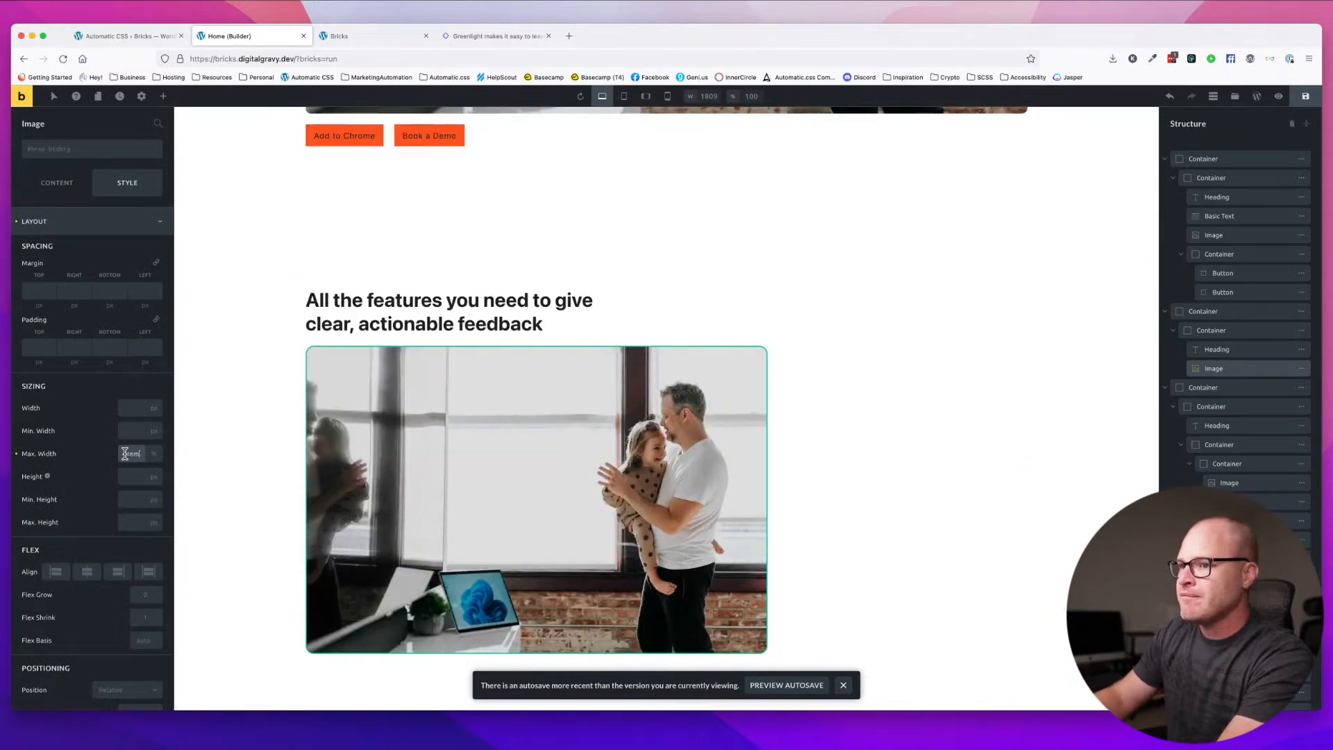
type("rem")
scroll(718, 481, "down", 1)
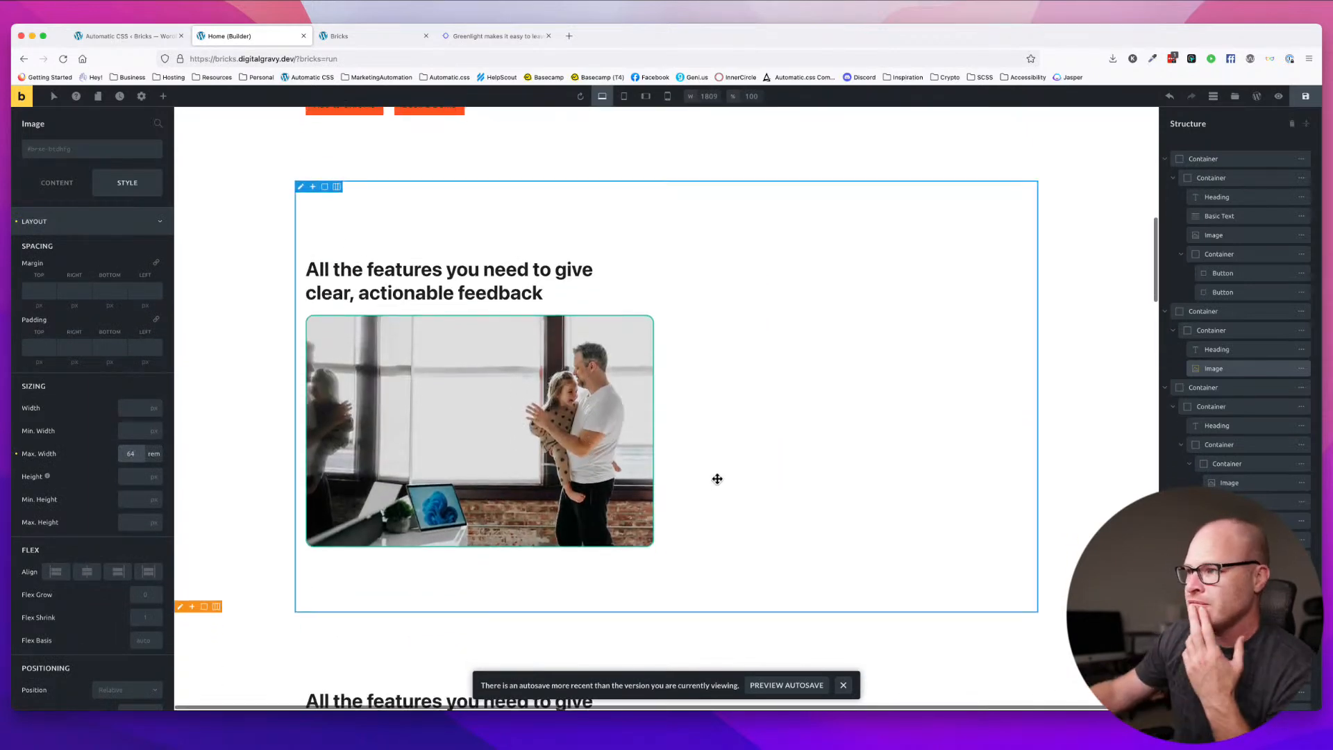
- Select the photo's container and the photo in turn and look through the photo's layout settings
left_click(748, 491)
scroll(749, 490, "down", 4)
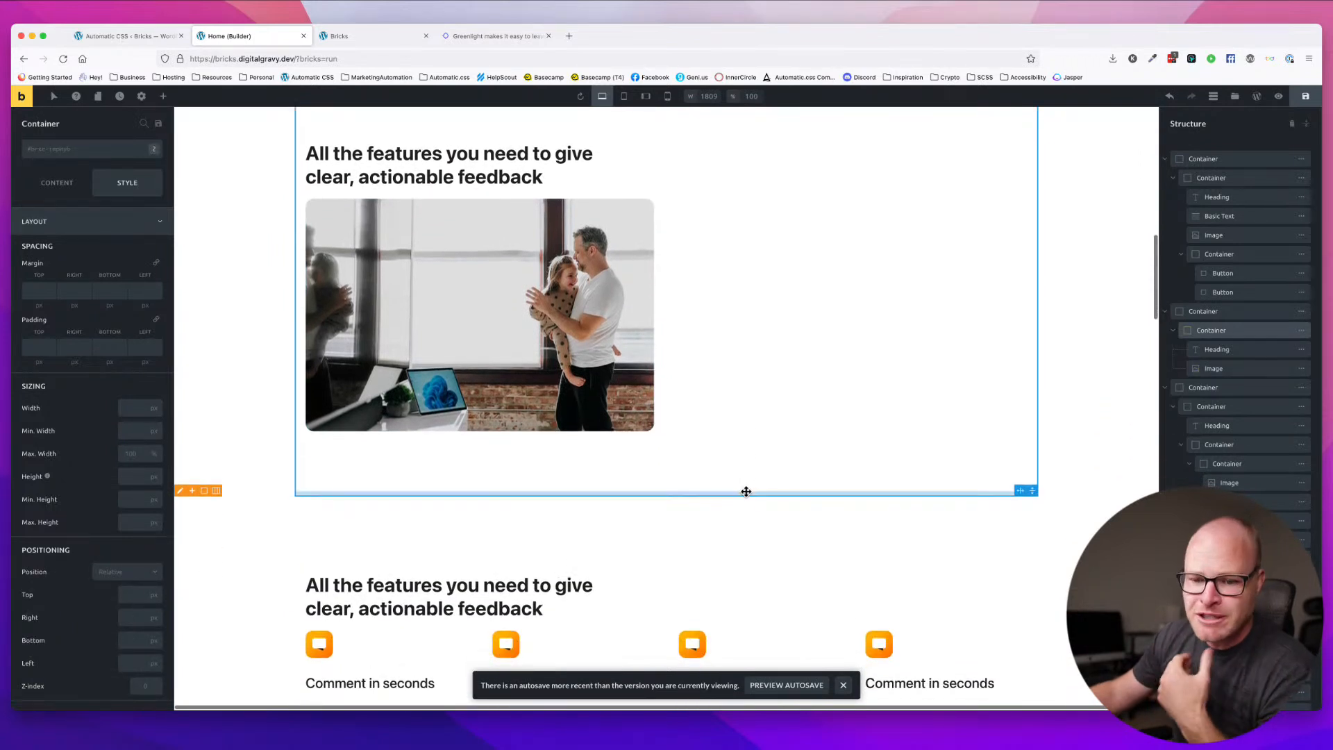
left_click(391, 323)
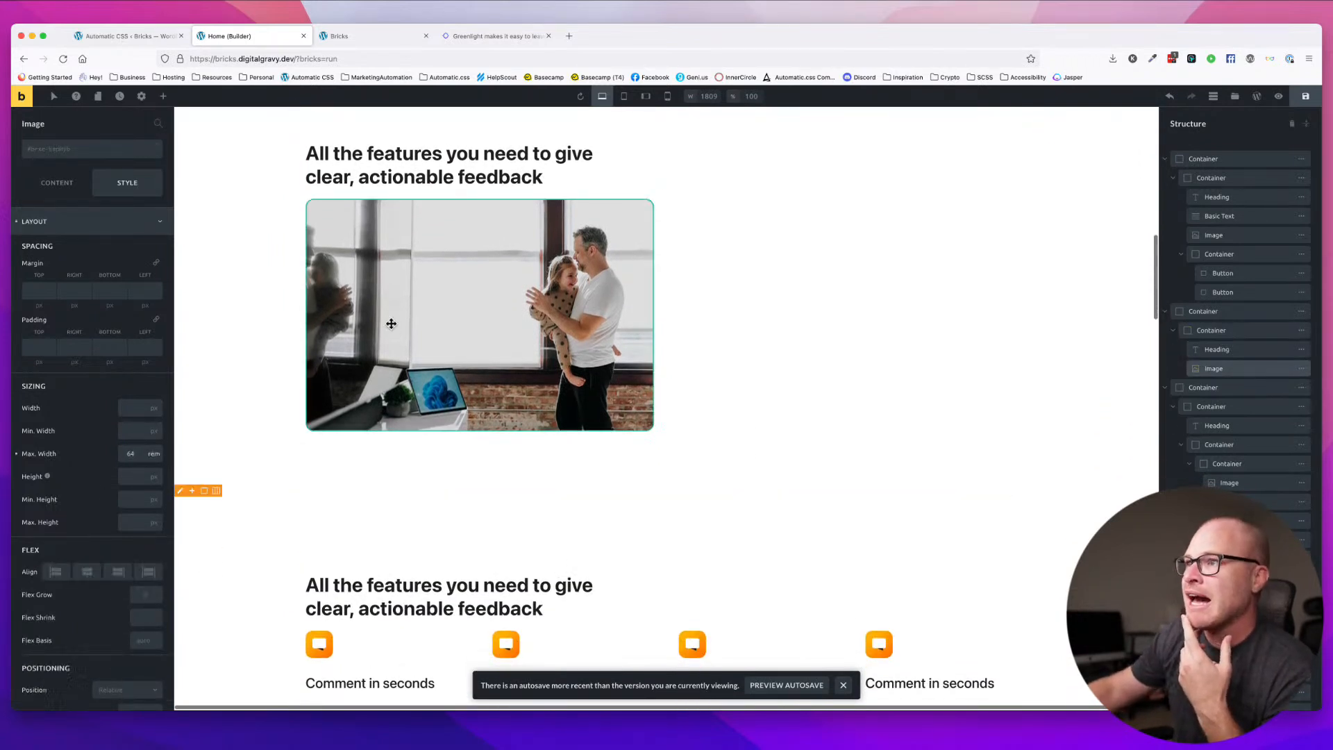
scroll(80, 417, "down", 5)
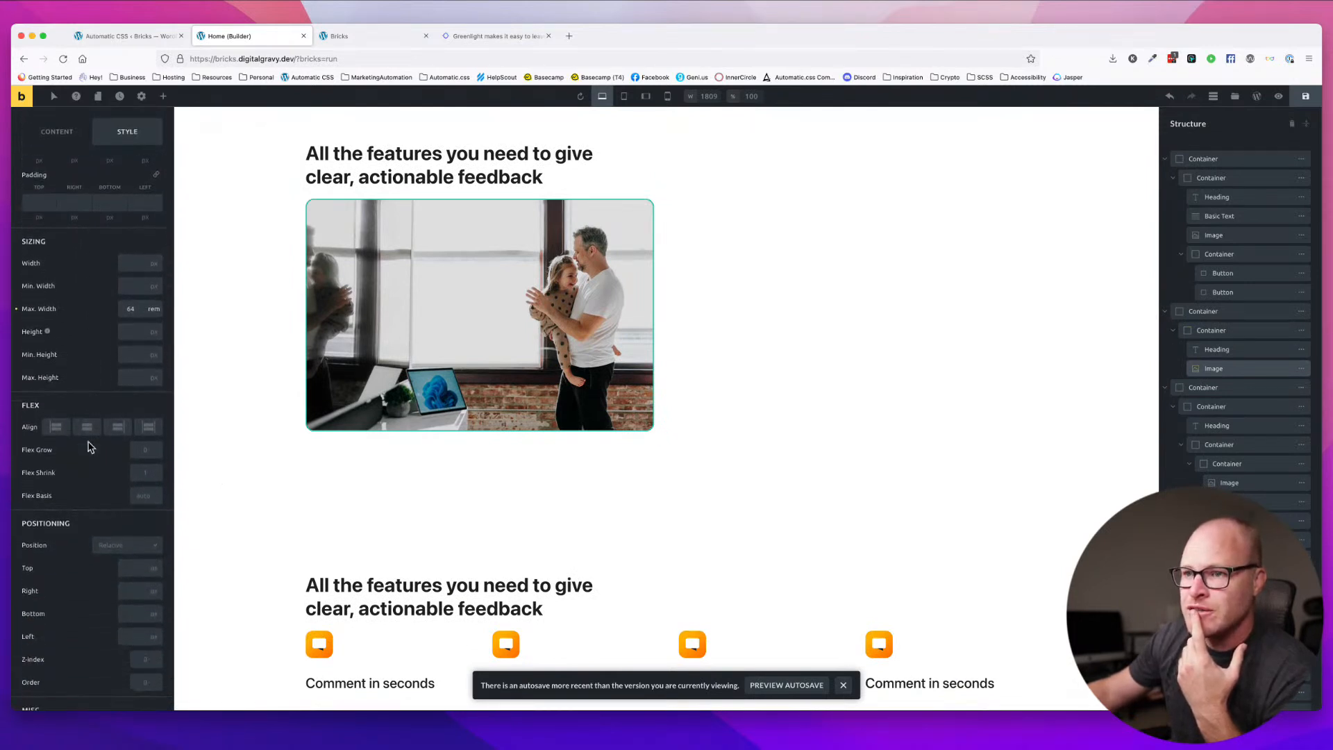
scroll(80, 389, "up", 5)
left_click(98, 221)
left_click(106, 312)
left_click(102, 221)
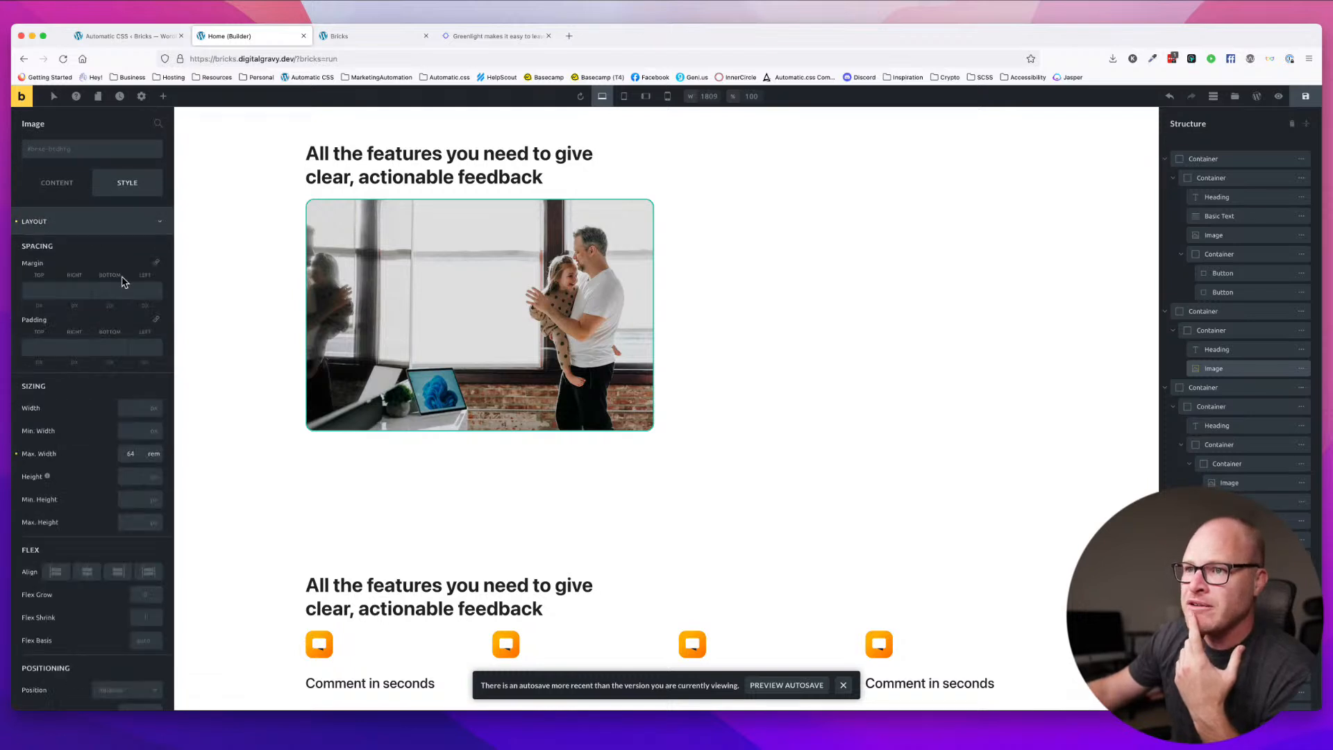
scroll(124, 281, "down", 10)
- Give the photo a linked border width of 5 px on all four sides
left_click(117, 598)
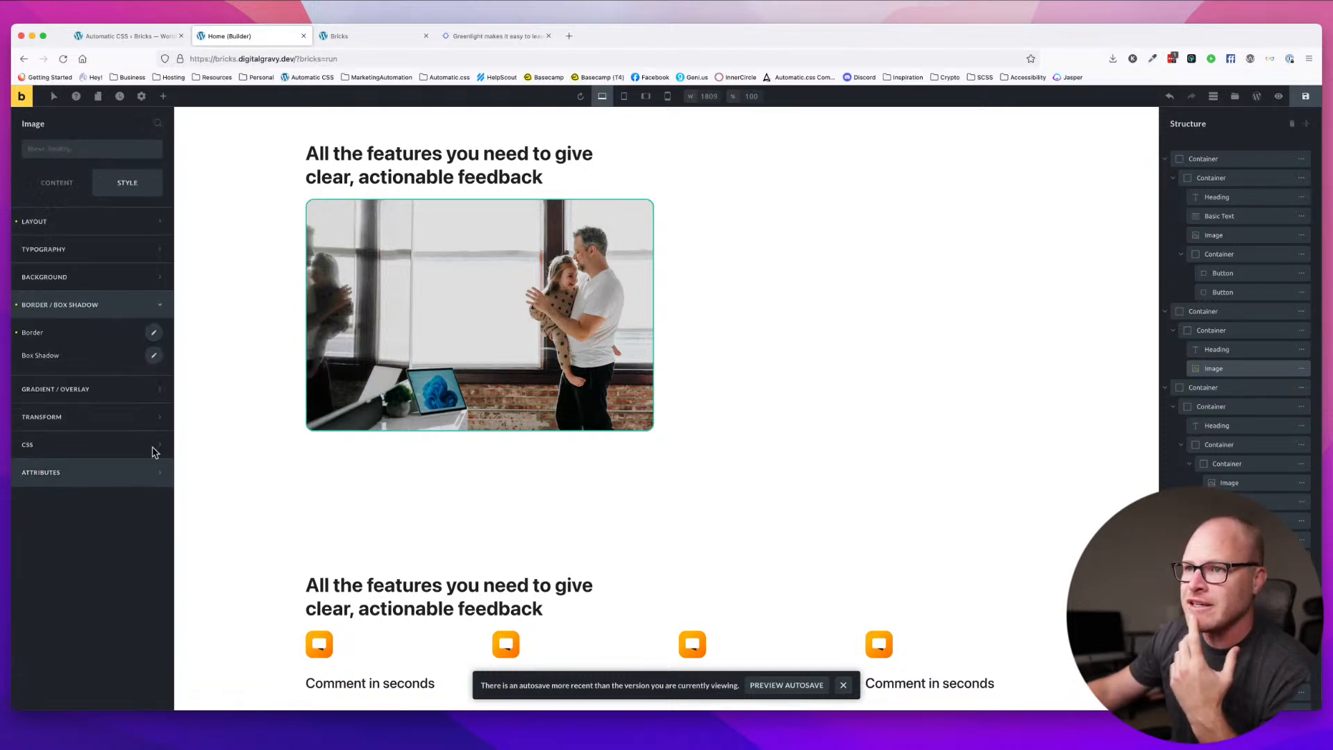
left_click(156, 334)
left_click(58, 388)
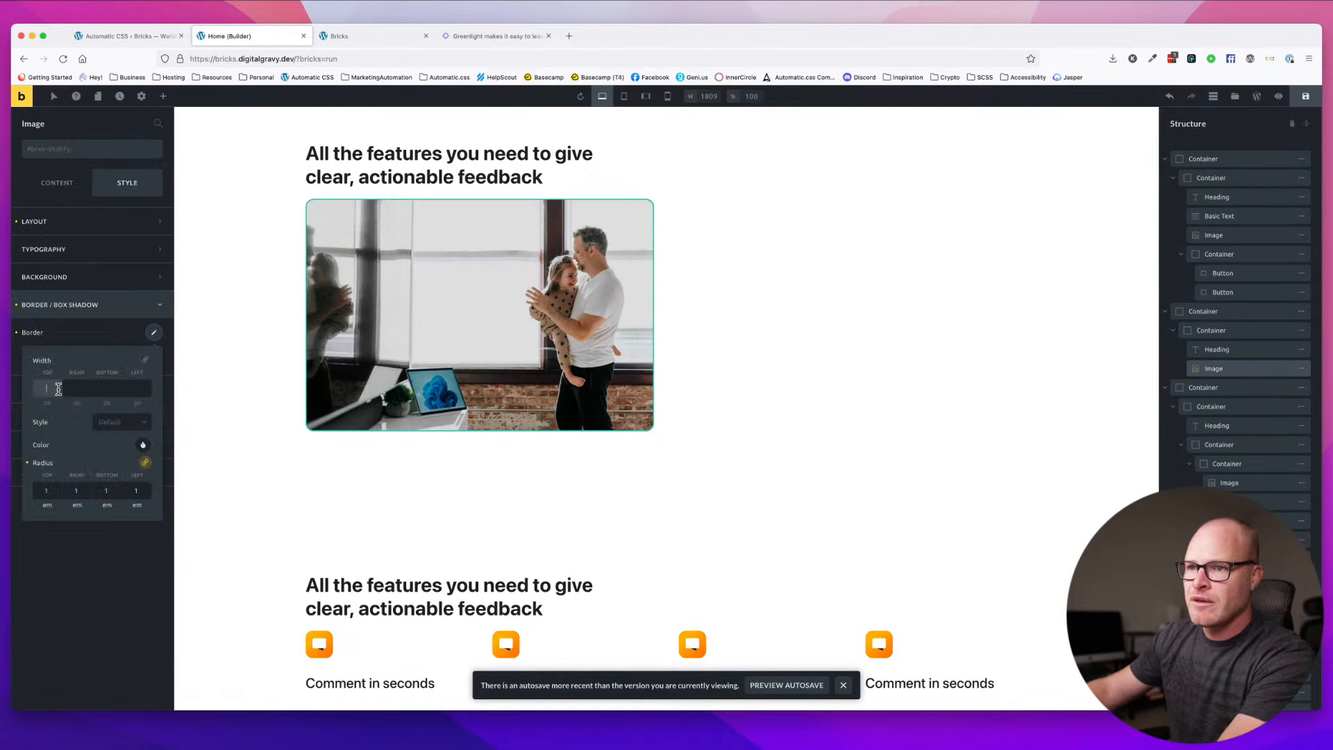
type("5")
left_click(145, 360)
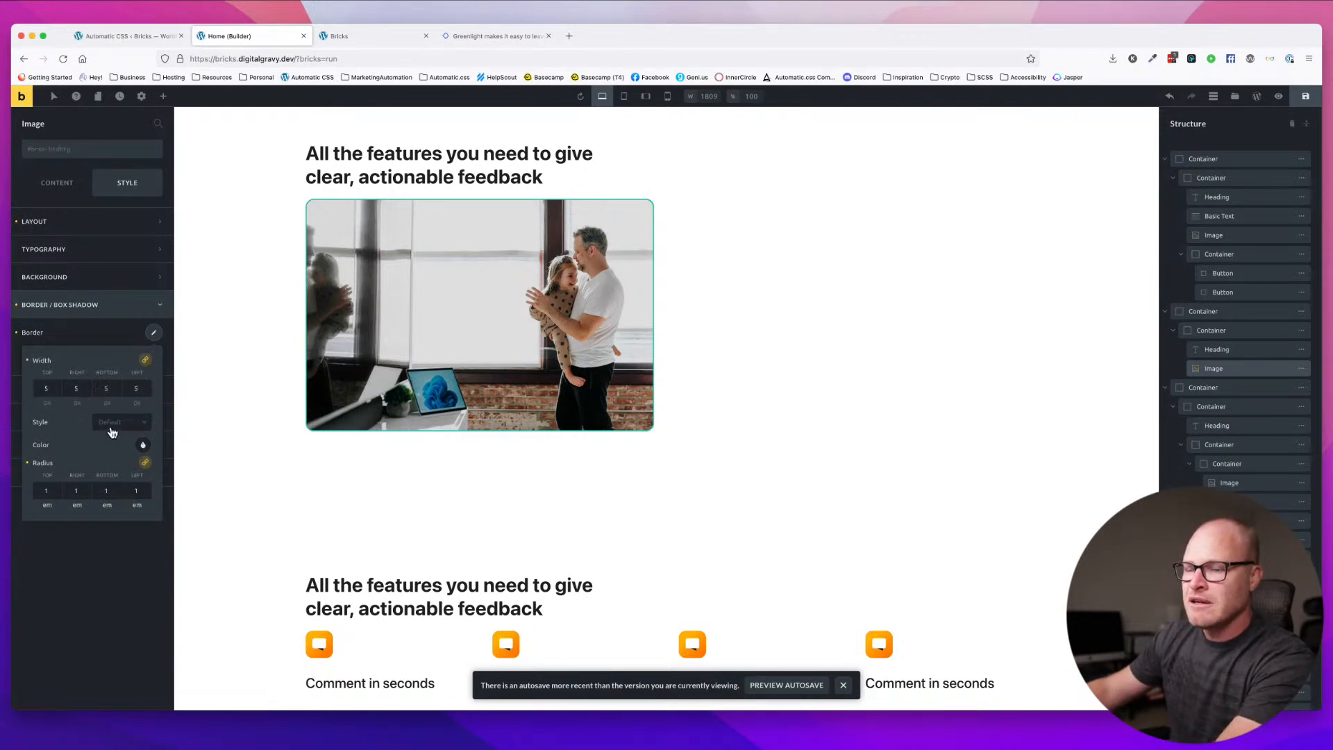
- Set the photo's border radius to 40 em on all four corners
double_click(48, 491)
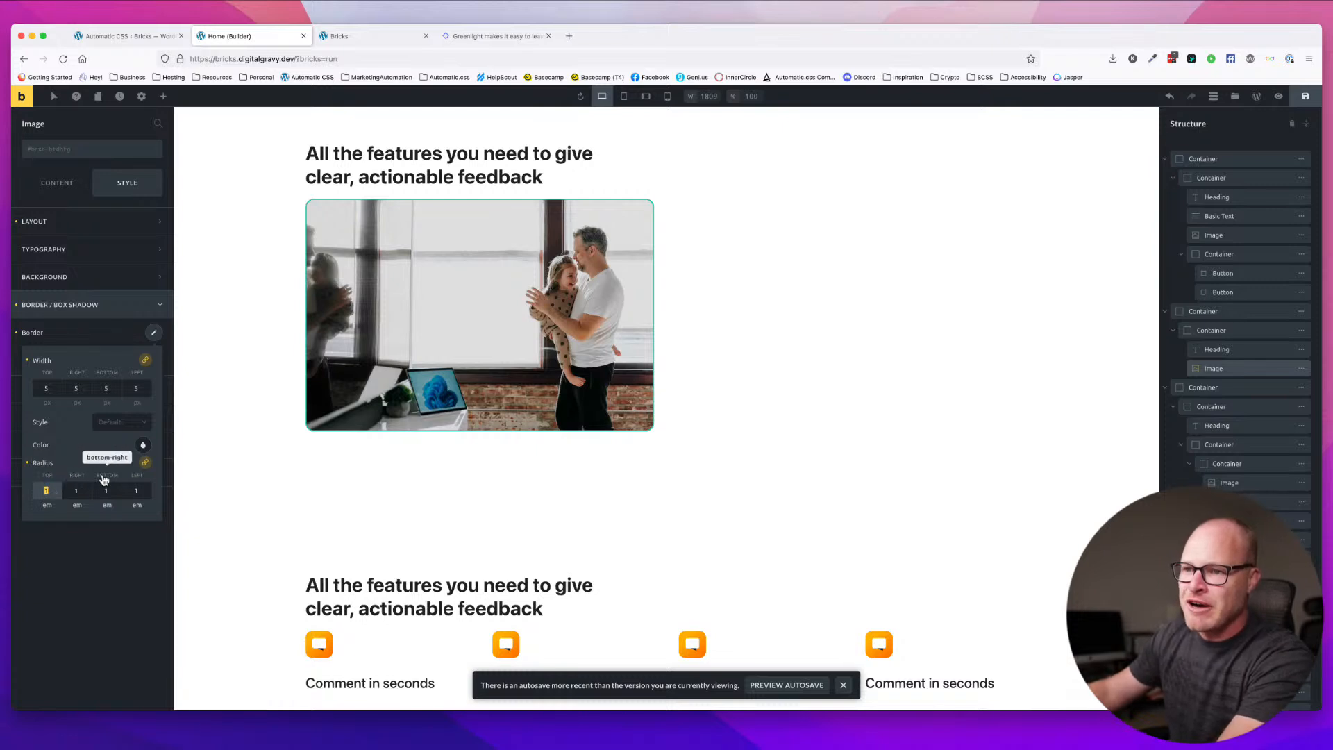
left_click(48, 505)
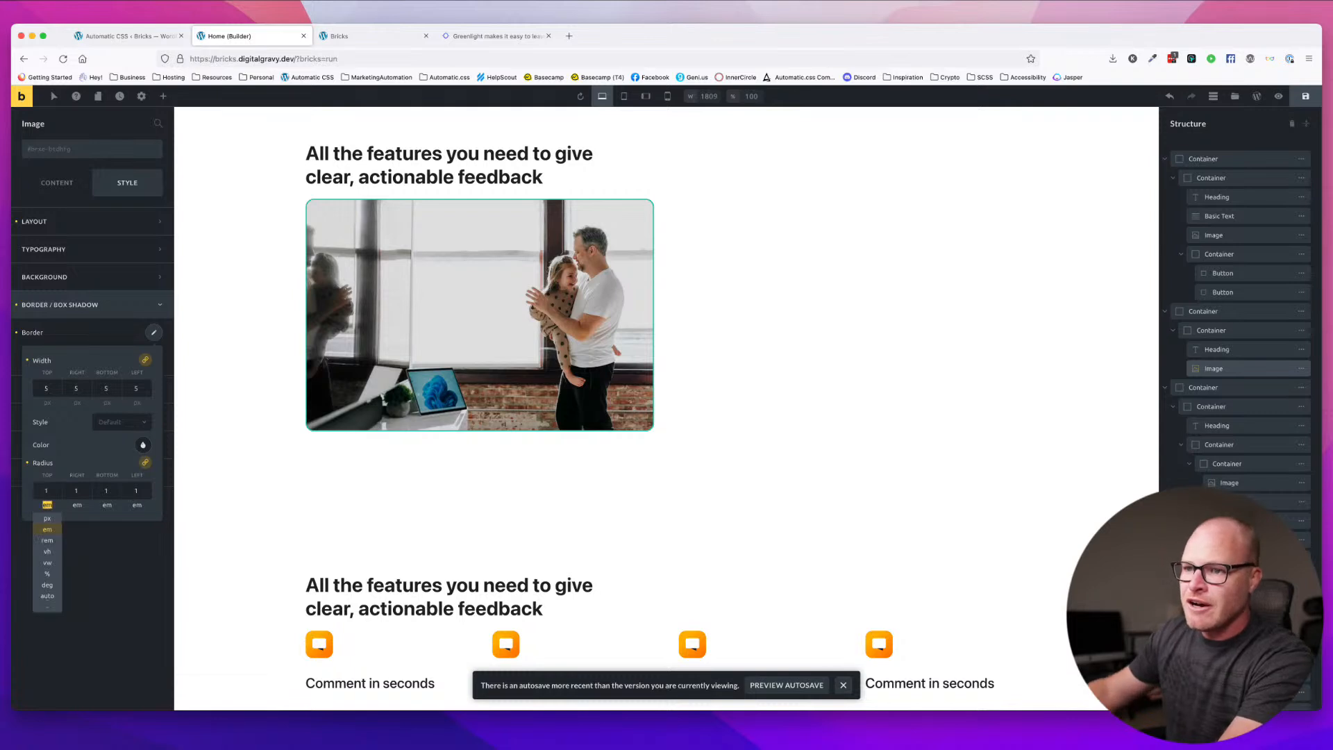
left_click(77, 494)
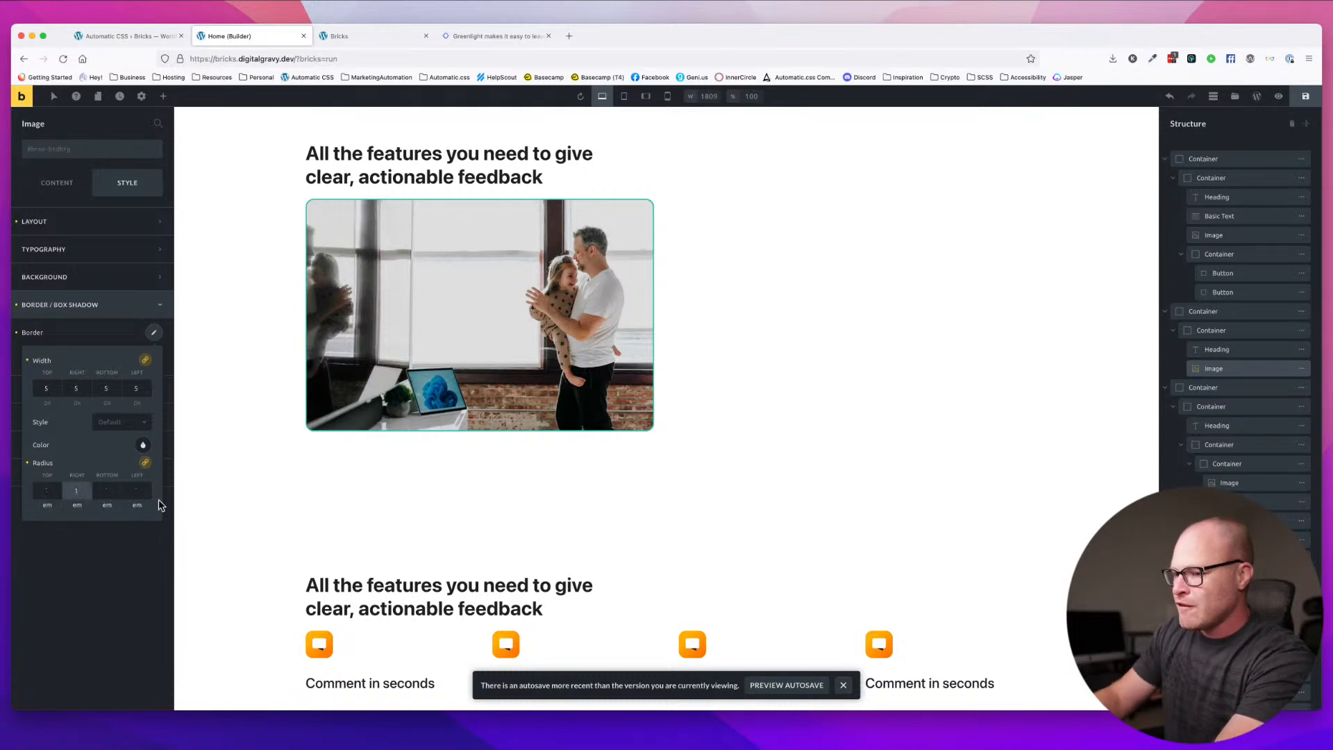
type("40")
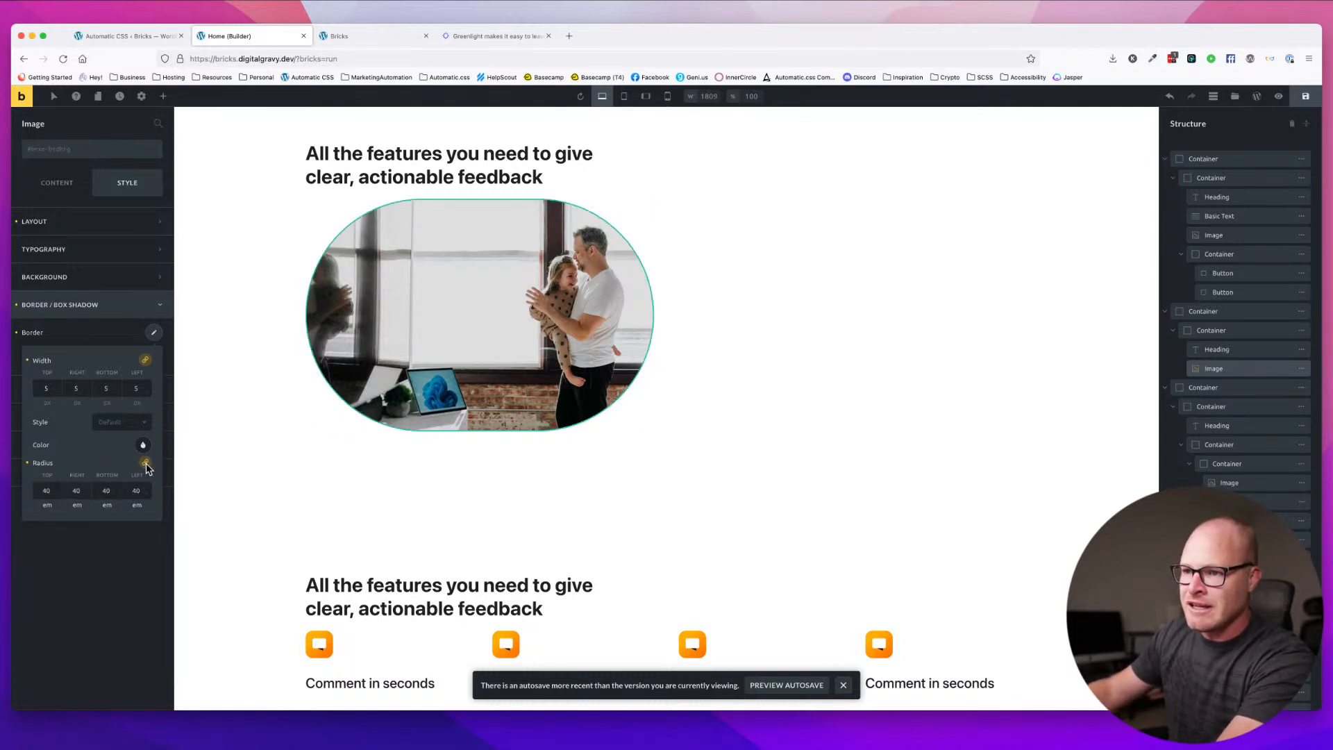
- Unlink the photo's corner radii and set the top-left and bottom-right corners to 1 em
left_click(145, 463)
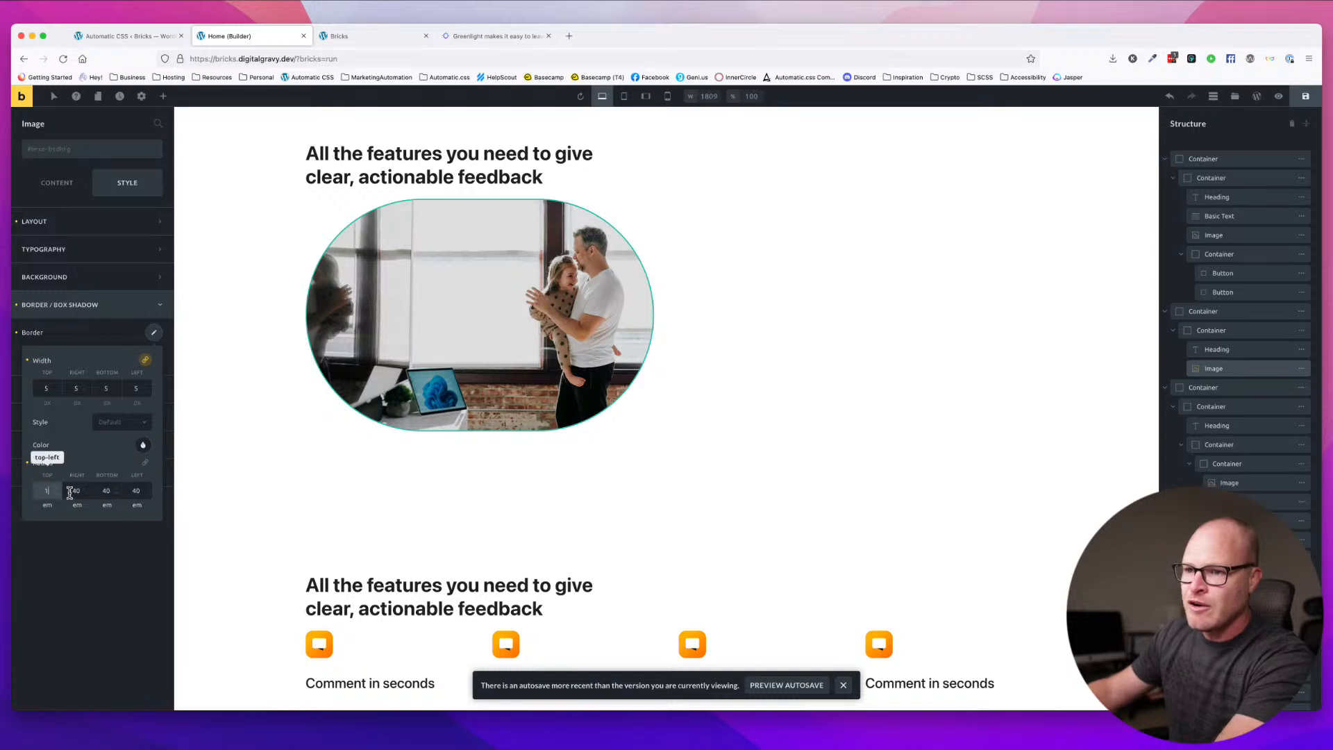
left_click(105, 493)
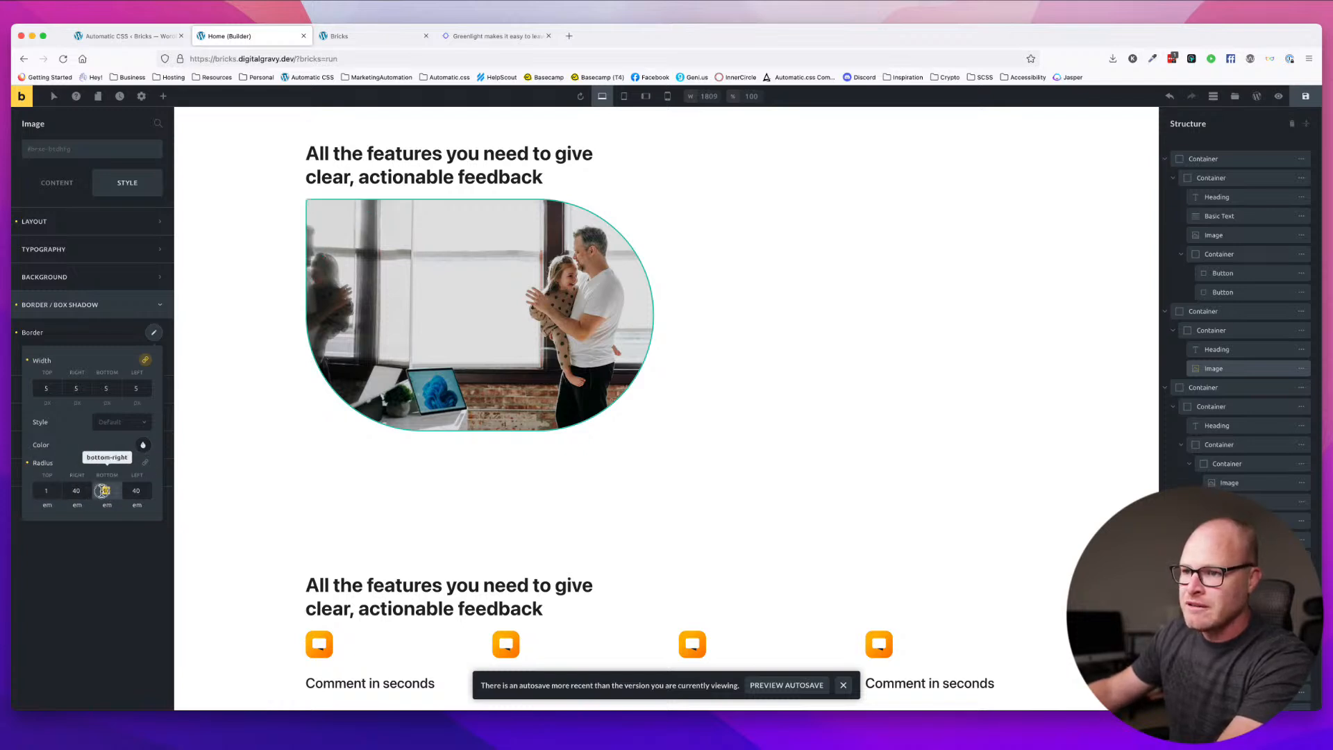
type("1")
- Set the photo's top-right and bottom-left radii to 20 em and restore the bottom-right radius unit to em
left_click(129, 491)
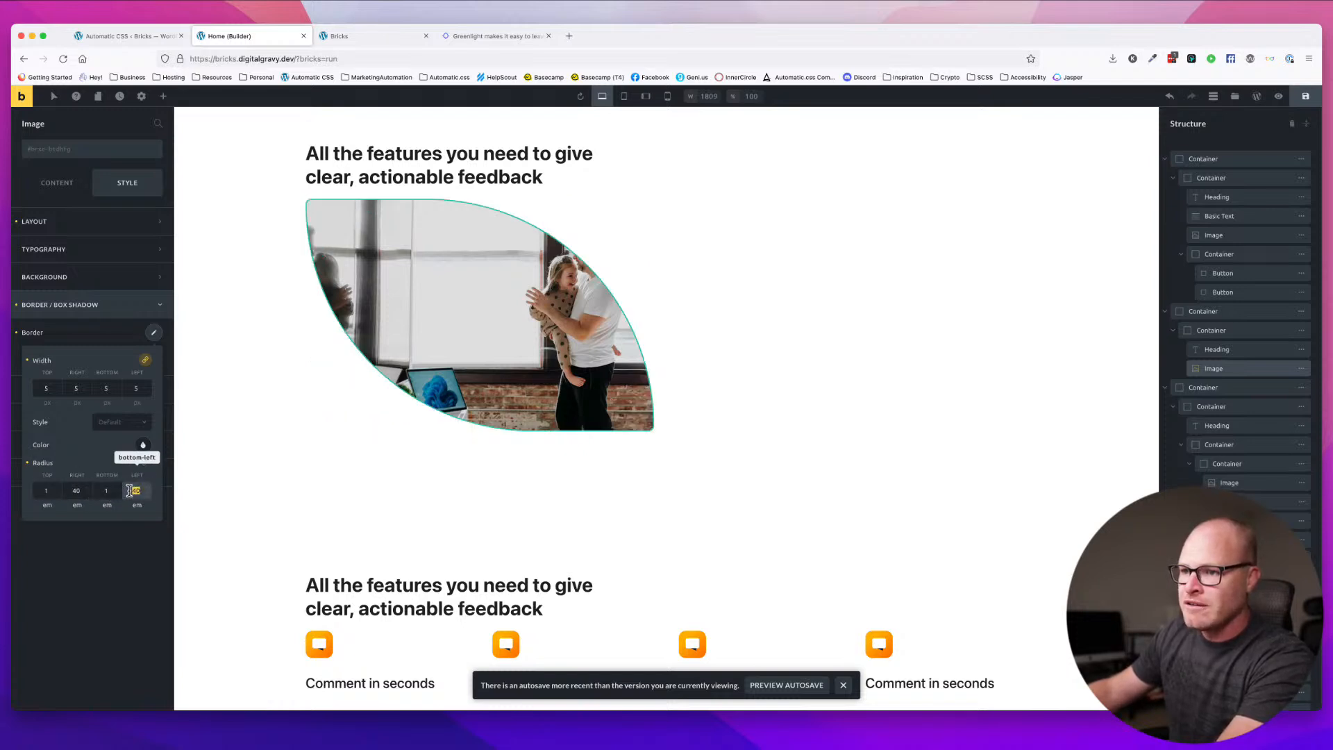
left_click(64, 492)
type("20")
key("Tab")
type("2")
key("Tab")
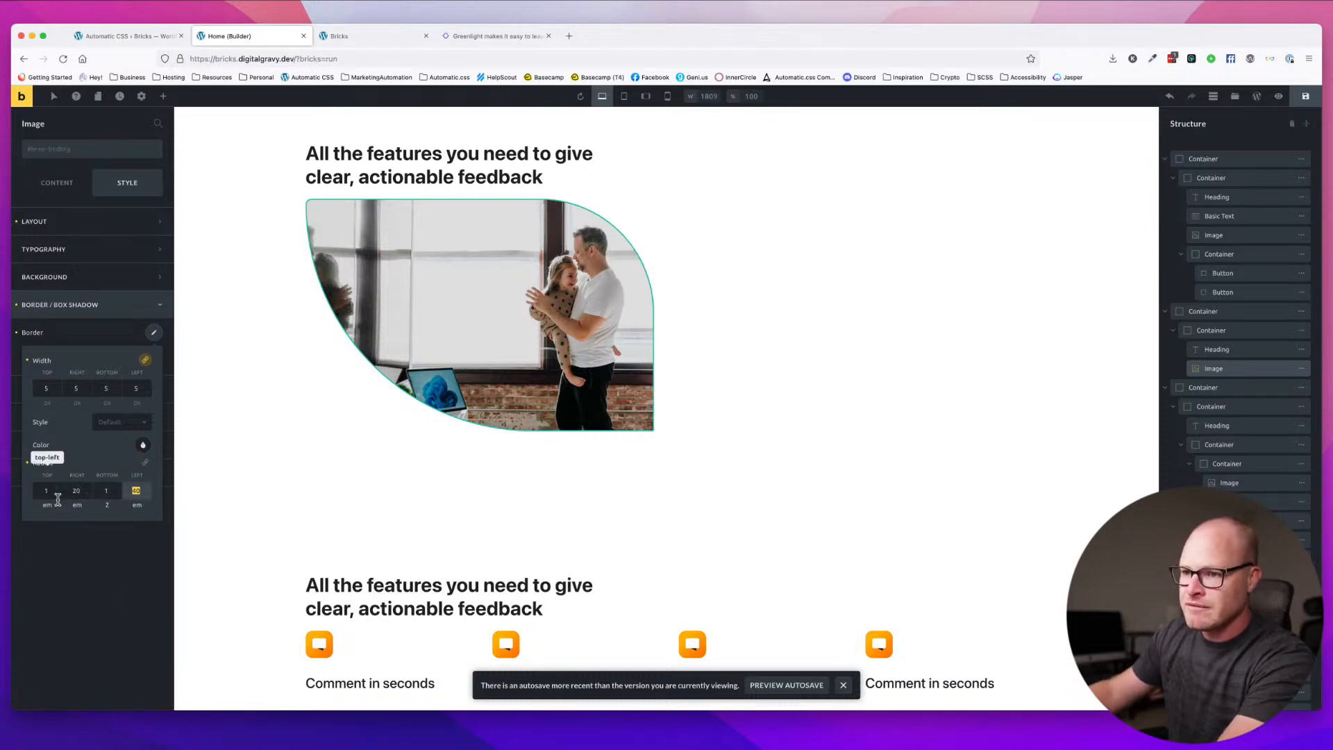
type("20")
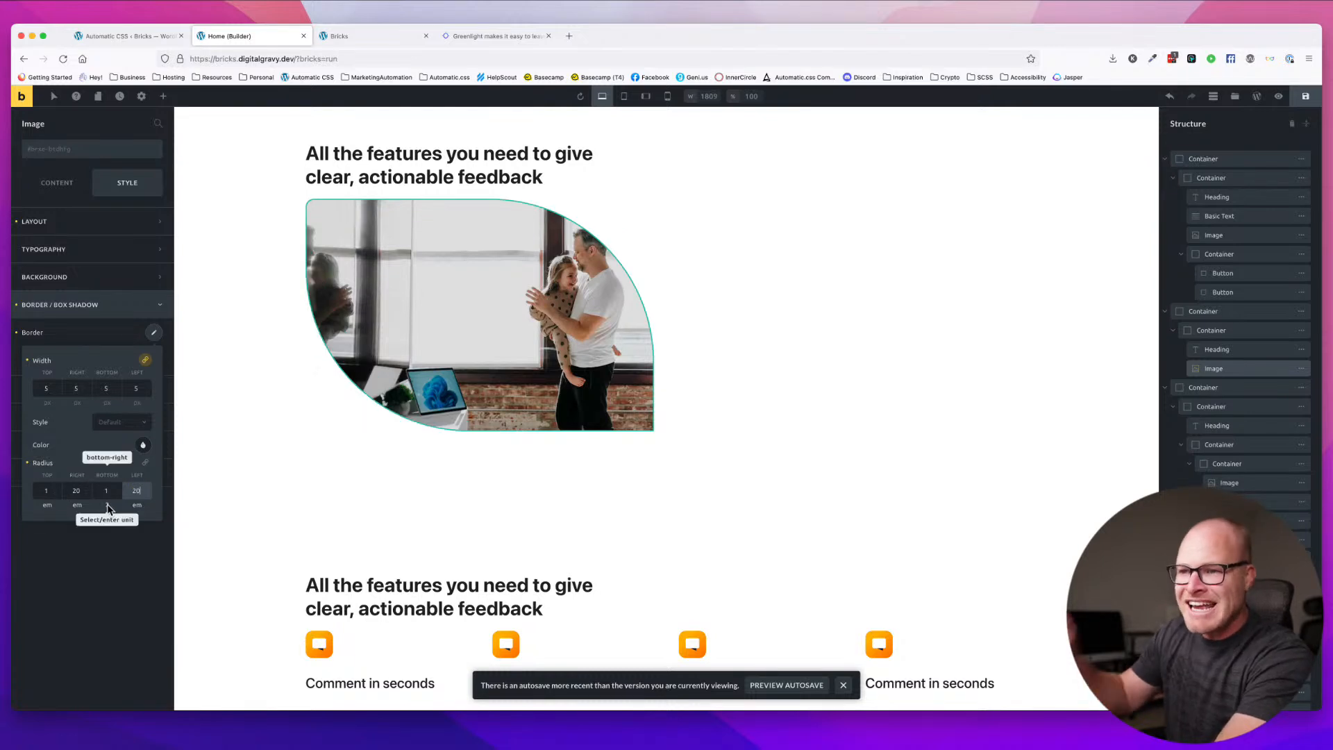
left_click(108, 506)
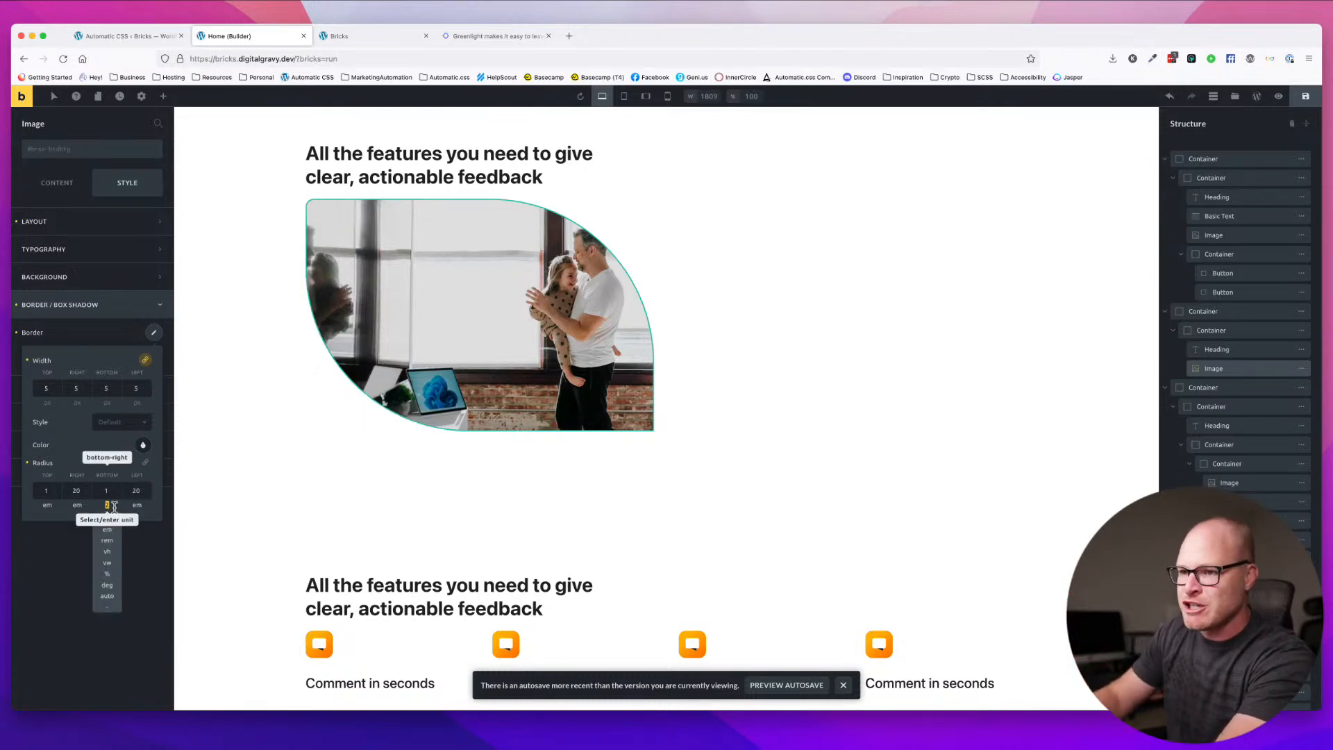
key("BackSpace")
type("em")
- Set the photo's top-right and bottom-left corner radii to 10 em
double_click(78, 491)
type("10")
double_click(132, 491)
type("10")
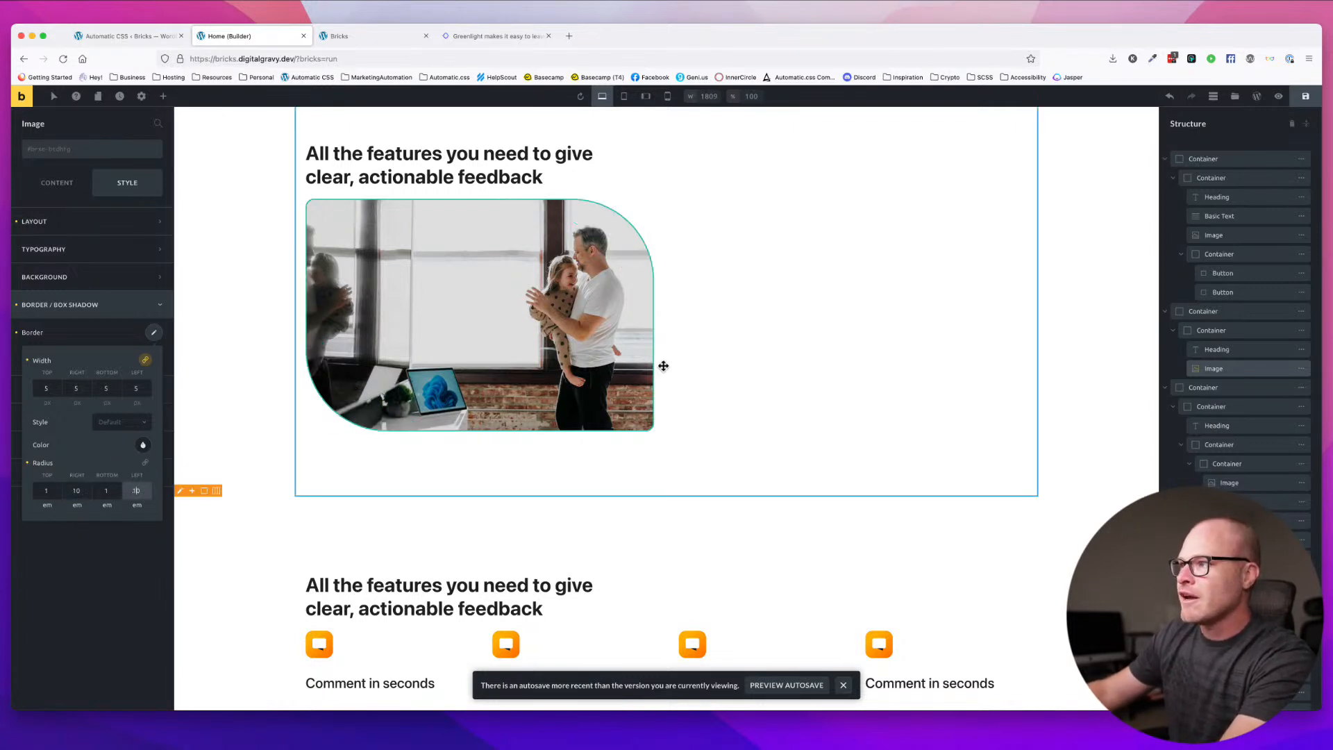
left_click(793, 522)
- Reselect the photo and set its border style to Solid
left_click(467, 351)
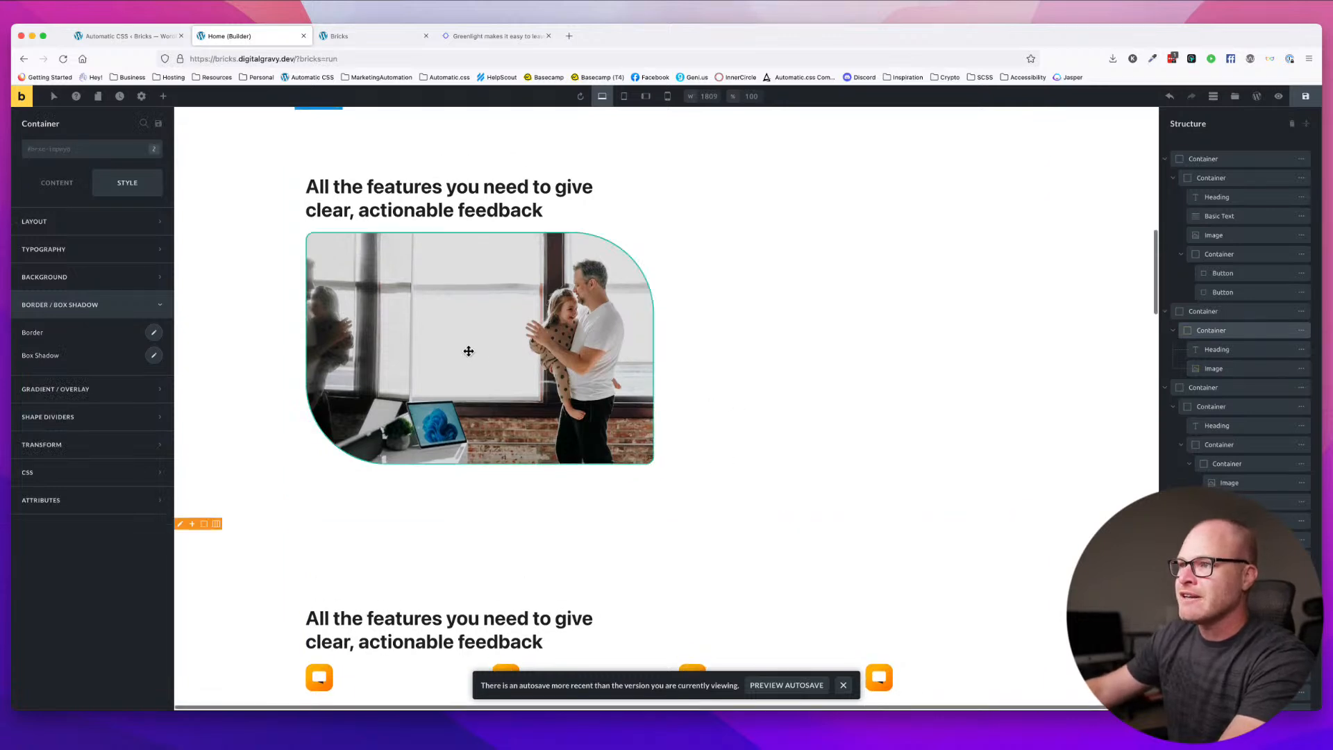
left_click(153, 333)
left_click(122, 422)
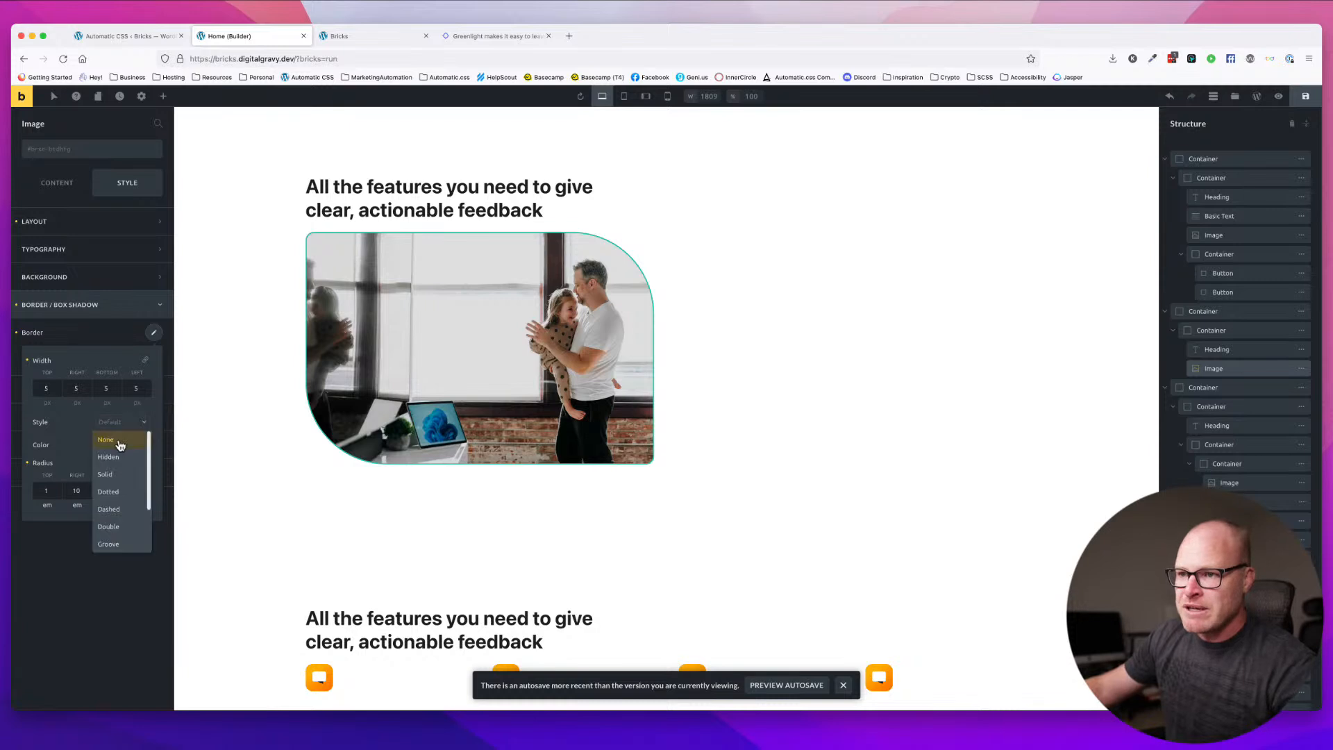
left_click(116, 477)
- Check the available palettes for the photo's border color, close the border settings and save the page
left_click(143, 445)
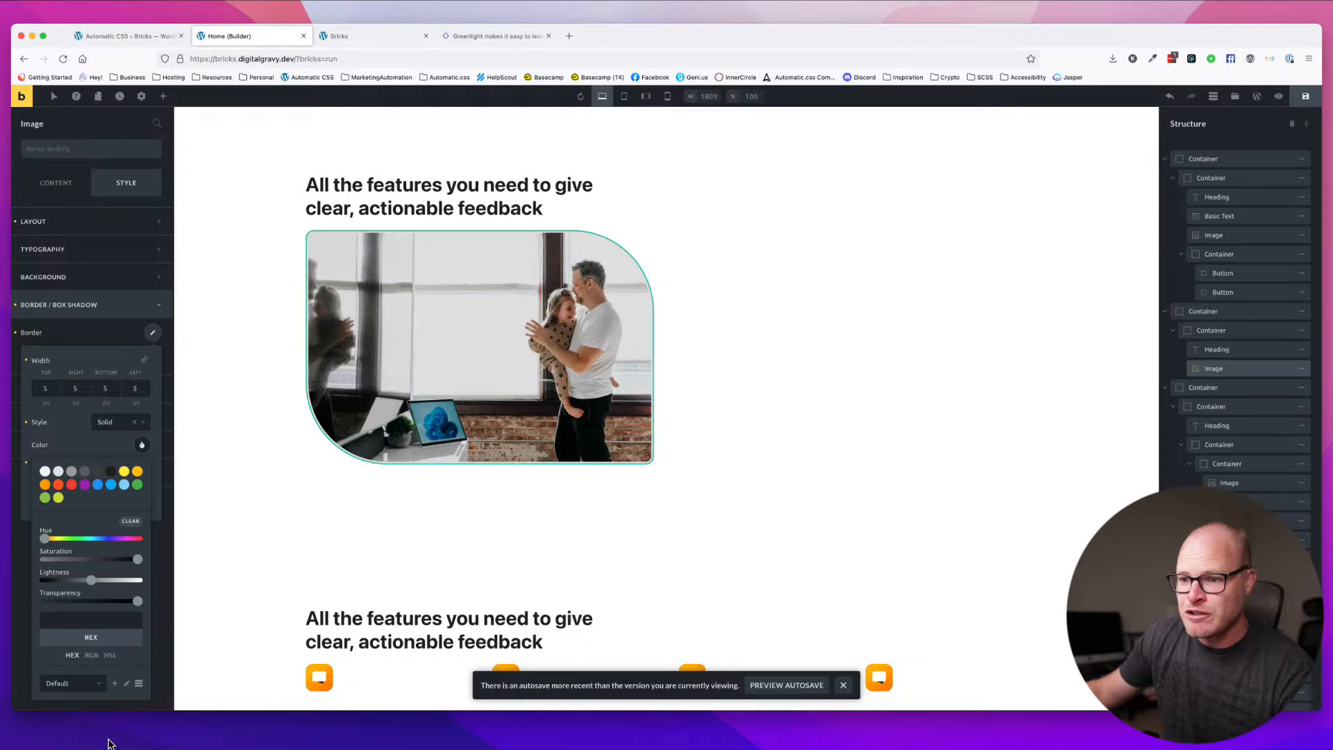
left_click(91, 686)
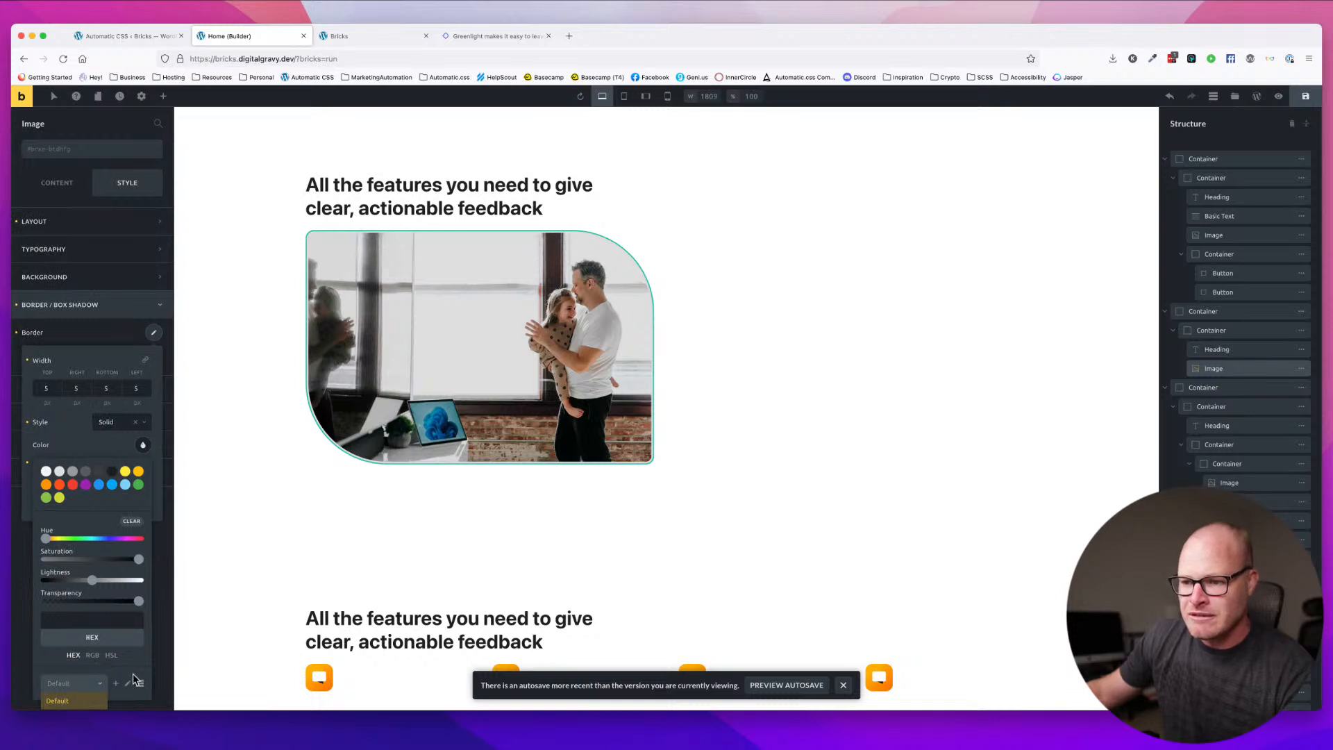
left_click(80, 695)
left_click(164, 656)
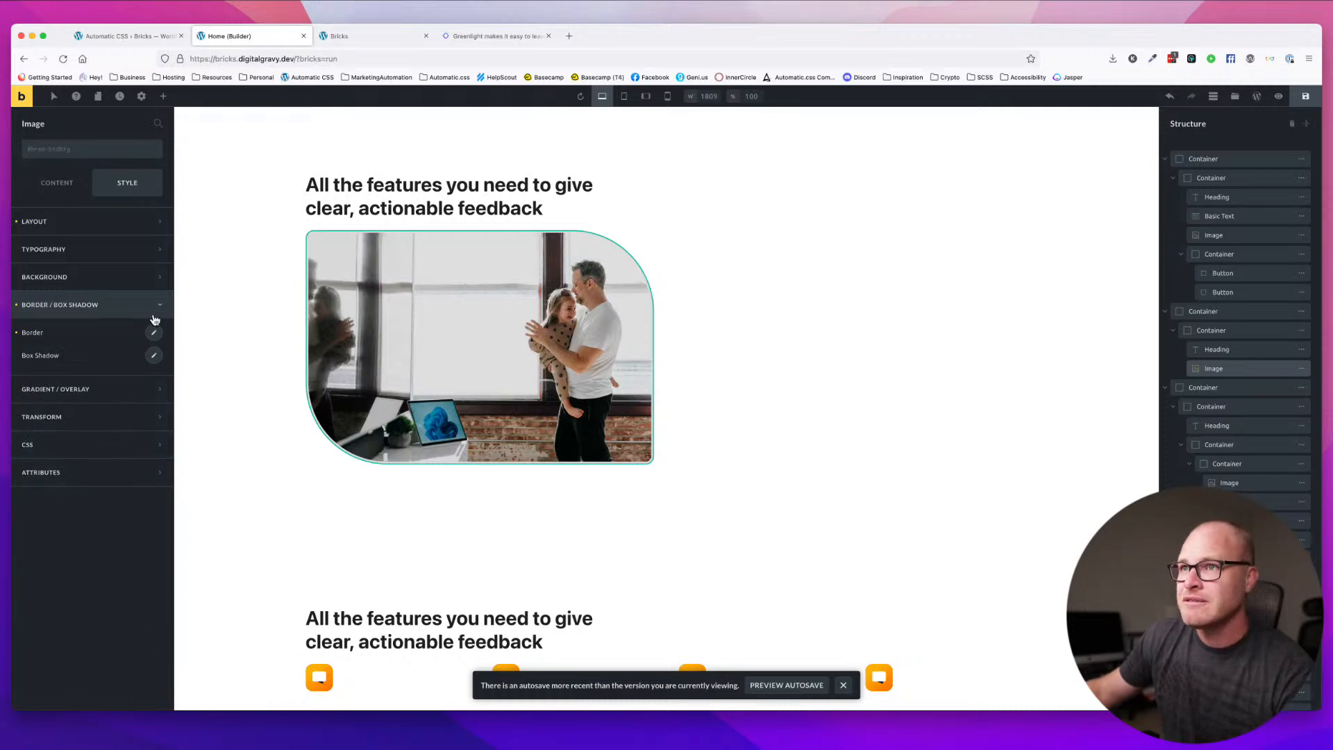
left_click(1306, 96)
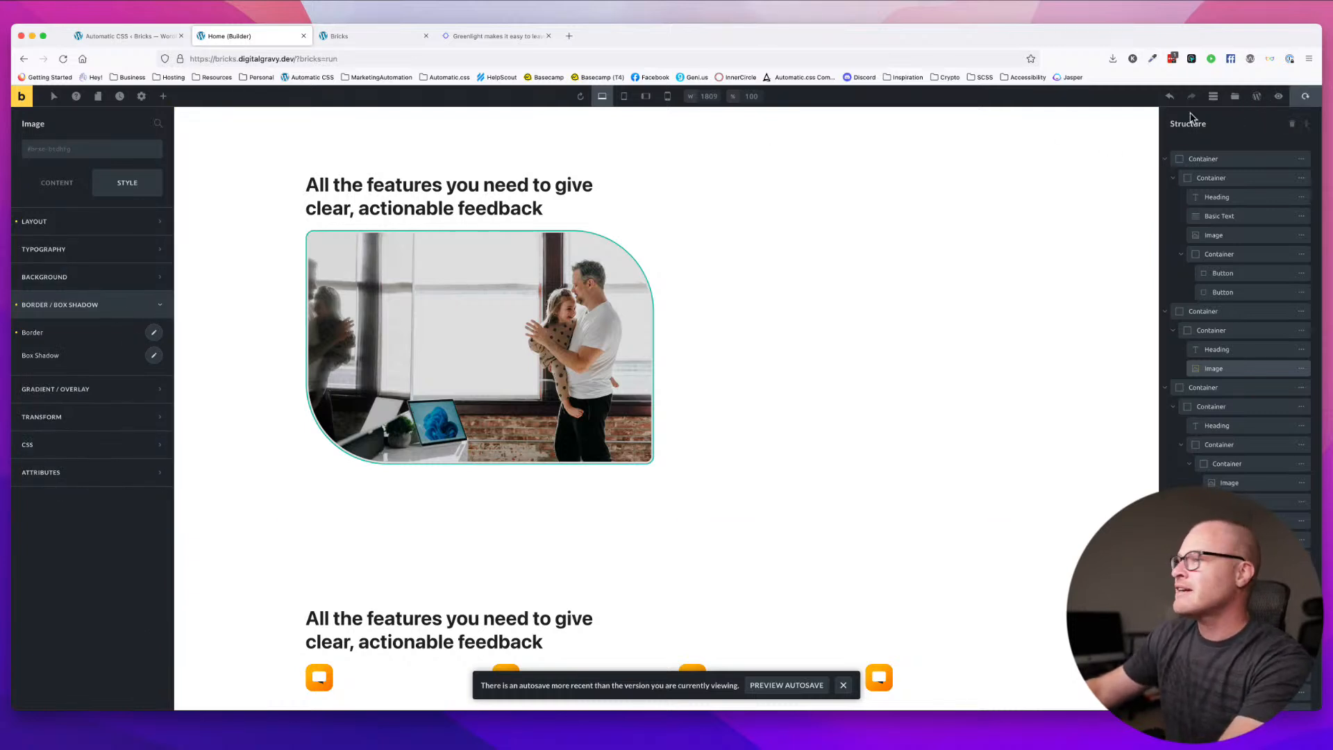
- Examine the Colors section and the other sections of the Digital Gravy theme style for a way to create a global color palette
left_click(141, 96)
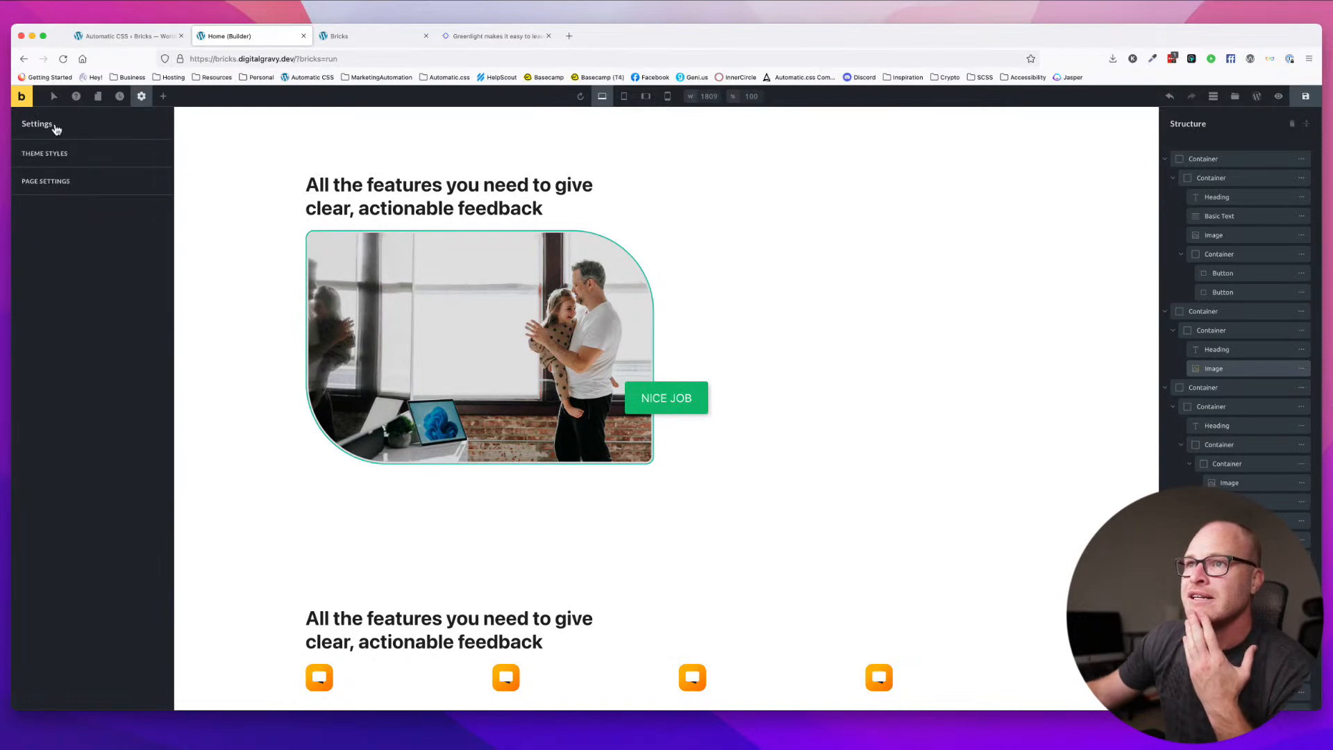
left_click(46, 153)
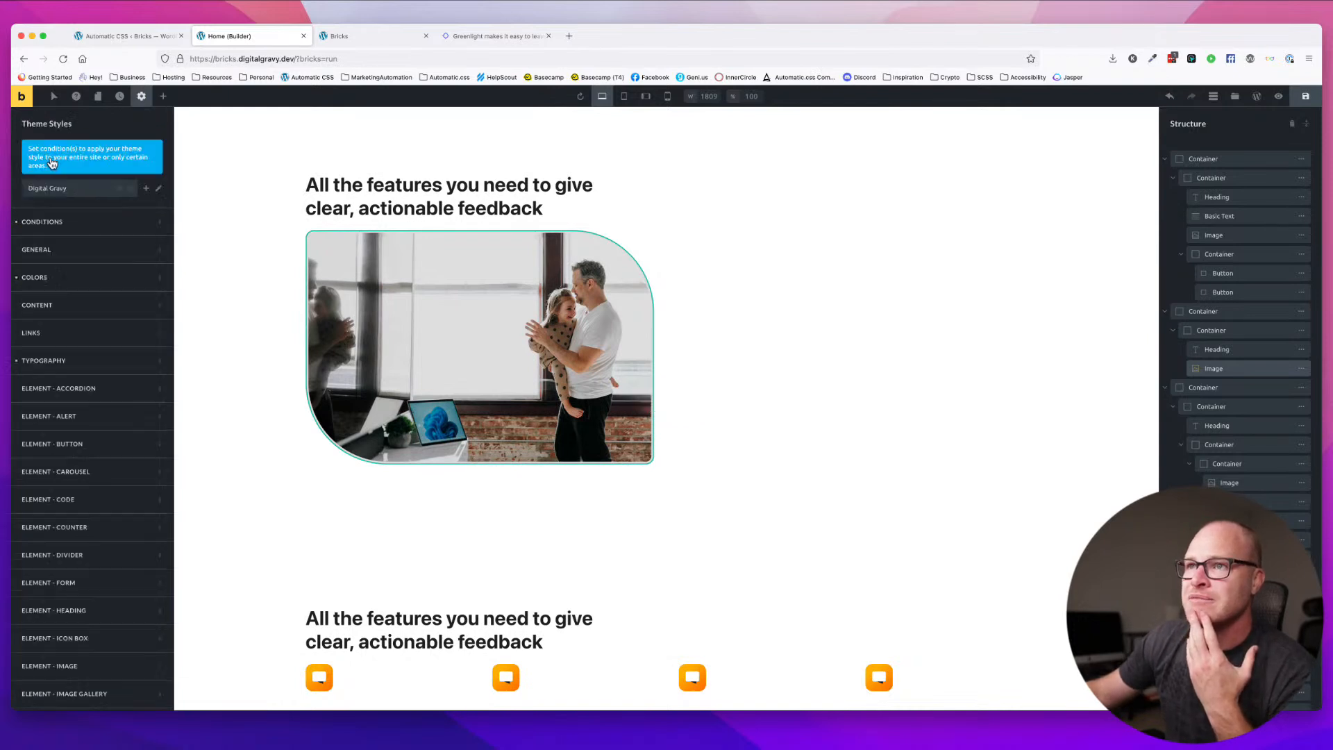
left_click(62, 282)
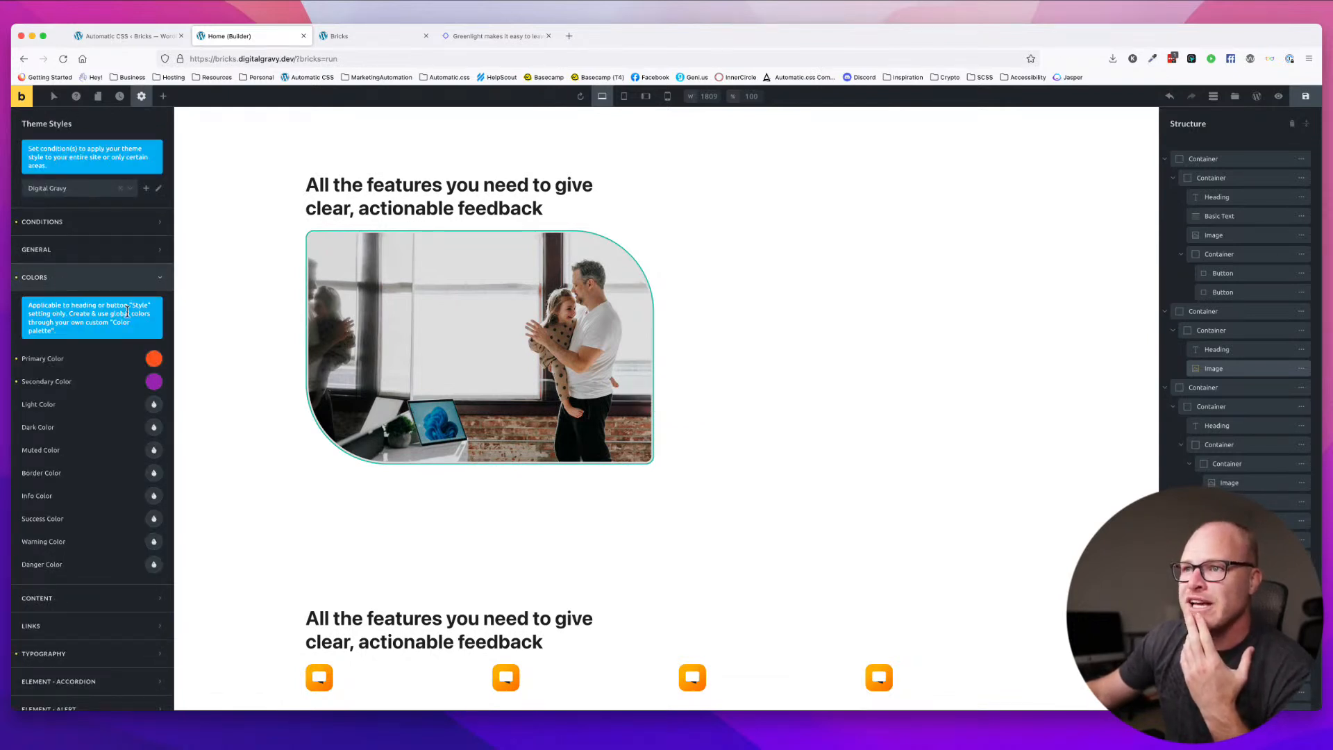
scroll(115, 306, "down", 1)
left_click_drag(107, 295, 134, 303)
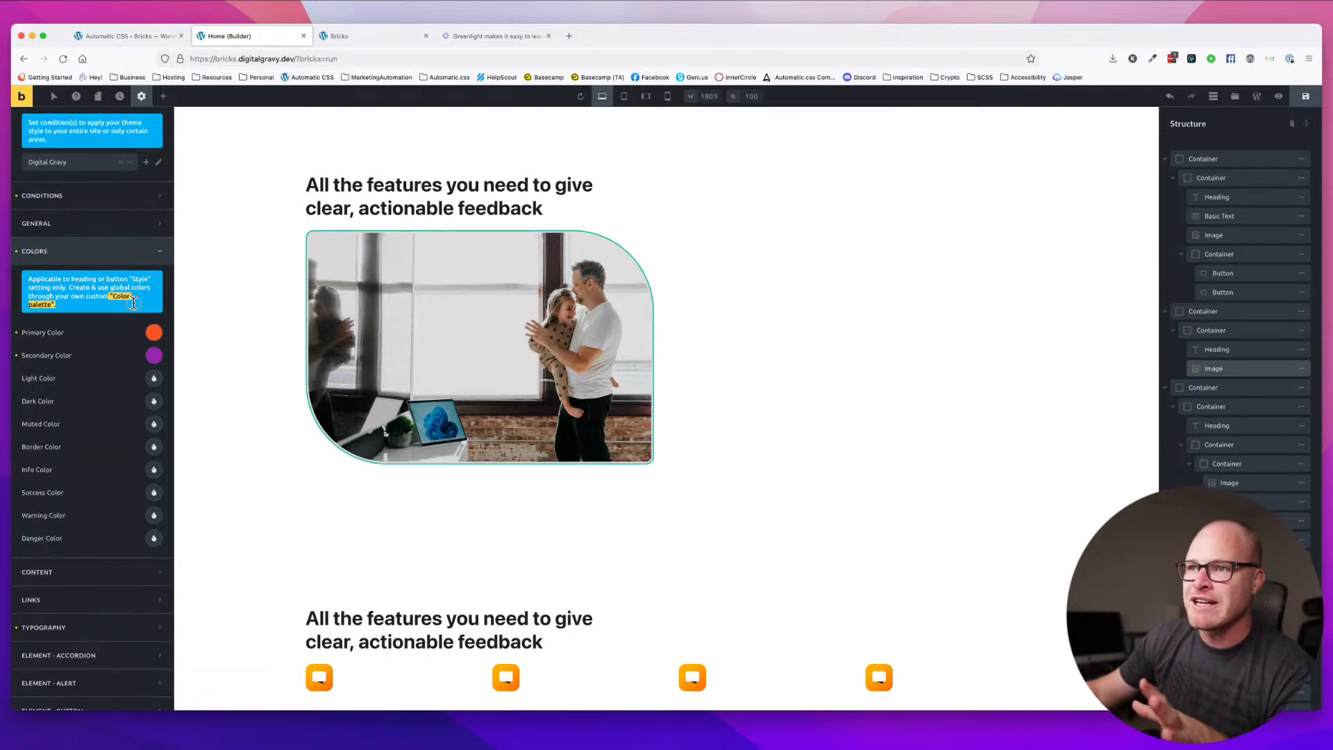
scroll(106, 472, "down", 5)
scroll(106, 472, "down", 14)
scroll(105, 472, "up", 16)
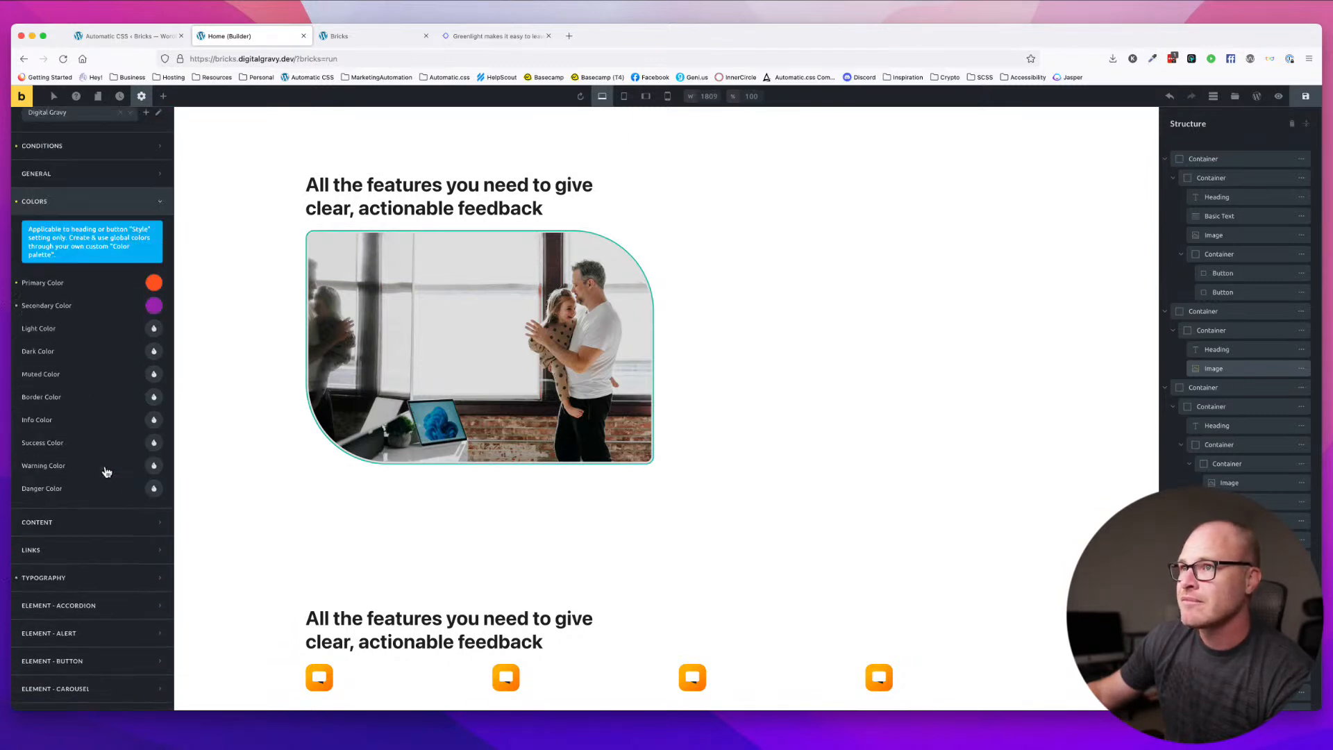
scroll(106, 471, "up", 4)
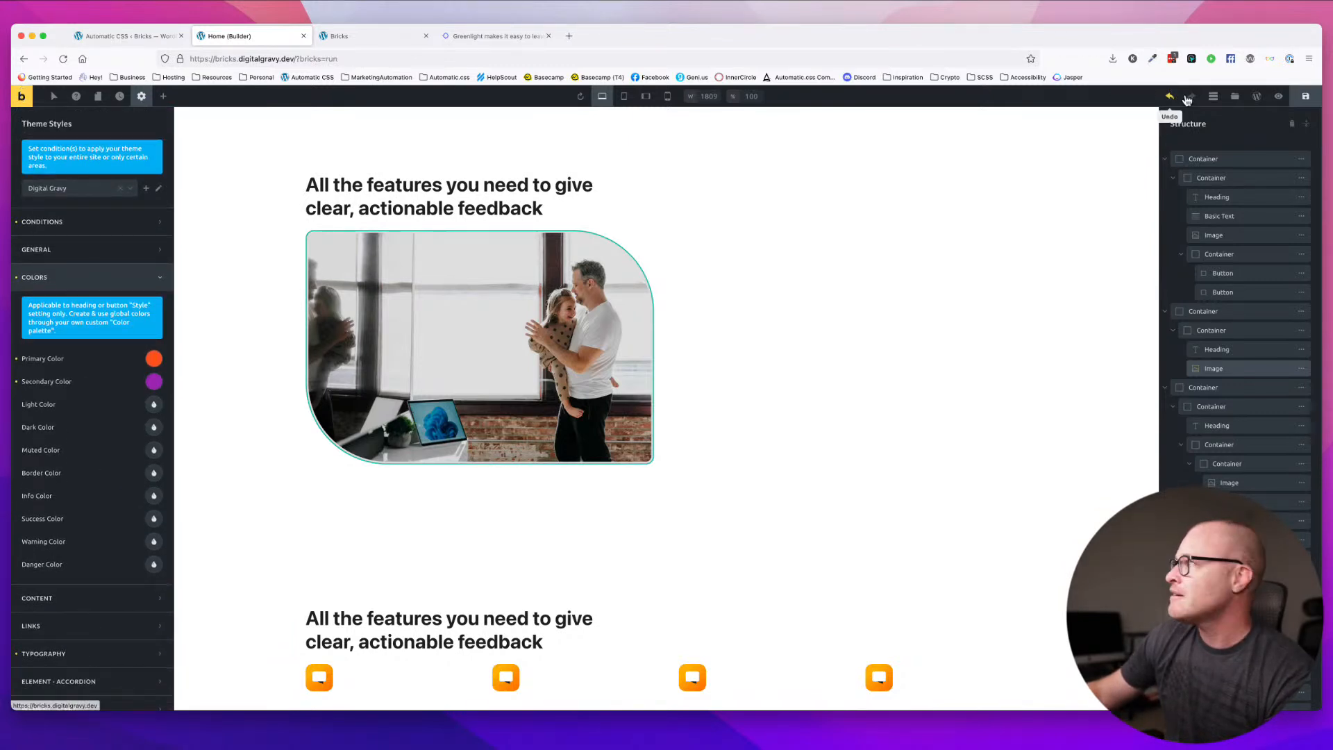
- Check the Bricks plugin settings in the WordPress admin for color palette options
left_click(125, 35)
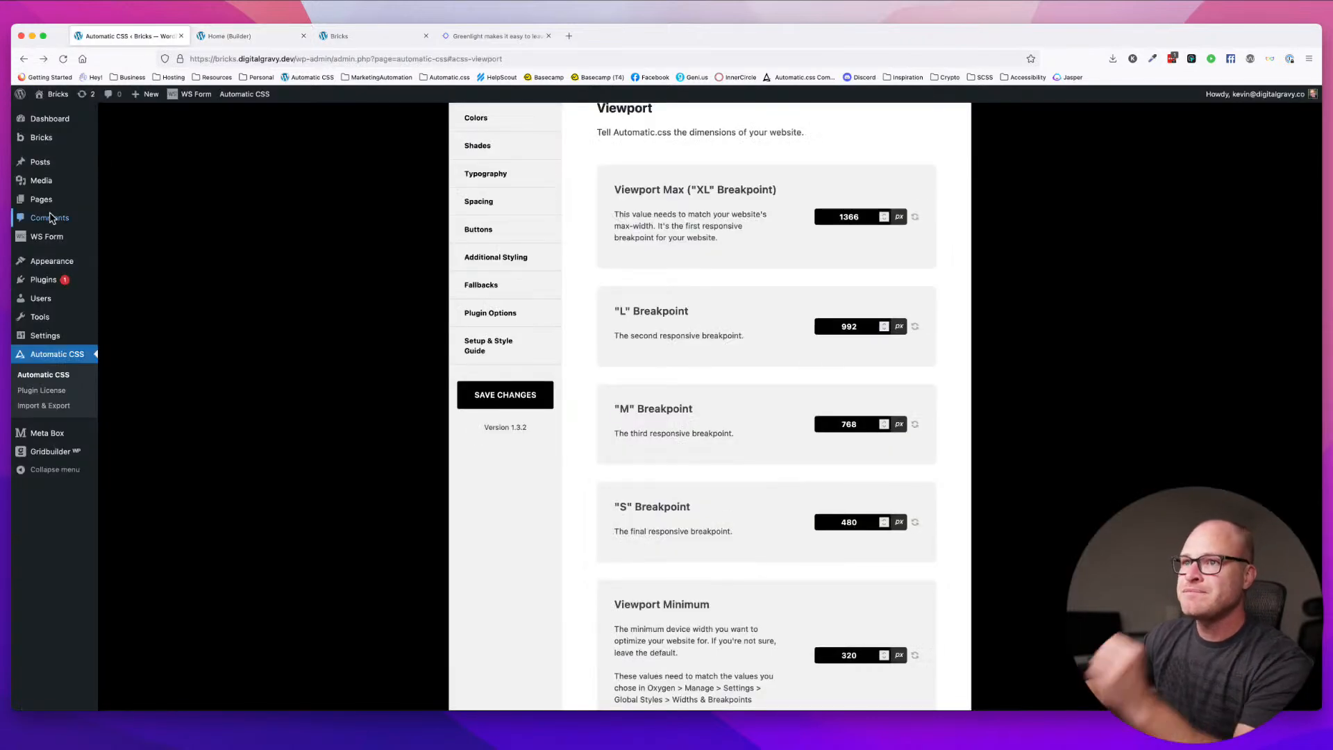
mouse_move(61, 138)
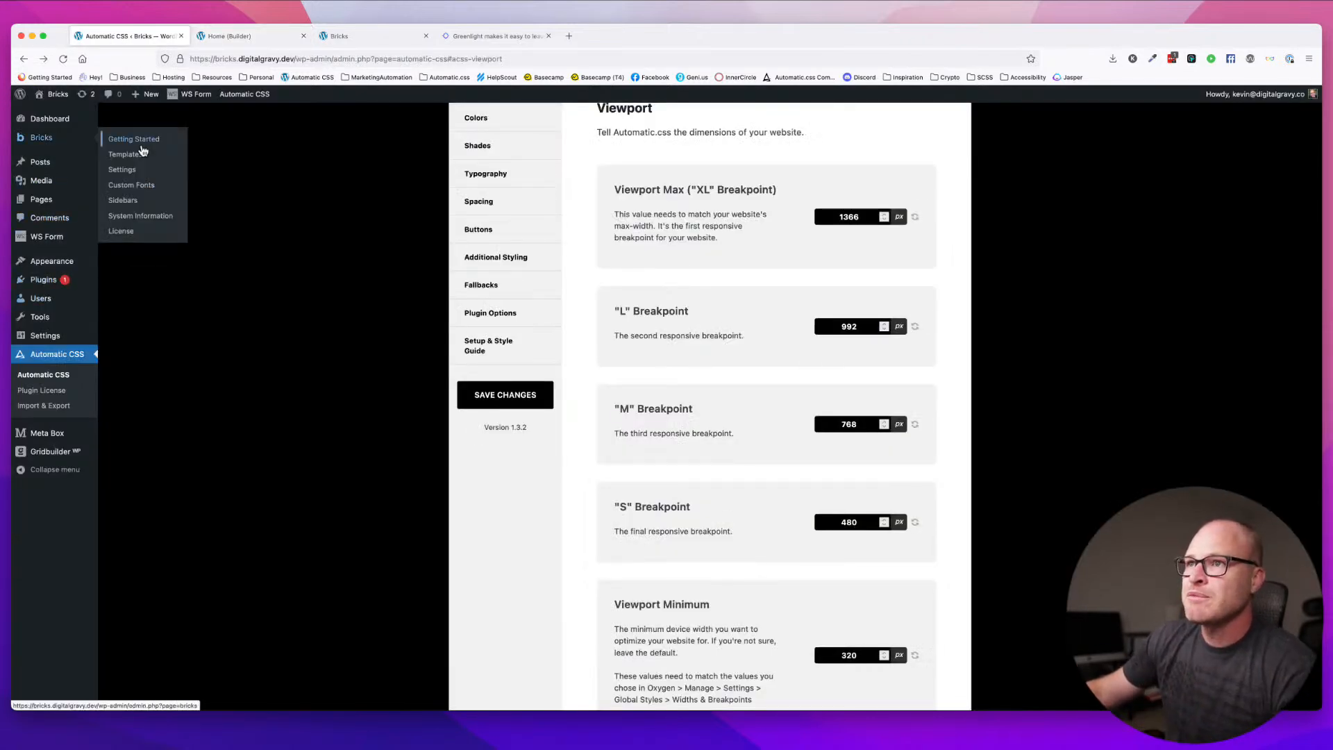
left_click(132, 170)
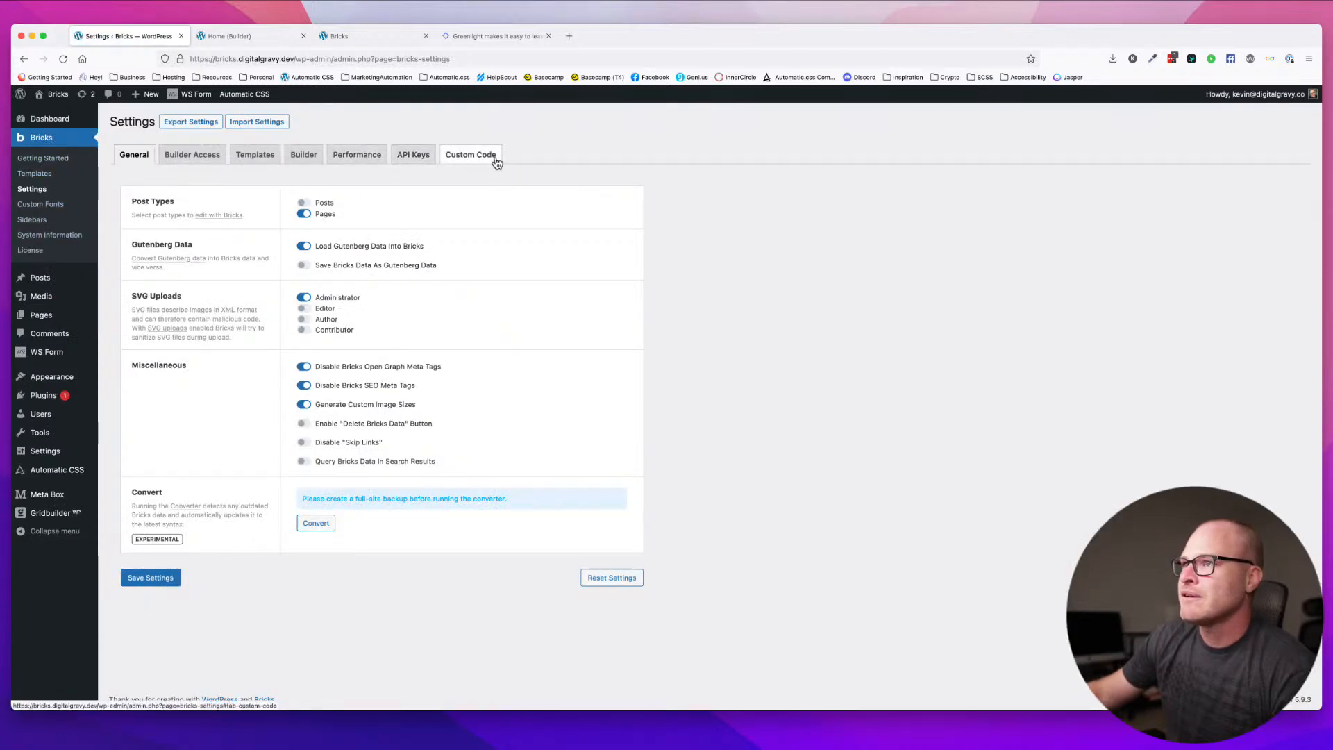
- Return to the builder and reread the note on global colors and color palettes in the theme style's Colors section
left_click(248, 33)
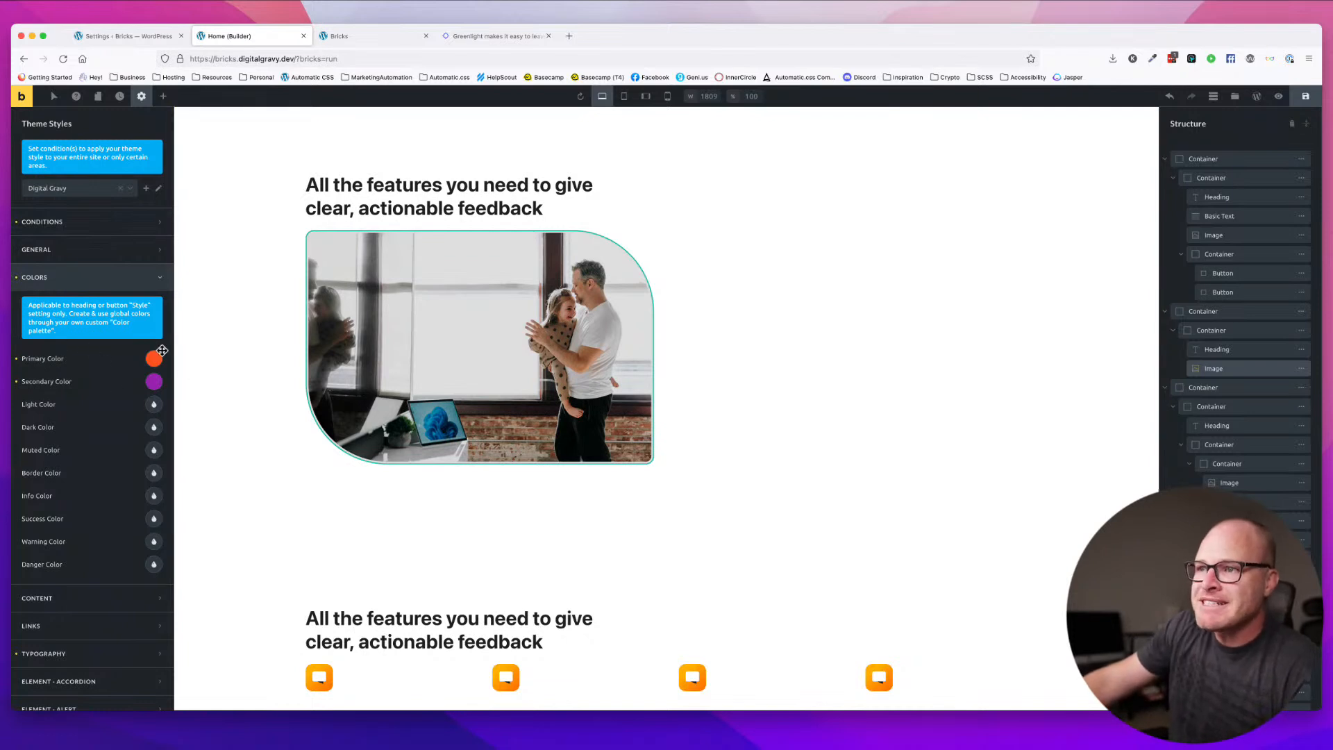
left_click_drag(36, 306, 138, 312)
left_click(138, 313)
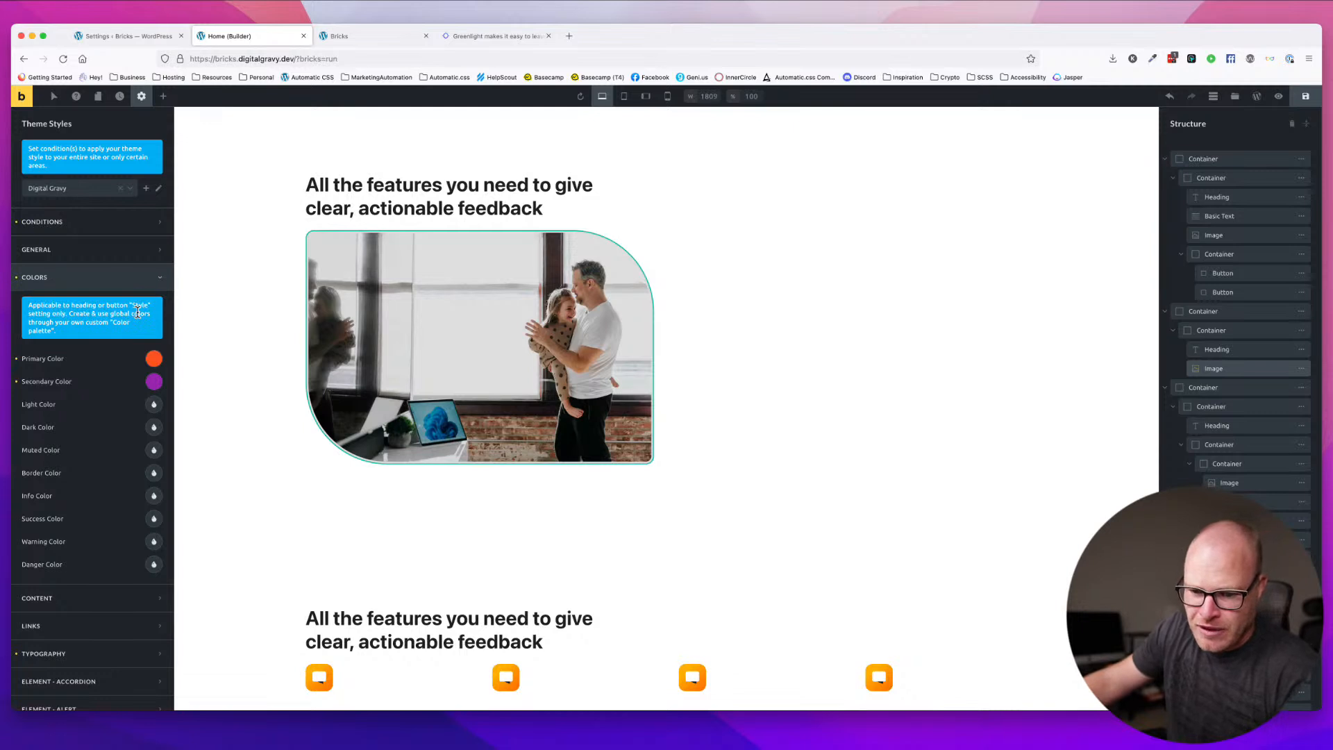
scroll(122, 444, "down", 8)
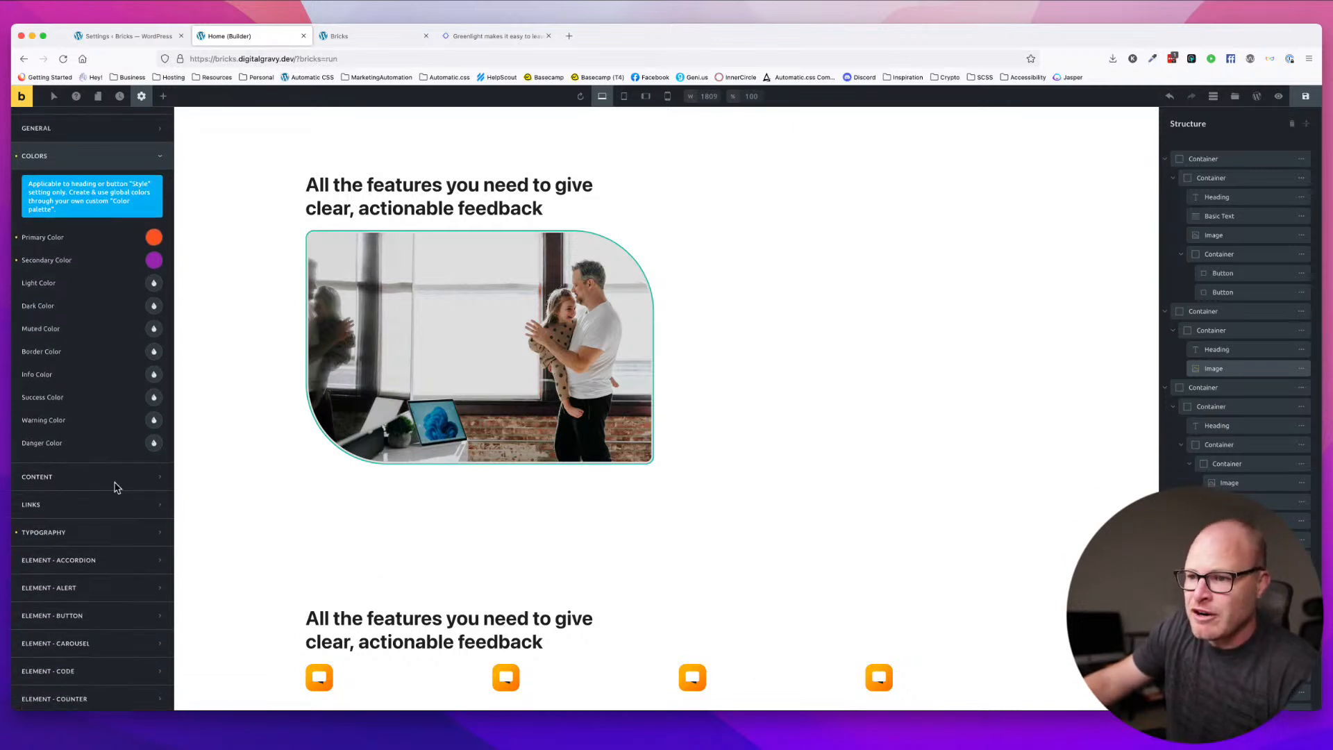
scroll(538, 372, "down", 2)
scroll(537, 372, "down", 1)
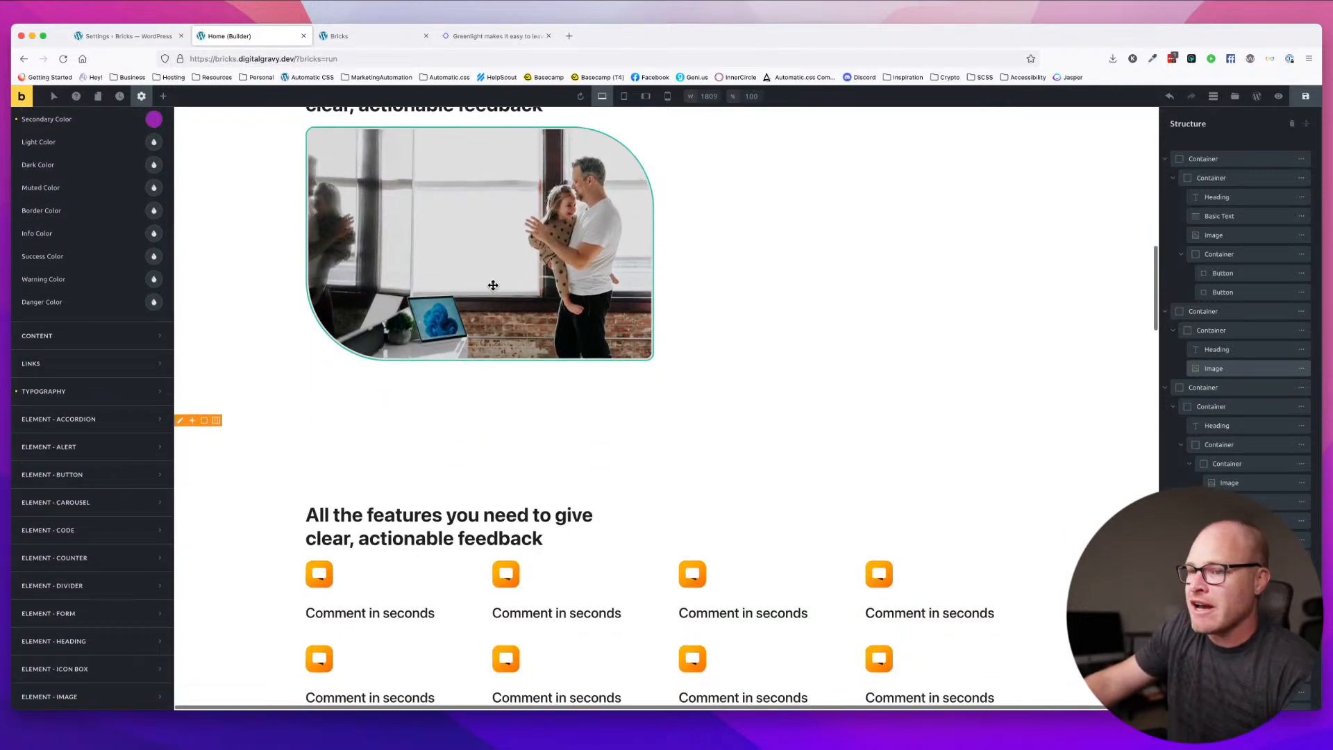
- Create a new color palette named Digital Gravy from the border color picker of the father-and-daughter photo
left_click(487, 254)
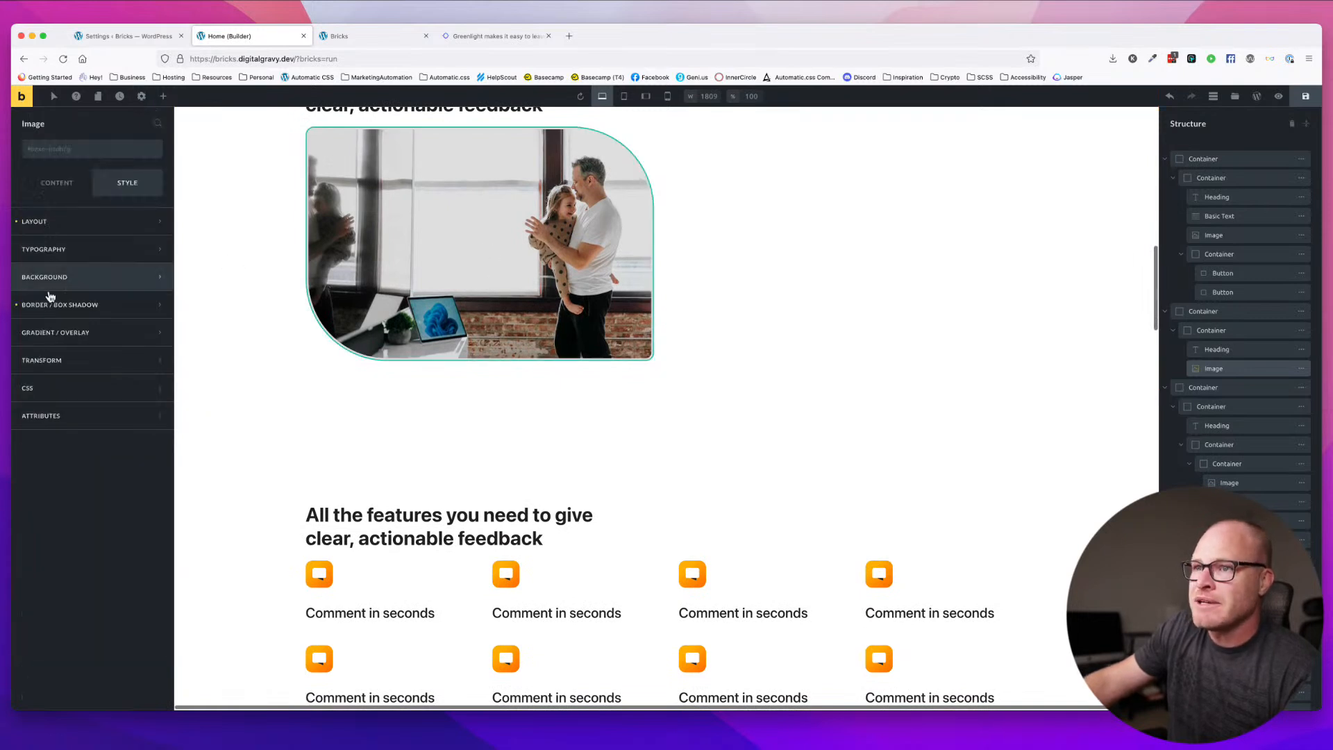
left_click(50, 306)
left_click(154, 336)
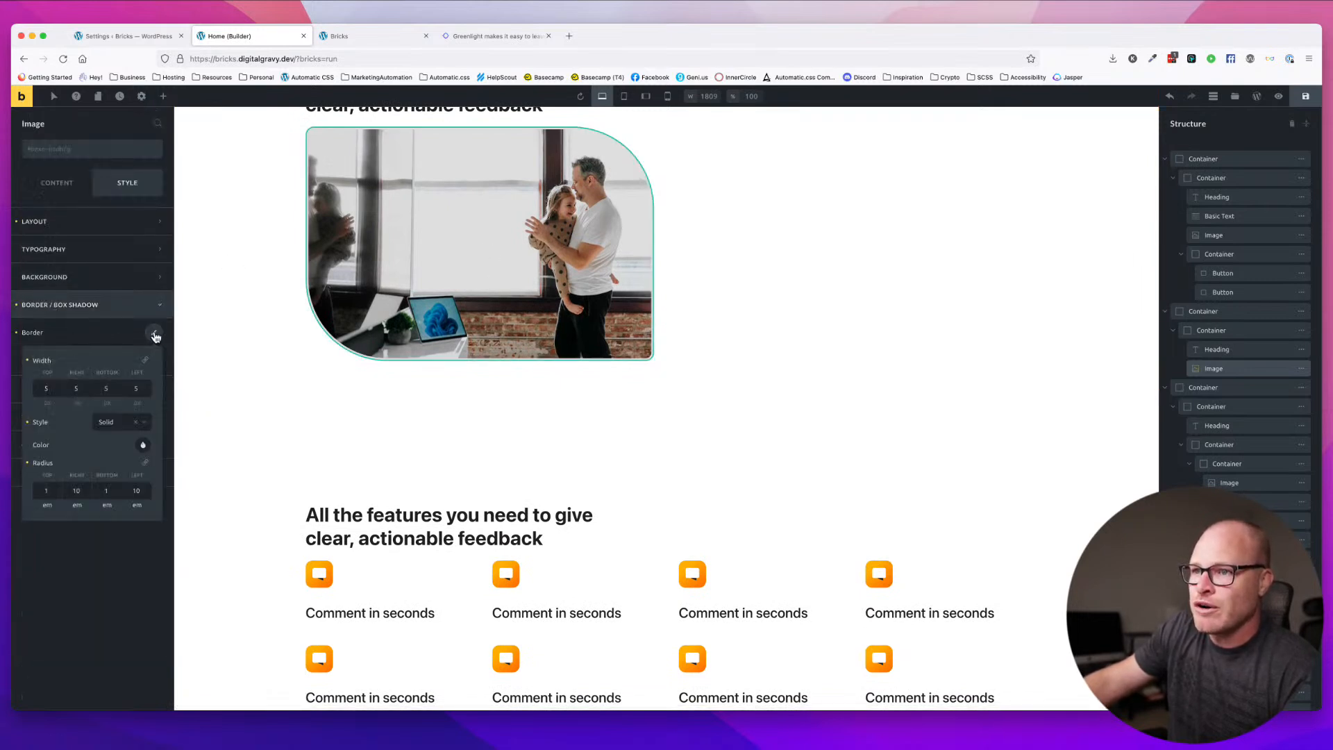
left_click(145, 446)
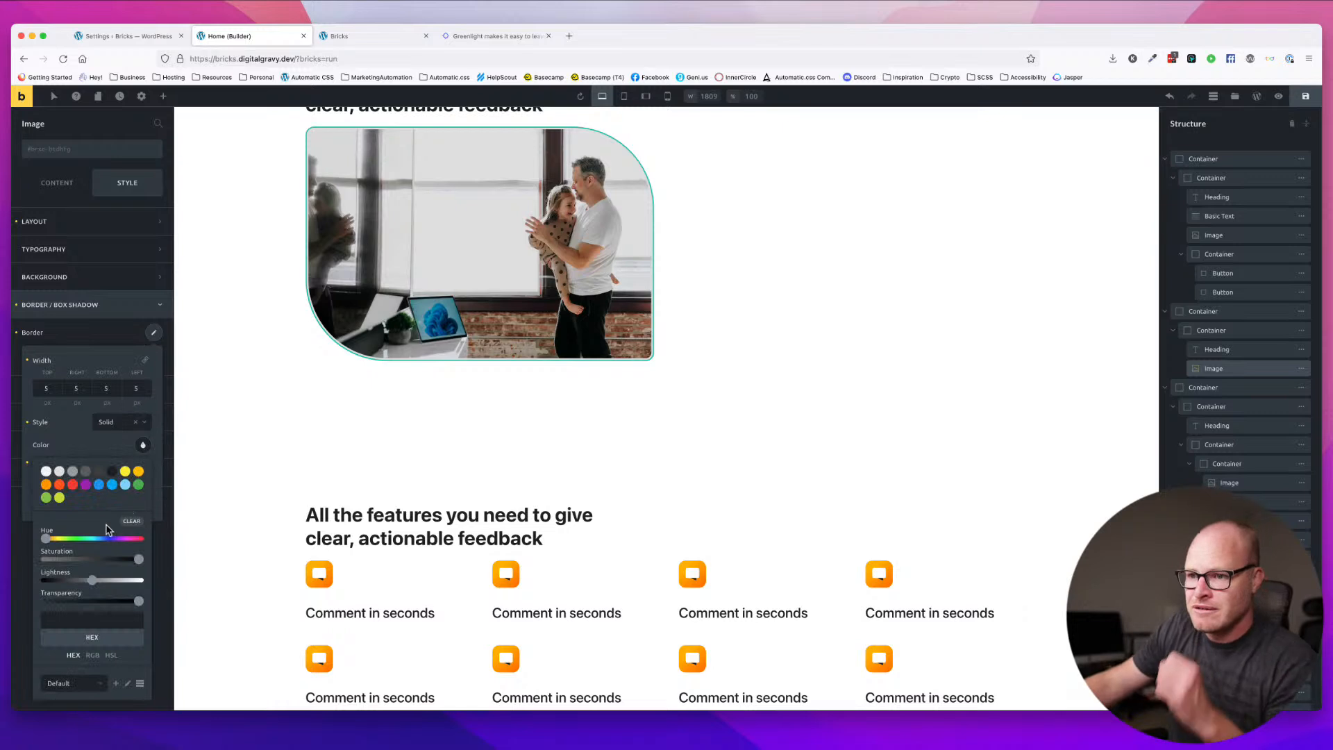
left_click(116, 685)
left_click(106, 636)
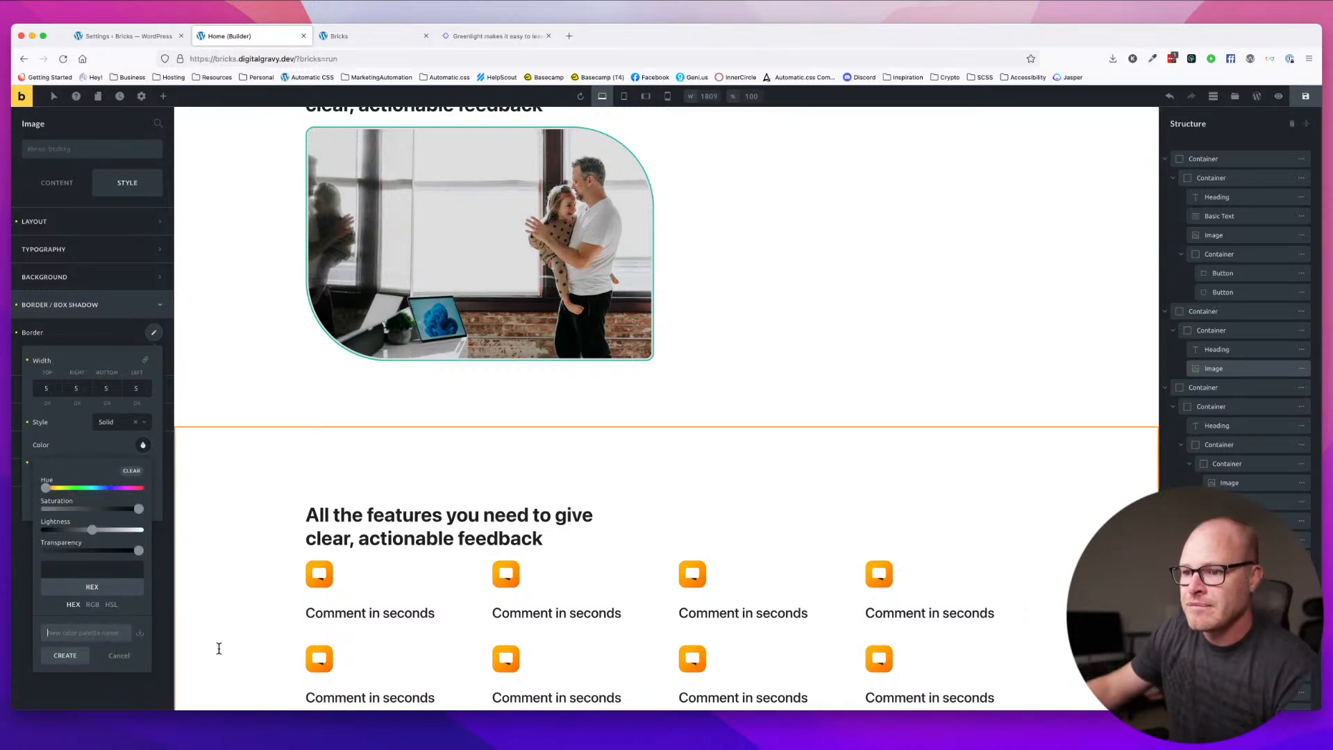
type("Digital gravy")
key("BackSpace")
key("BackSpace")
key("BackSpace")
key("BackSpace")
key("BackSpace")
type("Gravy")
left_click(51, 656)
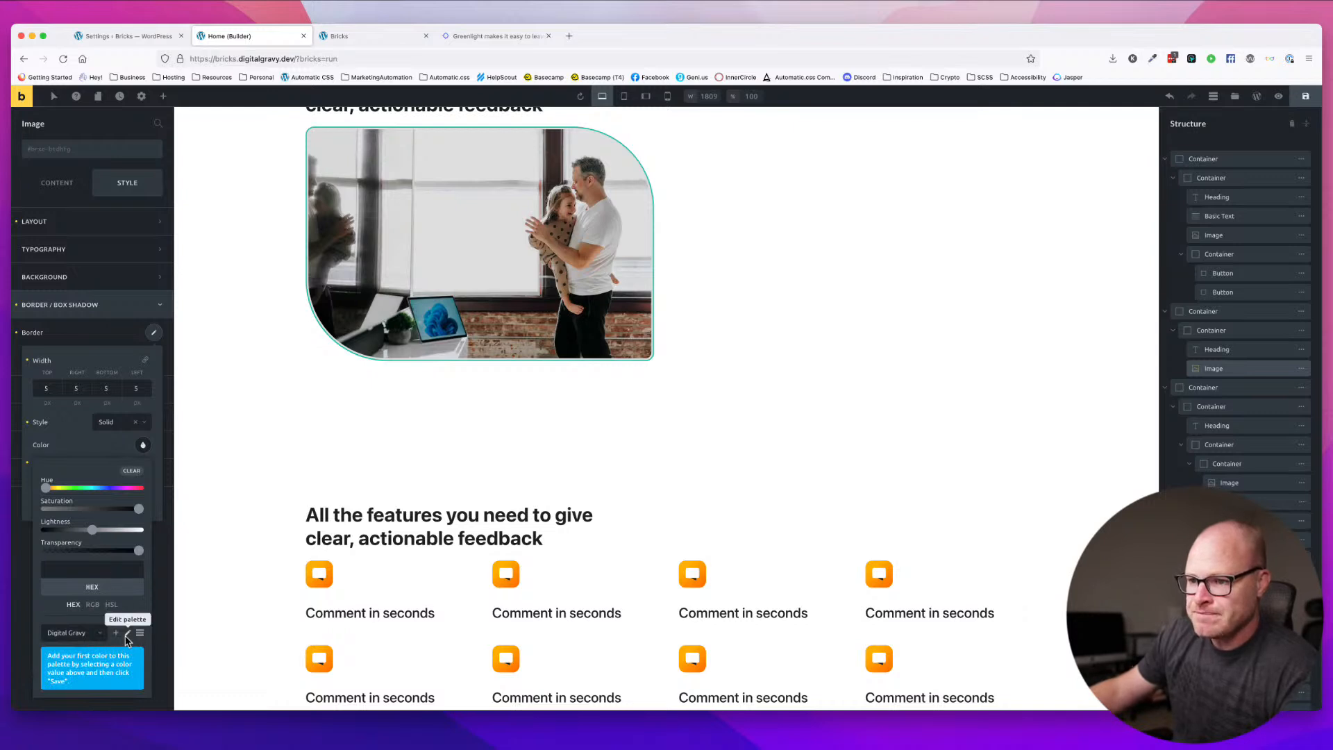
- Start editing the Digital Gravy palette, set the photo's border color to #00ff00 and compare its HEX, RGB and HSL formats
left_click(128, 635)
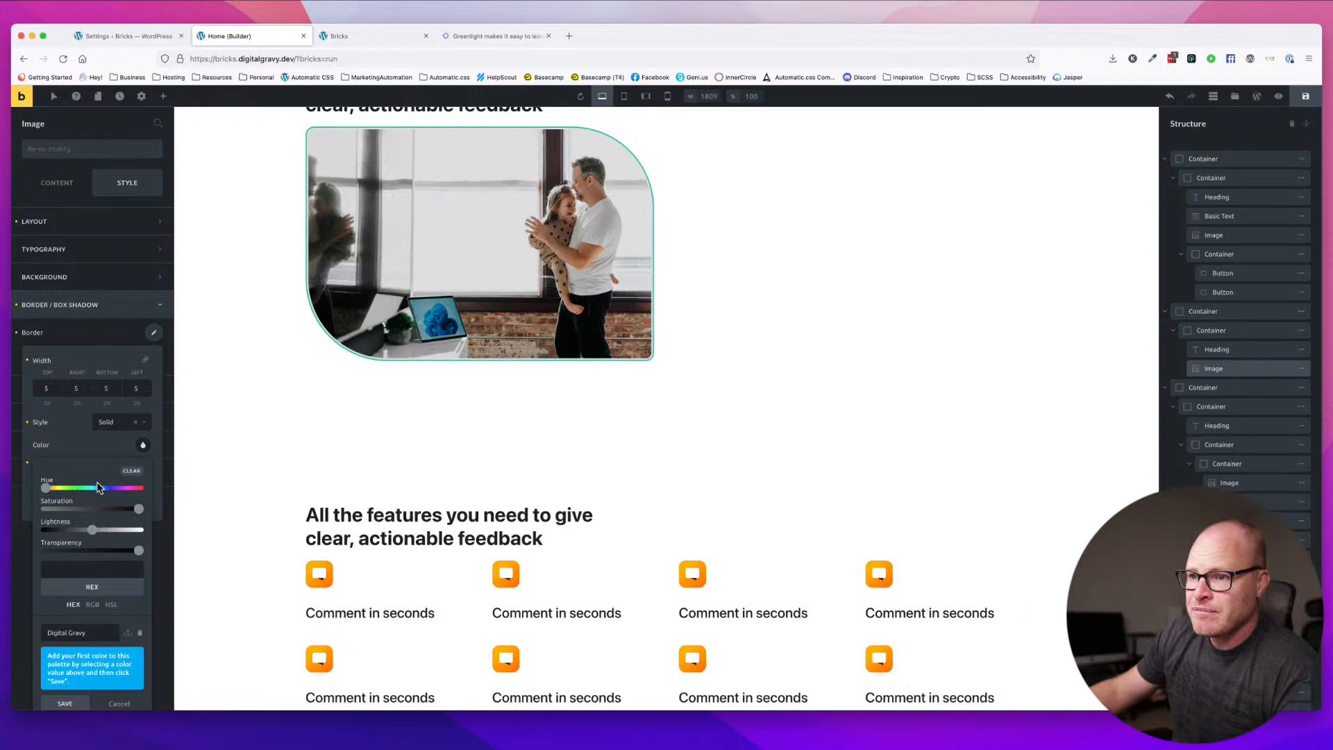
left_click_drag(44, 490, 78, 496)
double_click(104, 570)
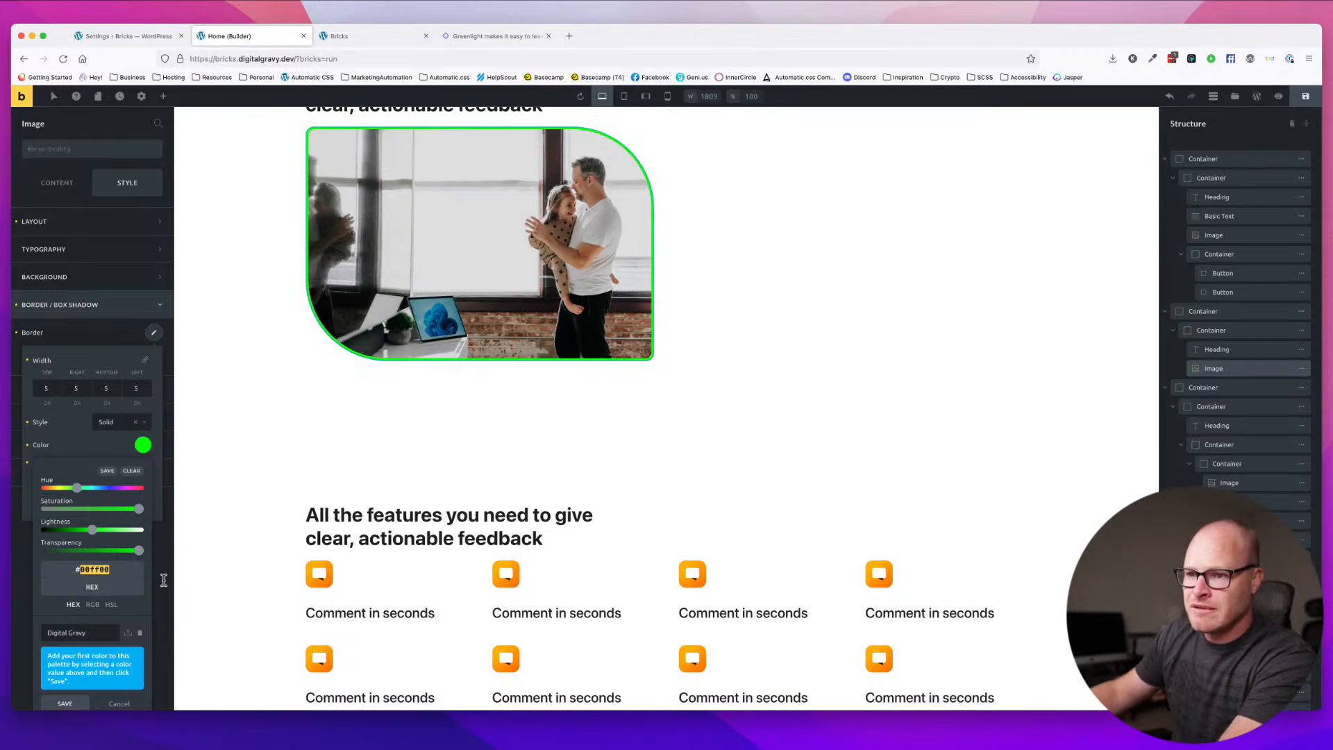
left_click(93, 605)
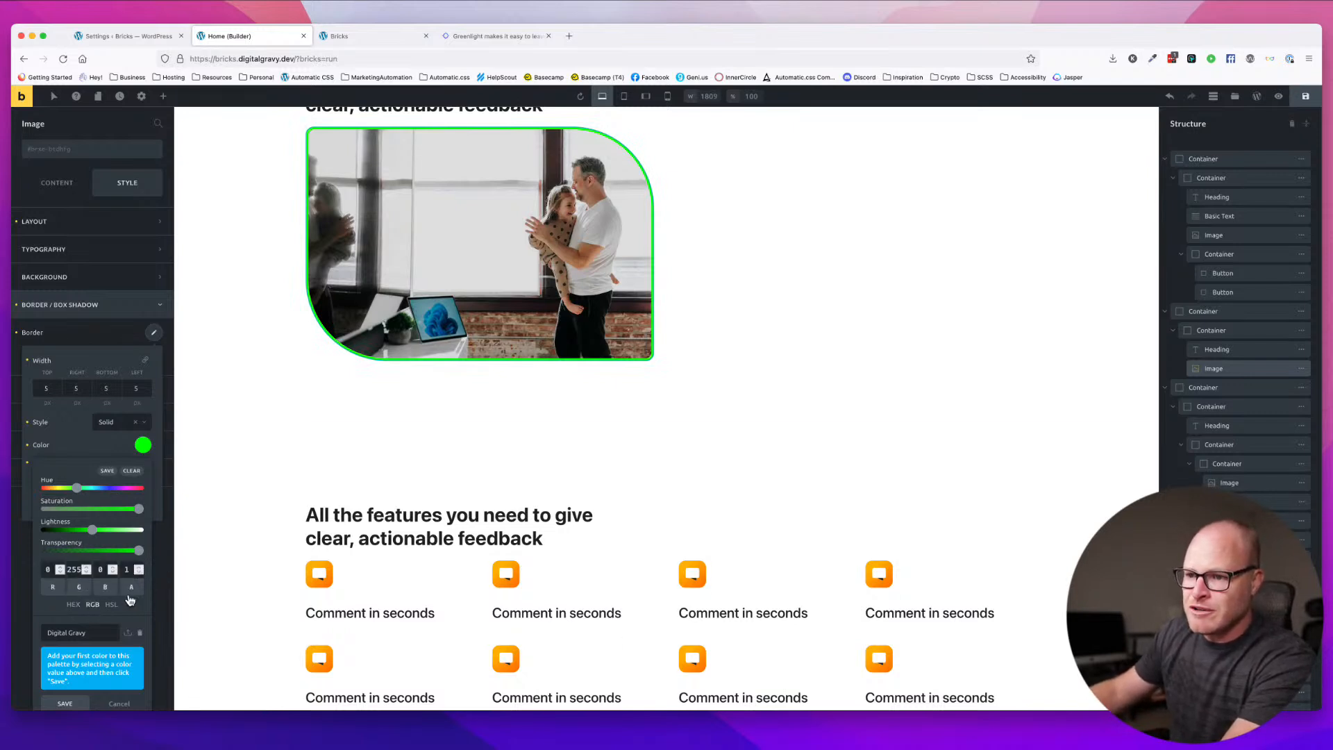
left_click(112, 607)
left_click(72, 605)
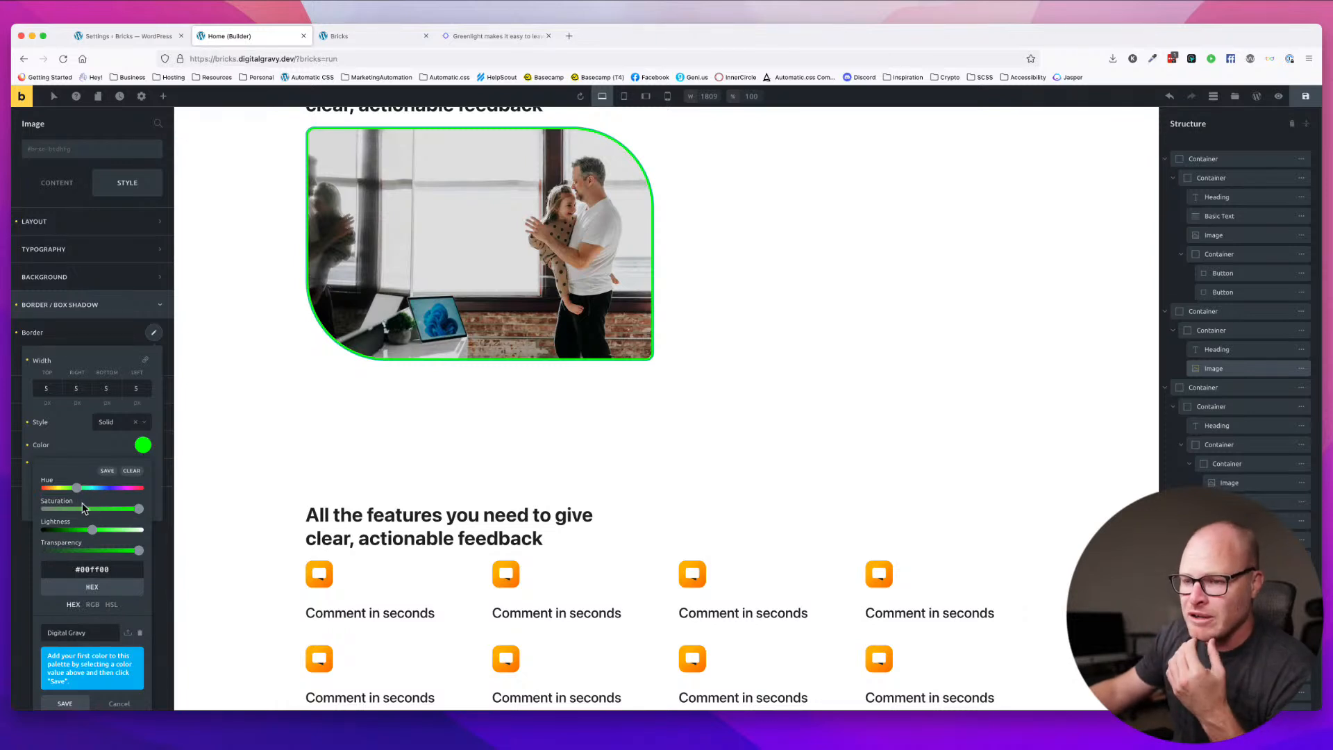
- Set the photo's border color to #7cbcf8 and add it to the Digital Gravy palette
left_click_drag(78, 491, 100, 493)
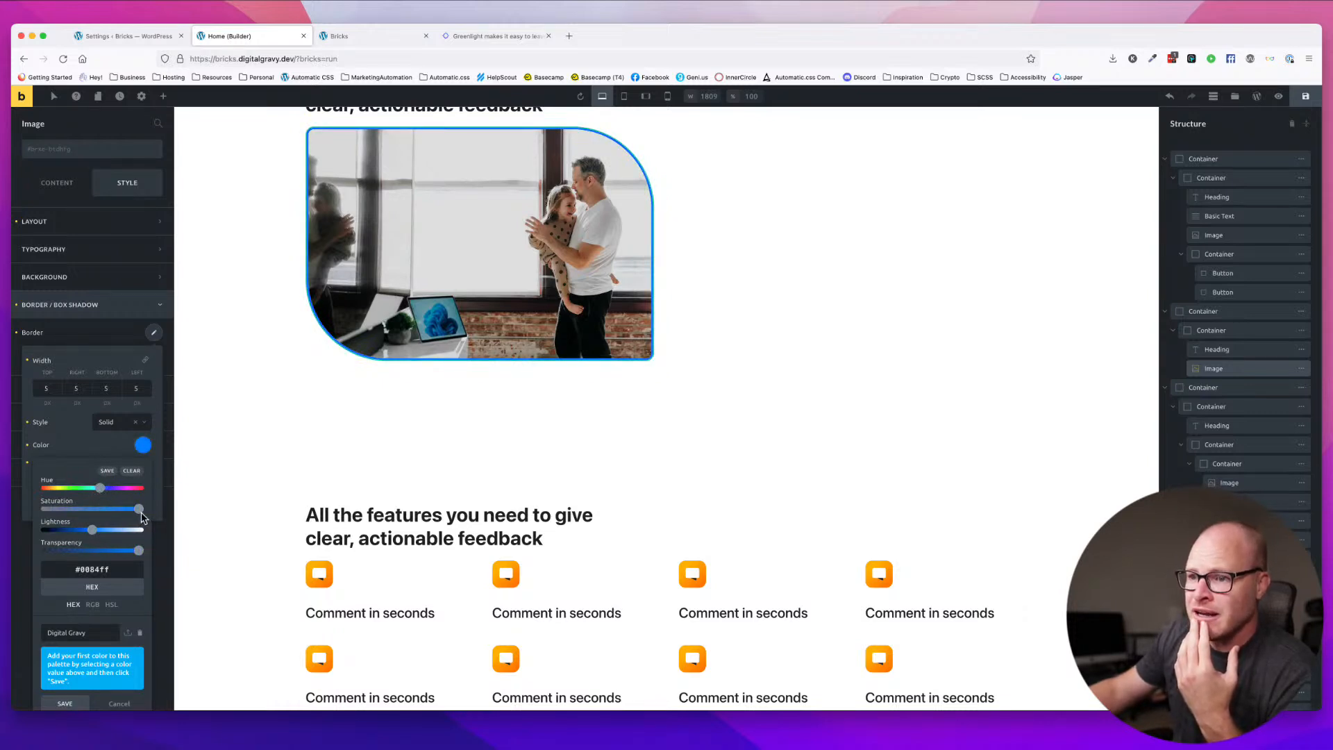
left_click_drag(139, 509, 113, 532)
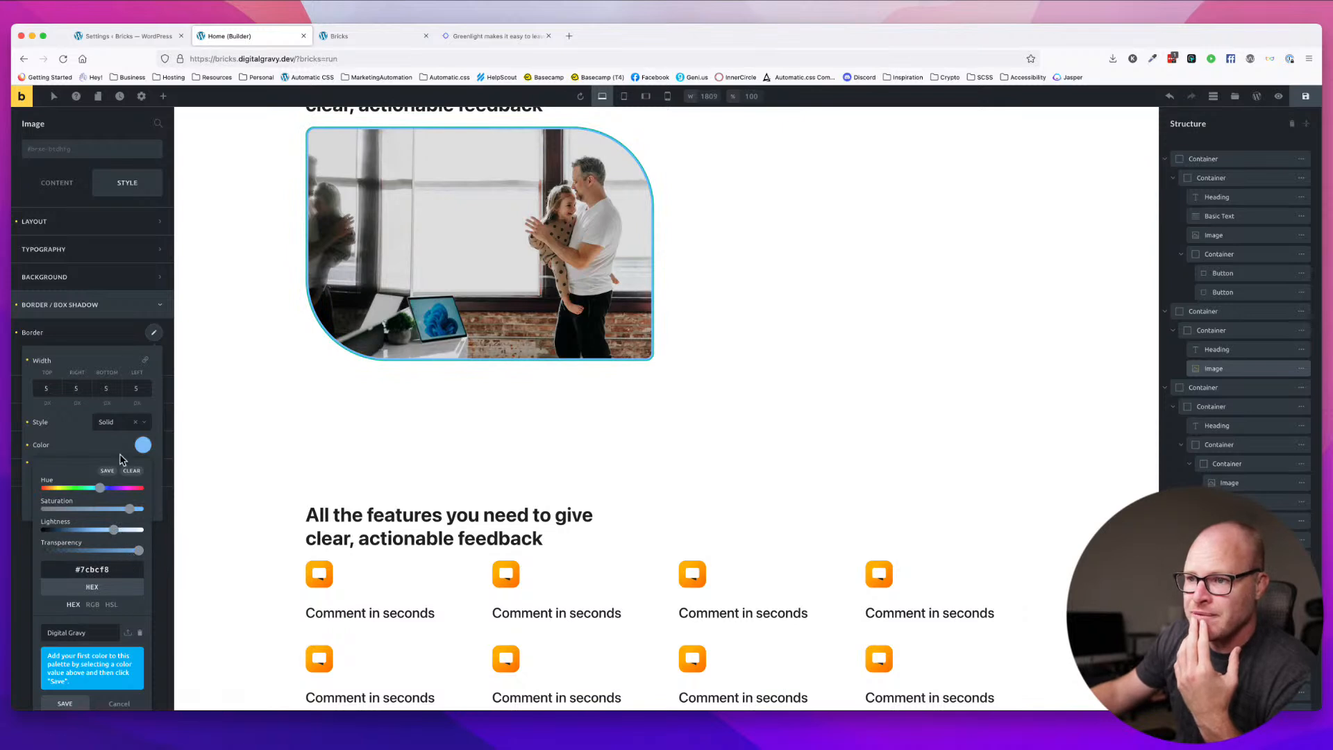
left_click(108, 471)
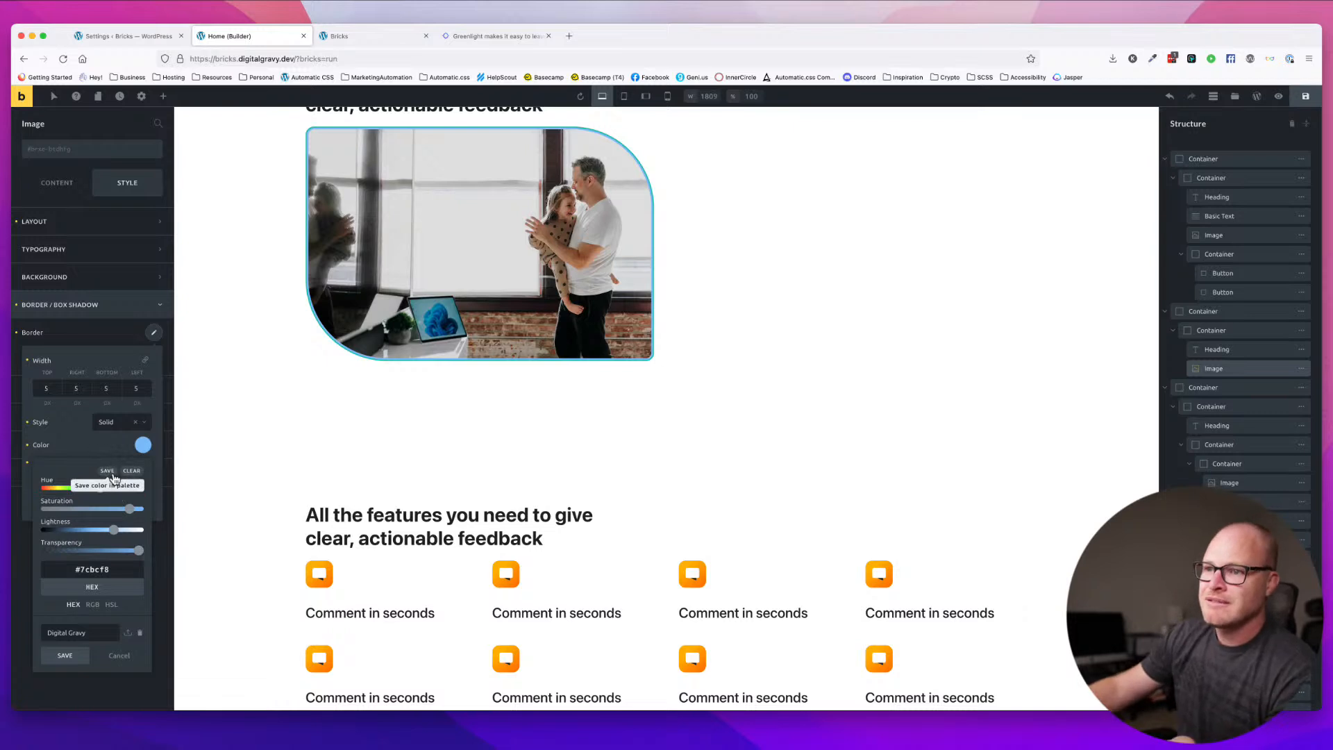
- Close and reopen the border color picker, and save the edited Digital Gravy palette
left_click(159, 451)
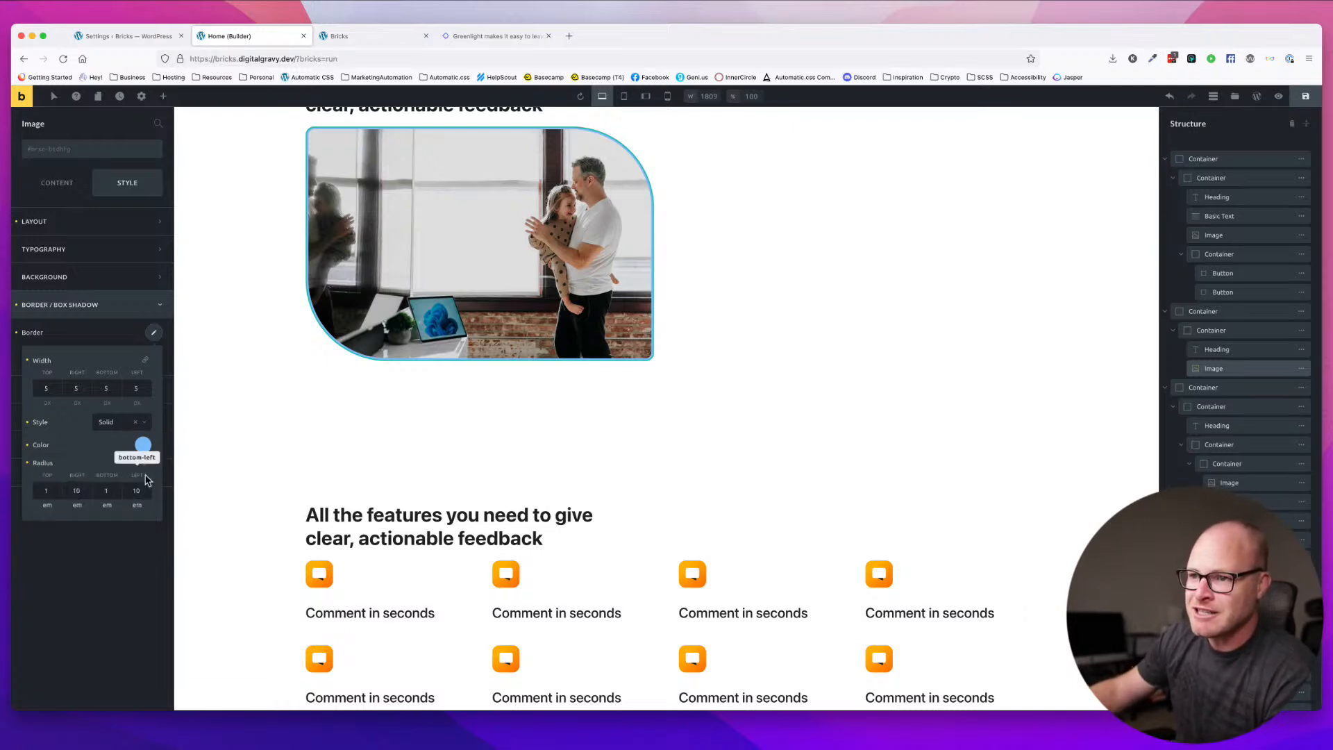
left_click(144, 446)
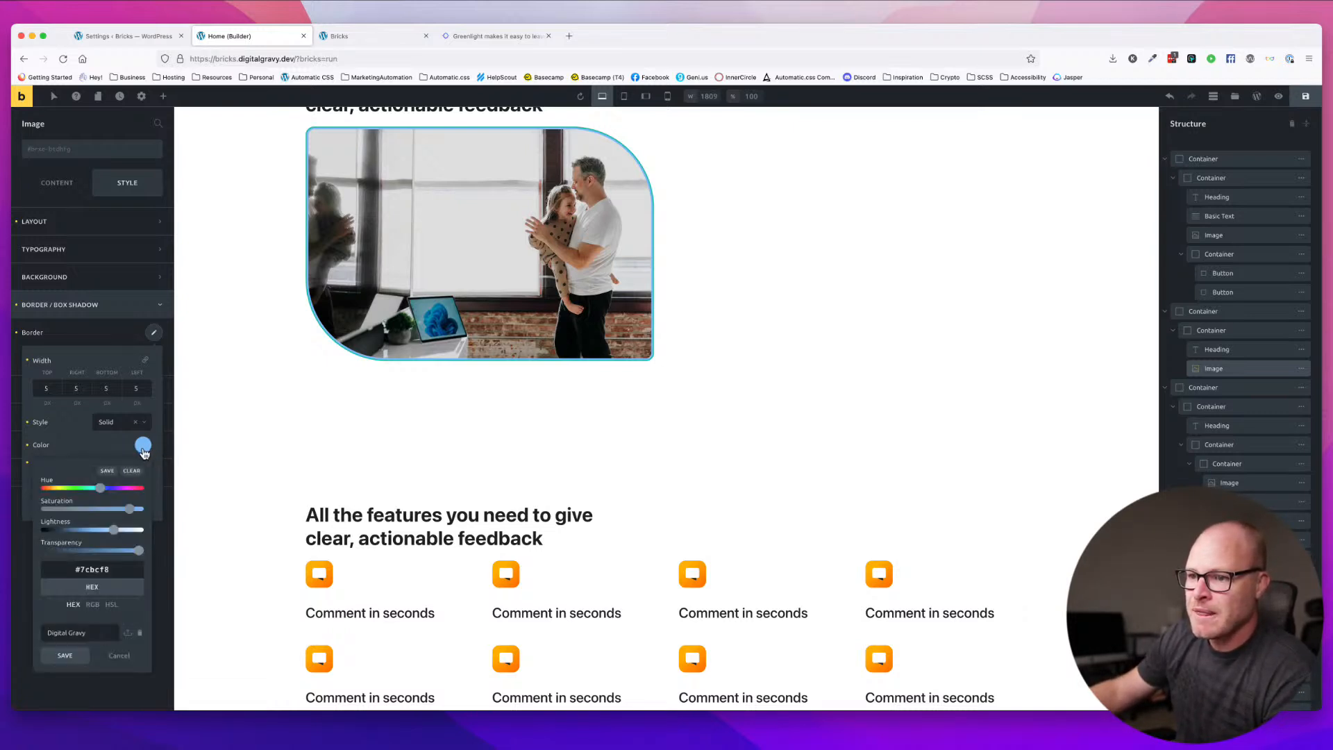
left_click(144, 450)
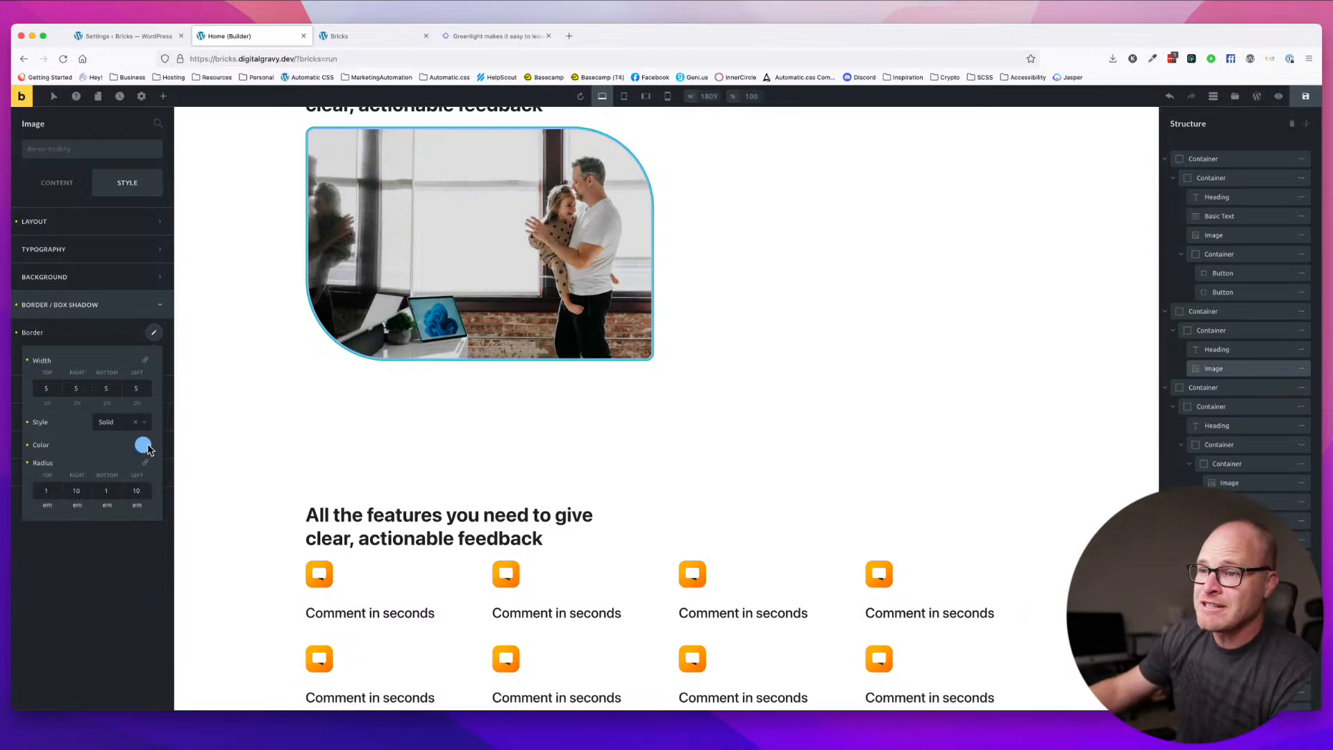
left_click(150, 450)
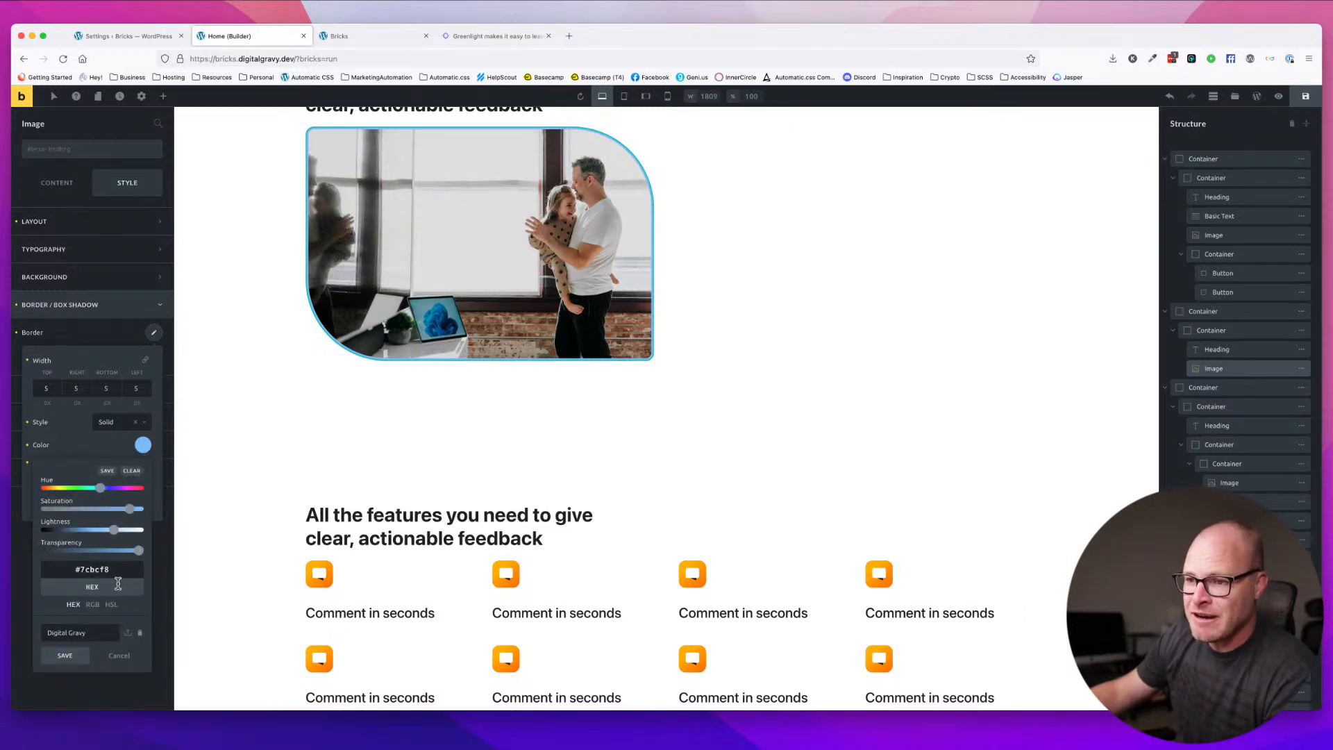
left_click(64, 656)
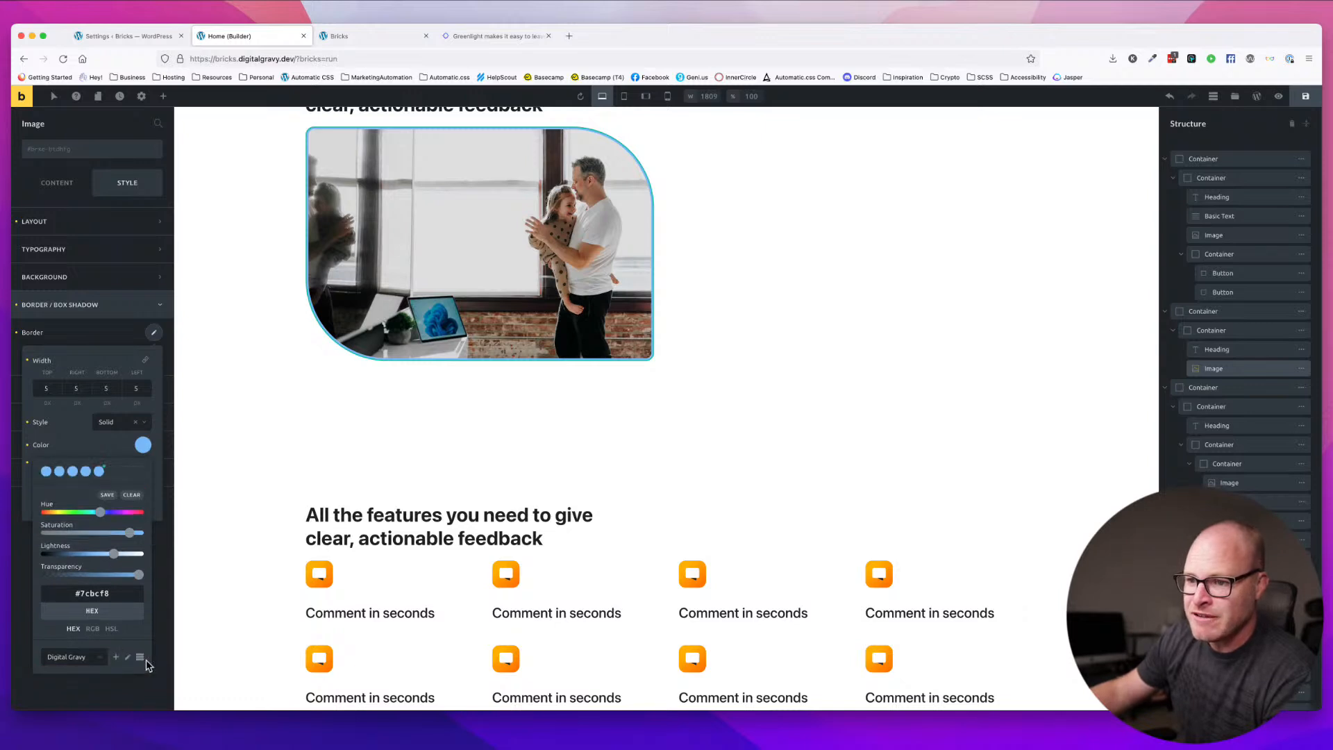
- Show the Digital Gravy palette as a list and delete Color #2, Color #3, Color #4 and Color #5
right_click(100, 474)
key("Escape")
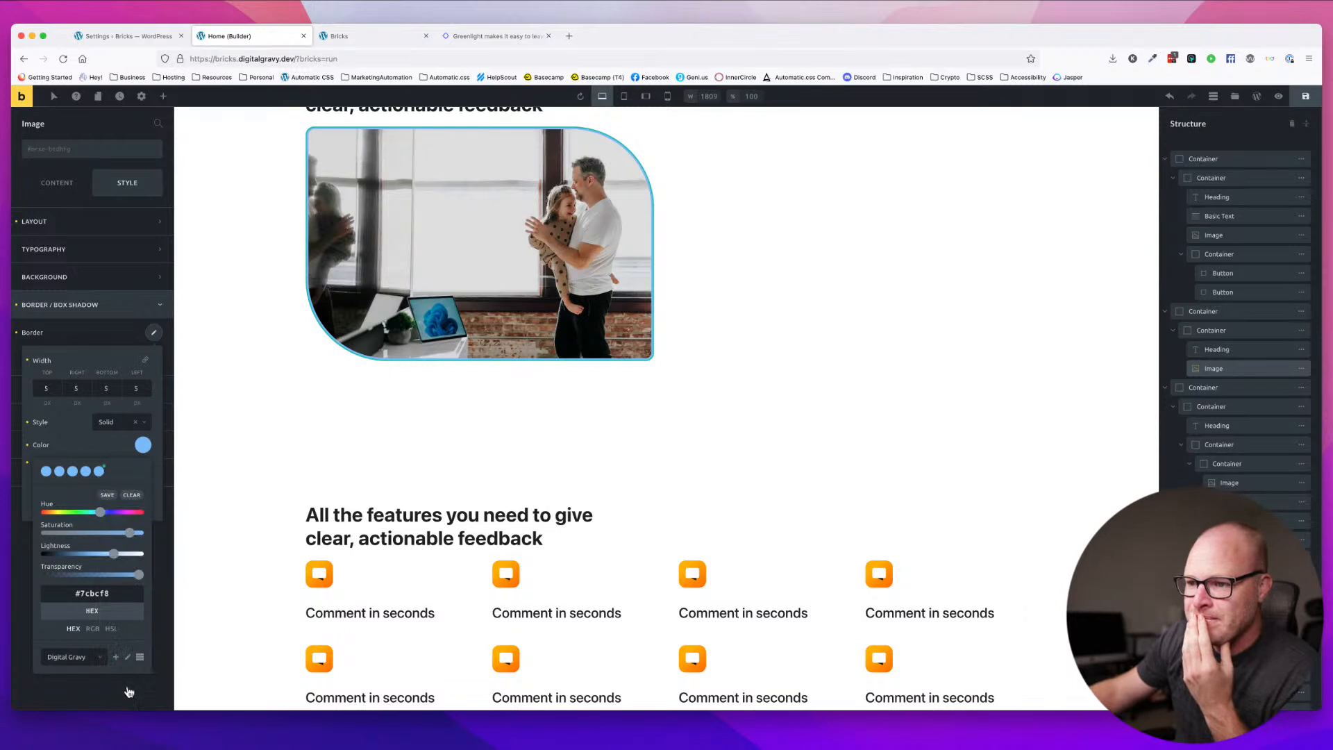
left_click(139, 658)
scroll(139, 666, "down", 1)
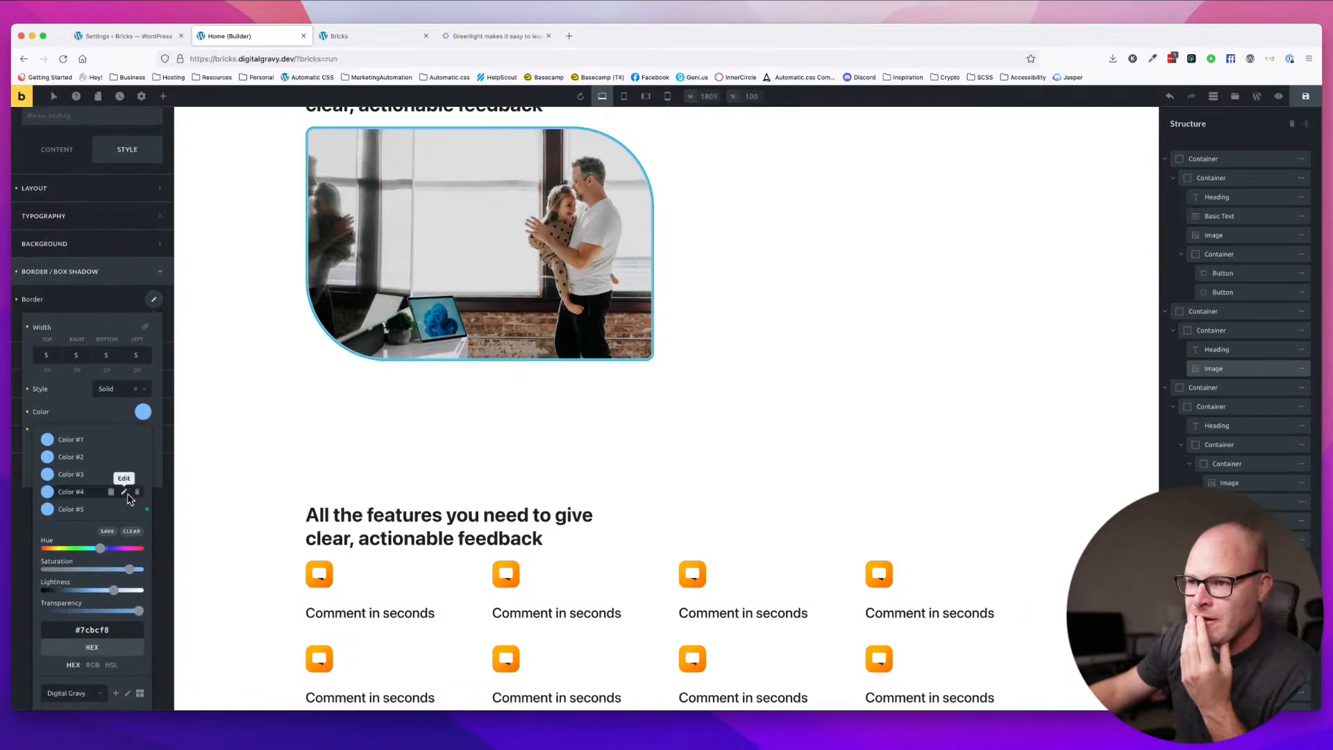
scroll(139, 449, "up", 1)
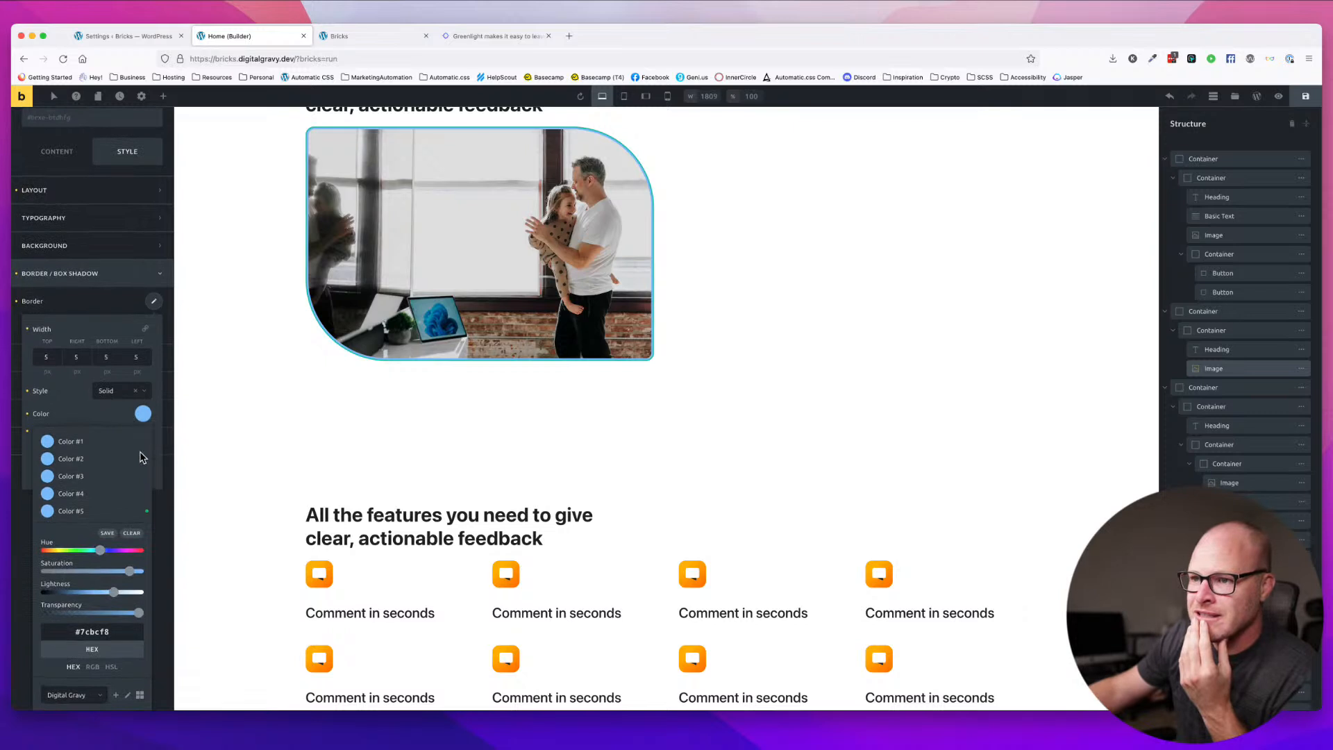
left_click(138, 462)
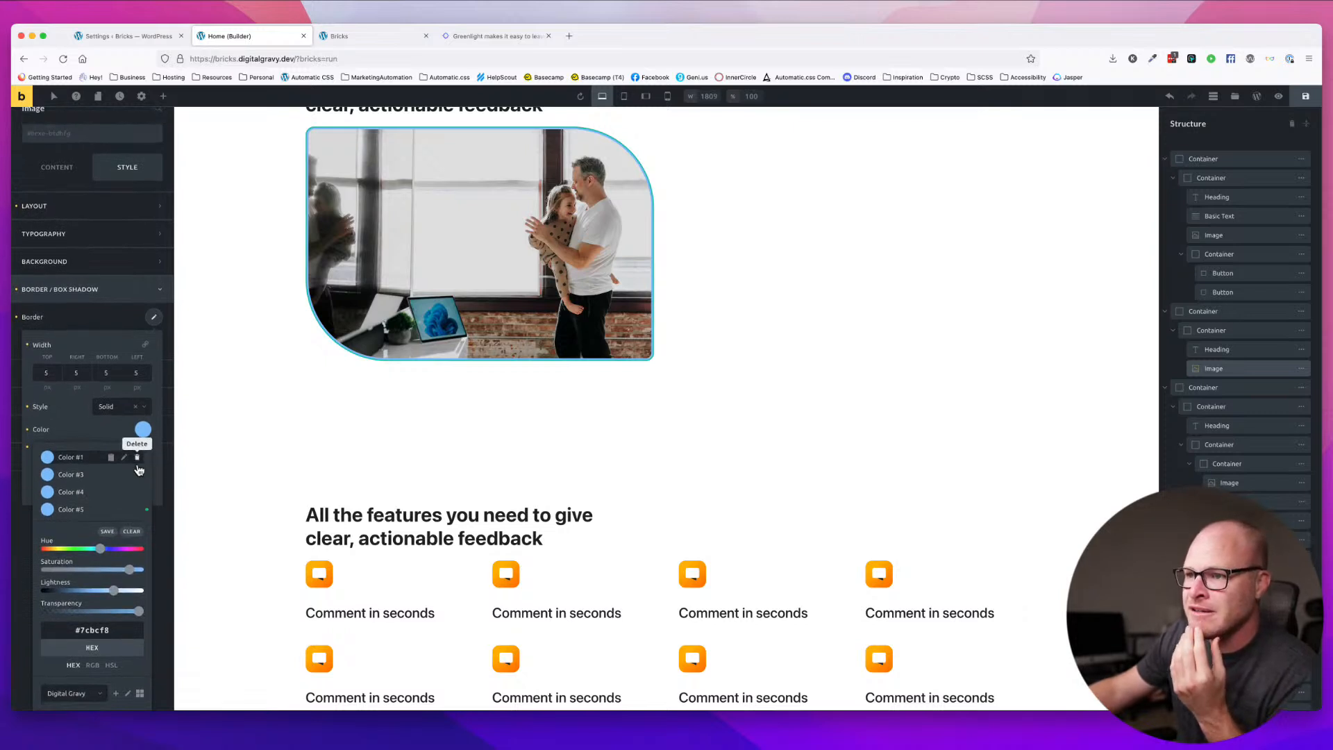
left_click(139, 491)
left_click(139, 492)
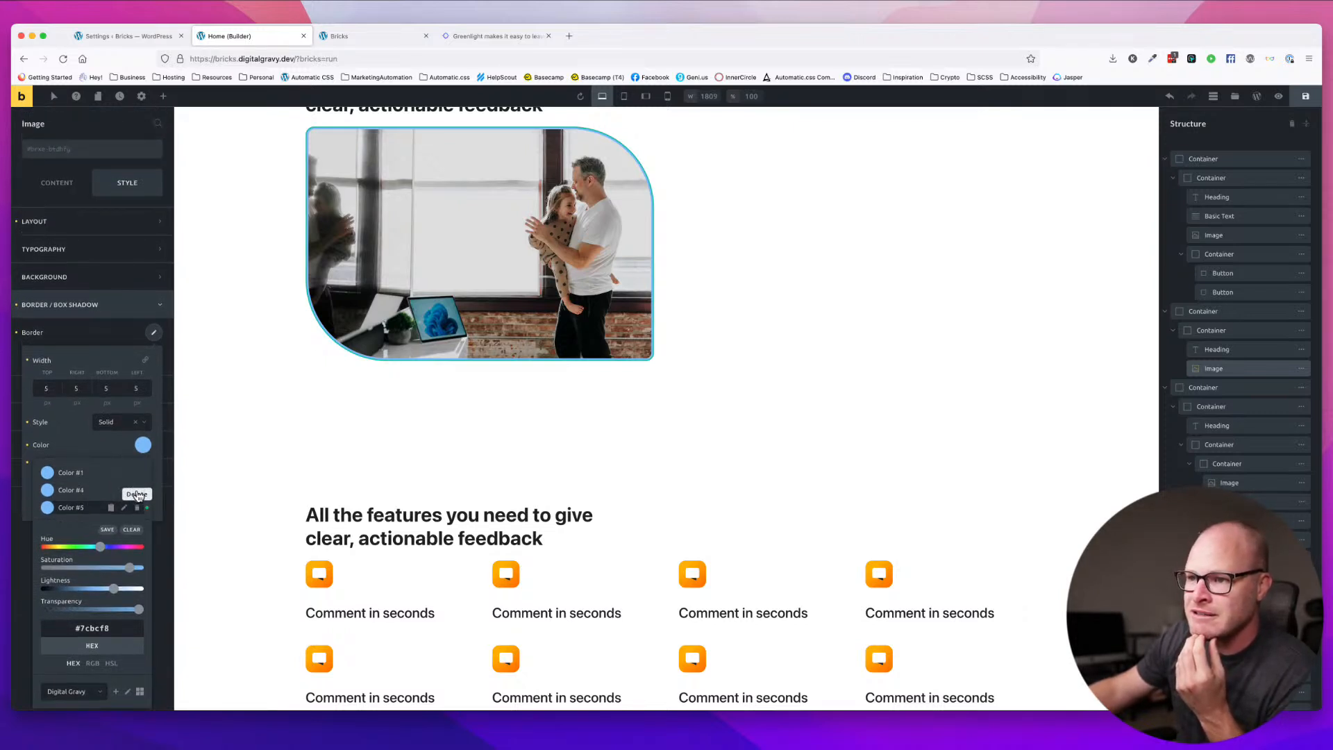
left_click(138, 493)
left_click(138, 493)
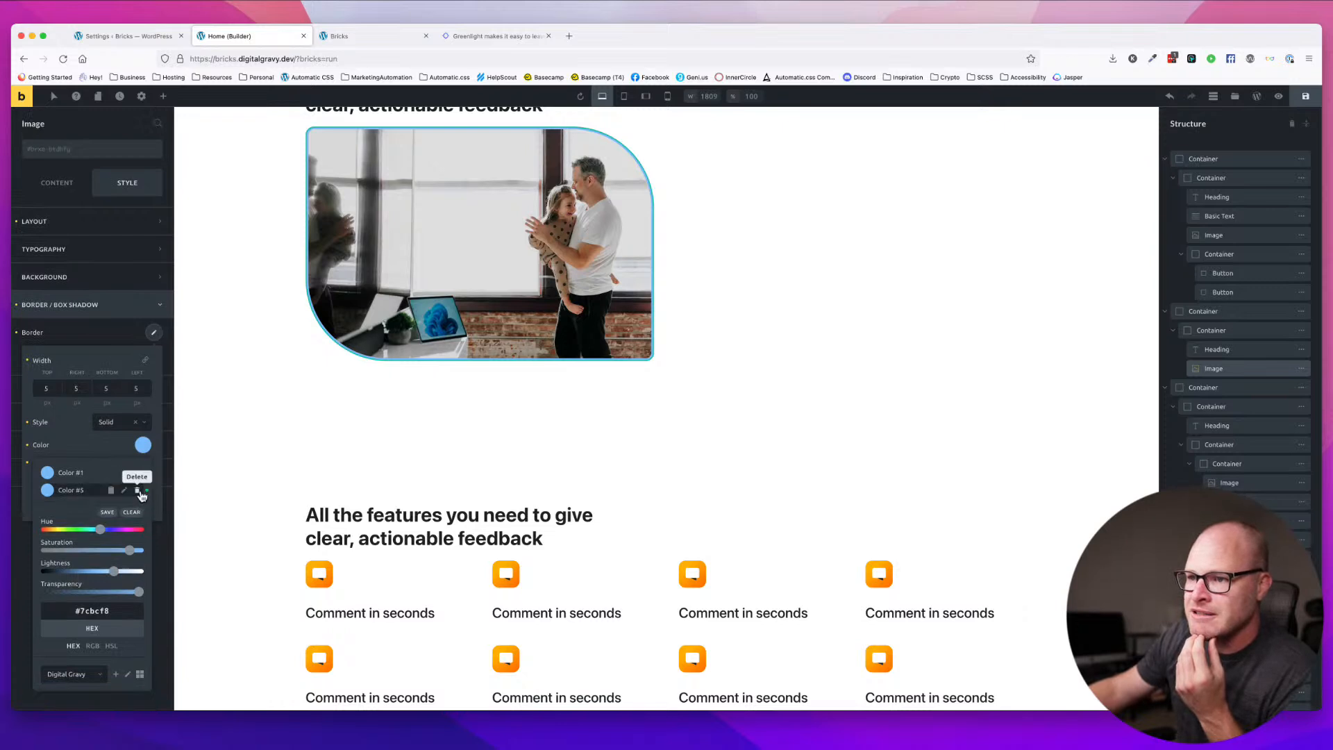
left_click(138, 492)
left_click(139, 492)
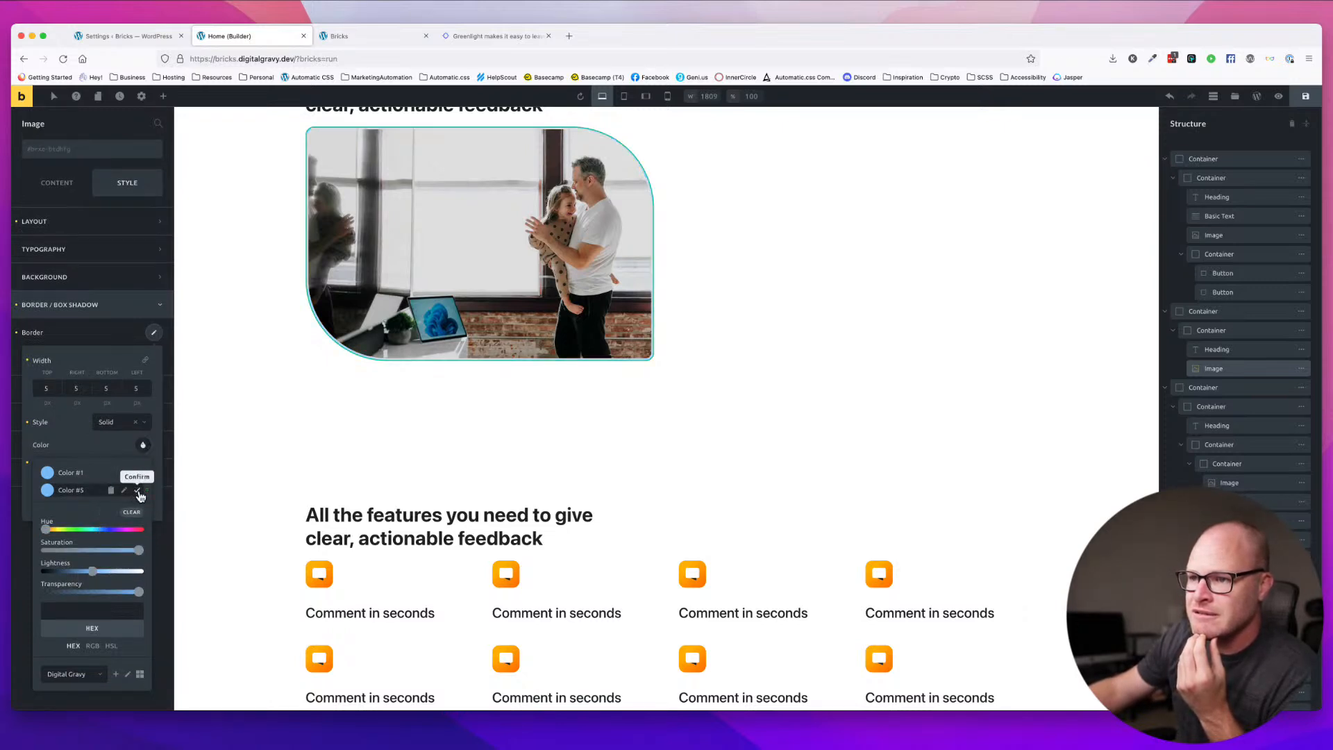
- Reopen the photo's border color picker and apply Color #1 from the palette to the border
left_click(144, 448)
left_click(144, 448)
left_click(47, 473)
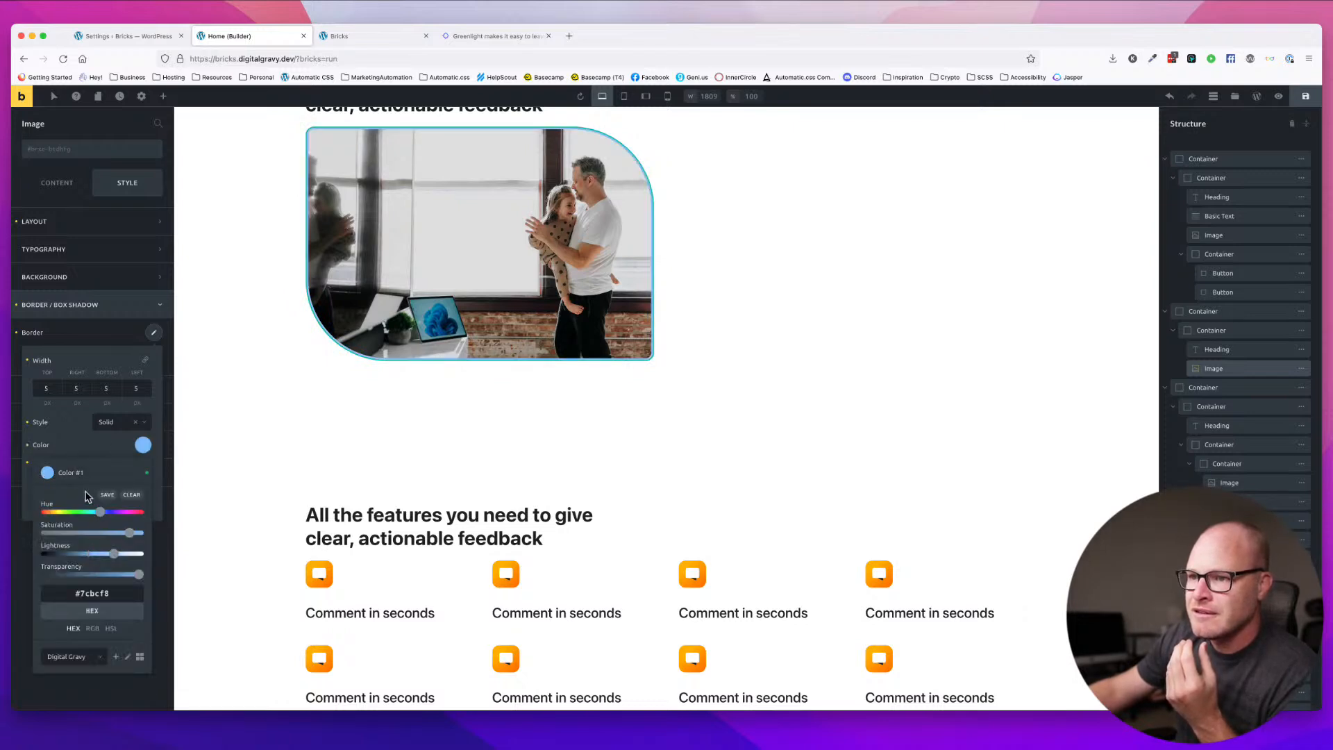
- Rename Color #1 in the Digital Gravy palette to Primary and update the color
mouse_move(86, 474)
left_mouse_down()
mouse_move(74, 476)
mouse_move(93, 475)
left_mouse_up()
left_click(72, 474)
left_click(86, 475)
triple_click(90, 475)
left_click(91, 479)
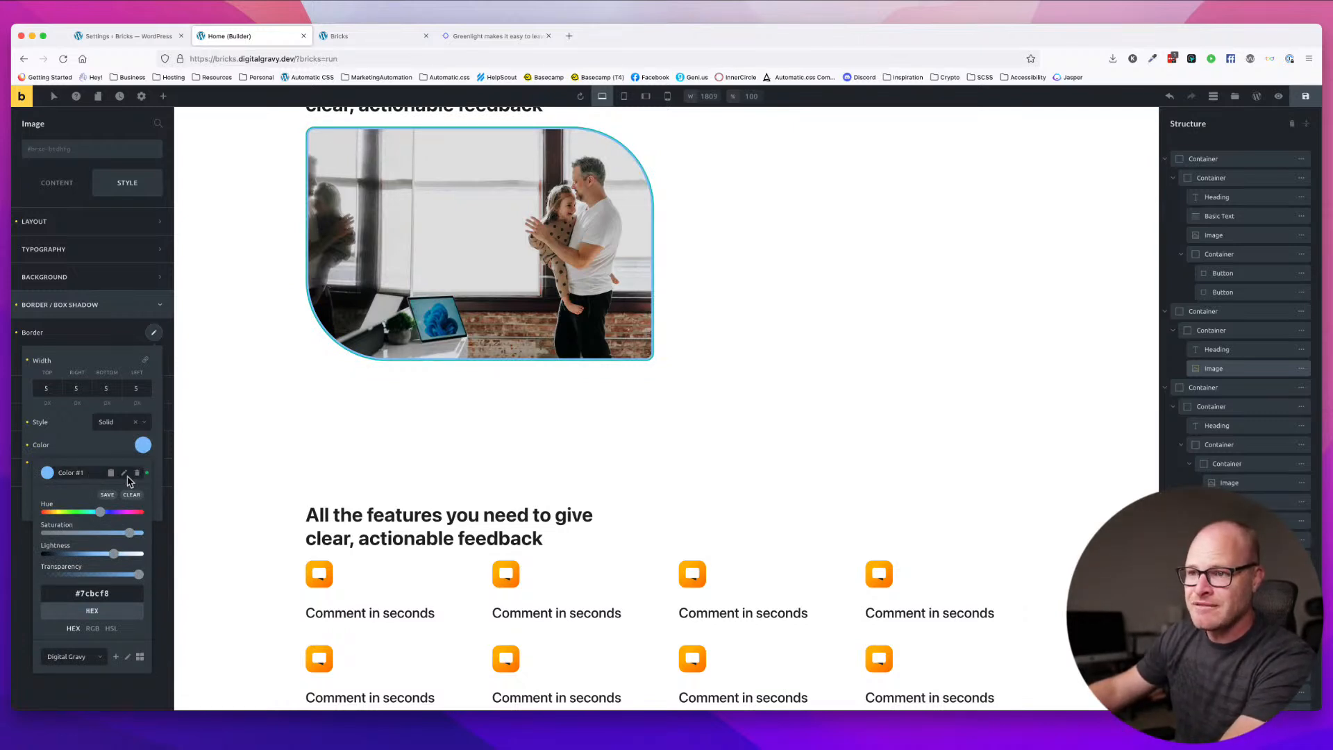
left_click(124, 478)
triple_click(81, 472)
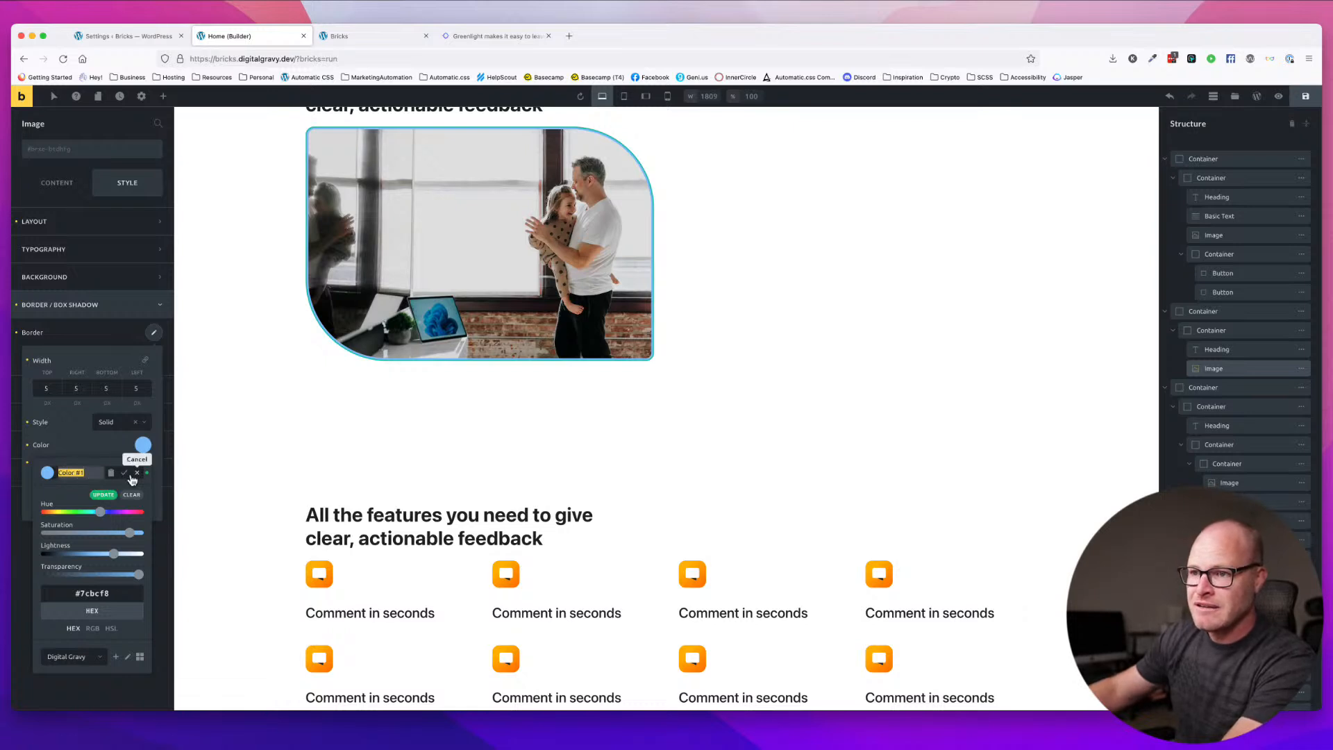
type("Primary")
left_click(142, 484)
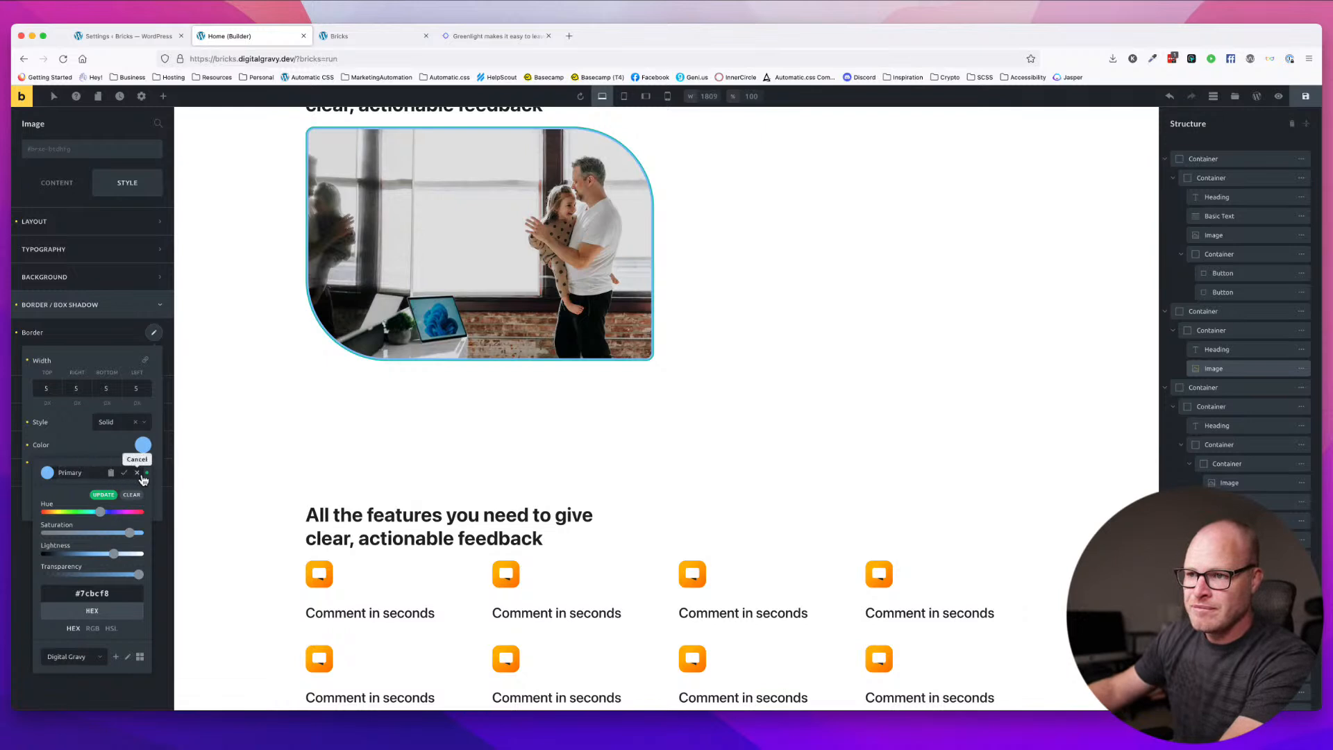
left_click(102, 496)
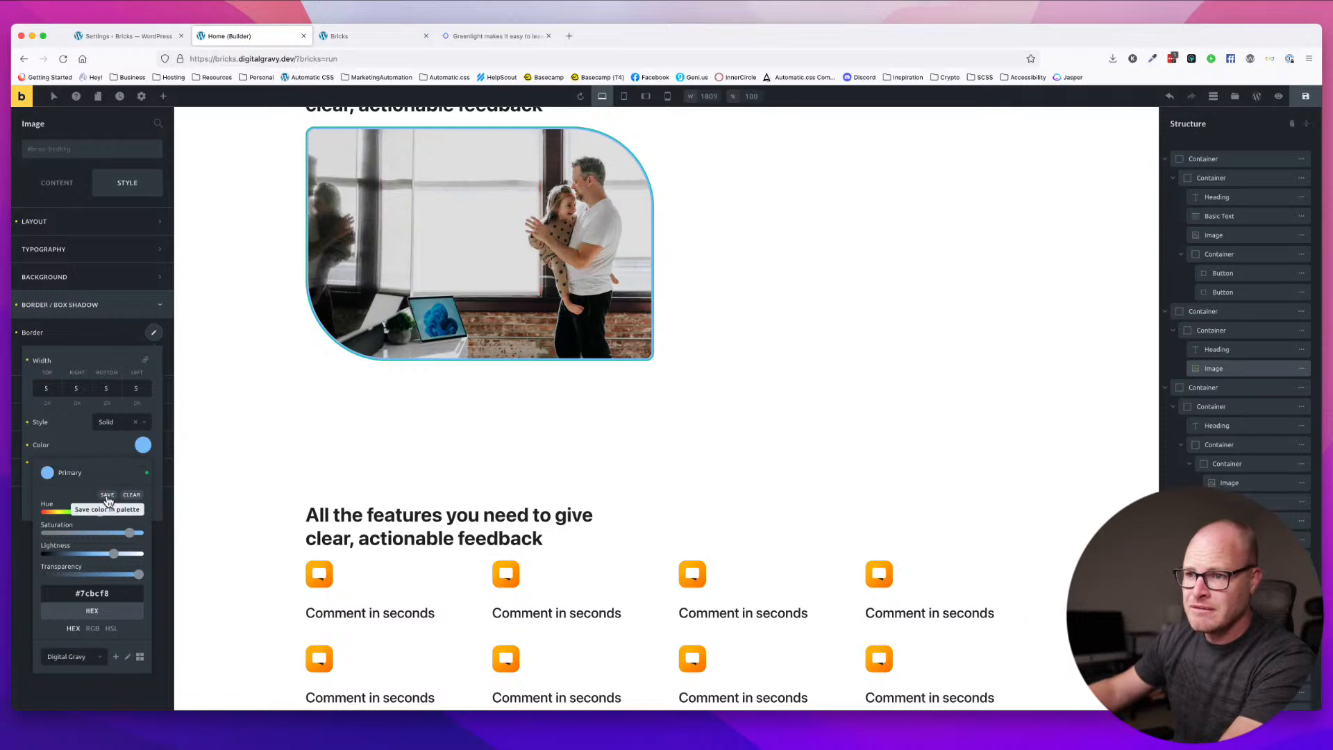
- Try saving the border color to the palette again, delete the extra Color #2 and reapply Primary to the border
left_click(108, 496)
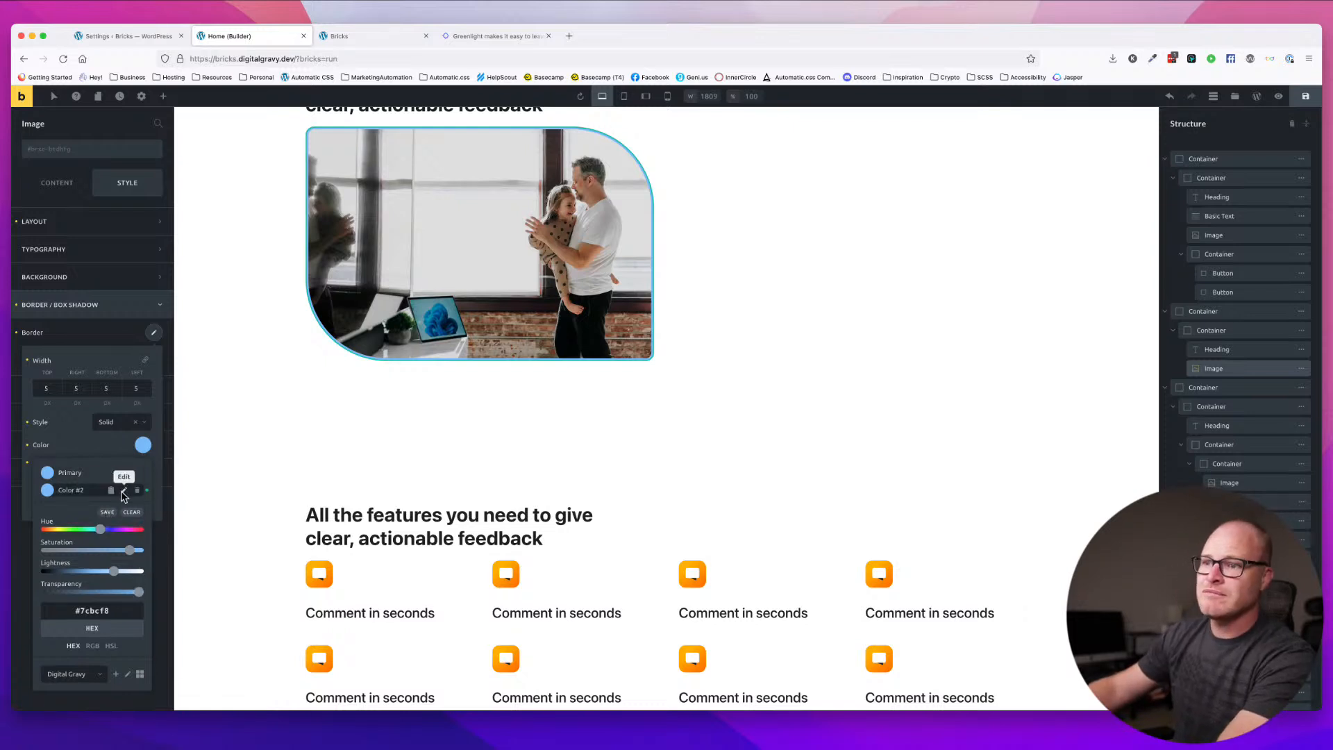
left_click(137, 491)
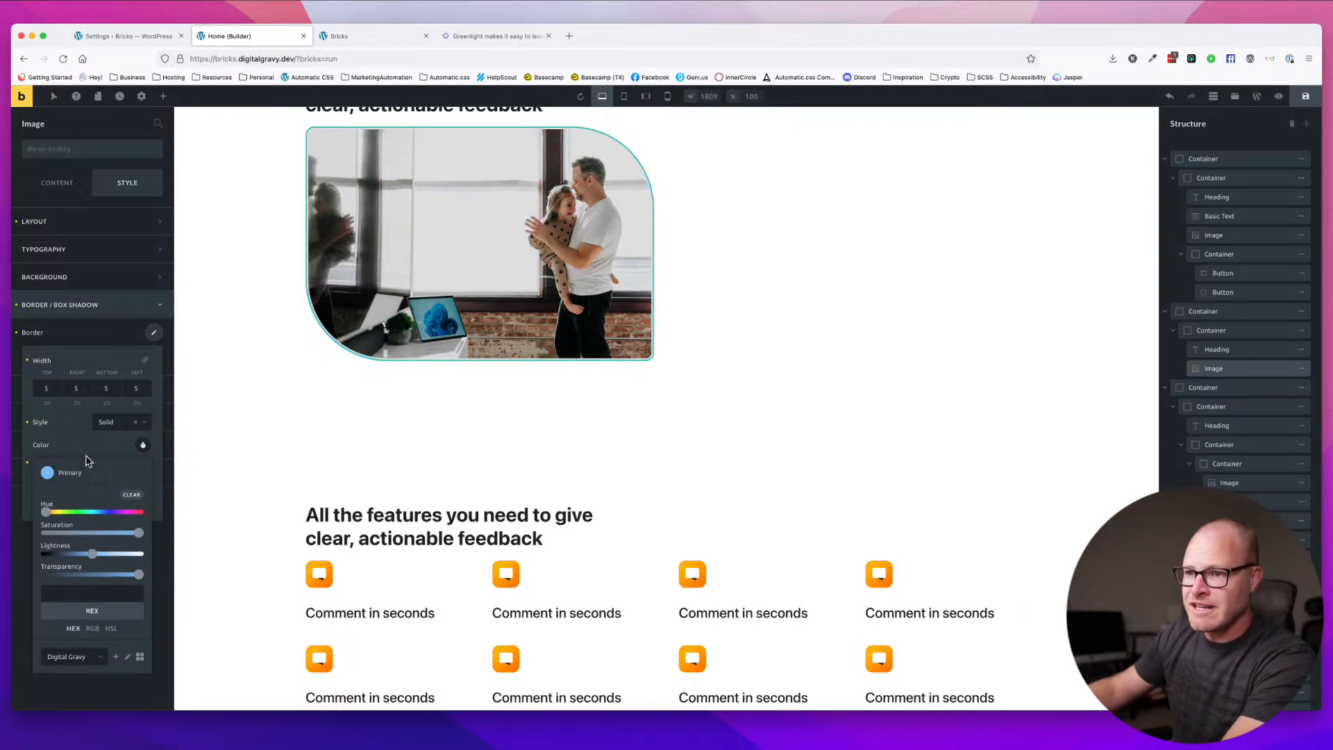
left_click(67, 472)
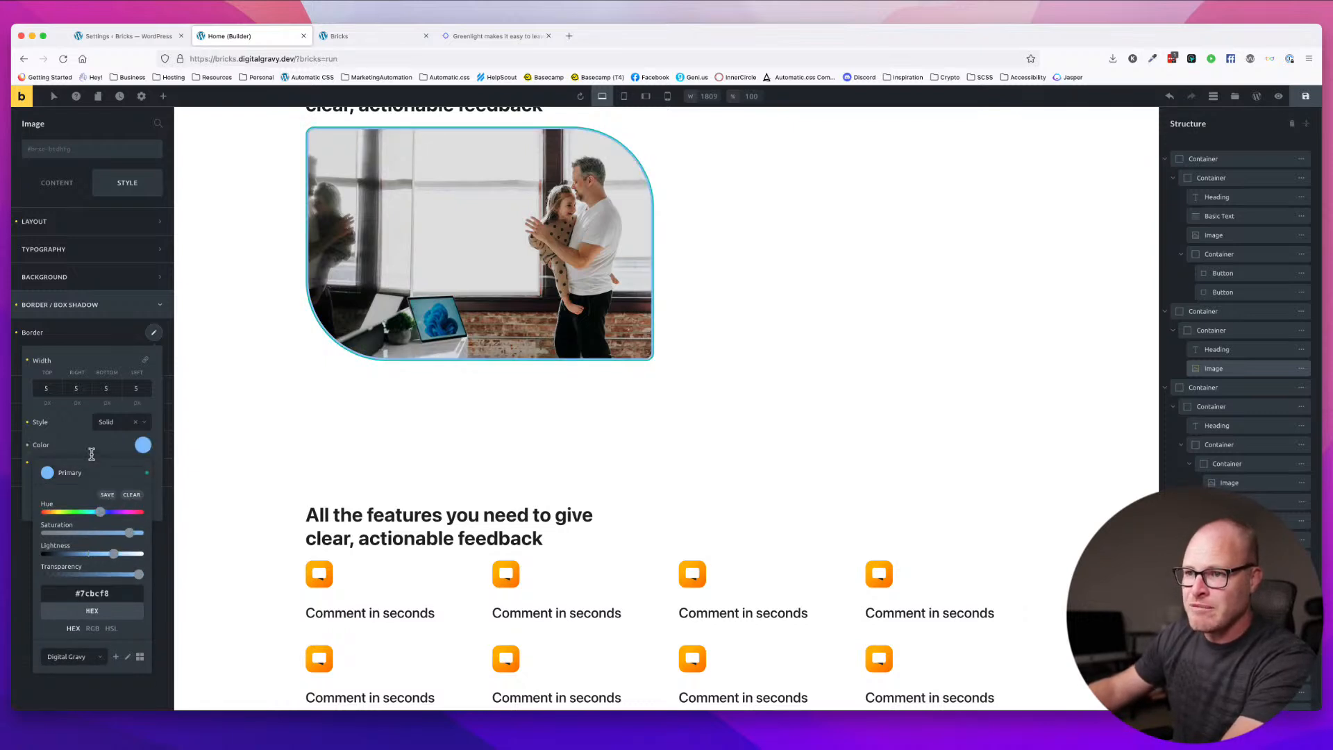
- Select the large hero image and check the Digital Gravy palette in its border color picker
left_click(749, 303)
scroll(747, 461, "up", 1)
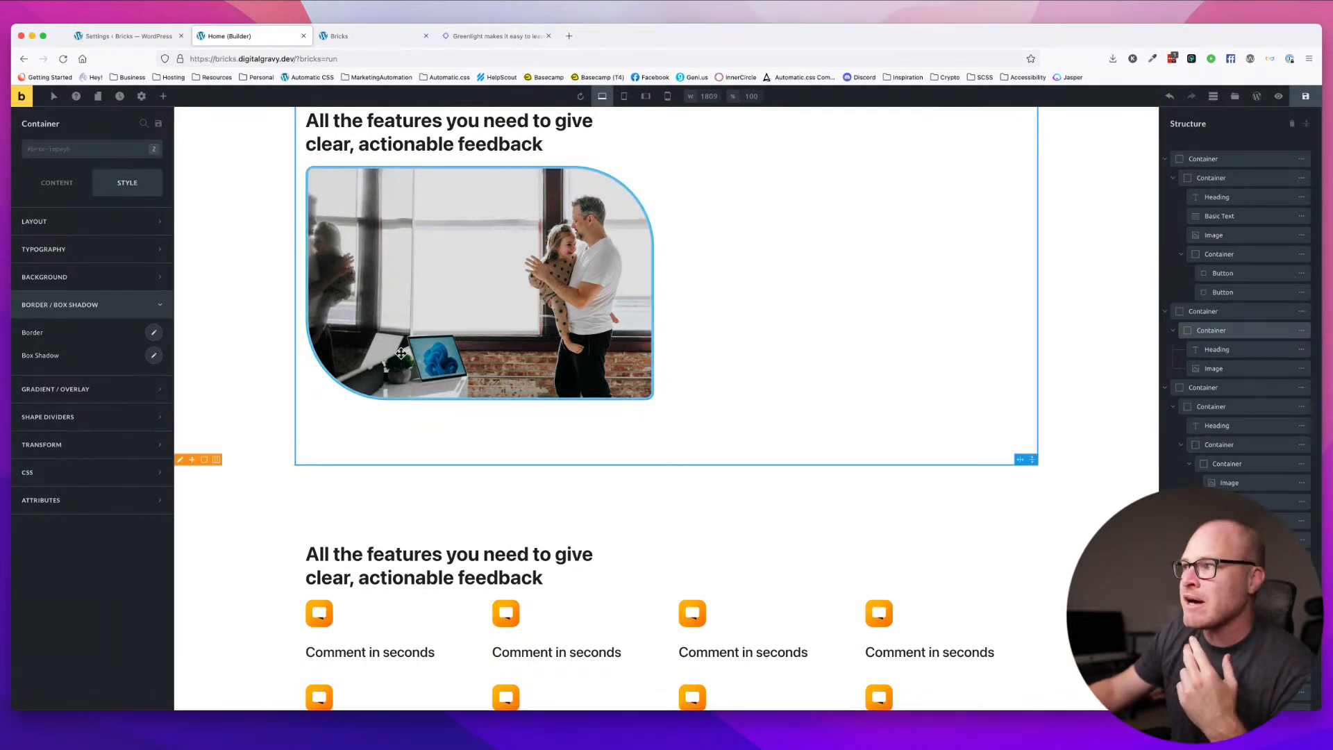
left_click(539, 289)
scroll(711, 295, "up", 5)
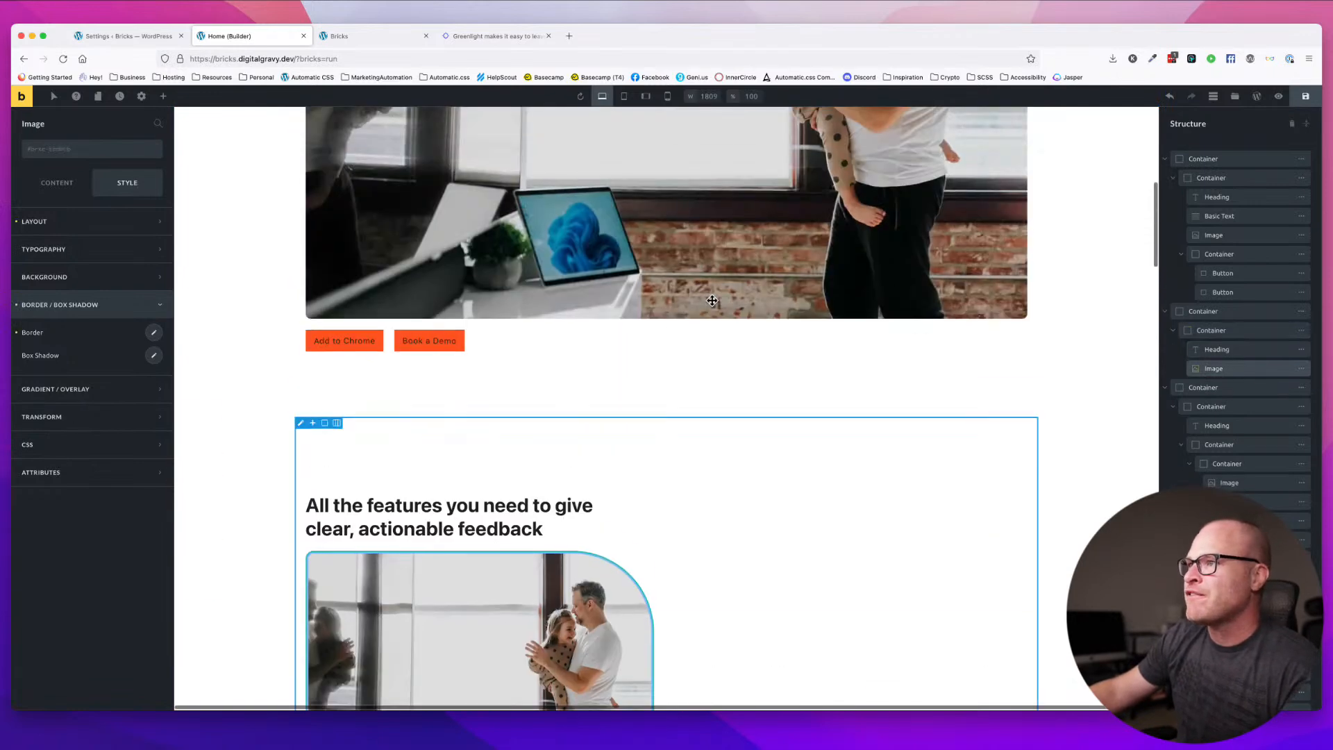
left_click(569, 230)
scroll(411, 281, "up", 5)
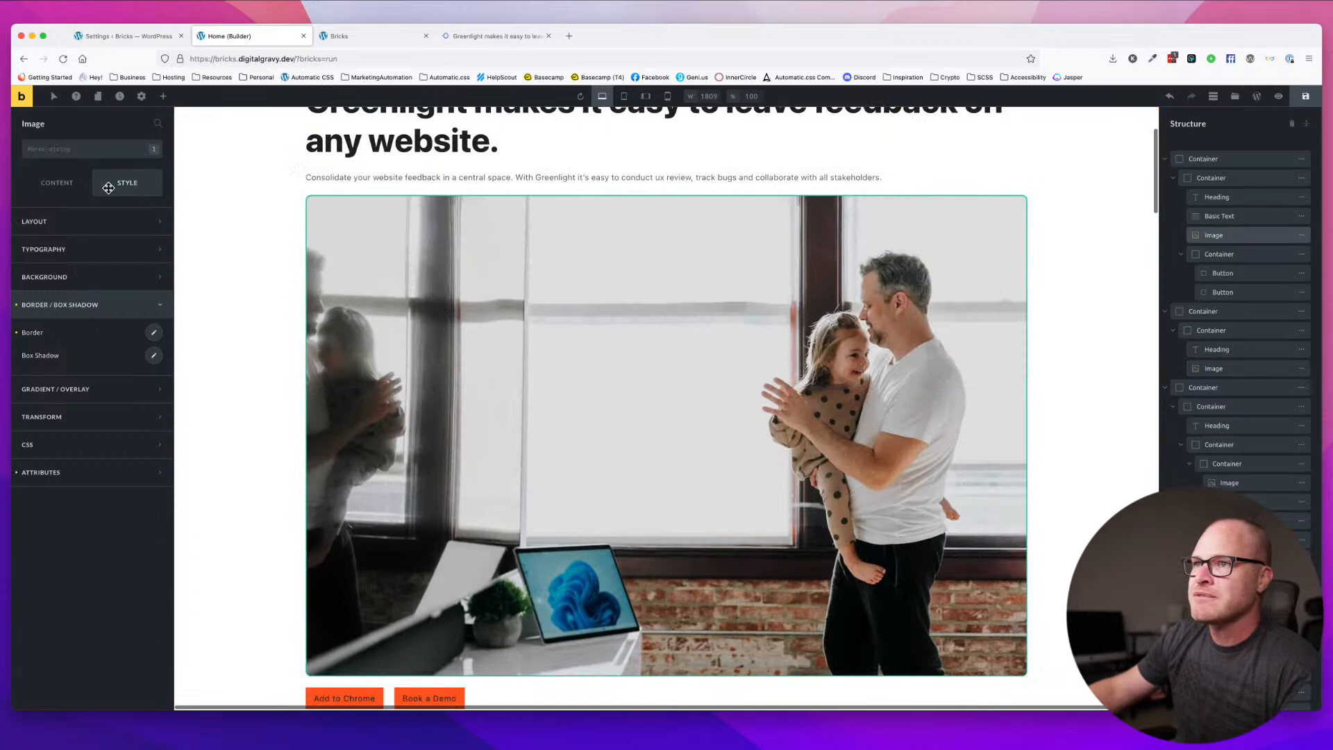
left_click(152, 335)
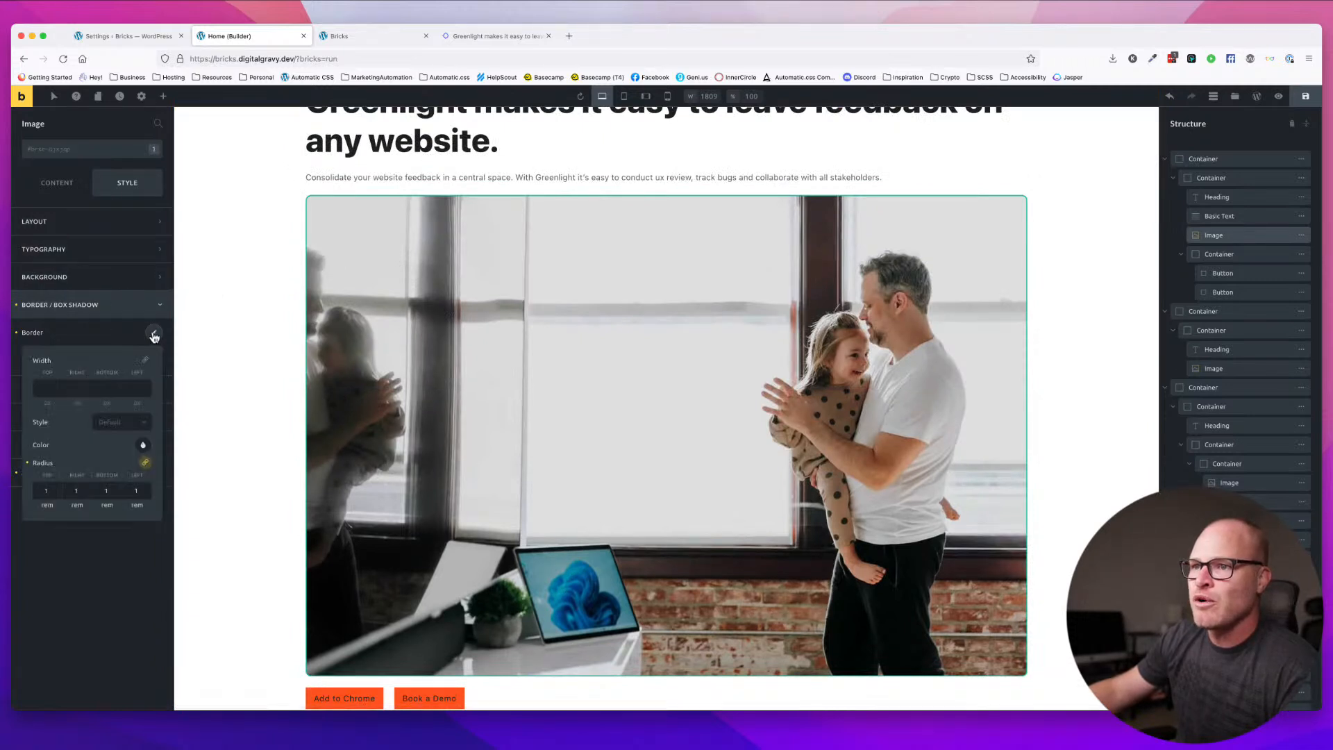
left_click(143, 444)
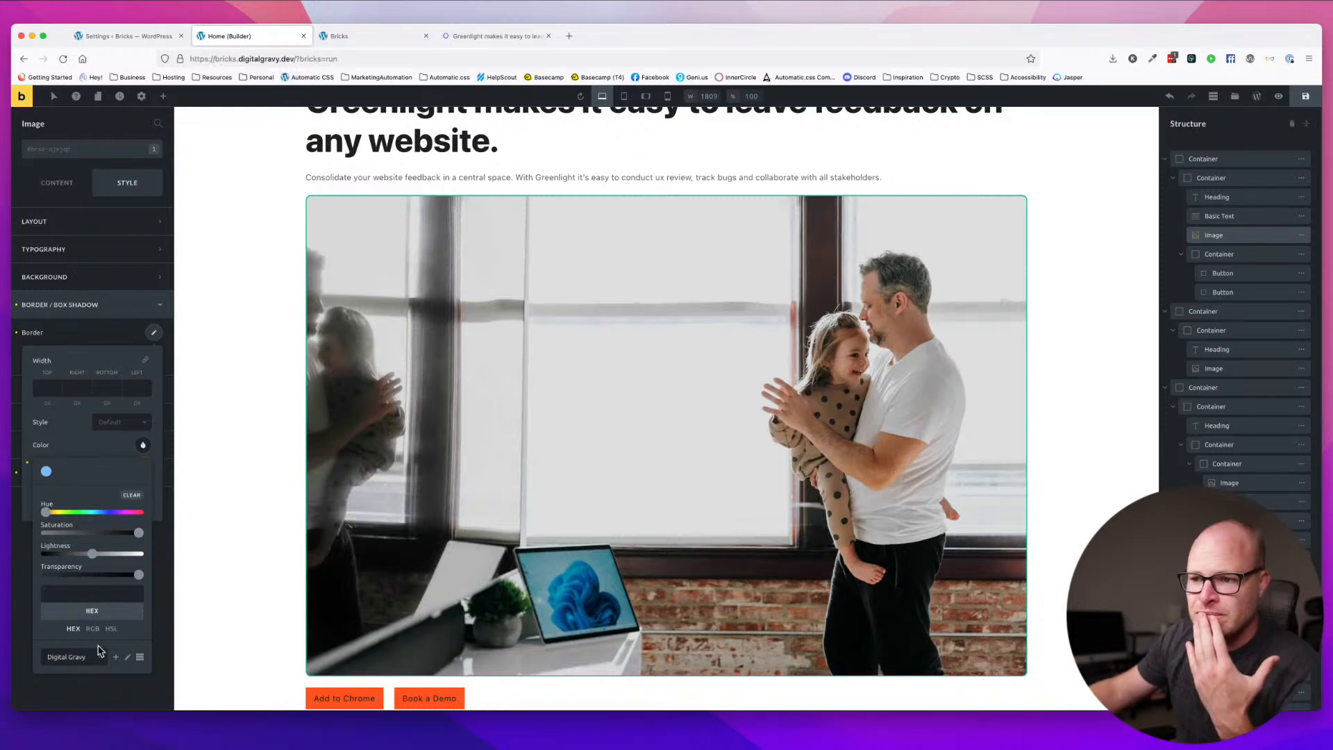
left_click(153, 332)
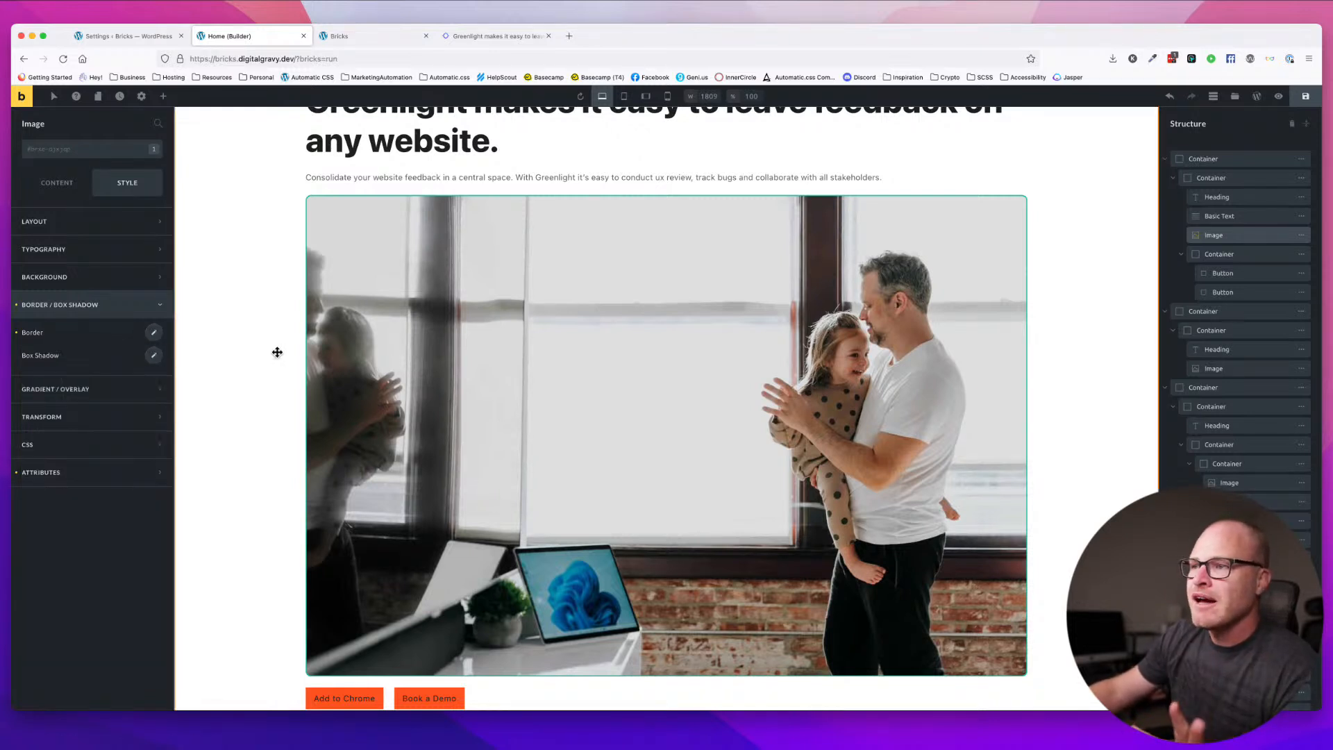
- Look through the hero image's Transform, Gradient / Overlay, Background and Layout style settings
left_click(103, 419)
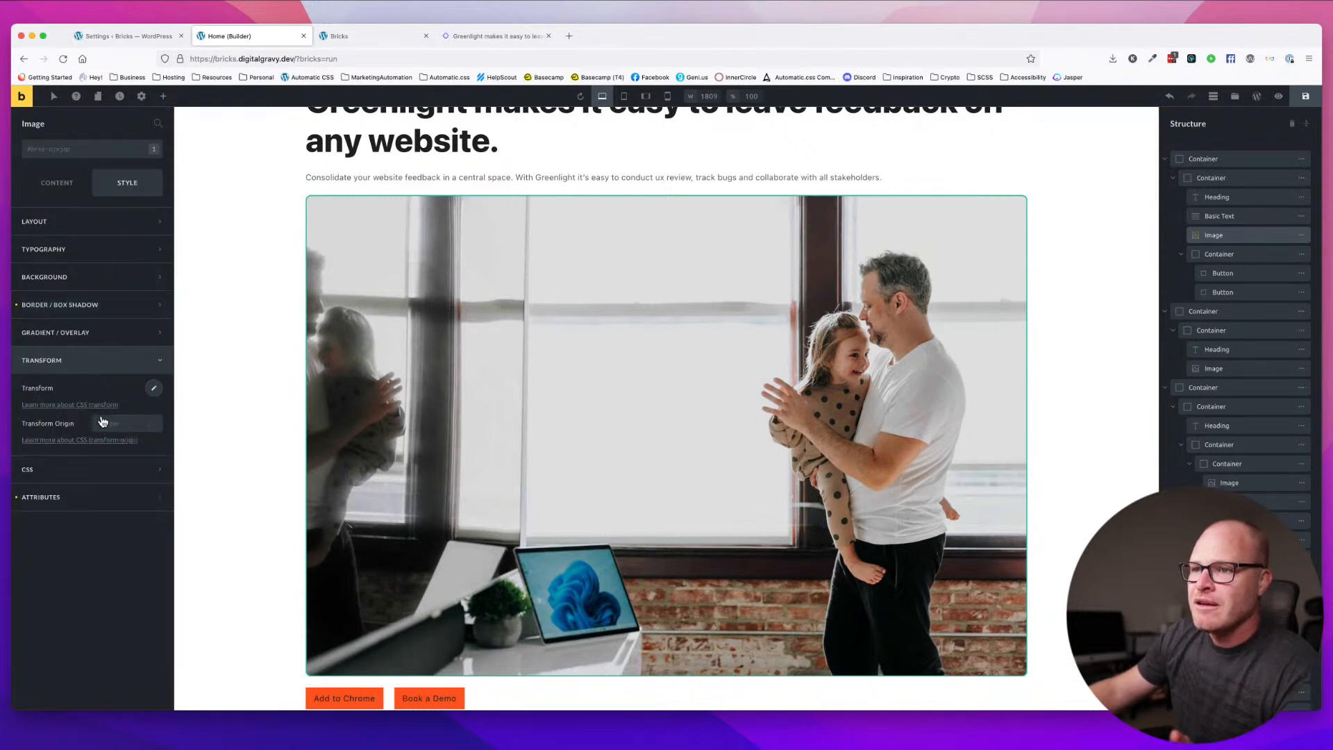
left_click(107, 340)
left_click(92, 272)
left_click(98, 220)
scroll(210, 280, "up", 1)
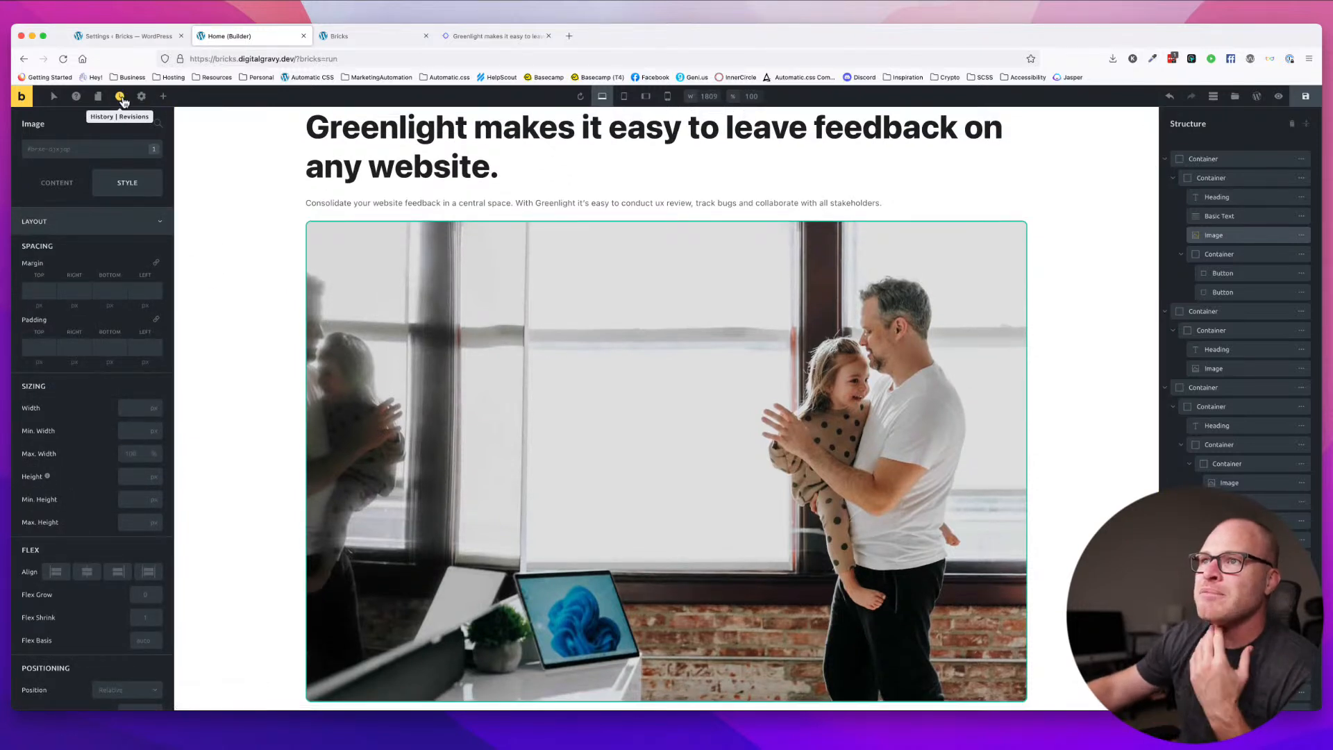
- Review the page's edit history and its saved revisions
left_click(121, 102)
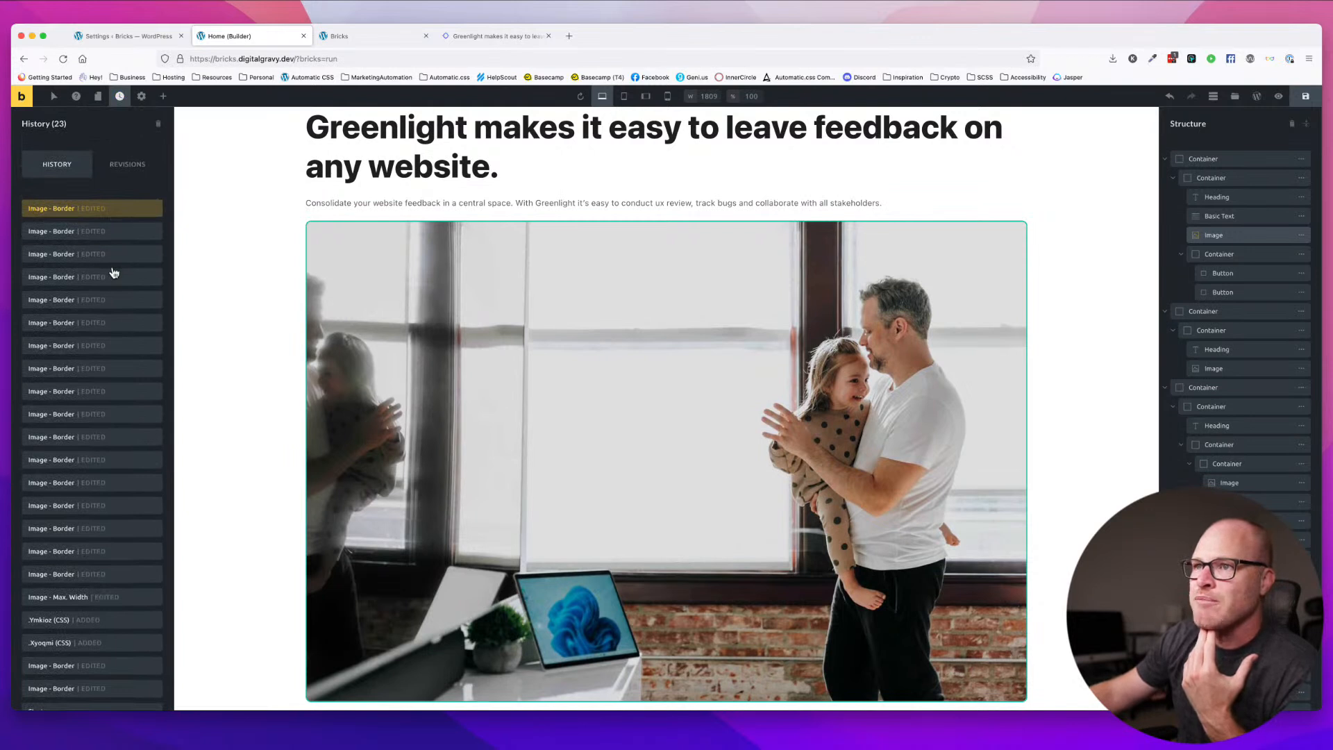
left_click(130, 166)
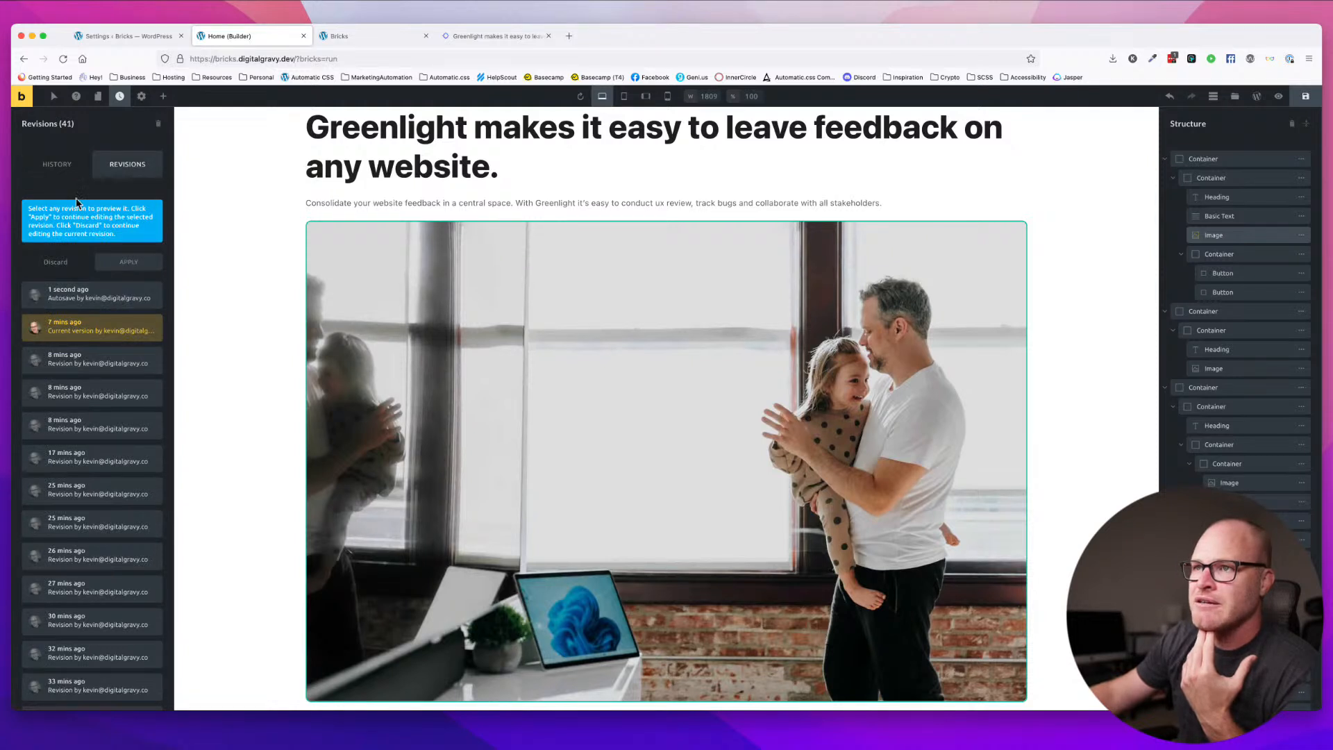
left_click(57, 164)
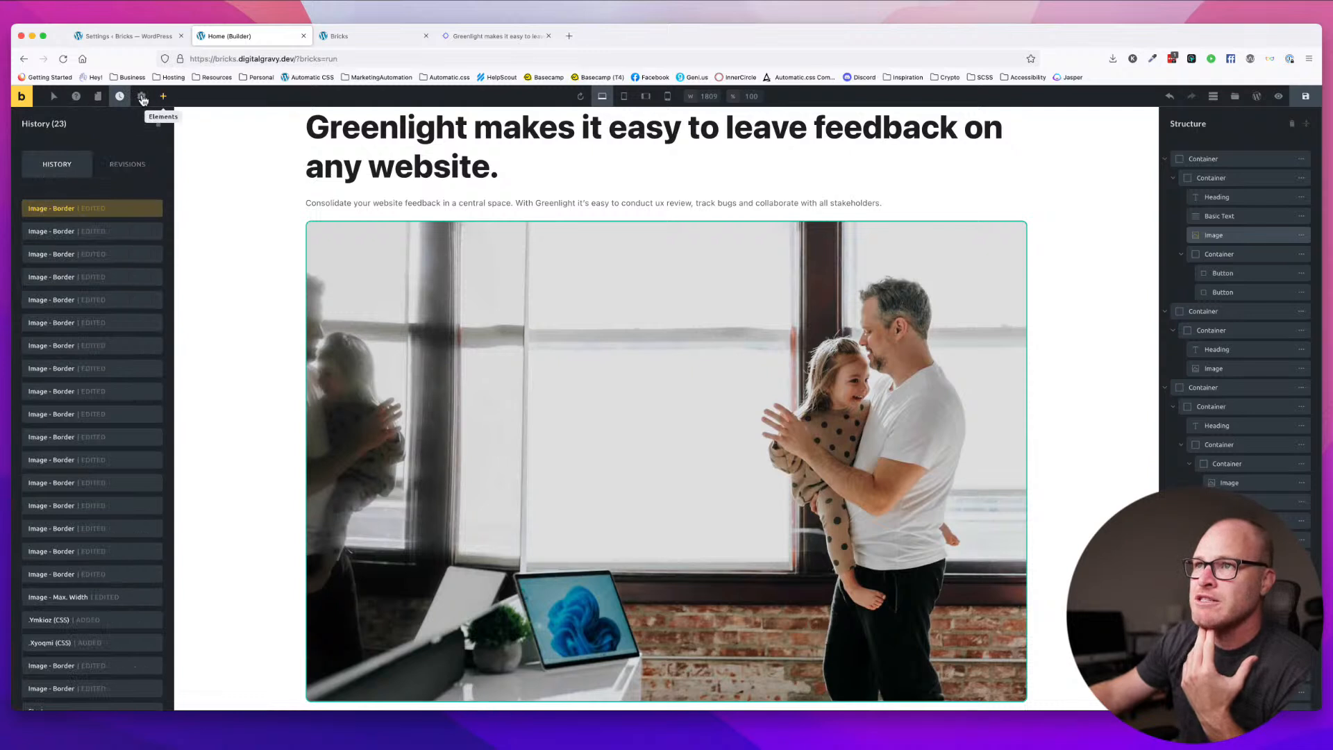
- Reselect the hero image and switch its styling to the :hover pseudo-class state
left_click(54, 99)
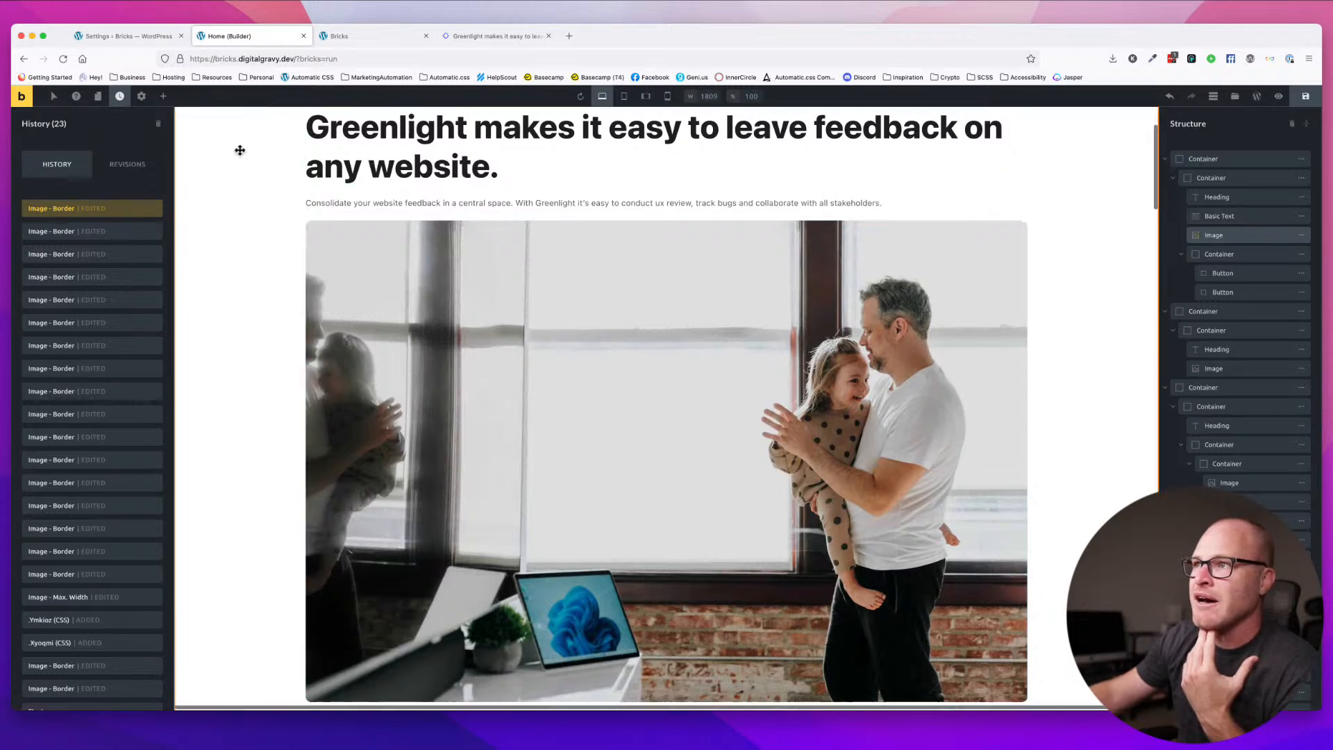
left_click(327, 250)
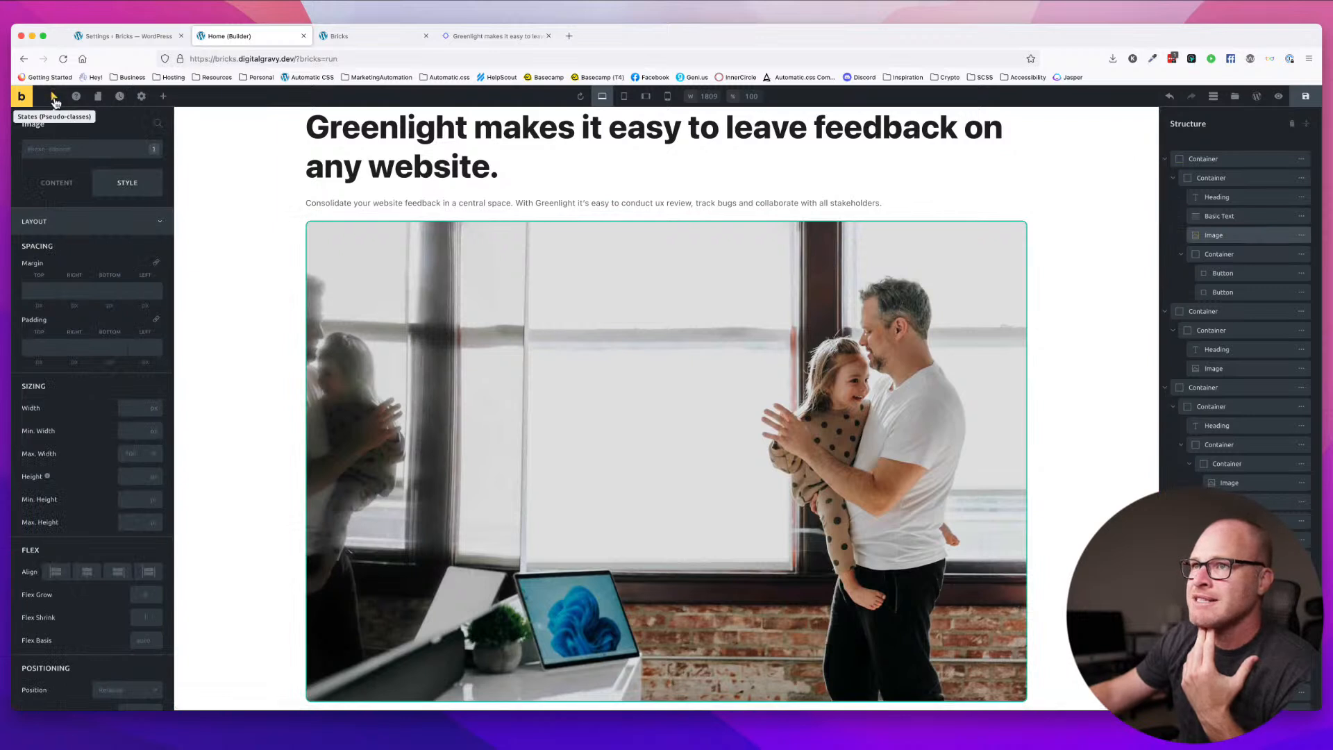
left_click(53, 95)
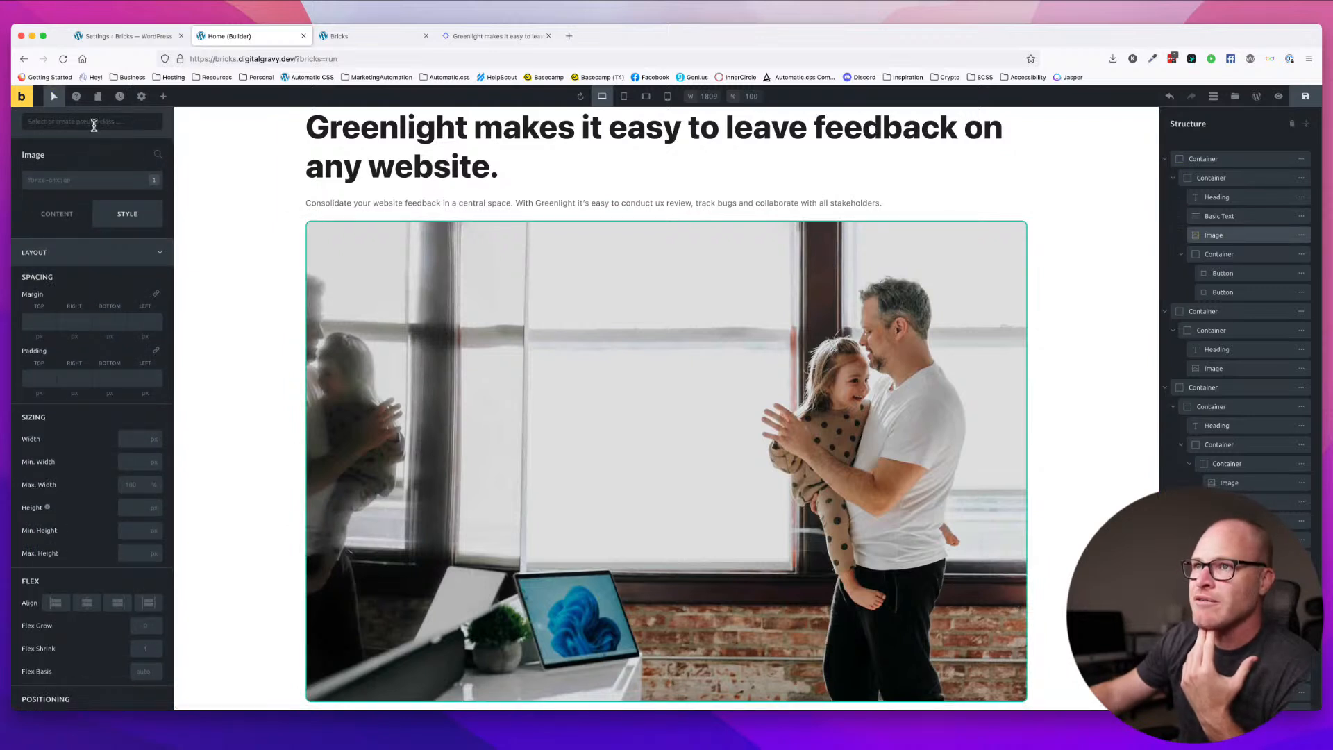
left_click(147, 123)
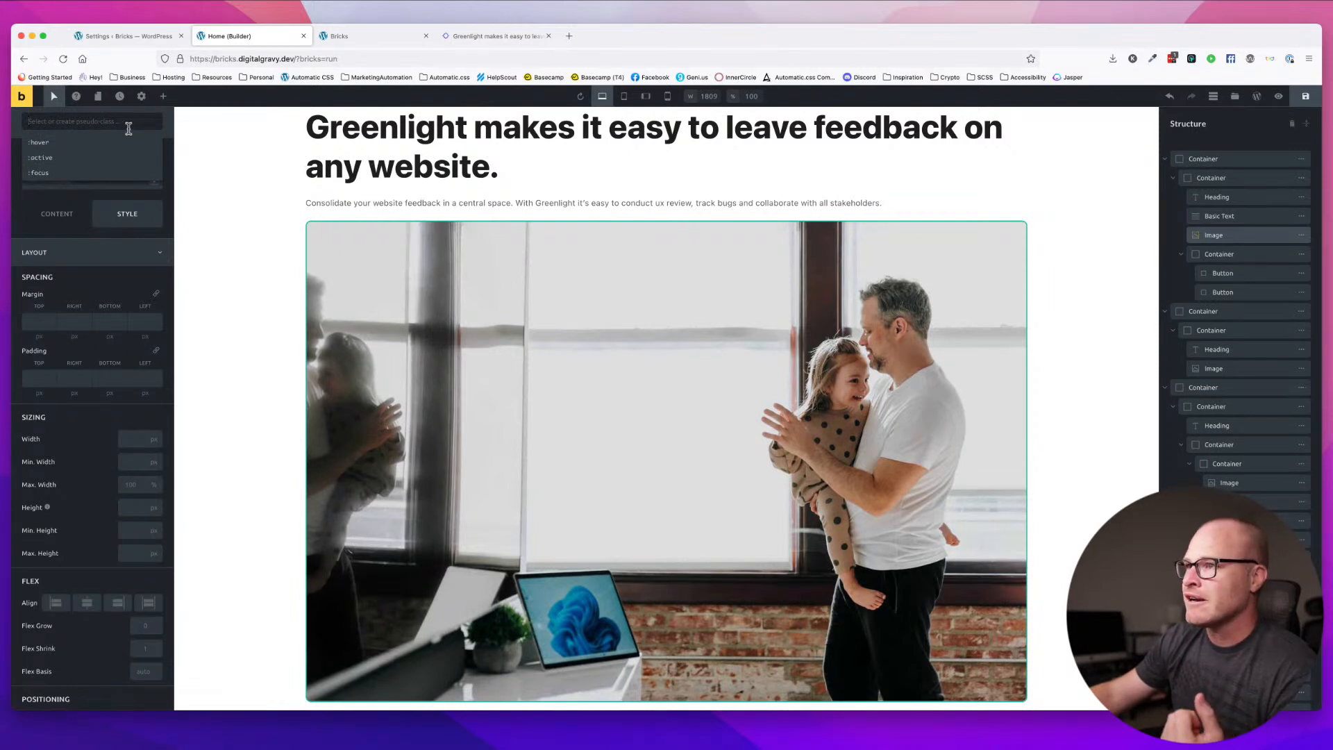
left_click(96, 142)
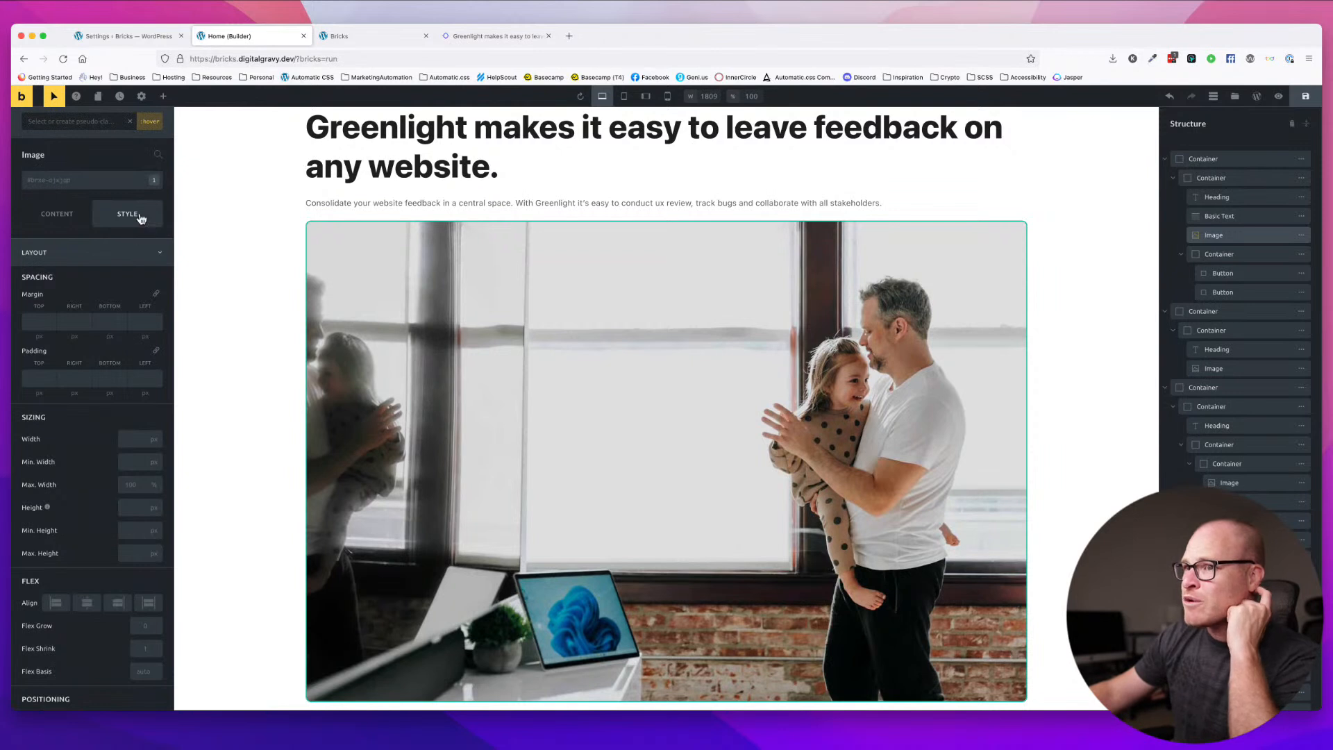
- Set the hero image's max width on hover to 64rem and save the page
left_click(130, 486)
type("84rem")
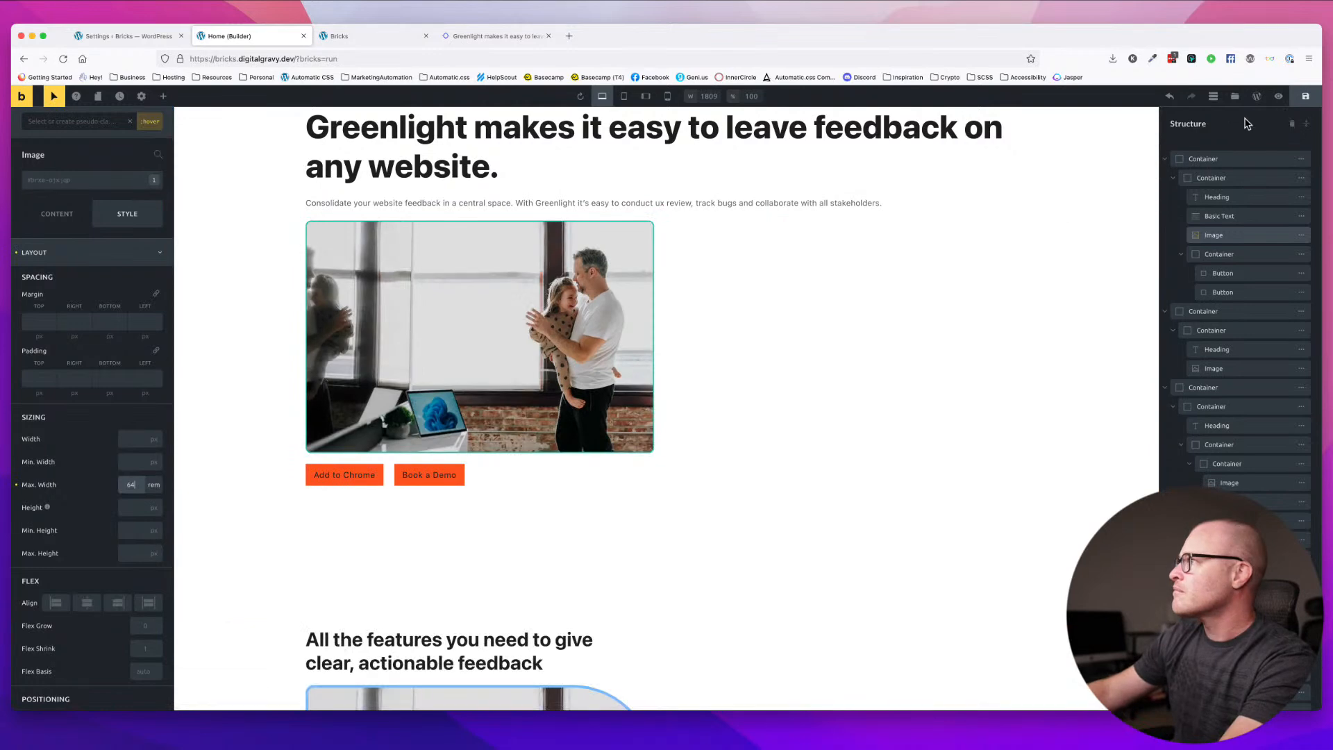
left_click(1306, 99)
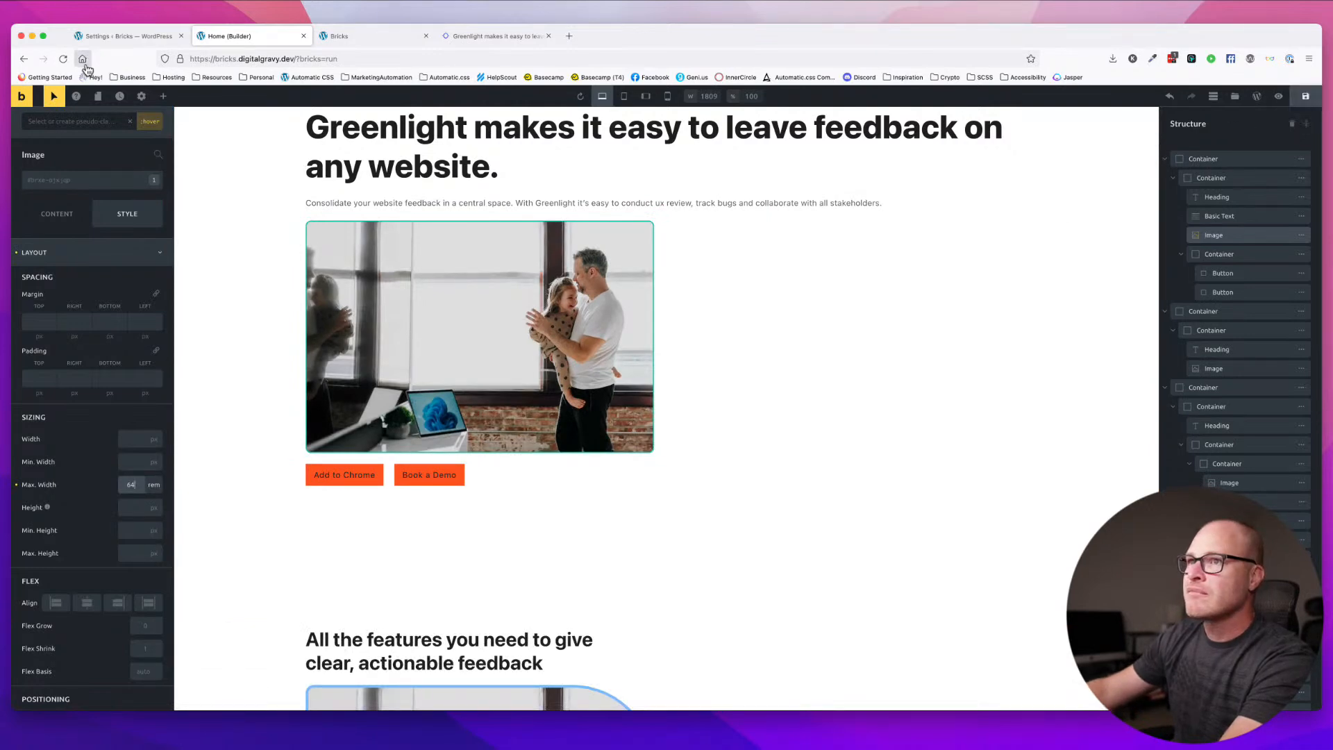
- Leave the hover state, save the page and open its preview
left_click(55, 98)
left_click(1305, 97)
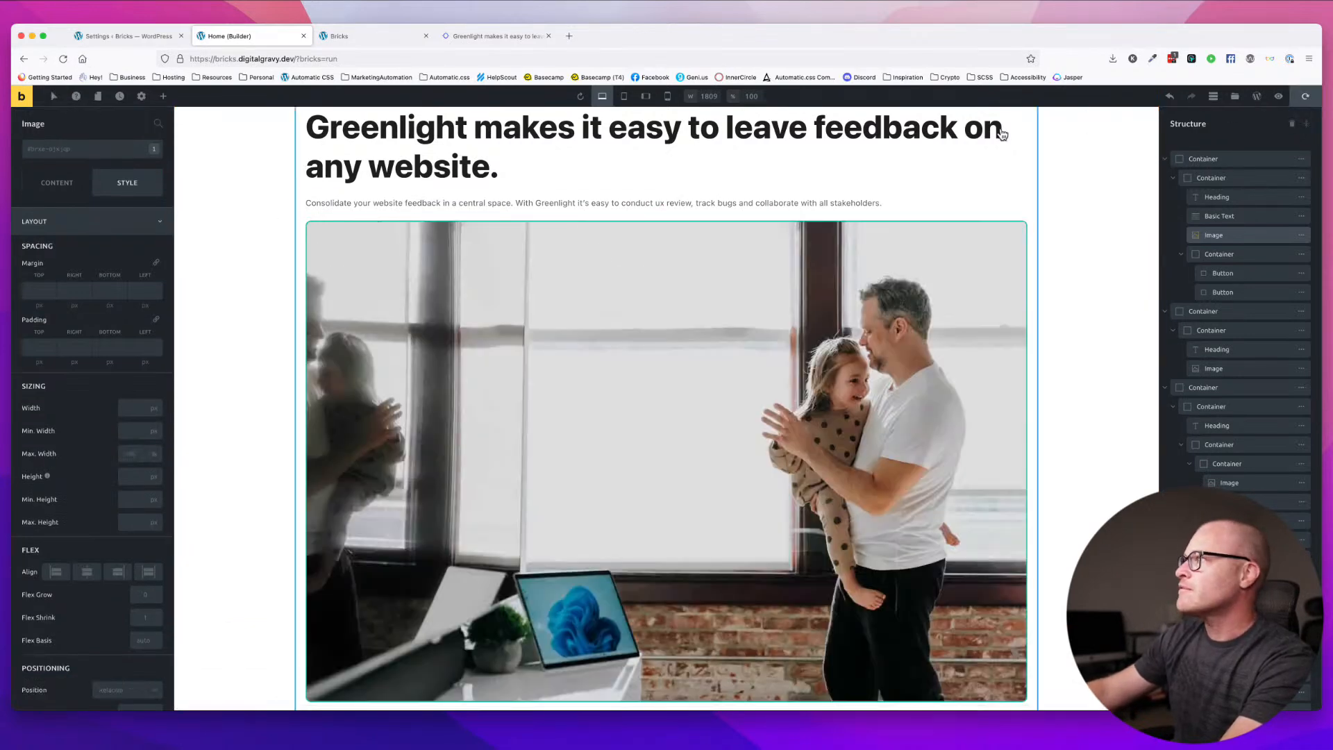
left_click(1284, 96)
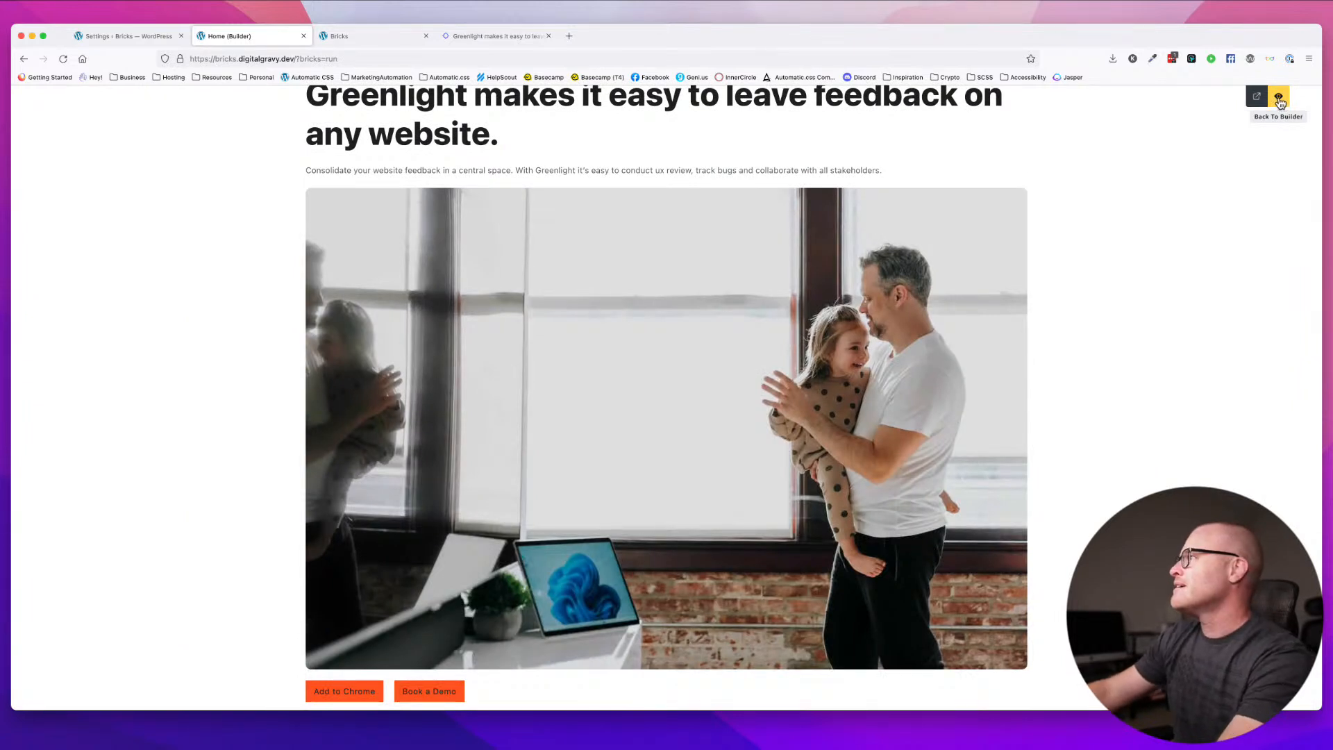
- Return from the preview to the builder and switch the hero image's styling to the :hover state
left_click(1277, 102)
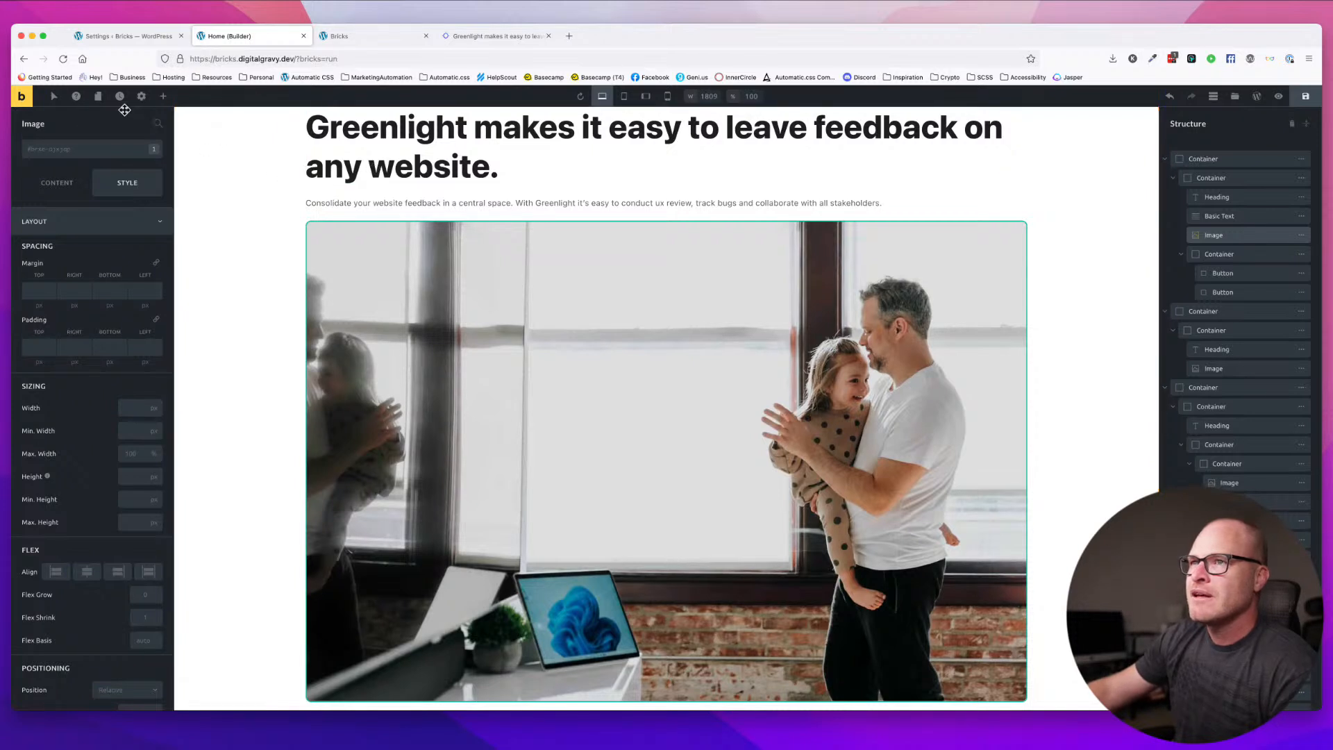
left_click(54, 97)
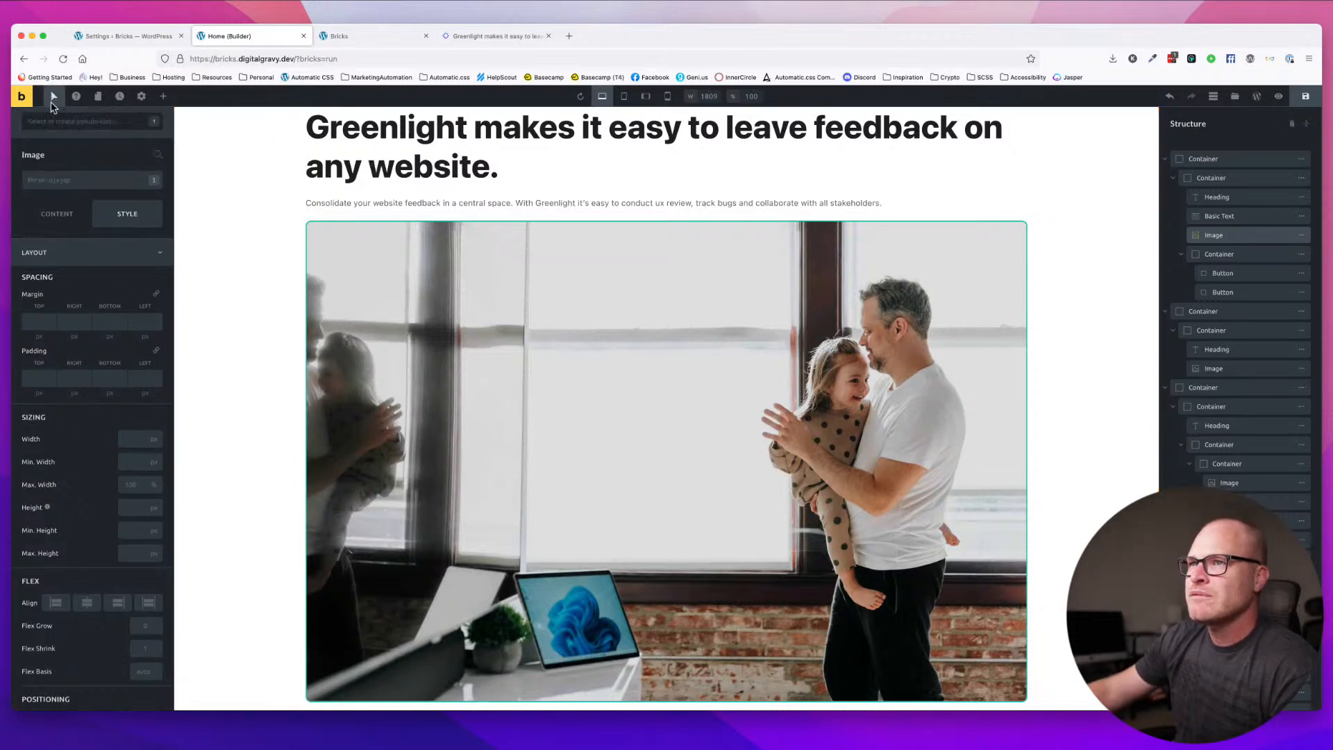
left_click(57, 121)
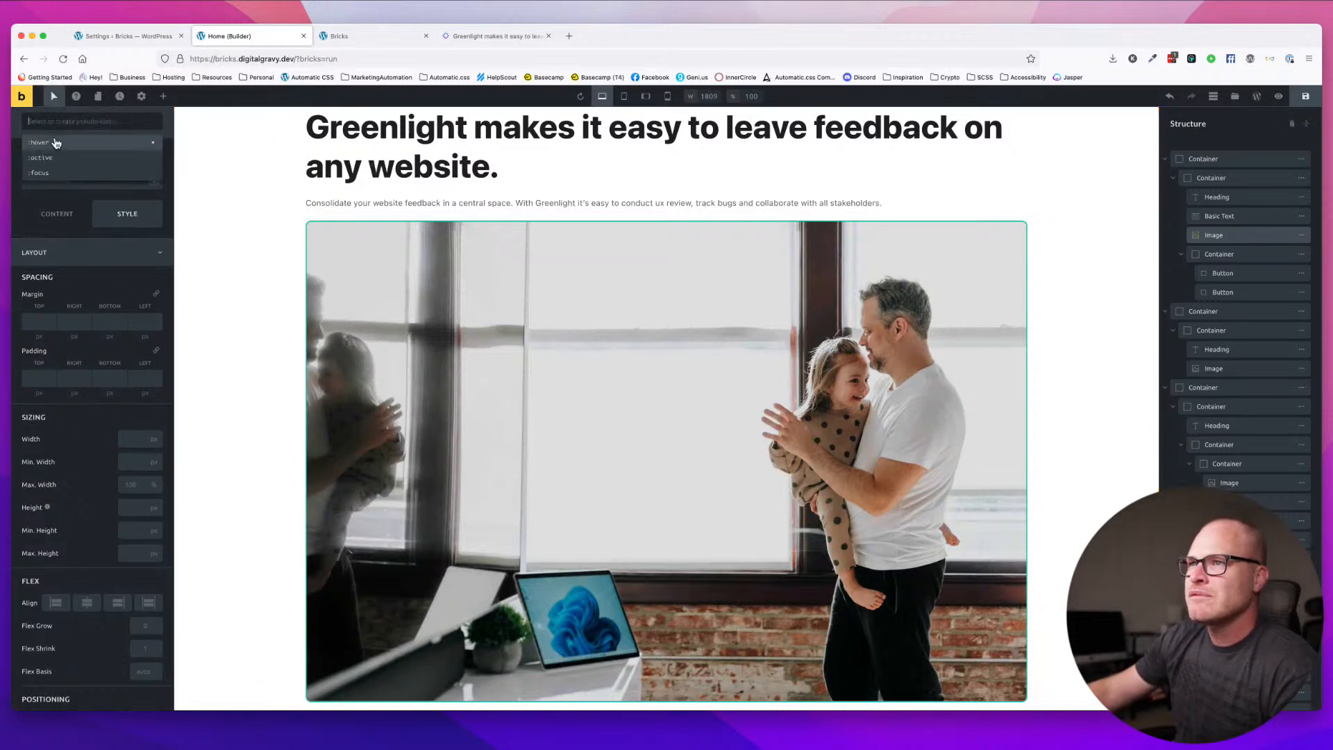
left_click(57, 143)
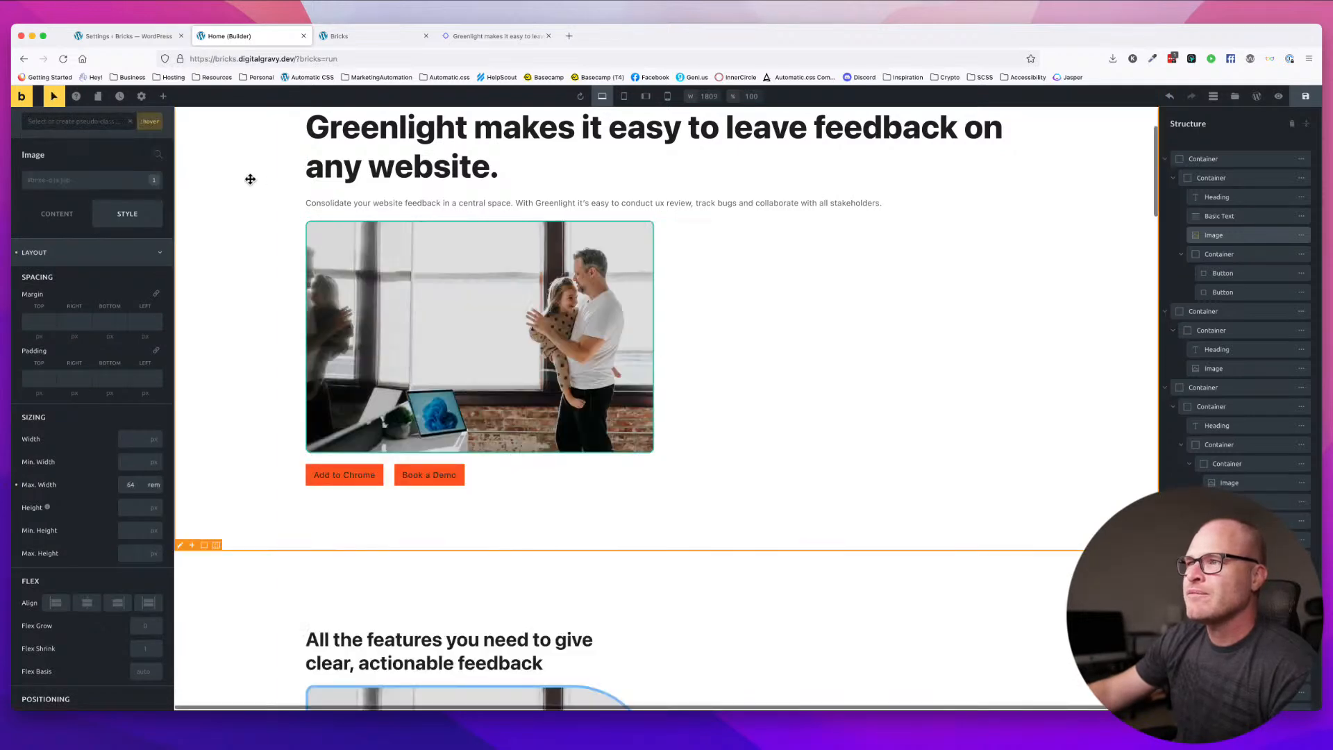
- Leave the hover state, check the hero image's available pseudo-classes, save the page and turn pseudo-class selection off
left_click(250, 180)
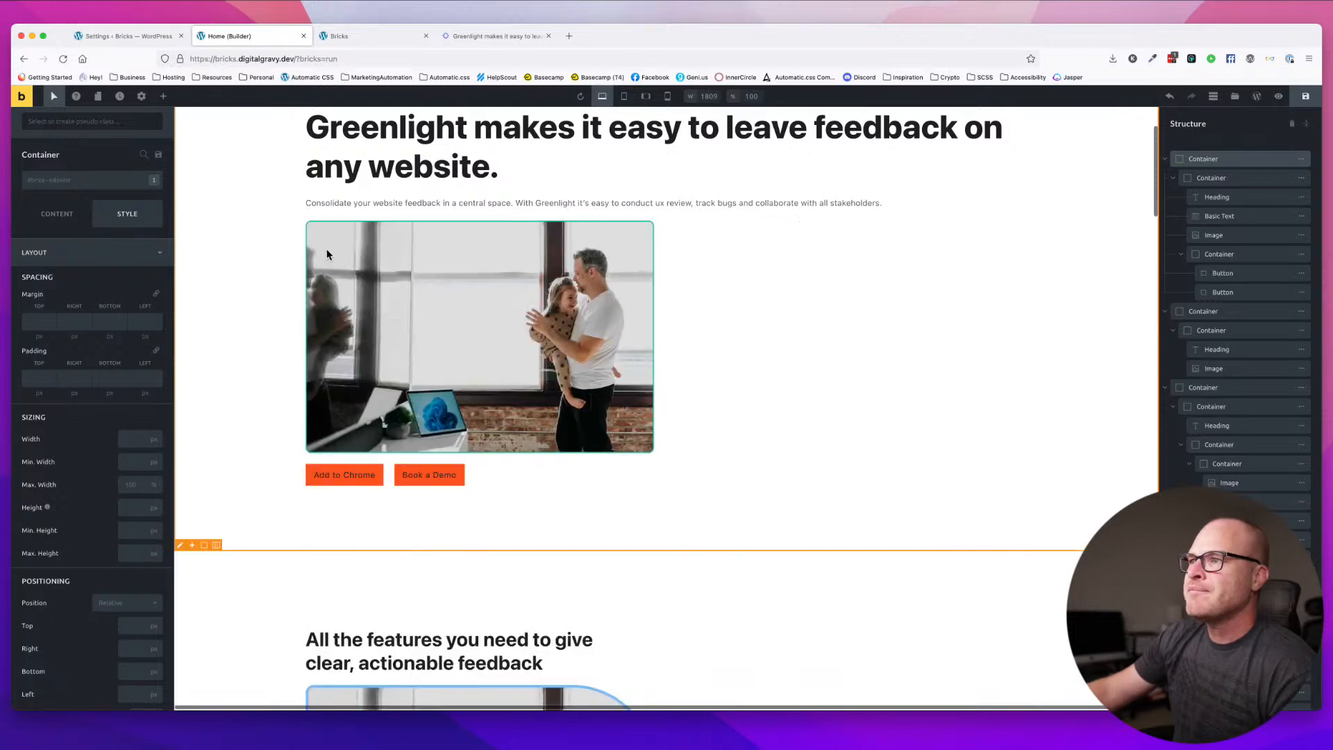
left_click(326, 249)
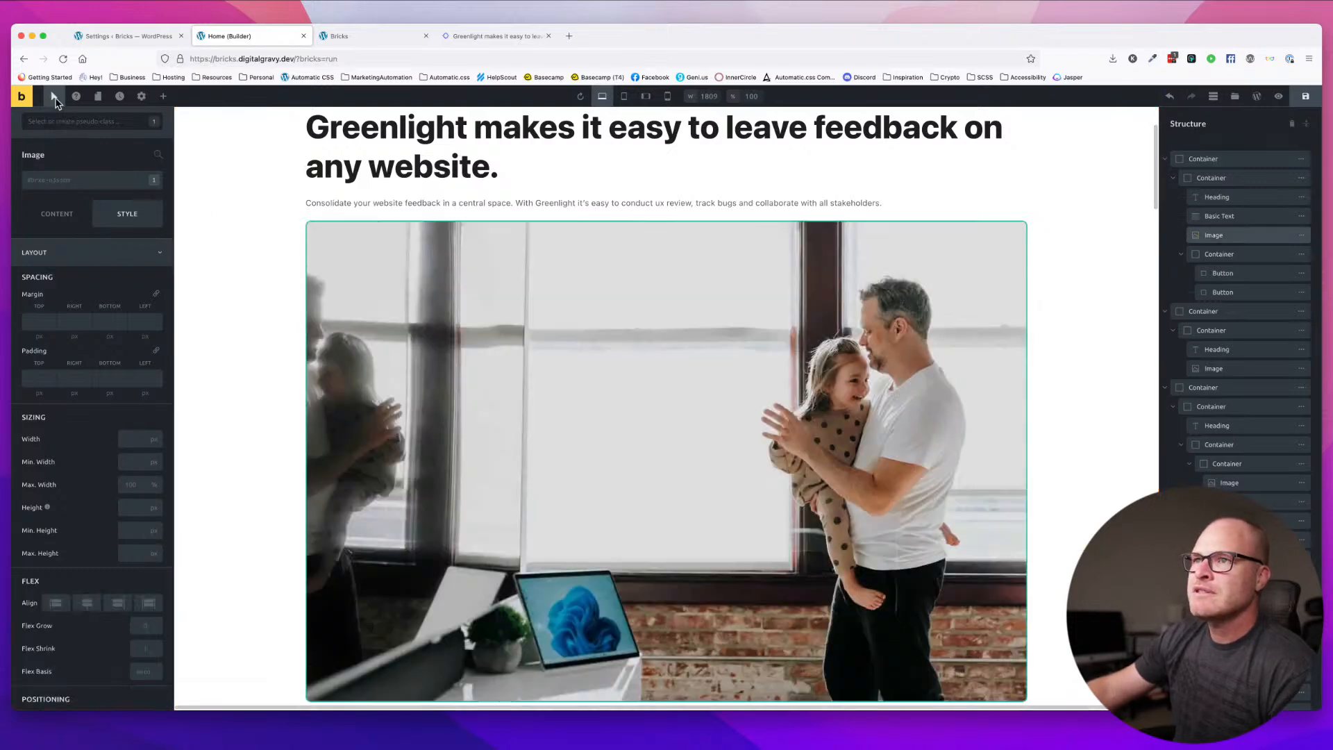
left_click(55, 98)
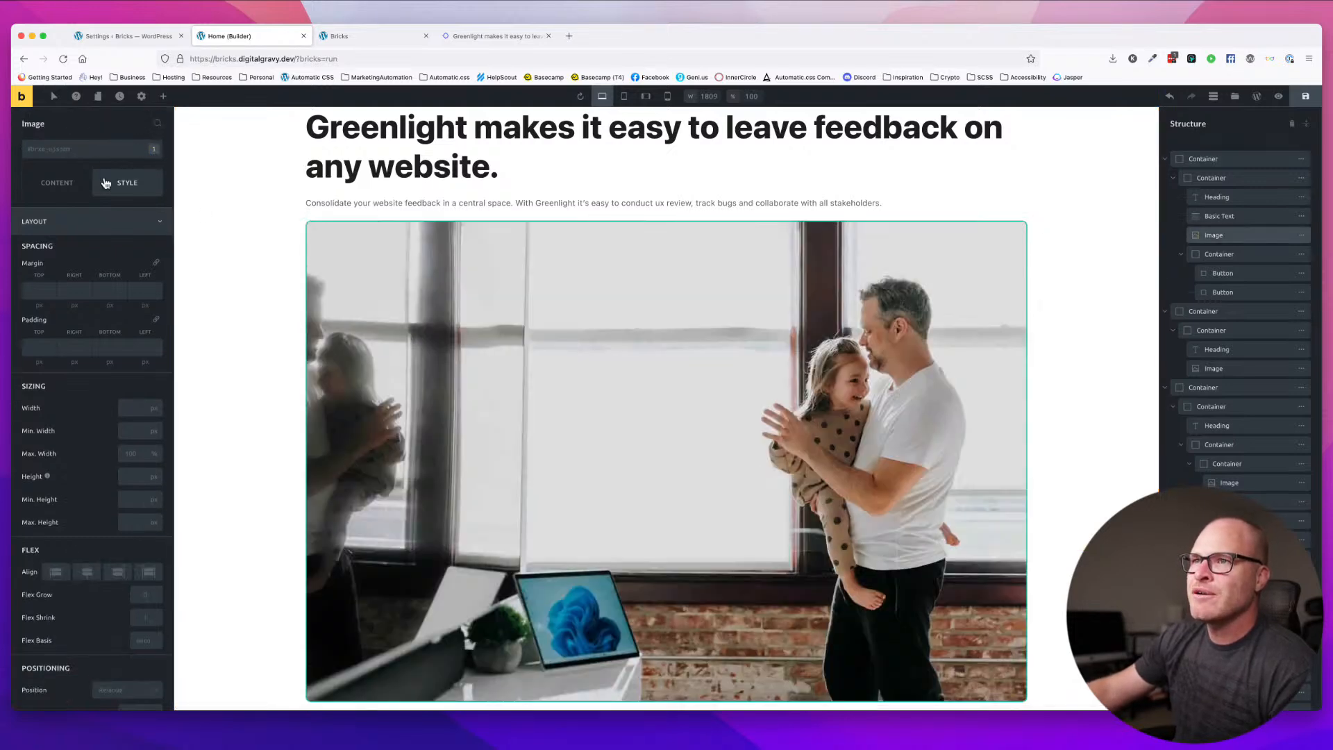
left_click(53, 96)
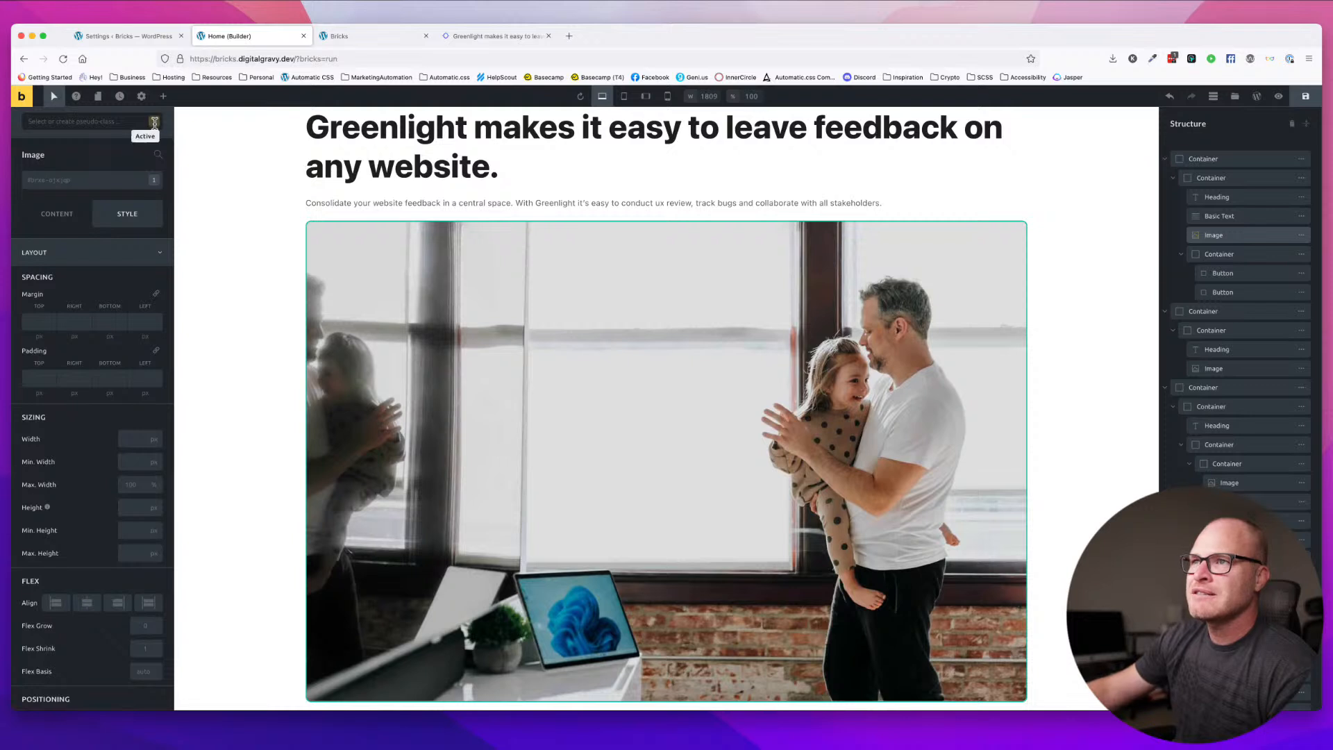
left_click(154, 122)
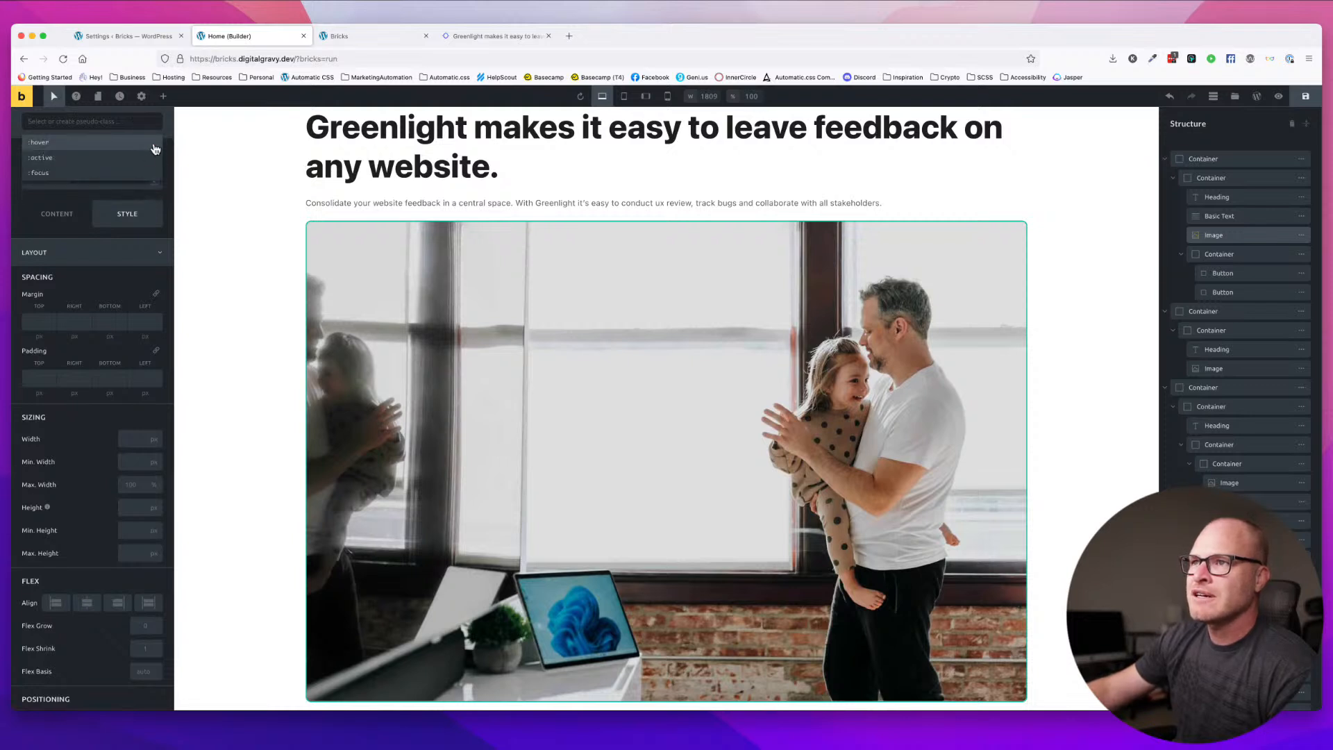
left_click(281, 296)
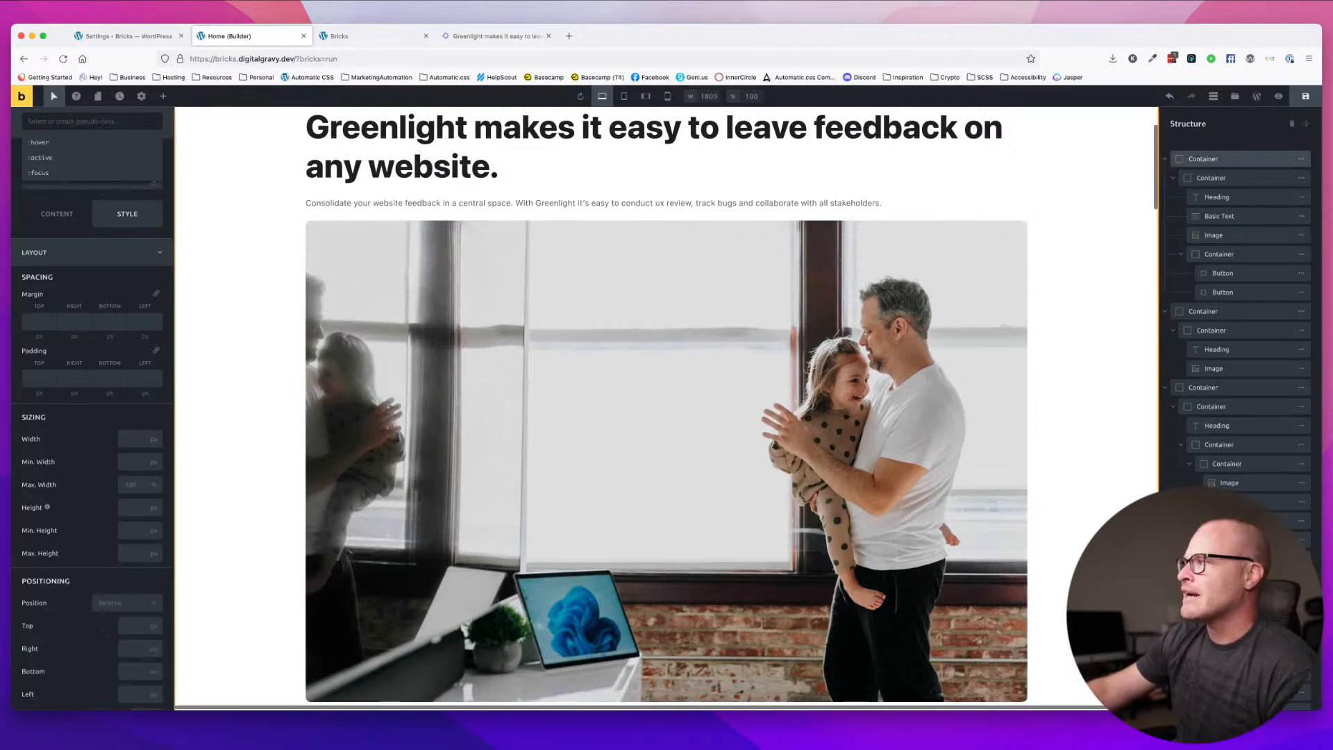
left_click(1306, 97)
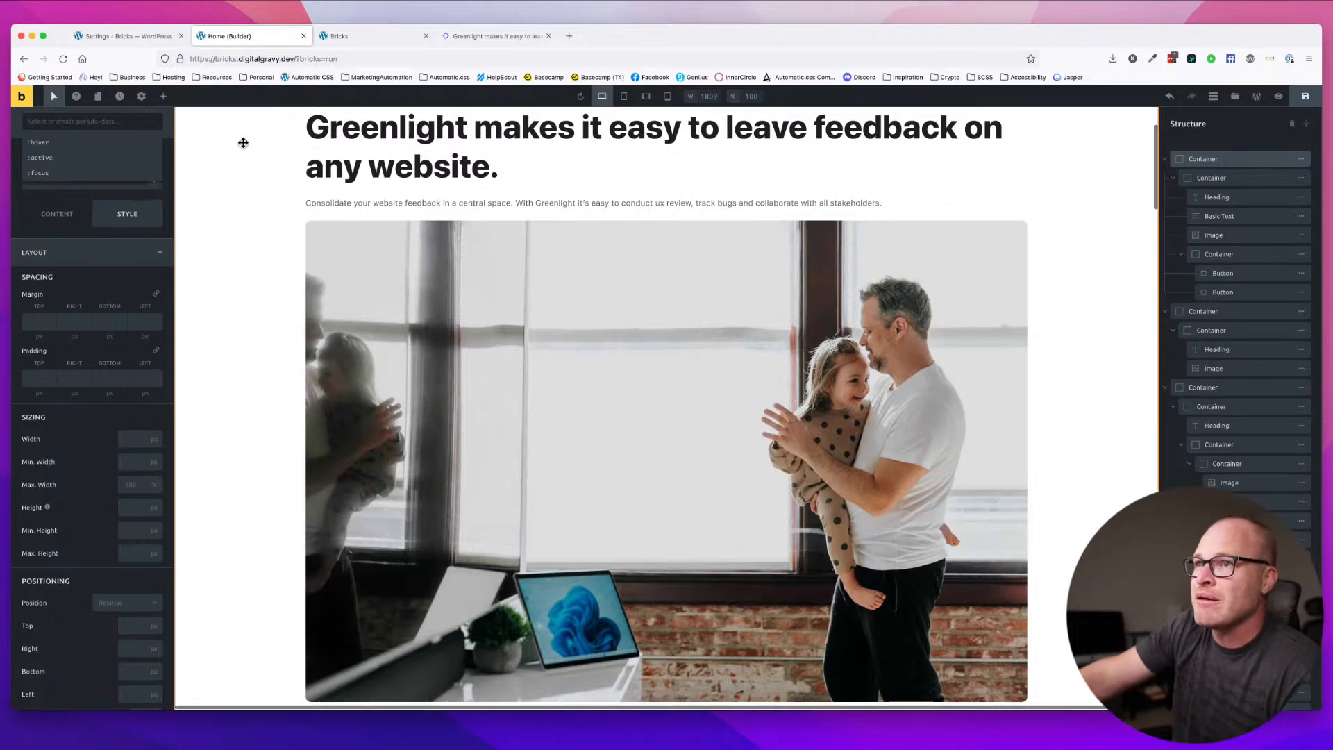
left_click(55, 101)
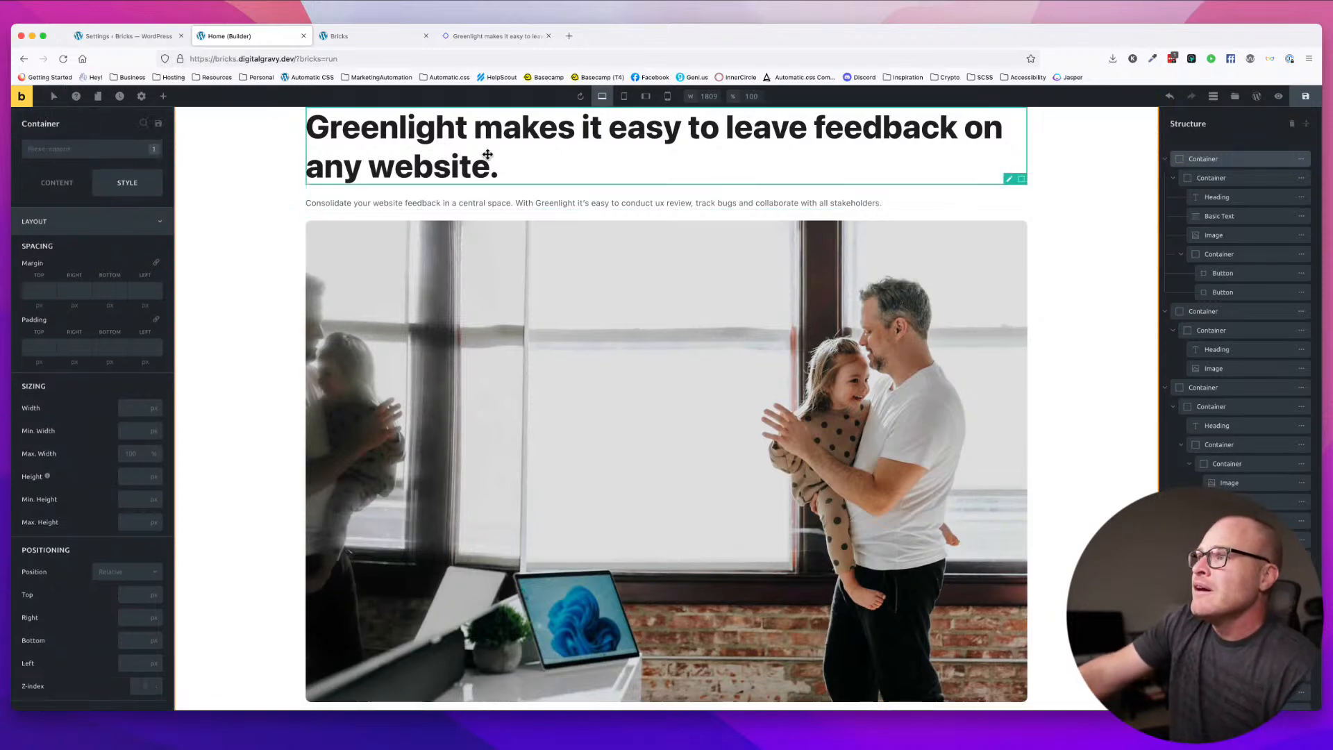
- Delete the two empty image elements below the last feature grid
scroll(504, 264, "up", 3)
scroll(504, 265, "down", 2)
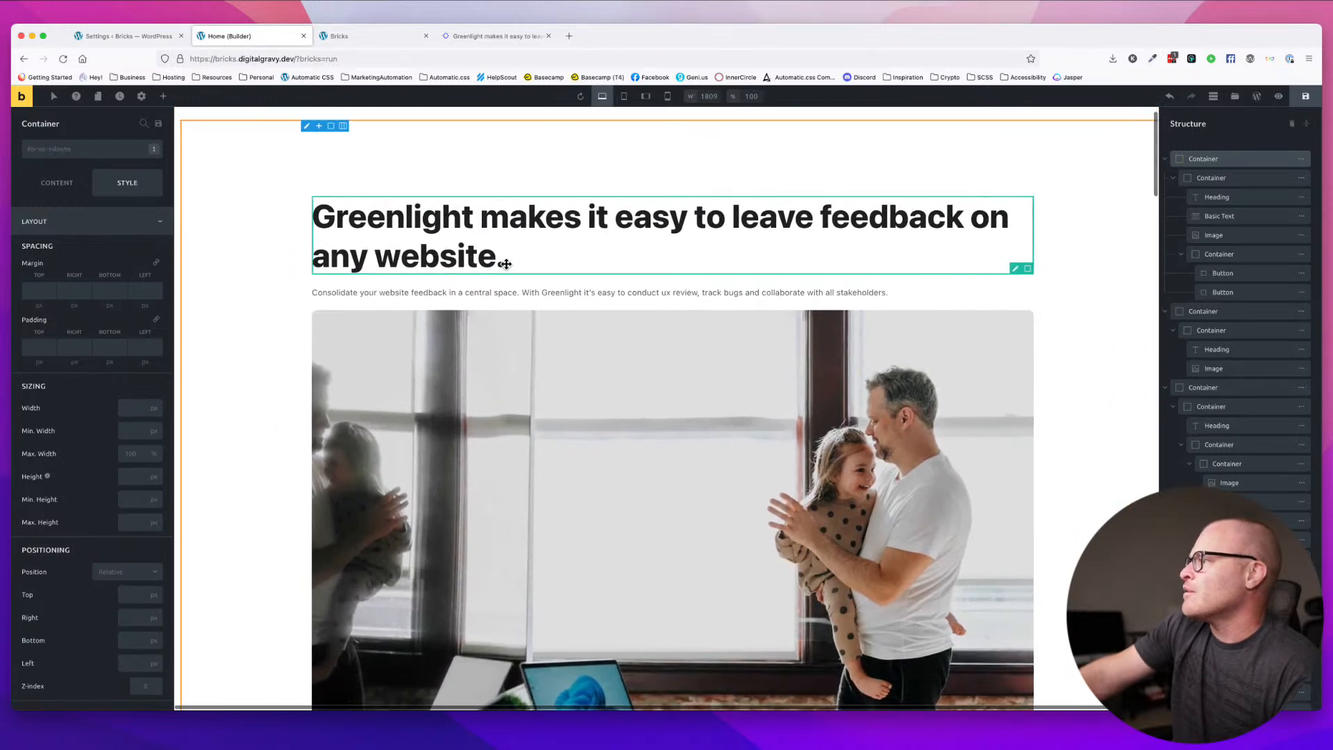
scroll(508, 264, "down", 10)
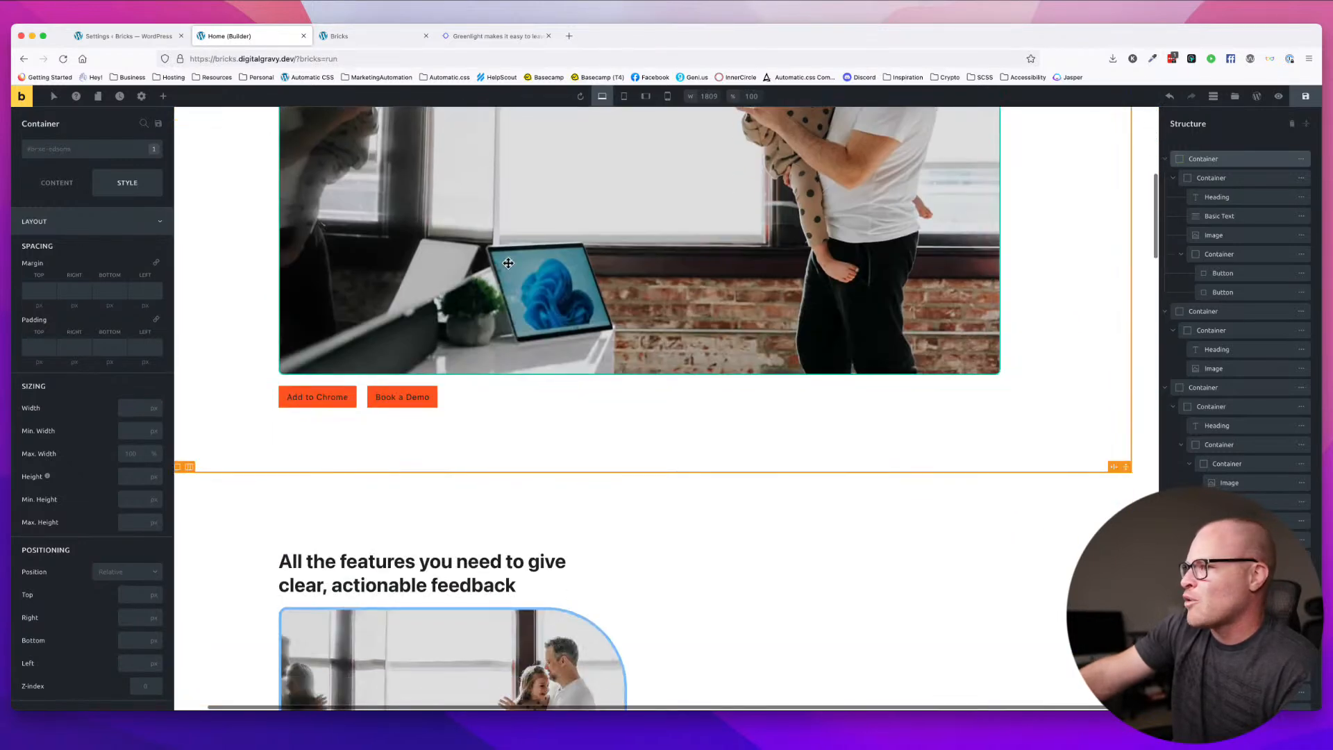
scroll(509, 264, "down", 5)
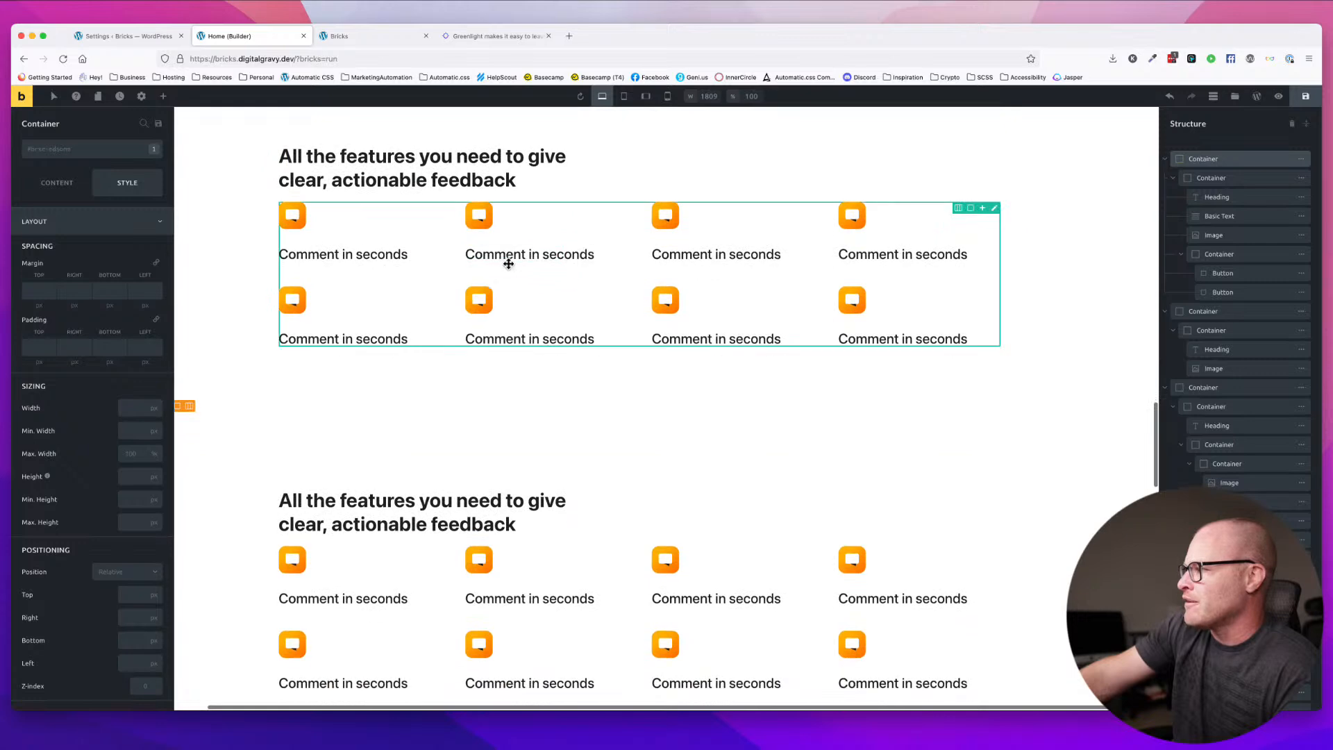
scroll(508, 264, "down", 3)
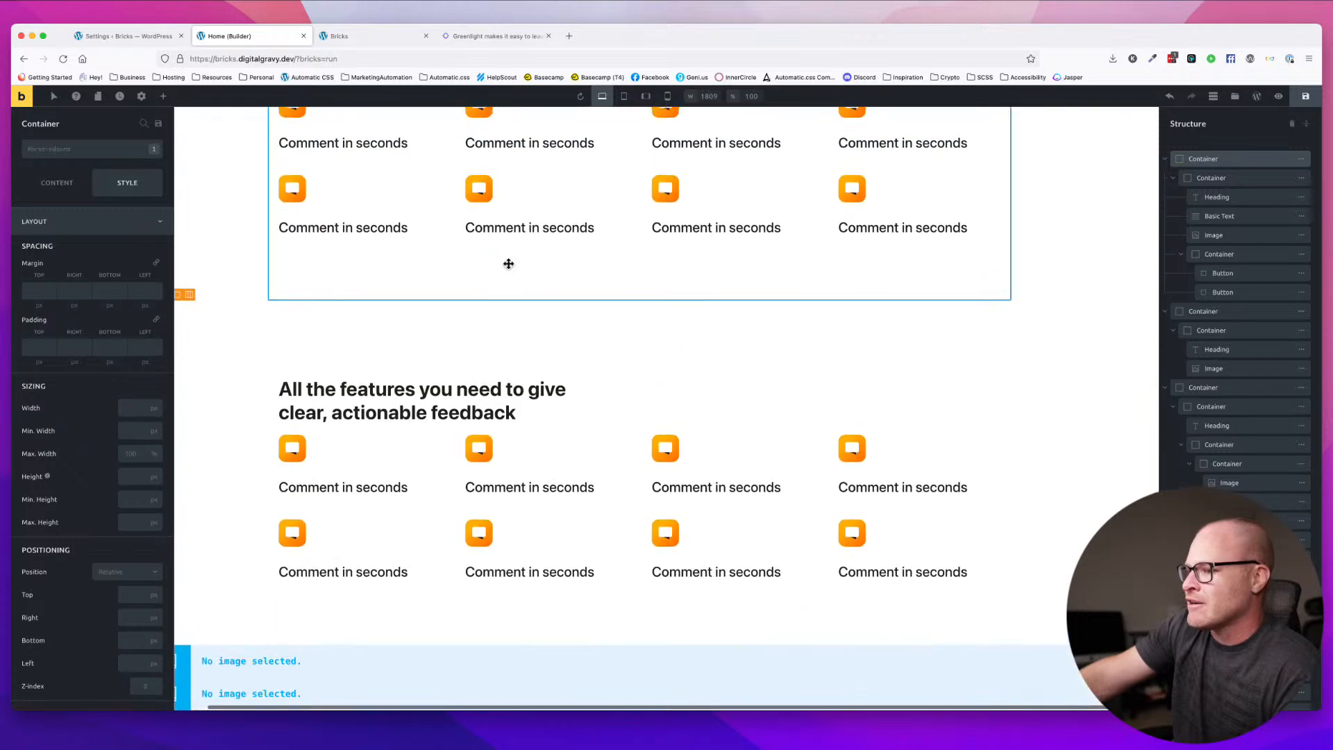
left_click(337, 671)
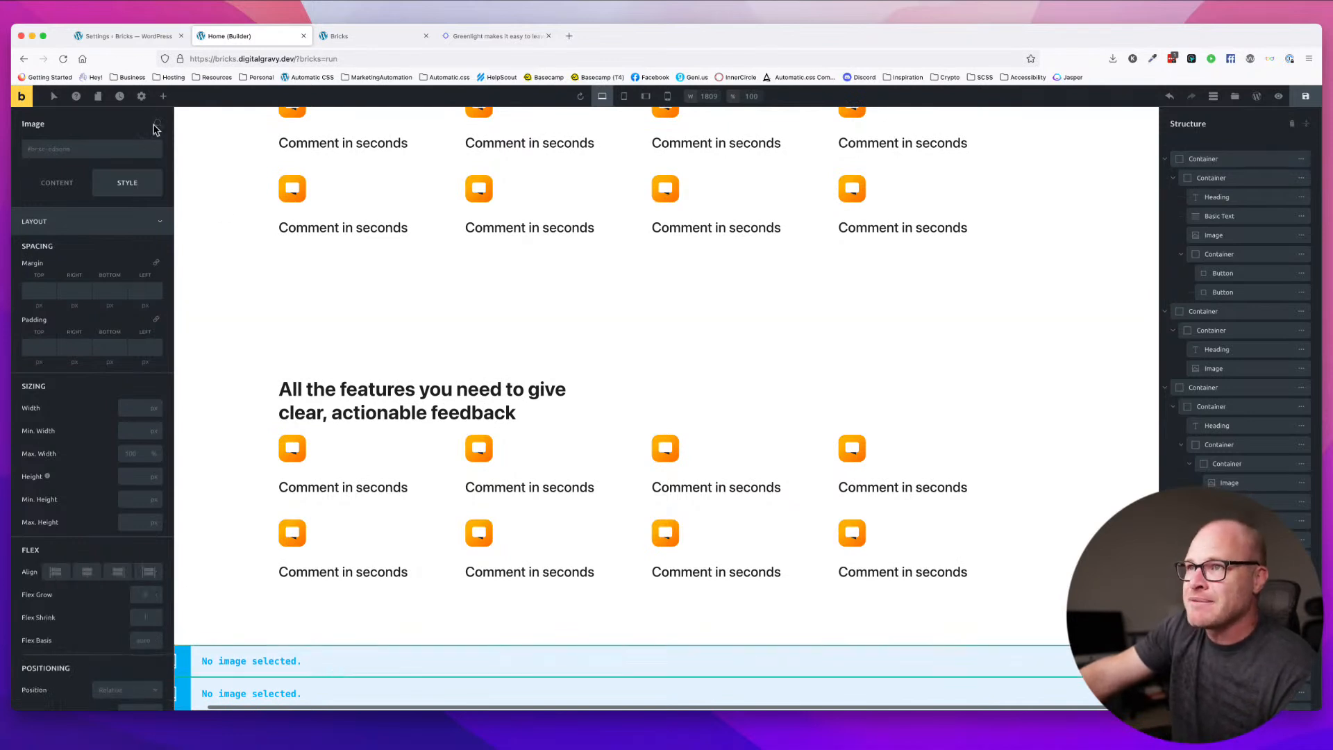
right_click(461, 653)
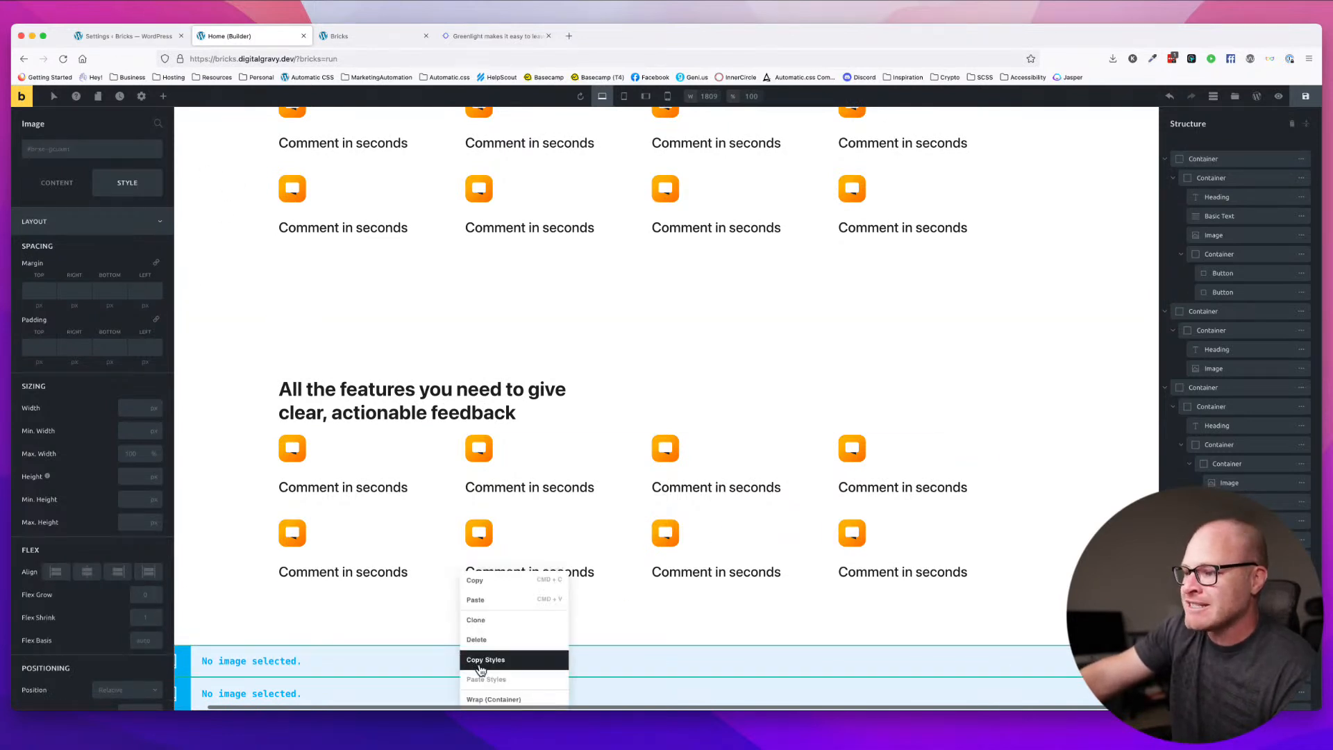
left_click(478, 640)
right_click(398, 691)
left_click(384, 693)
right_click(376, 692)
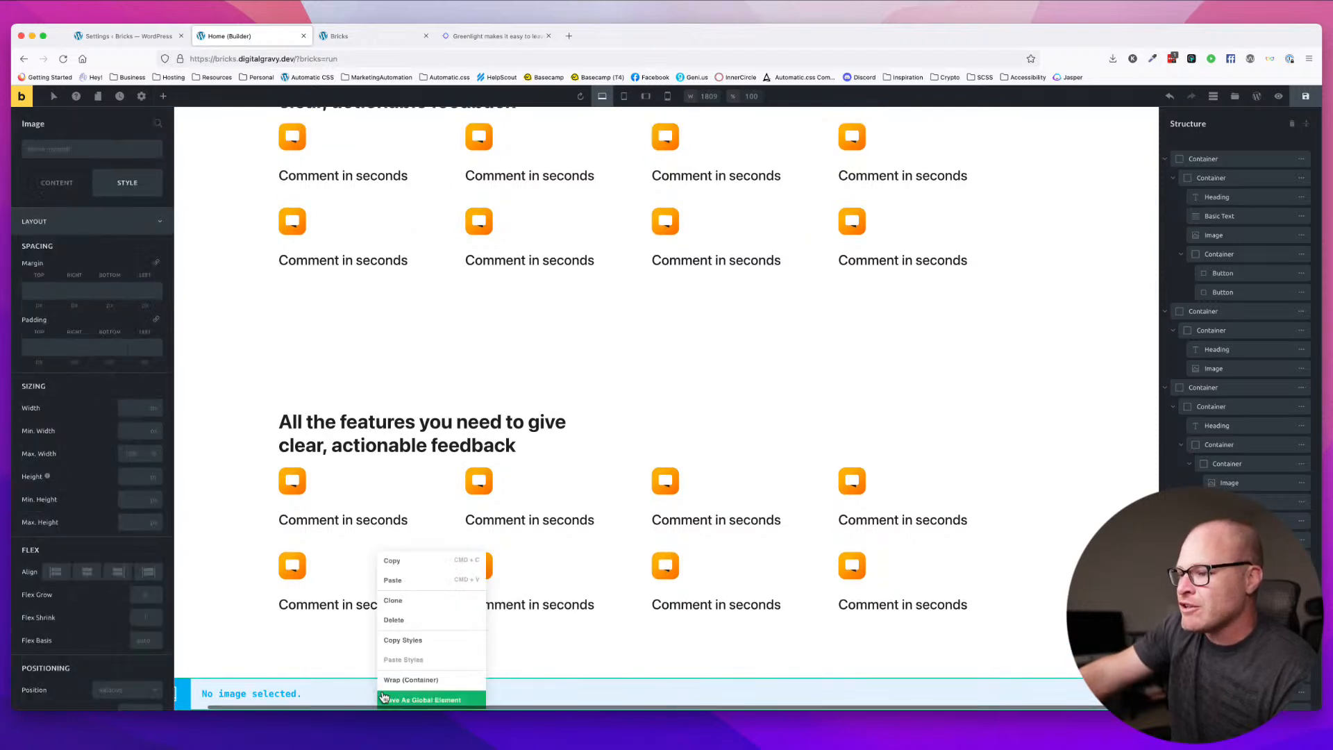
left_click(417, 629)
- Save the home page and reload its live version in the other browser tab
scroll(383, 674, "up", 3)
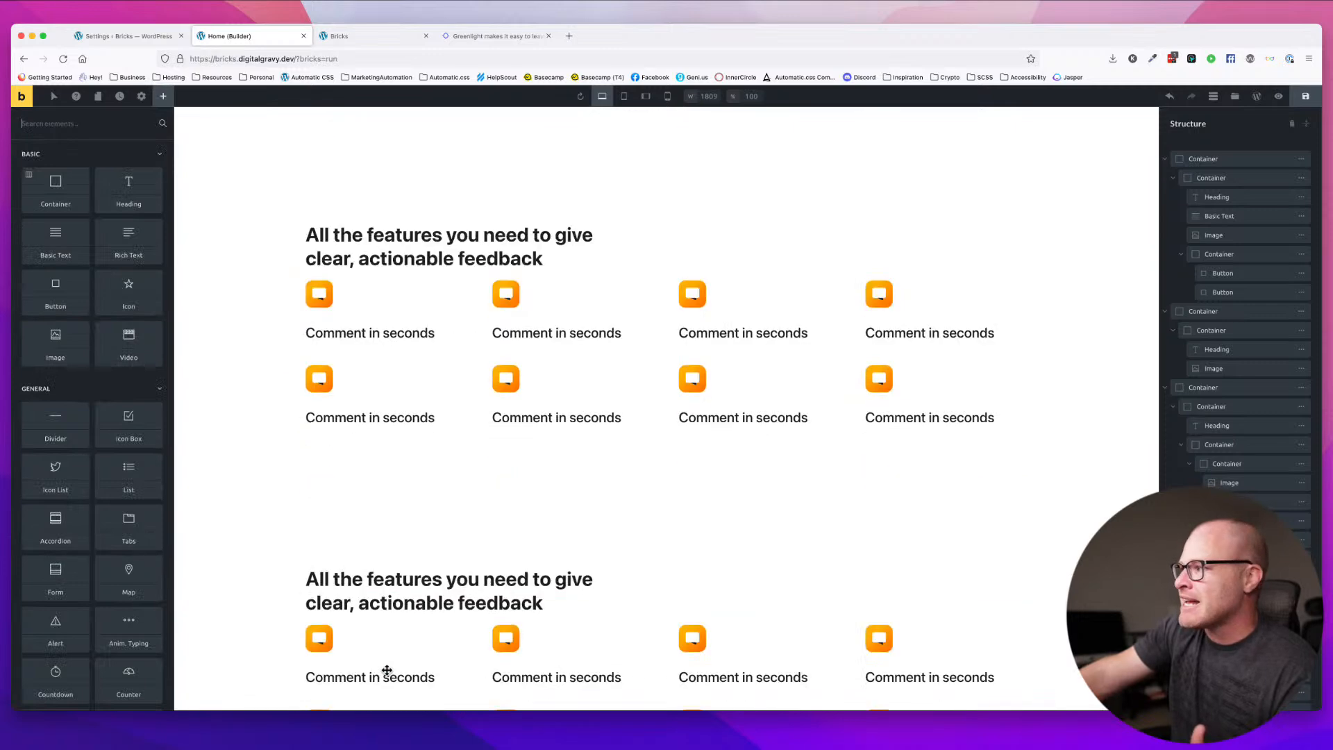
scroll(390, 668, "up", 17)
scroll(467, 521, "down", 9)
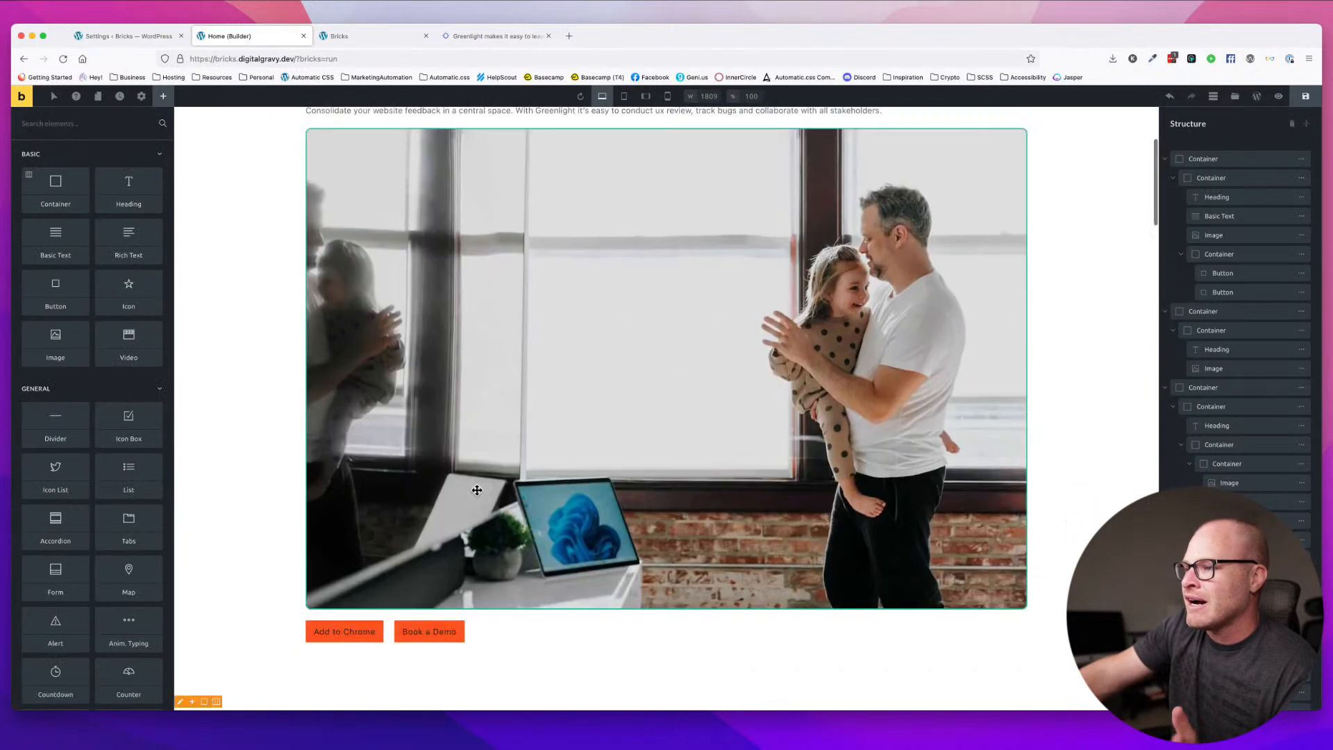
left_click(760, 404)
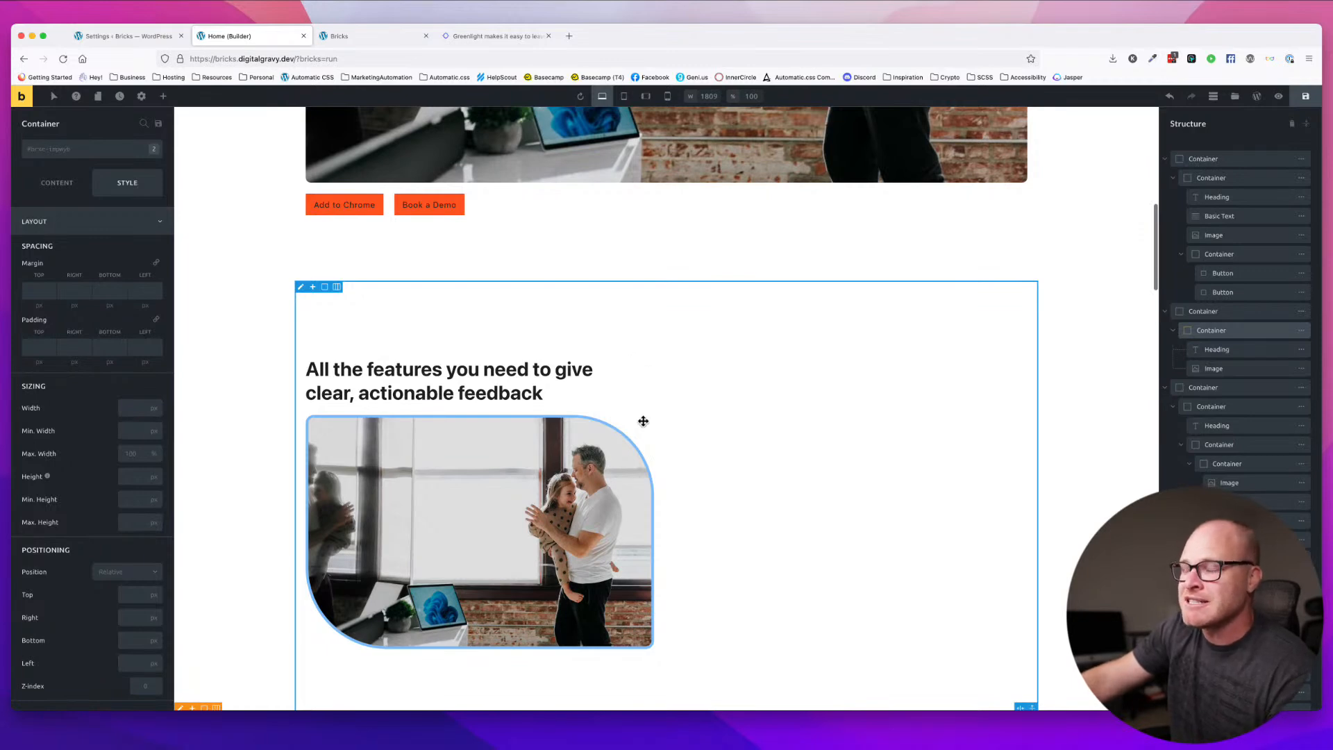
scroll(661, 500, "down", 3)
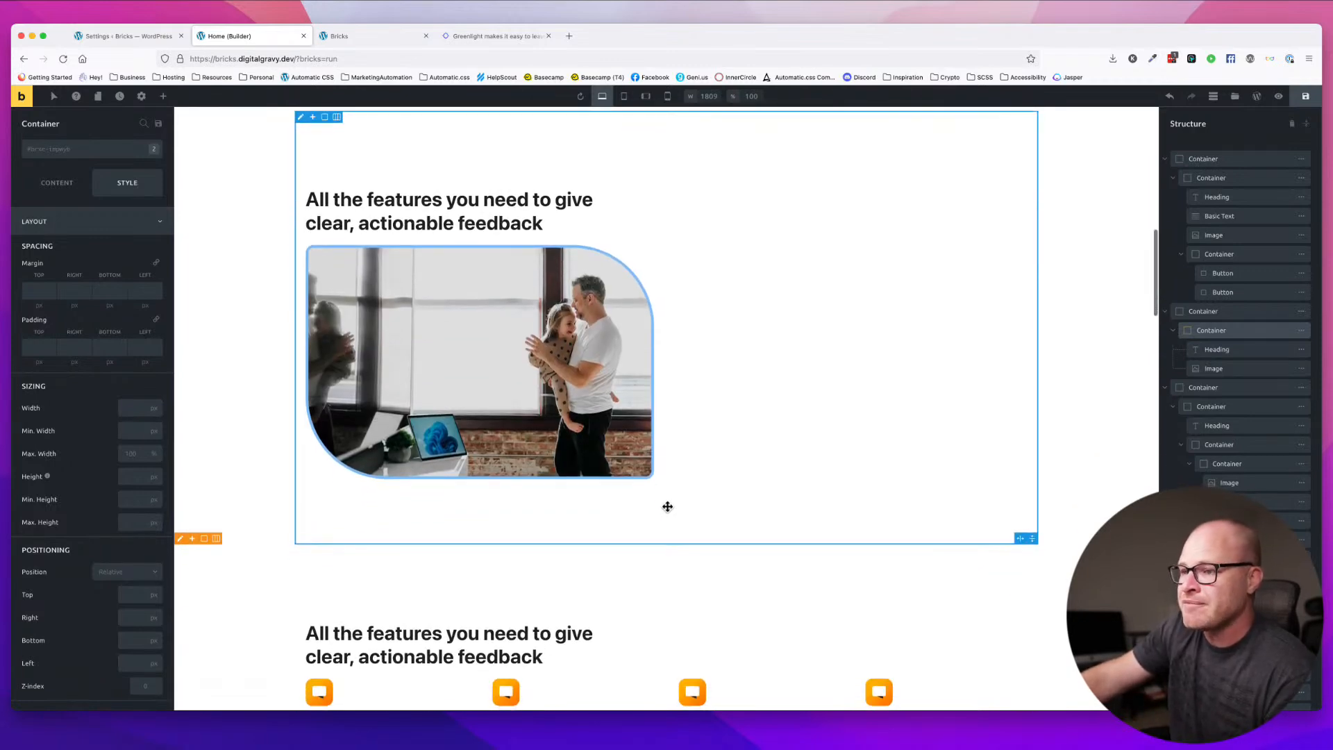
scroll(667, 507, "up", 7)
scroll(667, 507, "up", 5)
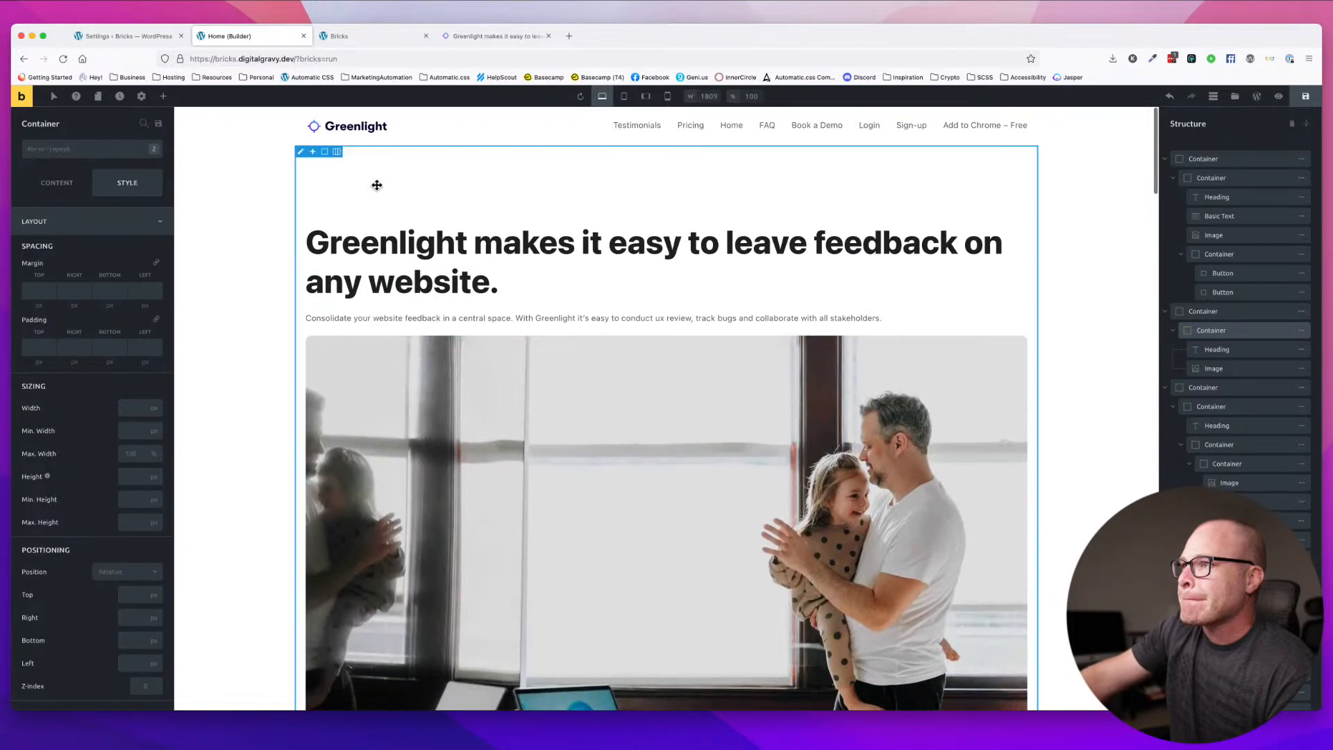
left_click(378, 184)
left_click(1306, 96)
left_click(389, 36)
key("super+r")
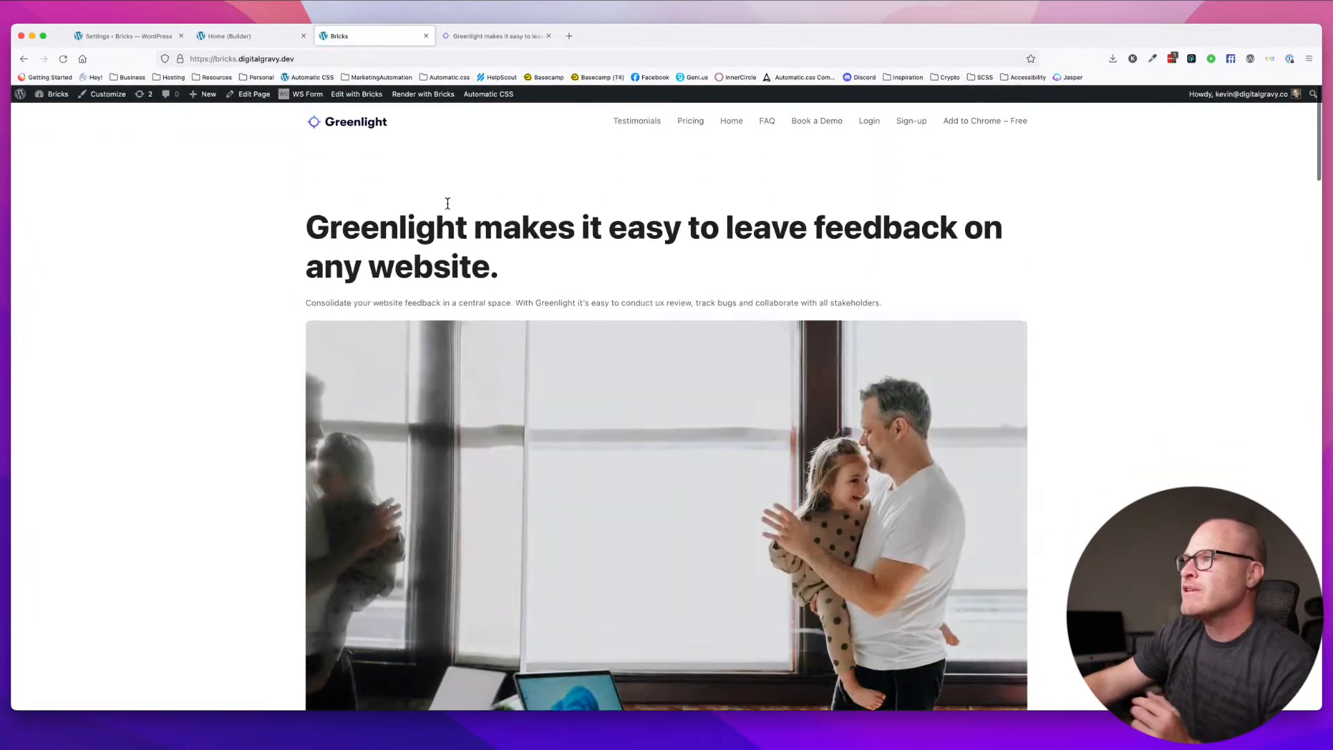
- Inspect the hero's inner container on the live page and examine its .section__inner padding, max-width and margin rules
right_click(452, 194)
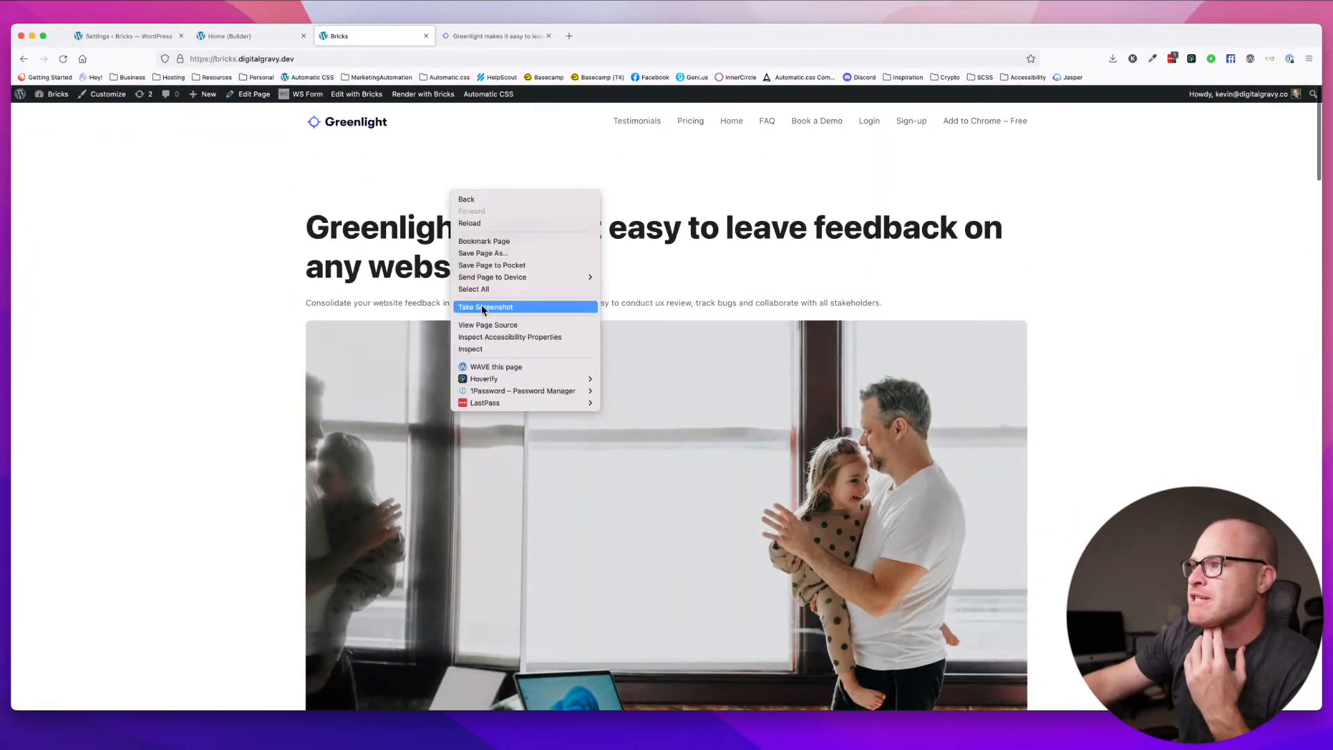
left_click(484, 349)
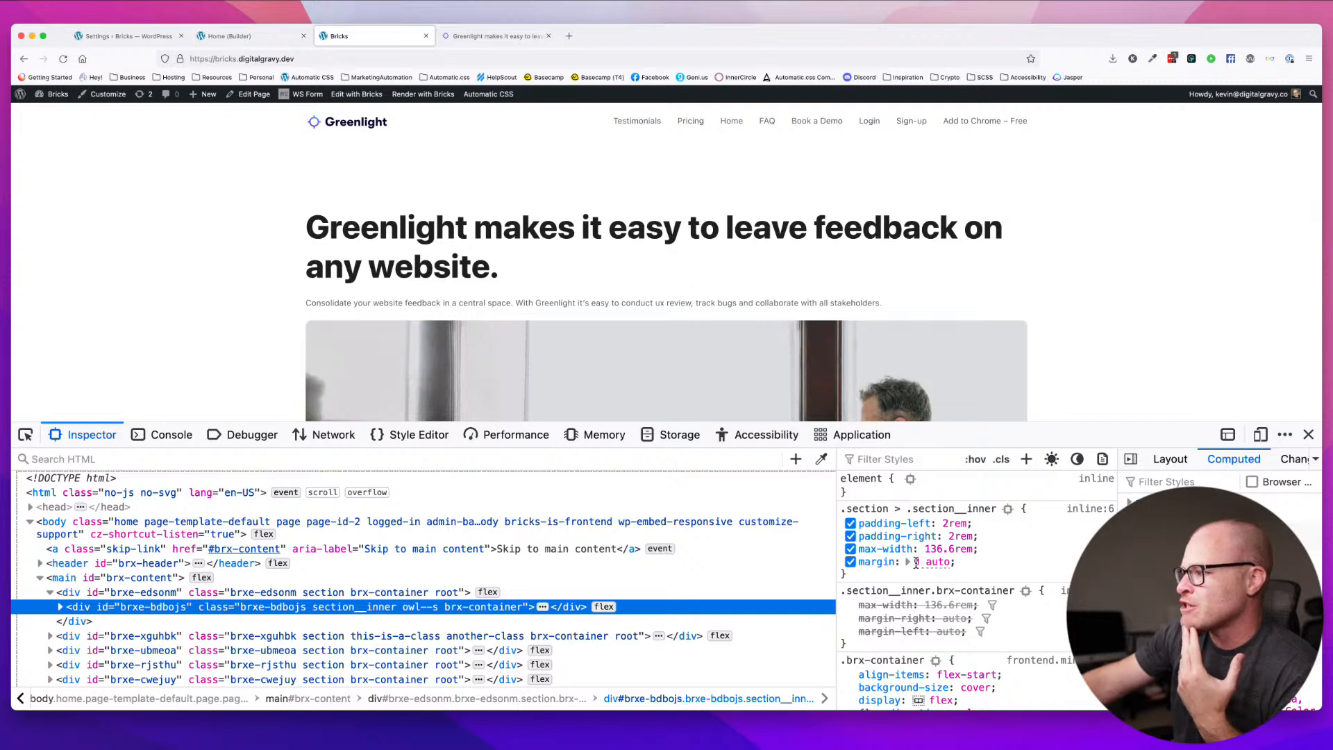
scroll(917, 562, "down", 3)
scroll(918, 562, "down", 4)
scroll(918, 561, "down", 4)
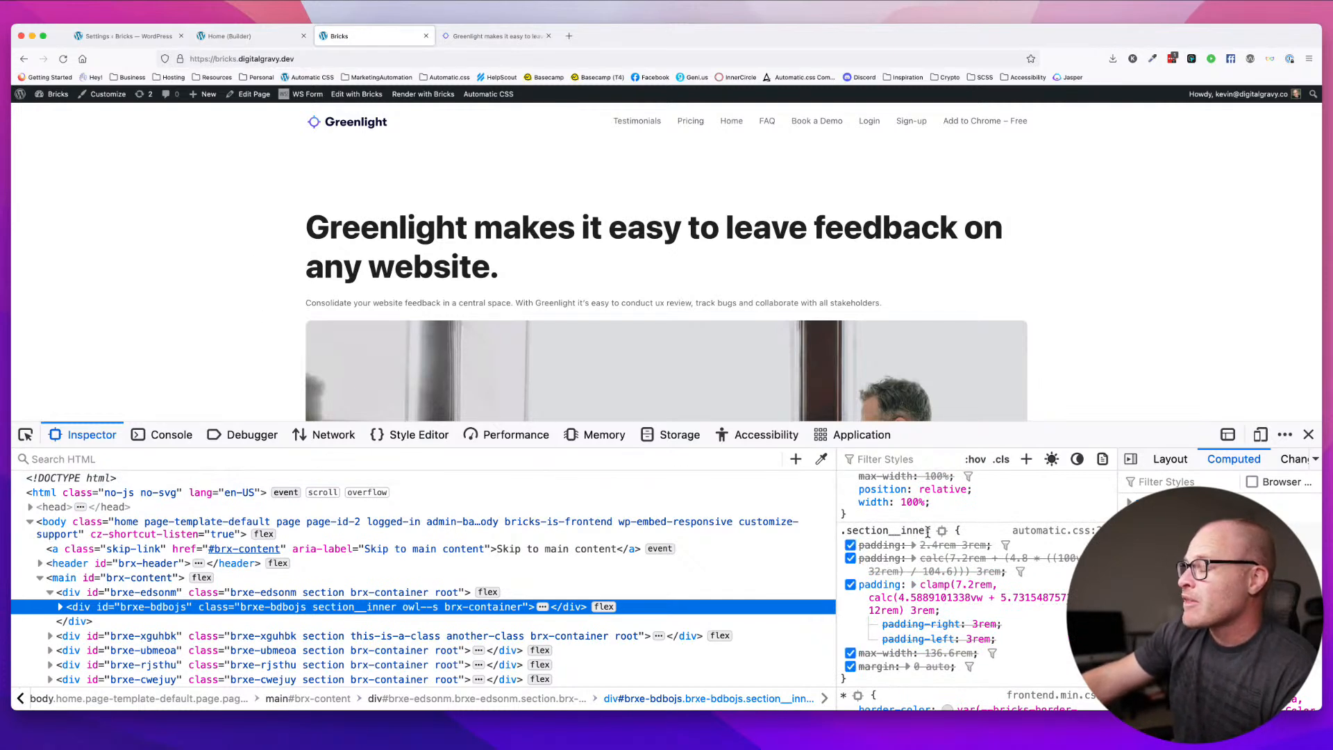
left_click_drag(929, 532, 843, 532)
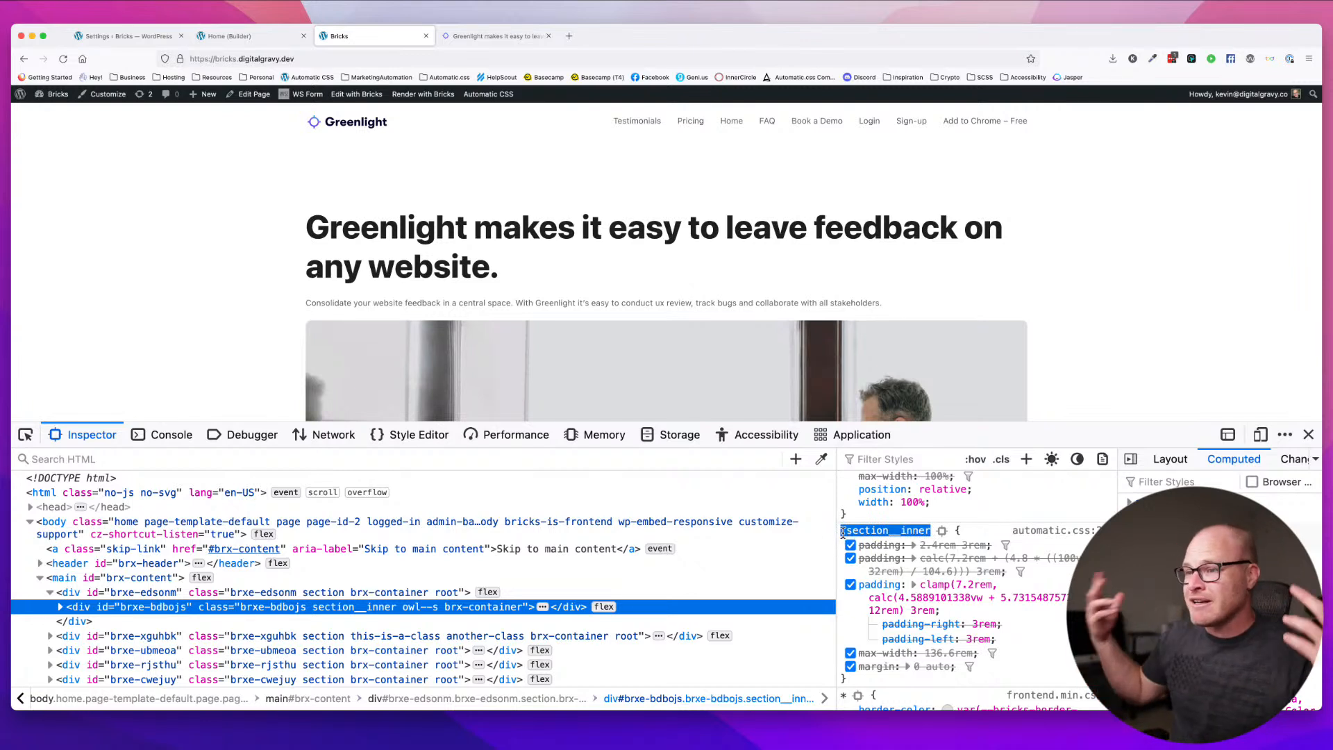
scroll(842, 533, "down", 1)
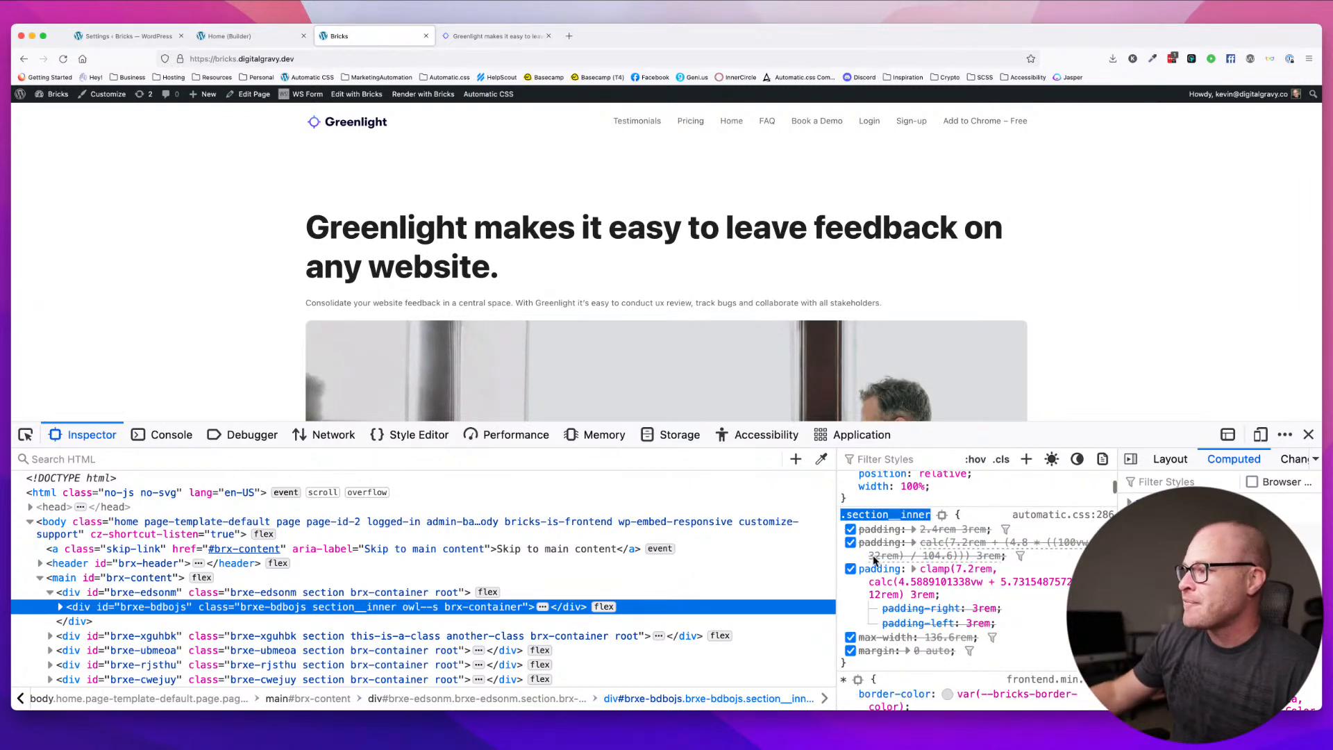
scroll(877, 556, "up", 3)
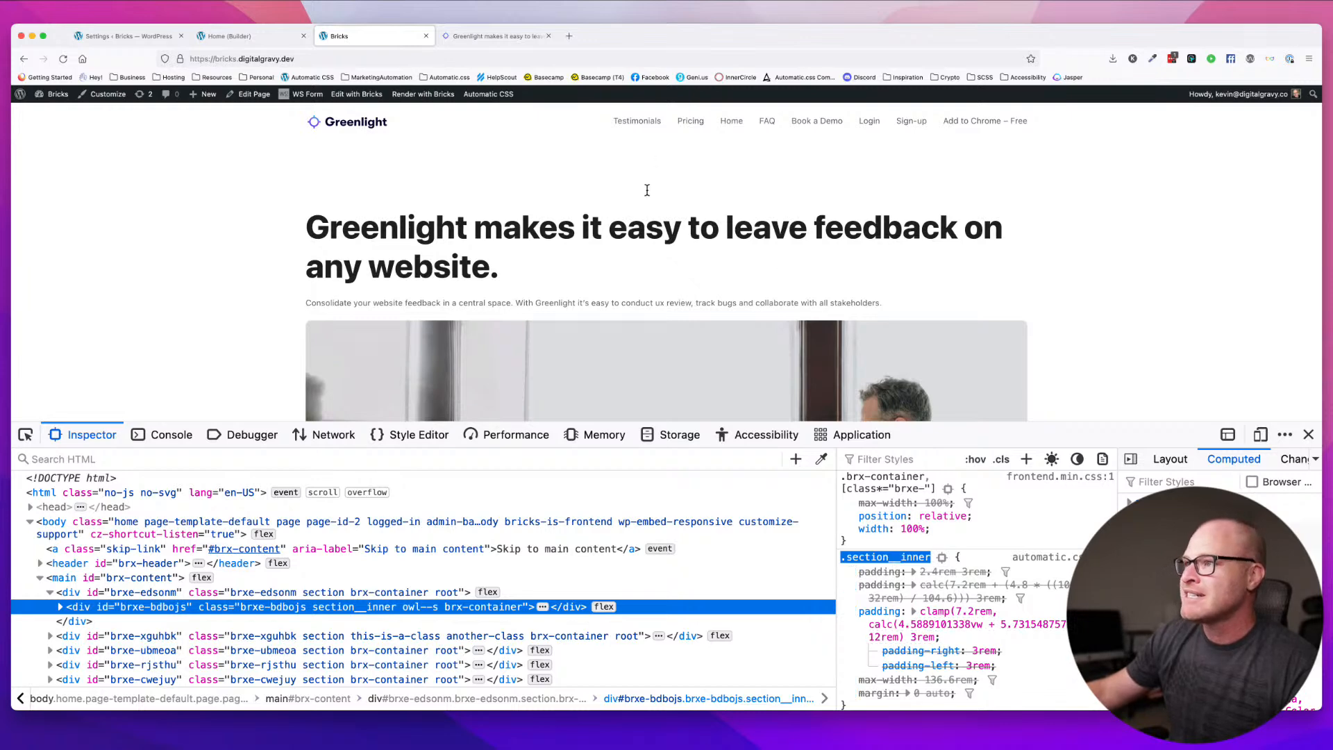
left_click(1309, 434)
- Review the live page's sections from the hero down to the feature grids
scroll(823, 330, "down", 10)
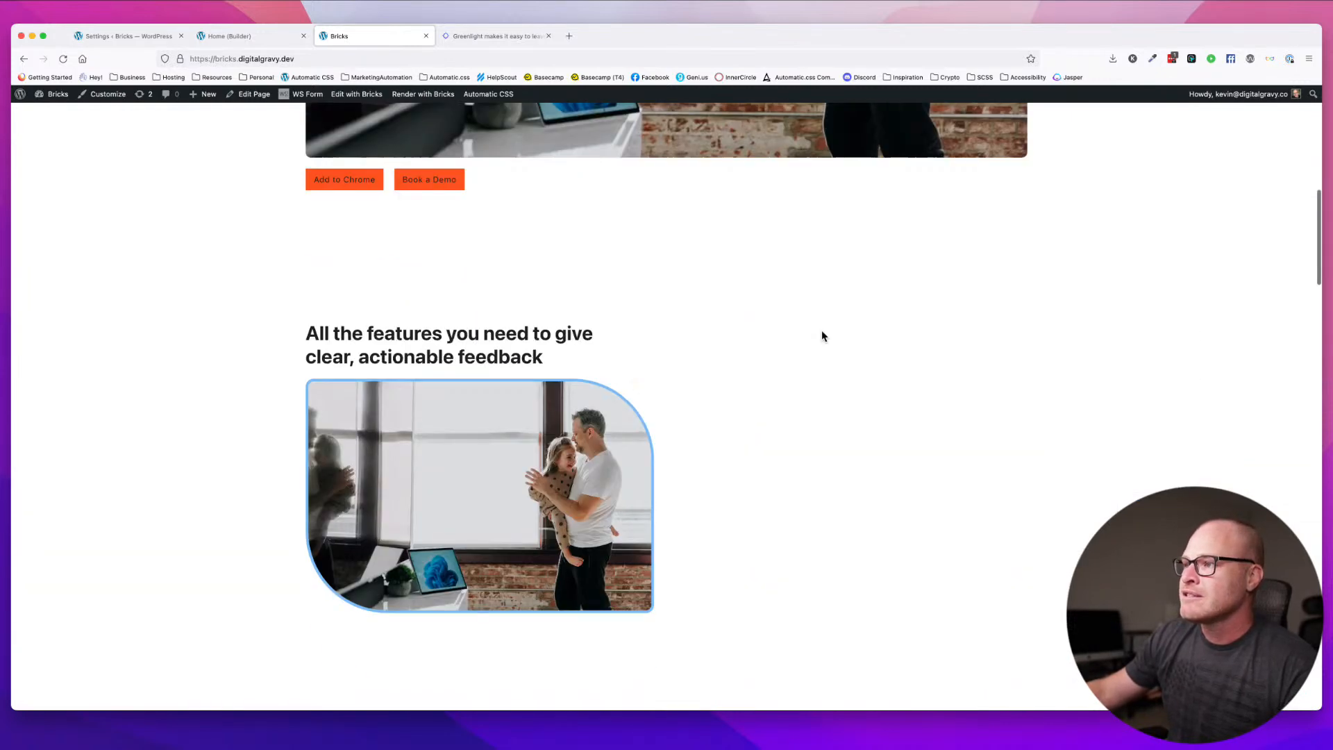
scroll(822, 336, "down", 15)
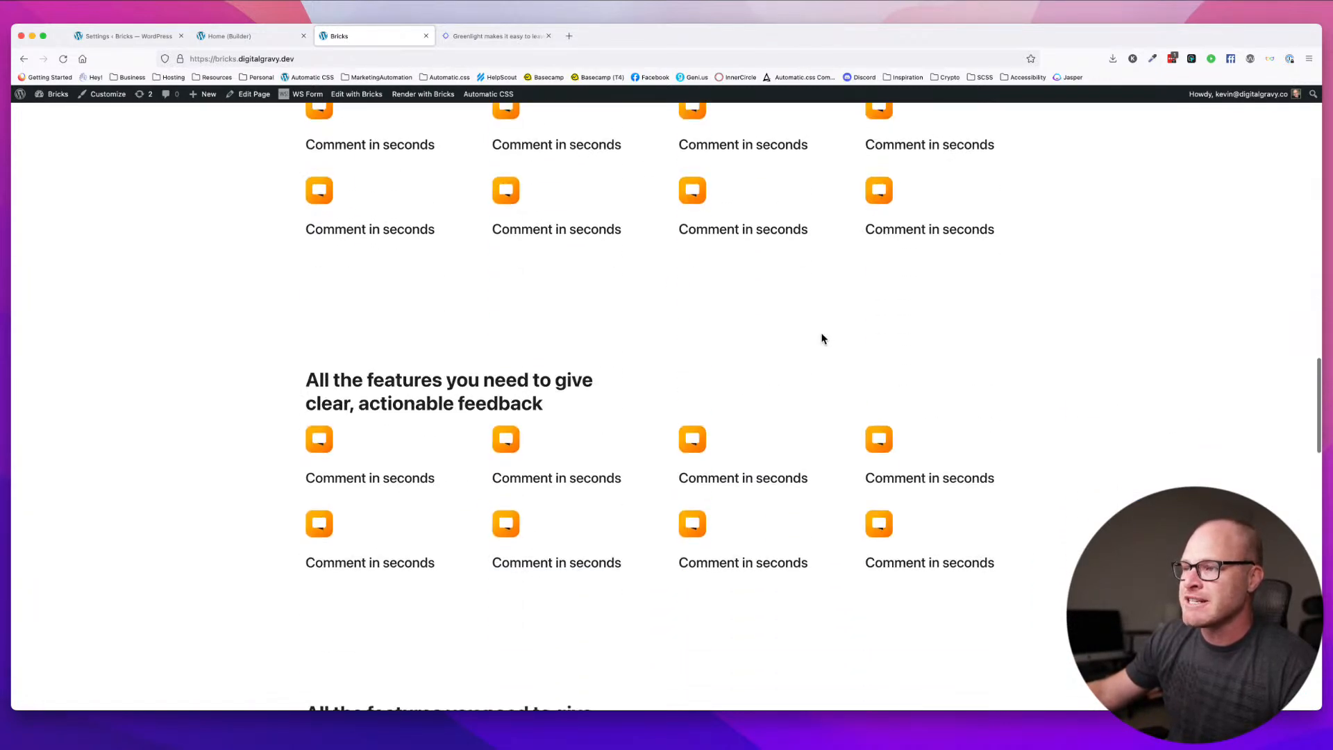
scroll(823, 338, "up", 20)
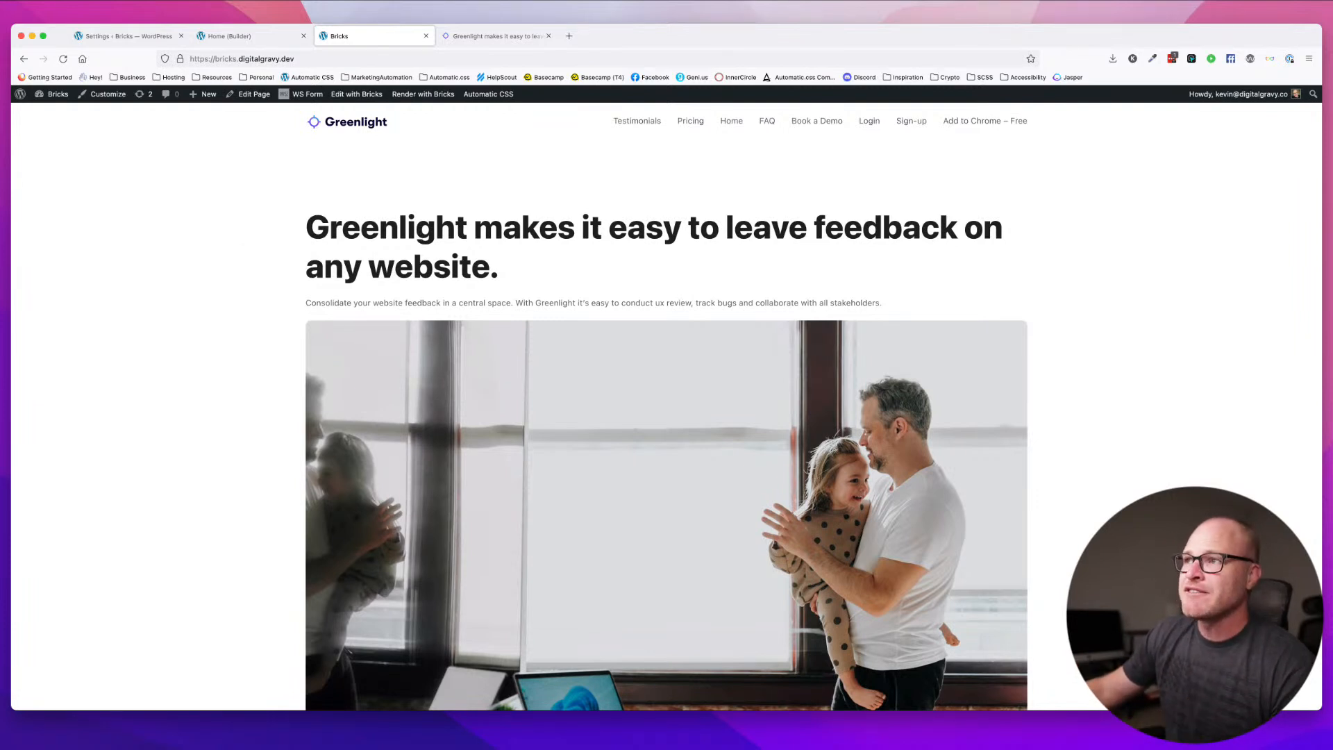
scroll(723, 371, "down", 10)
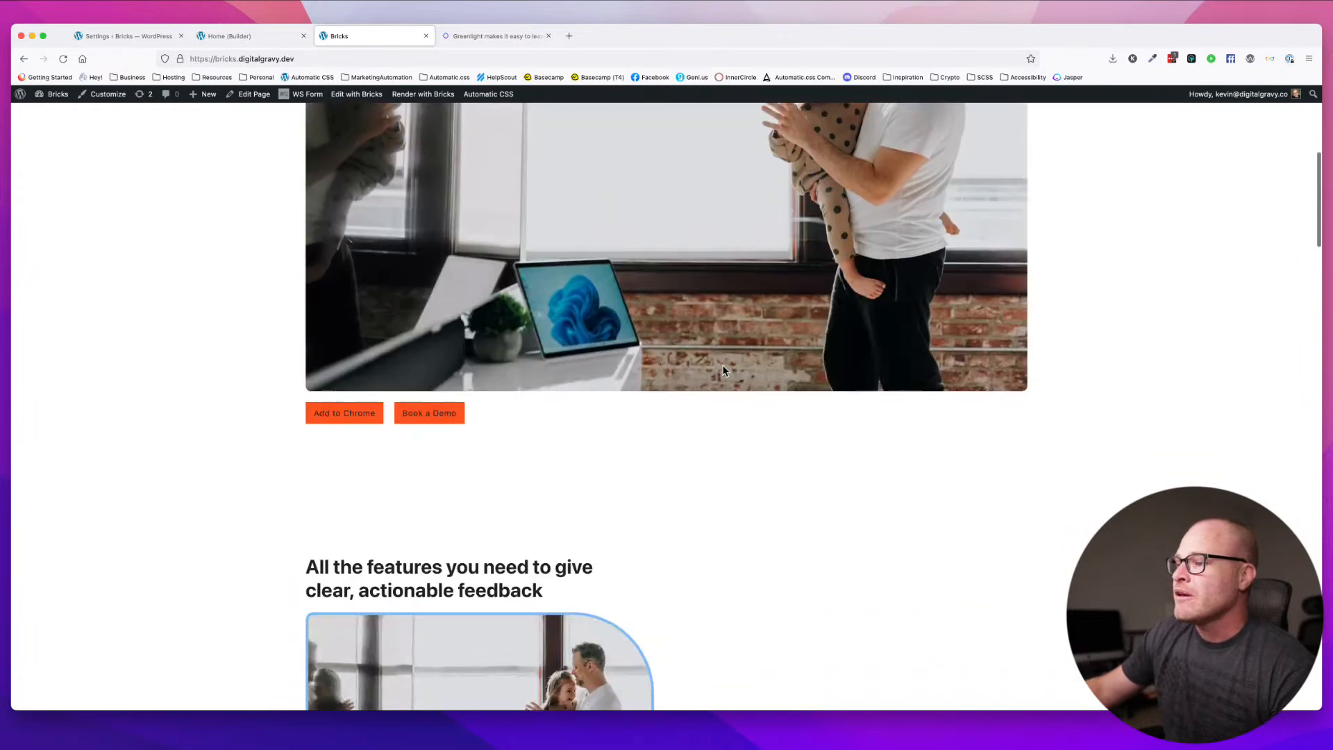
- Switch to the WordPress admin tab and start a new Bricks template
scroll(722, 372, "up", 5)
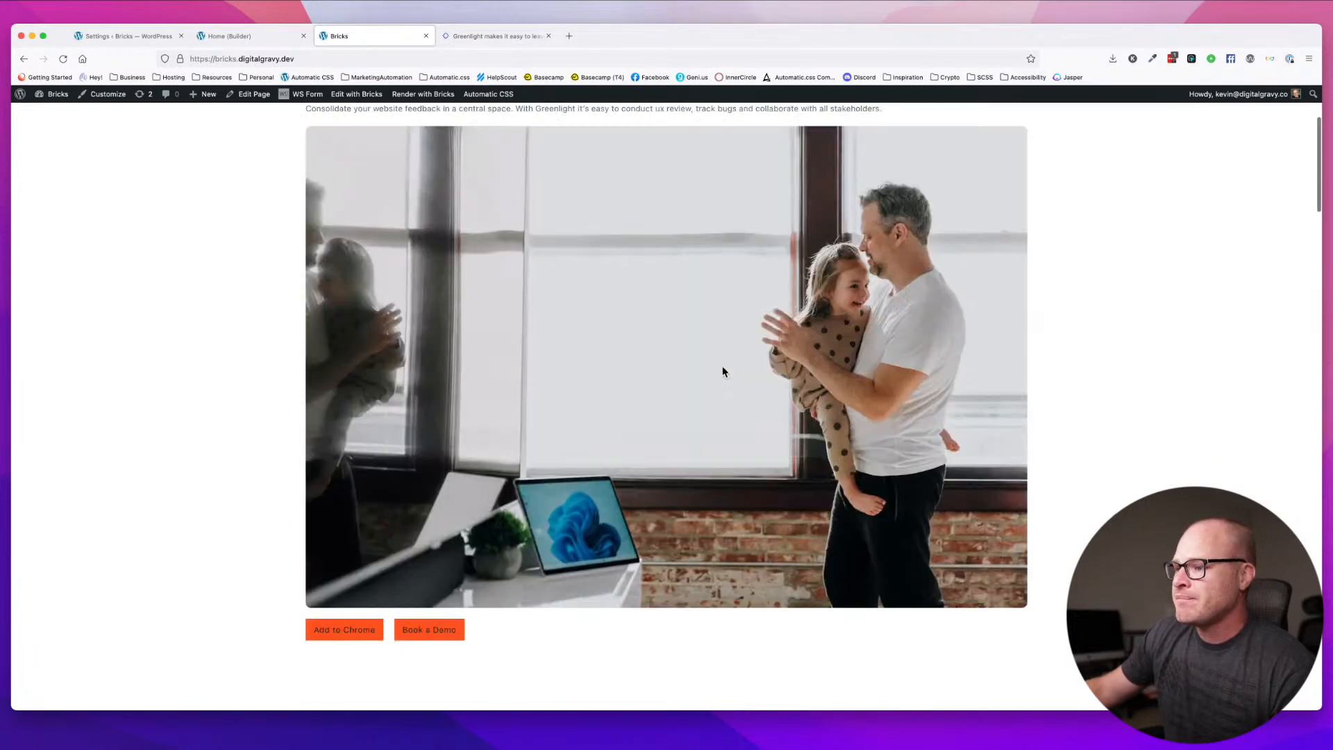
scroll(722, 372, "down", 2)
left_click(230, 36)
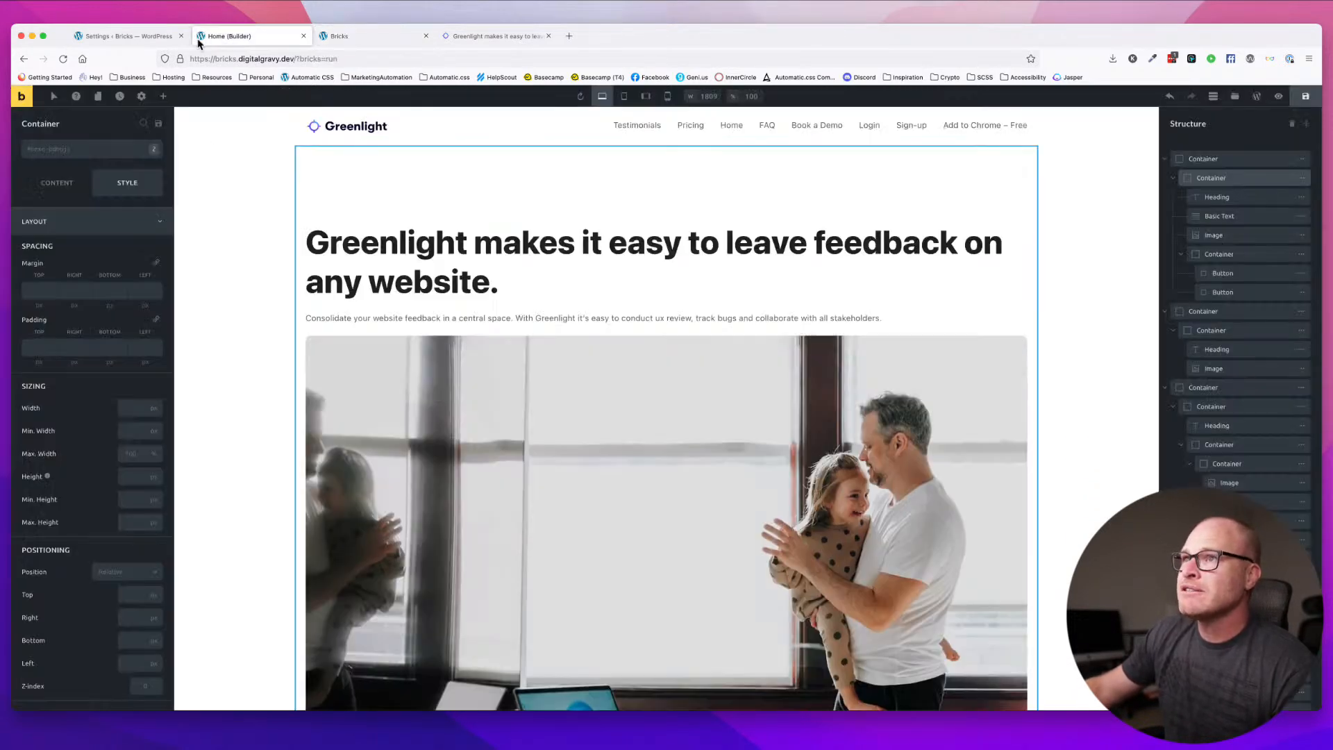
left_click(147, 37)
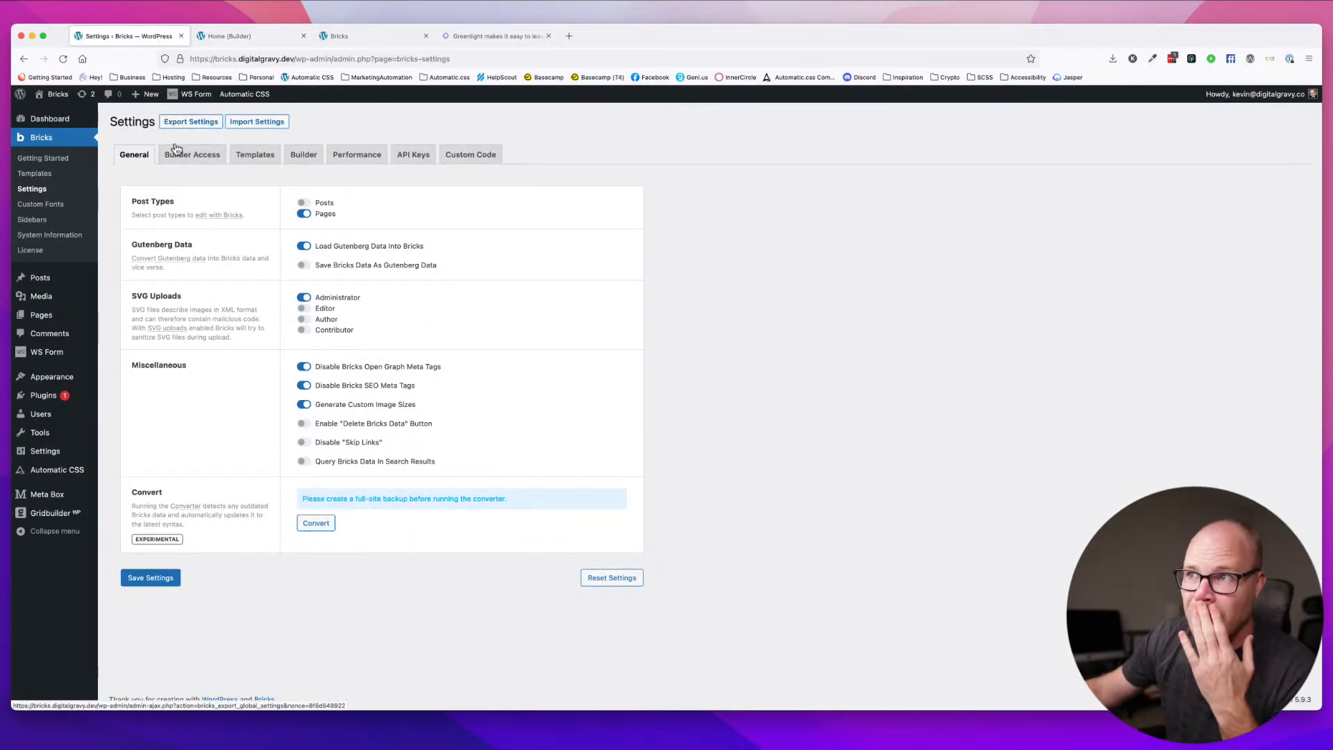
left_click(259, 154)
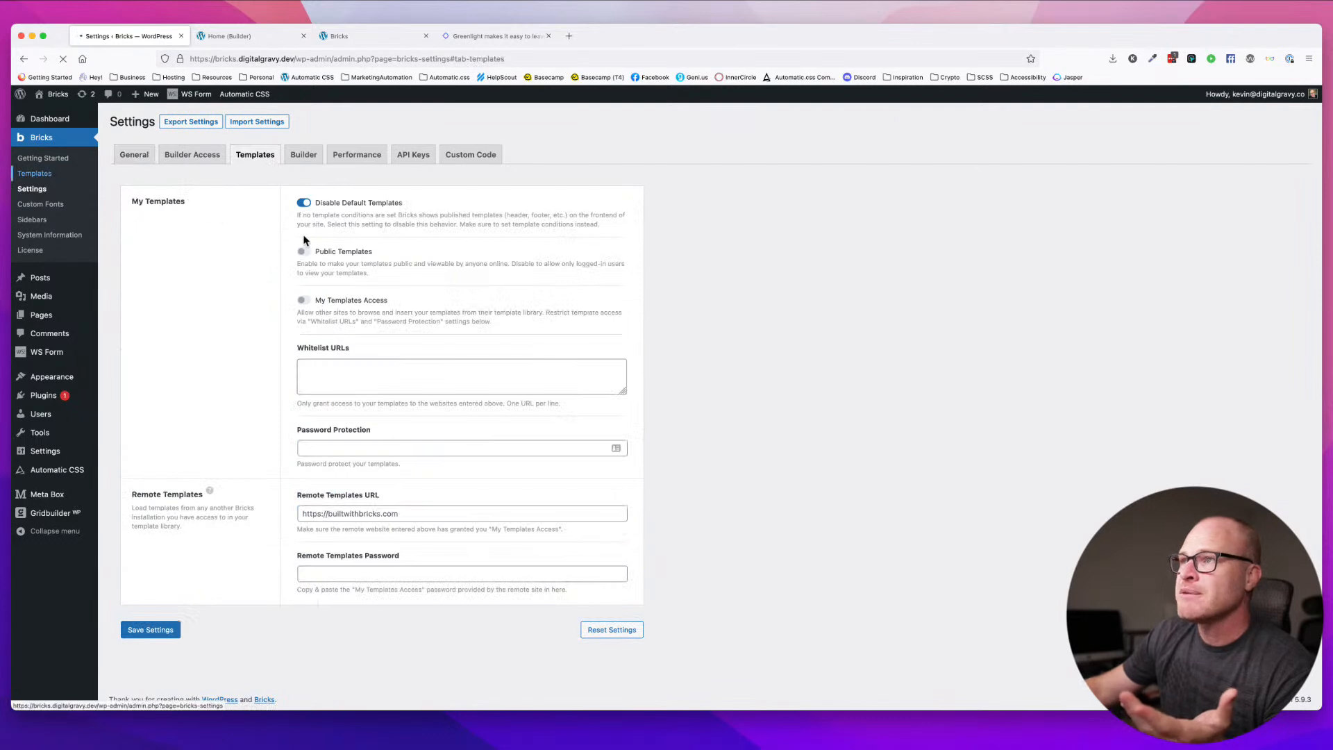
left_click(68, 175)
left_click(212, 122)
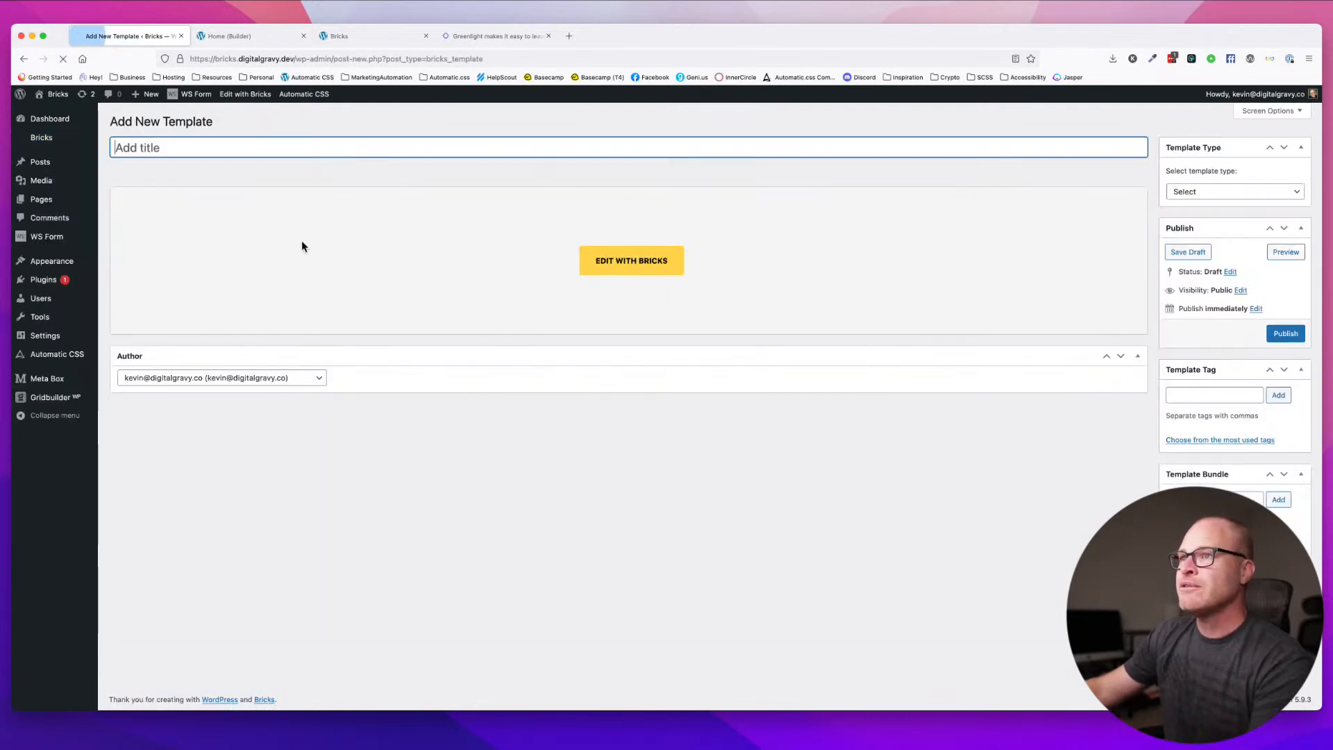
- Title the new template Footer, set its template type to Footer and publish it
type("Footer")
key("Tab")
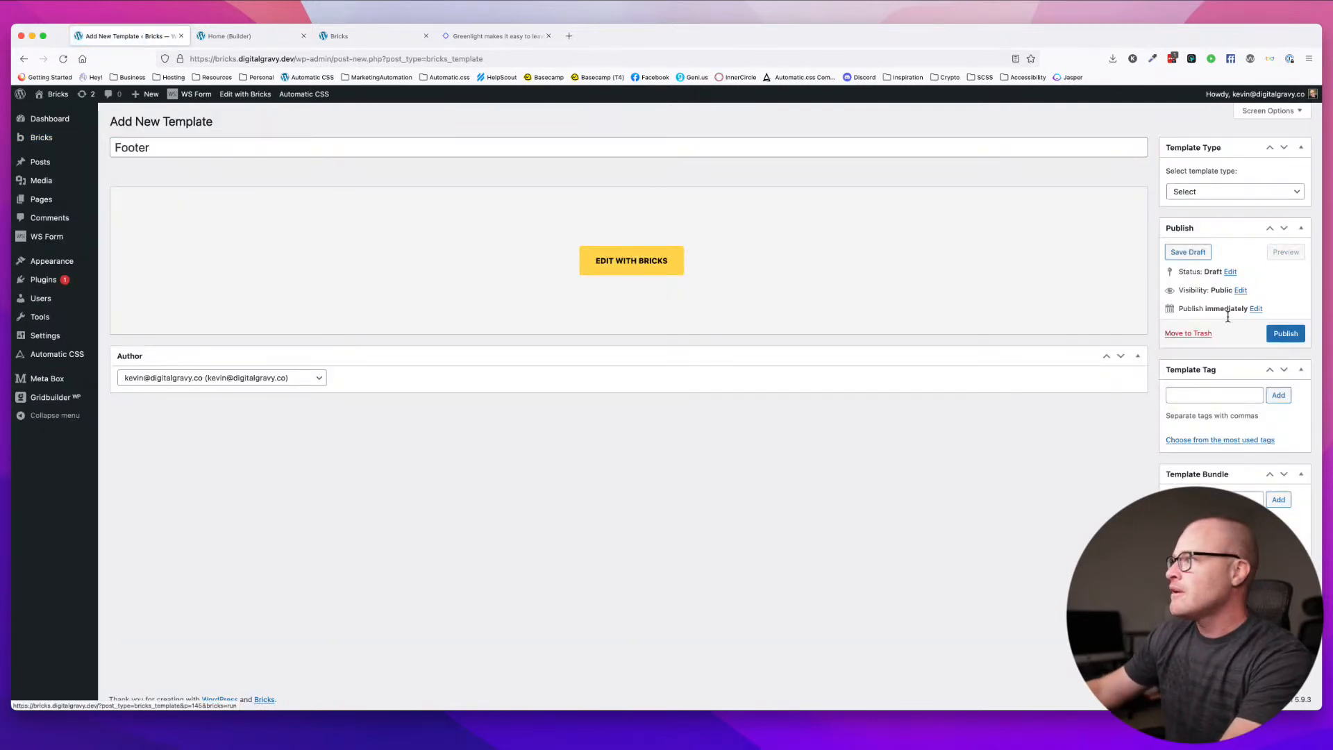
left_click(1211, 193)
left_click(1212, 214)
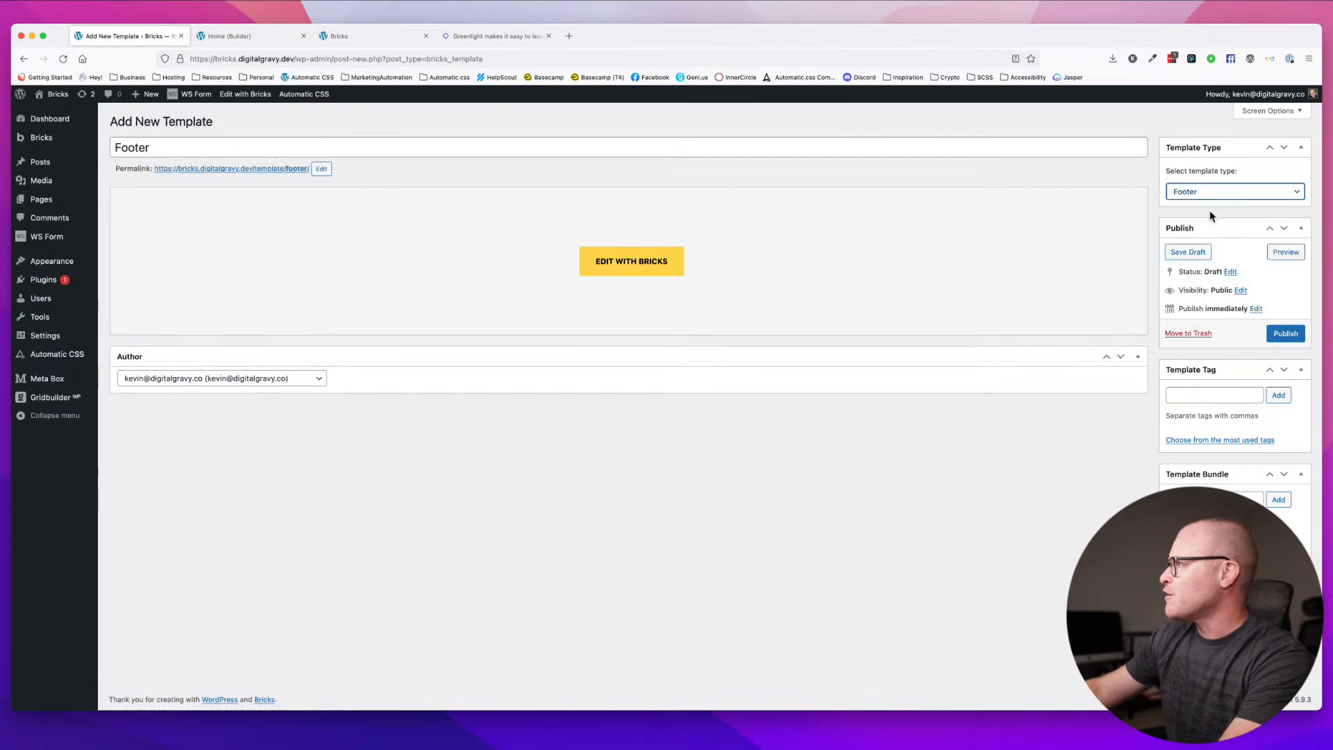
left_click(1289, 335)
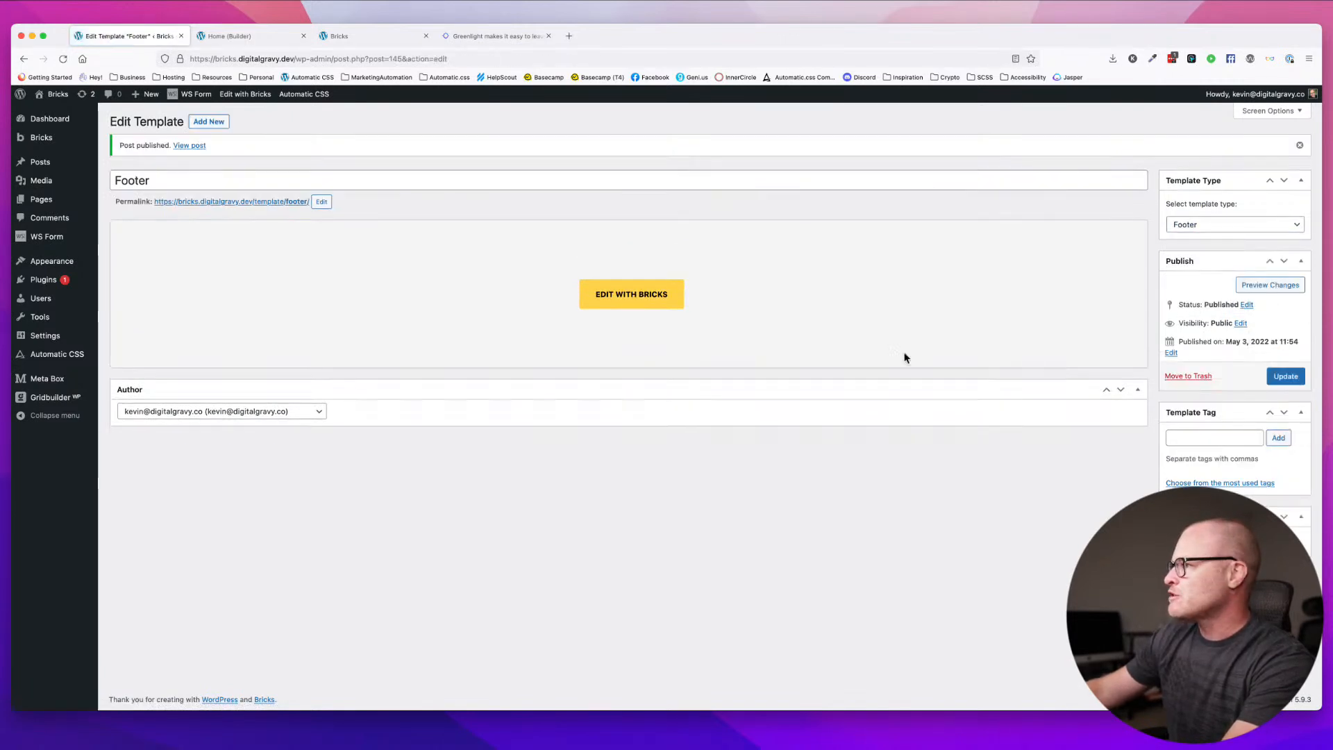
- Edit the Footer template with Bricks and add a container with the .section class
left_click(614, 306)
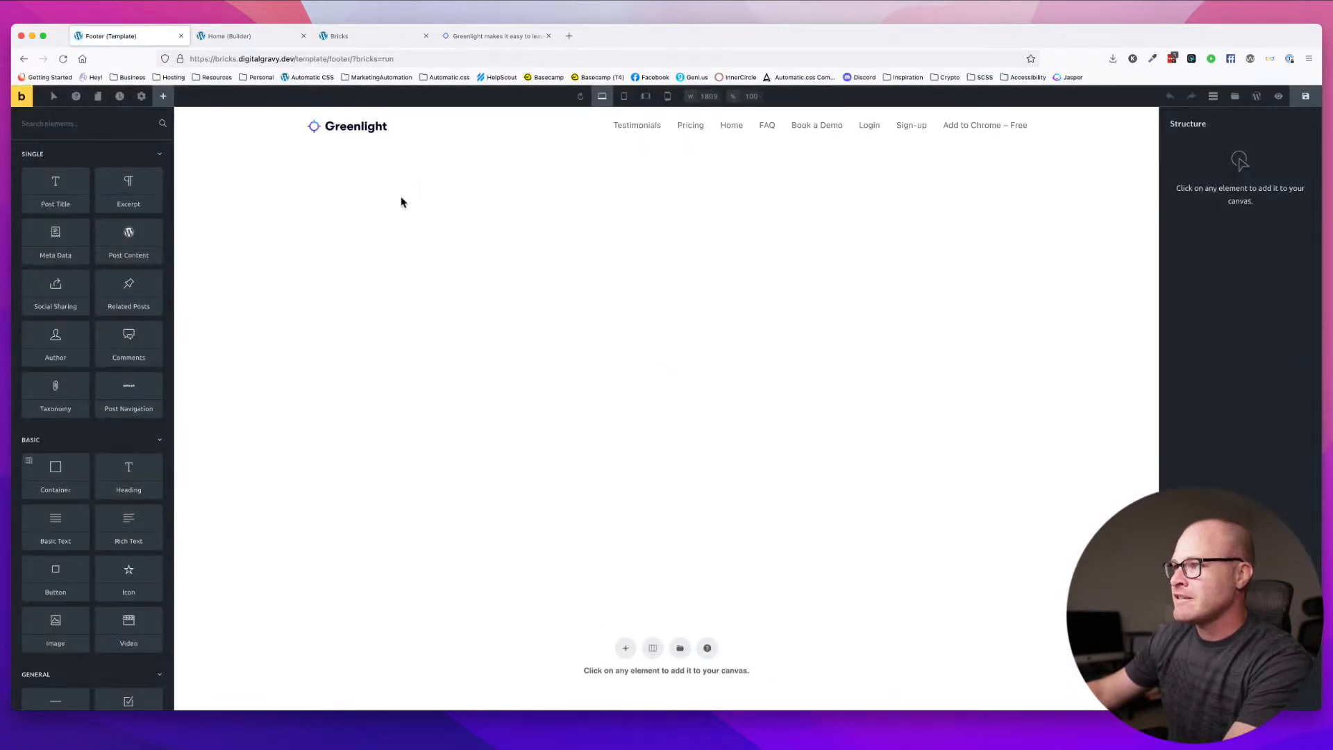
left_click(626, 648)
left_click(553, 691)
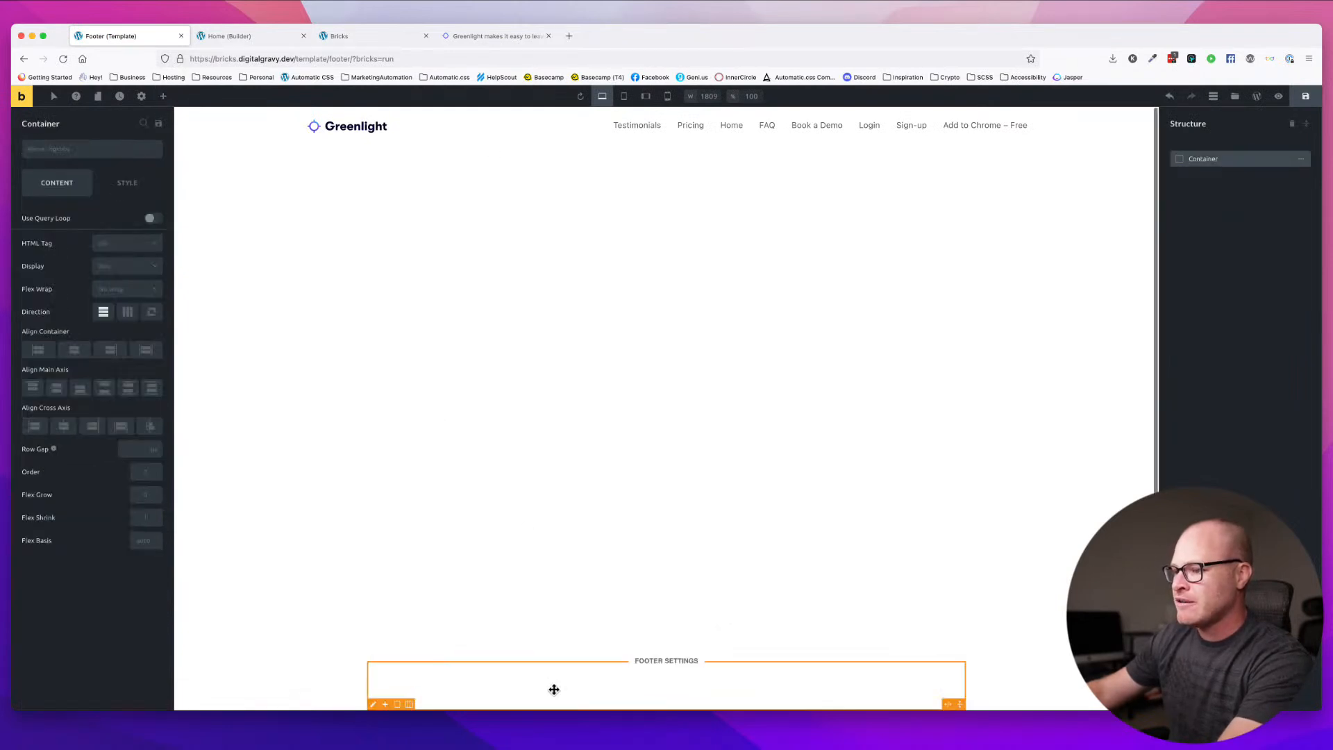
left_click(59, 149)
type("sect")
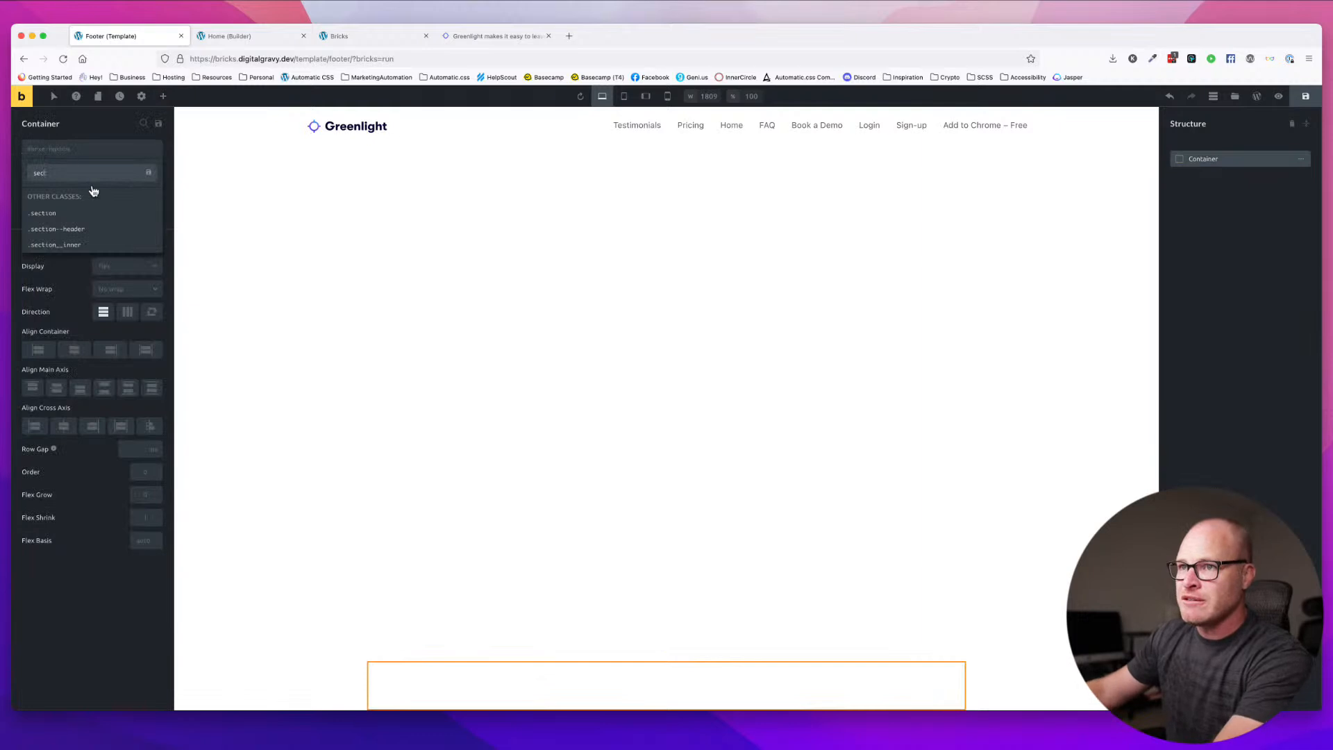
left_click(75, 211)
- Nest a second container inside the footer section and assign it the .section__inner class
left_click(164, 97)
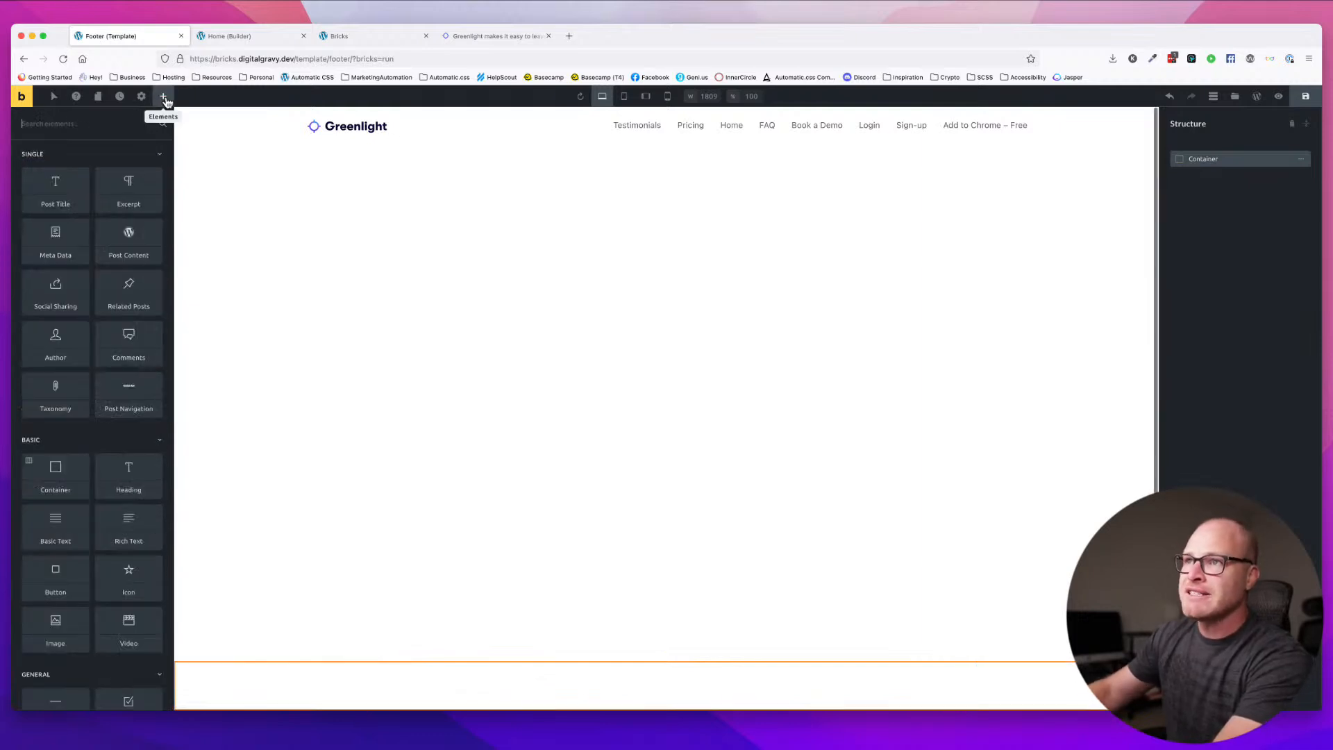
type("cn")
key("BackSpace")
key("BackSpace")
type("conta")
left_click(61, 167)
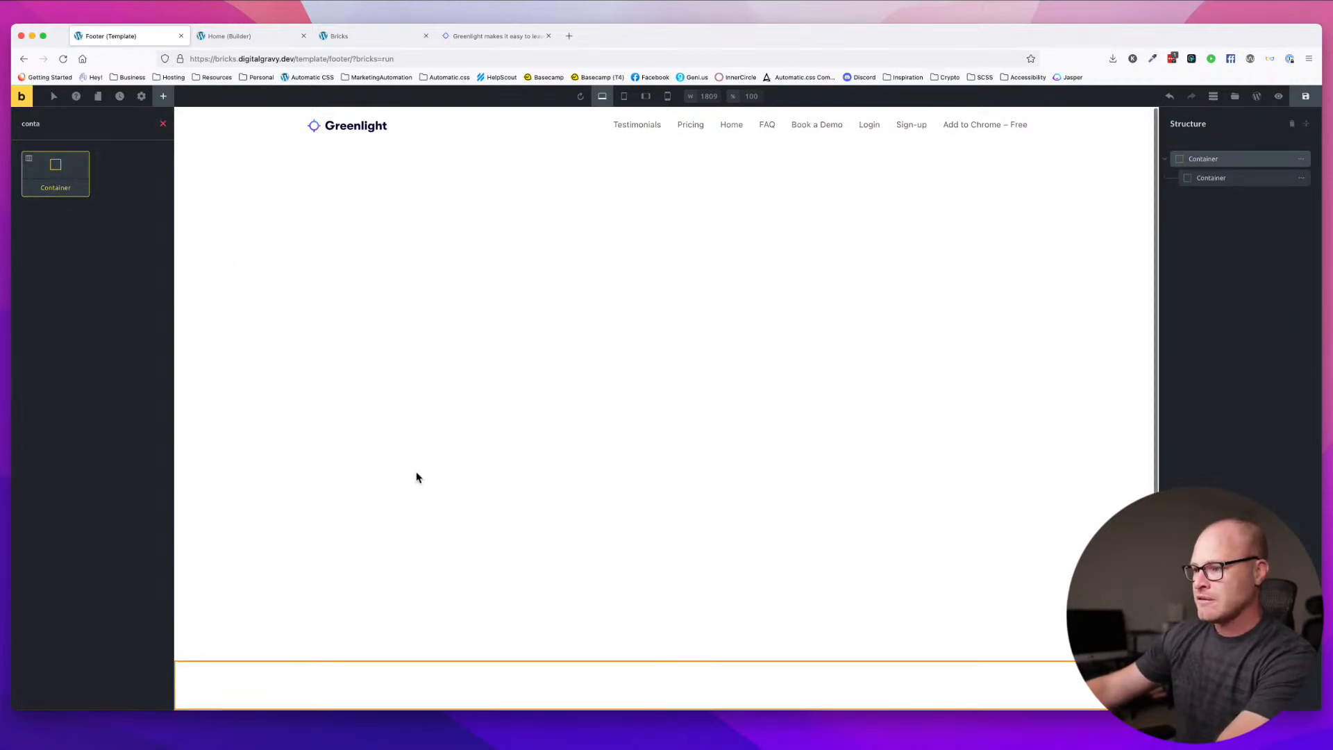
left_click(1240, 182)
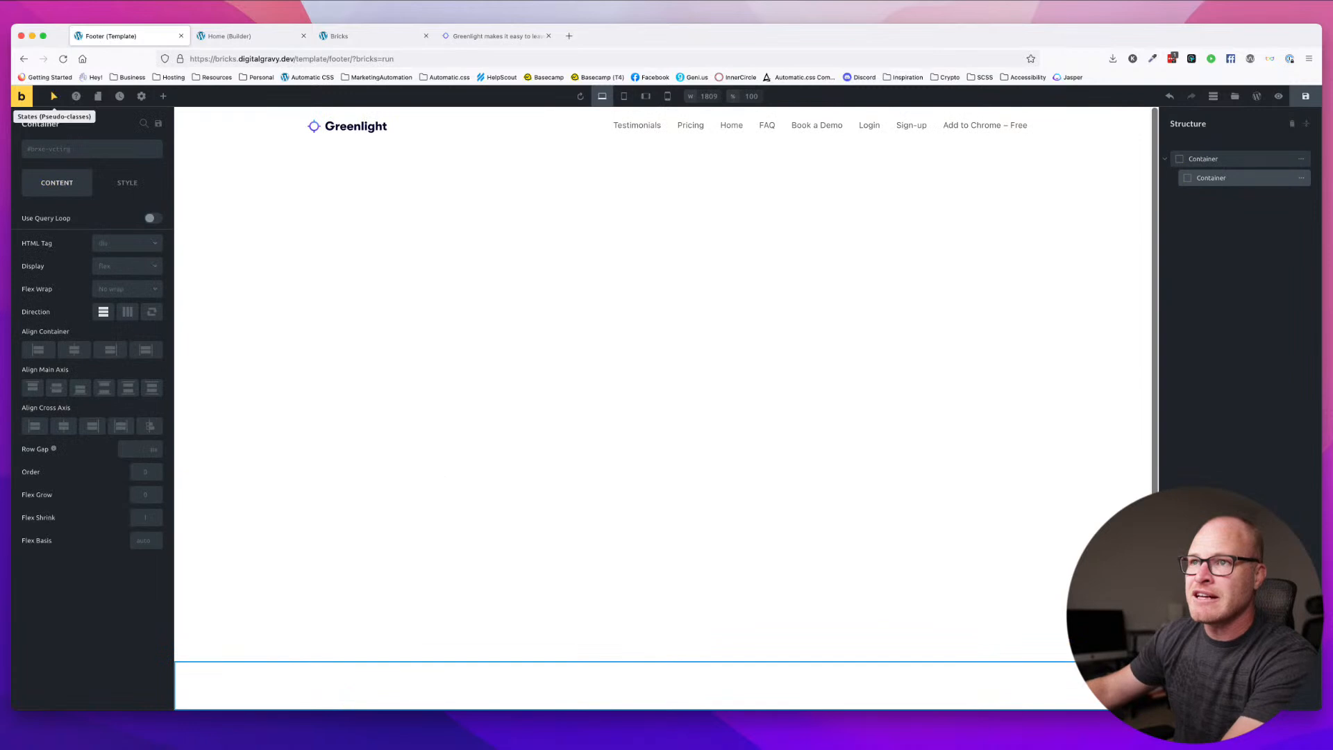
left_click(98, 155)
type("sect")
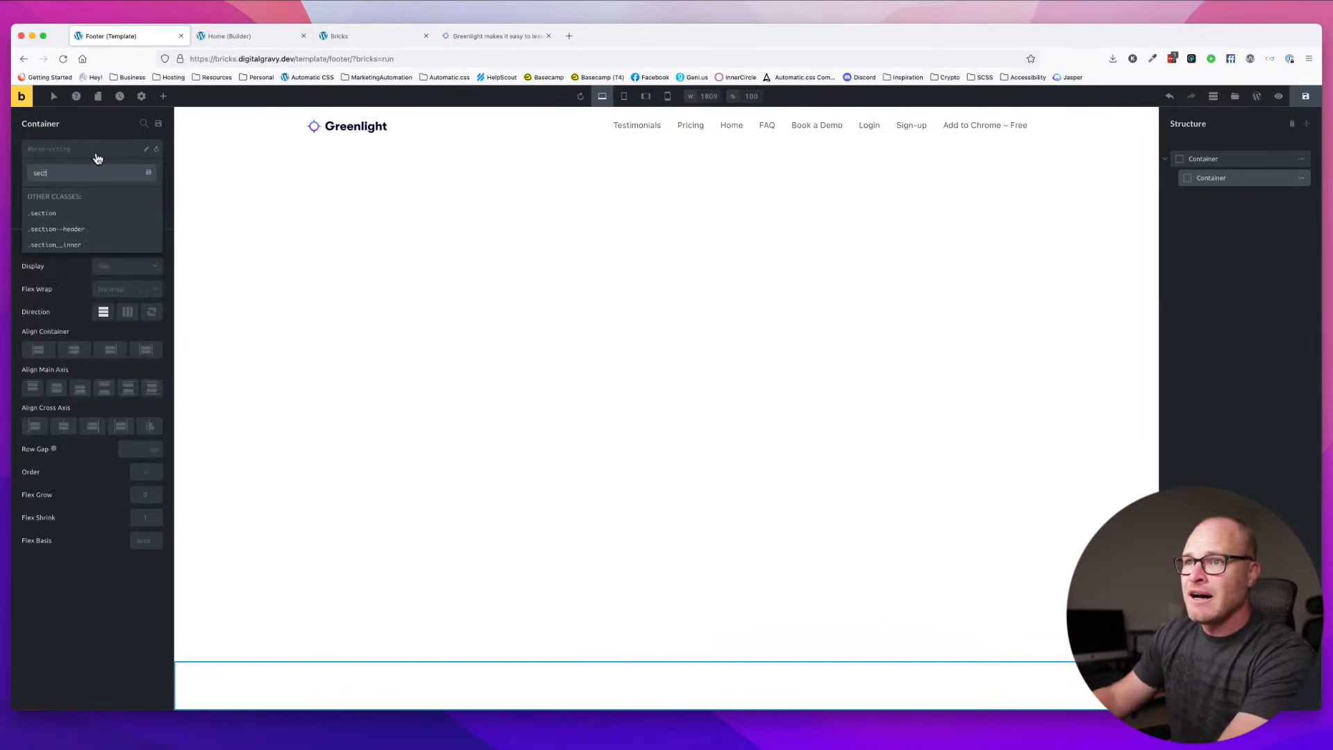
left_click(79, 248)
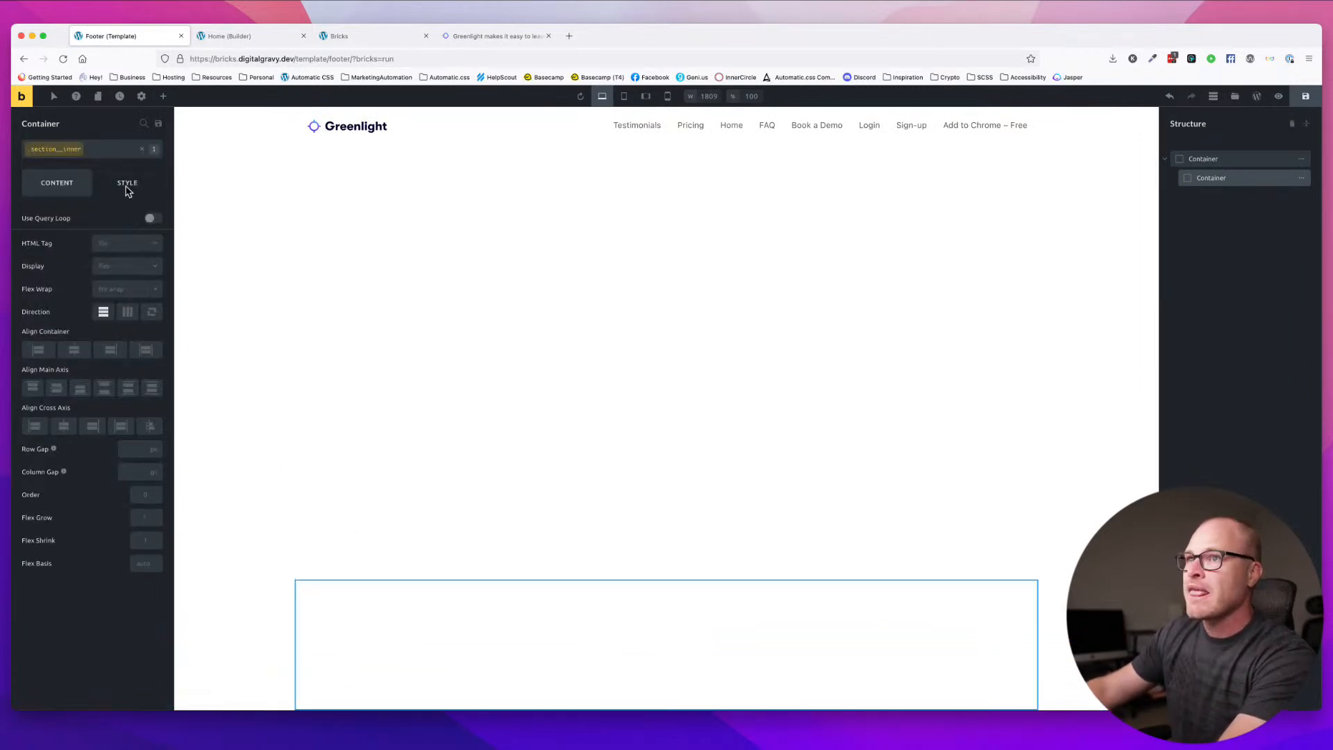
- Try the bg--base-ultra-light class on the footer's inner container and delete that class again
left_click(97, 153)
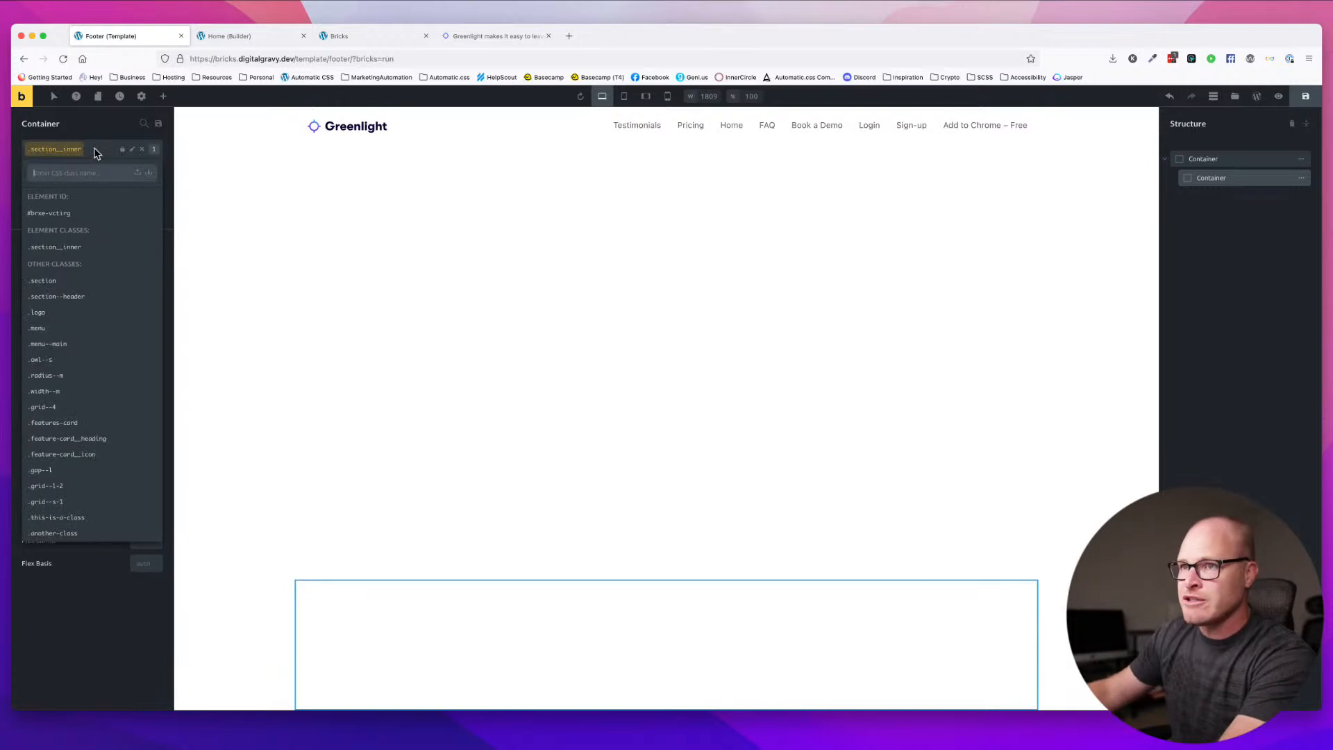
type("bg-base-ultra-light")
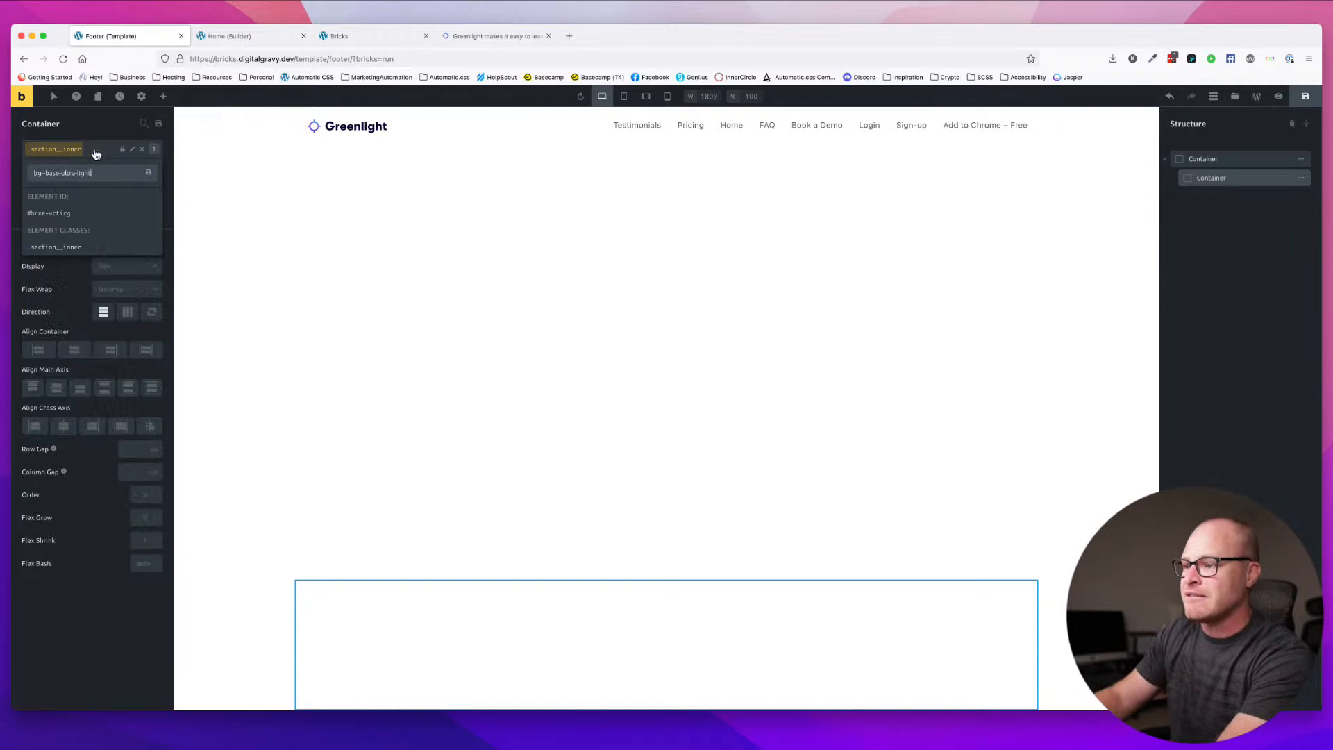
key("Return")
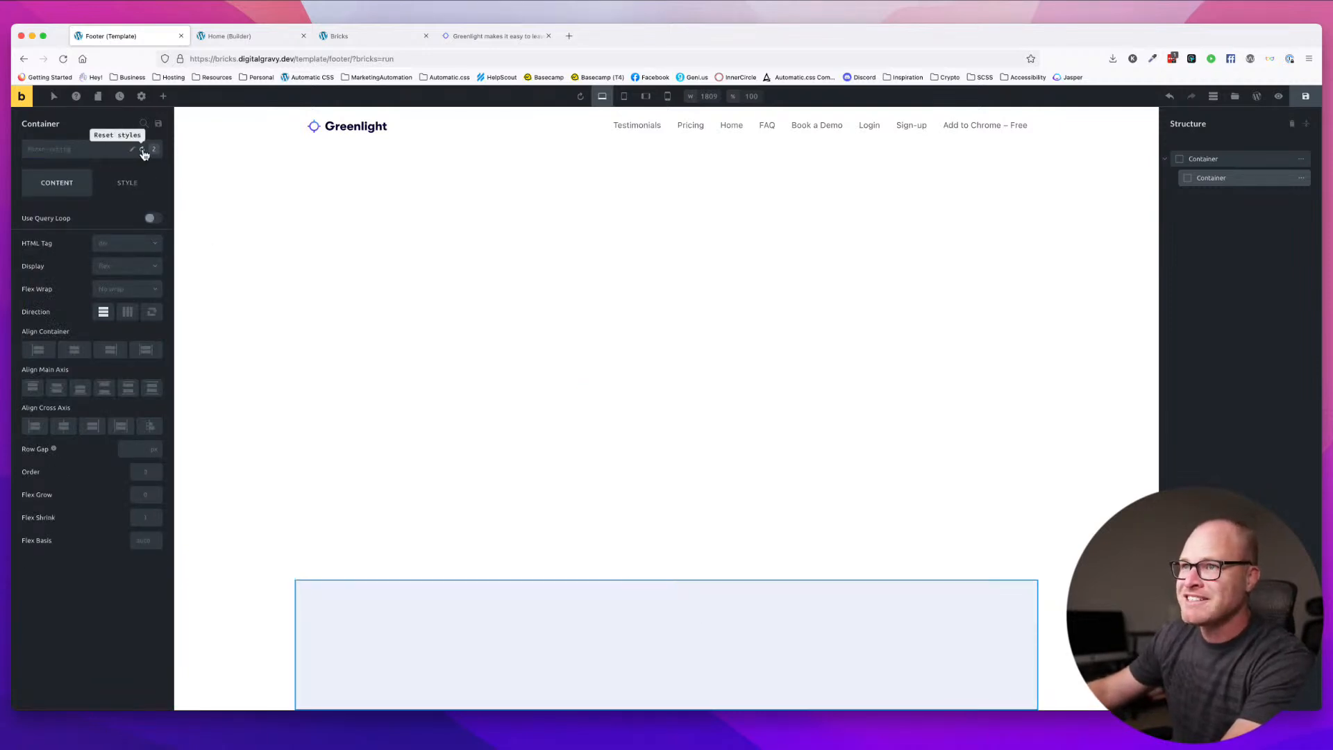
left_click(152, 150)
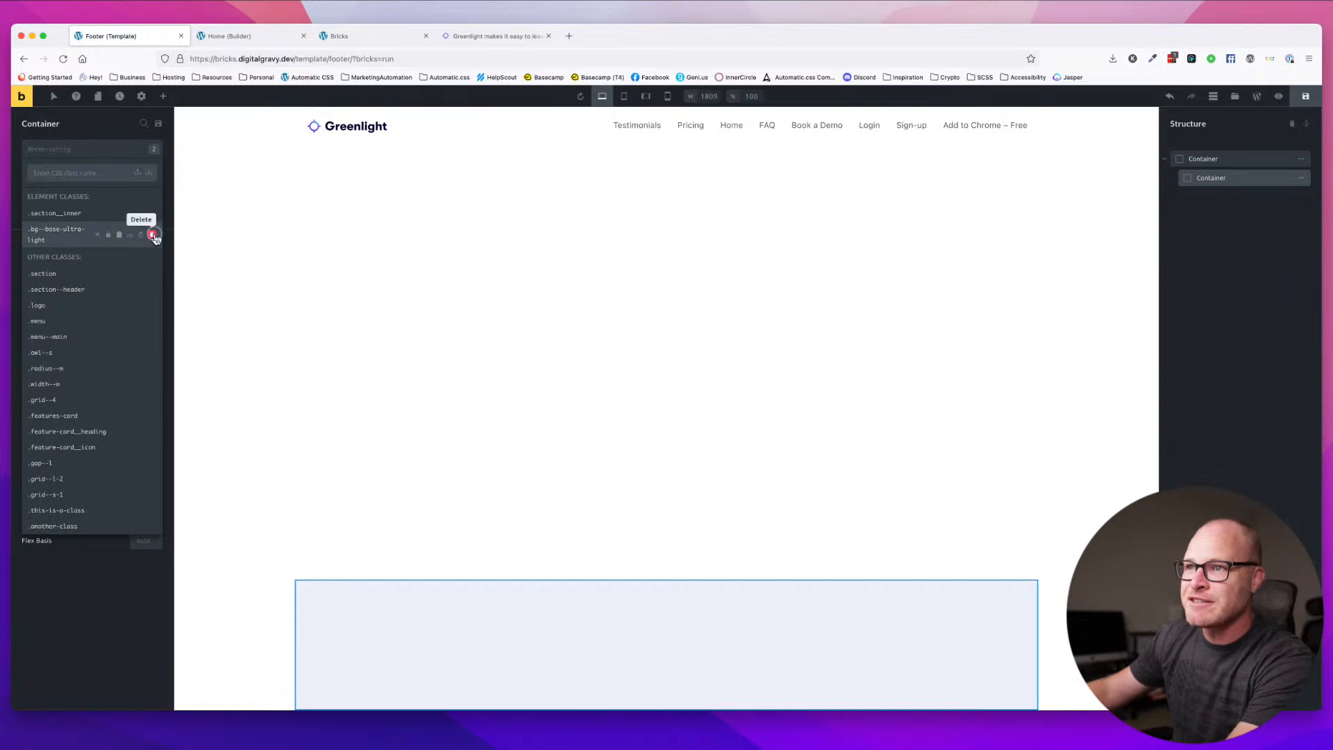
left_click(152, 236)
- Add the bg--base-ultra-light class to the footer's outer section container
left_click(247, 661)
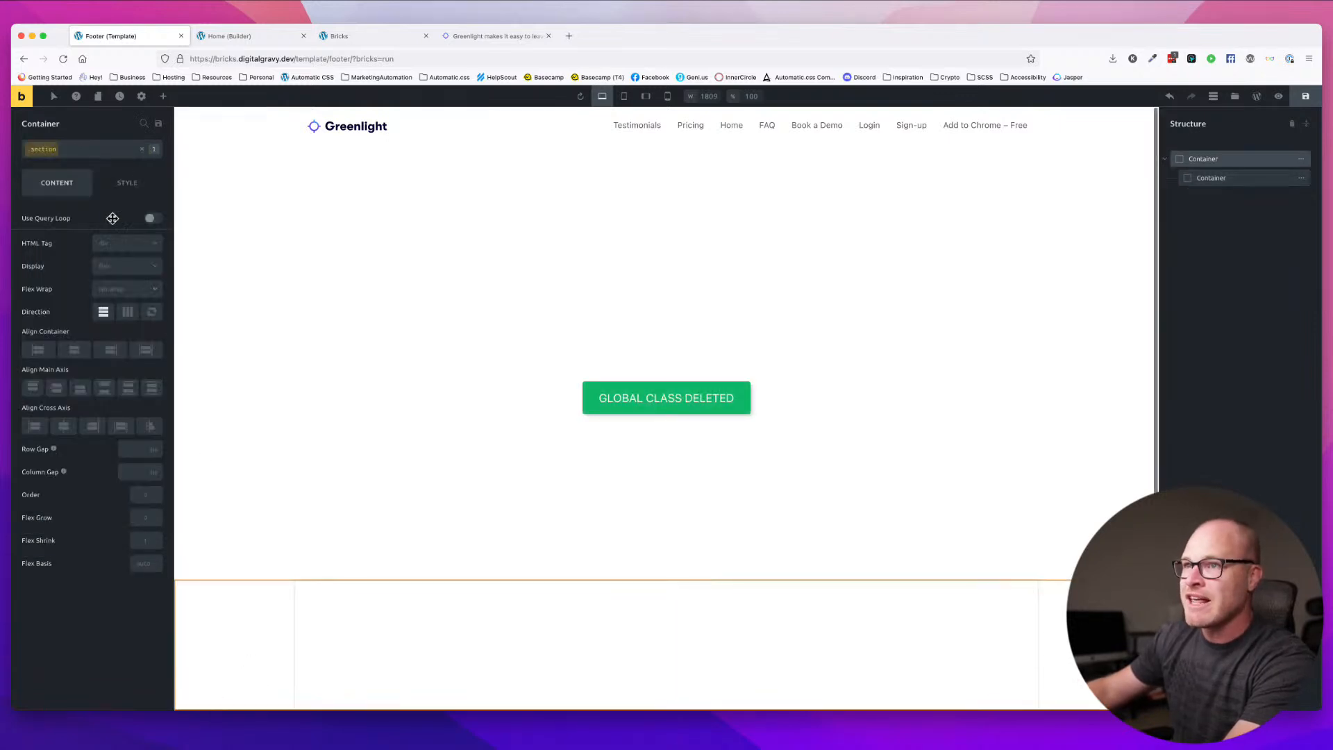
left_click(104, 150)
type("bg--base")
key("BackSpace")
key("BackSpace")
key("BackSpace")
key("BackSpace")
key("BackSpace")
key("BackSpace")
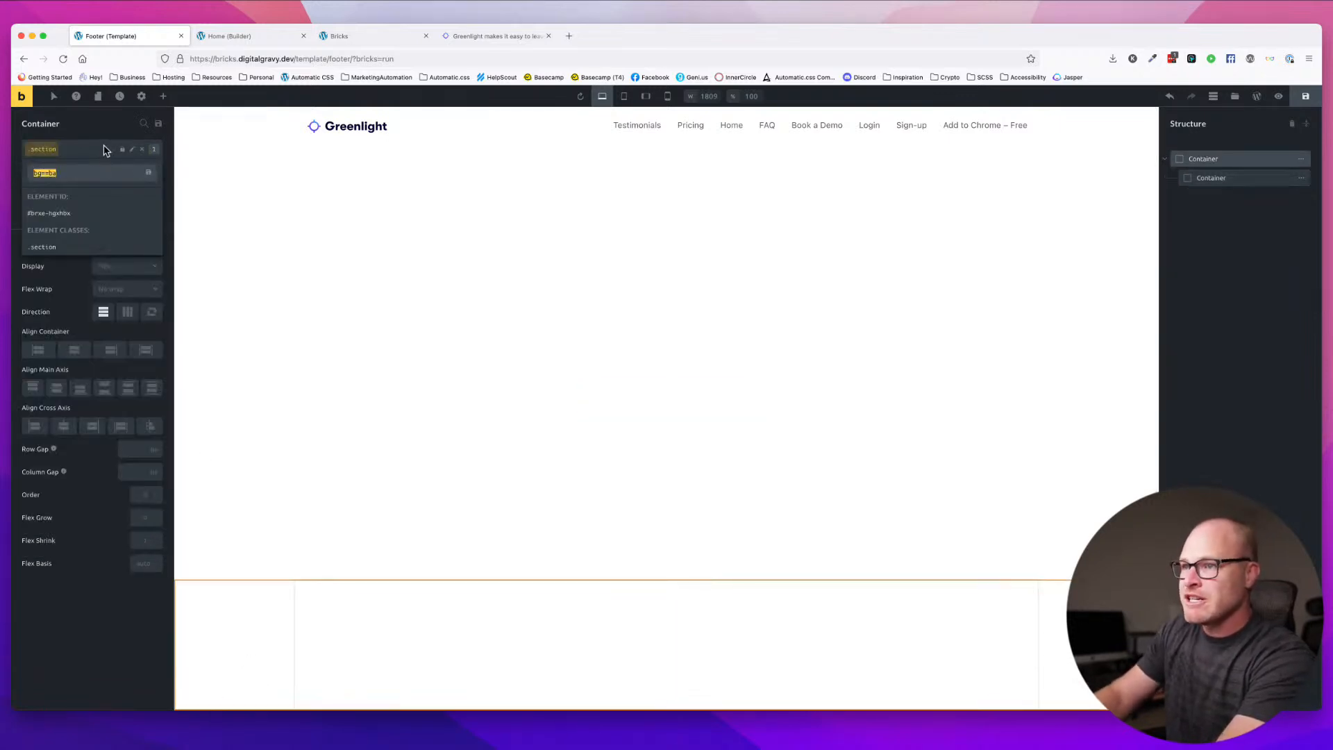
type("--base-ultra-lig")
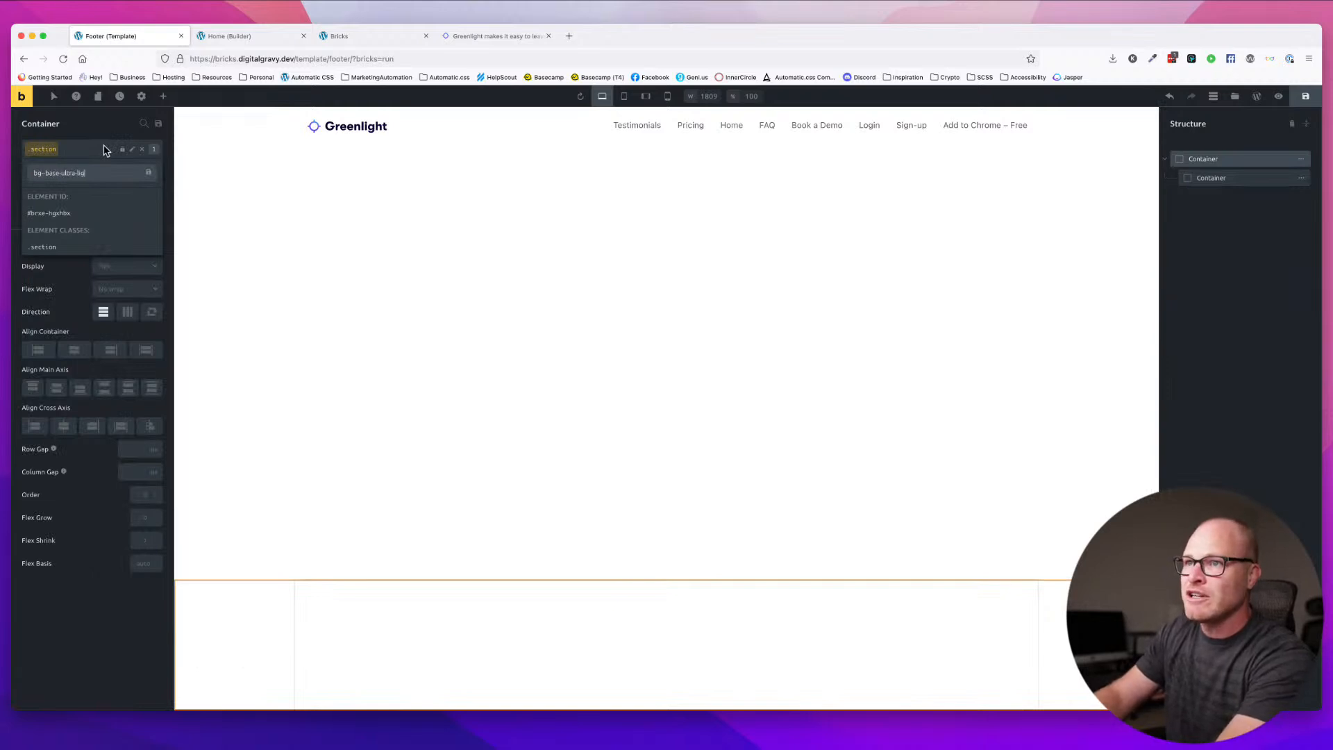
type("ht")
key("Return")
- Add a heading inside the footer's inner container and set its tag to H2
left_click(498, 672)
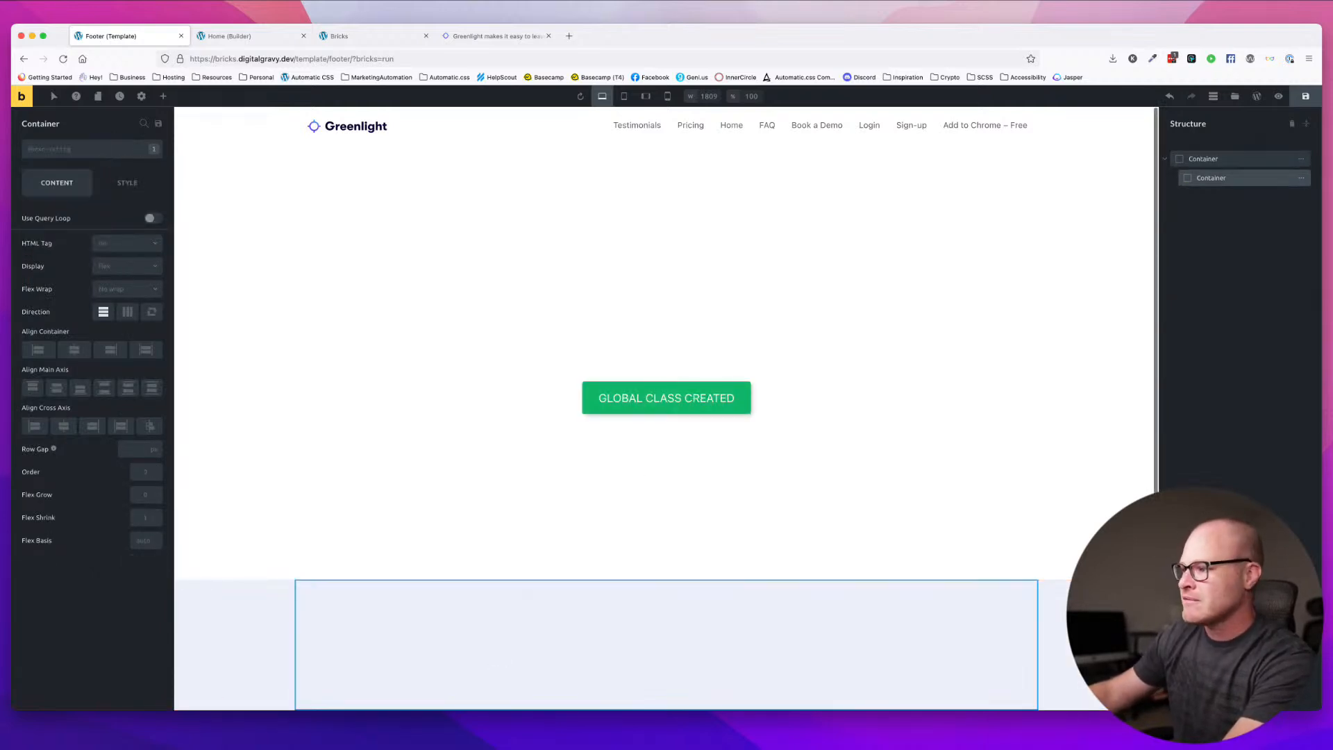
left_click(165, 97)
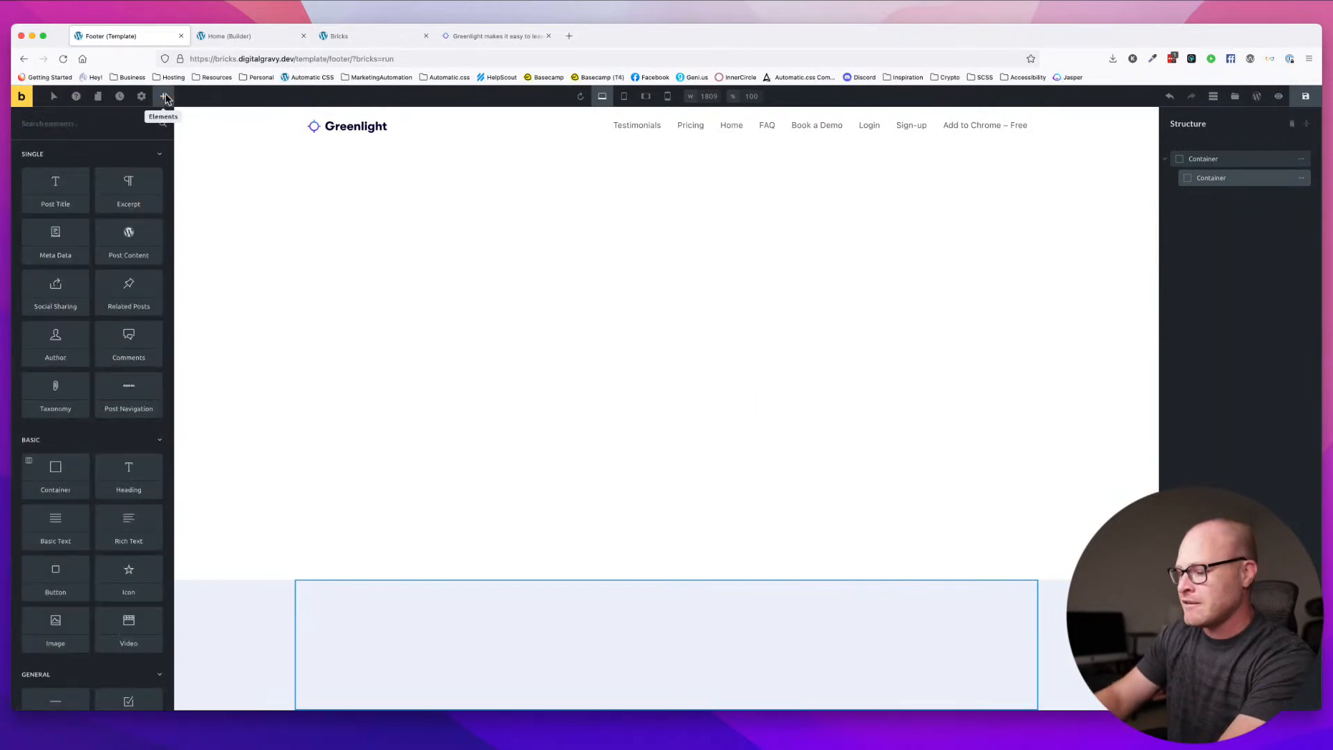
type("head")
left_click(59, 177)
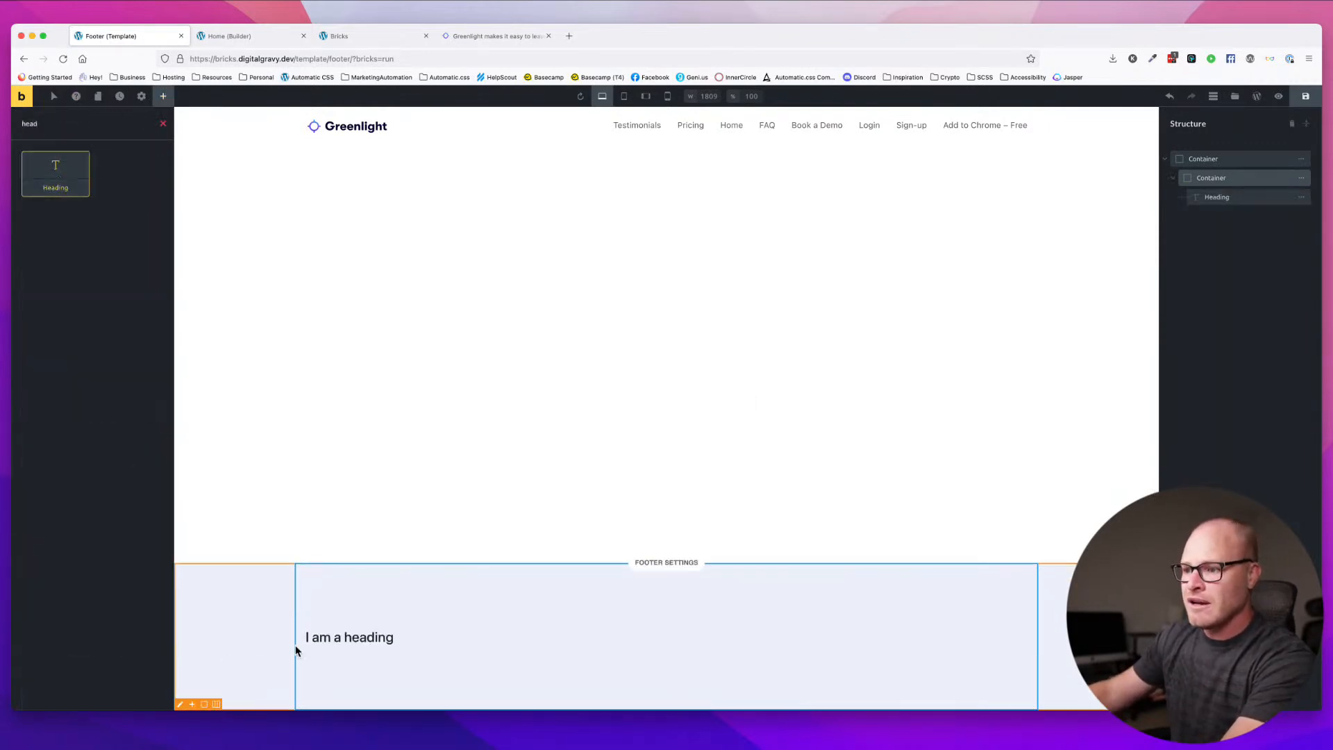
left_click(319, 638)
left_click(123, 245)
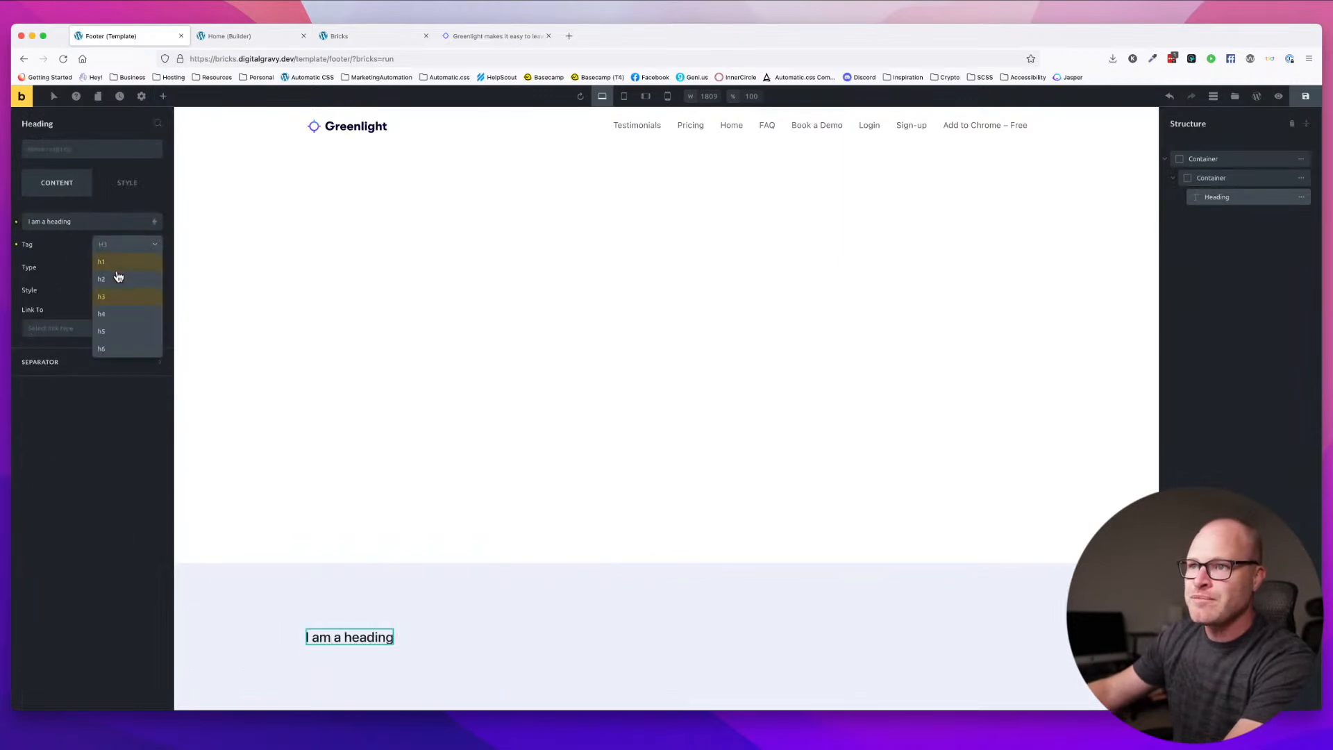
left_click(119, 259)
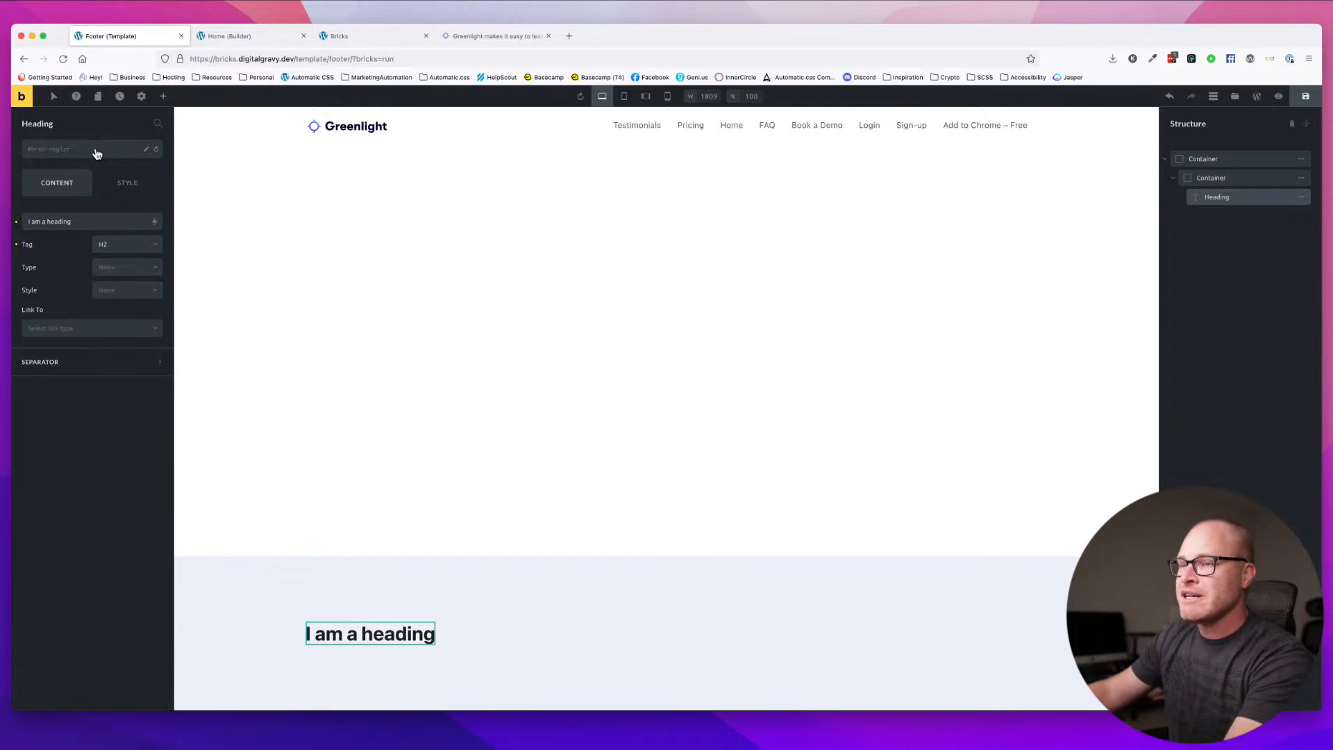
- Replace the footer heading's text with "This is my footer." and save the template
triple_click(360, 635)
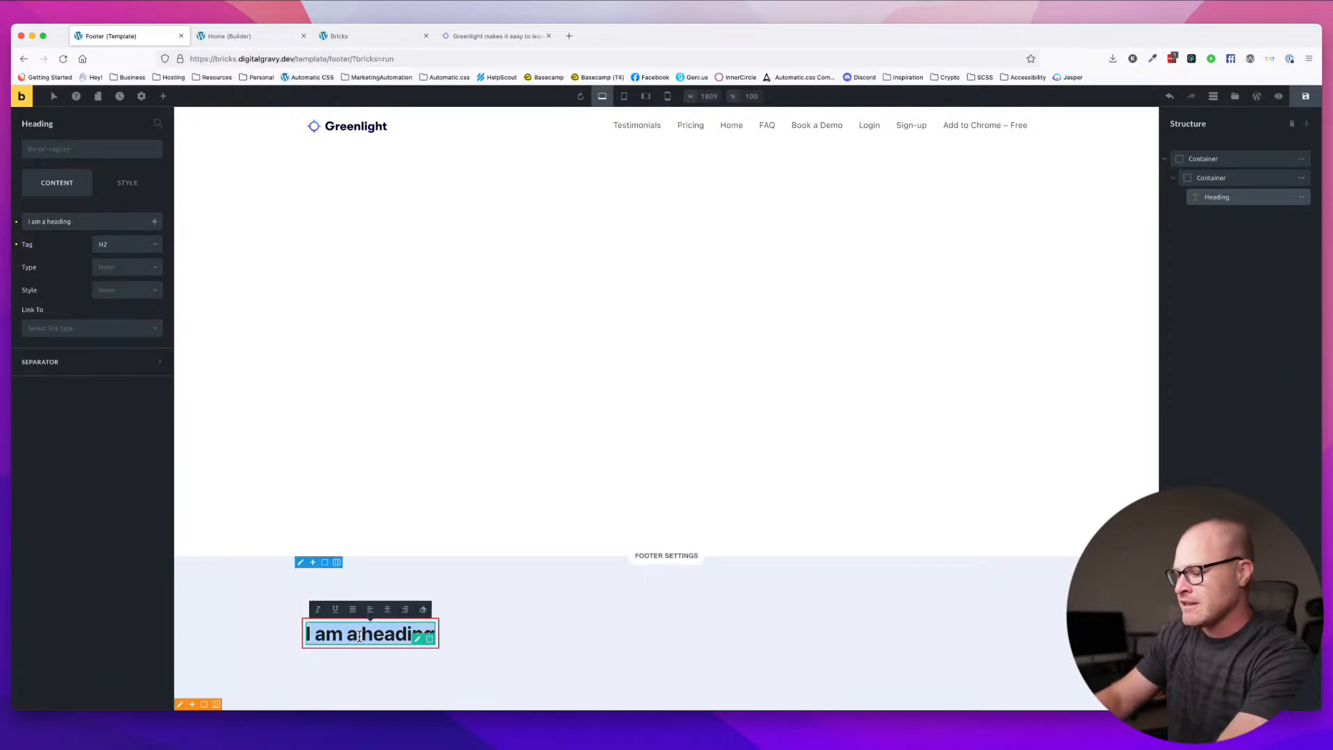
type("This is my footer.")
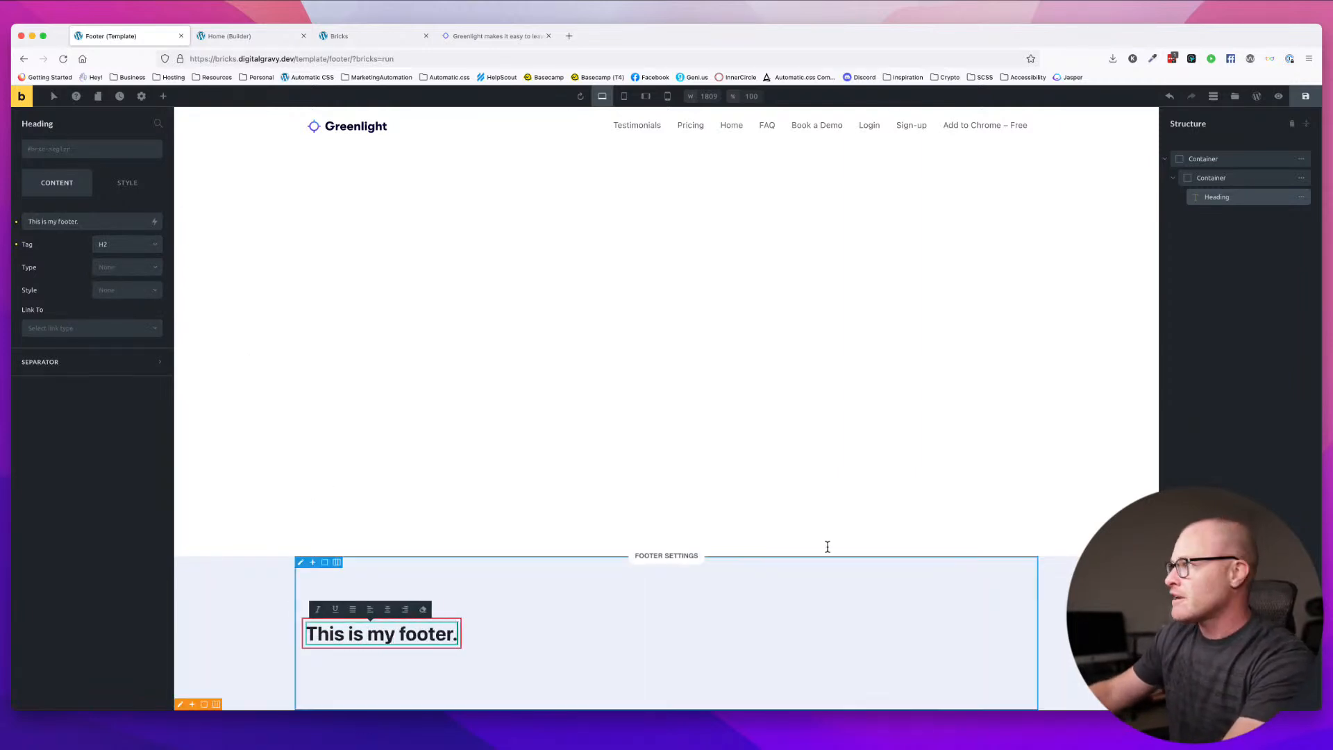
left_click(1304, 101)
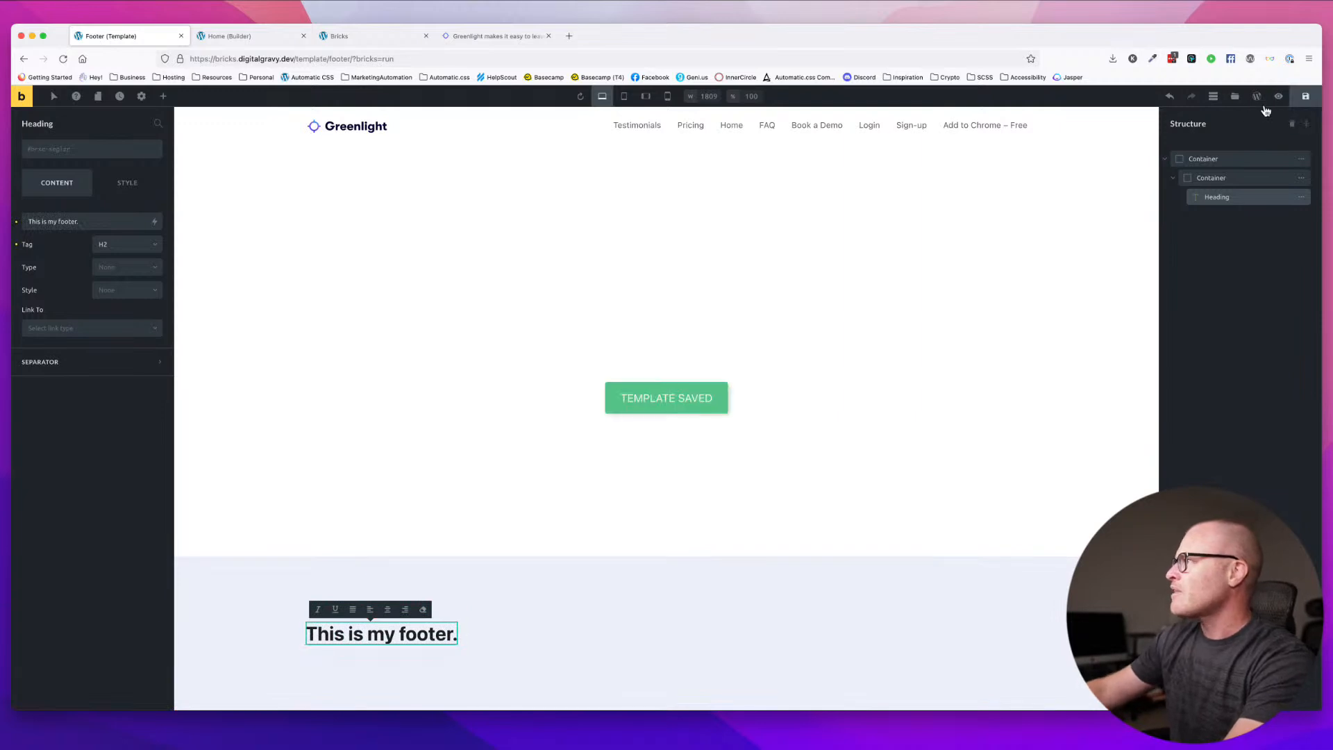
- Add a condition in the footer's template settings that displays it on the entire website
left_click(142, 98)
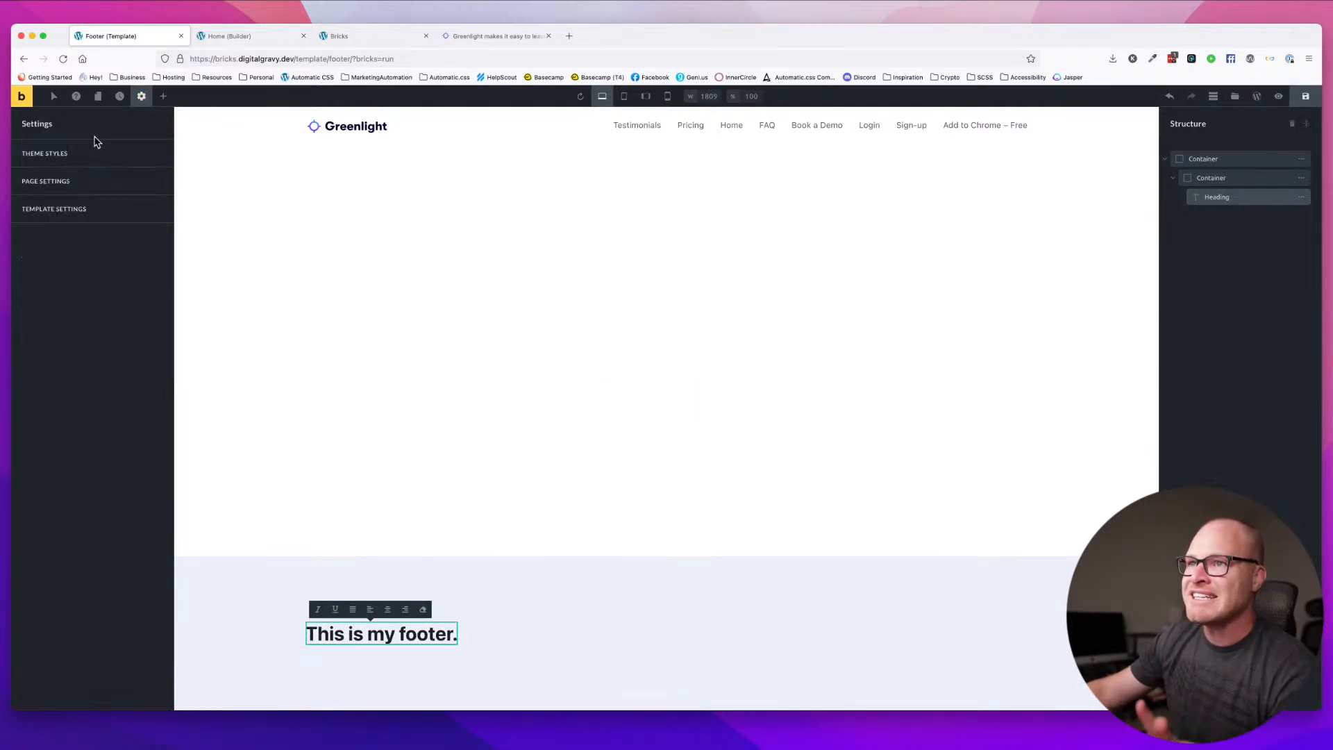
left_click(92, 209)
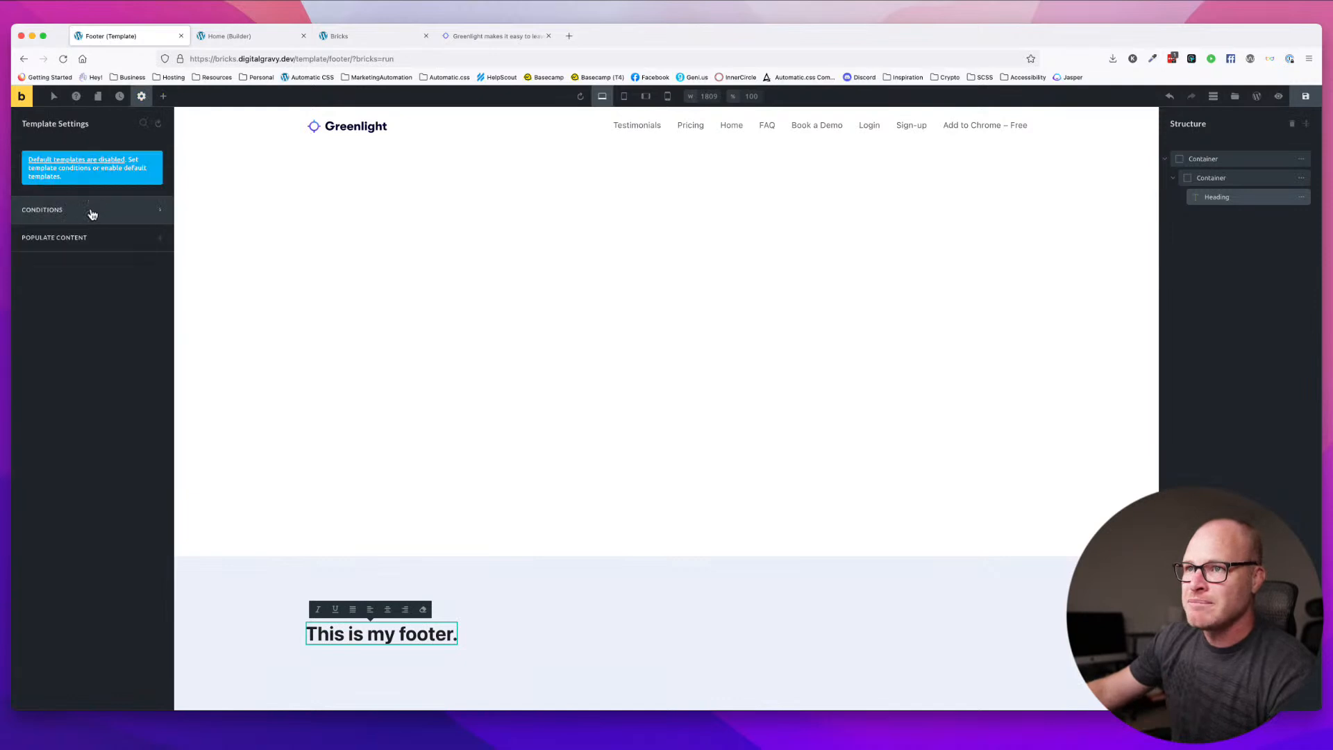
left_click(92, 210)
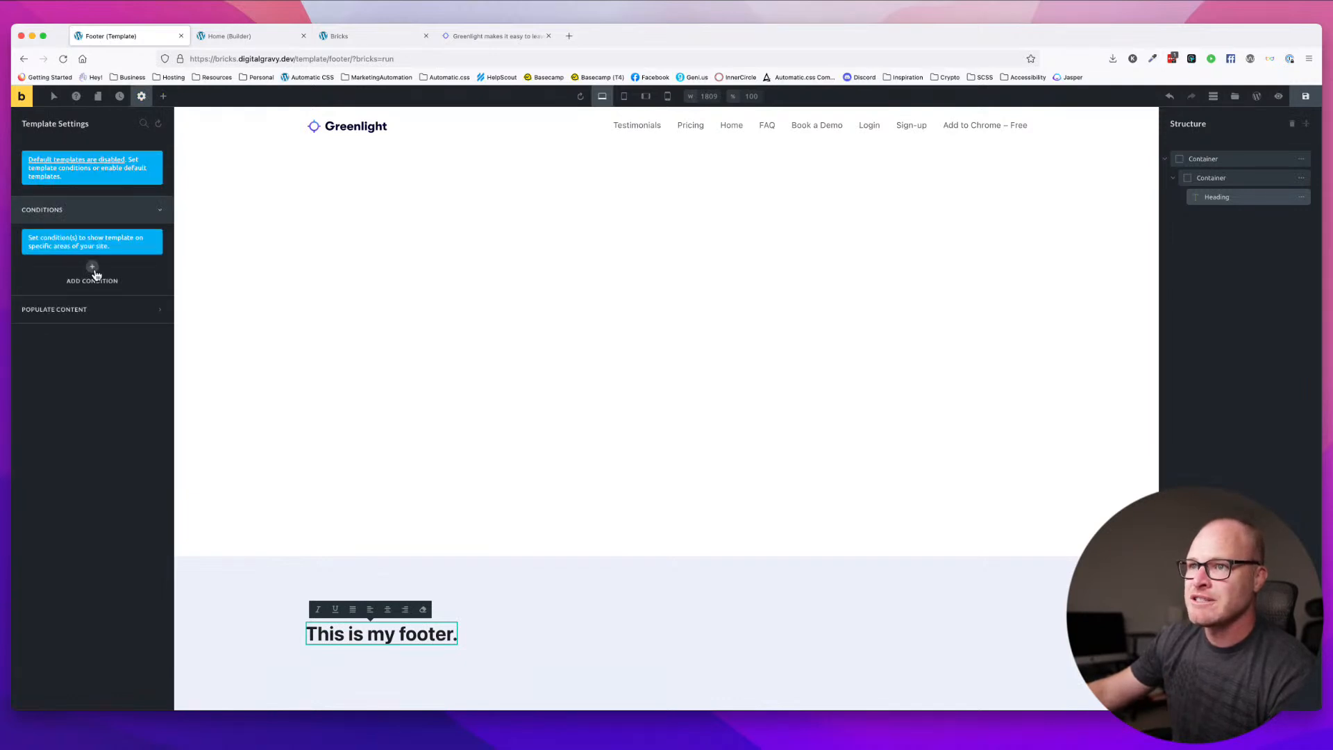
left_click(91, 272)
left_click(81, 300)
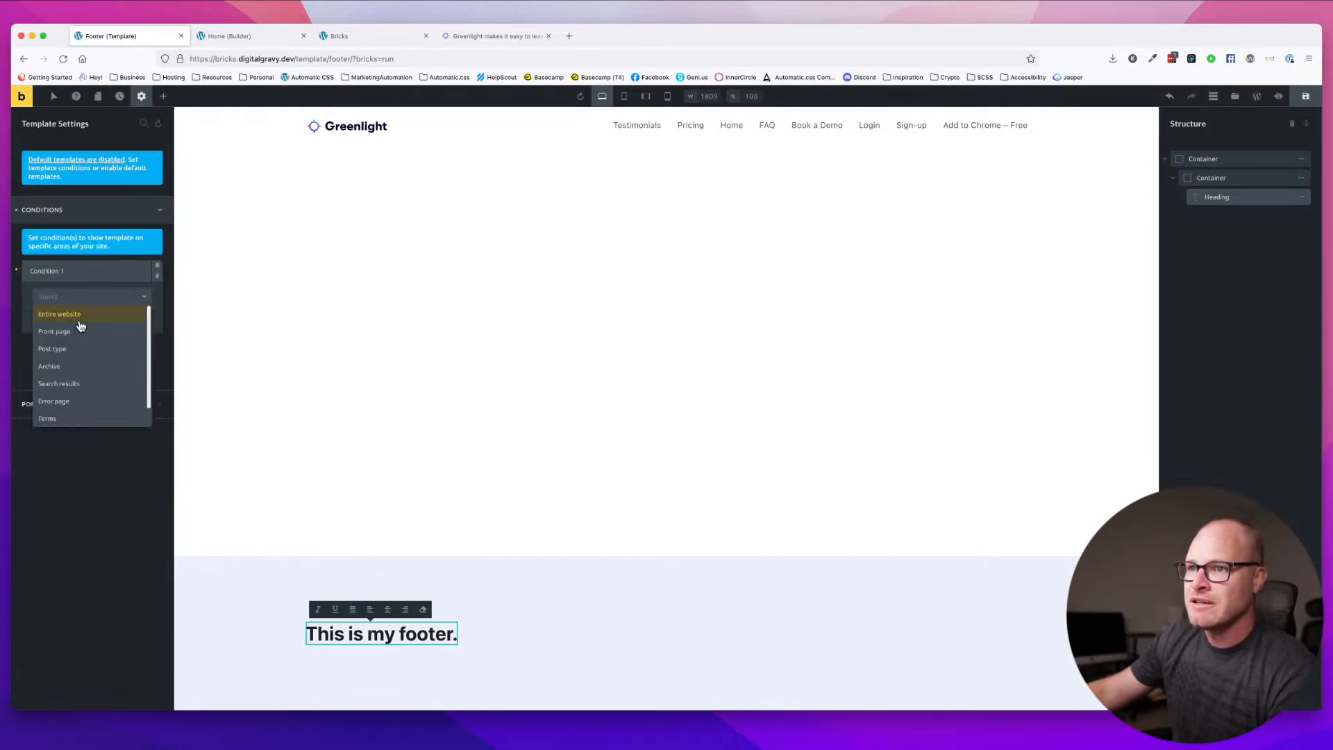
left_click(80, 319)
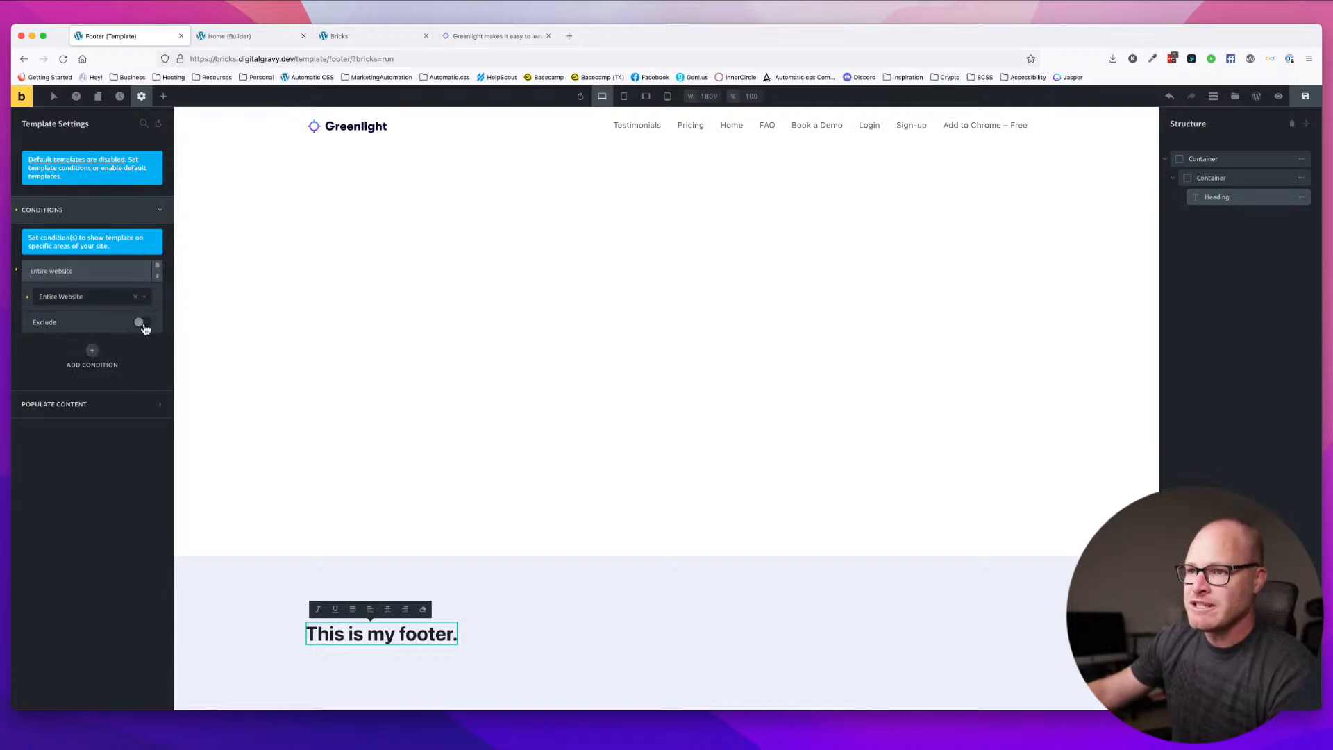
- Add a second template condition to view its options and try to remove it
left_click(92, 350)
left_click(88, 319)
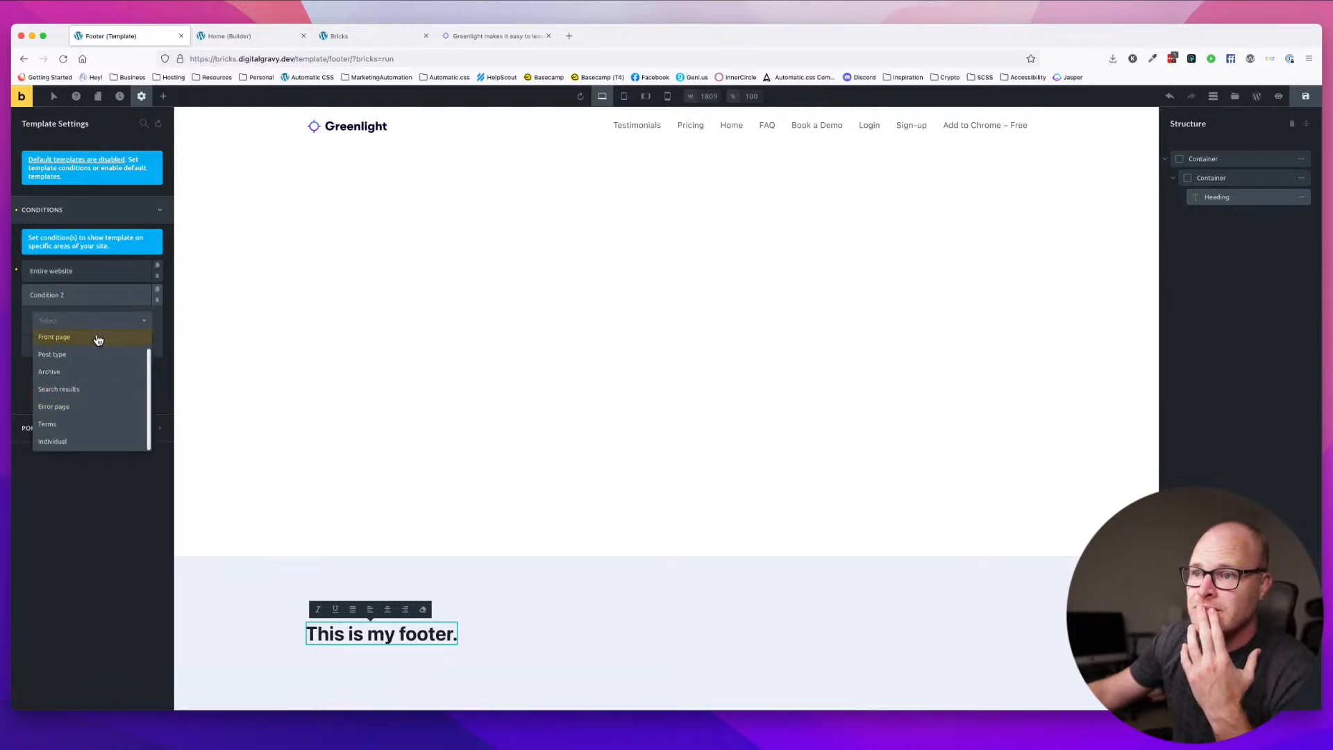
left_click(107, 297)
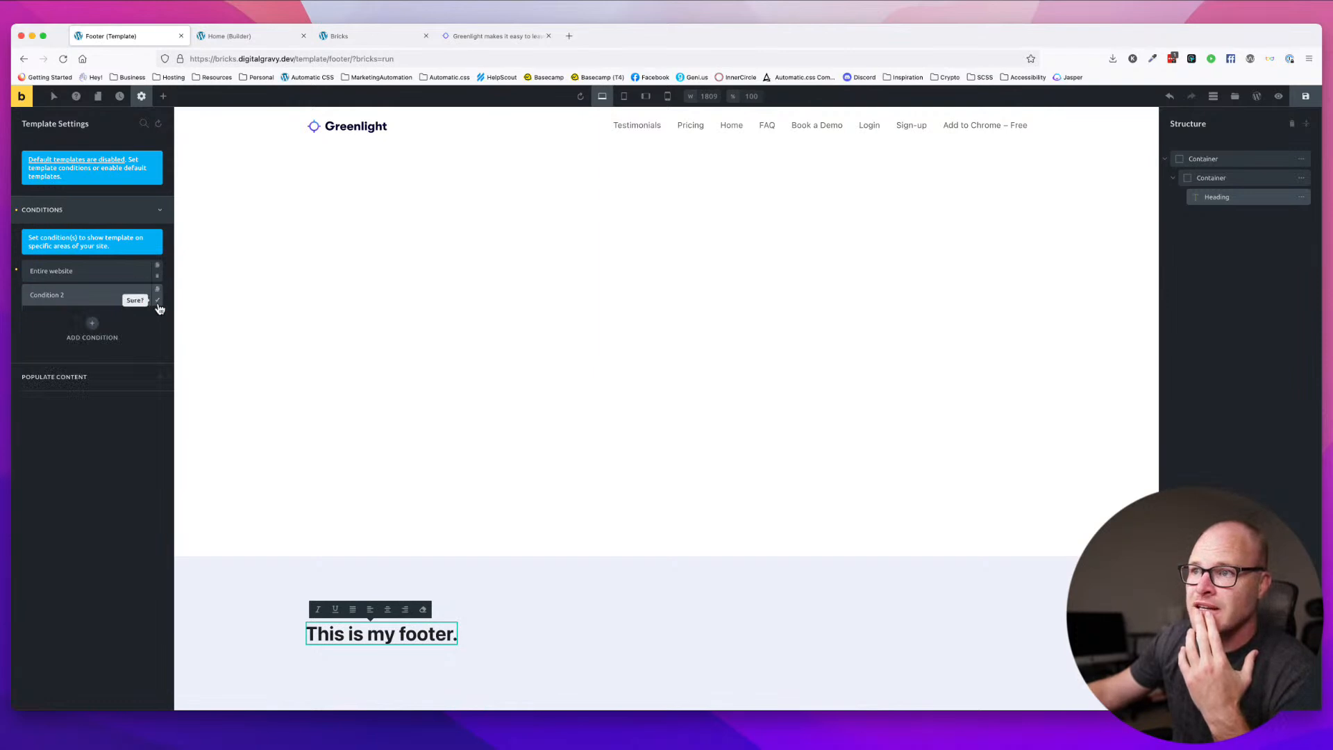
left_click(158, 302)
left_click(157, 302)
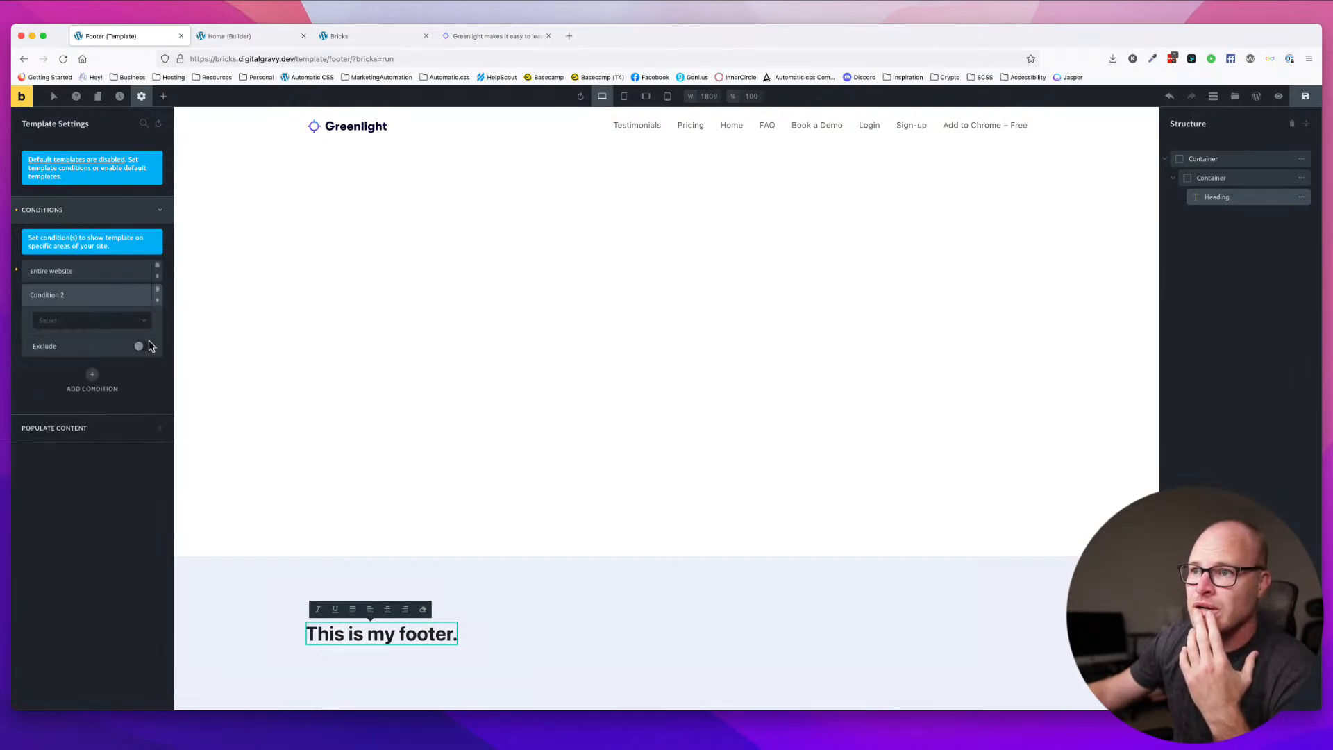
- Delete the empty second condition from the footer template, keeping only the Entire website condition, and save the template
left_click(157, 303)
left_click(159, 307)
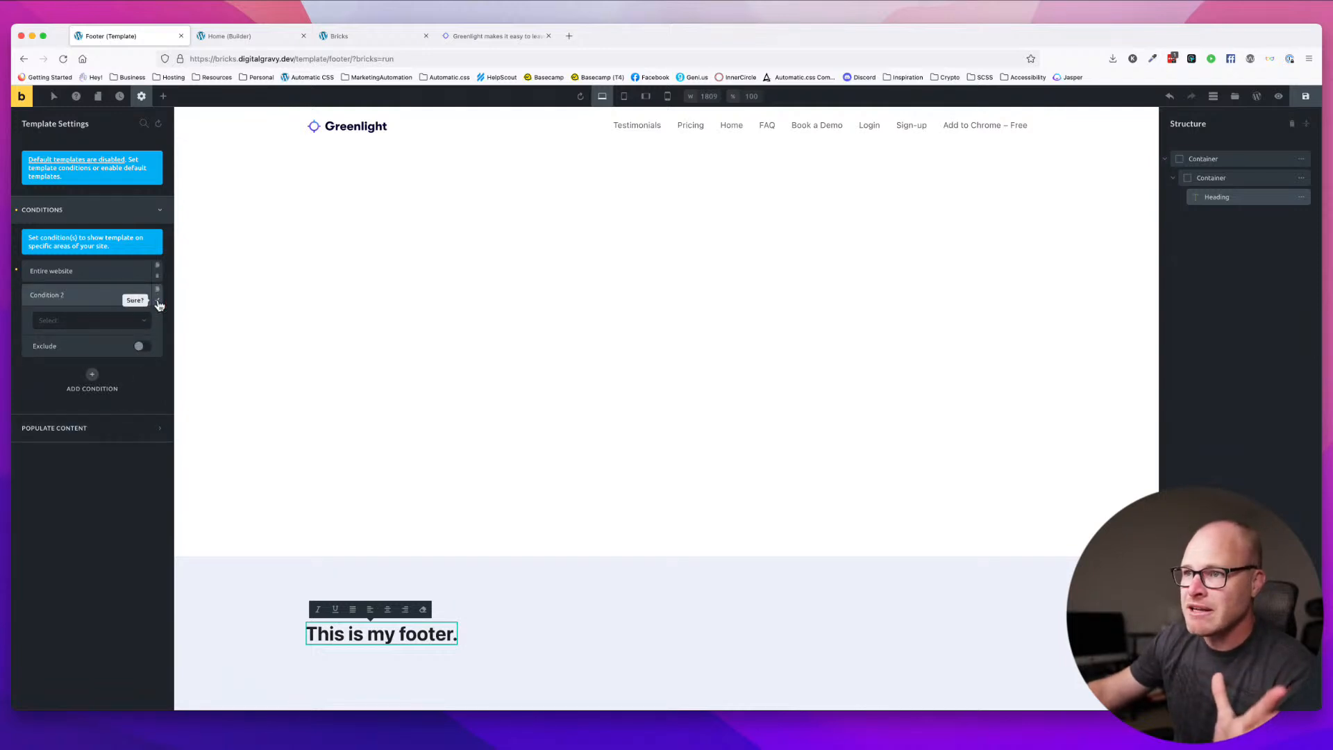
left_click(157, 302)
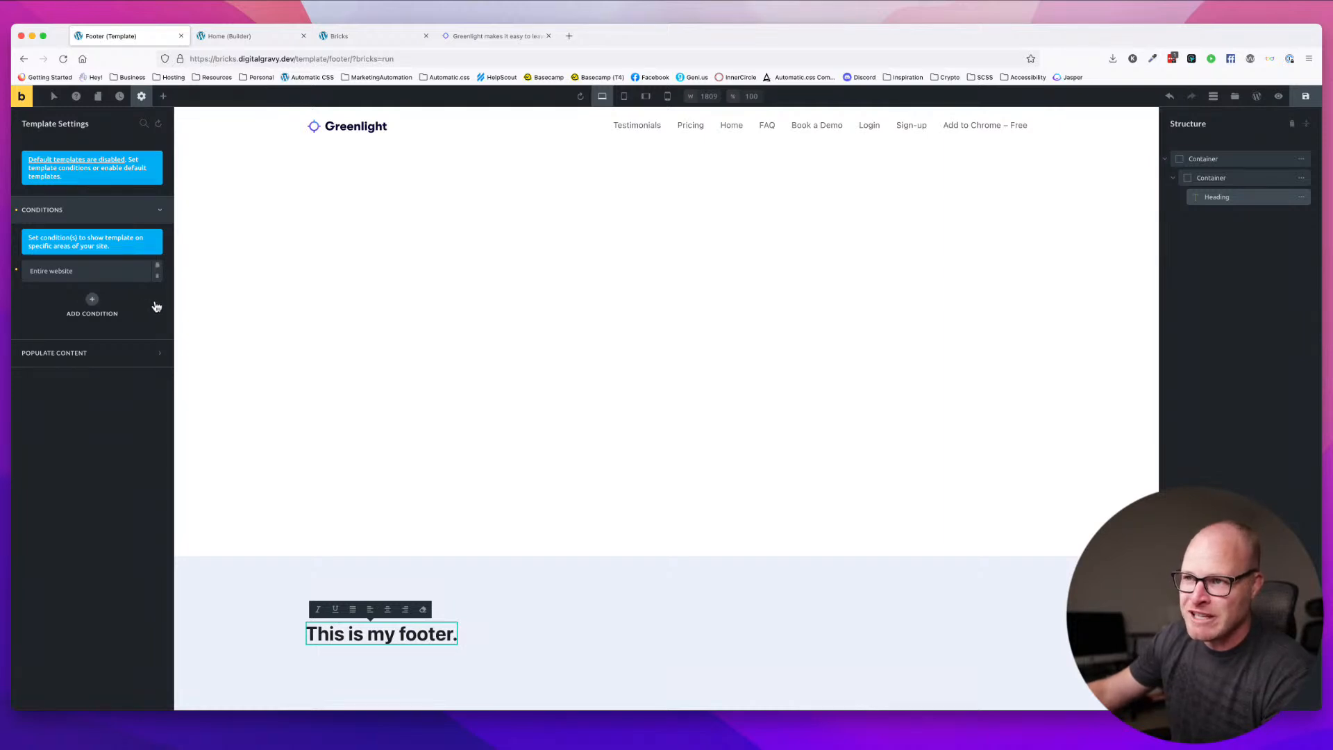
left_click(158, 307)
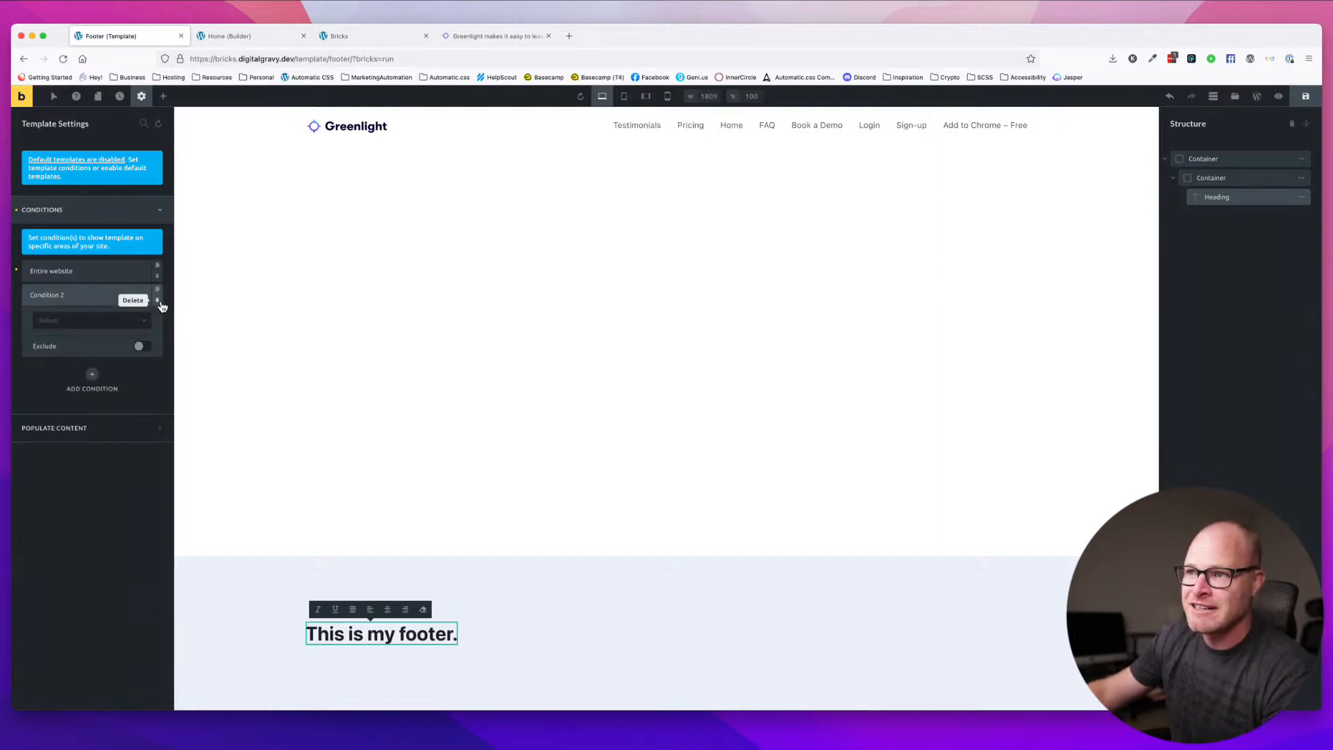
left_click(158, 302)
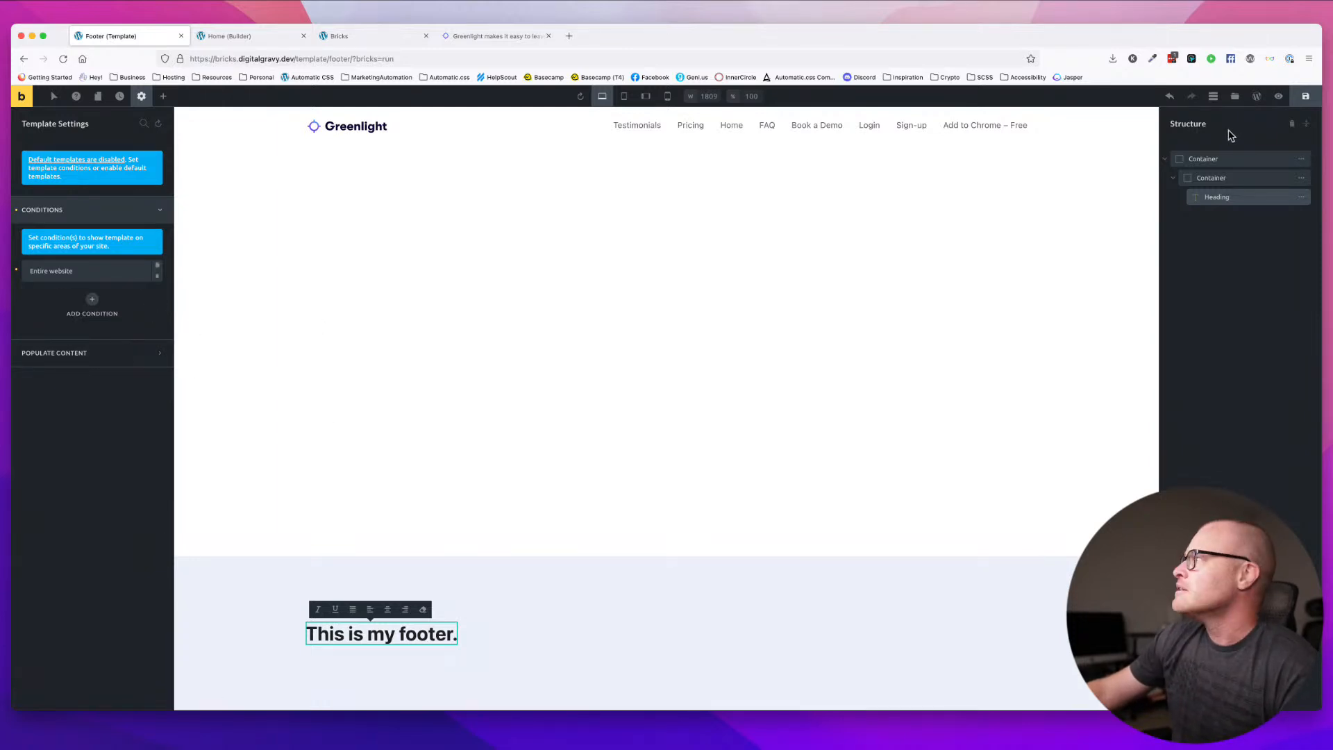
left_click(1305, 97)
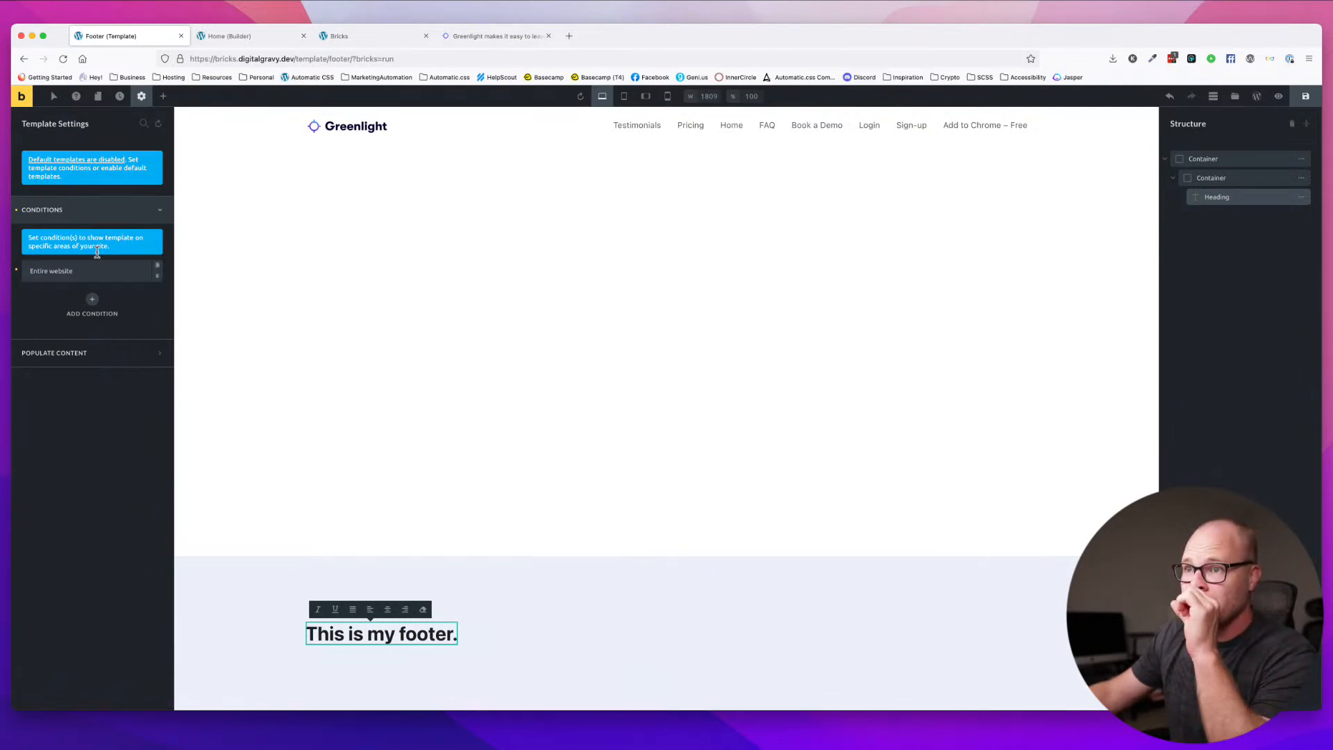
left_click(1305, 96)
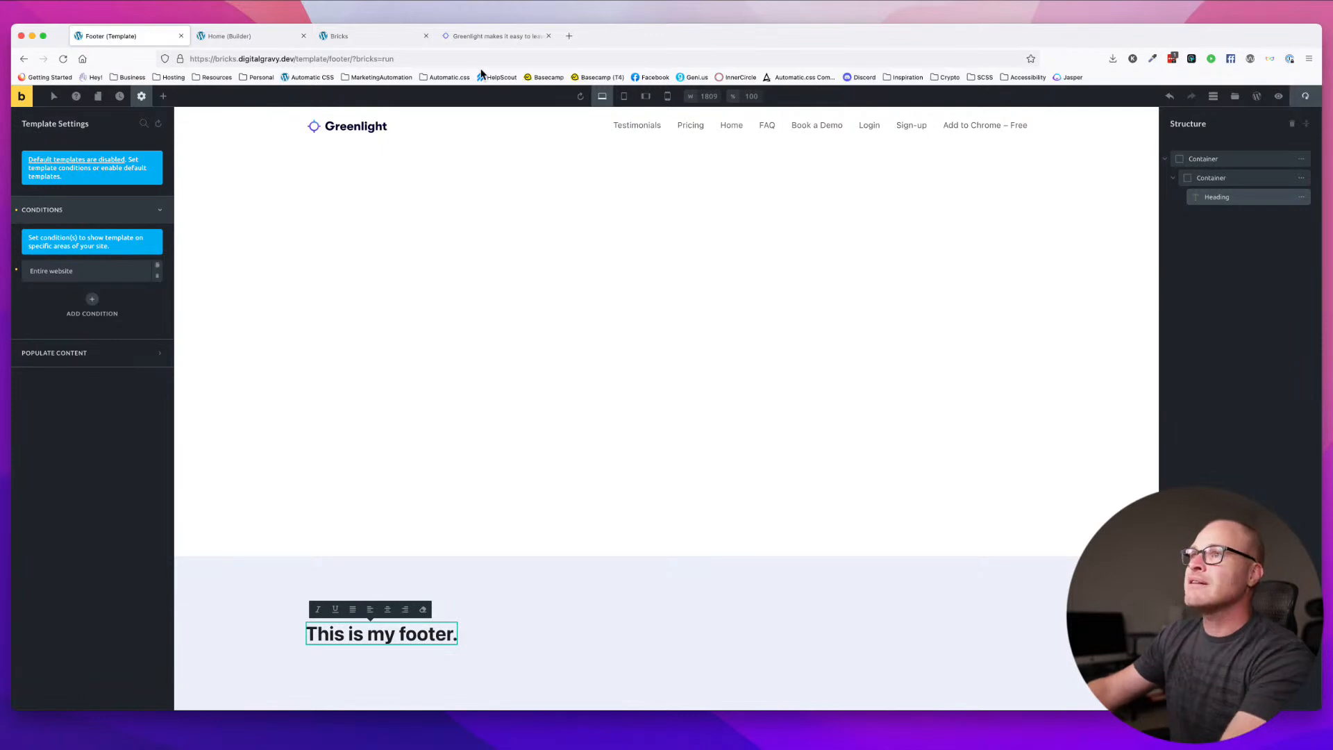
- Look over the live homepage down its length and copy its address
left_click(374, 36)
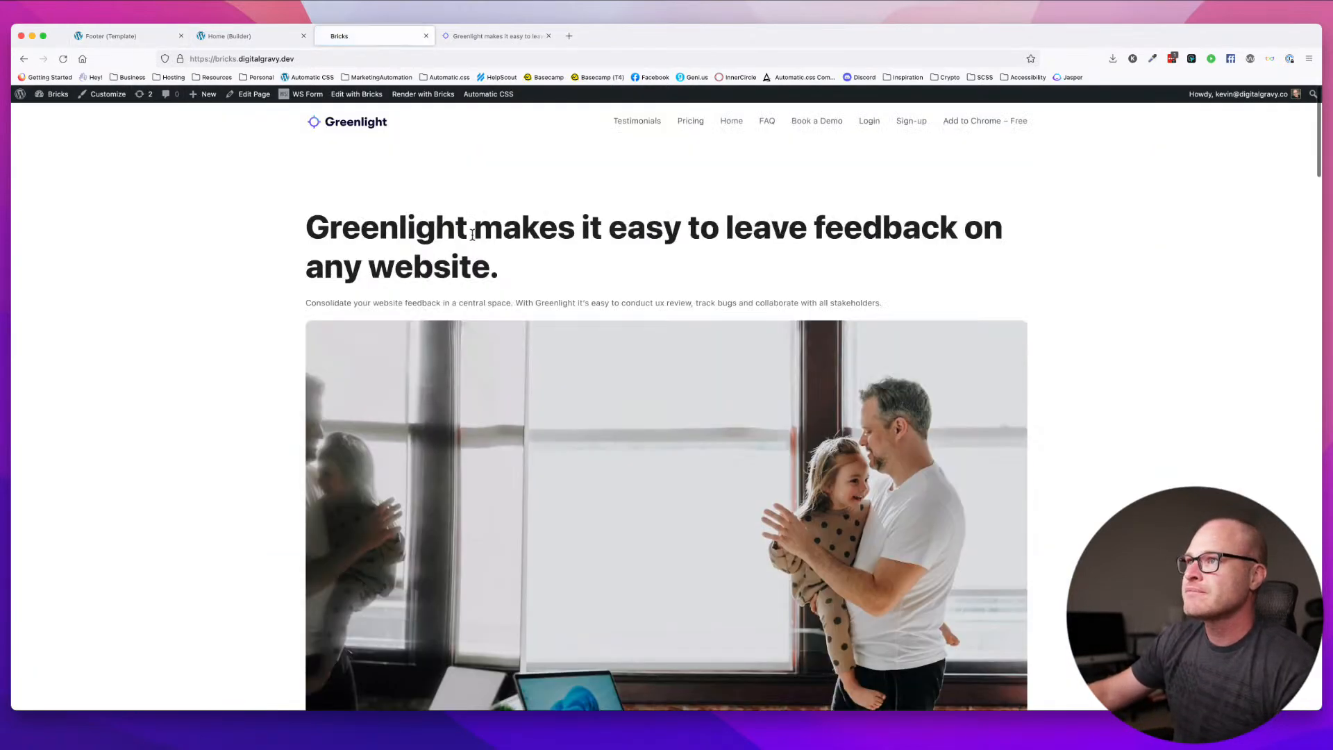
scroll(471, 243, "down", 15)
scroll(471, 245, "up", 15)
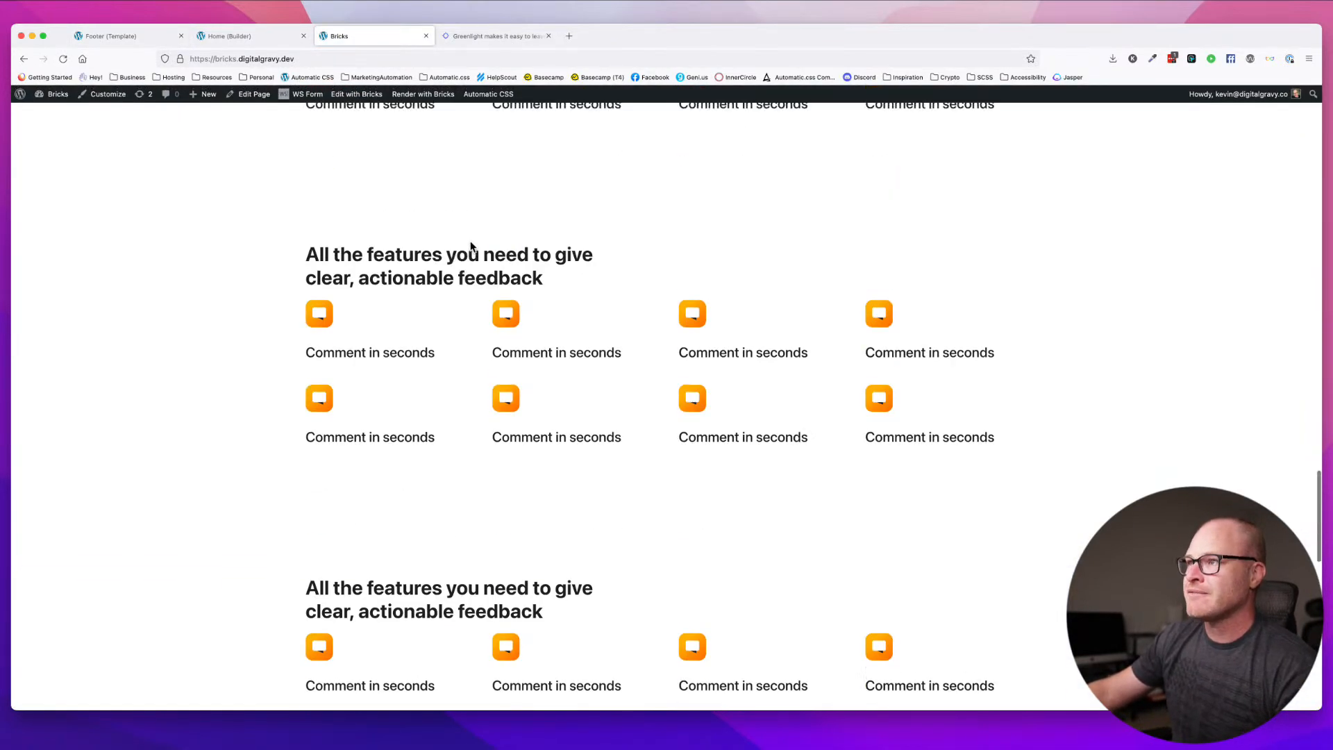
left_click(319, 59)
key("super+c")
key("super+t")
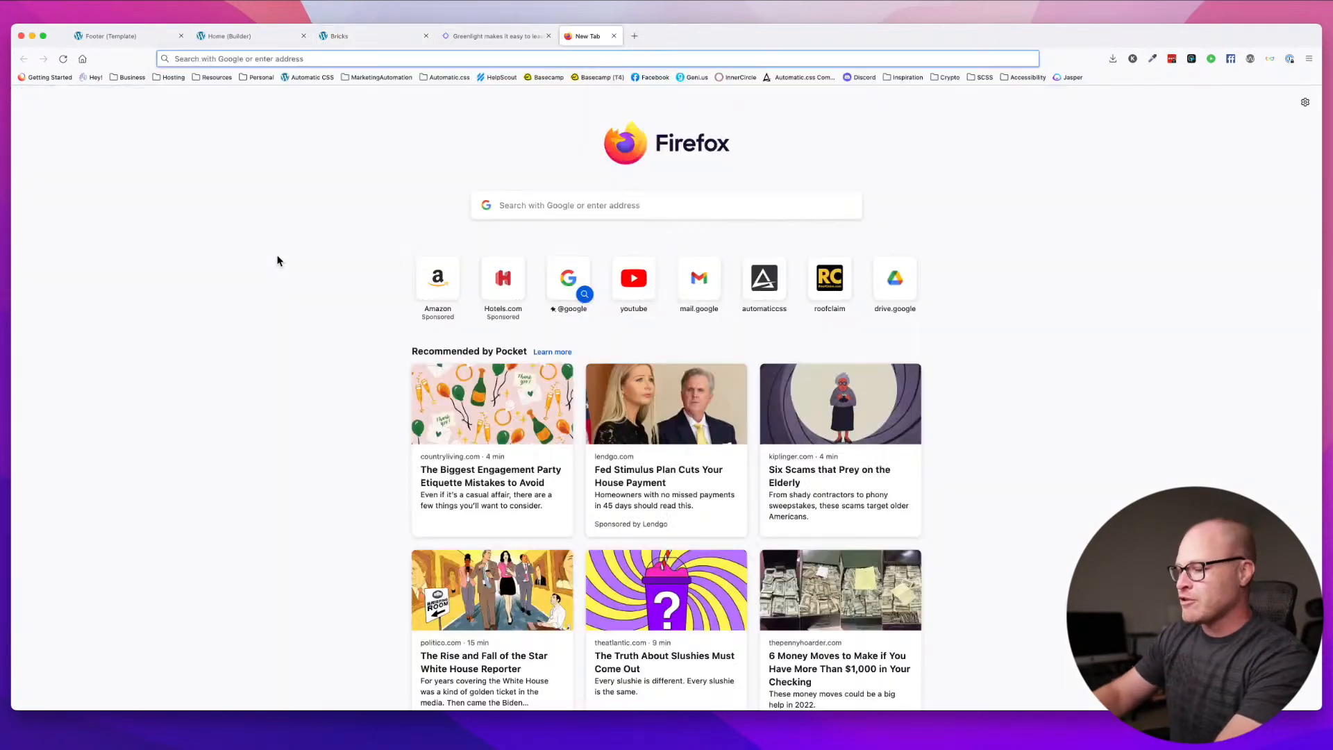
type("pagespeed.web.dev/")
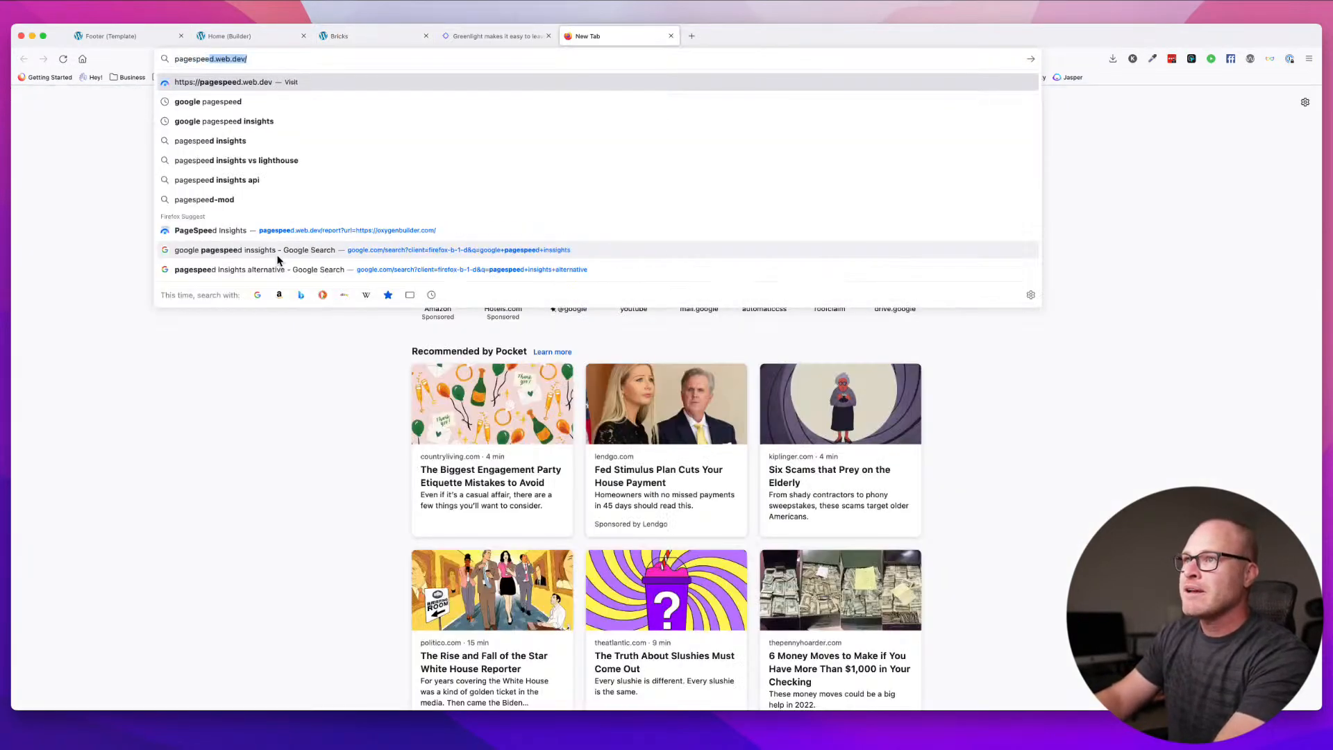
key("Return")
key("super+v")
left_click(897, 145)
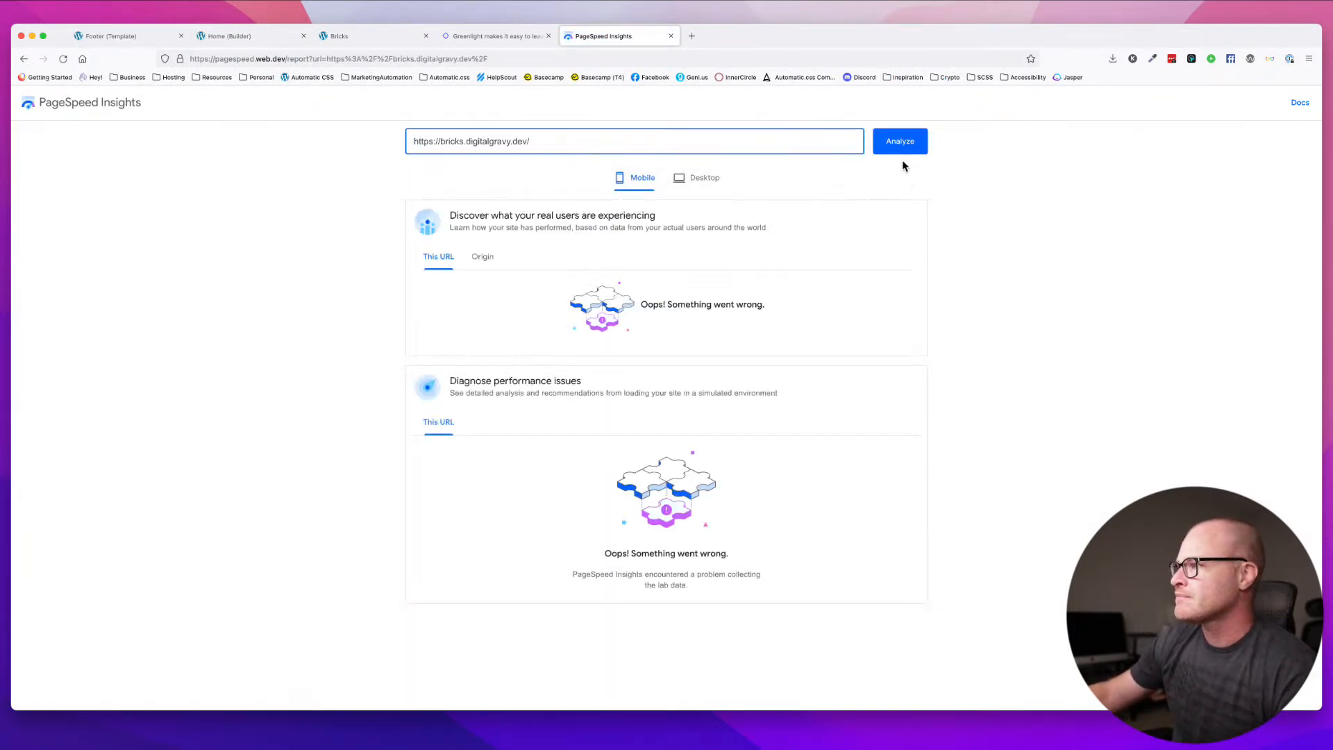
left_click(906, 147)
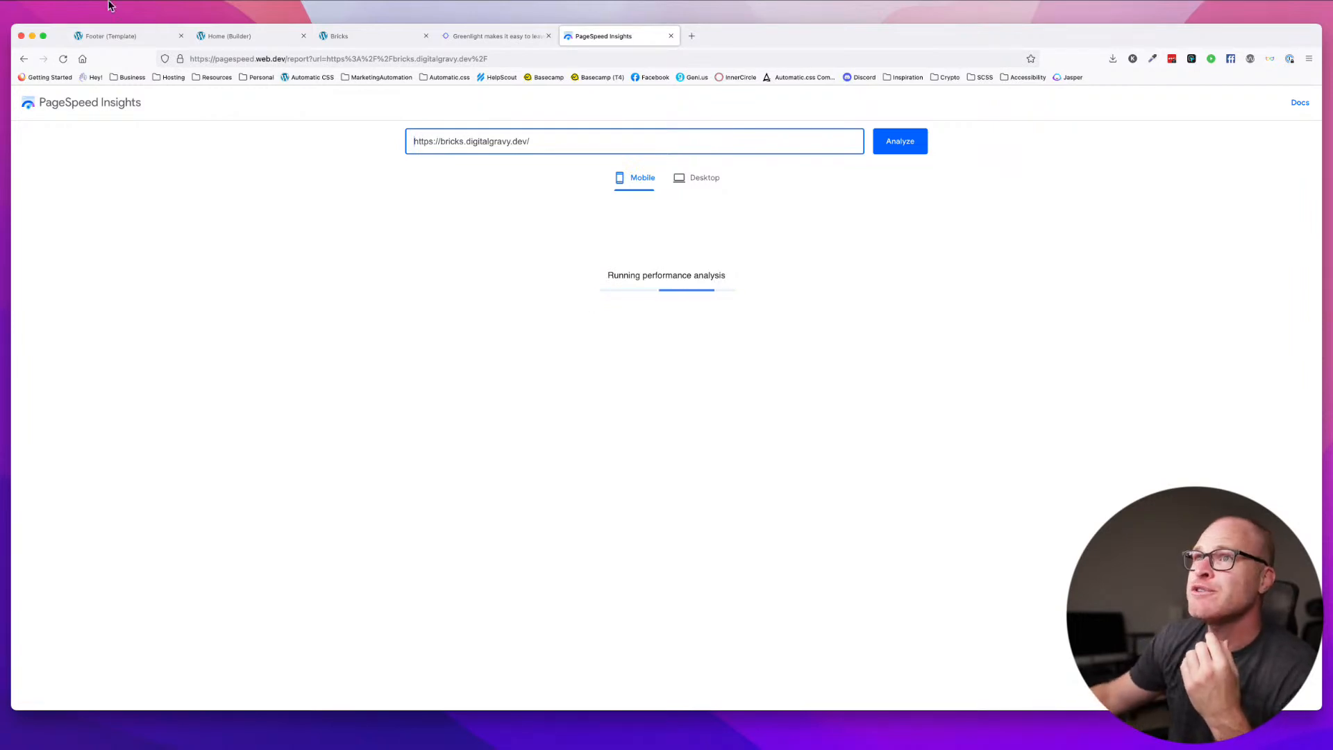
- Check the computer's chip and memory in the macOS system overview and close it
left_click(10, 6)
left_click(25, 21)
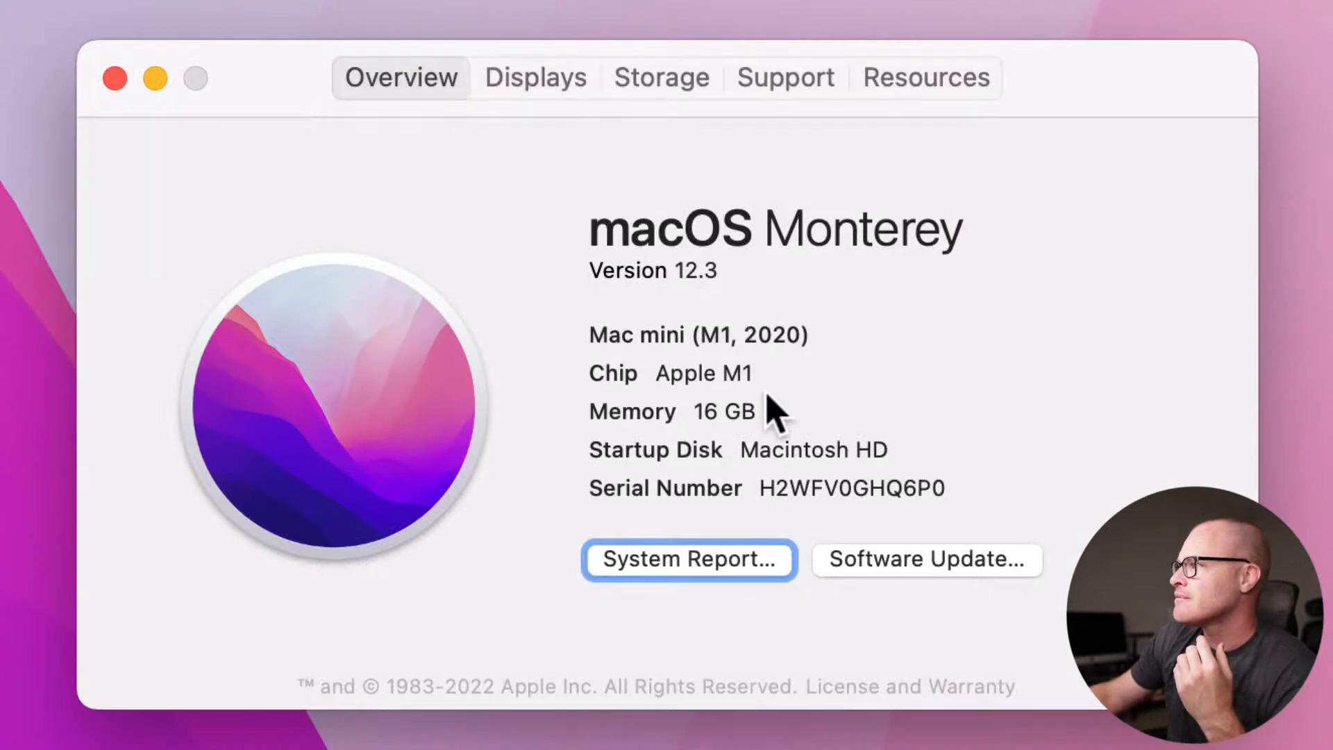
left_click(114, 78)
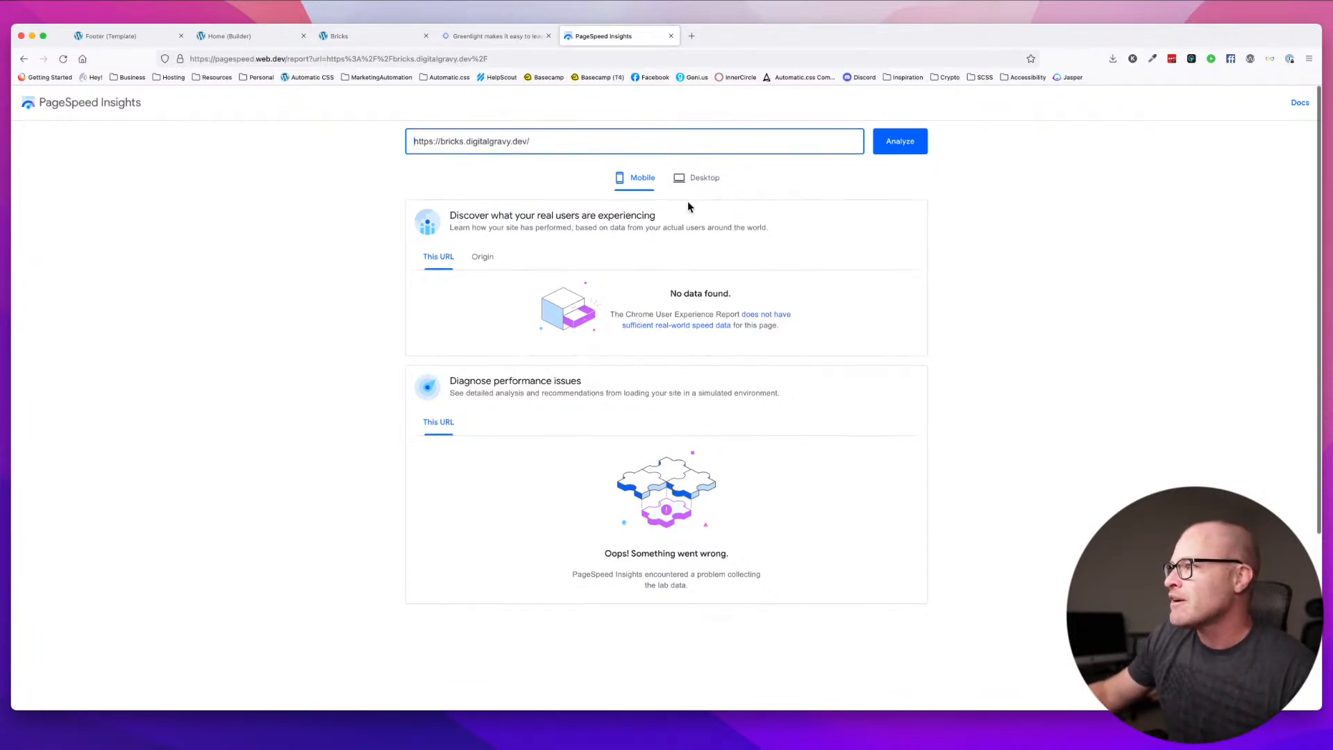
left_click(639, 178)
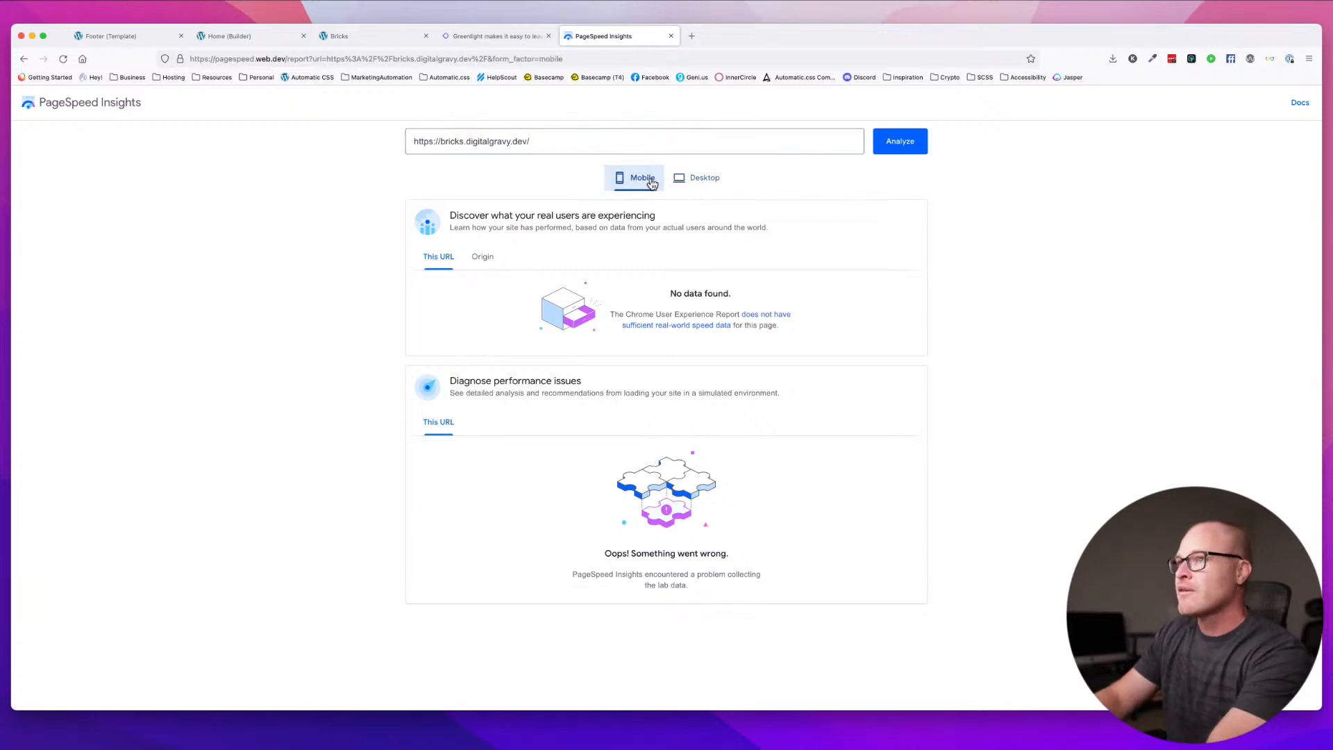
key("super+t")
type("gtmetrix.com")
key("Return")
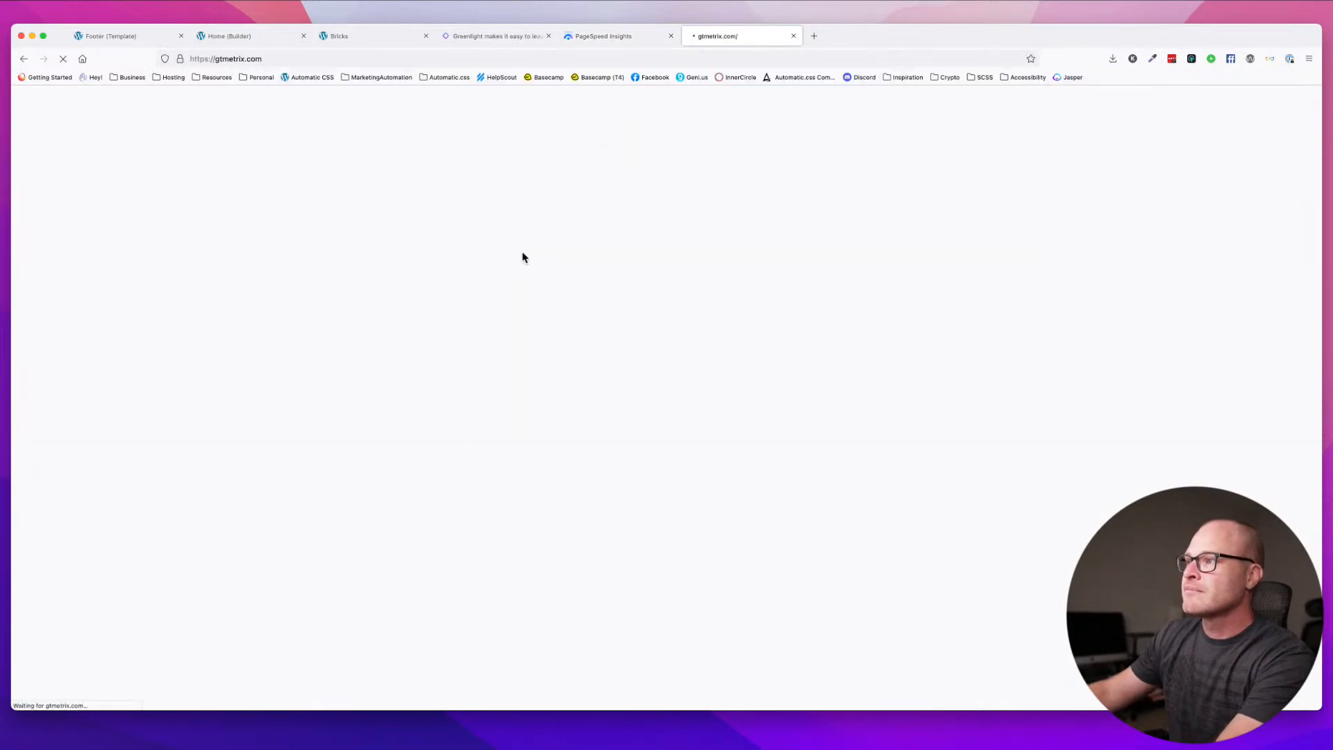
key("super+v")
left_click(951, 317)
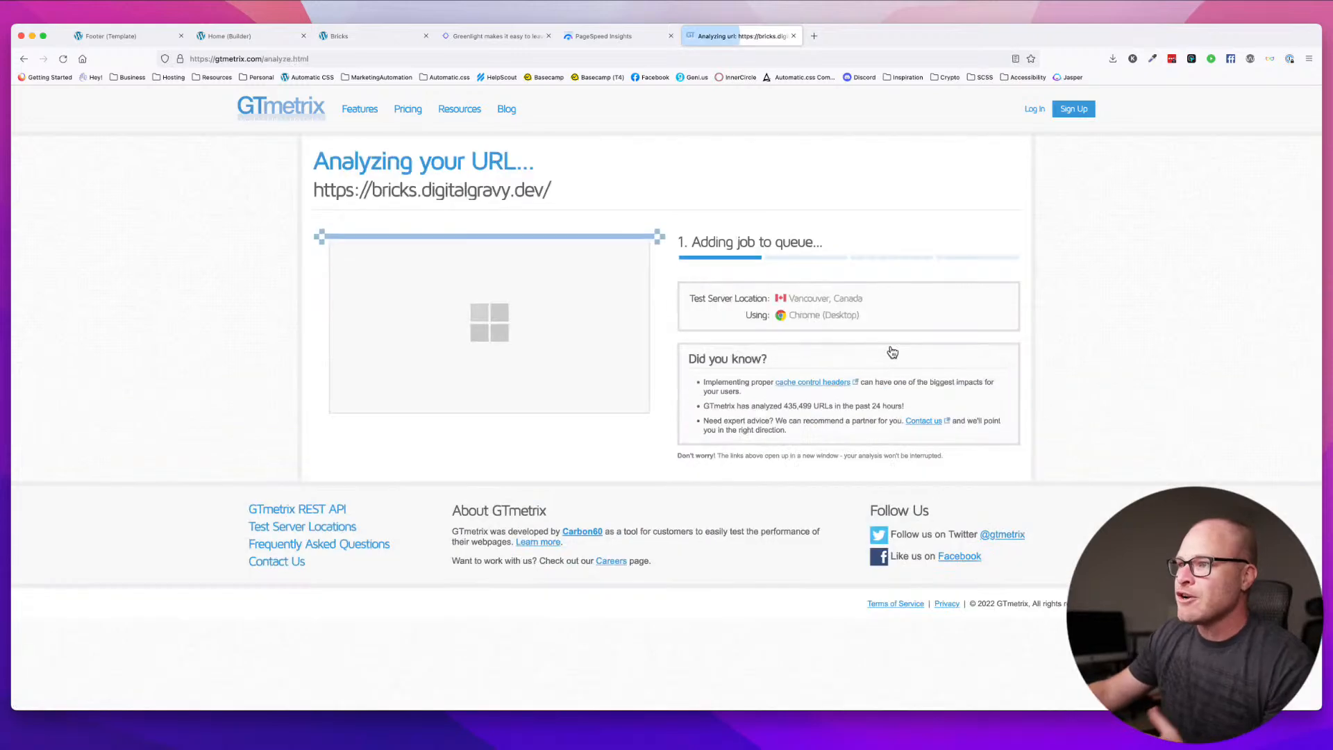
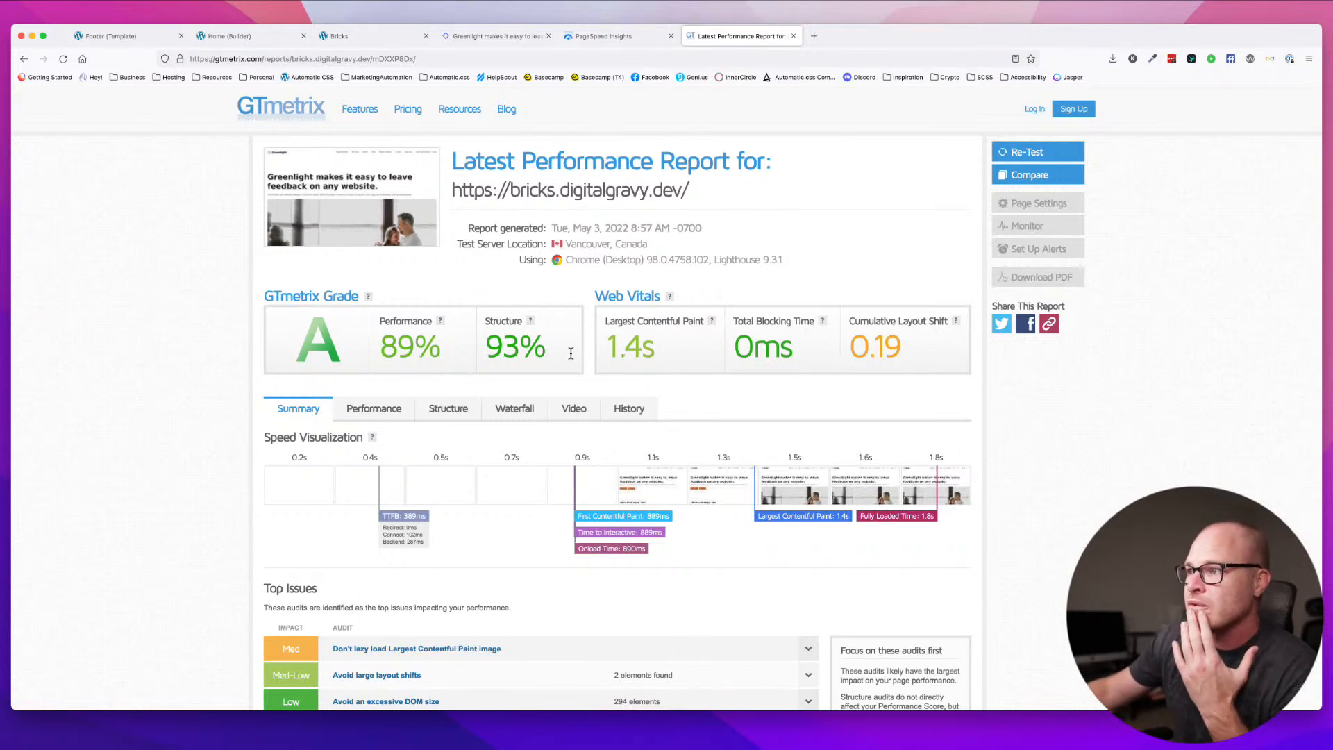
- Review the GTmetrix report's grades, web vitals, speed visualization, top issues and page details
scroll(634, 357, "down", 5)
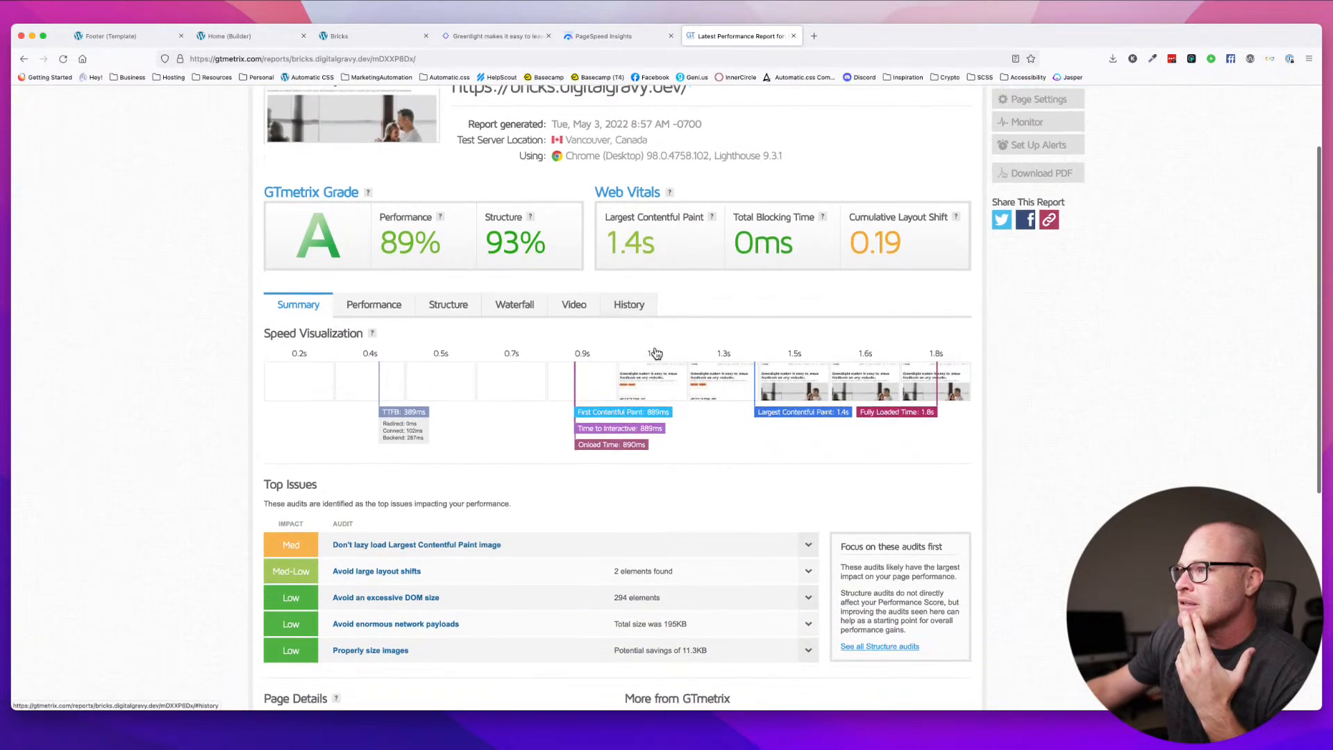
scroll(842, 268, "down", 3)
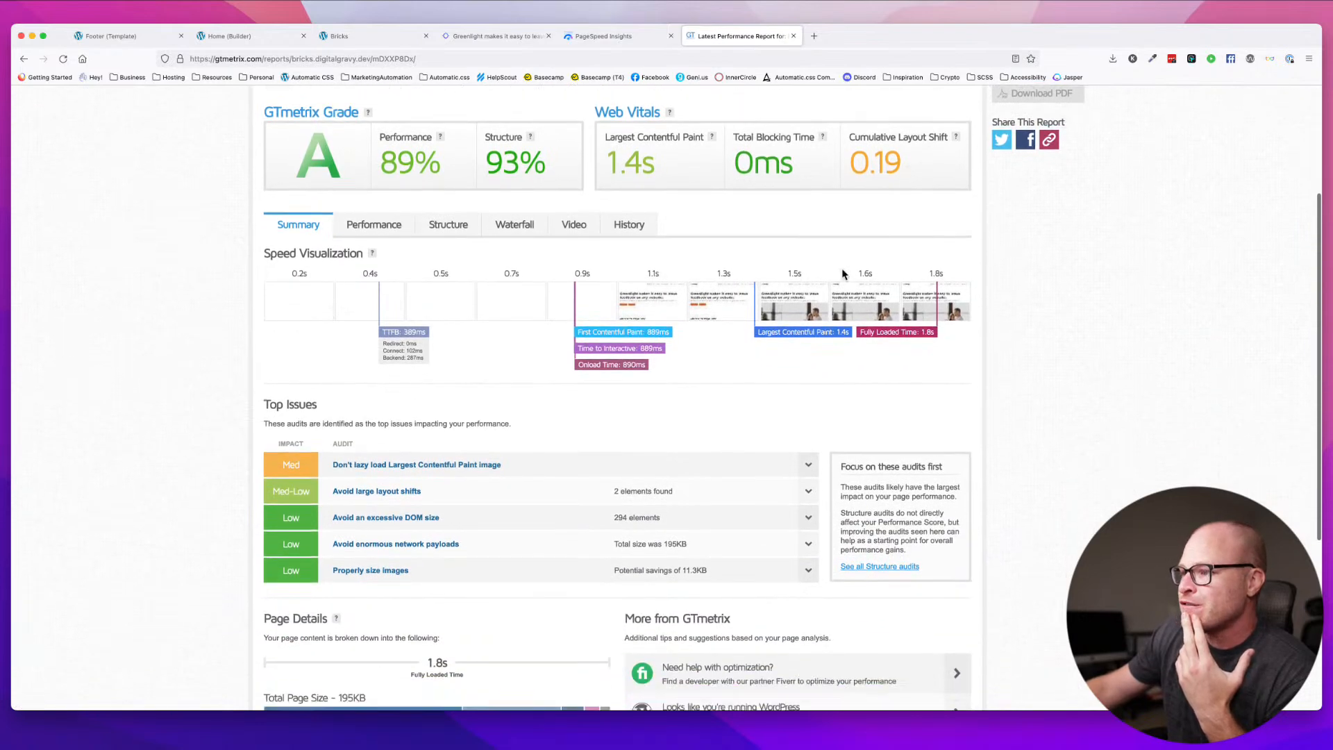
scroll(539, 396, "down", 7)
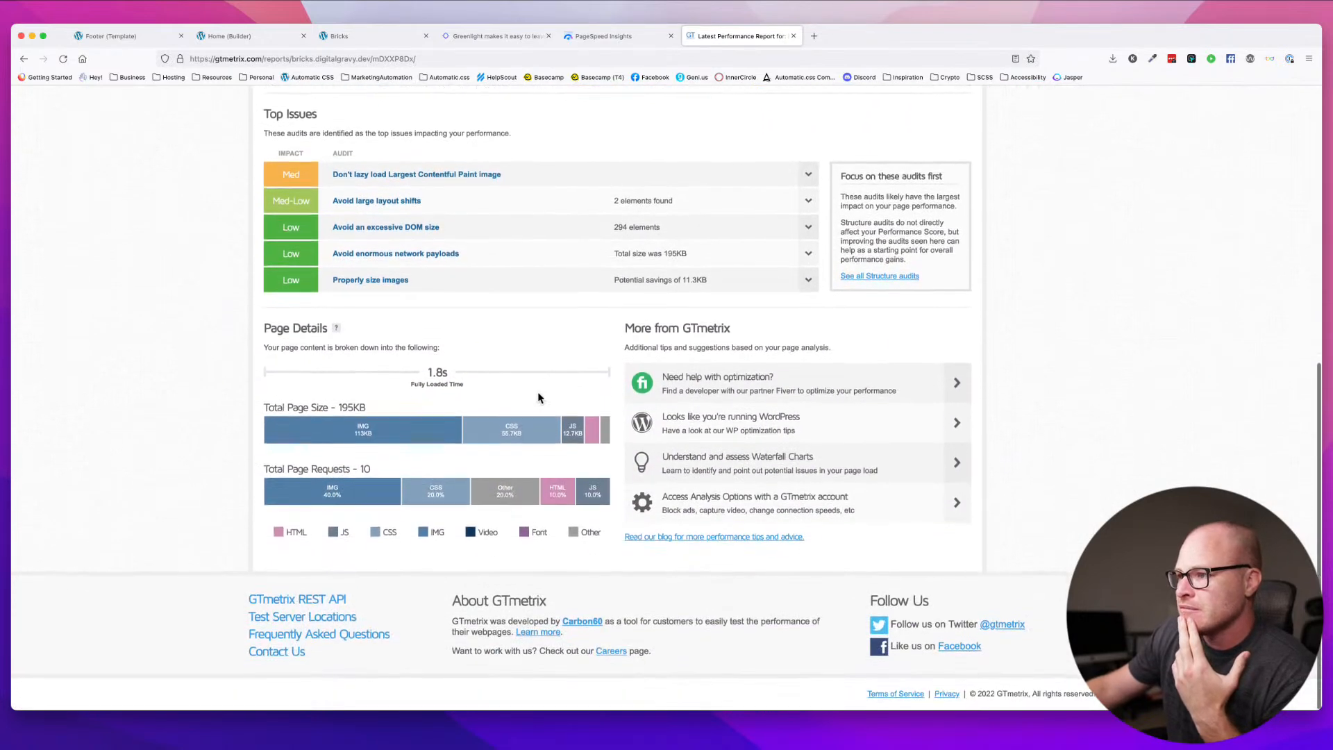
scroll(699, 426, "up", 14)
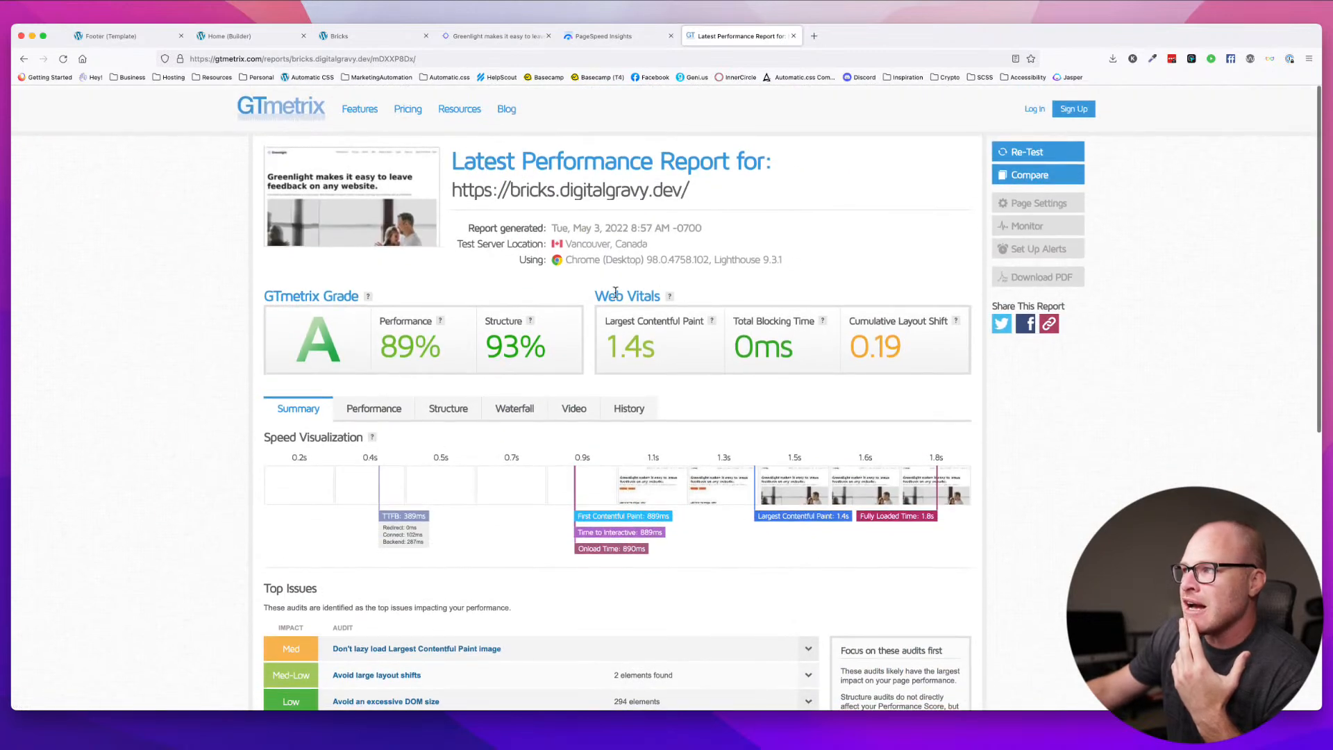
left_click(598, 36)
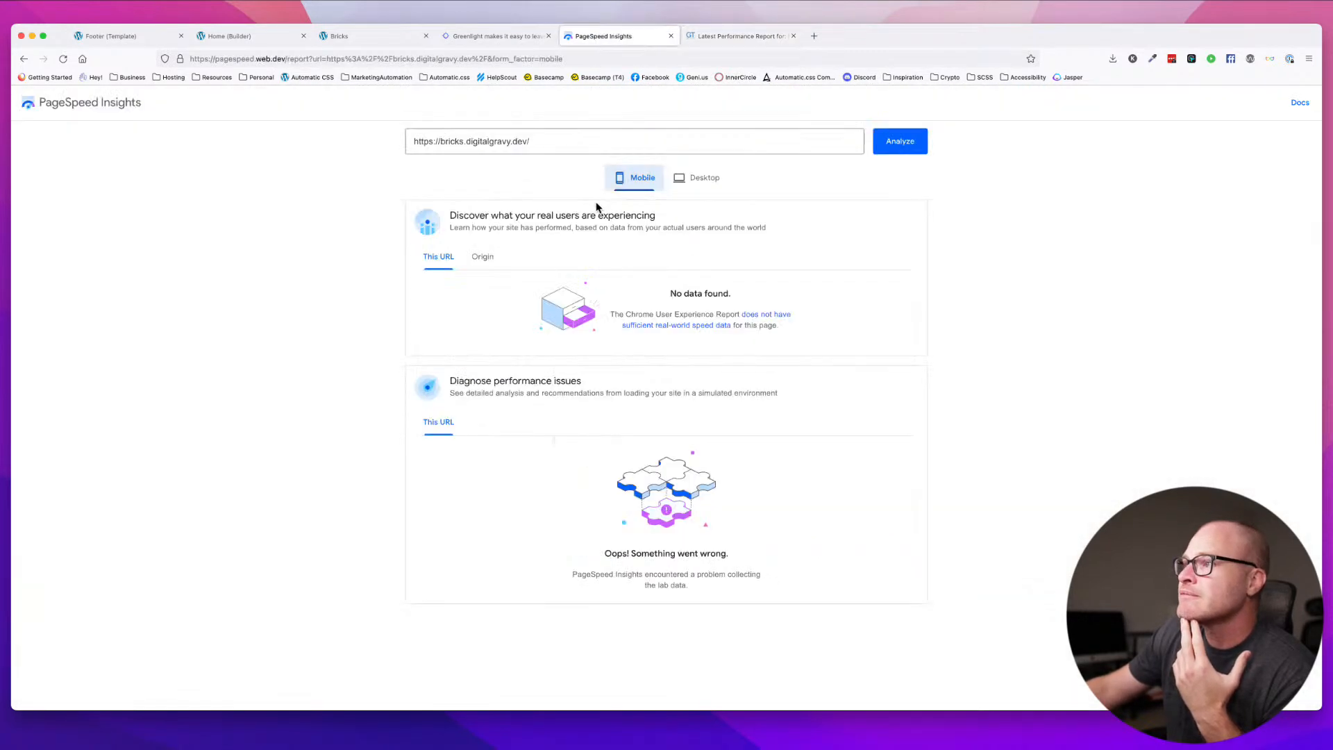
left_click(900, 146)
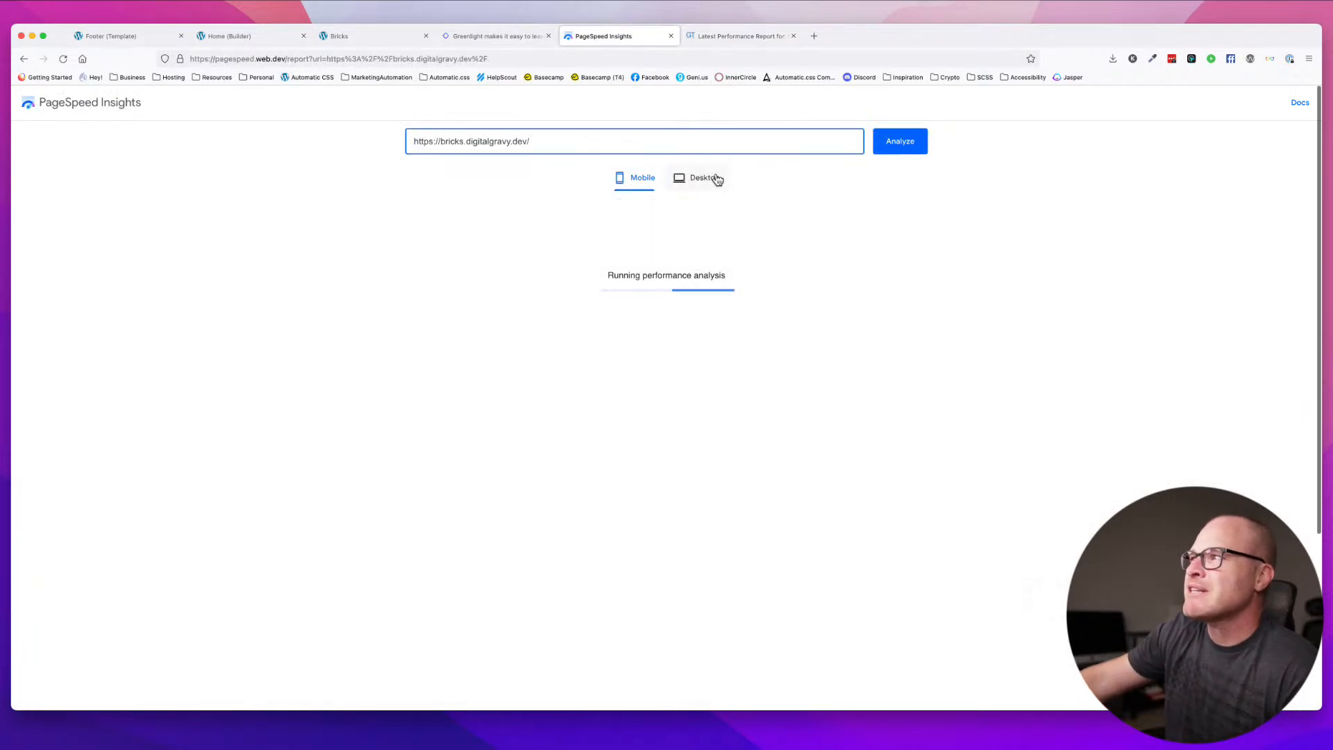
left_click(739, 36)
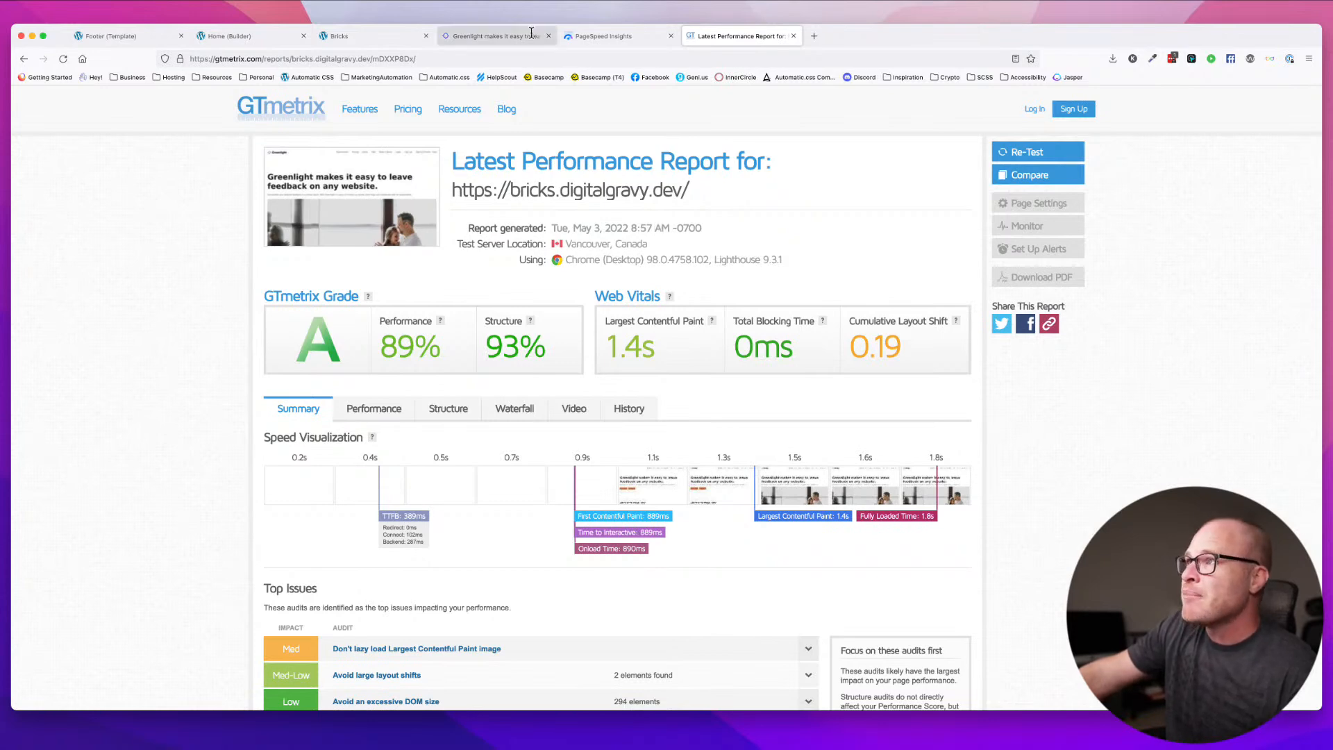
- Examine the live homepage's images, buttons and repeated feature sections from the hero downward
left_click(458, 36)
left_click(347, 36)
left_click(275, 37)
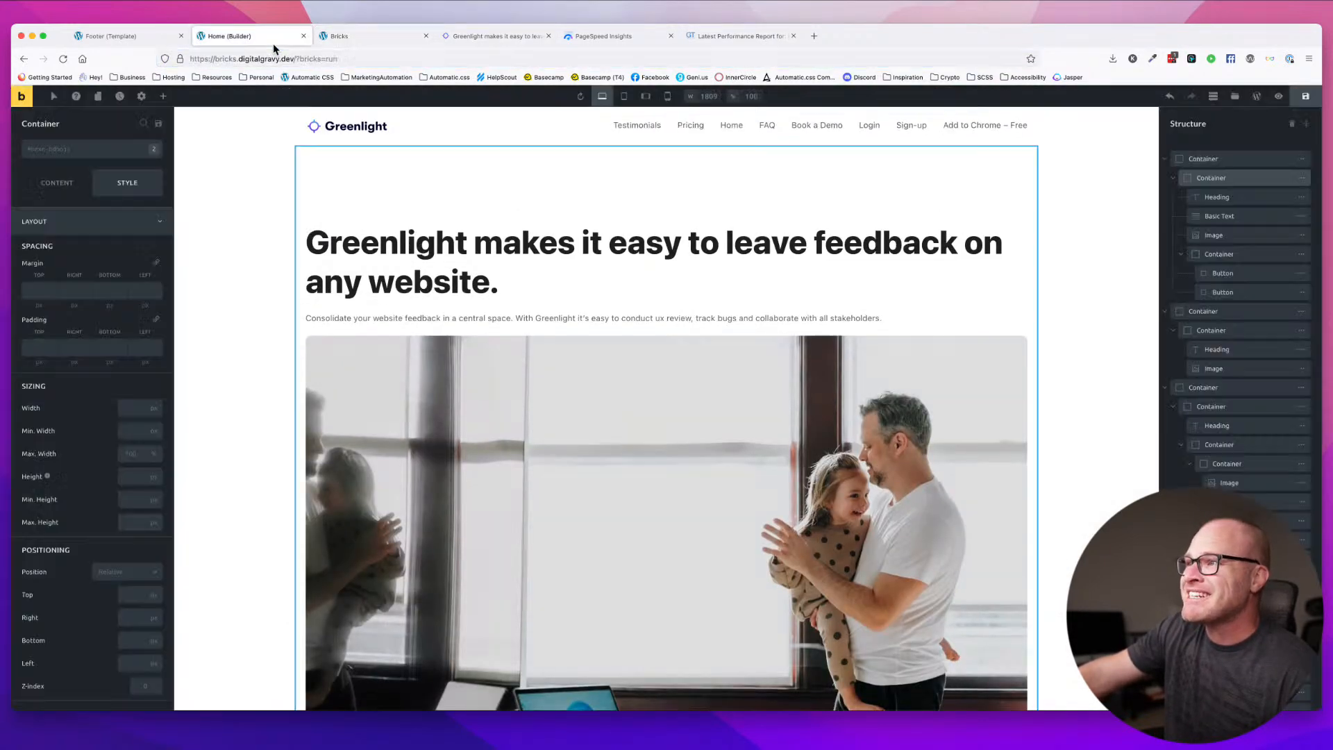
left_click(364, 41)
scroll(497, 393, "down", 10)
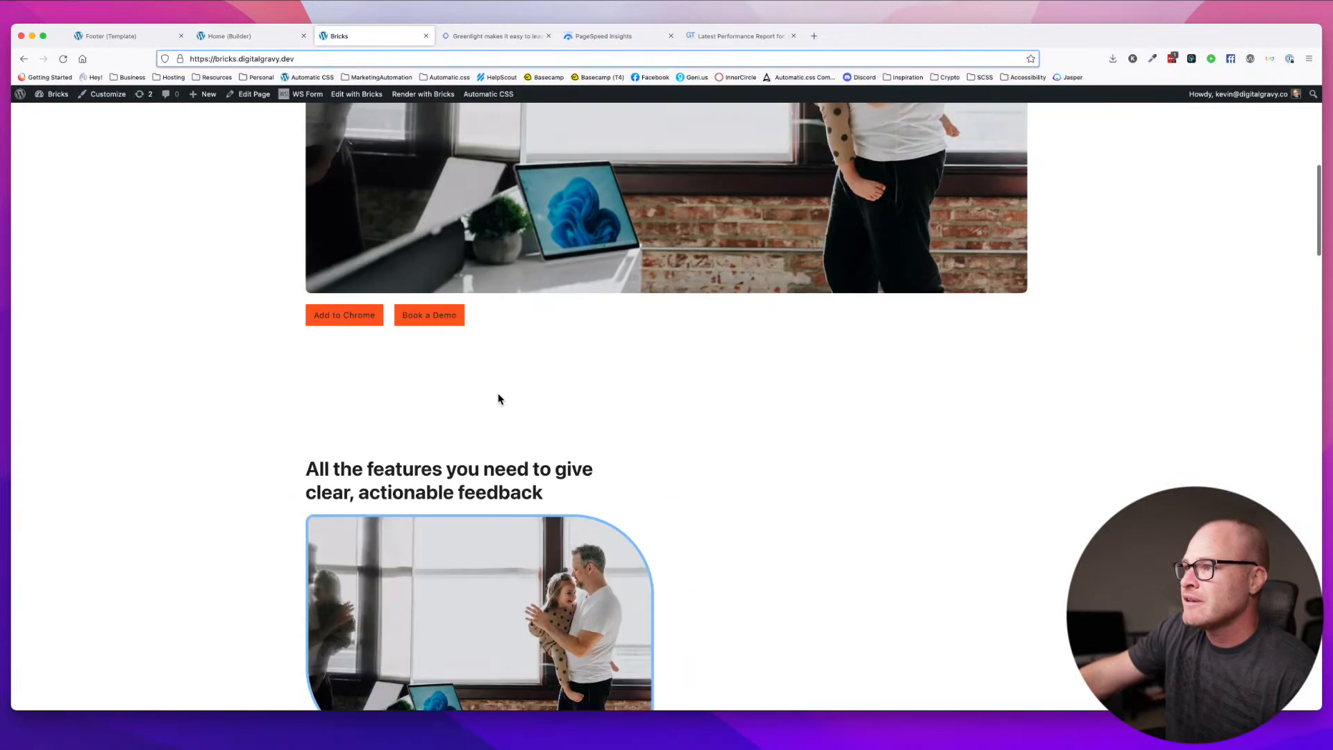
scroll(534, 365, "down", 15)
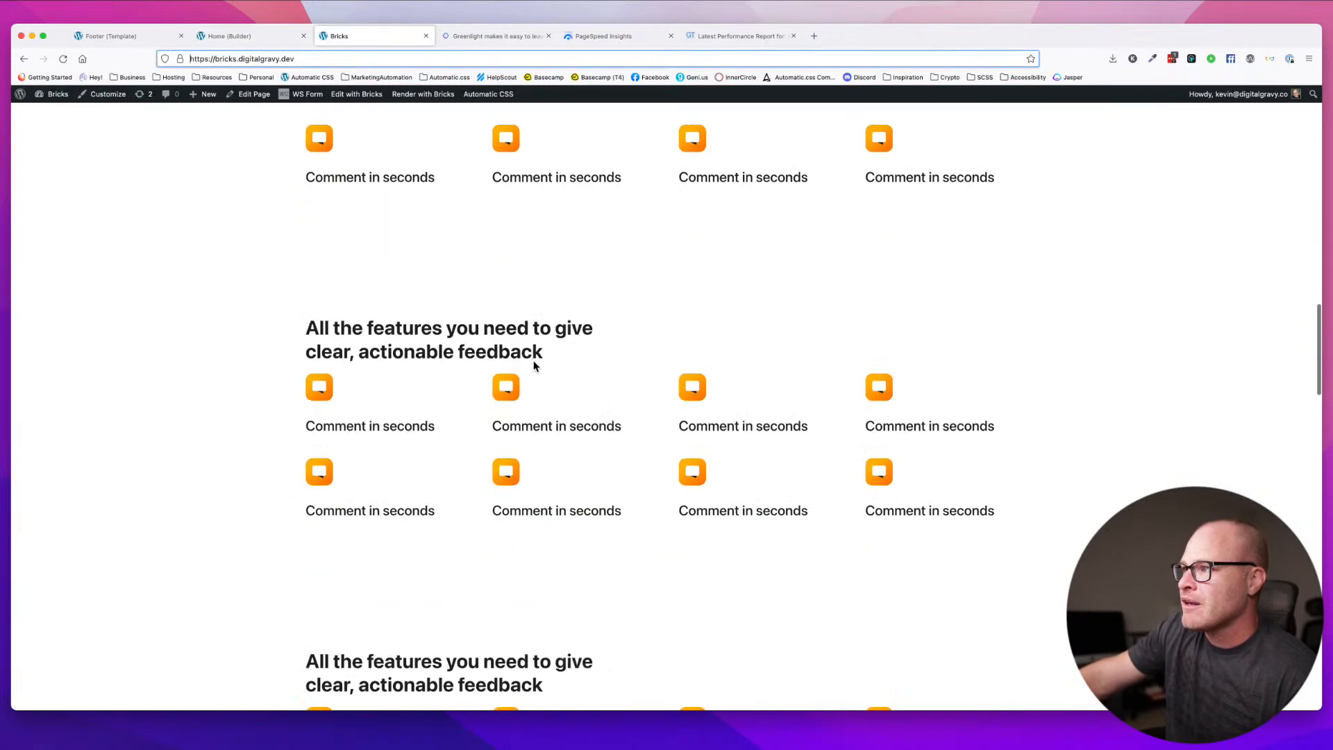
scroll(534, 366, "down", 5)
scroll(533, 361, "up", 15)
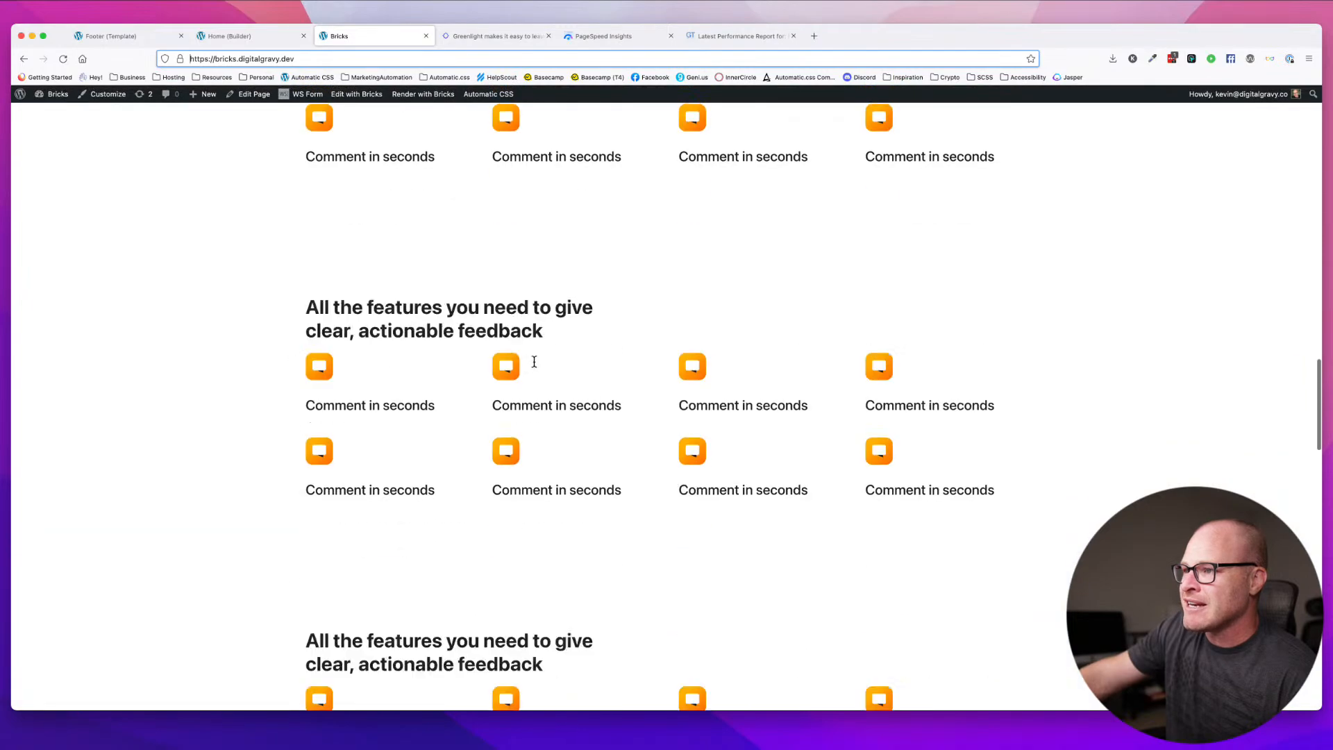
scroll(534, 361, "down", 10)
scroll(535, 365, "up", 15)
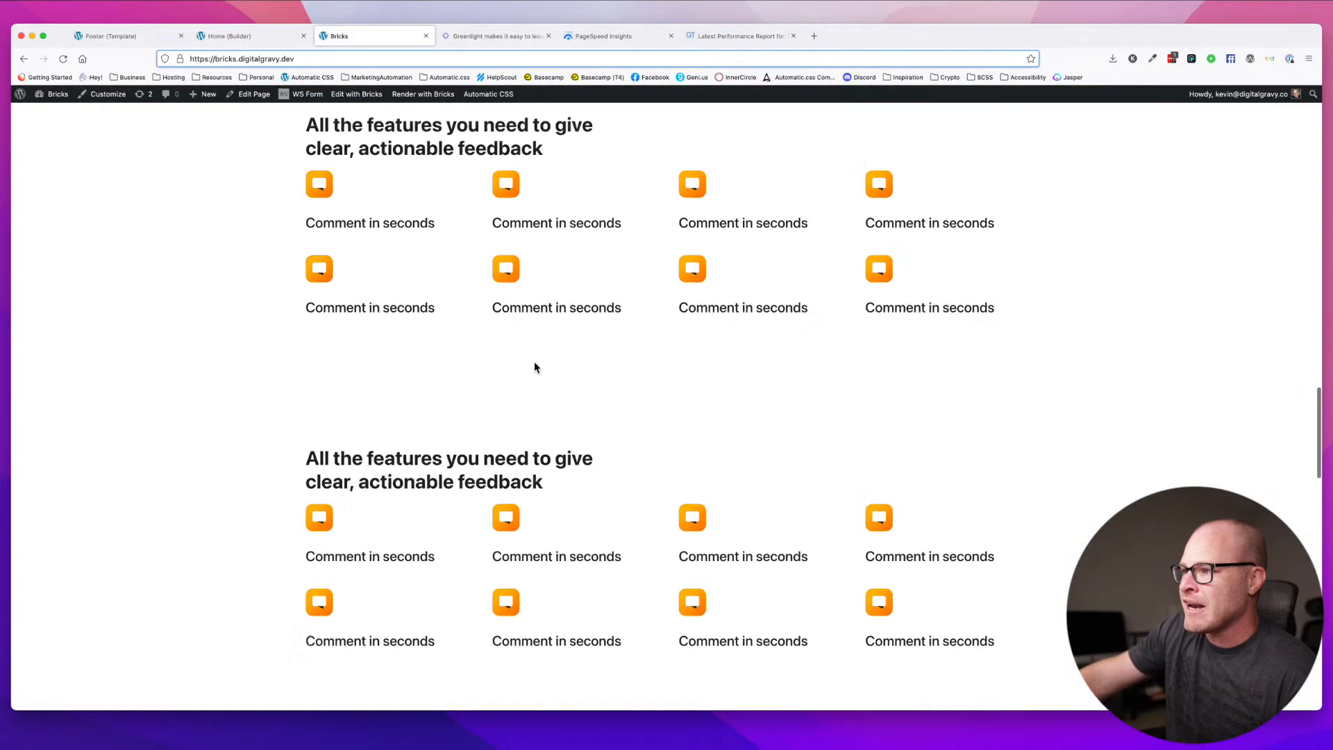
scroll(535, 366, "up", 10)
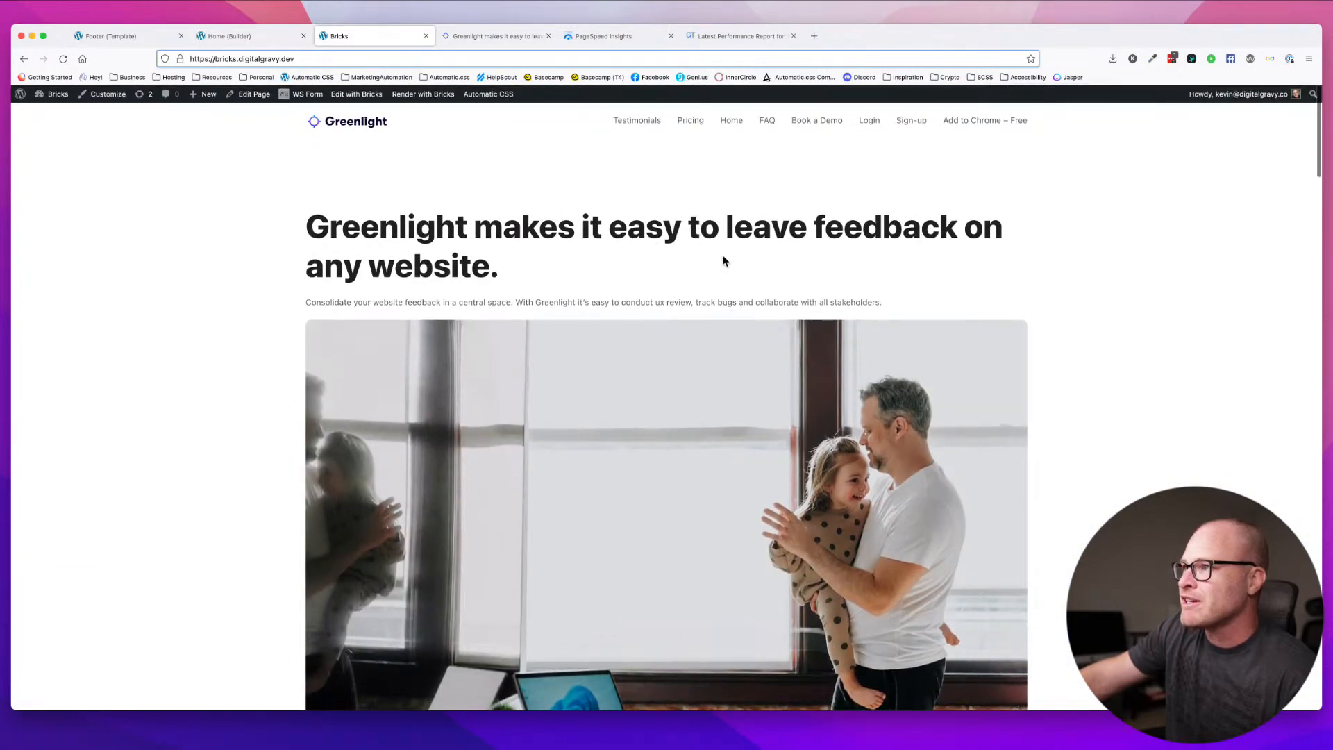
scroll(722, 257, "down", 10)
scroll(719, 257, "up", 2)
scroll(718, 259, "up", 8)
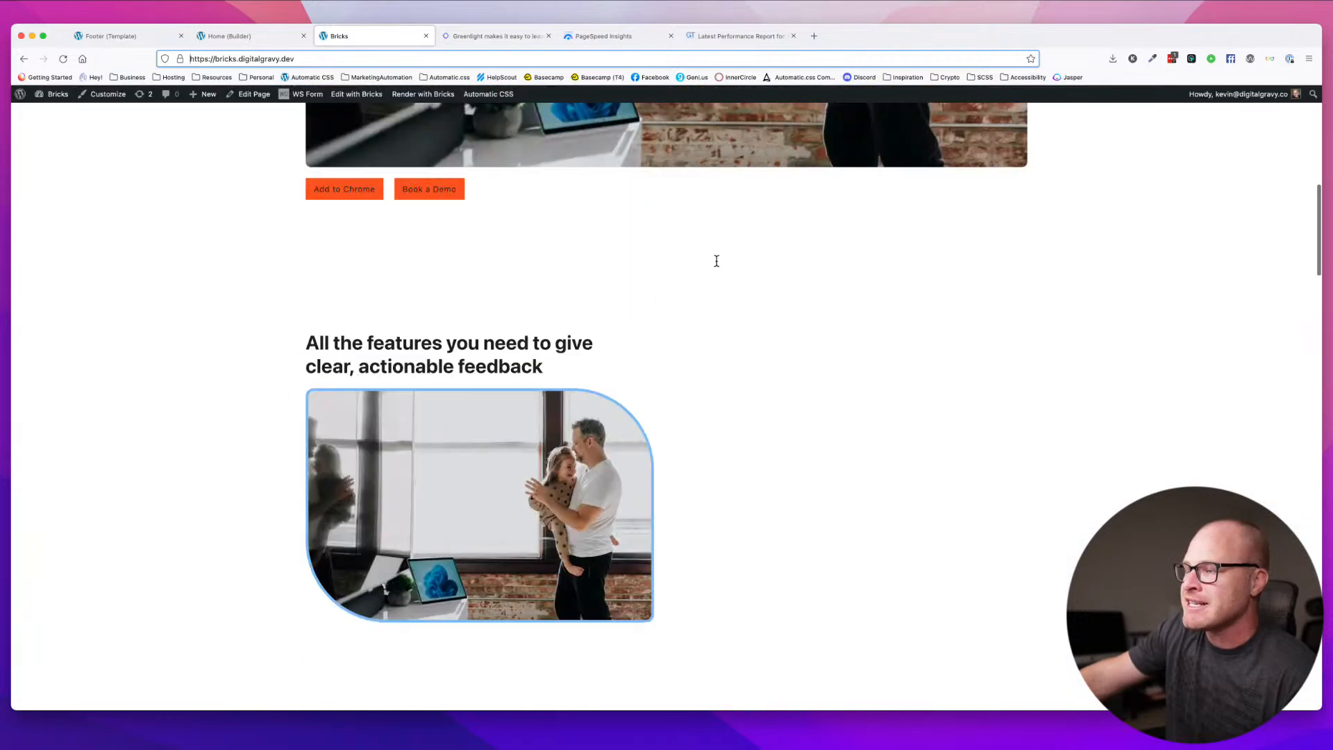
scroll(717, 261, "up", 8)
- Compare the GTmetrix report with the progress of the PageSpeed Insights analysis
left_click(750, 36)
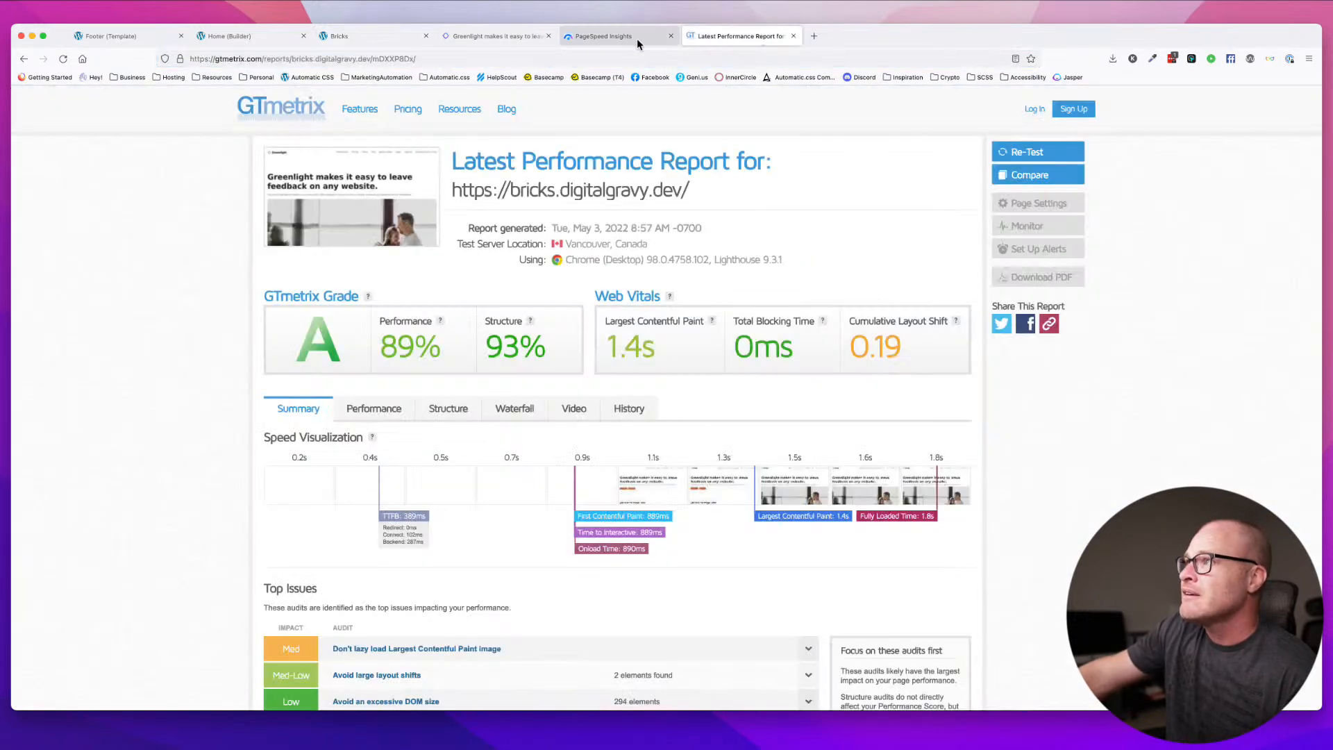
left_click(637, 40)
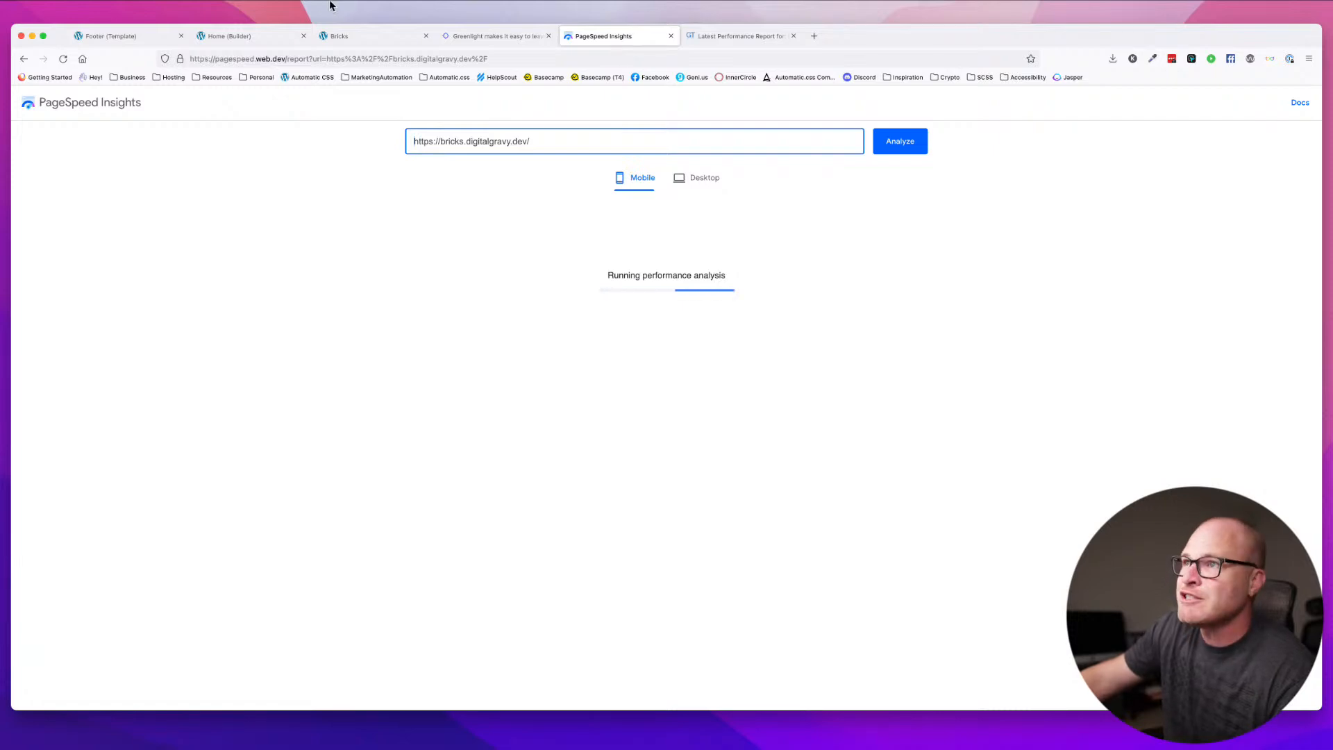
left_click(726, 36)
left_click(610, 35)
left_click(496, 36)
- Inspect the live homepage's HTML and expand the hero section's inner container
left_click(374, 36)
right_click(328, 189)
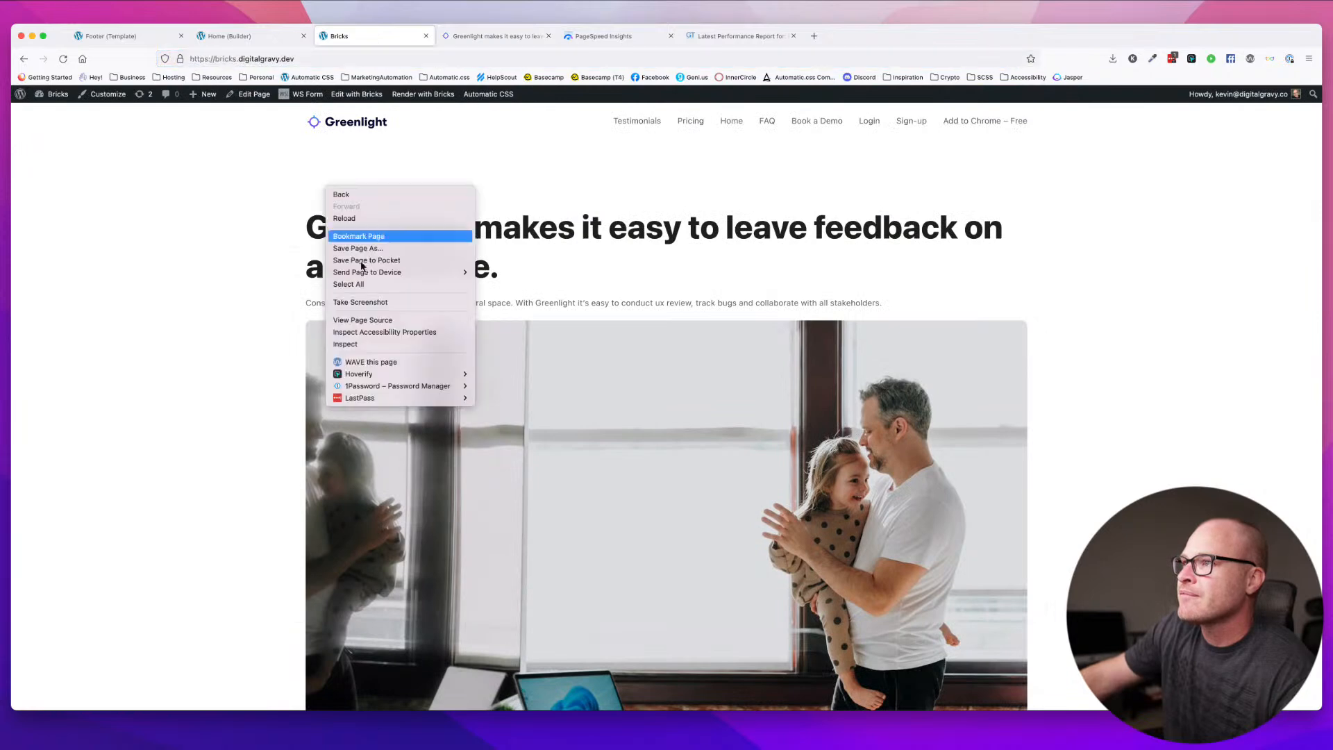
left_click(385, 345)
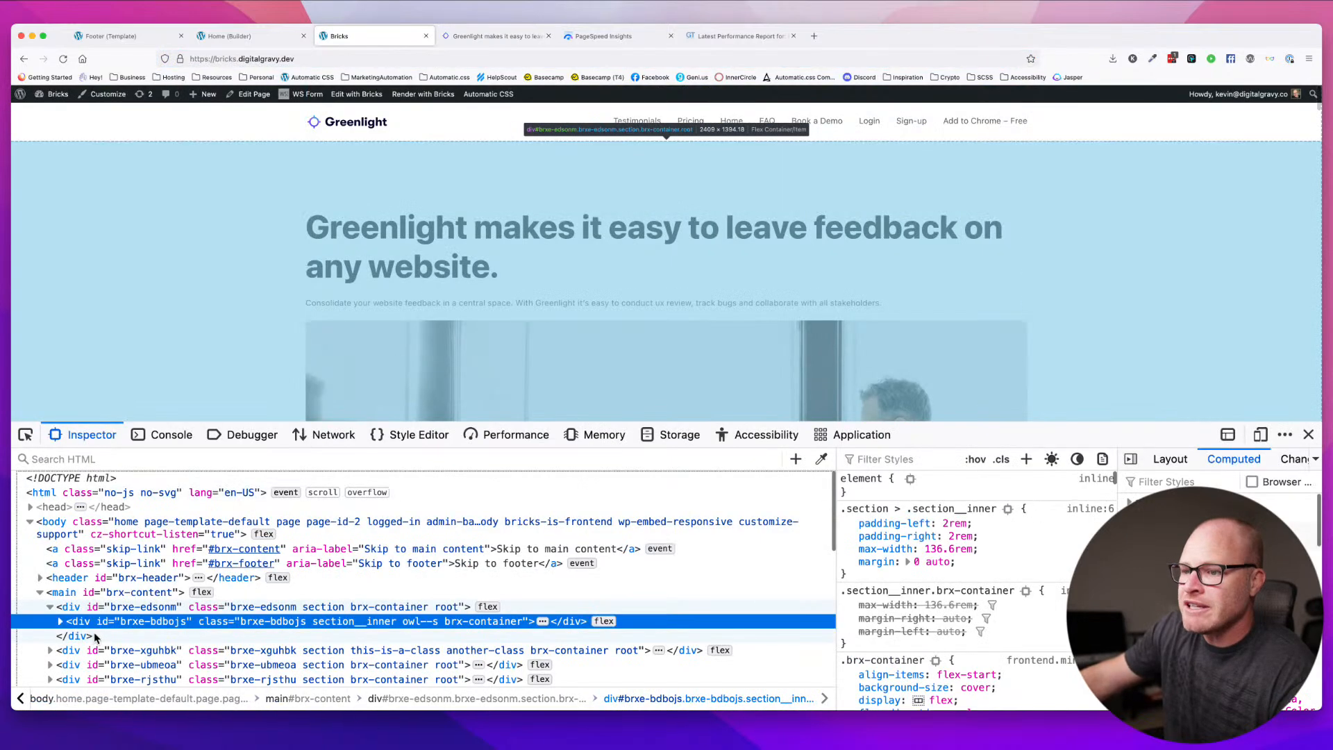
scroll(96, 638, "down", 2)
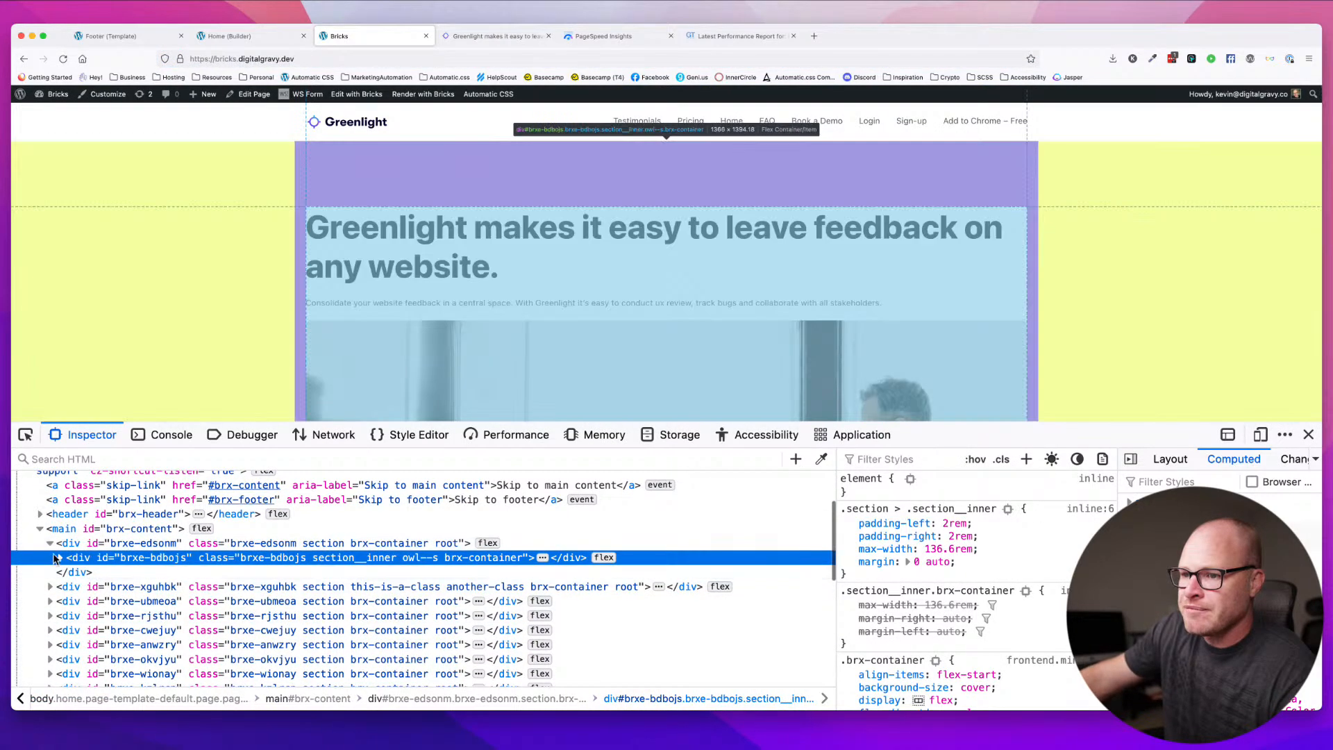
left_click(60, 558)
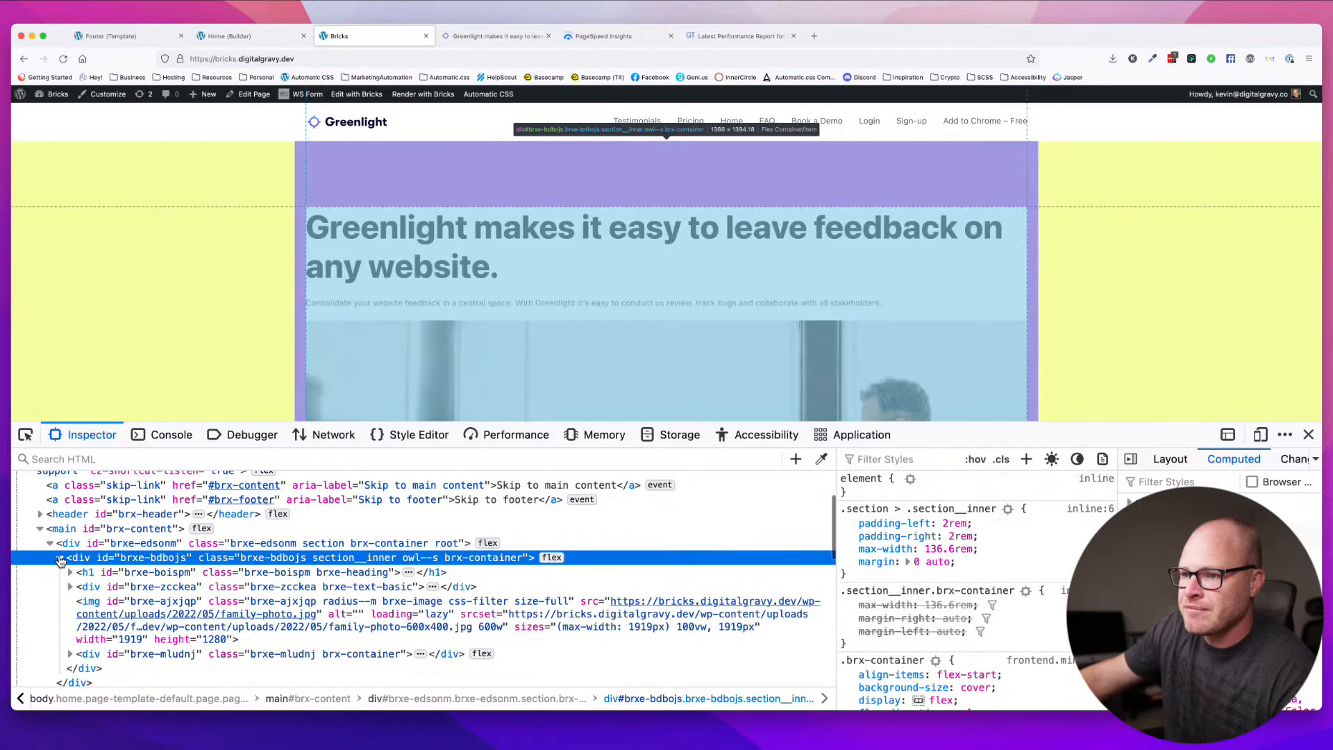
scroll(105, 542, "down", 1)
- Examine the markup of the hero's outer and inner containers, its heading and the content of its basic text element
left_click(139, 505)
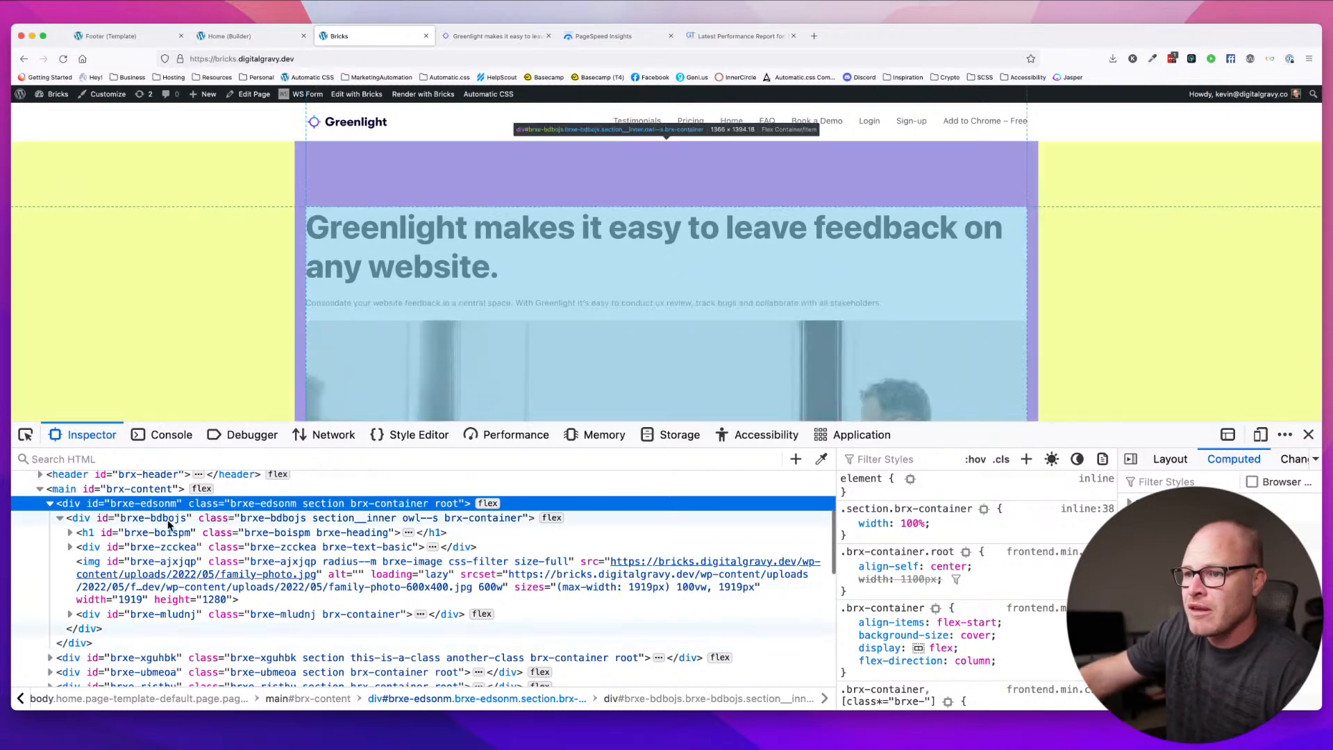
left_click(168, 526)
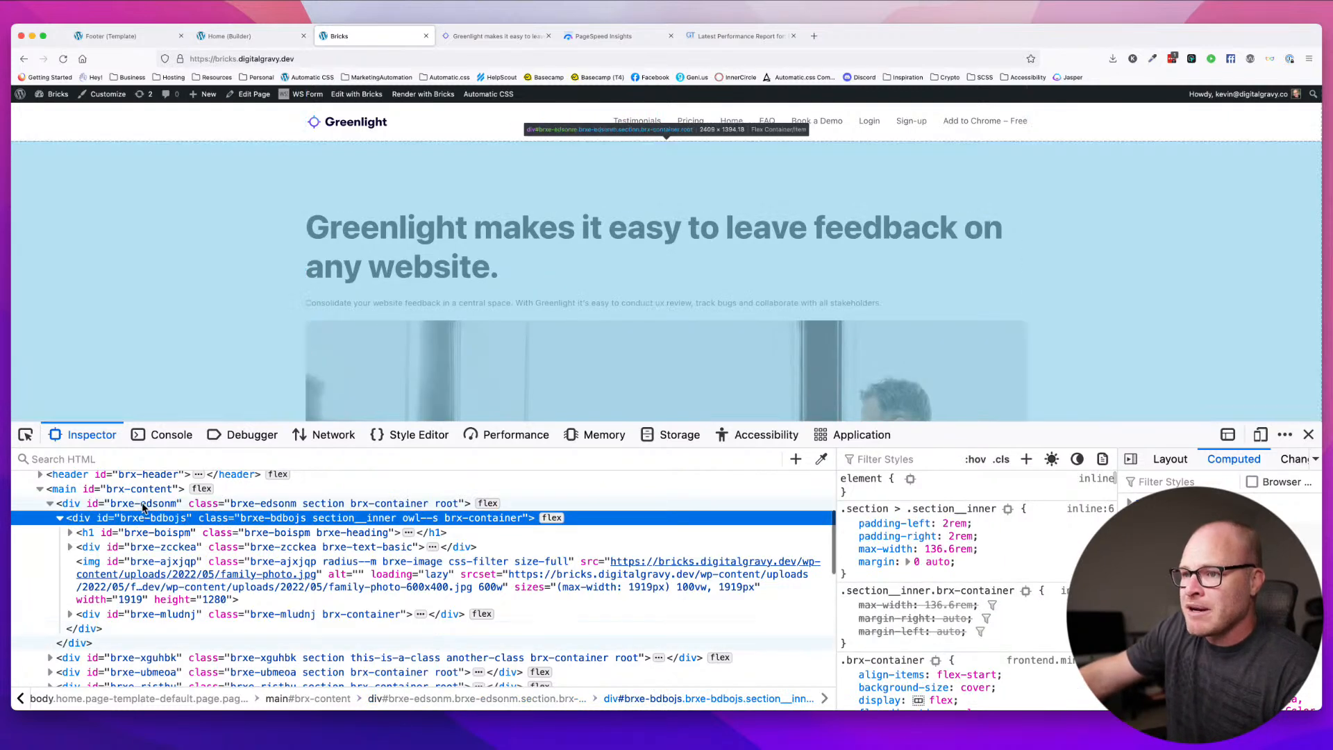
left_click(144, 507)
left_click(145, 518)
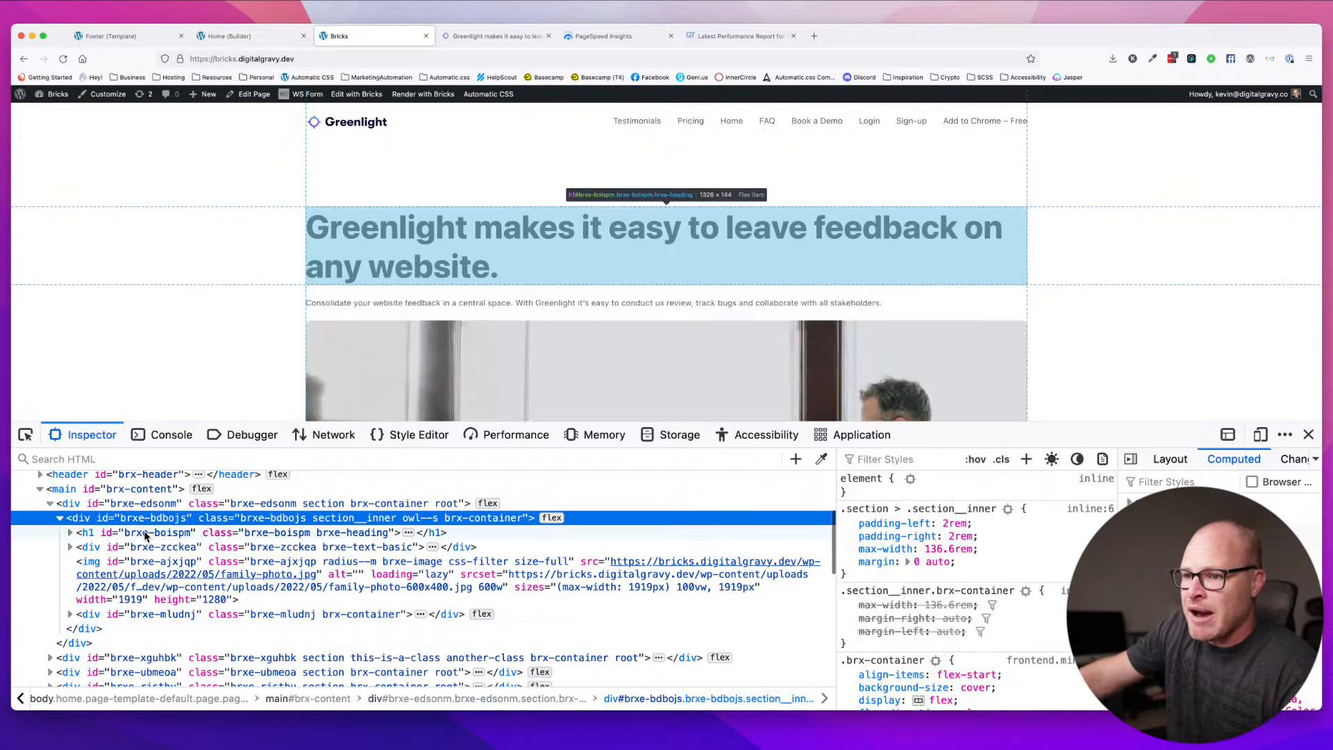
left_click(145, 533)
left_click(148, 548)
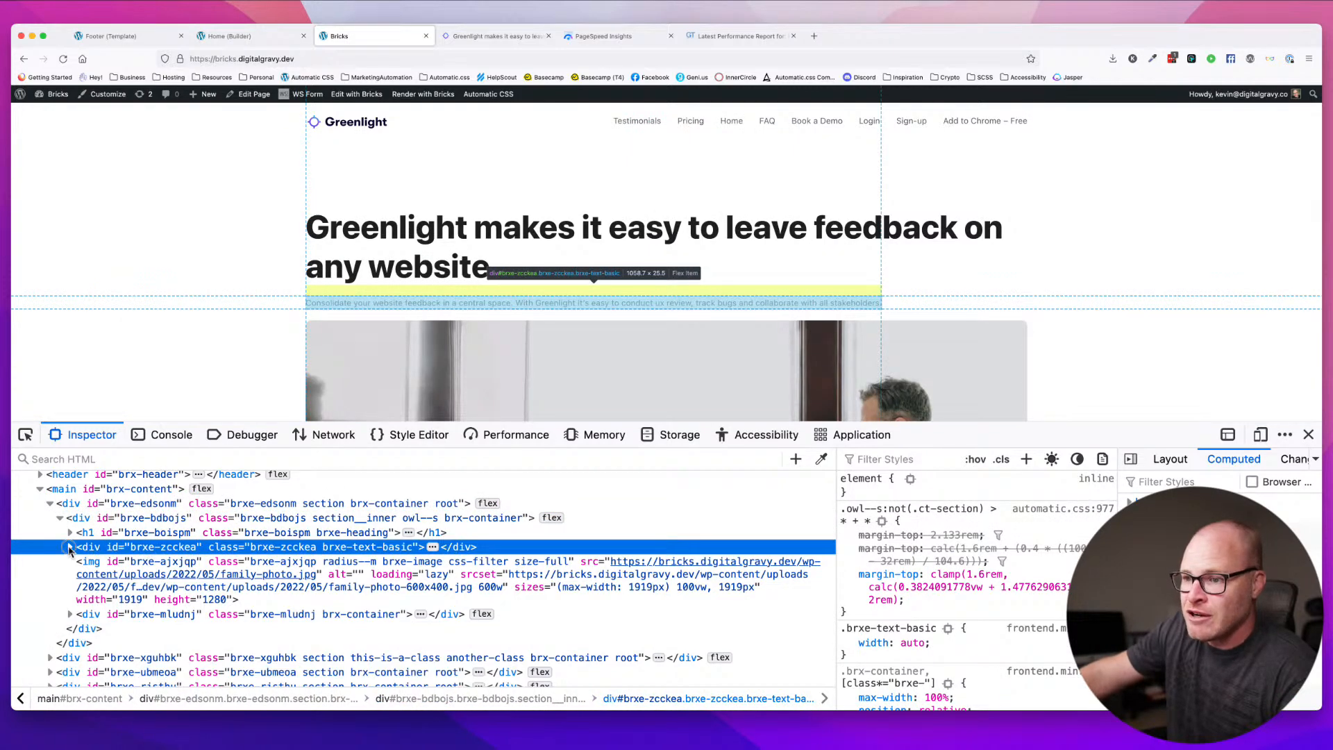
left_click(70, 548)
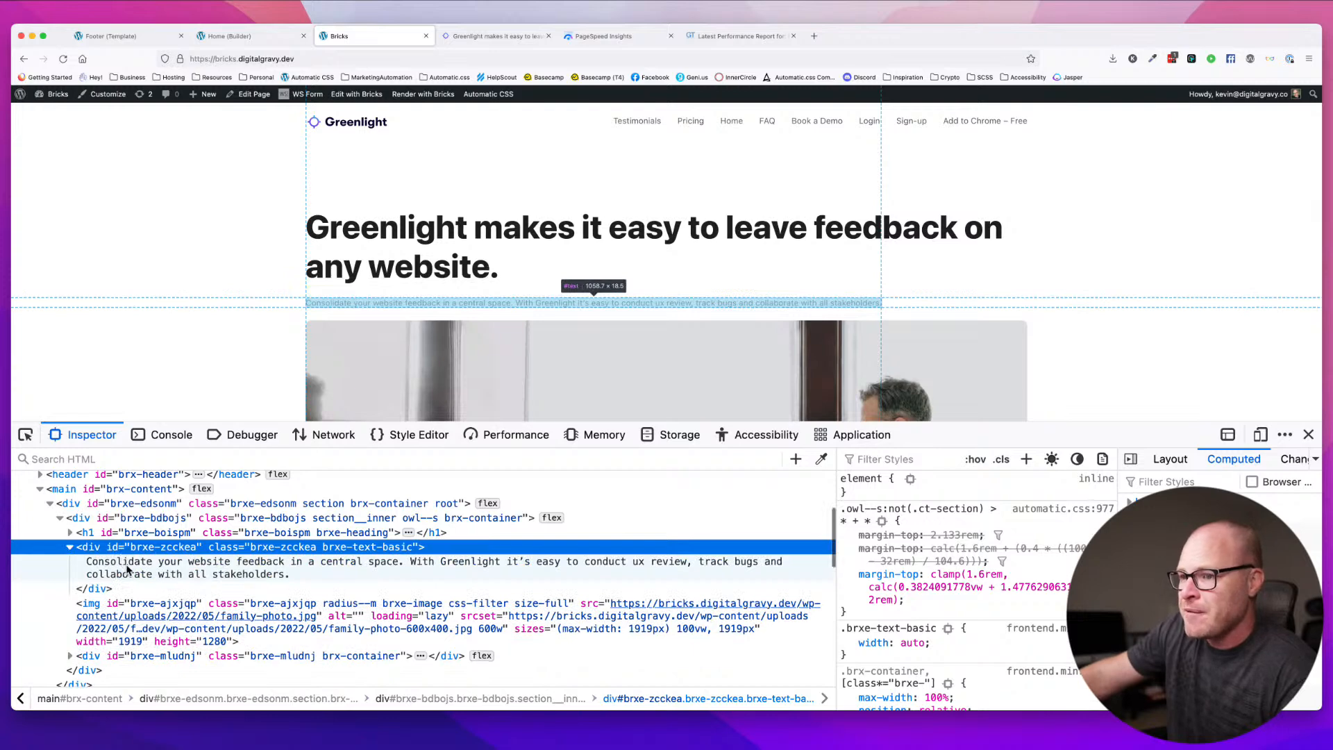
- Examine the style settings of the hero's Basic Text element in the Home page builder
left_click(261, 36)
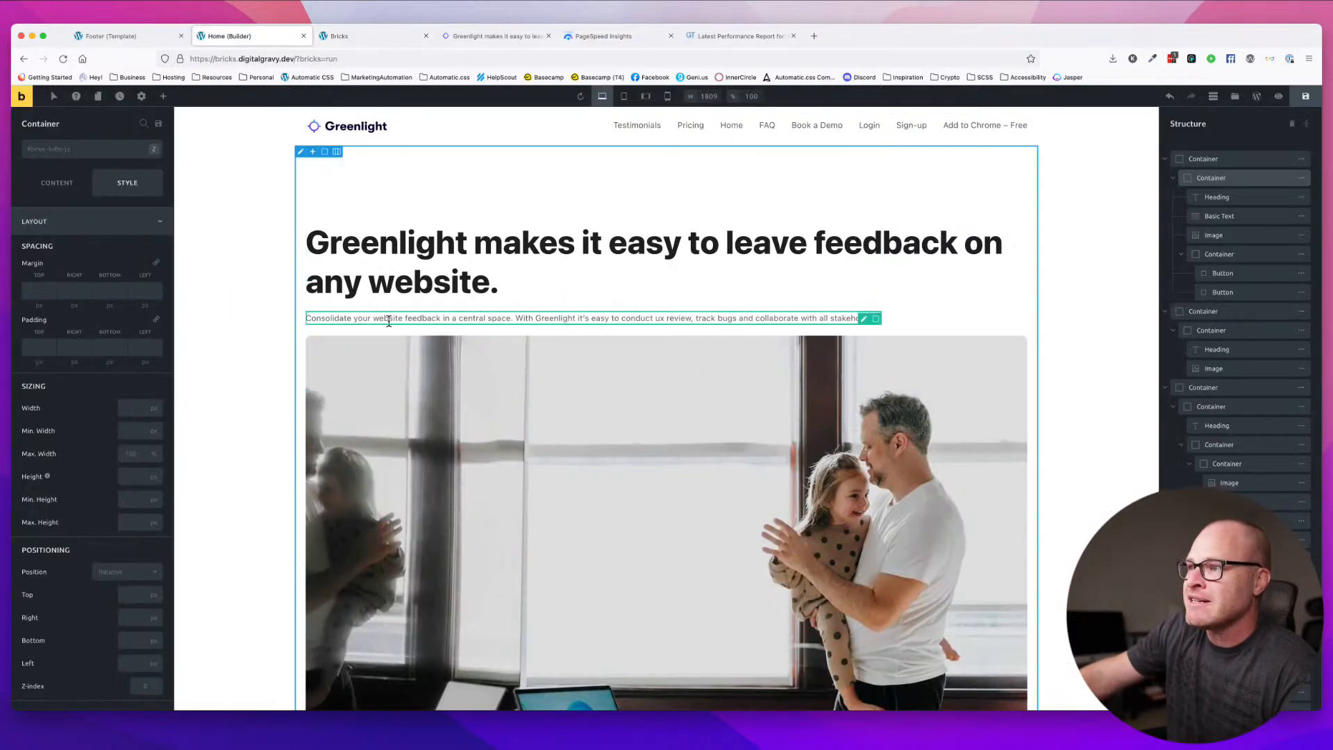
left_click(389, 321)
scroll(128, 538, "down", 5)
scroll(120, 534, "down", 4)
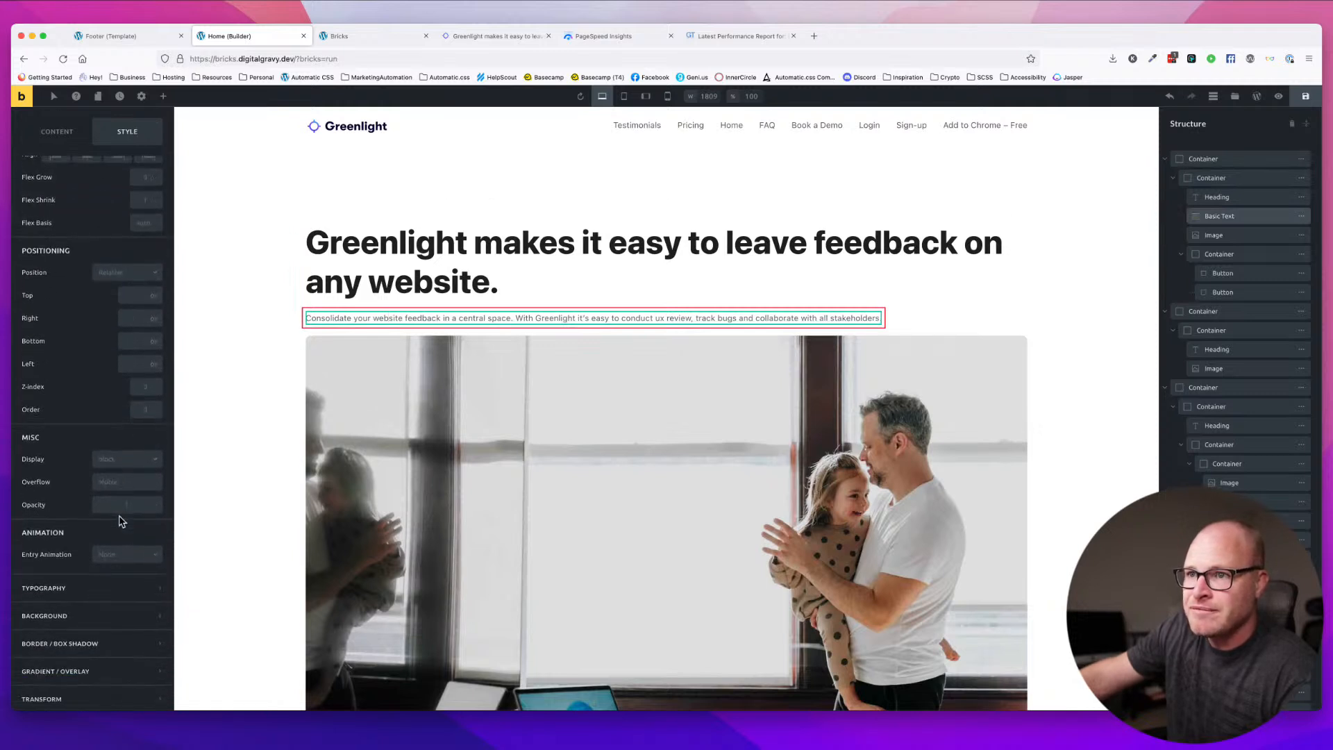
scroll(113, 500, "up", 10)
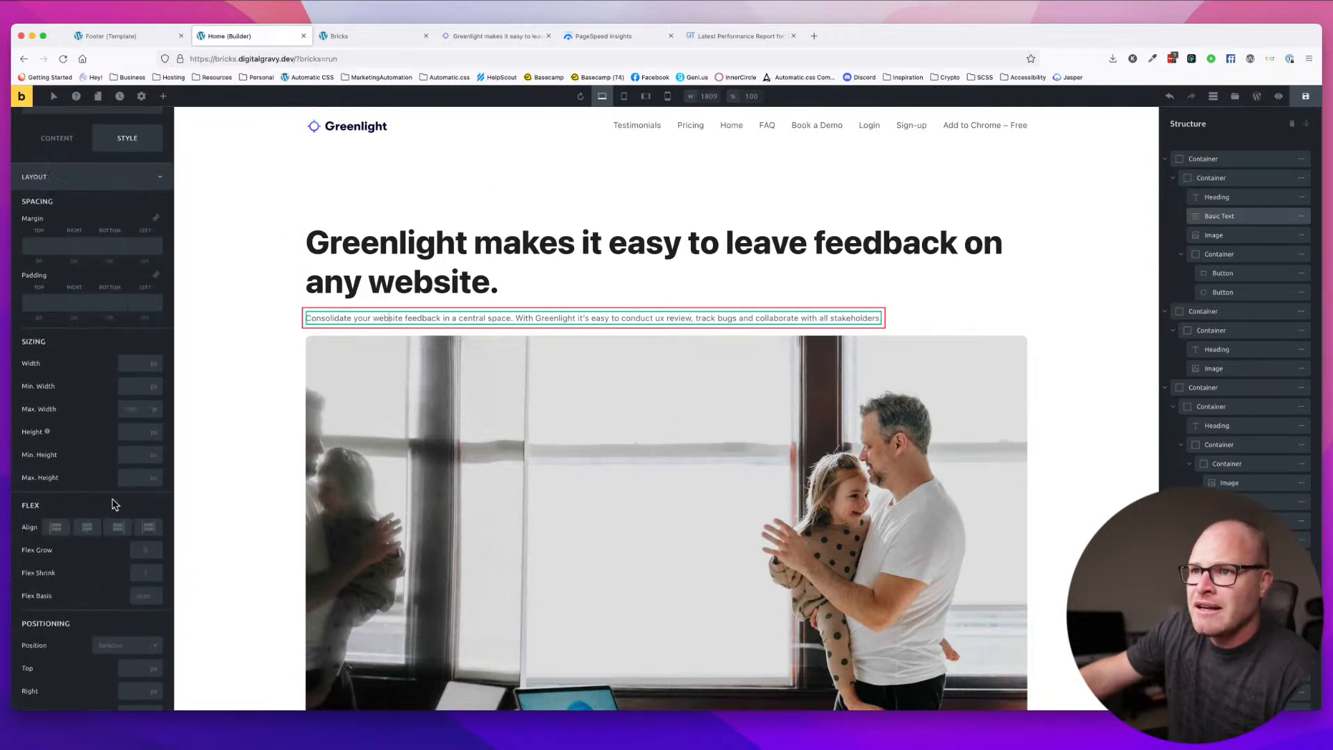
scroll(115, 503, "down", 3)
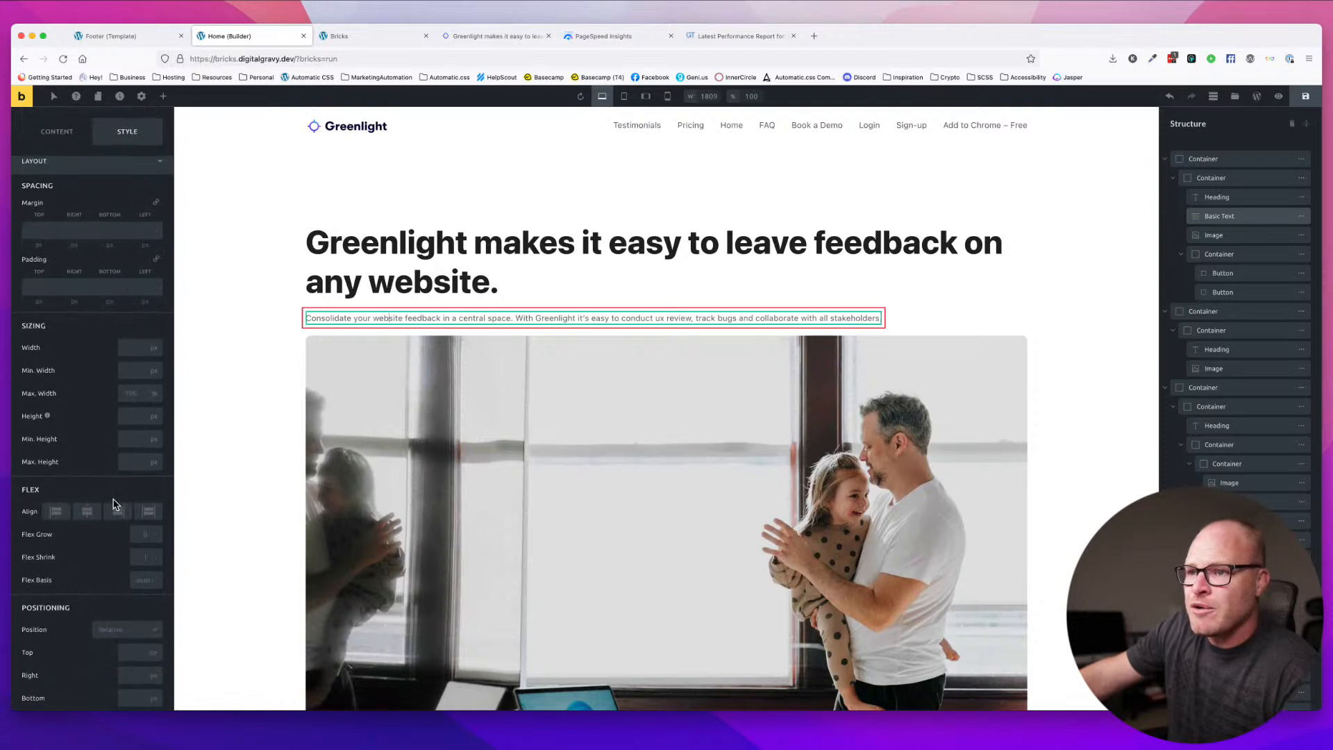
scroll(115, 504, "down", 7)
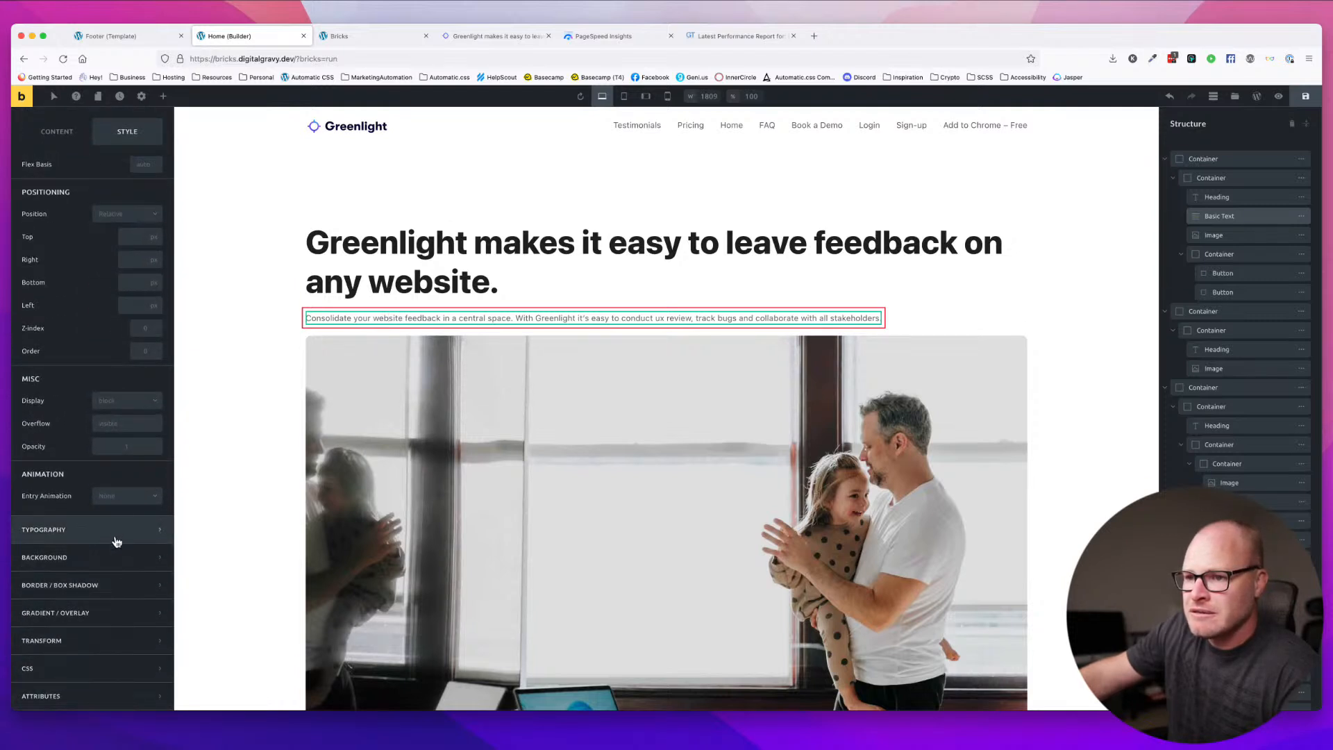
scroll(117, 556, "up", 1)
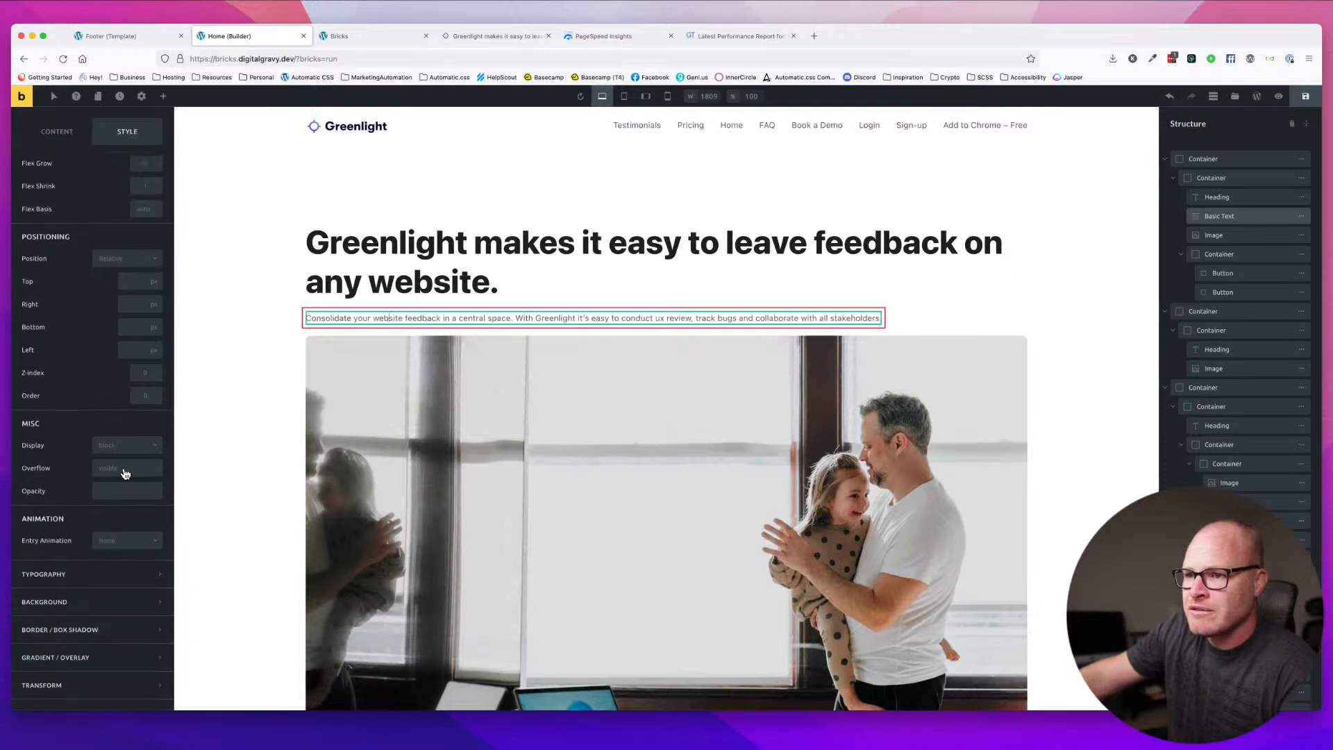
scroll(132, 461, "up", 7)
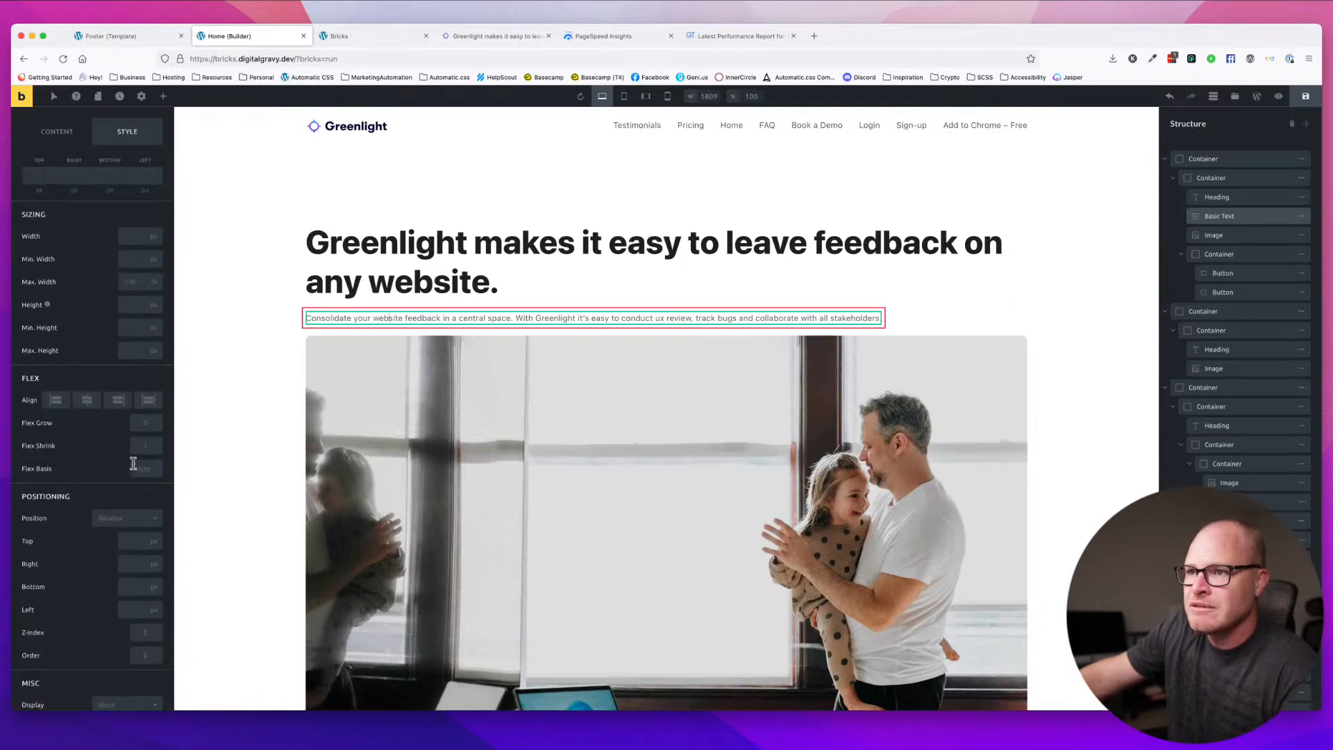
scroll(132, 461, "up", 3)
- Set the hero Basic Text element's HTML tag to p and save the Home page
left_click(56, 183)
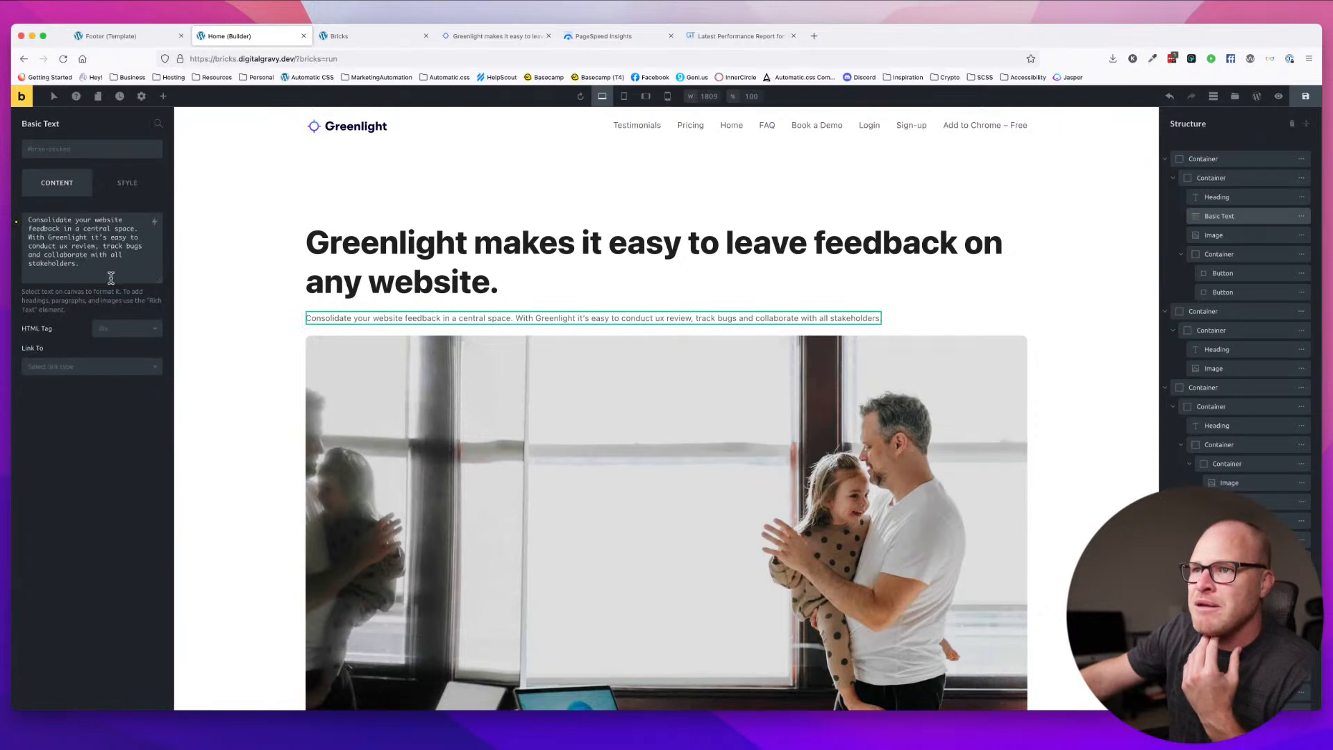
left_click(115, 327)
left_click(118, 365)
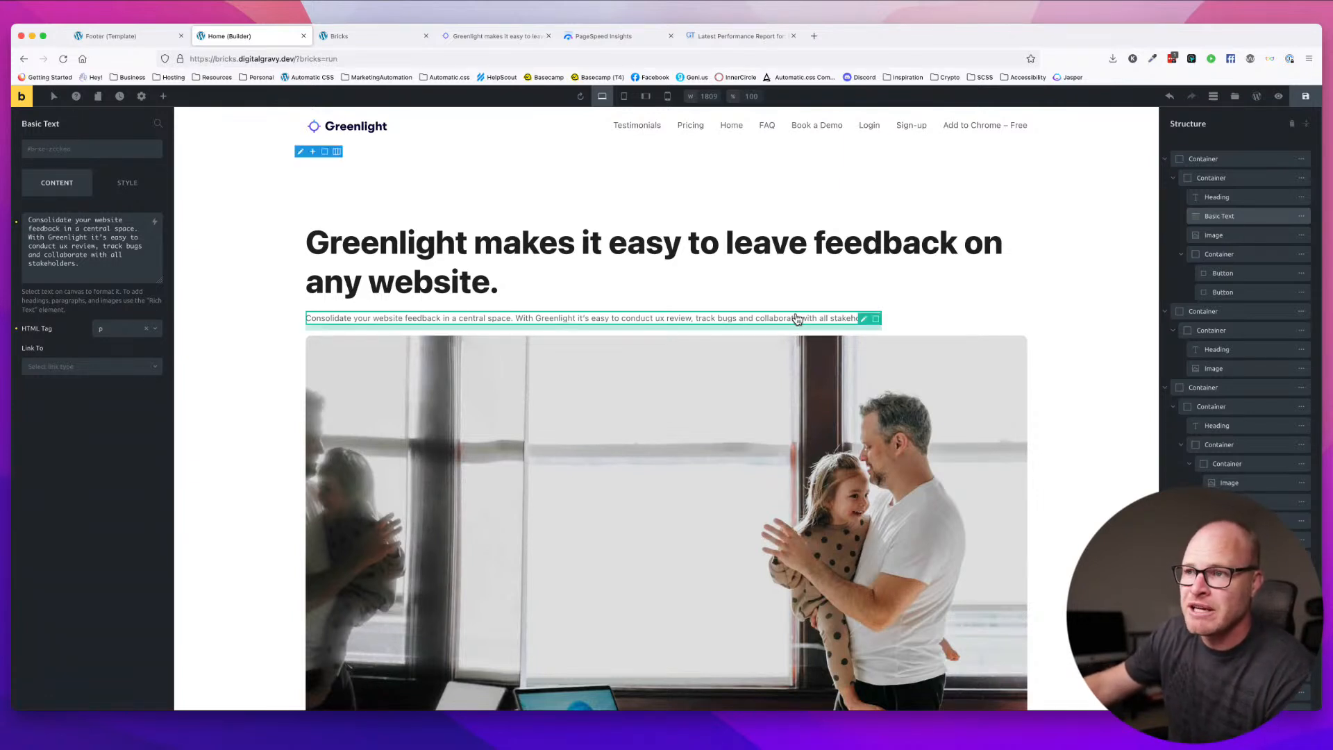
left_click(1313, 98)
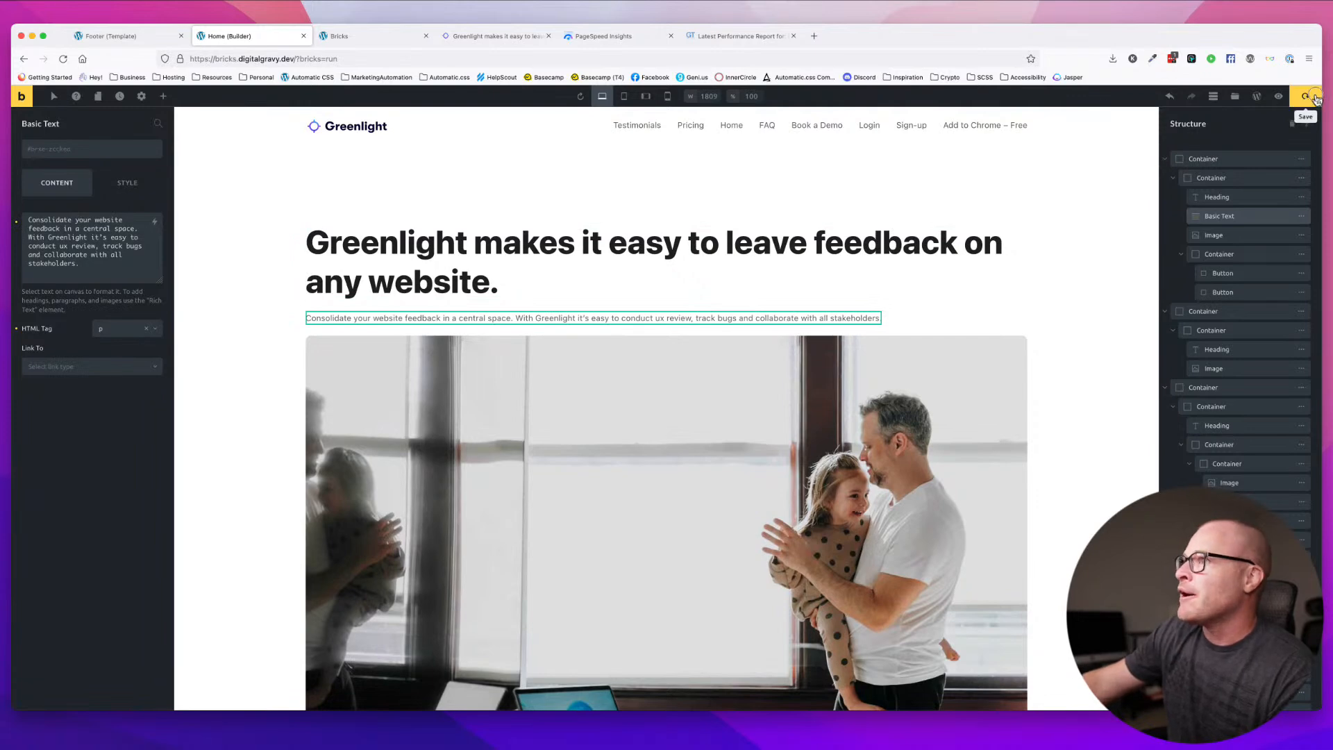
- Go to the Footer template and open it in the WordPress editor
left_click(366, 39)
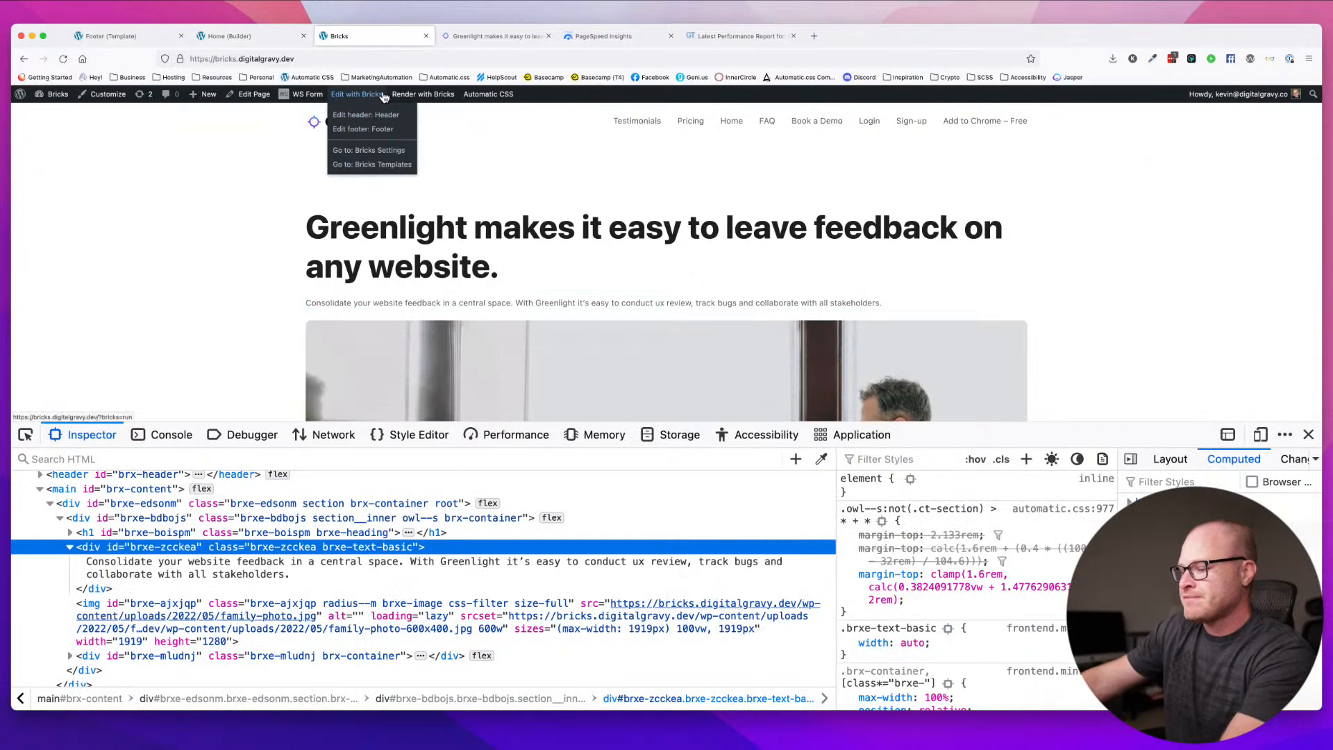
left_click(122, 36)
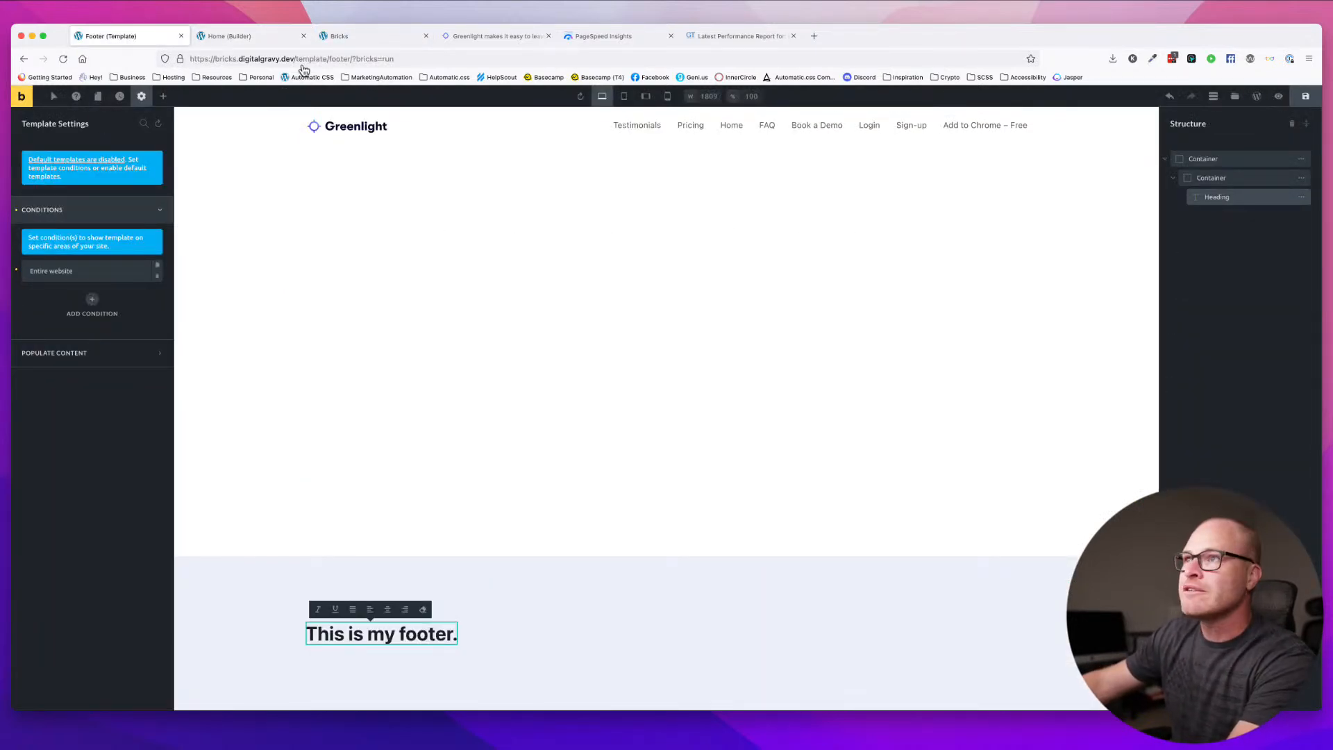
left_click(232, 36)
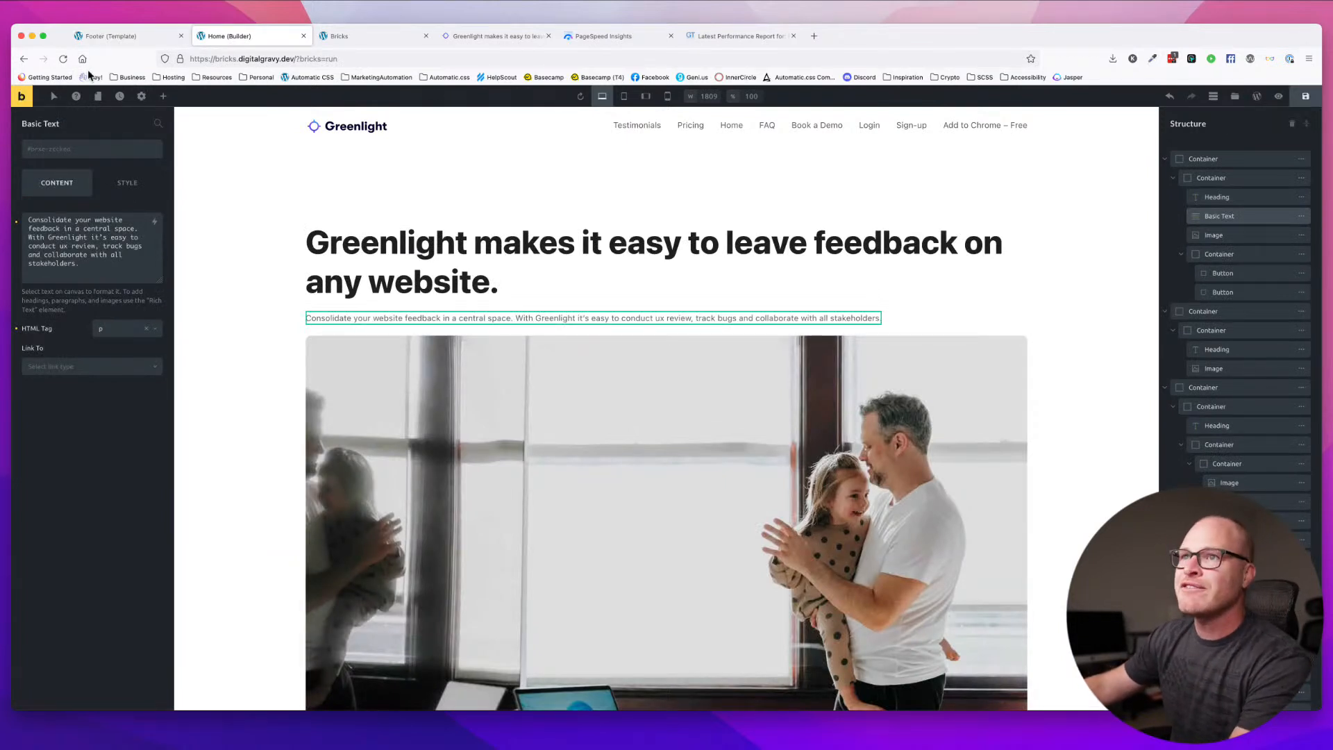
left_click(115, 35)
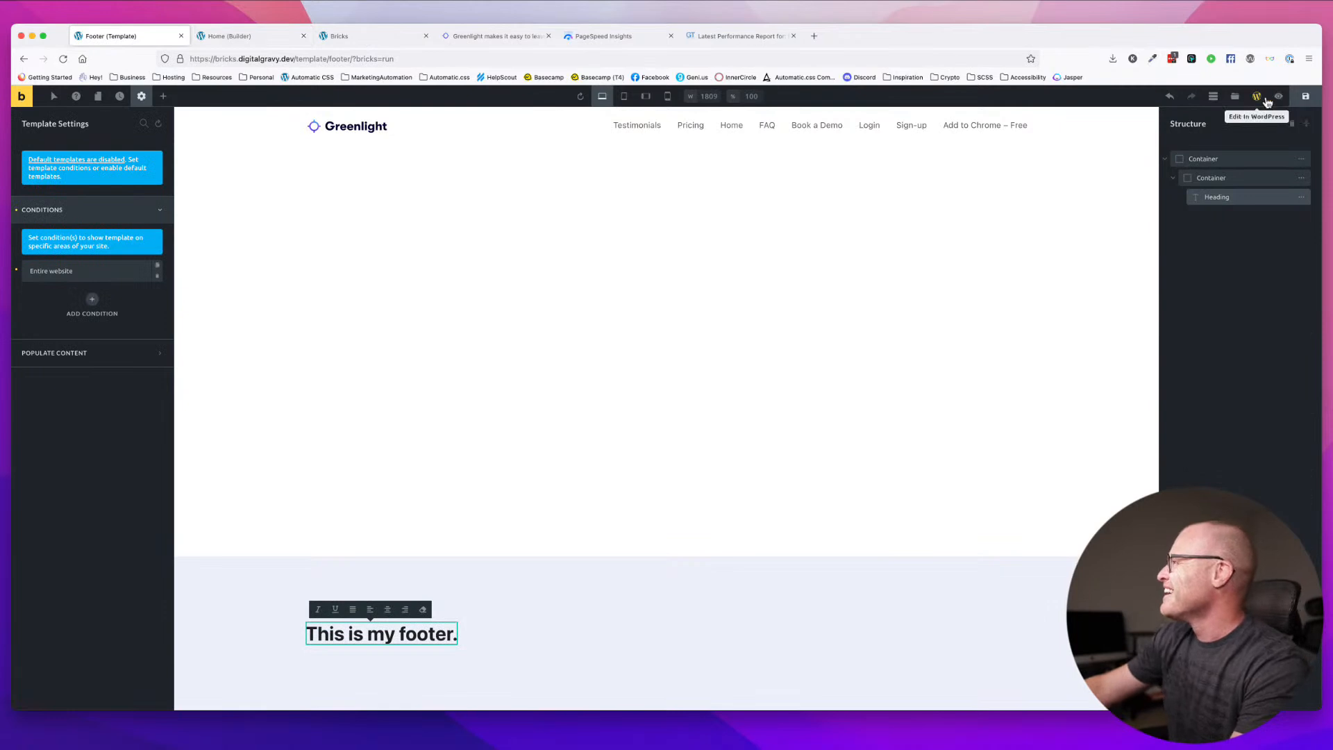
left_click(1258, 98)
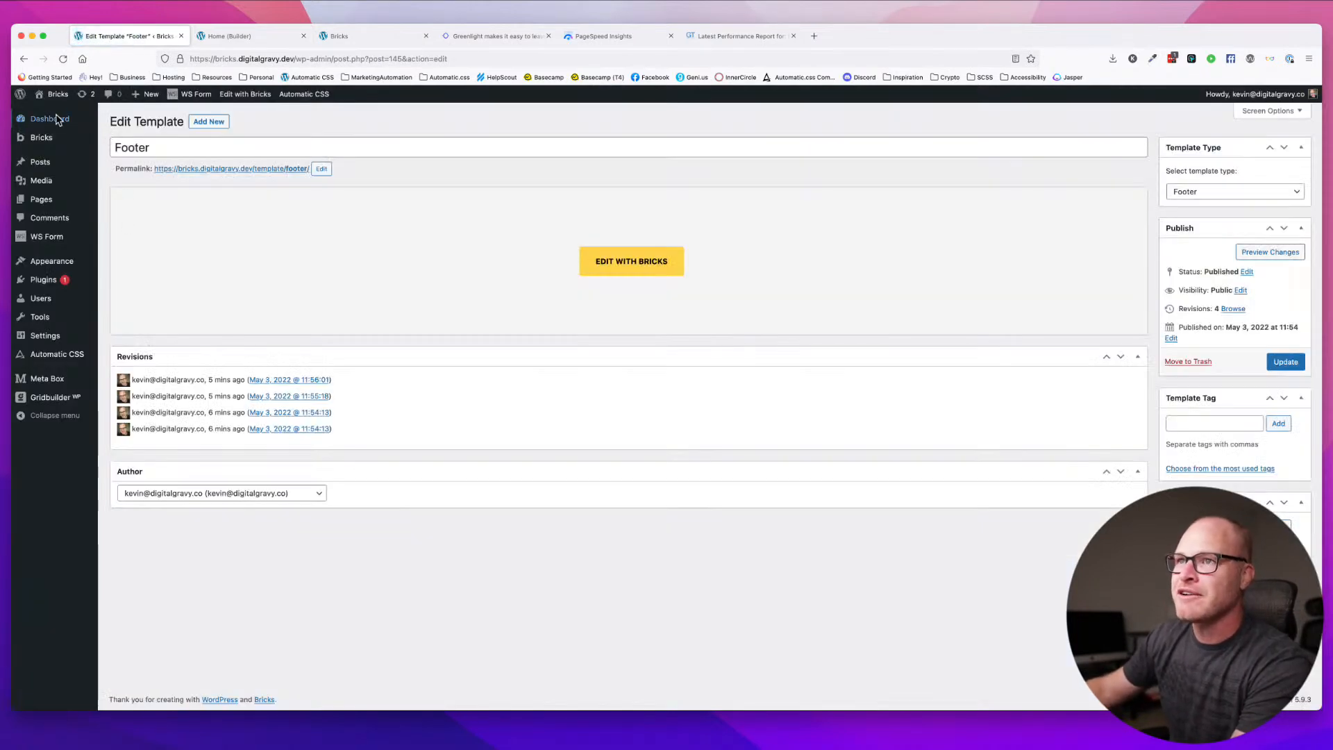
- Start a new Meta Box post type with plural name FAQs, singular name FAQ and slug faqs
mouse_move(72, 381)
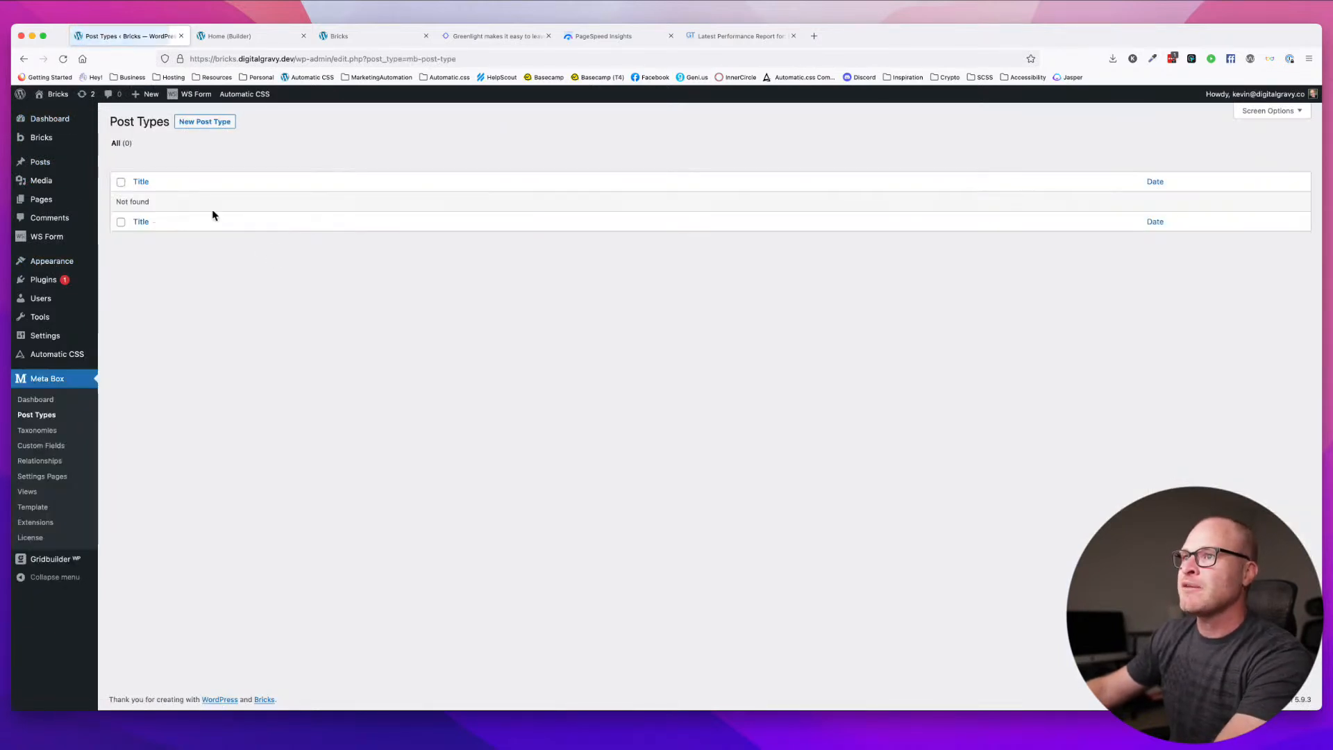
left_click(214, 129)
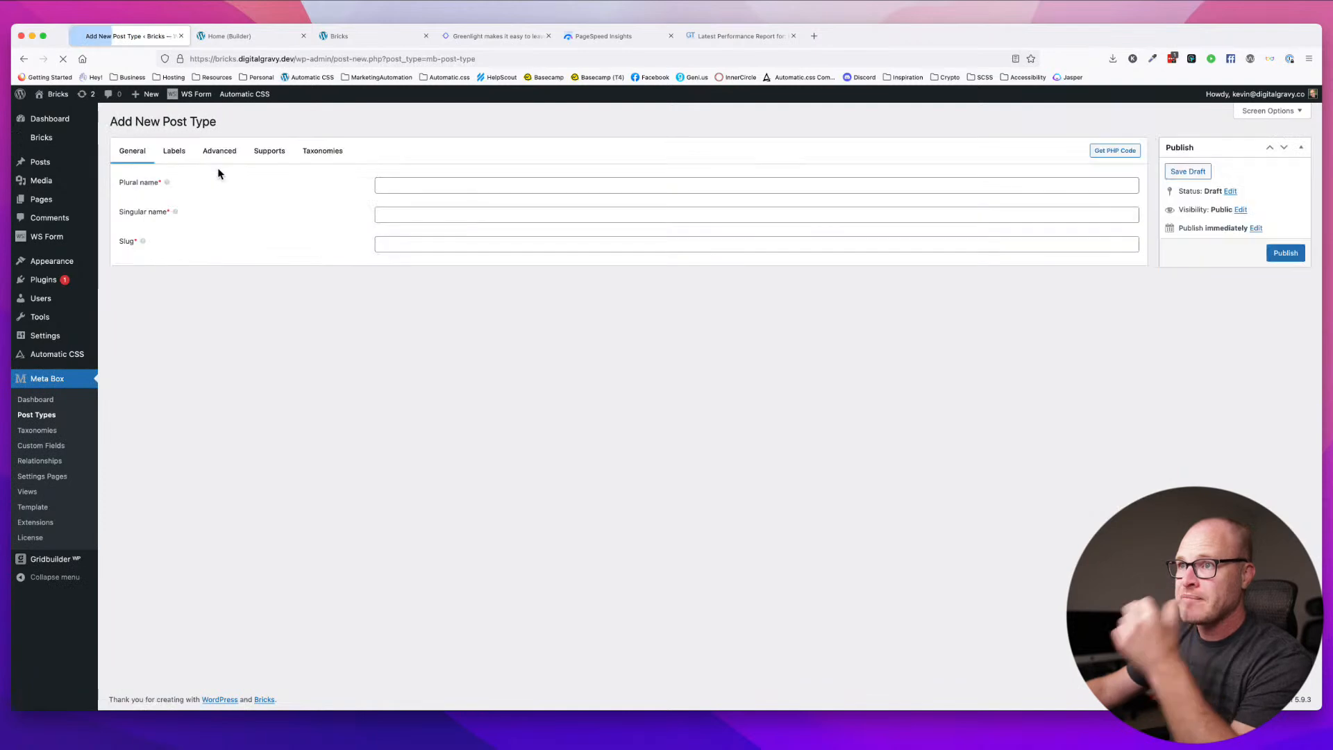
left_click(396, 187)
type("FAQ")
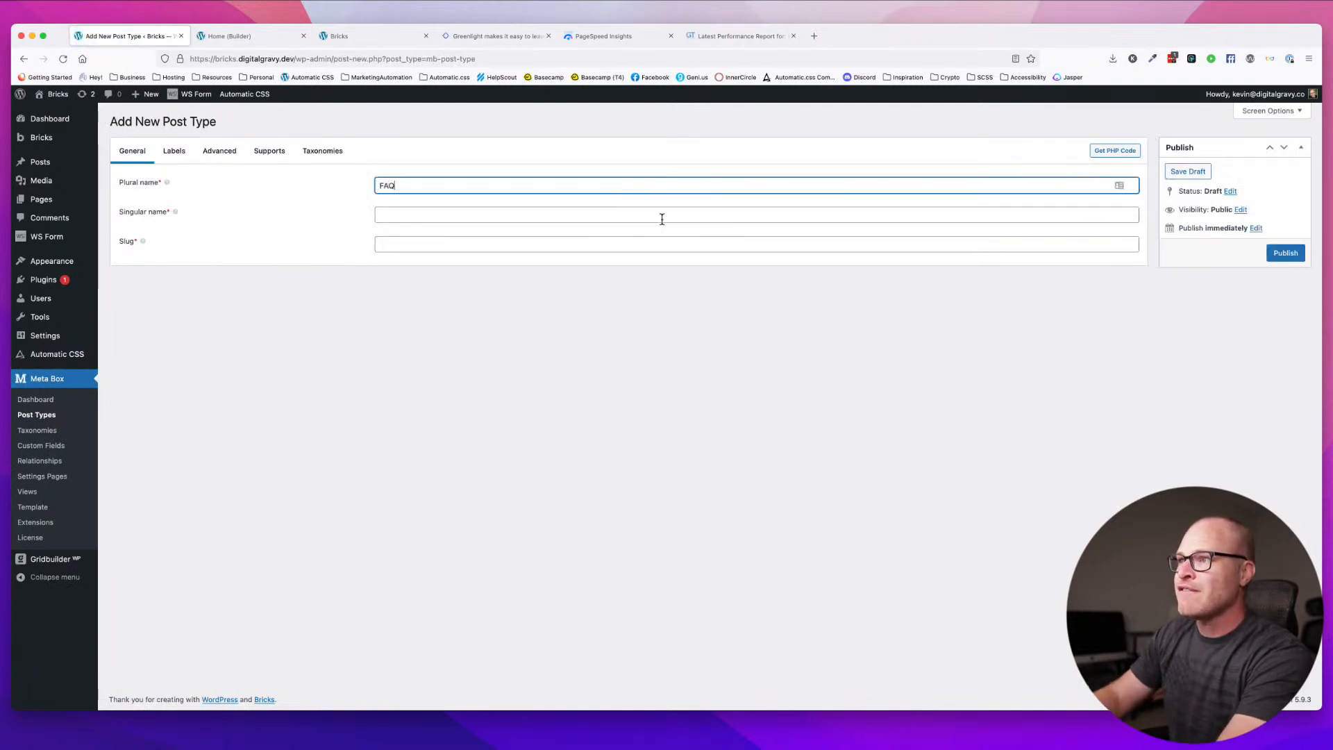
left_click(662, 219)
type("FAQ")
key("Tab")
type("faqs")
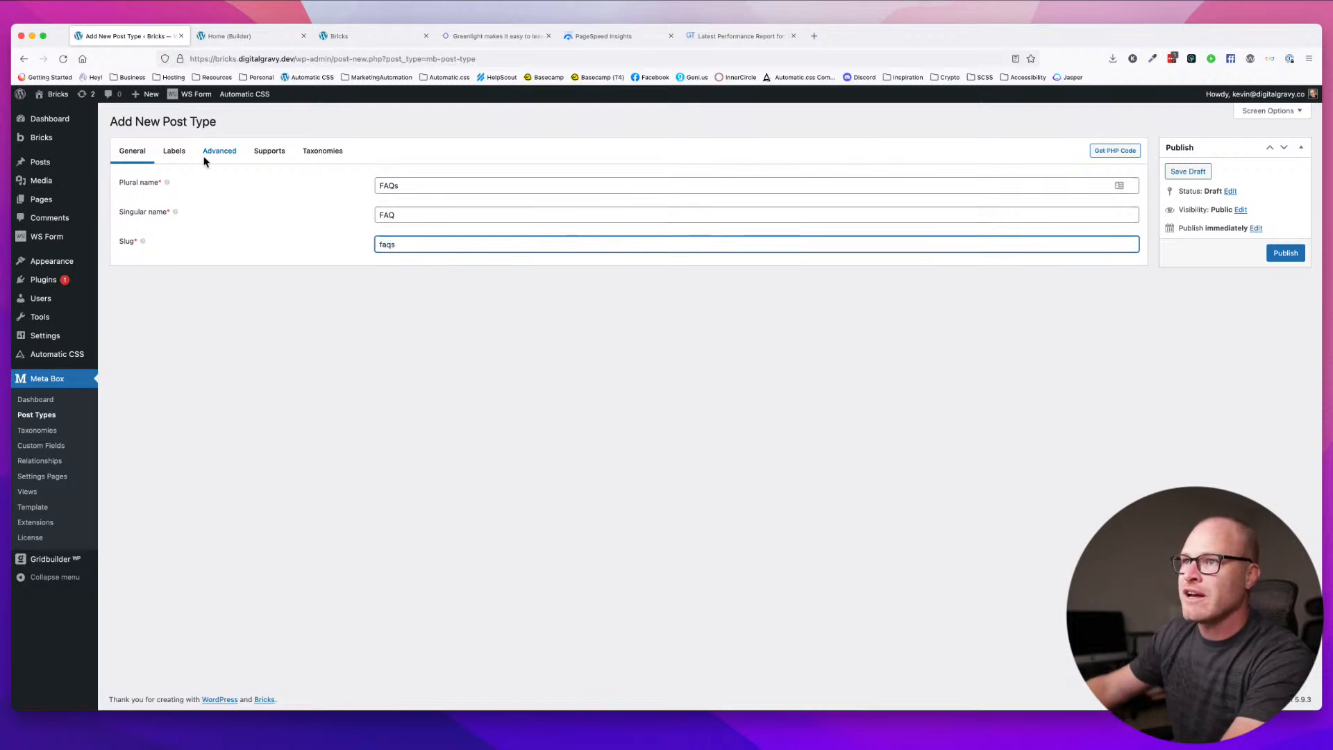
- Review the FAQ post type's labels, advanced, supports and taxonomies settings, and publish it
left_click(175, 151)
left_click(204, 154)
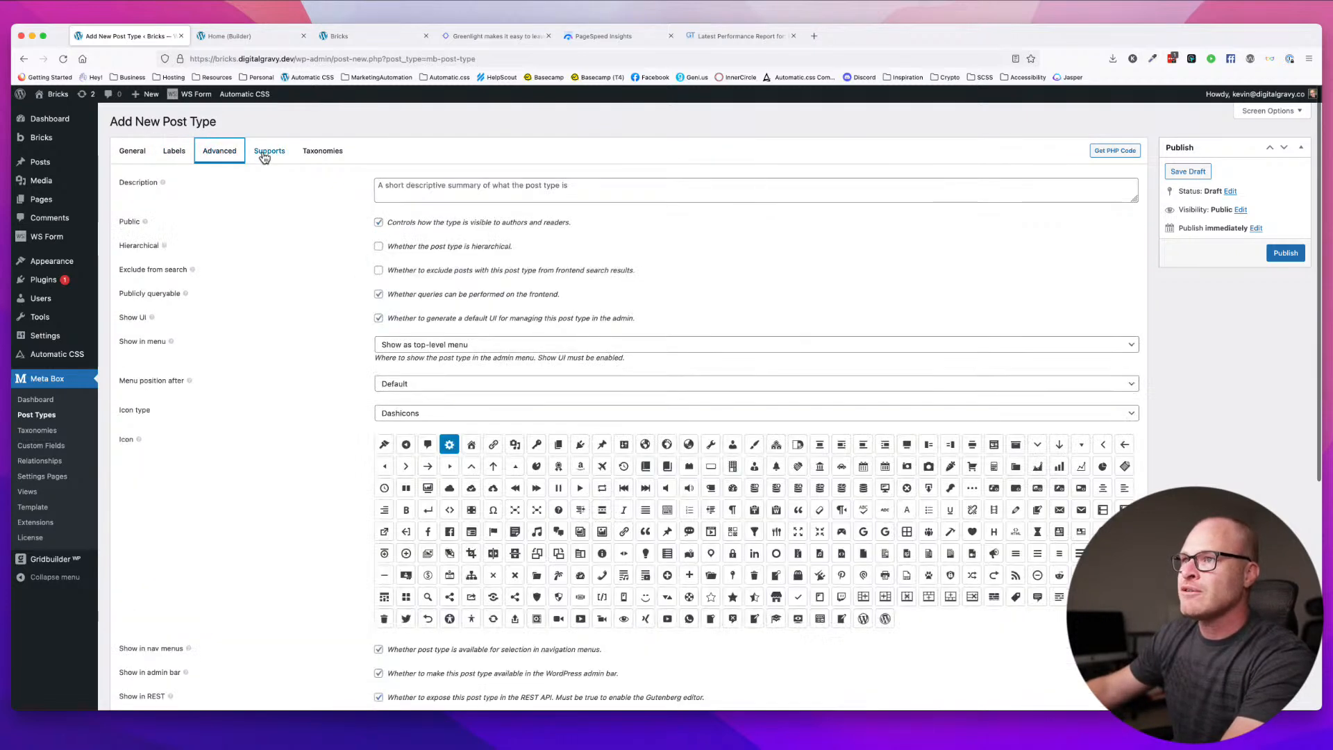
scroll(416, 243, "down", 2)
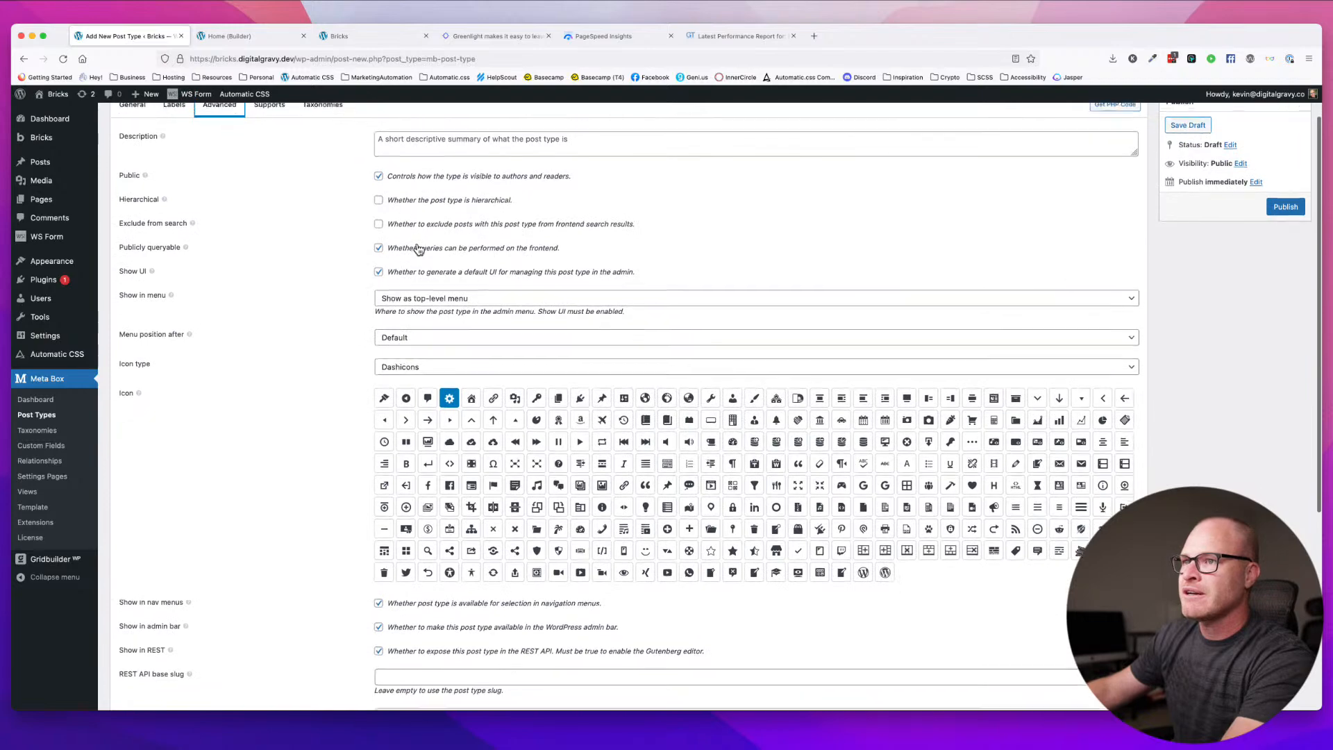
scroll(379, 208, "down", 8)
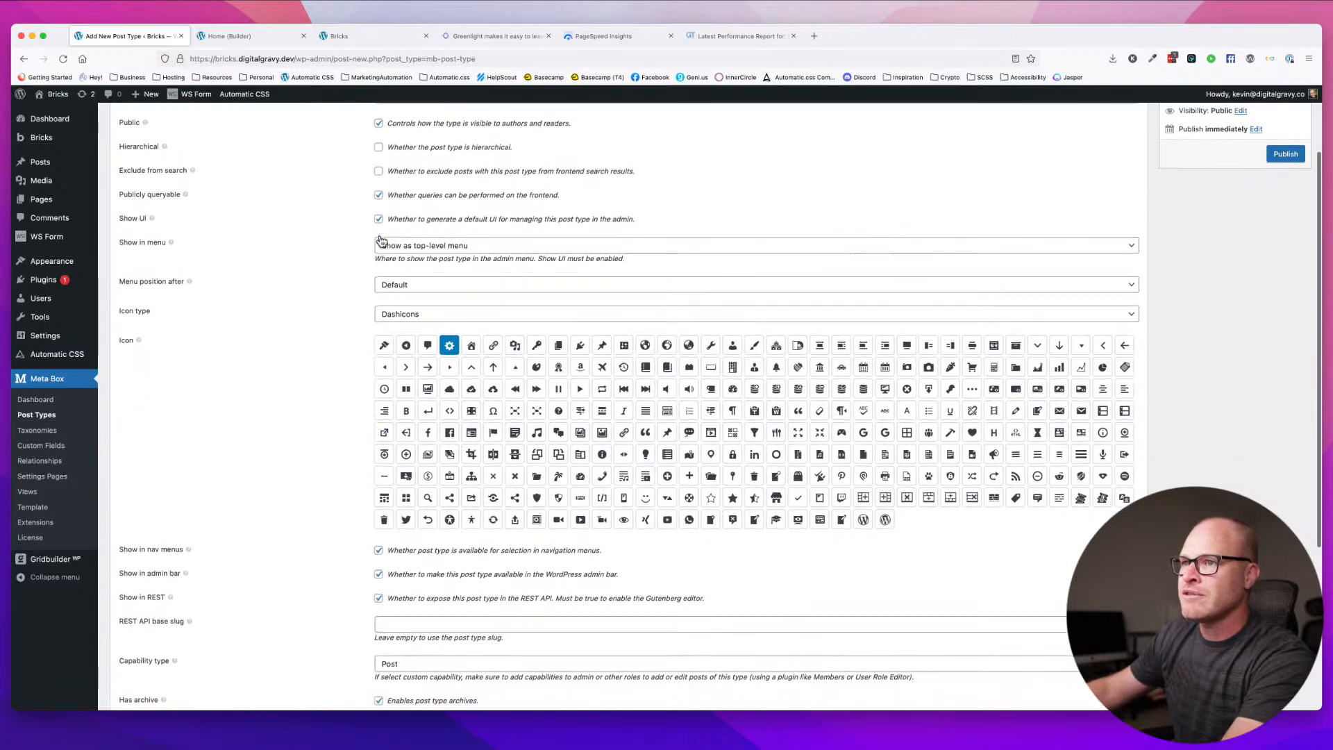
scroll(380, 239, "up", 10)
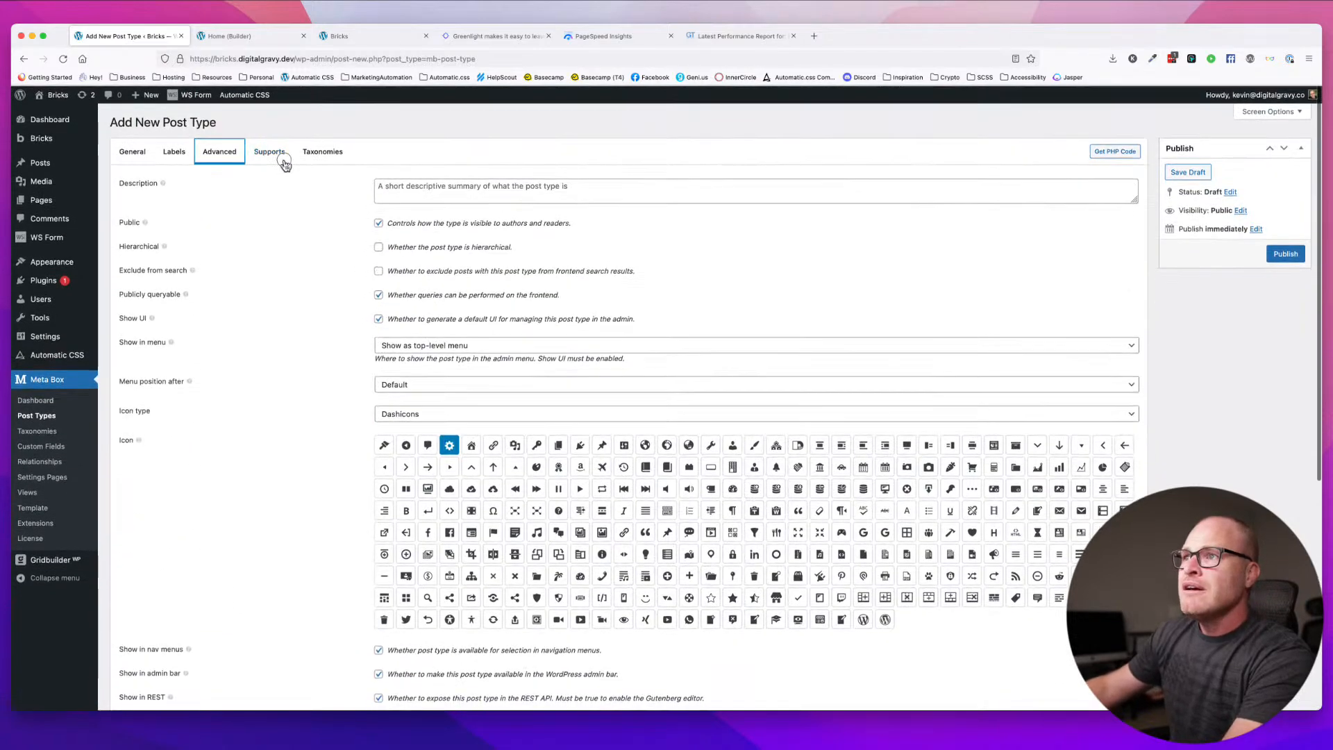
left_click(271, 153)
left_click(323, 153)
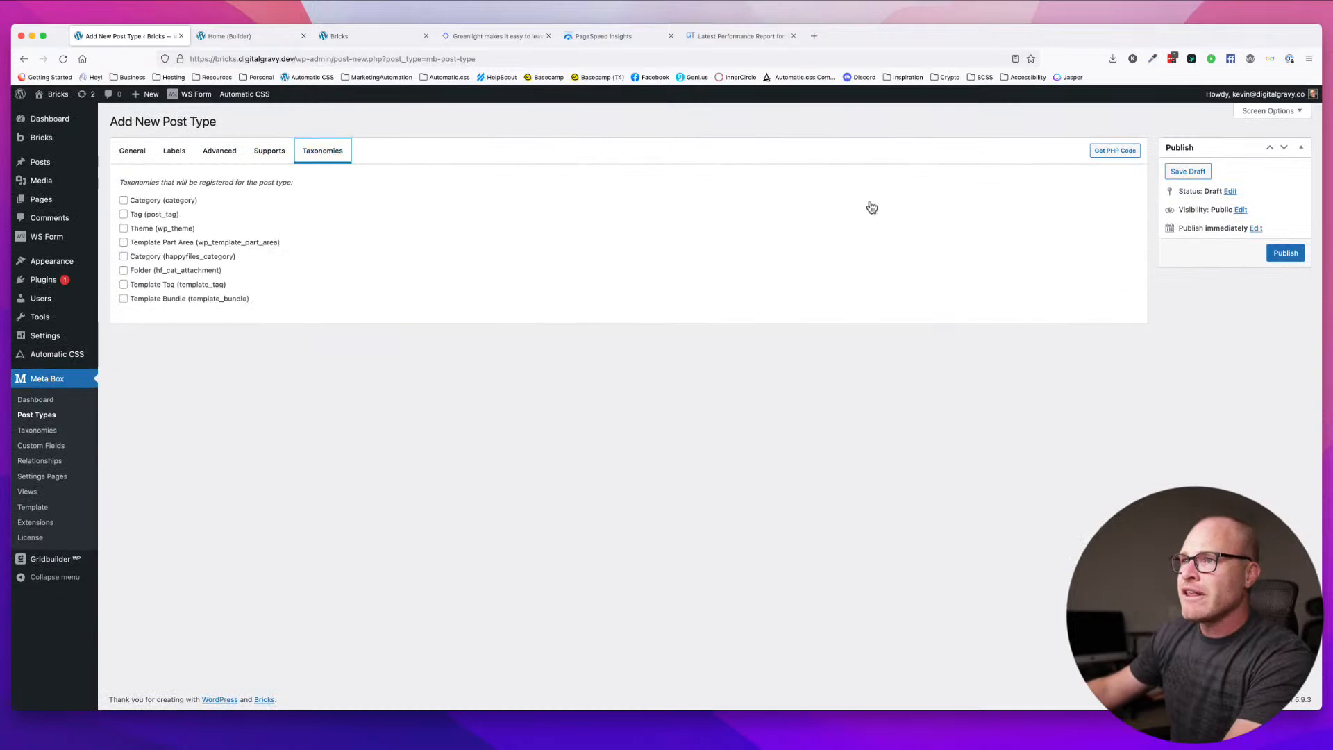
left_click(1285, 254)
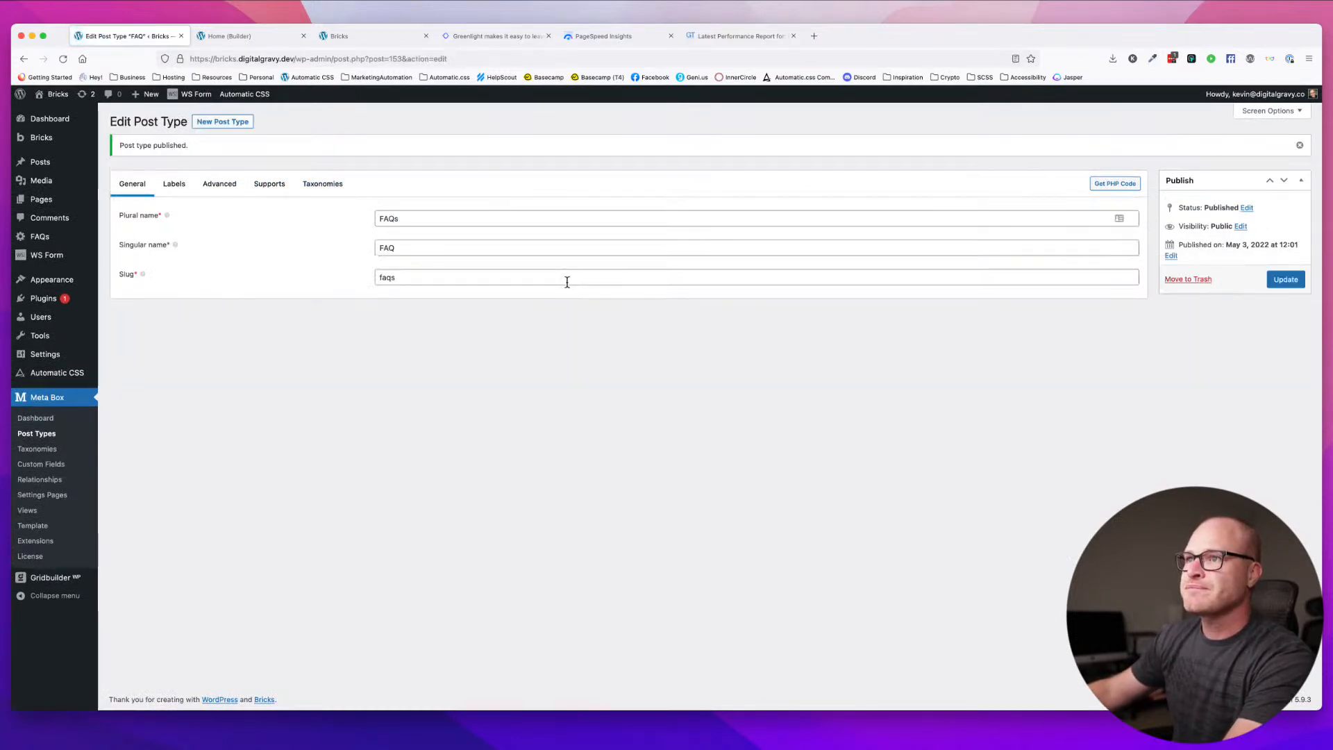
- Start a new Meta Box taxonomy with plural name FAQ Categories and singular name FAQ Category
left_click(65, 450)
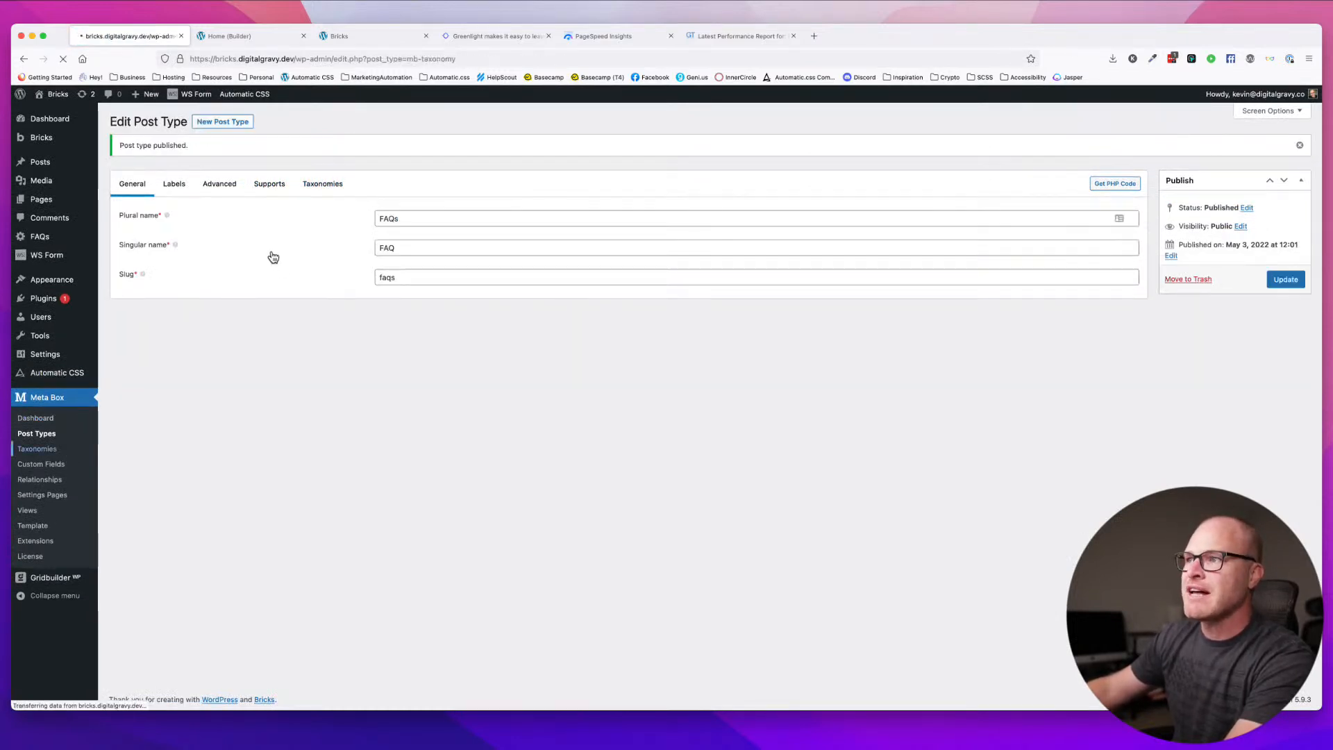
left_click(195, 122)
left_click(482, 184)
type("FAQ")
key("Tab")
type("FAQ Category")
key("Tab")
- Assign the new taxonomy to the FAQ (faqs) post type and publish it
left_click(274, 151)
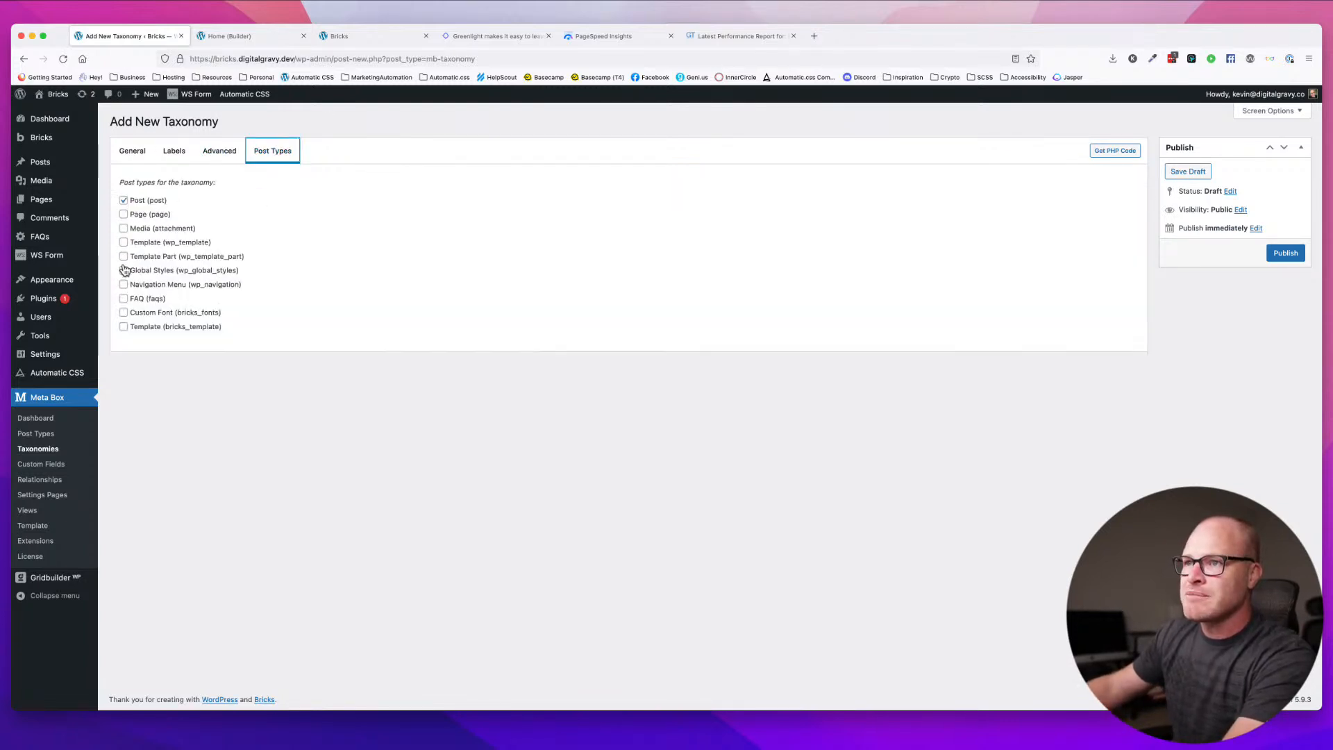
left_click(123, 299)
left_click(1273, 256)
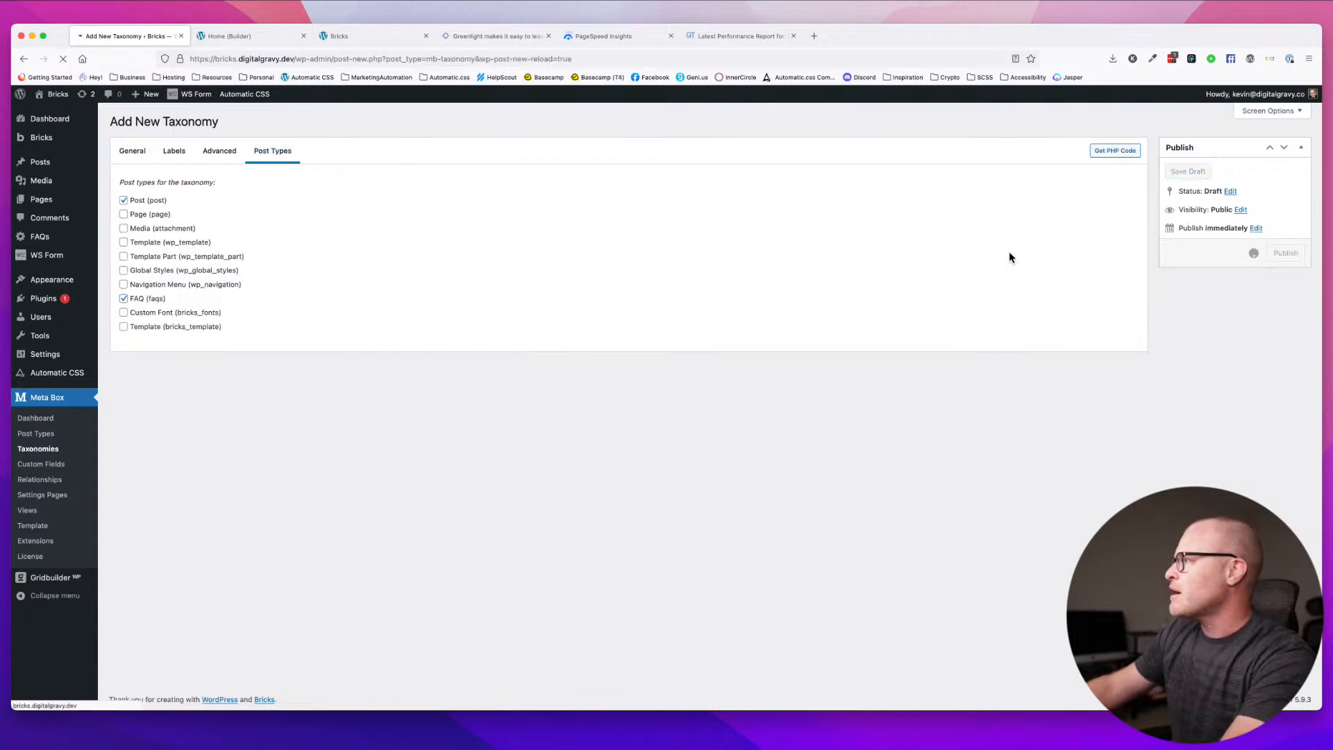
- Add a new FAQ titled "How does Bricks work?" with no body content and publish it
left_click(122, 255)
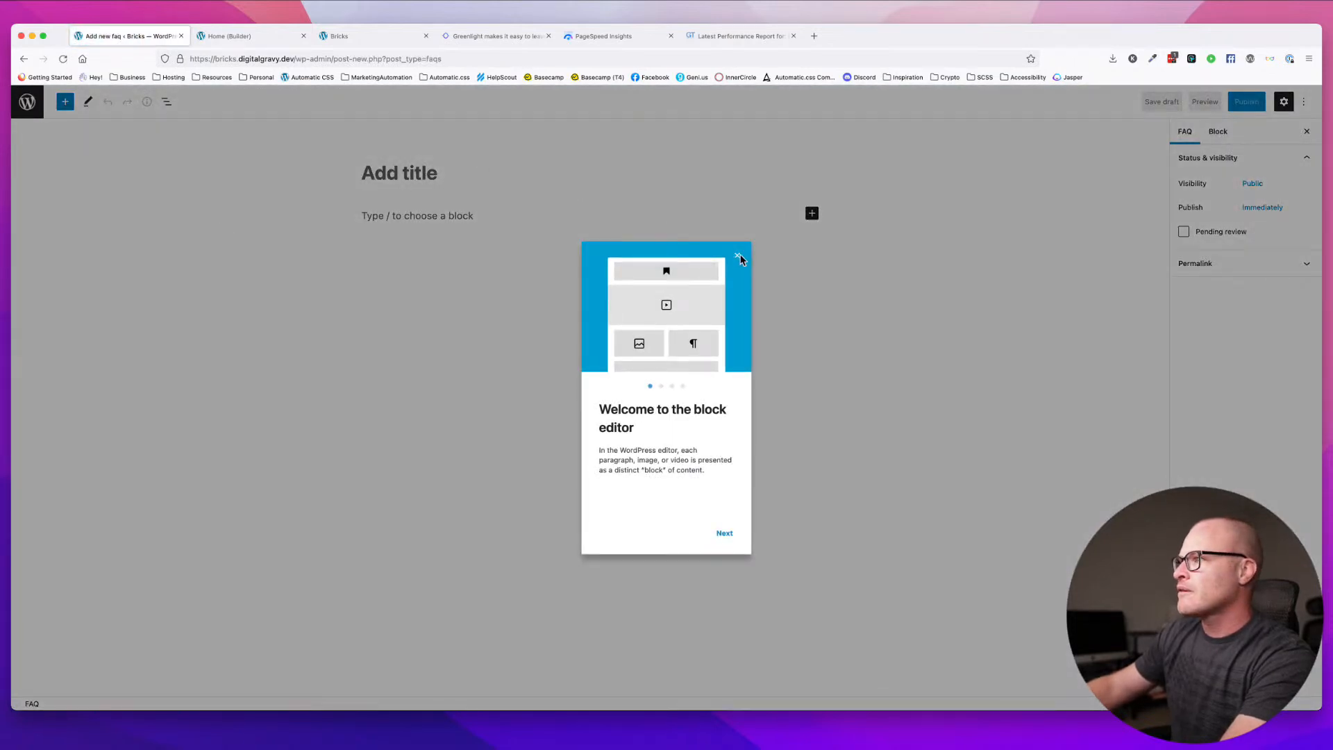
left_click(738, 257)
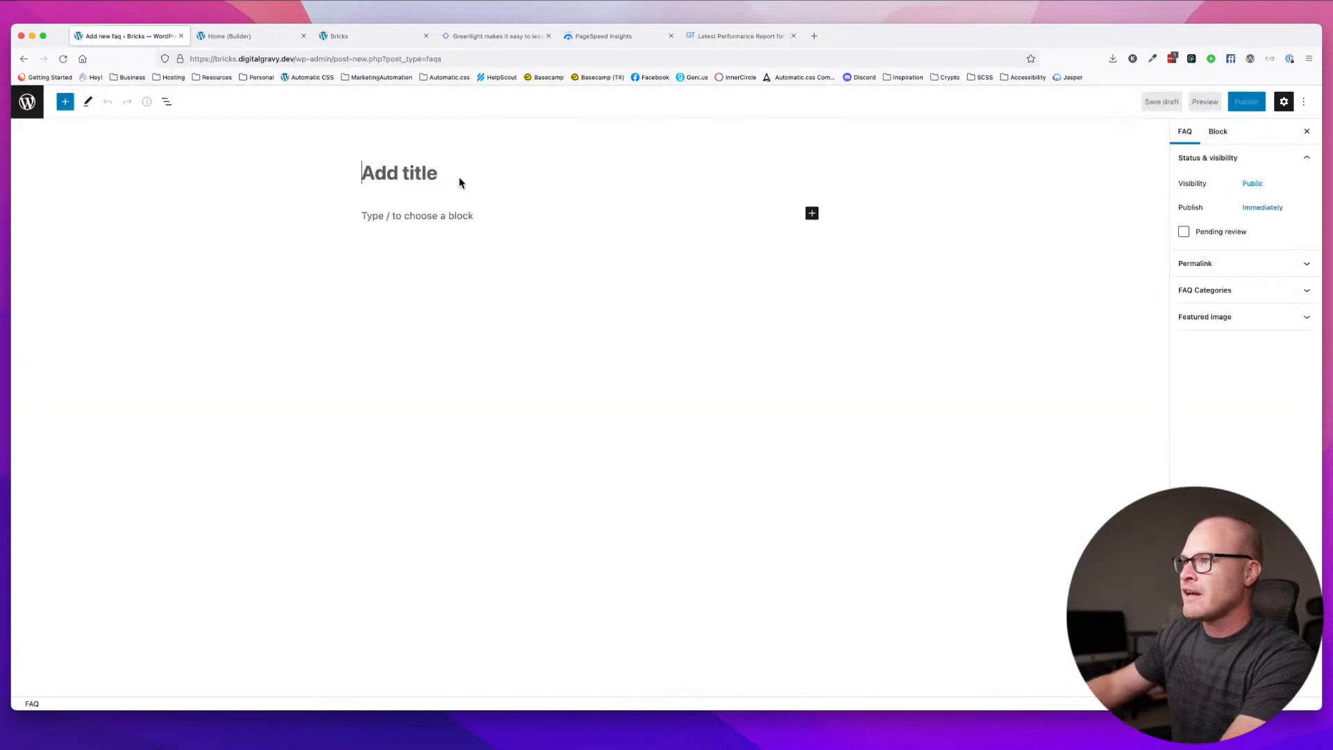
left_click(460, 177)
type("How does Brick swork?")
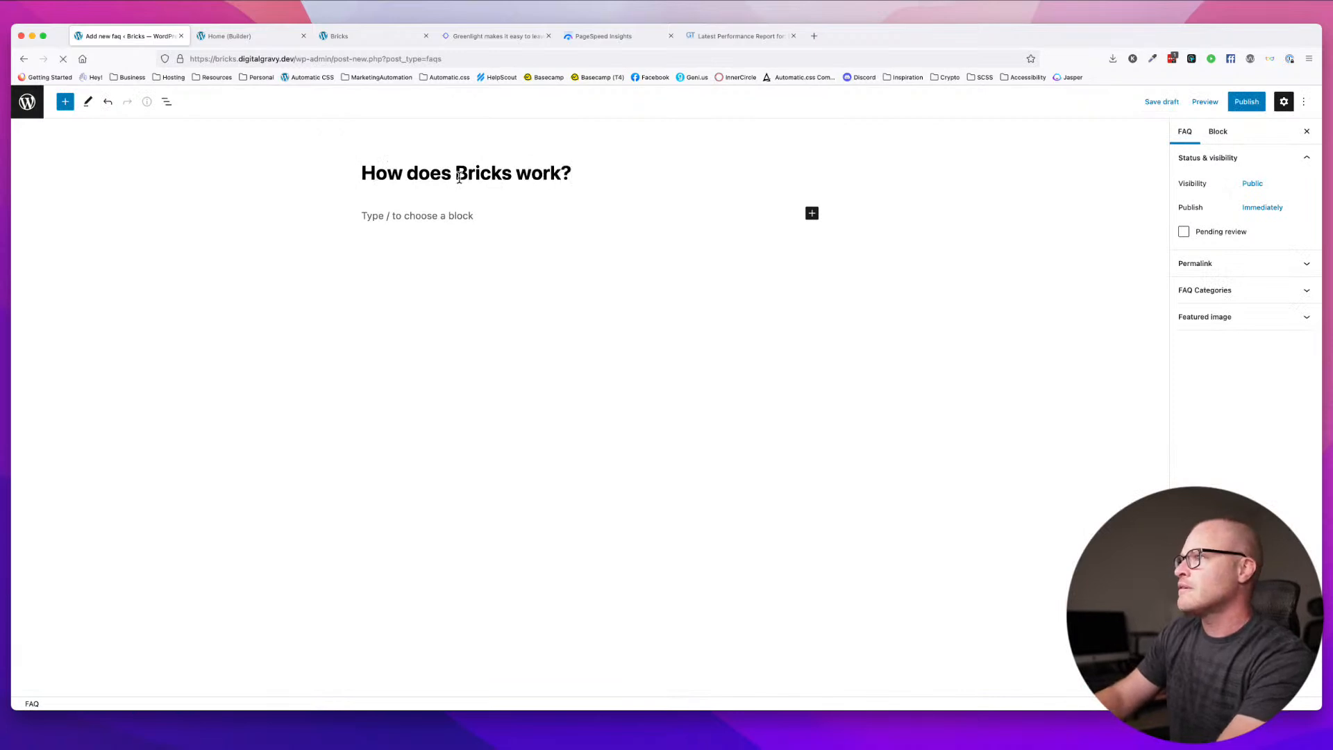
key("Return")
type("it f")
key("BackSpace")
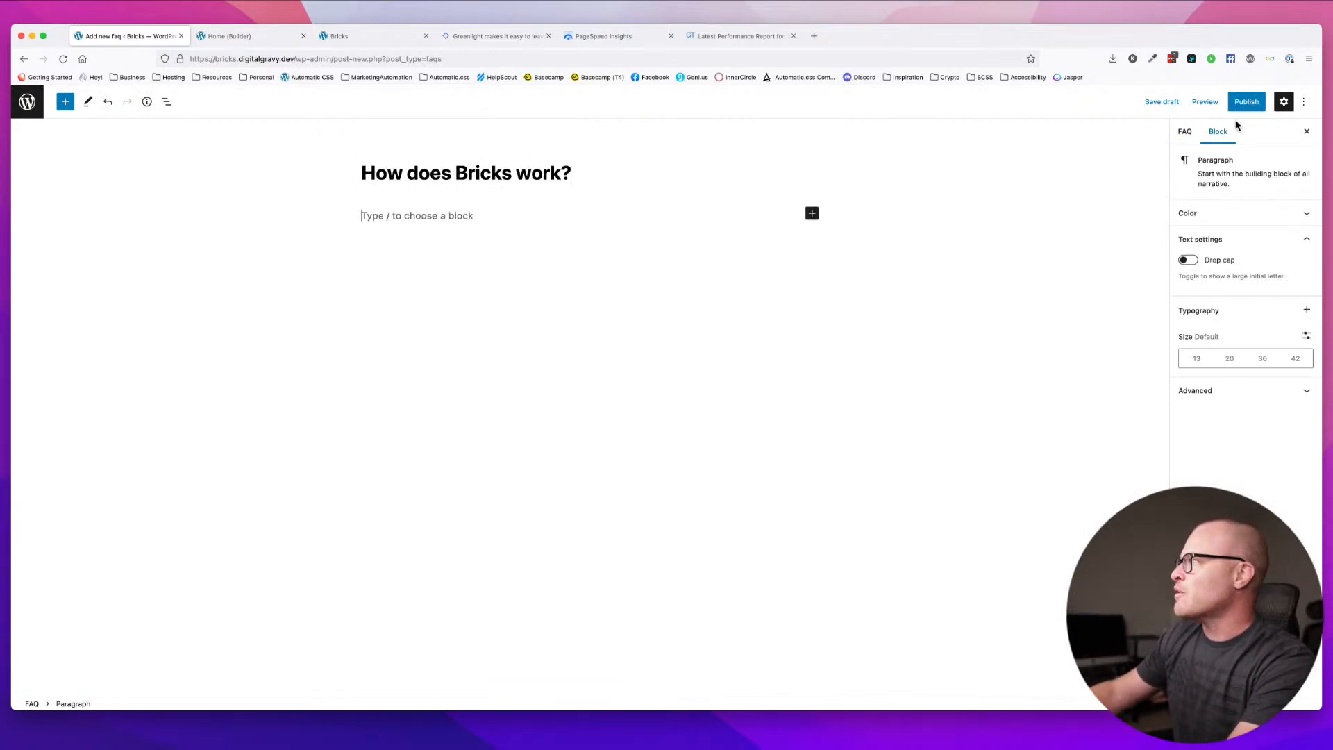
left_click(1248, 102)
left_click(1210, 103)
- Start a new Meta Box custom field group titled FAQs
left_click(29, 101)
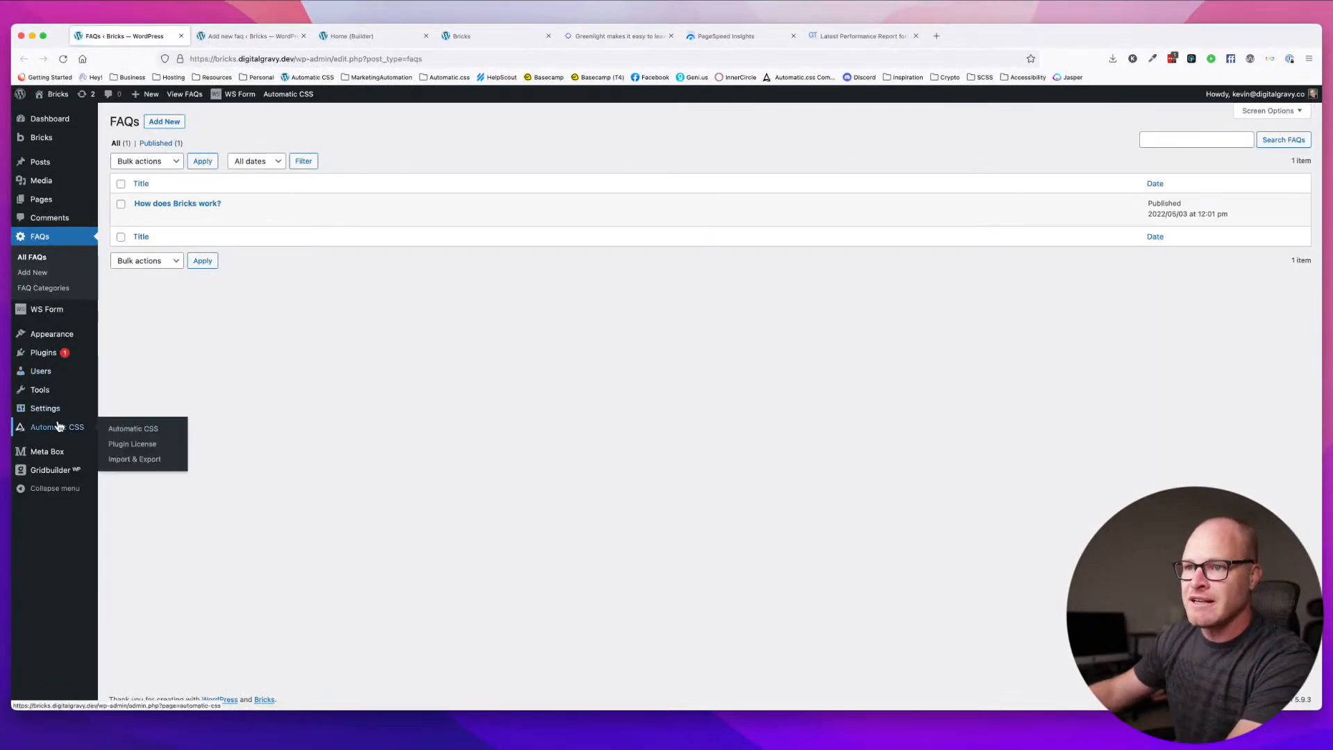
mouse_move(60, 453)
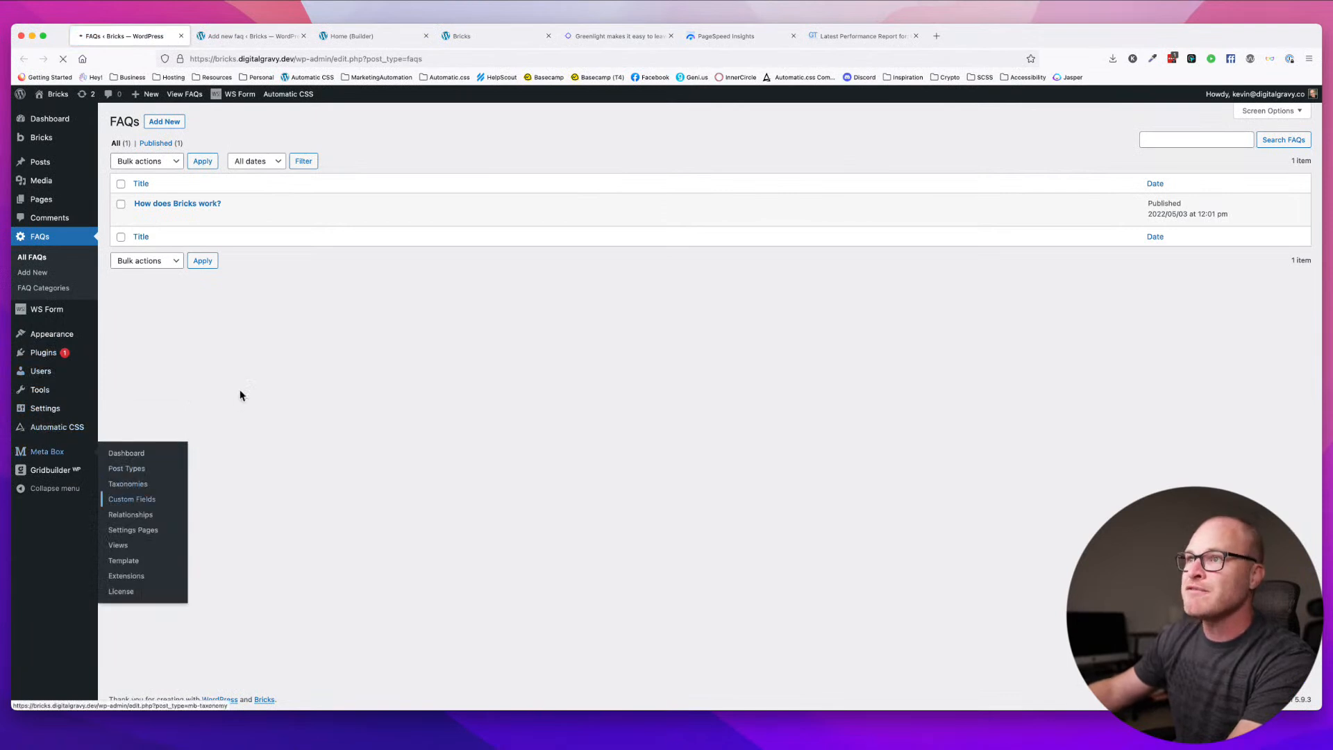
left_click(202, 124)
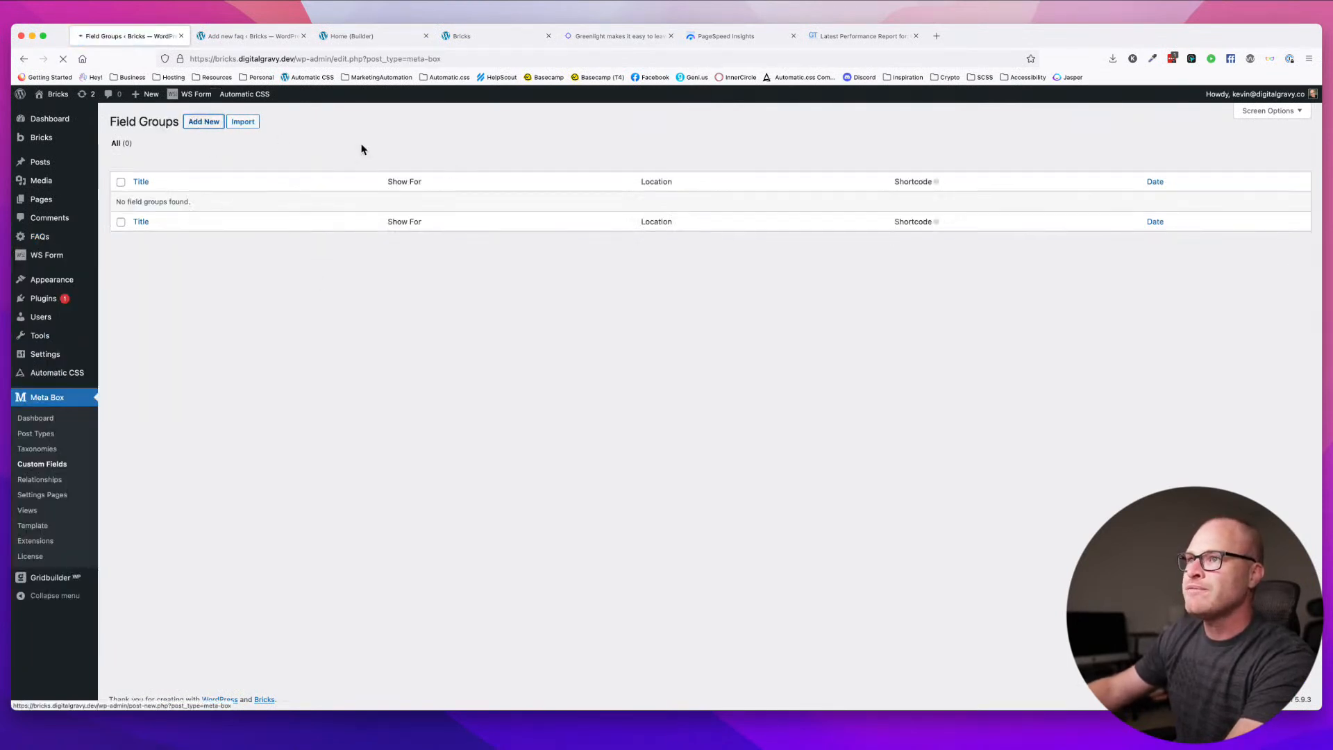
type("FAQ ")
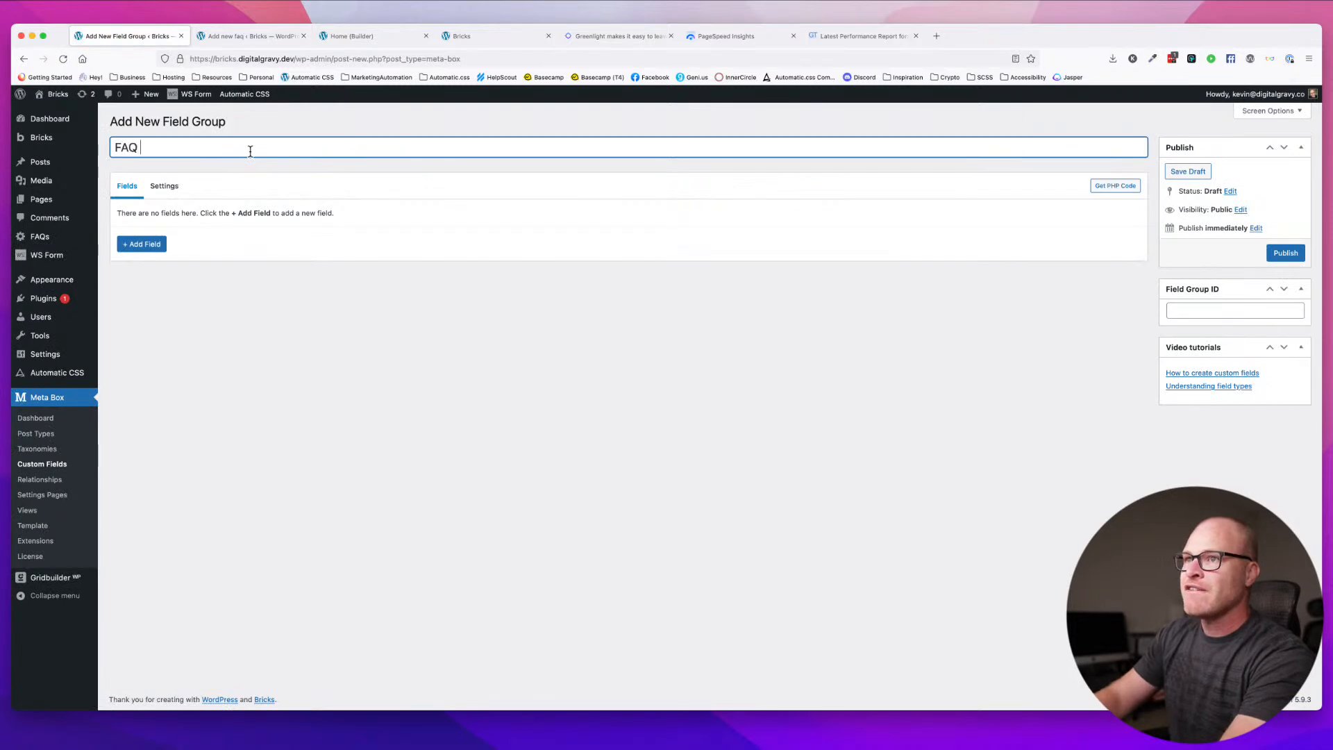
type("Question")
key("super+a")
type("F")
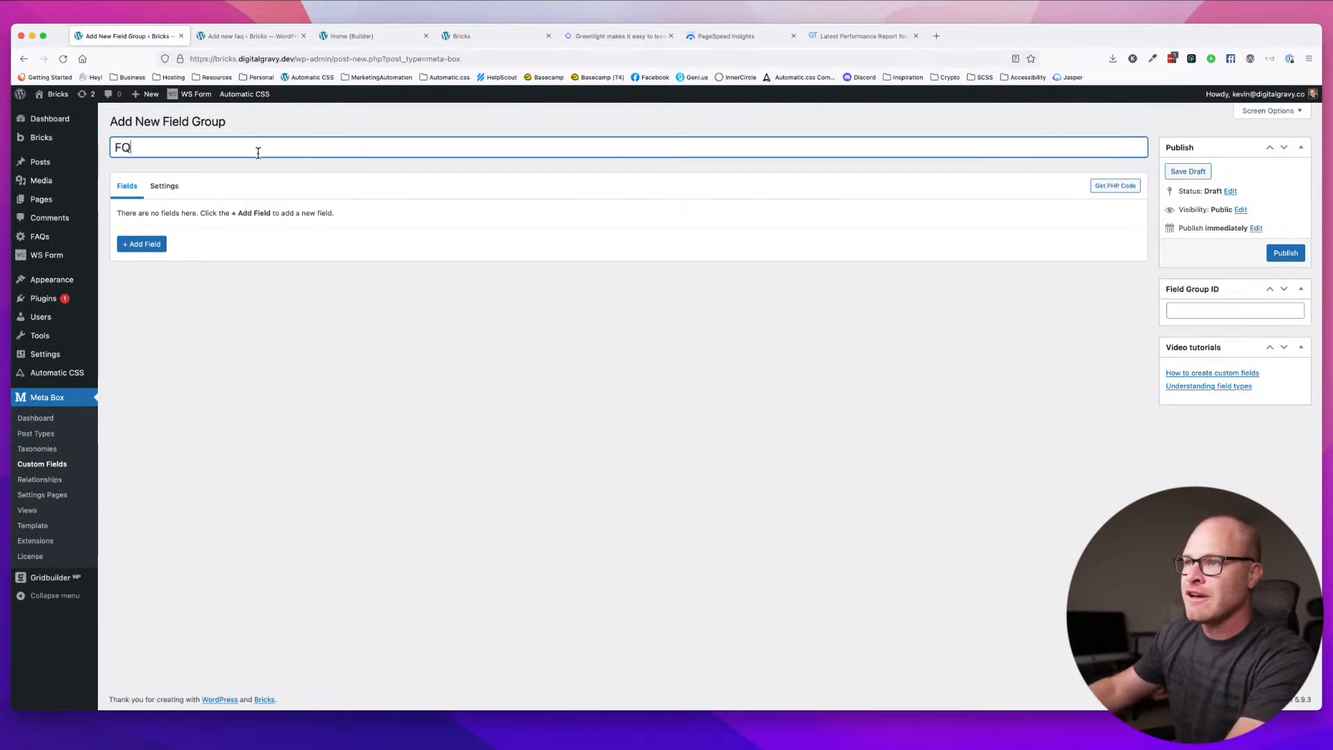
type("AQs")
- Add a Text field labelled FAQ Question to the field group and collapse its settings
left_click(154, 244)
type("text")
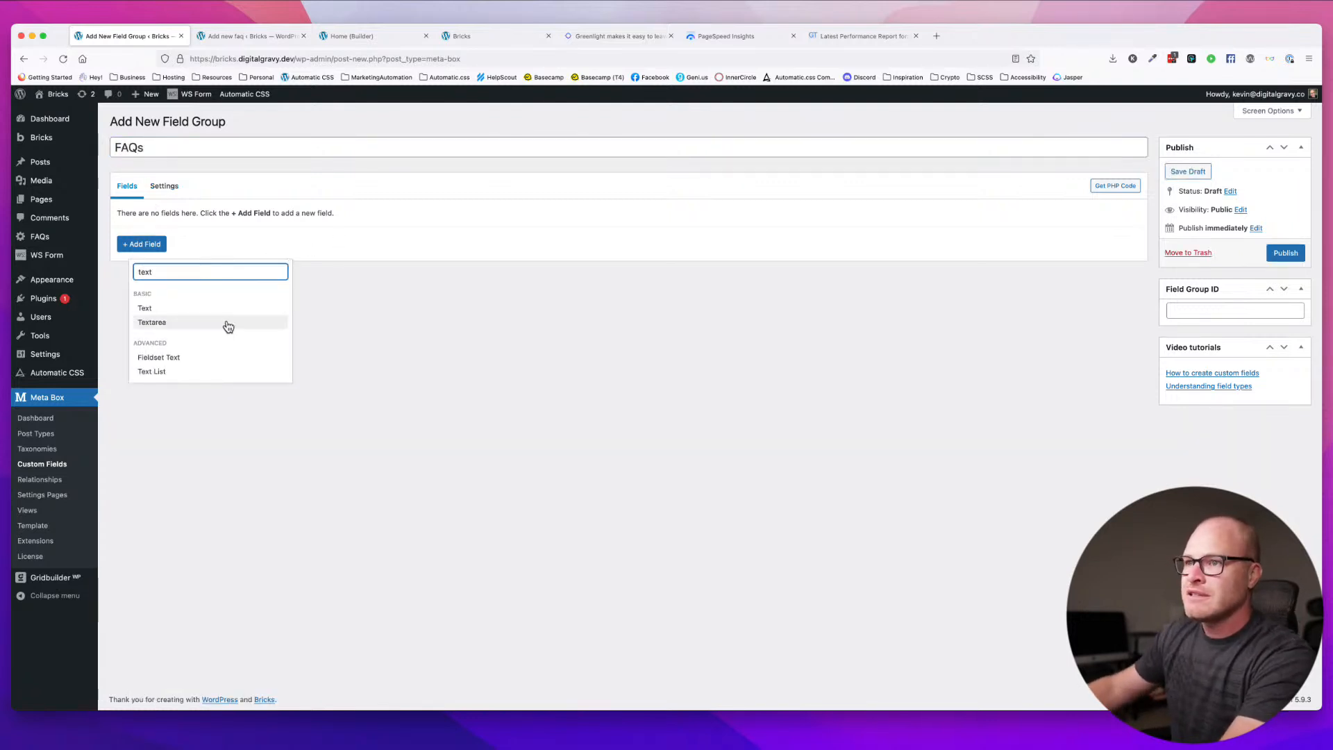
left_click(225, 311)
type("FAQ Question")
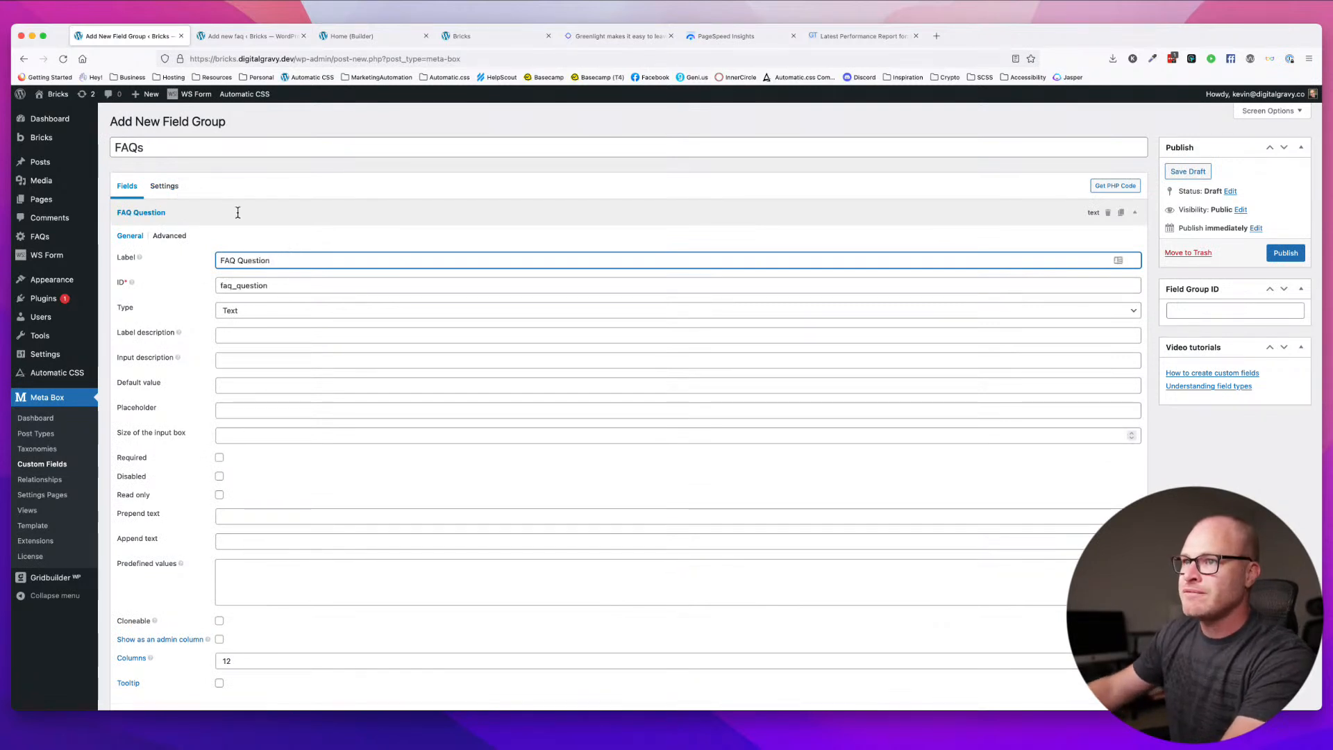
left_click(237, 212)
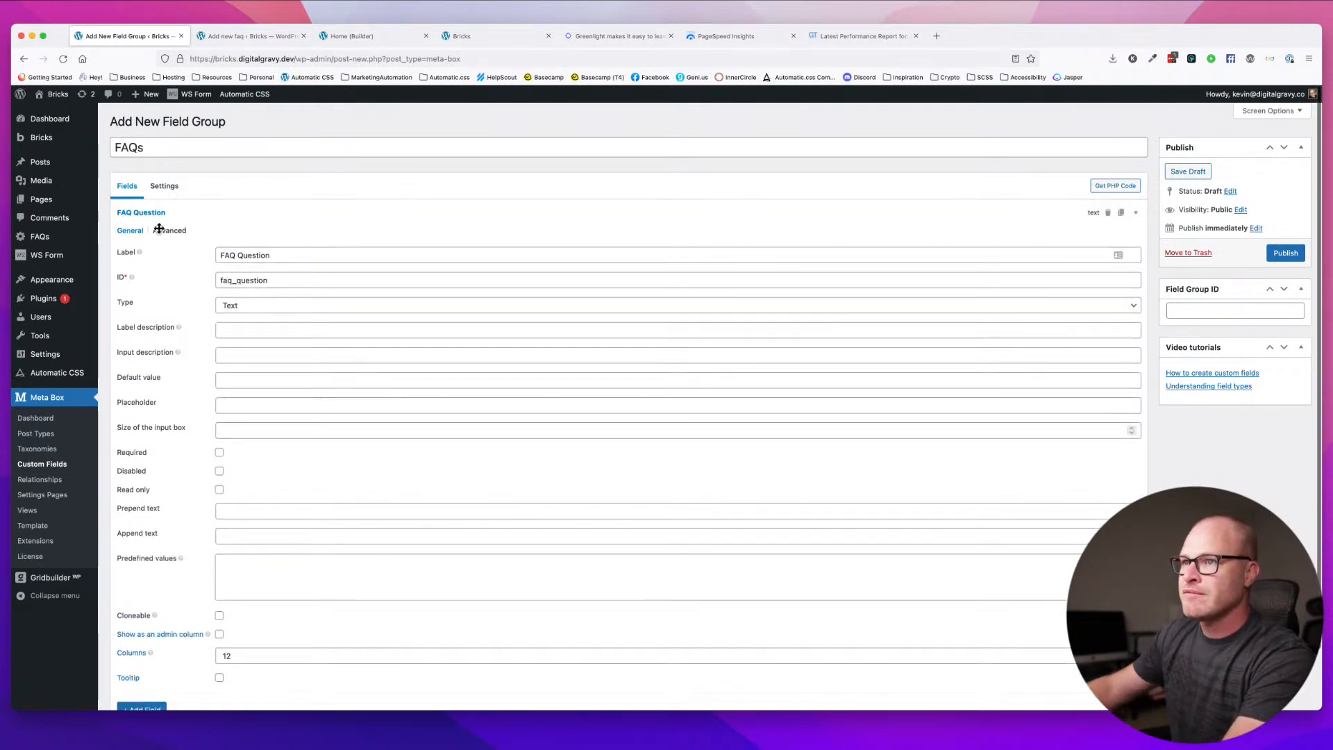
- Add a Textarea field labelled FAQ Answer to the field group and publish the group
left_click(159, 244)
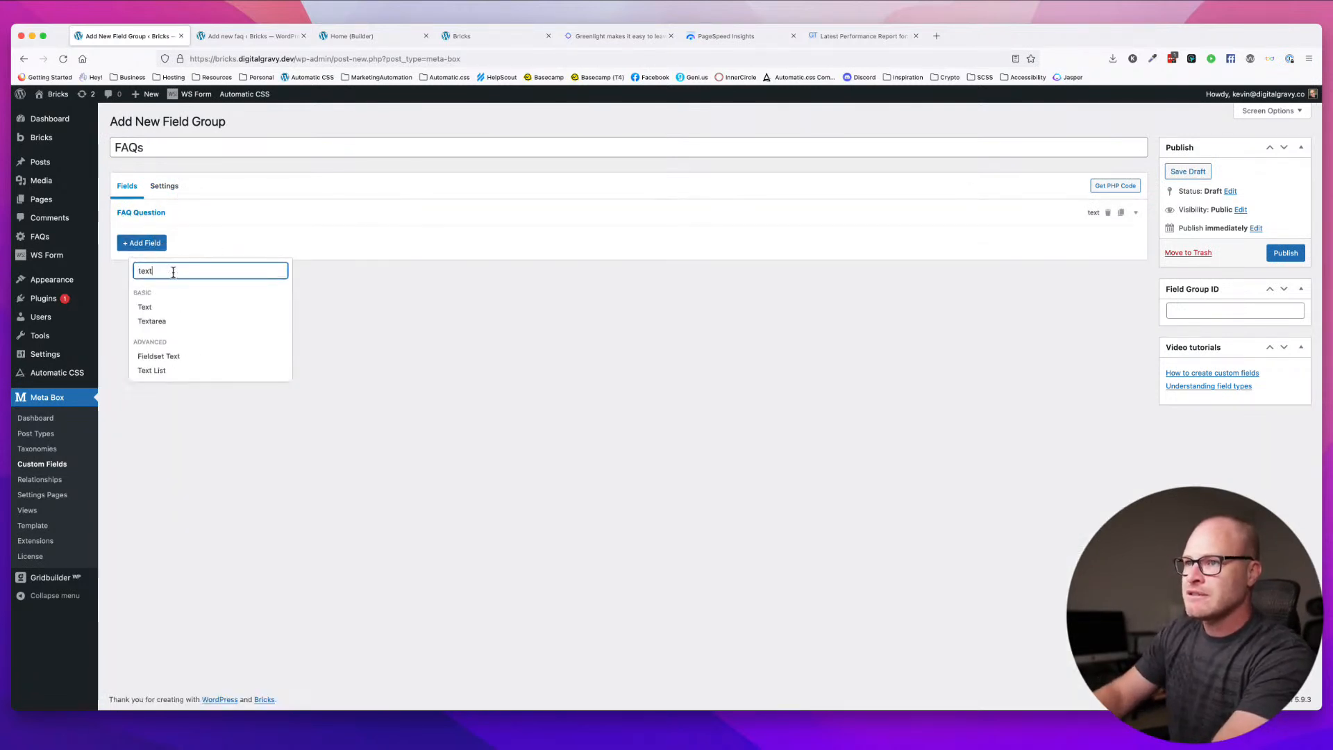
type("text")
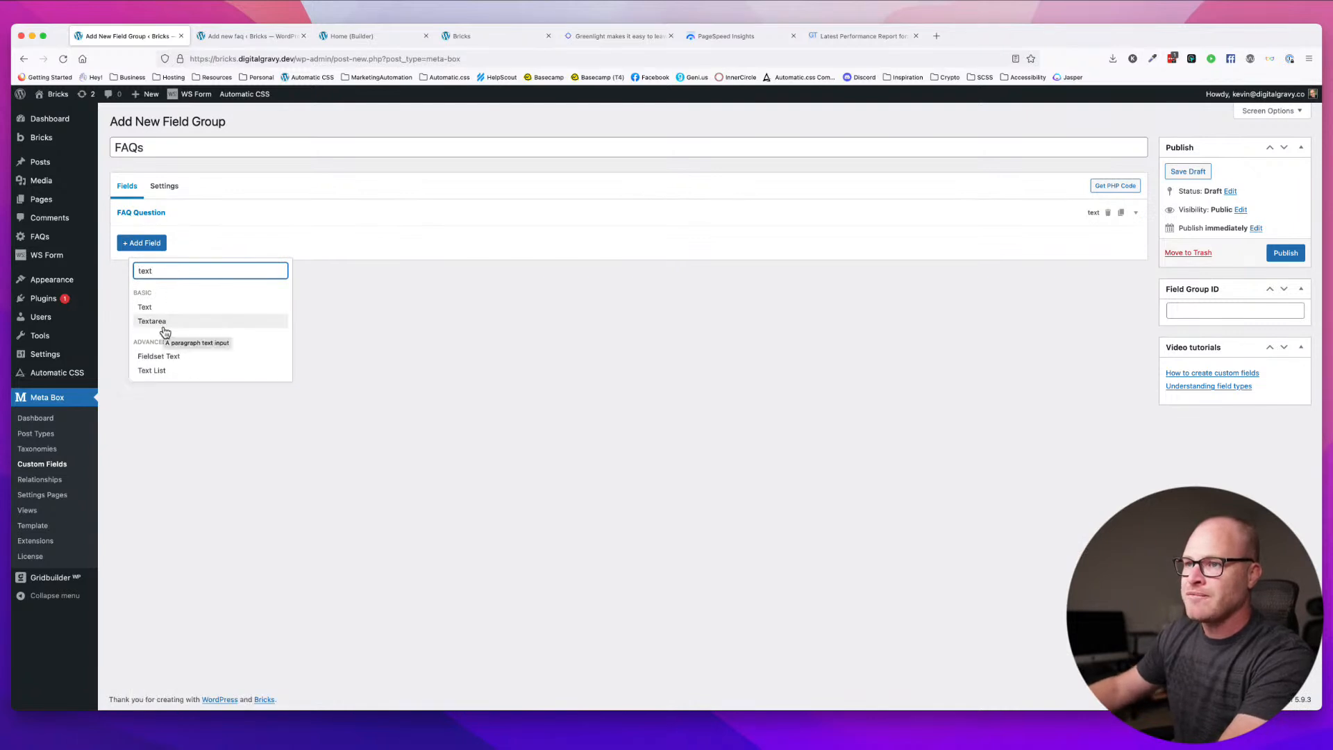
left_click(164, 329)
type("FAQ Answer")
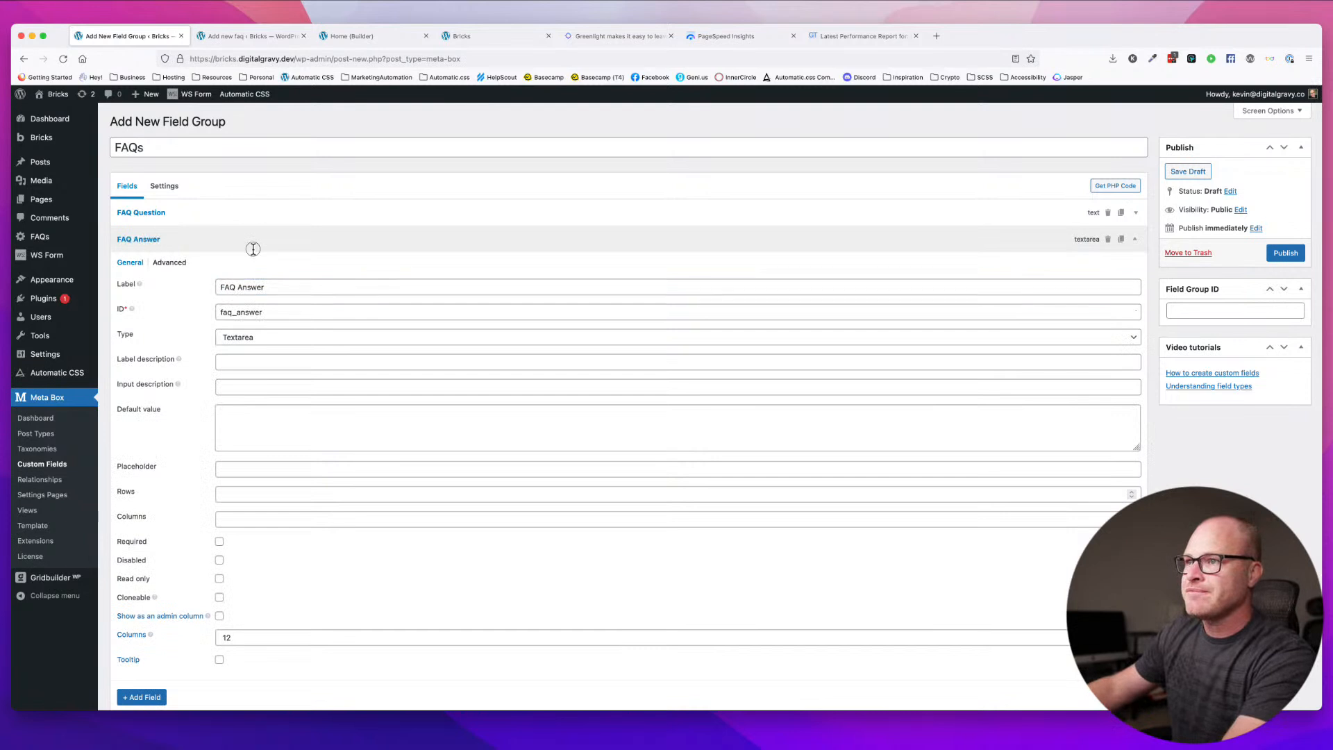
left_click(253, 243)
left_click(1285, 254)
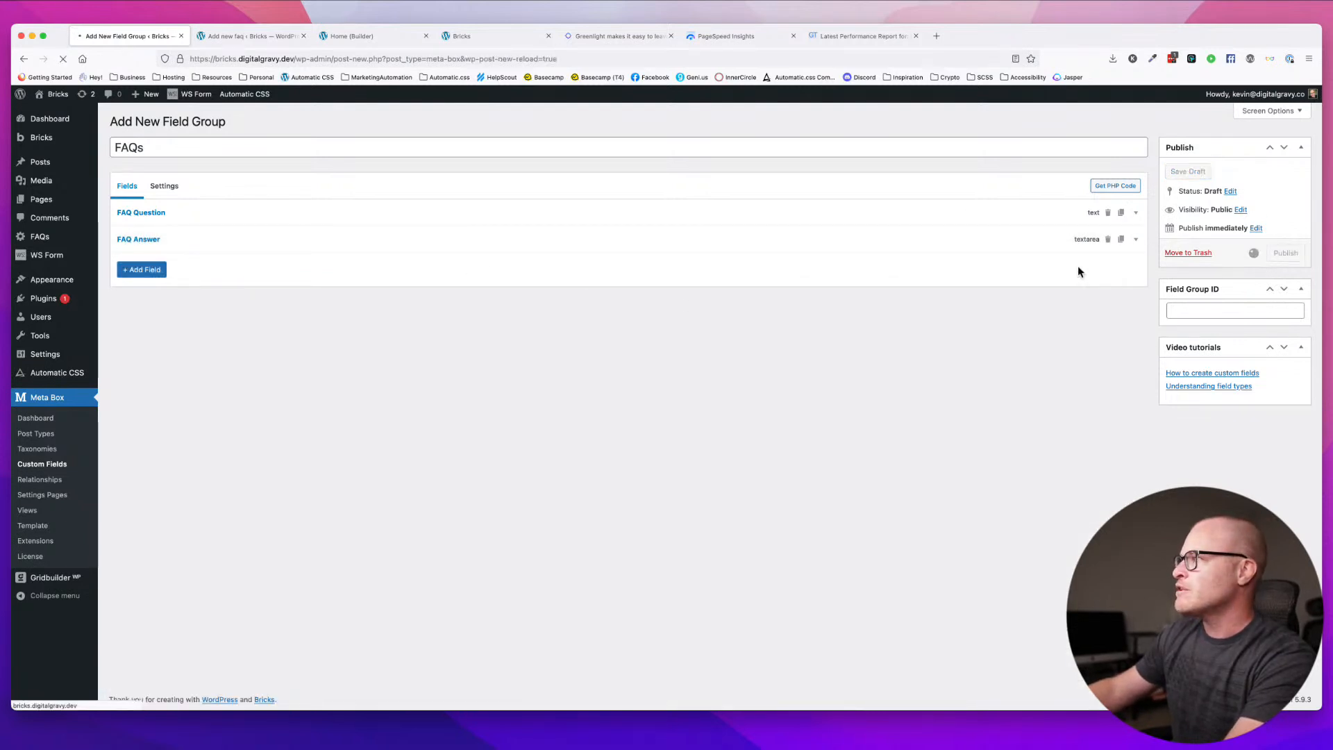
- Open the "How does Bricks work?" FAQ for editing and copy its title
mouse_move(40, 237)
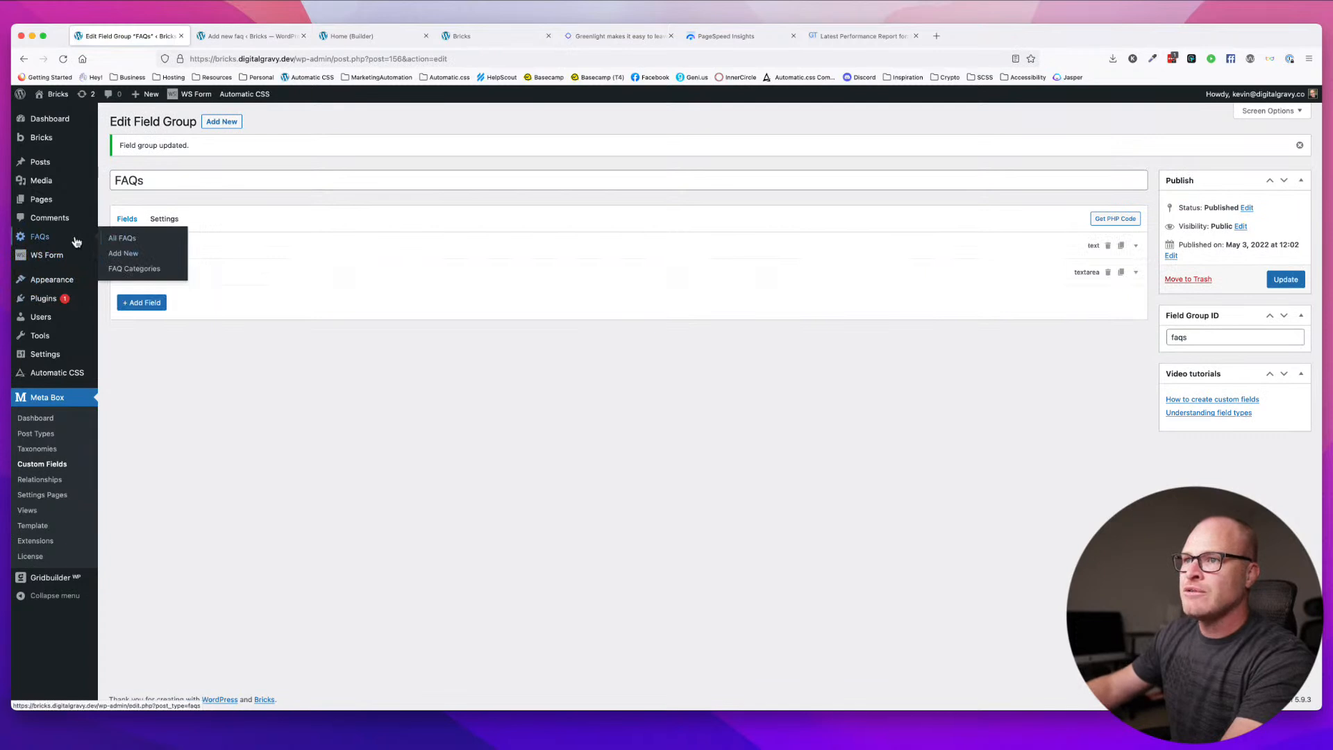
left_click(188, 204)
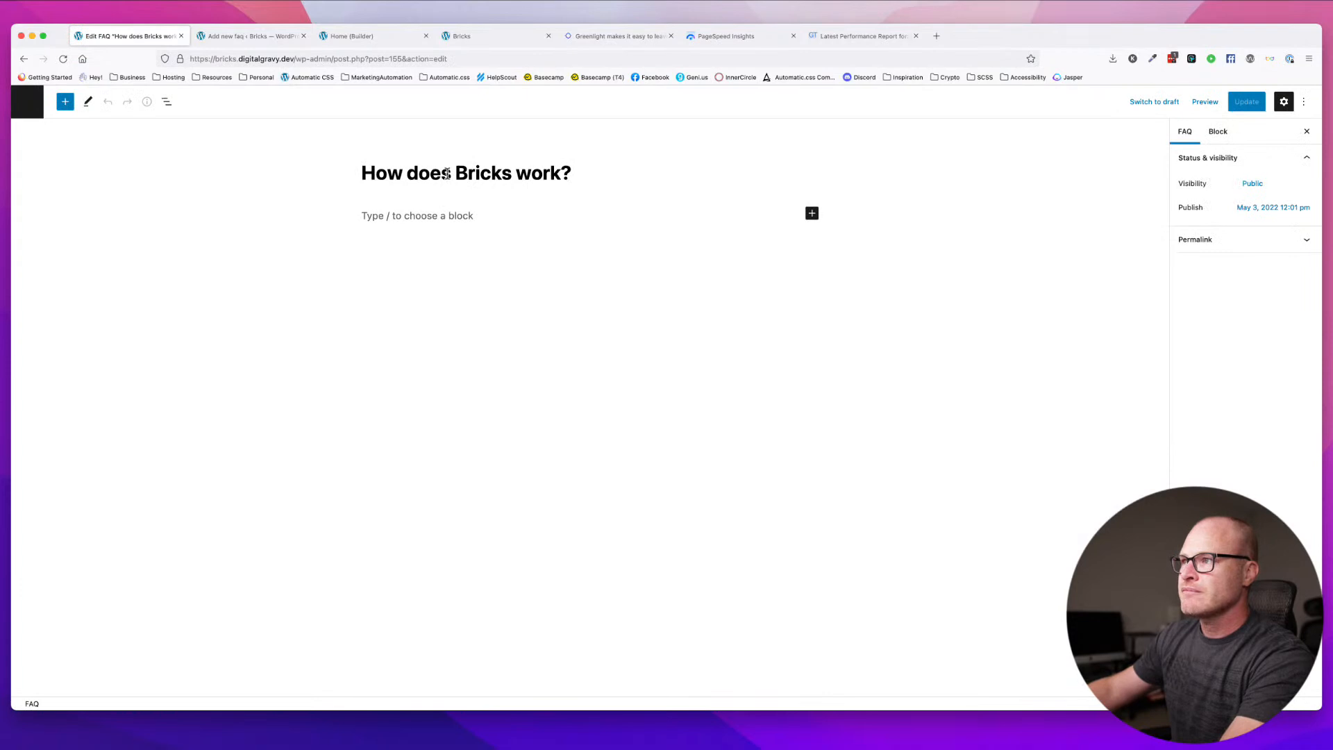
triple_click(460, 182)
key("super+c")
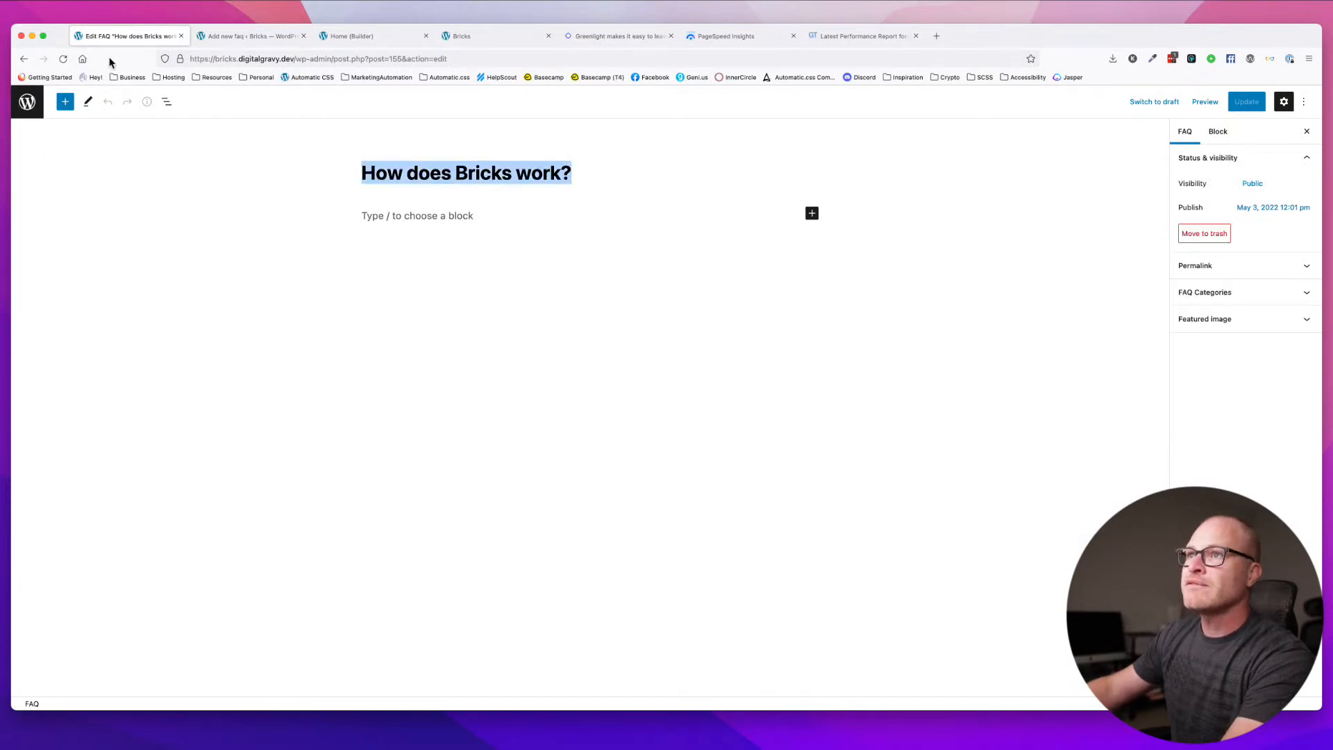
- Change the FAQs field group's location from Post to the FAQ (faqs) post type and update the group
left_click(38, 105)
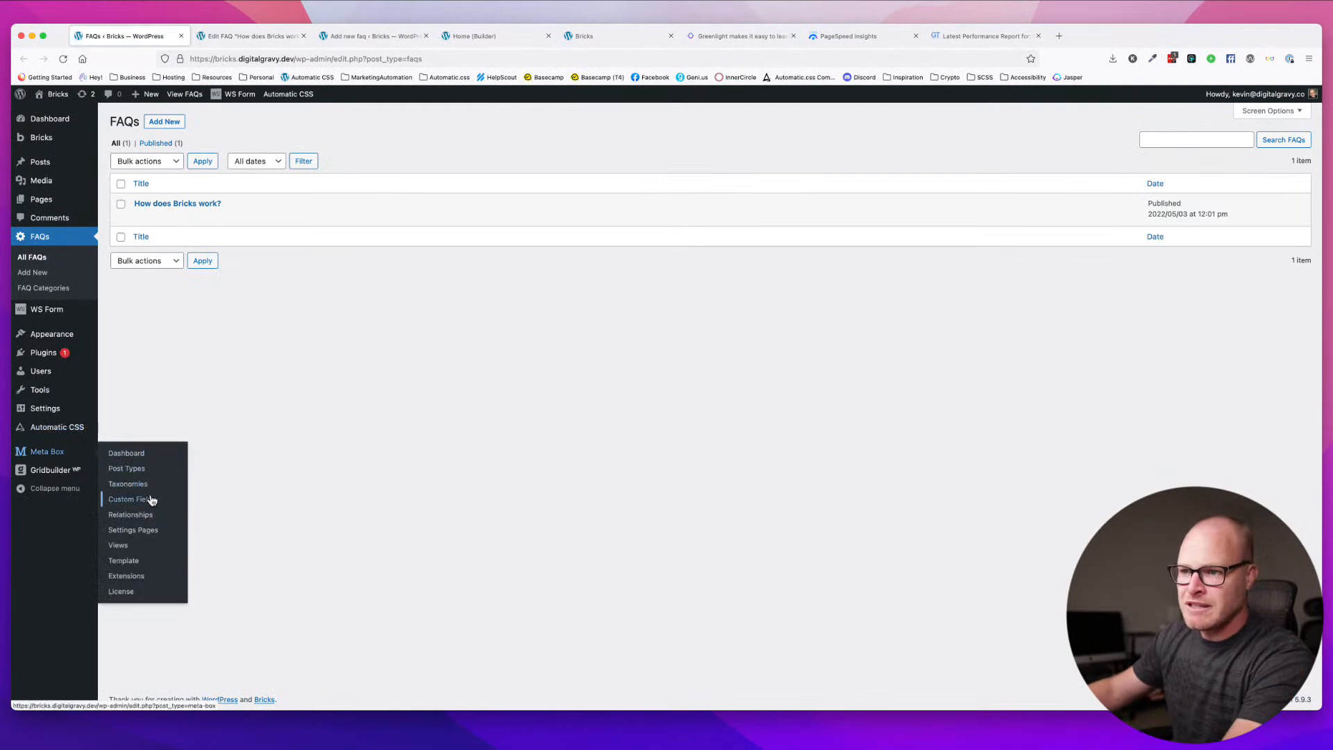
left_click(149, 497)
left_click(144, 201)
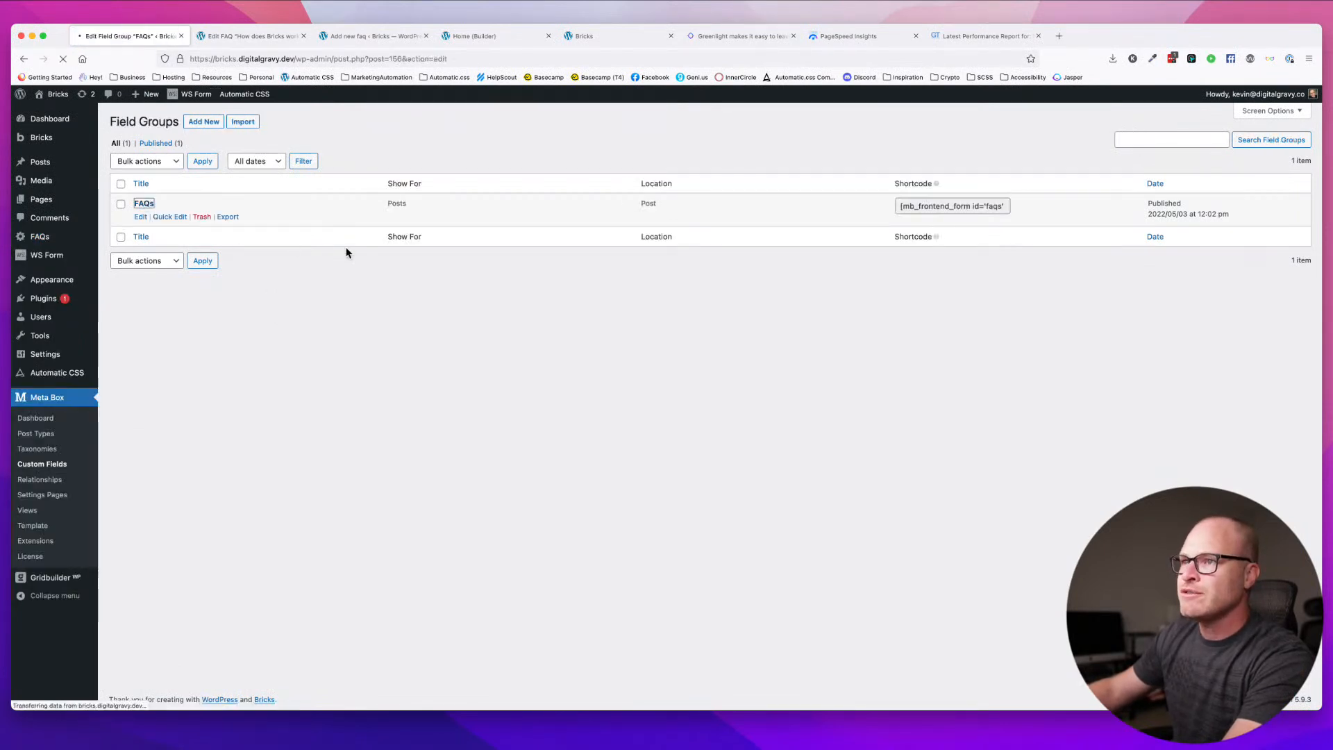
left_click(164, 185)
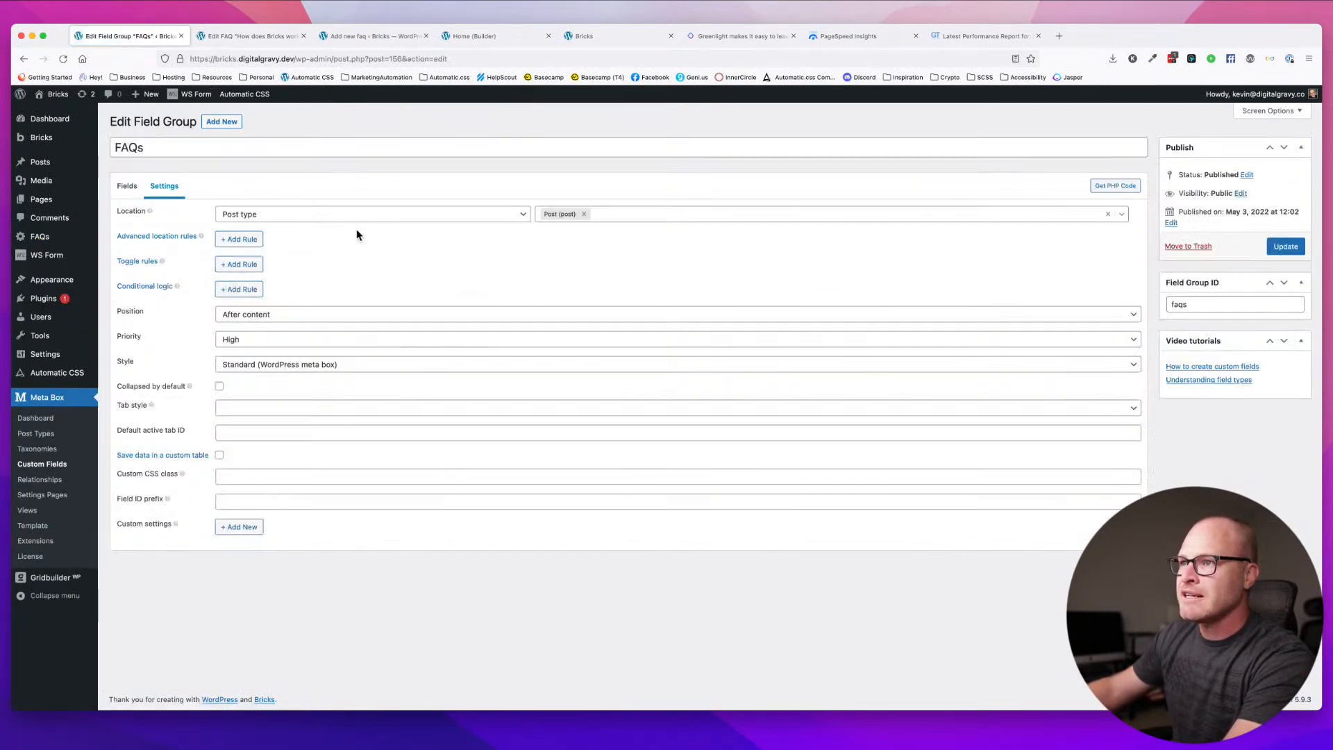
left_click(584, 214)
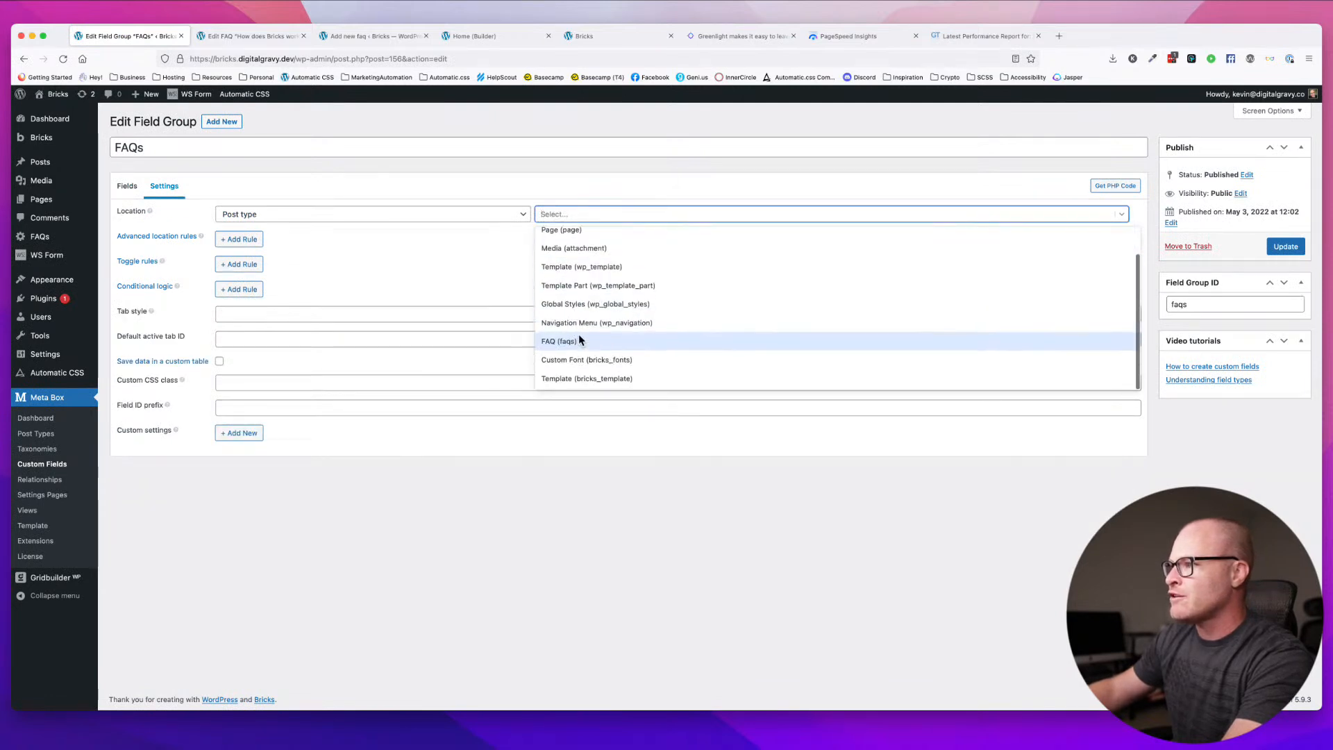
left_click(579, 340)
left_click(1276, 246)
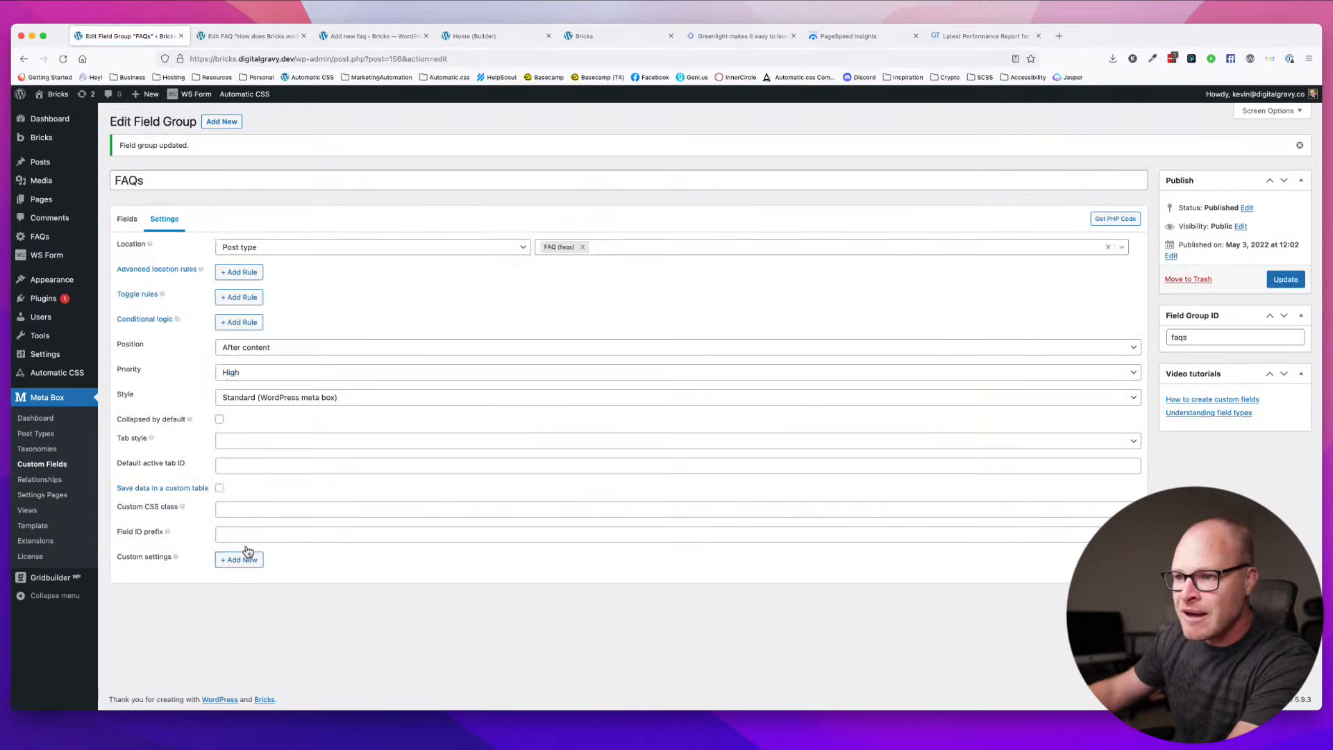
- Paste the title as the Bricks FAQ's question, answer "It works pretty well. It's an RC. Bugs are to be expected." and update it
left_click(243, 37)
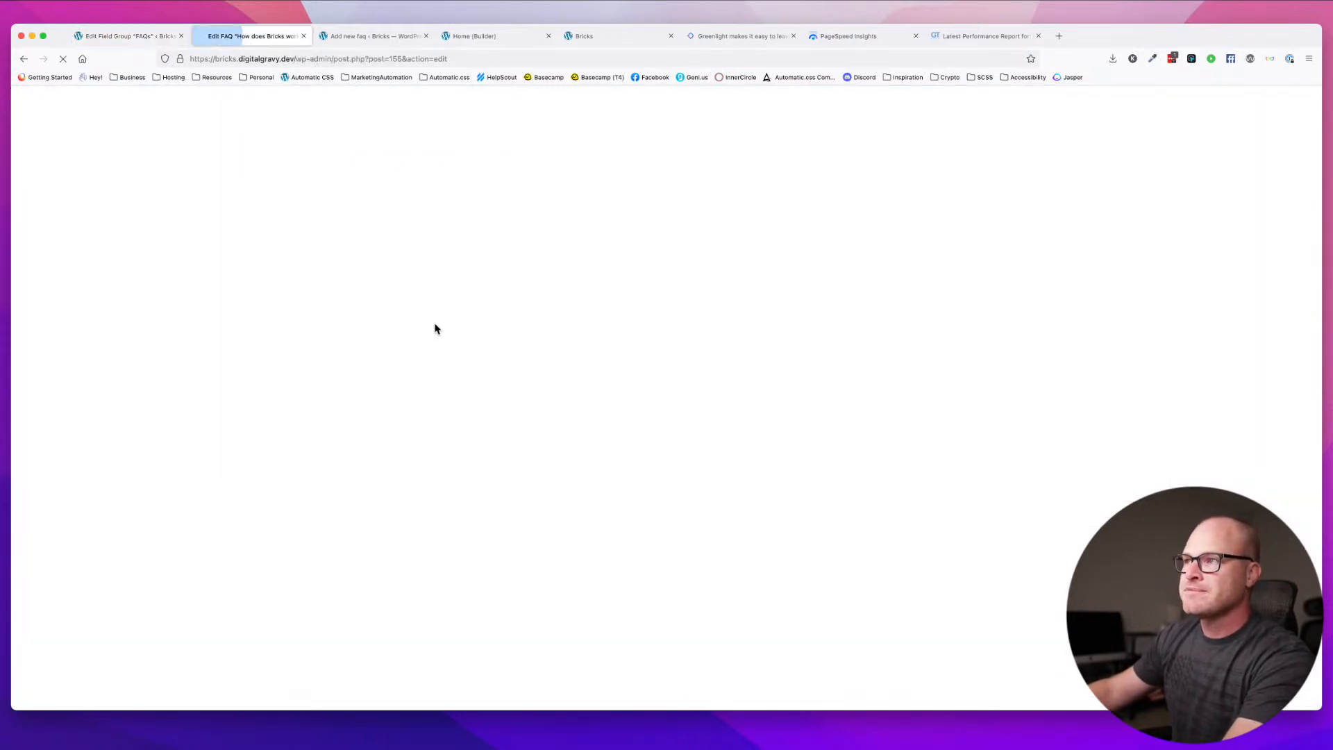
left_click(402, 630)
key("super+v")
left_click(497, 660)
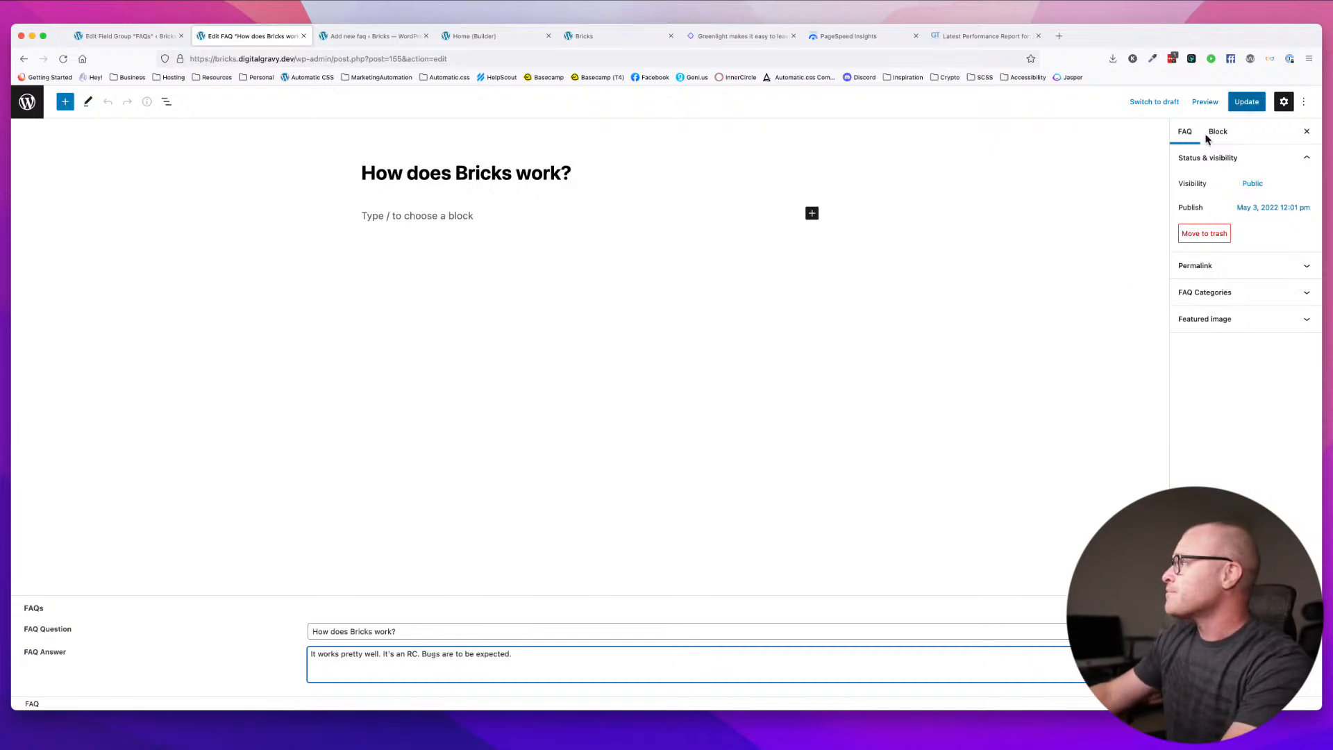
left_click(1247, 101)
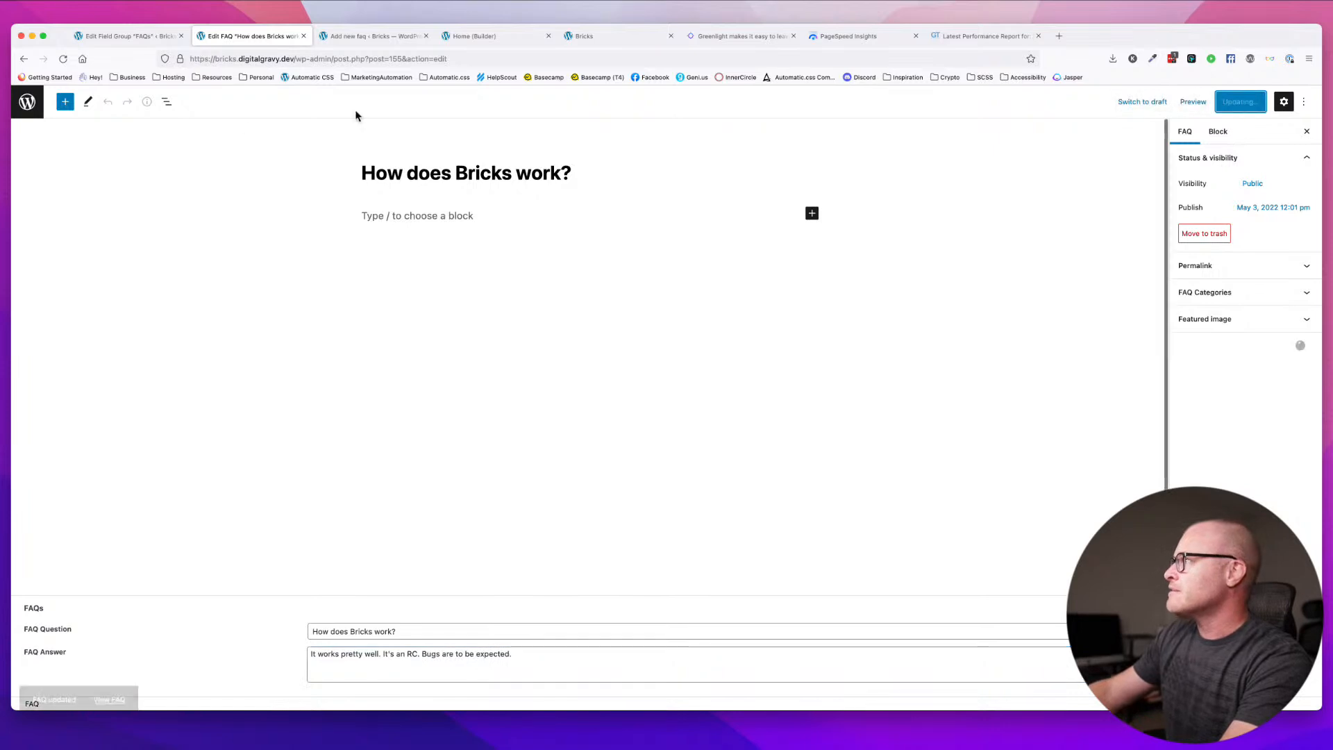
- Start another FAQ titled "Is the code output pretty clean?"
left_click(19, 110)
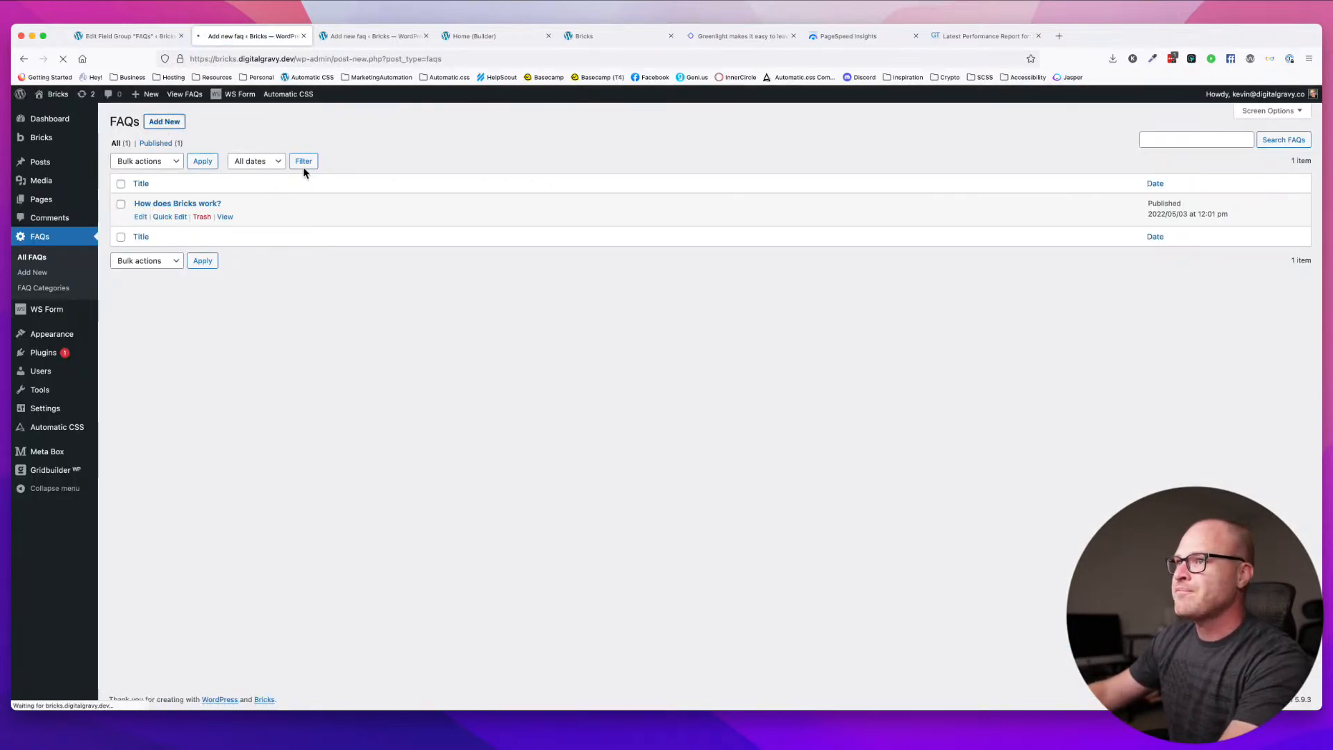
type("Is the c")
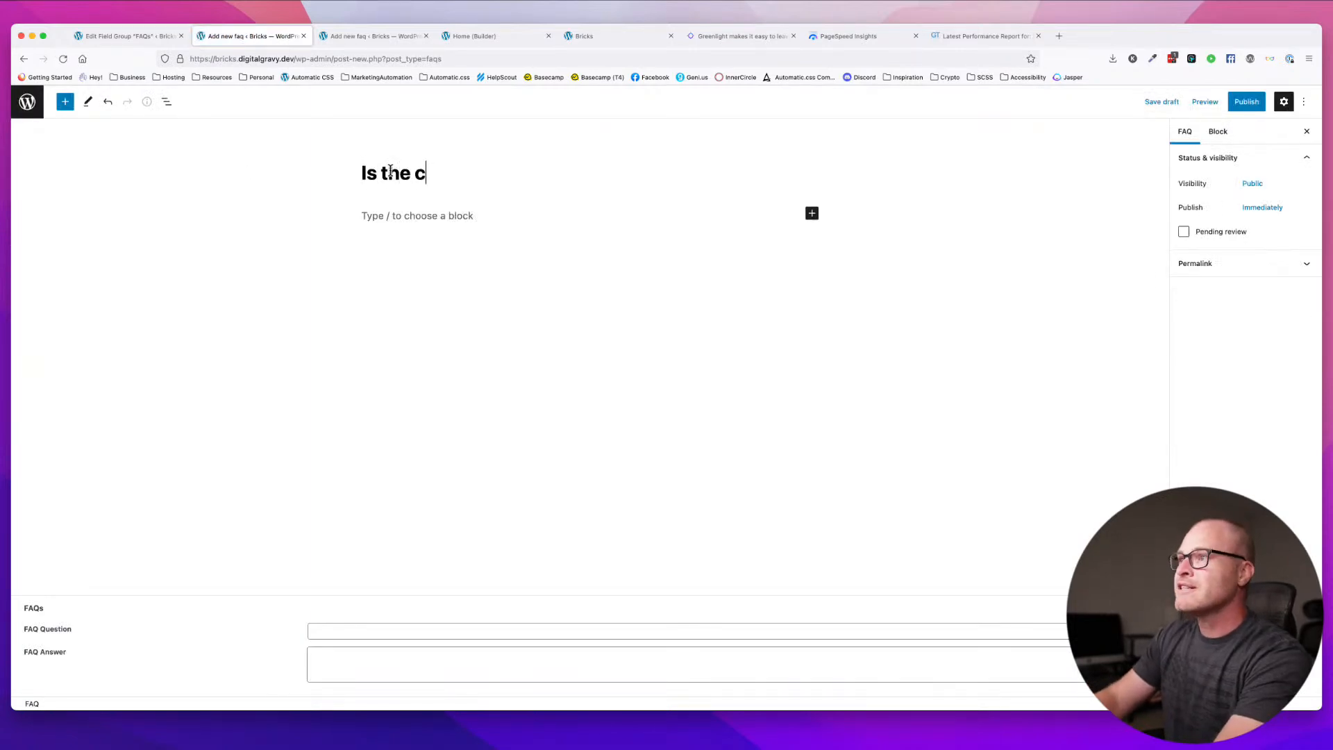
type("ode output pretty clean?")
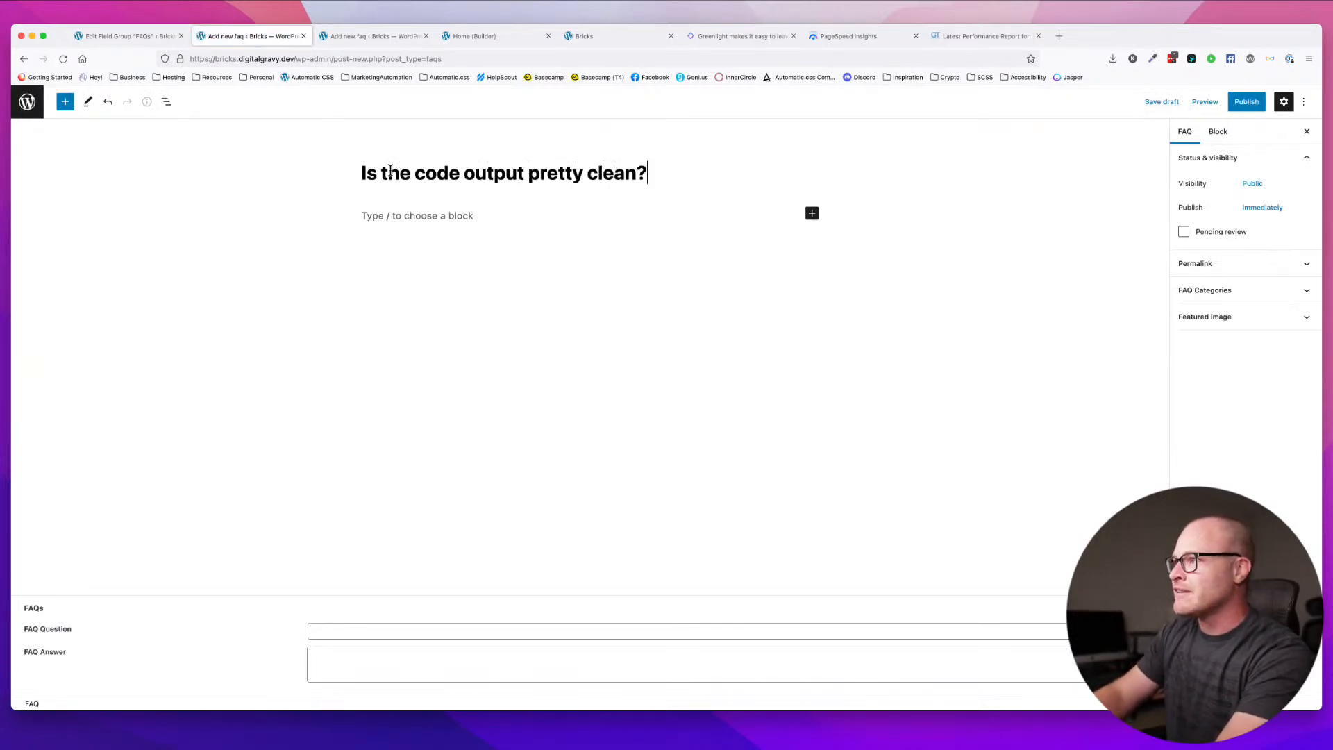
- Copy the FAQ's title into its question, enter an answer starting "Yep, it's pretty" and publish it
left_click(325, 636)
triple_click(611, 184)
key("super+c")
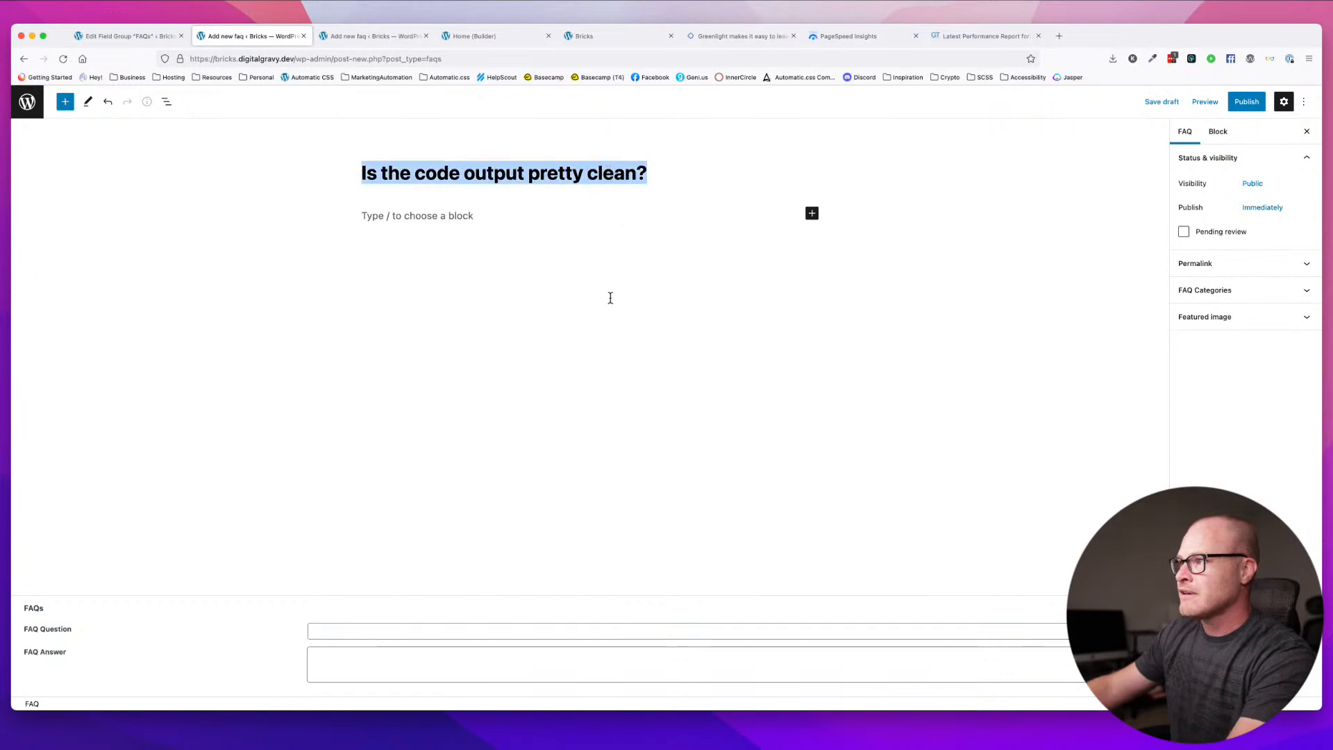
left_click(458, 634)
key("super+v")
left_click(458, 660)
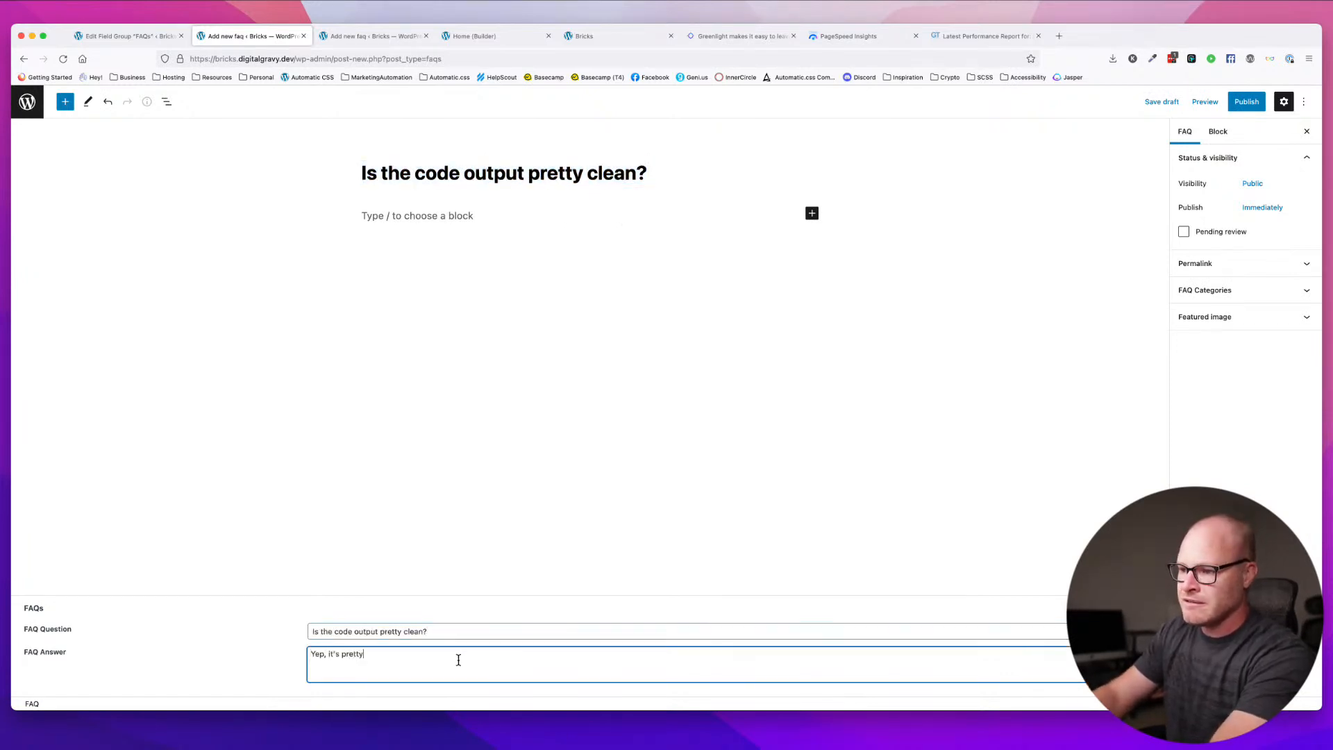
left_click(1247, 101)
left_click(1236, 103)
- Start another FAQ titled "How much does Bricks cost?"
left_click(26, 111)
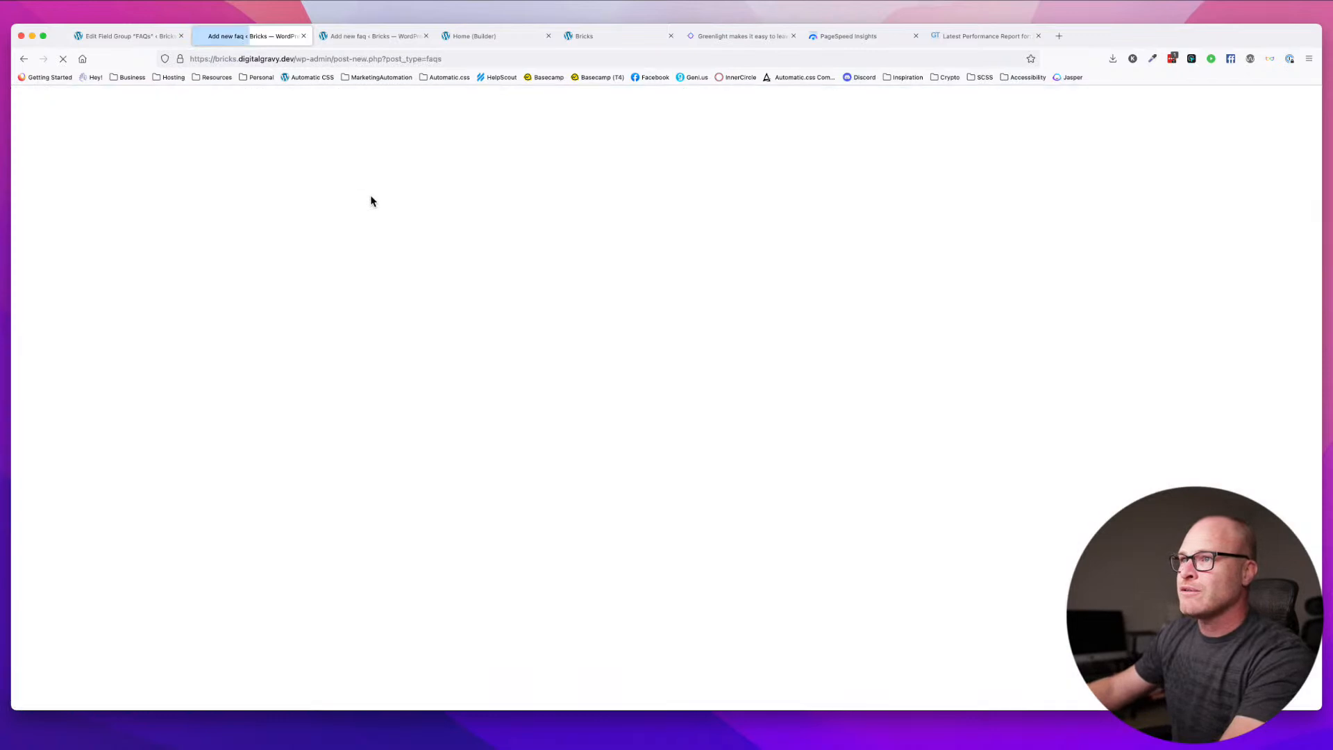
type("How much does Bricks cost?")
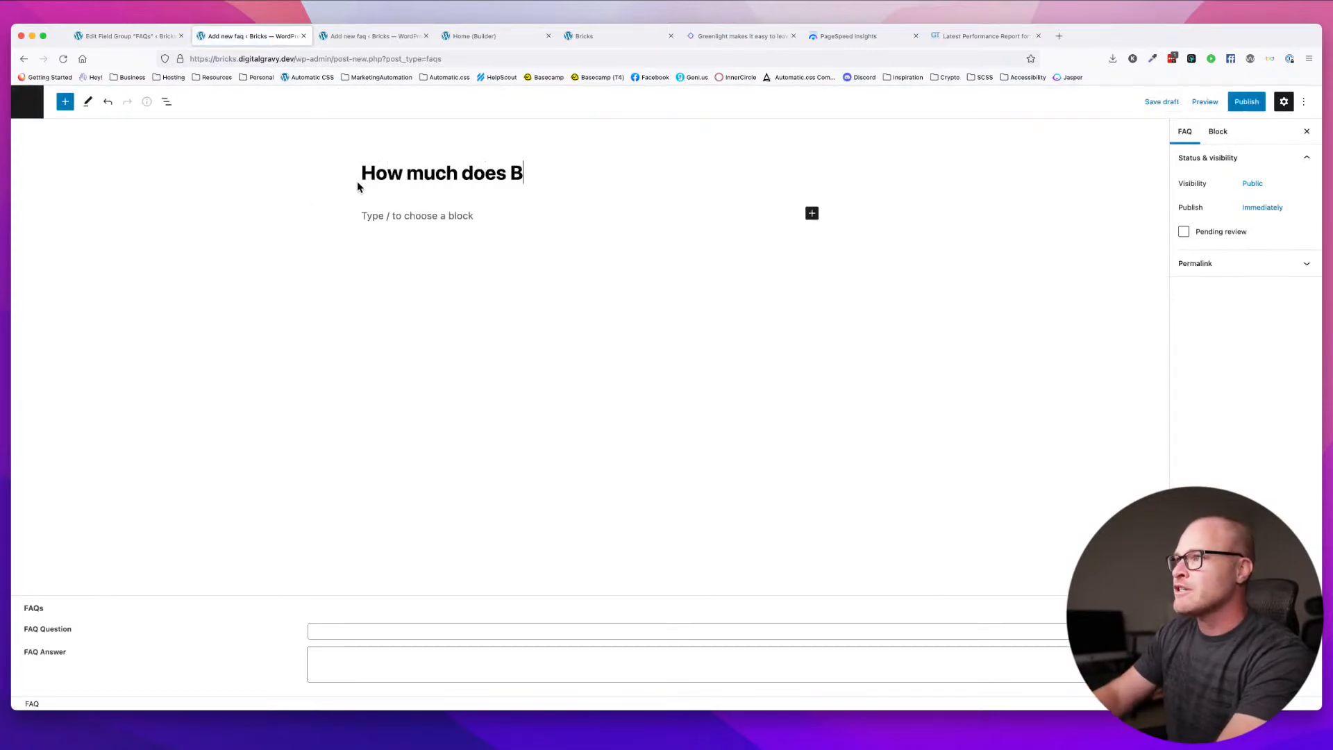
key("Return")
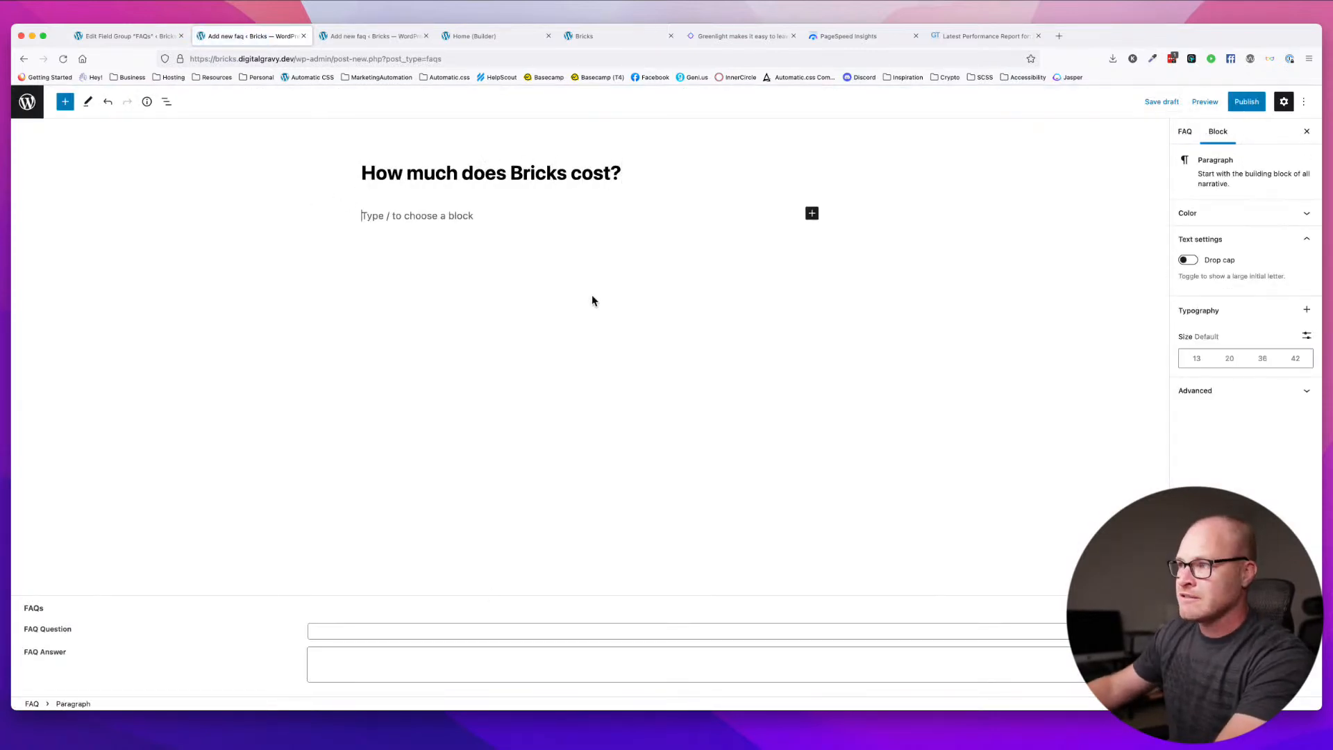
- Copy the title into the FAQ question, enter the answer "I don't know. I think it's like $149." and publish the FAQ
triple_click(620, 173)
key("super+c")
left_click(425, 631)
key("super+v")
left_click(425, 655)
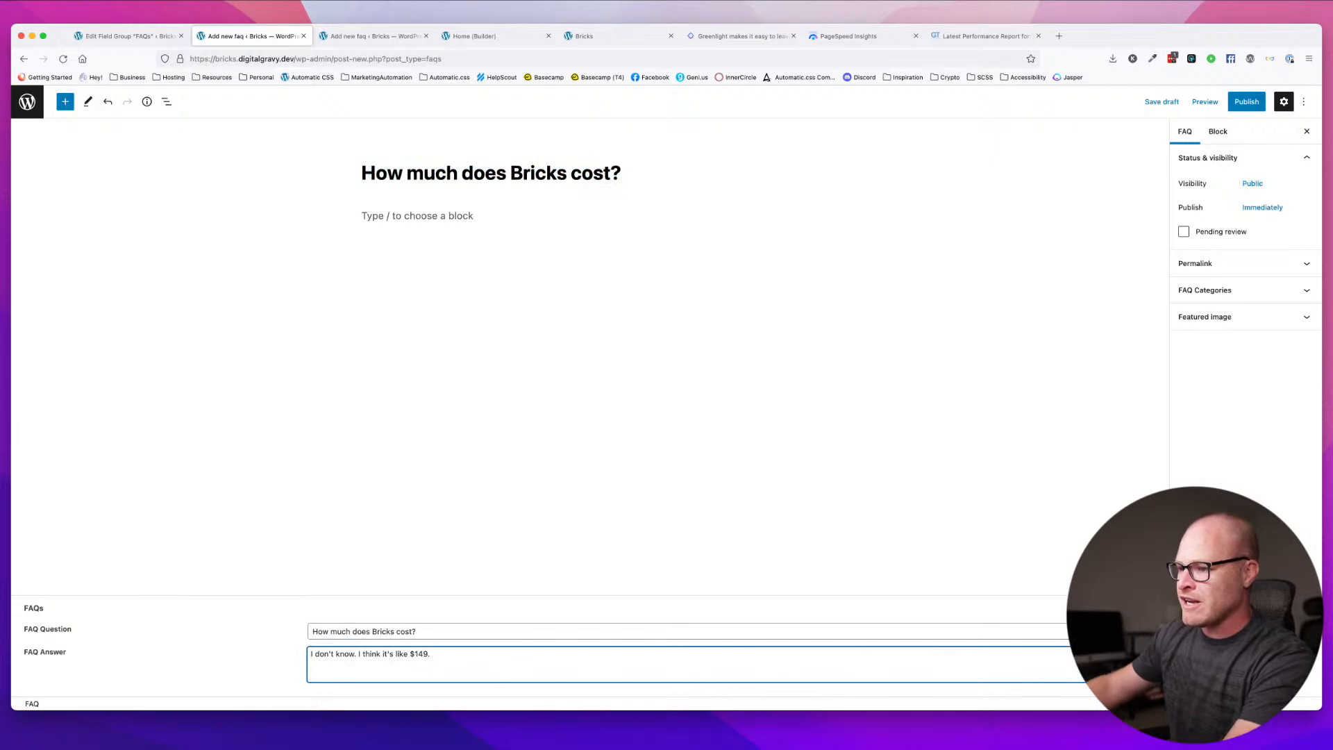
left_click(1247, 101)
left_click(1215, 100)
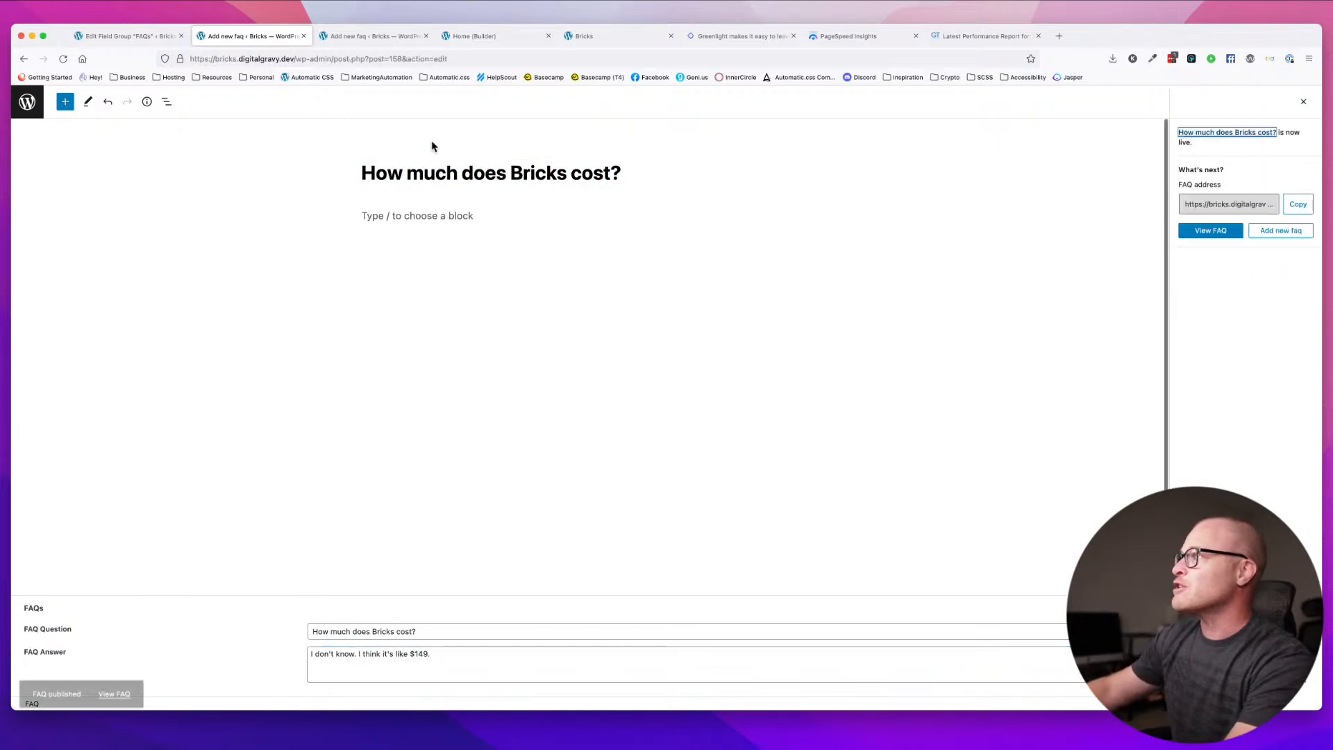
- Return to the list of FAQs, switch to the Home page in the Bricks builder and reload it
left_click(27, 102)
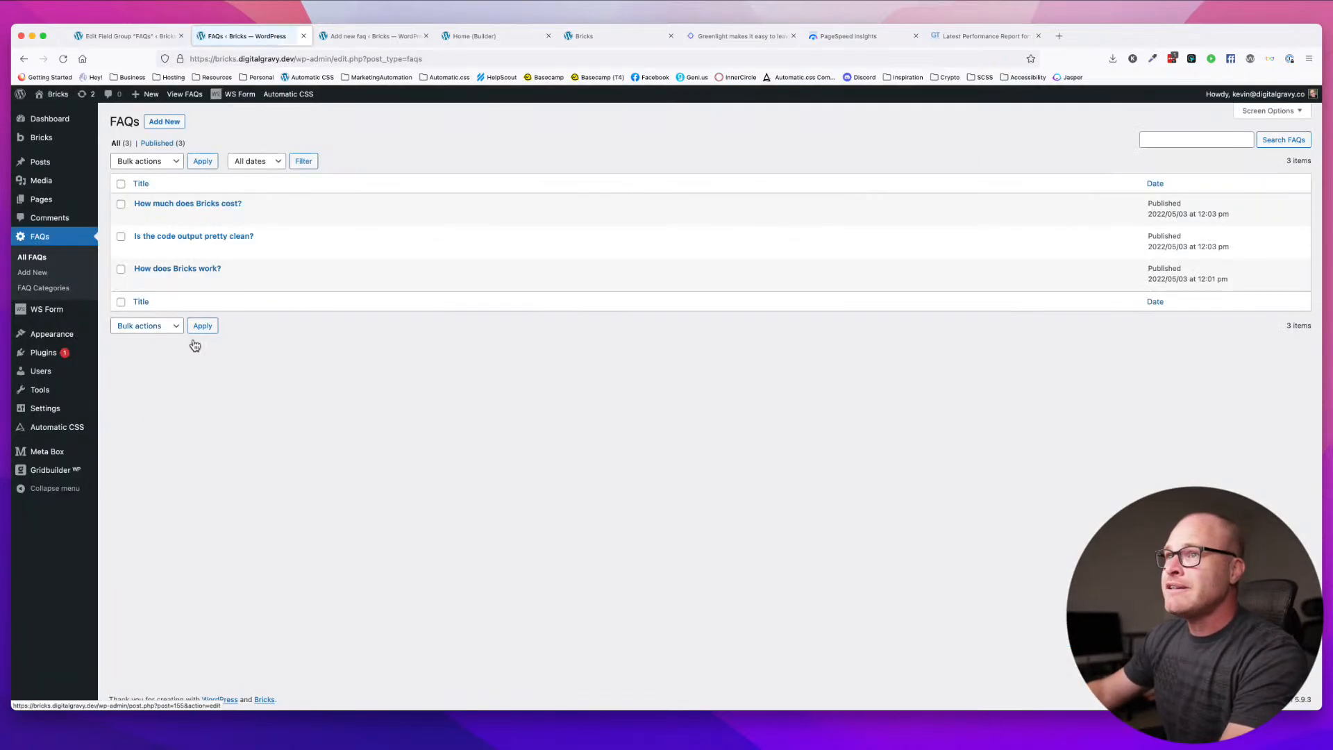
left_click(125, 36)
left_click(372, 35)
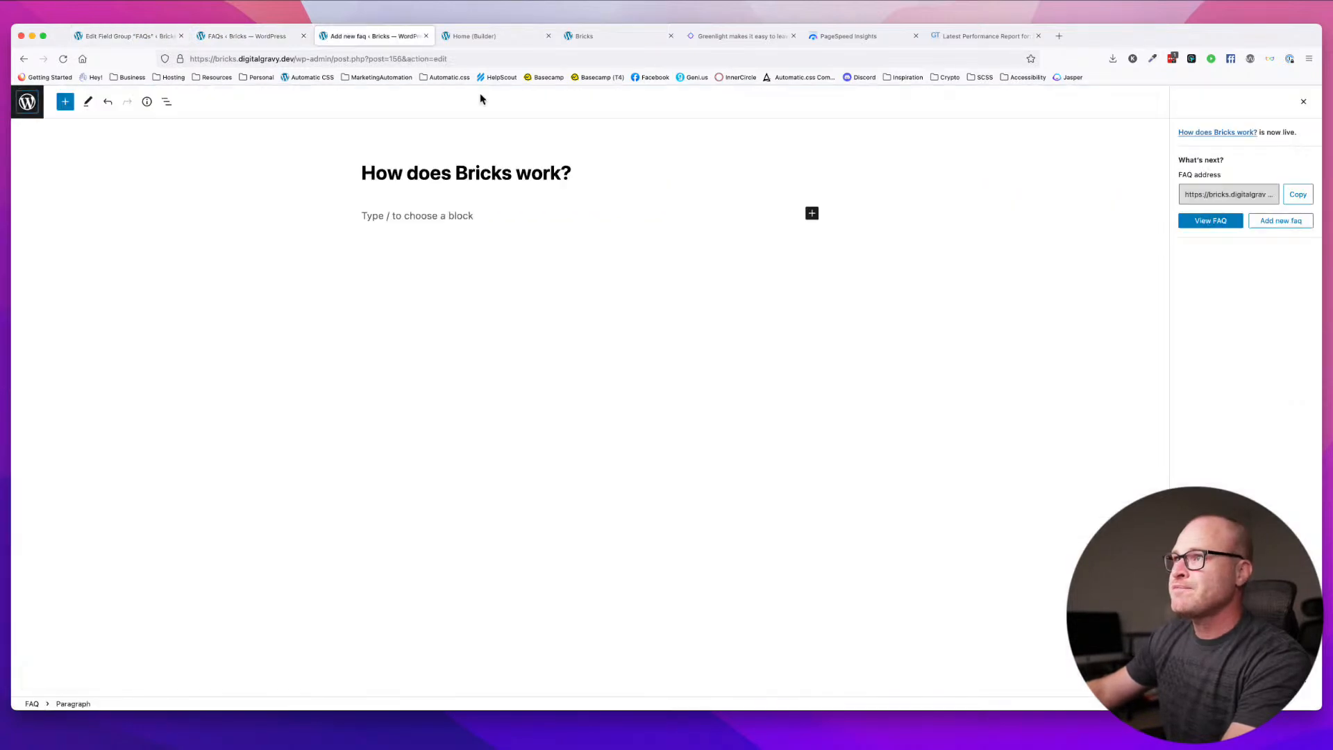
left_click(518, 38)
key("super+r")
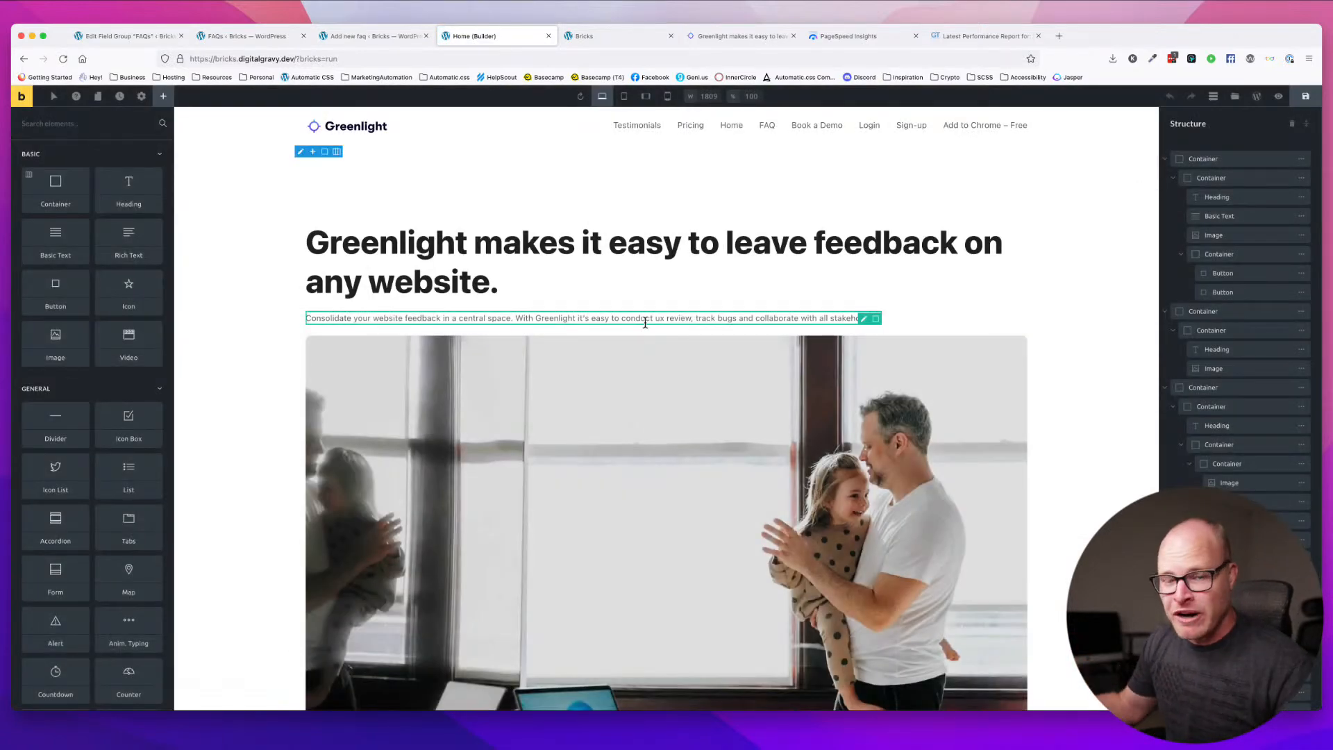
- Clone the hero section's outer container at the start of the Home page
scroll(571, 425, "down", 8)
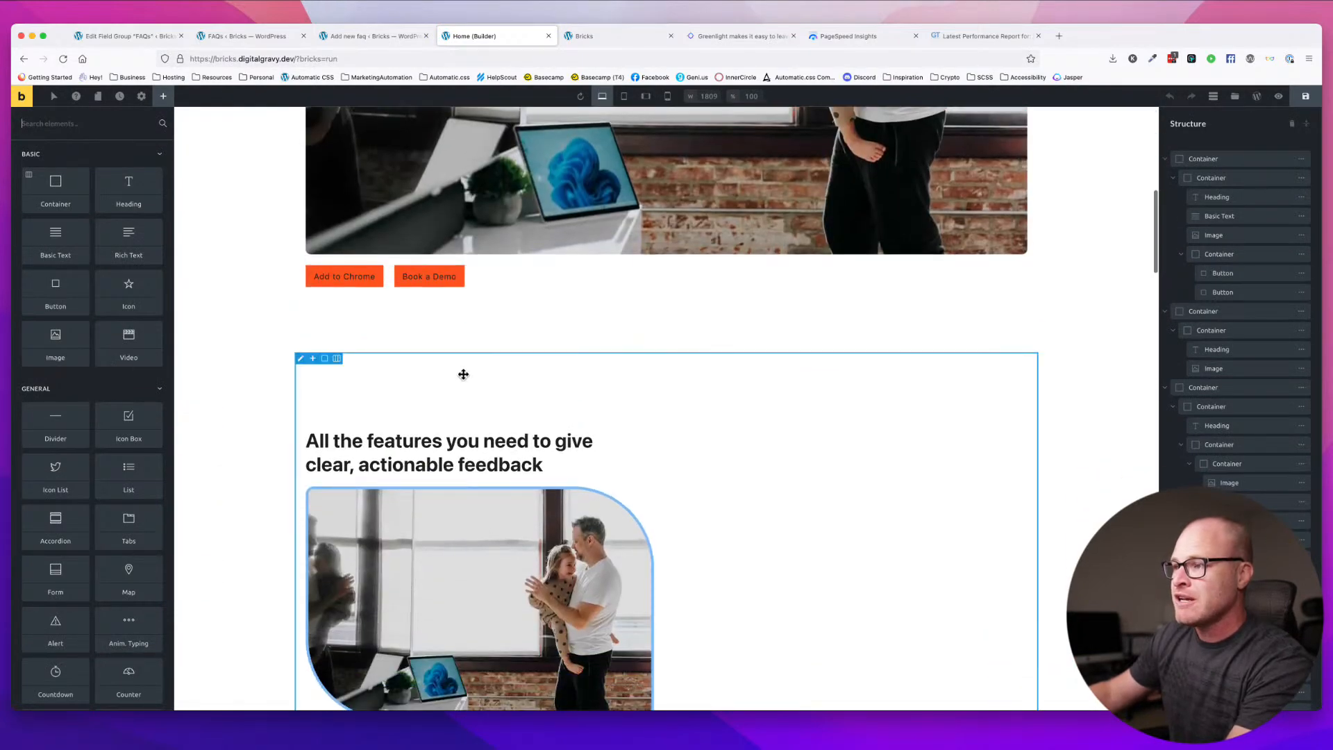
scroll(419, 338, "down", 20)
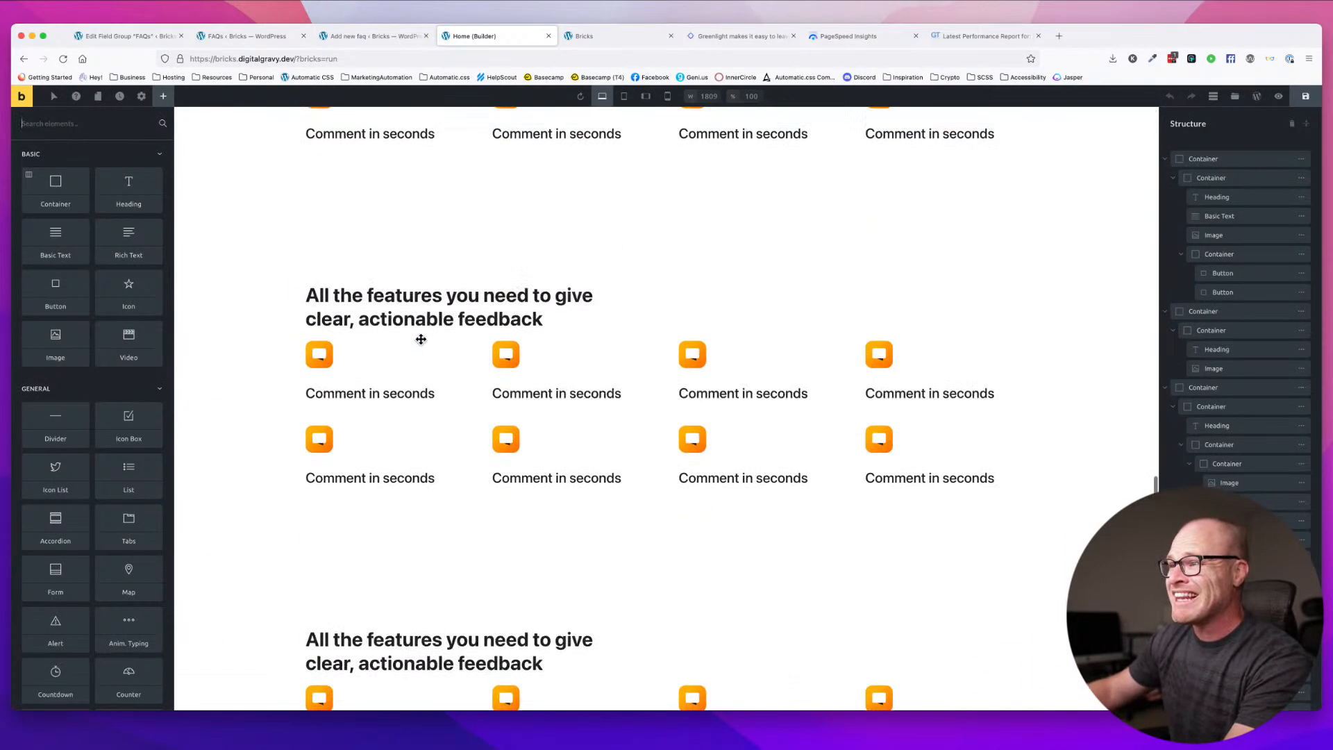
scroll(420, 340, "up", 20)
scroll(421, 342, "down", 5)
scroll(422, 342, "down", 3)
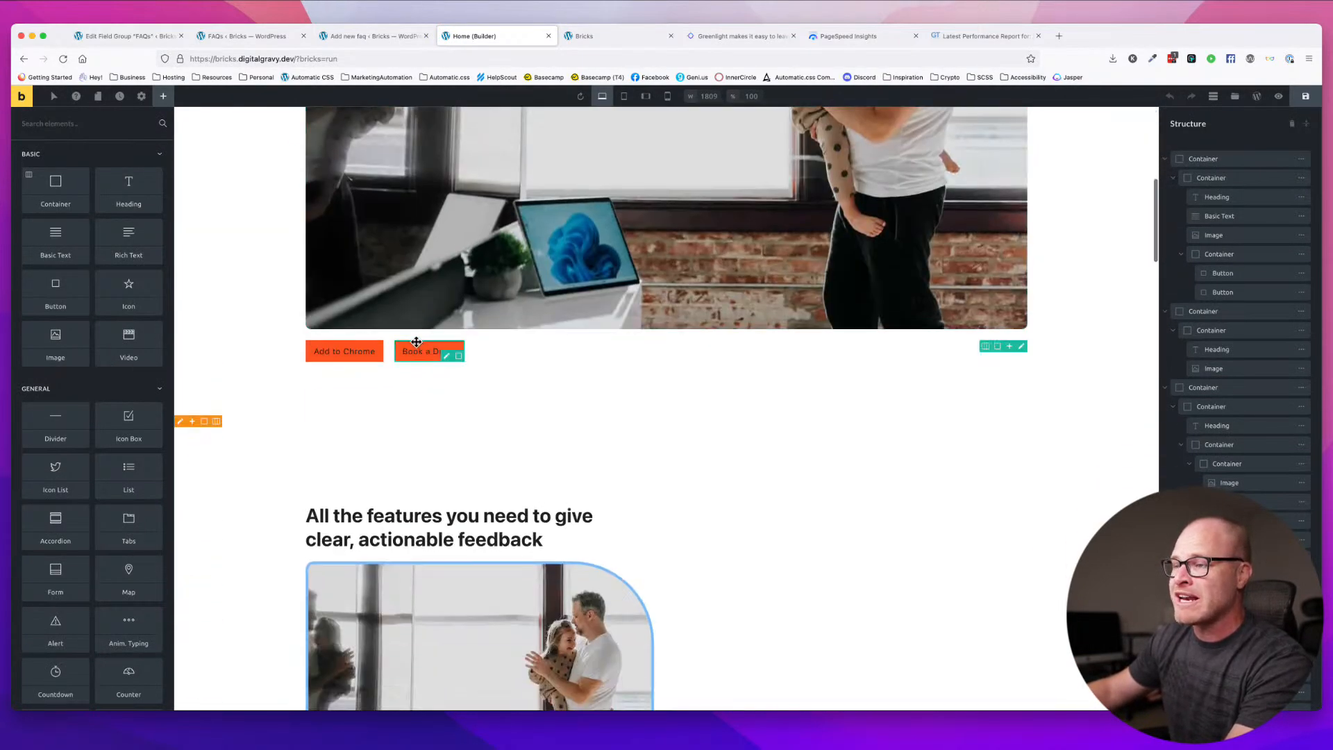
left_click(272, 319)
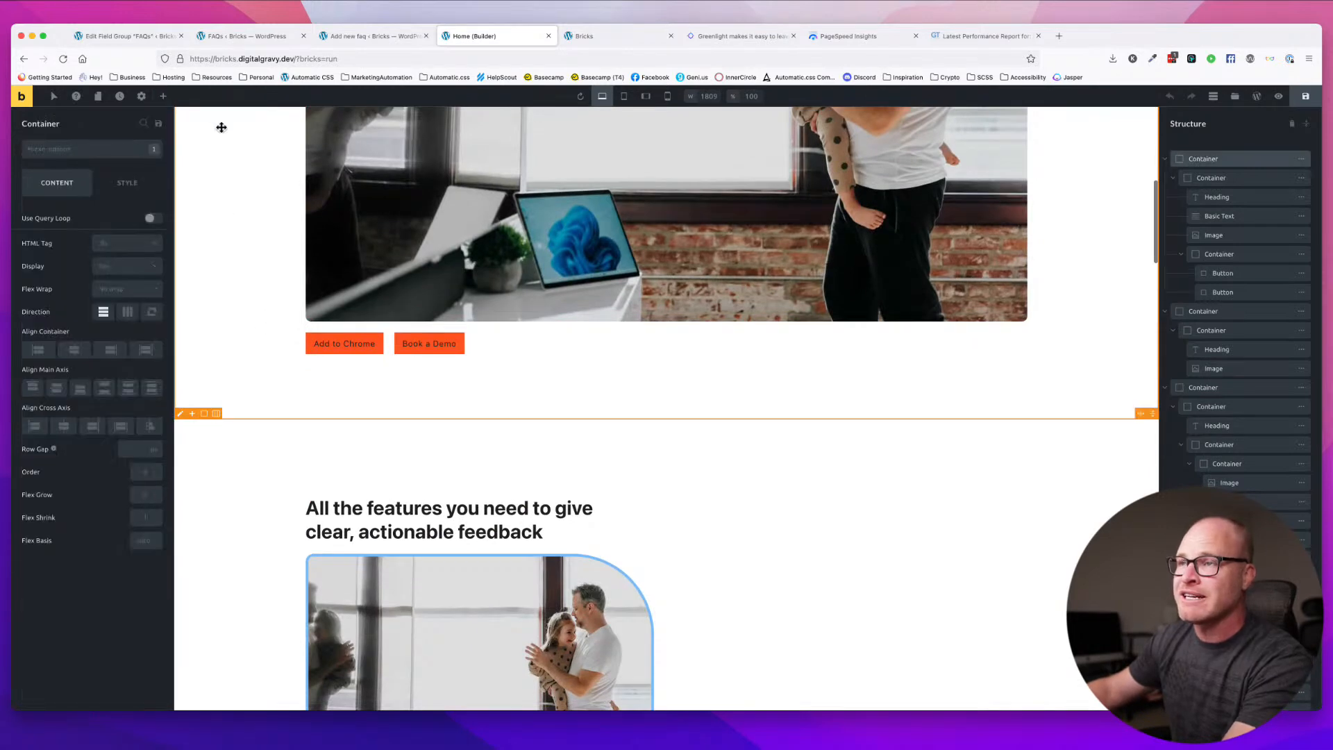
left_click(163, 96)
left_click(249, 208)
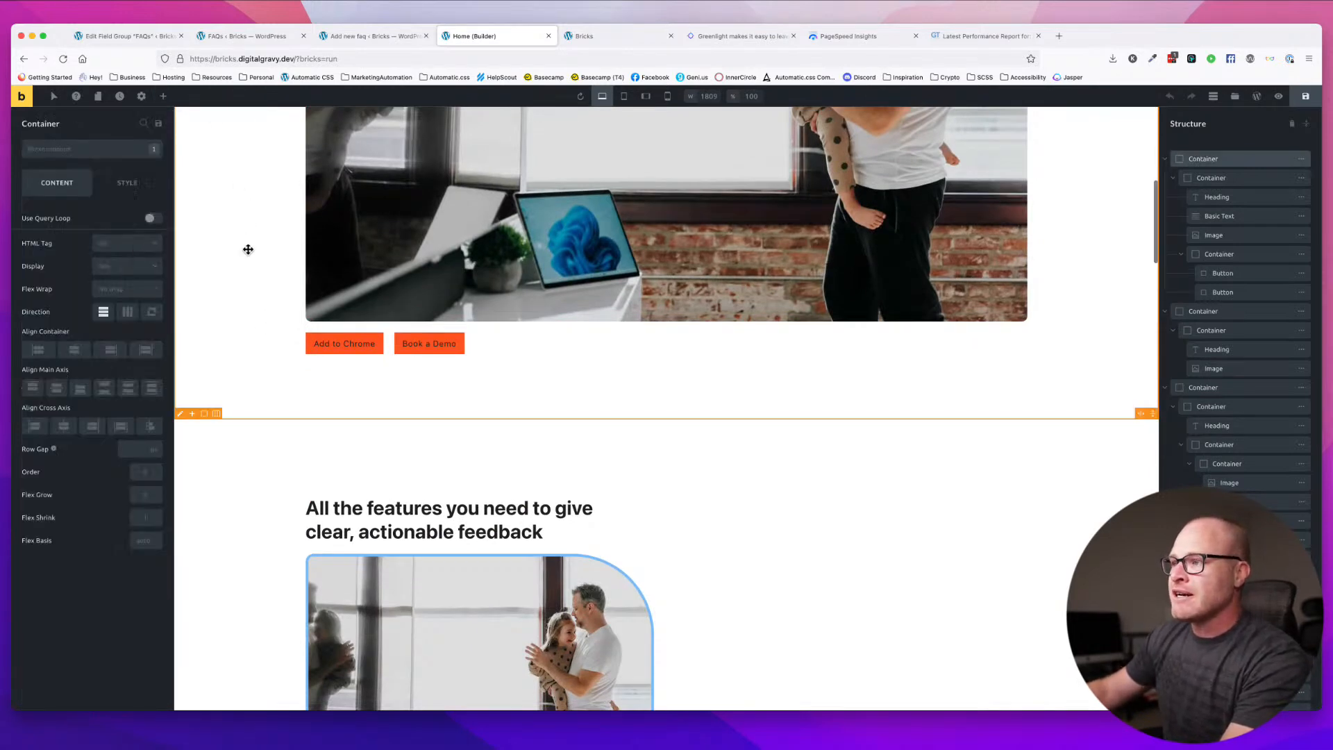
scroll(248, 249, "up", 5)
right_click(233, 194)
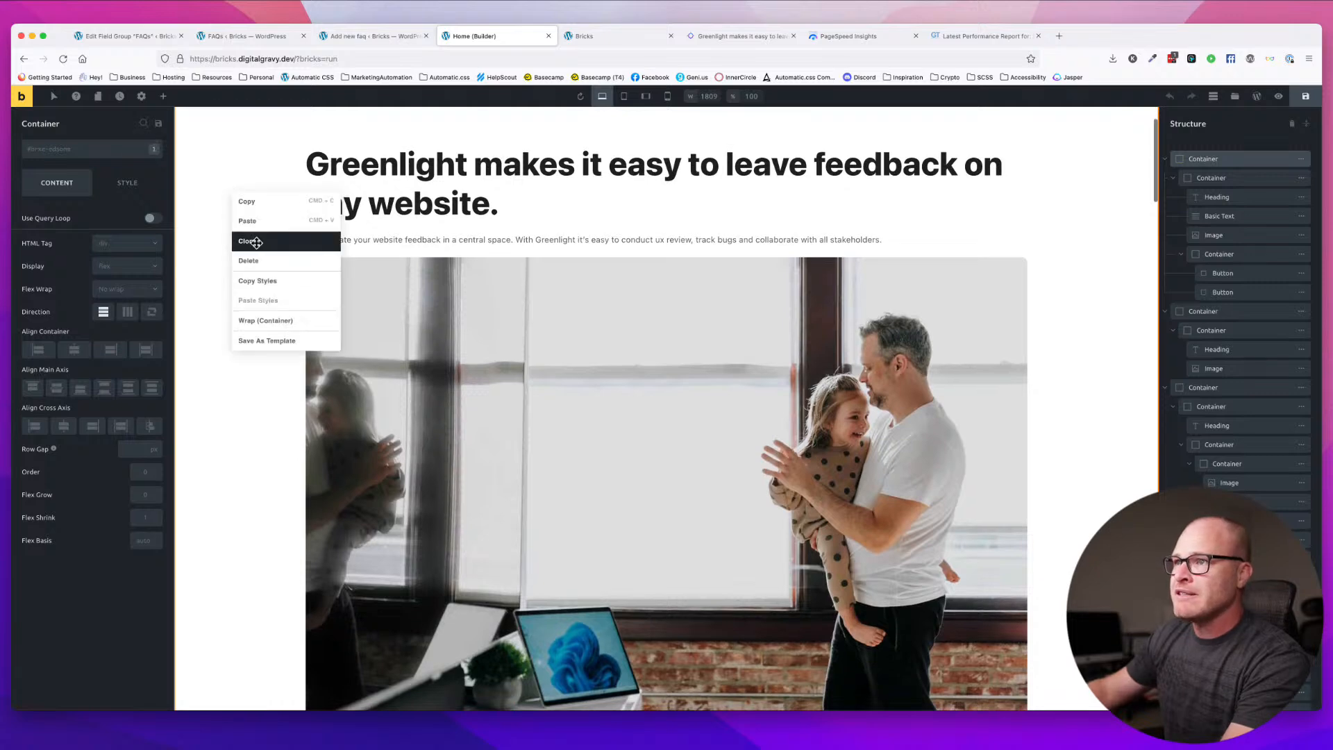
left_click(300, 243)
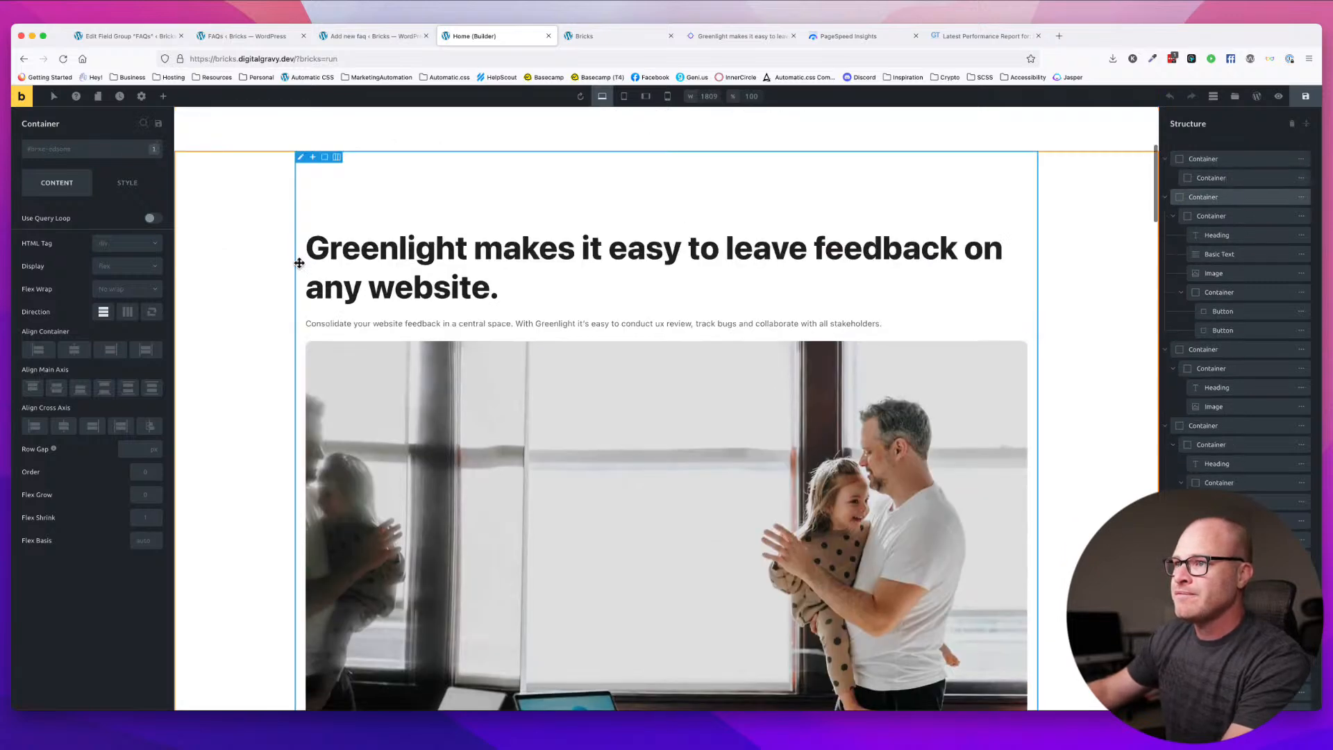
- Delete the large image from the cloned hero section
scroll(300, 263, "down", 10)
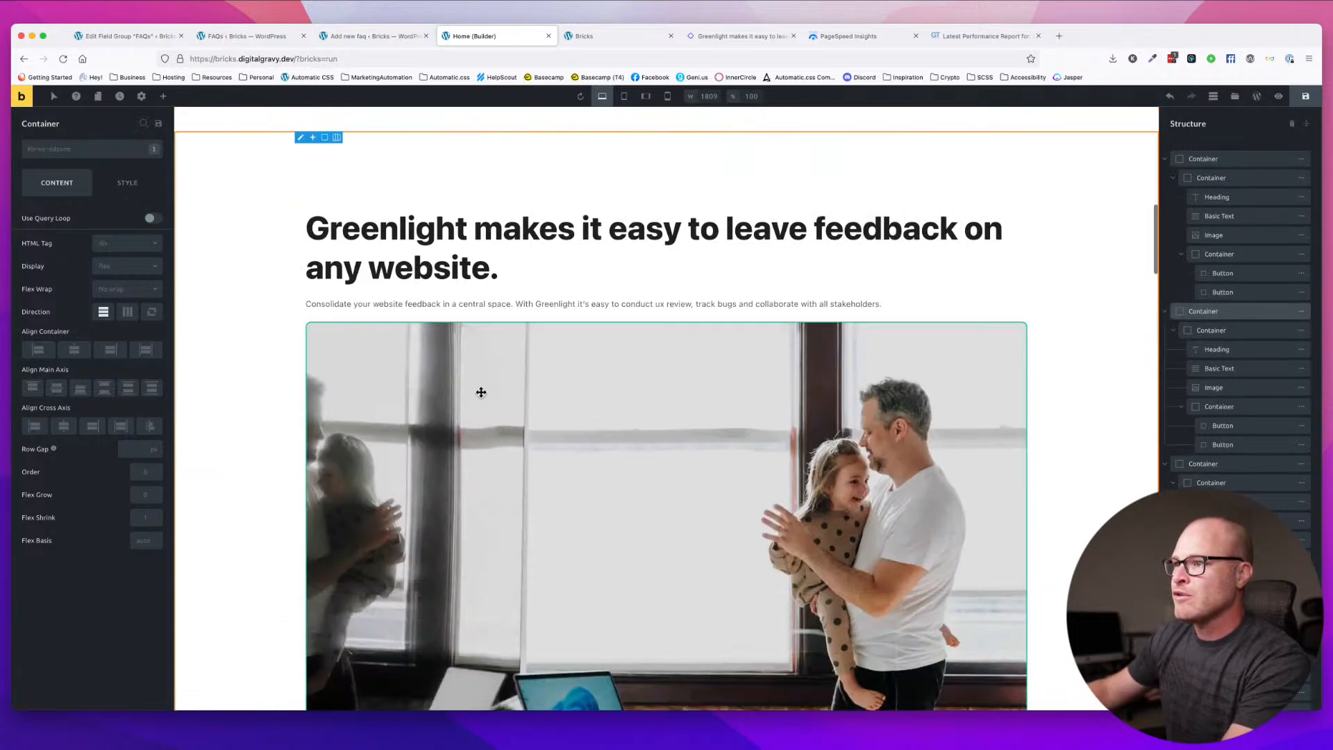
left_click(481, 392)
right_click(467, 462)
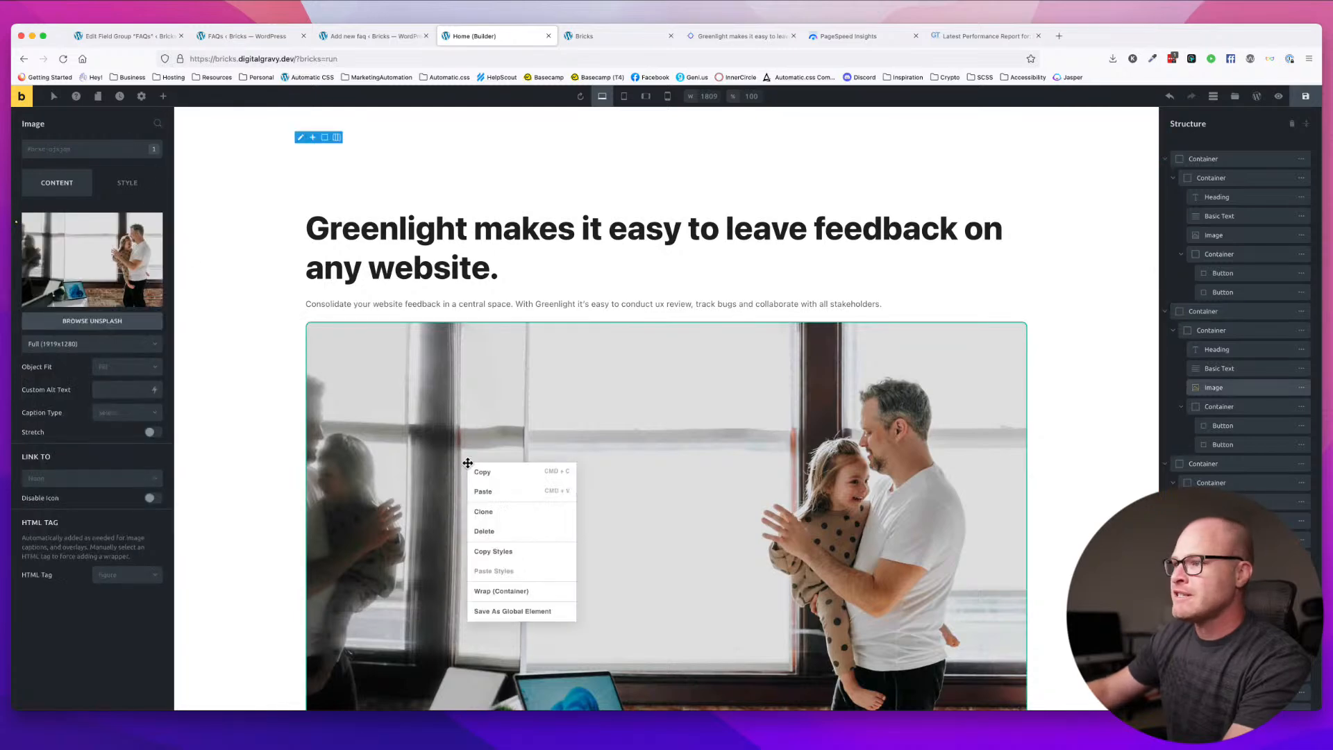
left_click(528, 531)
scroll(734, 355, "up", 3)
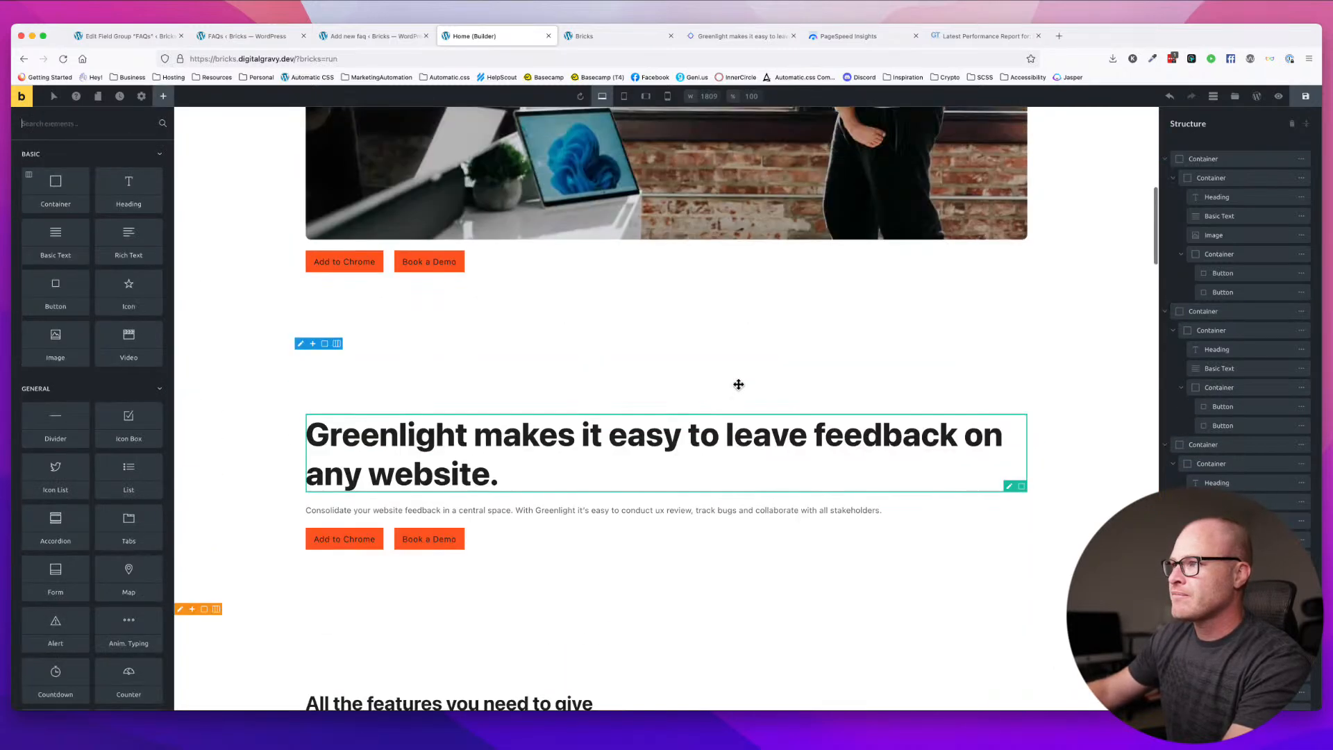
- Change the cloned section's heading to "FAQs" and its basic text to "Frequently Asked Questions"
double_click(636, 432)
type("FAQs")
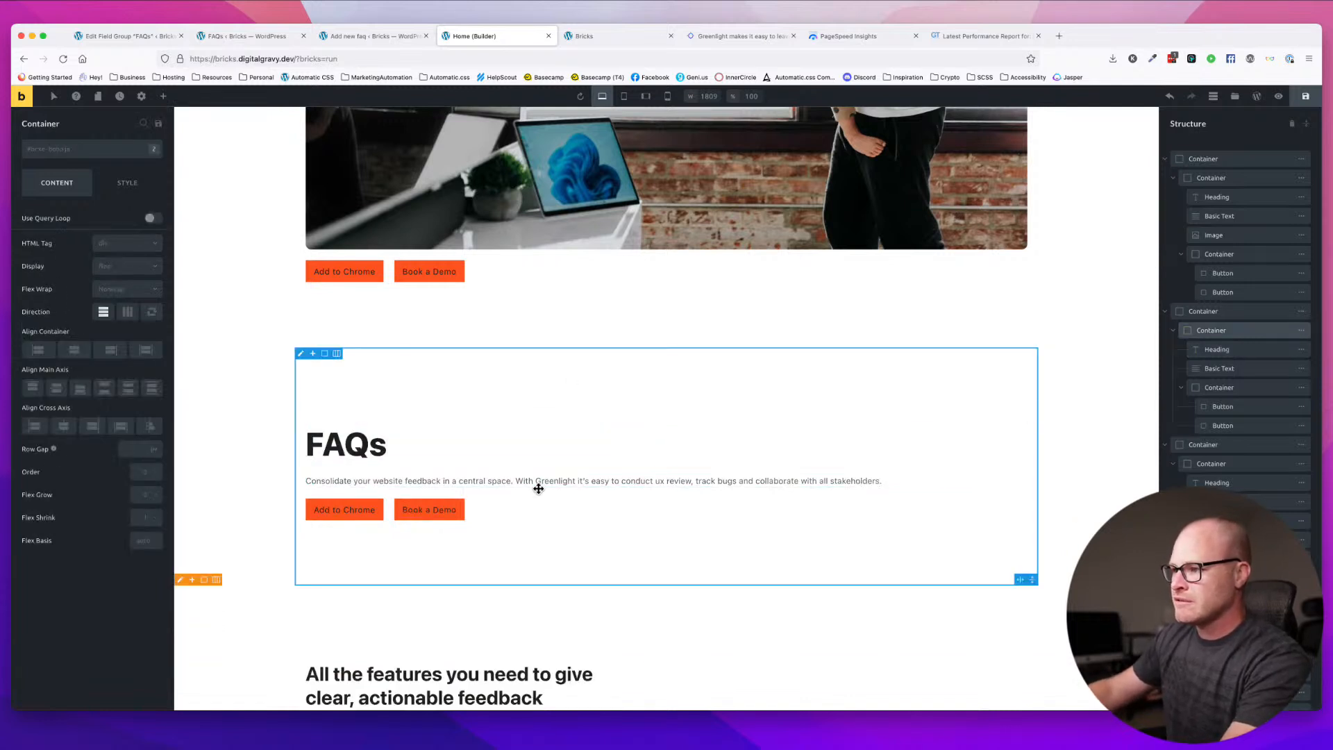
left_click(530, 481)
triple_click(525, 482)
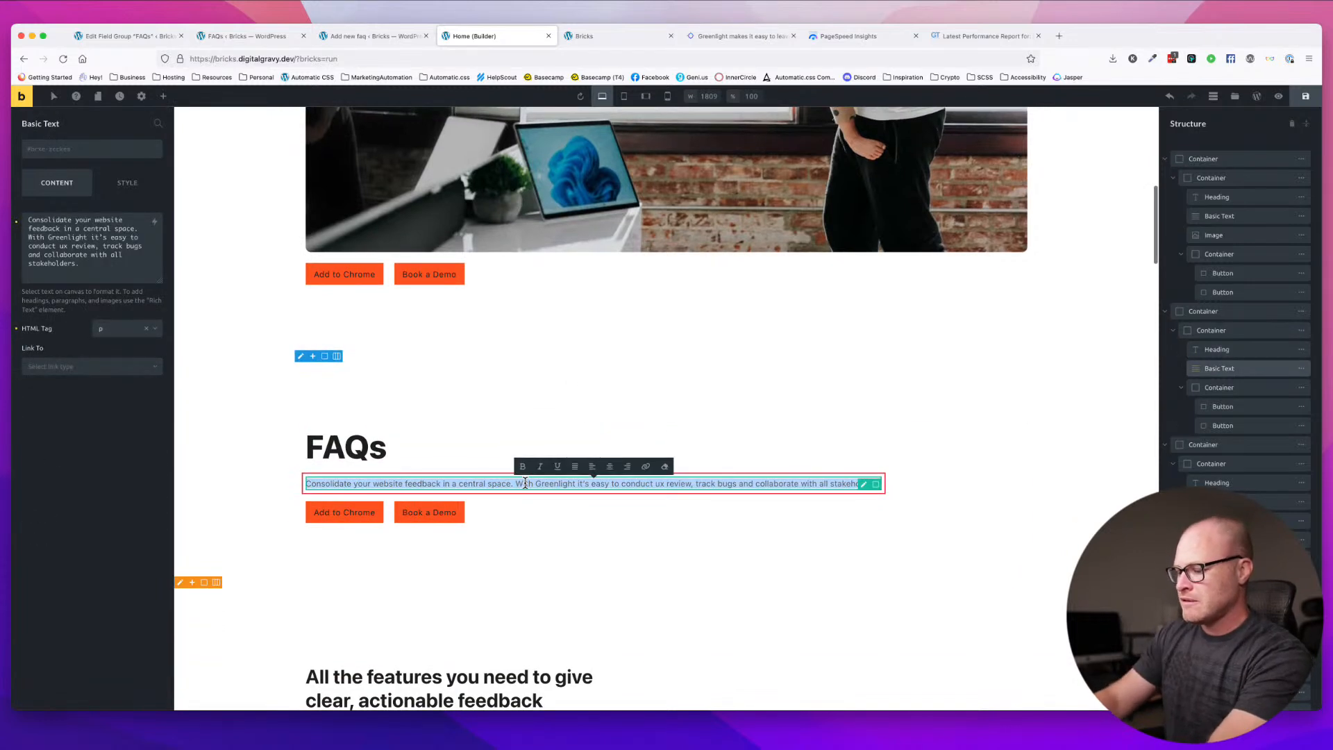
type("Frequ")
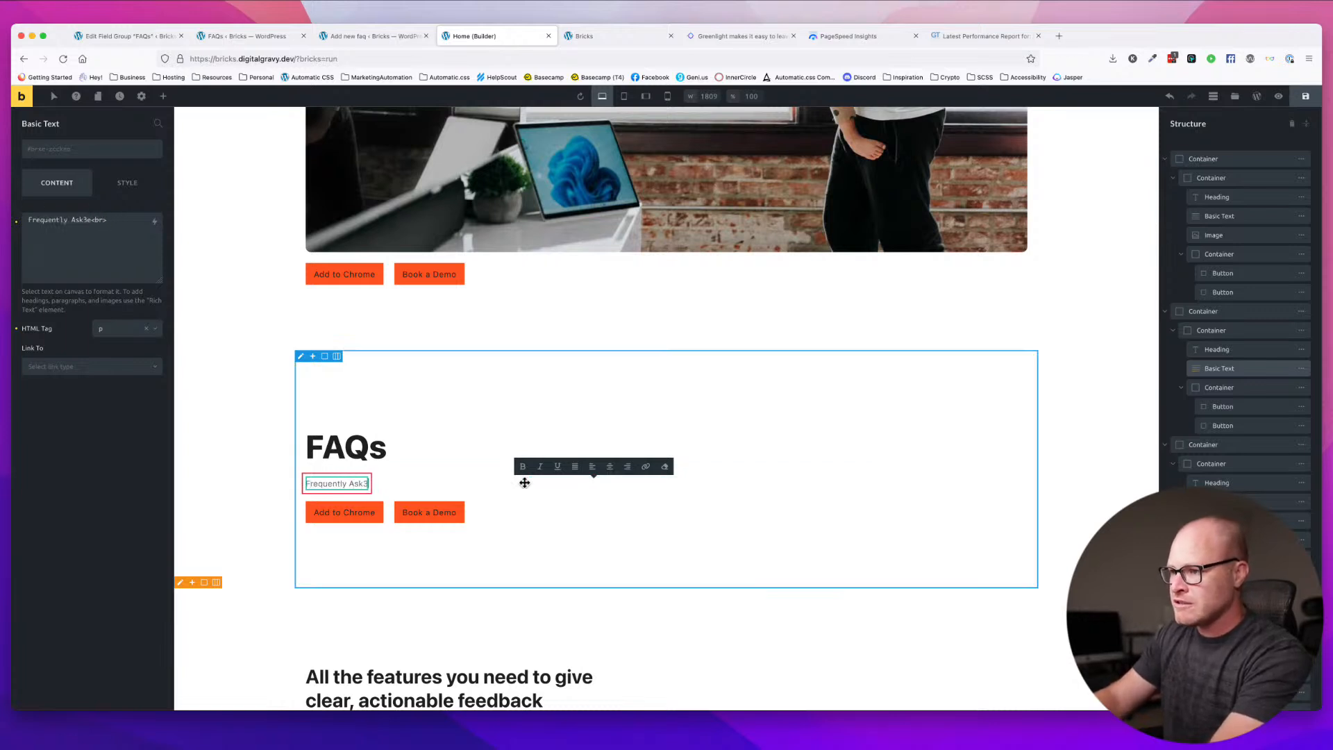
type("ently Asked Quesations")
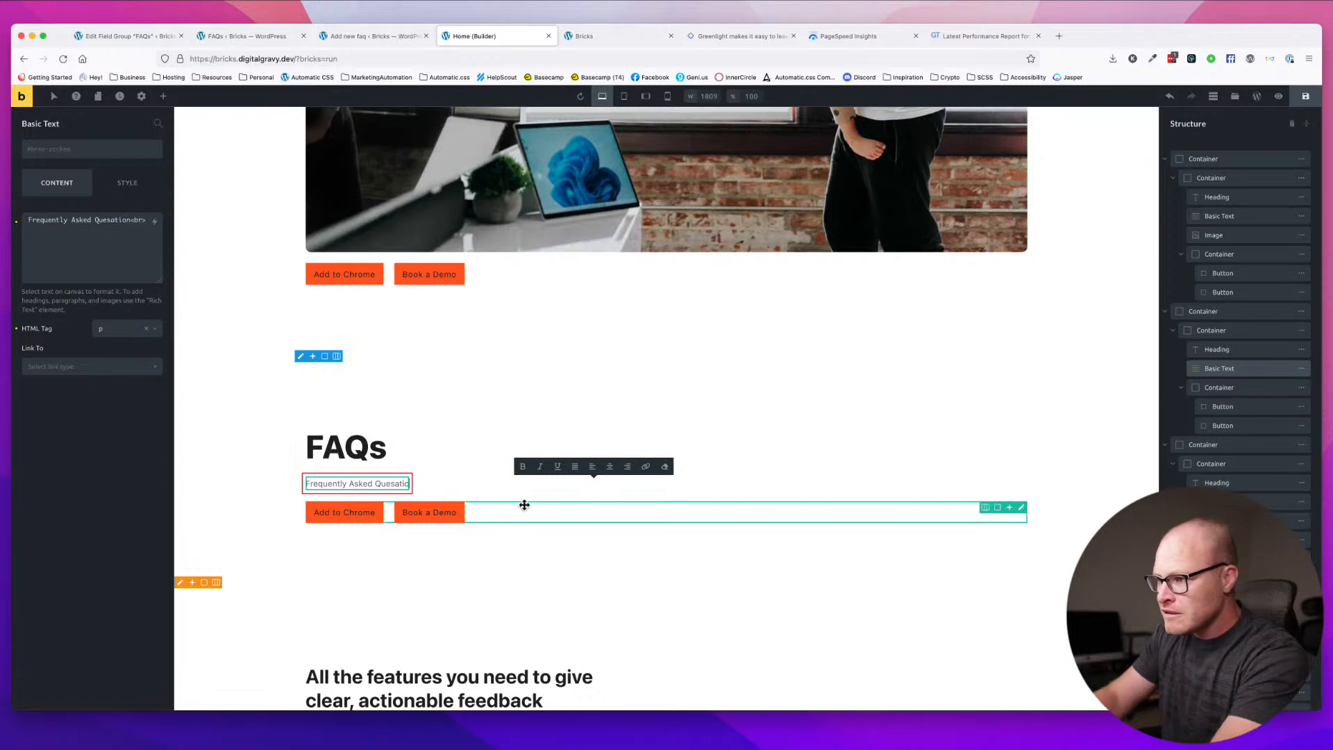
key("BackSpace")
type("tions")
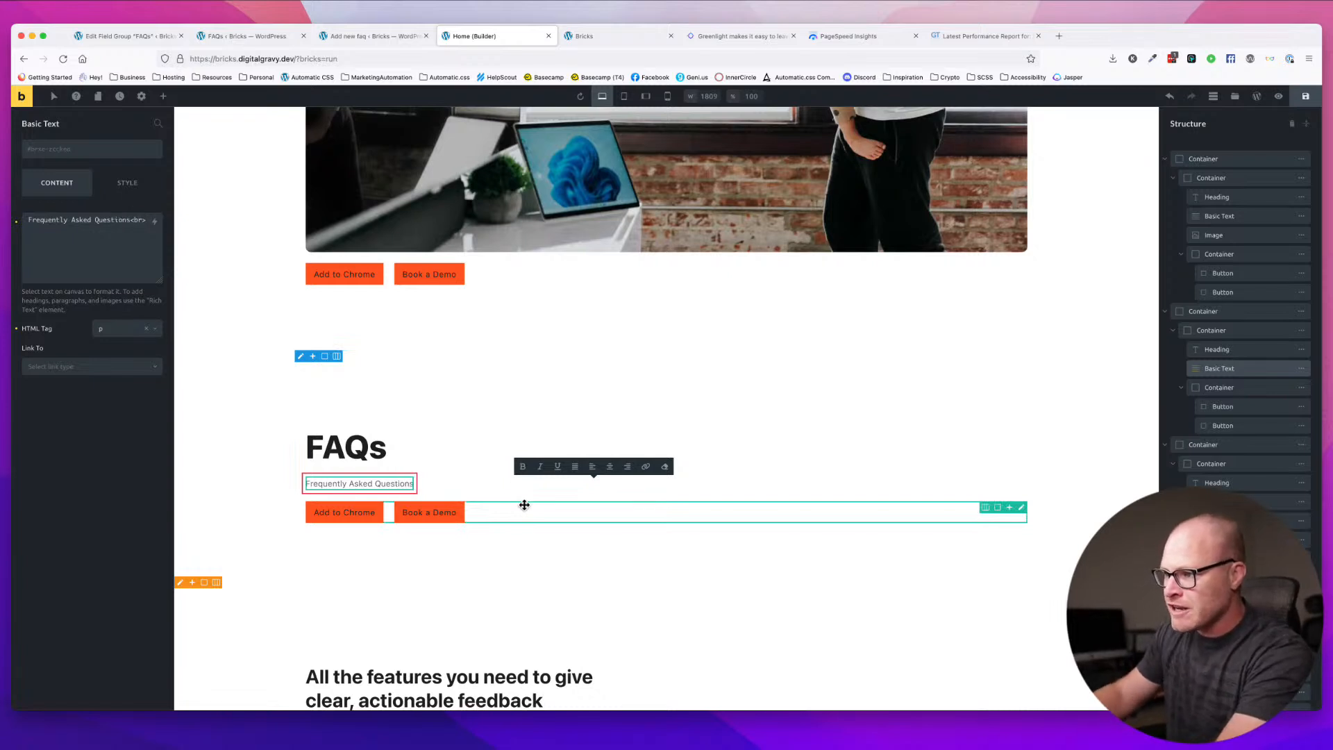
- Delete the container holding the two buttons from the FAQs section
left_click(486, 519)
right_click(522, 514)
key("Delete")
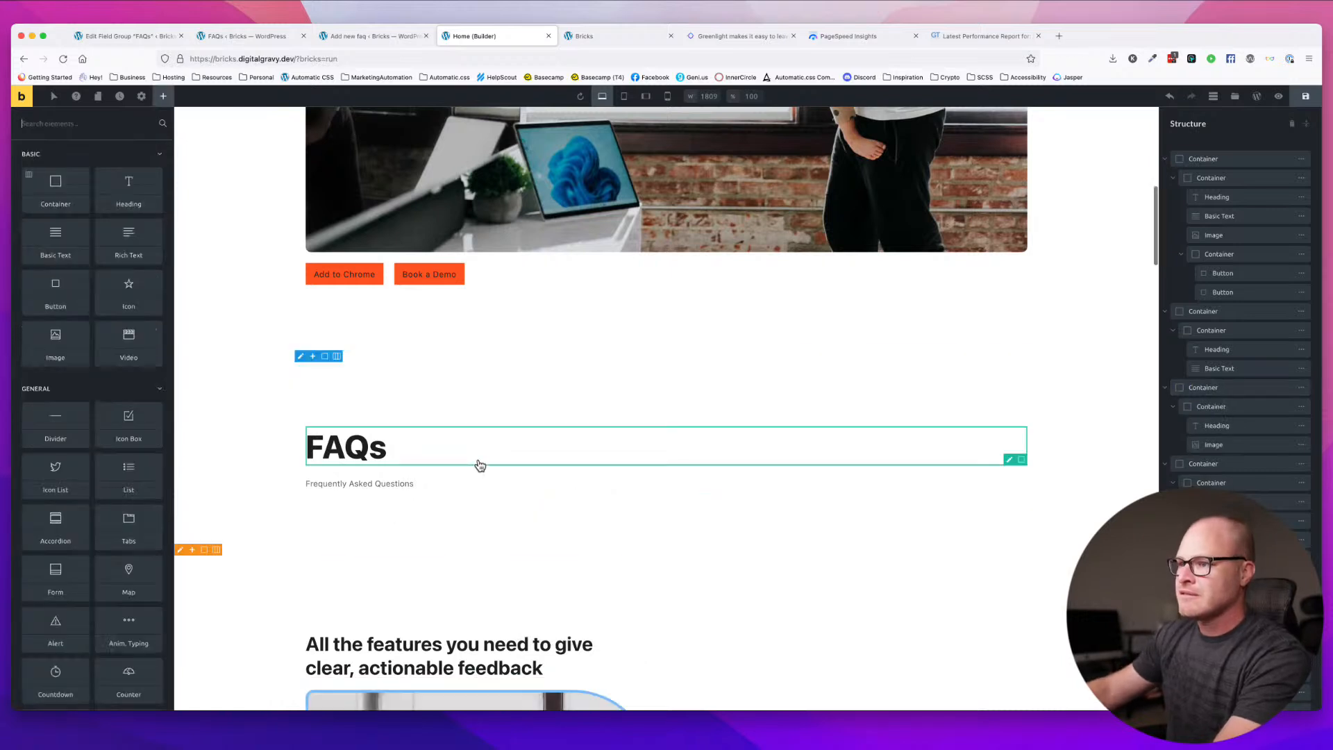
- Apply the existing bg--base-ultra-light class to the FAQs section's outer container
left_click(477, 458)
left_click(271, 405)
left_click(107, 150)
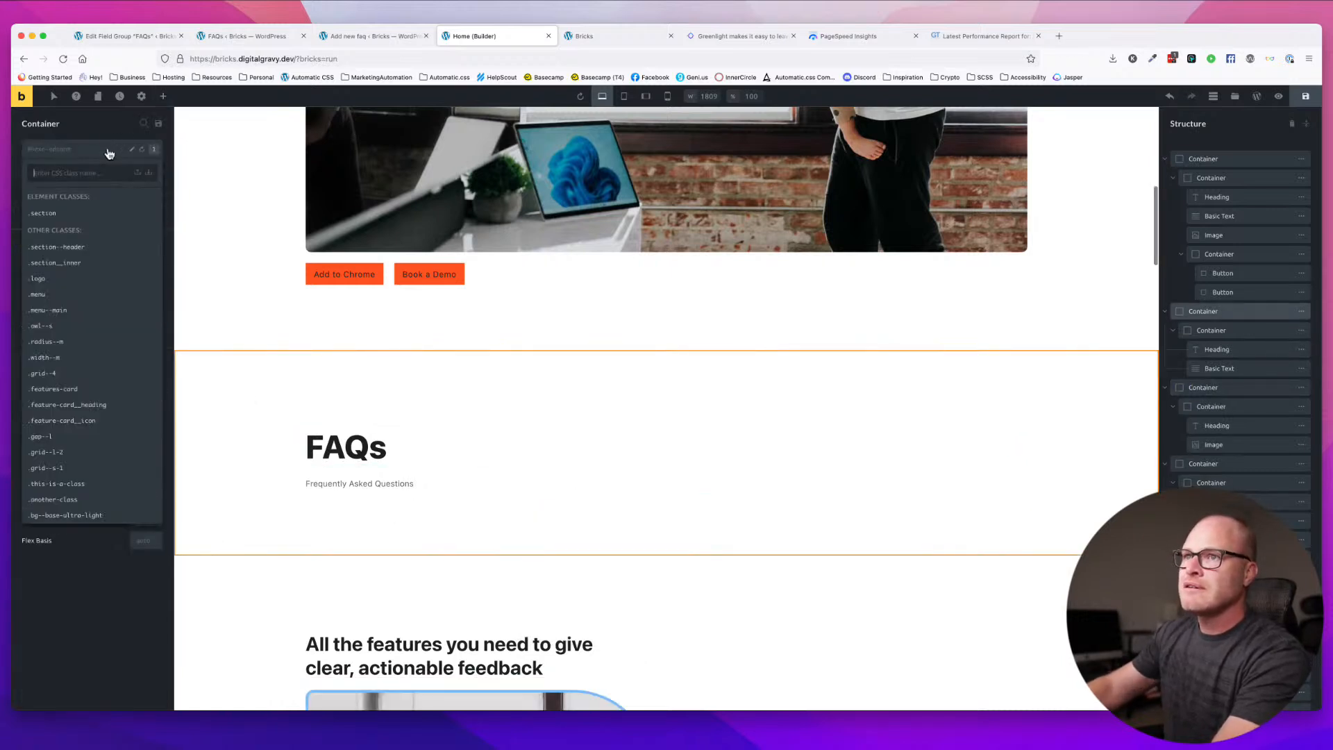
type("bg-base")
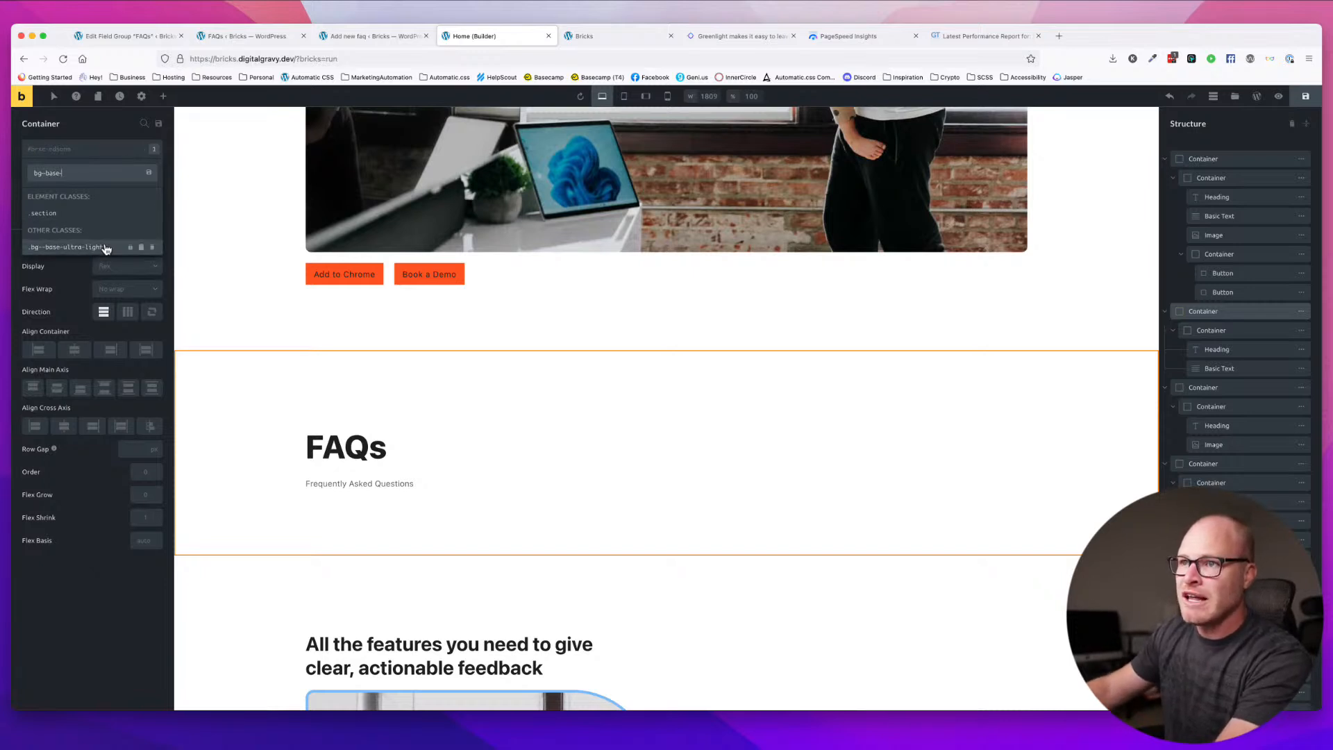
left_click(66, 247)
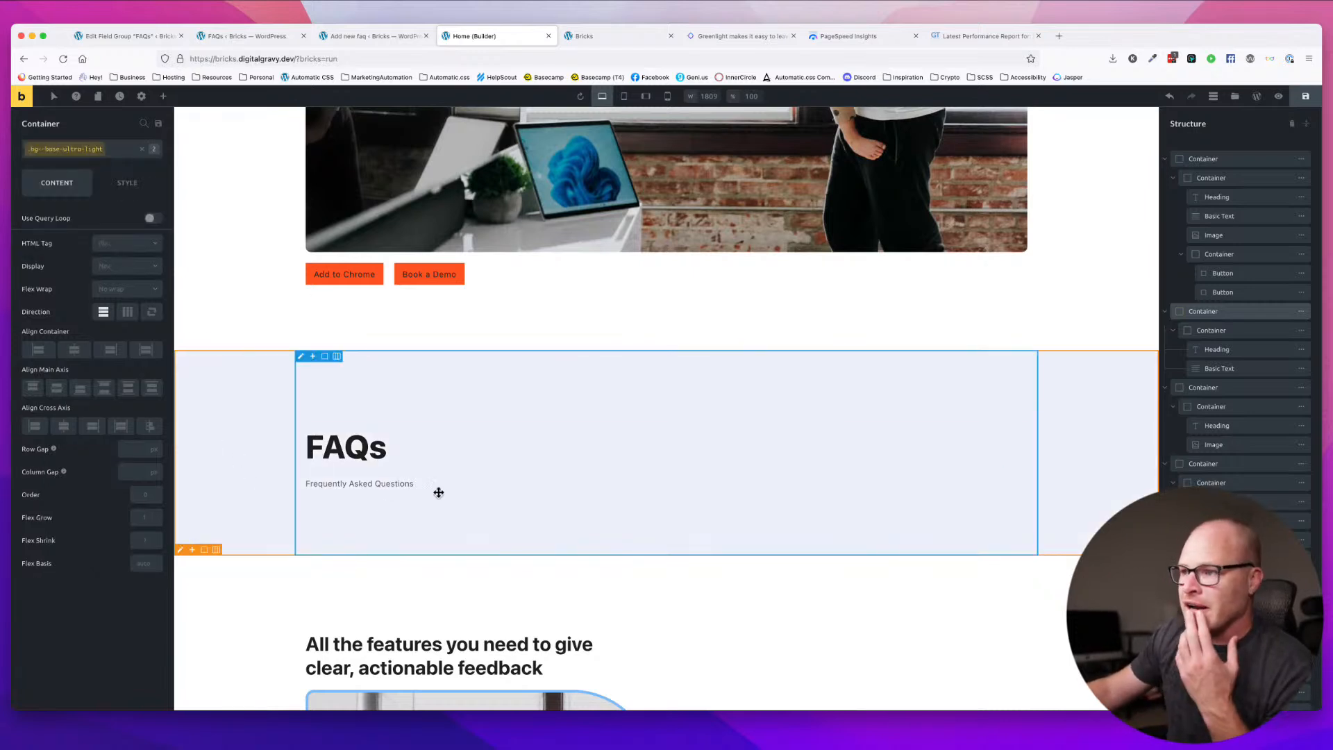
- Look through the elements available for the FAQs section, from the basic and general ones to the WordPress and single-post ones
left_click(164, 96)
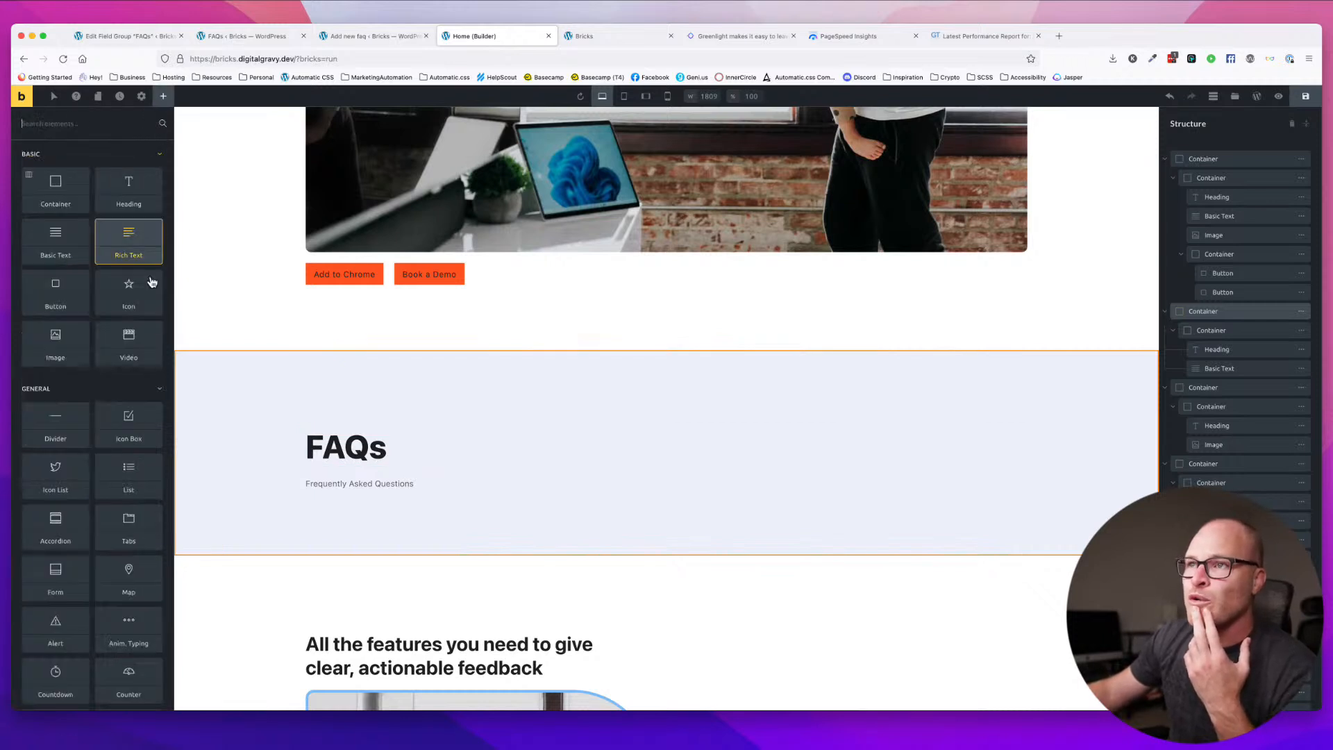
scroll(137, 321, "down", 3)
scroll(138, 320, "up", 3)
scroll(138, 321, "down", 2)
scroll(137, 321, "down", 5)
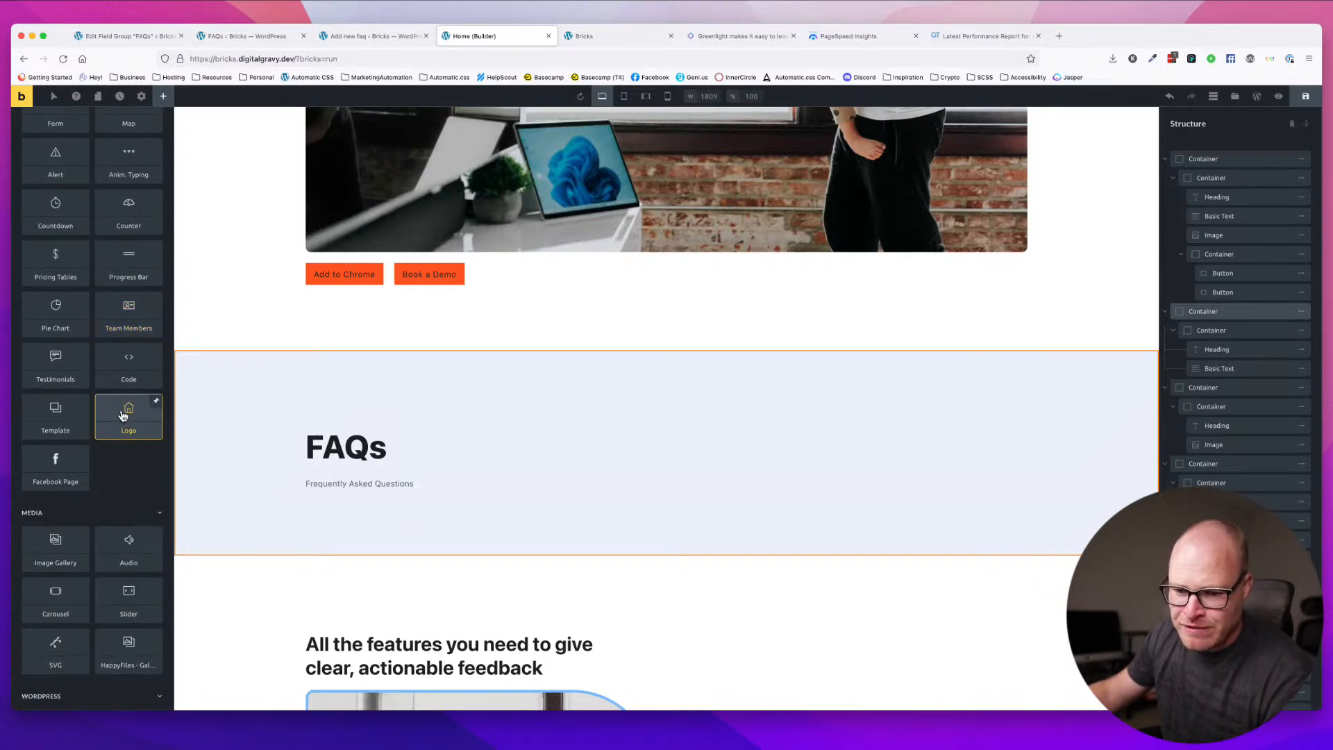
scroll(124, 413, "down", 3)
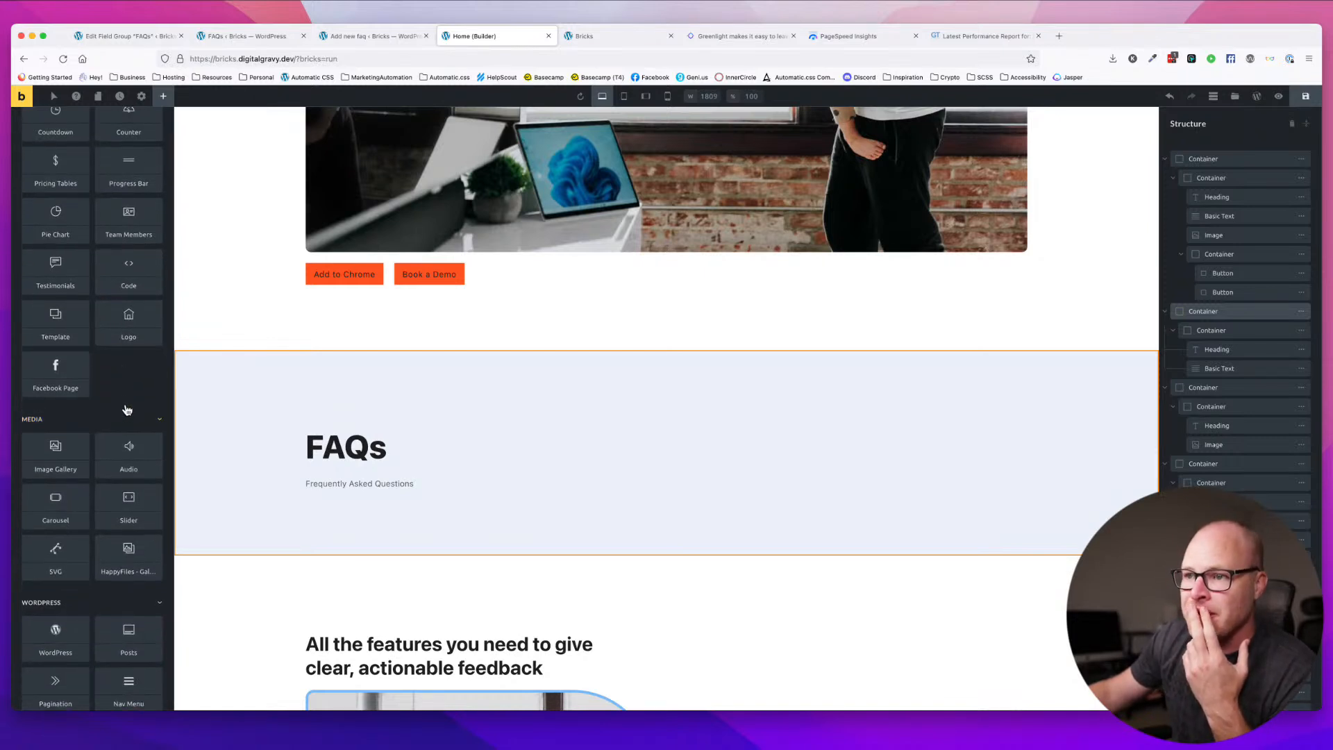
scroll(126, 411, "down", 1)
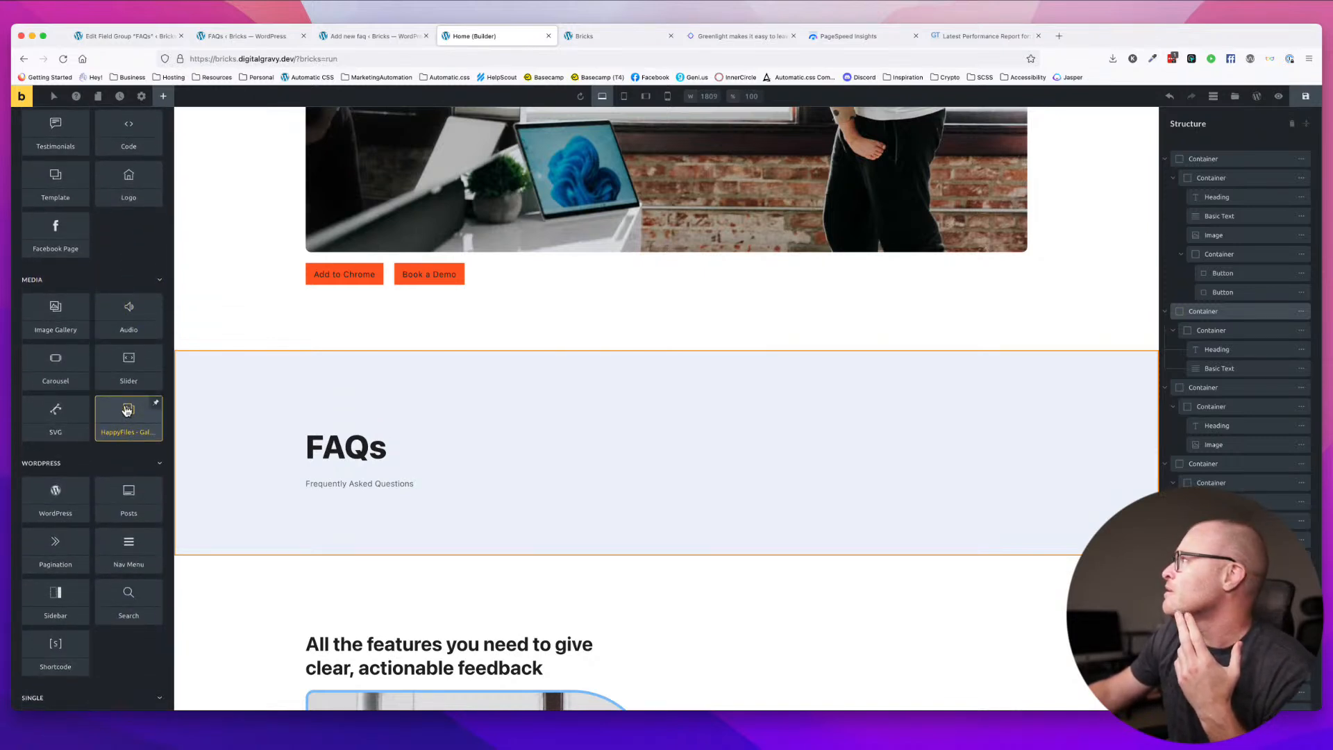
scroll(126, 411, "down", 4)
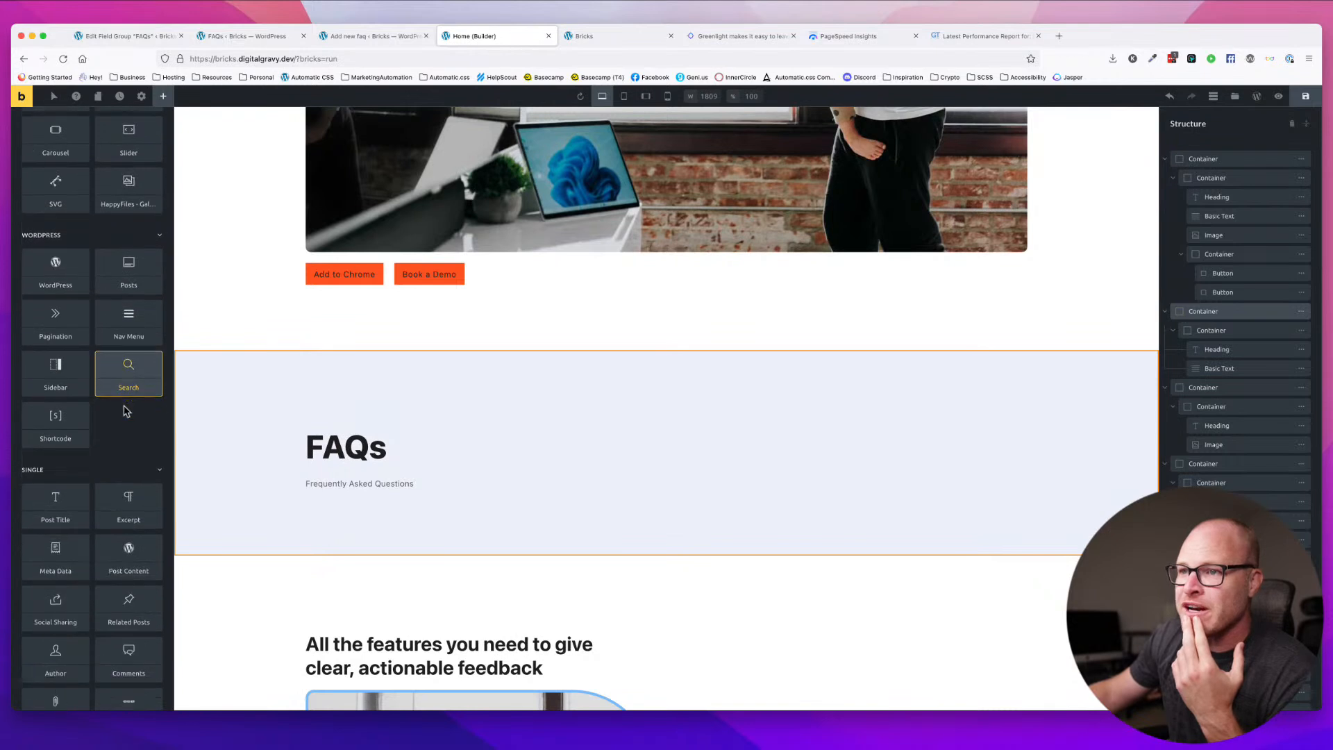
scroll(125, 411, "down", 2)
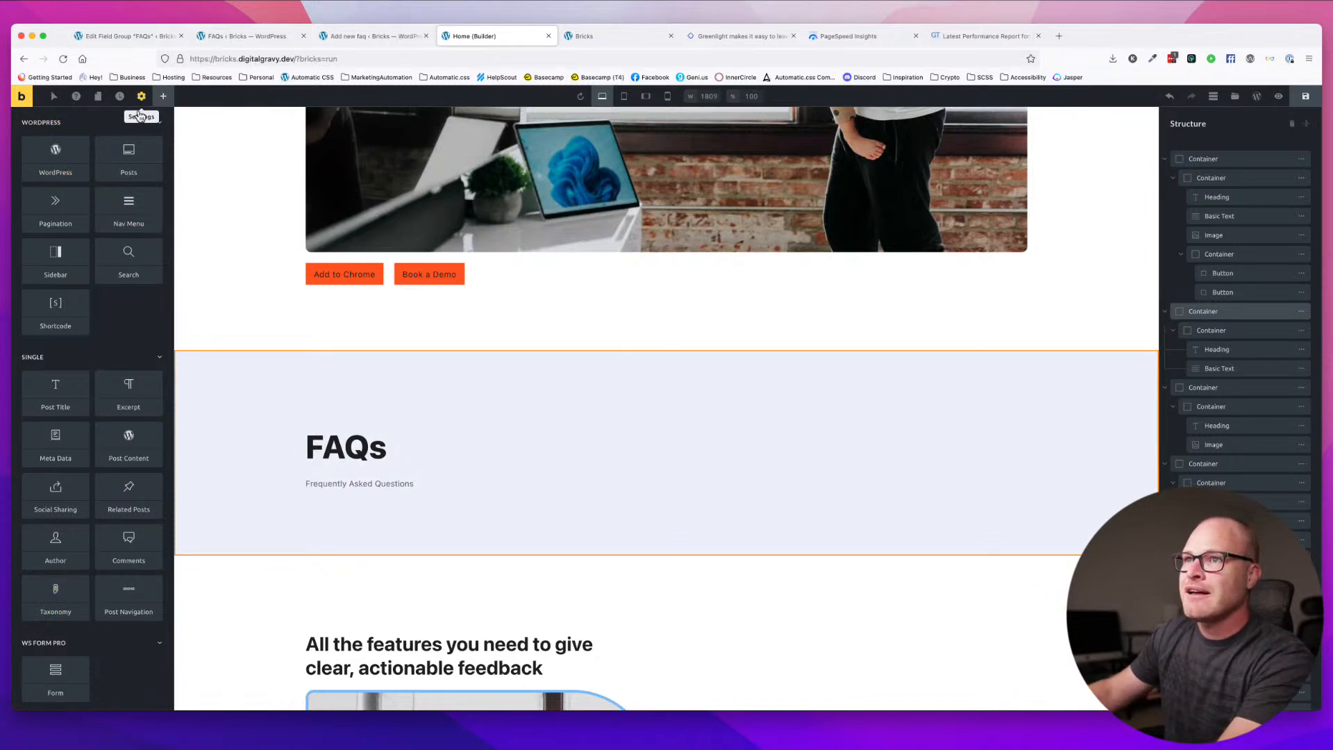
- Add a new container inside the FAQs section's inner container, directly below the basic text
left_click(165, 100)
left_click(43, 186)
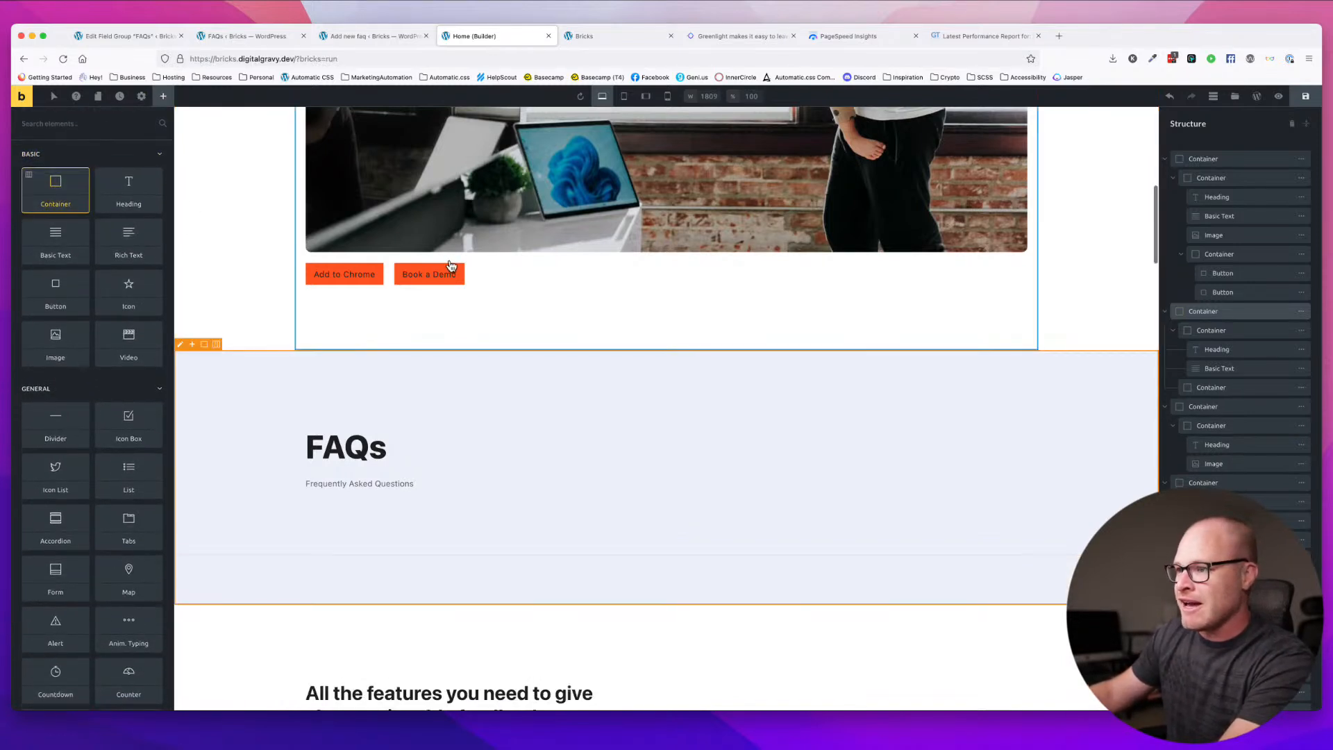
left_click_drag(450, 259, 473, 478)
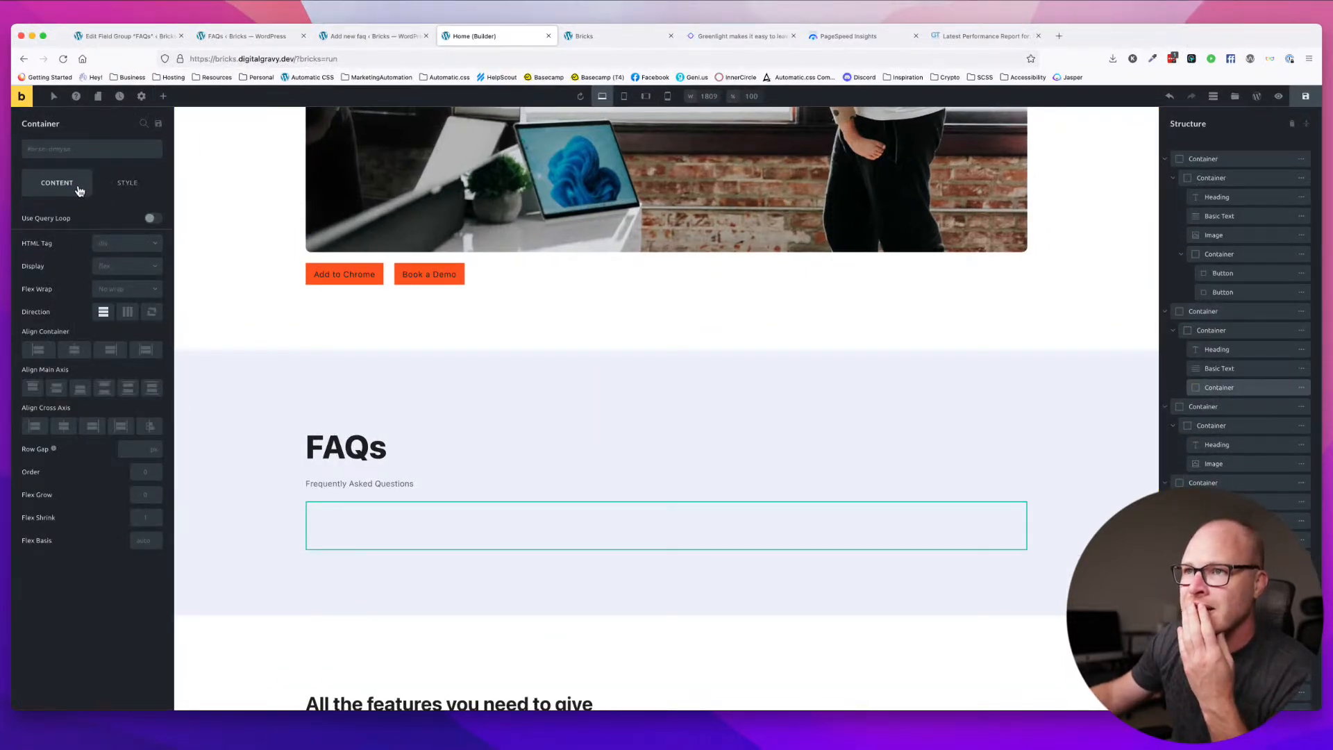
- Enable the query loop on the new container and set its query's post type to FAQs
left_click(151, 219)
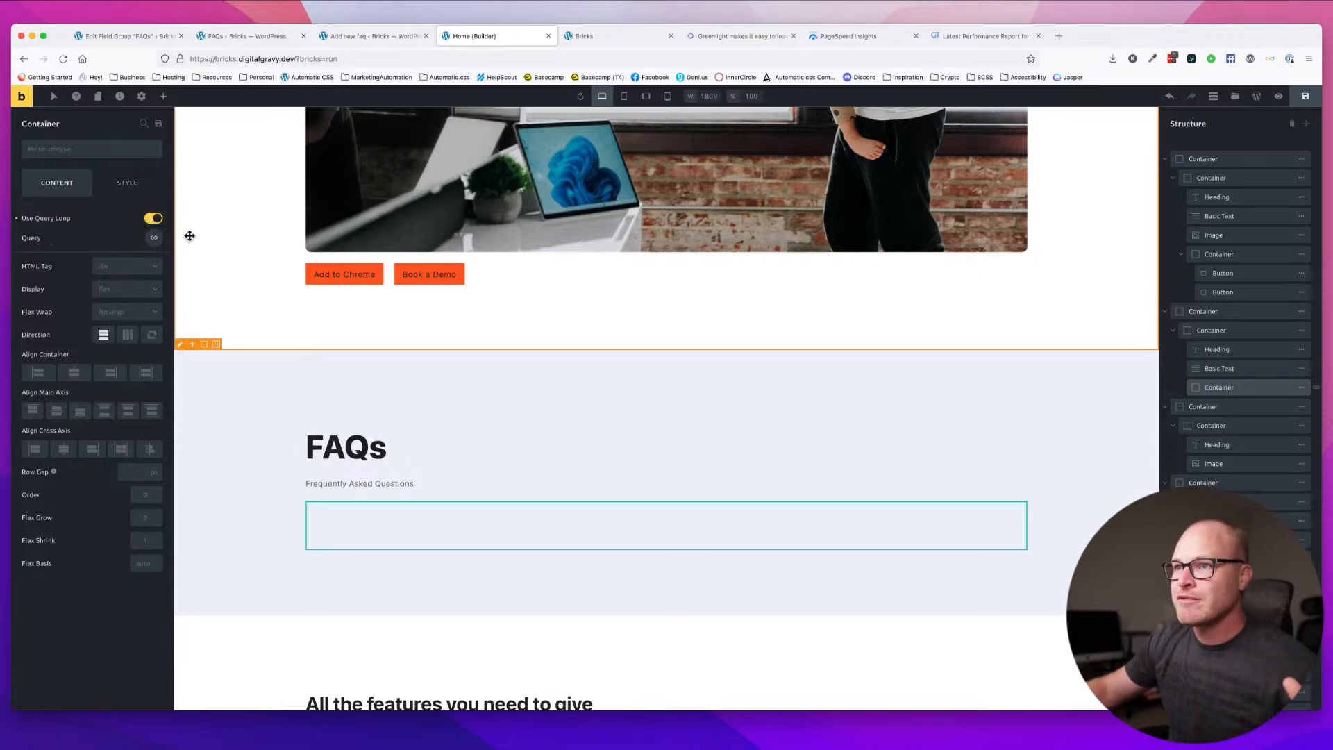
left_click(154, 238)
left_click(111, 273)
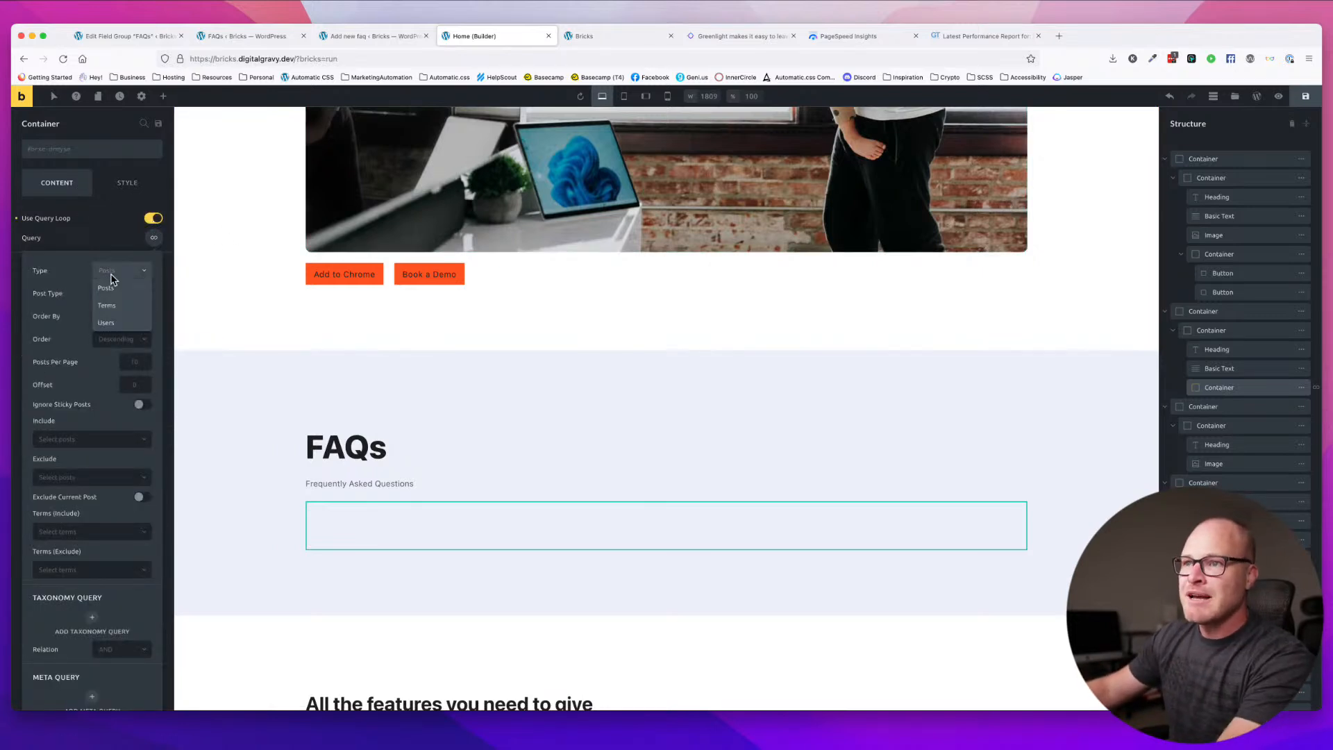
left_click(119, 247)
left_click(153, 240)
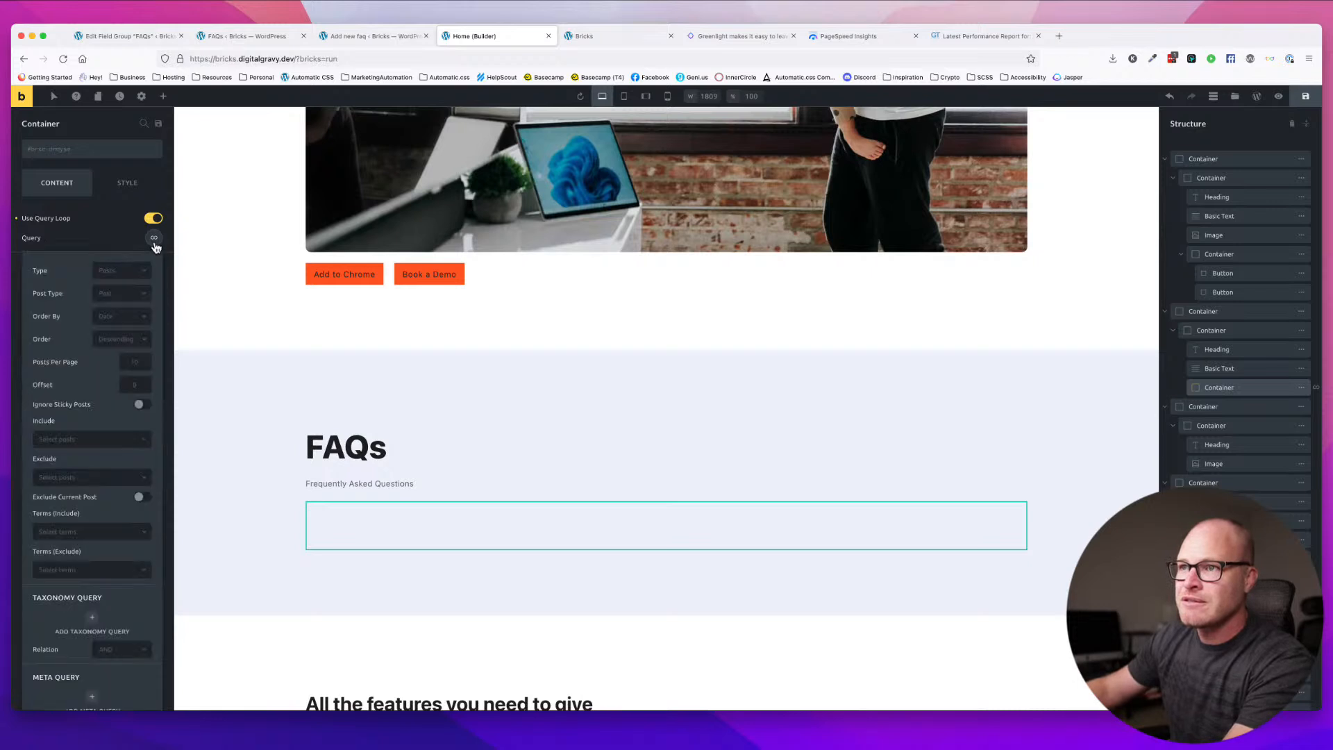
left_click(123, 293)
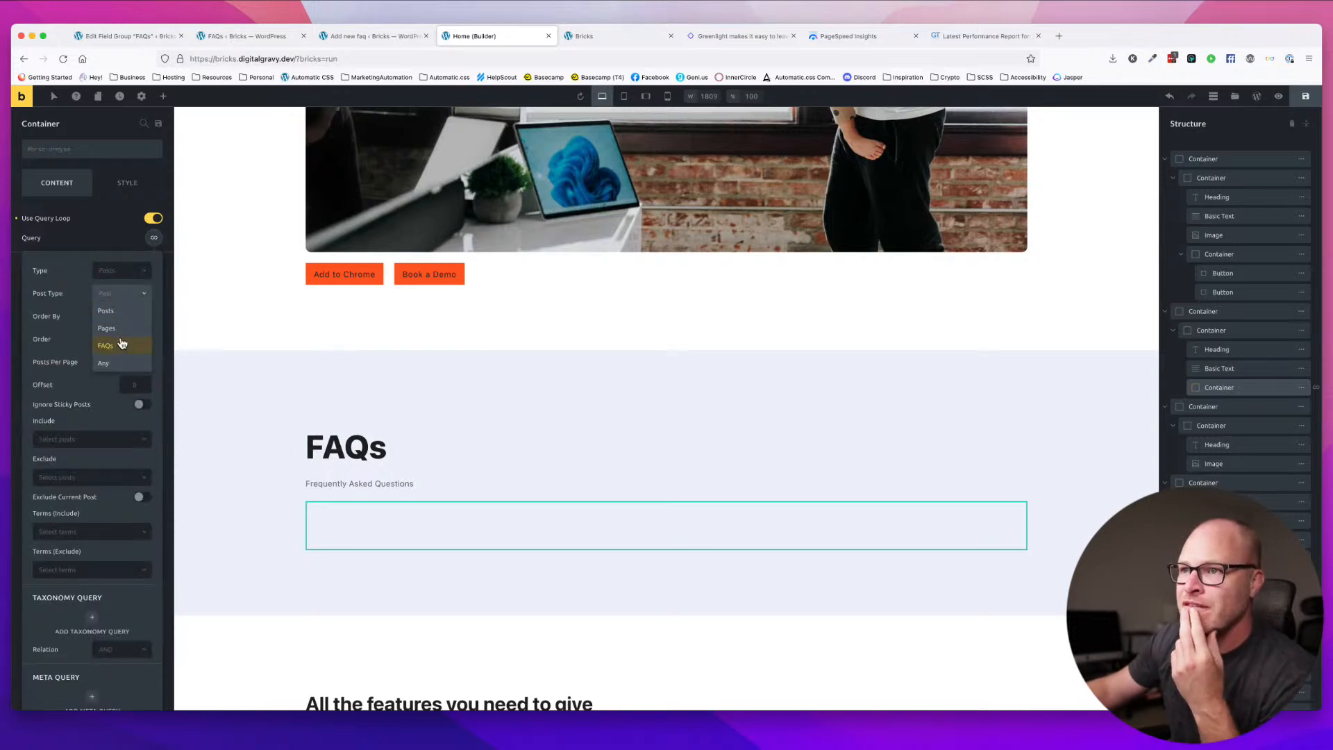
left_click(122, 343)
- Set the FAQ query to random, ascending order with 3 posts per page
left_click(123, 320)
left_click(122, 334)
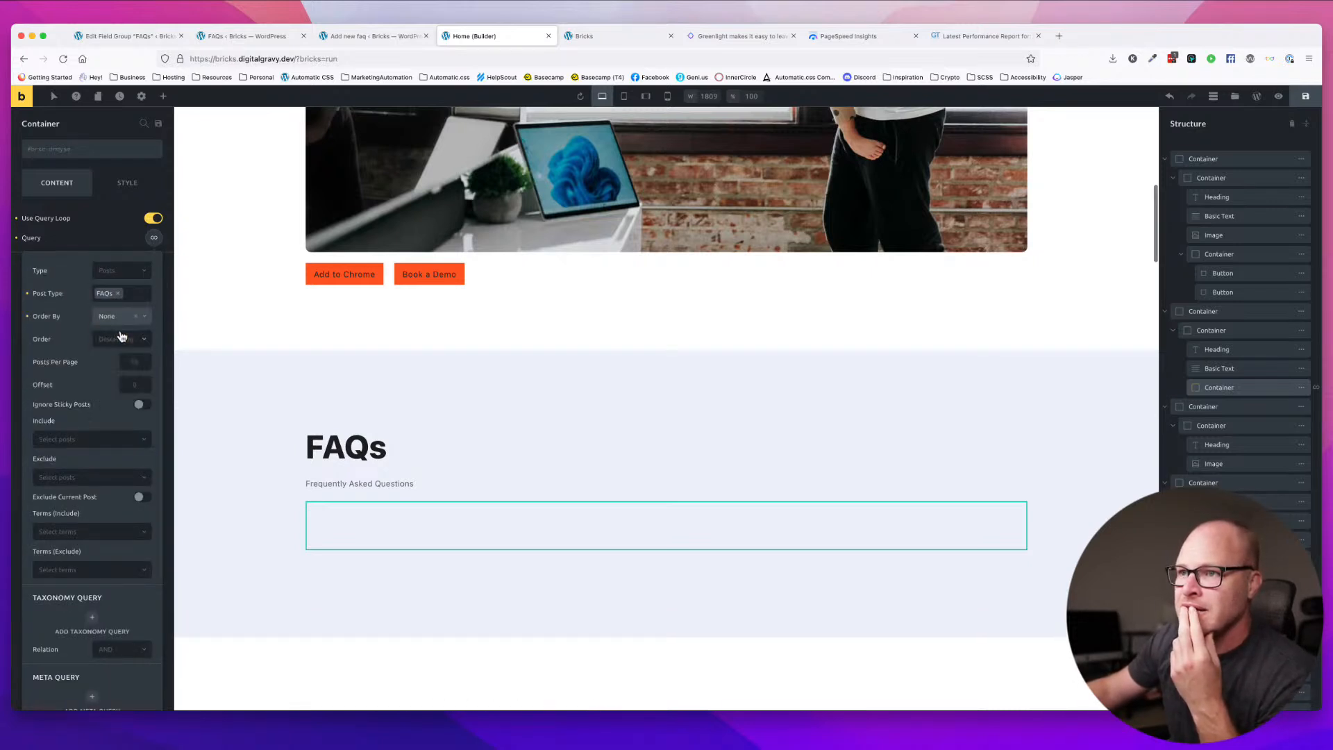
left_click(120, 339)
left_click(113, 357)
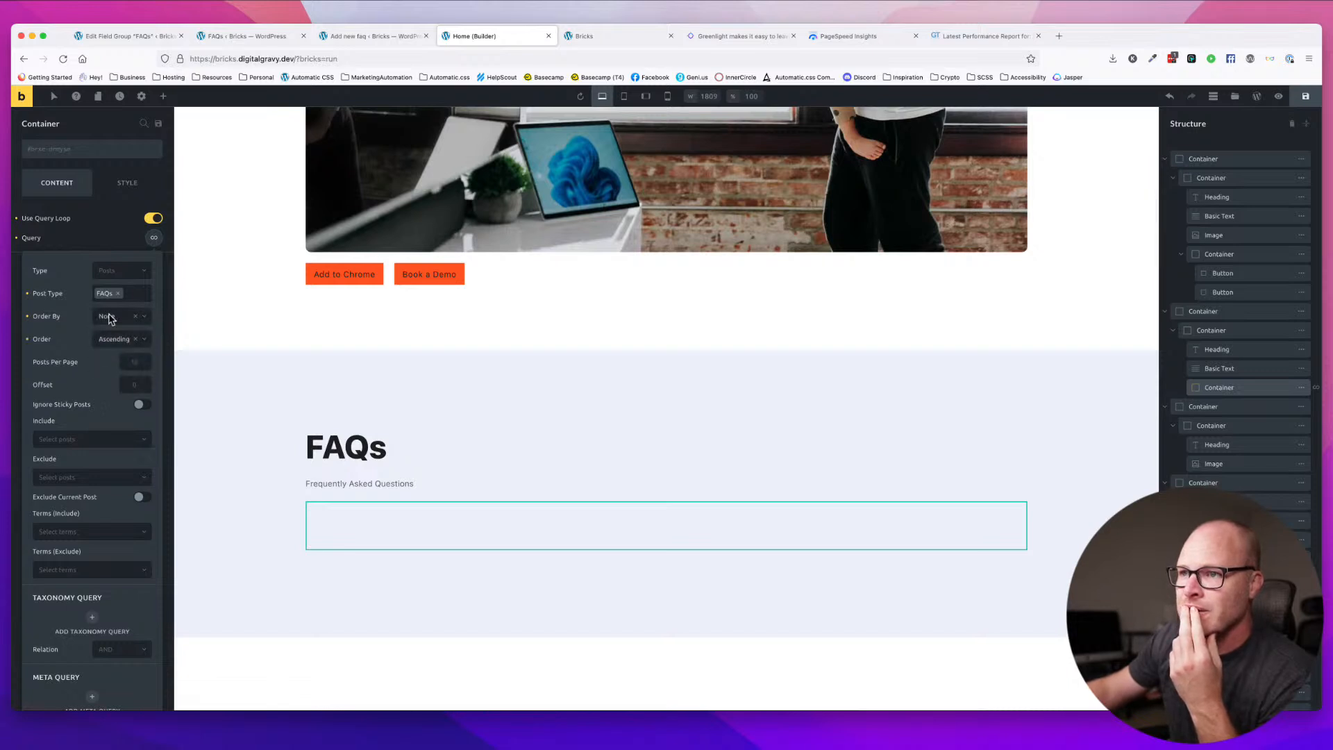
left_click(117, 317)
scroll(118, 389, "down", 2)
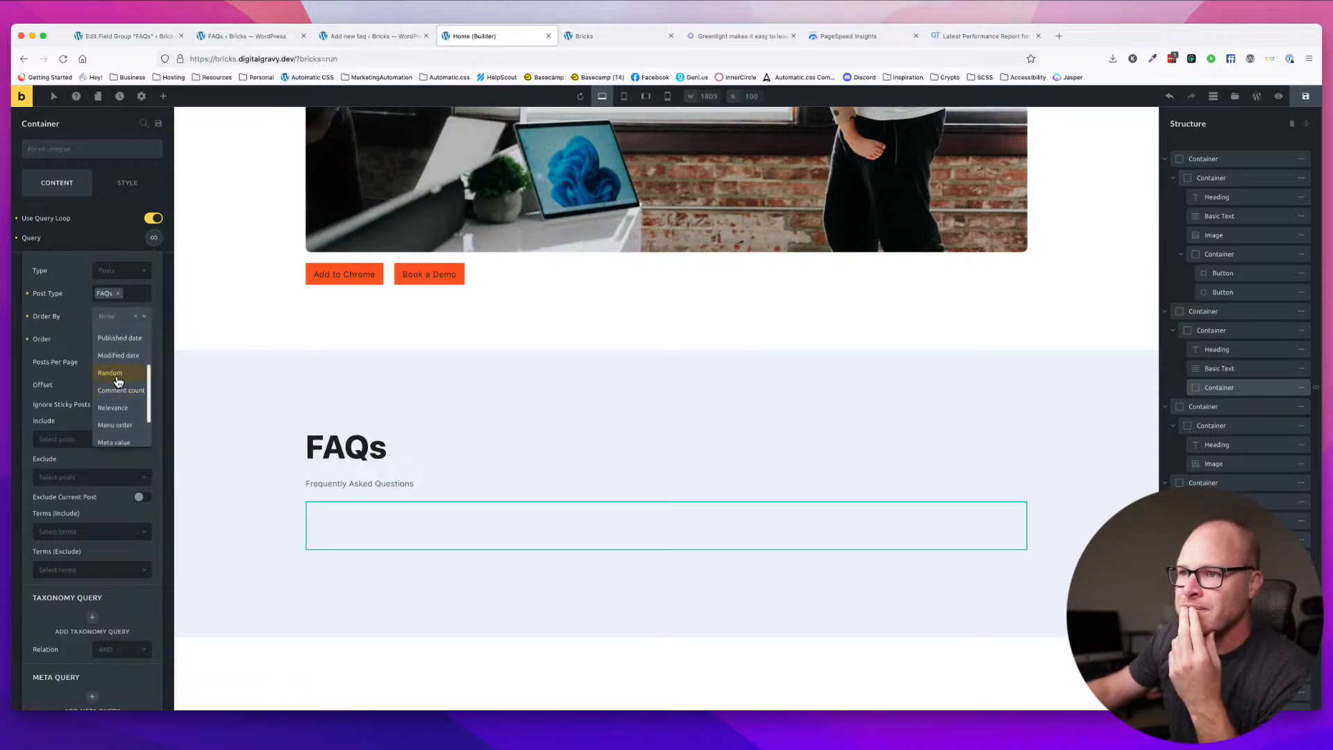
left_click(111, 376)
scroll(135, 354, "down", 1)
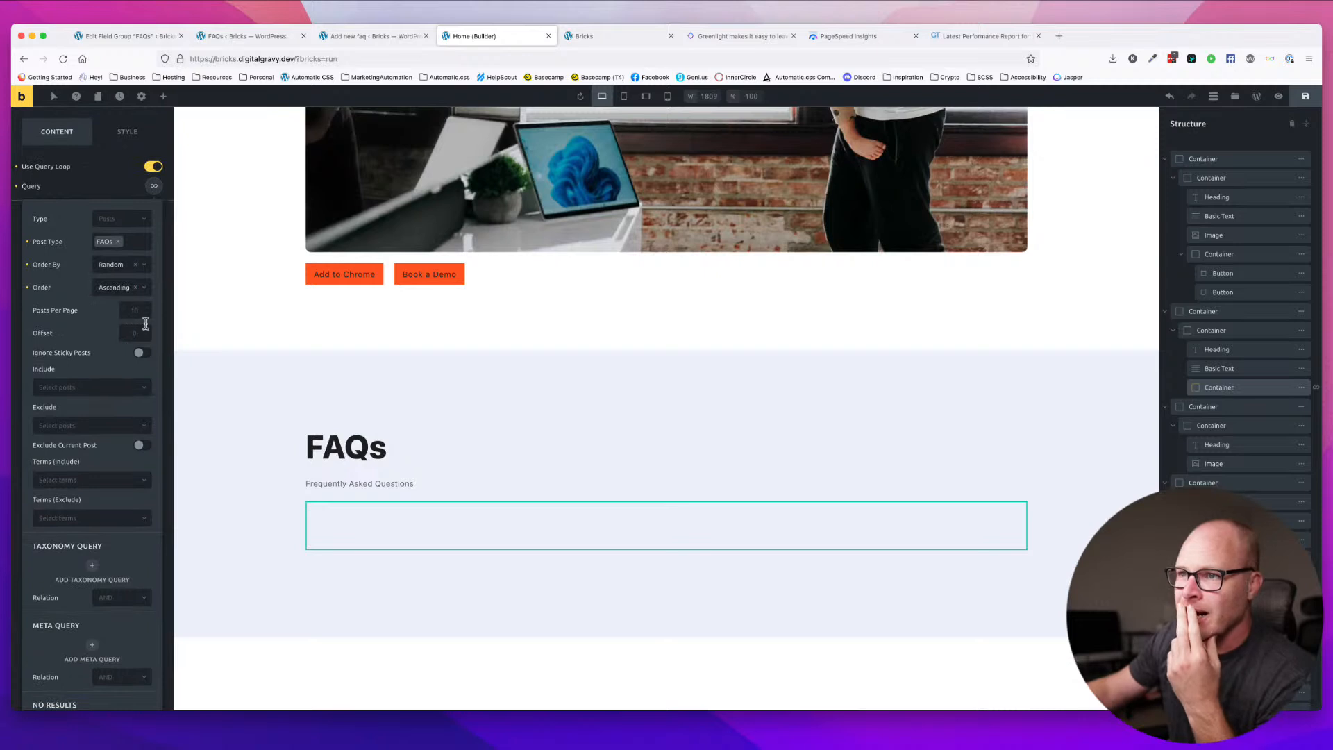
left_click(136, 311)
type("3")
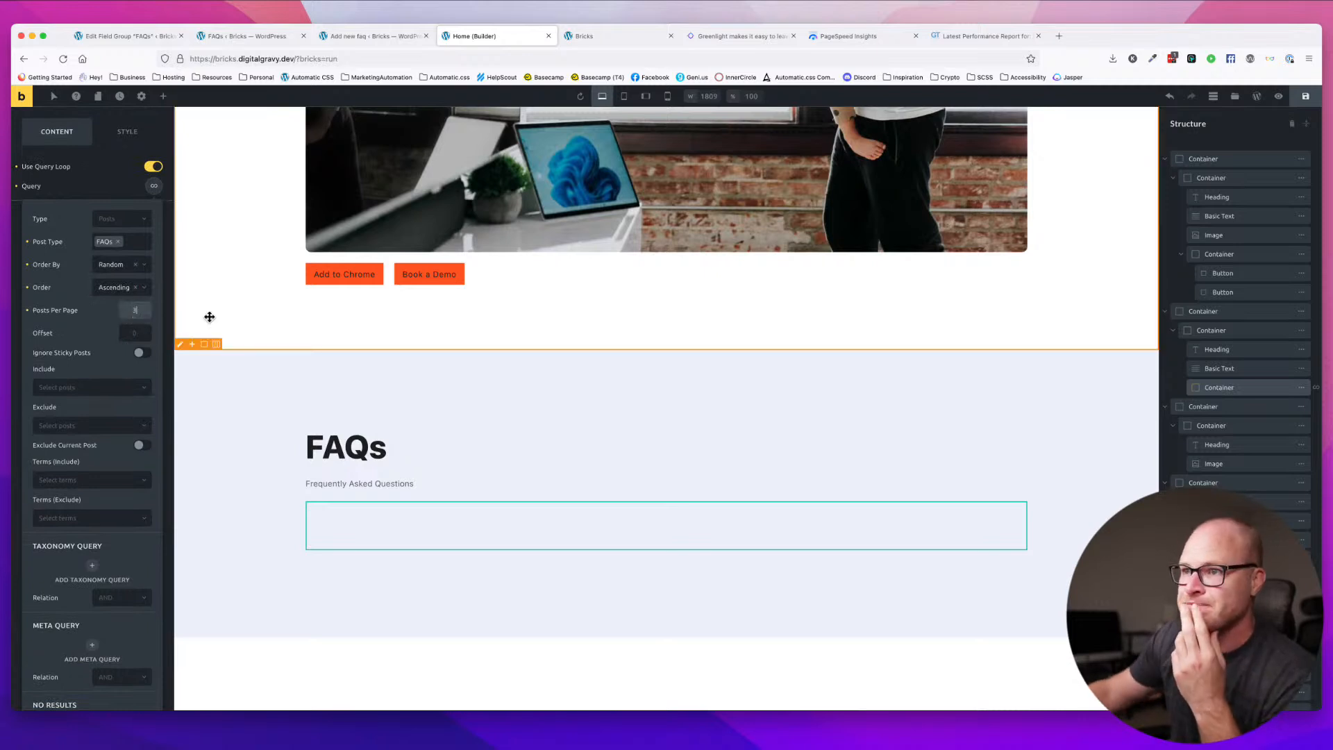
- Examine the FAQ query's remaining options, including the included posts, query type, post type and taxonomy query settings
scroll(128, 358, "down", 1)
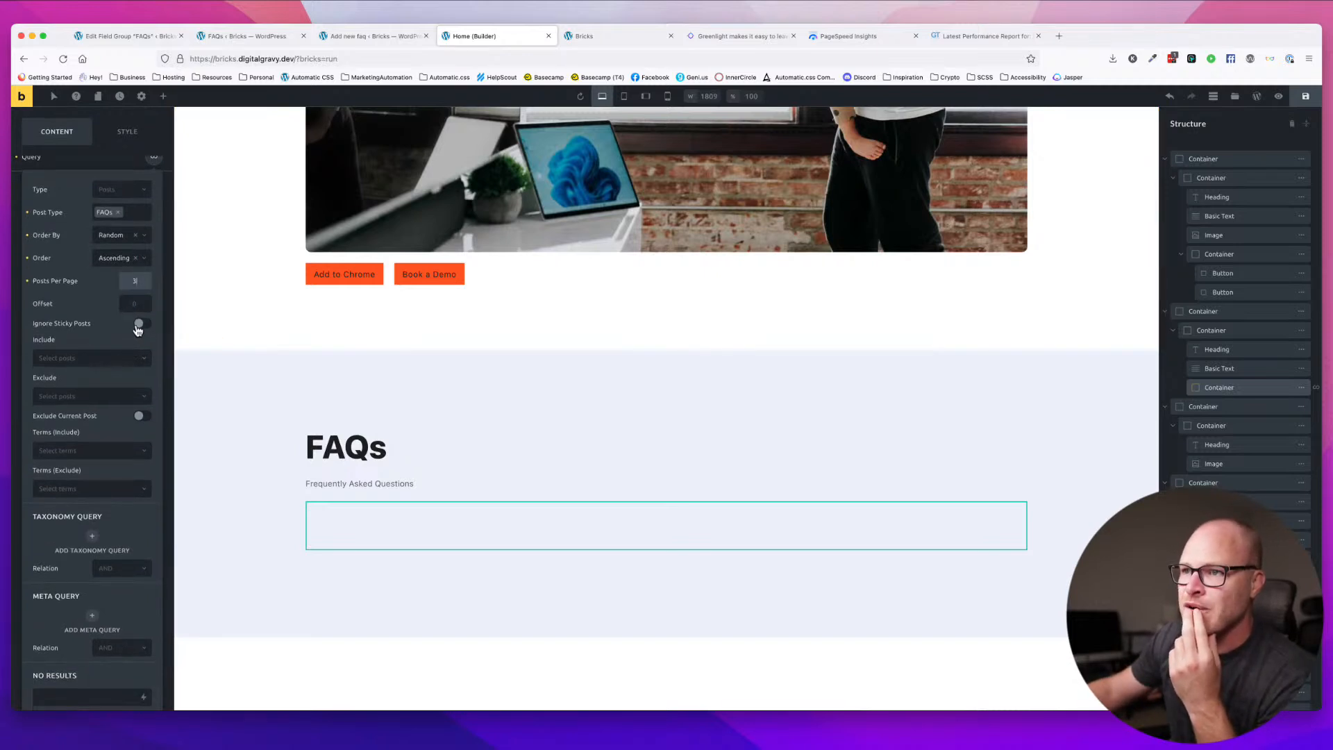
scroll(125, 355, "down", 1)
left_click(122, 351)
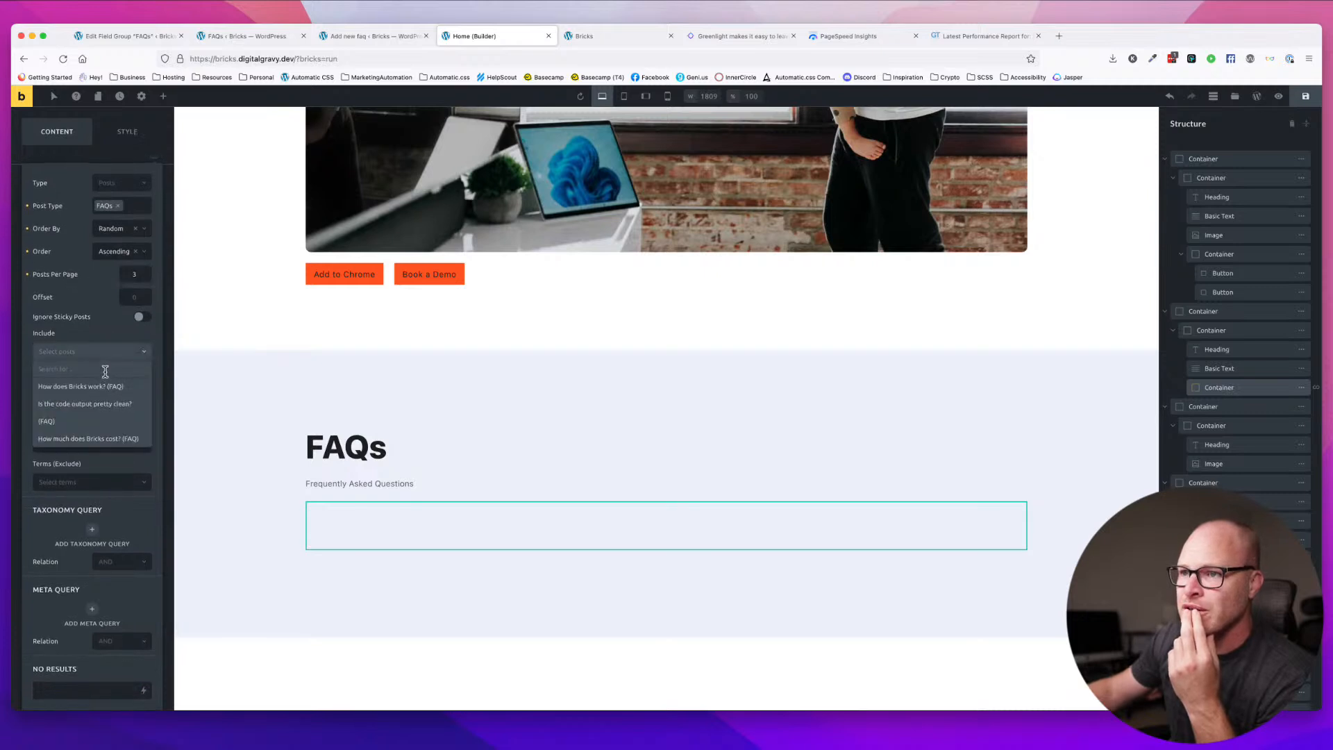
left_click(107, 352)
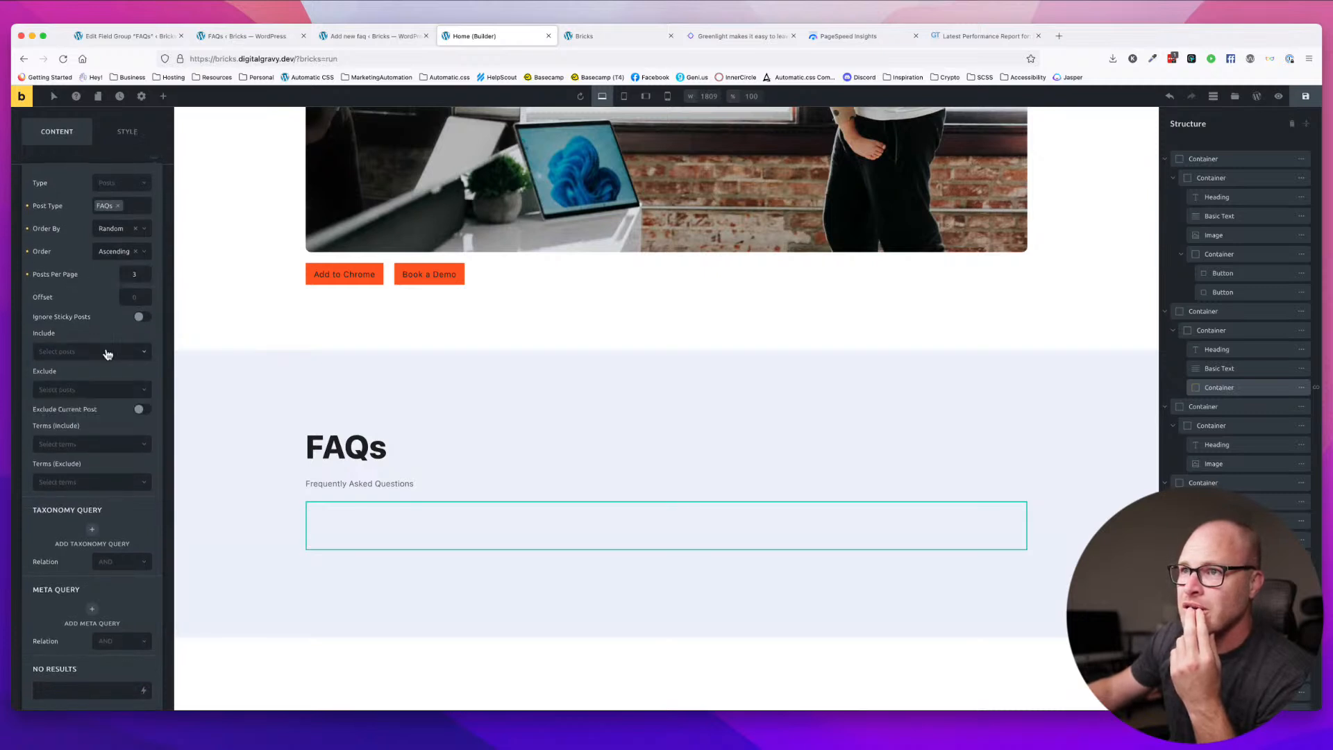
left_click(136, 186)
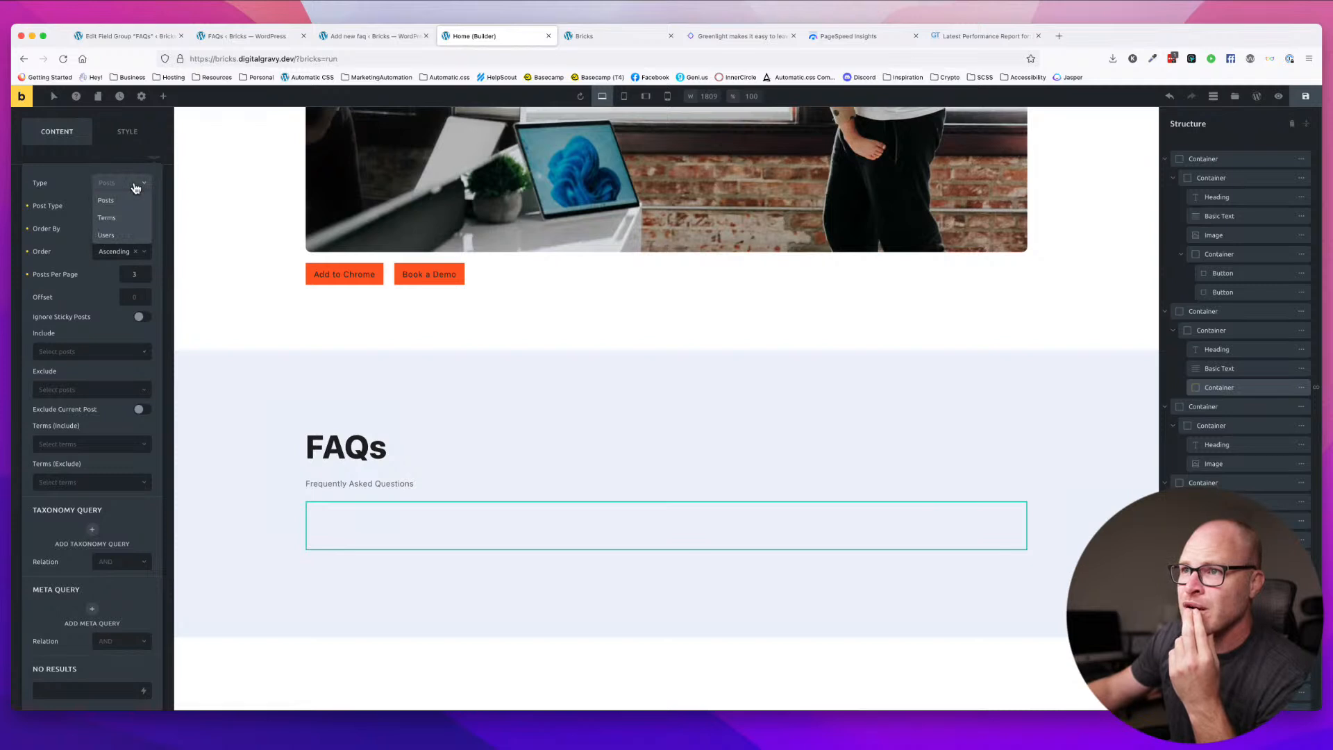
left_click(136, 188)
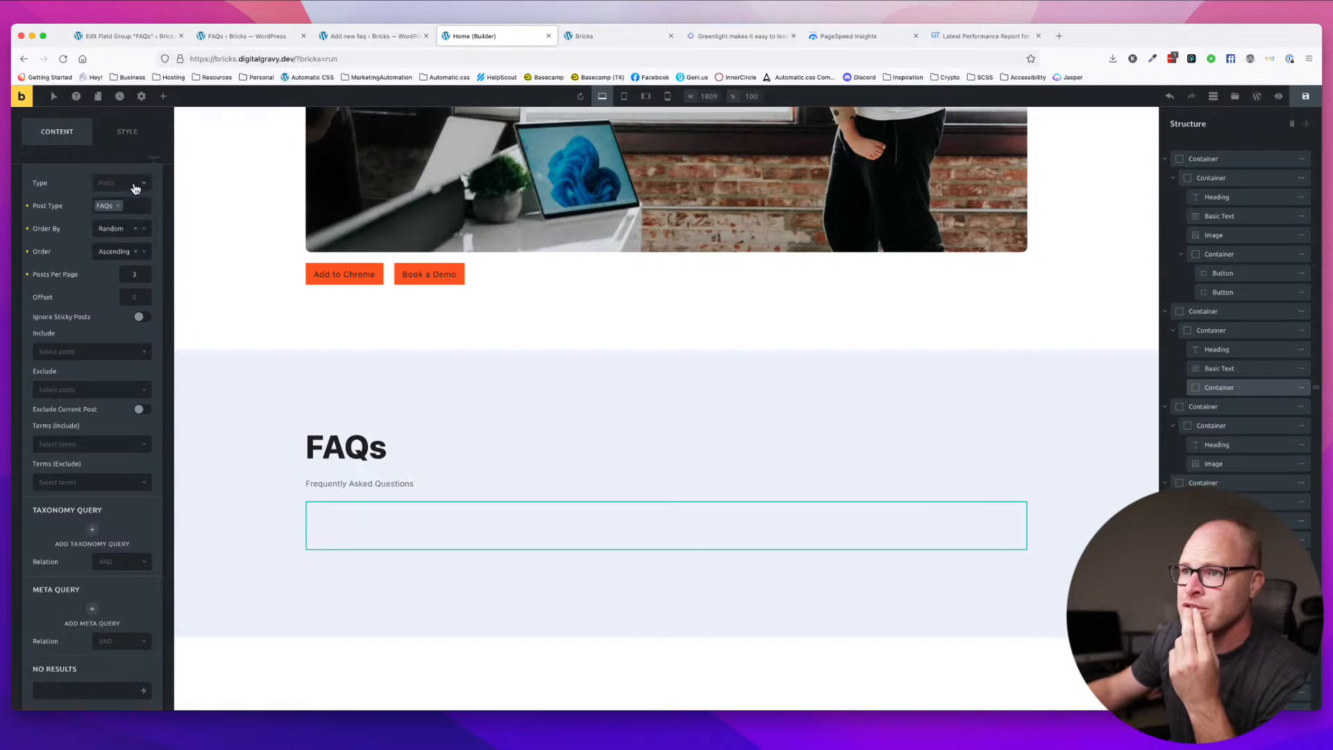
left_click(95, 357)
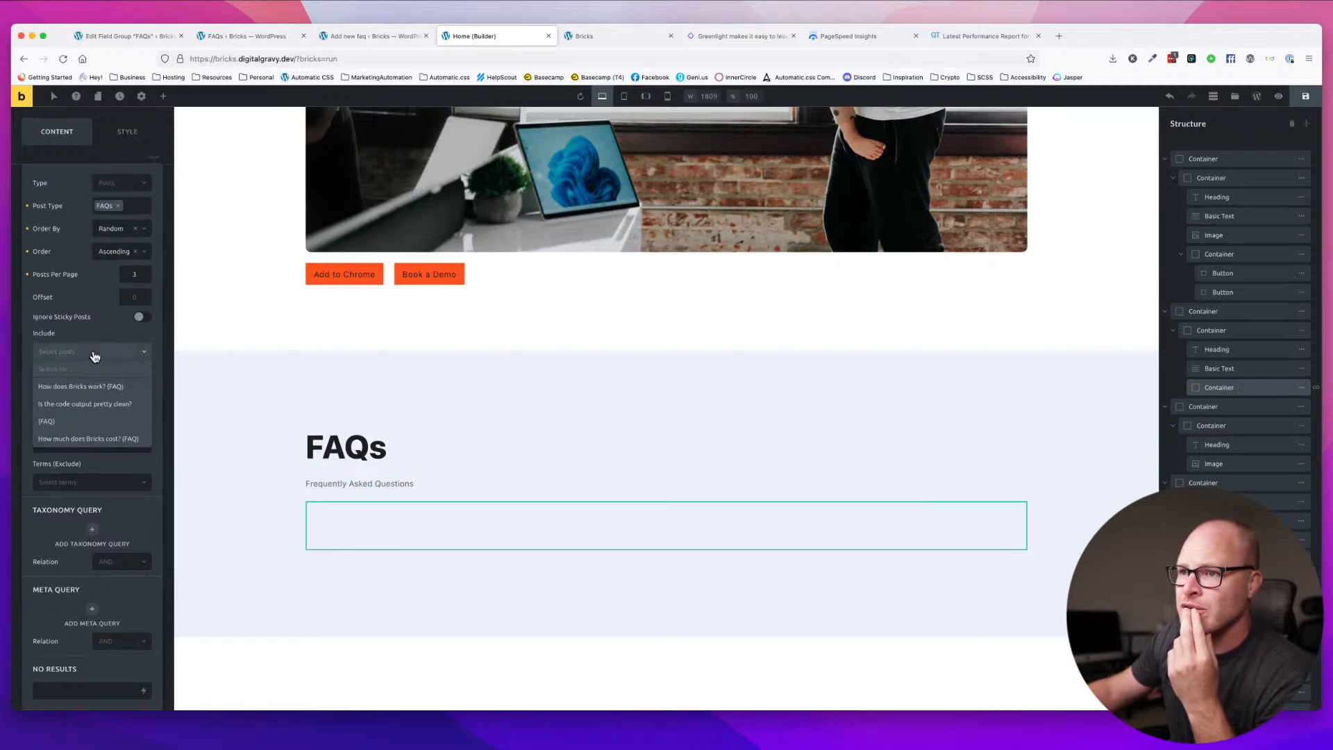
left_click(100, 340)
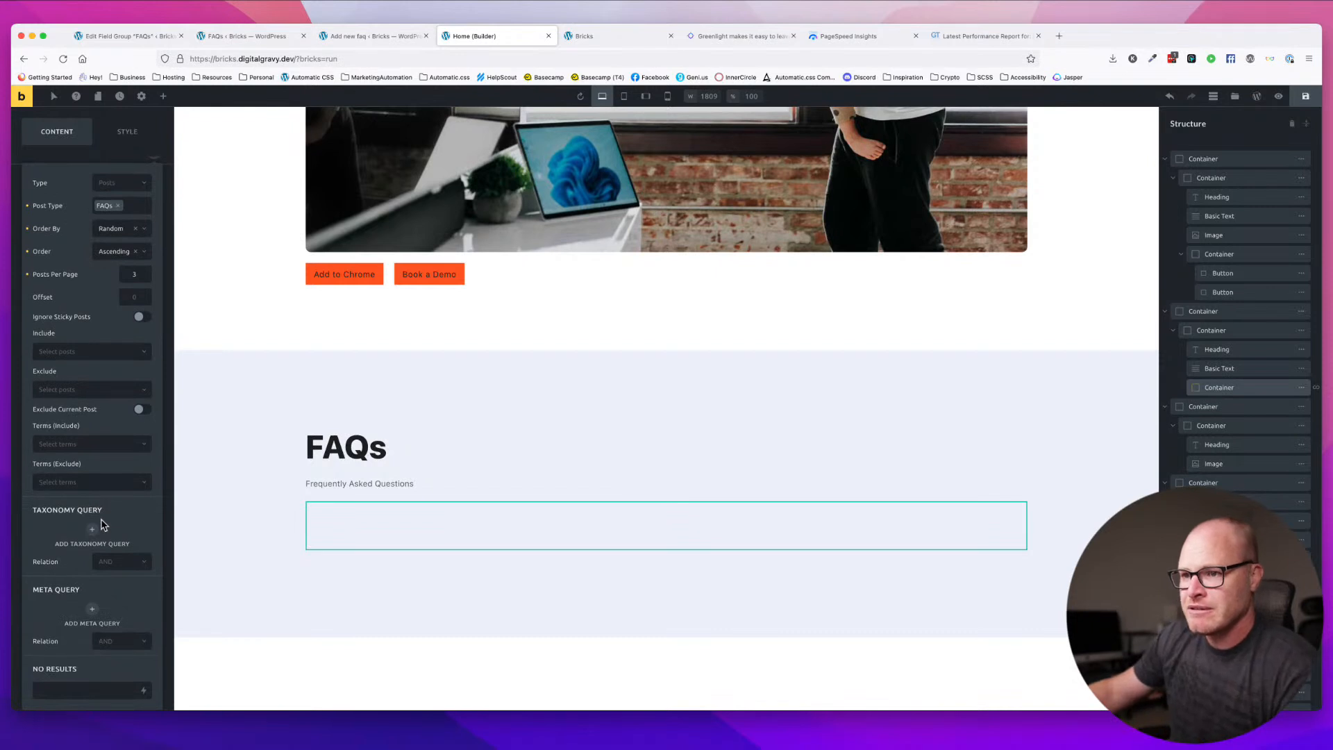
scroll(106, 632, "down", 1)
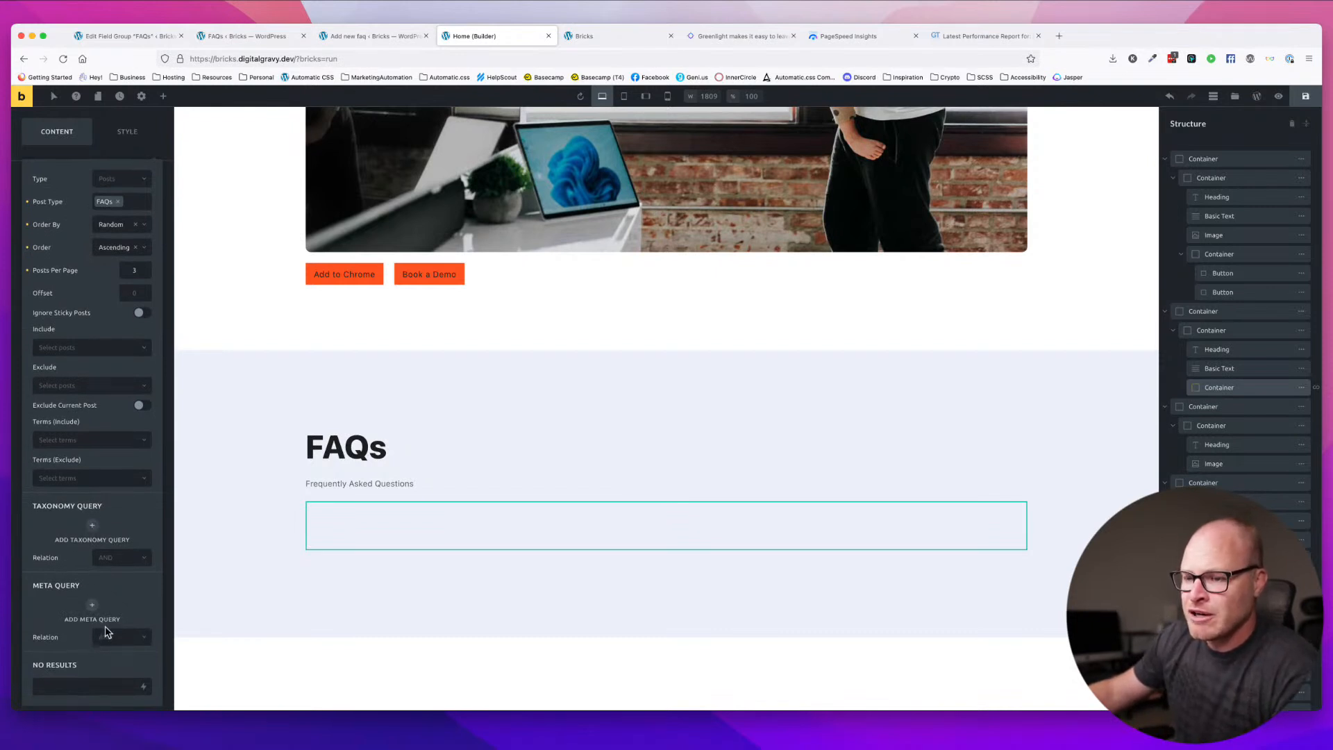
left_click(117, 529)
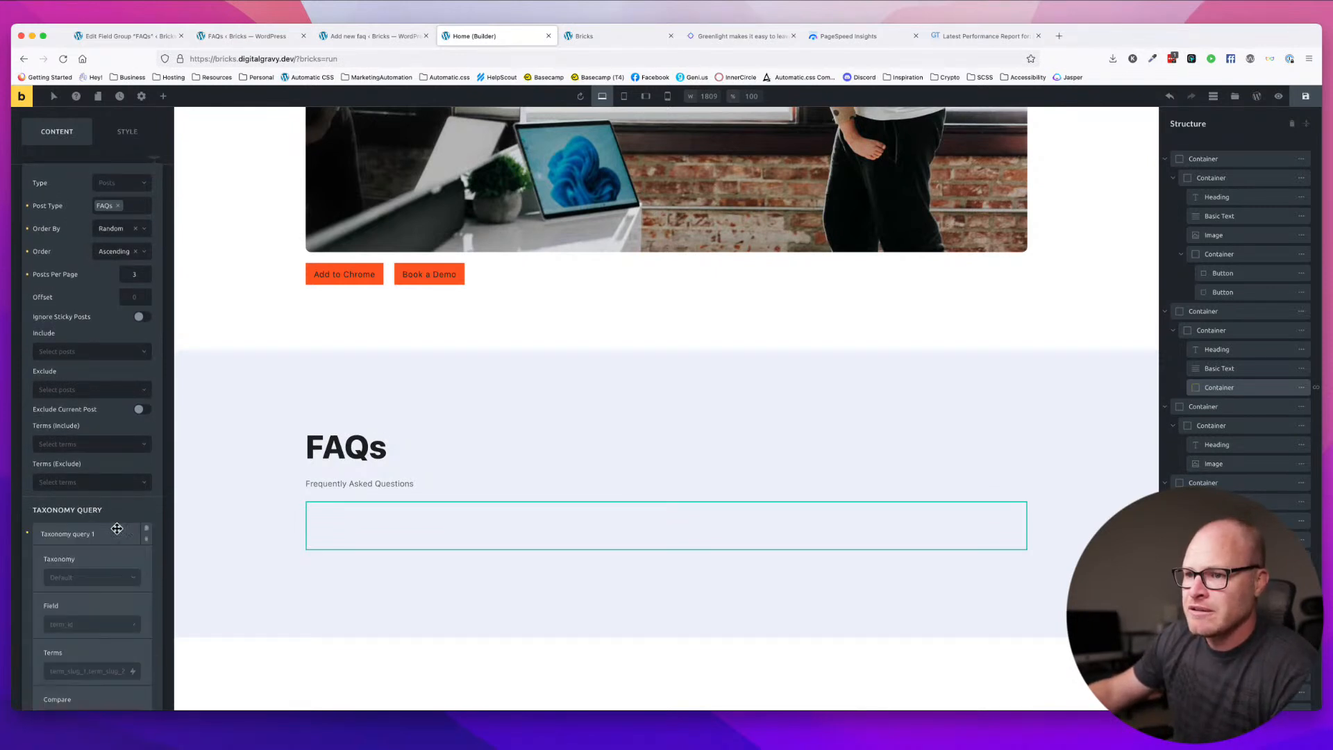
left_click(28, 533)
scroll(105, 533, "up", 3)
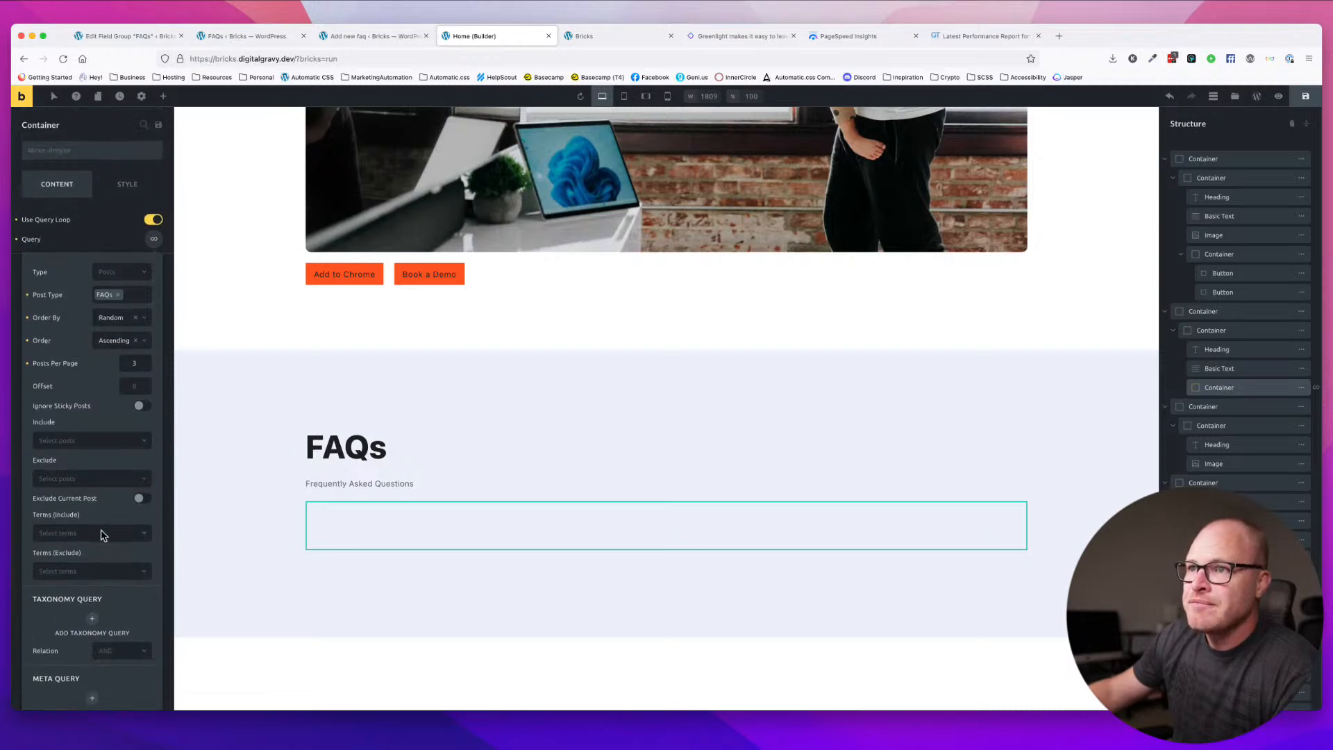
left_click(130, 297)
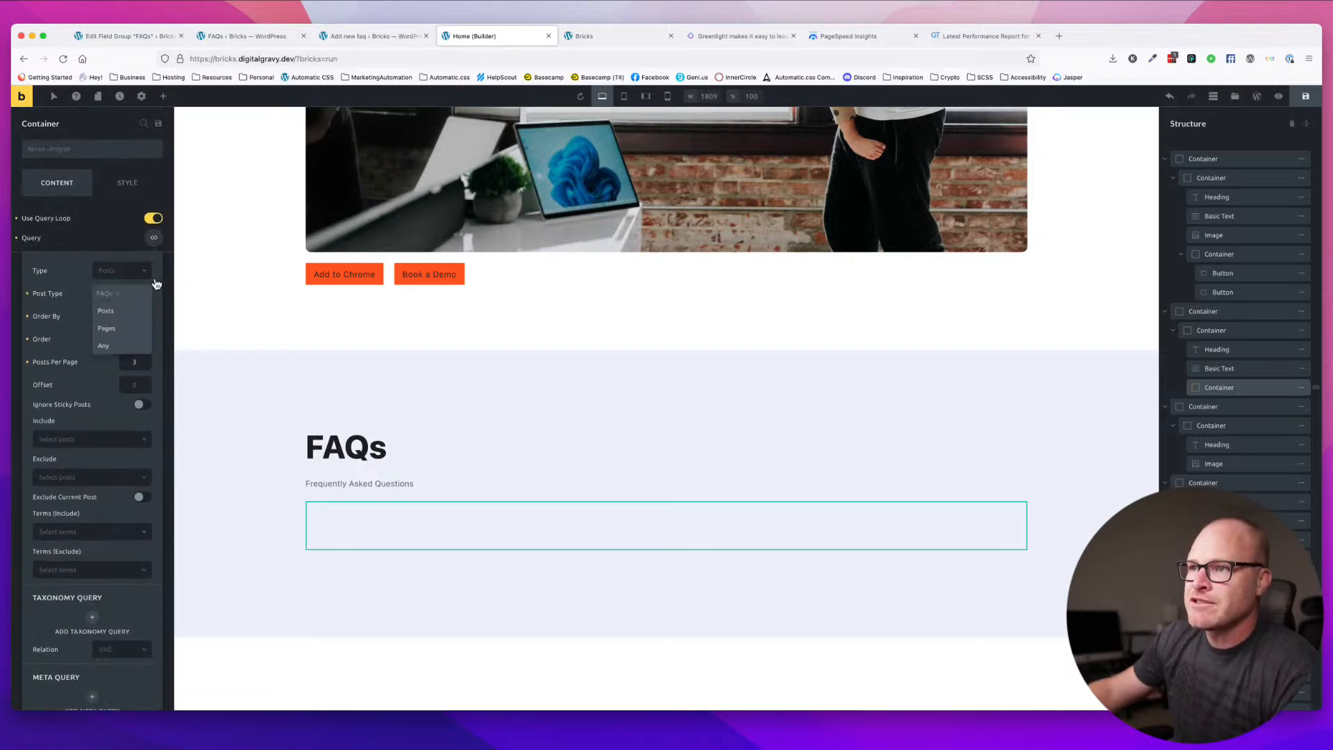
left_click(157, 289)
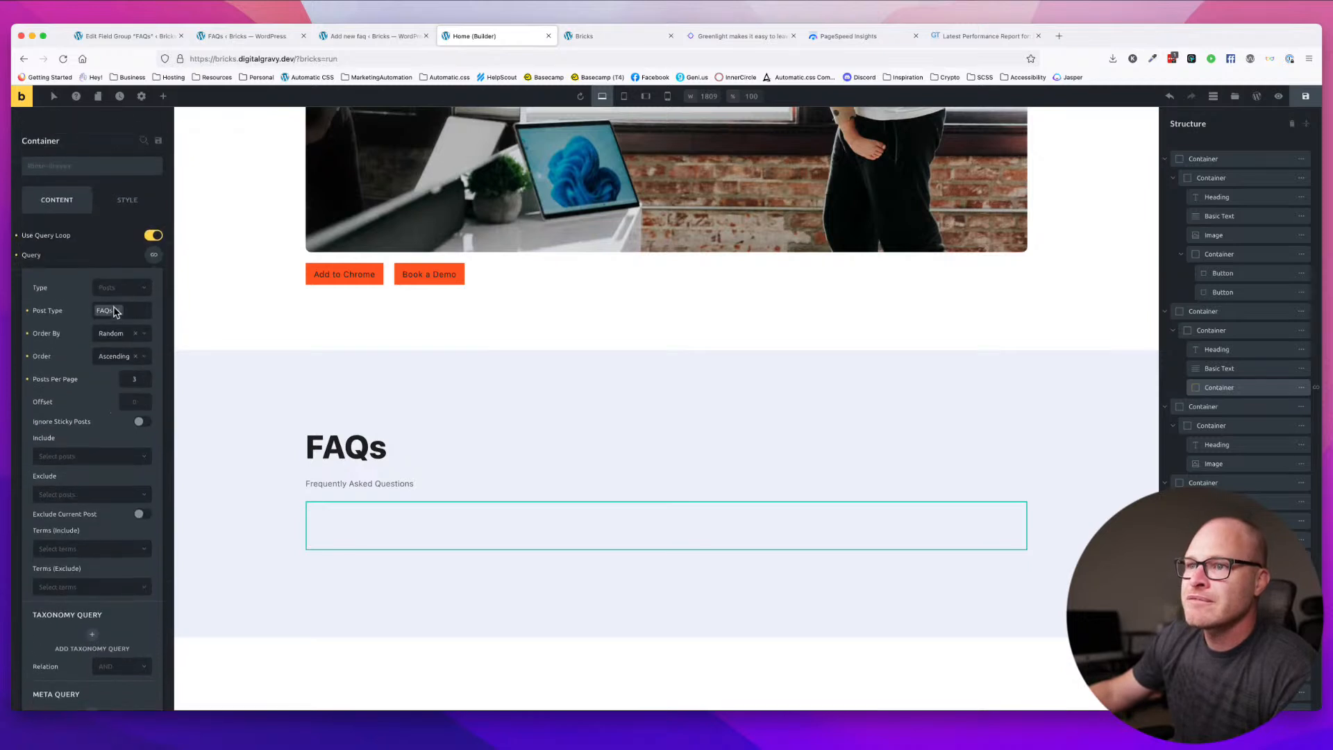
scroll(158, 413, "down", 2)
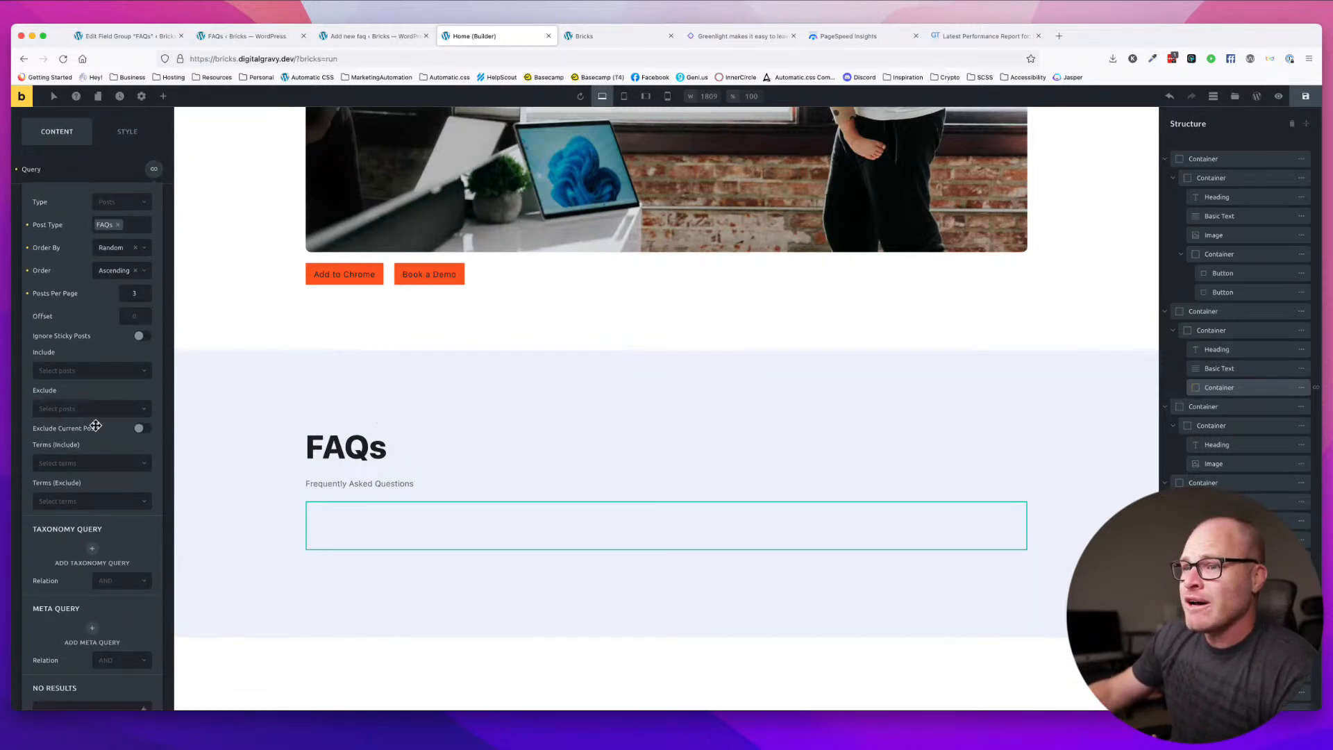
scroll(96, 611, "down", 1)
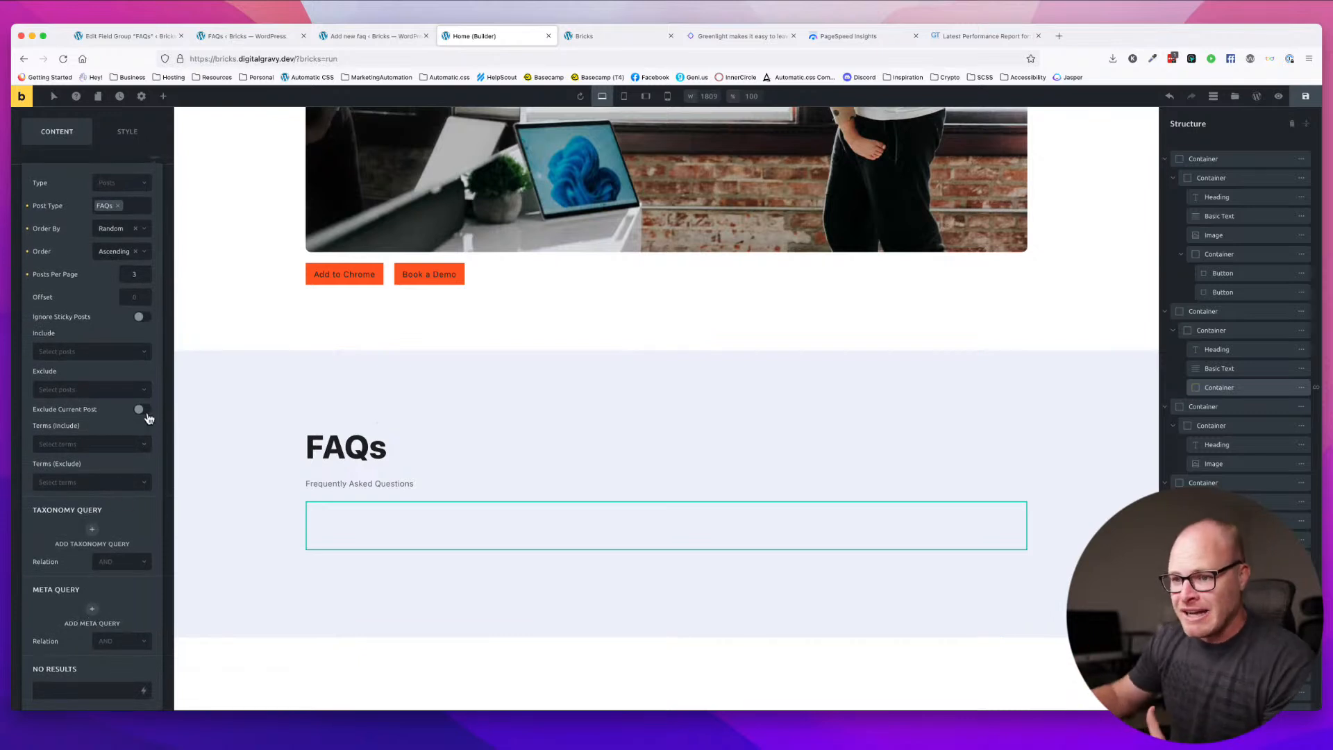
- Nest a new container inside the query loop container and check both containers on the canvas
left_click(164, 98)
type("conta")
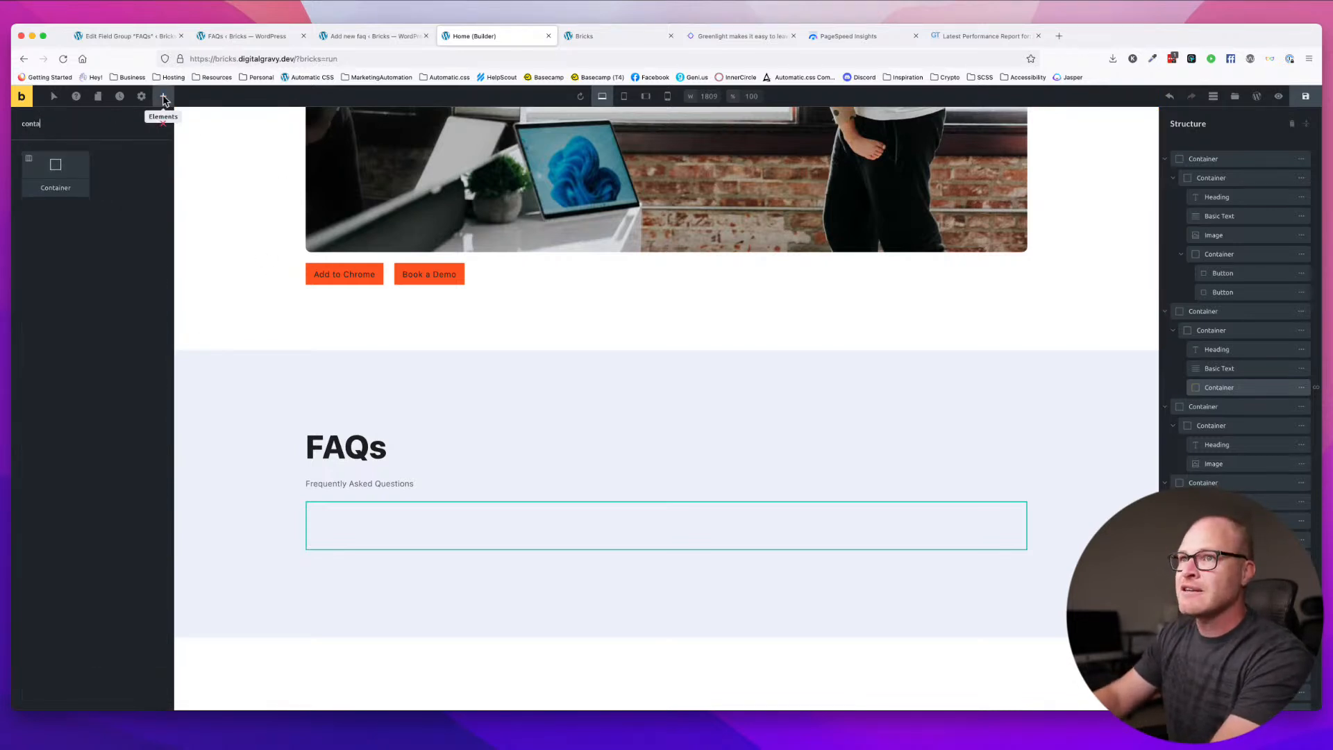
key("super+a")
key("BackSpace")
type("container")
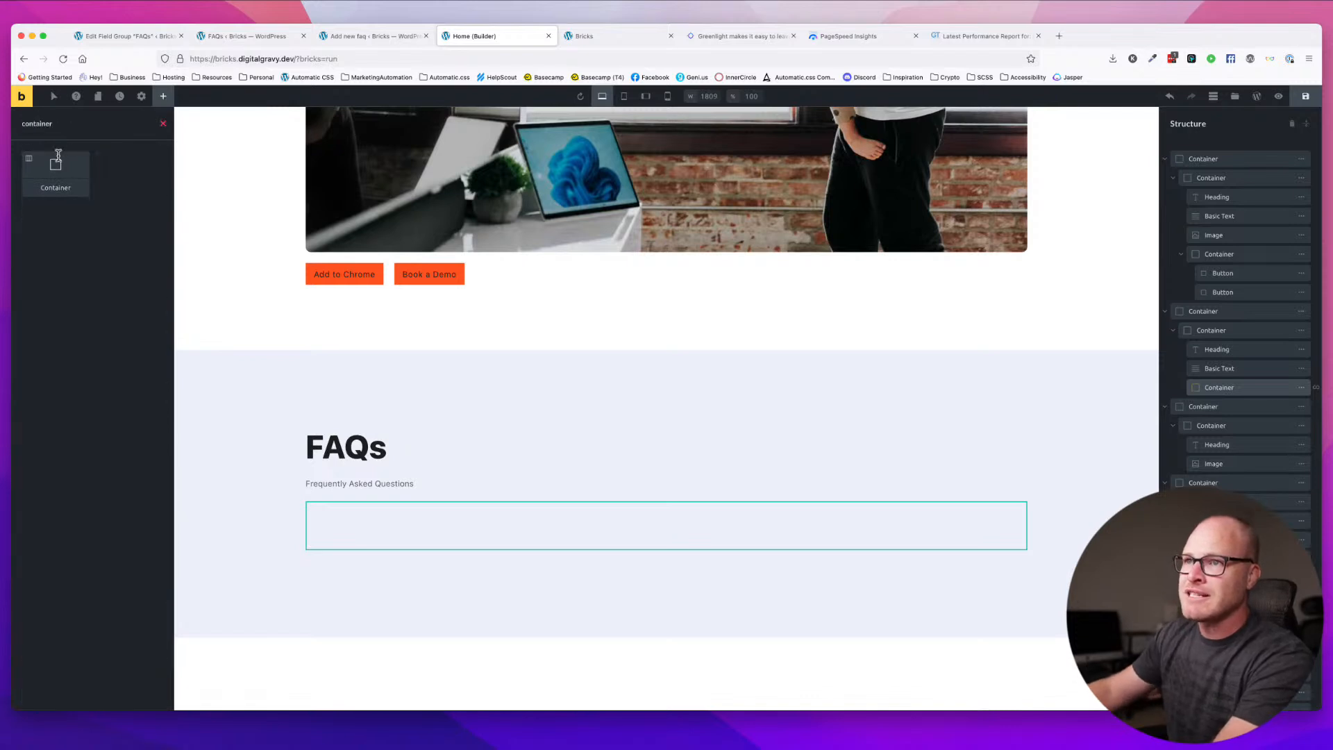
left_click(55, 170)
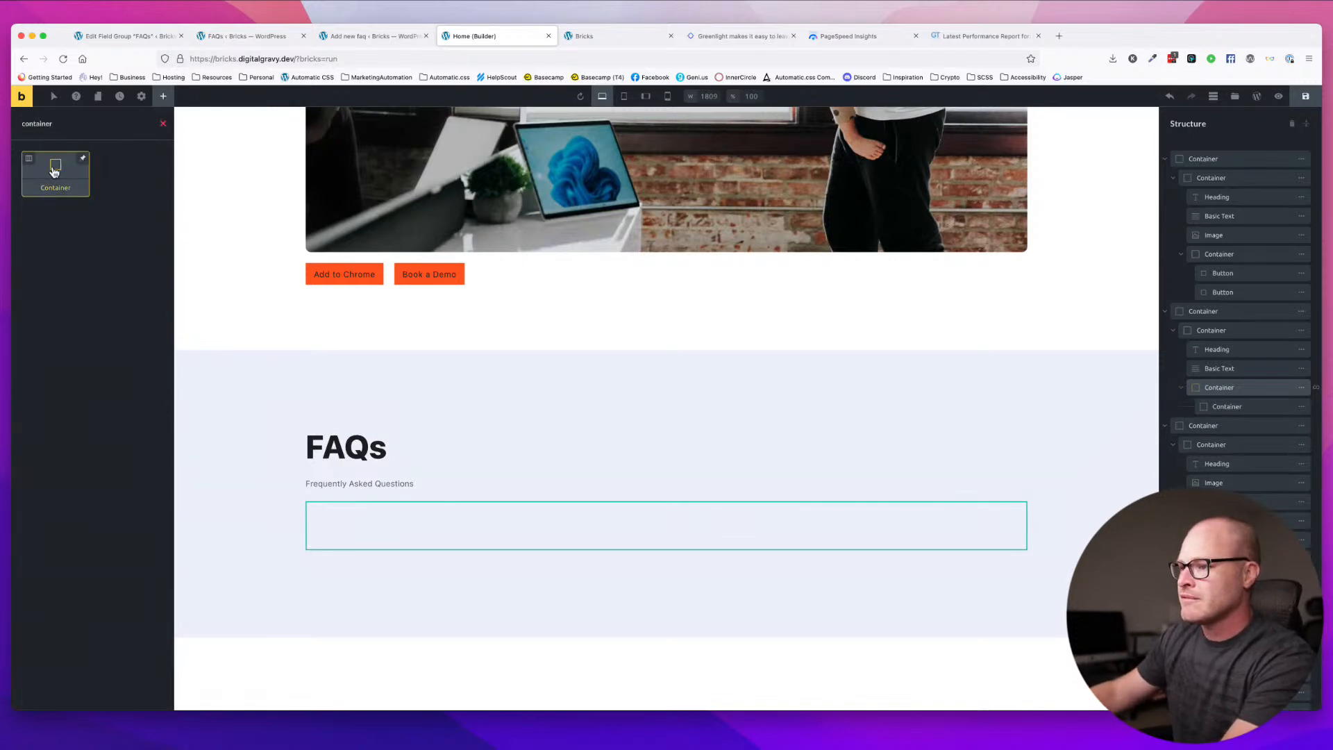
left_click(1243, 409)
scroll(1098, 393, "down", 3)
scroll(521, 432, "up", 5)
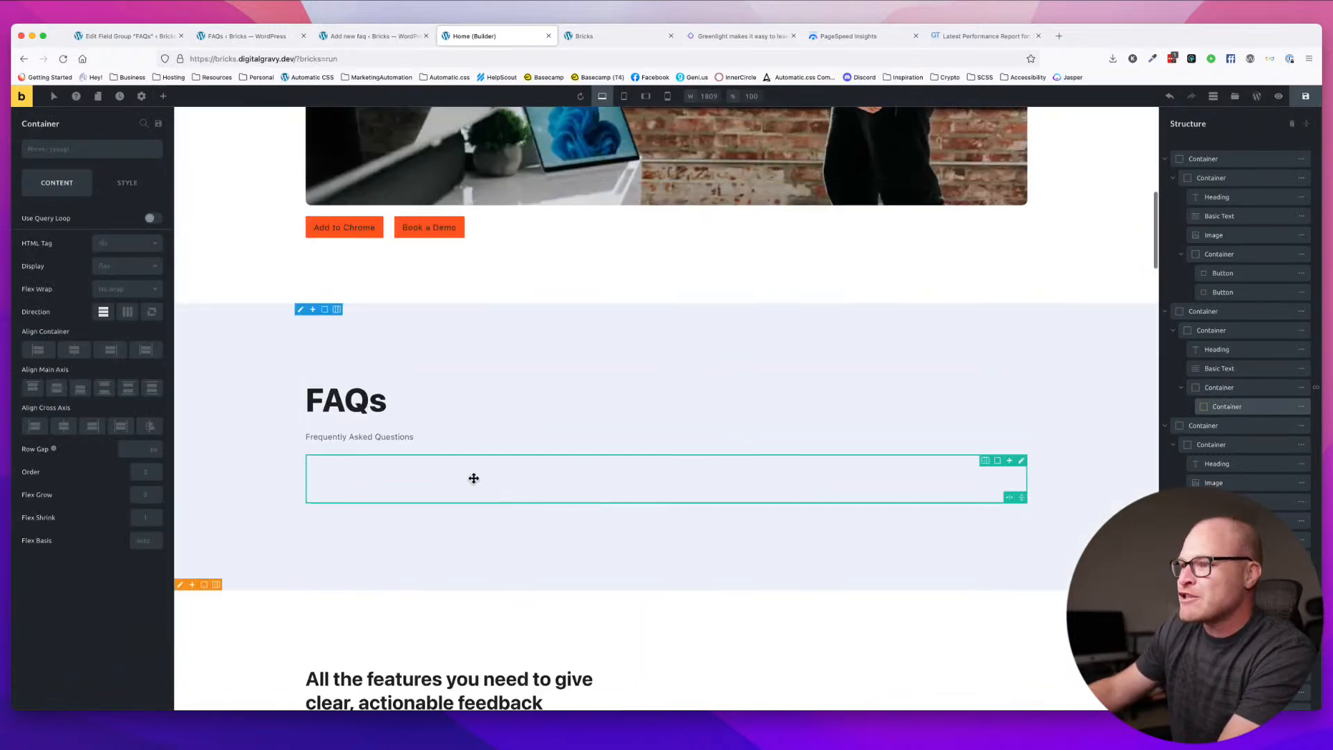
left_click(1222, 391)
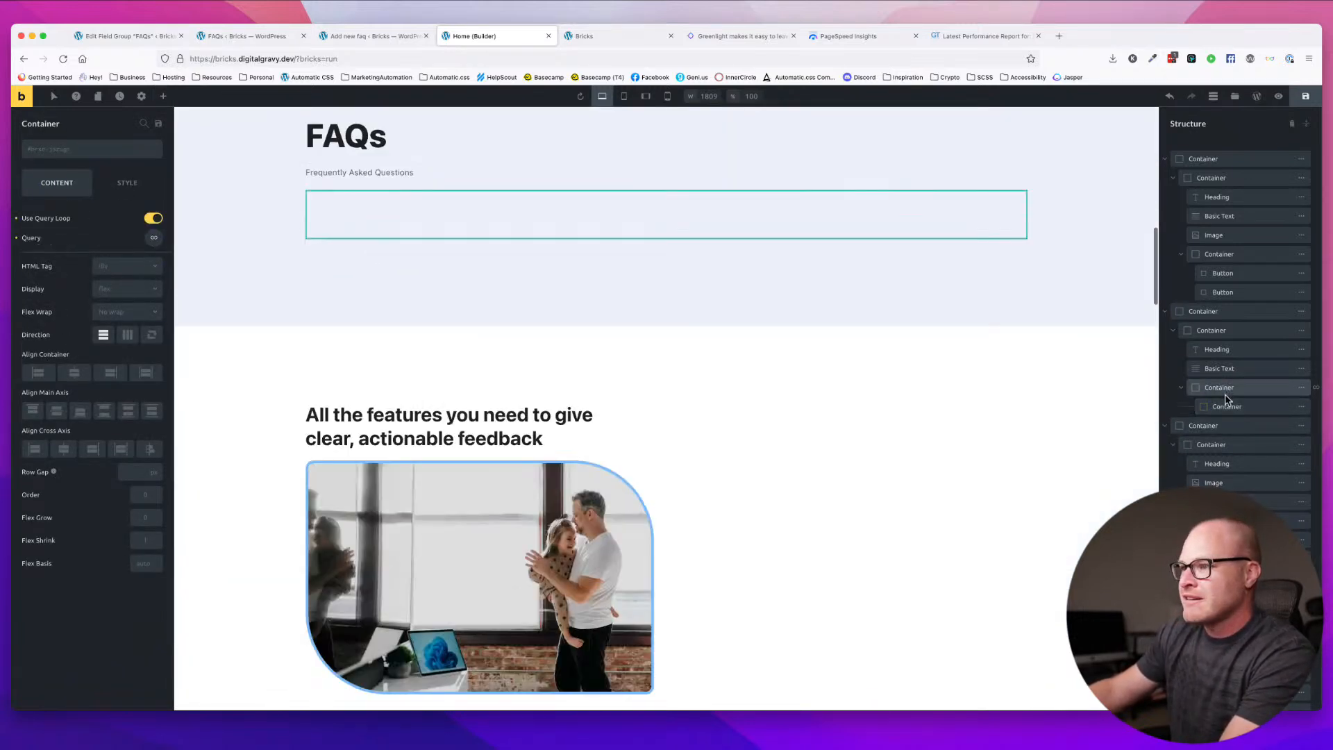
left_click(1228, 408)
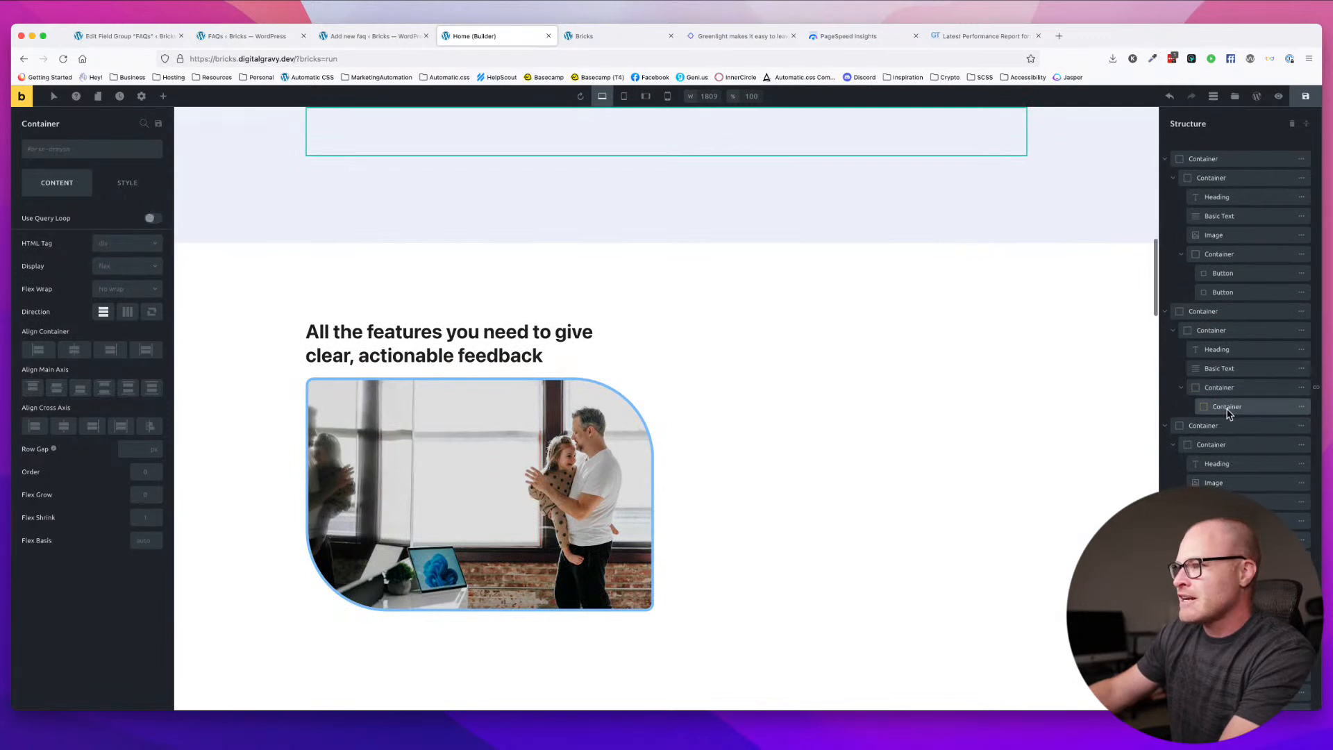
scroll(801, 363, "up", 3)
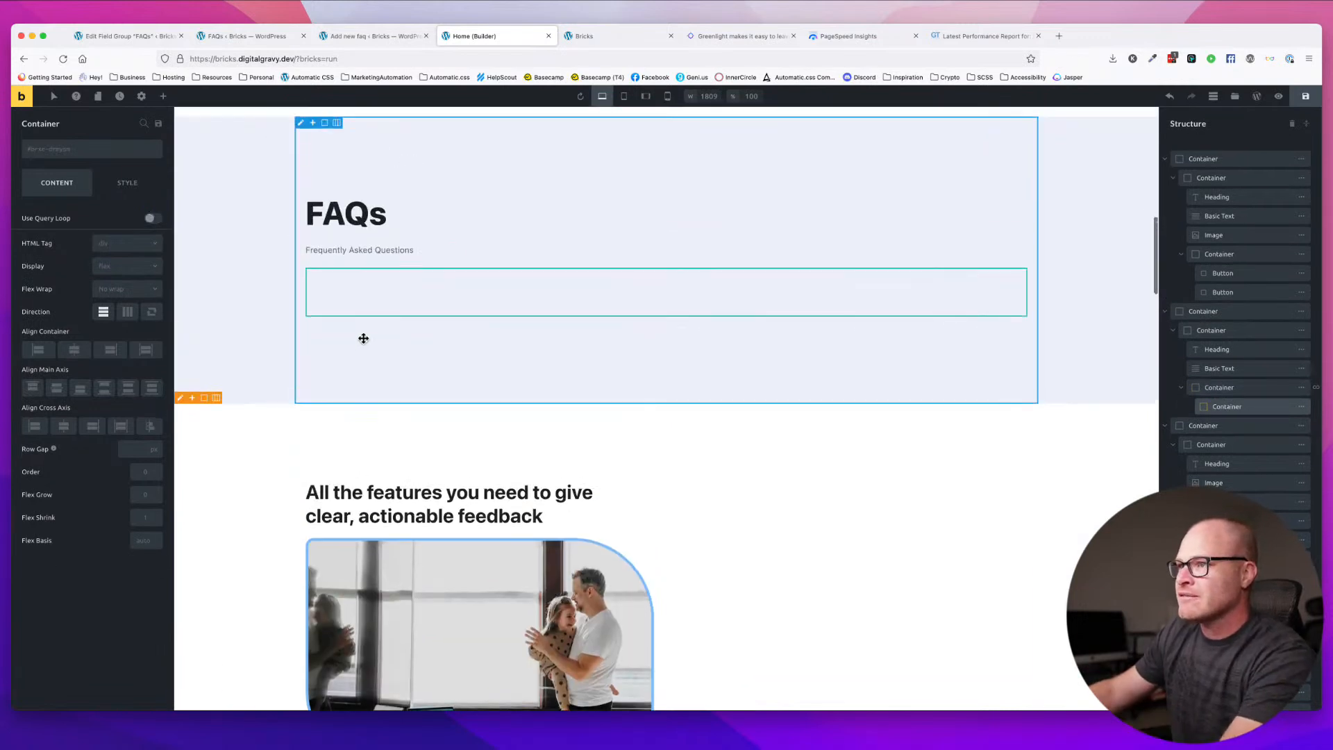
left_click(1237, 389)
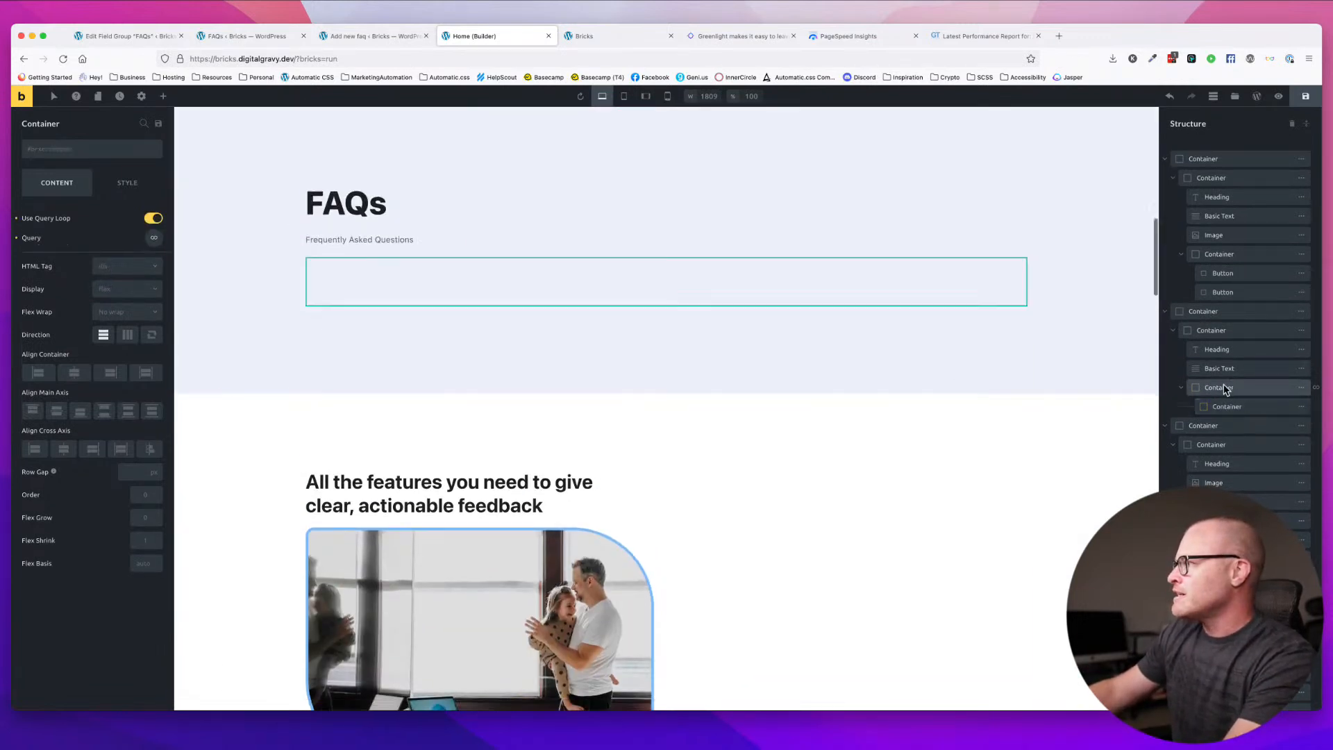
left_click(99, 155)
type("grid--3")
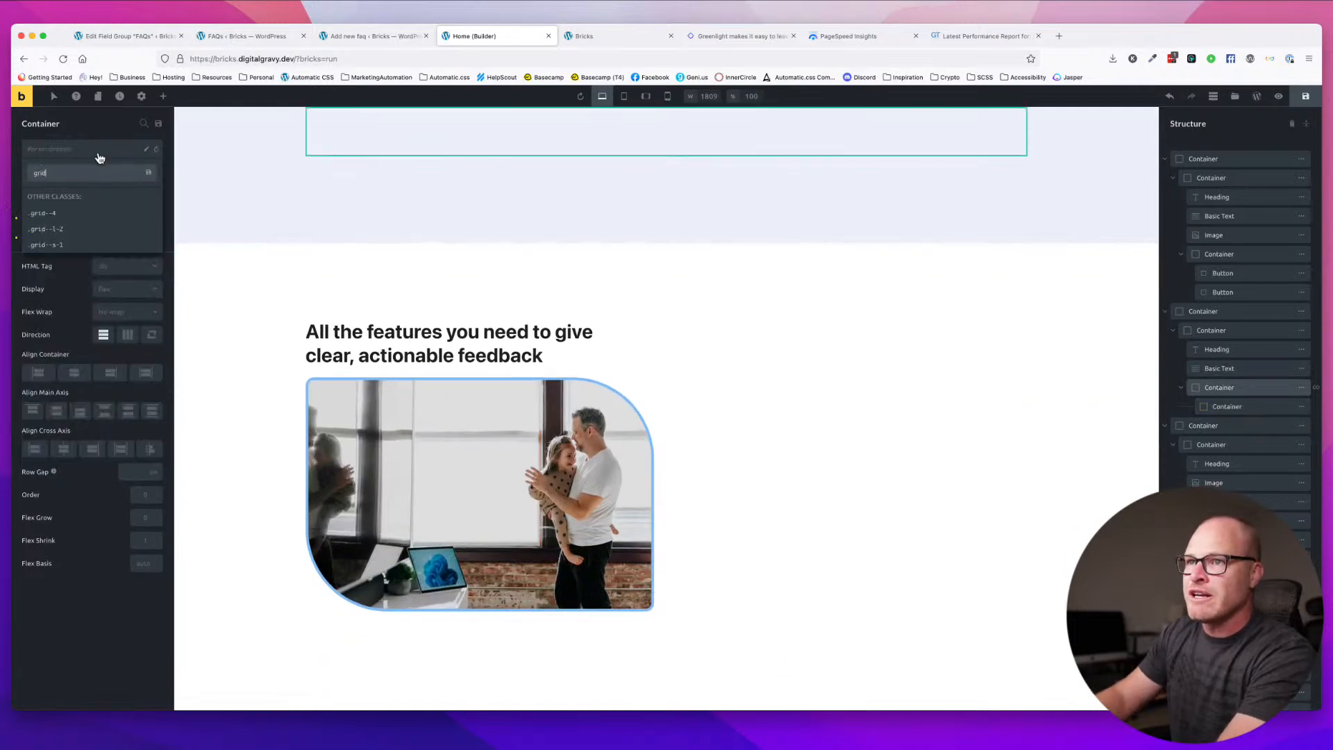
key("BackSpace")
key("BackSpace")
key("BackSpace")
key("BackSpace")
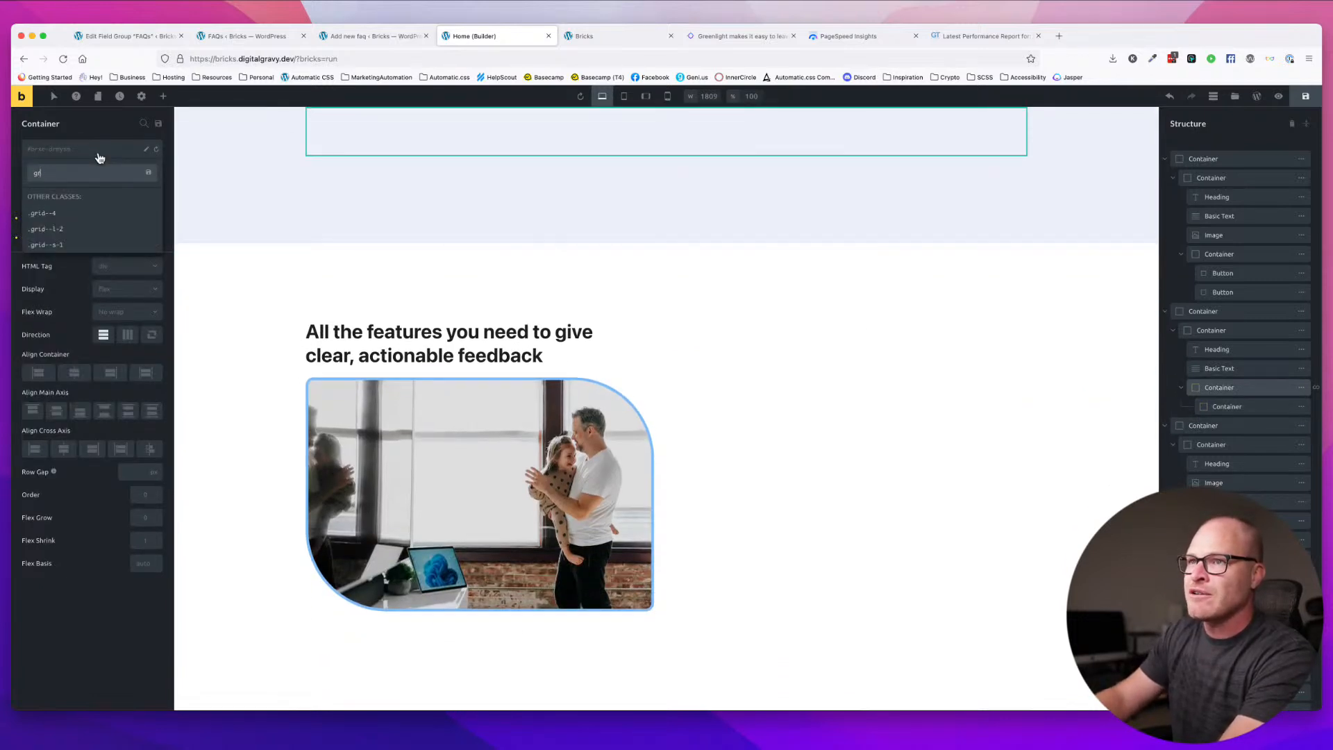
type("d--")
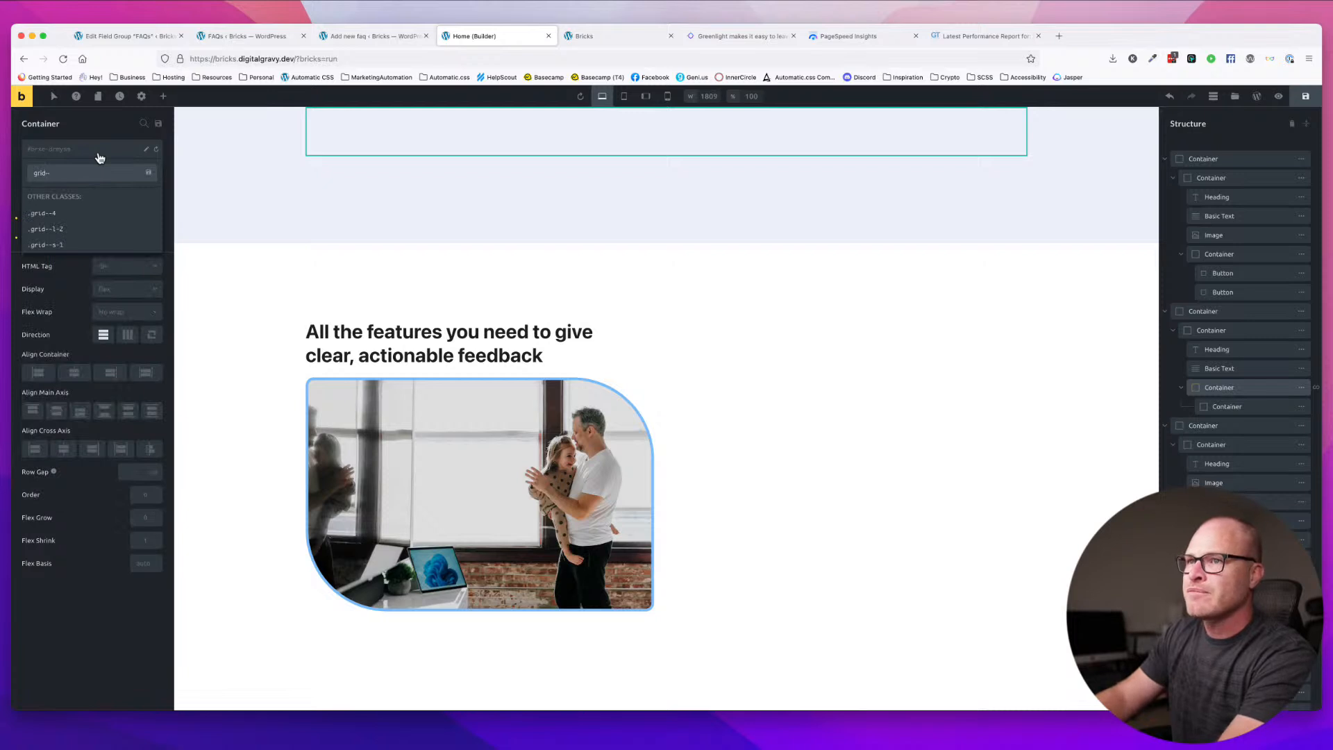
type("2")
key("BackSpace")
key("BackSpace")
key("BackSpace")
key("BackSpace")
key("BackSpace")
key("BackSpace")
key("BackSpace")
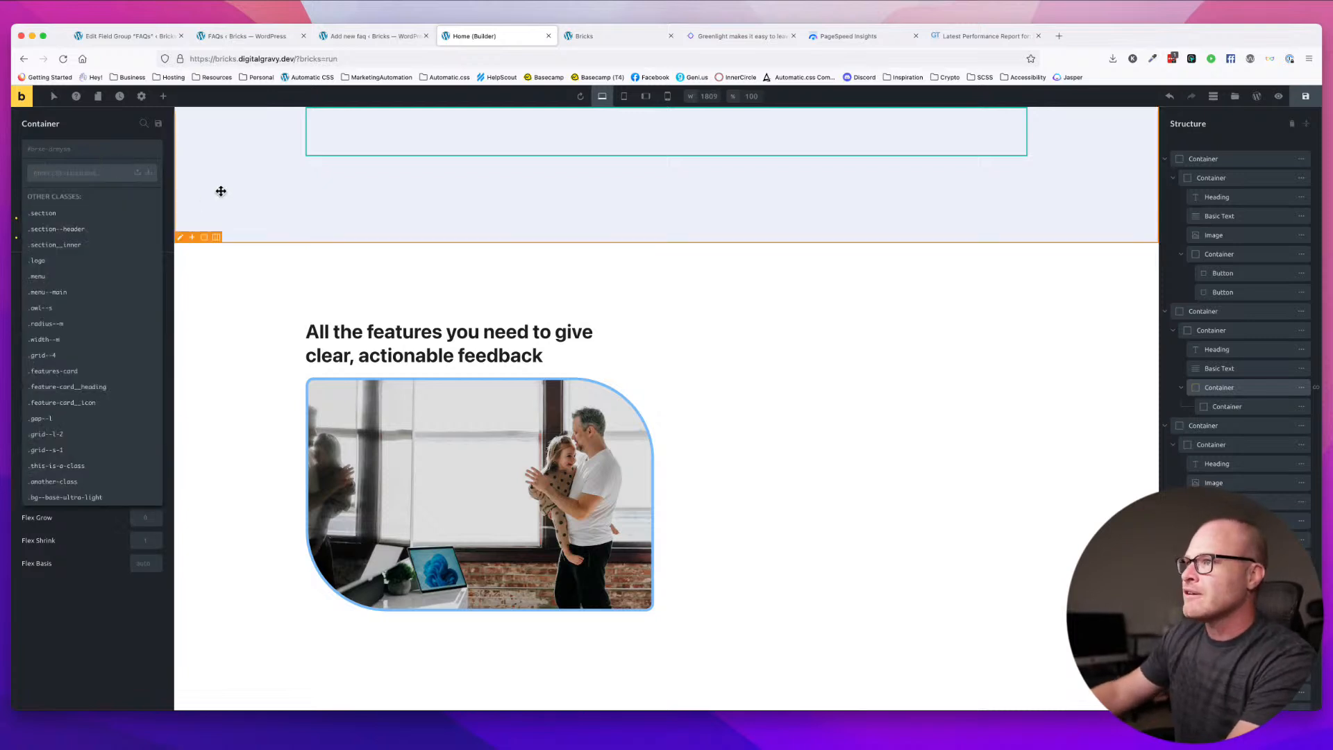
- Add a new container below the query loop container inside the FAQ section and select it
scroll(227, 199, "up", 3)
left_click(292, 240)
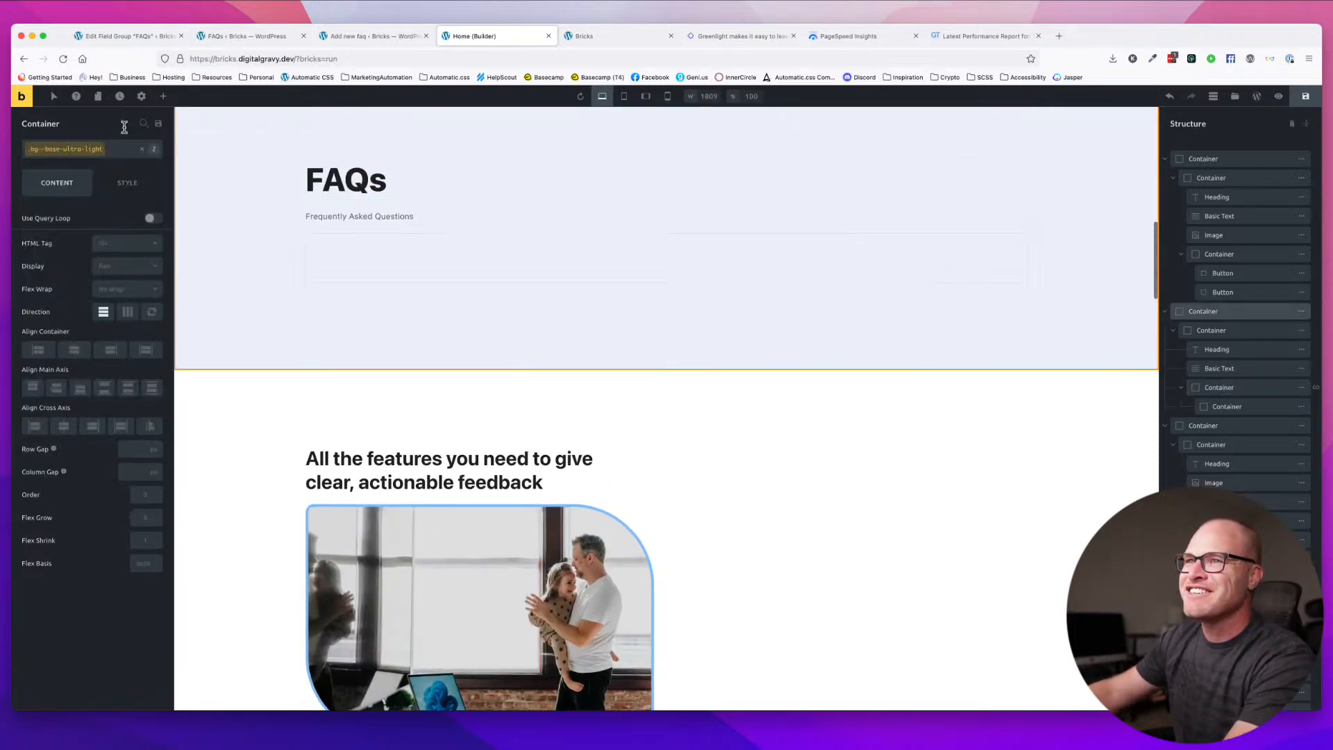
left_click(164, 97)
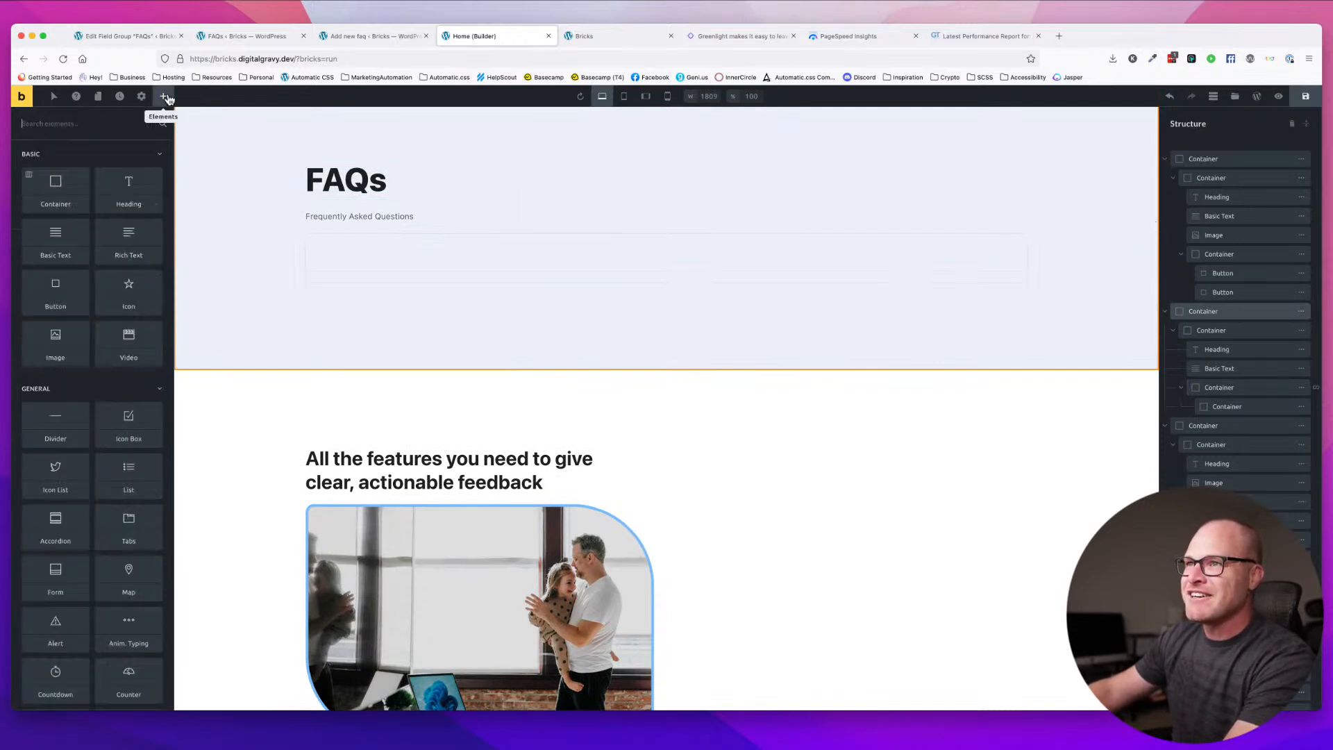
type("conta")
left_click_drag(56, 171, 461, 233)
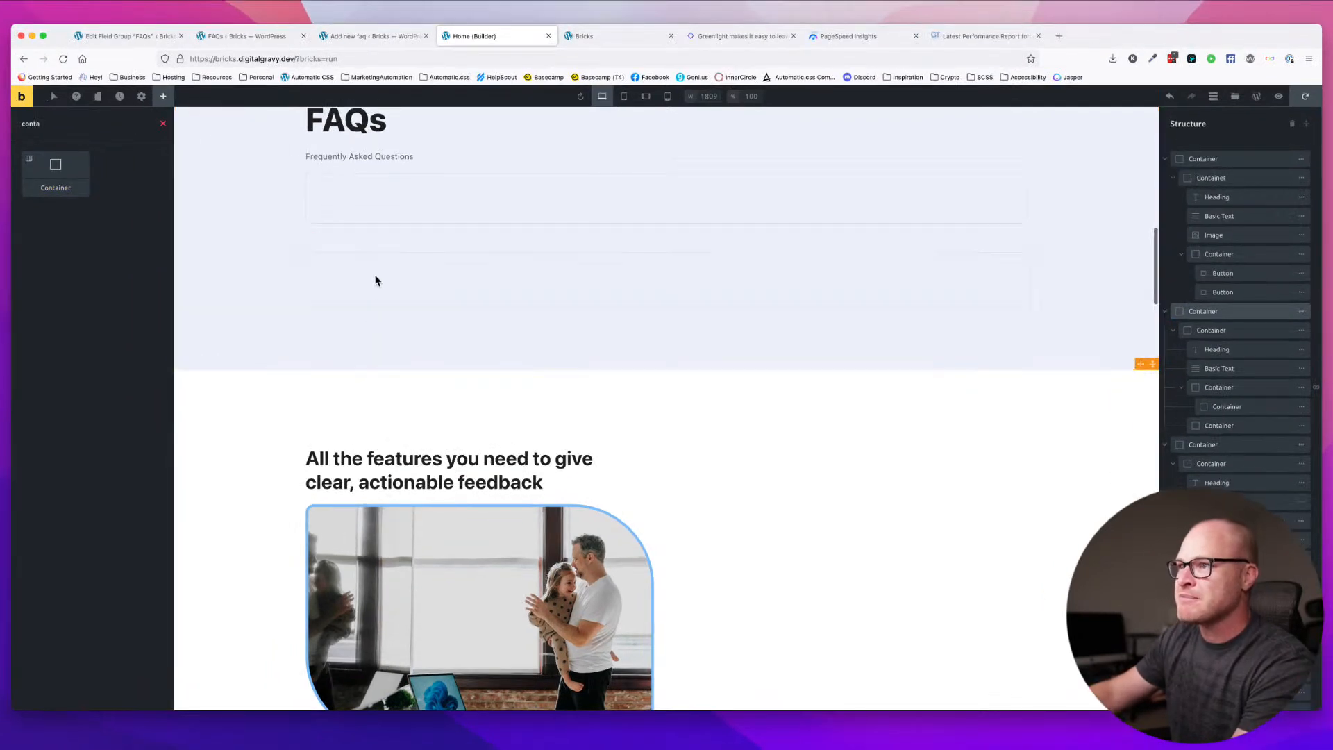
left_click(375, 281)
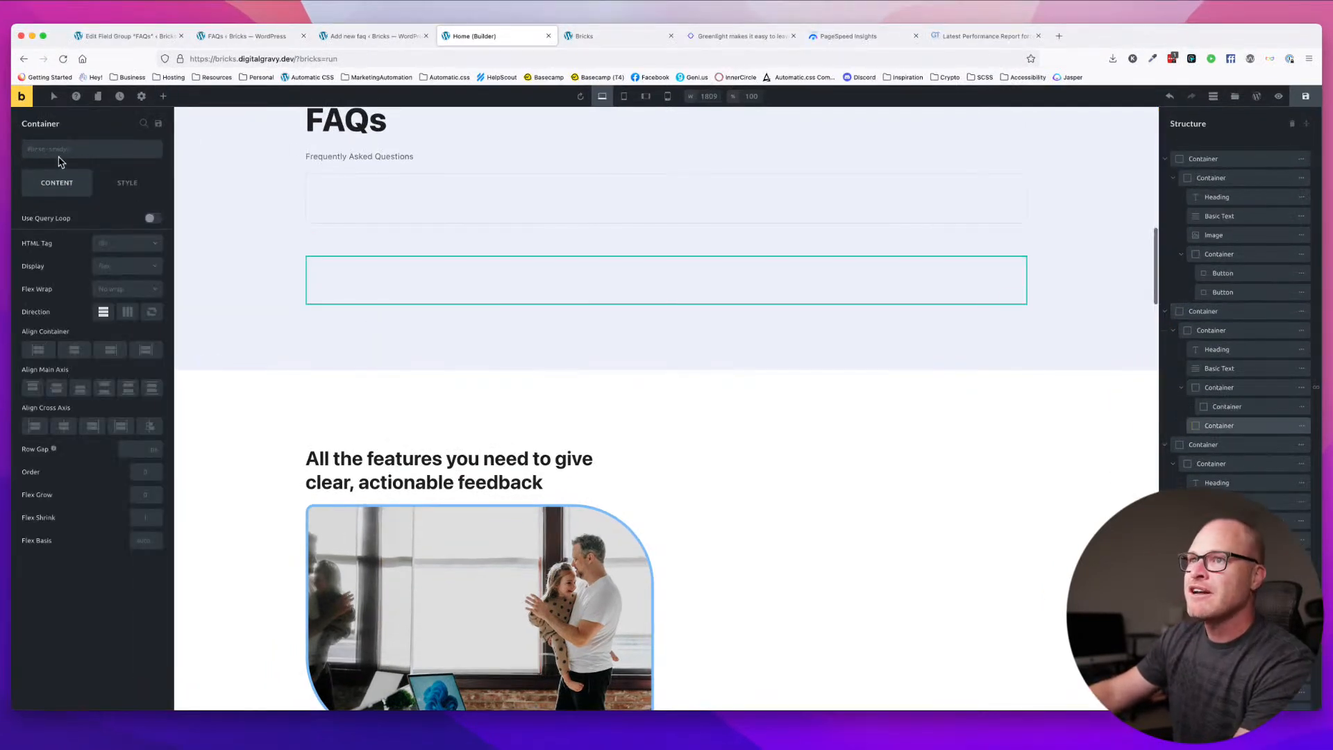
- Assign the new global classes grid--2 and gap--xl to the new container
left_click(79, 153)
type("grid--2")
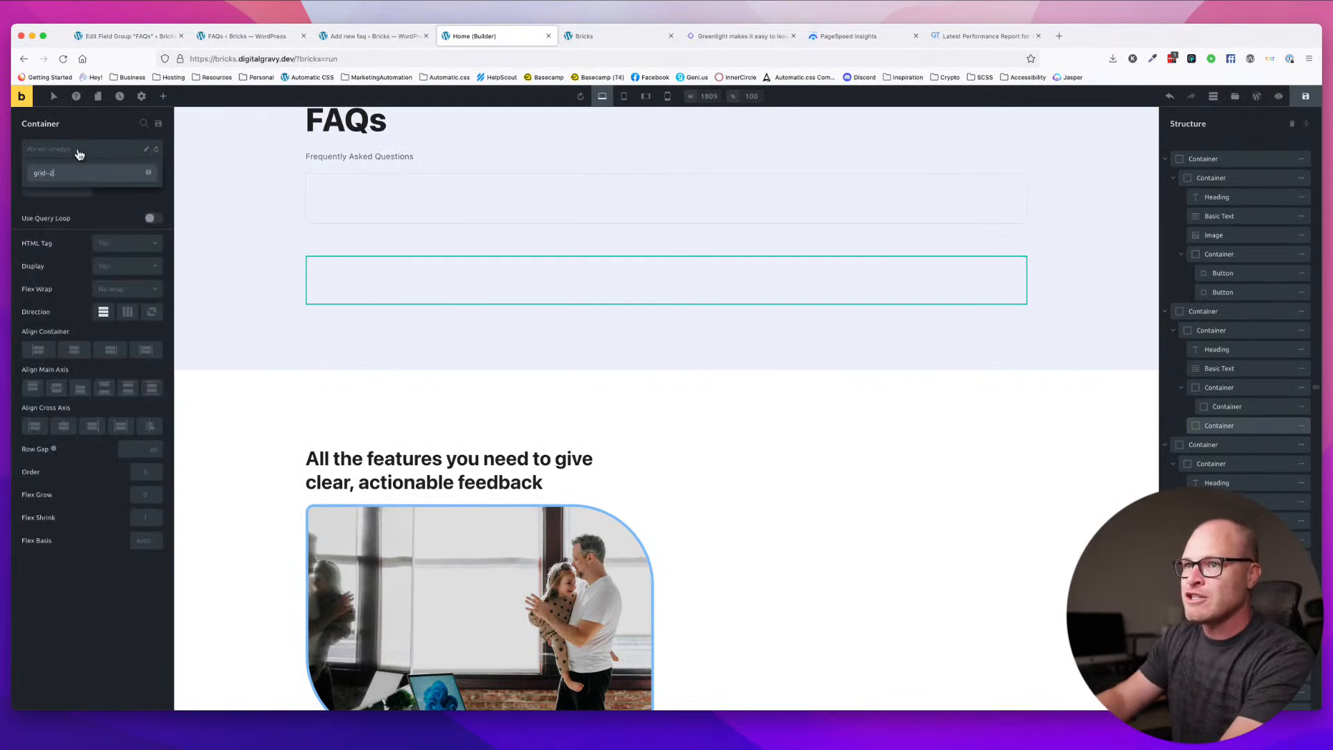
key("Return")
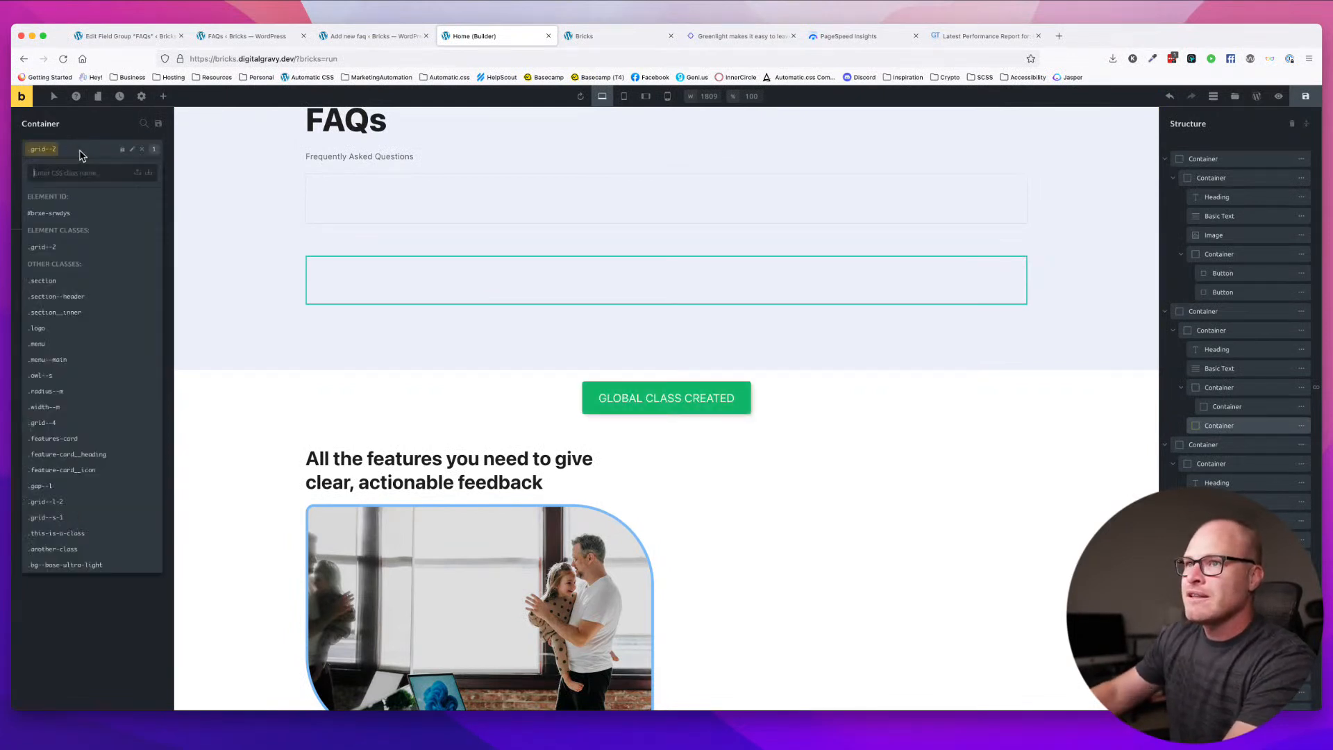
type("gap--x")
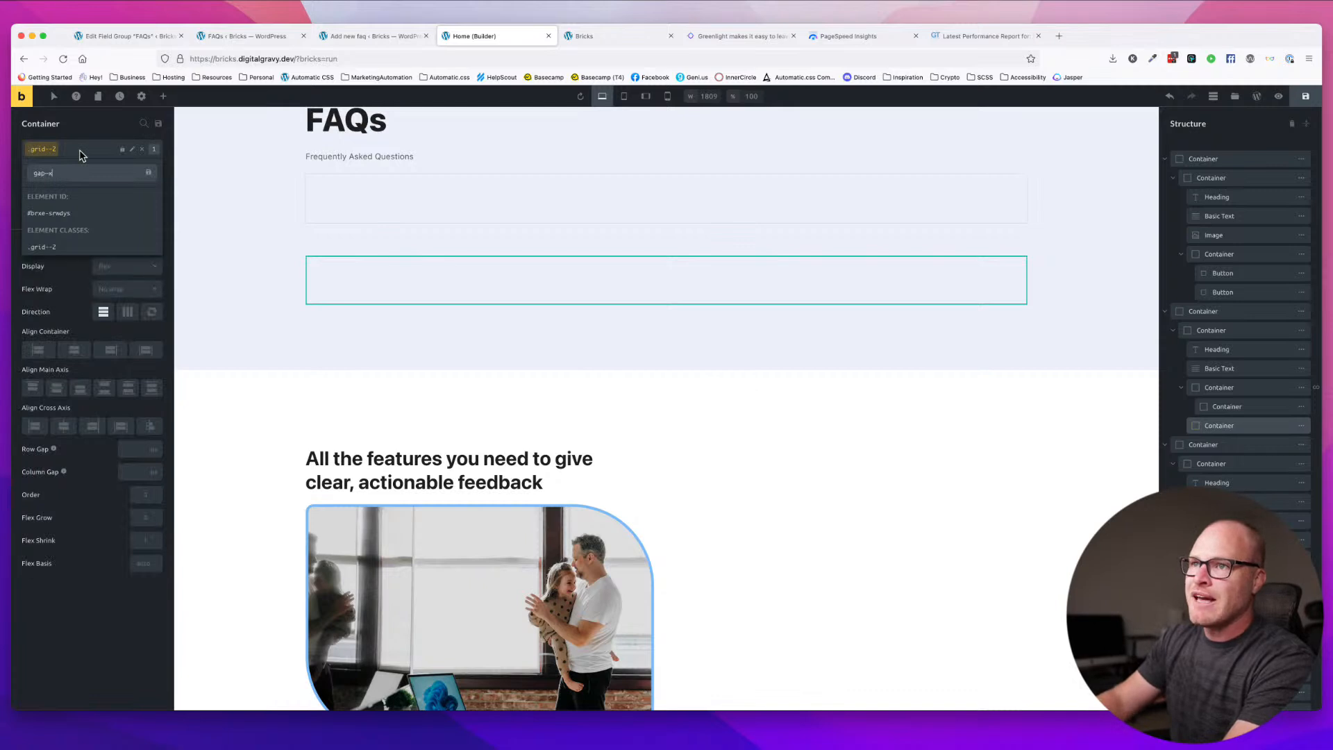
type("l")
key("Return")
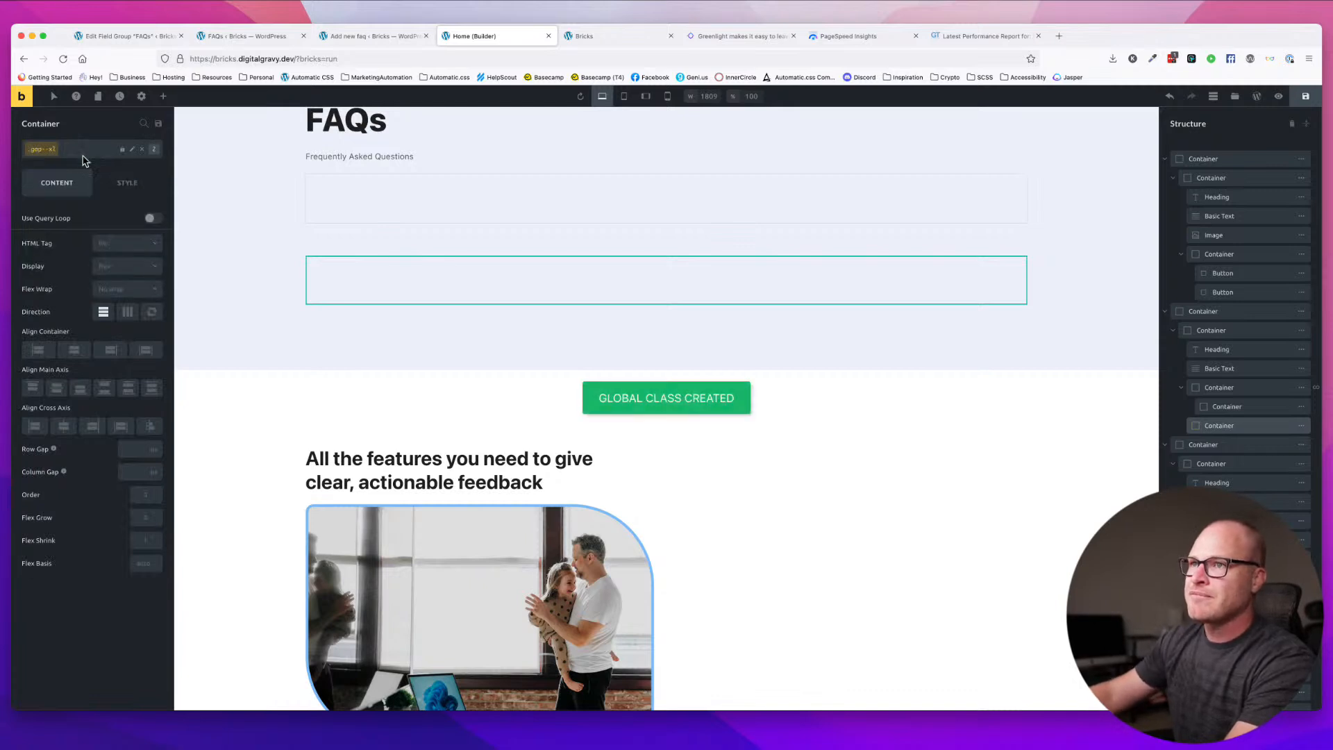
- Nest a container inside the grid container and duplicate it to form two columns
left_click(163, 97)
type("cont")
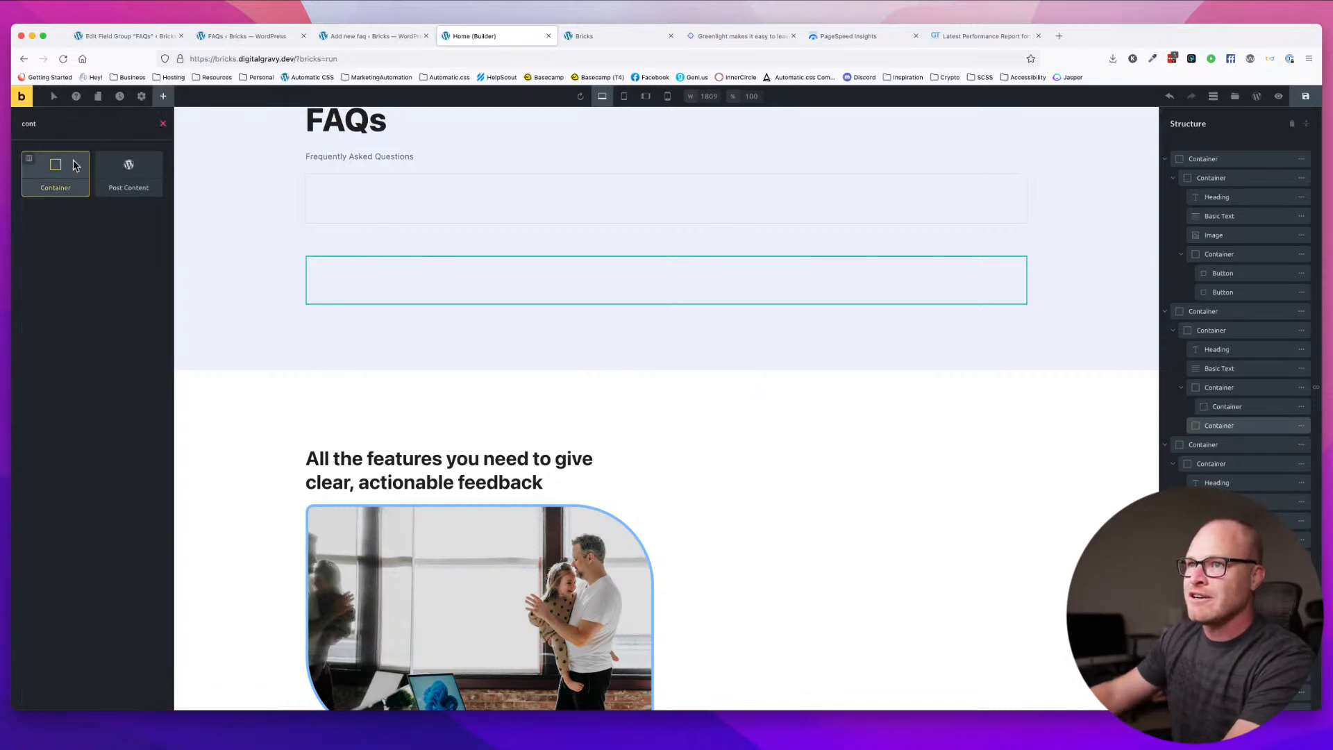
left_click_drag(72, 168, 480, 273)
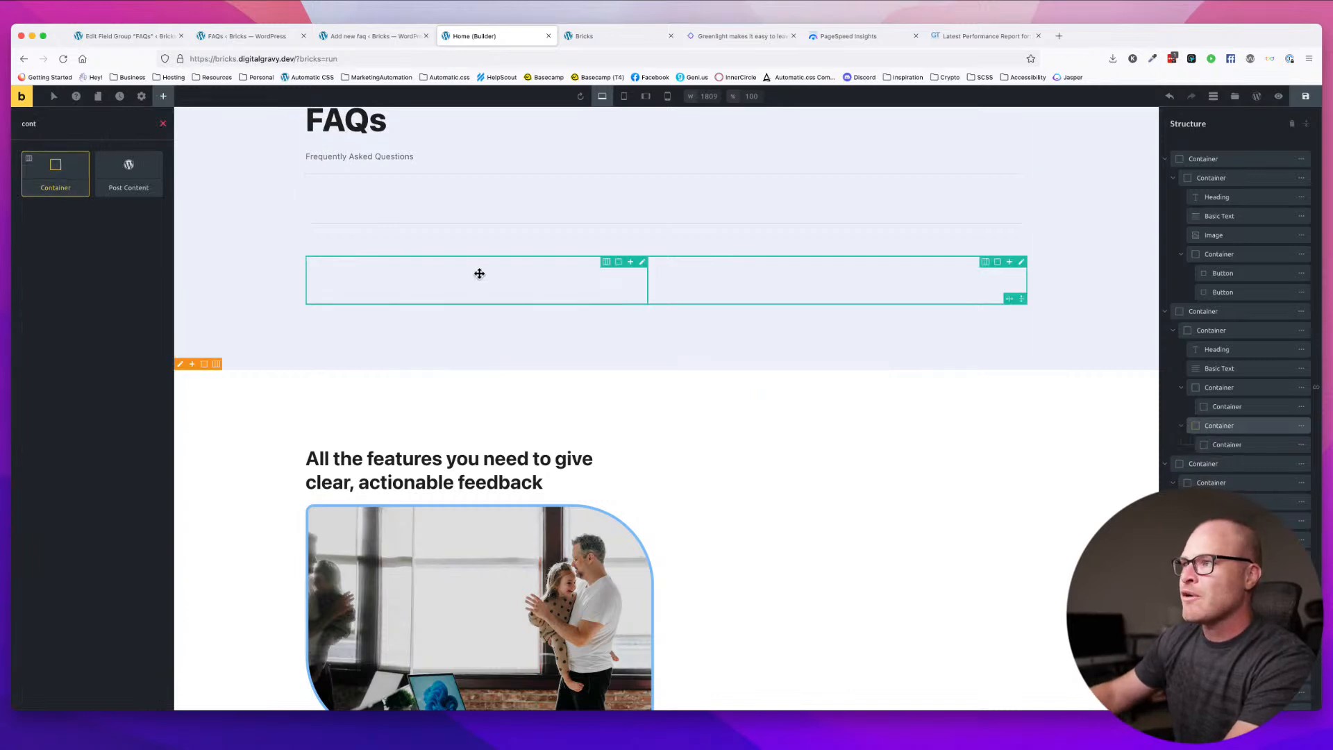
right_click(479, 274)
left_click(507, 324)
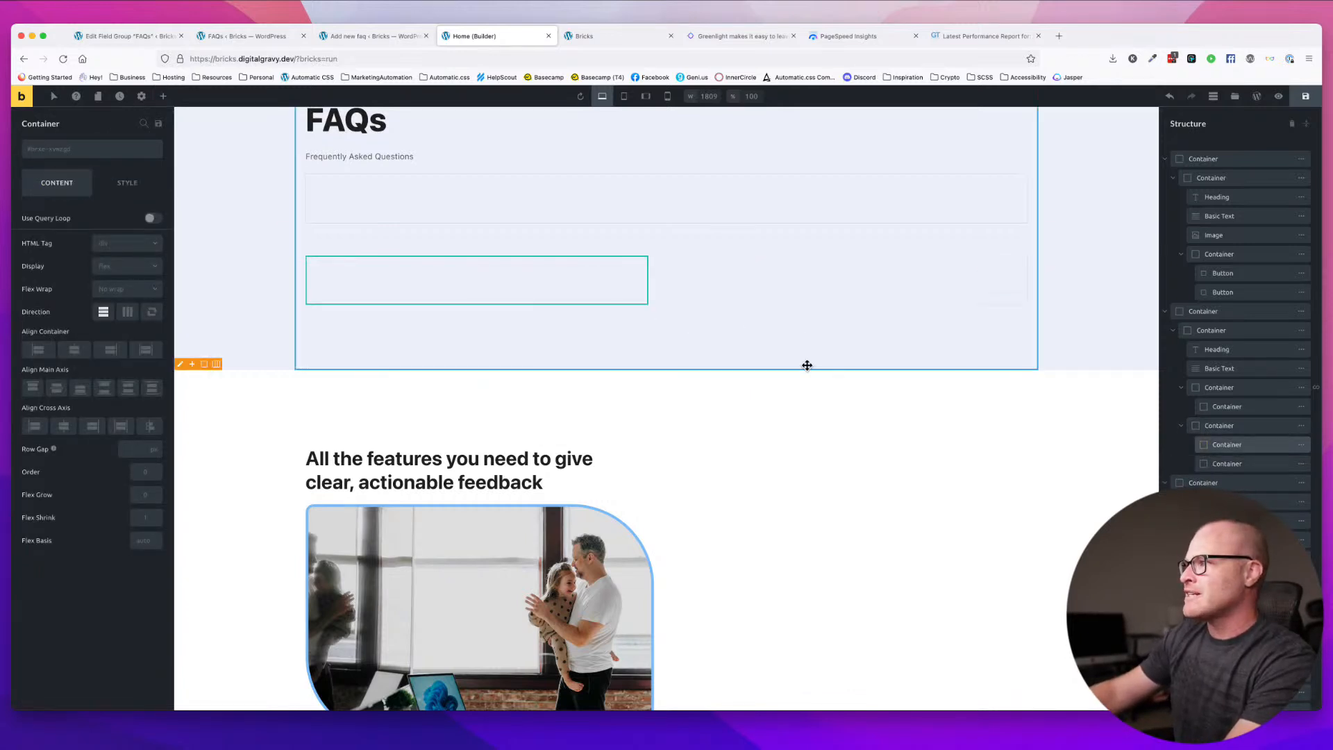
- Move the FAQs heading and the Frequently Asked Questions text into the grid's first column container
left_click(354, 123)
left_click_drag(394, 125, 464, 279)
left_click_drag(382, 156, 418, 284)
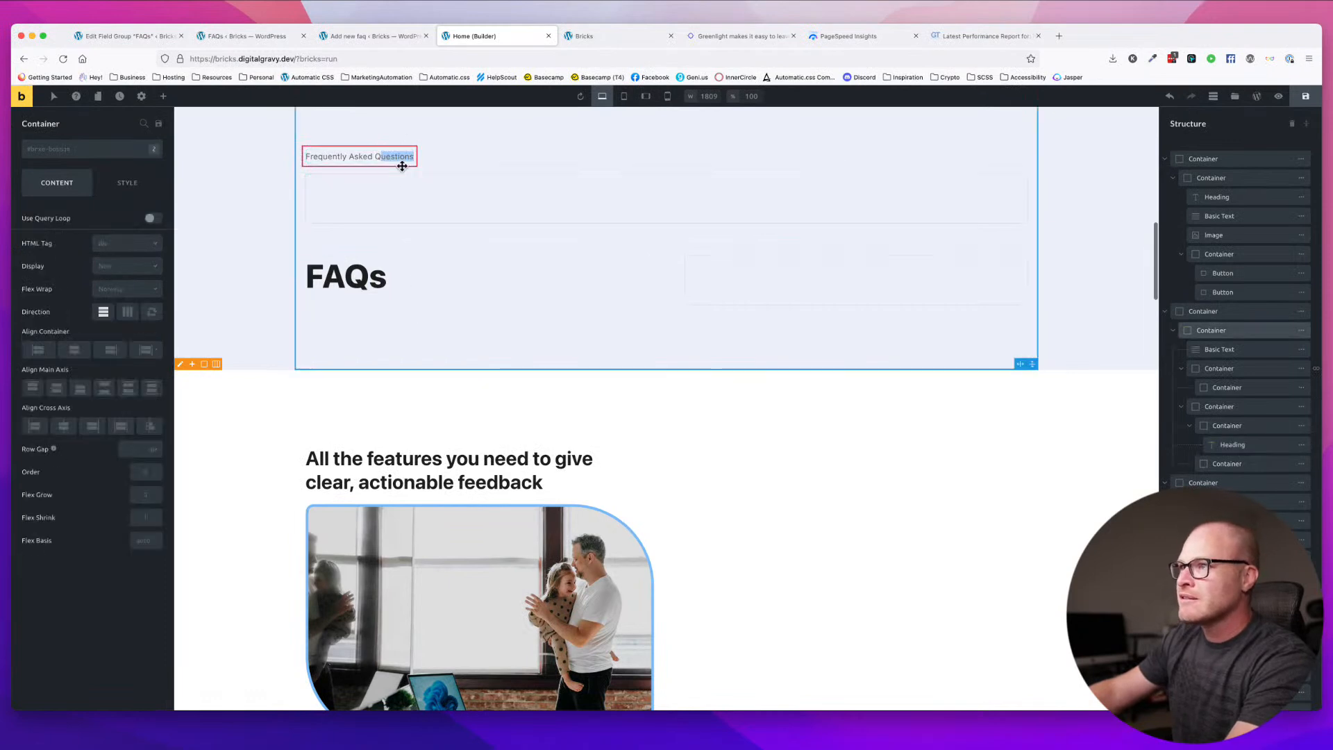
left_click_drag(410, 157, 448, 285)
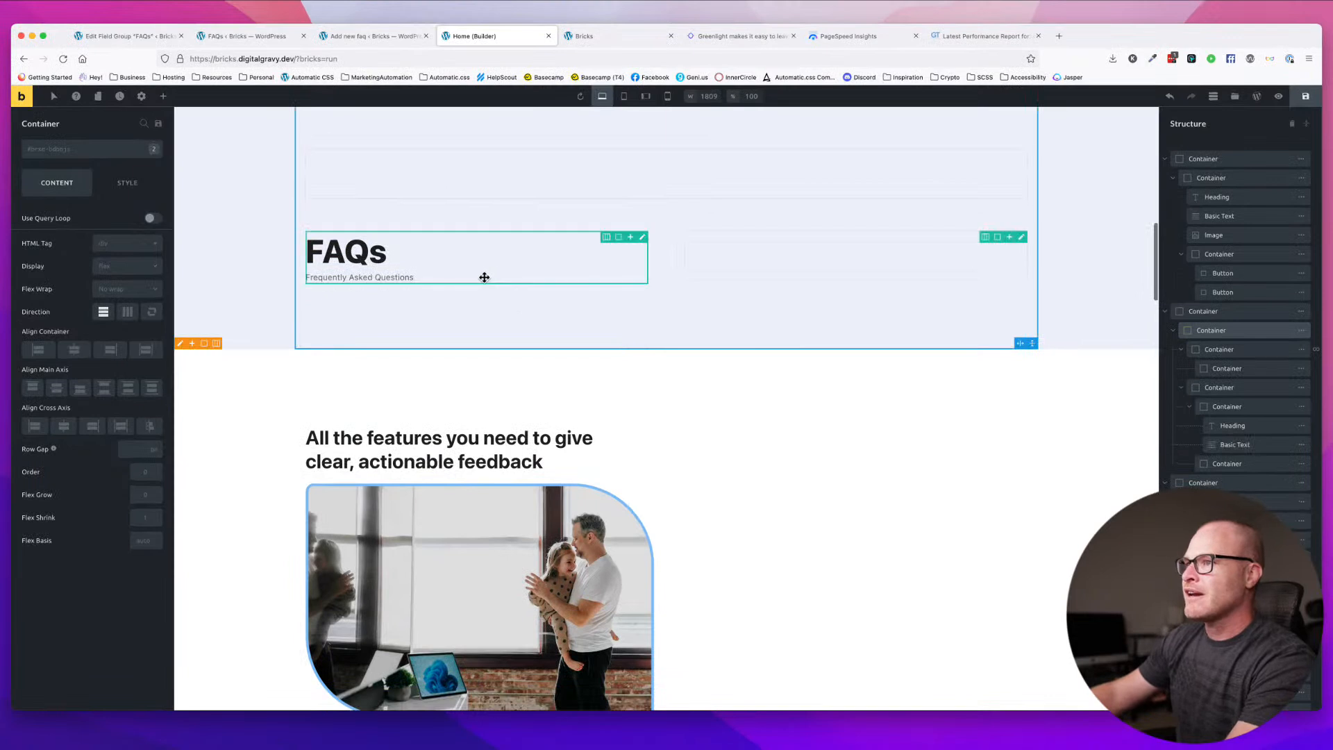
- Move the query loop's inner container into the grid's second column and inspect its query loop setting
left_click(444, 252)
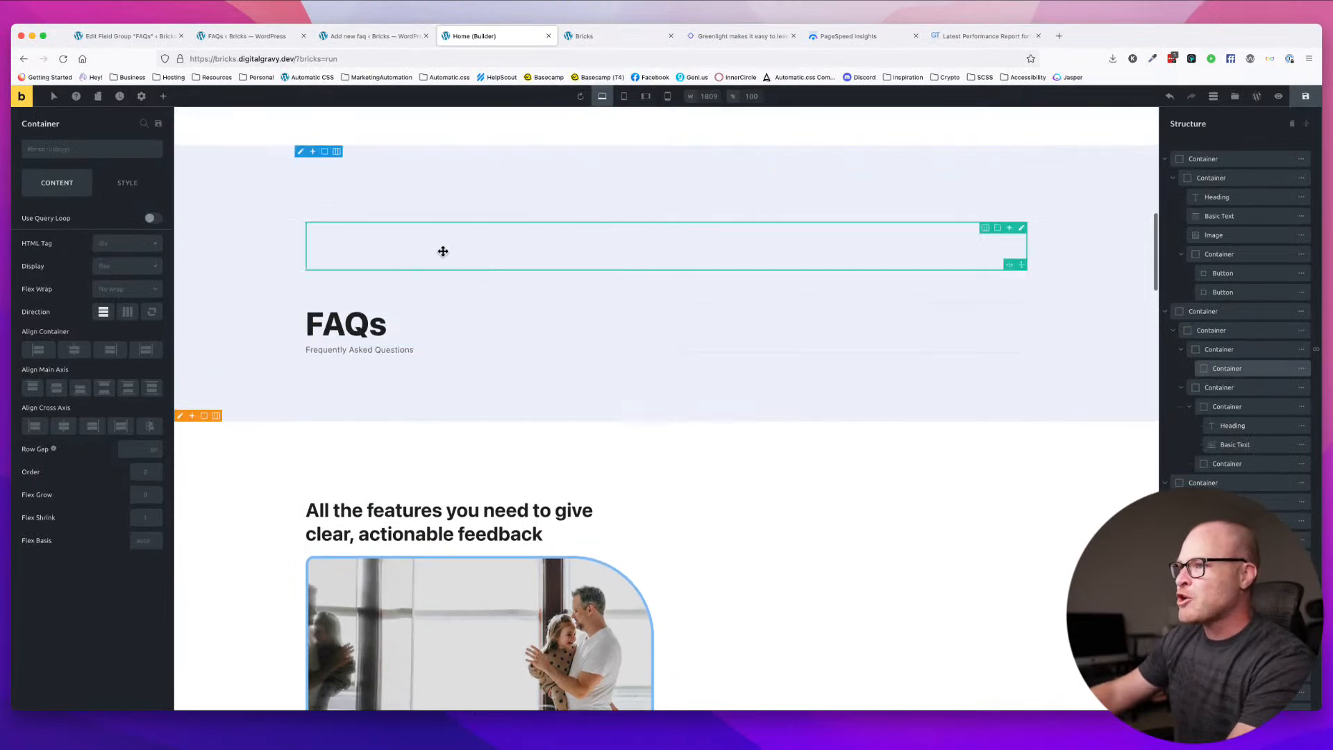
left_click_drag(432, 250, 789, 320)
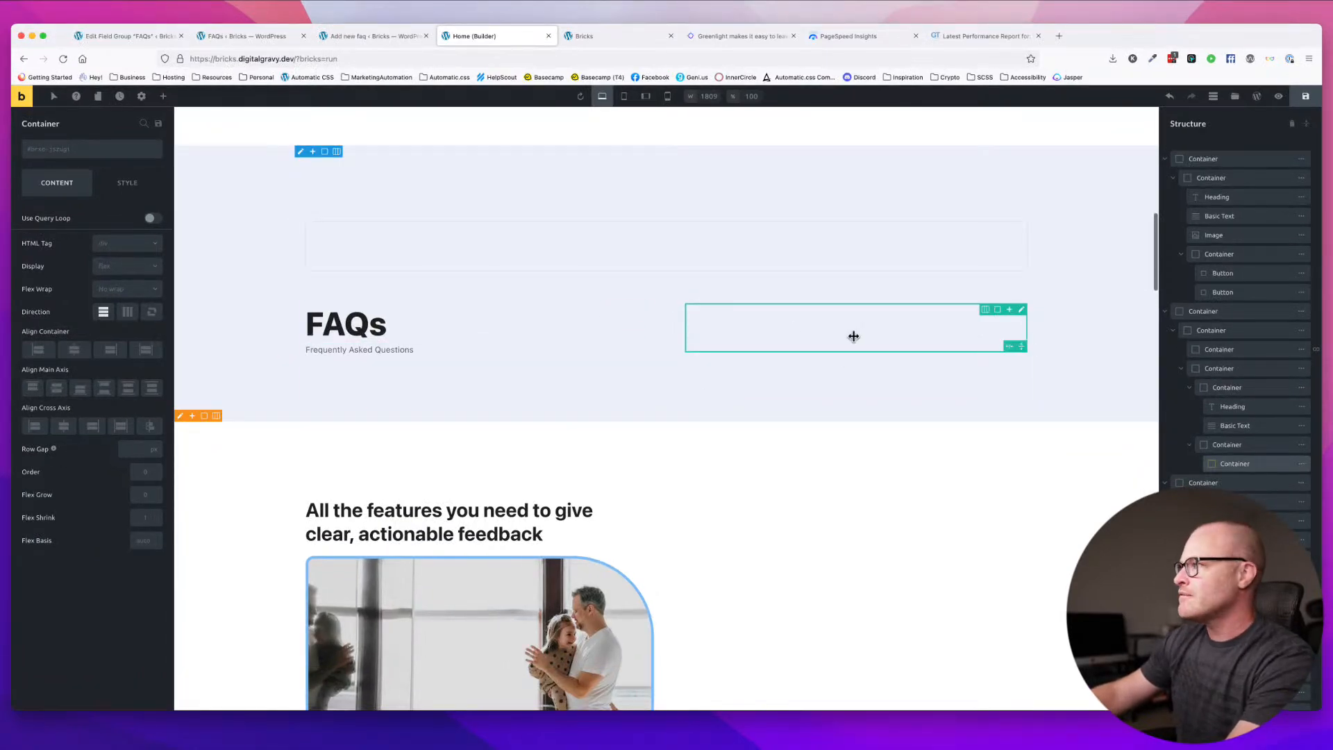
left_click(1240, 464)
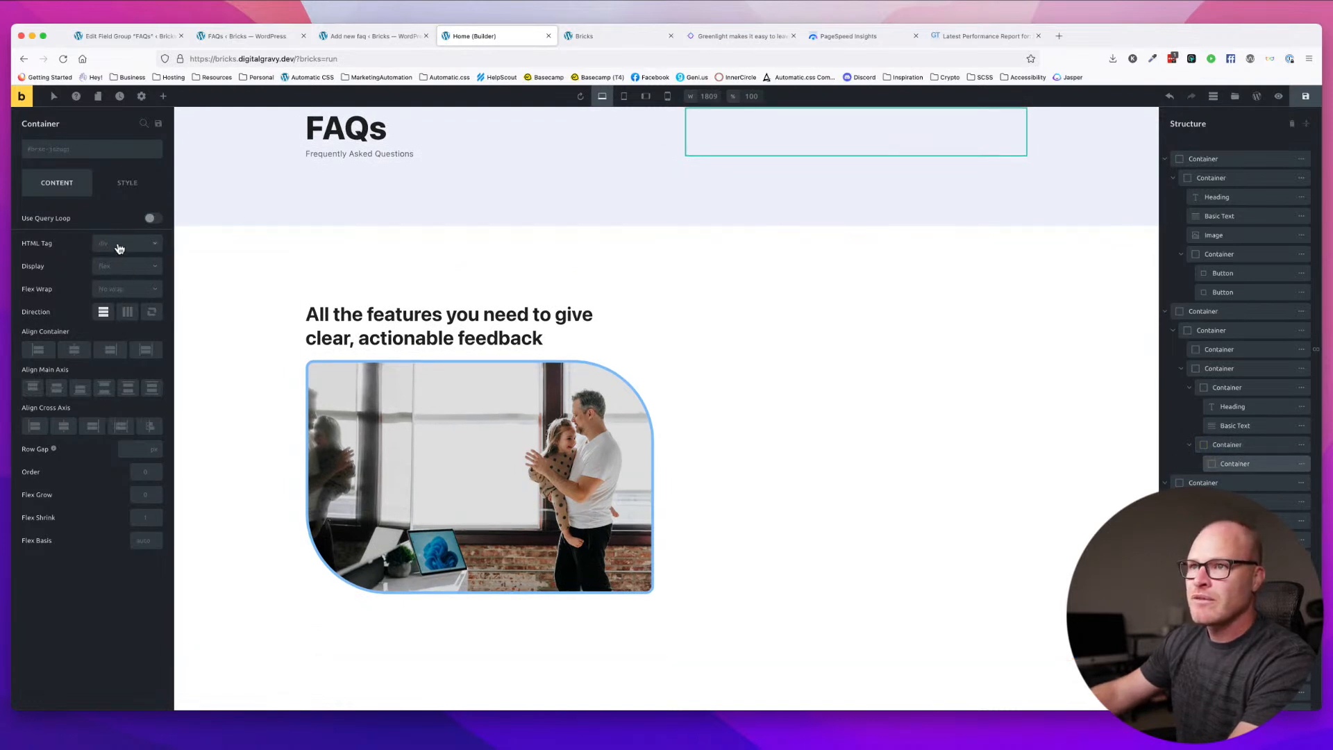
left_click(153, 220)
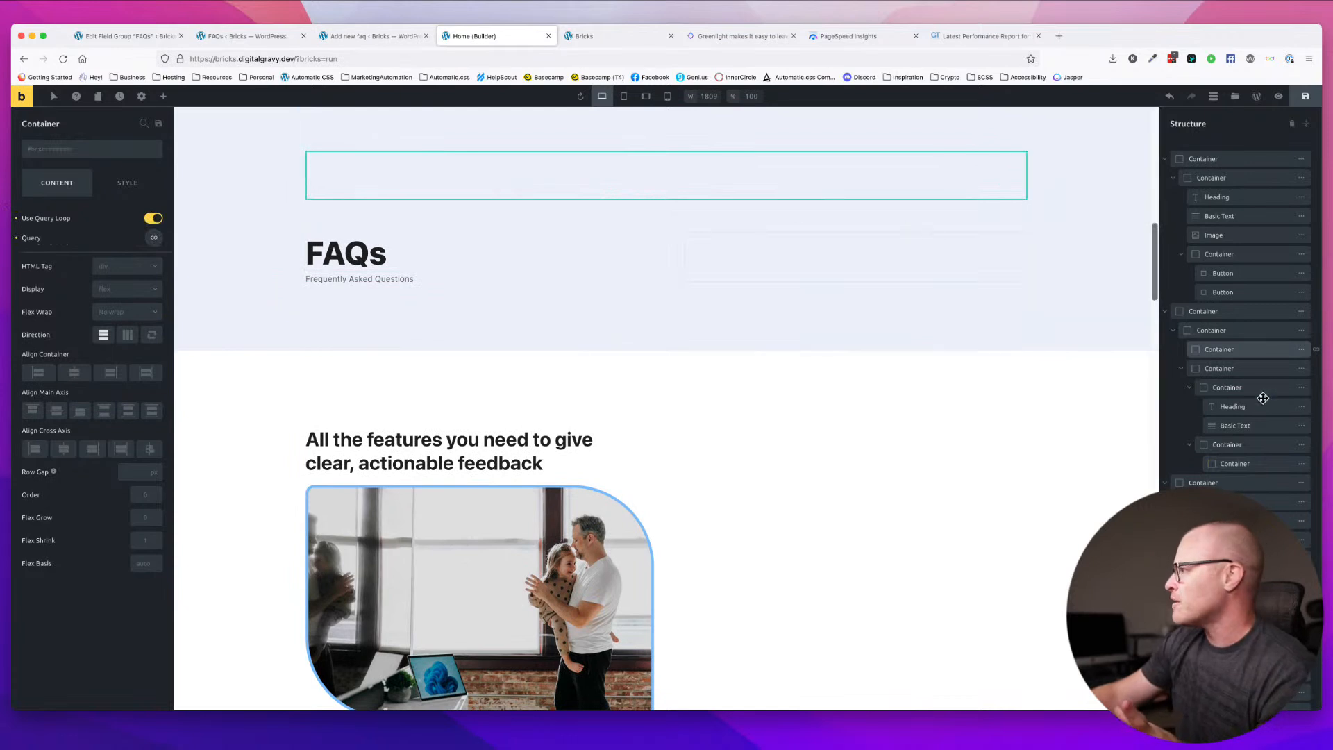
- Move the query loop container into the second column's inner container and check the query loop setting of both
left_click_drag(1194, 353, 1232, 448)
mouse_move(1208, 439)
left_mouse_down()
mouse_move(1209, 456)
mouse_move(1221, 453)
left_mouse_up()
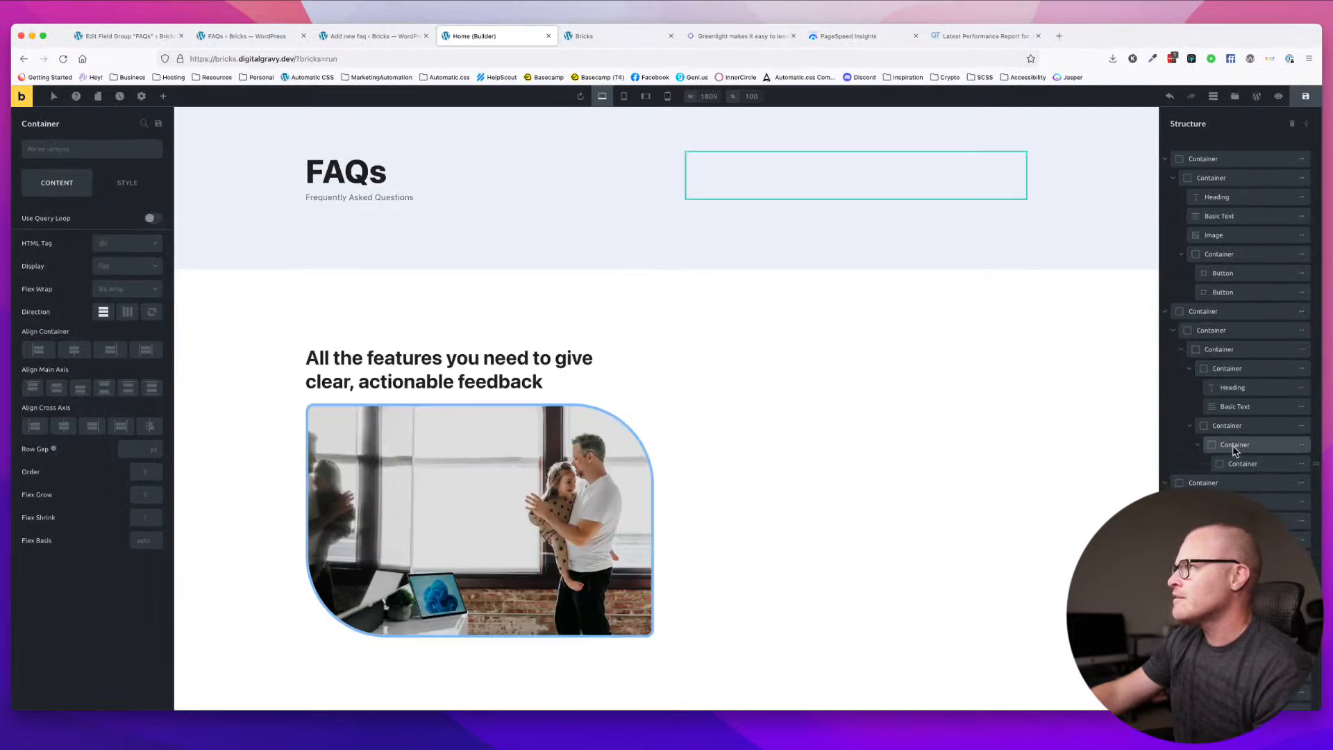
left_click(1236, 450)
left_click(1236, 464)
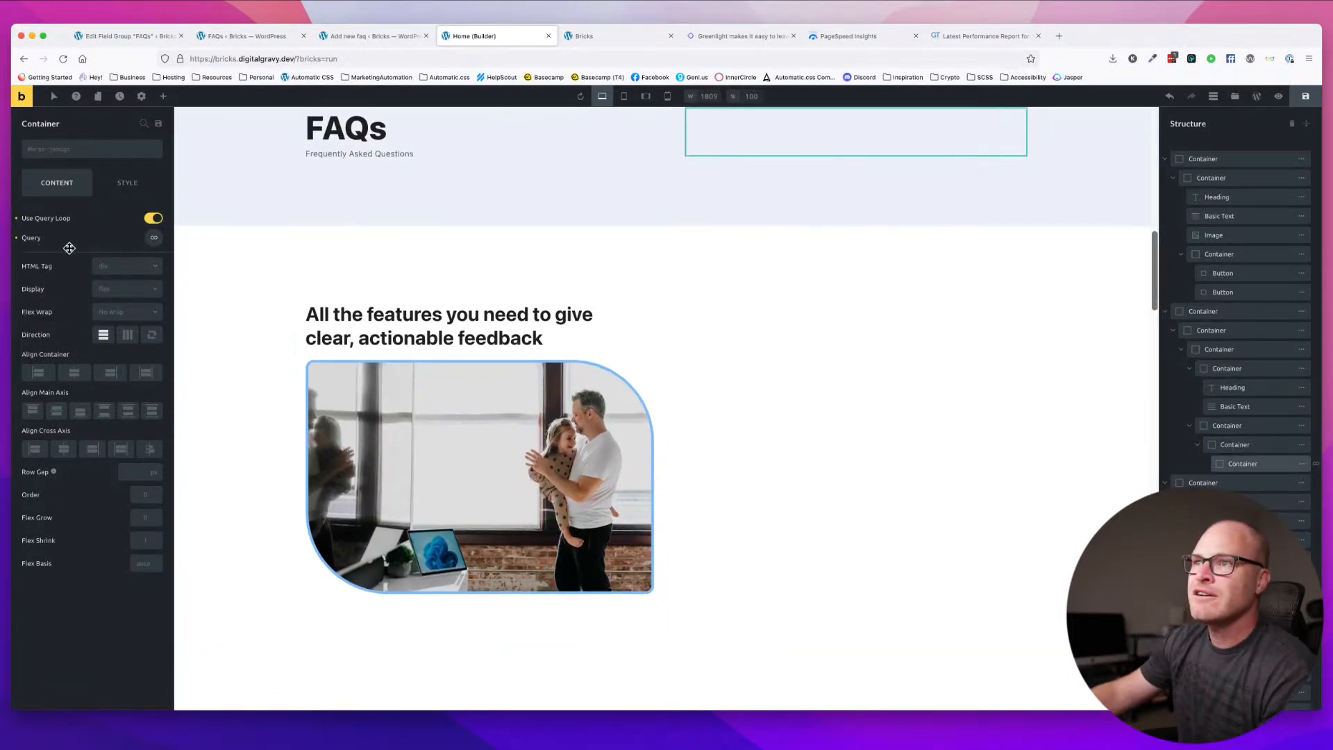
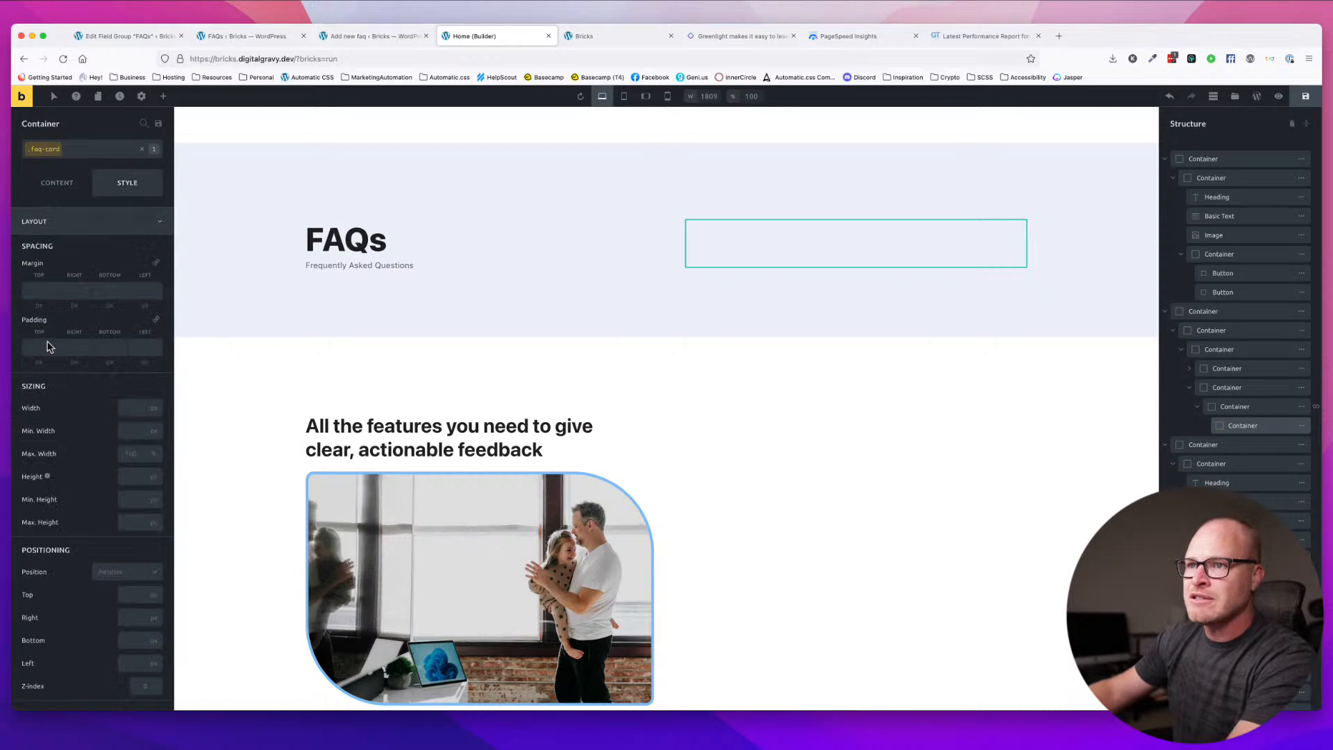
- Set the faq-card class's padding to 2em on all sides and add a Heading element inside the card
left_click(34, 352)
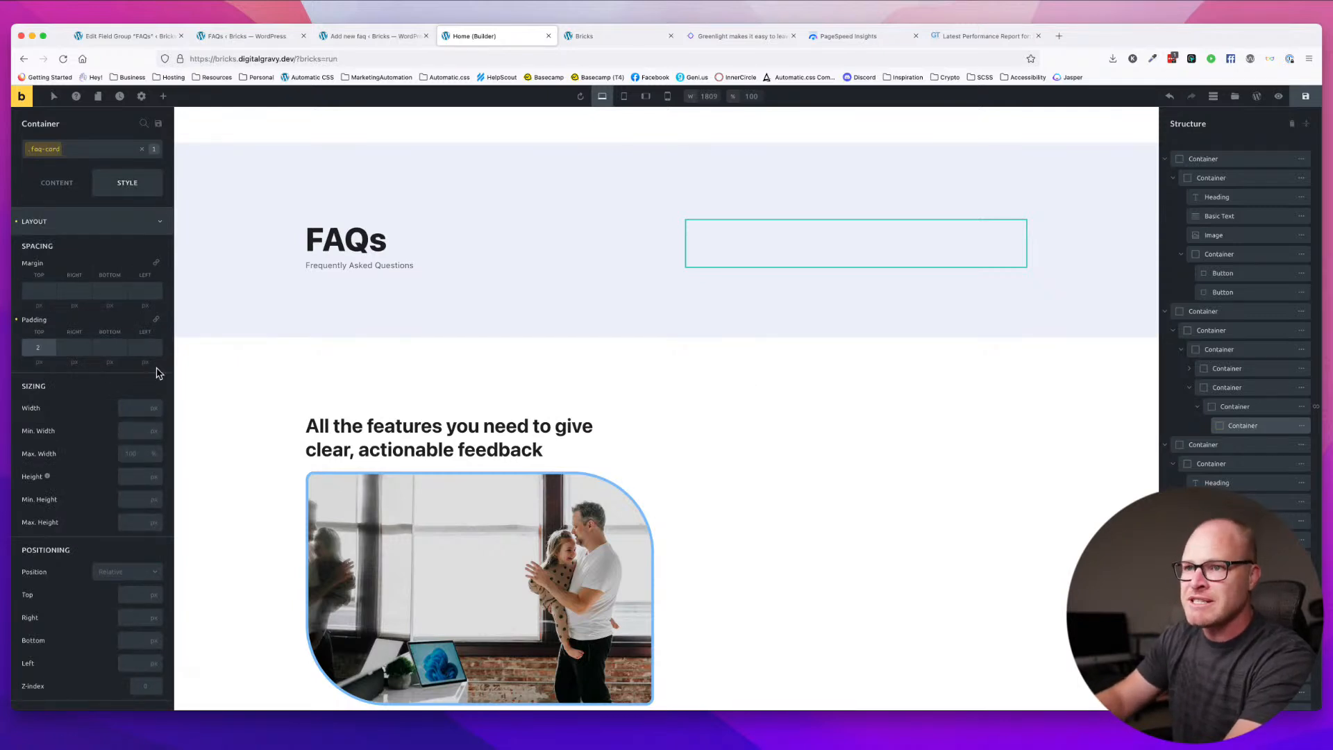
left_click(157, 319)
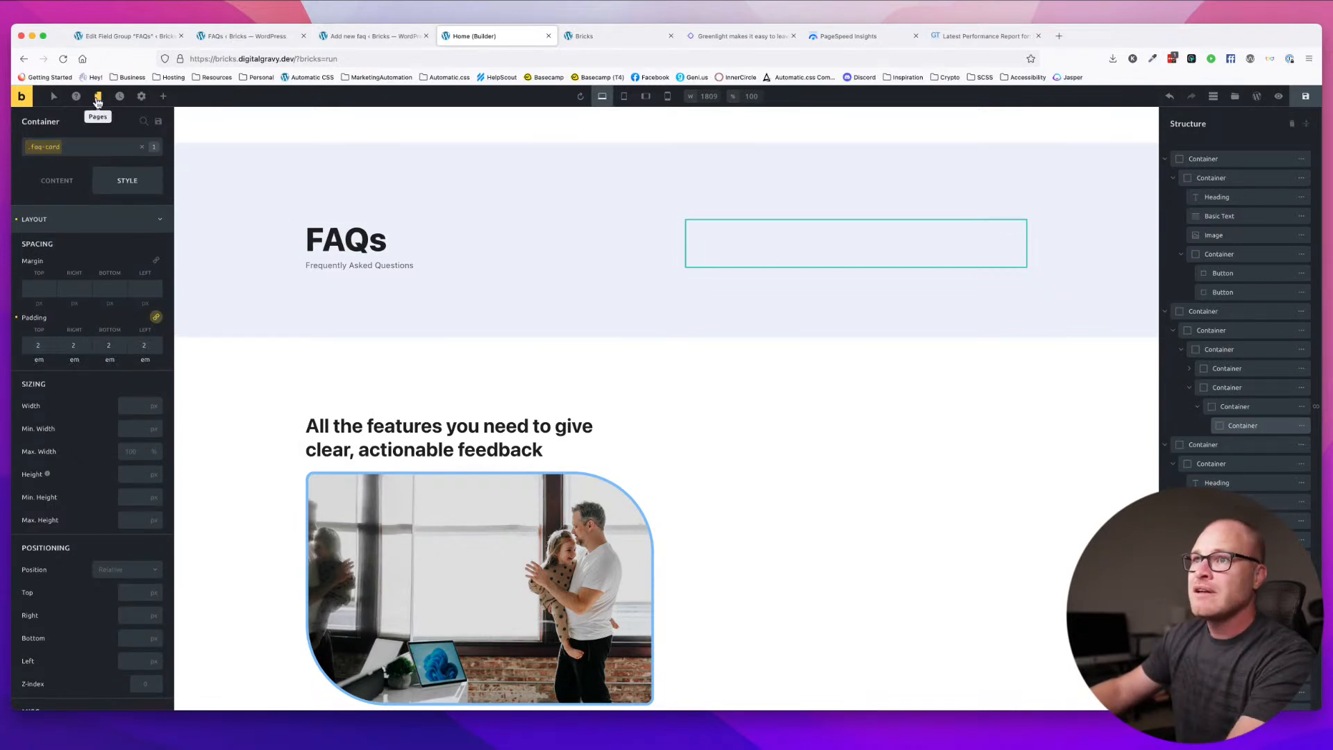
left_click(163, 97)
type("head")
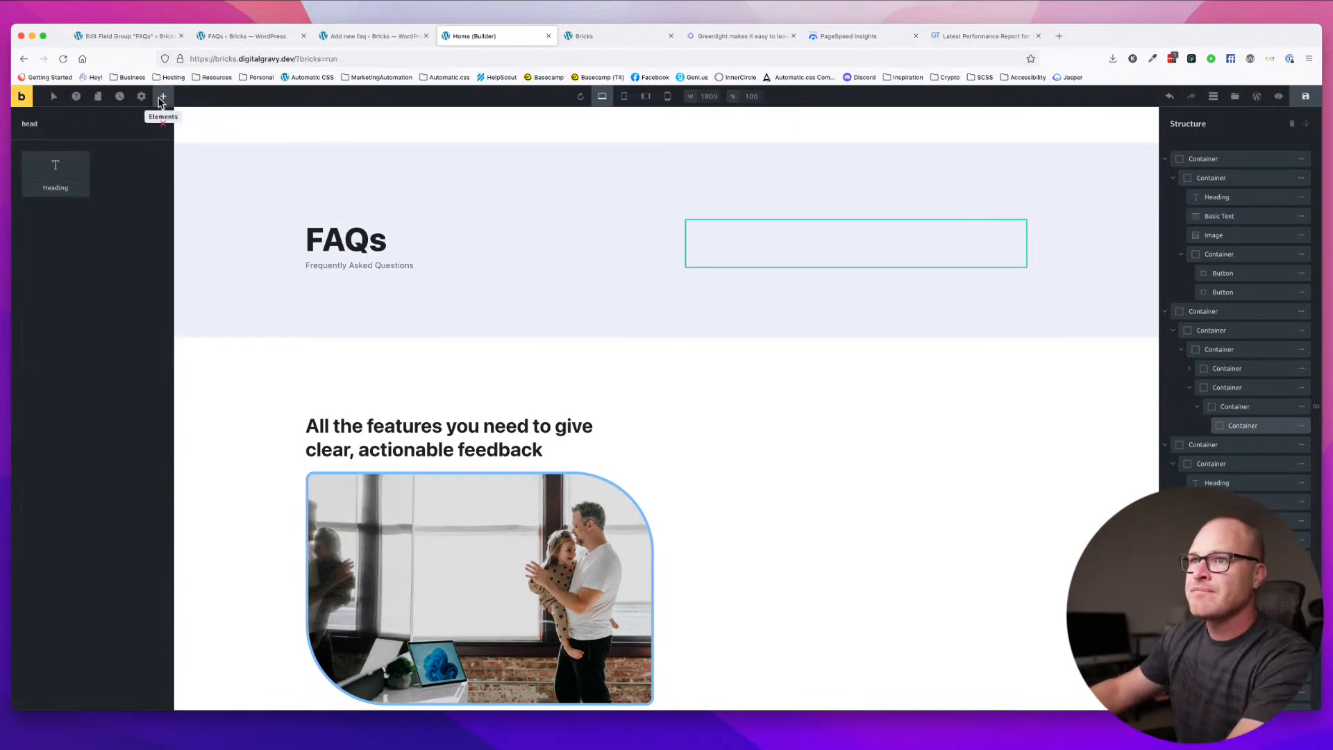
left_click(47, 169)
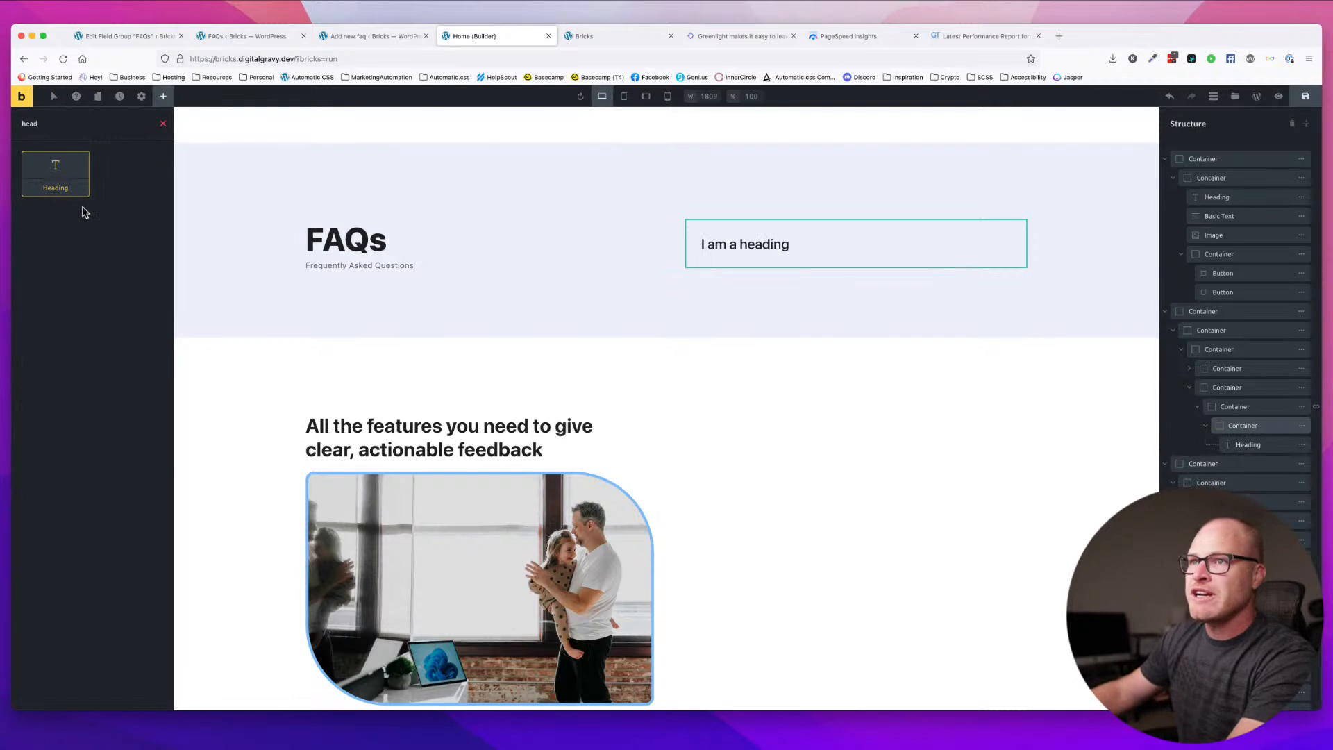
double_click(83, 189)
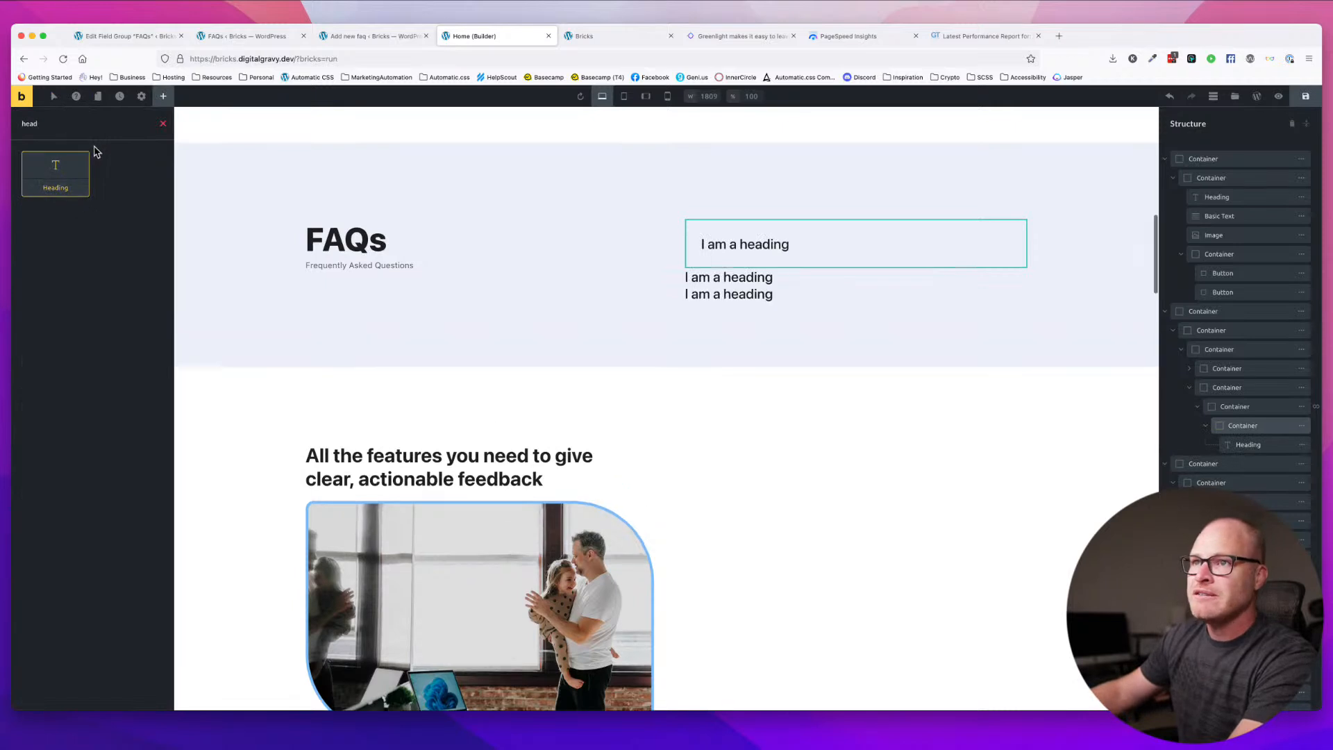
- Create the class faq-card__heading on the Heading element inside the FAQ card
left_click(729, 276)
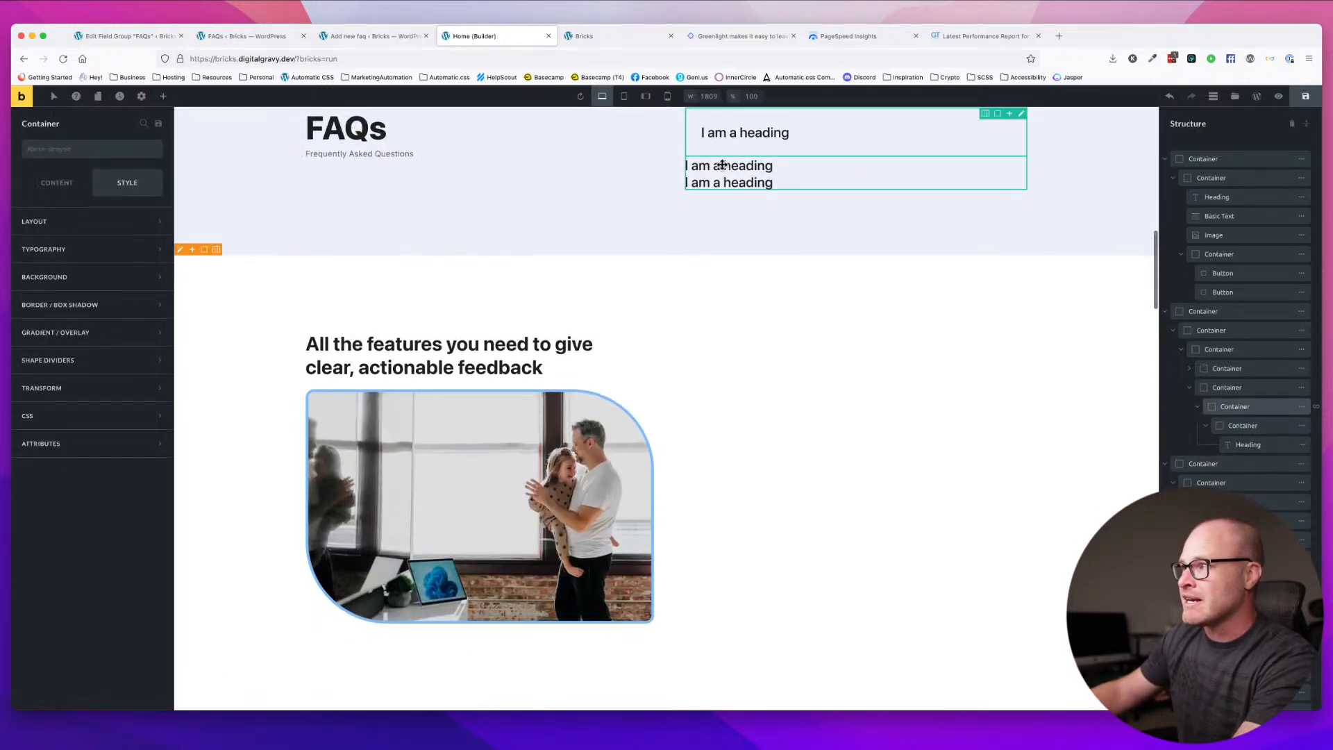
scroll(738, 243, "up", 2)
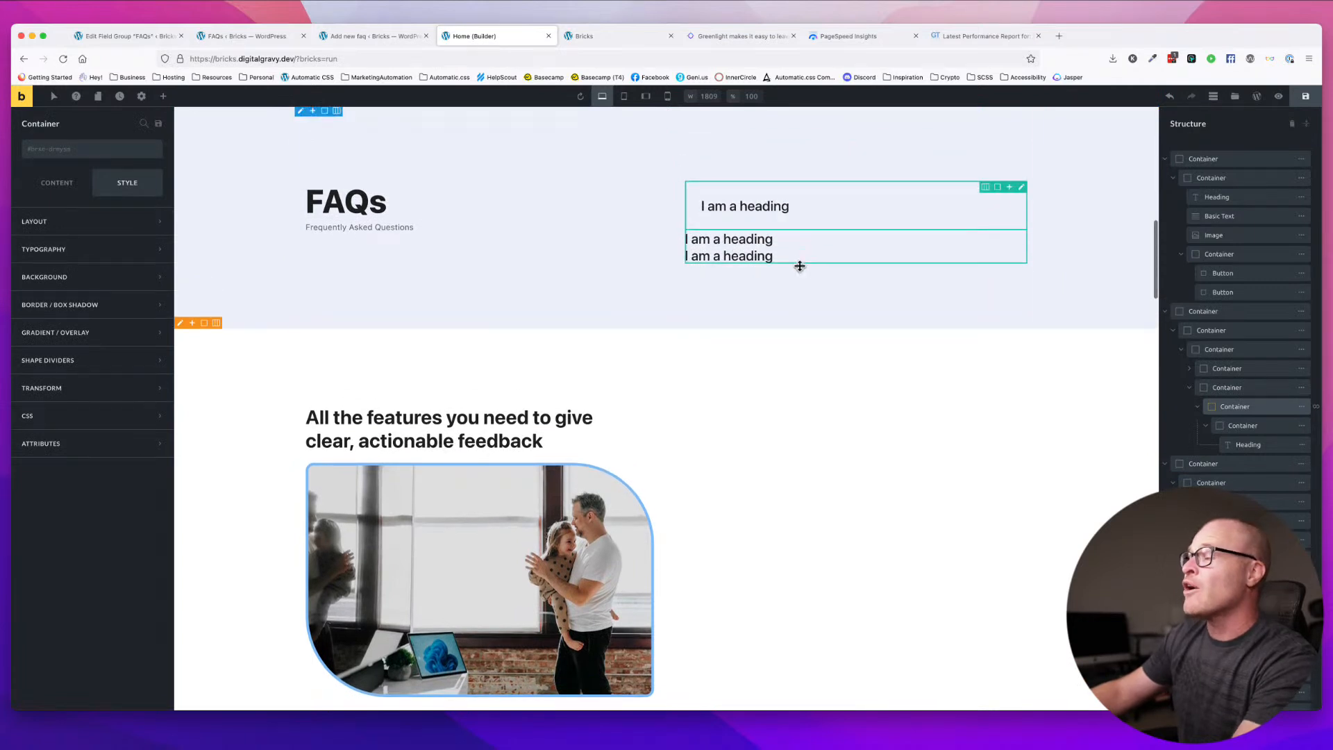
left_click(778, 205)
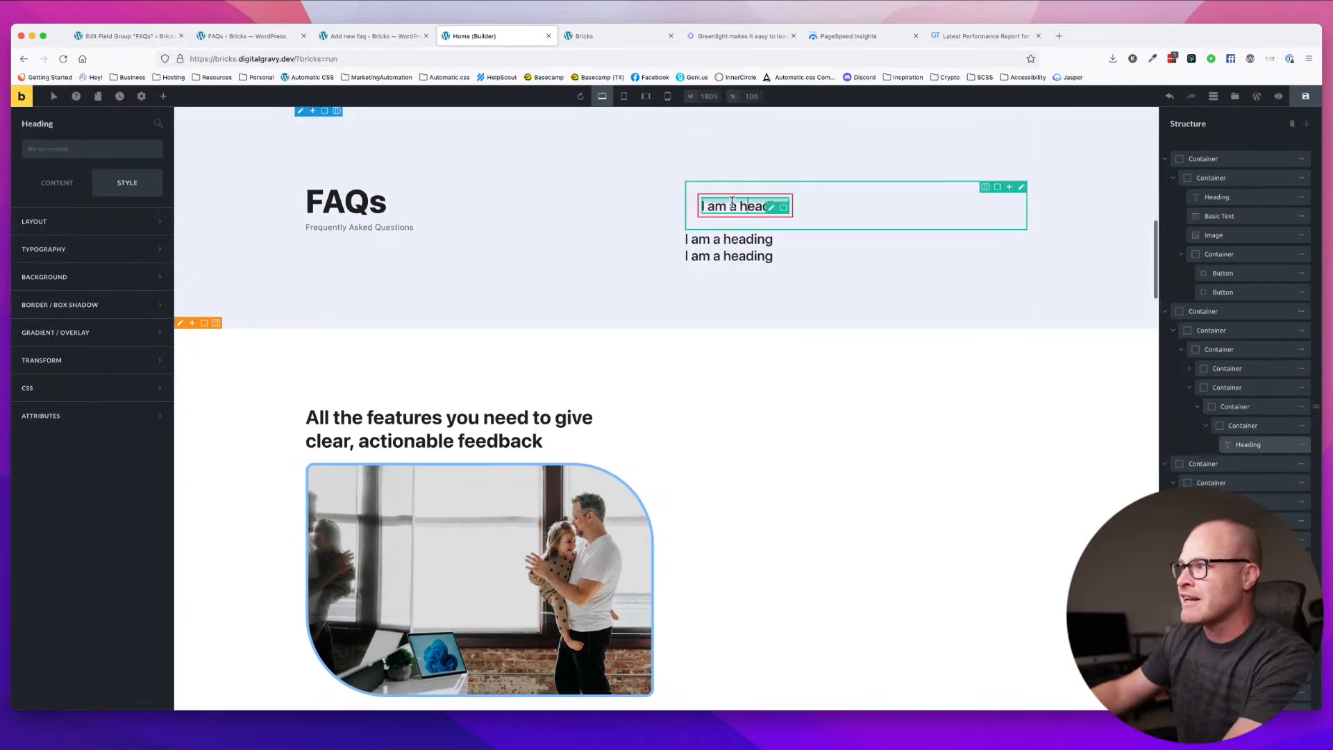
left_click(871, 218)
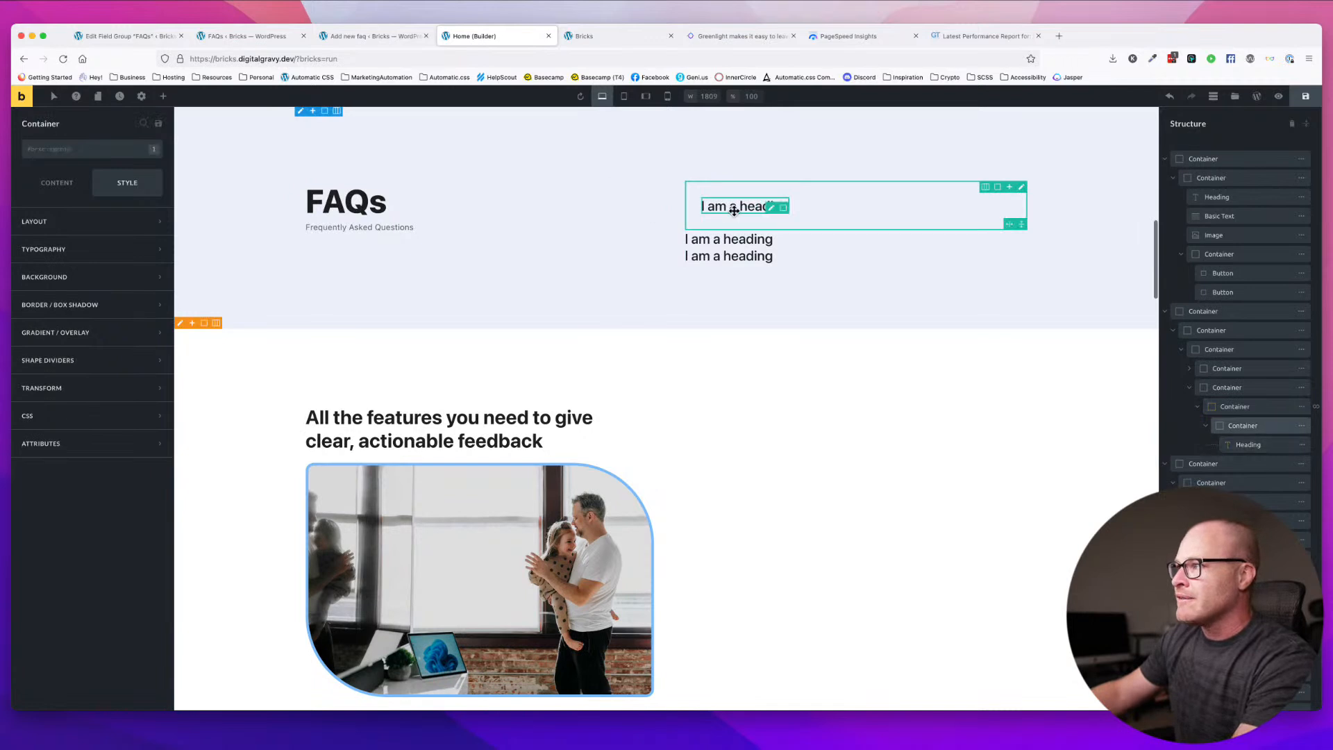
left_click(736, 207)
left_click(90, 150)
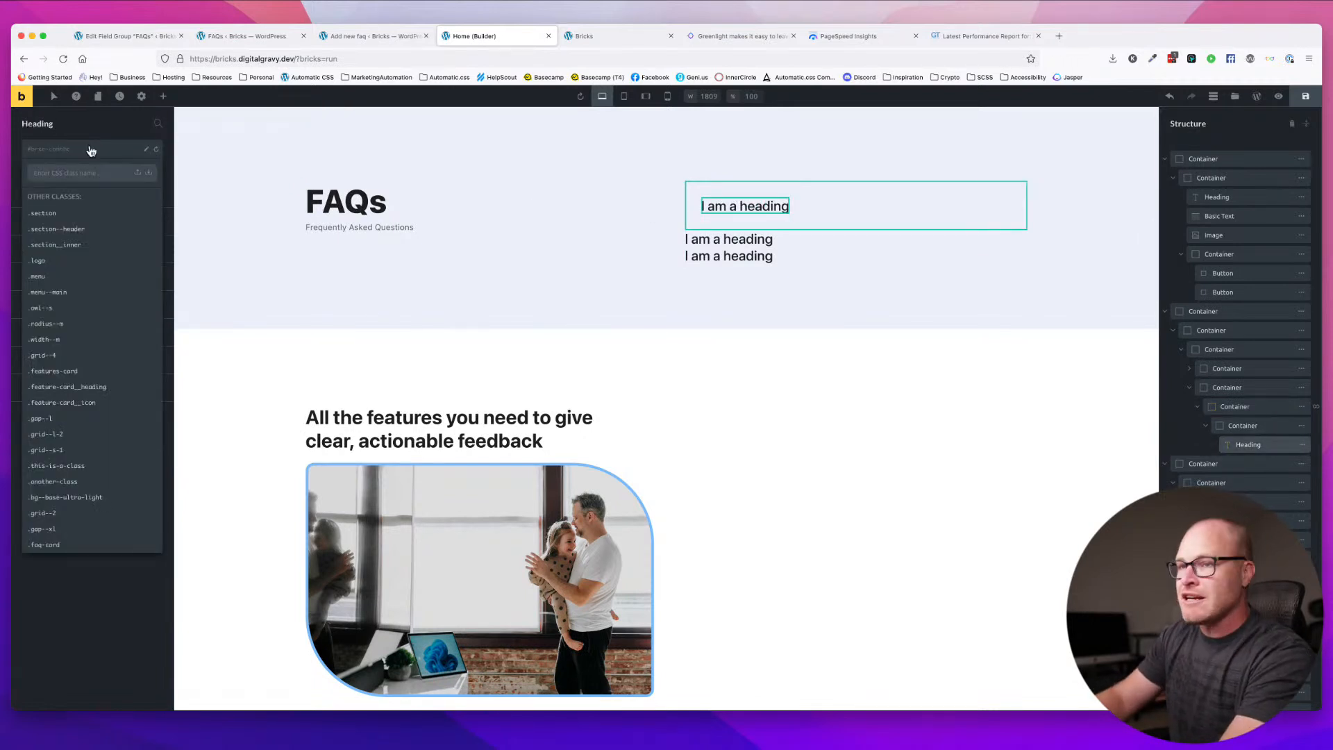
type("faq-card__heading")
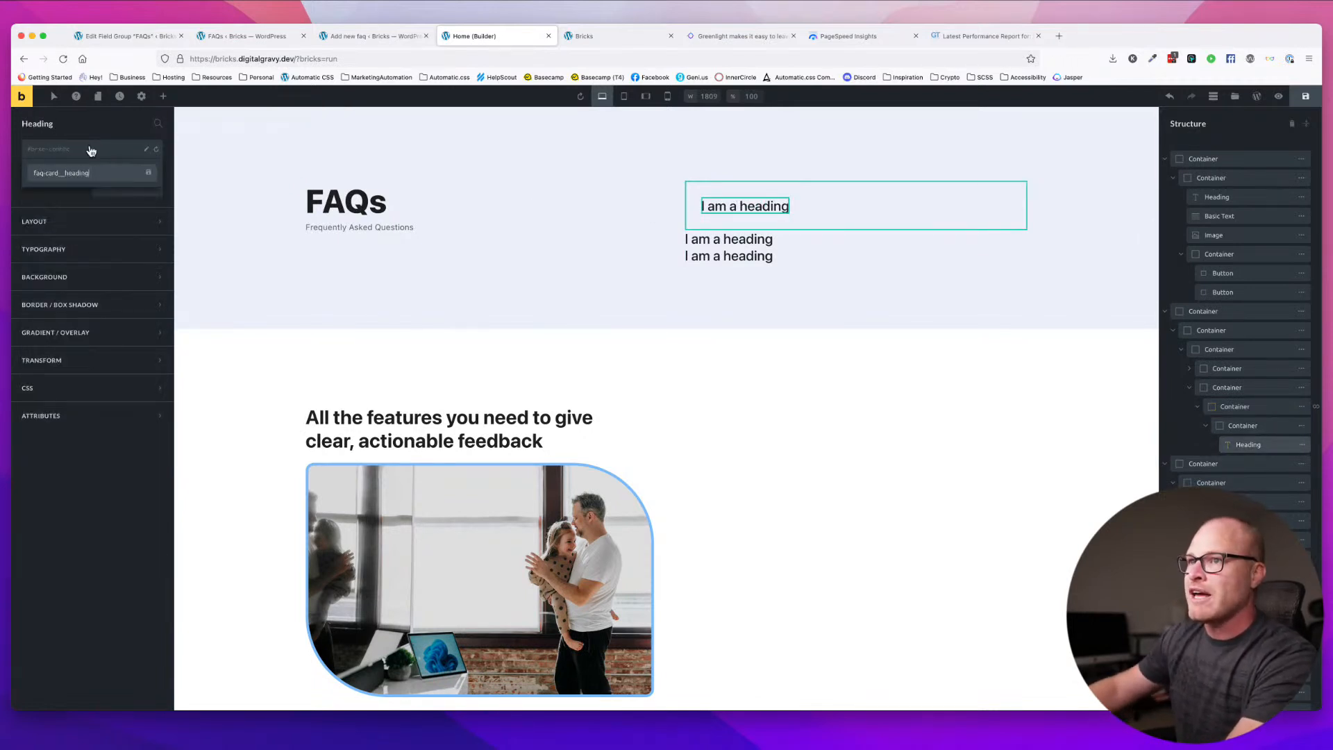
key("Return")
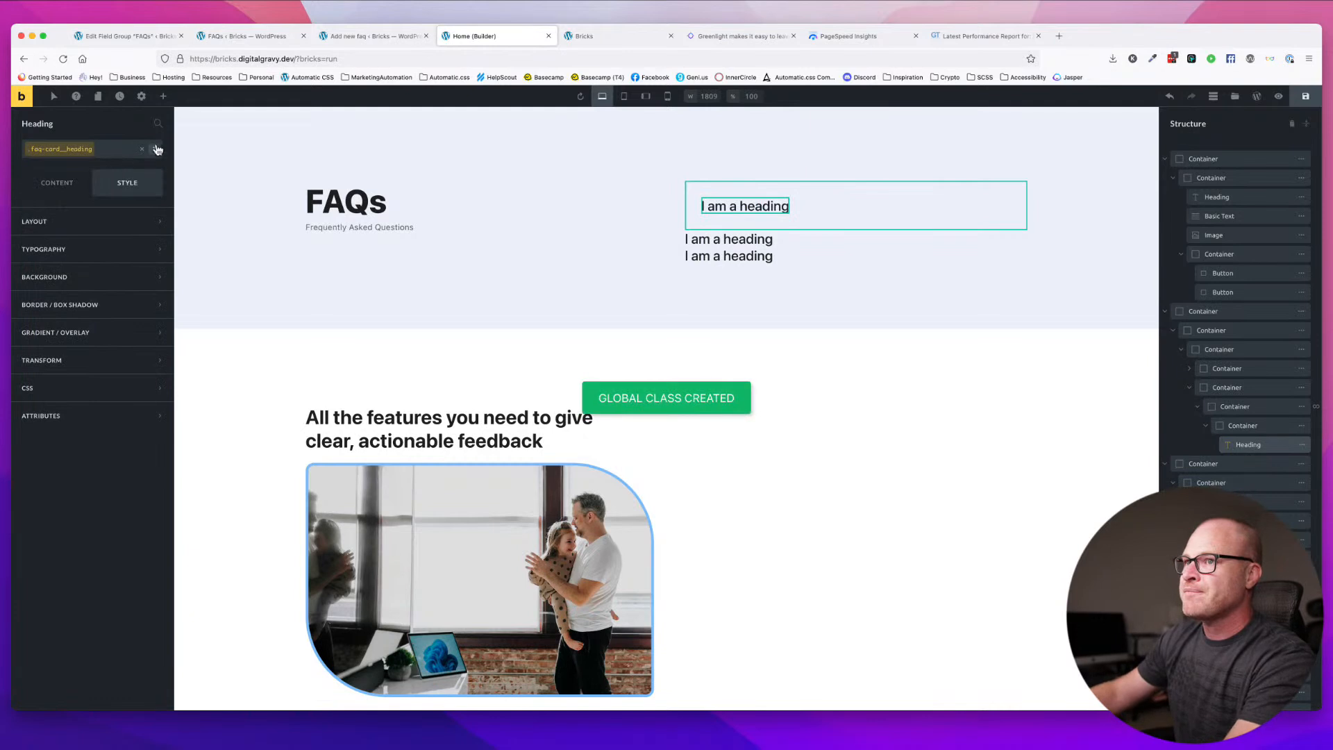
- Add a Basic Text element below the FAQ card's heading and set its HTML tag to p
left_click(164, 97)
type("text")
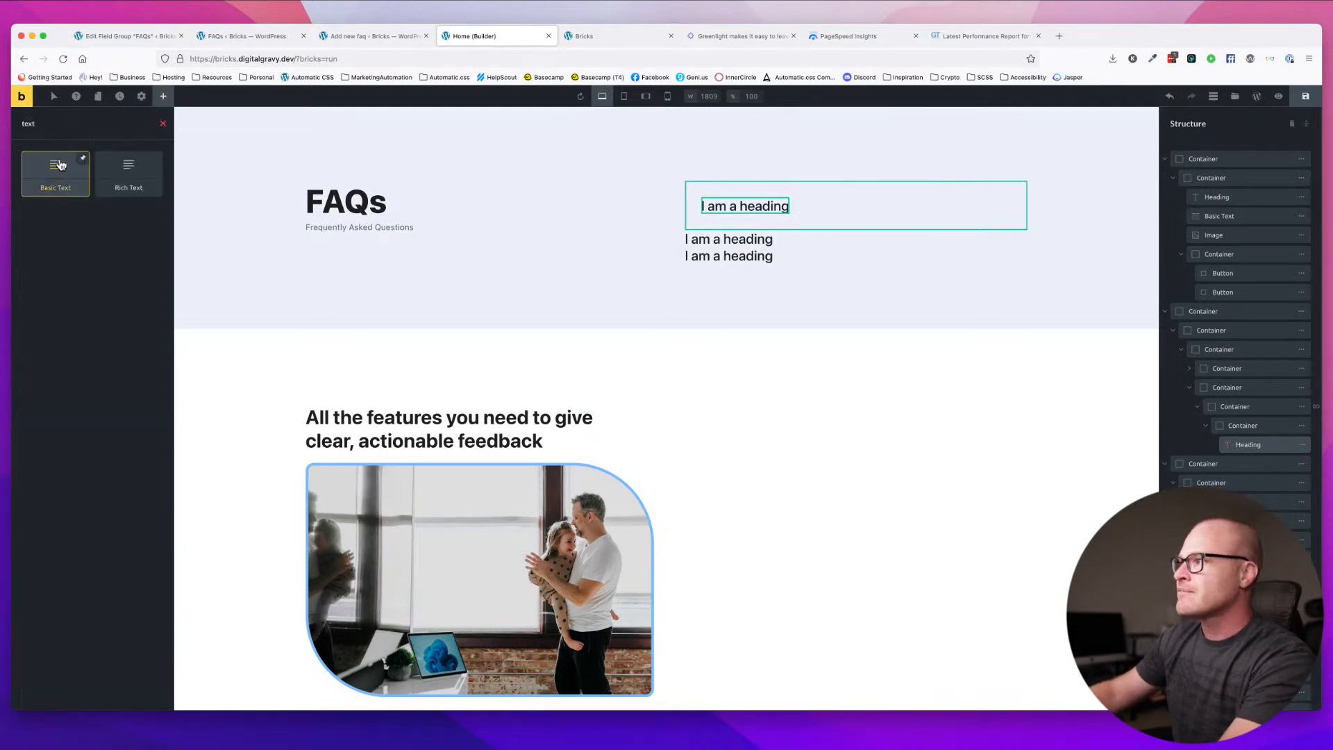
left_click(59, 165)
left_click(715, 233)
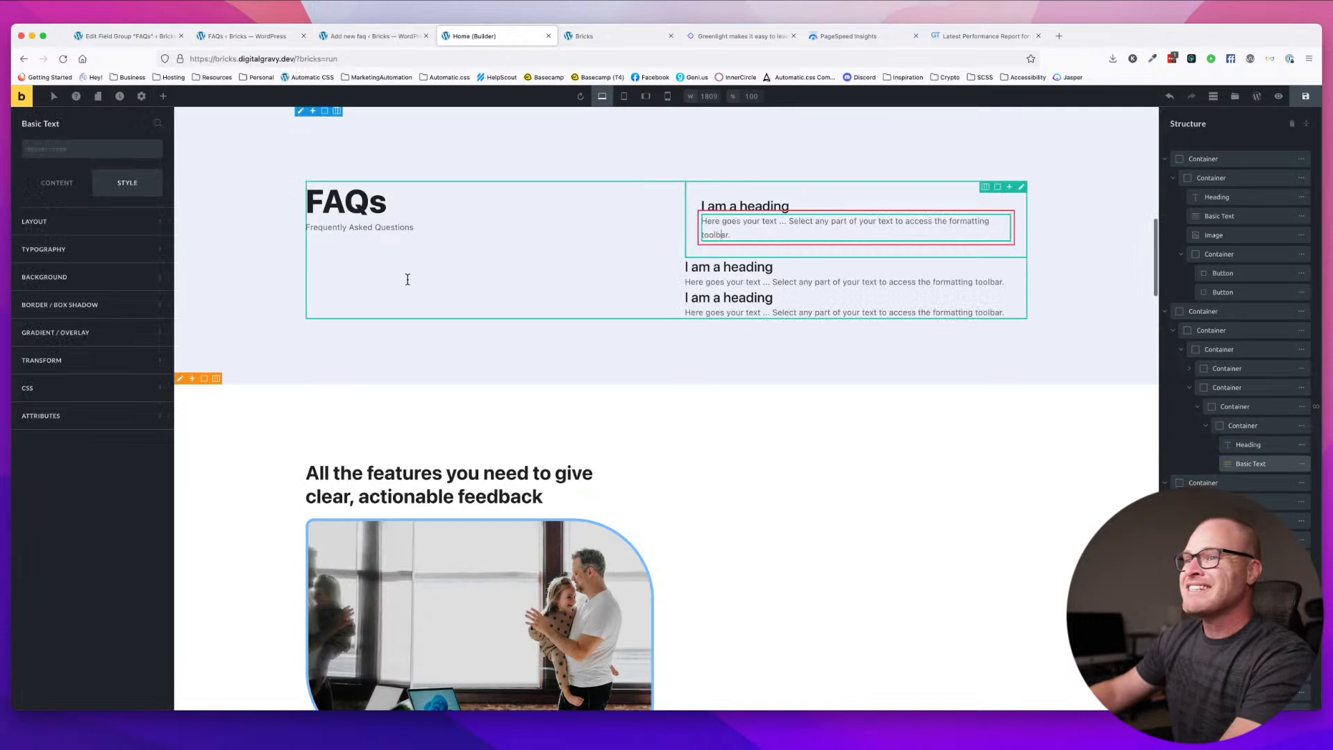
left_click(62, 185)
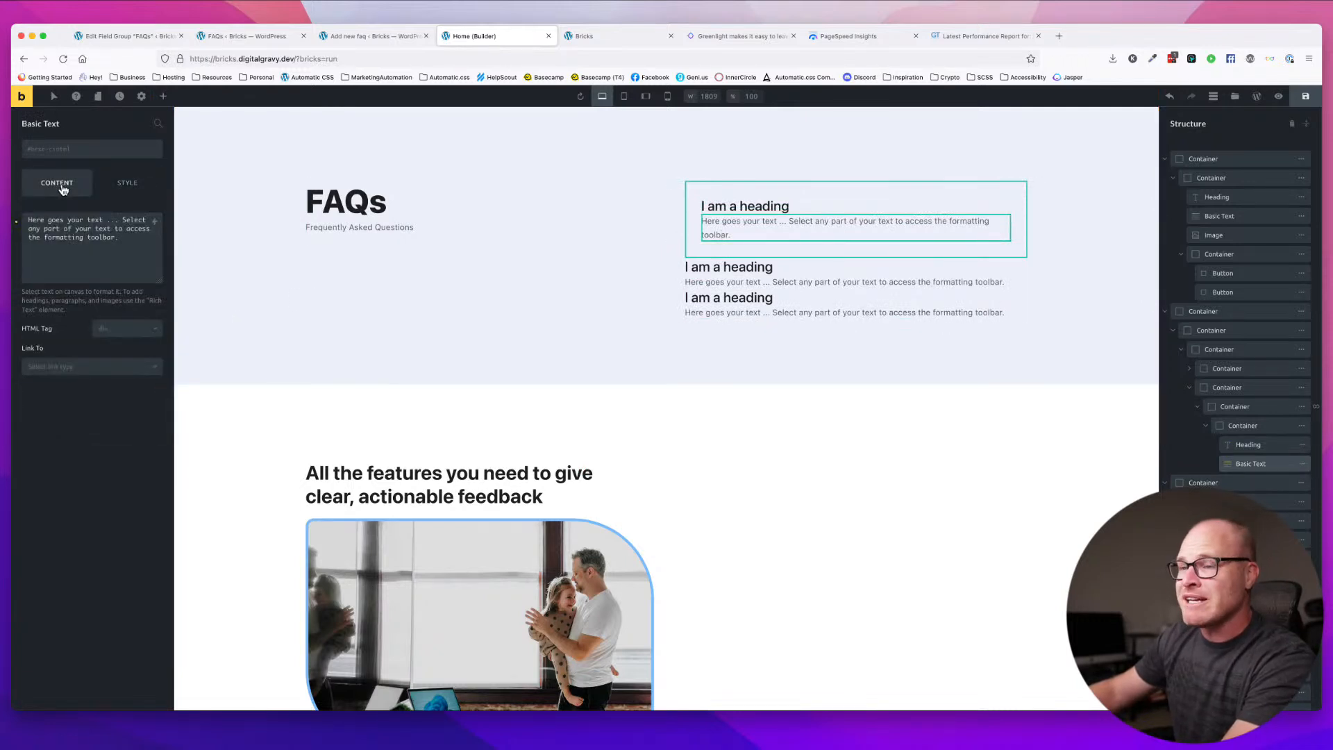
left_click(119, 328)
left_click(122, 366)
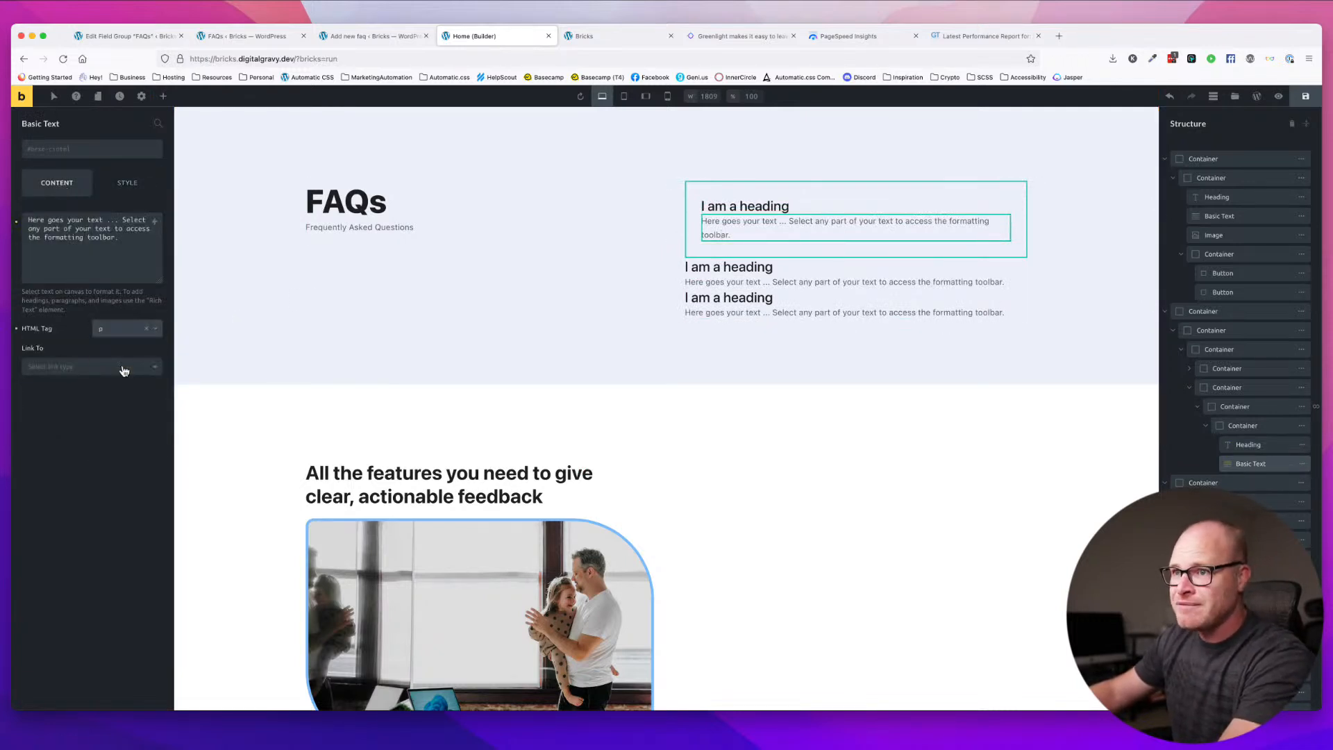
- Create the class faq-card__answer on the FAQ card's Basic Text element
left_click(99, 153)
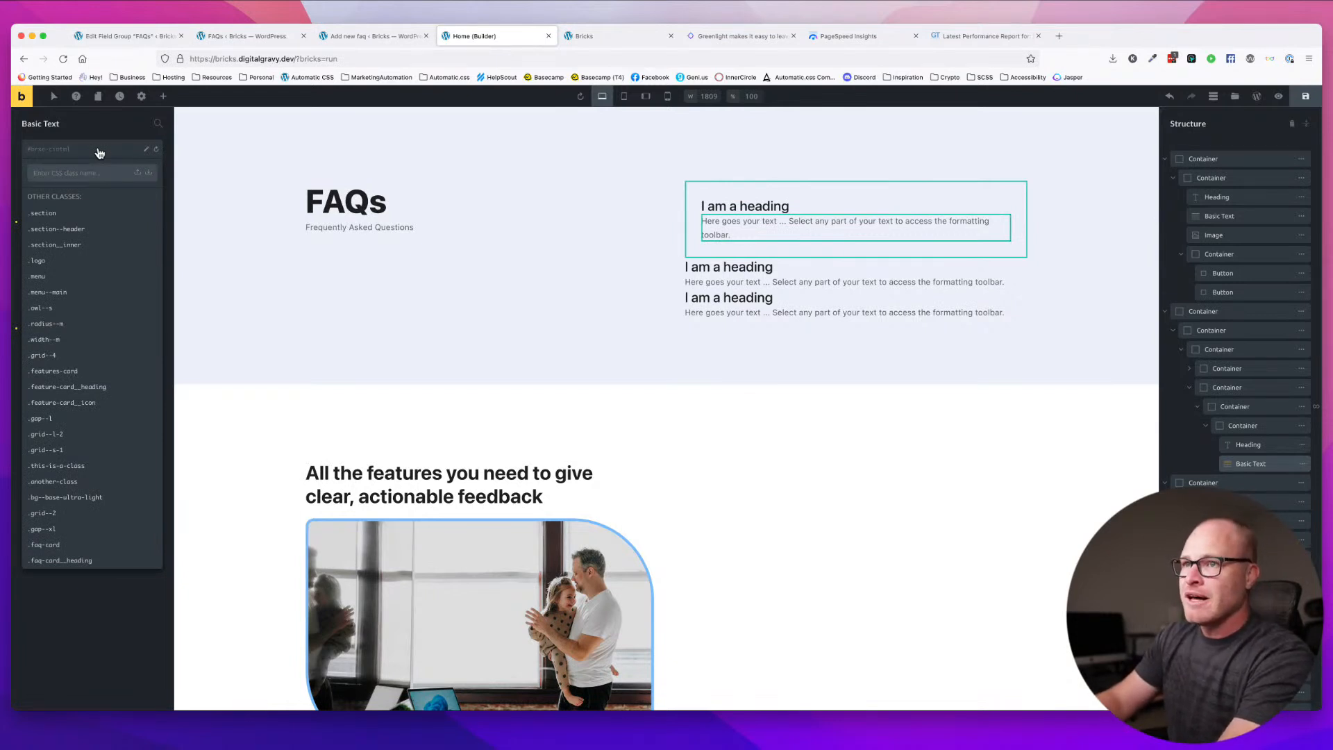
type("faq-card__")
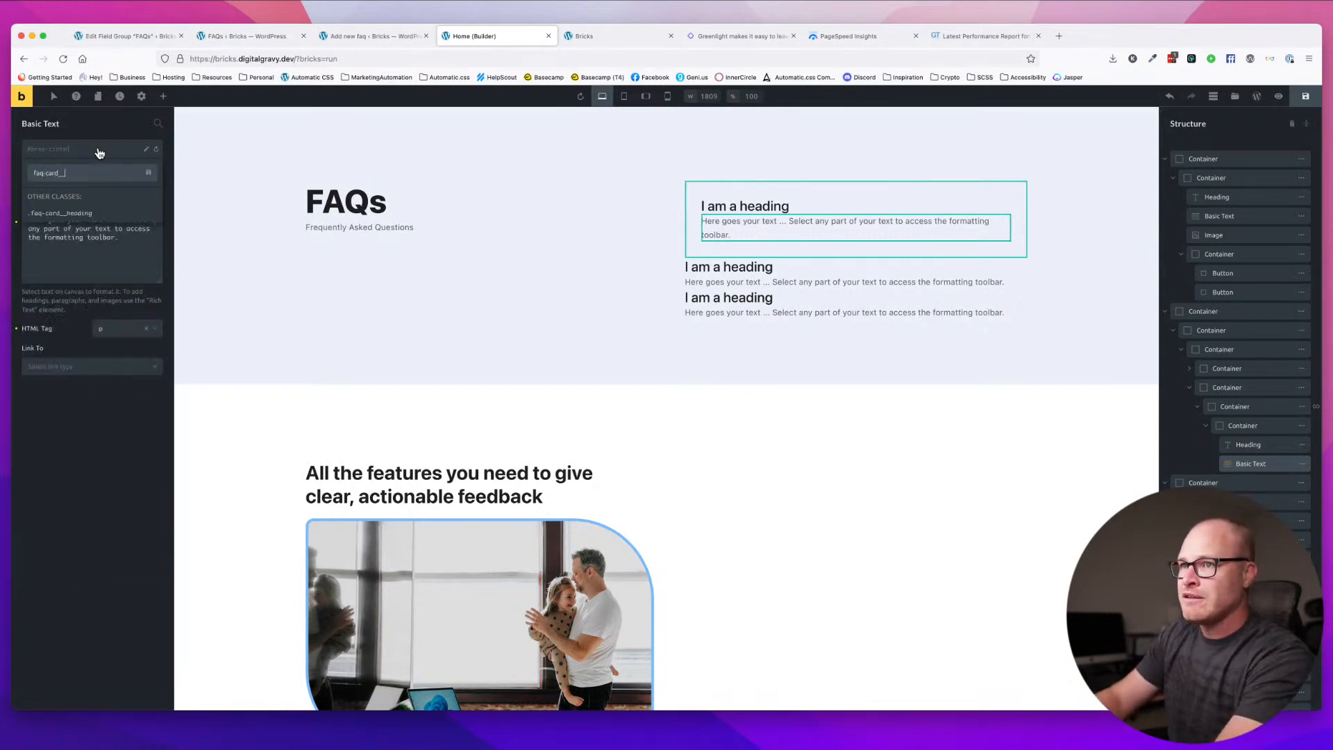
type("answer")
key("Return")
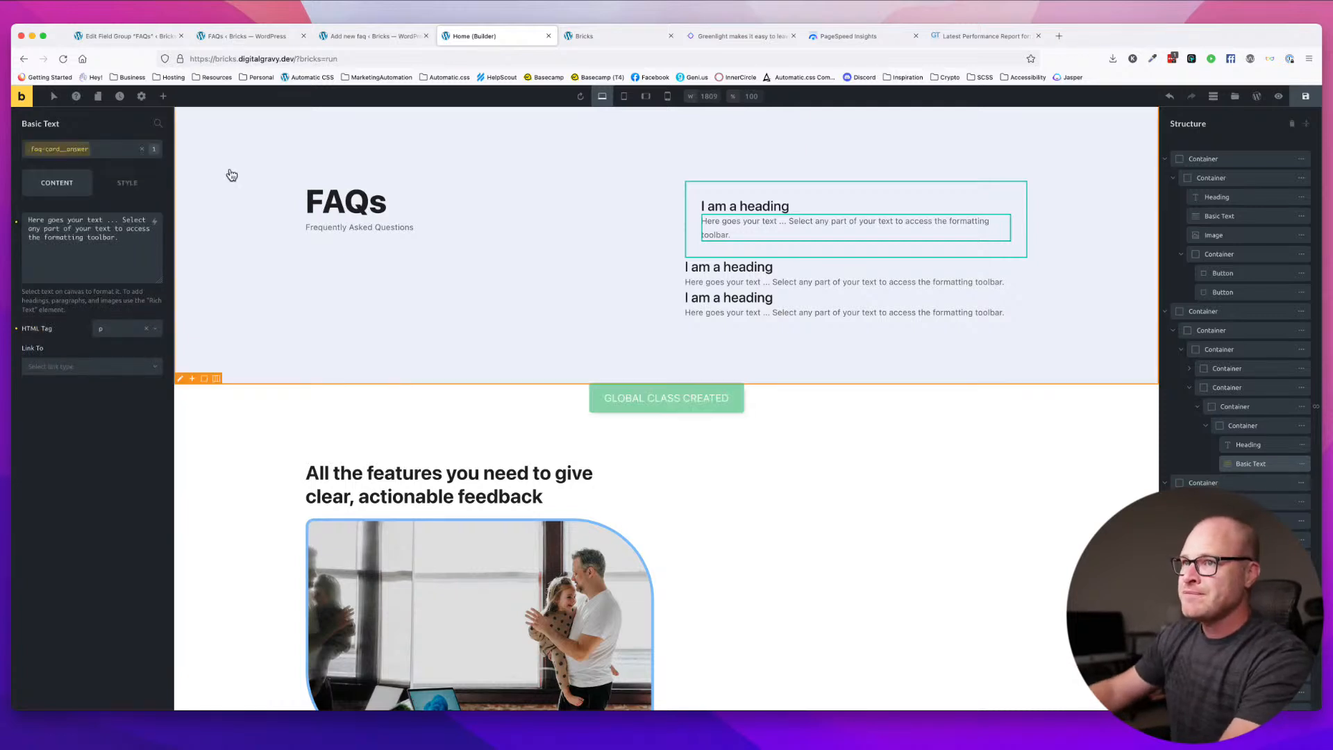
triple_click(769, 227)
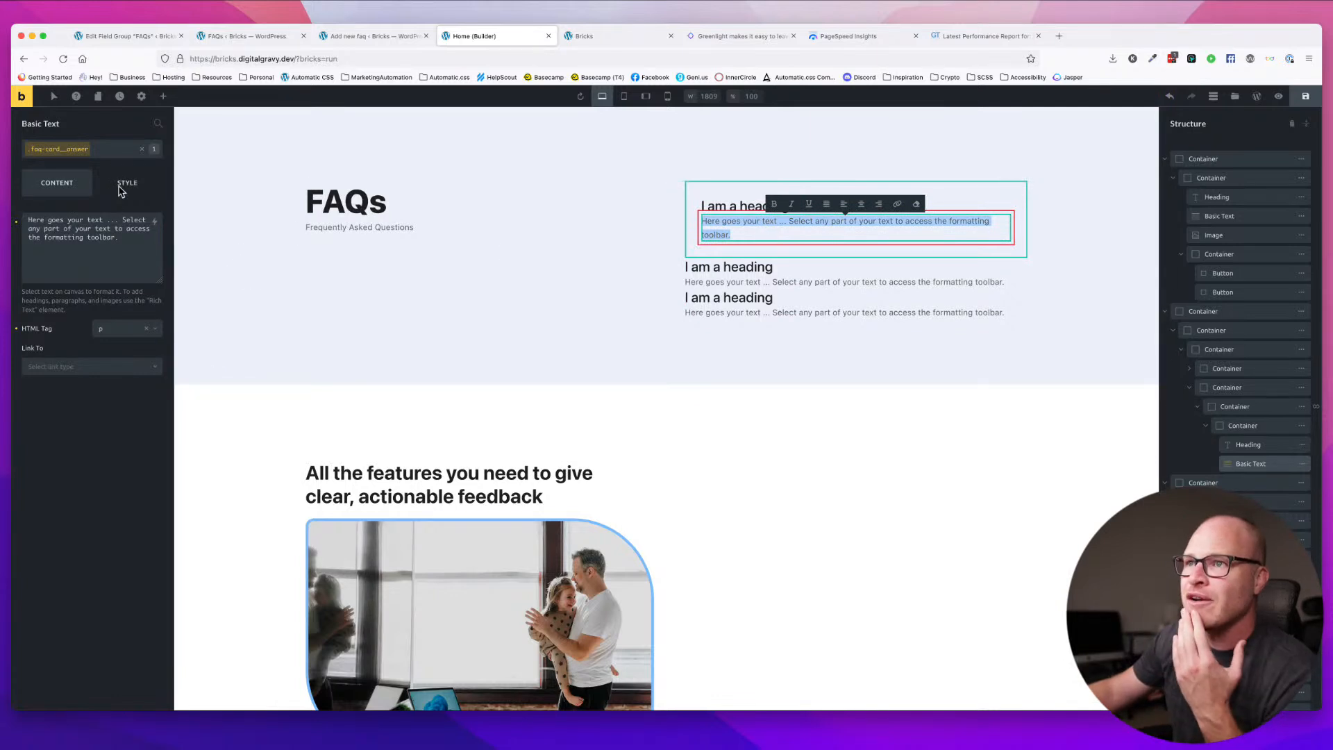
left_click(96, 369)
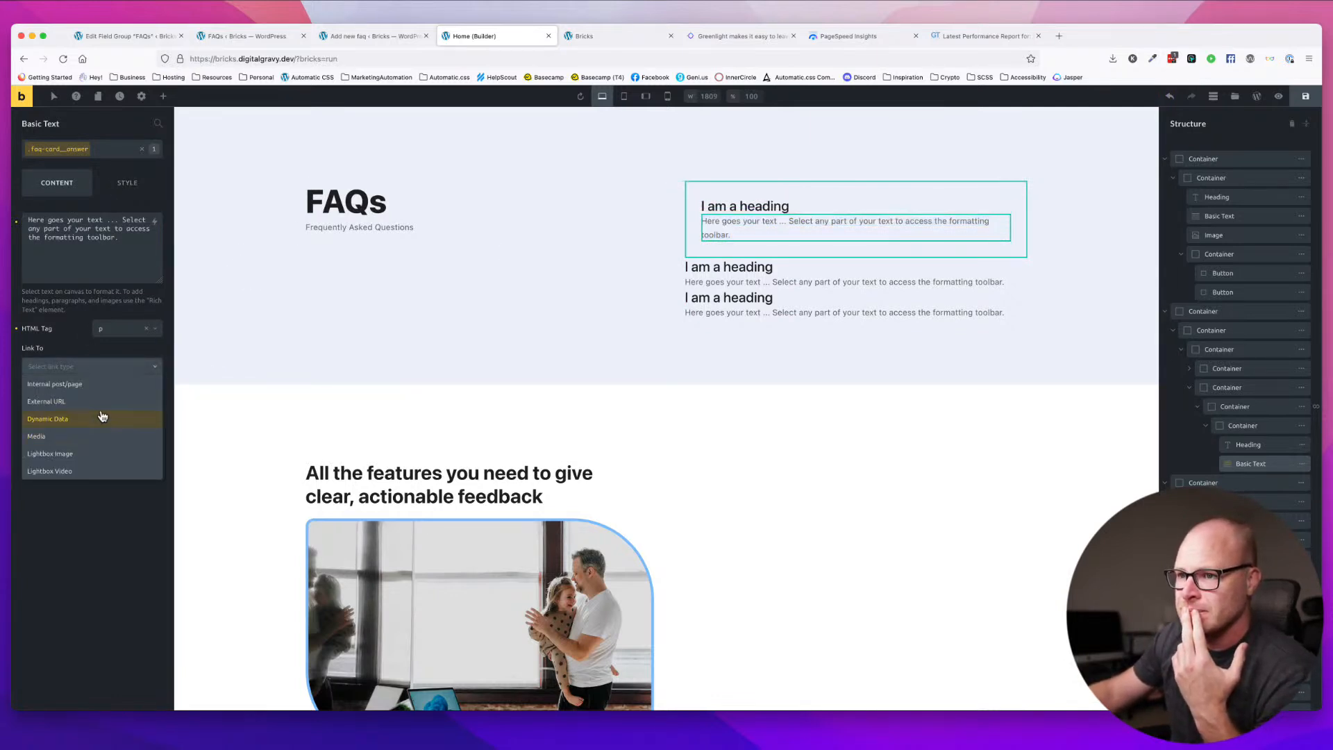
left_click(108, 512)
left_click(118, 183)
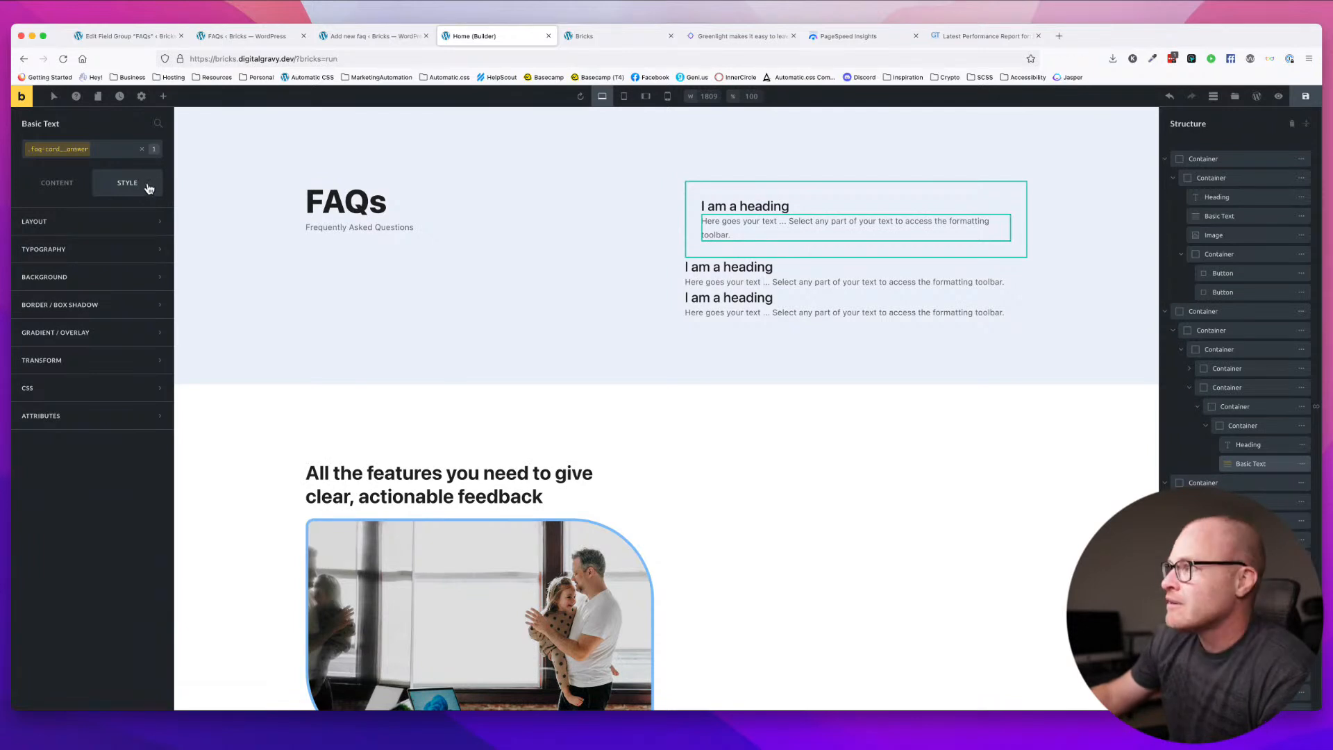
triple_click(745, 227)
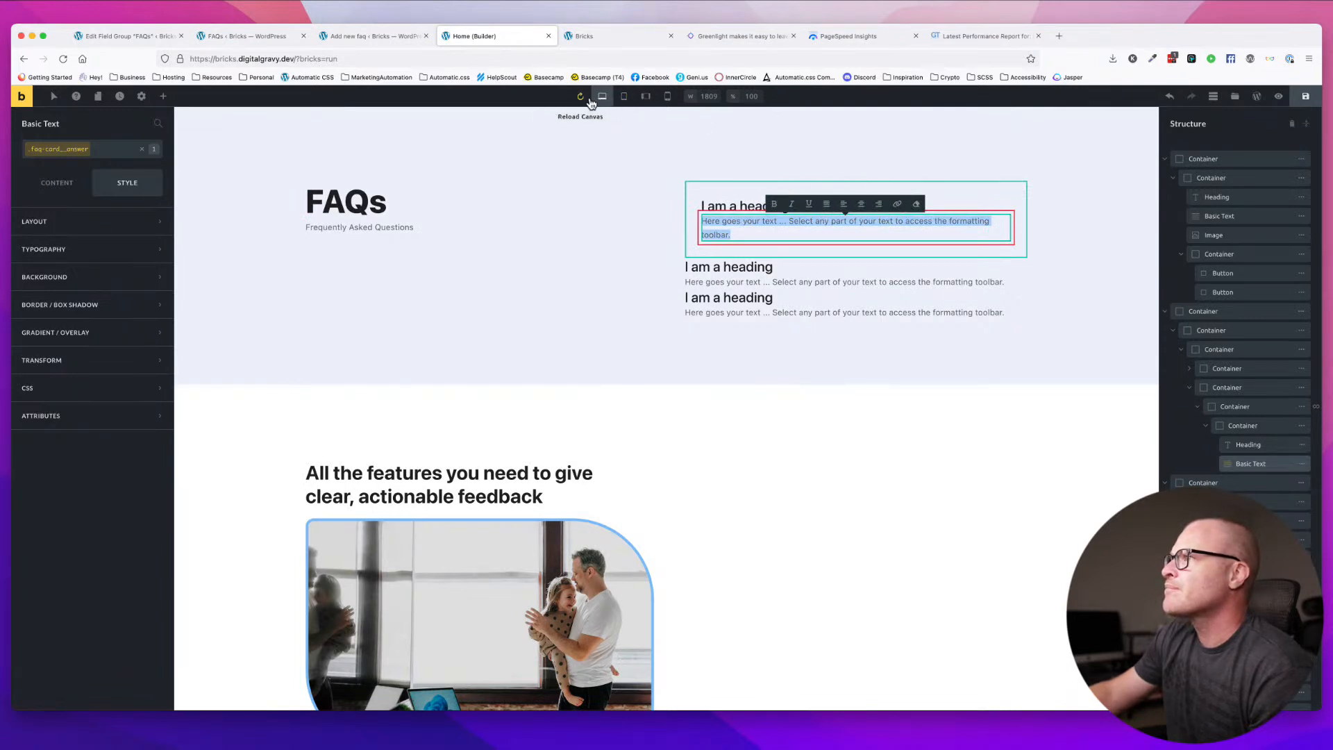
left_click(62, 192)
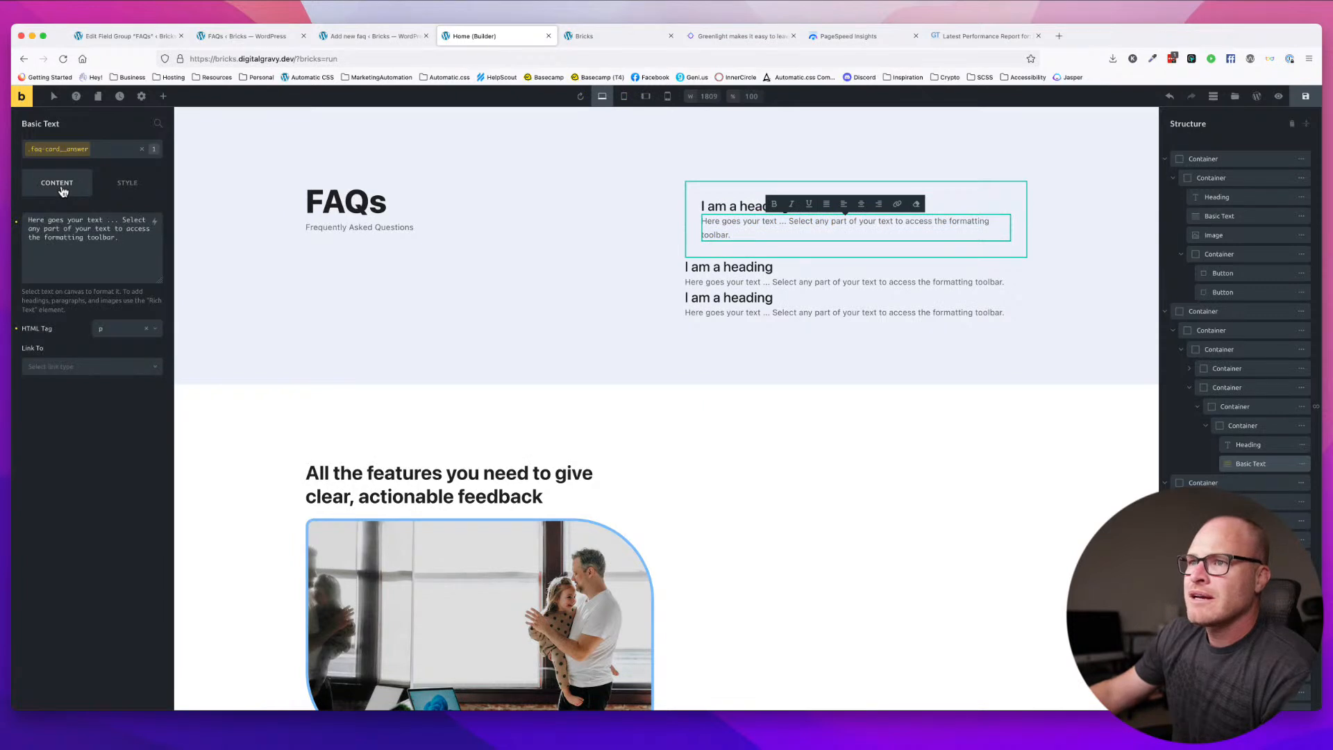
- Replace the Basic Text element's placeholder content with only the Meta Box FAQ Answer dynamic field
triple_click(89, 240)
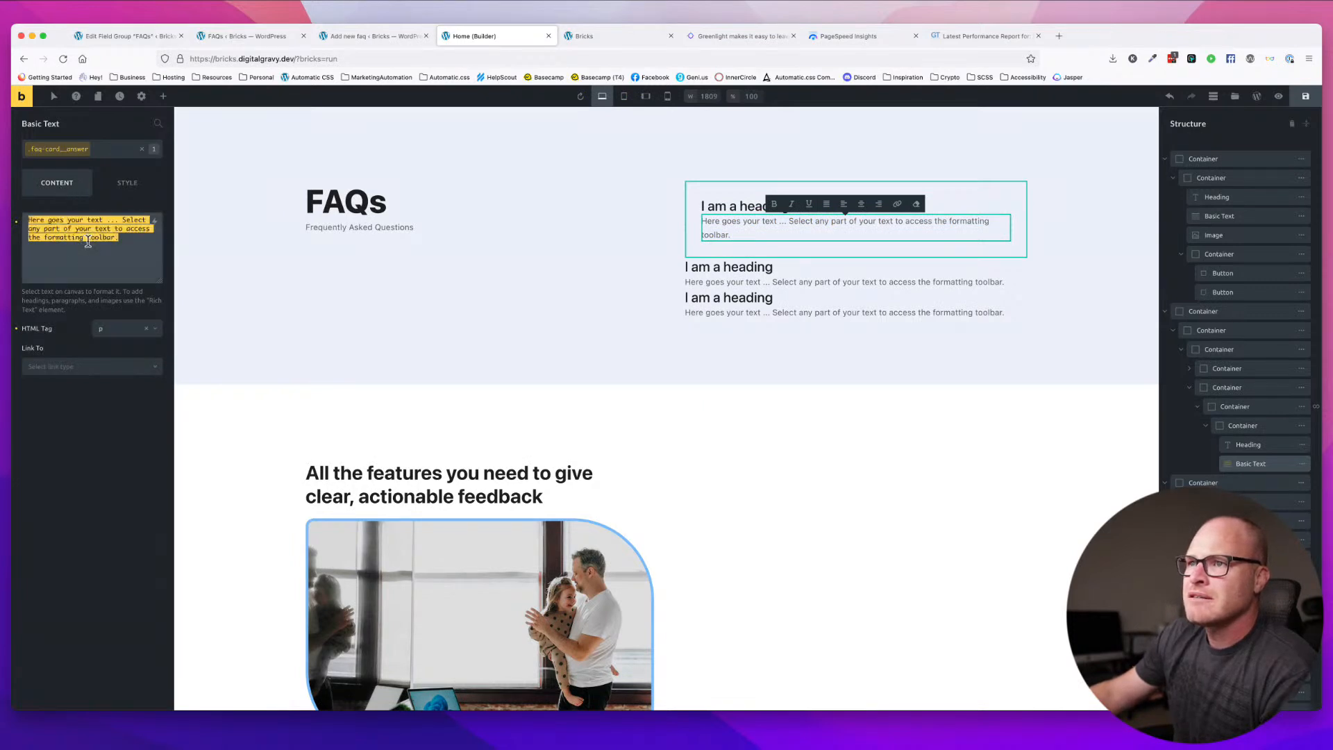
left_click(156, 225)
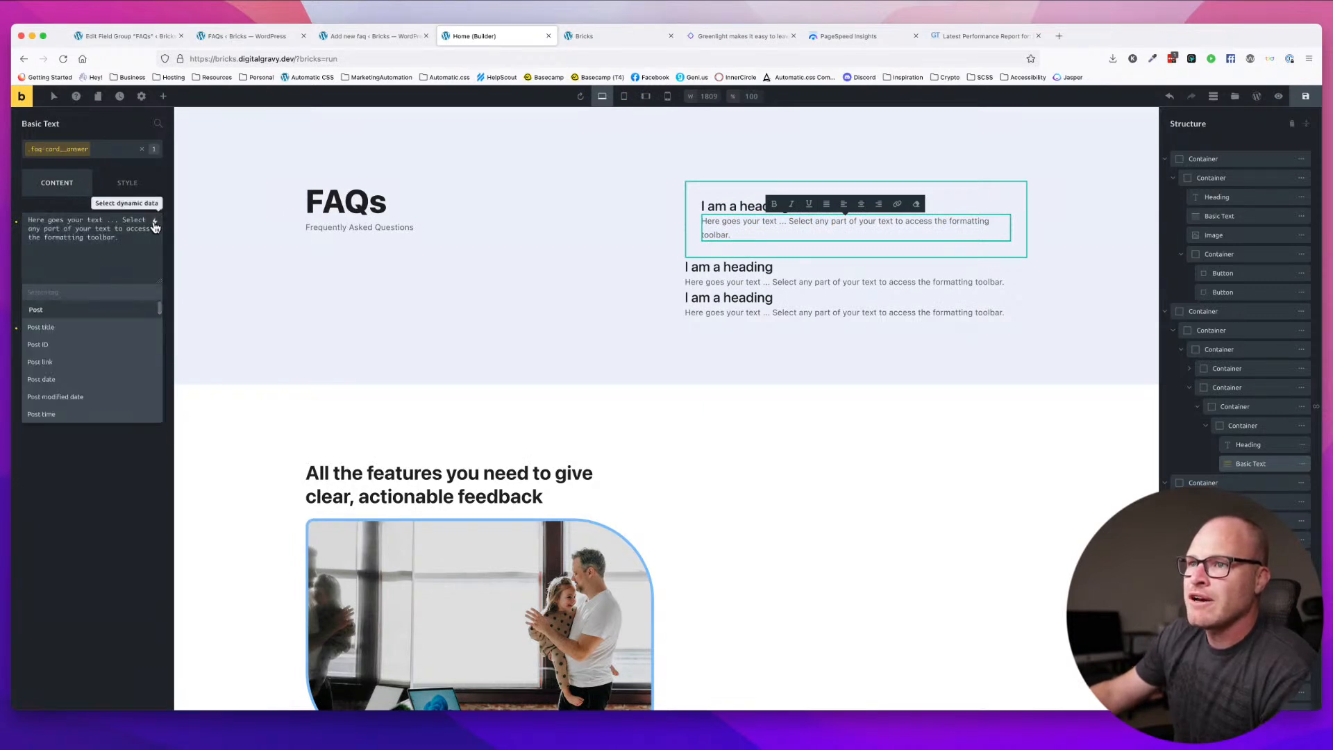
scroll(55, 330, "down", 5)
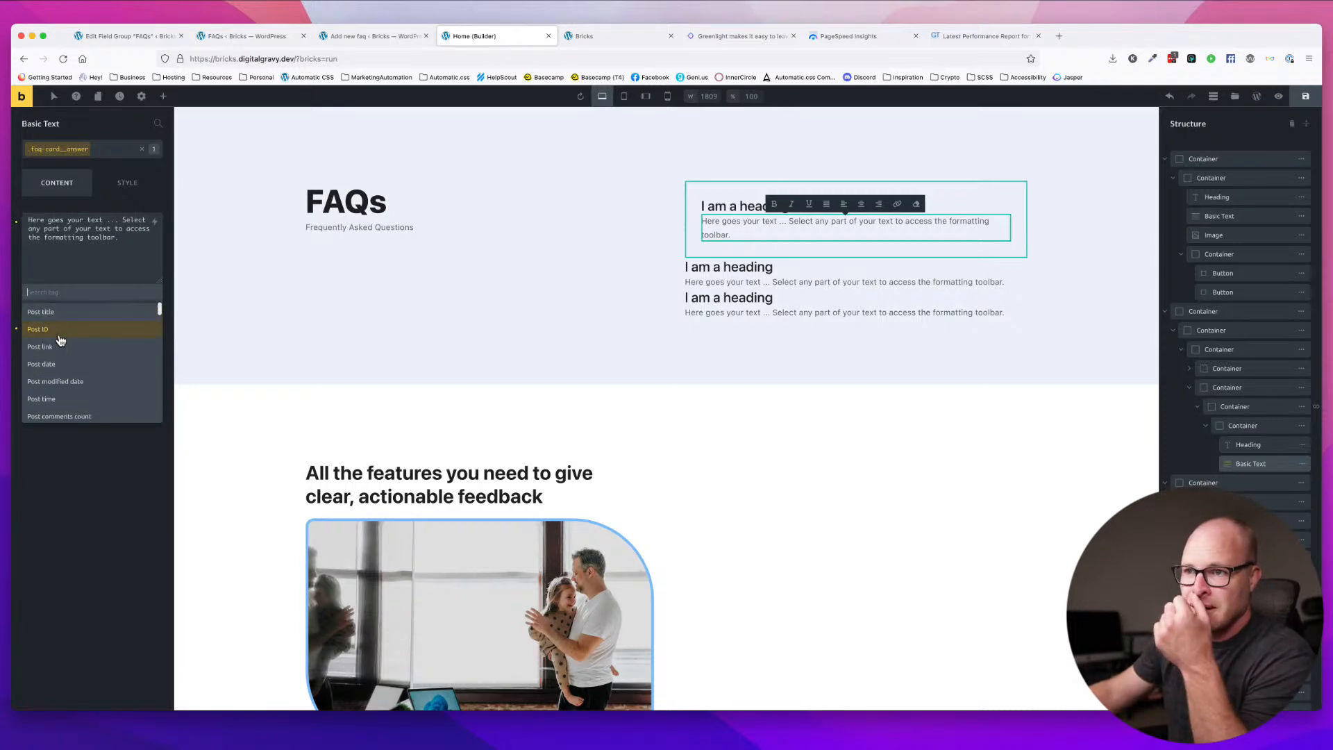
type("faq")
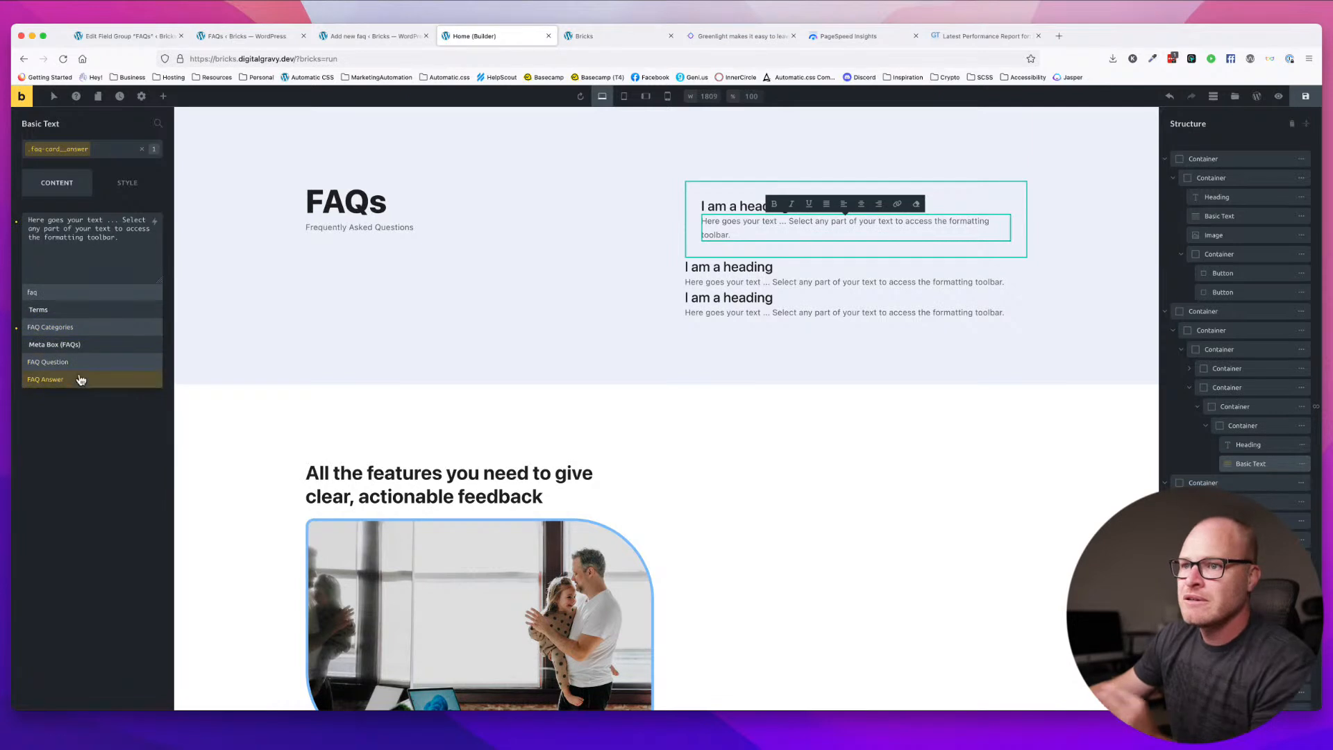
left_click(78, 381)
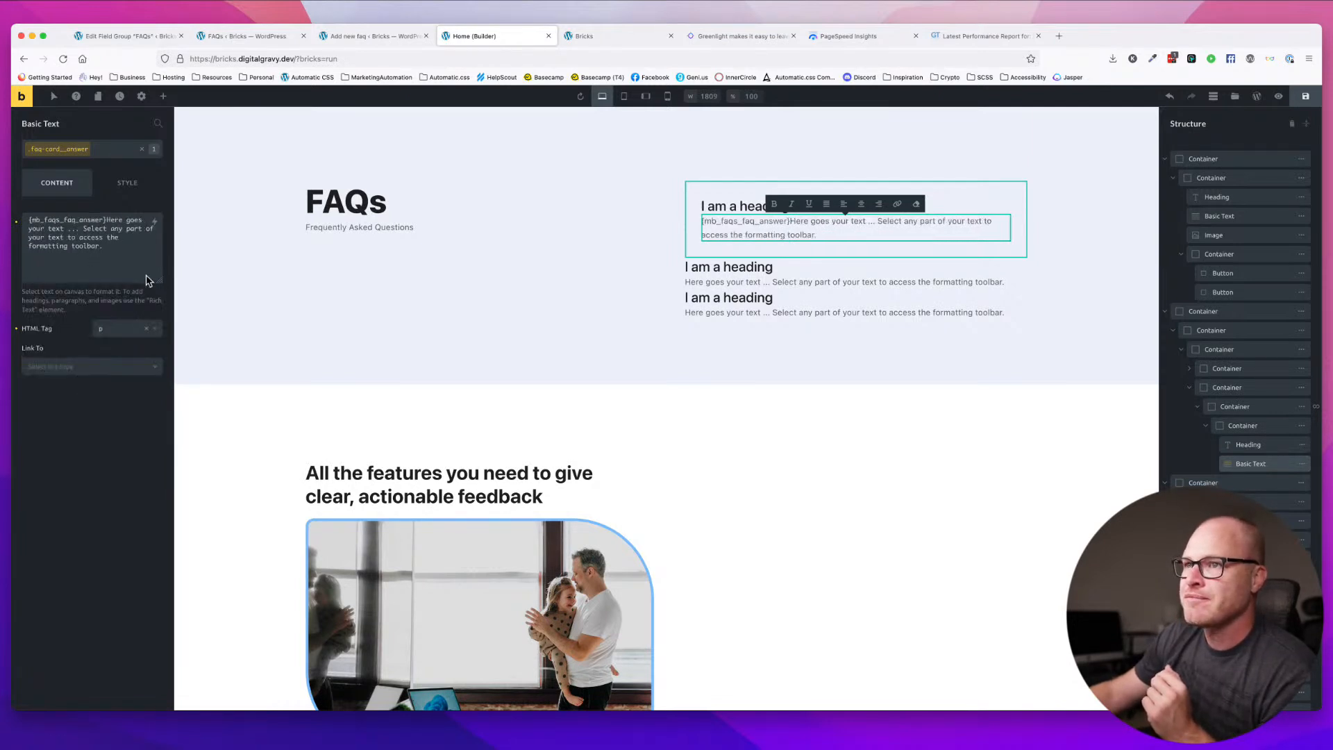
left_click_drag(105, 220, 125, 261)
key("BackSpace")
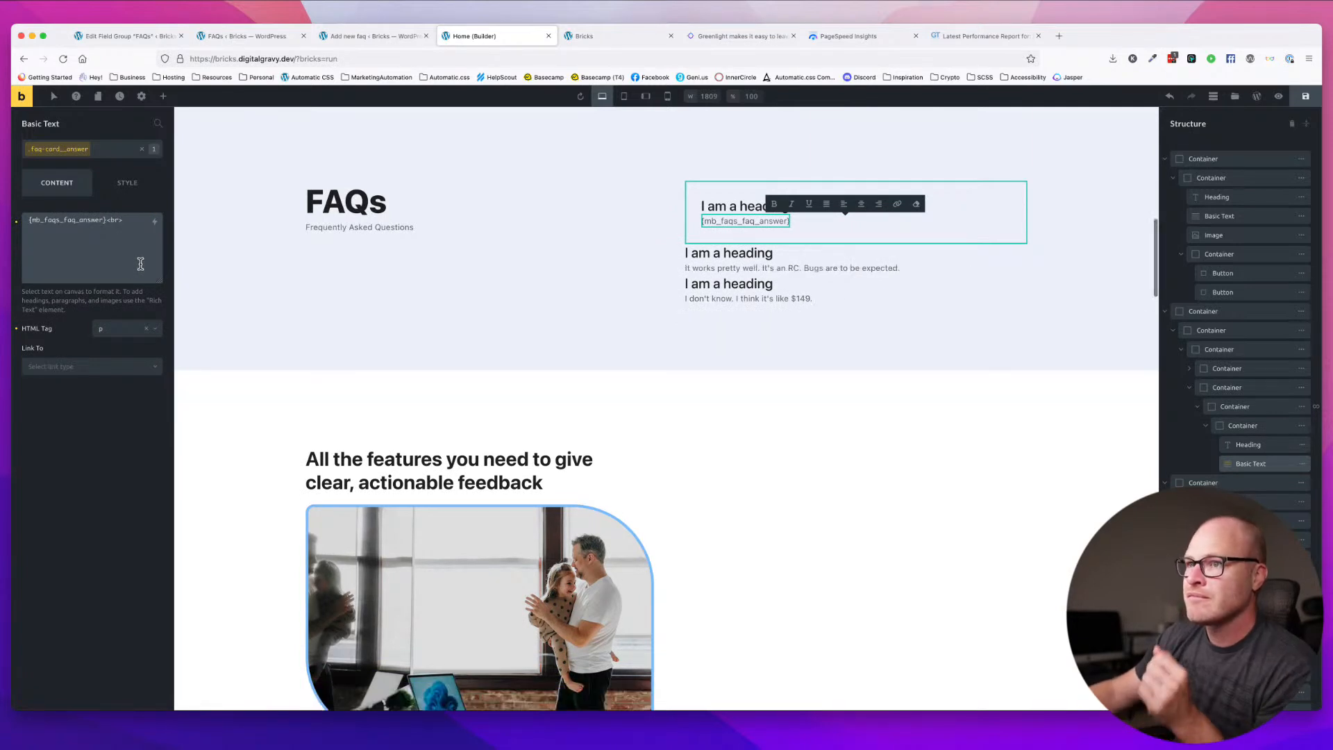
type("<")
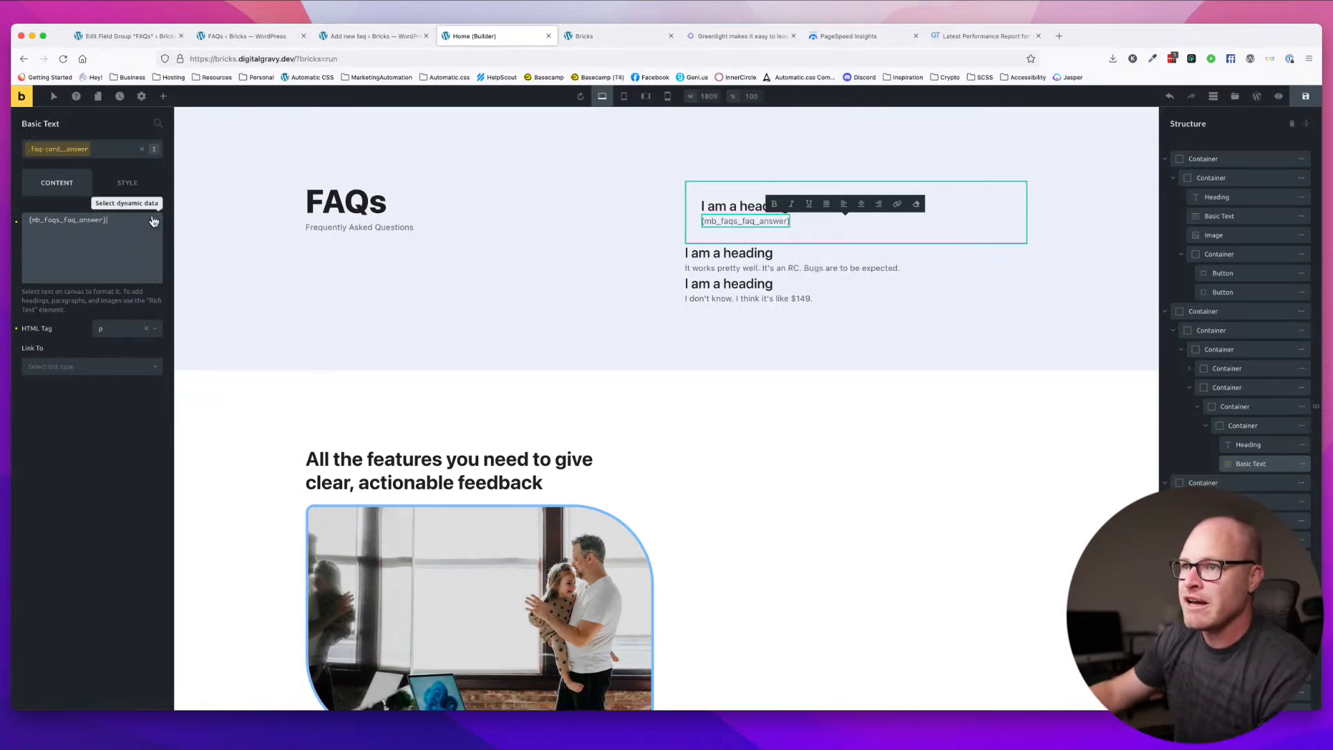
- Replace the FAQ card heading's placeholder text with the Meta Box FAQ Answer dynamic field
left_click(748, 206)
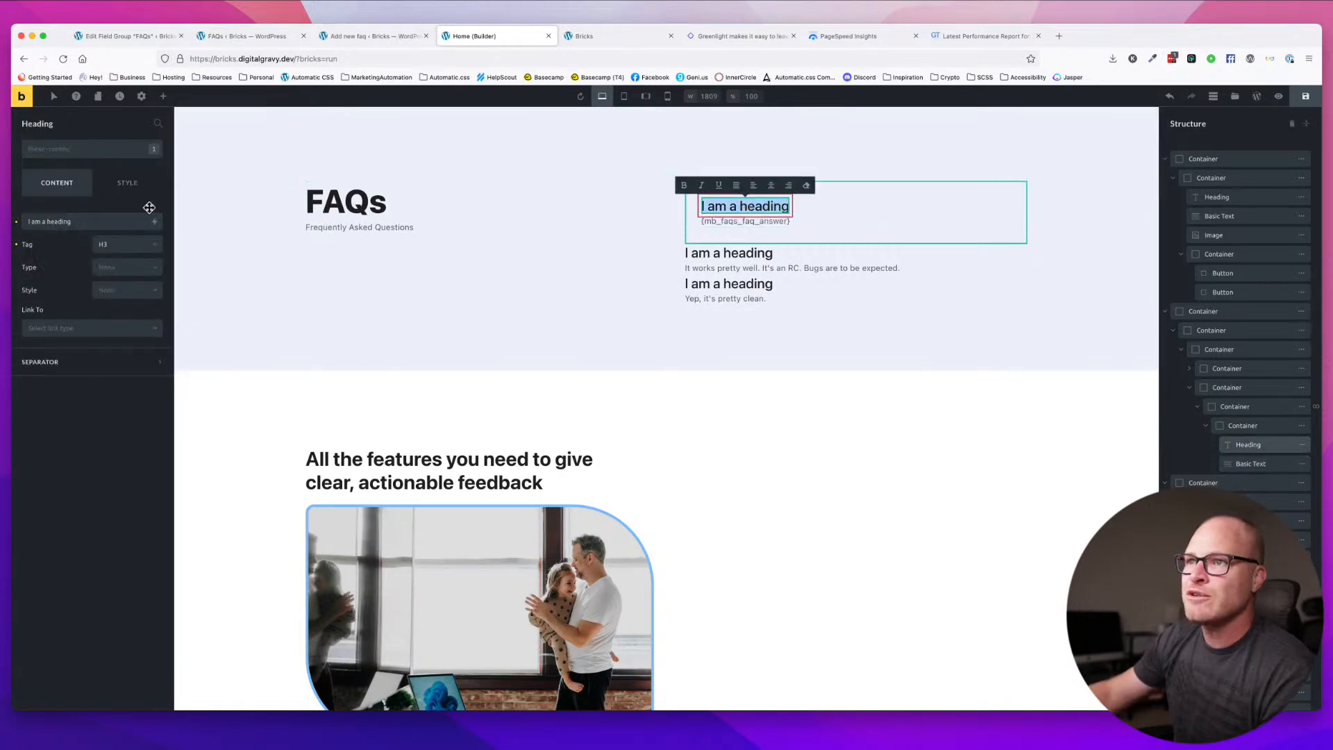
left_click(115, 221)
key("super+a")
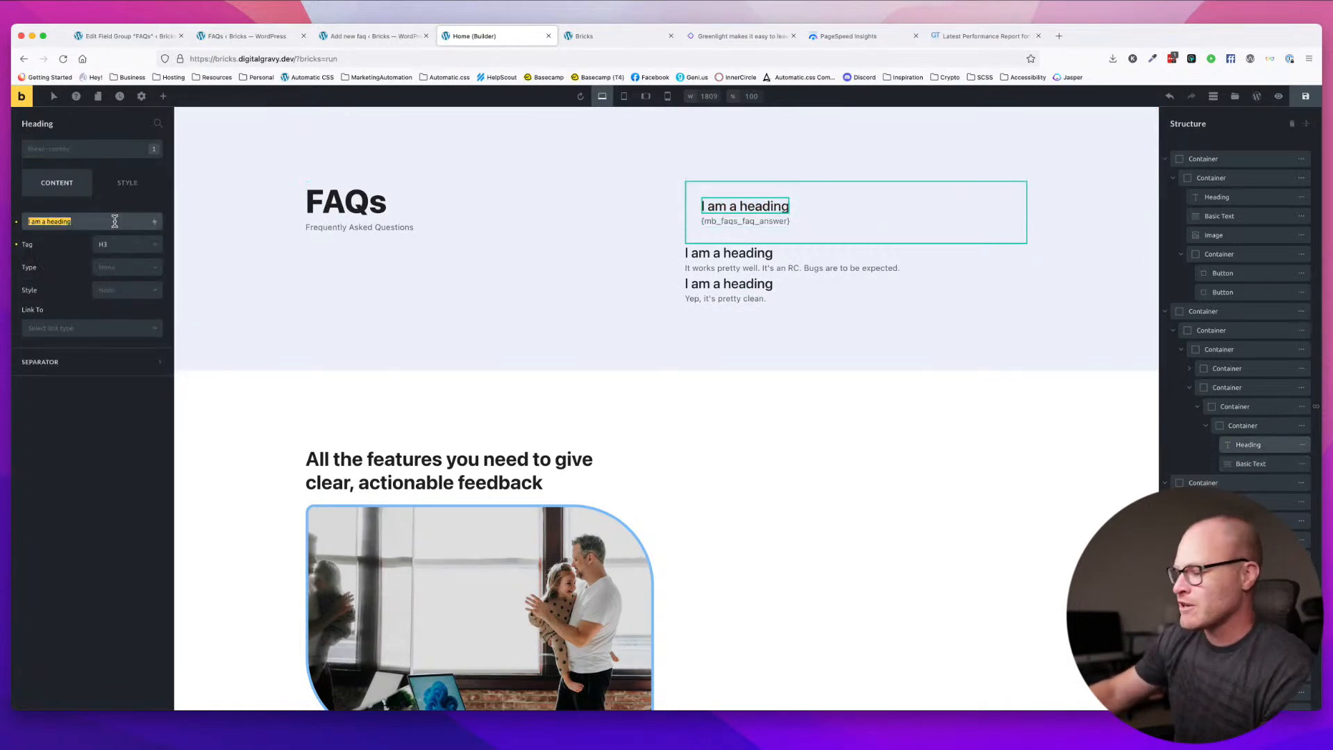
key("BackSpace")
left_click(156, 222)
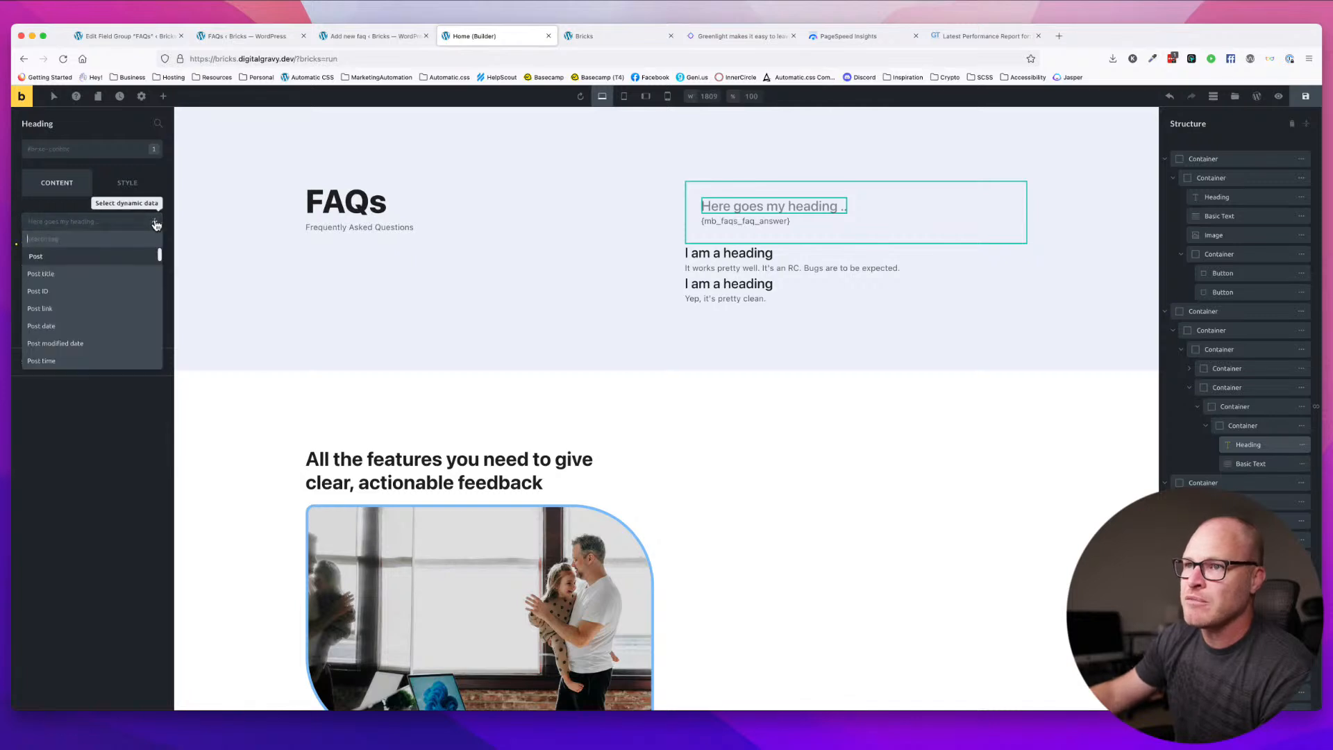
type("answer")
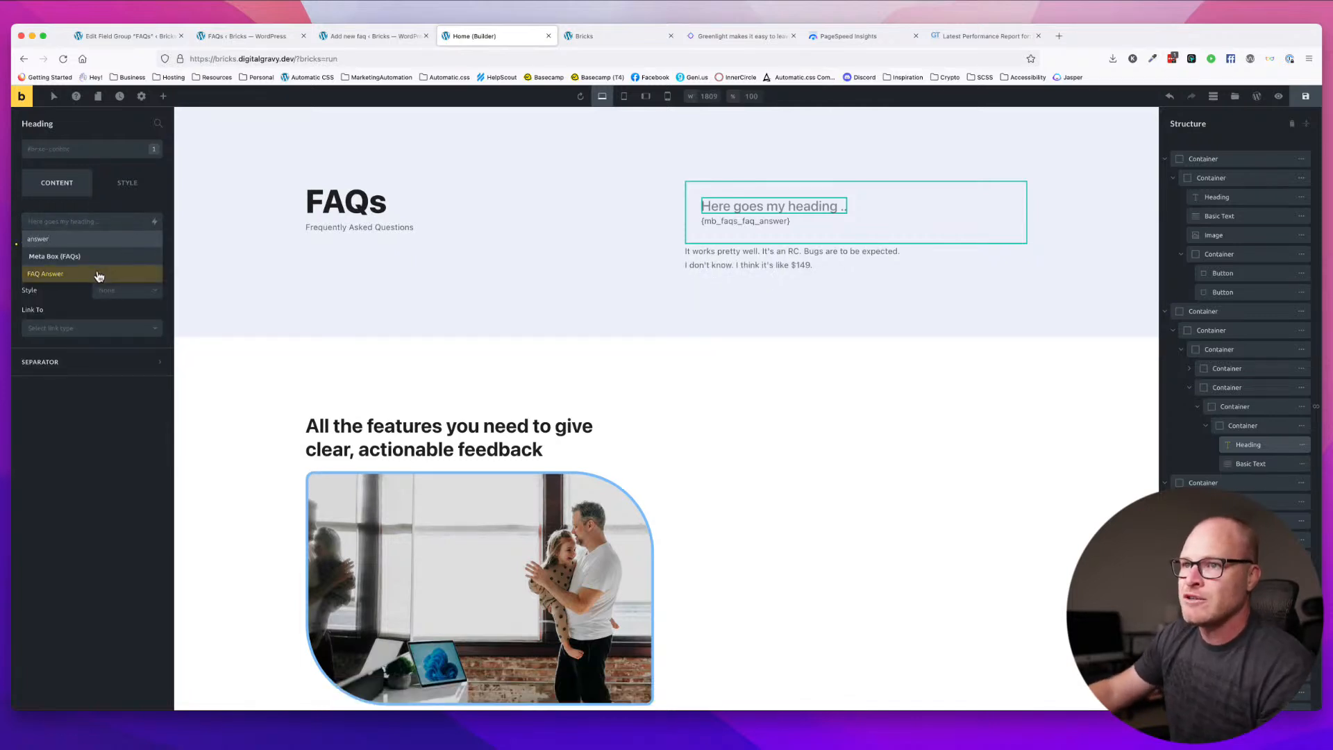
key("Return")
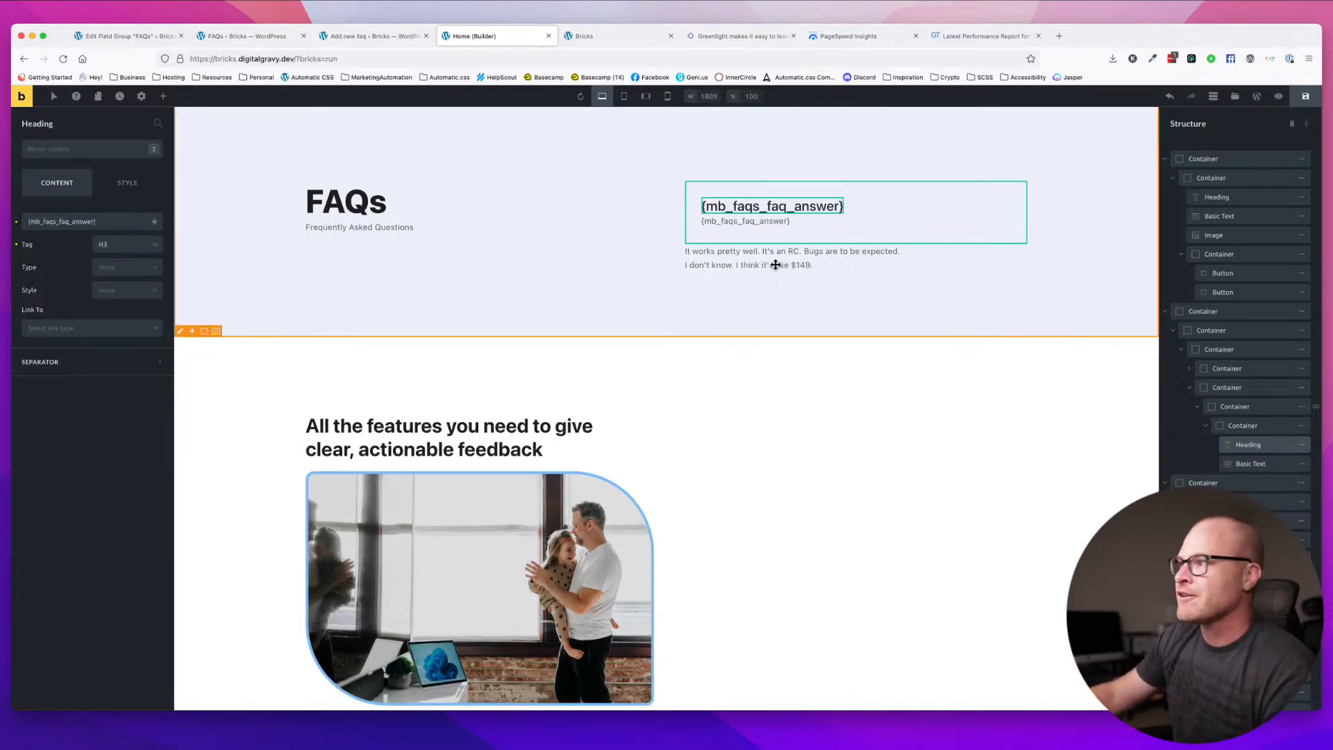
- Set the faq-card__answer class's top margin to 1em on the card's Basic Text element
left_click(766, 223)
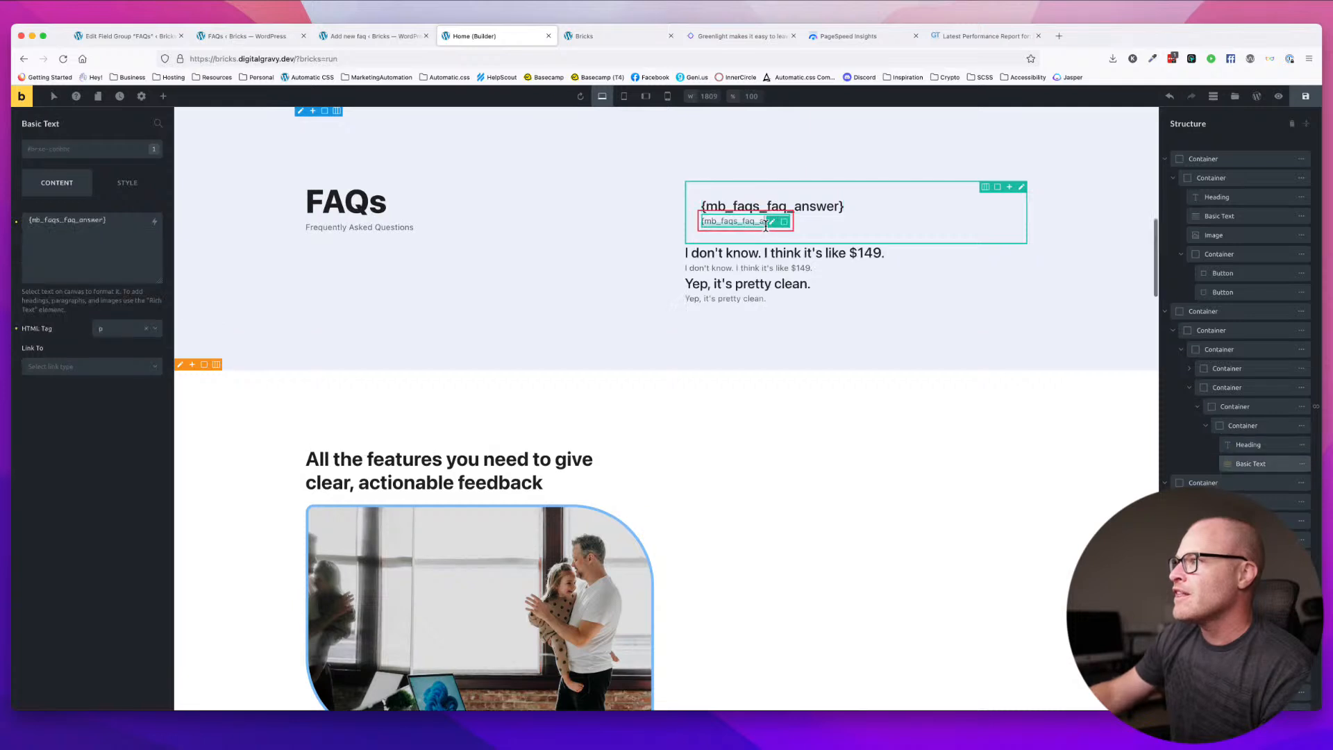
left_click(94, 149)
left_click(78, 213)
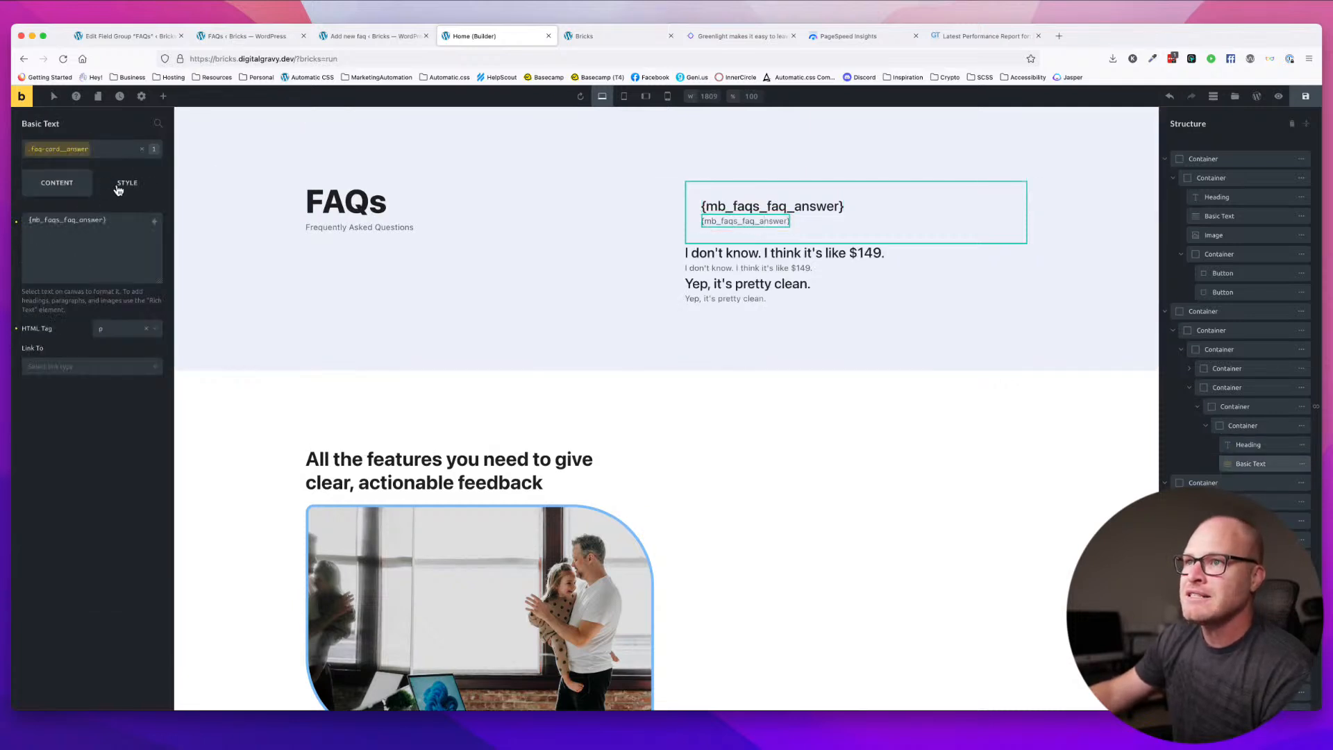
left_click(124, 182)
left_click(89, 227)
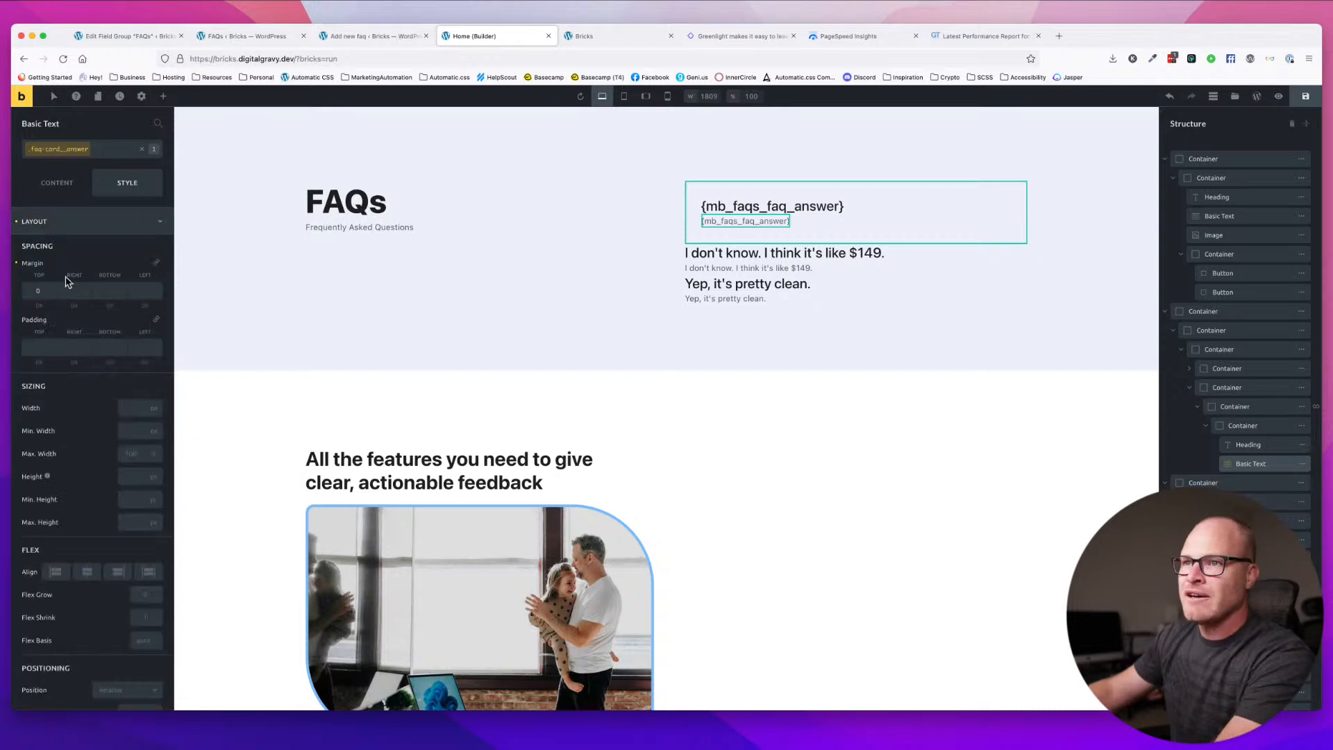
left_click(38, 292)
type("1em")
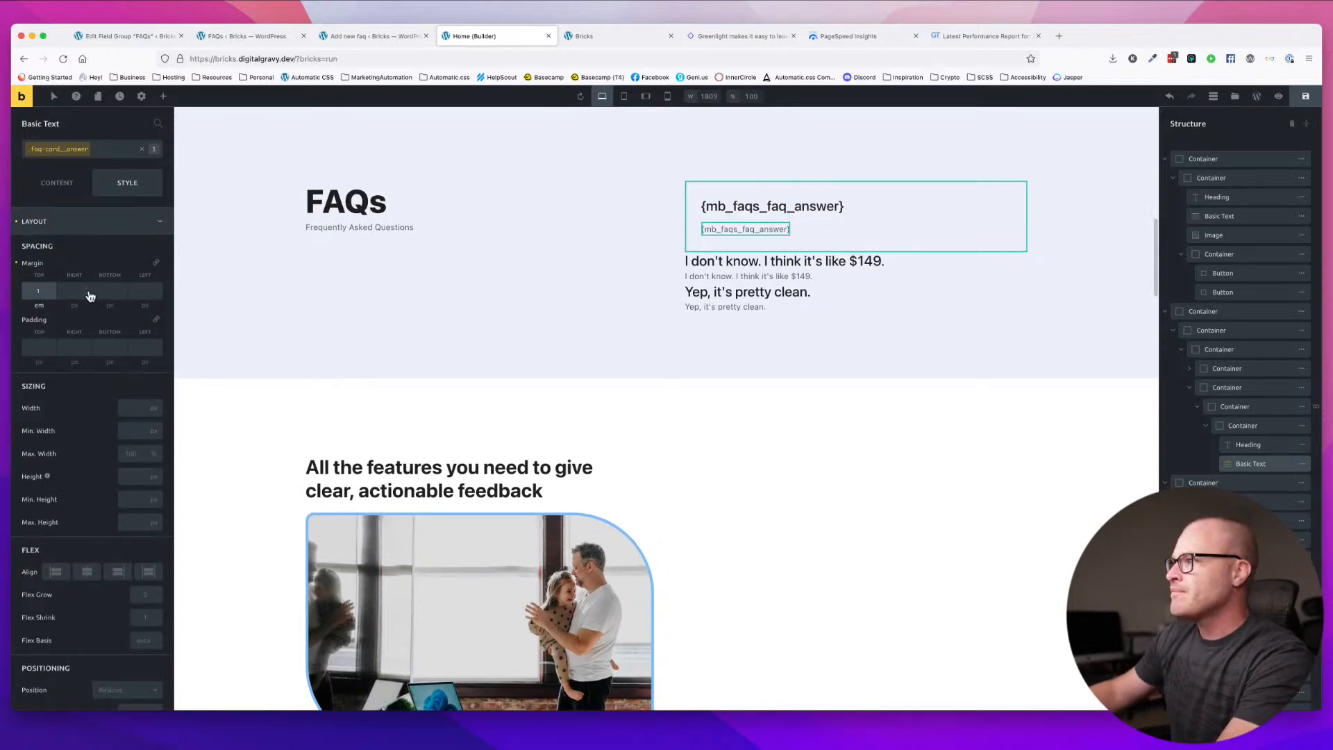
- Save the page and make the faq-card class active on the FAQ card's container
key("ctrl+s")
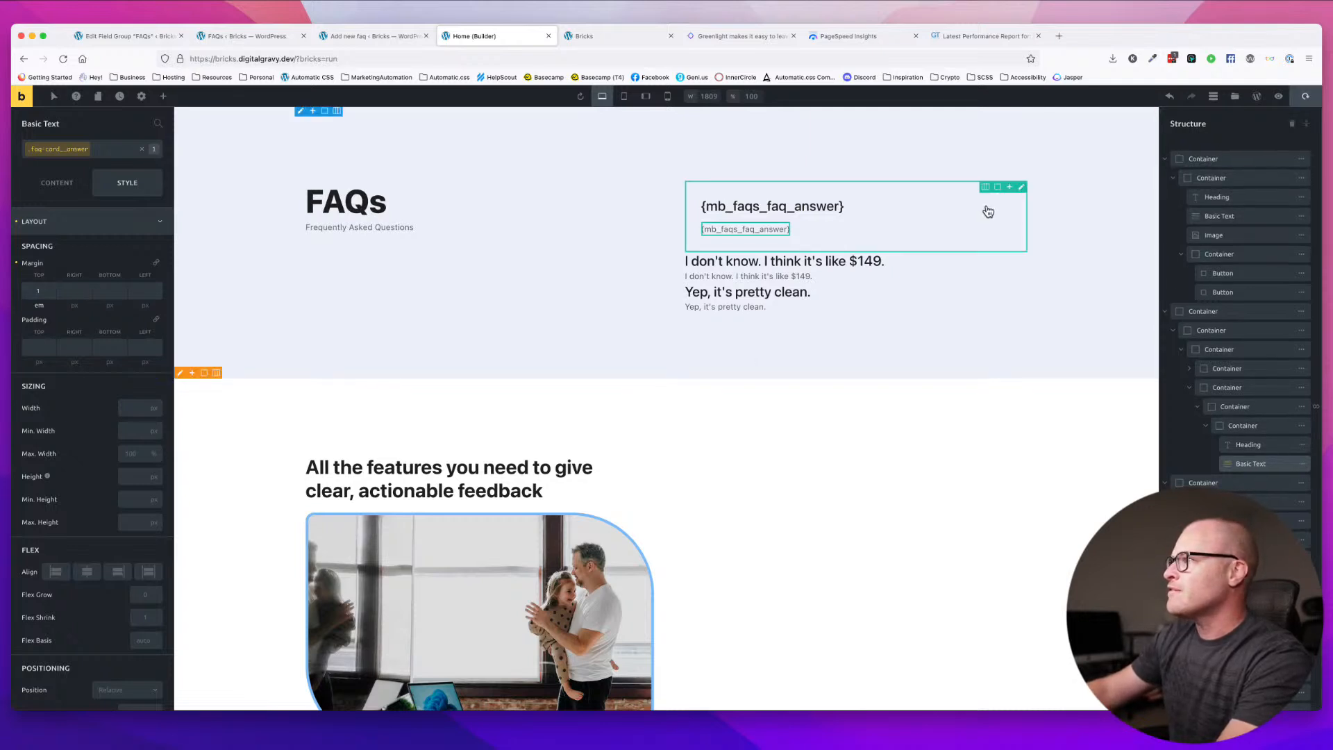
left_click(886, 210)
left_click(73, 153)
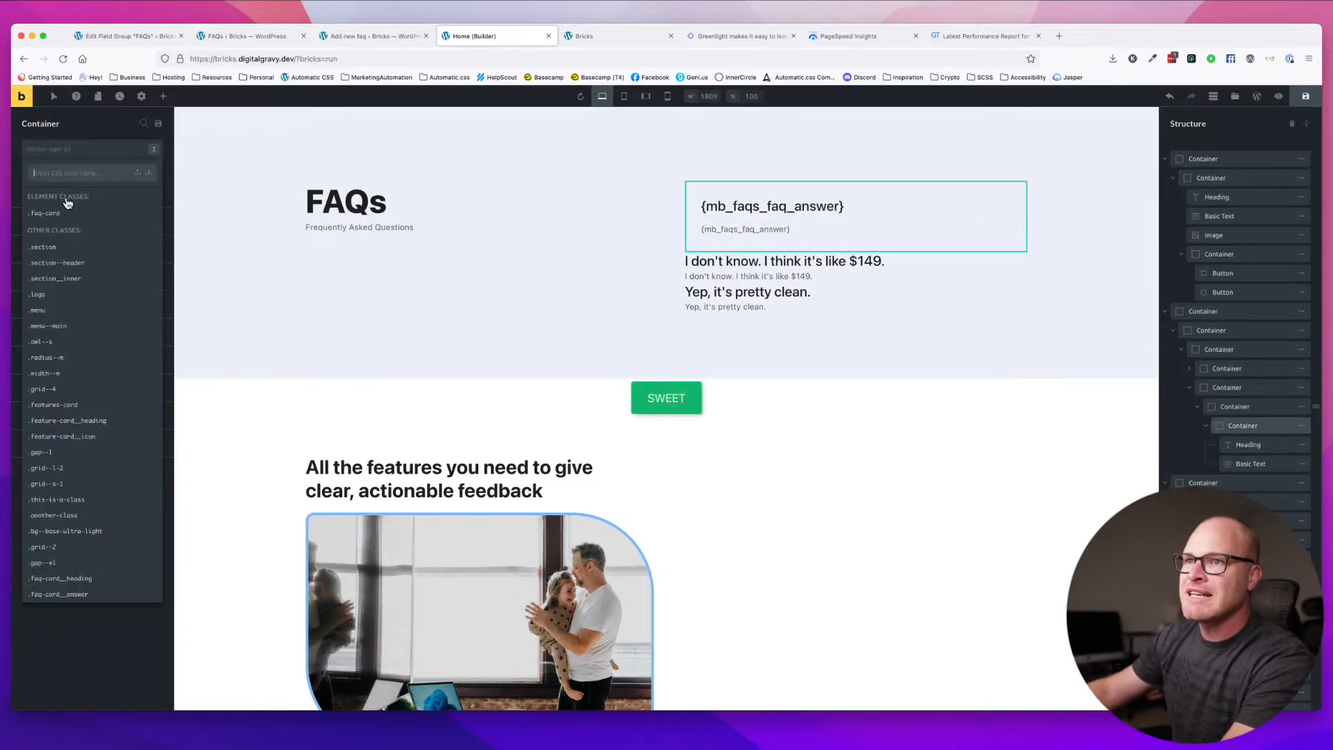
left_click(61, 214)
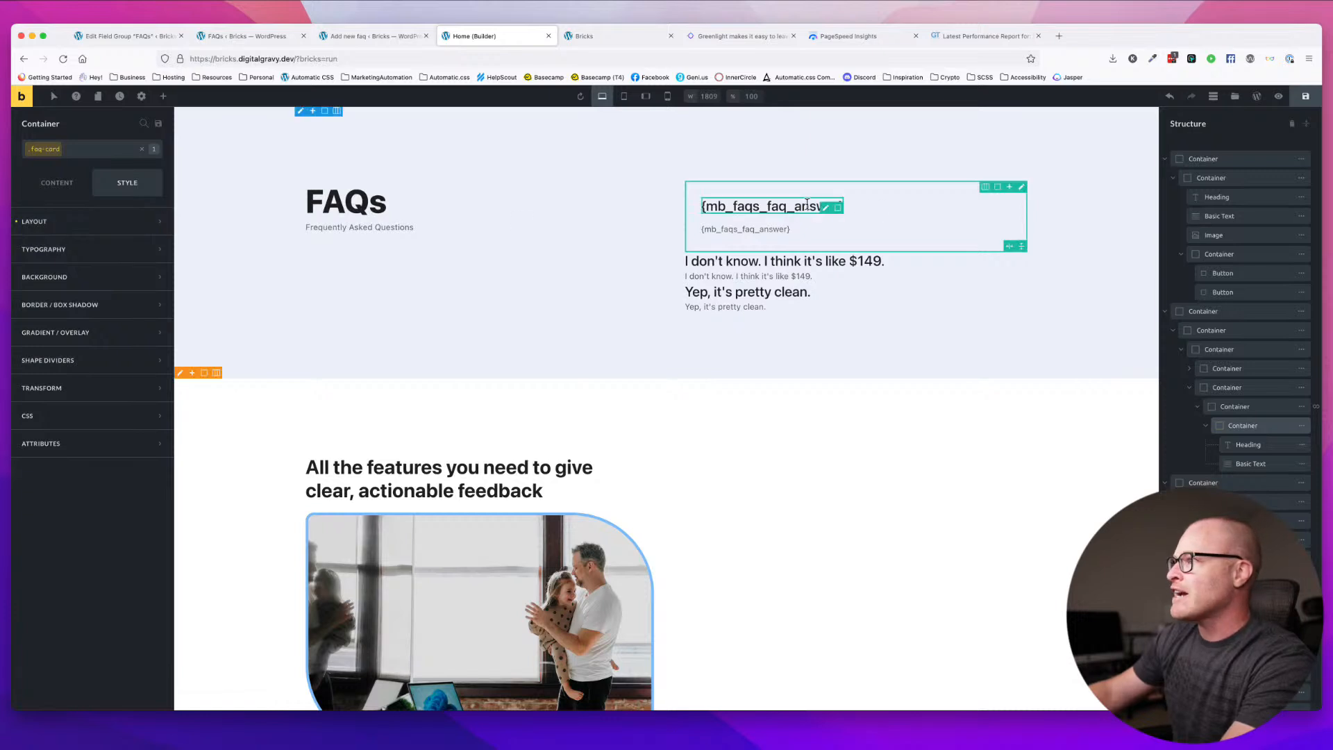
left_click(89, 157)
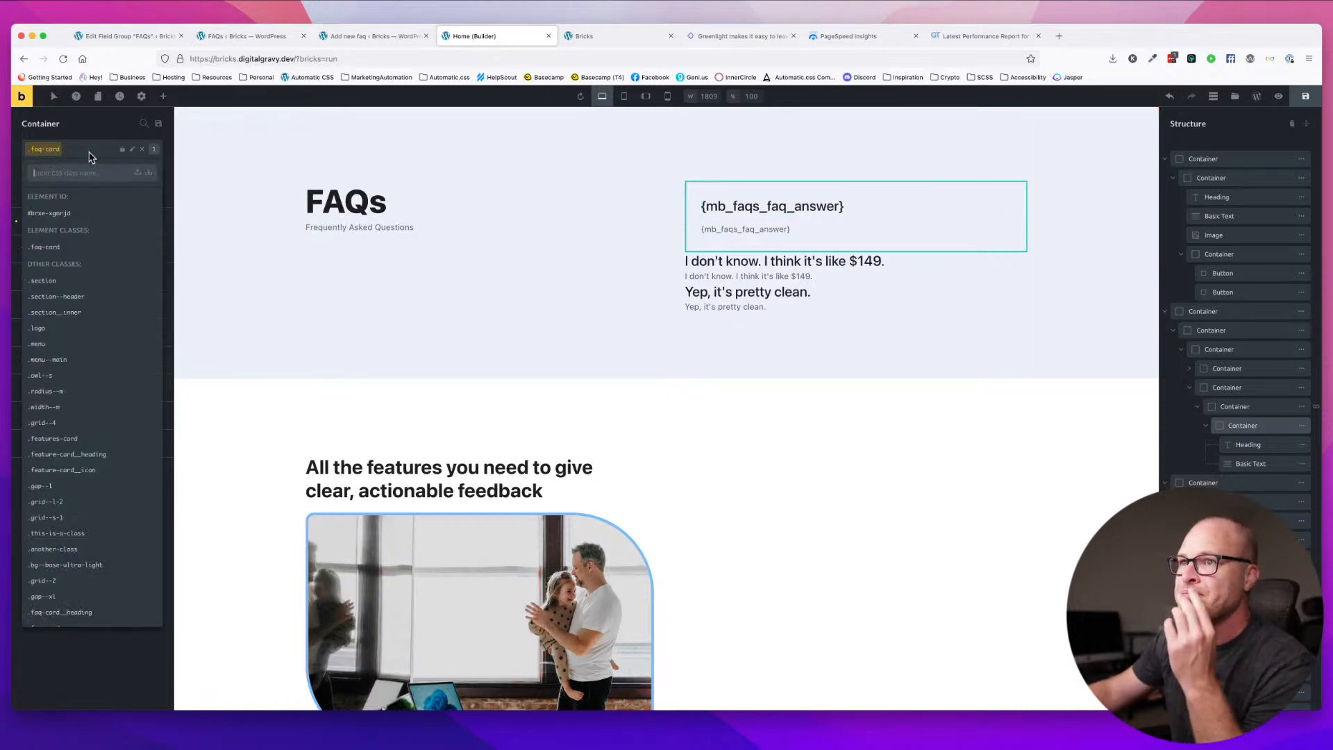
- Create the class faqs-wrapper on the query loop container that holds the FAQ card
left_click(1260, 408)
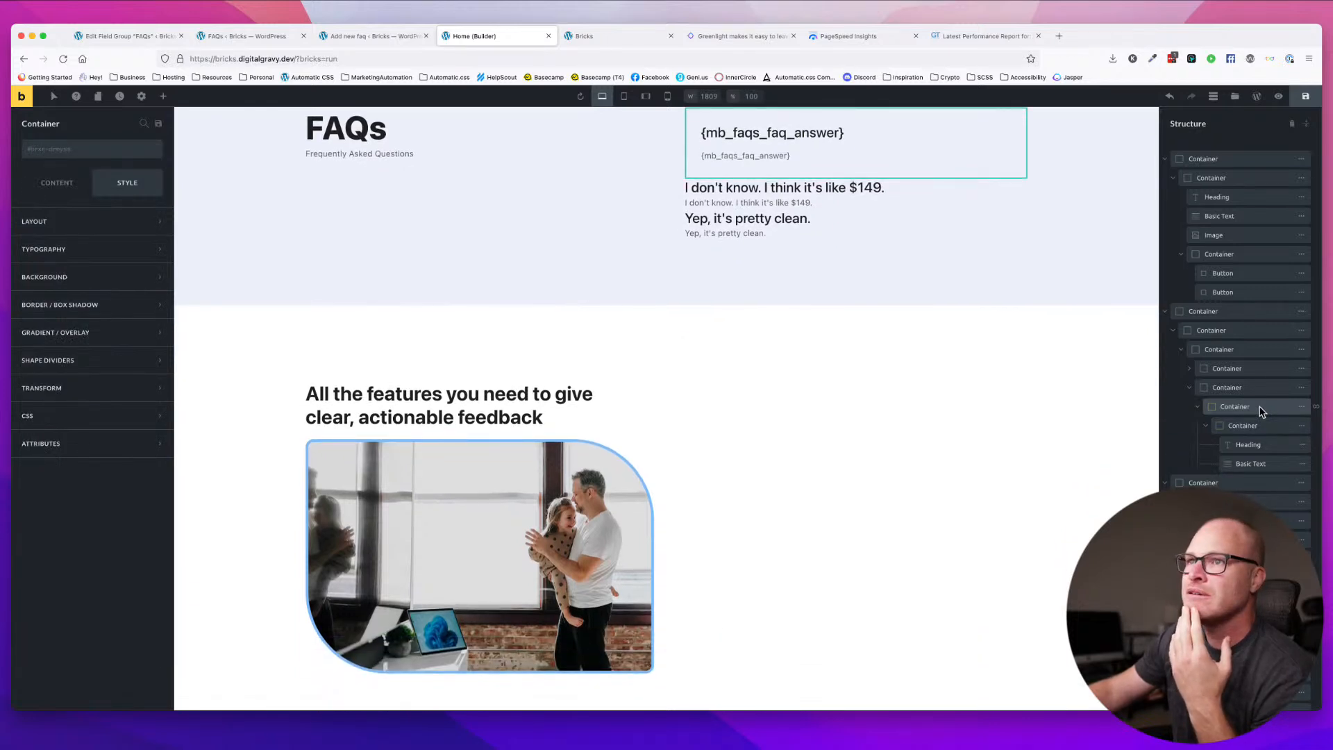
left_click(80, 150)
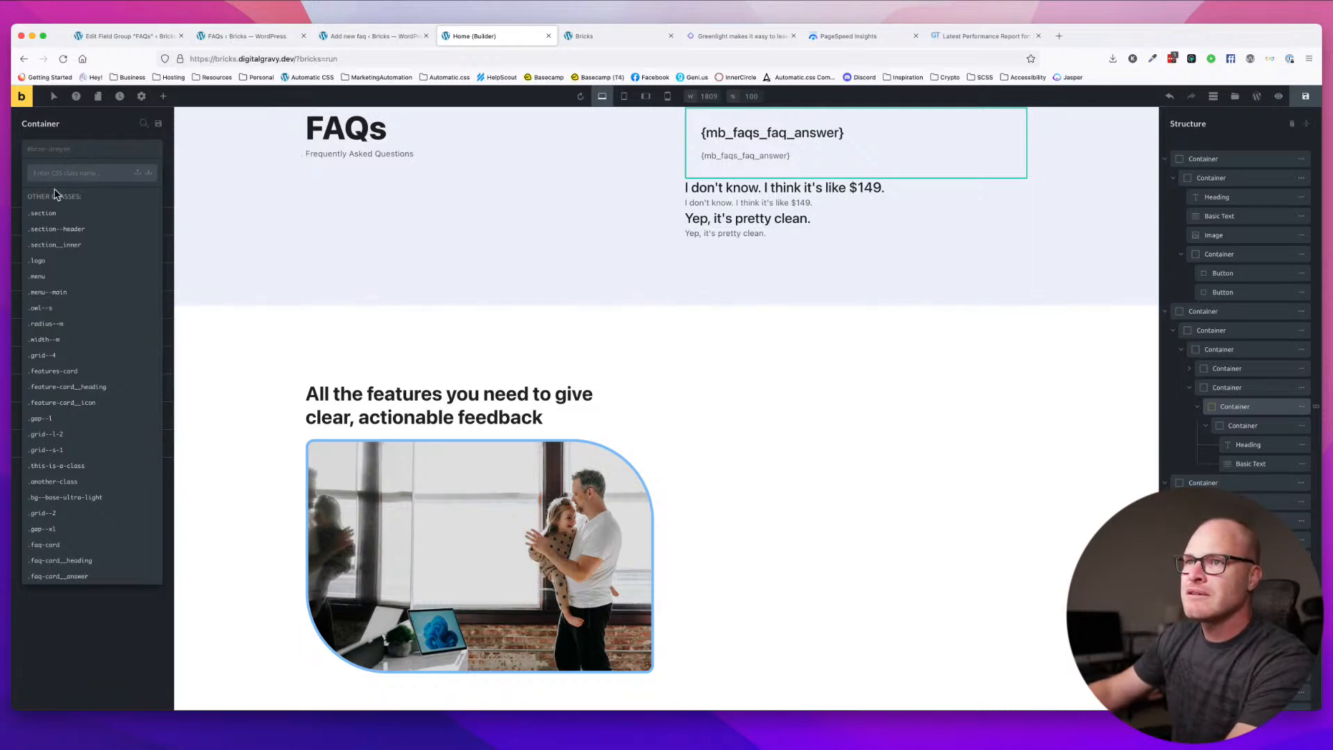
left_click(83, 155)
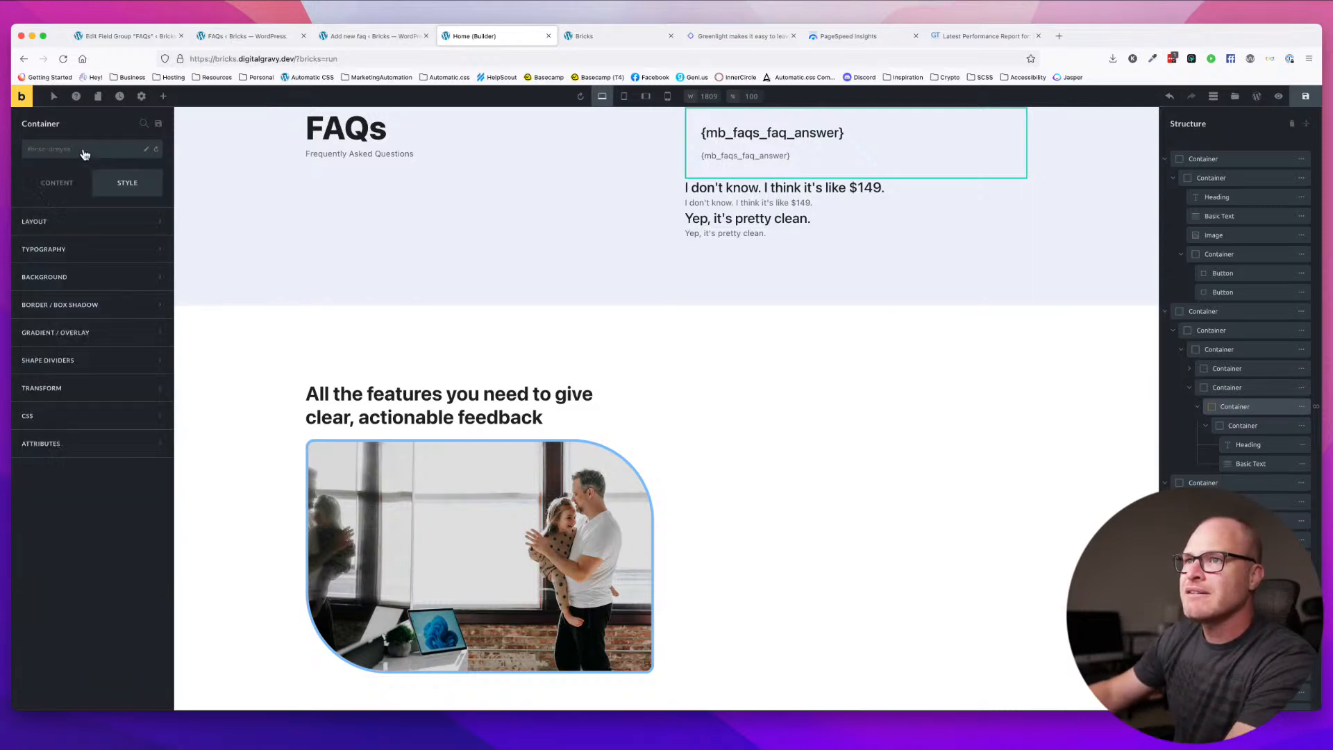
left_click(84, 155)
type("faq-")
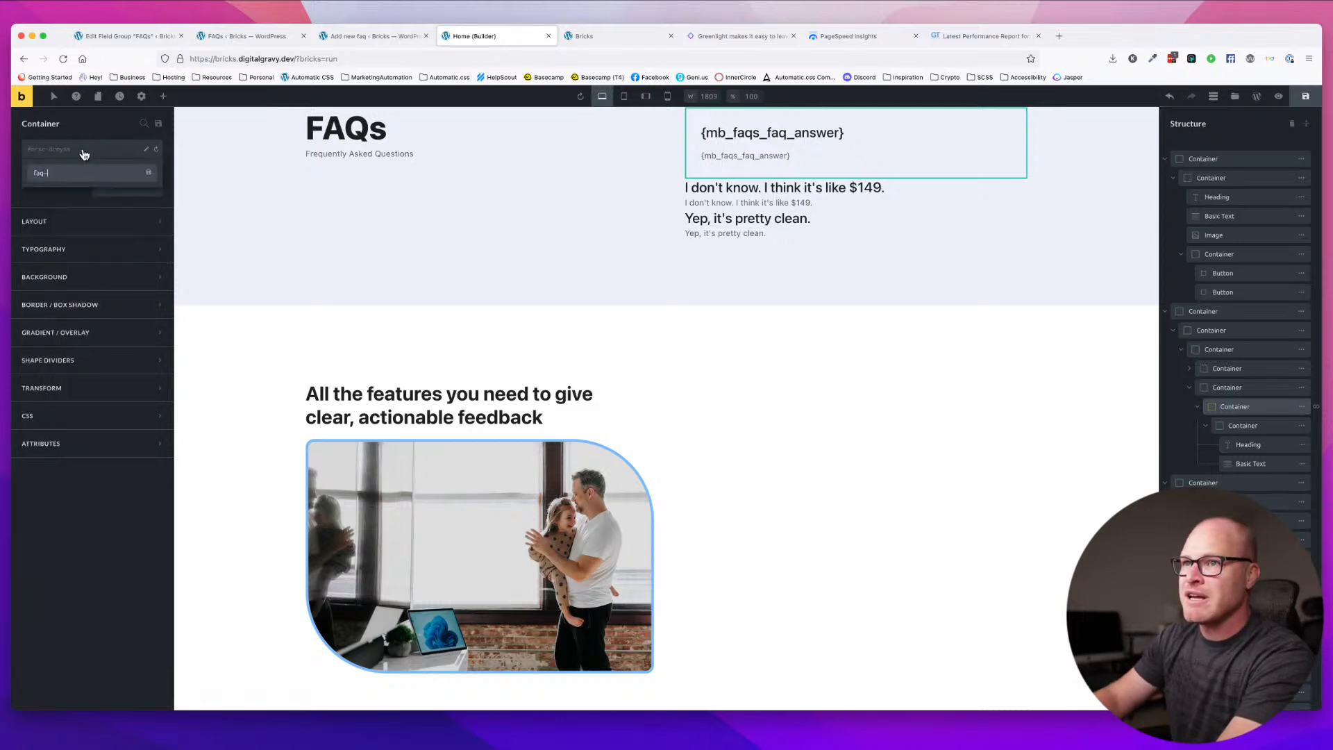
key("BackSpace")
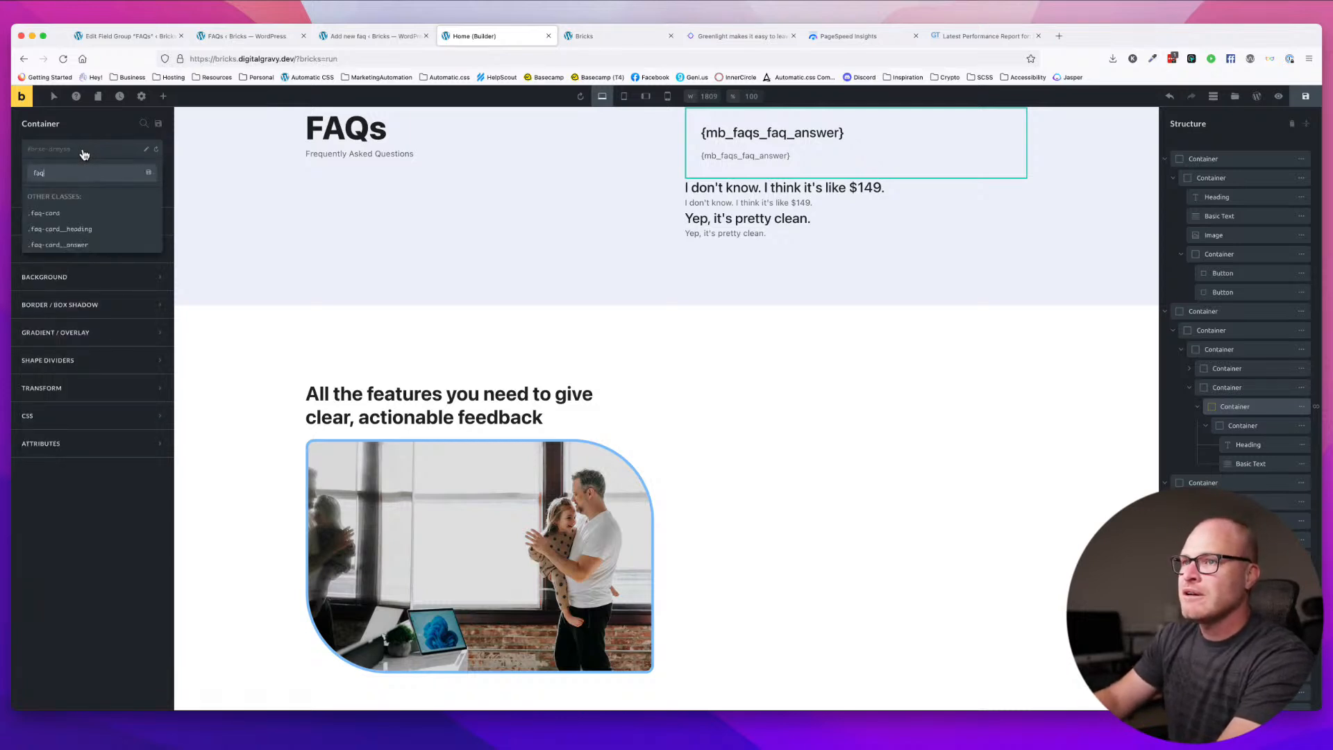
type("s-wrappe")
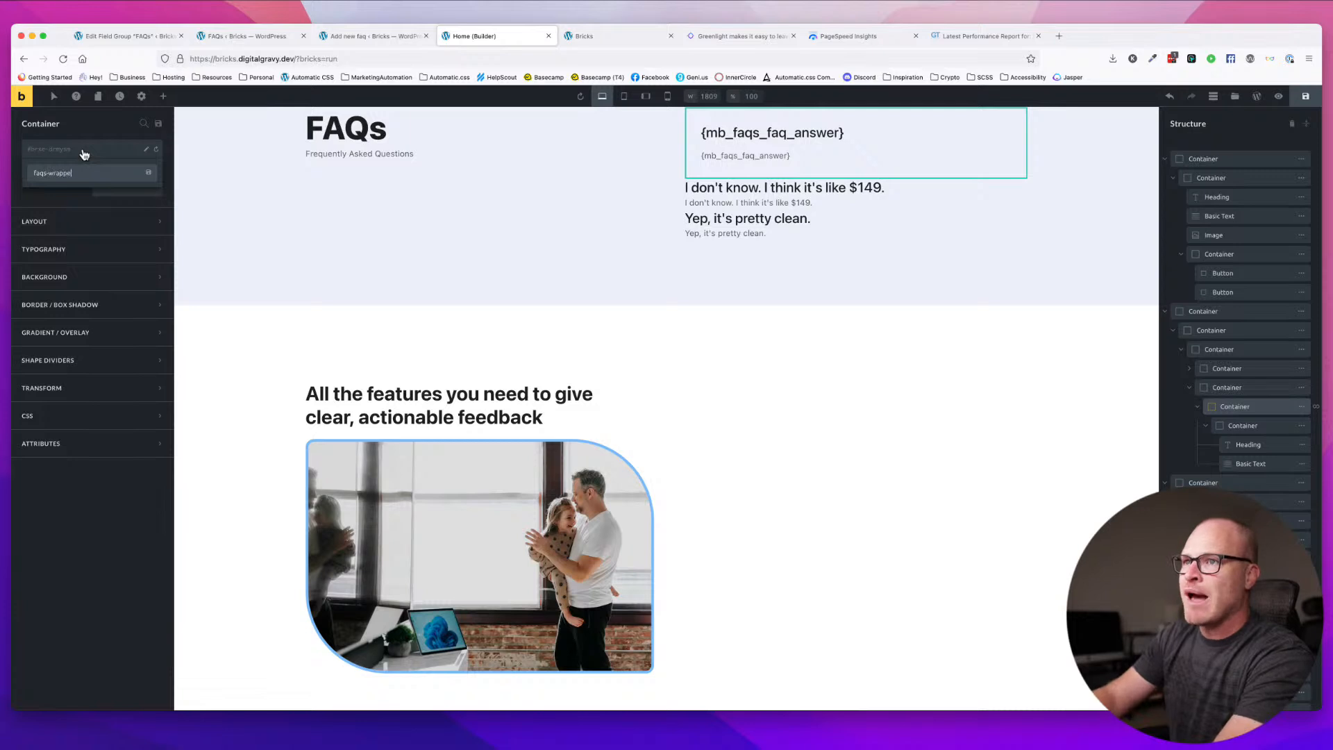
type("r")
key("Return")
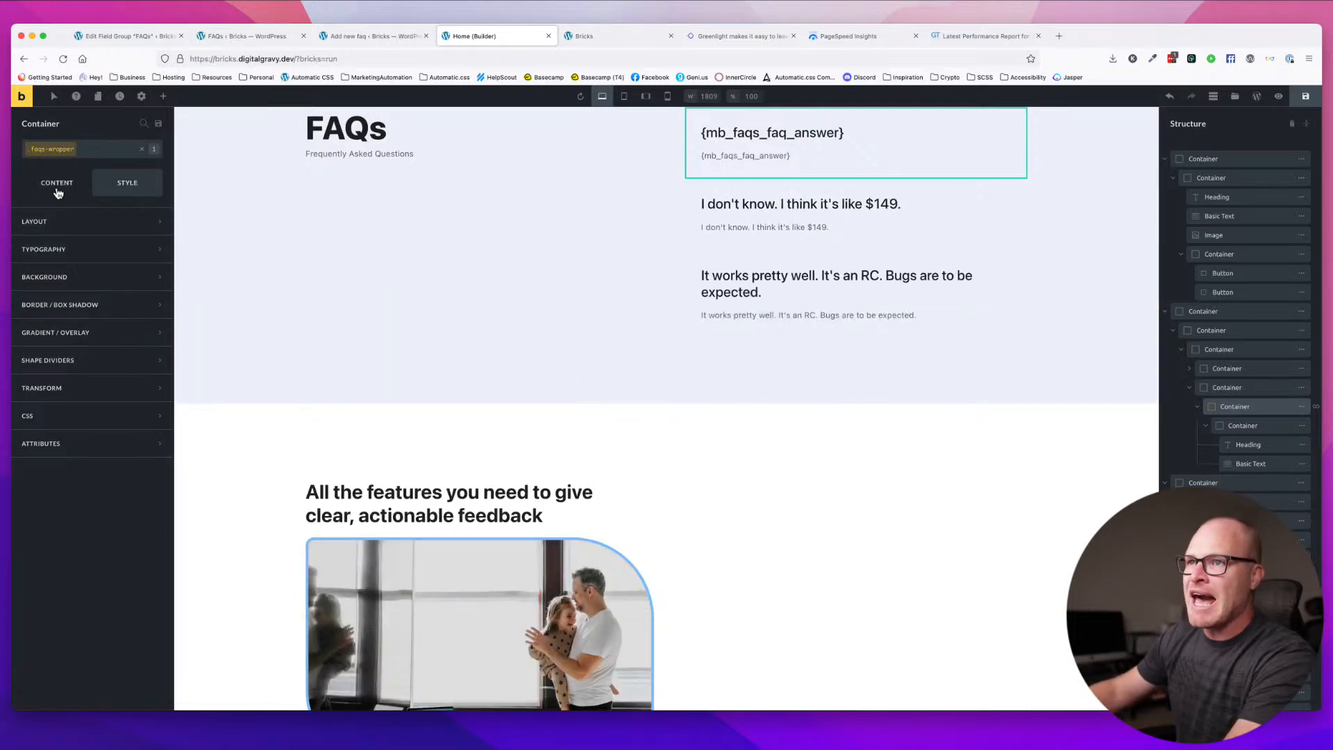
- Set the faqs-wrapper class's row gap to 2em
left_click(94, 224)
scroll(99, 389, "down", 3)
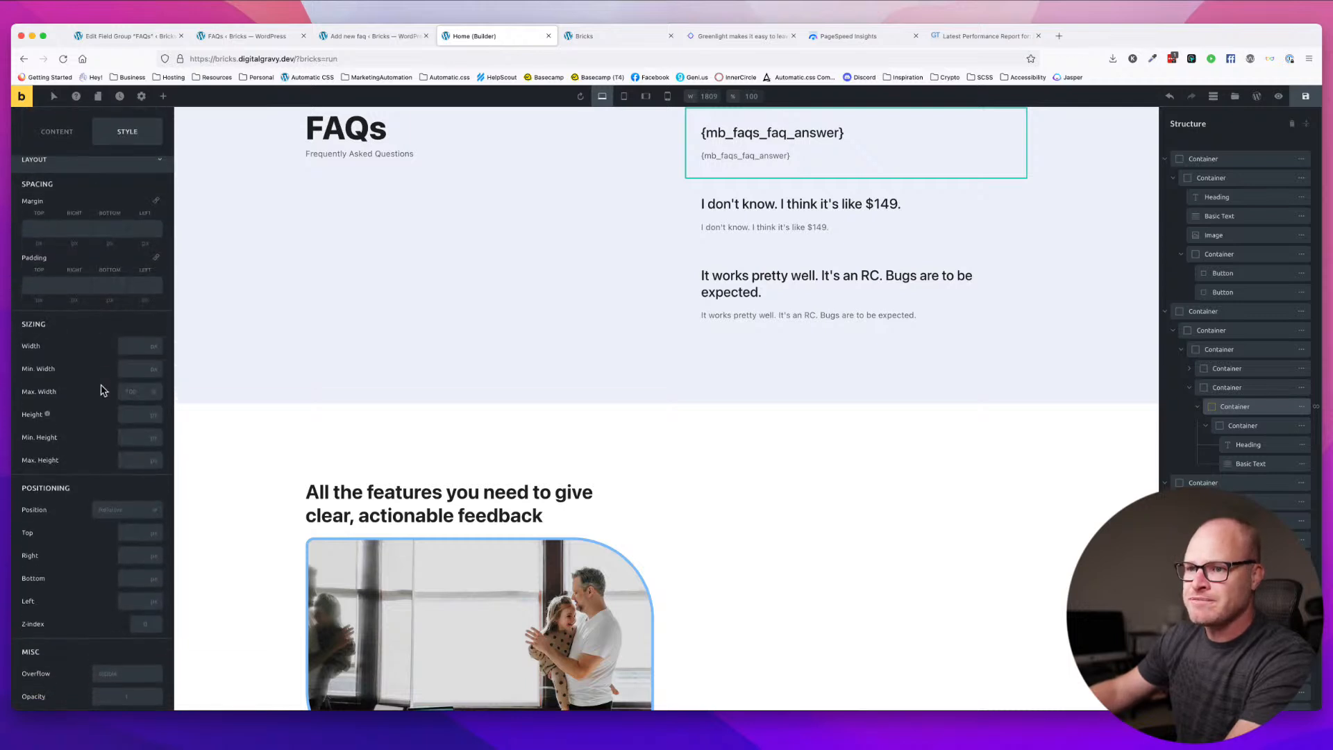
scroll(99, 389, "up", 5)
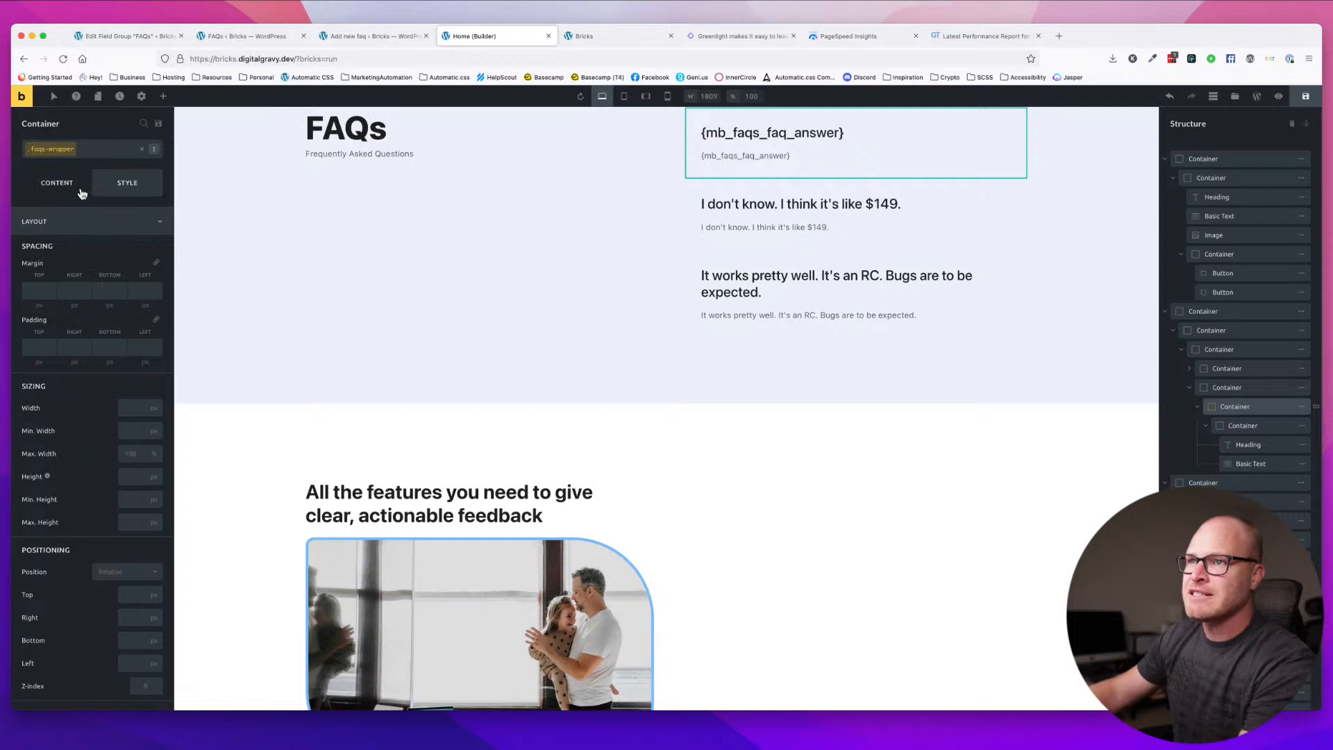
left_click(77, 196)
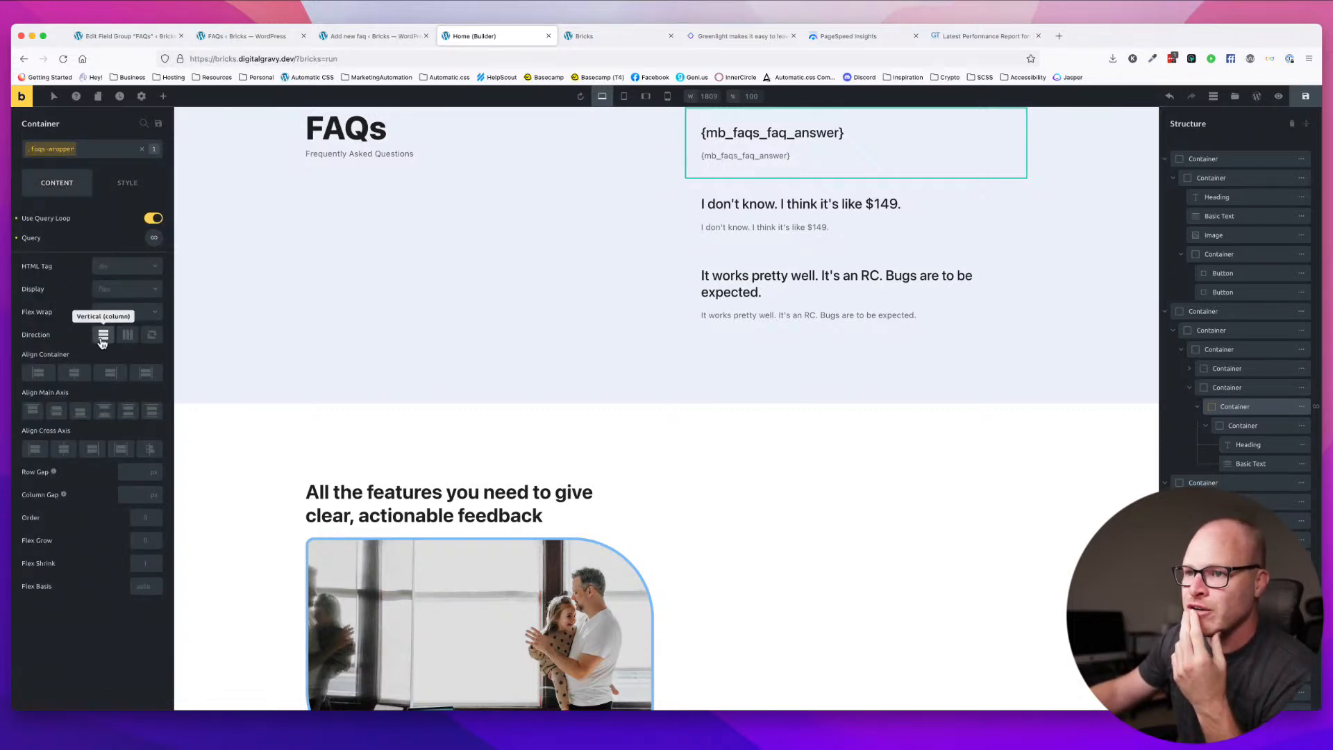
left_click(129, 477)
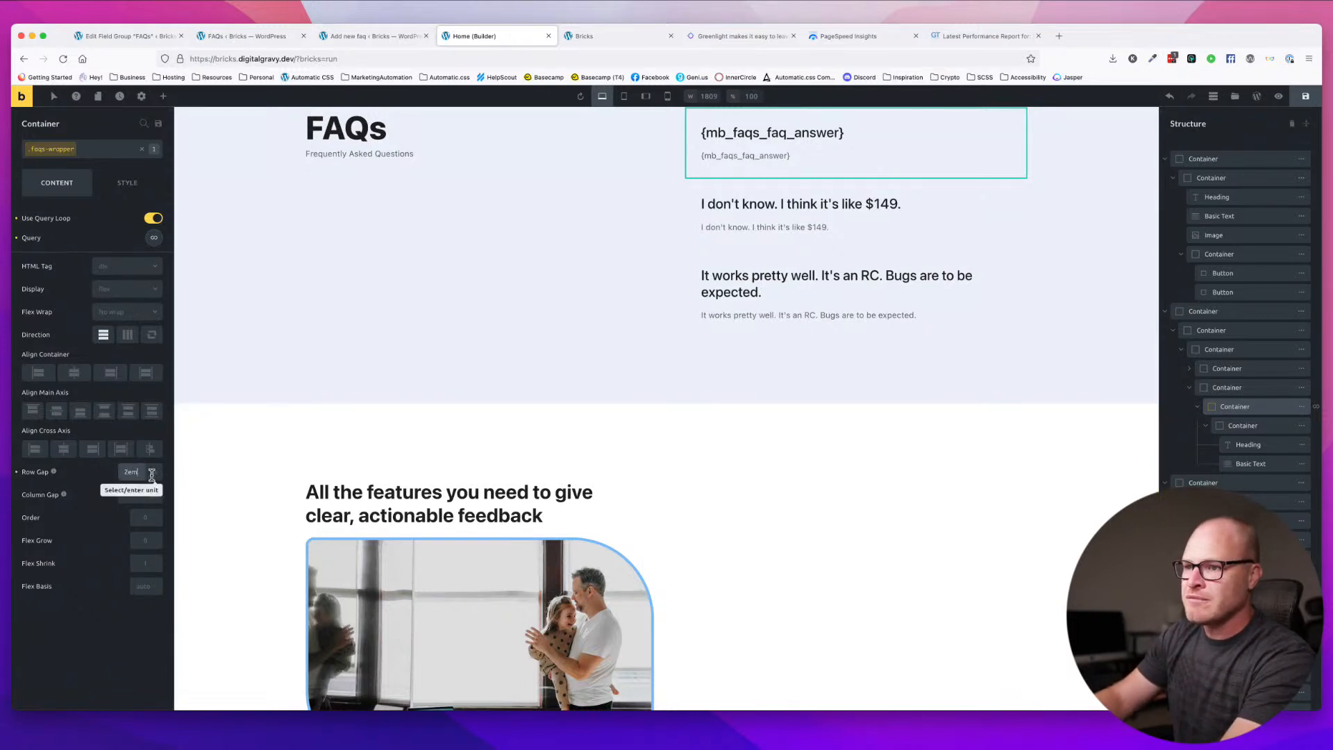
key("Return")
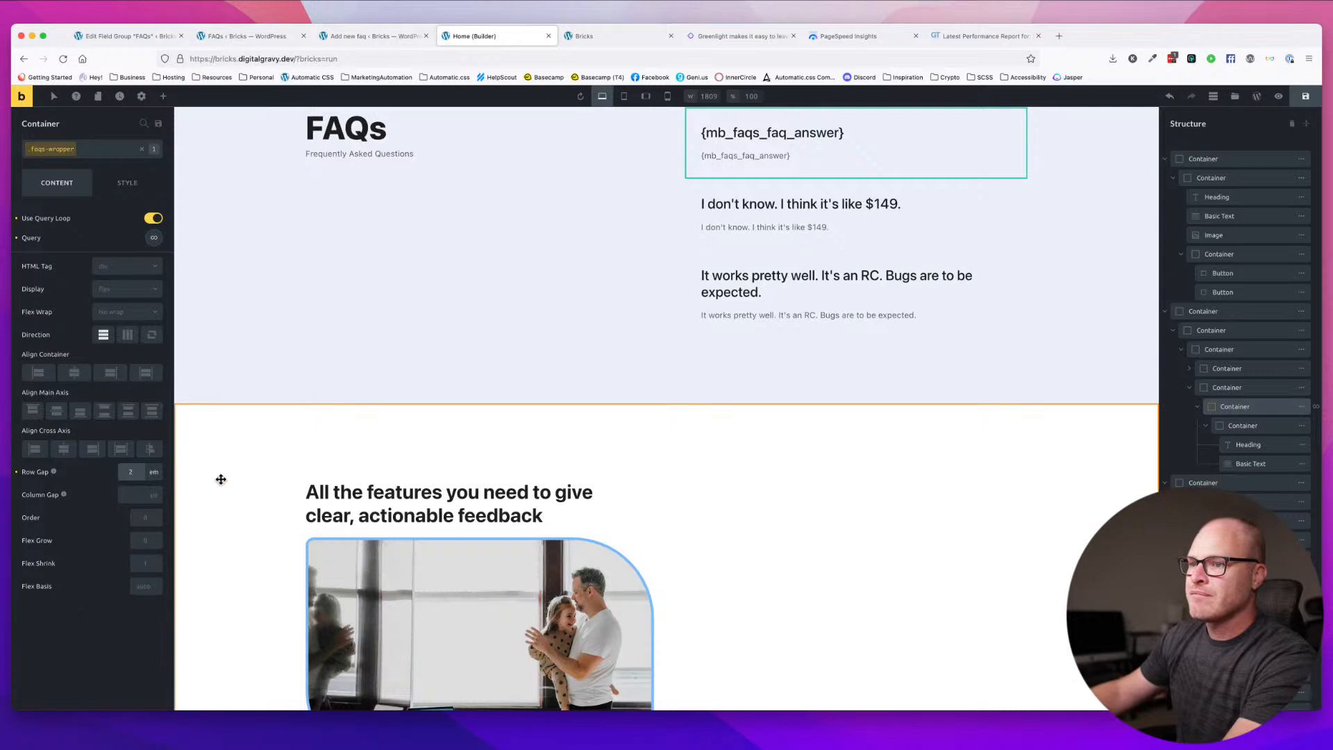
scroll(764, 319, "up", 2)
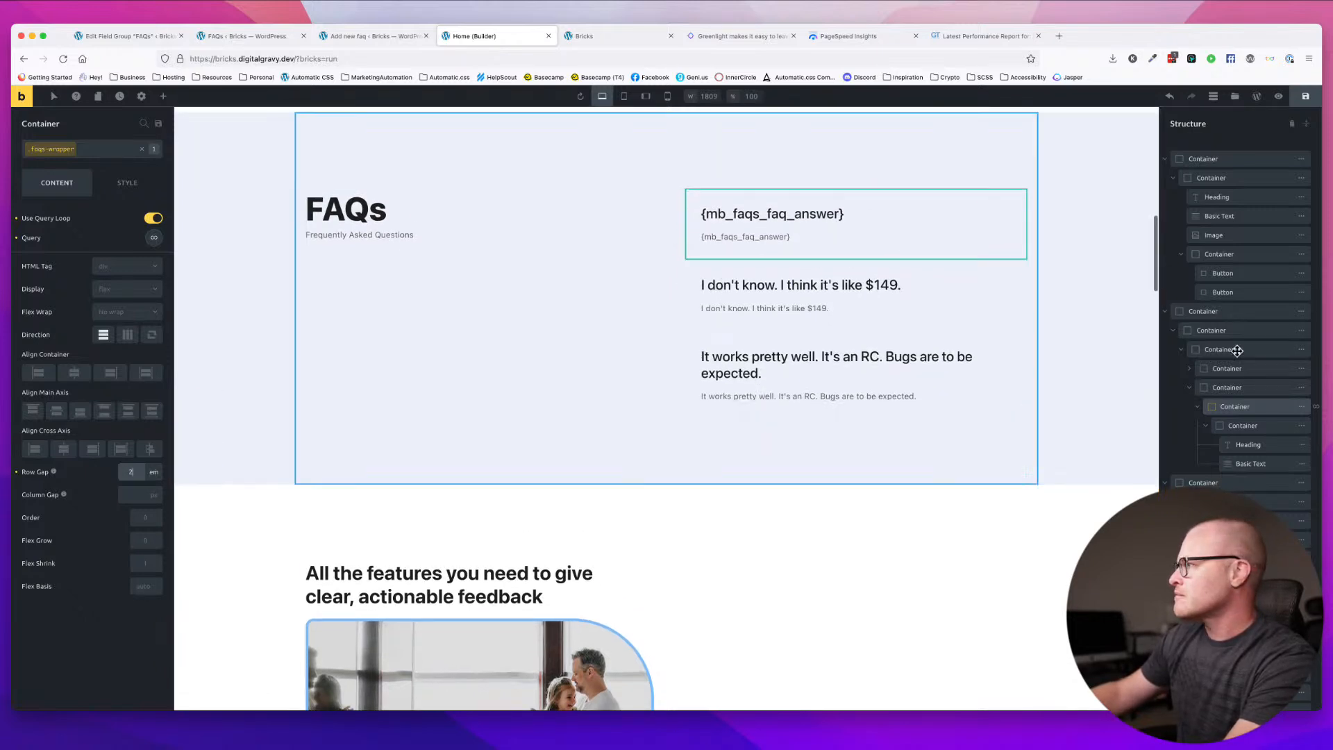
- Check the FAQ column container's layout settings against the loop container's faqs-wrapper class and save the page
left_click(1235, 393)
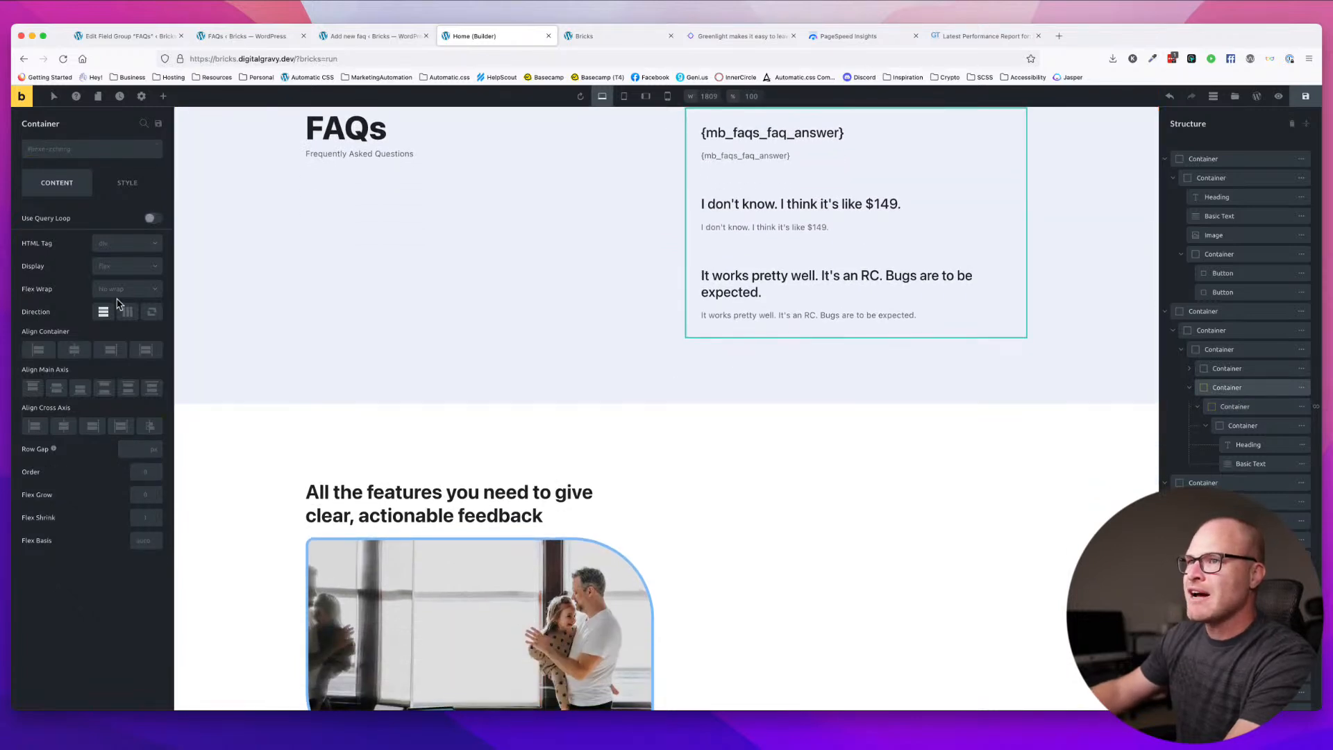
left_click(127, 183)
left_click(70, 185)
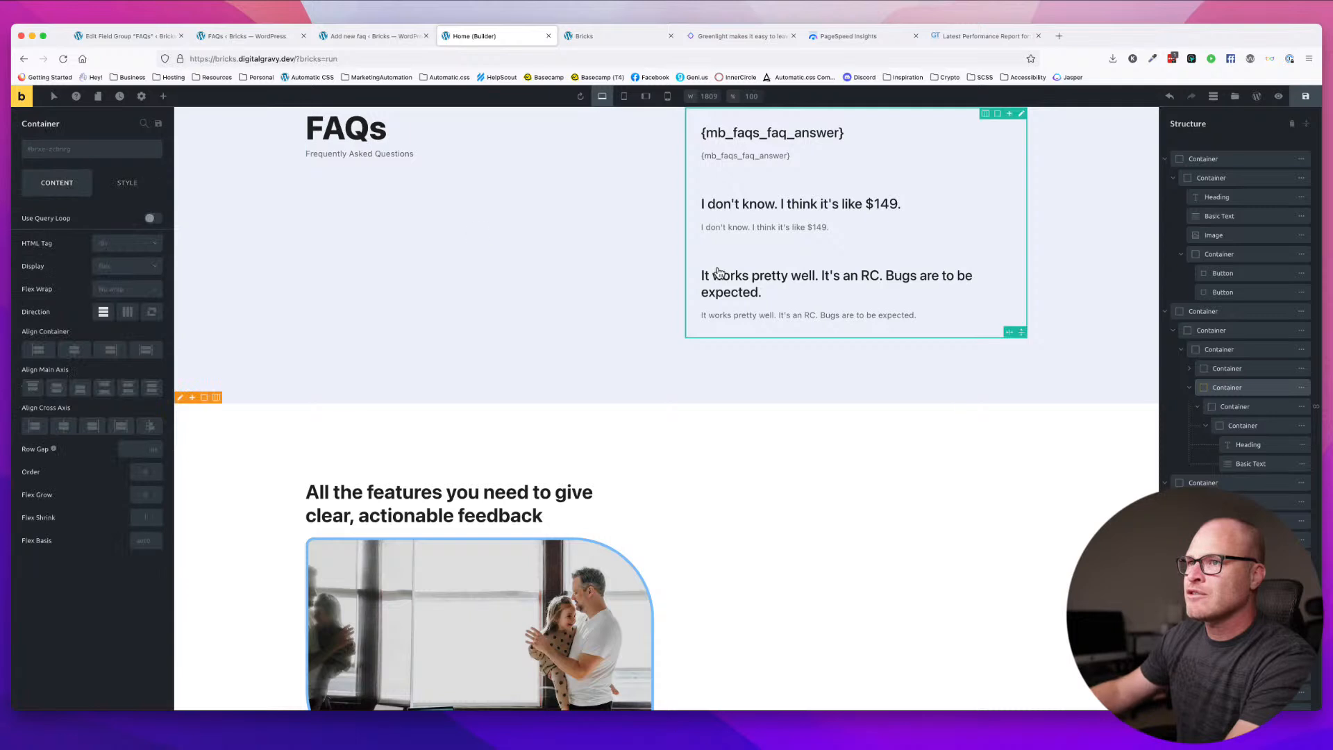
left_click(1250, 408)
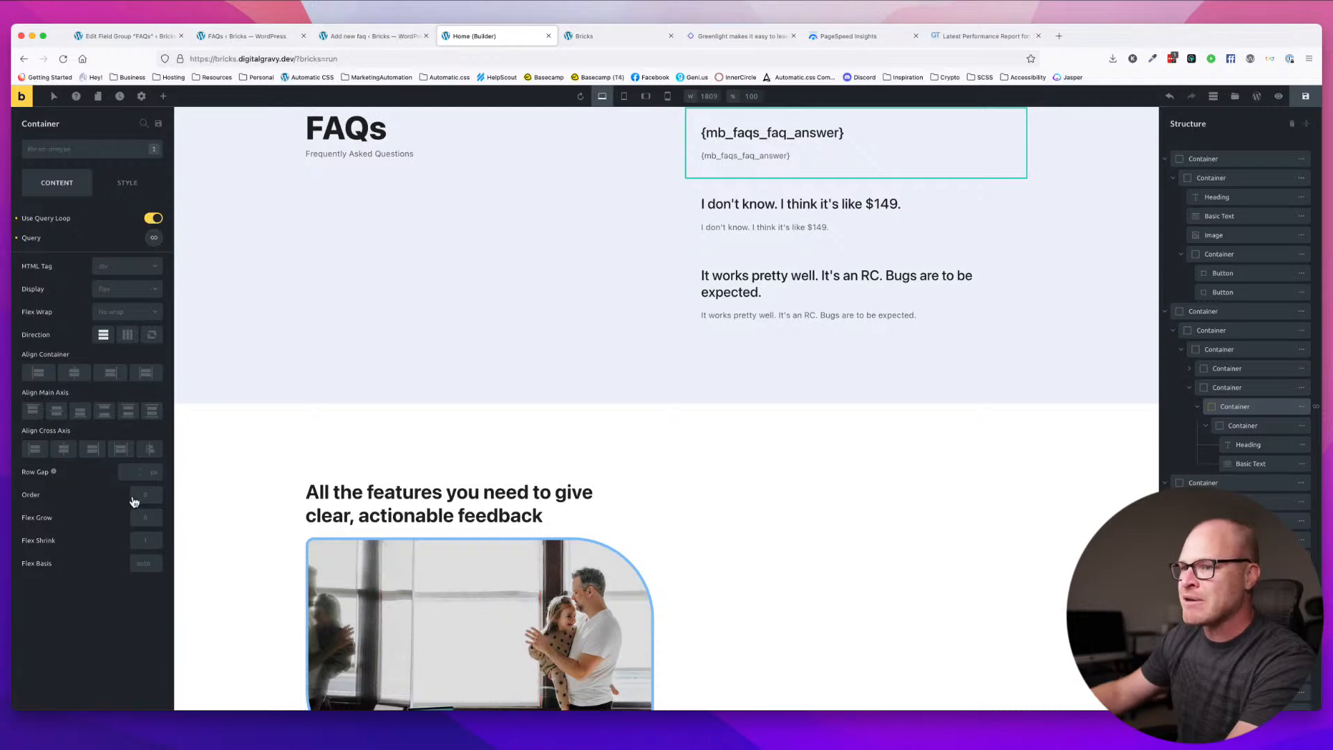
left_click(73, 148)
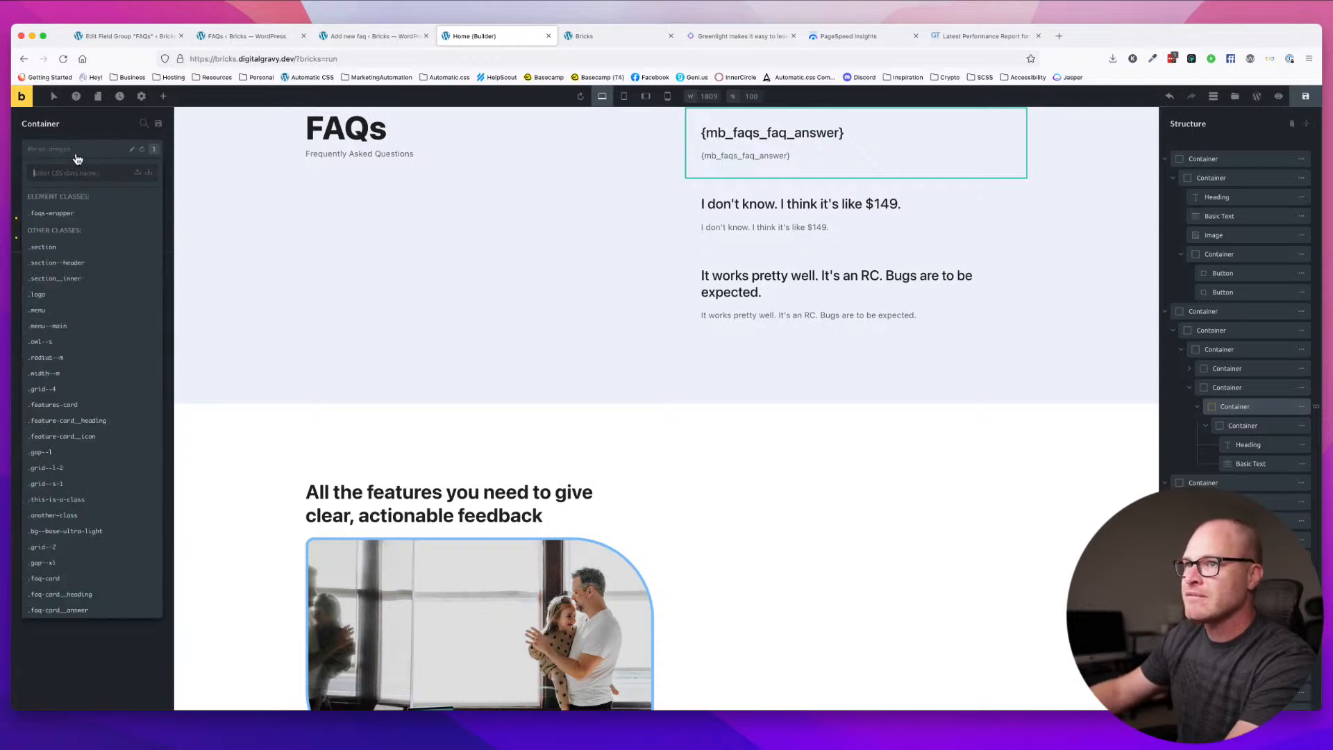
left_click(71, 215)
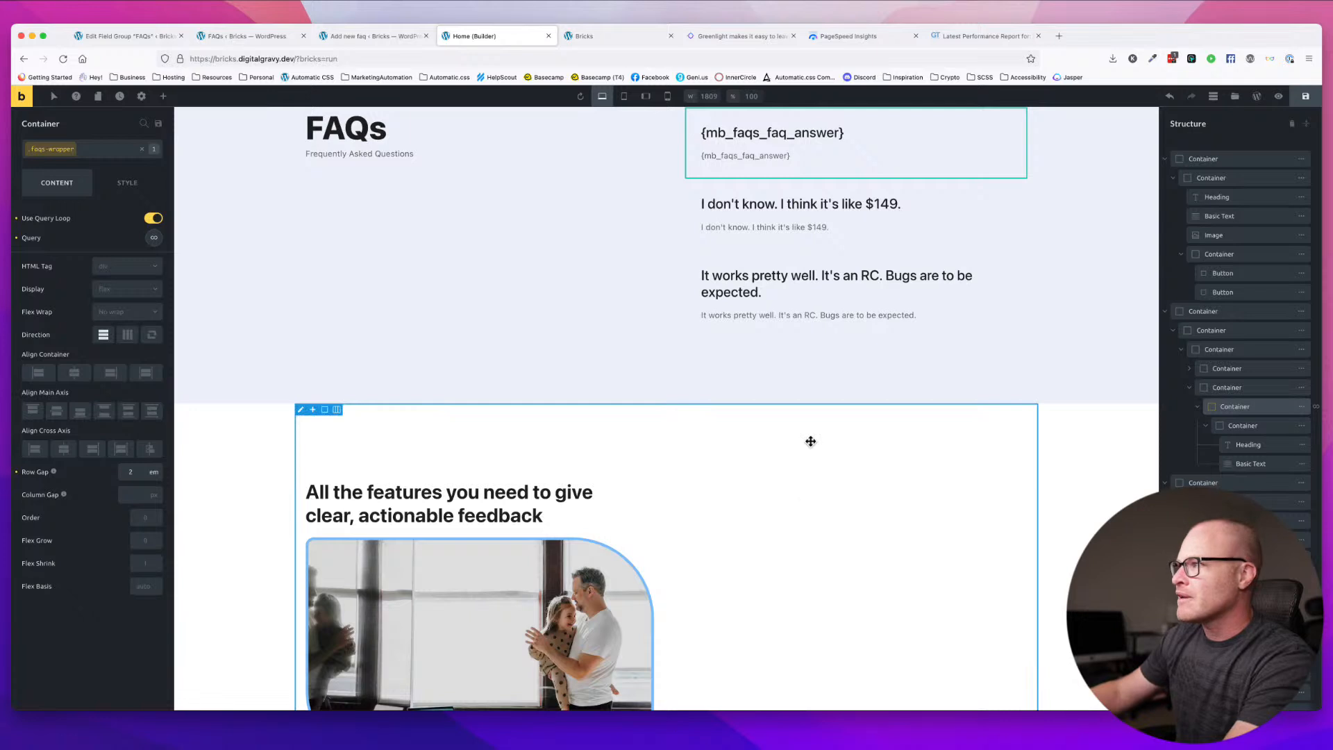
left_click(1305, 98)
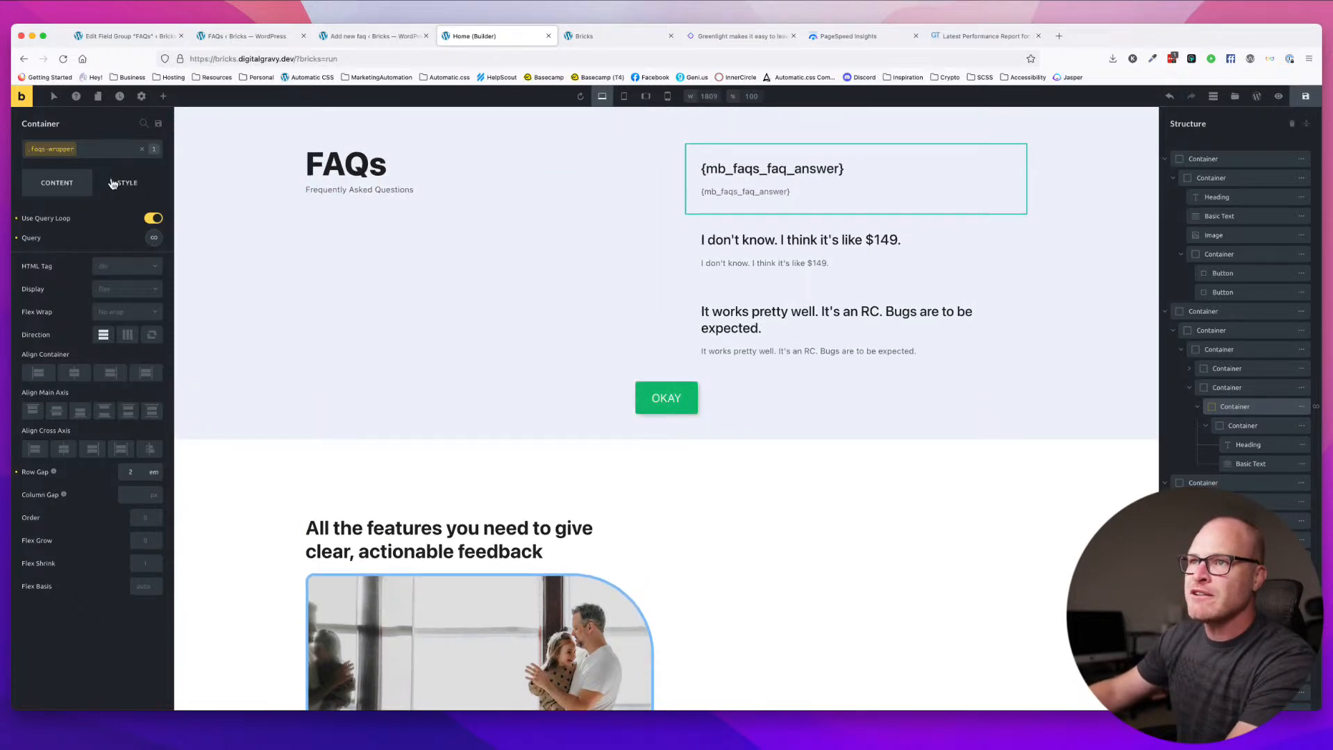
- Set the faqs-wrapper class's background color to #fff
left_click(121, 184)
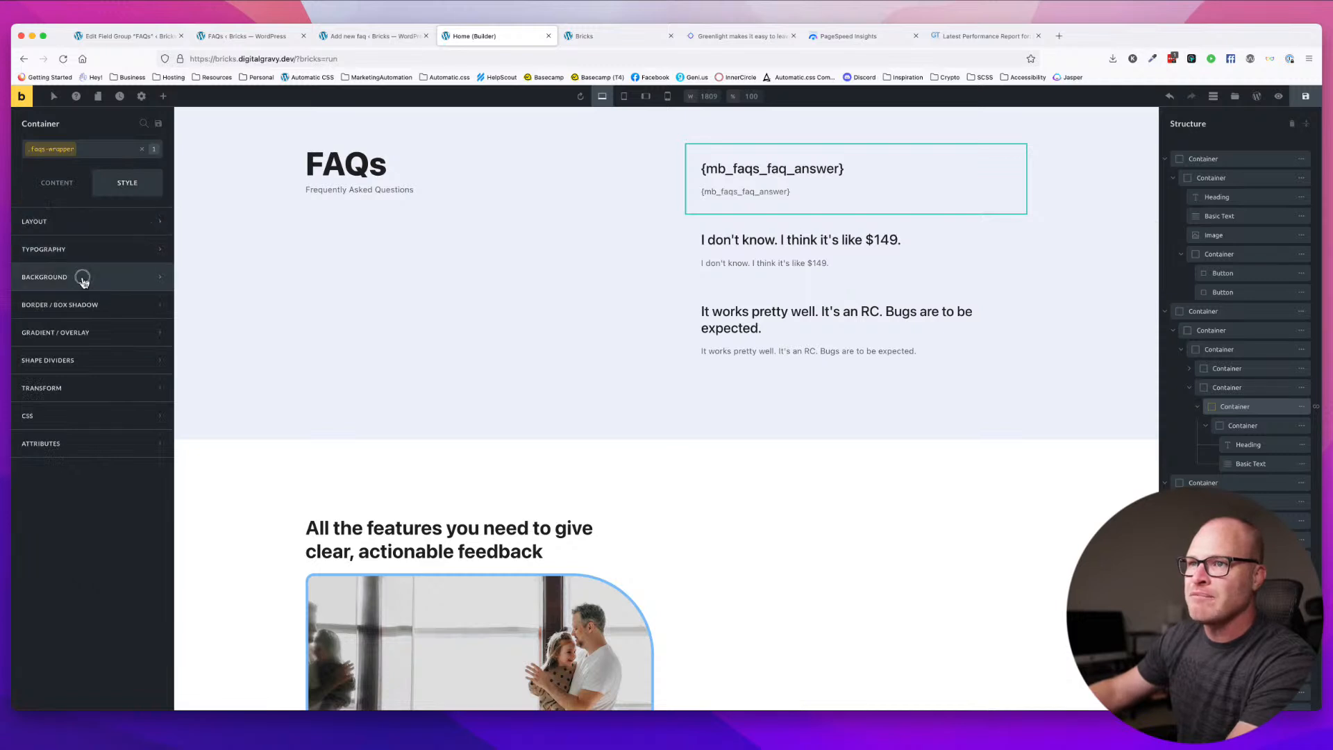
left_click(84, 276)
left_click(154, 306)
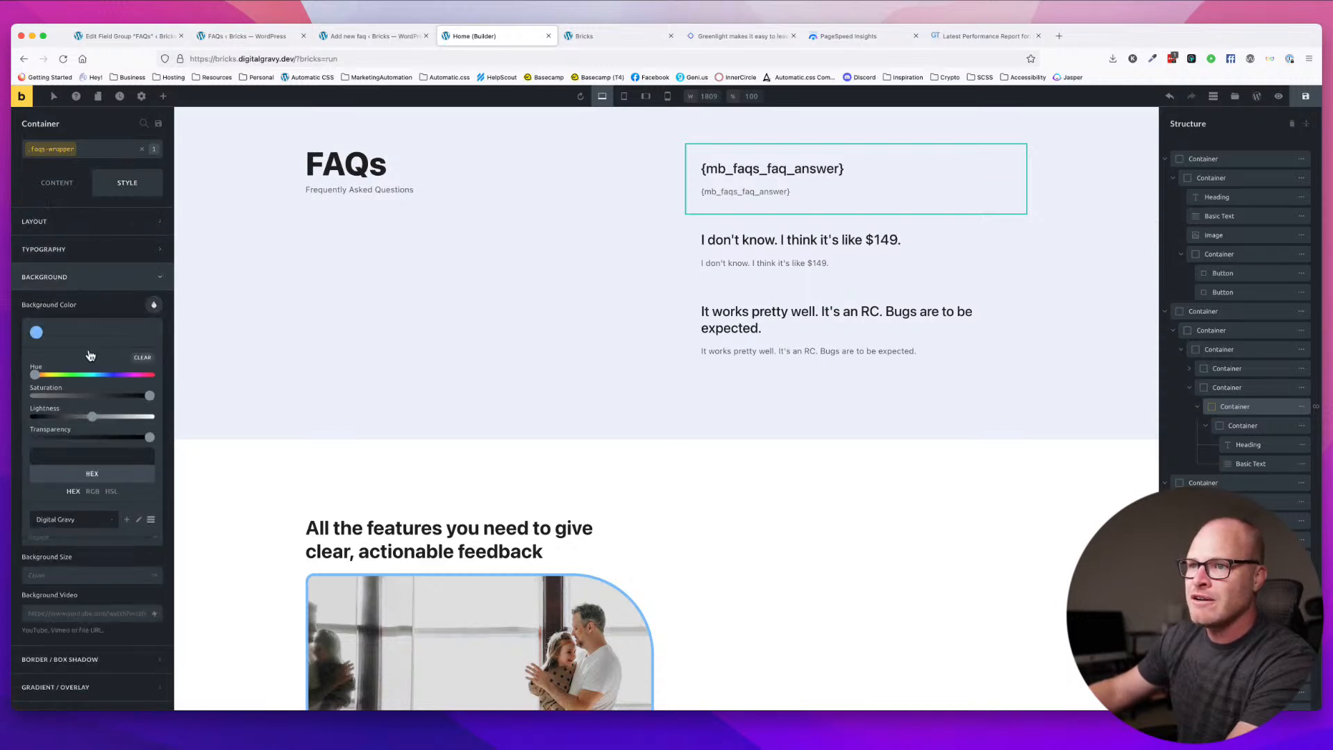
left_click(110, 460)
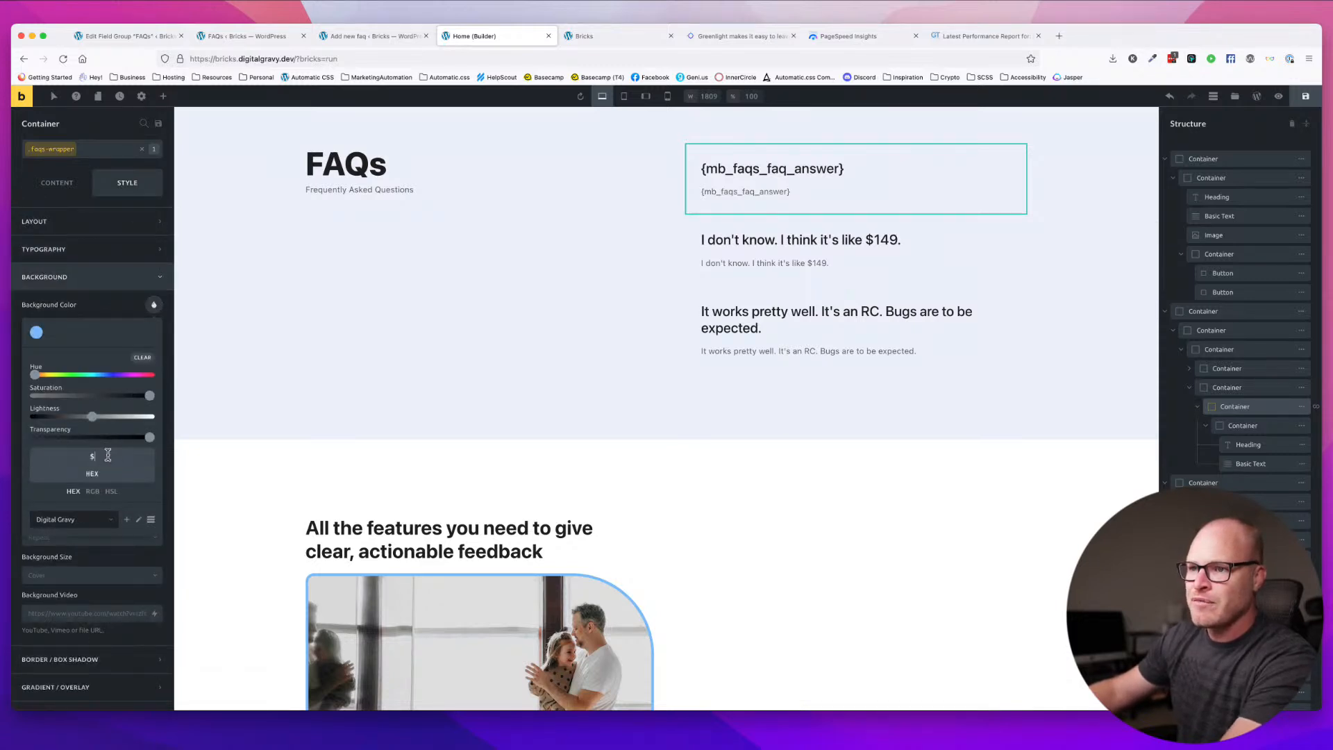
type("#fff")
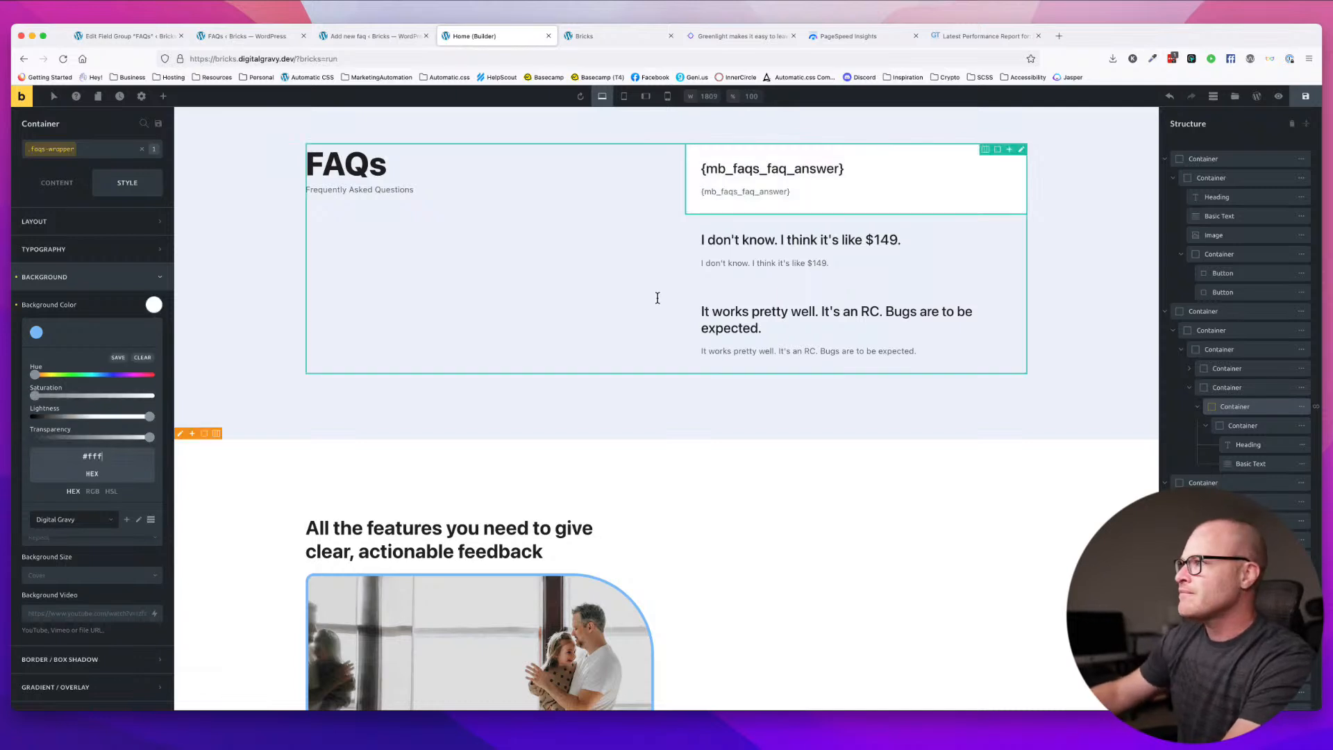
- Set a 0.5em border radius on all corners of the faqs-wrapper class and save the page
left_click(111, 278)
left_click(106, 306)
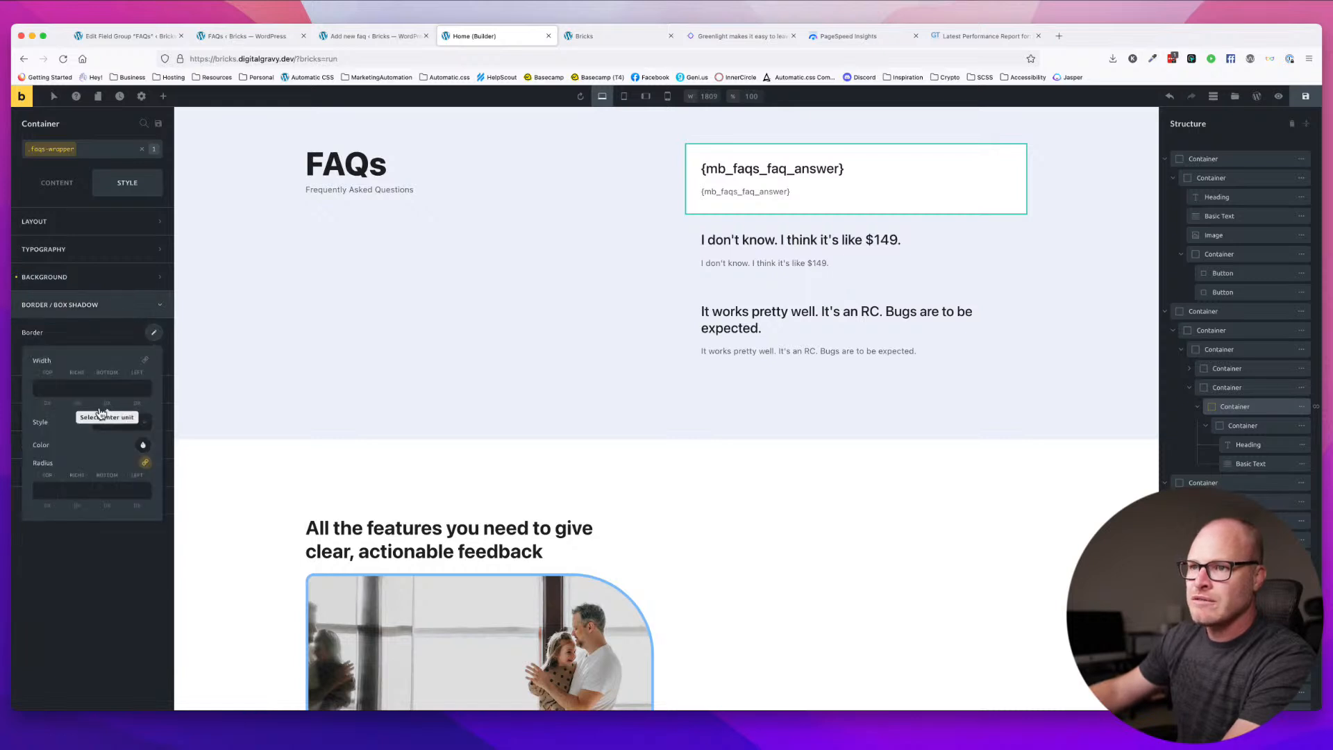
left_click(47, 490)
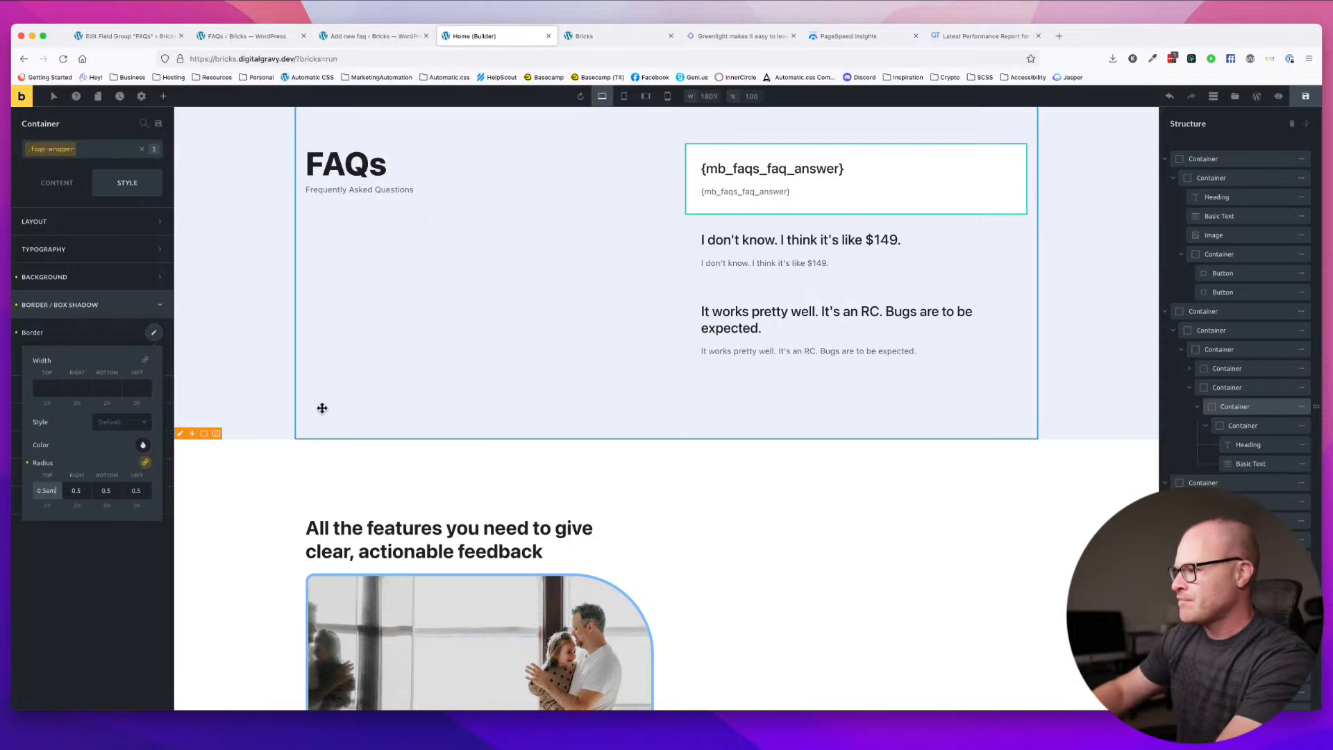
left_click(1305, 98)
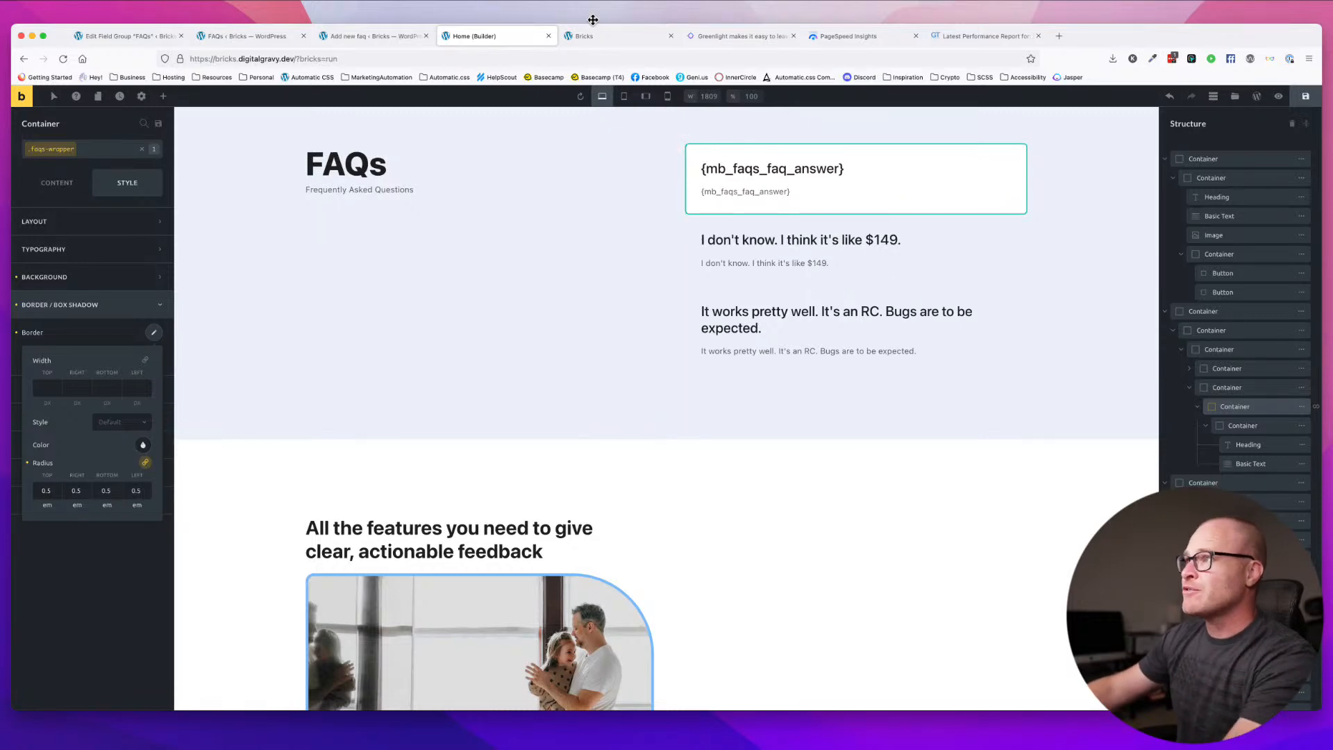
- Reload the live home page and examine the spacing and background of the FAQ cards
left_click(611, 37)
key("super+r")
left_click(1309, 434)
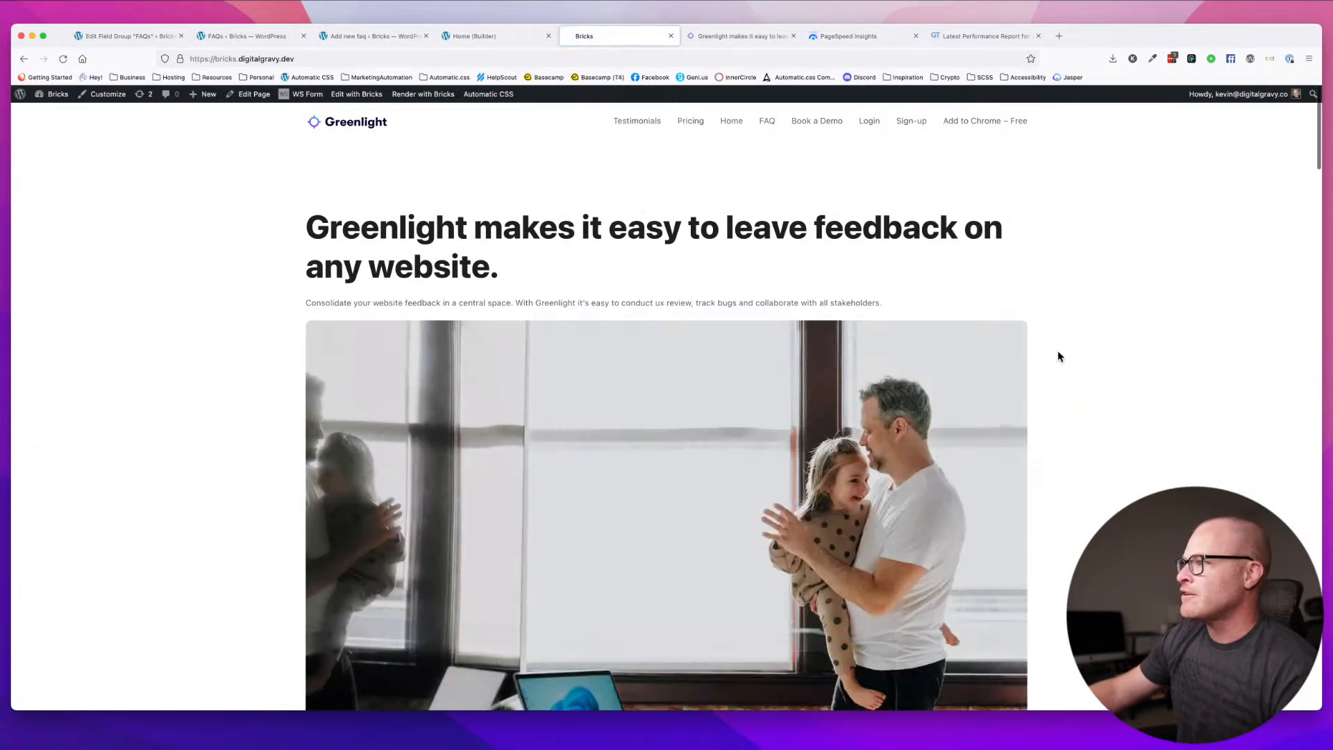
scroll(1057, 350, "down", 5)
scroll(1057, 354, "down", 3)
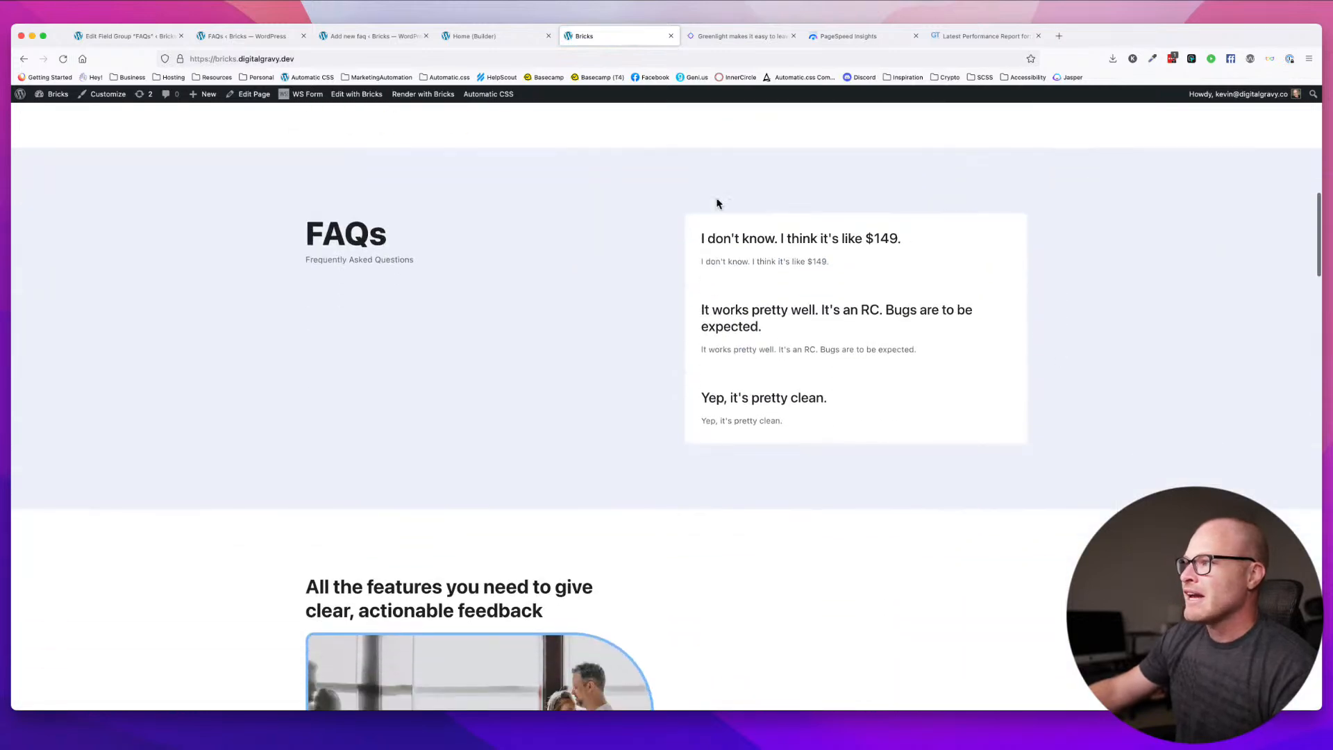
- In the builder, set a 1em row gap on the column container holding the FAQ loop and save the page
left_click(479, 36)
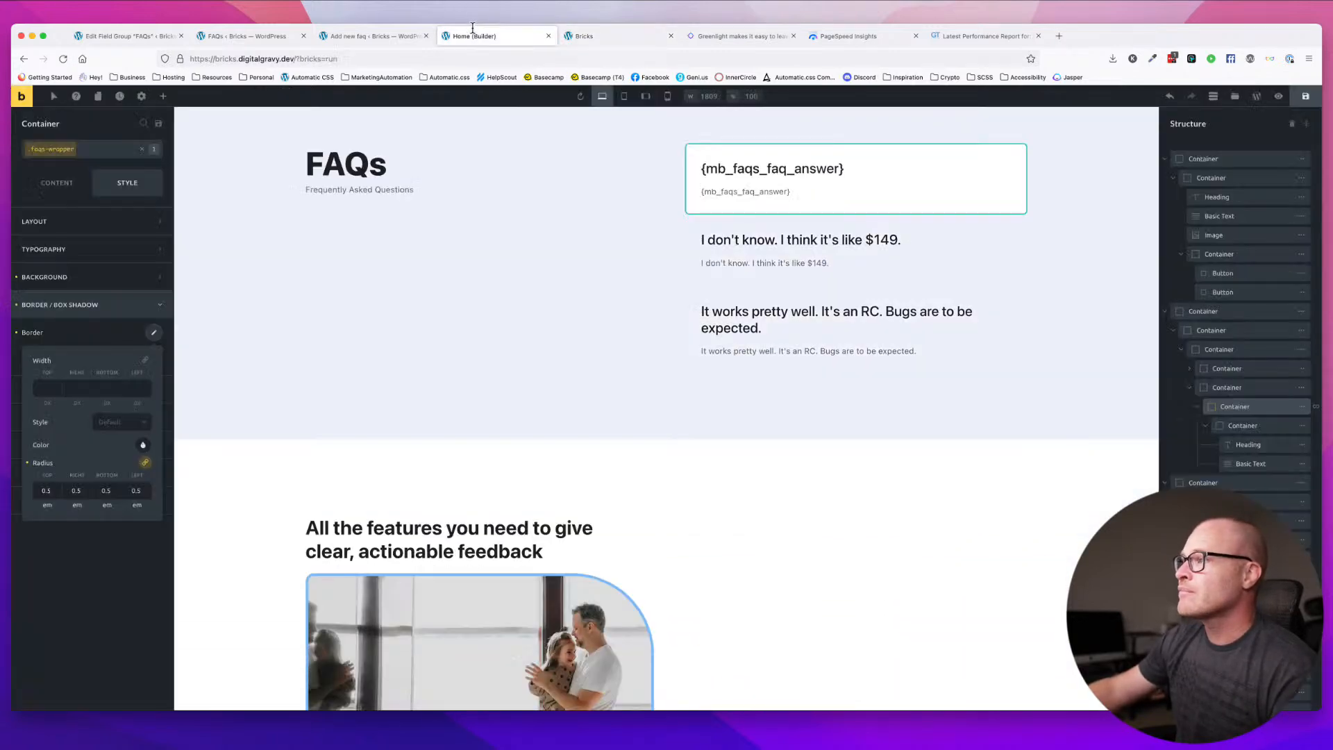
left_click(1021, 238)
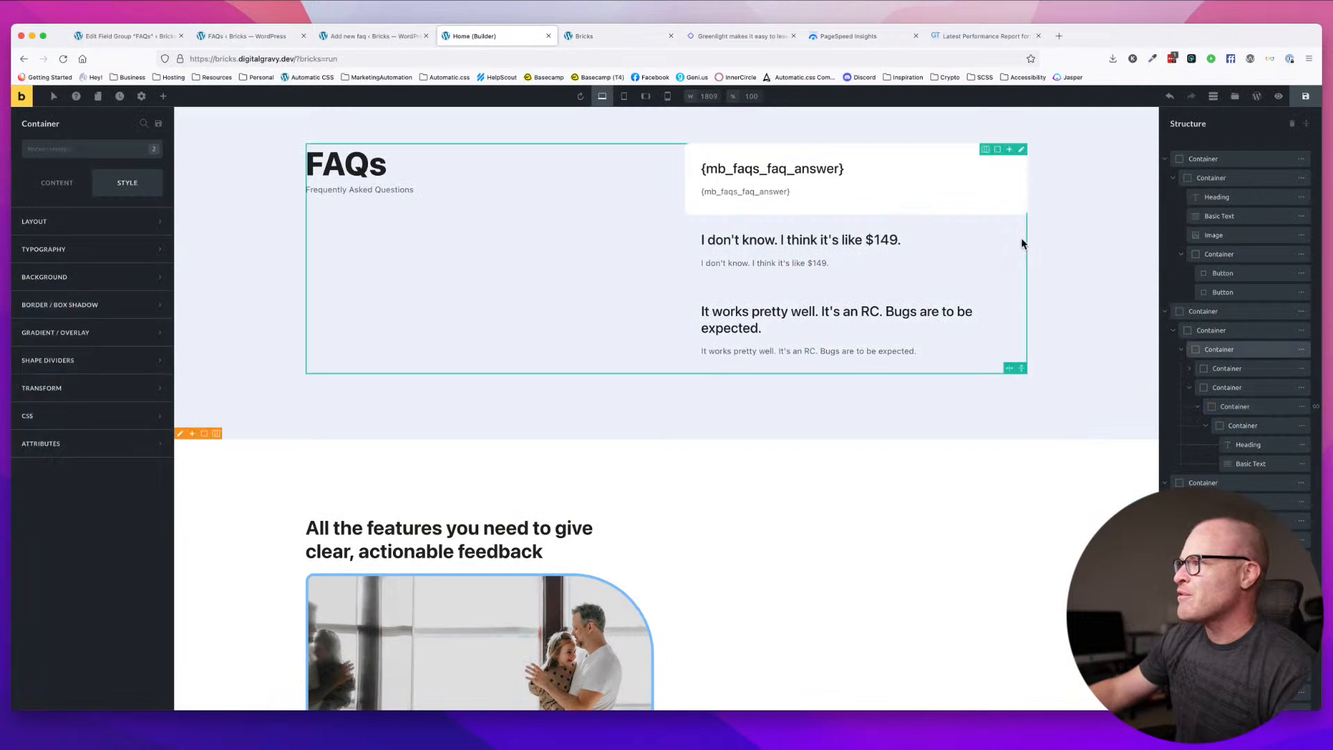
scroll(689, 245, "down", 1)
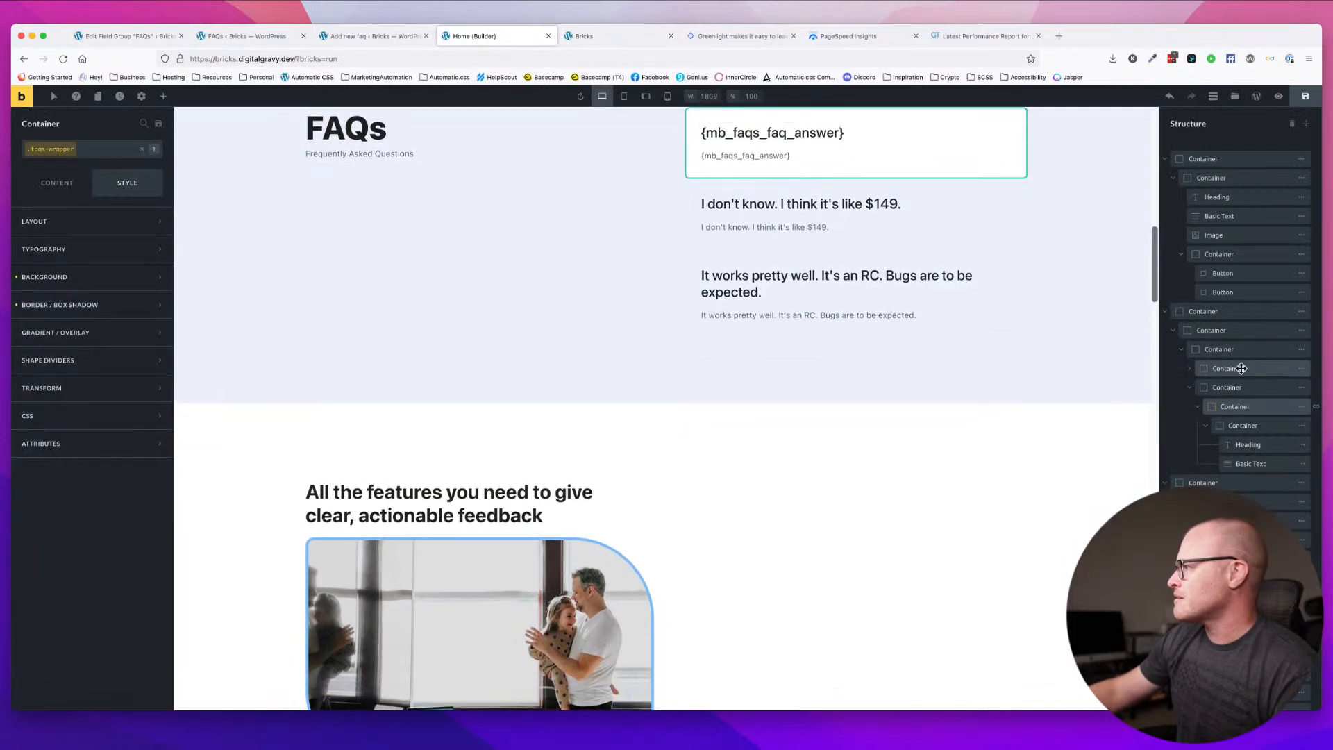
left_click(1237, 395)
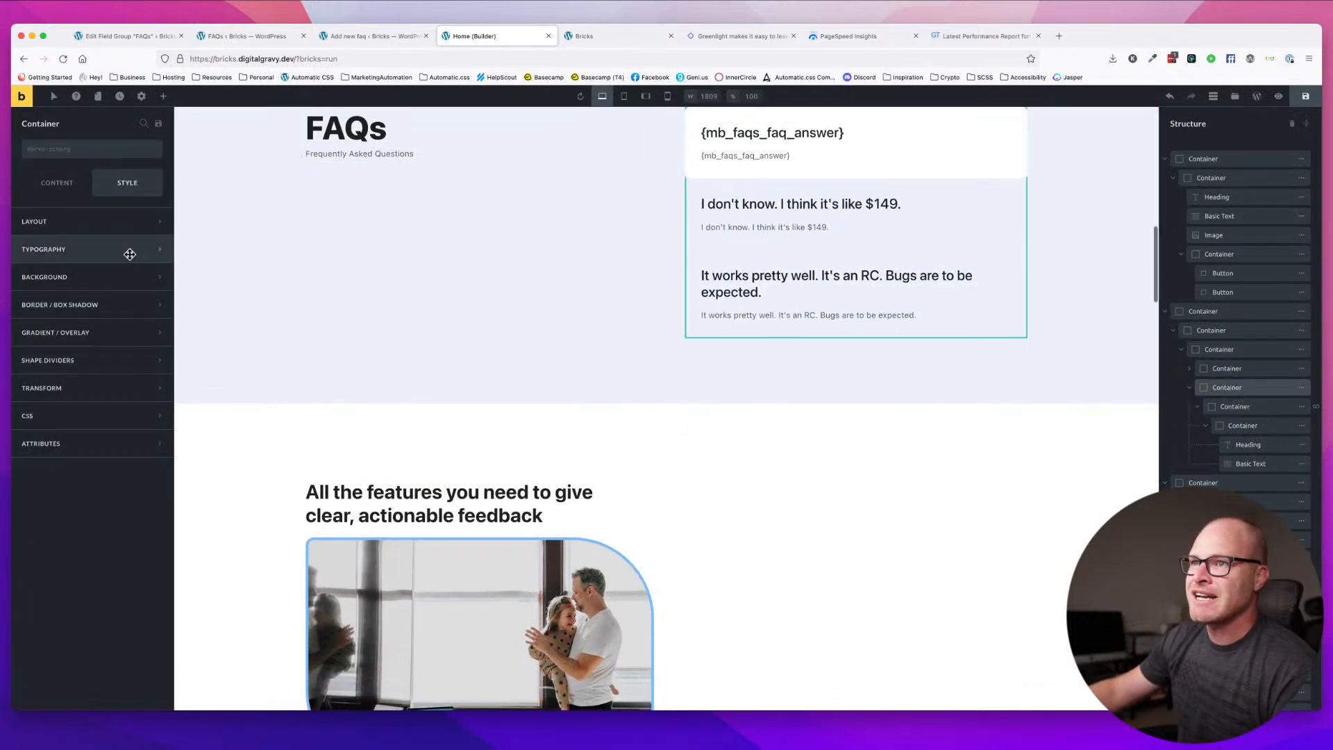
left_click(57, 182)
left_click(129, 449)
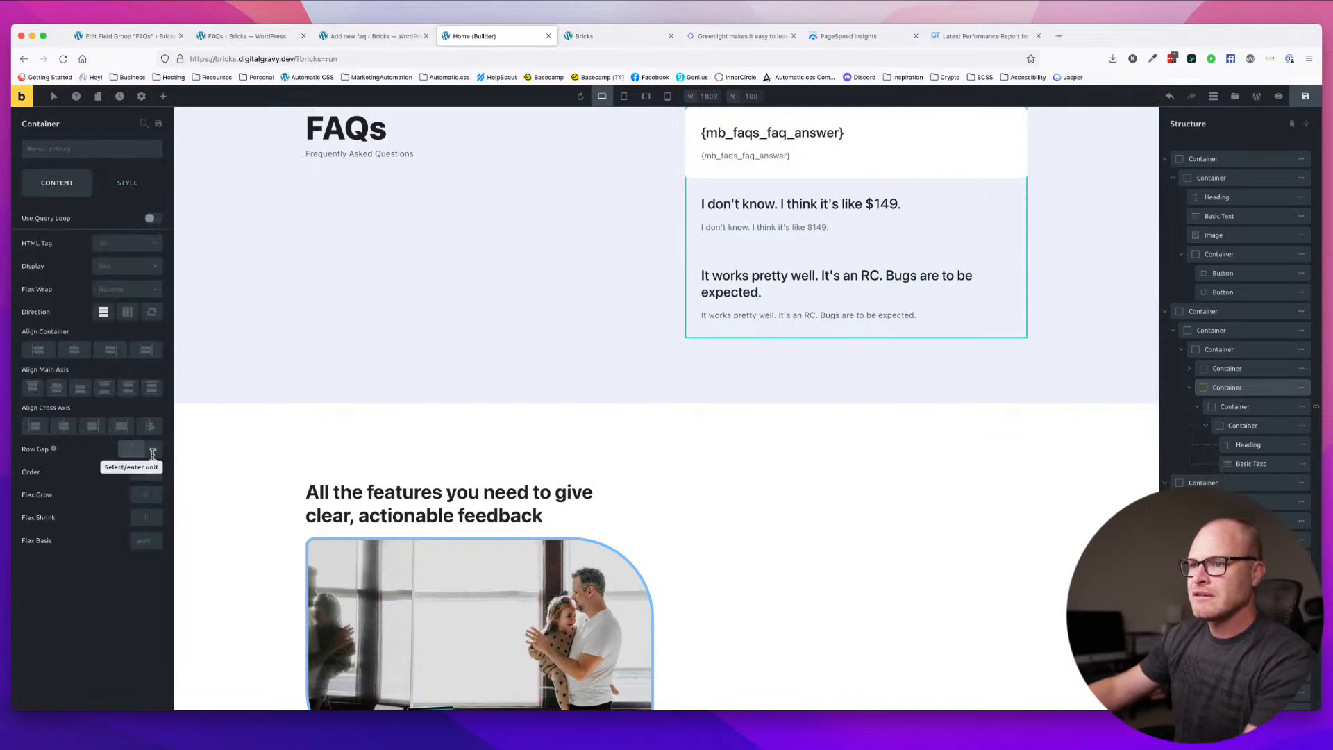
type("1em")
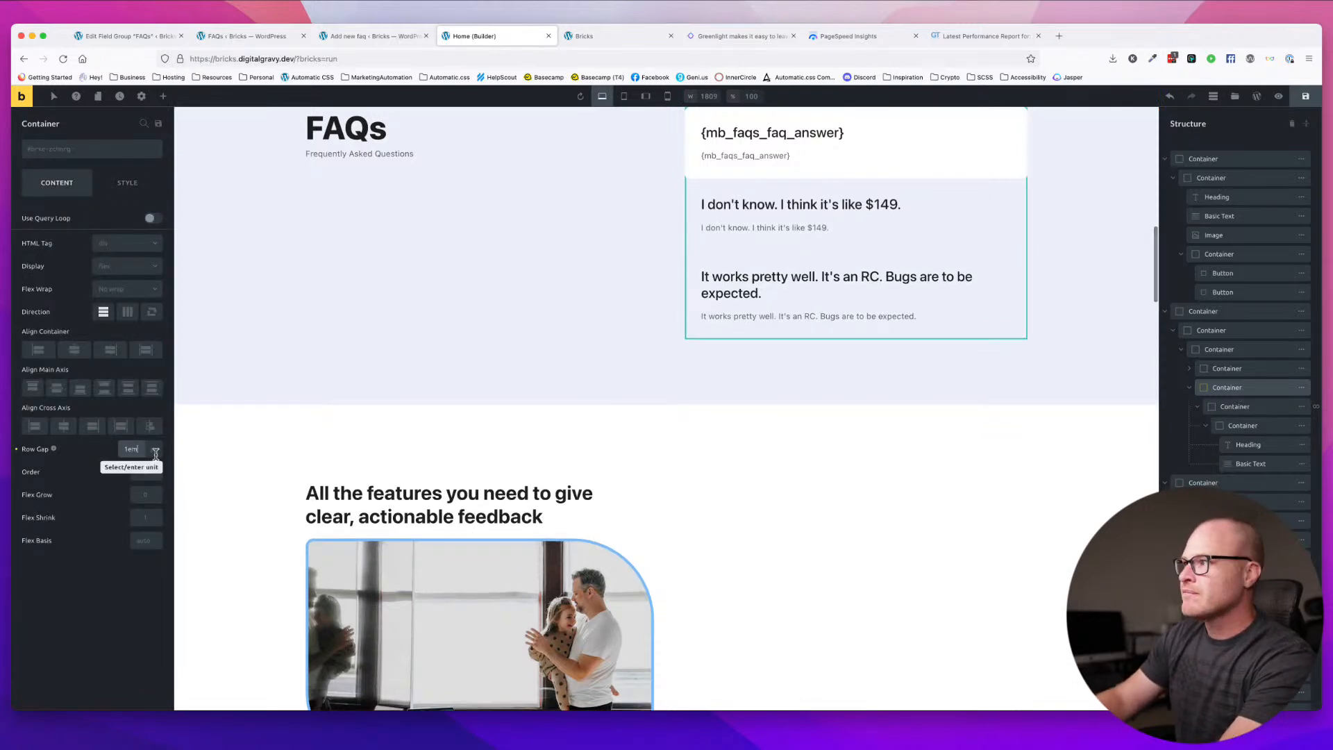
left_click(1305, 99)
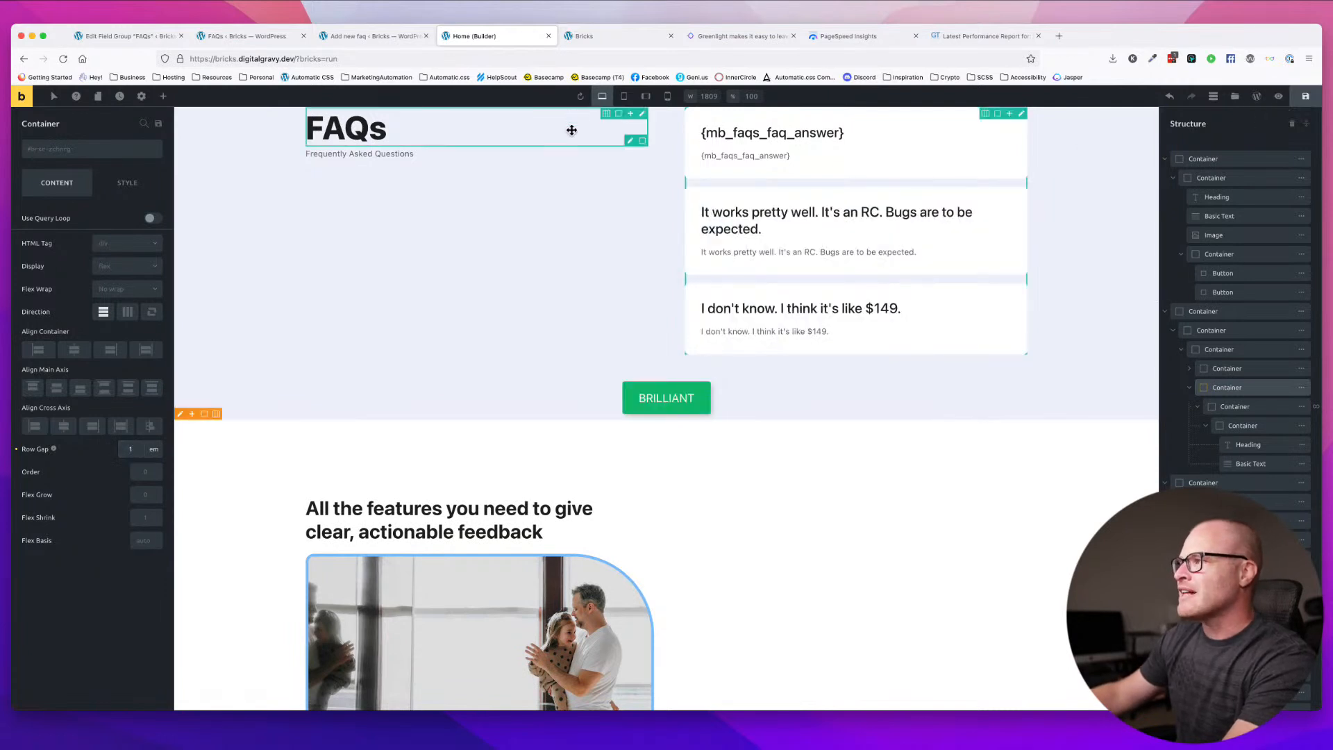
- Reload the live home page and examine the spacing between the FAQ cards
scroll(566, 130, "up", 2)
scroll(568, 202, "down", 1)
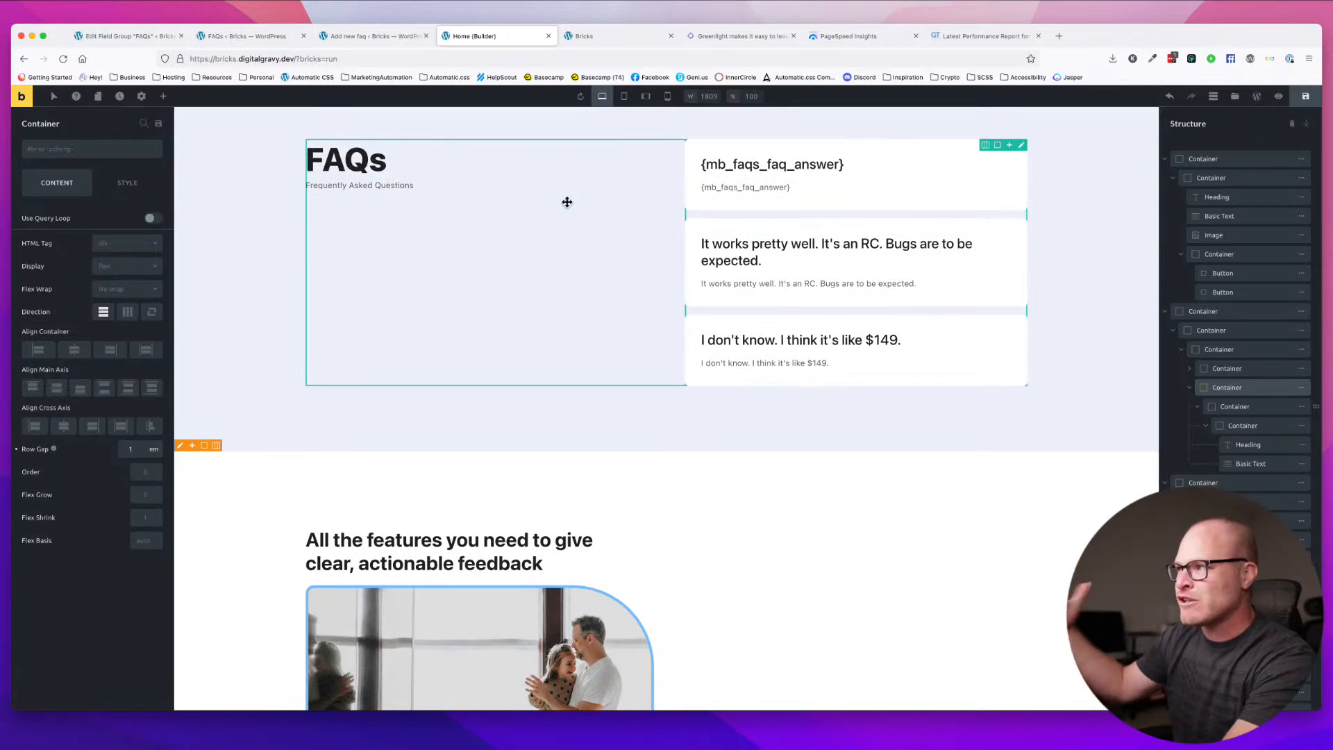
left_click(587, 36)
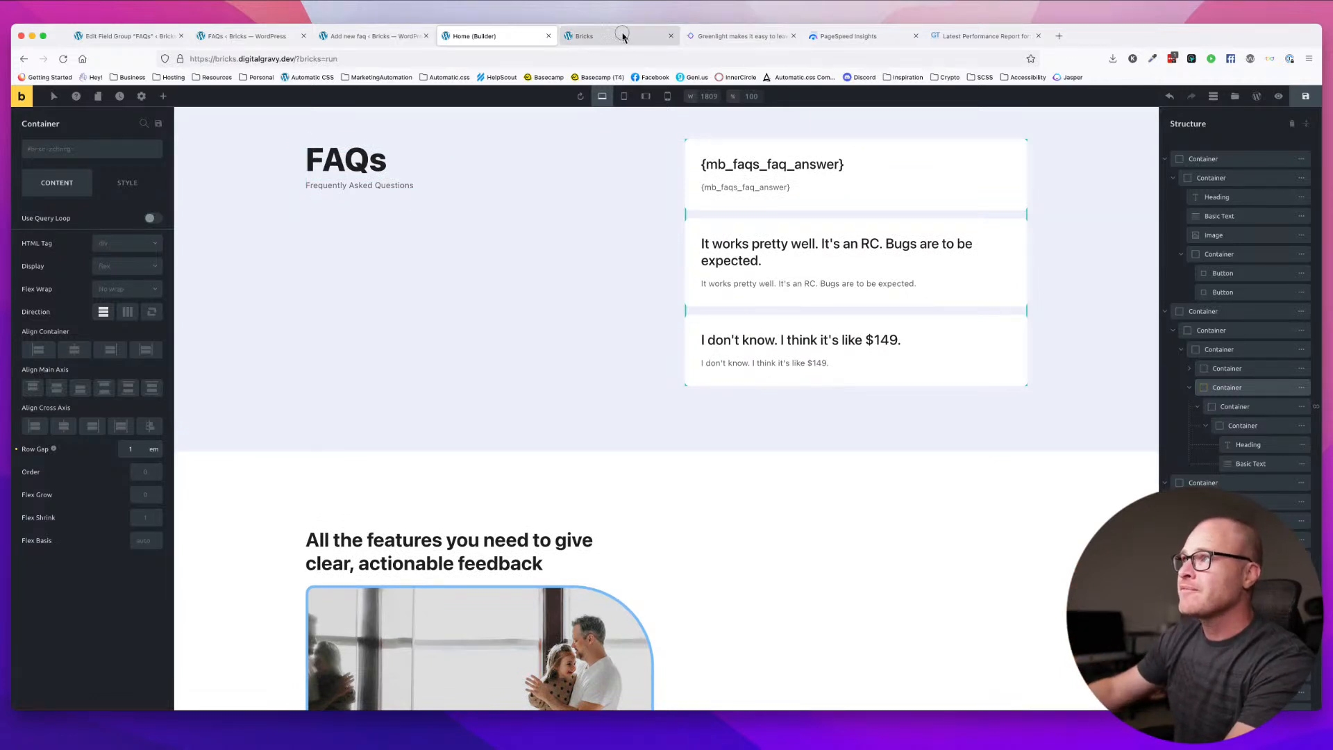
key("super+r")
scroll(983, 292, "down", 13)
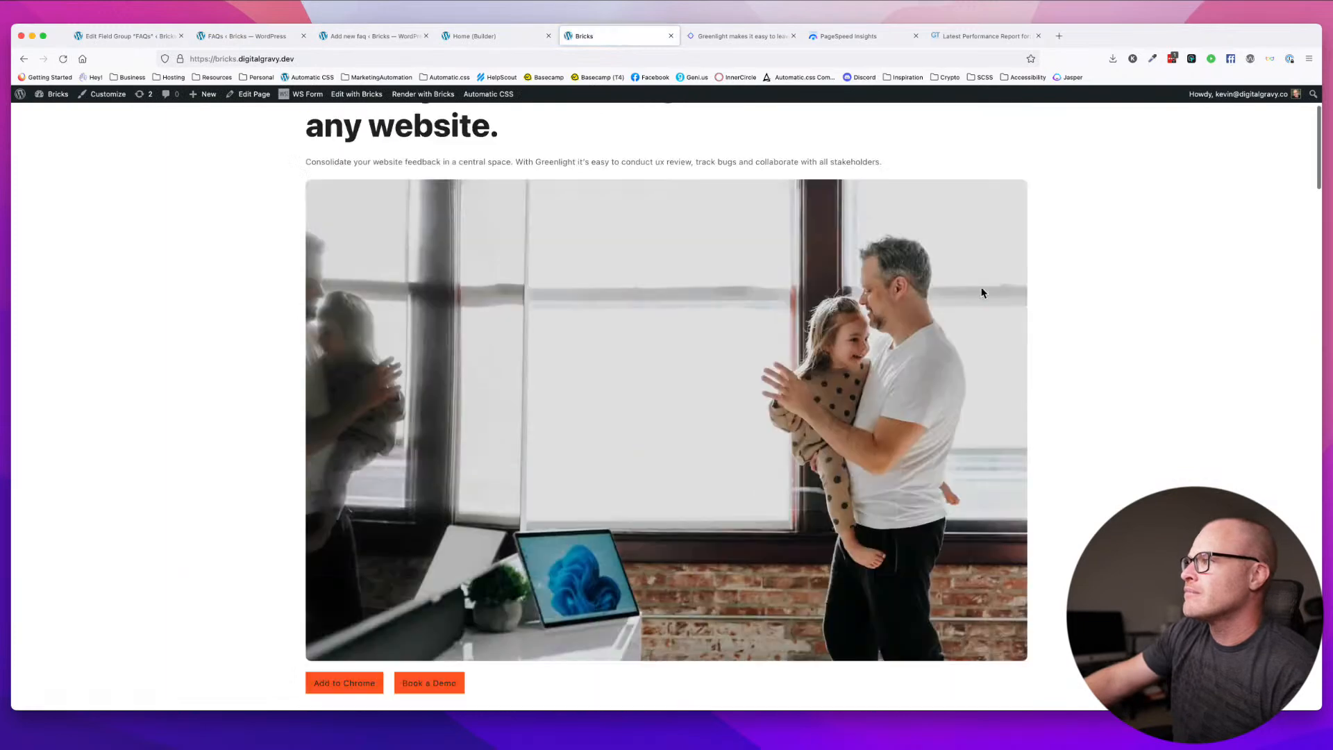
scroll(983, 292, "up", 6)
scroll(983, 292, "down", 3)
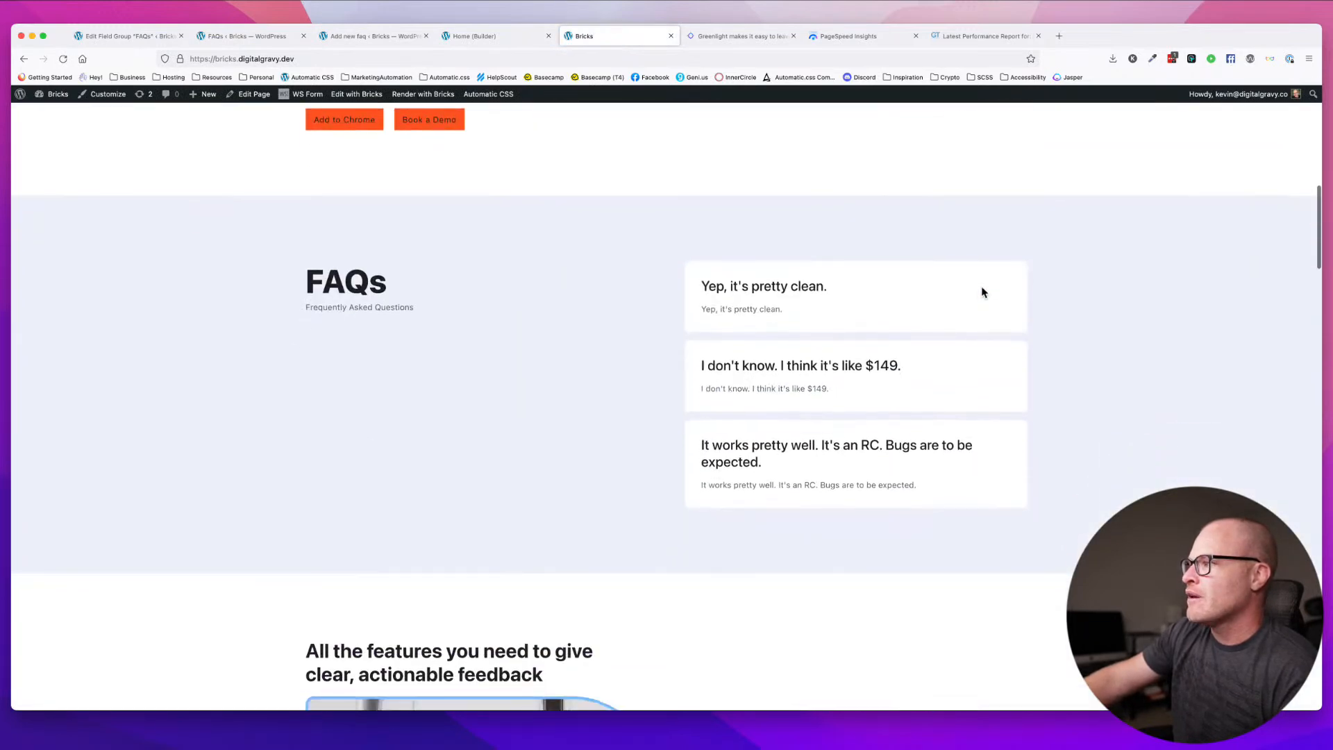
- In the builder, add the custom CSS "position: sticky;" to the container around the FAQs heading and save the page
left_click(496, 36)
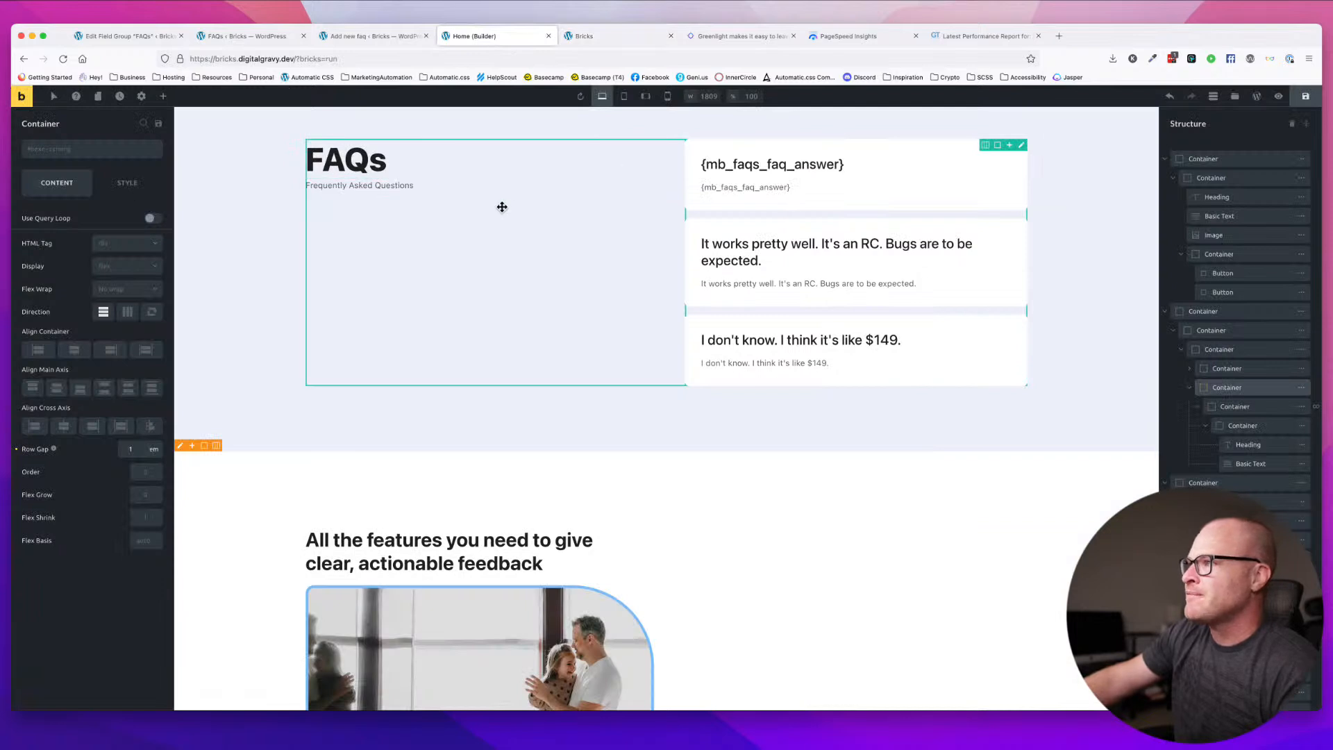
left_click(511, 187)
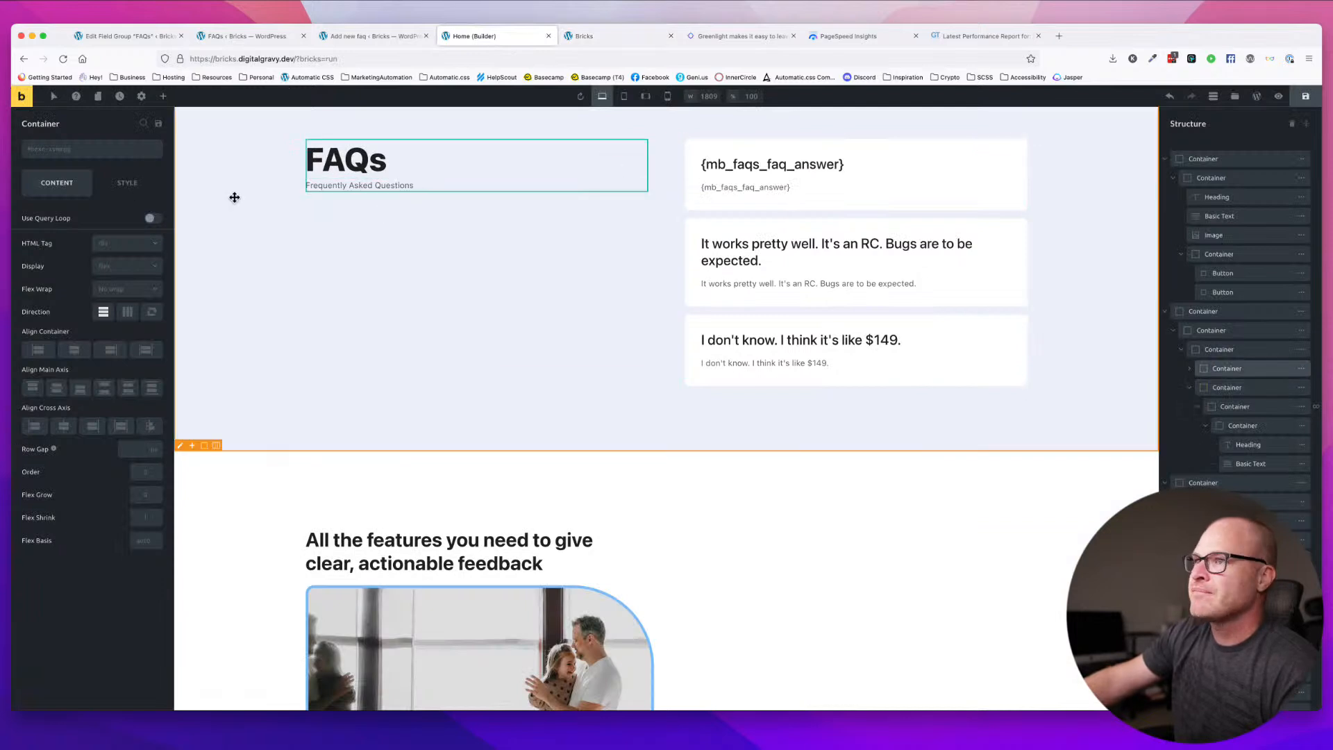
left_click(127, 185)
left_click(79, 392)
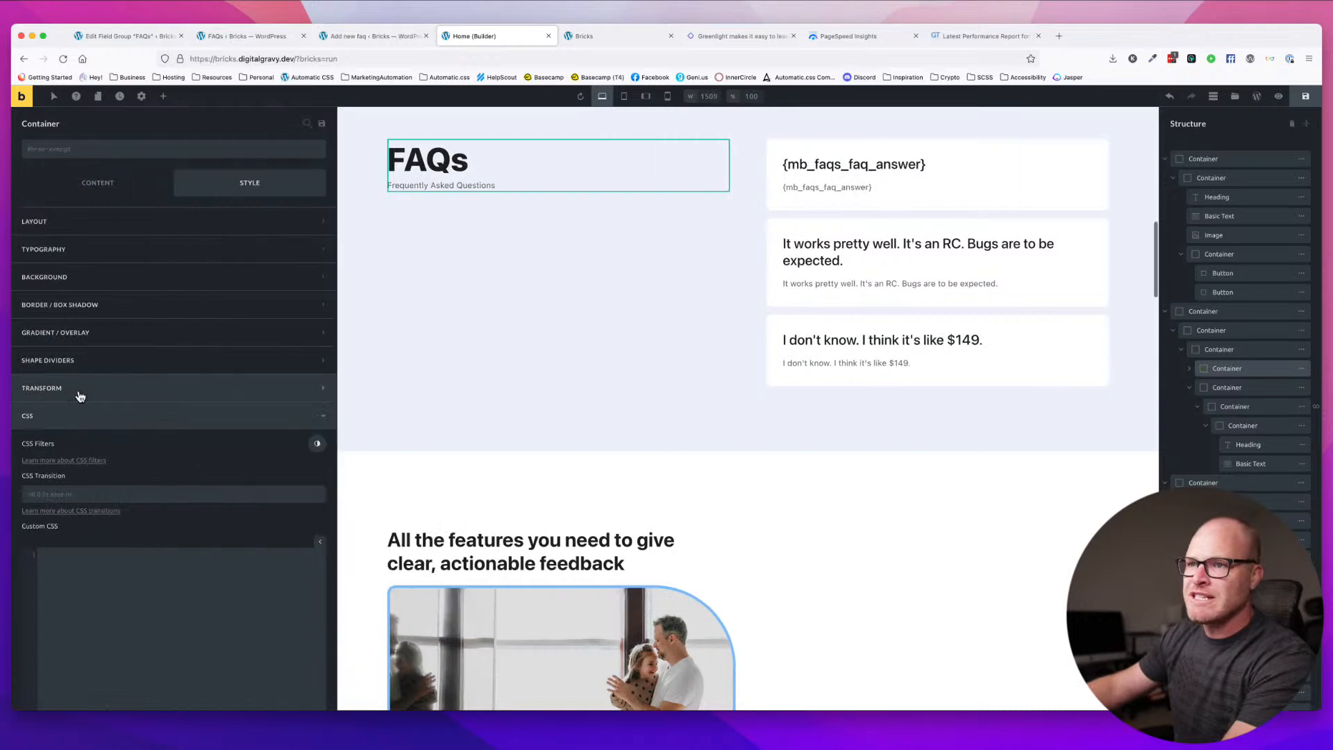
left_click(87, 497)
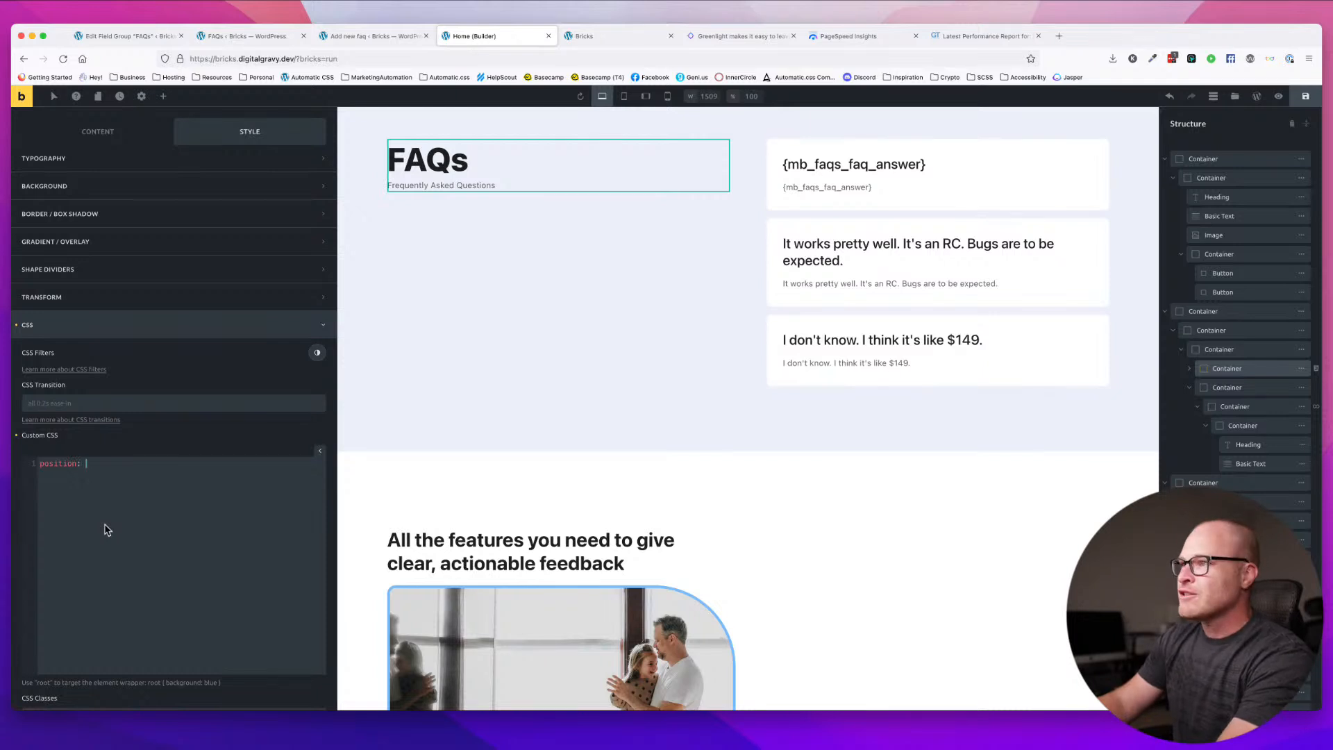
type("sti")
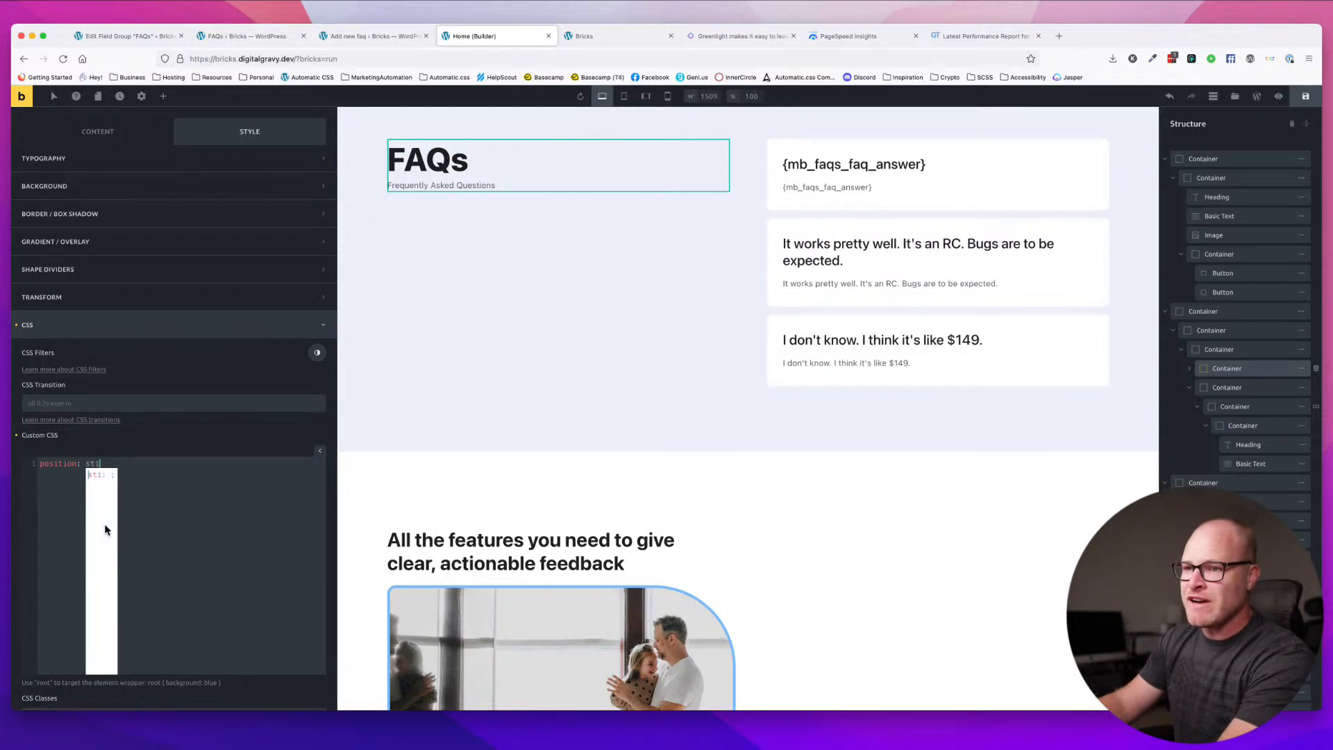
type("ck")
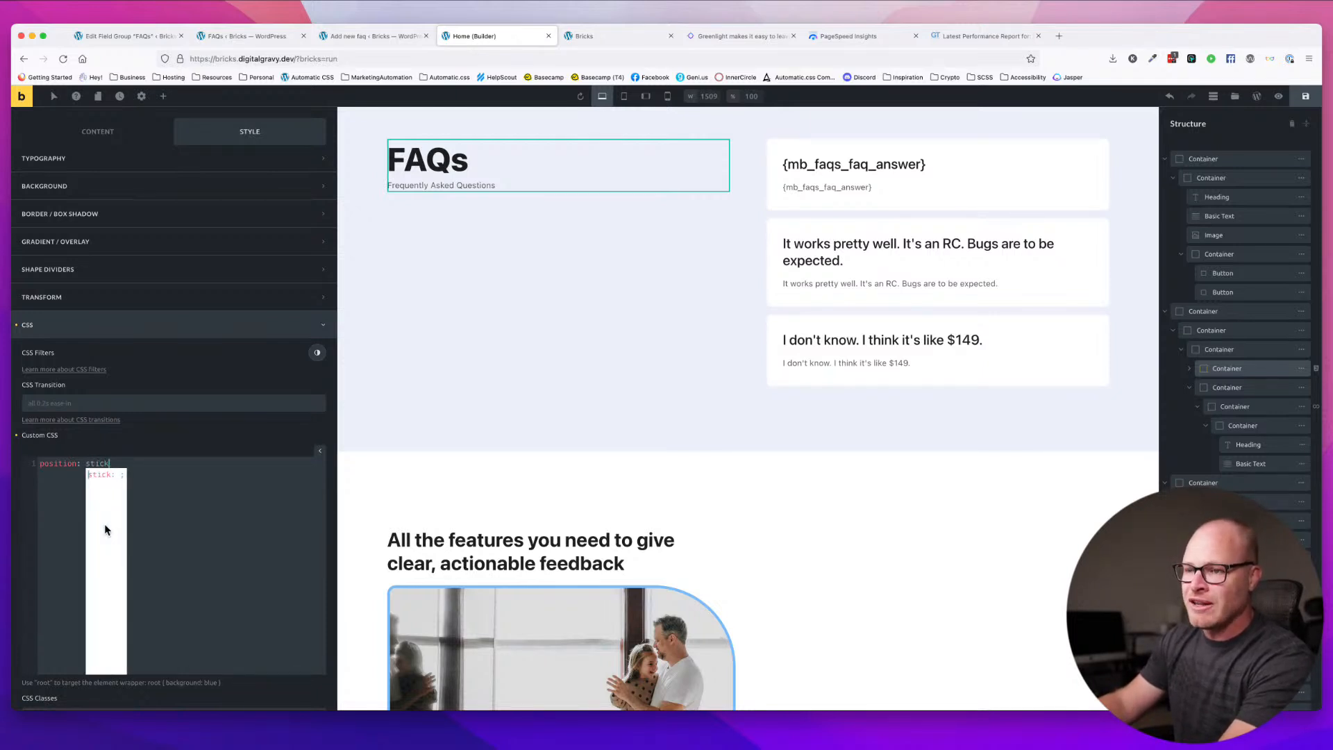
type("y;")
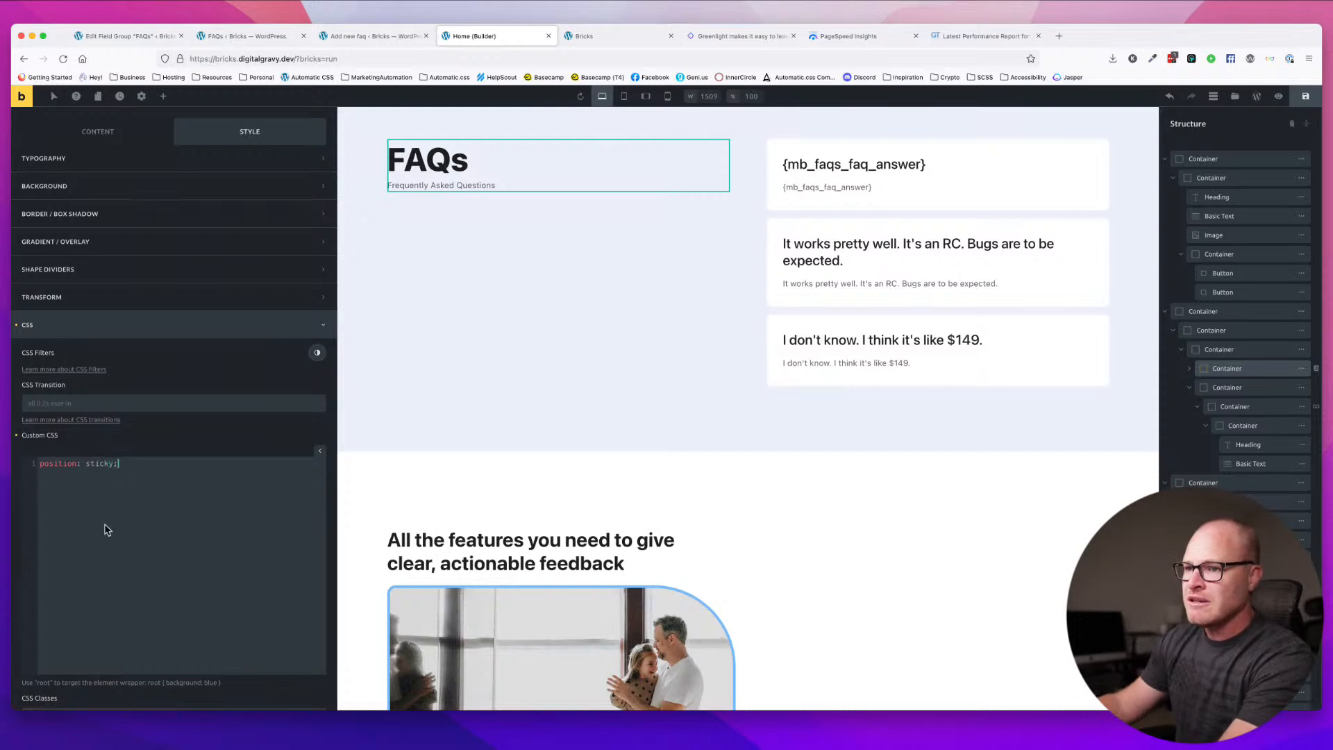
left_click(1303, 98)
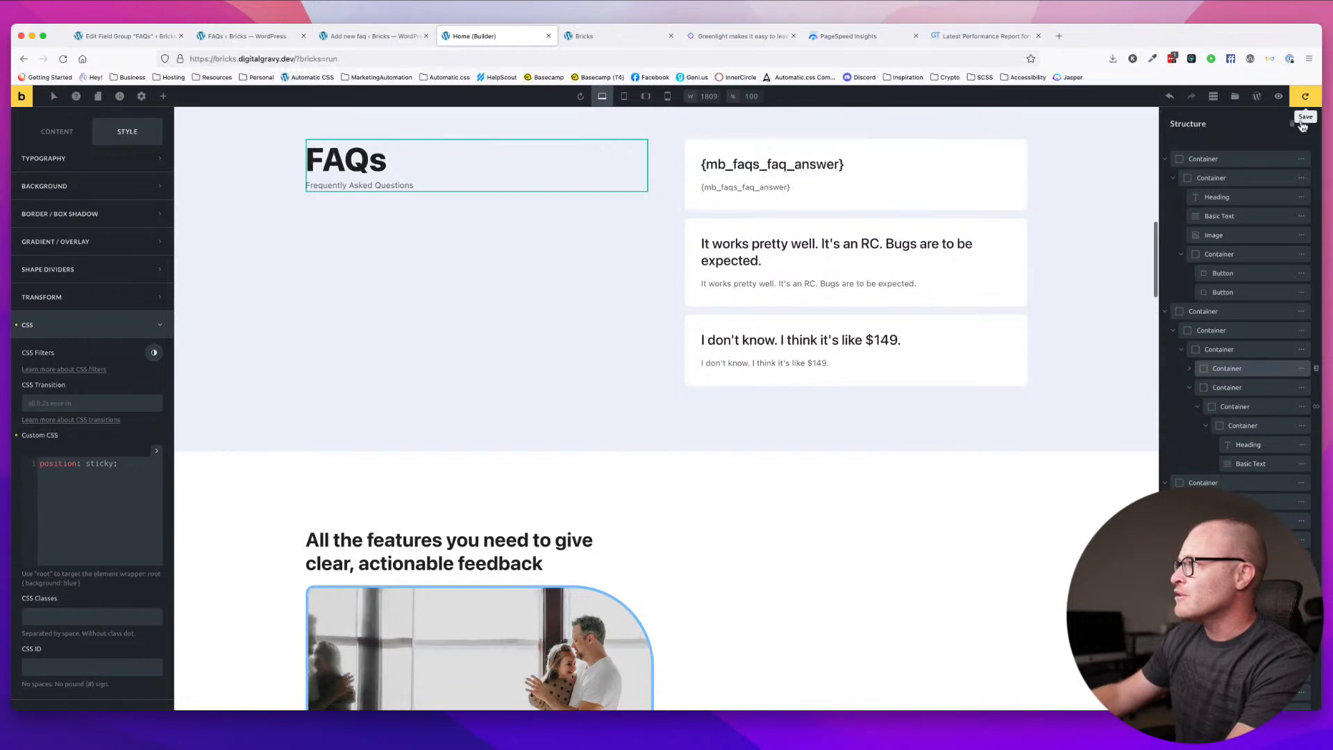
left_click(1310, 100)
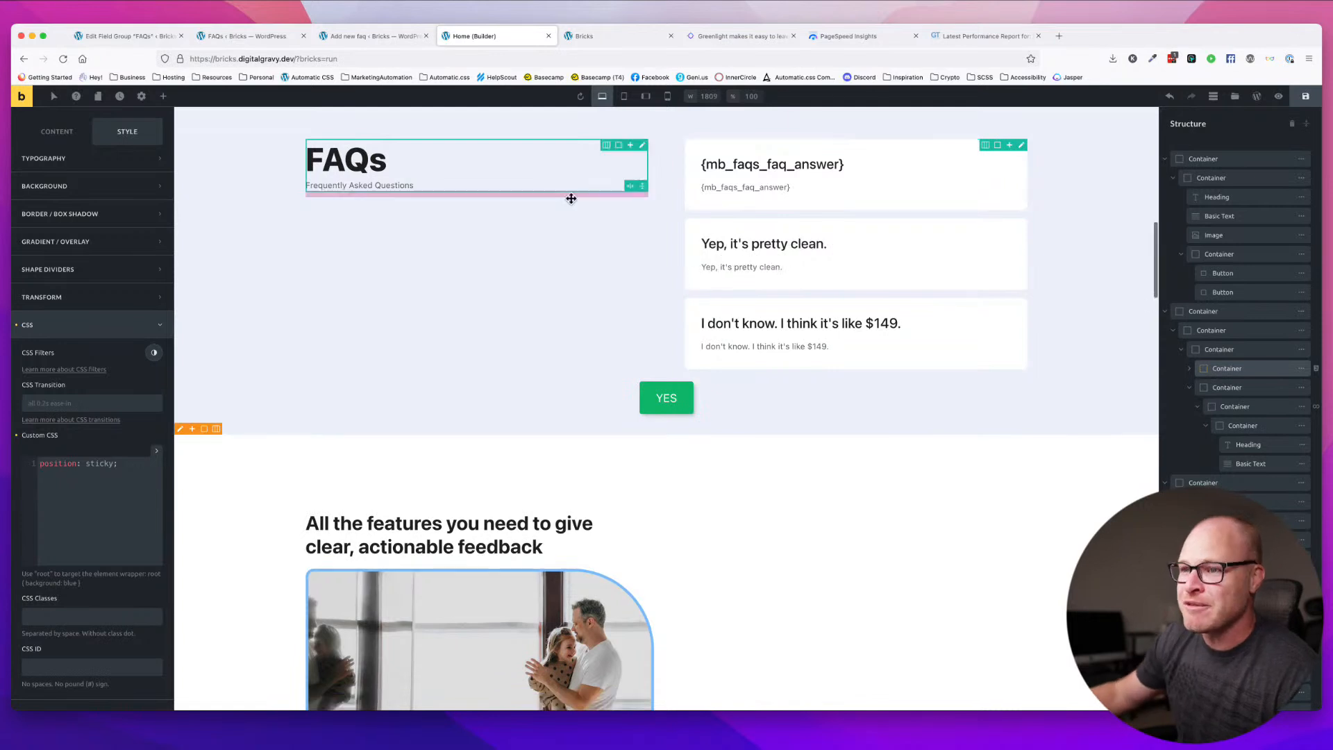
- Reload the builder and add "top: 0;" below "position: sticky;" in the FAQs heading container's custom CSS
key("super+r")
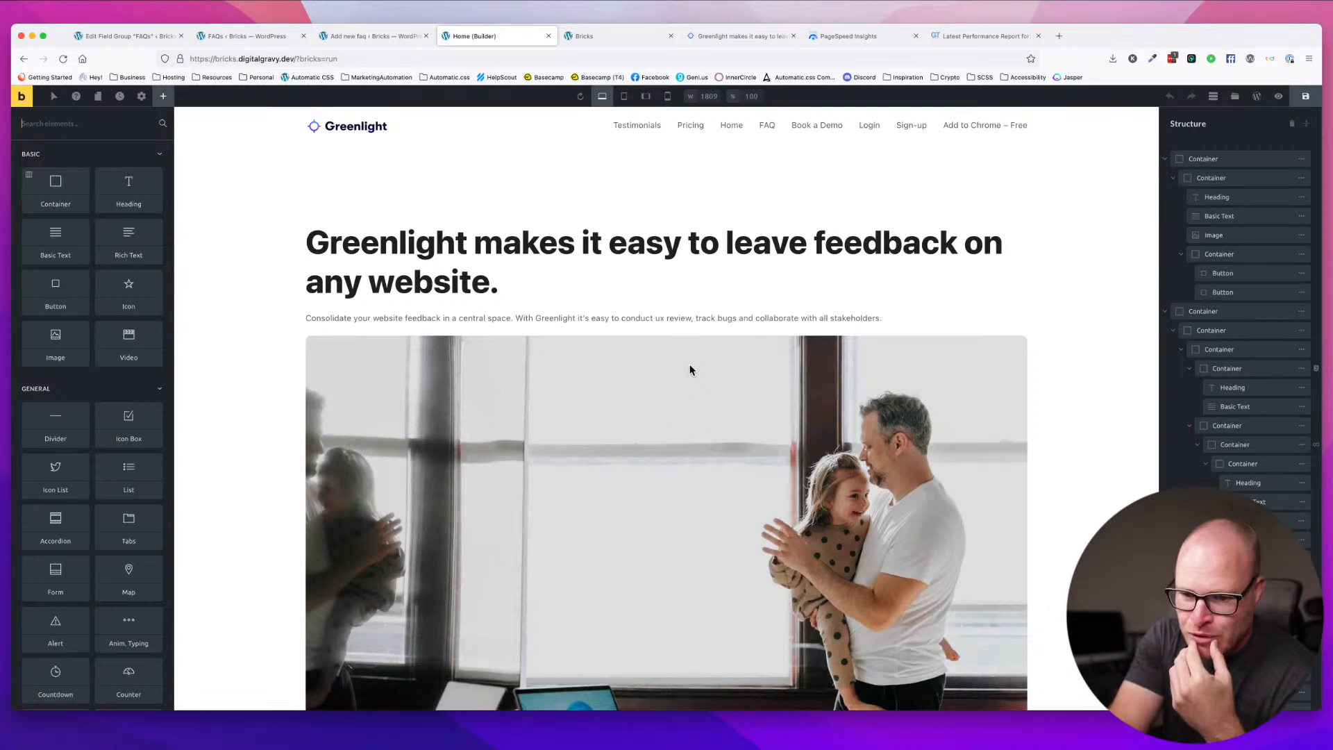
scroll(698, 369, "down", 10)
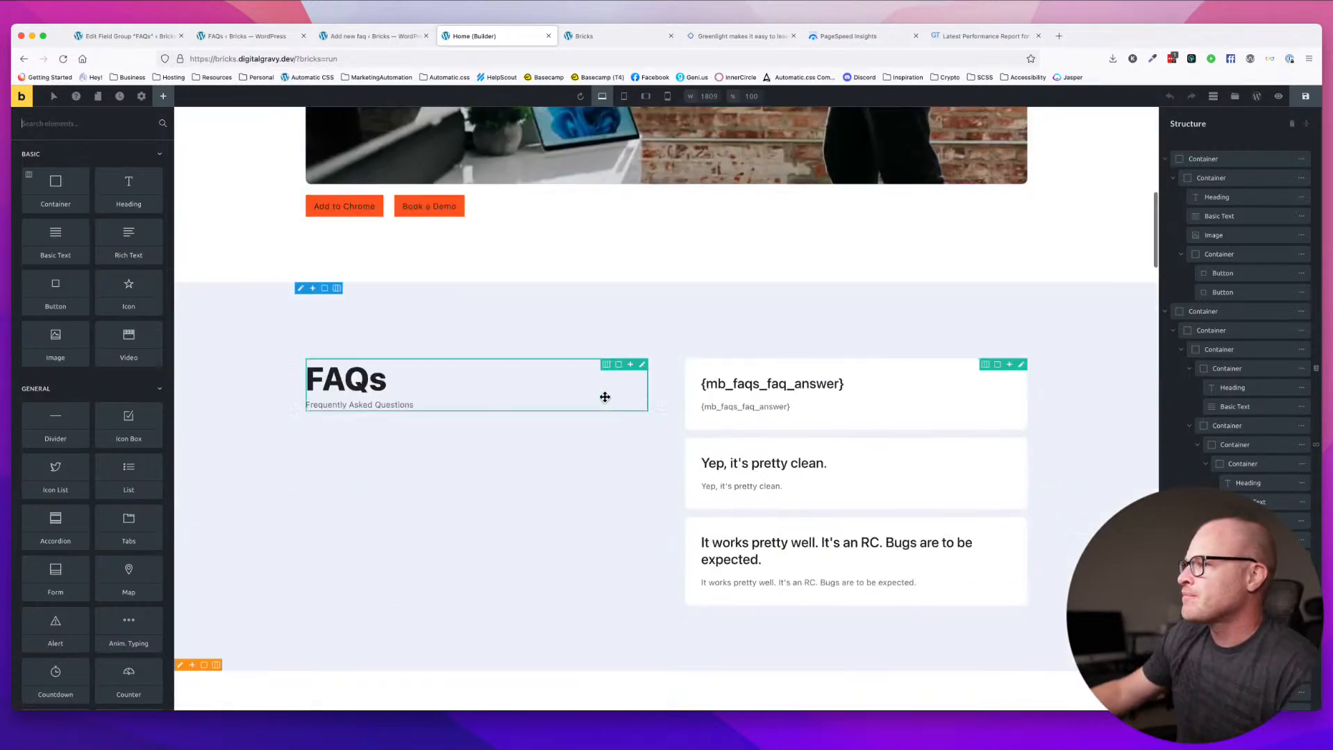
left_click(586, 401)
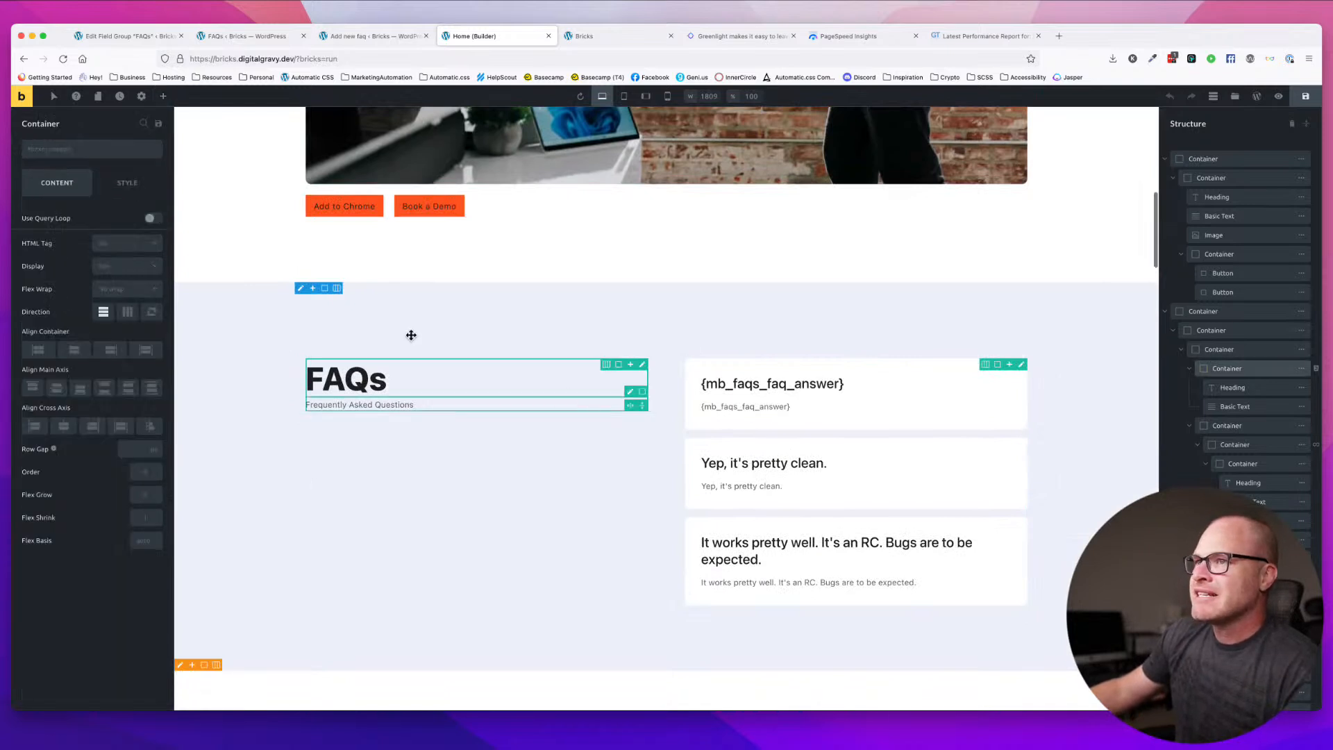
left_click(127, 182)
left_click(74, 416)
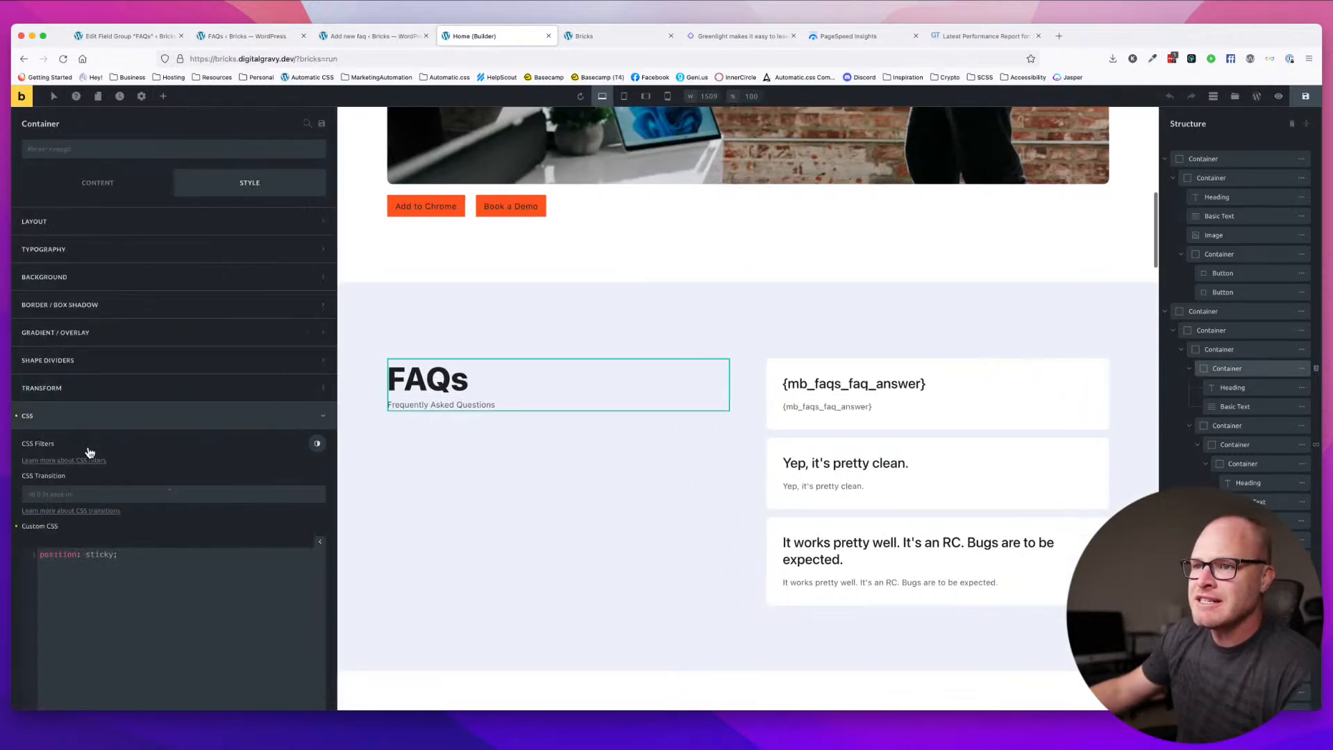
scroll(159, 528, "down", 1)
left_click(196, 568)
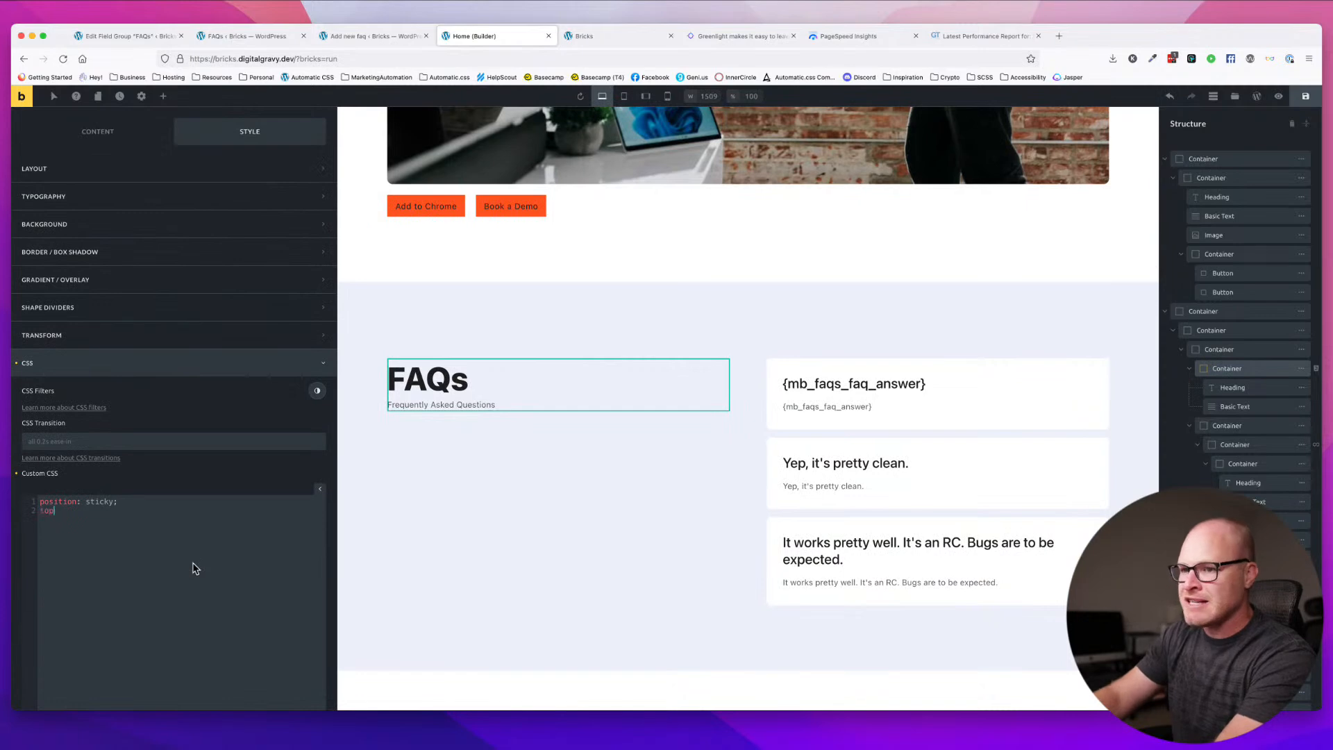
- Check the FAQs heading's sticky behavior by moving through the builder canvas, and save the page
scroll(554, 545, "down", 5)
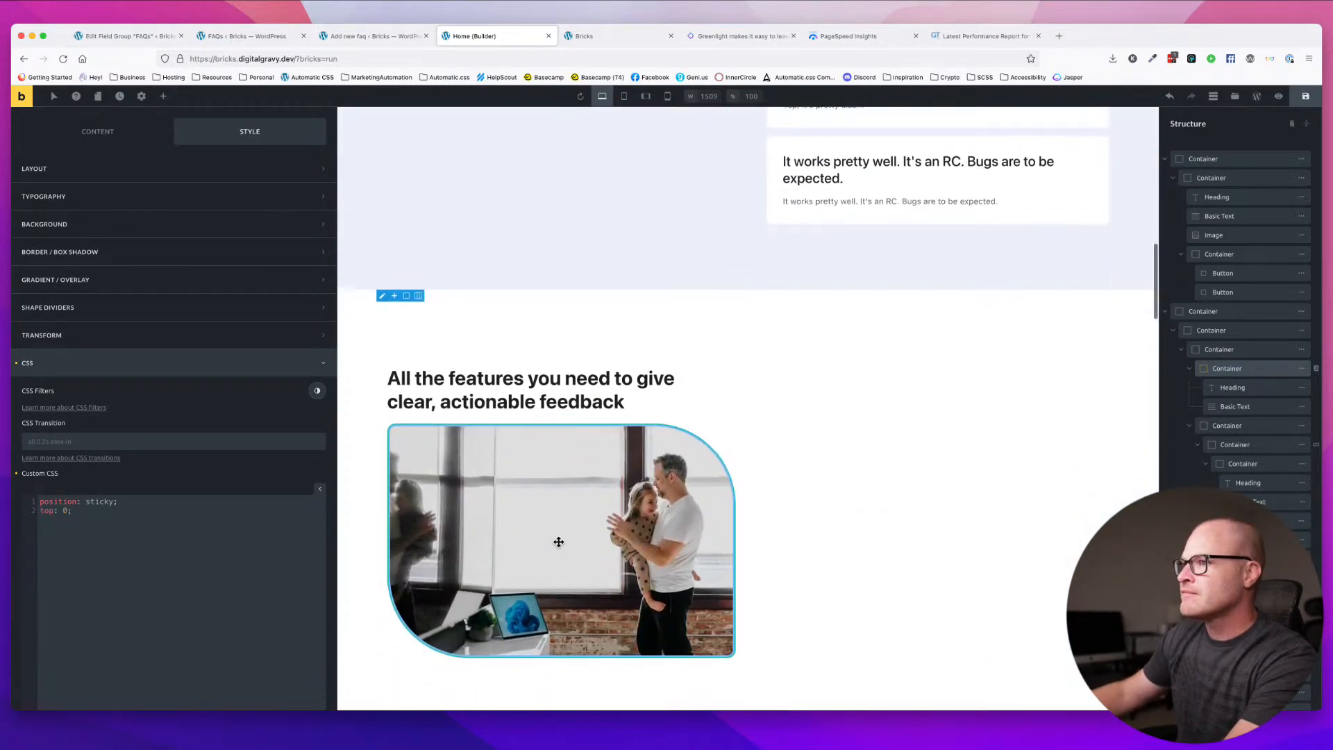
scroll(558, 542, "up", 5)
scroll(558, 541, "up", 2)
scroll(558, 542, "down", 8)
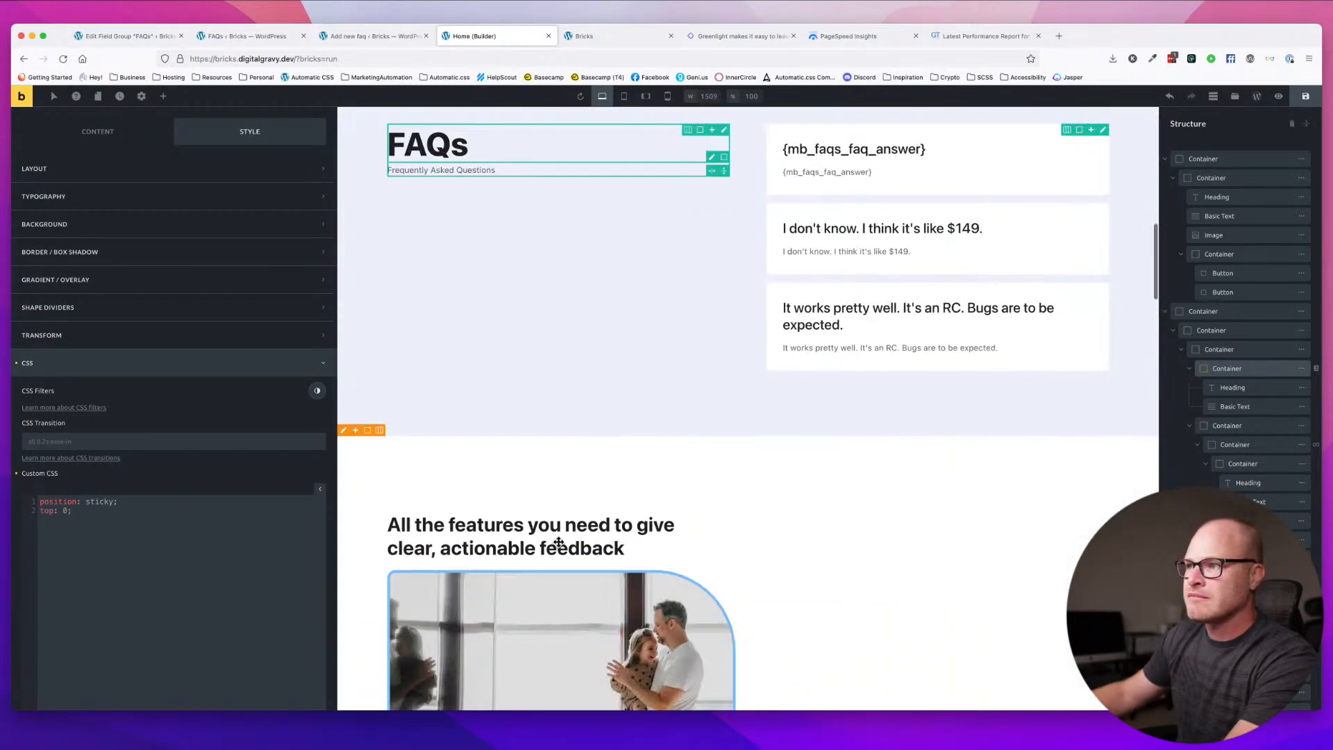
scroll(558, 541, "up", 5)
scroll(557, 541, "down", 4)
scroll(557, 541, "up", 8)
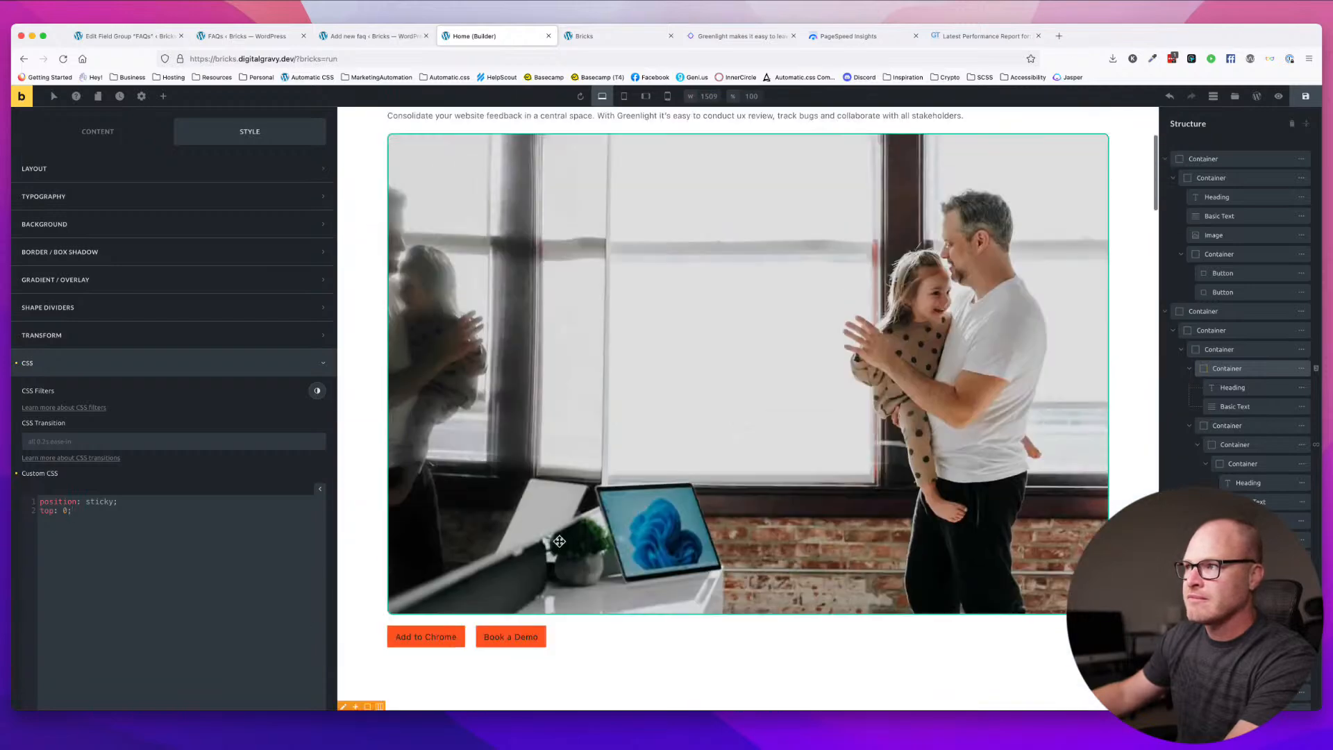
left_click(1305, 97)
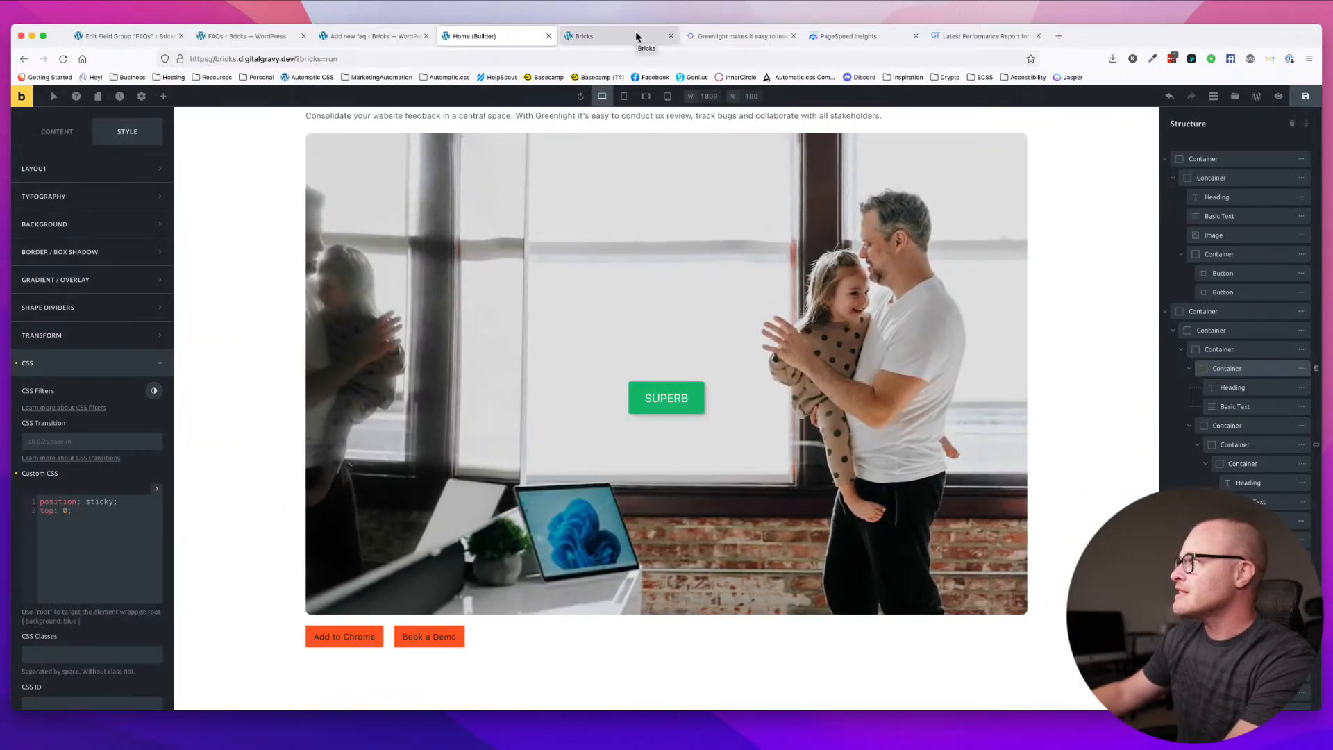
- Reload the live home page and check whether the FAQs heading sticks while the section moves past
left_click(652, 37)
key("super+r")
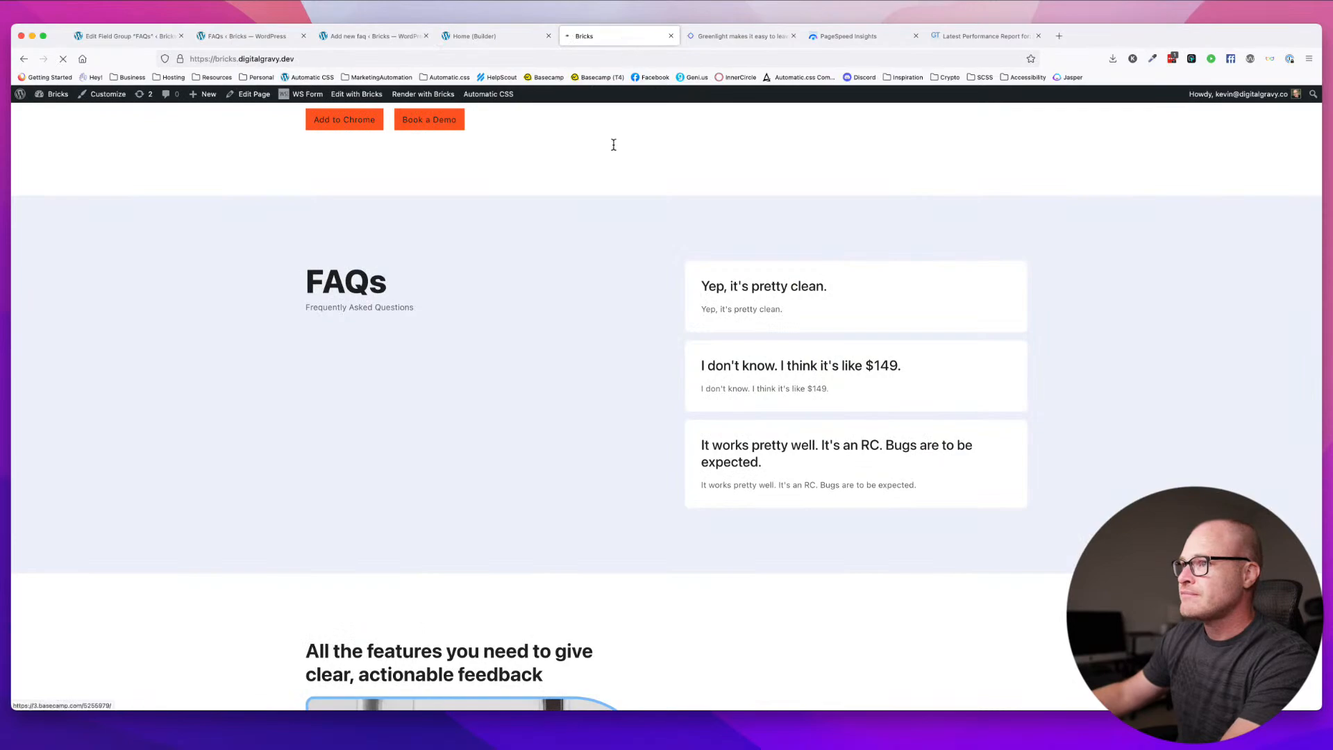
scroll(616, 192, "down", 12)
scroll(616, 193, "up", 11)
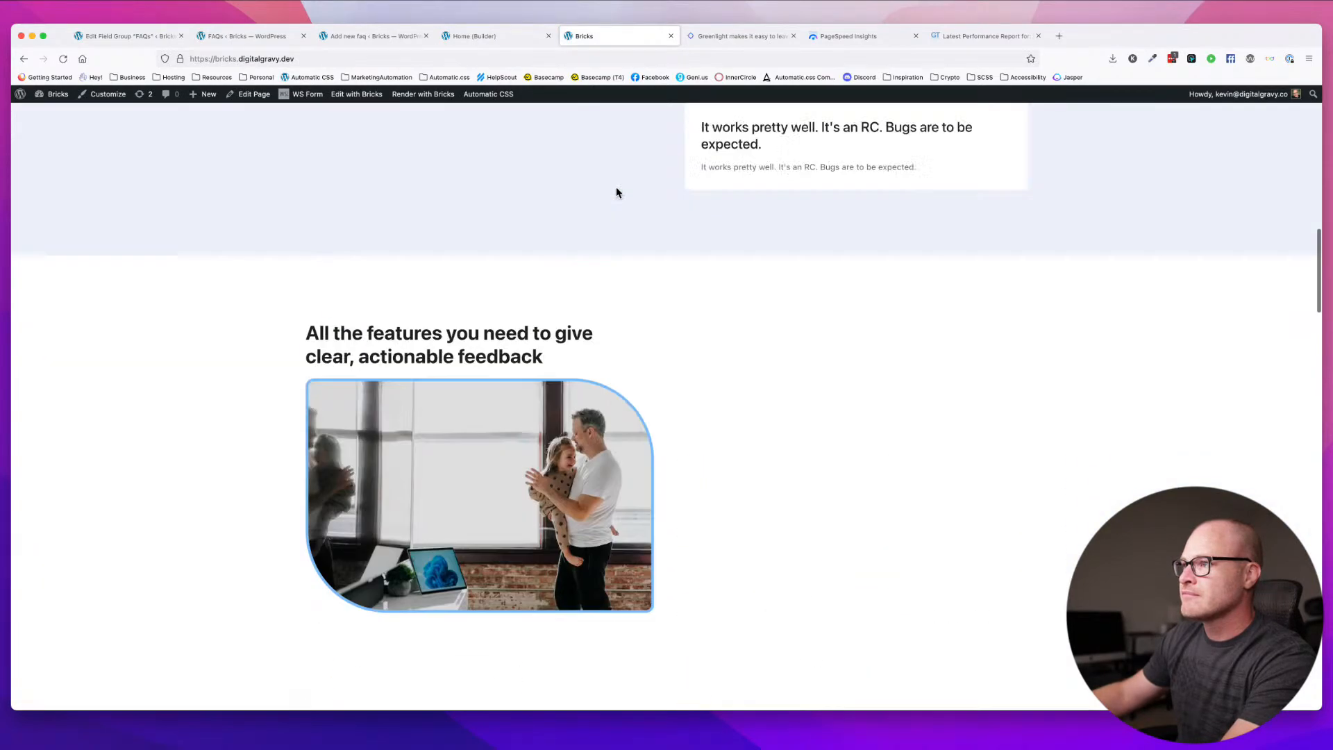
scroll(616, 192, "up", 2)
- Search the web for "position sticky" in a new tab and read the MDN reference on the CSS position property's values
key("super+t")
type("position sticky")
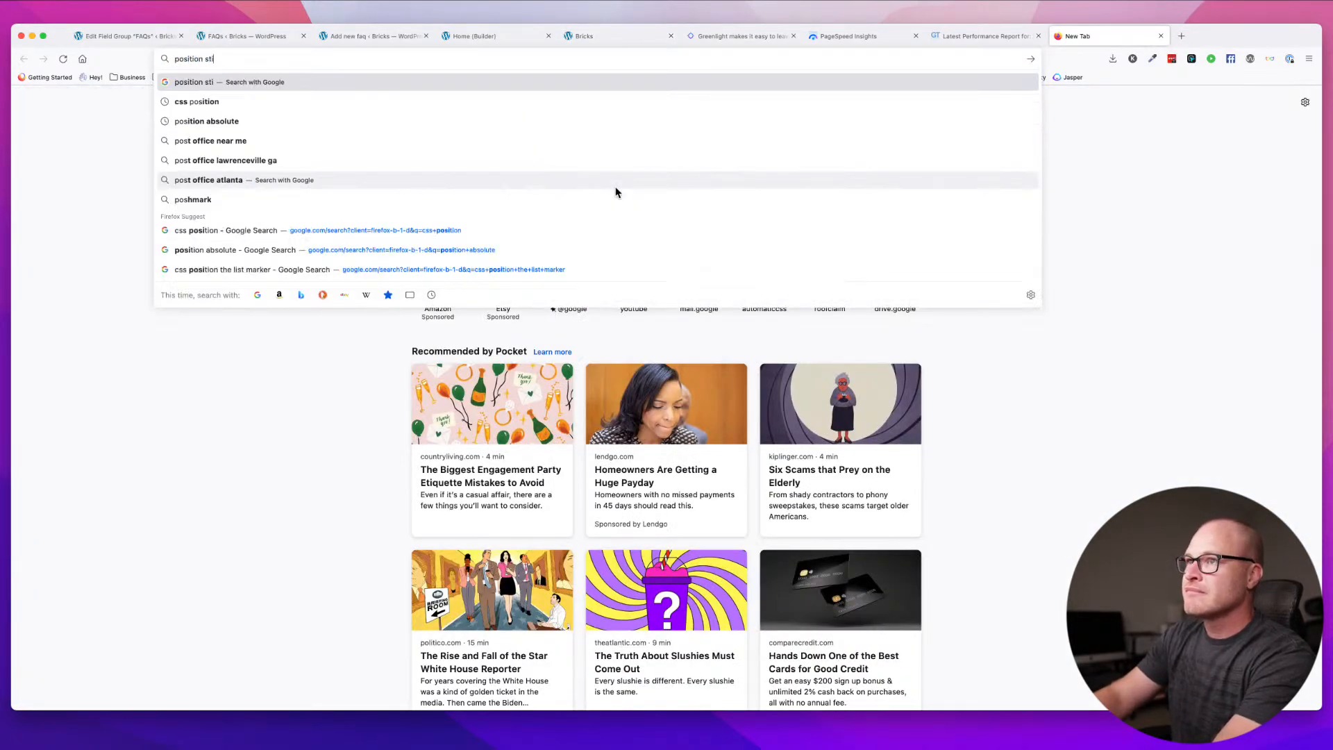
key("Return")
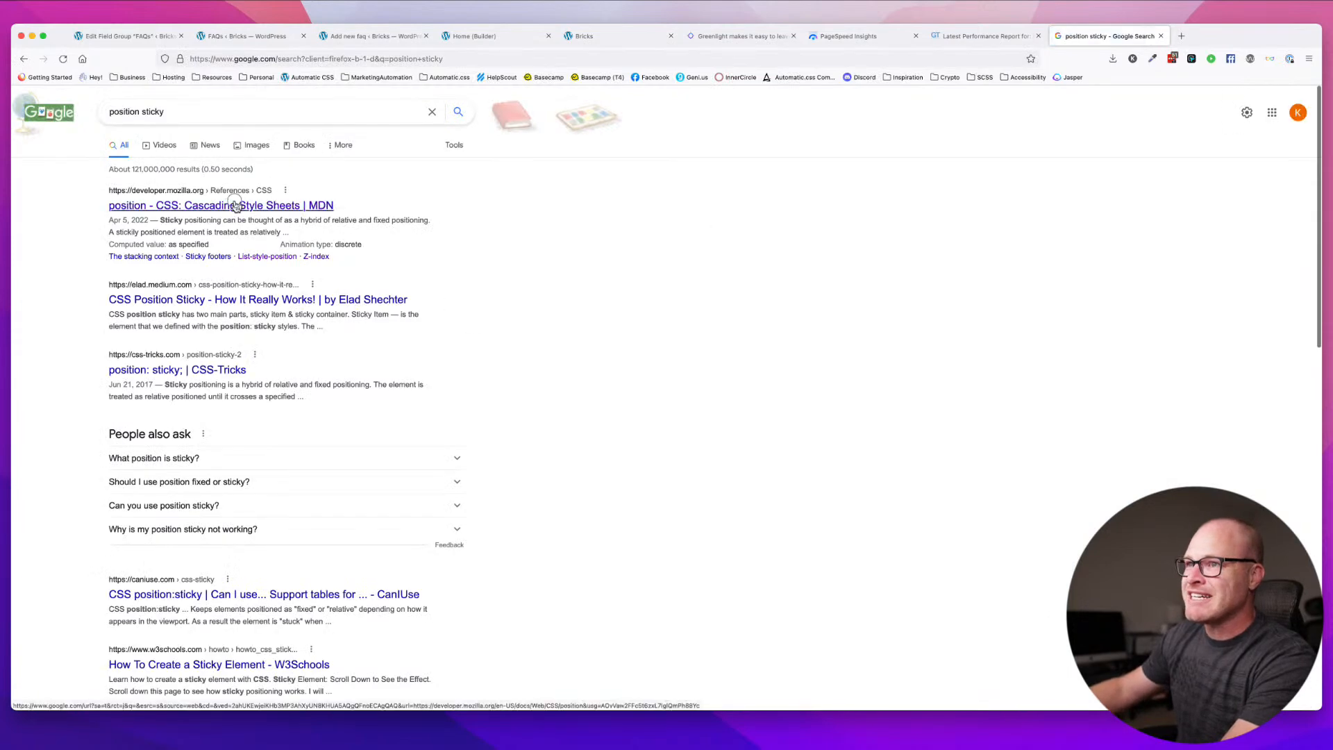
left_click(184, 203)
scroll(685, 330, "down", 5)
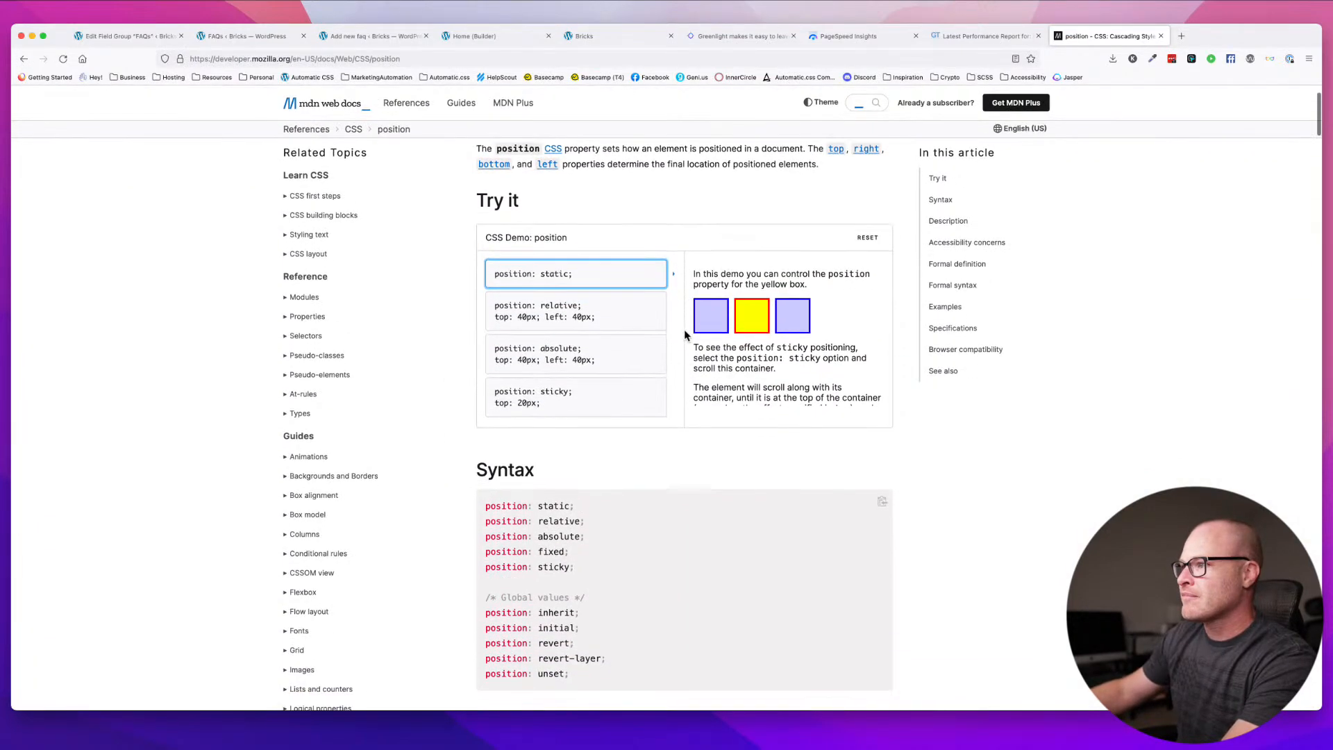
scroll(559, 410, "down", 10)
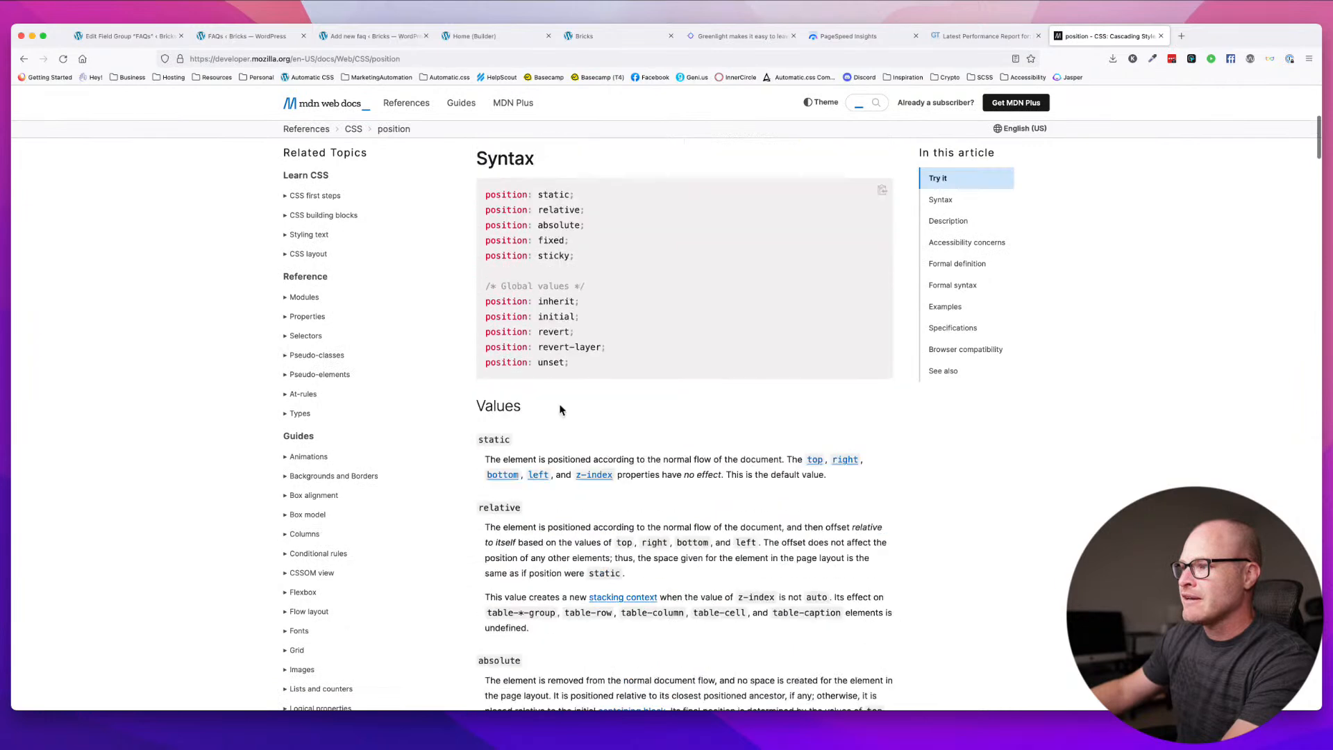
- Finish reading the MDN position values, look over the FAQs list and live home page, and return to the Home builder
scroll(561, 408, "down", 5)
left_click(371, 37)
left_click(250, 36)
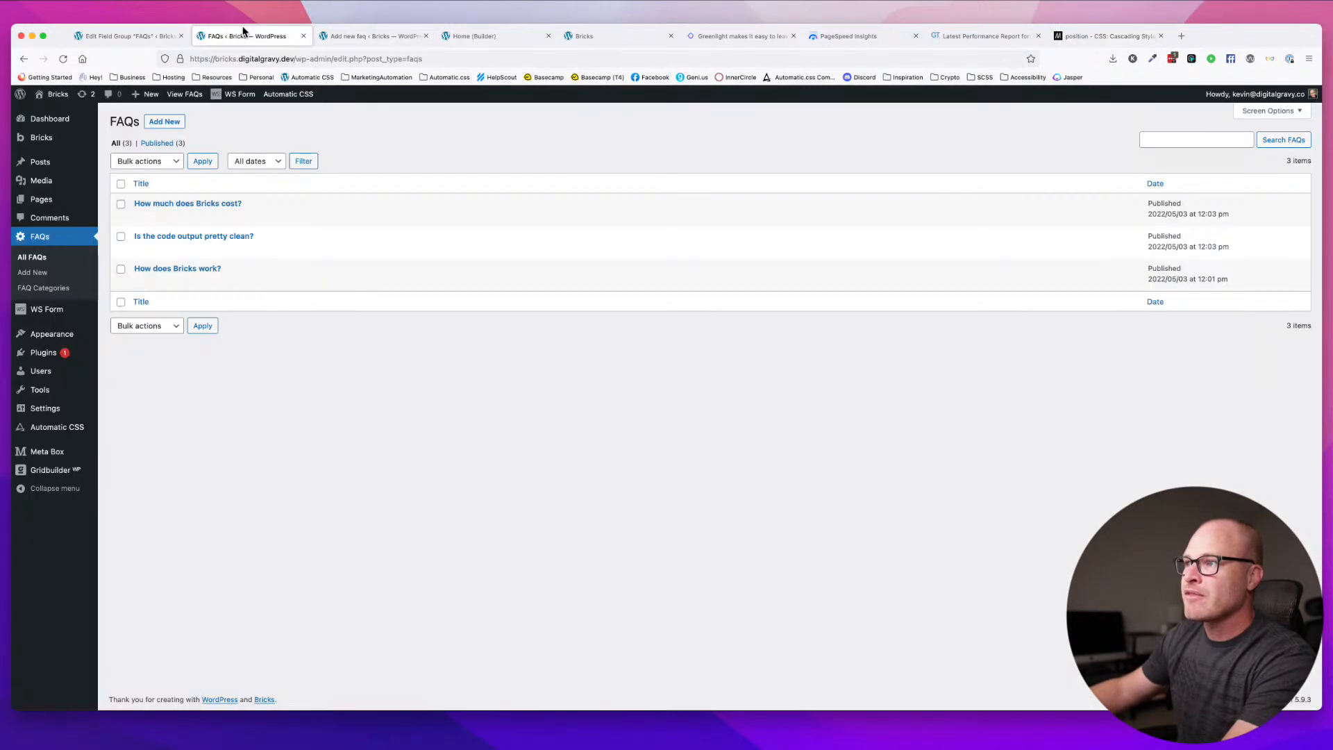
left_click(496, 37)
left_click(597, 36)
scroll(569, 371, "down", 10)
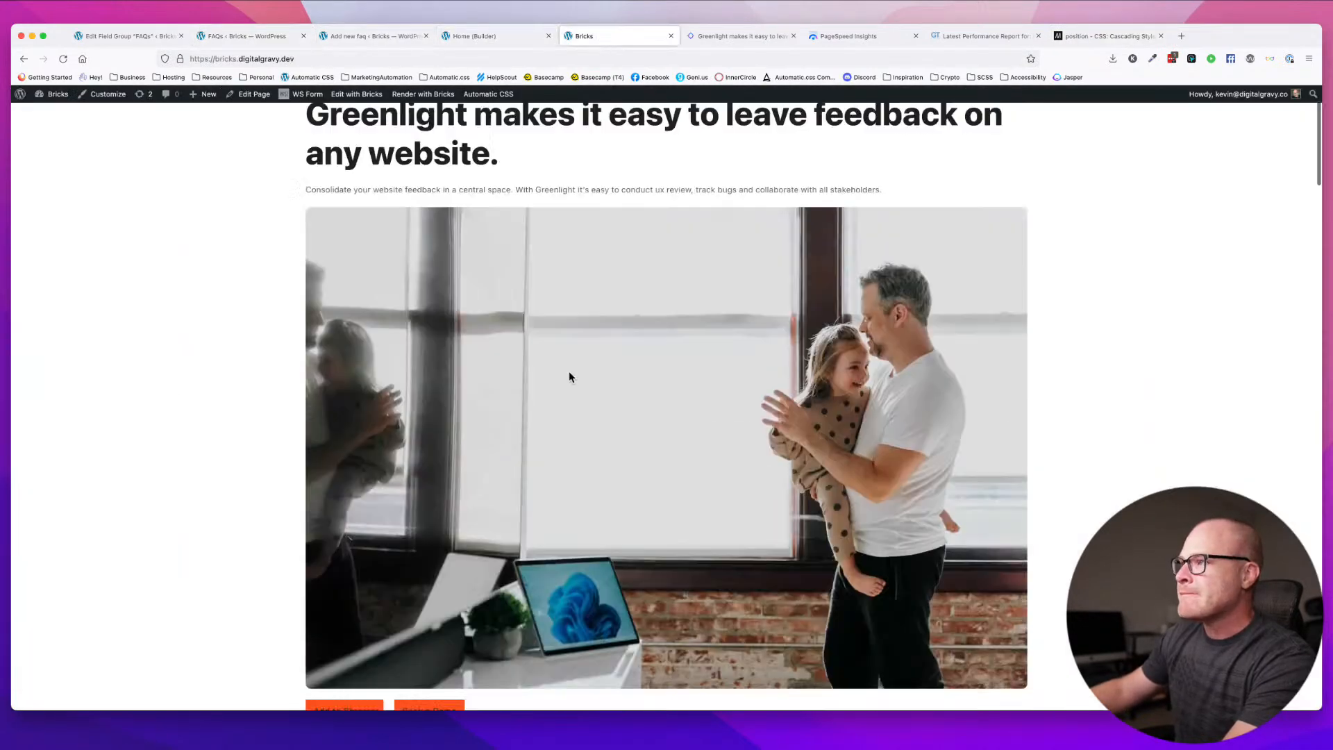
left_click(245, 37)
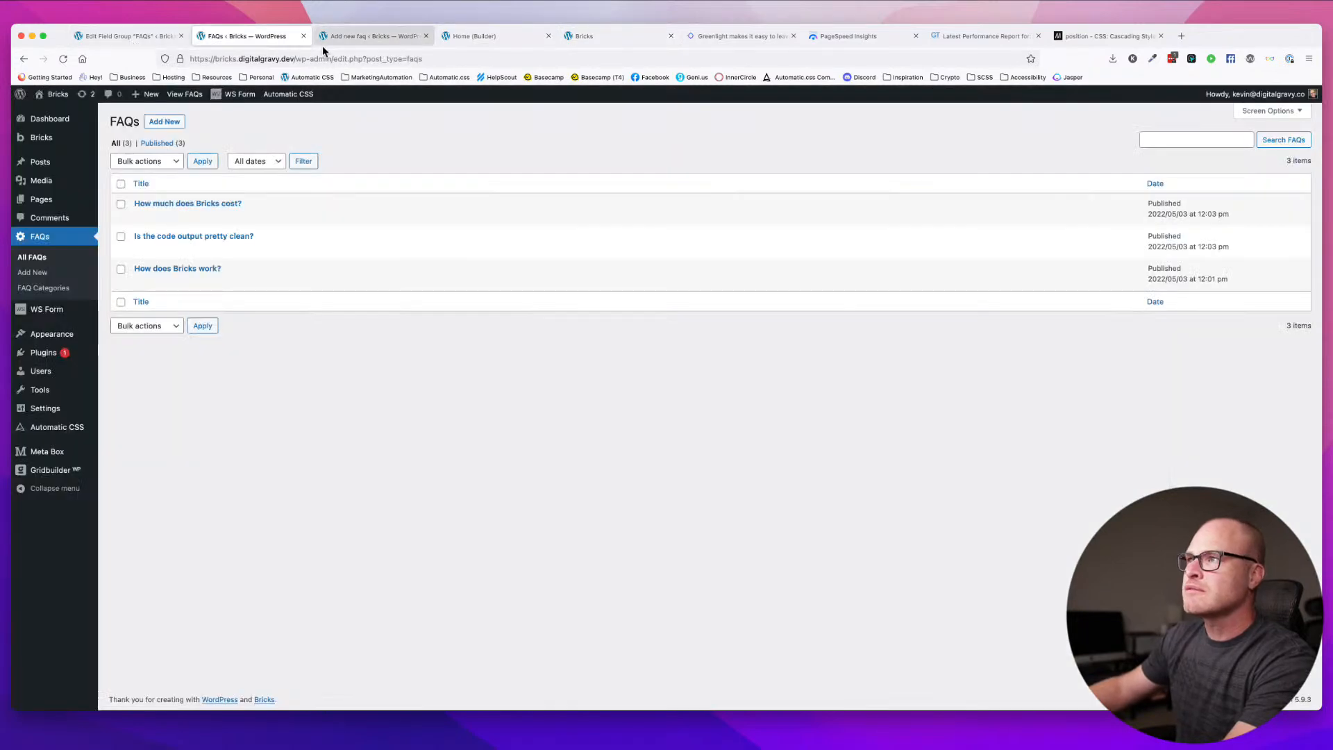
left_click(495, 36)
- Set Align Container and Align Cross Axis to Stretch on the container holding the FAQ columns, and check the result in the canvas
scroll(542, 355, "down", 8)
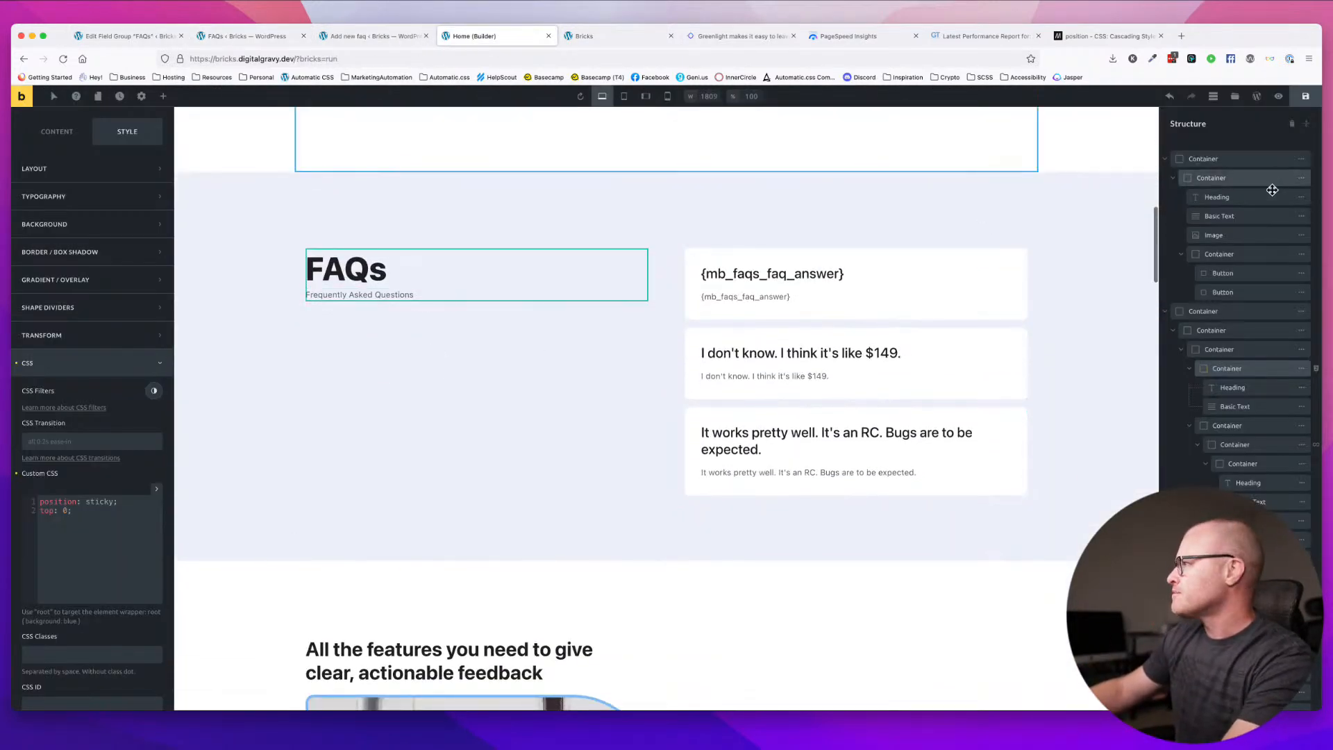
left_click(1245, 386)
left_click(1227, 368)
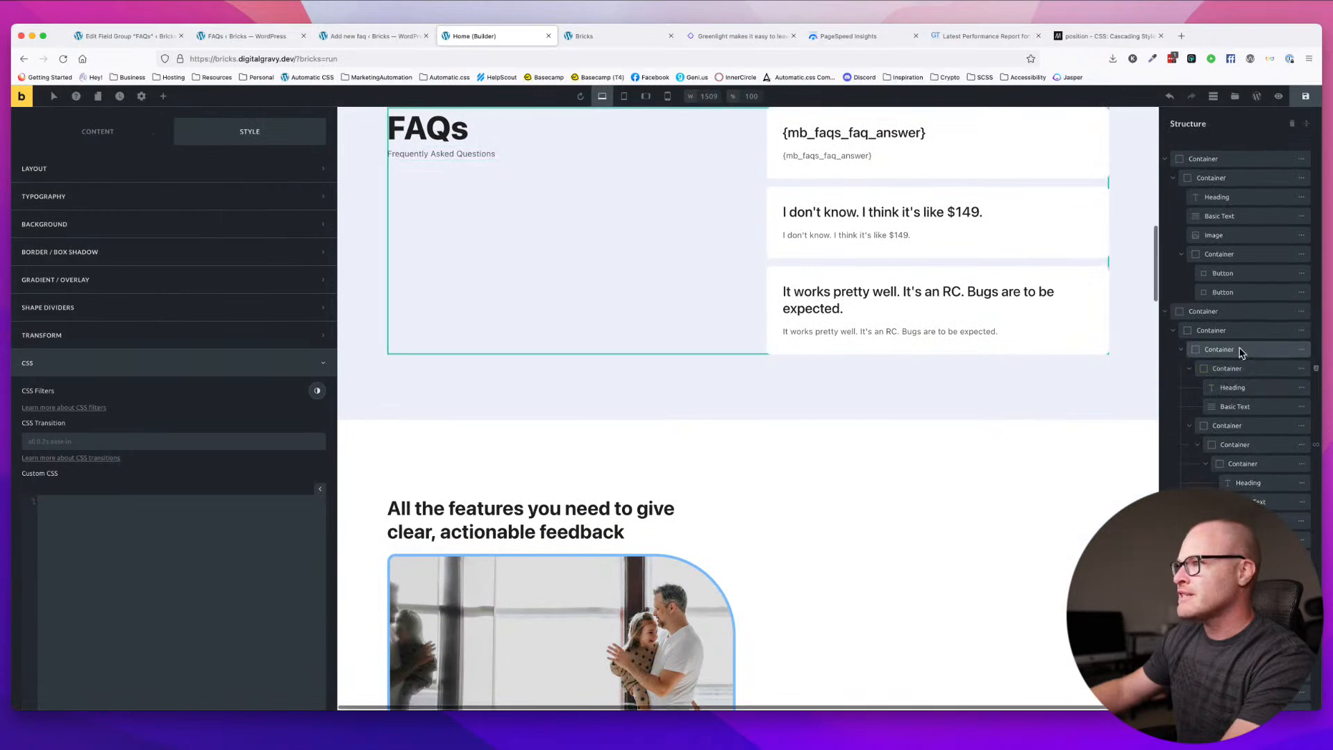
scroll(919, 312, "up", 1)
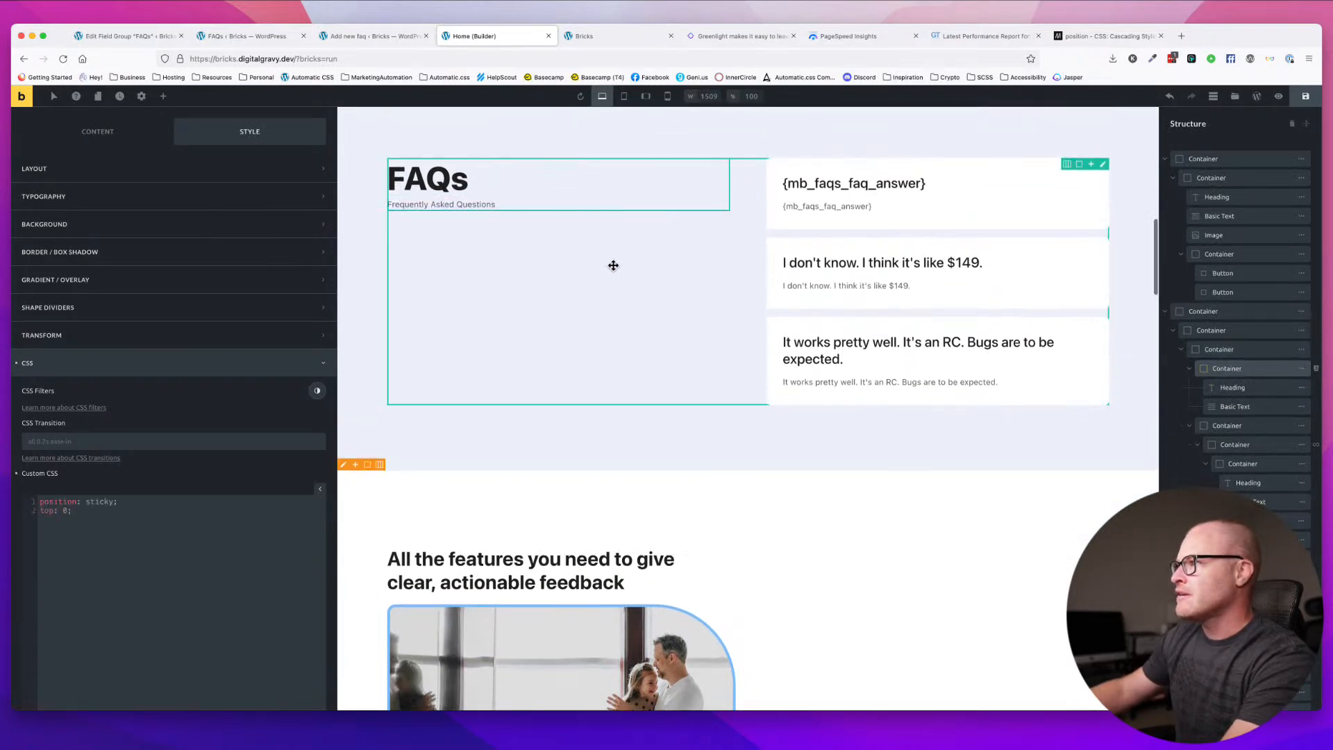
left_click(479, 250)
left_click(151, 141)
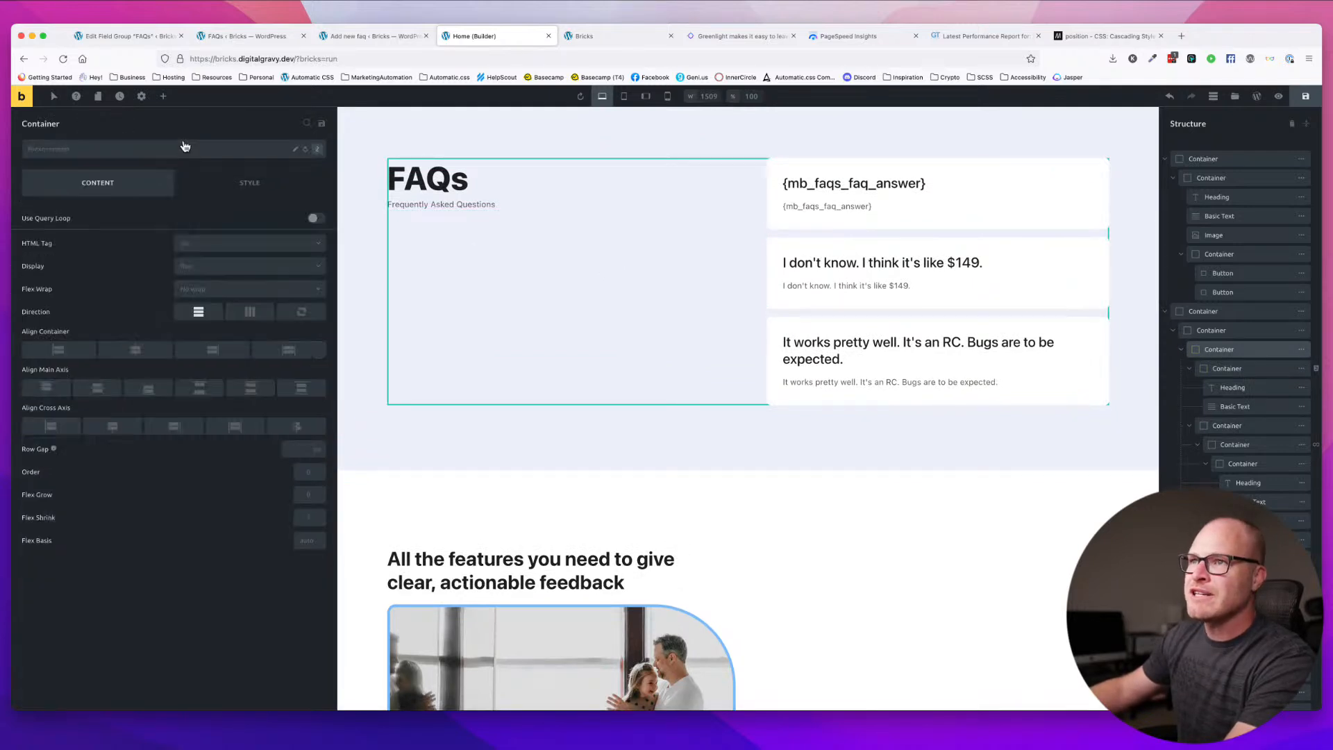
left_click(223, 179)
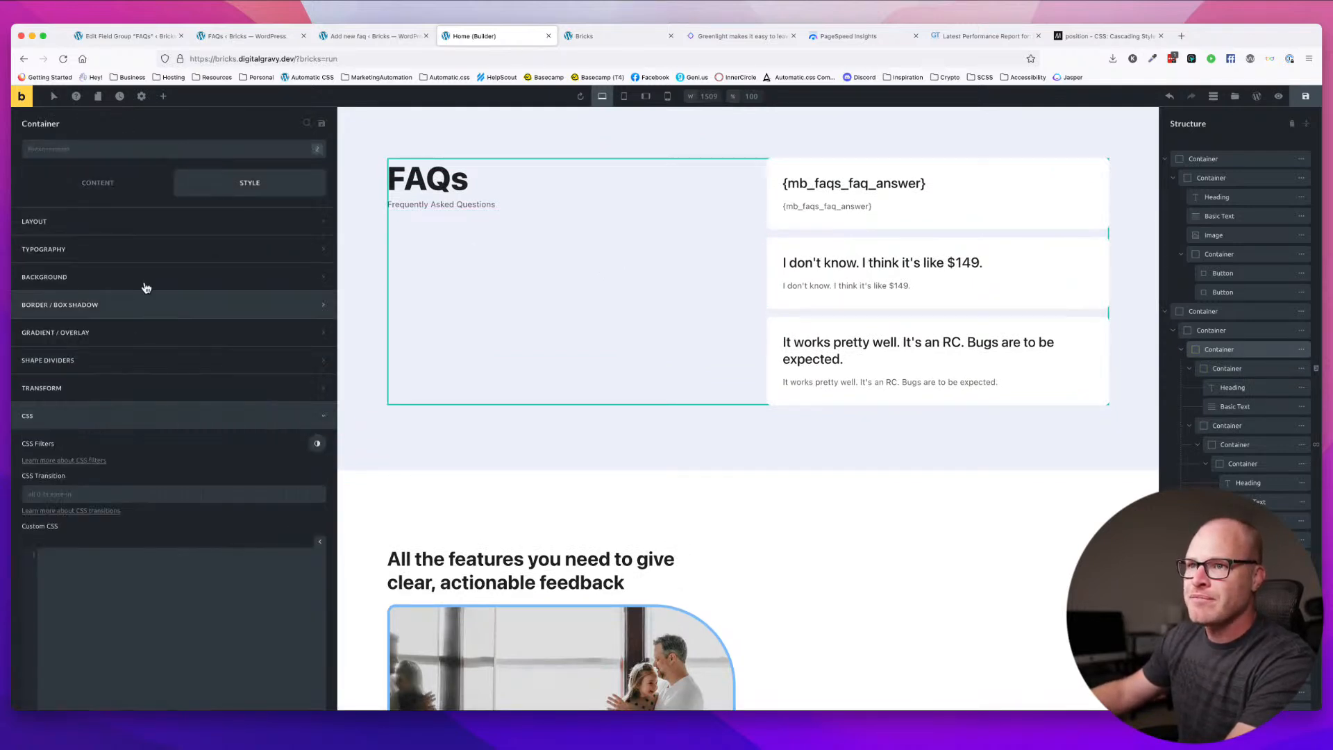
left_click(143, 228)
left_click(57, 182)
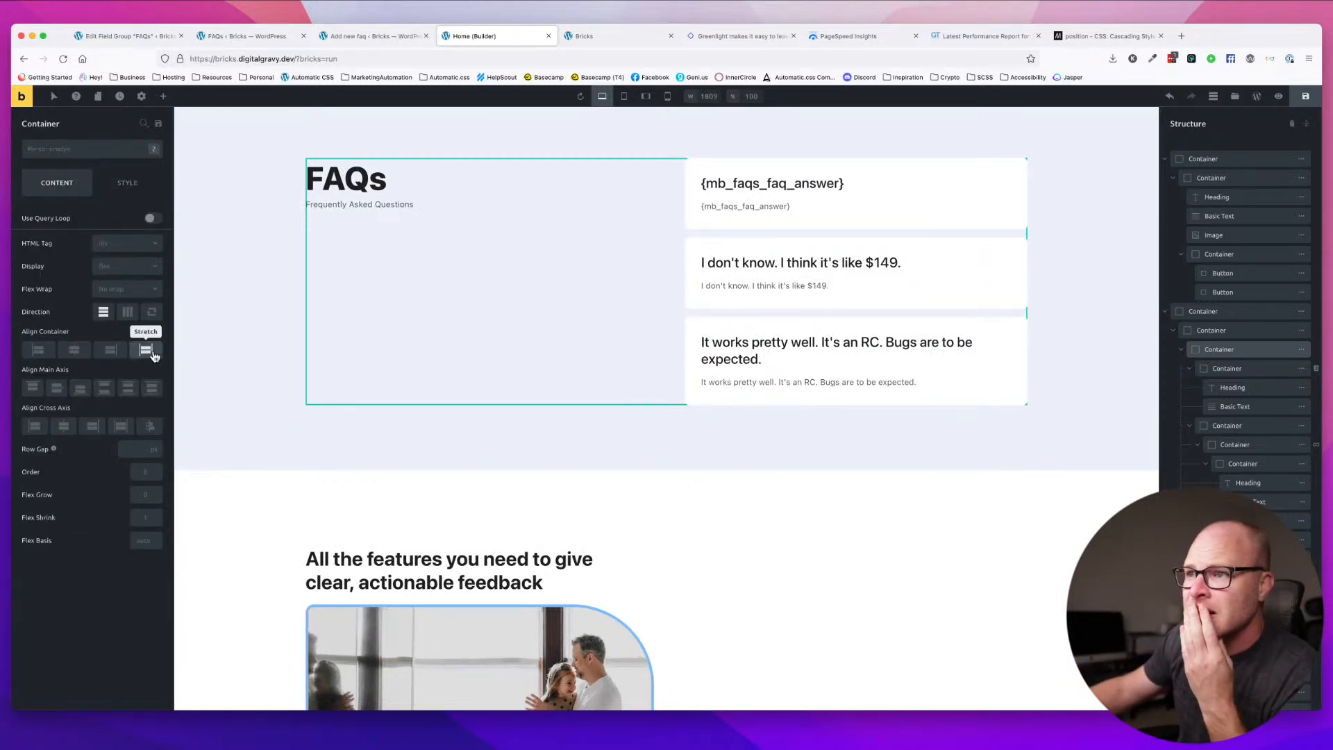
left_click(151, 388)
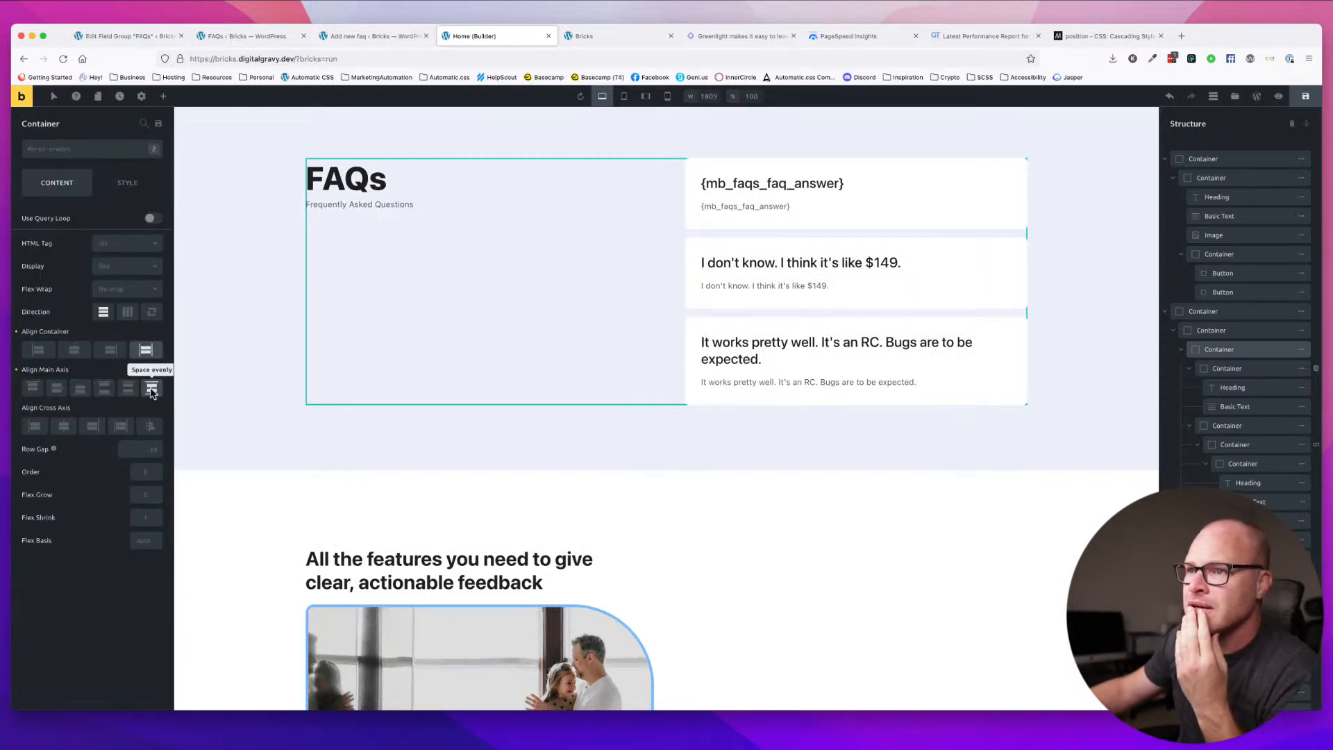
left_click(121, 427)
scroll(529, 277, "down", 3)
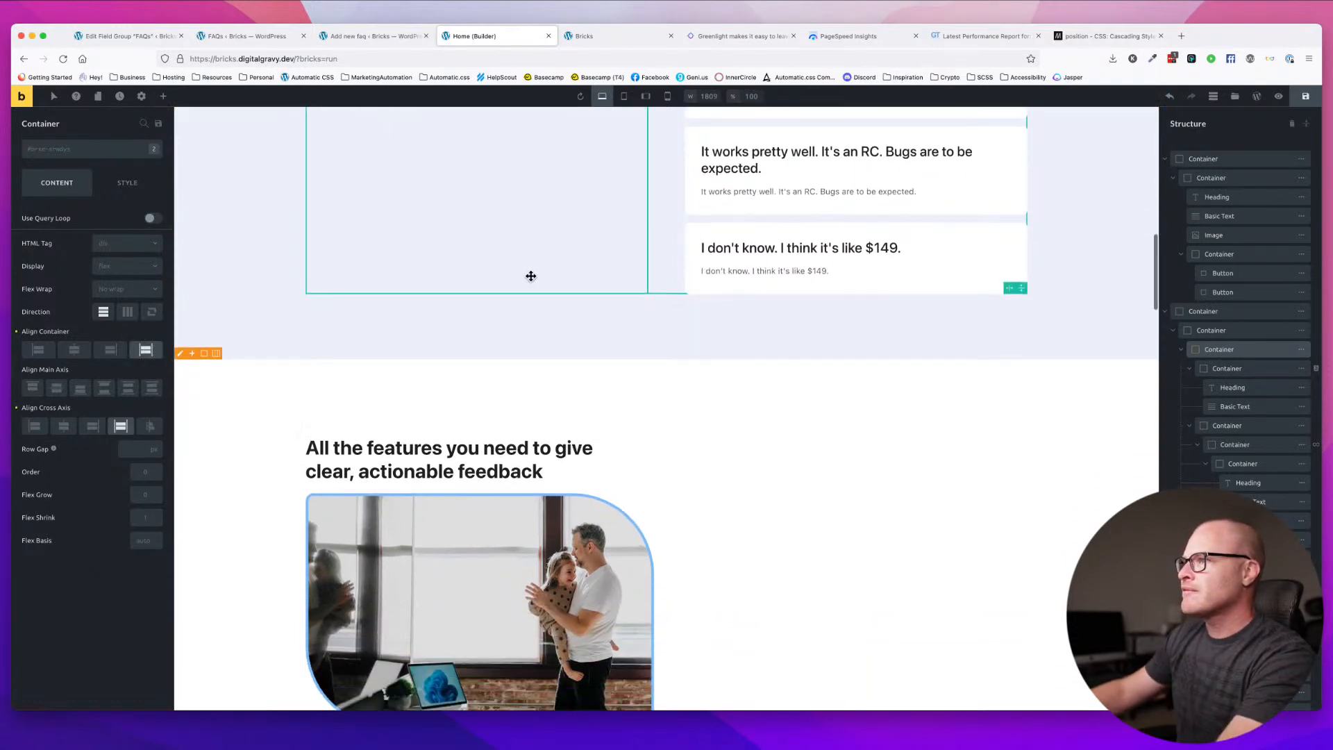
scroll(529, 274, "up", 4)
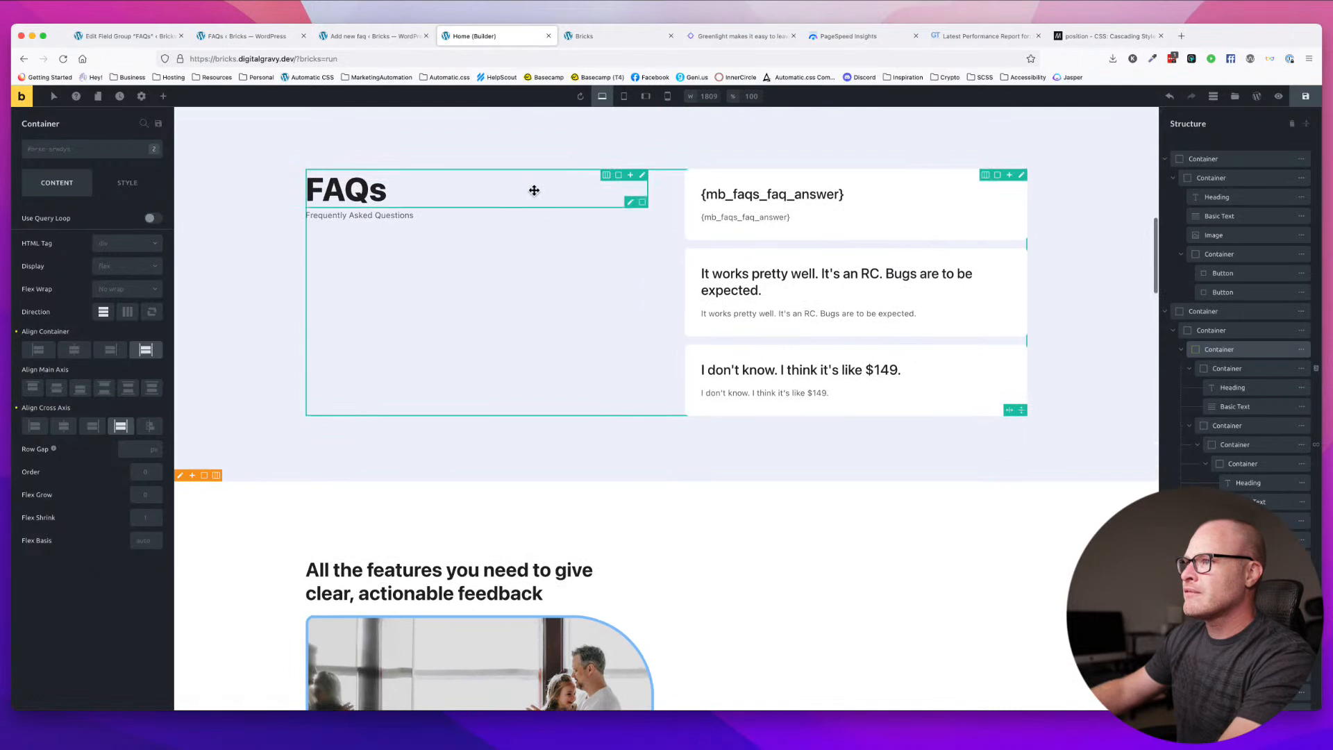
- Delete all custom CSS from the column container that holds the FAQs heading and subtitle
left_click(490, 264)
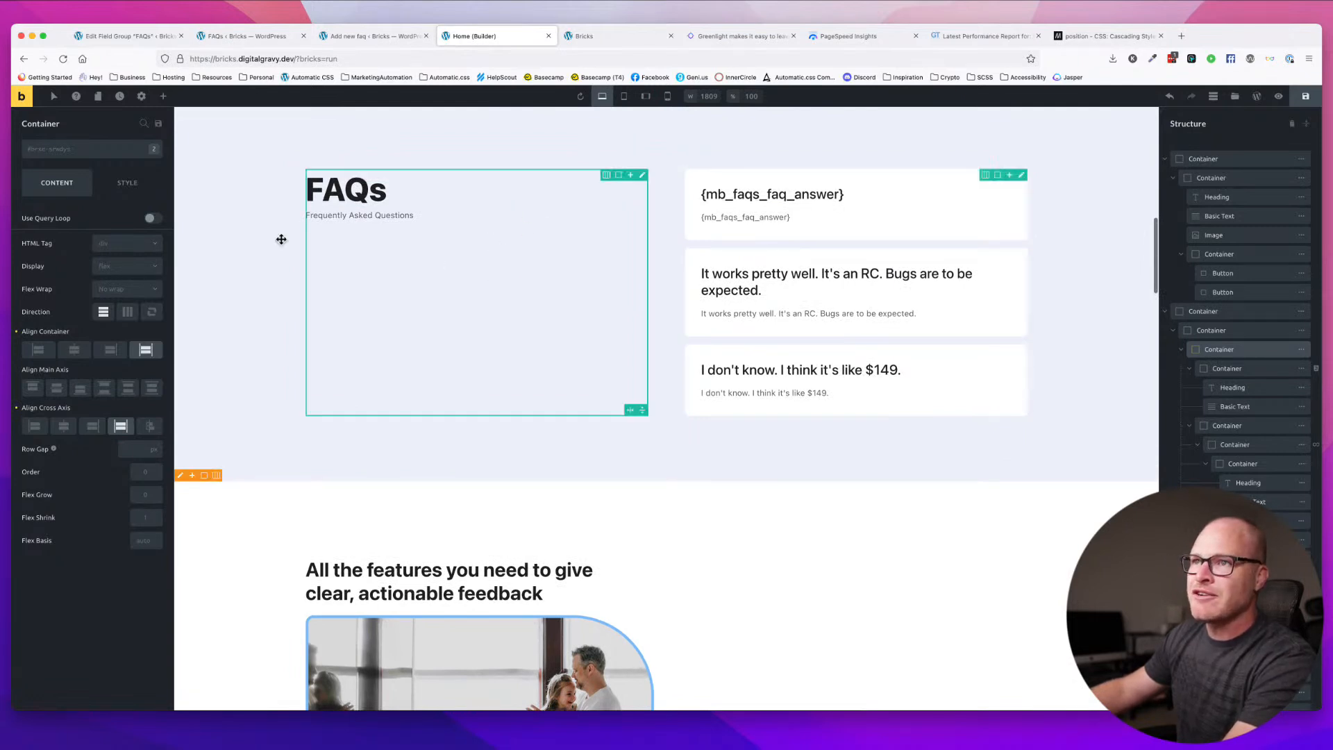
left_click(127, 182)
scroll(97, 559, "down", 10)
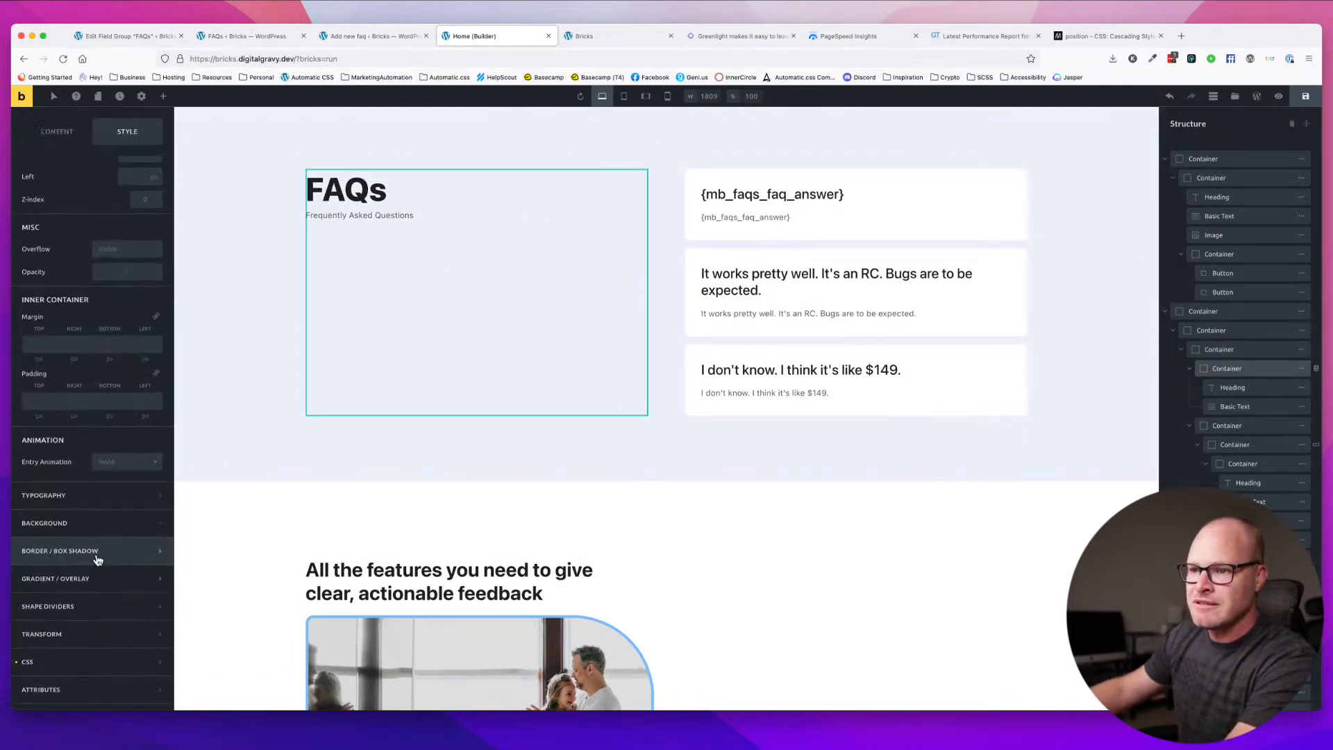
left_click(143, 517)
key("super+a")
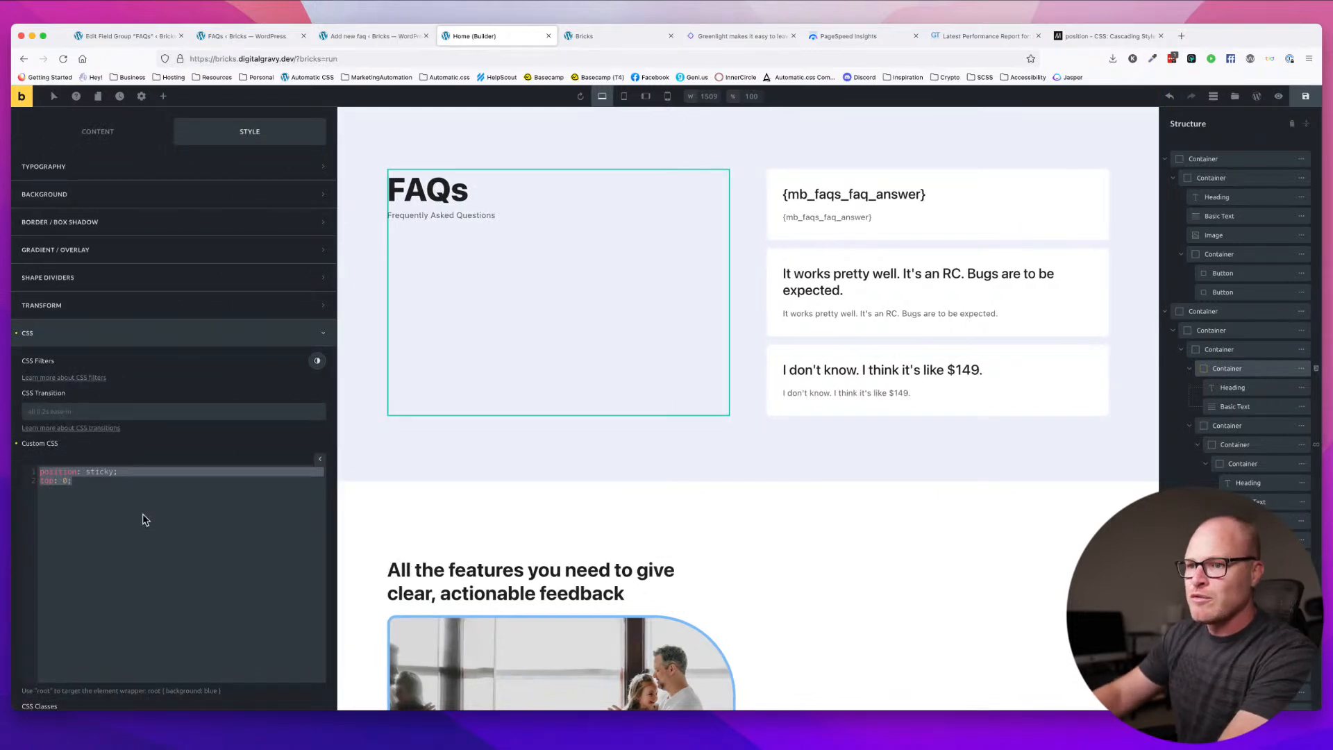
key("BackSpace")
scroll(600, 306, "up", 1)
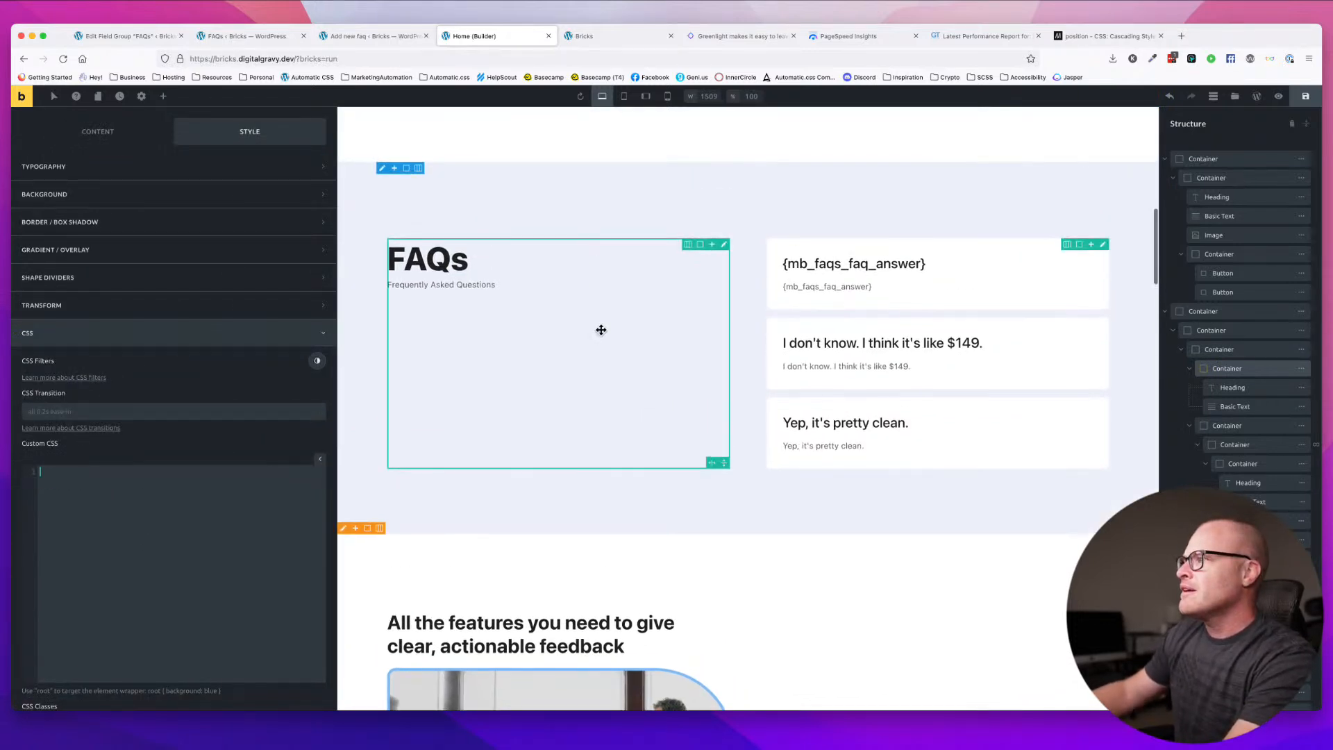
left_click(601, 328)
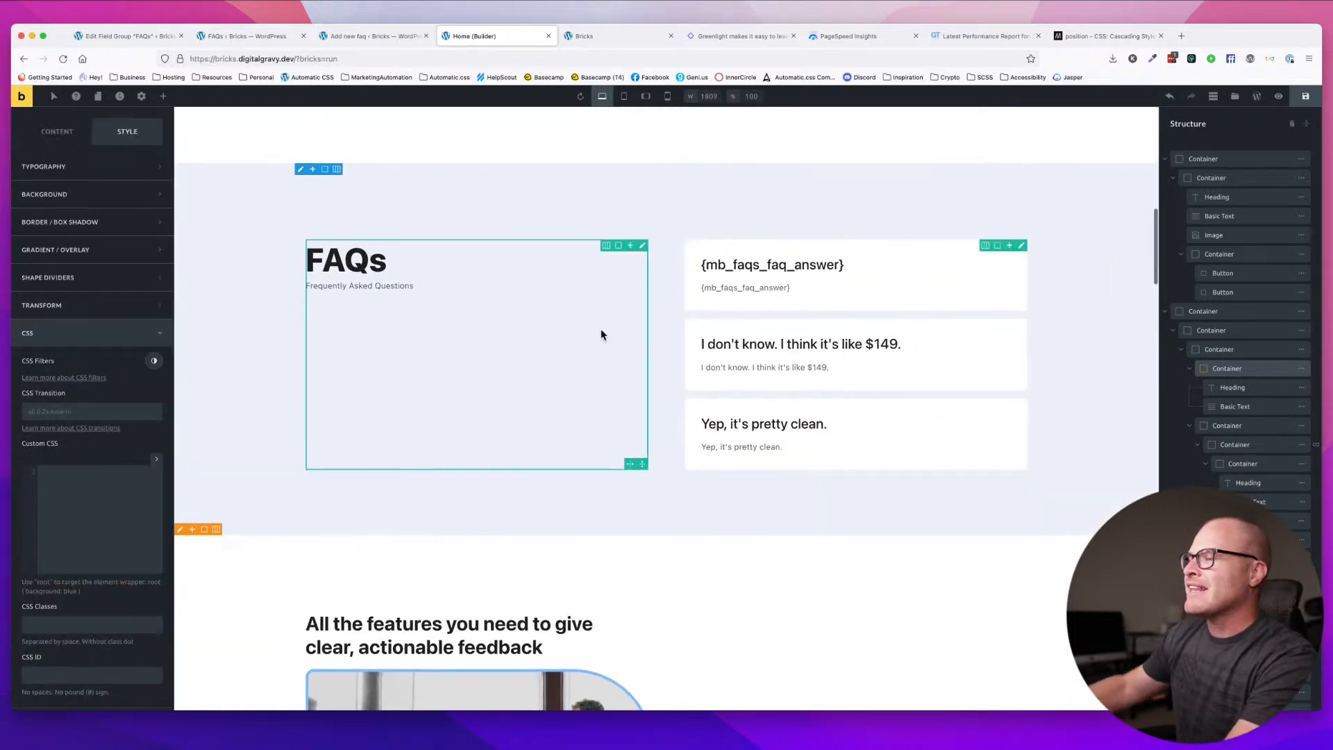
- Add a container inside the FAQs heading column and nest the Heading and Basic Text elements in it
left_click(163, 97)
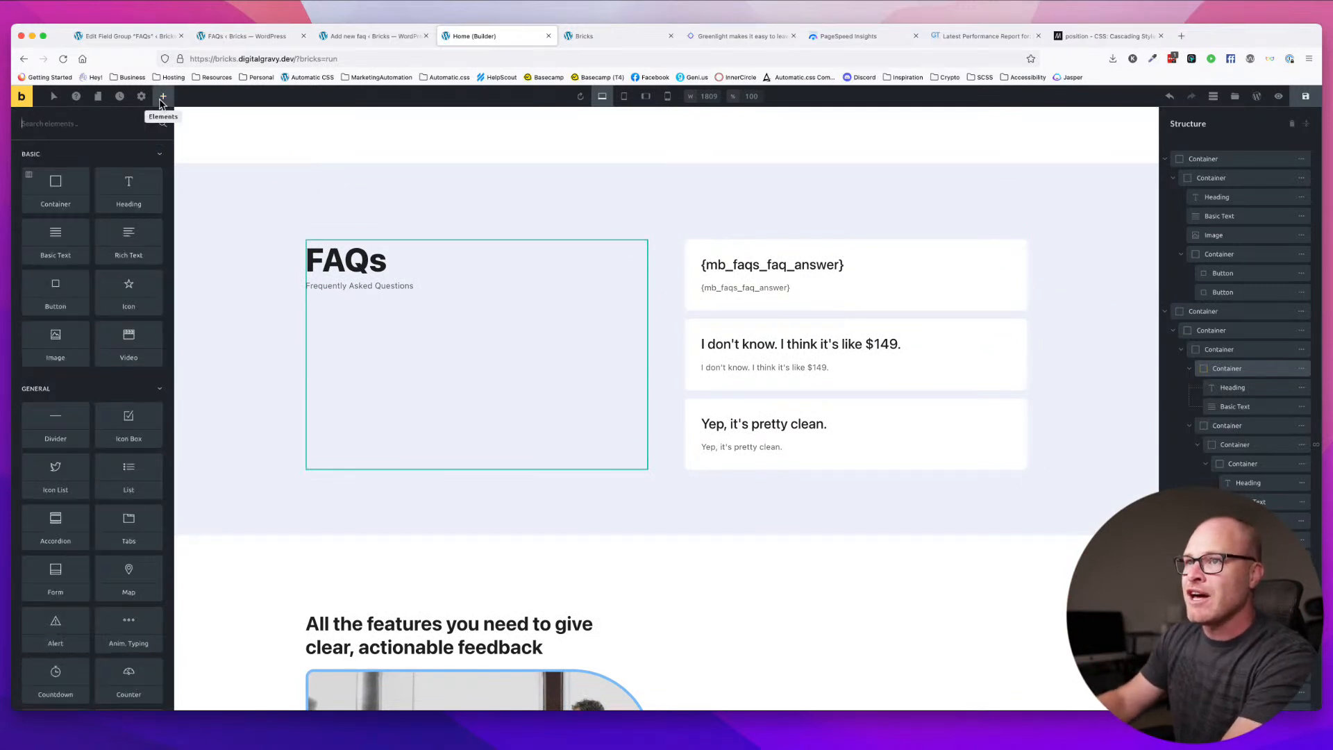
left_click_drag(63, 186, 528, 298)
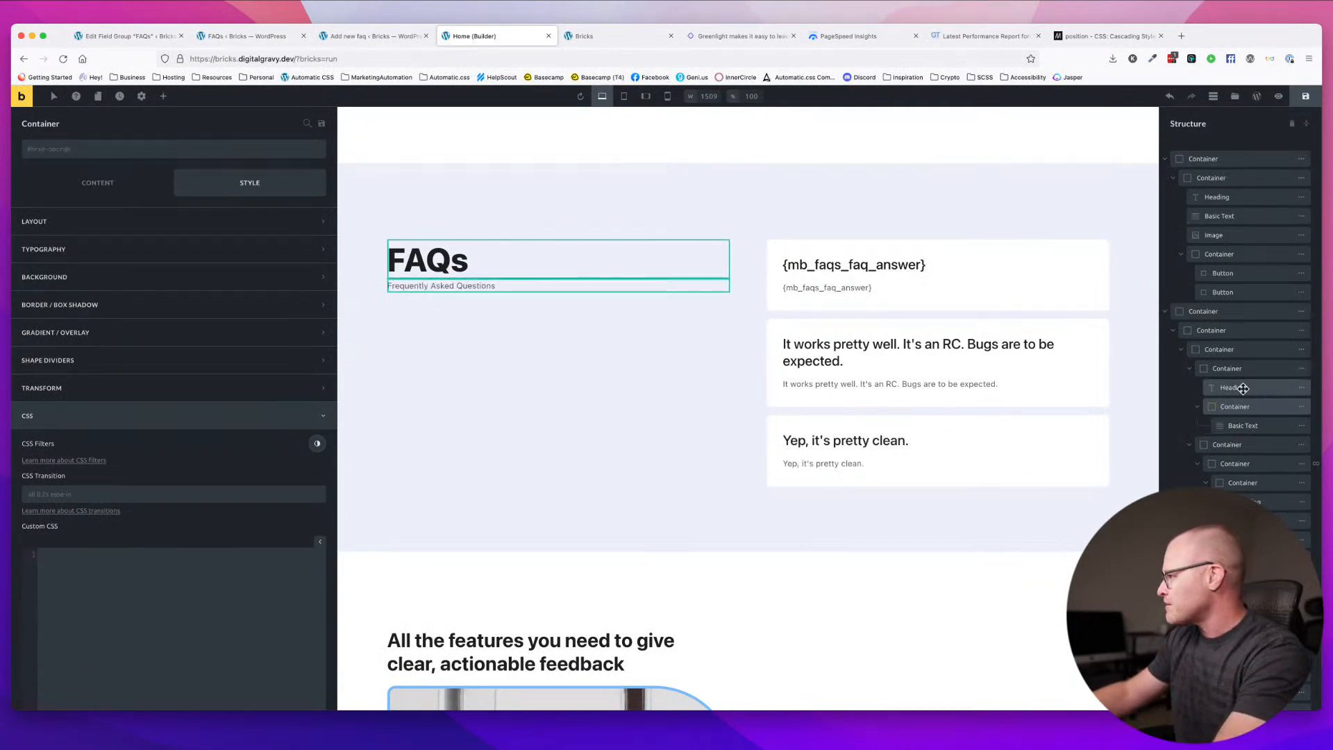
left_click(1244, 389)
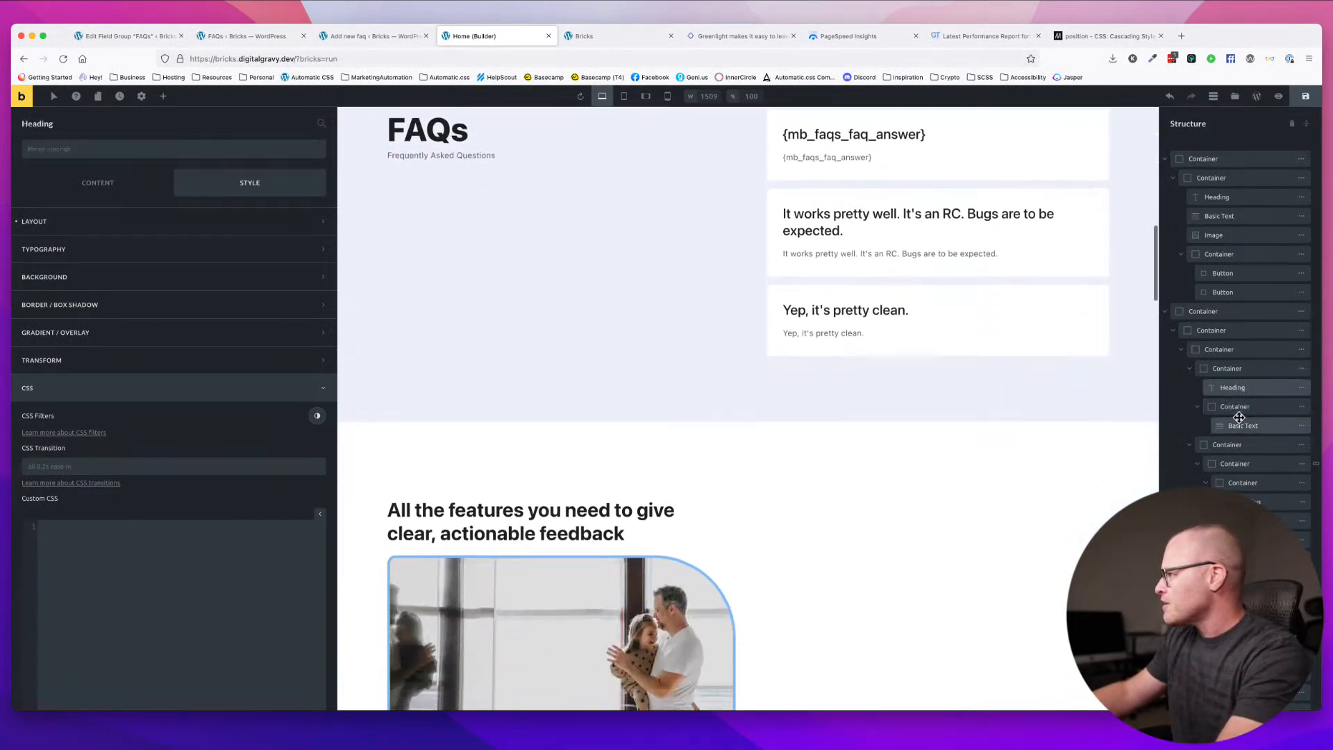
mouse_move(1209, 387)
left_mouse_down()
mouse_move(1228, 412)
mouse_move(1211, 403)
left_mouse_up()
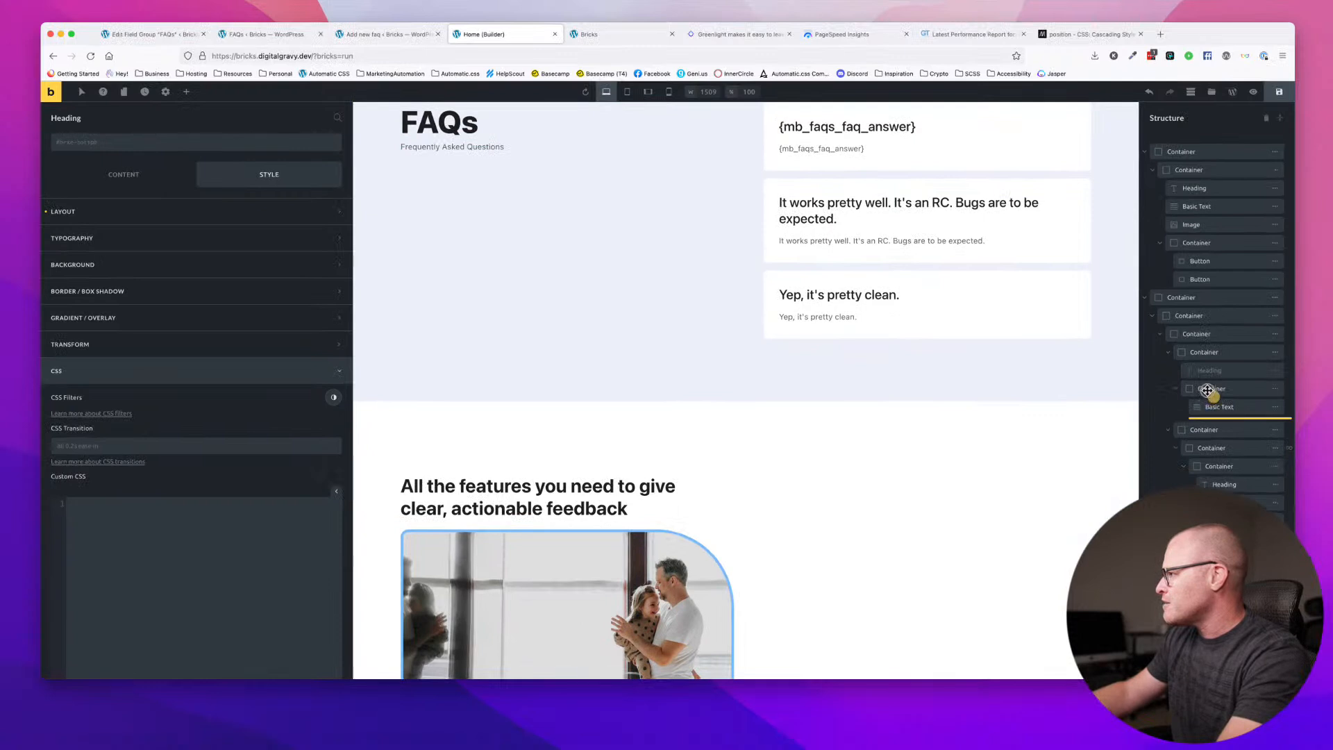
left_click(1214, 371)
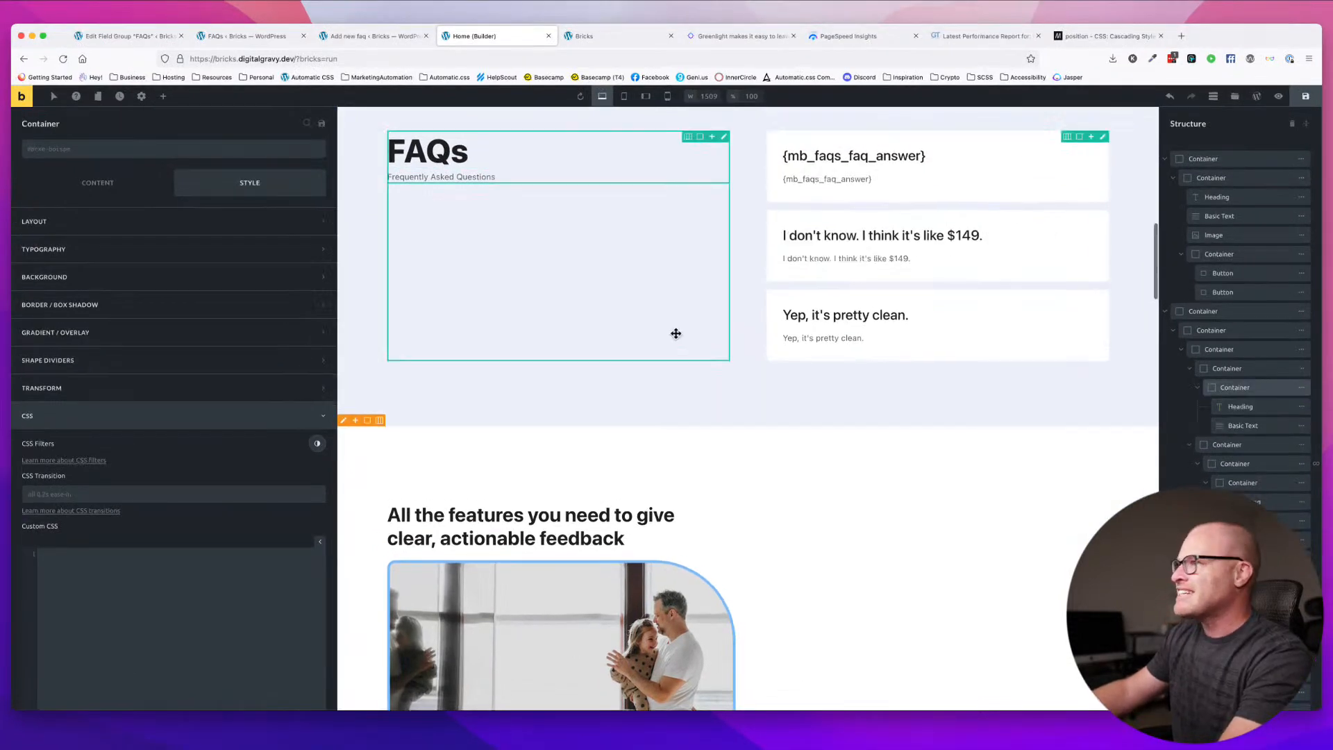
- Add "position: sticky;" and "top: 0;" to the custom CSS of the inner container around the FAQs heading and subtitle
left_click(138, 639)
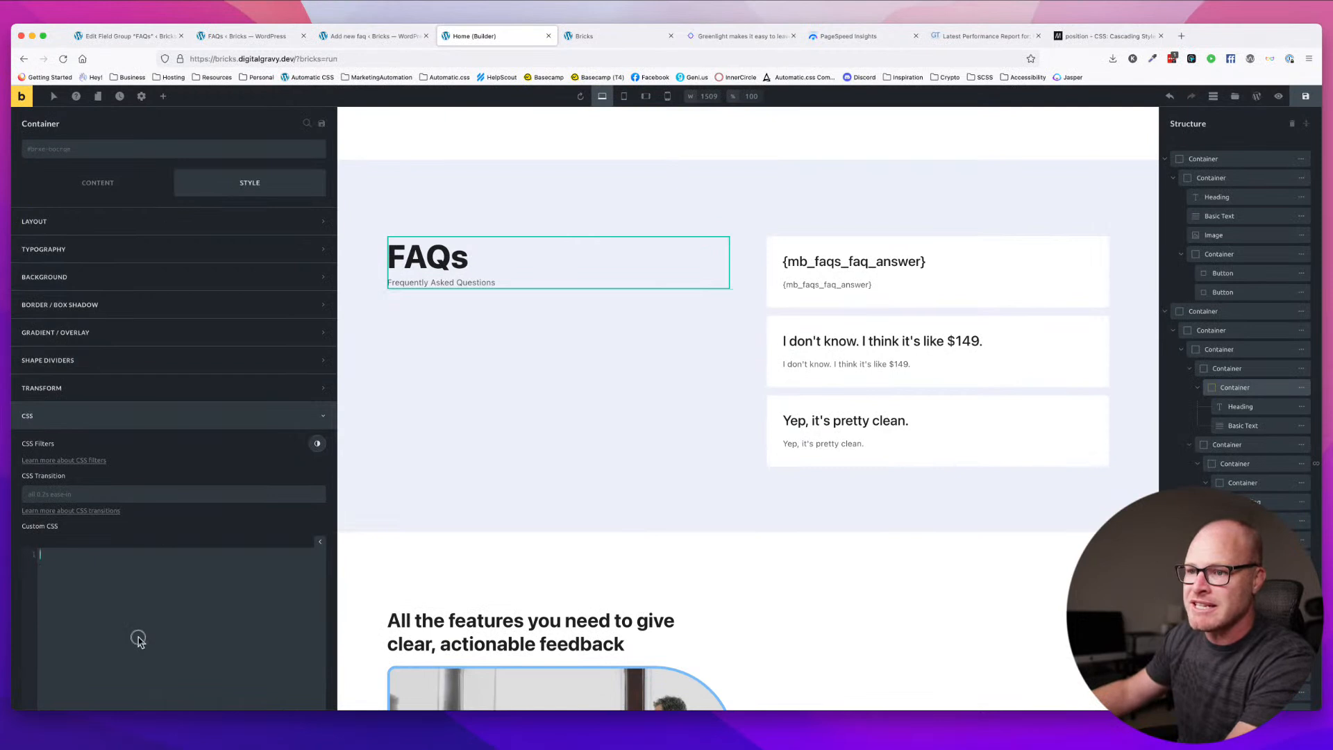
type("position: ")
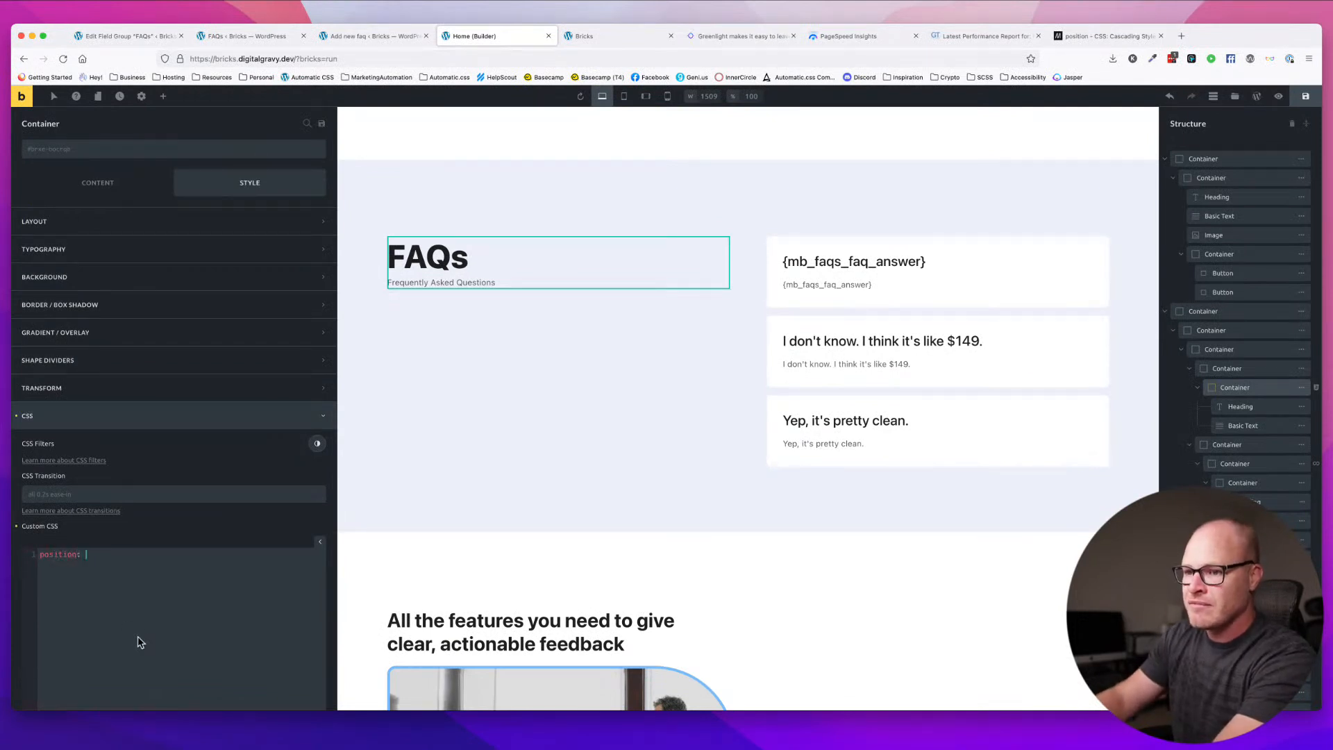
type("sticky; ")
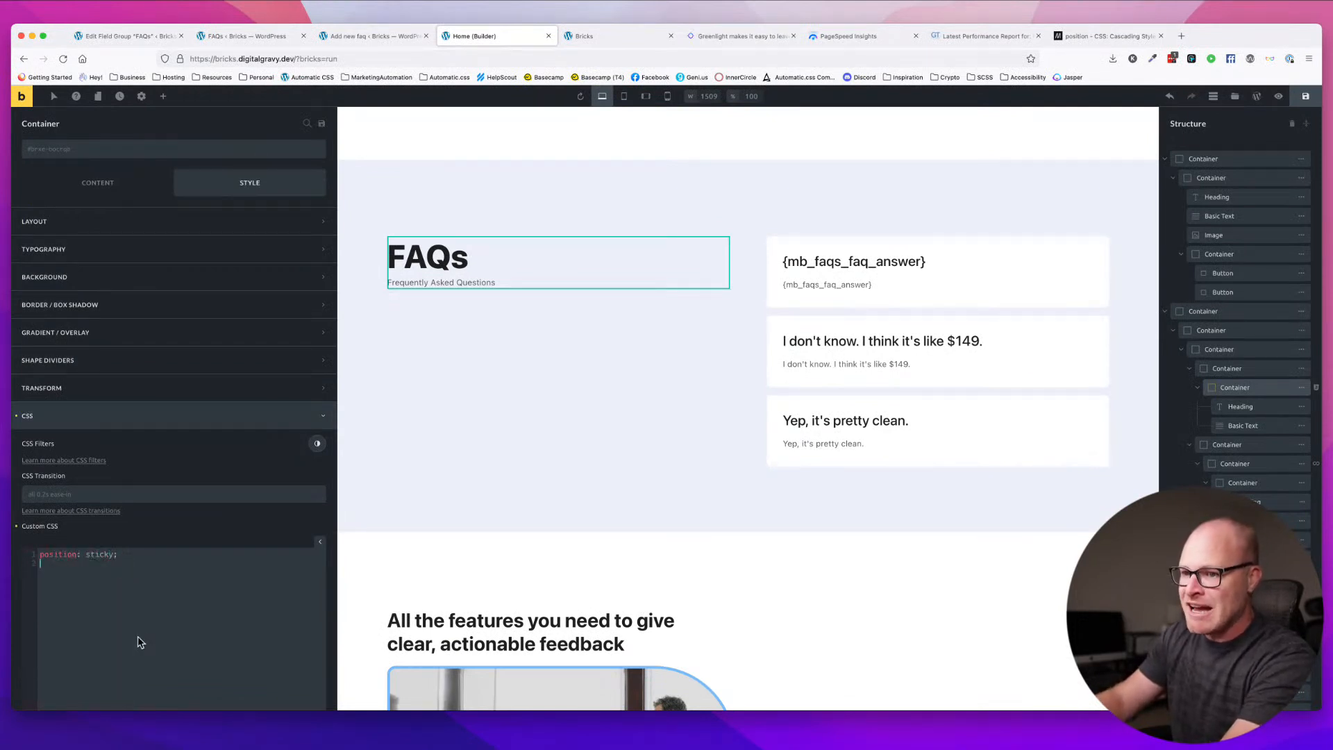
type("top: ")
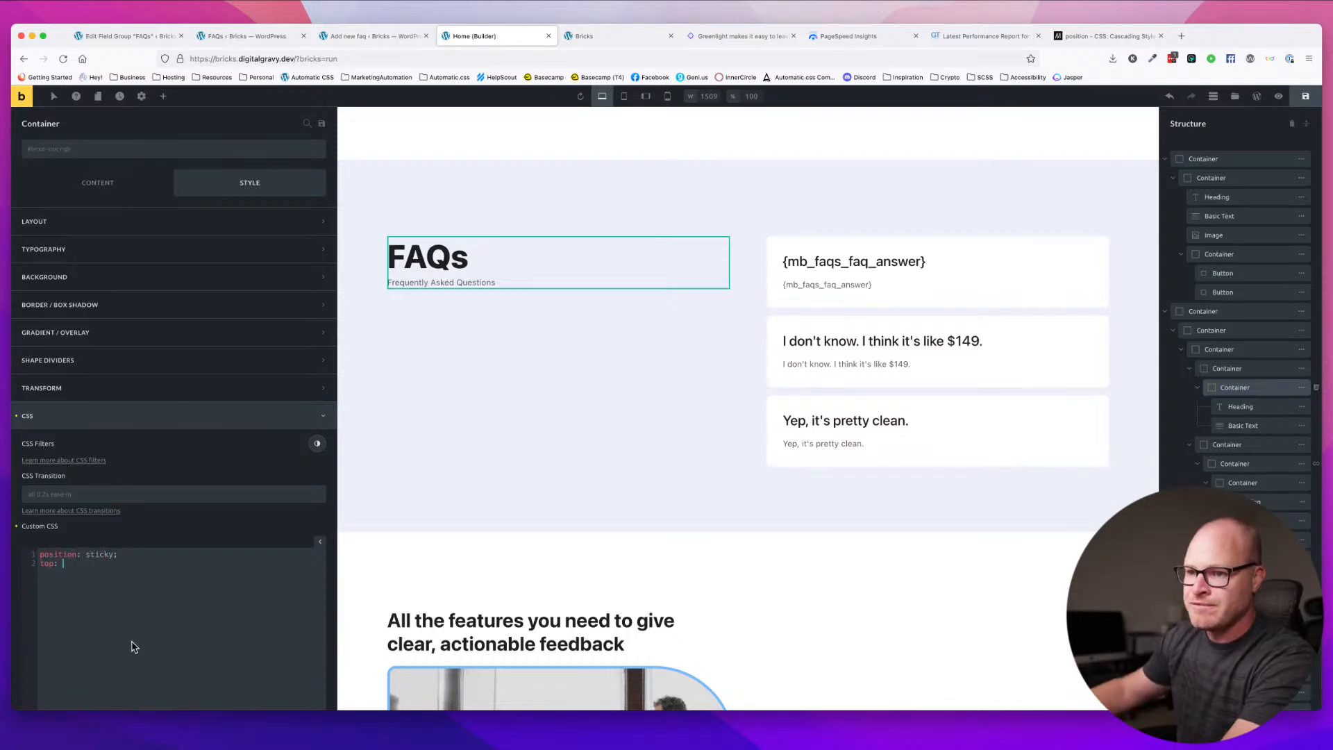
type("0;")
- Check the inner FAQs container's sticky behavior in the builder canvas, and save the page
scroll(566, 434, "down", 5)
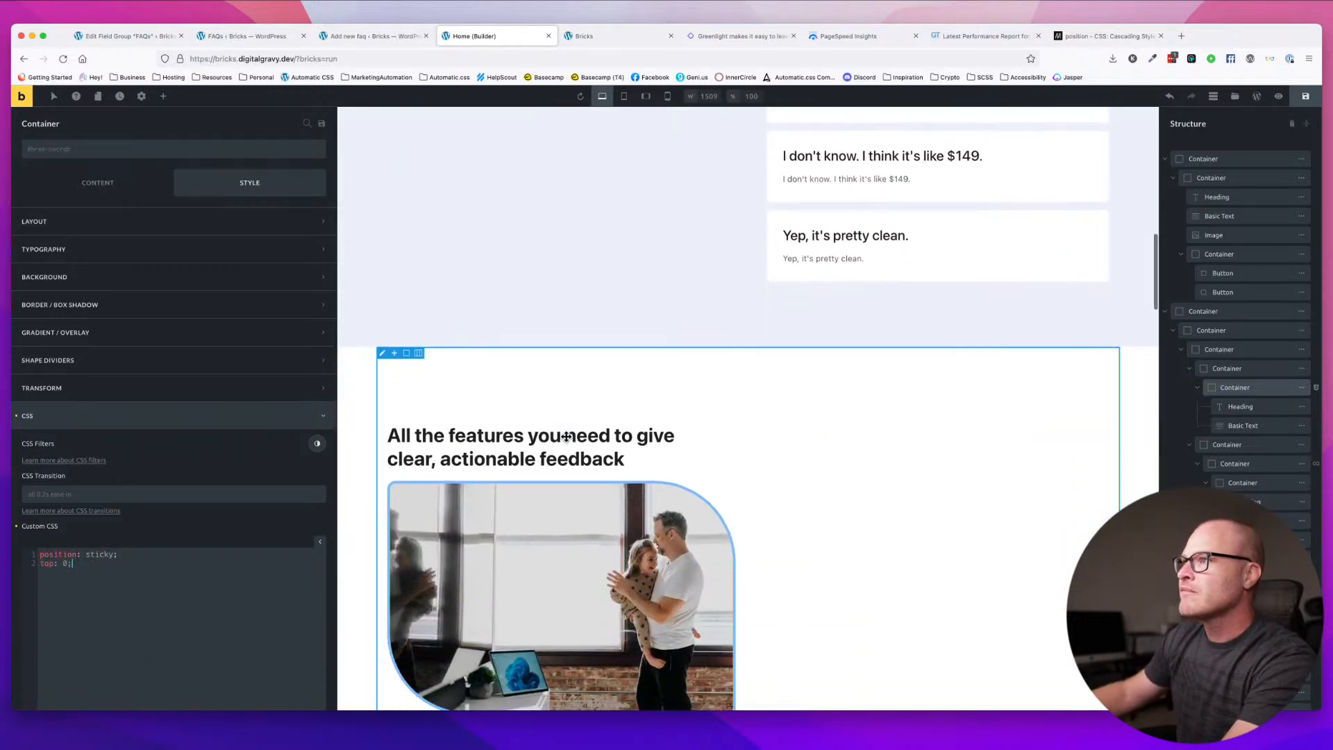
scroll(566, 436, "up", 7)
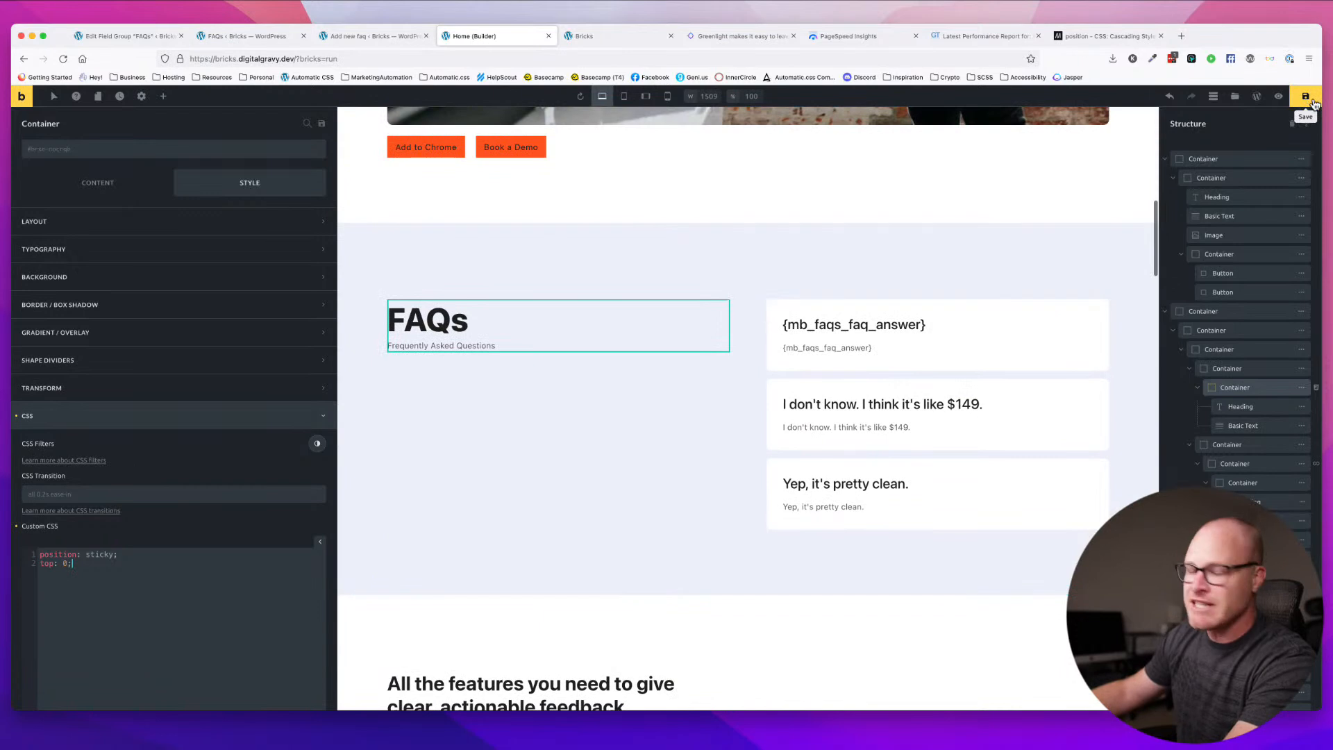
left_click(1306, 97)
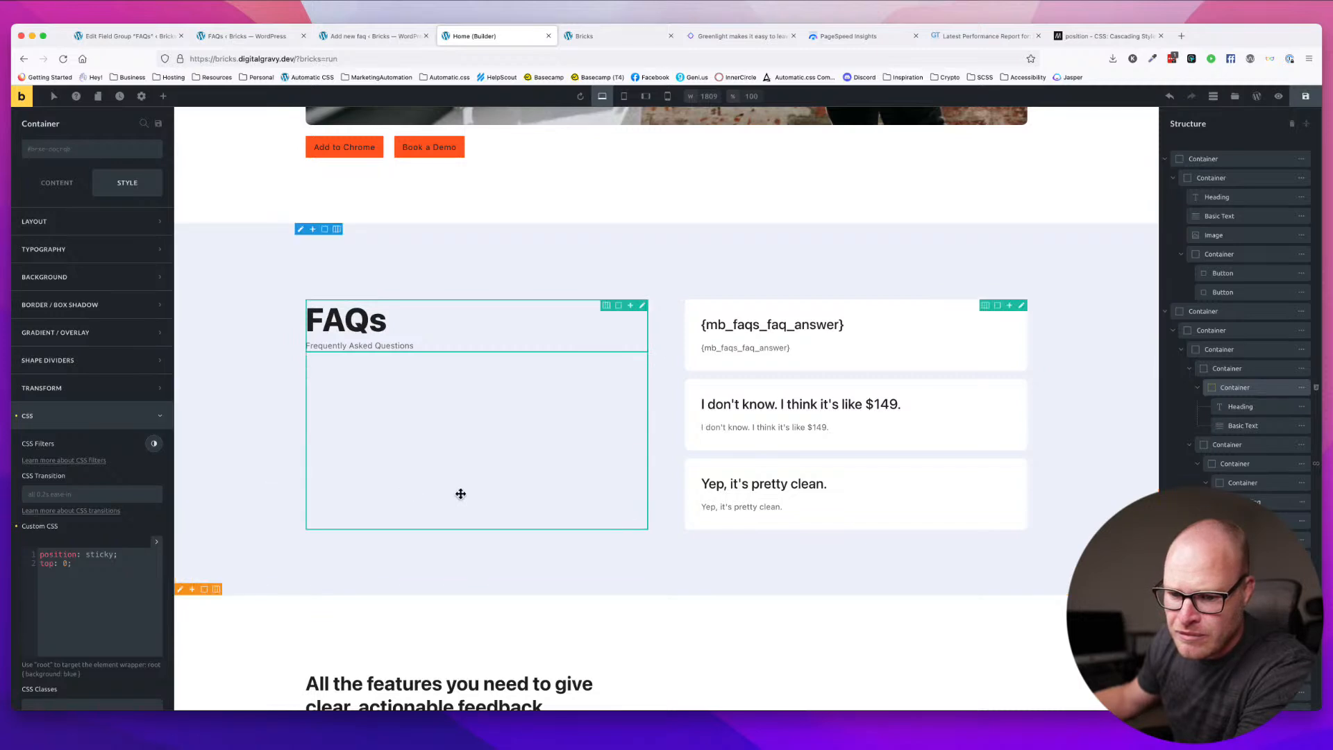
- Remove the sticky positioning code from the inner FAQs container's custom CSS
left_click(55, 576)
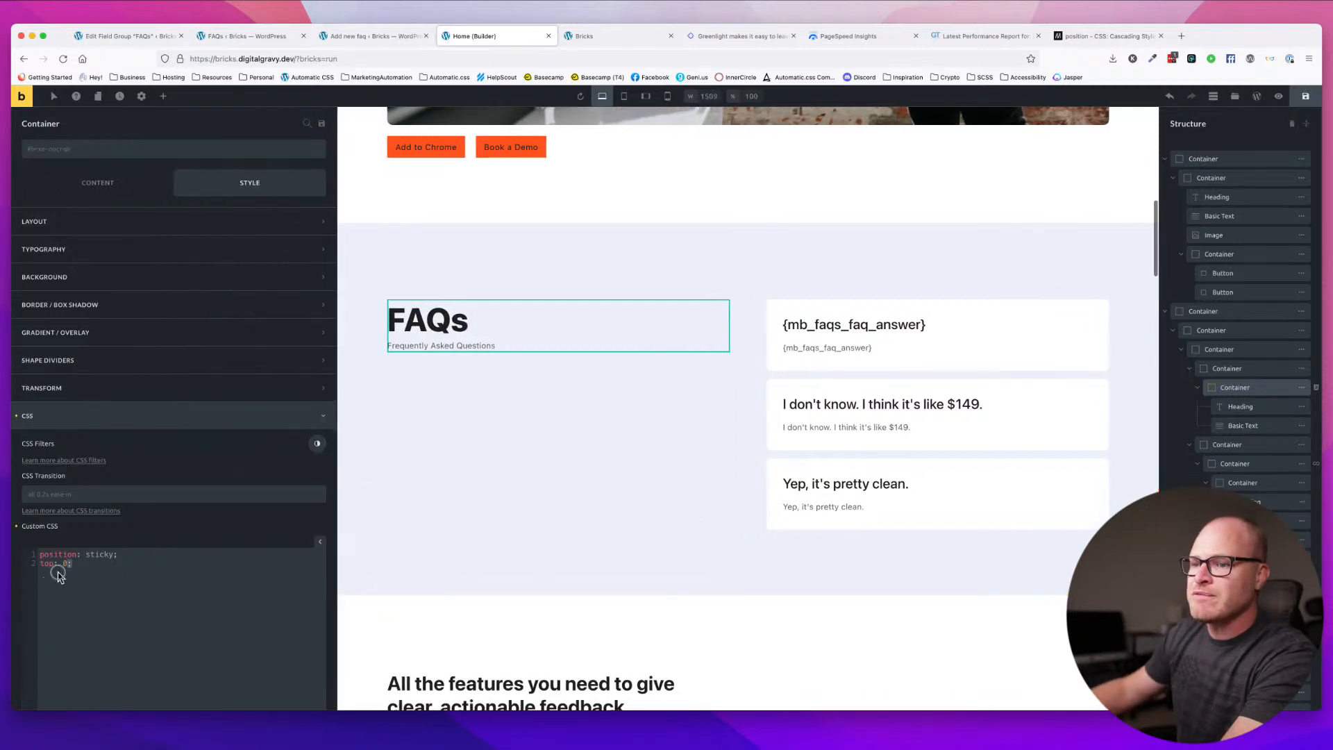
key("super+a")
key("BackSpace")
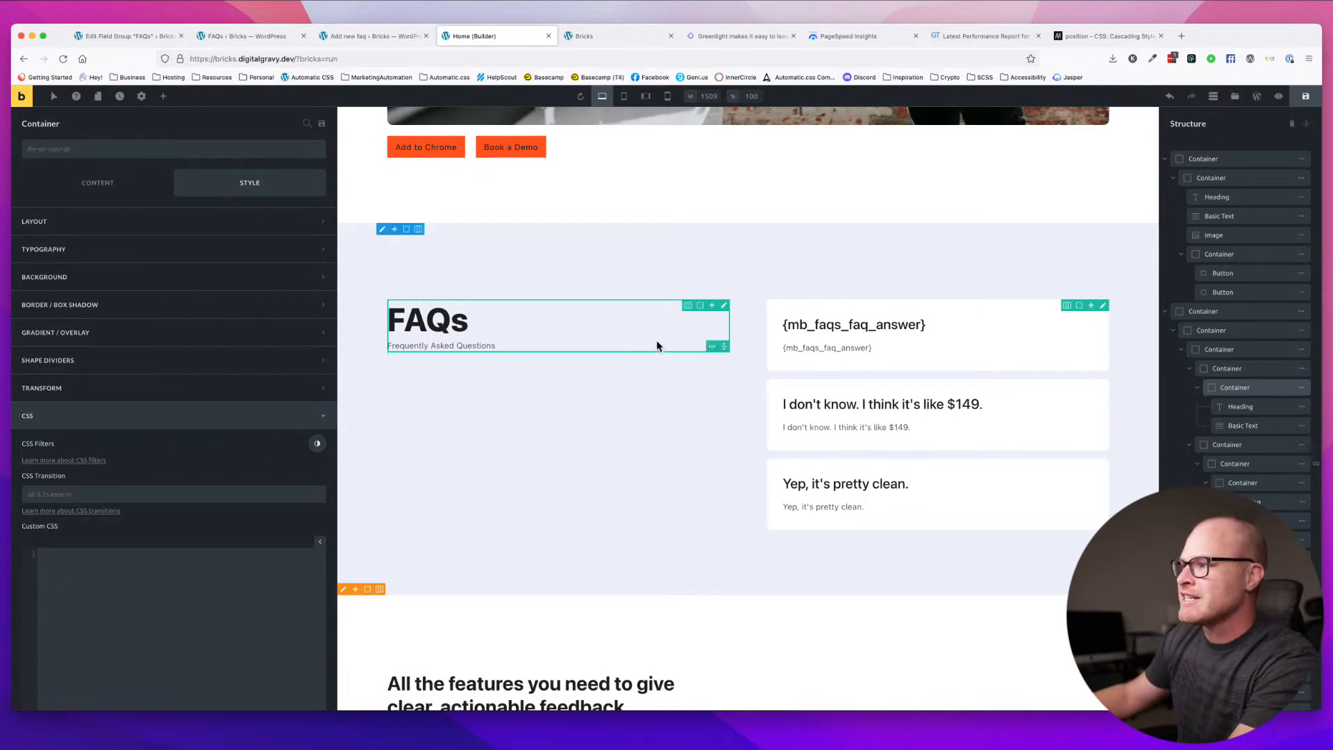
left_click(98, 183)
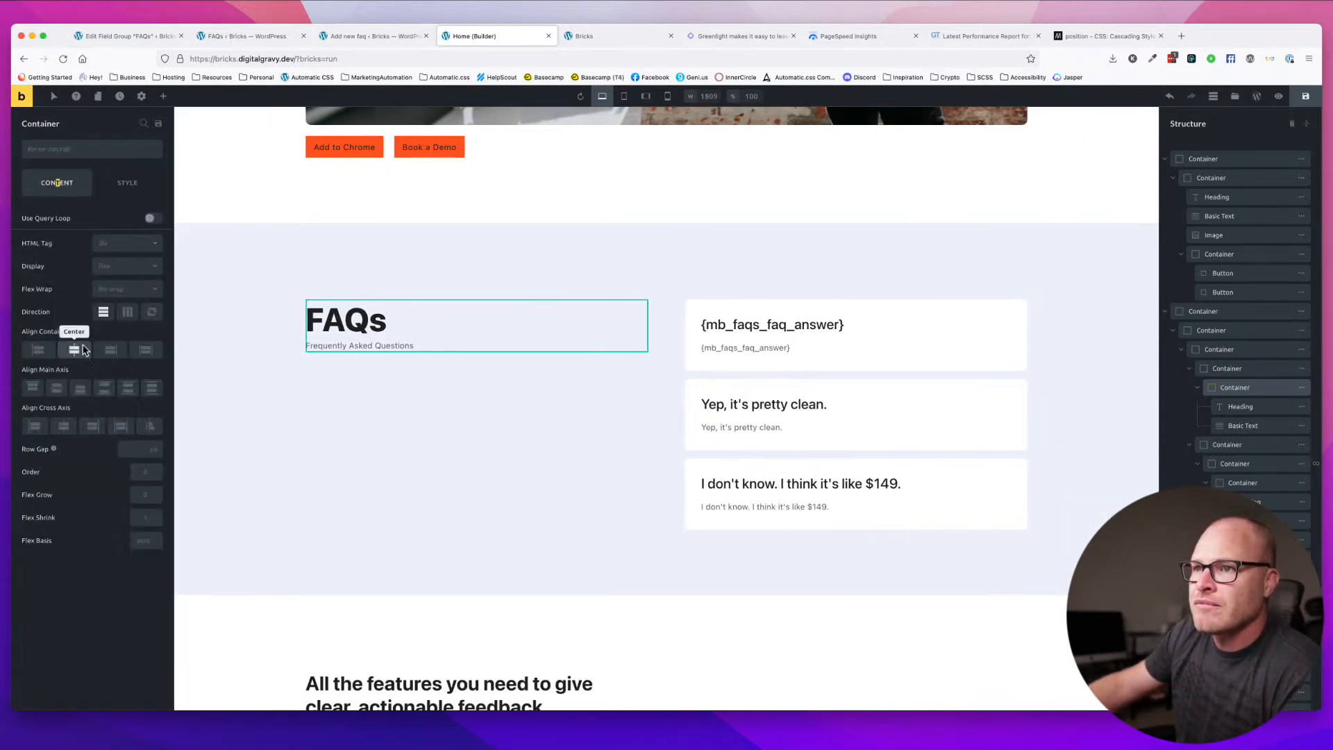
left_click(102, 313)
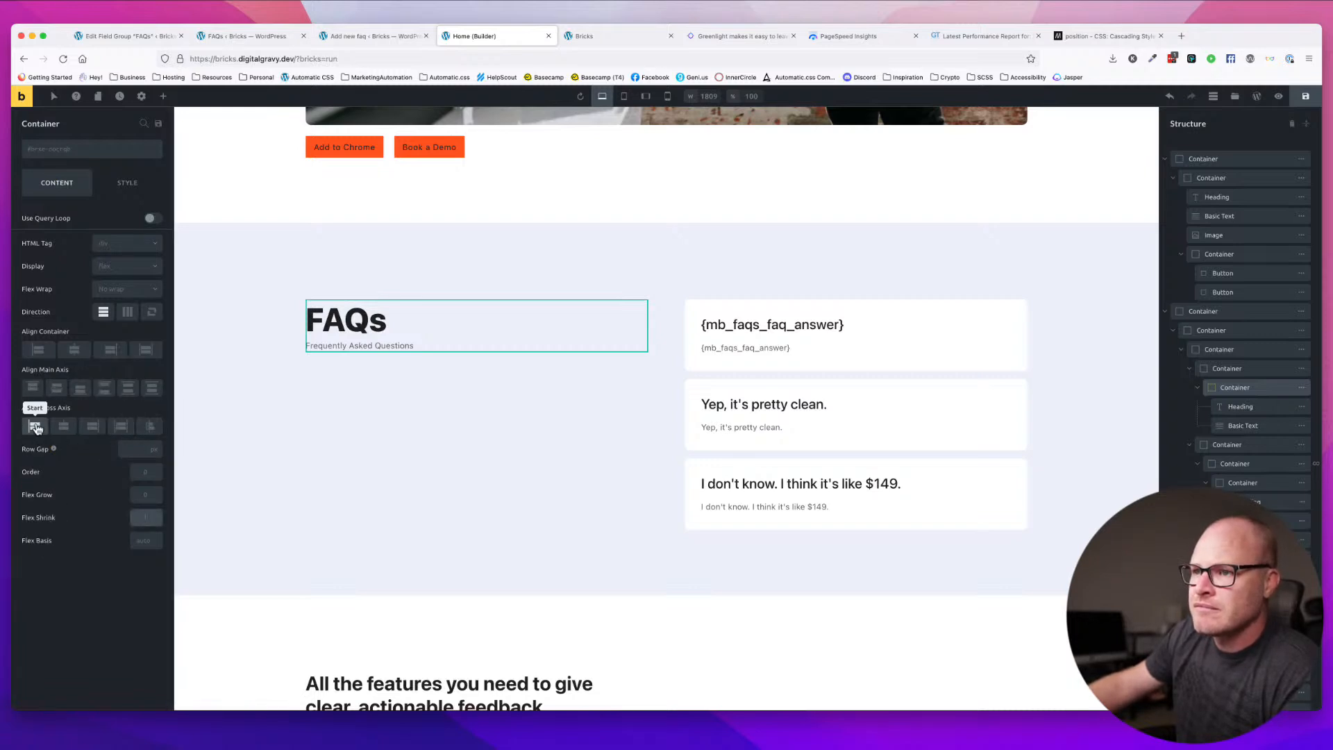
left_click(127, 182)
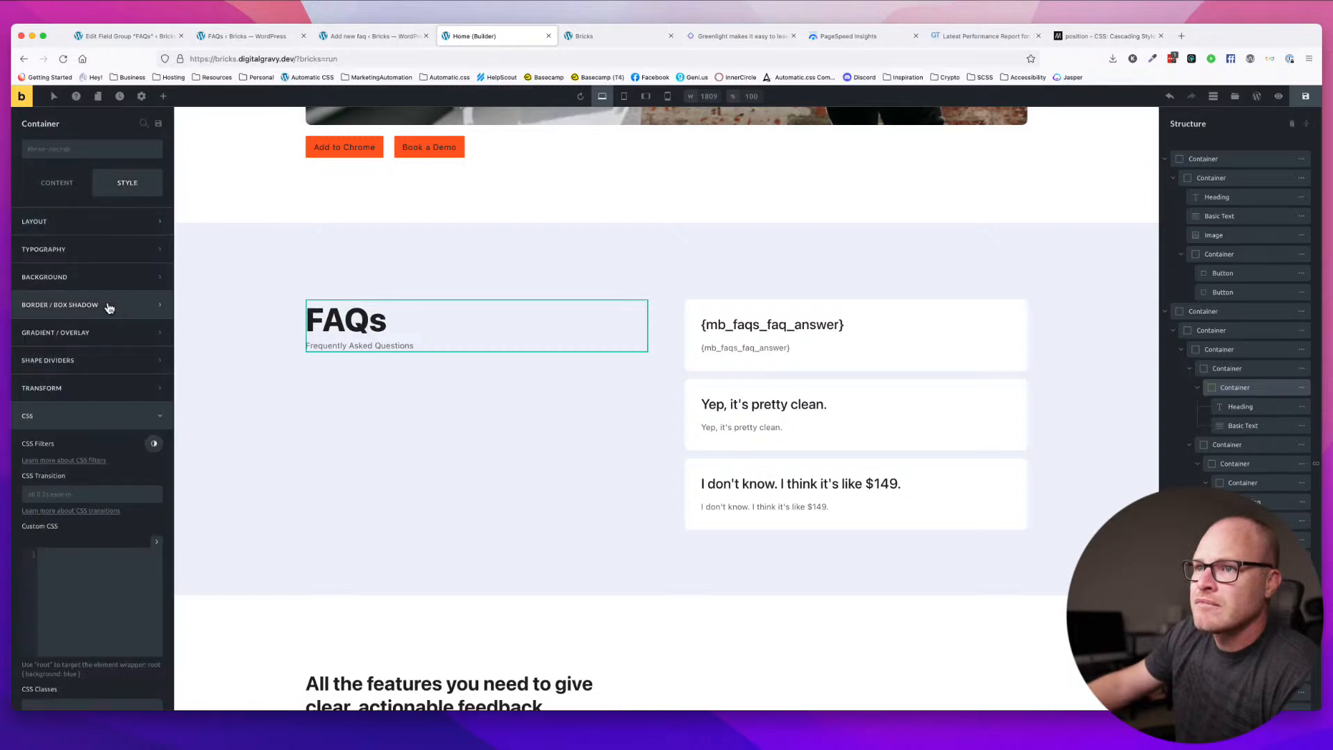
scroll(92, 421, "down", 2)
scroll(92, 419, "up", 2)
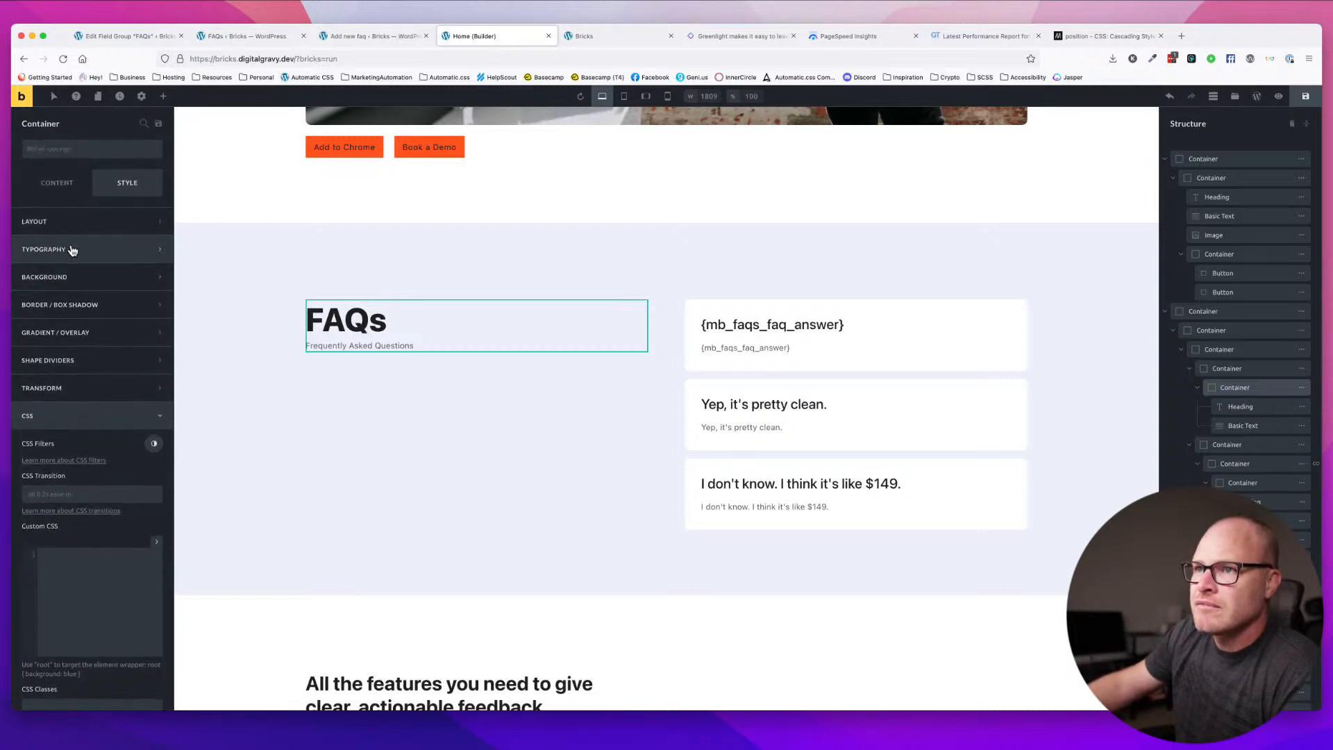
- Set the inner FAQs container's position to Sticky with a top offset of 2.5% in its layout settings
left_click(69, 222)
scroll(113, 328, "down", 4)
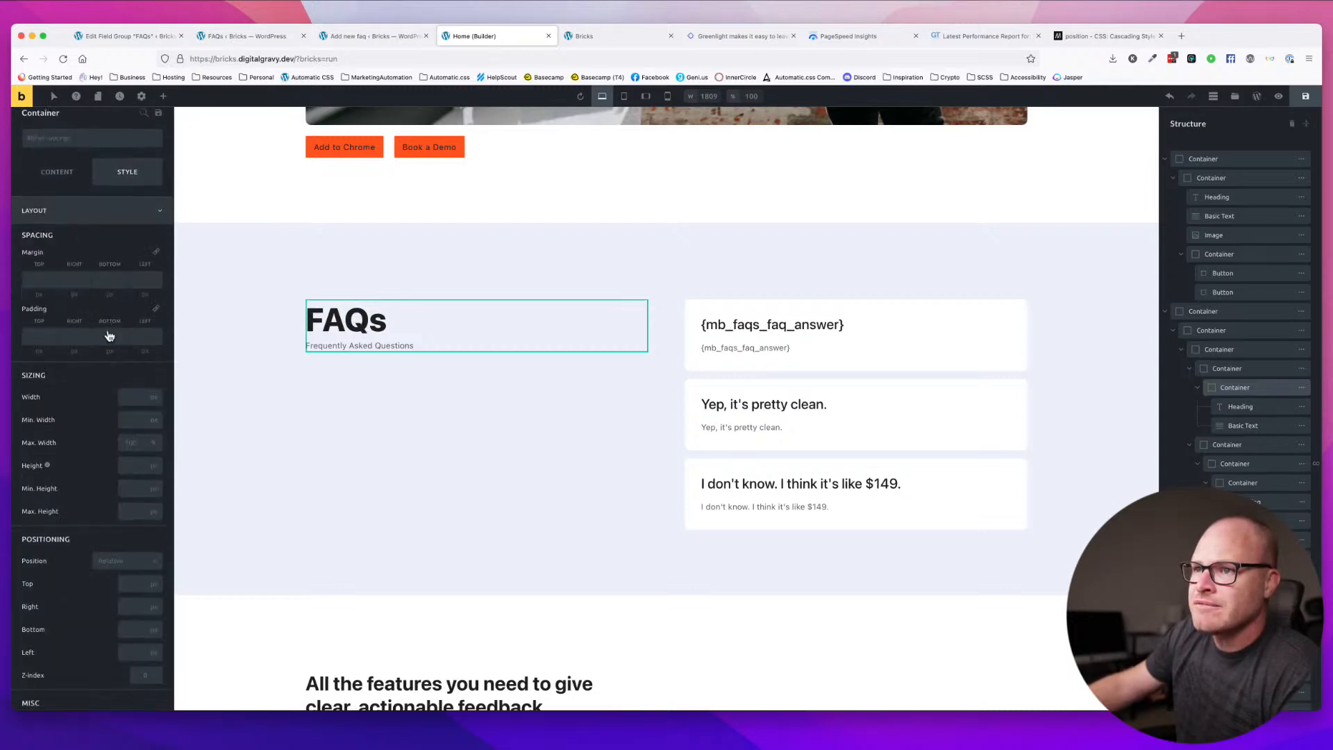
left_click(122, 419)
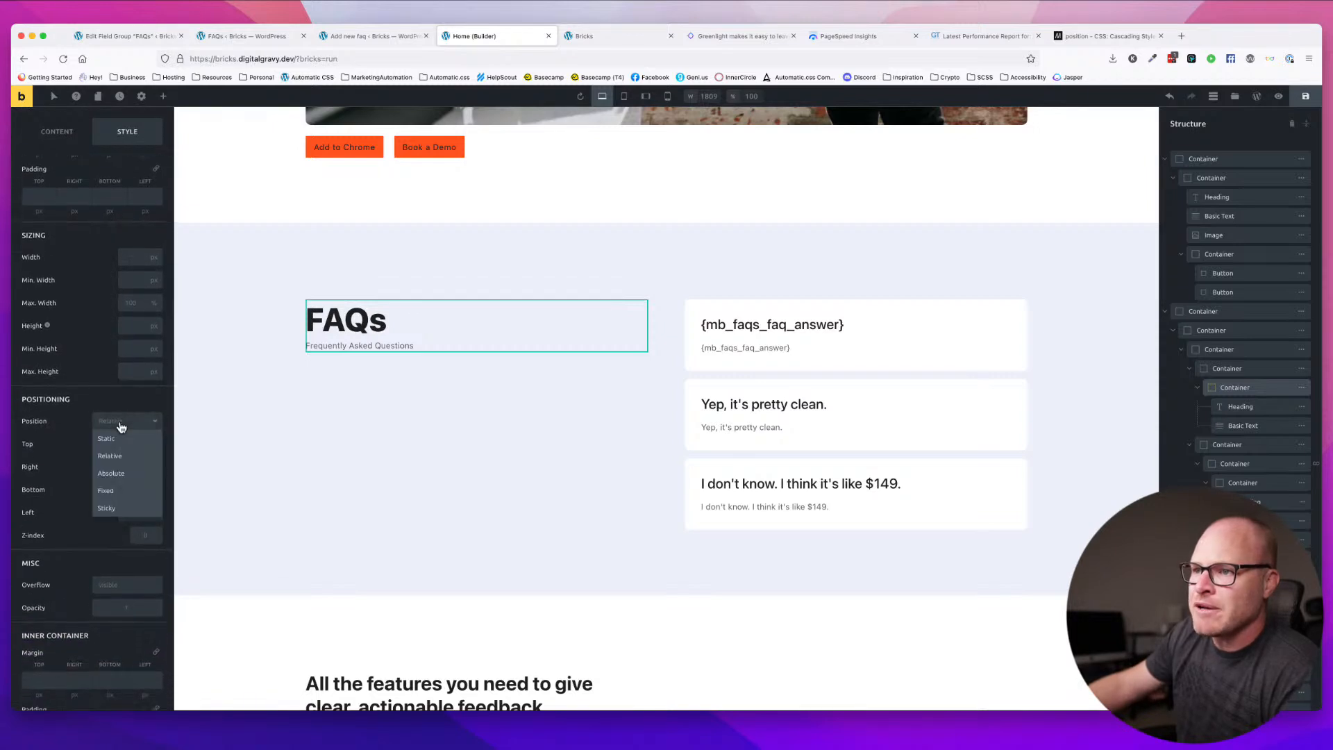
left_click(116, 515)
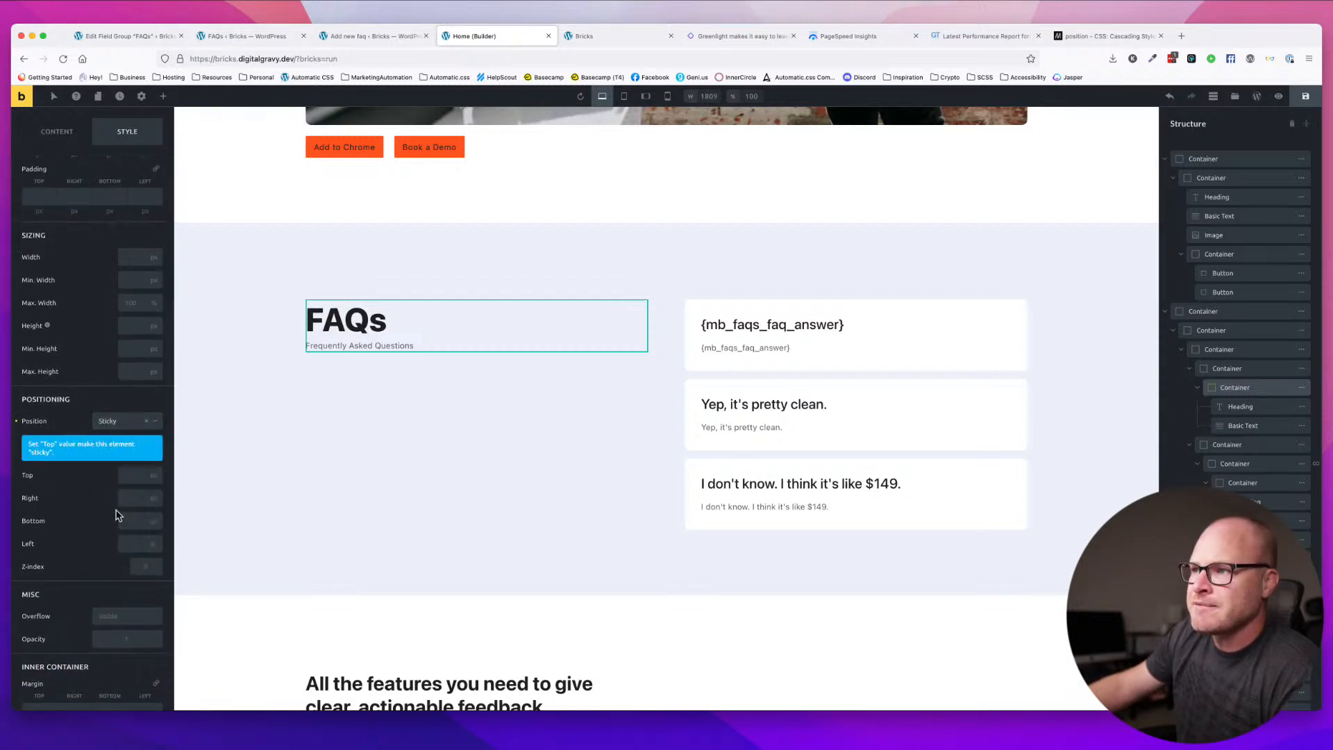
scroll(114, 476, "down", 1)
left_click(131, 427)
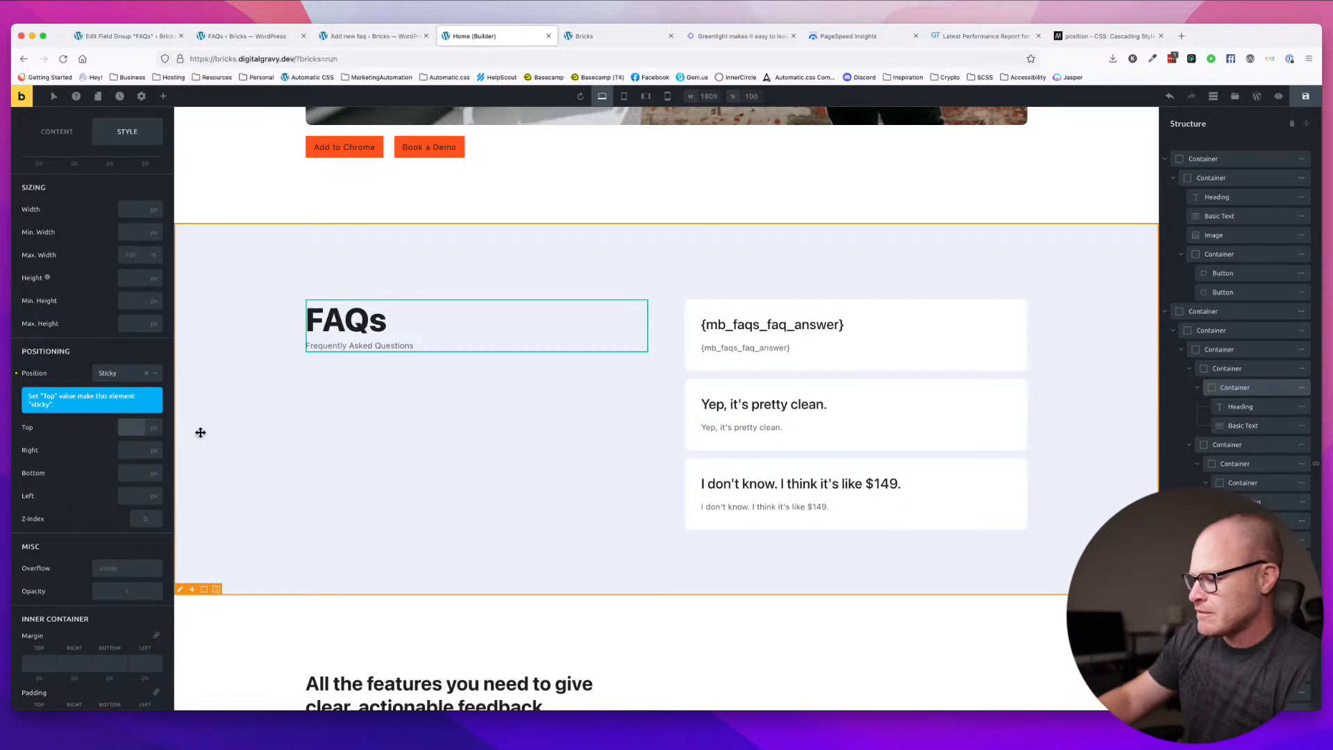
type("0")
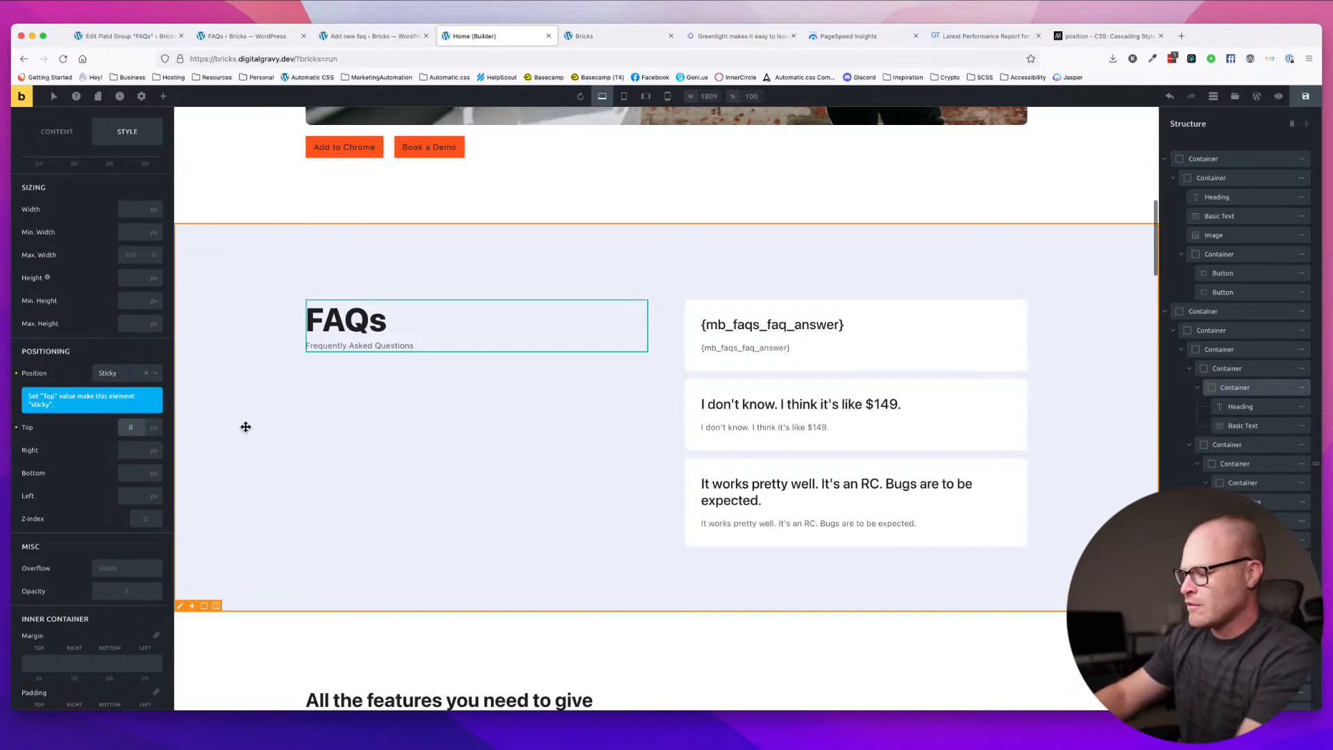
key("BackSpace")
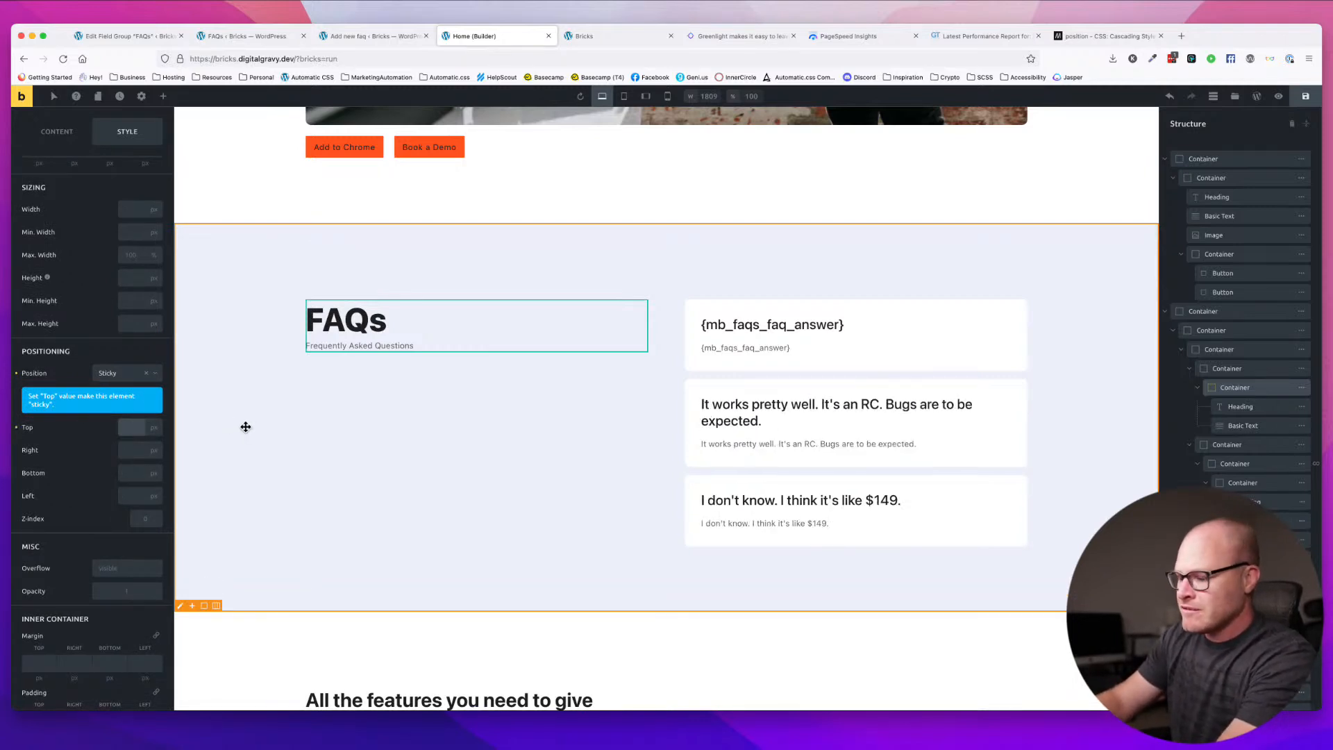
type("2.5%")
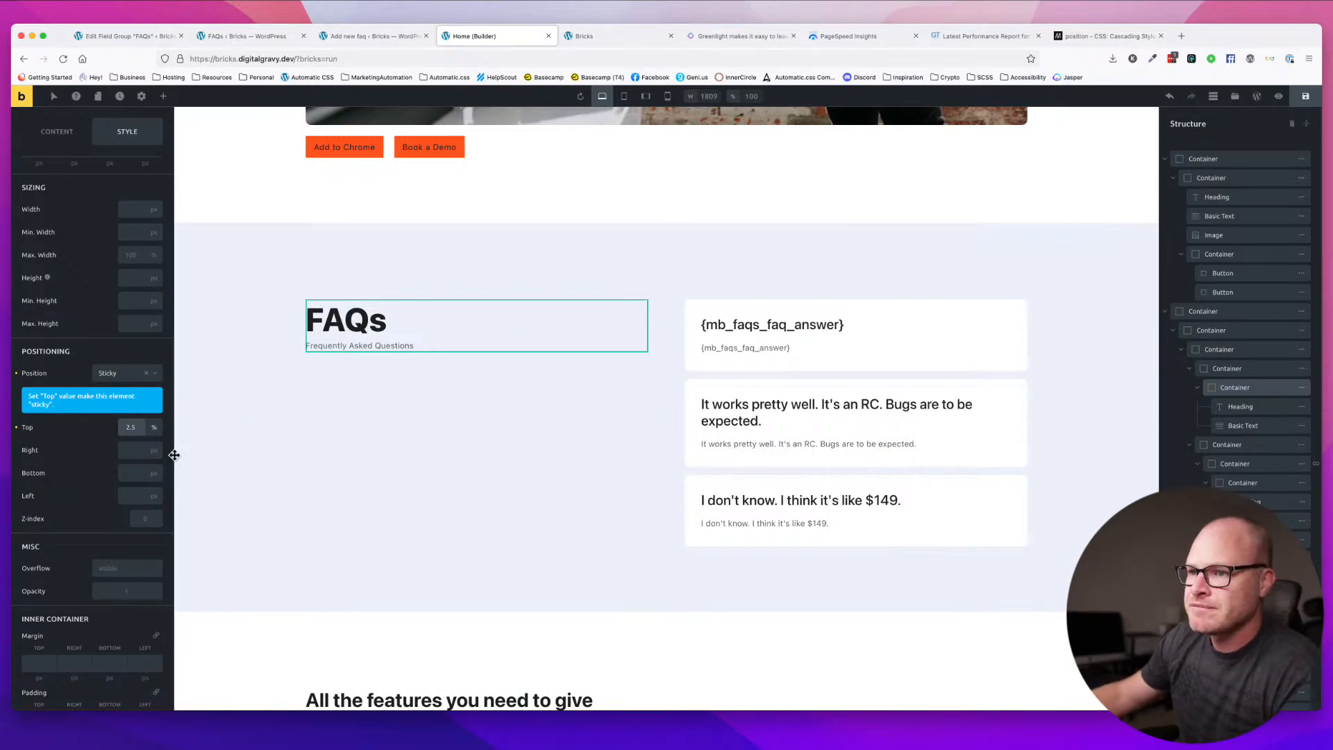
- Check in the builder canvas whether the FAQs heading and subtitle stick while the page scrolls
scroll(357, 452, "down", 3)
scroll(358, 452, "up", 3)
scroll(358, 452, "up", 2)
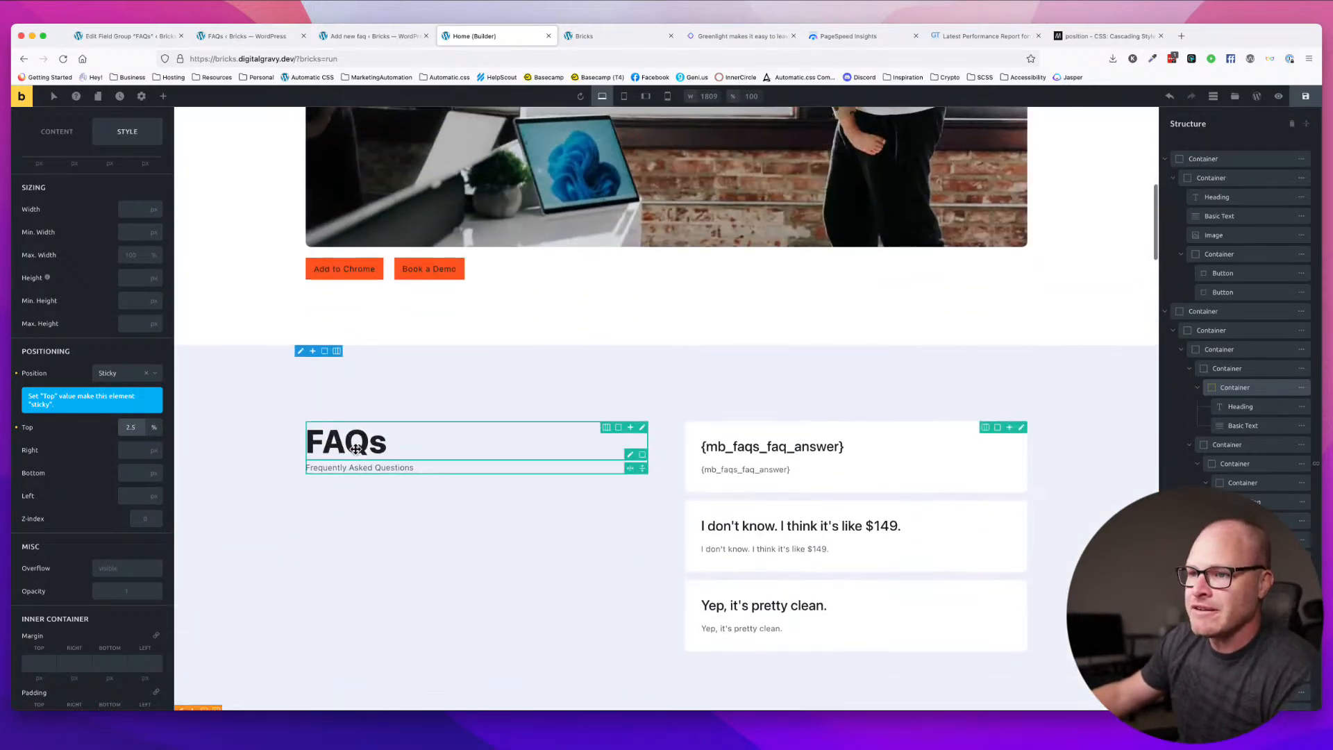
scroll(359, 453, "down", 5)
scroll(356, 450, "up", 6)
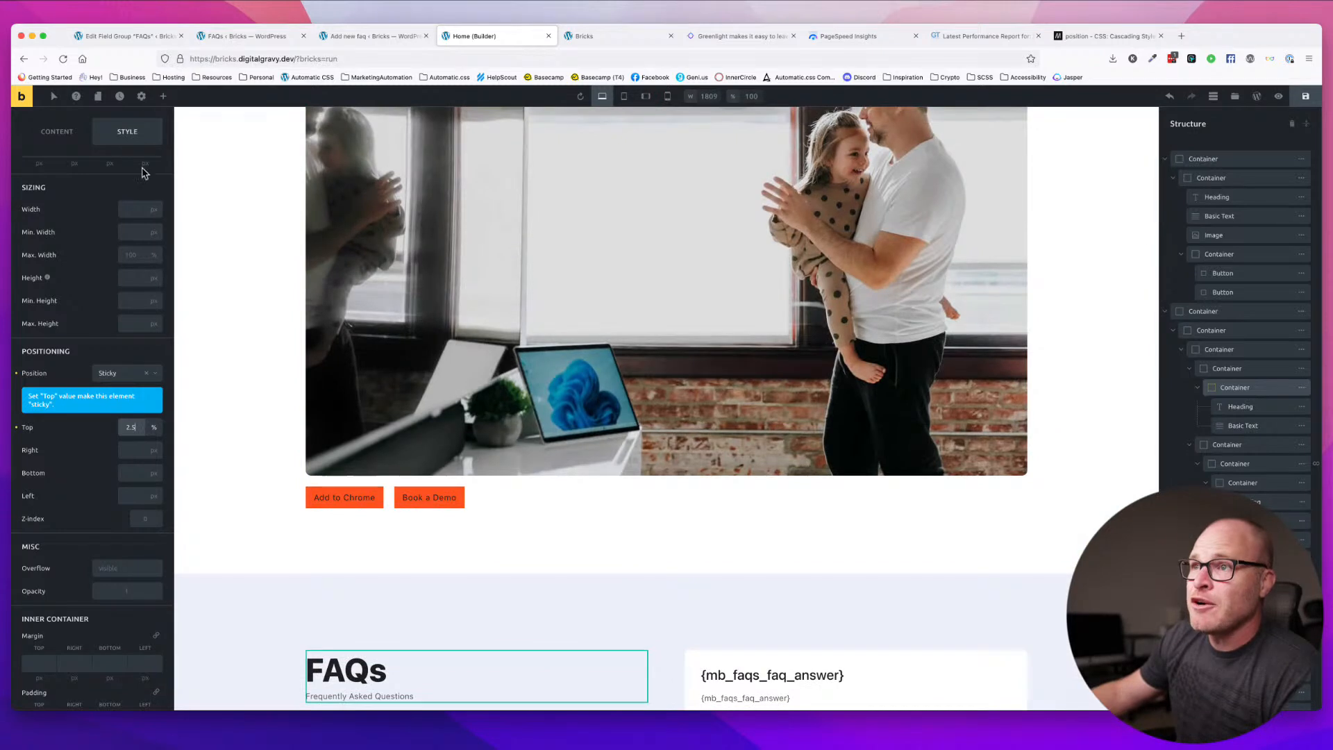
- Review the inner FAQs container's content, positioning and custom CSS settings, and save the page
left_click(57, 131)
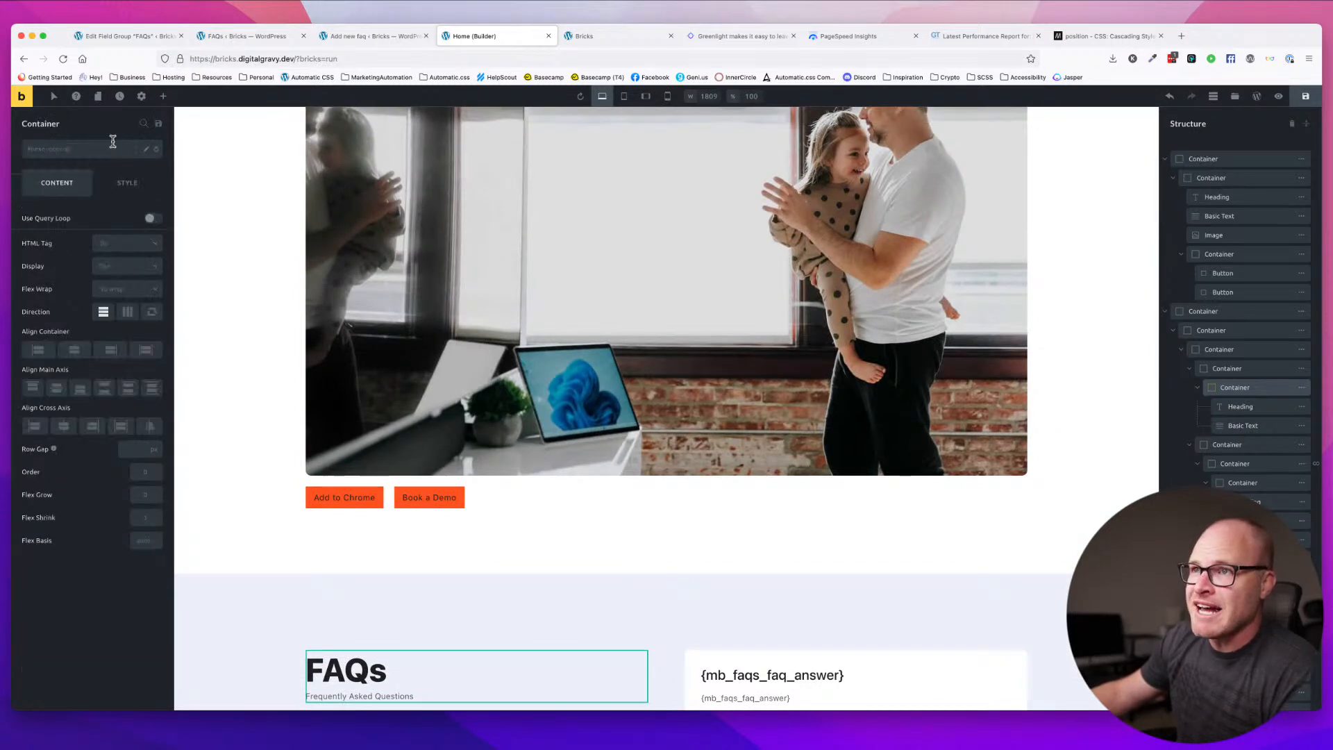
left_click(125, 183)
scroll(115, 494, "down", 10)
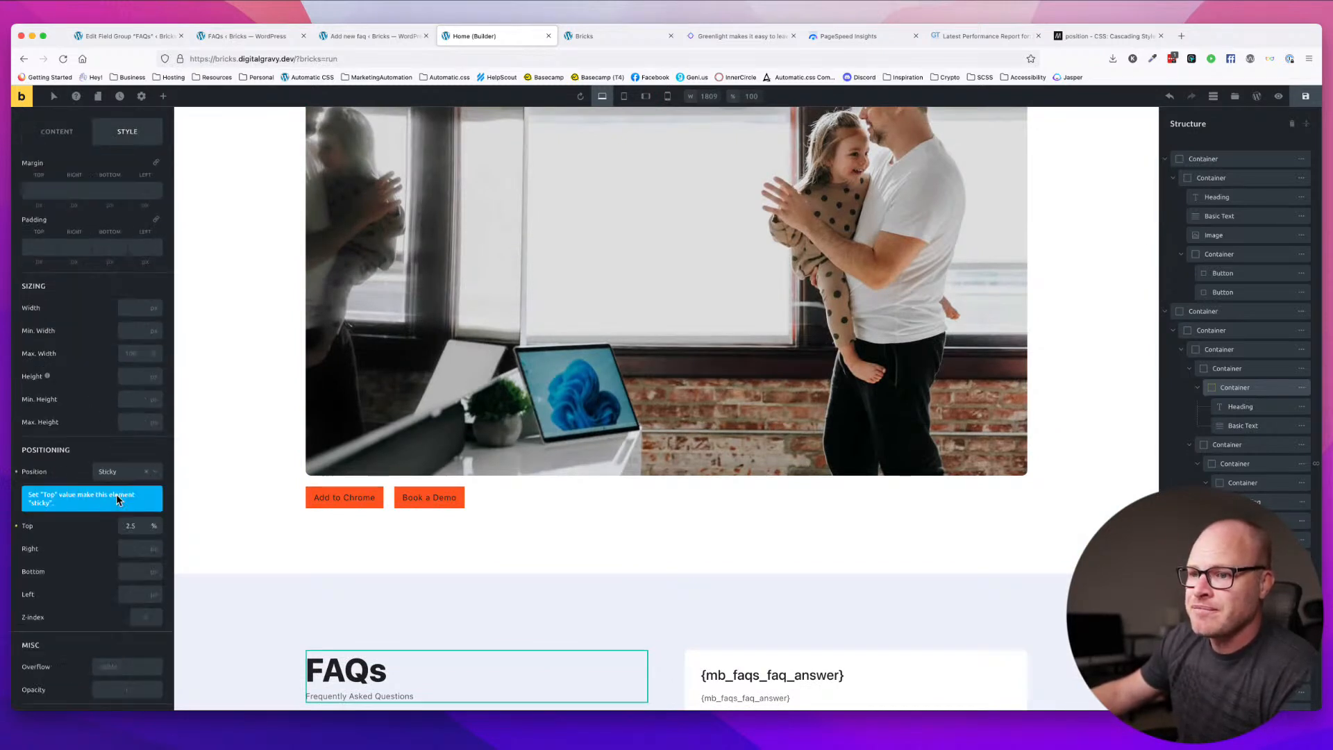
left_click(84, 668)
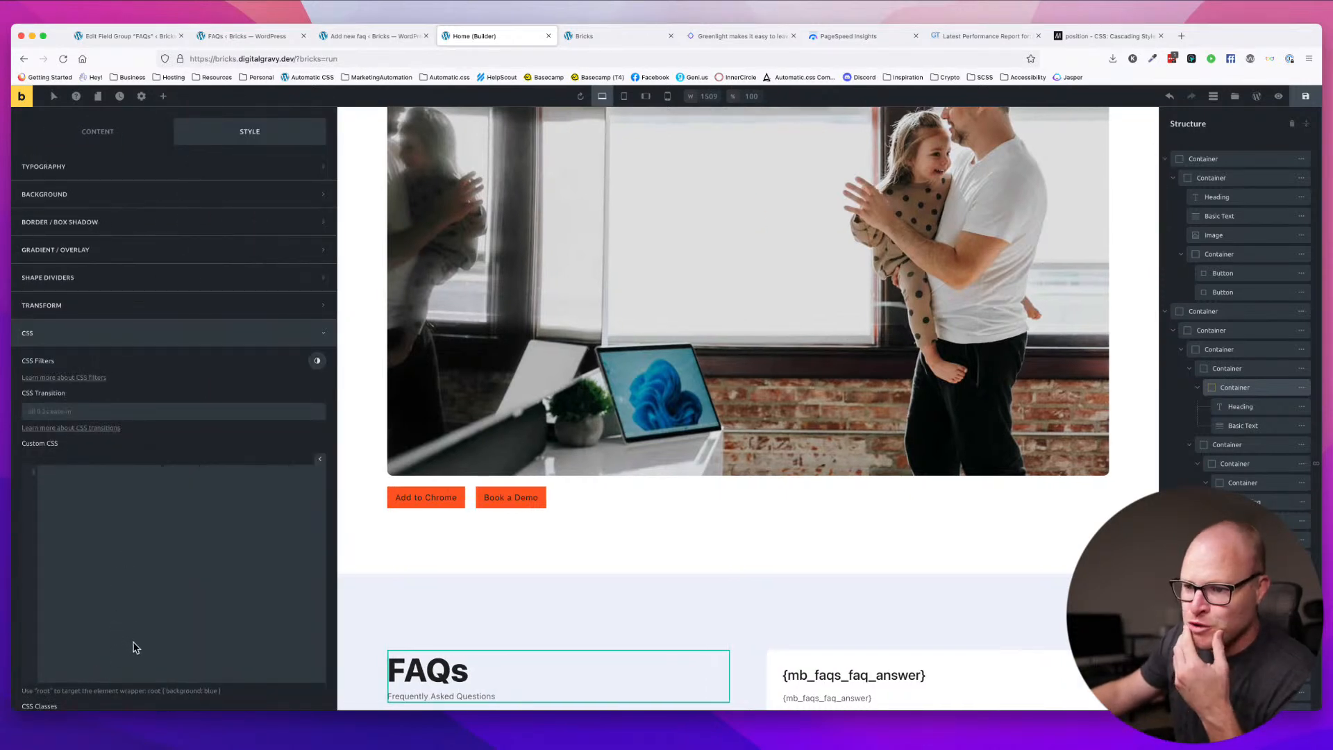
scroll(137, 644, "down", 2)
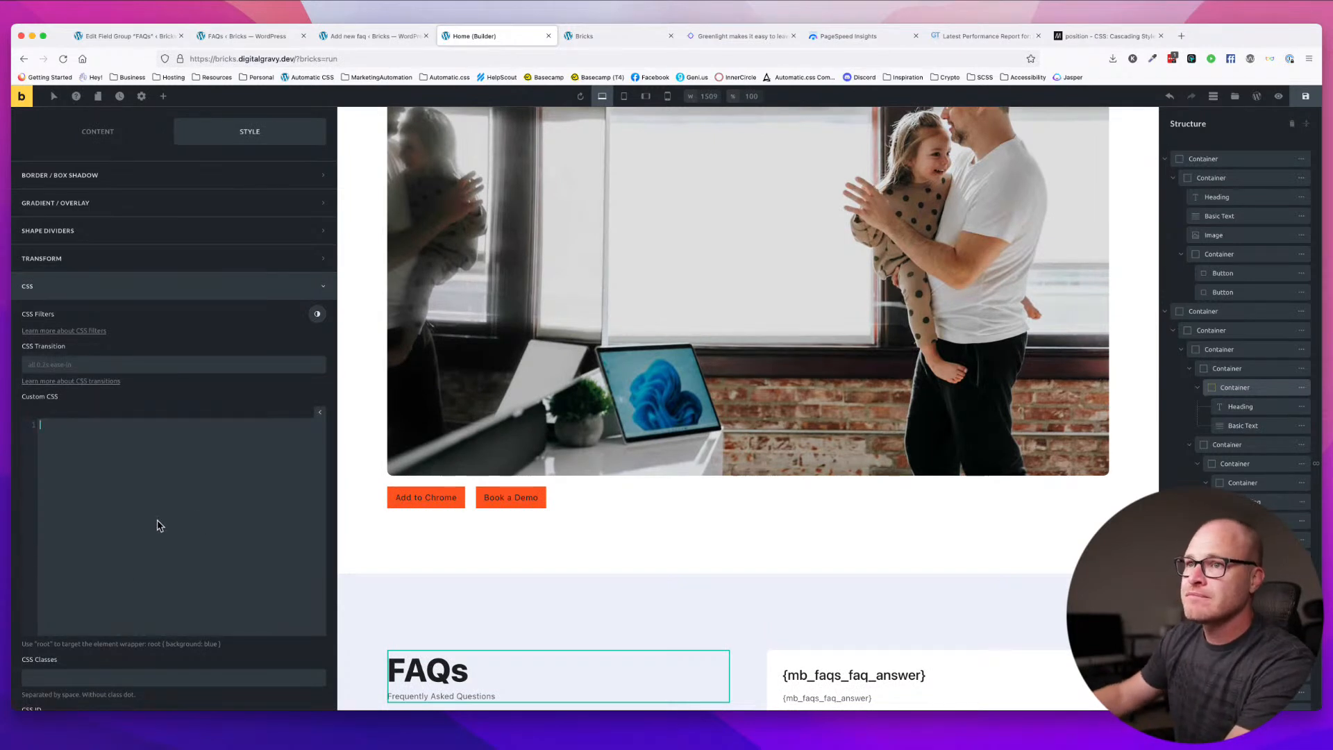
scroll(159, 525, "up", 5)
key("super+s")
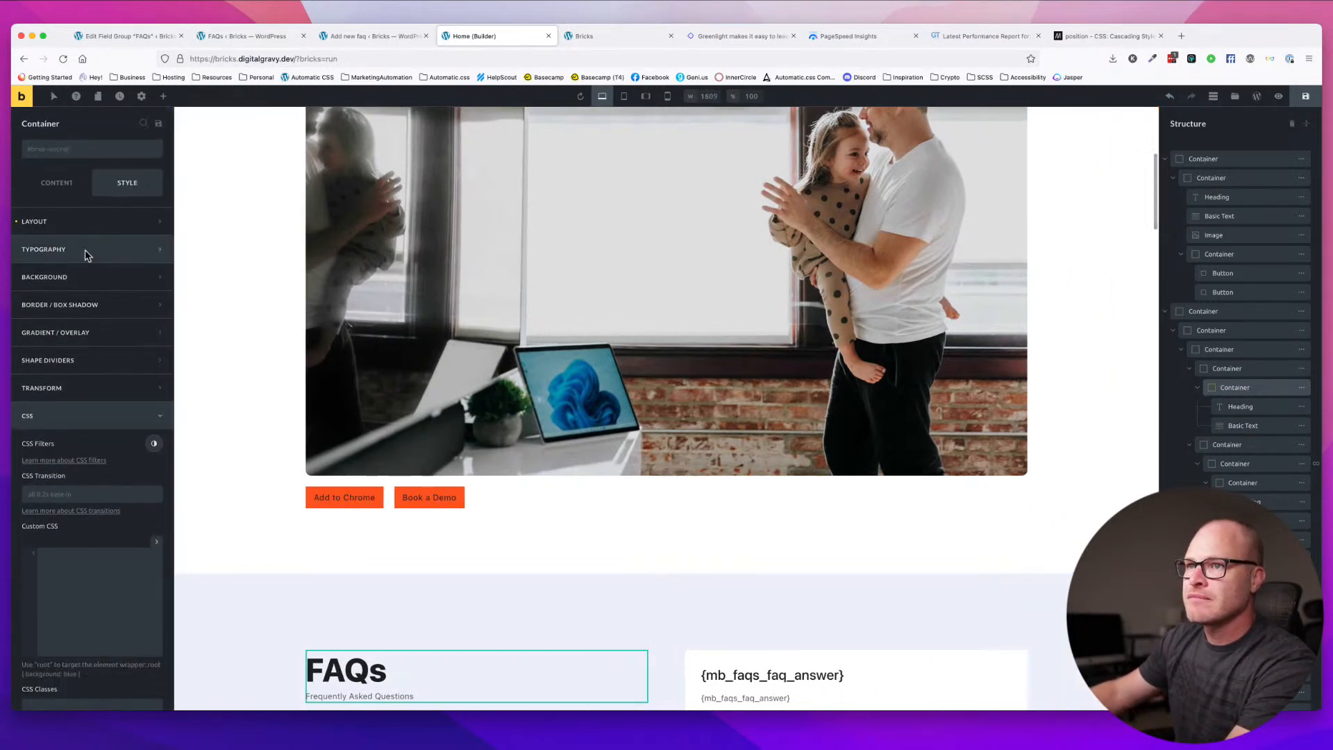
- Clear the Sticky position and the top offset from the inner FAQs container's layout settings
left_click(89, 232)
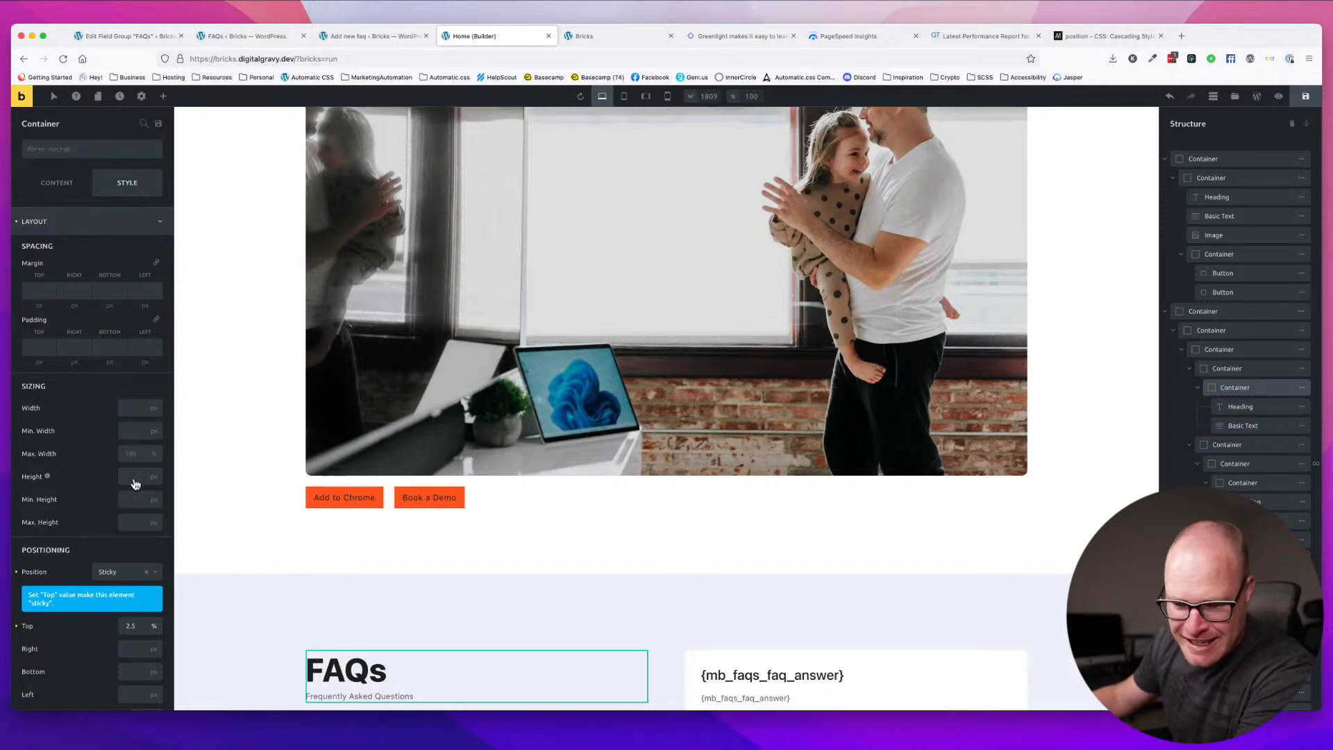
scroll(144, 559, "down", 1)
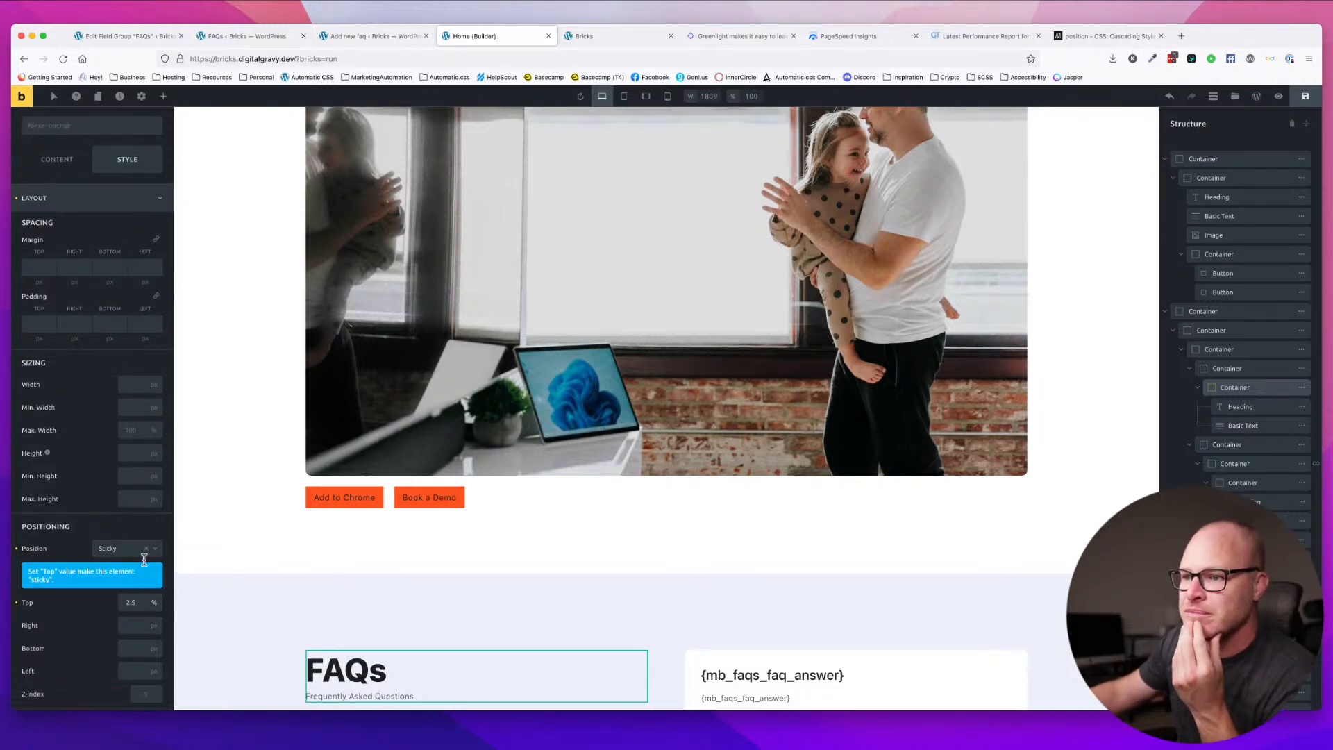
left_click(147, 550)
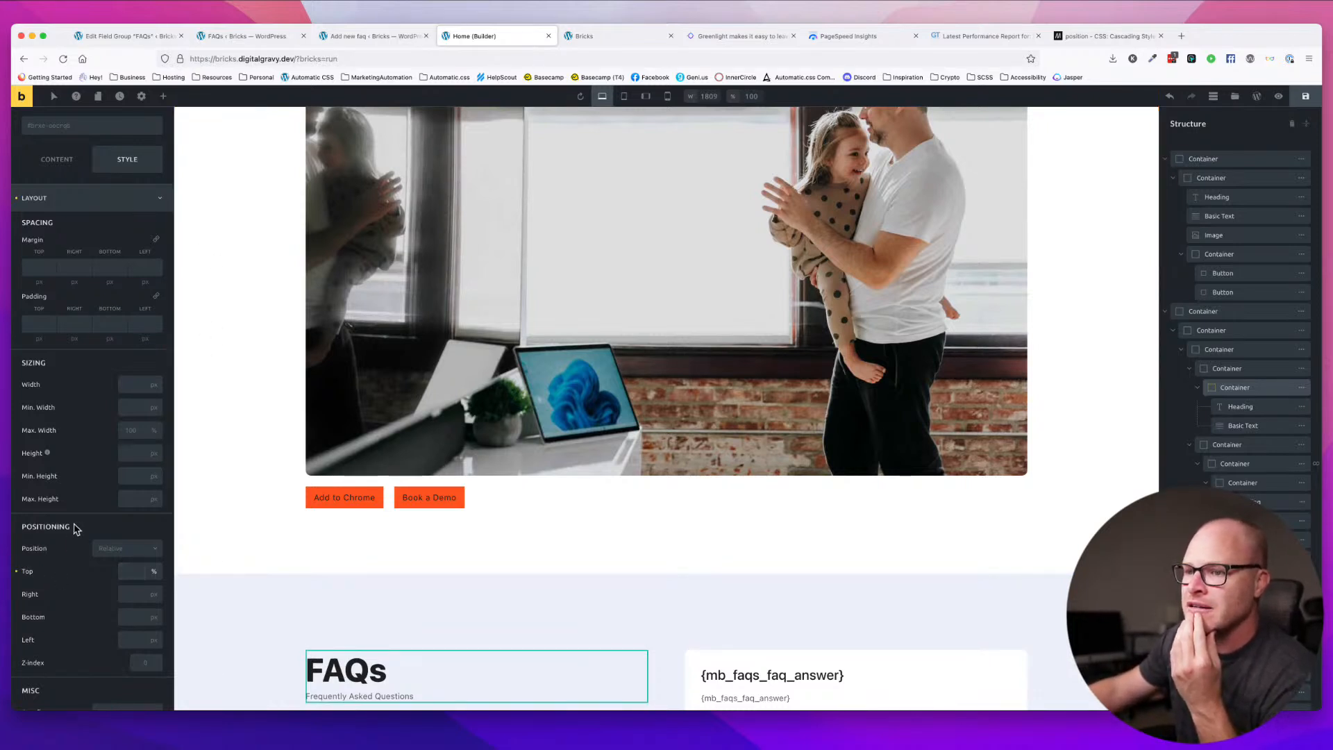
left_click(16, 572)
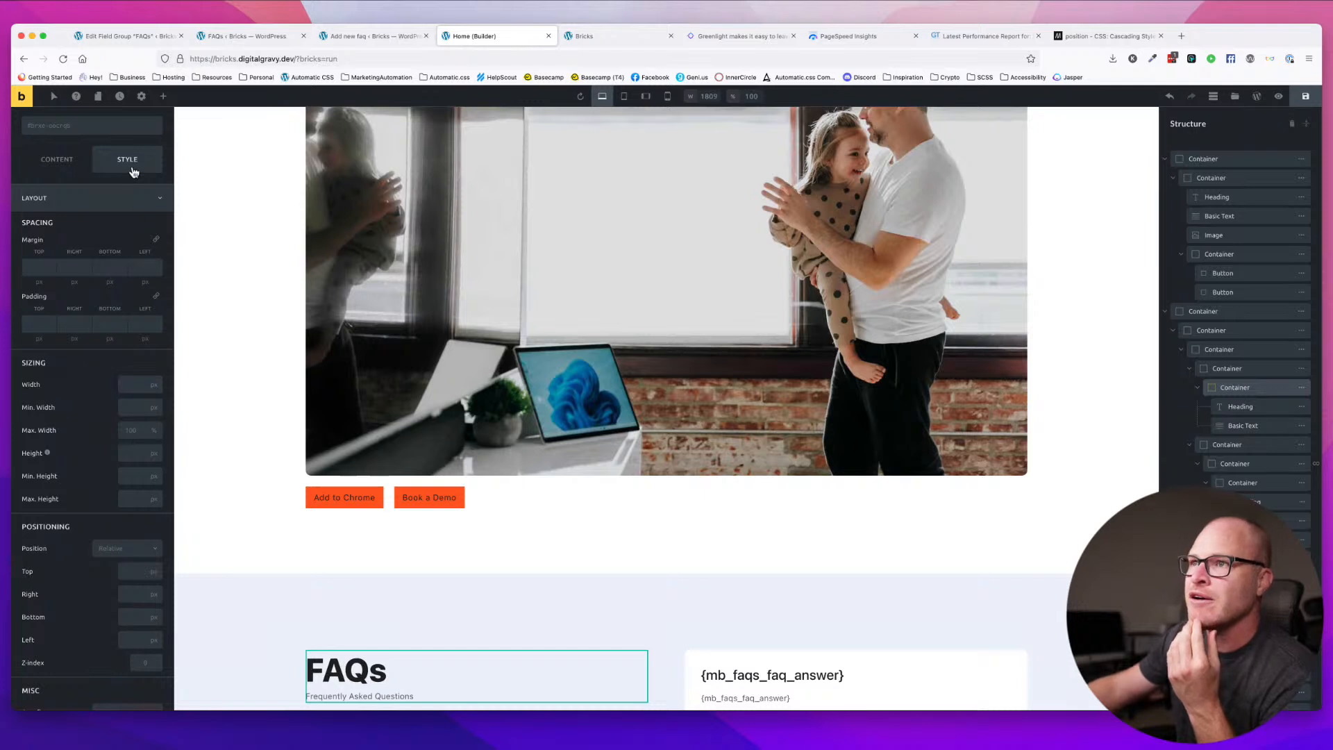
- Start a ":root {" rule containing "position: sticky;" in the inner FAQs container's custom CSS
left_click(55, 167)
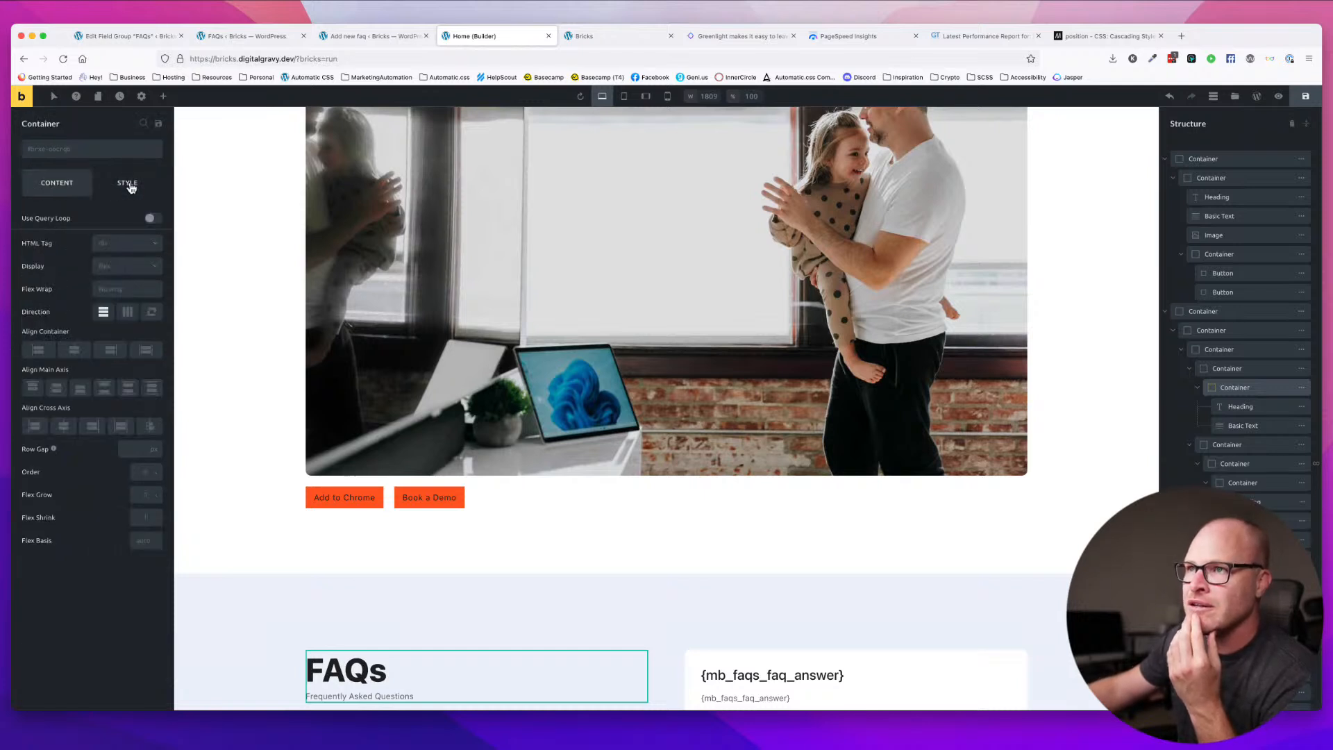
left_click(128, 184)
scroll(80, 555, "down", 5)
left_click(75, 675)
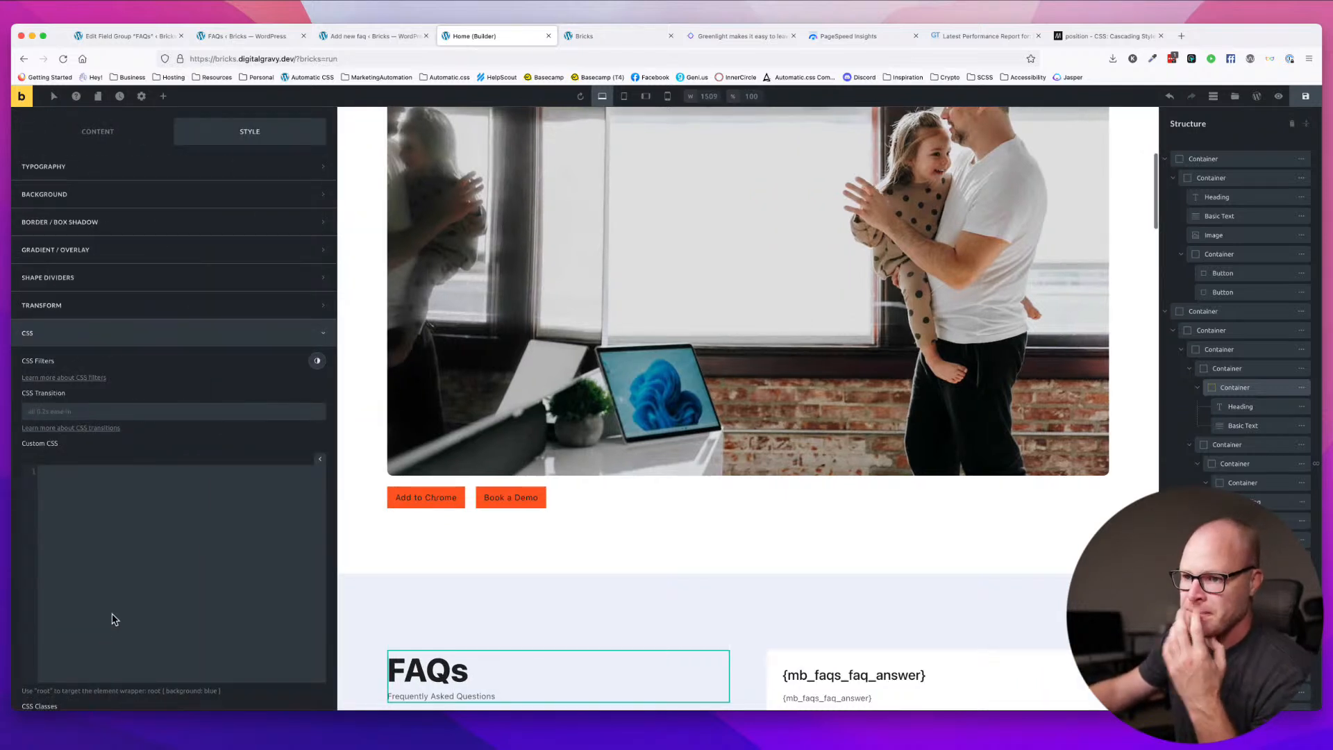
left_click(117, 619)
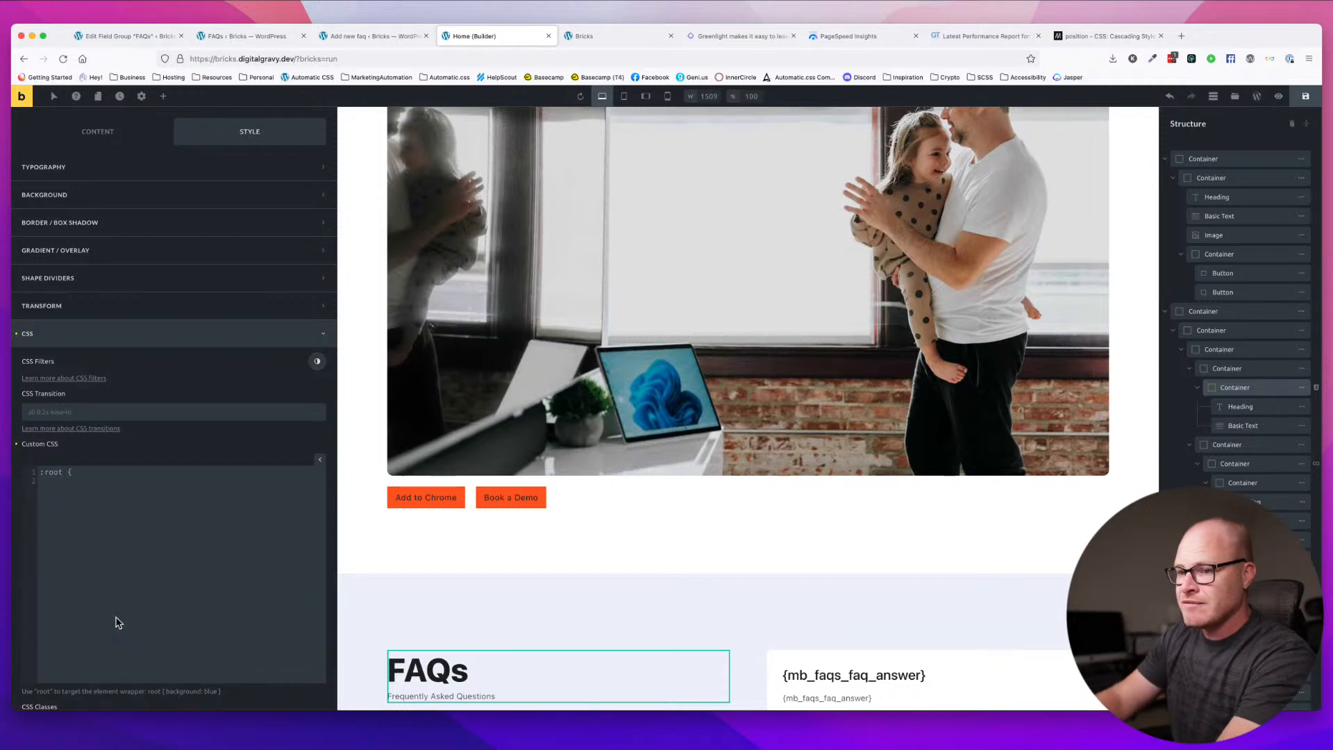
type("po")
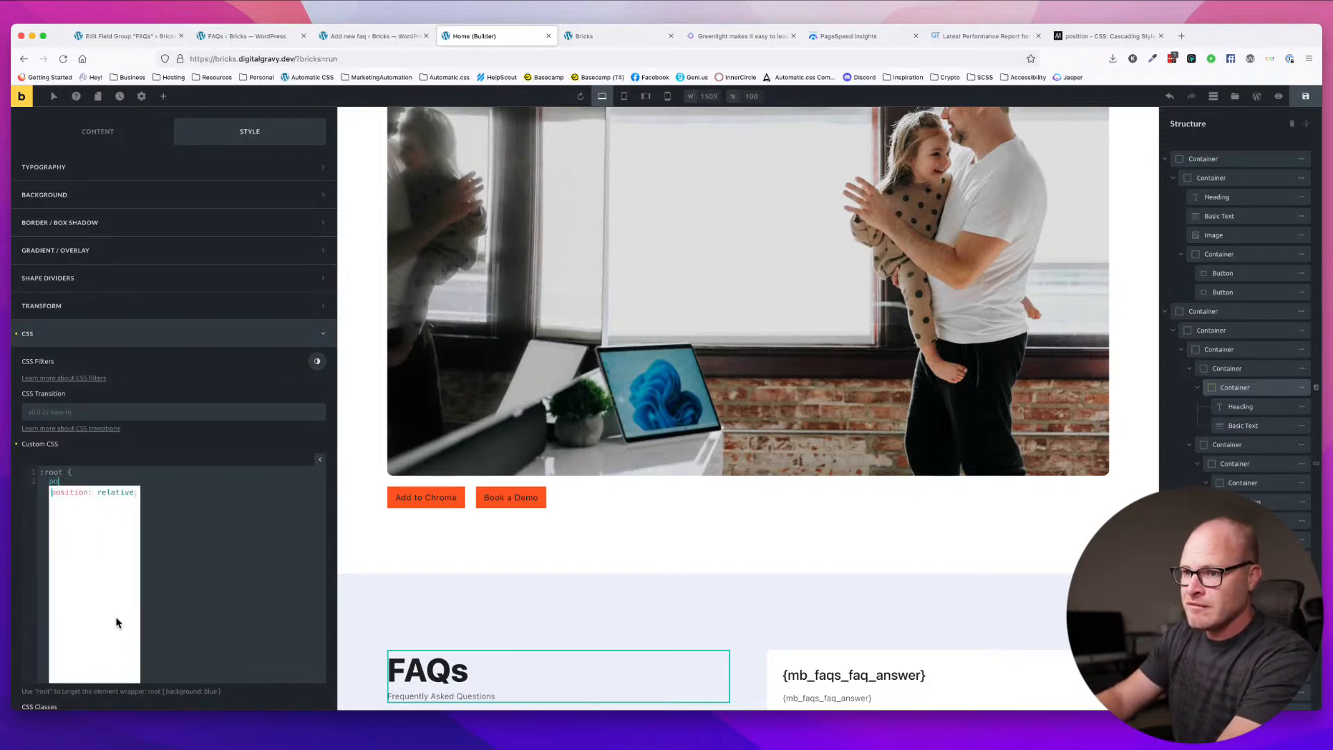
type("sitio")
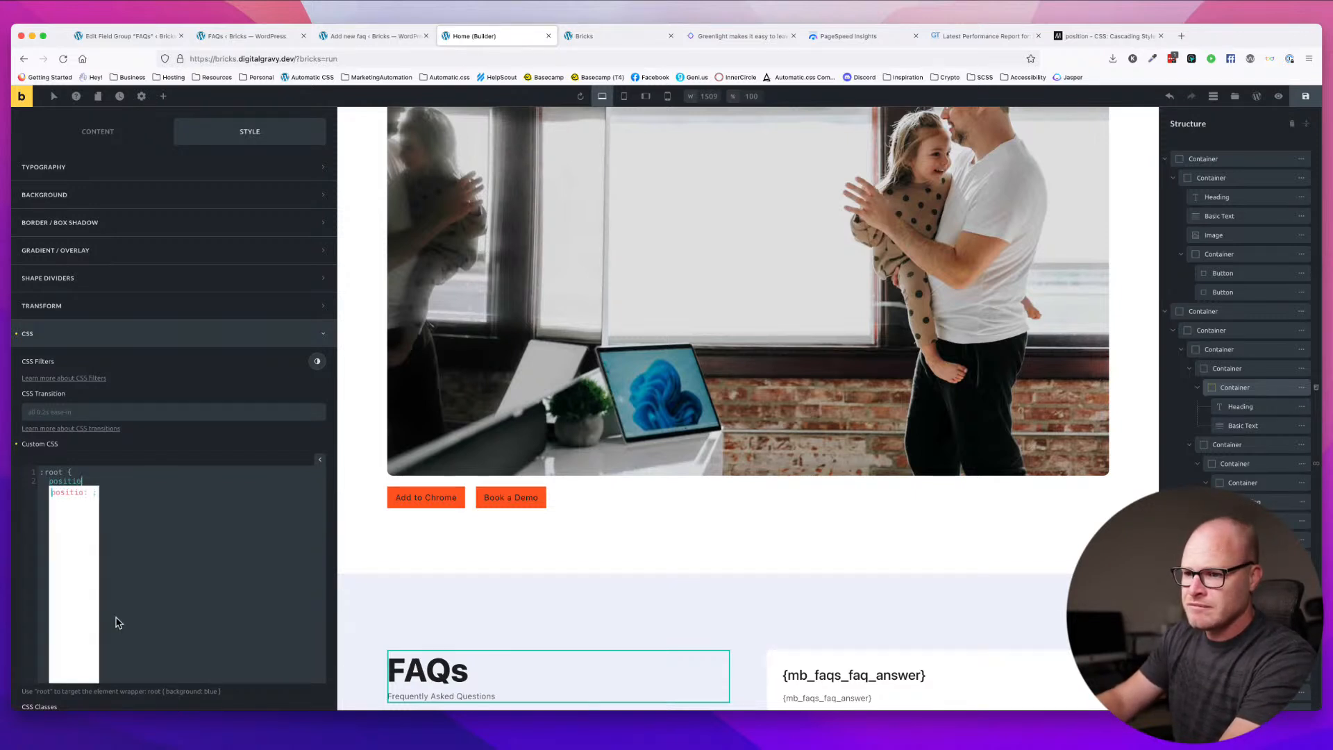
type("n: ")
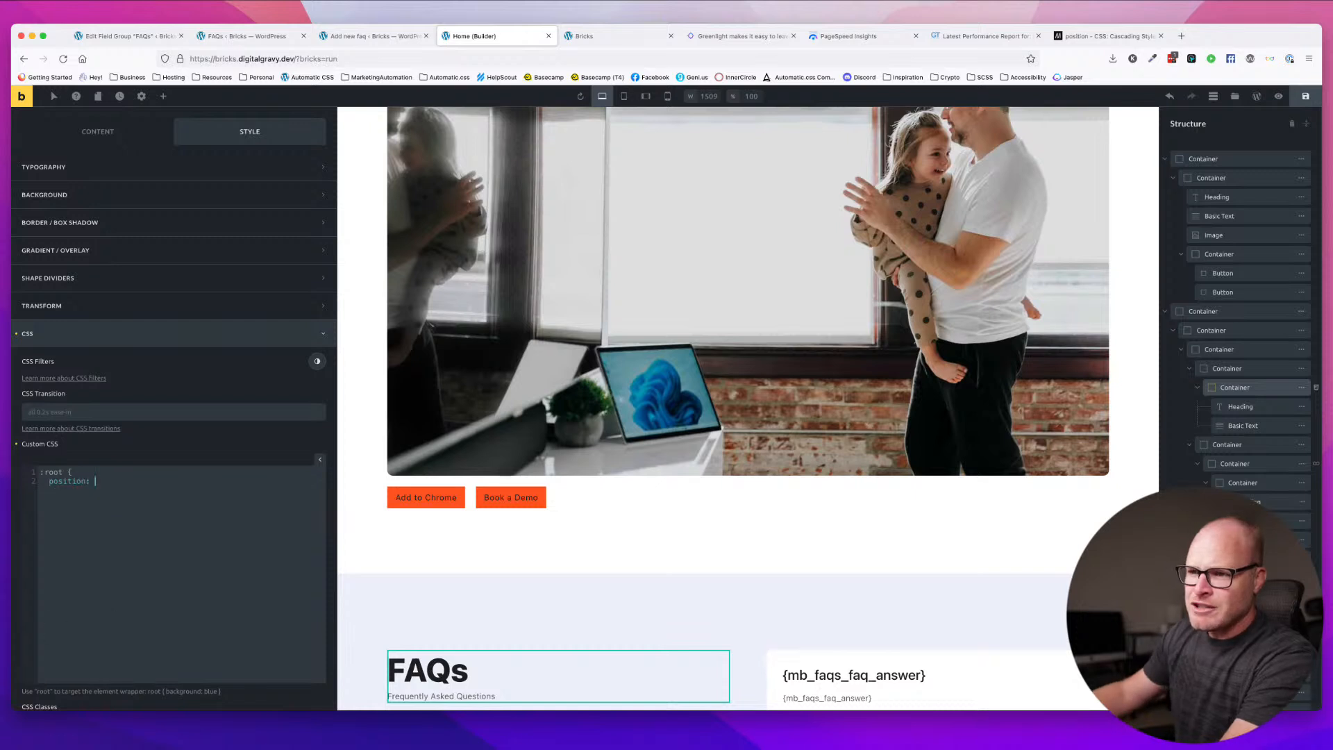
type("sti")
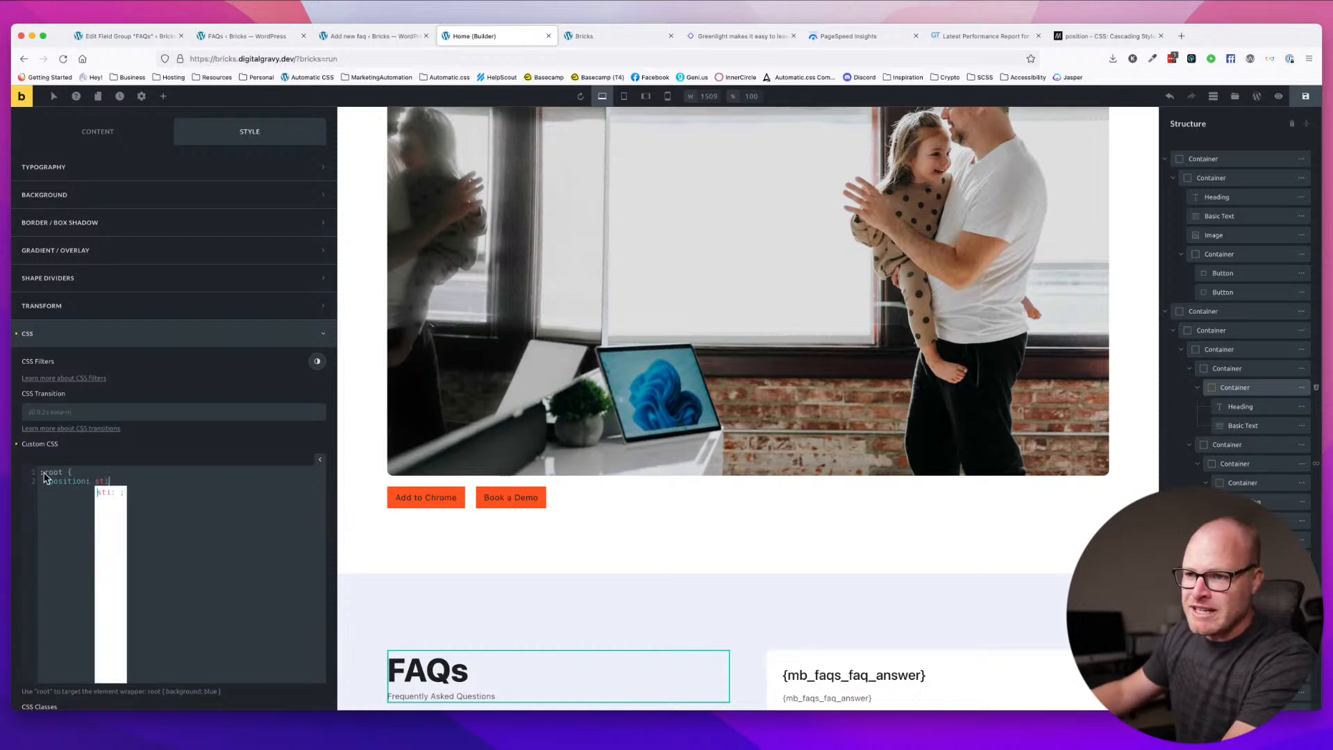
type("ck")
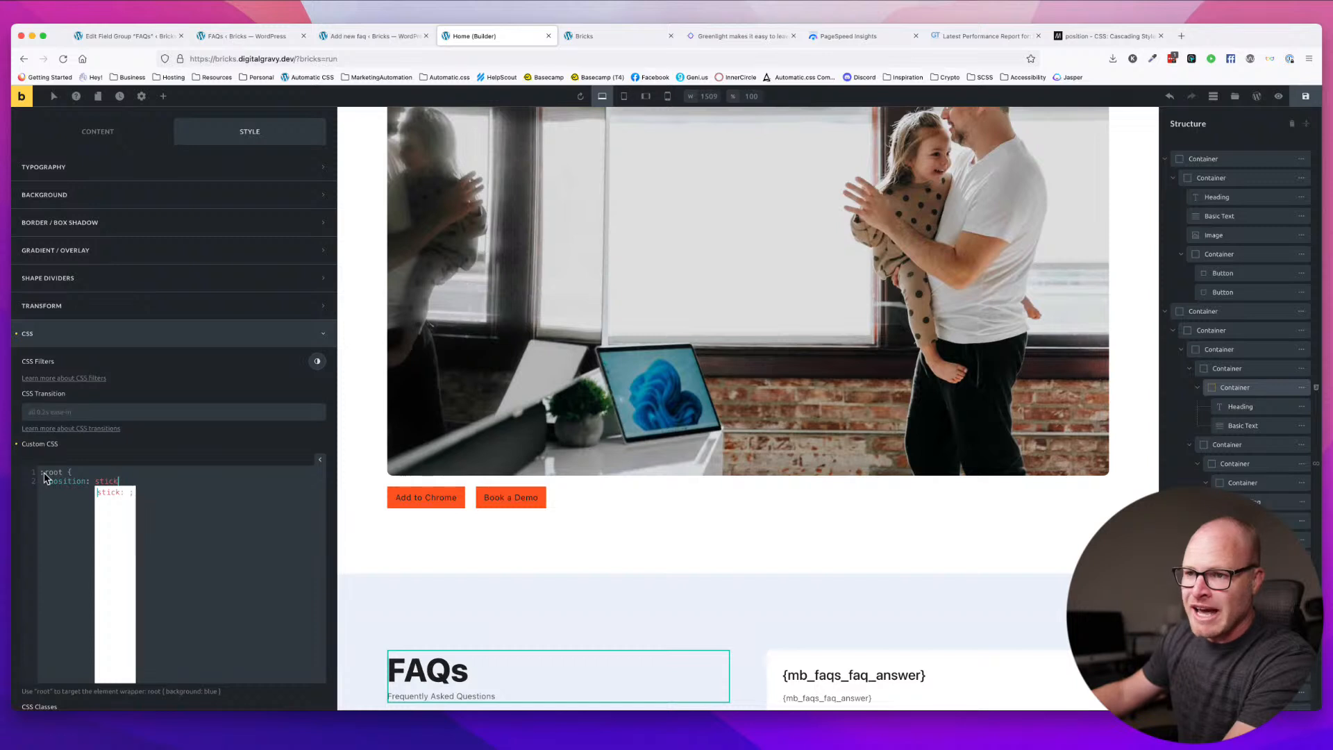
type("y;")
- Change the custom CSS selector to "root", add "top: 2.5%;" below the sticky declaration, and close the rule
left_click(41, 473)
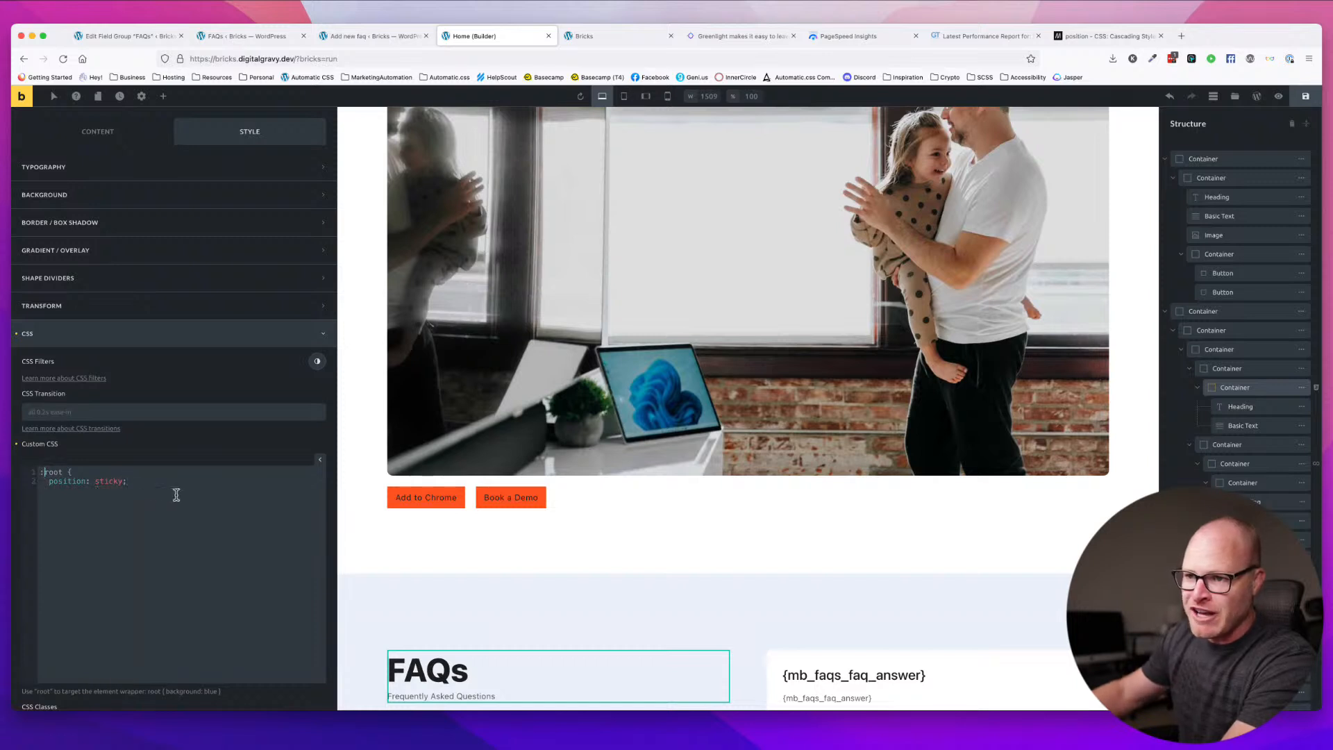
key("BackSpace")
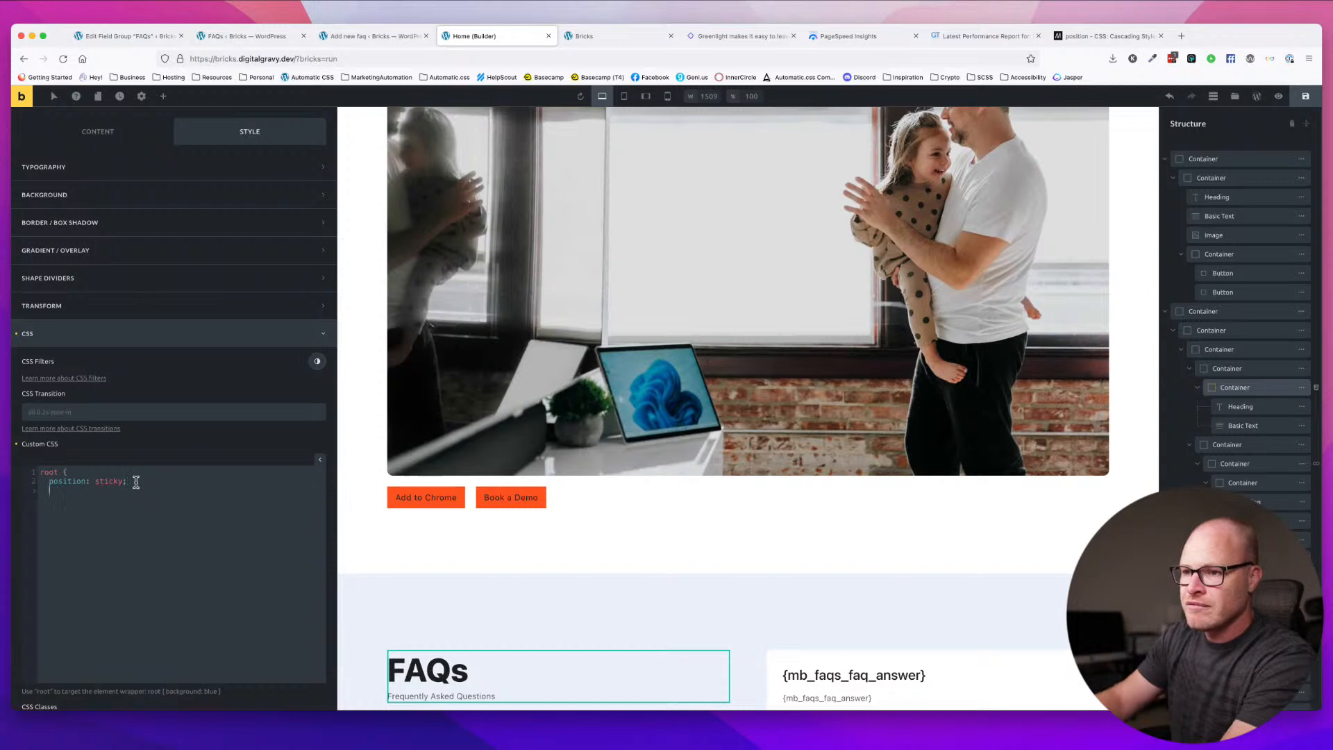
type("top:")
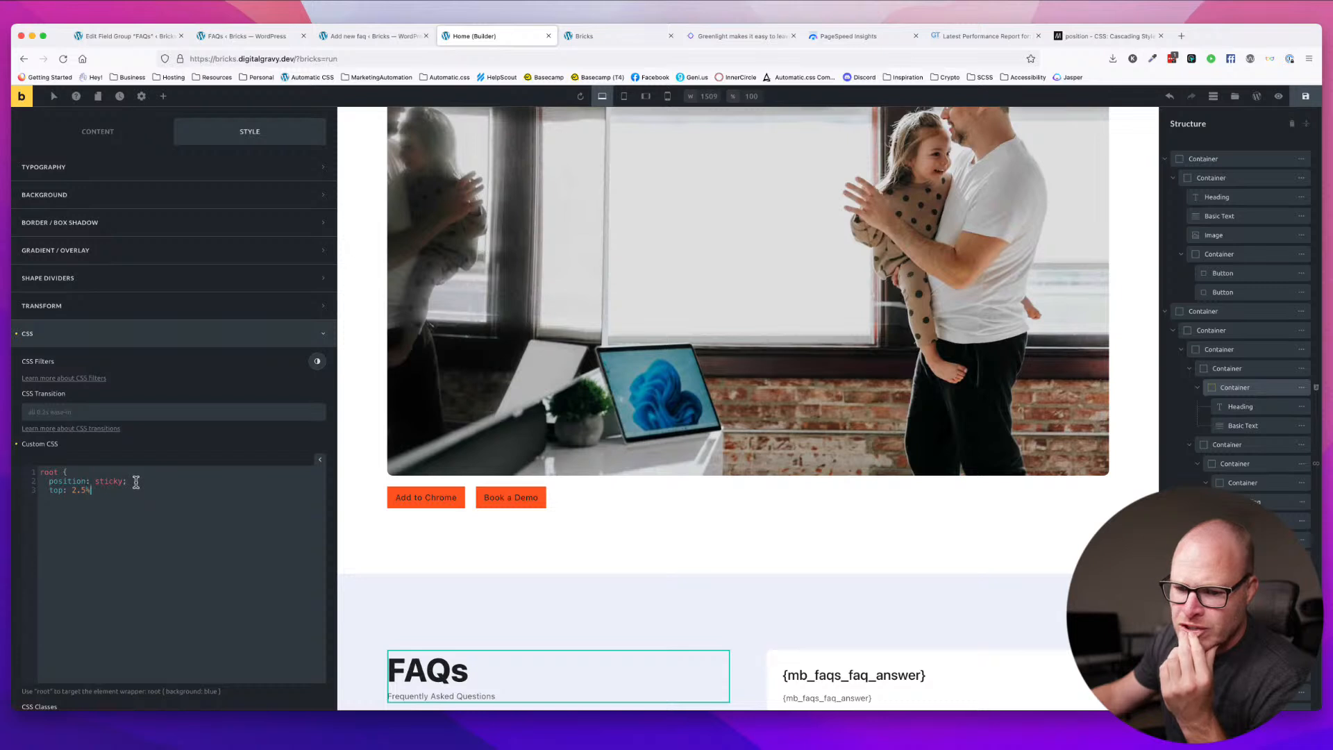
type("2.5%;")
key("Return")
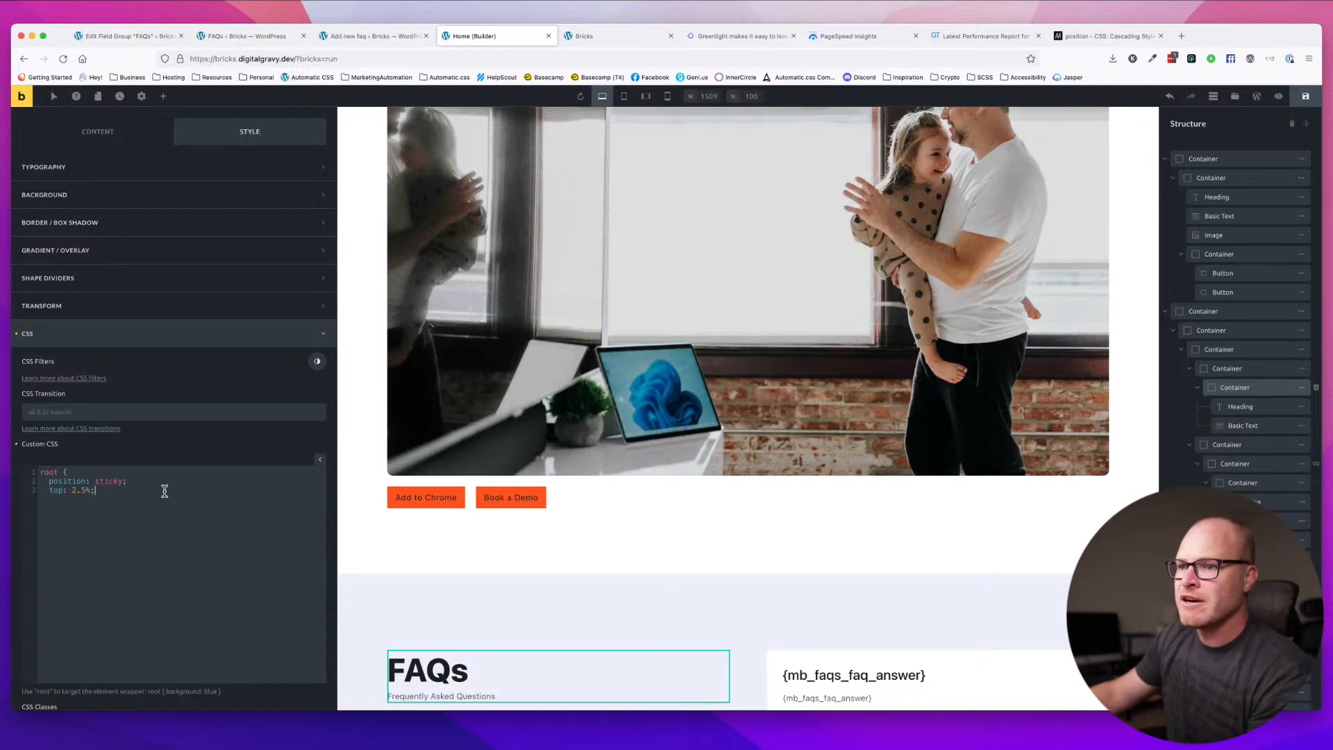
type("}")
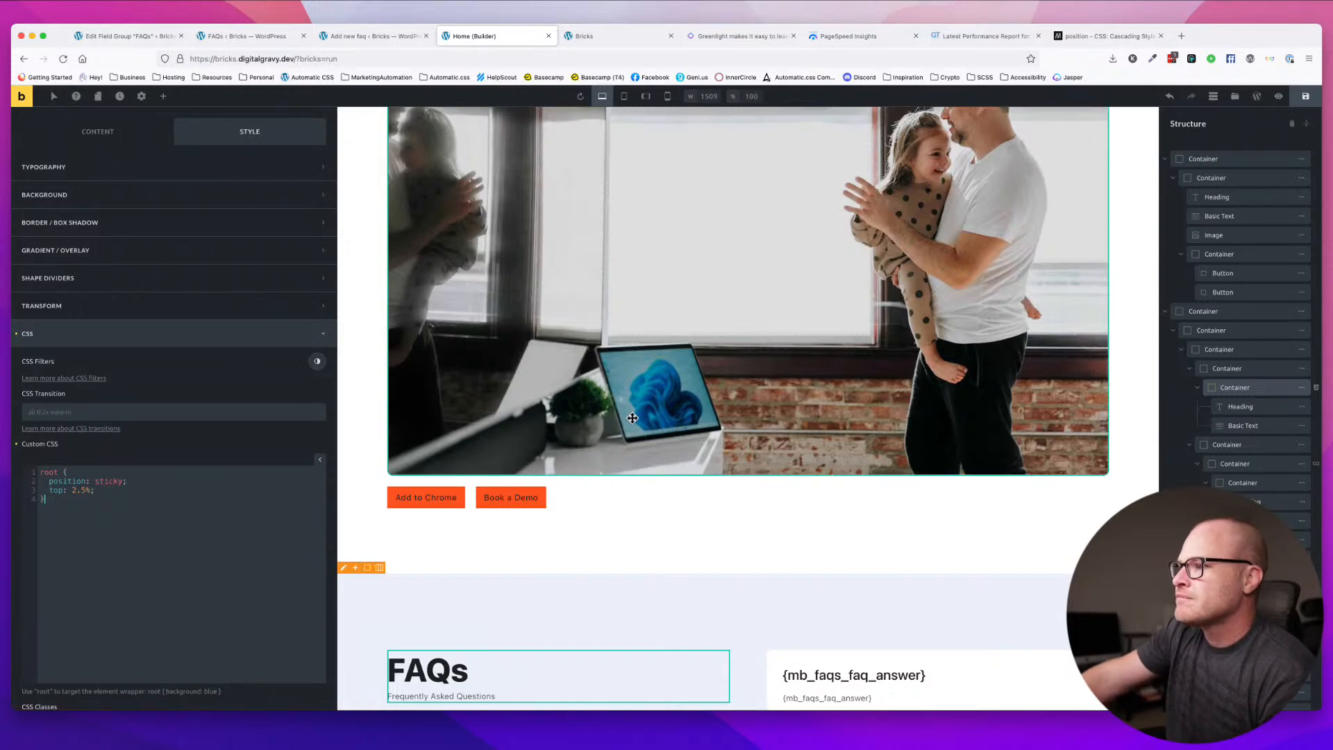
- Examine how the FAQs heading container behaves in the canvas when scrolling with the custom sticky rule
scroll(632, 416, "down", 10)
scroll(618, 459, "up", 4)
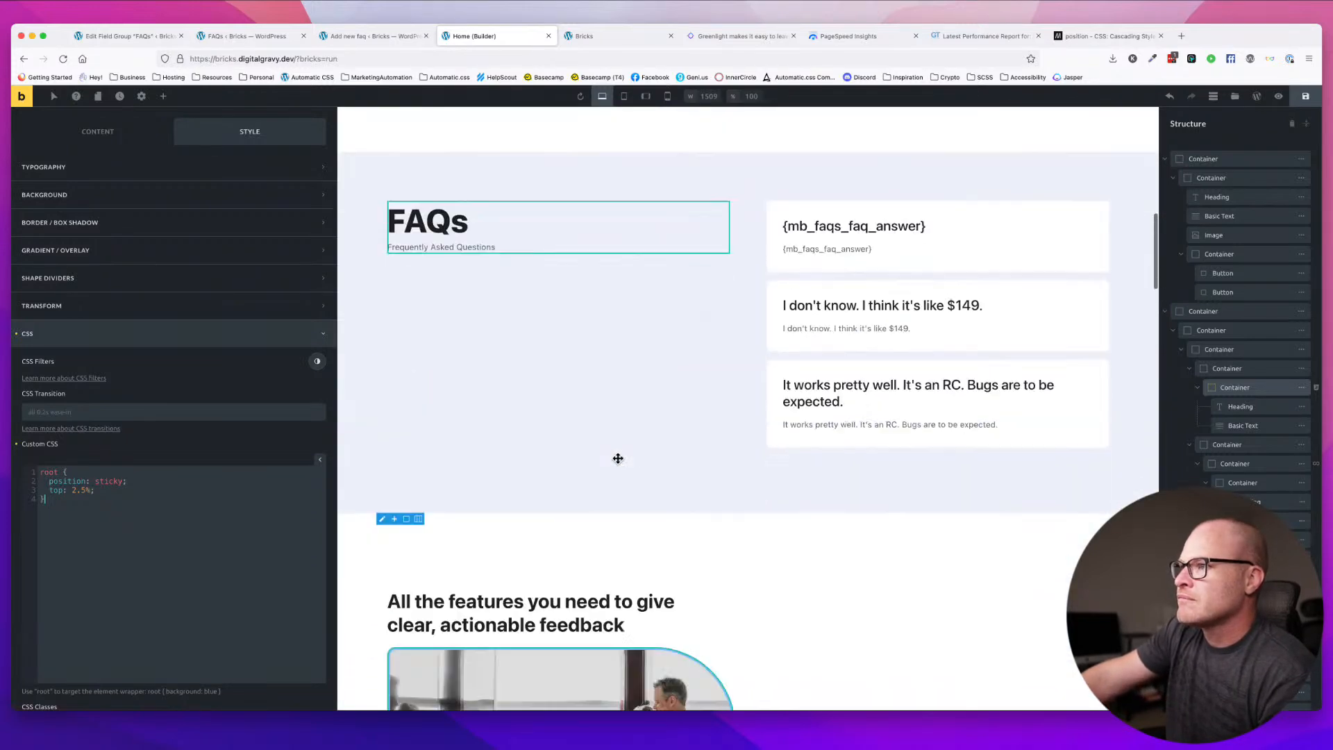
scroll(618, 458, "down", 5)
scroll(618, 459, "up", 7)
scroll(618, 458, "down", 5)
scroll(617, 460, "up", 4)
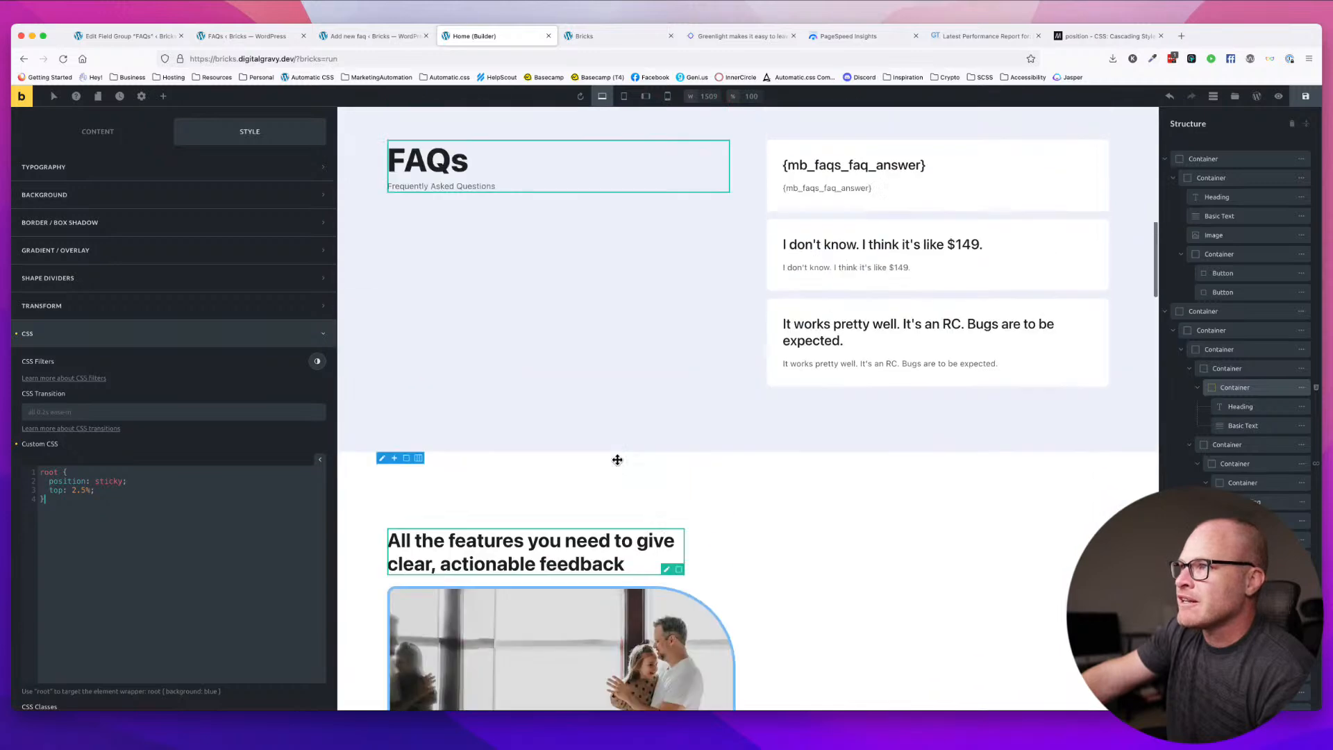
scroll(618, 460, "down", 5)
scroll(617, 460, "up", 3)
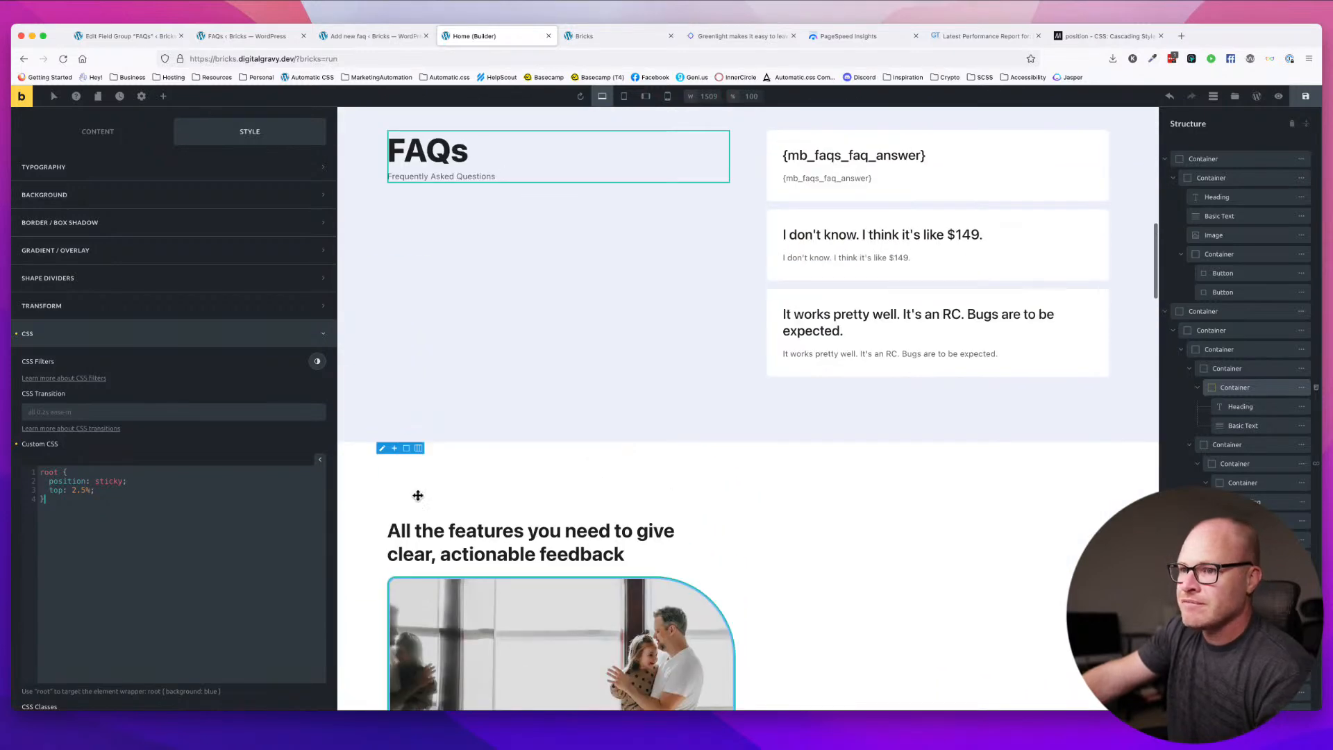
- Try ":root" as the custom CSS selector and test how the FAQs heading container scrolls in the canvas
left_click(43, 472)
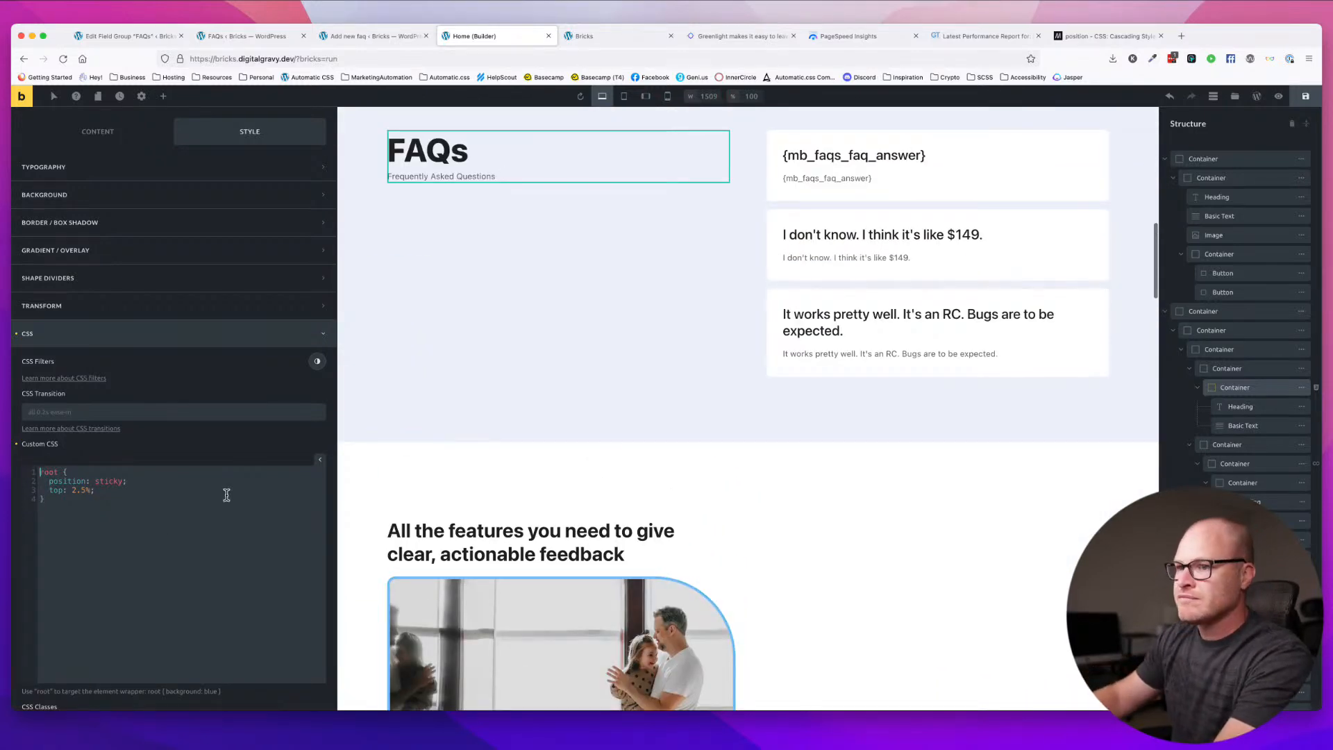
type(":")
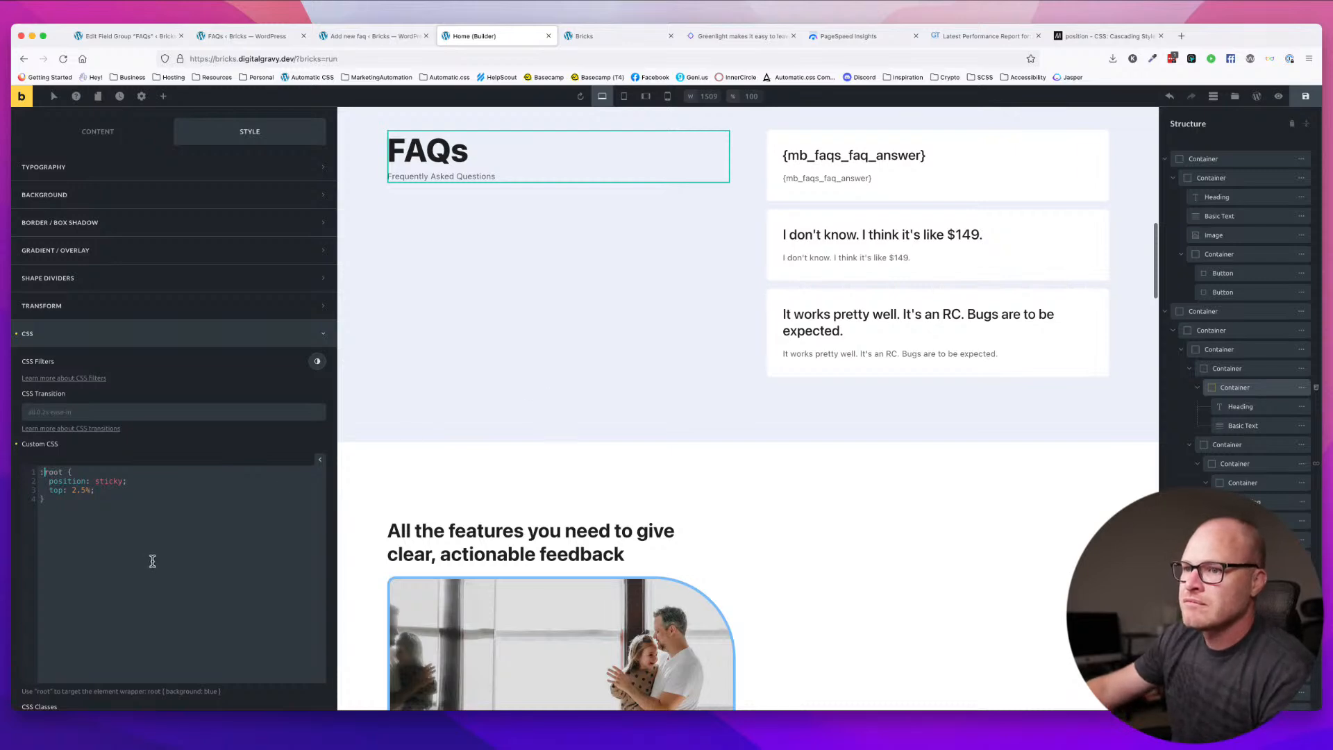
scroll(502, 407, "down", 3)
scroll(502, 406, "up", 5)
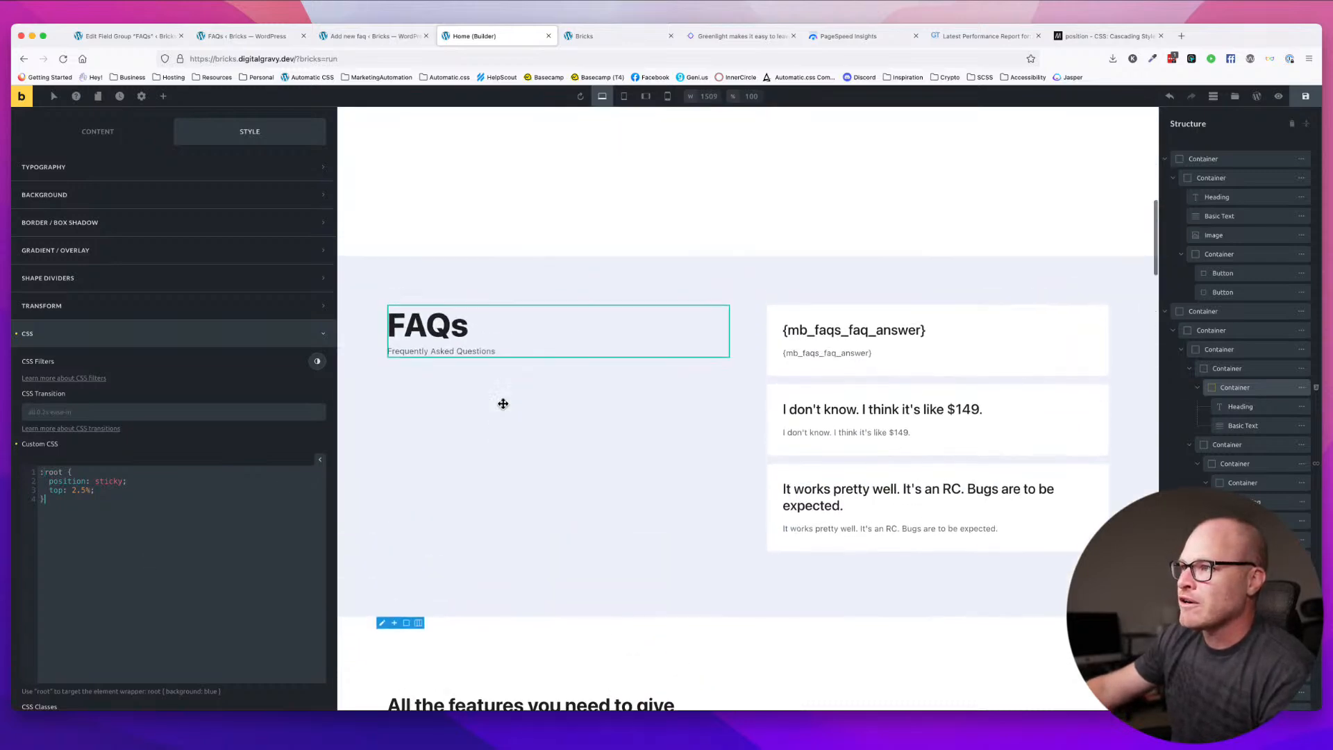
scroll(502, 406, "down", 5)
scroll(502, 404, "up", 3)
scroll(502, 405, "down", 4)
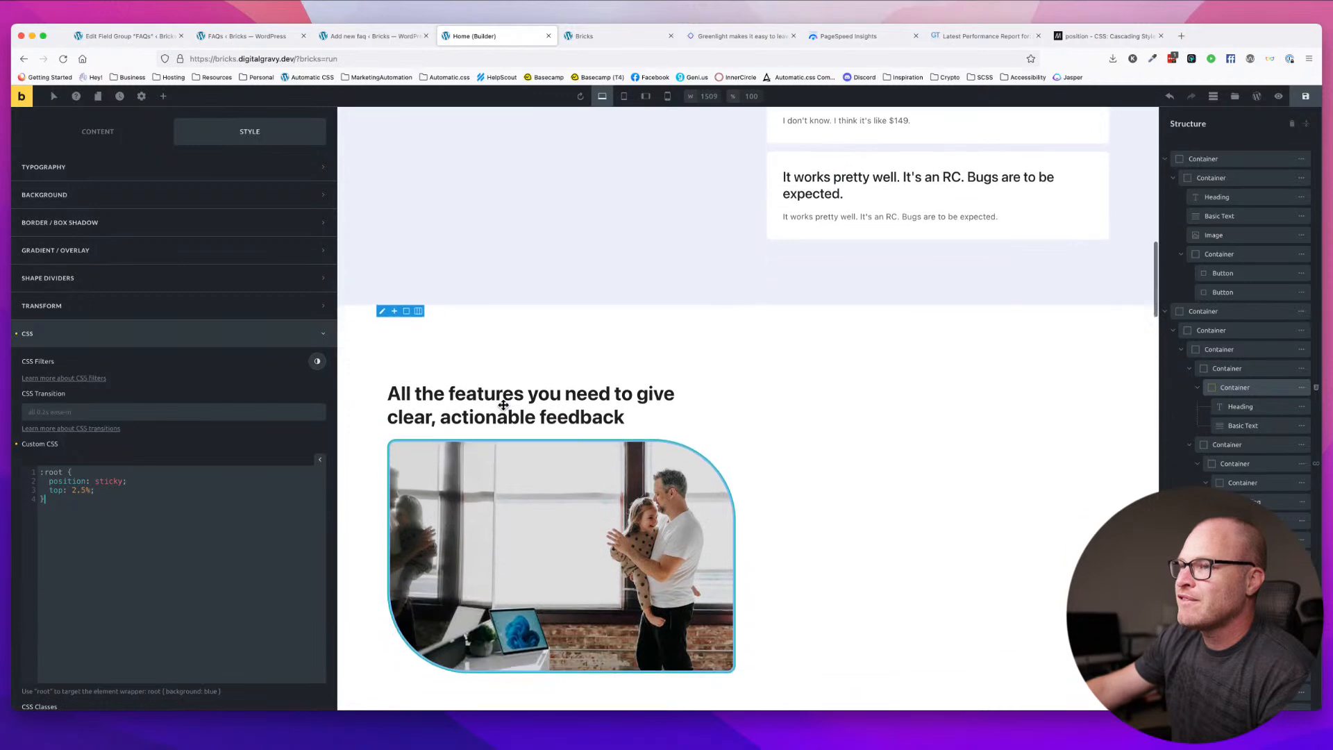
scroll(503, 405, "up", 4)
scroll(503, 405, "down", 5)
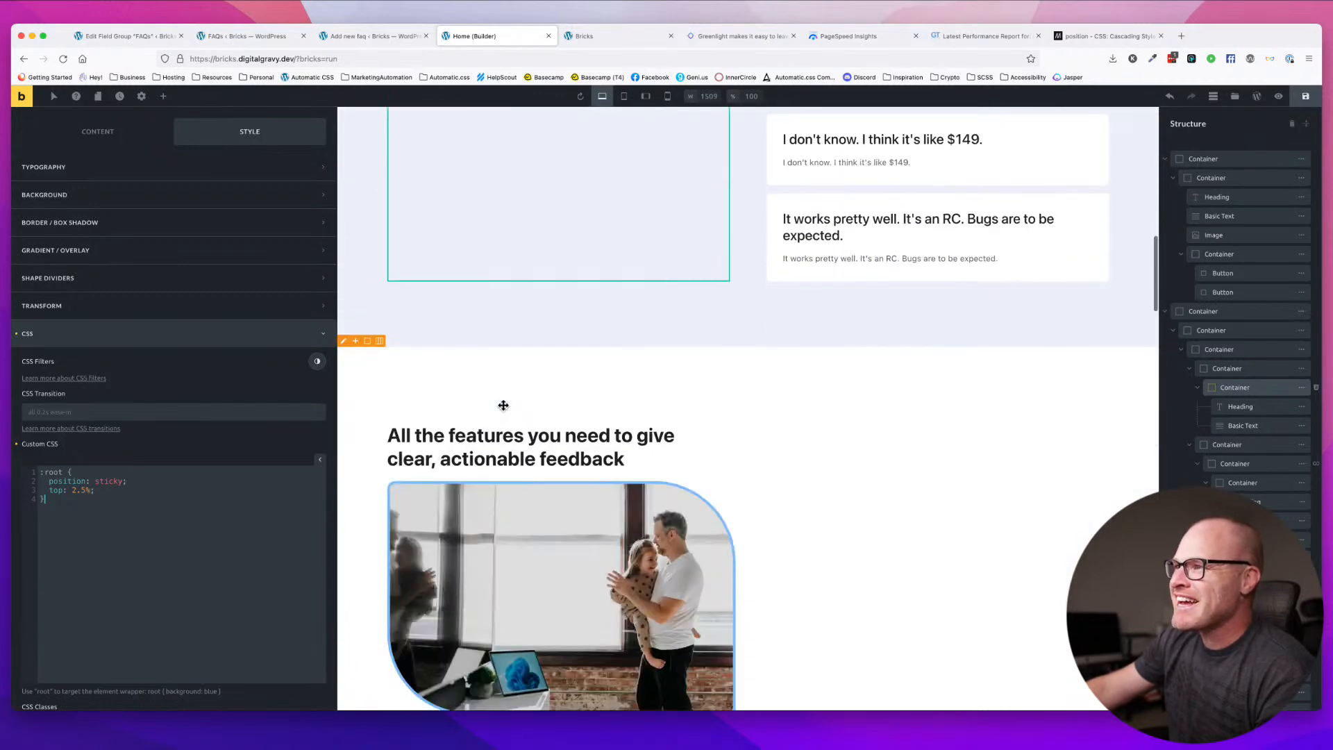
scroll(500, 405, "down", 2)
scroll(433, 433, "up", 5)
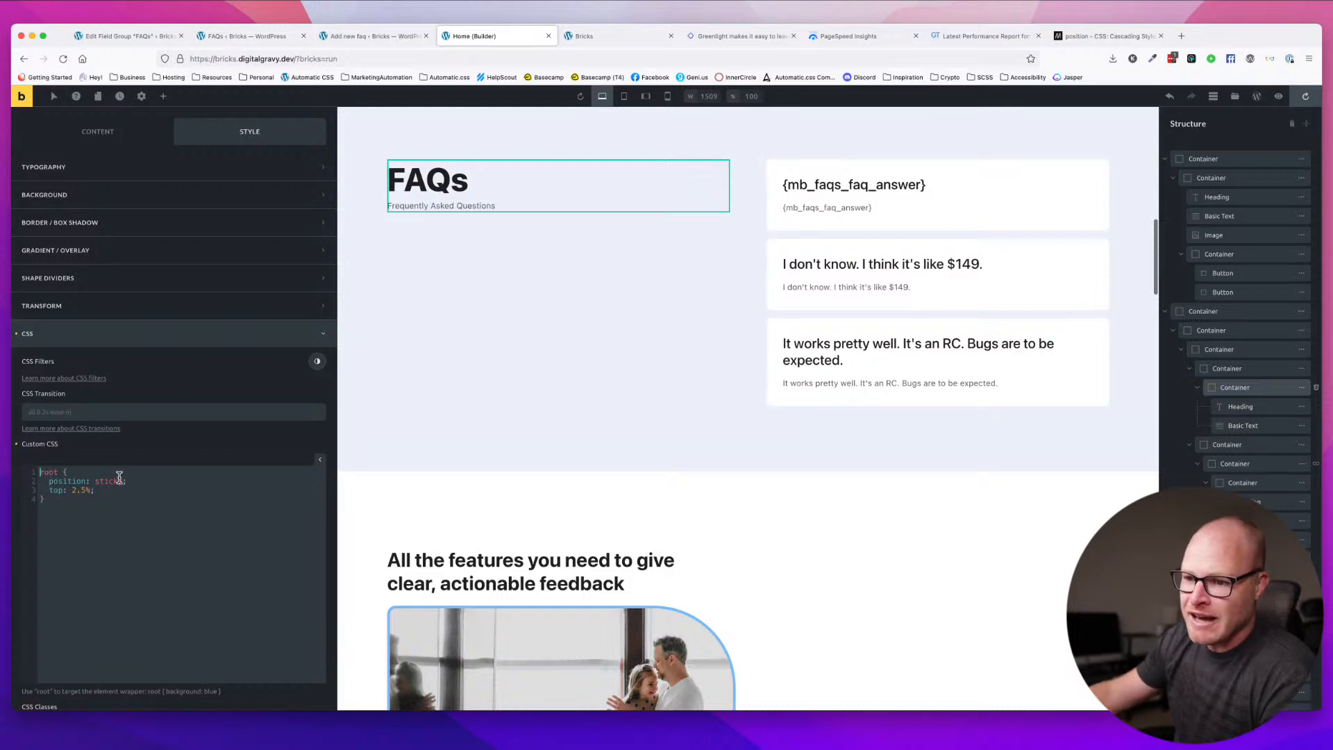
- Test the FAQs heading's sticky scrolling in the canvas with the "root" selector and save the page
scroll(518, 368, "down", 2)
scroll(518, 369, "down", 1)
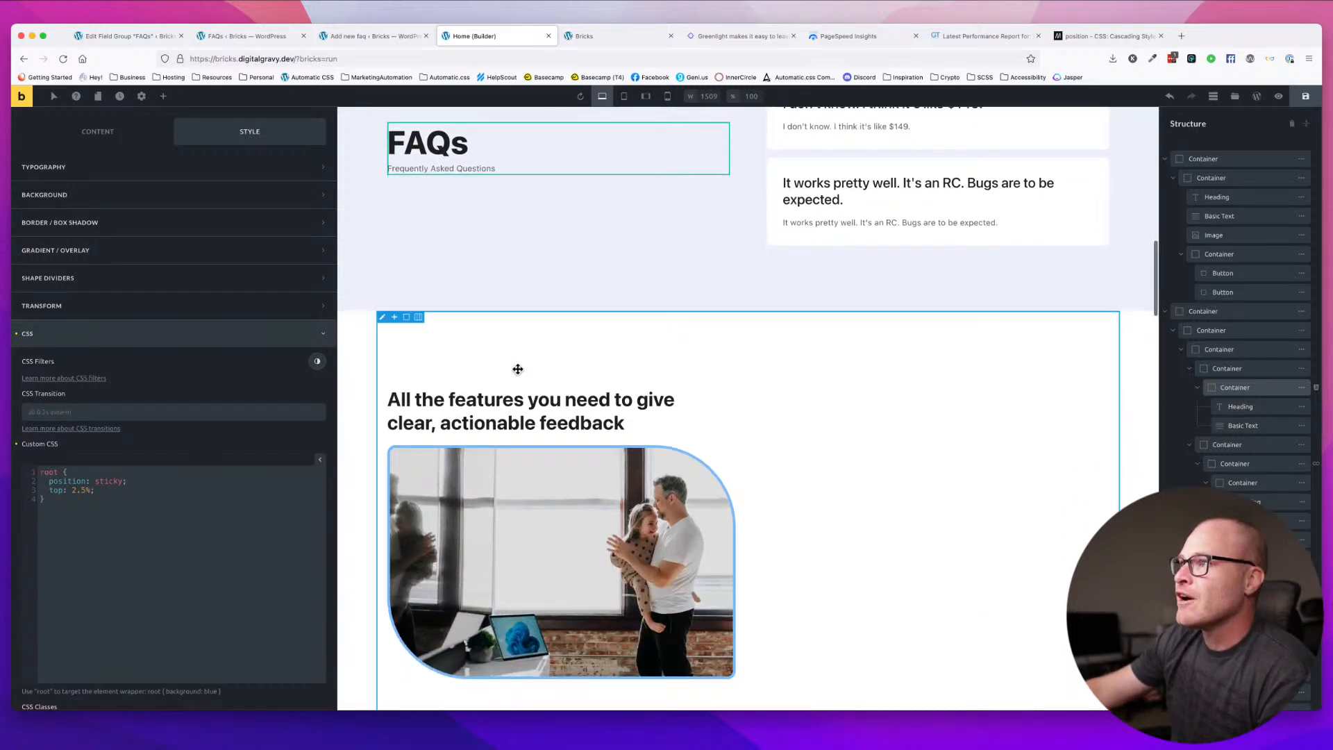
scroll(518, 369, "up", 5)
scroll(519, 370, "down", 4)
scroll(518, 372, "down", 1)
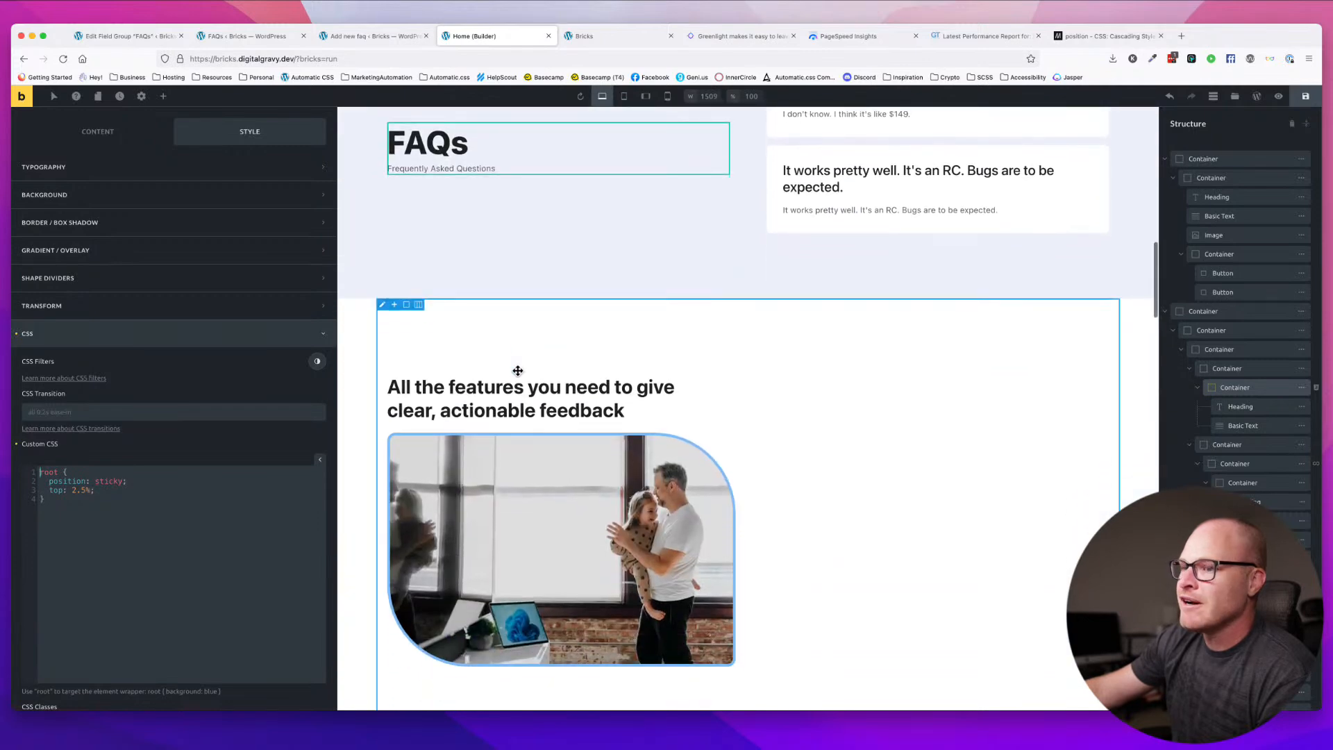
scroll(512, 373, "up", 5)
left_click(1306, 99)
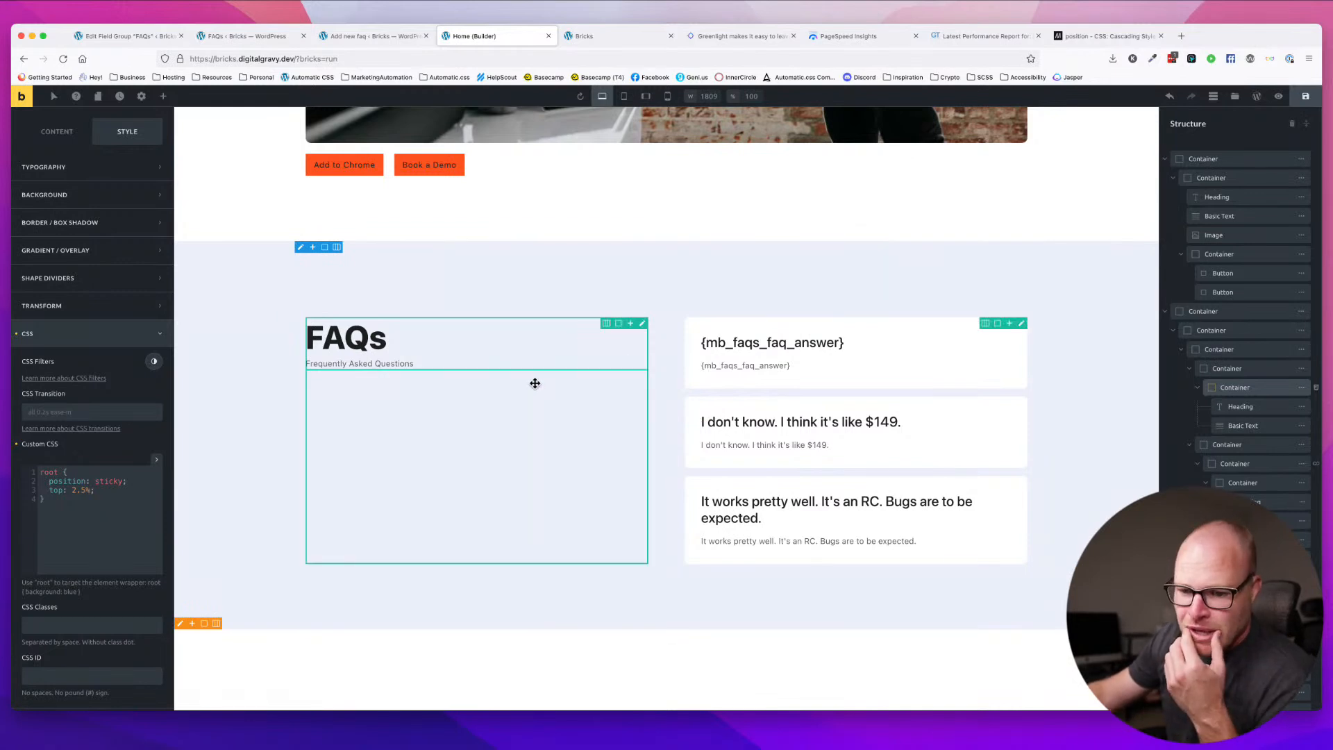
scroll(530, 338, "down", 3)
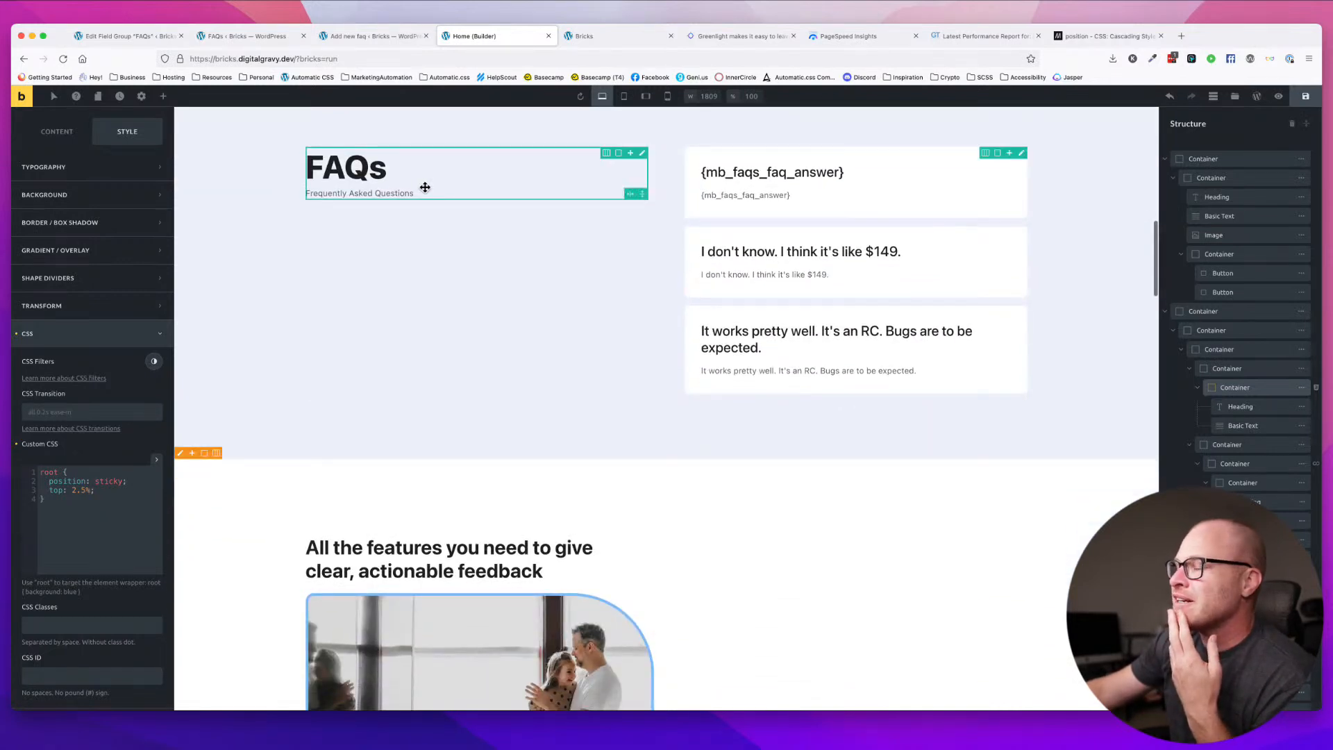
scroll(515, 336, "down", 5)
scroll(870, 438, "up", 18)
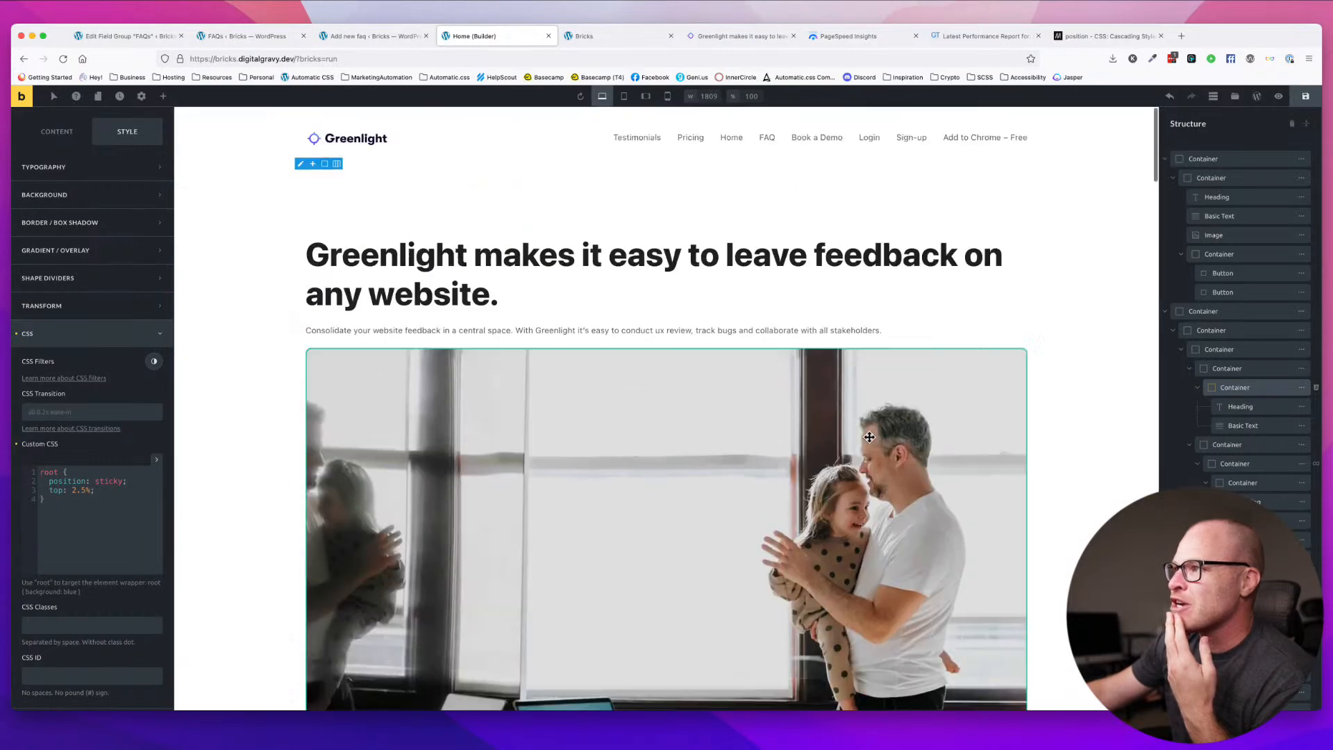